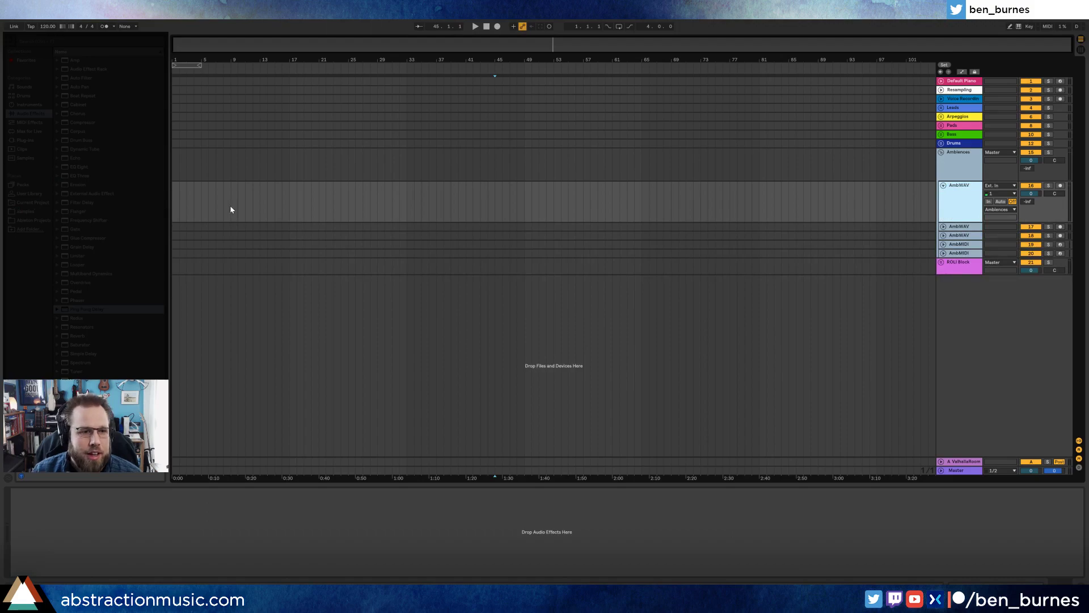
{"action": "left_click", "coordinate": [231, 210]}
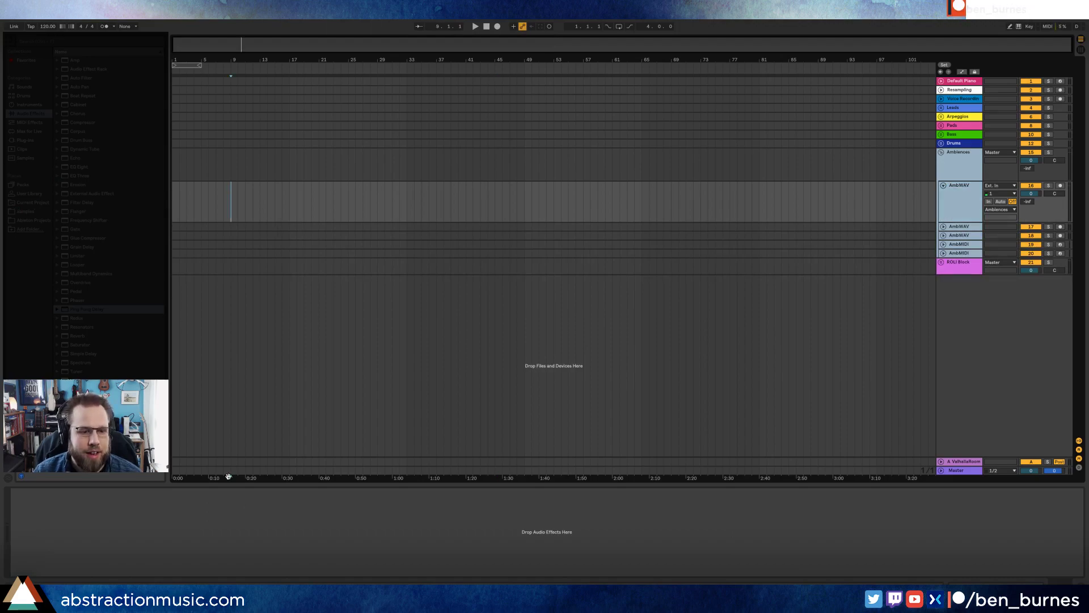
{"action": "key", "text": "alt+Tab"}
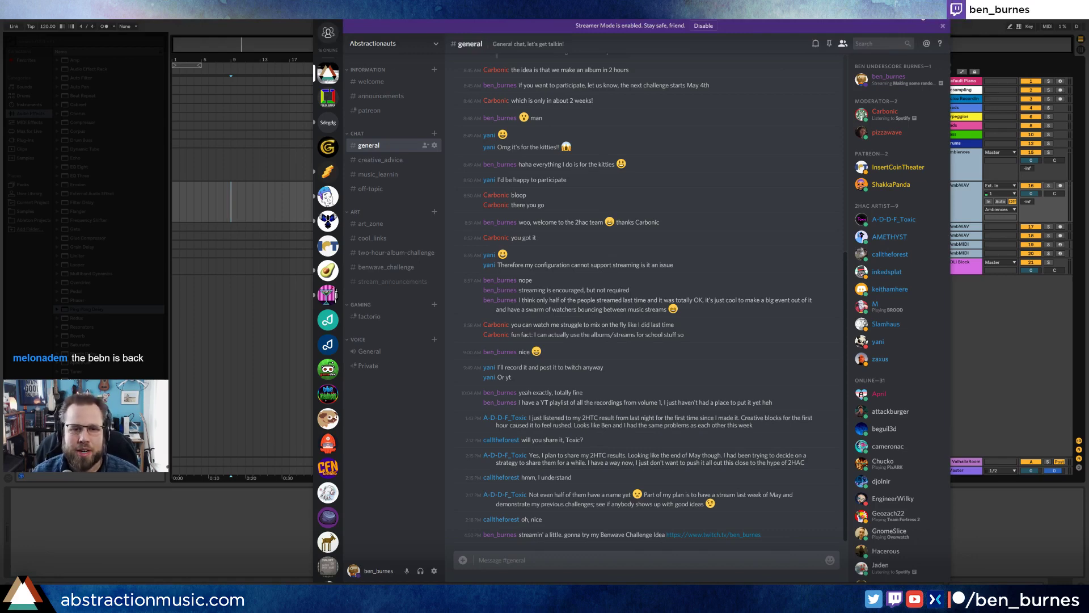
{"action": "left_click", "coordinate": [918, 12]}
{"action": "left_click", "coordinate": [246, 244]}
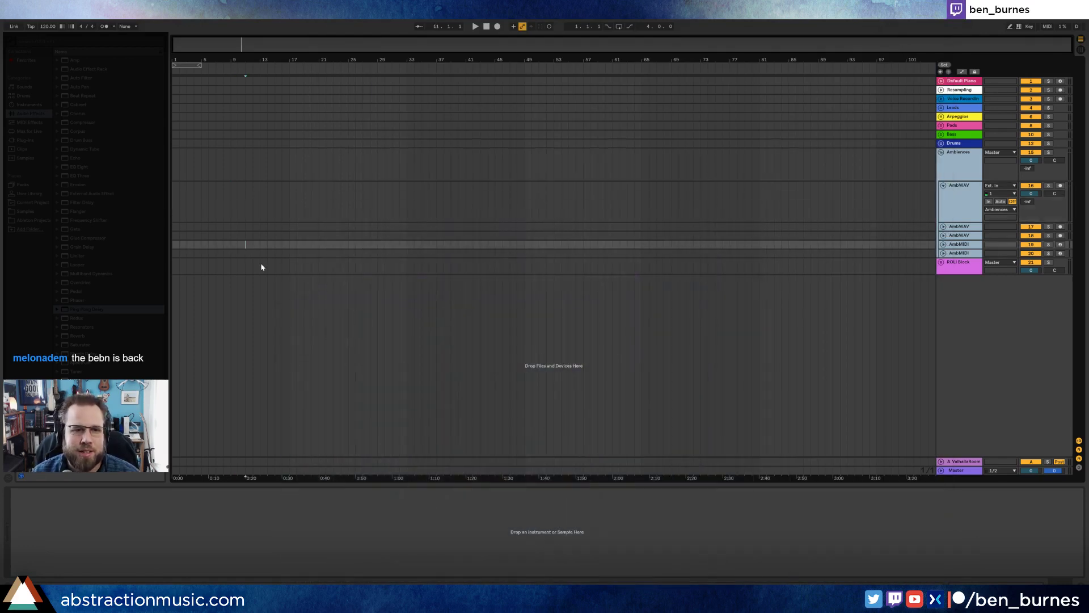
Step: Find the waves6_clean recording in the field recording samples and place it at bar 1 on the second AmbWAV track
{"action": "left_click", "coordinate": [24, 212]}
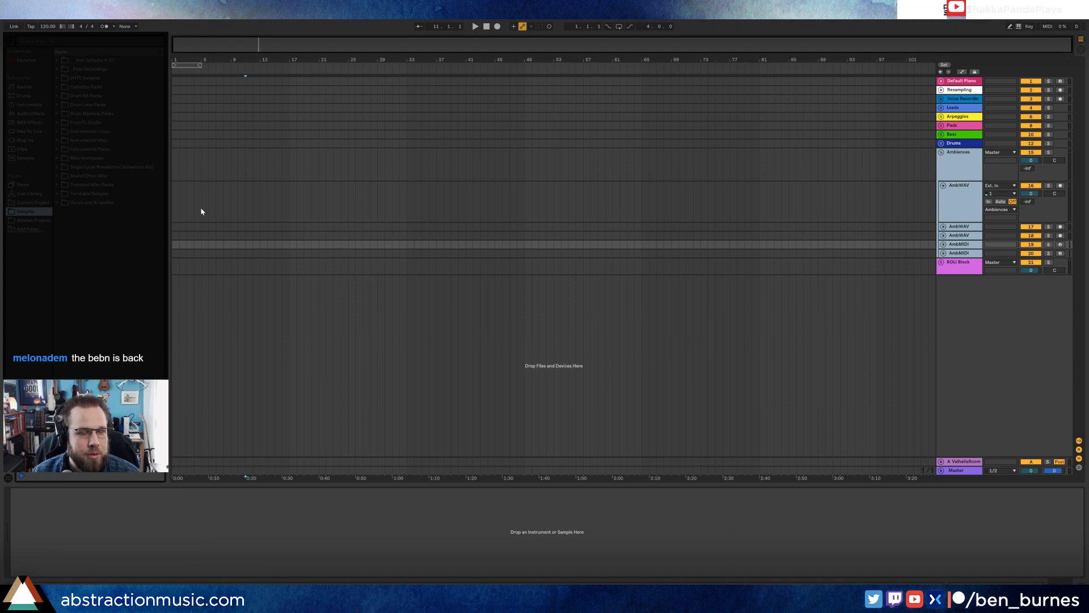
{"action": "left_click", "coordinate": [186, 226]}
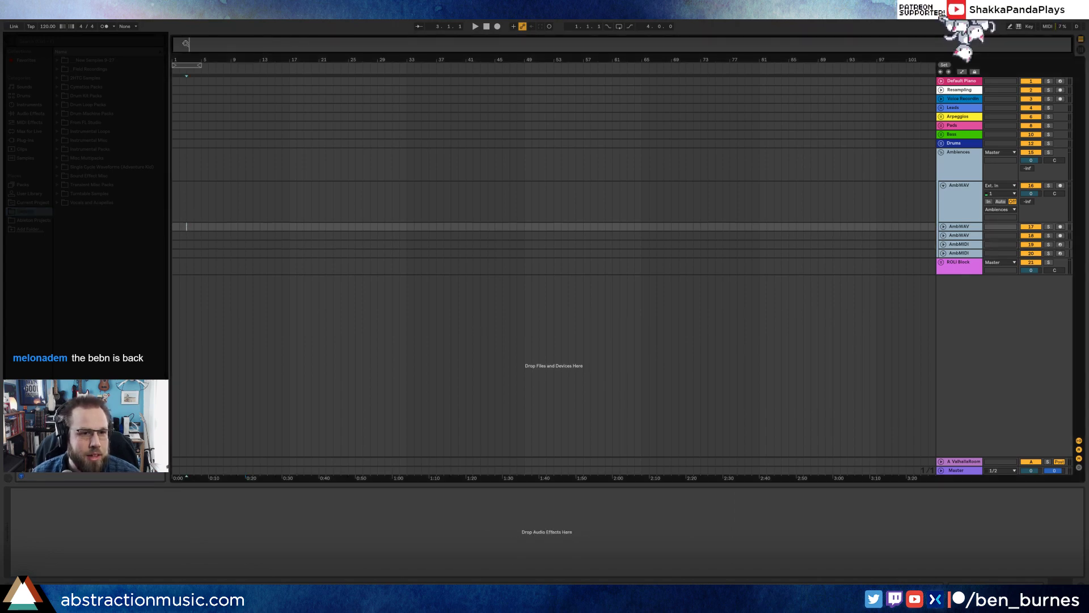
{"action": "left_click_drag", "start_coordinate": [185, 43], "coordinate": [184, 85]}
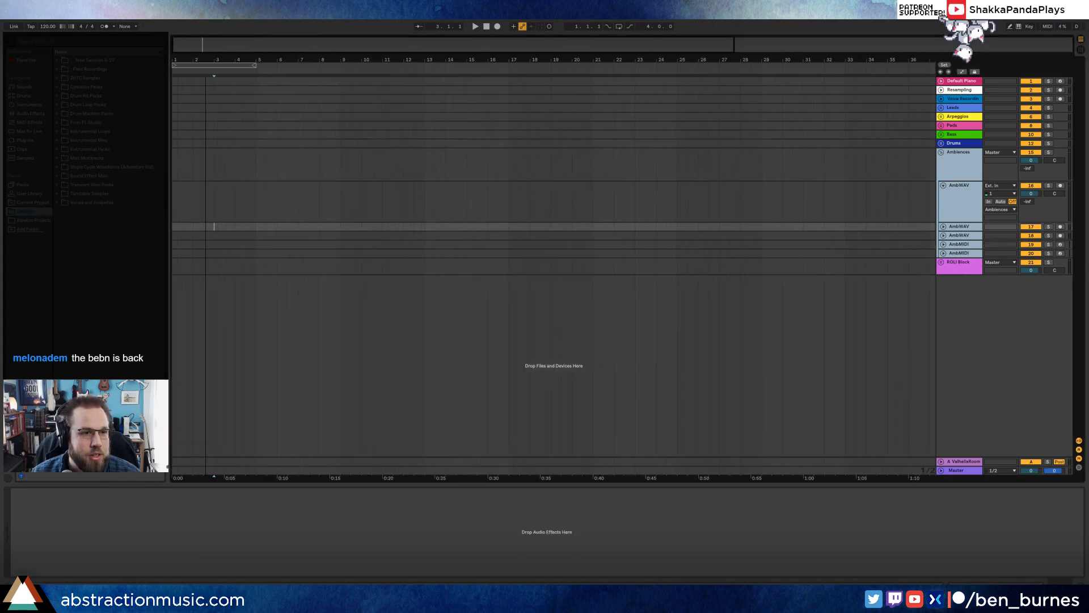
{"action": "left_click", "coordinate": [59, 77]}
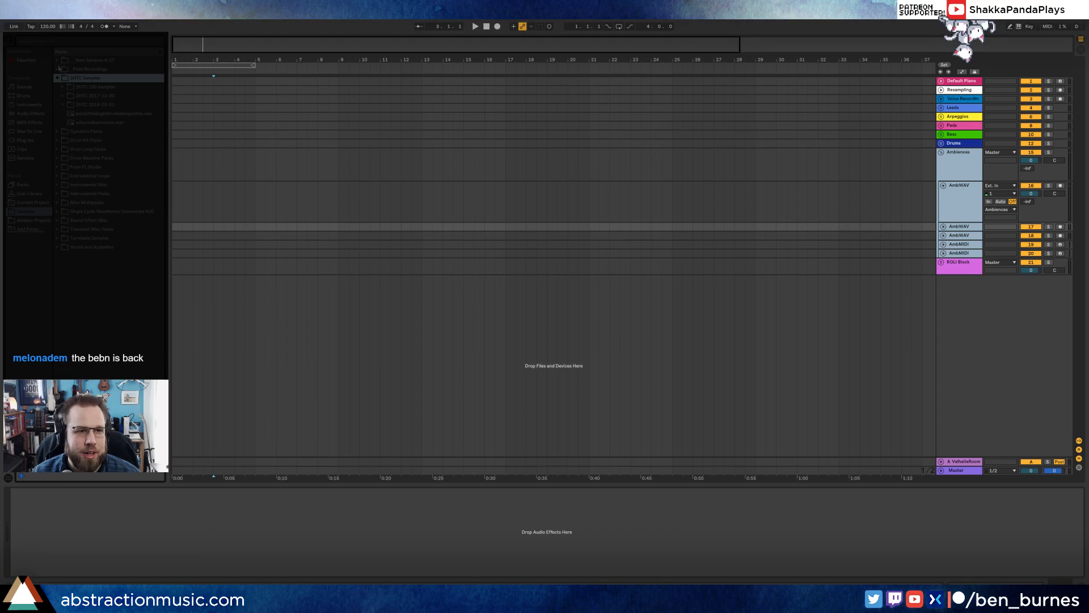
{"action": "left_click", "coordinate": [59, 68]}
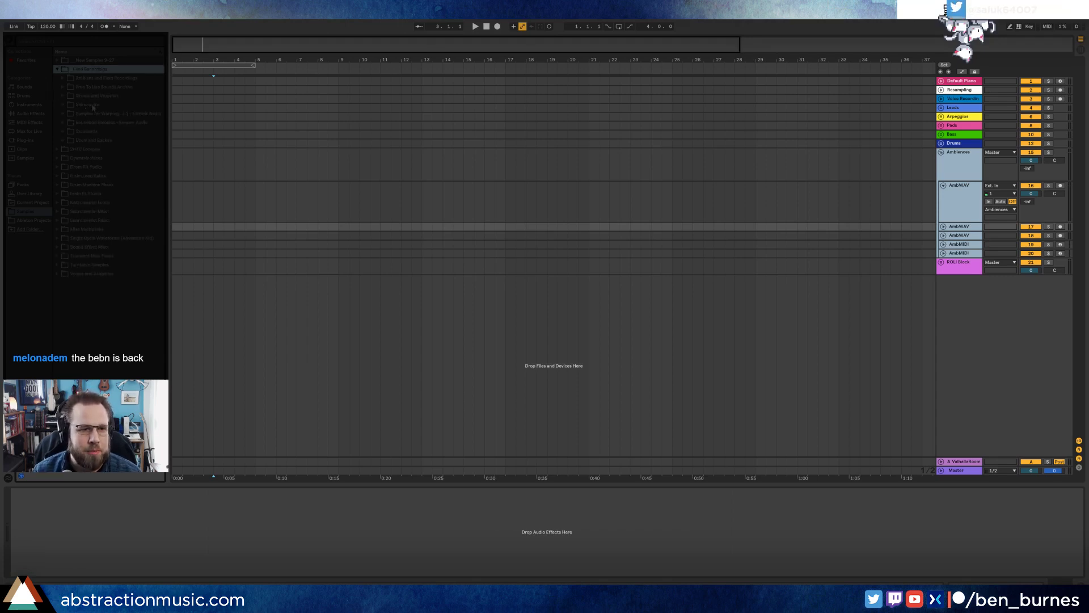
{"action": "left_click", "coordinate": [63, 131]}
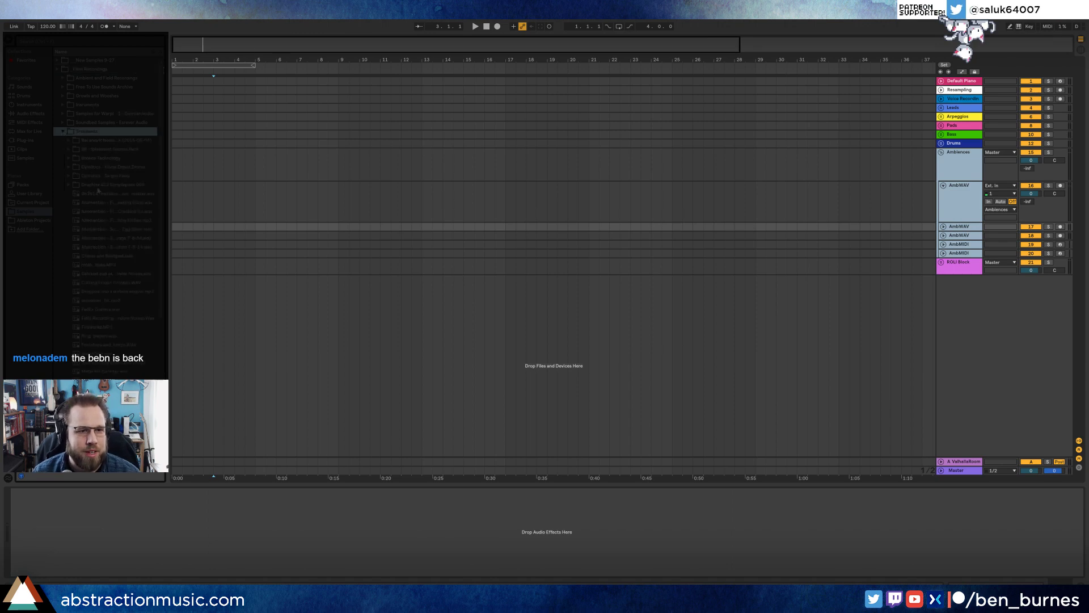
{"action": "left_click", "coordinate": [63, 131]}
{"action": "left_click", "coordinate": [62, 77]}
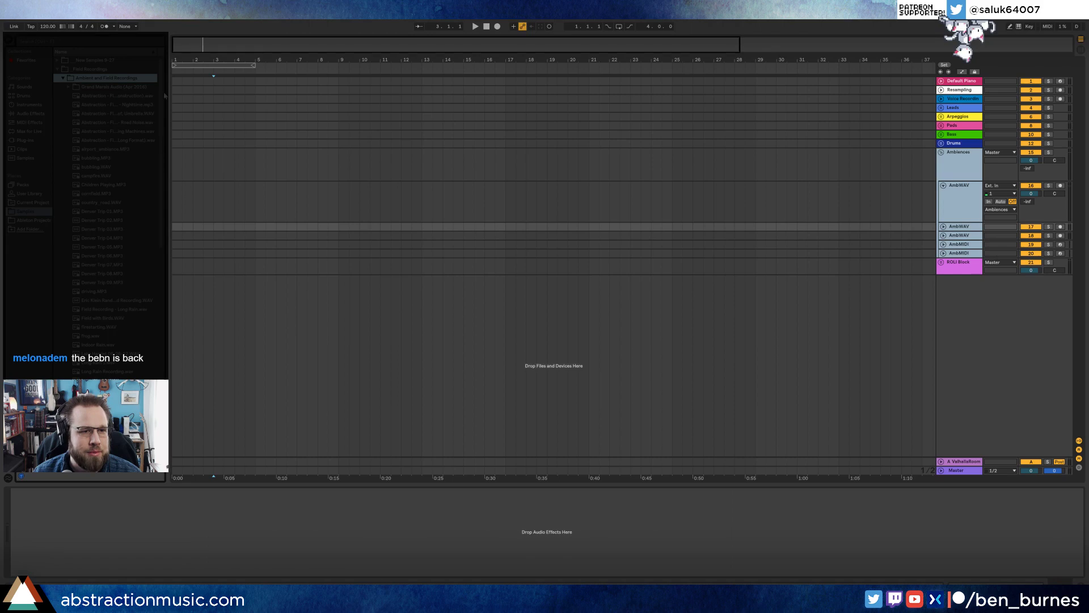
{"action": "scroll", "coordinate": [154, 266], "scroll_direction": "down", "scroll_amount": 10}
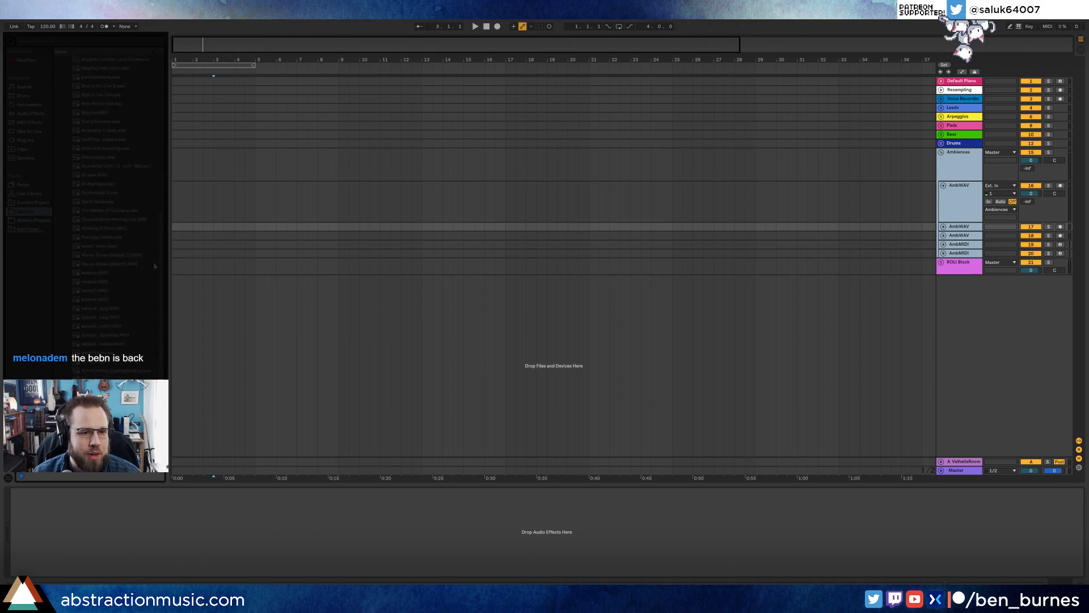
{"action": "scroll", "coordinate": [155, 266], "scroll_direction": "down", "scroll_amount": 3}
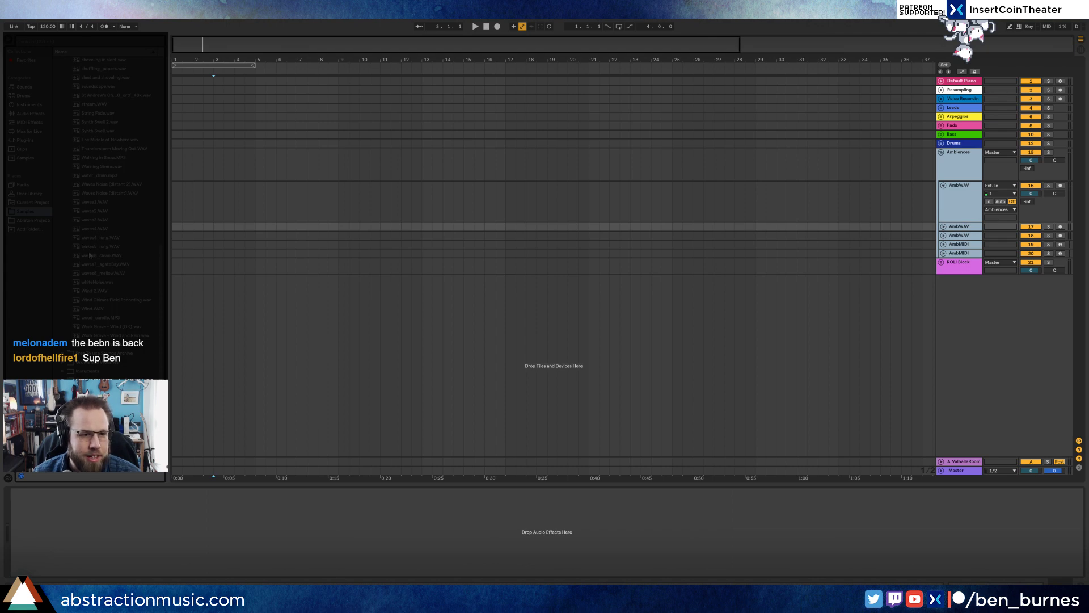
{"action": "left_click_drag", "start_coordinate": [85, 260], "coordinate": [175, 226]}
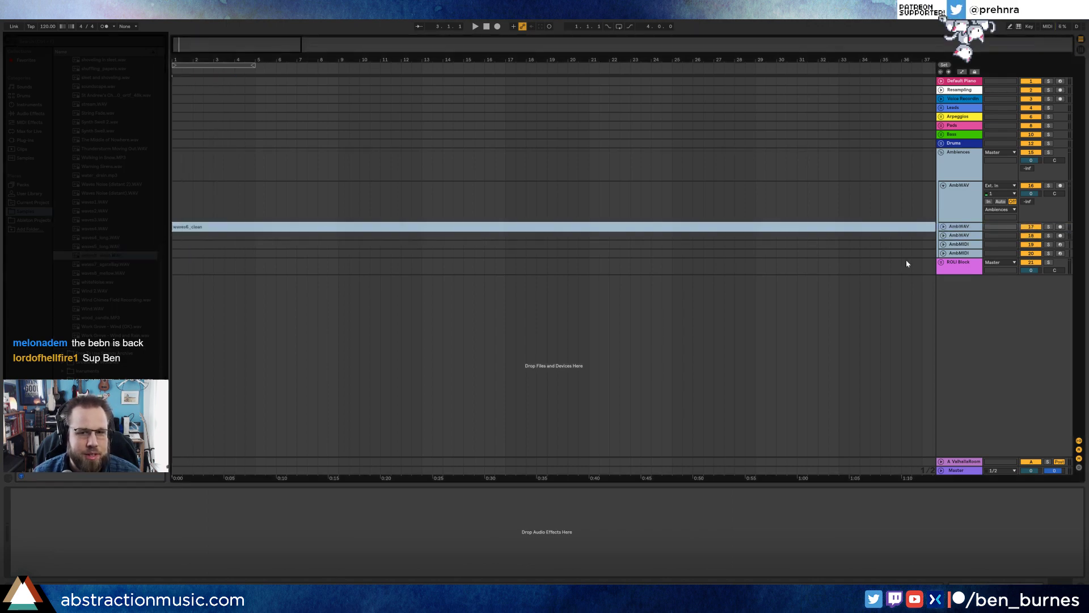
Step: Move the waves6_clean clip up to the first AmbWAV track at bar 1 and leave the second AmbWAV track folded
{"action": "left_click", "coordinate": [944, 226]}
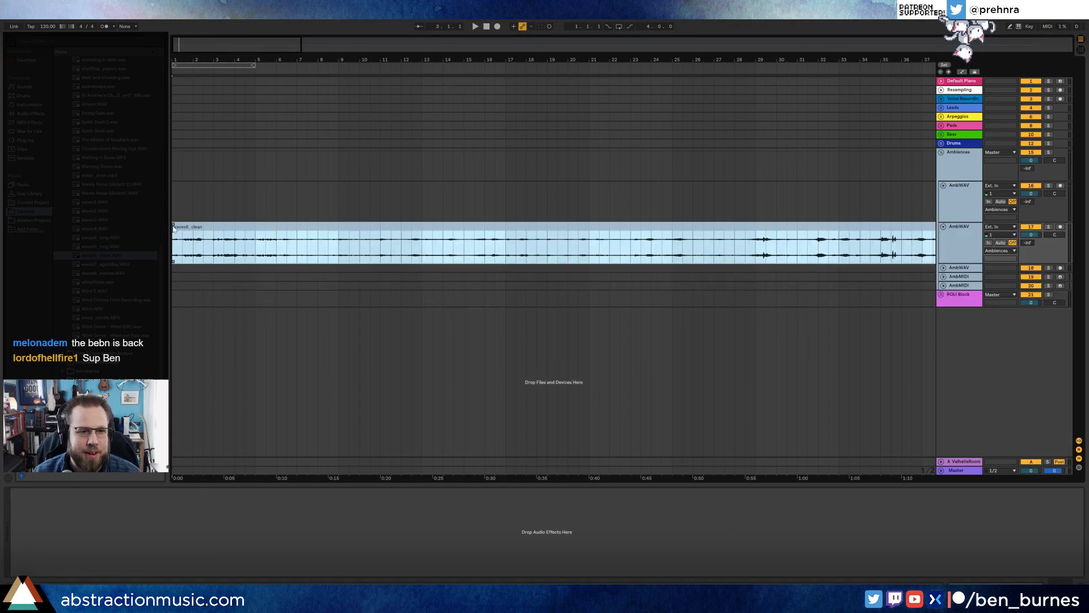
{"action": "mouse_move", "coordinate": [176, 229]}
{"action": "left_mouse_down"}
{"action": "mouse_move", "coordinate": [366, 244]}
{"action": "mouse_move", "coordinate": [358, 234]}
{"action": "mouse_move", "coordinate": [219, 234]}
{"action": "mouse_move", "coordinate": [198, 209]}
{"action": "left_mouse_up"}
{"action": "left_click", "coordinate": [224, 241]}
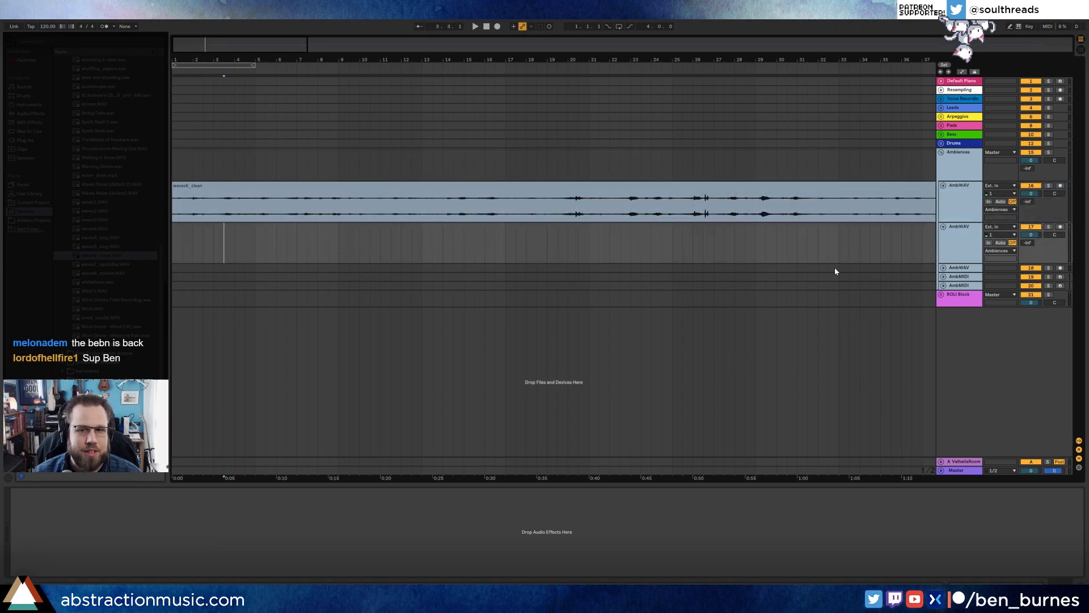
{"action": "left_click", "coordinate": [942, 226]}
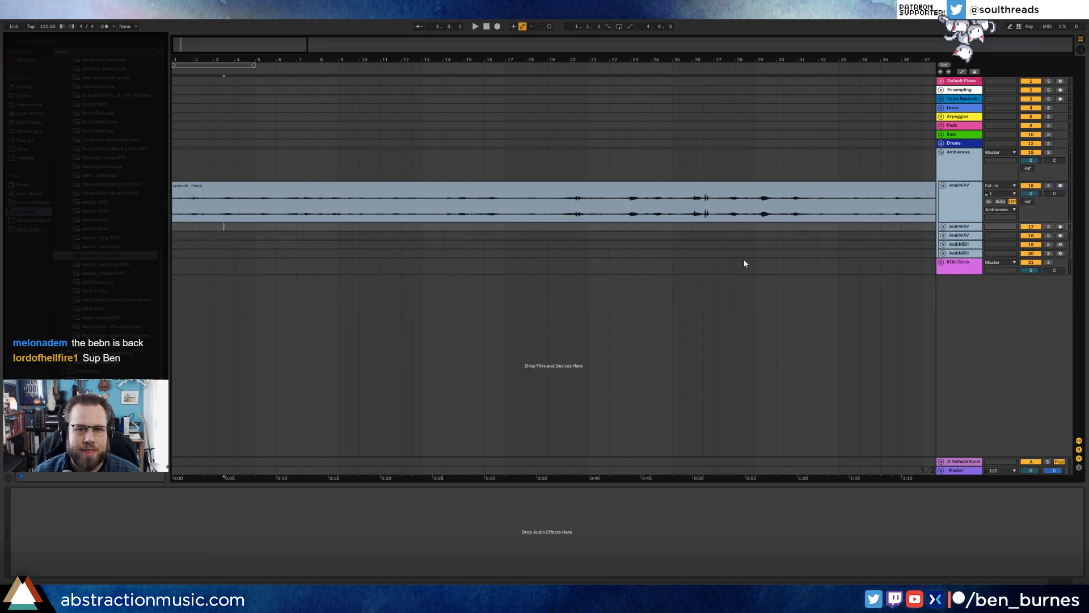
Step: Show the full length of the wave clip in the arrangement and listen to a few seconds of it
{"action": "left_click_drag", "start_coordinate": [326, 48], "coordinate": [325, 11]}
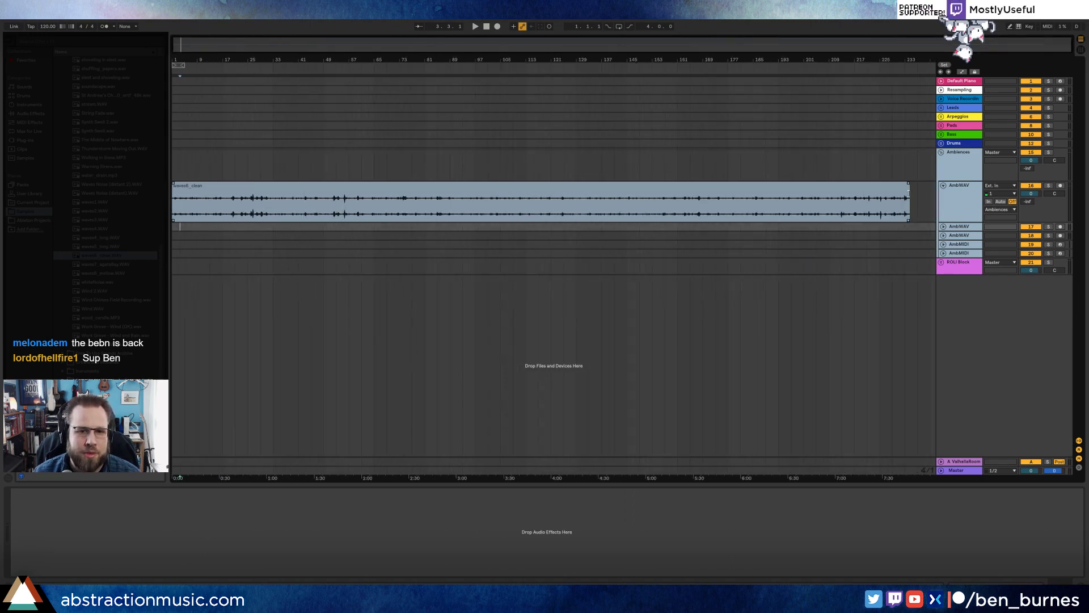
{"action": "key", "text": "space"}
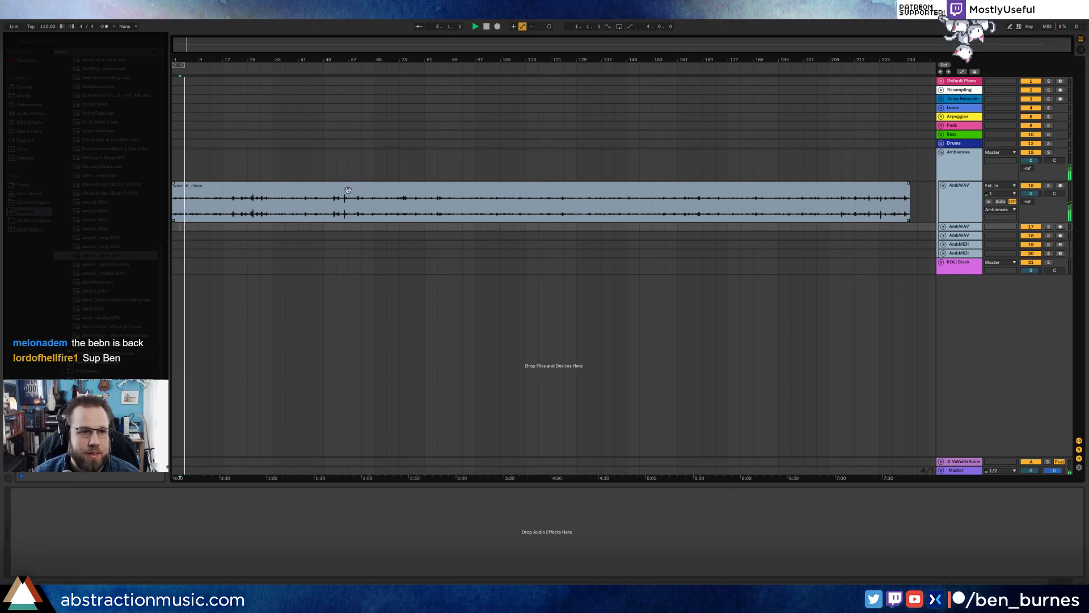
{"action": "key", "text": "space"}
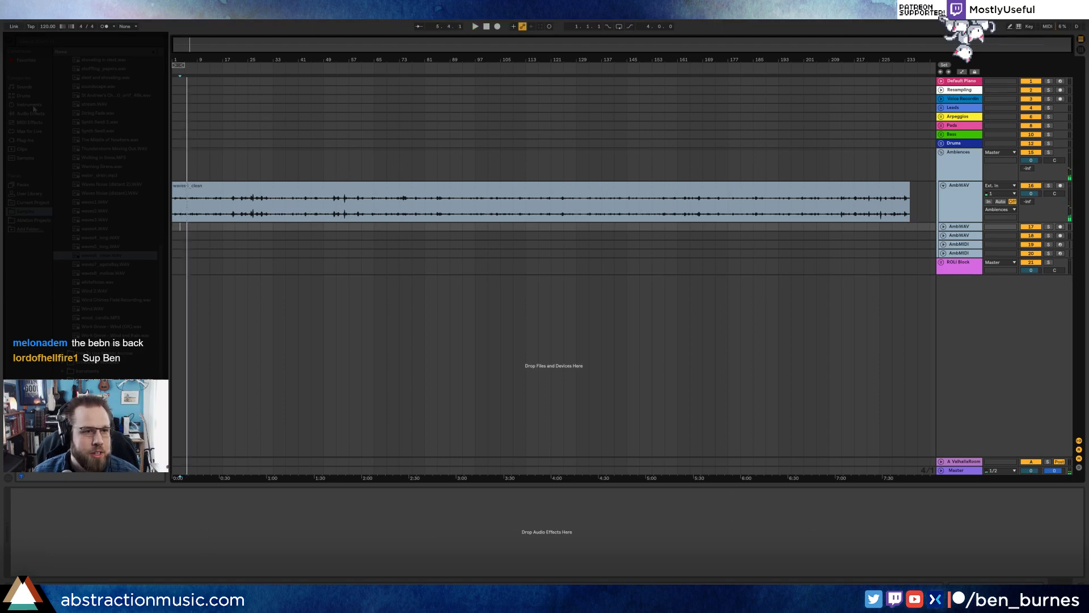
Step: Try a Compressor with a -11.6 dB threshold on the first AmbWAV track, and delete the device
{"action": "left_click", "coordinate": [44, 116]}
{"action": "left_click", "coordinate": [83, 122]}
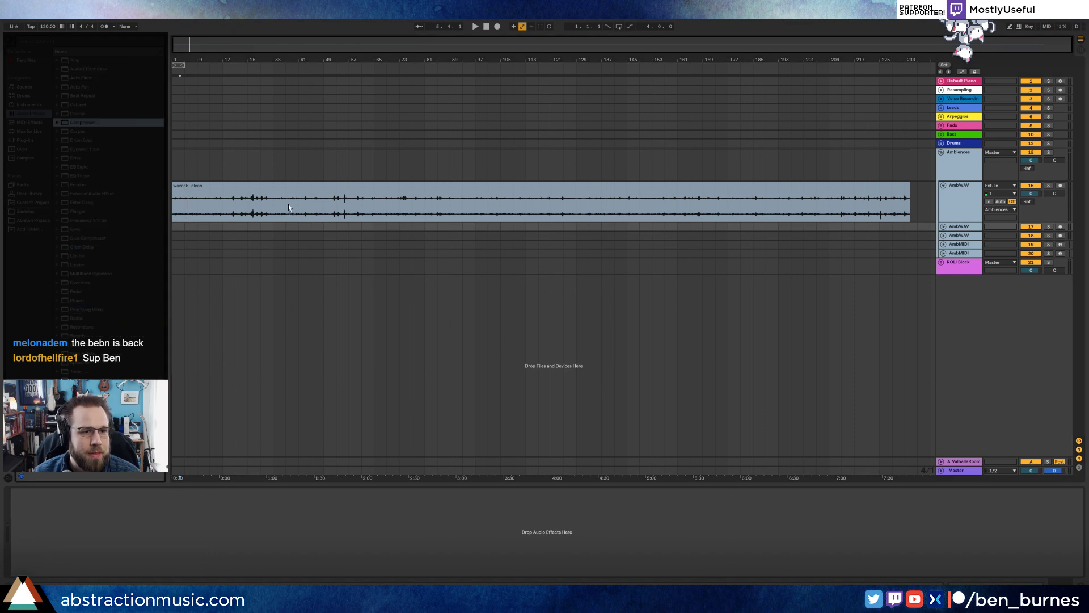
{"action": "left_click_drag", "start_coordinate": [286, 211], "coordinate": [287, 210]}
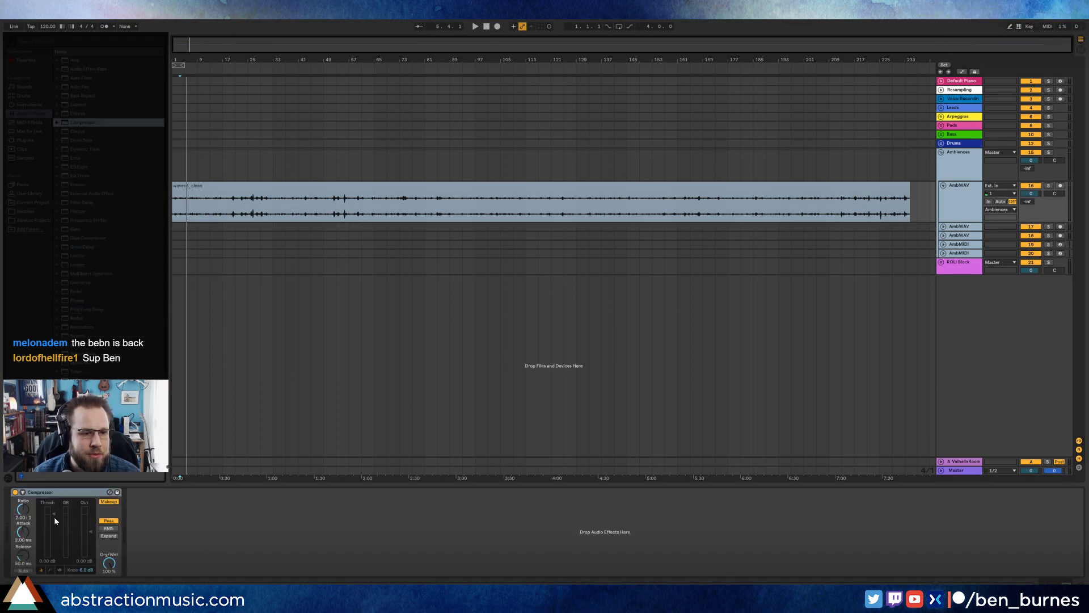
{"action": "left_click_drag", "start_coordinate": [53, 534], "coordinate": [53, 529]}
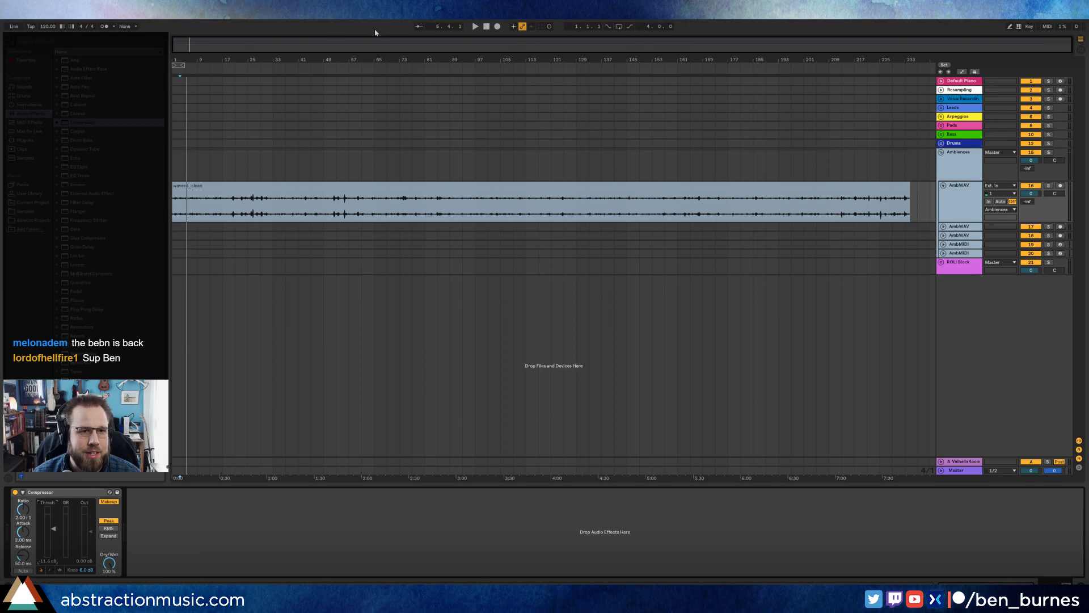
{"action": "left_click_drag", "start_coordinate": [196, 59], "coordinate": [199, 100]}
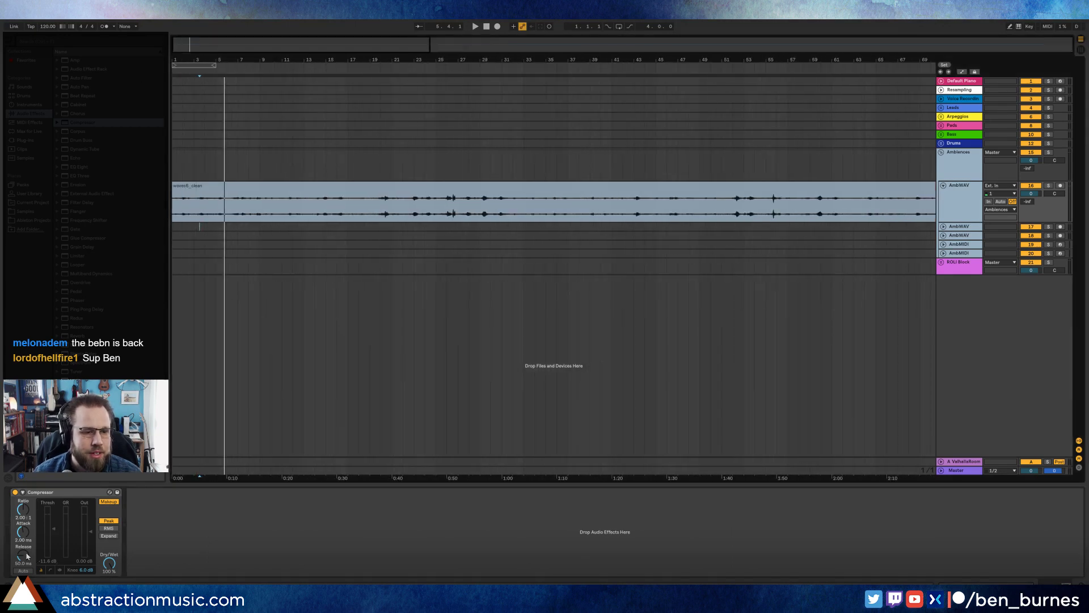
{"action": "left_click", "coordinate": [58, 492]}
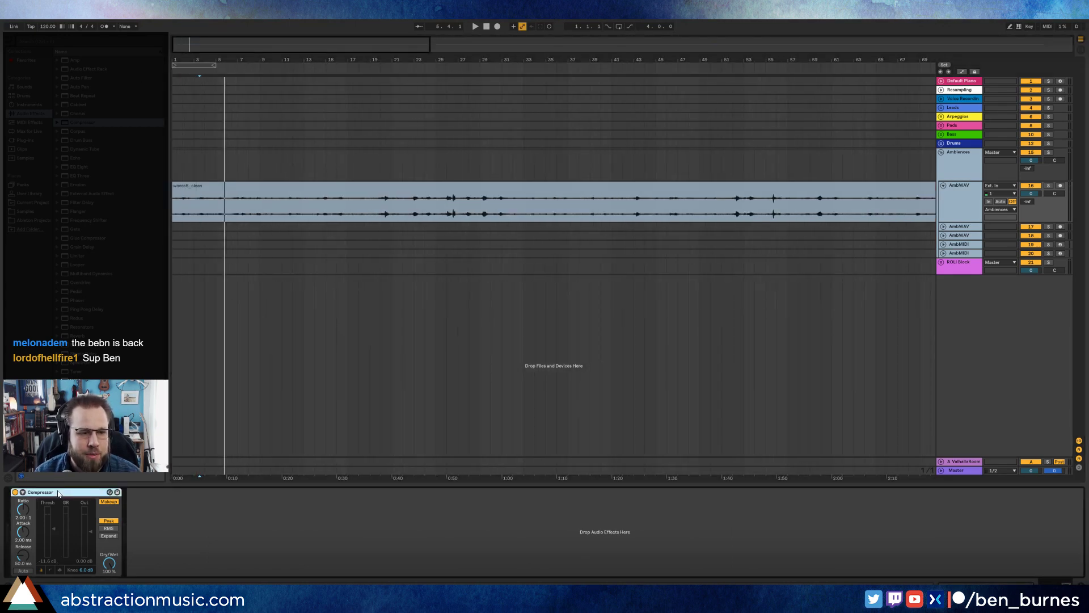
{"action": "key", "text": "Delete"}
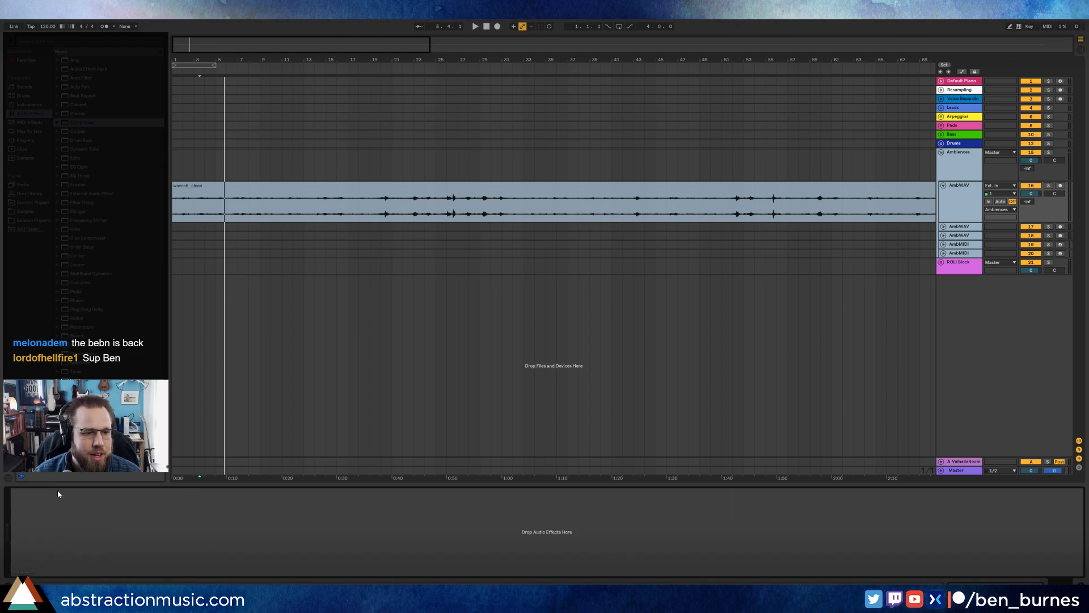
Step: Raise the gain of the waves6_clean clip and listen to it from the start
{"action": "double_click", "coordinate": [302, 183]}
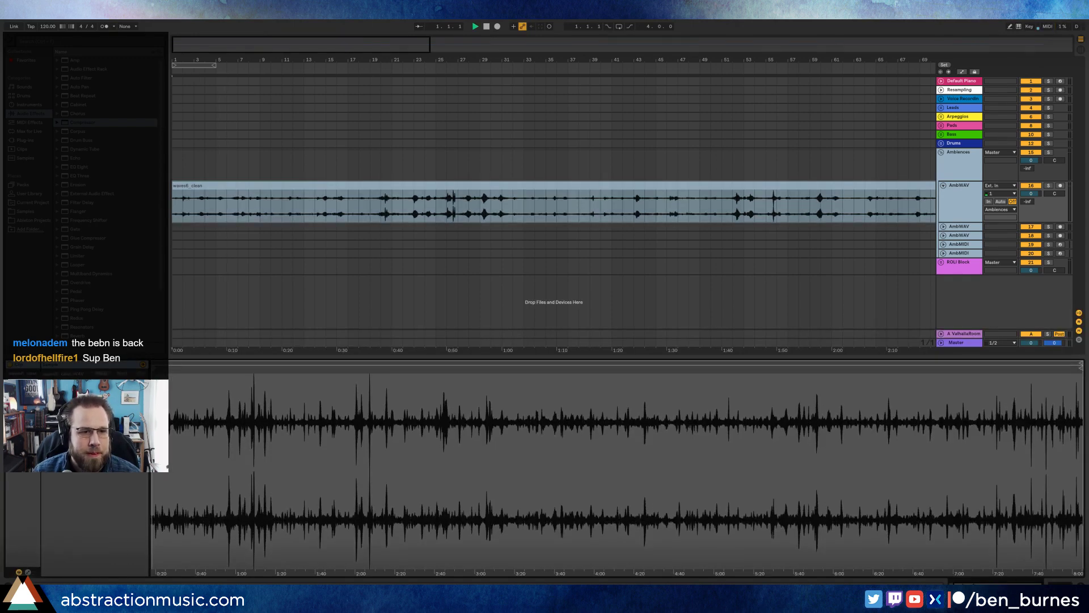
{"action": "key", "text": "space"}
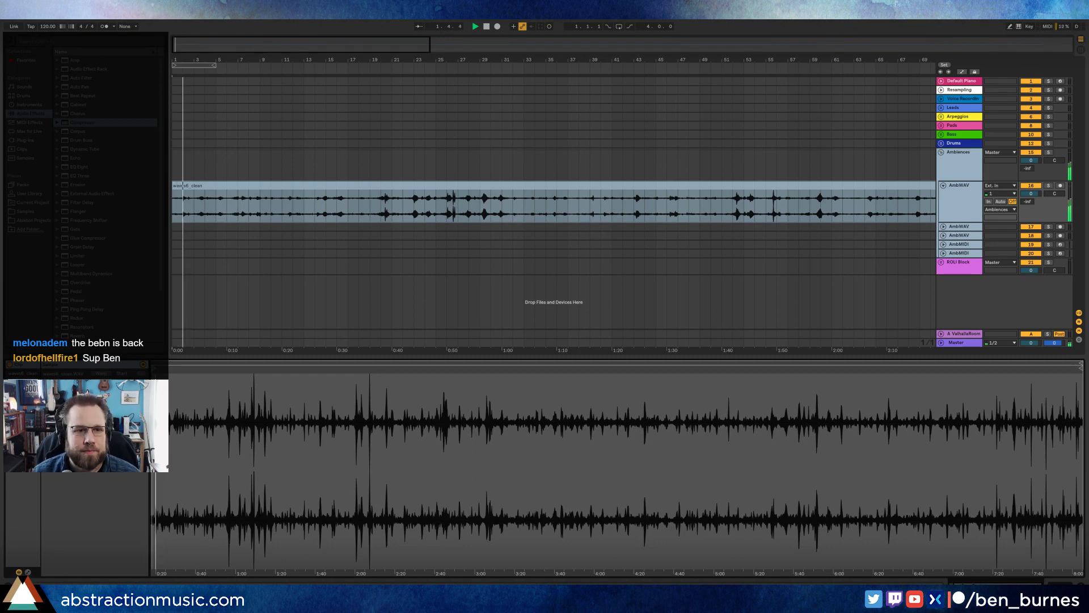
{"action": "key", "text": "space"}
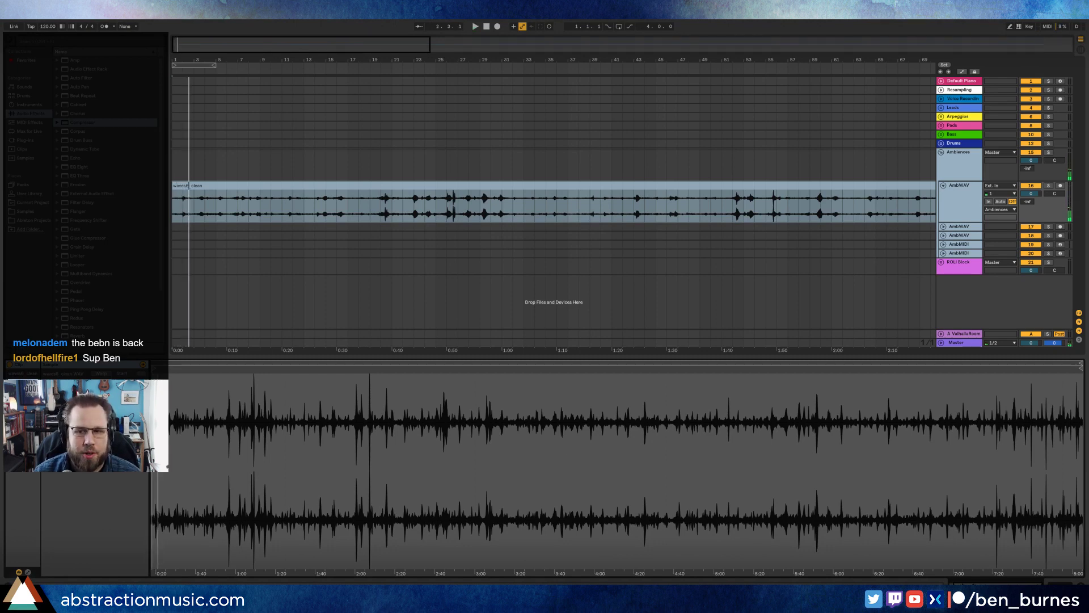
Step: Unfold the Pads group and its Pad track, and create an empty four-bar MIDI clip on the Pad track from bar 1
{"action": "left_click", "coordinate": [951, 126]}
{"action": "left_click", "coordinate": [941, 126]}
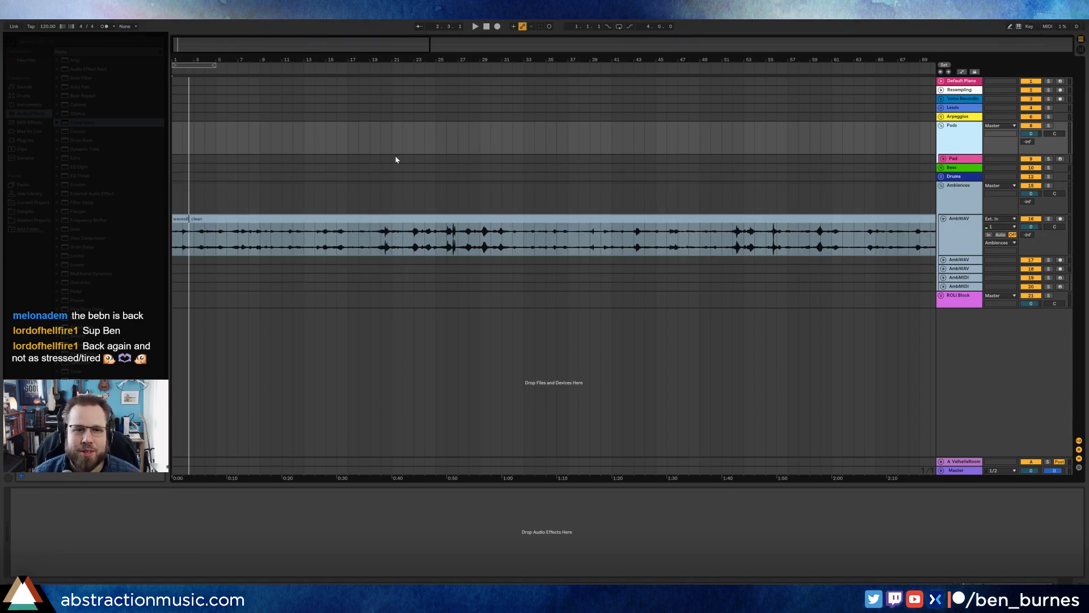
{"action": "left_click", "coordinate": [943, 159]}
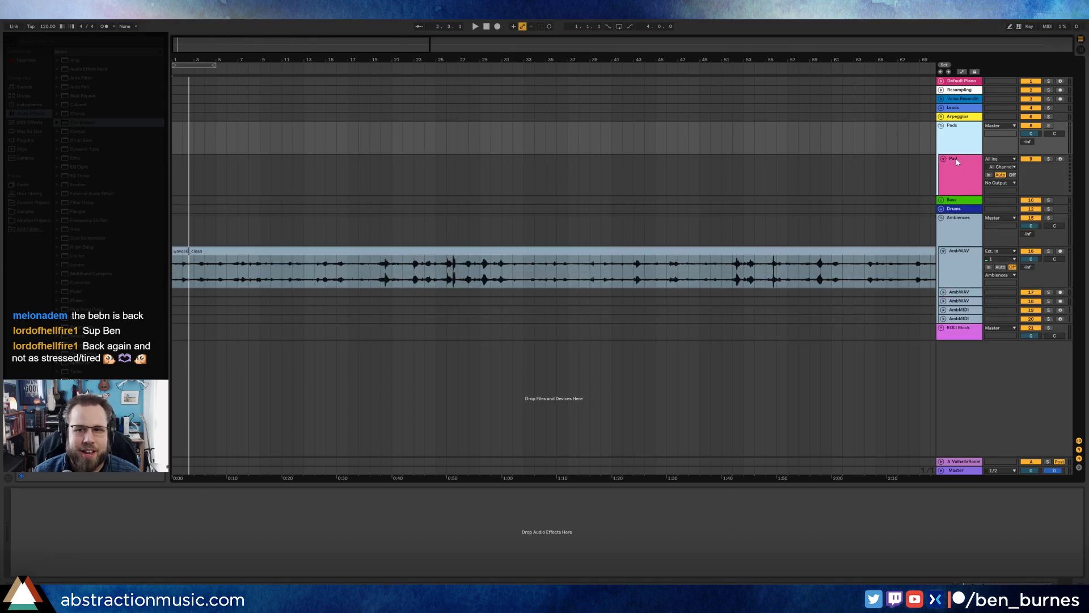
{"action": "left_click_drag", "start_coordinate": [214, 40], "coordinate": [171, 100]}
{"action": "left_click_drag", "start_coordinate": [177, 169], "coordinate": [223, 175]}
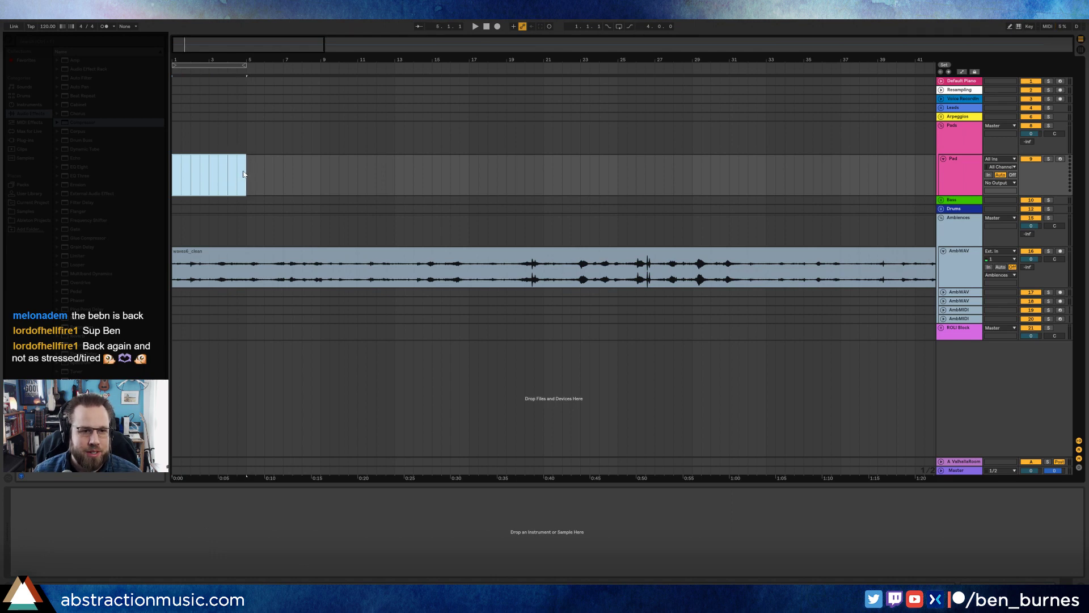
{"action": "double_click", "coordinate": [218, 164]}
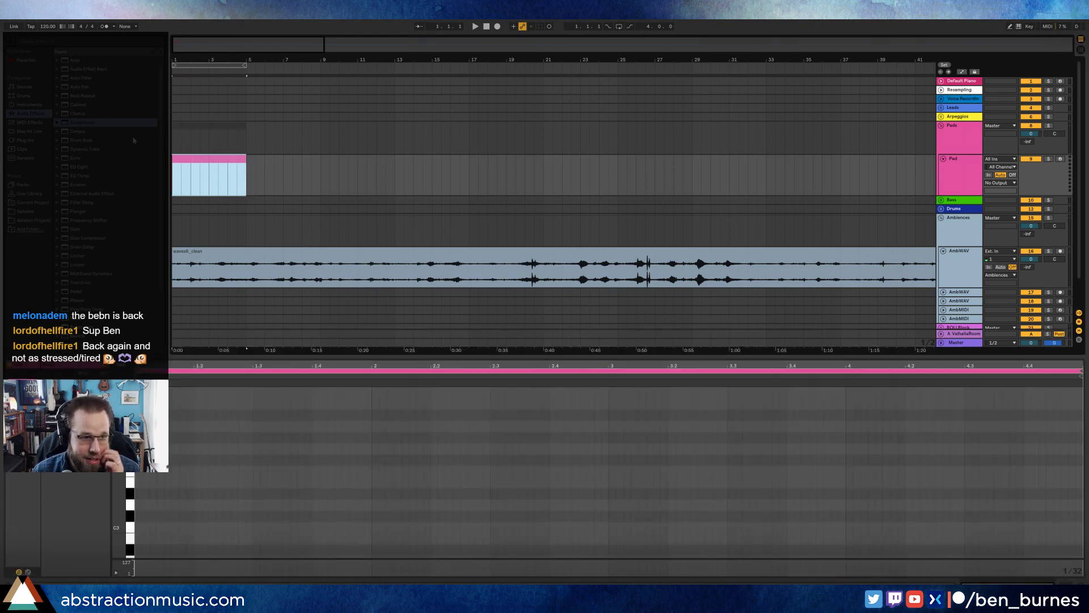
Step: Load the Native Instruments plug-in Massive onto the Pad track
{"action": "left_click", "coordinate": [26, 140]}
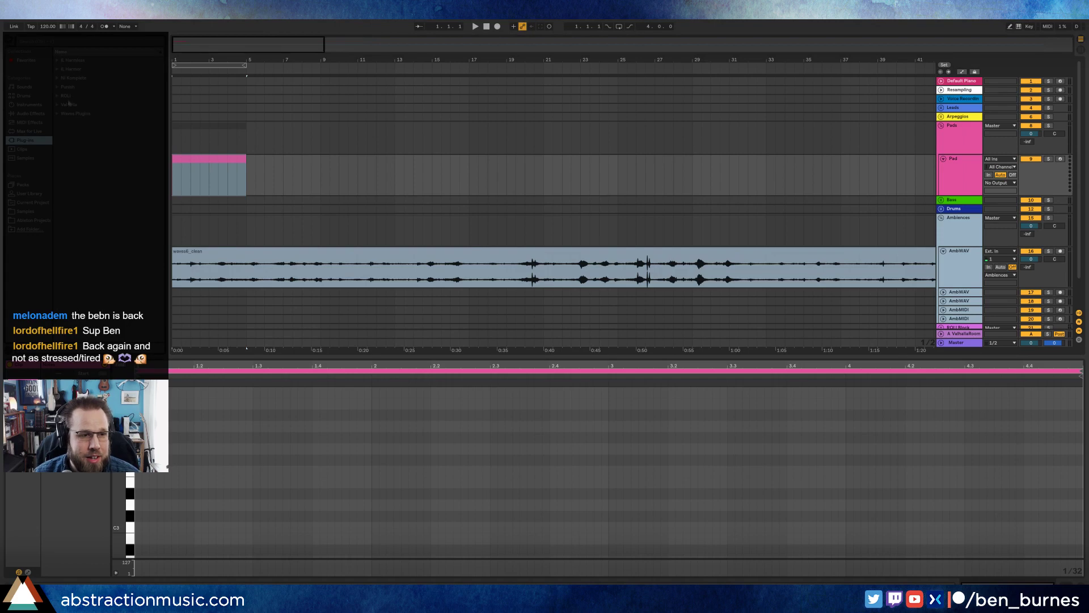
{"action": "left_click", "coordinate": [57, 79]}
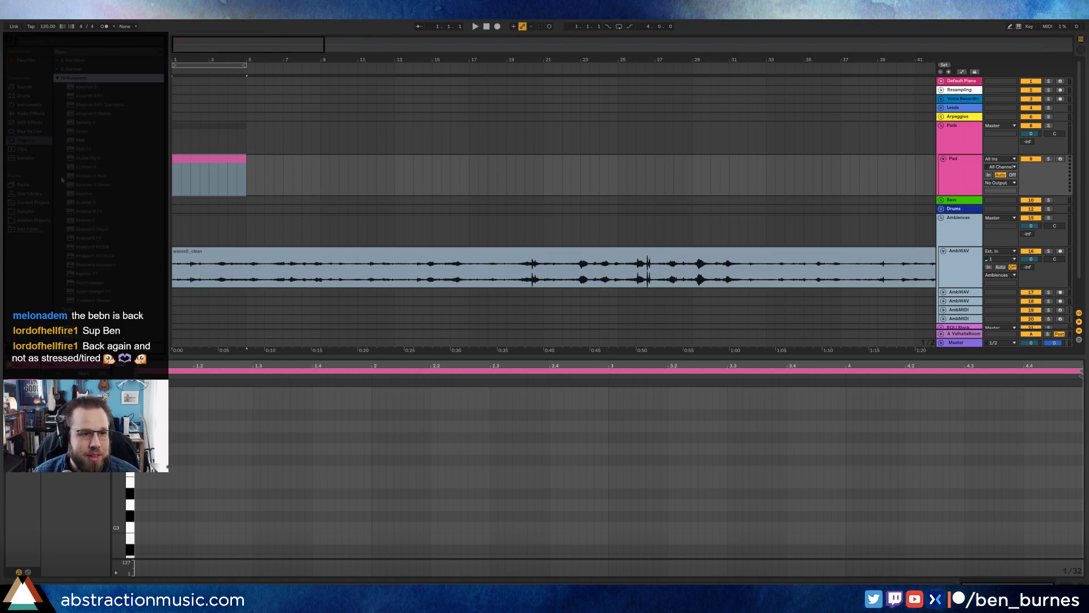
{"action": "double_click", "coordinate": [80, 193]}
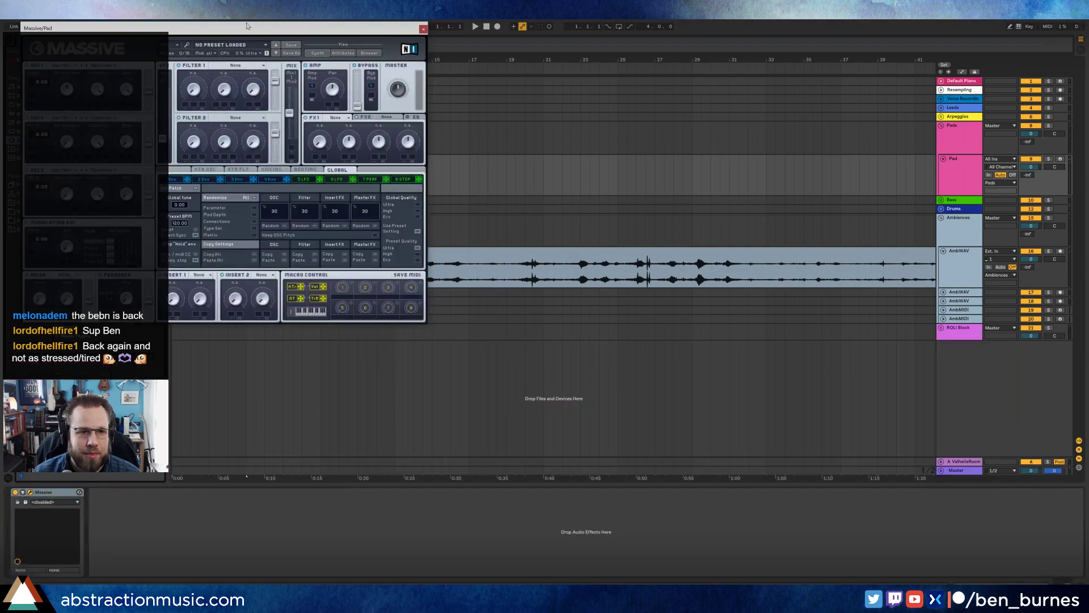
Step: Move the Massive window clear of the browser and set Filter 1 to Lowpass 4
{"action": "left_click_drag", "start_coordinate": [247, 27], "coordinate": [558, 128]}
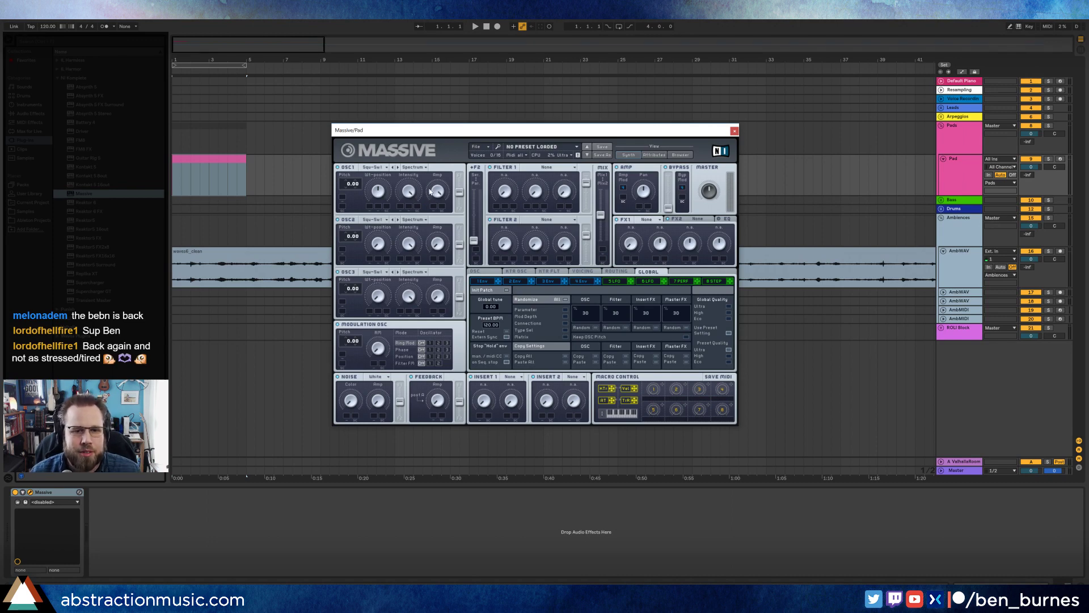
{"action": "left_click", "coordinate": [546, 167]}
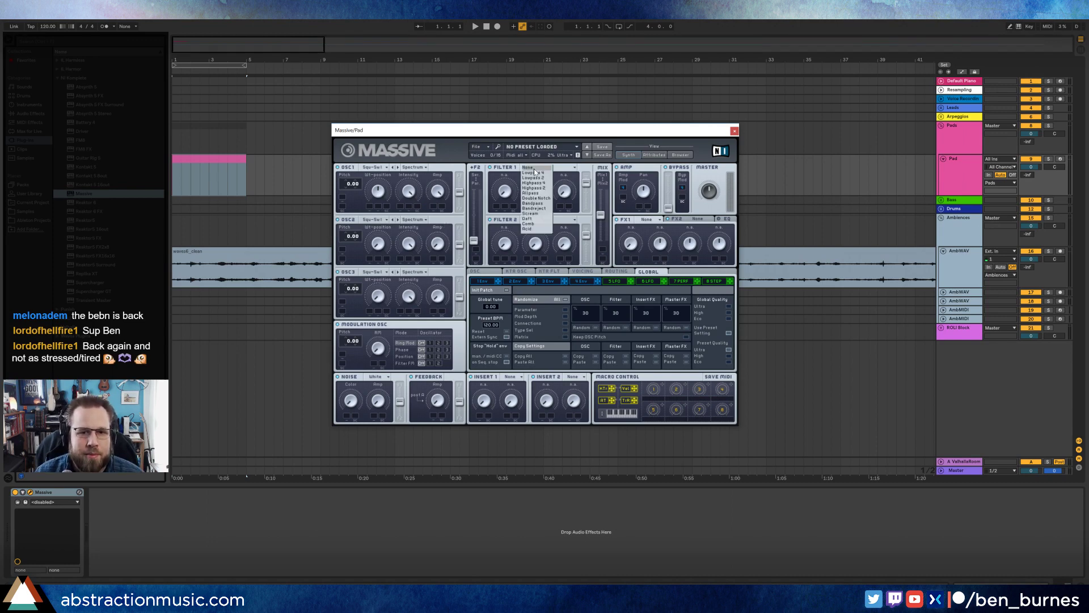
{"action": "left_click", "coordinate": [536, 182]}
Step: Route the oscillators fully into Filter 1 and enable the unison Pitch Cutoff spread in the voicing settings
{"action": "left_click_drag", "start_coordinate": [478, 172], "coordinate": [460, 155]}
{"action": "left_click_drag", "start_coordinate": [460, 245], "coordinate": [465, 178]}
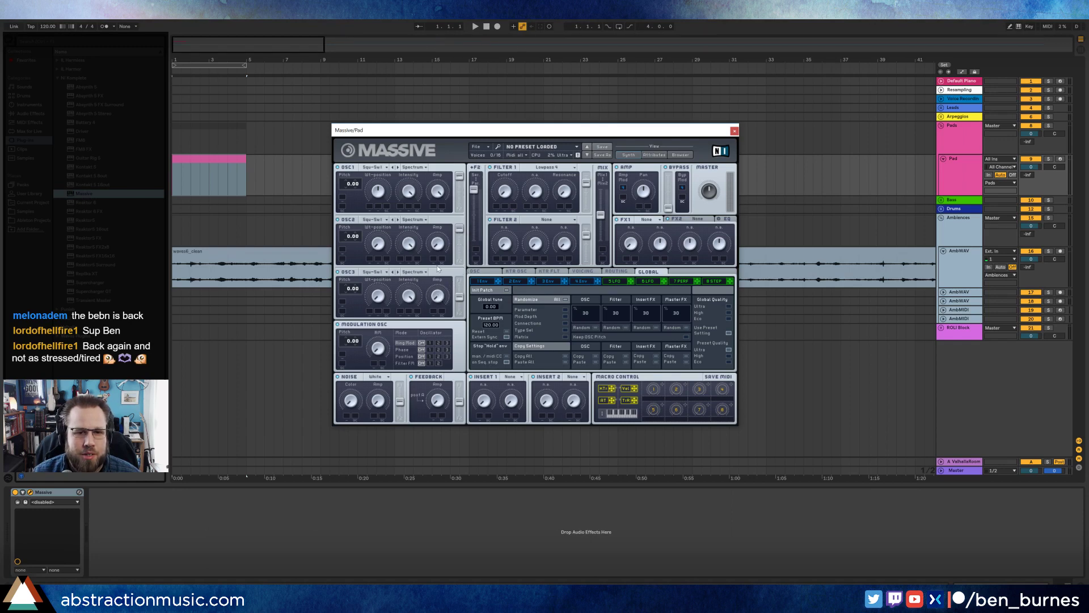
{"action": "left_click", "coordinate": [585, 273]}
{"action": "left_click", "coordinate": [525, 312]}
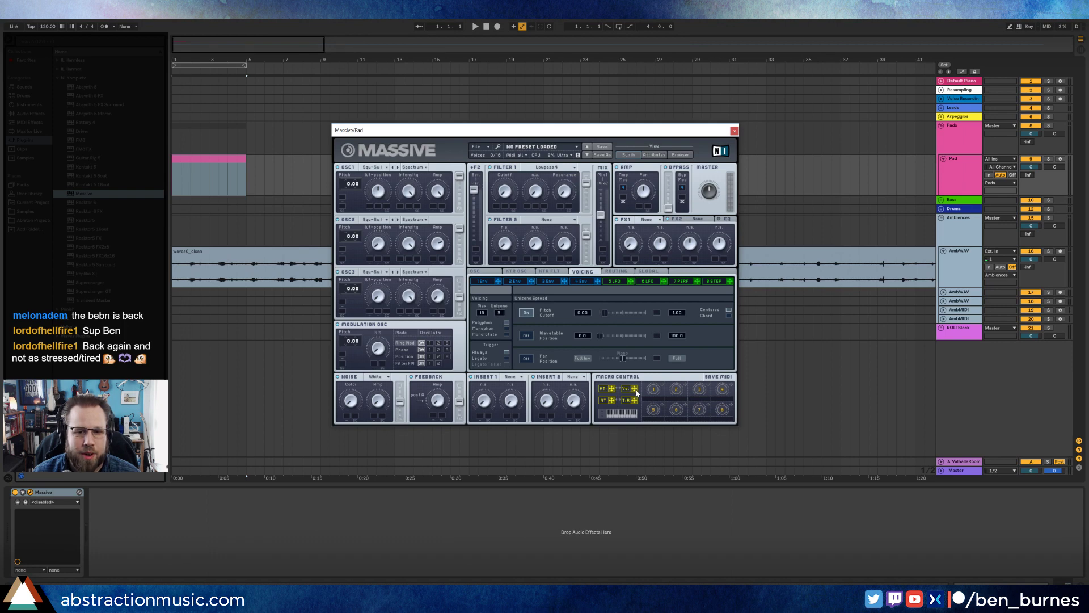
Step: Assign a macro control source and LFO 5 to modulate Filter 1's cutoff, and adjust LFO 5's rate
{"action": "left_click_drag", "start_coordinate": [634, 401], "coordinate": [497, 206]}
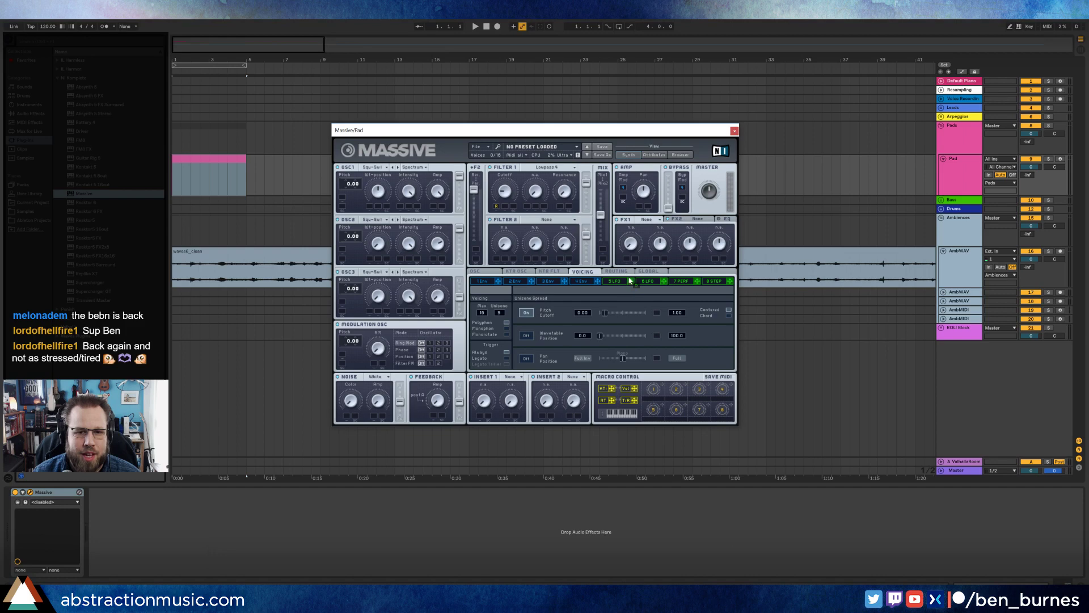
{"action": "left_click_drag", "start_coordinate": [630, 281], "coordinate": [507, 182]}
{"action": "left_click", "coordinate": [614, 281]}
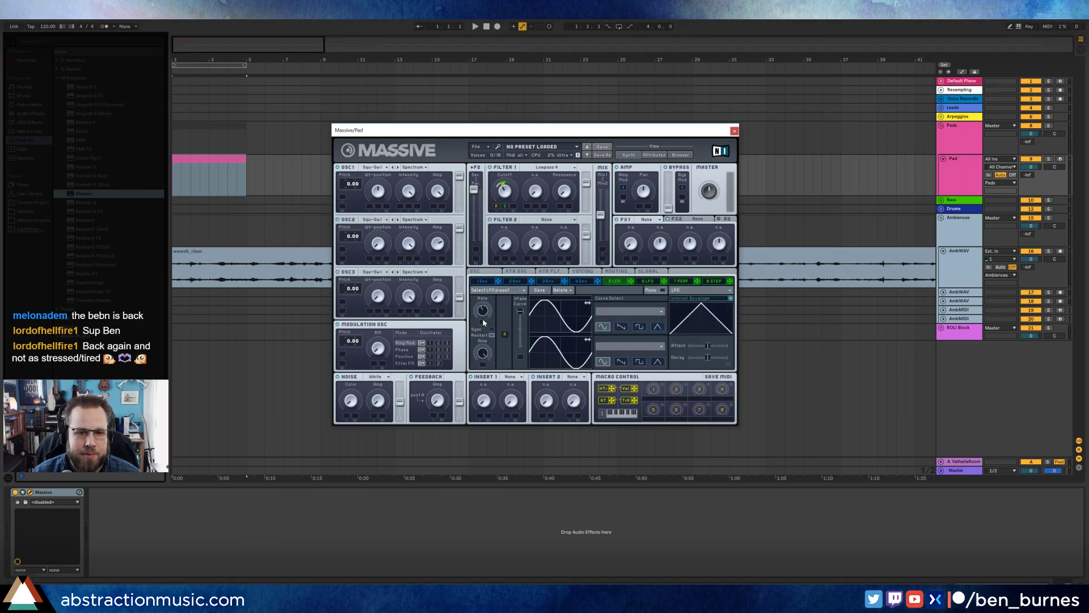
{"action": "left_click_drag", "start_coordinate": [483, 320], "coordinate": [483, 312]}
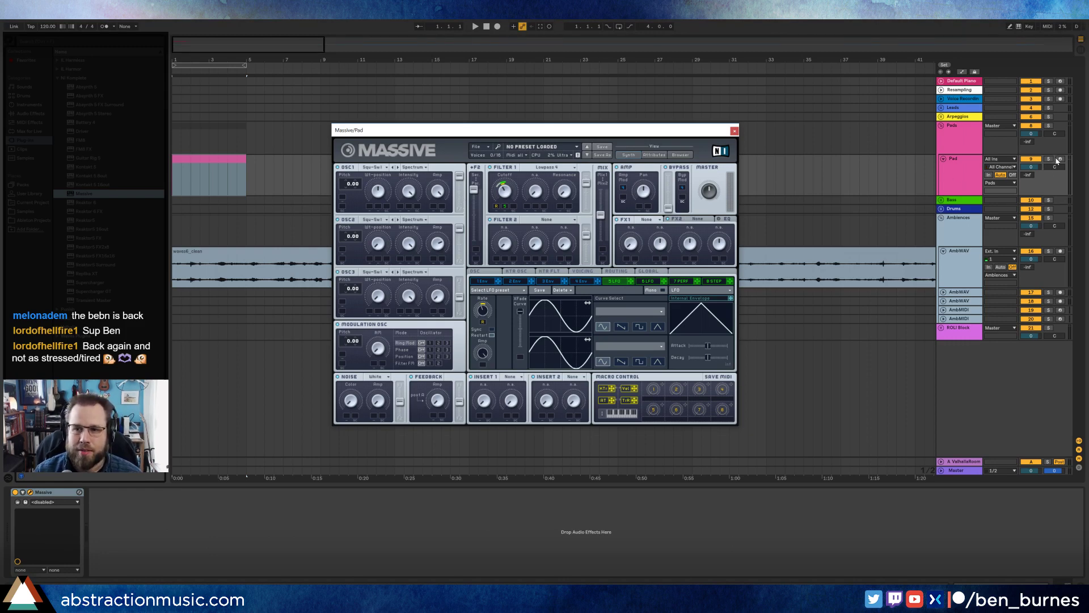
Step: Arm the Pad track for recording and set Massive's FX1 effect to Reverb
{"action": "left_click", "coordinate": [1059, 160]}
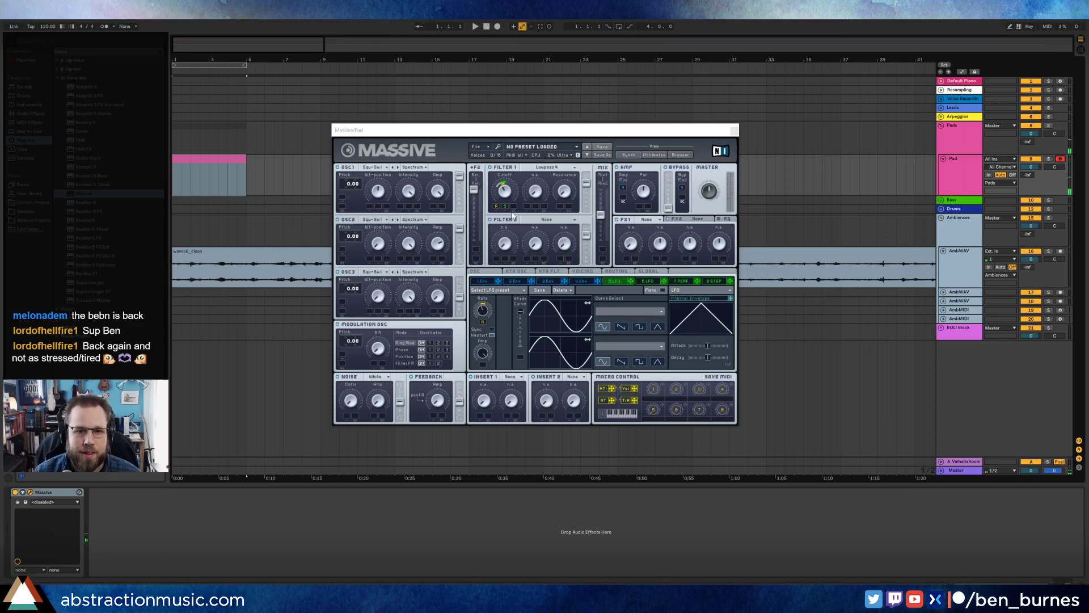
{"action": "left_click", "coordinate": [507, 209]}
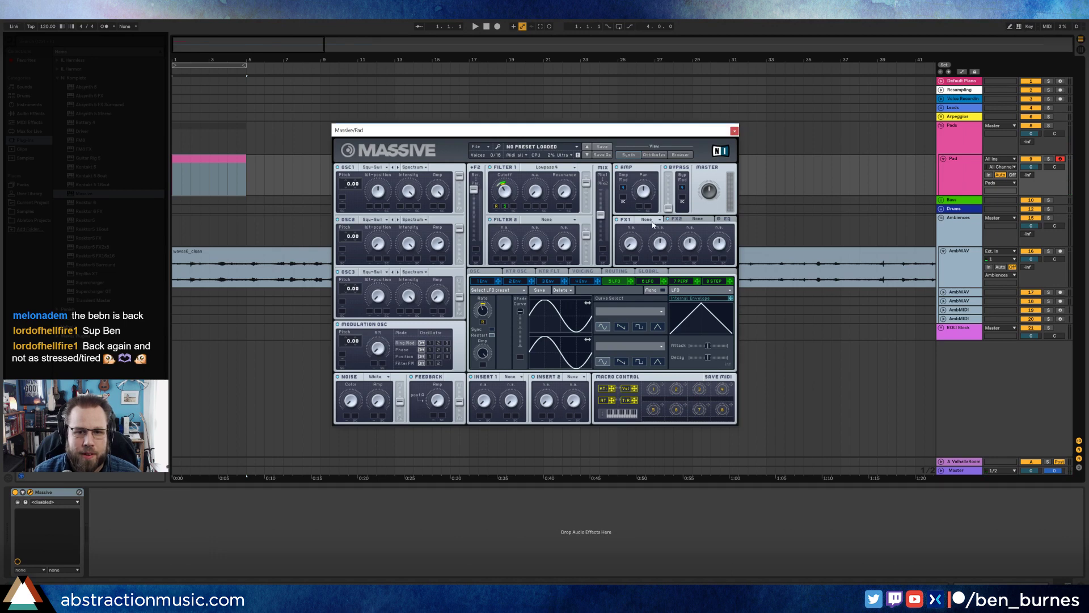
{"action": "left_click", "coordinate": [645, 220]}
{"action": "left_click", "coordinate": [647, 226]}
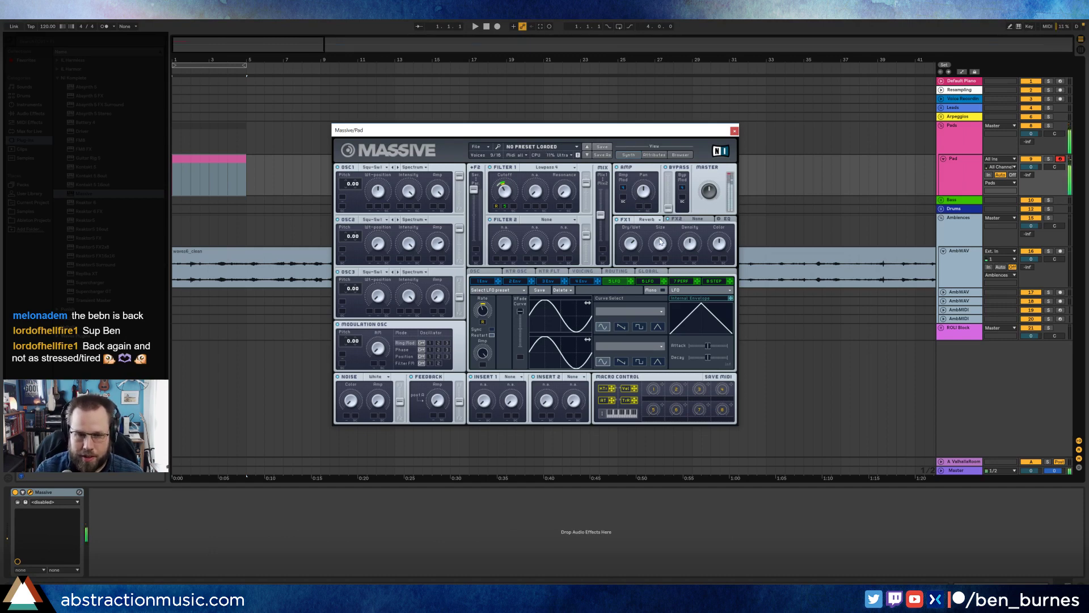
Step: Shape envelope 4 with a slow attack, a full sustain level and a longer release
{"action": "left_click", "coordinate": [579, 281]}
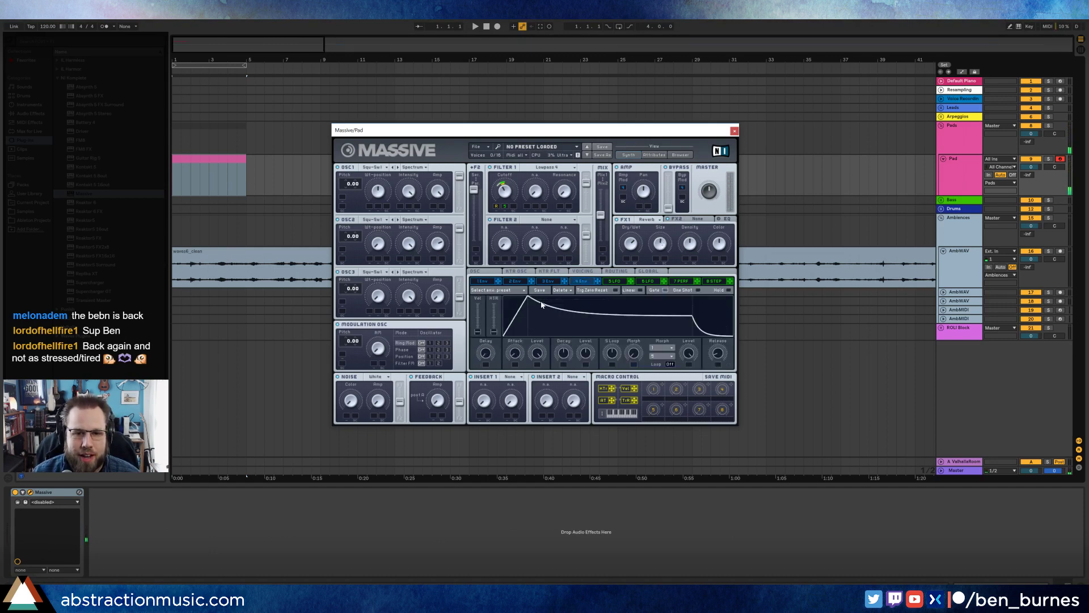
{"action": "left_click_drag", "start_coordinate": [534, 302], "coordinate": [582, 296]}
{"action": "left_click_drag", "start_coordinate": [692, 316], "coordinate": [695, 316]}
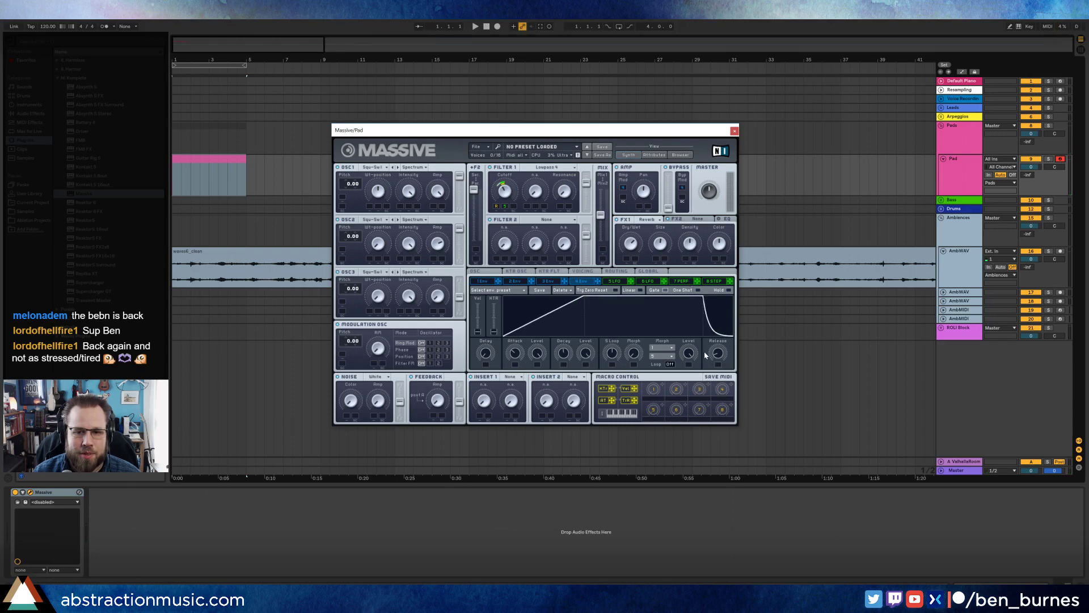
{"action": "left_click_drag", "start_coordinate": [714, 354], "coordinate": [711, 339]}
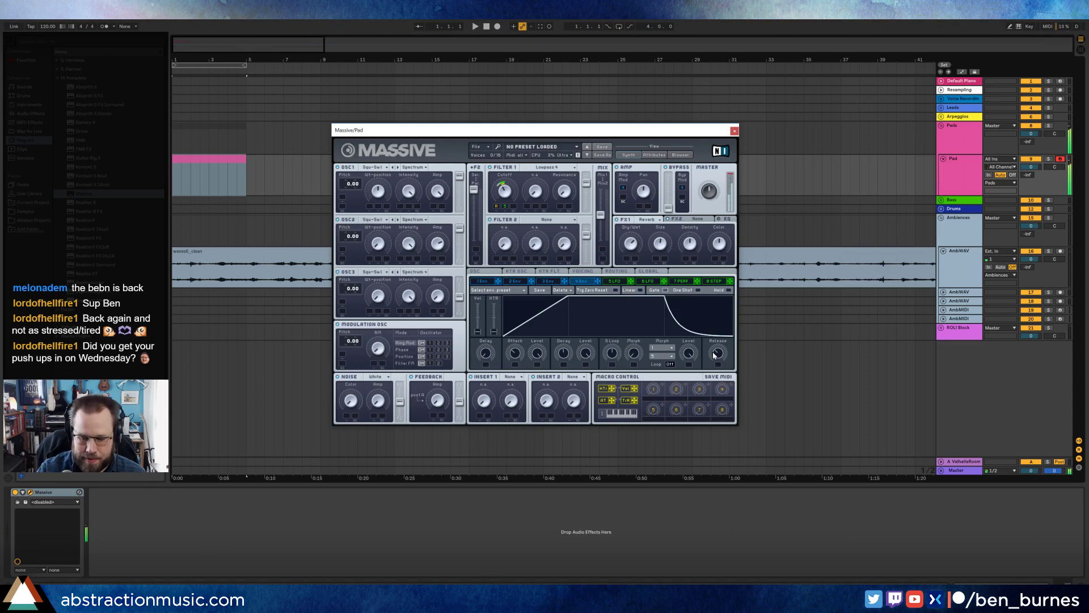
Step: Set oscillator 1's wavetable to Drive II and oscillator 2's to Squelchy
{"action": "left_click", "coordinate": [370, 166]}
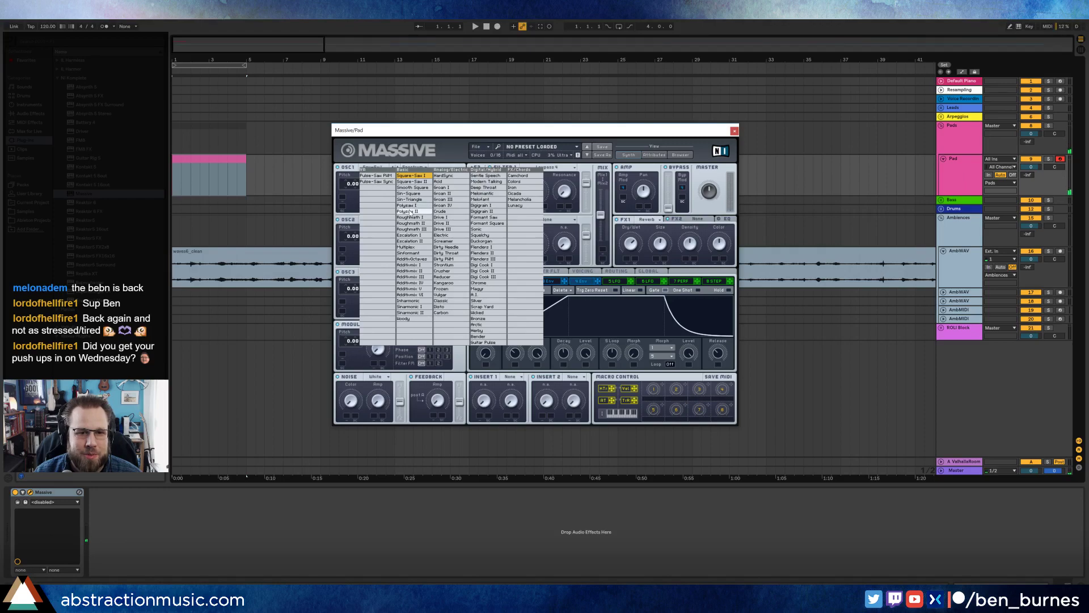
{"action": "left_click", "coordinate": [407, 211]}
{"action": "left_click", "coordinate": [380, 168]}
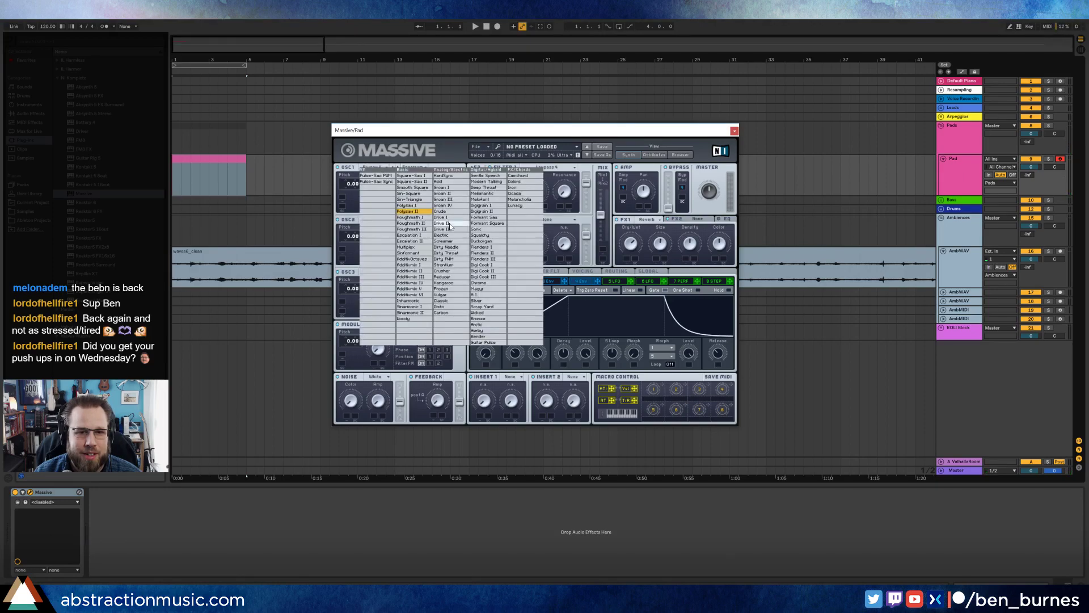
{"action": "left_click", "coordinate": [453, 226]}
{"action": "left_click", "coordinate": [381, 221]}
{"action": "left_click", "coordinate": [483, 290]}
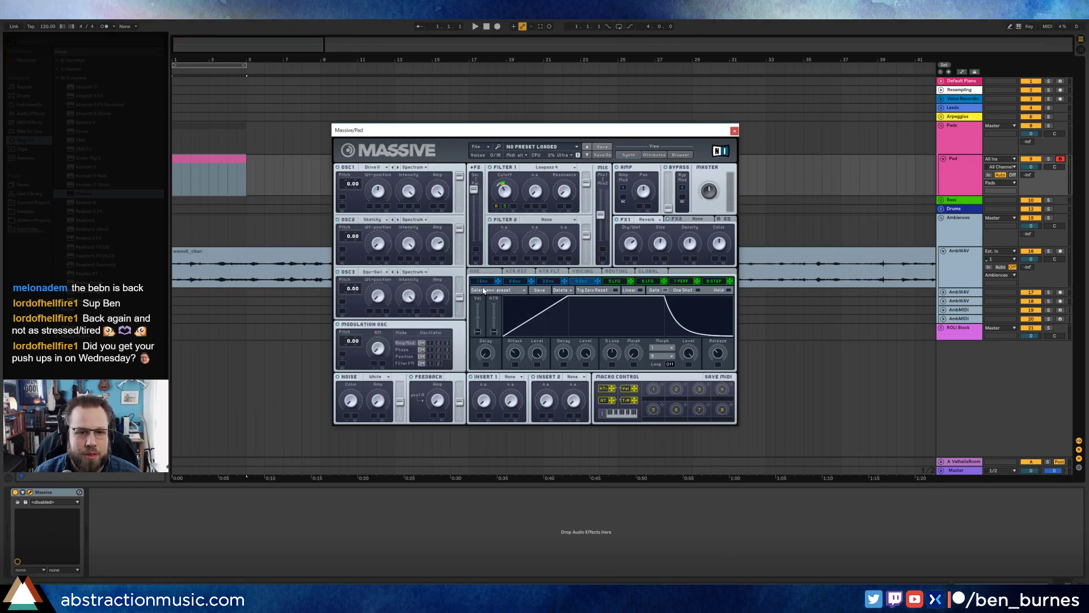
Step: Change Filter 1 to Lowpass 2 and close the Massive window
{"action": "left_click", "coordinate": [543, 170]}
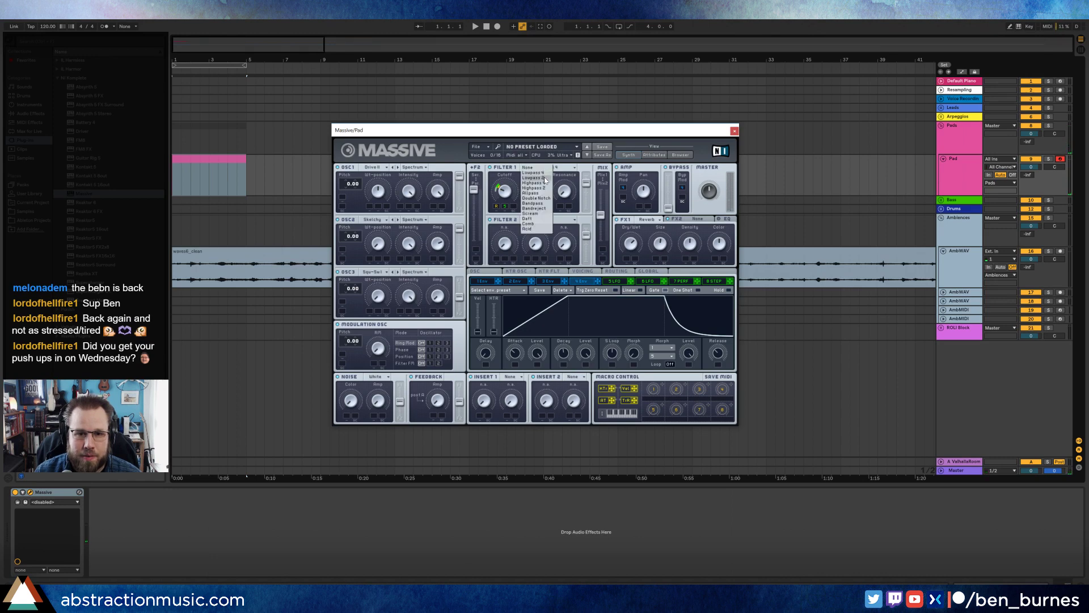
{"action": "left_click", "coordinate": [543, 178]}
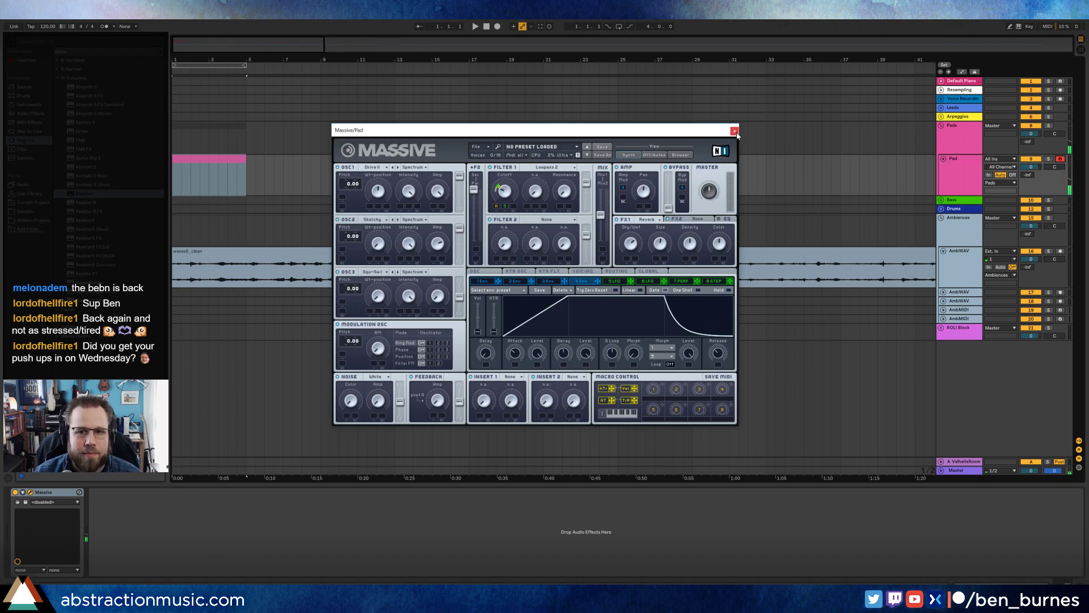
{"action": "left_click", "coordinate": [734, 131]}
Step: Open the Pad track's MIDI clip and draw a C5 note across all four bars
{"action": "double_click", "coordinate": [236, 163]}
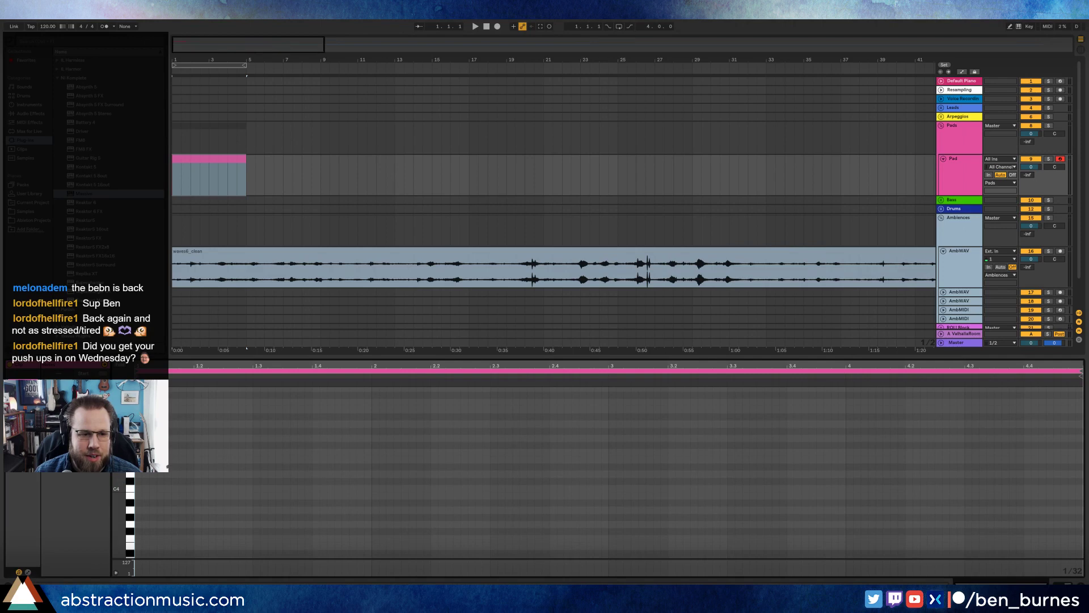
{"action": "scroll", "coordinate": [608, 472], "scroll_direction": "up", "scroll_amount": 2}
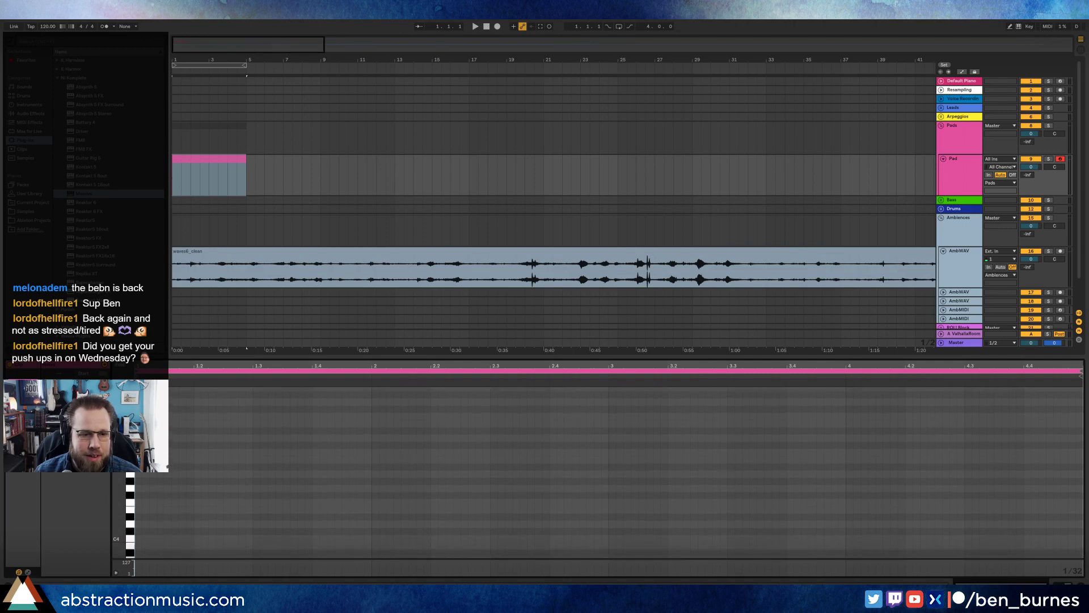
{"action": "left_click_drag", "start_coordinate": [138, 452], "coordinate": [1081, 448]}
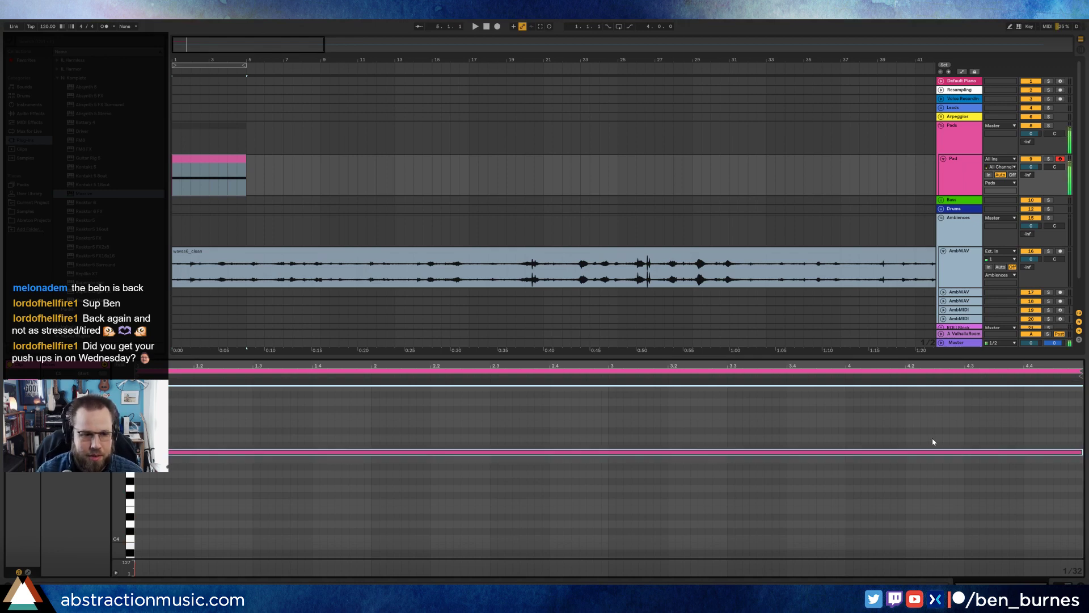
Step: Transpose the long note by octaves to try it in different registers
{"action": "key", "text": "shift+Down"}
{"action": "key", "text": "shift+Down"}
{"action": "key", "text": "shift+Up"}
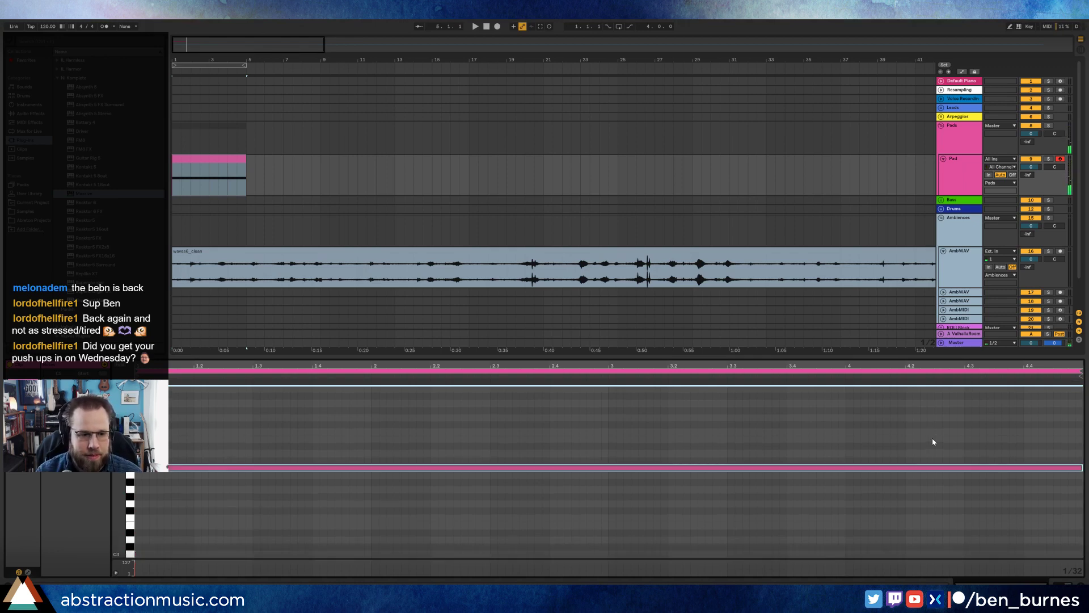
{"action": "key", "text": "shift+Up"}
{"action": "key", "text": "shift+Up"}
{"action": "key", "text": "shift+Up"}
{"action": "key", "text": "shift+Down"}
Step: Copy the long note, stack it at lower octaves and move one copy to D4
{"action": "key", "text": "ctrl+c"}
{"action": "key", "text": "ctrl+v"}
{"action": "key", "text": "shift+Down"}
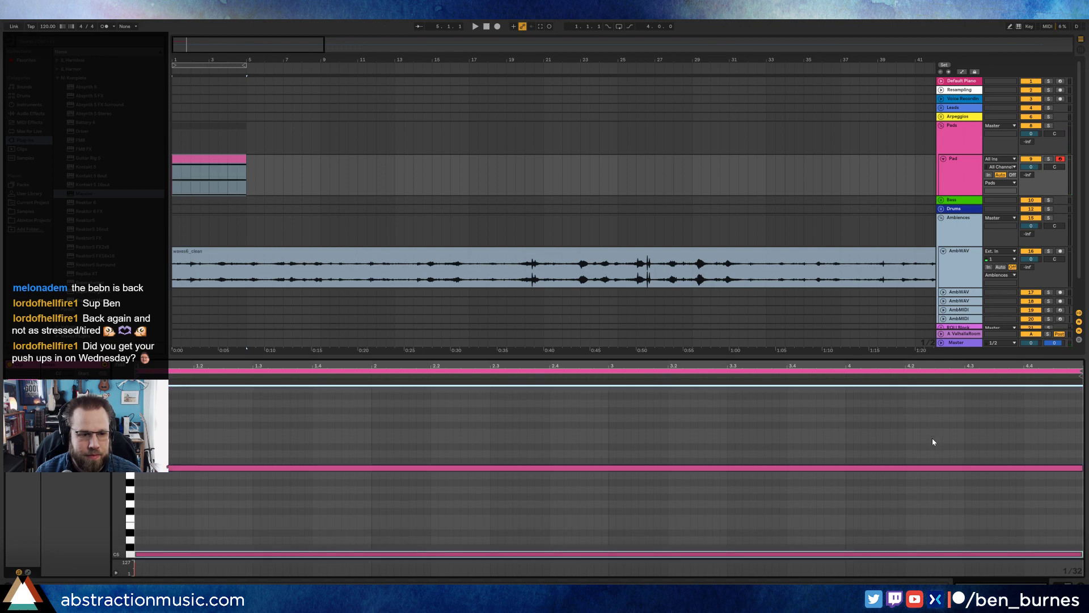
{"action": "key", "text": "Up"}
{"action": "key", "text": "Up"}
{"action": "key", "text": "shift+Up"}
{"action": "key", "text": "shift+Down"}
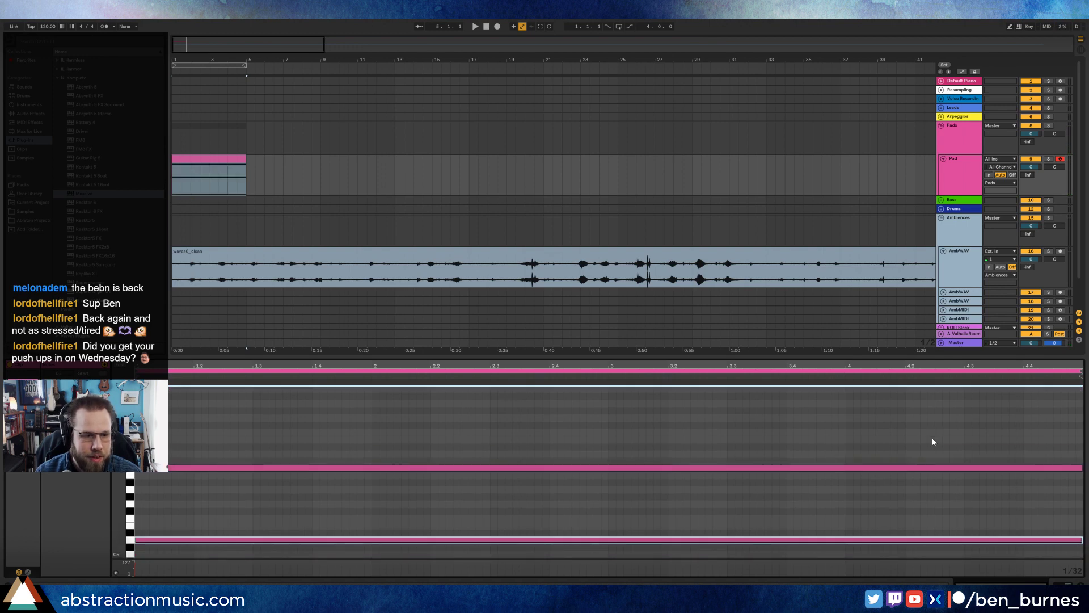
{"action": "key", "text": "shift+Down"}
{"action": "key", "text": "Down"}
{"action": "key", "text": "Down"}
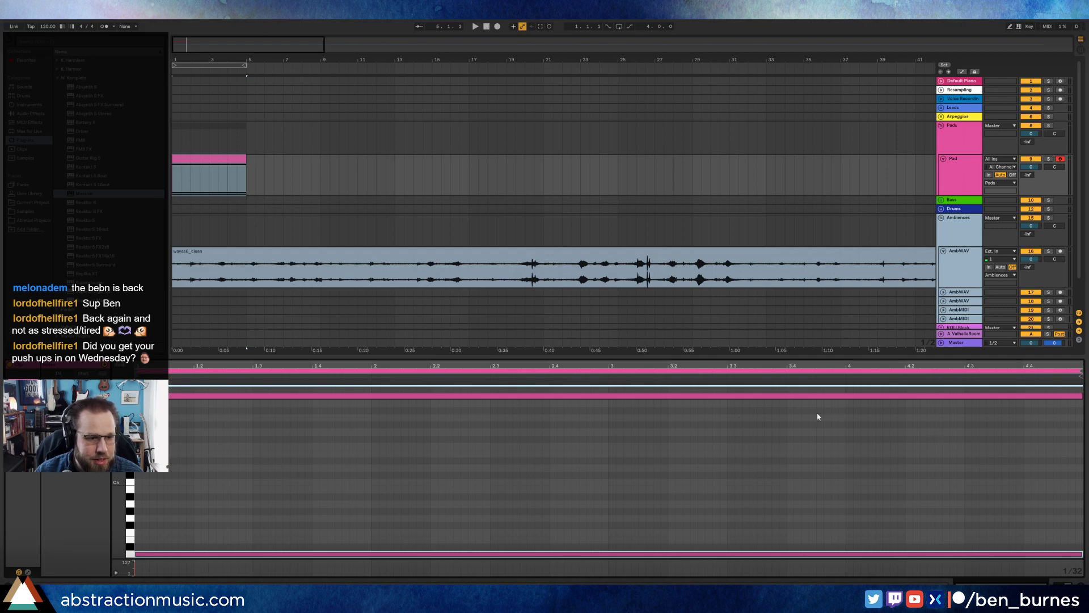
Step: Lower the highest note by an octave to C5 and raise the D4 note to D#4
{"action": "left_click", "coordinate": [422, 395]}
{"action": "key", "text": "shift+Down"}
{"action": "scroll", "coordinate": [293, 483], "scroll_direction": "down", "scroll_amount": 4}
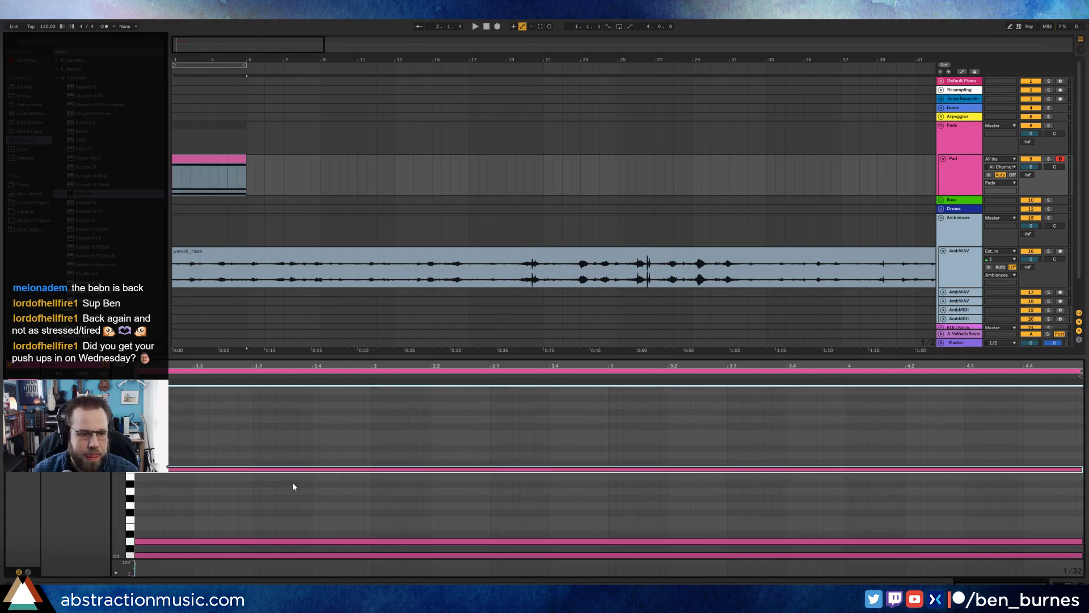
{"action": "left_click_drag", "start_coordinate": [119, 457], "coordinate": [97, 457]}
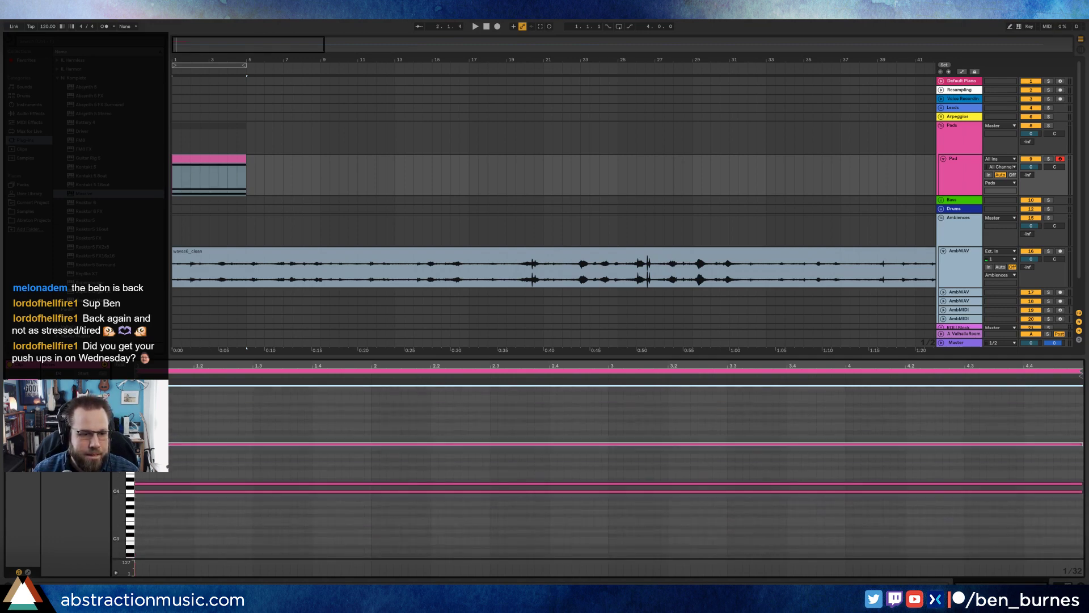
{"action": "left_click", "coordinate": [159, 481]}
{"action": "key", "text": "Up"}
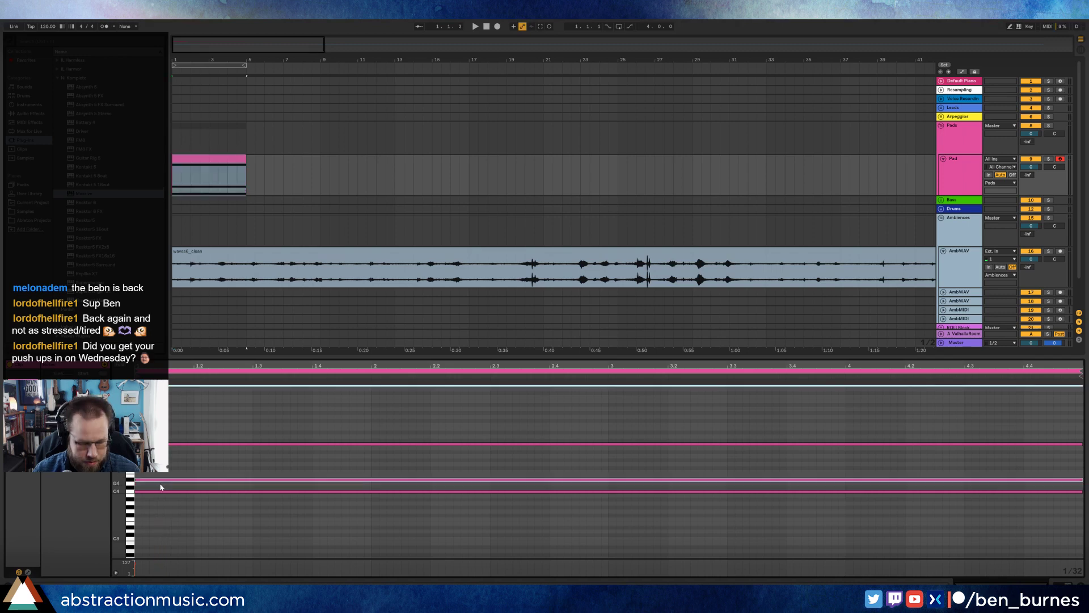
Step: Paste another copy of the long note, raise it to G5, and play the chord briefly
{"action": "key", "text": "ctrl+v"}
{"action": "key", "text": "shift+Up"}
{"action": "key", "text": "Up"}
{"action": "key", "text": "Up"}
{"action": "key", "text": "Up"}
{"action": "key", "text": "Down"}
{"action": "key", "text": "Down"}
{"action": "key", "text": "Down"}
{"action": "key", "text": "Up"}
{"action": "key", "text": "Up"}
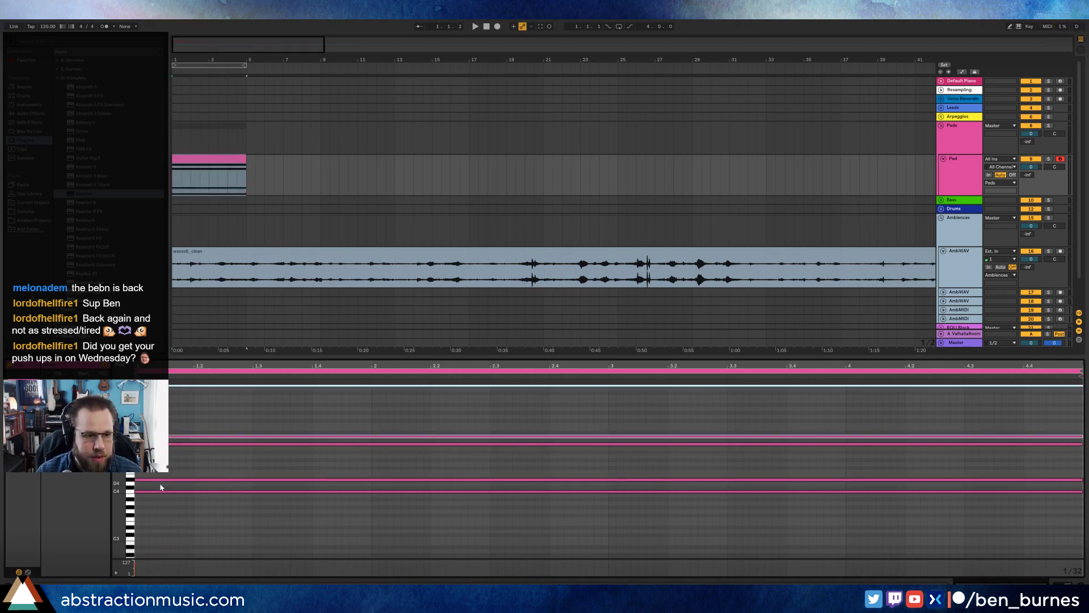
{"action": "key", "text": "Up"}
{"action": "key", "text": "Up"}
{"action": "key", "text": "Up"}
{"action": "key", "text": "Up"}
{"action": "key", "text": "Up"}
{"action": "key", "text": "space"}
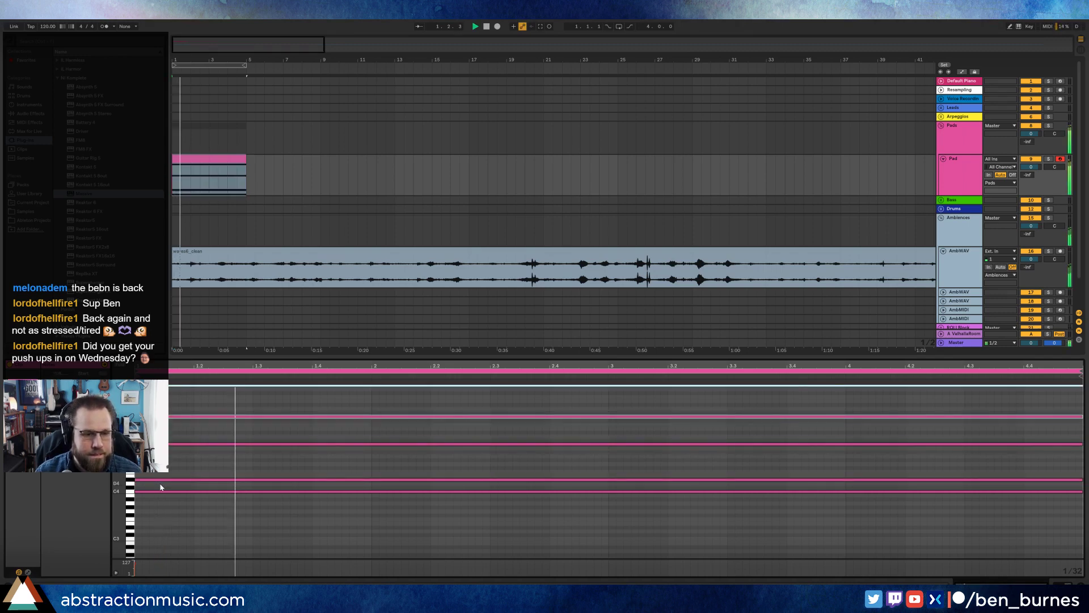
{"action": "key", "text": "space"}
Step: Move the C4 note up to G4 and play the revised chord
{"action": "key", "text": "shift+Up"}
{"action": "key", "text": "Down"}
{"action": "key", "text": "Down"}
{"action": "key", "text": "Down"}
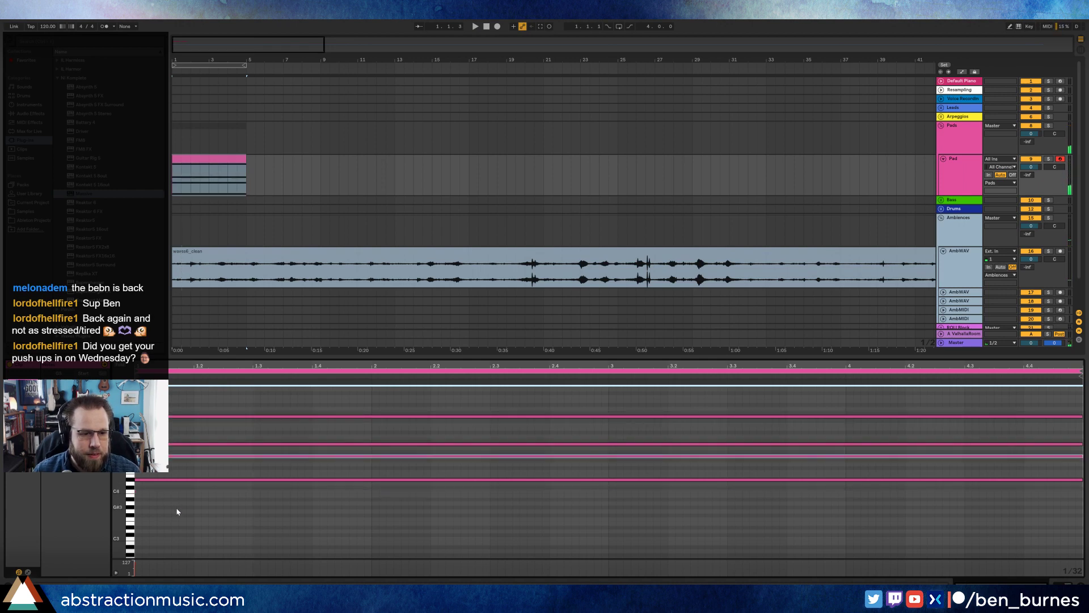
{"action": "key", "text": "Down"}
{"action": "key", "text": "Down"}
{"action": "key", "text": "space"}
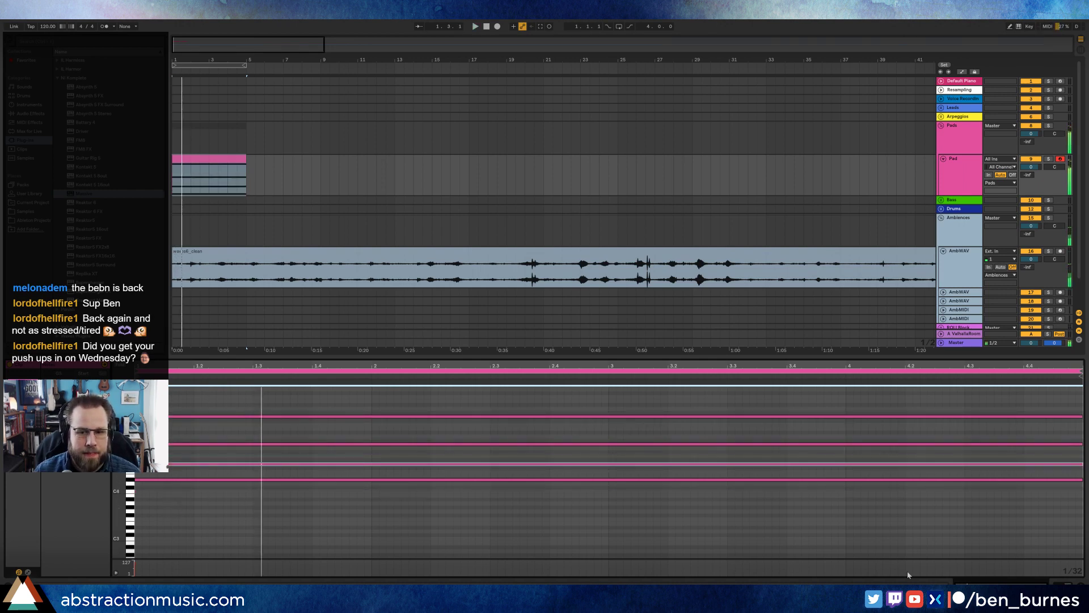
Step: Open the Pad track's Massive synth, set Filter 1 to Double Notch and play the chord briefly
{"action": "key", "text": "shift+Tab"}
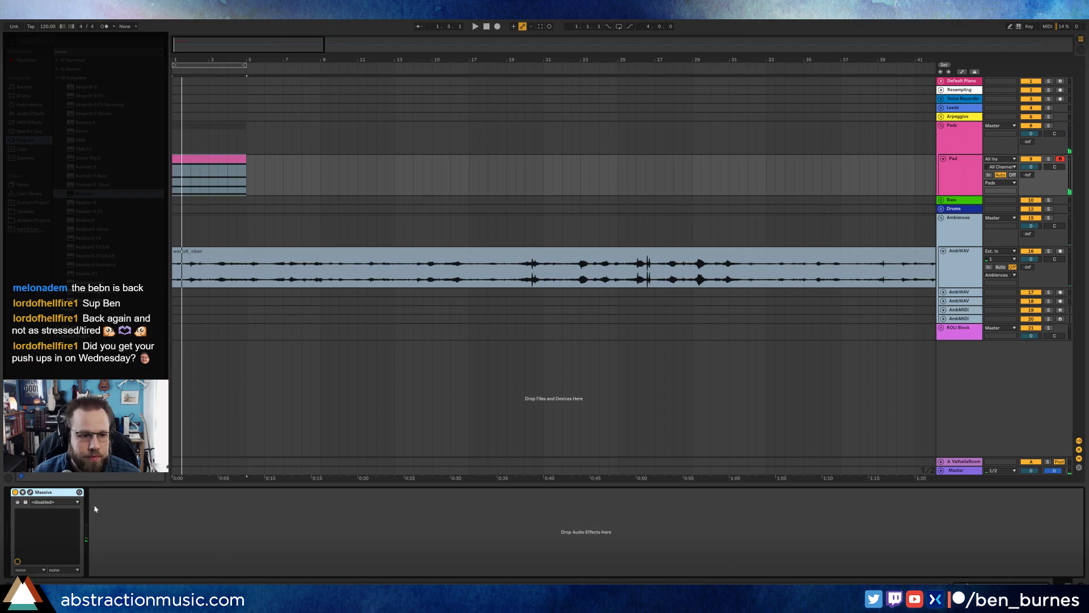
{"action": "left_click", "coordinate": [30, 493]}
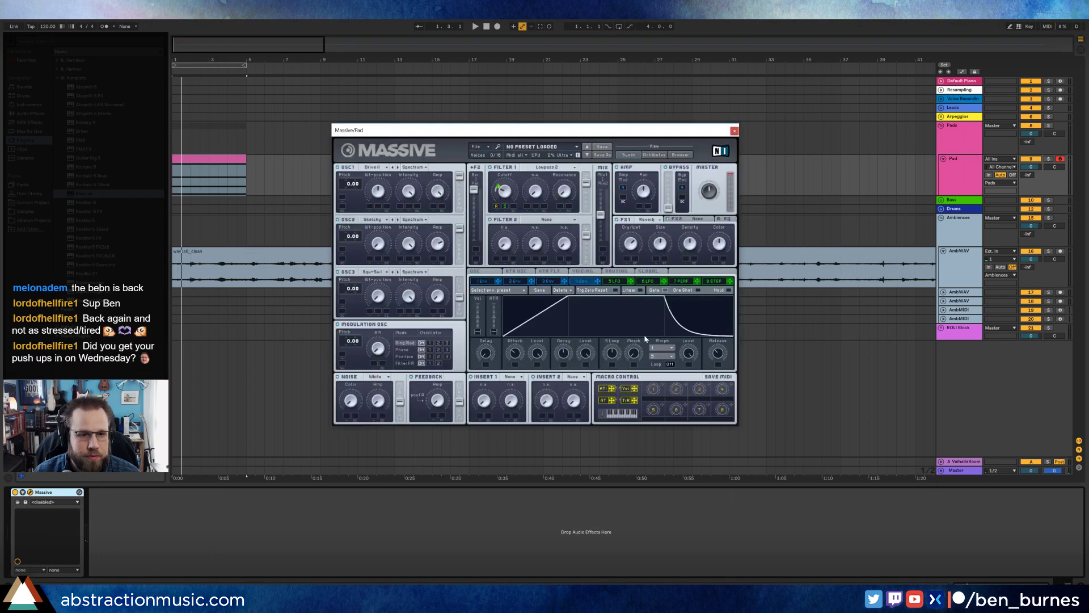
{"action": "left_click", "coordinate": [541, 168]}
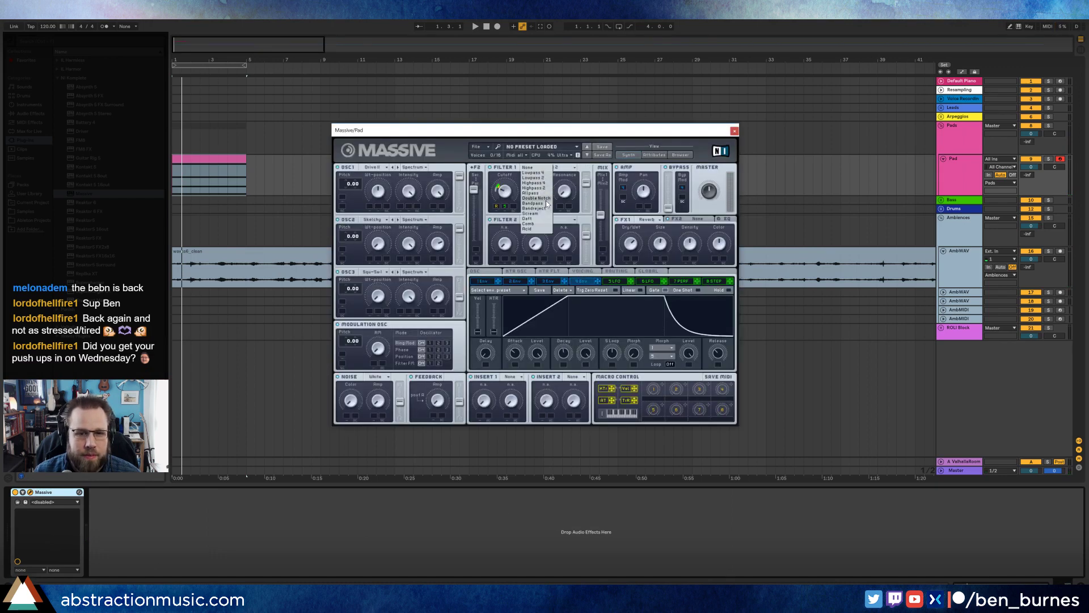
{"action": "left_click", "coordinate": [536, 198]}
{"action": "key", "text": "space"}
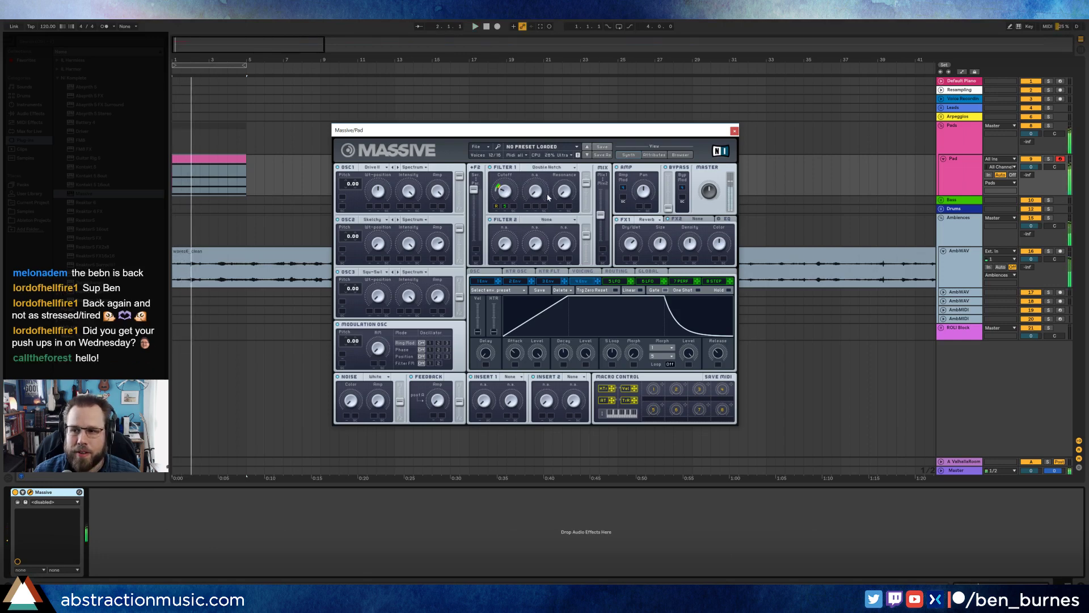
{"action": "key", "text": "space"}
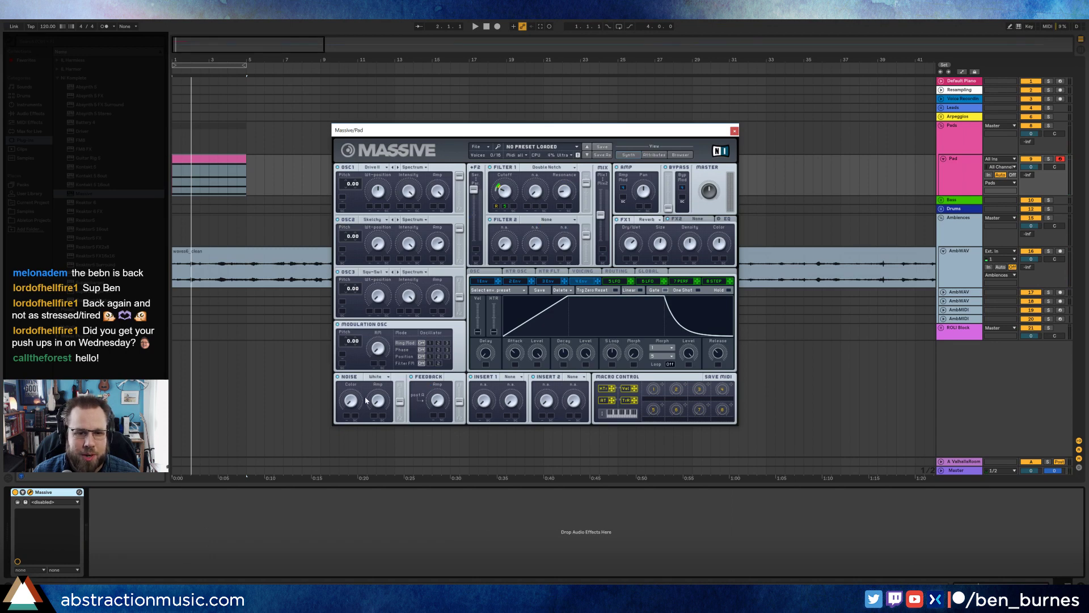
Step: Load Simple Delay in Insert 1 of the synth and play the chord to audition it
{"action": "left_click", "coordinate": [510, 377]}
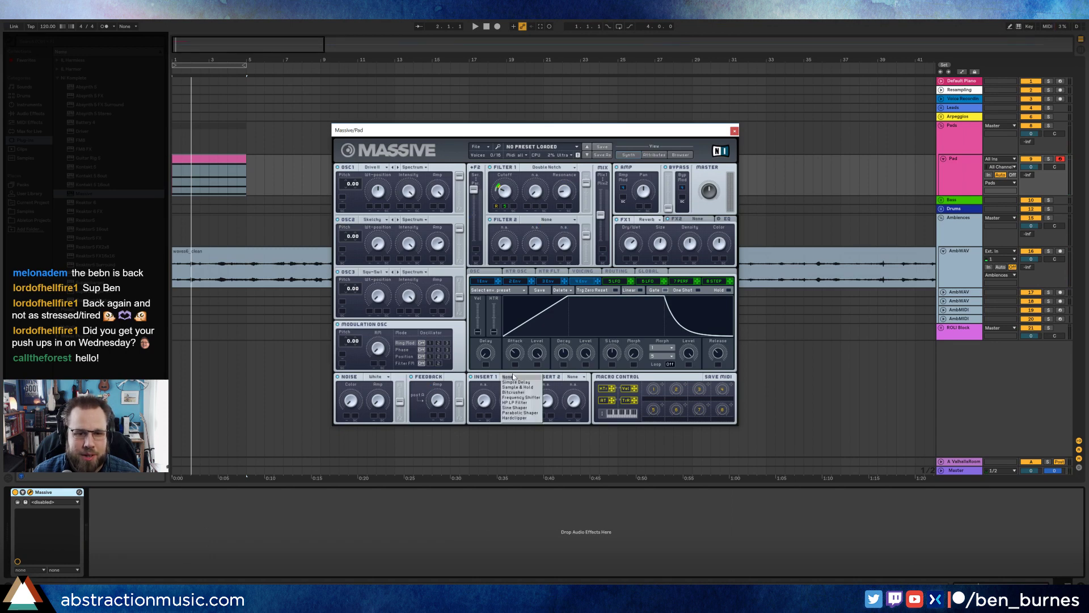
{"action": "left_click", "coordinate": [515, 382]}
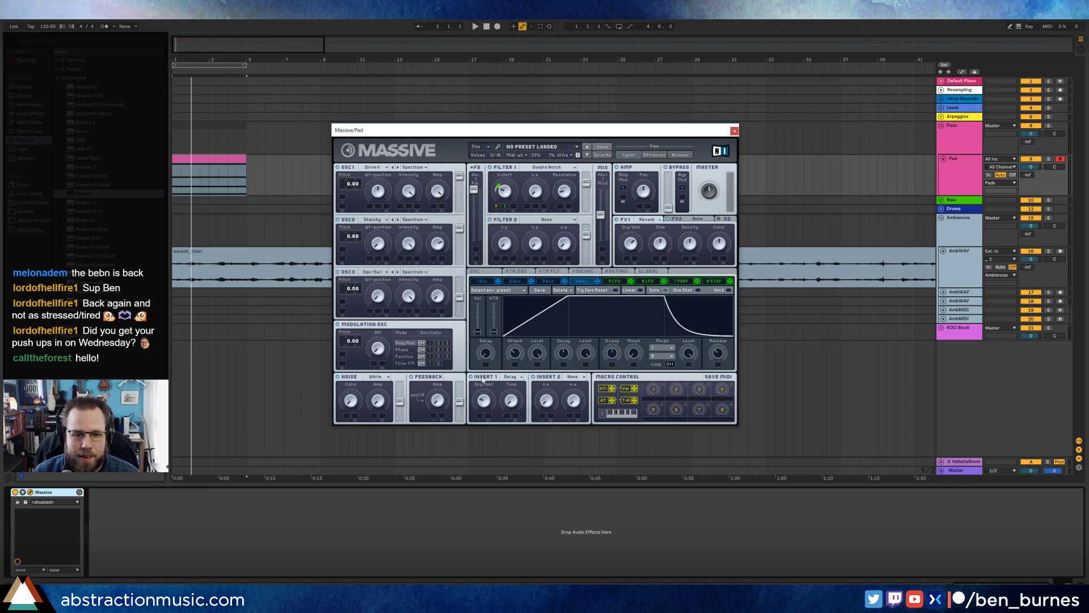
{"action": "key", "text": "space"}
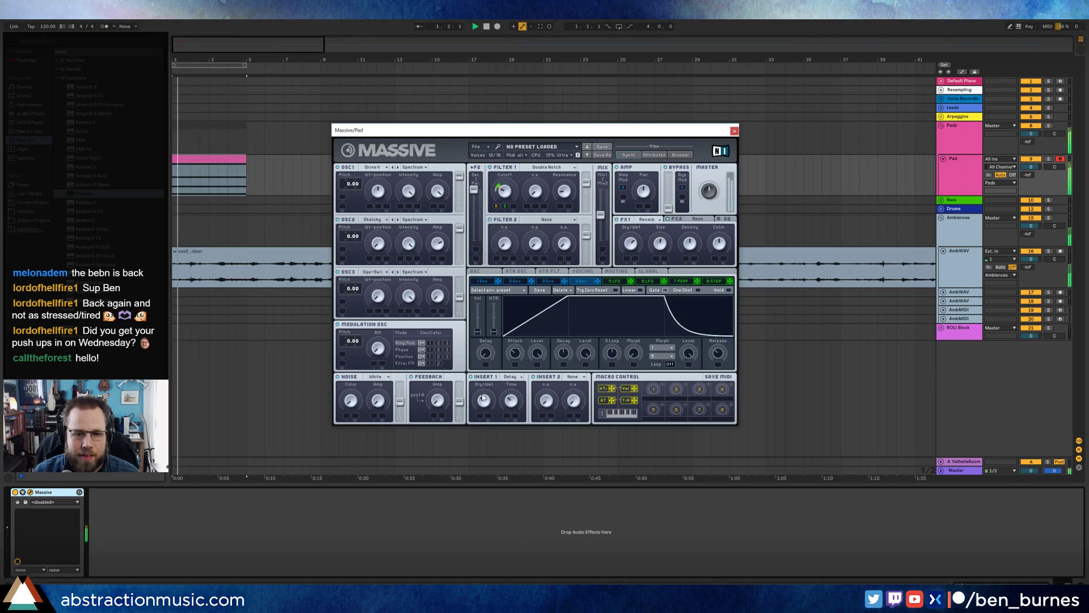
{"action": "key", "text": "space"}
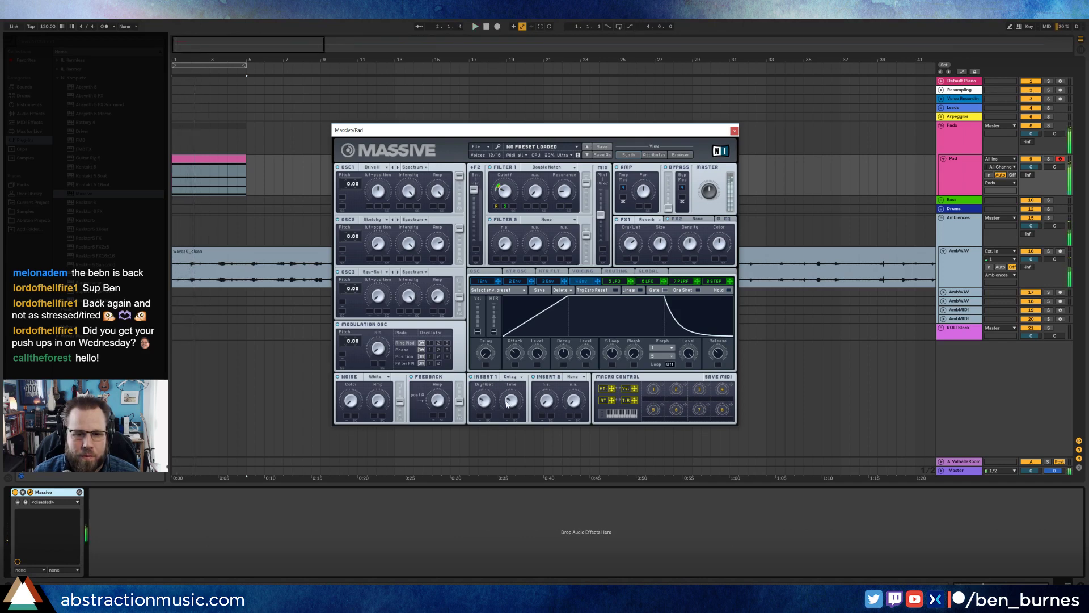
Step: Adjust the LFO modulation on Filter 1's cutoff, load Chorus in FX2 and audition the chord
{"action": "left_click", "coordinate": [615, 282]}
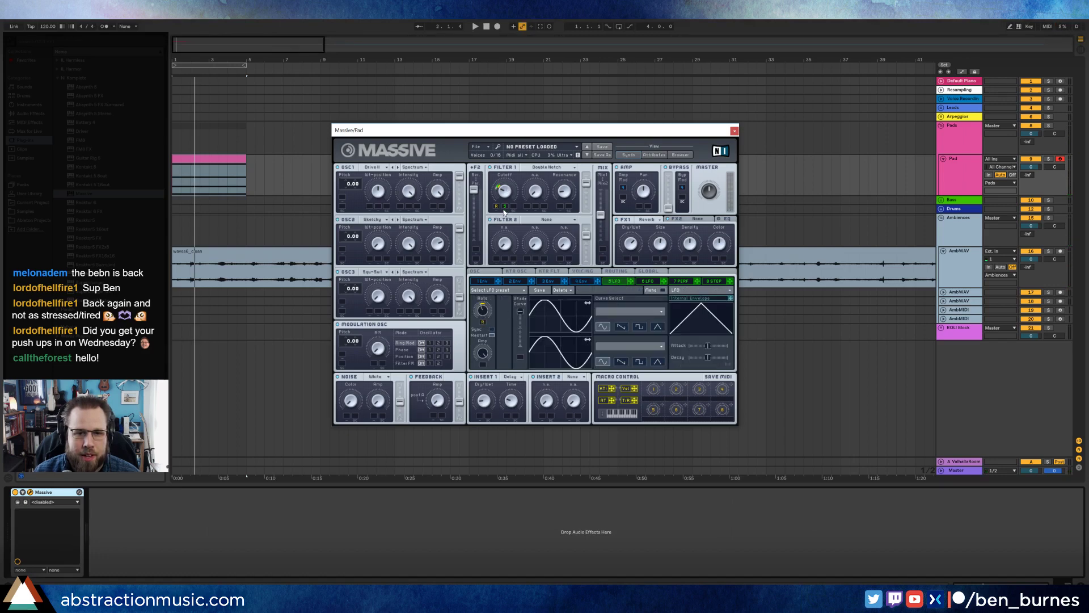
{"action": "left_click_drag", "start_coordinate": [504, 209], "coordinate": [504, 195]}
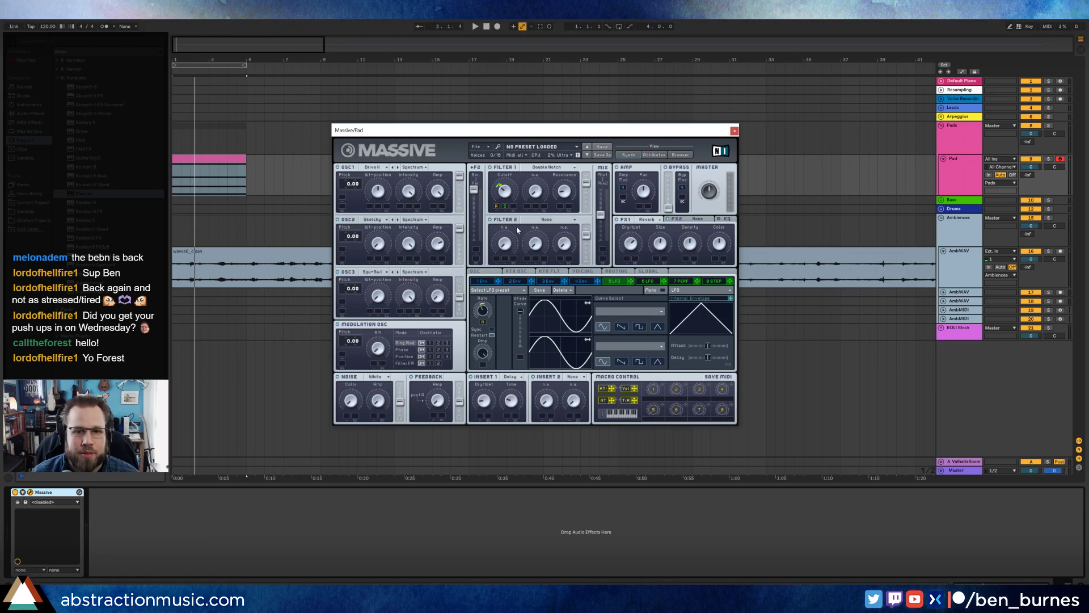
{"action": "left_click", "coordinate": [681, 220]}
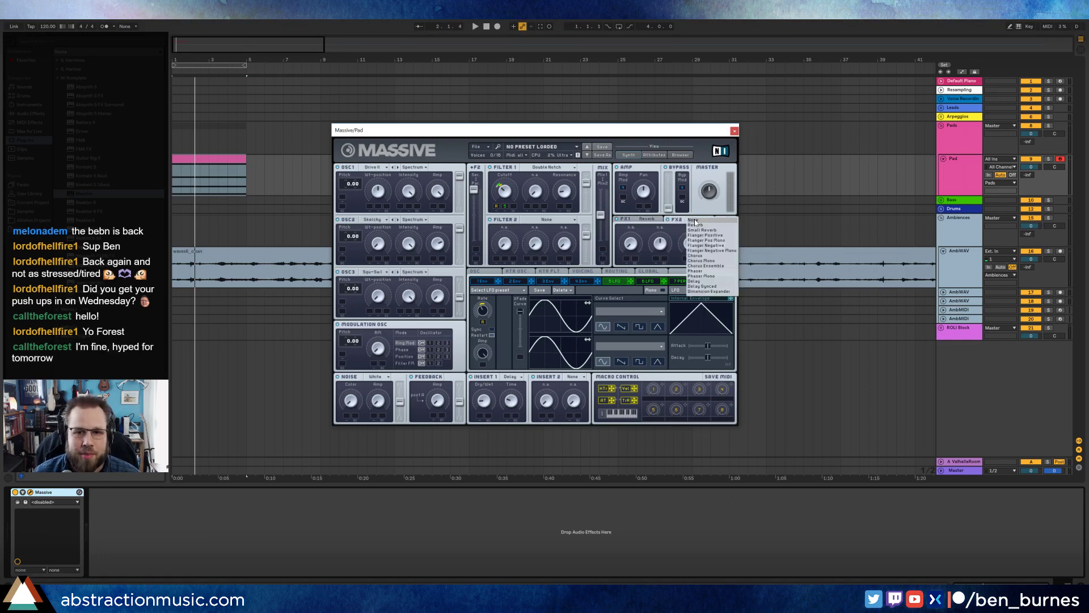
{"action": "left_click", "coordinate": [704, 256]}
{"action": "key", "text": "space"}
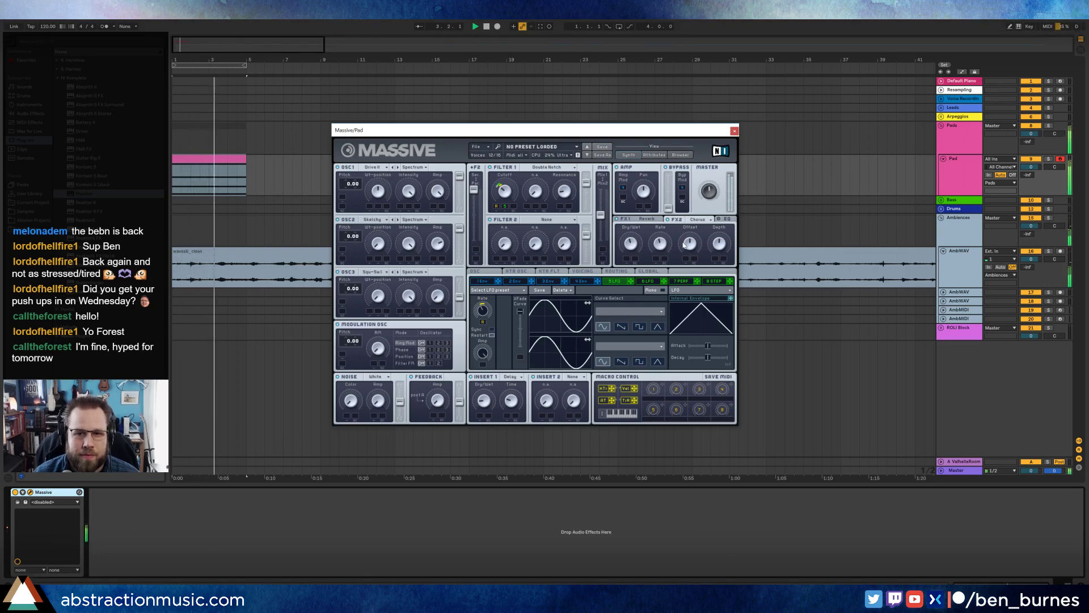
{"action": "key", "text": "space"}
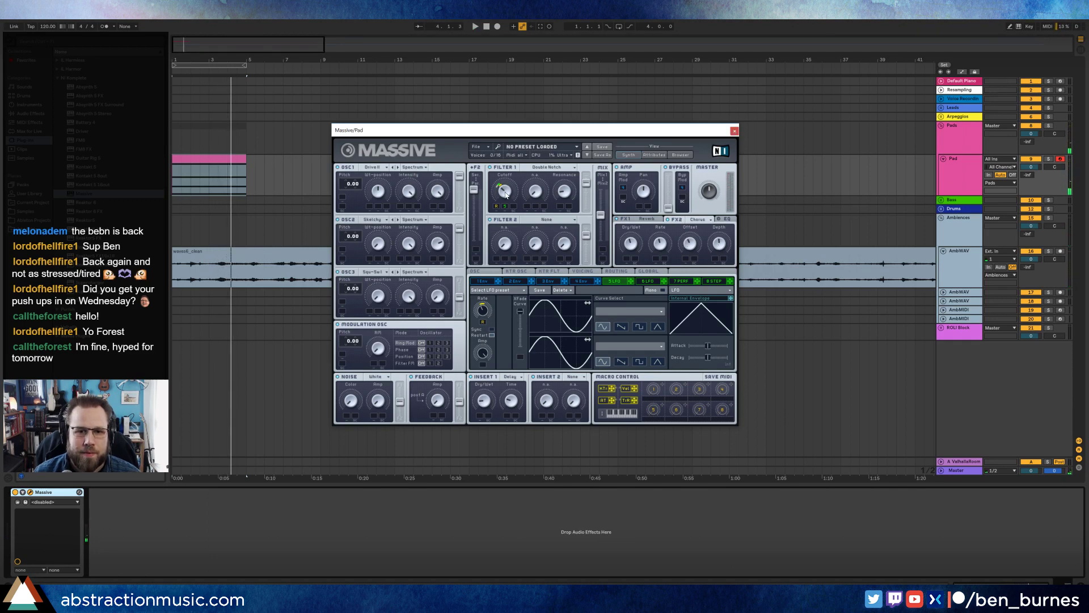
Step: Raise Filter 1's cutoff while the chord plays, and close the Massive window
{"action": "key", "text": "space"}
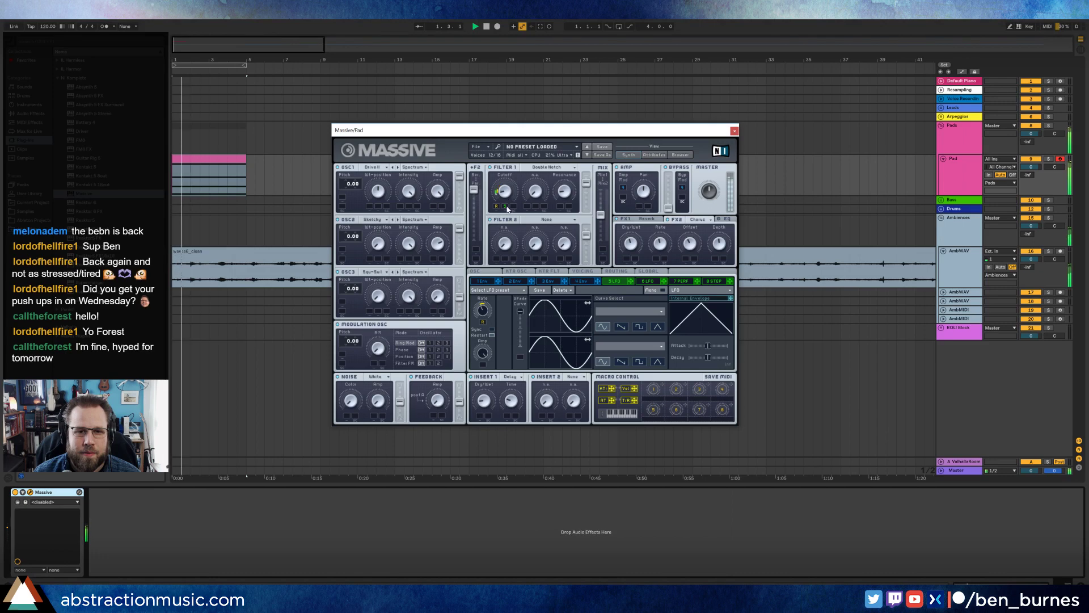
{"action": "left_click_drag", "start_coordinate": [513, 199], "coordinate": [507, 167]}
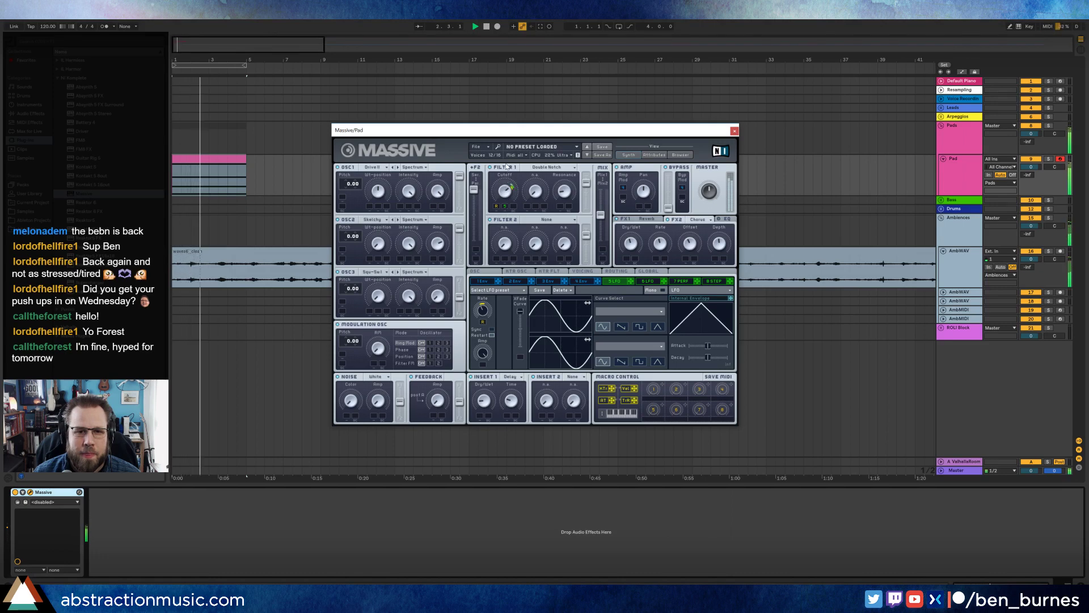
{"action": "left_click", "coordinate": [734, 131]}
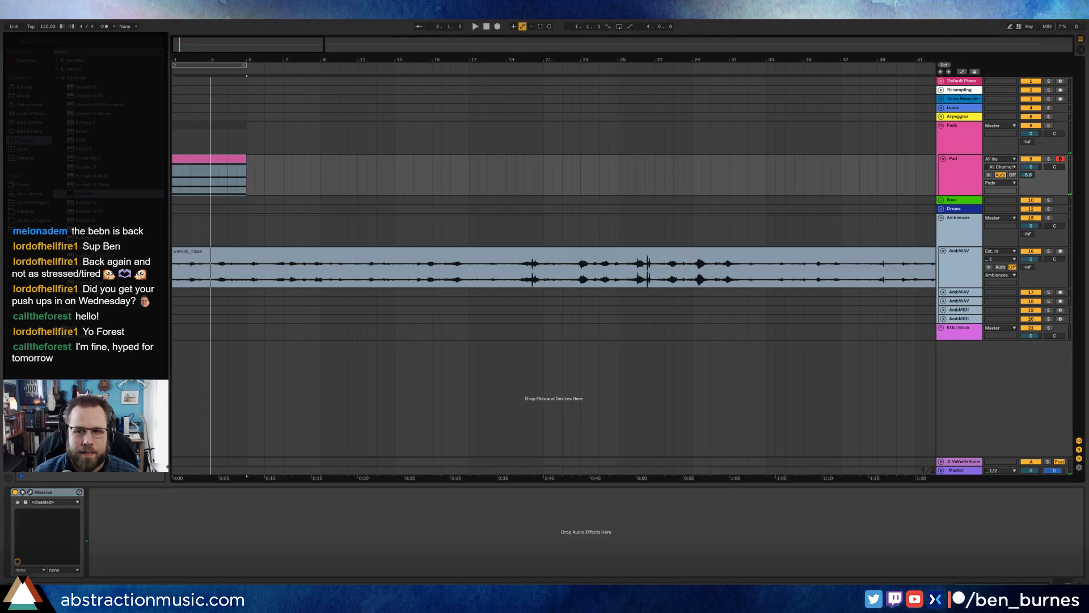
Step: Add a Gate audio effect to the Pad track after Massive and show its sidechain section
{"action": "left_click", "coordinate": [966, 180]}
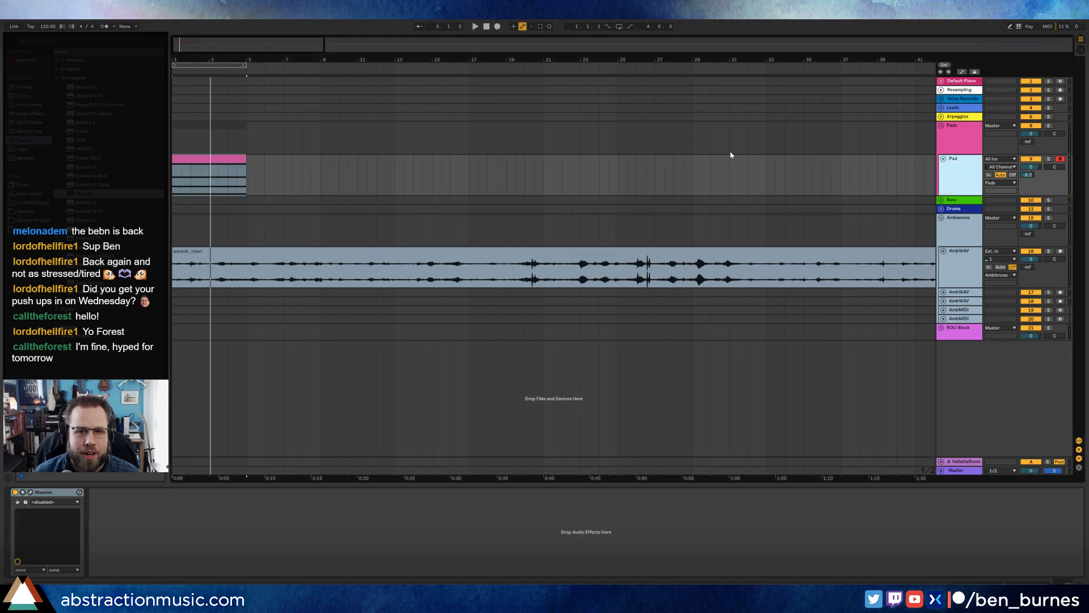
{"action": "left_click", "coordinate": [28, 114]}
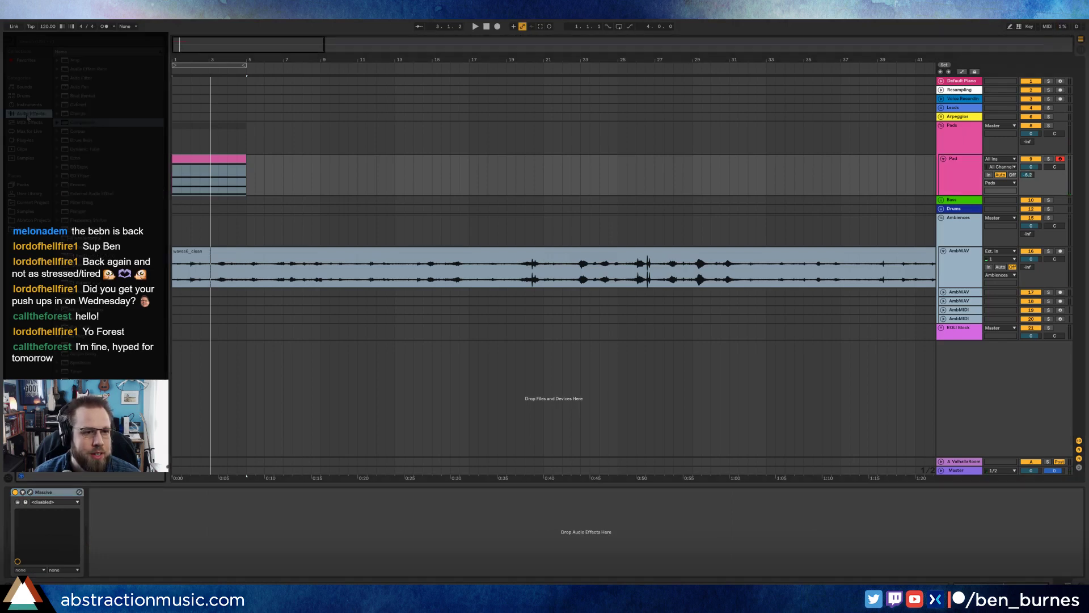
{"action": "left_click", "coordinate": [80, 229]}
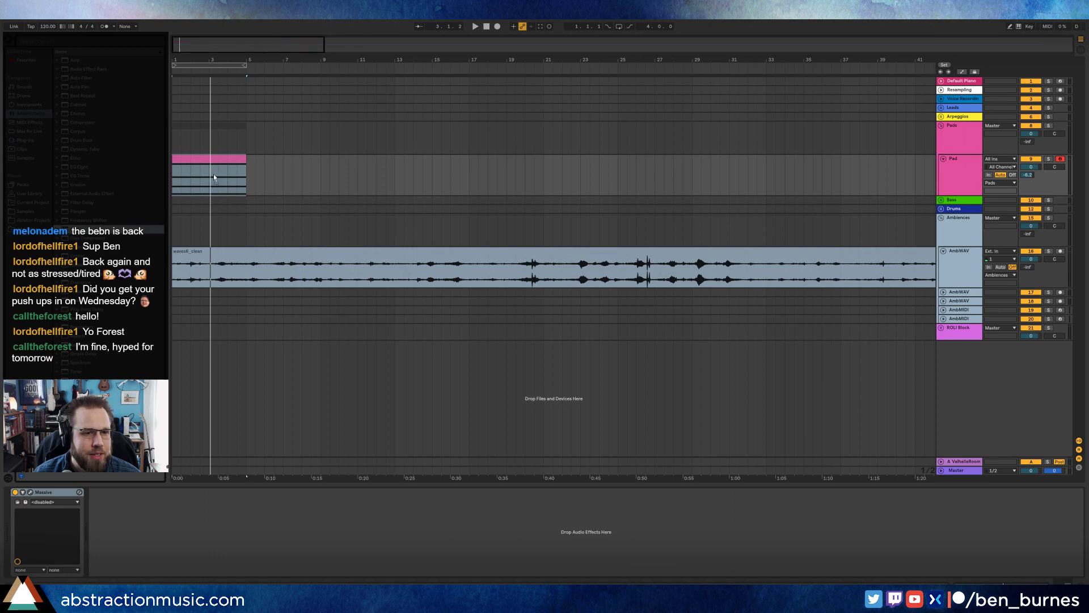
{"action": "left_click_drag", "start_coordinate": [213, 175], "coordinate": [214, 177]}
{"action": "left_click", "coordinate": [101, 492]}
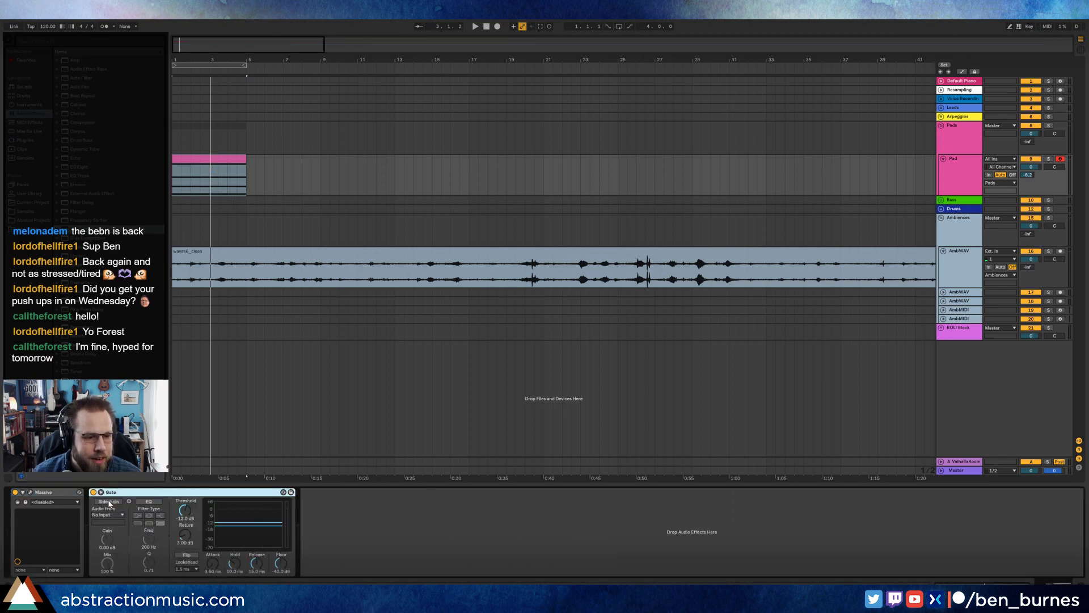
Step: Sidechain the Gate to the AmbWAV track, lower its threshold to -30.1 dB and lengthen its attack
{"action": "left_click", "coordinate": [111, 515]}
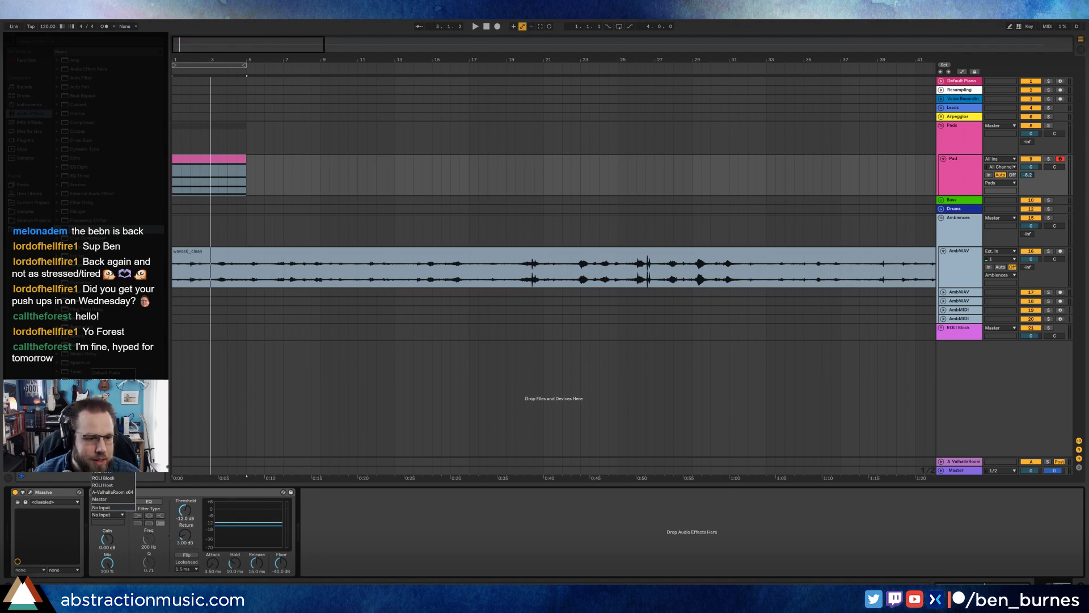
{"action": "left_click", "coordinate": [108, 457]}
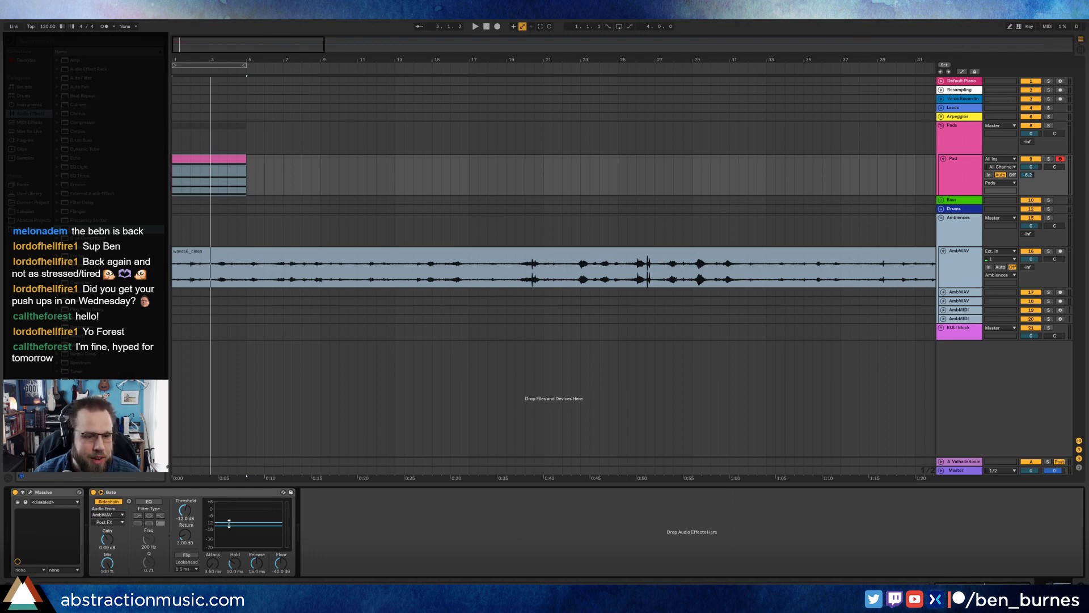
{"action": "left_click_drag", "start_coordinate": [229, 523], "coordinate": [216, 566]}
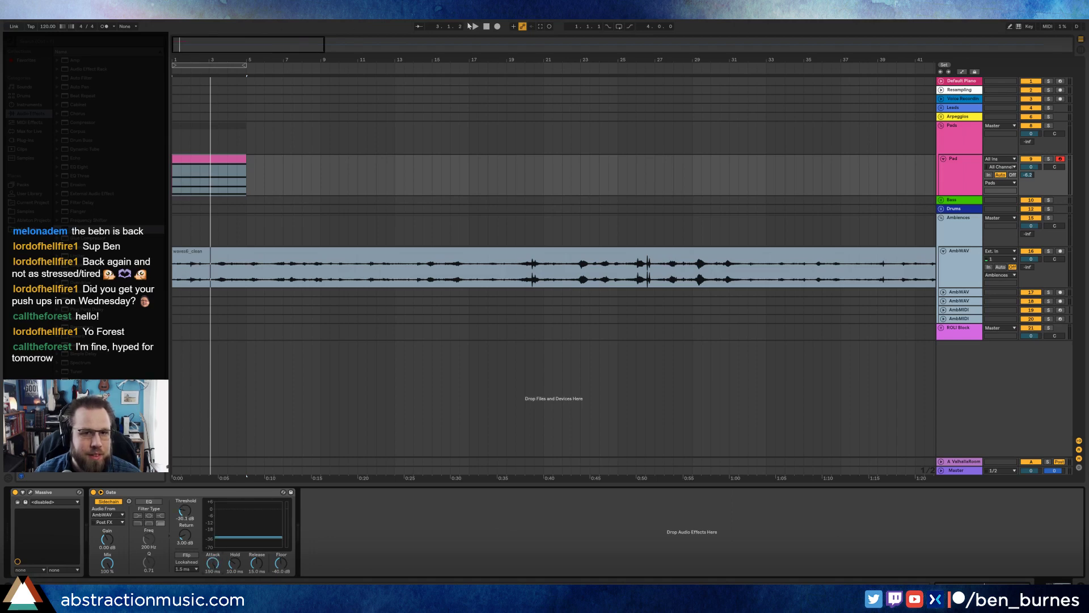
Step: Play the arrangement from the start and loop the Pad clip
{"action": "left_click", "coordinate": [491, 27]}
{"action": "key", "text": "space"}
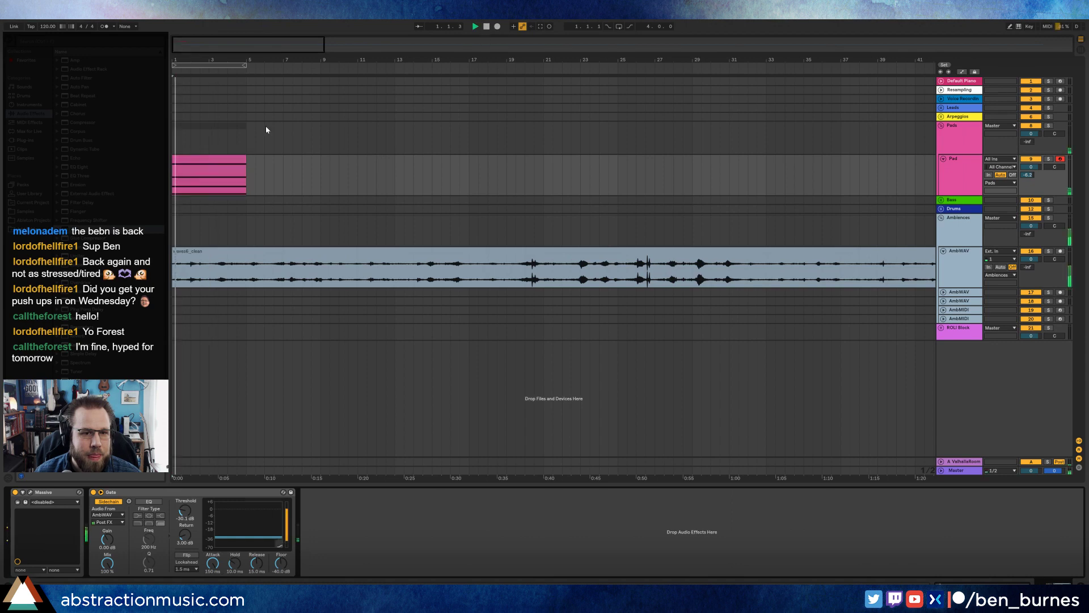
{"action": "left_click", "coordinate": [220, 157]}
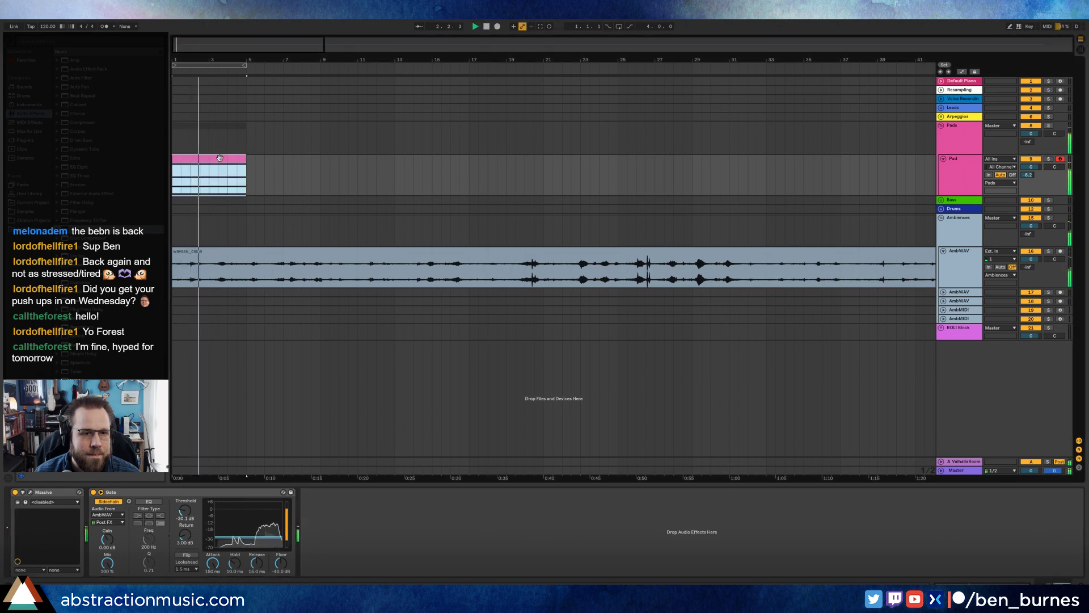
{"action": "key", "text": "ctrl+l"}
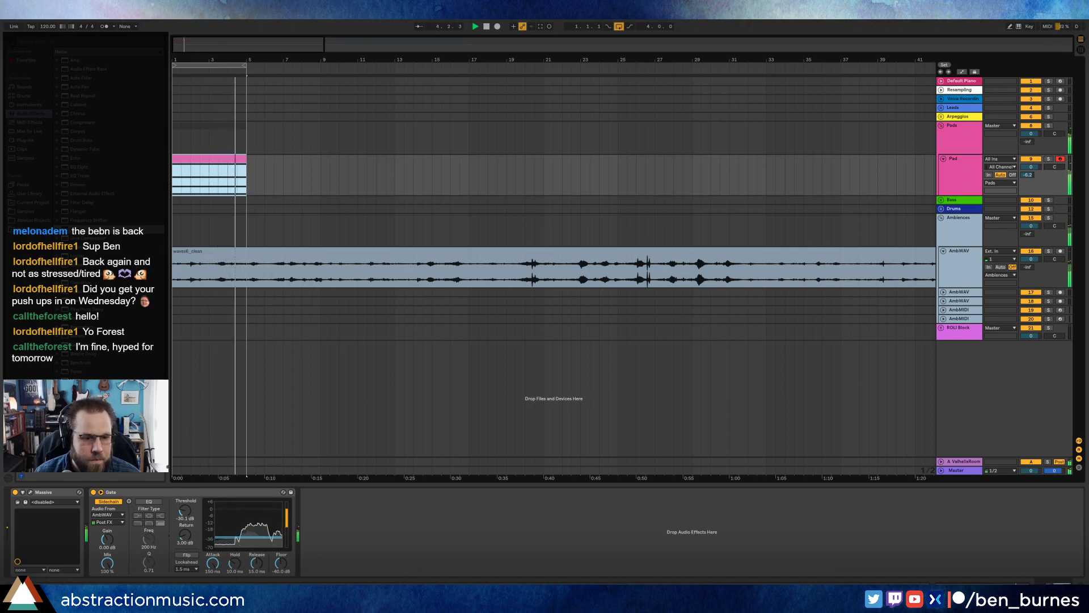
Step: Set the Gate's threshold to -32.4 dB, hold to 12.1 ms and release to 41.6 ms, and the Pad track's volume to -13.8 dB
{"action": "left_click_drag", "start_coordinate": [232, 538], "coordinate": [231, 526]}
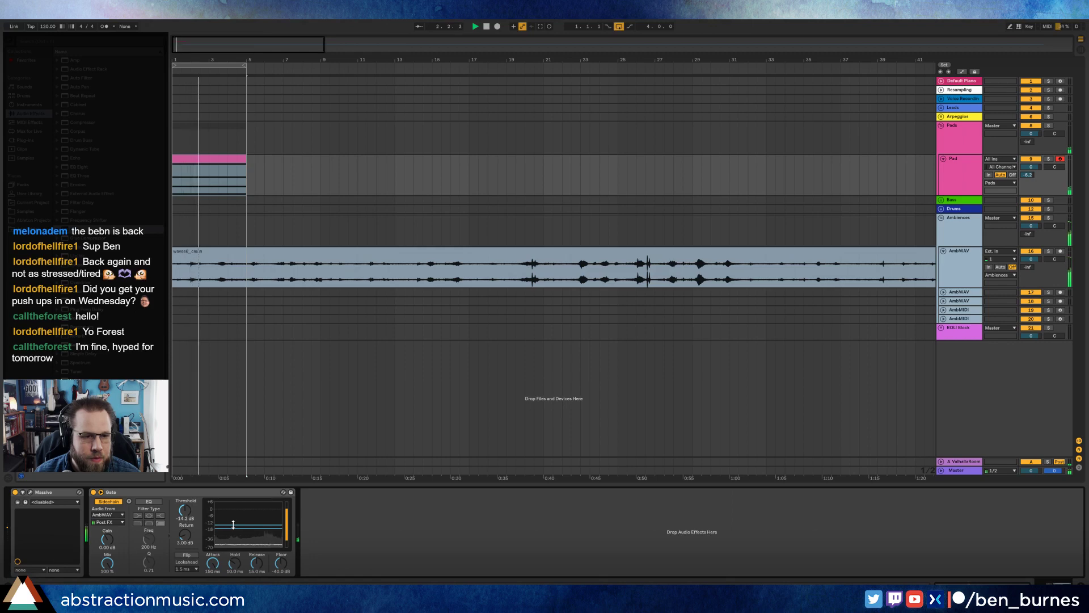
{"action": "left_click_drag", "start_coordinate": [232, 526], "coordinate": [232, 540]}
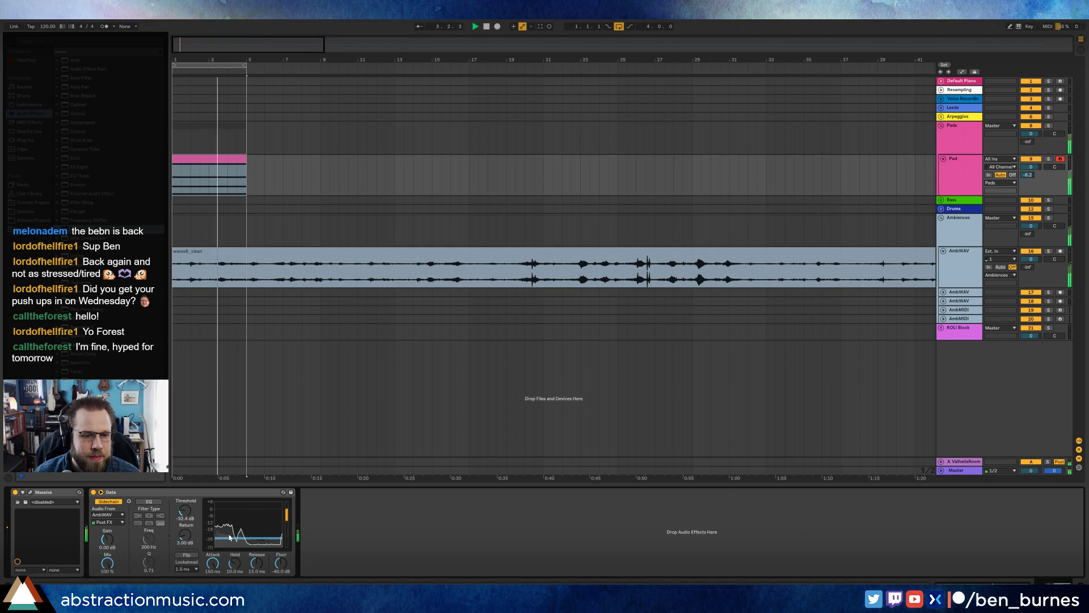
{"action": "left_click_drag", "start_coordinate": [1032, 167], "coordinate": [1031, 187]}
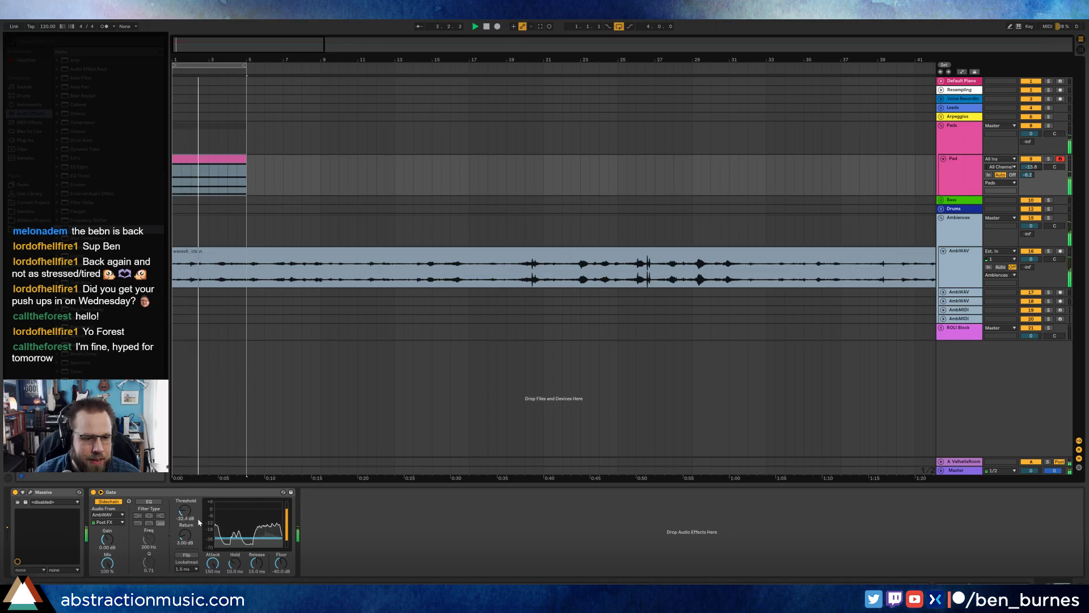
{"action": "left_click_drag", "start_coordinate": [234, 563], "coordinate": [256, 550]}
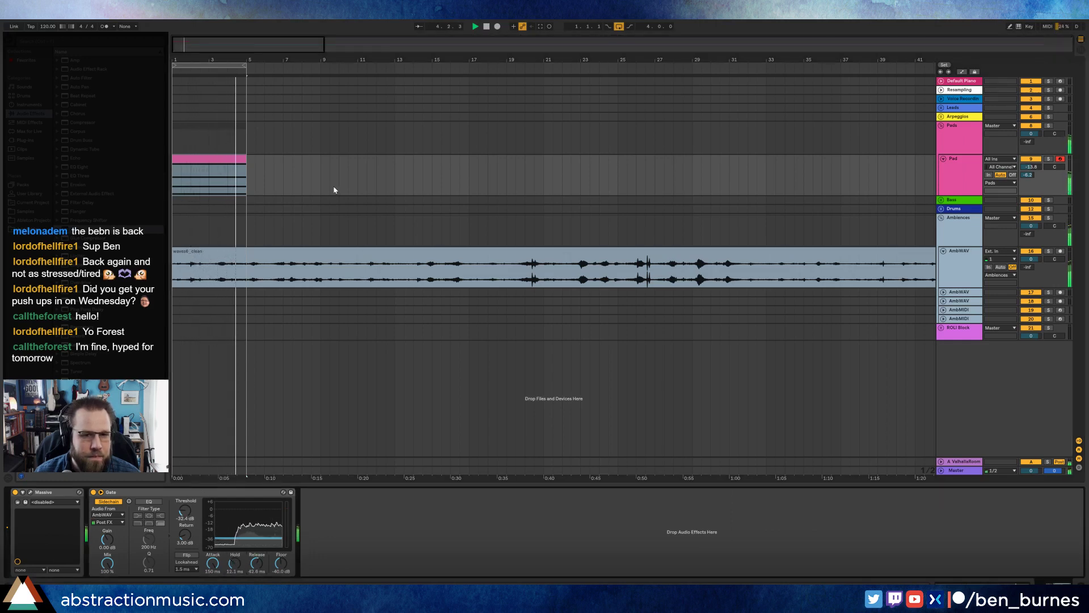
Step: Set Massive's Filter 1 to Lowpass 2, audition the loop and close the synth window
{"action": "left_click", "coordinate": [31, 496]}
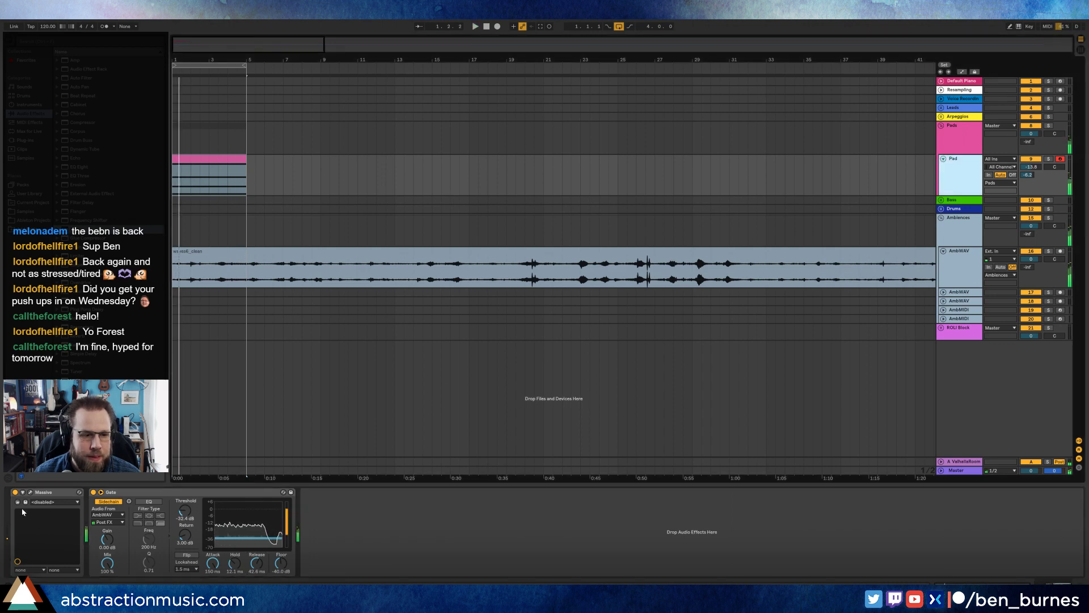
{"action": "left_click", "coordinate": [31, 492]}
{"action": "left_click", "coordinate": [536, 167]}
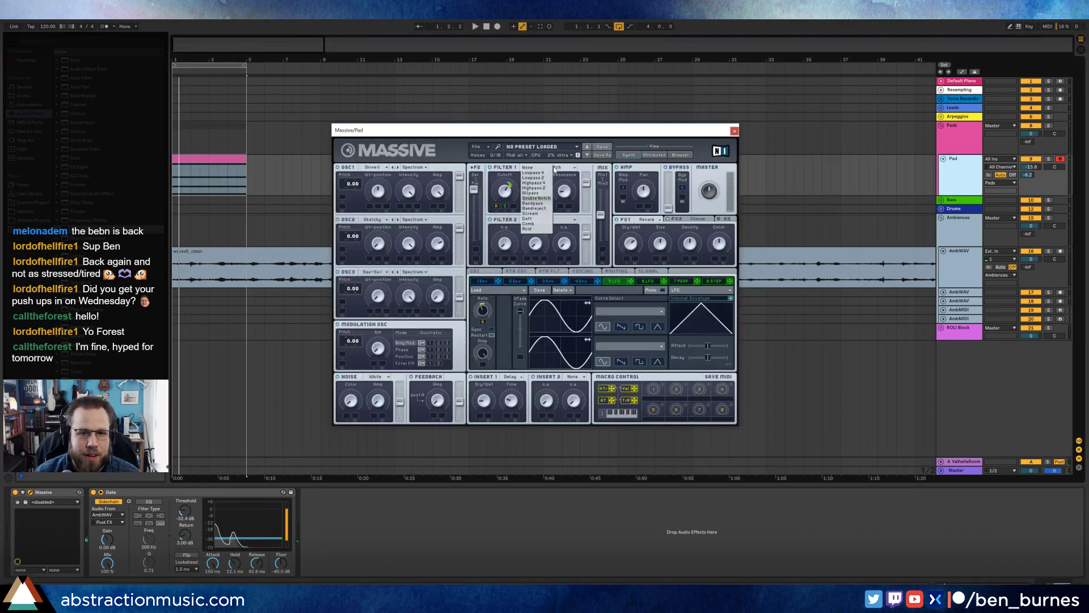
{"action": "left_click", "coordinate": [536, 177]}
{"action": "key", "text": "space"}
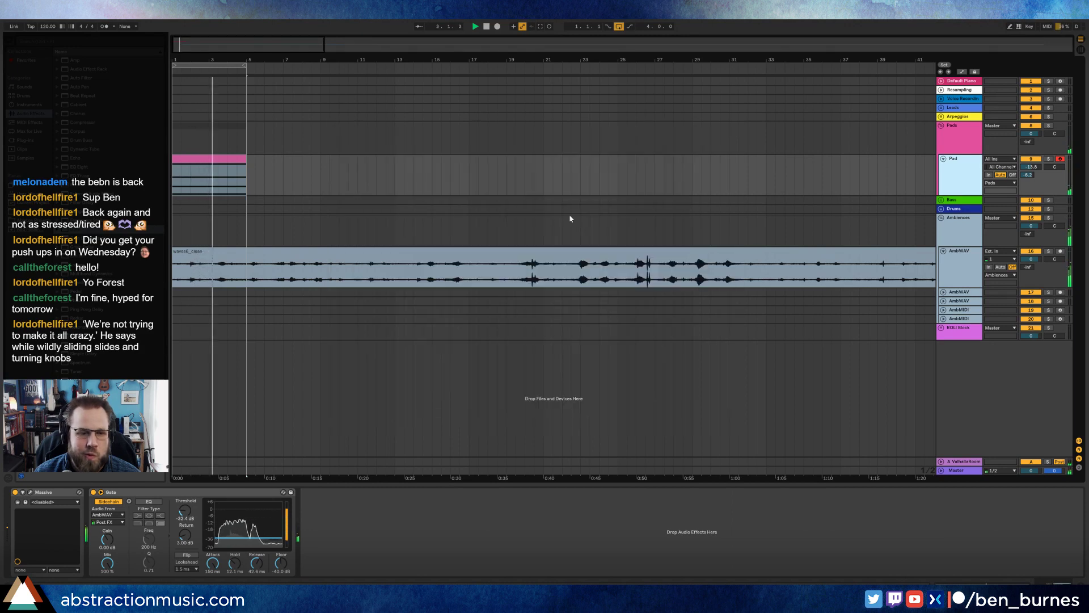
{"action": "left_click", "coordinate": [733, 132]}
{"action": "right_click", "coordinate": [213, 564]}
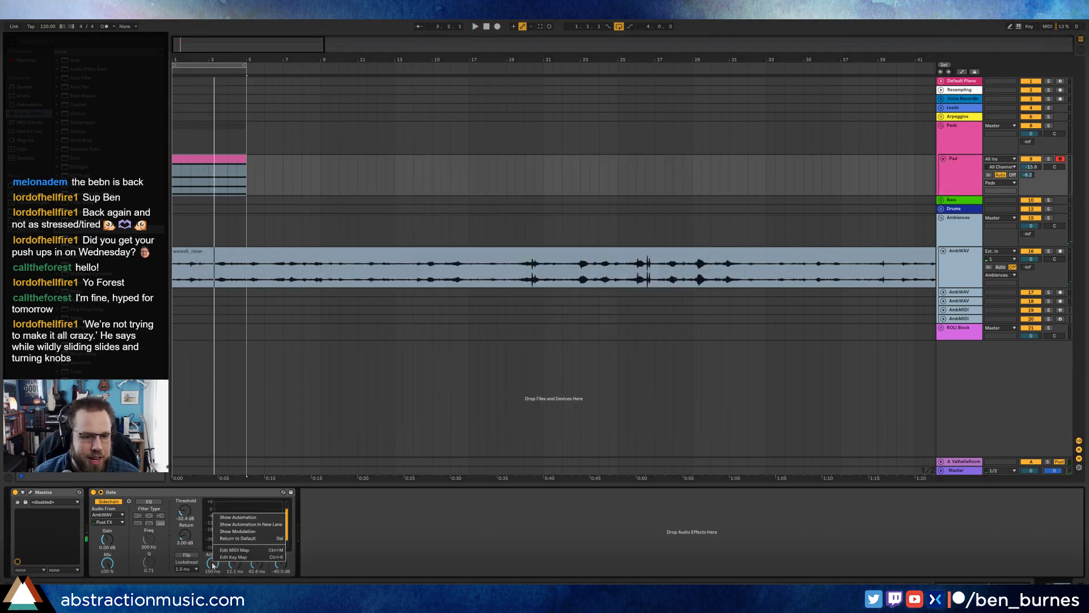
{"action": "left_click", "coordinate": [210, 572]}
{"action": "type", "text": "8"}
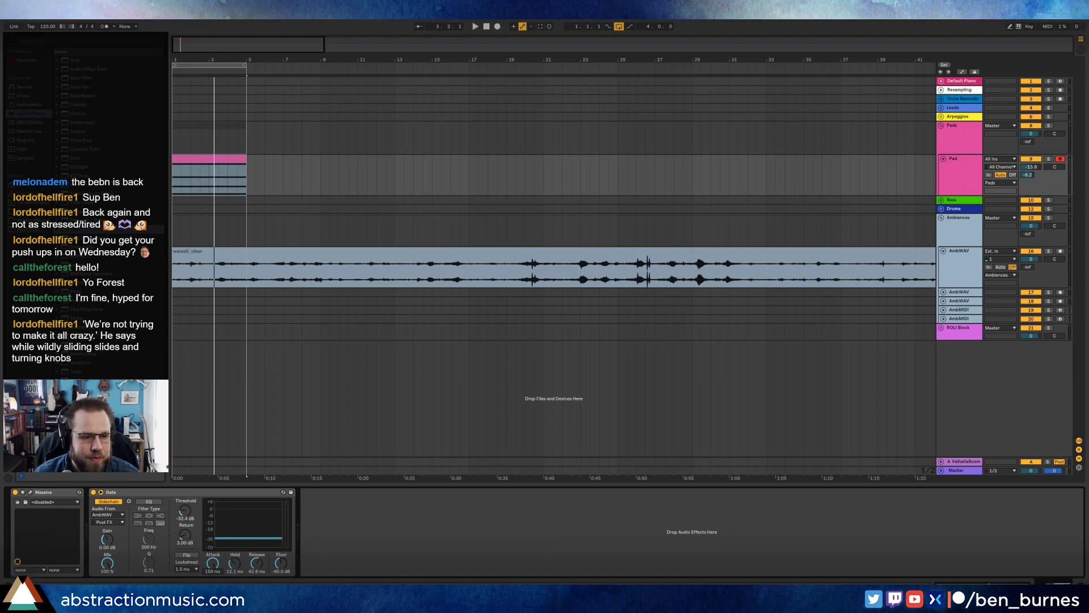
Step: Duplicate the Pad track's Gate, hide the copy's sidechain section, set its threshold to -20.8 dB and duplicate that Gate twice
{"action": "left_click", "coordinate": [241, 495]}
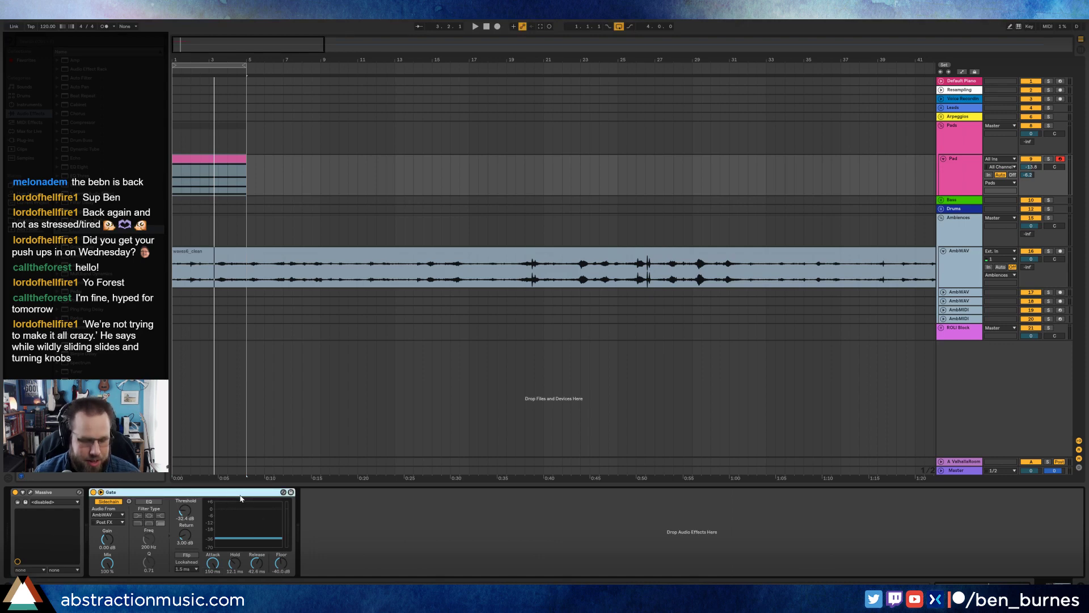
{"action": "key", "text": "ctrl+d"}
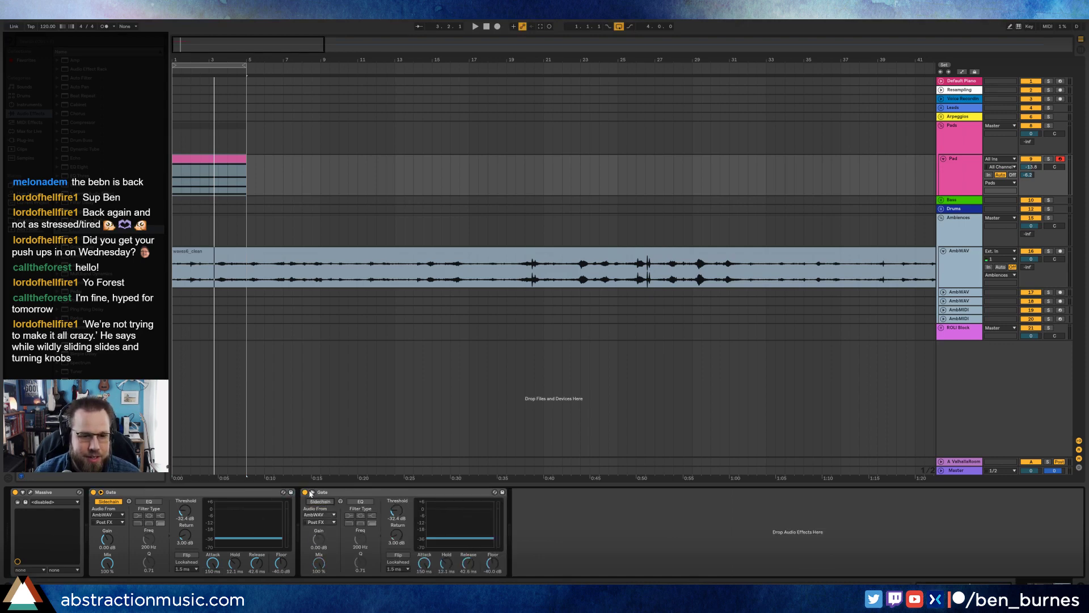
{"action": "left_click", "coordinate": [311, 492]}
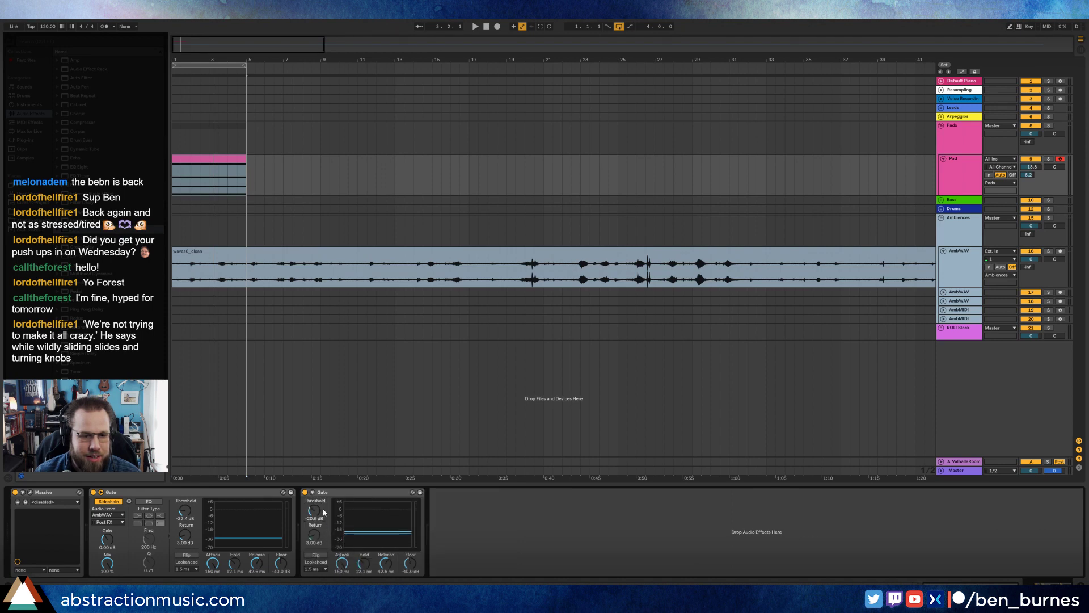
{"action": "key", "text": "ctrl+d"}
{"action": "key", "text": "ctrl+d"}
Step: Play the loop to audition the pad through the four chained Gates and stop playback
{"action": "key", "text": "space"}
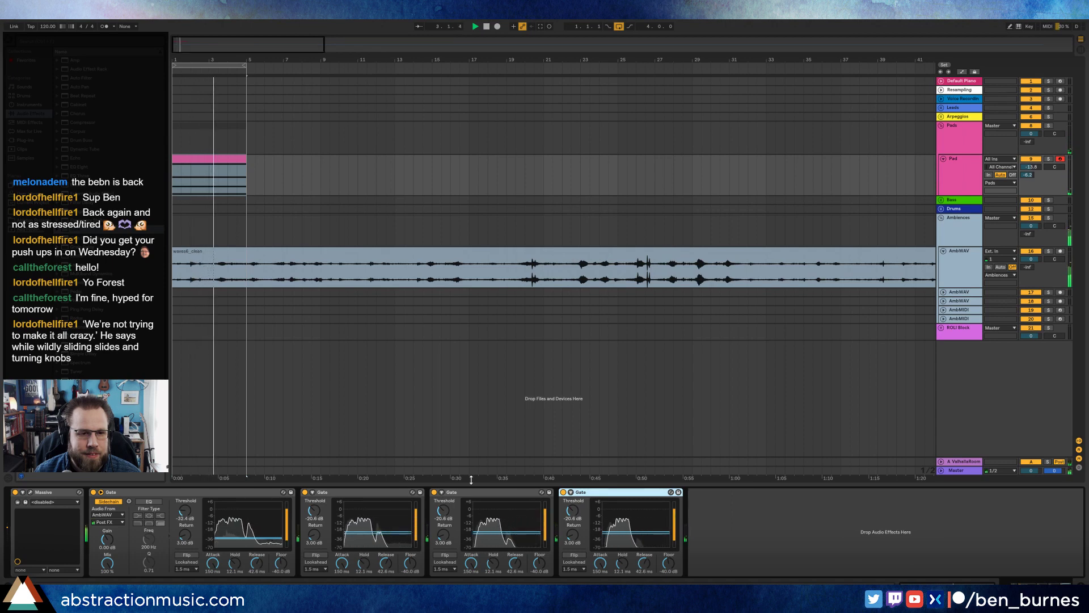
{"action": "mouse_move", "coordinate": [749, 230]}
{"action": "left_mouse_down"}
{"action": "mouse_move", "coordinate": [775, 318]}
{"action": "mouse_move", "coordinate": [926, 162]}
{"action": "left_mouse_up"}
{"action": "key", "text": "space"}
{"action": "left_click", "coordinate": [844, 173]}
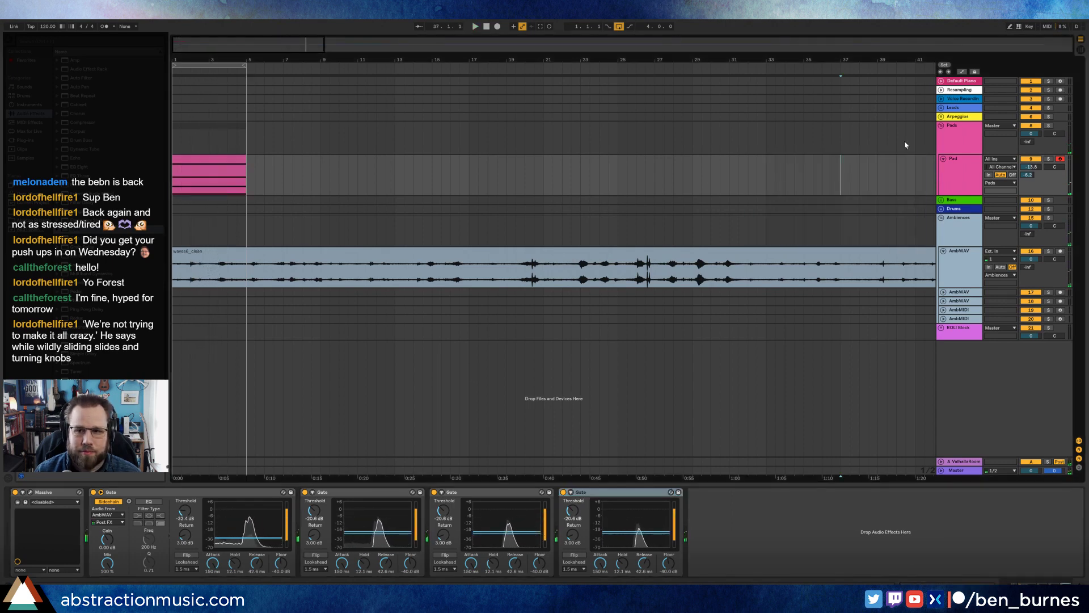
Step: Unfold the Arpeggios group and copy the Pad track's four Gates onto the Arp track
{"action": "left_click", "coordinate": [969, 117]}
{"action": "left_click", "coordinate": [943, 117]}
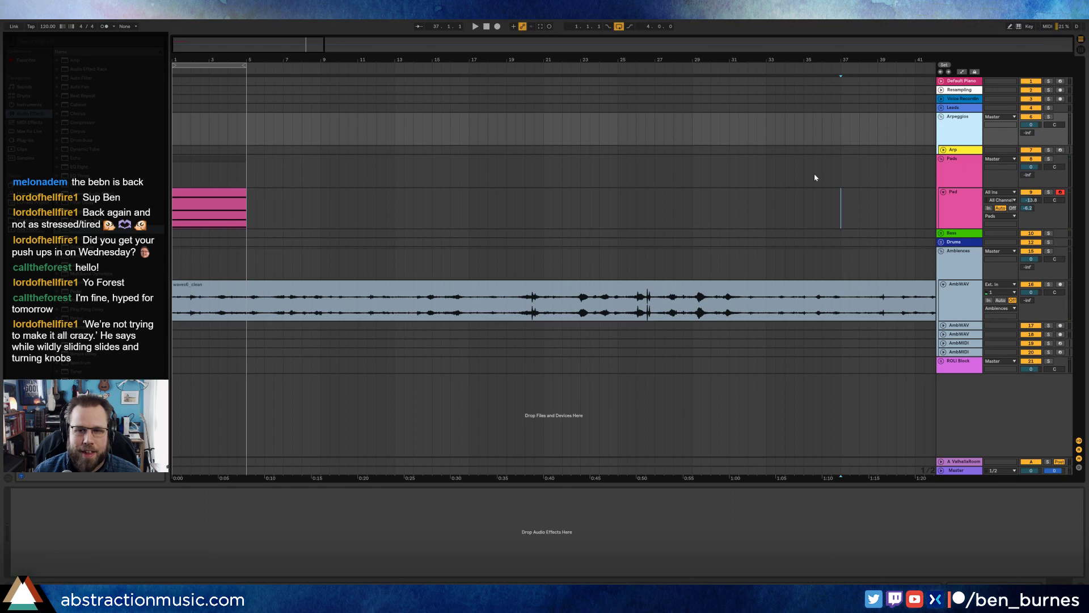
{"action": "left_click", "coordinate": [959, 197]}
{"action": "left_click", "coordinate": [271, 500]}
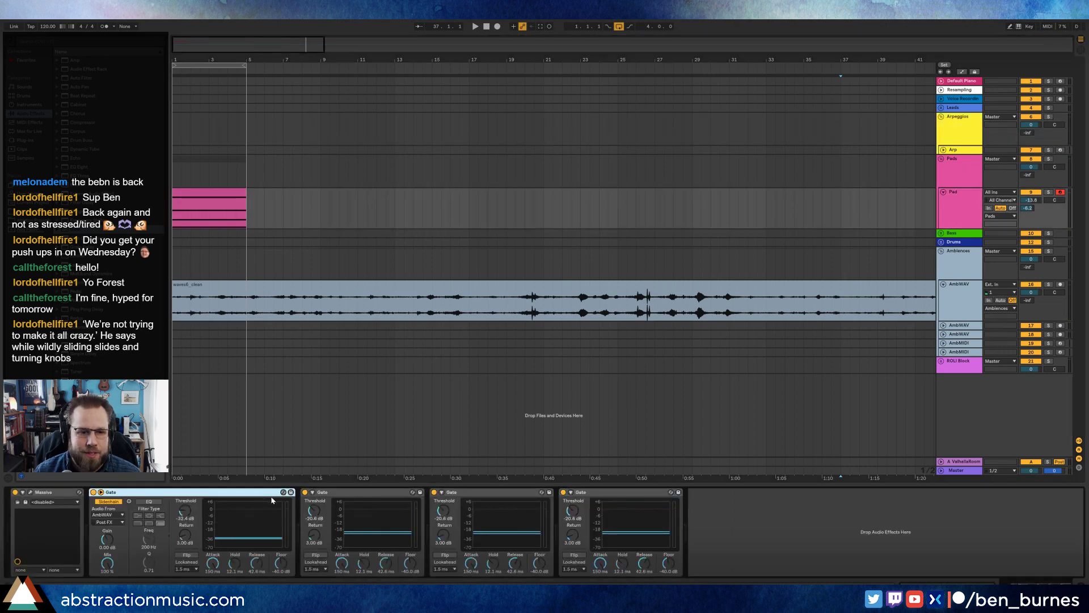
{"action": "left_click", "coordinate": [632, 499], "text": "shift"}
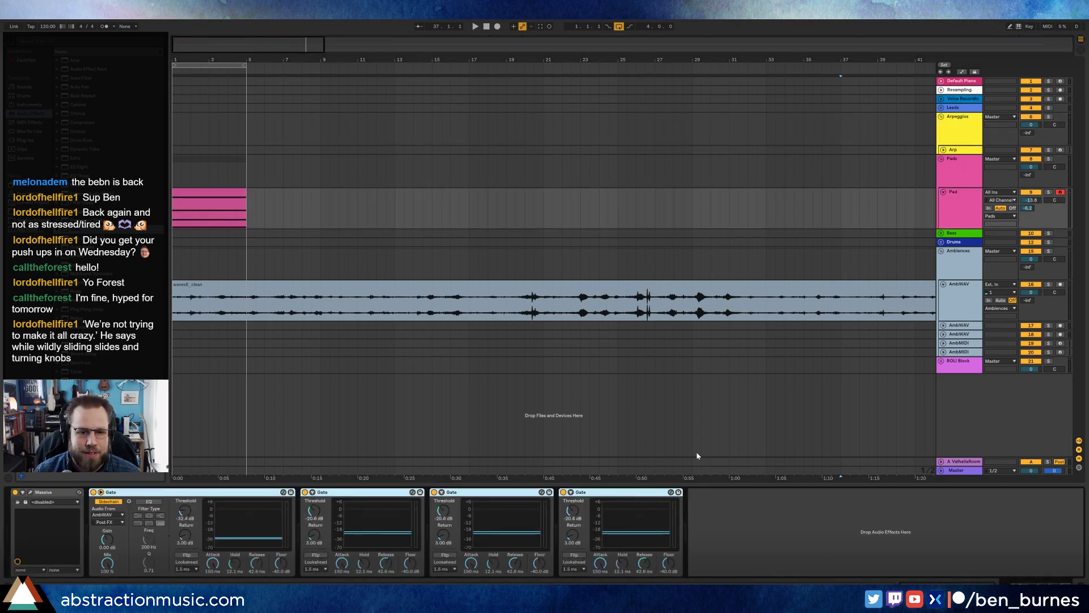
{"action": "left_click", "coordinate": [962, 149]}
{"action": "left_click", "coordinate": [944, 151]}
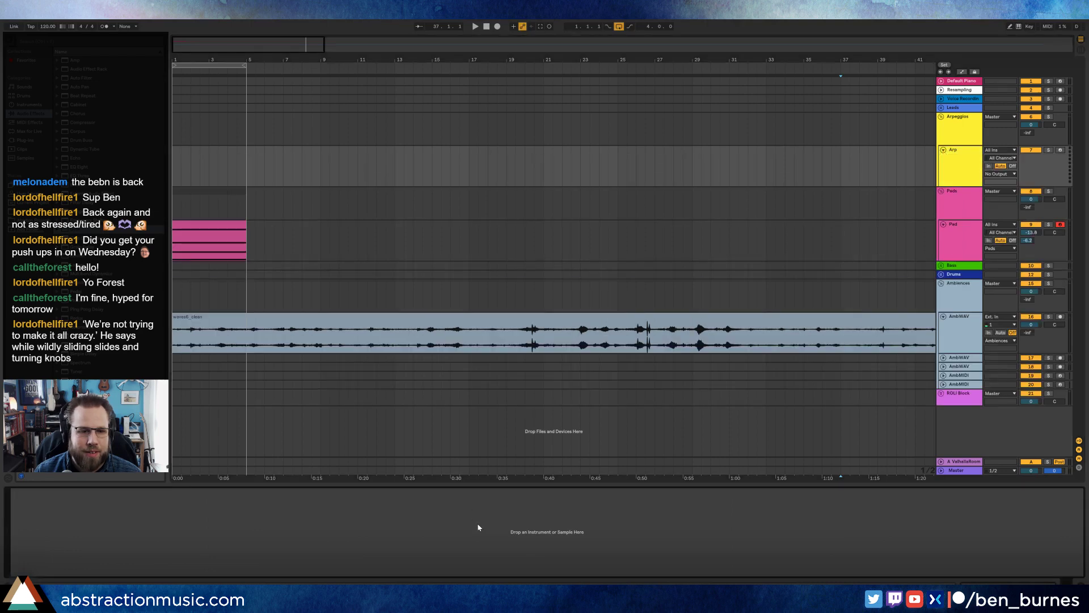
{"action": "key", "text": "ctrl+v"}
Step: Load the Analog instrument on the Arp track and insert an empty MIDI clip from bar 1 to bar 5
{"action": "left_click", "coordinate": [25, 105]}
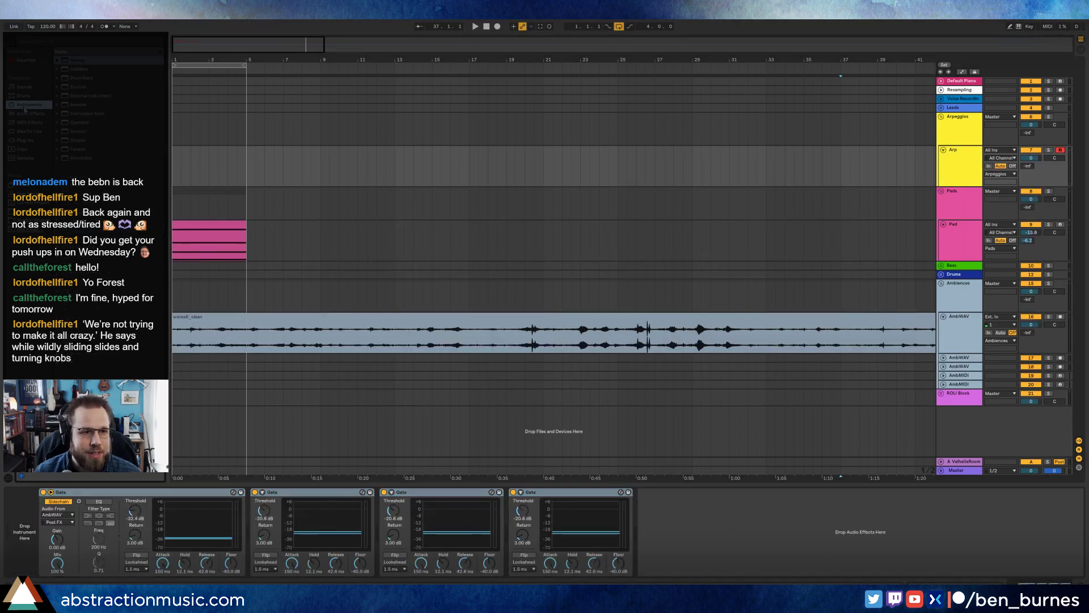
{"action": "left_click_drag", "start_coordinate": [59, 63], "coordinate": [16, 537]}
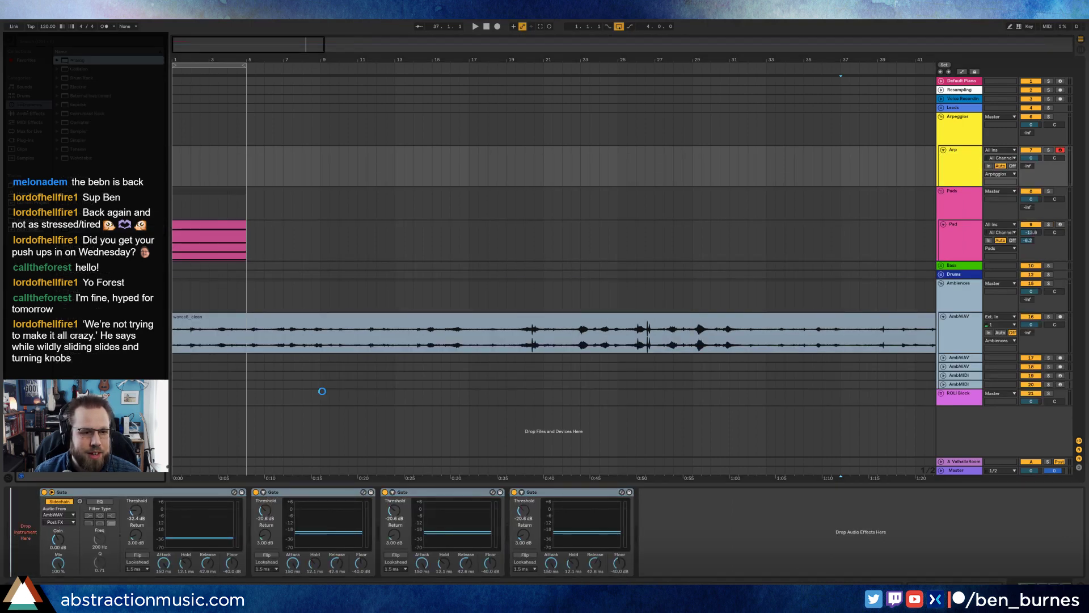
{"action": "left_click_drag", "start_coordinate": [187, 172], "coordinate": [246, 161]}
{"action": "key", "text": "ctrl+shift+m"}
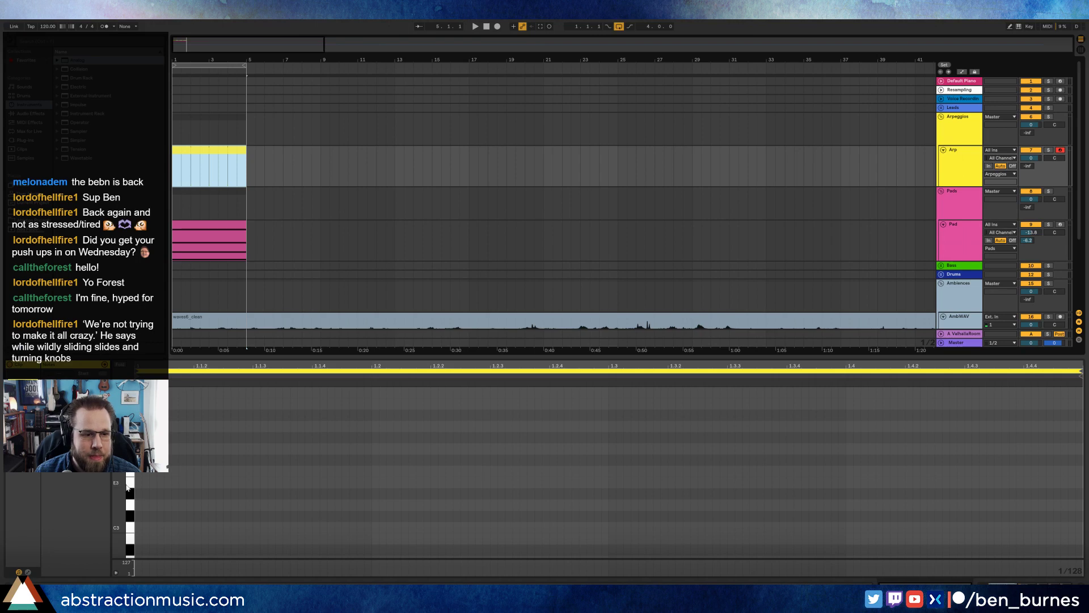
Step: Draw an eighth note at the start of the Arp clip and add two successively higher eighth notes after it
{"action": "left_click_drag", "start_coordinate": [127, 487], "coordinate": [114, 485]}
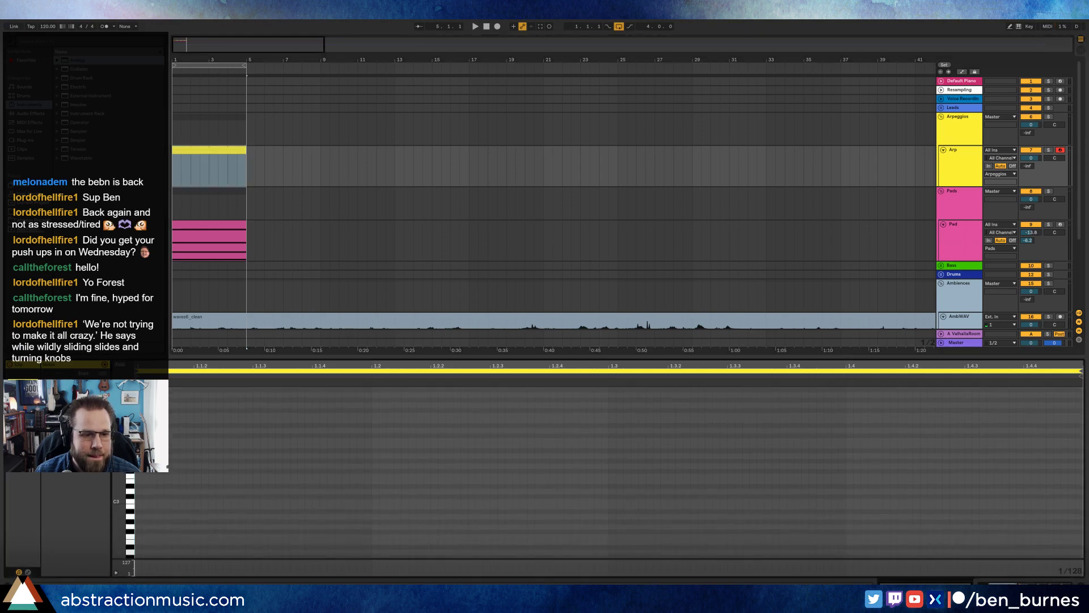
{"action": "double_click", "coordinate": [192, 439]}
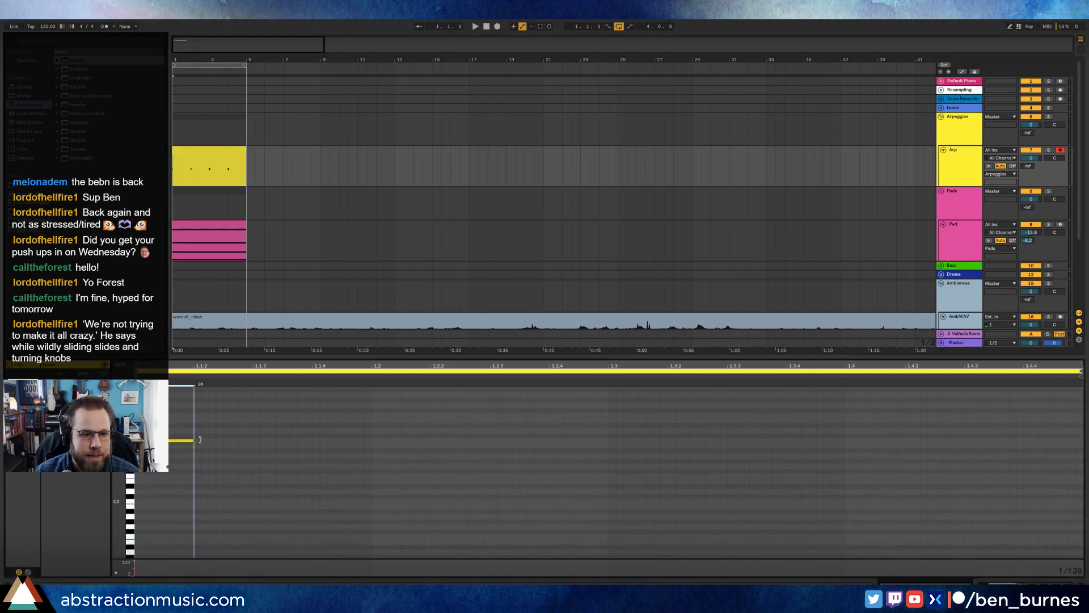
{"action": "left_click_drag", "start_coordinate": [247, 439], "coordinate": [253, 440]}
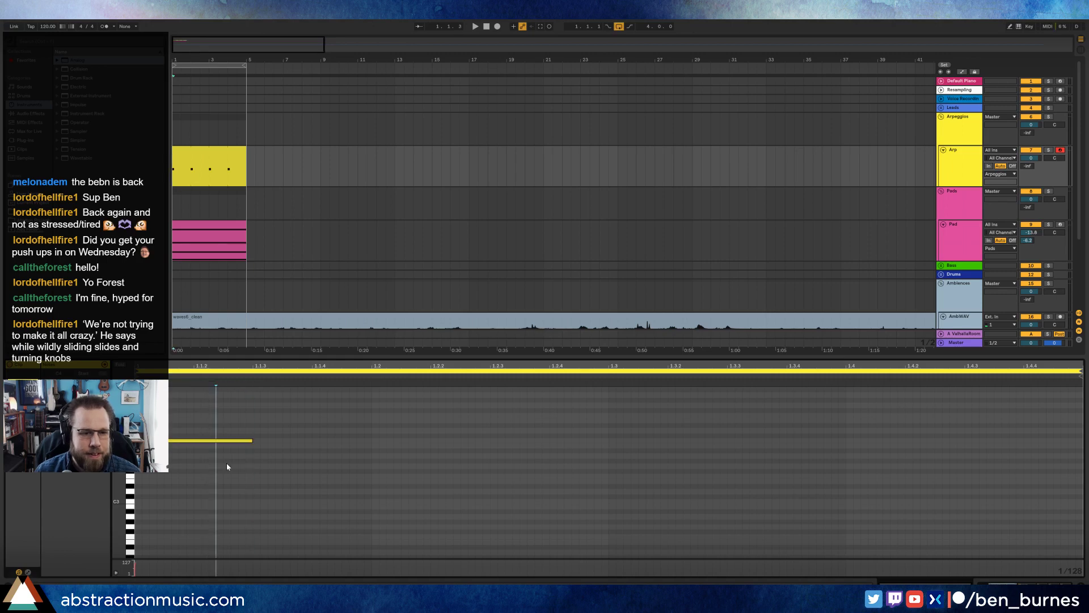
{"action": "key", "text": "ctrl+d"}
{"action": "key", "text": "Up"}
{"action": "key", "text": "Up"}
{"action": "key", "text": "Up"}
{"action": "key", "text": "Up"}
{"action": "key", "text": "ctrl+d"}
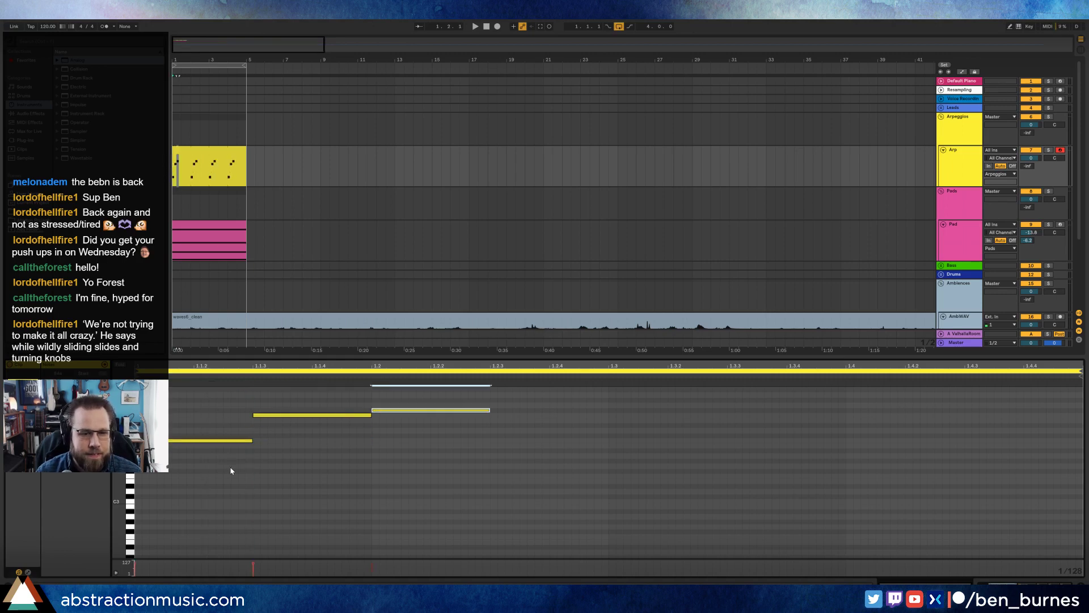
{"action": "key", "text": "Up"}
{"action": "key", "text": "Up"}
Step: Extend the arpeggio with a lower fourth note, a higher fifth note and a still higher sixth note
{"action": "key", "text": "ctrl+d"}
{"action": "key", "text": "Down"}
{"action": "key", "text": "Down"}
{"action": "key", "text": "Down"}
{"action": "key", "text": "Down"}
{"action": "key", "text": "ctrl+d"}
{"action": "key", "text": "Up"}
{"action": "key", "text": "Up"}
{"action": "key", "text": "Up"}
{"action": "key", "text": "Up"}
{"action": "key", "text": "Up"}
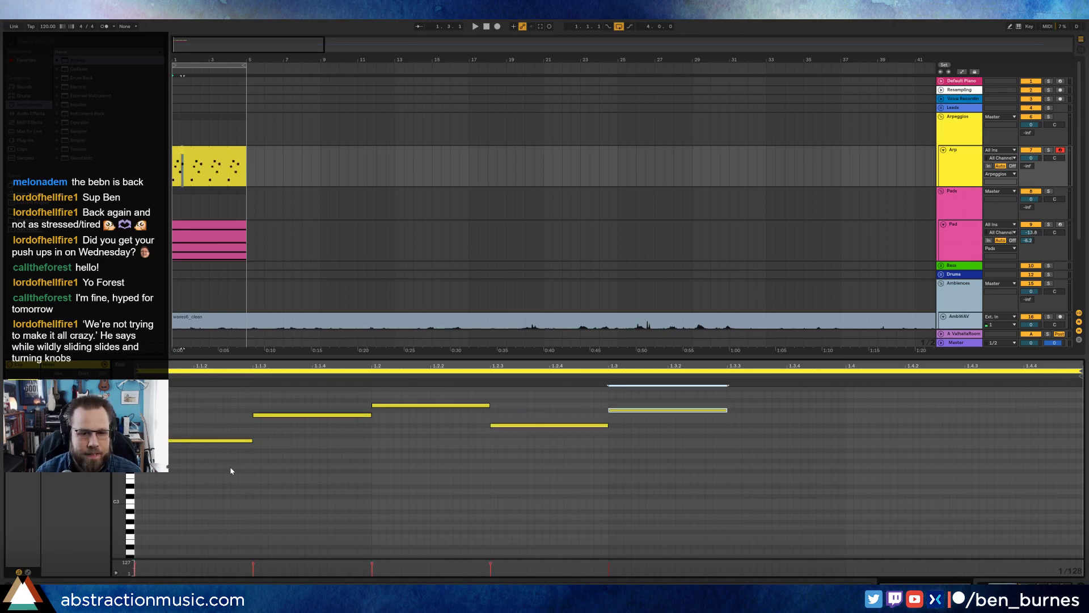
{"action": "key", "text": "ctrl+d"}
{"action": "key", "text": "Up"}
{"action": "key", "text": "Up"}
{"action": "key", "text": "Up"}
{"action": "key", "text": "Up"}
{"action": "key", "text": "Up"}
{"action": "key", "text": "Up"}
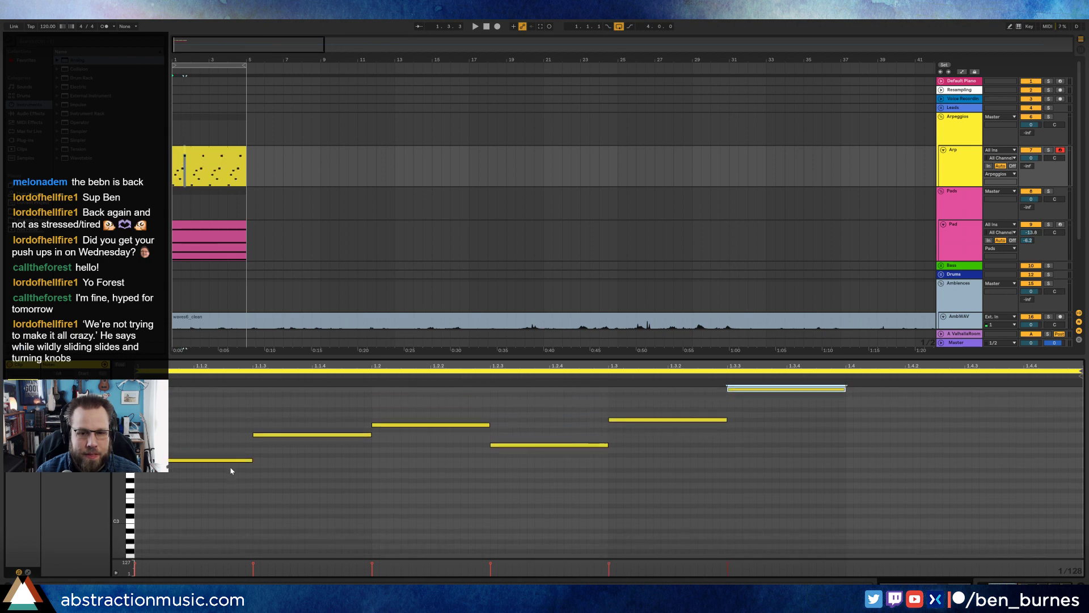
Step: Complete the one-bar arpeggio with a slightly lower seventh note and an eighth note at the fourth note's pitch
{"action": "key", "text": "ctrl+d"}
{"action": "key", "text": "Down"}
{"action": "key", "text": "Down"}
{"action": "key", "text": "ctrl+d"}
{"action": "key", "text": "Down"}
{"action": "key", "text": "Down"}
{"action": "key", "text": "Down"}
{"action": "key", "text": "Down"}
{"action": "key", "text": "Down"}
{"action": "key", "text": "Down"}
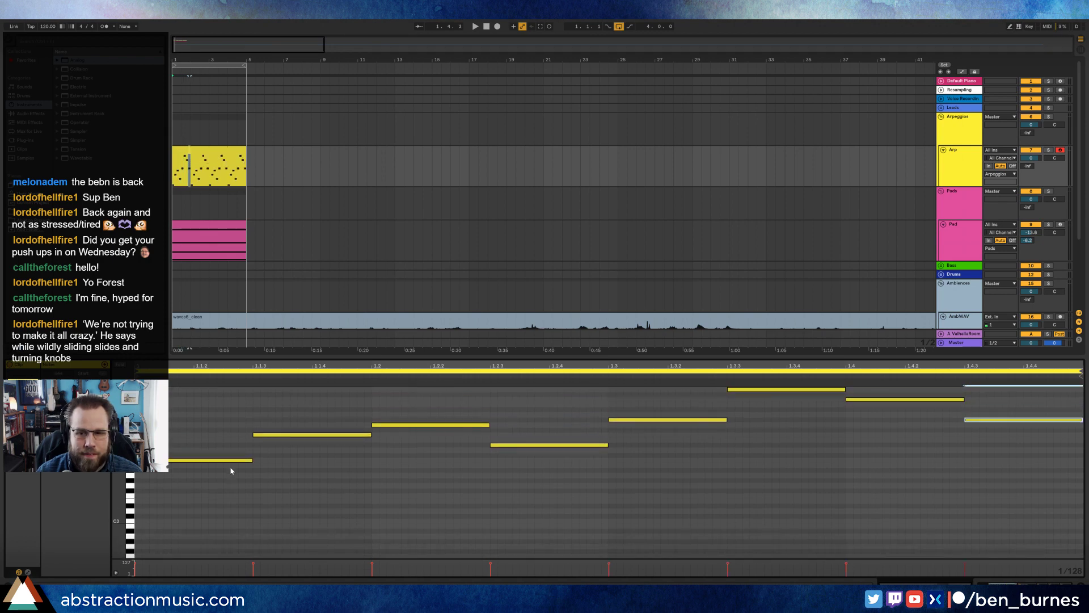
{"action": "key", "text": "Down"}
{"action": "key", "text": "Down"}
{"action": "key", "text": "Down"}
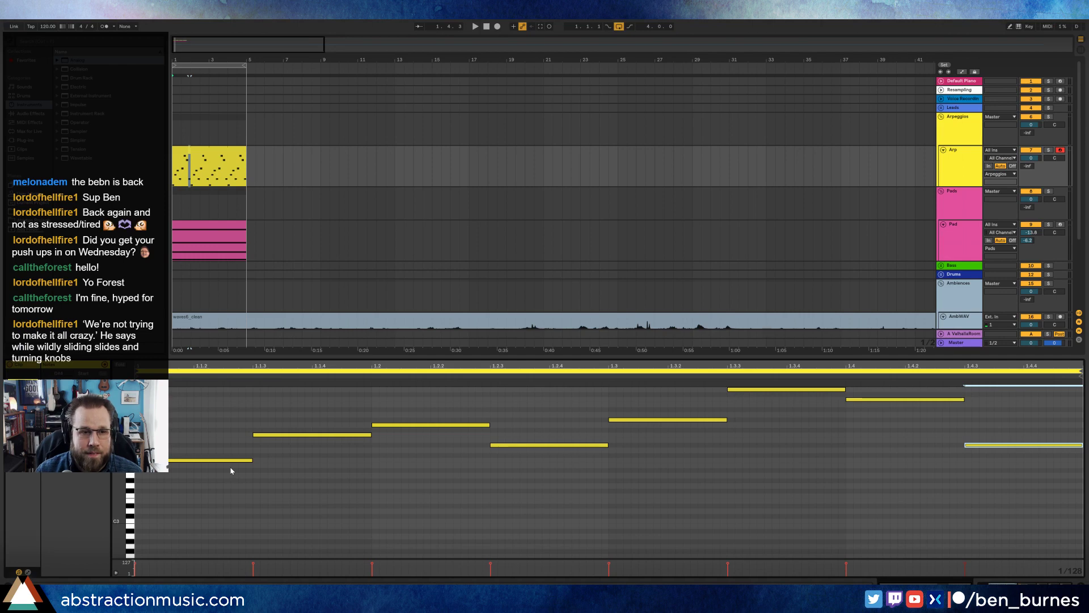
Step: Lower the frequency of Analog's first filter on the Arp track
{"action": "key", "text": "shift+Tab"}
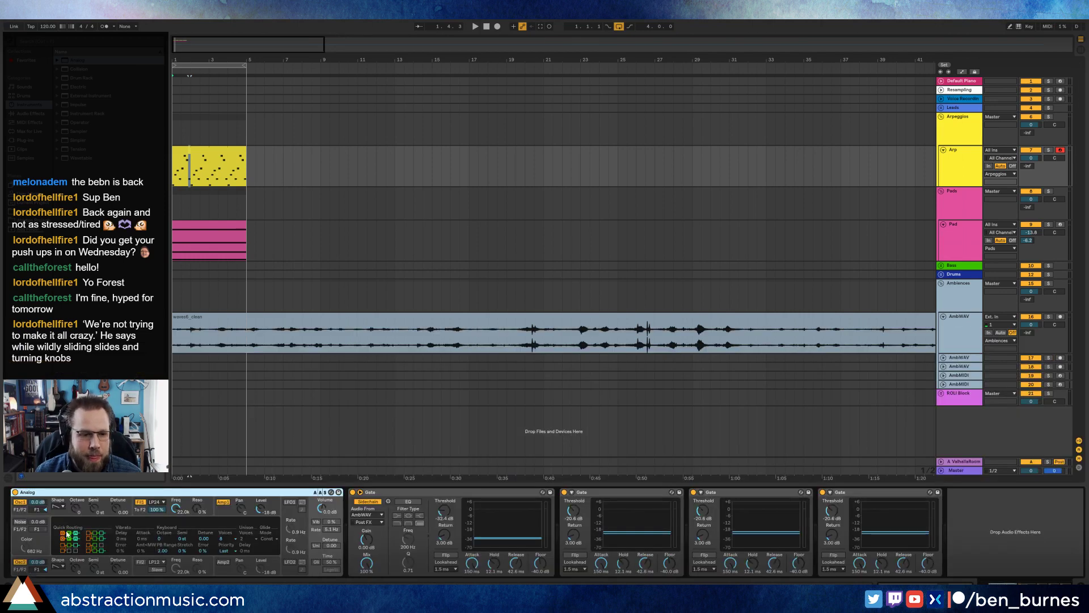
{"action": "left_click", "coordinate": [177, 509]}
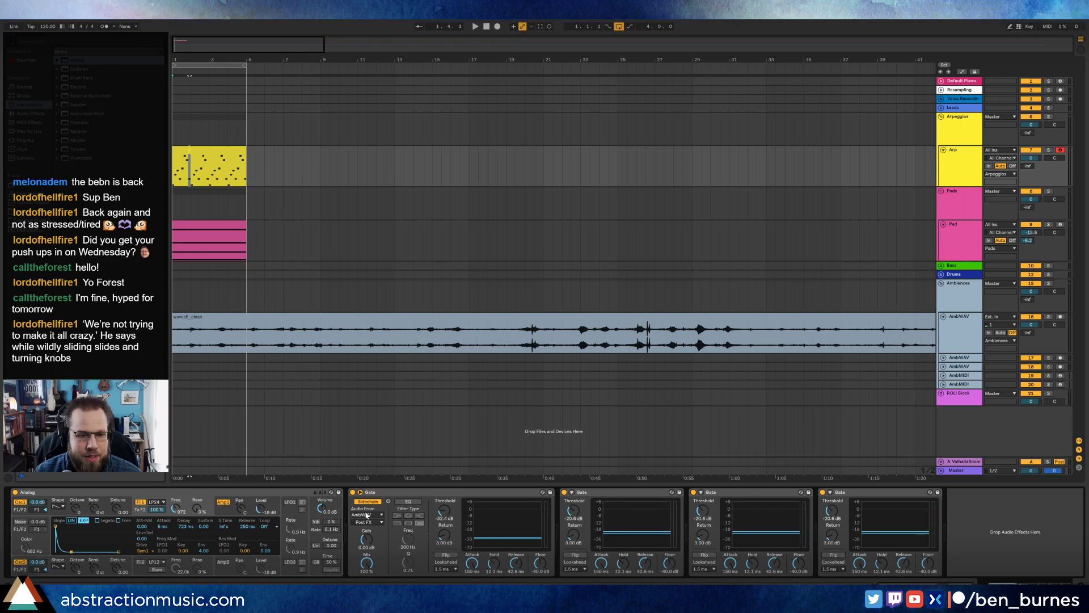
Step: Sidechain the Arp track's first Gate to the A-ValhallaRoom return and lower its threshold while the loop plays
{"action": "left_click", "coordinate": [377, 518]}
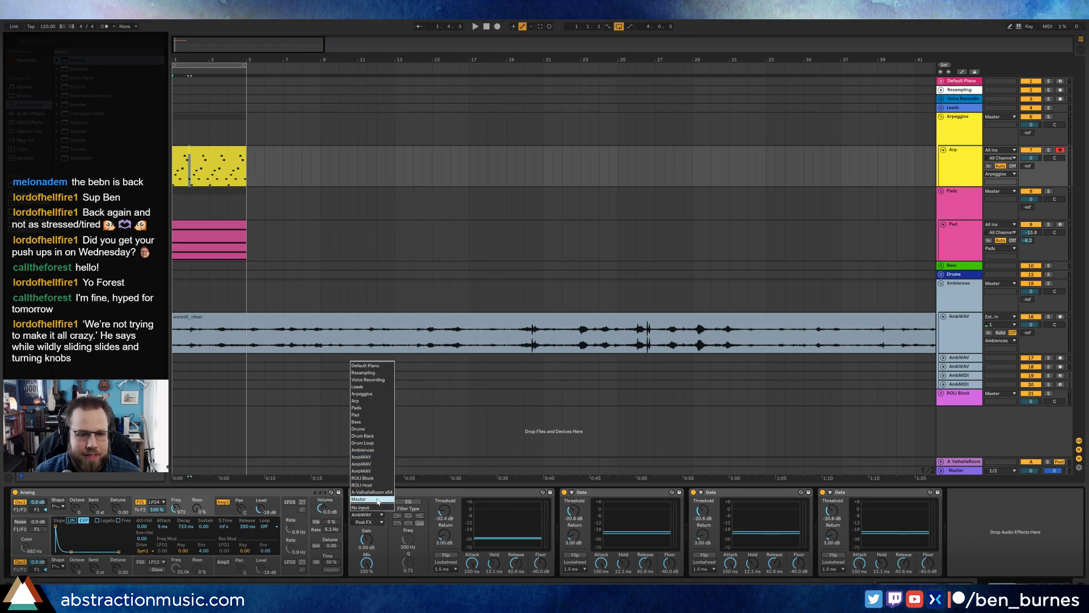
{"action": "left_click", "coordinate": [377, 495]}
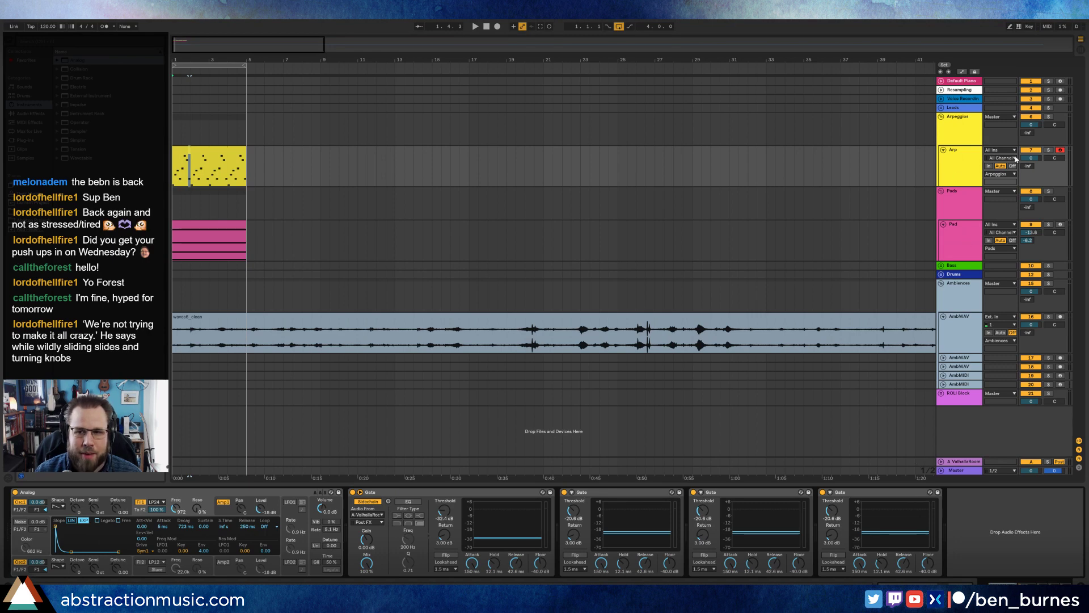
{"action": "key", "text": "space"}
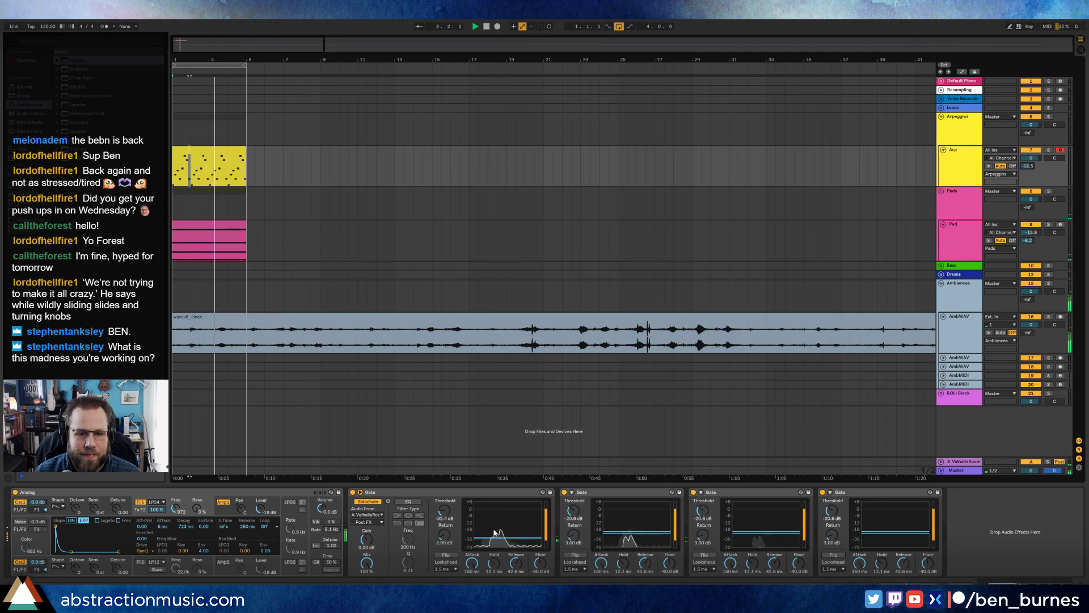
{"action": "left_click_drag", "start_coordinate": [444, 511], "coordinate": [444, 524]}
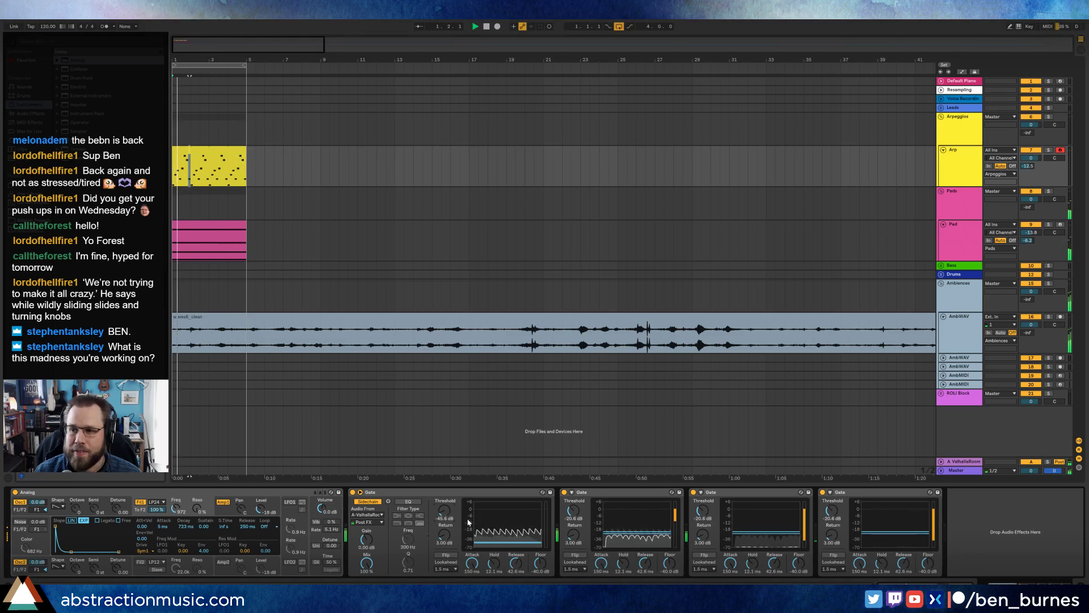
Step: Transpose all notes in the Arp clip up one octave and audition the loop
{"action": "double_click", "coordinate": [222, 154]}
{"action": "key", "text": "space"}
{"action": "left_click", "coordinate": [362, 487]}
{"action": "key", "text": "ctrl+a"}
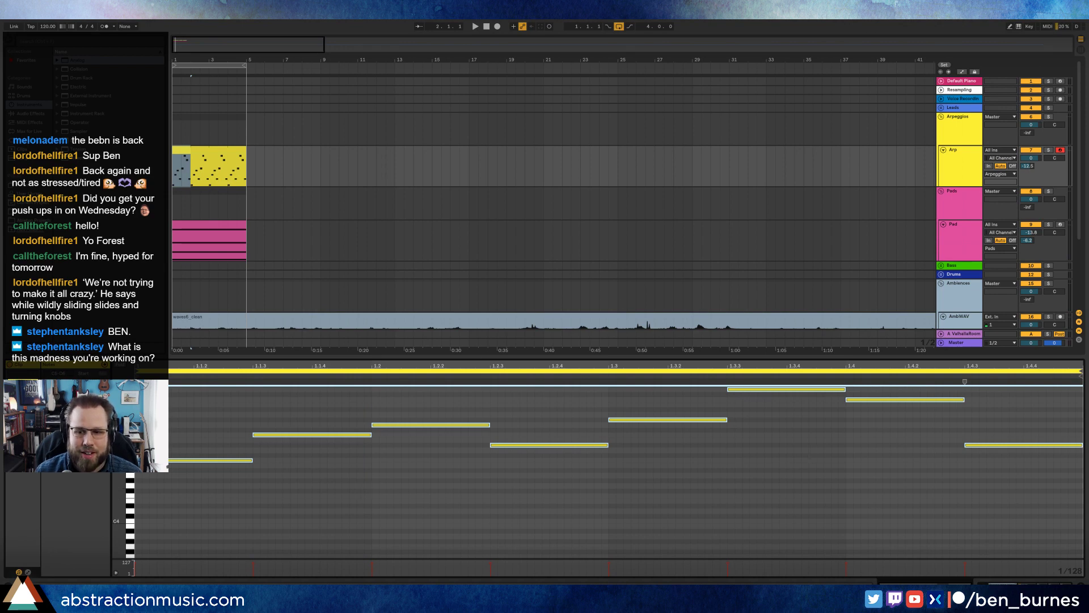
{"action": "key", "text": "shift+Tab"}
{"action": "key", "text": "space"}
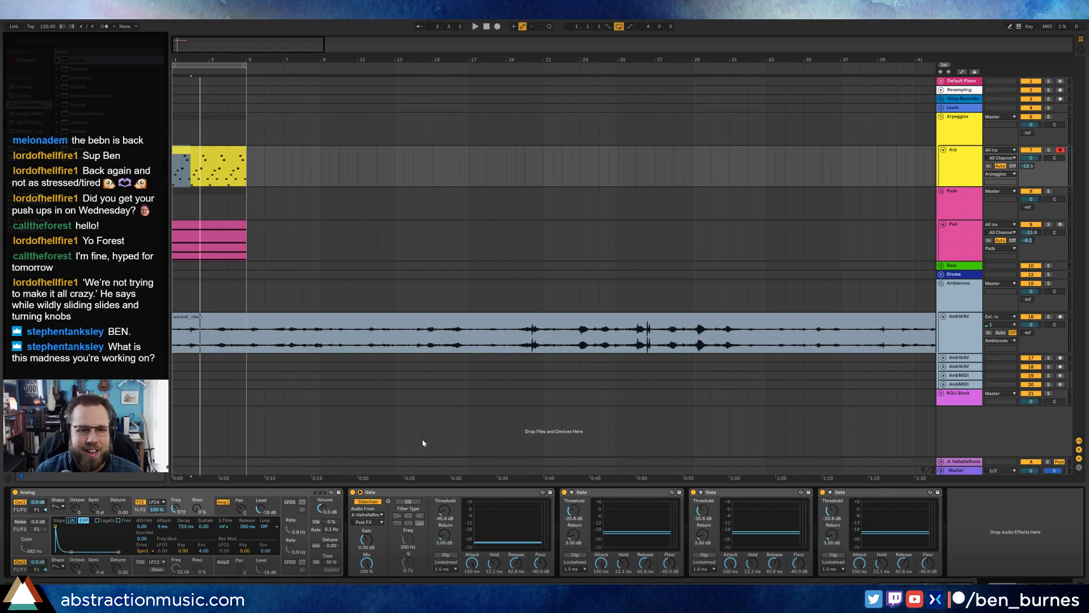
Step: Select the Arp clip, play the loop from the start and reset the Arp track's peak level indicator
{"action": "left_click", "coordinate": [188, 332]}
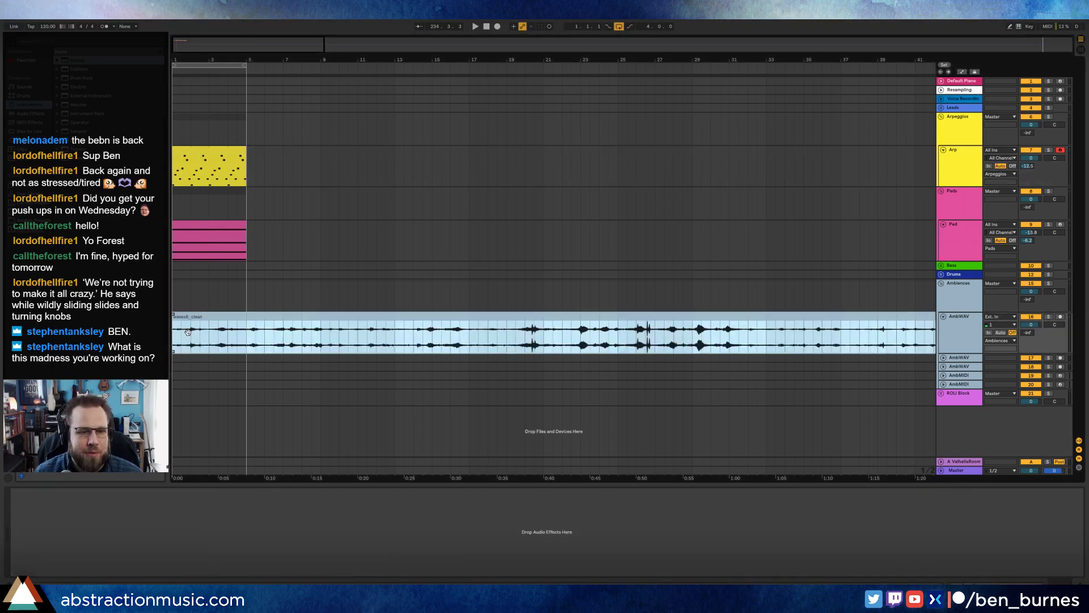
{"action": "left_click", "coordinate": [191, 252]}
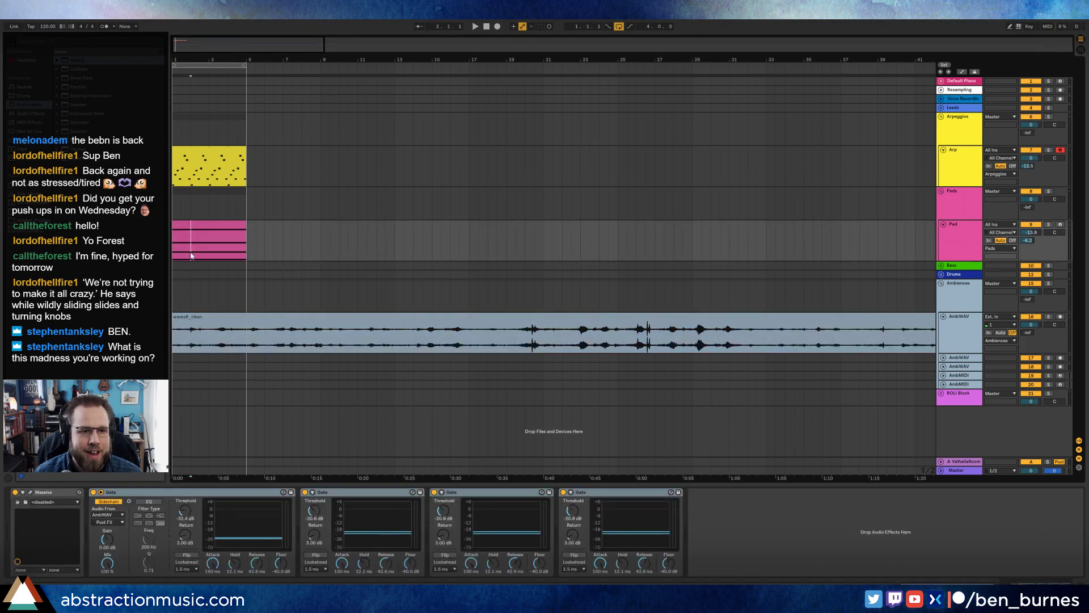
{"action": "left_click", "coordinate": [218, 178]}
{"action": "left_click", "coordinate": [199, 149]}
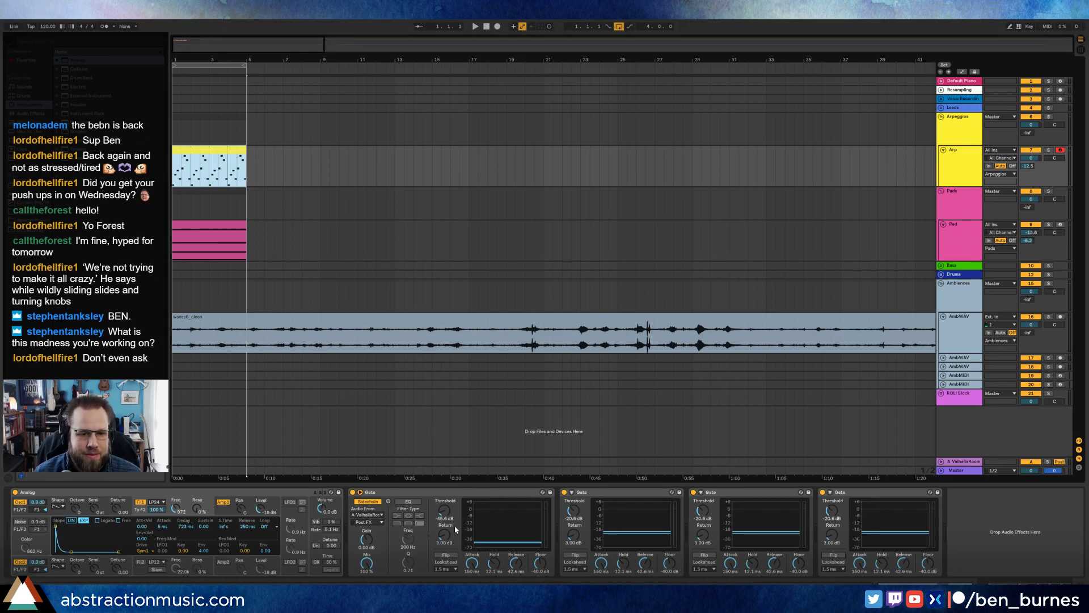
{"action": "key", "text": "space"}
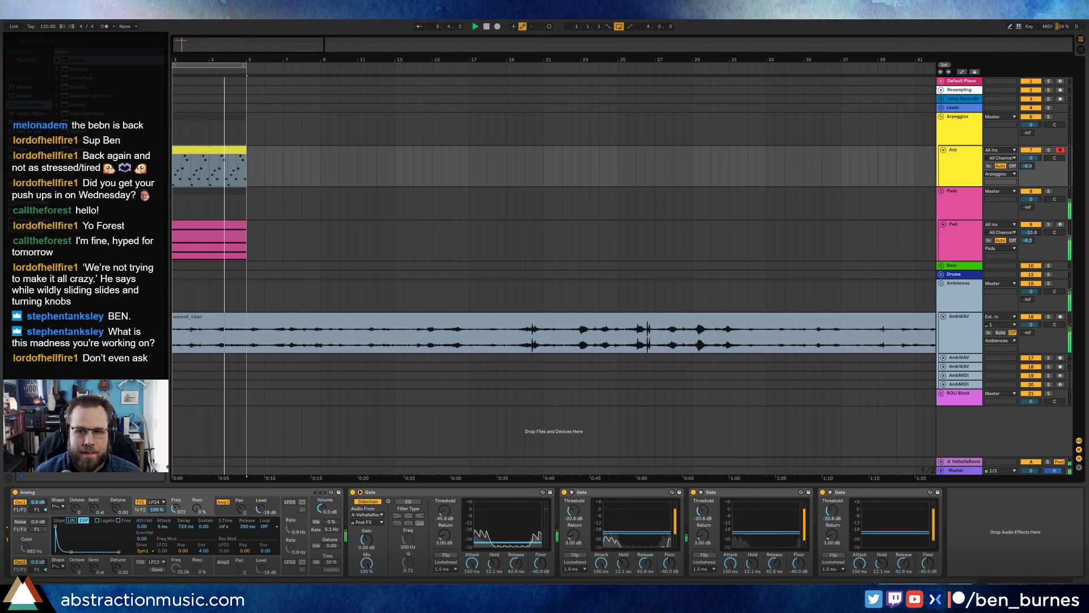
{"action": "left_click_drag", "start_coordinate": [1028, 172], "coordinate": [1028, 170]}
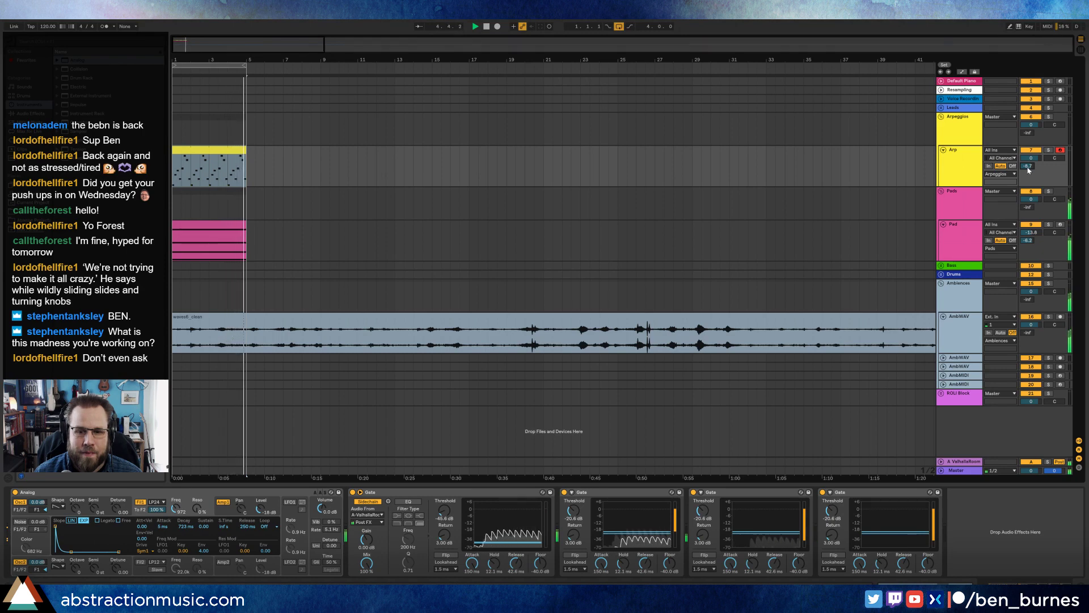
Step: Replace the Arp track's last three Gates with three duplicates of its first Gate, with their sidechain sections folded away
{"action": "left_click", "coordinate": [596, 493]}
{"action": "left_click", "coordinate": [855, 493], "text": "shift"}
{"action": "key", "text": "Delete"}
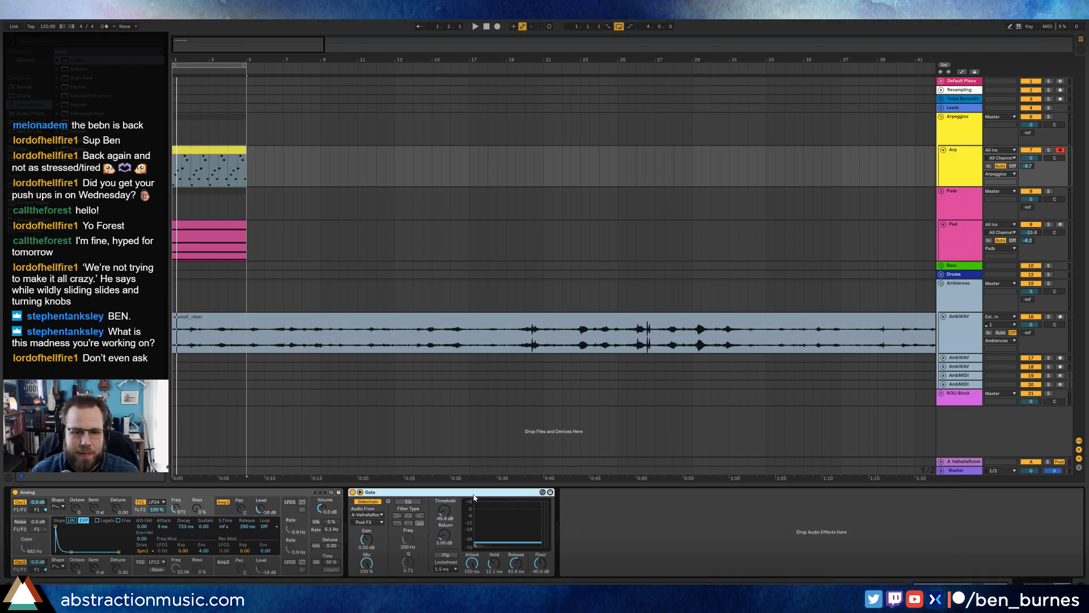
{"action": "key", "text": "ctrl+d"}
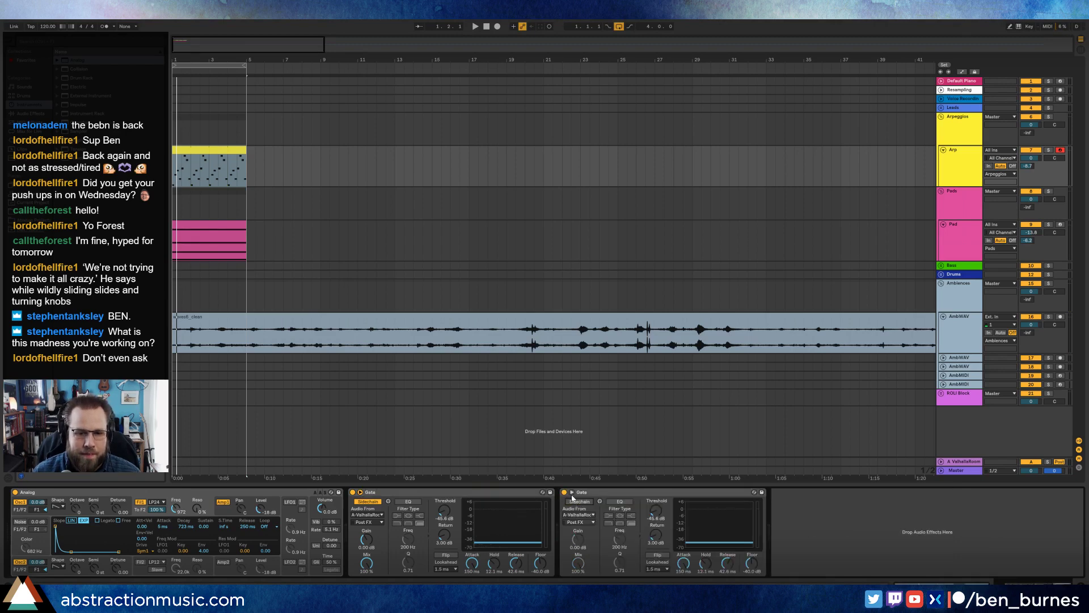
{"action": "left_click", "coordinate": [572, 493]}
{"action": "key", "text": "ctrl+d"}
{"action": "key", "text": "ctrl+d"}
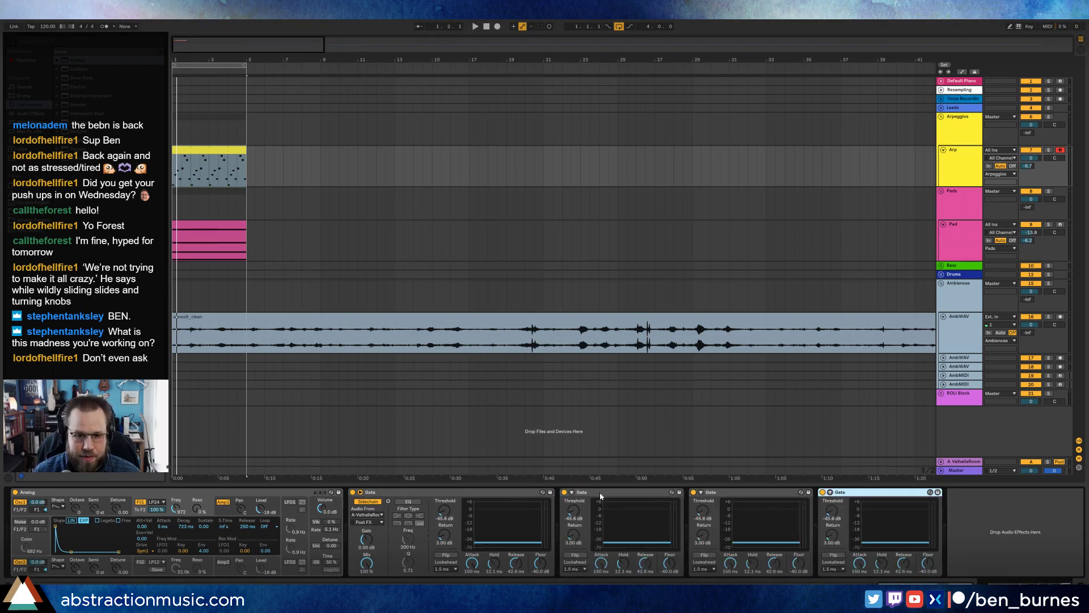
Step: Play the loop to audition the duplicated Gates, resetting the Arp track's peak level indicator along the way
{"action": "key", "text": "space"}
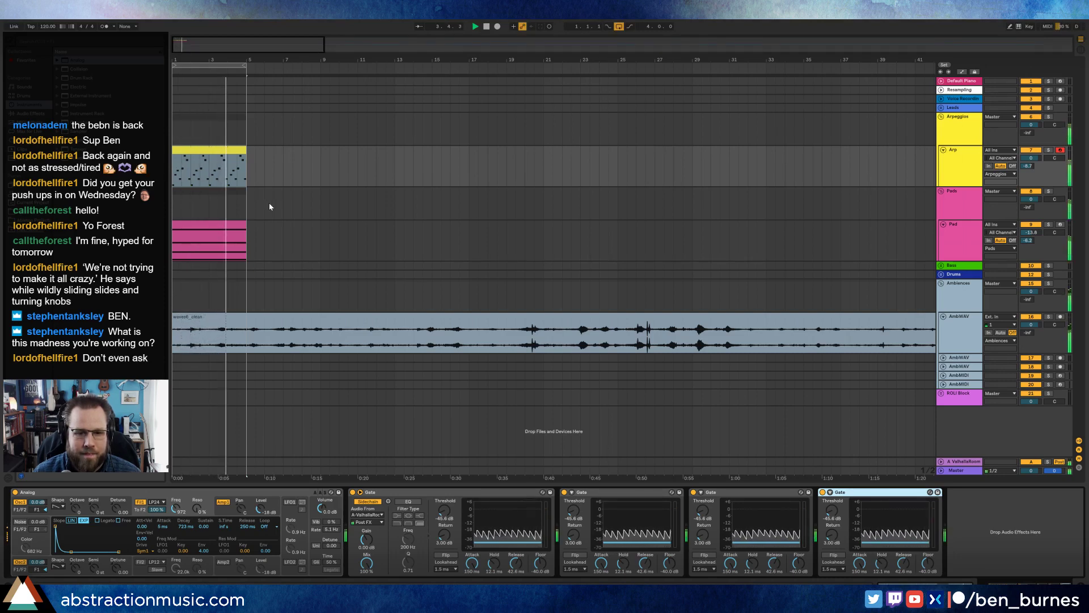
{"action": "left_click", "coordinate": [1029, 166]}
{"action": "key", "text": "space"}
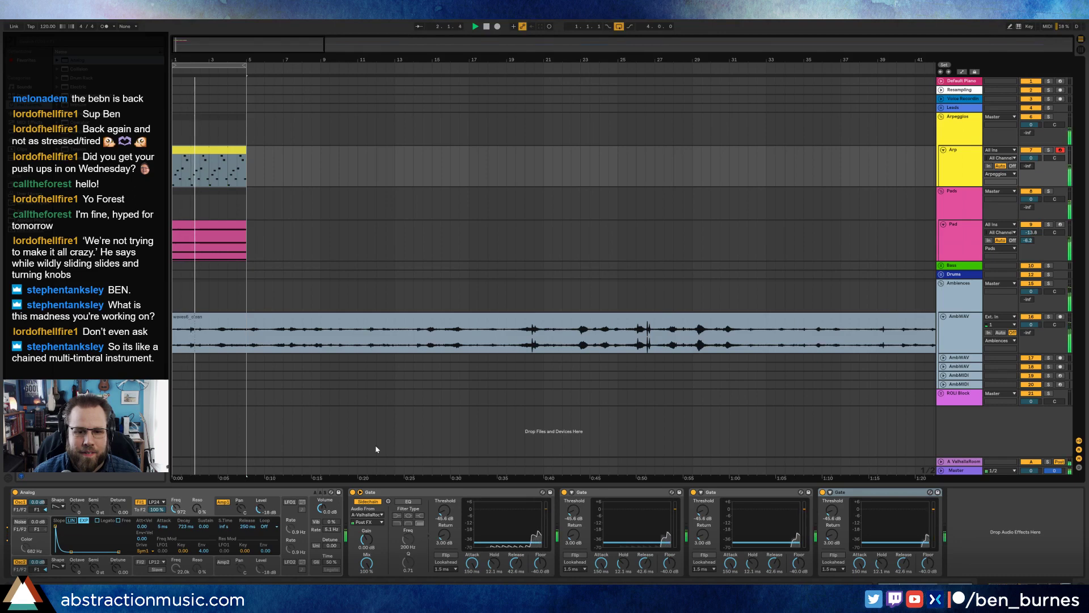
{"action": "key", "text": "space"}
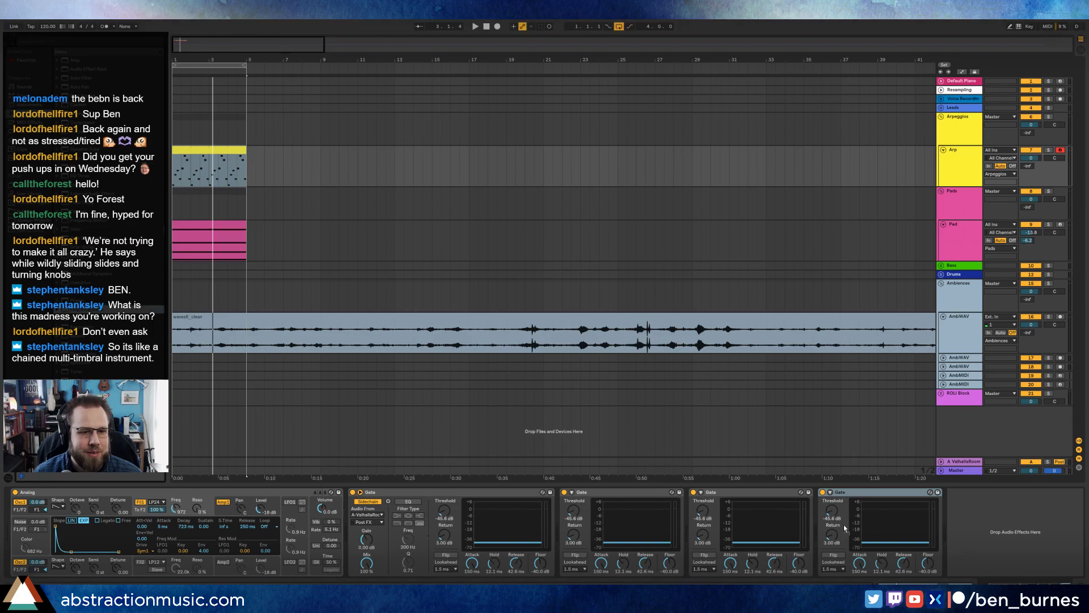
Step: In the Arp clip, raise the sixth note one semitone and the seventh note two semitones
{"action": "double_click", "coordinate": [216, 152]}
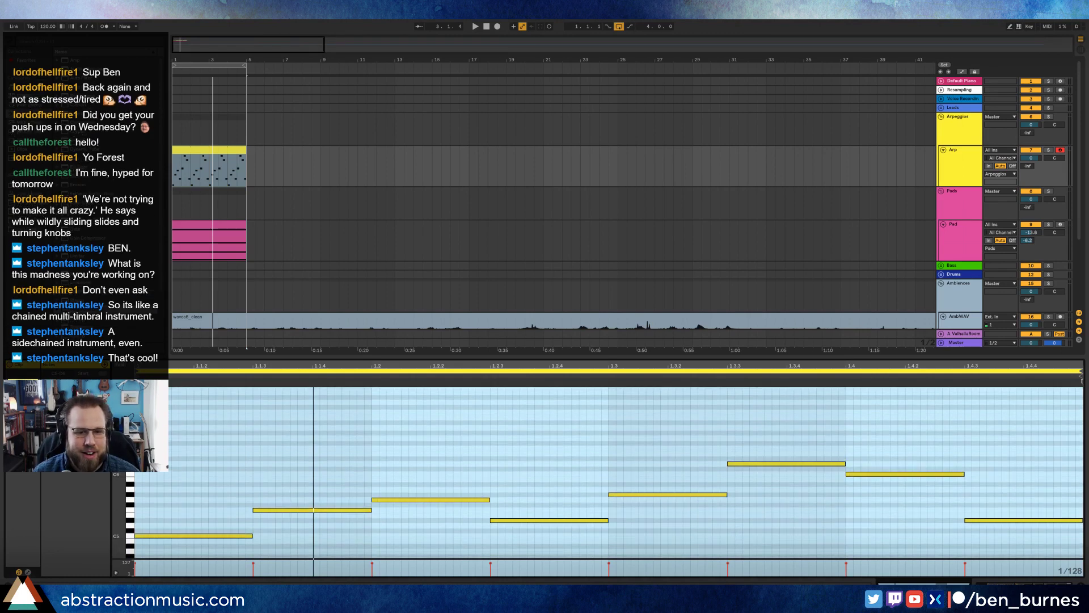
{"action": "left_click", "coordinate": [486, 497]}
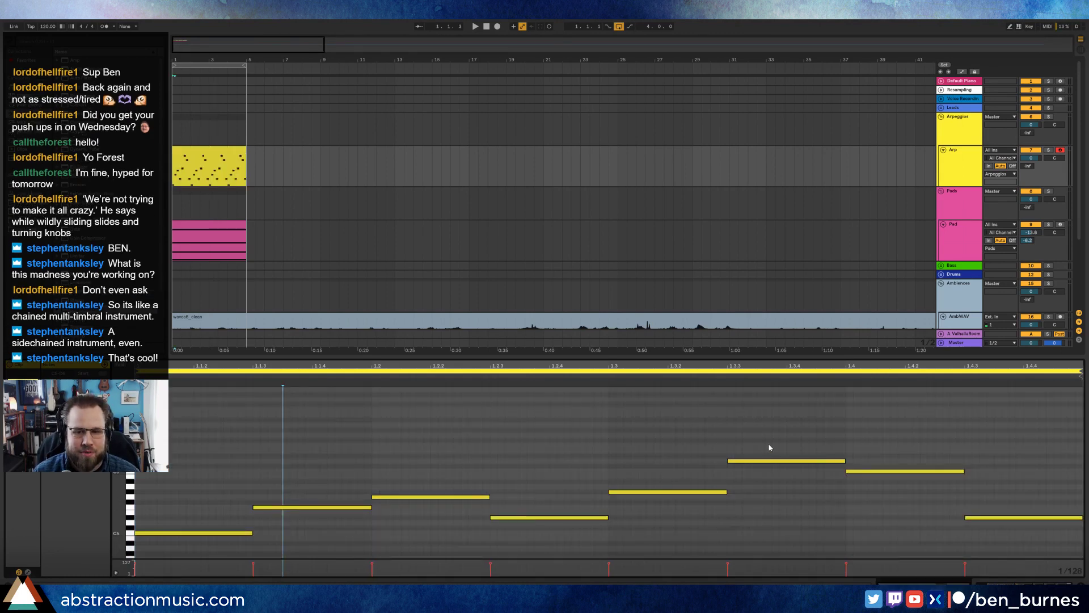
{"action": "left_click", "coordinate": [806, 461]}
{"action": "key", "text": "Up"}
{"action": "left_click", "coordinate": [874, 471]}
{"action": "key", "text": "Up"}
{"action": "key", "text": "Up"}
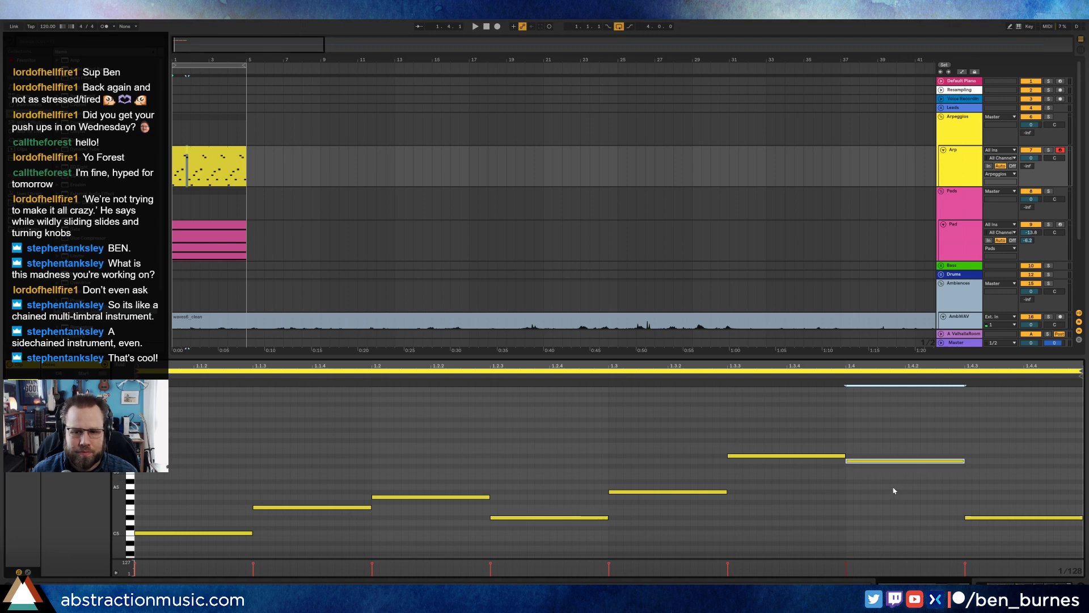
Step: Lower the Arp clip's sixth and seventh notes one octave, and raise the sixth by four semitones and the seventh by three
{"action": "left_click_drag", "start_coordinate": [771, 424], "coordinate": [885, 493]}
{"action": "key", "text": "shift+Down"}
{"action": "left_click_drag", "start_coordinate": [786, 488], "coordinate": [817, 547]}
{"action": "key", "text": "Up"}
{"action": "key", "text": "Up"}
{"action": "key", "text": "Up"}
{"action": "key", "text": "Up"}
{"action": "left_click", "coordinate": [877, 521]}
{"action": "key", "text": "Up"}
{"action": "key", "text": "Up"}
{"action": "key", "text": "Up"}
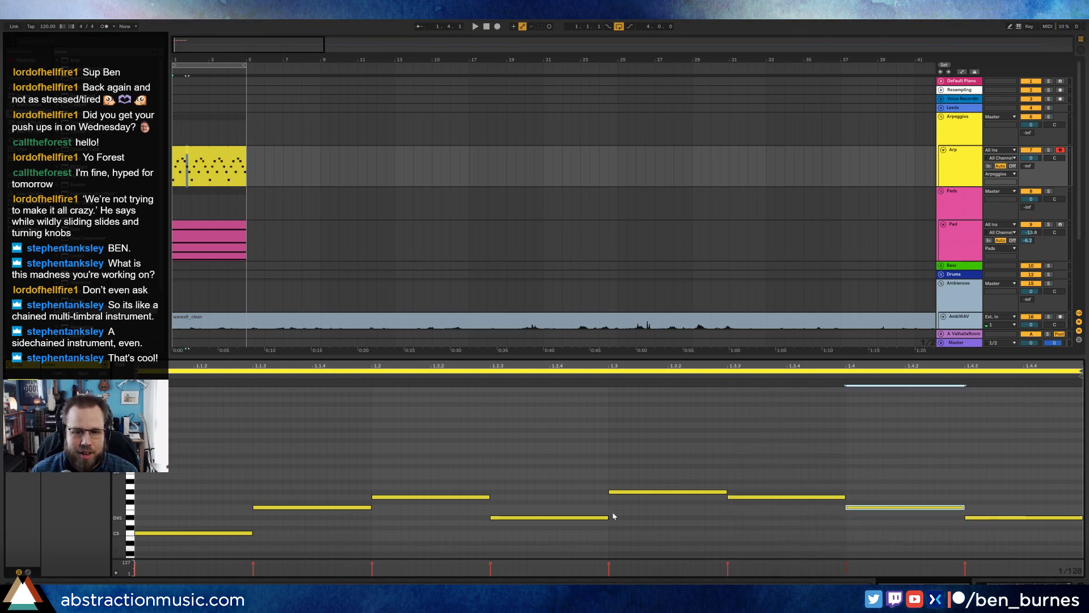
Step: Lower the Arp clip's second note, at 1.1.3, by two semitones
{"action": "left_click", "coordinate": [451, 497]}
{"action": "left_click", "coordinate": [317, 507]}
{"action": "key", "text": "Down"}
{"action": "key", "text": "Down"}
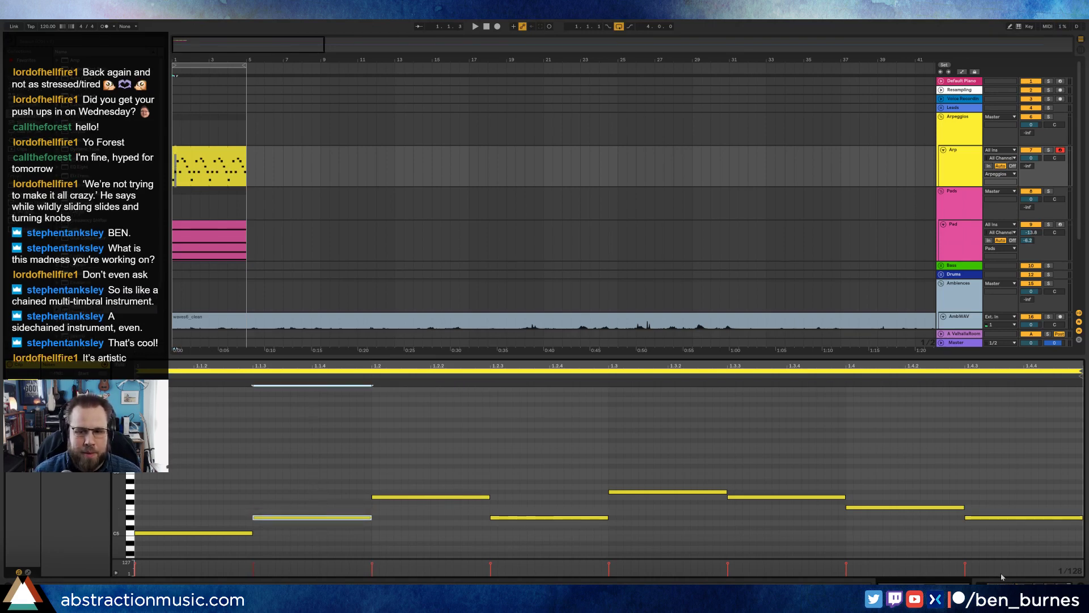
Step: Enable unison in the Arp track's Analog, set its polyphony to 20 voices and play the loop
{"action": "key", "text": "shift+Tab"}
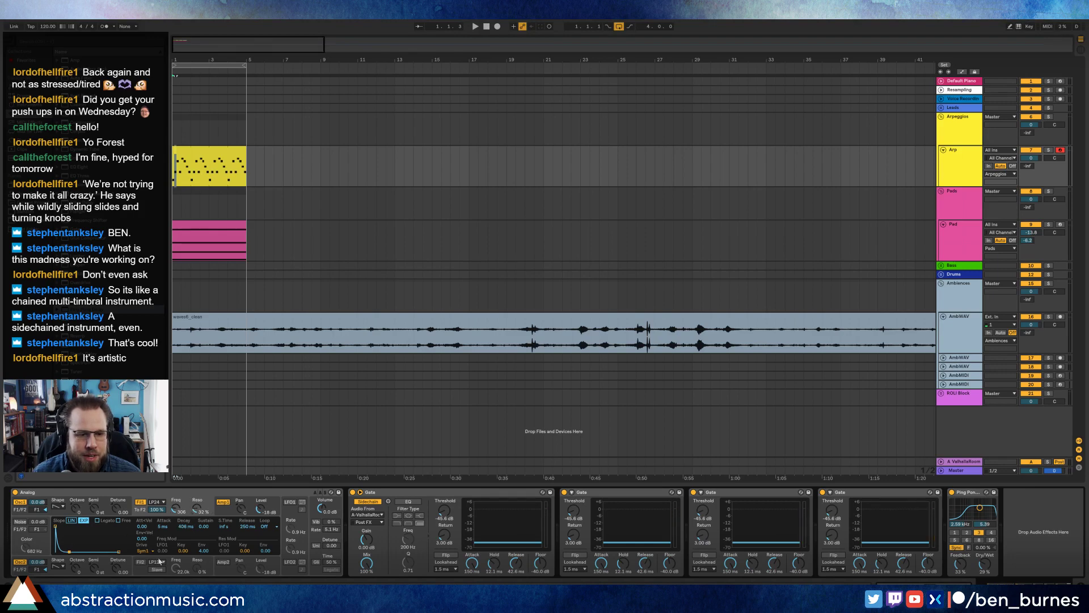
{"action": "left_click", "coordinate": [316, 545]}
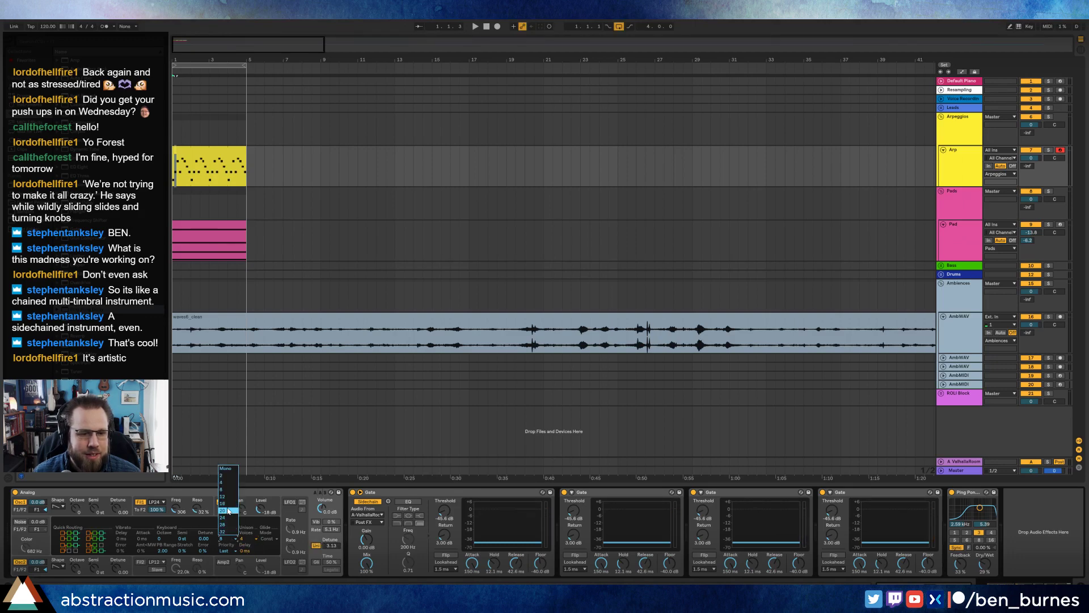
{"action": "left_click", "coordinate": [182, 67]}
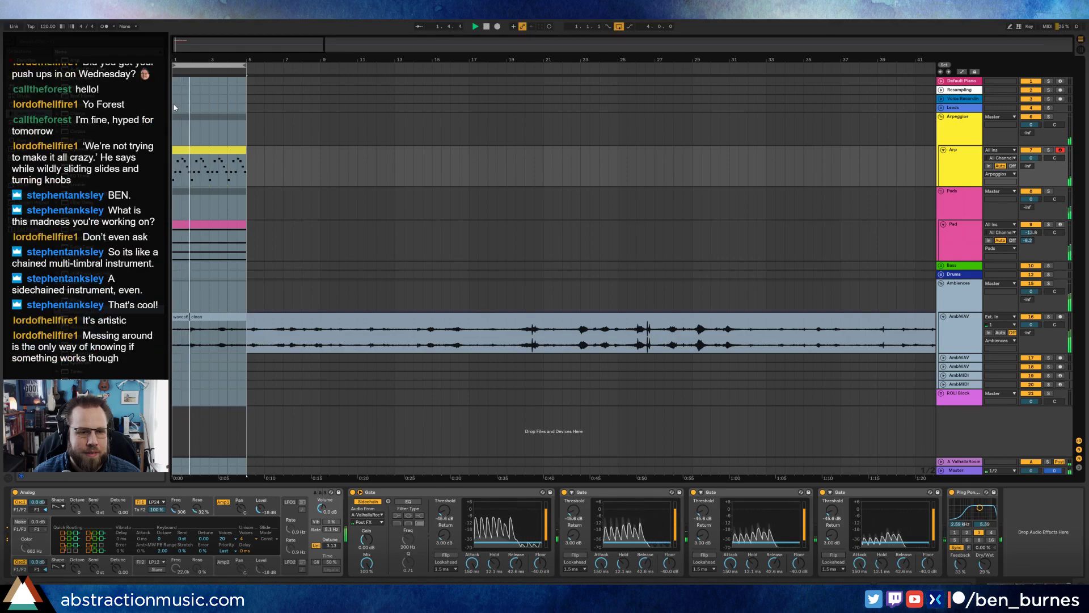
Step: Extend the loop range to bar 21 and lengthen the Arp and Pad clips to the same point
{"action": "left_click", "coordinate": [213, 227]}
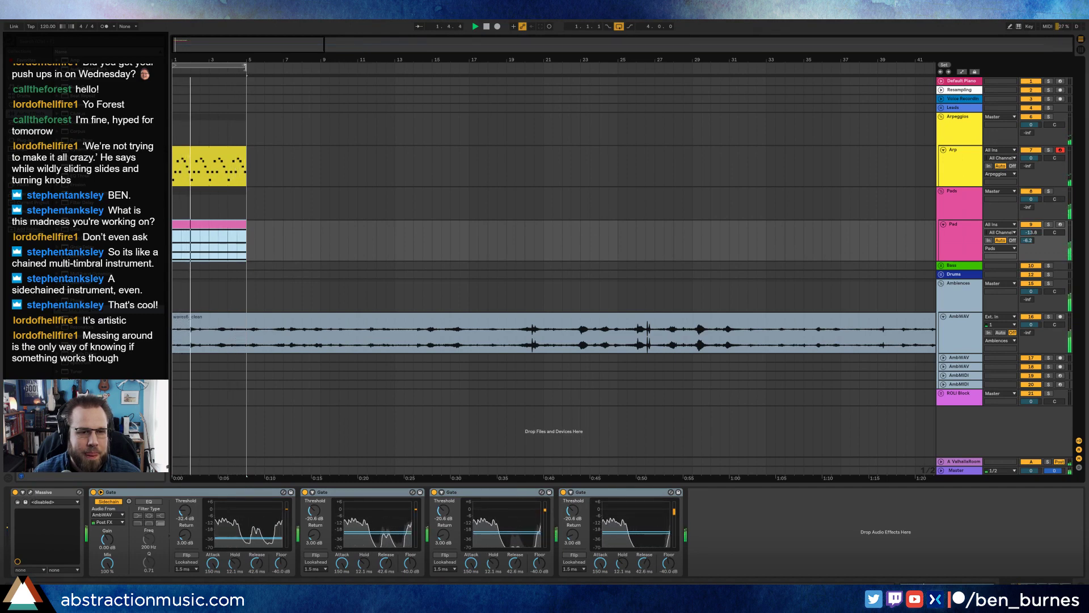
{"action": "left_click_drag", "start_coordinate": [245, 67], "coordinate": [542, 72]}
{"action": "left_click", "coordinate": [311, 167]}
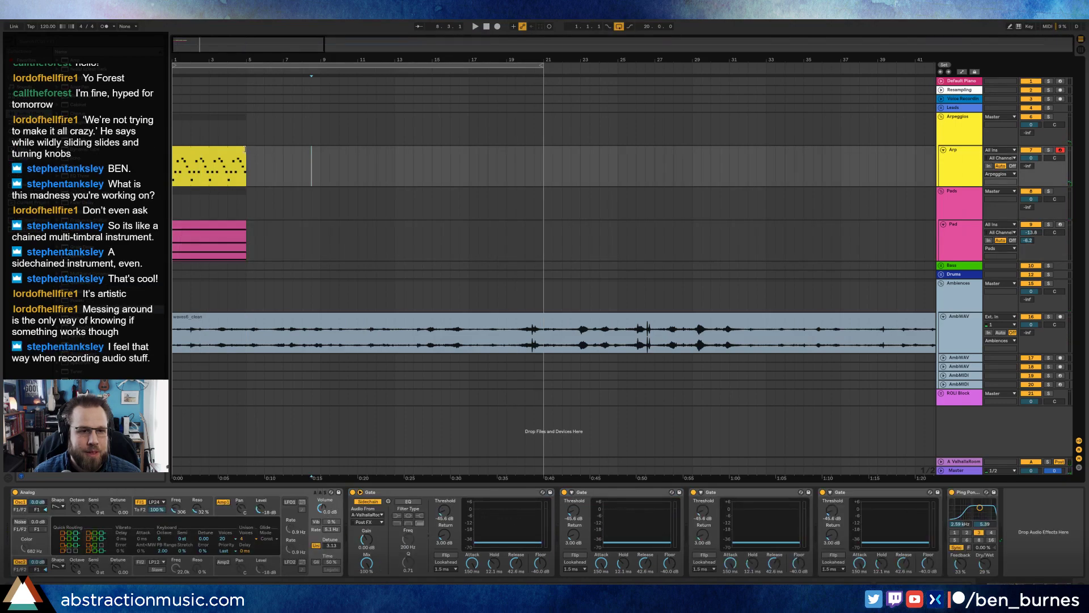
{"action": "left_click_drag", "start_coordinate": [245, 150], "coordinate": [537, 160]}
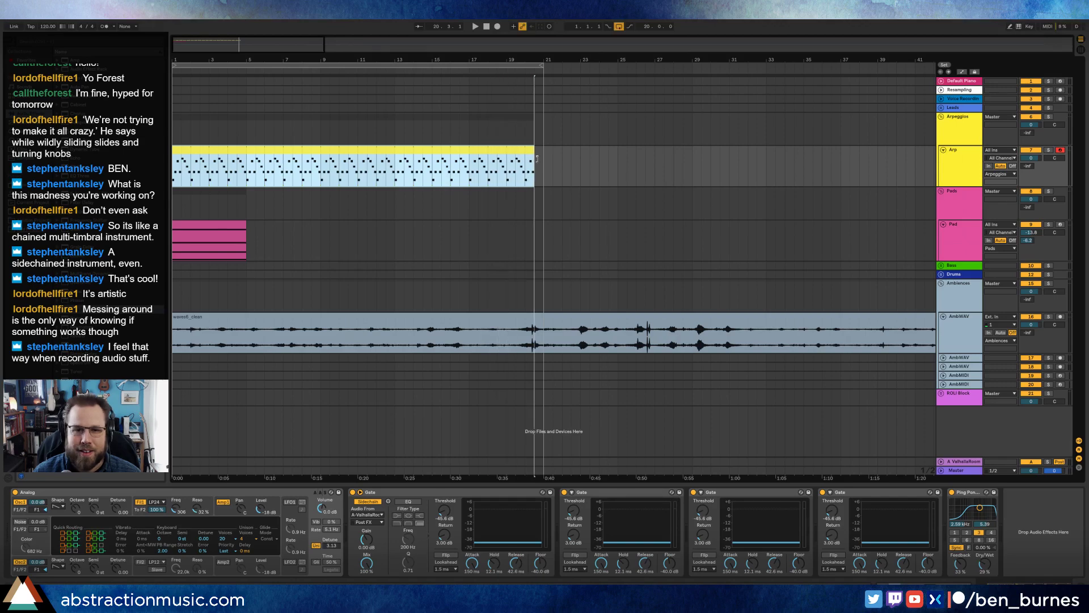
{"action": "left_click_drag", "start_coordinate": [245, 224], "coordinate": [545, 229]}
{"action": "double_click", "coordinate": [523, 227]}
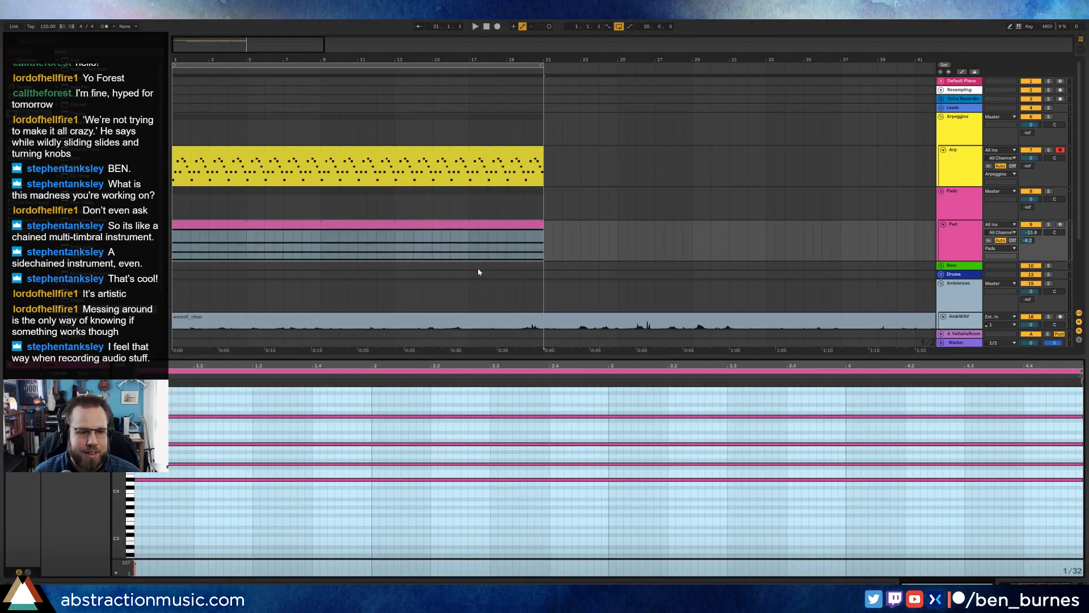
Step: Show the Pad track's Massive window during playback and move it clear of the clips' first bars
{"action": "key", "text": "shift+Tab"}
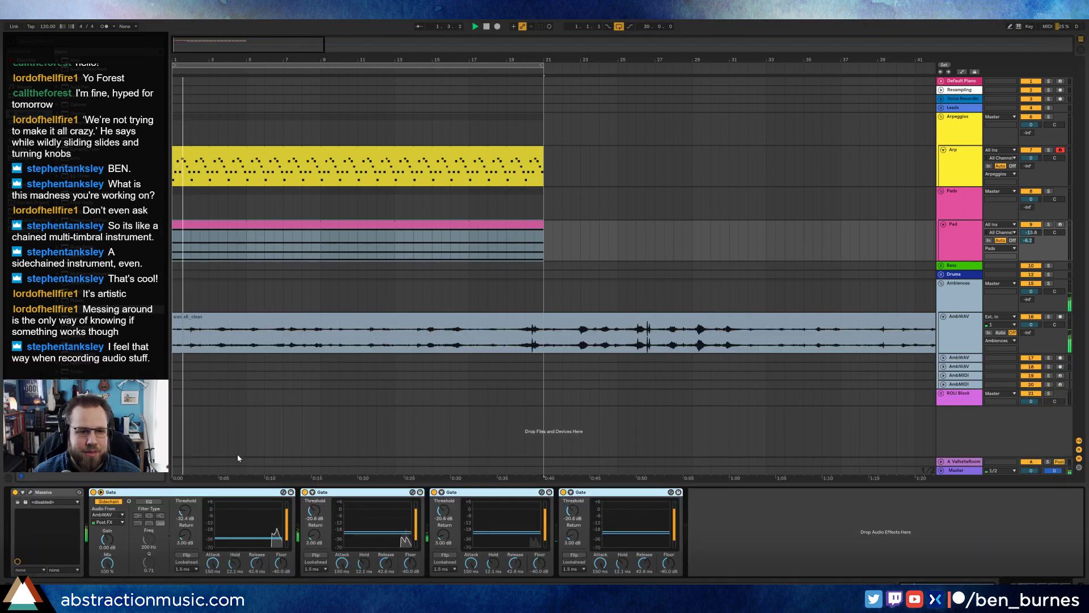
{"action": "left_click", "coordinate": [30, 493]}
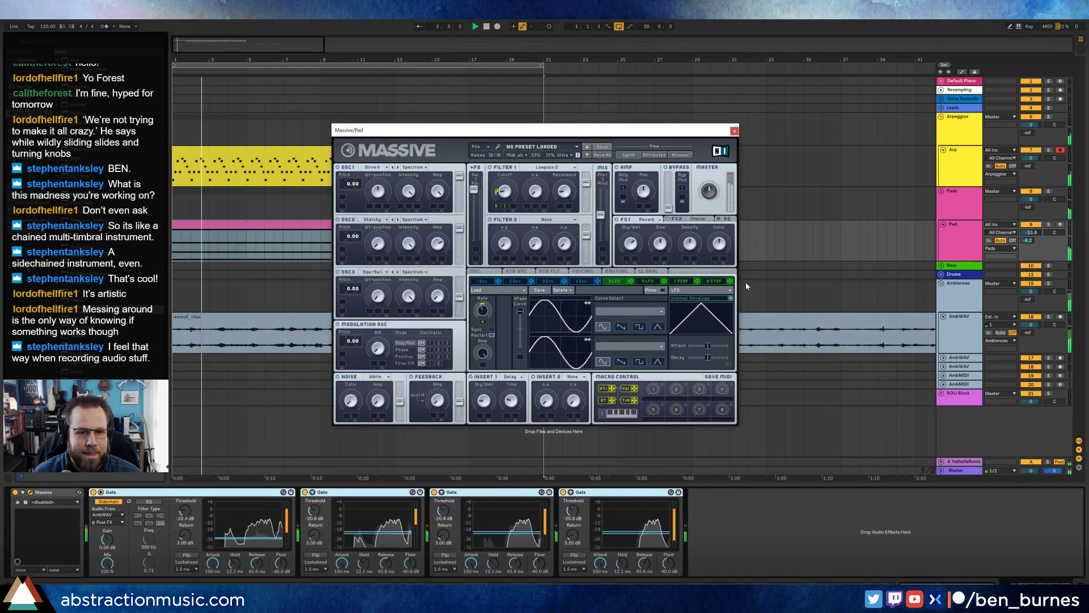
{"action": "mouse_move", "coordinate": [601, 131]}
{"action": "left_mouse_down"}
{"action": "mouse_move", "coordinate": [786, 153]}
{"action": "mouse_move", "coordinate": [733, 160]}
{"action": "mouse_move", "coordinate": [741, 174]}
{"action": "left_mouse_up"}
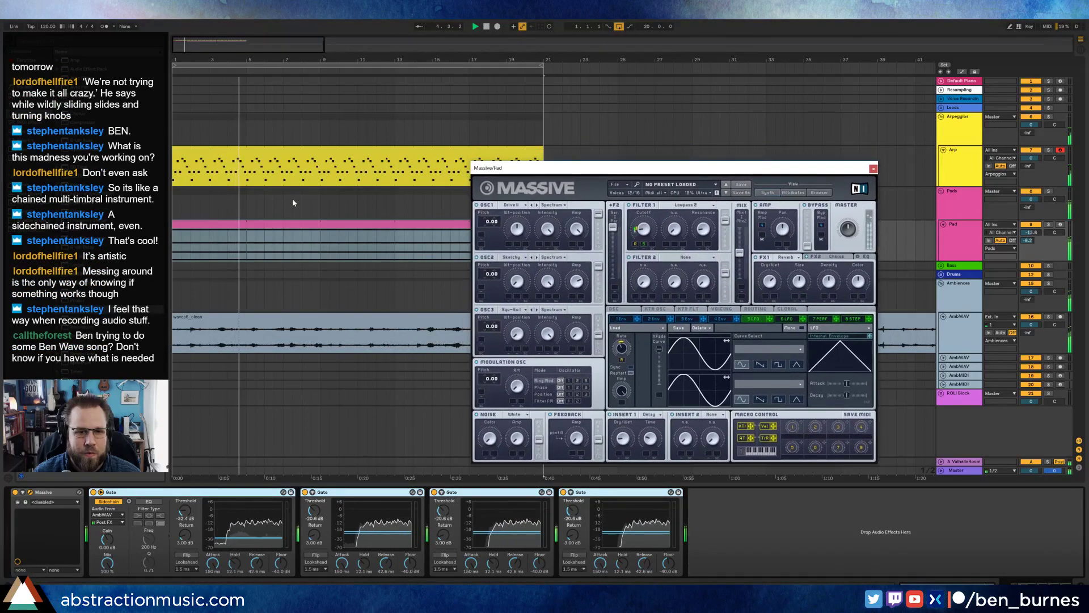
Step: Lower the Pad clip's top note one octave, lower the whole chord another octave and restart playback
{"action": "double_click", "coordinate": [295, 224]}
{"action": "left_click", "coordinate": [304, 421]}
{"action": "left_click", "coordinate": [305, 417]}
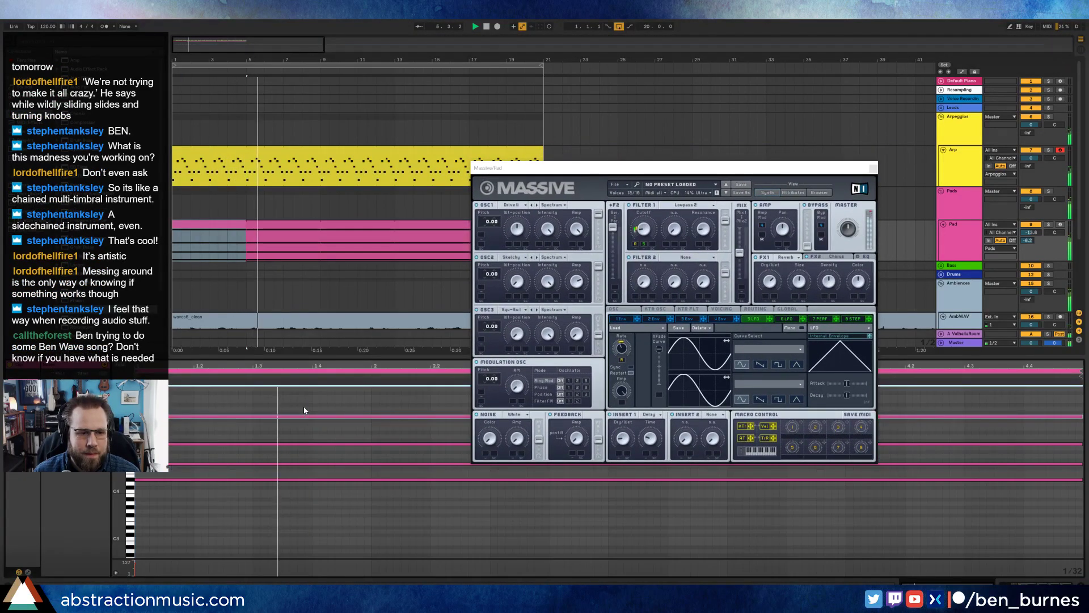
{"action": "key", "text": "shift+Down"}
{"action": "left_click_drag", "start_coordinate": [294, 416], "coordinate": [307, 481]}
{"action": "key", "text": "shift+Down"}
{"action": "key", "text": "space"}
{"action": "key", "text": "space"}
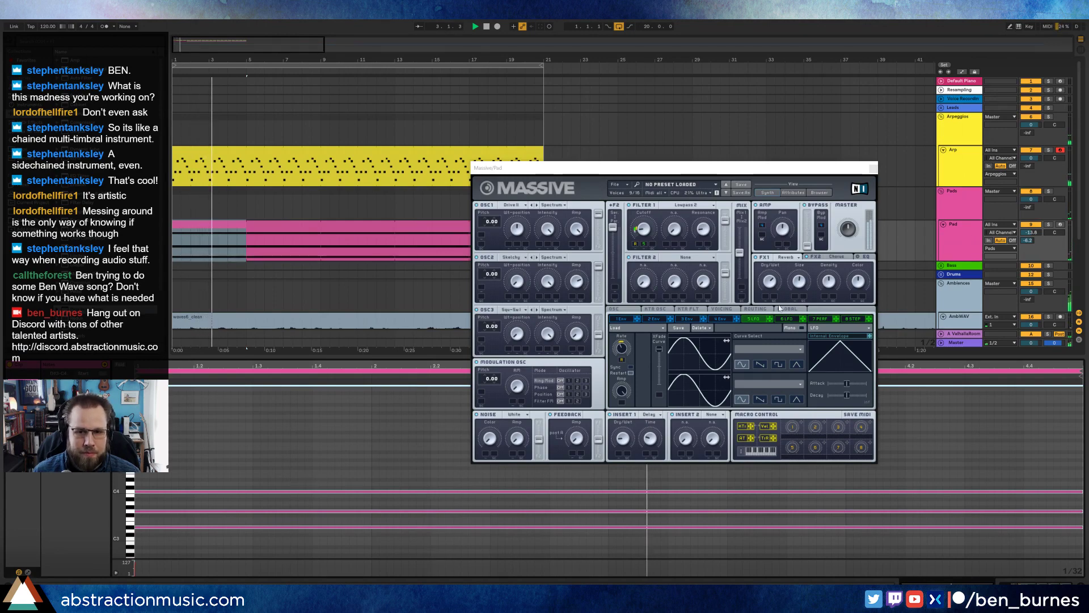
Step: Insert a Ping Pong Delay and a Reverb between Massive and the first Gate on the Pad track
{"action": "key", "text": "shift+Tab"}
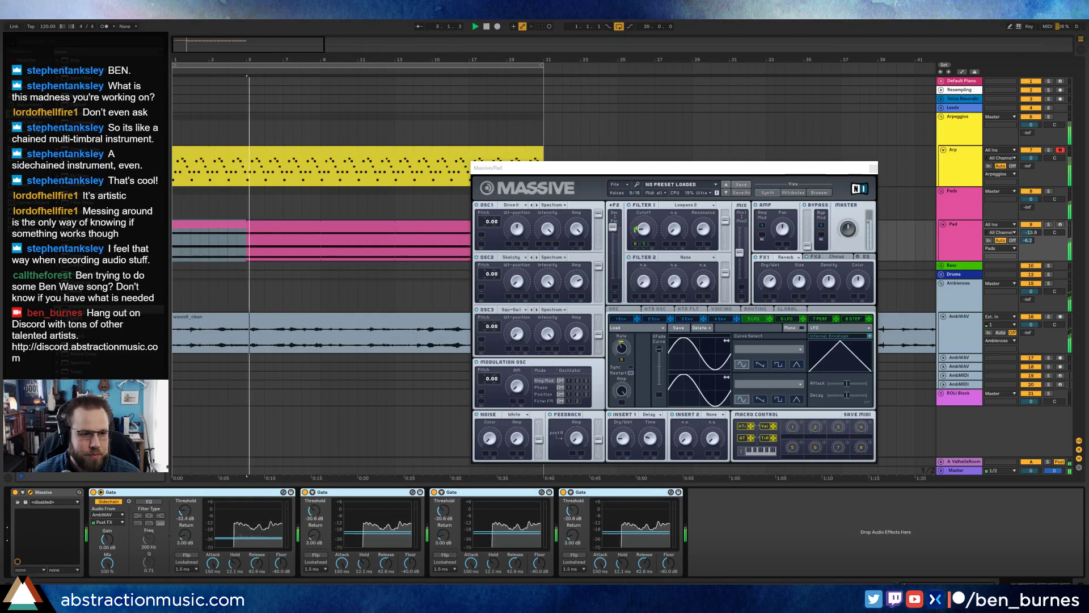
{"action": "left_click_drag", "start_coordinate": [76, 336], "coordinate": [87, 531]}
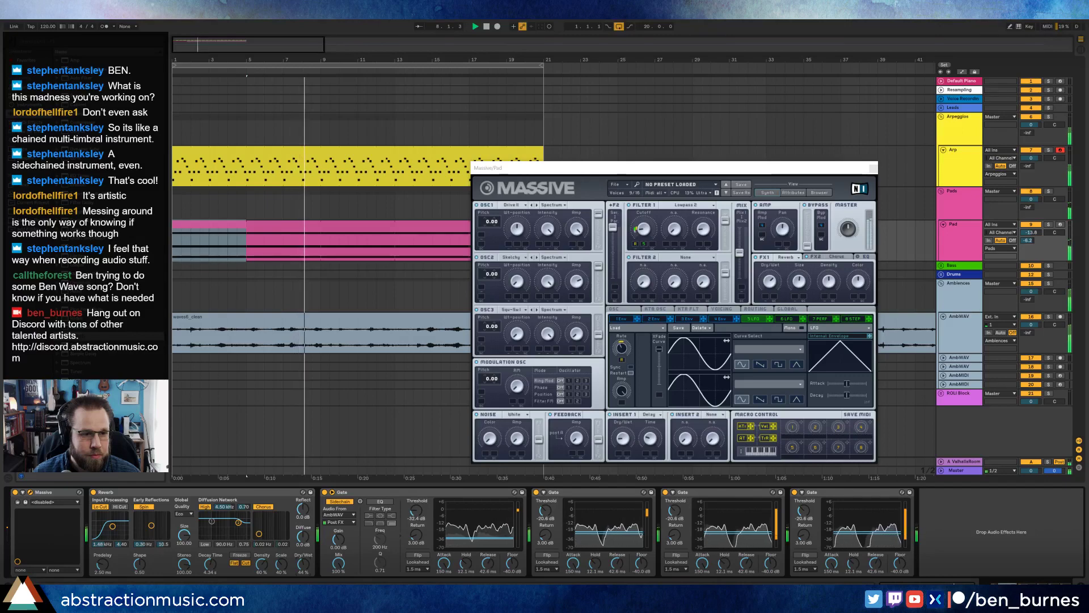
{"action": "left_click_drag", "start_coordinate": [76, 309], "coordinate": [126, 557]}
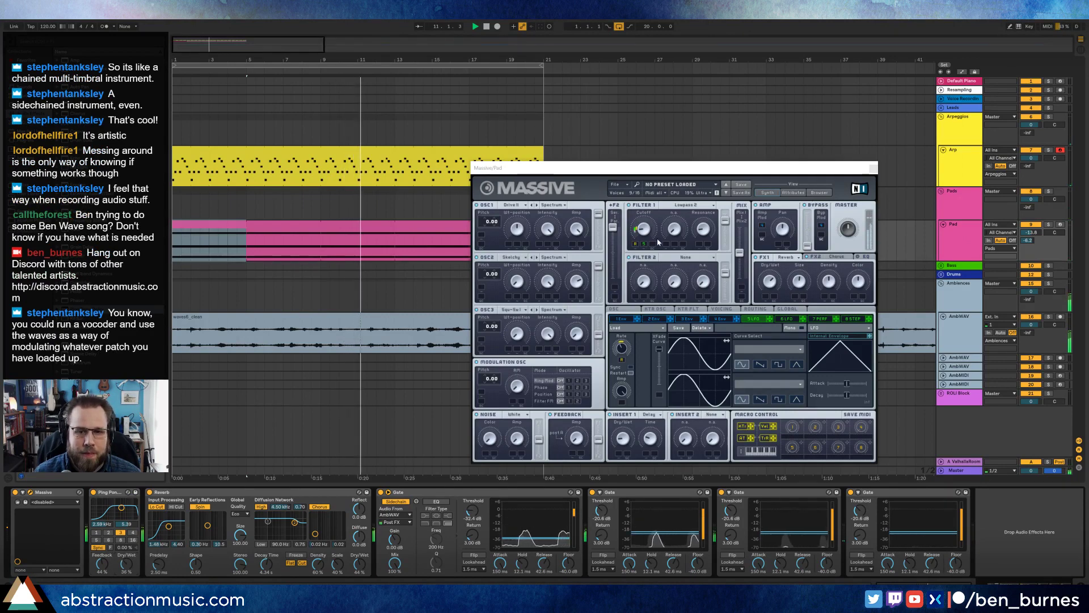
Step: Close Massive and lower the thresholds of the Pad track's last three Gates during playback
{"action": "left_click", "coordinate": [873, 169]}
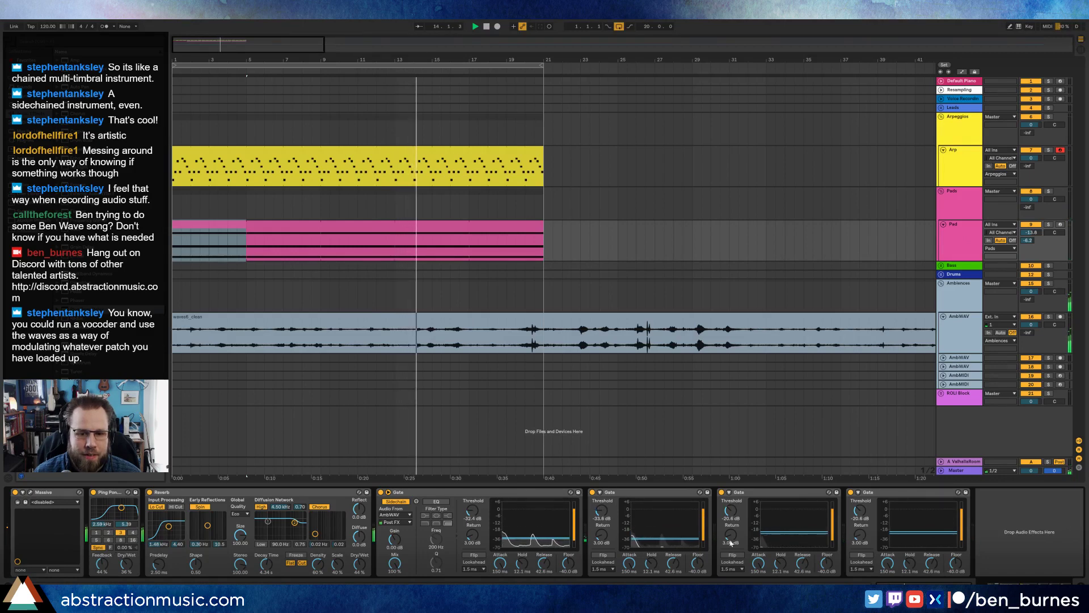
{"action": "left_click_drag", "start_coordinate": [791, 532], "coordinate": [791, 539]}
{"action": "left_click_drag", "start_coordinate": [915, 532], "coordinate": [915, 536]}
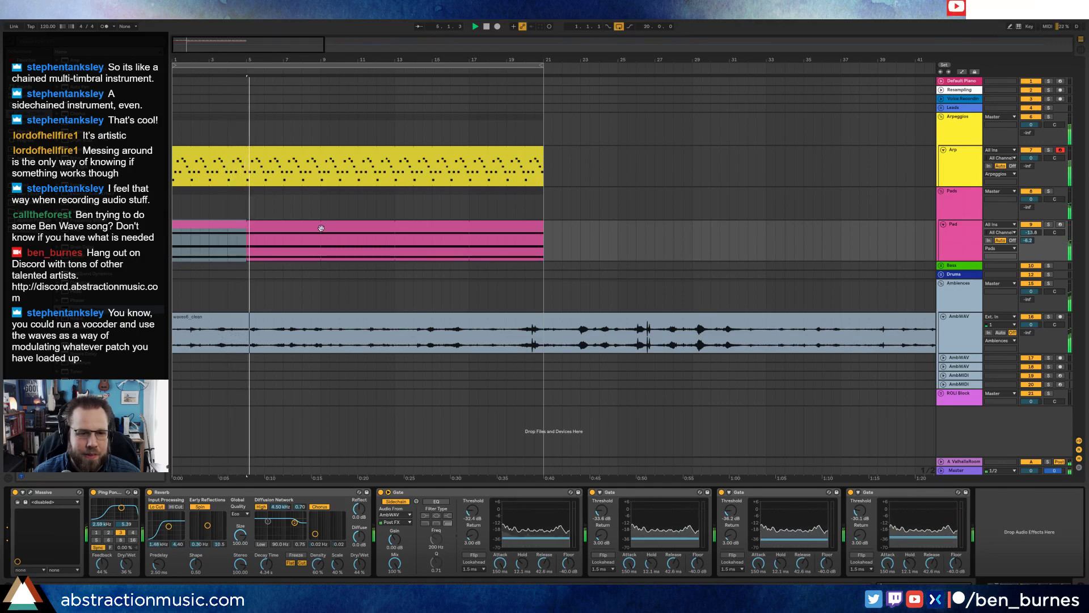
Step: Set the pitch of Massive's second oscillator to 12.00 on the Pad track and close the plug-in window
{"action": "left_click", "coordinate": [31, 493]}
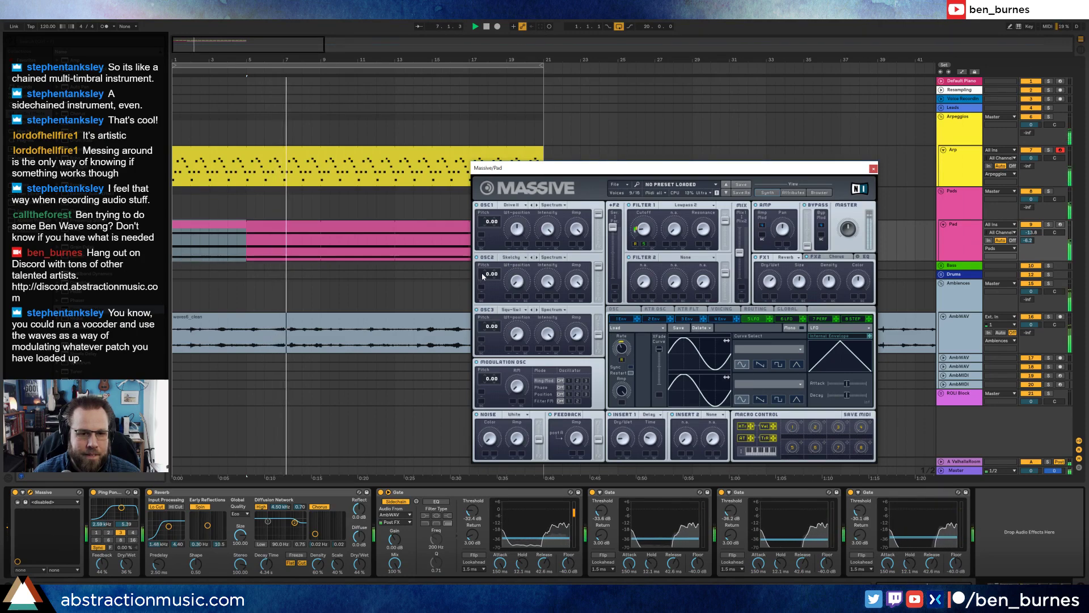
{"action": "left_click_drag", "start_coordinate": [485, 266], "coordinate": [487, 276]}
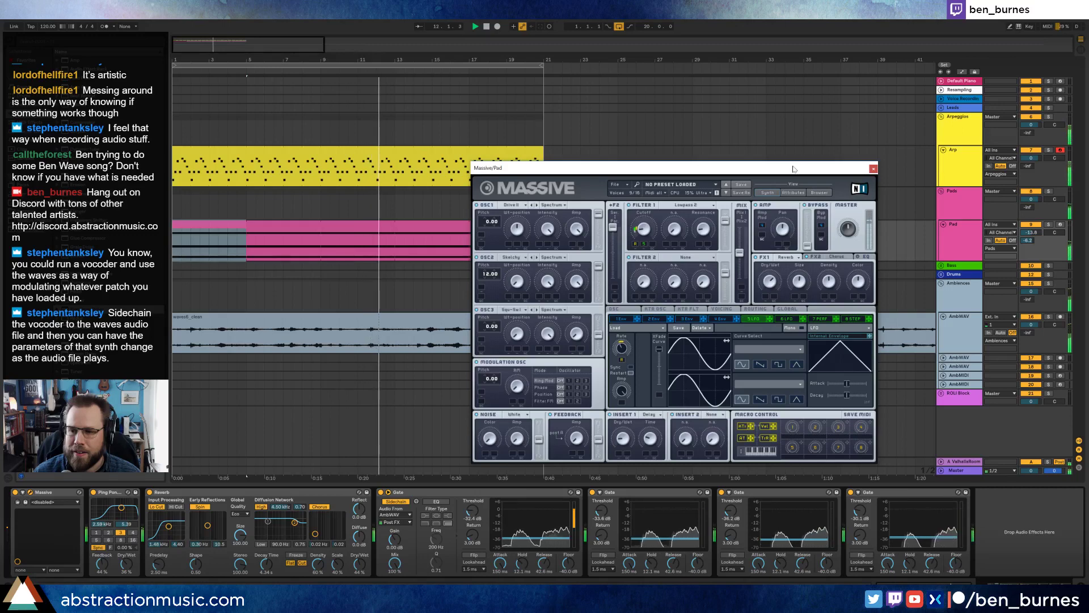
{"action": "left_click", "coordinate": [873, 169]}
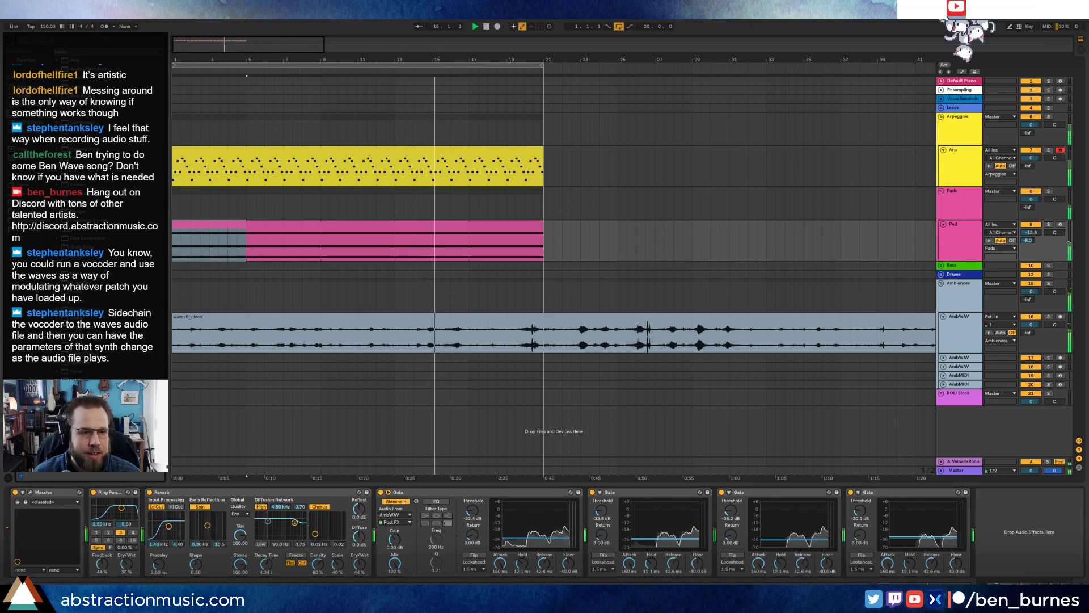
Step: Add a Vocoder to the empty AmbWAV track below the wave clip, with an External carrier taking audio from AmbWAV
{"action": "left_click", "coordinate": [959, 358]}
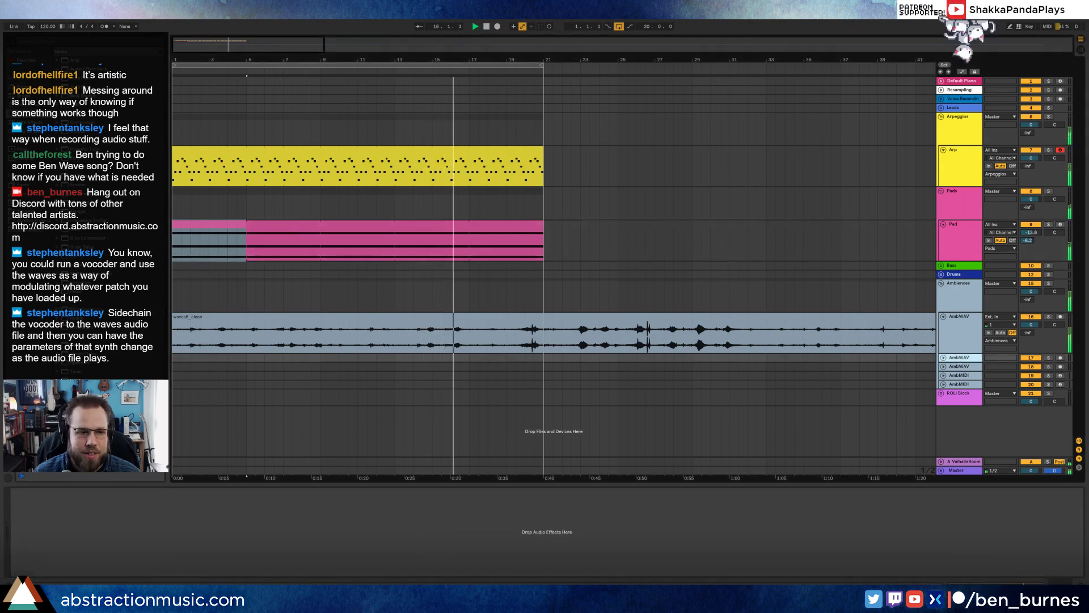
{"action": "left_click_drag", "start_coordinate": [77, 397], "coordinate": [175, 513]}
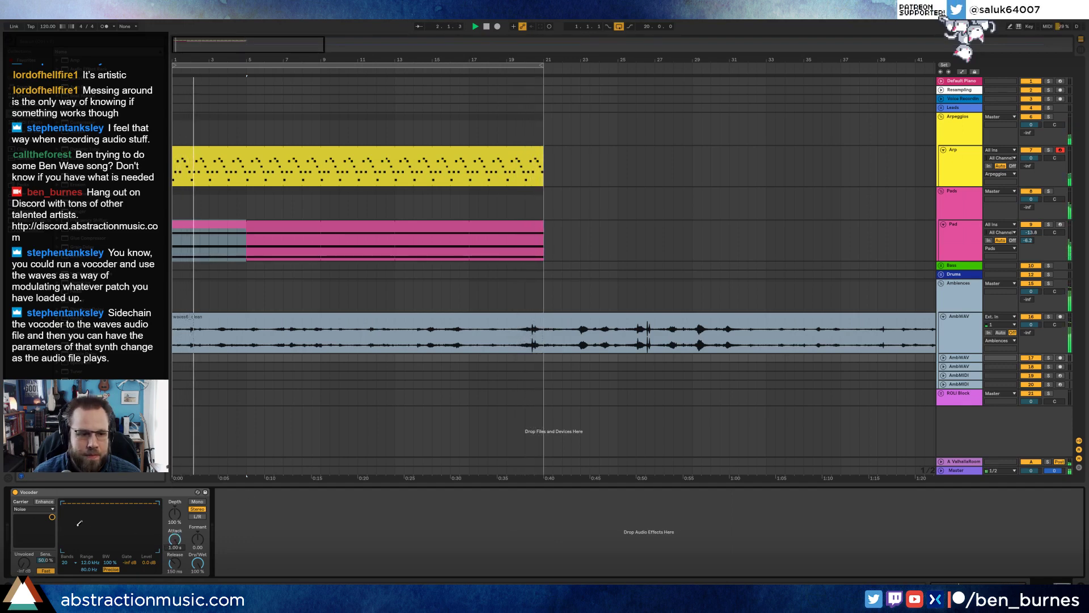
{"action": "left_click", "coordinate": [36, 509]}
{"action": "left_click", "coordinate": [39, 517]}
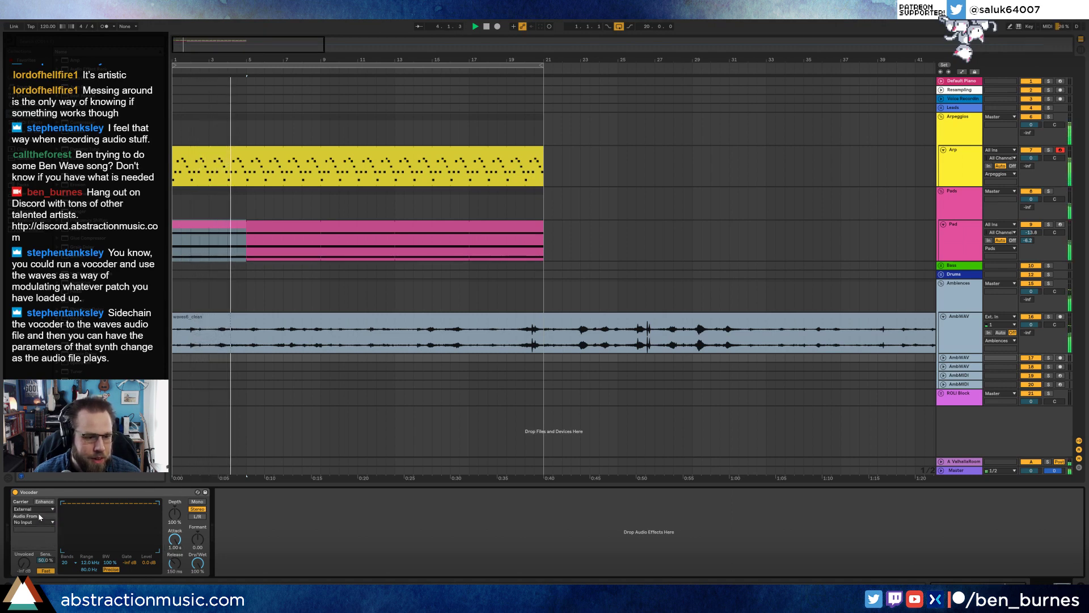
{"action": "left_click", "coordinate": [39, 516]}
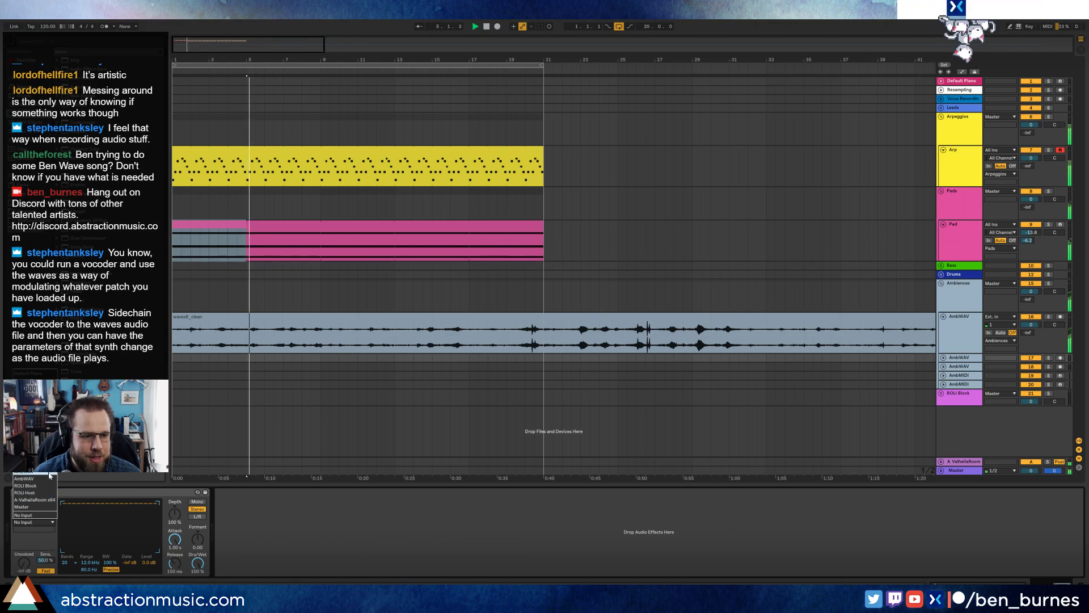
{"action": "left_click", "coordinate": [49, 477]}
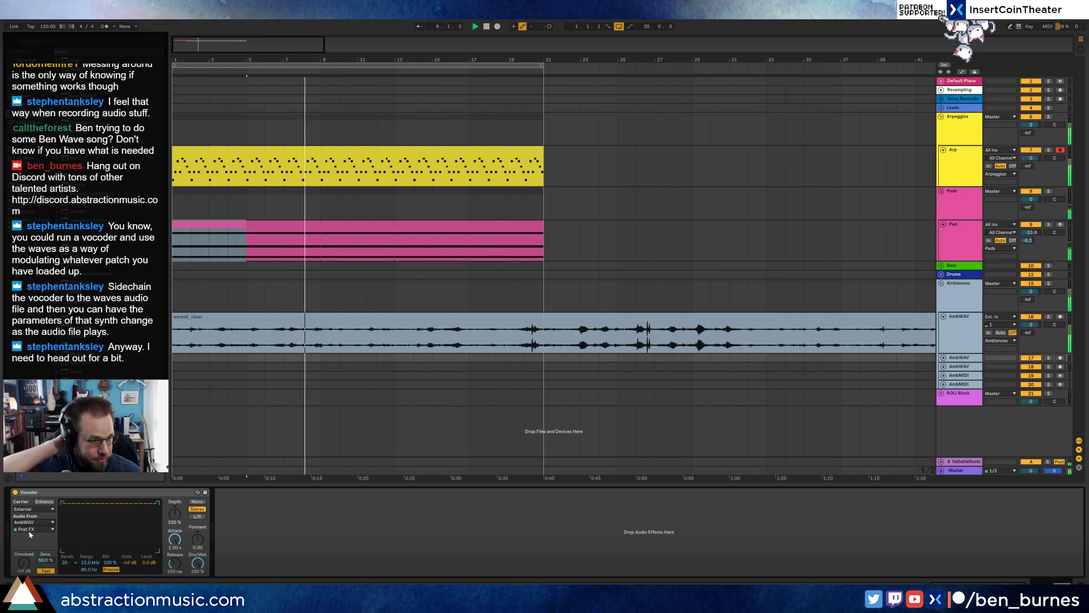
Step: Try the Modulator carrier in the Vocoder and switch back to External with audio from AmbWAV
{"action": "left_click", "coordinate": [33, 509]}
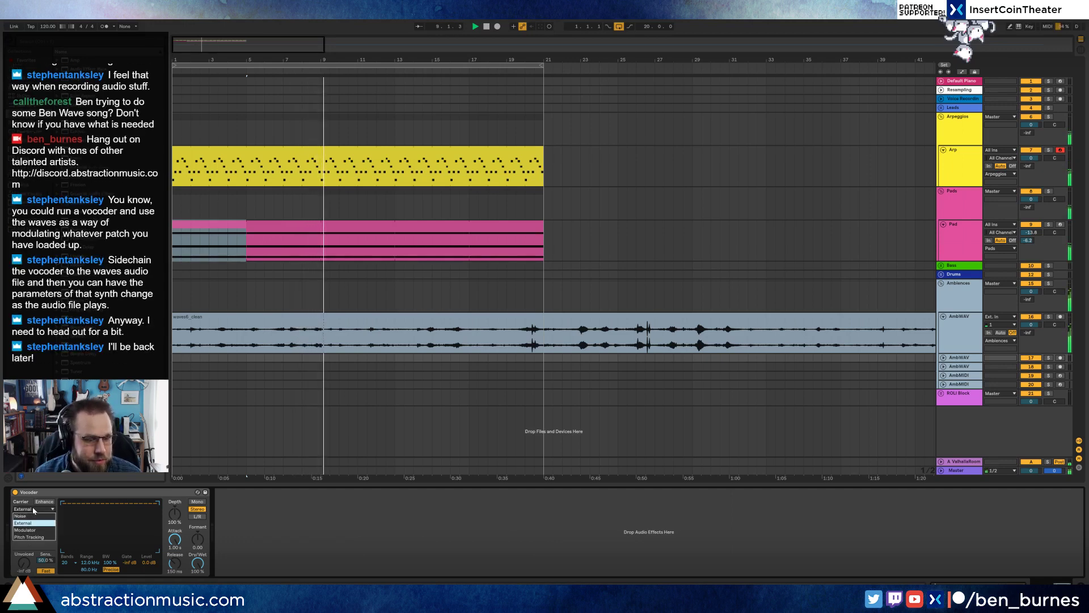
{"action": "left_click", "coordinate": [43, 528]}
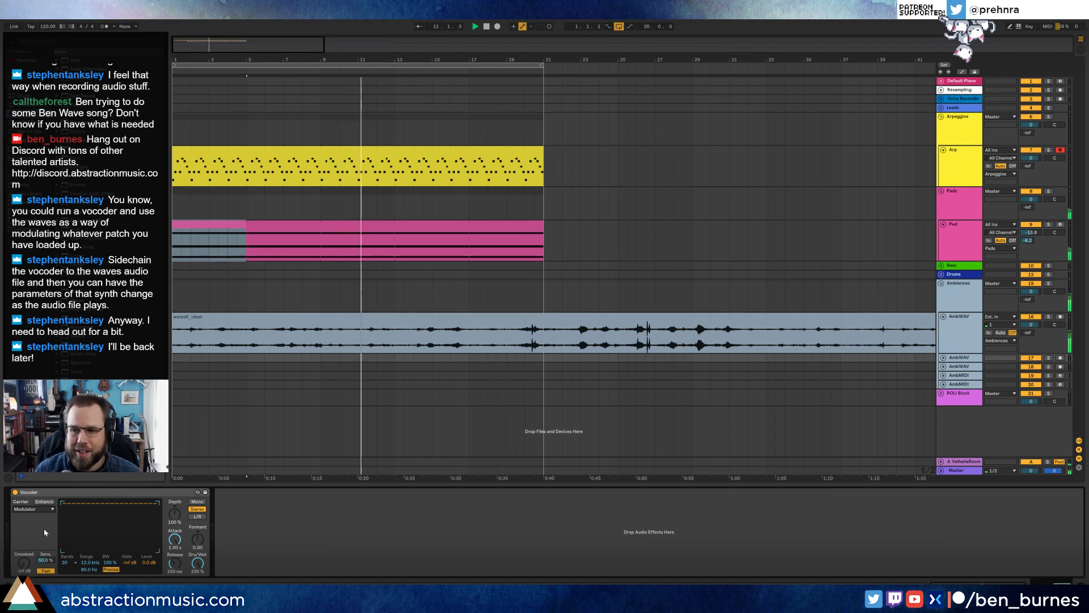
{"action": "left_click", "coordinate": [38, 509]}
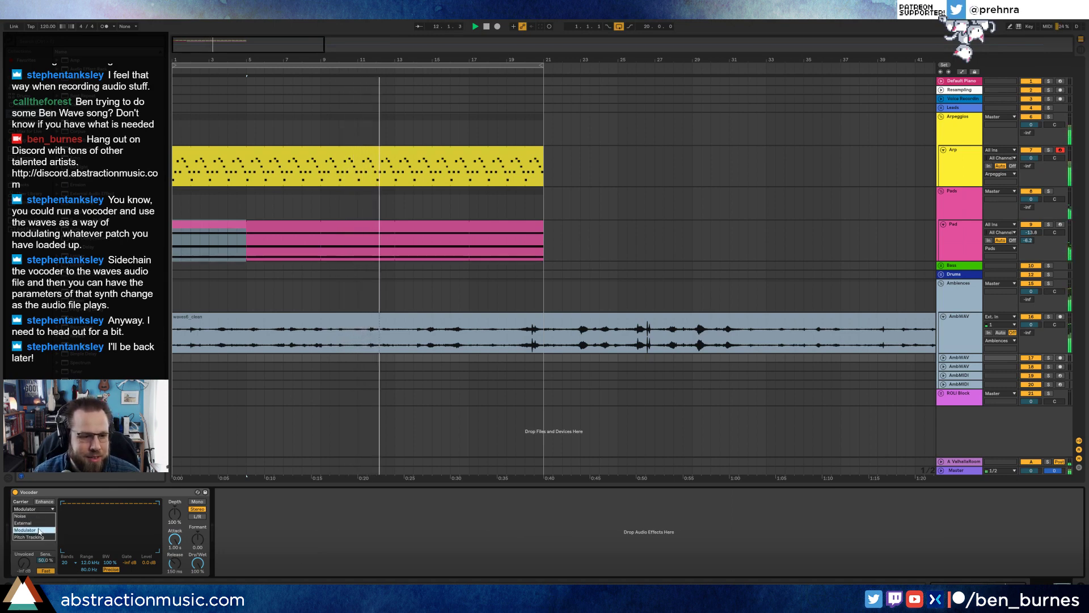
{"action": "left_click", "coordinate": [28, 523]}
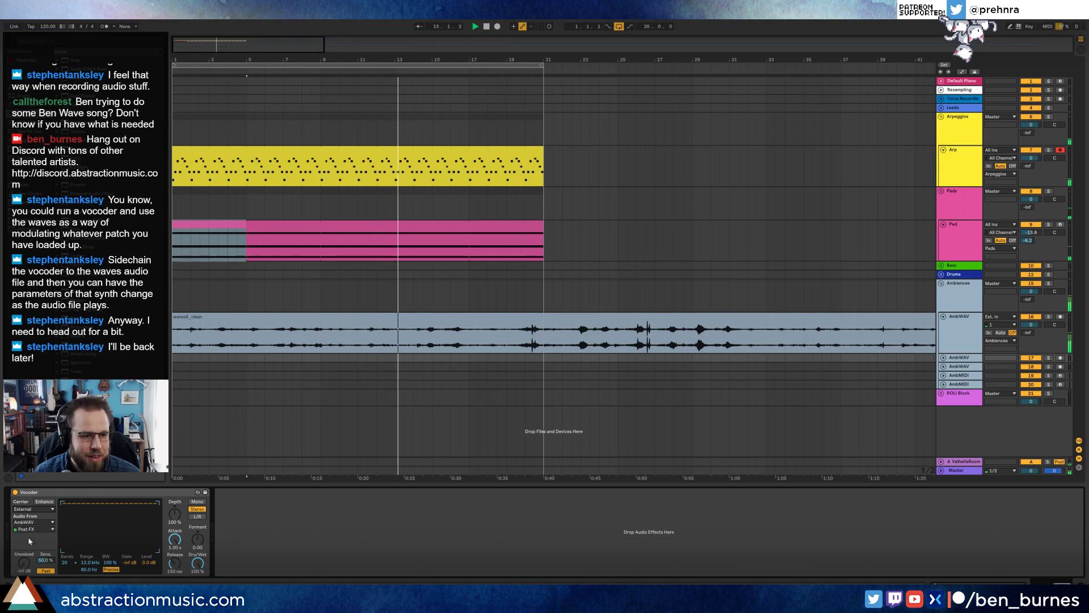
{"action": "left_click", "coordinate": [44, 523]}
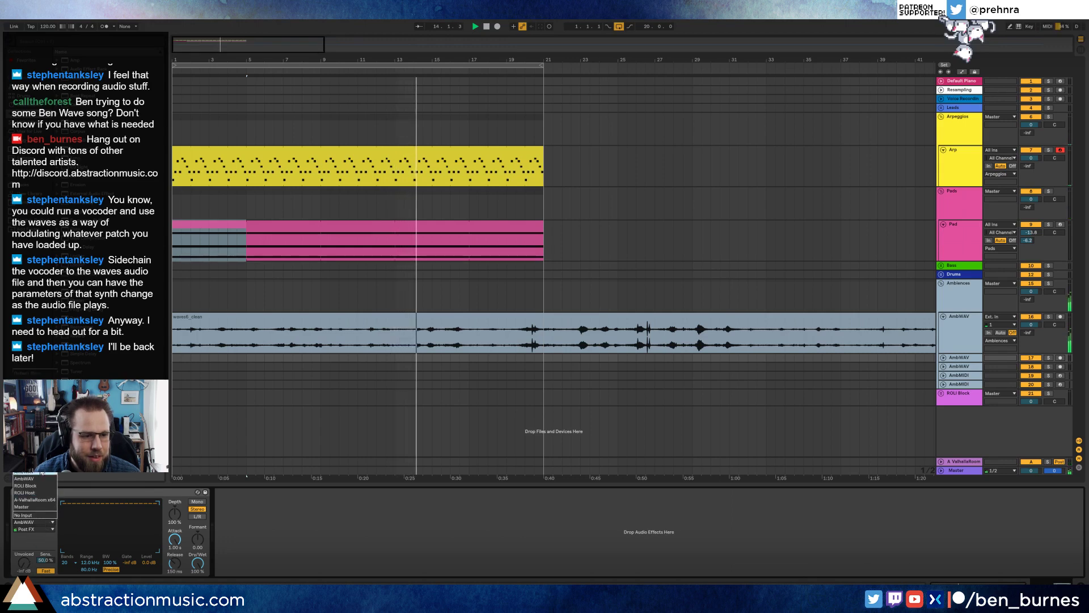
{"action": "left_click", "coordinate": [25, 464]}
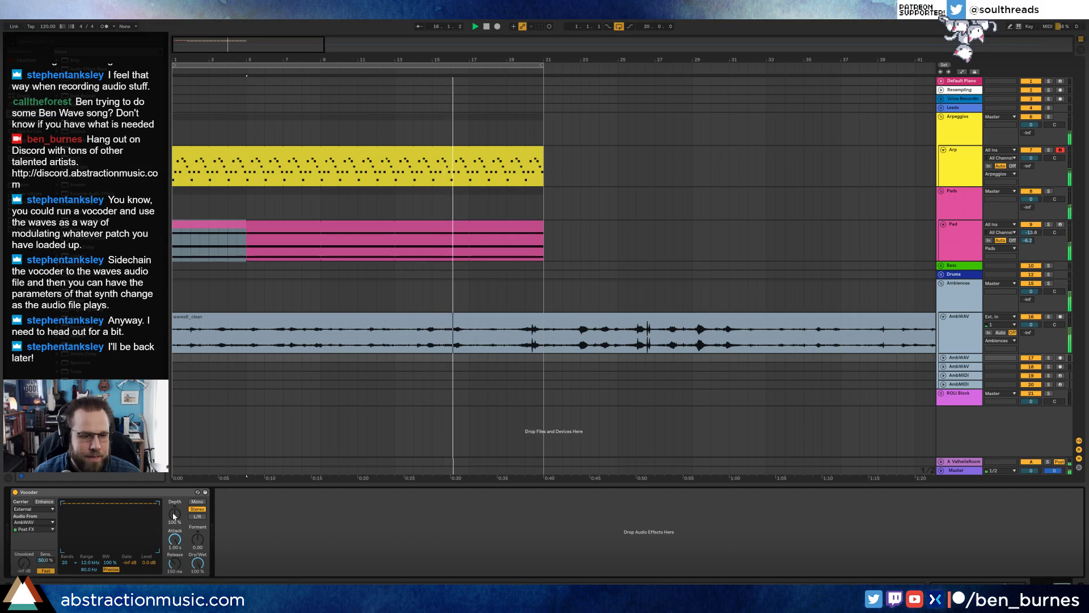
Step: Paste the Vocoder onto the AmbWAV track that holds the wave clip and check its external audio source
{"action": "left_click", "coordinate": [151, 497]}
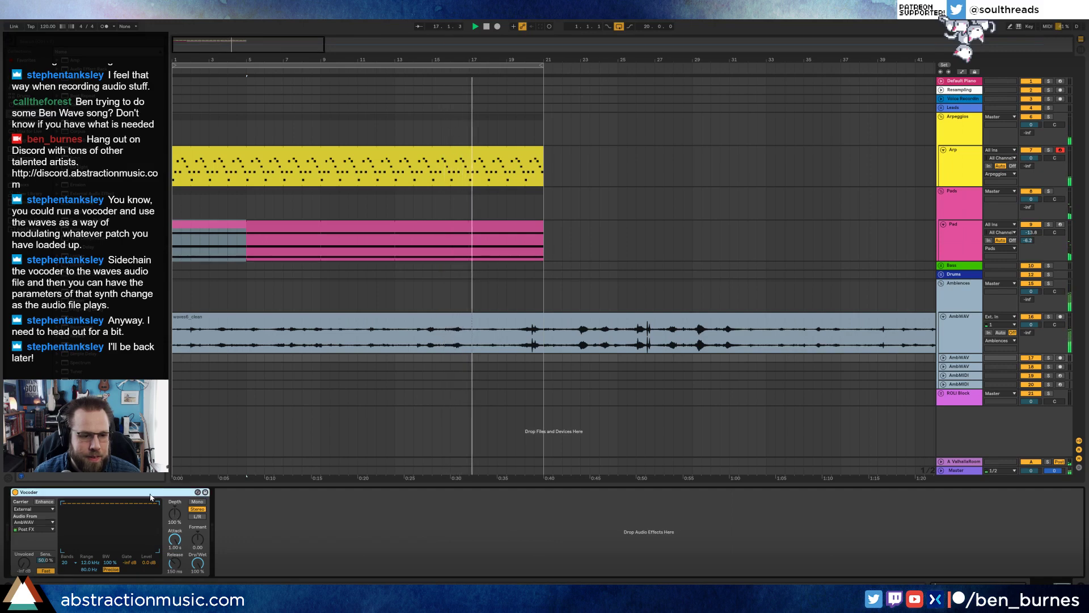
{"action": "left_click", "coordinate": [340, 335]}
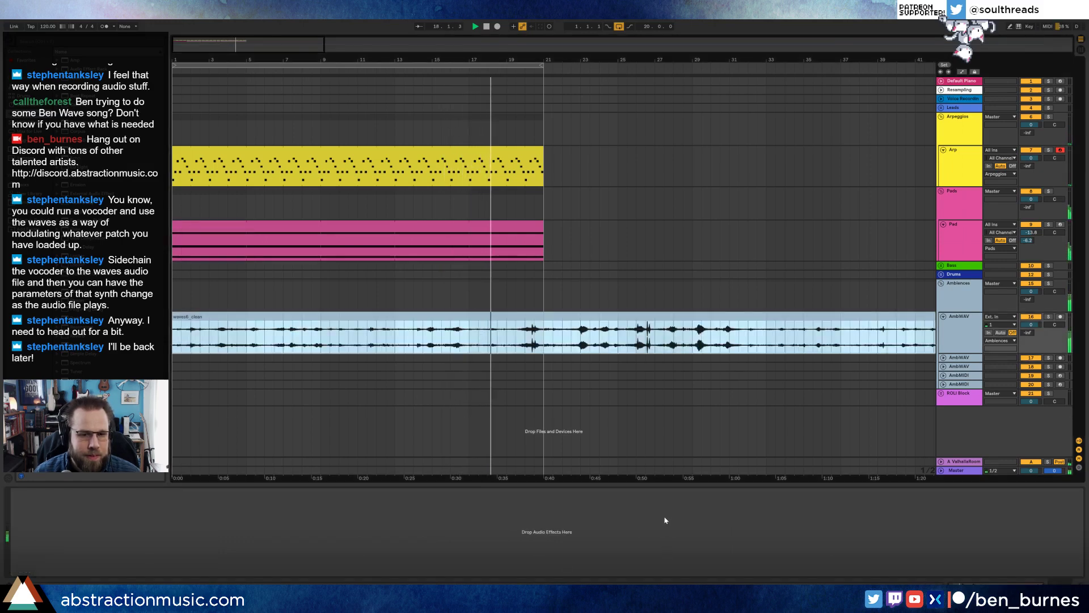
{"action": "left_click", "coordinate": [682, 347]}
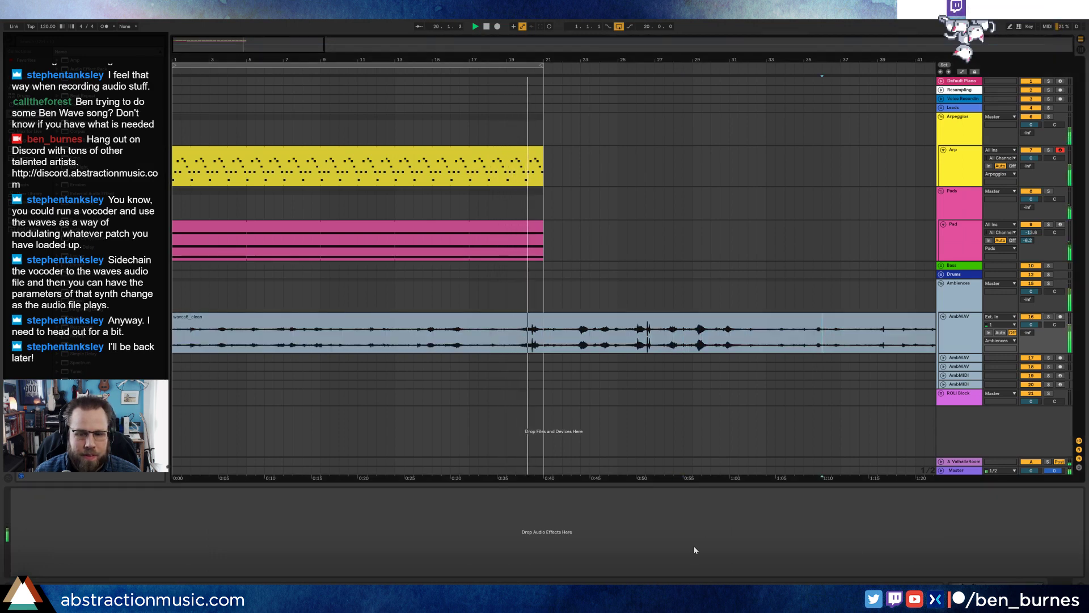
{"action": "key", "text": "ctrl+v"}
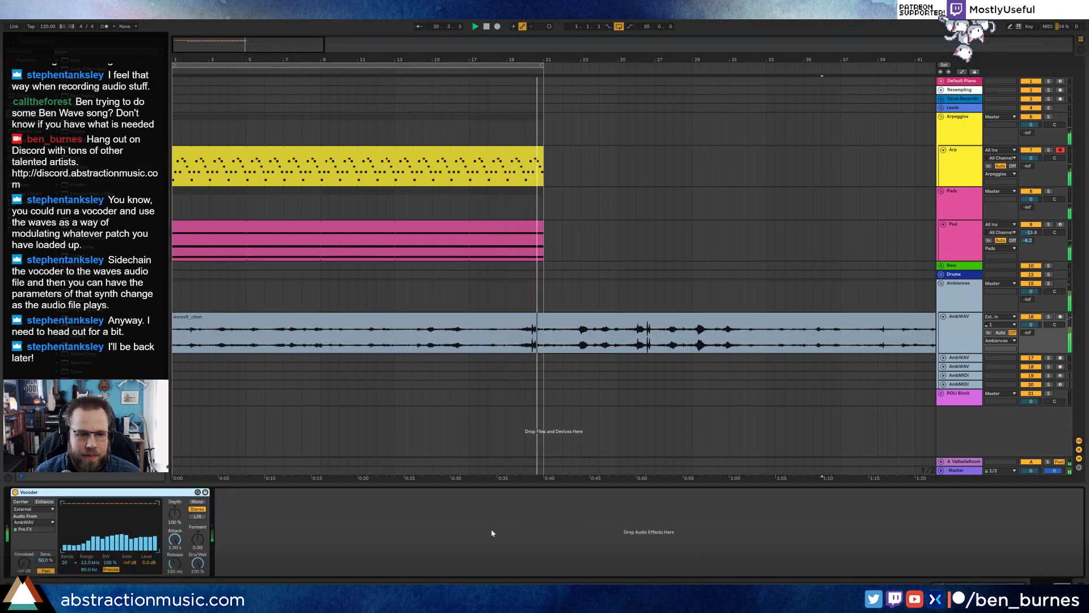
{"action": "left_click", "coordinate": [25, 522]}
{"action": "left_click", "coordinate": [35, 472]}
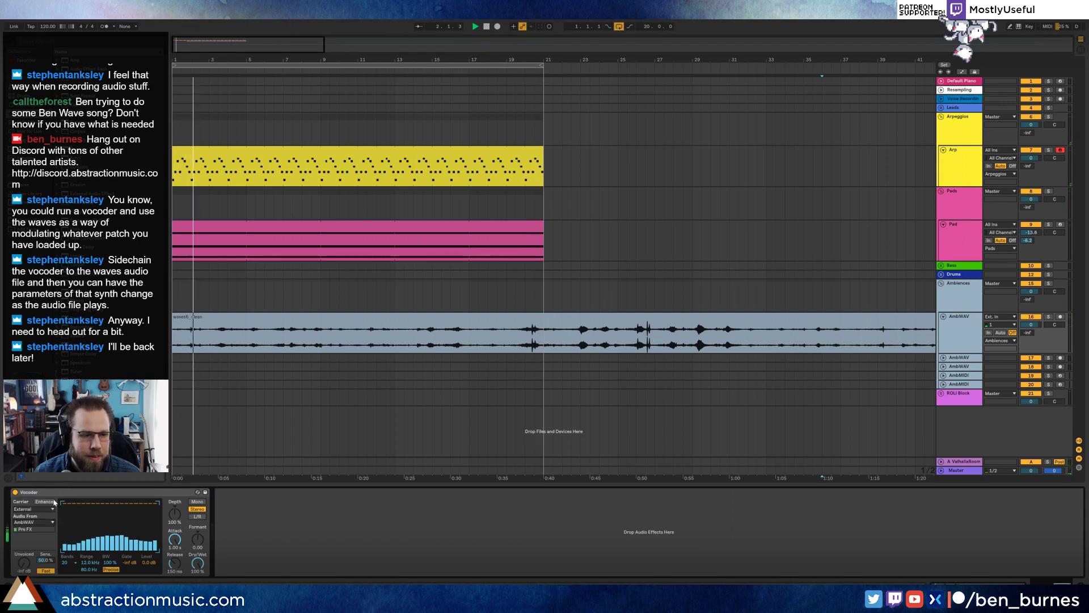
Step: Try the Noise carrier in the wave track's Vocoder, adjust its noise character and delete the Vocoder
{"action": "left_click", "coordinate": [44, 508]}
{"action": "left_click", "coordinate": [42, 516]}
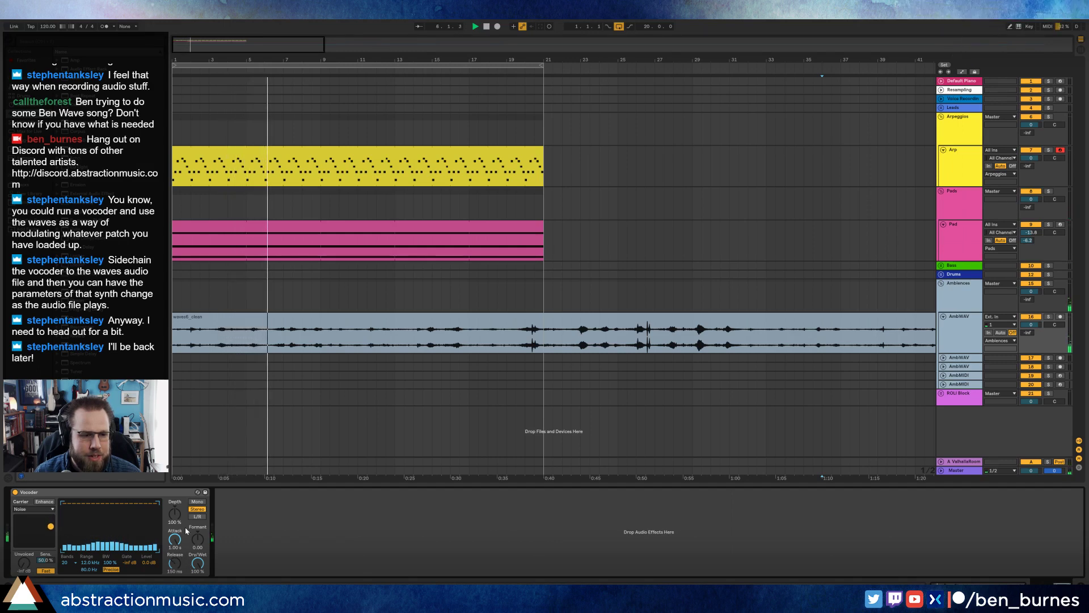
{"action": "left_click_drag", "start_coordinate": [50, 527], "coordinate": [34, 536]}
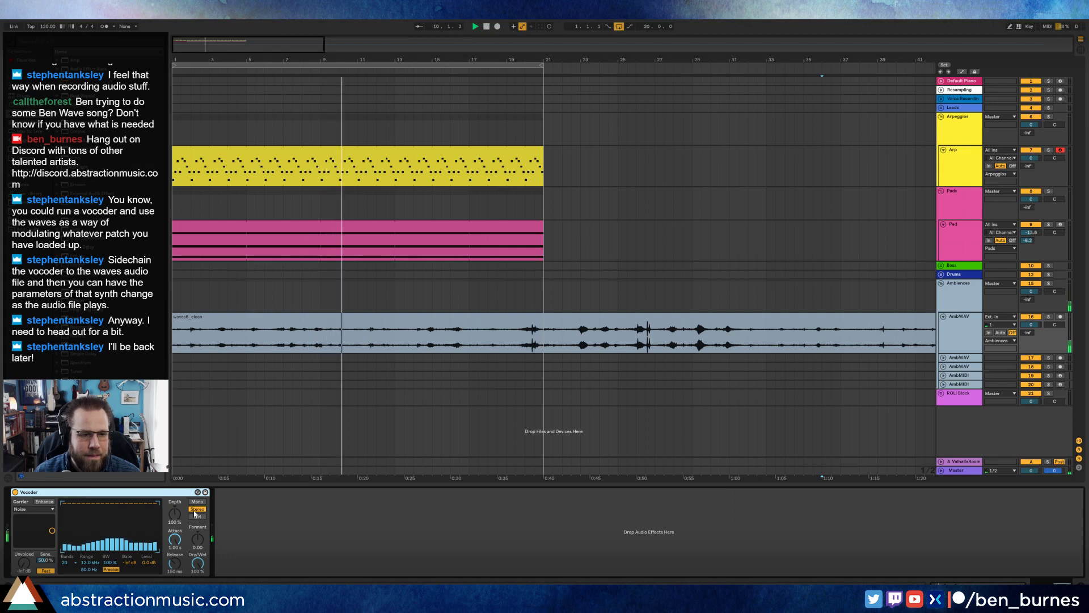
{"action": "key", "text": "Delete"}
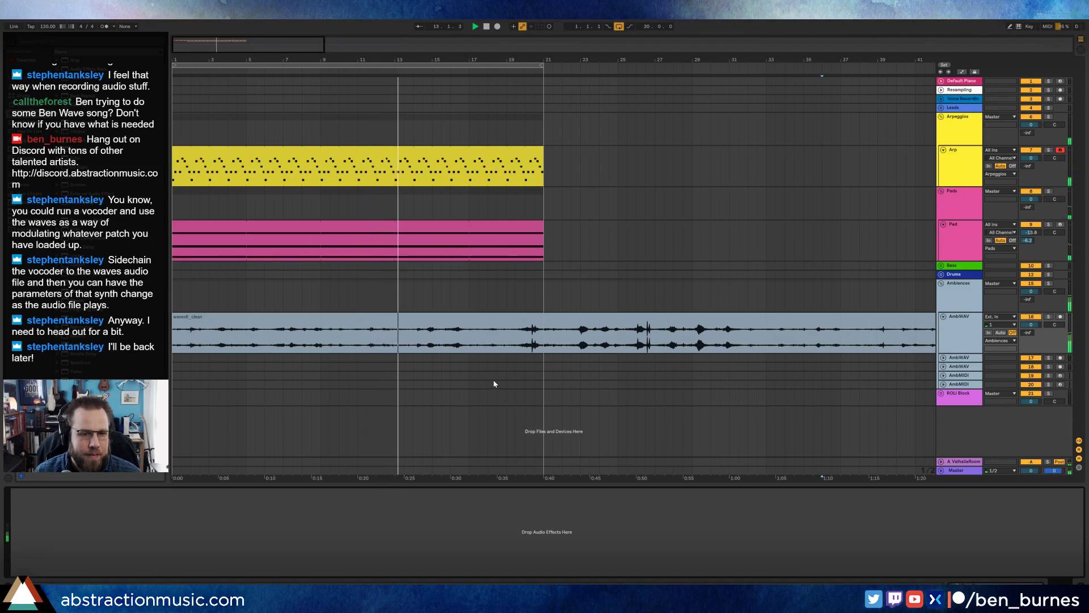
Step: Stop playback, raise the release of the Pad track's first Gate to 634 ms and restart playback
{"action": "left_click", "coordinate": [427, 225]}
{"action": "key", "text": "space"}
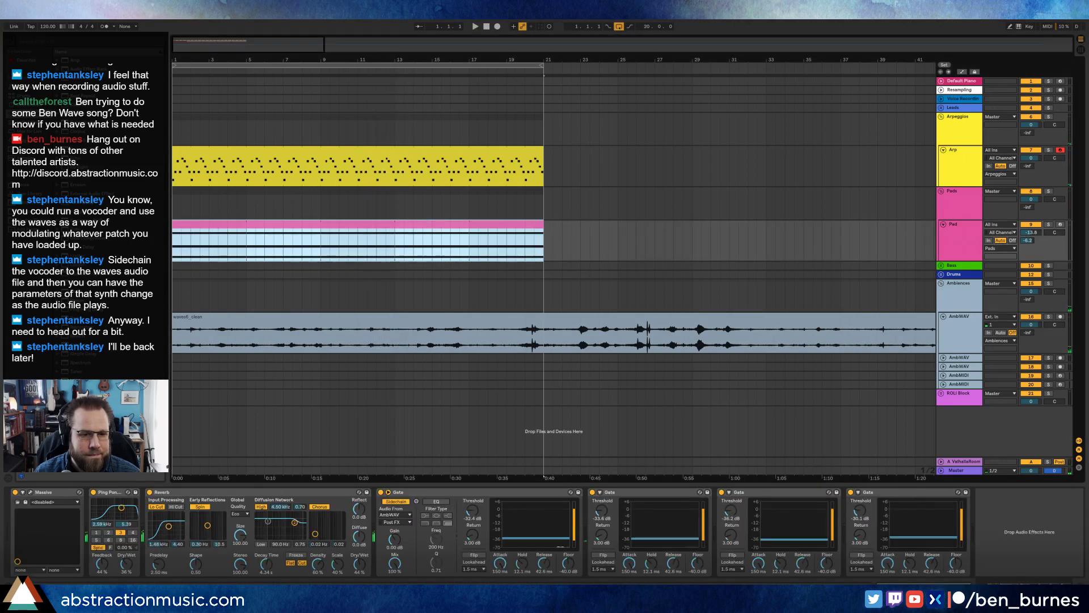
{"action": "left_click_drag", "start_coordinate": [551, 565], "coordinate": [550, 553]}
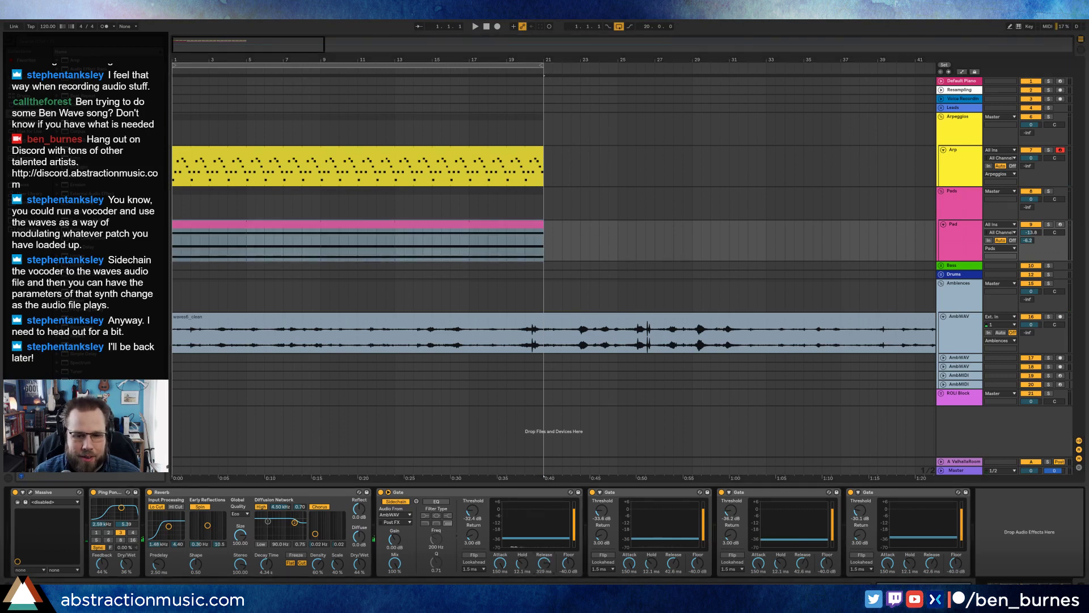
{"action": "key", "text": "space"}
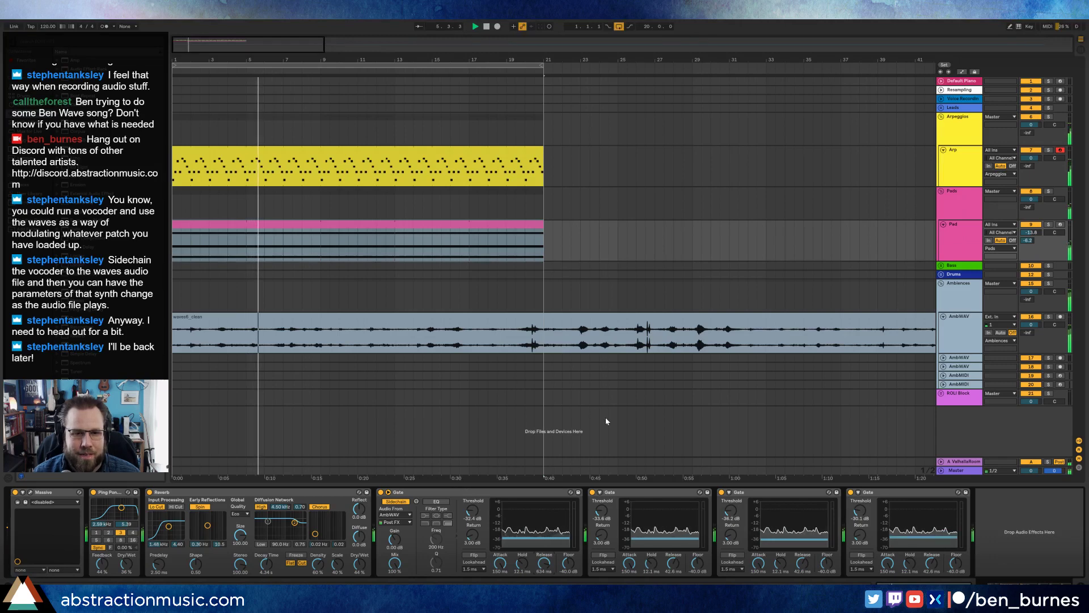
Step: Examine the Default Piano track's devices and the ValhallaRoom reverb settings on the return track
{"action": "left_click", "coordinate": [963, 82]}
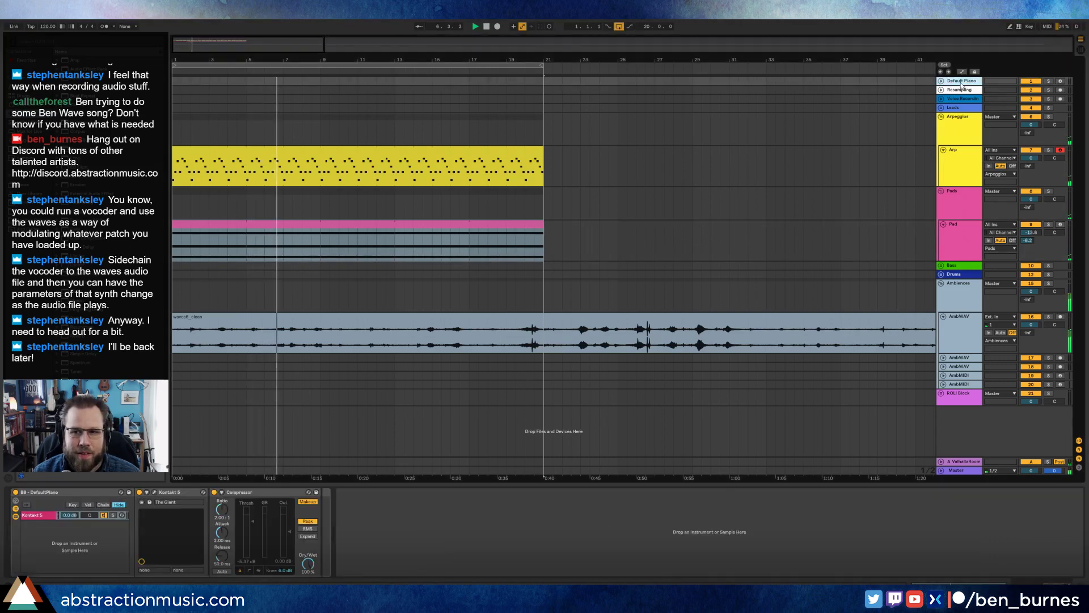
{"action": "left_click", "coordinate": [941, 461]}
{"action": "left_click", "coordinate": [961, 460]}
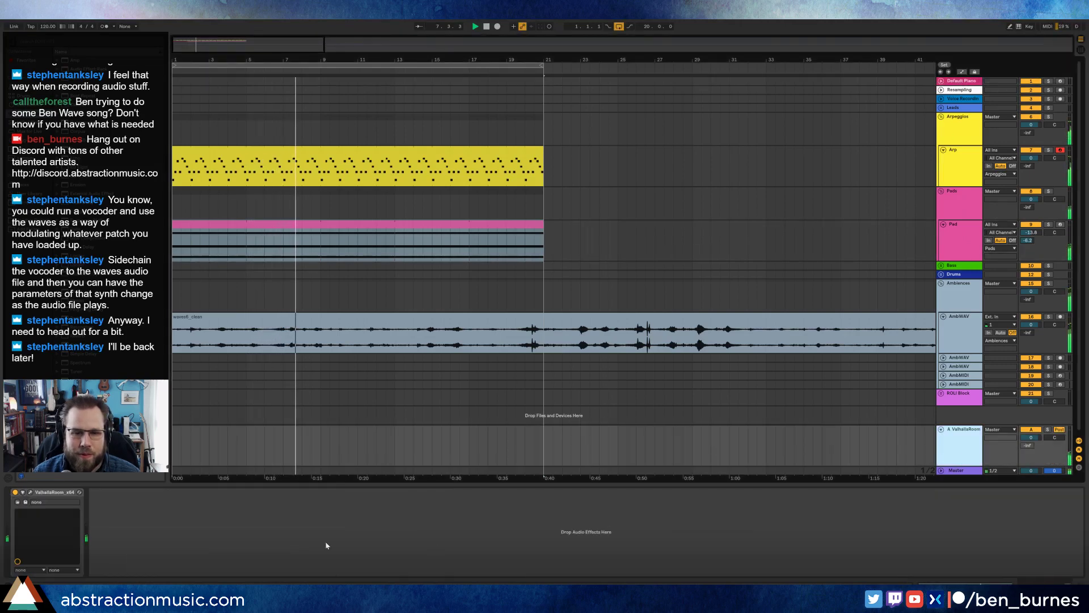
{"action": "left_click", "coordinate": [30, 492]}
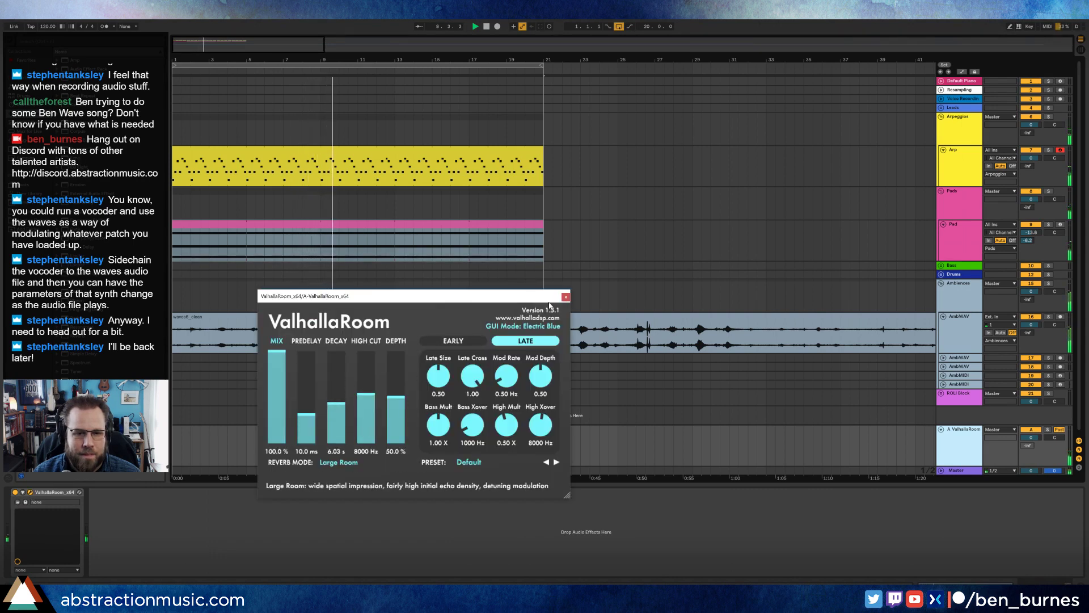
{"action": "left_click", "coordinate": [566, 296]}
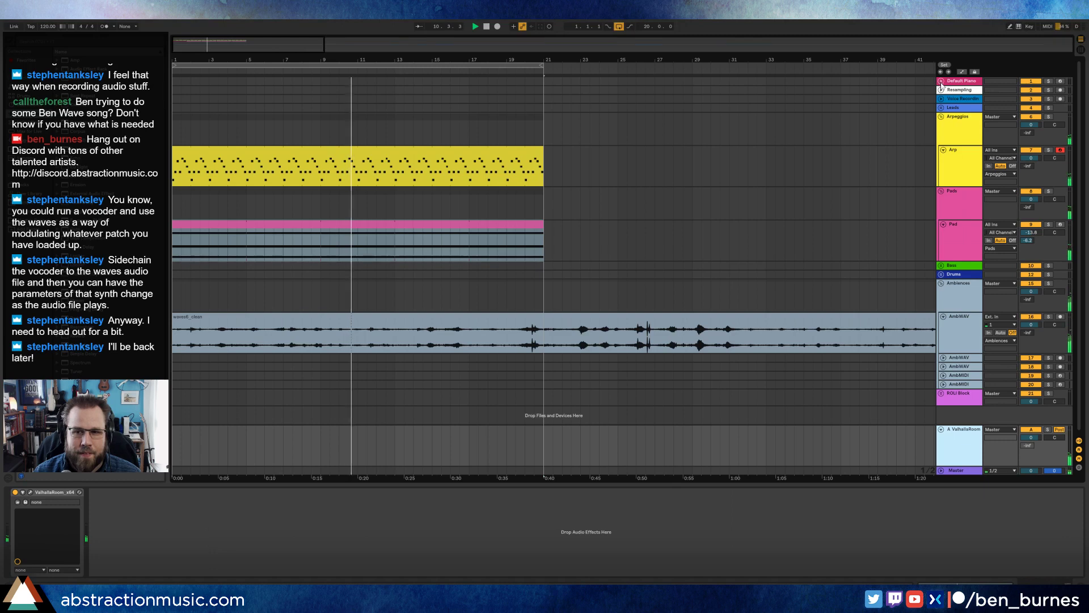
Step: Add a Compressor after the last Gate on the Pad track
{"action": "left_click", "coordinate": [959, 241]}
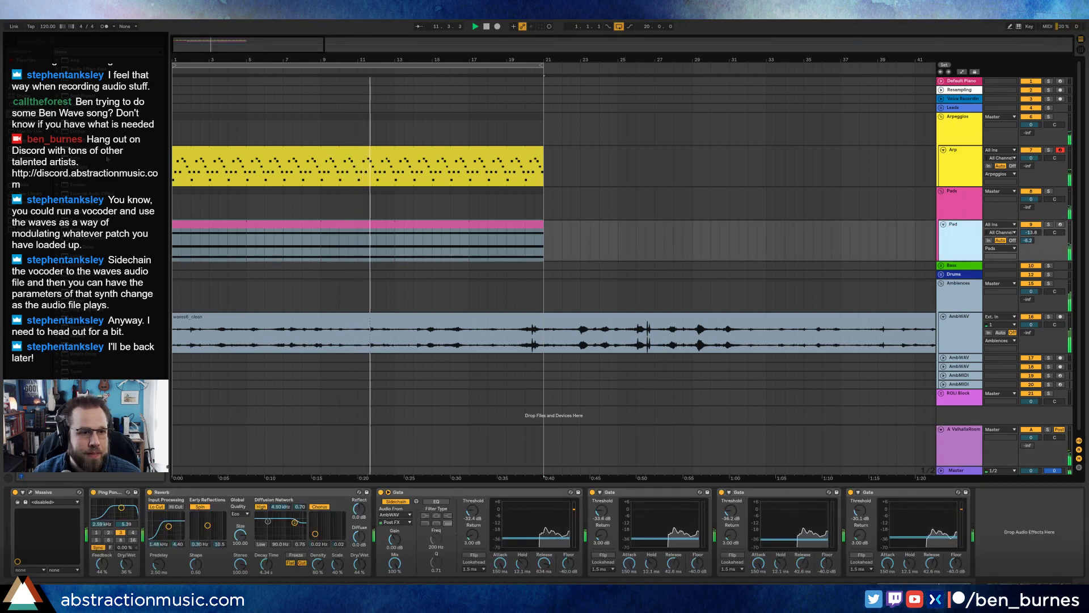
{"action": "left_click_drag", "start_coordinate": [79, 123], "coordinate": [1012, 546]}
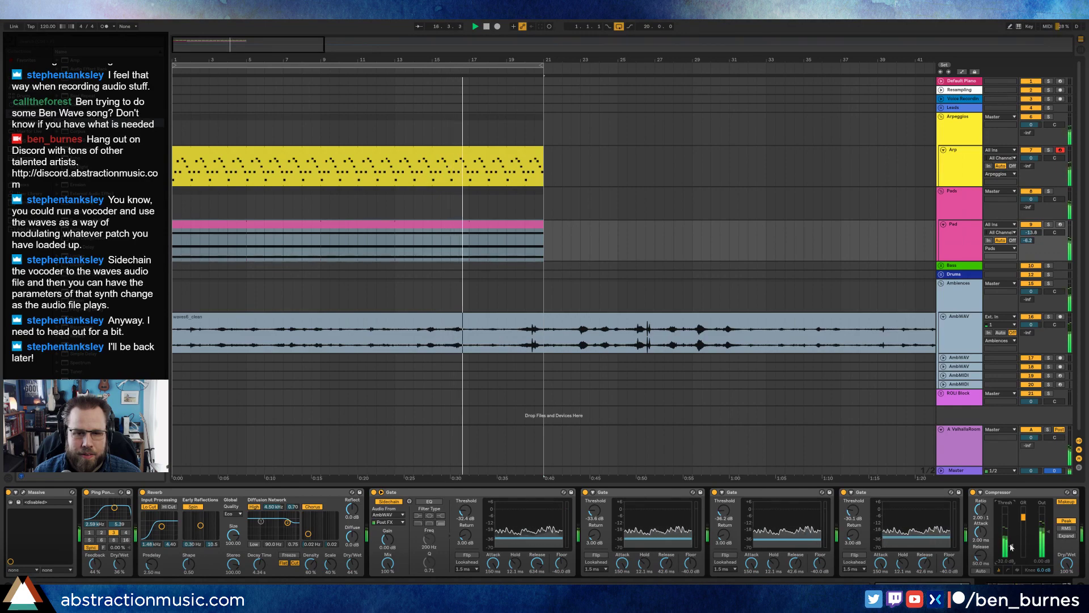
Step: Add a sustained note above the existing chord across the whole Pad clip and return to the track's devices
{"action": "left_click", "coordinate": [435, 228]}
{"action": "double_click", "coordinate": [435, 227]}
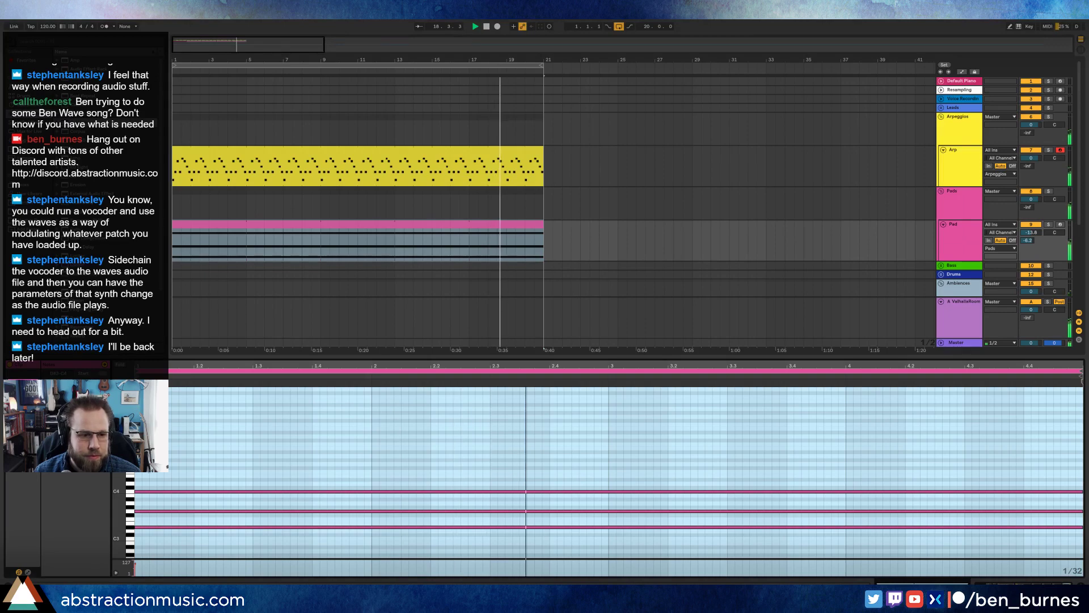
{"action": "left_click_drag", "start_coordinate": [148, 464], "coordinate": [1082, 463]}
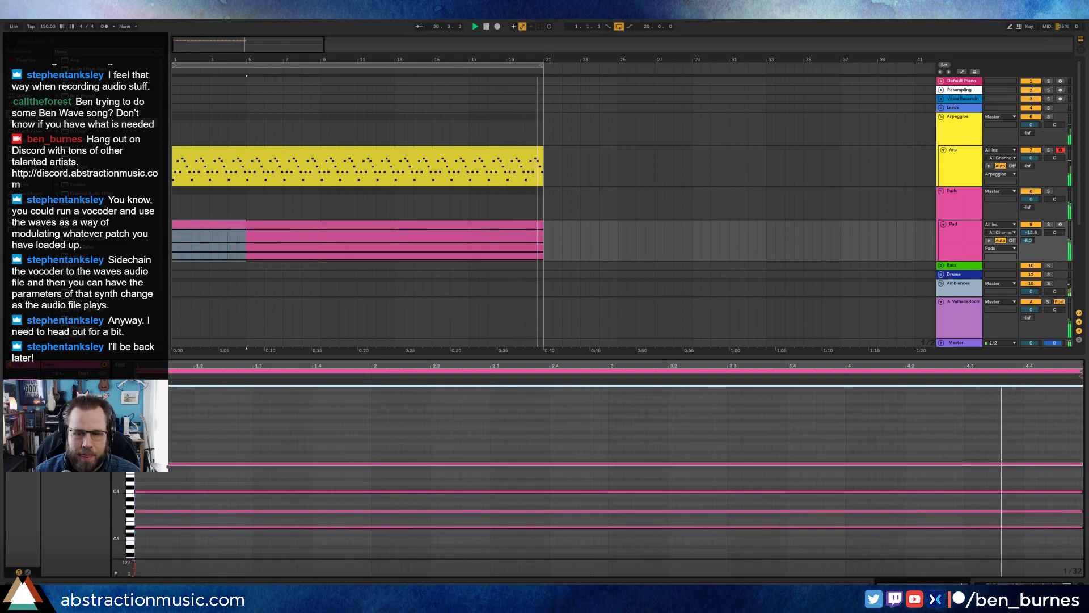
{"action": "key", "text": "shift+Tab"}
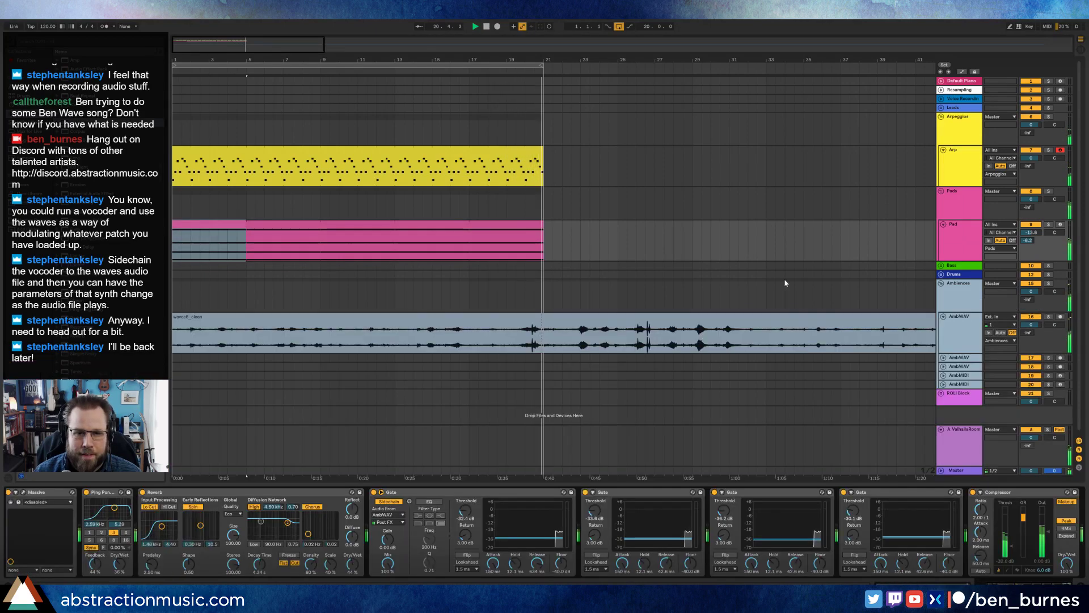
Step: Arm the Default Piano track for recording and show its device chain
{"action": "left_click", "coordinate": [1060, 81]}
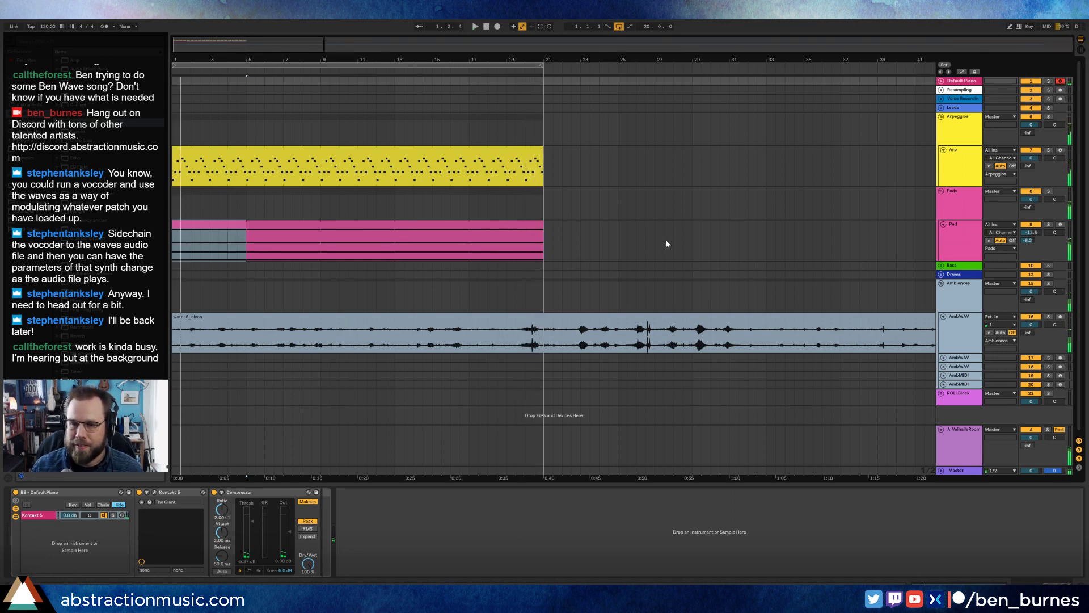
{"action": "left_click", "coordinate": [255, 323]}
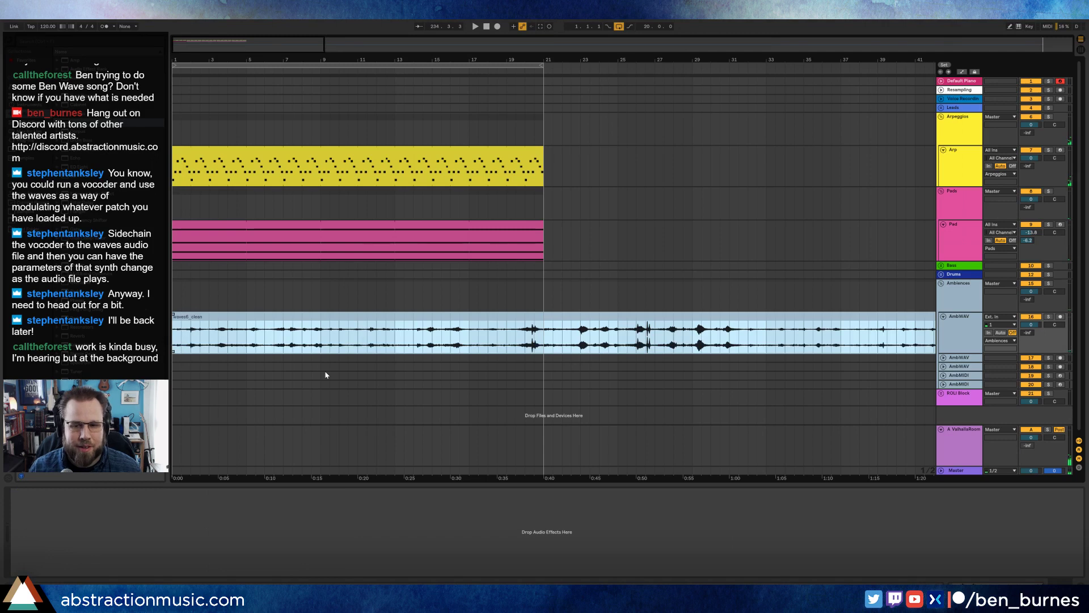
{"action": "left_click", "coordinate": [965, 83]}
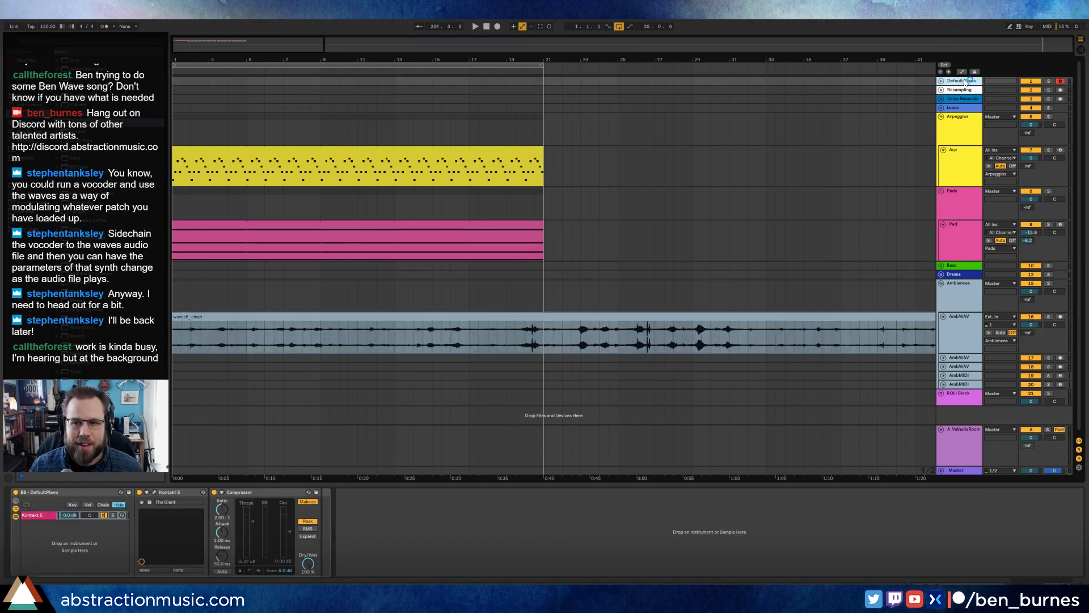
Step: Unfold the Leads group and its Lead track and load Kontakt 5 onto the Lead track
{"action": "left_click", "coordinate": [940, 109]}
{"action": "left_click", "coordinate": [945, 142]}
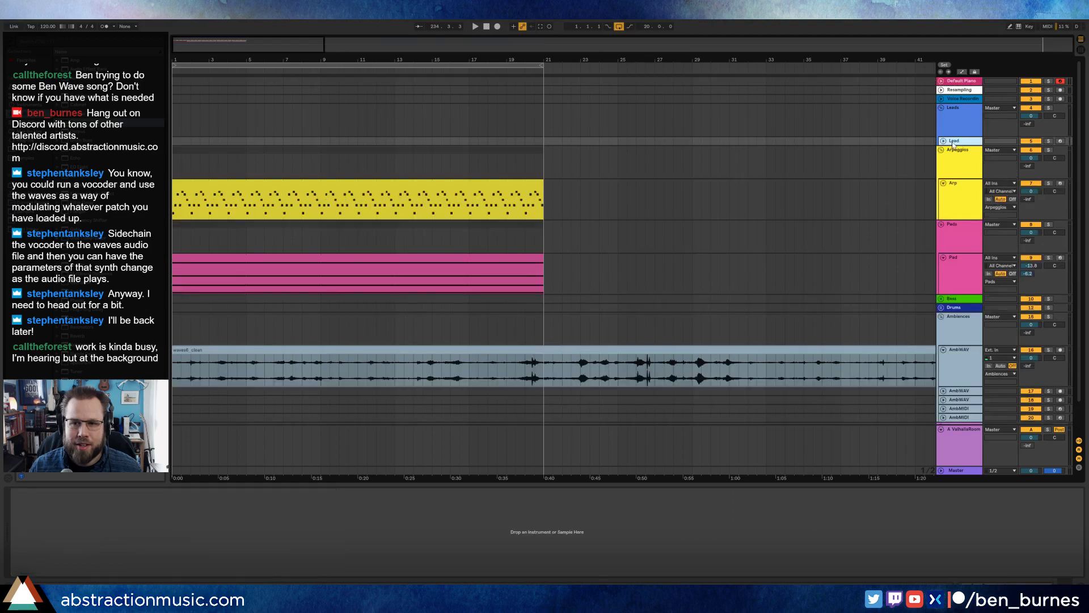
{"action": "left_click", "coordinate": [943, 141]}
{"action": "left_click", "coordinate": [27, 140]}
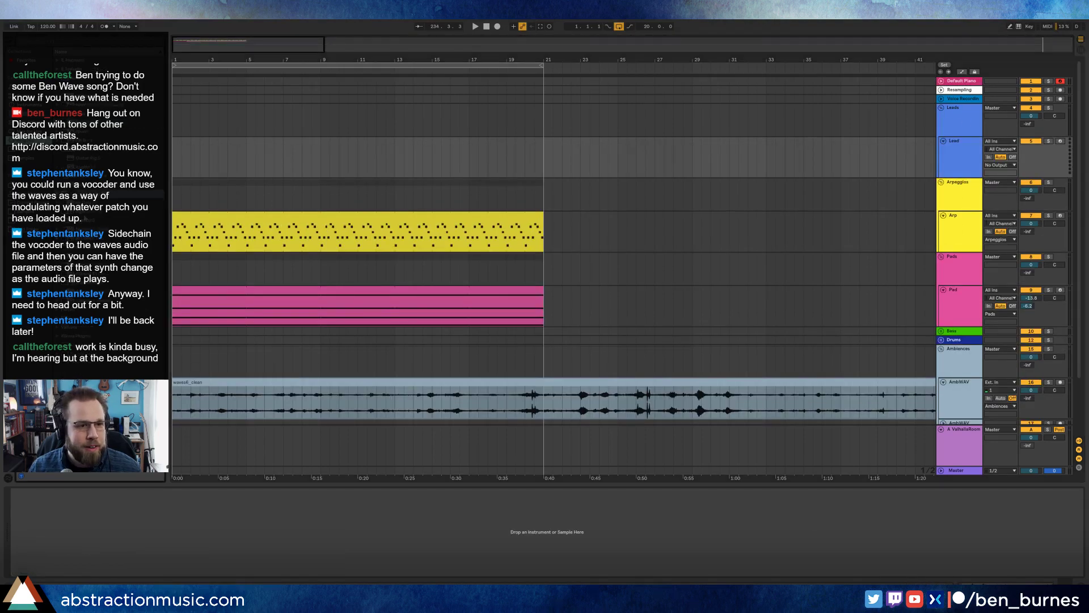
{"action": "left_click_drag", "start_coordinate": [84, 166], "coordinate": [223, 537]}
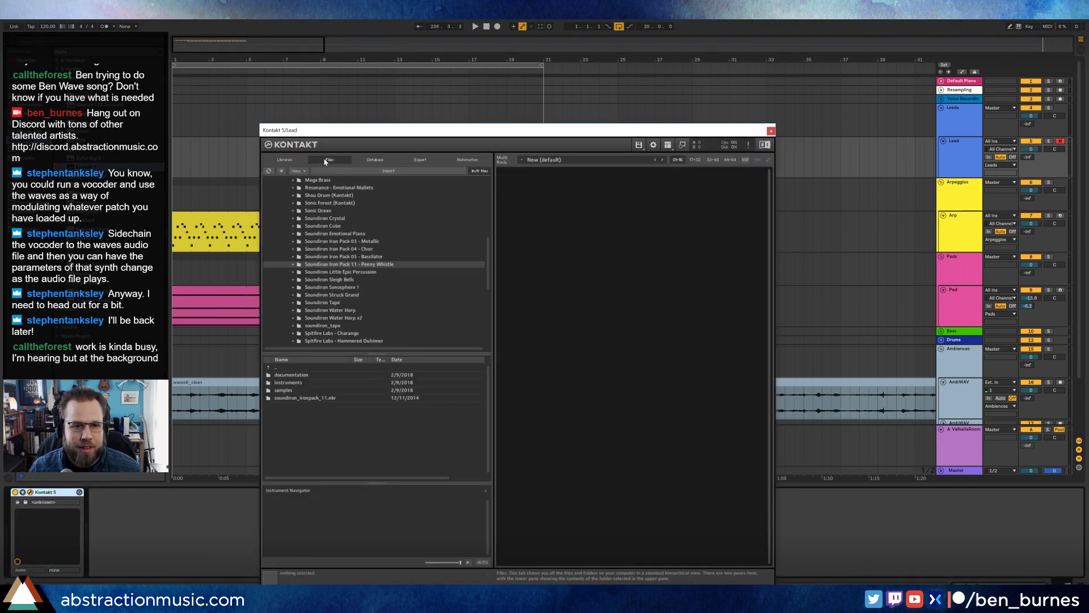
Step: Load the Scarbee Mark I instrument from the Scarbee Vintage Keys library into Kontakt
{"action": "left_click", "coordinate": [300, 159]}
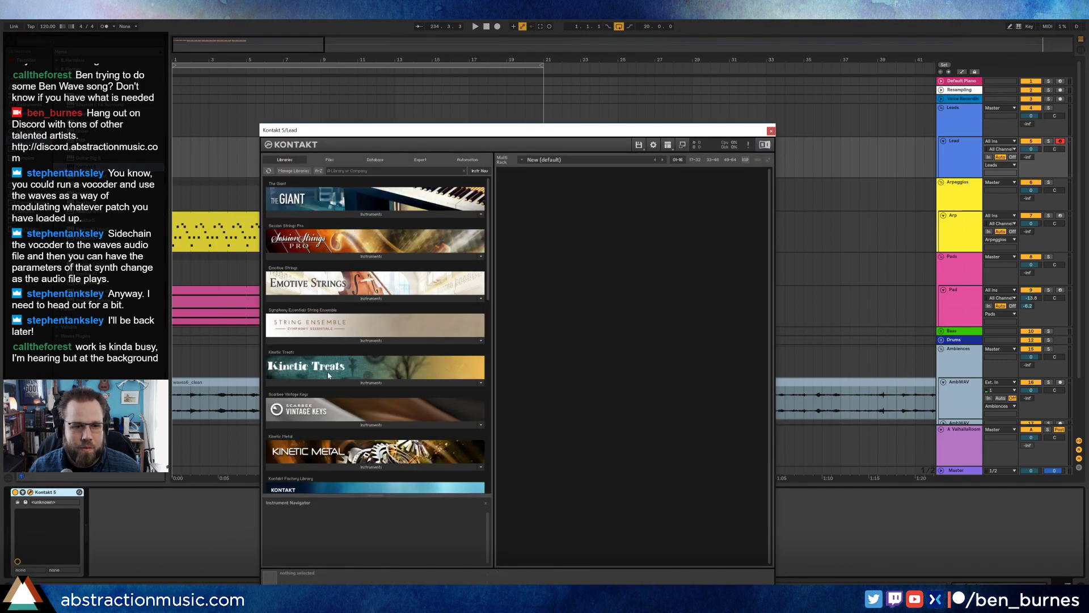
{"action": "left_click", "coordinate": [325, 425]}
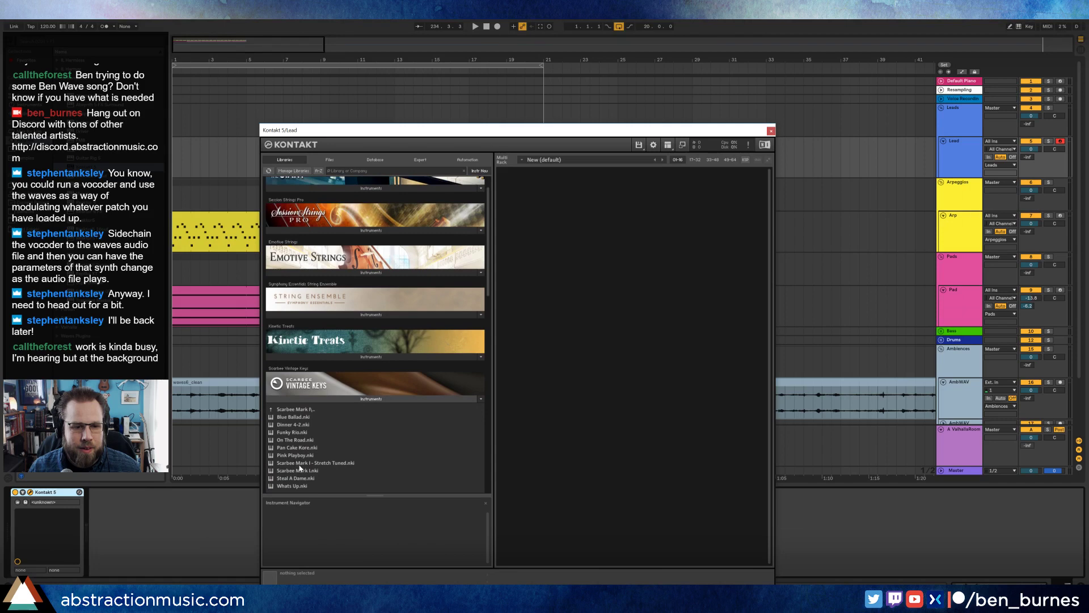
{"action": "left_click_drag", "start_coordinate": [302, 472], "coordinate": [608, 321]}
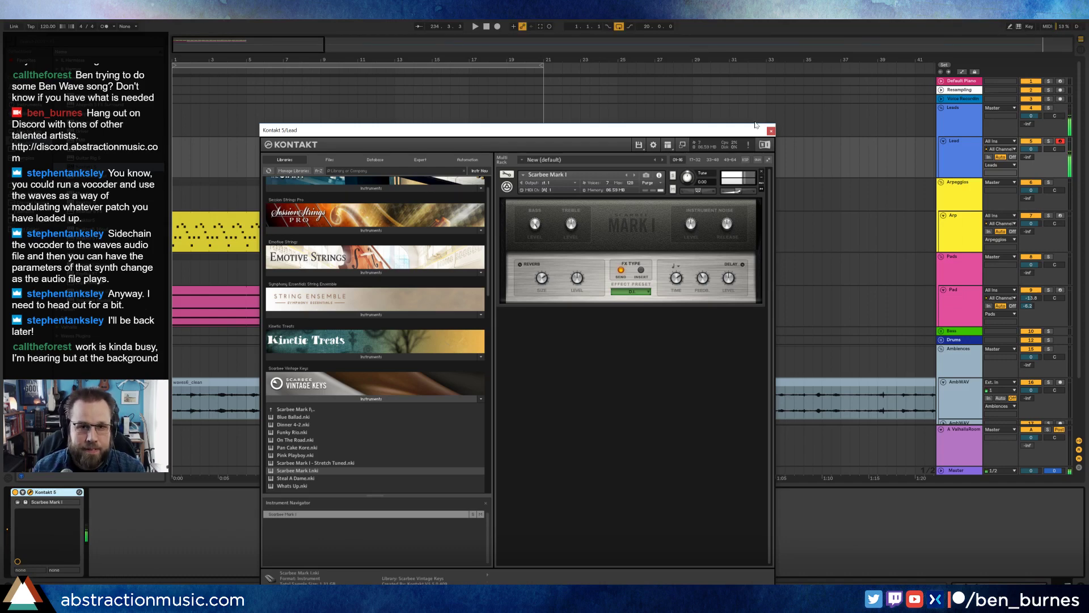
Step: Capture the played MIDI as a clip on the Lead track and shift the clip to start at about bar 3
{"action": "left_click", "coordinate": [548, 28]}
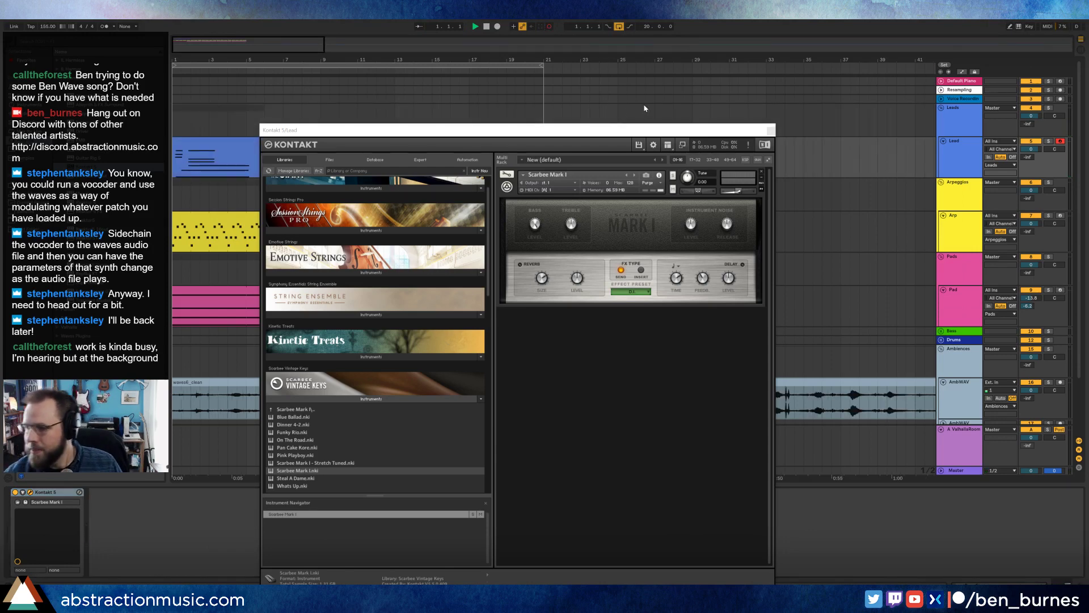
{"action": "left_click", "coordinate": [771, 131]}
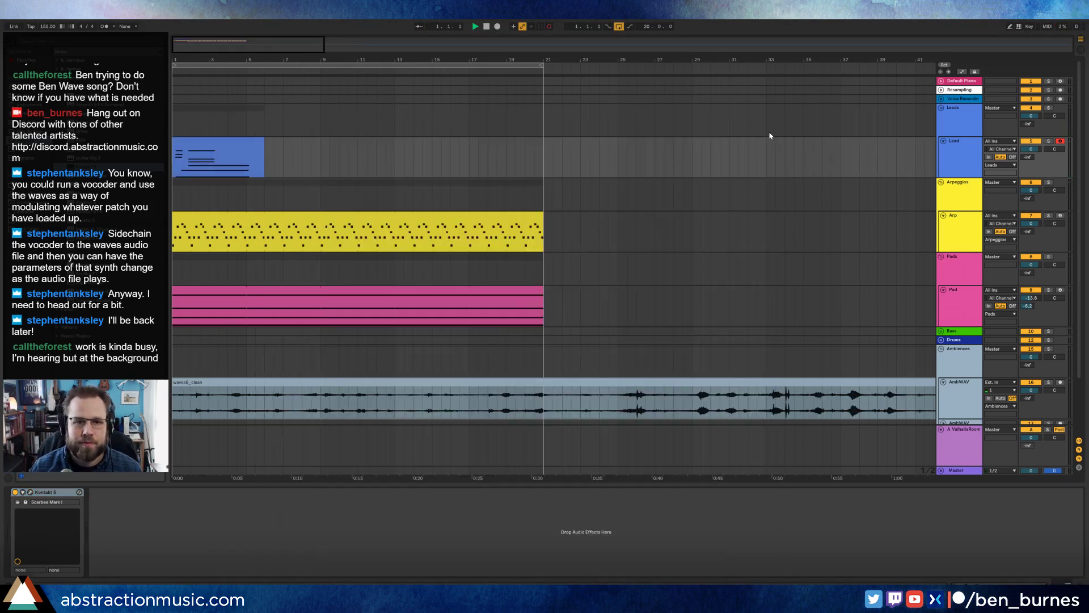
{"action": "mouse_move", "coordinate": [241, 144]}
{"action": "left_mouse_down"}
{"action": "mouse_move", "coordinate": [457, 142]}
{"action": "mouse_move", "coordinate": [173, 140]}
{"action": "mouse_move", "coordinate": [257, 143]}
{"action": "mouse_move", "coordinate": [224, 143]}
{"action": "left_mouse_up"}
Step: Set the project tempo to 120 BPM and raise the Lead track's reverb send to -9.0 dB
{"action": "left_click", "coordinate": [489, 26]}
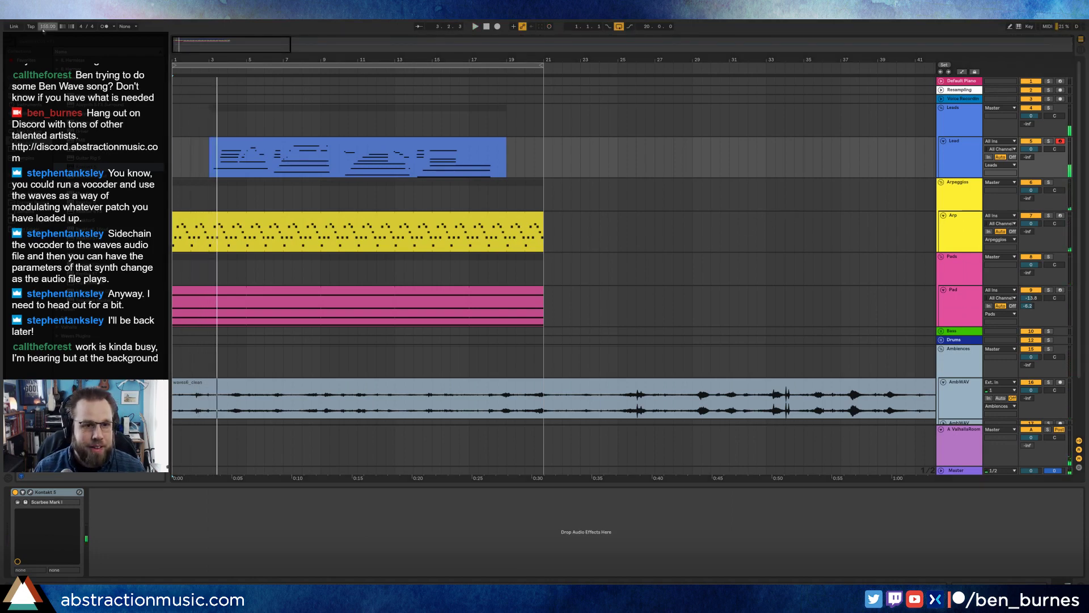
{"action": "key", "text": "Return"}
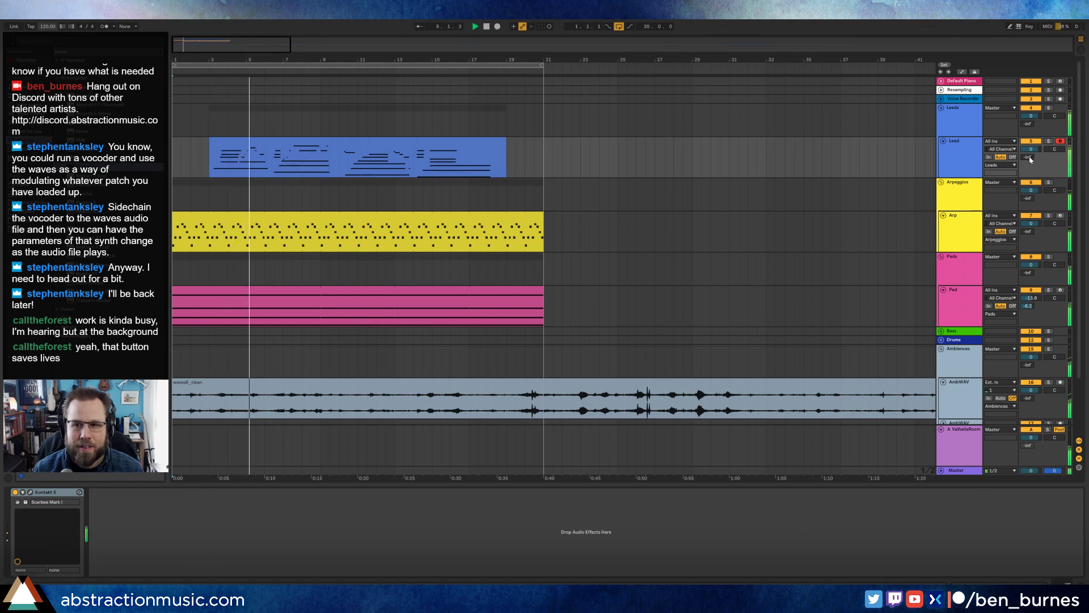
{"action": "left_click_drag", "start_coordinate": [1029, 157], "coordinate": [1029, 158]}
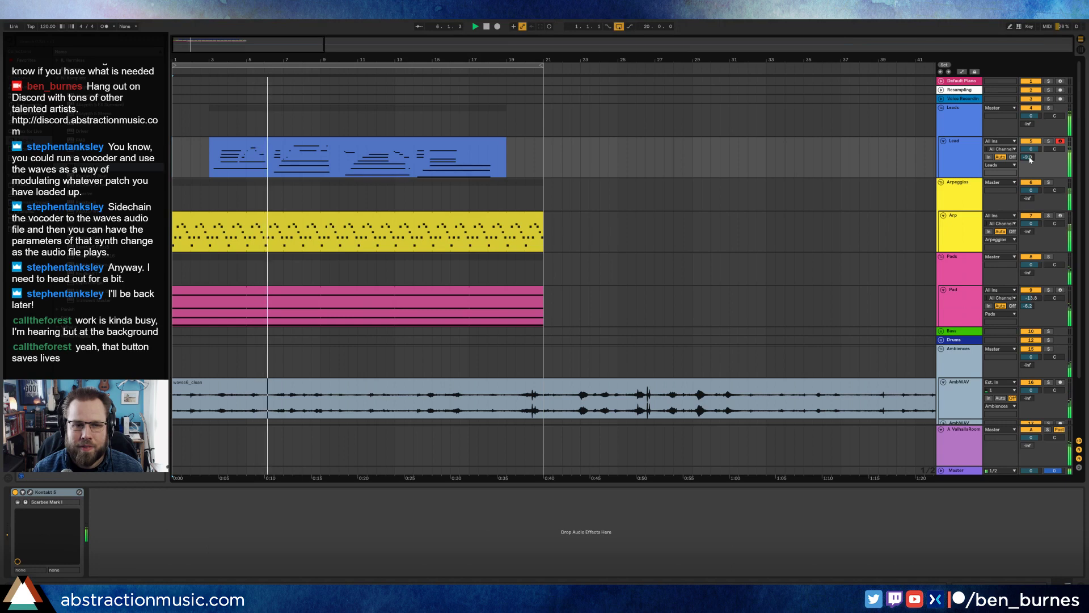
Step: Adjust the velocities of the notes in the Lead clip and return to the track's devices
{"action": "left_click", "coordinate": [355, 141]}
{"action": "double_click", "coordinate": [355, 141]}
{"action": "left_click", "coordinate": [355, 527]}
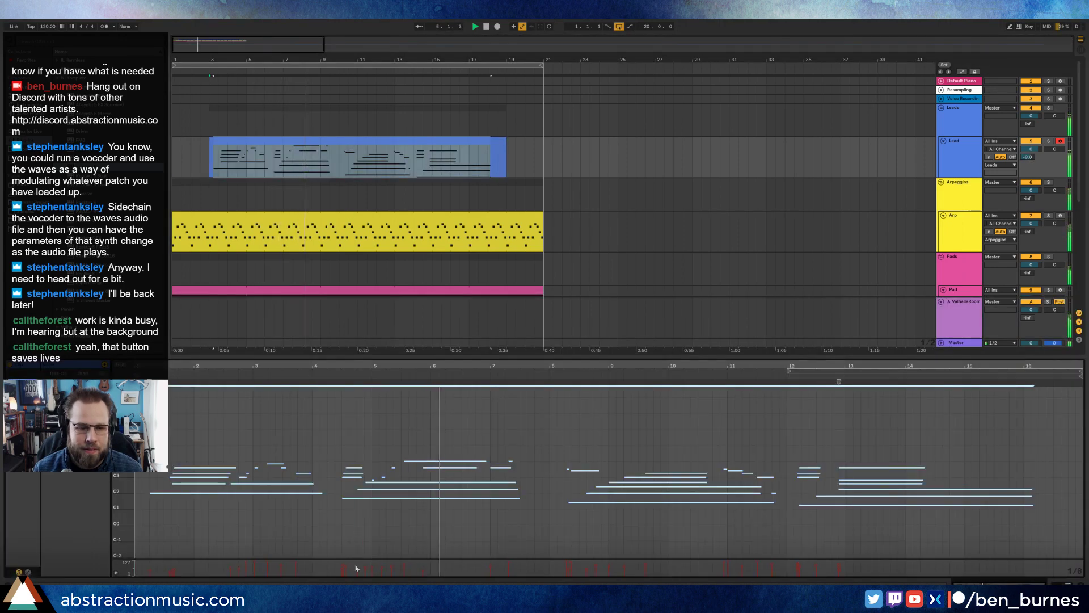
{"action": "key", "text": "ctrl+a"}
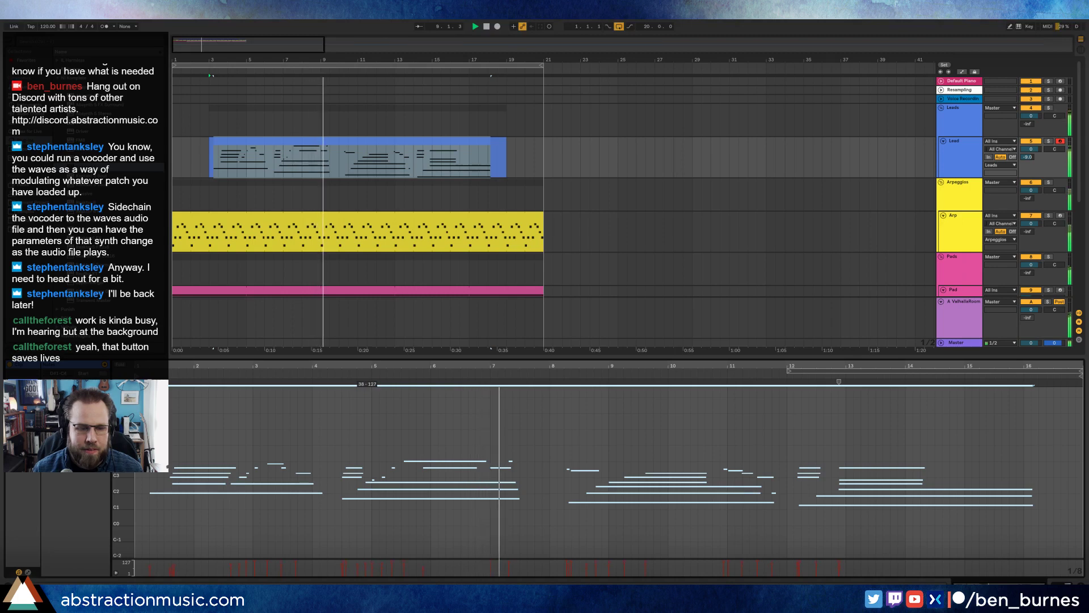
{"action": "left_click_drag", "start_coordinate": [141, 575], "coordinate": [173, 563]}
{"action": "left_click", "coordinate": [527, 515]}
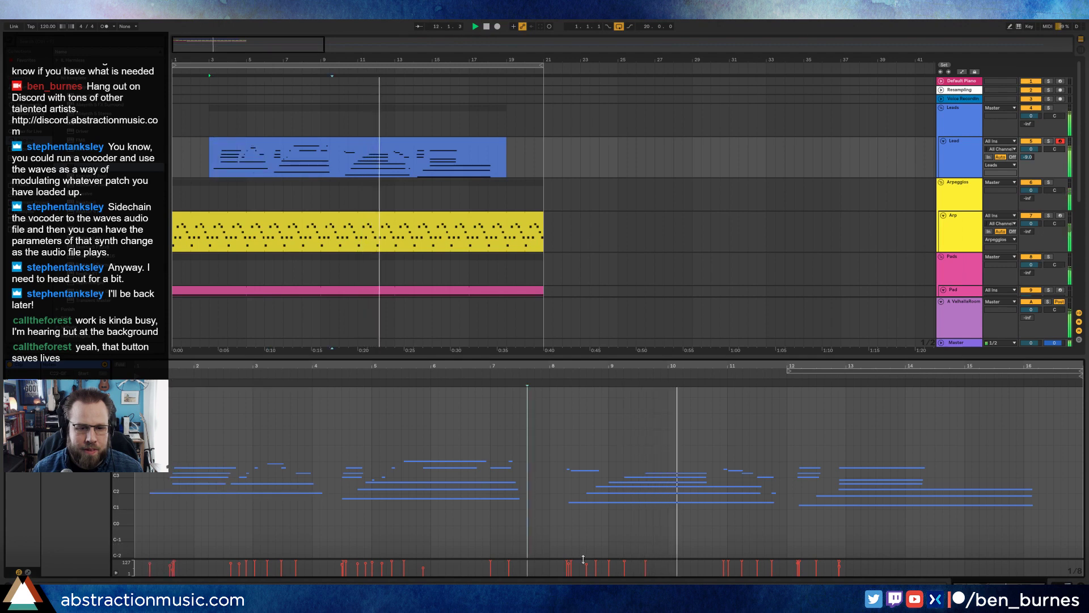
{"action": "left_click_drag", "start_coordinate": [587, 564], "coordinate": [586, 562]}
{"action": "left_click", "coordinate": [617, 542]}
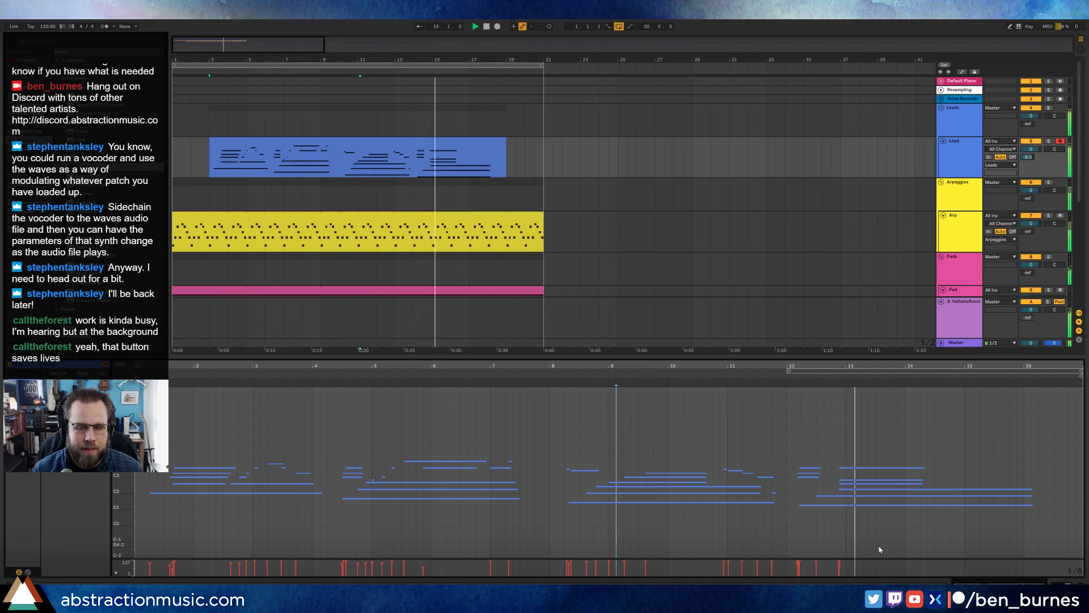
{"action": "key", "text": "shift+Tab"}
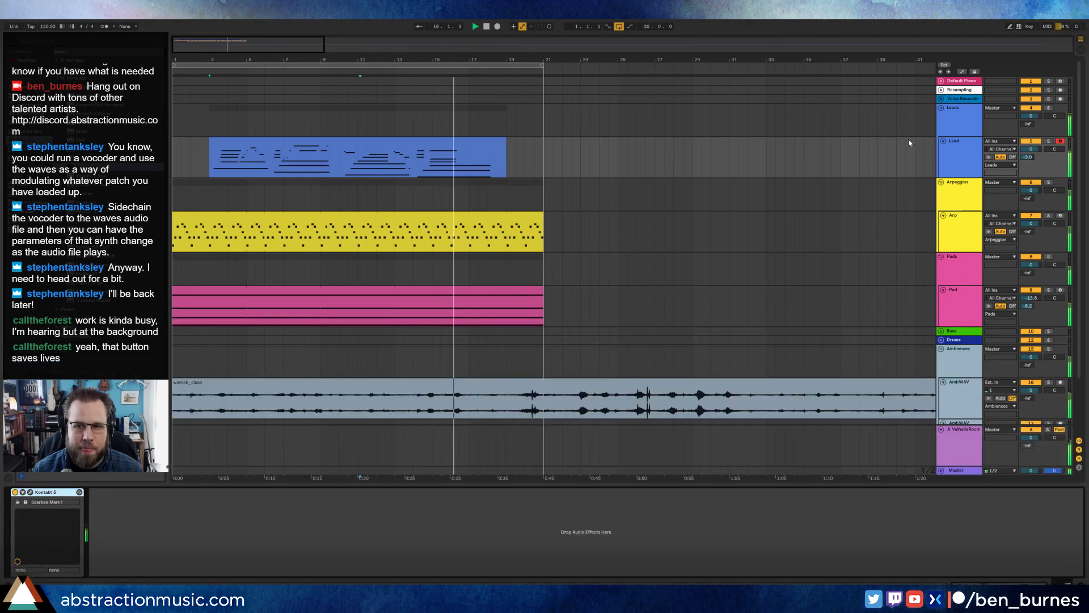
Step: Set the Lead track's reverb send to -24.0 dB and add a Reverb with a longer decay time after Kontakt 5
{"action": "left_click_drag", "start_coordinate": [1034, 154], "coordinate": [1034, 176]}
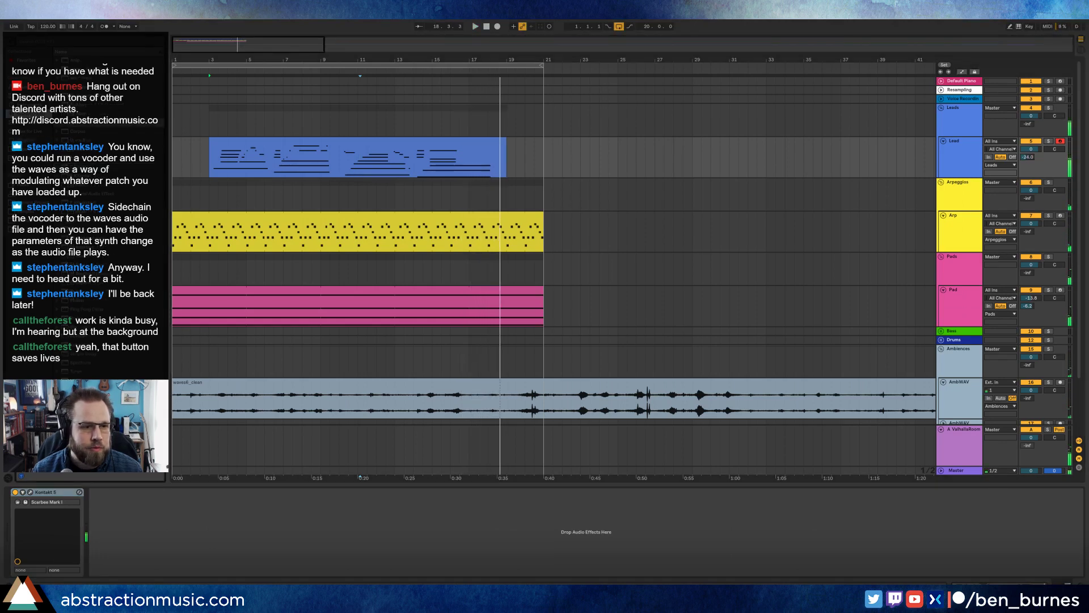
{"action": "left_click_drag", "start_coordinate": [131, 516], "coordinate": [134, 528]}
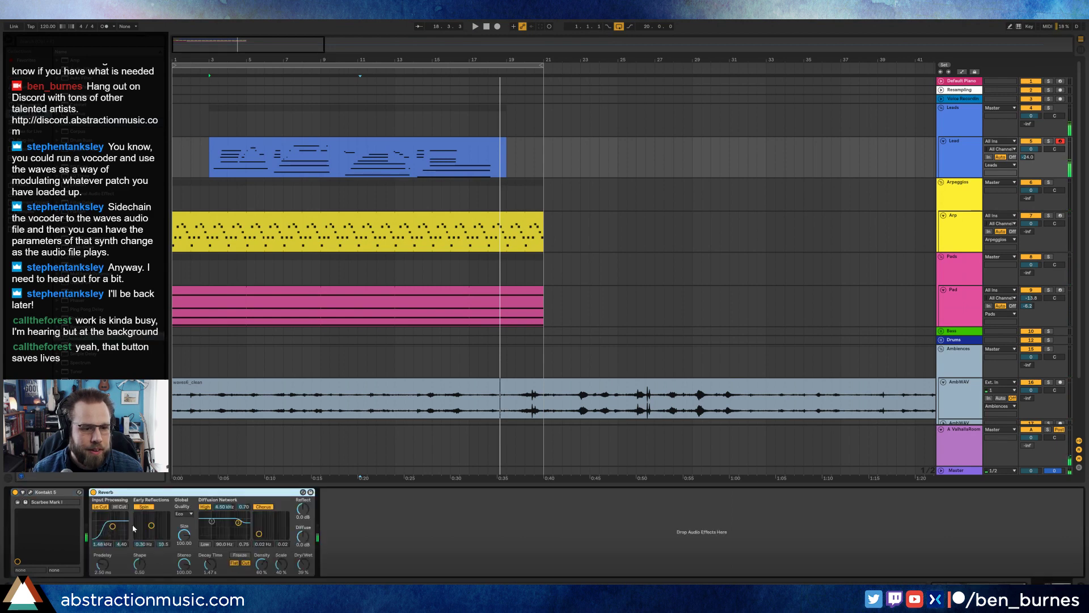
{"action": "left_click_drag", "start_coordinate": [206, 566], "coordinate": [206, 547]}
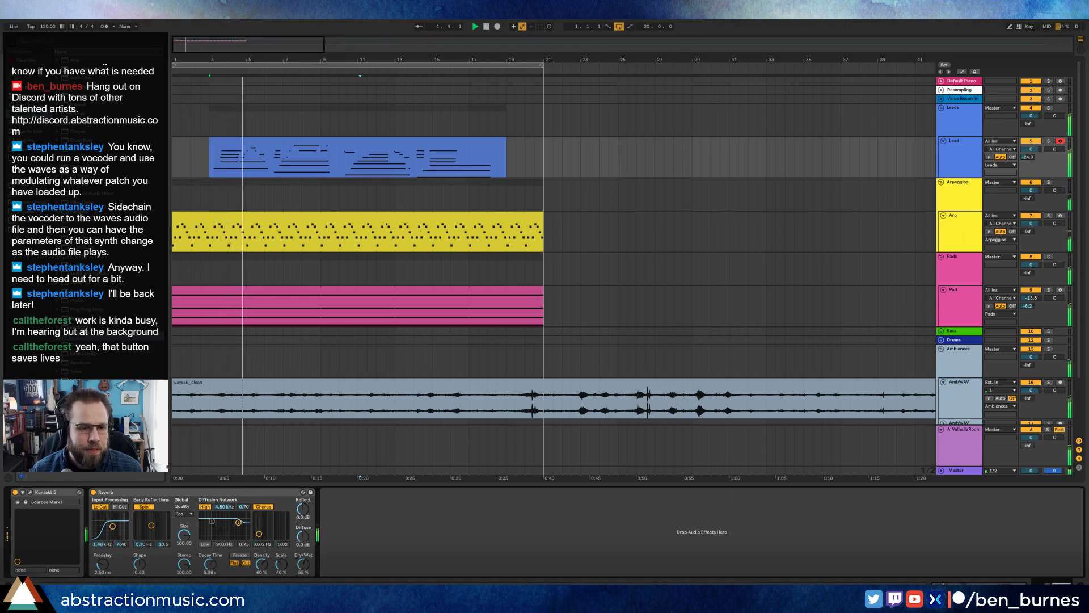
Step: Transpose all notes of the Arp clip down one octave, audition them and return to the track's devices
{"action": "key", "text": "space"}
{"action": "double_click", "coordinate": [305, 216]}
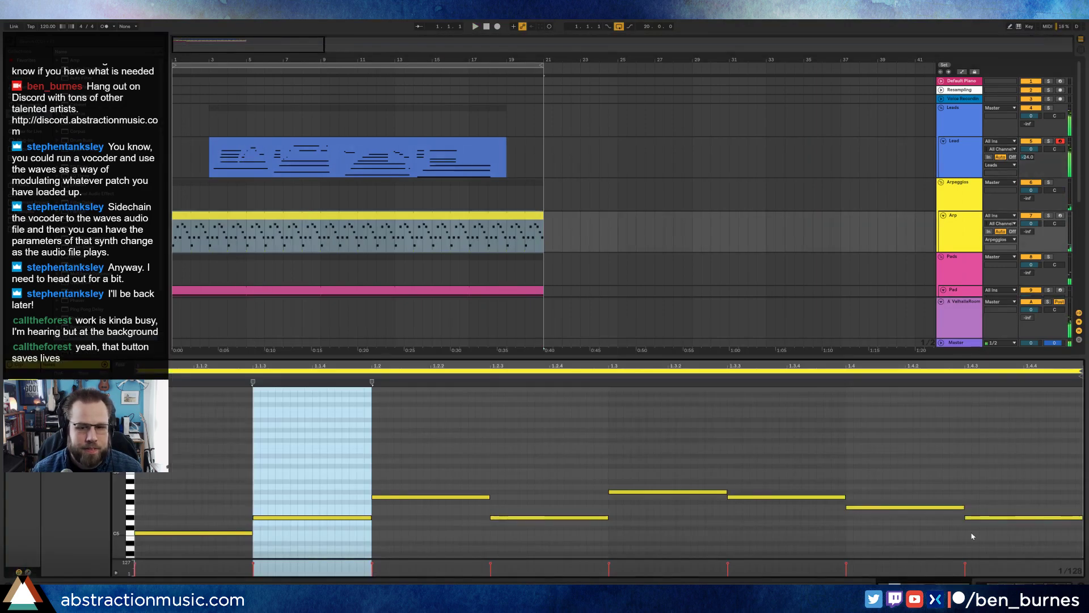
{"action": "left_click", "coordinate": [1011, 578]}
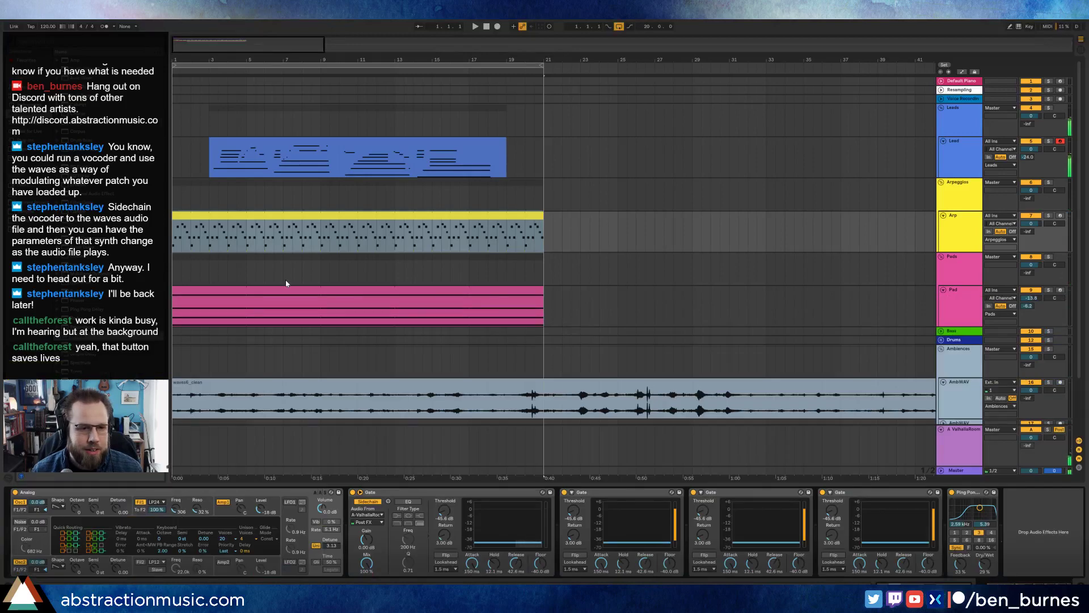
{"action": "double_click", "coordinate": [291, 217]}
{"action": "left_click", "coordinate": [398, 425]}
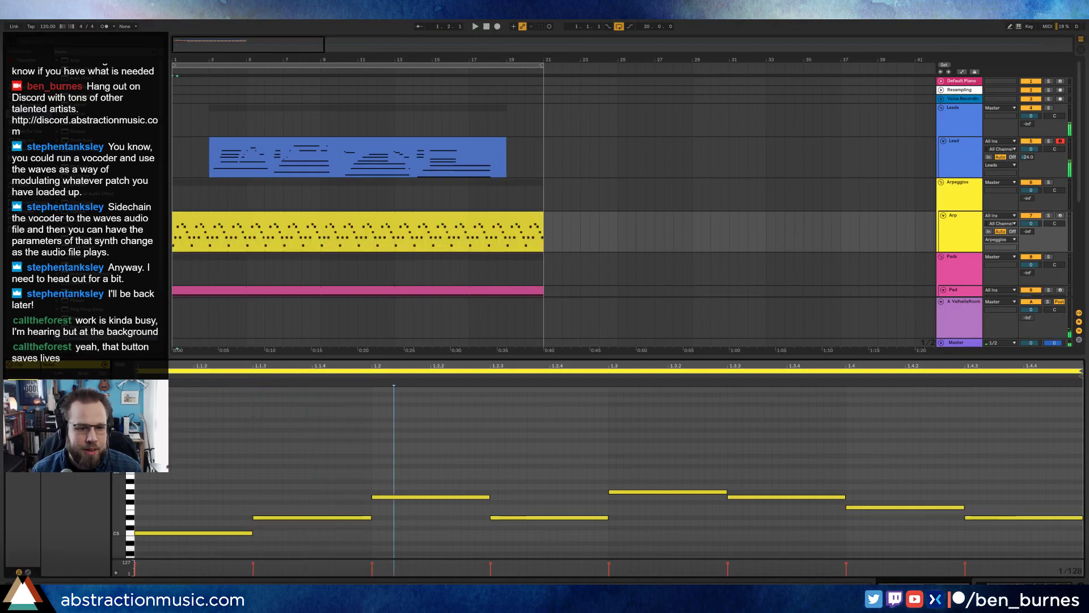
{"action": "left_click_drag", "start_coordinate": [121, 487], "coordinate": [116, 443]}
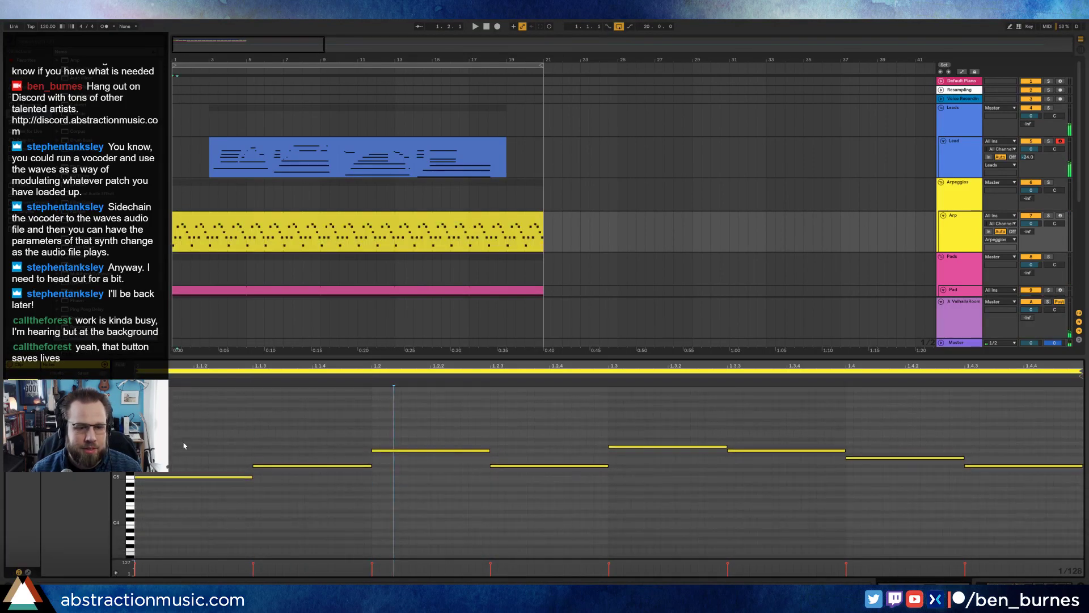
{"action": "left_click_drag", "start_coordinate": [184, 442], "coordinate": [1082, 553]}
{"action": "key", "text": "shift+Down"}
{"action": "key", "text": "space"}
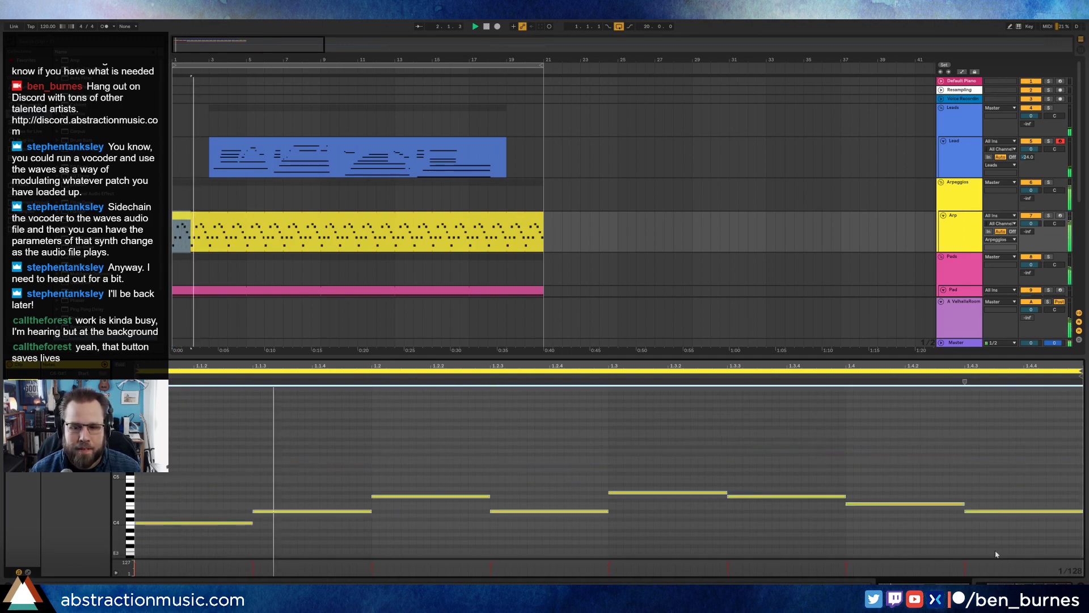
{"action": "key", "text": "shift+Tab"}
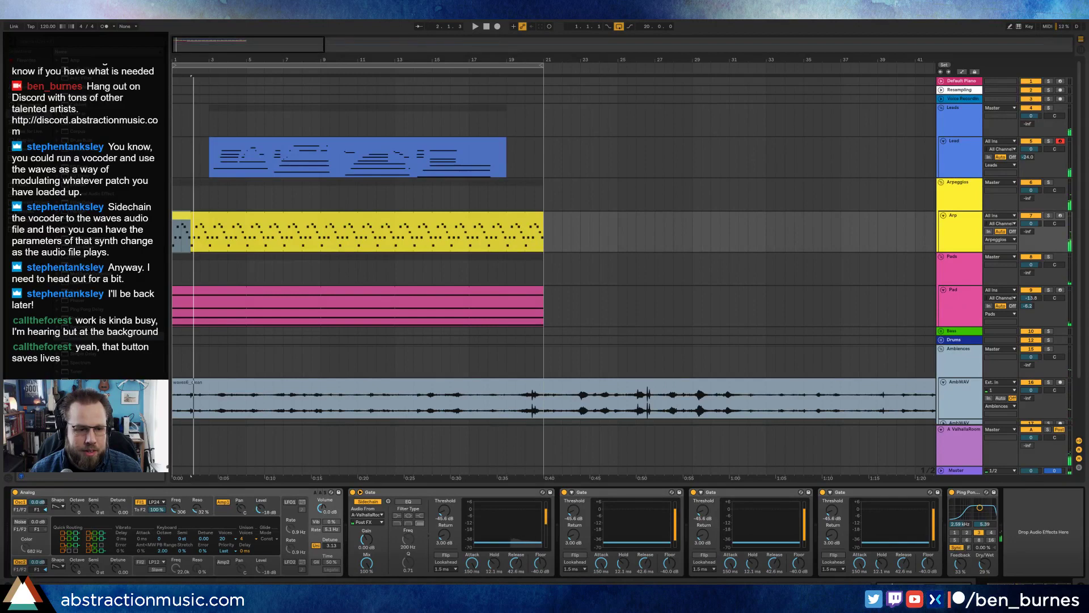
Step: Set filter 1 of the Arp's Analog to a frequency of about 378 Hz, adjusting its resonance and lengthening its envelope decay
{"action": "left_click_drag", "start_coordinate": [197, 509], "coordinate": [197, 516]}
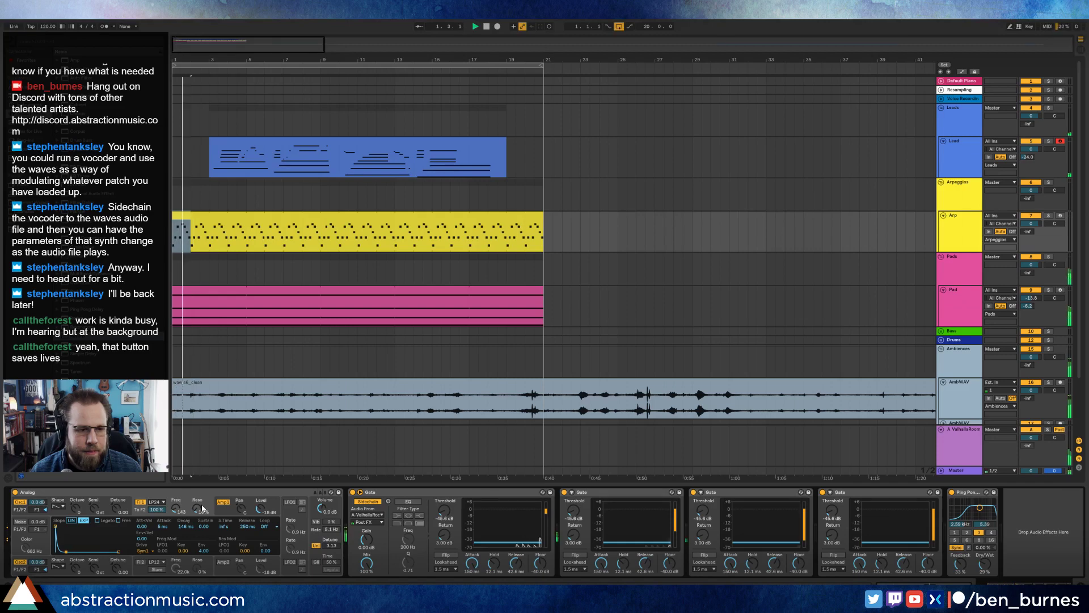
{"action": "left_click_drag", "start_coordinate": [197, 509], "coordinate": [196, 506]}
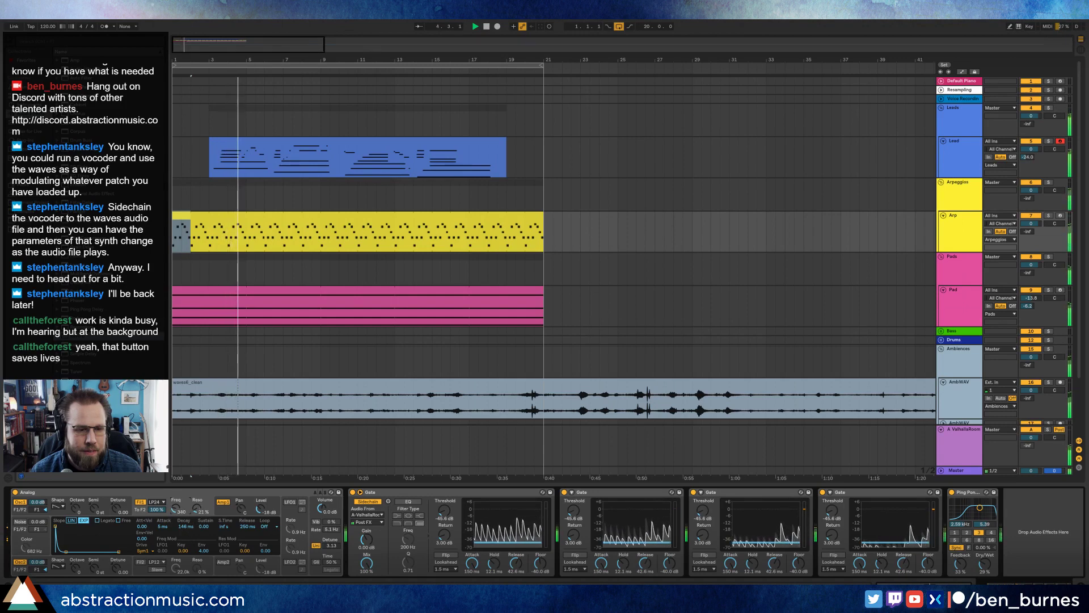
{"action": "left_click_drag", "start_coordinate": [176, 508], "coordinate": [176, 503]}
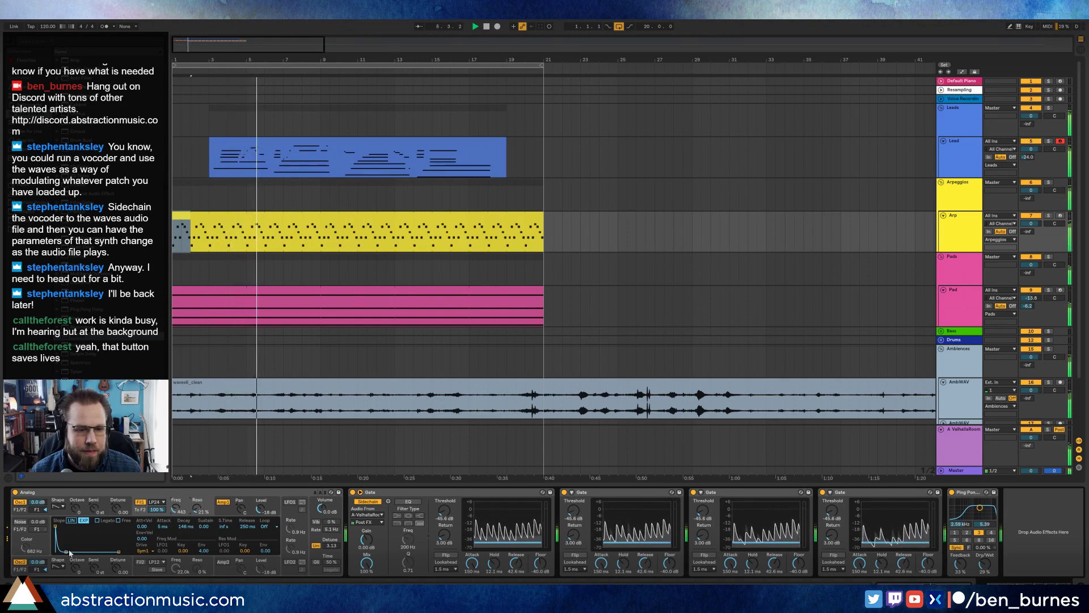
{"action": "left_click_drag", "start_coordinate": [67, 551], "coordinate": [69, 552]}
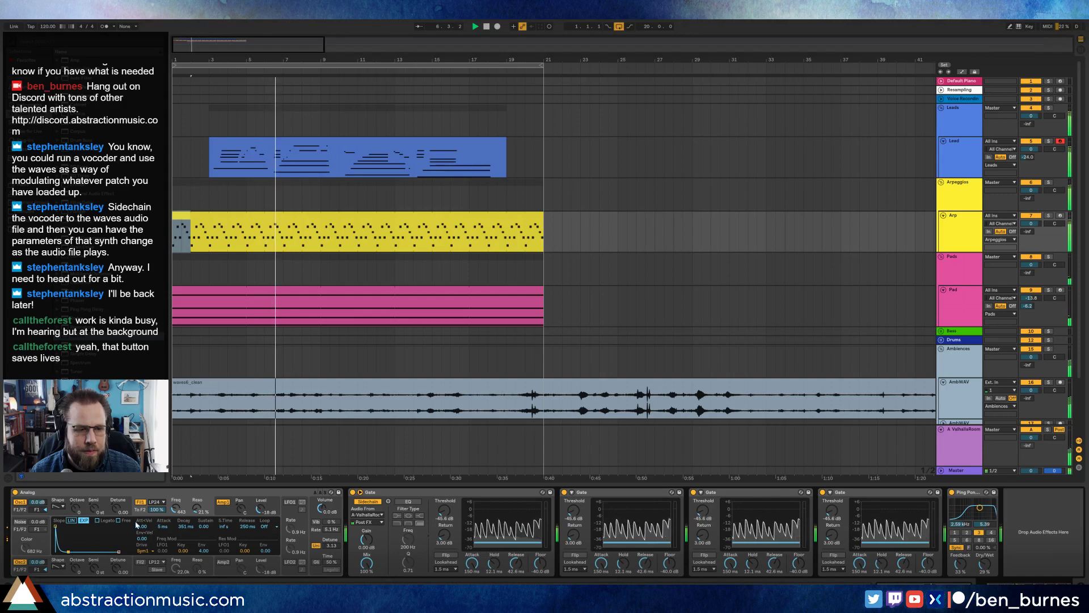
{"action": "left_click_drag", "start_coordinate": [198, 509], "coordinate": [176, 511]}
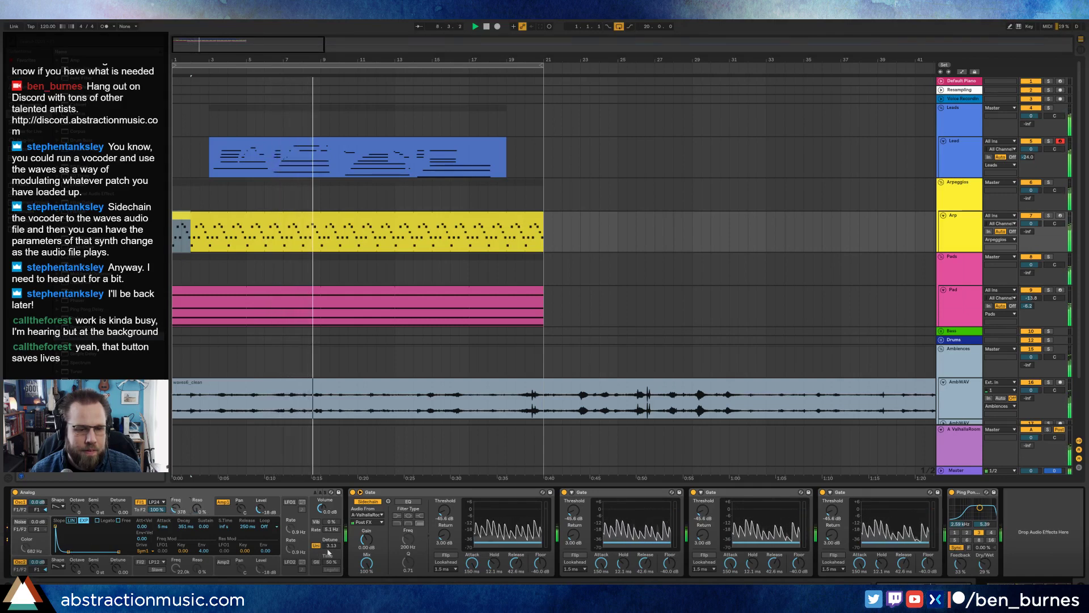
Step: Detune the Arp's Analog oscillators, setting oscillator 1 to 0.04 and oscillator 2 to -0.01
{"action": "left_click", "coordinate": [116, 509]}
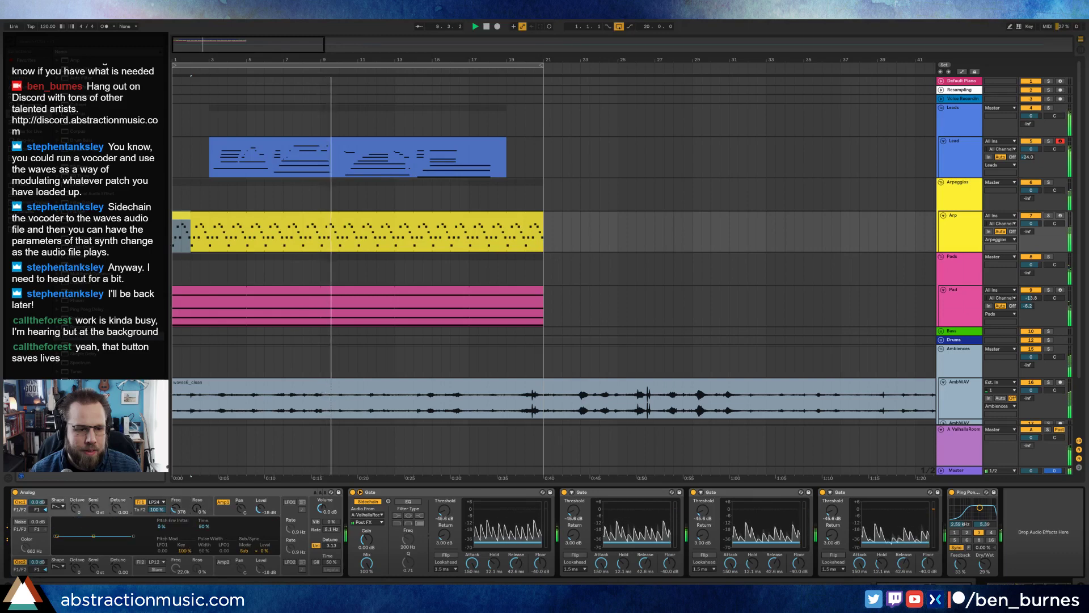
{"action": "left_click_drag", "start_coordinate": [116, 508], "coordinate": [115, 507]}
{"action": "left_click_drag", "start_coordinate": [116, 568], "coordinate": [116, 570]}
{"action": "left_click_drag", "start_coordinate": [116, 508], "coordinate": [116, 505]}
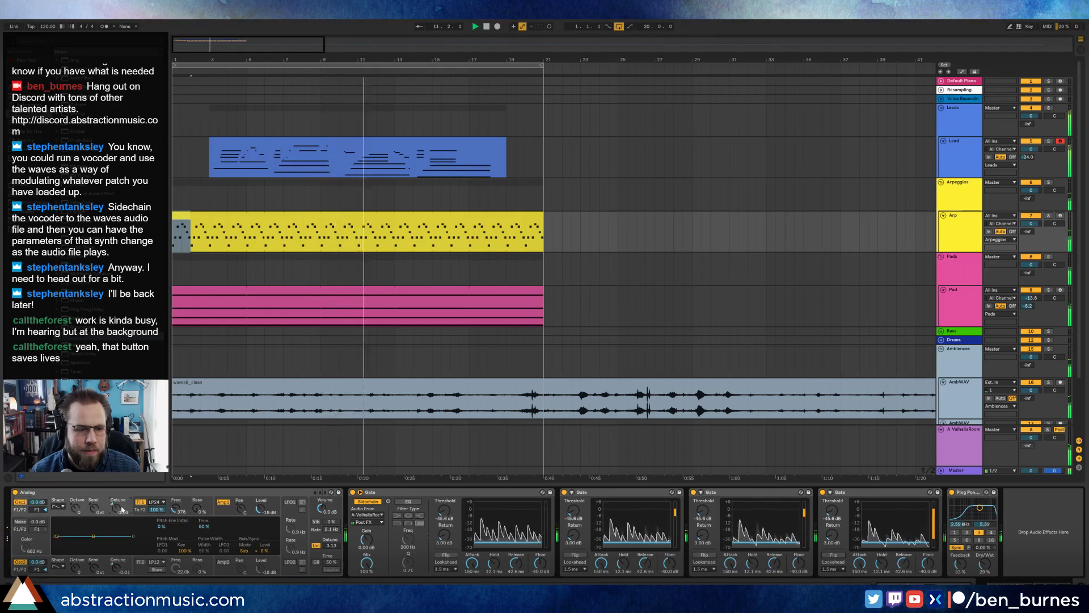
{"action": "left_click", "coordinate": [307, 535]}
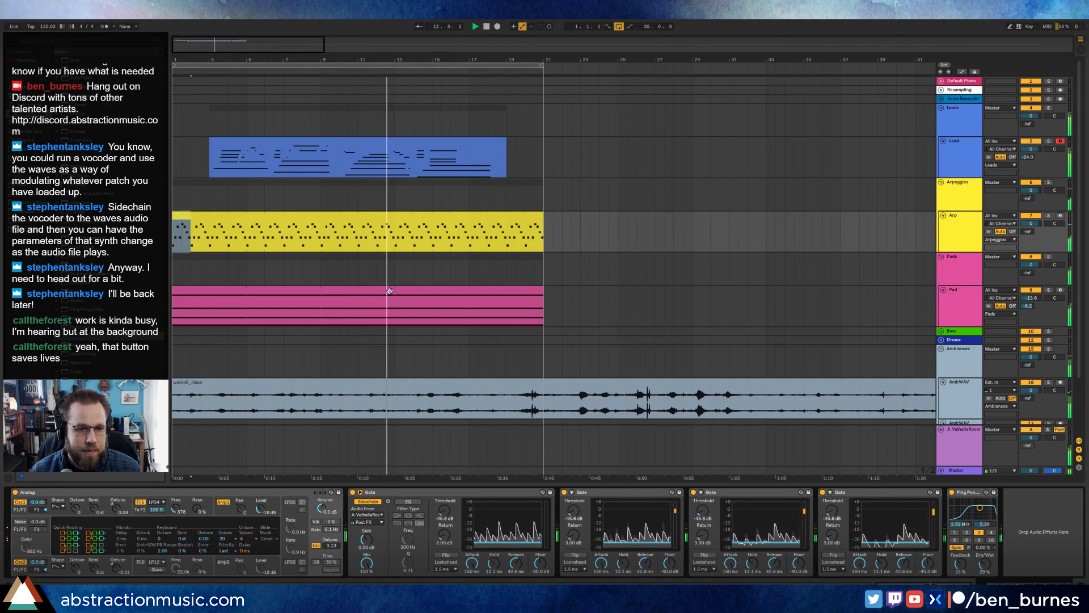
Step: Deactivate the fourth, fifth and sixth notes of the Arp clip's pattern and audition the result
{"action": "key", "text": "space"}
{"action": "double_click", "coordinate": [375, 233]}
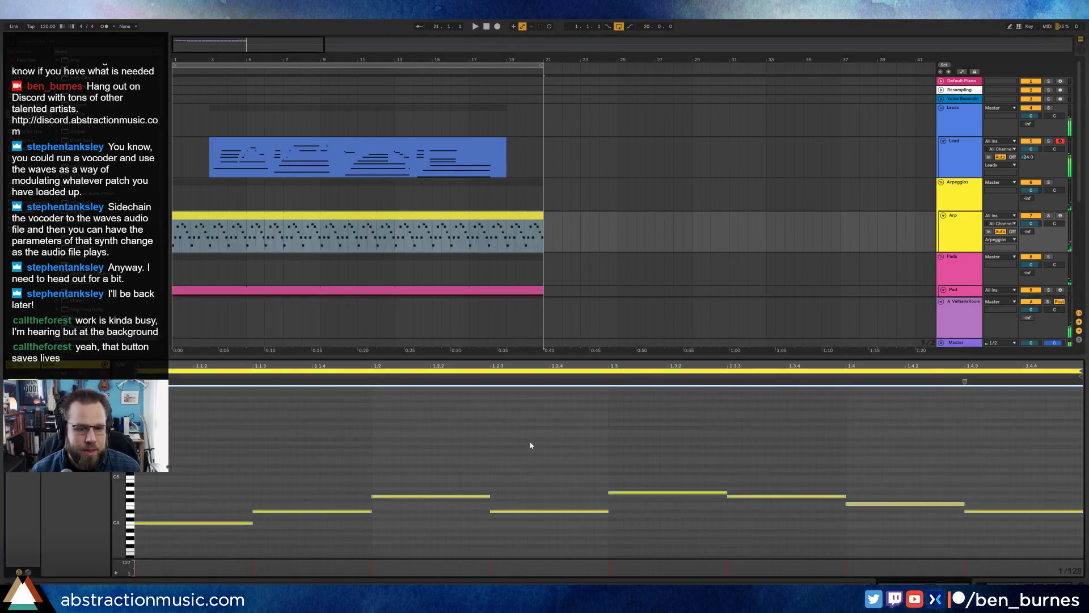
{"action": "left_click_drag", "start_coordinate": [533, 410], "coordinate": [1070, 557]}
{"action": "left_click_drag", "start_coordinate": [534, 431], "coordinate": [951, 464]}
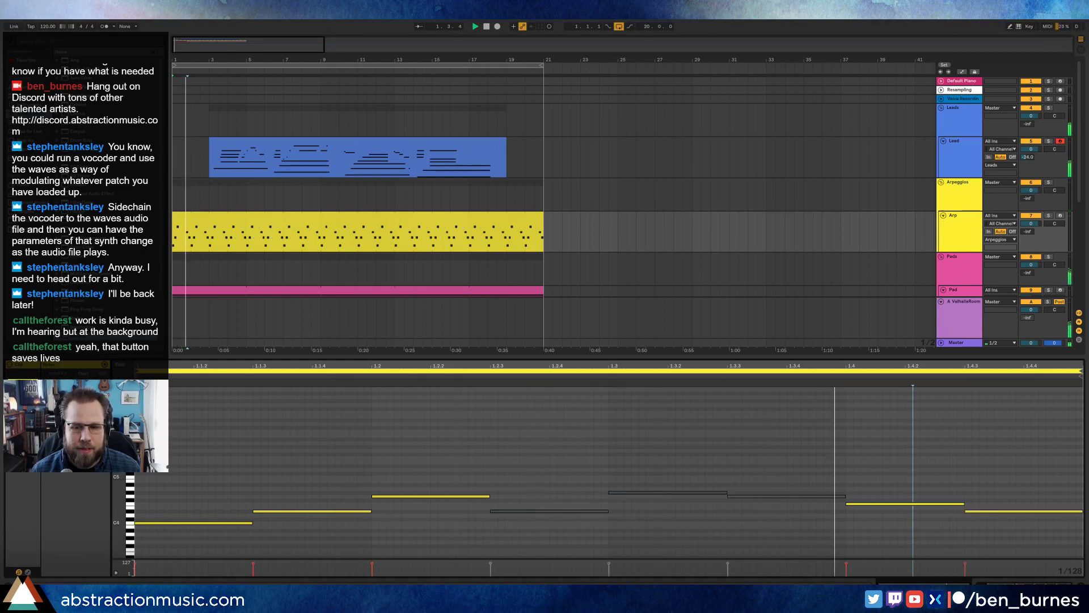
Step: Open the Pad clip, raise its C4 note two semitones to D4 and audition the changed chord
{"action": "key", "text": "shift+Tab"}
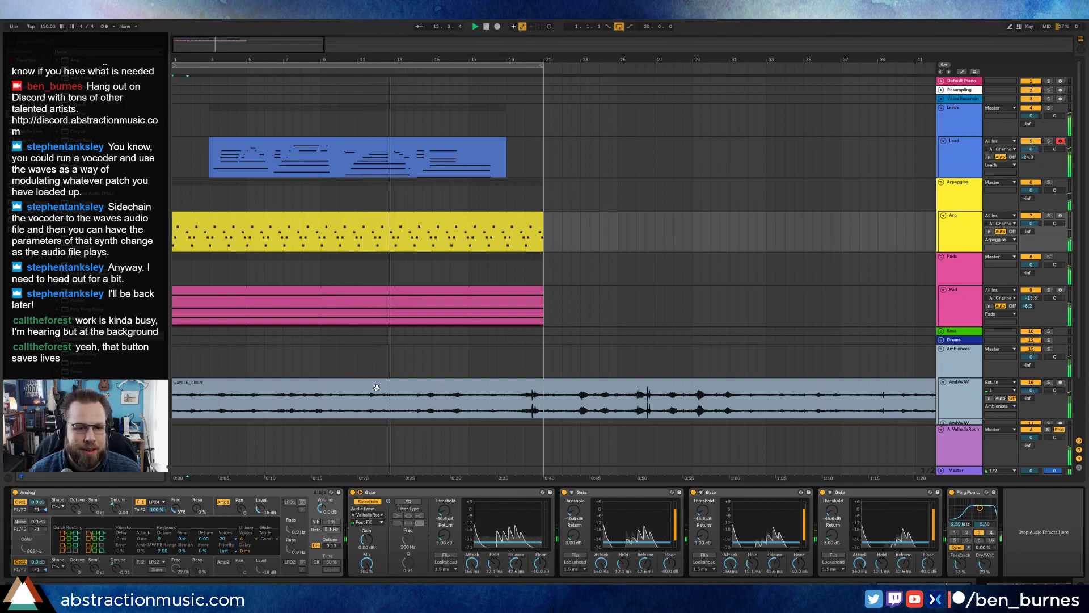
{"action": "left_click", "coordinate": [403, 386]}
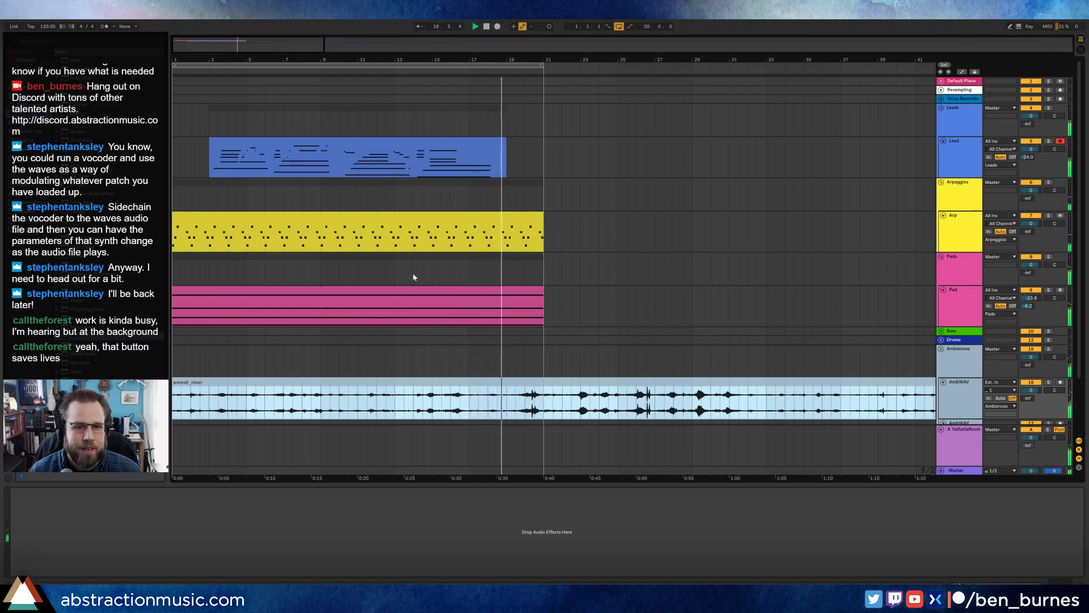
{"action": "left_click", "coordinate": [478, 293]}
{"action": "double_click", "coordinate": [478, 293]}
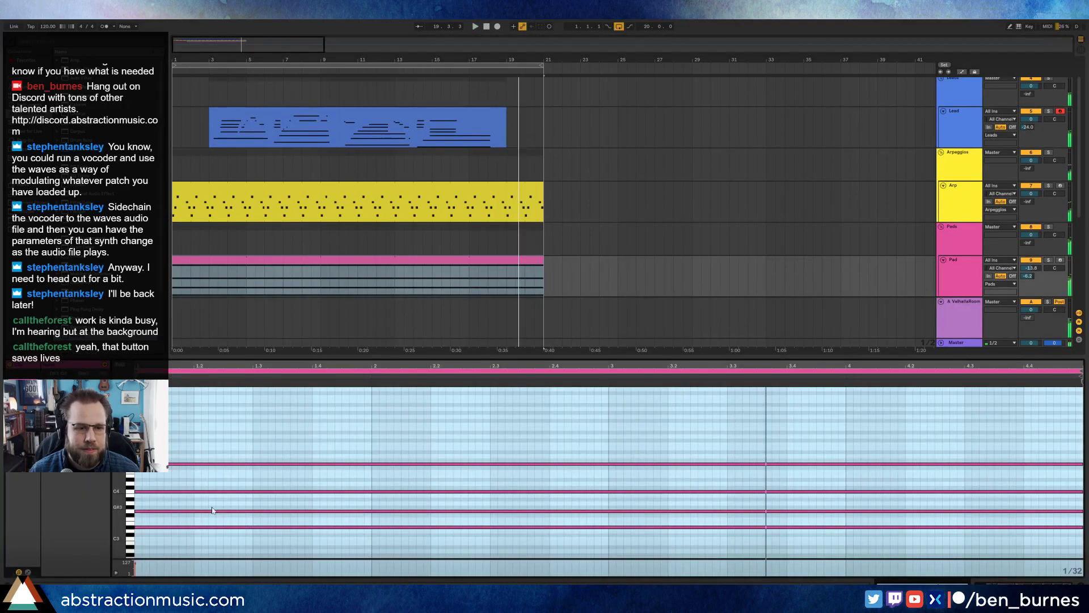
{"action": "key", "text": "space"}
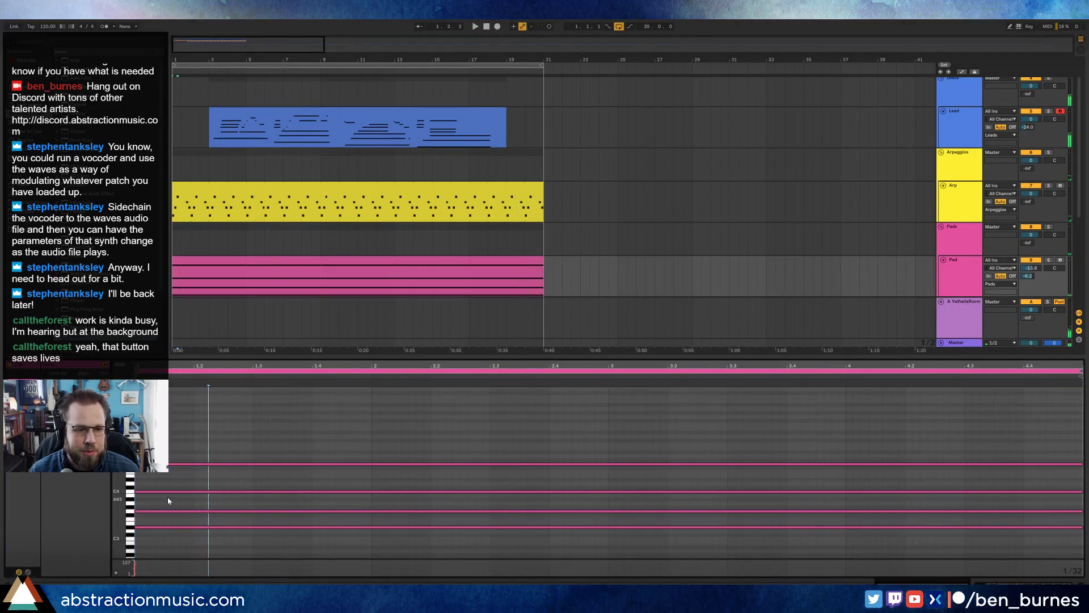
{"action": "left_click", "coordinate": [187, 491]}
{"action": "key", "text": "Up"}
{"action": "key", "text": "Up"}
{"action": "key", "text": "space"}
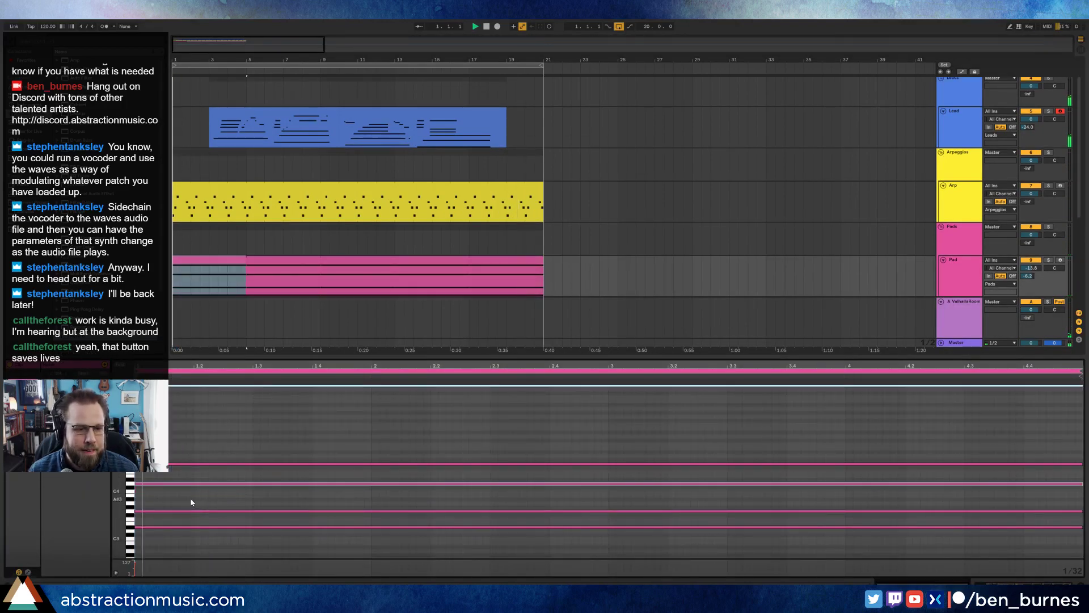
Step: Try shifting the Pad clip's lowest note by one semitone during playback
{"action": "left_click", "coordinate": [170, 527]}
{"action": "key", "text": "space"}
{"action": "key", "text": "Up"}
{"action": "key", "text": "Down"}
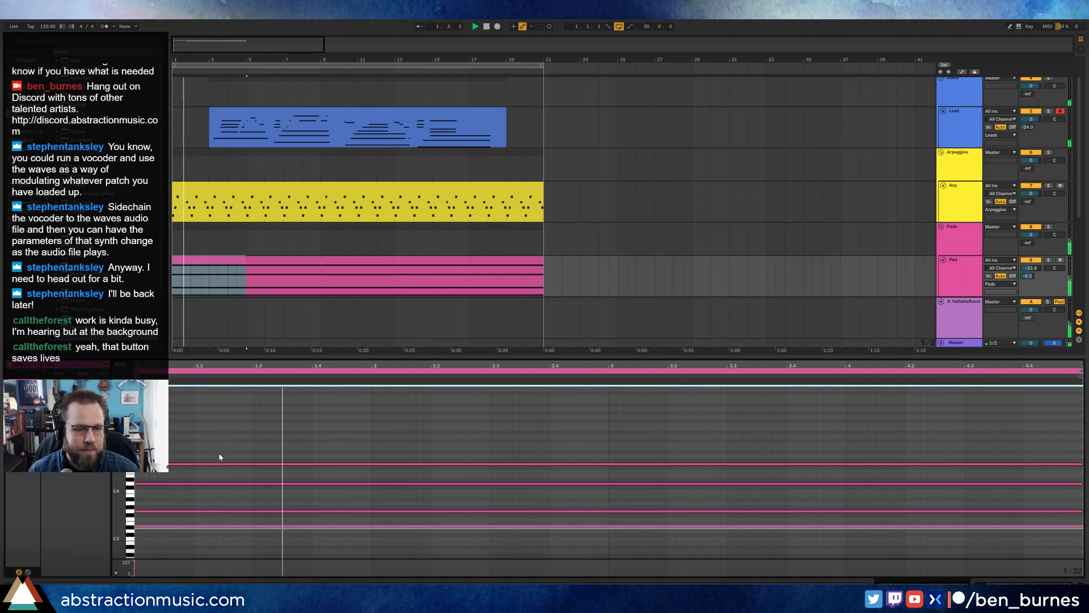
Step: Add a sustained C3 note spanning the full length of the Pad clip's pattern
{"action": "left_click", "coordinate": [141, 440]}
{"action": "double_click", "coordinate": [141, 442]}
{"action": "left_click_drag", "start_coordinate": [142, 442], "coordinate": [1081, 441]}
Step: Inspect the Pad's Massive synth while auditioning the new chord, close it and return to the track's devices
{"action": "key", "text": "shift+Tab"}
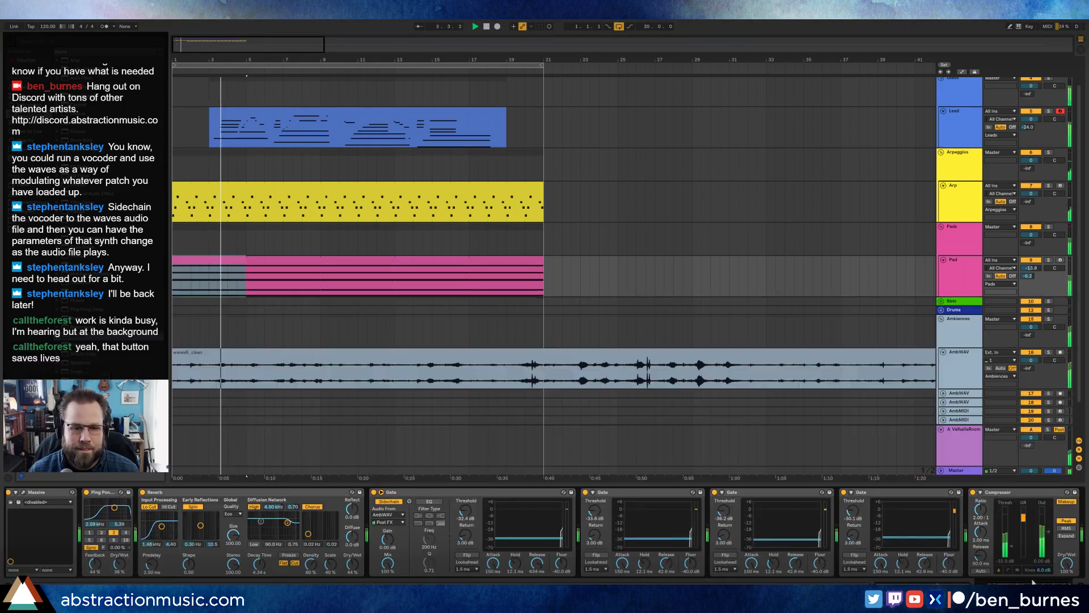
{"action": "left_click", "coordinate": [24, 492]}
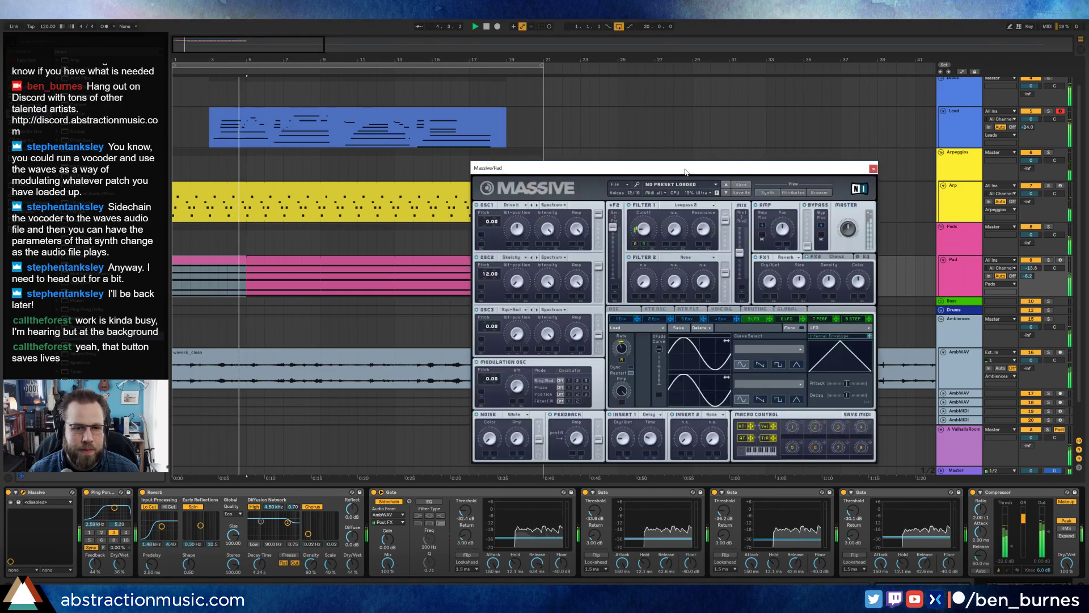
{"action": "left_click_drag", "start_coordinate": [625, 178], "coordinate": [613, 178]}
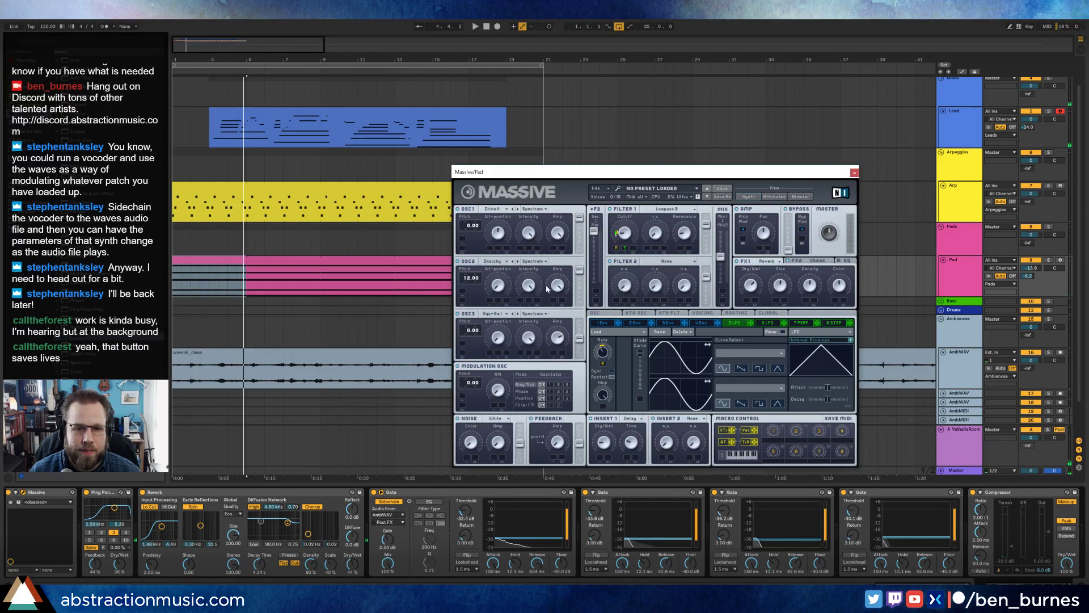
{"action": "key", "text": "space"}
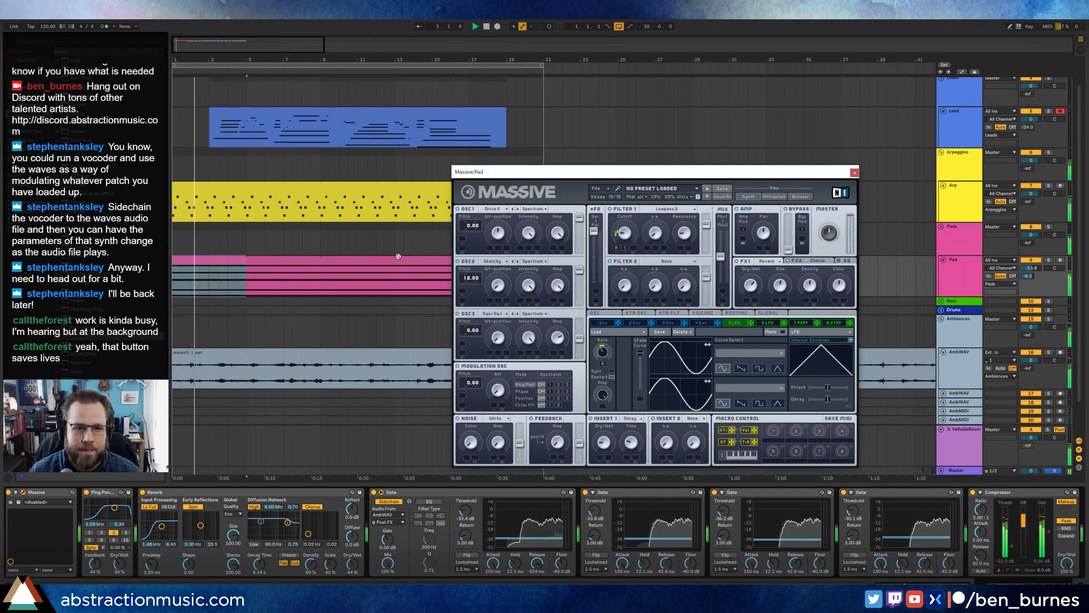
{"action": "key", "text": "shift+Tab"}
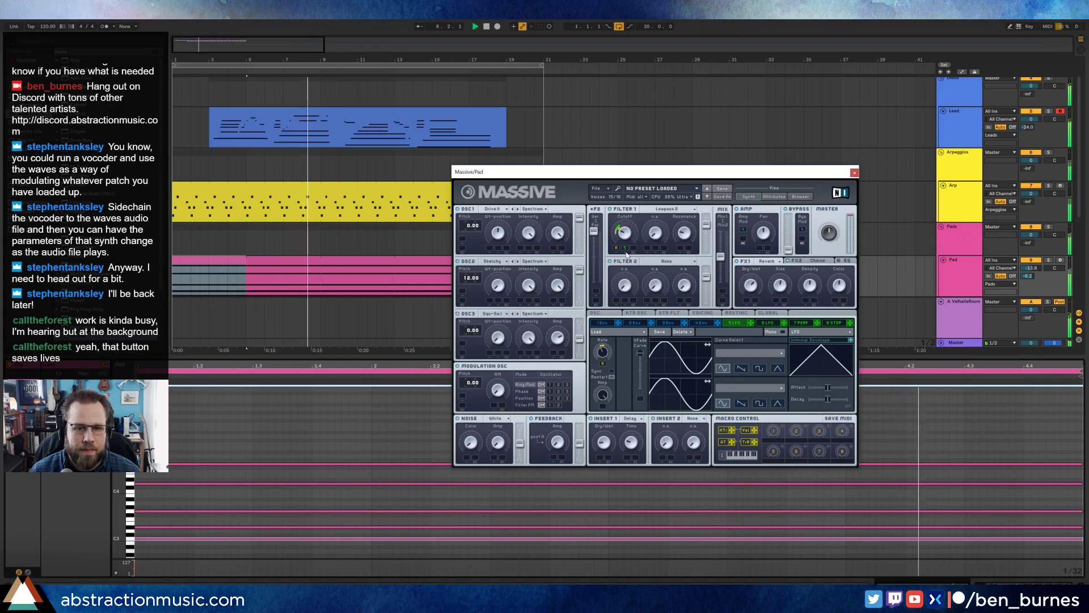
{"action": "left_click", "coordinate": [854, 172]}
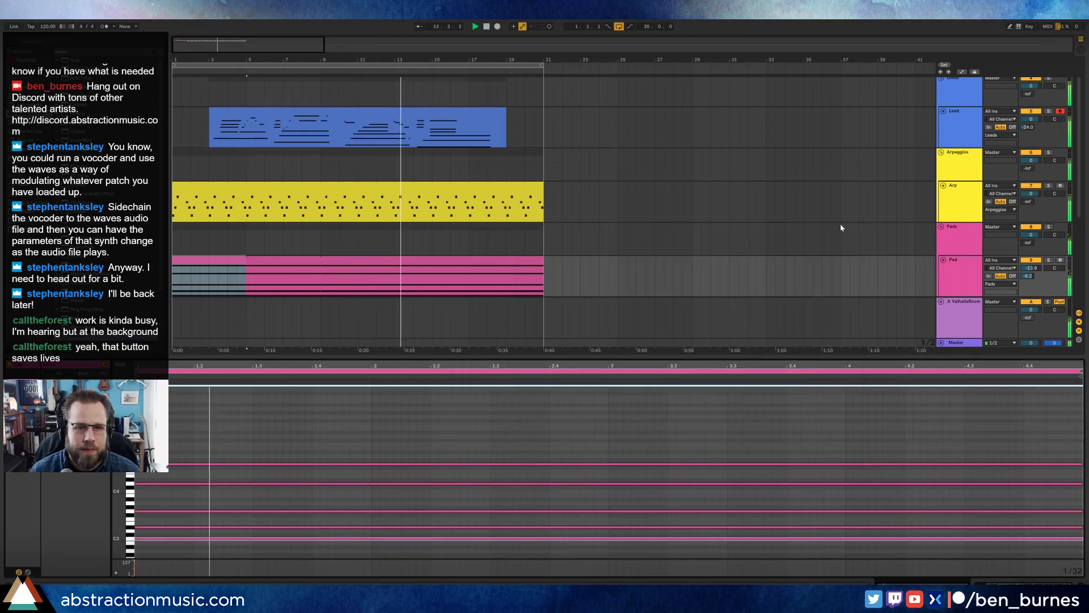
{"action": "key", "text": "shift+Tab"}
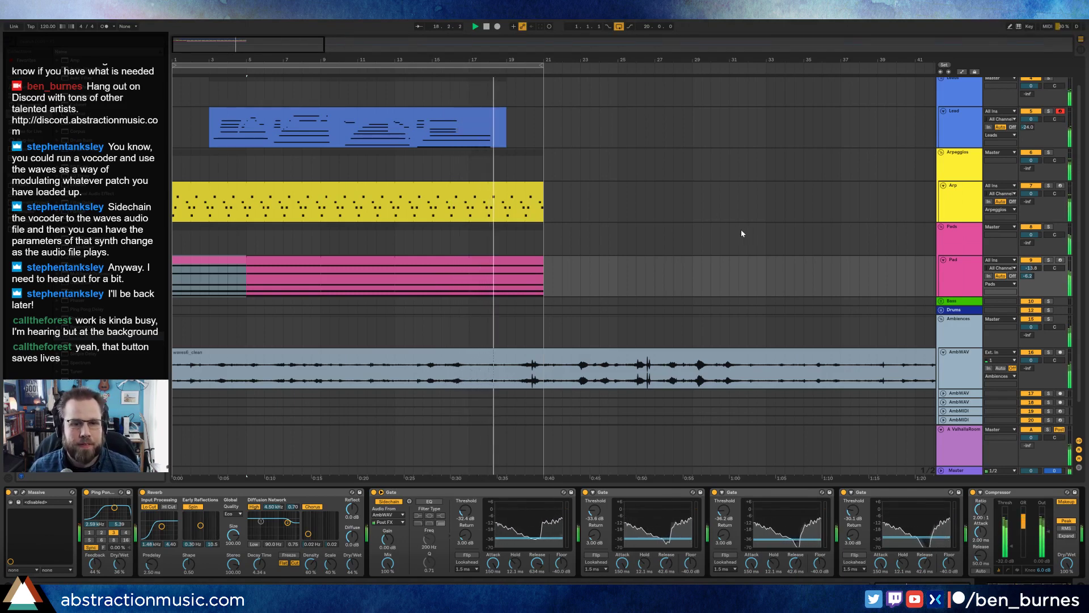
Step: Stop playback and duplicate the last Gate on the Pad track twice
{"action": "left_click", "coordinate": [495, 259], "text": "shift"}
{"action": "key", "text": "space"}
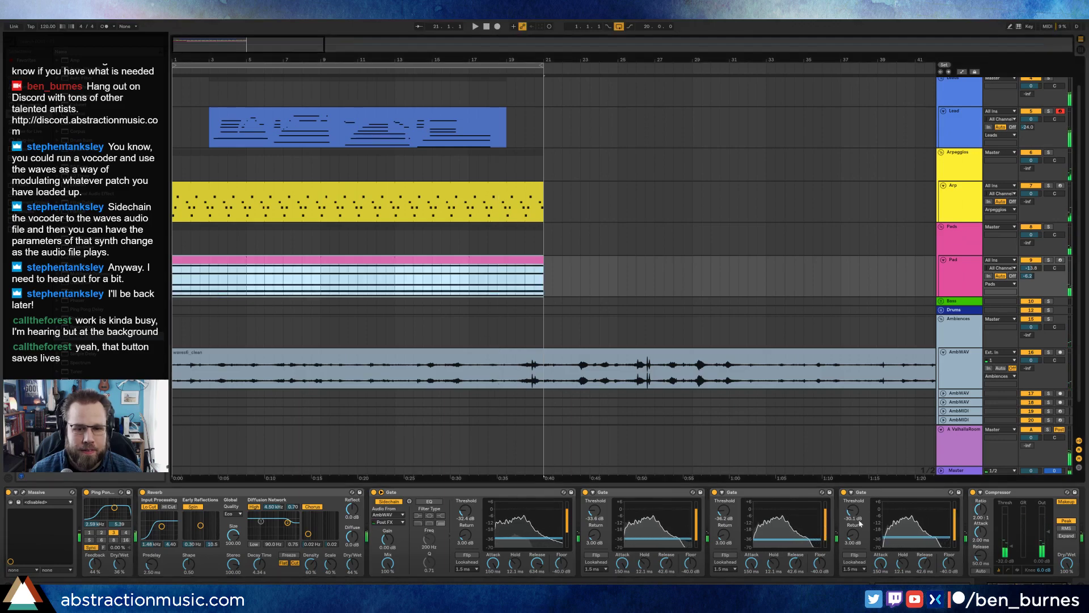
{"action": "left_click", "coordinate": [872, 493]}
{"action": "key", "text": "ctrl+d"}
{"action": "key", "text": "ctrl+d"}
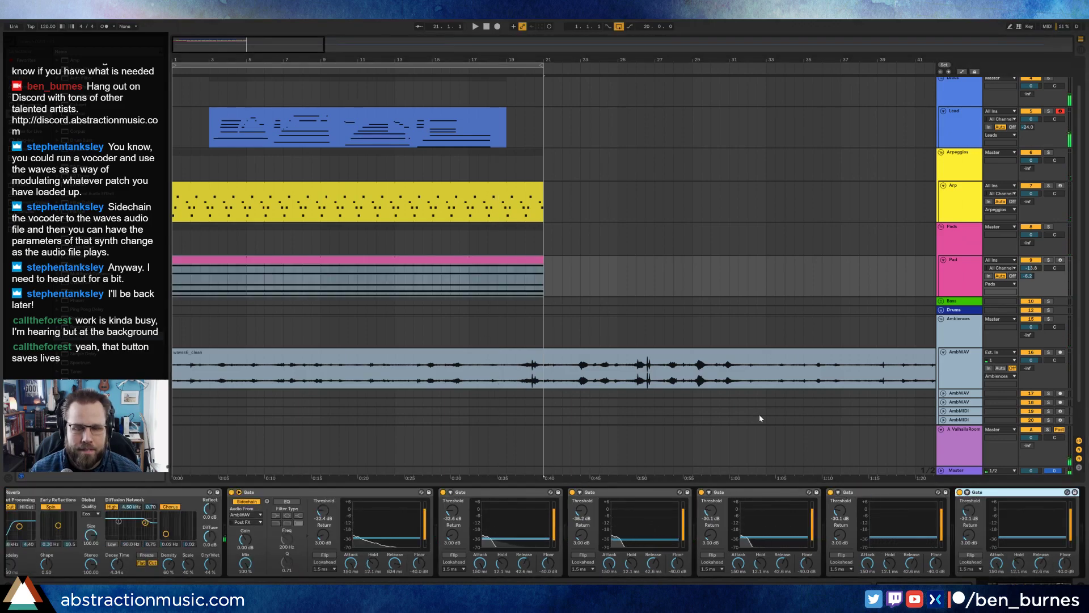
Step: Insert an Auto Filter before the Pad's first Gate and set it to a notch at about 548 Hz with an LFO amount of 11.4
{"action": "left_click", "coordinate": [494, 190]}
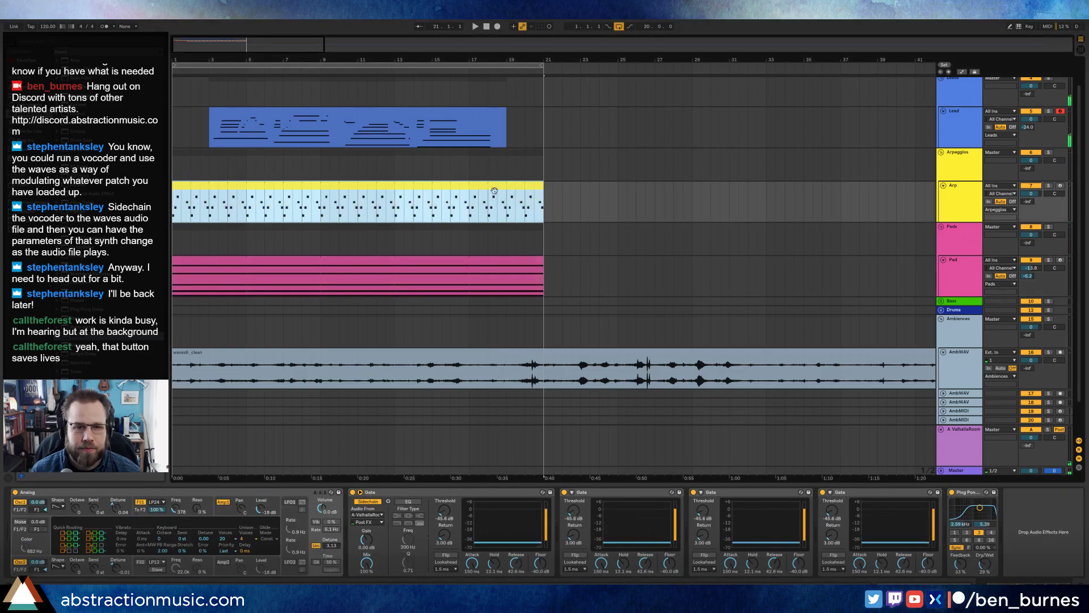
{"action": "left_click", "coordinate": [448, 260]}
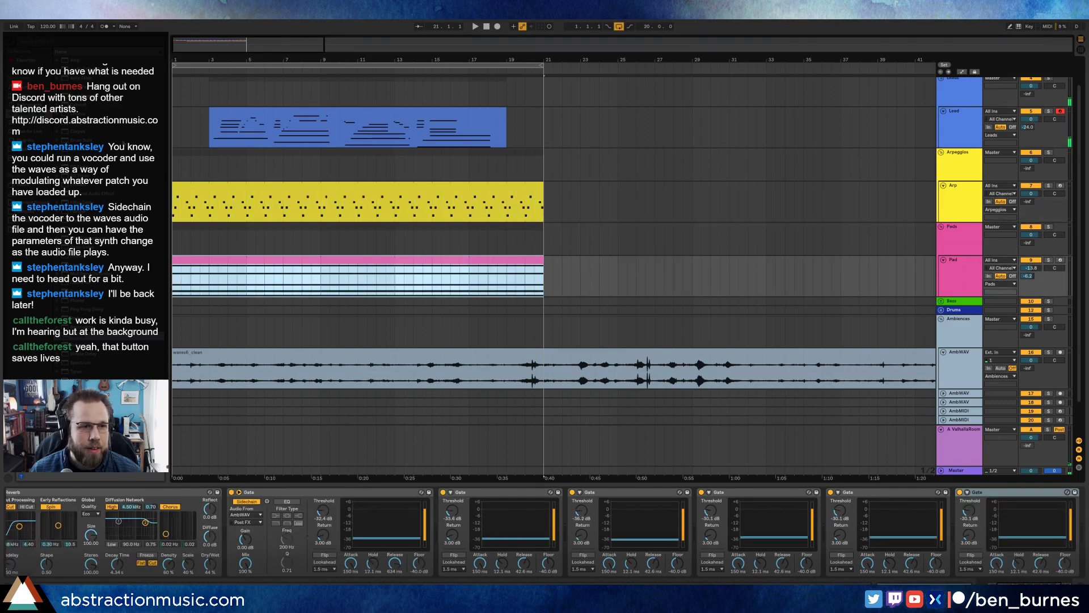
{"action": "left_click", "coordinate": [212, 520]}
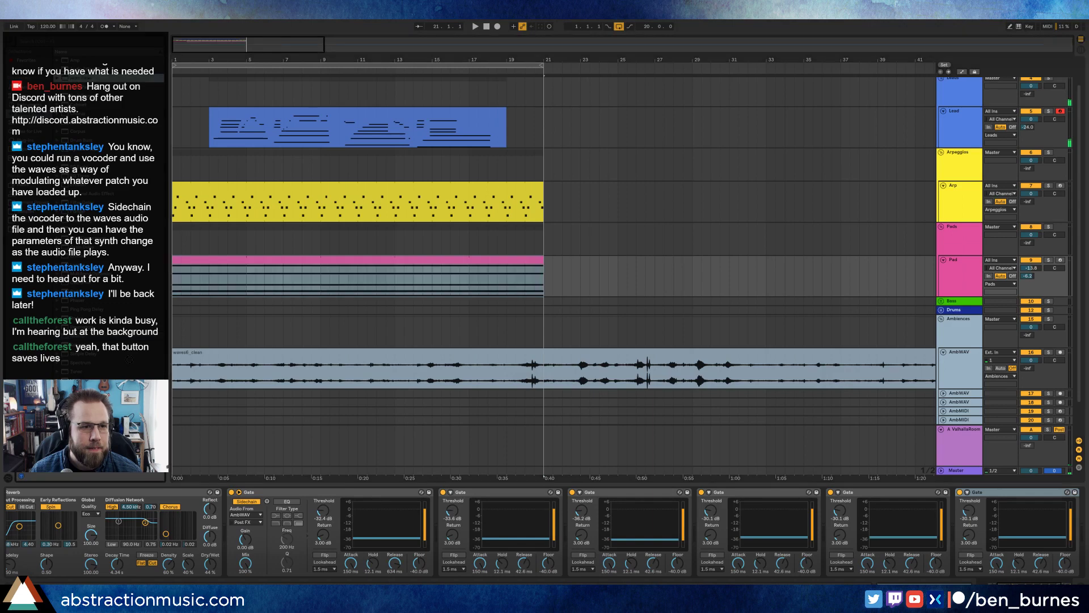
{"action": "left_click_drag", "start_coordinate": [214, 524], "coordinate": [217, 526]}
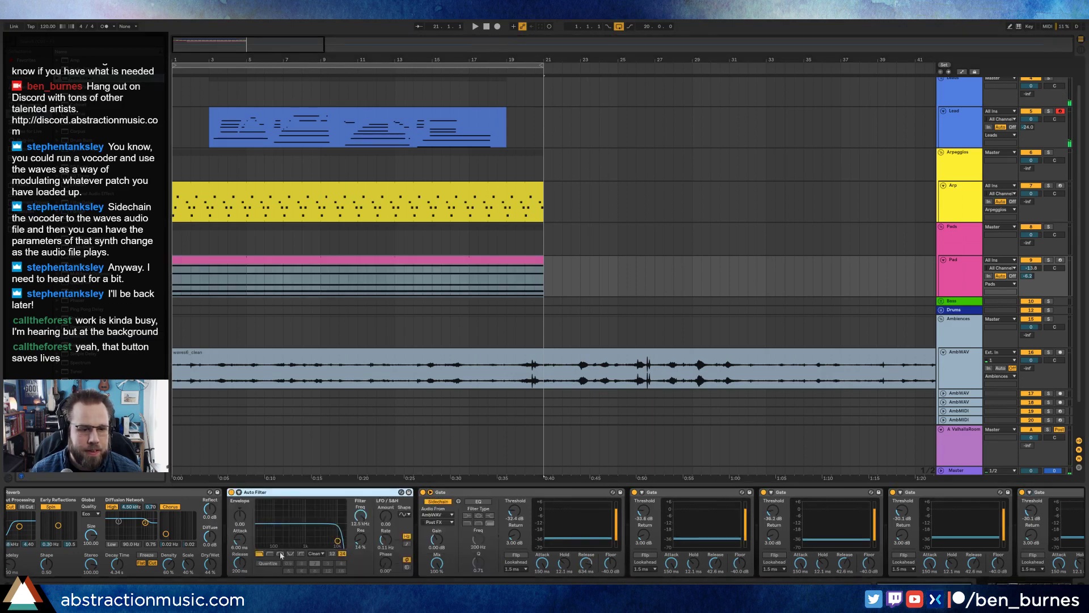
{"action": "left_click", "coordinate": [290, 554]}
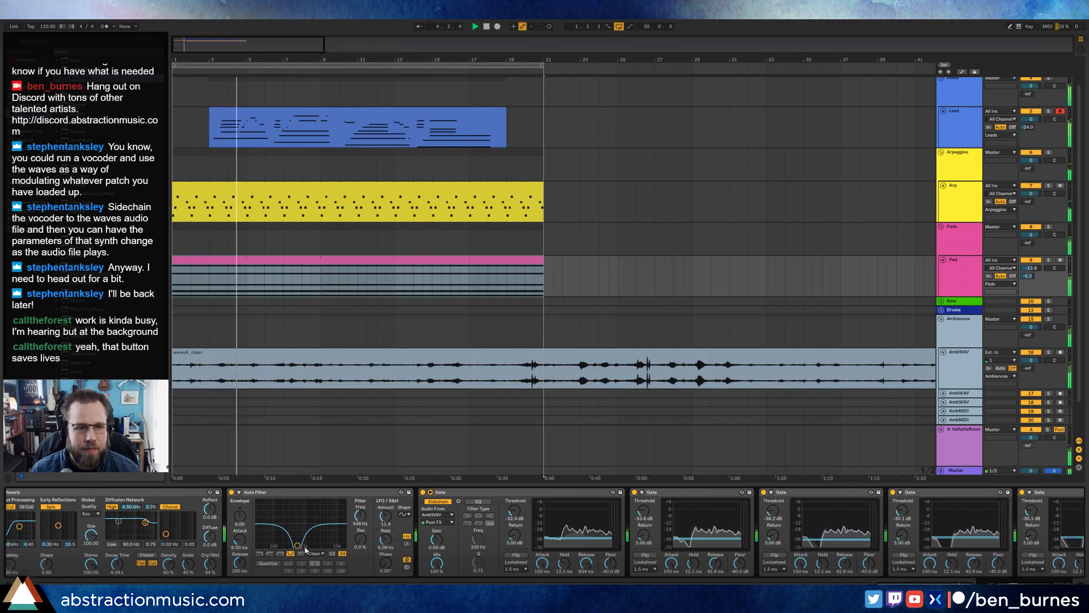
Step: Lower the volumes of the Pad and AmbWAV tracks to balance them with the other tracks
{"action": "left_click_drag", "start_coordinate": [1031, 269], "coordinate": [1029, 284]}
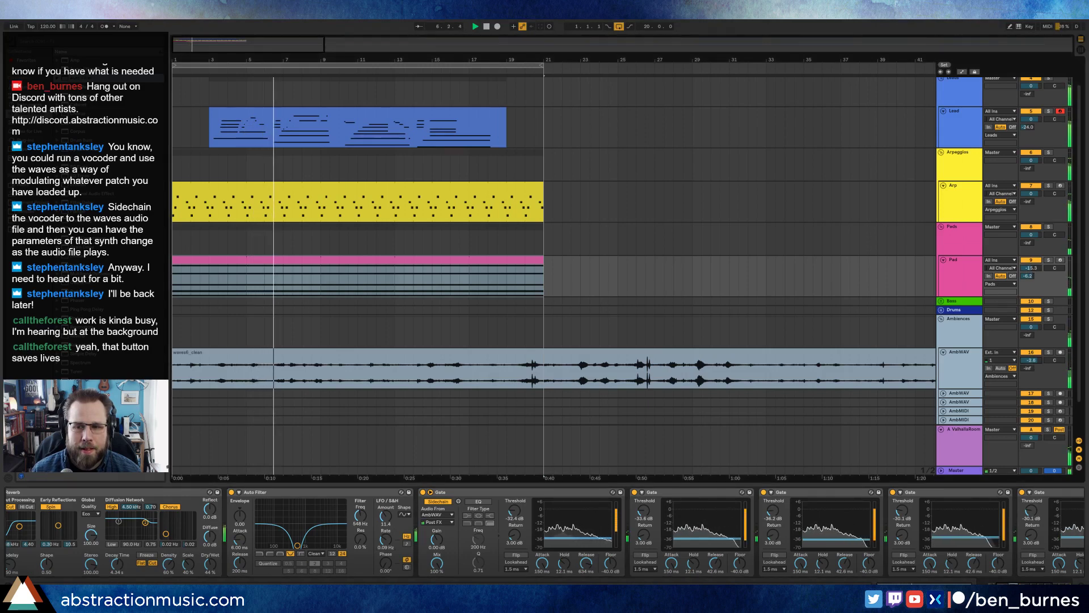
{"action": "left_click_drag", "start_coordinate": [1033, 365], "coordinate": [1033, 362]}
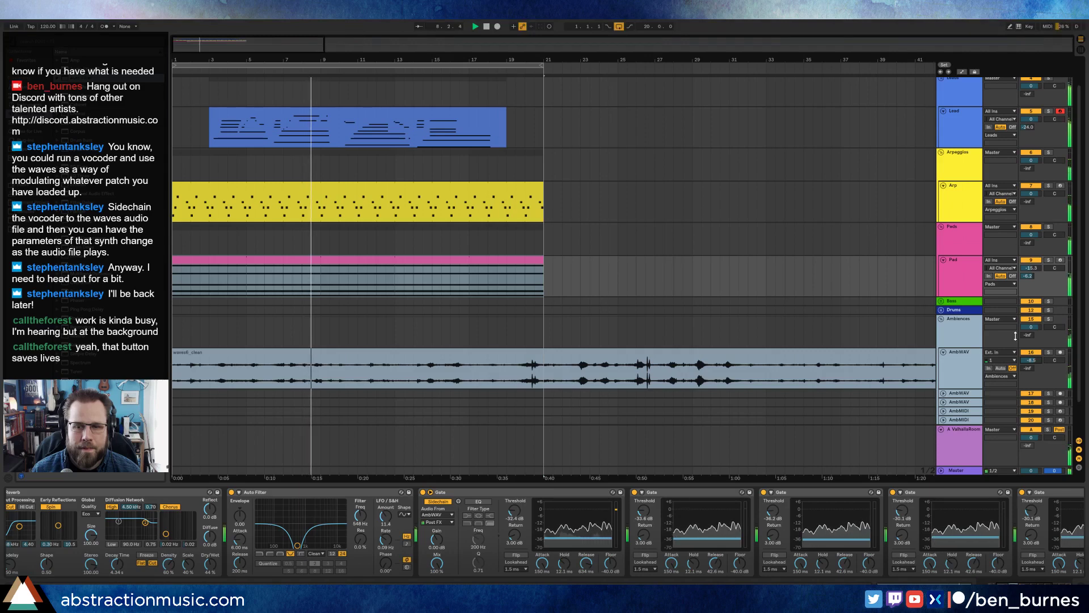
{"action": "left_click_drag", "start_coordinate": [1031, 360], "coordinate": [1031, 371]}
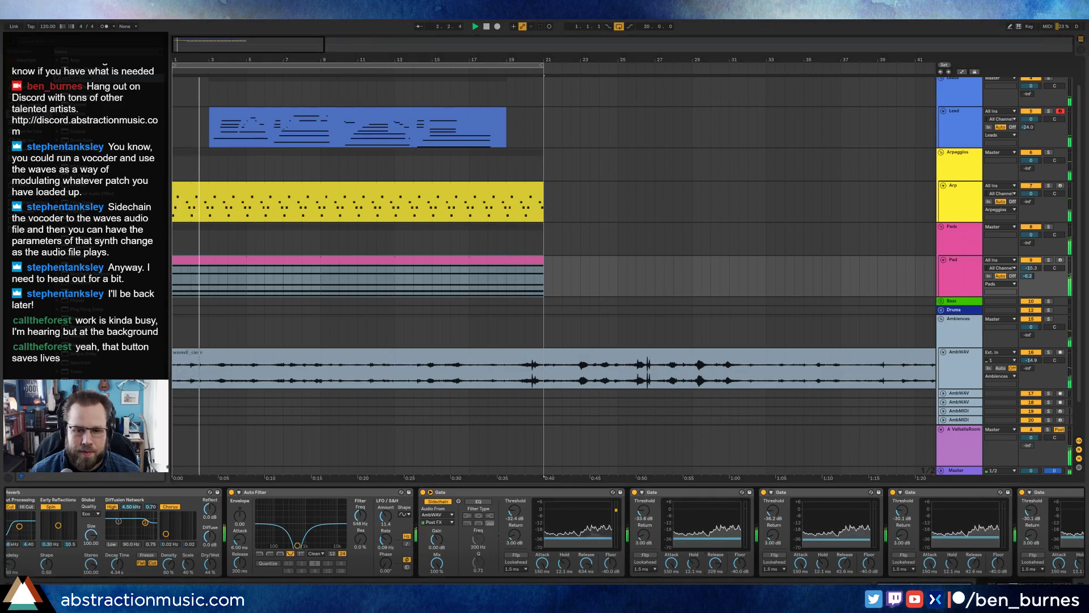
Step: Lengthen the release times of the Pad's remaining Gates to roughly match the first Gate's 634 ms
{"action": "left_click_drag", "start_coordinate": [715, 562], "coordinate": [716, 530]}
{"action": "scroll", "coordinate": [715, 562], "scroll_direction": "right", "scroll_amount": 5}
{"action": "left_click_drag", "start_coordinate": [878, 563], "coordinate": [877, 528]}
{"action": "left_click_drag", "start_coordinate": [749, 563], "coordinate": [749, 533]}
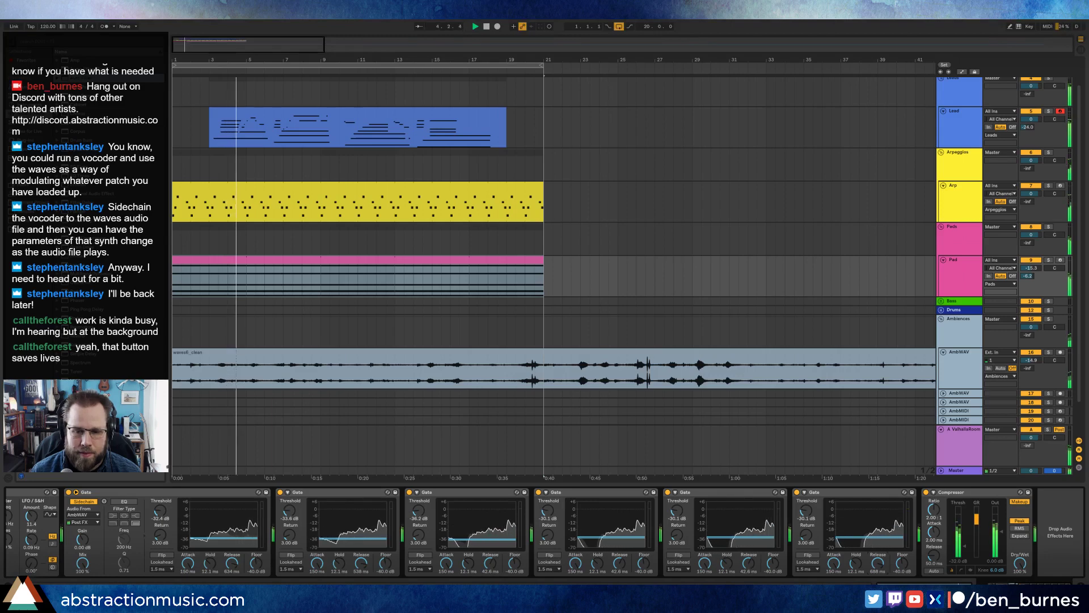
{"action": "left_click_drag", "start_coordinate": [619, 563], "coordinate": [620, 547]}
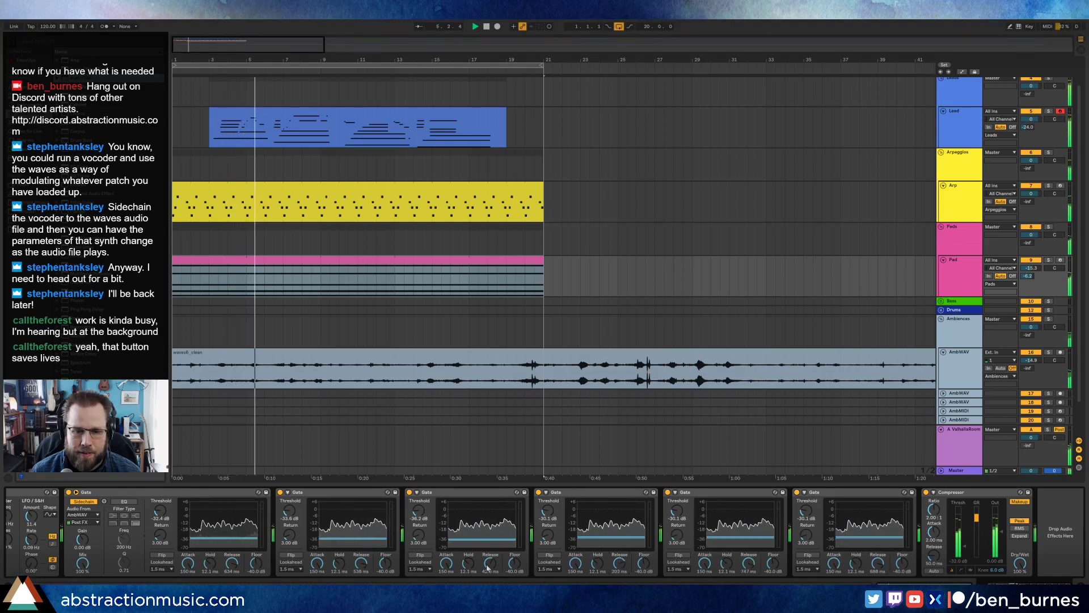
{"action": "left_click_drag", "start_coordinate": [490, 563], "coordinate": [490, 525]}
{"action": "left_click_drag", "start_coordinate": [620, 562], "coordinate": [620, 554]}
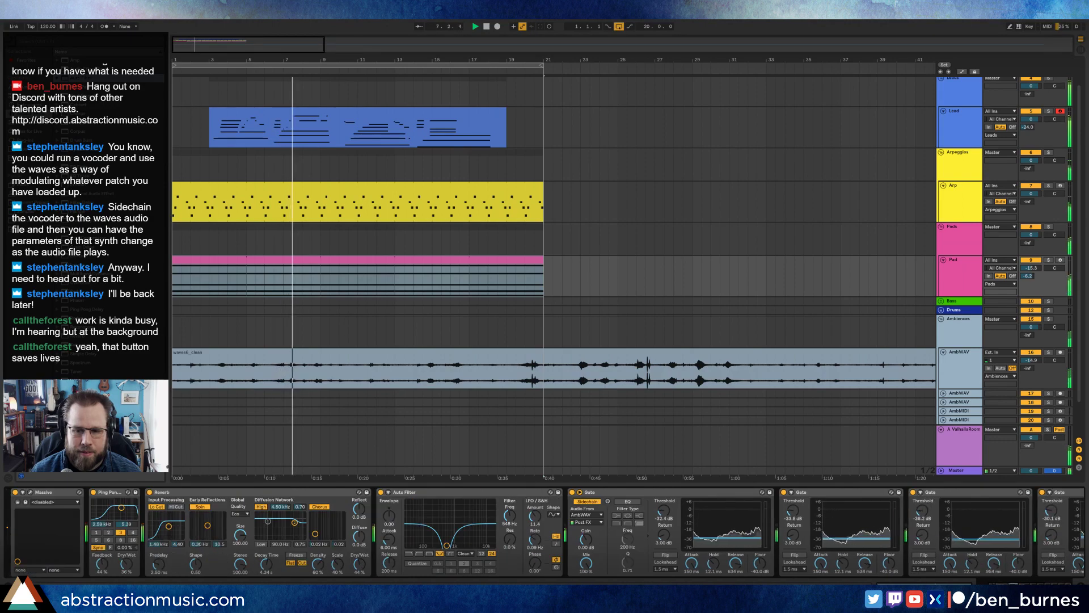
Step: Lengthen the release times of the second, third and fourth Gates on the Arp track
{"action": "left_click", "coordinate": [562, 204]}
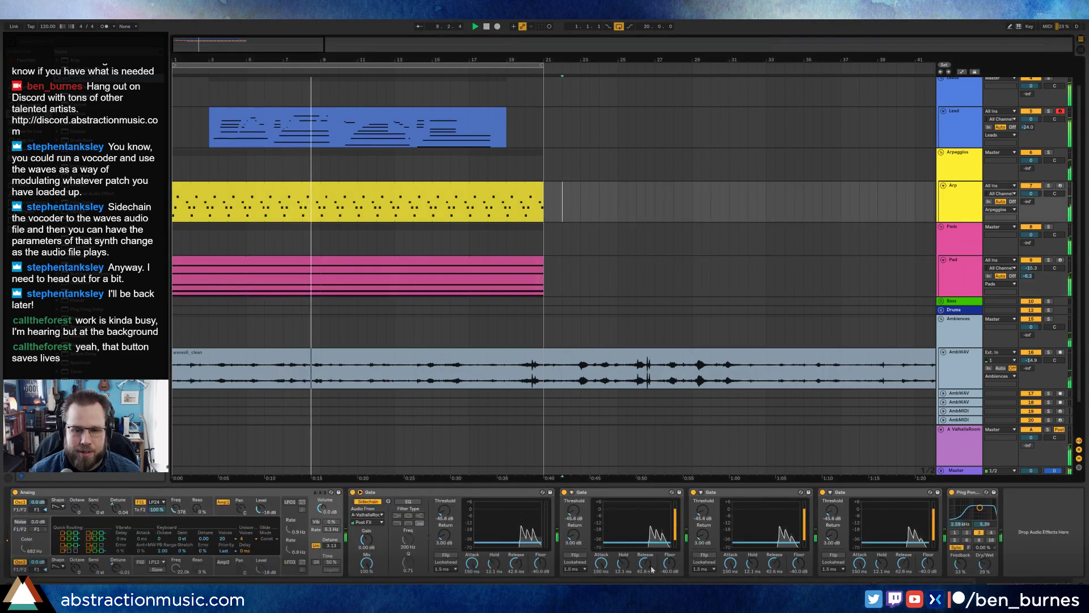
{"action": "mouse_move", "coordinate": [645, 563]}
{"action": "left_mouse_down"}
{"action": "mouse_move", "coordinate": [645, 524]}
{"action": "mouse_move", "coordinate": [645, 535]}
{"action": "left_mouse_up"}
{"action": "left_click_drag", "start_coordinate": [775, 562], "coordinate": [774, 529]}
{"action": "left_click_drag", "start_coordinate": [903, 563], "coordinate": [904, 536]}
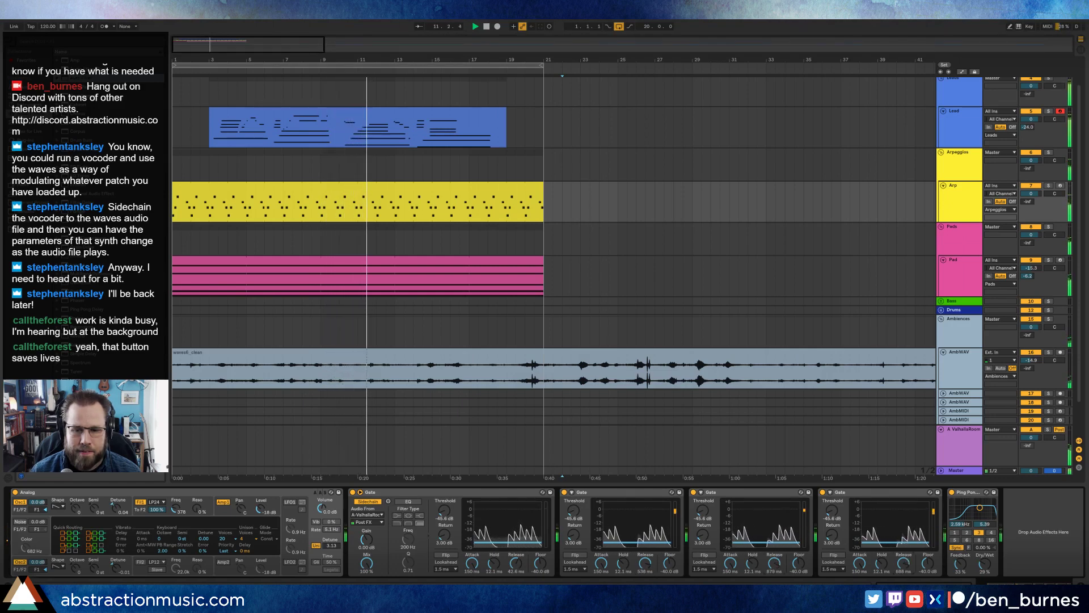
Step: Stop playback and extend the Pad and Arp clips to bar 41
{"action": "left_click", "coordinate": [435, 356]}
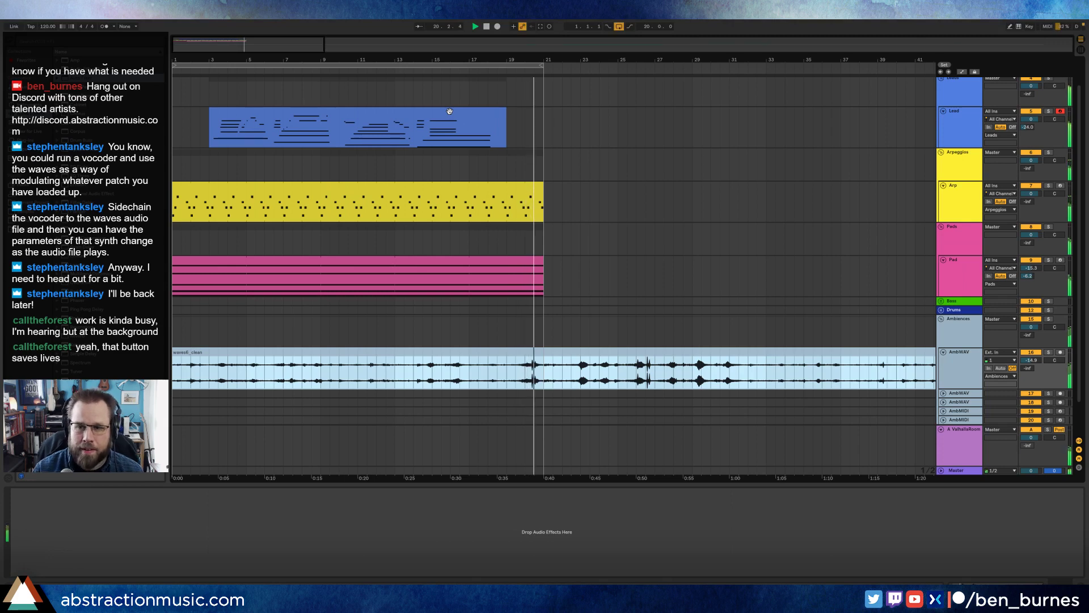
{"action": "key", "text": "space"}
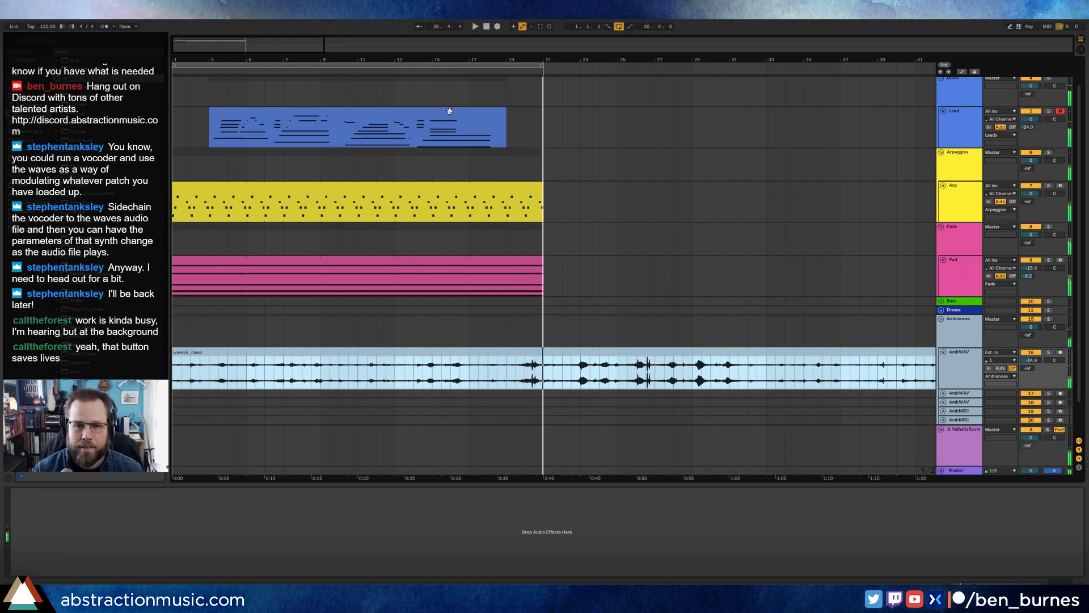
{"action": "left_click", "coordinate": [527, 264]}
{"action": "left_click_drag", "start_coordinate": [673, 264], "coordinate": [918, 268]}
{"action": "left_click_drag", "start_coordinate": [542, 185], "coordinate": [913, 199]}
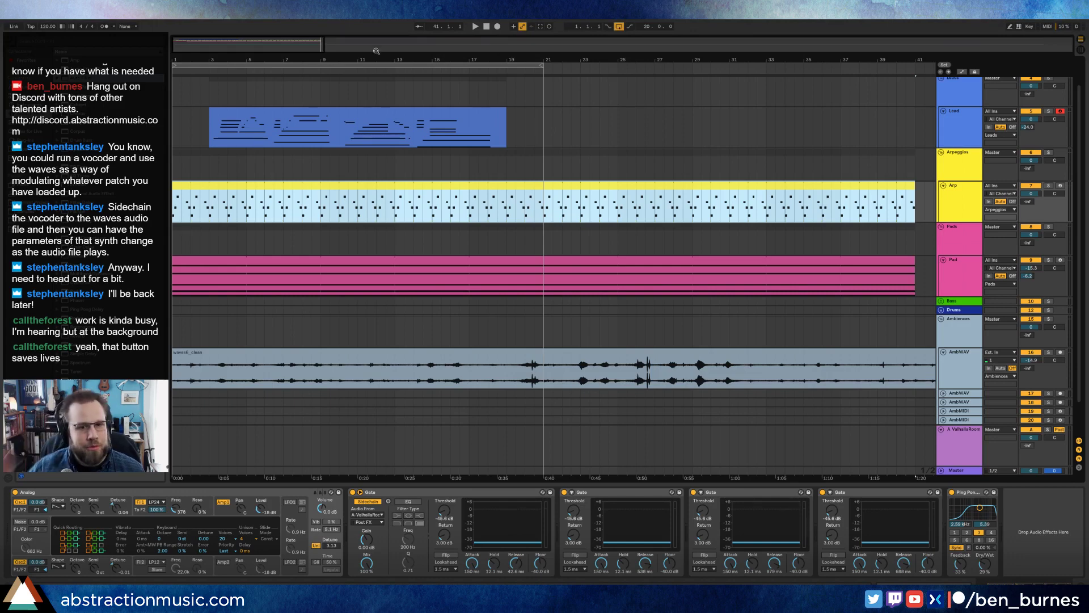
Step: Enable MIDI arrangement overdub, start recording on the Lead track and stop the take at bar 4
{"action": "left_click", "coordinate": [469, 123]}
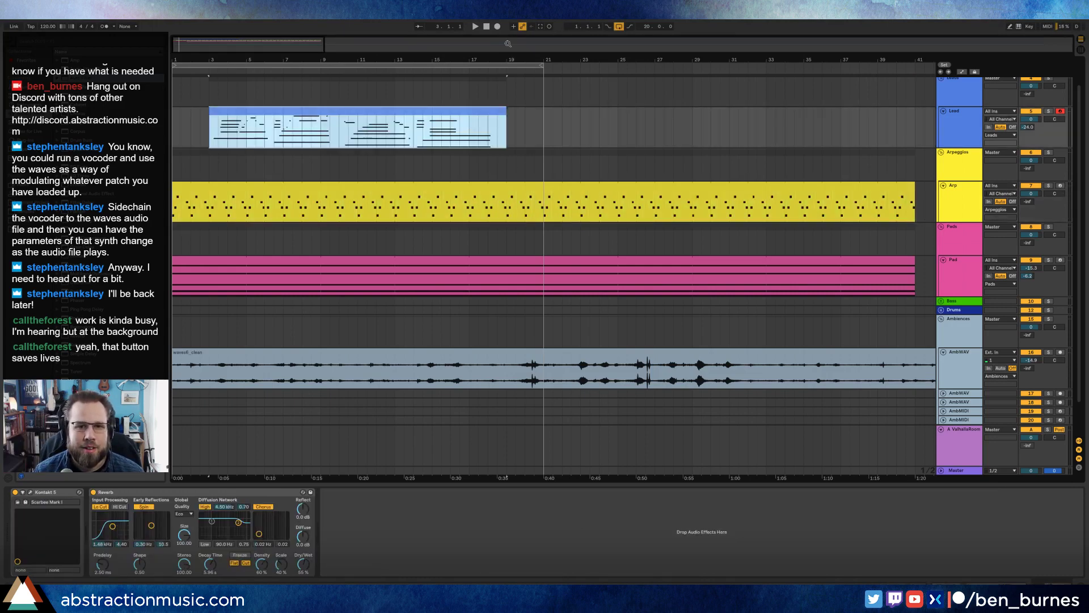
{"action": "left_click", "coordinate": [469, 137]}
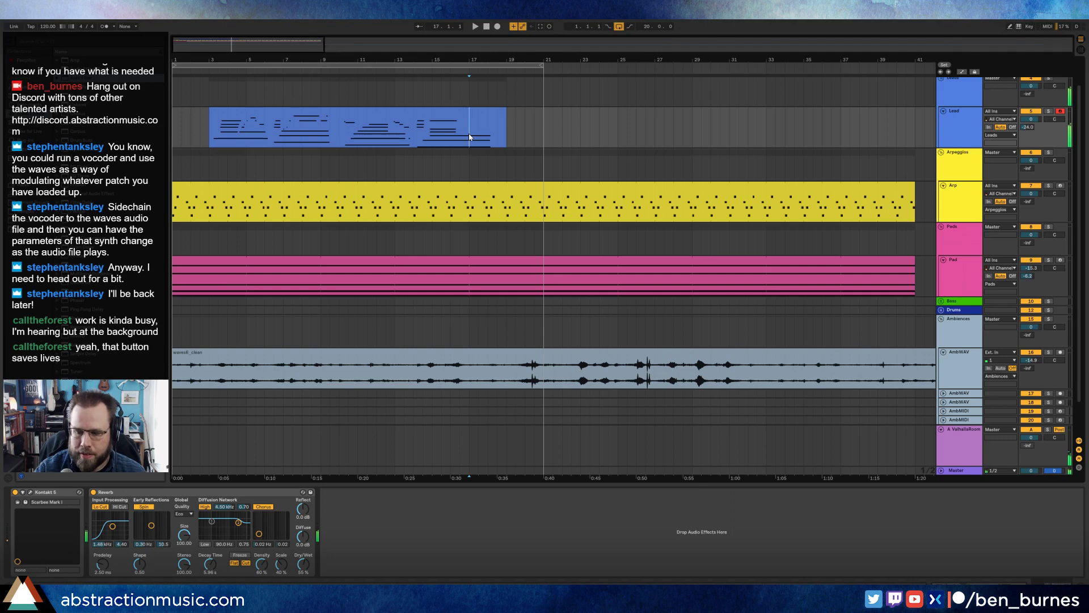
{"action": "key", "text": "F9"}
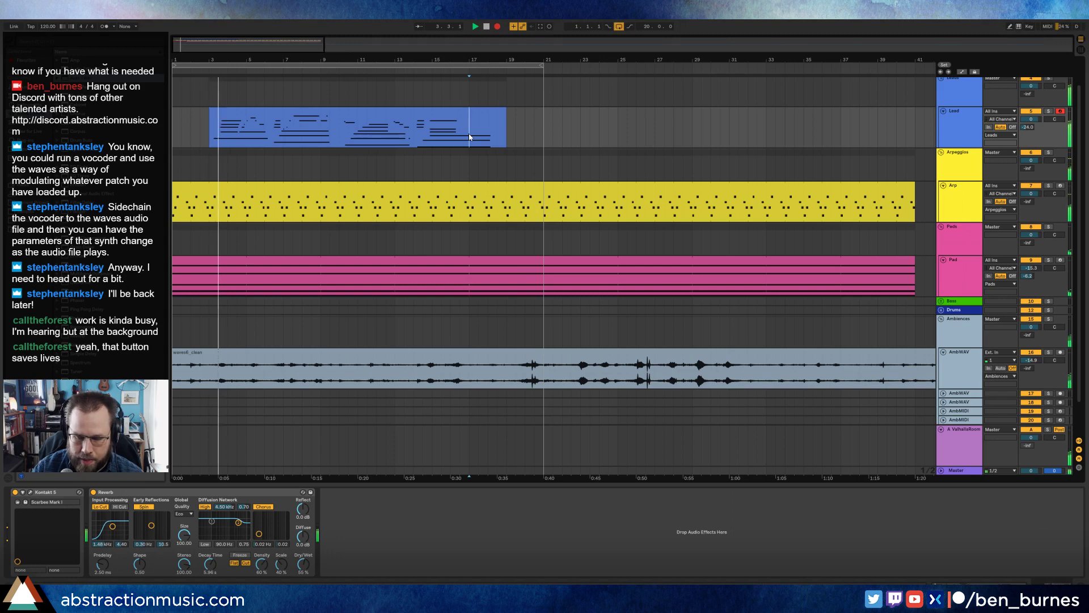
{"action": "key", "text": "space"}
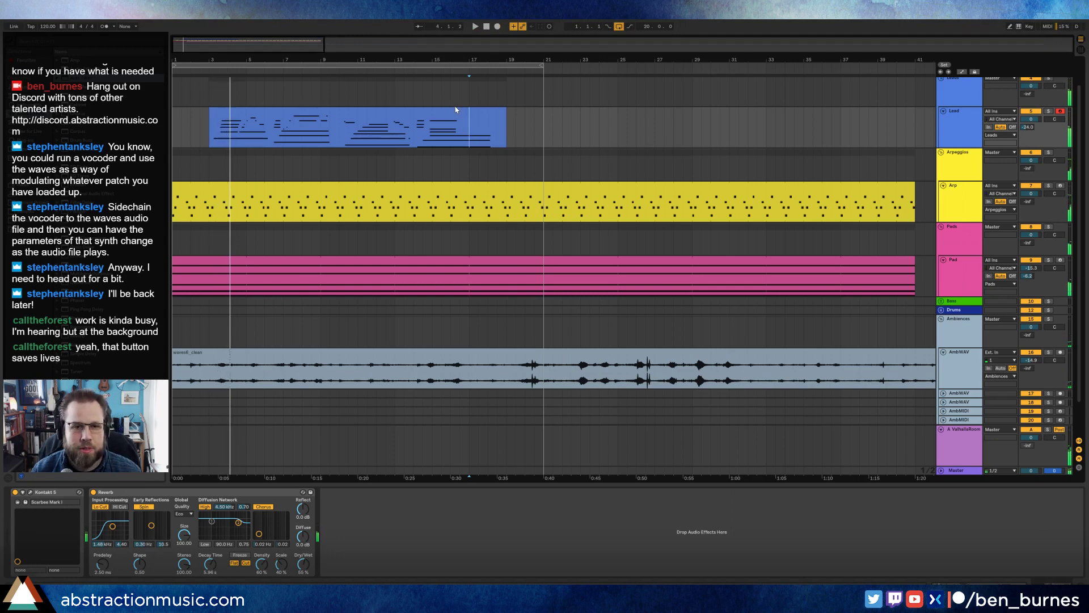
Step: Undo the last Lead take and prepare to record on the Lead track from bar 17 with looping off
{"action": "key", "text": "ctrl+z"}
{"action": "left_click", "coordinate": [497, 122]}
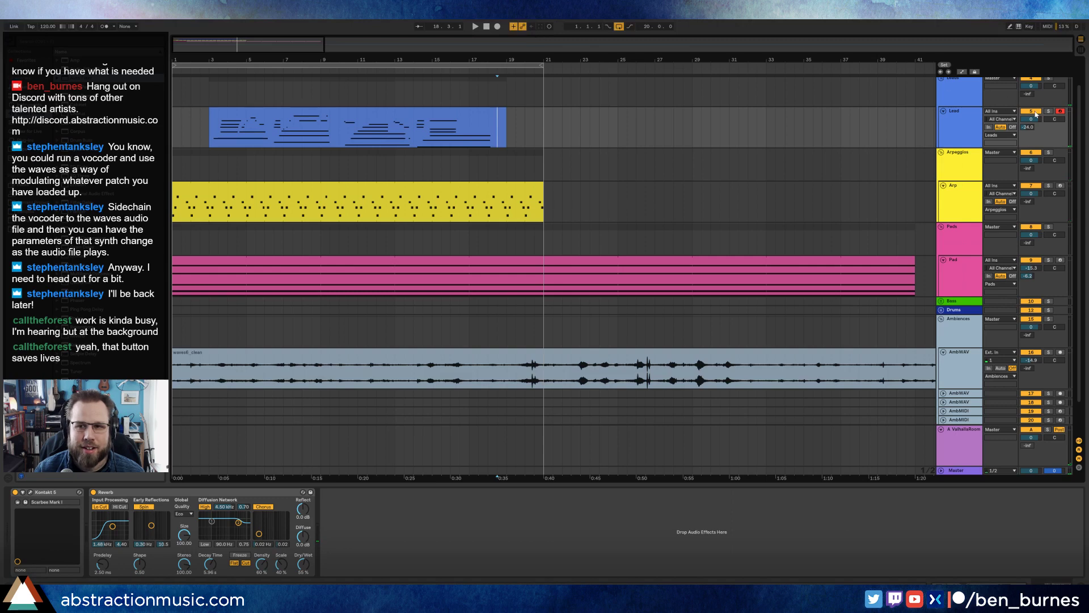
{"action": "left_click", "coordinate": [618, 26]}
{"action": "left_click", "coordinate": [500, 124]}
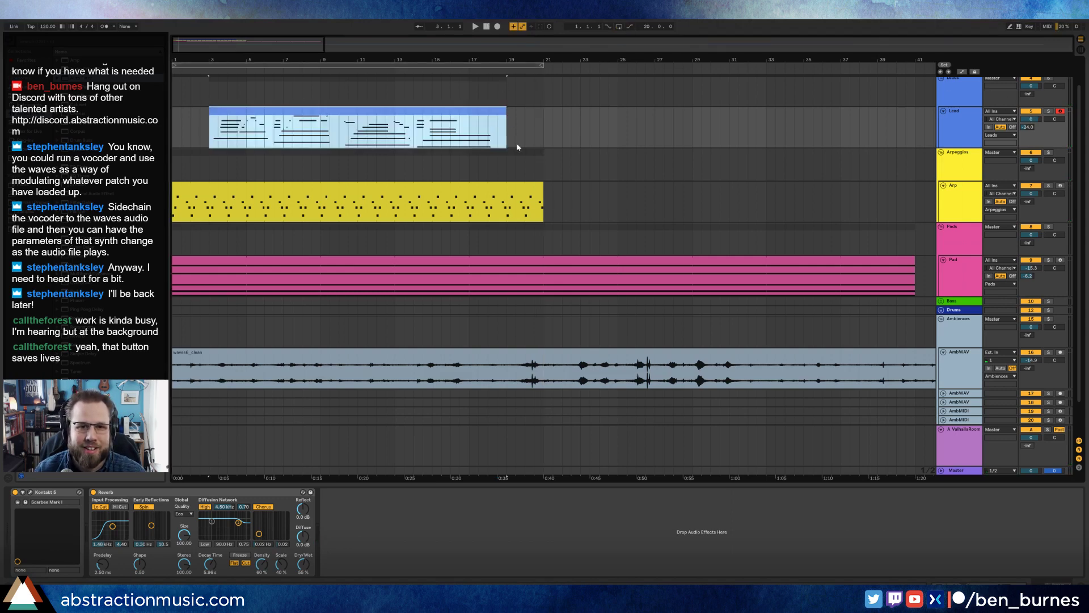
{"action": "left_click", "coordinate": [479, 133]}
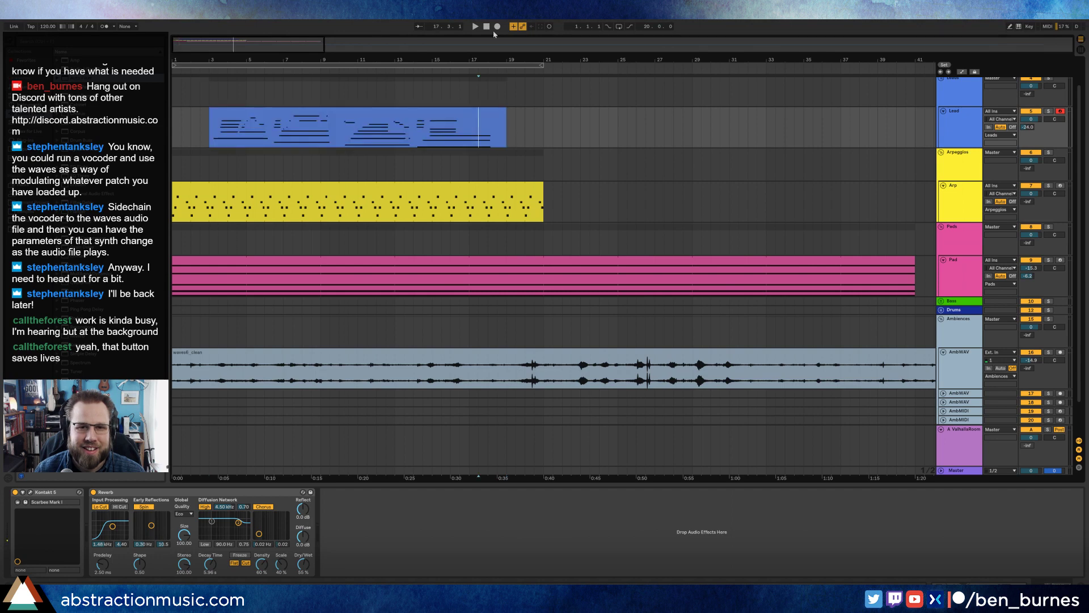
Step: Try to record the Lead from bar 17, restarting the take and toggling the MIDI overdub and automation arm settings
{"action": "left_click", "coordinate": [497, 26]}
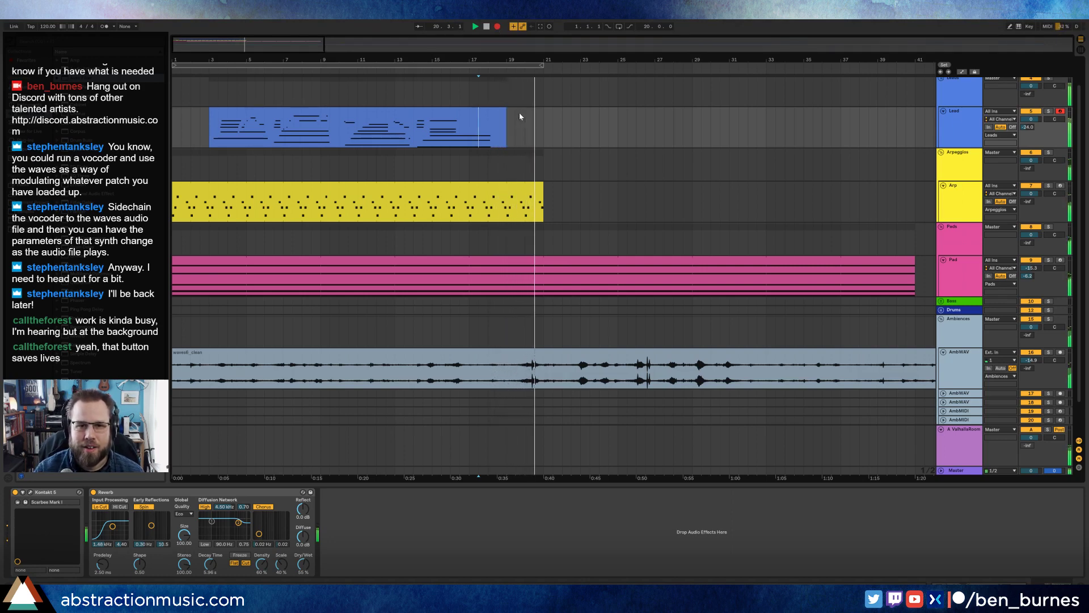
{"action": "key", "text": "space"}
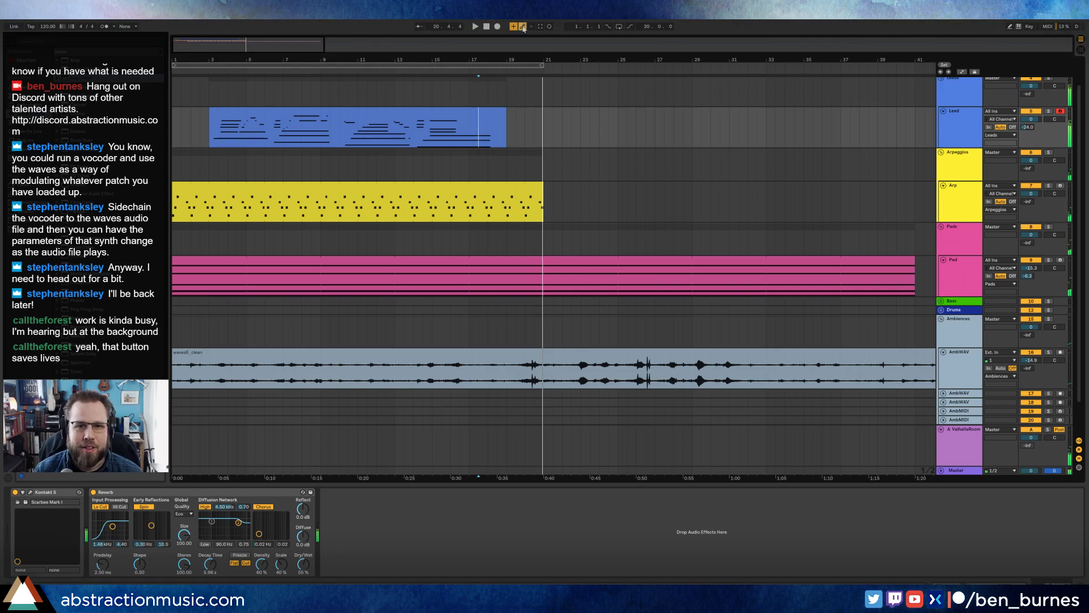
{"action": "key", "text": "space"}
{"action": "left_click", "coordinate": [497, 27]}
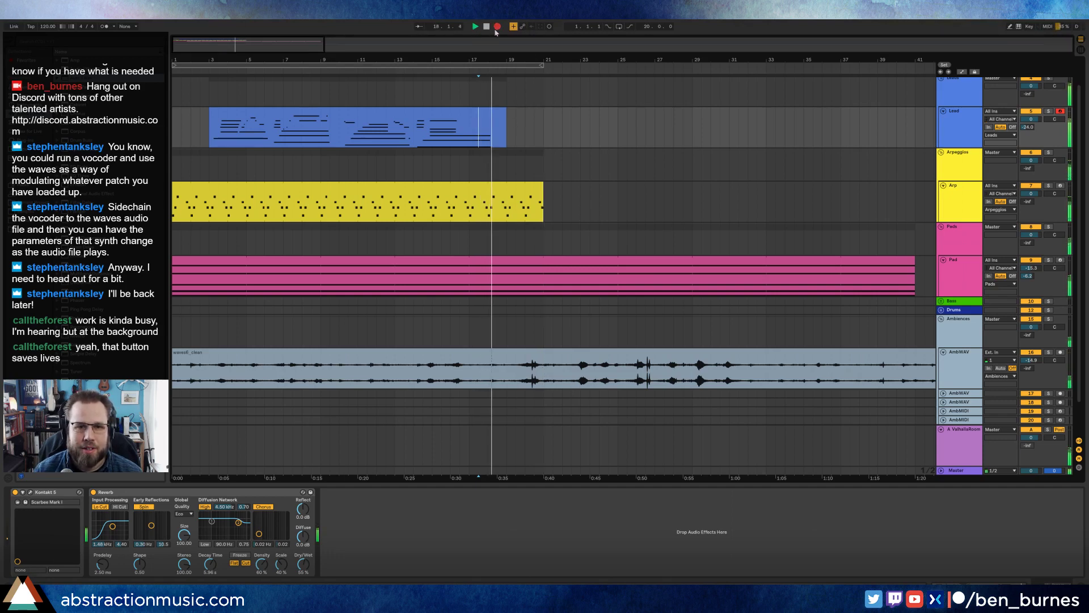
{"action": "left_click", "coordinate": [497, 27]}
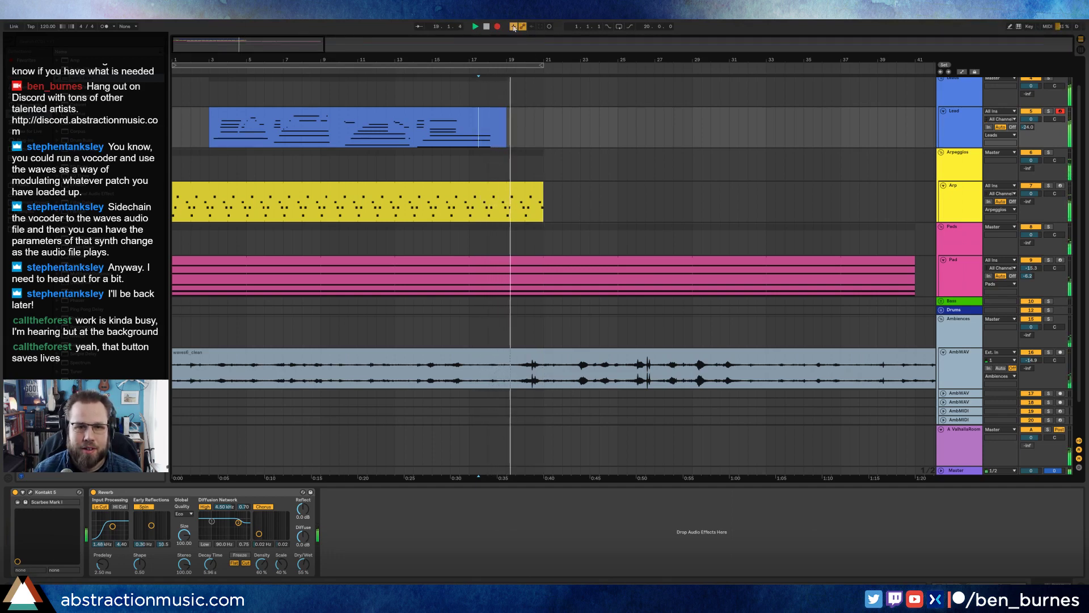
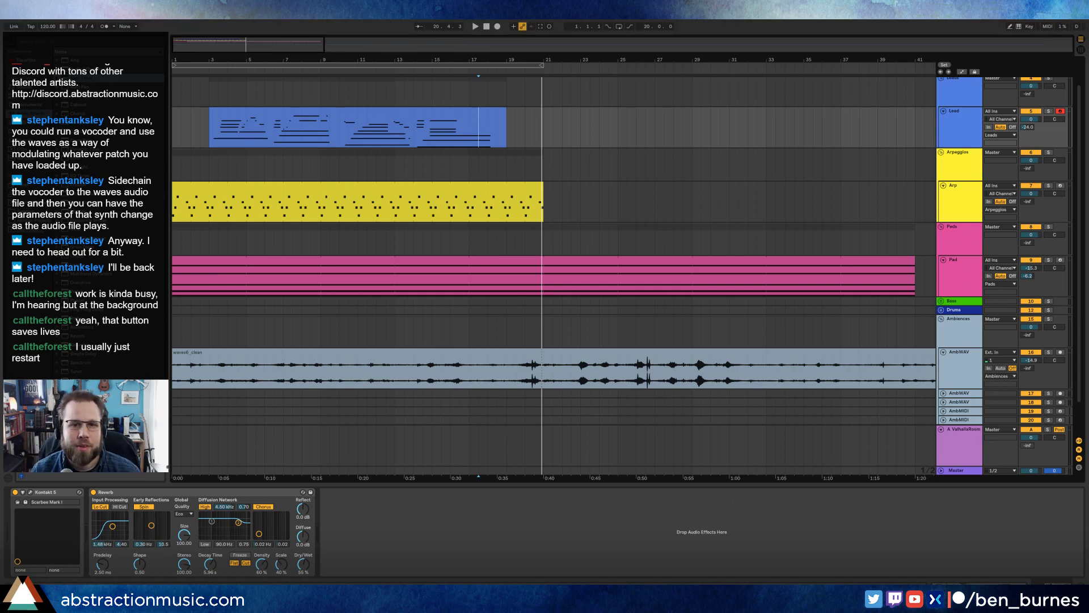
Step: Save the Live Set as "Actual Benwaves" in the Ableton Projects folder
{"action": "key", "text": "ctrl+shift+s"}
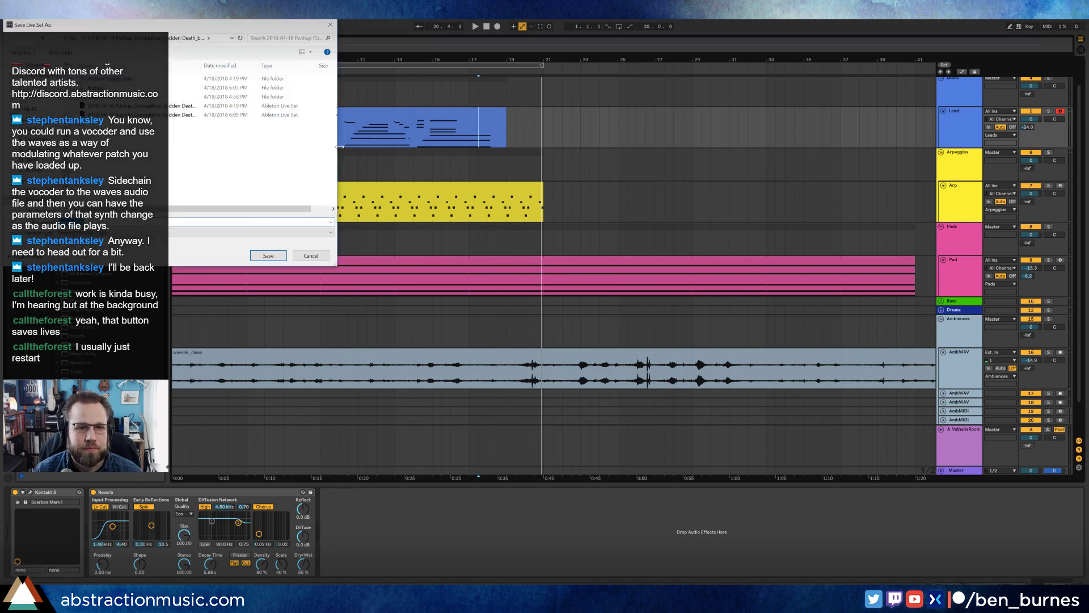
{"action": "left_click_drag", "start_coordinate": [181, 26], "coordinate": [532, 153]}
{"action": "left_click", "coordinate": [422, 163]}
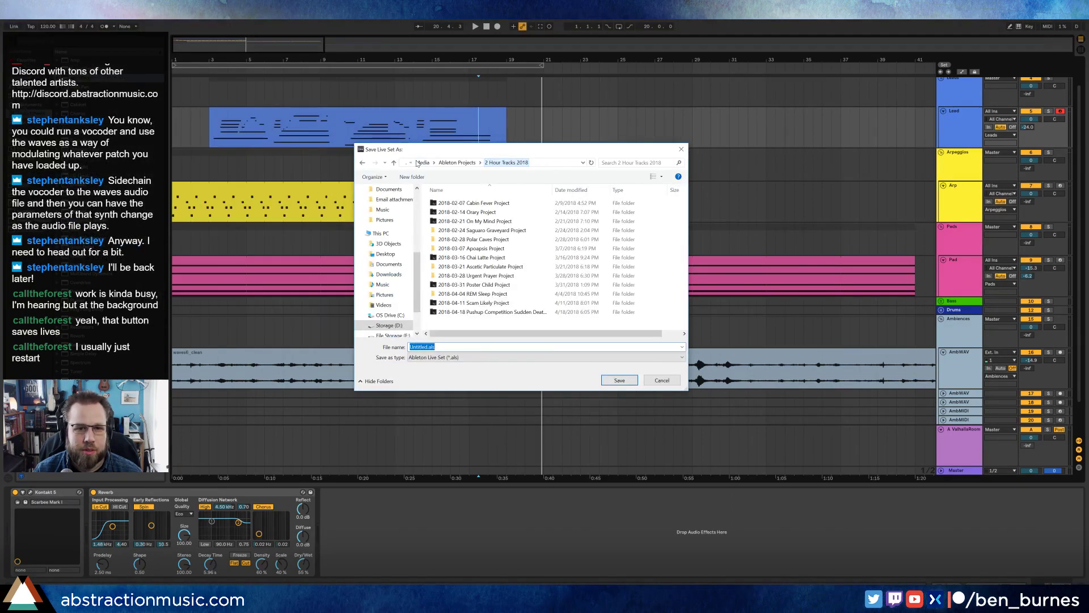
{"action": "left_click", "coordinate": [461, 163]}
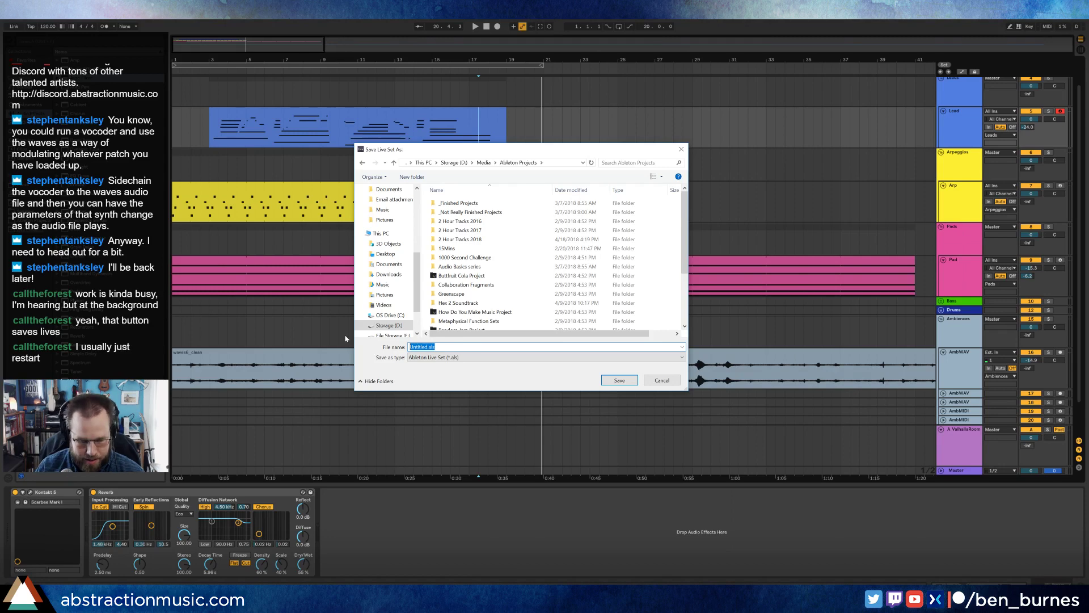
{"action": "type", "text": "Actual Benwa"}
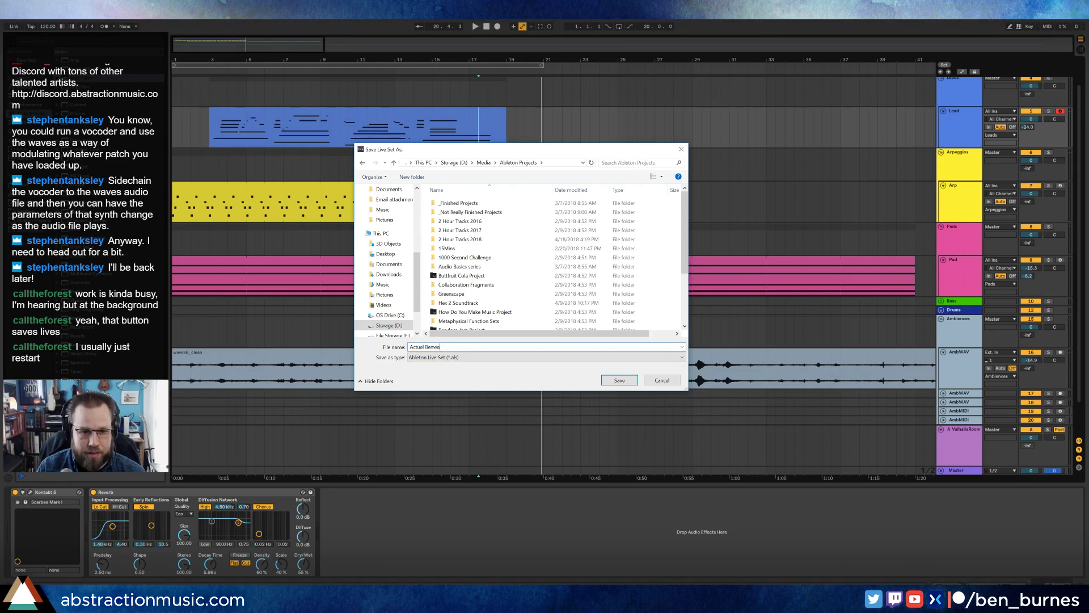
{"action": "type", "text": "ves"}
{"action": "key", "text": "Return"}
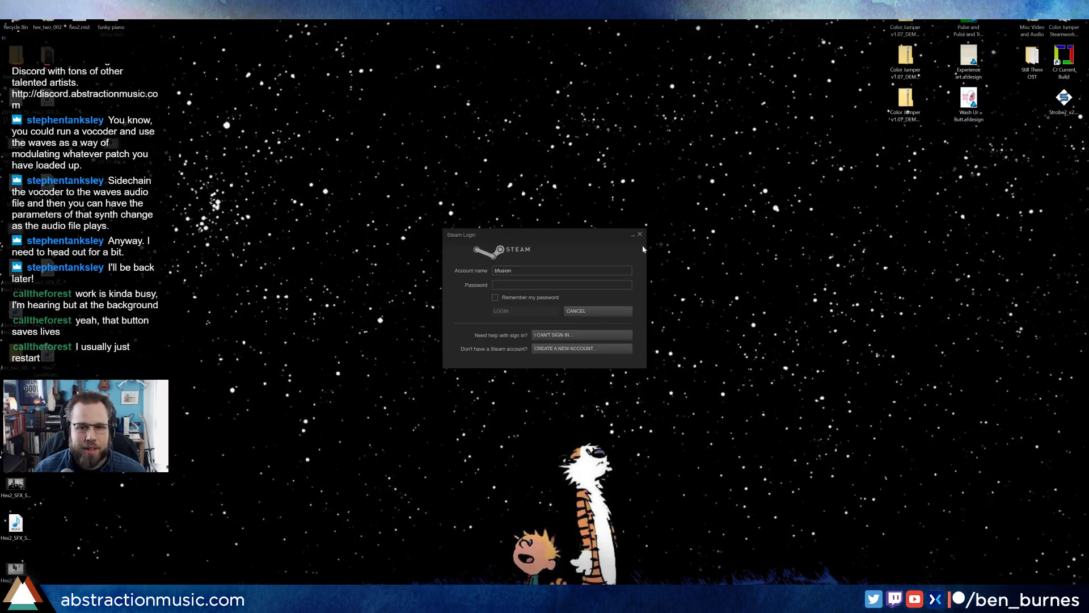
Step: Dismiss the Steam login window and reopen the saved set from the recent sets
{"action": "left_click", "coordinate": [640, 234]}
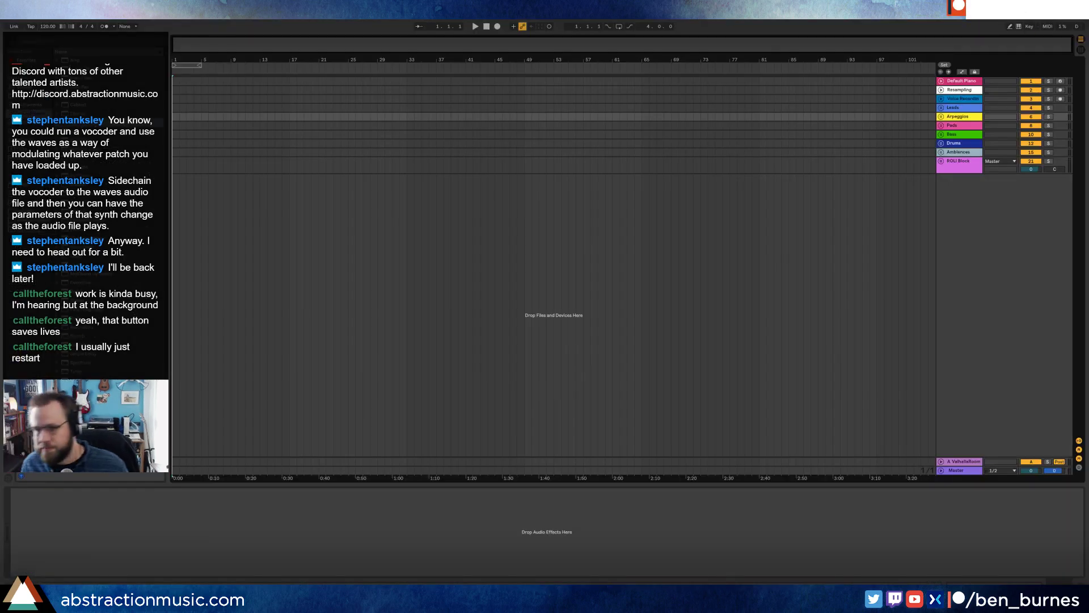
{"action": "left_click", "coordinate": [11, 19]}
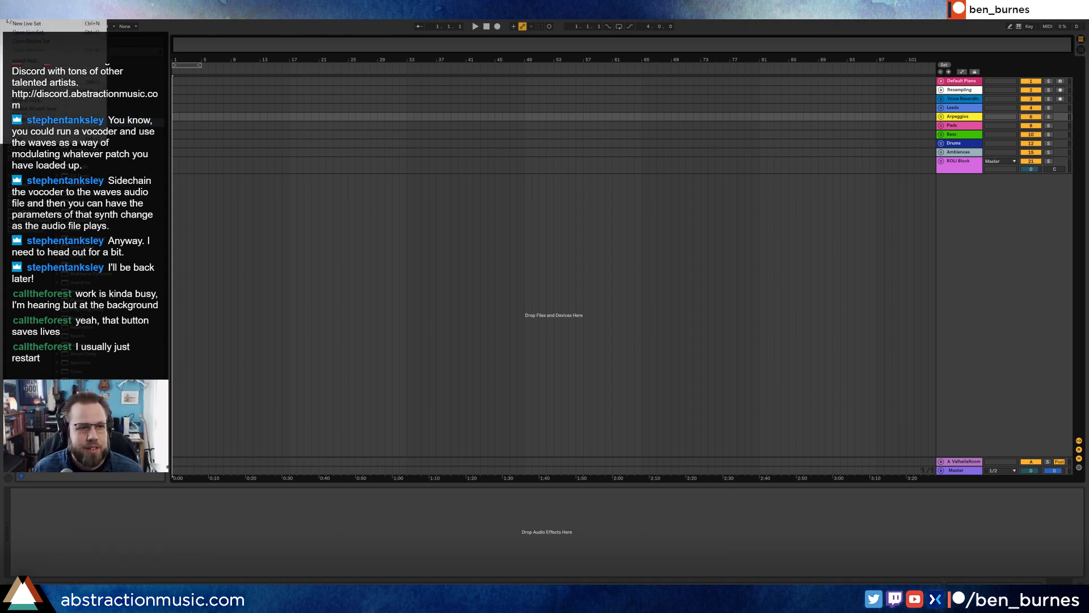
{"action": "mouse_move", "coordinate": [23, 43]}
{"action": "left_click", "coordinate": [132, 42]}
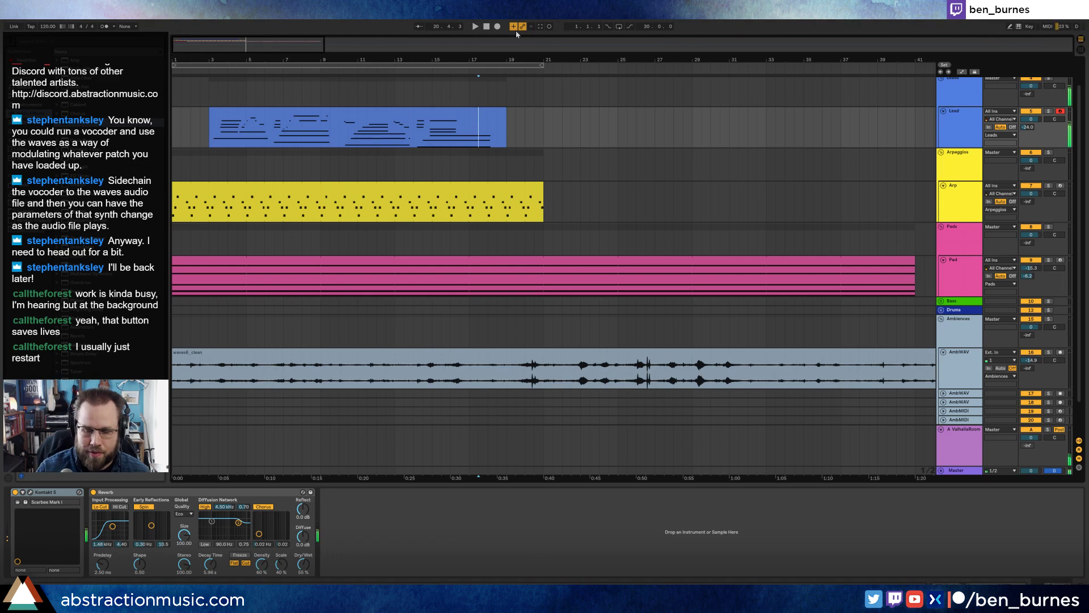
Step: Record the Lead's continuation from bar 17 to about bar 42 and extend the Arp clip to bar 41
{"action": "key", "text": "space"}
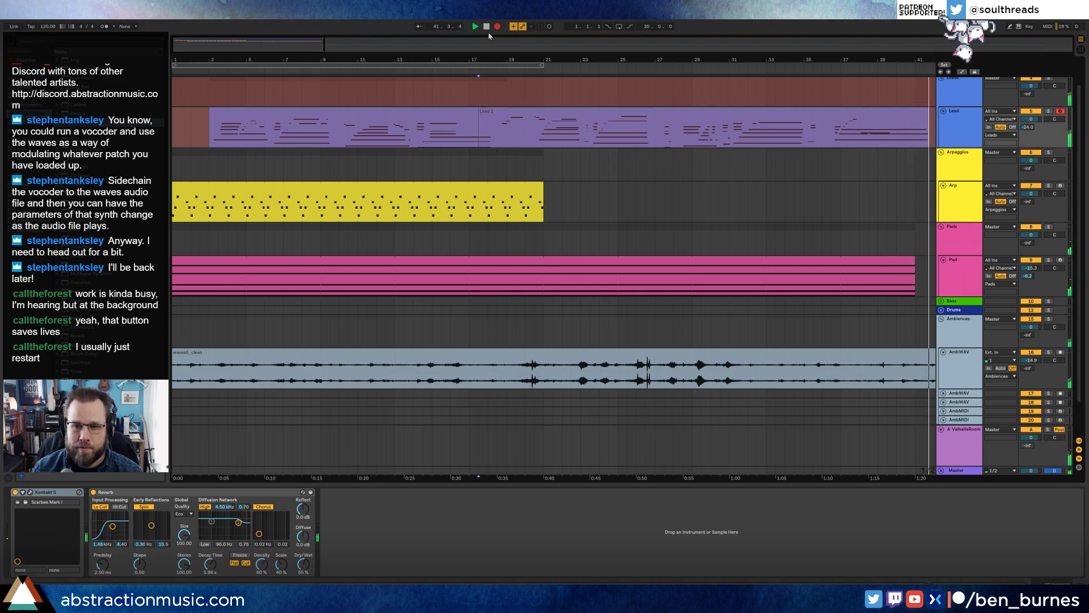
{"action": "key", "text": "space"}
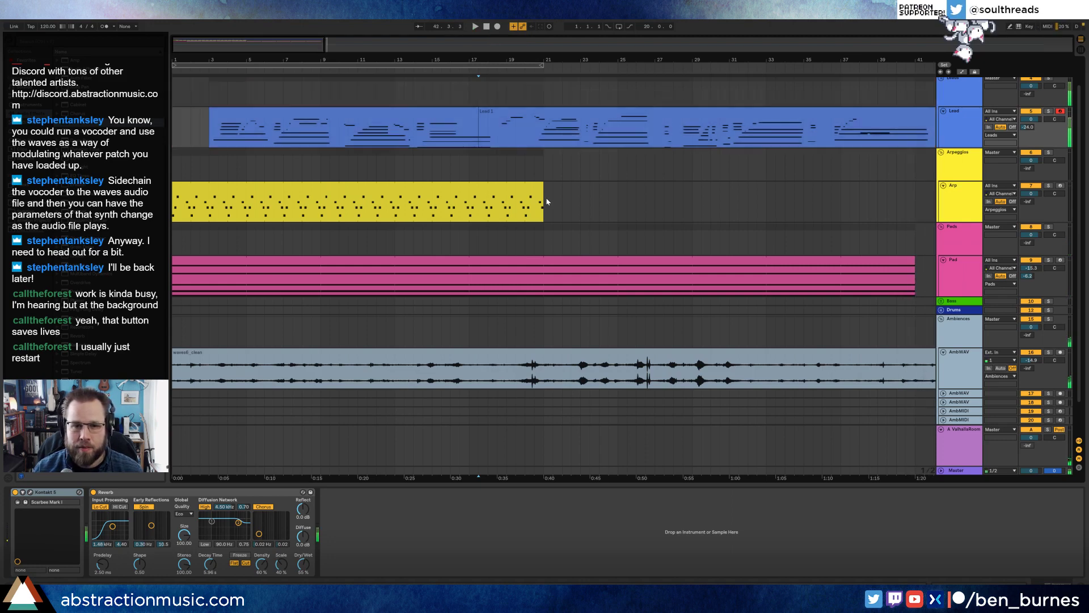
{"action": "left_click_drag", "start_coordinate": [540, 186], "coordinate": [918, 198]}
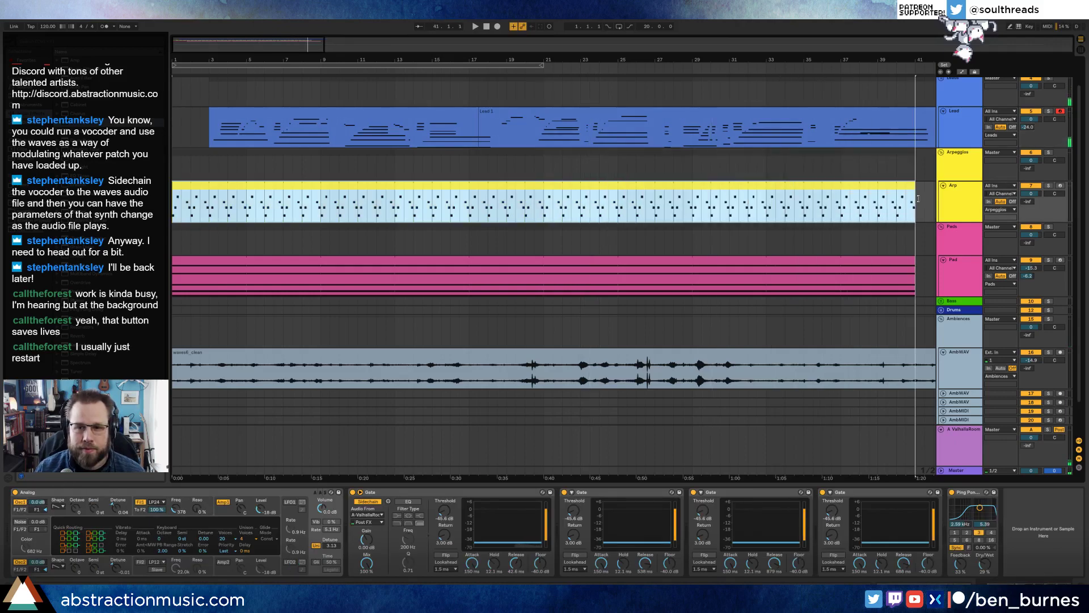
Step: Automate the Arp's Analog F1 Freq to rise from a low opening value until bar 9, and trim the clip's start to bar 5
{"action": "key", "text": "a"}
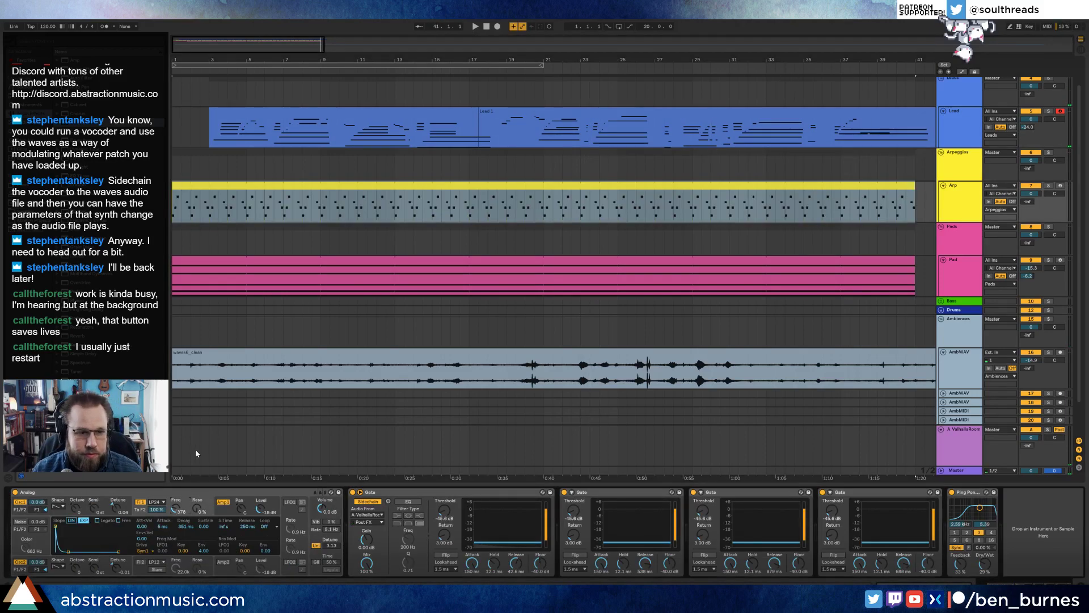
{"action": "left_click", "coordinate": [320, 212]}
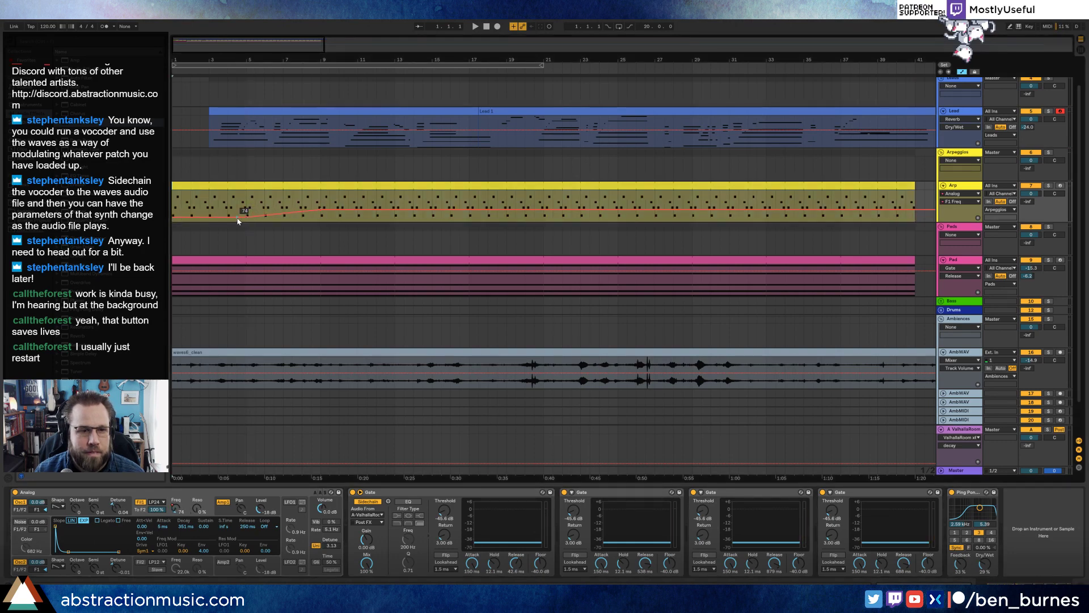
{"action": "left_click_drag", "start_coordinate": [173, 187], "coordinate": [244, 191]}
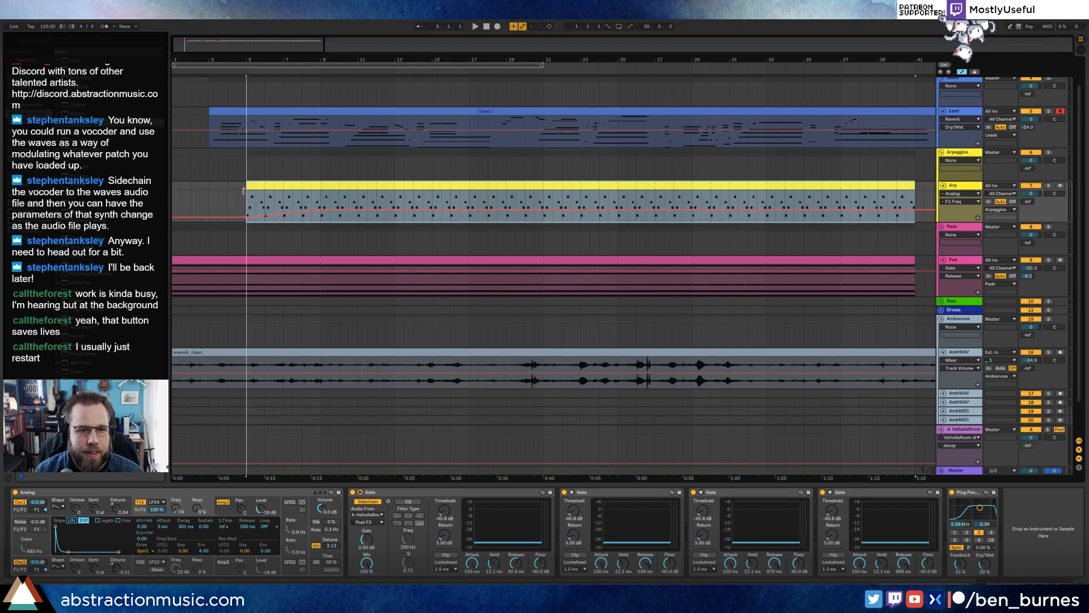
Step: Shape the Arp's F1 Freq automation with a peak near bar 20 and a fall towards bar 41, and play it back
{"action": "left_click", "coordinate": [729, 211]}
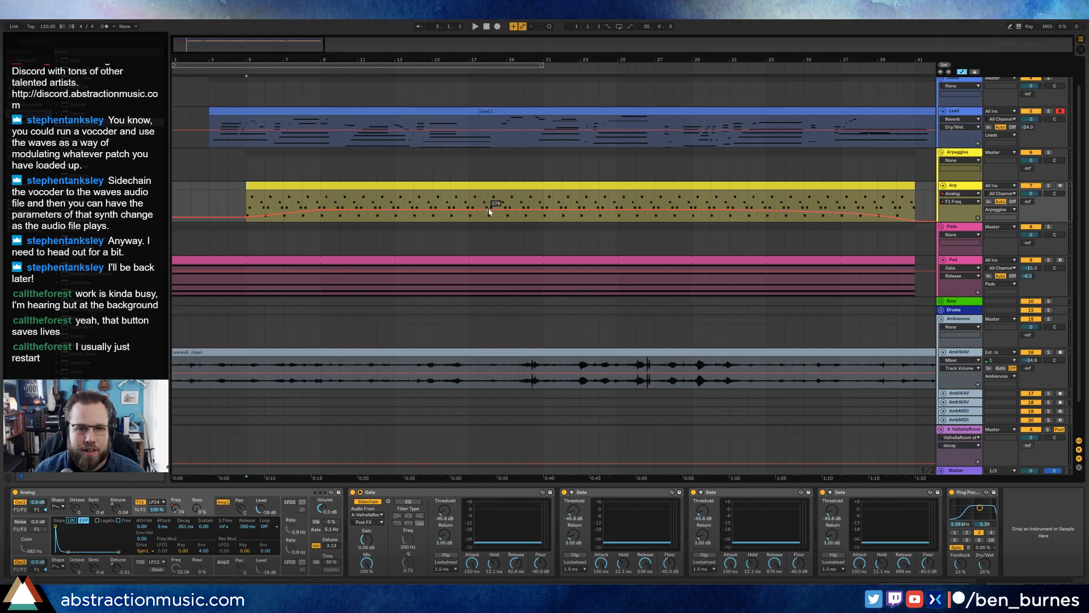
{"action": "left_click_drag", "start_coordinate": [506, 210], "coordinate": [525, 202]}
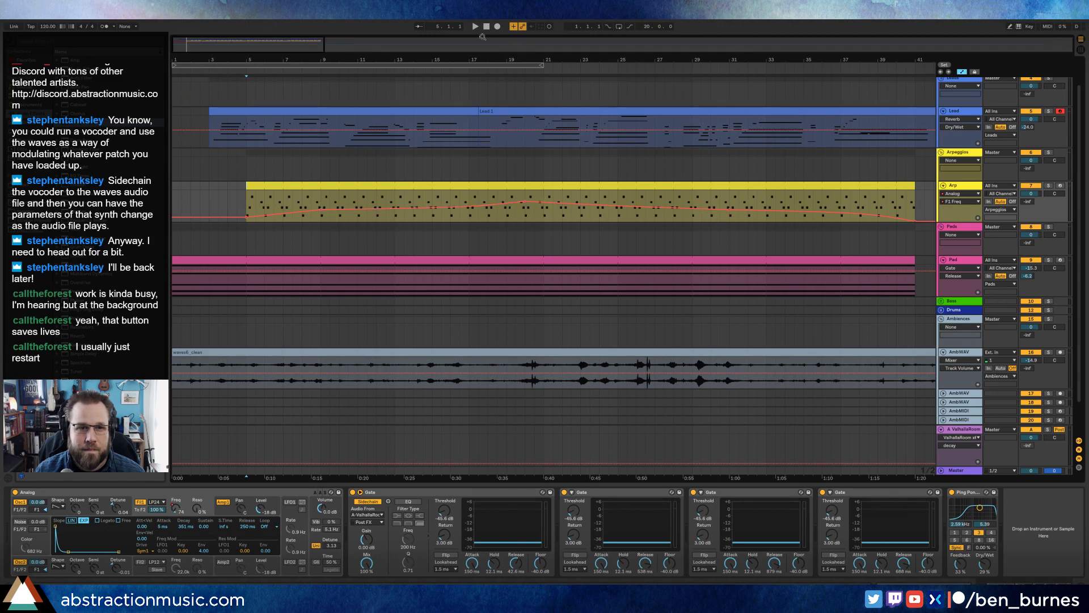
{"action": "key", "text": "space"}
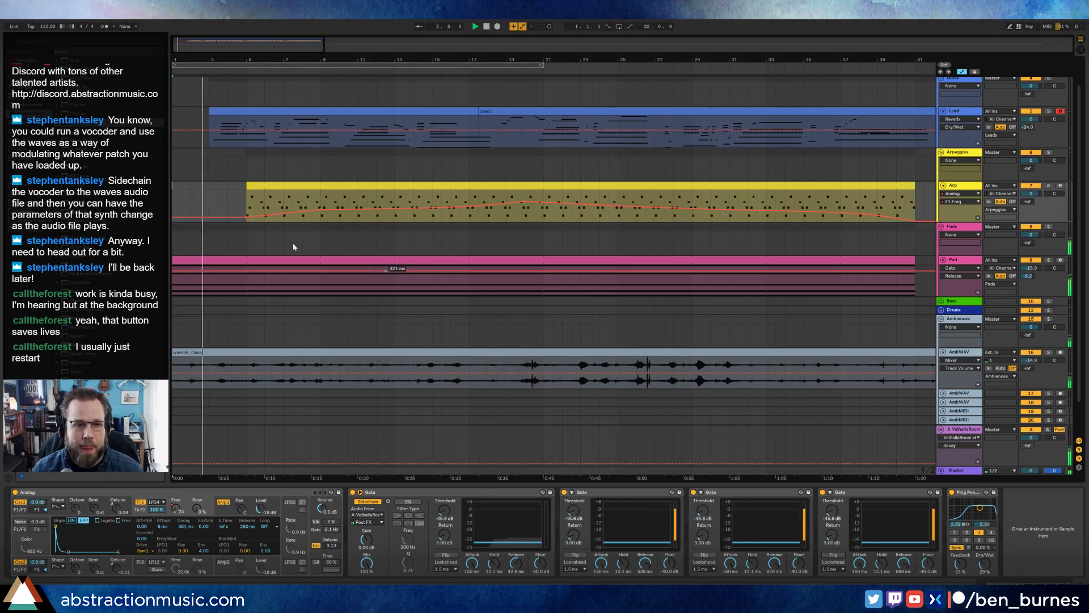
Step: Split off the Pad's first eight bars as a separate clip and mute its two highest notes
{"action": "left_click", "coordinate": [272, 258]}
{"action": "left_click_drag", "start_coordinate": [321, 281], "coordinate": [173, 276]}
{"action": "key", "text": "a"}
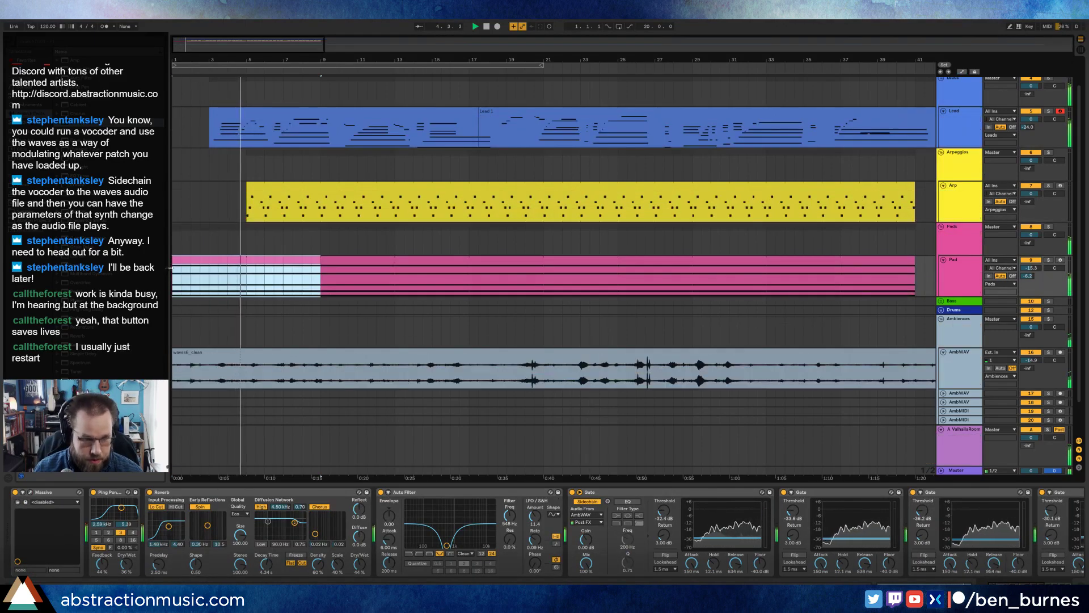
{"action": "double_click", "coordinate": [249, 258]}
{"action": "mouse_move", "coordinate": [389, 432]}
{"action": "left_mouse_down"}
{"action": "mouse_move", "coordinate": [451, 476]}
{"action": "mouse_move", "coordinate": [470, 509]}
{"action": "left_mouse_up"}
Step: Split off the Pad's bars 9 to 17 as a separate clip and mute its highest note
{"action": "left_click", "coordinate": [452, 289]}
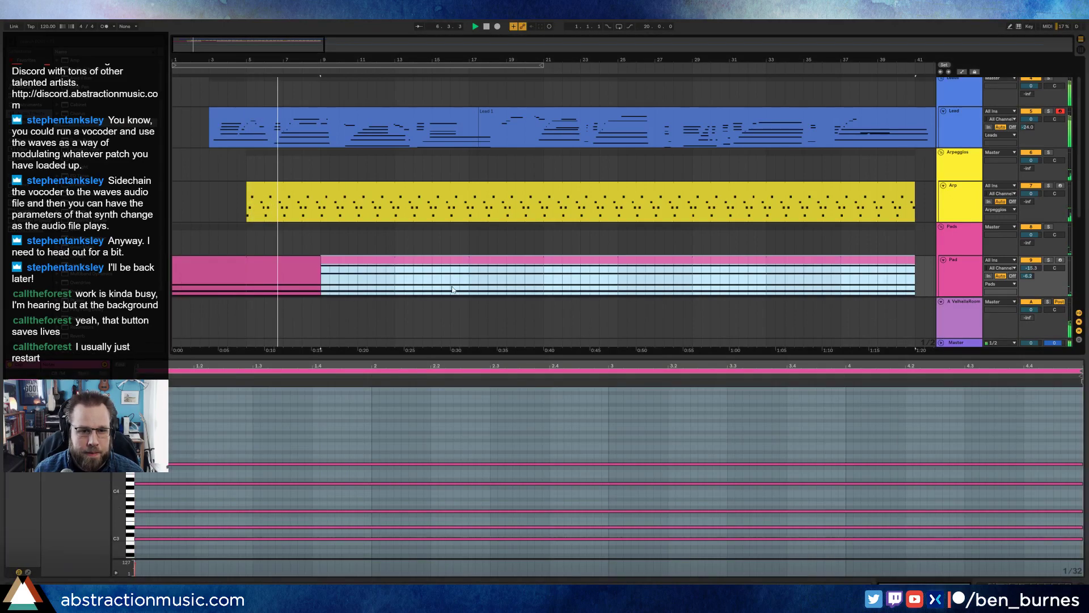
{"action": "left_click_drag", "start_coordinate": [468, 288], "coordinate": [322, 281]}
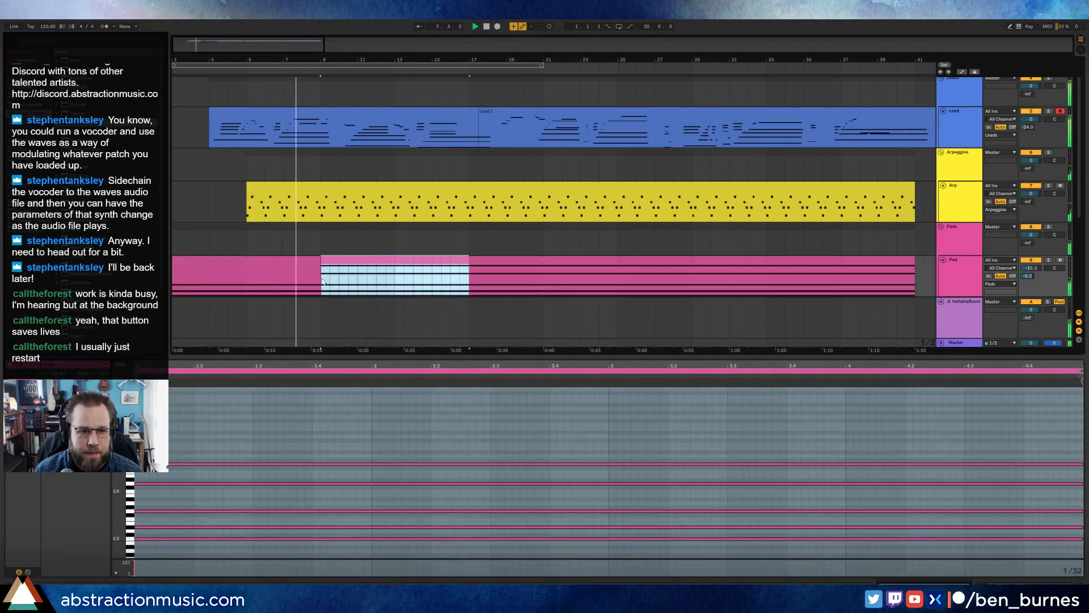
{"action": "left_click_drag", "start_coordinate": [351, 447], "coordinate": [360, 476]}
{"action": "key", "text": "0"}
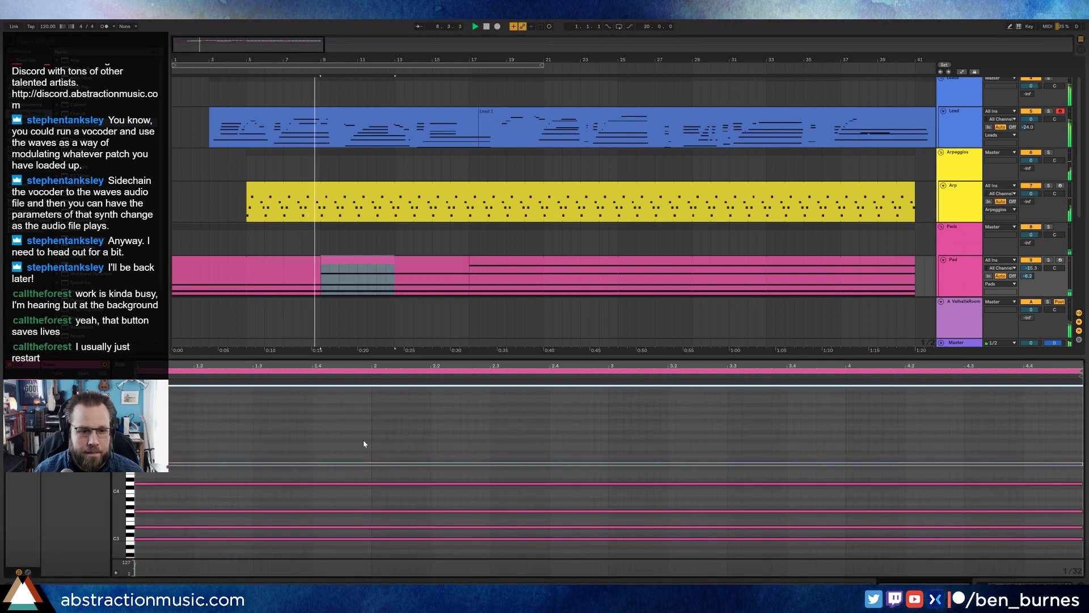
Step: Move all Lead, Arp and Pad clips four bars later, leaving the ocean wave audio in place
{"action": "left_click", "coordinate": [665, 261]}
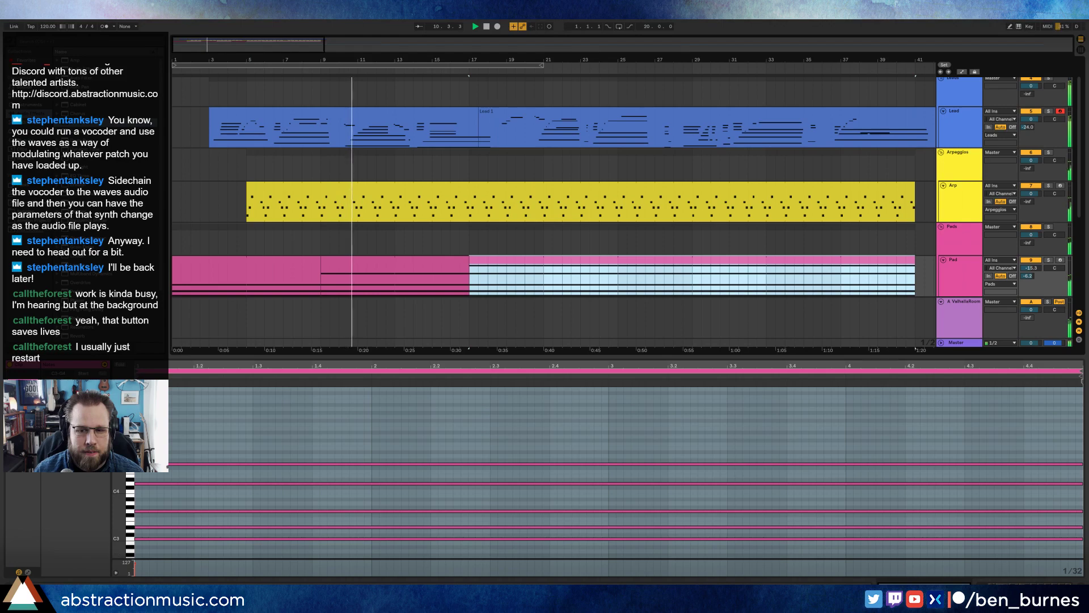
{"action": "key", "text": "shift+Tab"}
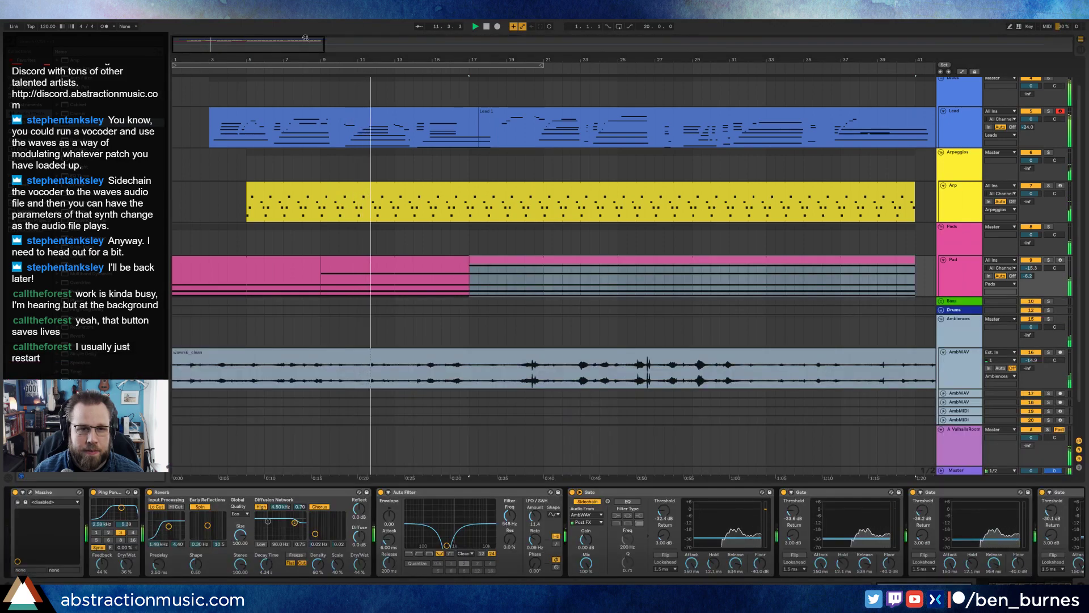
{"action": "left_click_drag", "start_coordinate": [305, 37], "coordinate": [305, 20]}
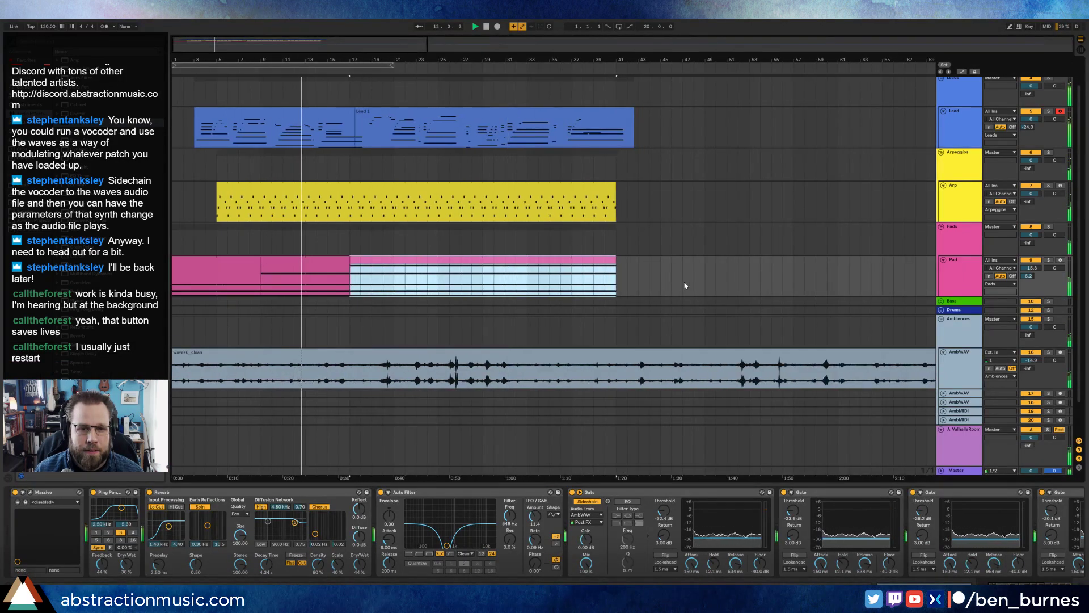
{"action": "left_click_drag", "start_coordinate": [684, 285], "coordinate": [261, 110]}
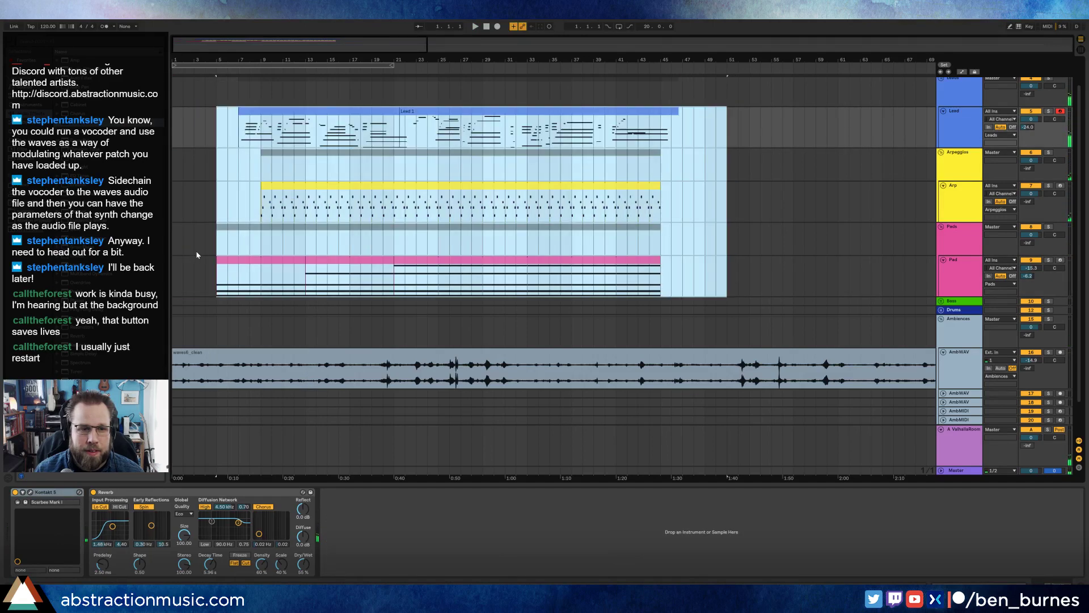
Step: Extend the first Pad clip back to bar 1 and play the arrangement from the beginning
{"action": "left_click", "coordinate": [196, 252]}
{"action": "left_click_drag", "start_coordinate": [216, 261], "coordinate": [173, 260]}
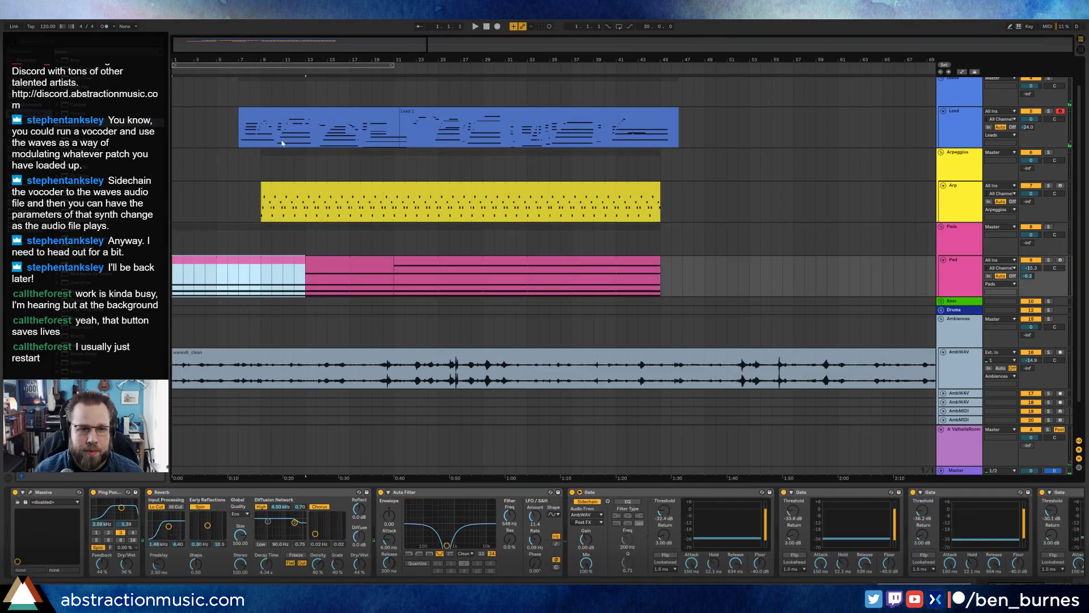
{"action": "left_click", "coordinate": [486, 28]}
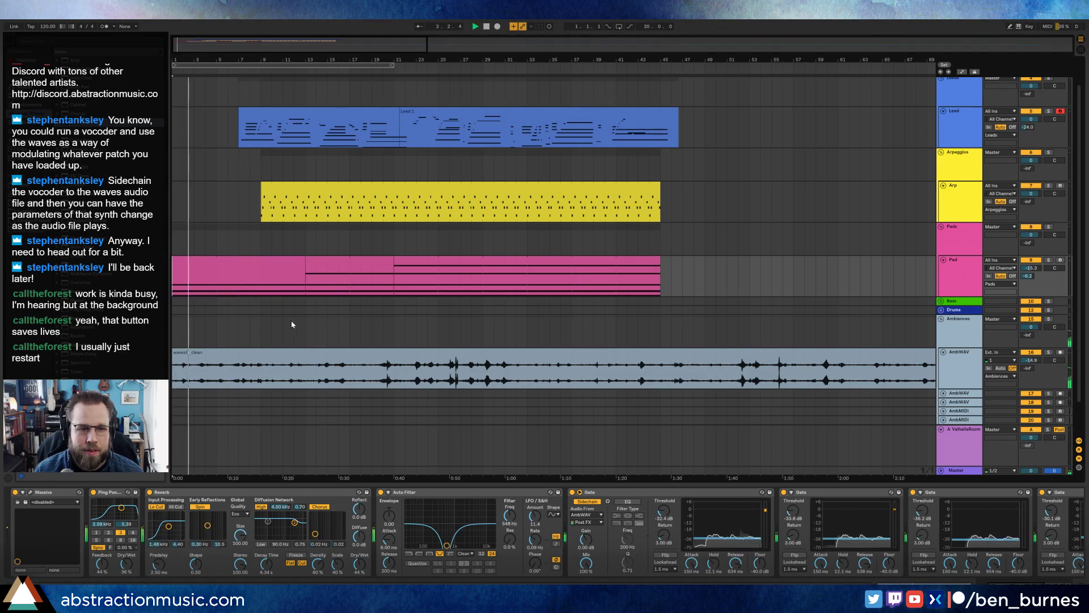
Step: Trim about two bars off the start of the ocean wave audio so its remaining content begins at bar 1
{"action": "left_click", "coordinate": [255, 275]}
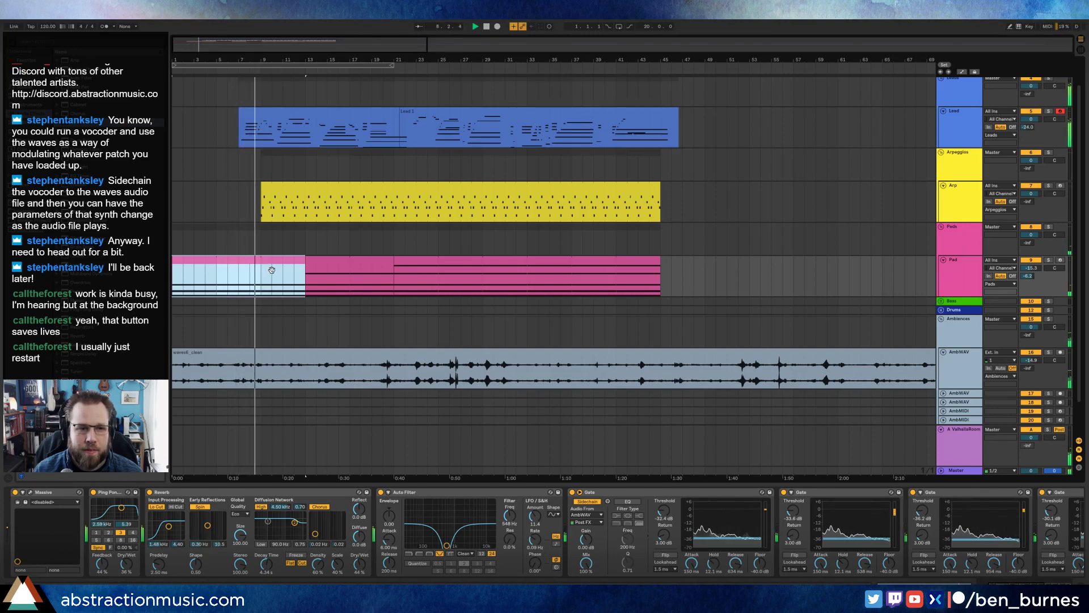
{"action": "left_click_drag", "start_coordinate": [174, 354], "coordinate": [220, 353]}
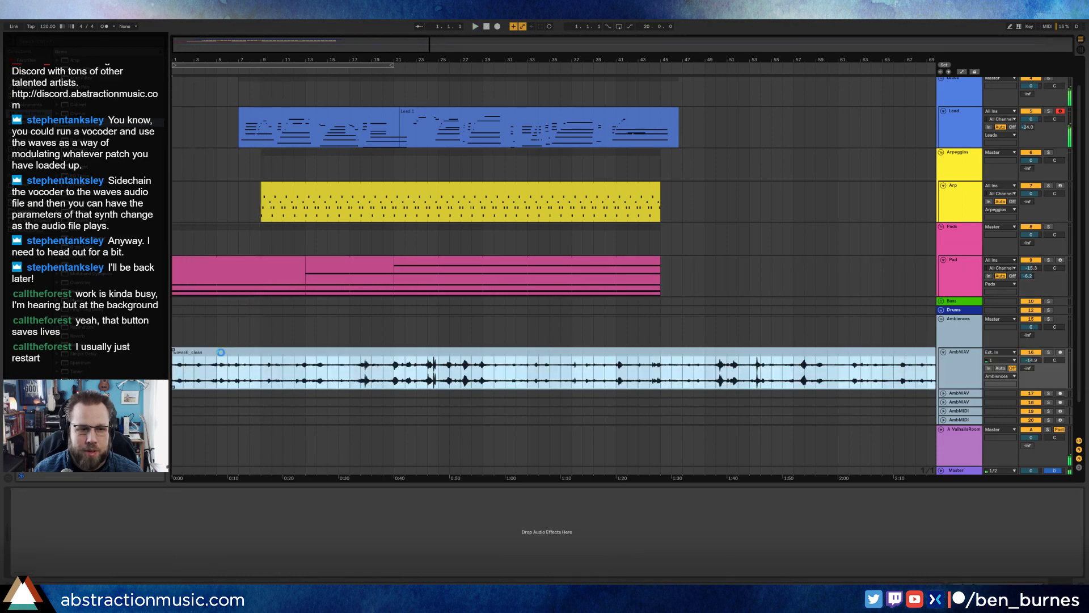
{"action": "double_click", "coordinate": [220, 353]}
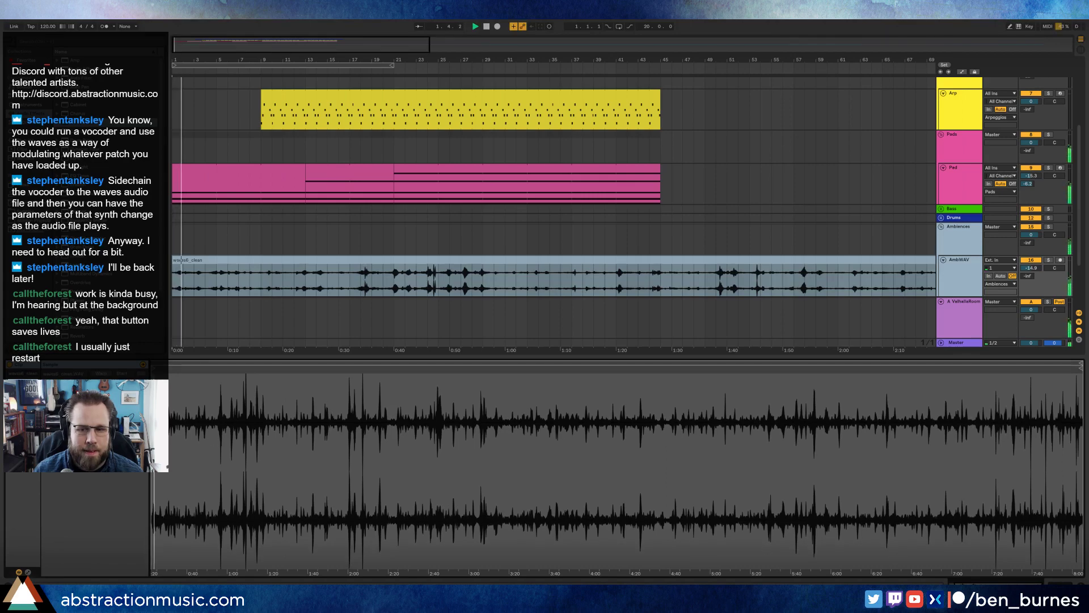
Step: Lower the AmbWAV track's volume to -16.5 dB while the arrangement plays
{"action": "left_click_drag", "start_coordinate": [1038, 268], "coordinate": [1038, 272]}
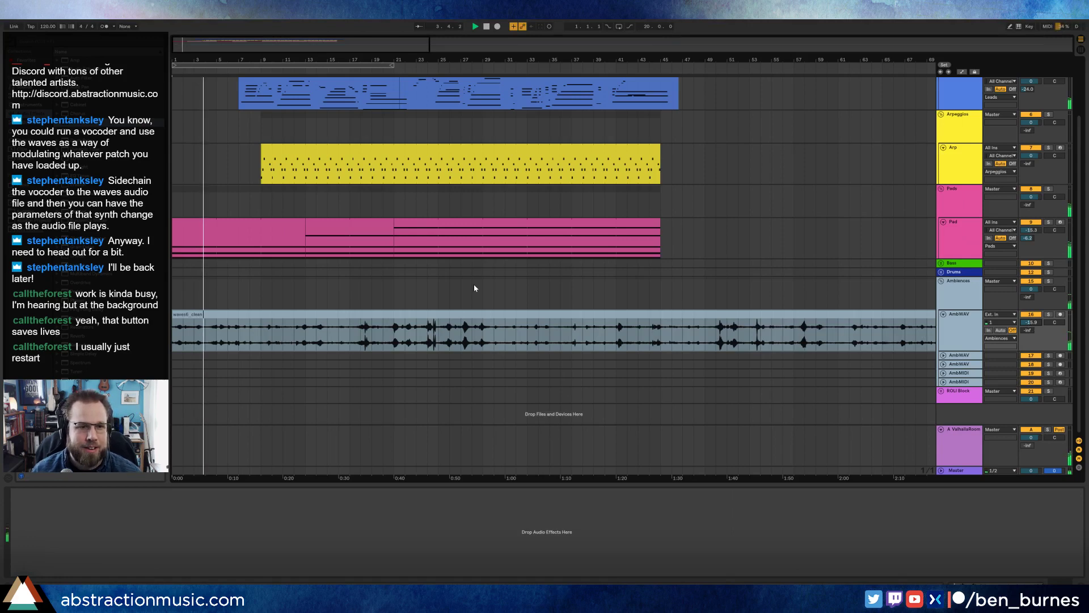
{"action": "scroll", "coordinate": [475, 288], "scroll_direction": "up", "scroll_amount": 3}
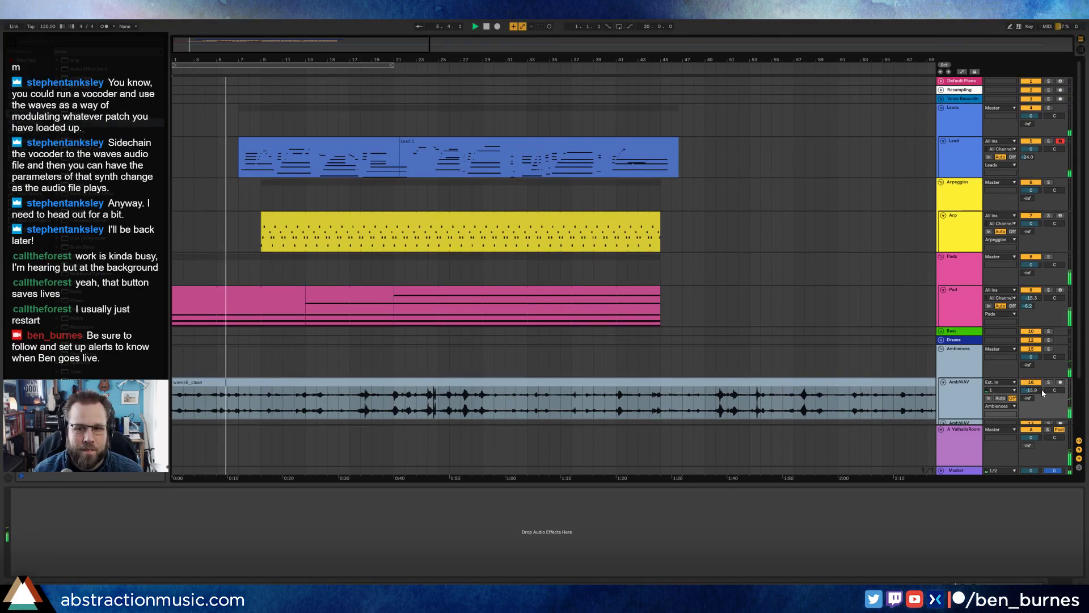
{"action": "left_click_drag", "start_coordinate": [1041, 389], "coordinate": [1038, 393]}
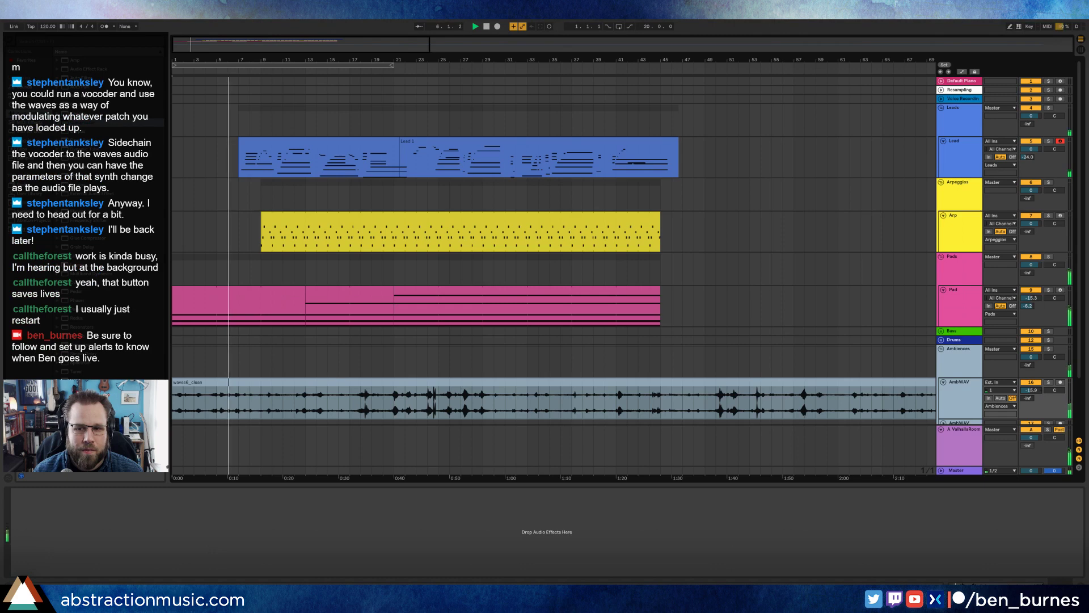
Step: Set the sidechain source of the Pad's first Gate to take the AmbWAV signal Pre FX
{"action": "left_click", "coordinate": [958, 307]}
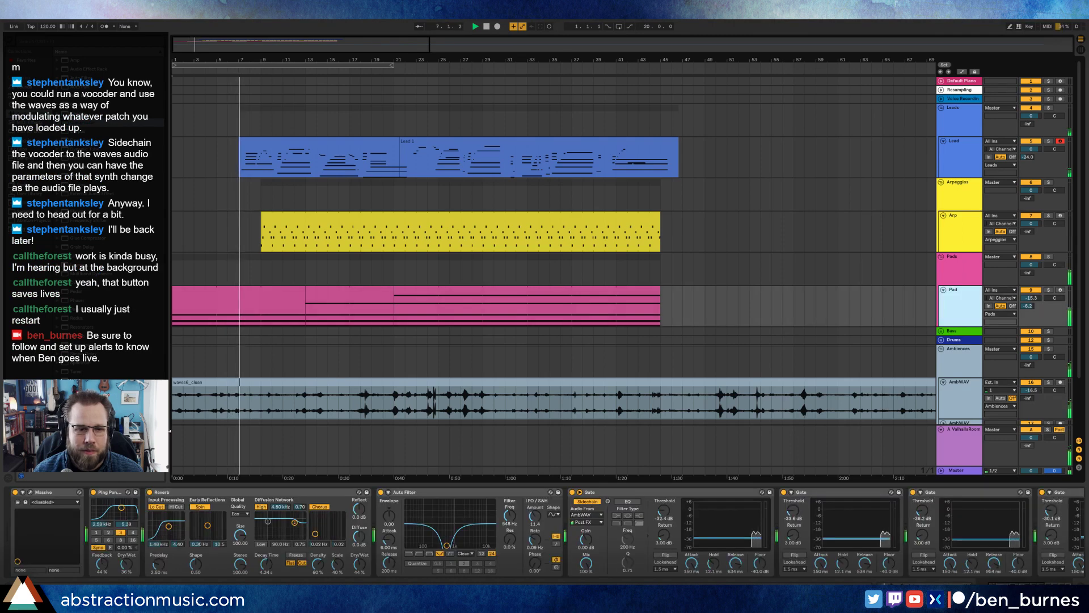
{"action": "left_click", "coordinate": [590, 521]}
{"action": "left_click", "coordinate": [584, 527]}
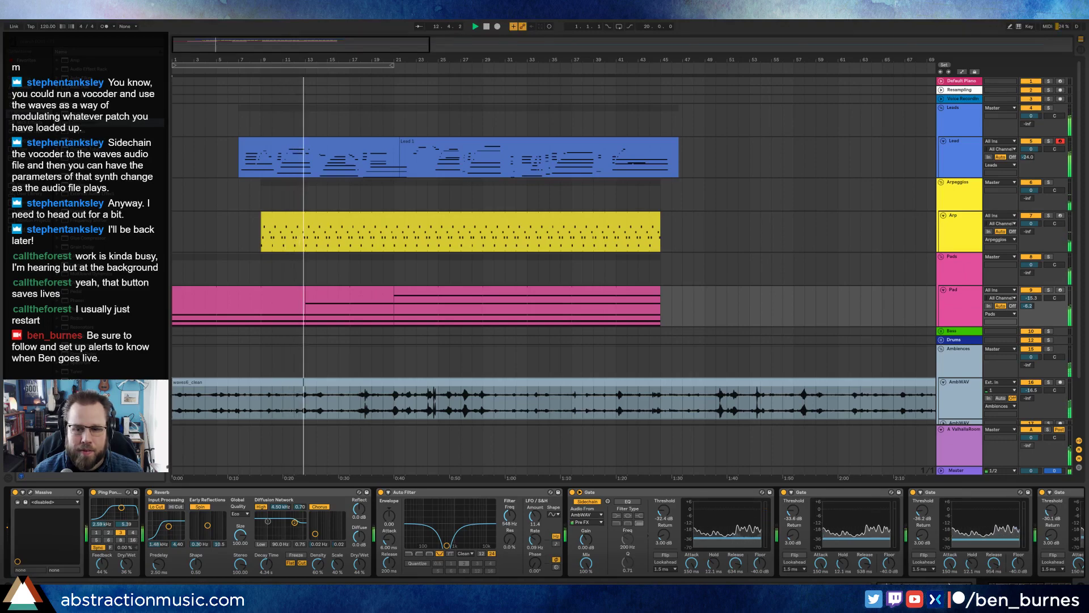
Step: Reduce the Lead reverb's Dry/Wet to 47 % and its Decay Time to about 710 ms
{"action": "key", "text": "shift+Tab"}
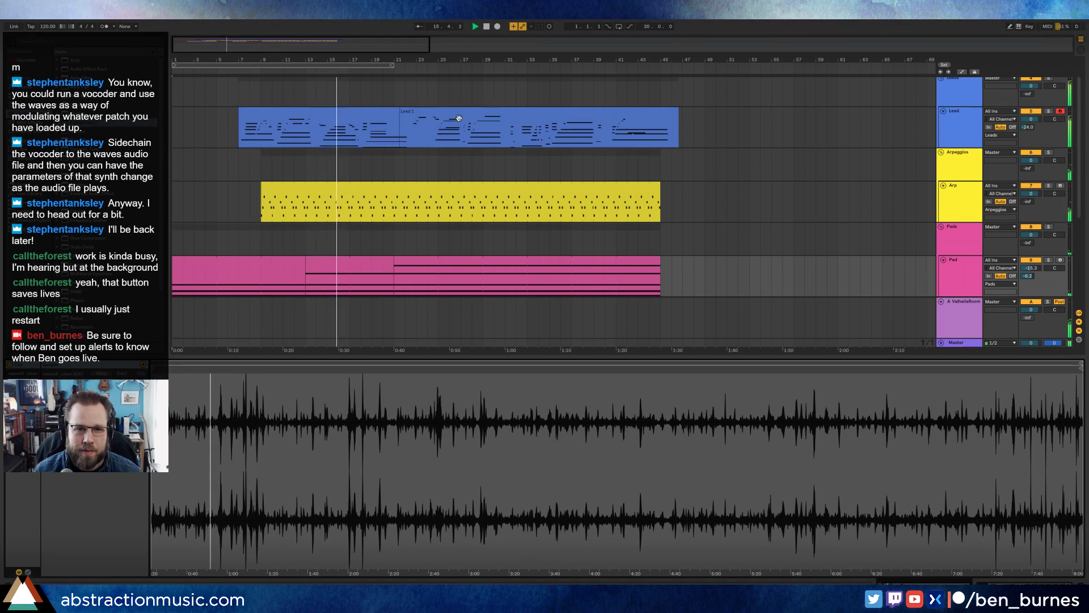
{"action": "left_click", "coordinate": [416, 117]}
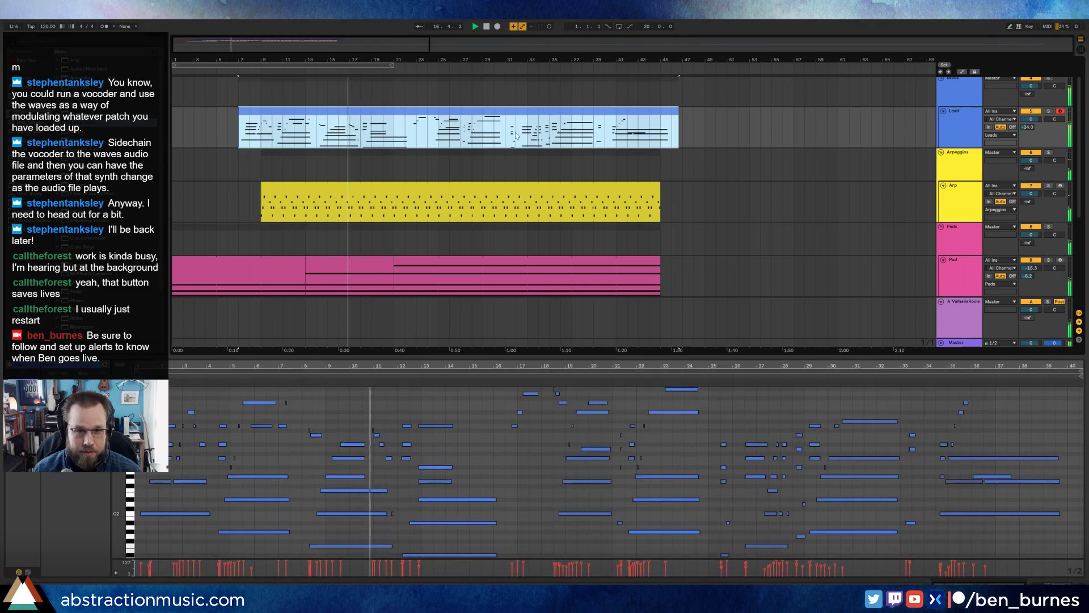
{"action": "left_click", "coordinate": [741, 138]}
{"action": "key", "text": "shift+Tab"}
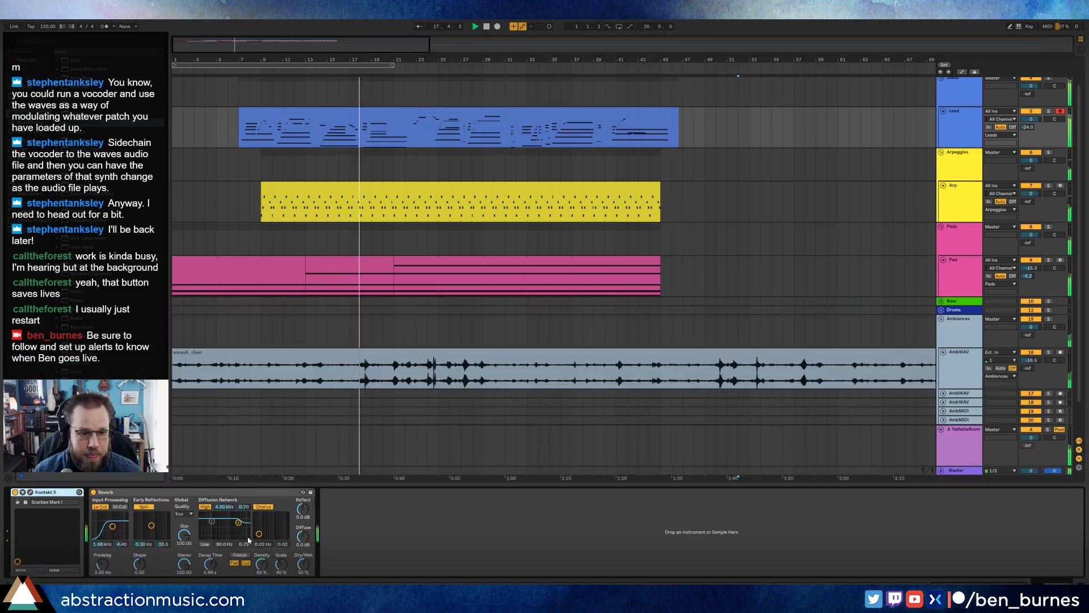
{"action": "left_click_drag", "start_coordinate": [304, 567], "coordinate": [304, 579]}
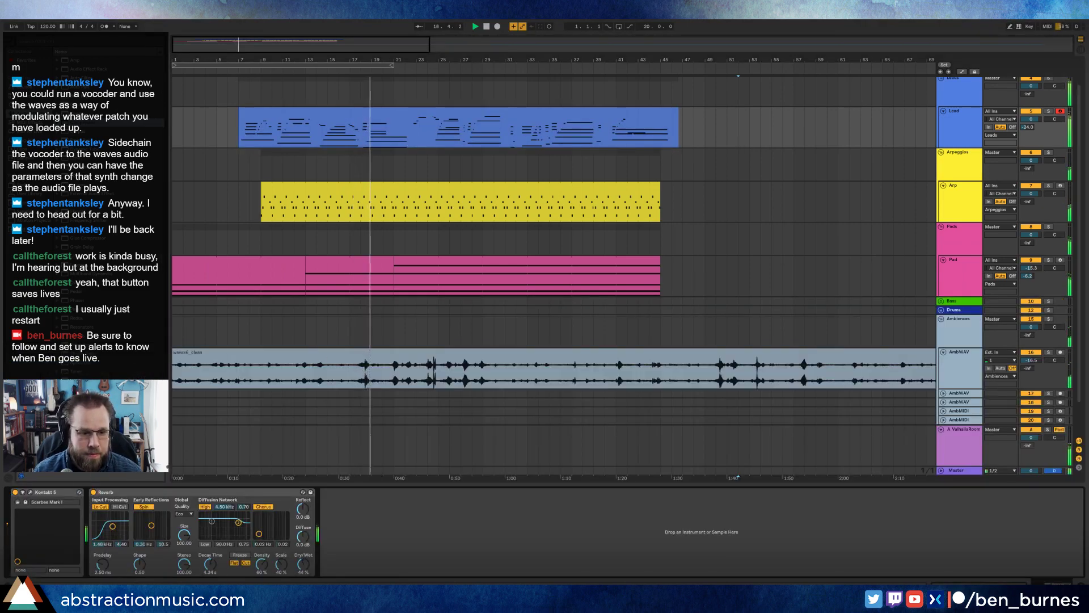
{"action": "left_click_drag", "start_coordinate": [210, 563], "coordinate": [210, 579]}
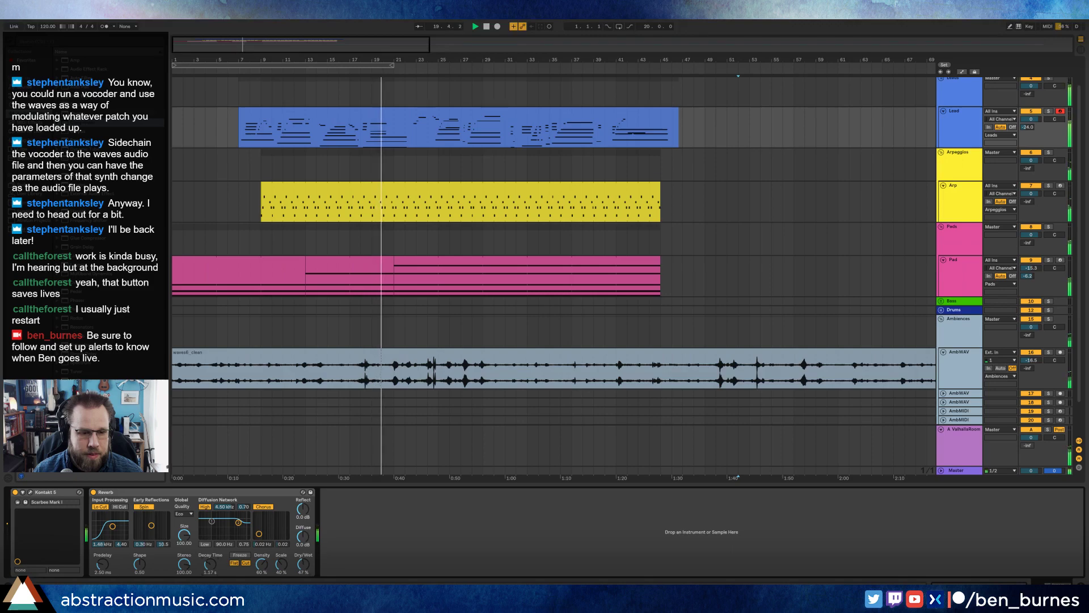
Step: Automate the Arp's Analog Volume with a gentle dip around bar 23, where the filter frequency automation peaks
{"action": "left_click", "coordinate": [273, 219]}
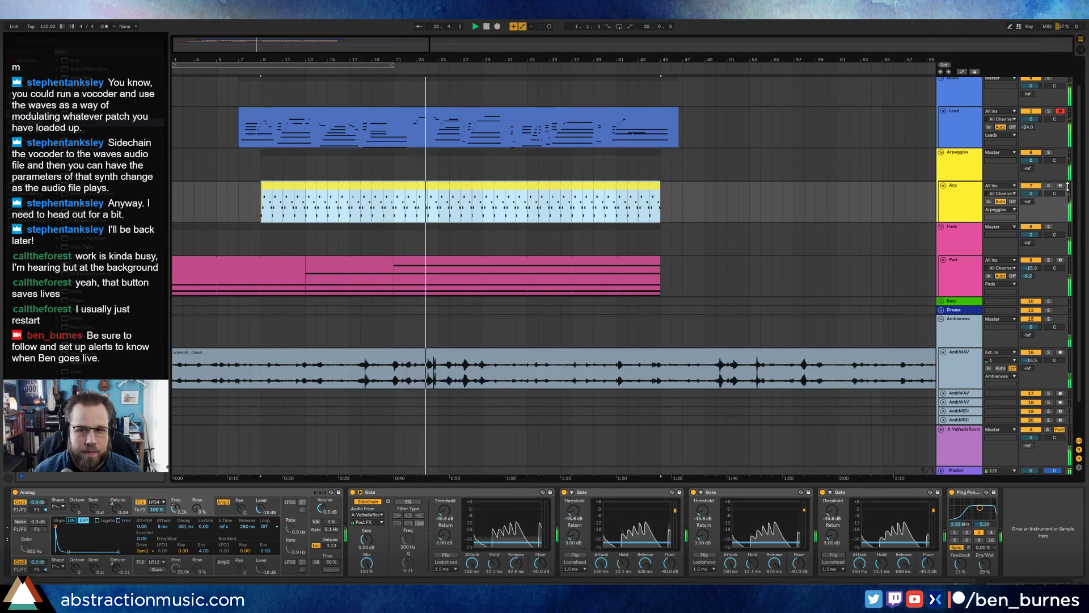
{"action": "left_click", "coordinate": [325, 511]}
{"action": "left_click", "coordinate": [261, 512]}
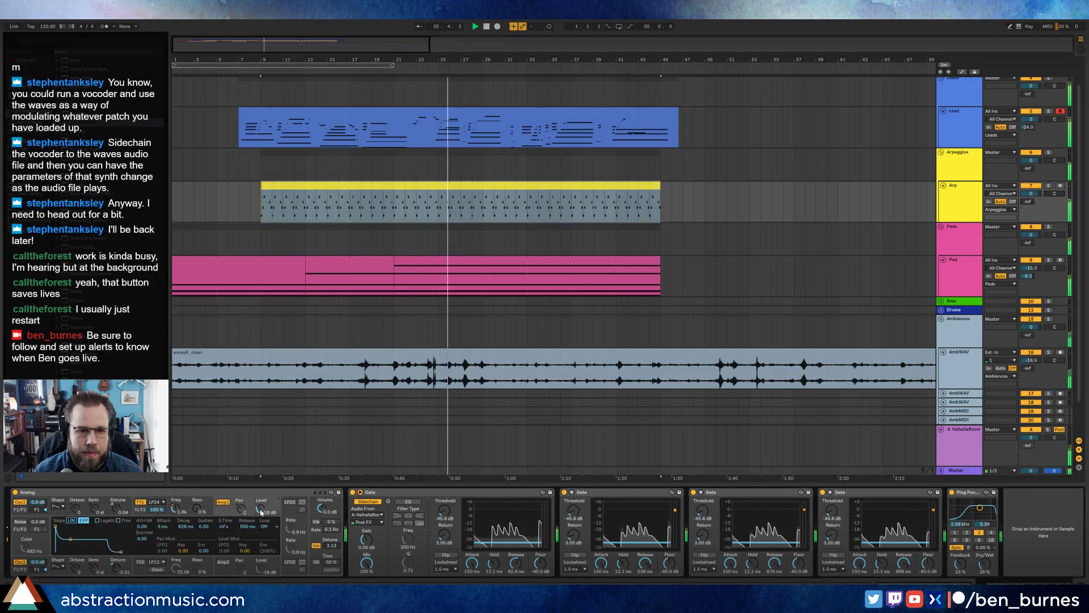
{"action": "left_click_drag", "start_coordinate": [75, 542], "coordinate": [68, 551]}
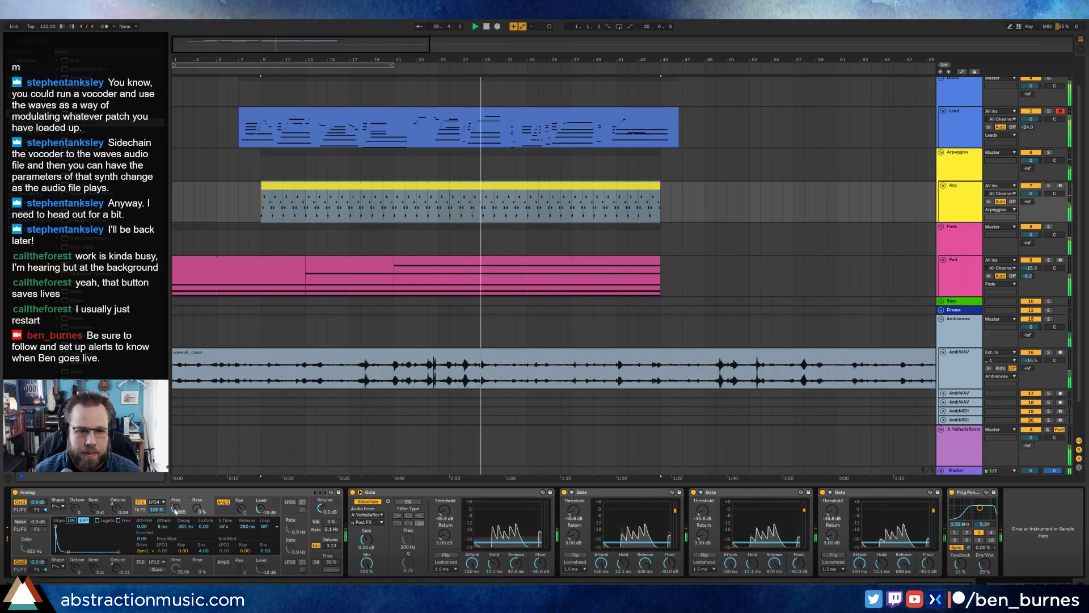
{"action": "key", "text": "a"}
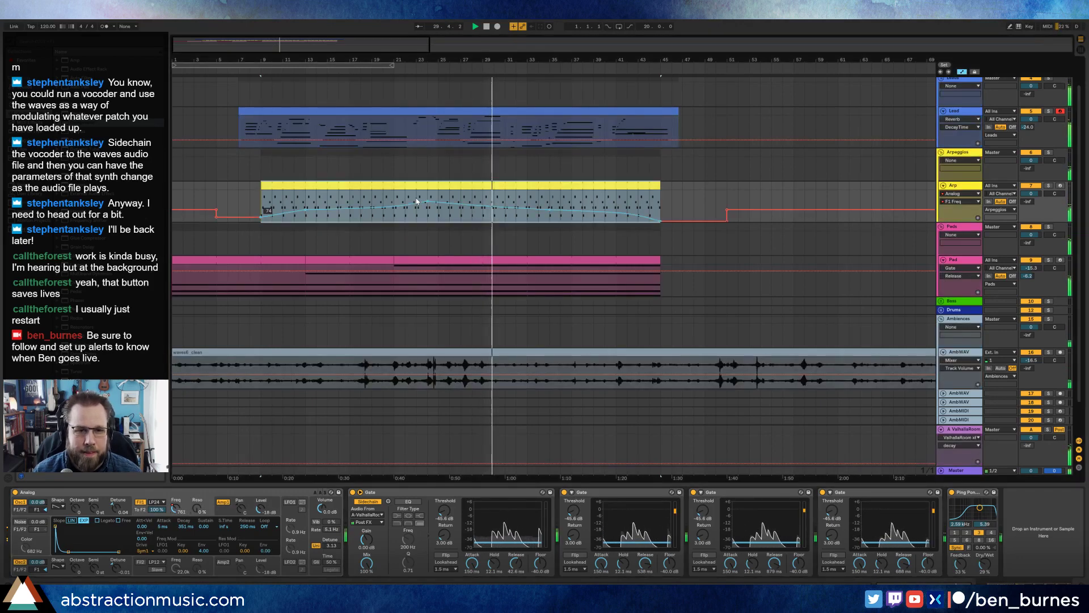
{"action": "left_click", "coordinate": [416, 204]}
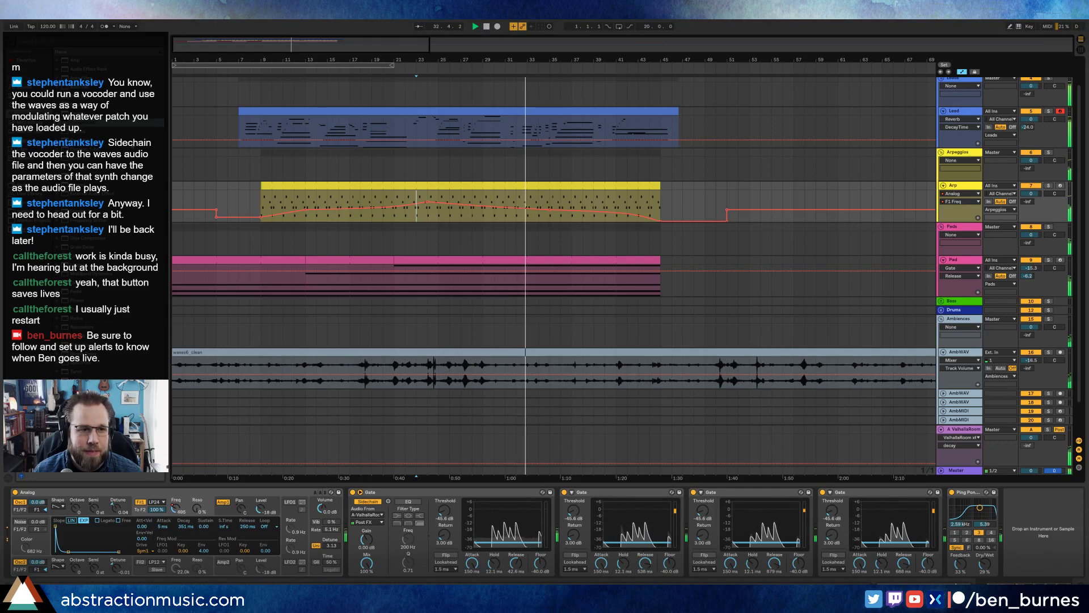
{"action": "left_click", "coordinate": [322, 507]}
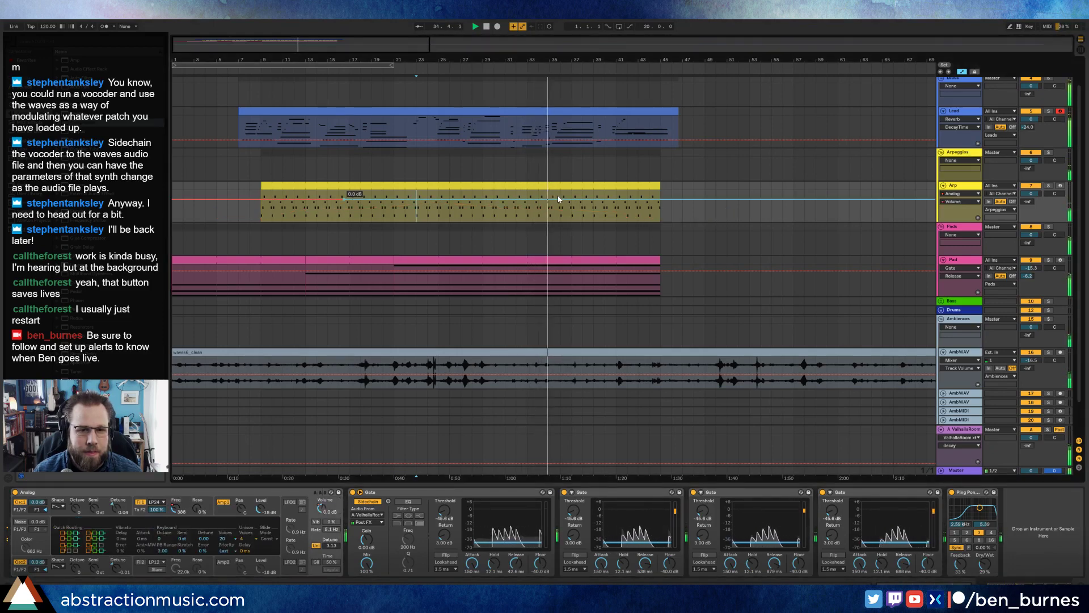
{"action": "left_click_drag", "start_coordinate": [439, 199], "coordinate": [439, 204]}
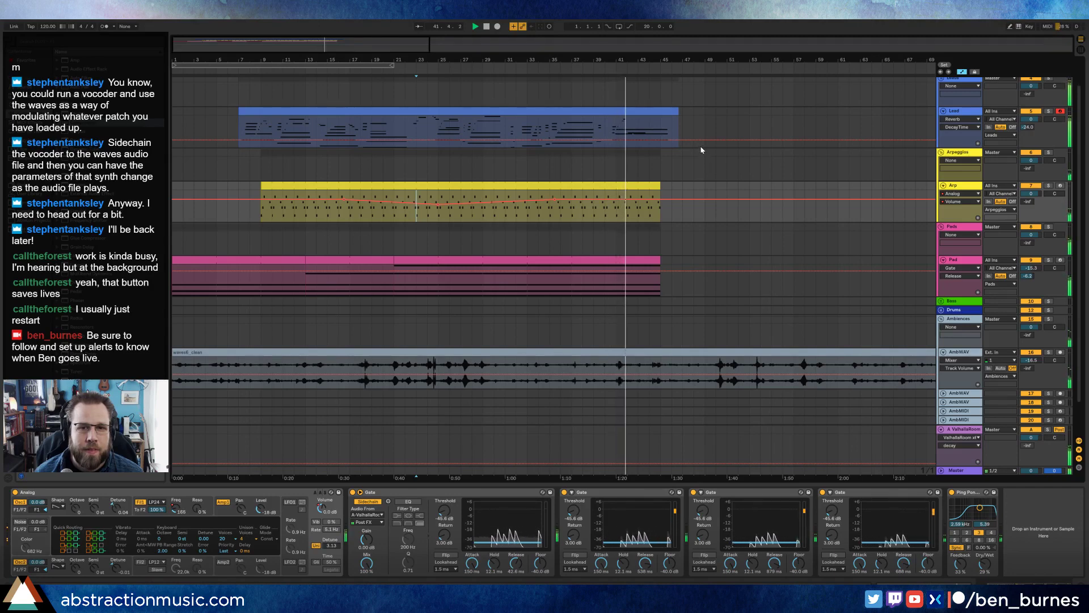
Step: Split off the Lead's final phrase as a clip starting at bar 41 and trim its start to the first note
{"action": "left_click_drag", "start_coordinate": [336, 48], "coordinate": [337, 102]}
{"action": "left_click_drag", "start_coordinate": [730, 129], "coordinate": [499, 111]}
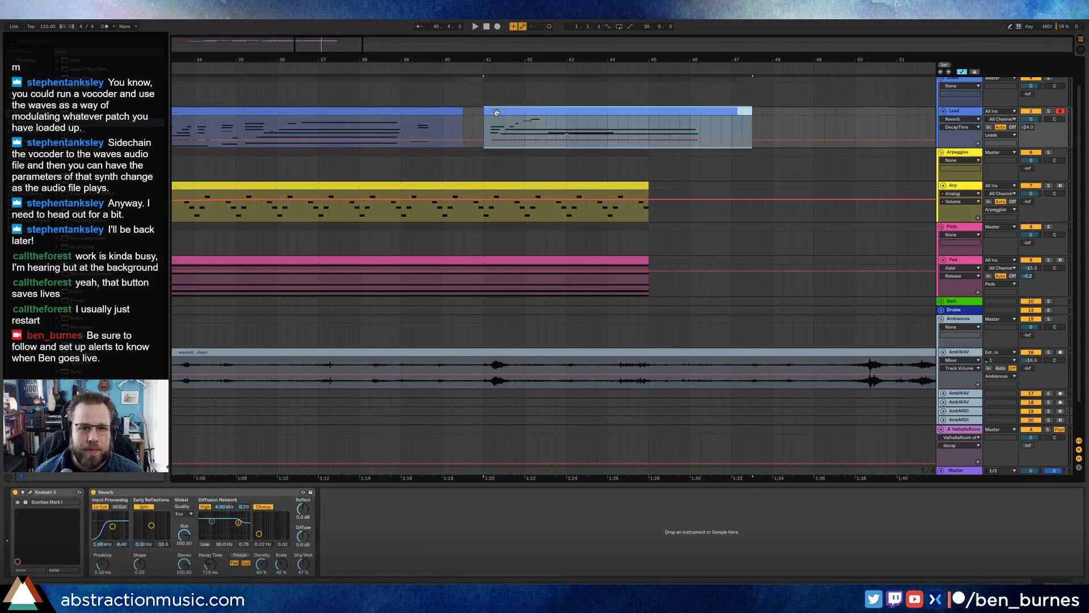
{"action": "double_click", "coordinate": [489, 112]}
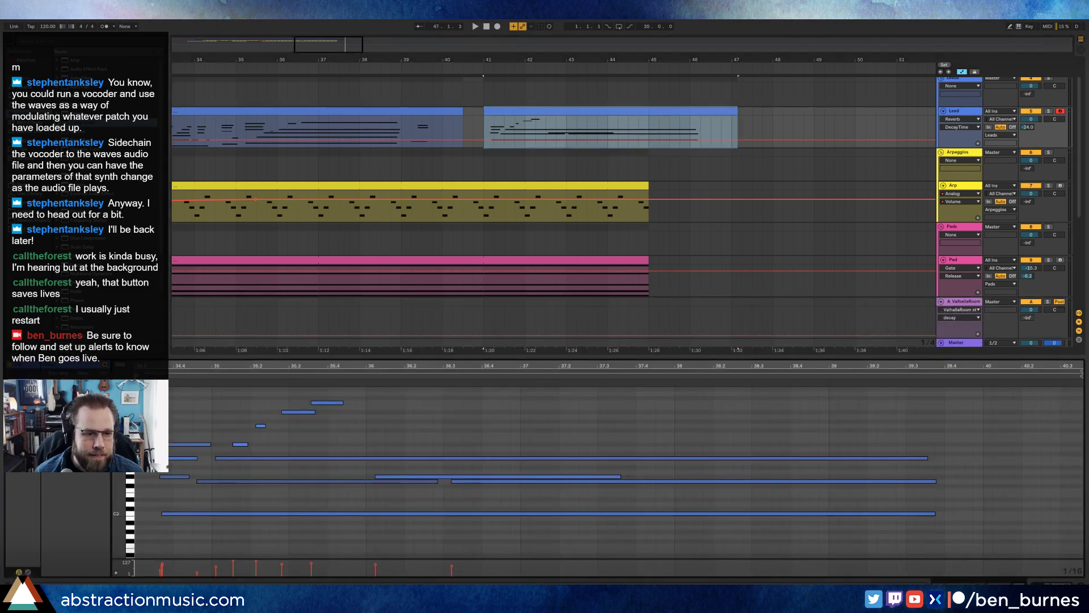
{"action": "left_click_drag", "start_coordinate": [136, 375], "coordinate": [161, 376]}
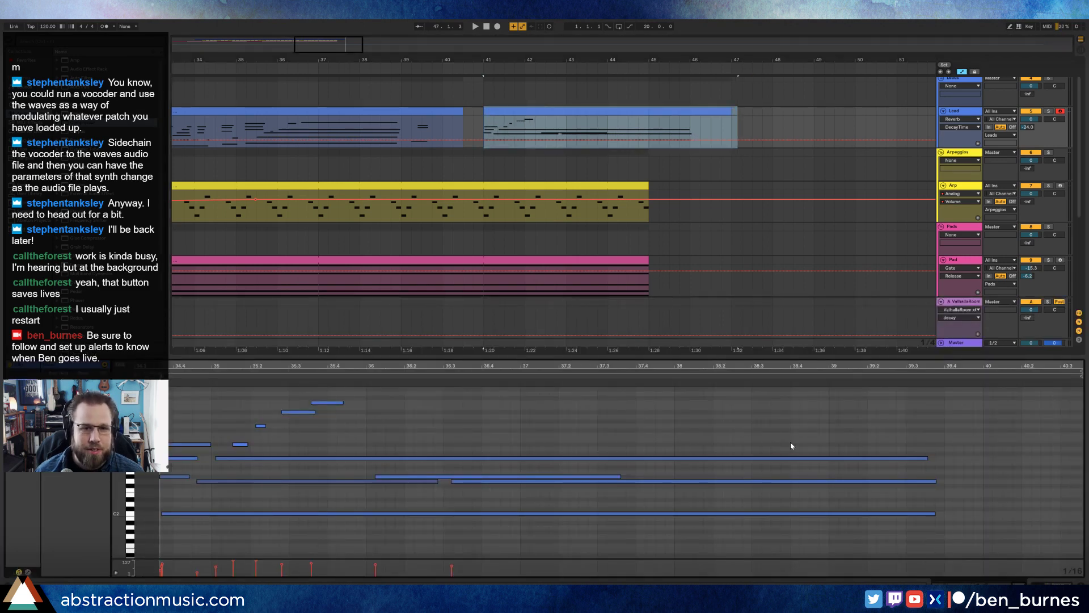
{"action": "key", "text": "space"}
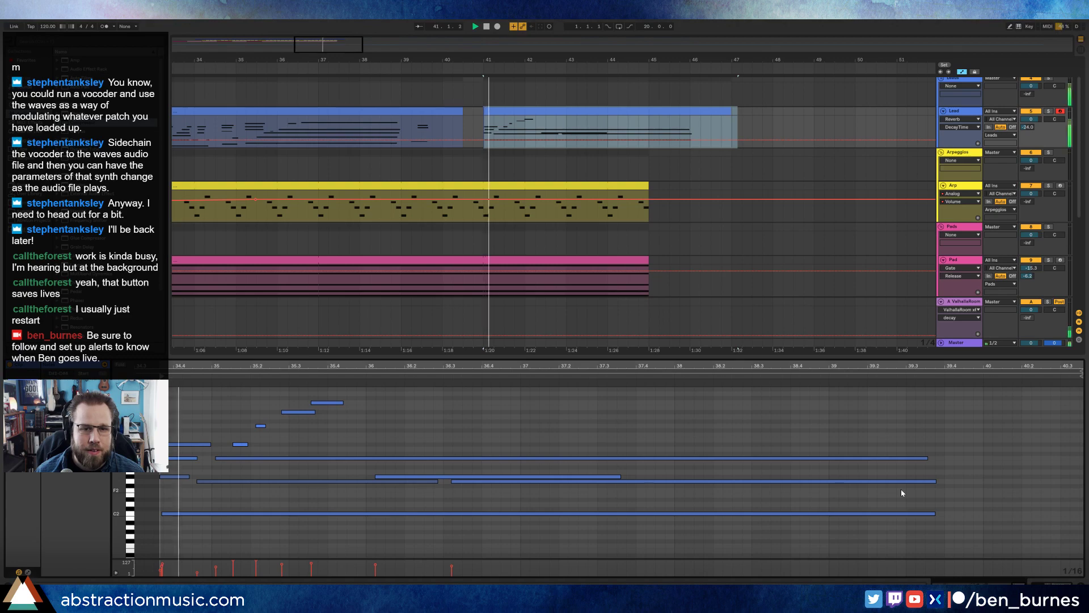
{"action": "left_click", "coordinate": [471, 141]}
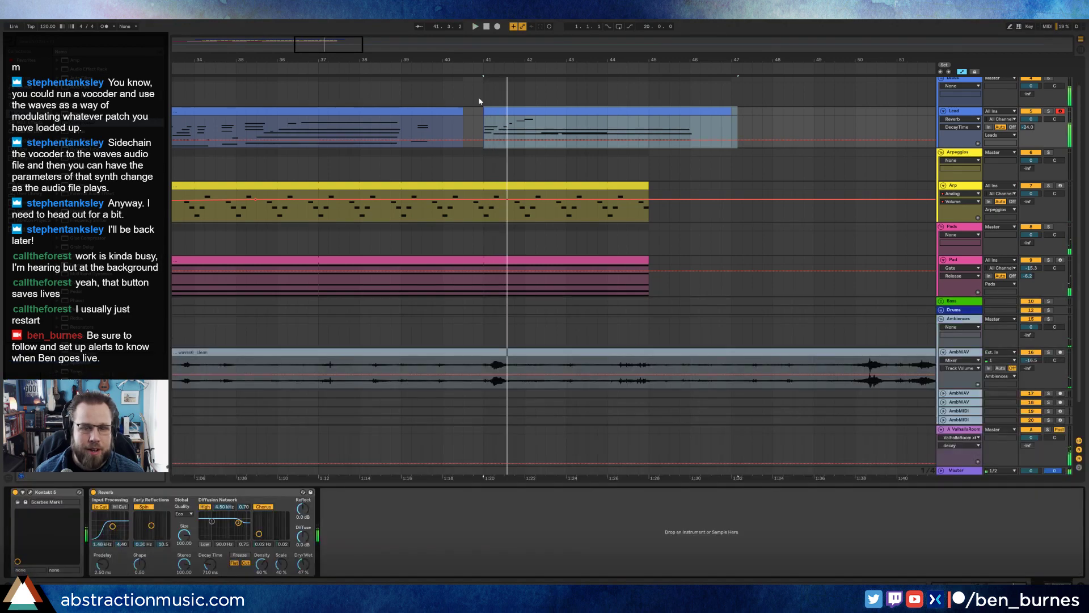
Step: Add an Auto Filter to the AmbWAV track and set it to high-pass at 115 Hz
{"action": "left_click_drag", "start_coordinate": [339, 59], "coordinate": [359, 49]}
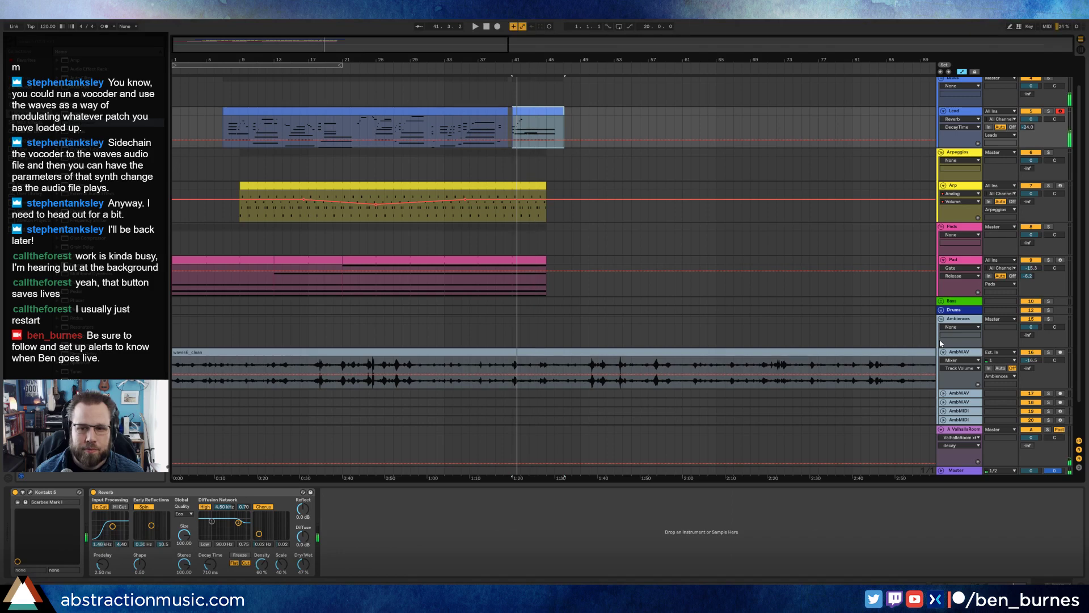
{"action": "left_click", "coordinate": [958, 352]}
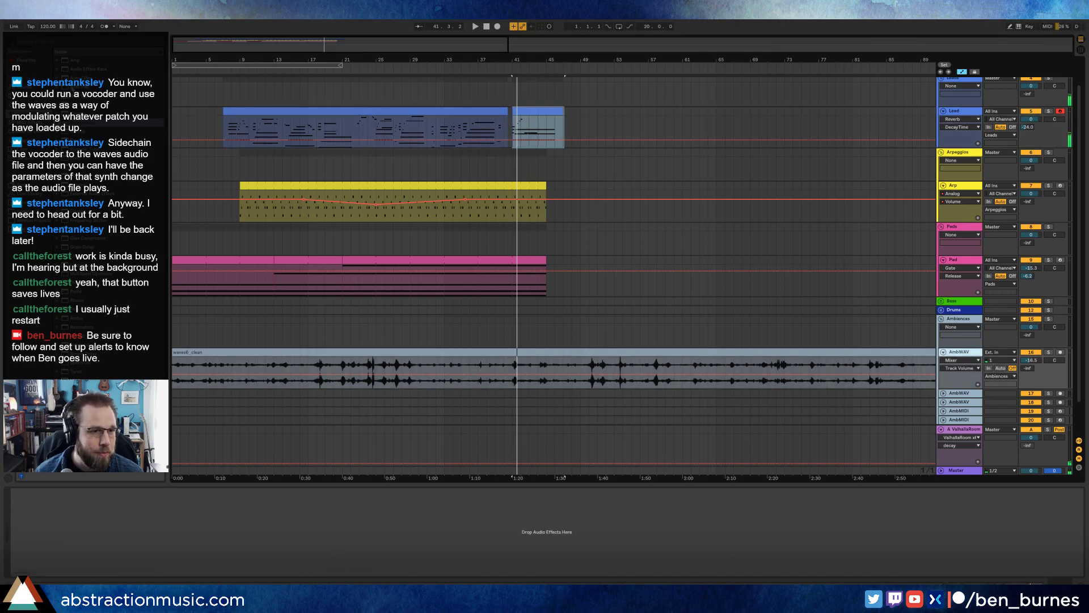
{"action": "left_click_drag", "start_coordinate": [129, 516], "coordinate": [129, 517]}
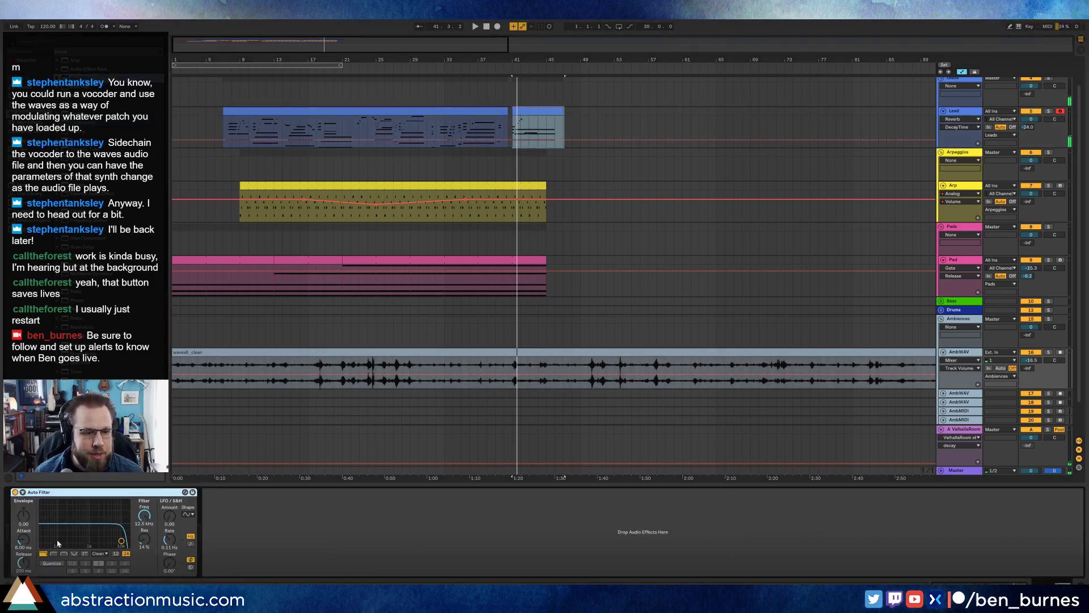
{"action": "left_click", "coordinate": [54, 553]}
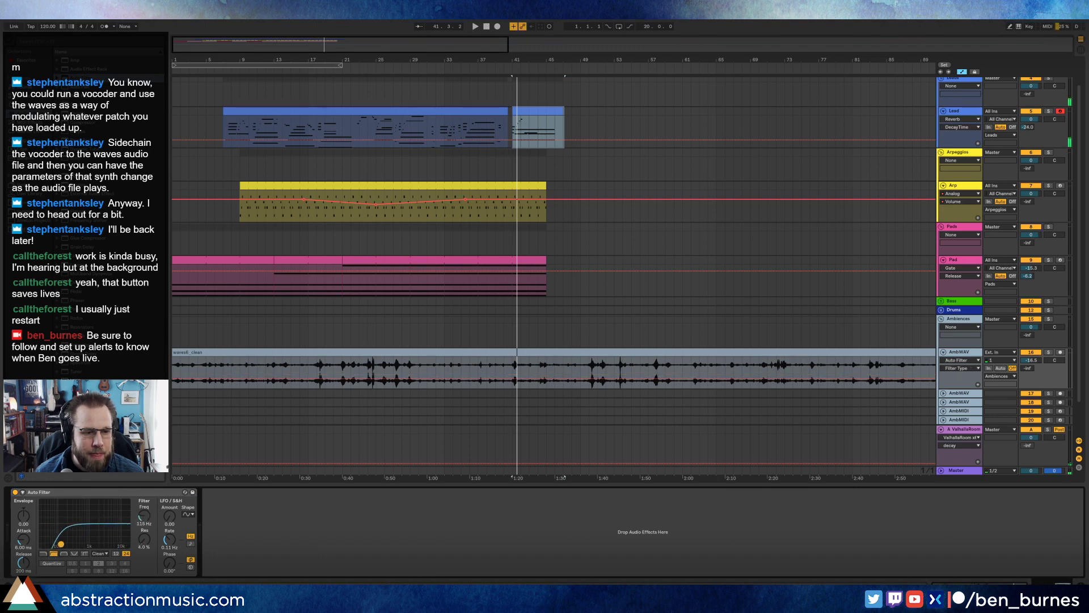
Step: Automate the AmbWAV filter frequency to rise steadily from 115 Hz at about bar 36 until about bar 55
{"action": "left_click", "coordinate": [145, 518]}
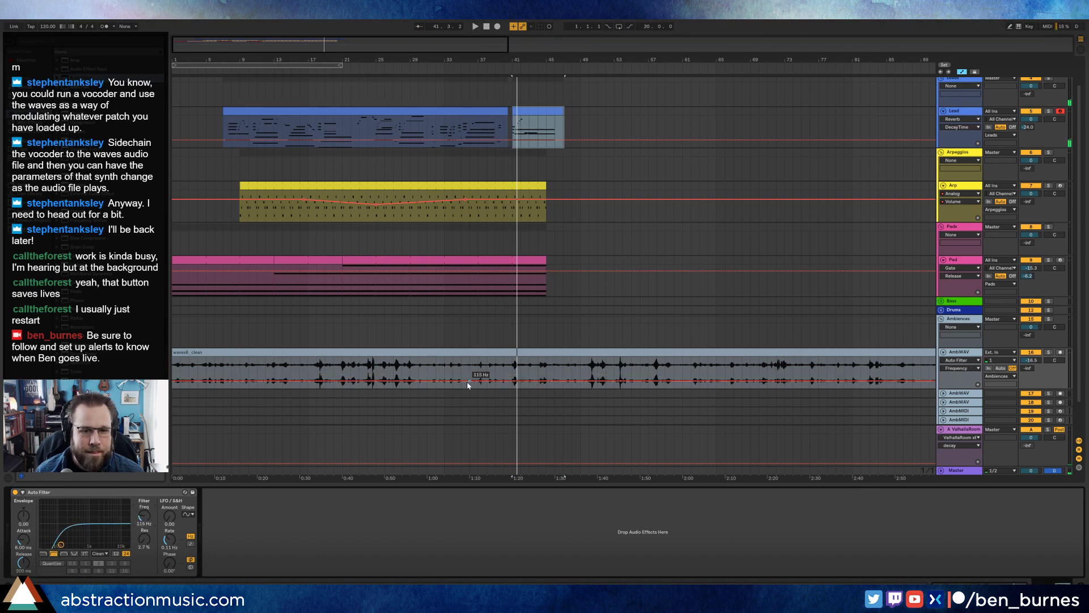
{"action": "left_click", "coordinate": [467, 382]}
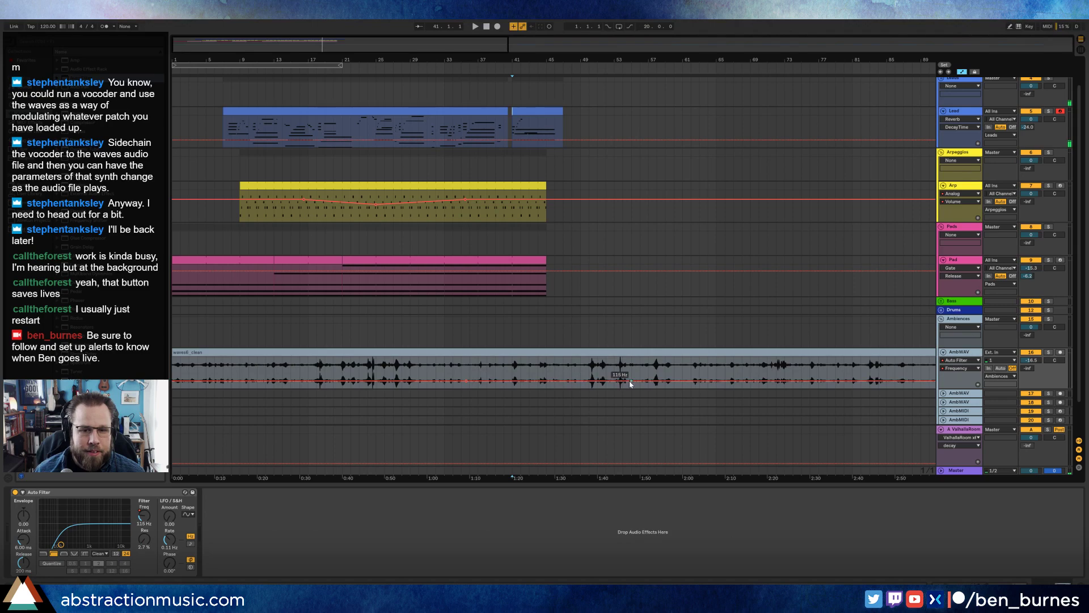
{"action": "left_click_drag", "start_coordinate": [629, 384], "coordinate": [630, 359]}
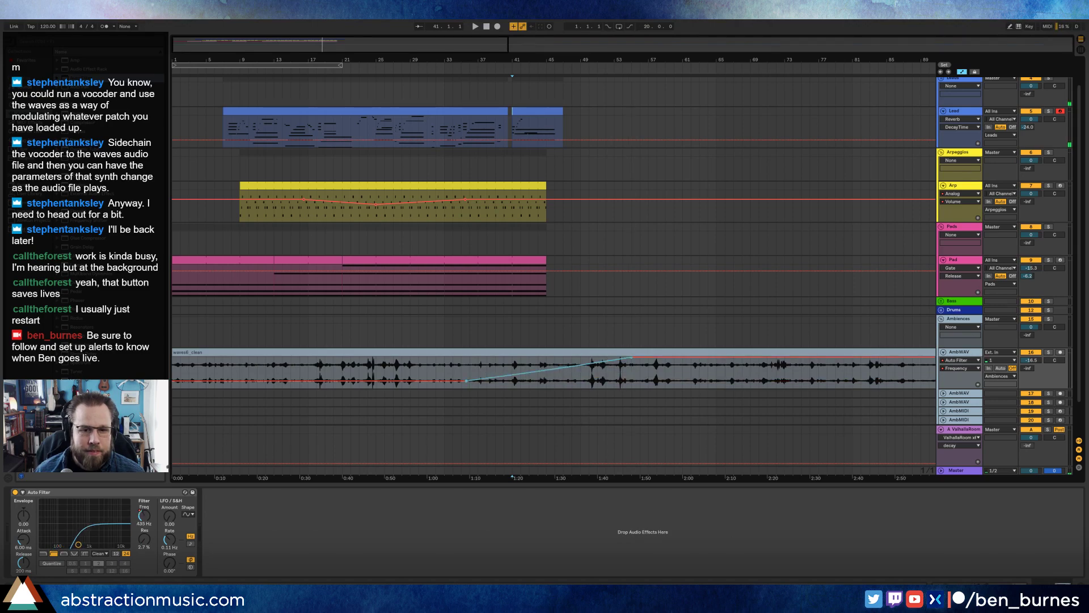
Step: Extend the last Pad clip to end at bar 53
{"action": "left_click_drag", "start_coordinate": [544, 258], "coordinate": [616, 312]}
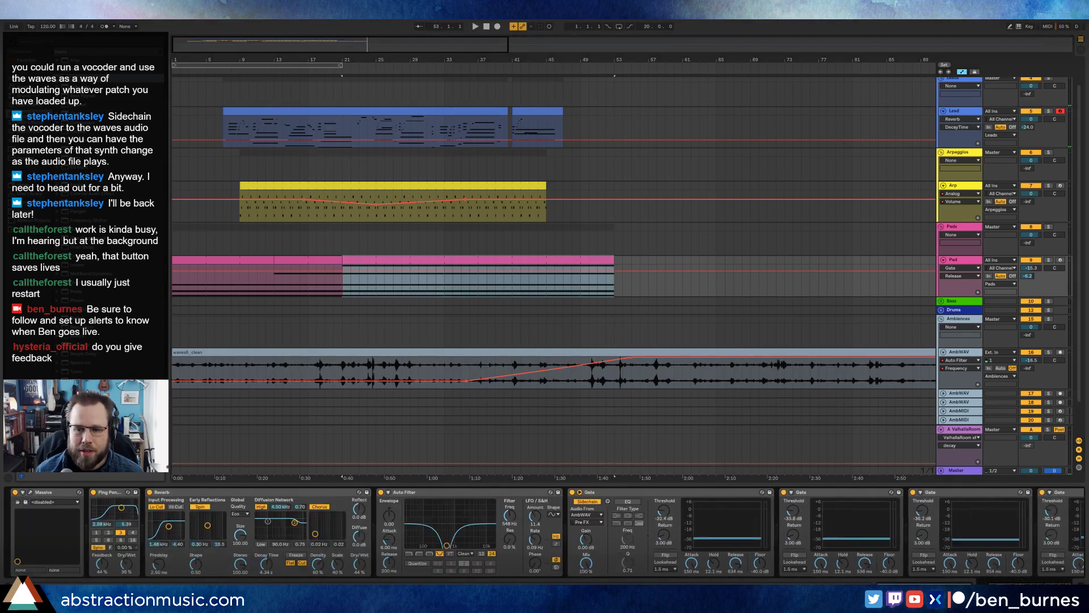
{"action": "left_click", "coordinate": [431, 234]}
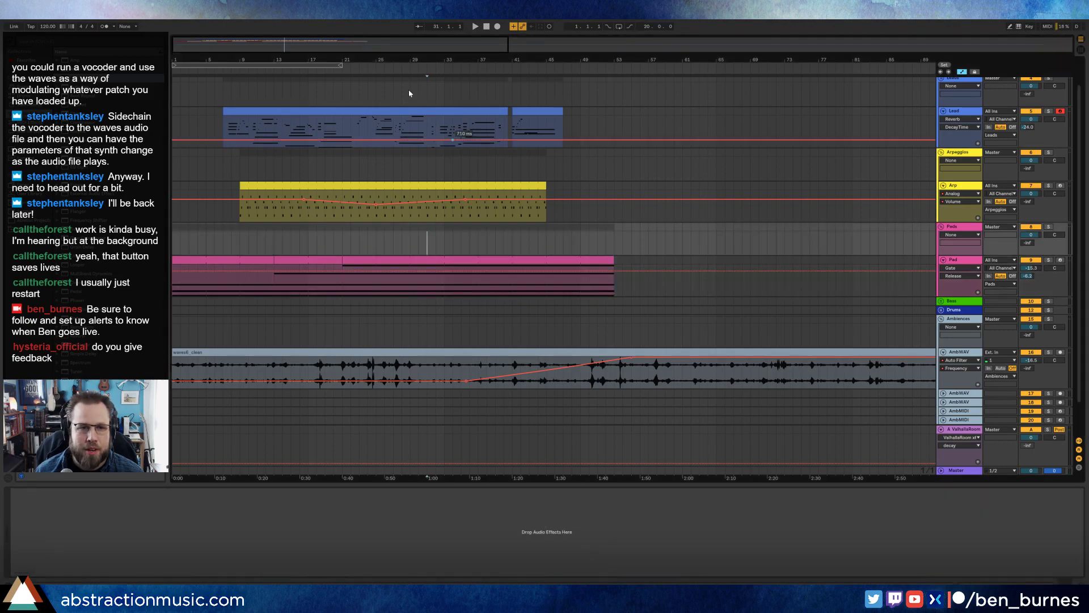
{"action": "mouse_move", "coordinate": [494, 59]}
{"action": "left_mouse_down"}
{"action": "mouse_move", "coordinate": [494, 42]}
{"action": "mouse_move", "coordinate": [494, 60]}
{"action": "mouse_move", "coordinate": [665, 59]}
{"action": "left_mouse_up"}
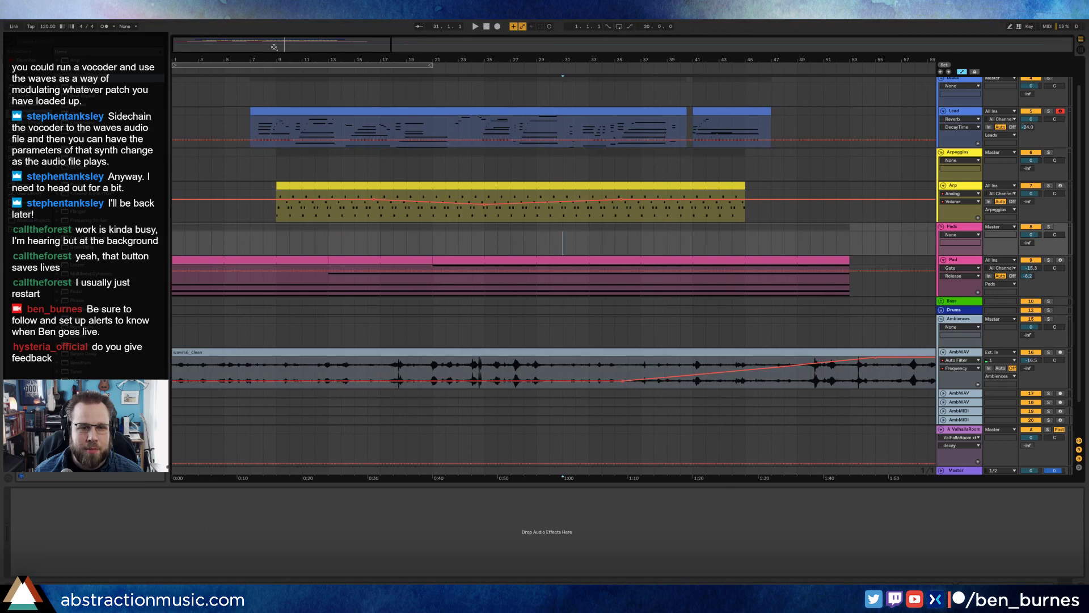
Step: Play the arrangement from bar 1 with the automation lanes hidden, and select the first clip on the Pad track
{"action": "left_click", "coordinate": [173, 114]}
{"action": "key", "text": "a"}
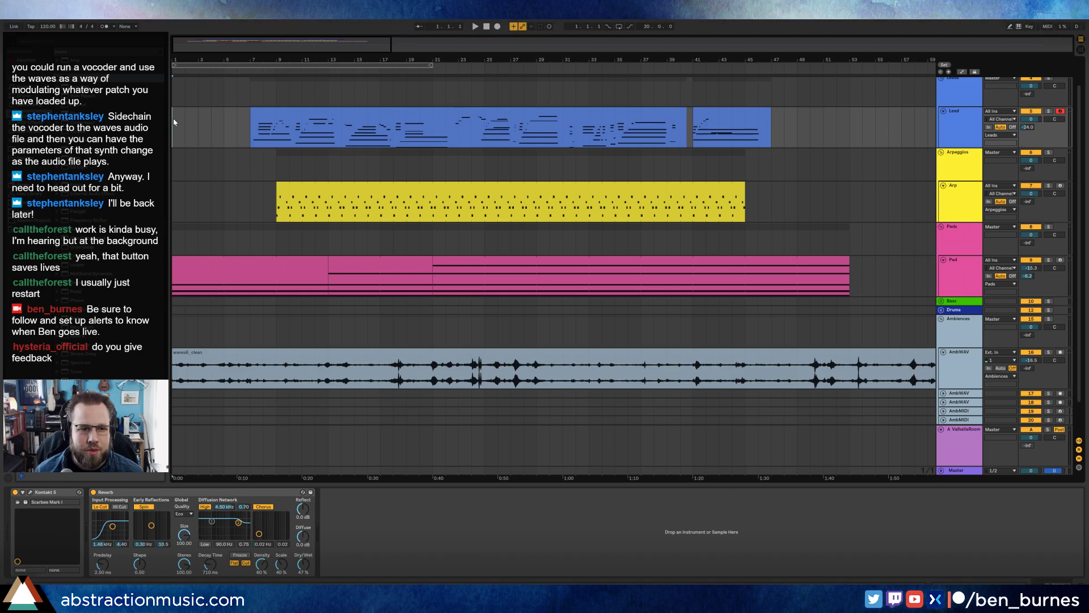
{"action": "key", "text": "space"}
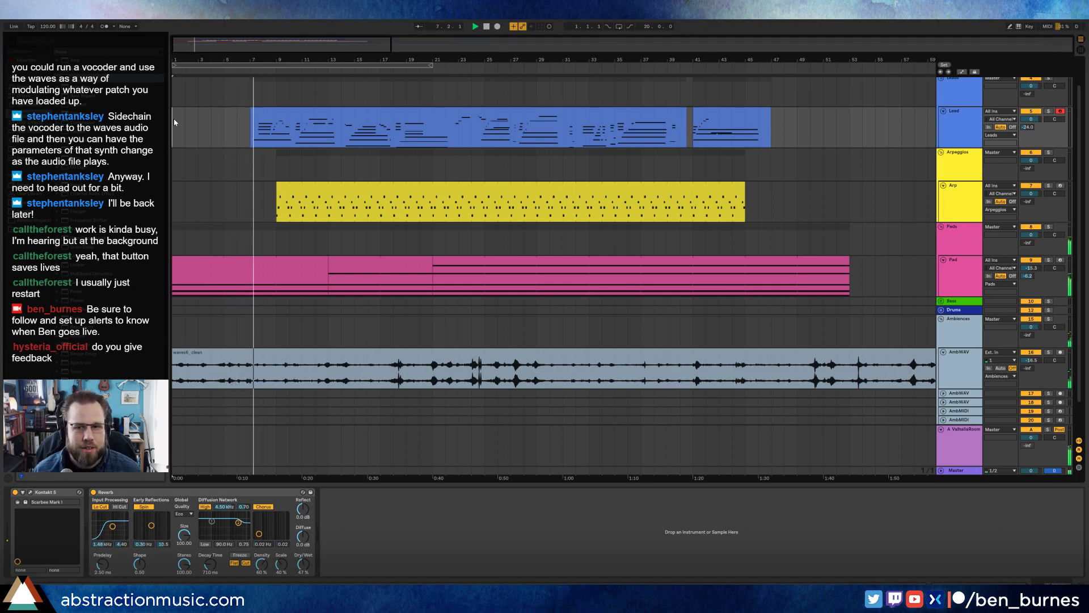
{"action": "left_click", "coordinate": [327, 269]}
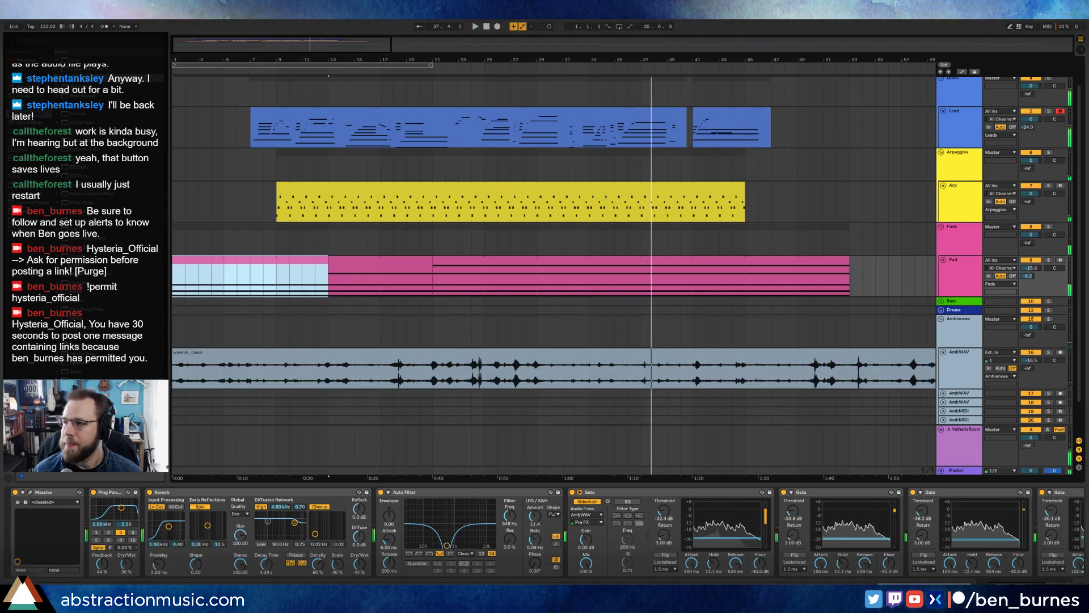
Step: Bring the web browser with the Clyp page over the arrangement, then shrink and reposition its window
{"action": "left_click_drag", "start_coordinate": [1088, 102], "coordinate": [757, 46]}
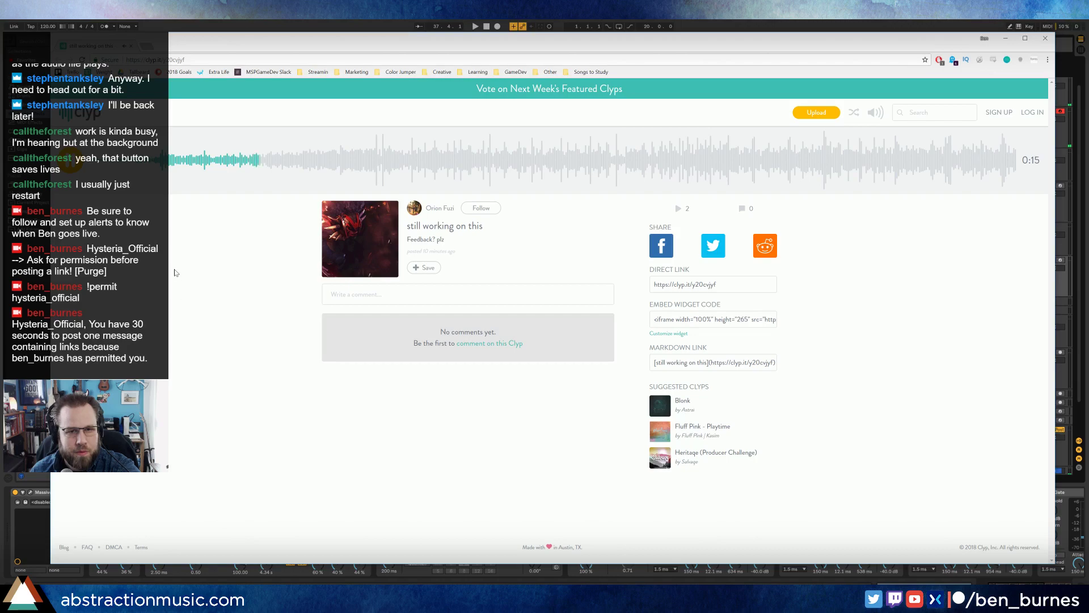
{"action": "left_click_drag", "start_coordinate": [50, 32], "coordinate": [261, 60]}
{"action": "left_click_drag", "start_coordinate": [415, 60], "coordinate": [302, 66]}
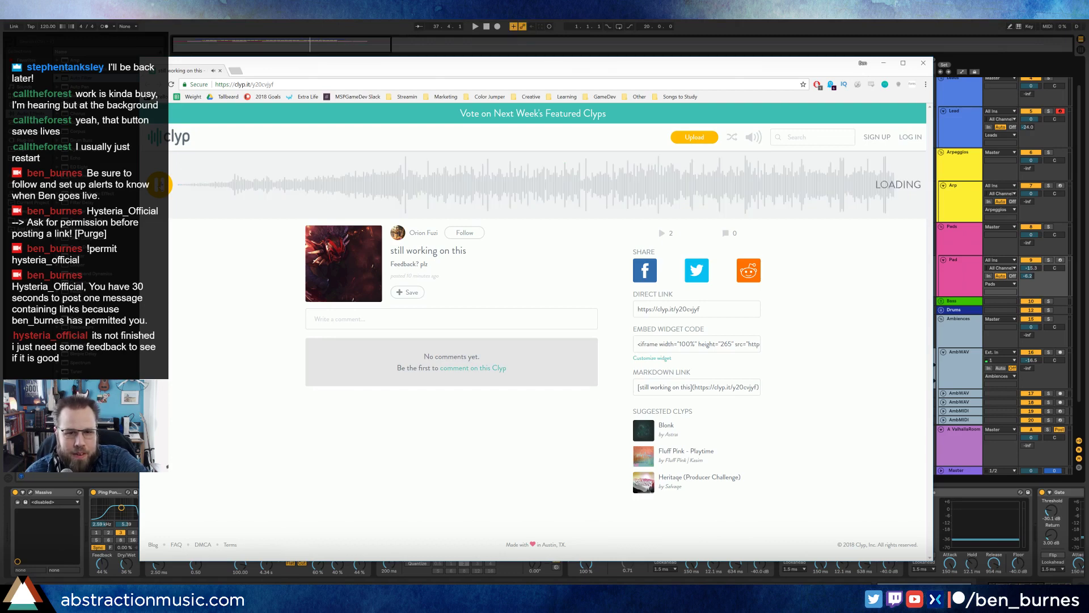
Step: Listen to the opening of the "still working on this" clip, skipping over its first seconds and pausing at 0:23
{"action": "left_click", "coordinate": [161, 185]}
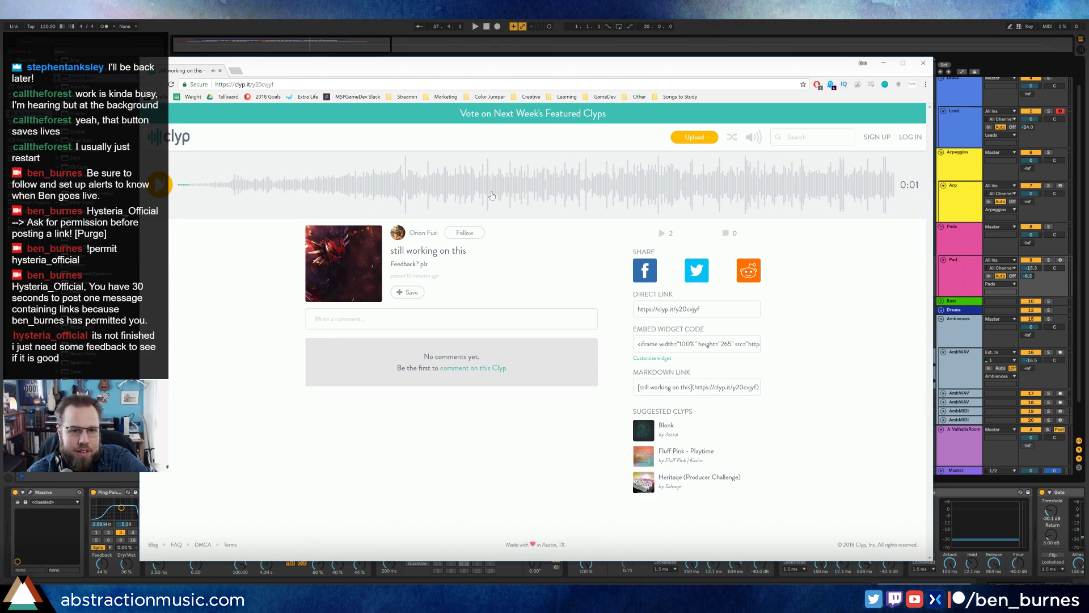
{"action": "left_click", "coordinate": [307, 189]}
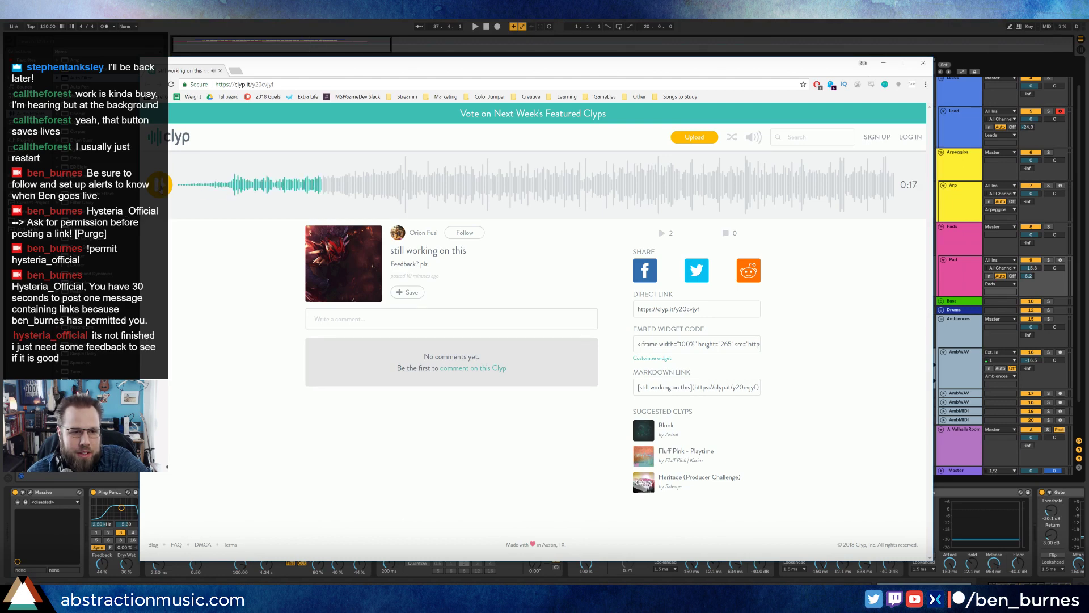
{"action": "left_click", "coordinate": [160, 186]}
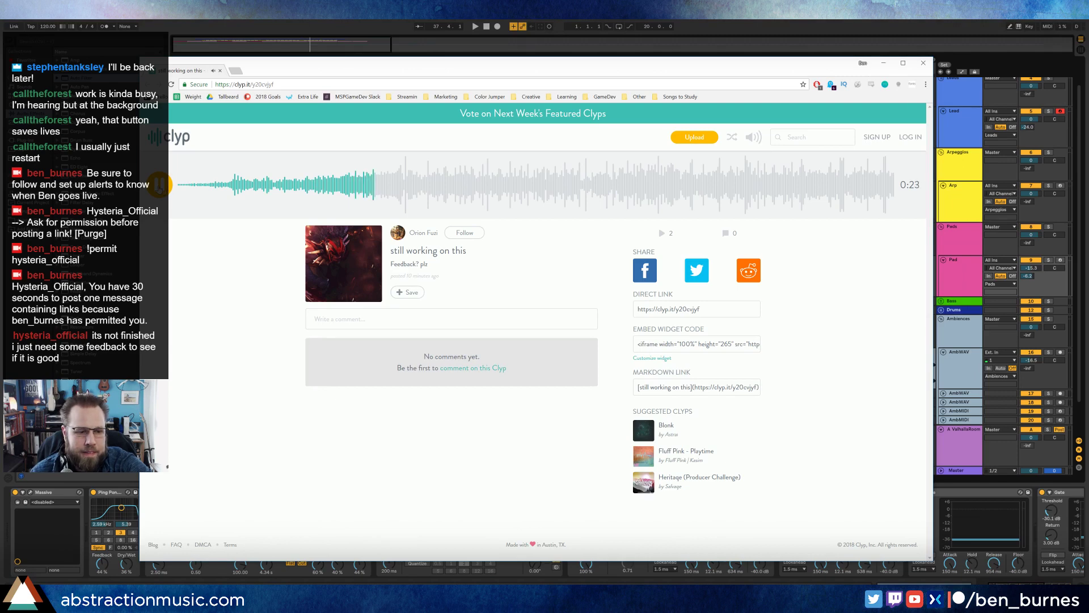
{"action": "left_click", "coordinate": [159, 189]}
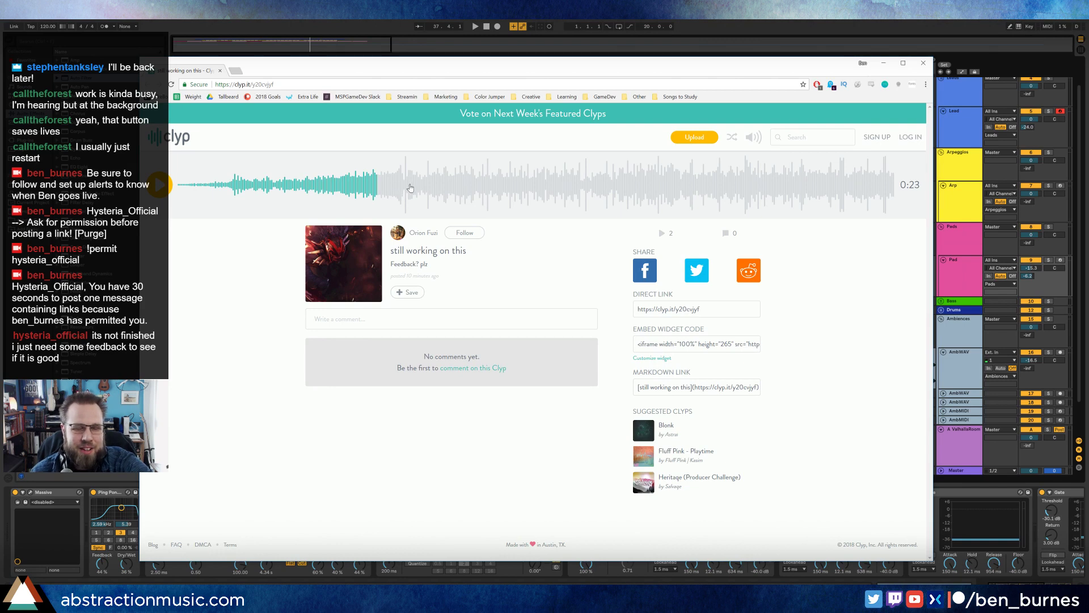
Step: Skip ahead in the clip and listen to its middle section, pausing at 0:48
{"action": "left_click", "coordinate": [410, 188]}
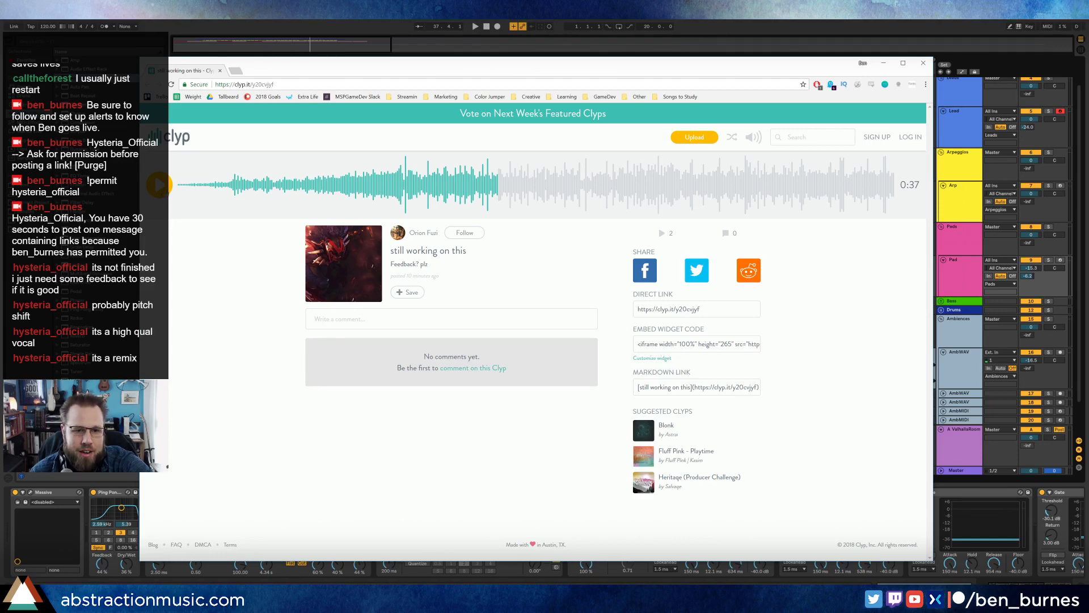
{"action": "left_click", "coordinate": [163, 190]}
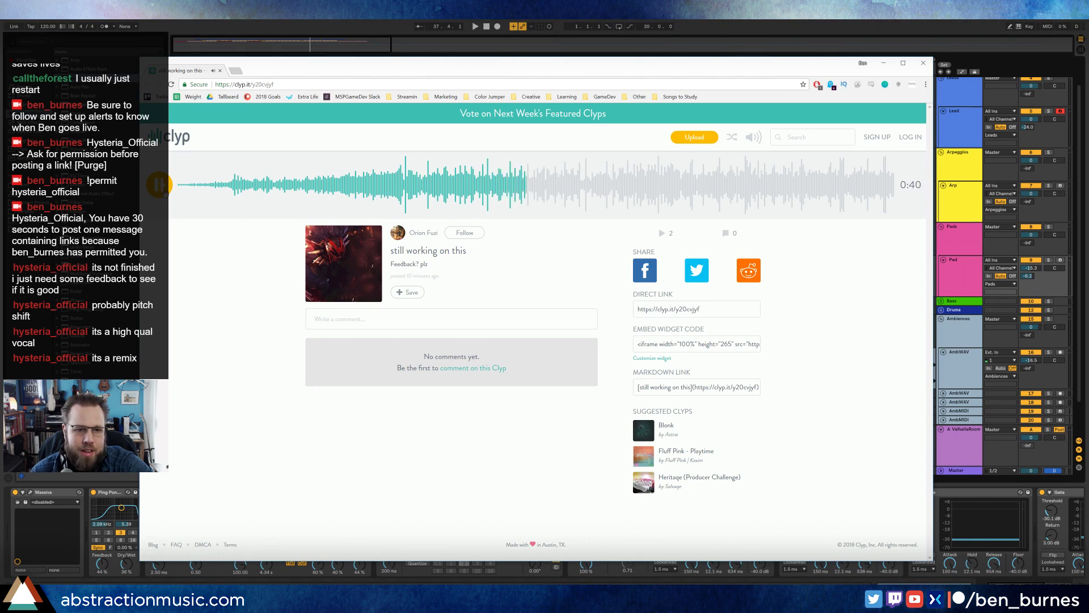
{"action": "left_click", "coordinate": [164, 189]}
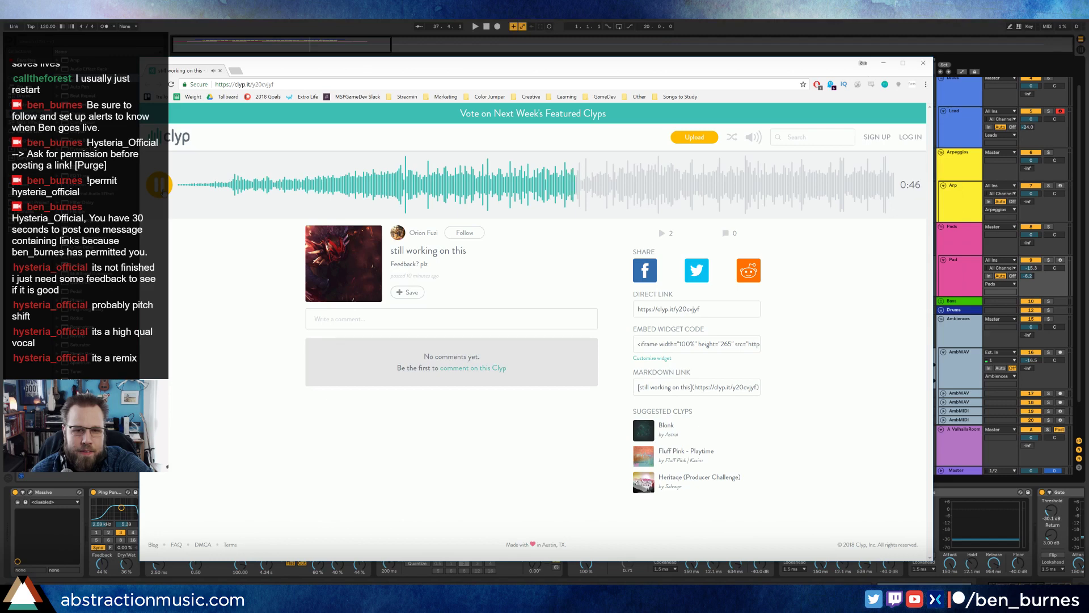
{"action": "left_click", "coordinate": [162, 190]}
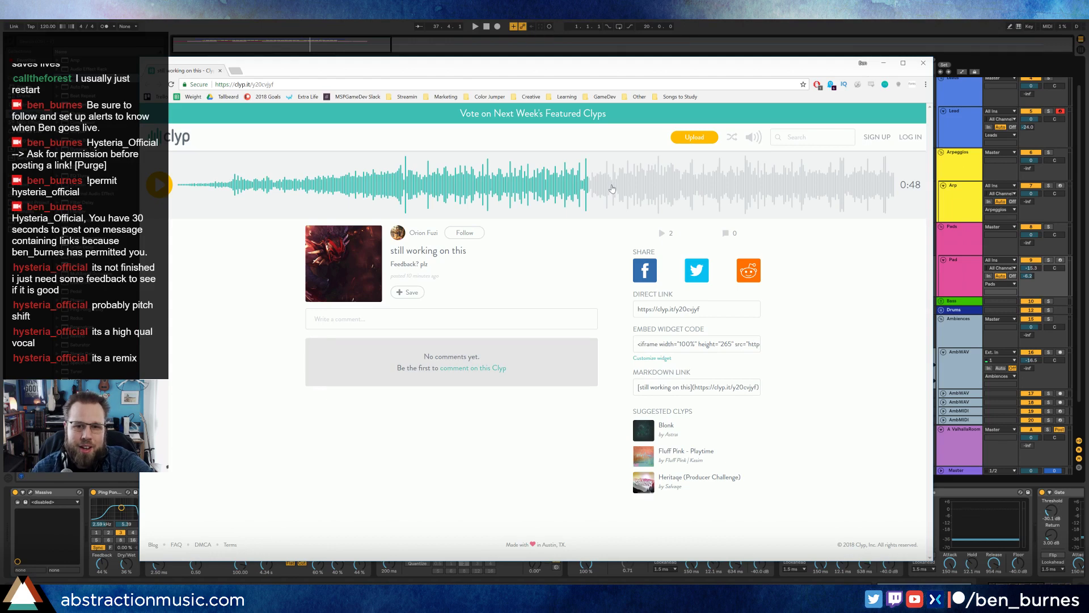
Step: Listen to the clip's later section from 0:54, return to 0:10, and close the Clyp page
{"action": "left_click", "coordinate": [647, 181]}
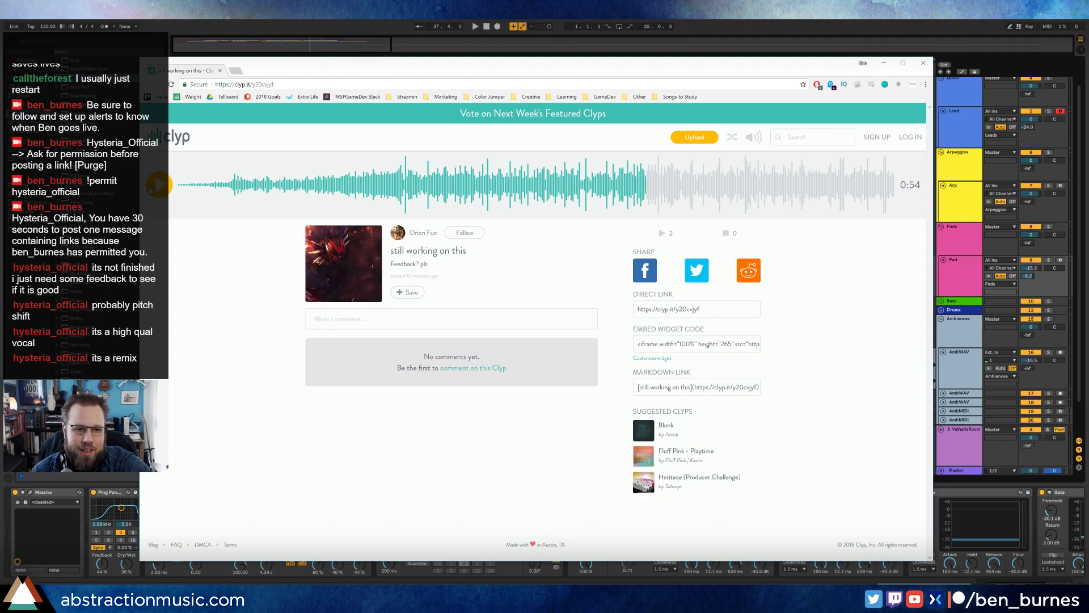
{"action": "left_click", "coordinate": [155, 189]}
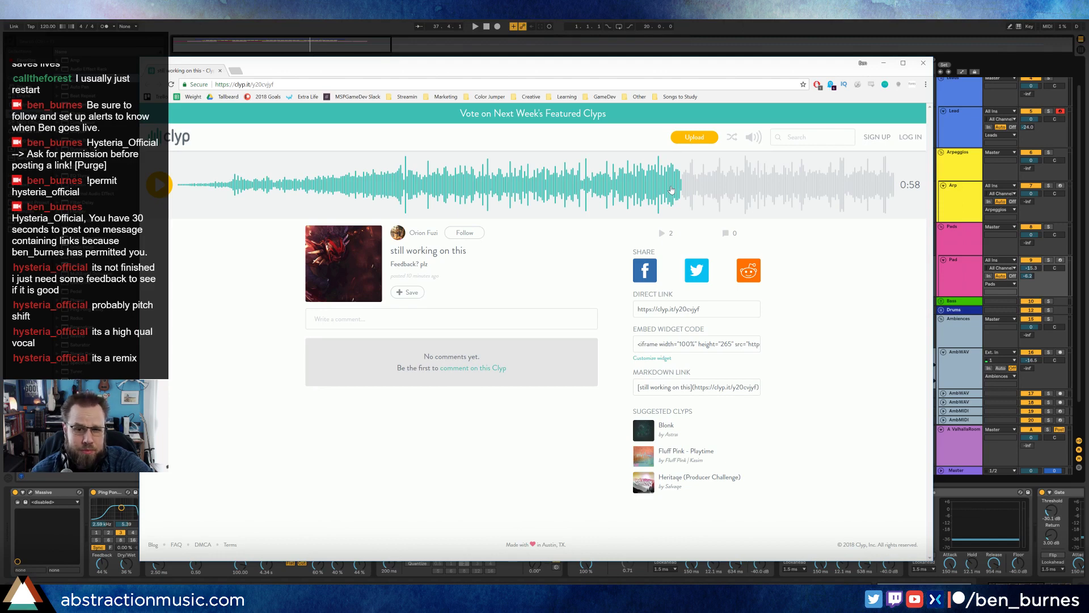
{"action": "left_click", "coordinate": [735, 188]}
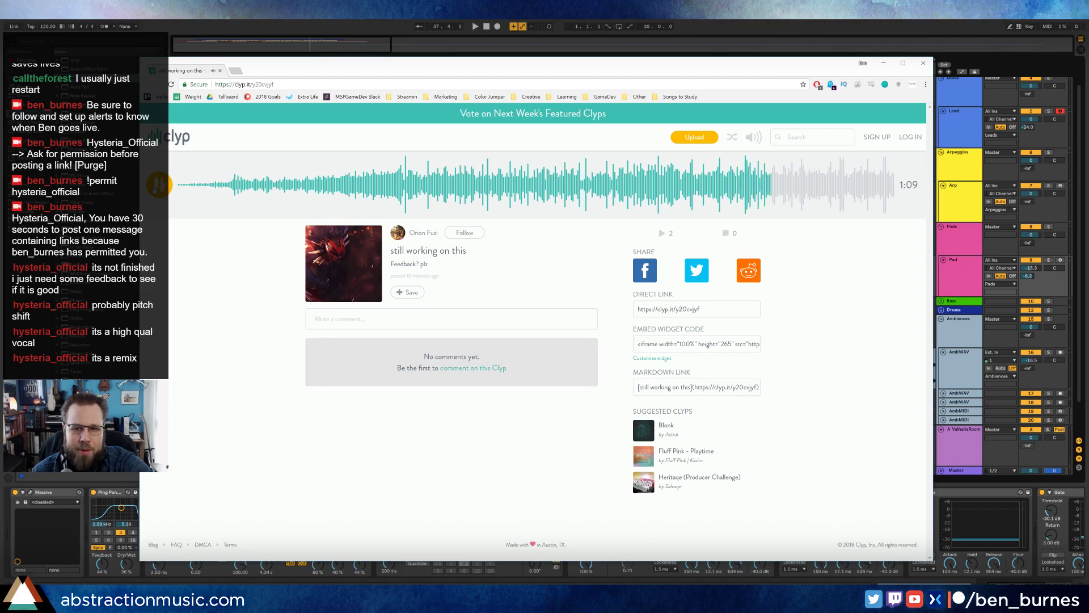
{"action": "left_click", "coordinate": [154, 187]}
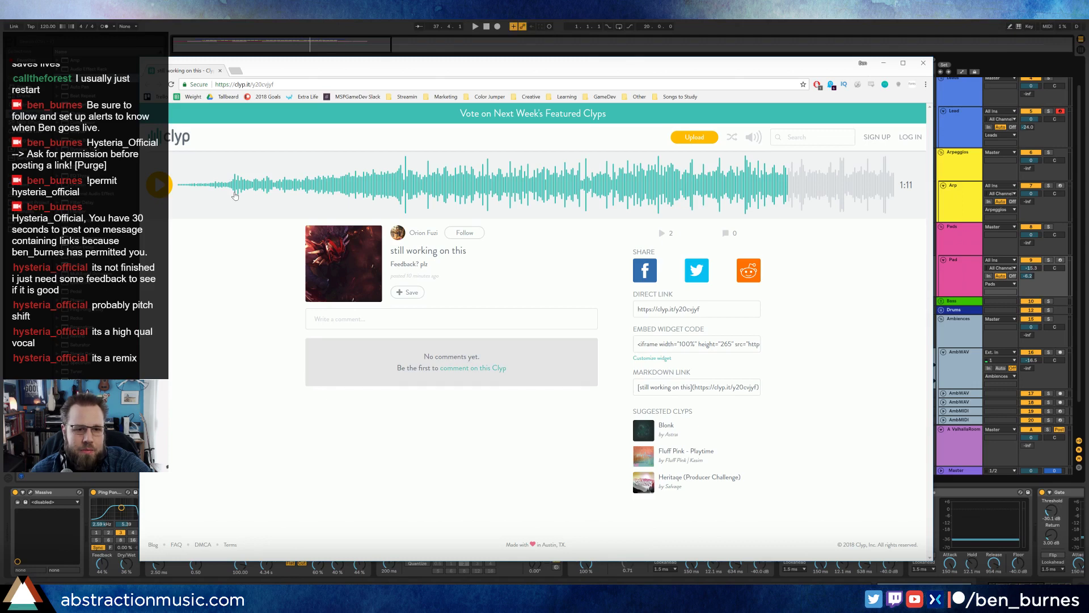
{"action": "left_click", "coordinate": [264, 190]}
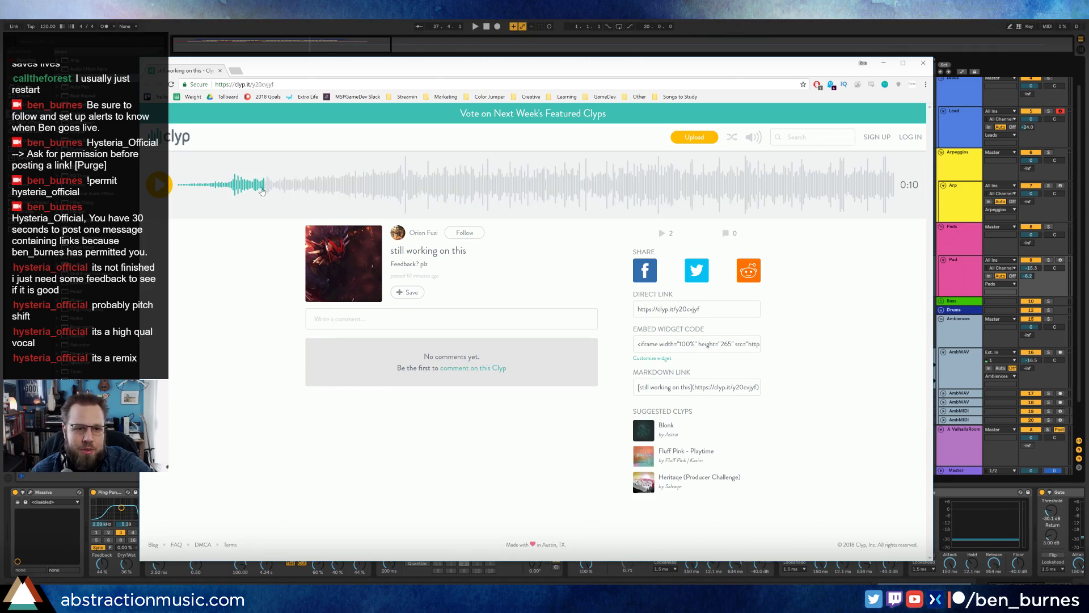
{"action": "left_click", "coordinate": [218, 72]}
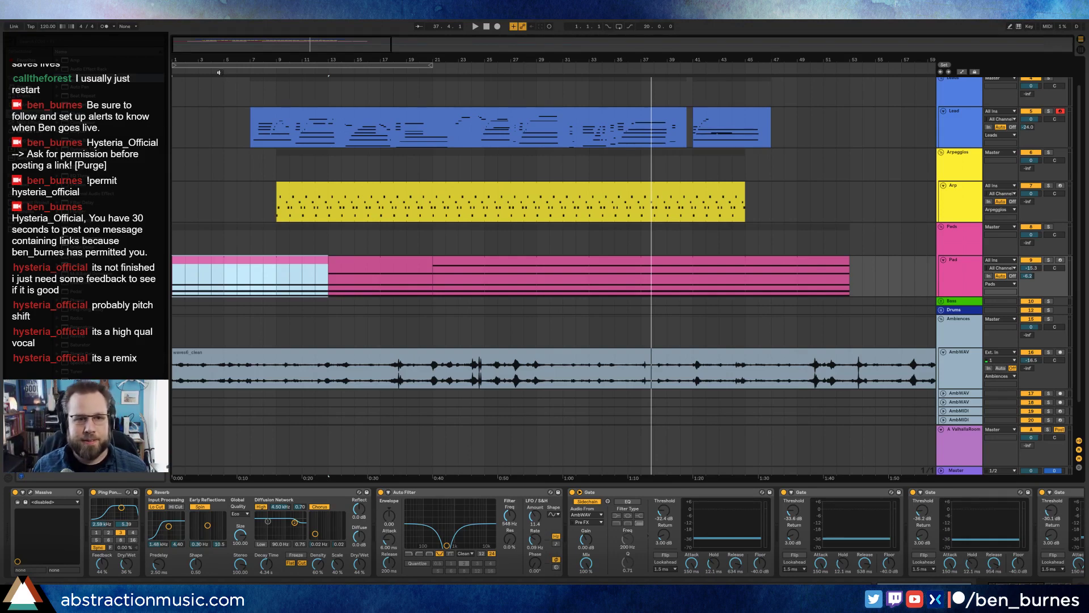
Step: Play the arrangement from the early bars and set the Pad track's volume to -11.3 dB
{"action": "left_click", "coordinate": [207, 69]}
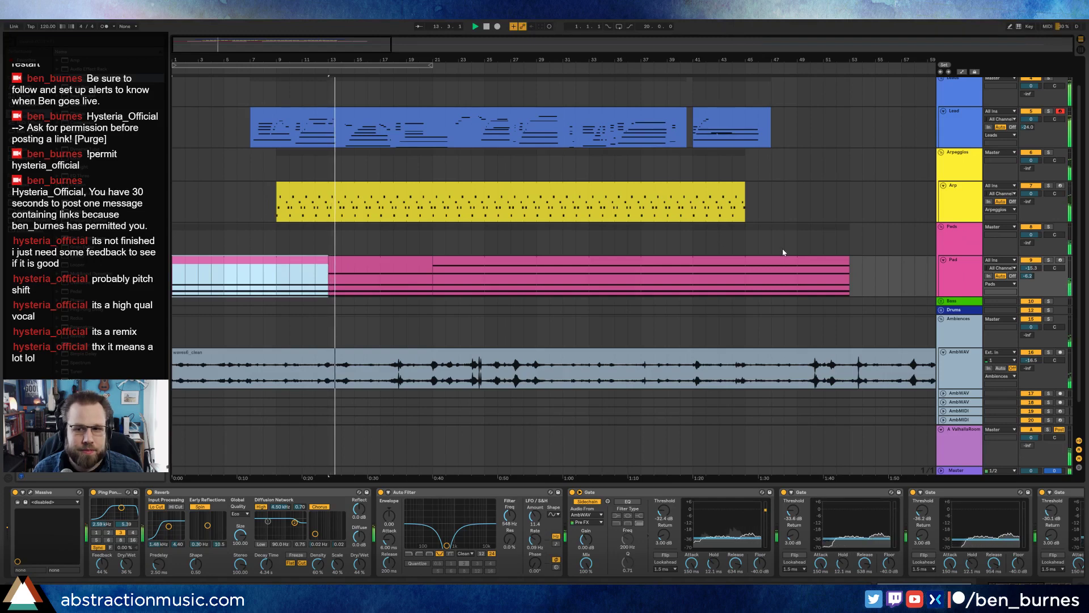
{"action": "left_click_drag", "start_coordinate": [1029, 268], "coordinate": [1029, 255]}
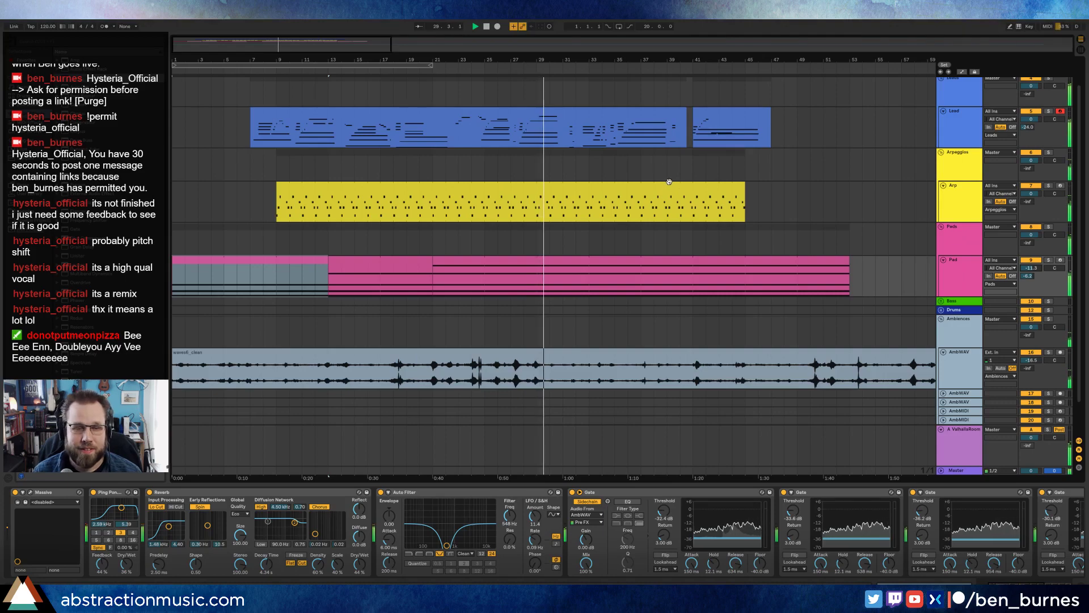
Step: Show the automation lanes and adjust the closing breakpoint of the Arp track's Analog Volume envelope at 0.0 dB
{"action": "left_click", "coordinate": [581, 186]}
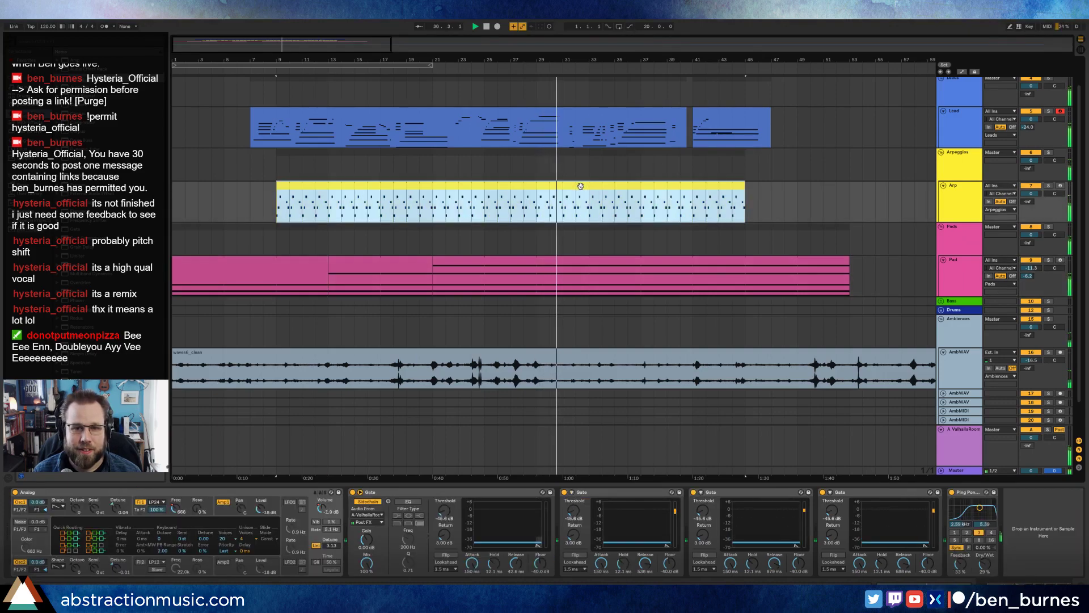
{"action": "key", "text": "a"}
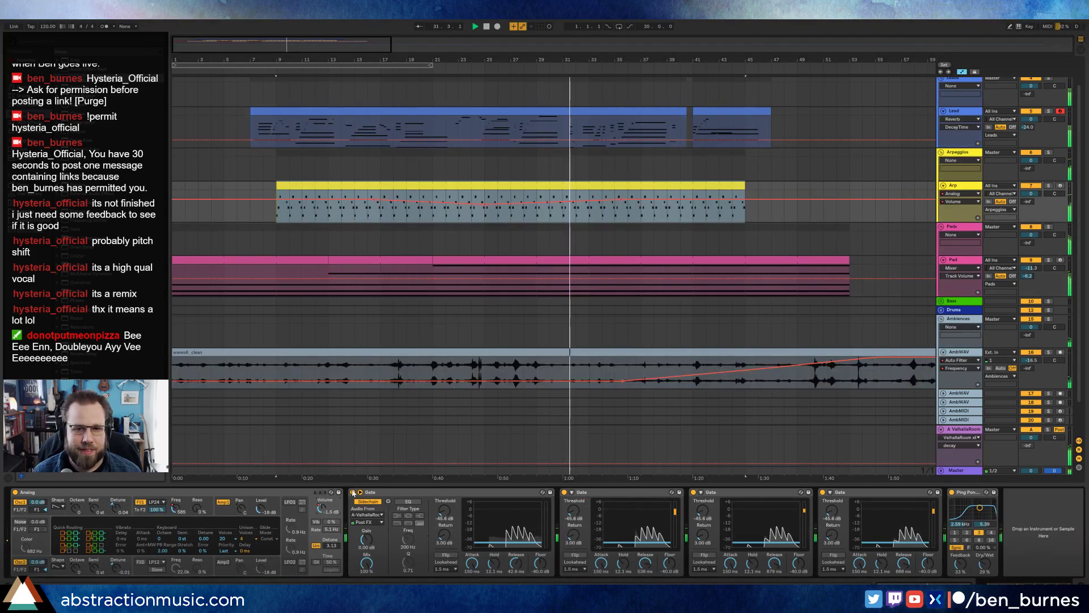
{"action": "left_click", "coordinate": [620, 200]}
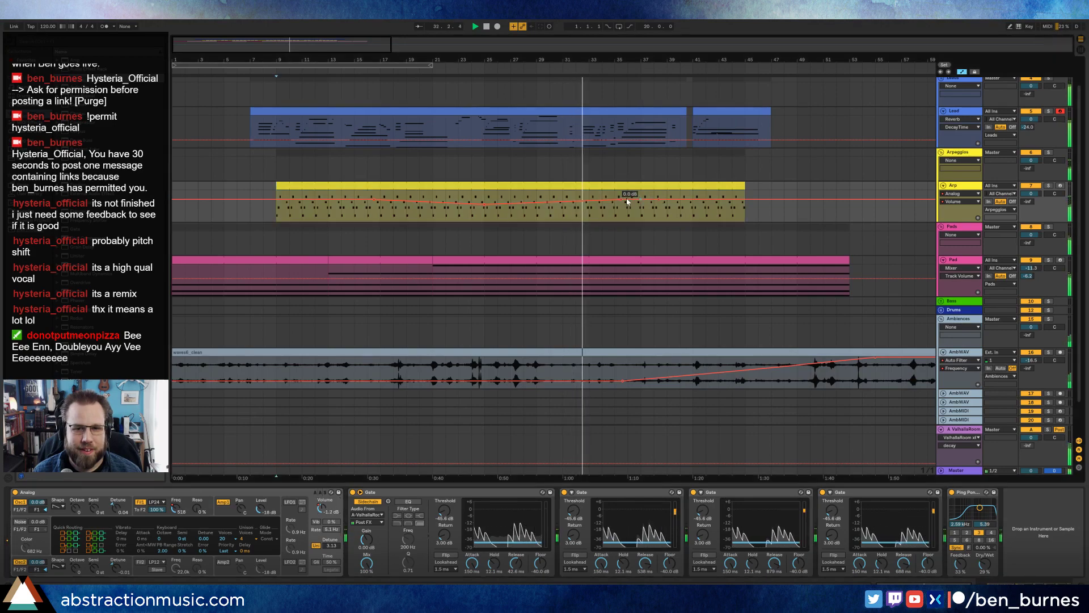
{"action": "left_click", "coordinate": [620, 200]}
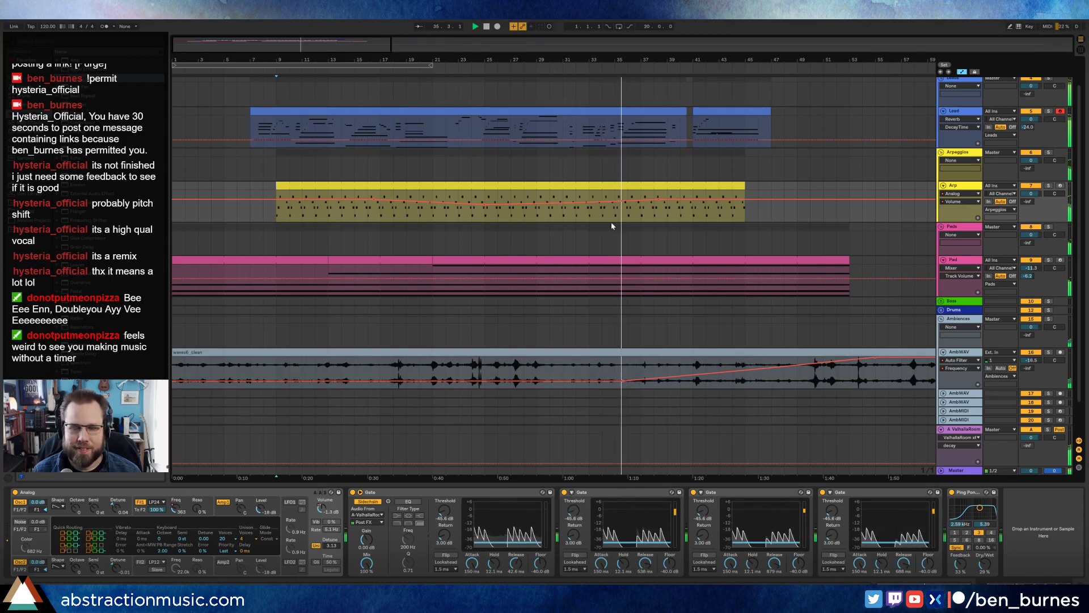
{"action": "key", "text": "super"}
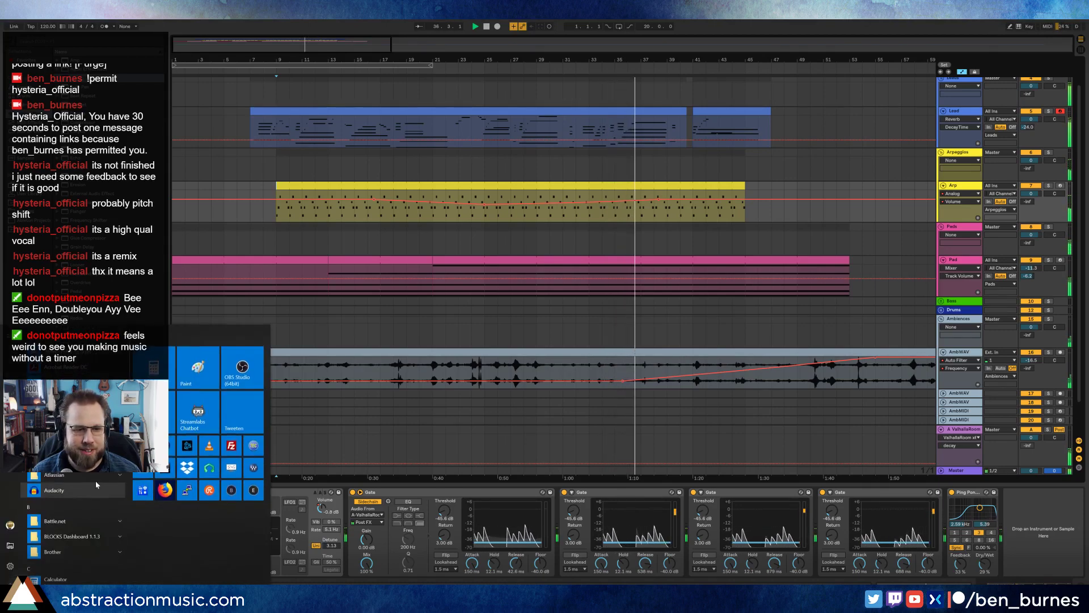
{"action": "left_click", "coordinate": [53, 487]}
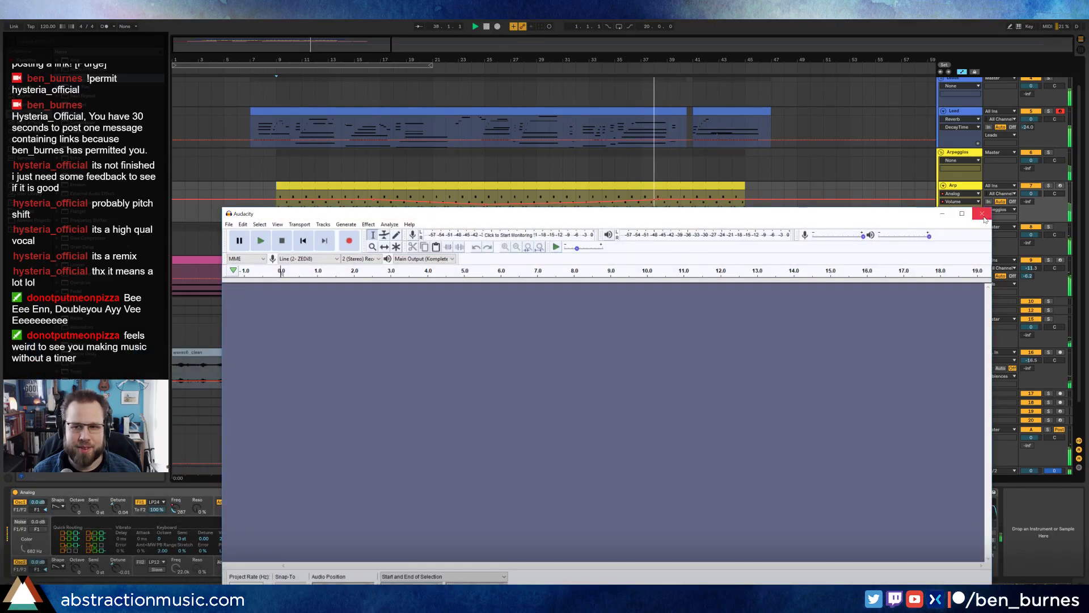
{"action": "left_click", "coordinate": [982, 213]}
Step: Open Firefox and search the web for "timer"
{"action": "key", "text": "super"}
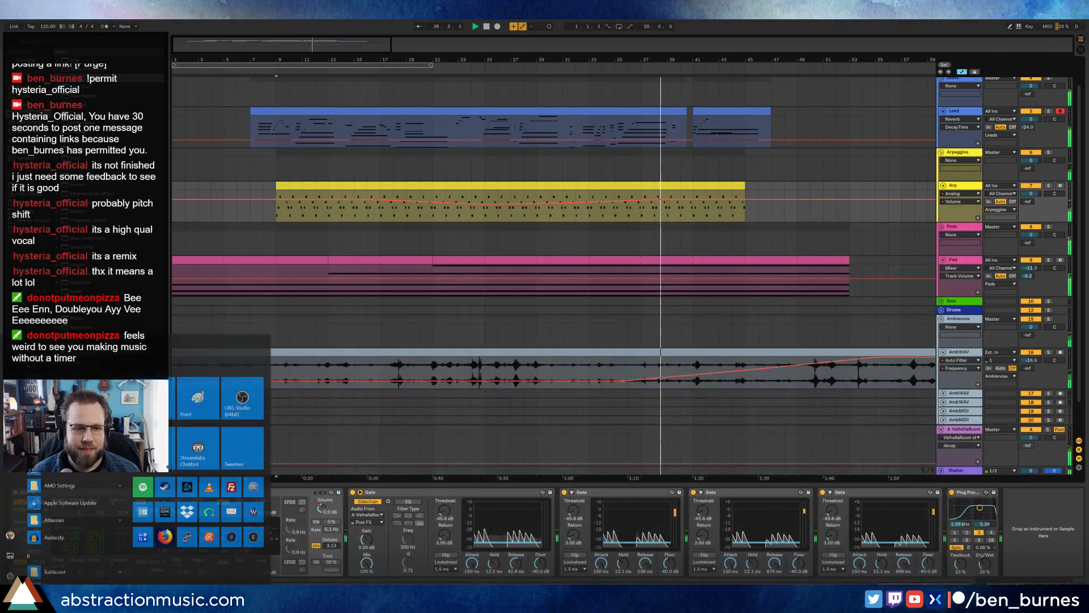
{"action": "left_click", "coordinate": [165, 486]}
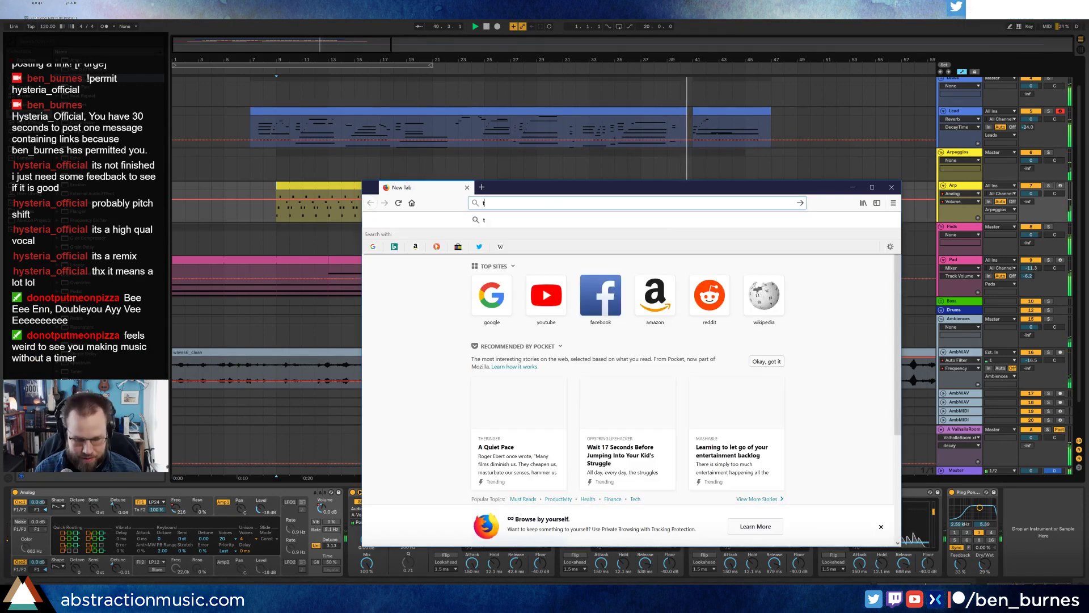
{"action": "type", "text": "timer"}
{"action": "key", "text": "Return"}
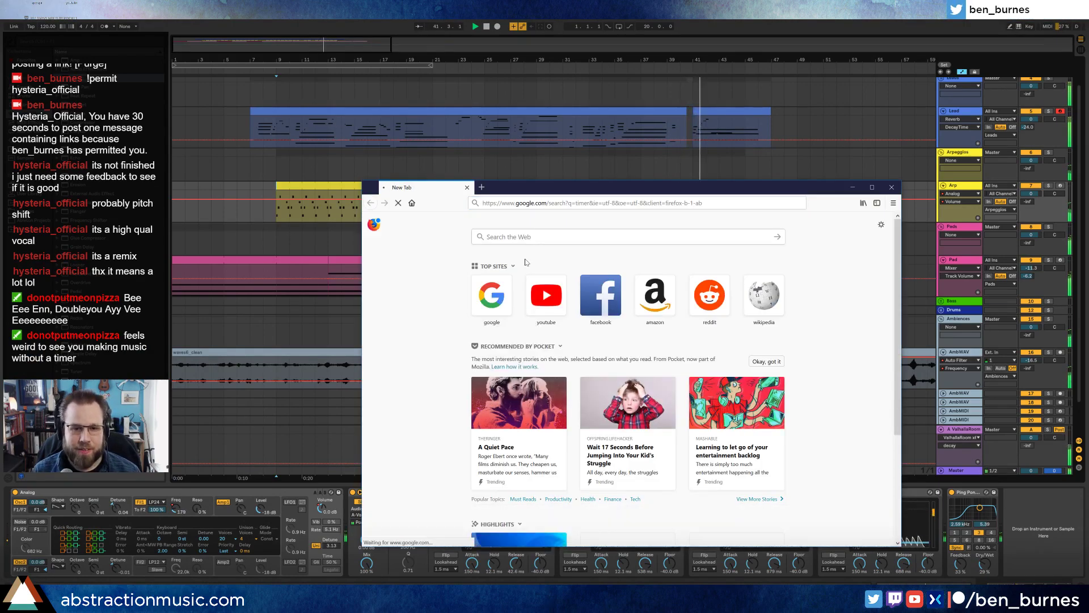
Step: Start Google's countdown timer at 24 hours, pause it, and close the browser page
{"action": "left_click", "coordinate": [474, 346]}
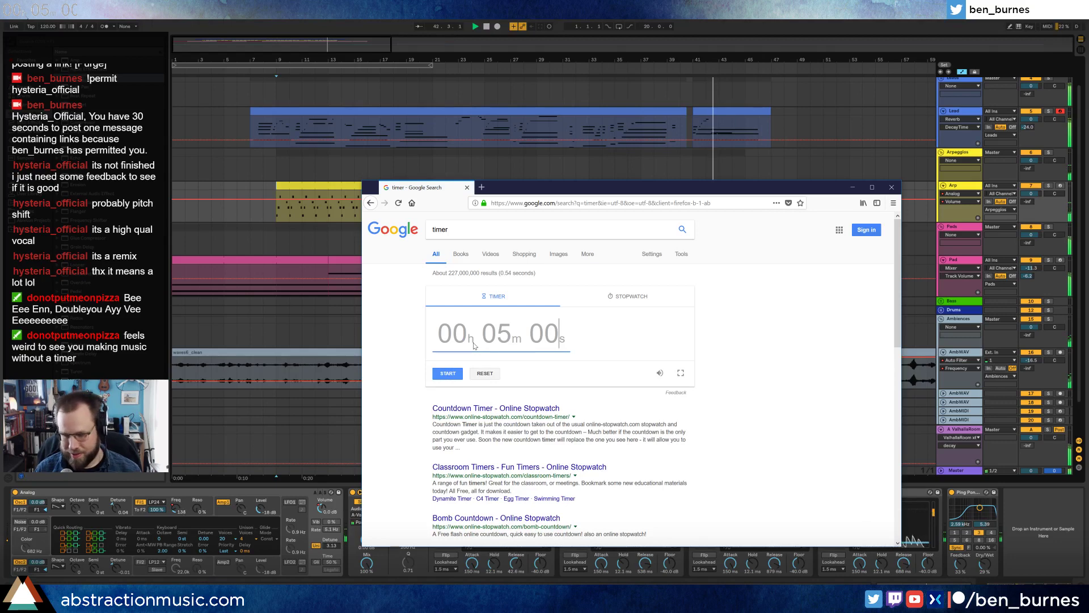
{"action": "type", "text": "240000"}
{"action": "key", "text": "Return"}
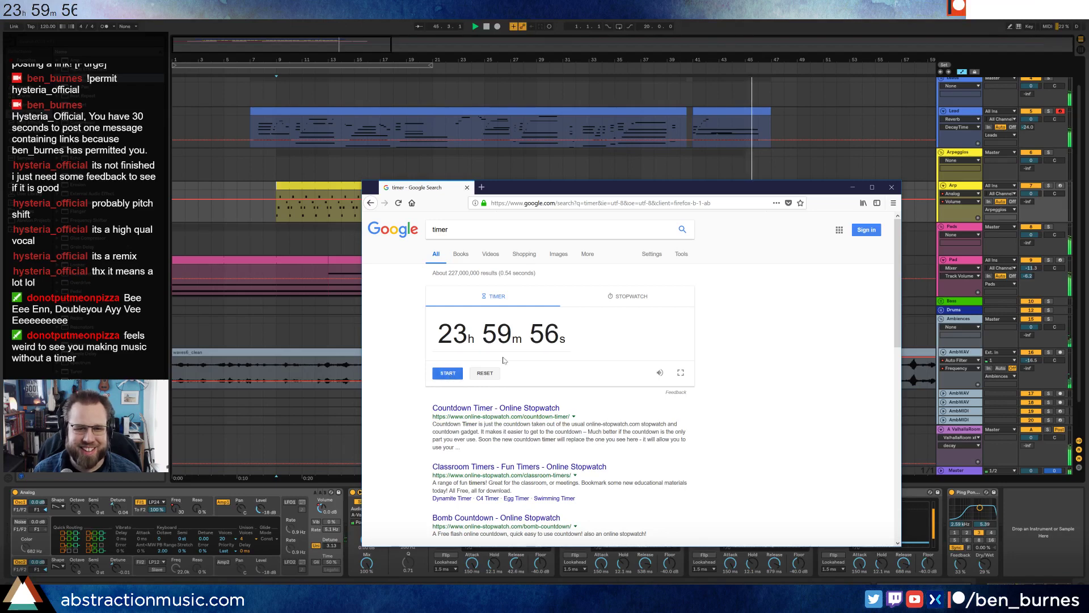
{"action": "left_click", "coordinate": [537, 339]}
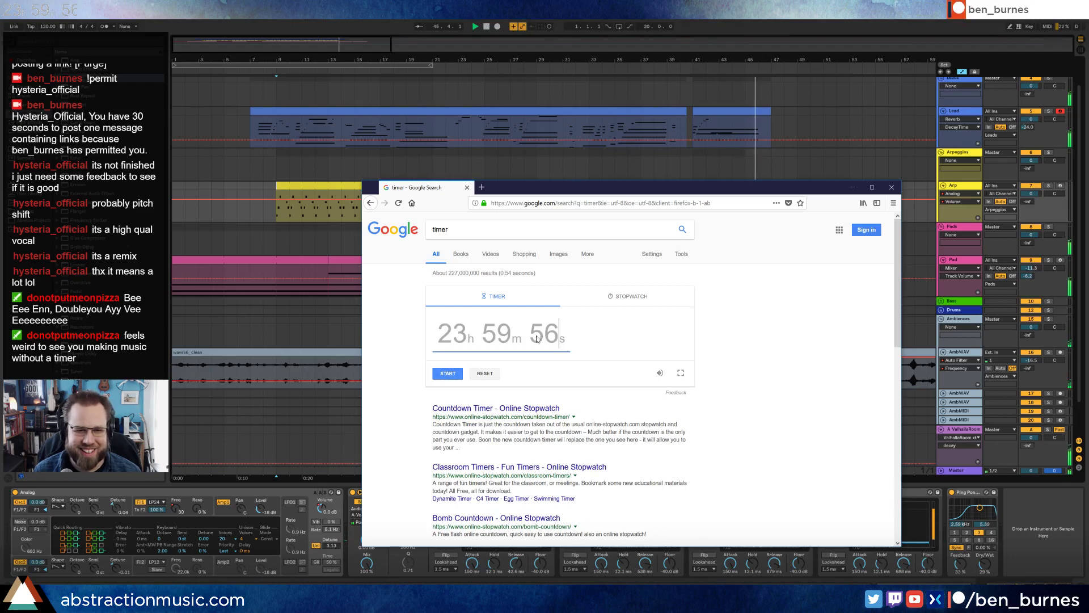
{"action": "left_click", "coordinate": [465, 188]}
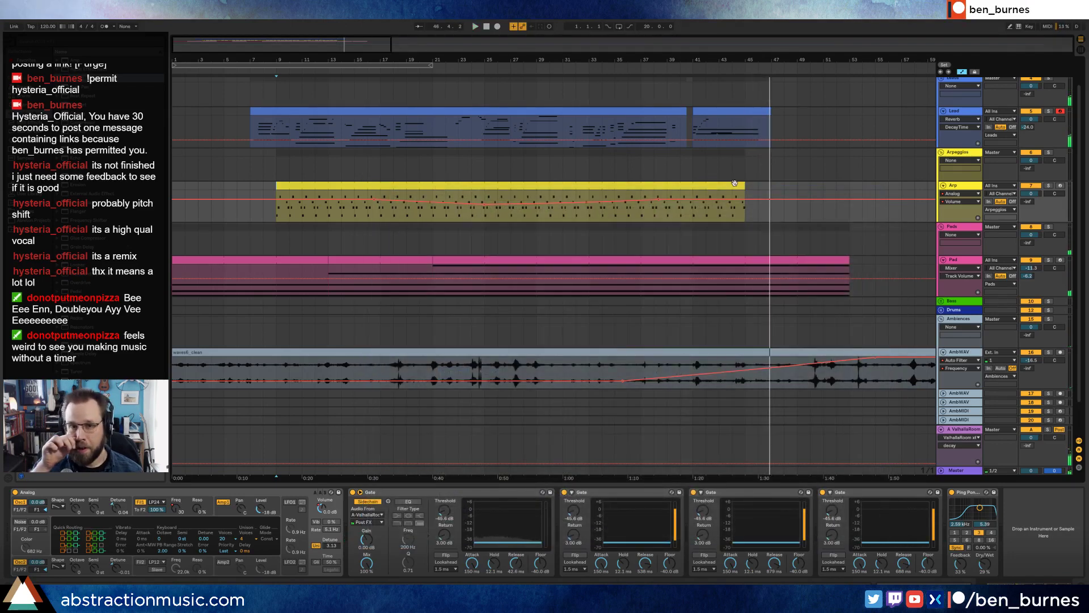
Step: Unfold the Bass group and select the Bass track inside it
{"action": "left_click", "coordinate": [941, 302]}
{"action": "left_click", "coordinate": [955, 303]}
{"action": "left_click", "coordinate": [953, 333]}
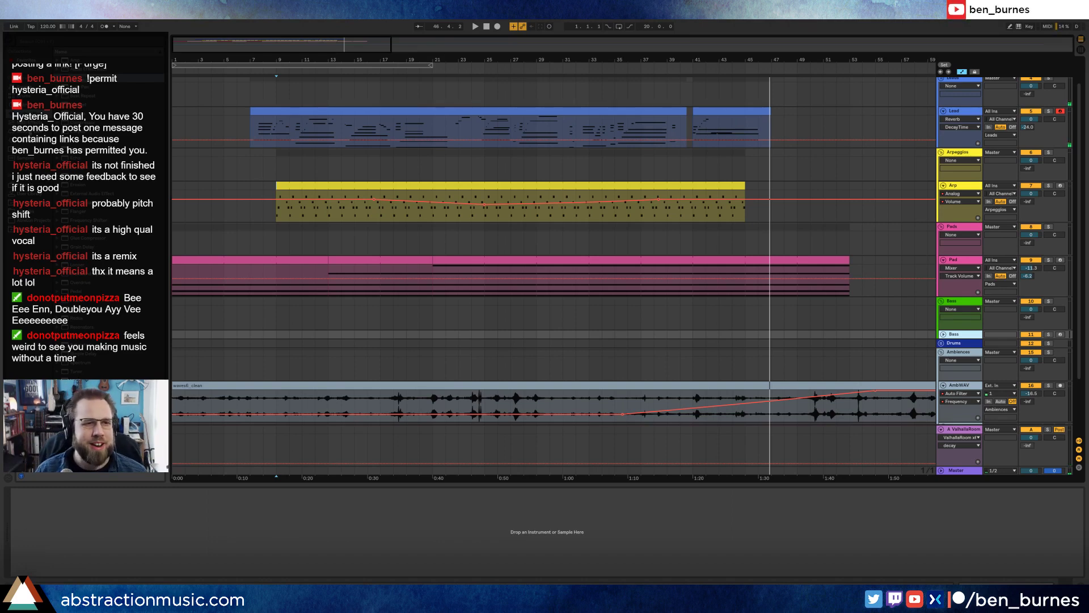
Step: Load Kontakt 5 onto the Bass track and move its plugin window clear of the chat overlay
{"action": "left_click", "coordinate": [28, 122]}
{"action": "left_click", "coordinate": [25, 140]}
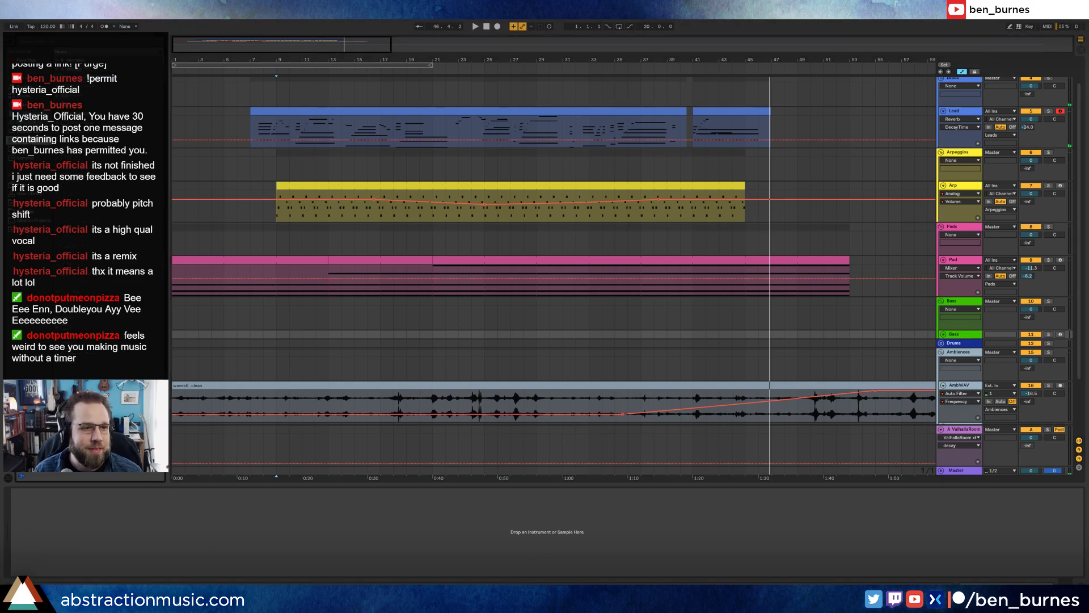
{"action": "left_click", "coordinate": [58, 79]}
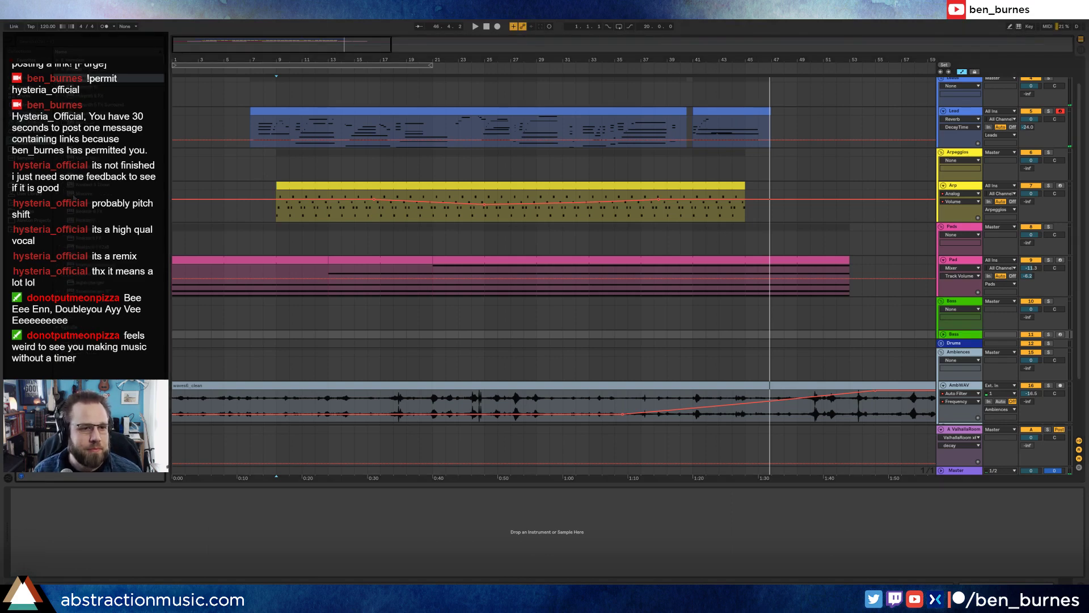
{"action": "left_click_drag", "start_coordinate": [85, 168], "coordinate": [650, 335]}
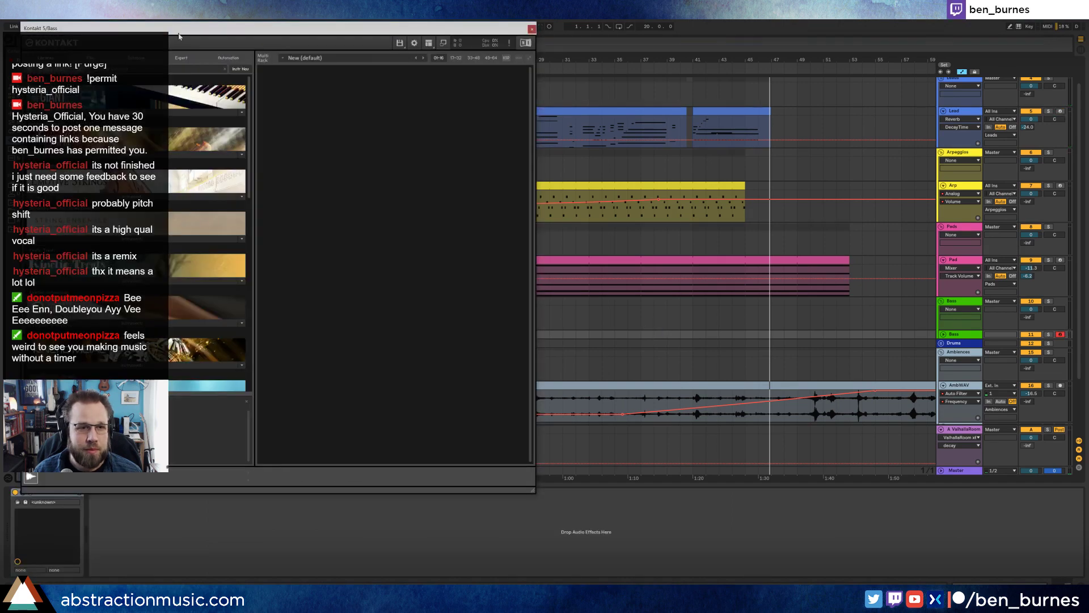
{"action": "left_click_drag", "start_coordinate": [179, 31], "coordinate": [274, 123]}
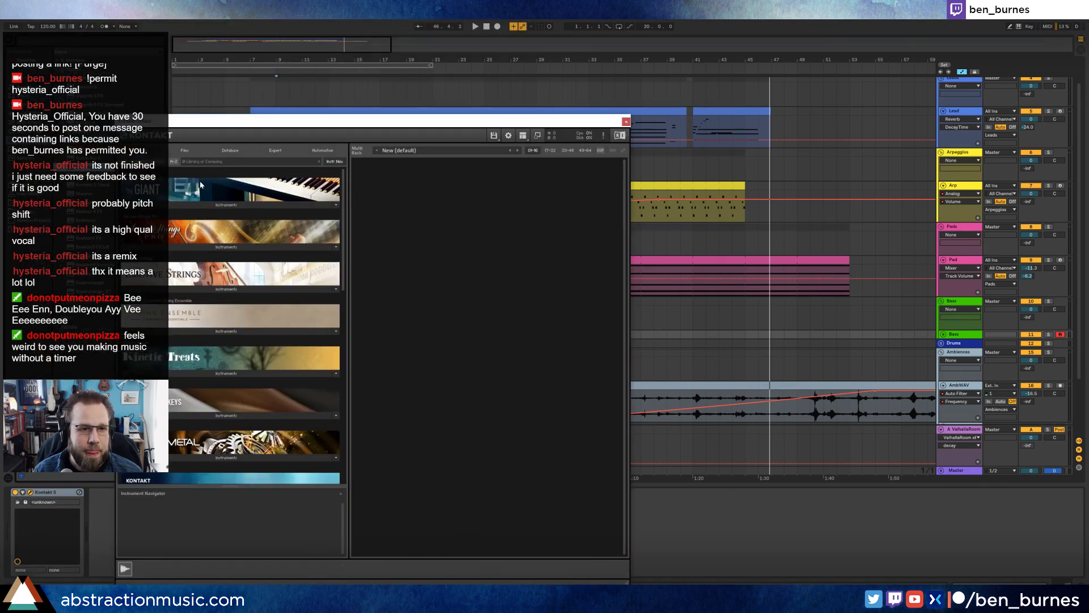
Step: Load the Upright Bass instrument from Kontakt's database, expand the Bass track, and close the plugin window
{"action": "left_click", "coordinate": [230, 150]}
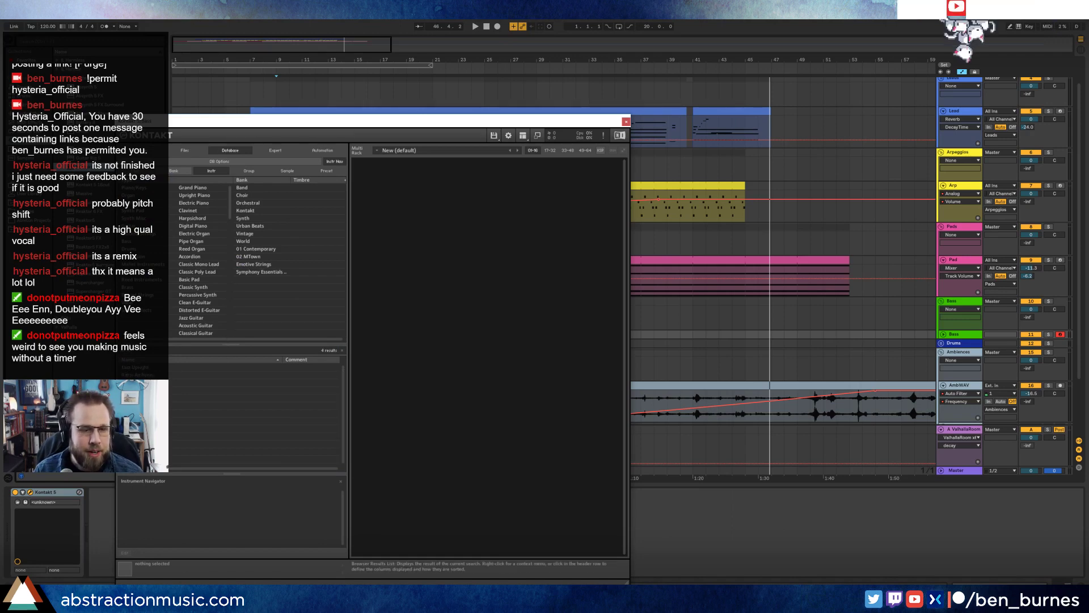
{"action": "left_click_drag", "start_coordinate": [143, 383], "coordinate": [702, 336]}
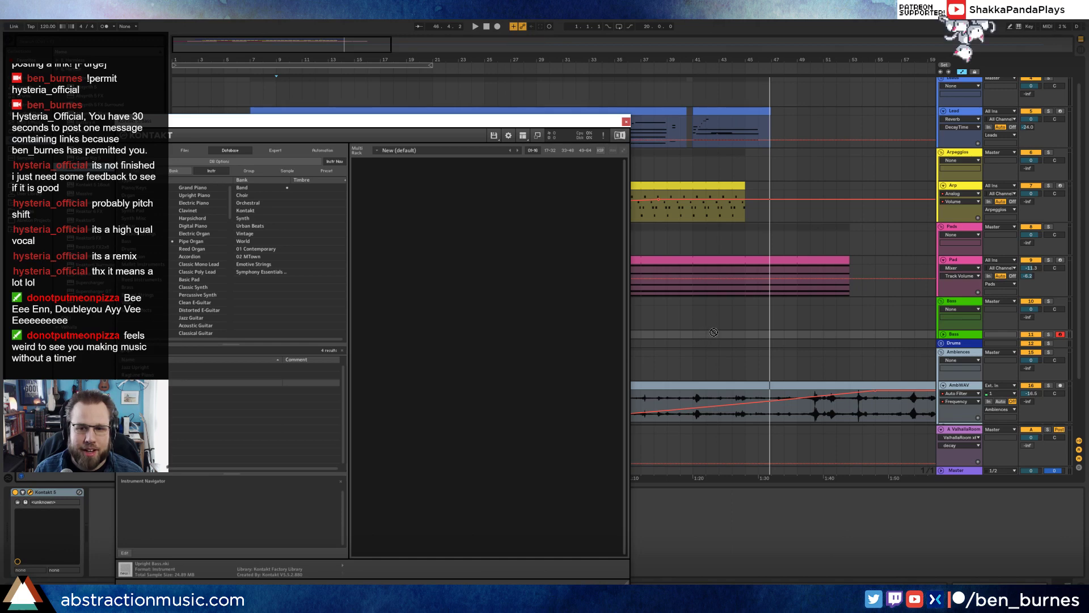
{"action": "left_click", "coordinate": [943, 335]}
{"action": "double_click", "coordinate": [143, 382]}
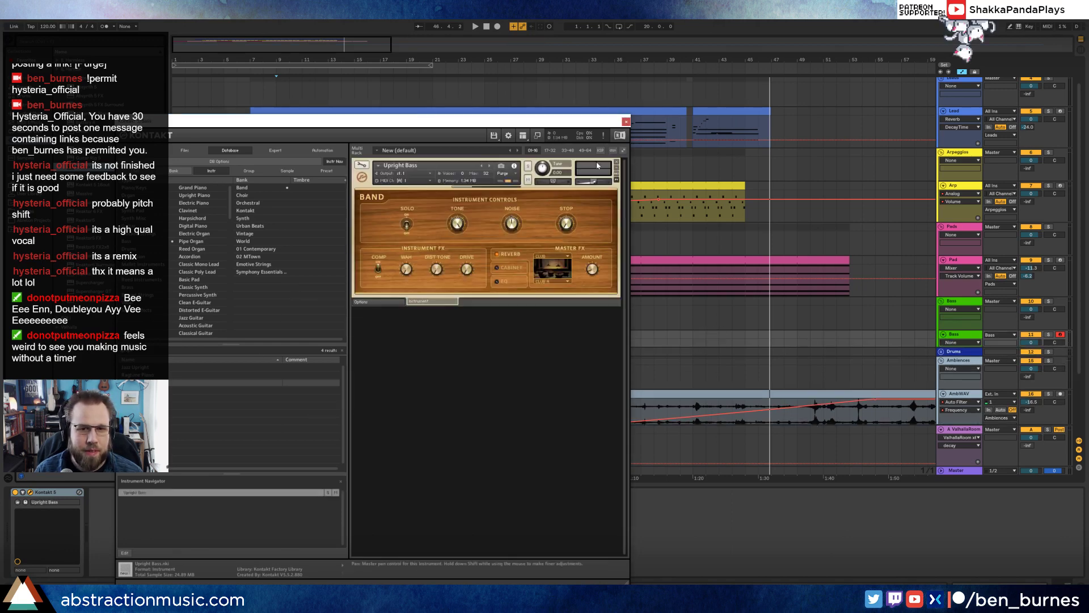
{"action": "left_click", "coordinate": [626, 121]}
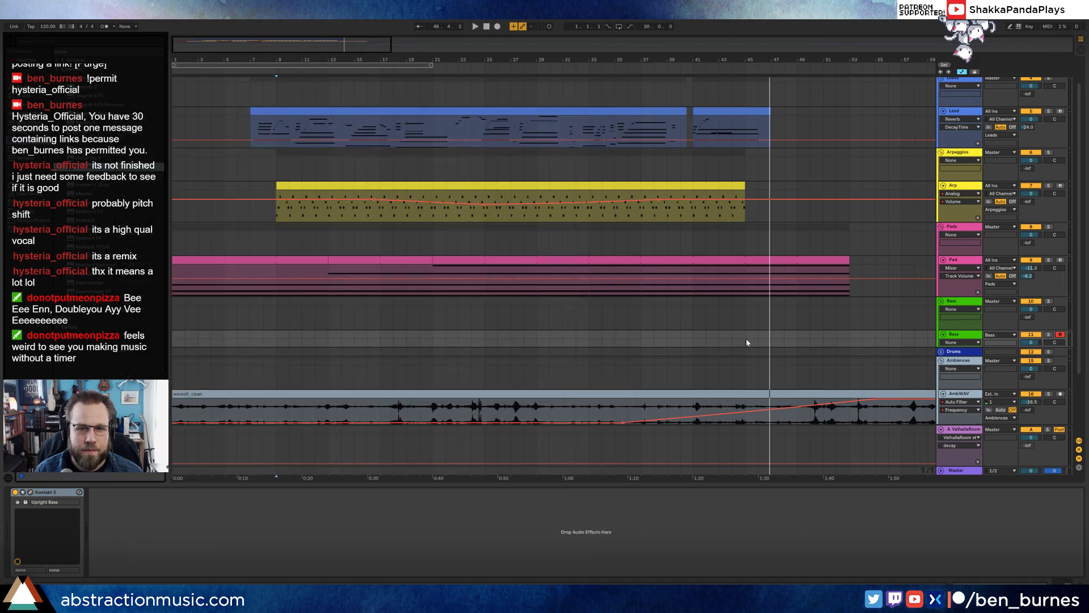
Step: Enlarge the Bass track and record an upright bass part from bar 41, redoing the short first take with the metronome on
{"action": "left_click", "coordinate": [693, 336]}
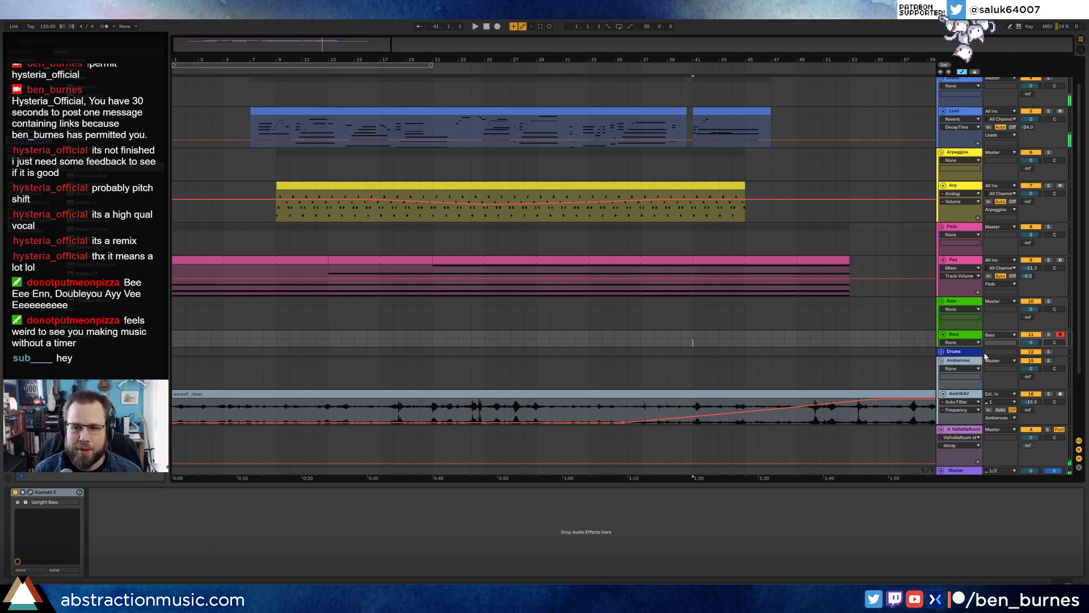
{"action": "mouse_move", "coordinate": [969, 371]}
{"action": "left_mouse_down"}
{"action": "mouse_move", "coordinate": [970, 387]}
{"action": "mouse_move", "coordinate": [967, 373]}
{"action": "left_mouse_up"}
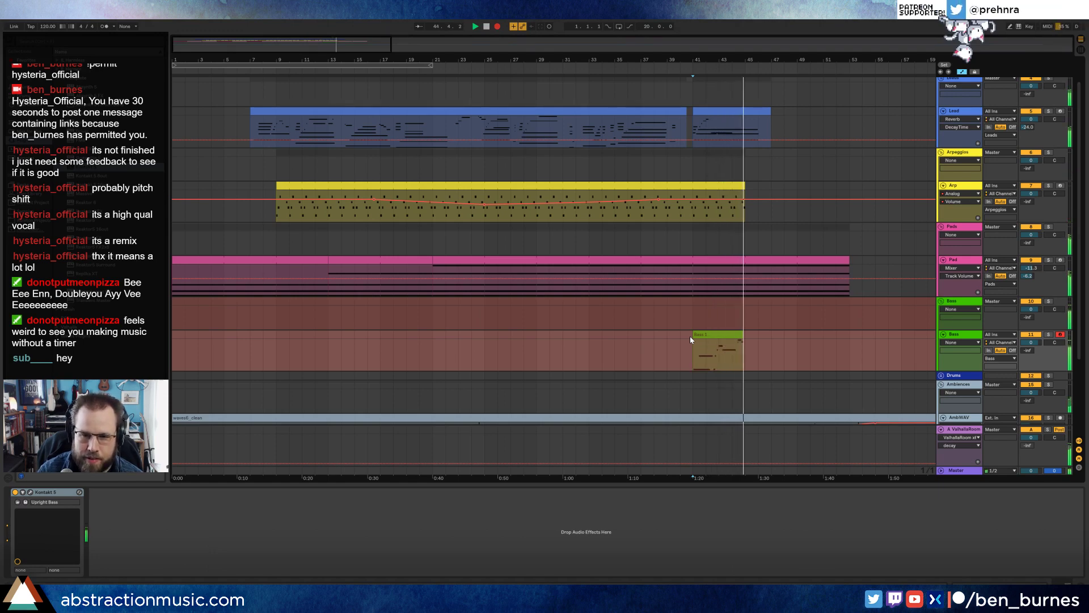
{"action": "key", "text": "space"}
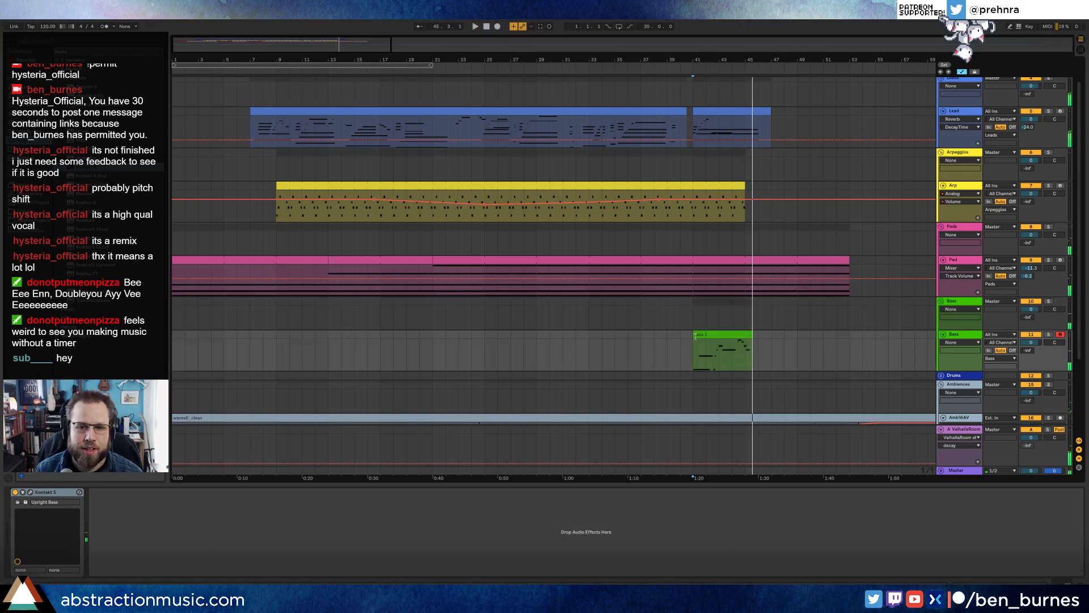
{"action": "left_click", "coordinate": [696, 336]}
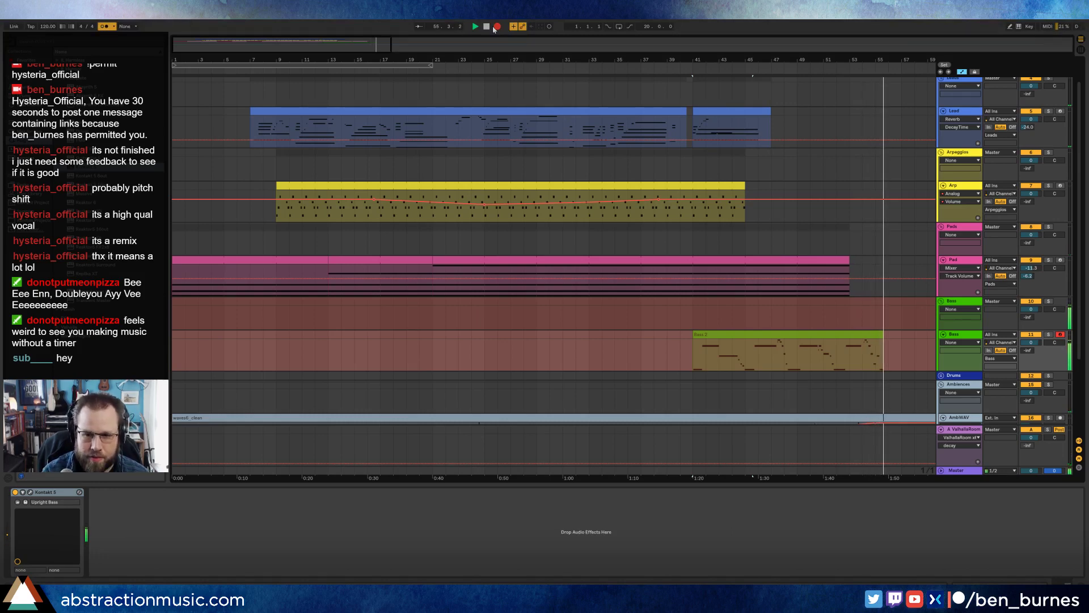
{"action": "key", "text": "space"}
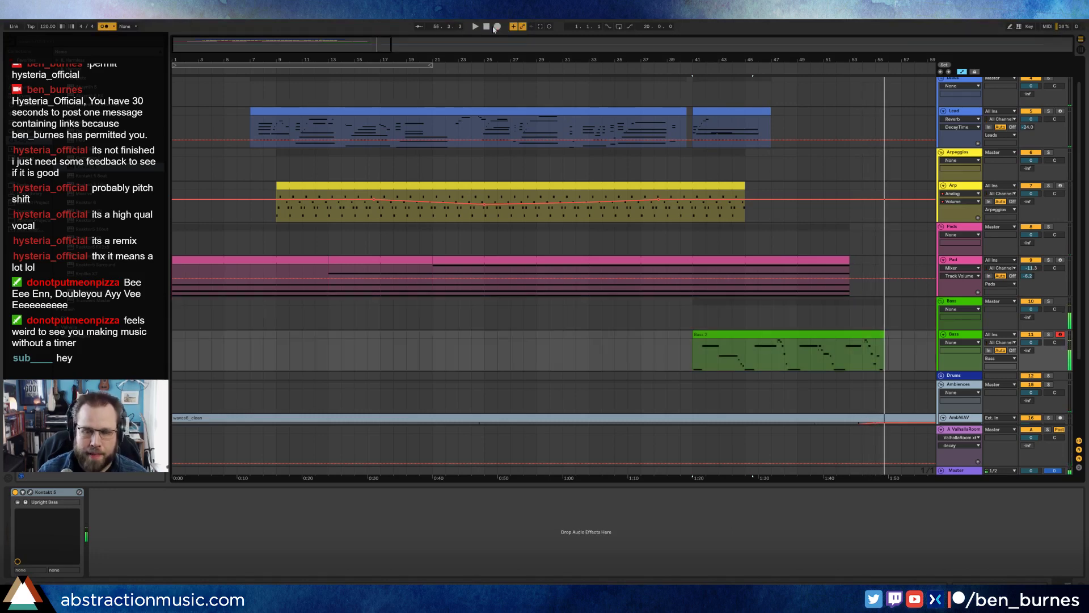
Step: Open the recorded bass clip and nudge the long bar 2 note slightly earlier, trimming the opening note to meet it
{"action": "double_click", "coordinate": [851, 334]}
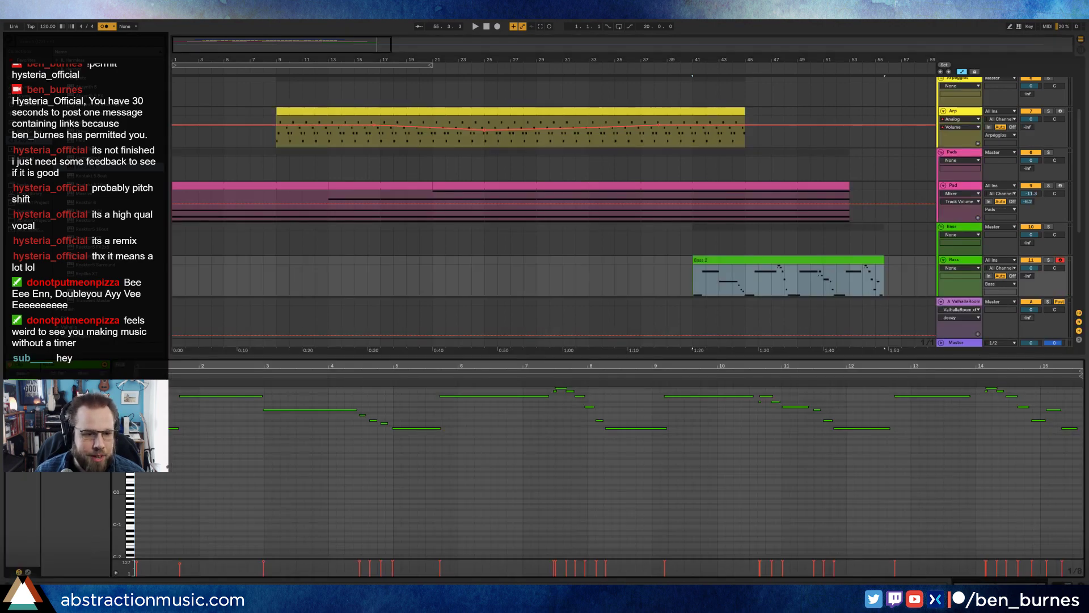
{"action": "scroll", "coordinate": [277, 465], "scroll_direction": "up", "scroll_amount": 5}
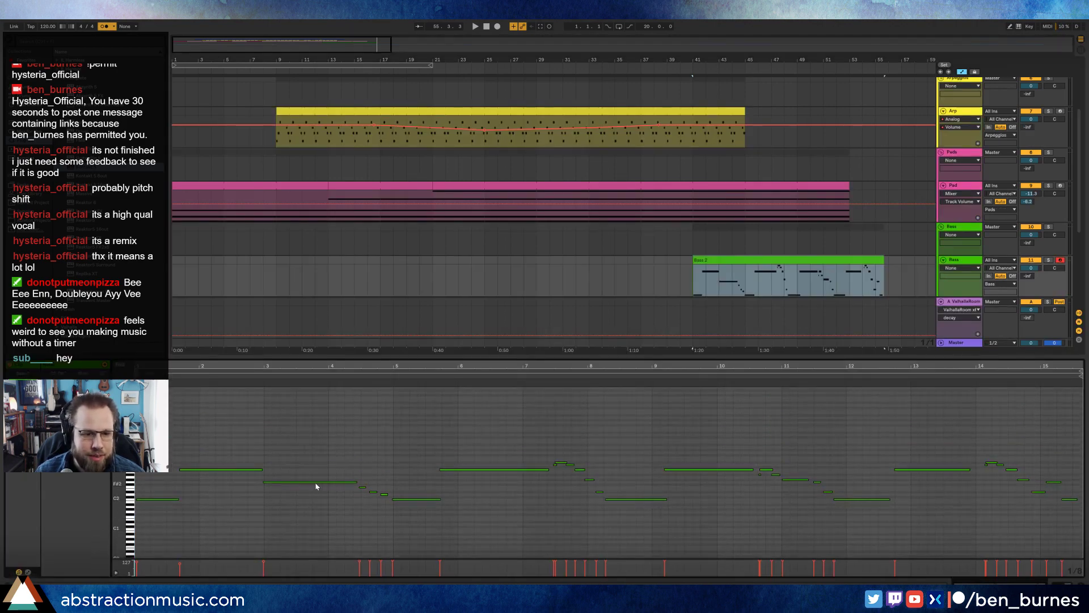
{"action": "left_click", "coordinate": [228, 469]}
{"action": "key", "text": "Left"}
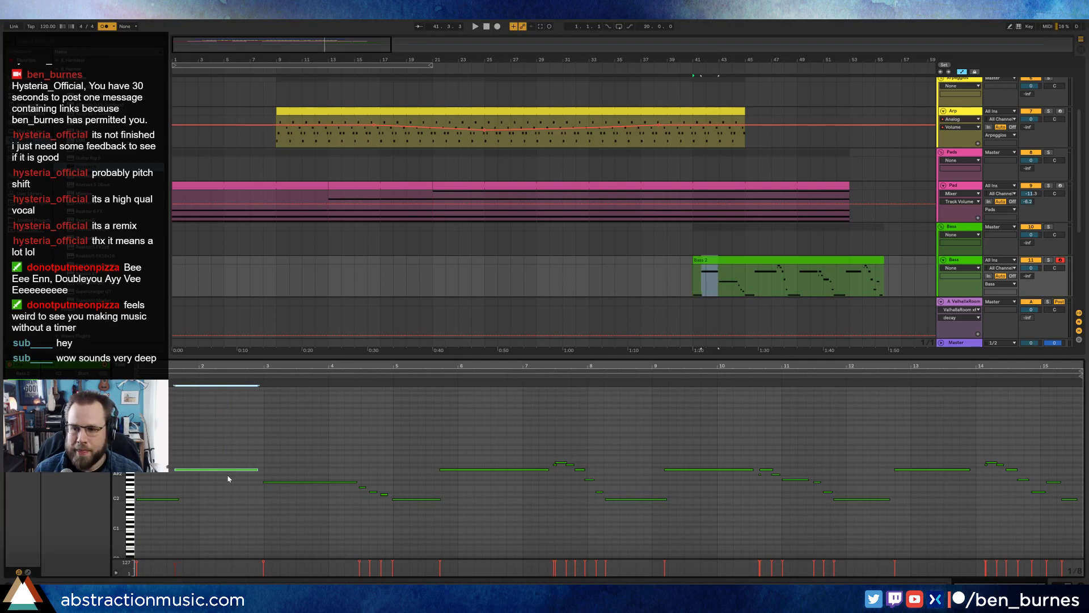
{"action": "left_click", "coordinate": [177, 499]}
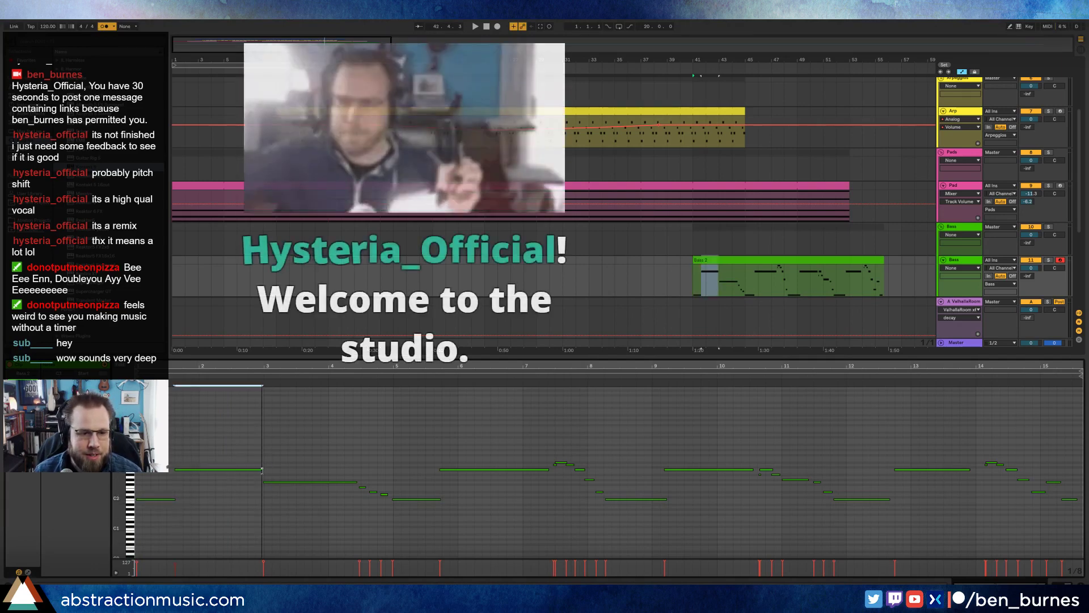
Step: Tighten the timing of the bass notes from bar 3 through the low note at bar 5
{"action": "left_click", "coordinate": [280, 445]}
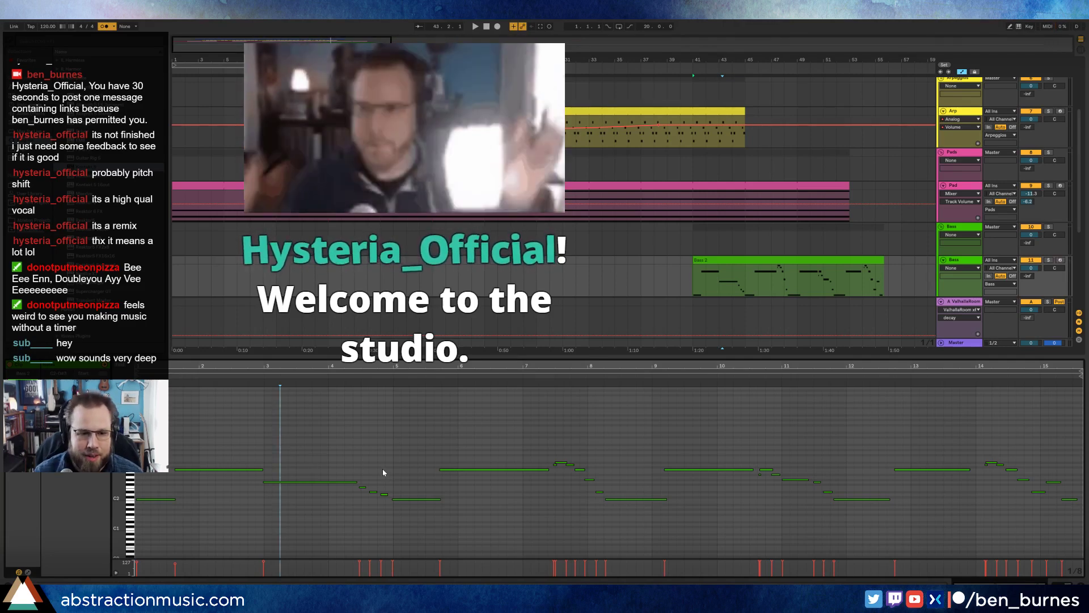
{"action": "left_click", "coordinate": [324, 482]}
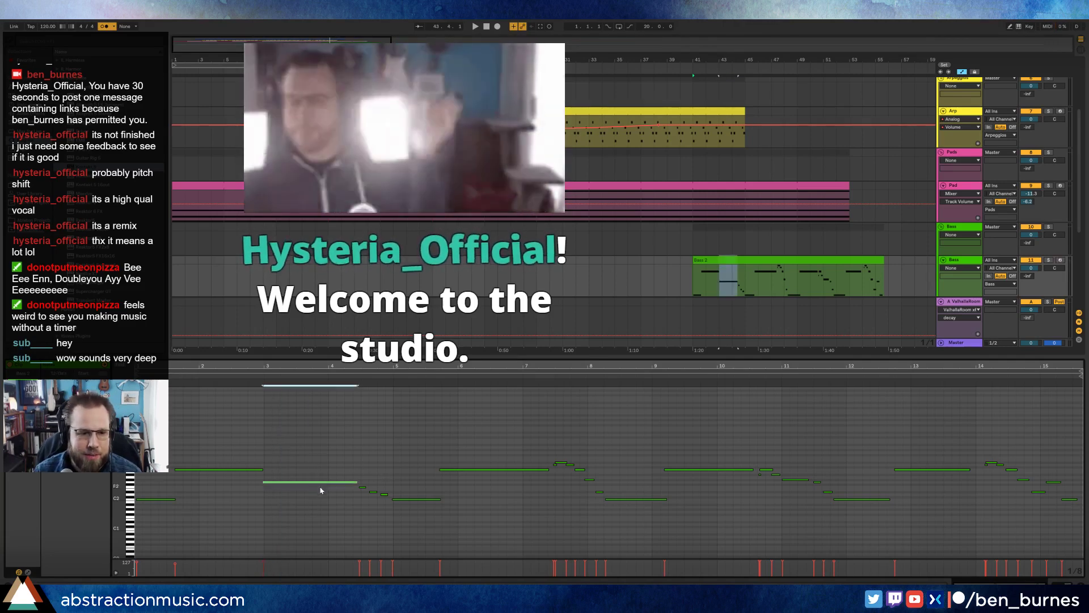
{"action": "left_click", "coordinate": [372, 491]}
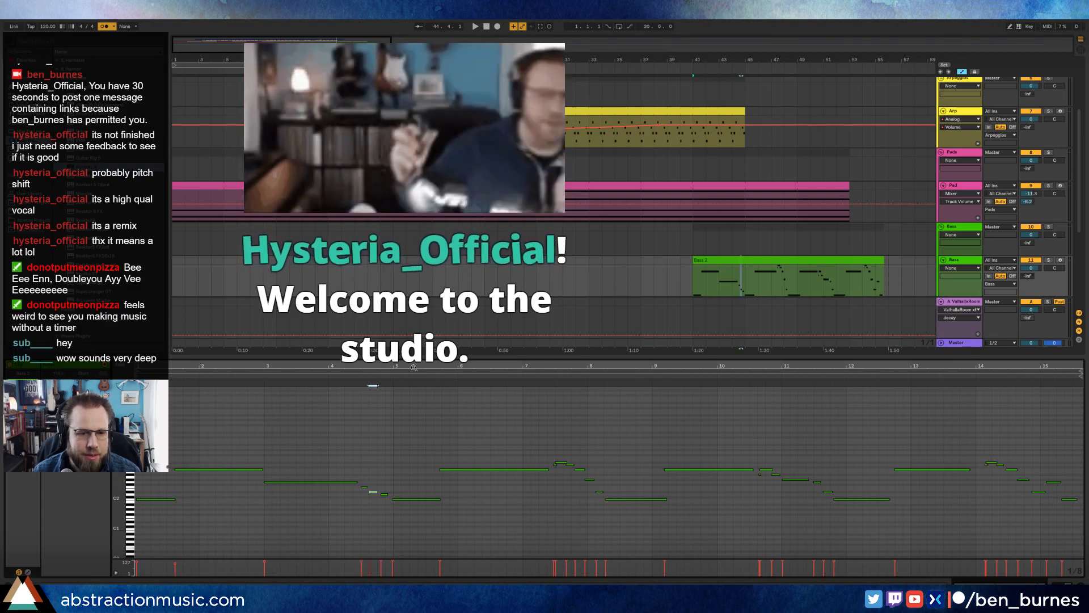
{"action": "left_click_drag", "start_coordinate": [386, 367], "coordinate": [336, 431]}
{"action": "left_click", "coordinate": [330, 494]}
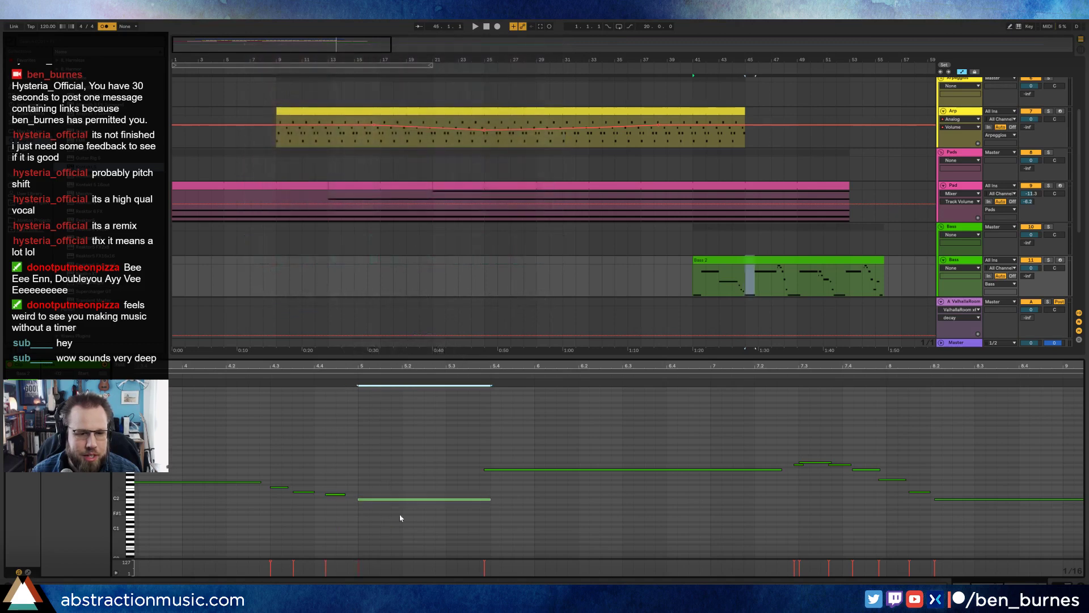
Step: Nudge the long high note after bar 5.3 earlier and move the low note back to start at bar 8
{"action": "left_click", "coordinate": [543, 469]}
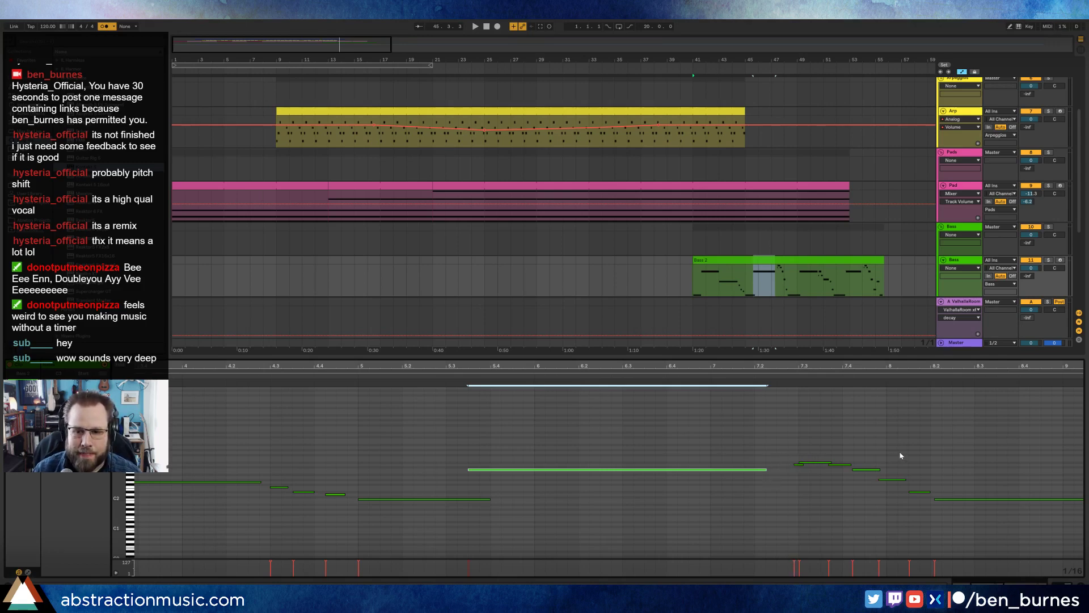
{"action": "left_click", "coordinate": [959, 499]}
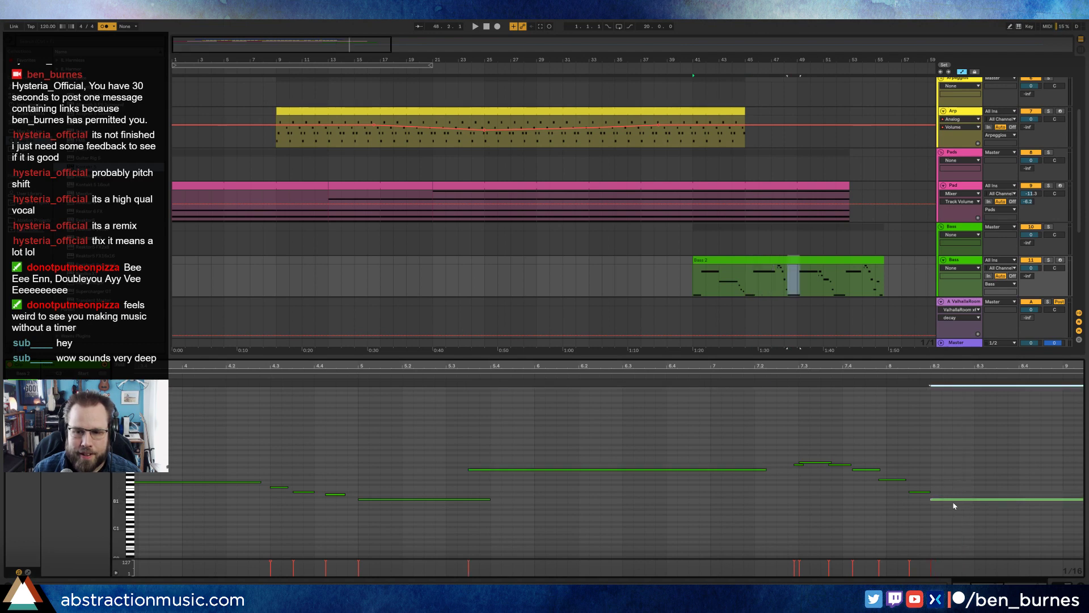
{"action": "scroll", "coordinate": [953, 505], "scroll_direction": "right", "scroll_amount": 1}
{"action": "key", "text": "Left"}
{"action": "key", "text": "Left"}
{"action": "key", "text": "Left"}
{"action": "key", "text": "Left"}
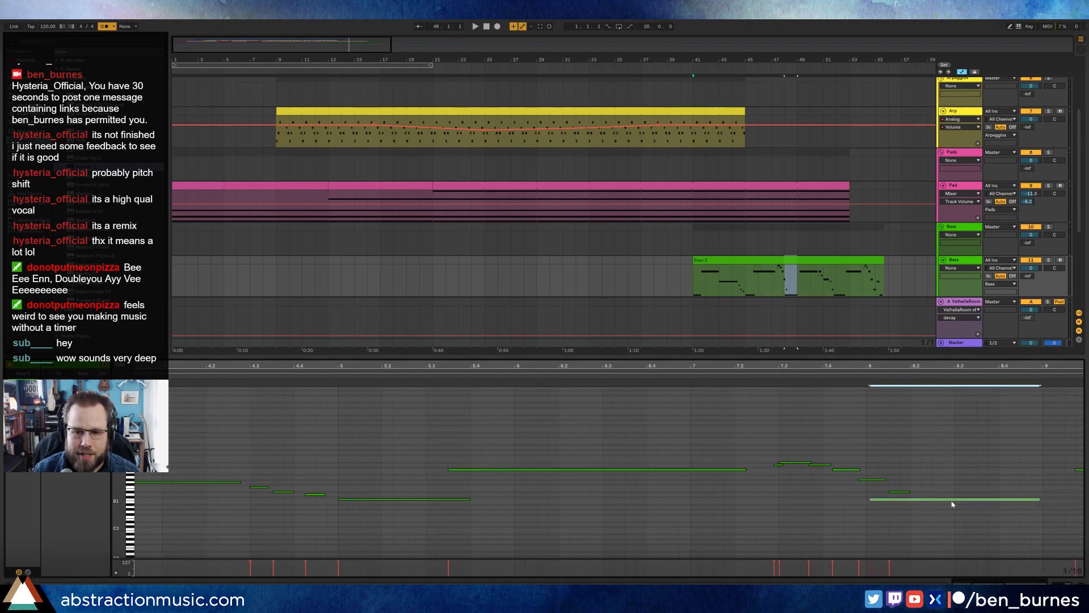
Step: Select the six-note run before bar 8 and nudge it earlier so it finishes as the low note starts
{"action": "left_click_drag", "start_coordinate": [772, 441], "coordinate": [907, 494]}
{"action": "key", "text": "Left"}
{"action": "key", "text": "Left"}
{"action": "key", "text": "Left"}
{"action": "key", "text": "Left"}
{"action": "key", "text": "Left"}
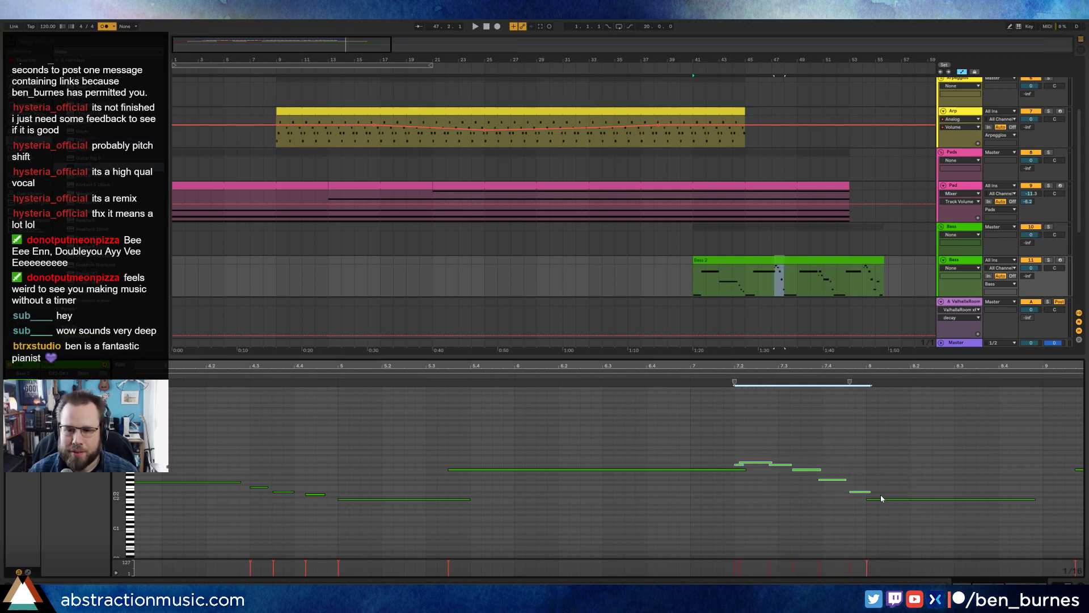
{"action": "key", "text": "Left"}
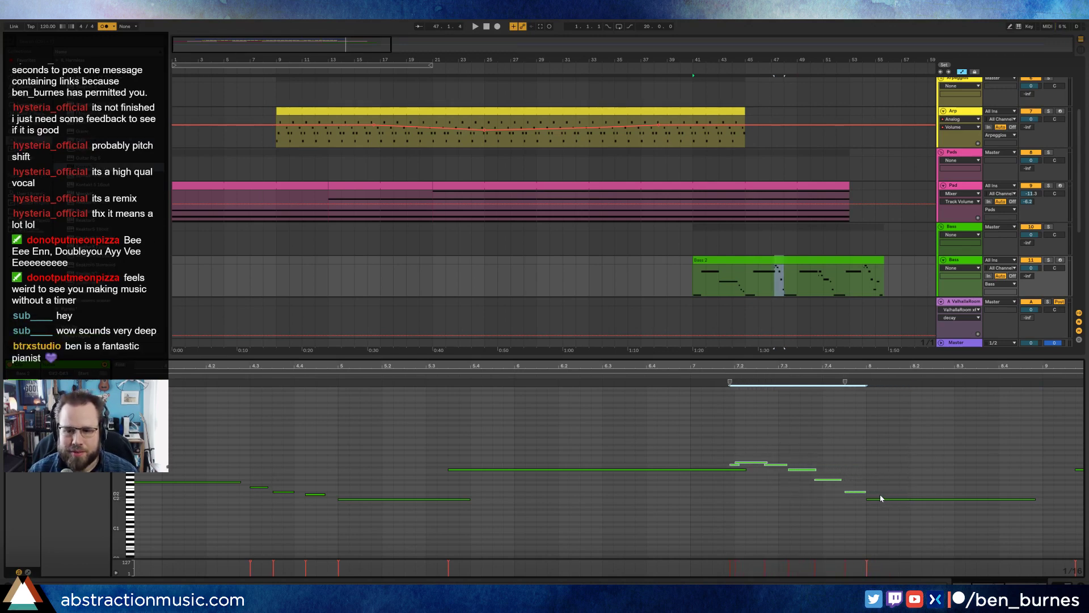
Step: Shorten the long high note to end before the run at bar 7.2, and fine-tune the timing of the run's middle notes
{"action": "left_click", "coordinate": [712, 460]}
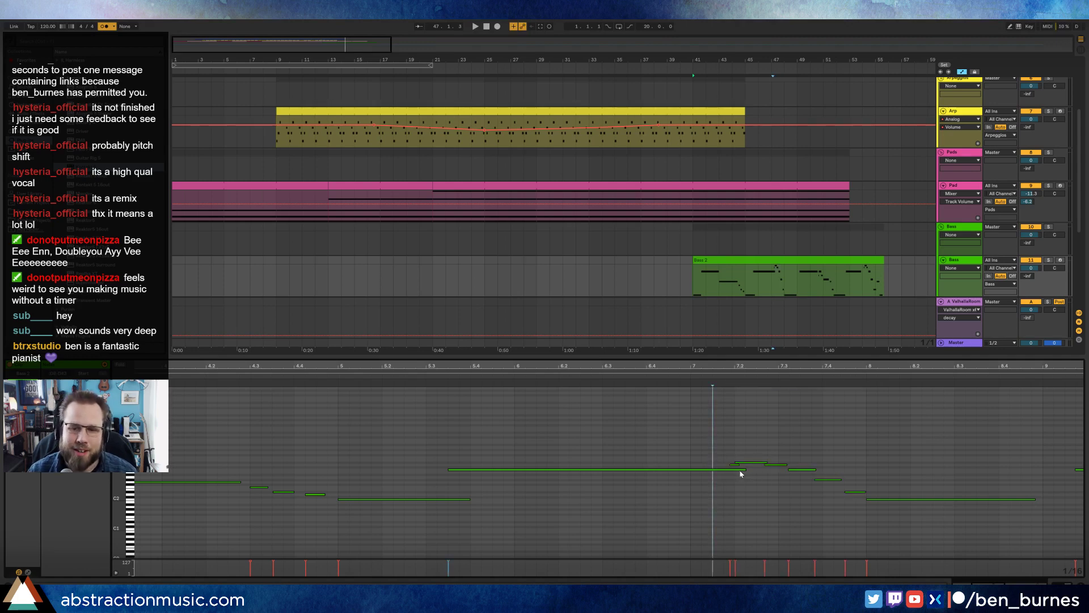
{"action": "left_click_drag", "start_coordinate": [745, 470], "coordinate": [724, 470]}
{"action": "left_click", "coordinate": [777, 464]}
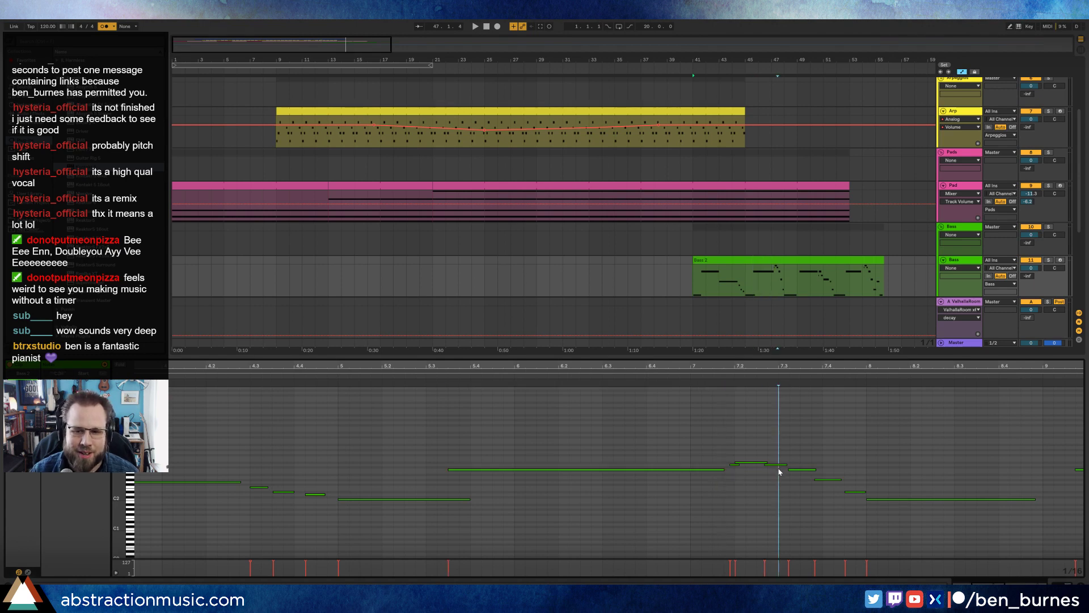
{"action": "left_click", "coordinate": [803, 469]}
{"action": "left_click", "coordinate": [830, 480]}
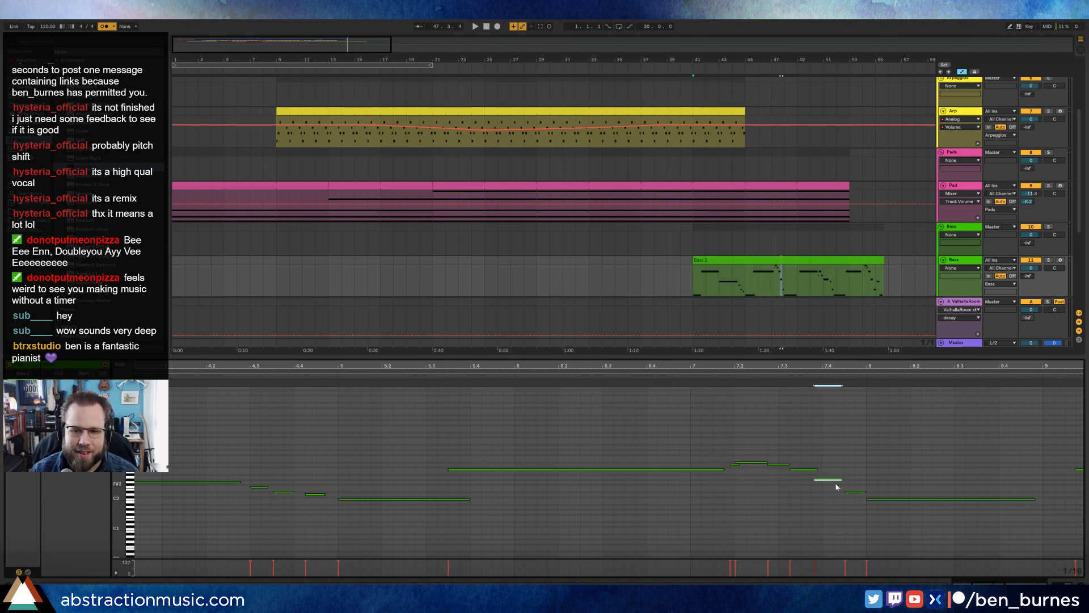
{"action": "left_click", "coordinate": [856, 492]}
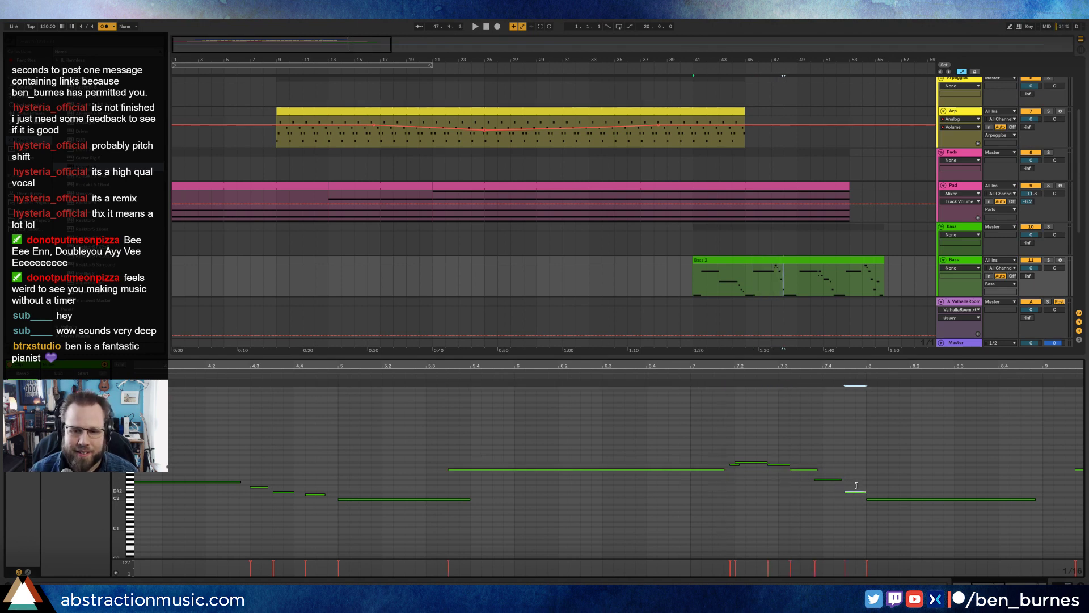
Step: Shorten the low note at bar 5 so it ends where the next long note begins
{"action": "left_click", "coordinate": [436, 376]}
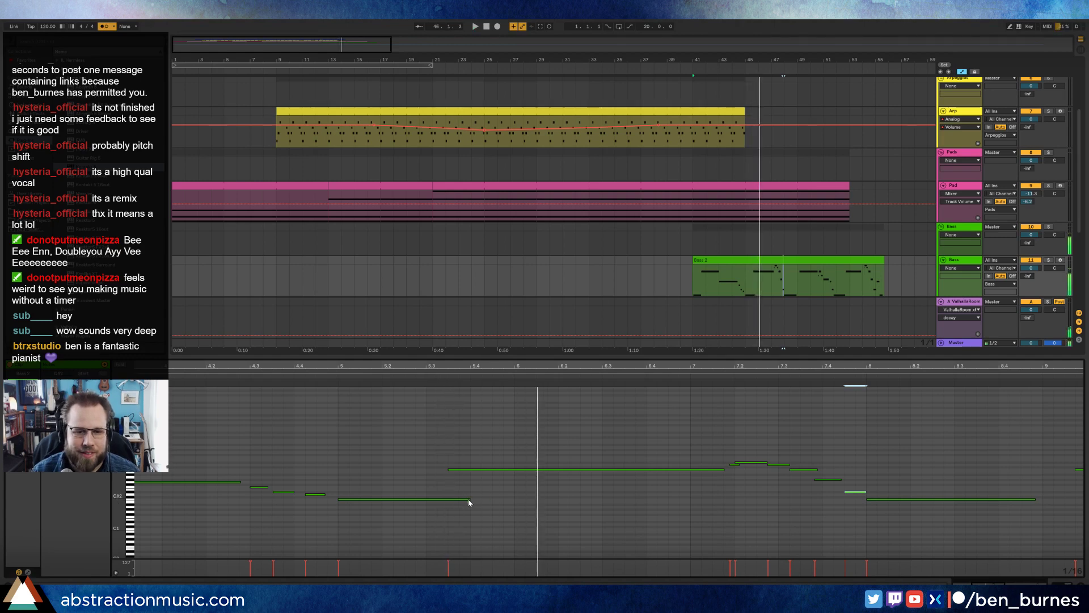
{"action": "left_click_drag", "start_coordinate": [469, 499], "coordinate": [448, 498]}
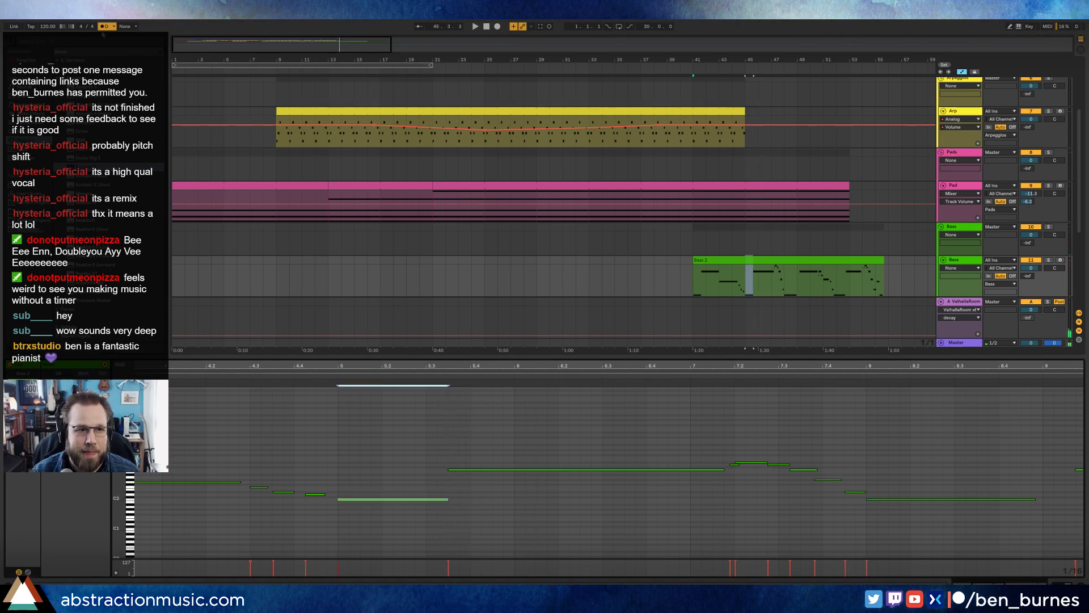
Step: Turn off the metronome and play back the edited bass part with the arrangement from around bar 41
{"action": "key", "text": "space"}
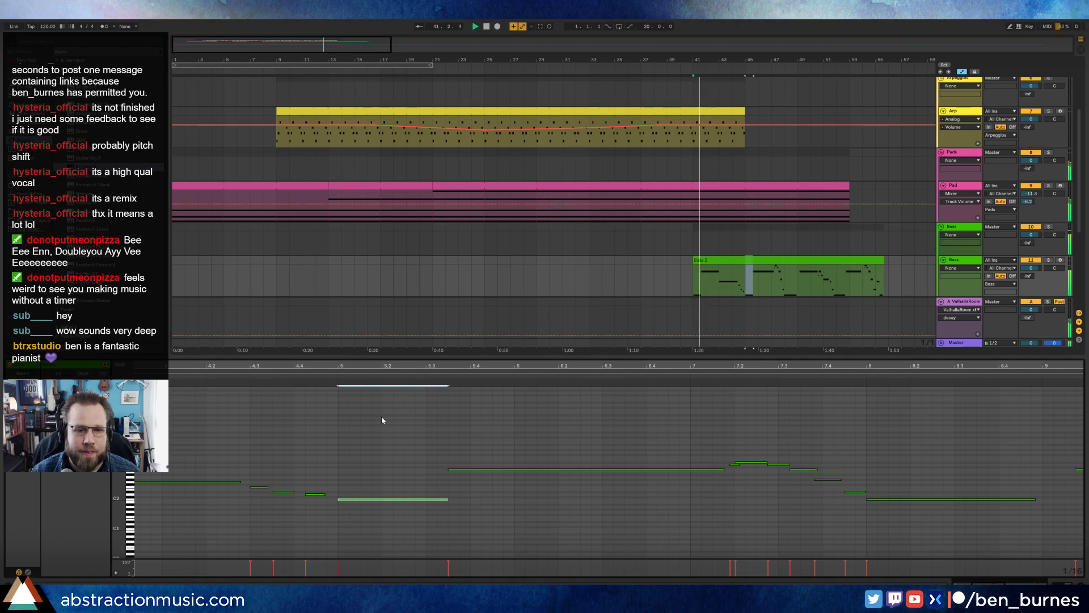
{"action": "left_click", "coordinate": [394, 438]}
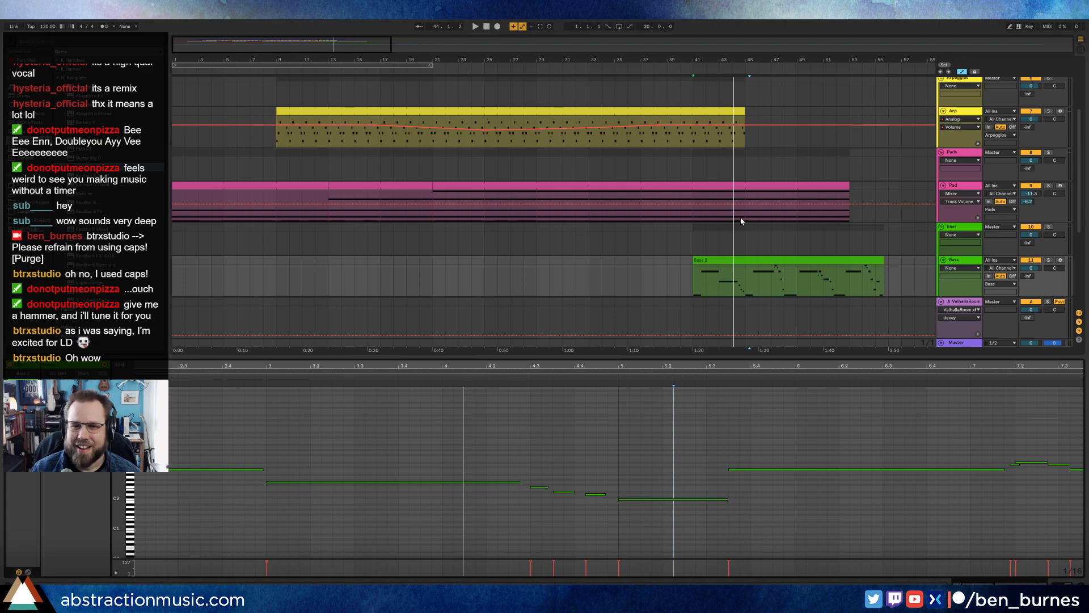
{"action": "left_click", "coordinate": [679, 69]}
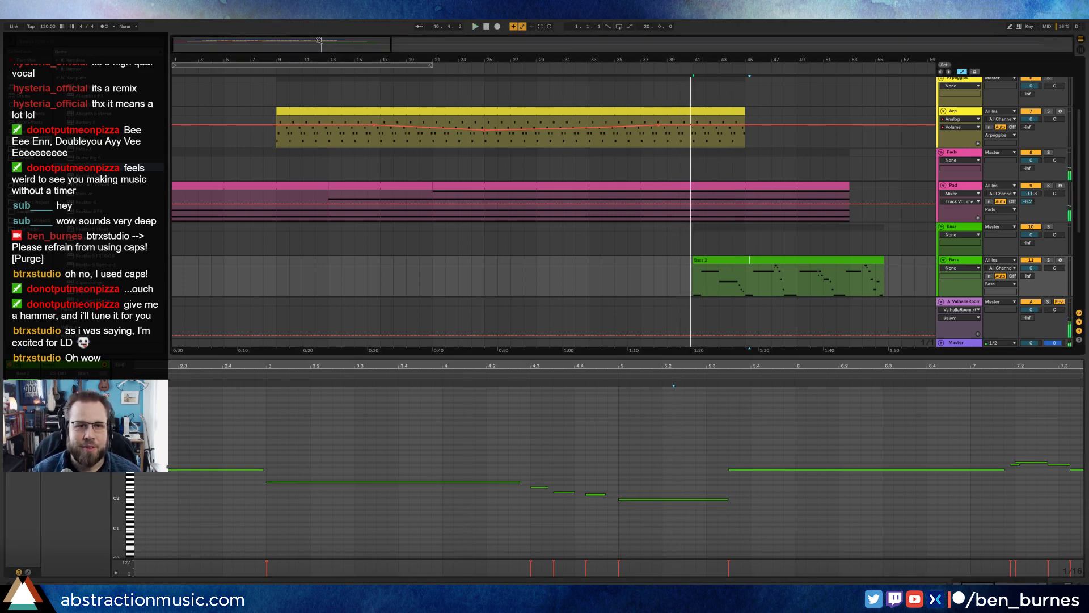
Step: Play the whole arrangement from the beginning and check the track levels in the session mixer
{"action": "key", "text": "minus"}
{"action": "scroll", "coordinate": [512, 114], "scroll_direction": "up", "scroll_amount": 5}
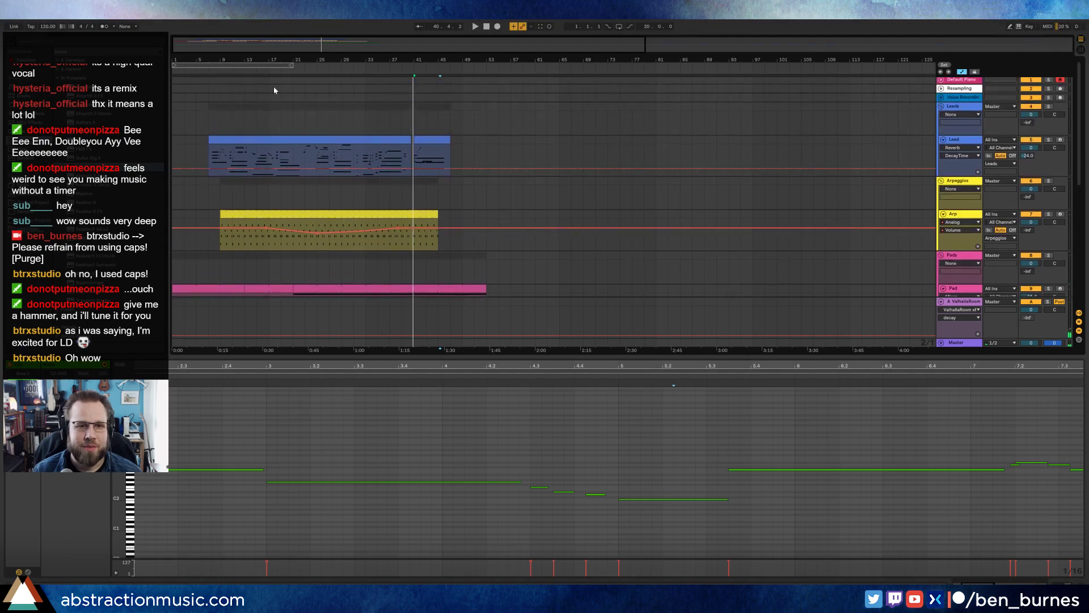
{"action": "left_click", "coordinate": [486, 28]}
{"action": "key", "text": "space"}
{"action": "key", "text": "Tab"}
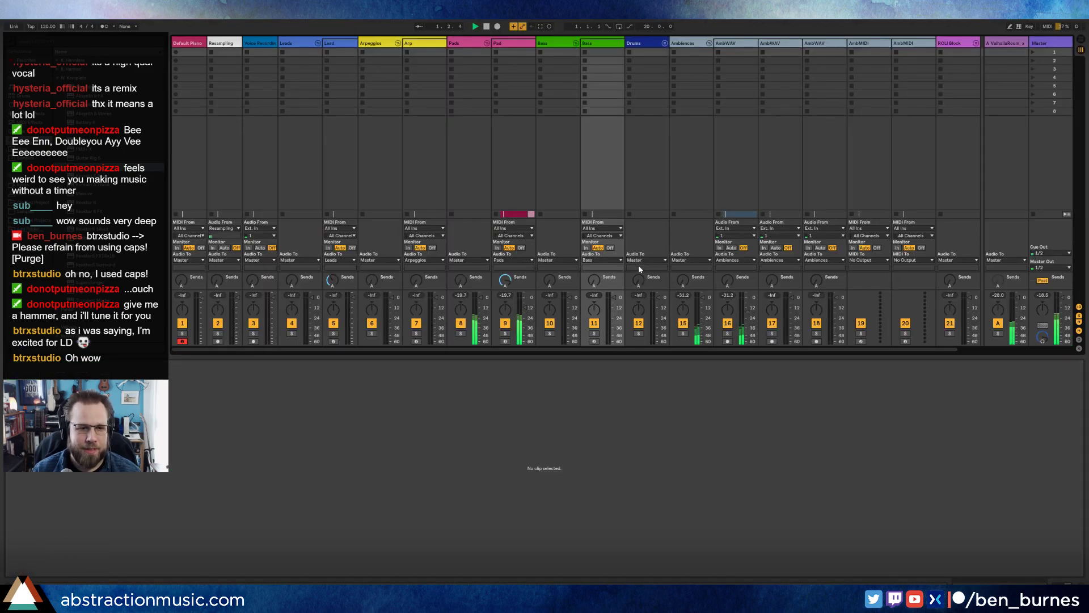
{"action": "key", "text": "Tab"}
{"action": "key", "text": "shift+Tab"}
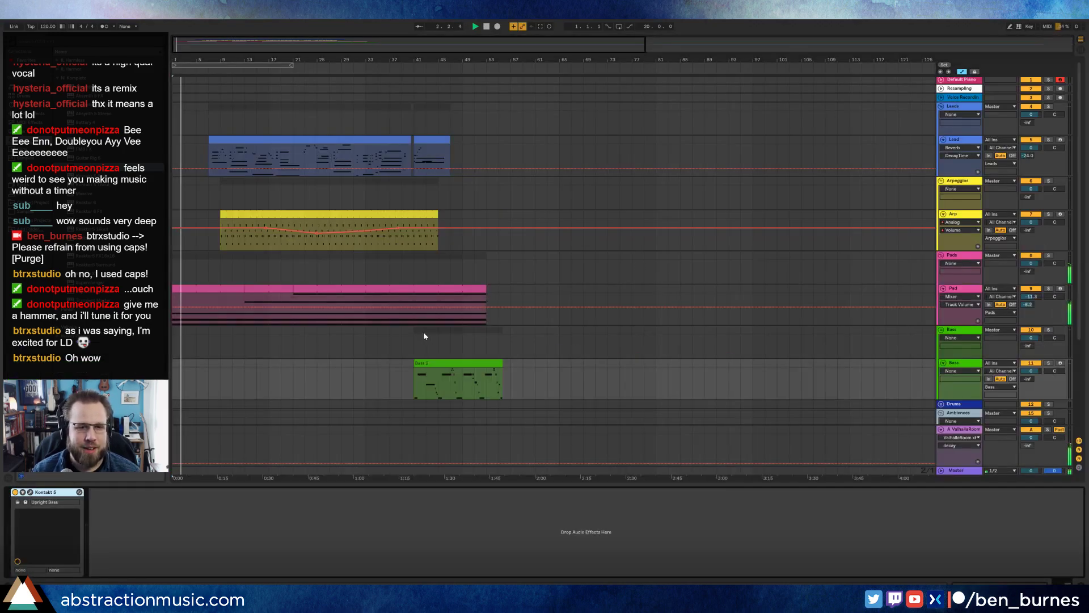
Step: Examine the device chains of the ambience, pad and arp tracks while the arrangement plays
{"action": "scroll", "coordinate": [418, 354], "scroll_direction": "down", "scroll_amount": 3}
{"action": "left_click", "coordinate": [199, 325]}
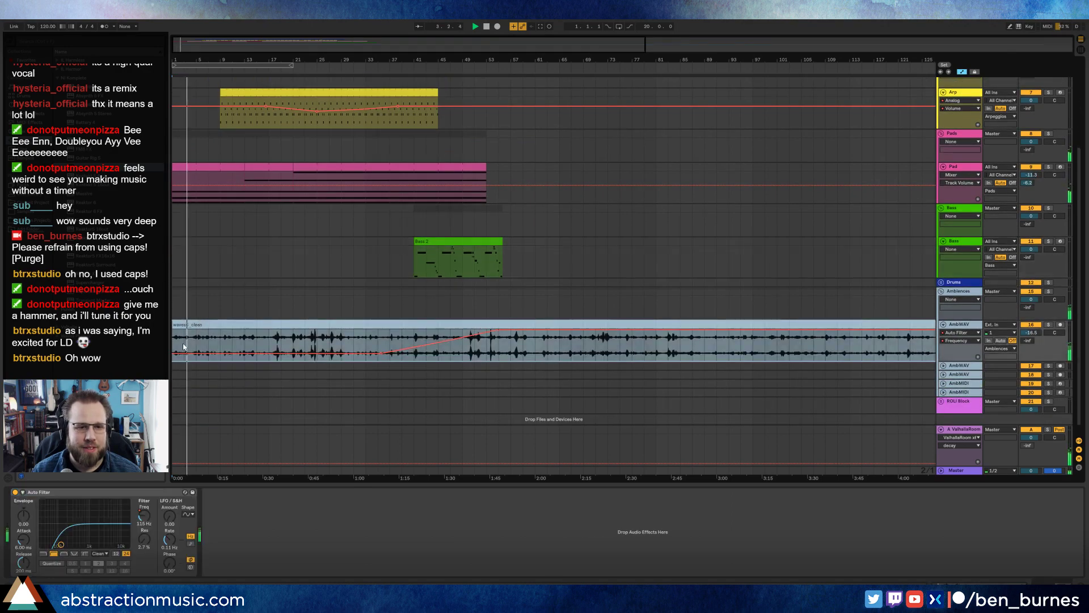
{"action": "left_click", "coordinate": [200, 173]}
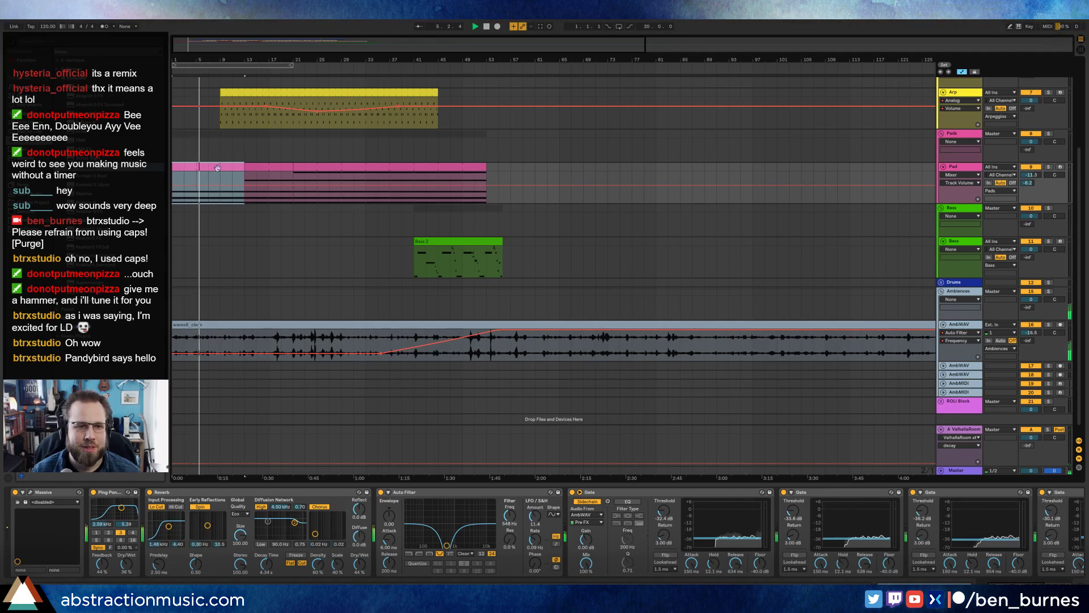
{"action": "left_click", "coordinate": [257, 100]}
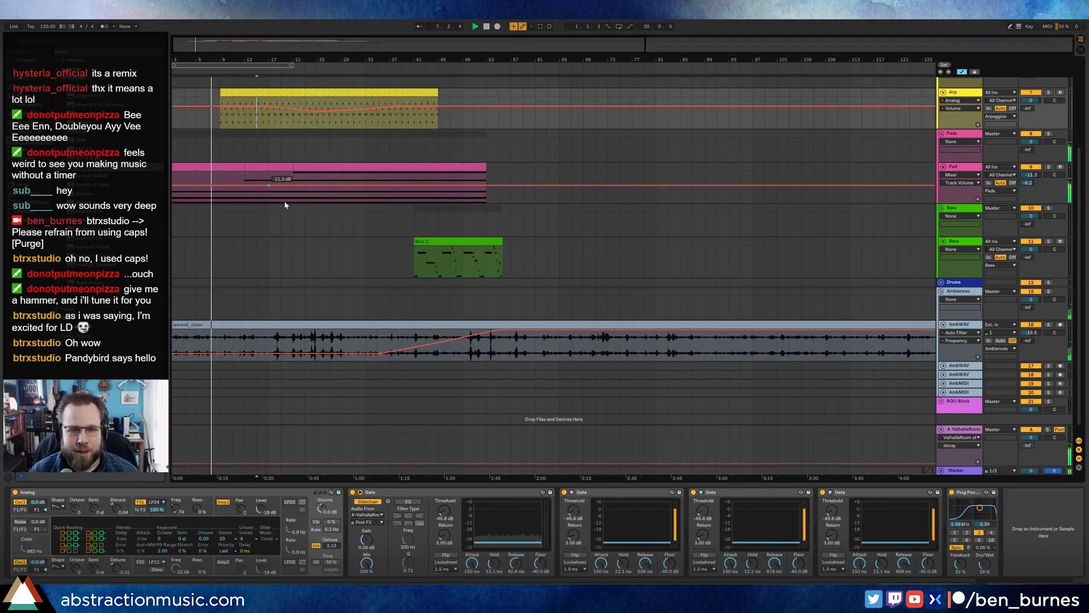
{"action": "scroll", "coordinate": [299, 219], "scroll_direction": "up", "scroll_amount": 1}
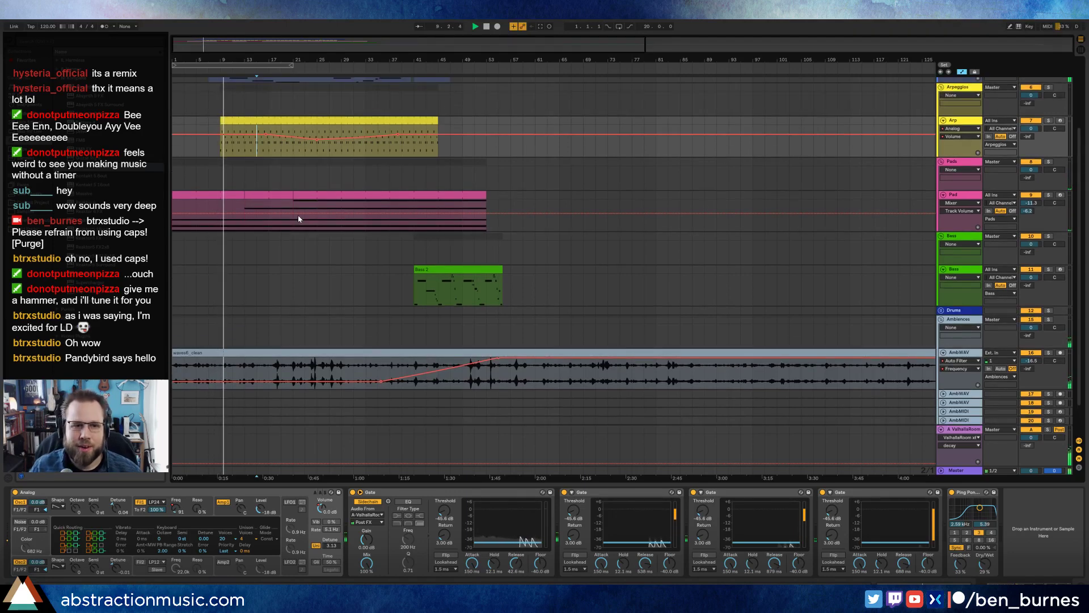
{"action": "scroll", "coordinate": [343, 267], "scroll_direction": "up", "scroll_amount": 2}
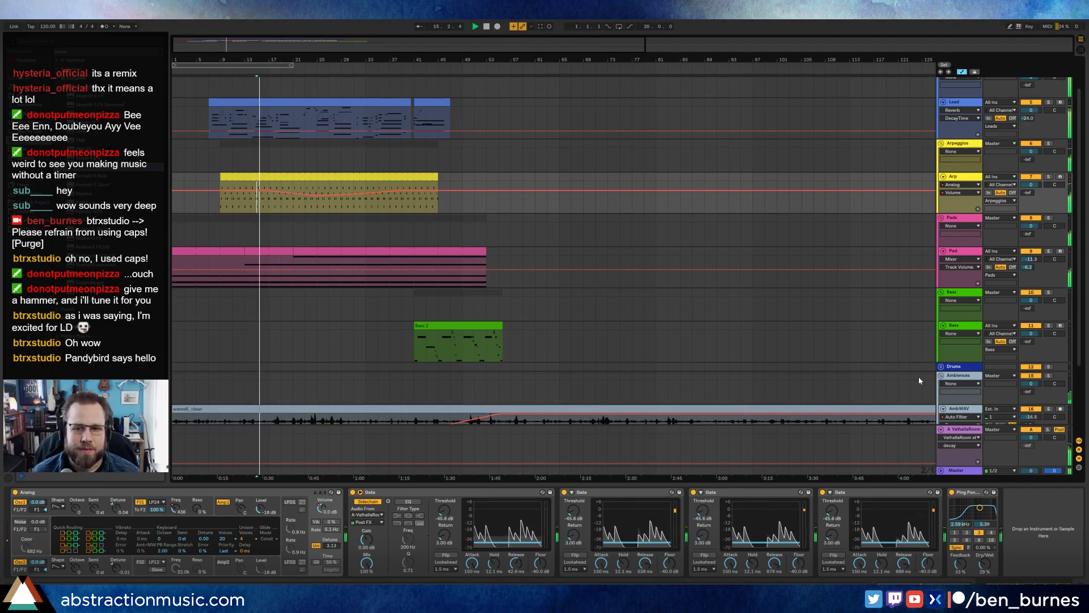
{"action": "scroll", "coordinate": [681, 325], "scroll_direction": "down", "scroll_amount": 2}
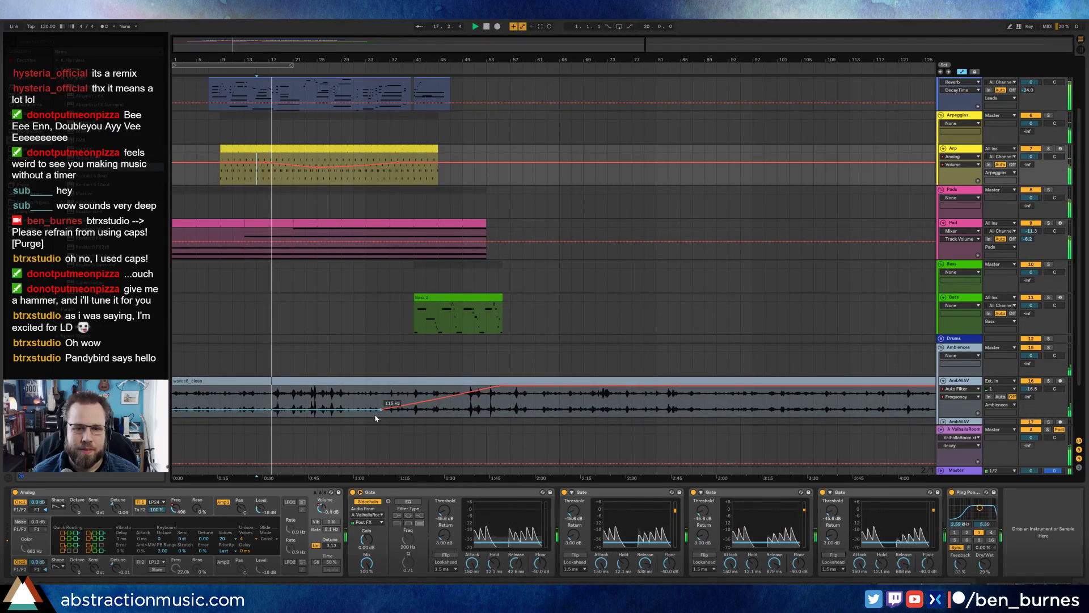
{"action": "left_click", "coordinate": [304, 149]}
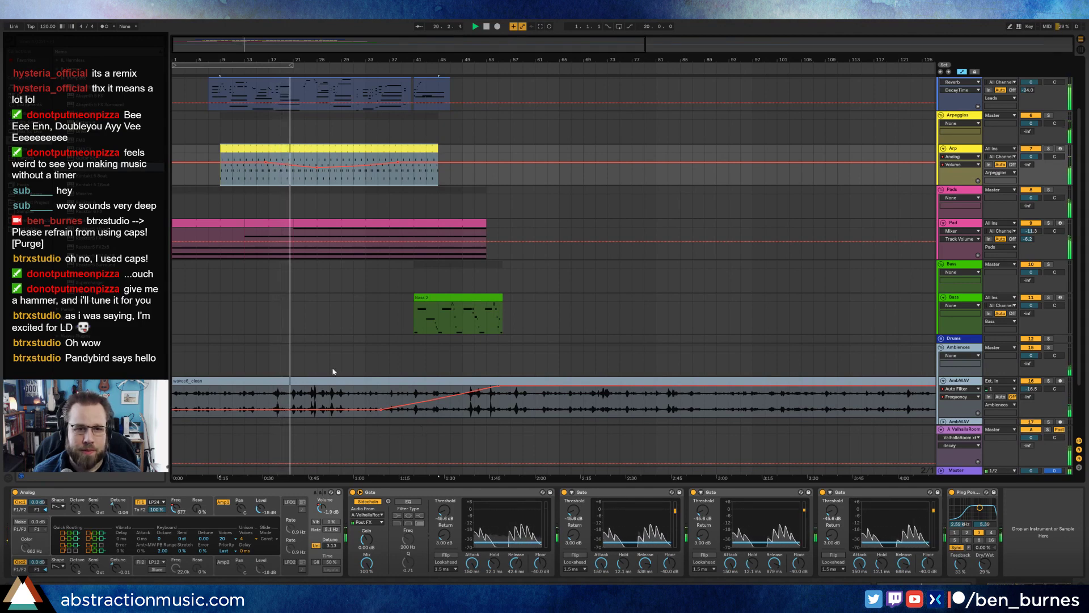
{"action": "scroll", "coordinate": [422, 429], "scroll_direction": "up", "scroll_amount": 3}
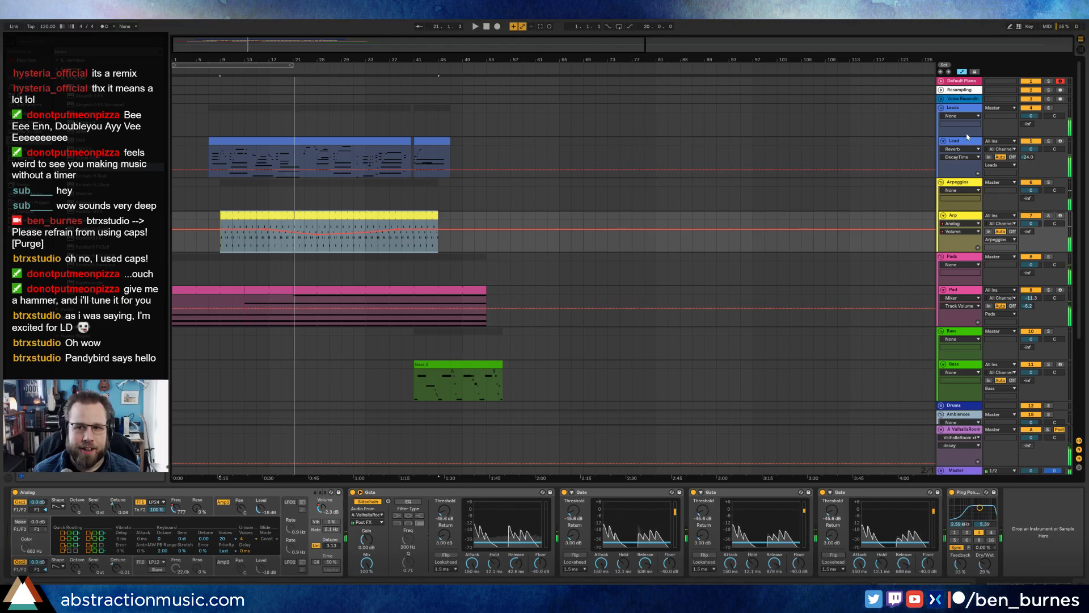
Step: Insert a MIDI track with an Analog synth directly below the Lead track
{"action": "left_click", "coordinate": [965, 140]}
{"action": "key", "text": "ctrl+shift+t"}
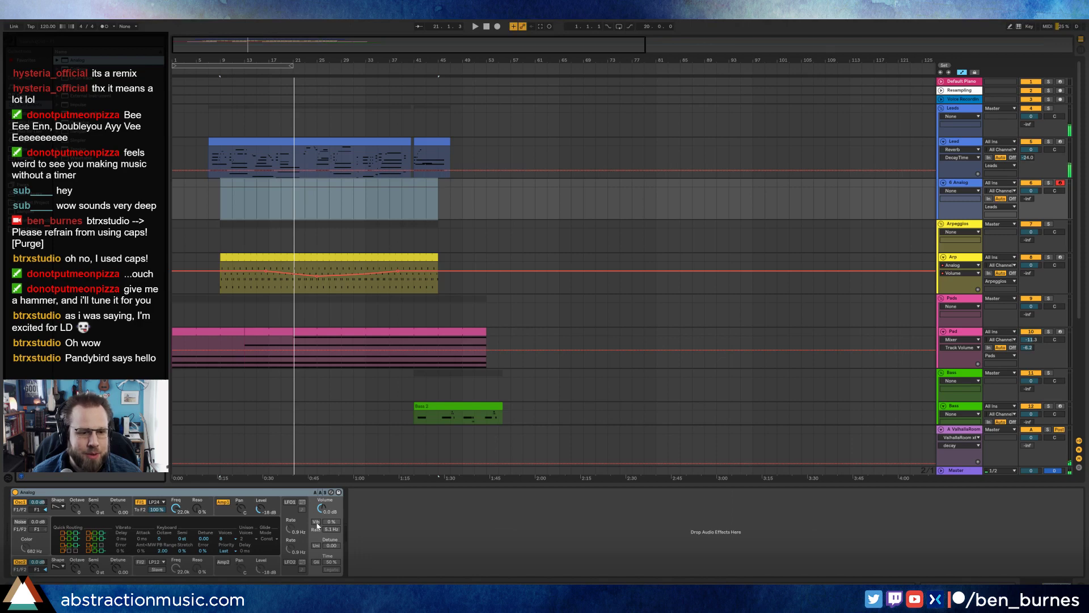
Step: Enable Analog's unison and vibrato, setting vibrato to 58% with an 831 ms delay and 103 ms attack
{"action": "left_click", "coordinate": [316, 546]}
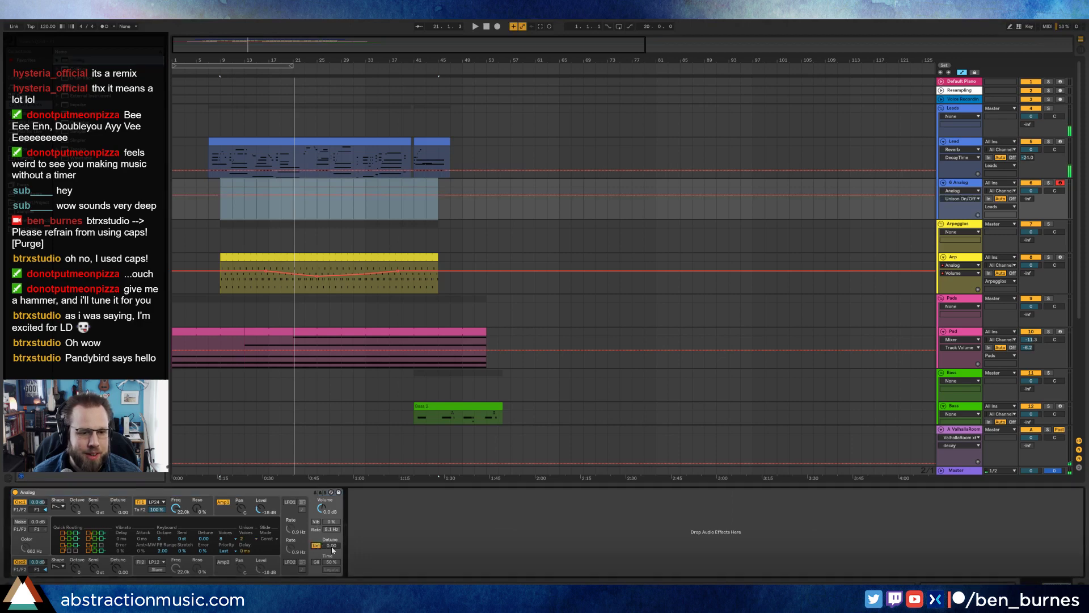
{"action": "left_click", "coordinate": [316, 521]}
{"action": "left_click_drag", "start_coordinate": [333, 521], "coordinate": [333, 491]}
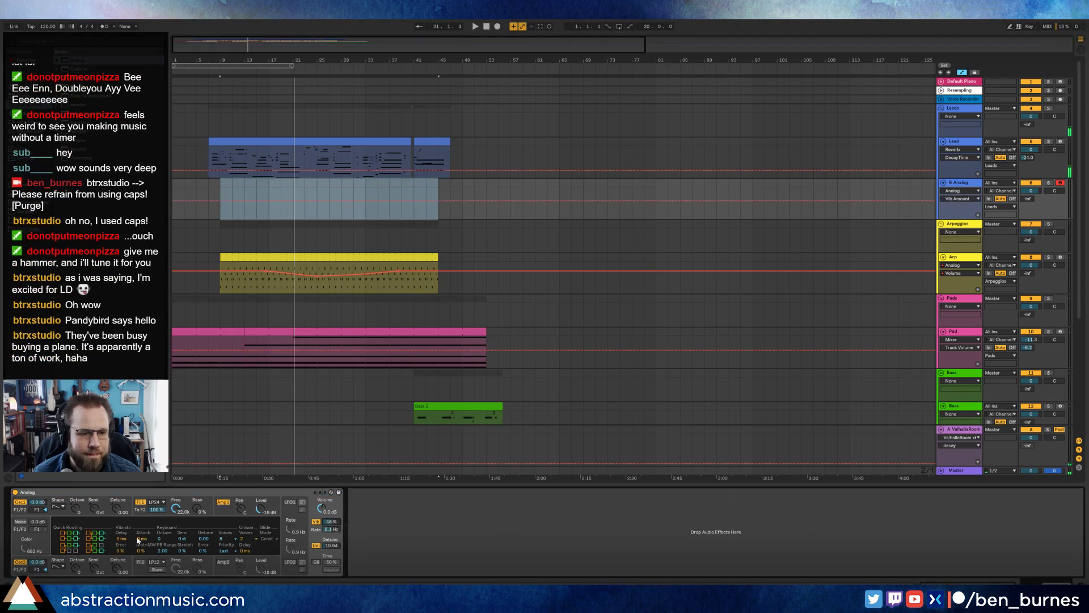
{"action": "mouse_move", "coordinate": [137, 540]}
{"action": "left_mouse_down"}
{"action": "mouse_move", "coordinate": [138, 504]}
{"action": "mouse_move", "coordinate": [147, 535]}
{"action": "left_mouse_up"}
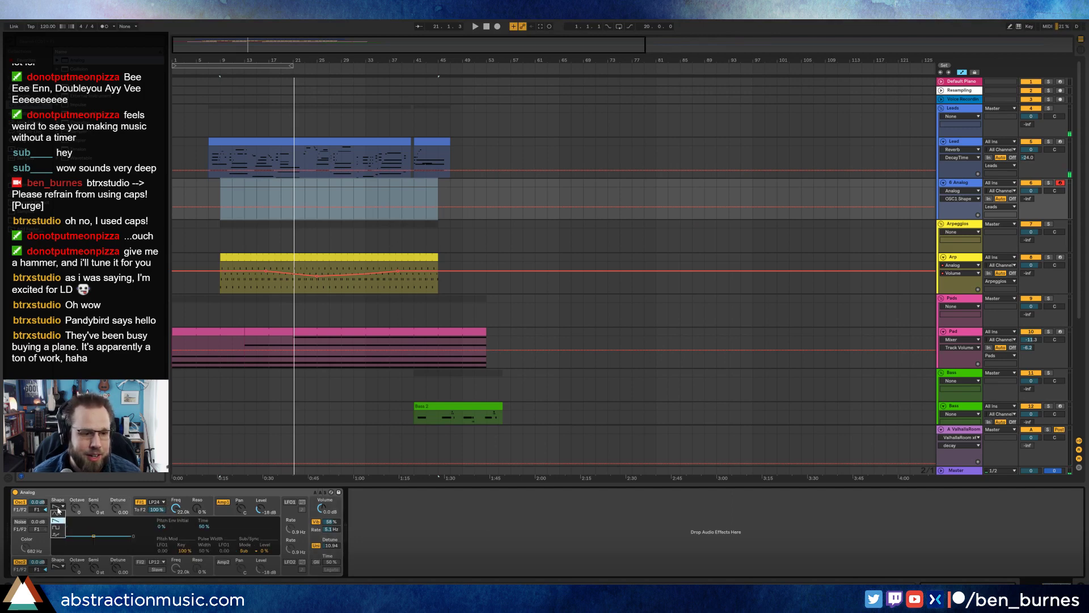
Step: Switch Analog's oscillator 1 to a sine waveform and turn oscillator 2 off
{"action": "left_click", "coordinate": [59, 508]}
{"action": "left_click", "coordinate": [56, 507]}
{"action": "left_click", "coordinate": [58, 514]}
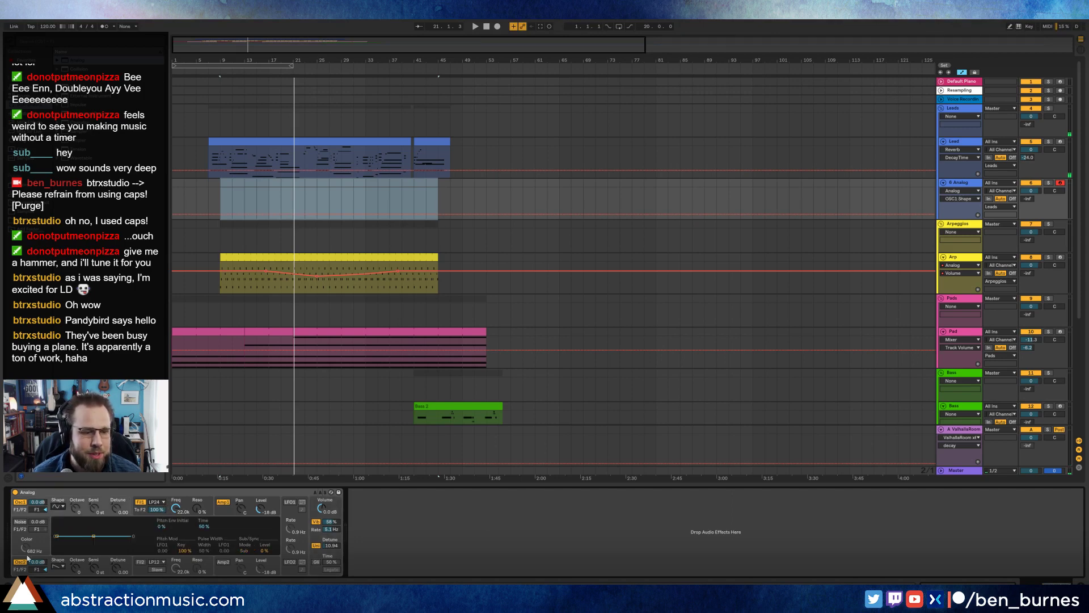
{"action": "left_click", "coordinate": [21, 562]}
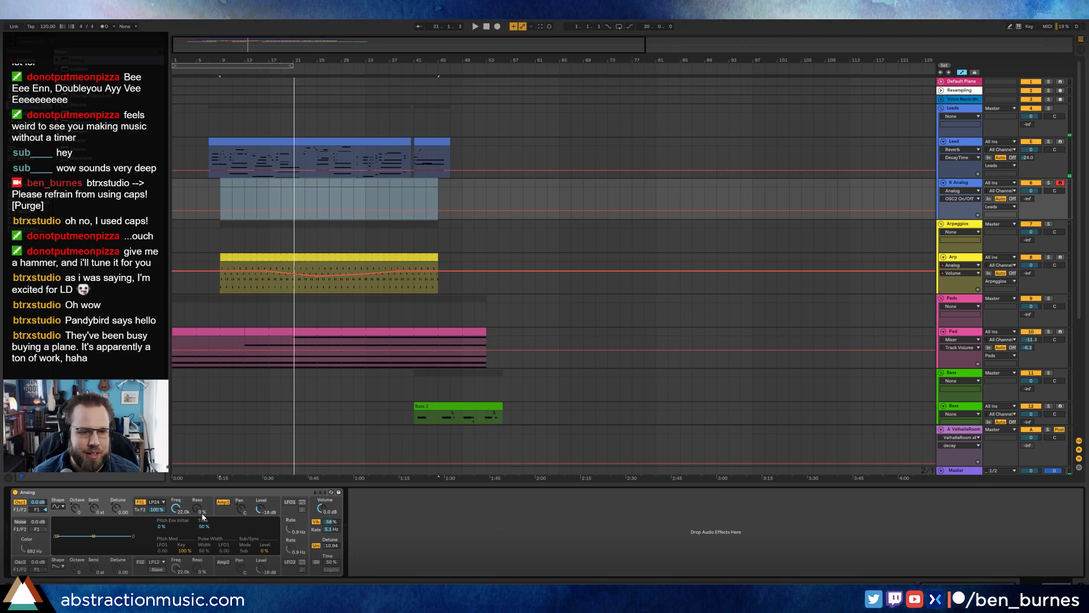
Step: Set Analog's pitch bend range to 12 semitones in the global settings
{"action": "left_click", "coordinate": [318, 539]}
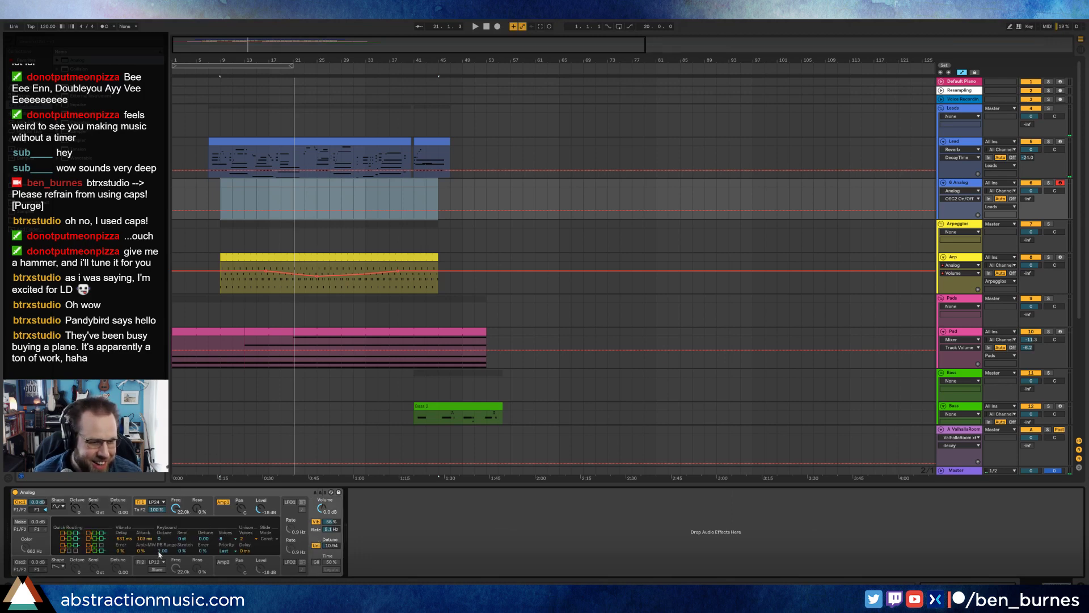
{"action": "left_click", "coordinate": [182, 538]}
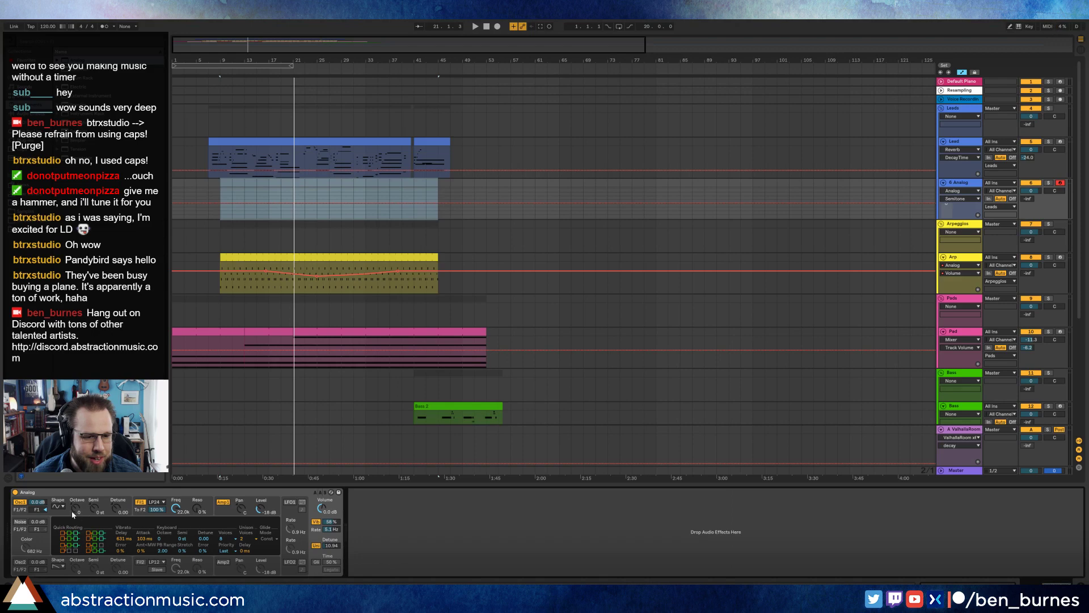
{"action": "left_click", "coordinate": [216, 515]}
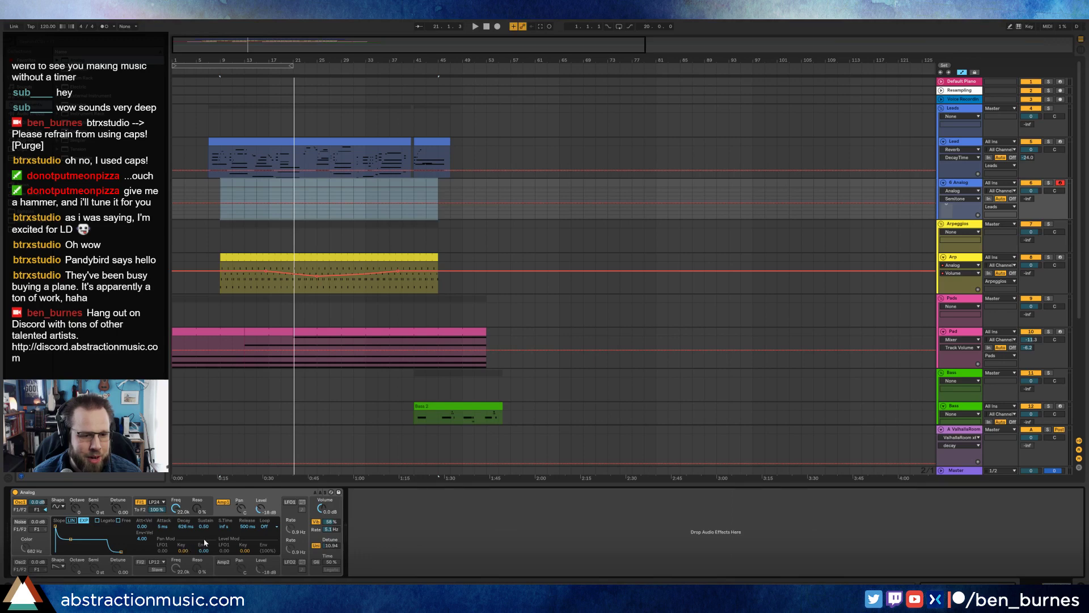
{"action": "left_click", "coordinate": [315, 560]}
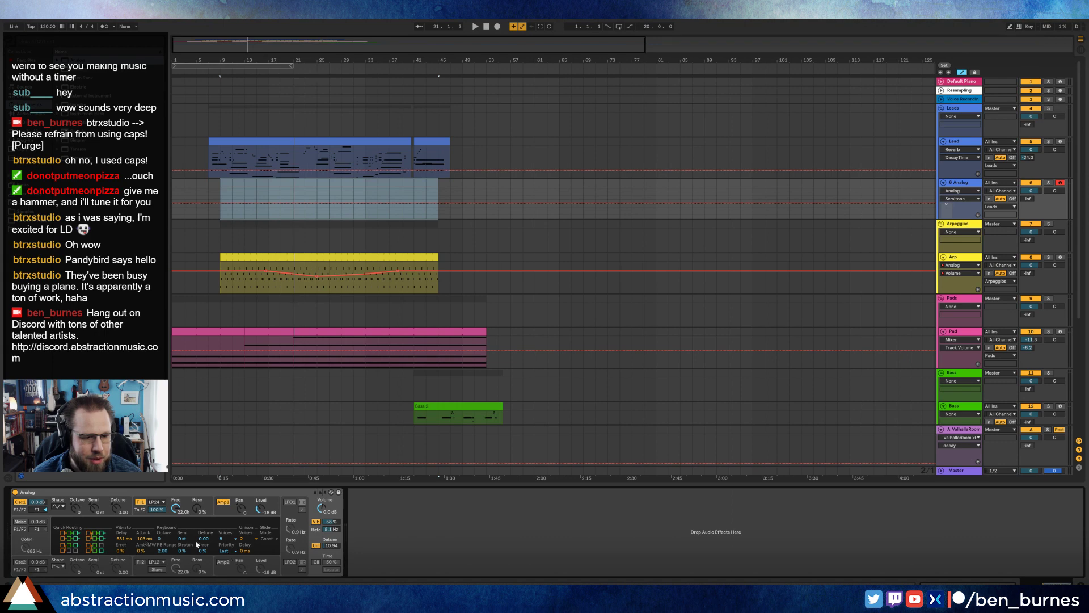
{"action": "left_click", "coordinate": [164, 551]}
{"action": "type", "text": "12"}
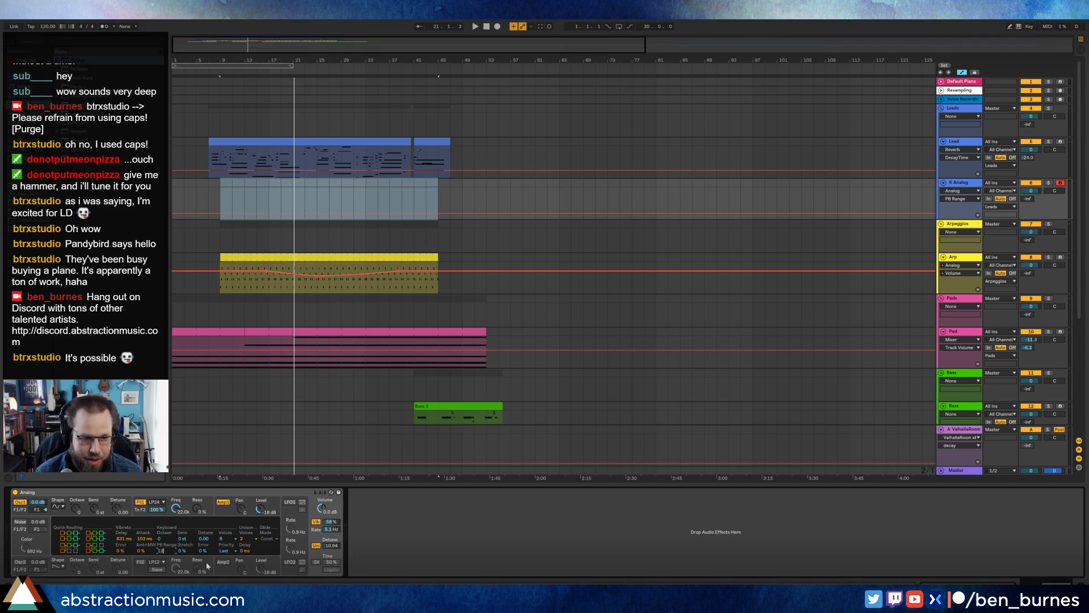
{"action": "key", "text": "Return"}
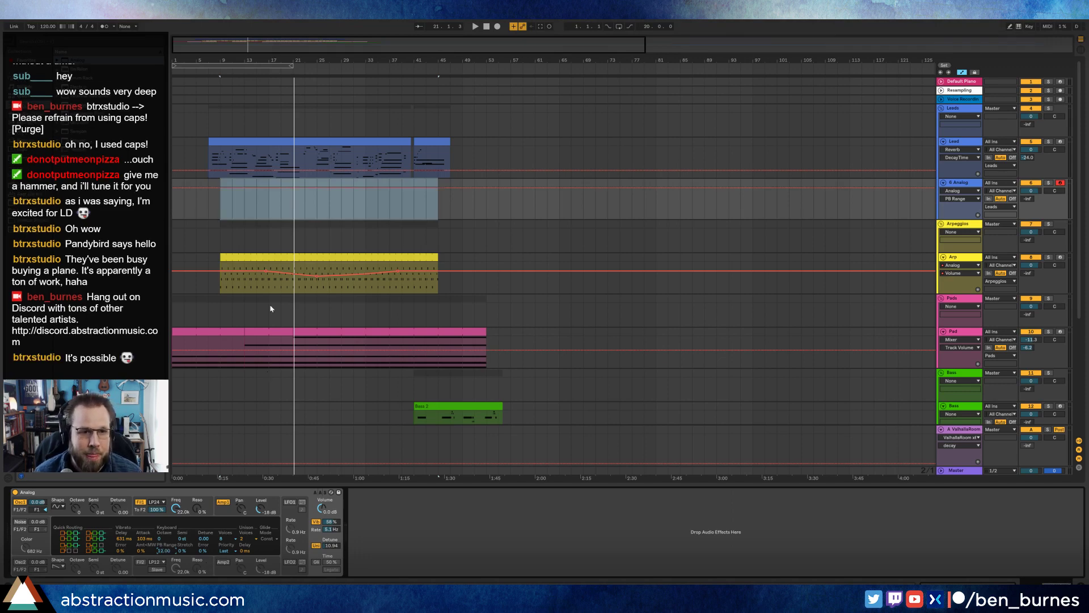
Step: Play from around bar 17 with automation hidden, and raise Analog's amp envelope sustain to 1.00
{"action": "left_click", "coordinate": [293, 204]}
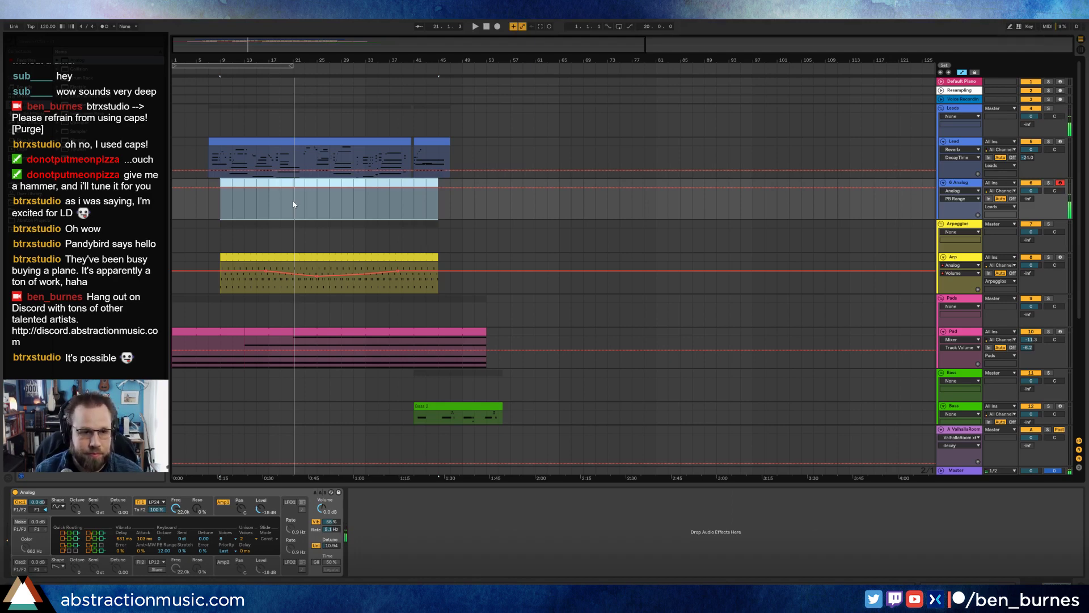
{"action": "left_click", "coordinate": [293, 199]}
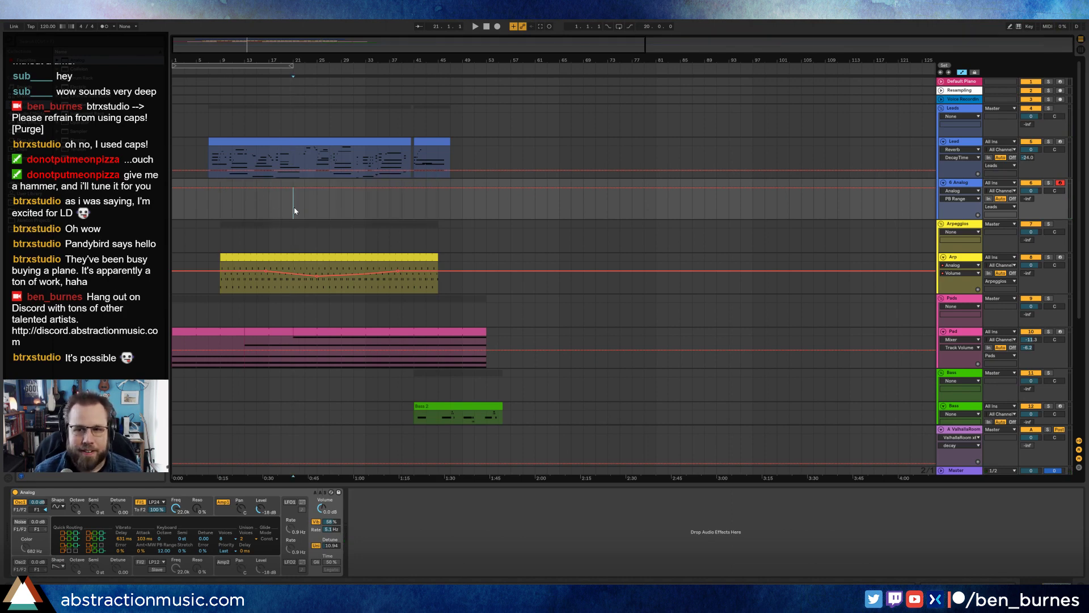
{"action": "key", "text": "a"}
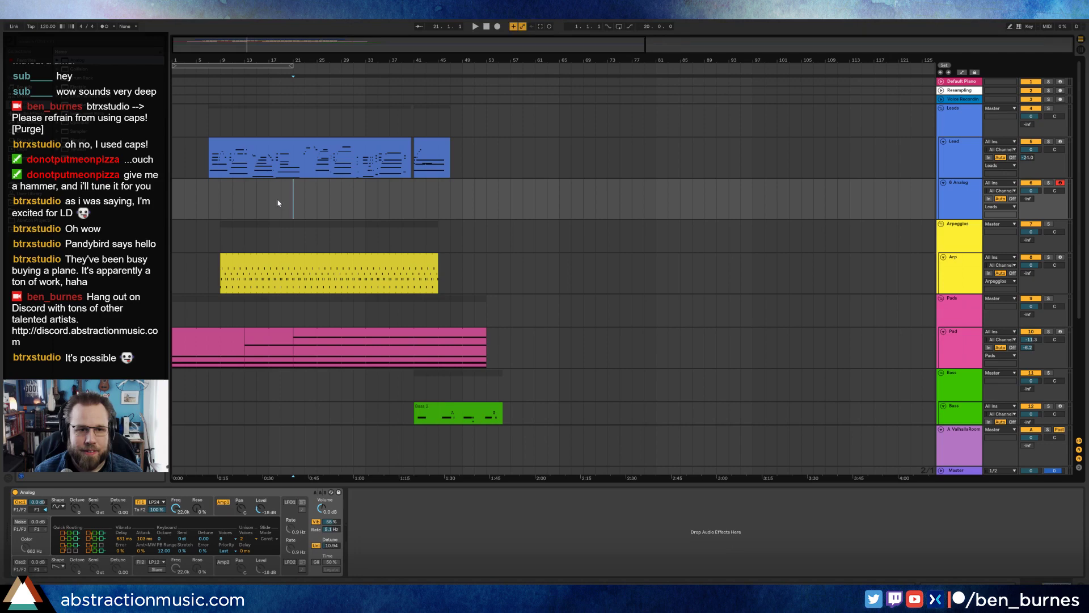
{"action": "left_click", "coordinate": [274, 202]}
{"action": "key", "text": "space"}
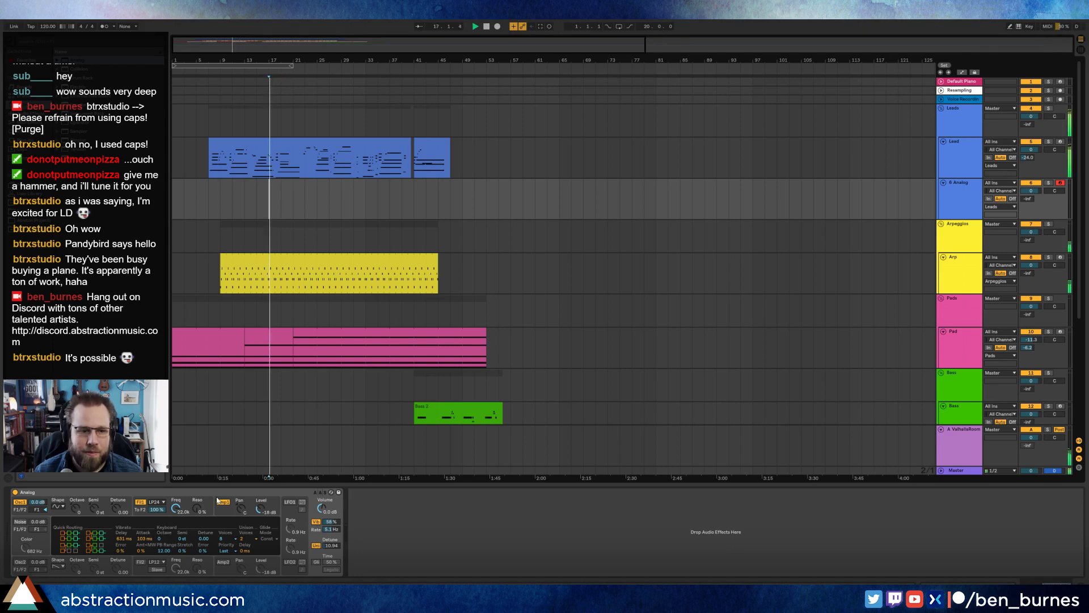
{"action": "left_click", "coordinate": [218, 512]}
{"action": "left_click_drag", "start_coordinate": [72, 541], "coordinate": [68, 526]}
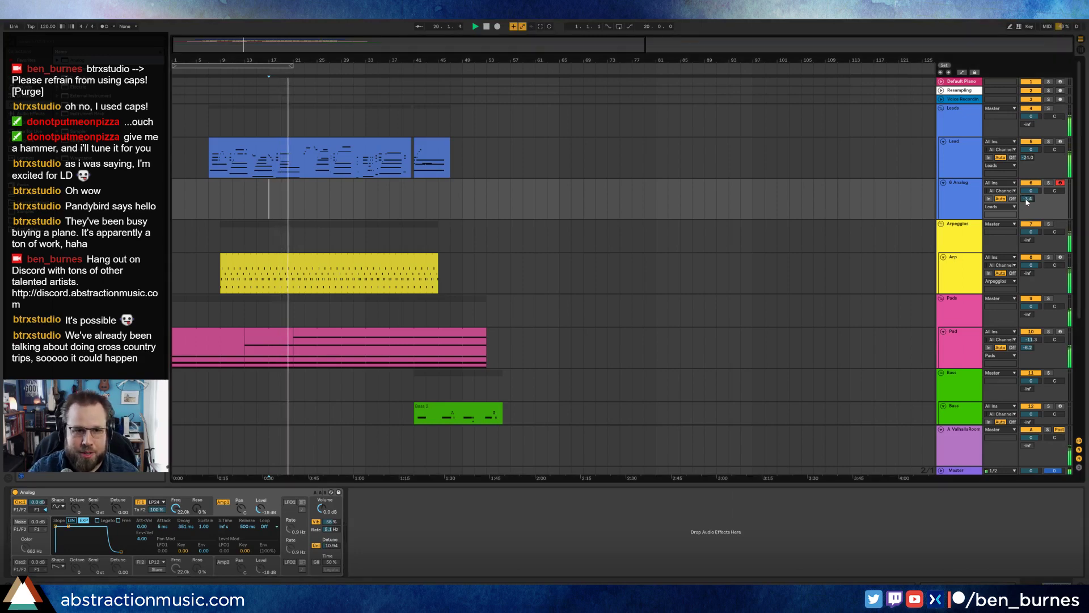
Step: Try recording a lead take on the Analog track from around bar 21, and discard the recorded clip
{"action": "key", "text": "F9"}
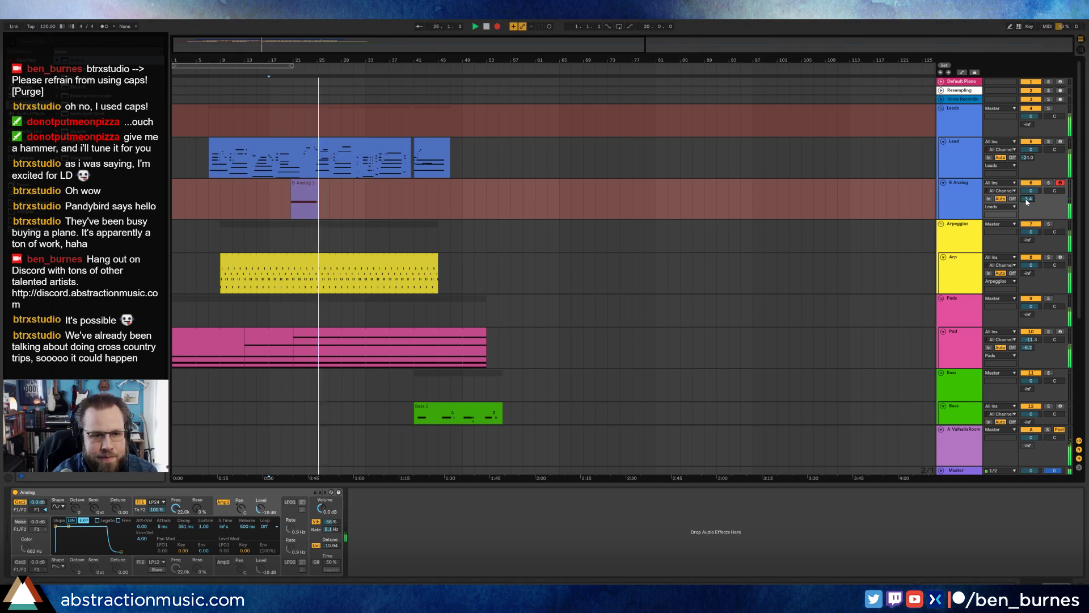
{"action": "key", "text": "space"}
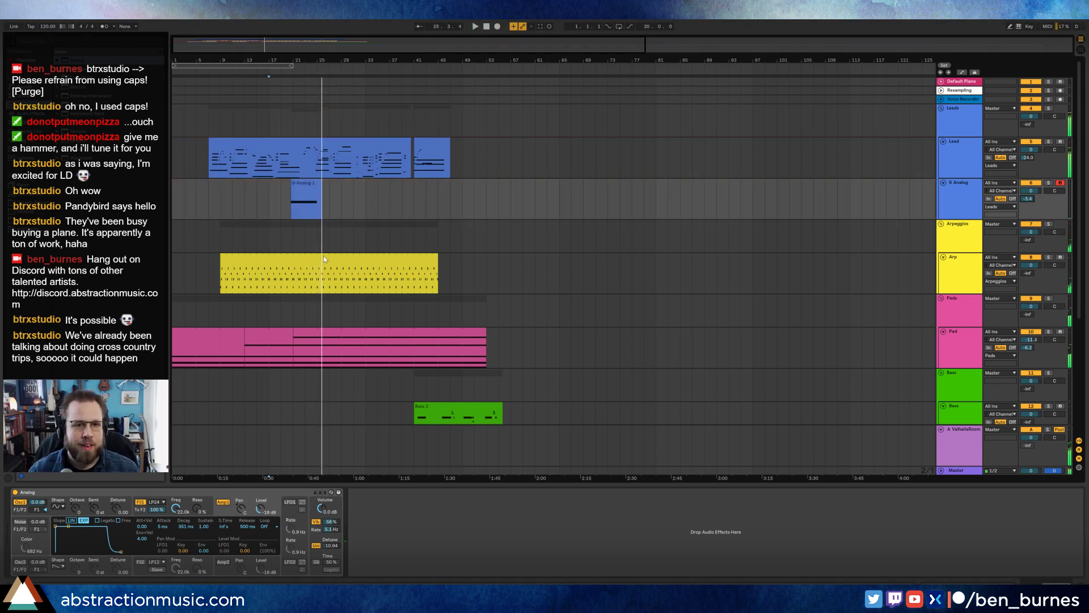
{"action": "left_click", "coordinate": [314, 183]}
{"action": "key", "text": "Delete"}
{"action": "left_click", "coordinate": [280, 196]}
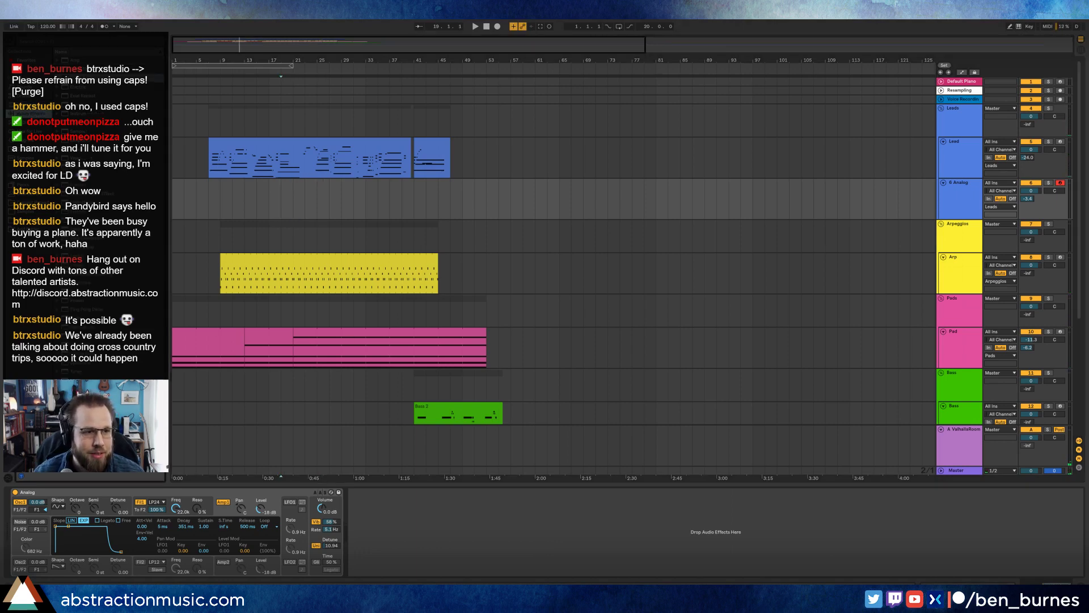
Step: Add a Reverb after Analog on the new lead track and turn Analog's oscillator 2 on
{"action": "left_click_drag", "start_coordinate": [79, 336], "coordinate": [438, 549]}
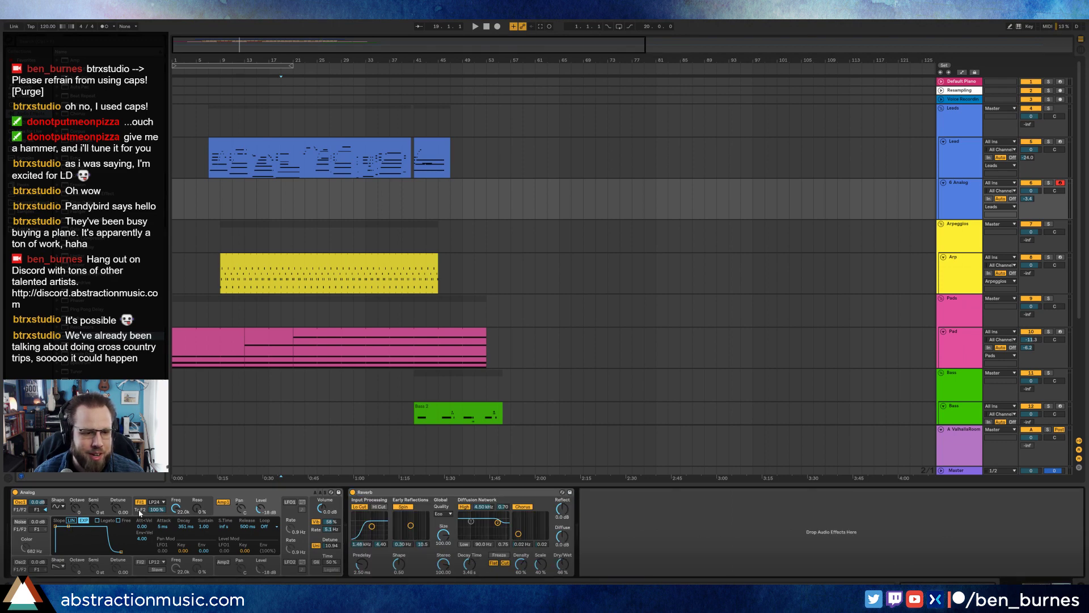
{"action": "left_click", "coordinate": [33, 569]}
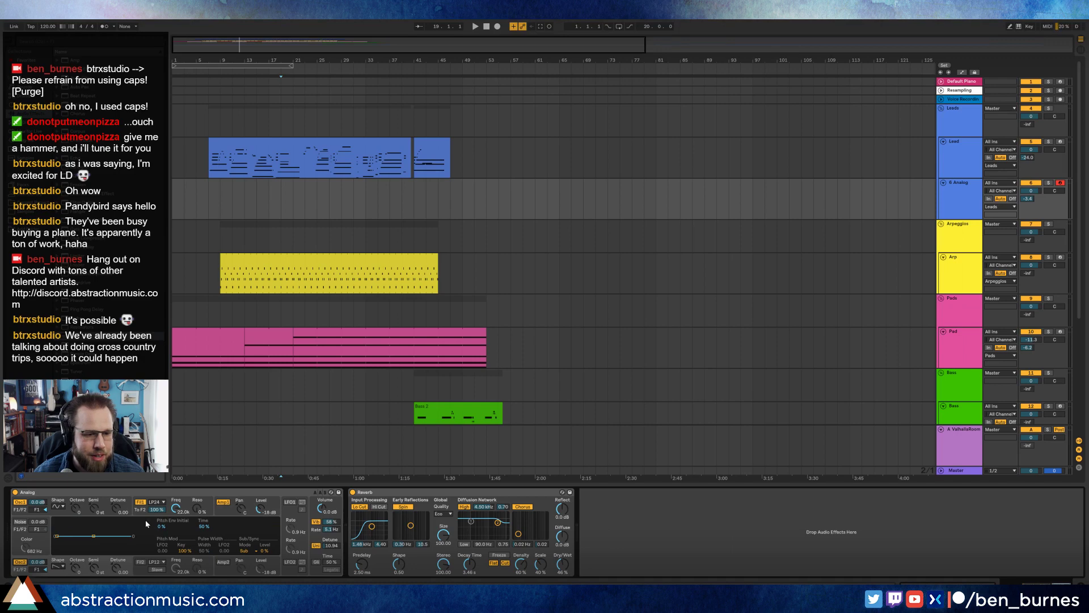
Step: Lower Analog's filter 1 cutoff to 378 Hz and set its filter envelope to 723 ms decay and 0.00 sustain
{"action": "left_click_drag", "start_coordinate": [168, 512], "coordinate": [168, 545]}
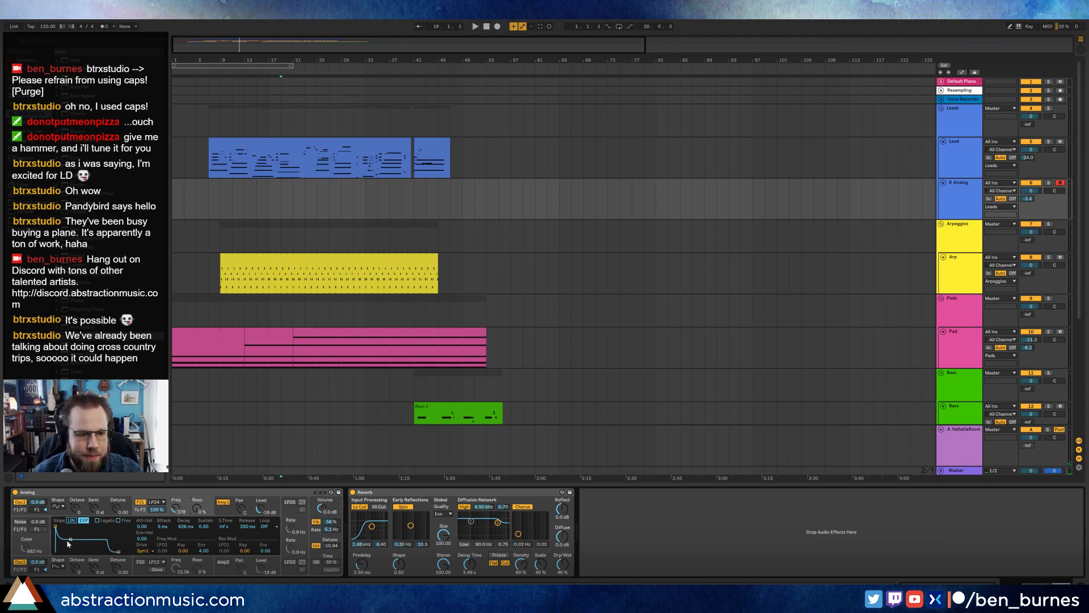
{"action": "left_click_drag", "start_coordinate": [68, 542], "coordinate": [71, 551]}
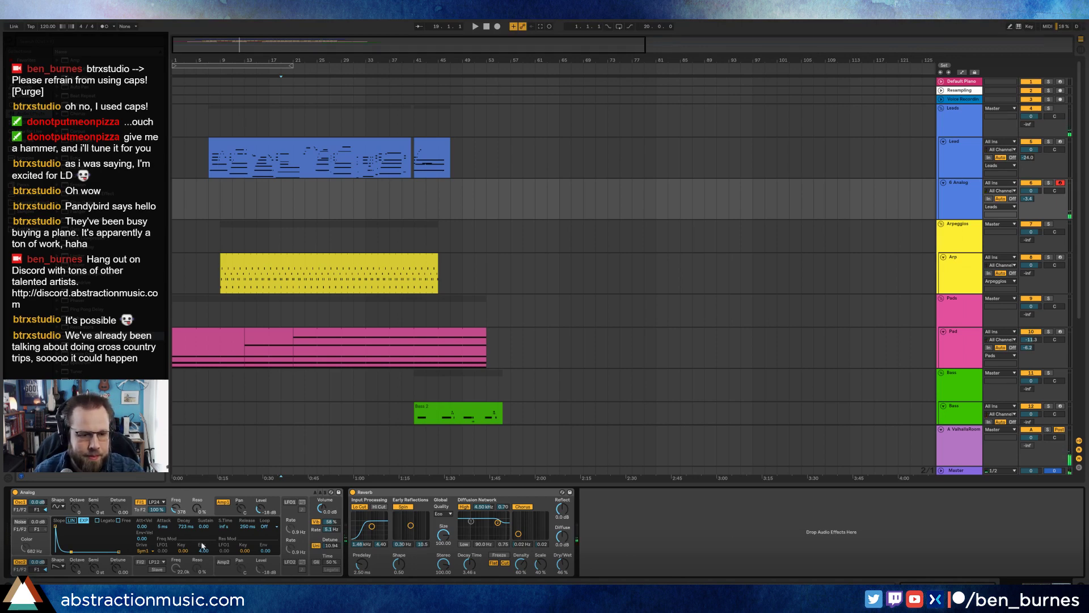
Step: Raise Analog's filter 1 cutoff and turn off oscillator 2 and filter 1 on the new lead track
{"action": "left_click_drag", "start_coordinate": [176, 508], "coordinate": [176, 493]}
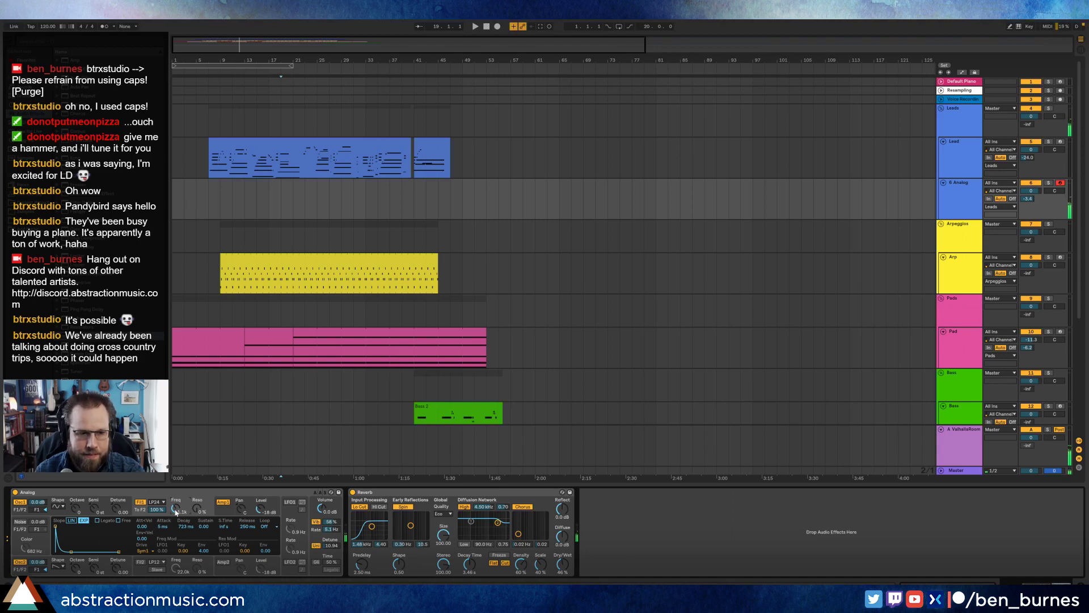
{"action": "left_click", "coordinate": [17, 564]}
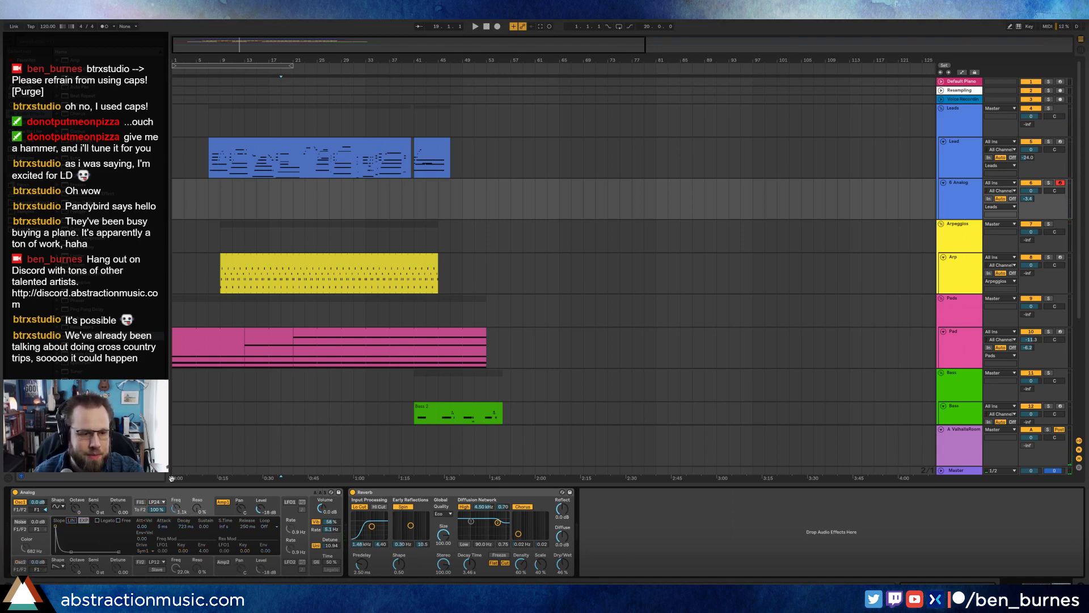
Step: Record a lead take on the Analog track from around bar 19 and delete the two opening notes from the clip
{"action": "left_click", "coordinate": [285, 195]}
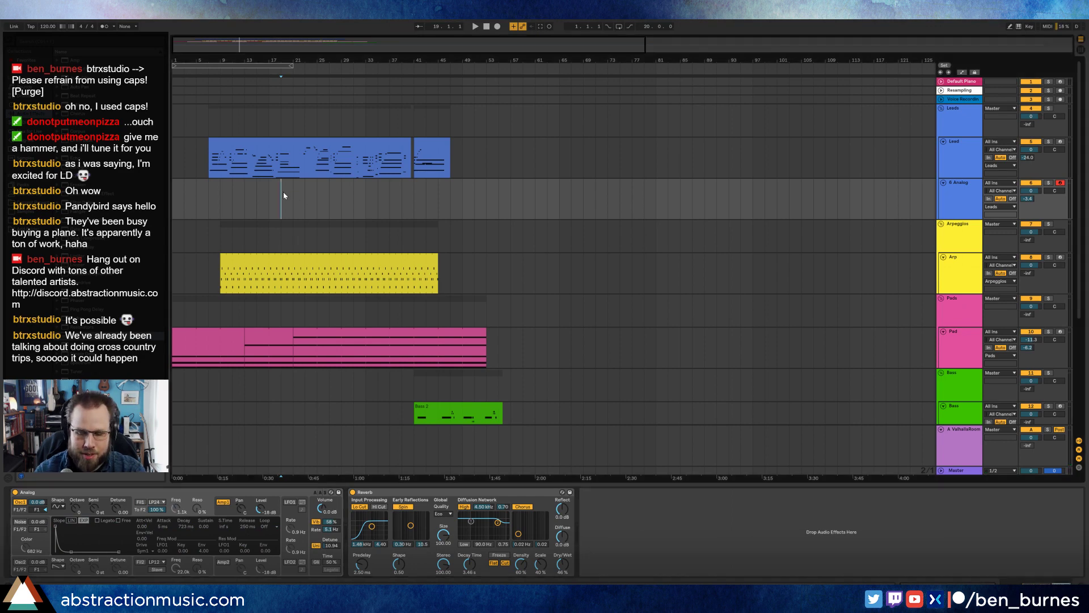
{"action": "key", "text": "F9"}
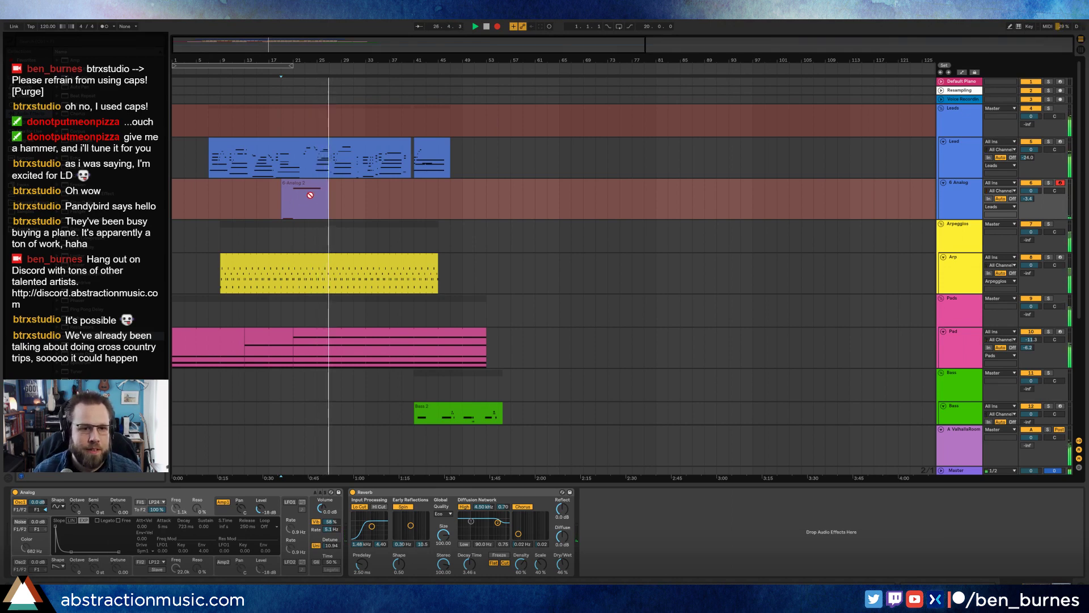
{"action": "key", "text": "space"}
{"action": "double_click", "coordinate": [302, 183]}
{"action": "left_click", "coordinate": [272, 446]}
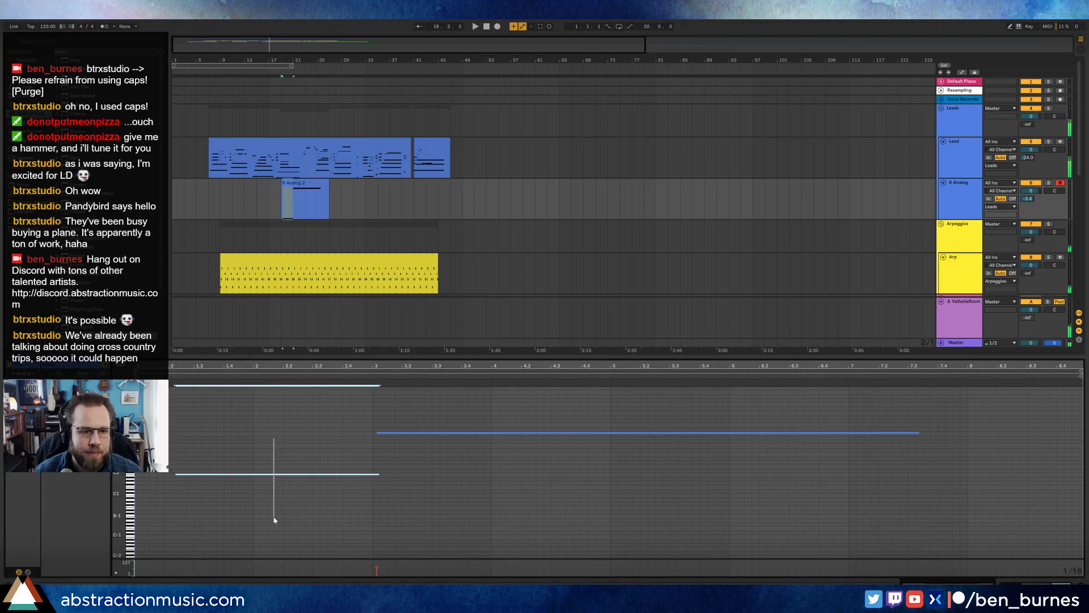
{"action": "key", "text": "space"}
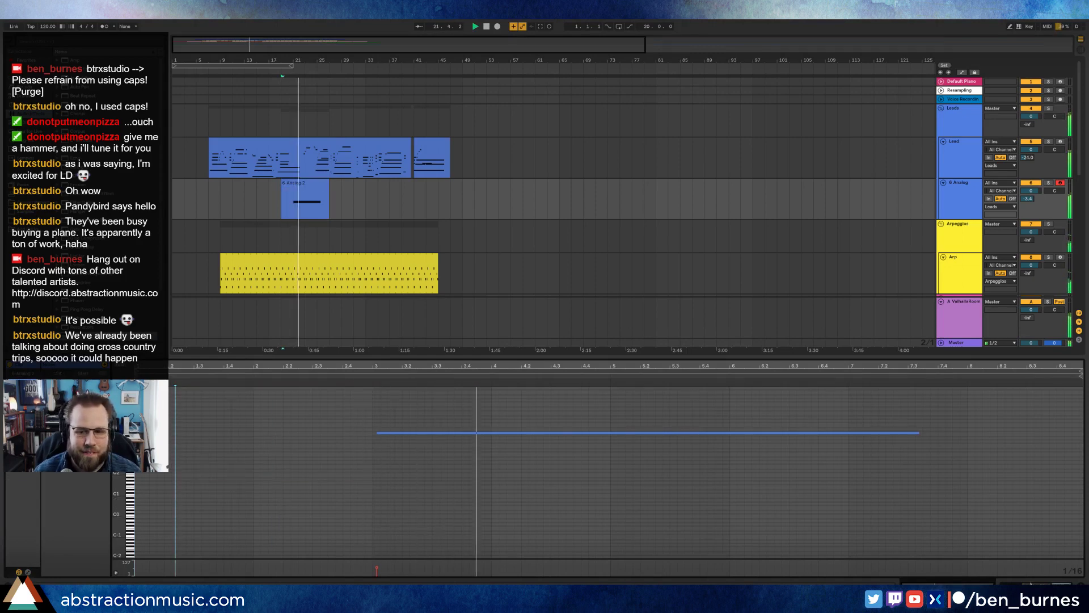
Step: Lengthen the attack of Analog's amp envelope to 1.72 s
{"action": "key", "text": "shift+Tab"}
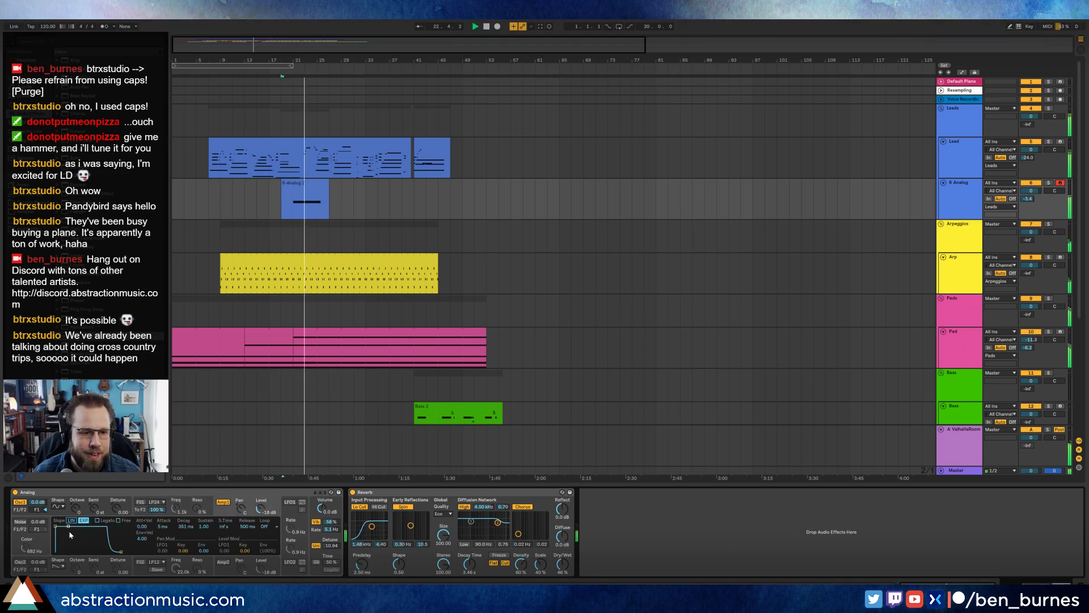
{"action": "left_click_drag", "start_coordinate": [164, 526], "coordinate": [163, 502]}
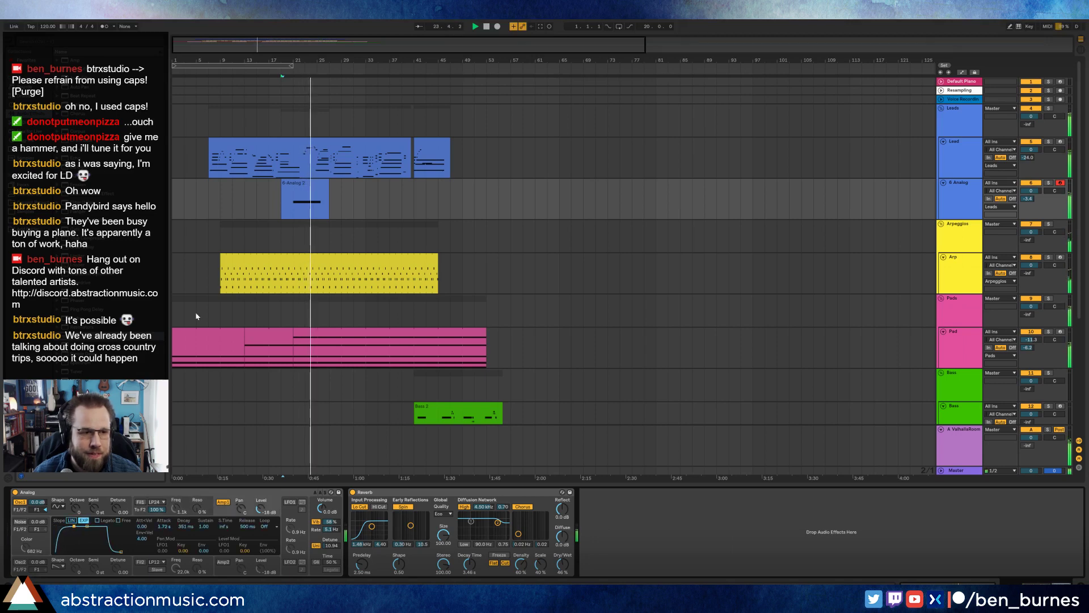
Step: Insert a Ping Pong Delay between Analog and the Reverb, set its dry/wet to 24%, and restart playback
{"action": "left_click_drag", "start_coordinate": [87, 309], "coordinate": [368, 526]}
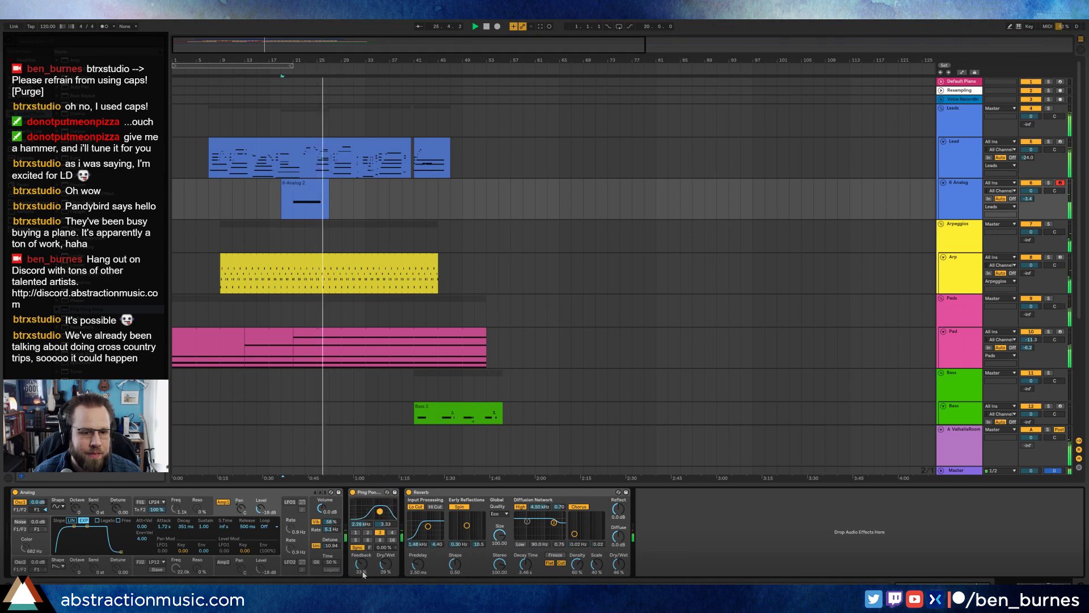
{"action": "left_click_drag", "start_coordinate": [386, 563], "coordinate": [386, 565]}
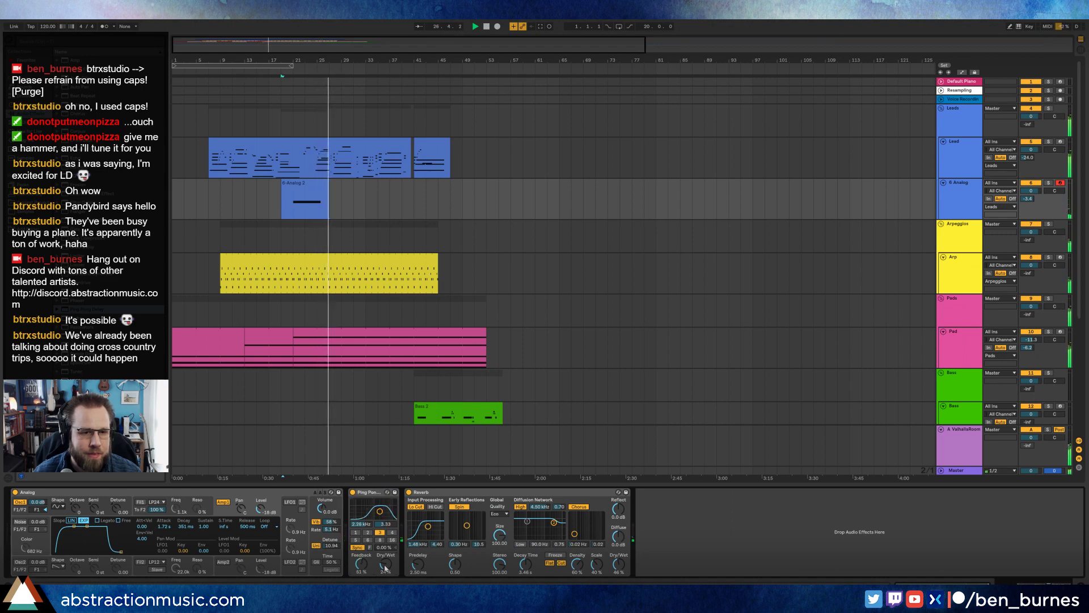
{"action": "key", "text": "space"}
{"action": "key", "text": "space"}
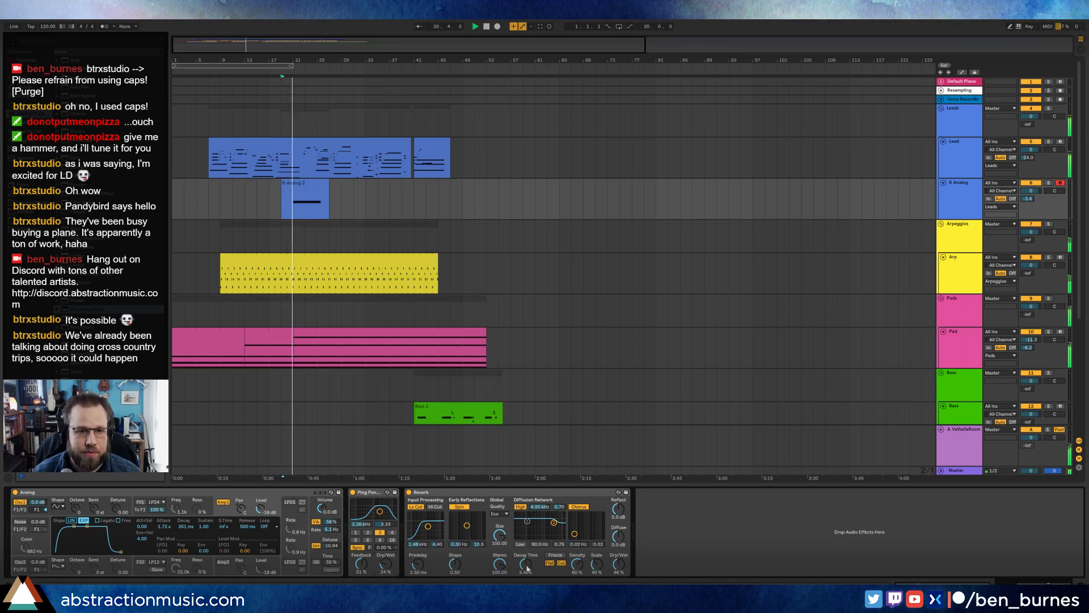
Step: Lengthen the Reverb's decay time to 4.34 s, and raise the delay's dry/wet and Analog's vibrato amount
{"action": "left_click_drag", "start_coordinate": [528, 569], "coordinate": [527, 562]}
{"action": "left_click_drag", "start_coordinate": [386, 564], "coordinate": [386, 557]}
{"action": "left_click_drag", "start_coordinate": [331, 521], "coordinate": [331, 507]}
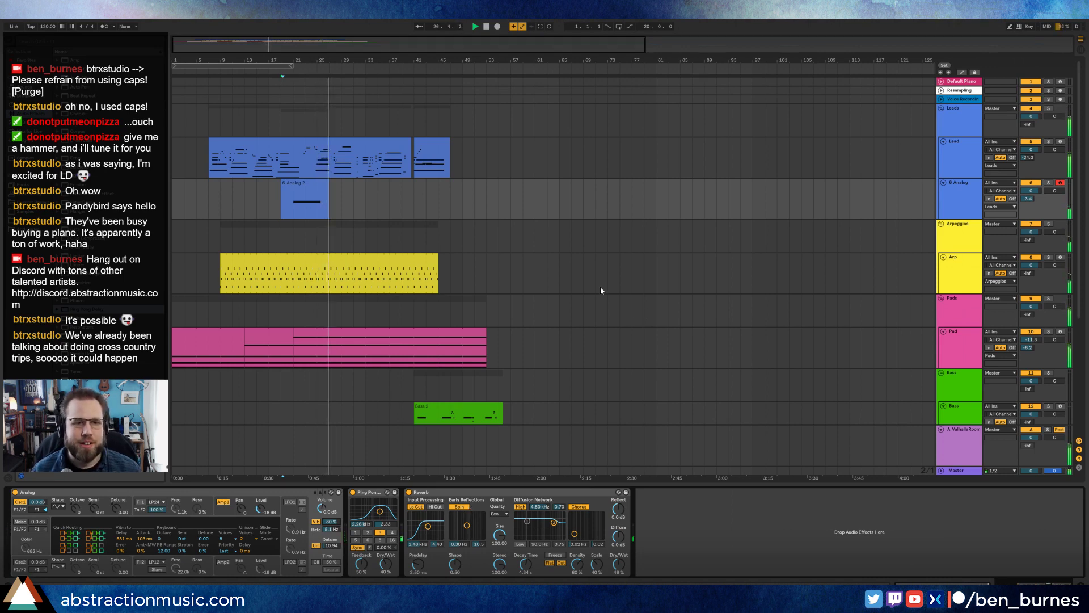
Step: Examine the filter 1 frequency automation on the Arp track while the arrangement plays
{"action": "left_click", "coordinate": [414, 259]}
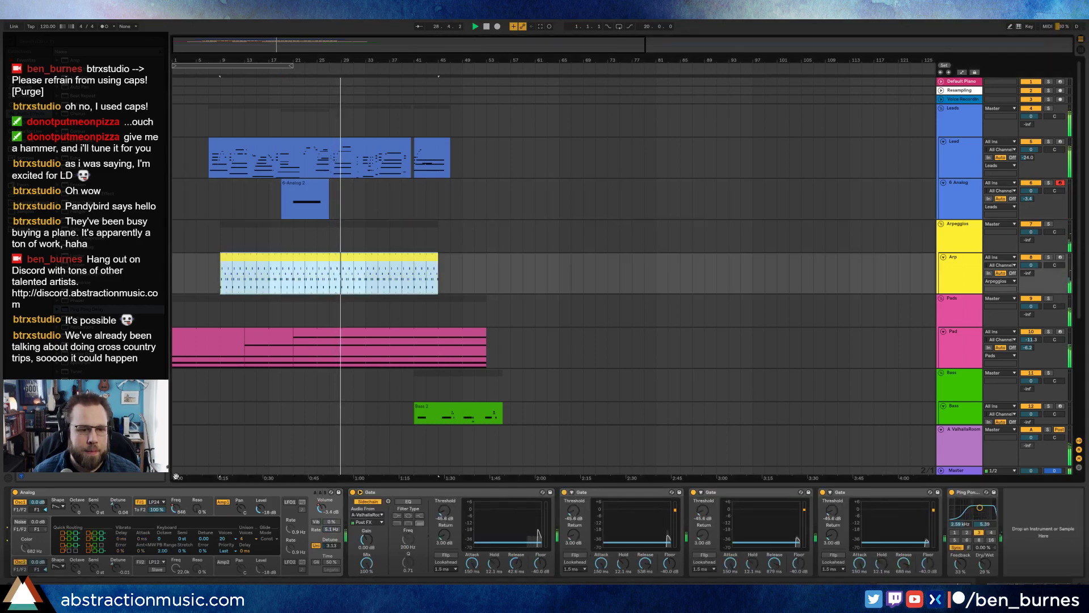
{"action": "left_click", "coordinate": [177, 507]}
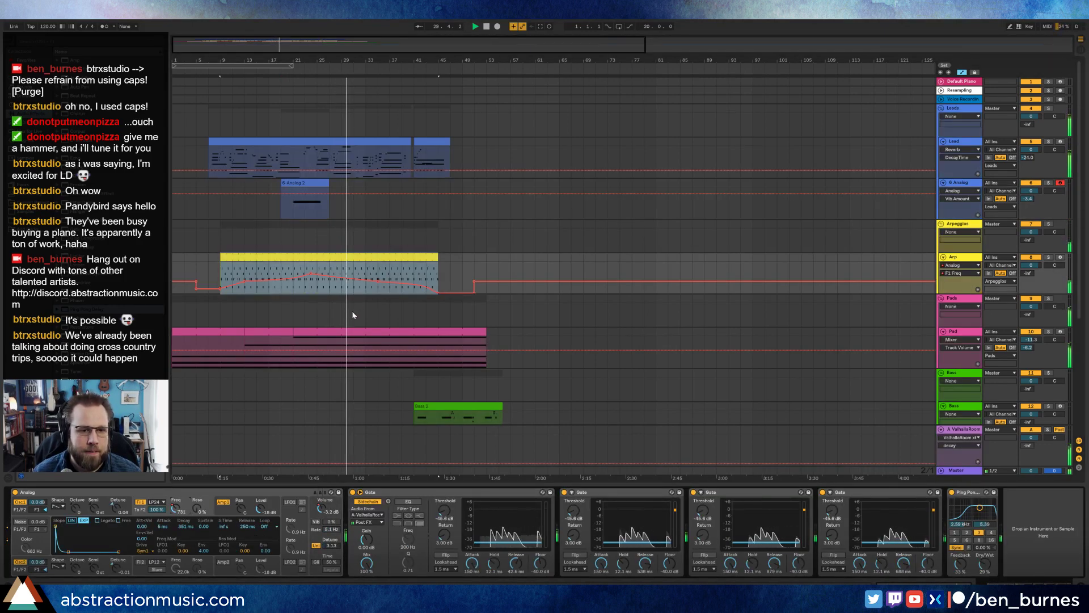
{"action": "key", "text": "a"}
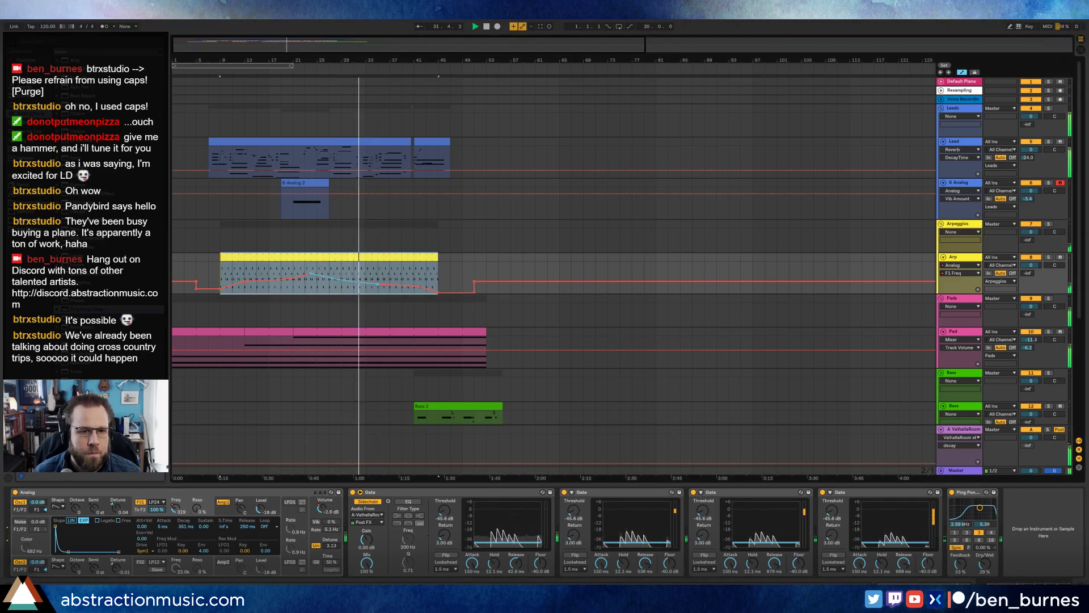
{"action": "left_click", "coordinate": [388, 277]}
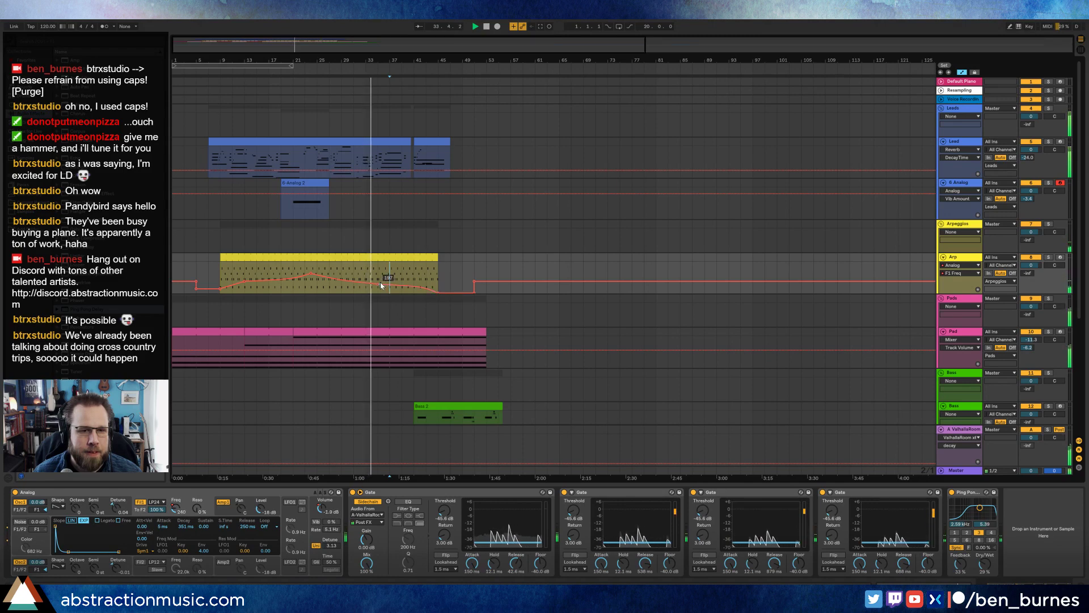
{"action": "key", "text": "a"}
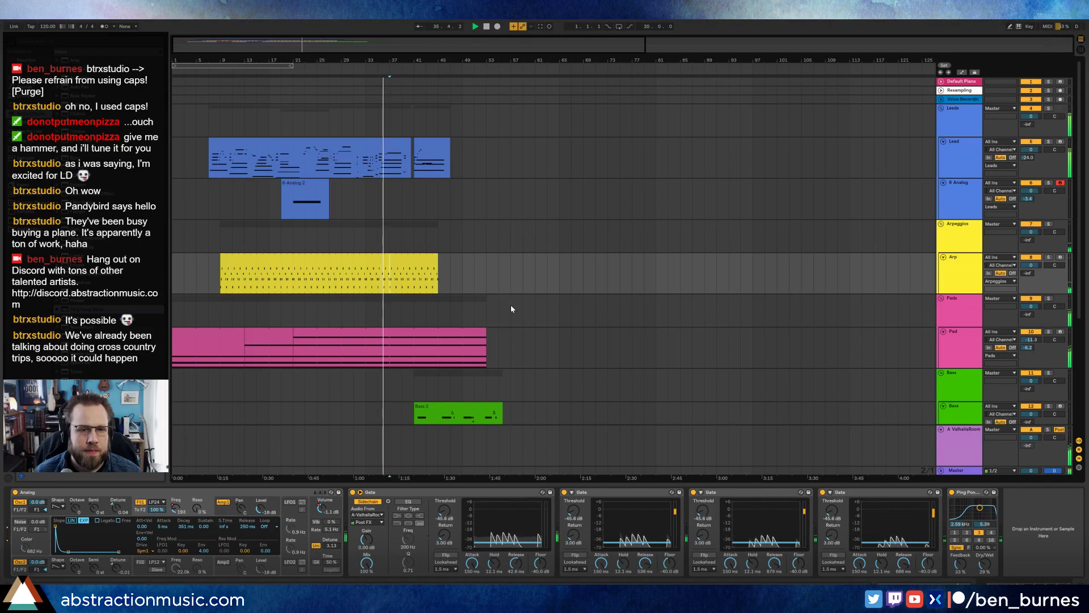
Step: Pull down the falling segment of the Arp track's filter frequency automation between about bars 23 and 35
{"action": "left_click", "coordinate": [415, 258]}
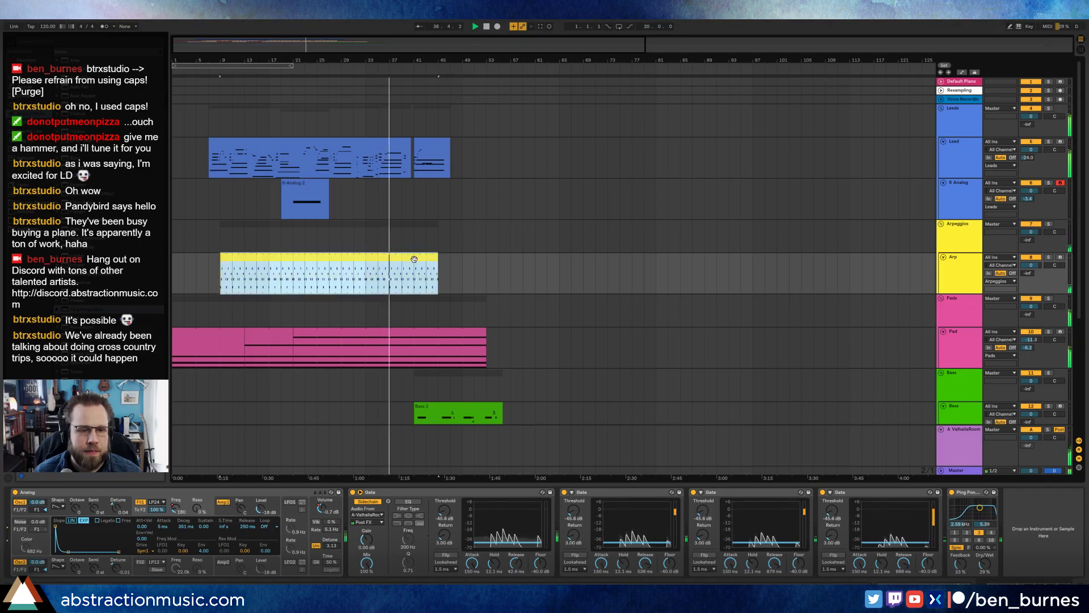
{"action": "key", "text": "a"}
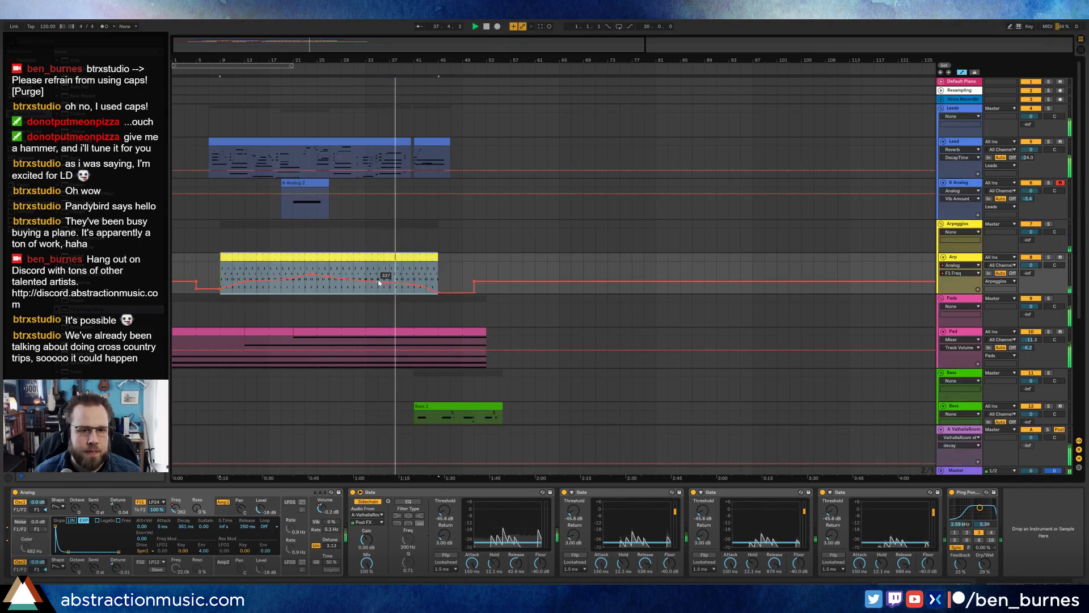
{"action": "left_click_drag", "start_coordinate": [344, 278], "coordinate": [344, 282]}
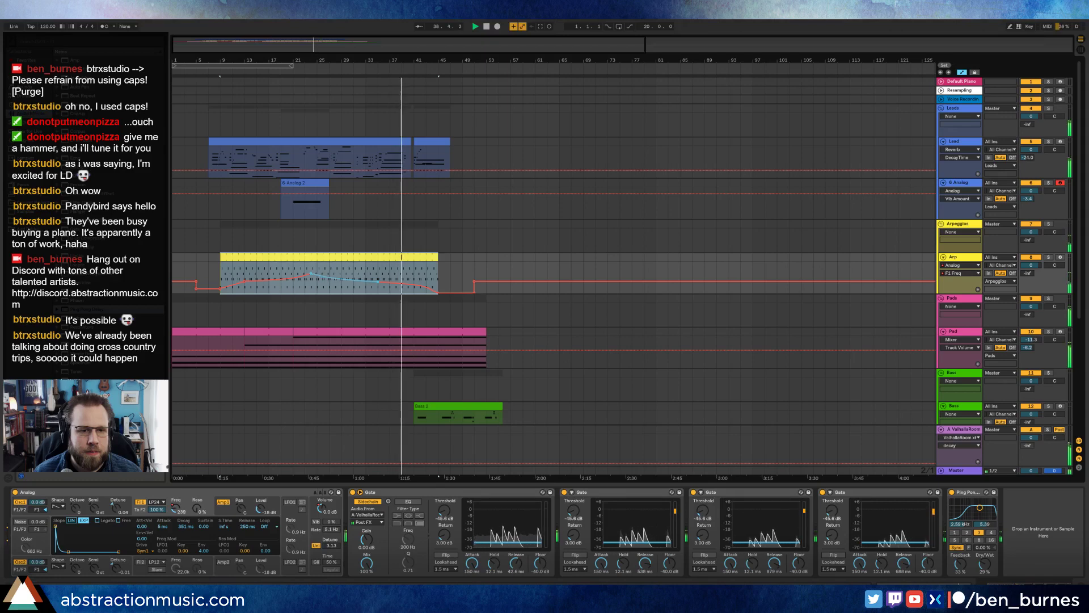
{"action": "left_click", "coordinate": [449, 267]}
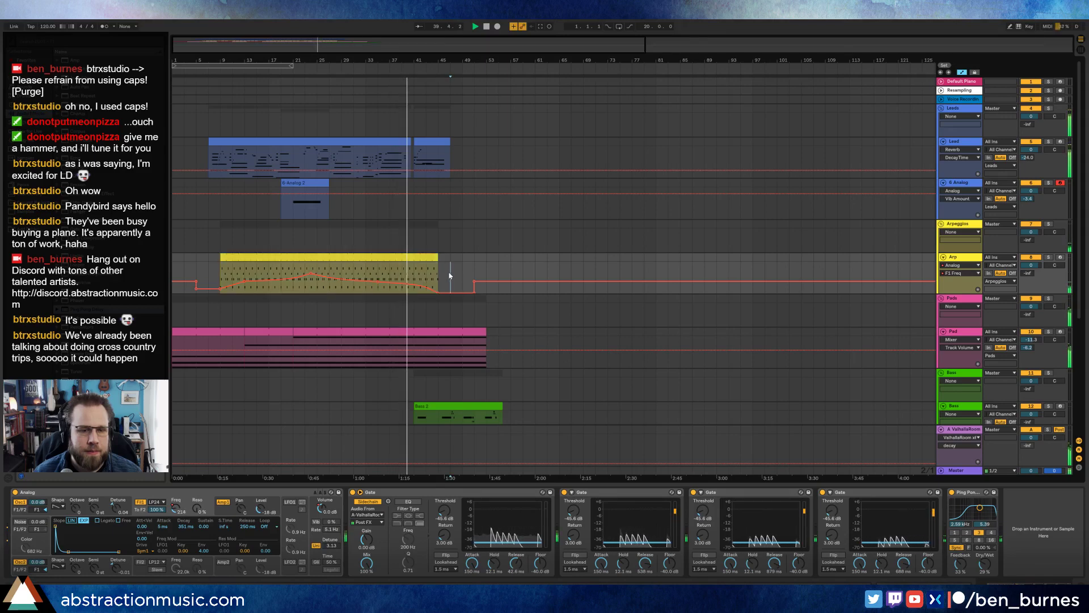
Step: Try tapping in a slower tempo for the bass section from bar 41, and undo the tempo change
{"action": "scroll", "coordinate": [475, 270], "scroll_direction": "down", "scroll_amount": 3}
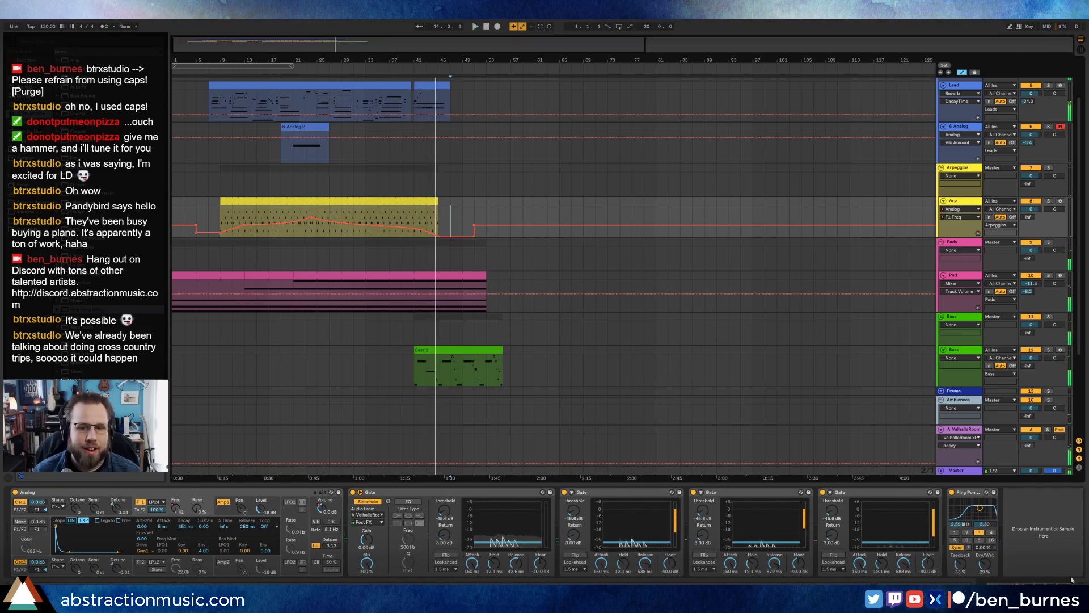
{"action": "left_click", "coordinate": [423, 350]}
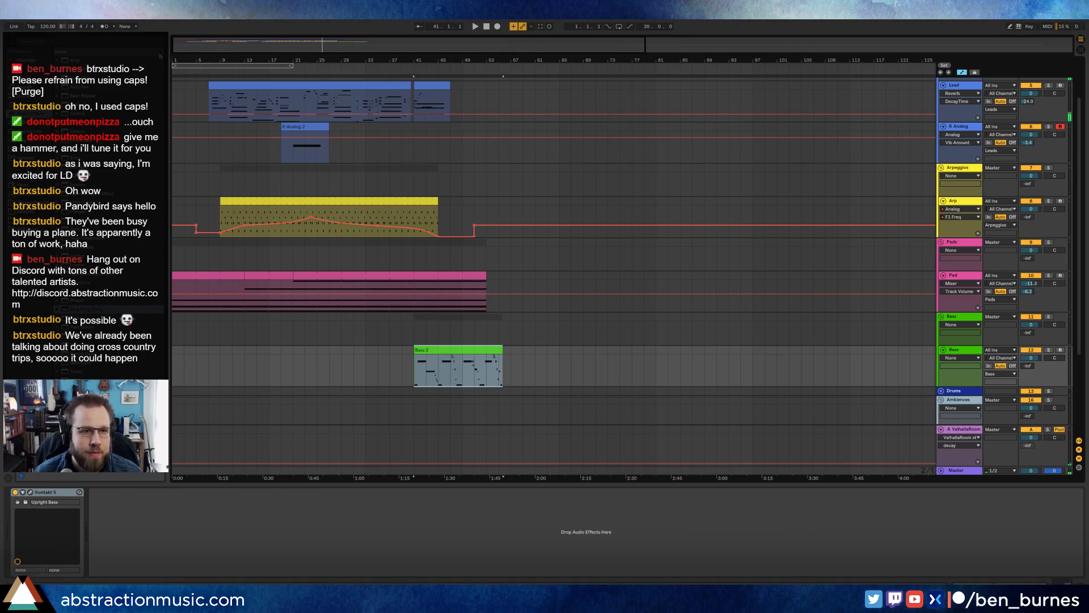
{"action": "left_click", "coordinate": [31, 27]}
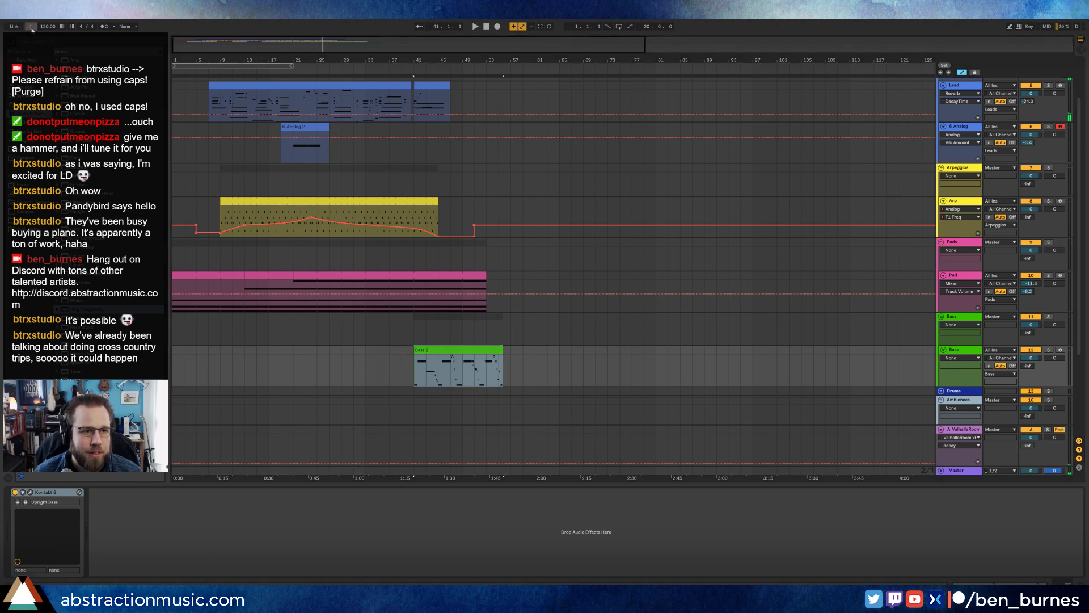
{"action": "left_click", "coordinate": [31, 26]}
{"action": "left_click", "coordinate": [31, 27]}
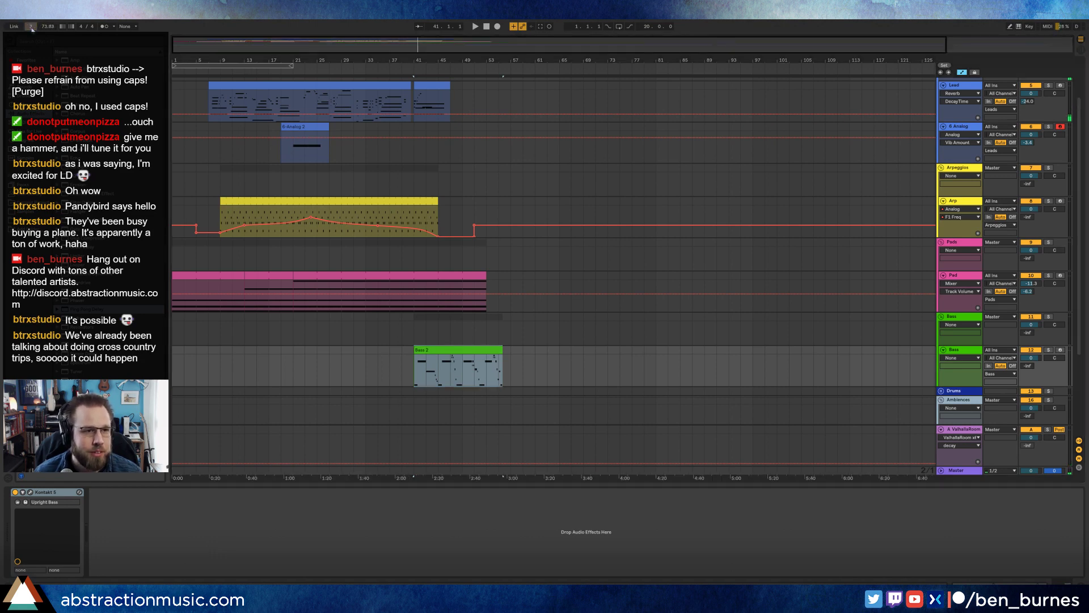
{"action": "left_click", "coordinate": [31, 27]}
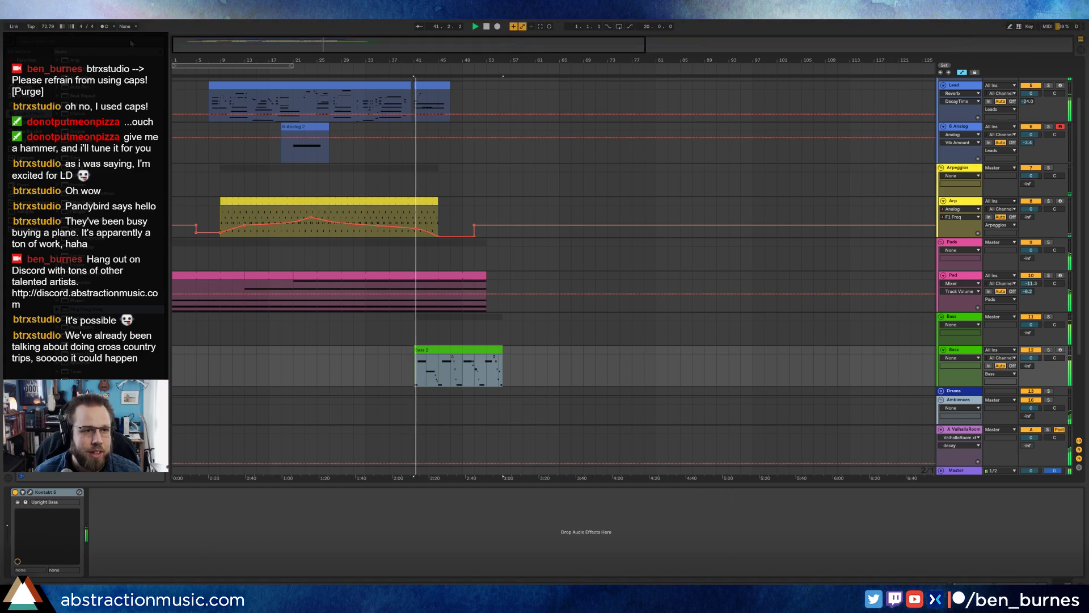
{"action": "key", "text": "ctrl+z"}
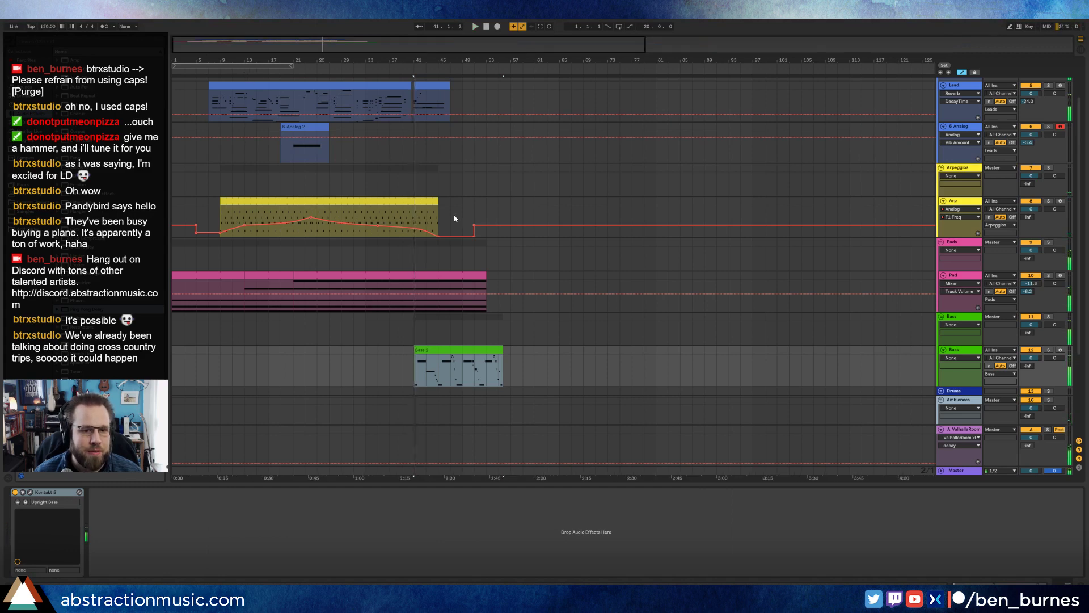
Step: Automate the Master's Song Tempo to drop to 72.00 BPM at bar 41, and play the bass section
{"action": "left_click", "coordinate": [941, 470]}
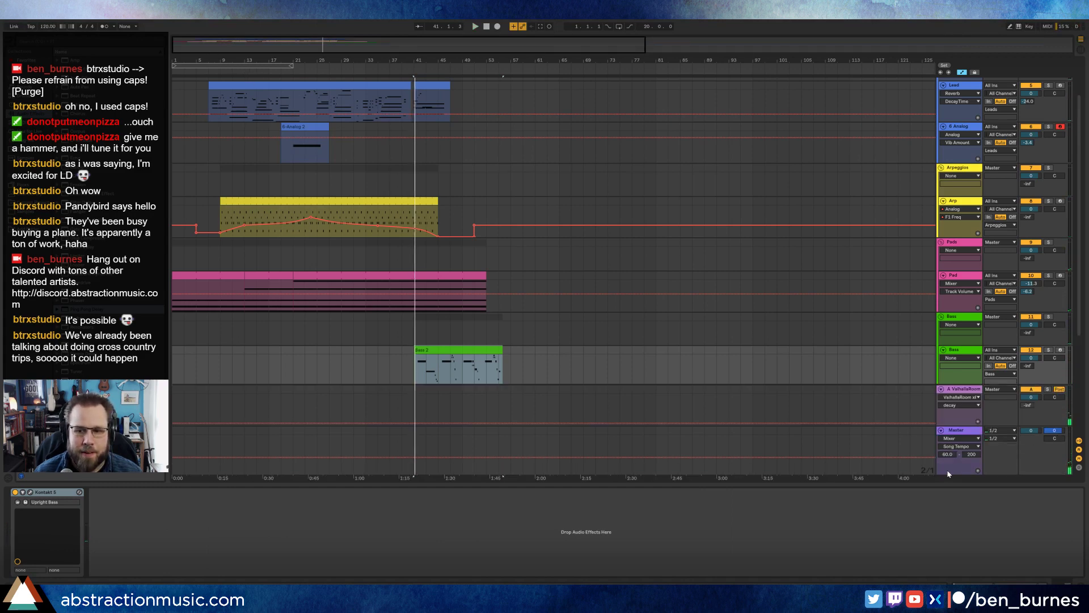
{"action": "scroll", "coordinate": [967, 465], "scroll_direction": "down", "scroll_amount": 1}
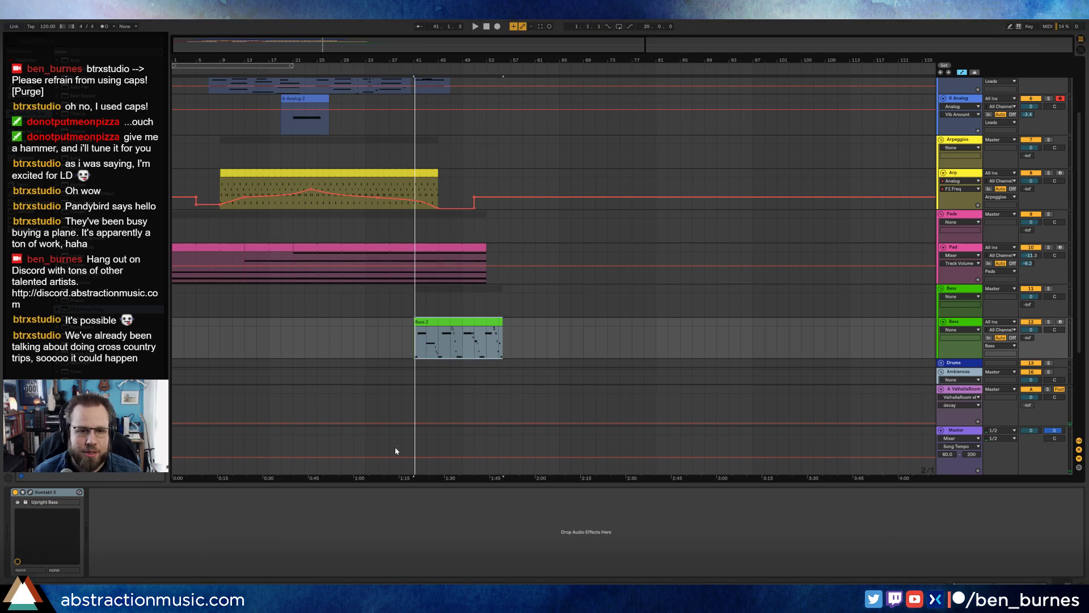
{"action": "left_click", "coordinate": [418, 455]}
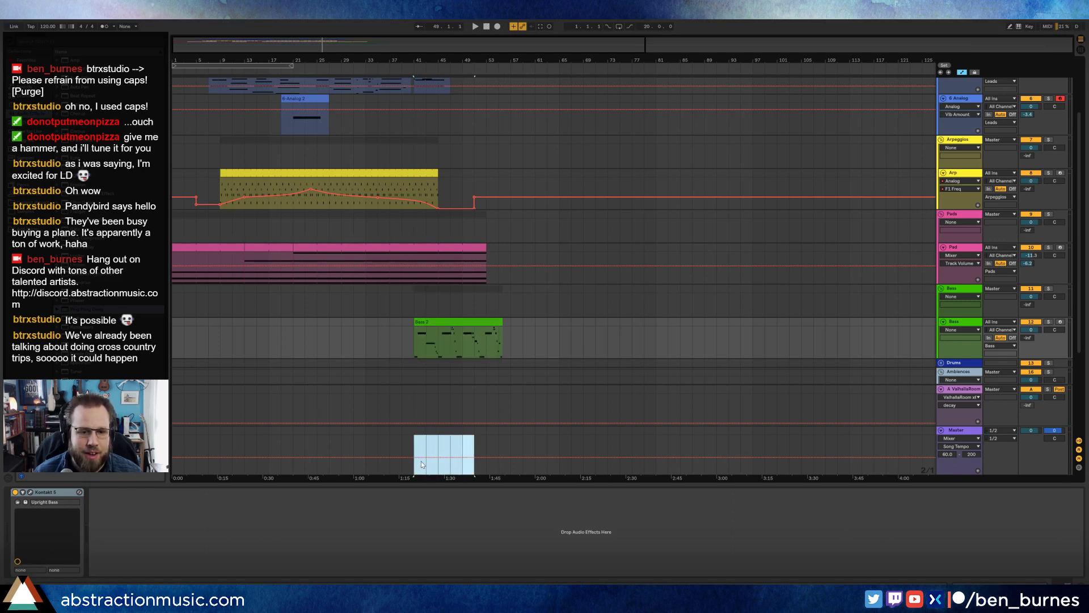
{"action": "left_click", "coordinate": [415, 458]}
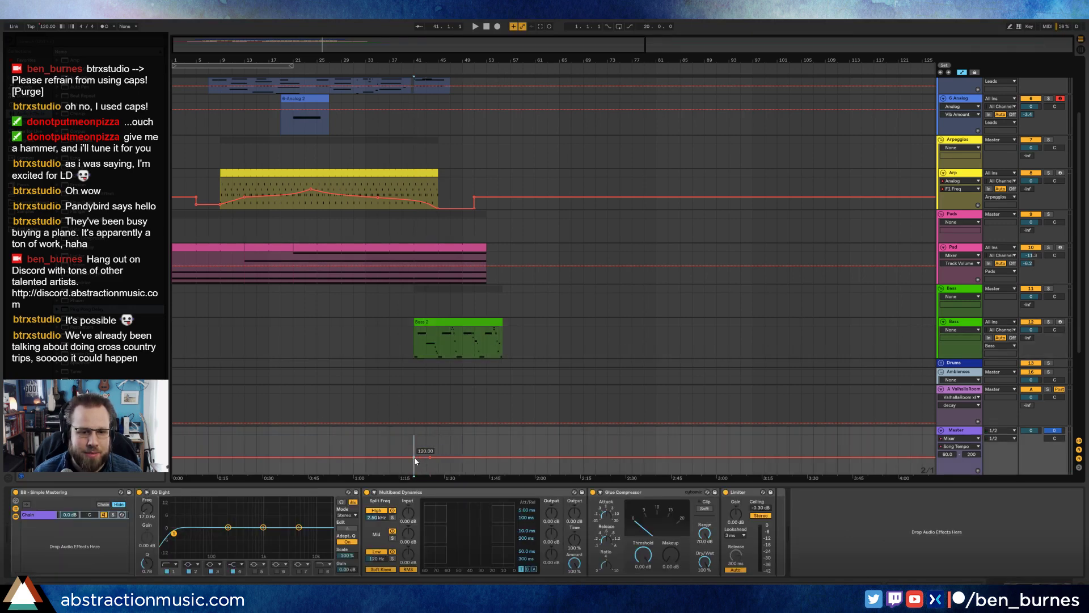
{"action": "left_click_drag", "start_coordinate": [428, 456], "coordinate": [429, 485]}
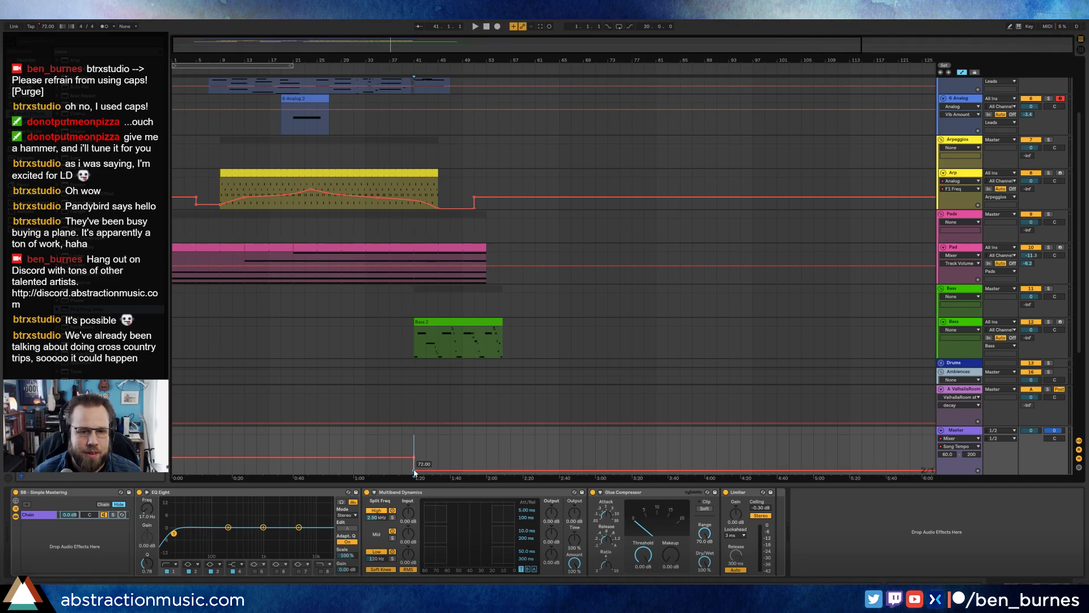
{"action": "key", "text": "space"}
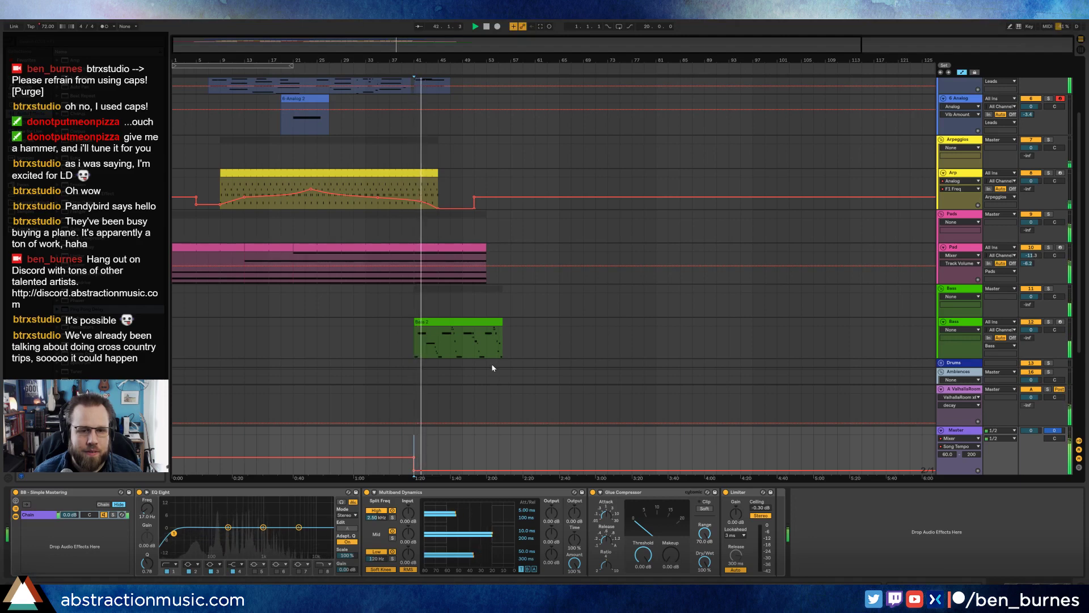
{"action": "key", "text": "space"}
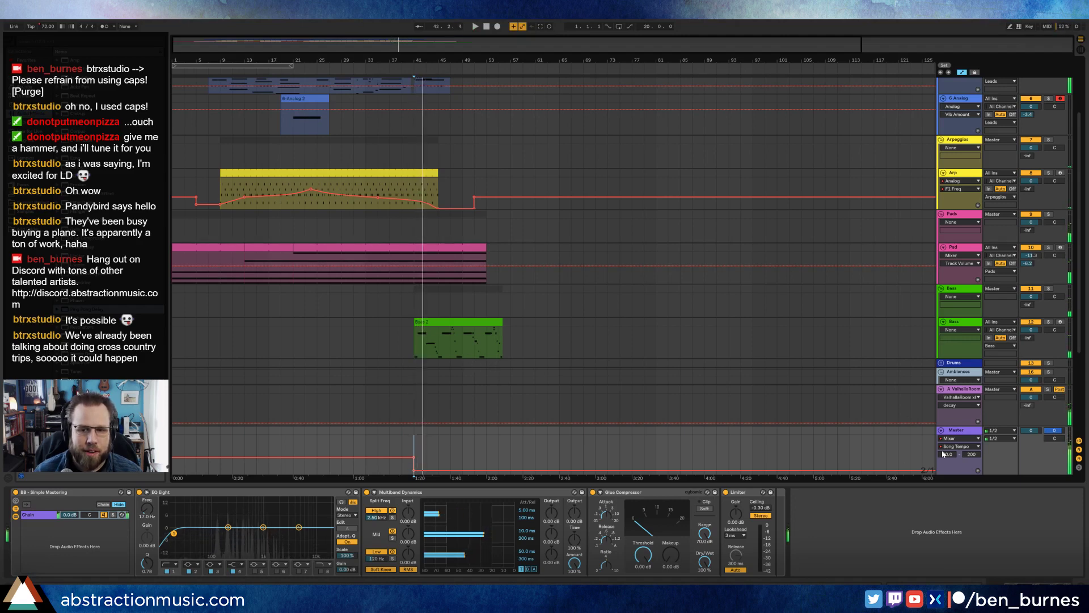
Step: Collapse the Master track and unfold the Drums group
{"action": "left_click", "coordinate": [941, 430]}
{"action": "left_click", "coordinate": [941, 363]}
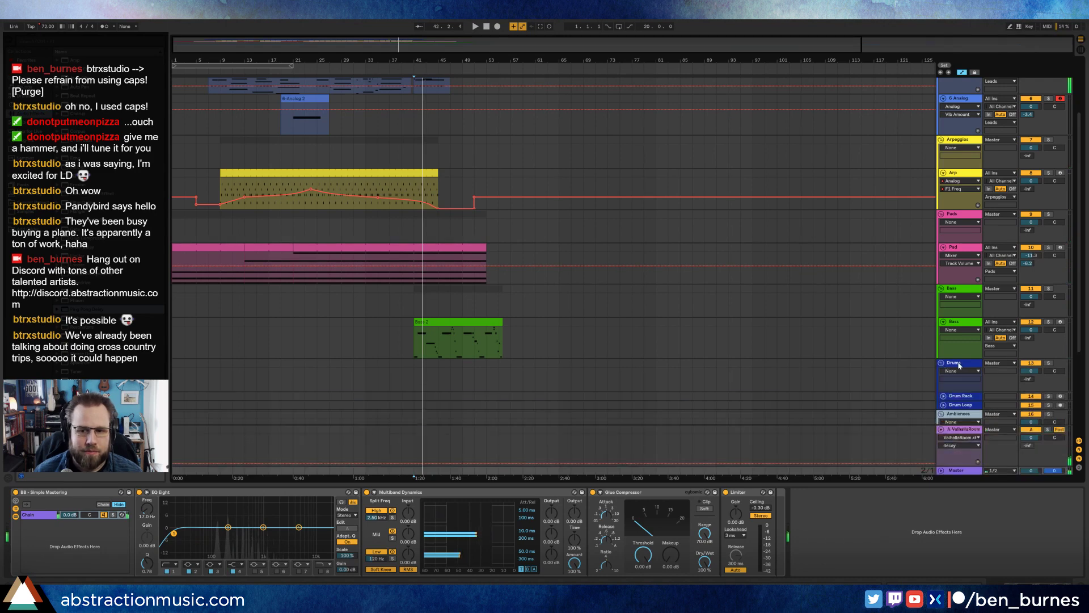
Step: Search the browser for "kush" samples and step through the listed results for a drum loop
{"action": "left_click", "coordinate": [958, 364]}
{"action": "left_click", "coordinate": [45, 42]}
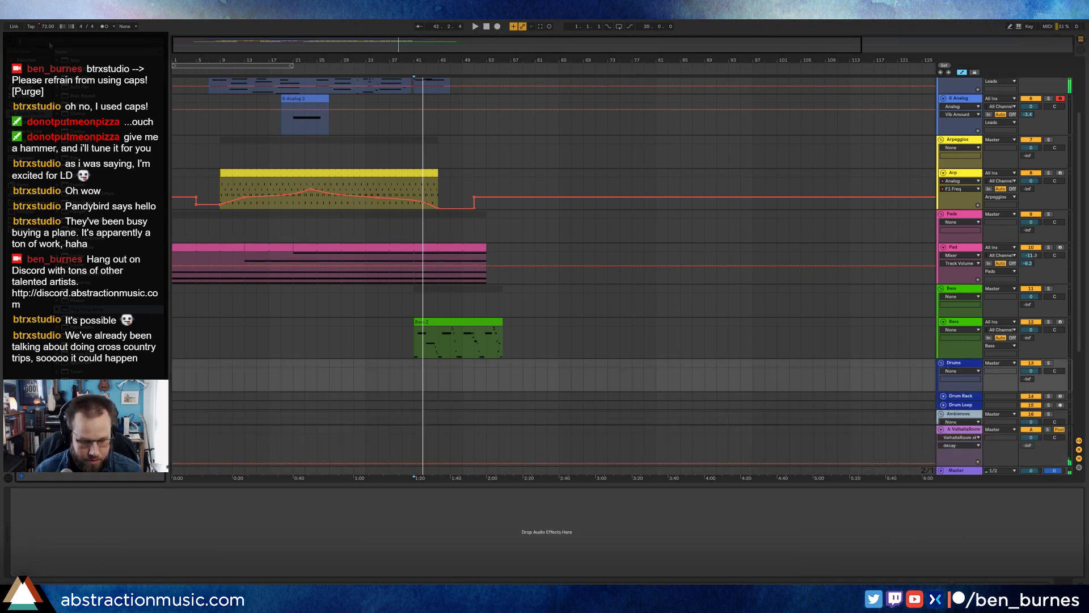
{"action": "type", "text": "kush"}
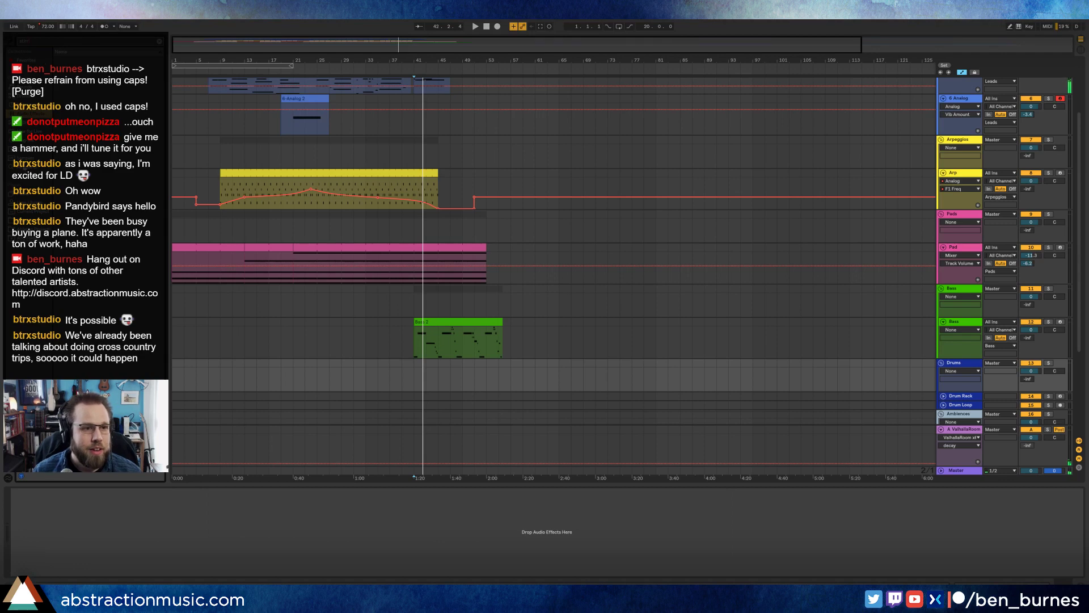
{"action": "key", "text": "Down"}
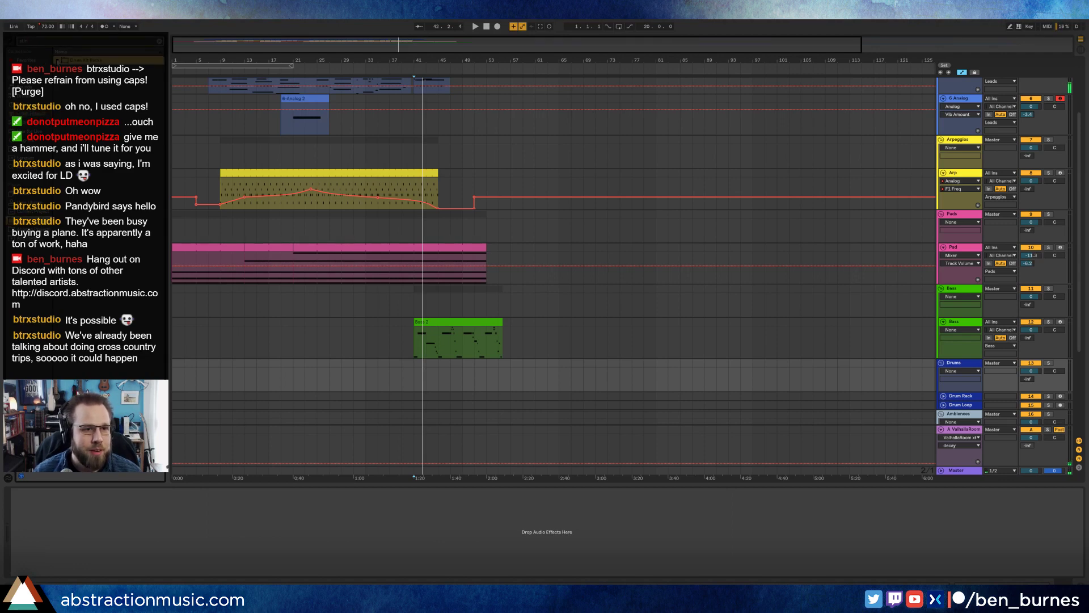
{"action": "key", "text": "Down"}
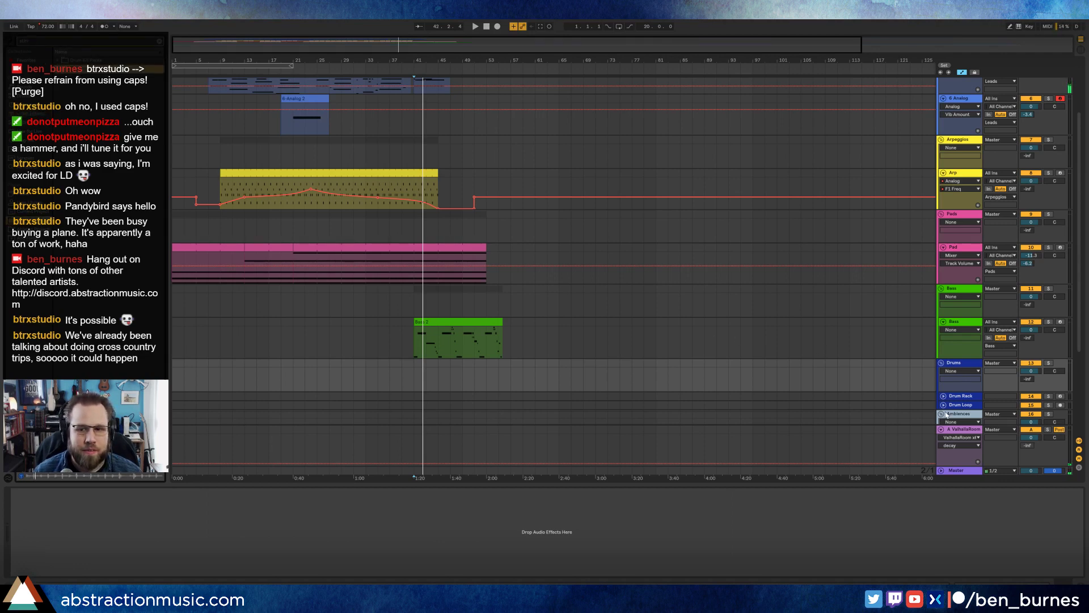
Step: Place the stirredBrushSnare loop on the Drum Loop track at bar 41 and turn on warping for the clip
{"action": "left_click", "coordinate": [961, 406]}
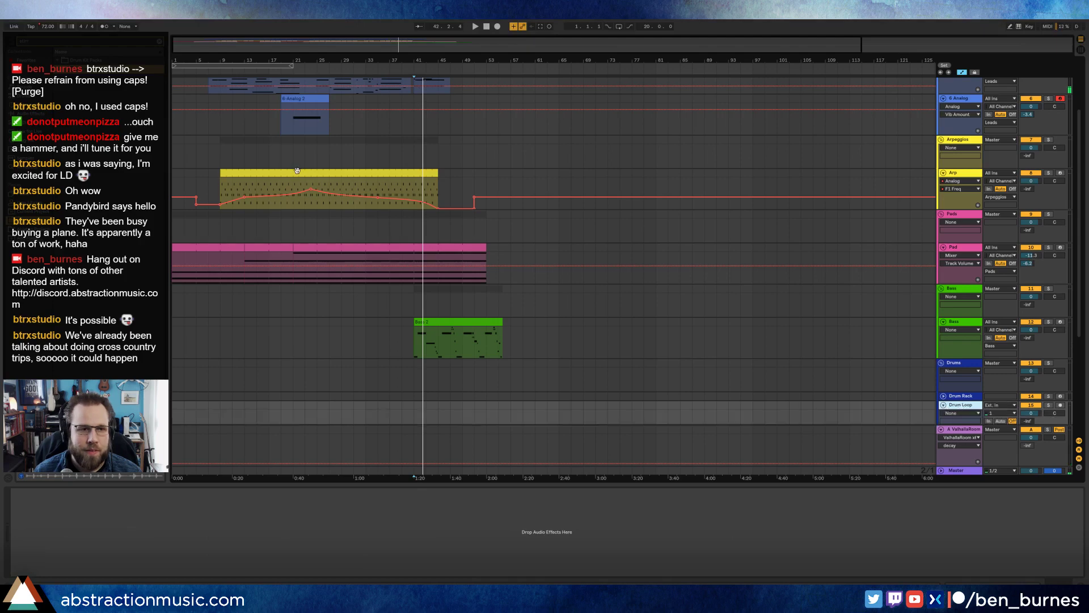
{"action": "scroll", "coordinate": [297, 170], "scroll_direction": "down", "scroll_amount": 5}
{"action": "left_click_drag", "start_coordinate": [86, 63], "coordinate": [415, 337]}
{"action": "double_click", "coordinate": [431, 329]}
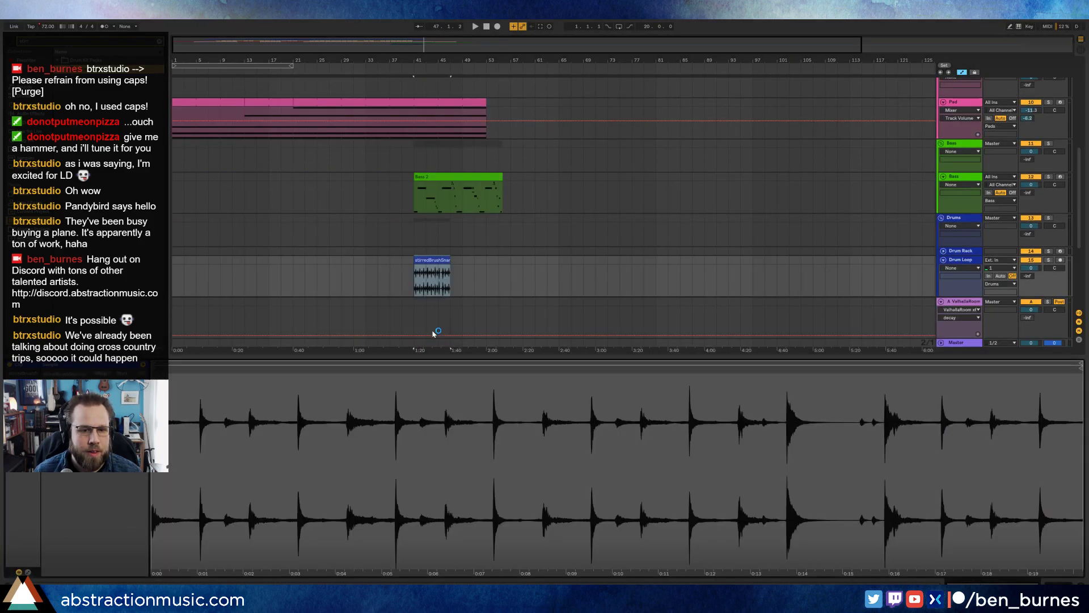
{"action": "left_click", "coordinate": [101, 374]}
Step: Play the bass together with the new brush snare loop from bar 41
{"action": "scroll", "coordinate": [427, 283], "scroll_direction": "up", "scroll_amount": 10}
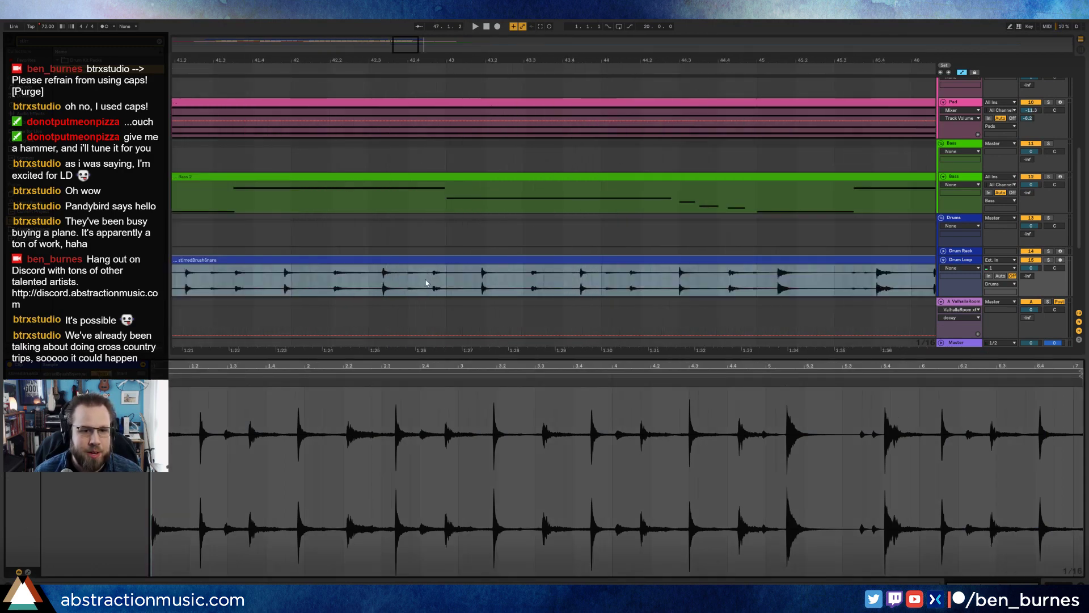
{"action": "left_click_drag", "start_coordinate": [408, 49], "coordinate": [404, 46]}
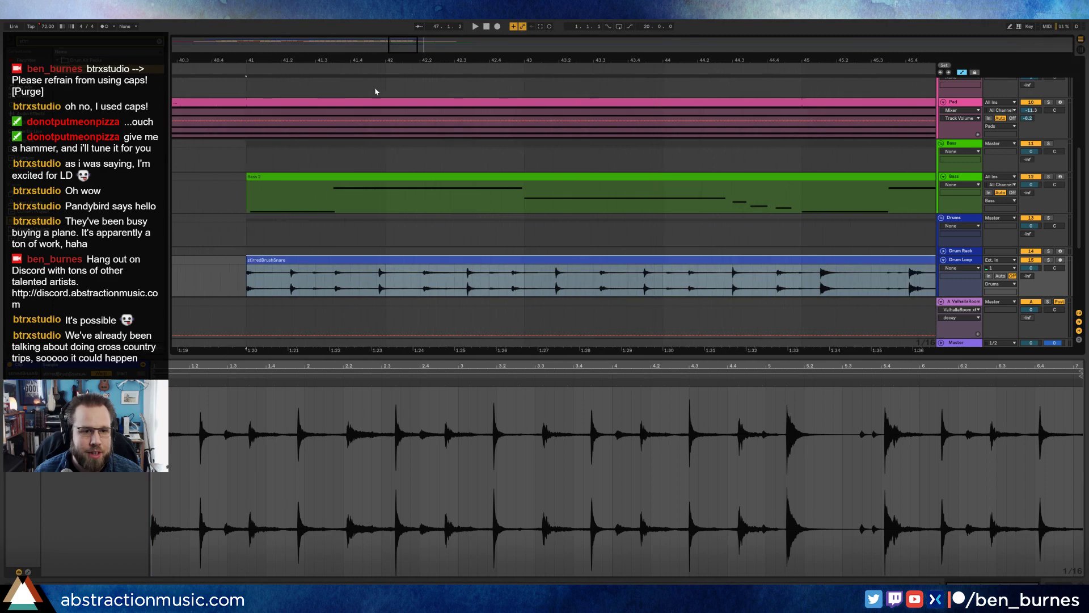
{"action": "left_click", "coordinate": [250, 311]}
{"action": "key", "text": "space"}
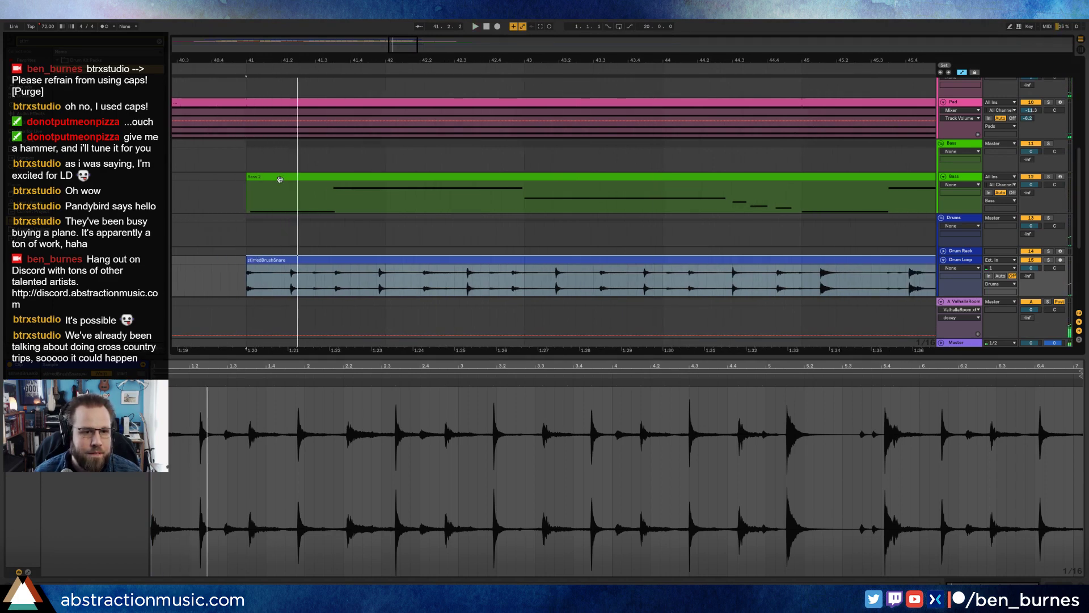
Step: Align the Bass clip's first note with the start of bar 41 and play the section again
{"action": "left_click", "coordinate": [282, 202]}
{"action": "left_click", "coordinate": [155, 499]}
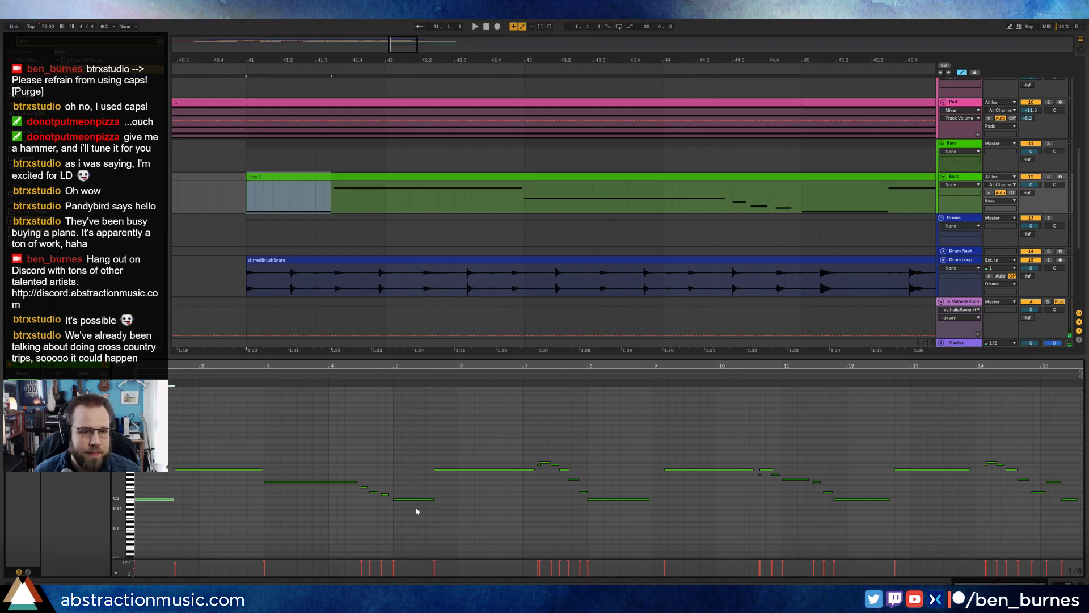
{"action": "key", "text": "shift+Tab"}
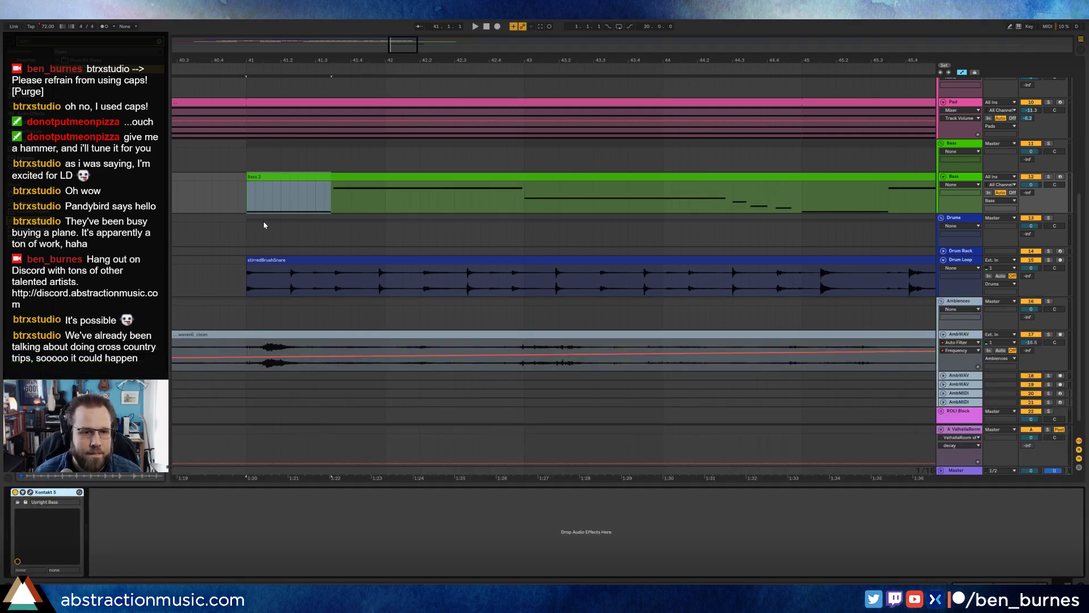
{"action": "key", "text": "space"}
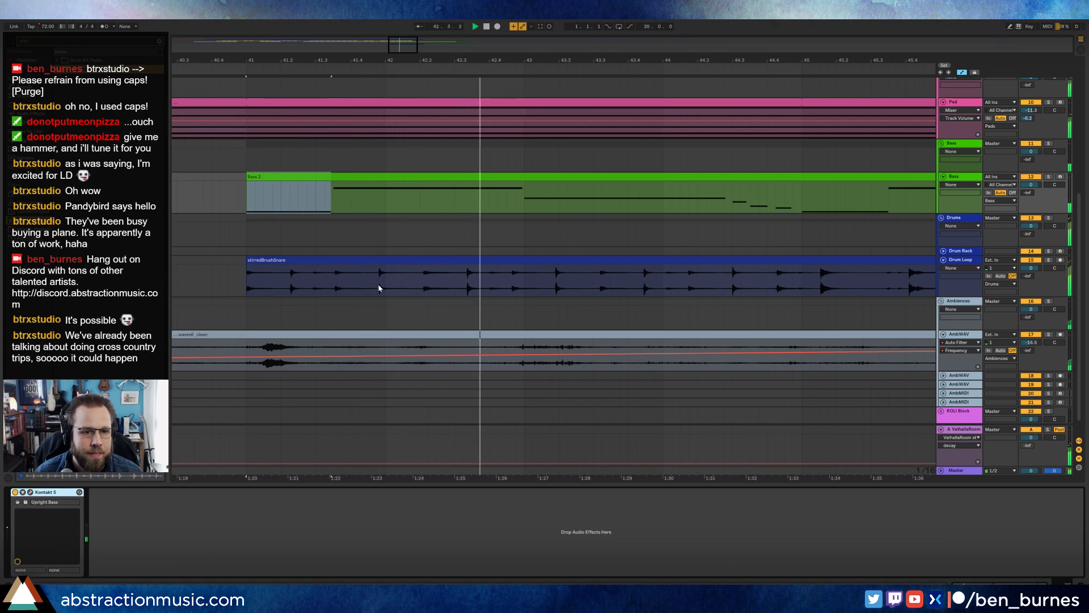
{"action": "key", "text": "space"}
Step: Adjust the stirredBrushSnare clip's original tempo so its hits line up with the beat grid, playing it to check
{"action": "left_click", "coordinate": [394, 258]}
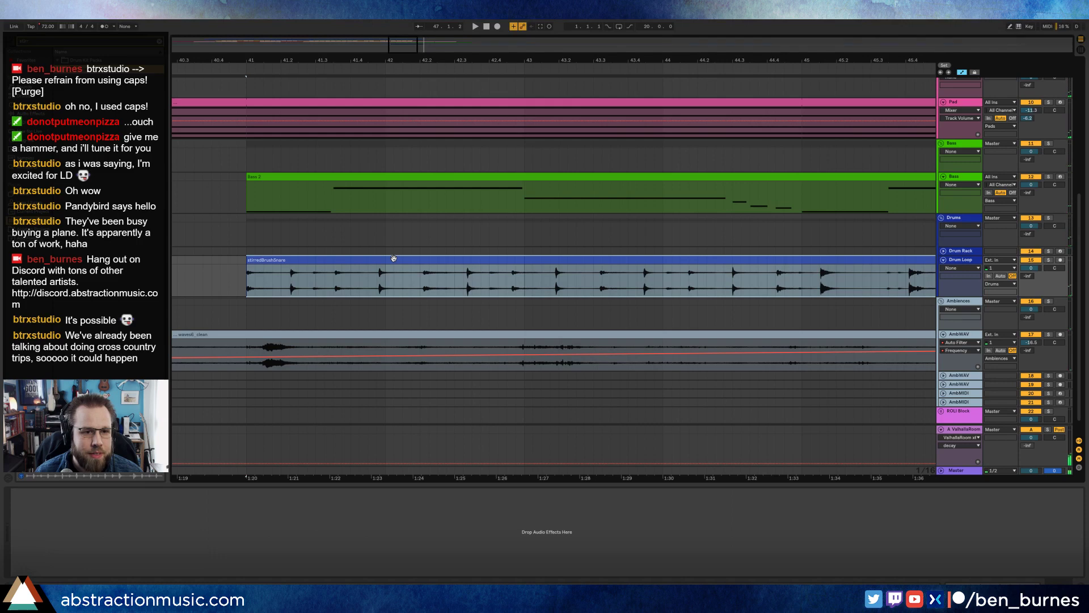
{"action": "double_click", "coordinate": [394, 258]}
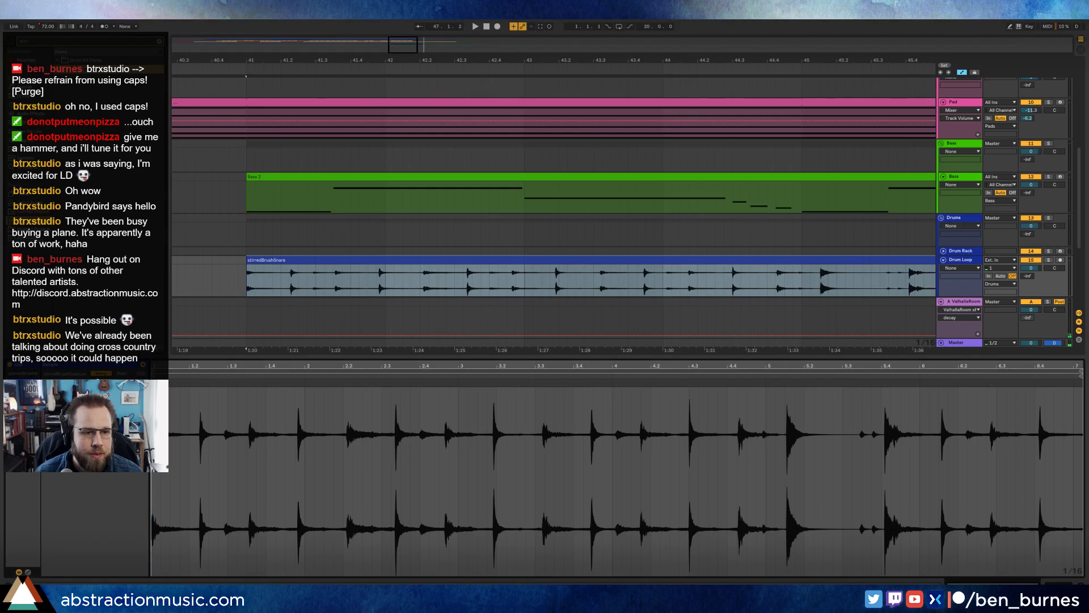
{"action": "left_click_drag", "start_coordinate": [101, 398], "coordinate": [101, 415]}
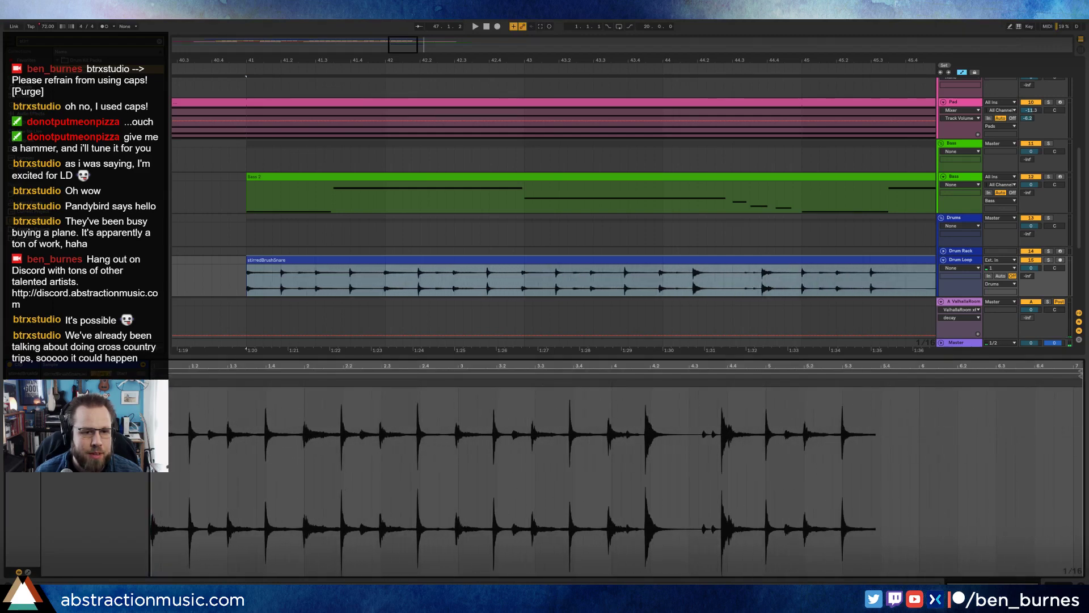
{"action": "key", "text": "space"}
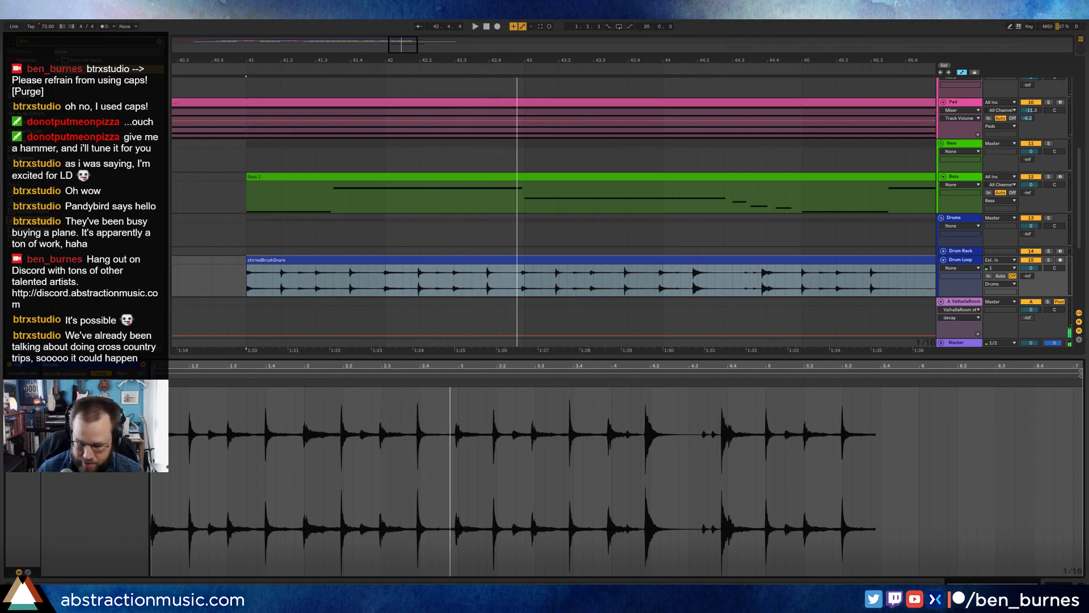
{"action": "key", "text": "ctrl+z"}
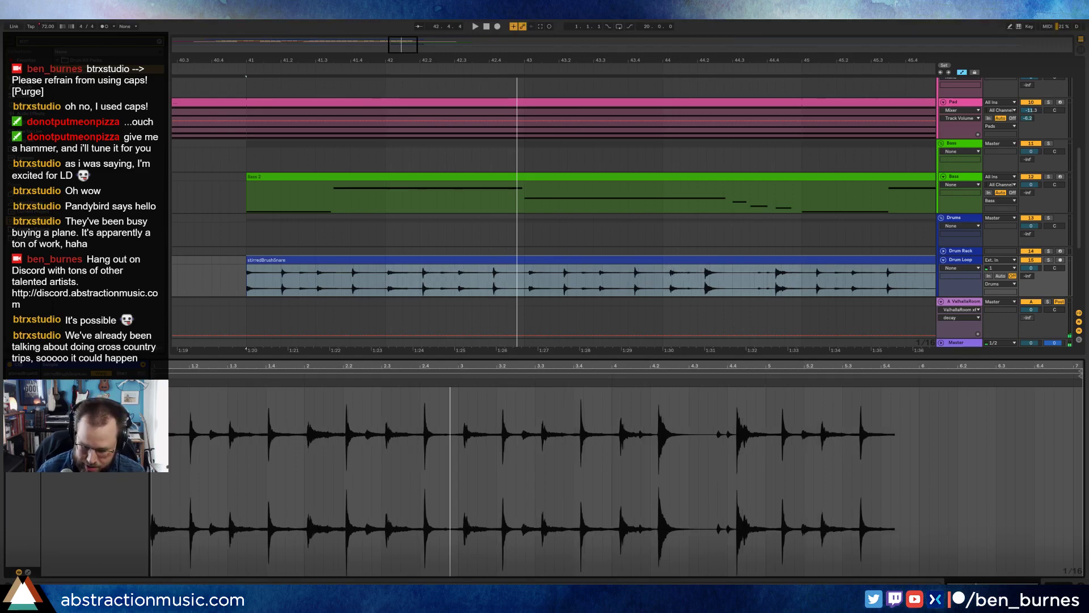
{"action": "key", "text": "Return"}
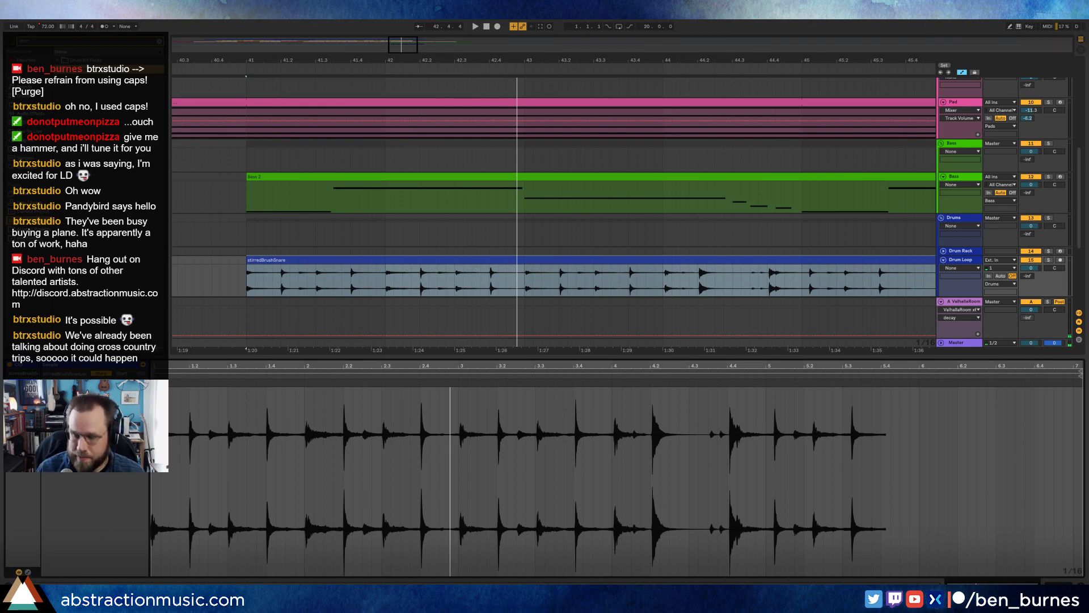
{"action": "key", "text": "Return"}
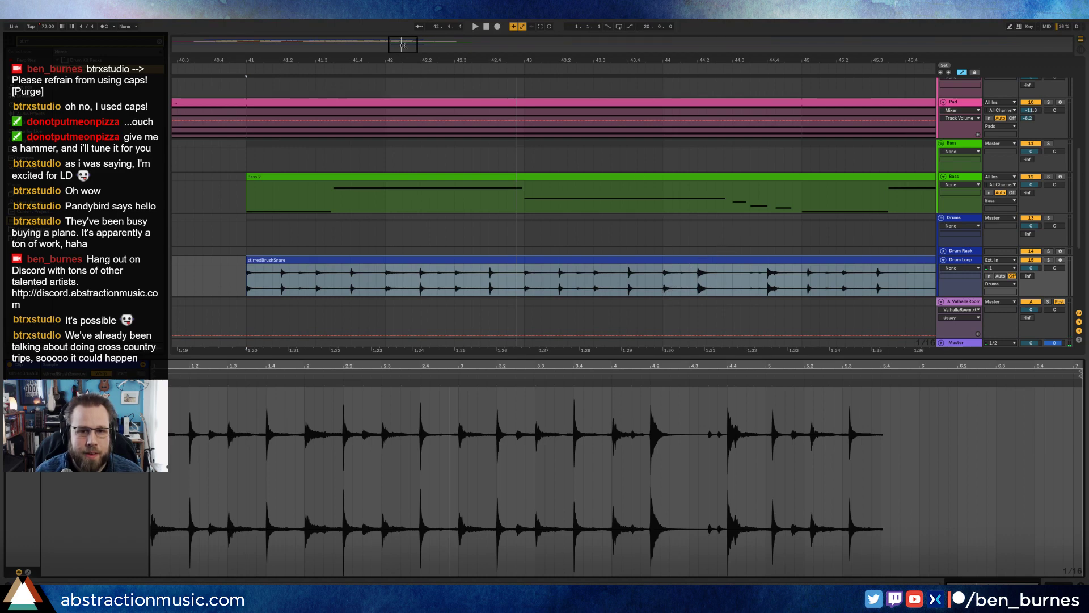
Step: Cut the brush snare loop down to its first three bars plus a one-bar ending piece, and place the ending at bar 44
{"action": "left_click_drag", "start_coordinate": [403, 45], "coordinate": [405, 33]}
{"action": "mouse_move", "coordinate": [880, 269]}
{"action": "left_mouse_down"}
{"action": "mouse_move", "coordinate": [575, 261]}
{"action": "mouse_move", "coordinate": [840, 264]}
{"action": "left_mouse_up"}
{"action": "left_click", "coordinate": [857, 273]}
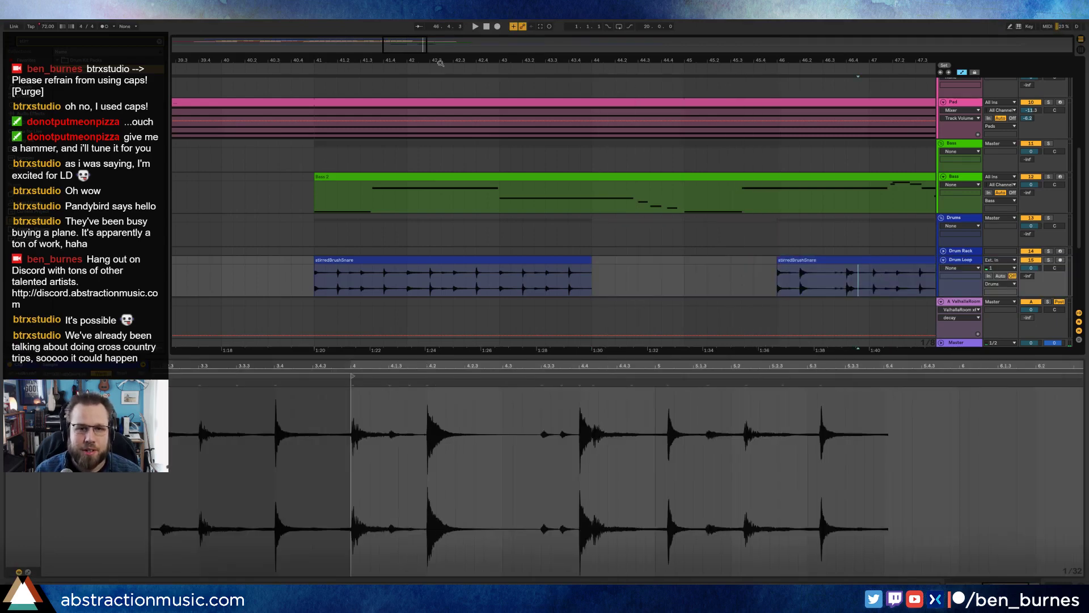
{"action": "left_click_drag", "start_coordinate": [414, 49], "coordinate": [426, 49]}
{"action": "mouse_move", "coordinate": [859, 281]}
{"action": "left_mouse_down"}
{"action": "mouse_move", "coordinate": [652, 268]}
{"action": "mouse_move", "coordinate": [785, 250]}
{"action": "mouse_move", "coordinate": [810, 278]}
{"action": "left_mouse_up"}
{"action": "left_click", "coordinate": [655, 259]}
{"action": "key", "text": "Delete"}
{"action": "left_click", "coordinate": [771, 273]}
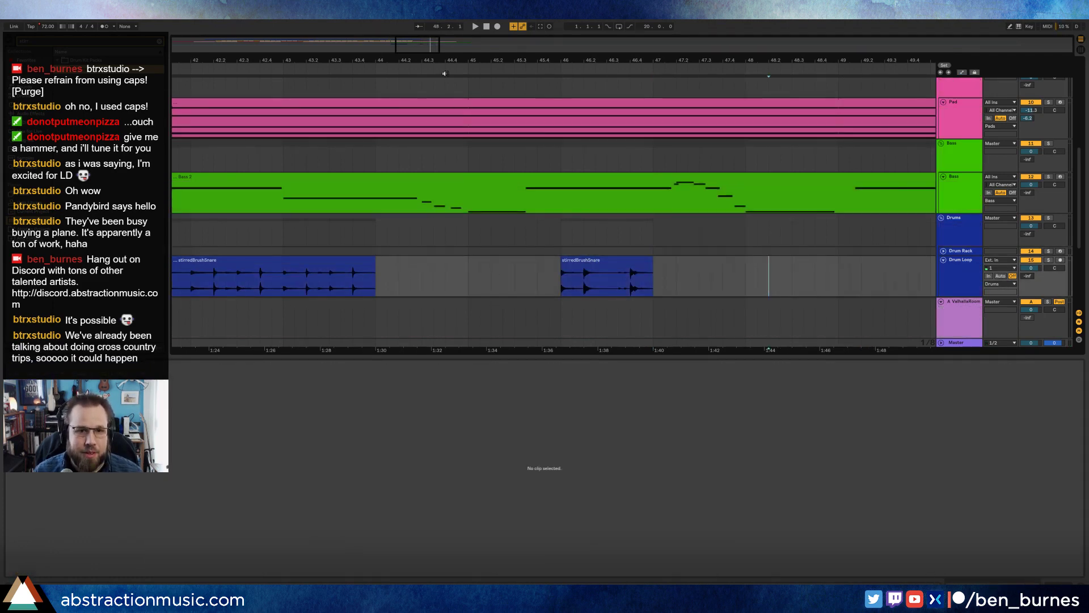
{"action": "left_click_drag", "start_coordinate": [445, 73], "coordinate": [464, 82]}
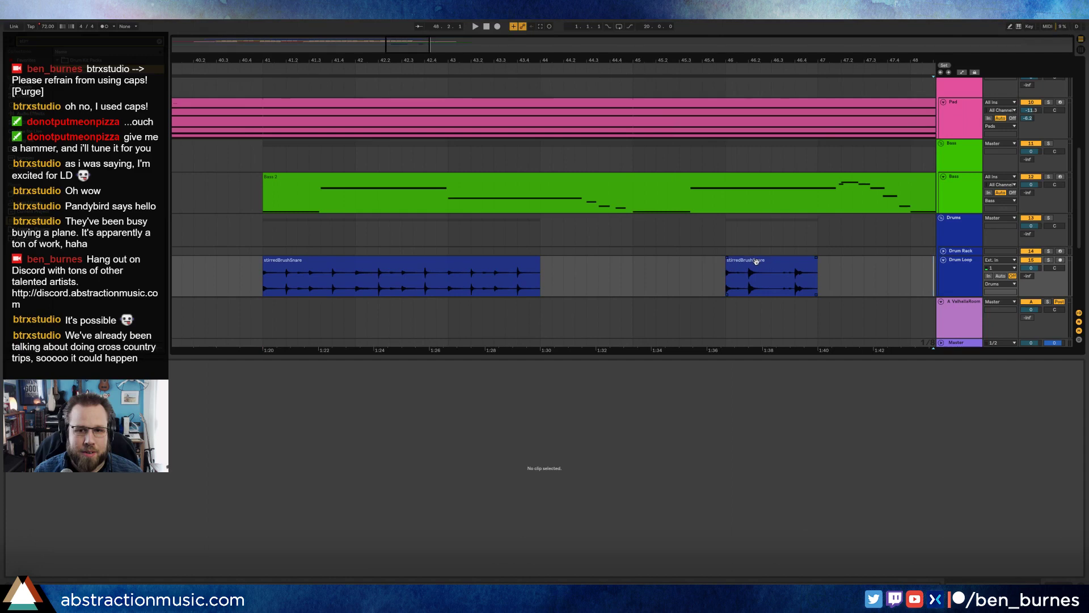
{"action": "left_click_drag", "start_coordinate": [756, 261], "coordinate": [574, 264]}
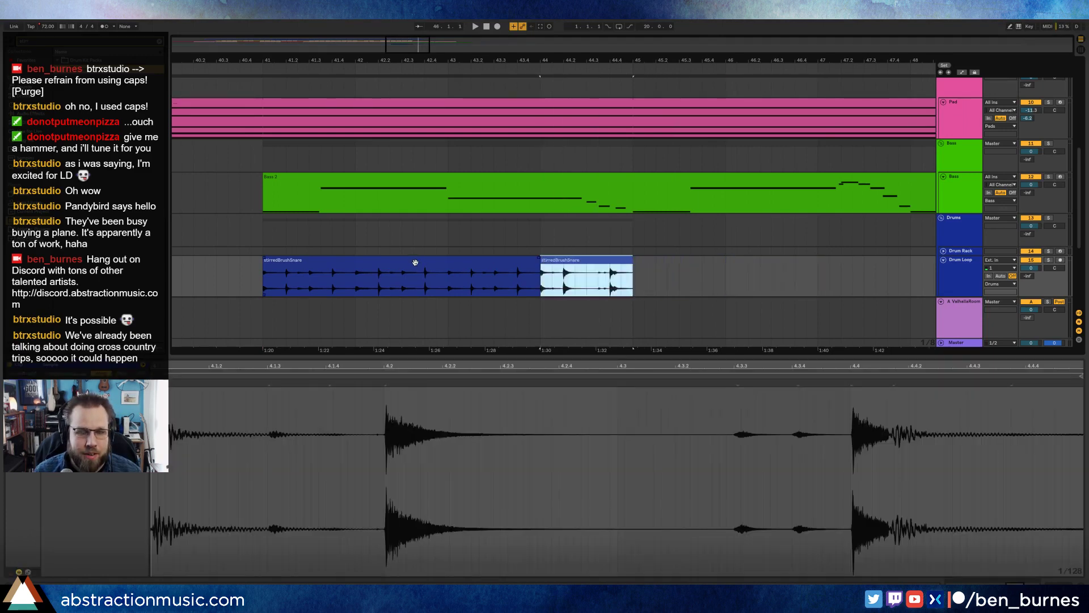
Step: Duplicate the two-piece, four-bar brush snare pattern three times up to bar 57 and play from bar 41
{"action": "left_click", "coordinate": [278, 261]}
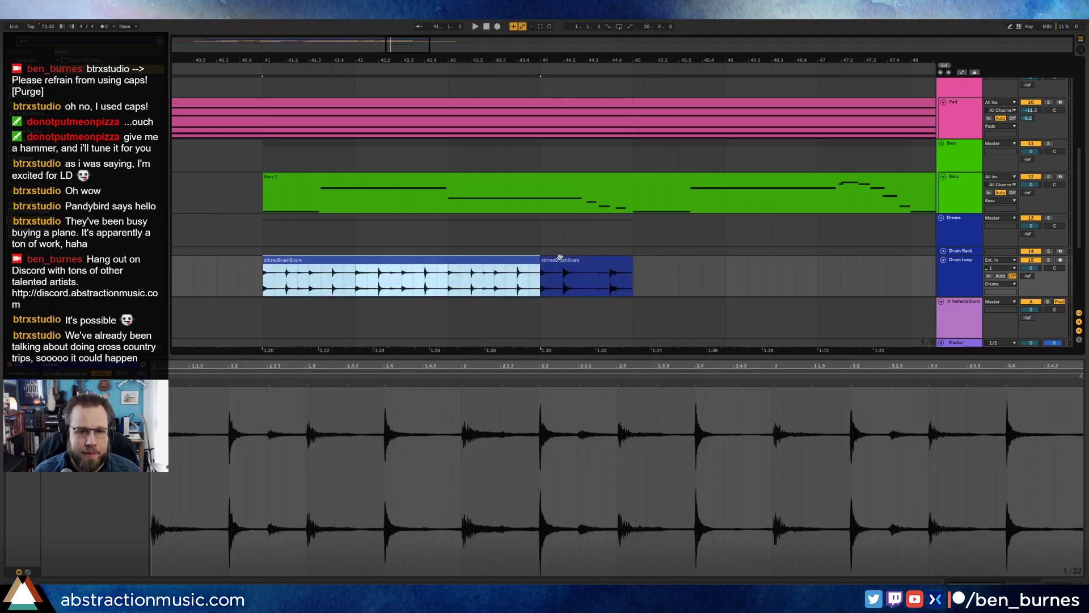
{"action": "left_click", "coordinate": [560, 260], "text": "shift"}
{"action": "key", "text": "ctrl+d"}
{"action": "key", "text": "ctrl+d"}
{"action": "key", "text": "ctrl+d"}
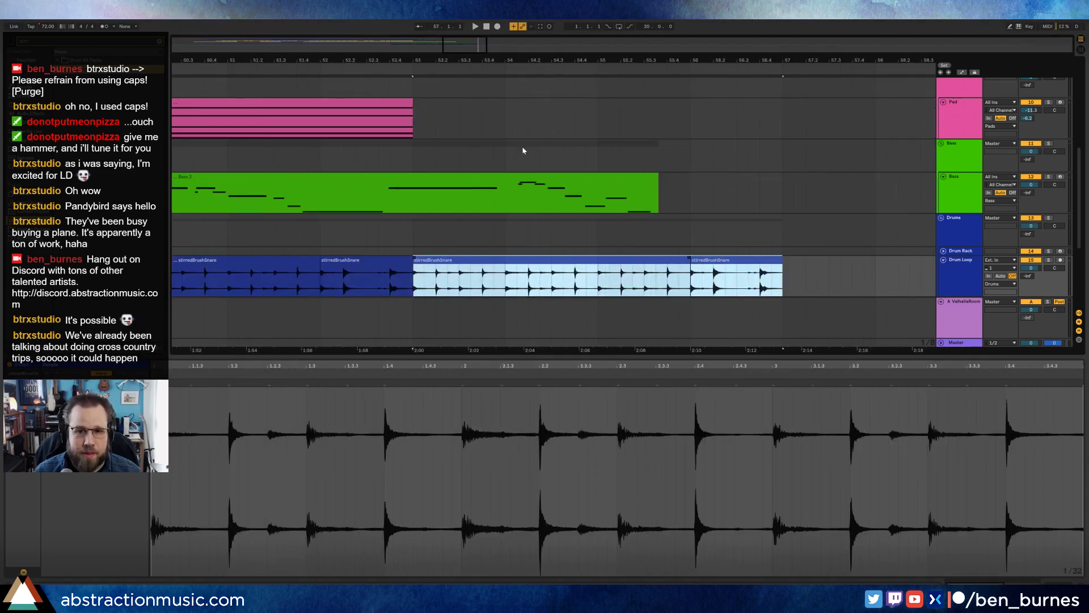
{"action": "left_click_drag", "start_coordinate": [466, 49], "coordinate": [425, 63]}
{"action": "left_click", "coordinate": [296, 62]}
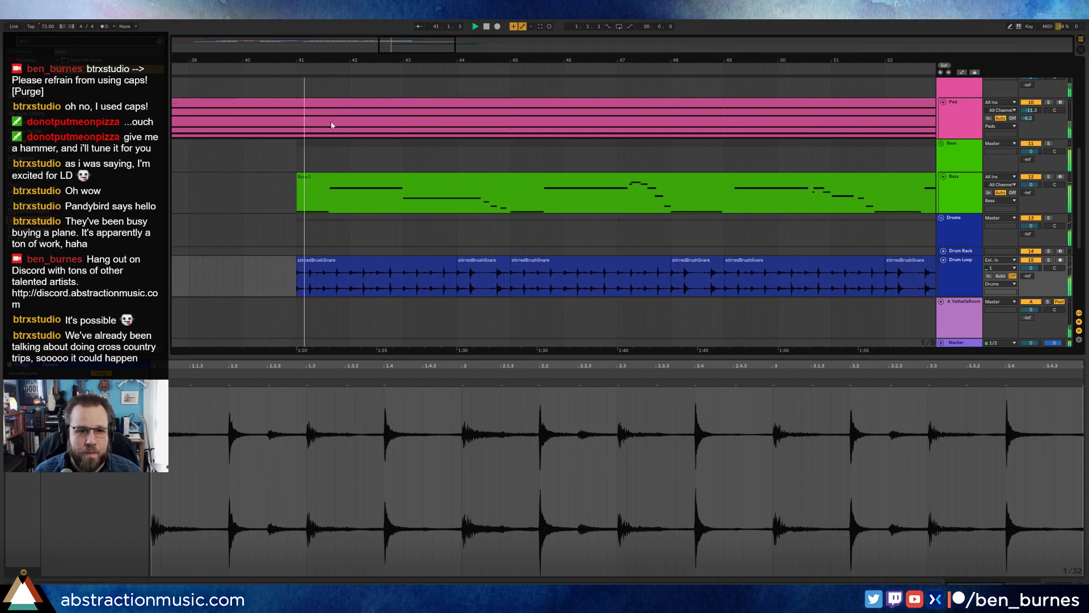
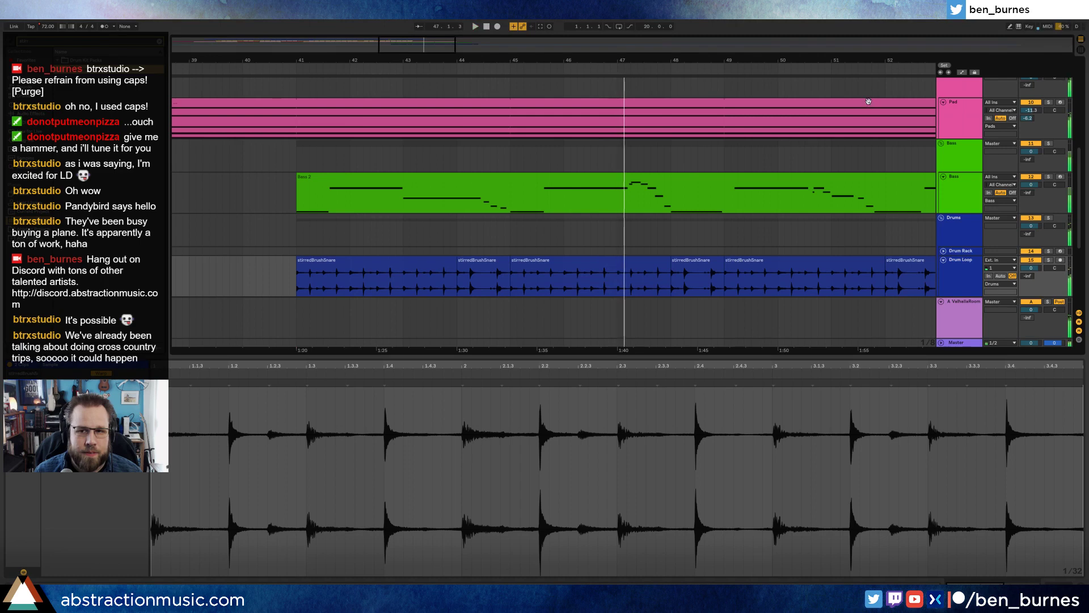
Step: Split the long Pad clip at bar 41 and select the portion that follows
{"action": "left_click", "coordinate": [792, 136]}
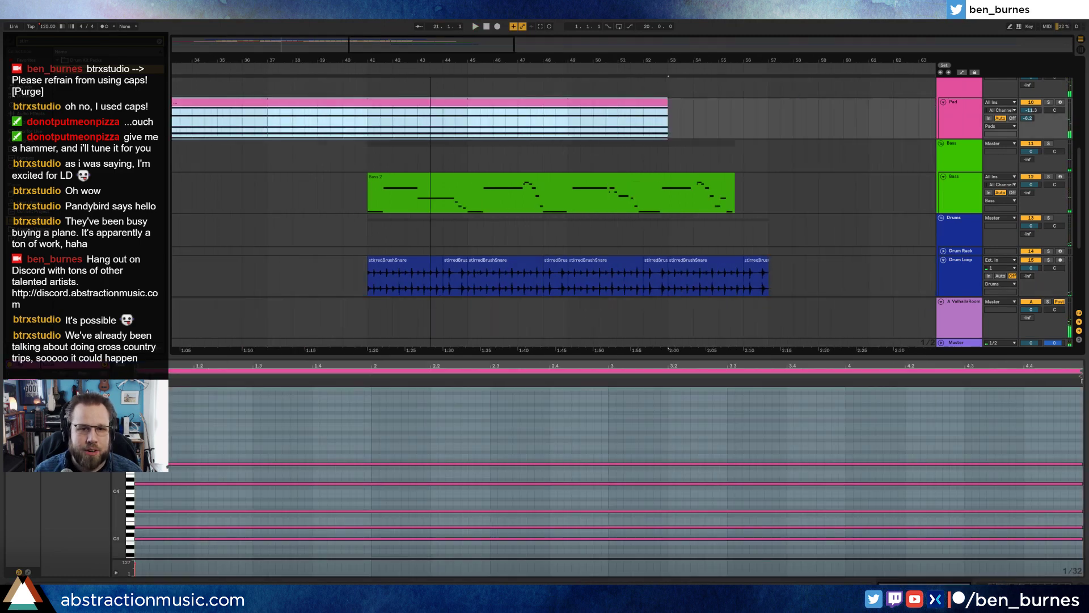
{"action": "left_click_drag", "start_coordinate": [430, 60], "coordinate": [371, 36]}
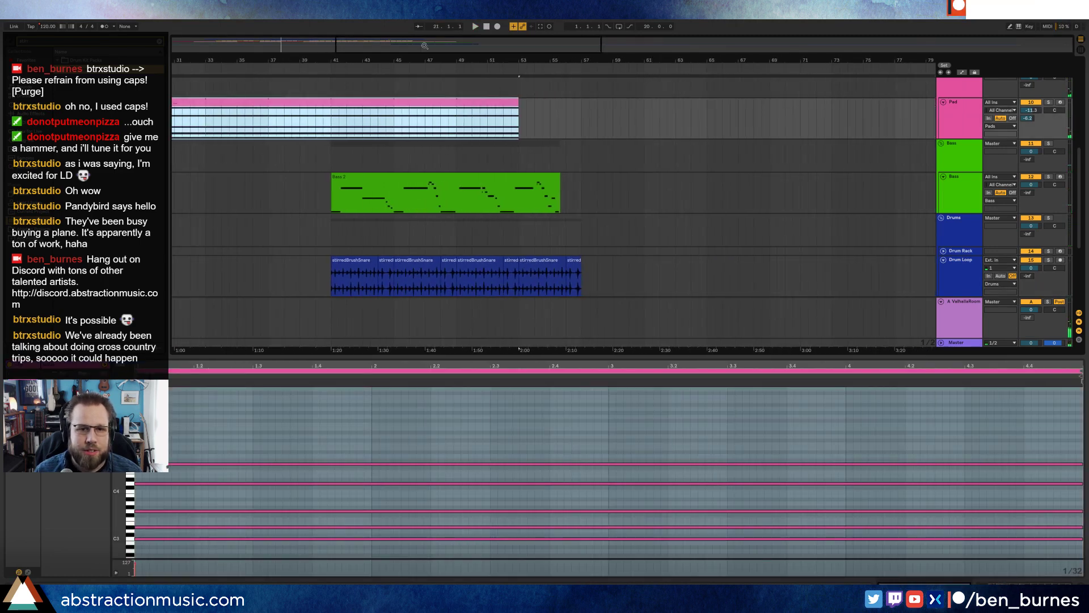
{"action": "scroll", "coordinate": [343, 161], "scroll_direction": "up", "scroll_amount": 1}
{"action": "left_click_drag", "start_coordinate": [522, 138], "coordinate": [330, 139]}
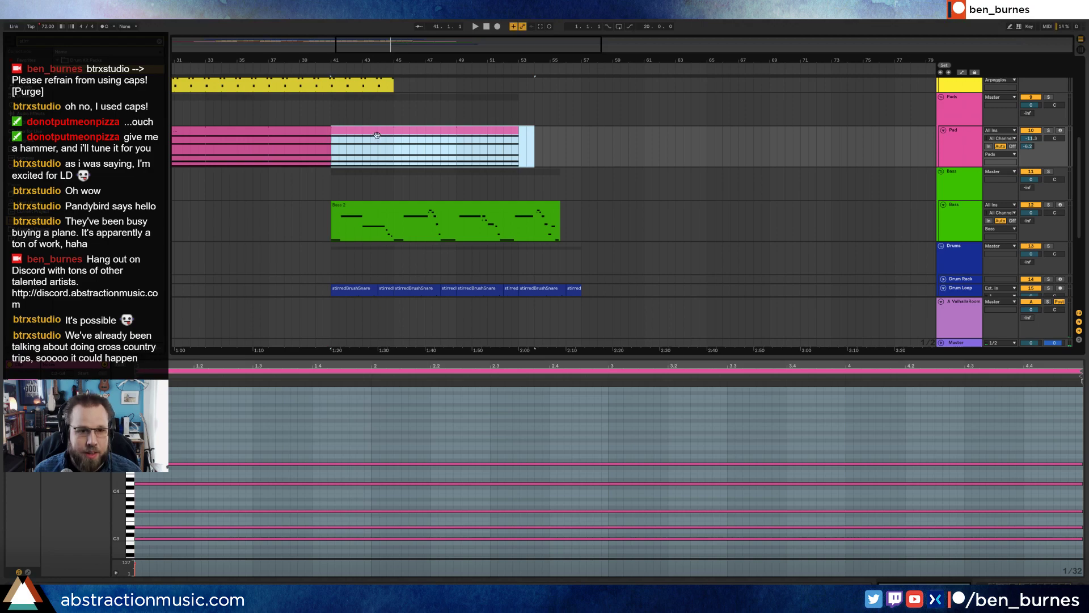
{"action": "left_click", "coordinate": [377, 135]}
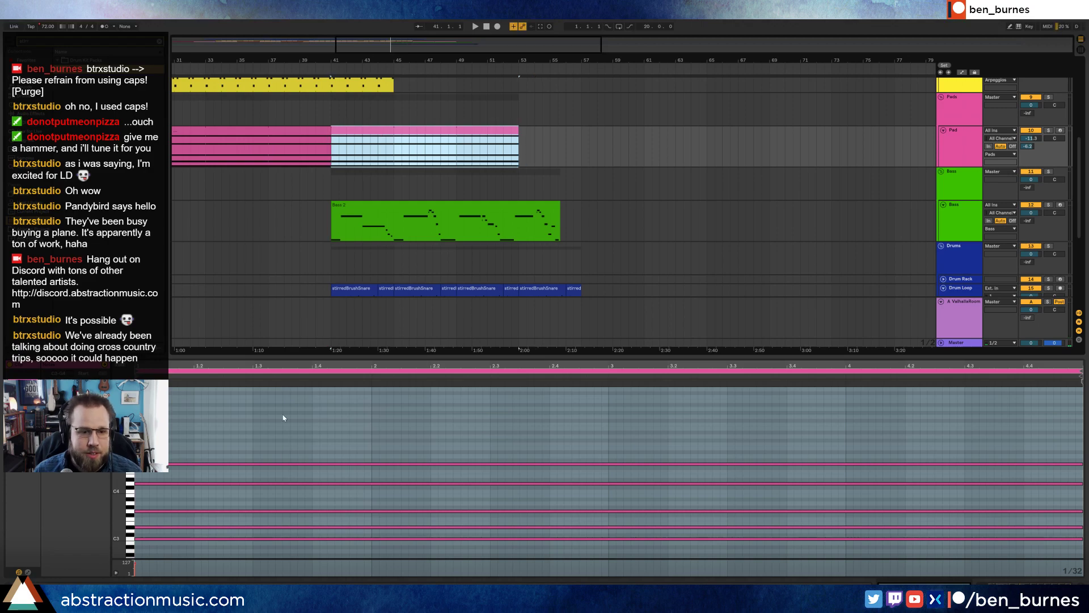
Step: Deactivate the two upper notes in the Pad clip from bar 41 and play the section
{"action": "left_click_drag", "start_coordinate": [295, 443], "coordinate": [288, 490]}
{"action": "key", "text": "0"}
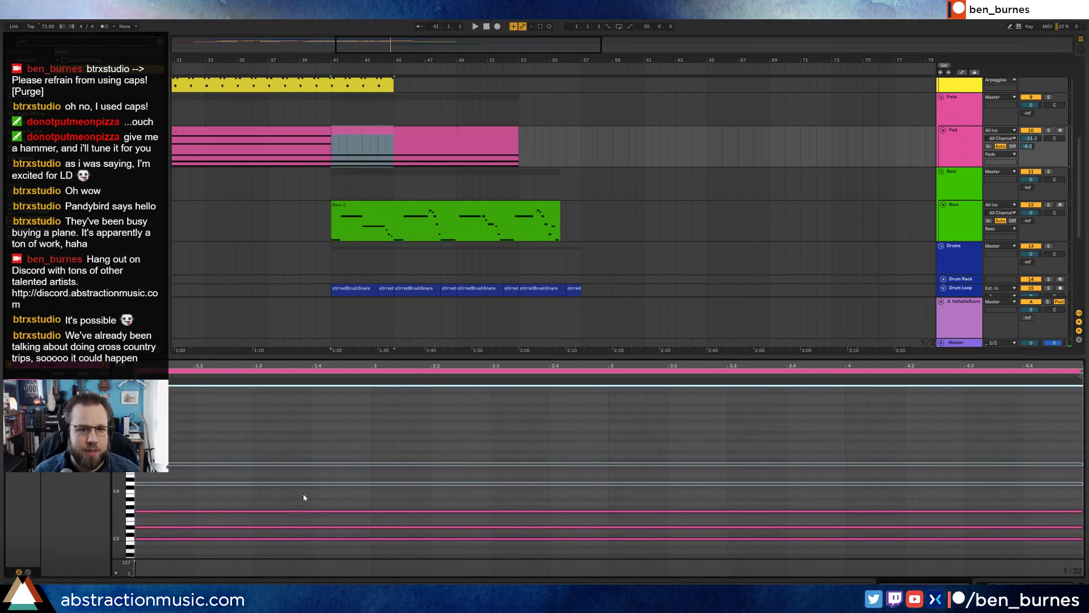
{"action": "key", "text": "space"}
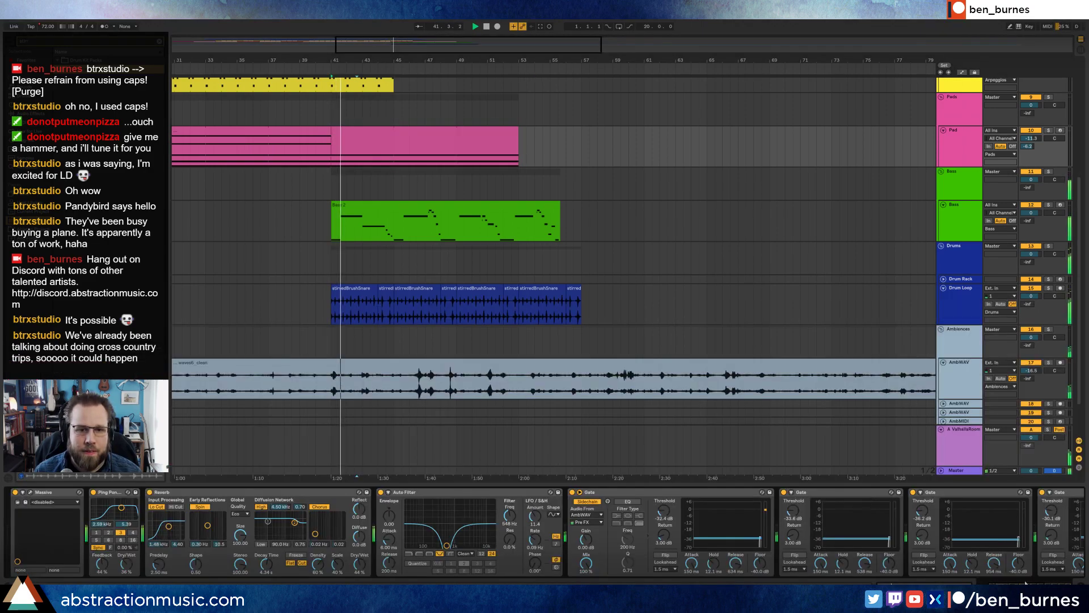
{"action": "key", "text": "shift+Tab"}
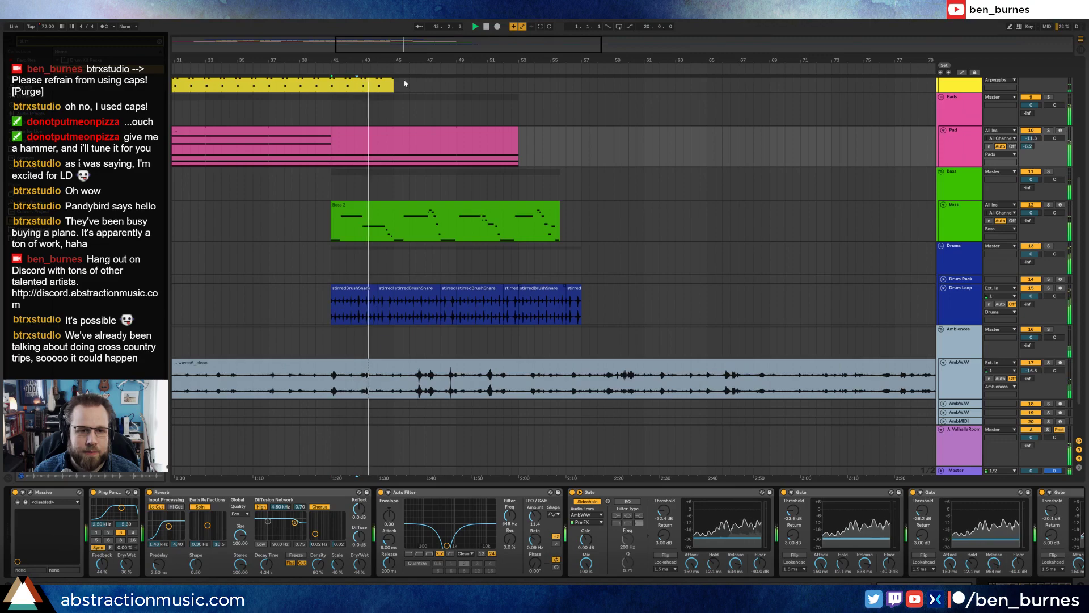
{"action": "left_click_drag", "start_coordinate": [415, 48], "coordinate": [412, 53]}
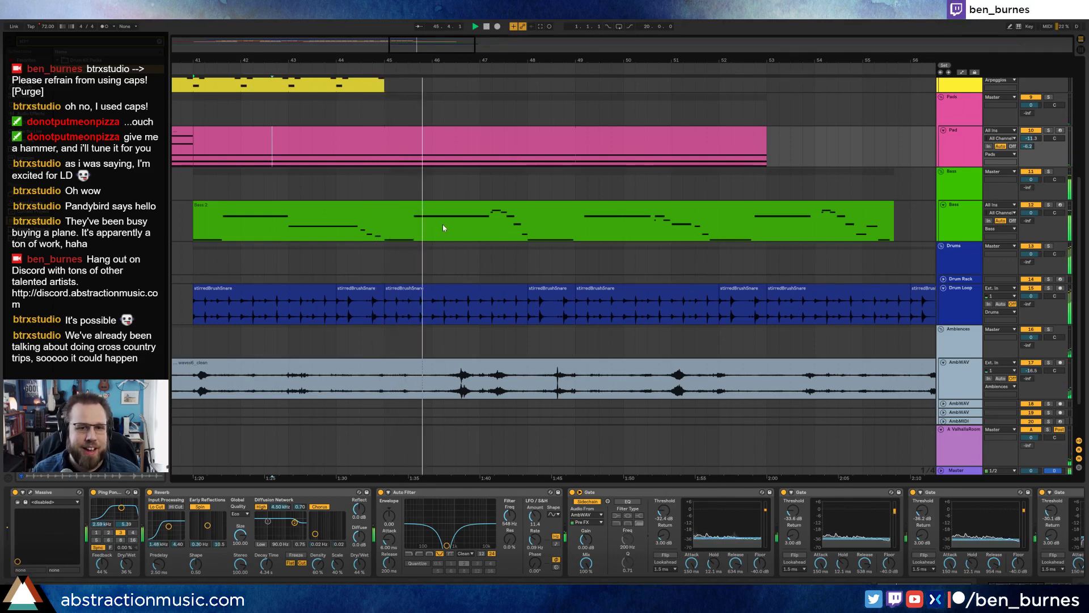
Step: Open the Bass clip from bar 41 for note editing, stop playback and select the long C2 note at clip bar 8
{"action": "left_click", "coordinate": [449, 210]}
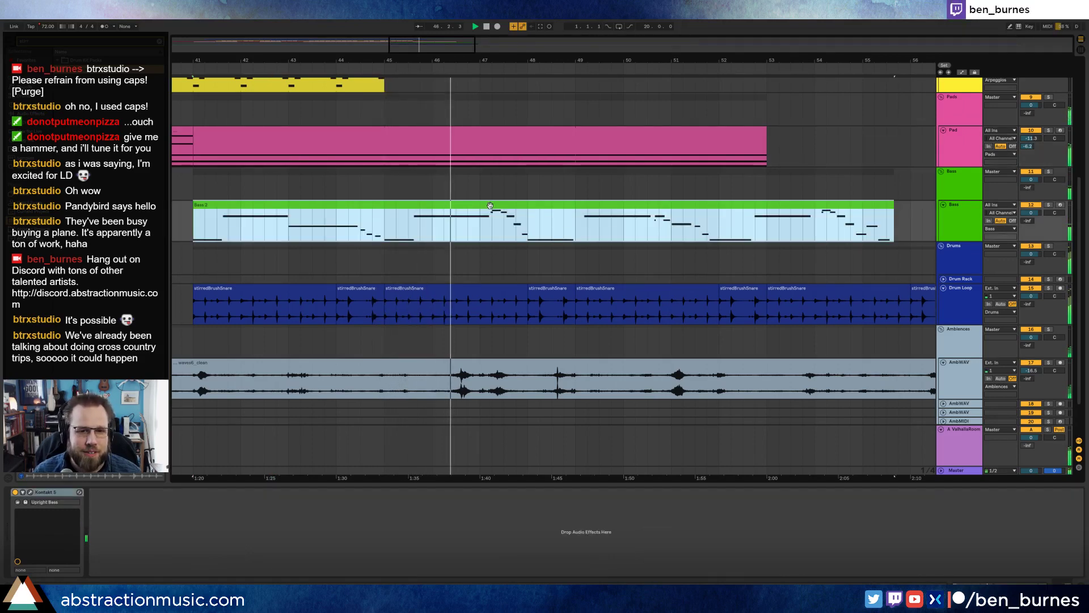
{"action": "double_click", "coordinate": [449, 210]}
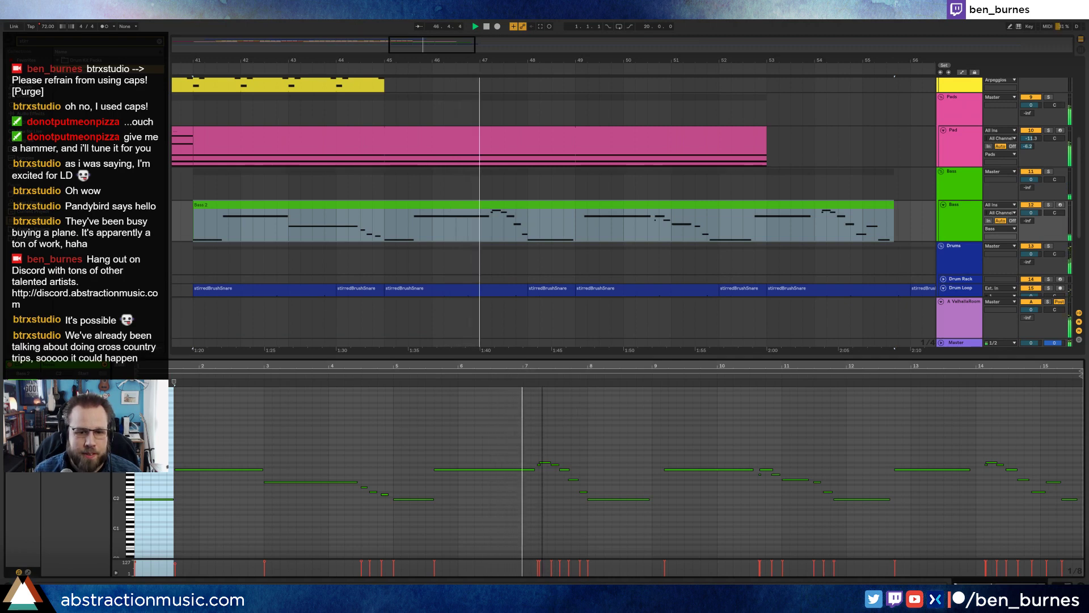
{"action": "left_click_drag", "start_coordinate": [541, 365], "coordinate": [312, 389]}
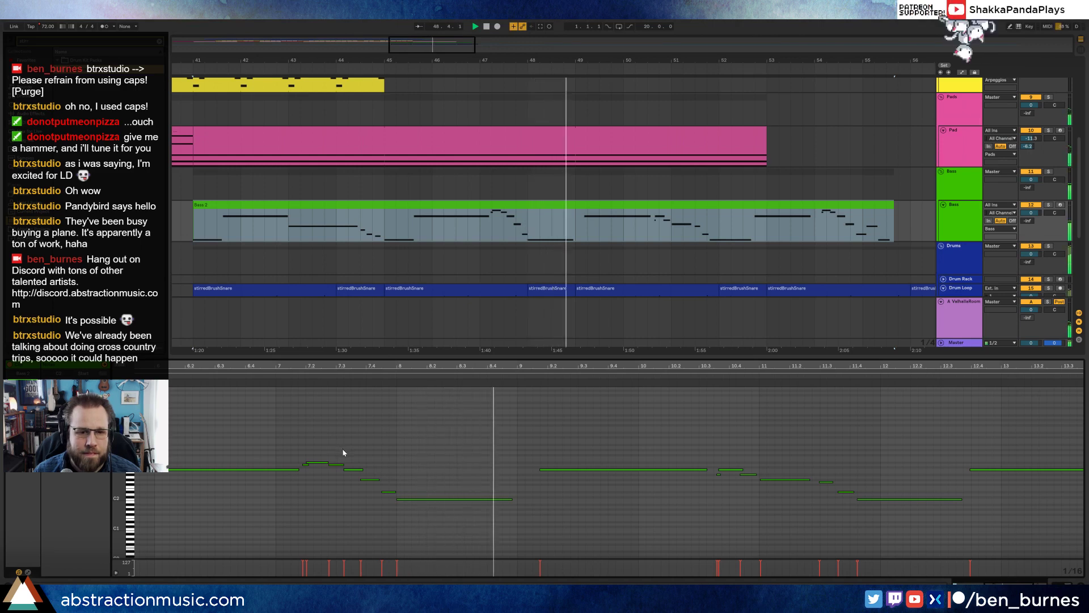
{"action": "key", "text": "space"}
{"action": "left_click_drag", "start_coordinate": [475, 485], "coordinate": [521, 517]}
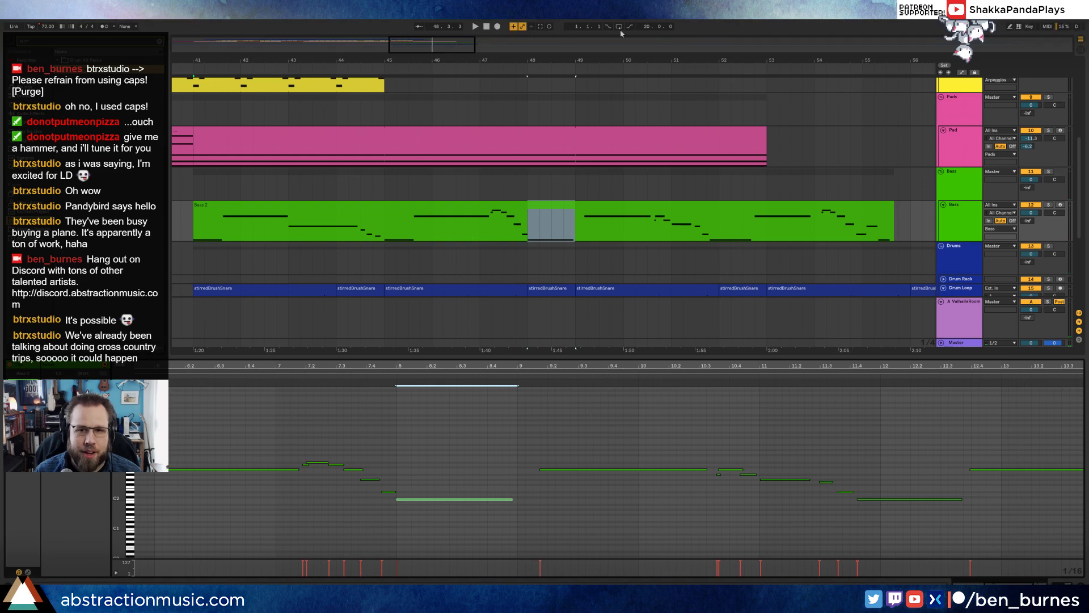
Step: Extend both the Bass clip and the second Pad clip so they end at bar 57
{"action": "left_click_drag", "start_coordinate": [450, 43], "coordinate": [511, 26]}
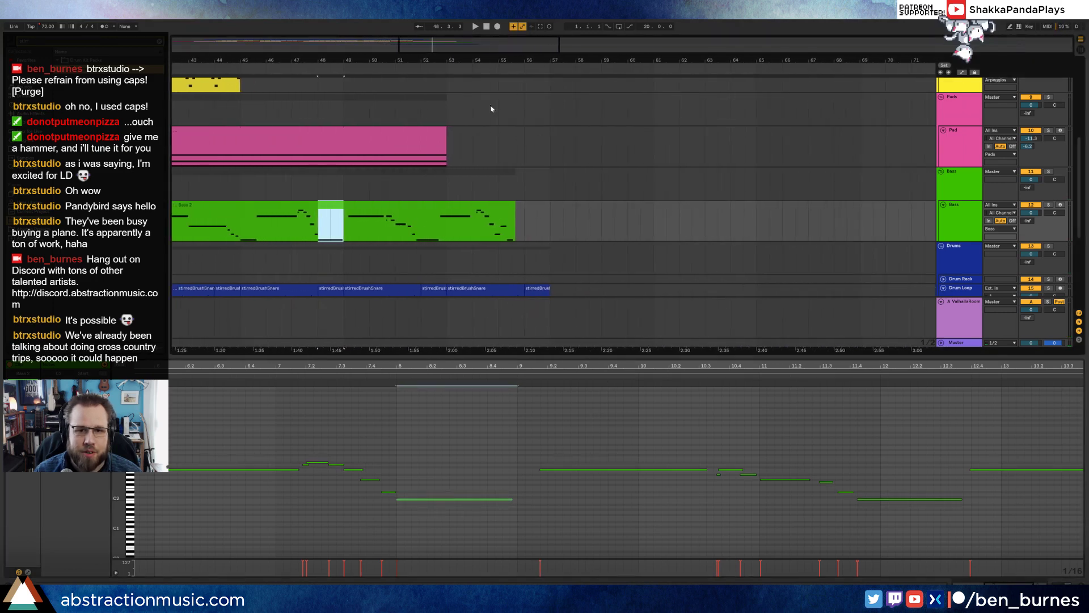
{"action": "left_click_drag", "start_coordinate": [516, 208], "coordinate": [550, 205]}
{"action": "left_click", "coordinate": [514, 205]}
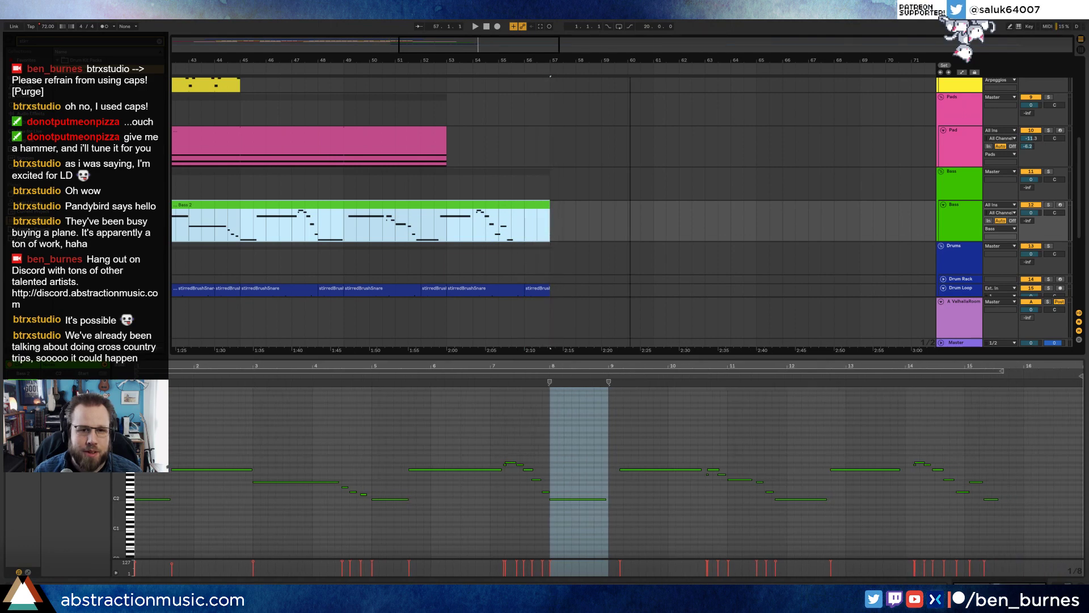
{"action": "scroll", "coordinate": [568, 136], "scroll_direction": "left", "scroll_amount": 5}
{"action": "left_click_drag", "start_coordinate": [618, 133], "coordinate": [719, 134]}
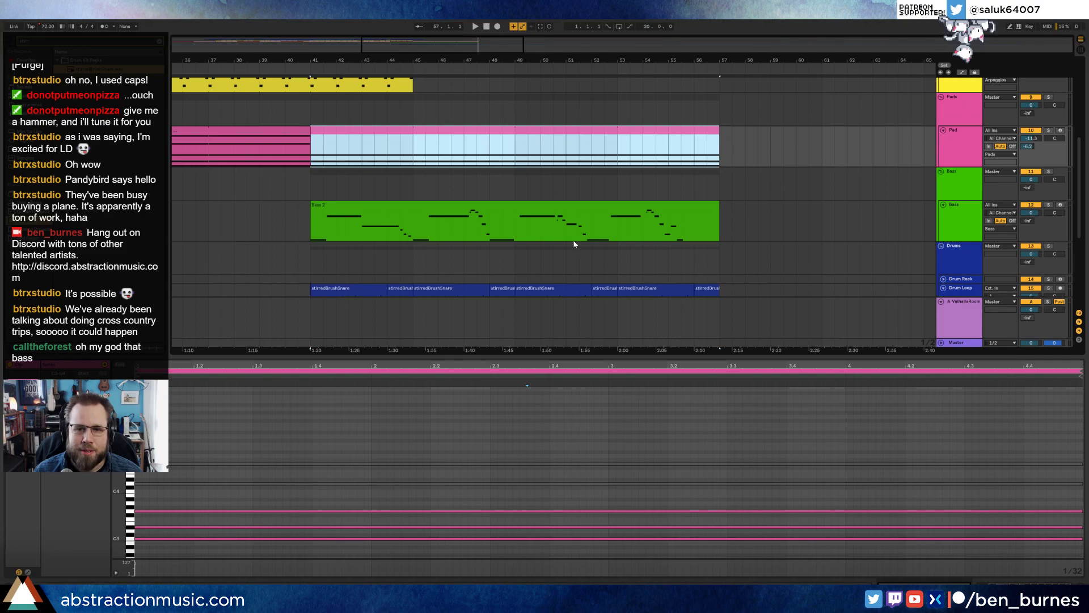
Step: Inspect the Bass track's Kontakt Upright Bass instrument, arm the Bass track for recording and close the instrument window
{"action": "left_click", "coordinate": [540, 209]}
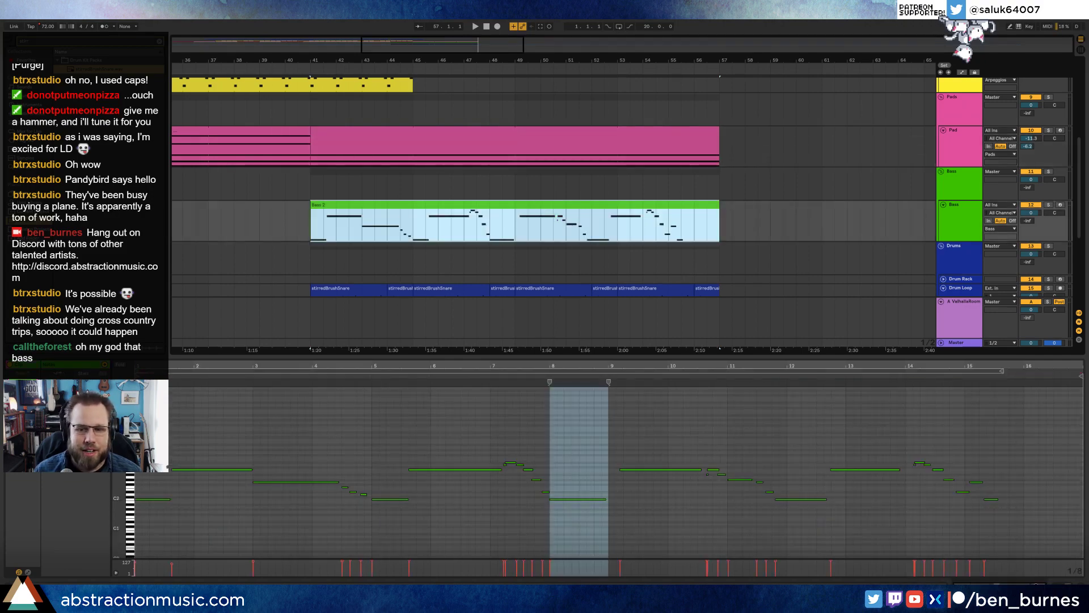
{"action": "key", "text": "shift+Tab"}
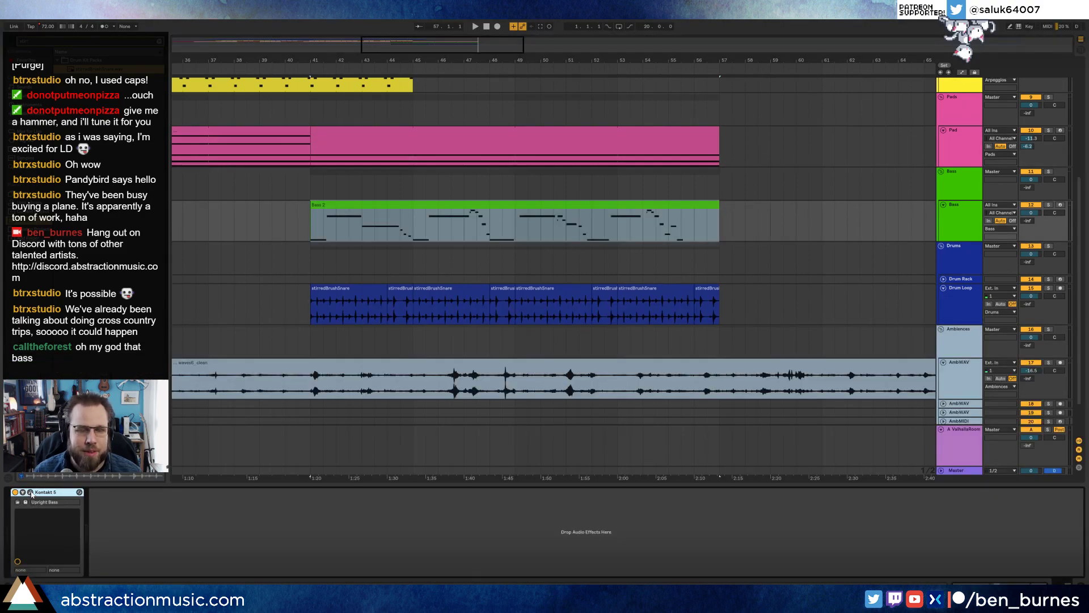
{"action": "left_click", "coordinate": [30, 492]}
{"action": "left_click_drag", "start_coordinate": [419, 120], "coordinate": [422, 85]}
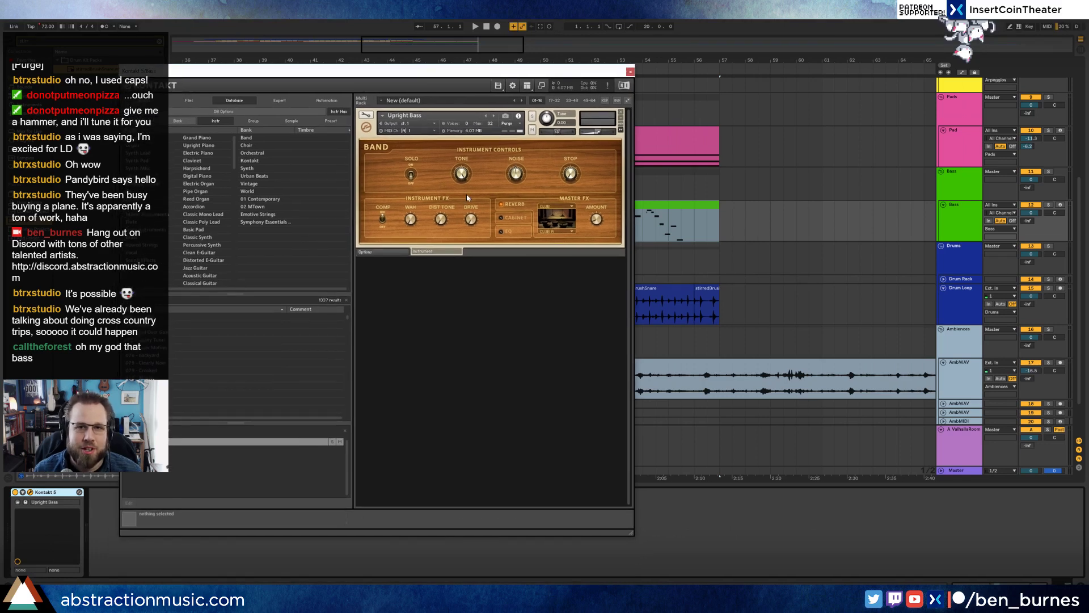
{"action": "left_click", "coordinate": [1059, 205]}
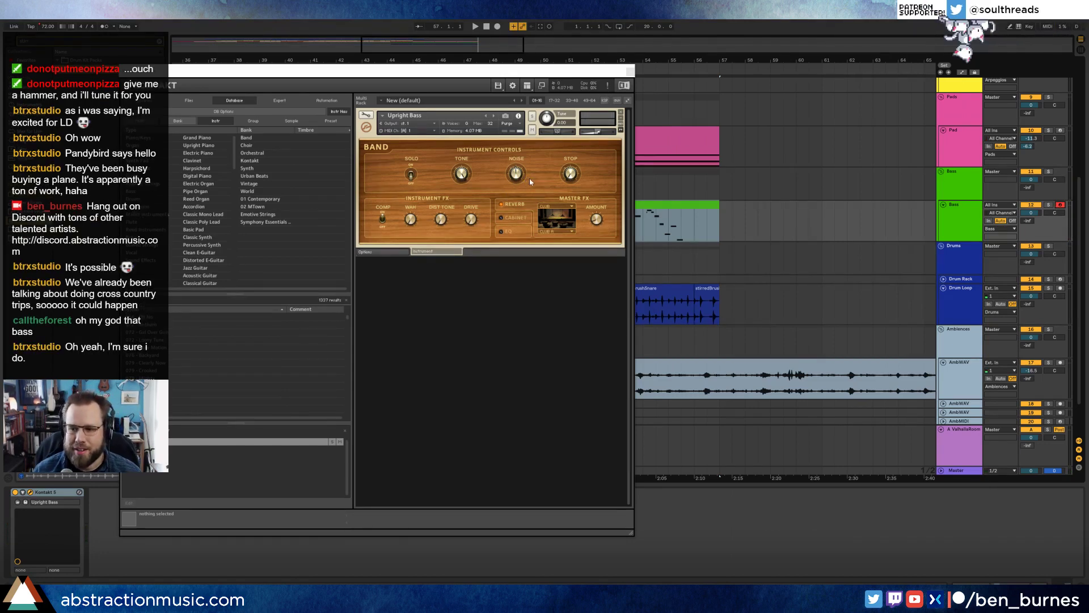
{"action": "left_click", "coordinate": [629, 71]}
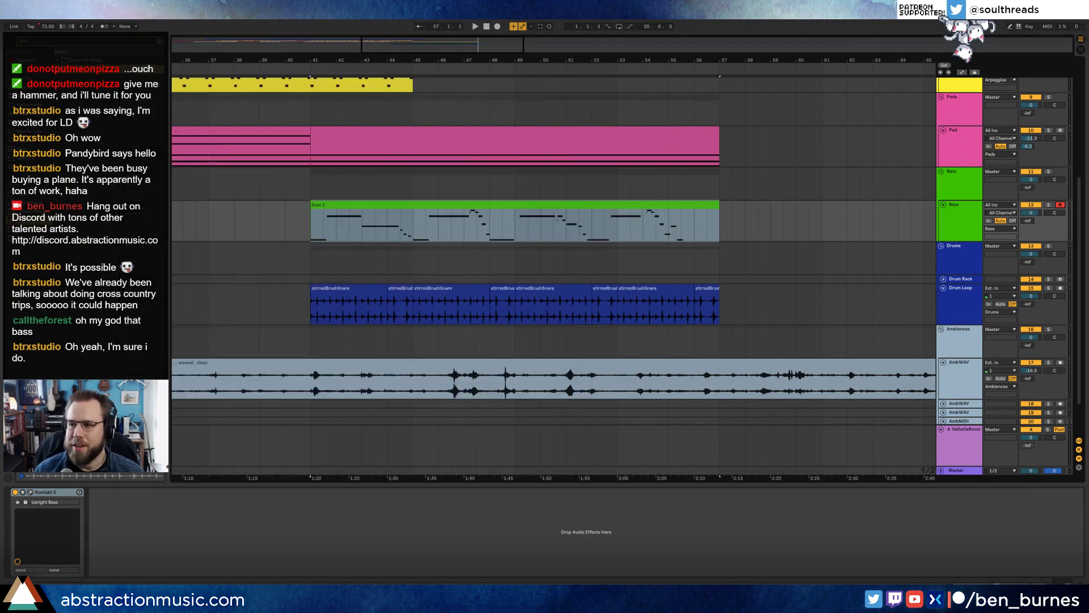
{"action": "mouse_move", "coordinate": [1088, 85]}
{"action": "left_mouse_down"}
{"action": "mouse_move", "coordinate": [795, 70]}
{"action": "mouse_move", "coordinate": [1088, 71]}
{"action": "left_mouse_up"}
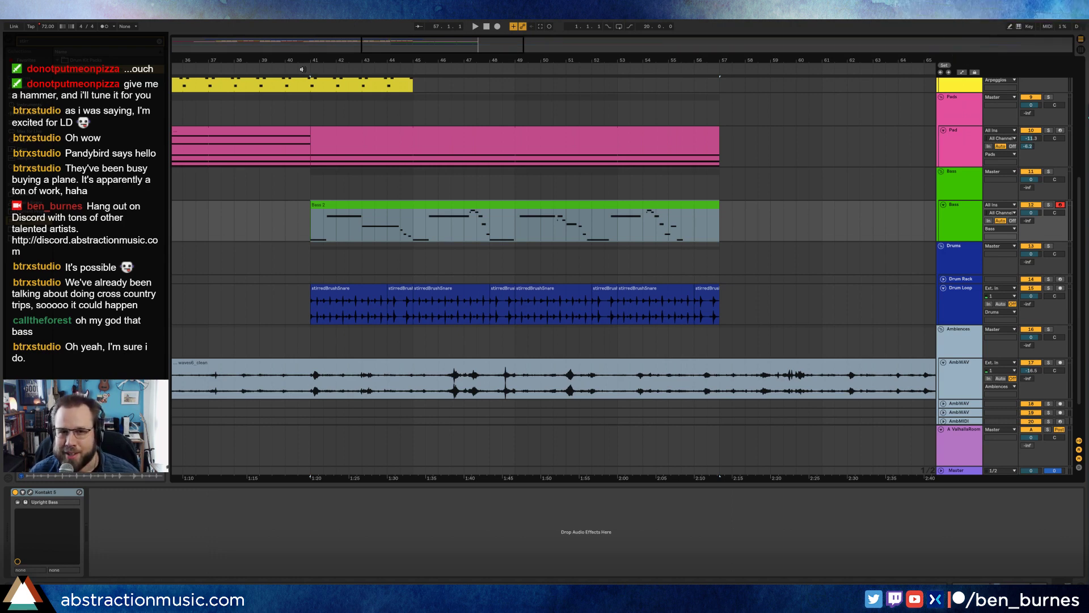
Step: Play the section from bar 41 and examine the bass notes around clip bars 6 to 8
{"action": "left_click", "coordinate": [301, 68]}
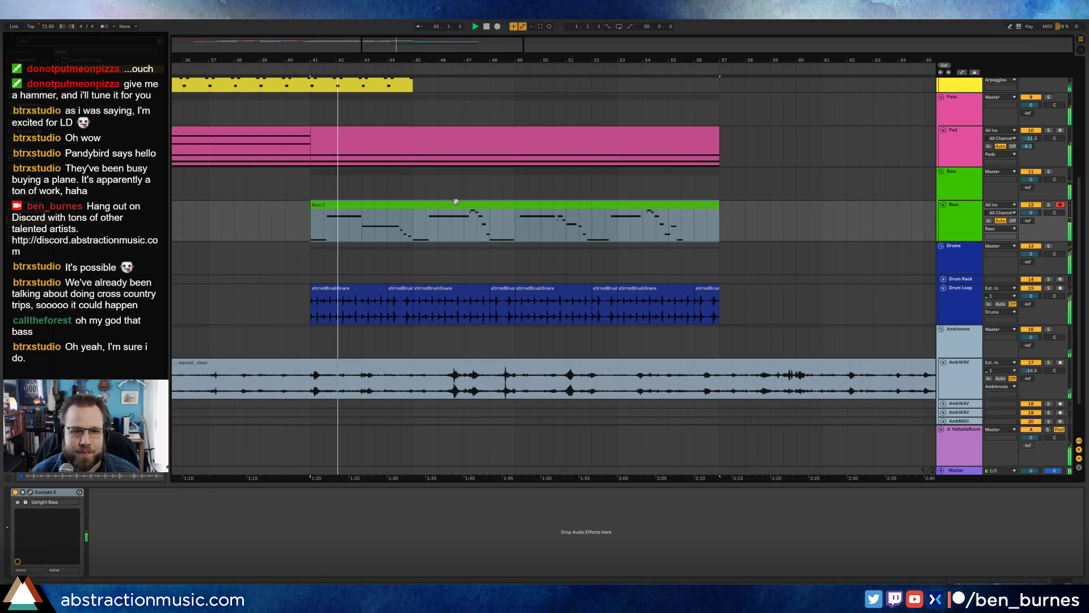
{"action": "scroll", "coordinate": [455, 201], "scroll_direction": "up", "scroll_amount": 2}
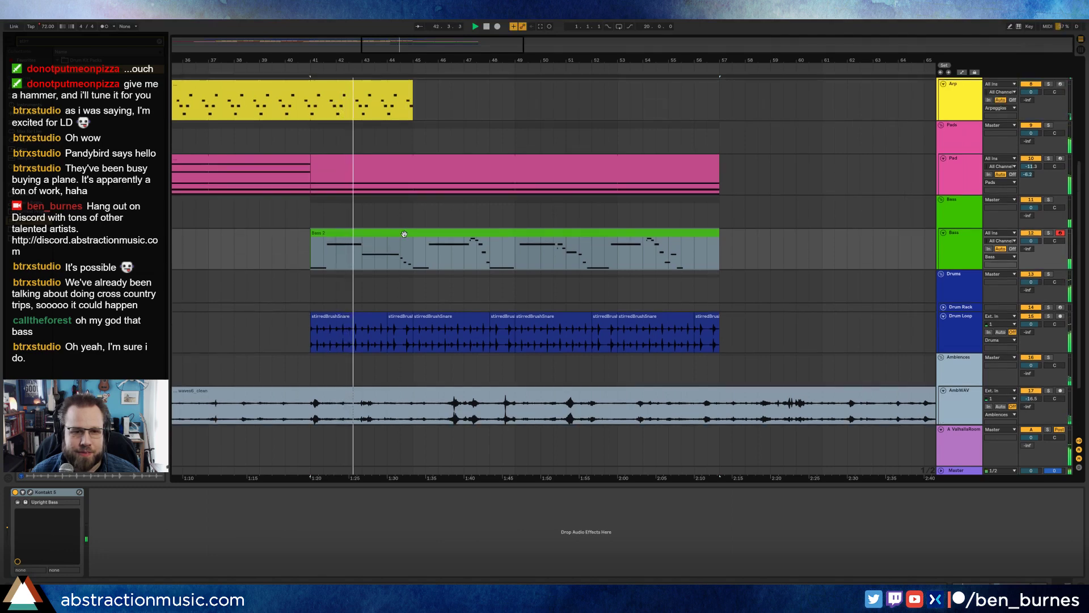
{"action": "double_click", "coordinate": [541, 264]}
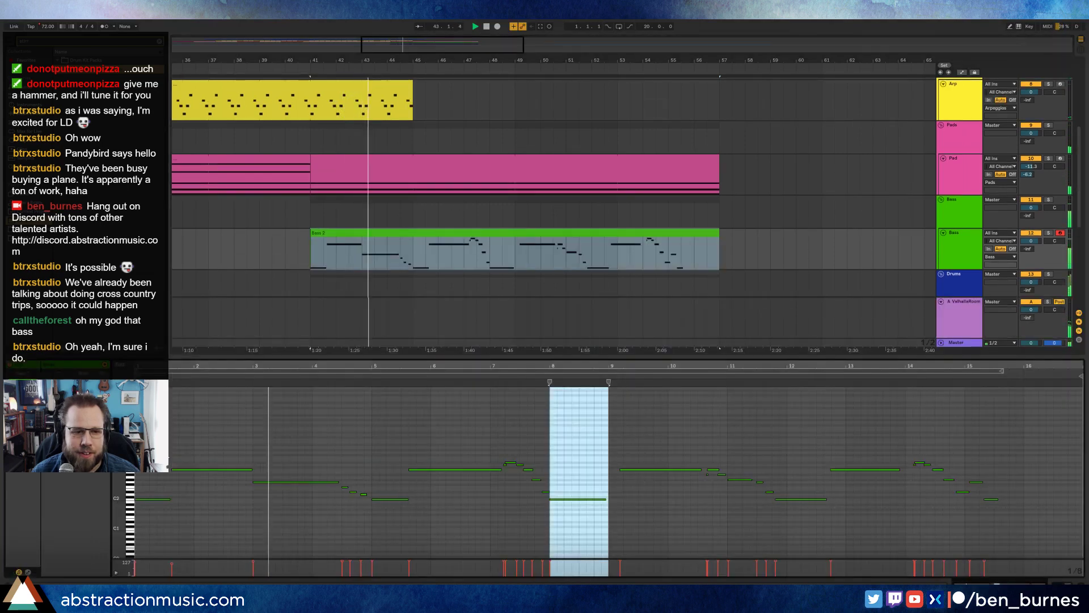
{"action": "left_click_drag", "start_coordinate": [119, 445], "coordinate": [161, 443]}
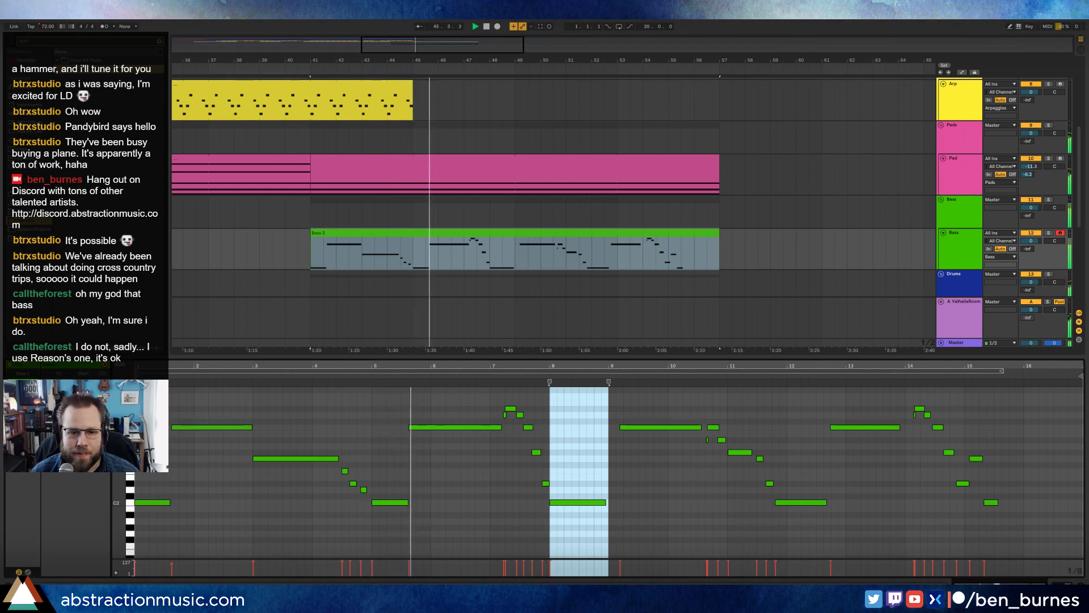
{"action": "left_click_drag", "start_coordinate": [539, 364], "coordinate": [539, 390]}
{"action": "left_click", "coordinate": [397, 427]}
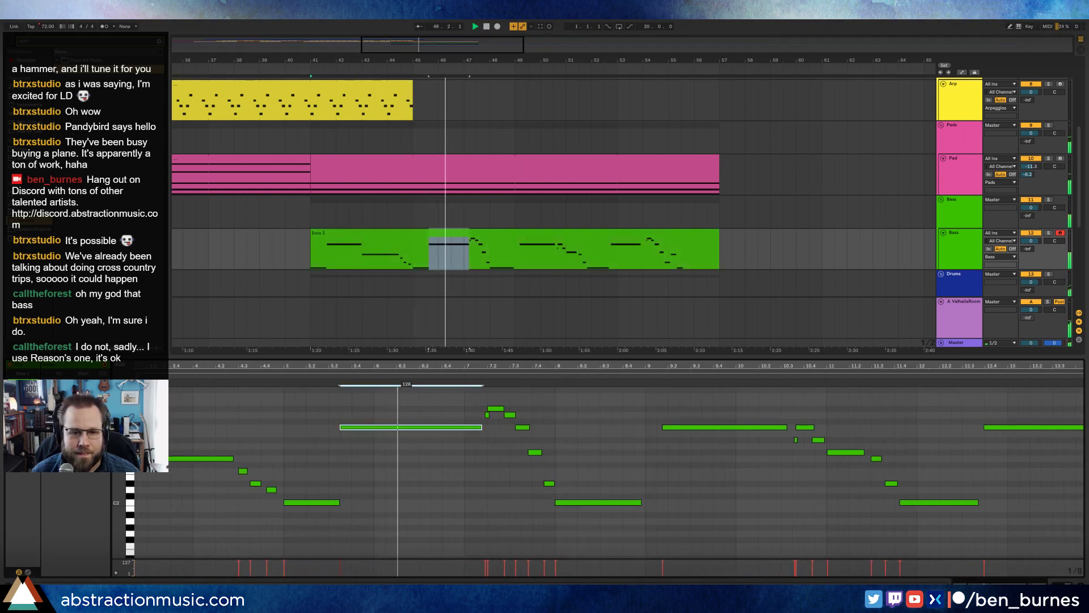
{"action": "left_click", "coordinate": [478, 448]}
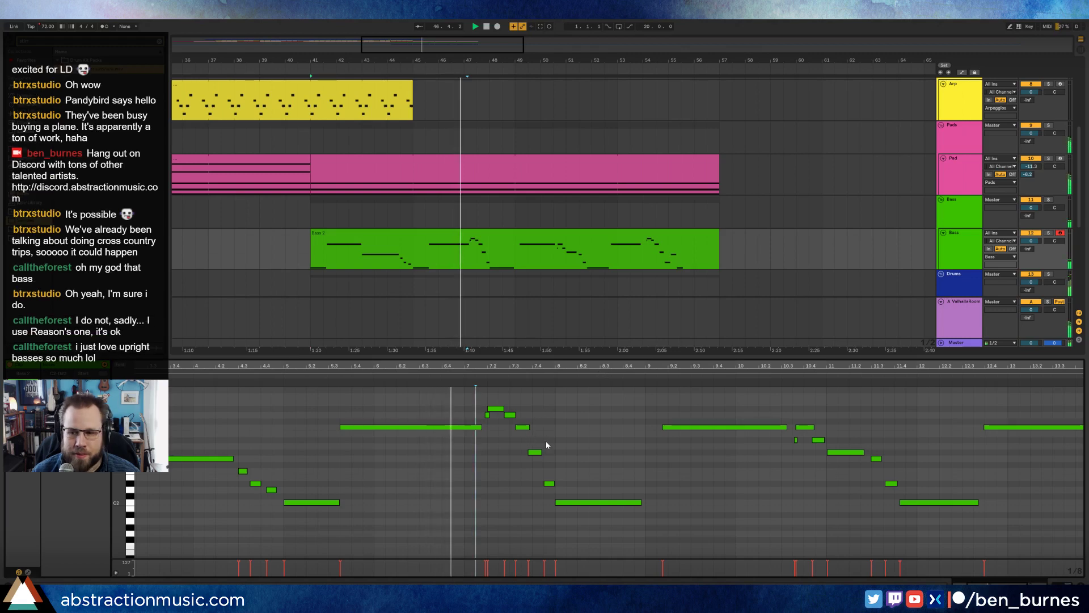
{"action": "left_click", "coordinate": [561, 443]}
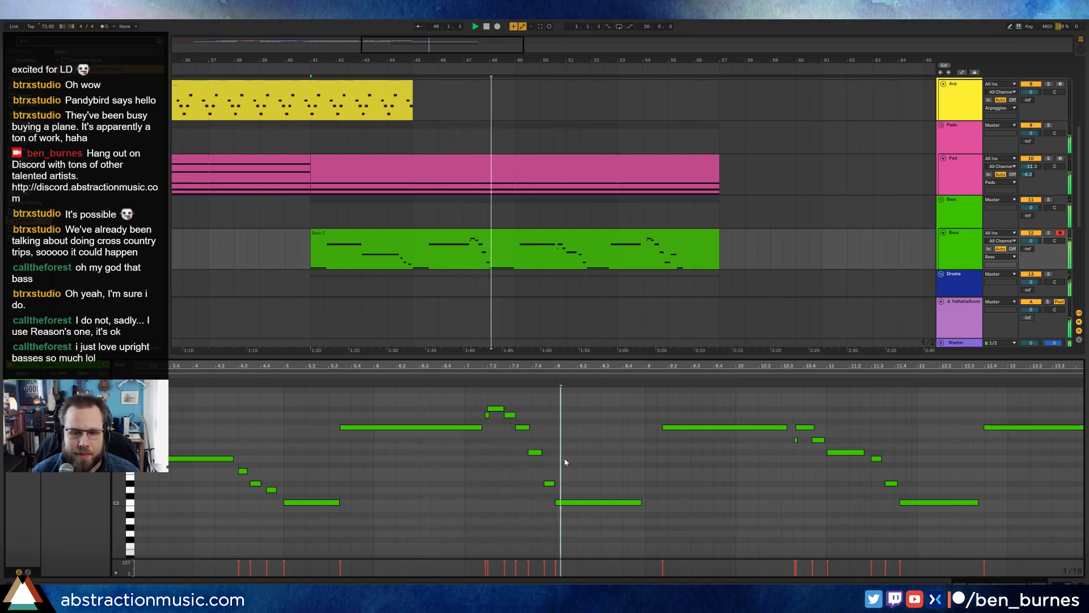
Step: Stop playback and add a short D2 note at the start of bar 8 in the Bass clip
{"action": "key", "text": "space"}
{"action": "left_click", "coordinate": [557, 490]}
{"action": "left_click_drag", "start_coordinate": [557, 490], "coordinate": [583, 489]}
Step: Shift all bass notes that follow the bar 8 phrase later so that they start at bar 10 of the clip
{"action": "left_click_drag", "start_coordinate": [691, 370], "coordinate": [984, 558]}
{"action": "key", "text": "Right"}
{"action": "key", "text": "Right"}
{"action": "key", "text": "Right"}
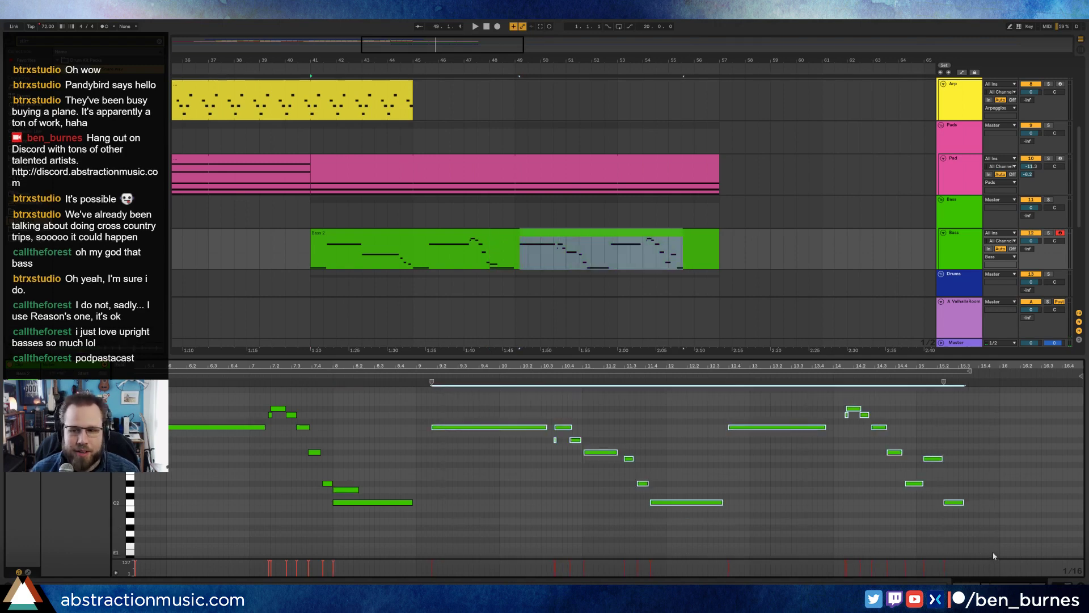
{"action": "key", "text": "Right"}
{"action": "key", "text": "Right"}
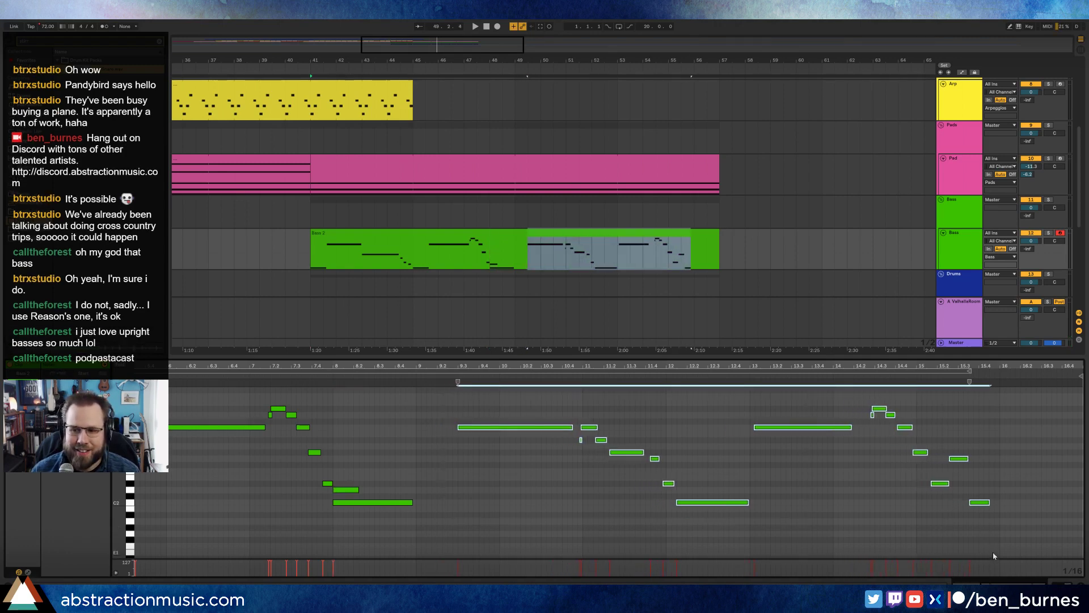
{"action": "key", "text": "Right"}
{"action": "key", "text": "Right"}
{"action": "key", "text": "Right"}
{"action": "key", "text": "Right"}
{"action": "key", "text": "Right"}
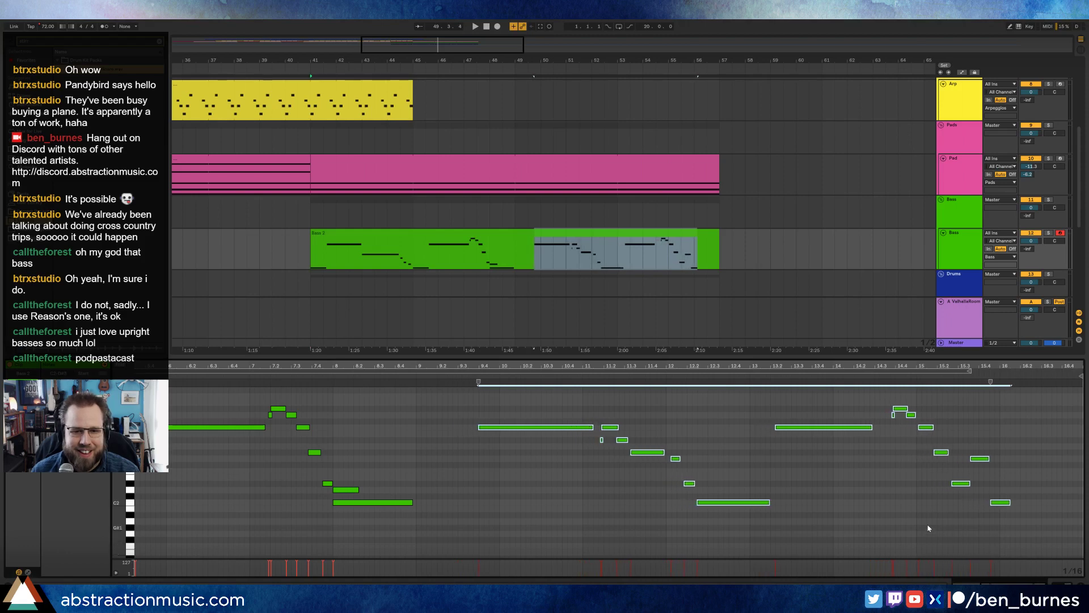
{"action": "key", "text": "Right"}
{"action": "key", "text": "Right"}
{"action": "key", "text": "Right"}
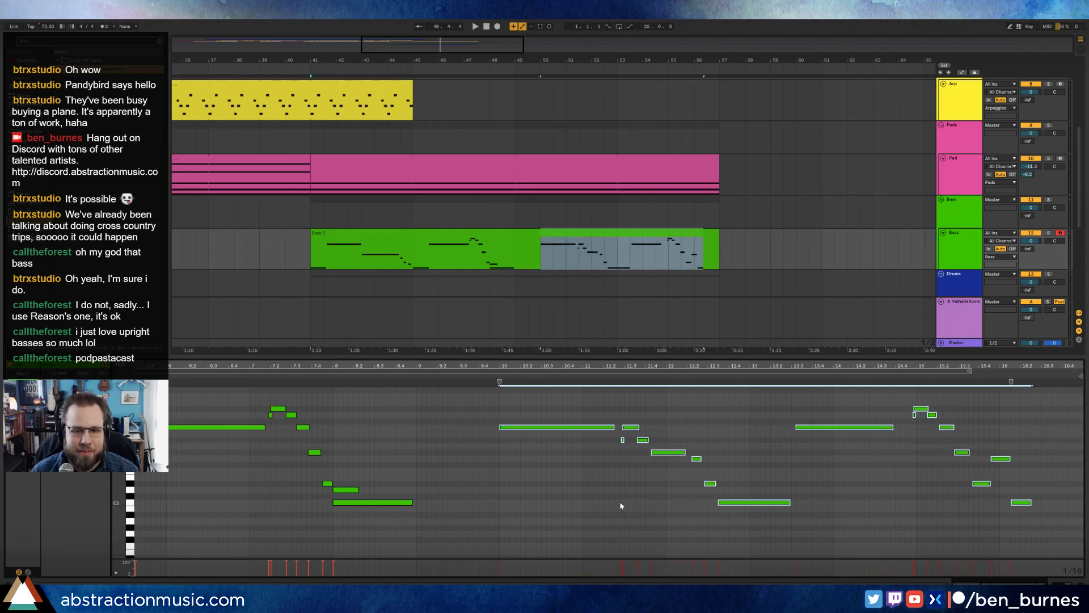
Step: Duplicate the long C2 bass note to the start of clip bar 9 and delete the original at bar 8
{"action": "left_click", "coordinate": [438, 502]}
{"action": "left_click", "coordinate": [393, 503]}
{"action": "key", "text": "ctrl+d"}
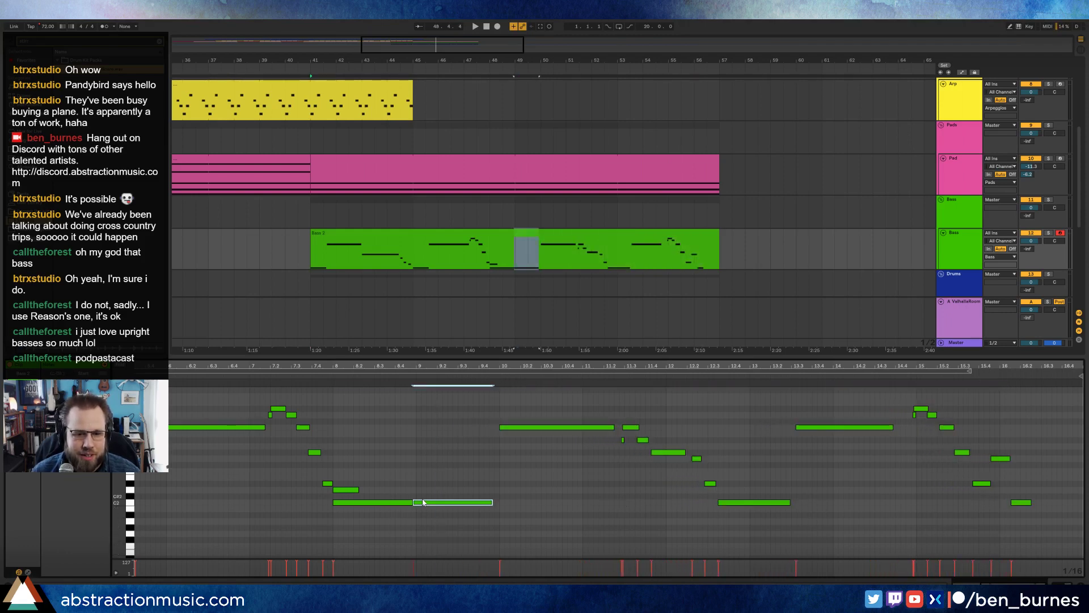
{"action": "left_click_drag", "start_coordinate": [429, 505], "coordinate": [434, 506]}
{"action": "double_click", "coordinate": [386, 505]}
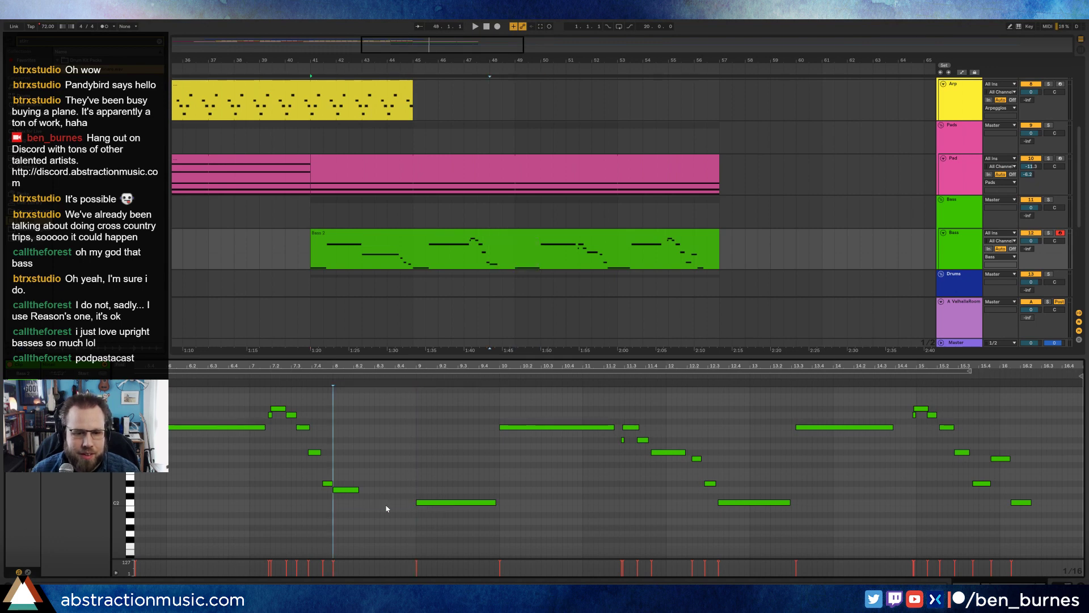
Step: Shorten the D2 note at clip bar 8 to one beat and add a short D2 pickup note ending at bar 9
{"action": "mouse_move", "coordinate": [120, 482]}
{"action": "left_mouse_down"}
{"action": "mouse_move", "coordinate": [142, 483]}
{"action": "mouse_move", "coordinate": [117, 482]}
{"action": "left_mouse_up"}
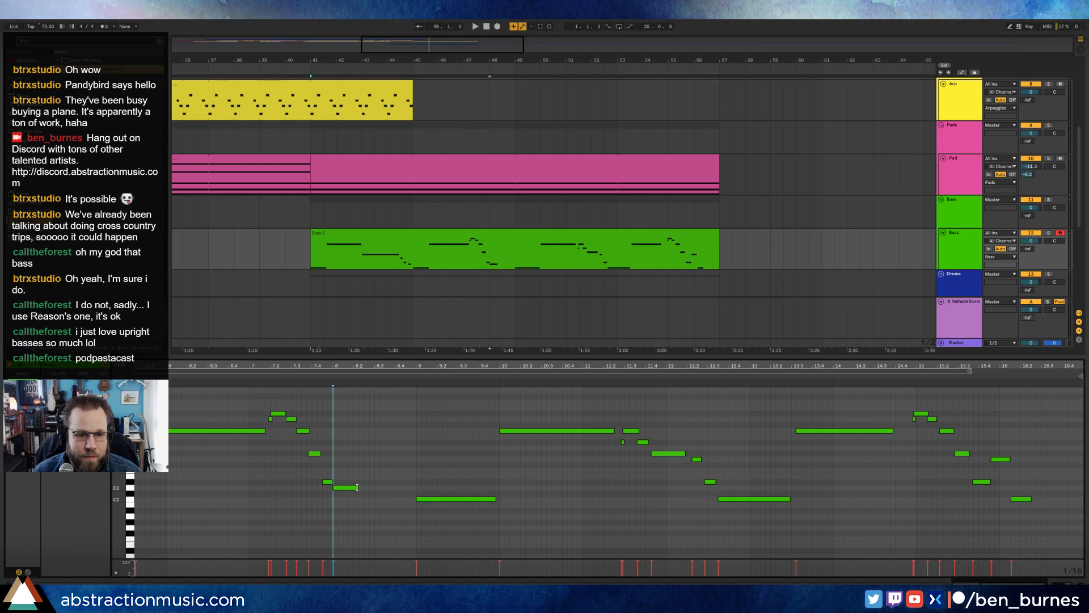
{"action": "left_click", "coordinate": [357, 486]}
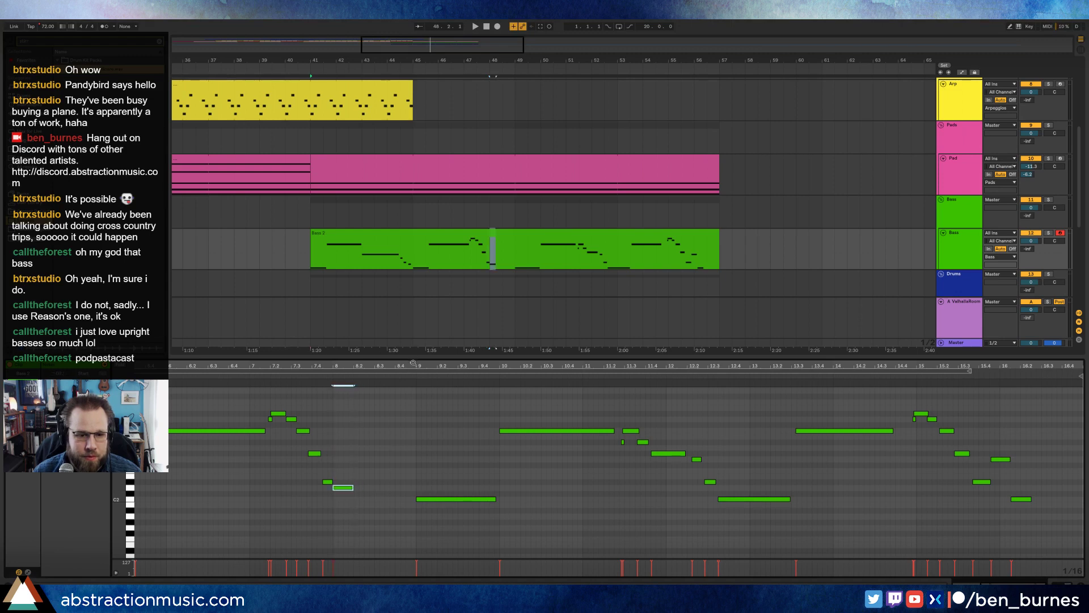
{"action": "left_click_drag", "start_coordinate": [412, 363], "coordinate": [553, 363]}
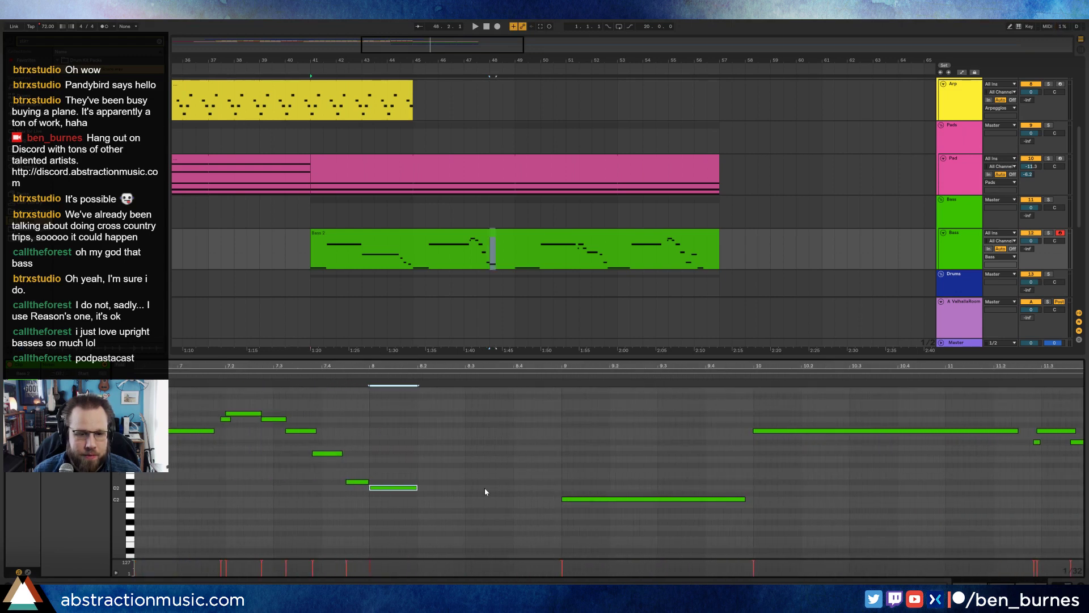
{"action": "key", "text": "ctrl+2"}
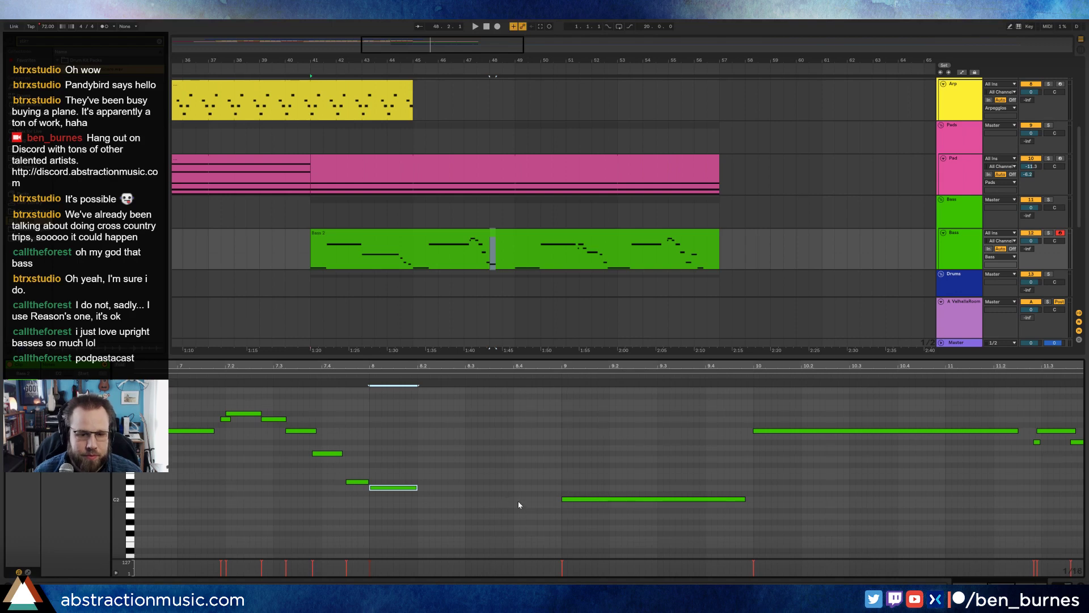
{"action": "double_click", "coordinate": [544, 488]}
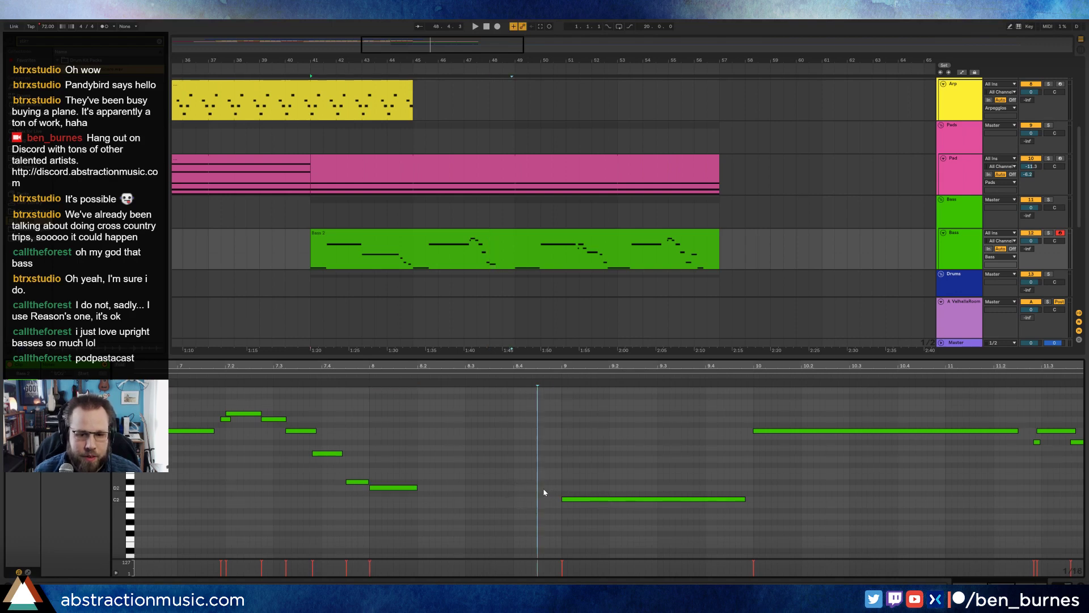
{"action": "left_click_drag", "start_coordinate": [550, 488], "coordinate": [559, 488]}
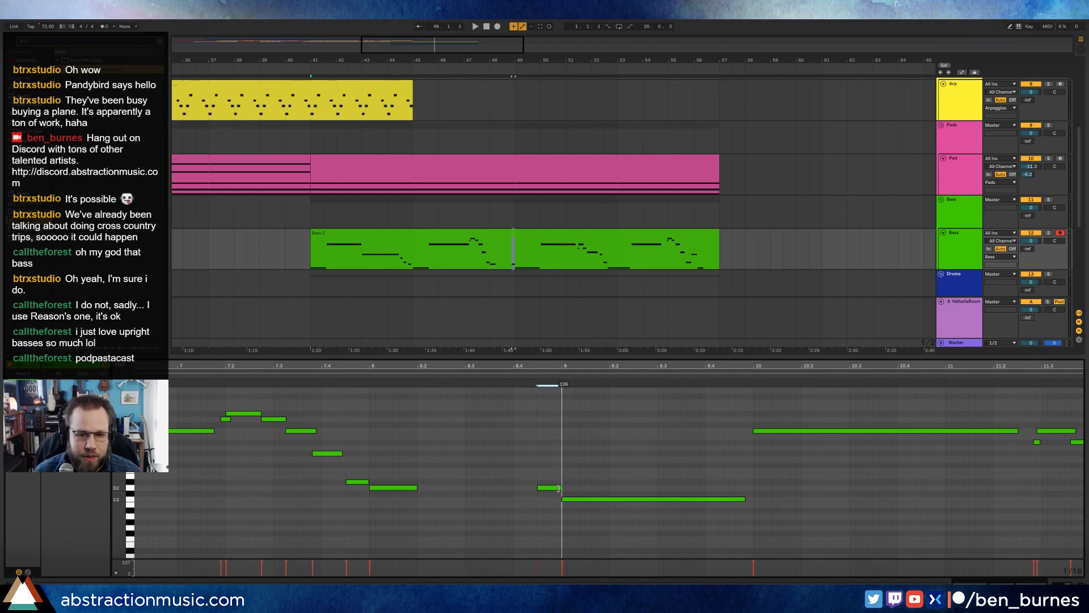
Step: Add a rising fill in the middle of clip bar 8: short C2, longer D2, a grace note and a higher note
{"action": "double_click", "coordinate": [494, 460]}
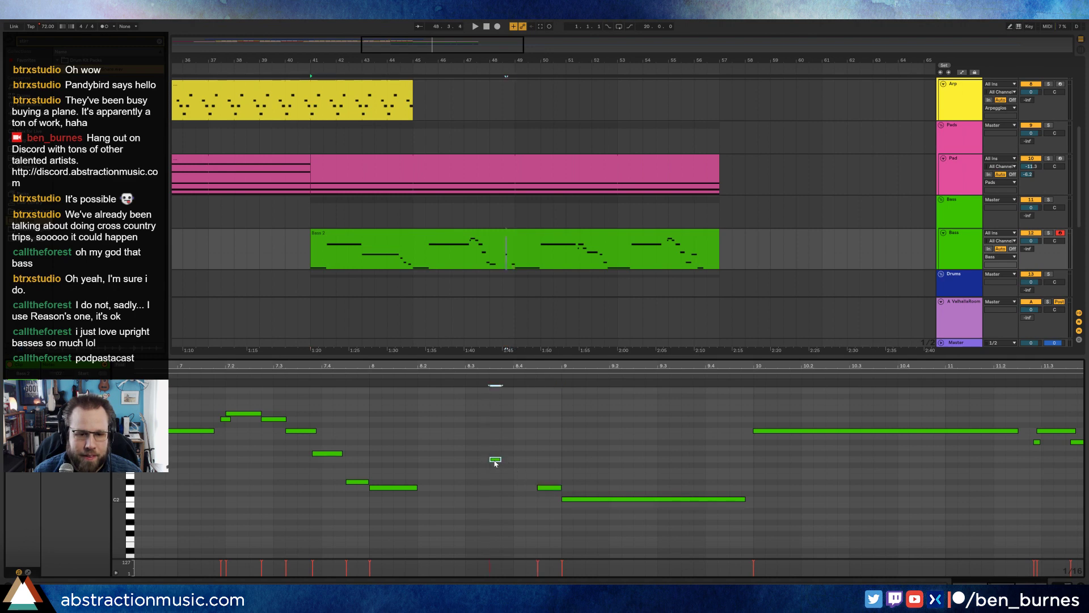
{"action": "left_click_drag", "start_coordinate": [514, 460], "coordinate": [494, 470]}
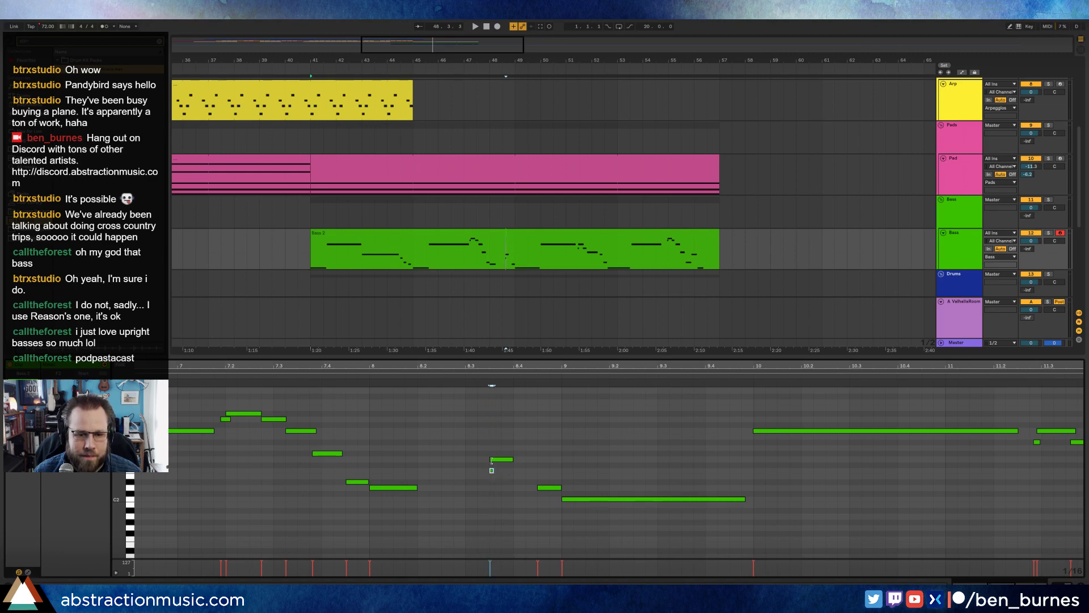
{"action": "left_click", "coordinate": [458, 500]}
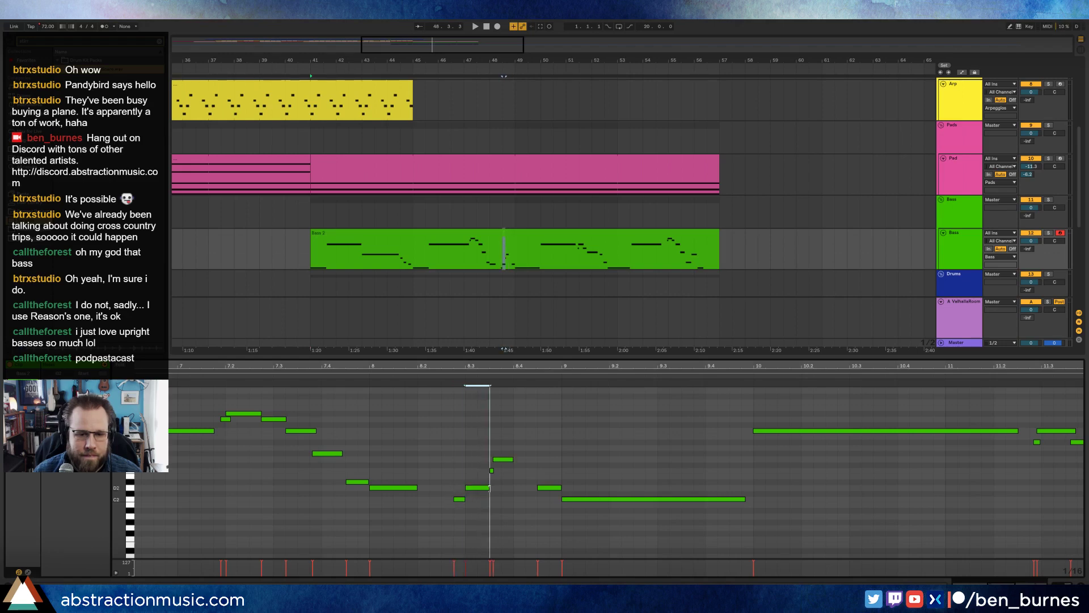
Step: Lengthen the highest fill note in clip bar 8 up to the D2 pickup and extend the D2 note at the bar's start
{"action": "left_click", "coordinate": [362, 365]}
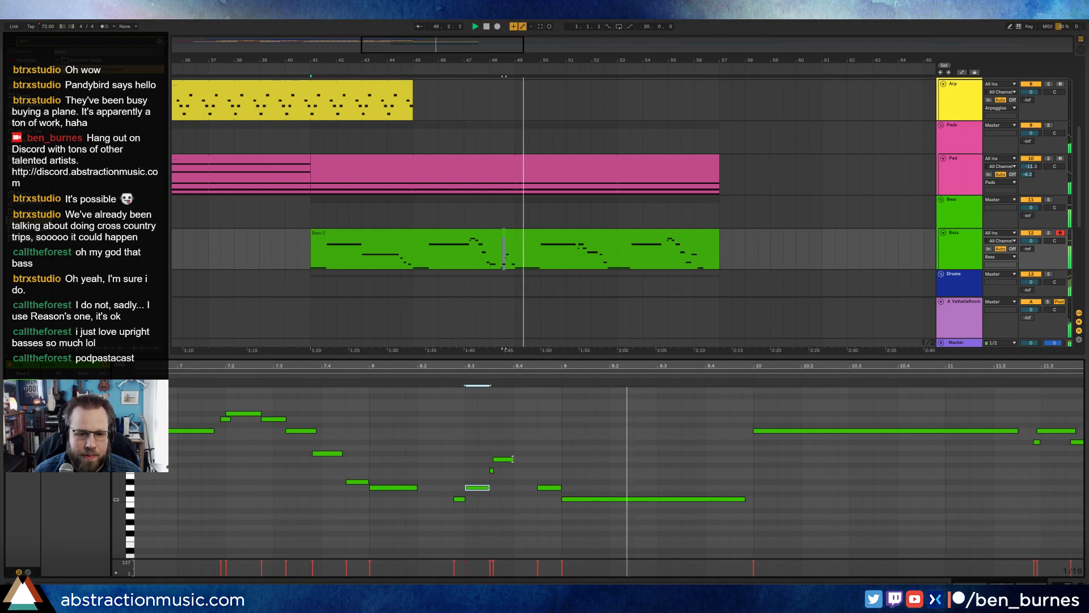
{"action": "left_click_drag", "start_coordinate": [513, 459], "coordinate": [538, 460]}
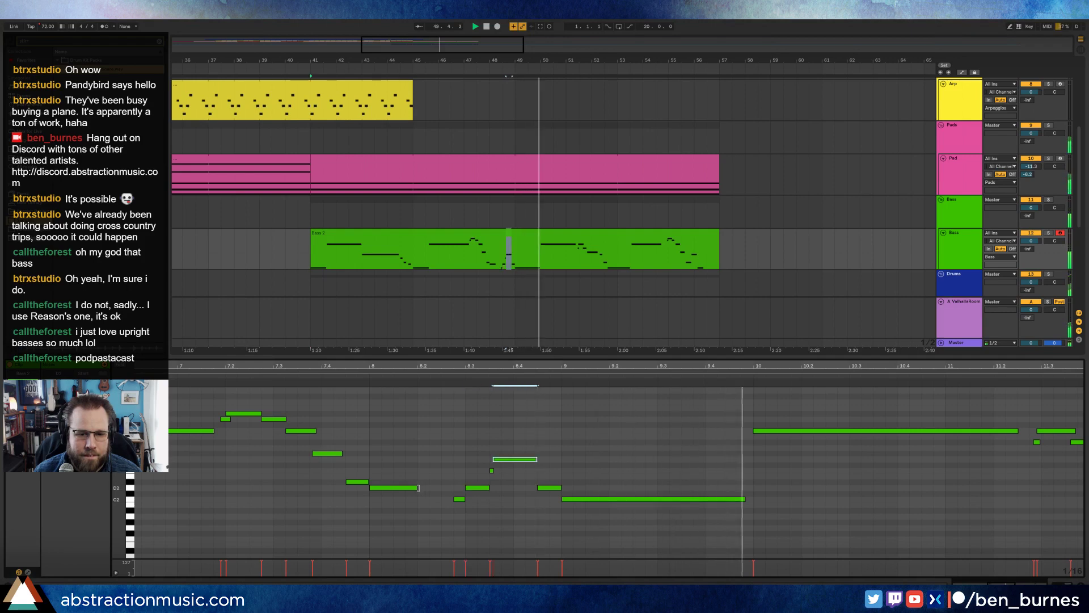
{"action": "left_click_drag", "start_coordinate": [418, 488], "coordinate": [441, 487]}
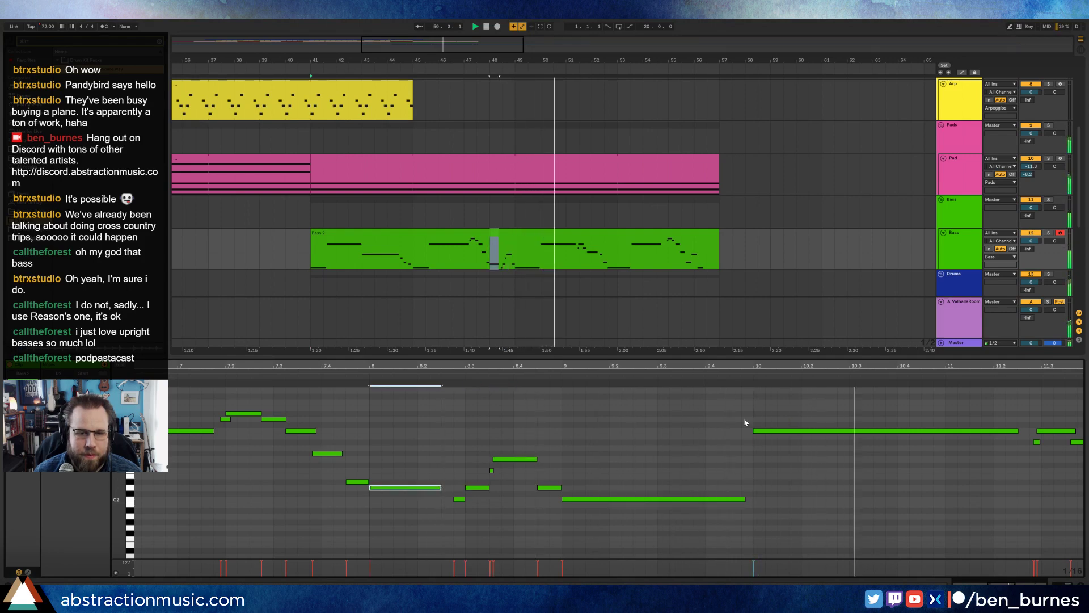
{"action": "scroll", "coordinate": [670, 278], "scroll_direction": "down", "scroll_amount": 2}
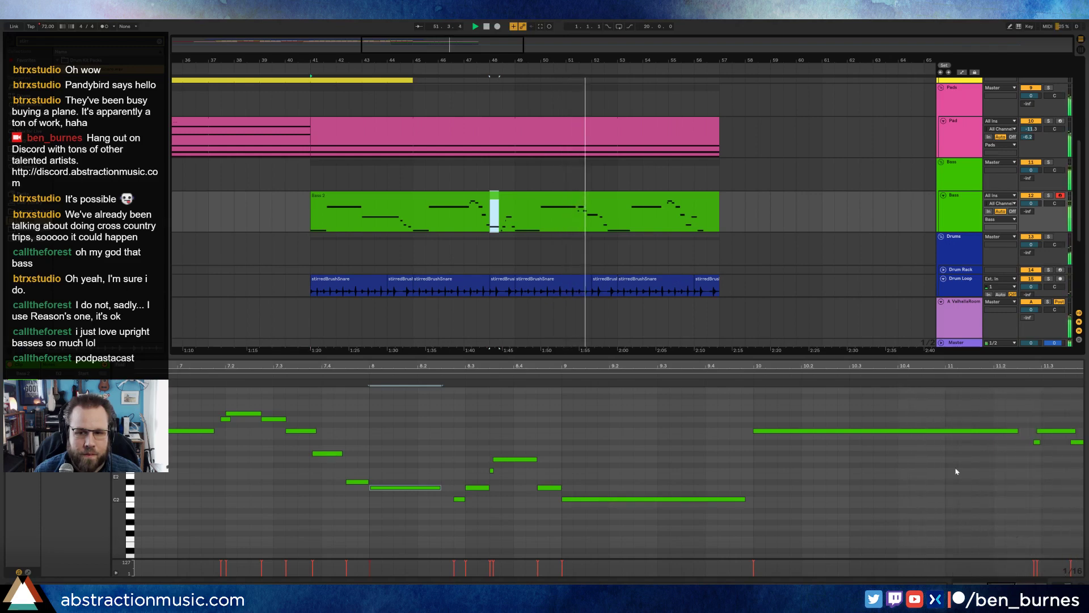
{"action": "left_click_drag", "start_coordinate": [755, 361], "coordinate": [754, 317]}
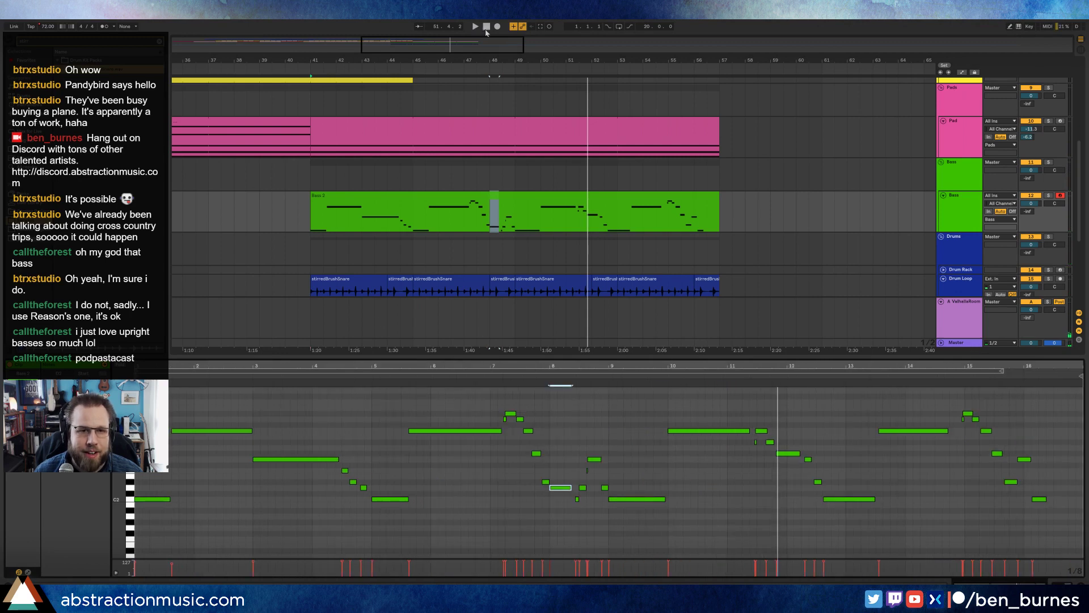
{"action": "left_click", "coordinate": [486, 32]}
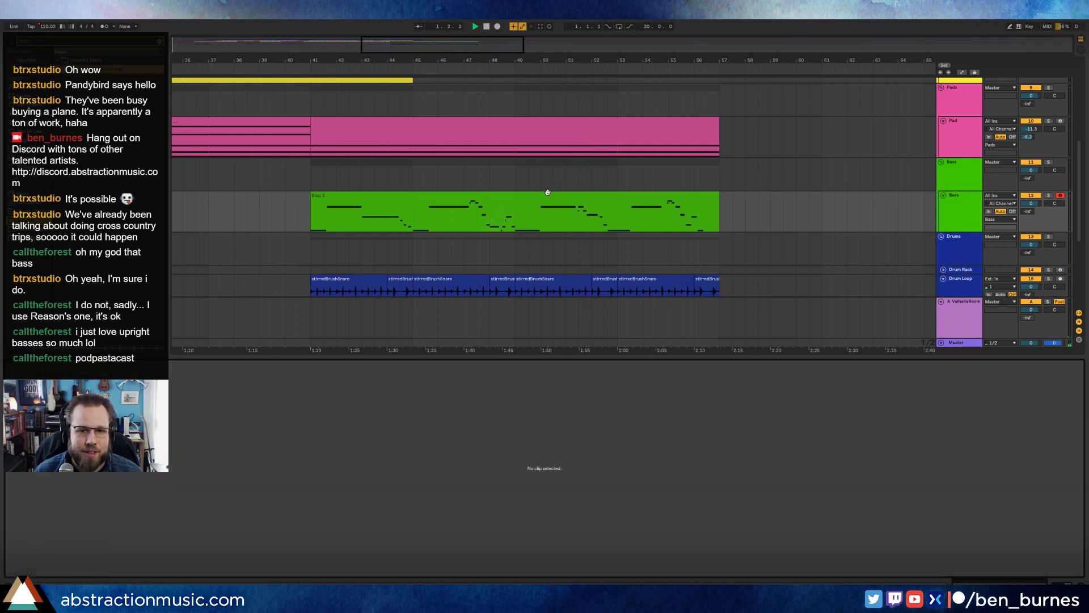
Step: Extend the start of the long high bass note at bar 10 back to 9.4 and trim the preceding C2 note to end there
{"action": "left_click", "coordinate": [547, 192]}
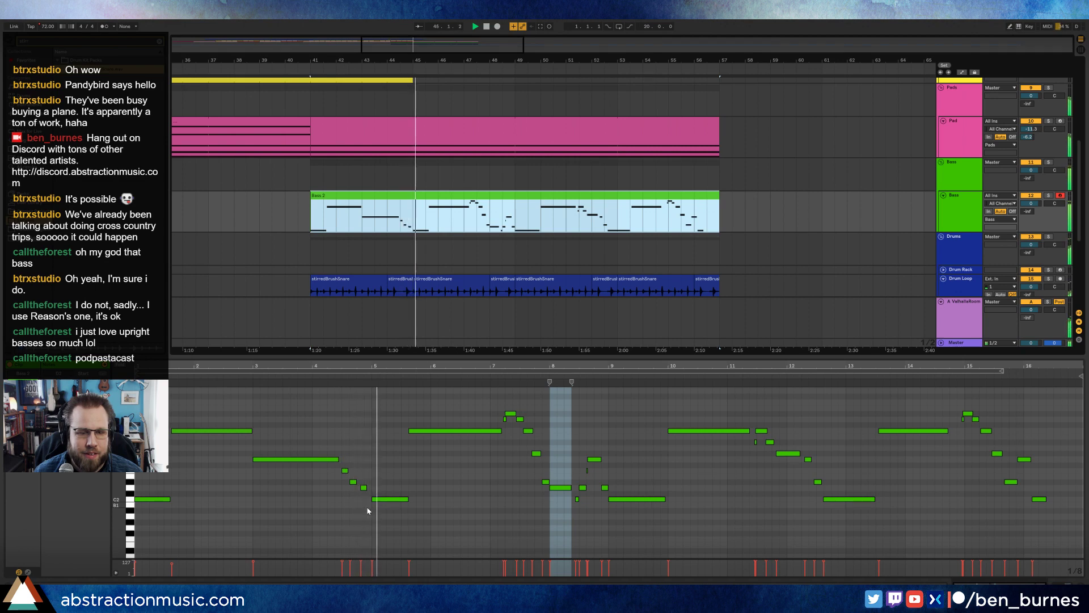
{"action": "left_click", "coordinate": [653, 401]}
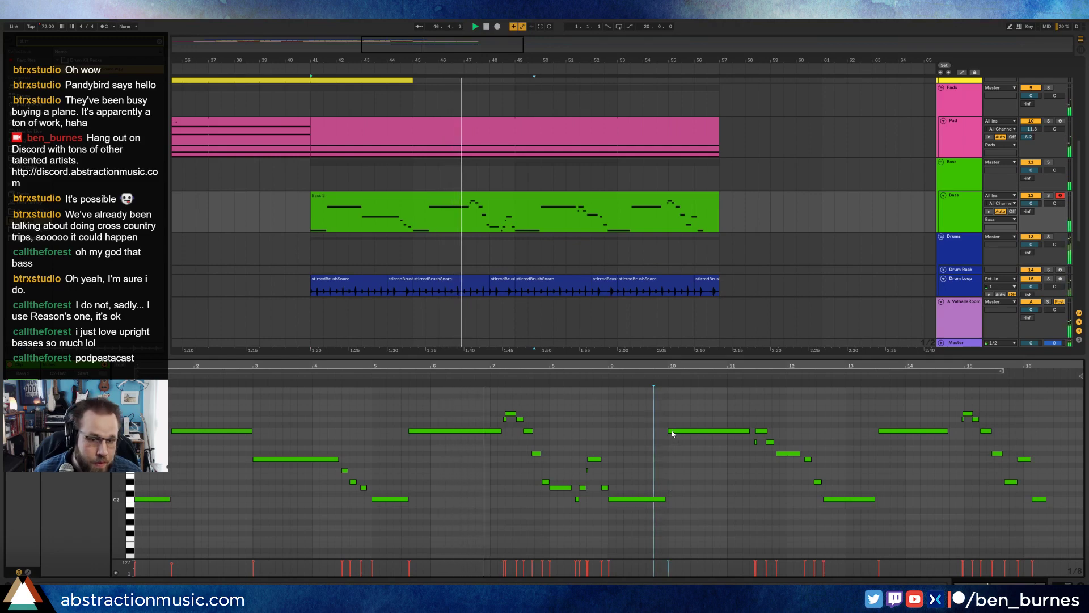
{"action": "left_click_drag", "start_coordinate": [672, 433], "coordinate": [656, 430]}
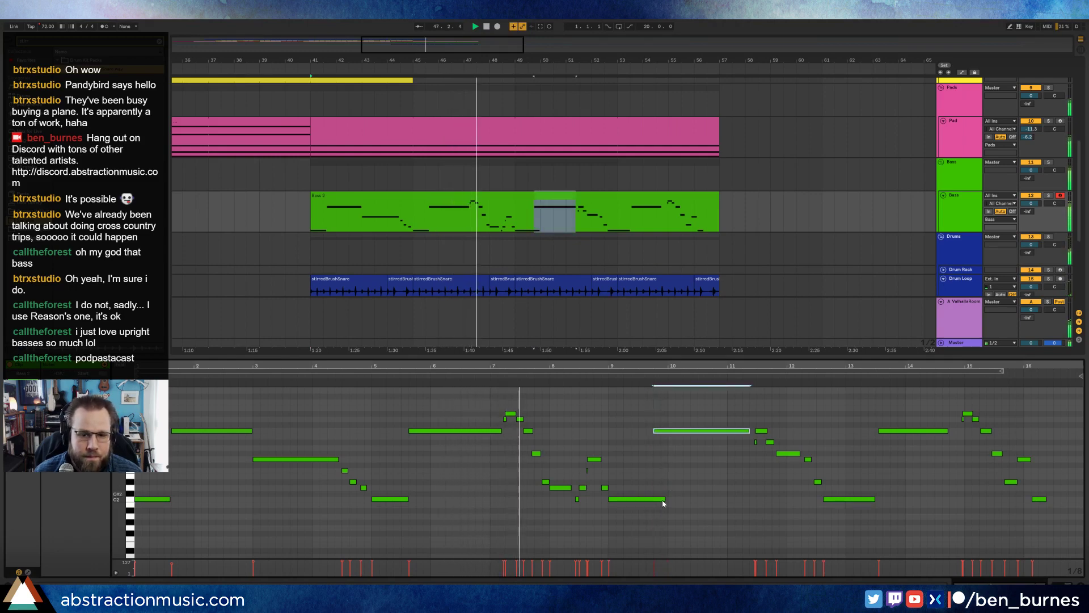
{"action": "left_click_drag", "start_coordinate": [664, 499], "coordinate": [651, 498]}
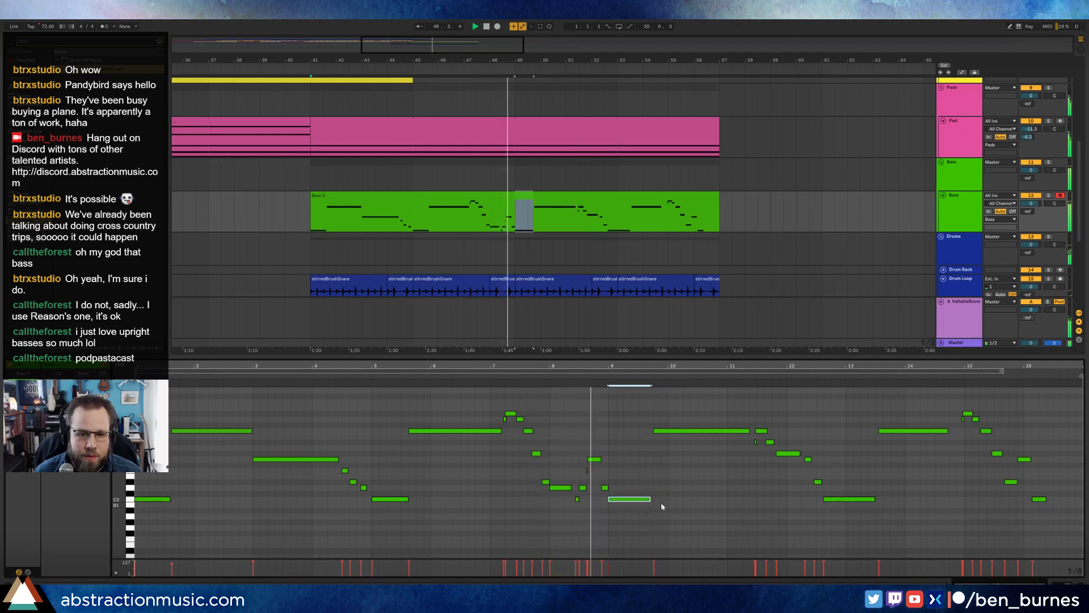
Step: End the highest bar 8 fill note at 8.4 and make the D2 pickup run from 8.4.2 to just before bar 9
{"action": "left_click_drag", "start_coordinate": [618, 361], "coordinate": [573, 360]}
{"action": "mouse_move", "coordinate": [540, 490]}
{"action": "left_mouse_down"}
{"action": "mouse_move", "coordinate": [484, 492]}
{"action": "mouse_move", "coordinate": [506, 493]}
{"action": "mouse_move", "coordinate": [529, 461]}
{"action": "mouse_move", "coordinate": [482, 461]}
{"action": "left_mouse_up"}
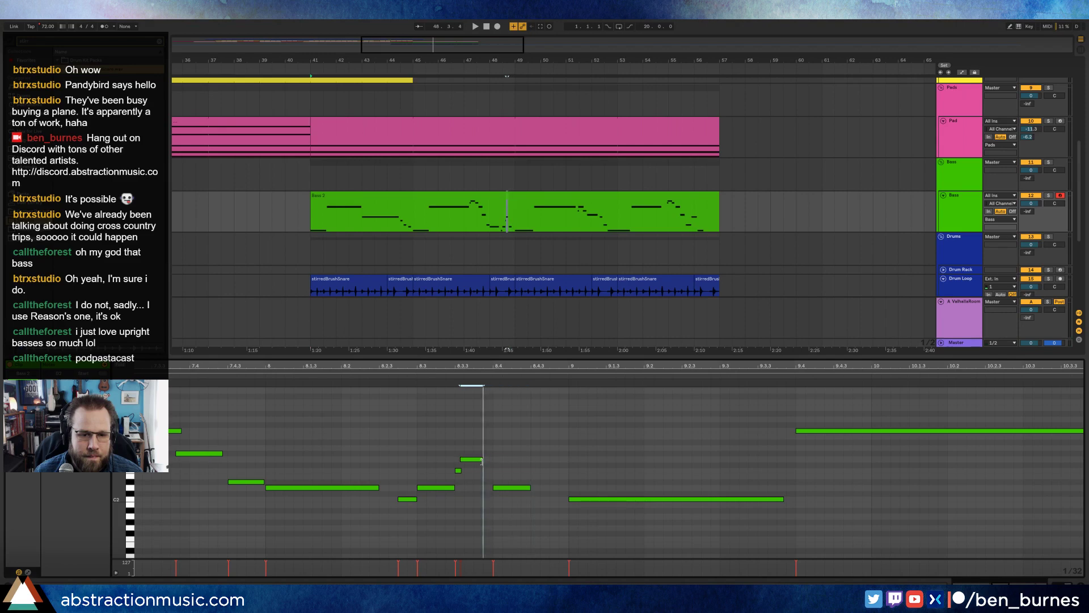
{"action": "left_click_drag", "start_coordinate": [541, 488], "coordinate": [555, 491]}
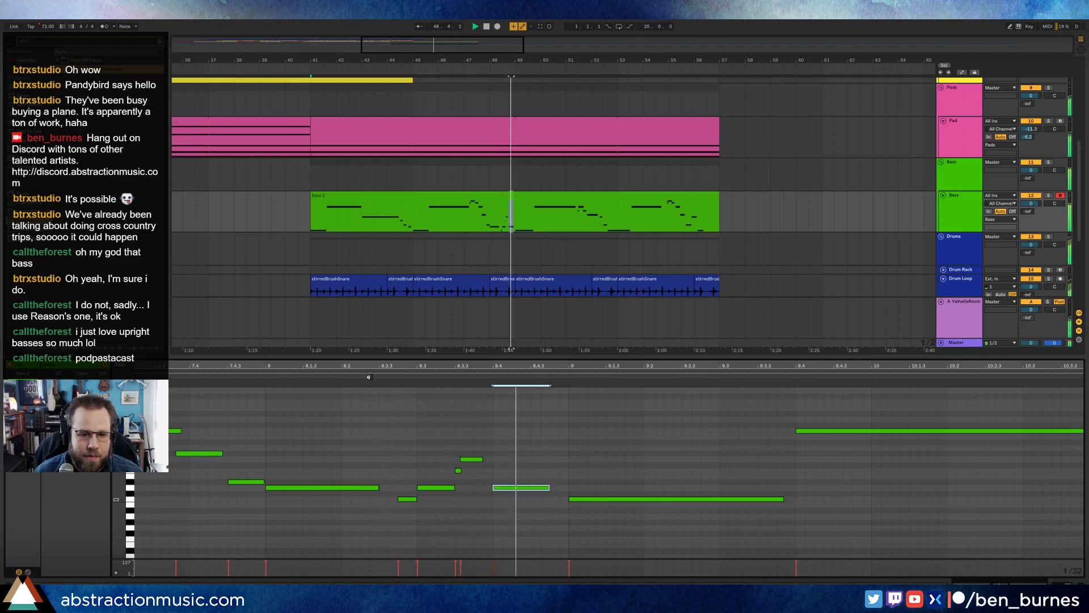
{"action": "left_click_drag", "start_coordinate": [513, 491], "coordinate": [529, 491]}
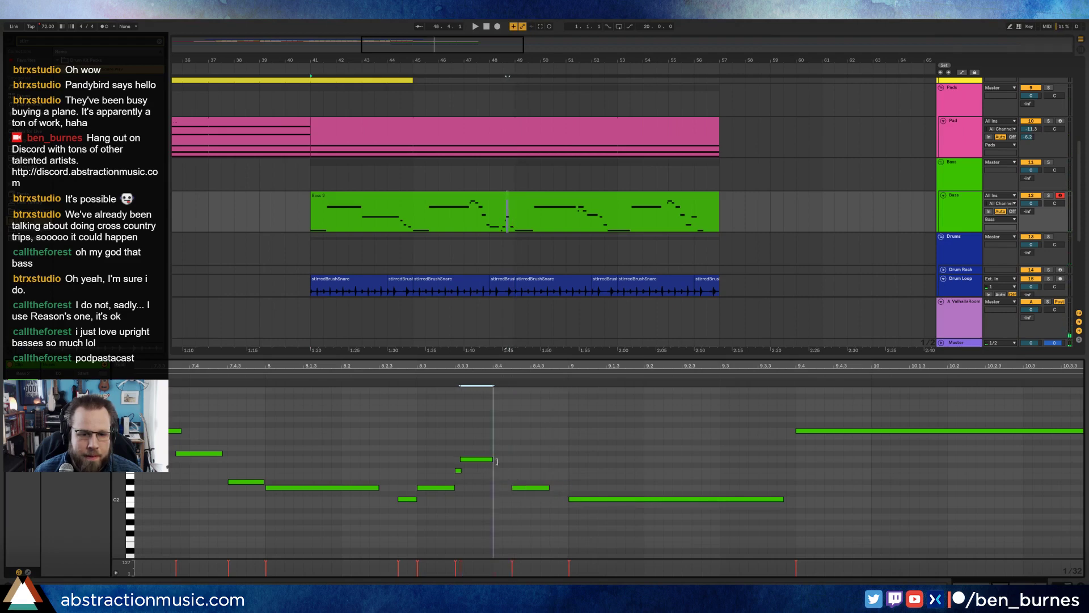
{"action": "left_click", "coordinate": [295, 378]}
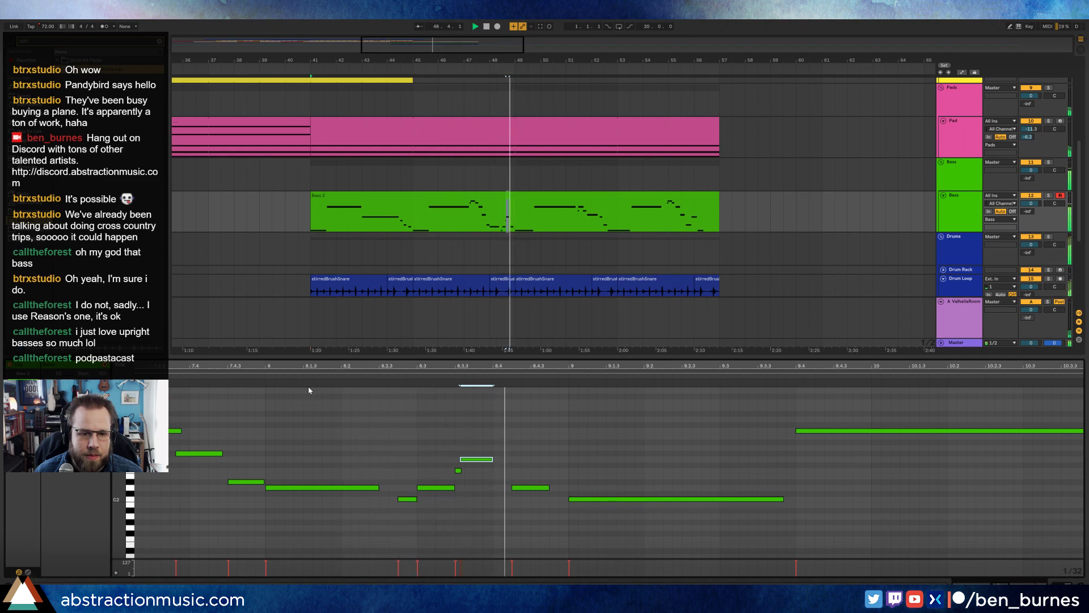
Step: Nudge the long high note after bar 9 earlier to start at 9.3.3 and shorten the C2 note to end just before it
{"action": "left_click_drag", "start_coordinate": [744, 368], "coordinate": [281, 312]}
{"action": "left_click", "coordinate": [371, 430]}
{"action": "key", "text": "Left"}
{"action": "key", "text": "Left"}
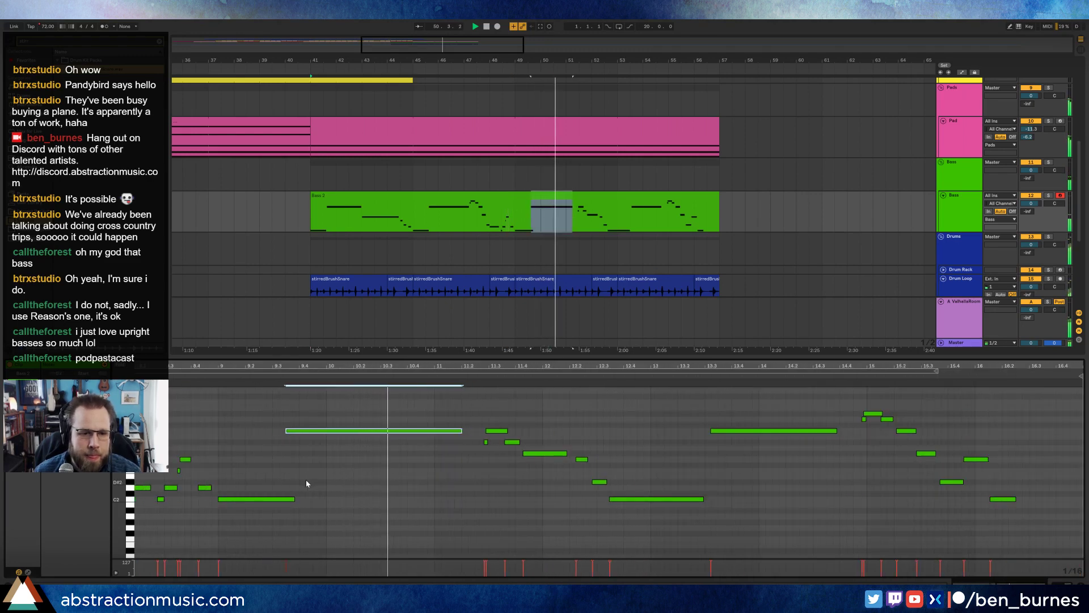
{"action": "left_click", "coordinate": [288, 499]}
{"action": "key", "text": "shift+Left"}
{"action": "key", "text": "shift+Left"}
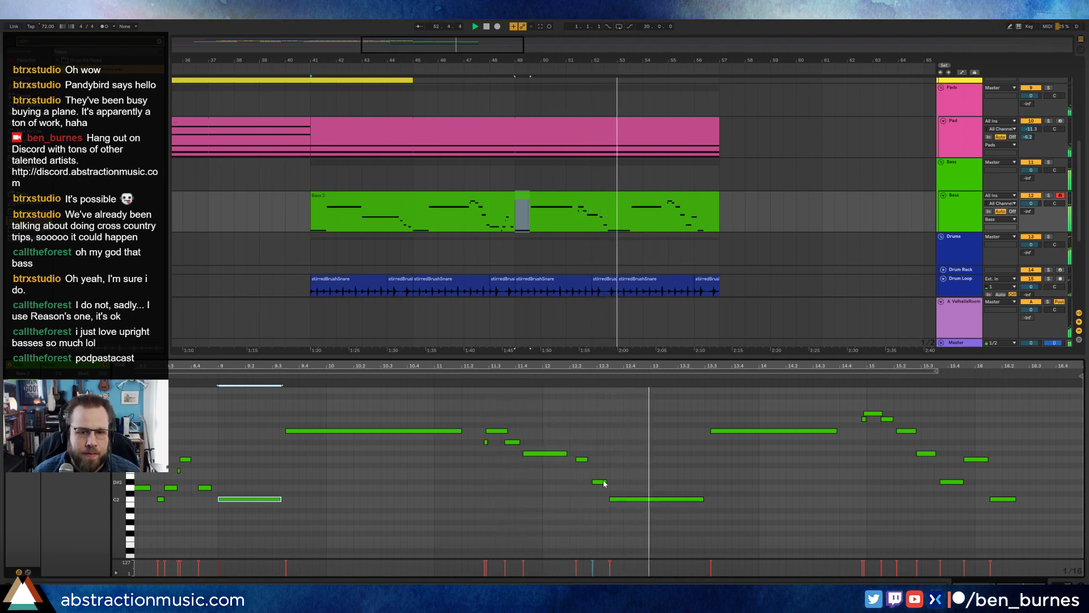
Step: Stop playback and move the C2 note that follows the bar 12 descent later to start at clip bar 13
{"action": "left_click", "coordinate": [636, 498]}
{"action": "key", "text": "space"}
{"action": "key", "text": "Right"}
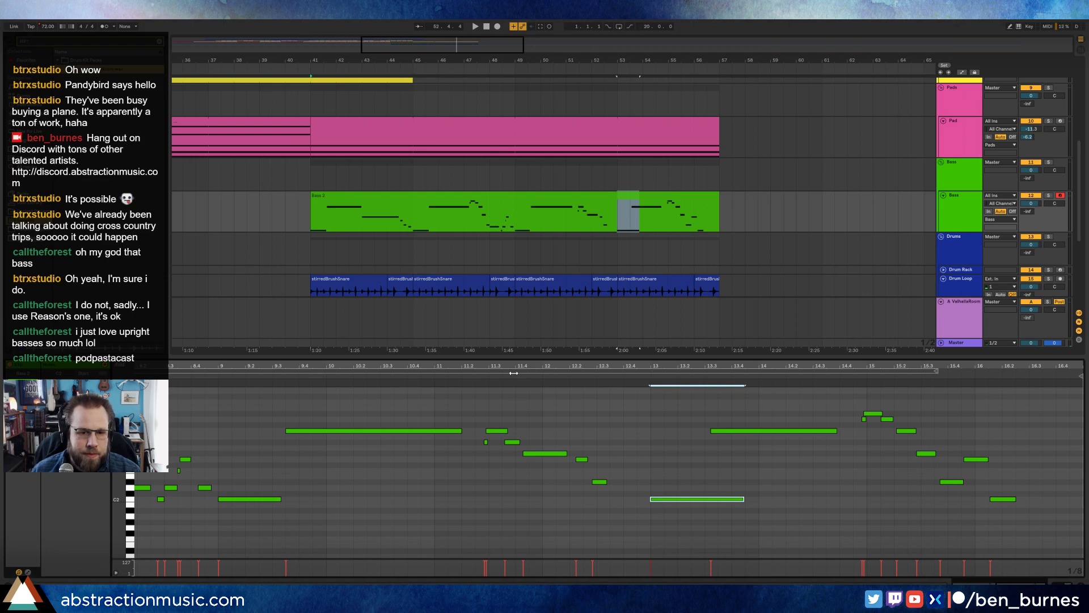
Step: Shift the four-note descending phrase in clip bar 11 later so that its grace note starts at 11.4
{"action": "left_click_drag", "start_coordinate": [520, 366], "coordinate": [520, 405]}
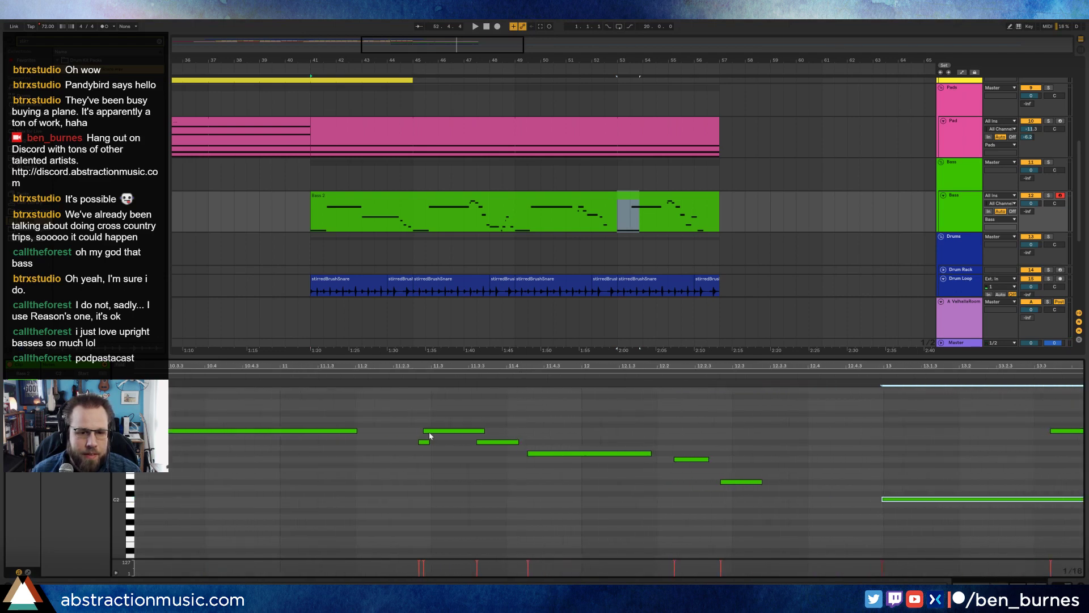
{"action": "left_click_drag", "start_coordinate": [398, 414], "coordinate": [552, 479]}
{"action": "key", "text": "Right"}
{"action": "key", "text": "Right"}
{"action": "key", "text": "Right"}
{"action": "key", "text": "Right"}
{"action": "key", "text": "Right"}
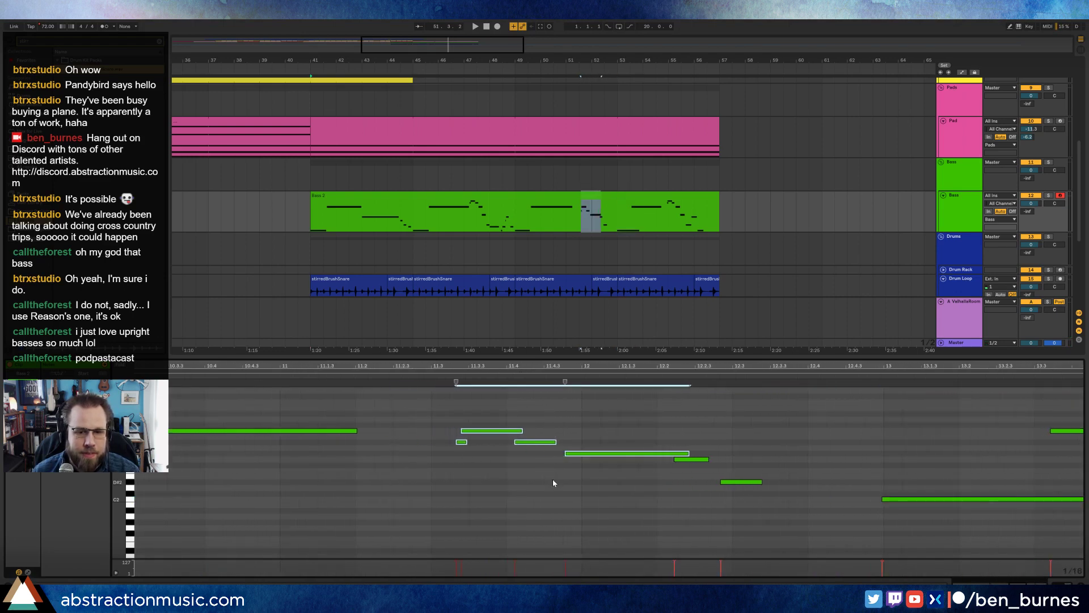
{"action": "left_click", "coordinate": [587, 435]}
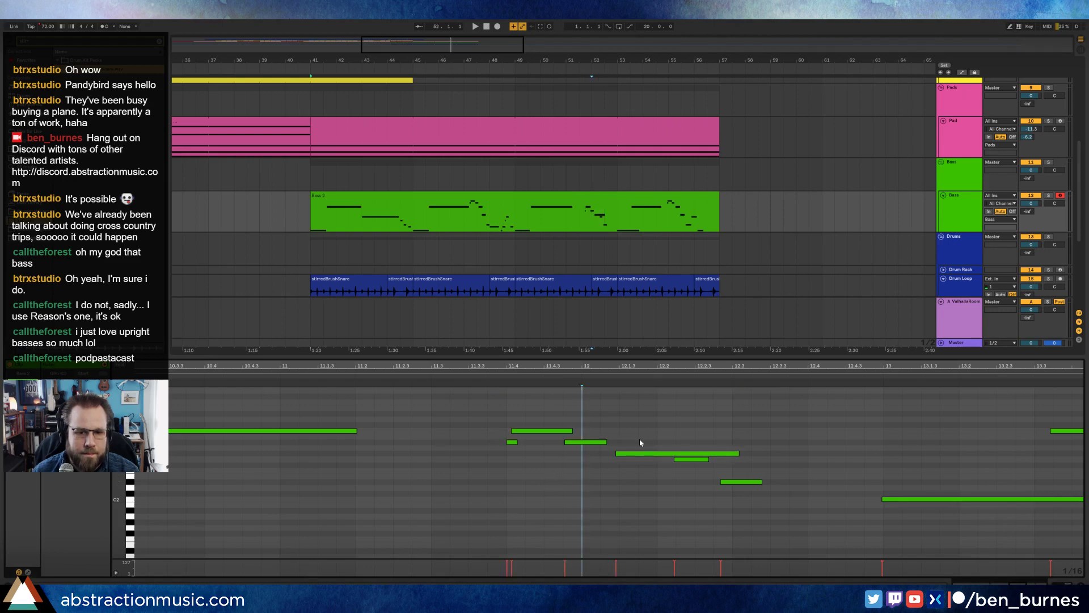
Step: Reshape the phrase around bar 12: trim the short note before it, set the longer note from 12.1.2 to 12.2.3, and move the following note to 12.2.4
{"action": "left_click", "coordinate": [642, 453]}
{"action": "left_click", "coordinate": [601, 442]}
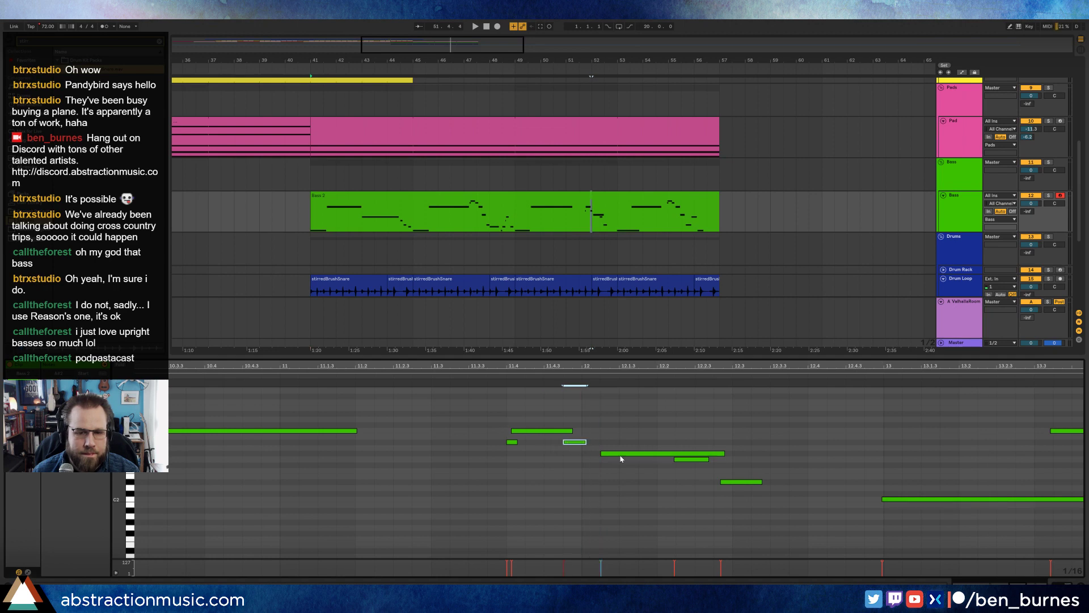
{"action": "left_click_drag", "start_coordinate": [725, 453], "coordinate": [703, 453]}
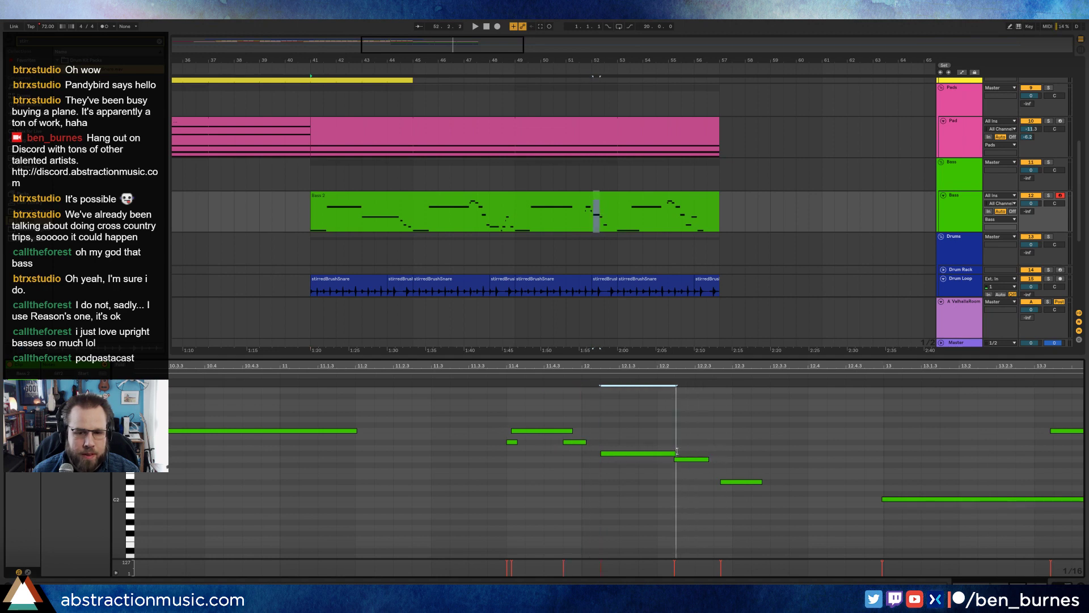
{"action": "left_click", "coordinate": [691, 459]}
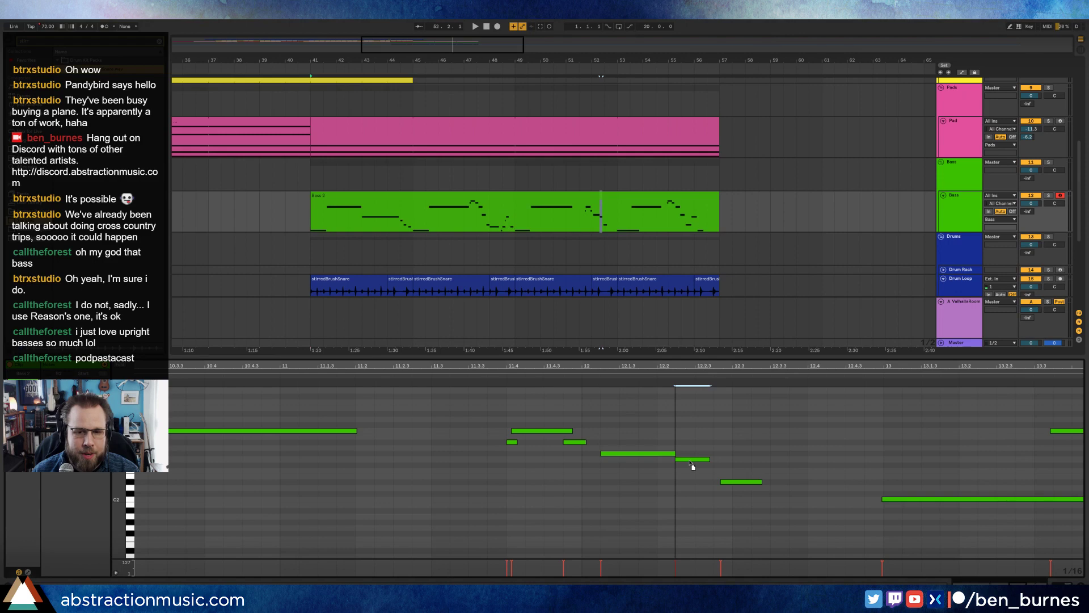
{"action": "mouse_move", "coordinate": [691, 463]}
{"action": "left_mouse_down"}
{"action": "mouse_move", "coordinate": [733, 467]}
{"action": "mouse_move", "coordinate": [693, 454]}
{"action": "left_mouse_up"}
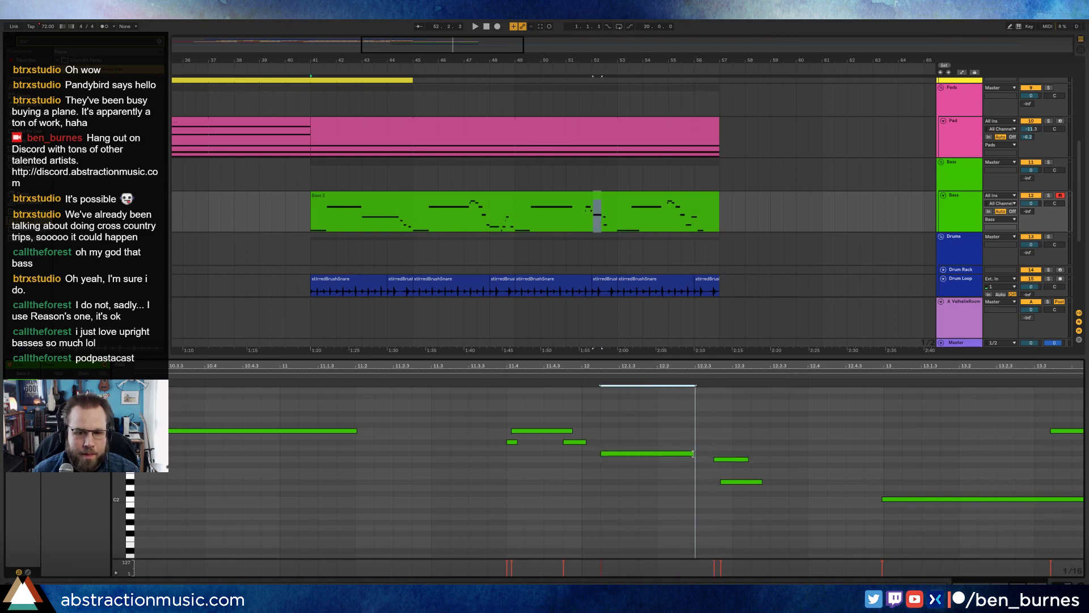
Step: Add three rising notes from 12.3 with the last one longest, and move the low note to 12.4.2, leaving a small gap before it
{"action": "double_click", "coordinate": [742, 442]}
{"action": "double_click", "coordinate": [769, 418]}
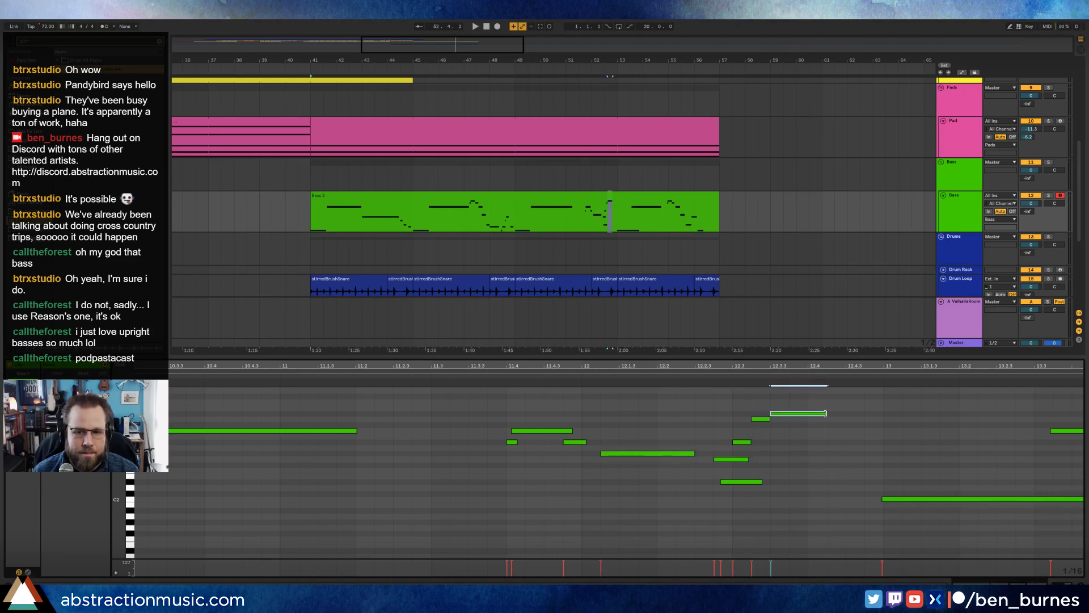
{"action": "left_click_drag", "start_coordinate": [745, 484], "coordinate": [854, 484]}
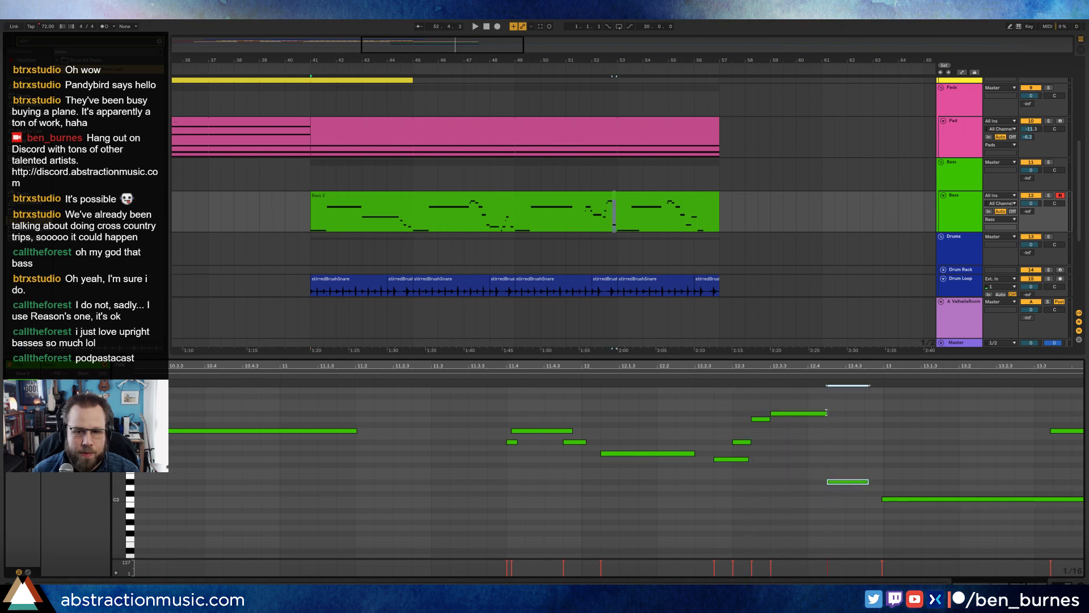
{"action": "left_click_drag", "start_coordinate": [827, 412], "coordinate": [819, 413]}
Step: Audition the new fill, lengthen the long high note to about 11.3.2 and shorten the note at 12.2.4
{"action": "left_click", "coordinate": [494, 378]}
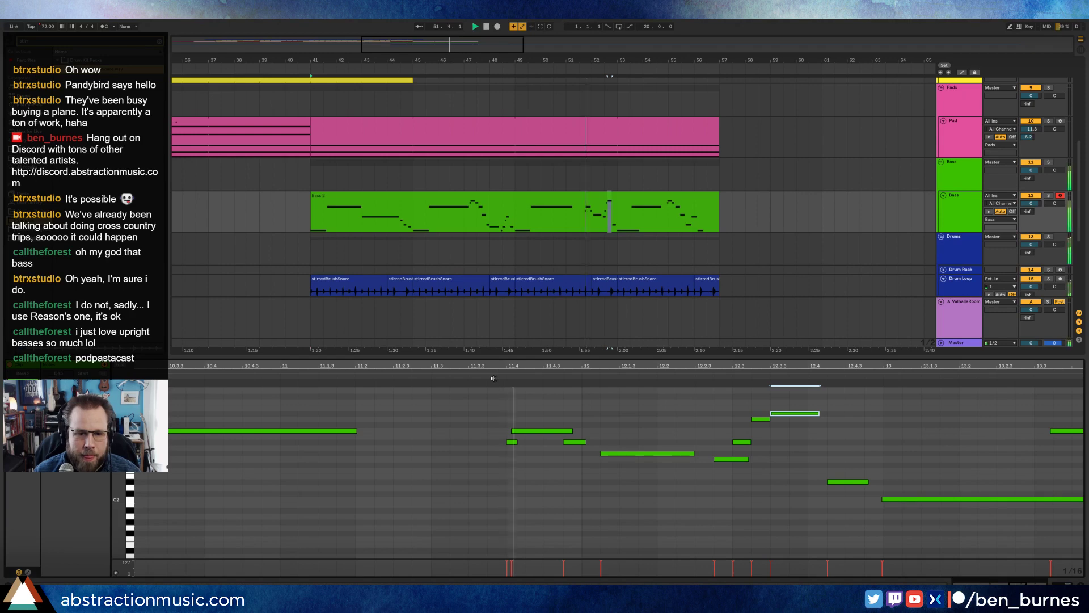
{"action": "left_click_drag", "start_coordinate": [356, 430], "coordinate": [456, 433]}
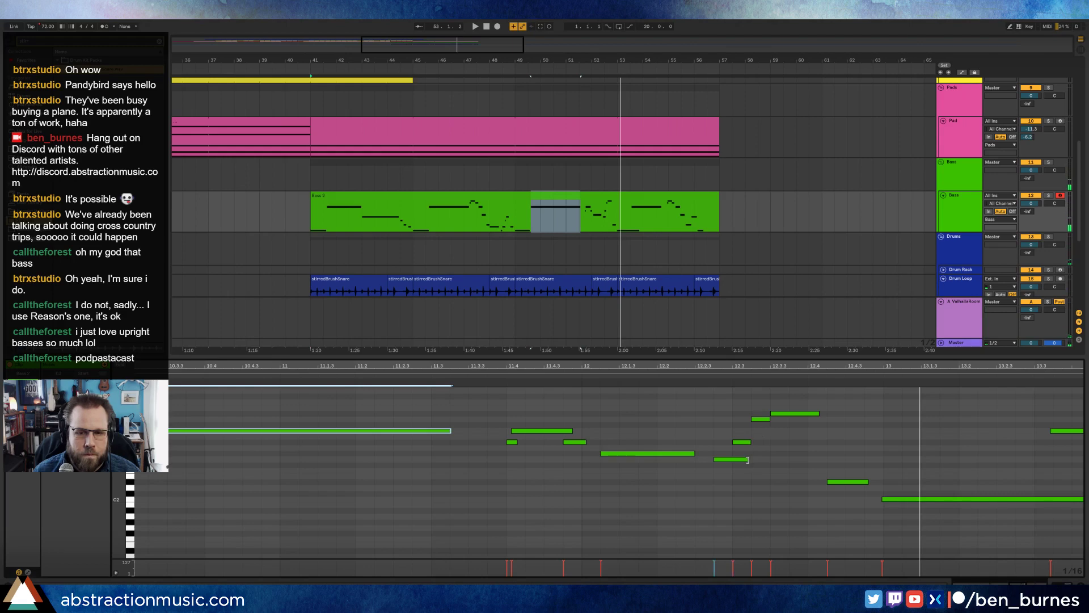
{"action": "left_click_drag", "start_coordinate": [748, 459], "coordinate": [728, 460]}
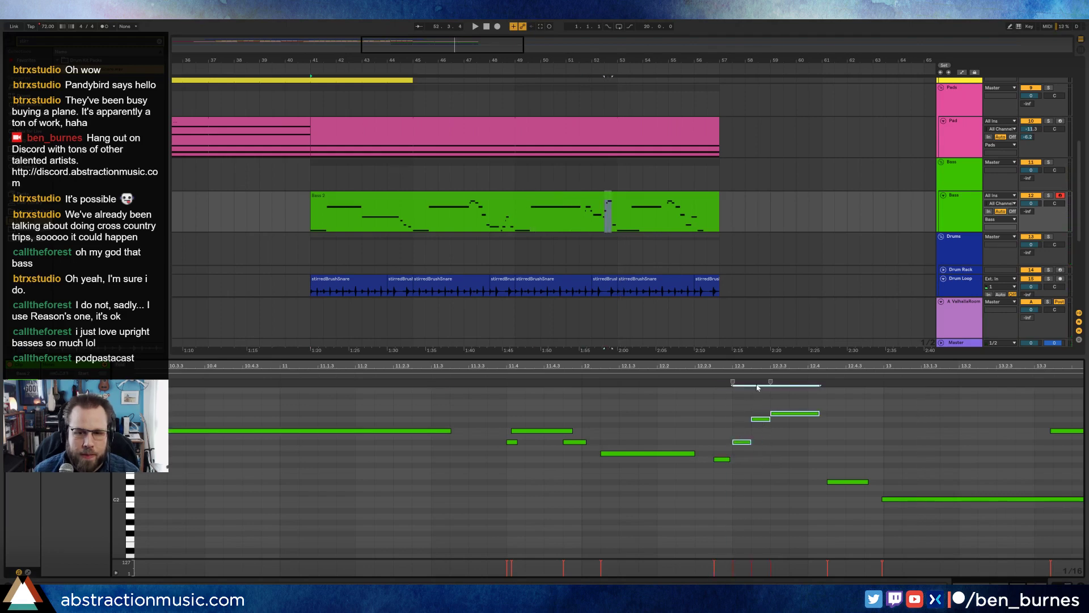
Step: Compress the three rising notes at 12.3 to half their length and audition the result
{"action": "left_click_drag", "start_coordinate": [759, 381], "coordinate": [752, 382]}
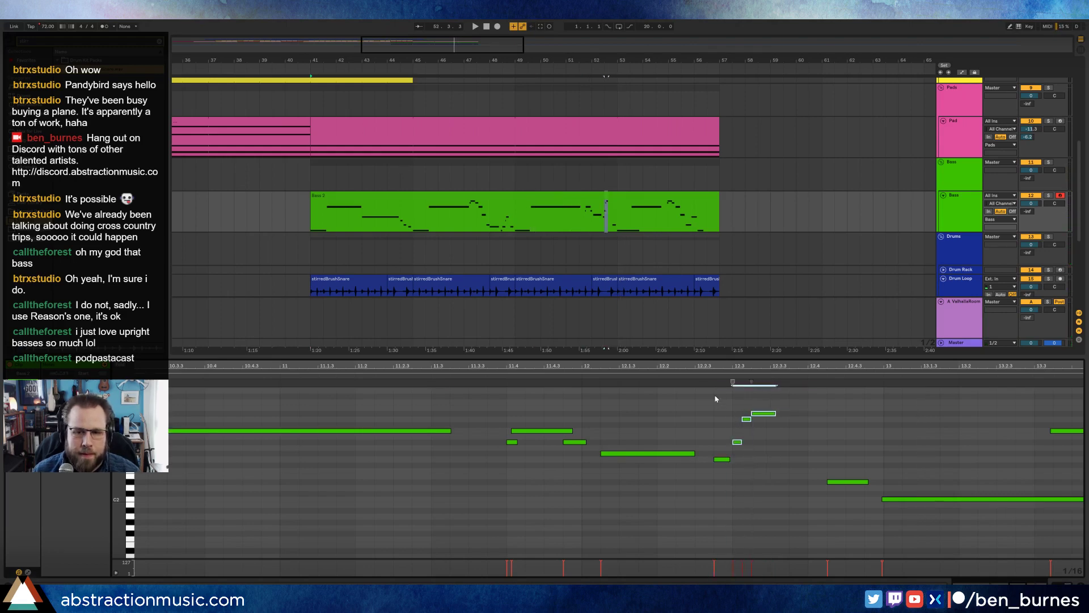
{"action": "left_click", "coordinate": [697, 376]}
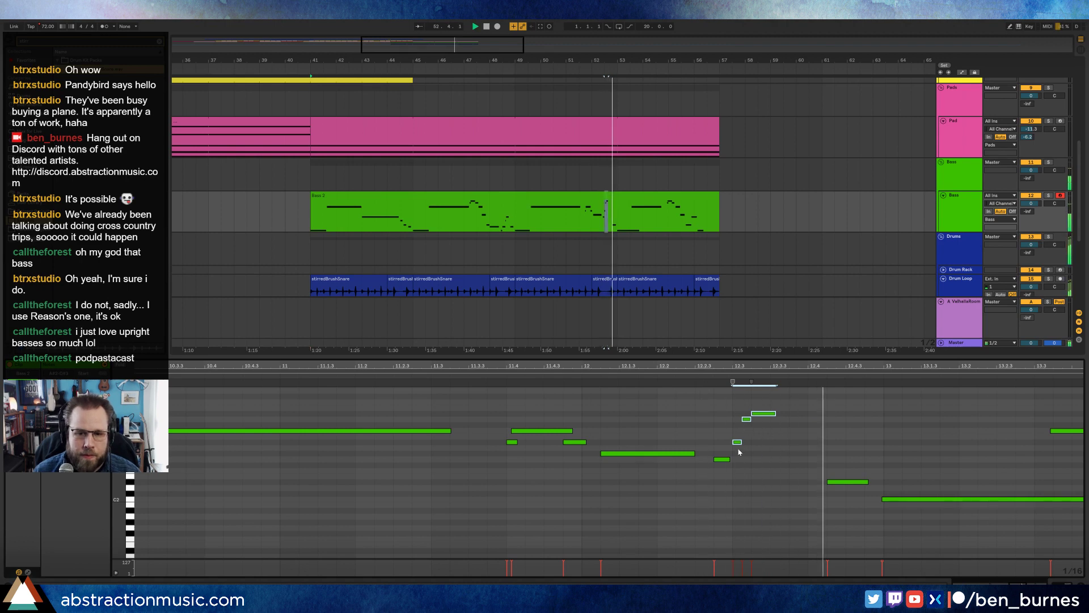
{"action": "left_click", "coordinate": [777, 425]}
{"action": "key", "text": "space"}
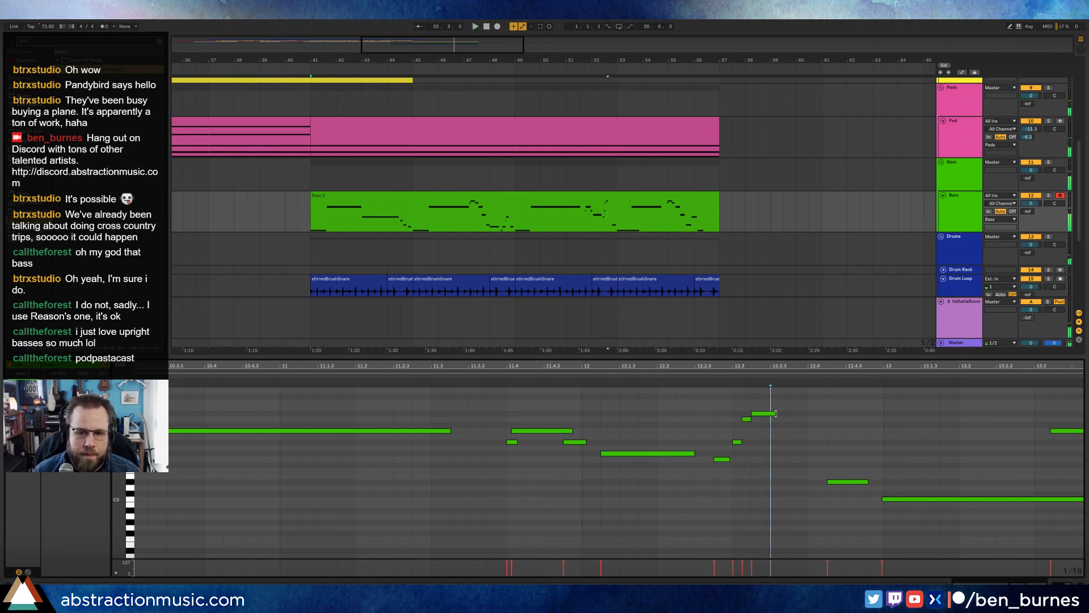
Step: Delete the first rising note at 12.3 and lengthen the highest note to 12.4.2 and the note at 12.2.4 to about 12.3.2
{"action": "left_click", "coordinate": [738, 442]}
{"action": "key", "text": "Delete"}
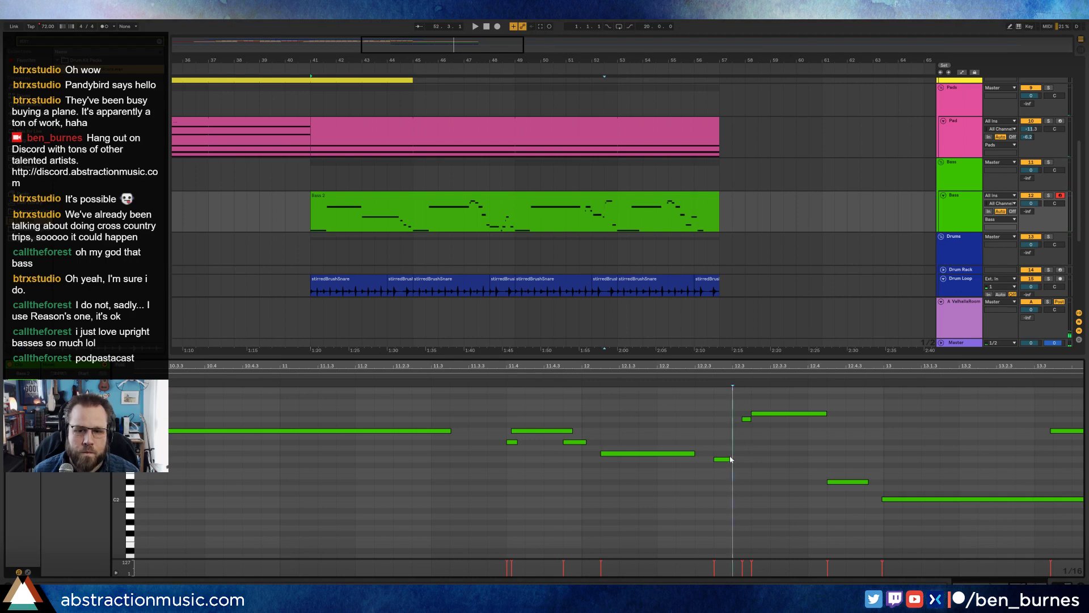
{"action": "left_click_drag", "start_coordinate": [729, 457], "coordinate": [742, 463]}
{"action": "left_click", "coordinate": [682, 381]}
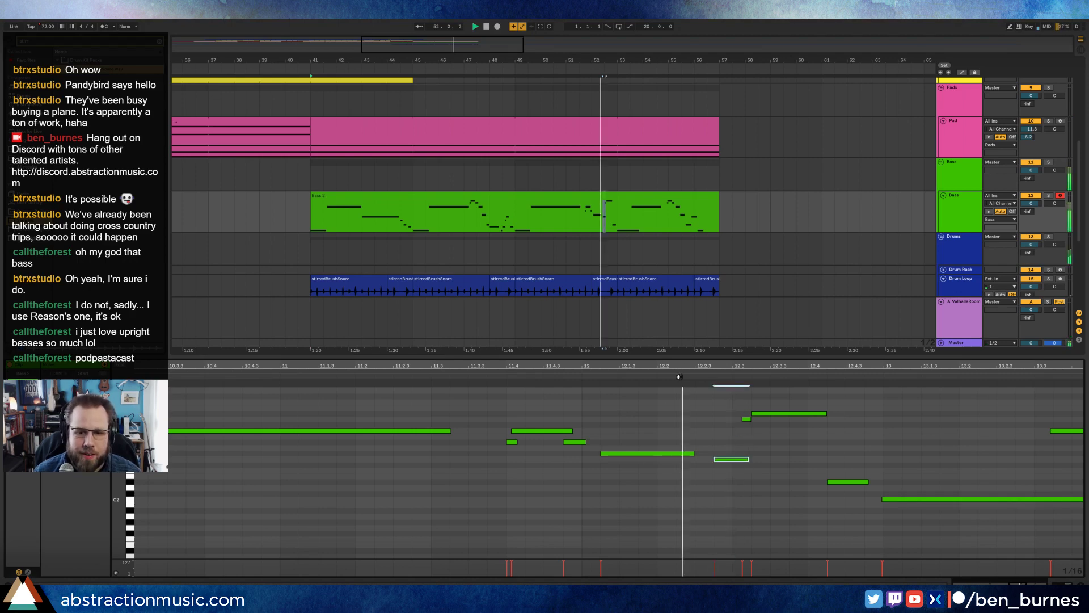
Step: Transpose the two high notes at 12.3 down an octave and back up seven semitones, and trim the note at 12.2.4 to end before them
{"action": "left_click", "coordinate": [741, 431]}
{"action": "left_click_drag", "start_coordinate": [738, 404], "coordinate": [763, 432]}
{"action": "key", "text": "space"}
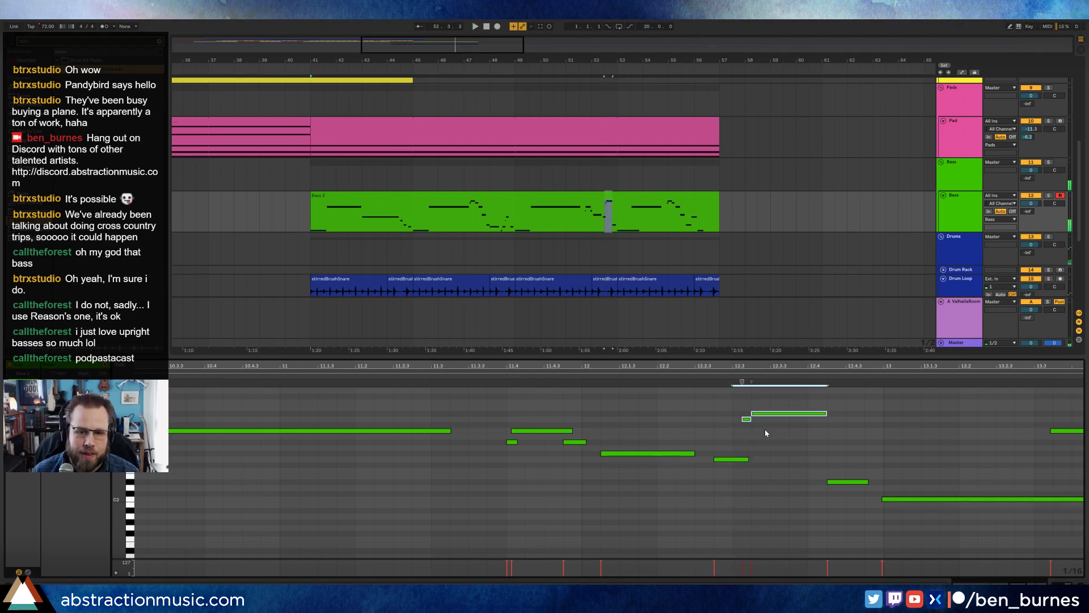
{"action": "key", "text": "shift+Down"}
{"action": "key", "text": "Up"}
{"action": "key", "text": "Up"}
{"action": "key", "text": "Up"}
{"action": "key", "text": "Up"}
{"action": "key", "text": "Up"}
{"action": "key", "text": "Up"}
{"action": "key", "text": "Up"}
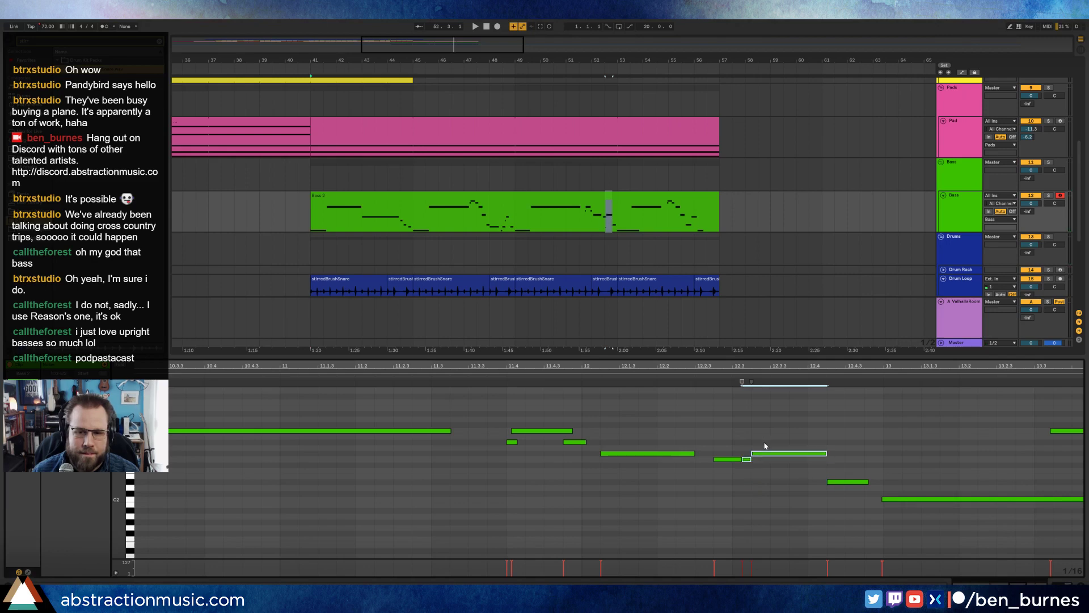
{"action": "left_click", "coordinate": [730, 471]}
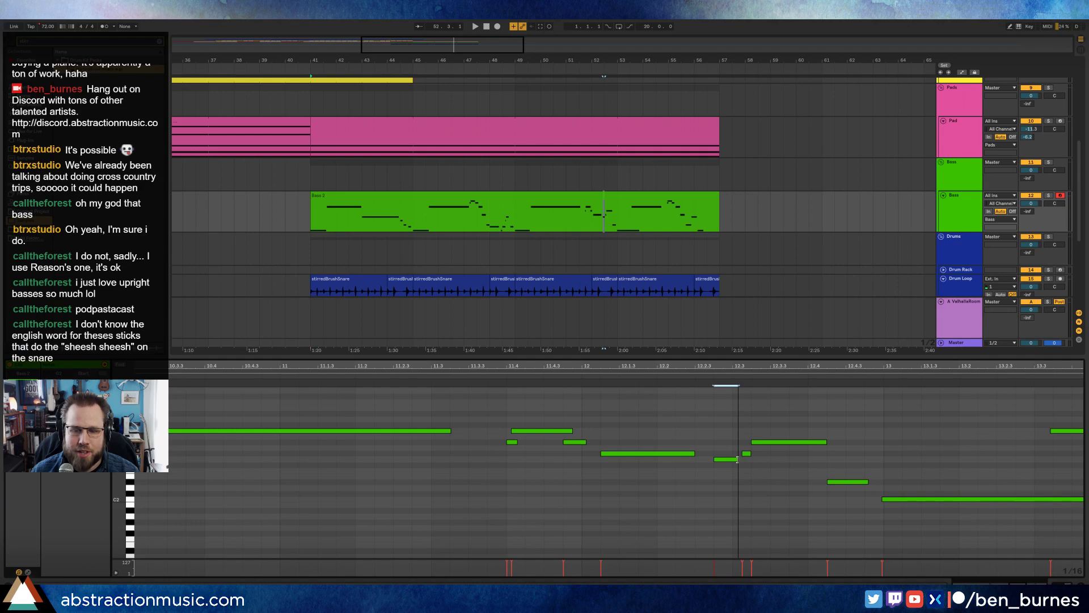
{"action": "left_click", "coordinate": [737, 460]}
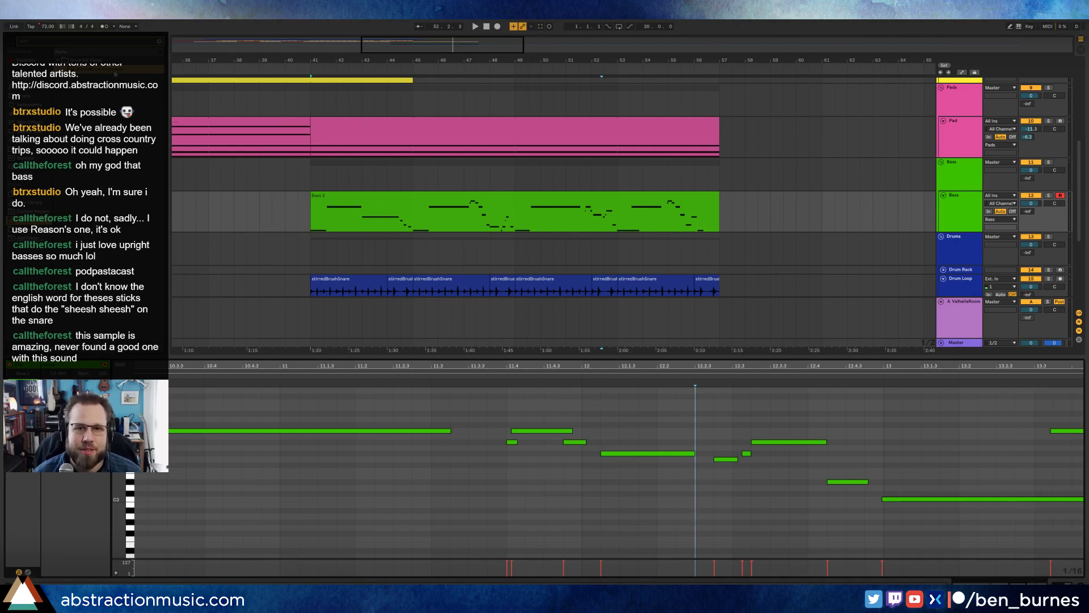
Step: Play the section from bar 44 and examine the brush snare clips at bars 44 and 48
{"action": "left_click", "coordinate": [984, 586]}
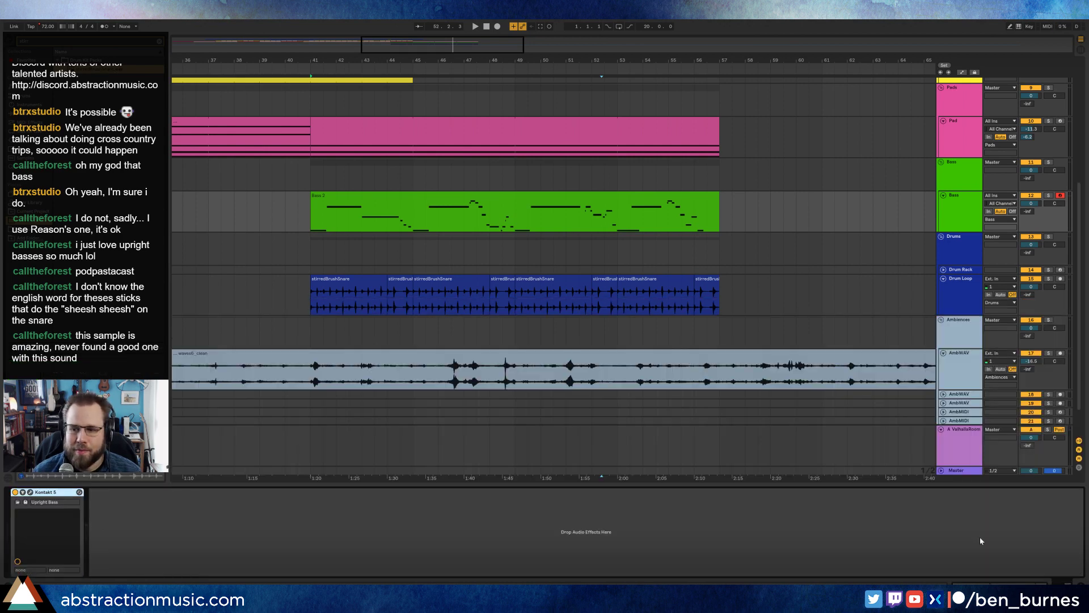
{"action": "left_click_drag", "start_coordinate": [669, 60], "coordinate": [629, 66]}
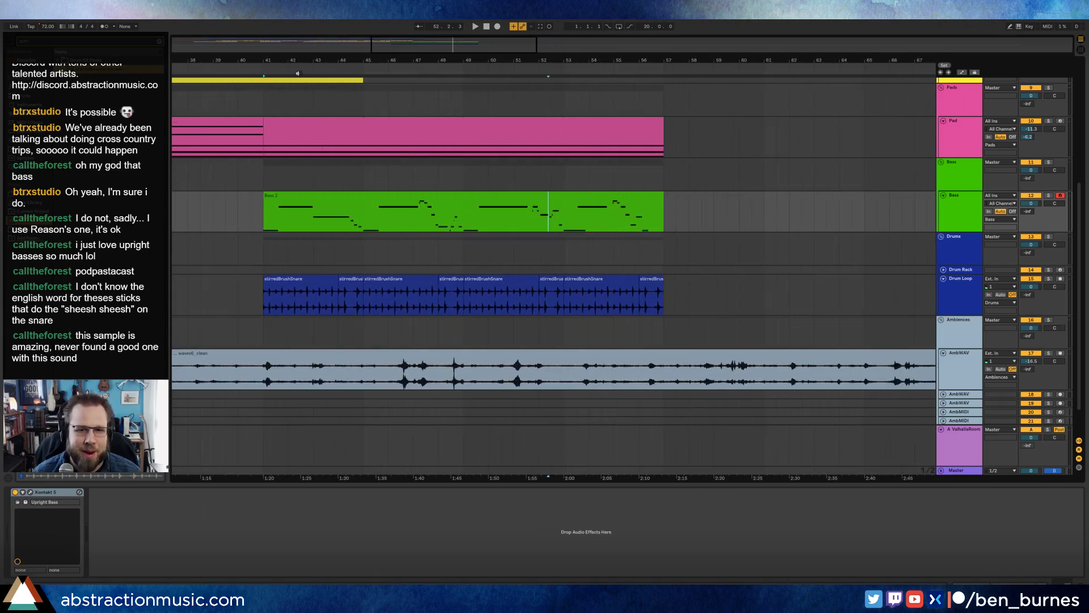
{"action": "left_click", "coordinate": [337, 69]}
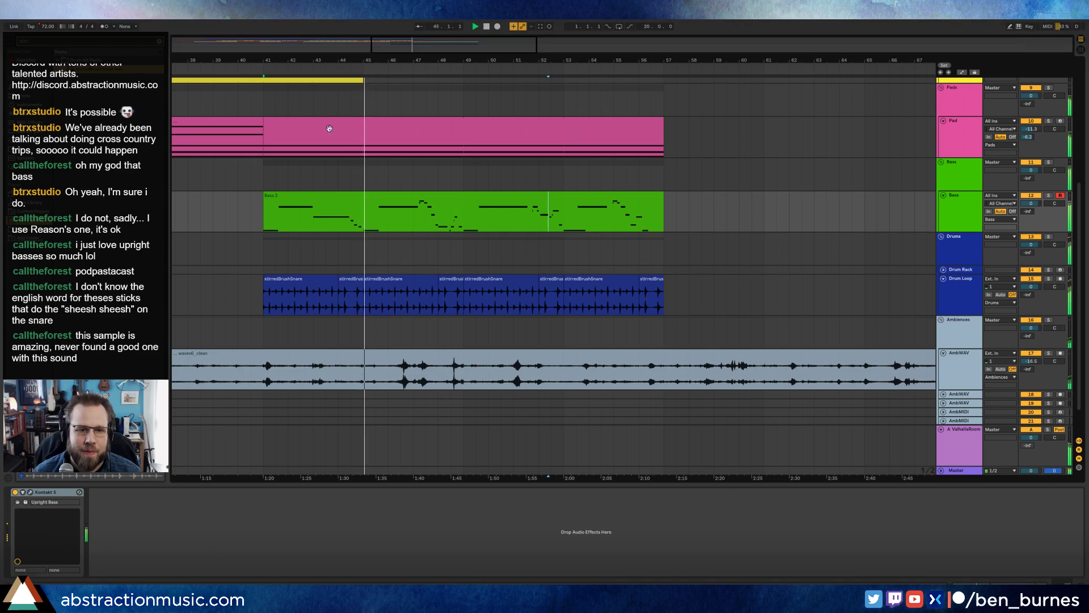
{"action": "double_click", "coordinate": [357, 293]}
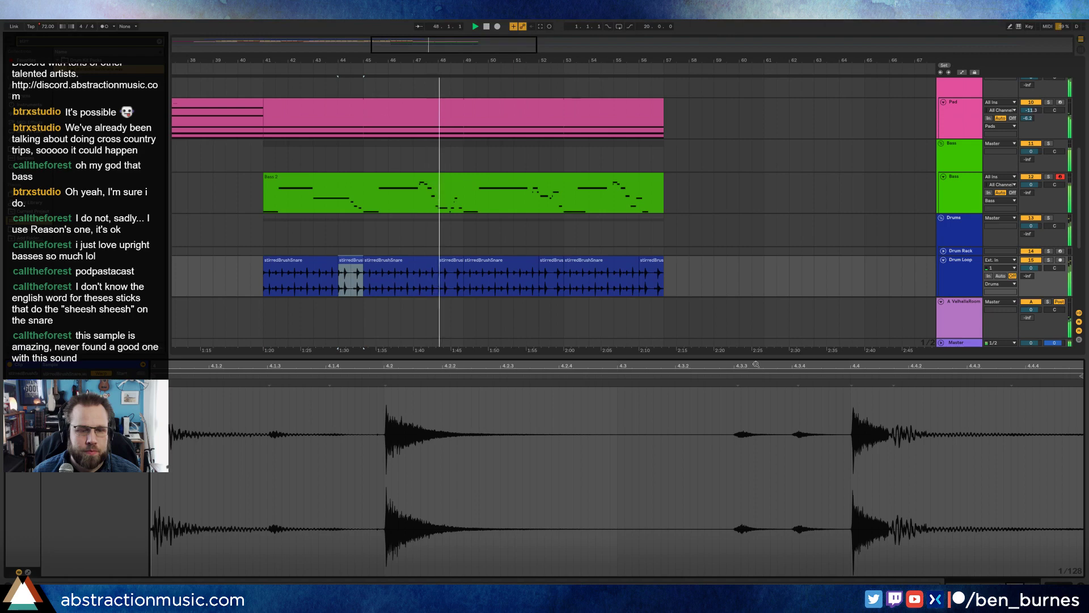
{"action": "left_click", "coordinate": [456, 265]}
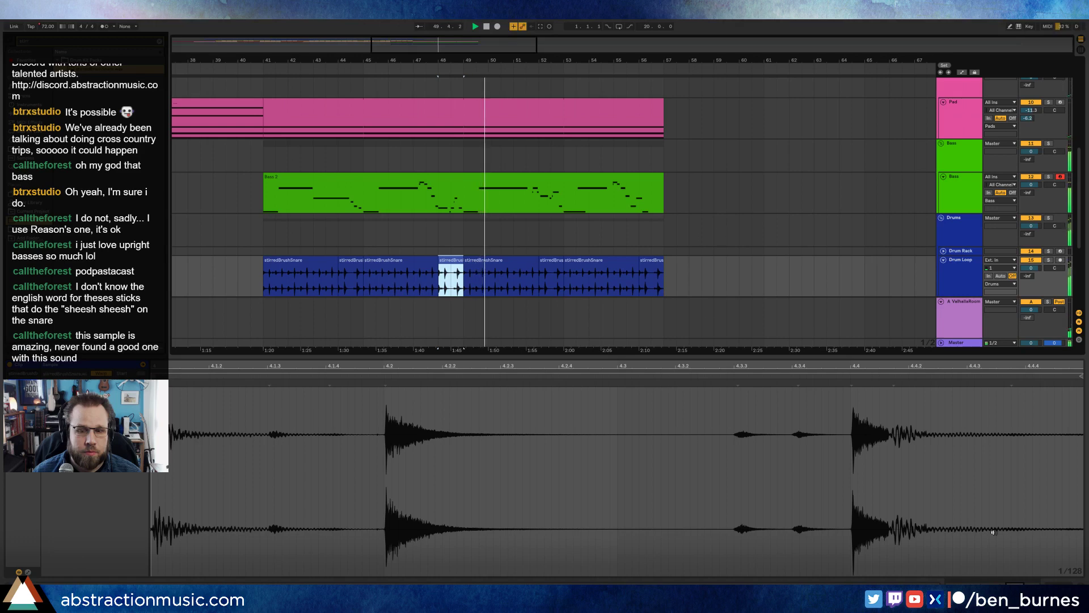
{"action": "key", "text": "shift+Tab"}
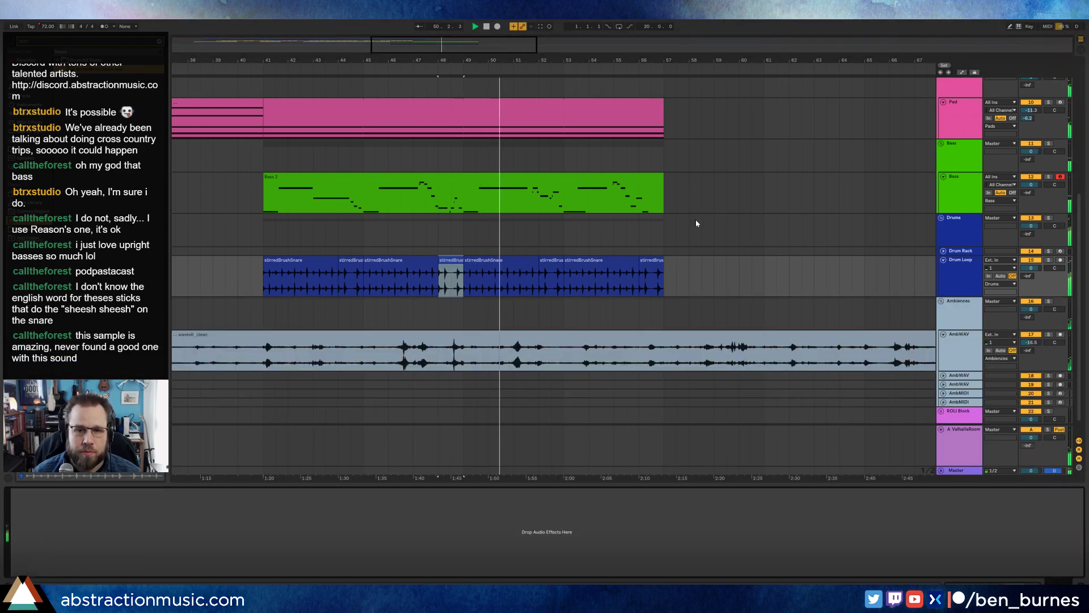
{"action": "left_click_drag", "start_coordinate": [582, 60], "coordinate": [703, 80]}
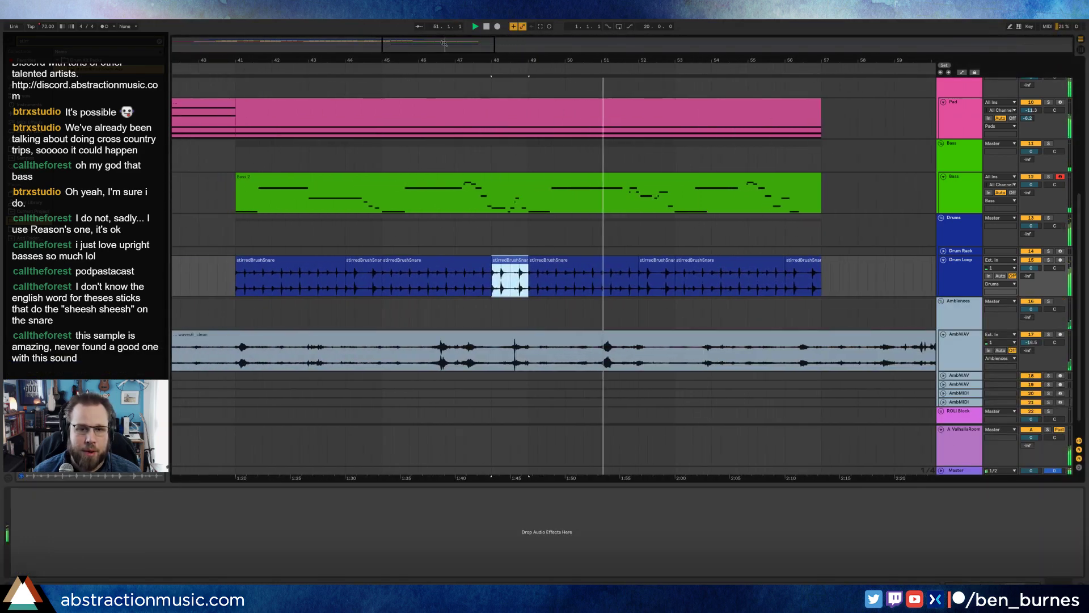
Step: Delete the short note at 12.3 in the Bass clip and lower the longer note after it by two semitones, keeping its start time
{"action": "double_click", "coordinate": [679, 207]}
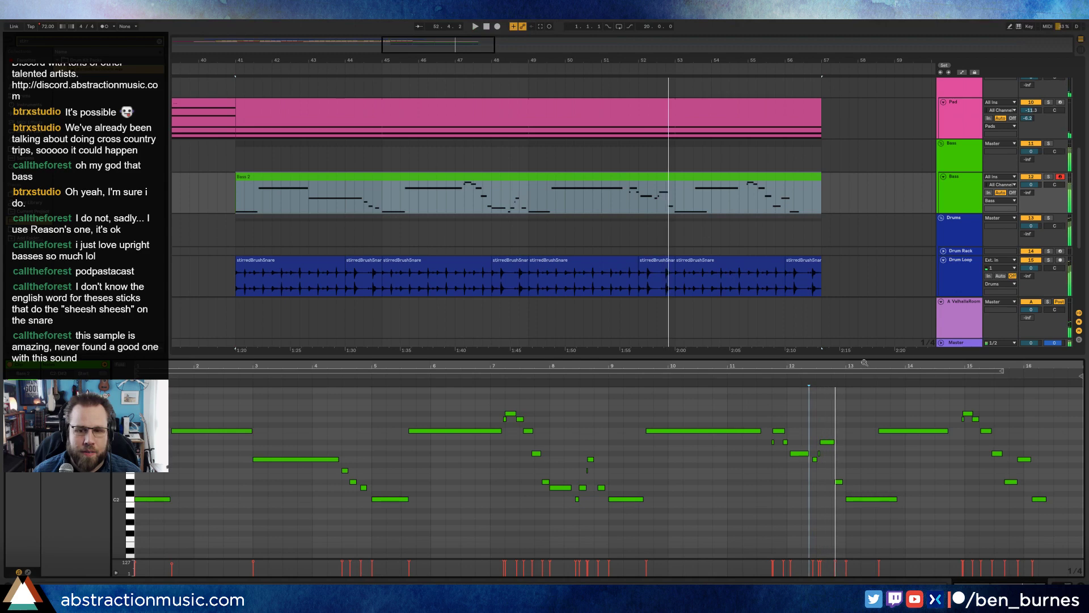
{"action": "scroll", "coordinate": [855, 366], "scroll_direction": "up", "scroll_amount": 5}
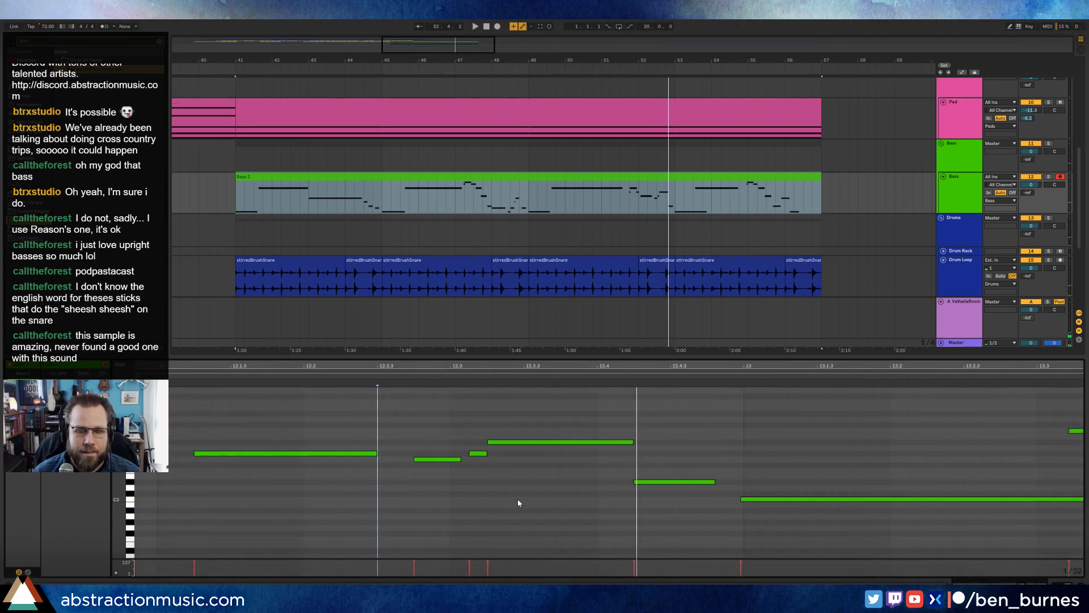
{"action": "left_click", "coordinate": [478, 454]}
{"action": "key", "text": "space"}
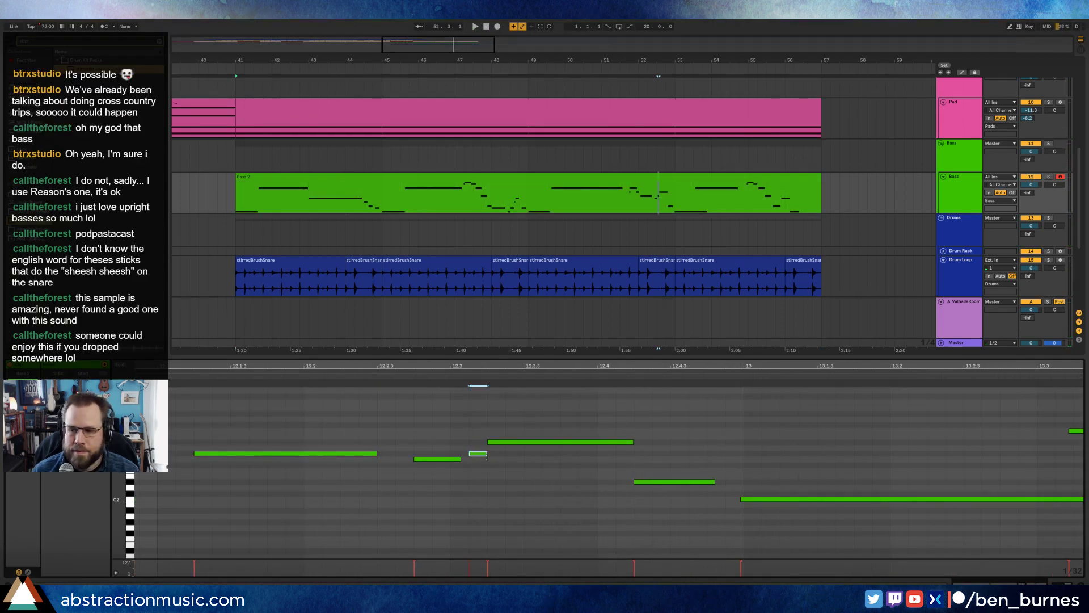
{"action": "left_click", "coordinate": [551, 441]}
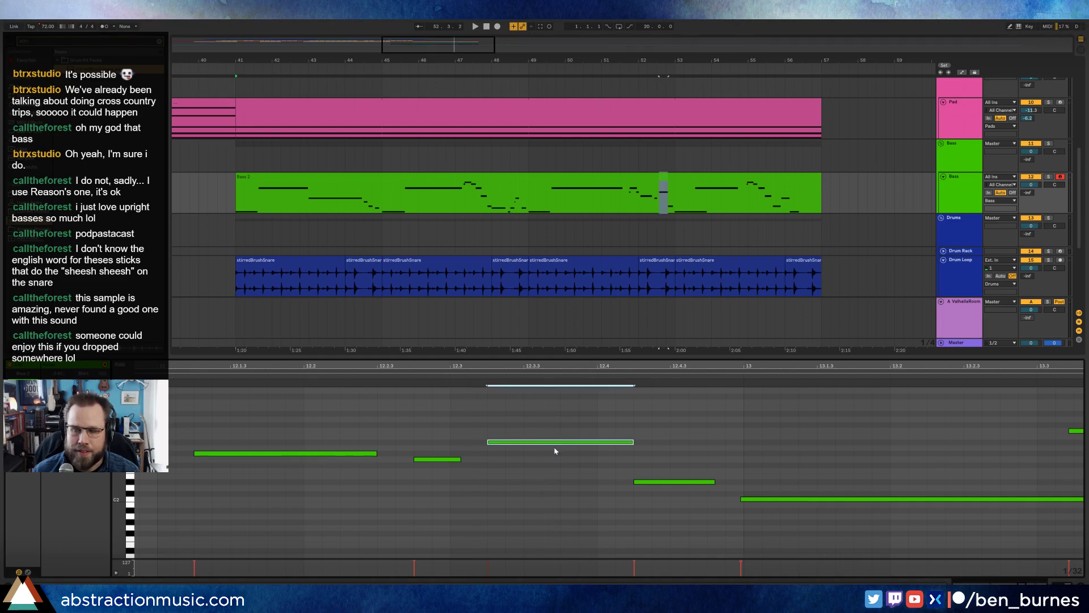
{"action": "key", "text": "Down"}
{"action": "key", "text": "Down"}
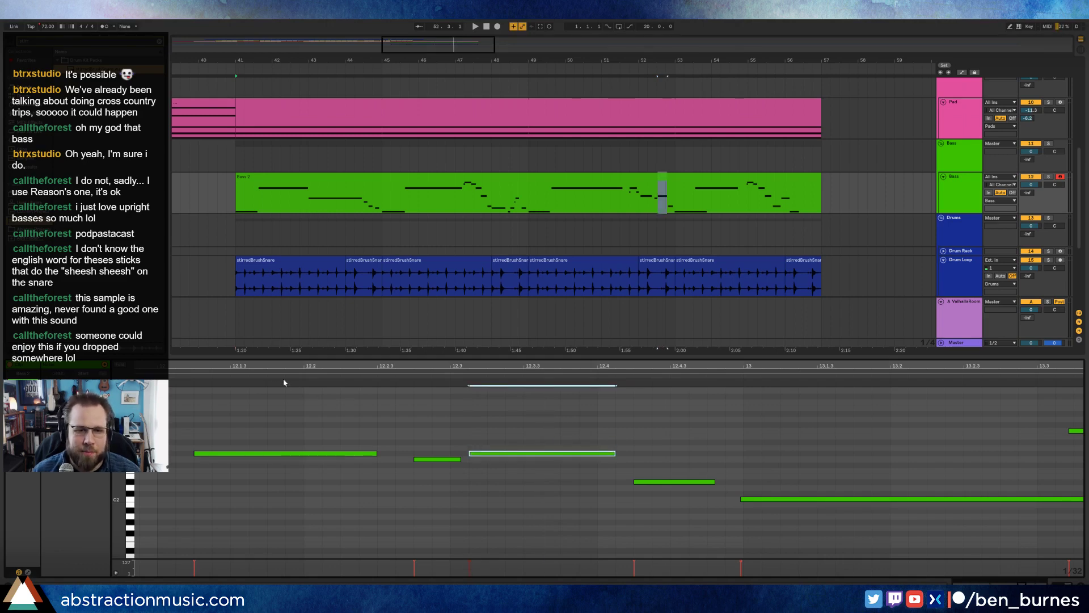
{"action": "left_click", "coordinate": [284, 379]}
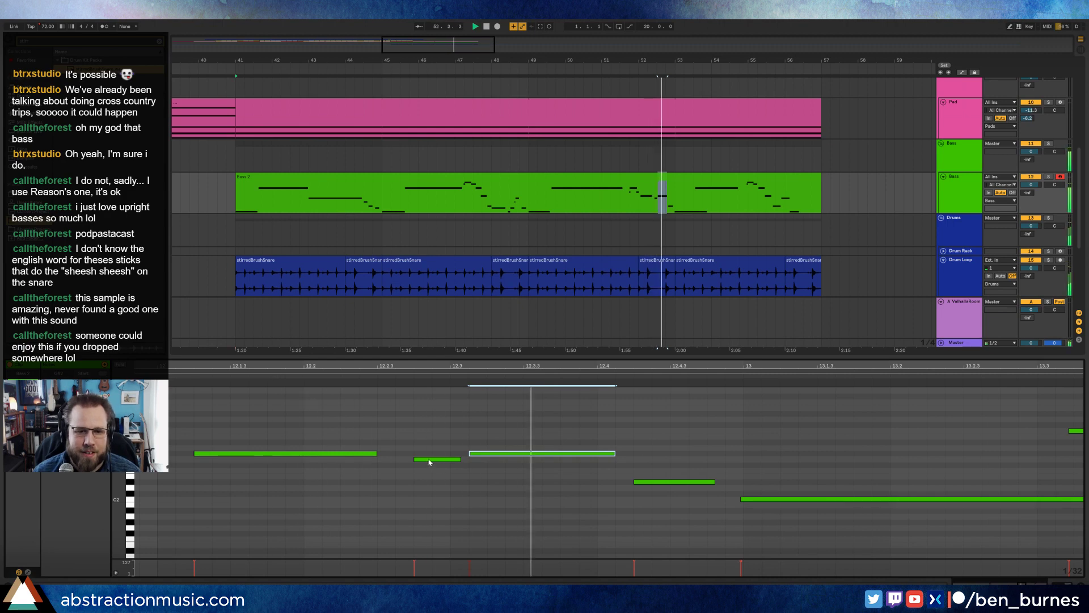
{"action": "key", "text": "Right"}
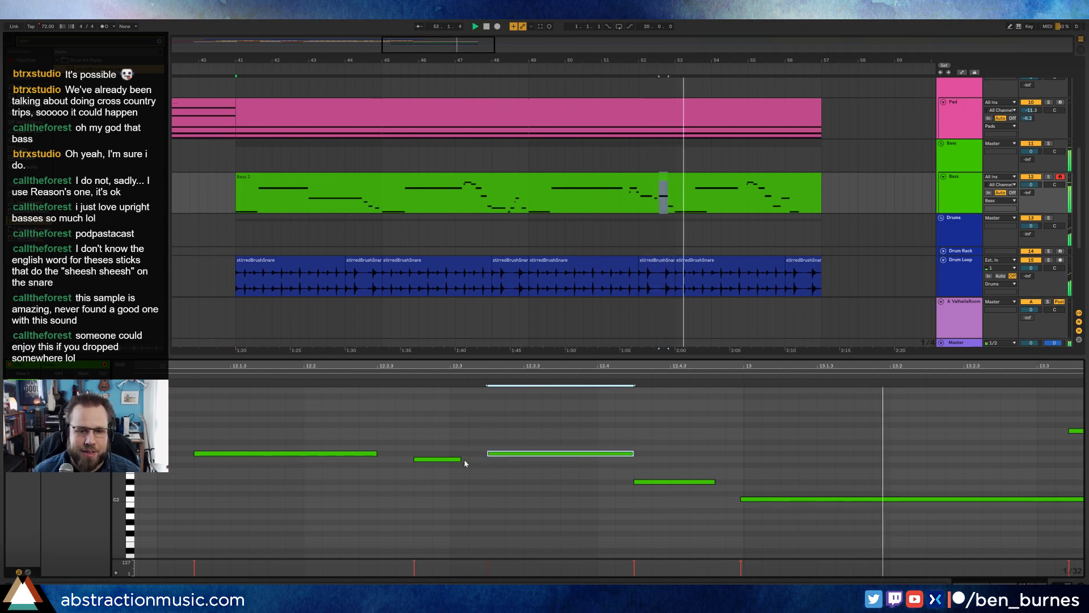
Step: Lengthen the note at 12.2.4 to just past 12.3 and audition the fill
{"action": "left_click", "coordinate": [463, 460]}
{"action": "left_click_drag", "start_coordinate": [460, 460], "coordinate": [469, 460]}
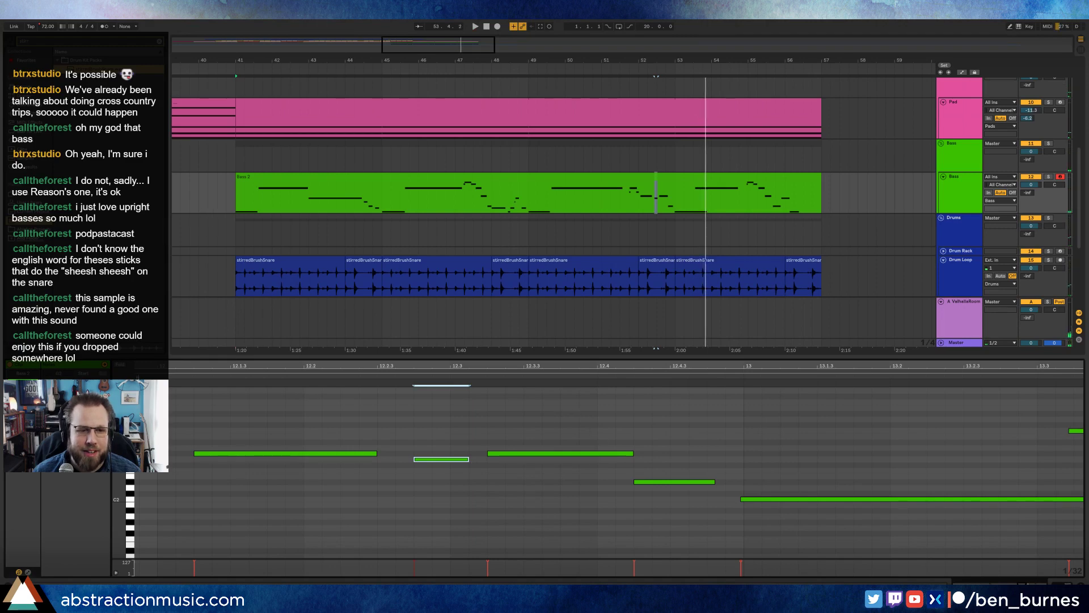
{"action": "key", "text": "space"}
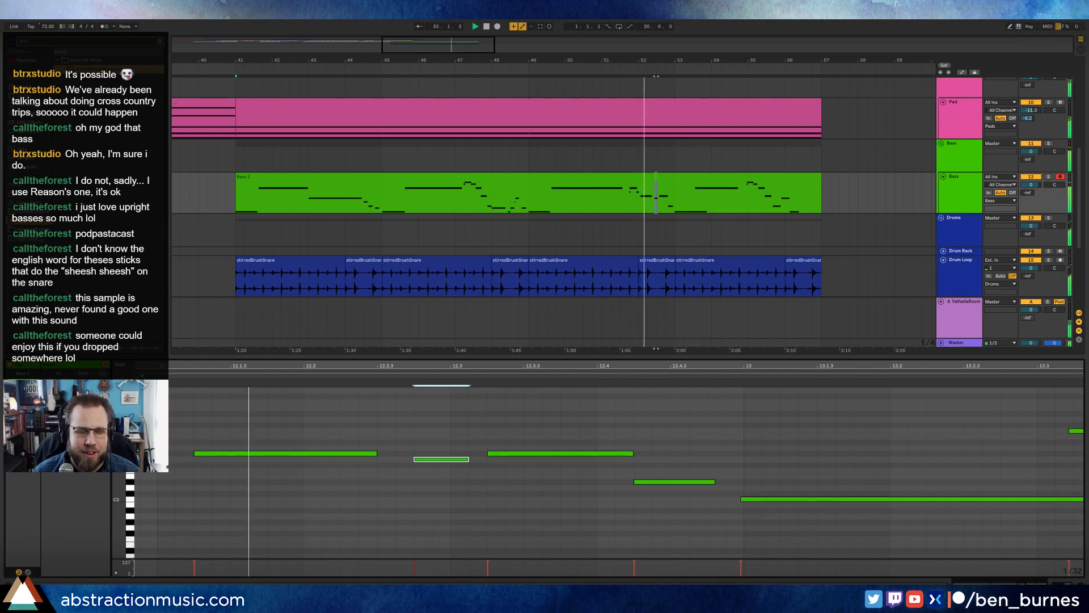
{"action": "left_click", "coordinate": [541, 510]}
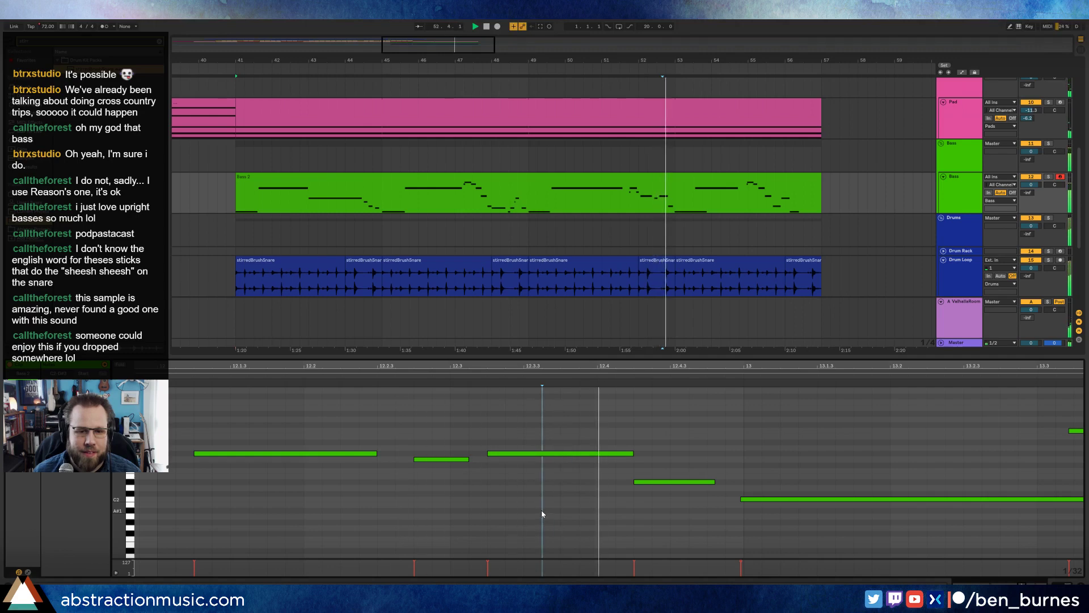
Step: Move the long high note in bar 13 to about 13.3.3, insert a note at 13.2.4 and end the low note there, then audition
{"action": "left_click_drag", "start_coordinate": [771, 365], "coordinate": [286, 324]}
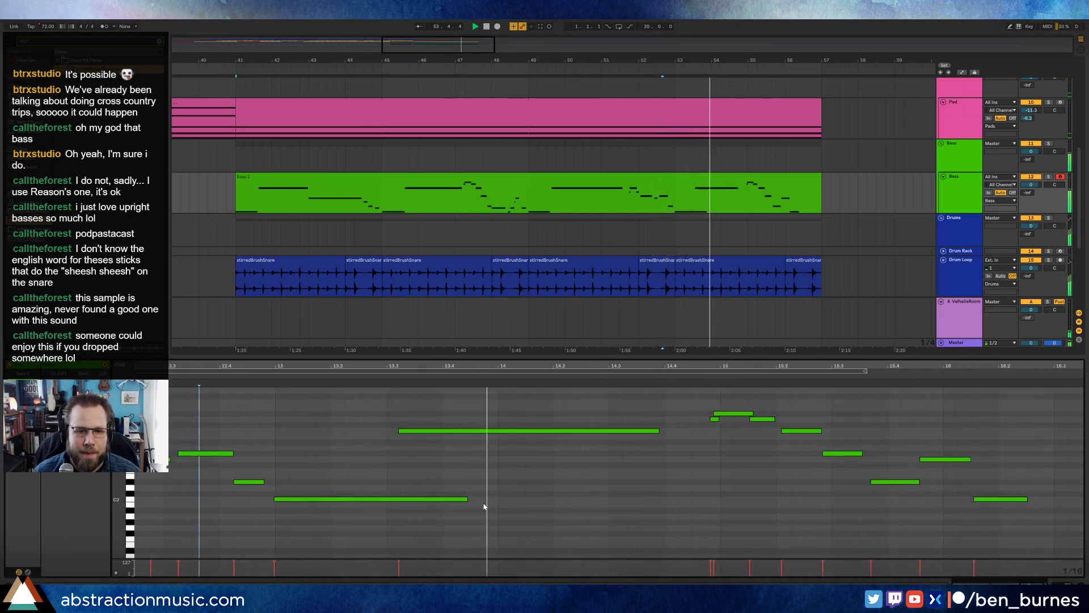
{"action": "key", "text": "space"}
{"action": "left_click_drag", "start_coordinate": [438, 410], "coordinate": [410, 500]}
{"action": "left_click", "coordinate": [460, 498]}
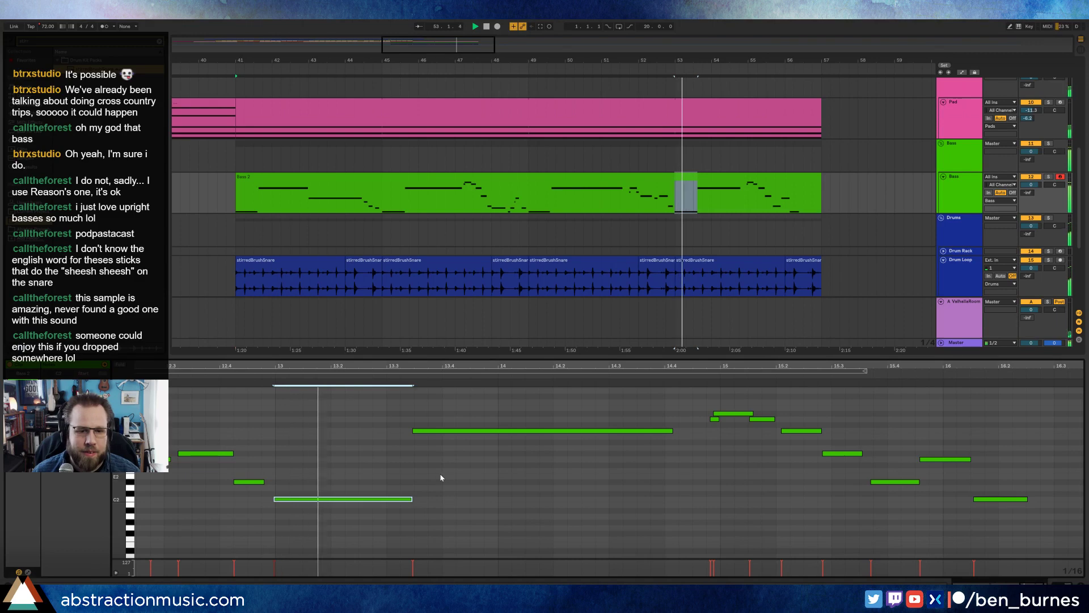
{"action": "key", "text": "space"}
{"action": "double_click", "coordinate": [373, 459]}
{"action": "left_click_drag", "start_coordinate": [413, 498], "coordinate": [372, 498]}
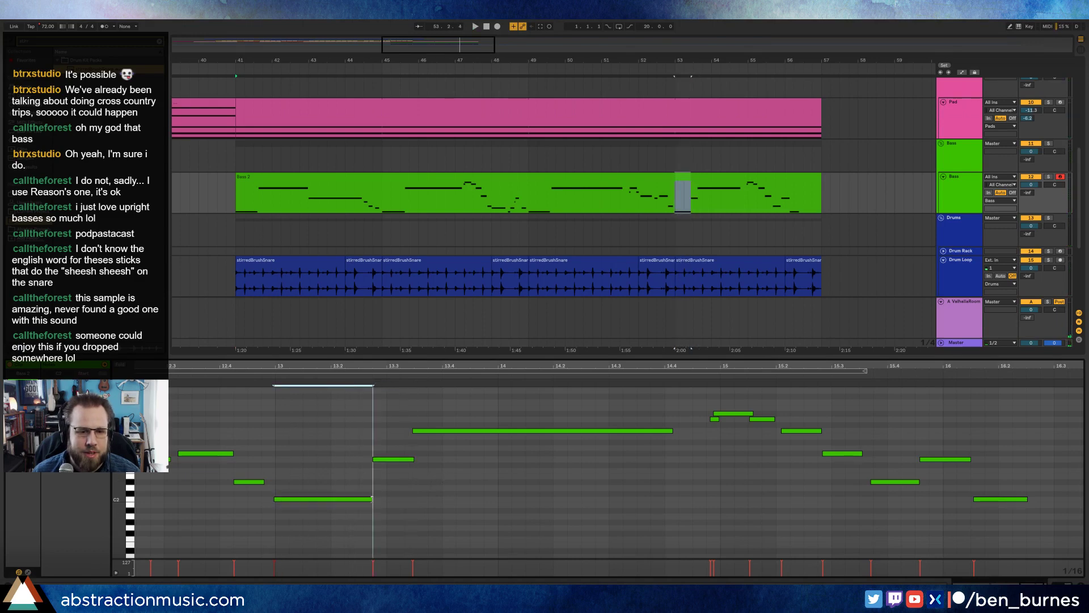
{"action": "left_click", "coordinate": [250, 379]}
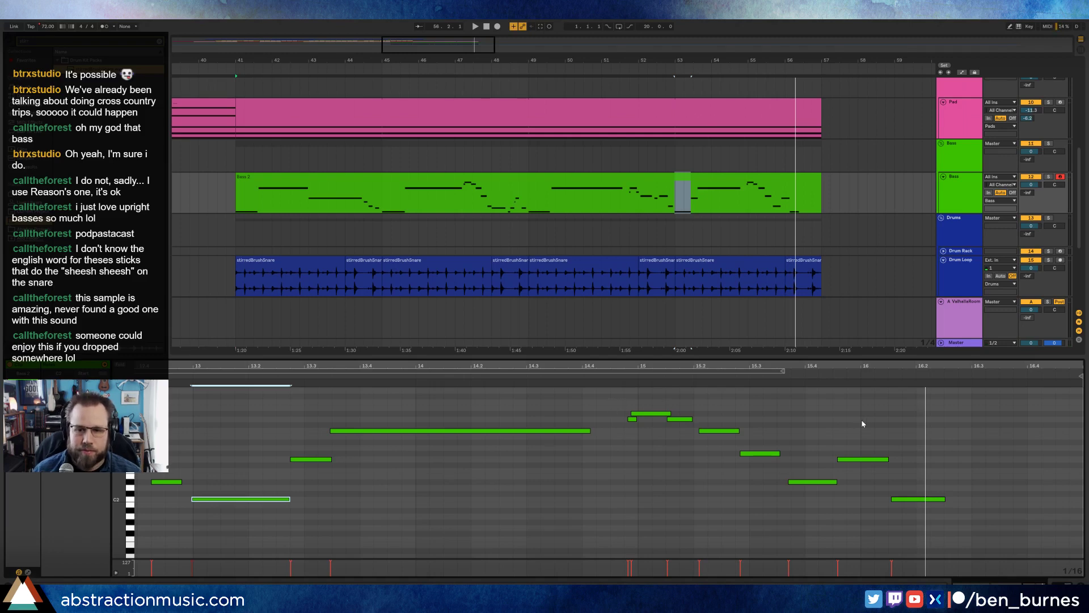
Step: Add a mostly descending seven-note fill from 16.2 to the end of the Bass clip, finishing on a low note
{"action": "left_click", "coordinate": [922, 413]}
{"action": "left_click", "coordinate": [936, 419]}
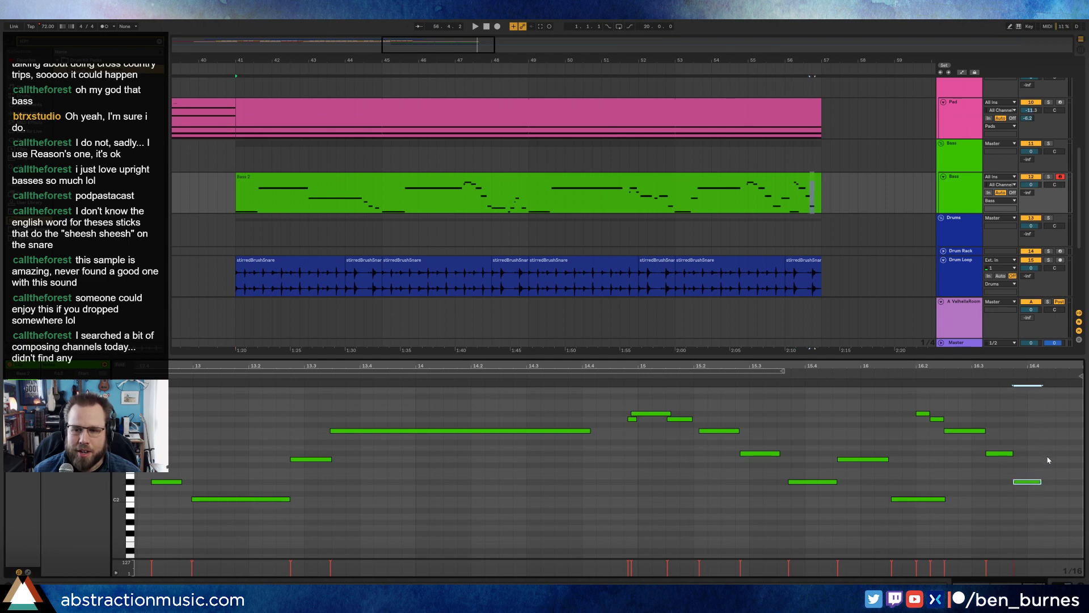
{"action": "double_click", "coordinate": [1072, 511]}
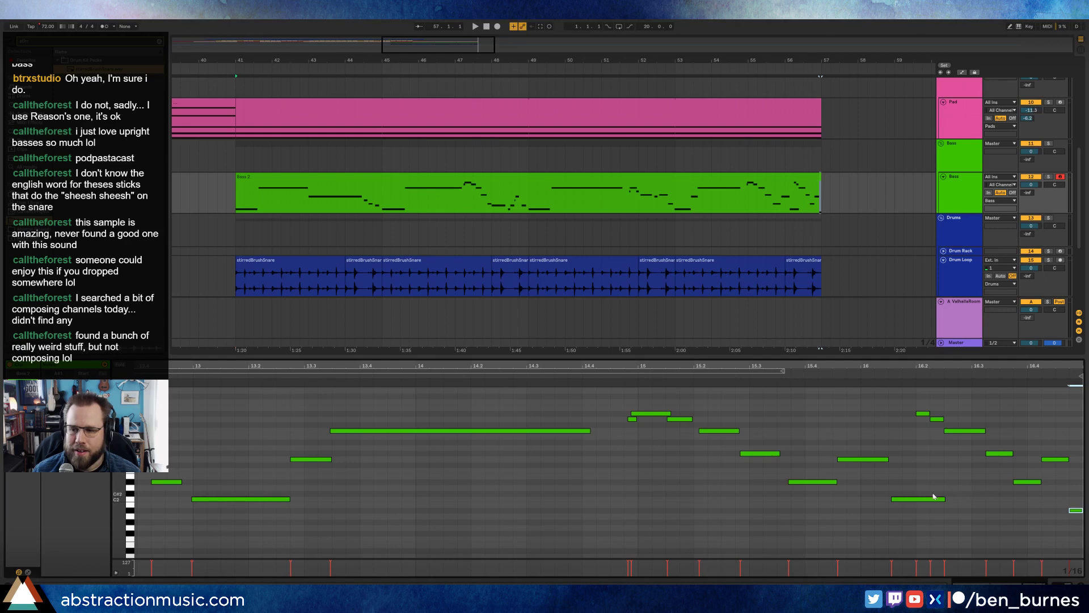
Step: Replace the old fill from bar 15 by extending the high note to 15, adding a lower note from 15 to 16 and one at 16
{"action": "left_click_drag", "start_coordinate": [909, 525], "coordinate": [637, 433]}
{"action": "key", "text": "Delete"}
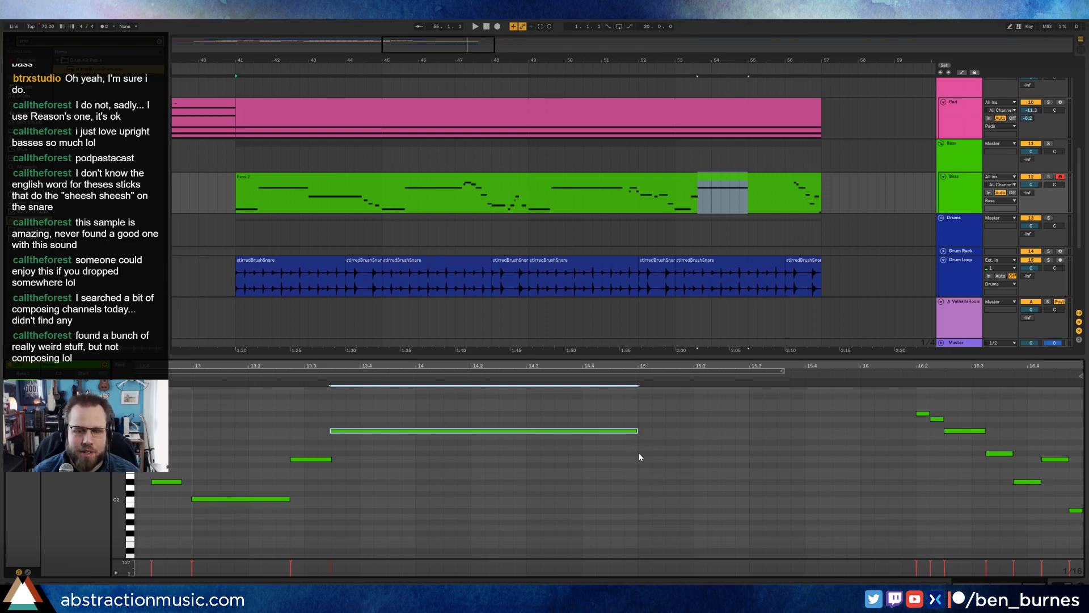
{"action": "mouse_move", "coordinate": [642, 459]}
{"action": "left_mouse_down"}
{"action": "mouse_move", "coordinate": [916, 471]}
{"action": "mouse_move", "coordinate": [860, 460]}
{"action": "mouse_move", "coordinate": [912, 435]}
{"action": "left_mouse_up"}
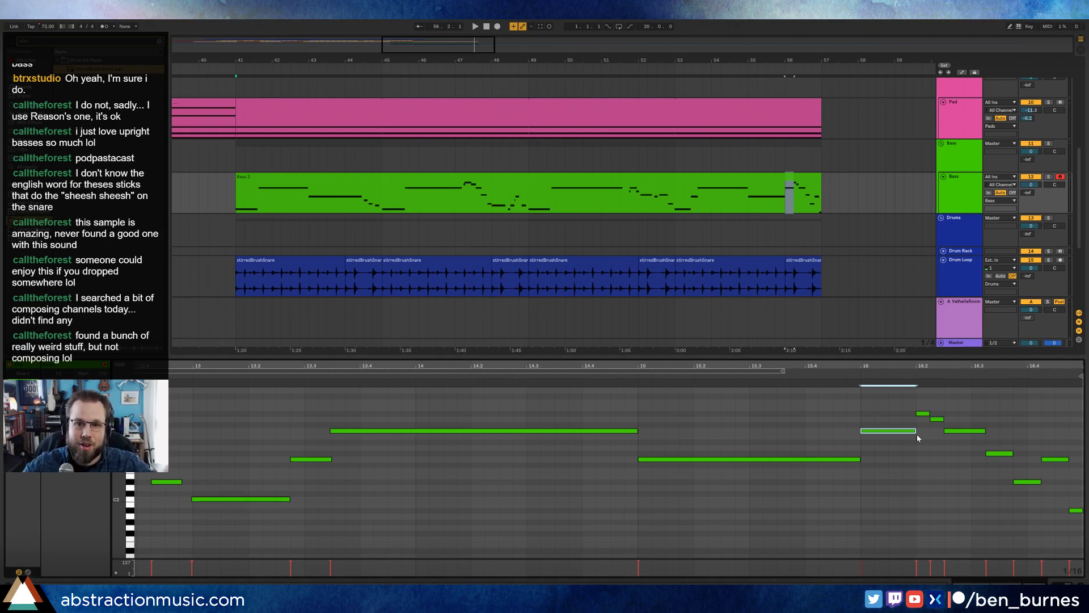
Step: Loop the arrangement over the full Bass clip from bar 41 to 57 and play it back alongside the other tracks
{"action": "left_click", "coordinate": [657, 176]}
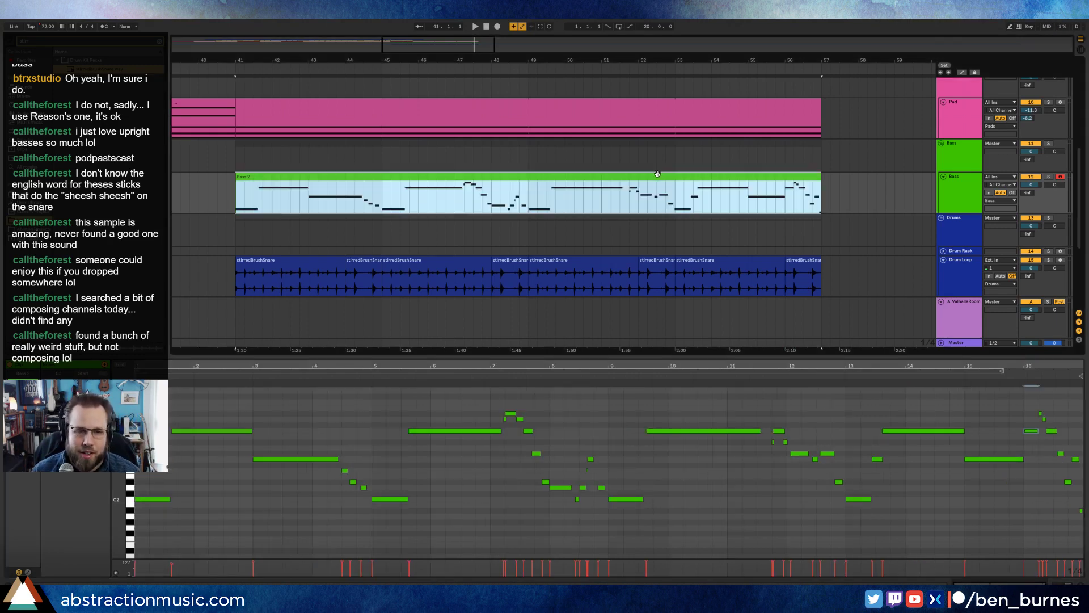
{"action": "key", "text": "ctrl+l"}
{"action": "key", "text": "space"}
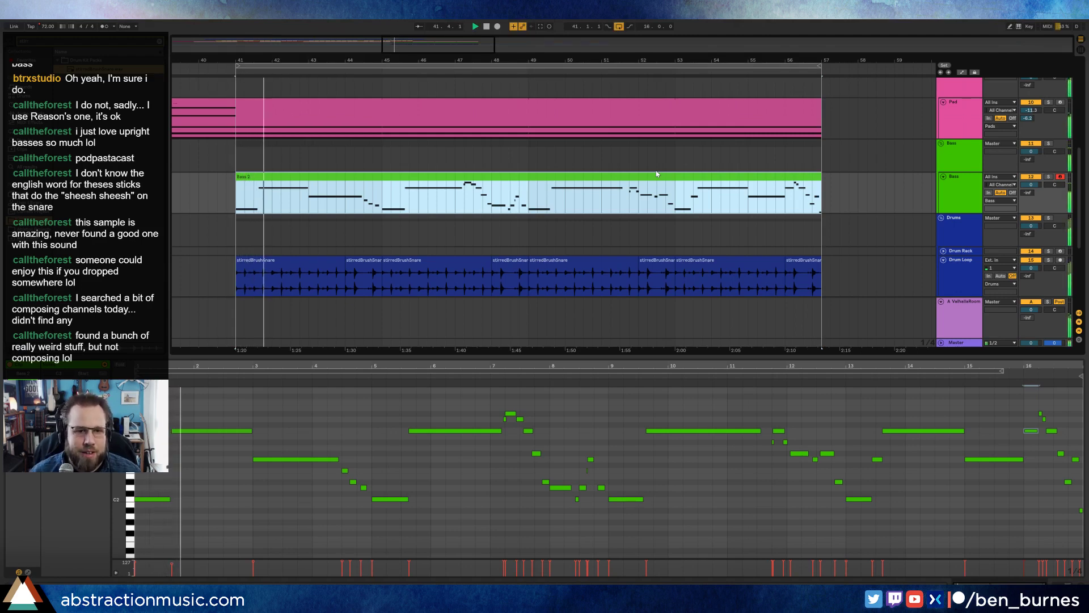
{"action": "key", "text": "shift+Tab"}
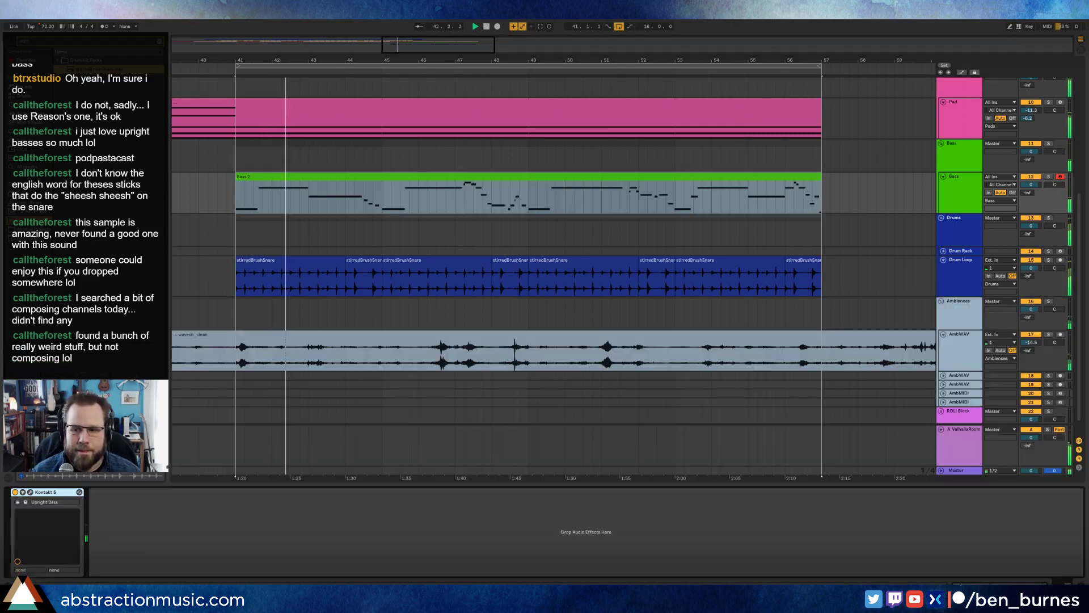
{"action": "left_click", "coordinate": [528, 240]}
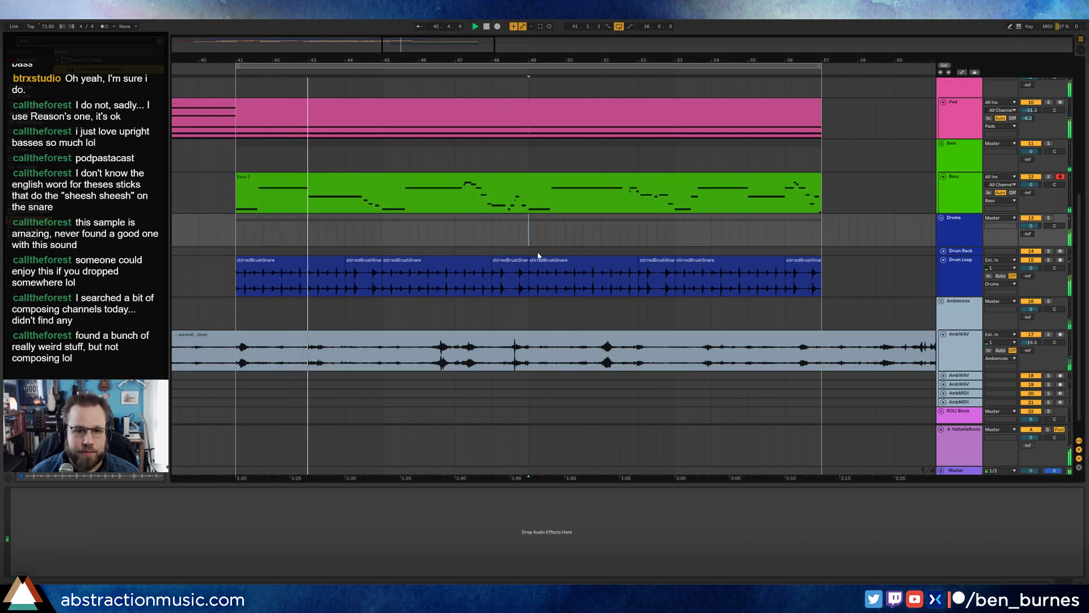
{"action": "scroll", "coordinate": [536, 254], "scroll_direction": "up", "scroll_amount": 2}
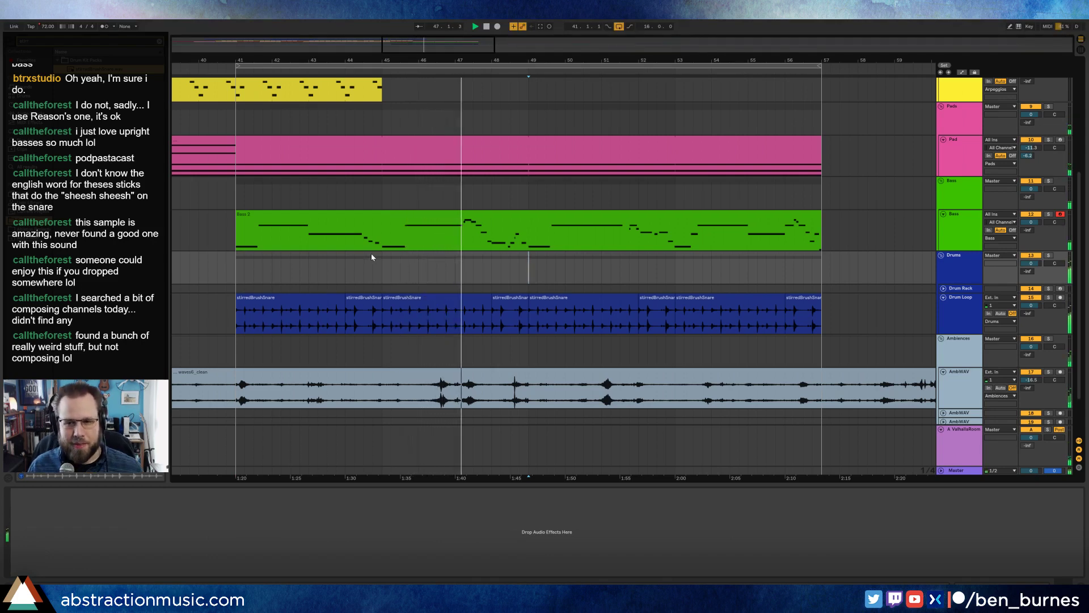
{"action": "scroll", "coordinate": [813, 200], "scroll_direction": "up", "scroll_amount": 5}
{"action": "scroll", "coordinate": [813, 200], "scroll_direction": "down", "scroll_amount": 1}
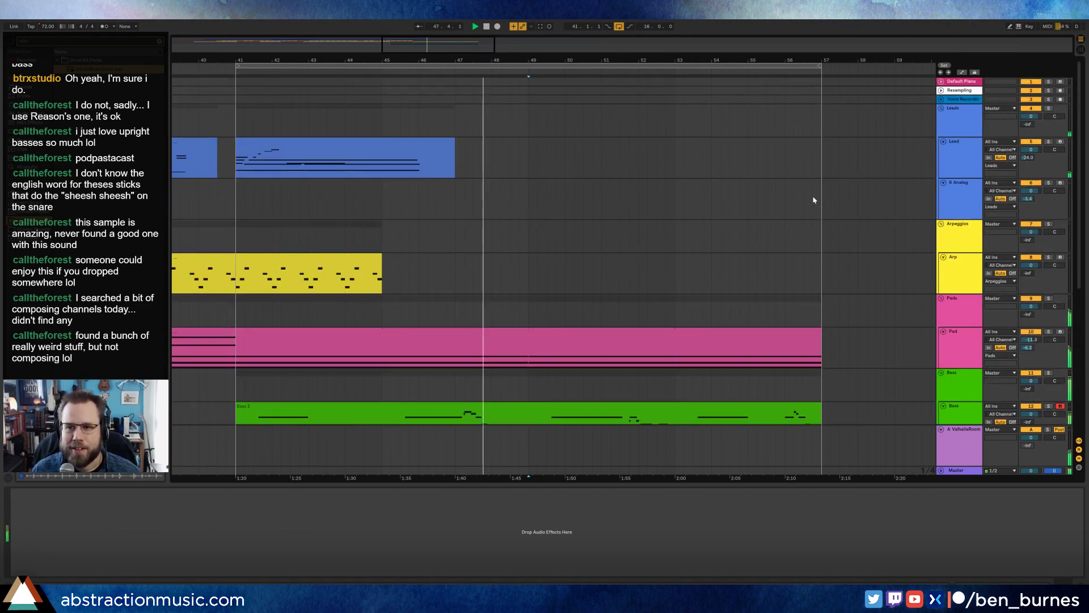
Step: Shorten the Pad clip from bar 41 so it ends at bar 49, and look over the track's device chain
{"action": "scroll", "coordinate": [574, 168], "scroll_direction": "down", "scroll_amount": 3}
{"action": "scroll", "coordinate": [587, 203], "scroll_direction": "down", "scroll_amount": 3}
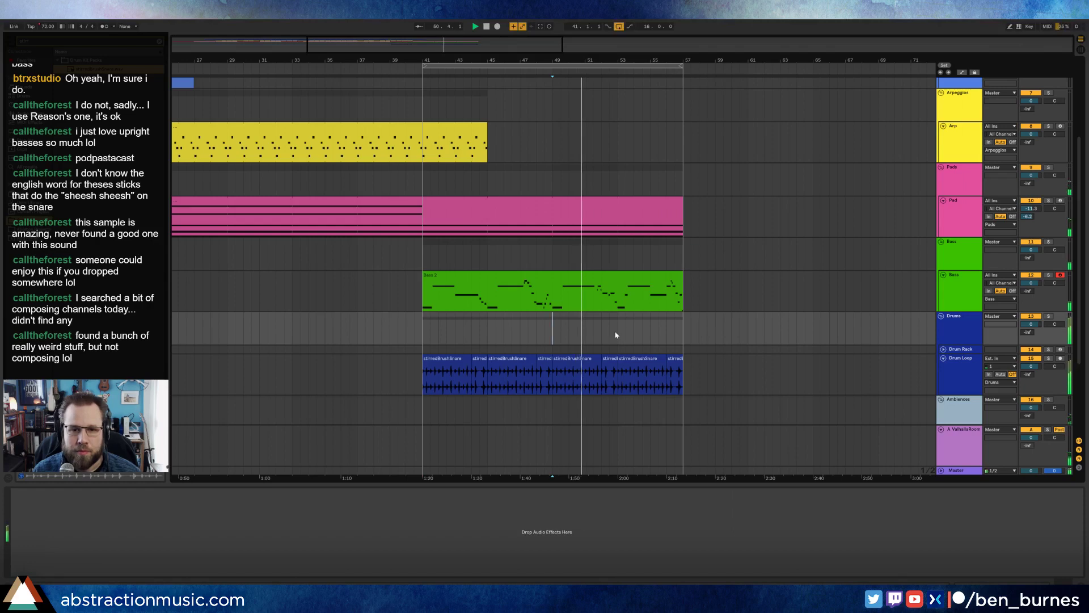
{"action": "left_click_drag", "start_coordinate": [679, 202], "coordinate": [551, 207]}
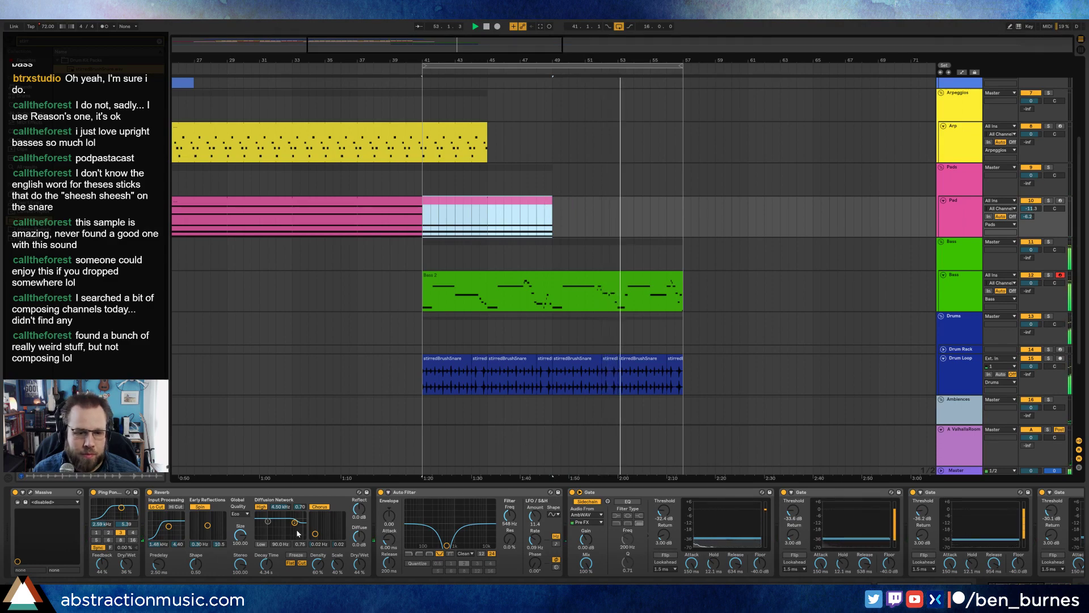
{"action": "left_click_drag", "start_coordinate": [1028, 586], "coordinate": [1066, 586]}
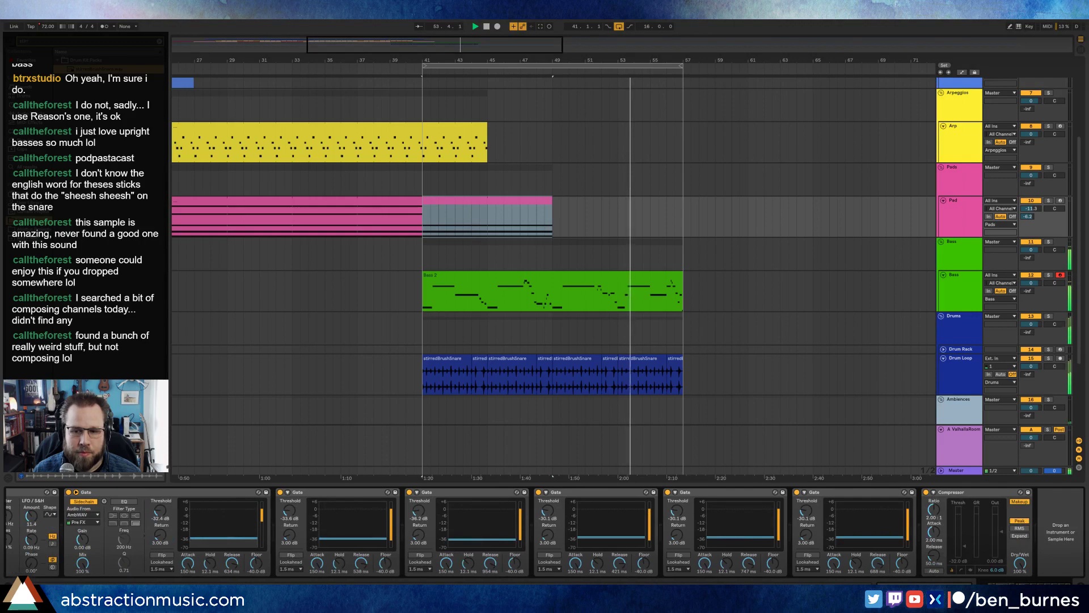
Step: Automate the Pad's track volume to fade from bar 45 down to silence at bar 49, and audition the section
{"action": "key", "text": "a"}
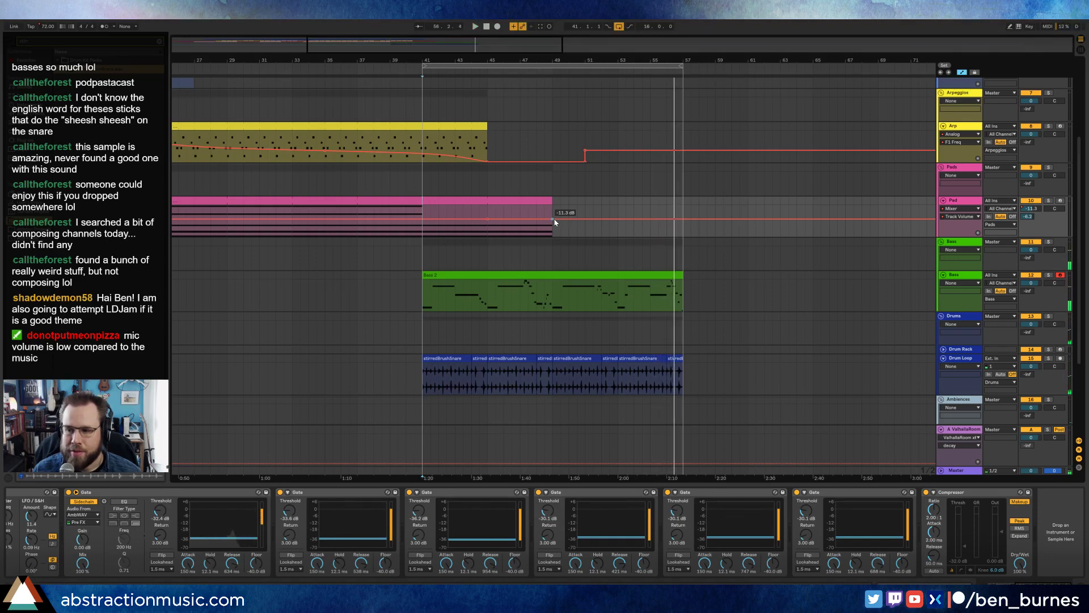
{"action": "left_click_drag", "start_coordinate": [553, 219], "coordinate": [554, 236]}
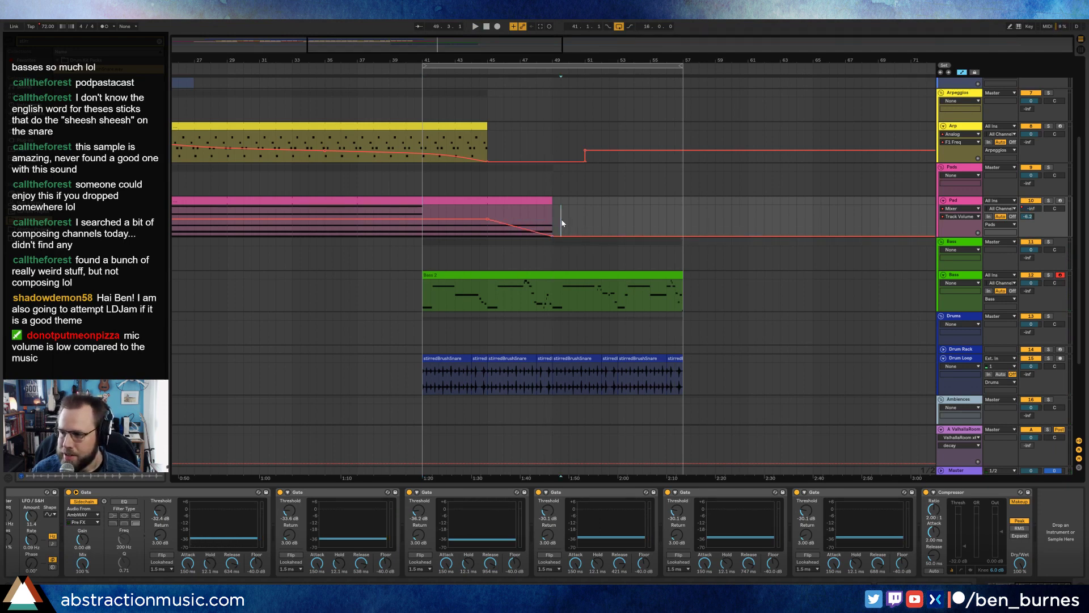
{"action": "key", "text": "space"}
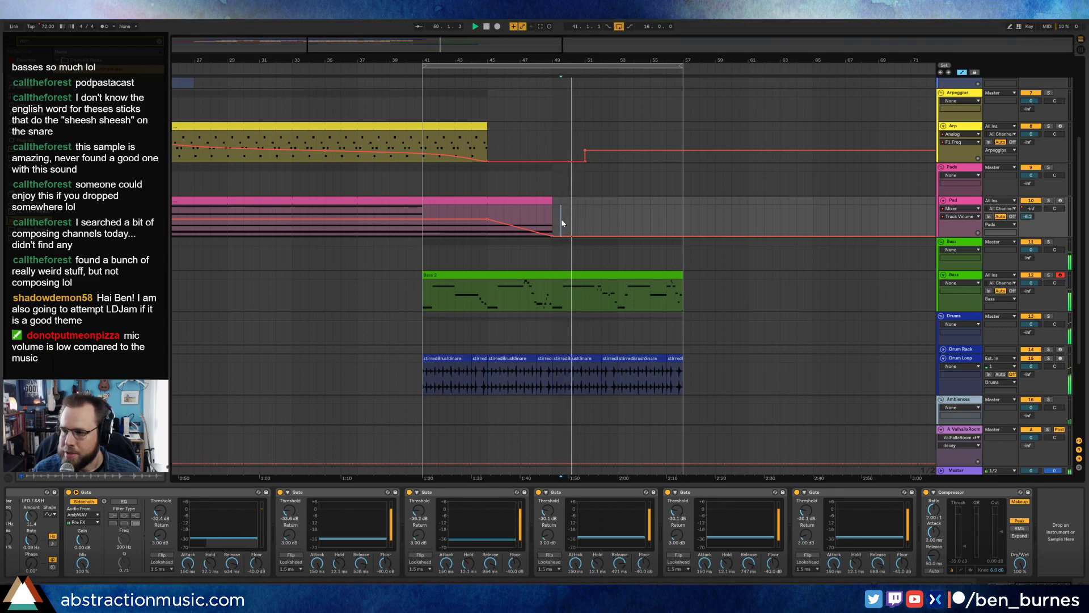
{"action": "scroll", "coordinate": [756, 327], "scroll_direction": "down", "scroll_amount": 3}
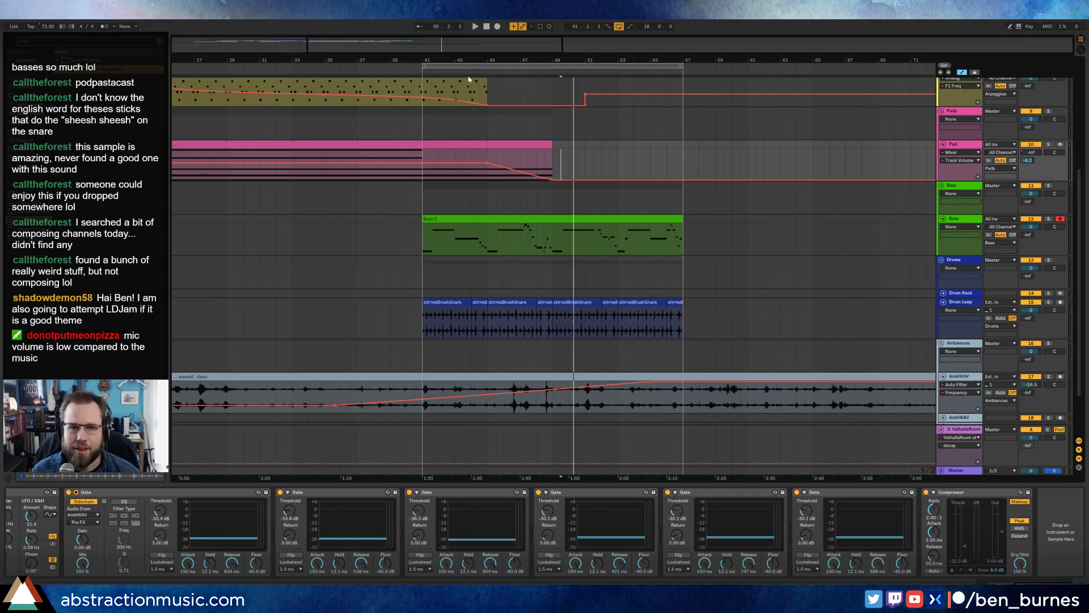
{"action": "key", "text": "space"}
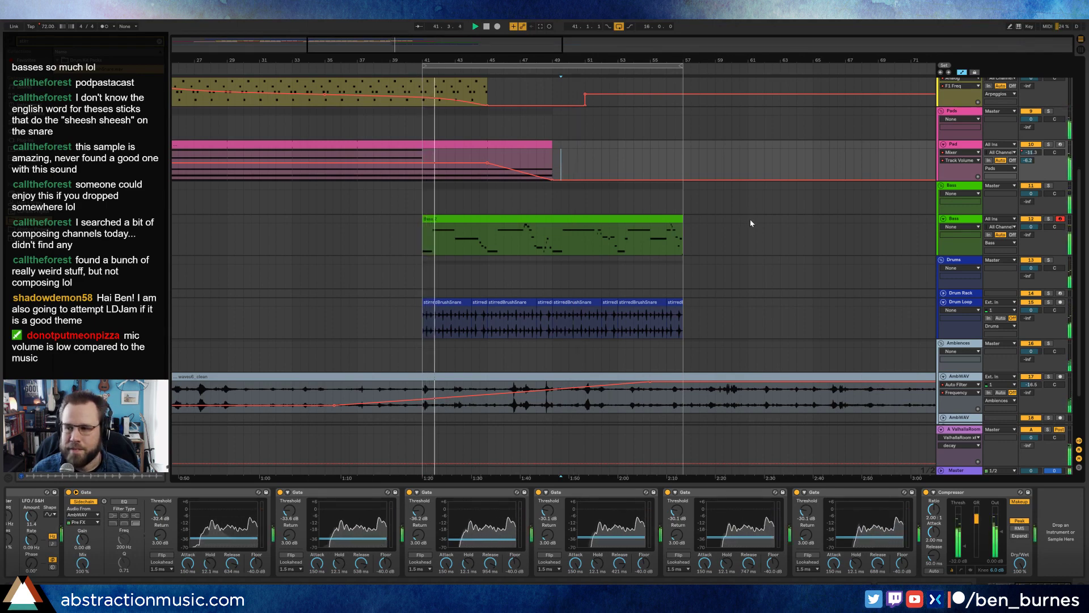
Step: Adjust the Bass and Drum Loop track volumes in the Session mixer while the loop plays
{"action": "left_click", "coordinate": [966, 471]}
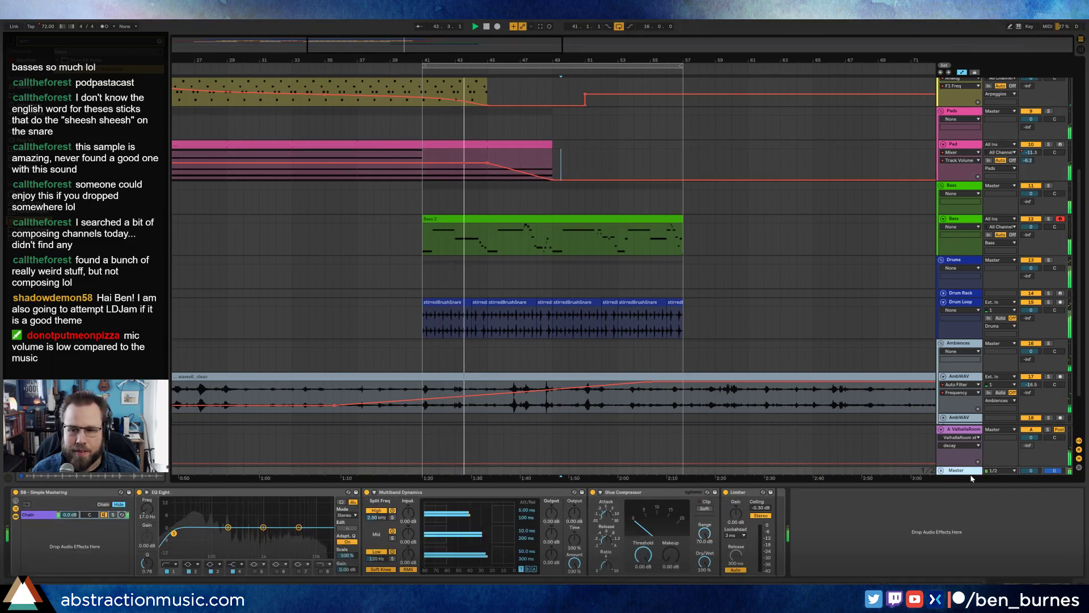
{"action": "key", "text": "Tab"}
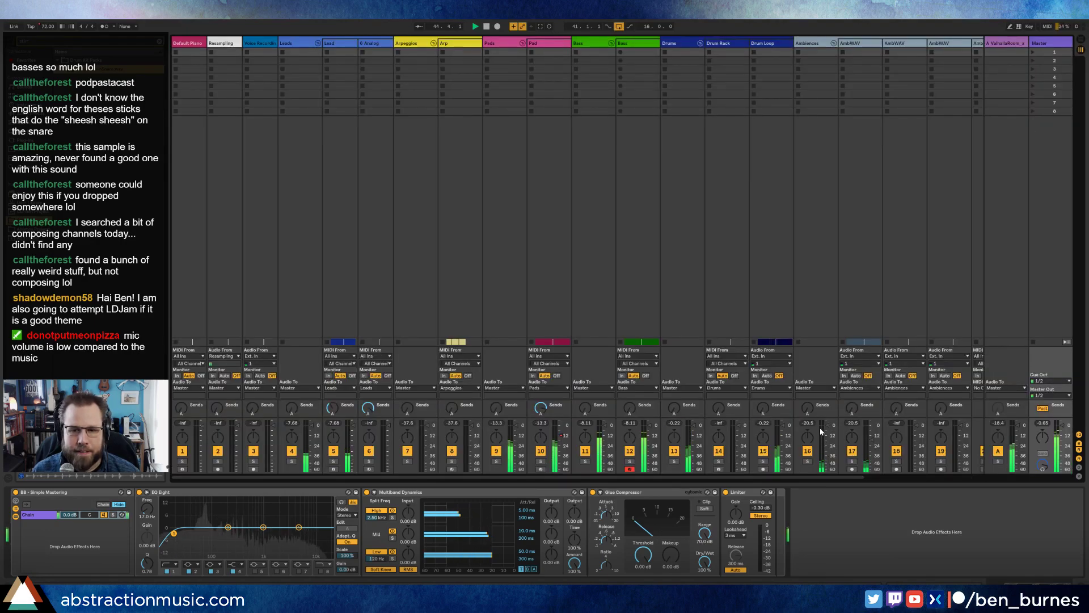
{"action": "left_click", "coordinate": [770, 51]}
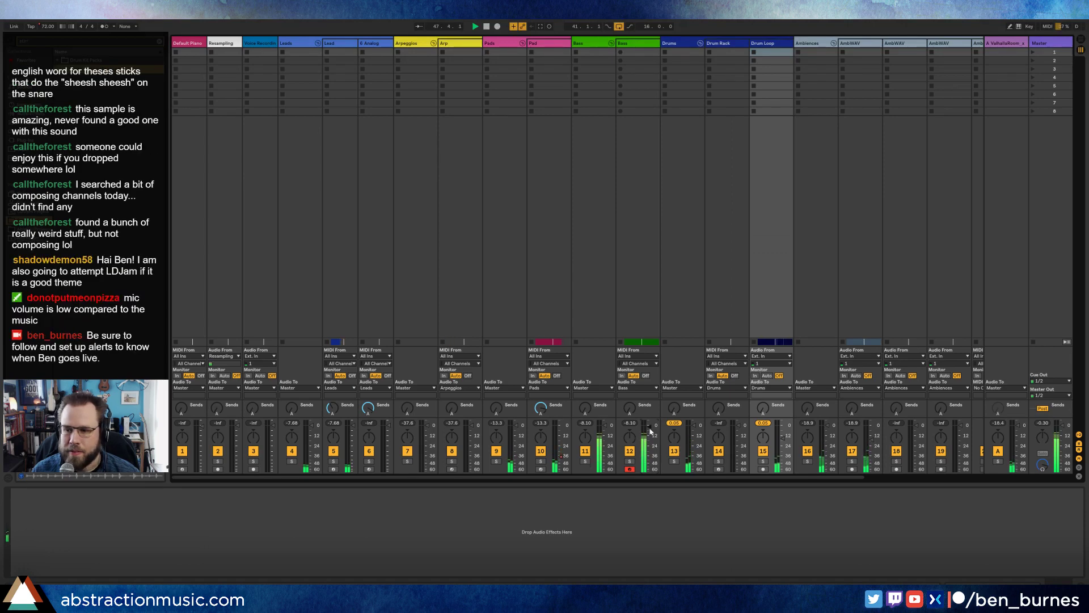
{"action": "key", "text": "Tab"}
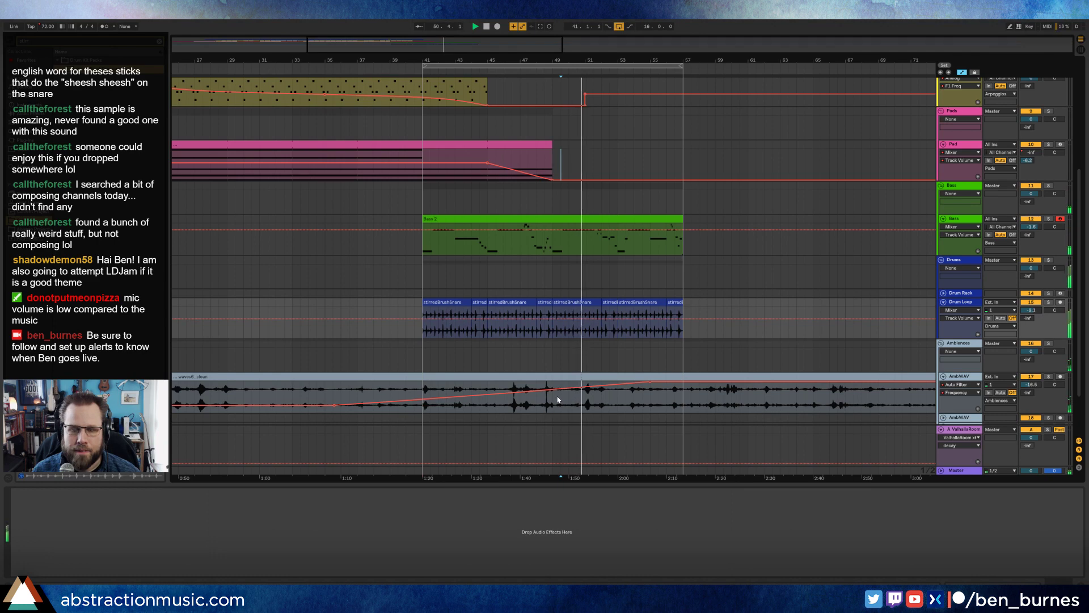
Step: Lower the end of the rising Auto Filter frequency automation on the AmbWAV track so the sweep stays low through the section
{"action": "mouse_move", "coordinate": [650, 386]}
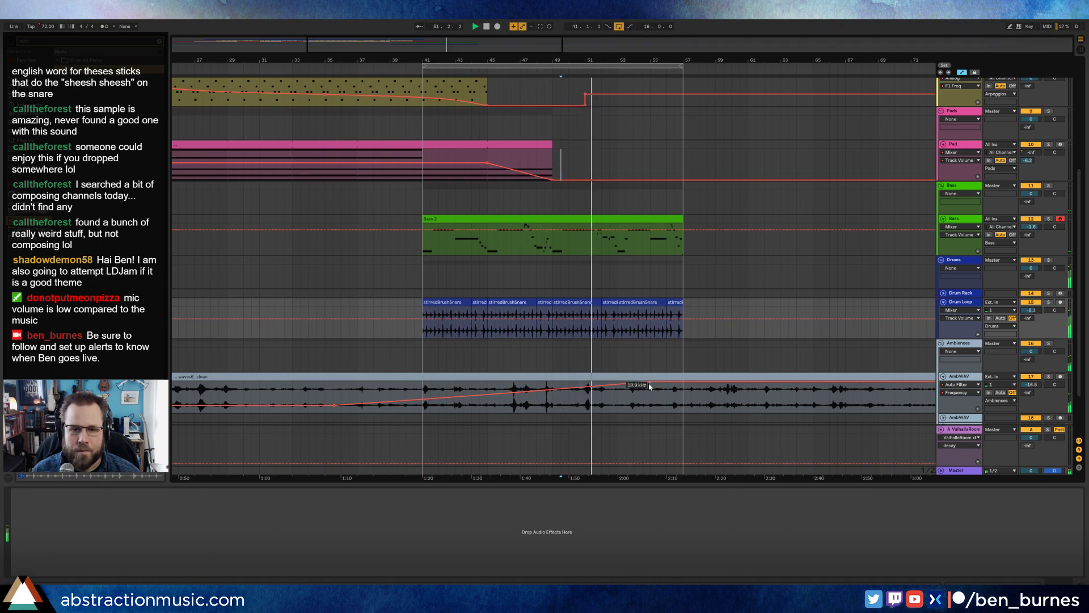
{"action": "left_click", "coordinate": [651, 390]}
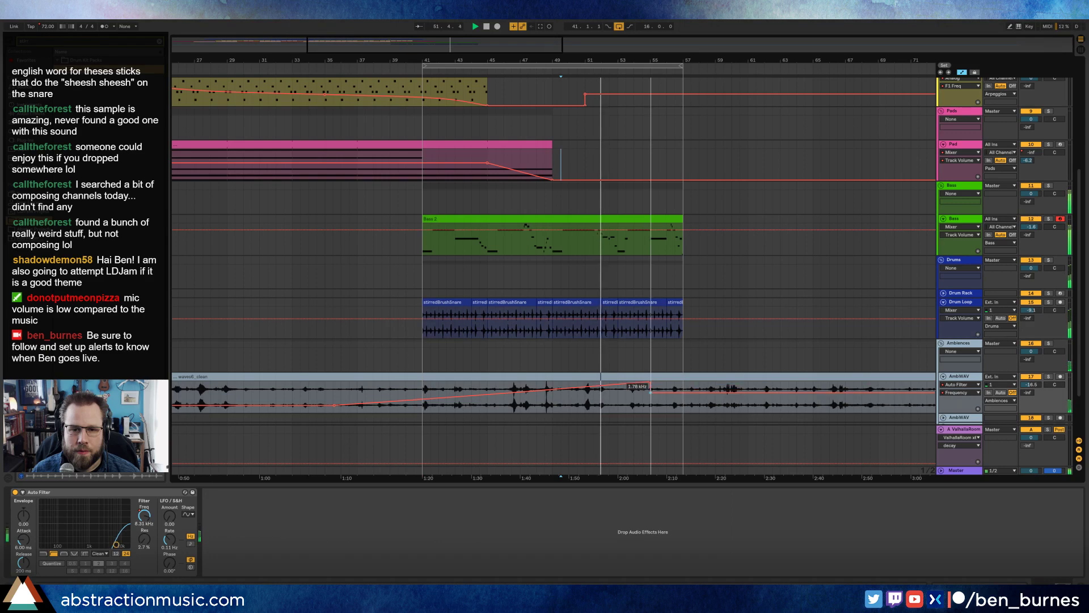
{"action": "left_click_drag", "start_coordinate": [650, 392], "coordinate": [574, 408]}
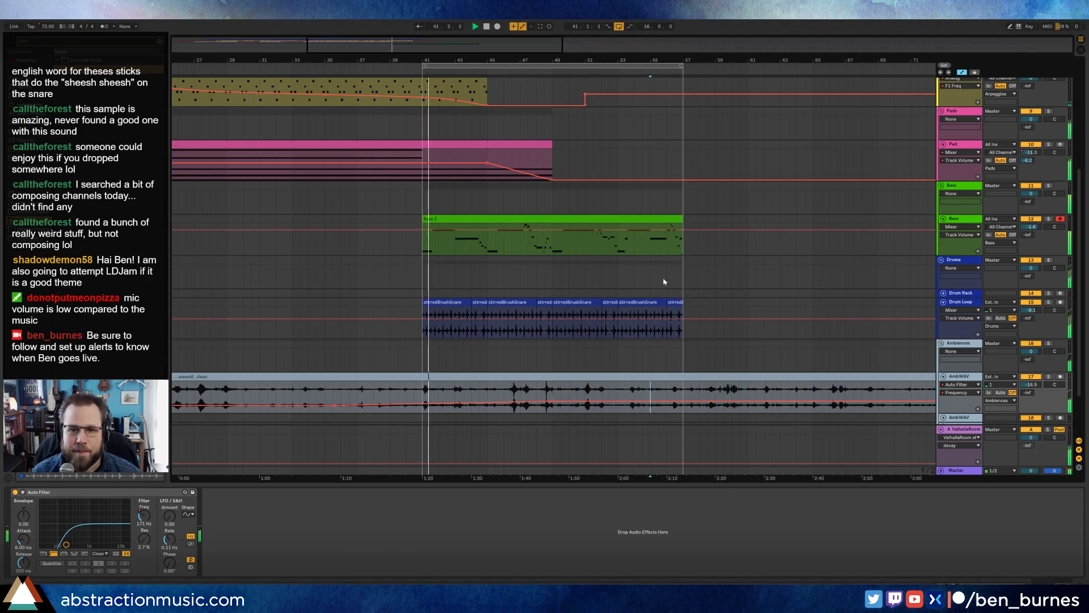
Step: Shorten the Lead clip from bar 41 so it ends at bar 45, and arm the Lead track for recording
{"action": "scroll", "coordinate": [621, 297], "scroll_direction": "up", "scroll_amount": 3}
{"action": "scroll", "coordinate": [625, 299], "scroll_direction": "up", "scroll_amount": 3}
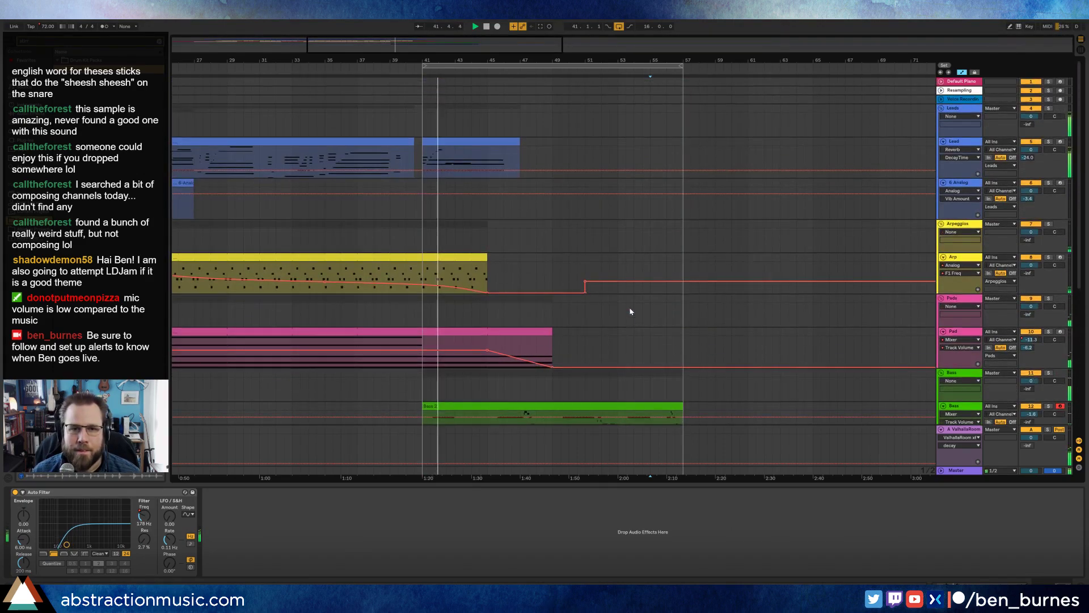
{"action": "scroll", "coordinate": [551, 200], "scroll_direction": "down", "scroll_amount": 2}
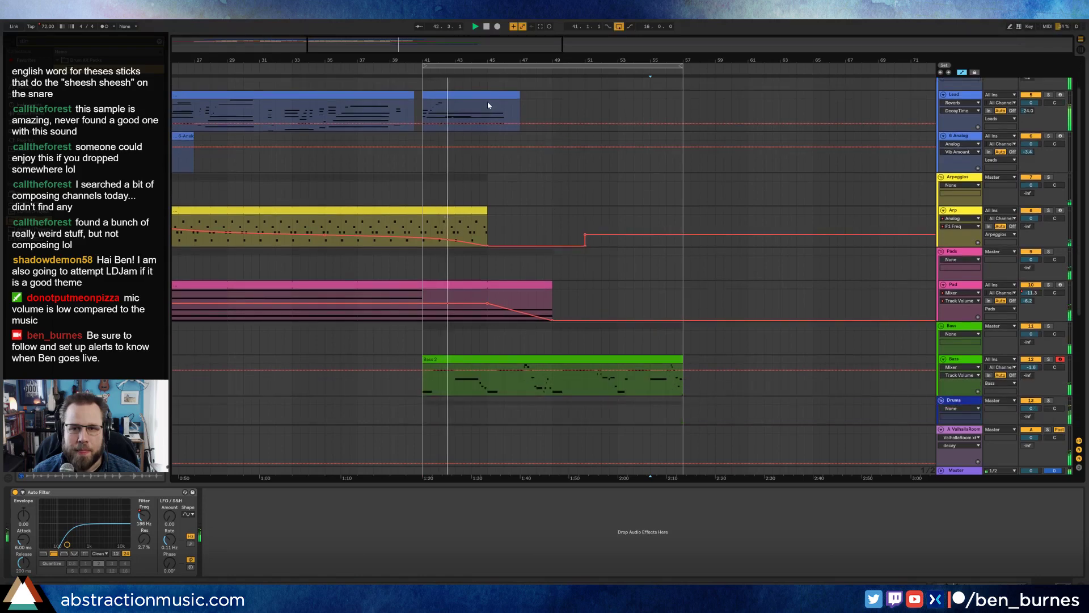
{"action": "left_click", "coordinate": [493, 109]}
{"action": "left_click_drag", "start_coordinate": [515, 97], "coordinate": [487, 97]}
{"action": "left_click", "coordinate": [1059, 96]}
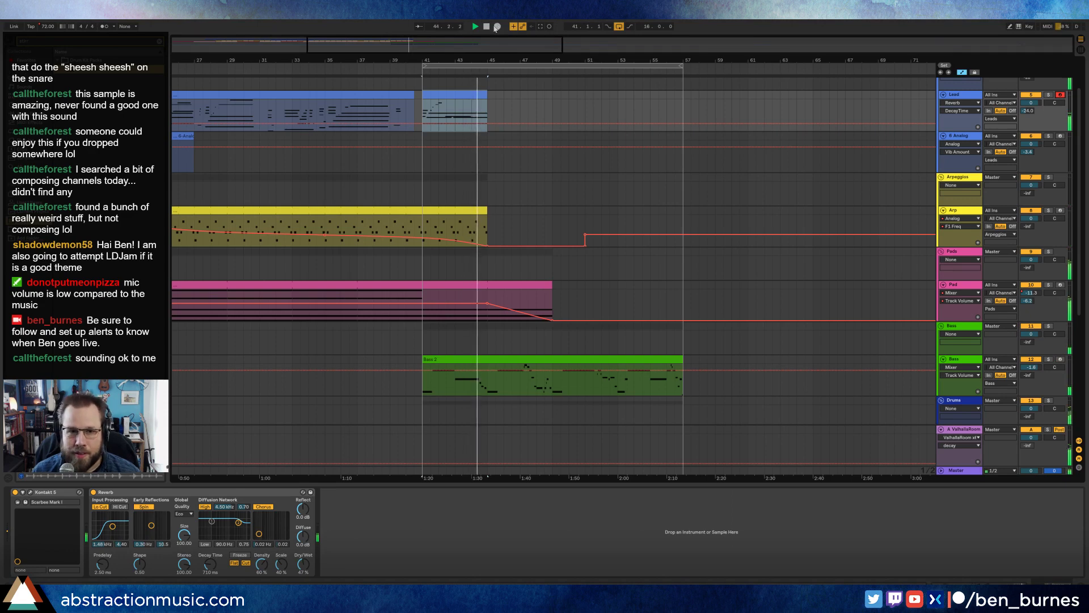
Step: Record a new Lead part from about bar 45, stop recording, and trim the take to end at bar 52
{"action": "left_click", "coordinate": [497, 27]}
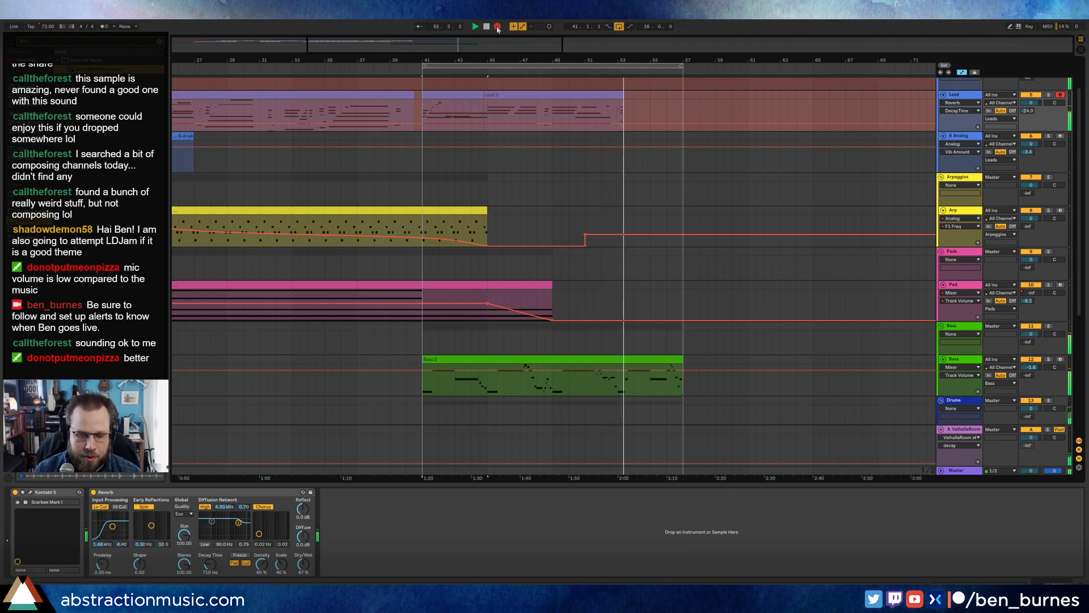
{"action": "left_click", "coordinate": [498, 28]}
{"action": "left_click_drag", "start_coordinate": [621, 96], "coordinate": [603, 99]}
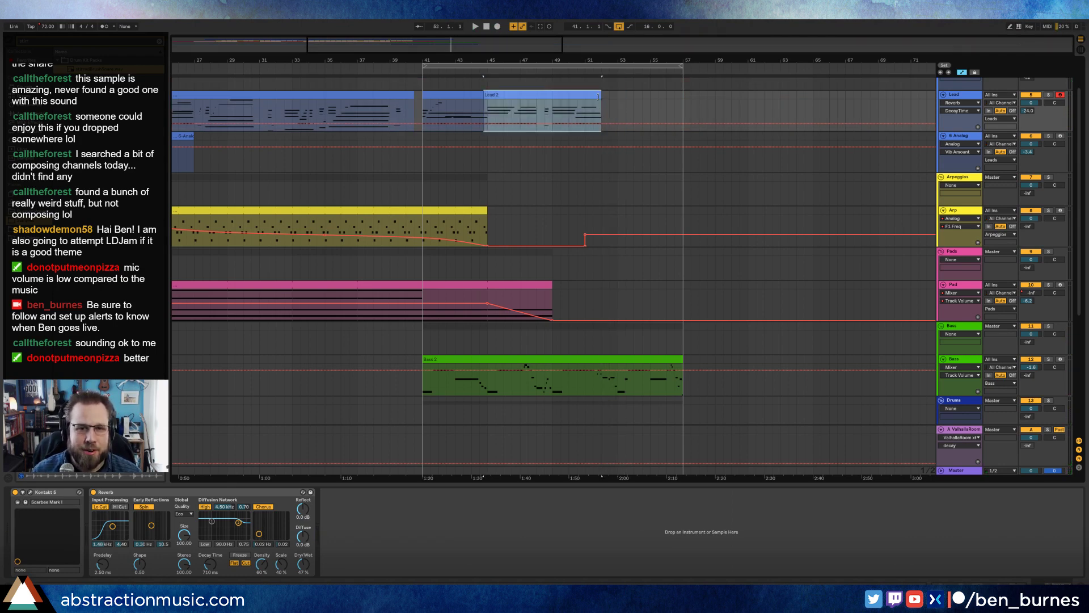
Step: Record another Lead take from bar 52 to the loop end at bar 57, and audition its start
{"action": "left_click", "coordinate": [604, 106]}
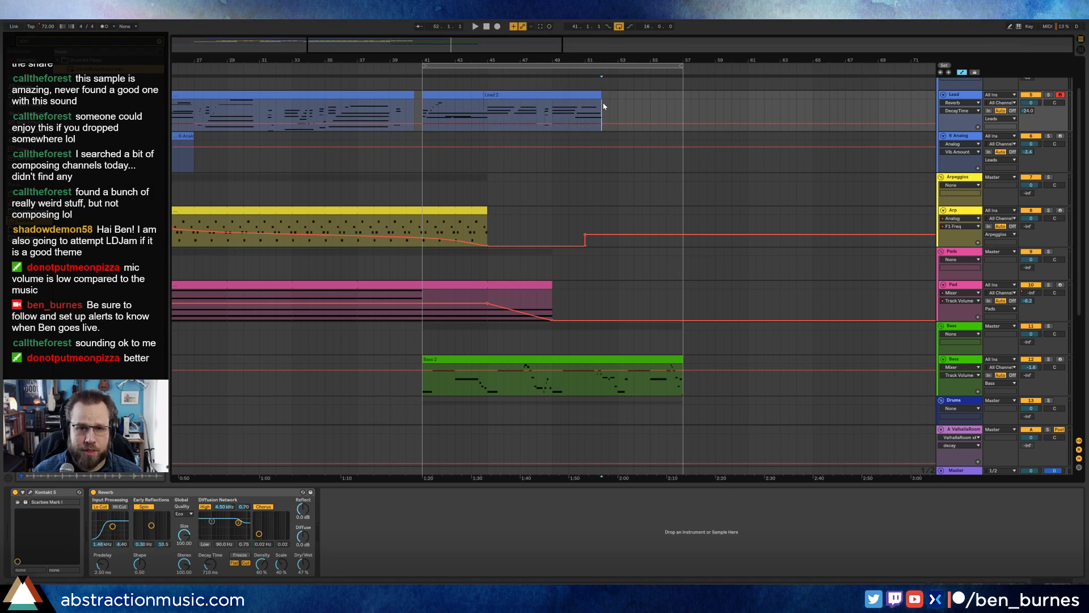
{"action": "key", "text": "F9"}
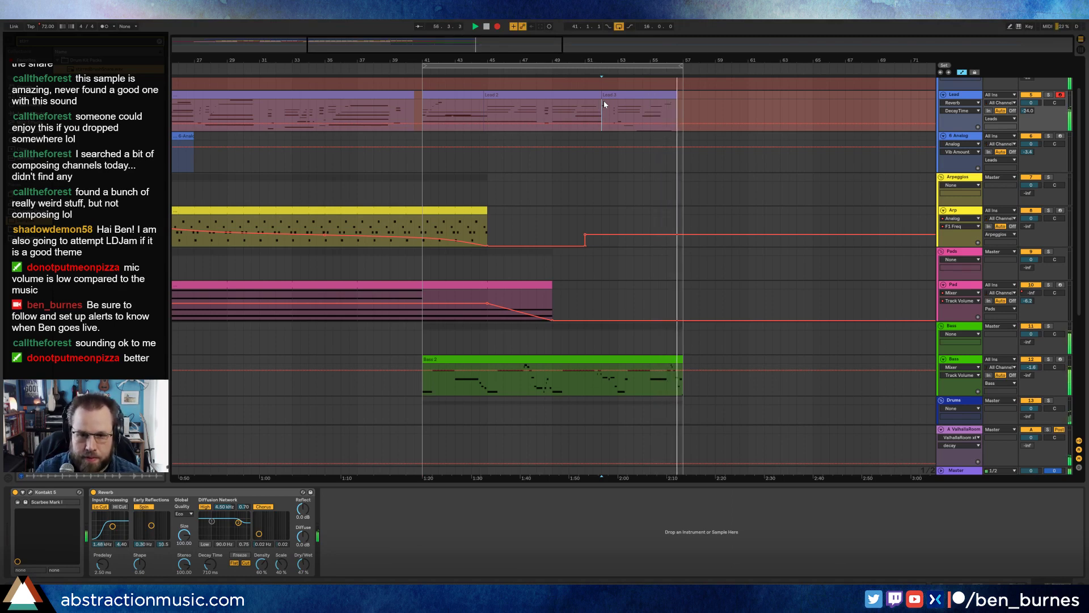
{"action": "key", "text": "space"}
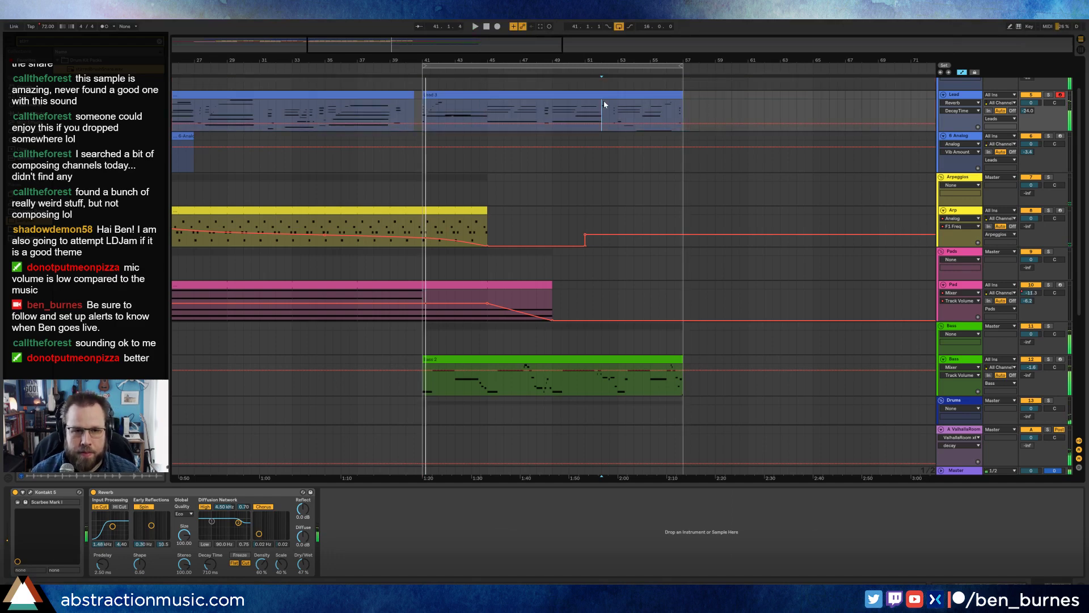
{"action": "left_click", "coordinate": [603, 100]}
{"action": "key", "text": "space"}
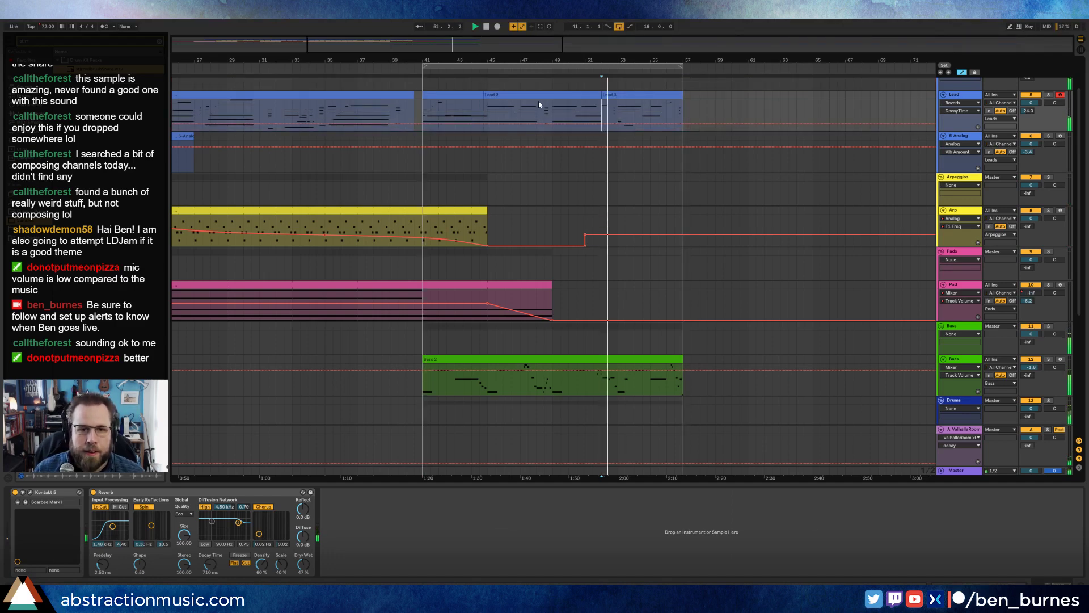
{"action": "key", "text": "space"}
Step: Consolidate the three Lead clips from bar 41 to 57 into one clip and play the loop
{"action": "left_click", "coordinate": [492, 95]}
{"action": "left_click", "coordinate": [471, 95], "text": "shift"}
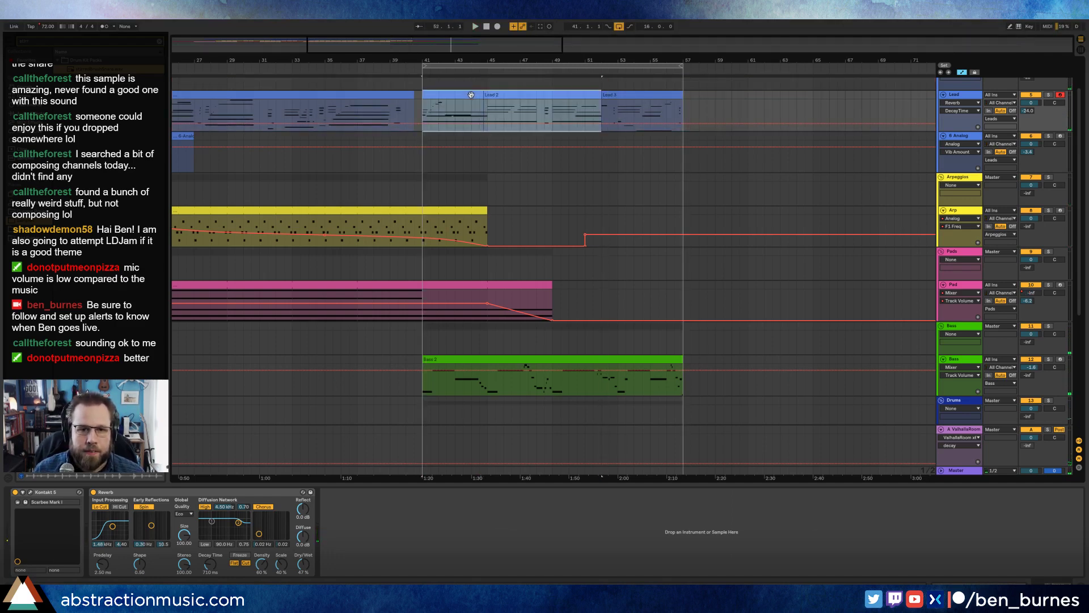
{"action": "left_click", "coordinate": [644, 92], "text": "shift"}
{"action": "key", "text": "space"}
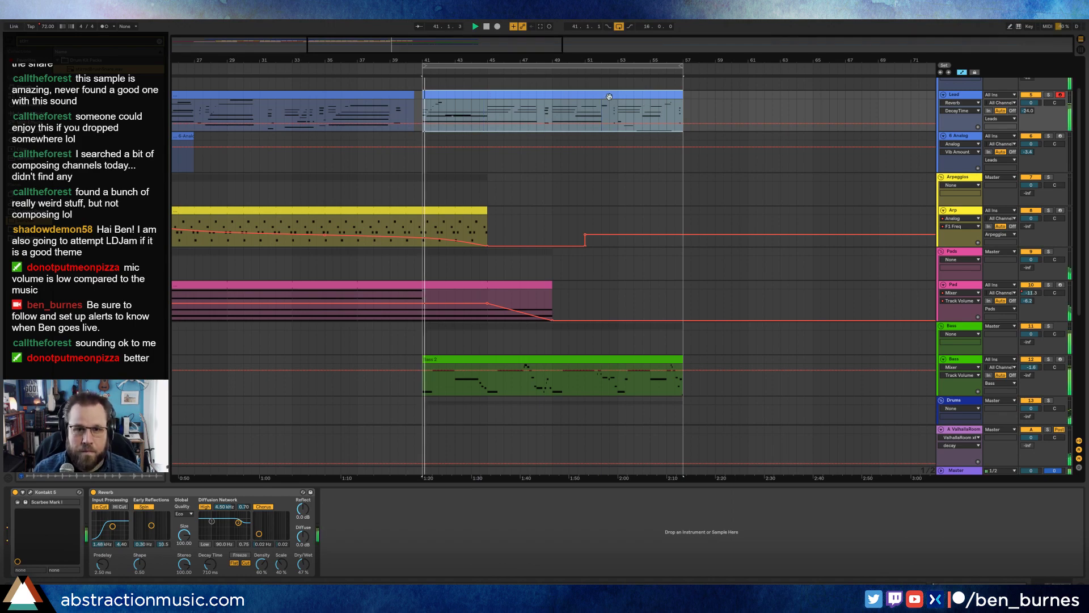
Step: Open the consolidated Lead clip's notes and quantize the short chords in bar 12 and at the end of bar 16
{"action": "double_click", "coordinate": [609, 95]}
{"action": "left_click", "coordinate": [312, 443]}
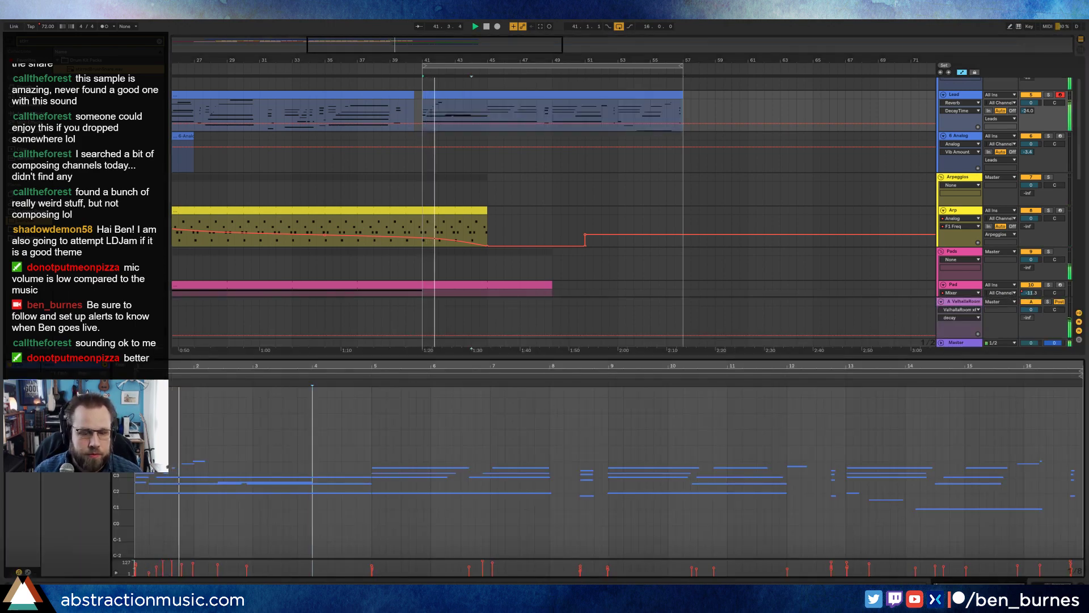
{"action": "left_click_drag", "start_coordinate": [119, 491], "coordinate": [182, 491]}
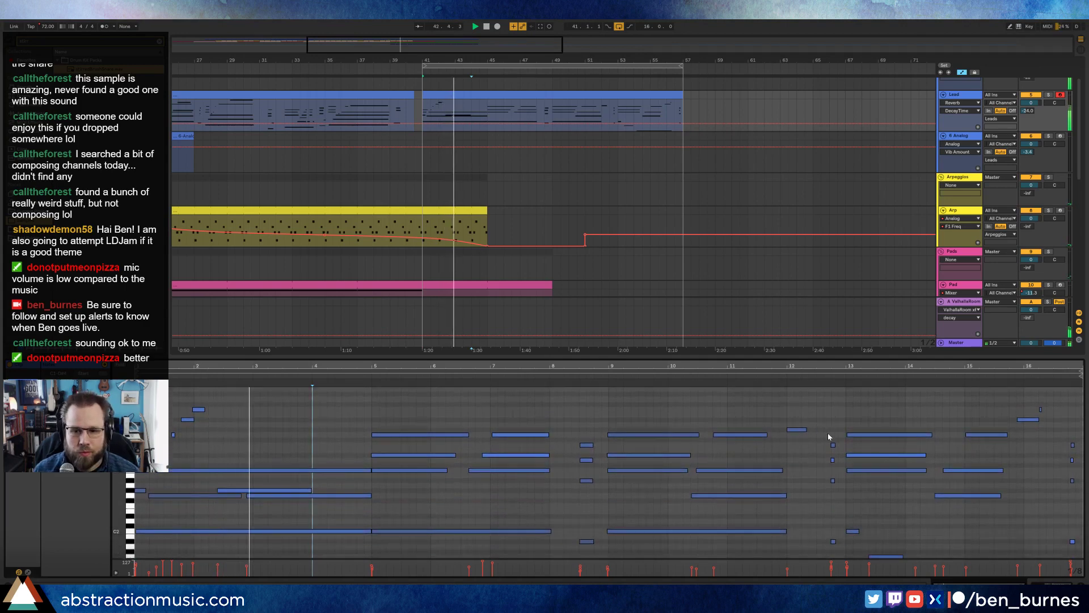
{"action": "left_click_drag", "start_coordinate": [827, 433], "coordinate": [837, 546]}
{"action": "key", "text": "ctrl+u"}
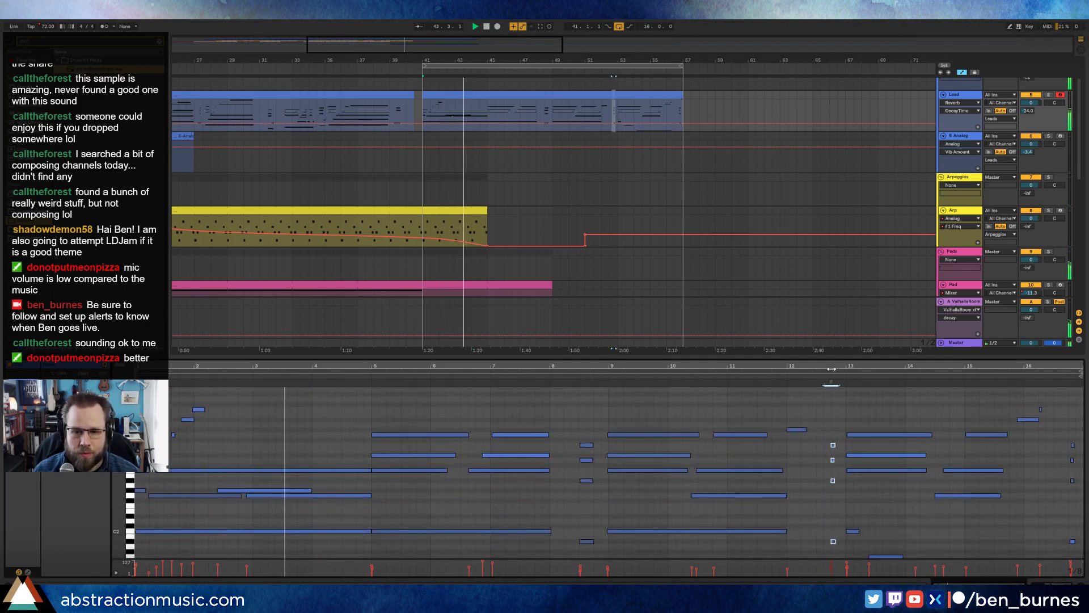
{"action": "left_click_drag", "start_coordinate": [1067, 431], "coordinate": [1080, 550]}
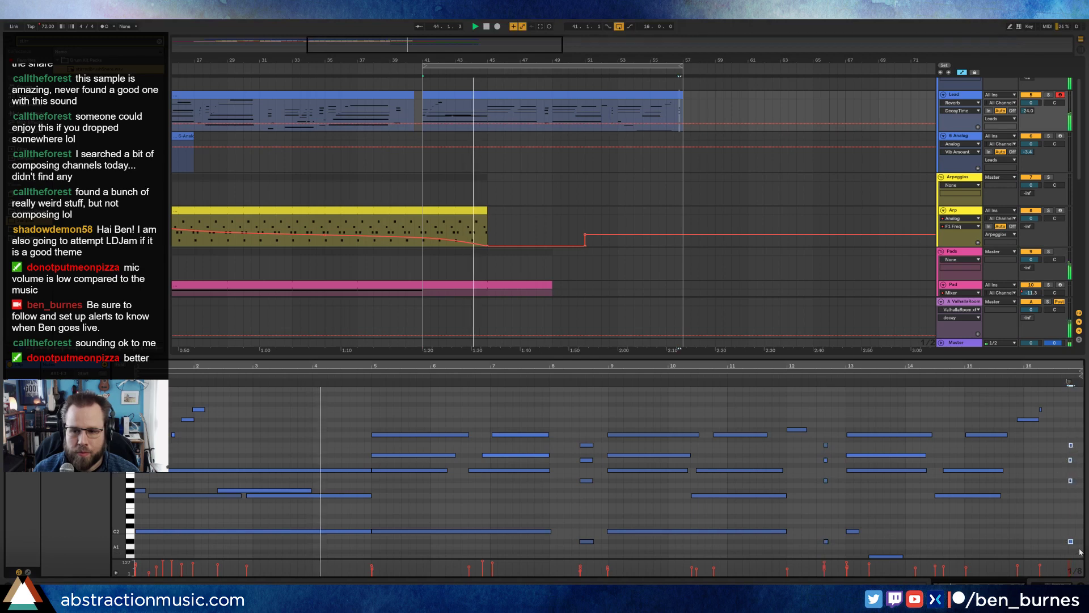
{"action": "key", "text": "ctrl+u"}
{"action": "left_click", "coordinate": [1048, 492]}
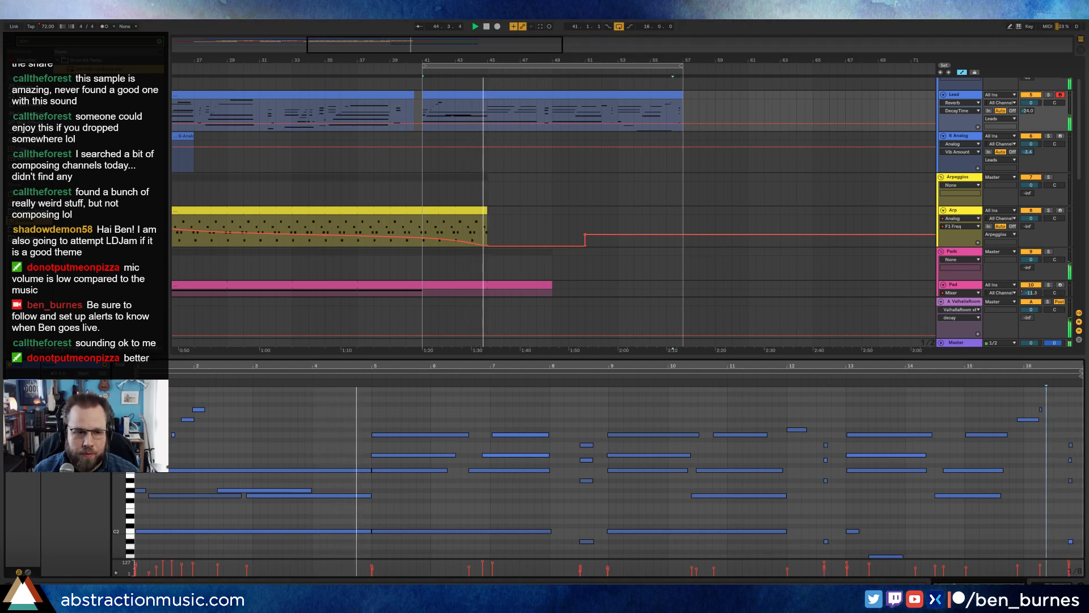
Step: Raise the short low note in bar 13 to C2 and move the highest note in bar 7 slightly later
{"action": "mouse_move", "coordinate": [119, 482]}
{"action": "left_mouse_down"}
{"action": "mouse_move", "coordinate": [136, 445]}
{"action": "mouse_move", "coordinate": [121, 453]}
{"action": "mouse_move", "coordinate": [125, 483]}
{"action": "mouse_move", "coordinate": [125, 470]}
{"action": "left_mouse_up"}
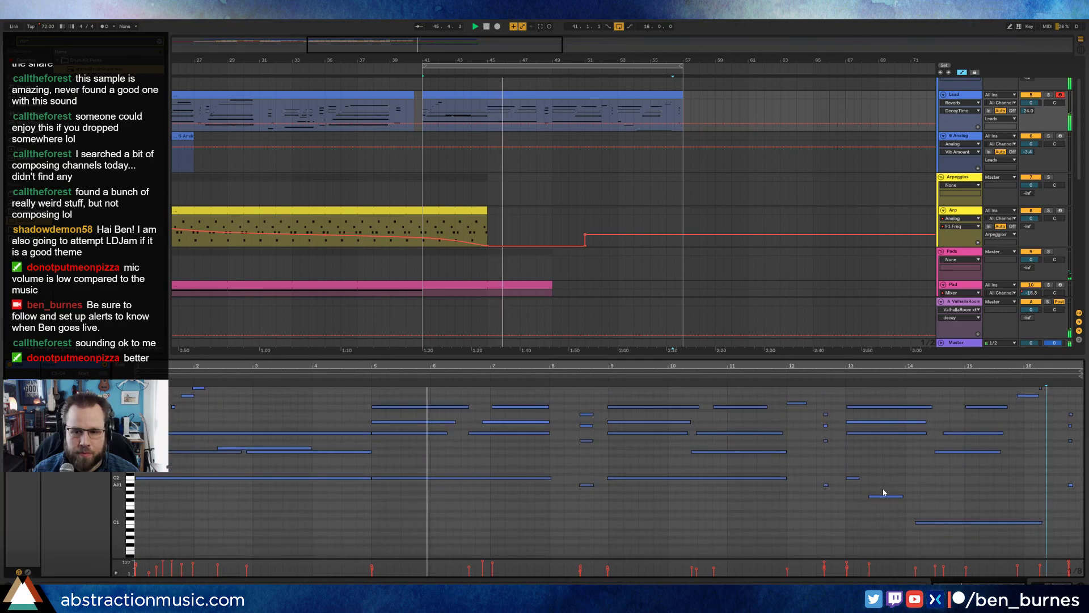
{"action": "left_click_drag", "start_coordinate": [884, 496], "coordinate": [884, 478]}
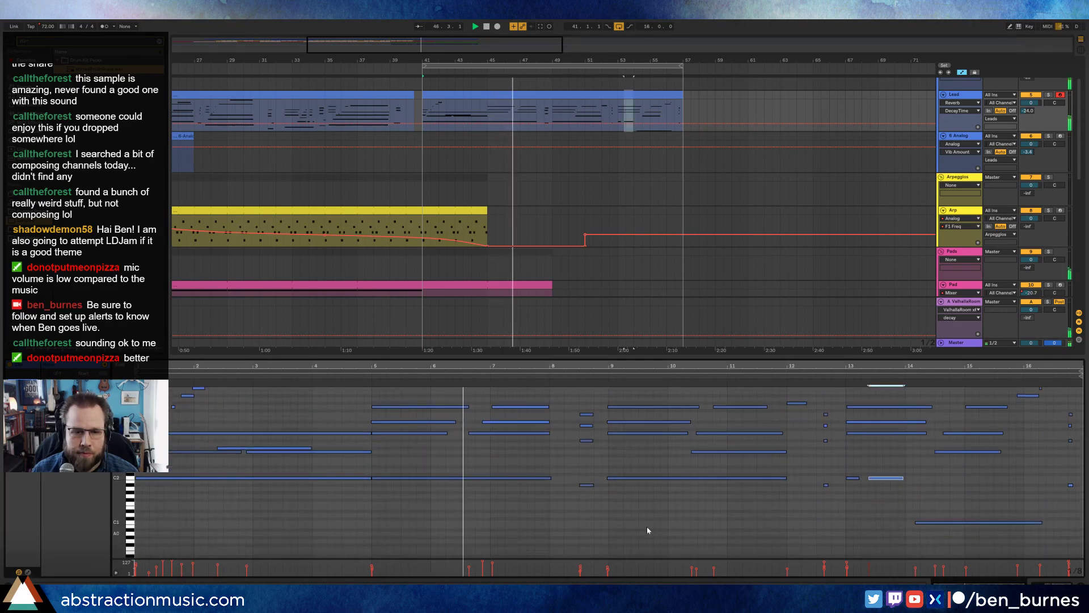
{"action": "left_click", "coordinate": [496, 422]}
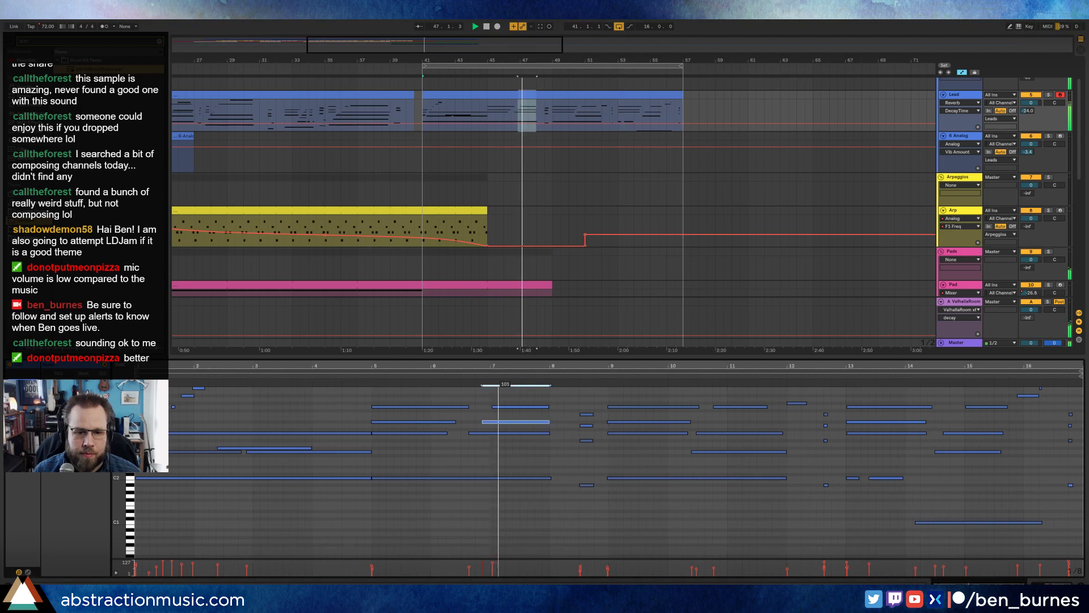
{"action": "left_click_drag", "start_coordinate": [500, 406], "coordinate": [506, 407]}
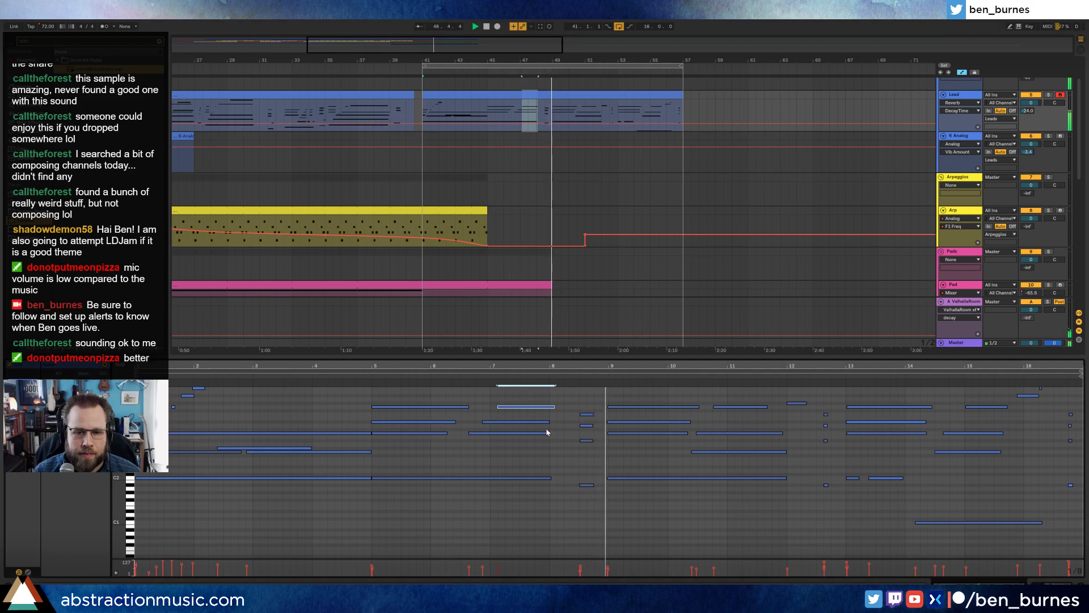
Step: Check the timing of the highest Lead notes in bar 9, at the end of bar 10 and in bar 12
{"action": "left_click", "coordinate": [666, 421]}
{"action": "left_click", "coordinate": [672, 407]}
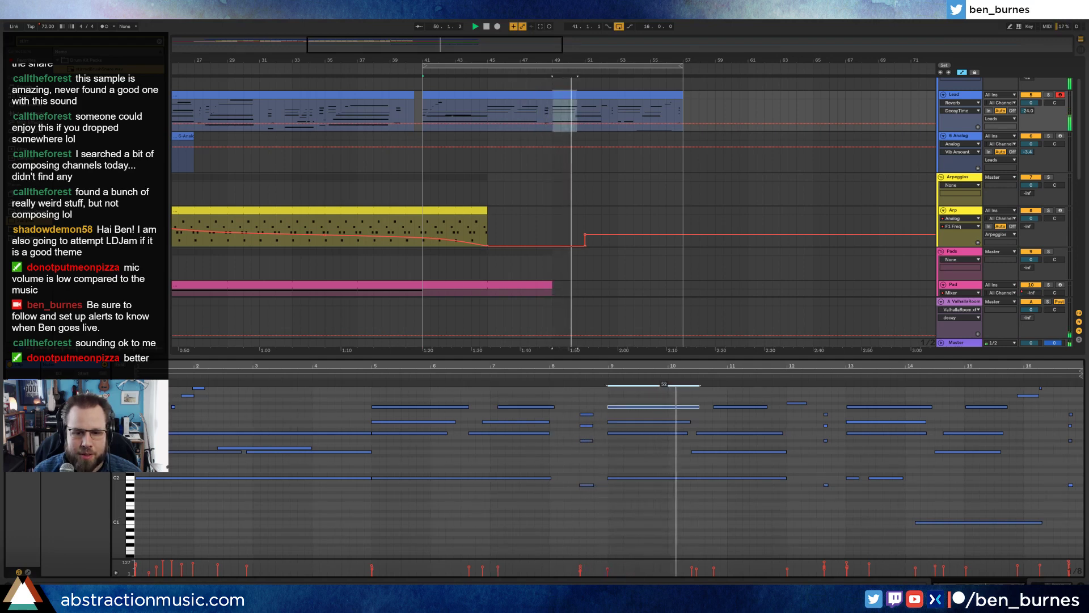
{"action": "left_click", "coordinate": [736, 407]}
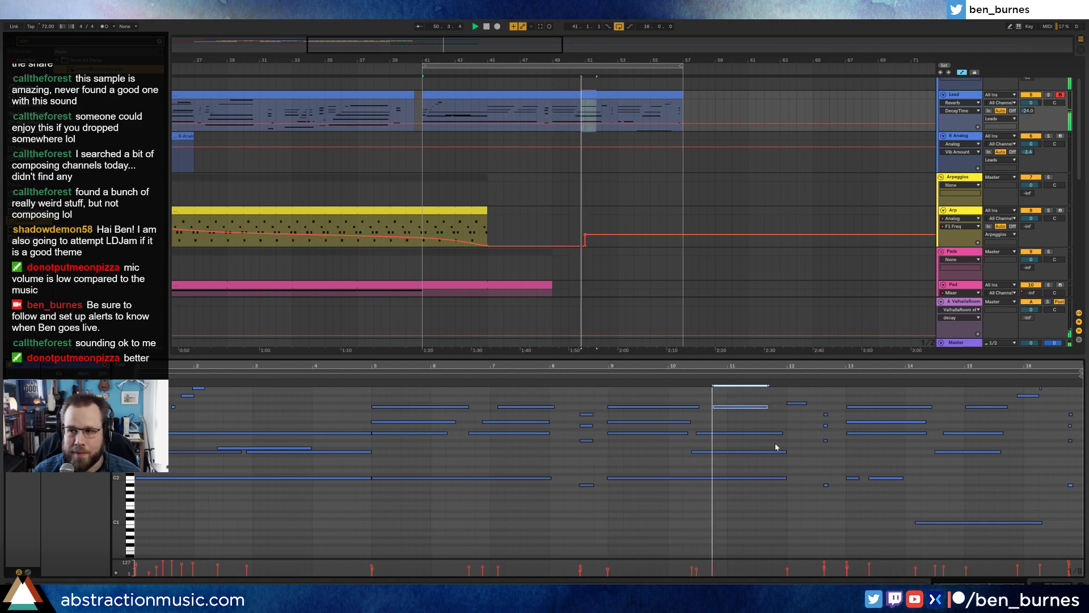
{"action": "left_click", "coordinate": [796, 403]}
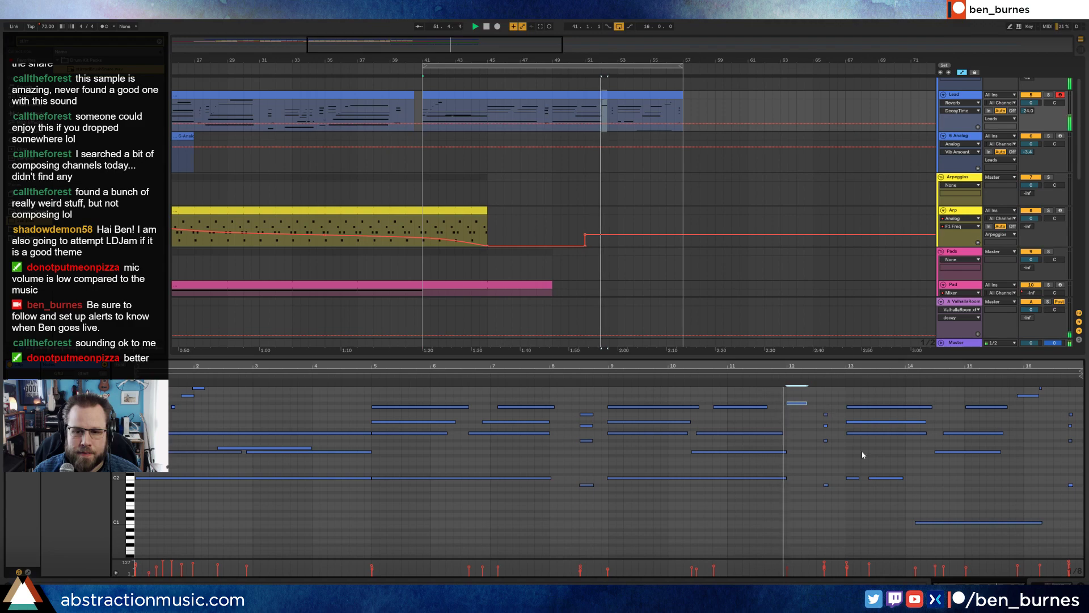
Step: Remove the Arp track's F1 Freq automation jump at bar 51
{"action": "key", "text": "shift+Tab"}
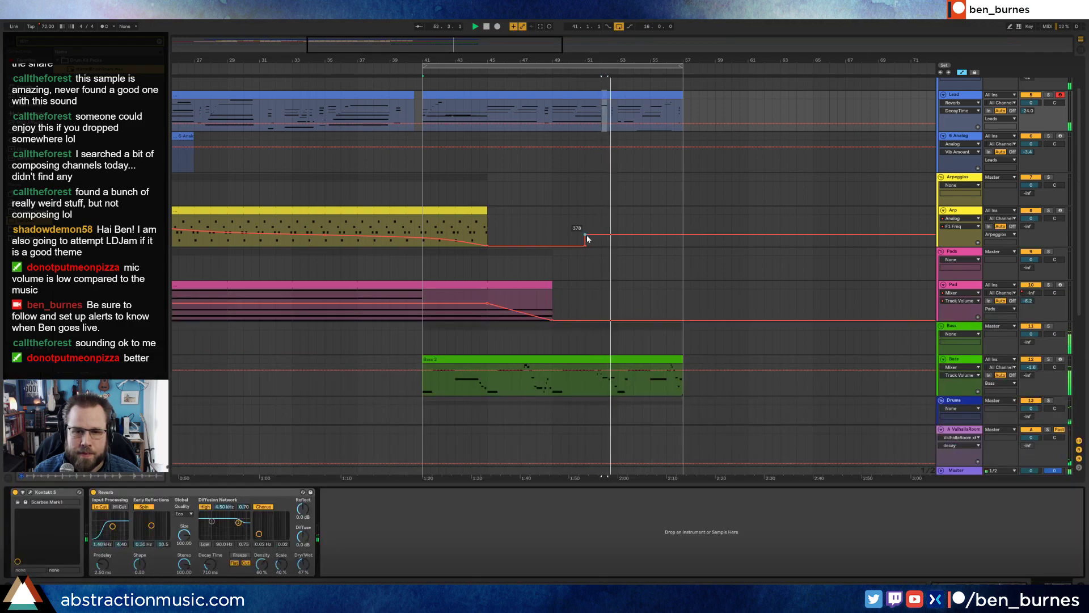
{"action": "left_click", "coordinate": [585, 235]}
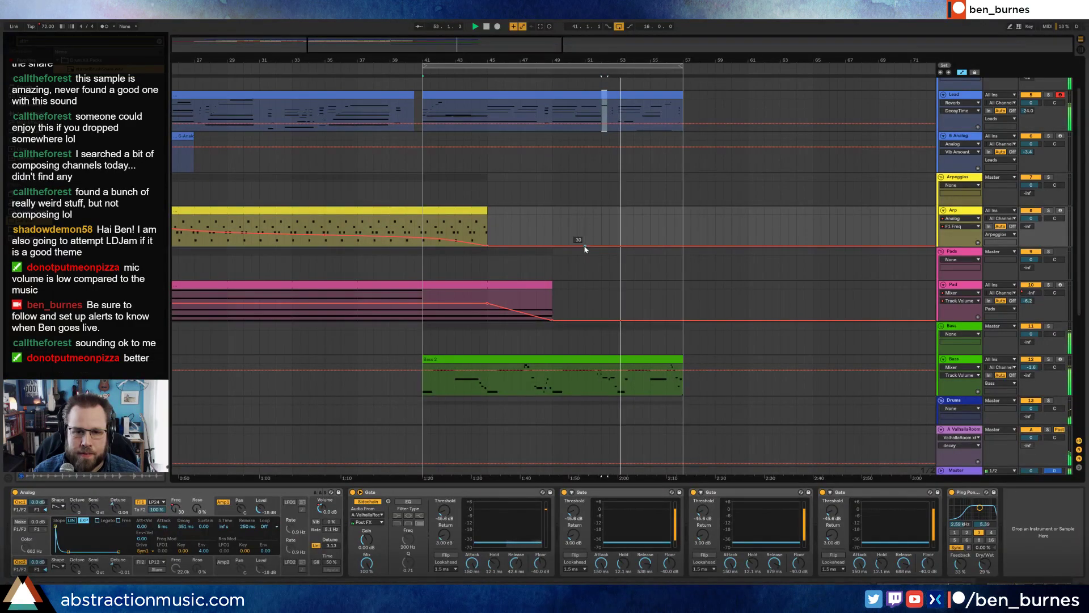
Step: Show the Lead clip's MIDI controller envelope and draw it at full value across the gap in bar 12
{"action": "left_click", "coordinate": [612, 97]}
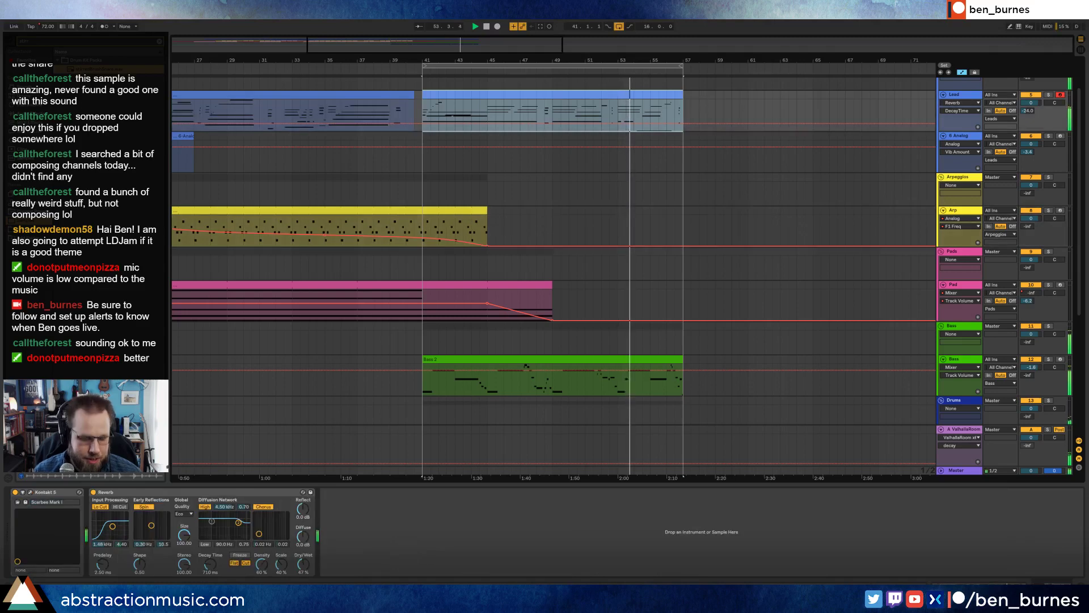
{"action": "key", "text": "shift+Tab"}
{"action": "left_click", "coordinate": [28, 572]}
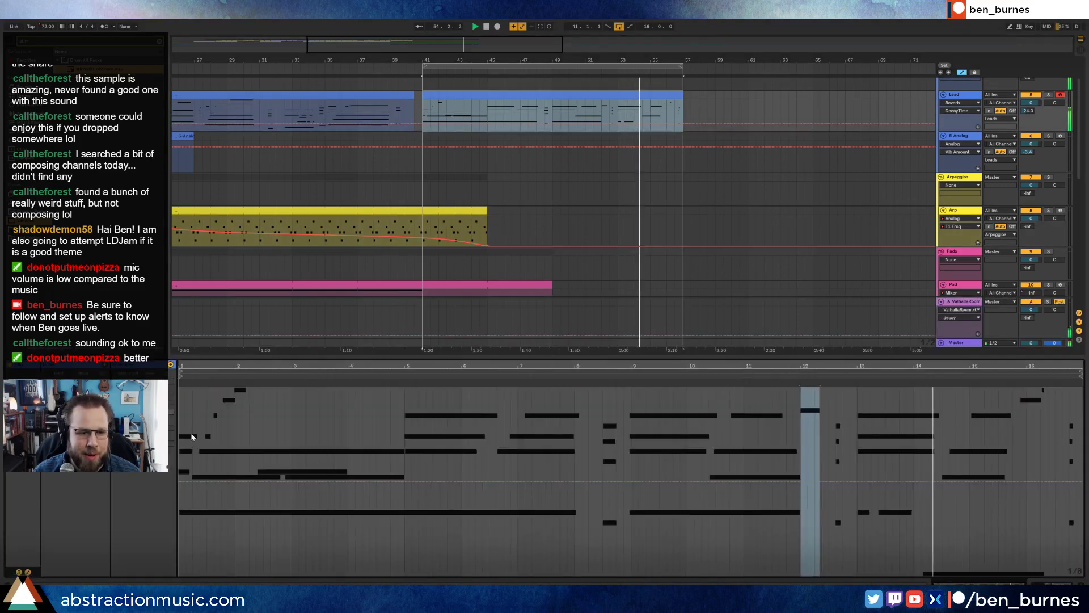
{"action": "left_click", "coordinate": [143, 382]}
{"action": "left_click_drag", "start_coordinate": [183, 165], "coordinate": [184, 310]}
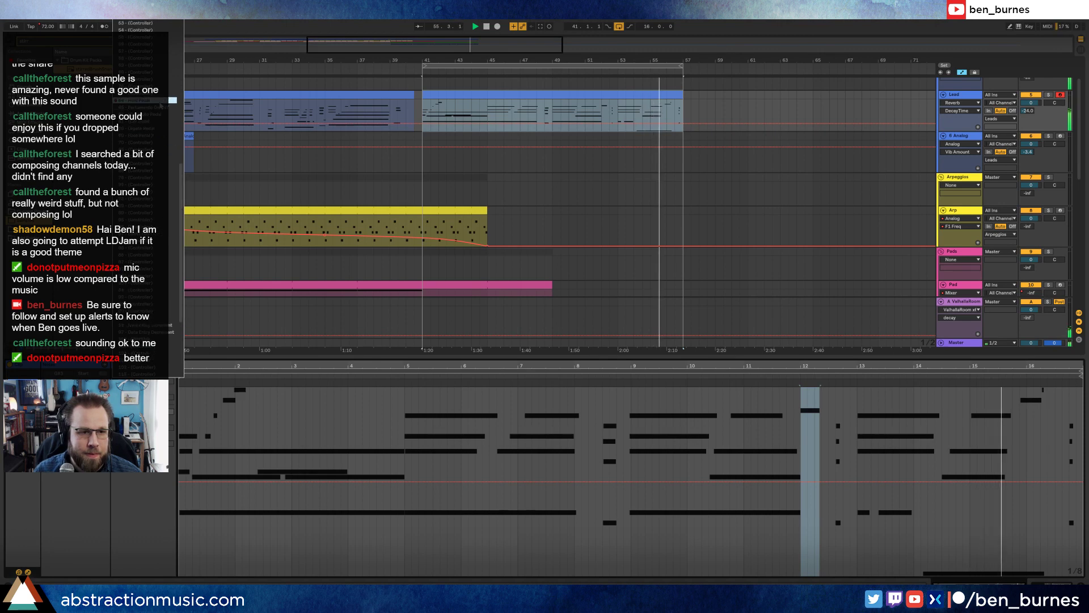
{"action": "left_click", "coordinate": [147, 102]}
{"action": "key", "text": "b"}
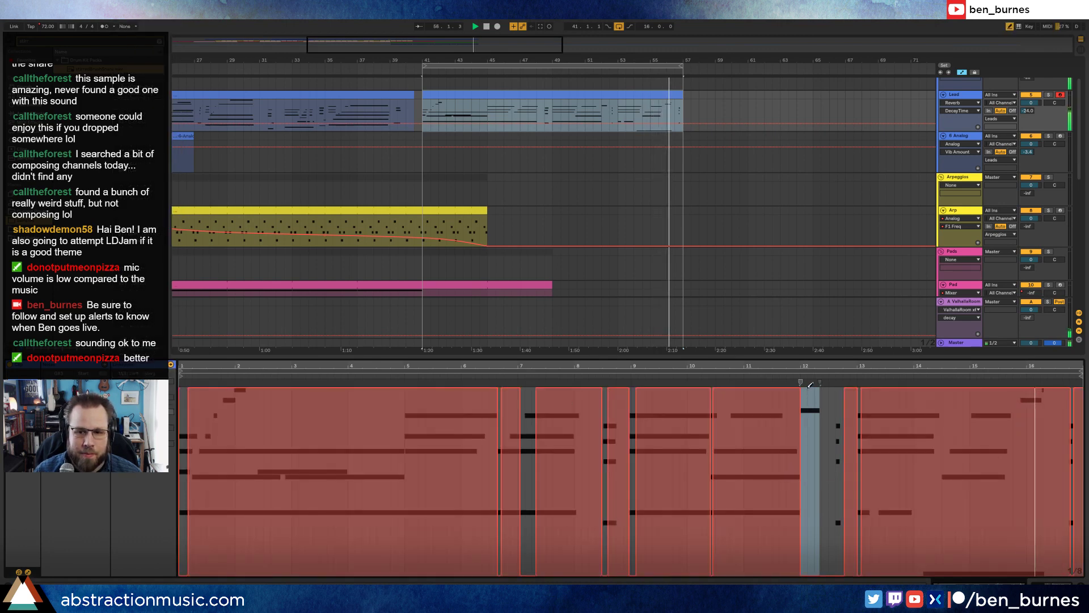
{"action": "mouse_move", "coordinate": [804, 392]}
{"action": "left_mouse_down"}
{"action": "mouse_move", "coordinate": [828, 362]}
{"action": "mouse_move", "coordinate": [849, 359]}
{"action": "left_mouse_up"}
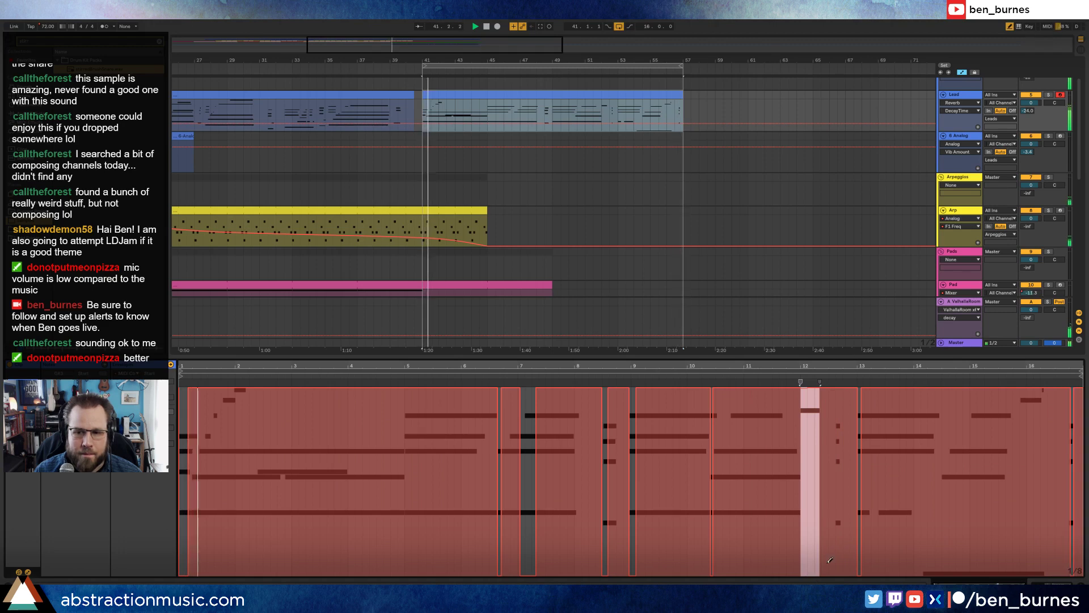
{"action": "key", "text": "b"}
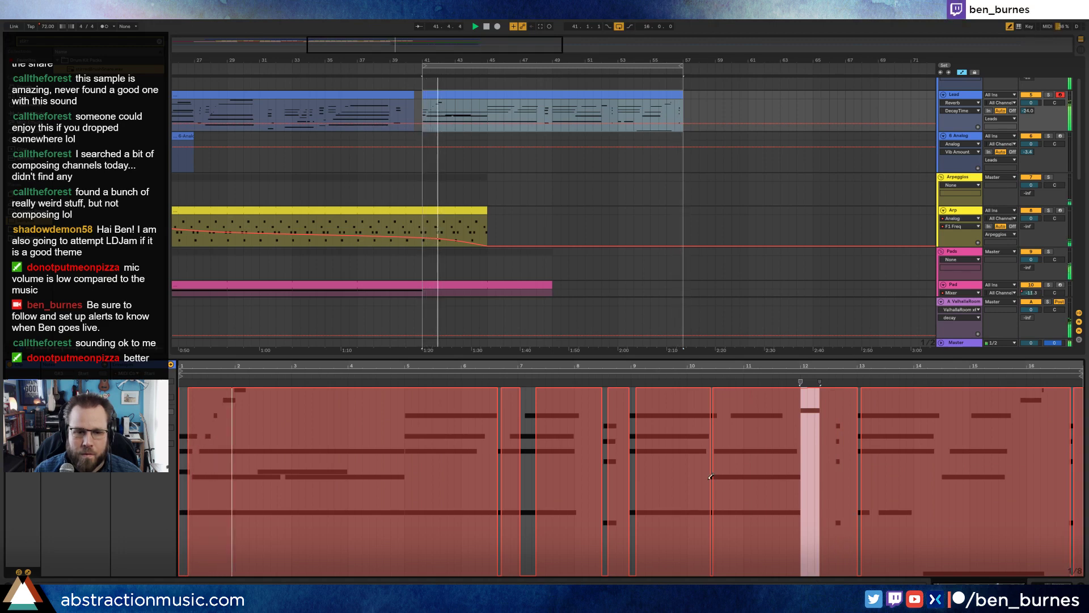
Step: Remove the Pad's volume fade-out point at bar 49 and extend its clip to bar 57
{"action": "key", "text": "shift+Tab"}
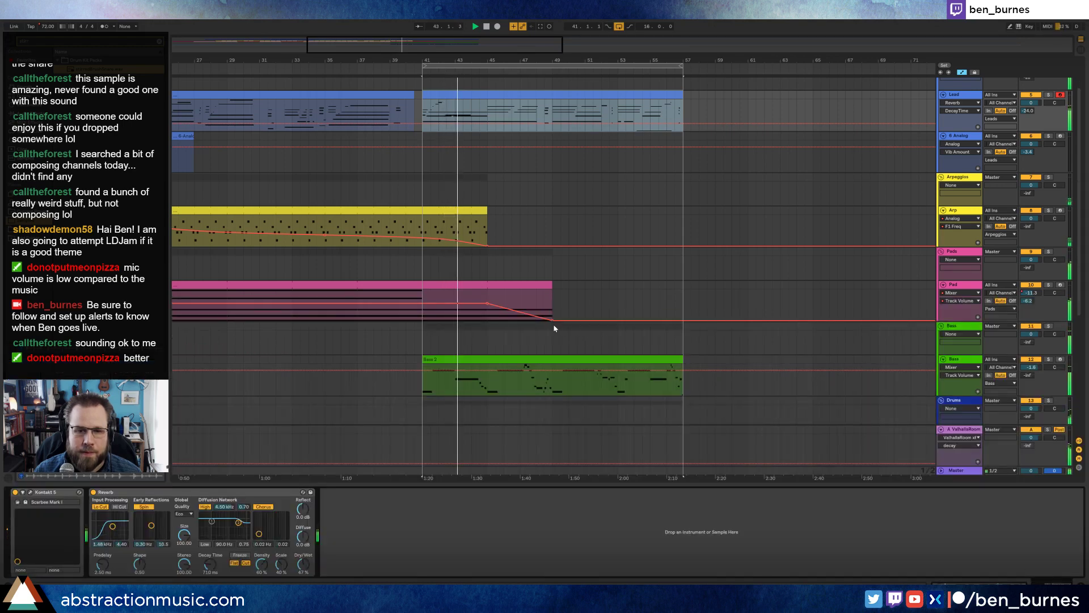
{"action": "mouse_move", "coordinate": [554, 322]}
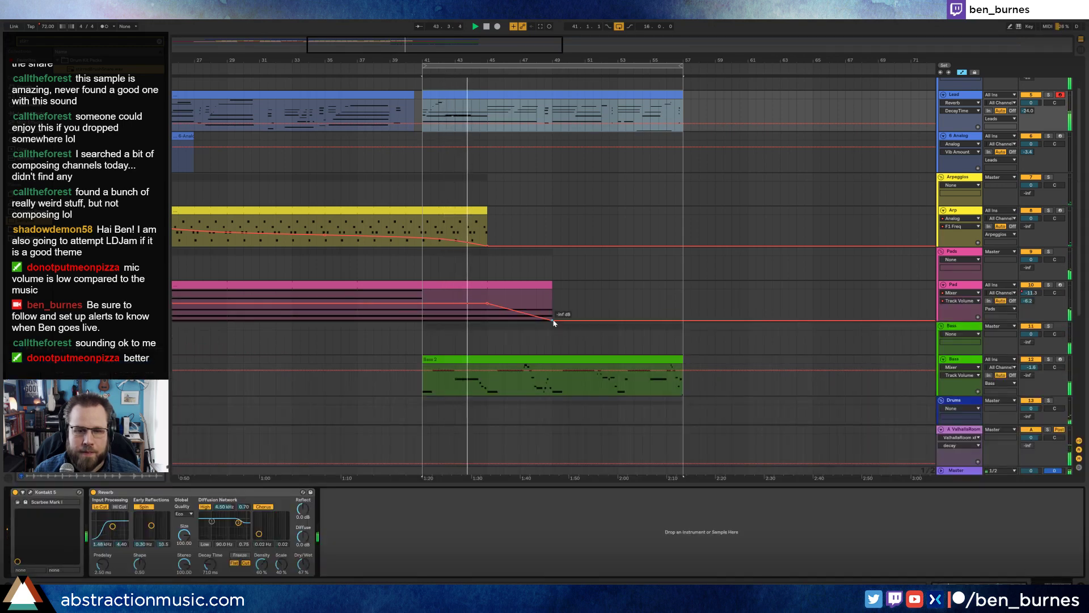
{"action": "left_click", "coordinate": [553, 320]}
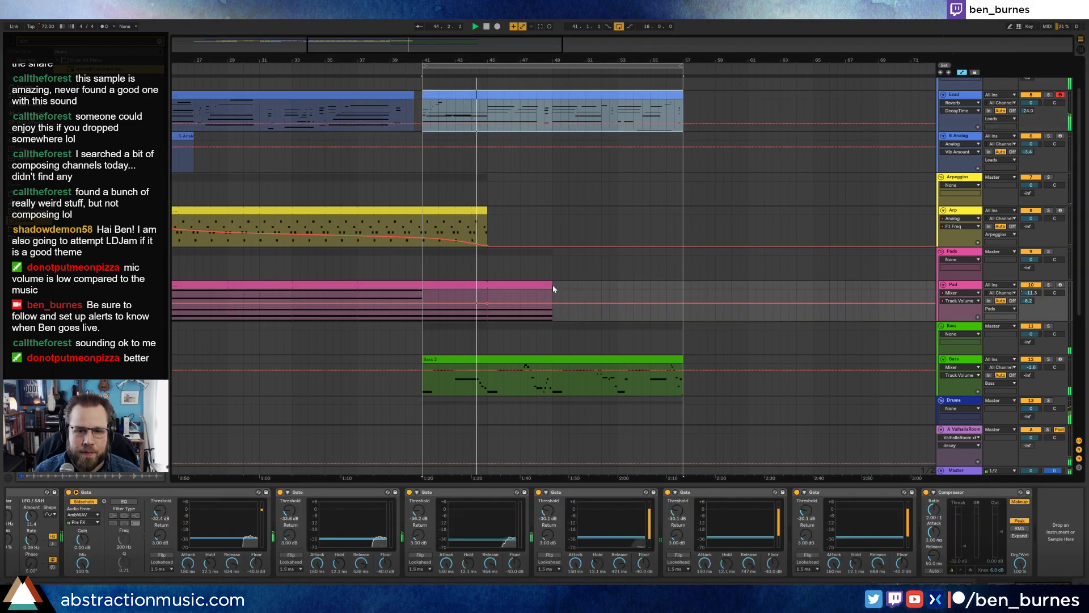
{"action": "left_click_drag", "start_coordinate": [553, 285], "coordinate": [681, 286]}
Step: Ramp the Pad's track volume down from bar 41 to -17.6 dB at bar 45
{"action": "mouse_move", "coordinate": [488, 305]}
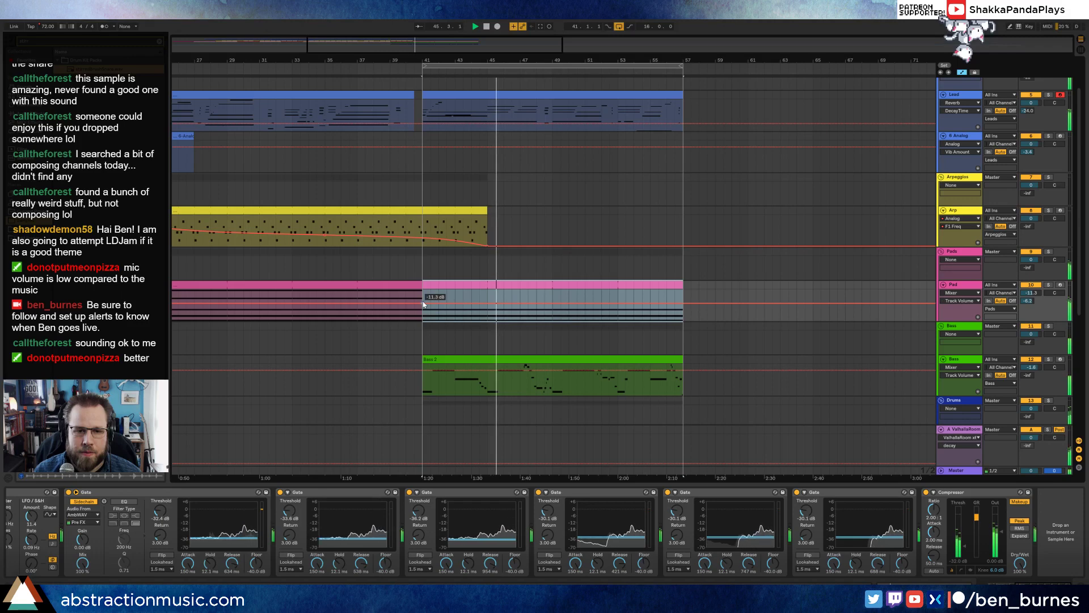
{"action": "left_click", "coordinate": [488, 304]}
{"action": "left_click_drag", "start_coordinate": [488, 304], "coordinate": [488, 307]}
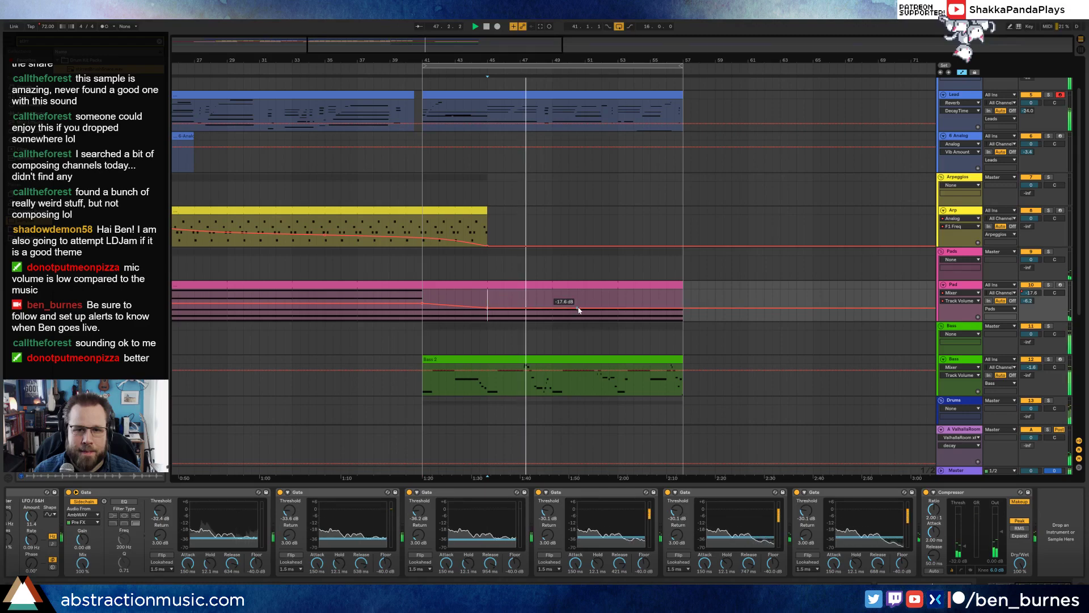
{"action": "scroll", "coordinate": [561, 170], "scroll_direction": "up", "scroll_amount": 1}
Step: Move the highest Lead note in bar 7 slightly earlier and audition the passage
{"action": "double_click", "coordinate": [560, 102]}
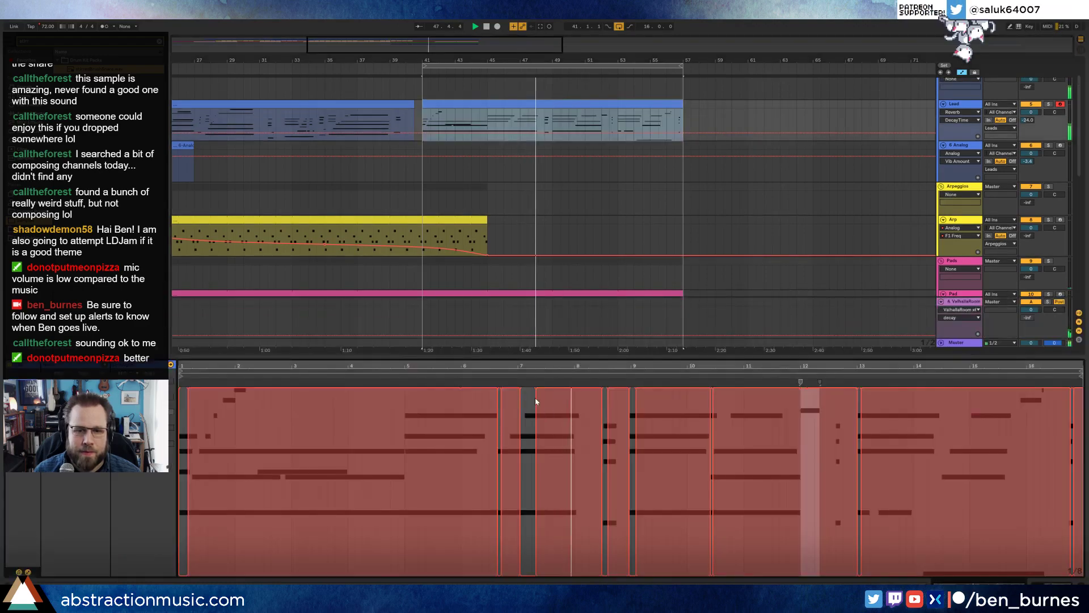
{"action": "left_click", "coordinate": [27, 572]}
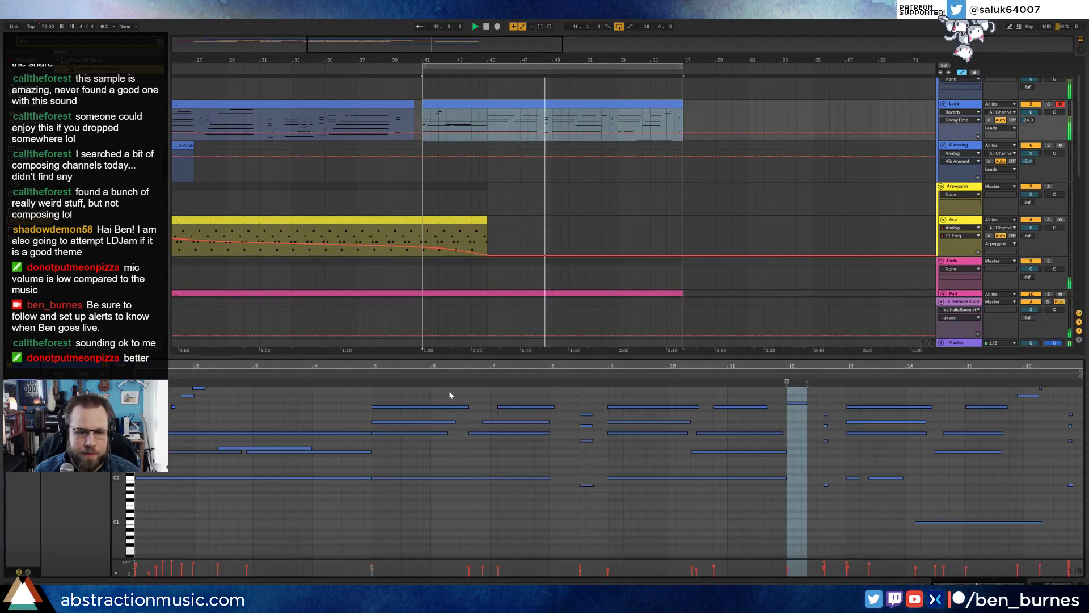
{"action": "left_click_drag", "start_coordinate": [521, 366], "coordinate": [521, 397]}
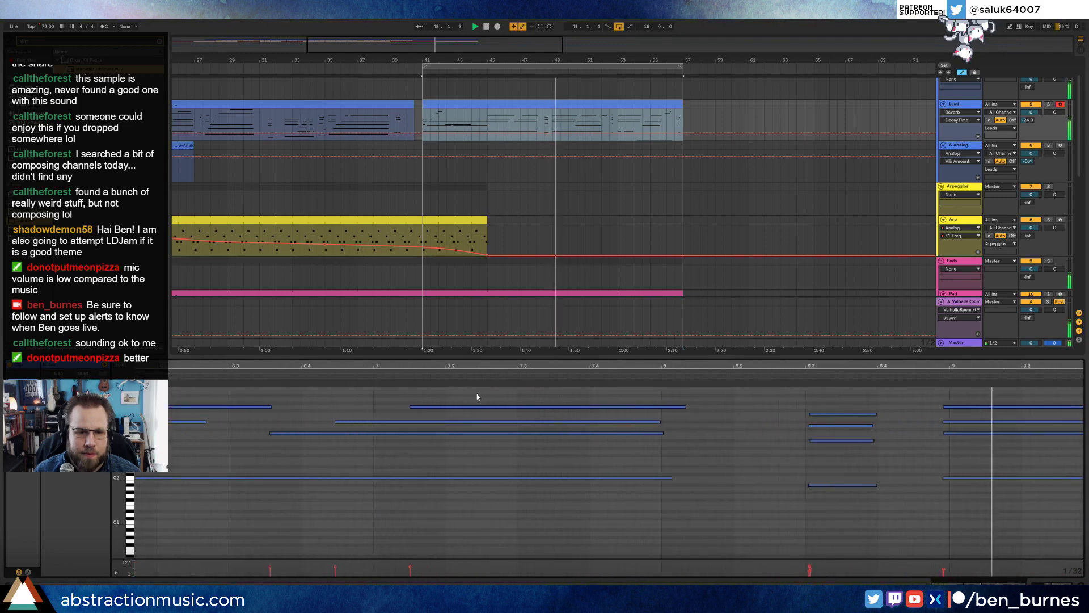
{"action": "left_click", "coordinate": [475, 406]}
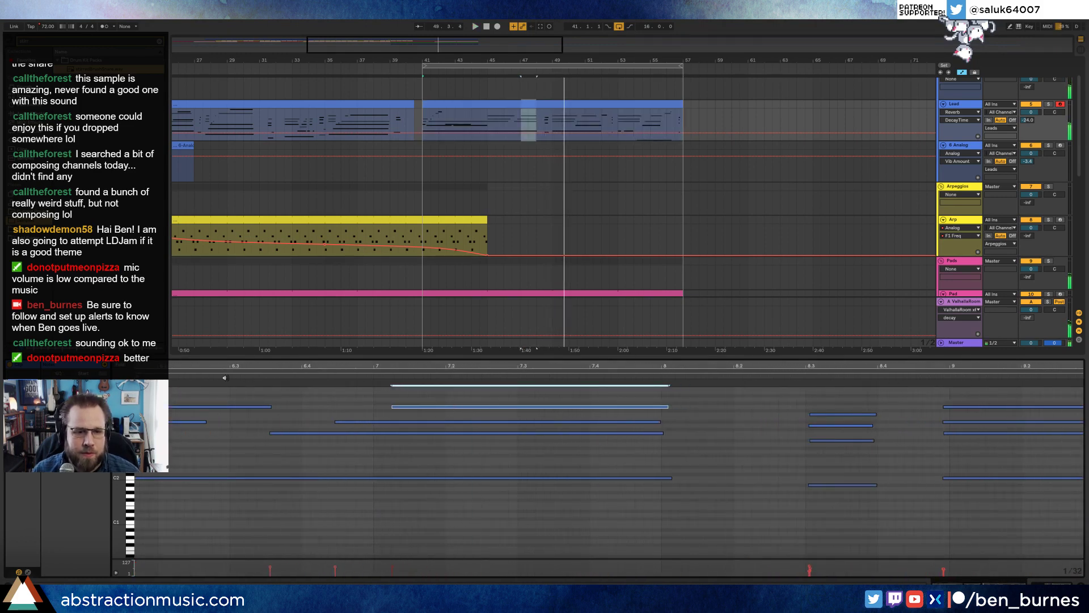
{"action": "left_click", "coordinate": [225, 377]}
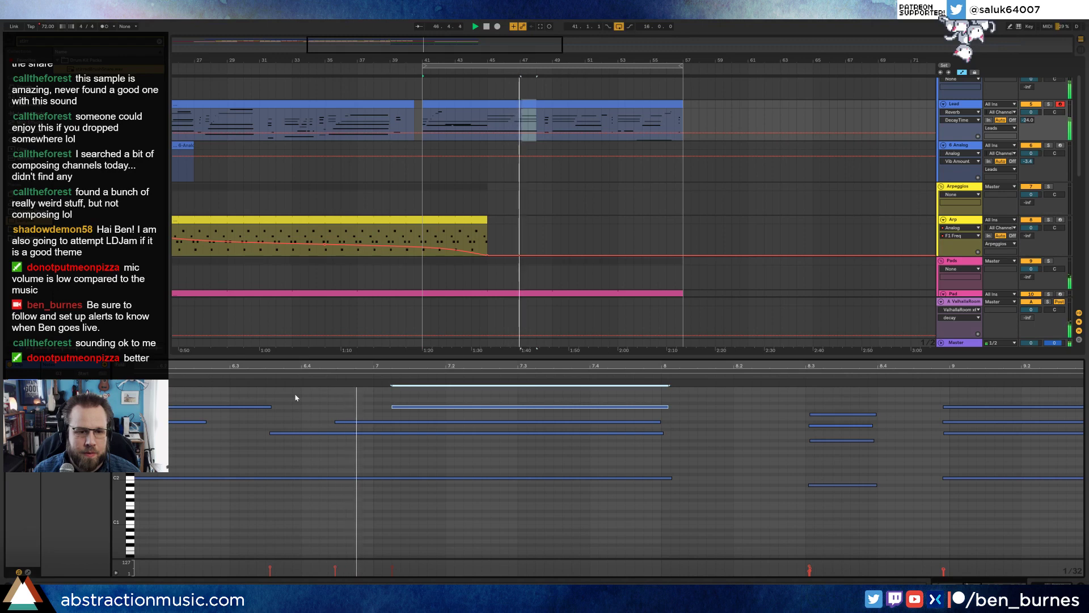
{"action": "key", "text": "space"}
Step: Move the two upper Lead notes around bar 7 slightly earlier together, and nudge the lower one back a little
{"action": "left_click_drag", "start_coordinate": [364, 398], "coordinate": [421, 432]}
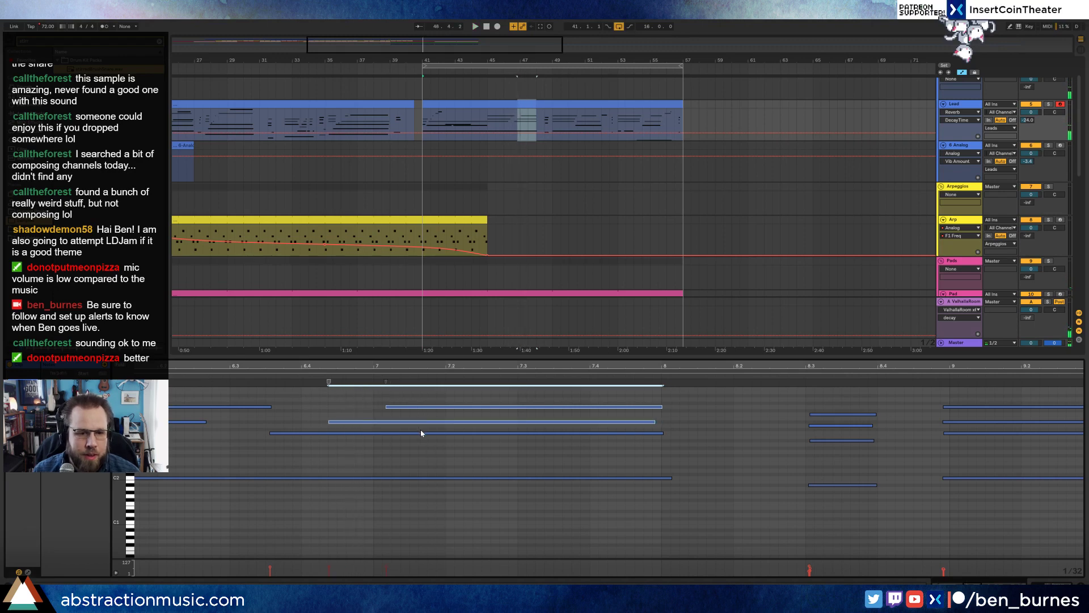
{"action": "left_click", "coordinate": [248, 382]}
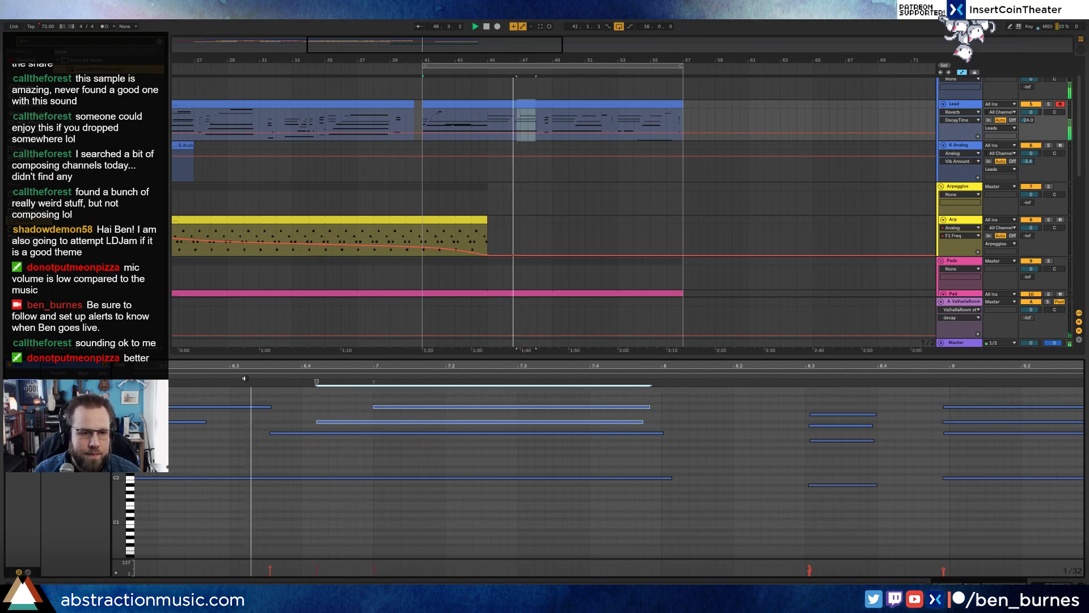
{"action": "left_click_drag", "start_coordinate": [327, 401], "coordinate": [343, 430]}
{"action": "key", "text": "alt+Right"}
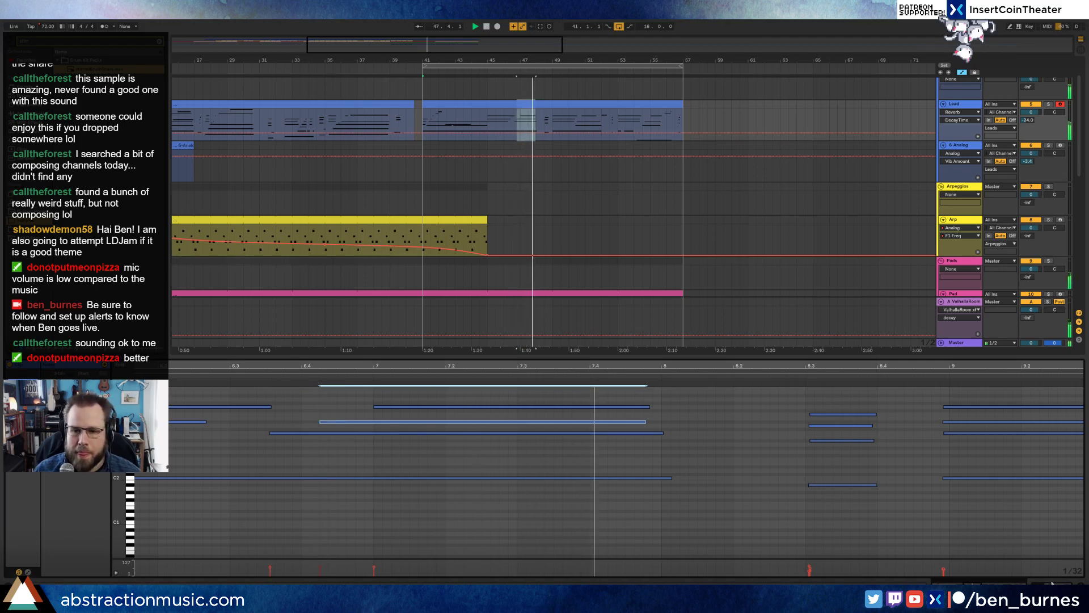
Step: Copy the Analog clip on the track below Lead so that the copy runs from bar 44 to 52
{"action": "key", "text": "shift+Tab"}
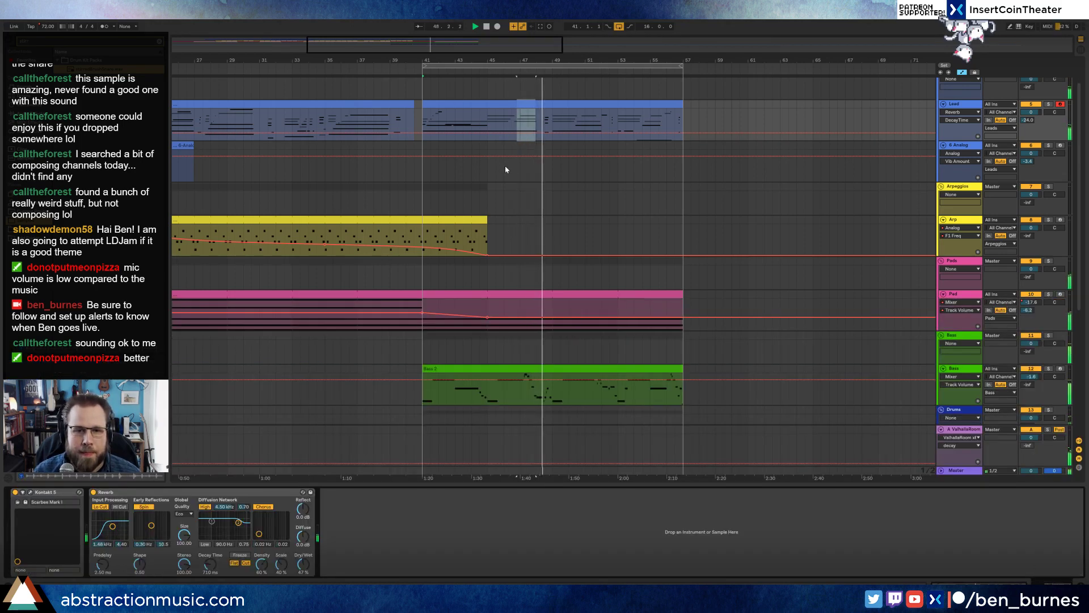
{"action": "left_click_drag", "start_coordinate": [181, 147], "coordinate": [588, 159]}
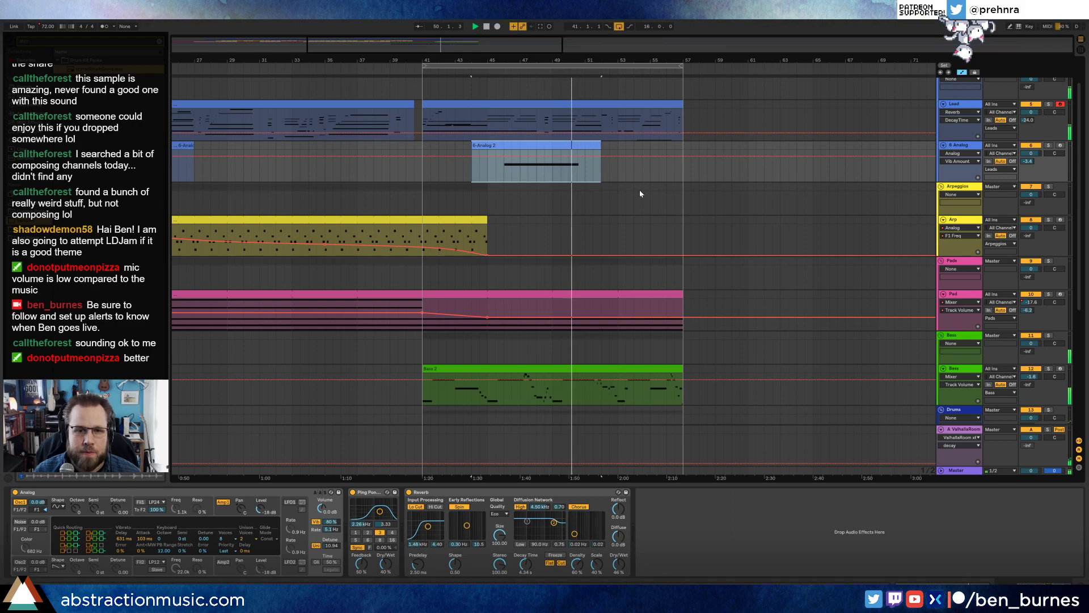
Step: Adjust the AmbWAV ambience track's volume and raise its Auto Filter frequency to 383 Hz
{"action": "left_click", "coordinate": [622, 199]}
{"action": "scroll", "coordinate": [616, 221], "scroll_direction": "down", "scroll_amount": 5}
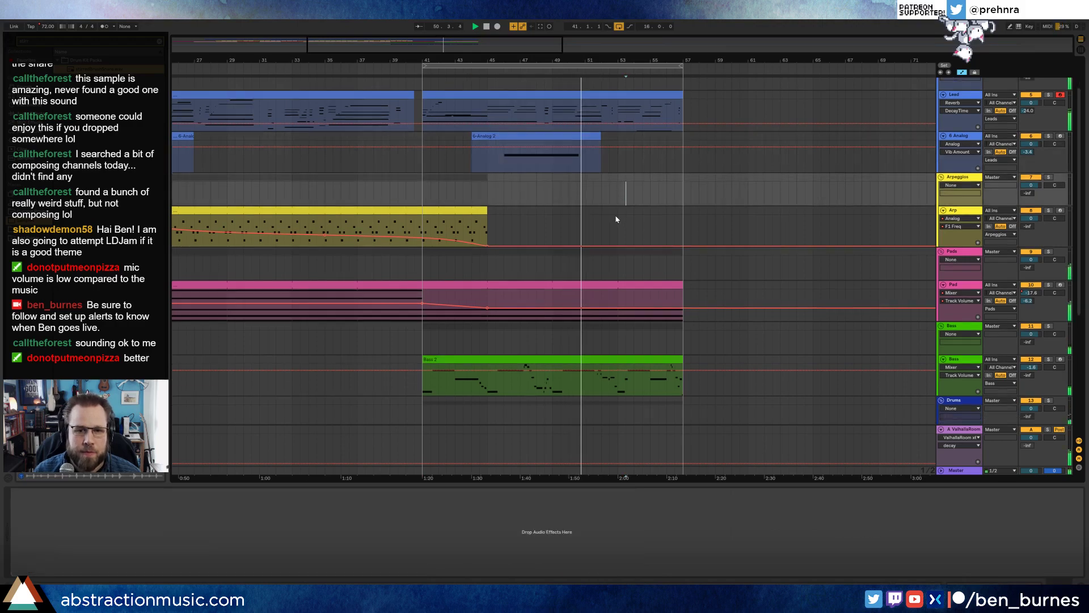
{"action": "scroll", "coordinate": [616, 225], "scroll_direction": "down", "scroll_amount": 2}
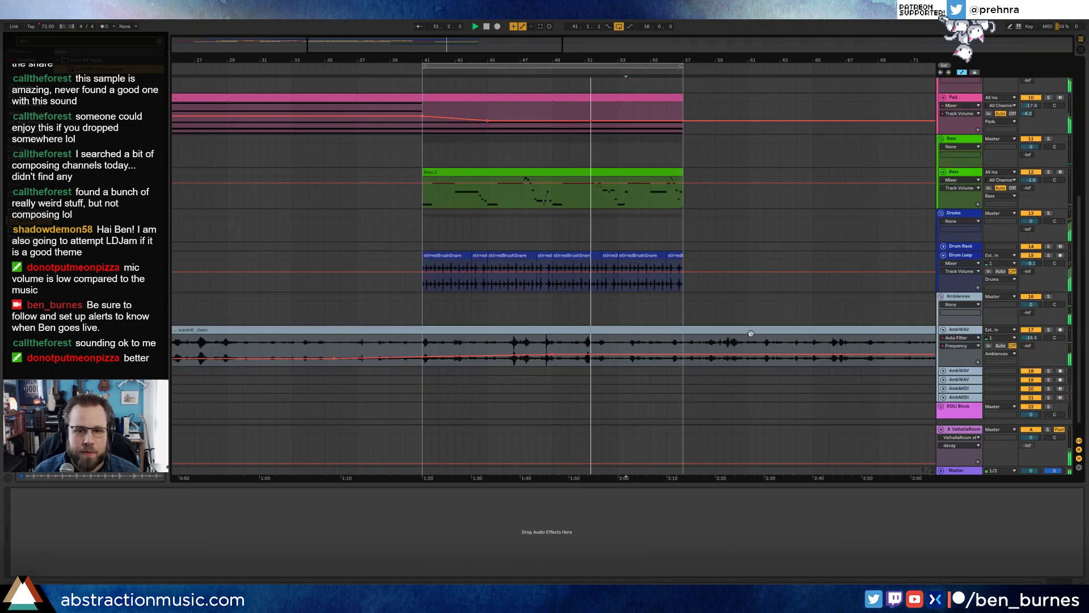
{"action": "left_click", "coordinate": [904, 342]}
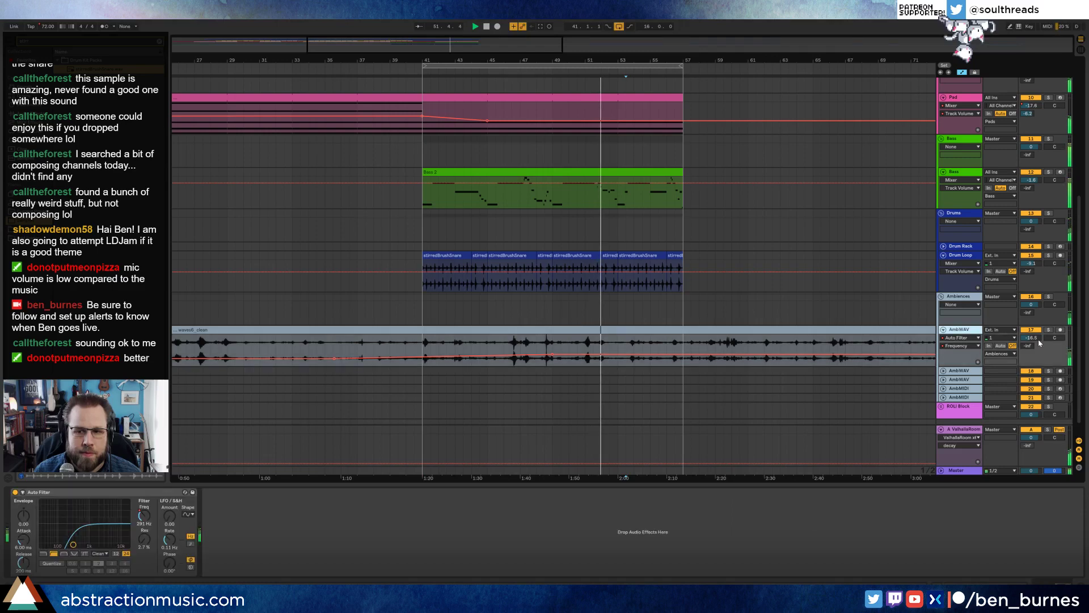
{"action": "left_click_drag", "start_coordinate": [1022, 341], "coordinate": [1021, 335]}
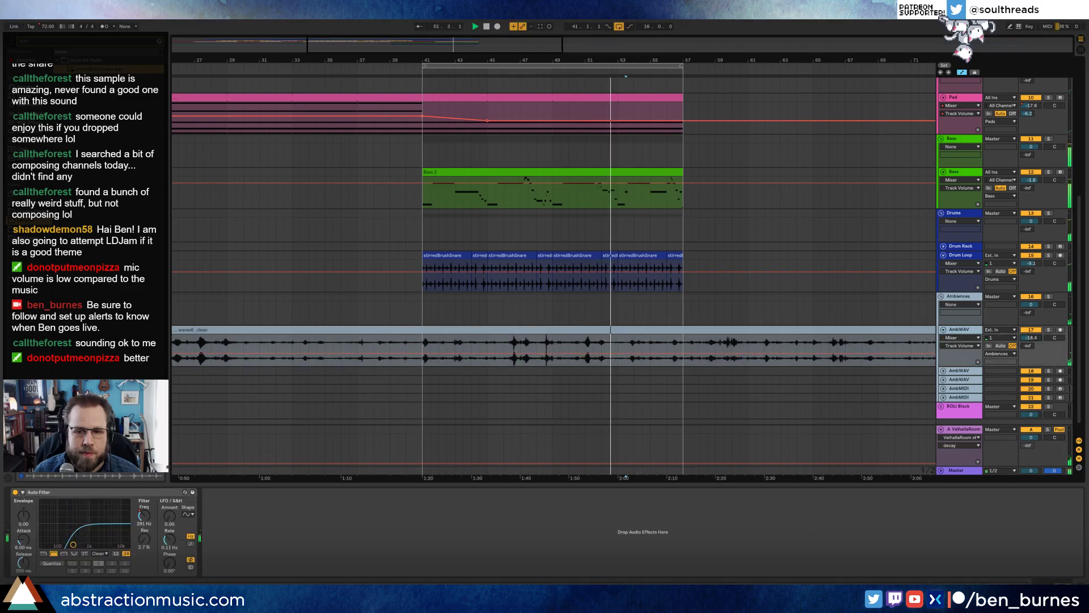
{"action": "left_click", "coordinate": [144, 516]}
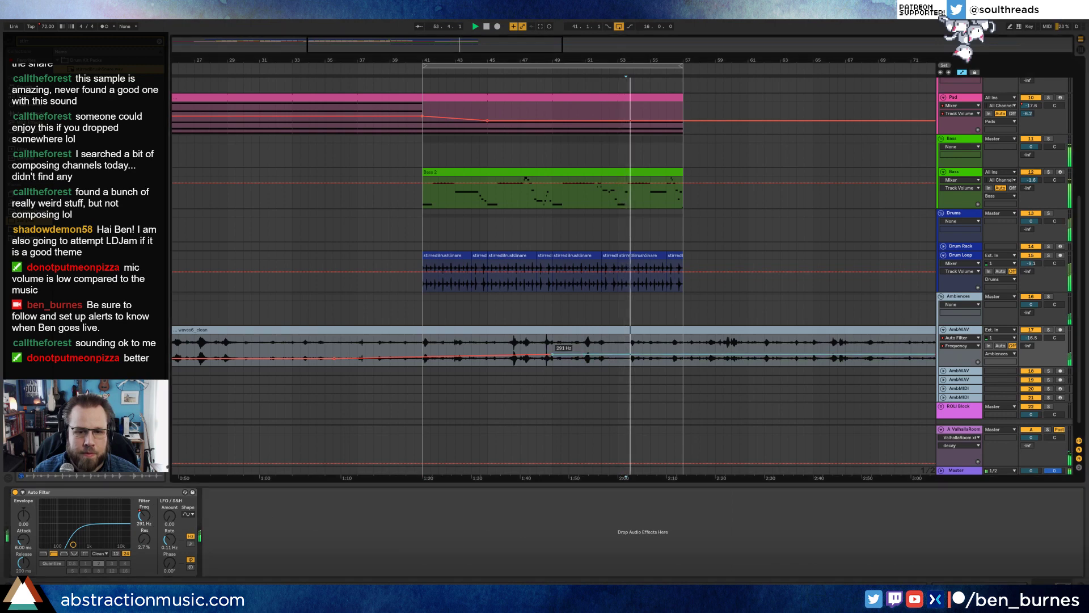
Step: Unfold the Drum Rack track in the Drums group and bring up its empty rack
{"action": "scroll", "coordinate": [618, 342], "scroll_direction": "up", "scroll_amount": 3}
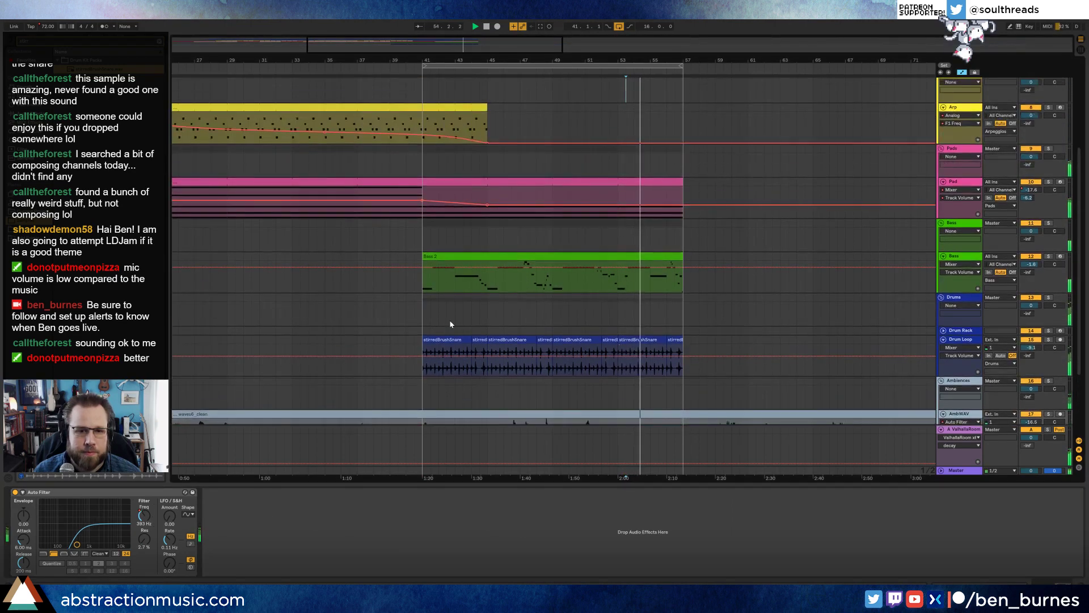
{"action": "left_click", "coordinate": [943, 330]}
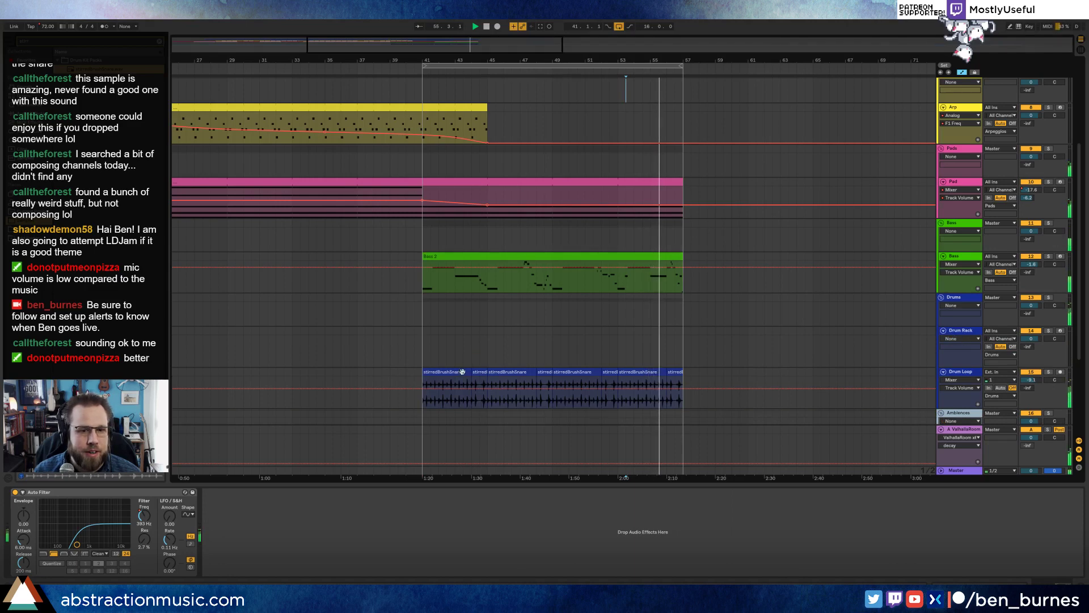
{"action": "left_click", "coordinate": [503, 348]}
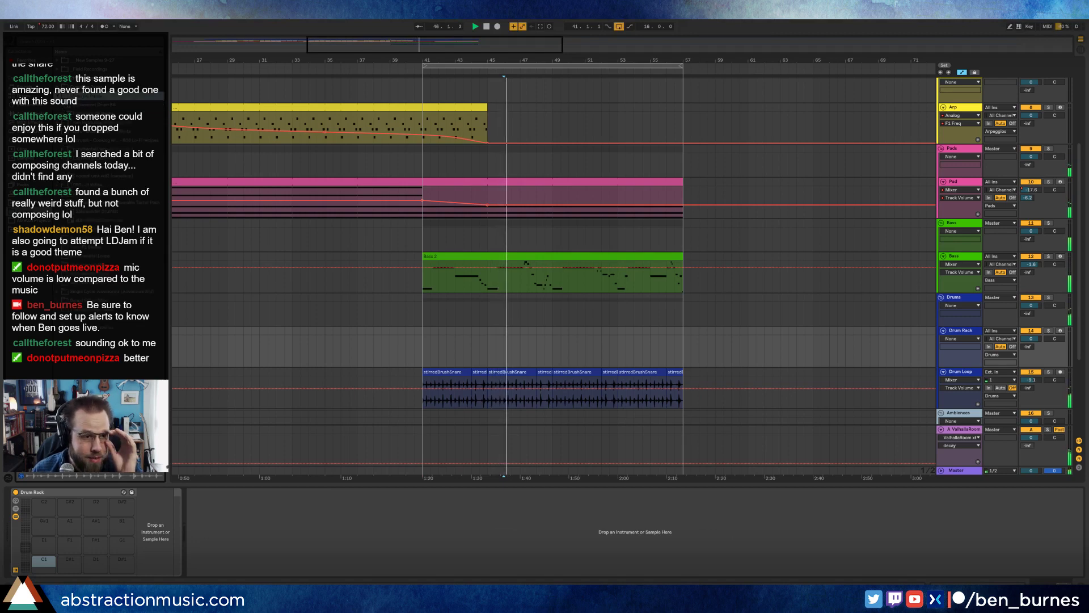
Step: Open the Analog 2 clip starting at bar 44 for note editing and shorten its long note to end just past clip bar 6
{"action": "scroll", "coordinate": [518, 218], "scroll_direction": "up", "scroll_amount": 3}
{"action": "scroll", "coordinate": [518, 218], "scroll_direction": "up", "scroll_amount": 1}
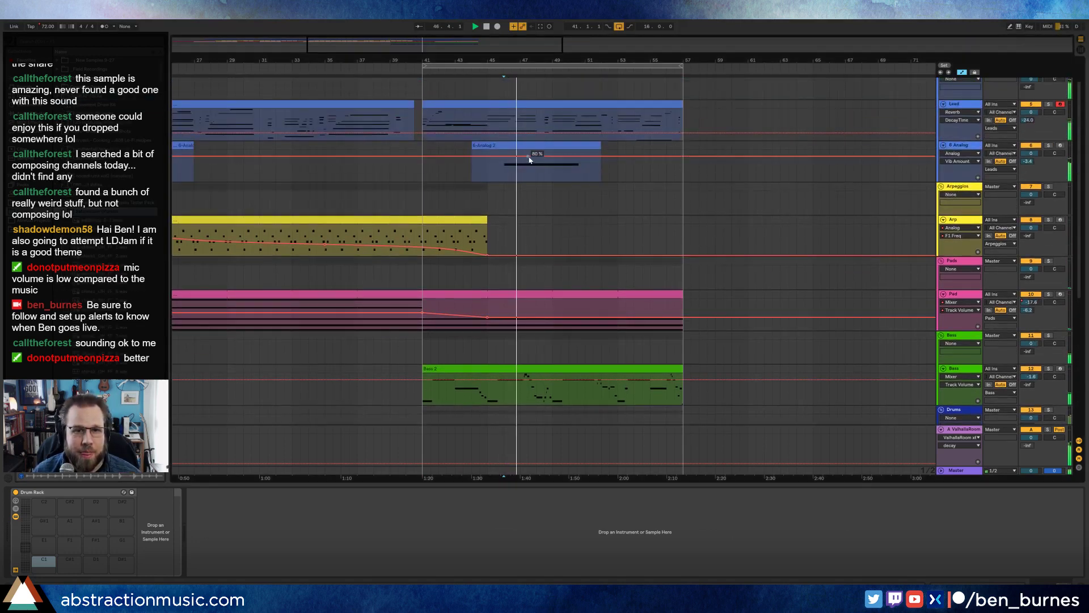
{"action": "left_click", "coordinate": [537, 145]}
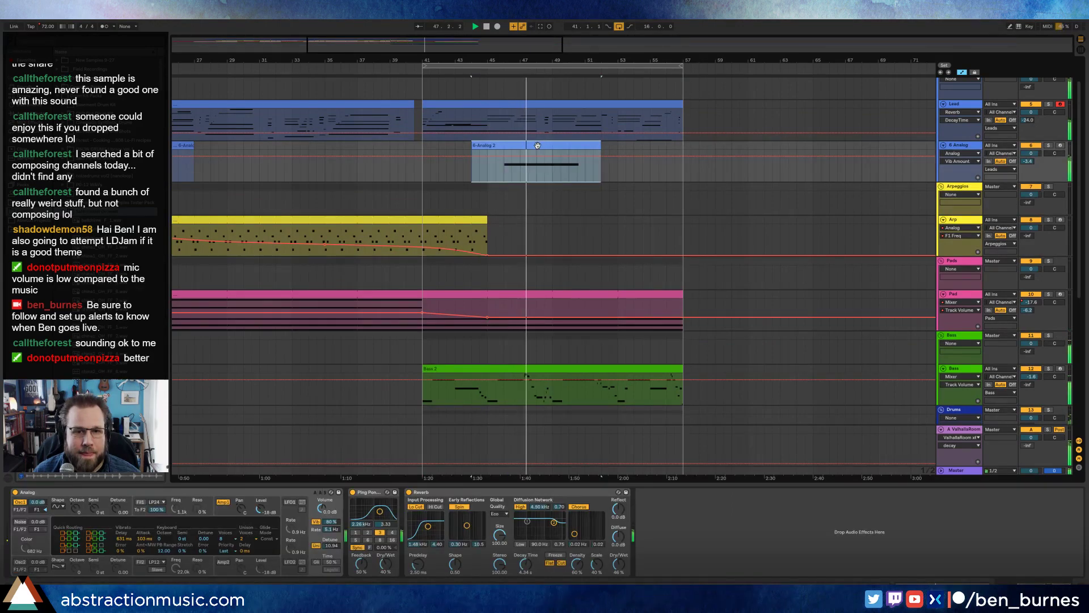
{"action": "double_click", "coordinate": [537, 145]}
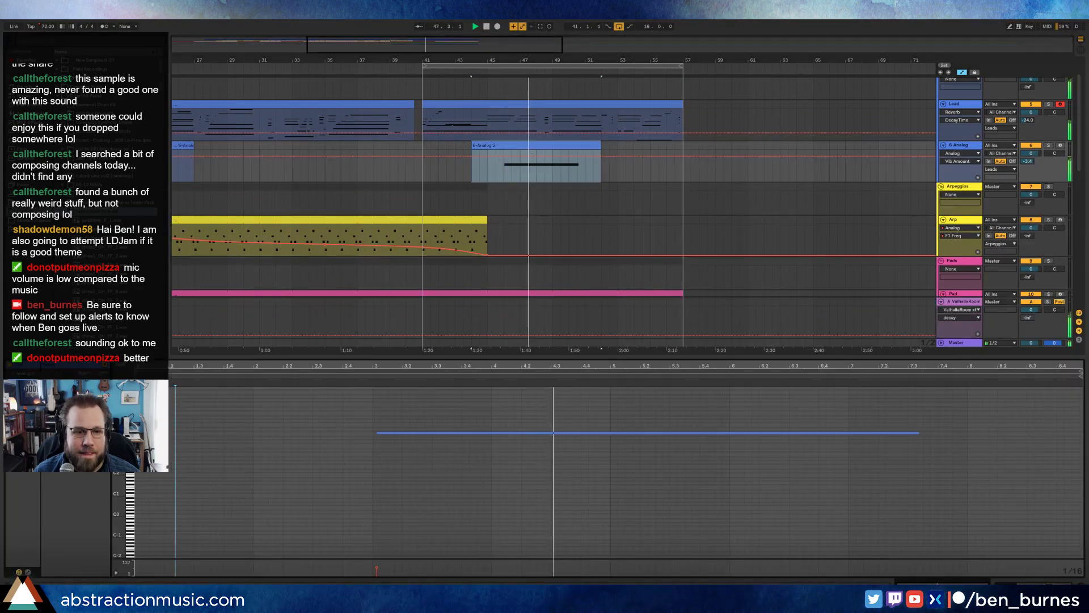
{"action": "left_click", "coordinate": [442, 433]}
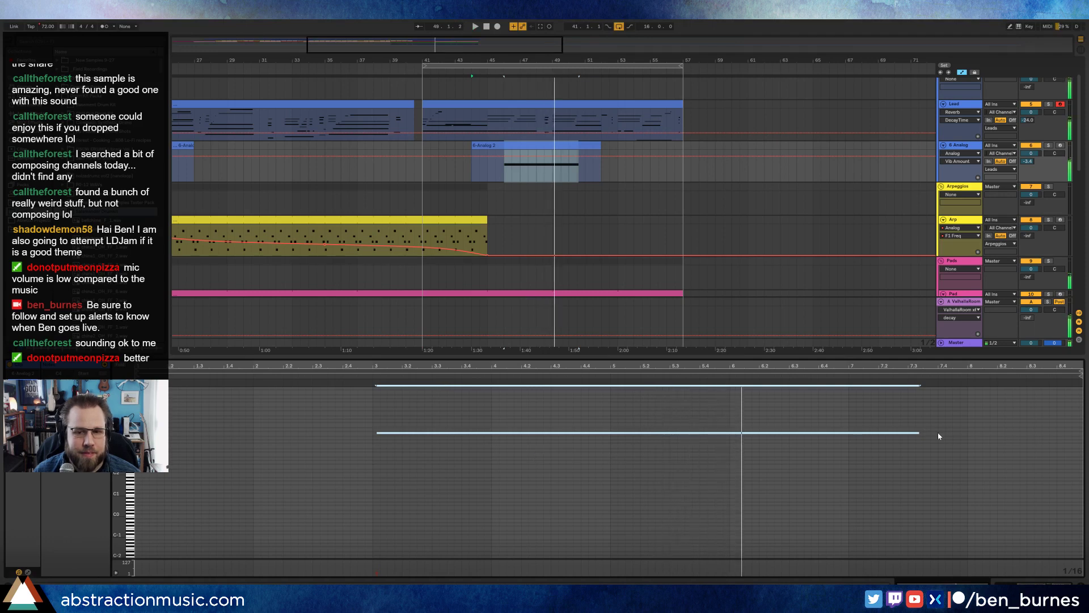
{"action": "left_click_drag", "start_coordinate": [918, 432], "coordinate": [744, 432]}
Step: Show the Analog 2 clip's envelope and reshape its opening rise into a straight ramp to the maximum, starting just before clip bar 4
{"action": "left_click", "coordinate": [27, 572]}
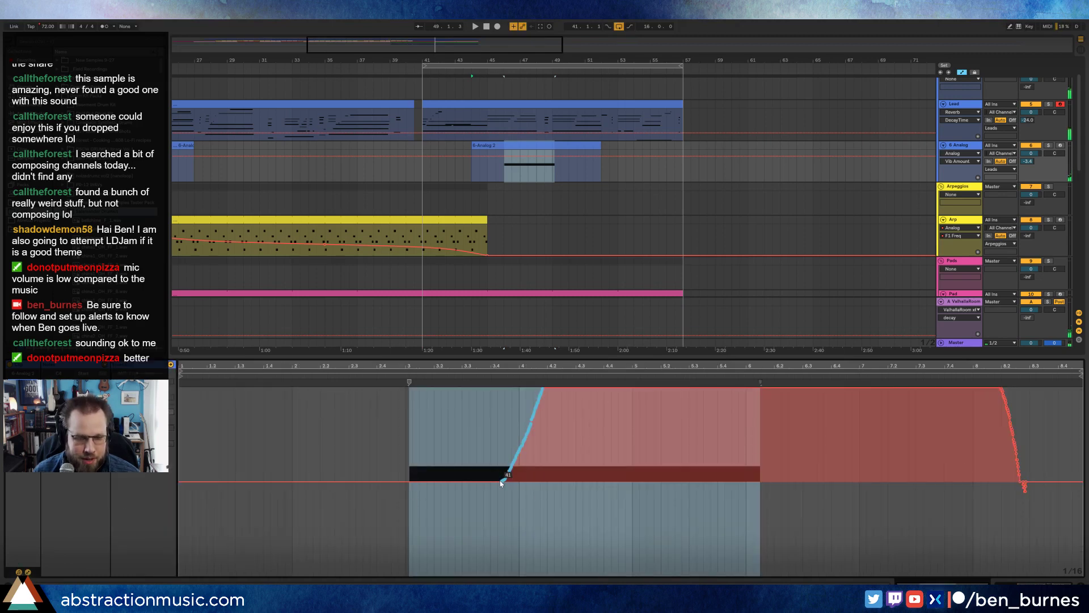
{"action": "key", "text": "b"}
{"action": "left_click_drag", "start_coordinate": [503, 478], "coordinate": [555, 483]}
{"action": "key", "text": "ctrl+z"}
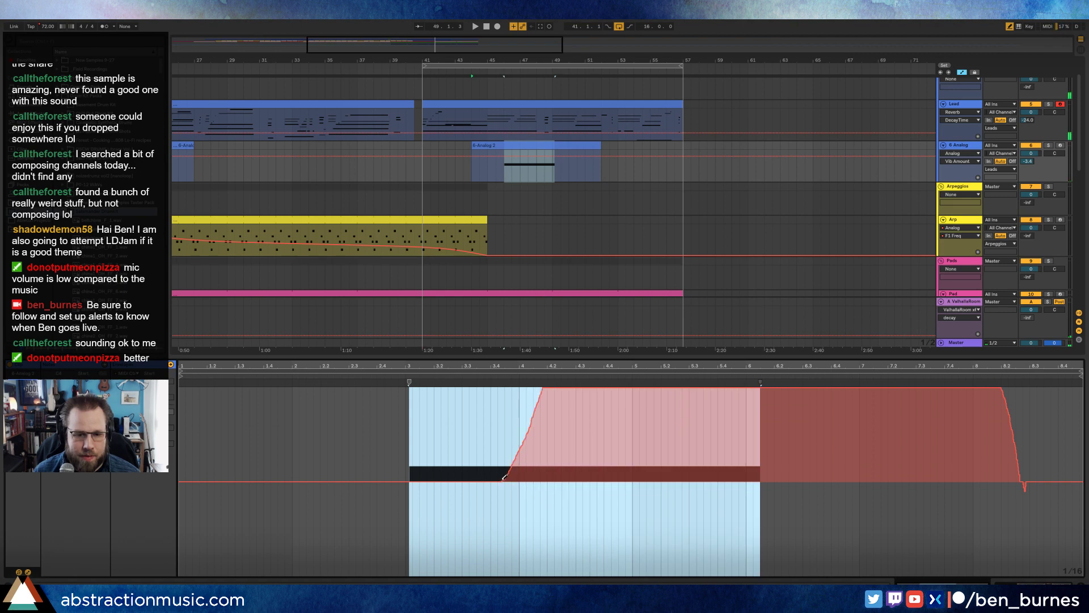
{"action": "left_click_drag", "start_coordinate": [518, 475], "coordinate": [553, 472]}
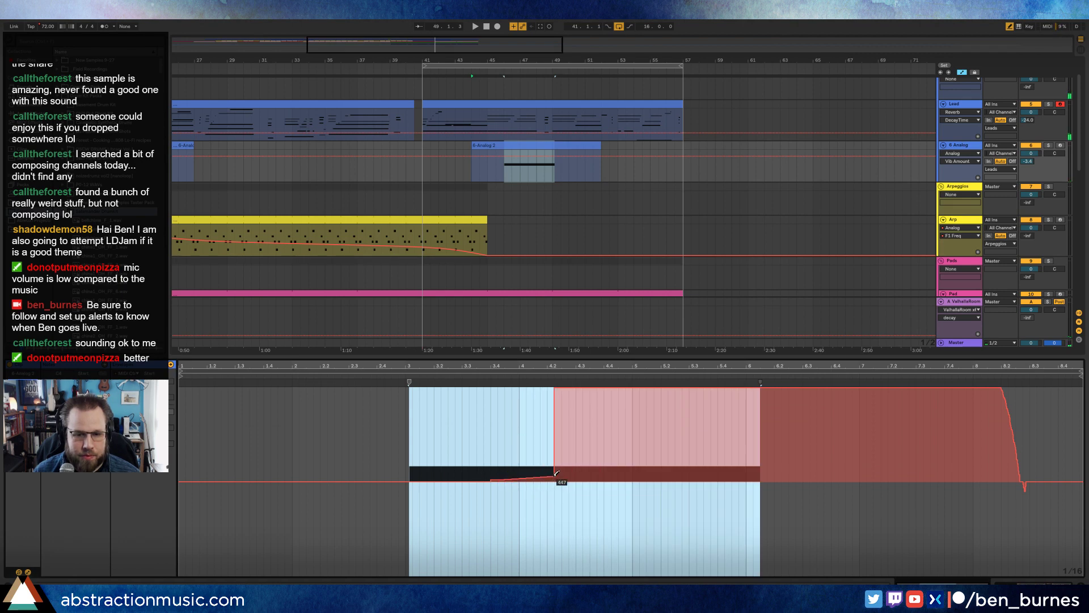
{"action": "key", "text": "b"}
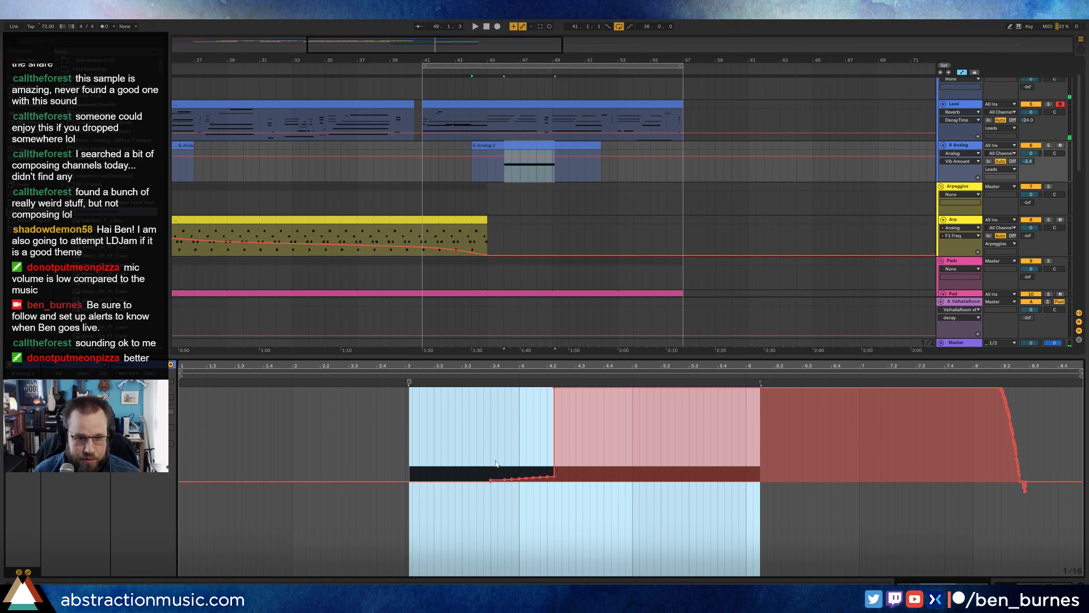
{"action": "left_click_drag", "start_coordinate": [491, 461], "coordinate": [554, 389]}
{"action": "key", "text": "ctrl+z"}
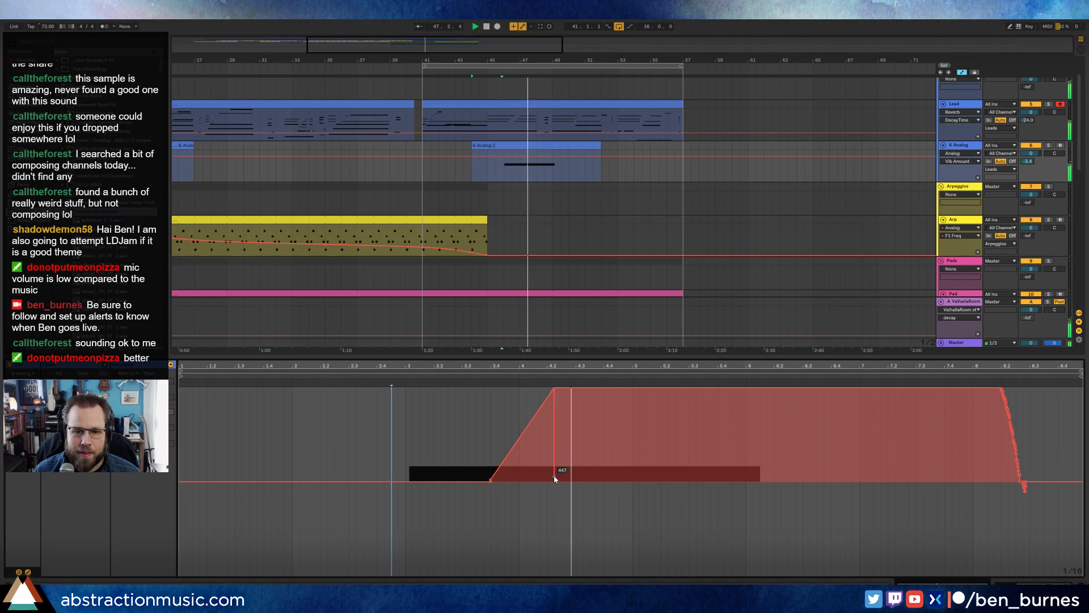
{"action": "left_click_drag", "start_coordinate": [553, 388], "coordinate": [519, 388]}
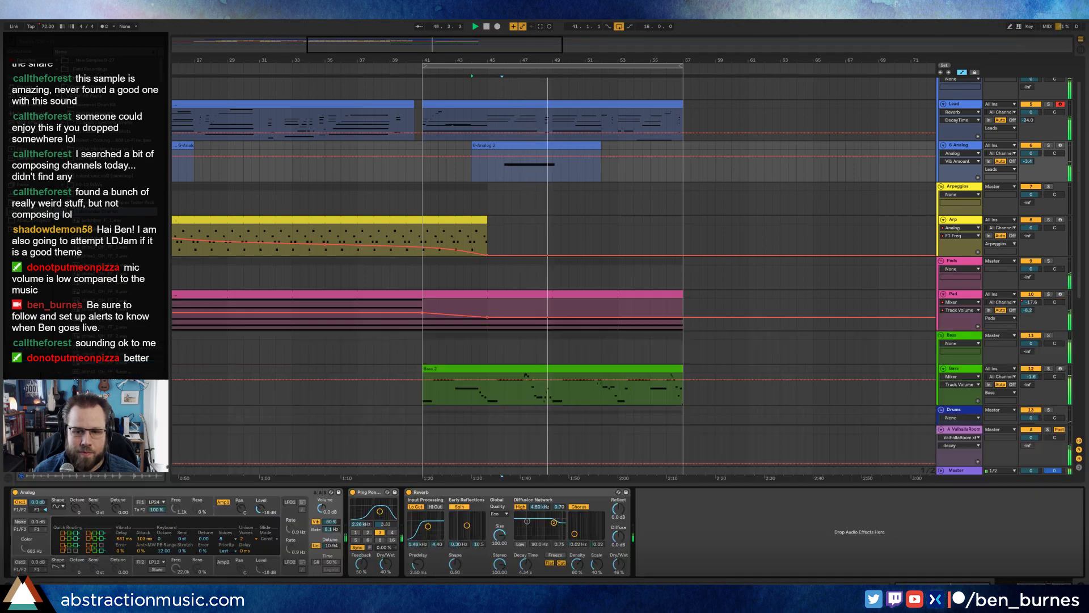
{"action": "key", "text": "shift+Tab"}
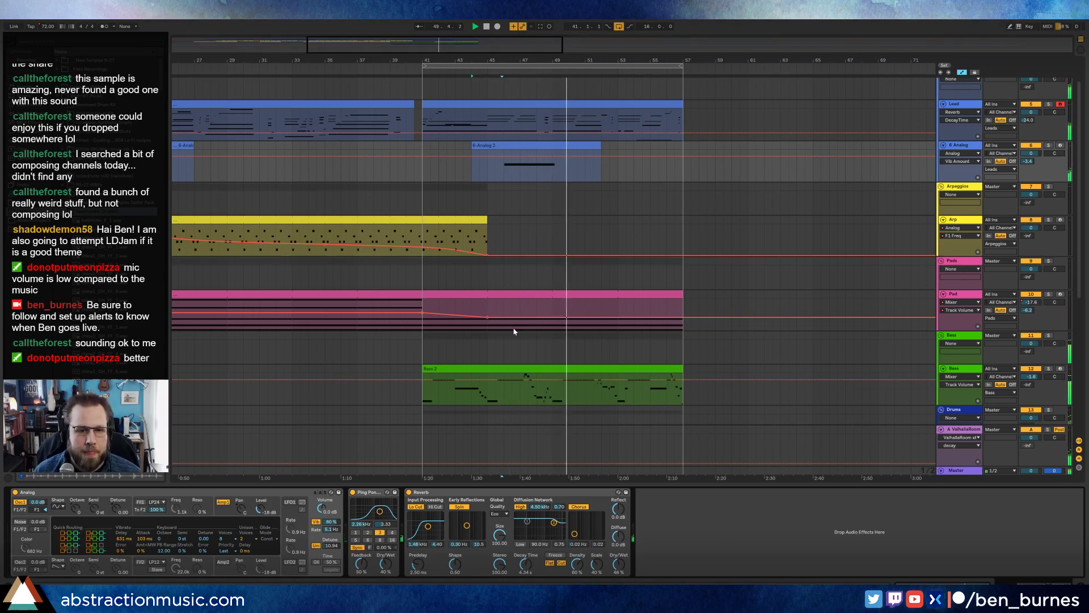
Step: Load the hihatClosed_OH_P_6 sample into the Drum Rack and build a looped one-bar clip from bar 41 to 57 with a hit on beat 2
{"action": "scroll", "coordinate": [497, 345], "scroll_direction": "down", "scroll_amount": 3}
{"action": "scroll", "coordinate": [496, 348], "scroll_direction": "down", "scroll_amount": 2}
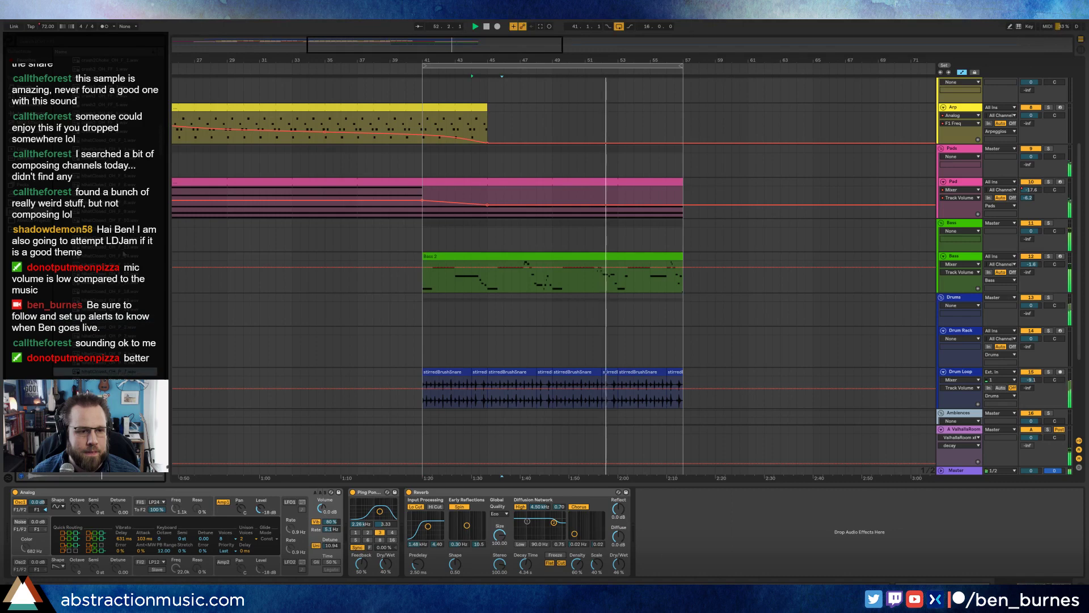
{"action": "left_click", "coordinate": [577, 349]}
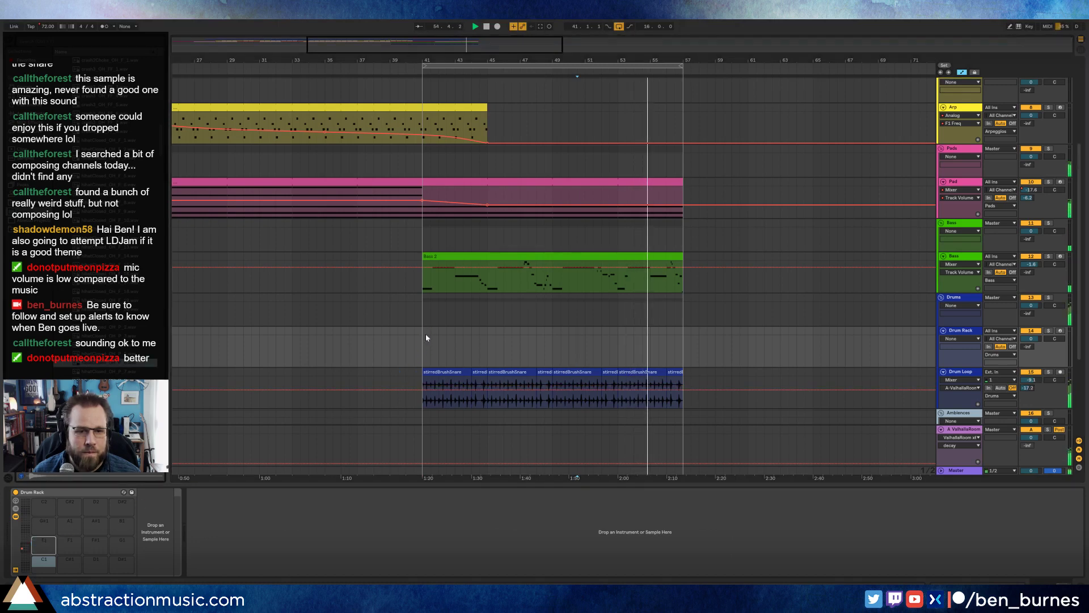
{"action": "left_click_drag", "start_coordinate": [426, 336], "coordinate": [435, 335]}
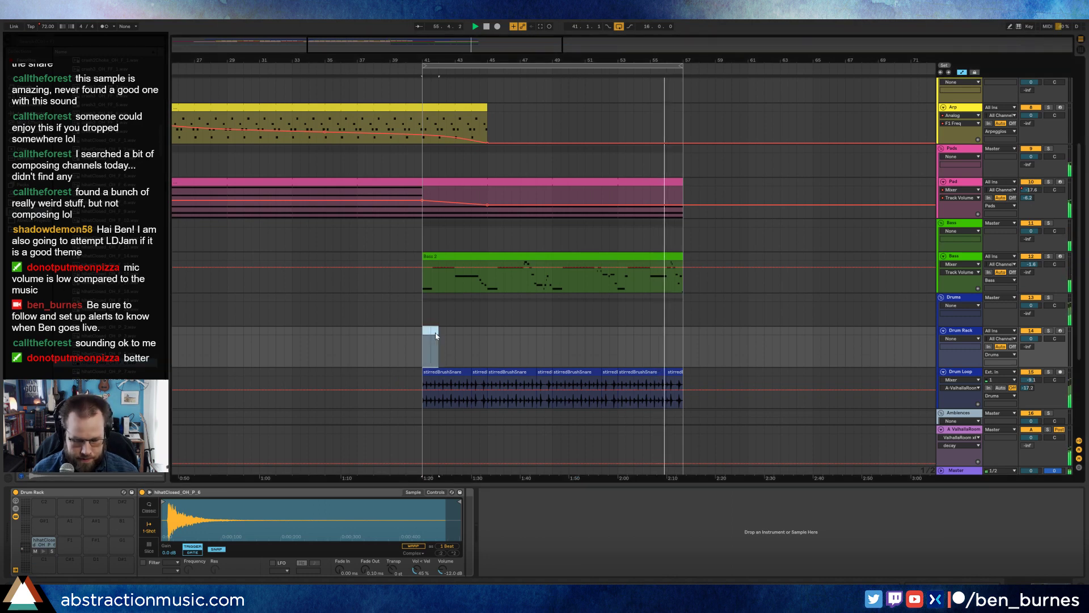
{"action": "key", "text": "ctrl+shift+m"}
{"action": "left_click_drag", "start_coordinate": [437, 259], "coordinate": [683, 260]}
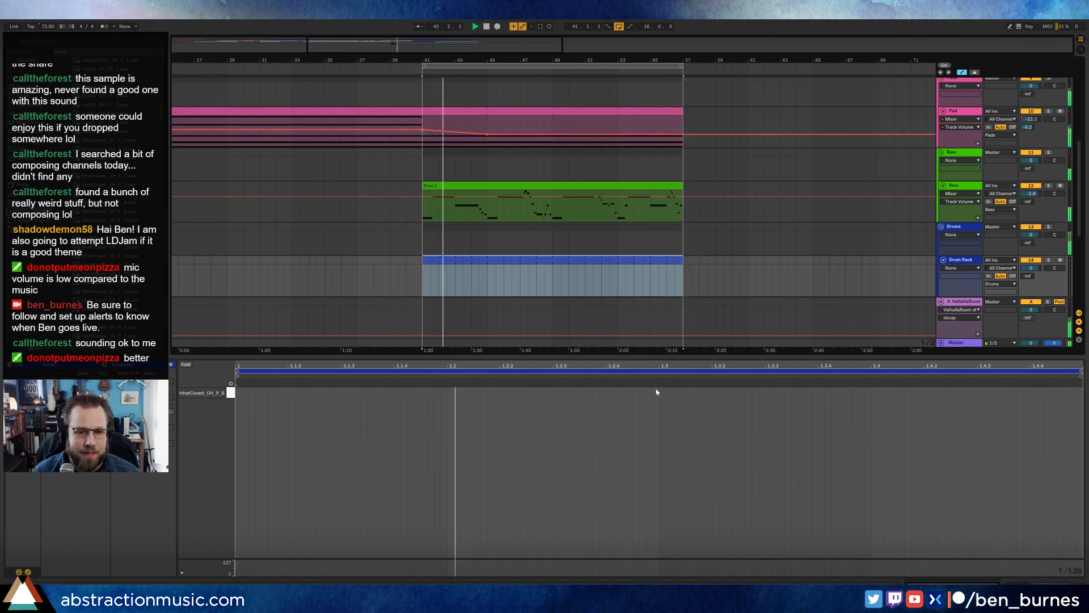
{"action": "left_click_drag", "start_coordinate": [451, 396], "coordinate": [656, 395]}
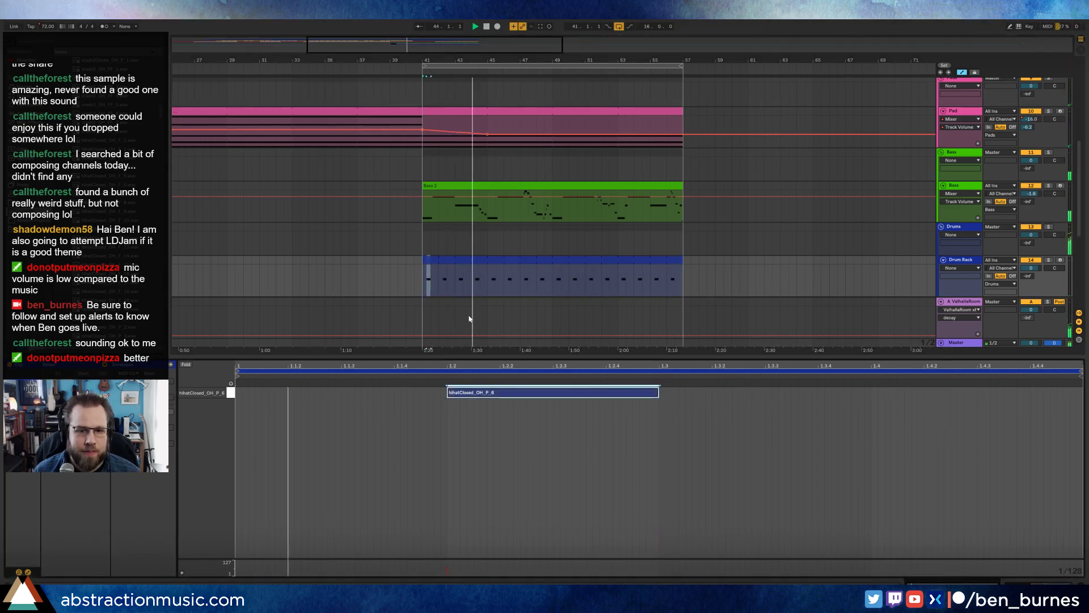
Step: Hide the automation in the arrangement and consolidate the first two bars of the Drum Rack clip into one clip
{"action": "left_click_drag", "start_coordinate": [454, 278], "coordinate": [424, 276]}
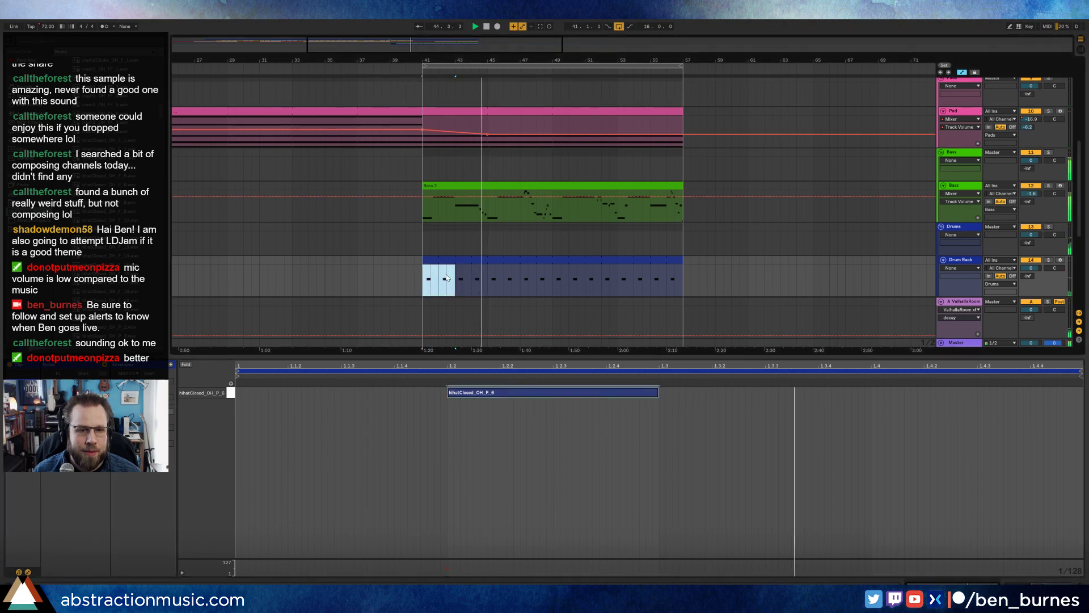
{"action": "left_click", "coordinate": [449, 275]}
{"action": "key", "text": "a"}
{"action": "key", "text": "a"}
{"action": "key", "text": "a"}
{"action": "double_click", "coordinate": [456, 275]}
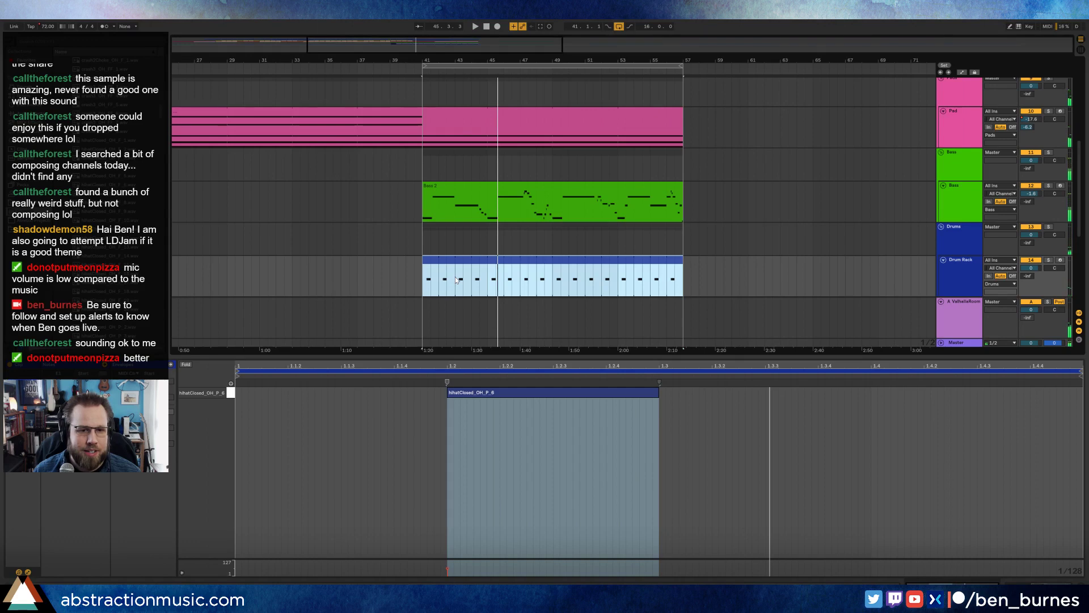
{"action": "left_click_drag", "start_coordinate": [456, 278], "coordinate": [417, 268]}
{"action": "key", "text": "ctrl+j"}
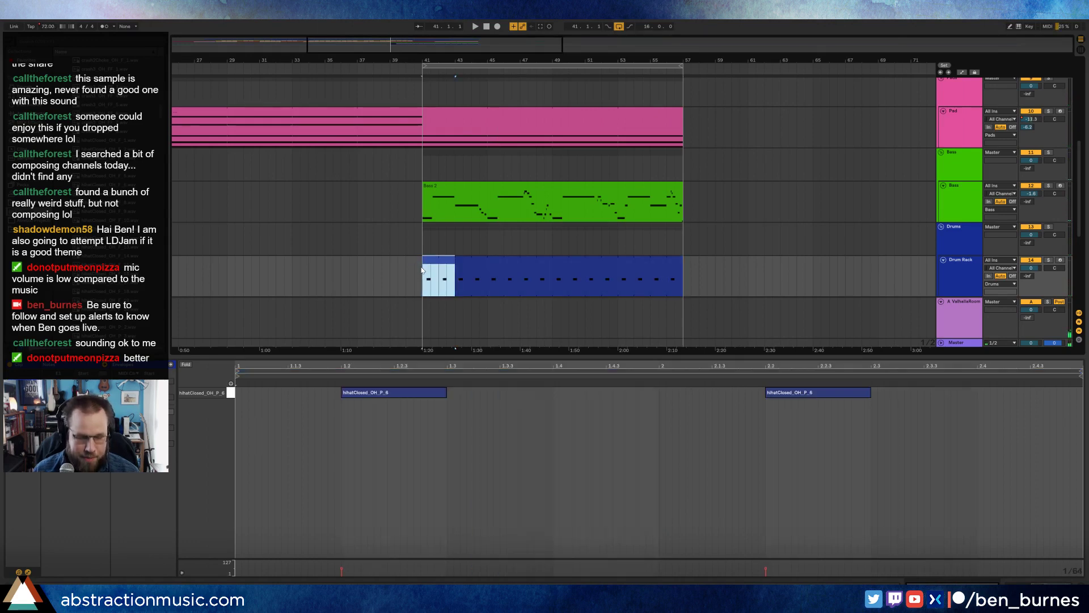
Step: Add closed hi-hat notes on beat 4 of the two-bar clip's first bar and at 2.4.3
{"action": "left_click", "coordinate": [785, 448]}
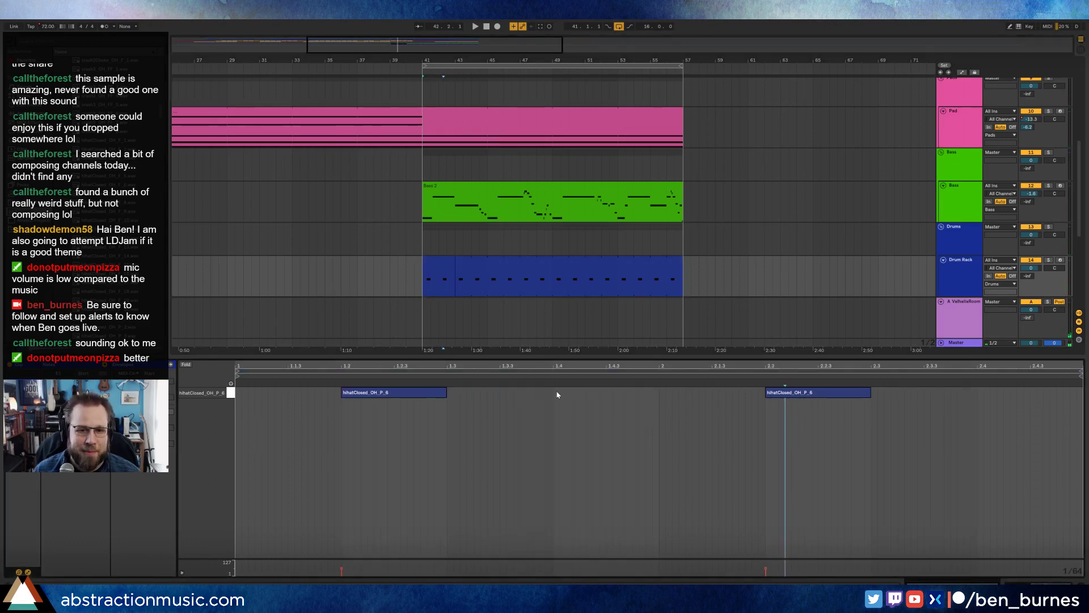
{"action": "left_click_drag", "start_coordinate": [642, 393], "coordinate": [664, 392]}
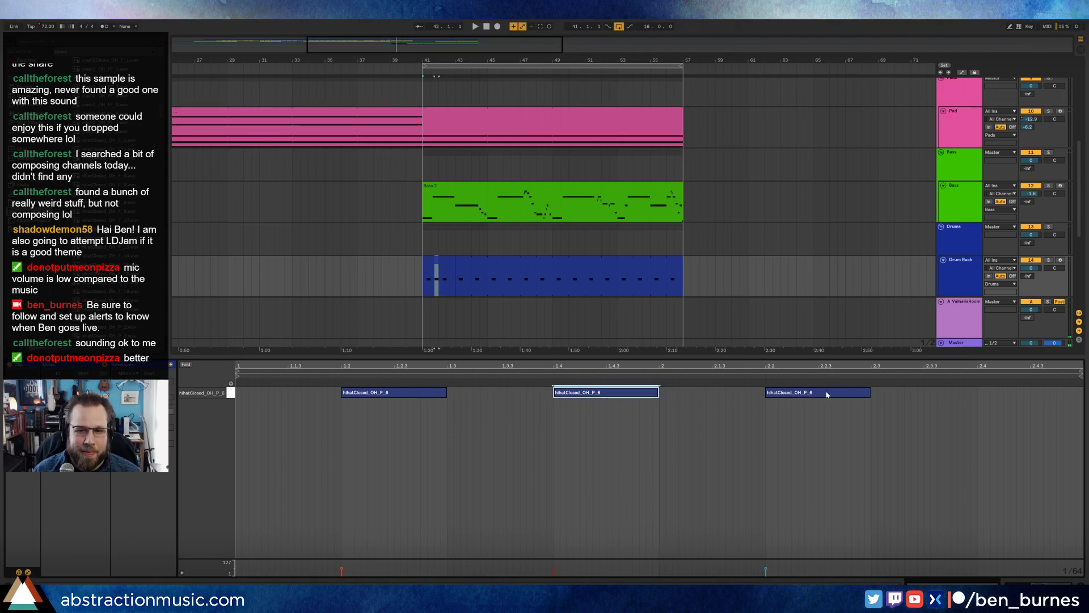
{"action": "left_click", "coordinate": [1033, 393]}
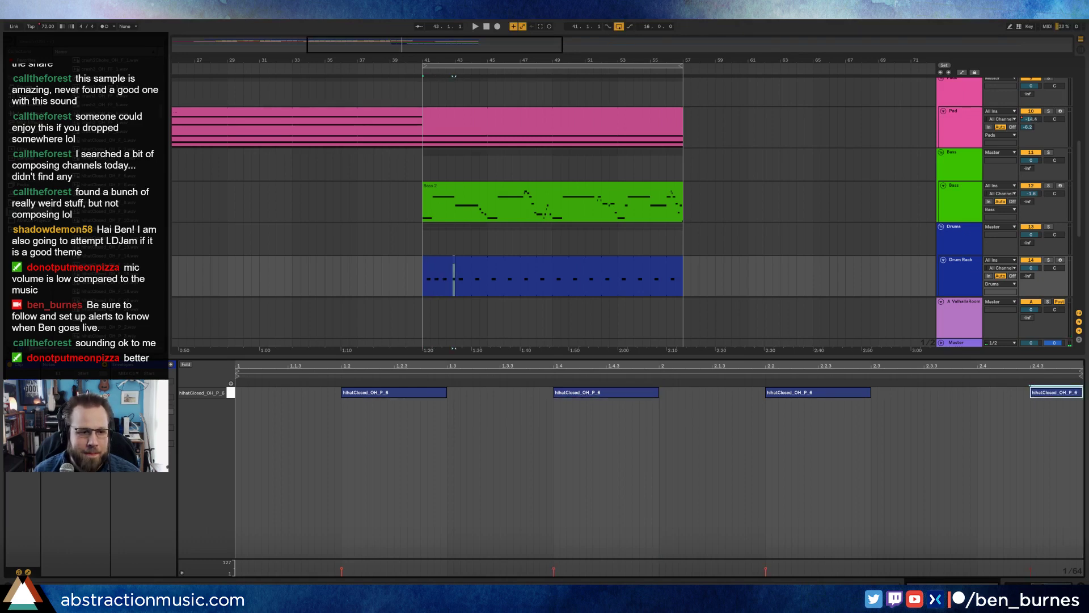
Step: Extend the two-bar hi-hat clip so it loops through to bar 57, and play it back
{"action": "left_click", "coordinate": [92, 406]}
{"action": "left_click_drag", "start_coordinate": [453, 260], "coordinate": [693, 272]}
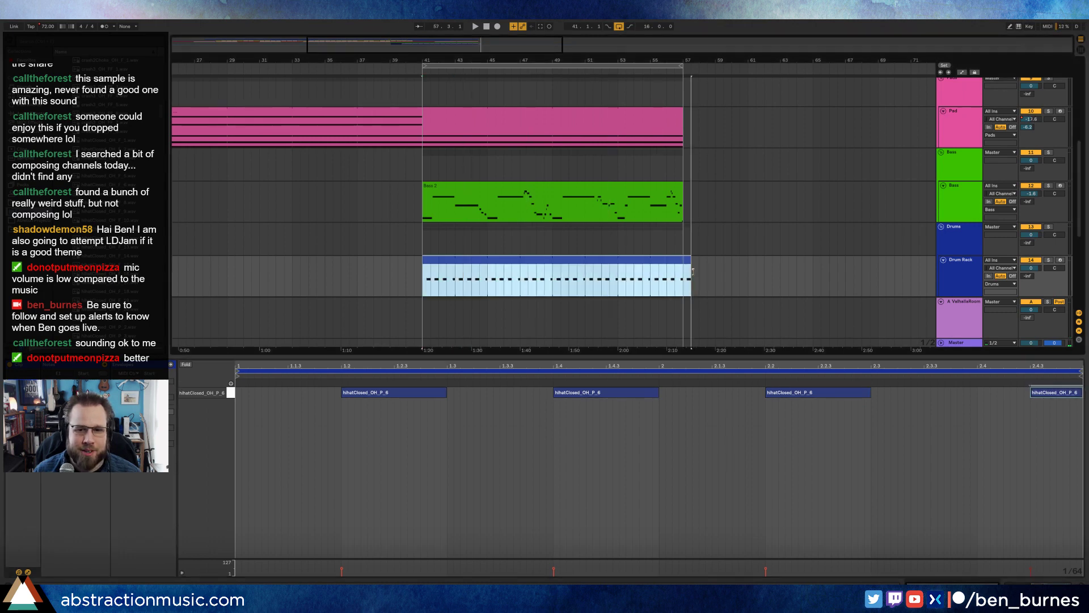
{"action": "key", "text": "space"}
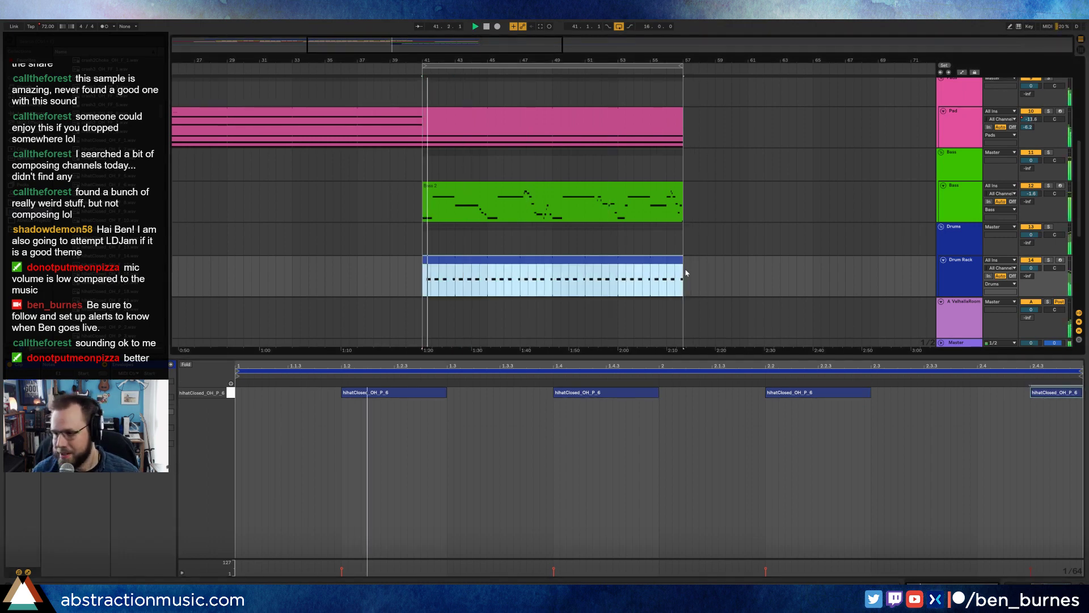
Step: Move the last hi-hat note to start at 2.4.2 and lengthen it to the end of the two-bar pattern
{"action": "left_click", "coordinate": [256, 394]}
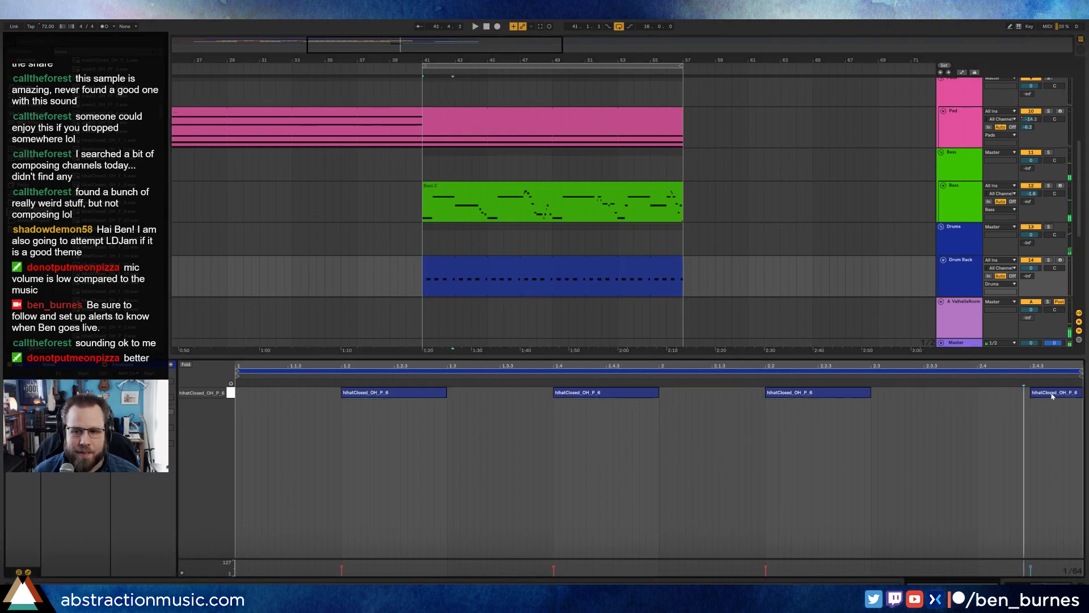
{"action": "left_click_drag", "start_coordinate": [1050, 397], "coordinate": [1030, 398]}
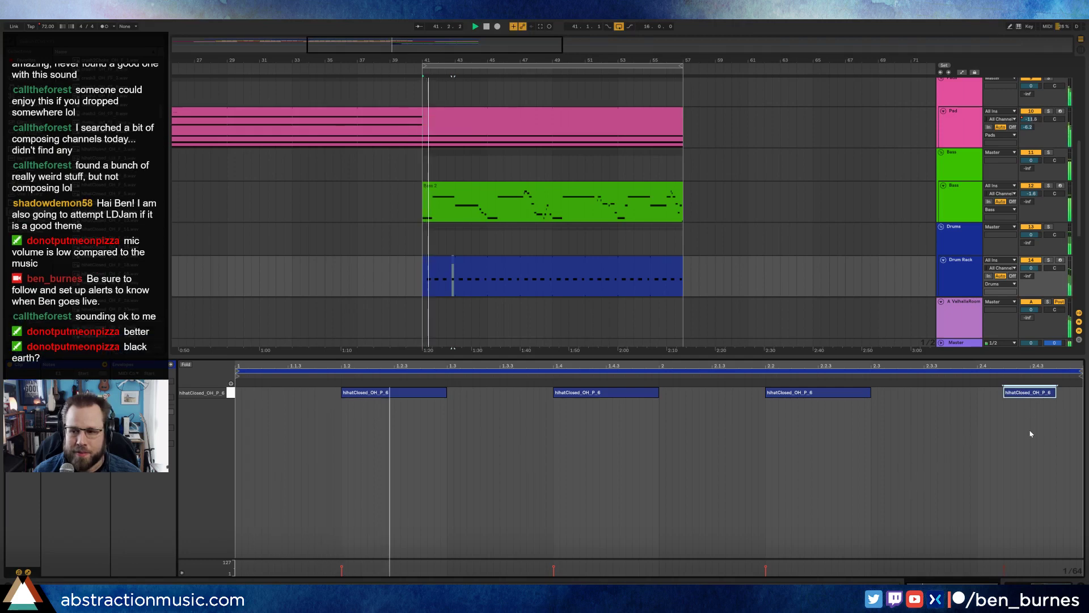
{"action": "left_click_drag", "start_coordinate": [1057, 391], "coordinate": [1082, 392]}
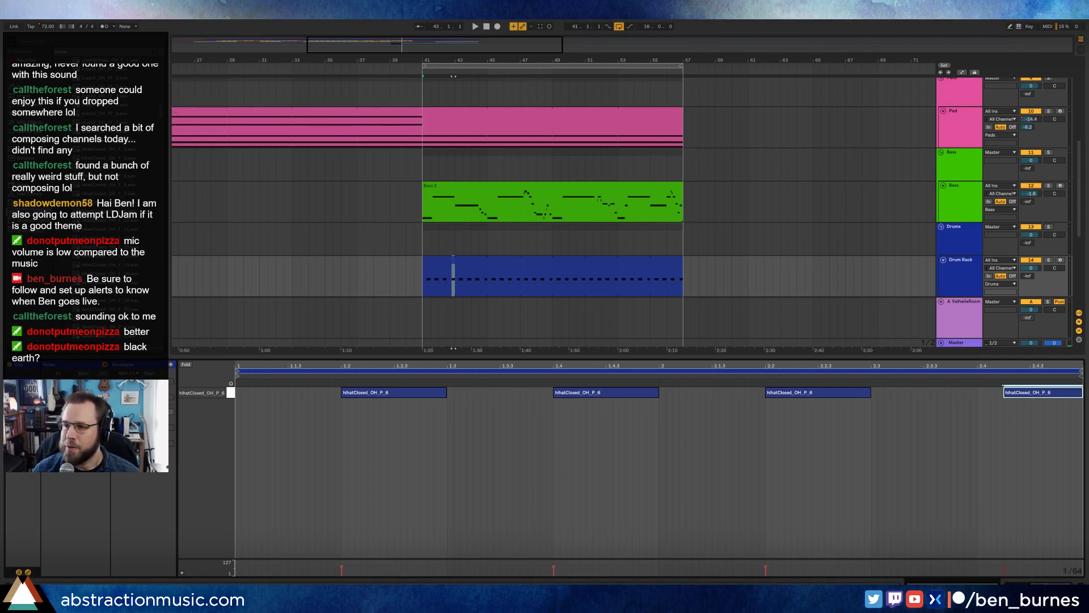
Step: Switch to the browser, pause the Bohren & der Club of Gore Black Earth video, copy its link, and return to the song
{"action": "left_click_drag", "start_coordinate": [1088, 49], "coordinate": [794, 43]}
{"action": "left_click", "coordinate": [680, 196]}
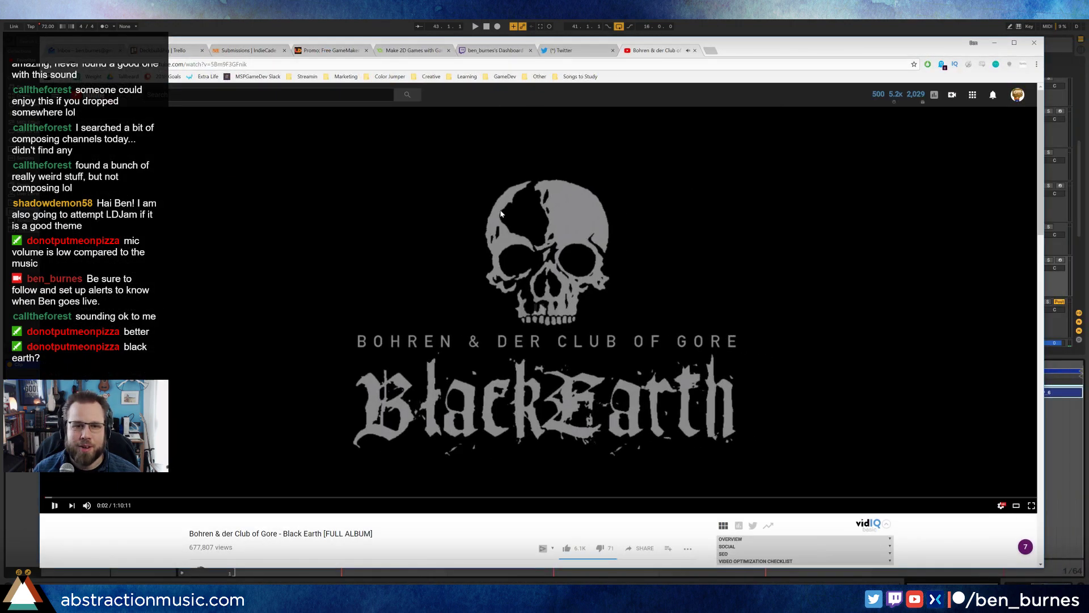
{"action": "left_click", "coordinate": [230, 65]}
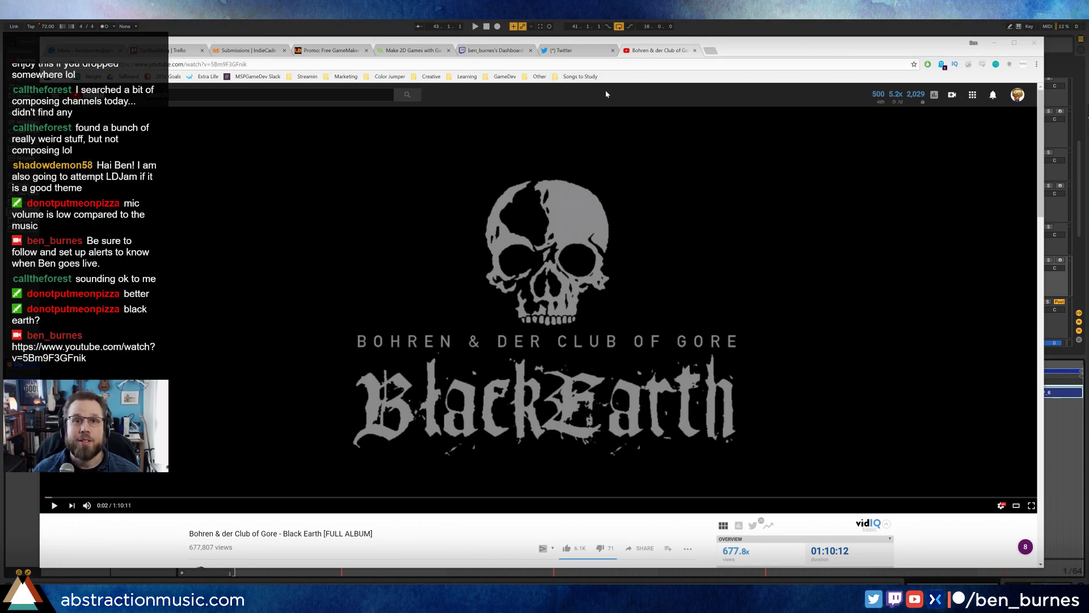
{"action": "left_click_drag", "start_coordinate": [633, 44], "coordinate": [1088, 64]}
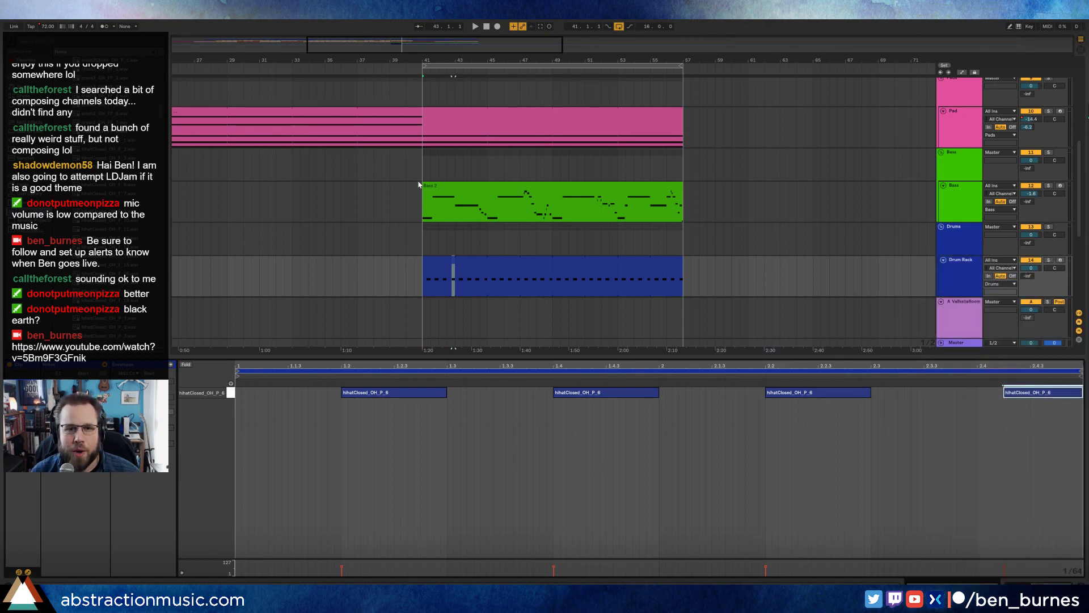
{"action": "key", "text": "space"}
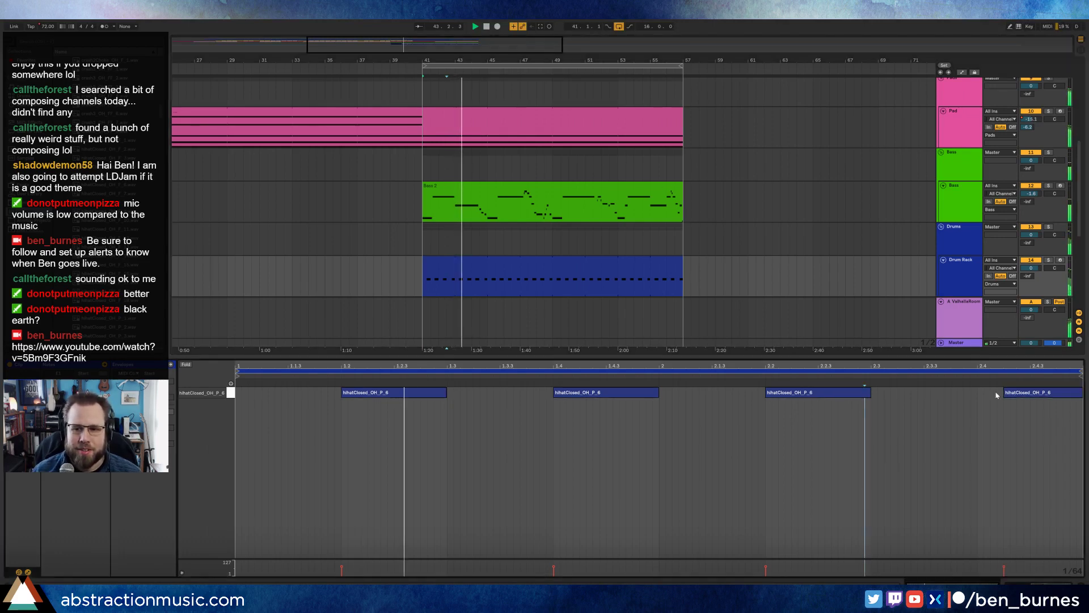
{"action": "left_click", "coordinate": [1020, 392]}
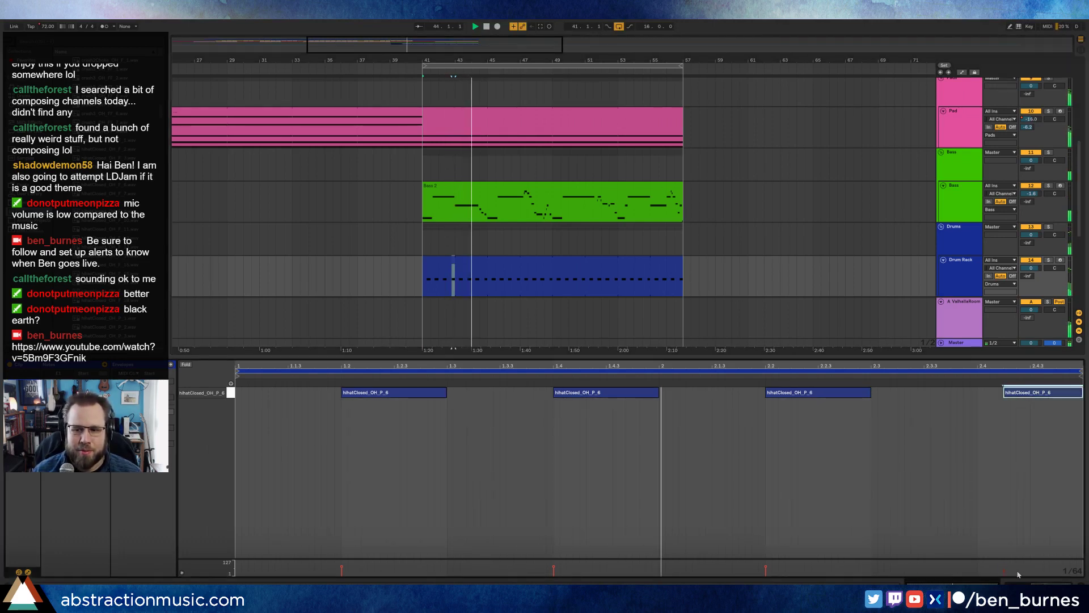
{"action": "left_click", "coordinate": [1028, 583]}
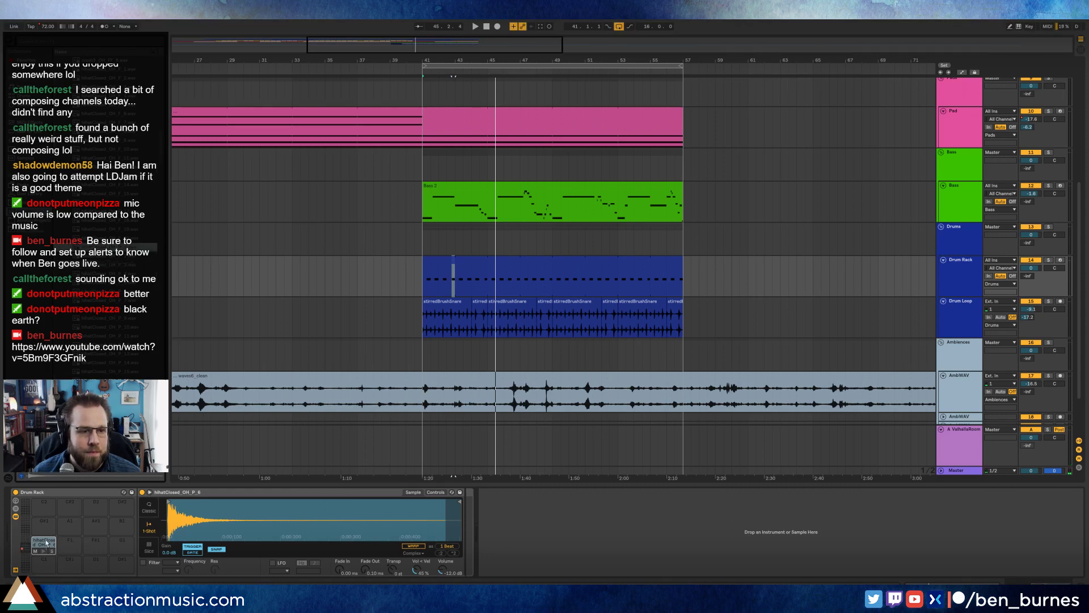
Step: Swap the hi-hat sample to hihatClosed_OH_P_1 and add a Reverb after the Drum Rack with a decay time of about 2.8 s
{"action": "key", "text": "space"}
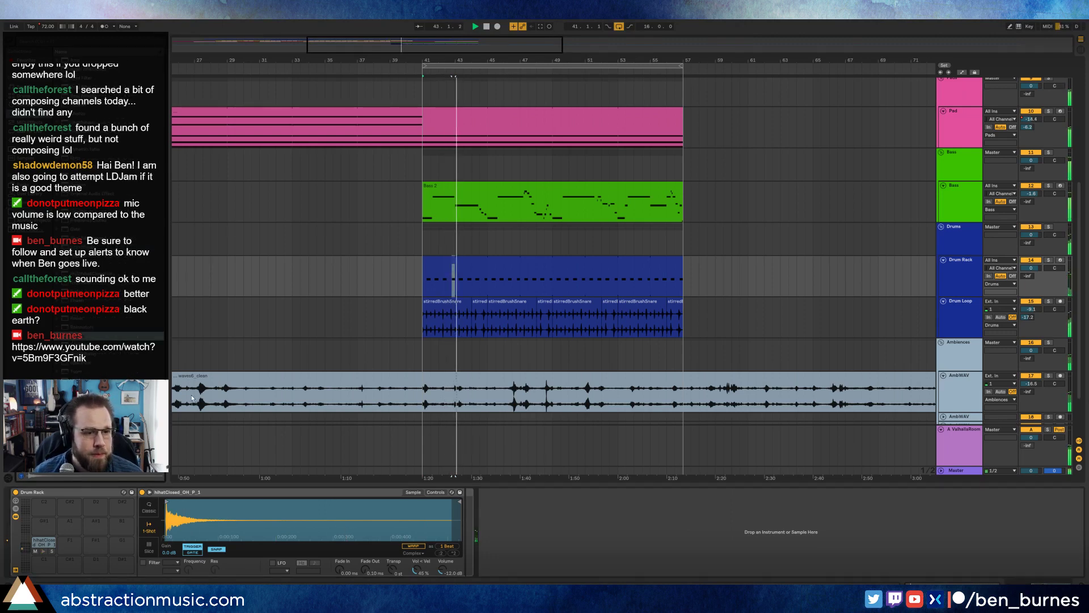
{"action": "left_click_drag", "start_coordinate": [466, 539], "coordinate": [477, 540]}
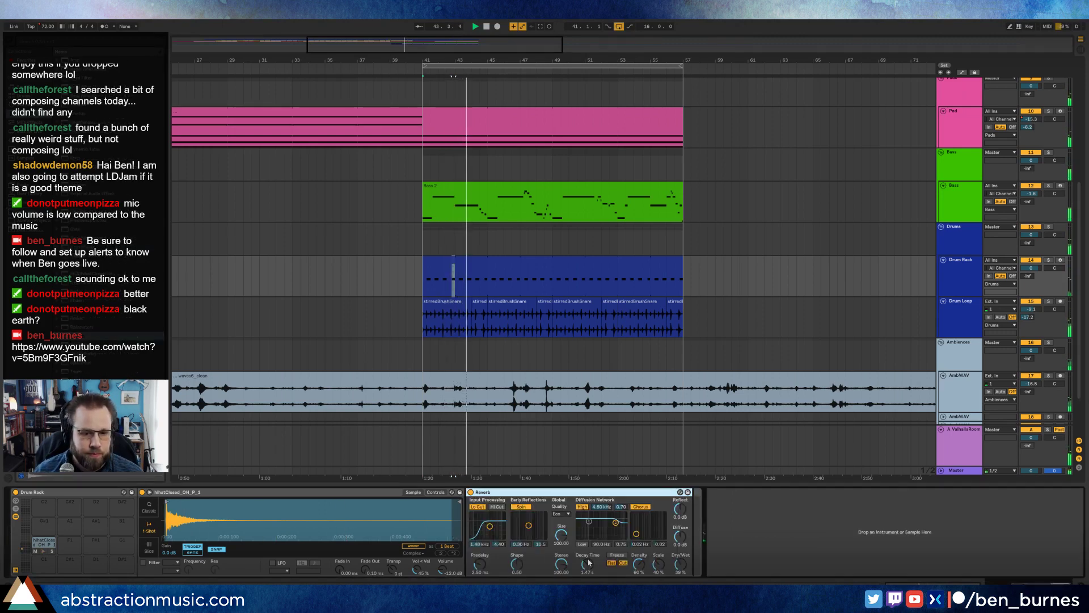
{"action": "left_click_drag", "start_coordinate": [589, 562], "coordinate": [590, 553]}
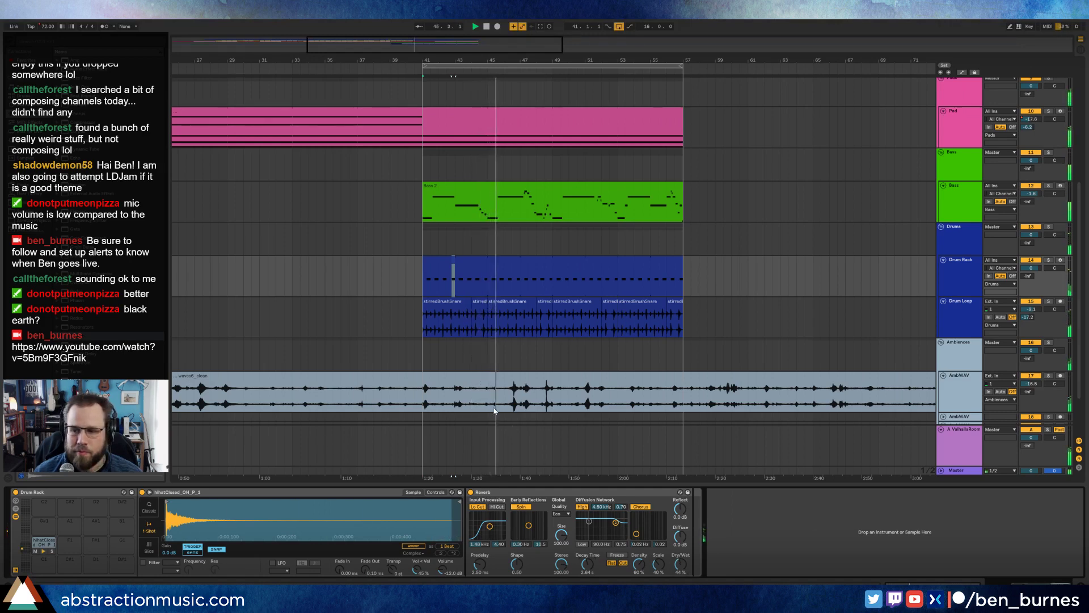
Step: Copy the three descending notes at the end of bar 4 in the Bass clip and place the copies at the start of bar 12
{"action": "left_click", "coordinate": [554, 186]}
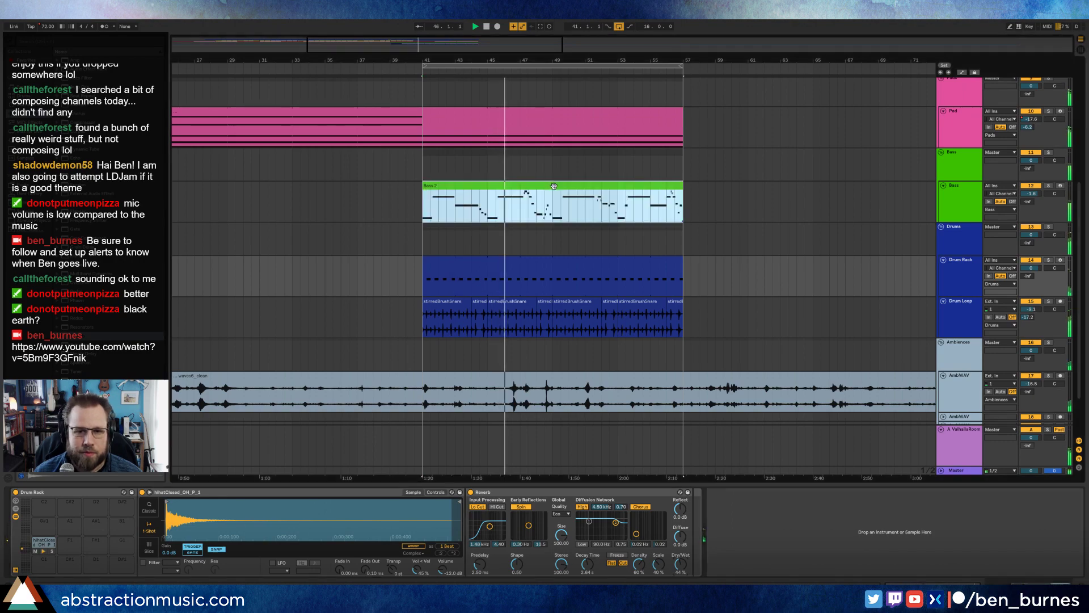
{"action": "double_click", "coordinate": [554, 186]}
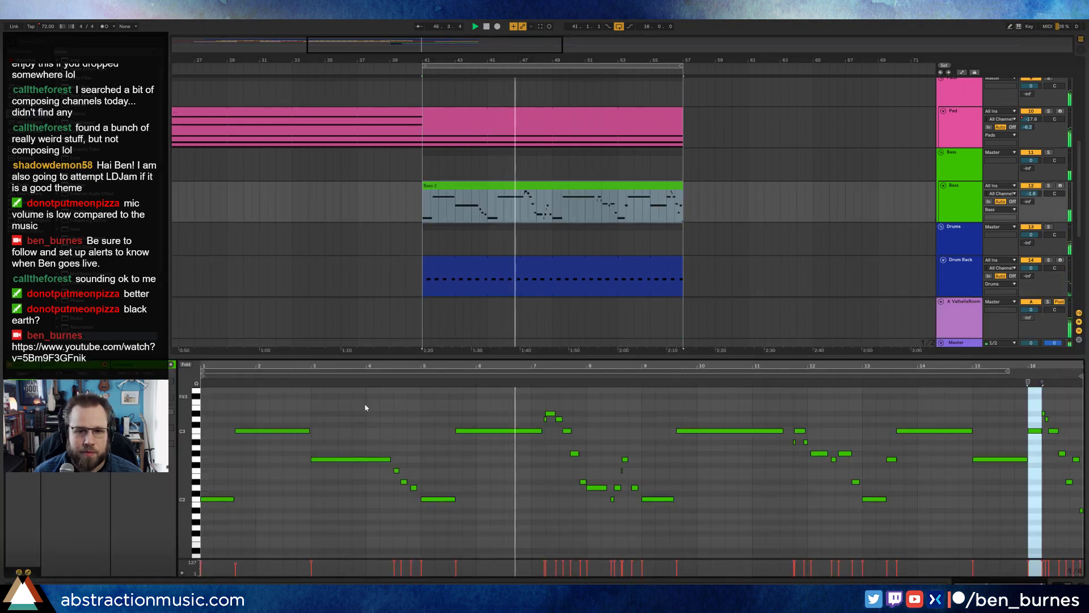
{"action": "left_click_drag", "start_coordinate": [394, 464], "coordinate": [420, 501]}
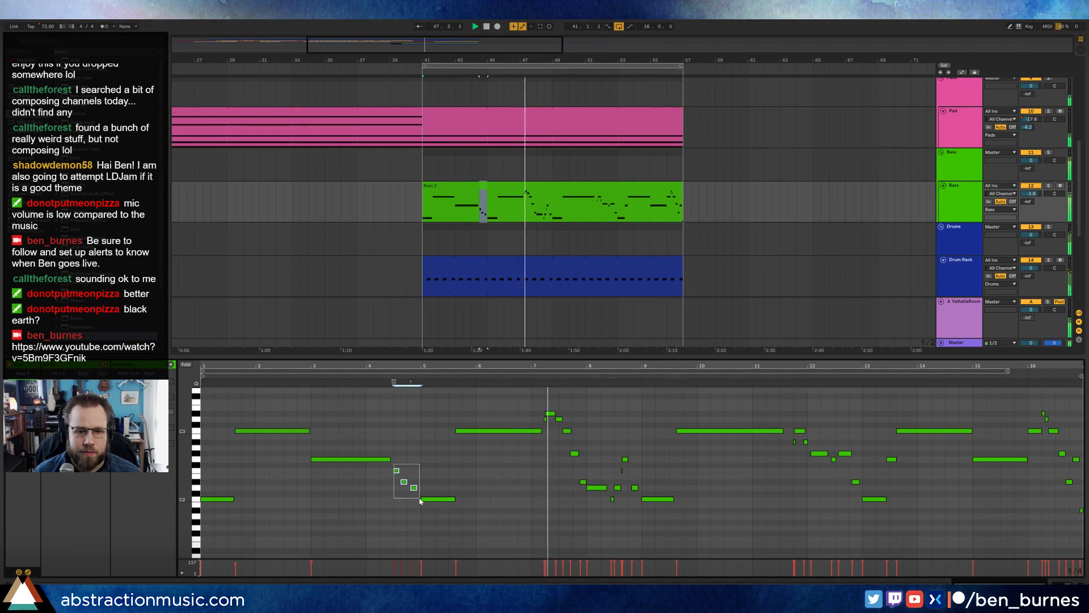
{"action": "left_click", "coordinate": [837, 429]}
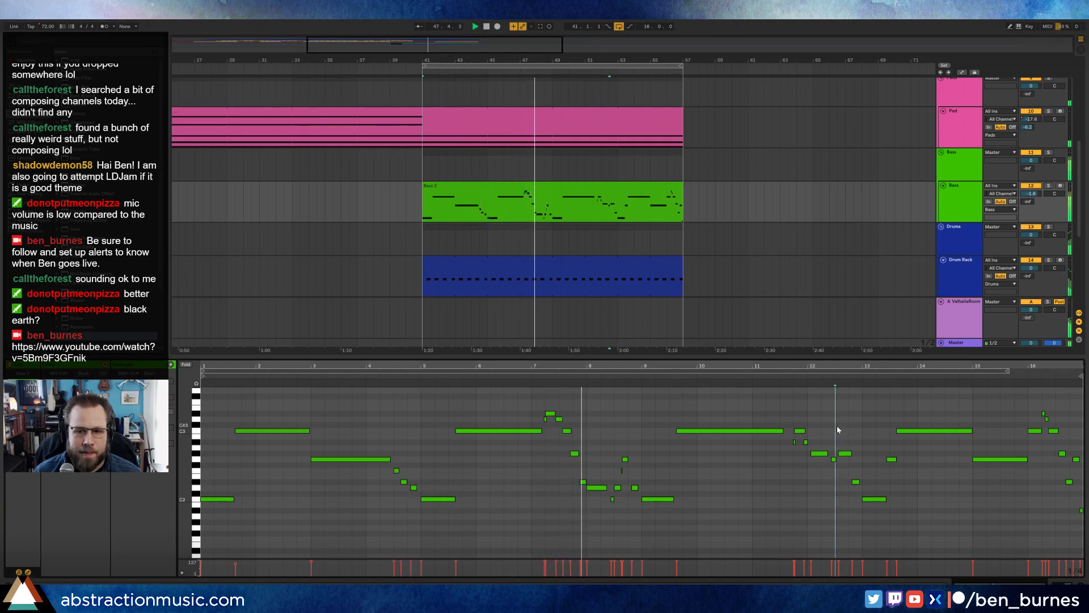
{"action": "key", "text": "ctrl+v"}
{"action": "left_click_drag", "start_coordinate": [873, 365], "coordinate": [873, 420]}
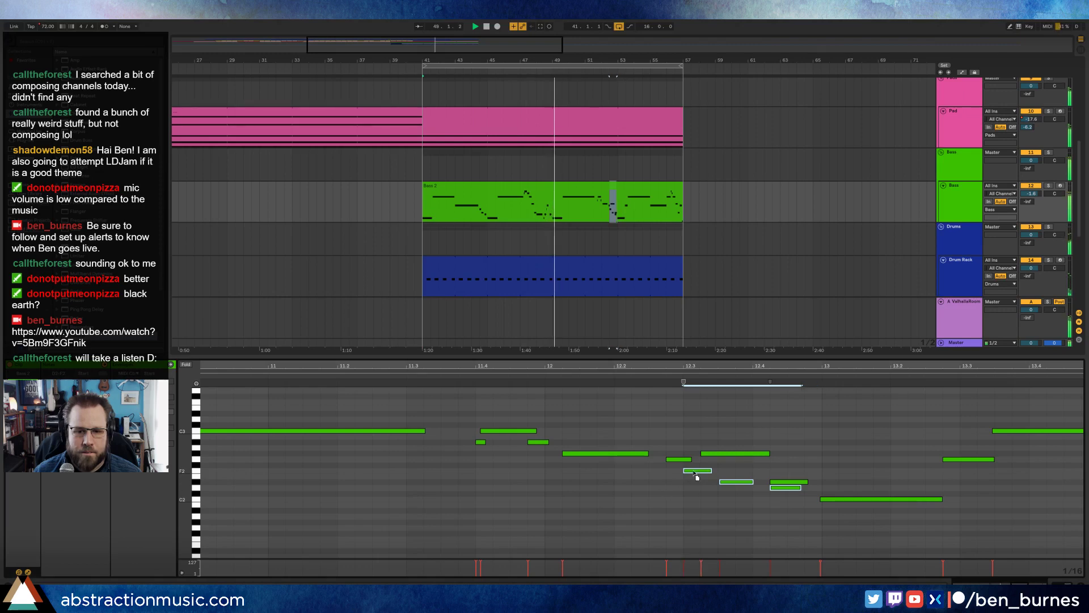
{"action": "left_click_drag", "start_coordinate": [696, 477], "coordinate": [580, 474]}
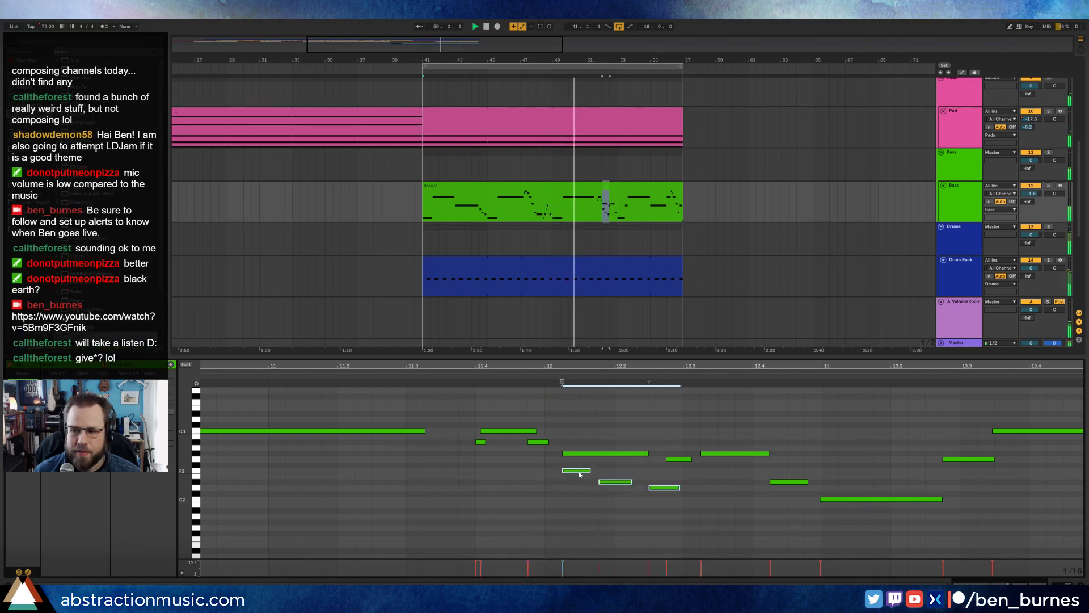
Step: Raise the first copied note to G#2 and align it to the start of bar 12, replacing the longer note there
{"action": "left_click", "coordinate": [613, 482]}
{"action": "left_click_drag", "start_coordinate": [579, 471], "coordinate": [586, 466]}
{"action": "key", "text": "Up"}
{"action": "key", "text": "Up"}
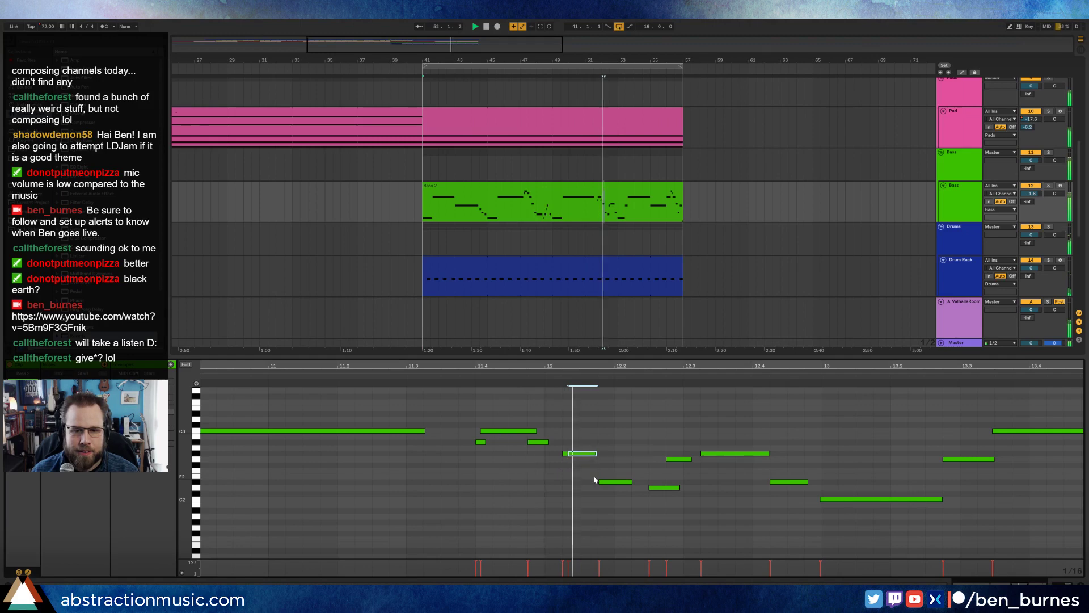
{"action": "key", "text": "Left"}
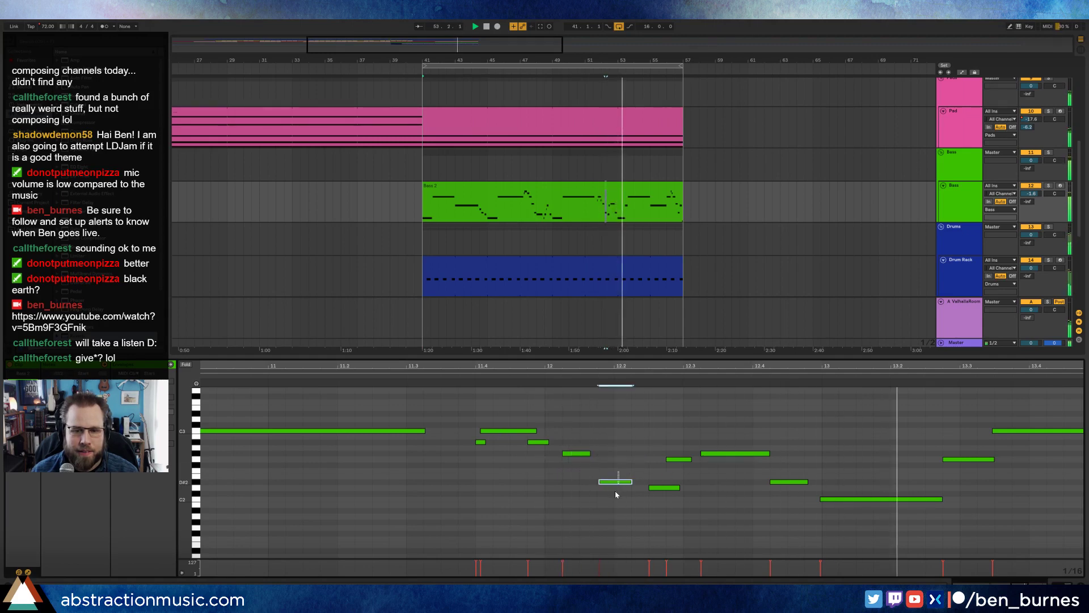
Step: Try raising the third copied note in bar 12 to C3 and the second to A#2
{"action": "left_click", "coordinate": [617, 482]}
{"action": "left_click", "coordinate": [656, 486]}
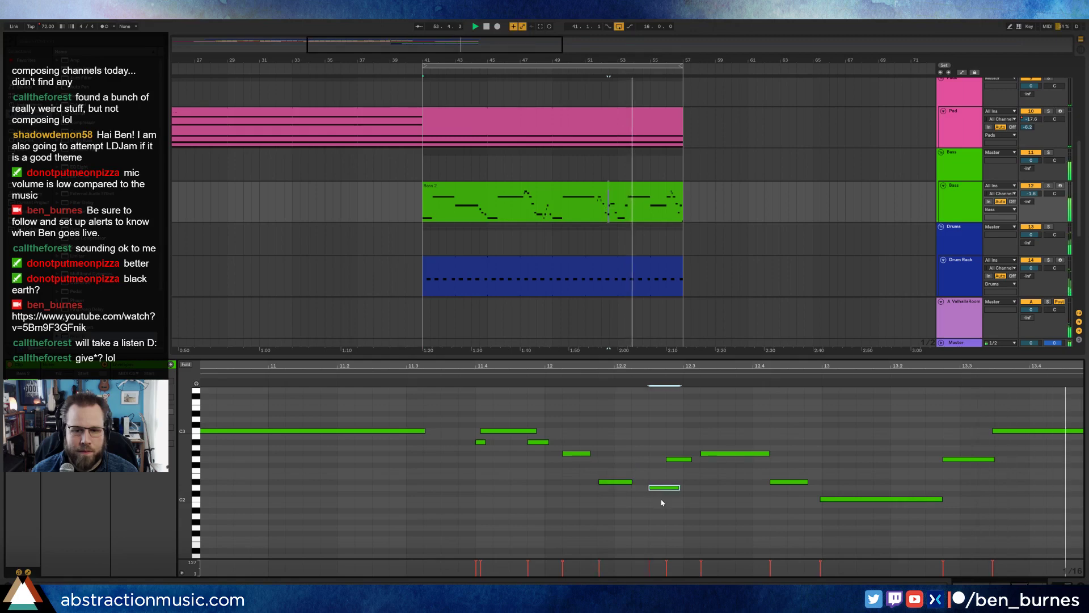
{"action": "key", "text": "Up"}
{"action": "key", "text": "Up"}
{"action": "key", "text": "Up"}
{"action": "key", "text": "Up"}
{"action": "key", "text": "Up"}
{"action": "key", "text": "Up"}
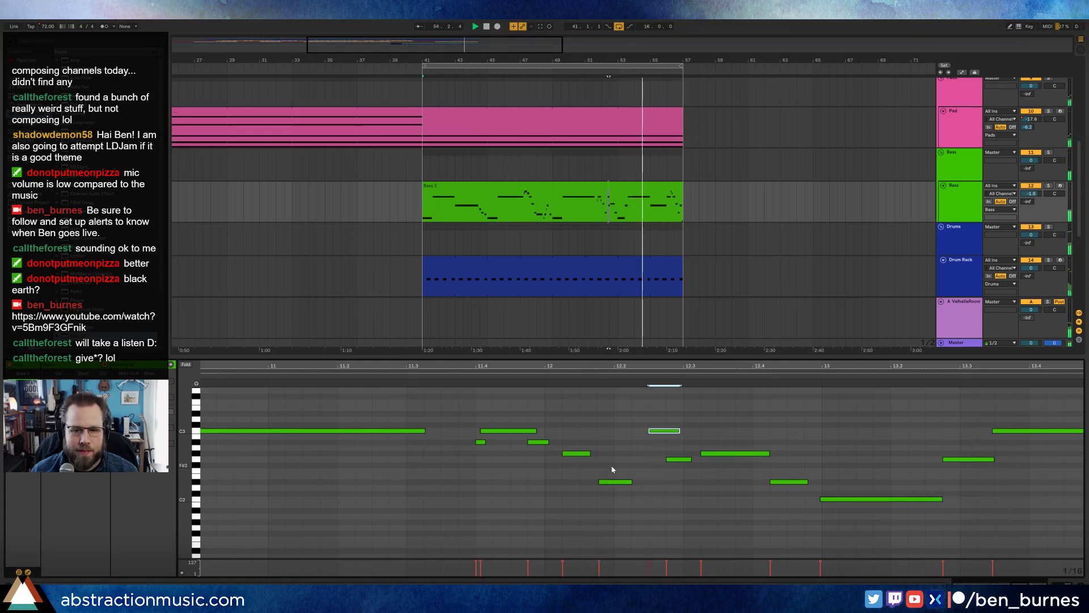
{"action": "key", "text": "Up"}
{"action": "key", "text": "Up"}
{"action": "key", "text": "Up"}
{"action": "key", "text": "Up"}
{"action": "key", "text": "Up"}
{"action": "key", "text": "Up"}
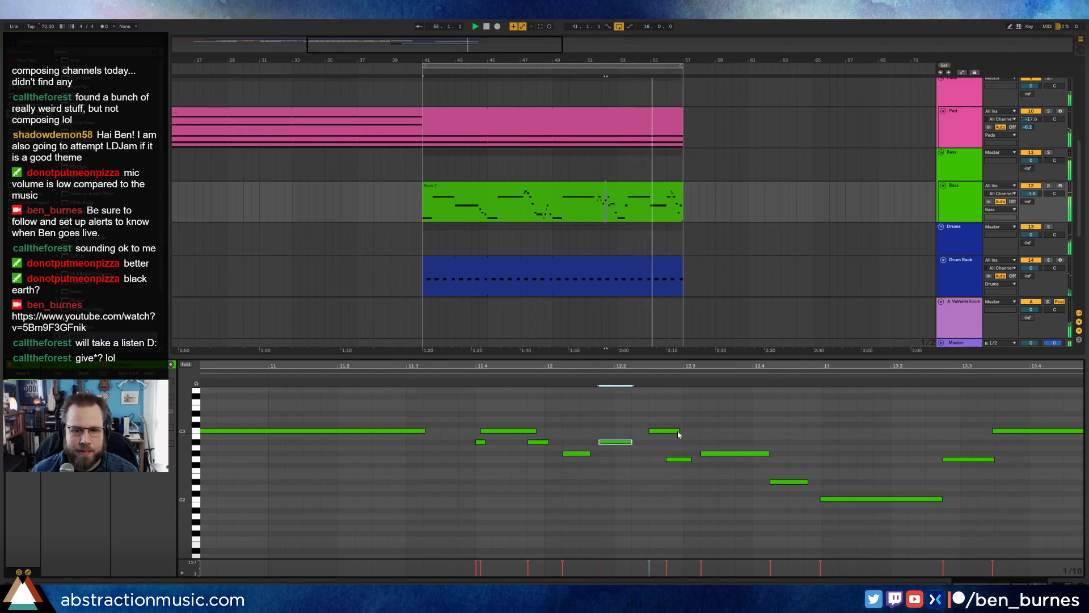
Step: Try raising the G2 note just before 12.3 to A#2 and shortening the C3 note that overlaps it
{"action": "left_click", "coordinate": [679, 458]}
{"action": "key", "text": "Up"}
{"action": "key", "text": "Up"}
{"action": "key", "text": "Up"}
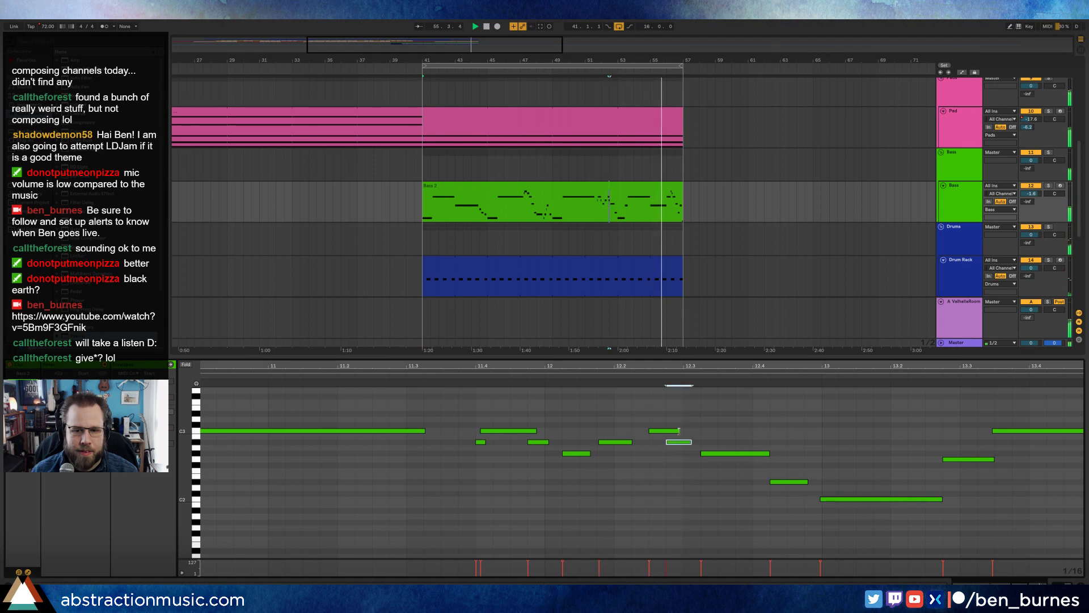
{"action": "left_click_drag", "start_coordinate": [679, 431], "coordinate": [657, 432]}
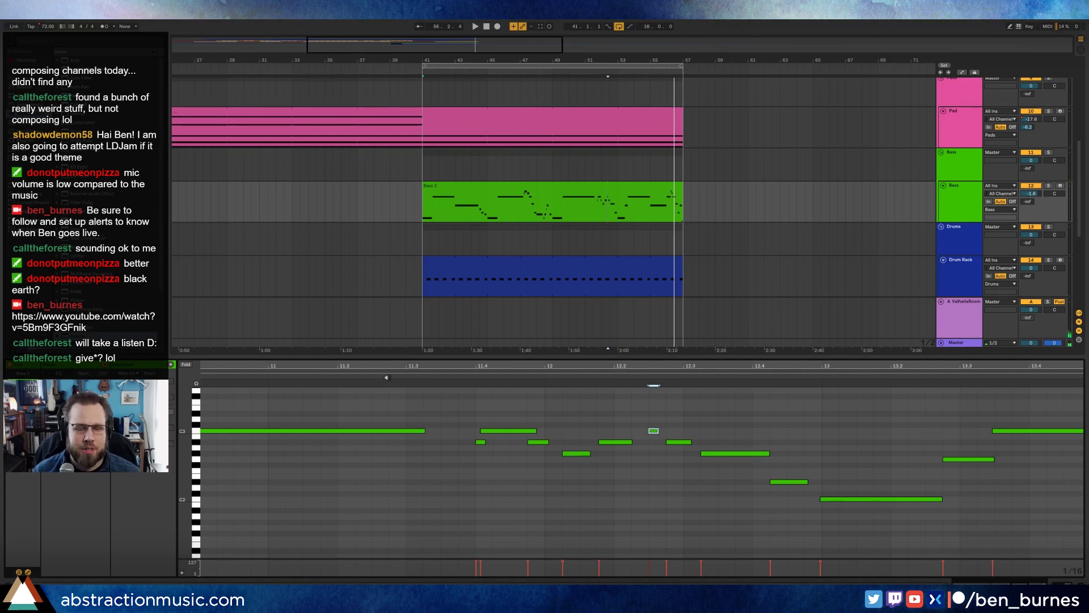
Step: Lengthen the short C3 note before 12.3 over the A#2 note up to the start of the following G#2 note, and play the result
{"action": "left_click", "coordinate": [387, 377]}
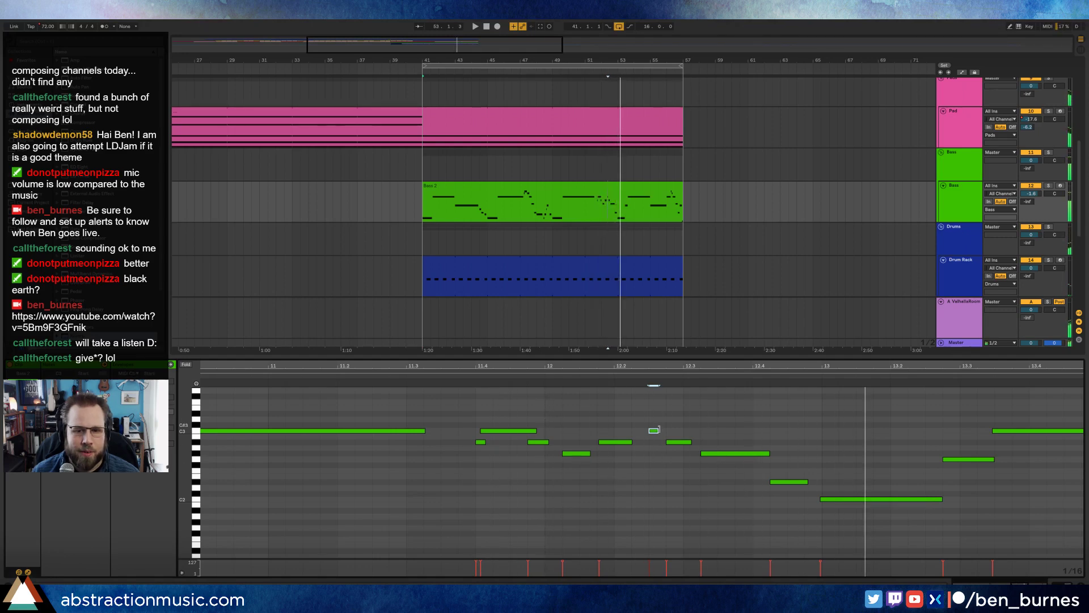
{"action": "key", "text": "space"}
{"action": "left_click_drag", "start_coordinate": [672, 431], "coordinate": [699, 432]}
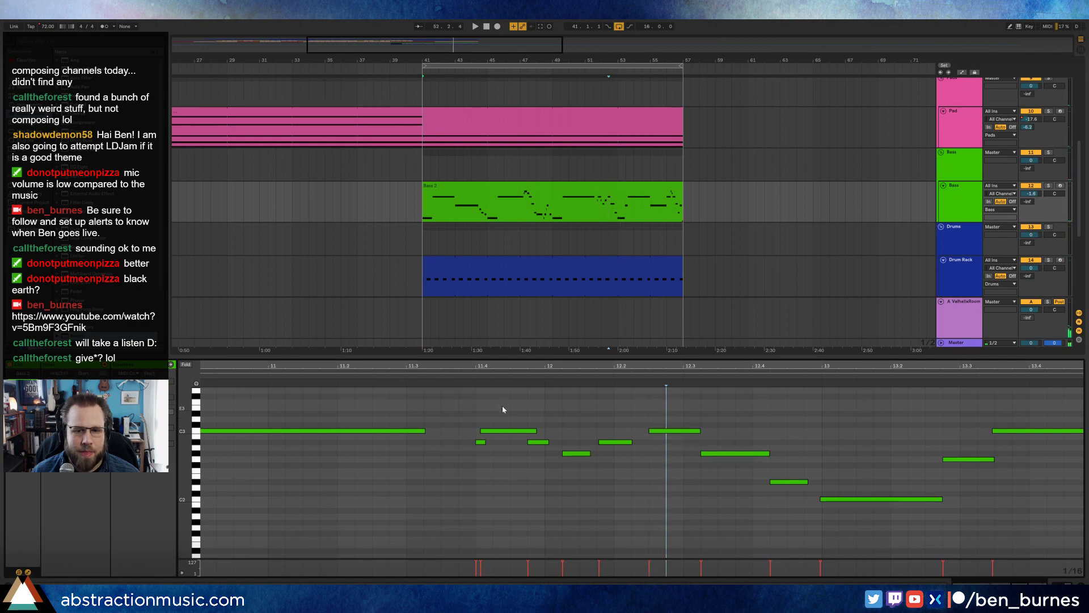
{"action": "key", "text": "space"}
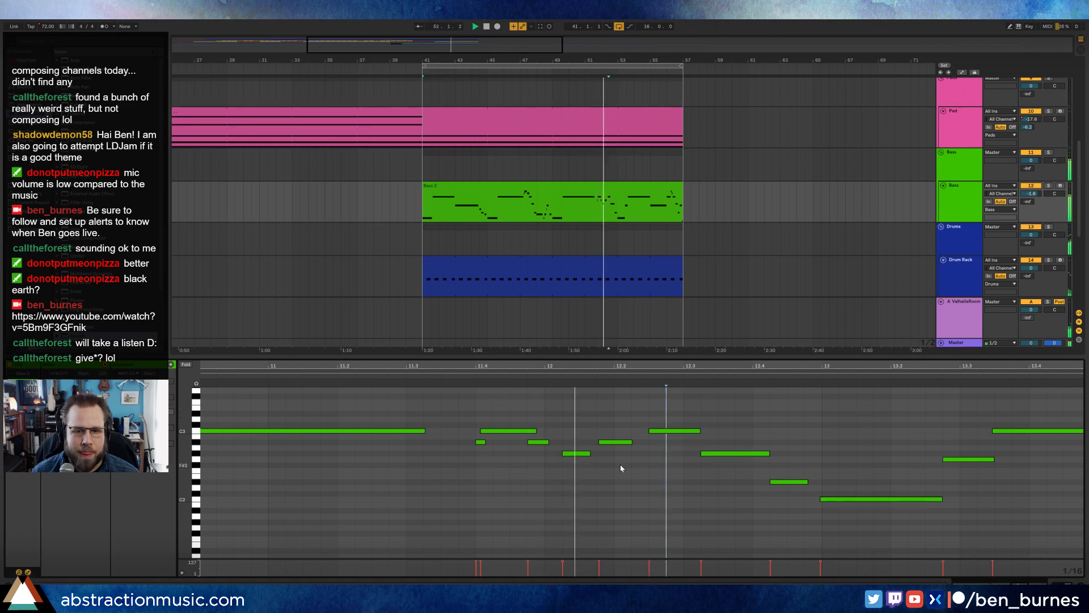
Step: Lower bar 12's second and third notes to G2 and F2, and the long G#2 note after 12.3 to G2
{"action": "left_click", "coordinate": [615, 442]}
{"action": "key", "text": "space"}
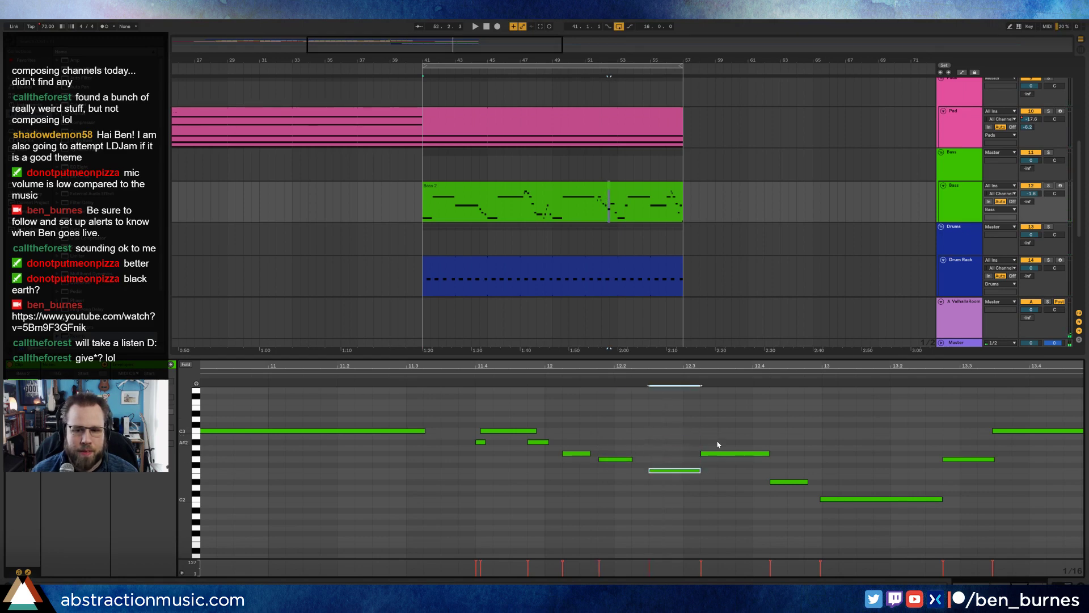
{"action": "left_click", "coordinate": [475, 379]}
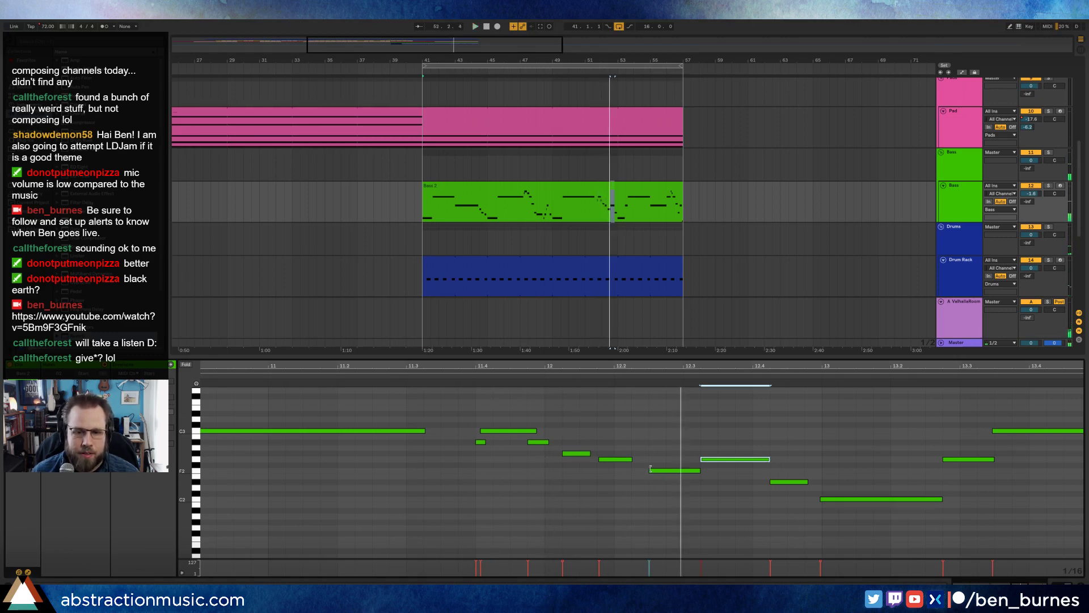
Step: Trim the F2 note to start at 12.3, shorten the G2 note after it, and add a G#2 note before the D#2 note
{"action": "left_click", "coordinate": [675, 471]}
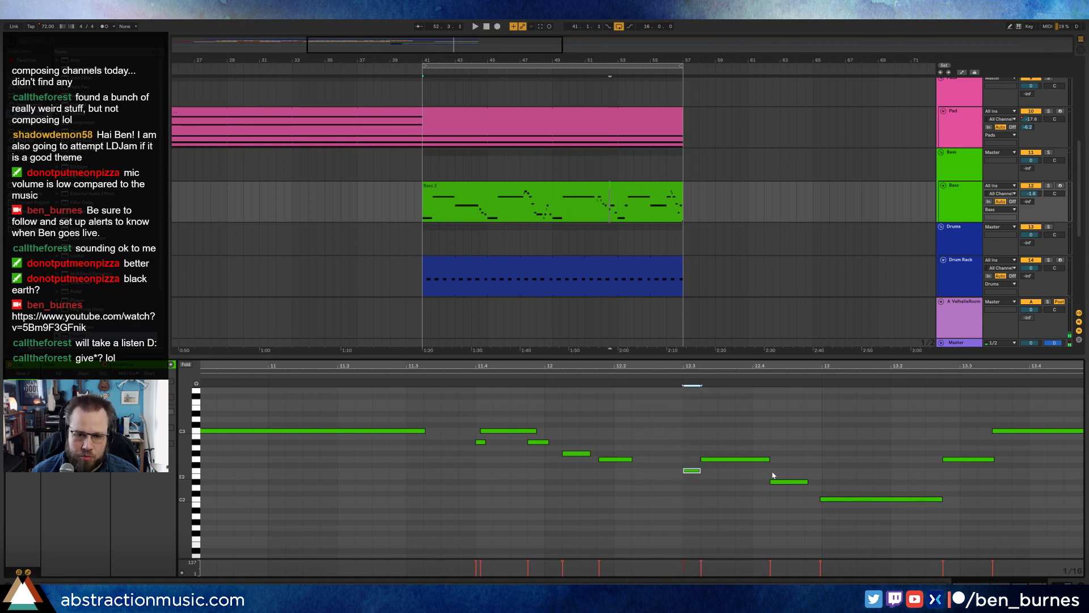
{"action": "double_click", "coordinate": [738, 453]}
{"action": "left_click_drag", "start_coordinate": [752, 454], "coordinate": [770, 453]}
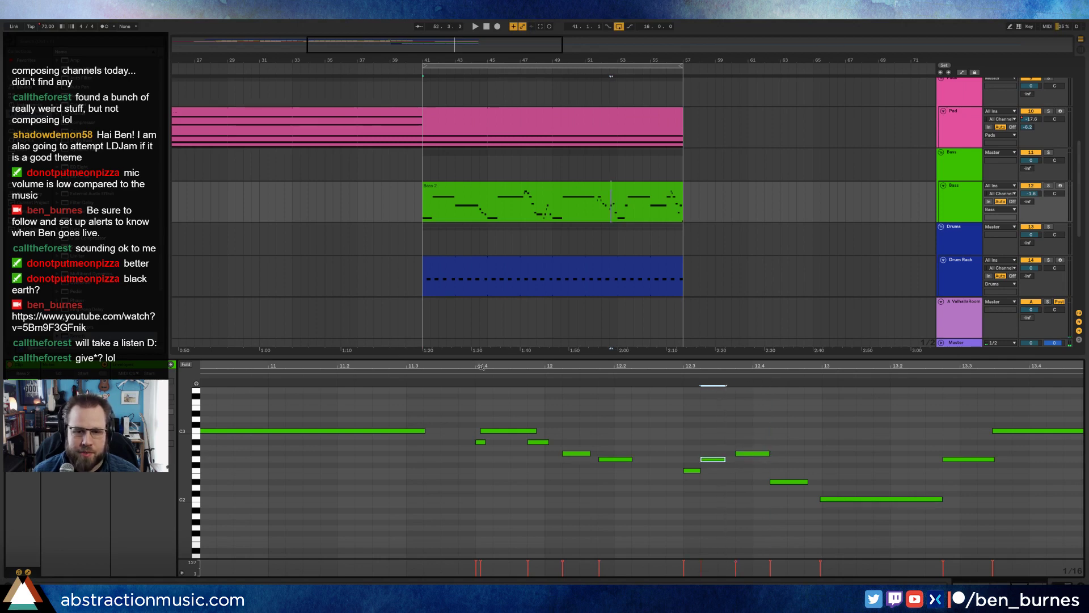
{"action": "key", "text": "space"}
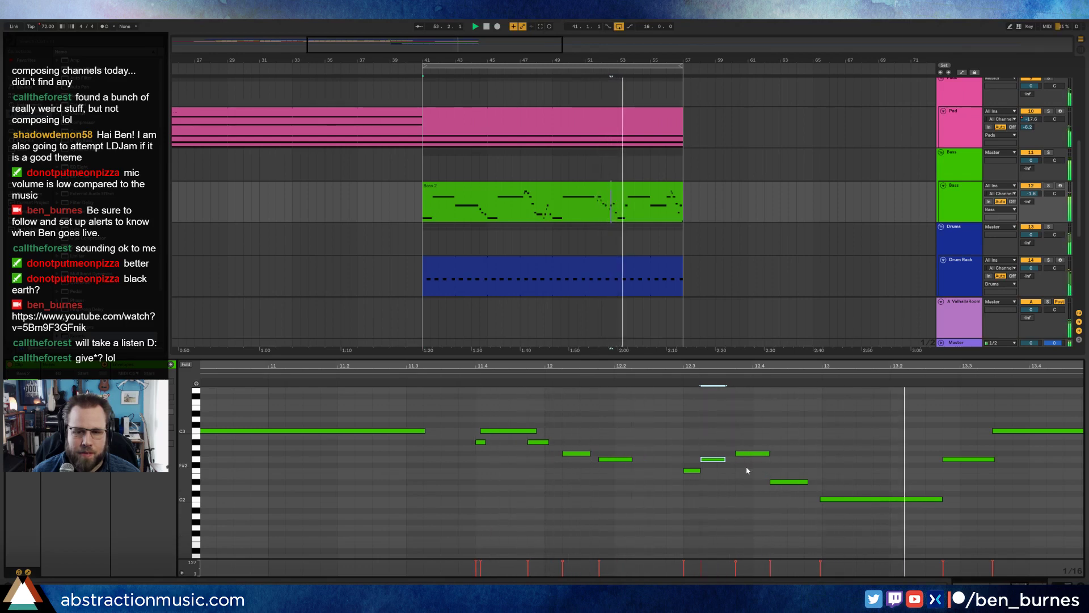
Step: Adjust bass velocities while playing: set bar 12's first G#2 note and the long C3 note after 5.3 to 119, and the D2 before bar 5 to 125
{"action": "key", "text": "space"}
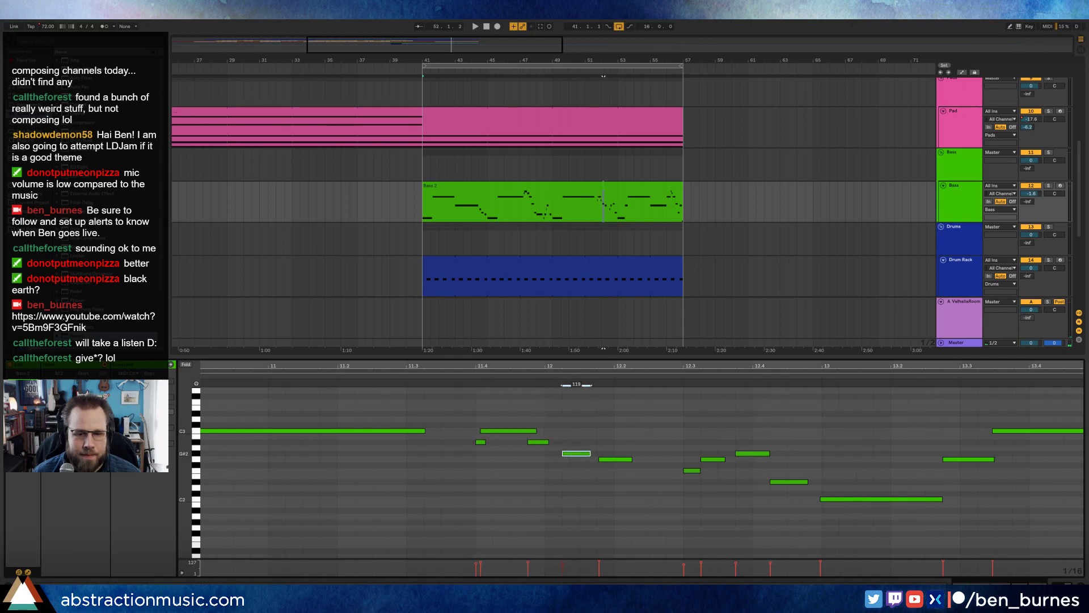
{"action": "left_click_drag", "start_coordinate": [588, 366], "coordinate": [1079, 332]}
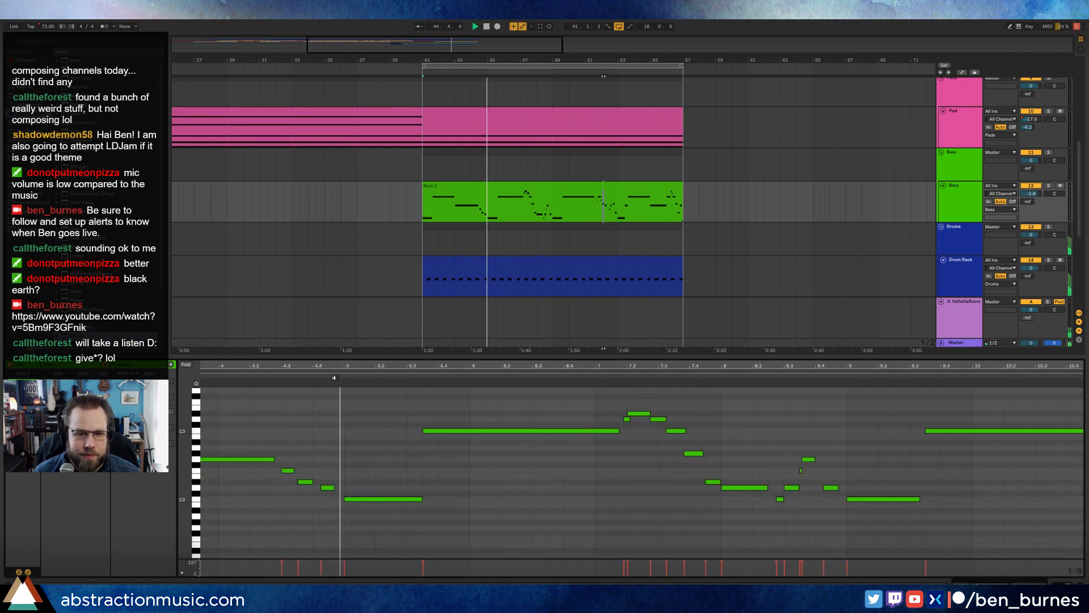
{"action": "left_click", "coordinate": [328, 487]}
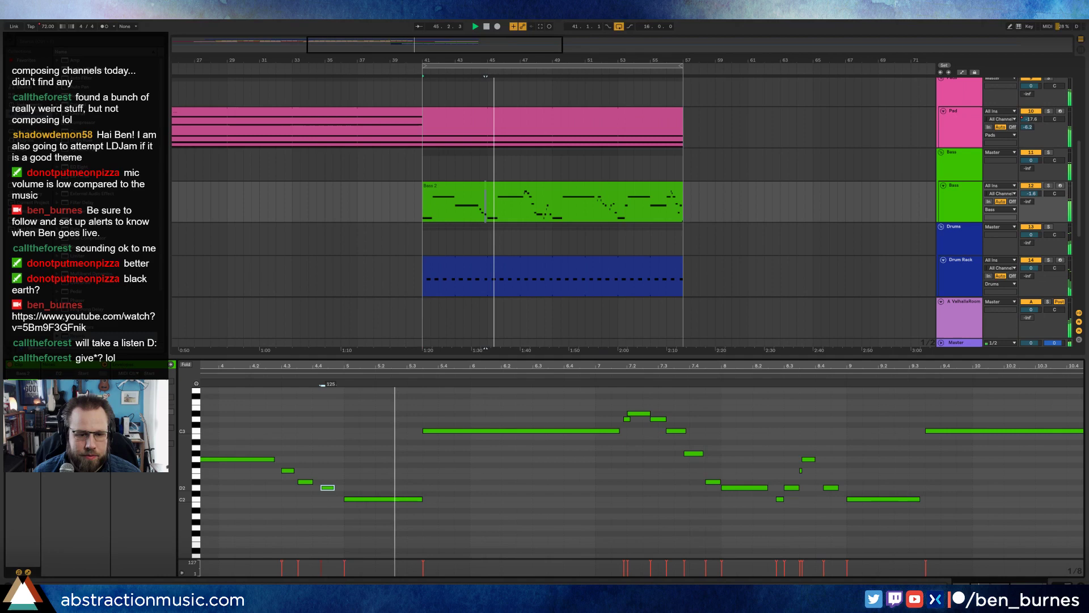
{"action": "left_click", "coordinate": [348, 498]}
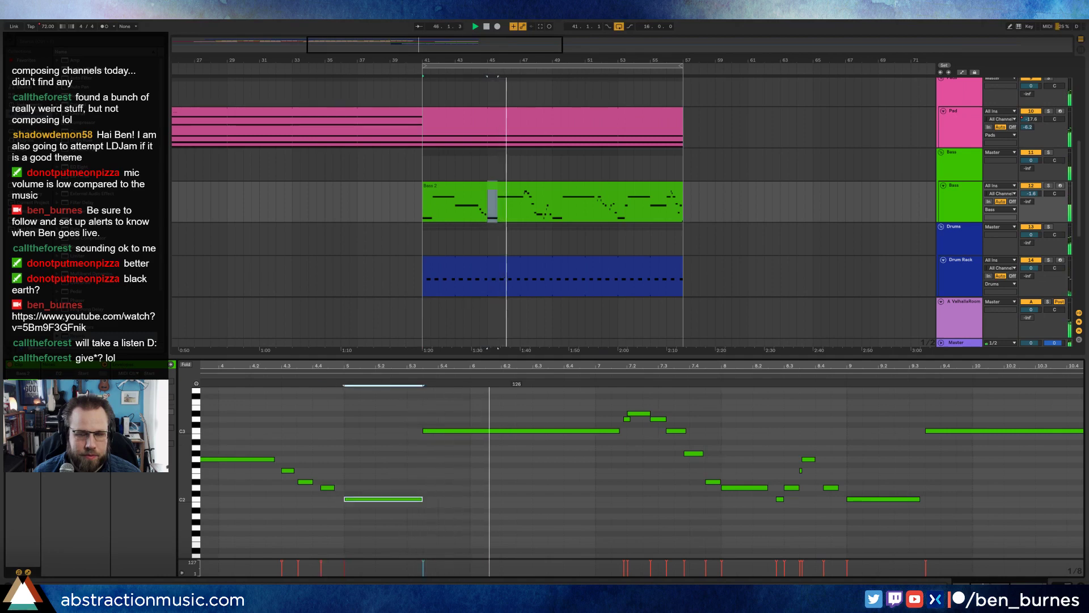
{"action": "left_click", "coordinate": [576, 431]}
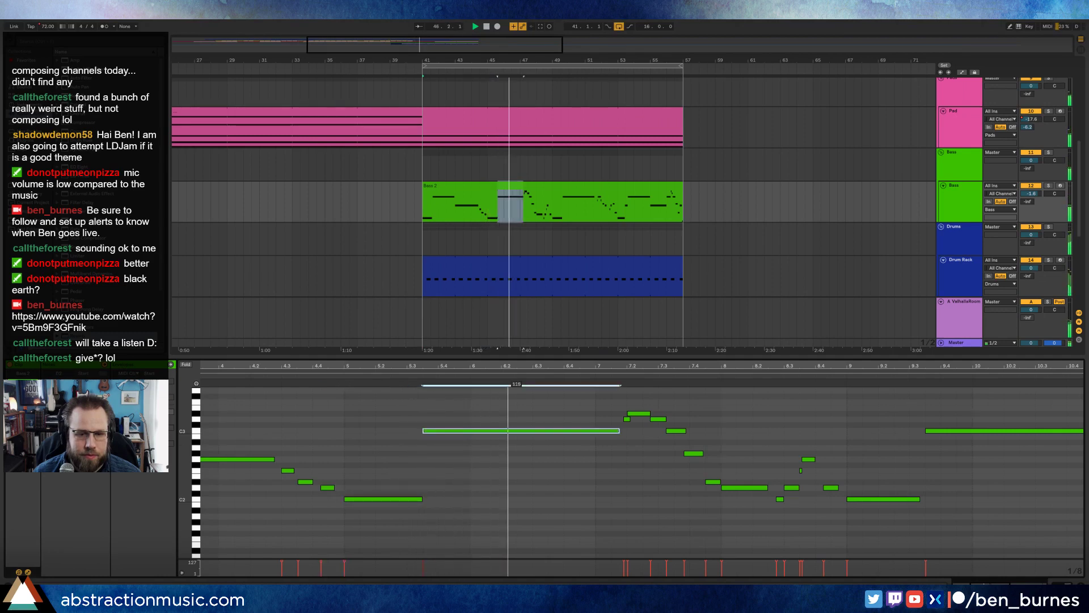
{"action": "left_click", "coordinate": [635, 413]}
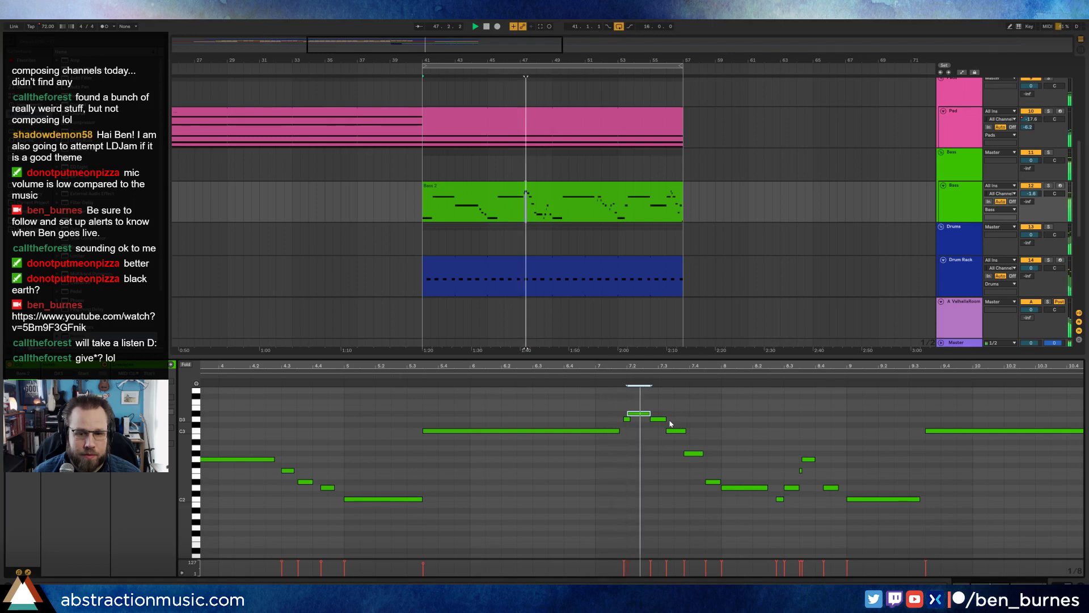
Step: Move the G#2 note before 7.4 slightly earlier, extend its end, and shorten the C3 note preceding it so it ends before the G#2
{"action": "left_click", "coordinate": [693, 453]}
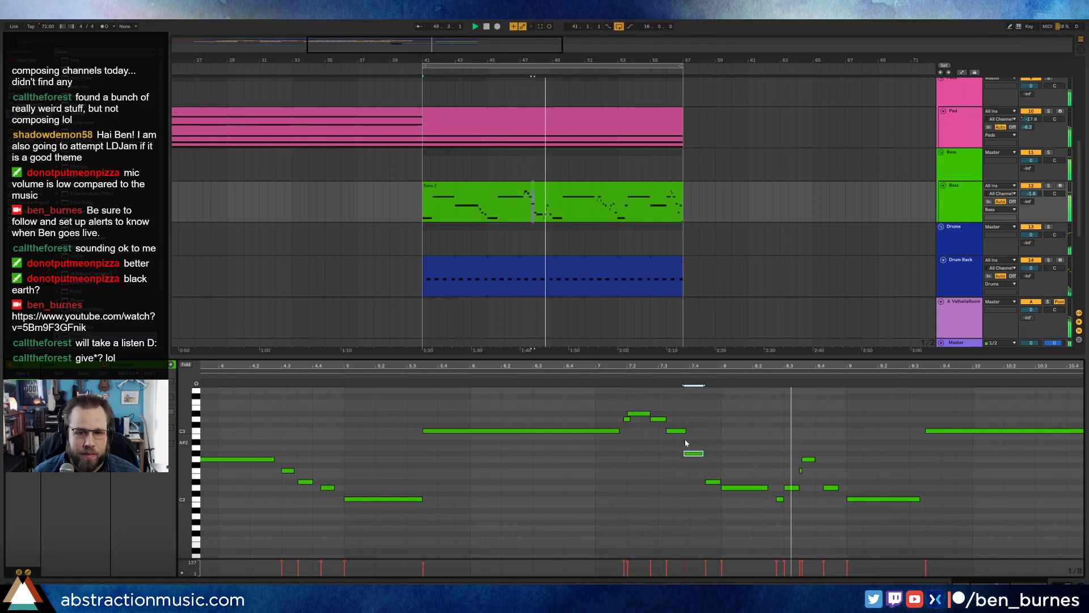
{"action": "left_click", "coordinate": [678, 431]}
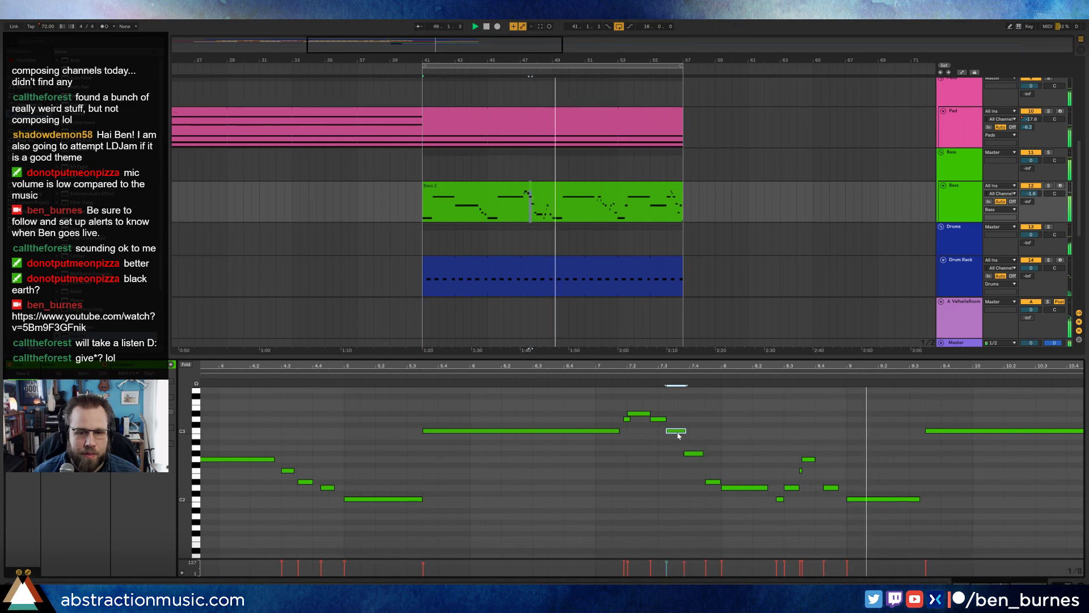
{"action": "left_click_drag", "start_coordinate": [722, 365], "coordinate": [722, 402]}
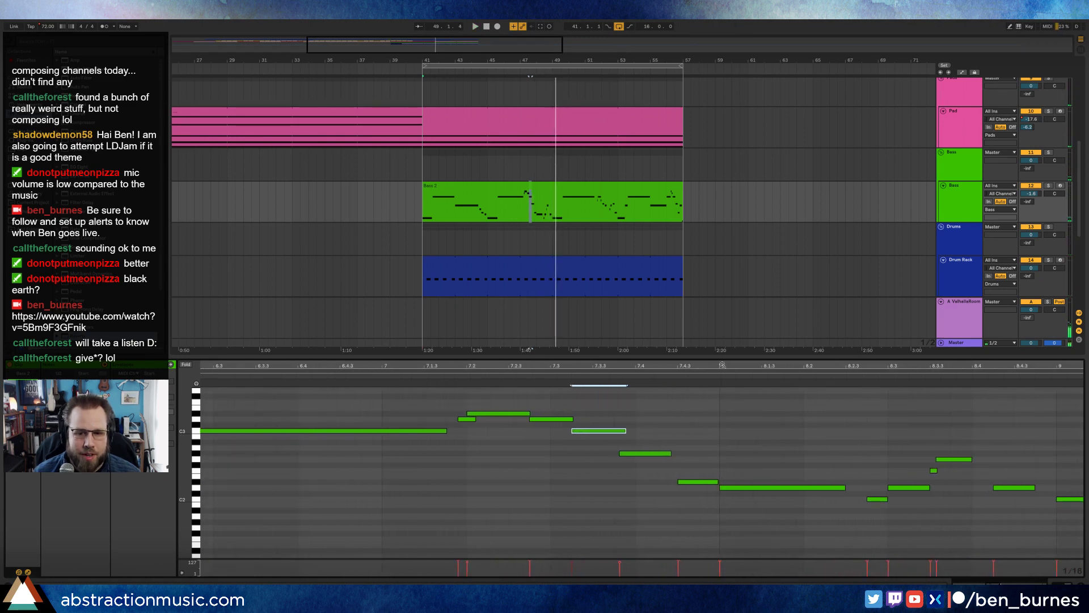
{"action": "left_click", "coordinate": [638, 454]}
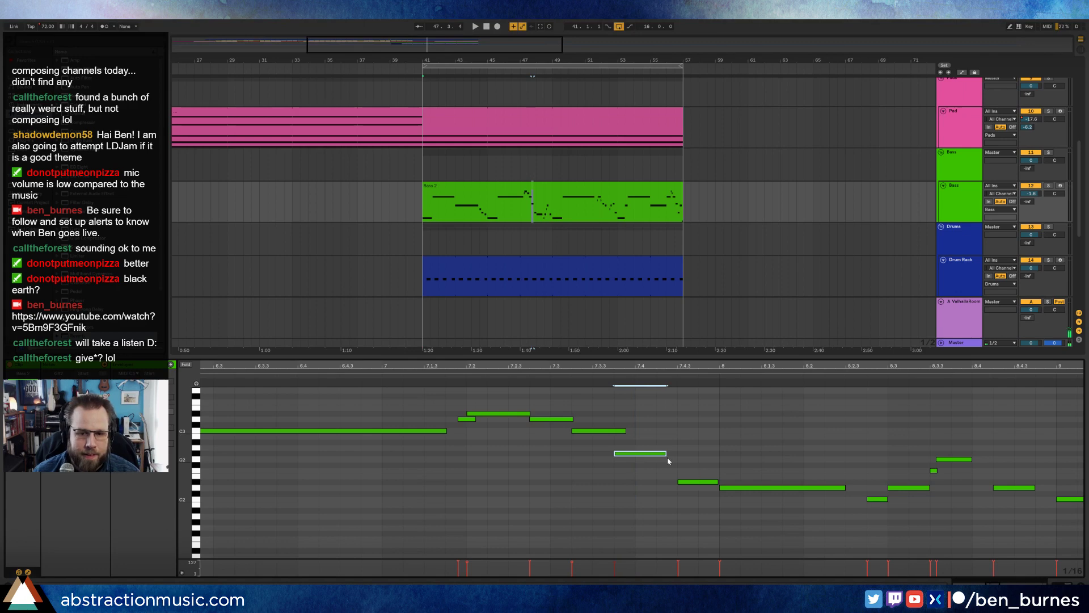
{"action": "left_click_drag", "start_coordinate": [667, 454], "coordinate": [673, 453]}
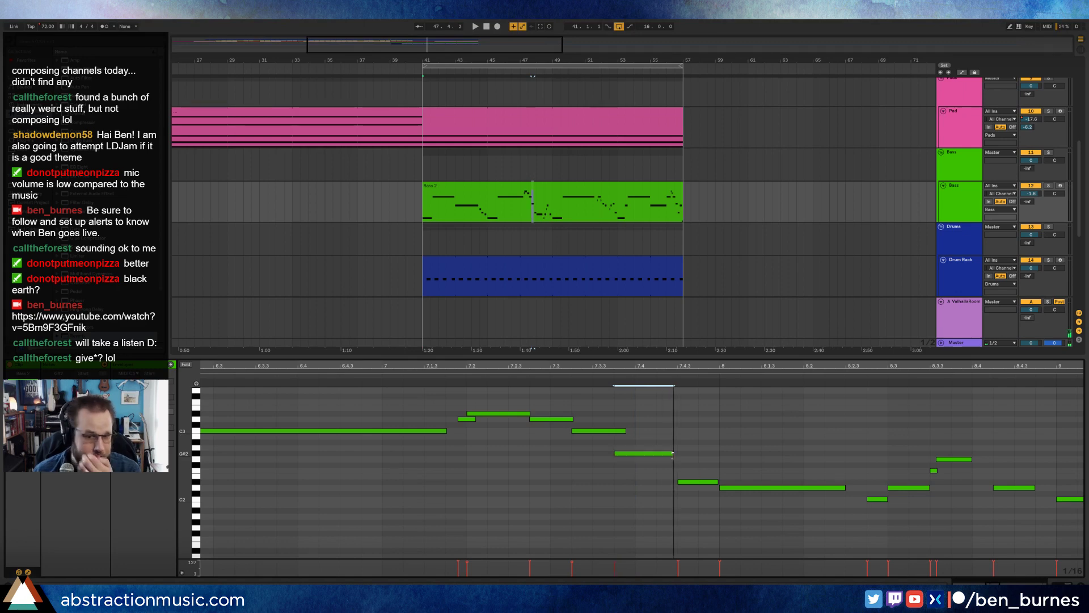
{"action": "left_click", "coordinate": [422, 375]}
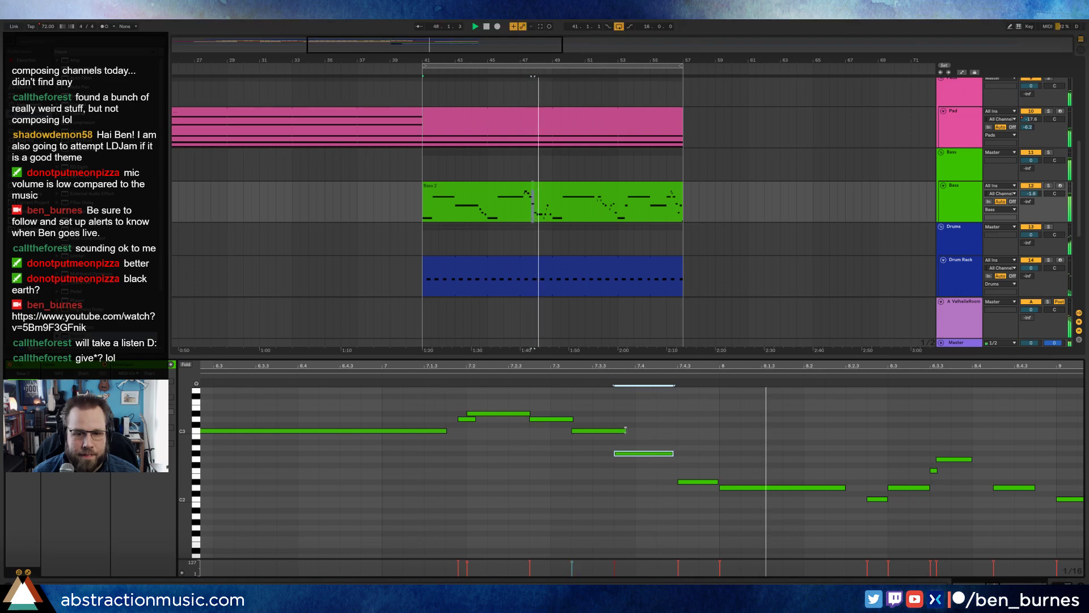
{"action": "left_click_drag", "start_coordinate": [625, 430], "coordinate": [606, 431]}
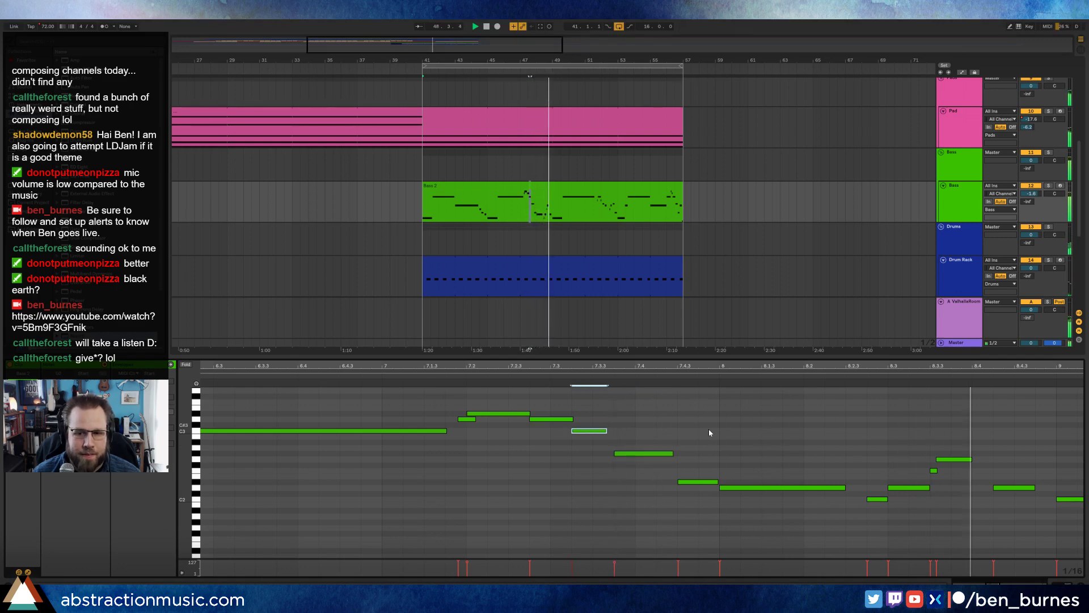
{"action": "left_click", "coordinate": [904, 487]}
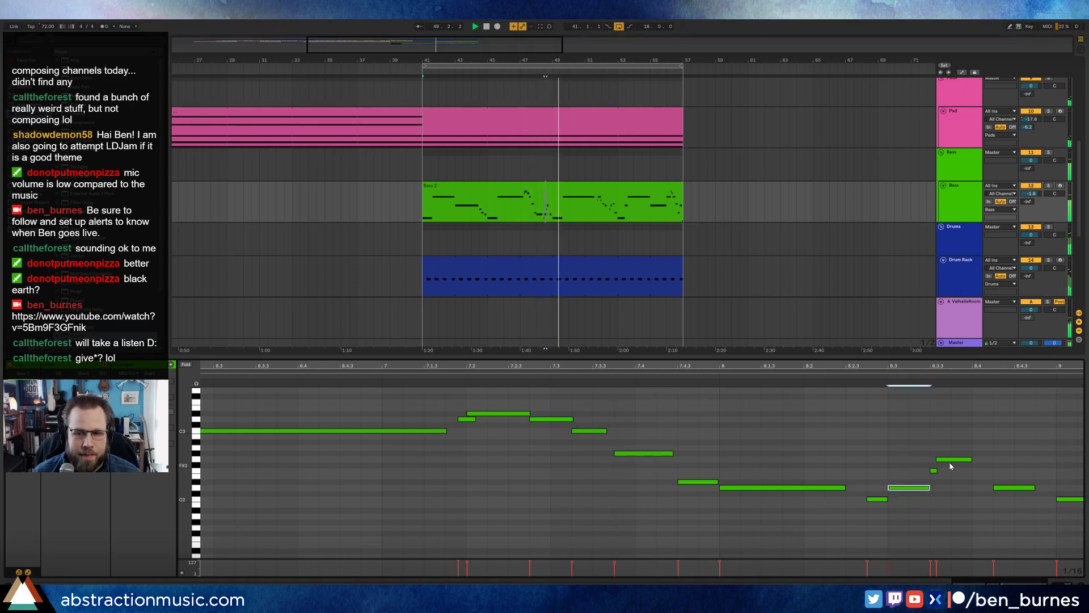
{"action": "left_click_drag", "start_coordinate": [958, 368], "coordinate": [664, 368]}
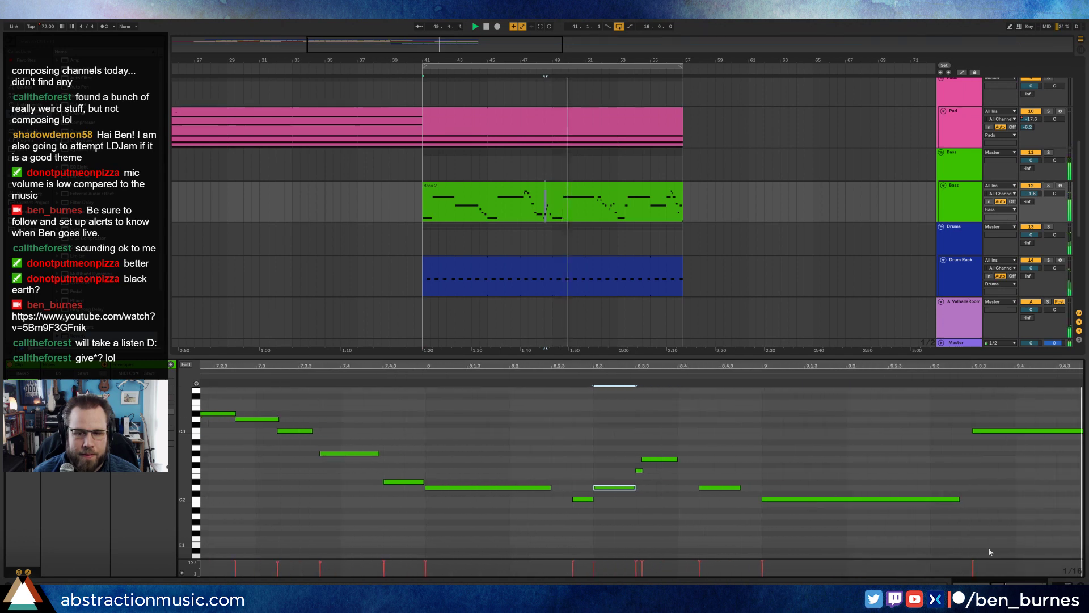
Step: Show the Drum Rack track's devices, find the snareStick_OH_F_9 sample and load it onto an empty pad
{"action": "left_click", "coordinate": [1067, 587]}
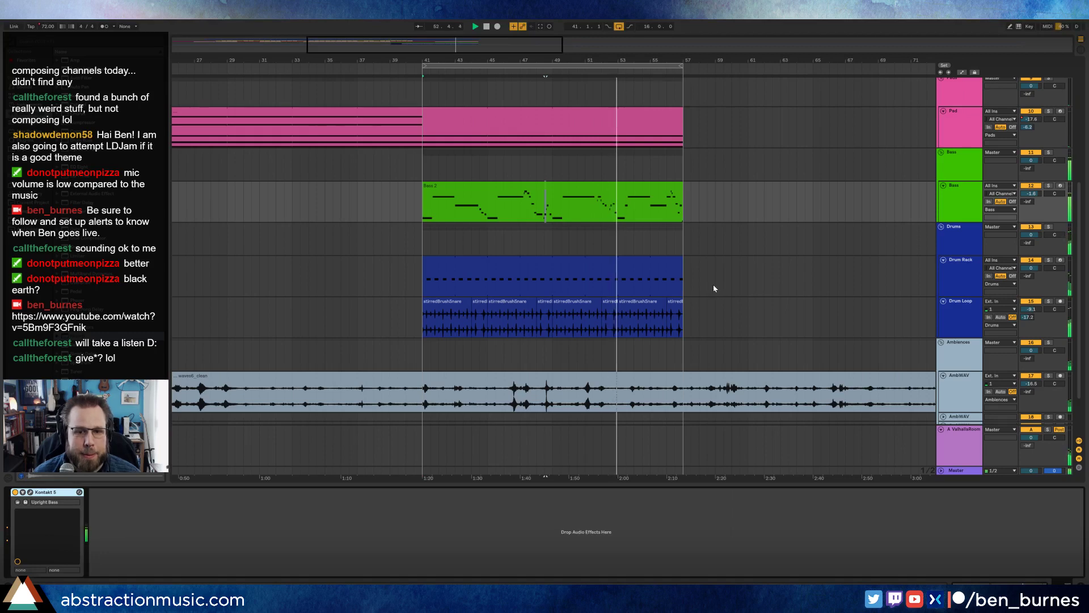
{"action": "left_click", "coordinate": [623, 259]}
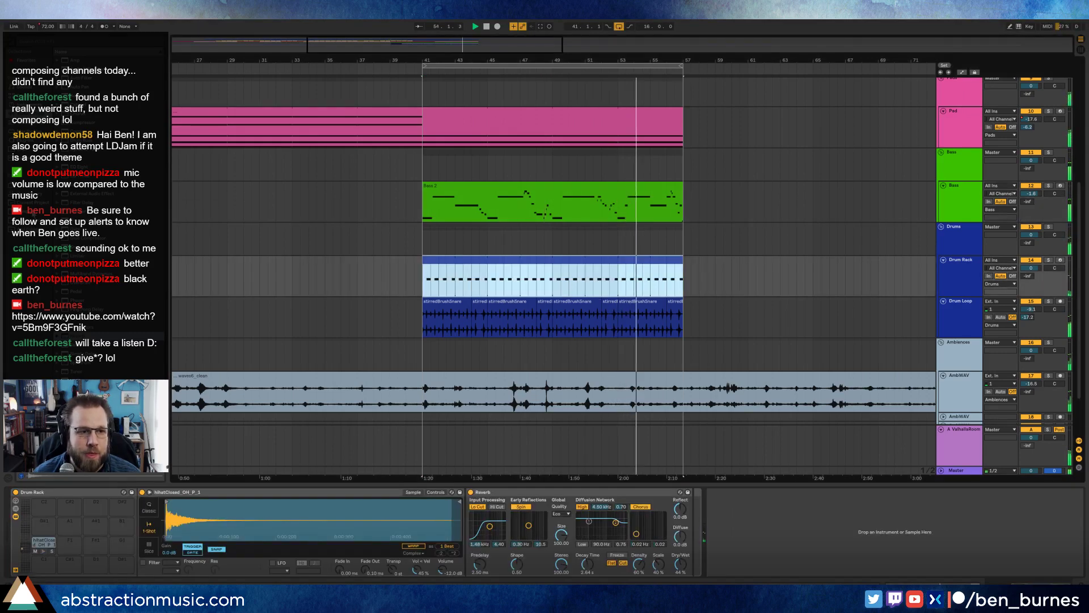
{"action": "left_click", "coordinate": [33, 212]}
{"action": "scroll", "coordinate": [119, 302], "scroll_direction": "down", "scroll_amount": 5}
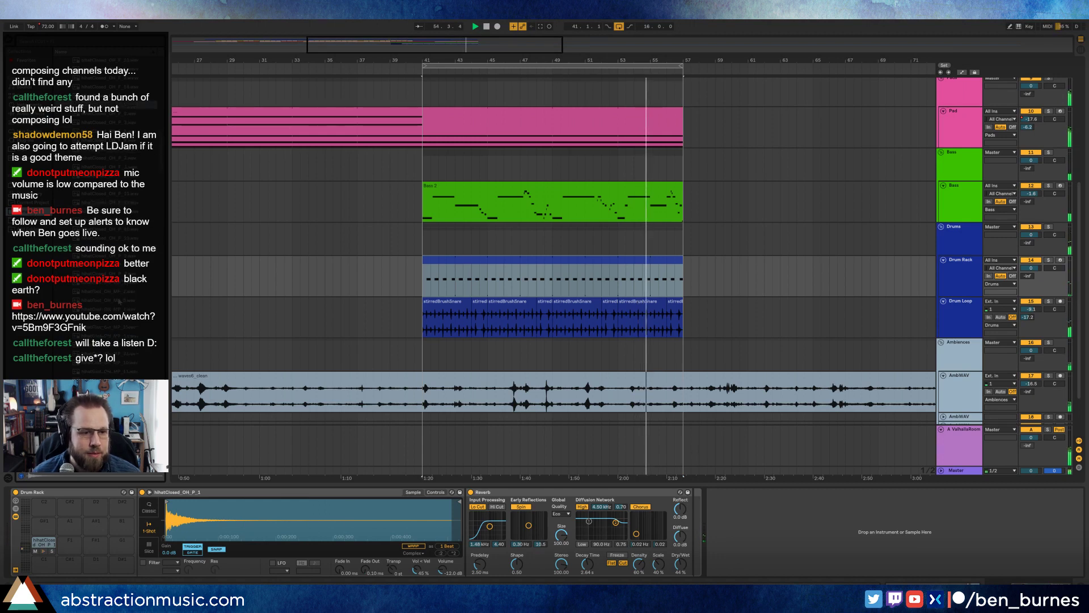
{"action": "scroll", "coordinate": [119, 302], "scroll_direction": "down", "scroll_amount": 6}
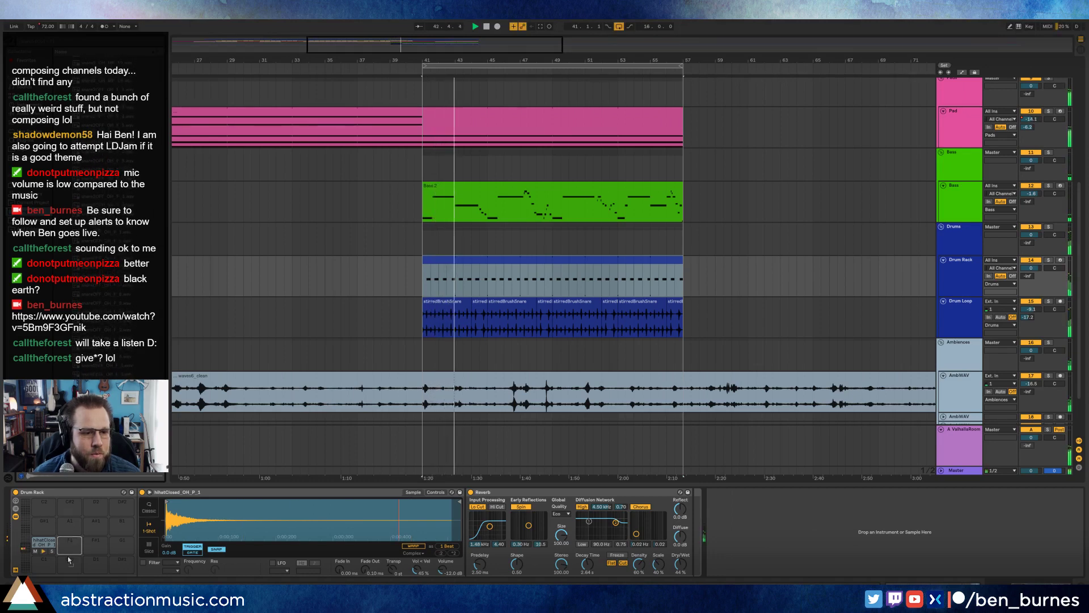
Step: Open the Drum Rack clip, add a snareStick_OH_F_9 note on beat 1.2, and duplicate it onto 1.4, 2.2 and 2.4
{"action": "double_click", "coordinate": [465, 261]}
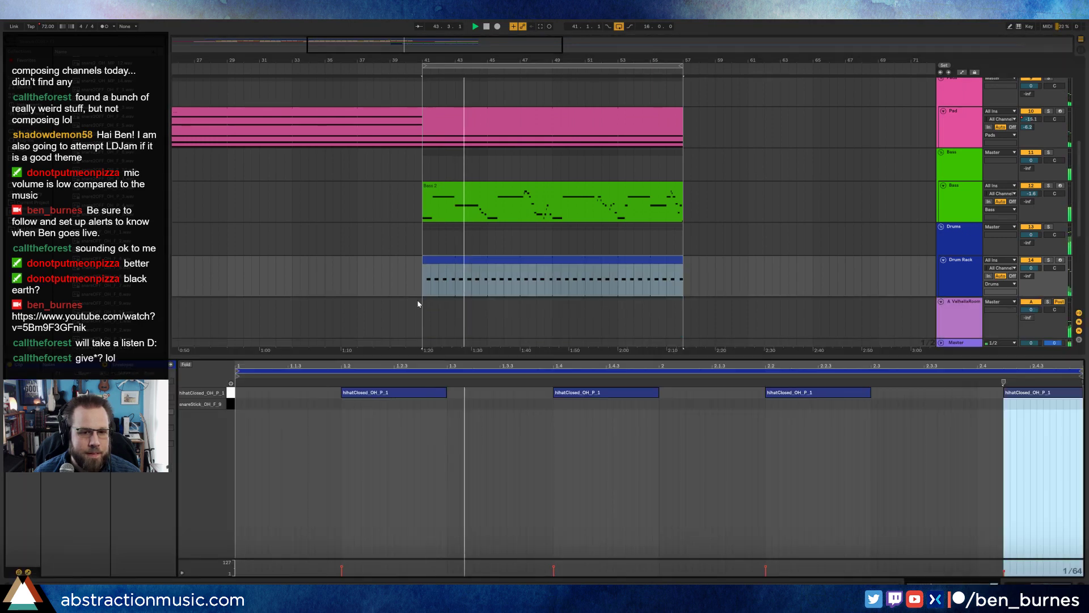
{"action": "mouse_move", "coordinate": [343, 403]}
{"action": "left_mouse_down"}
{"action": "mouse_move", "coordinate": [447, 404]}
{"action": "mouse_move", "coordinate": [228, 414]}
{"action": "left_mouse_up"}
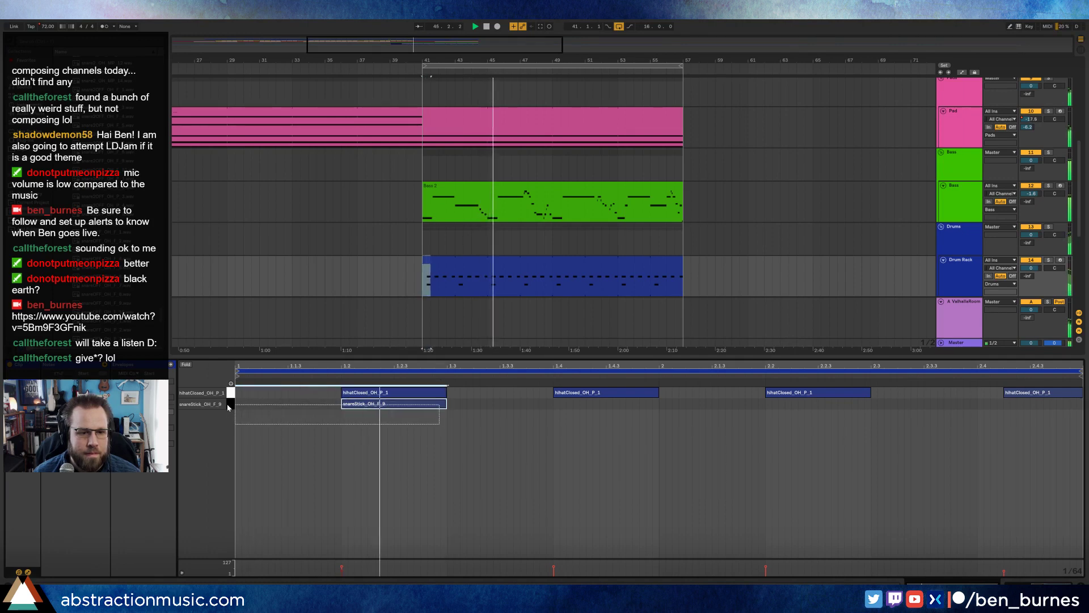
{"action": "key", "text": "ctrl+d"}
{"action": "key", "text": "ctrl+d"}
{"action": "key", "text": "ctrl+d"}
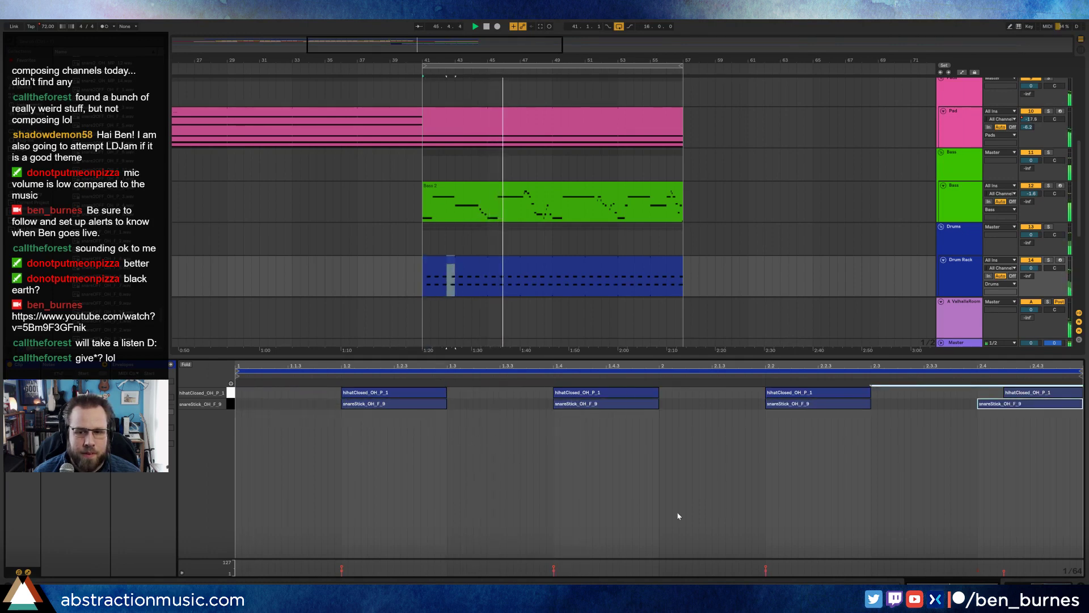
Step: Move the hi-hat's Reverb out to the end of the whole drum rack, and load ride2Bell_OH_F_1 onto the pad above the hi-hat
{"action": "key", "text": "shift+Tab"}
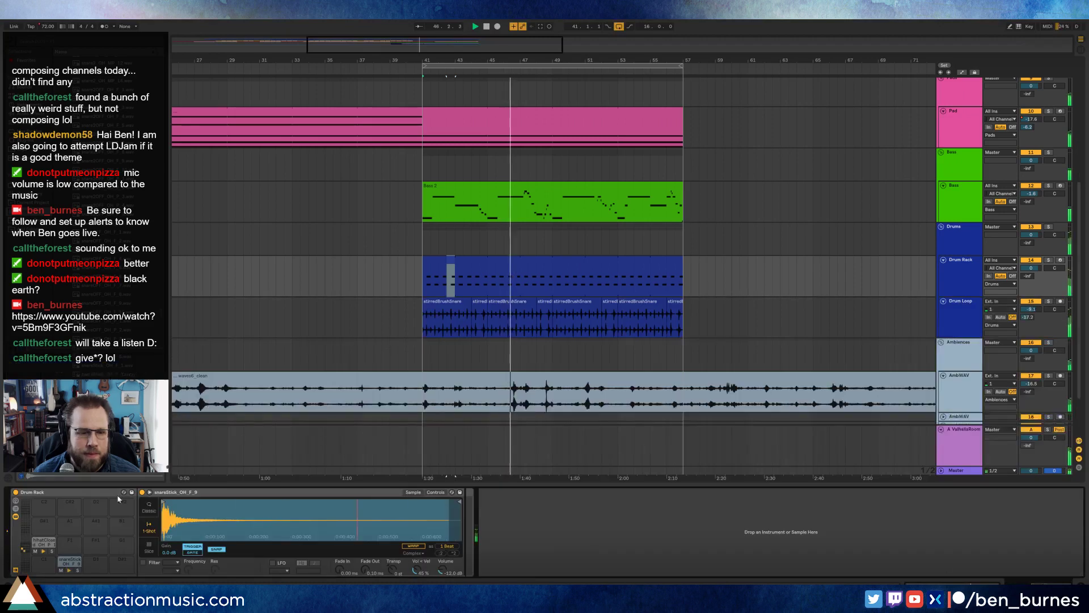
{"action": "left_click", "coordinate": [43, 545]}
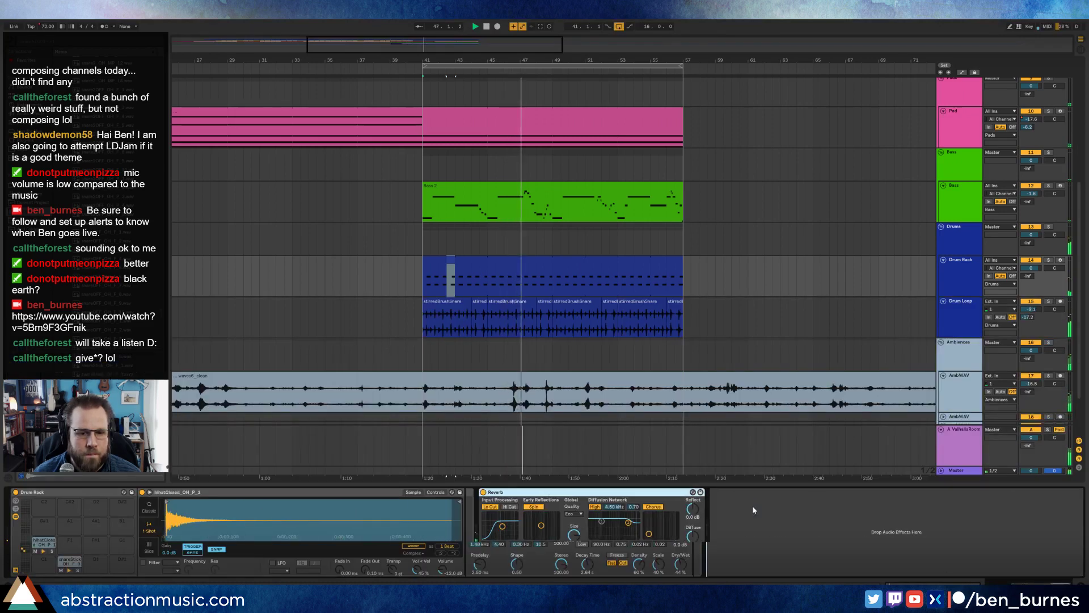
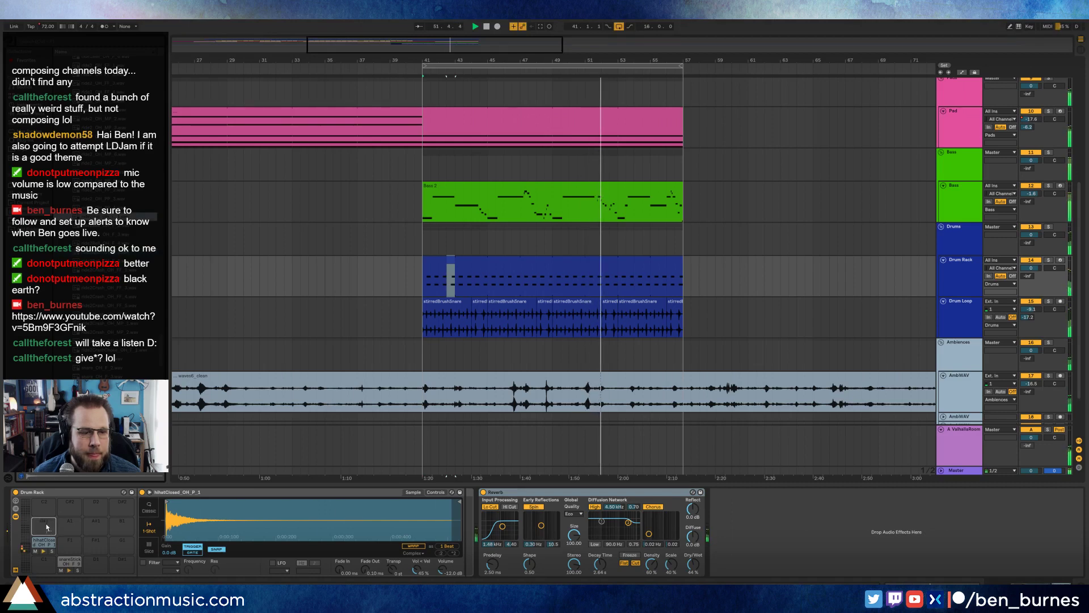
Step: Make bars 41 to 45 of the Drum Rack clip a separate four-bar clip and open it for note editing
{"action": "left_click_drag", "start_coordinate": [423, 278], "coordinate": [495, 276]}
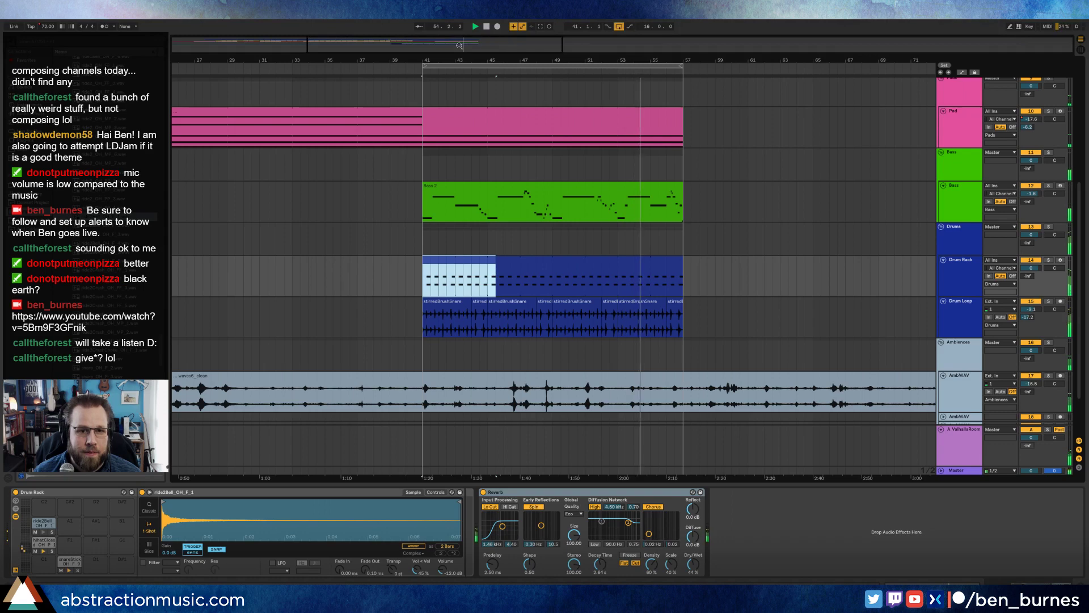
{"action": "left_click", "coordinate": [454, 271]}
{"action": "left_click", "coordinate": [426, 275]}
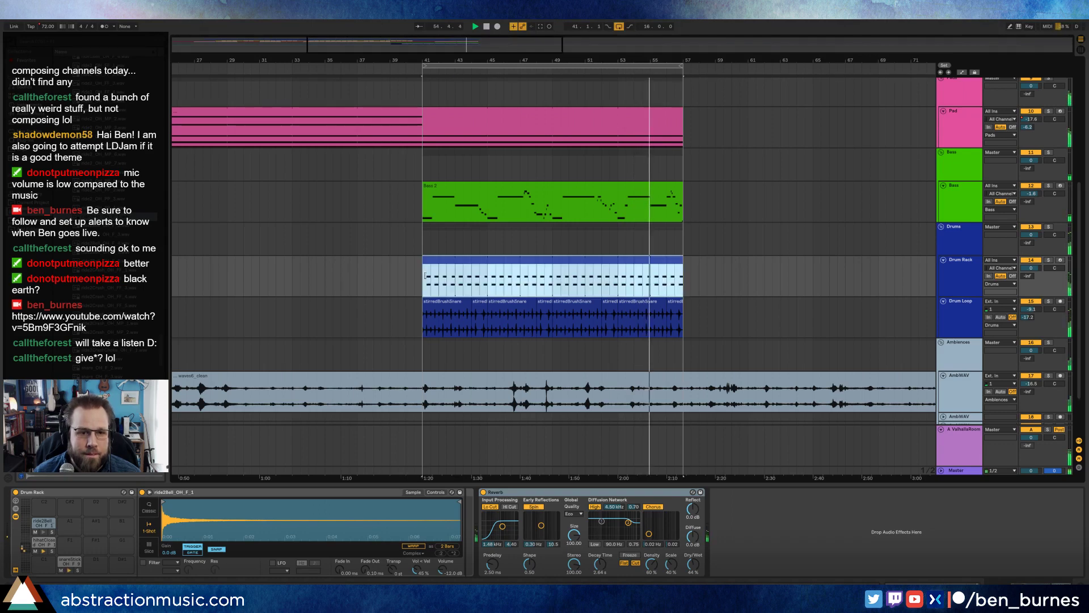
{"action": "left_click_drag", "start_coordinate": [422, 276], "coordinate": [489, 279]}
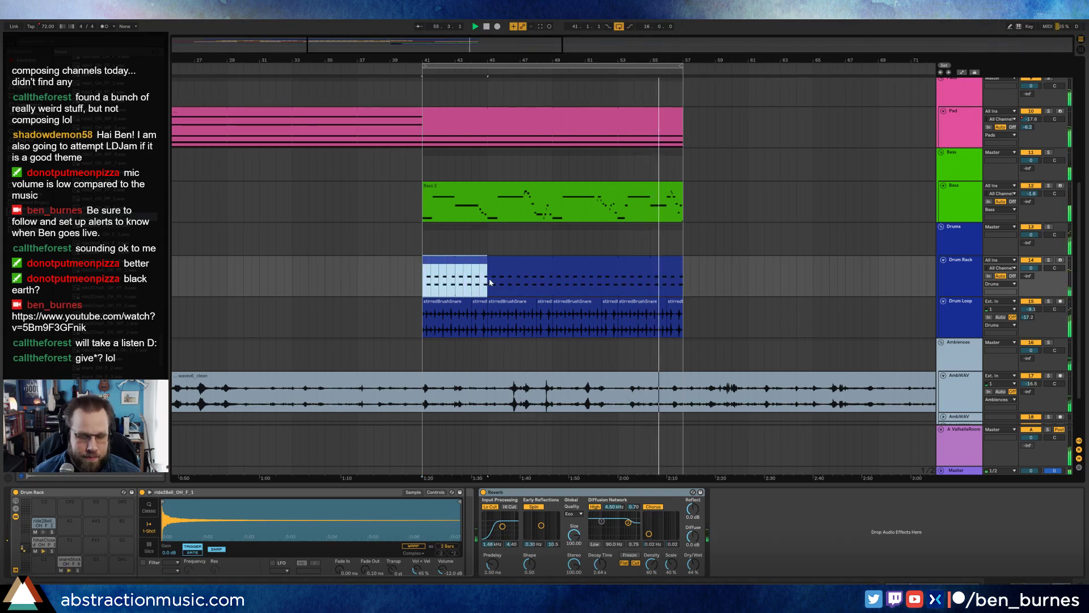
{"action": "double_click", "coordinate": [467, 262]}
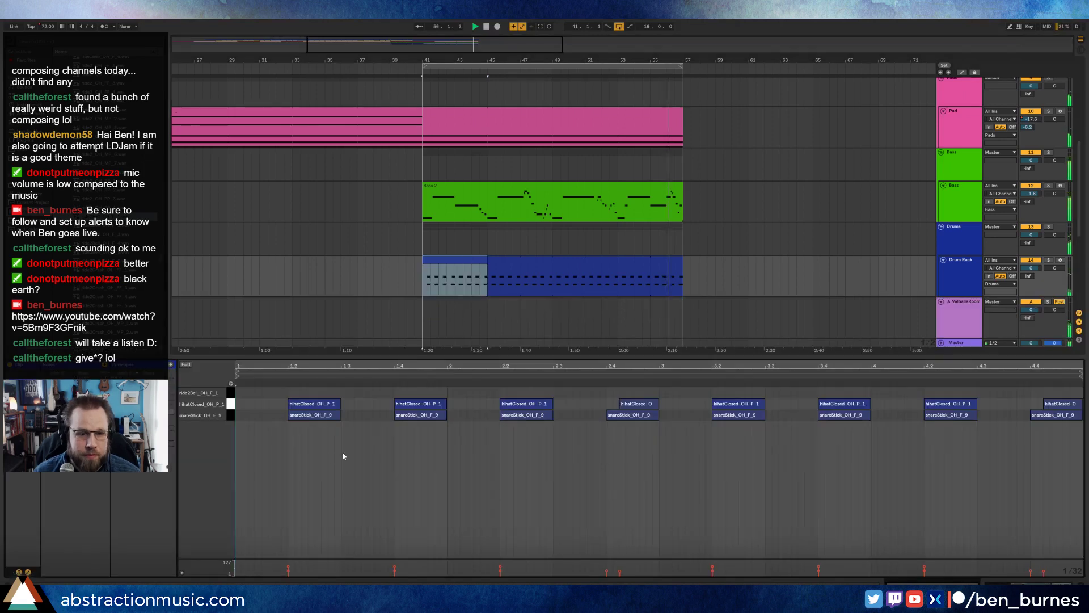
Step: Add a ride2Bell_OH_F_1 note from 1.3.3 to just after 2.4, and repeat the four-bar drum clip up to bar 57
{"action": "mouse_move", "coordinate": [262, 393]}
{"action": "left_mouse_down"}
{"action": "mouse_move", "coordinate": [357, 397]}
{"action": "mouse_move", "coordinate": [365, 410]}
{"action": "mouse_move", "coordinate": [359, 392]}
{"action": "mouse_move", "coordinate": [464, 389]}
{"action": "mouse_move", "coordinate": [451, 389]}
{"action": "left_mouse_up"}
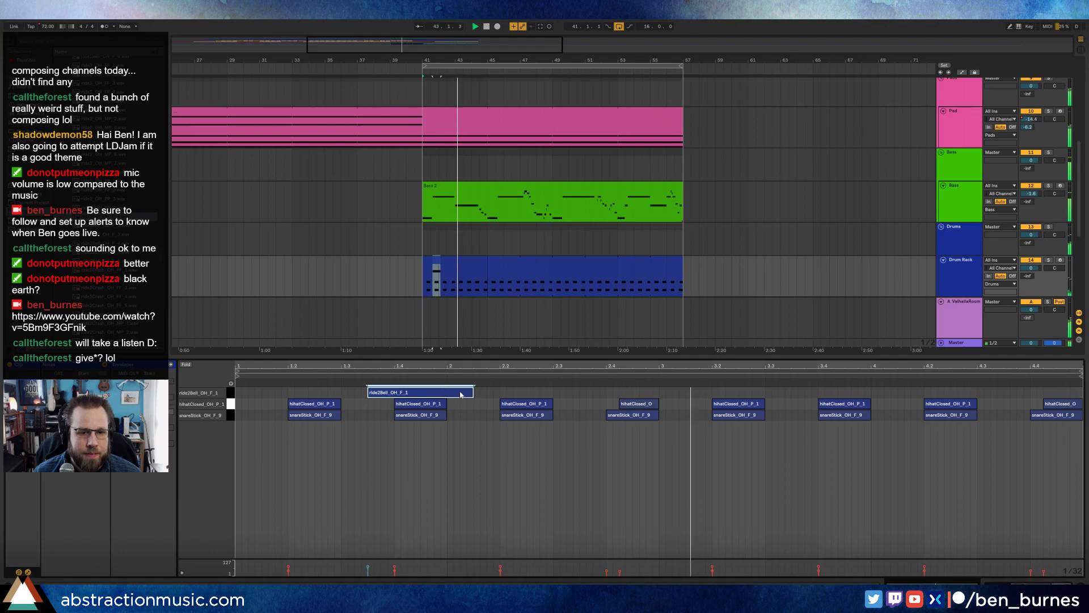
{"action": "left_click_drag", "start_coordinate": [472, 392], "coordinate": [618, 392]}
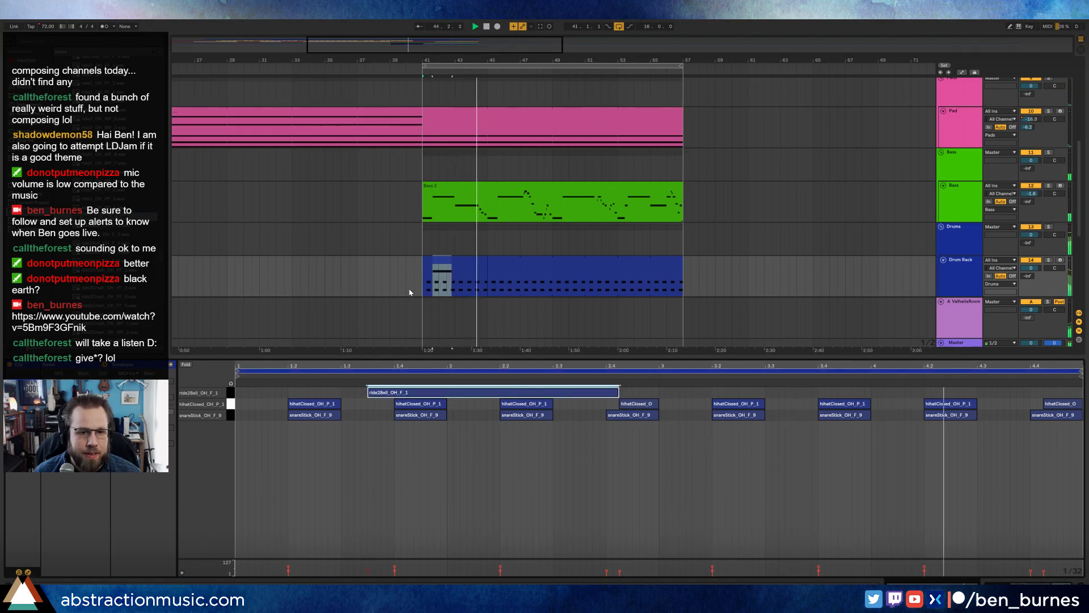
{"action": "left_click_drag", "start_coordinate": [486, 267], "coordinate": [680, 267]}
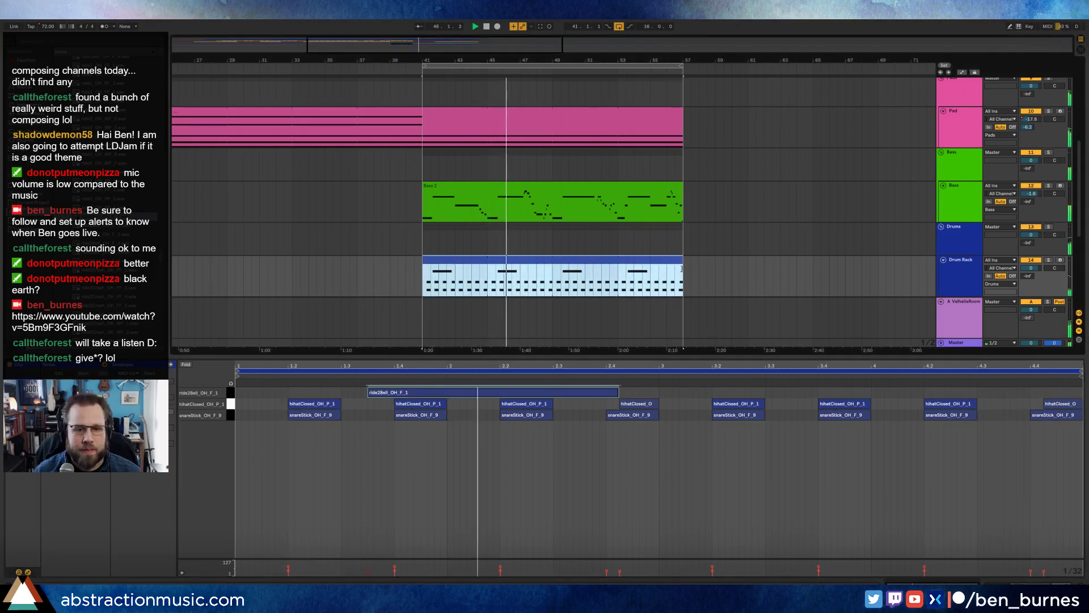
Step: Add a Ping Pong Delay to the ride bell pad and set its feedback to 44% and dry/wet to 32%
{"action": "left_click", "coordinate": [1034, 588]}
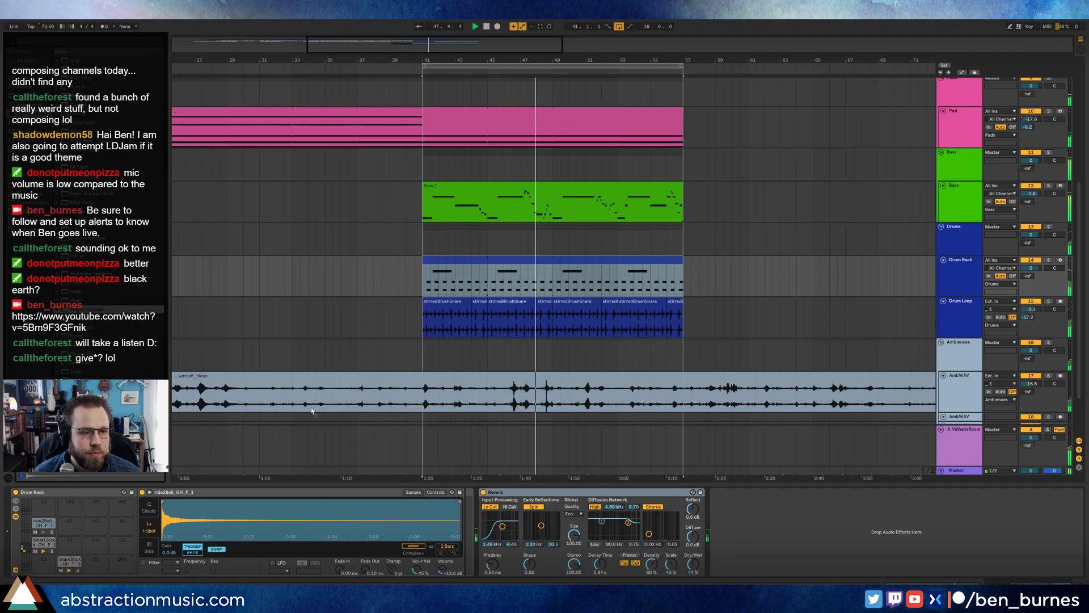
{"action": "left_click_drag", "start_coordinate": [453, 546], "coordinate": [482, 555]}
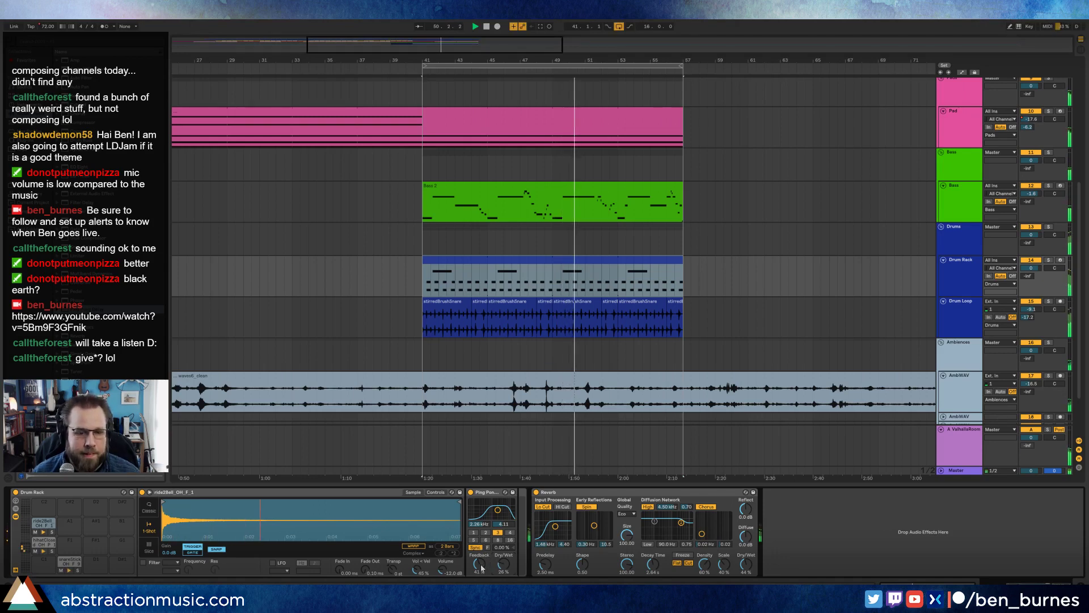
{"action": "left_click_drag", "start_coordinate": [507, 566], "coordinate": [508, 563]}
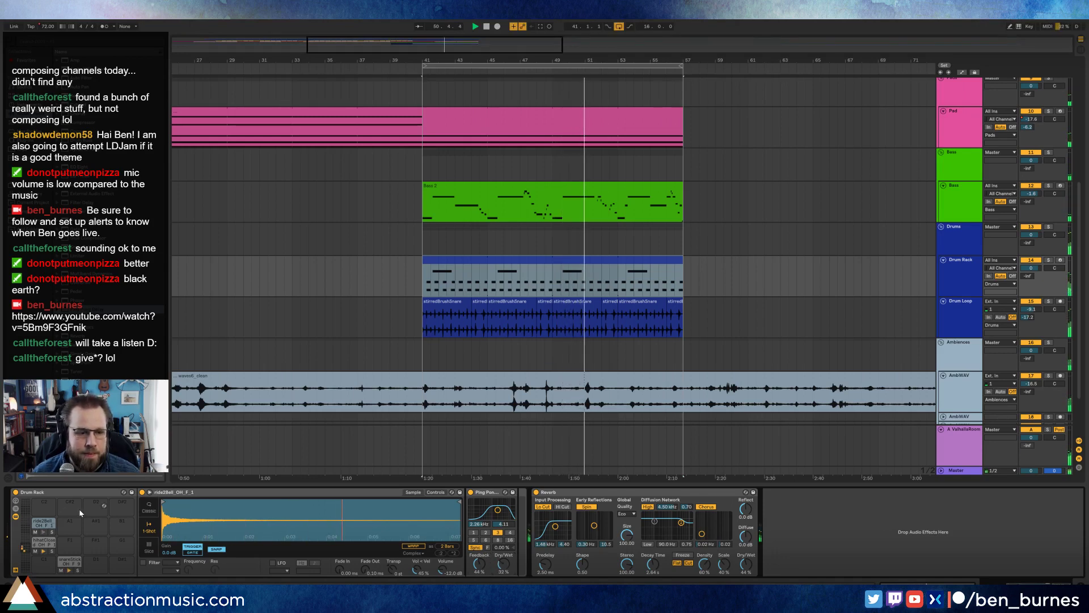
Step: Turn on the filter of the ride bell's sampler, make it high-pass and set its frequency to 1.00 kHz
{"action": "left_click", "coordinate": [168, 566]}
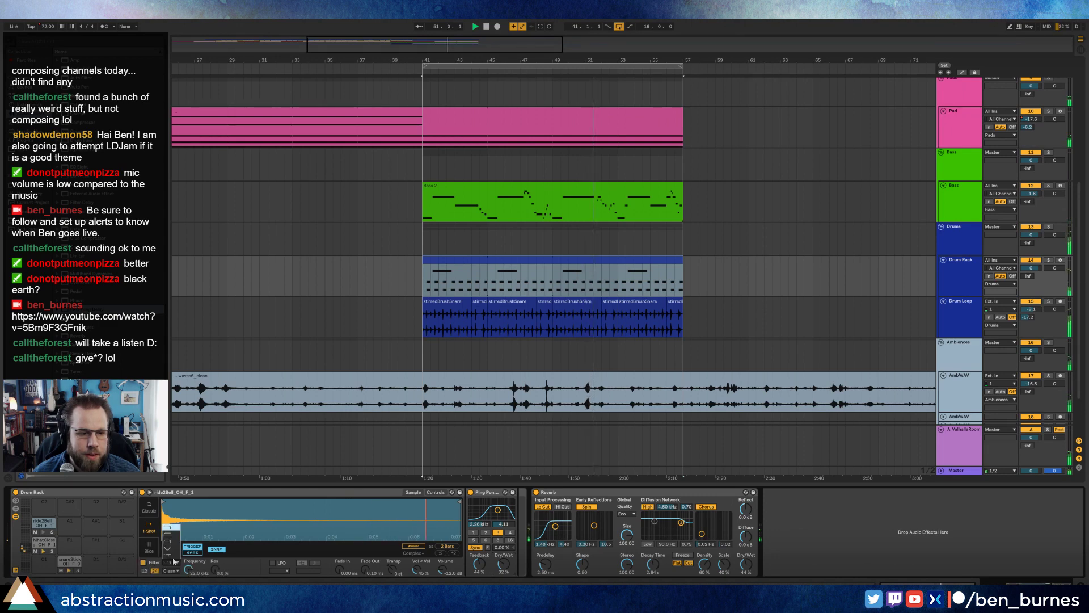
{"action": "left_click", "coordinate": [175, 540]}
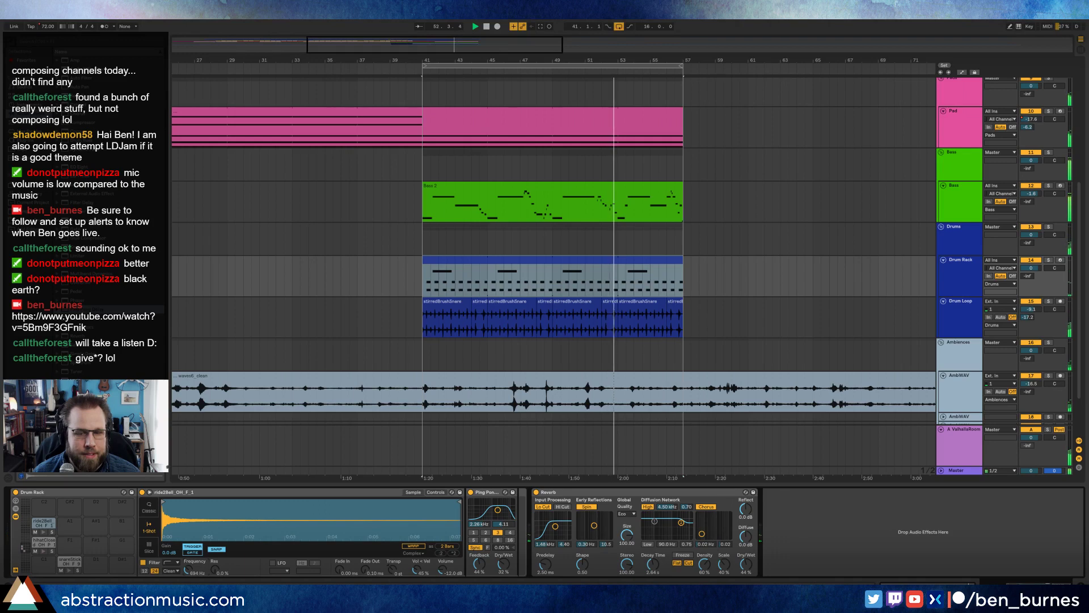
{"action": "left_click_drag", "start_coordinate": [189, 570], "coordinate": [189, 566]}
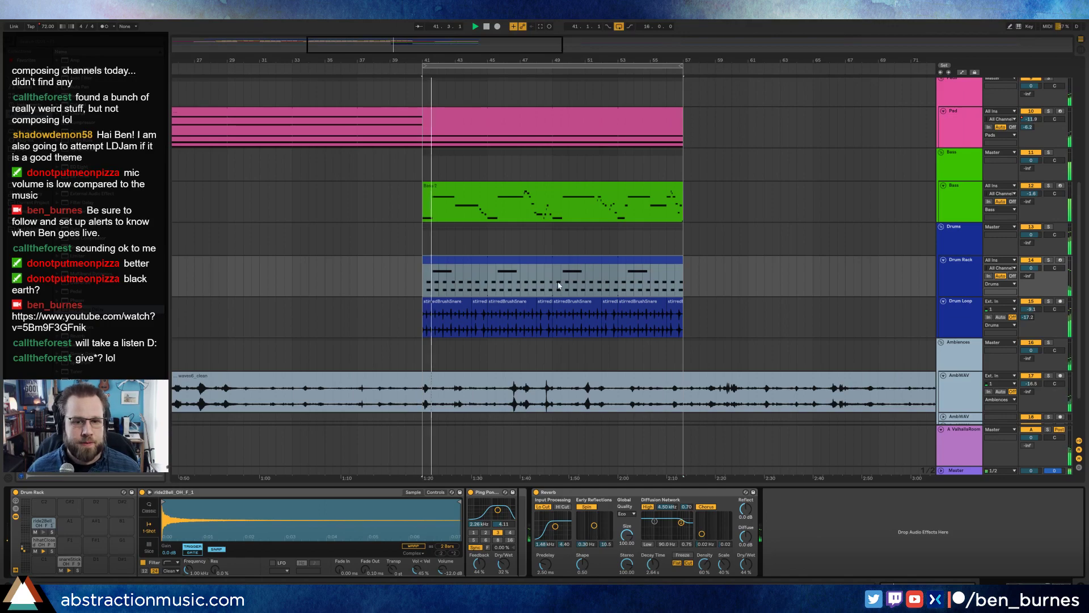
Step: In the Drum Rack clip, add eighth-long closed hi-hat notes at 3.4.2, 4.3.2 and 4.3.4
{"action": "scroll", "coordinate": [580, 288], "scroll_direction": "up", "scroll_amount": 2}
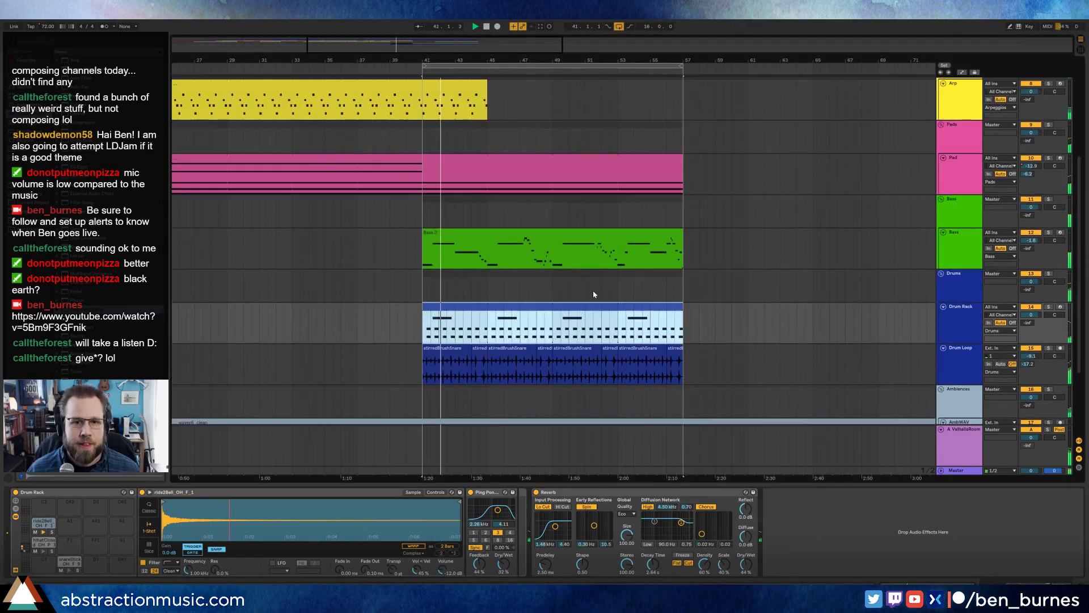
{"action": "scroll", "coordinate": [584, 292], "scroll_direction": "up", "scroll_amount": 6}
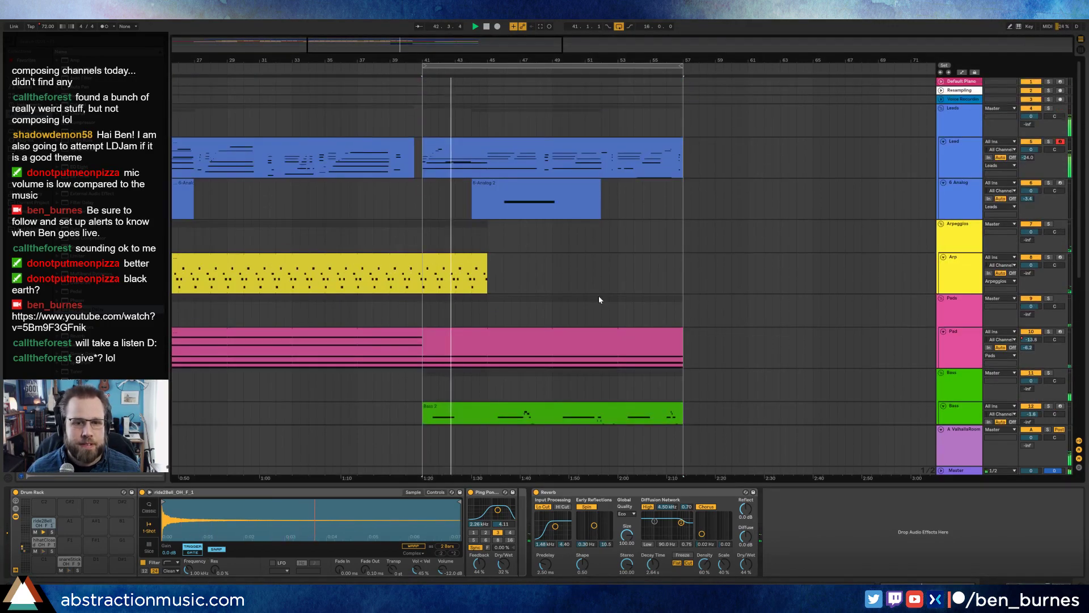
{"action": "scroll", "coordinate": [596, 306], "scroll_direction": "down", "scroll_amount": 6}
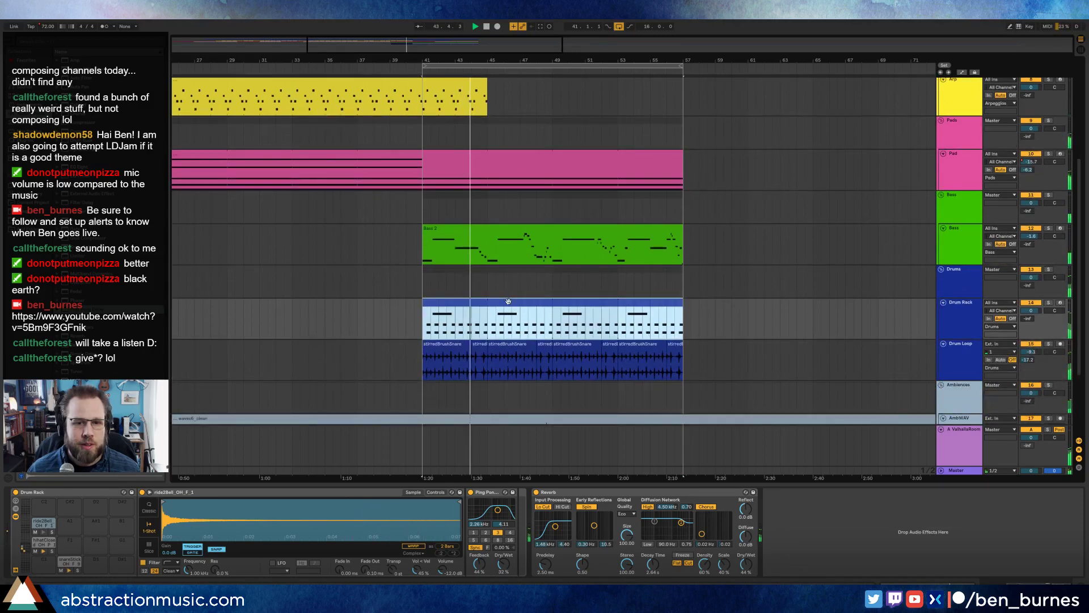
{"action": "double_click", "coordinate": [508, 302]}
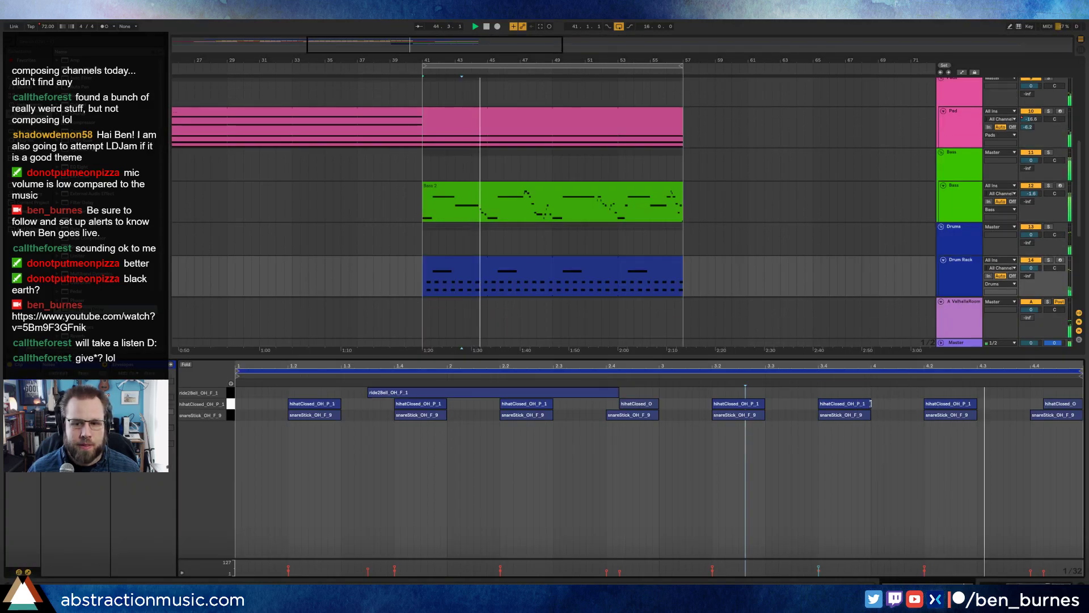
{"action": "left_click_drag", "start_coordinate": [869, 405], "coordinate": [844, 396]}
{"action": "key", "text": "ctrl+d"}
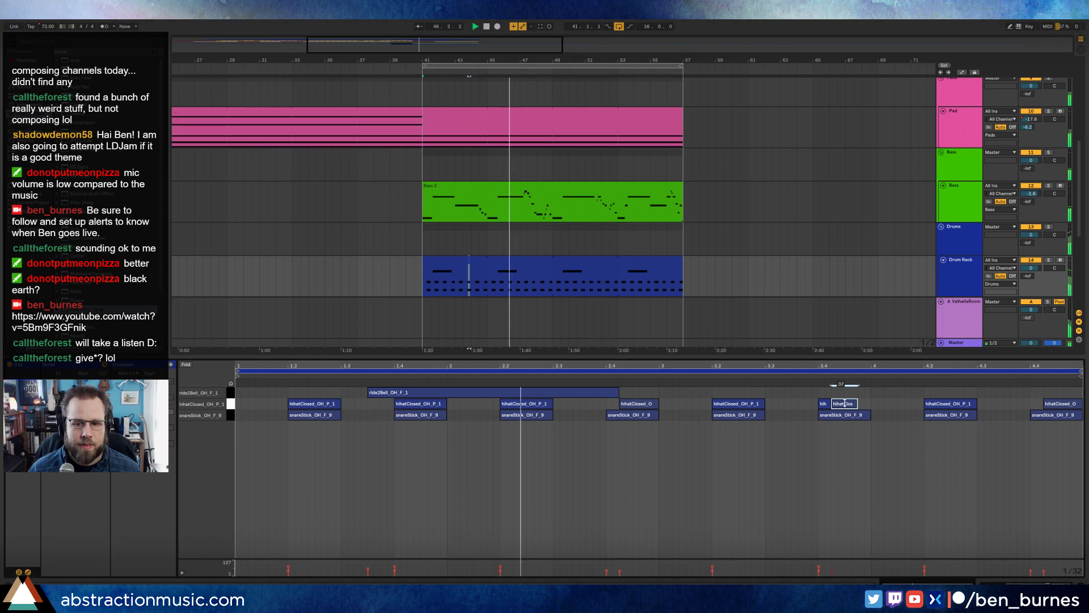
{"action": "left_click", "coordinate": [832, 447]}
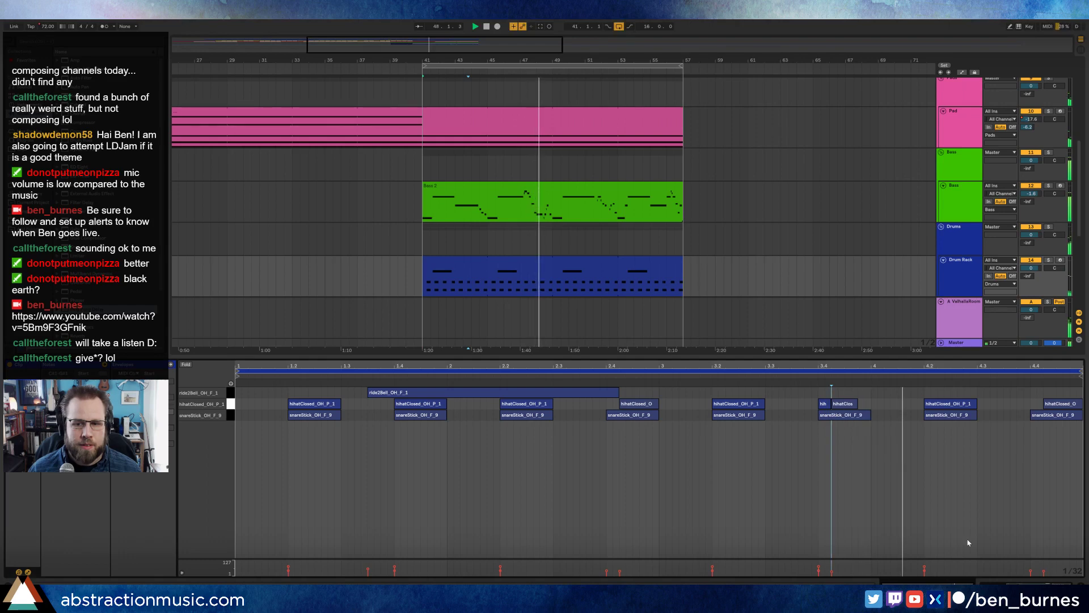
{"action": "double_click", "coordinate": [994, 404]}
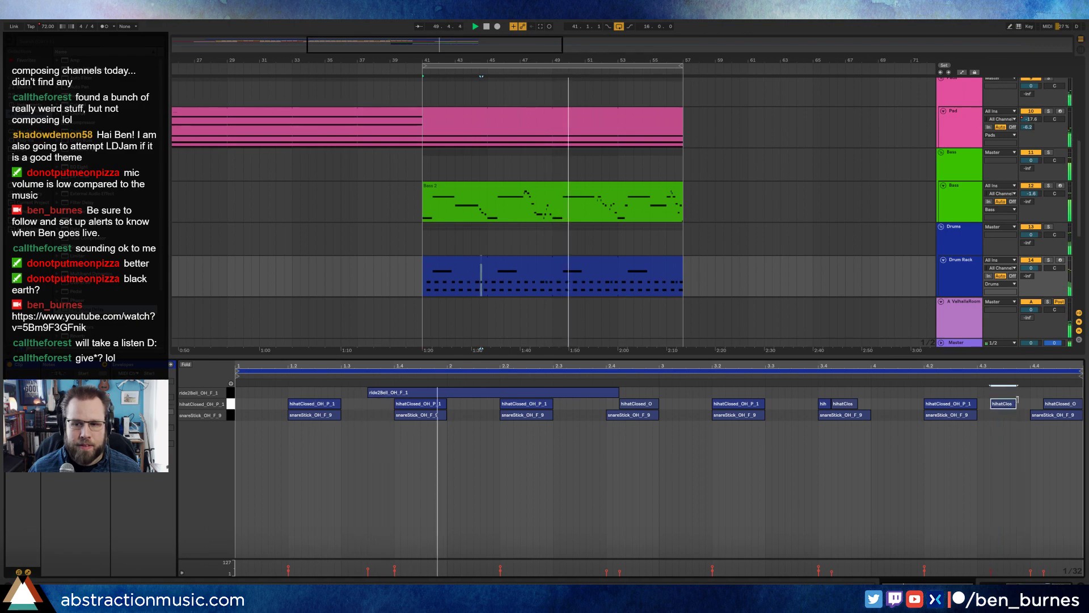
{"action": "double_click", "coordinate": [1019, 403]}
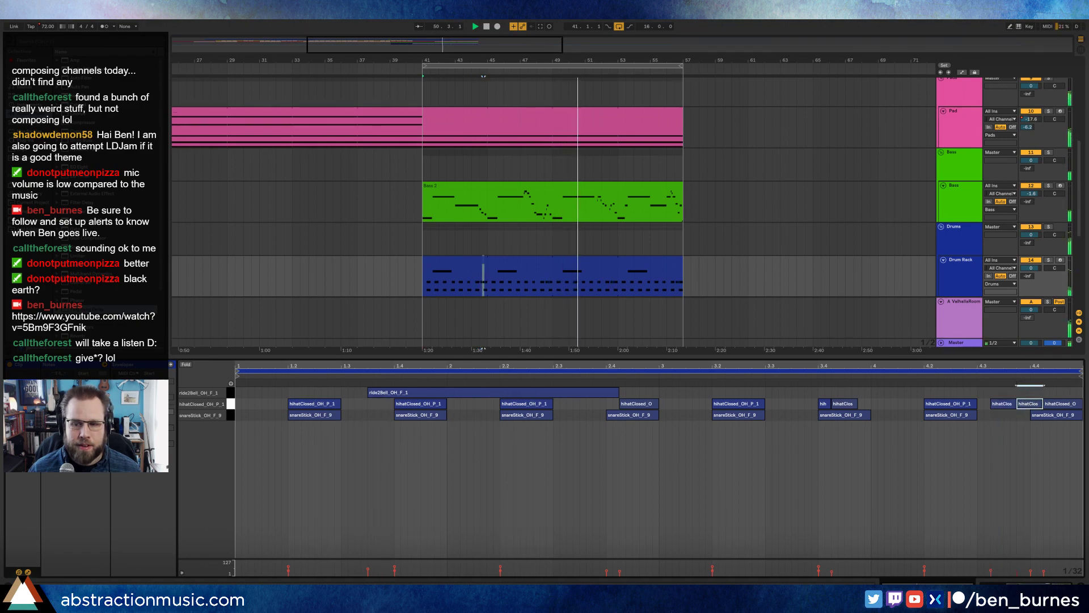
{"action": "key", "text": "shift+Tab"}
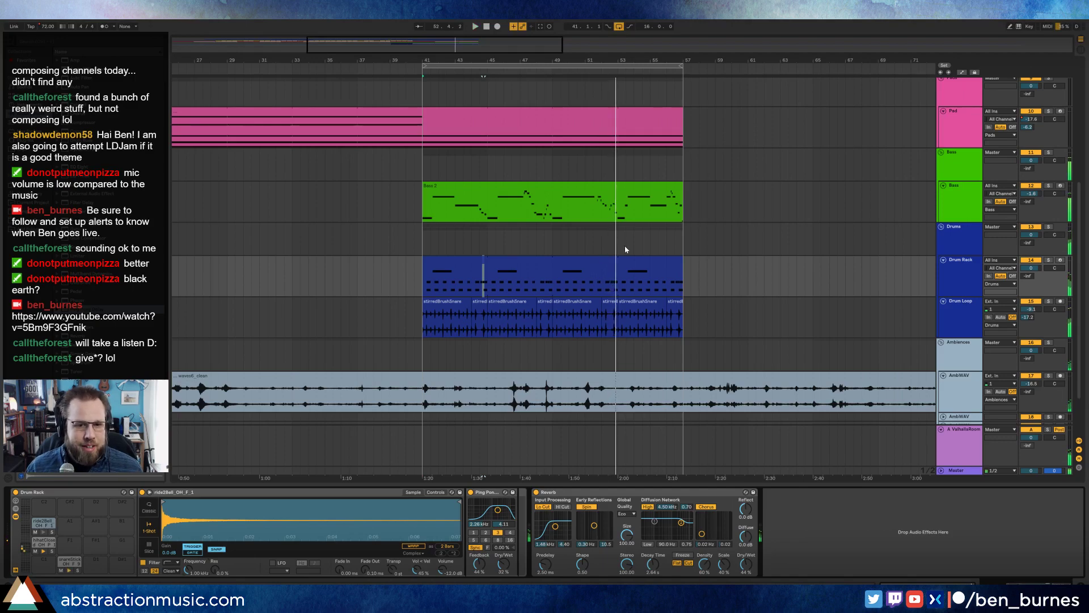
Step: Insert a new MIDI track below the Arp track and load the Massive synth on it
{"action": "scroll", "coordinate": [625, 250], "scroll_direction": "up", "scroll_amount": 10}
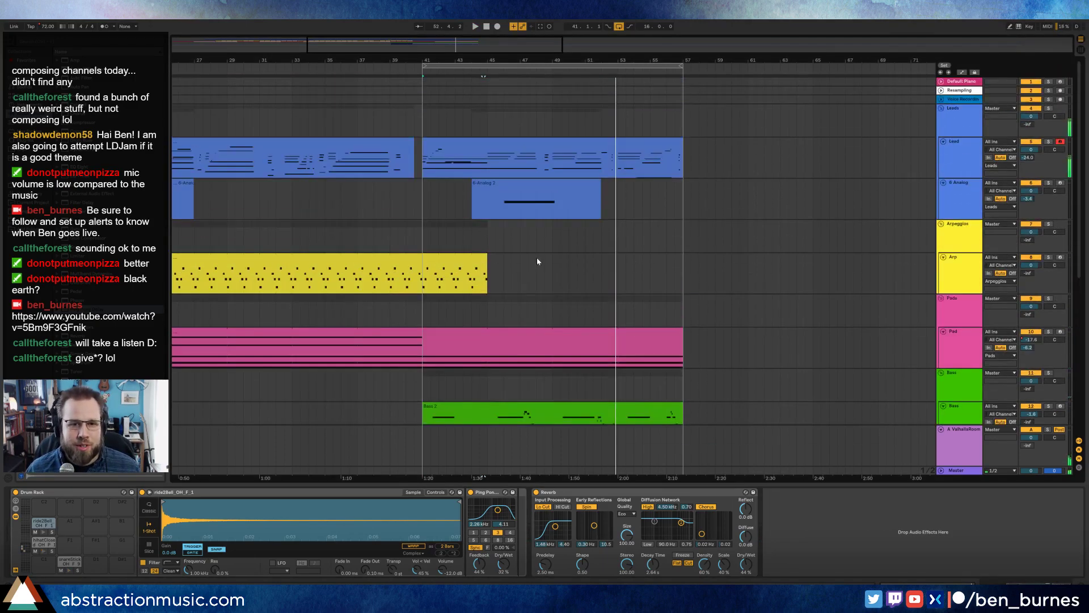
{"action": "left_click", "coordinate": [610, 259]}
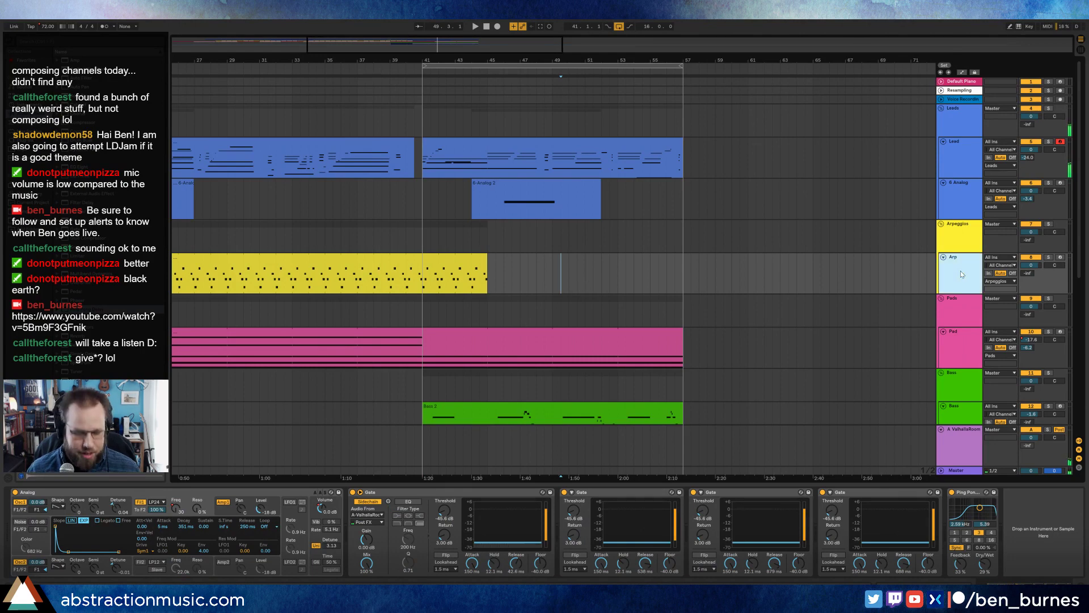
{"action": "key", "text": "ctrl+shift+t"}
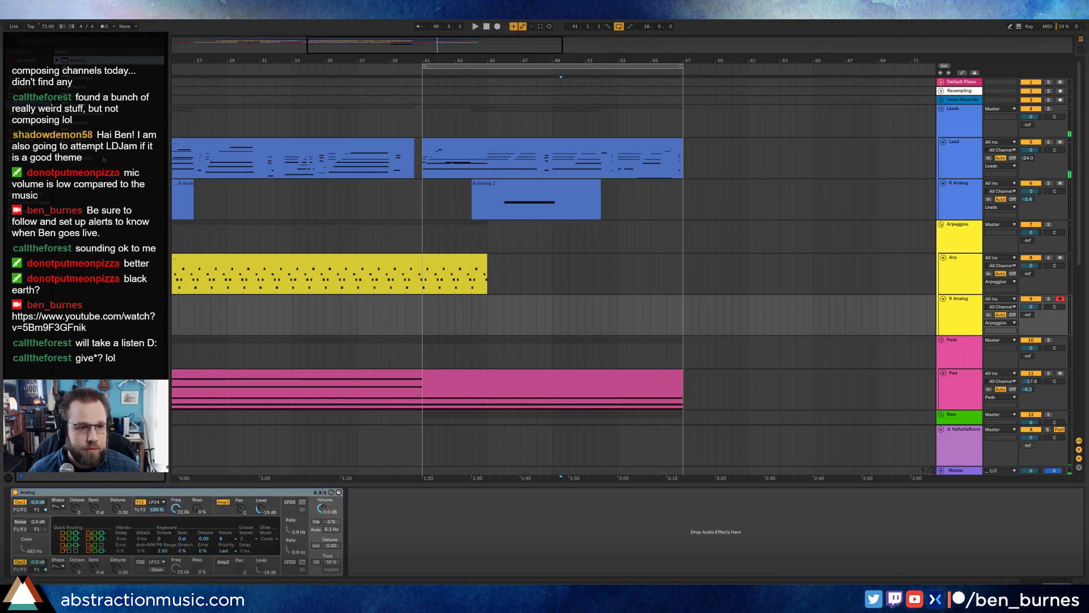
{"action": "left_click", "coordinate": [30, 213]}
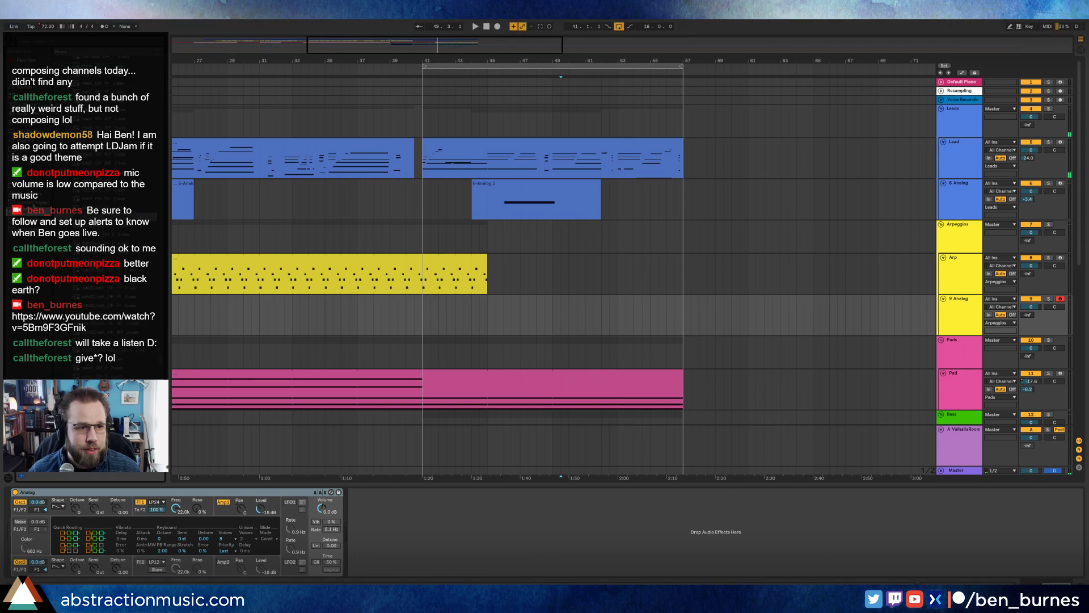
{"action": "left_click", "coordinate": [28, 140]}
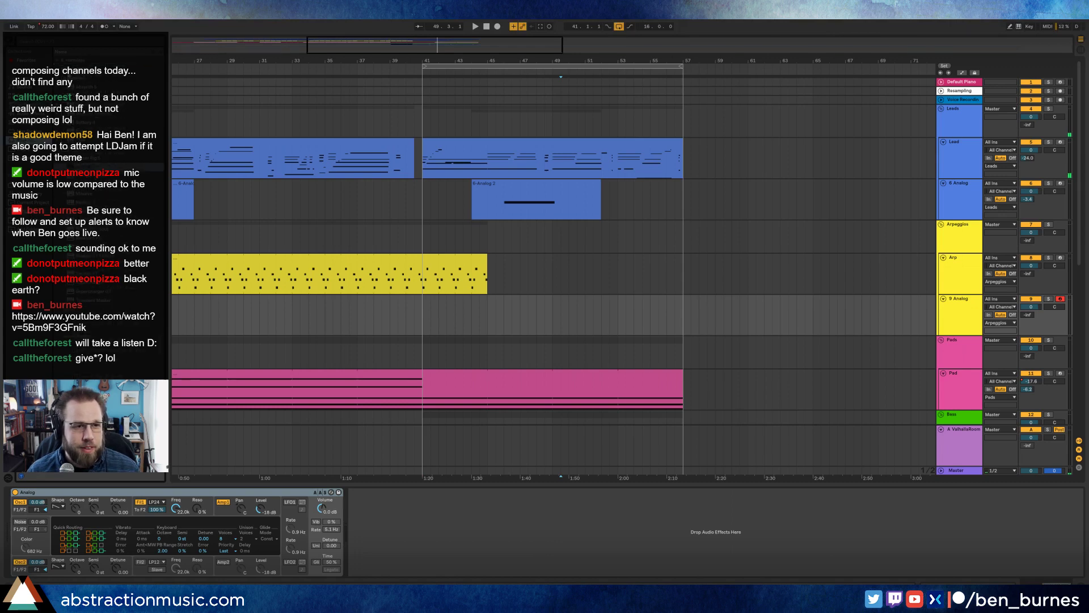
{"action": "left_click", "coordinate": [58, 77]}
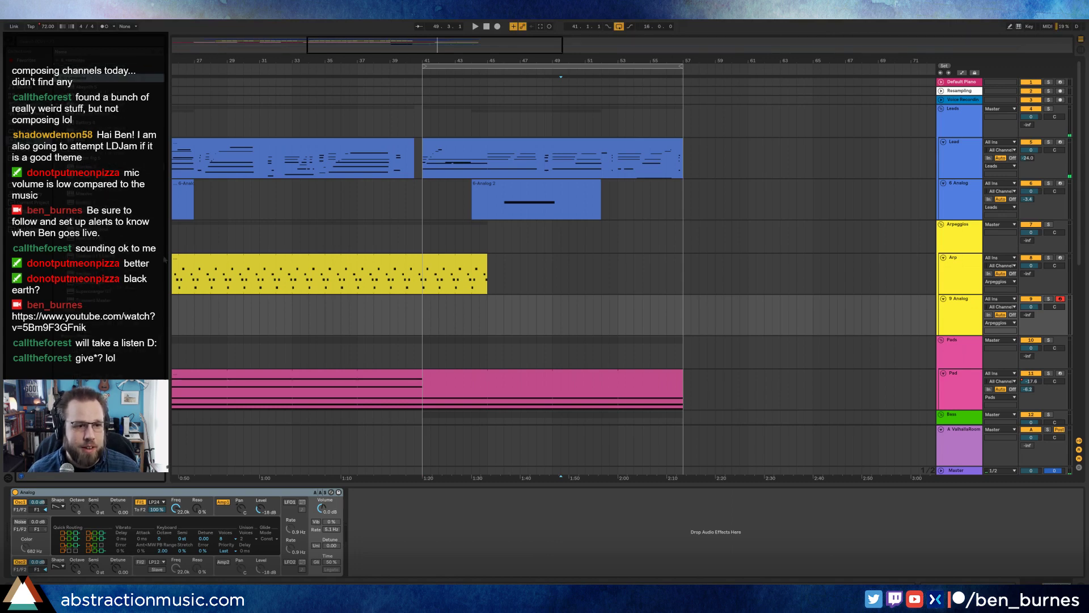
{"action": "left_click", "coordinate": [80, 194]}
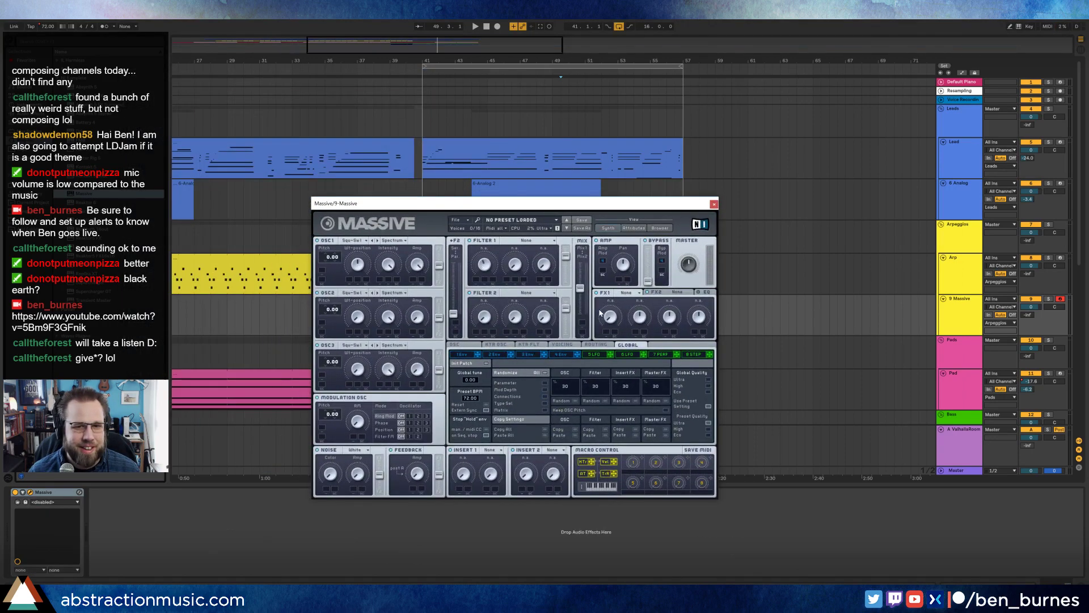
Step: In Massive, set FX1 to Reverb and Filter 1 to Lowpass 2, with envelope 4 modulating the filter's cutoff
{"action": "left_click", "coordinate": [626, 293]}
{"action": "left_click", "coordinate": [626, 298]}
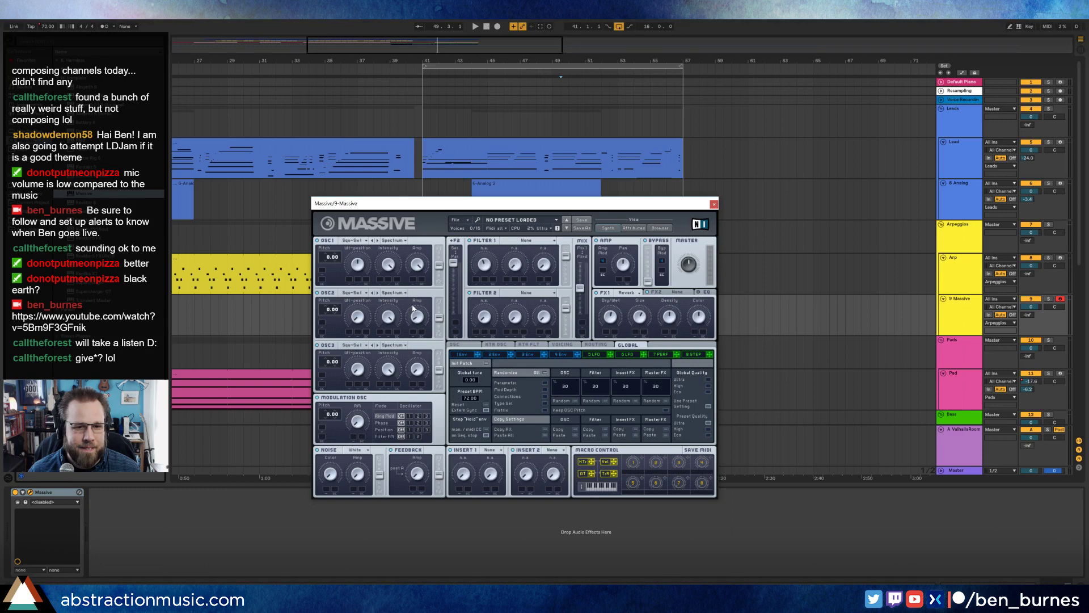
{"action": "left_click_drag", "start_coordinate": [576, 354], "coordinate": [475, 279]}
{"action": "left_click", "coordinate": [508, 238]}
{"action": "left_click", "coordinate": [524, 252]}
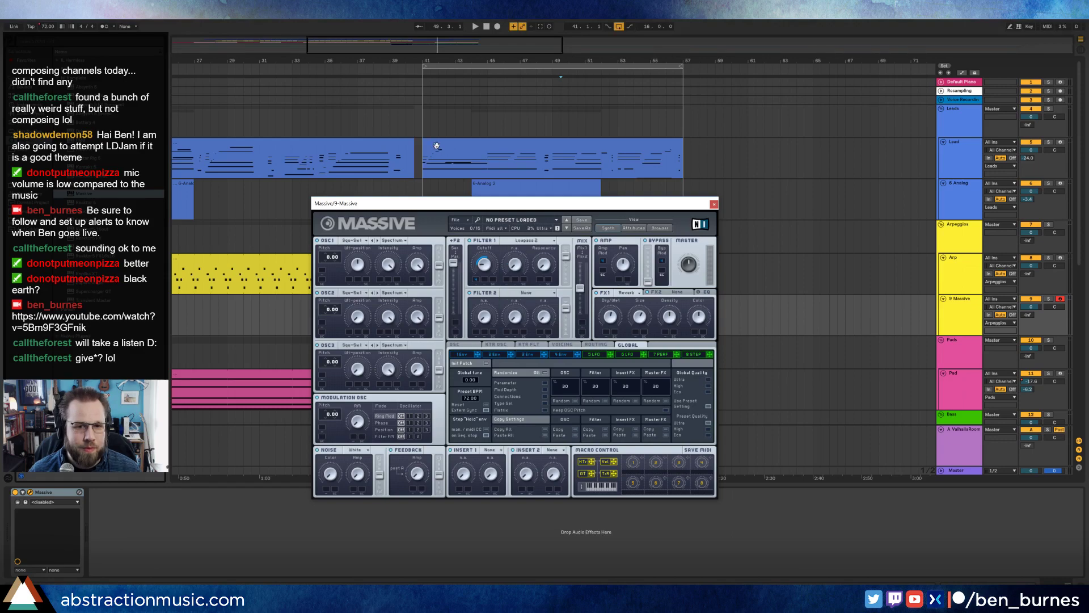
Step: Play the section and set Massive's Insert 1 to Delay and Insert 2 to Bitcrush, closing the synth window when finished
{"action": "key", "text": "space"}
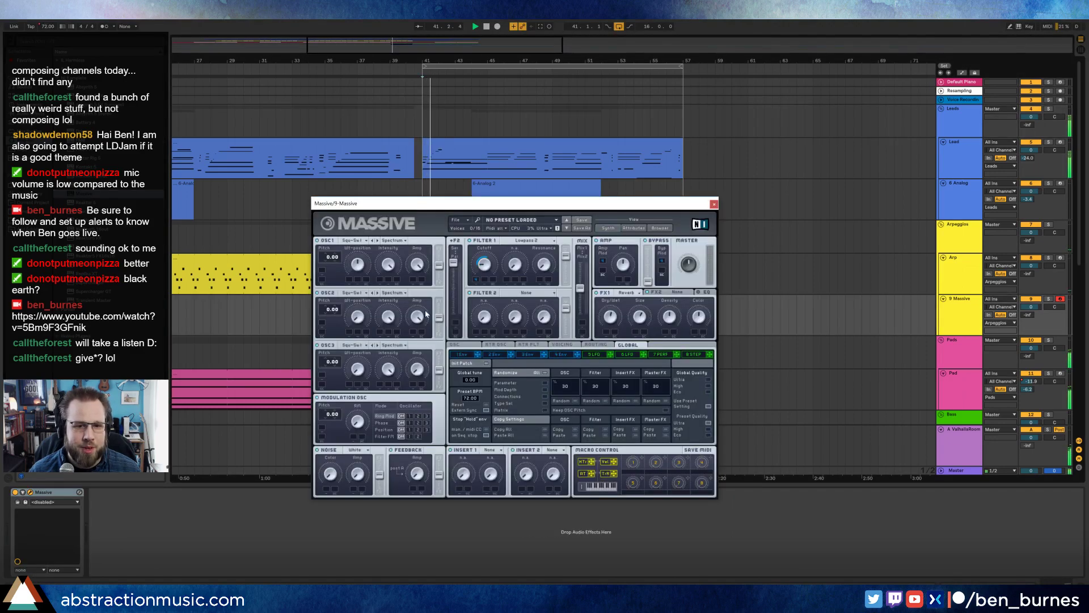
{"action": "left_click_drag", "start_coordinate": [497, 207], "coordinate": [750, 219]}
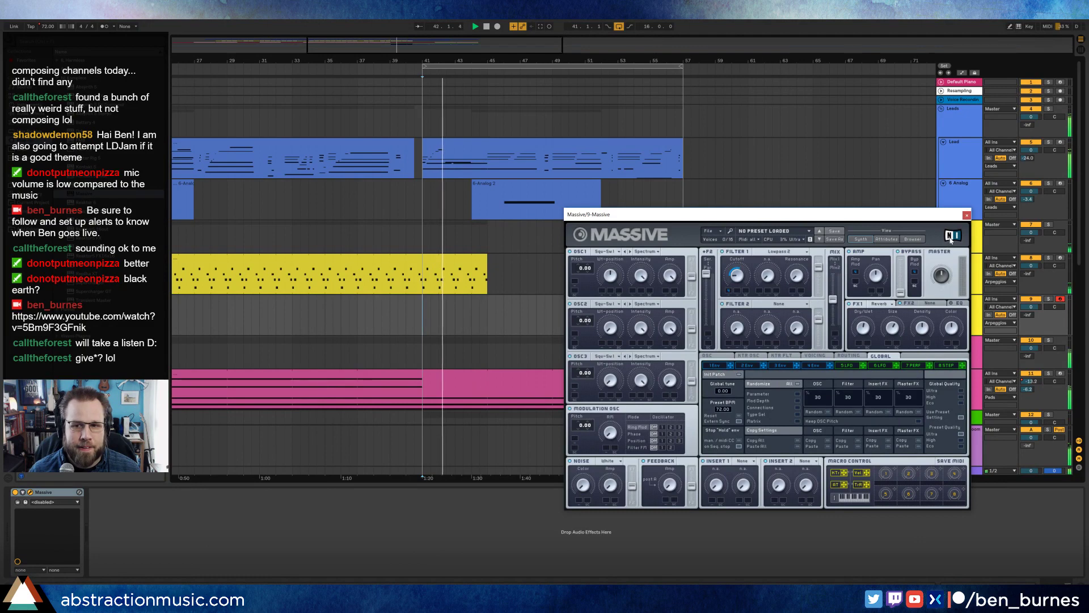
{"action": "left_click", "coordinate": [742, 461]}
{"action": "left_click", "coordinate": [746, 466]}
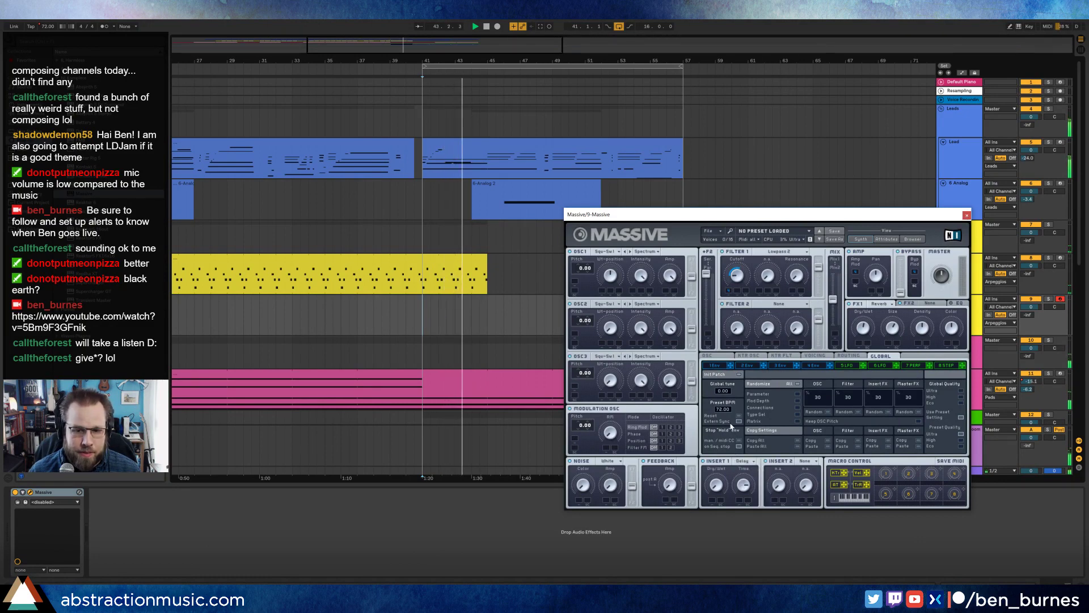
{"action": "left_click", "coordinate": [813, 461]}
{"action": "left_click", "coordinate": [808, 476]}
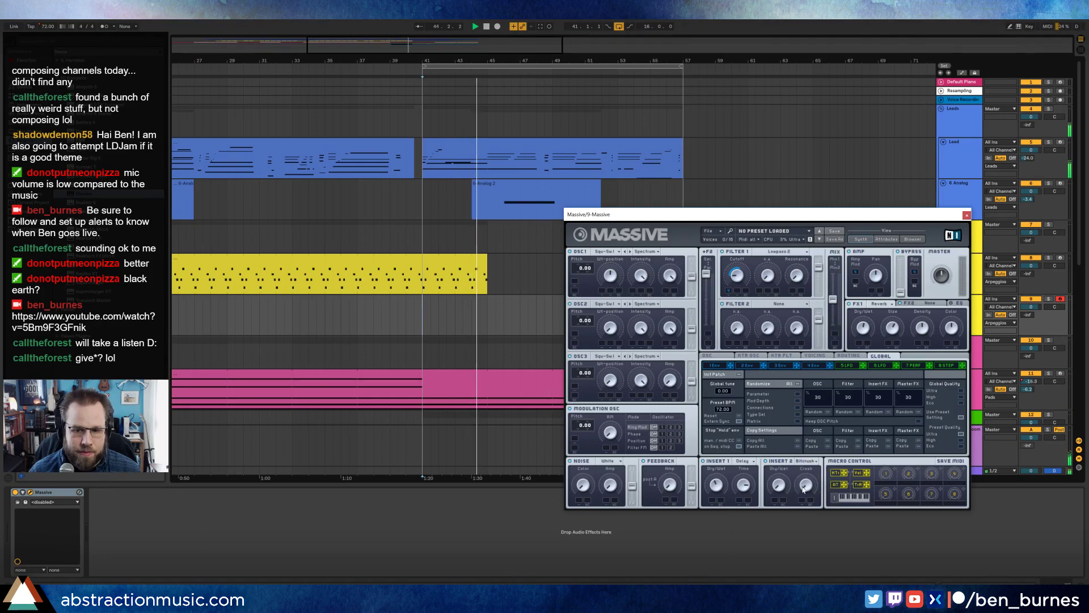
{"action": "left_click", "coordinate": [966, 215]}
Step: Create a MIDI clip from bar 41 to 45 on the Massive track and enter rising sixteenth notes G2, C3 and G3 from its start
{"action": "left_click_drag", "start_coordinate": [426, 312], "coordinate": [483, 313]}
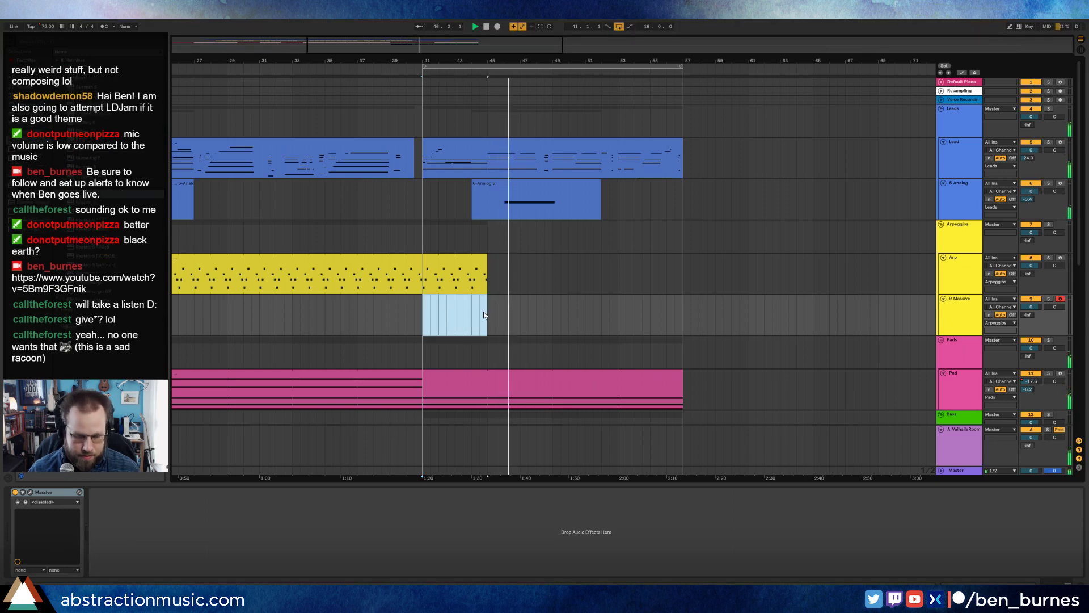
{"action": "key", "text": "ctrl+shift+m"}
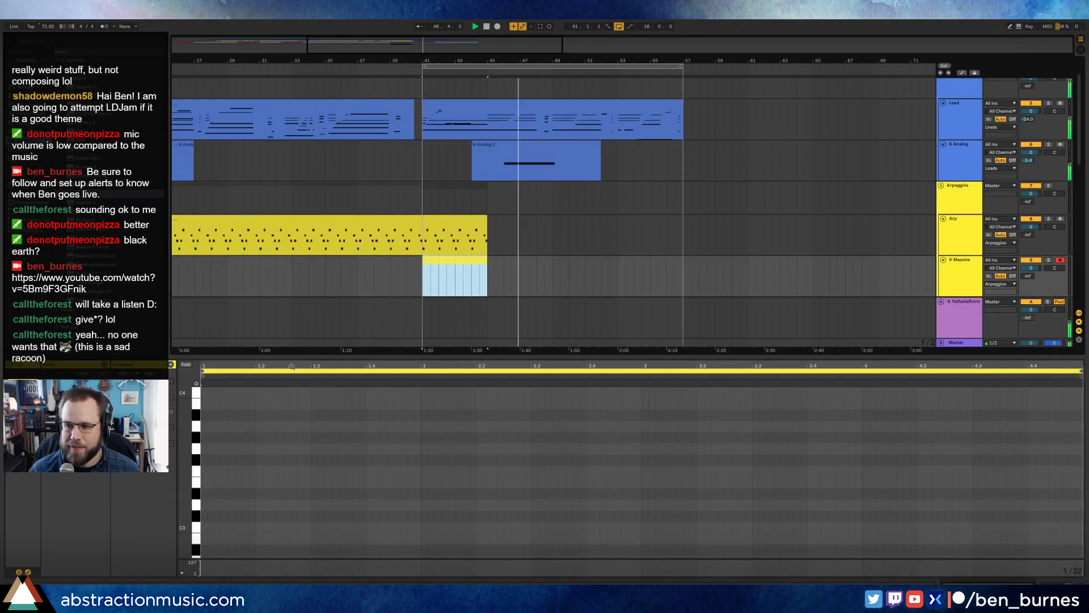
{"action": "left_click_drag", "start_coordinate": [193, 437], "coordinate": [187, 432]}
{"action": "scroll", "coordinate": [208, 442], "scroll_direction": "up", "scroll_amount": 3}
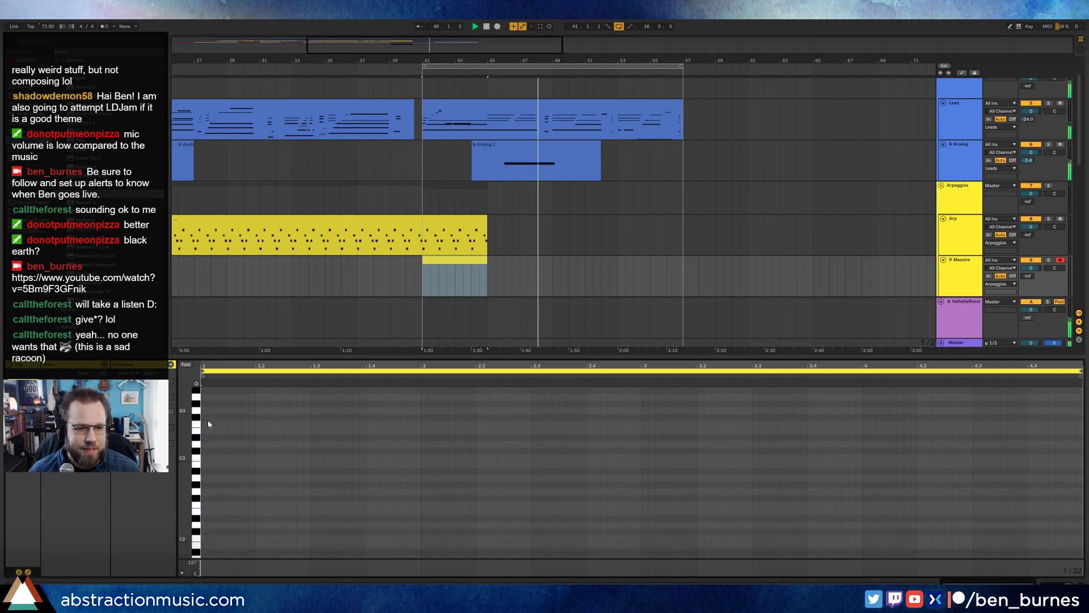
{"action": "scroll", "coordinate": [209, 522], "scroll_direction": "down", "scroll_amount": 3}
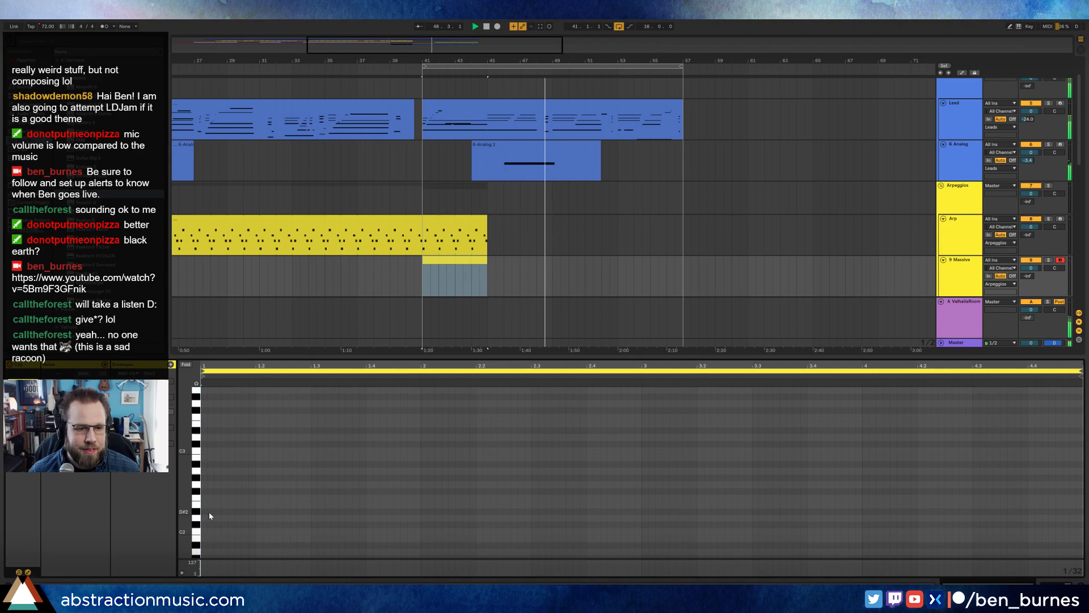
{"action": "double_click", "coordinate": [204, 483]}
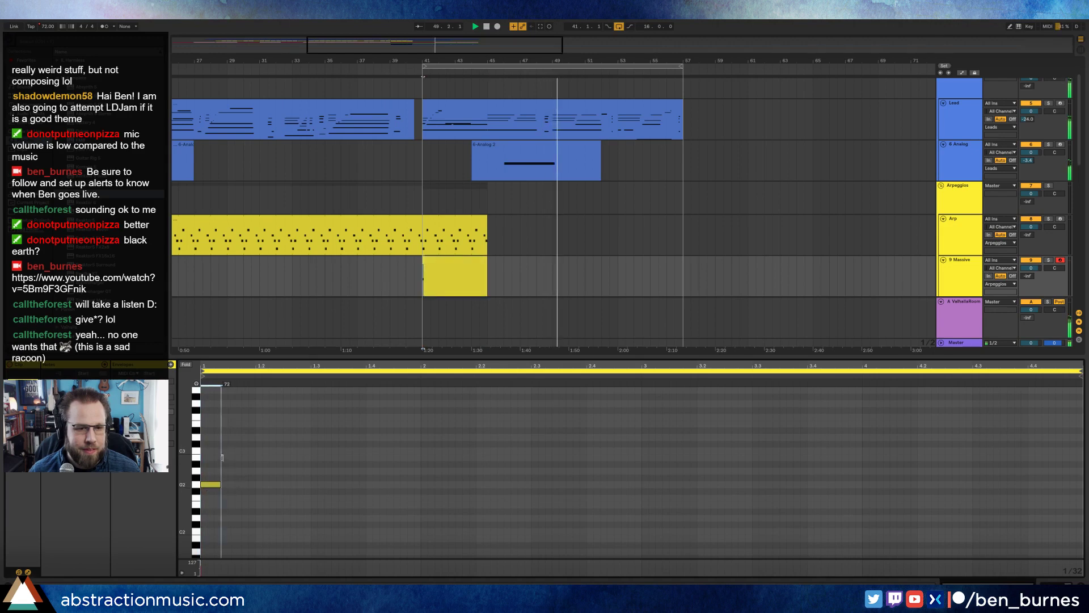
{"action": "key", "text": "shift+Left"}
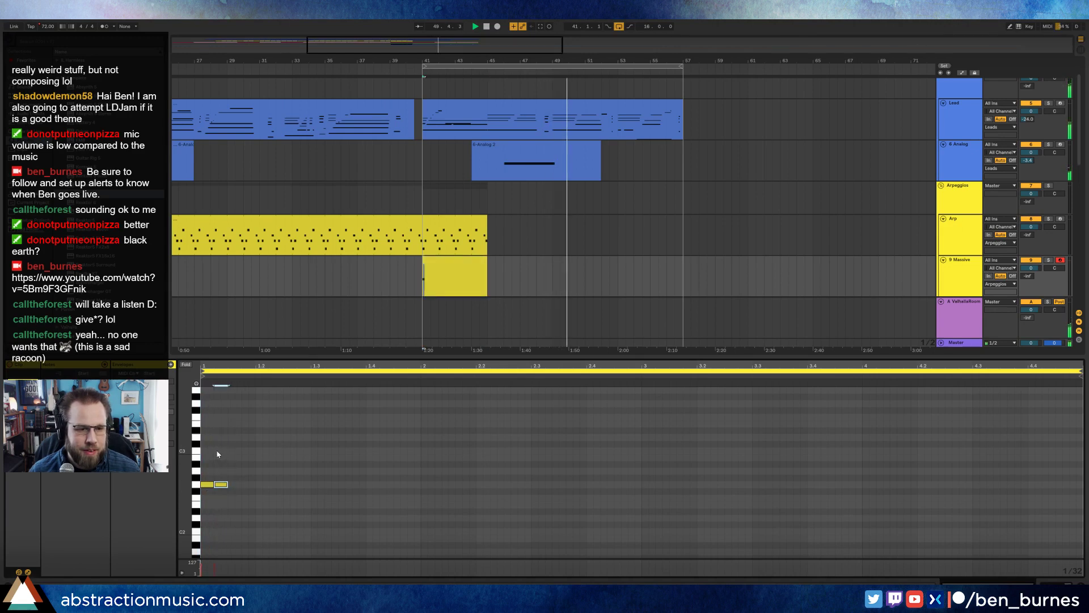
{"action": "double_click", "coordinate": [217, 453]}
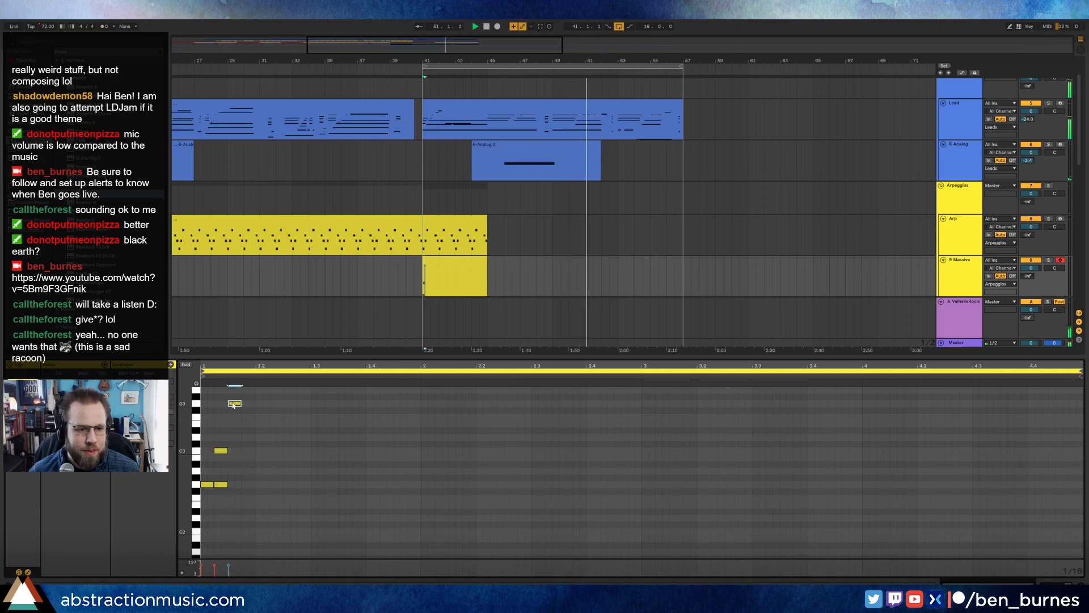
{"action": "left_click", "coordinate": [226, 485]}
{"action": "key", "text": "Delete"}
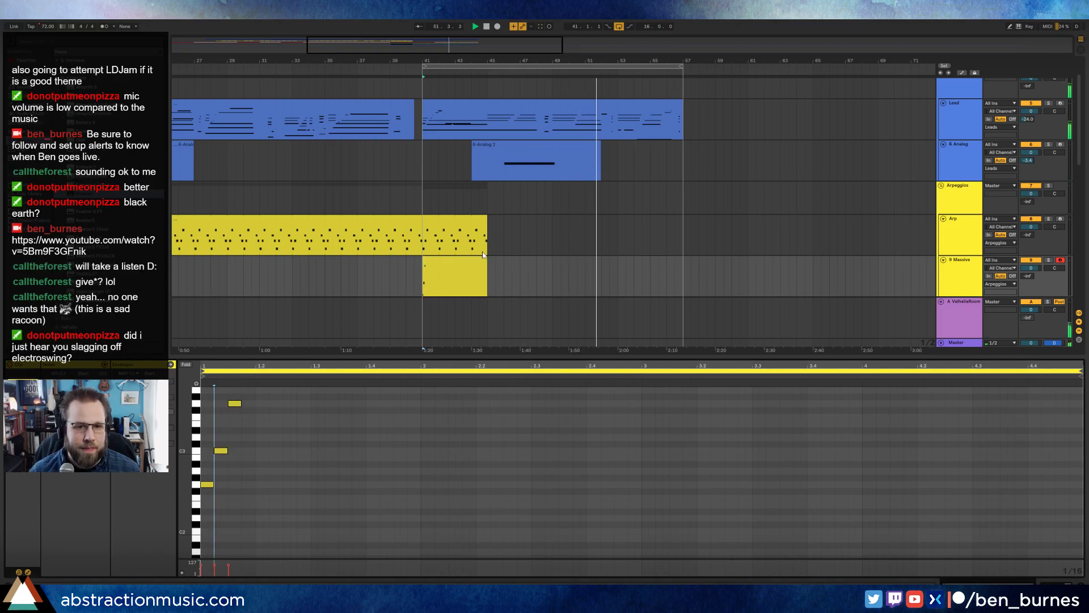
Step: Loop the Massive clip out to bar 57, and balance the track with a slightly lower volume and a ValhallaRoom send of -20.0 dB
{"action": "left_click_drag", "start_coordinate": [485, 259], "coordinate": [683, 259]}
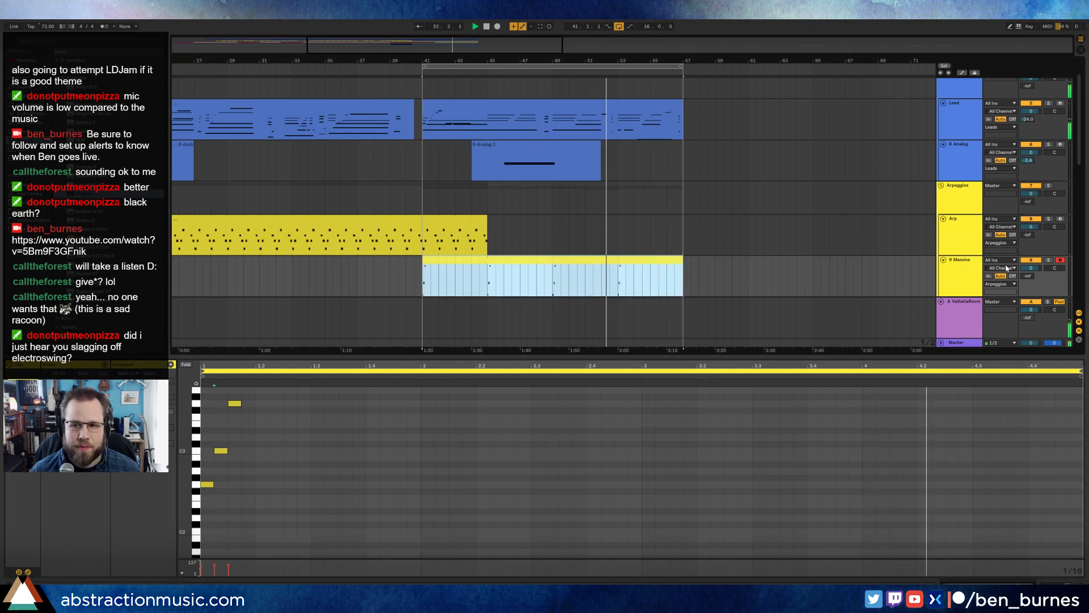
{"action": "mouse_move", "coordinate": [1031, 268]}
{"action": "left_mouse_down"}
{"action": "mouse_move", "coordinate": [1031, 278]}
{"action": "mouse_move", "coordinate": [1032, 264]}
{"action": "left_mouse_up"}
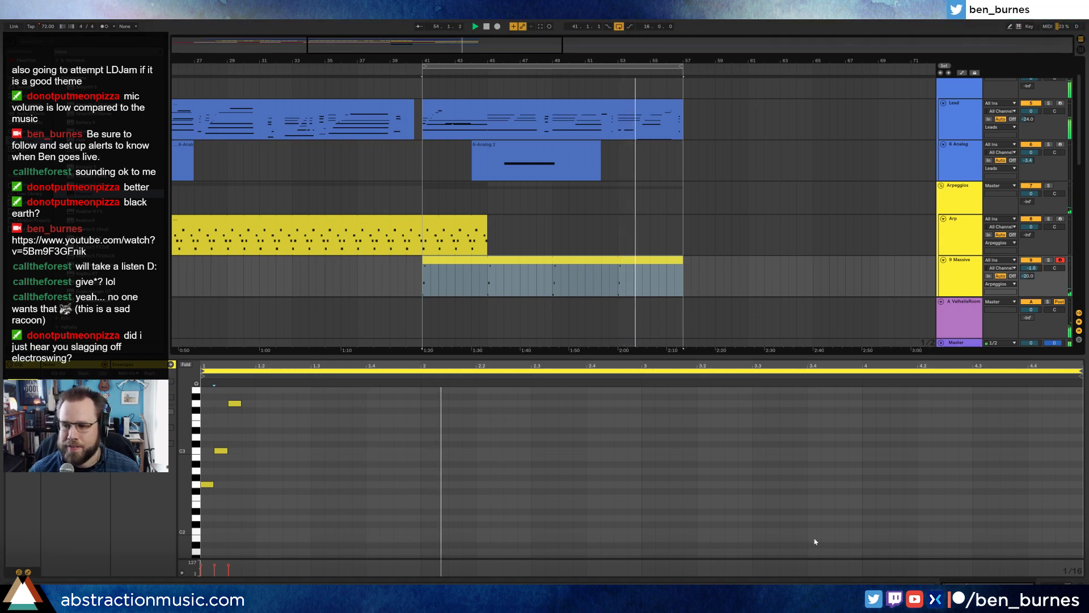
Step: Add a Ping Pong Delay after Massive on the Massive track and lower its dry/wet to about 41 %
{"action": "left_click", "coordinate": [1063, 585]}
{"action": "left_click", "coordinate": [595, 261]}
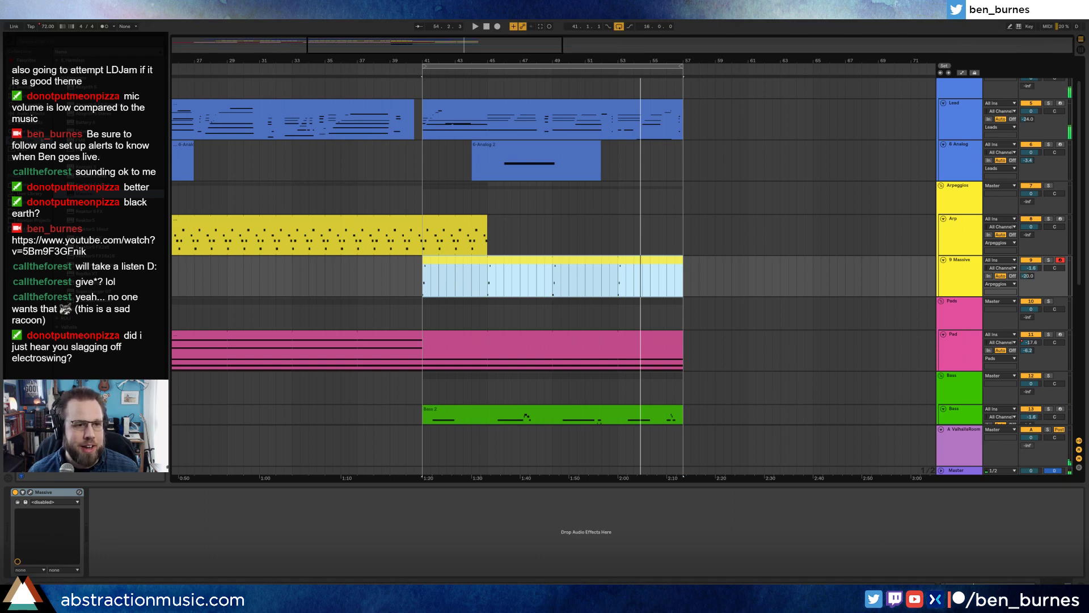
{"action": "left_click", "coordinate": [30, 114]}
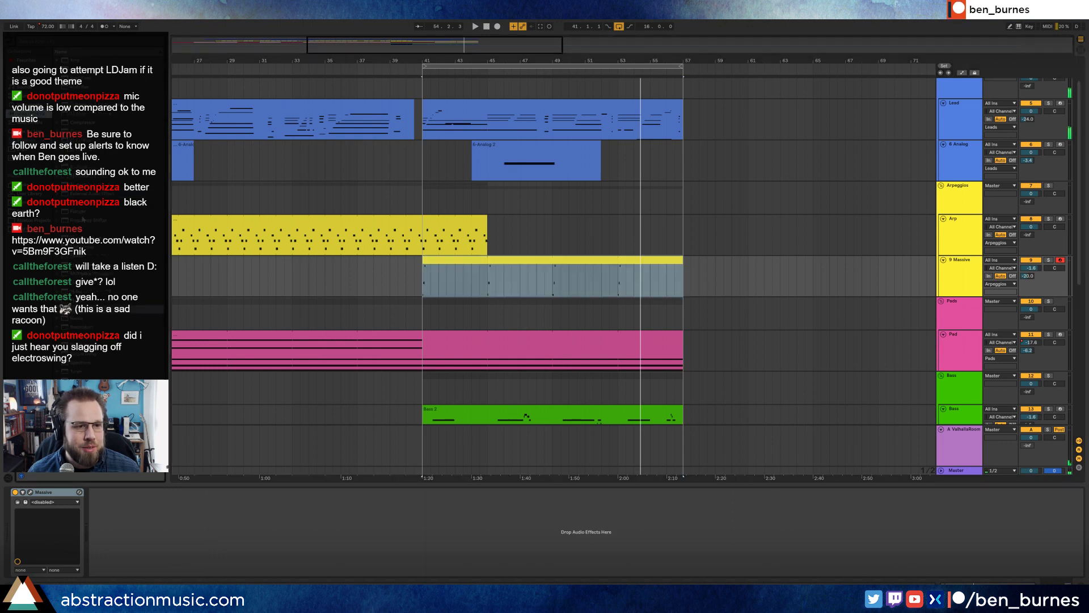
{"action": "left_click_drag", "start_coordinate": [232, 541], "coordinate": [233, 541]}
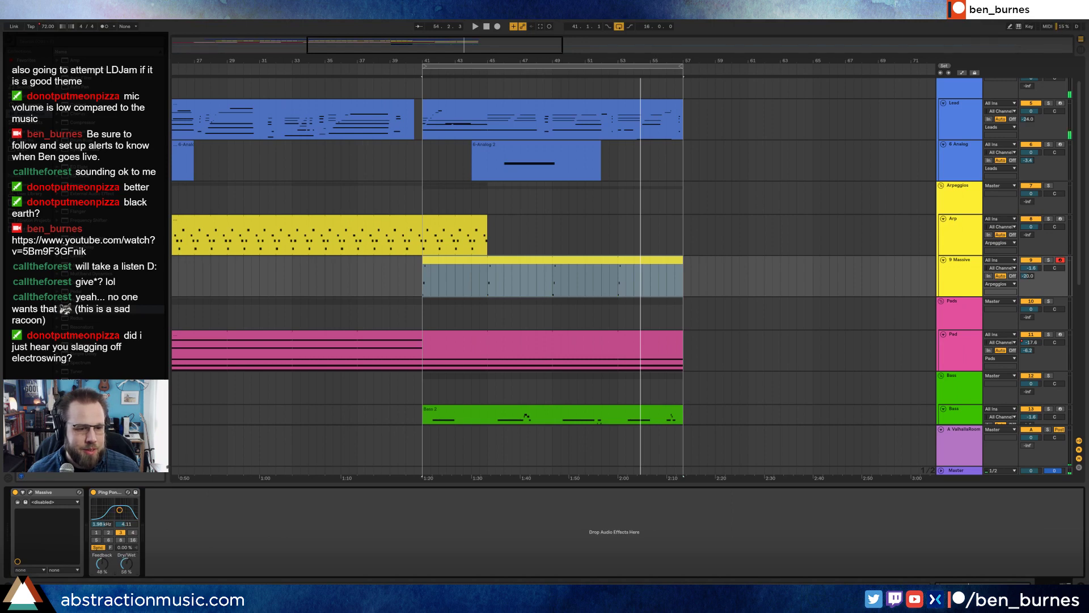
{"action": "left_click", "coordinate": [479, 261]}
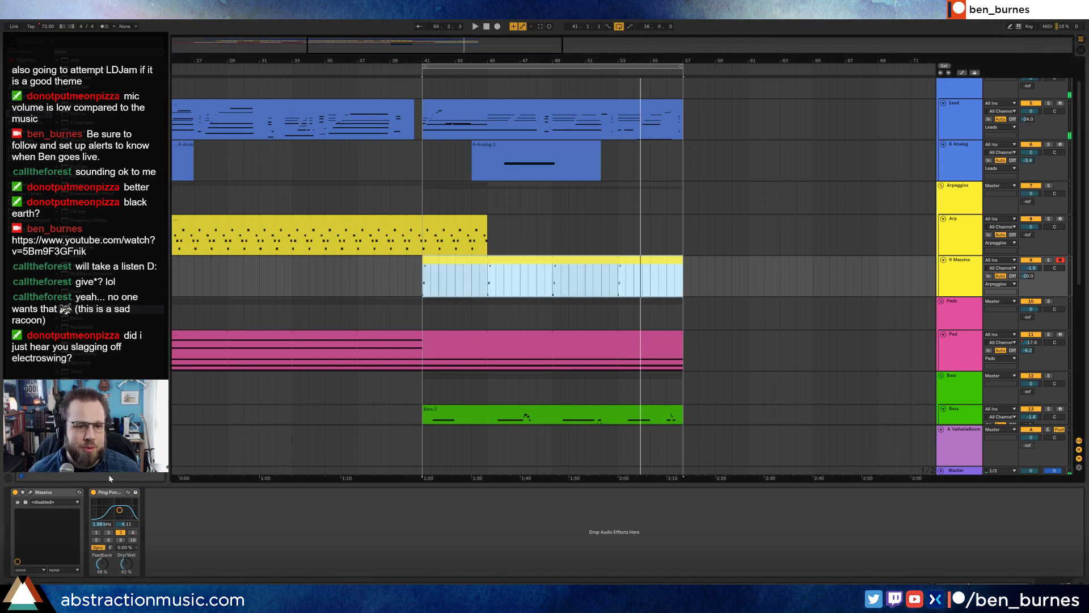
Step: Reshape Massive's envelope 4 with a shorter attack and a decay falling to zero, audition the section and close the synth window
{"action": "left_click", "coordinate": [45, 495]}
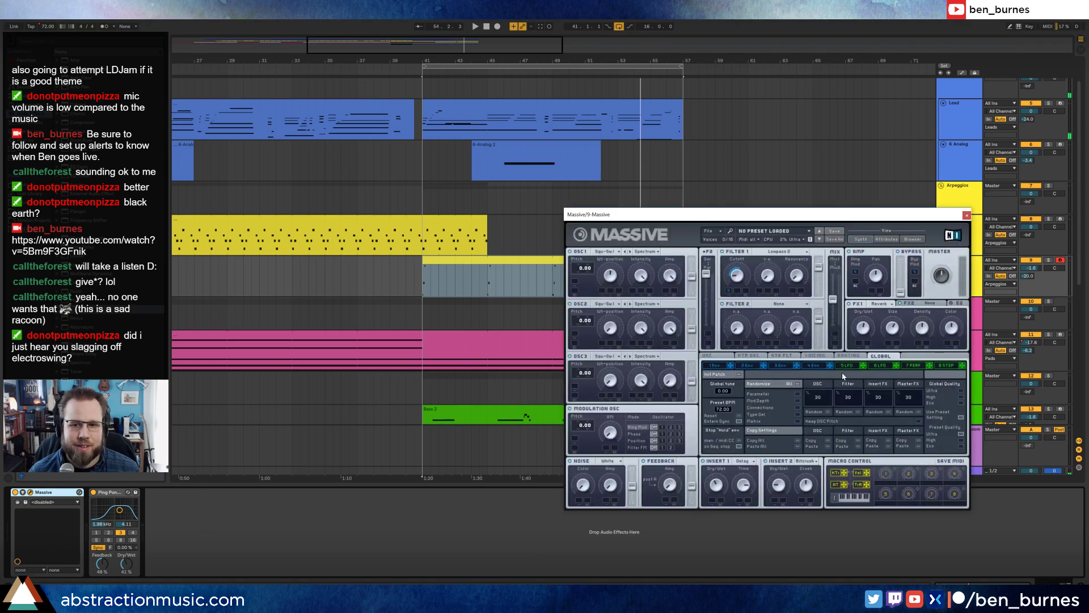
{"action": "left_click", "coordinate": [817, 365]}
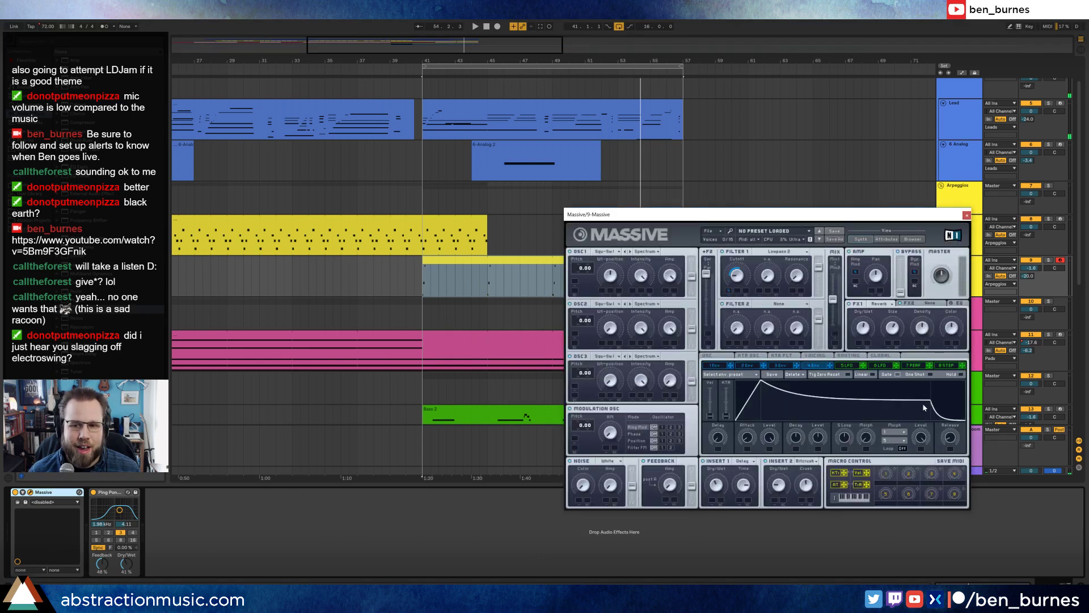
{"action": "left_click_drag", "start_coordinate": [924, 407], "coordinate": [885, 446]}
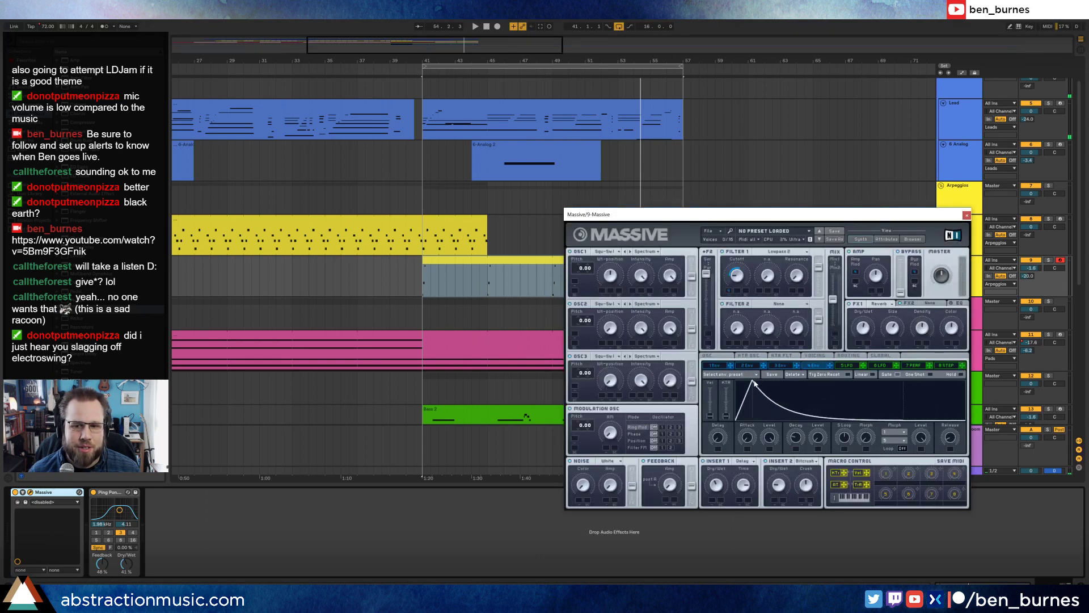
{"action": "left_click", "coordinate": [483, 261]}
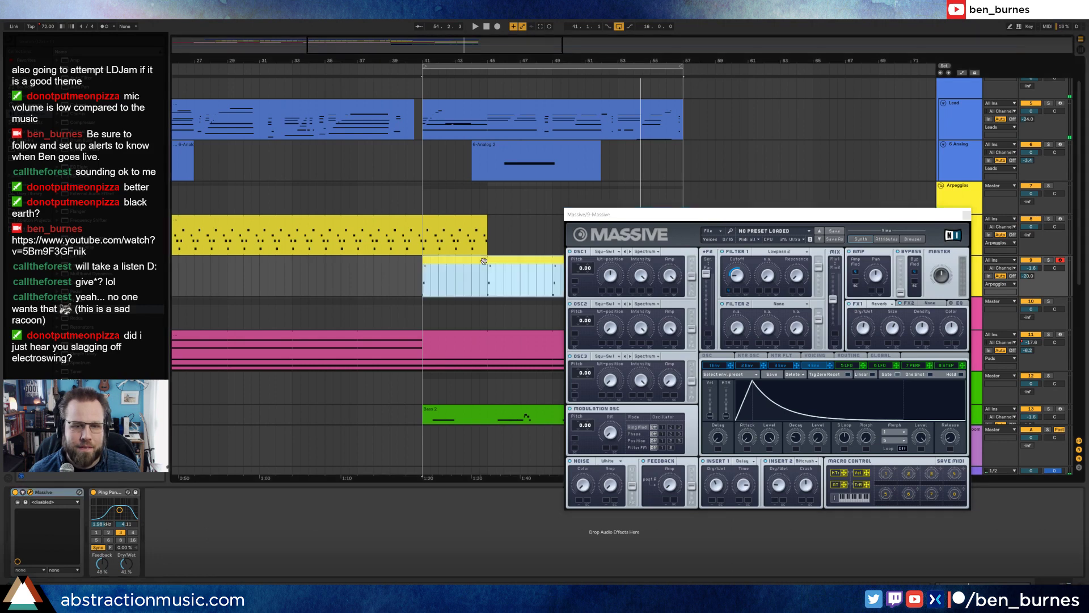
{"action": "key", "text": "space"}
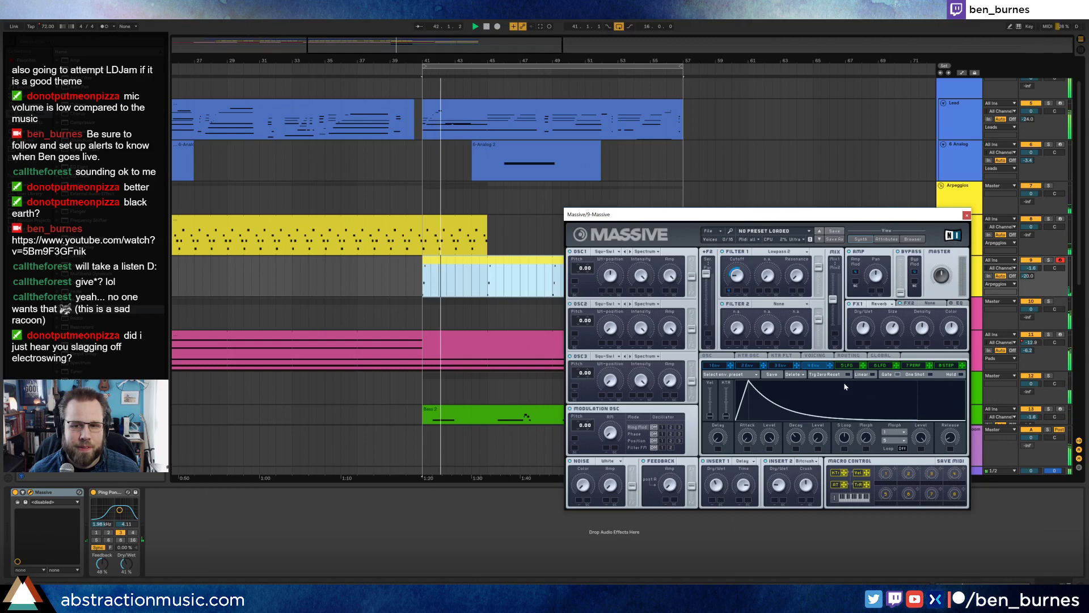
{"action": "left_click", "coordinate": [967, 215]}
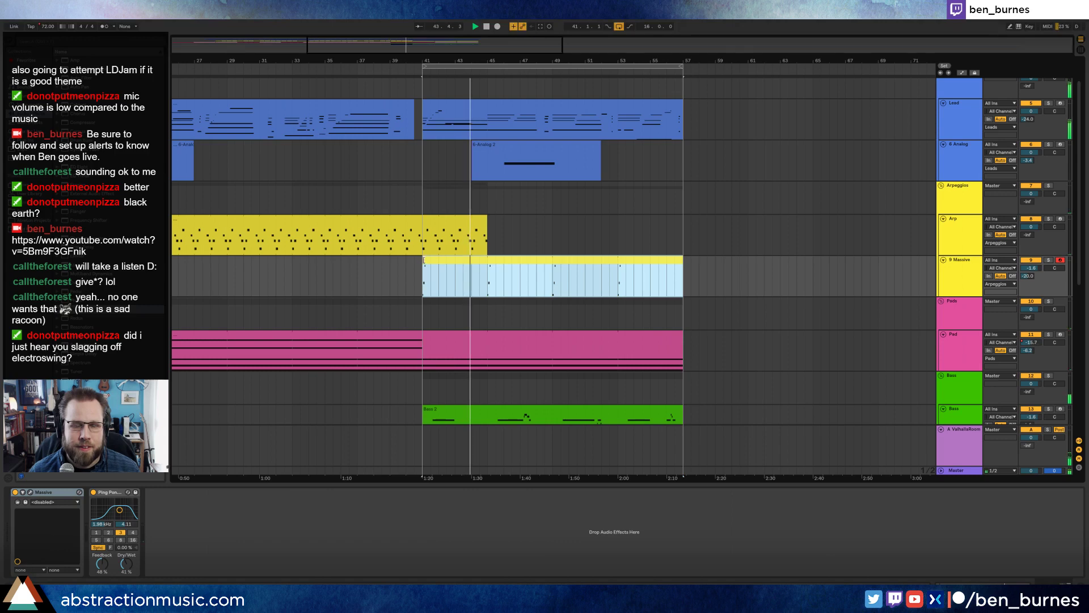
Step: Trim the Massive part to start at bar 45 and clear its bars 49 to 53
{"action": "left_click_drag", "start_coordinate": [424, 261], "coordinate": [487, 262]}
{"action": "mouse_move", "coordinate": [554, 277]}
{"action": "left_mouse_down"}
{"action": "mouse_move", "coordinate": [571, 266]}
{"action": "mouse_move", "coordinate": [557, 264]}
{"action": "left_mouse_up"}
{"action": "left_click", "coordinate": [606, 282]}
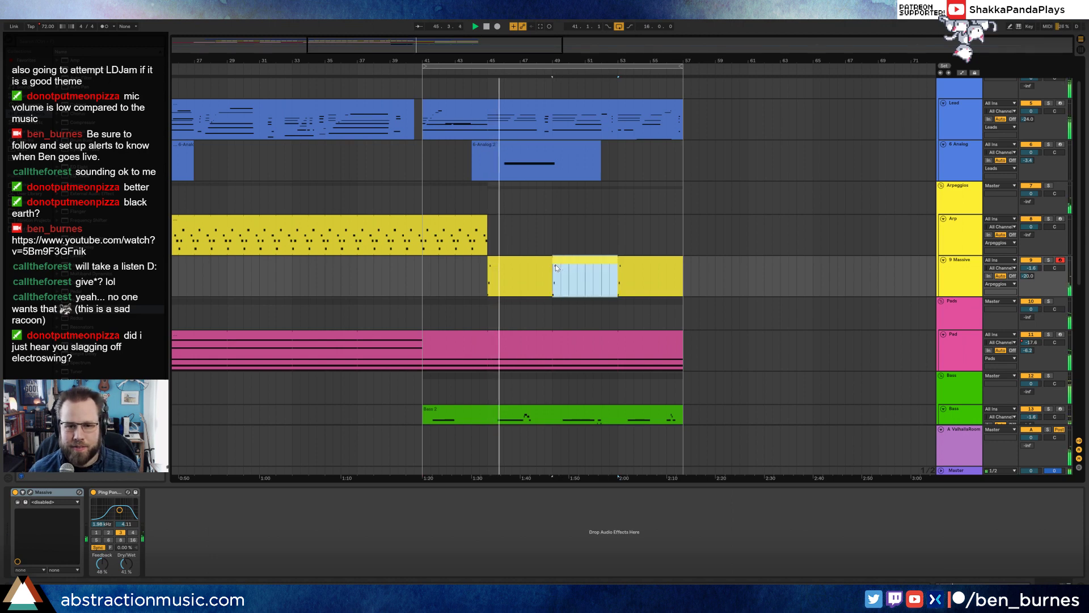
{"action": "key", "text": "Delete"}
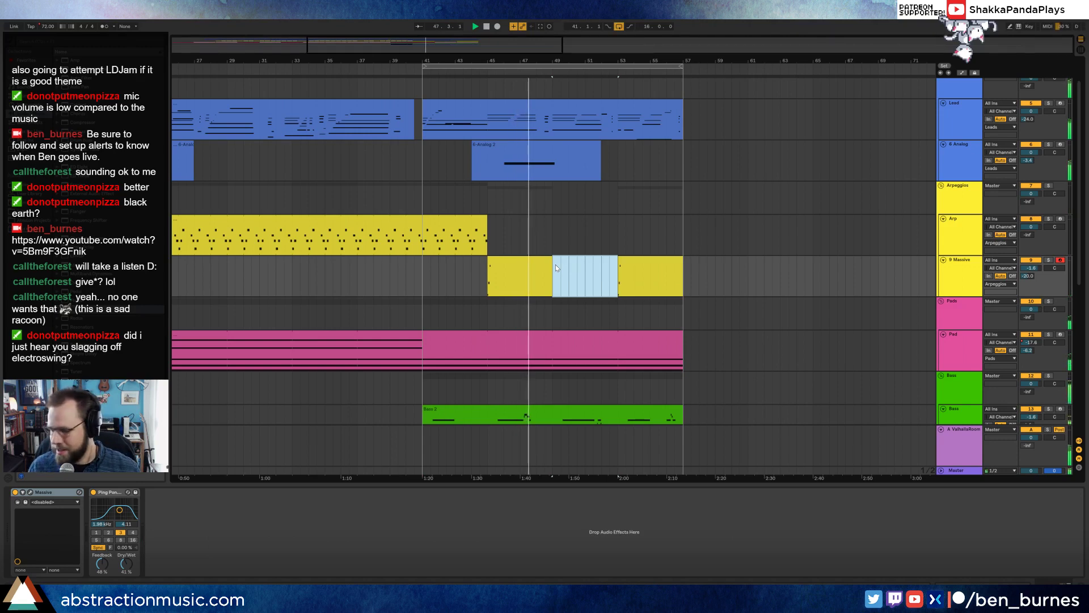
Step: Extend the Massive clip that starts at bar 45 through to bar 57
{"action": "left_click", "coordinate": [555, 266]}
{"action": "left_click", "coordinate": [544, 260]}
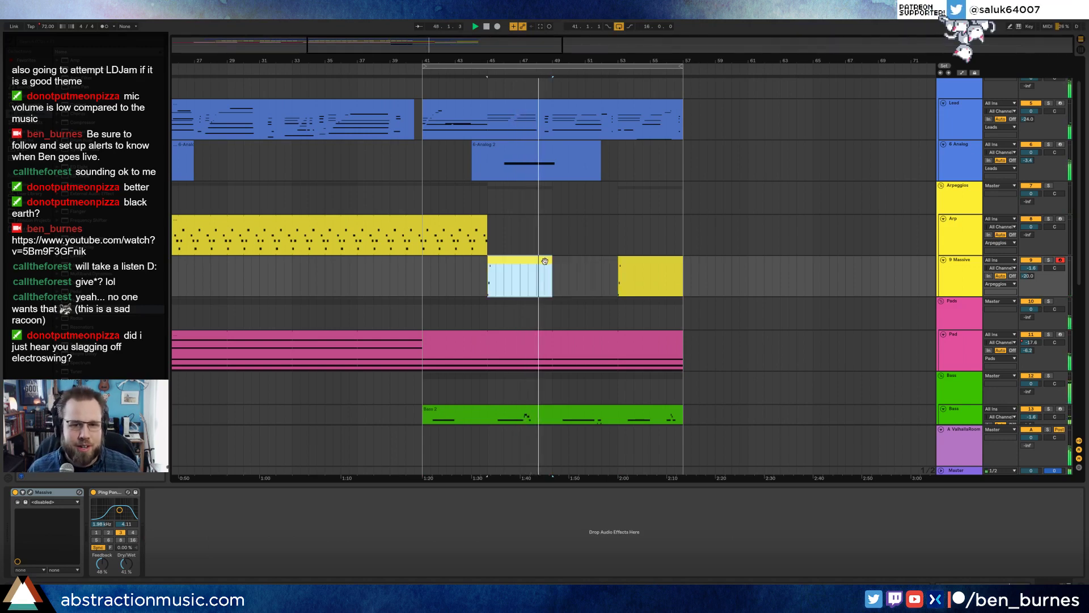
{"action": "left_click_drag", "start_coordinate": [552, 260], "coordinate": [681, 259]}
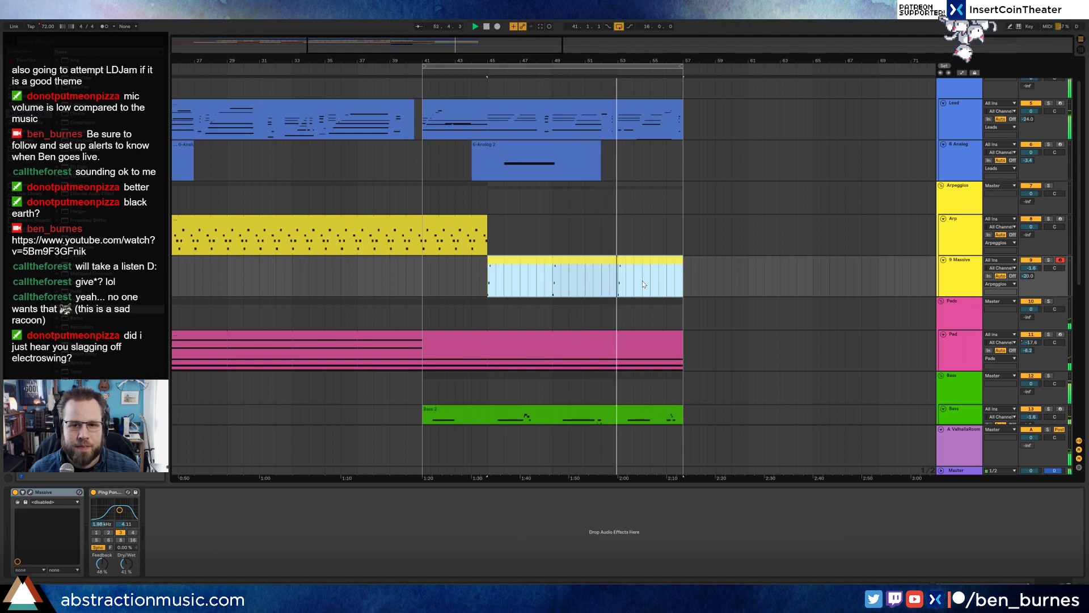
Step: Load the snare_OH_Ghost_7 sample onto the empty Drum Rack pad beside the snareStick pad
{"action": "scroll", "coordinate": [644, 283], "scroll_direction": "down", "scroll_amount": 4}
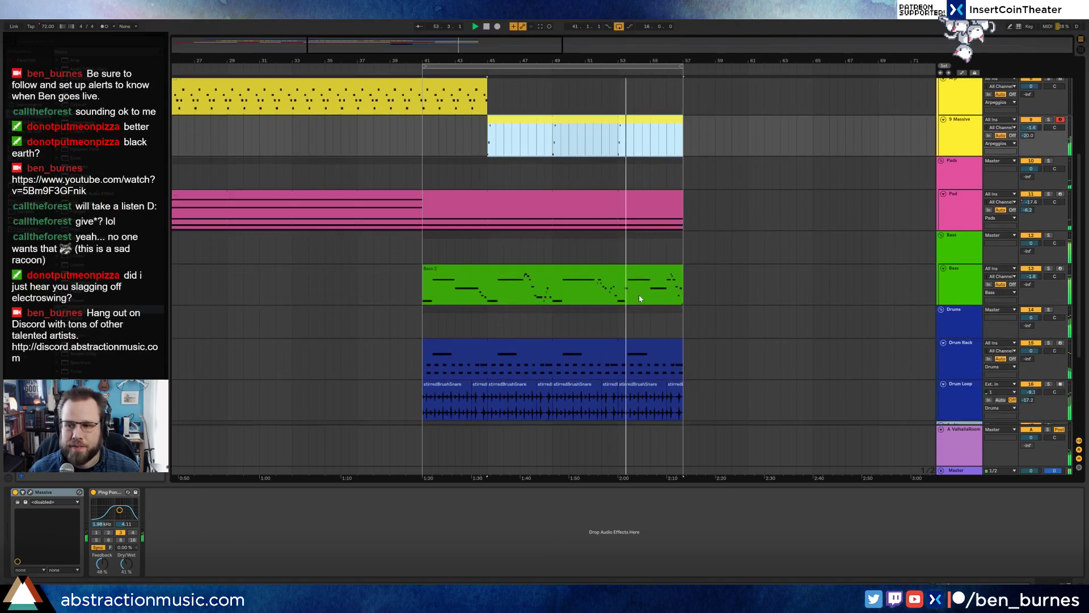
{"action": "scroll", "coordinate": [638, 298], "scroll_direction": "down", "scroll_amount": 1}
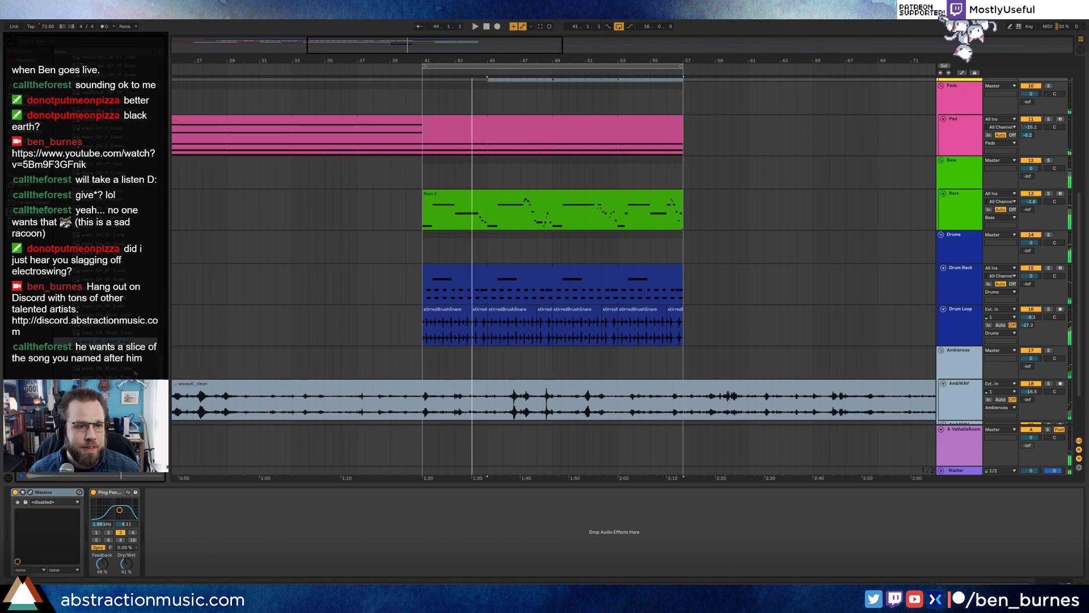
{"action": "left_click", "coordinate": [134, 369]}
{"action": "left_click", "coordinate": [494, 267]}
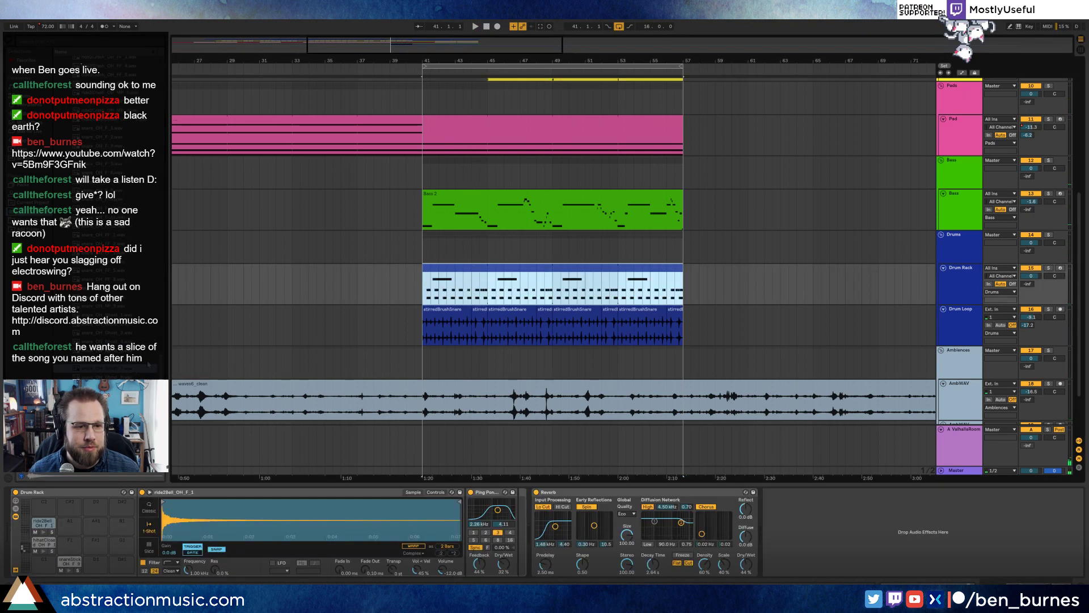
{"action": "left_click", "coordinate": [64, 553]}
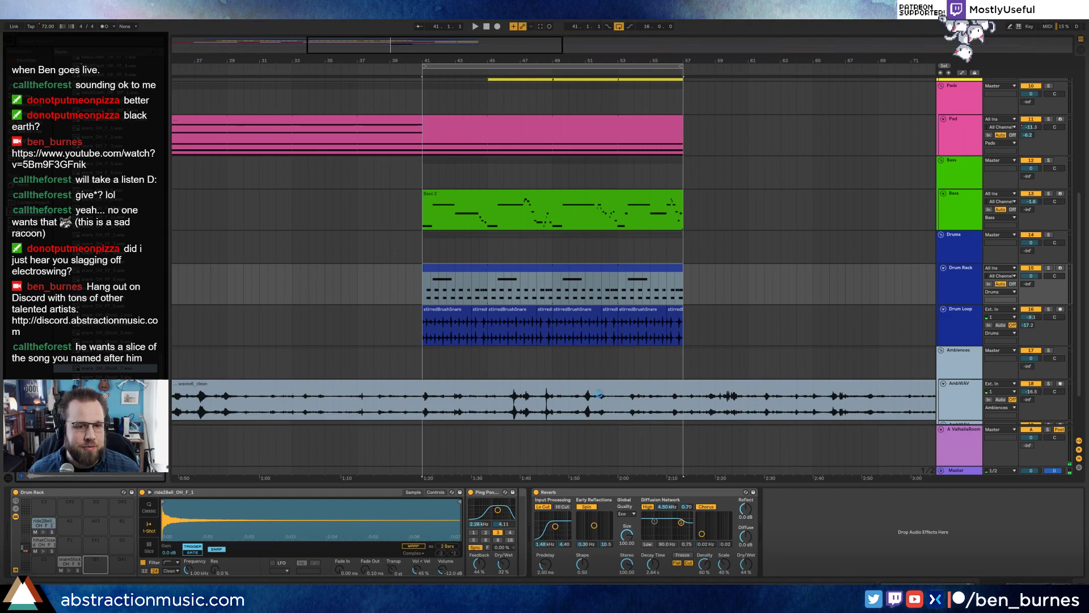
Step: Add a snare_OH_Ghost_7 note at 4.4 in the Drum Rack clip and play the section to check it
{"action": "double_click", "coordinate": [506, 267]}
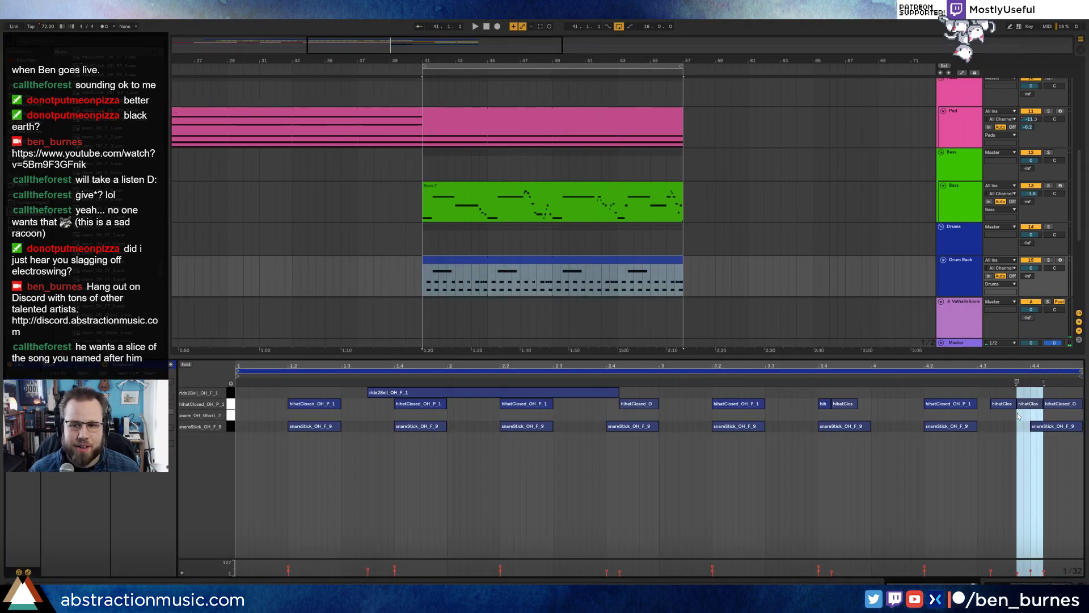
{"action": "double_click", "coordinate": [1018, 416]}
{"action": "key", "text": "space"}
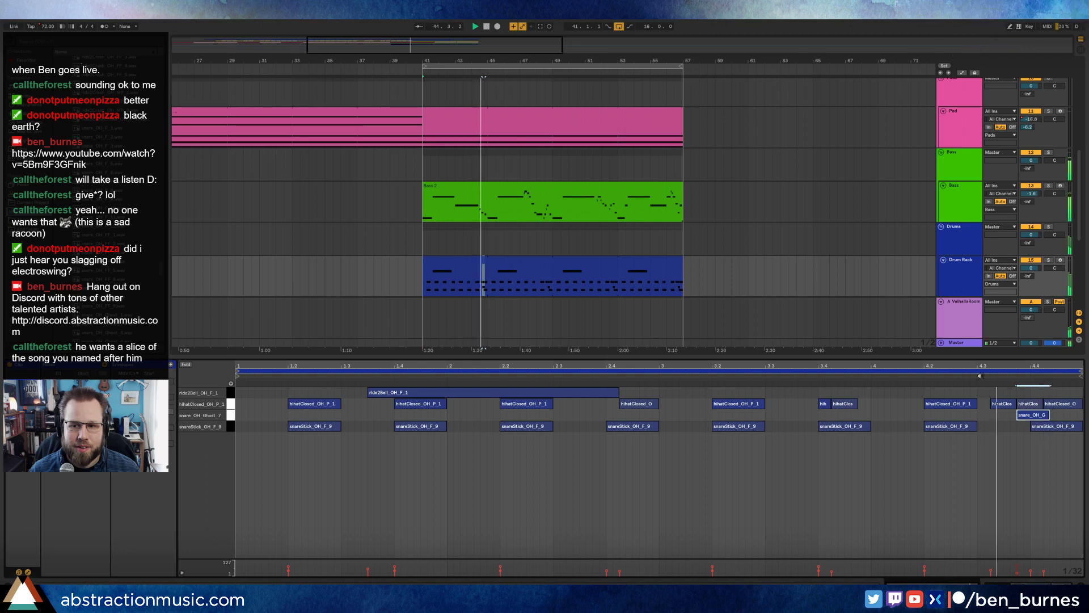
{"action": "key", "text": "space"}
{"action": "left_click_drag", "start_coordinate": [1029, 420], "coordinate": [1041, 423]}
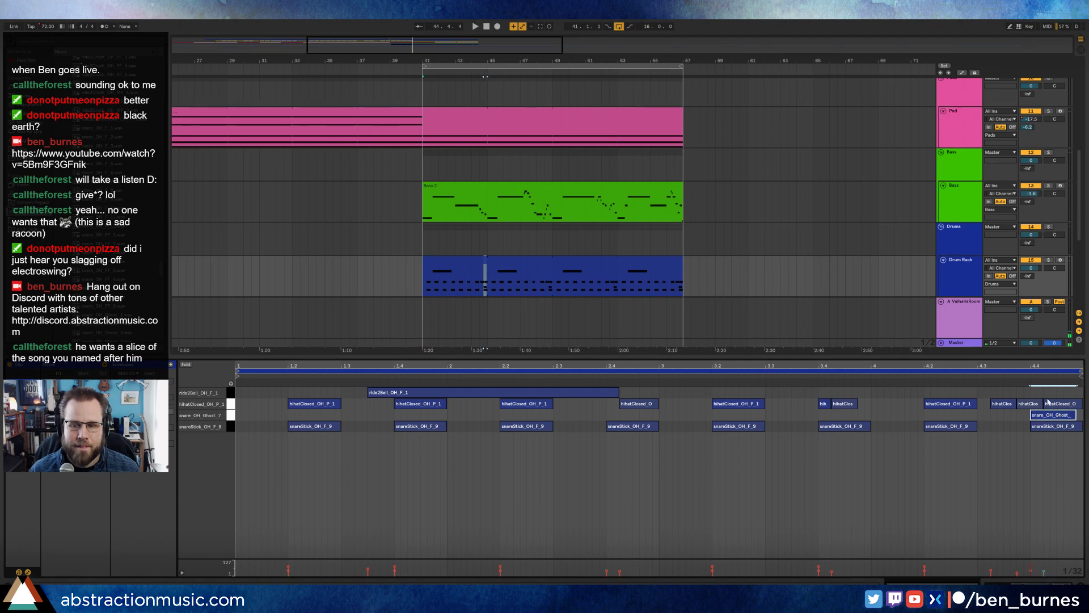
{"action": "key", "text": "space"}
{"action": "left_click", "coordinate": [1006, 376]}
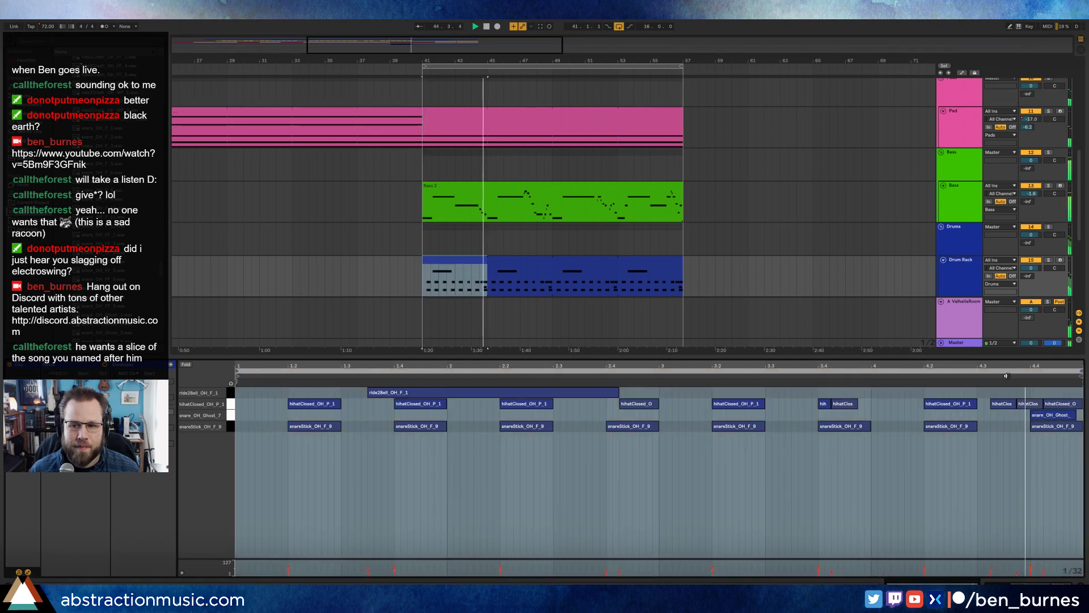
{"action": "left_click", "coordinate": [1022, 584]}
{"action": "key", "text": "space"}
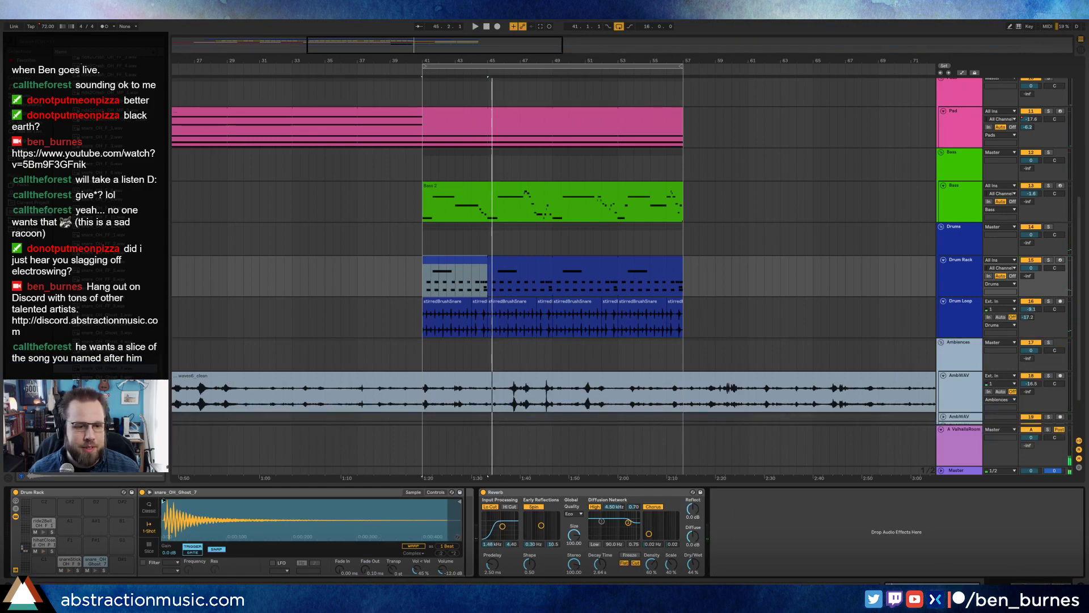
Step: In the Drum Loop clip at bar 44, pin the 4.4 hit with a warp marker and warp the following hit to about 4.4.2
{"action": "double_click", "coordinate": [475, 304]}
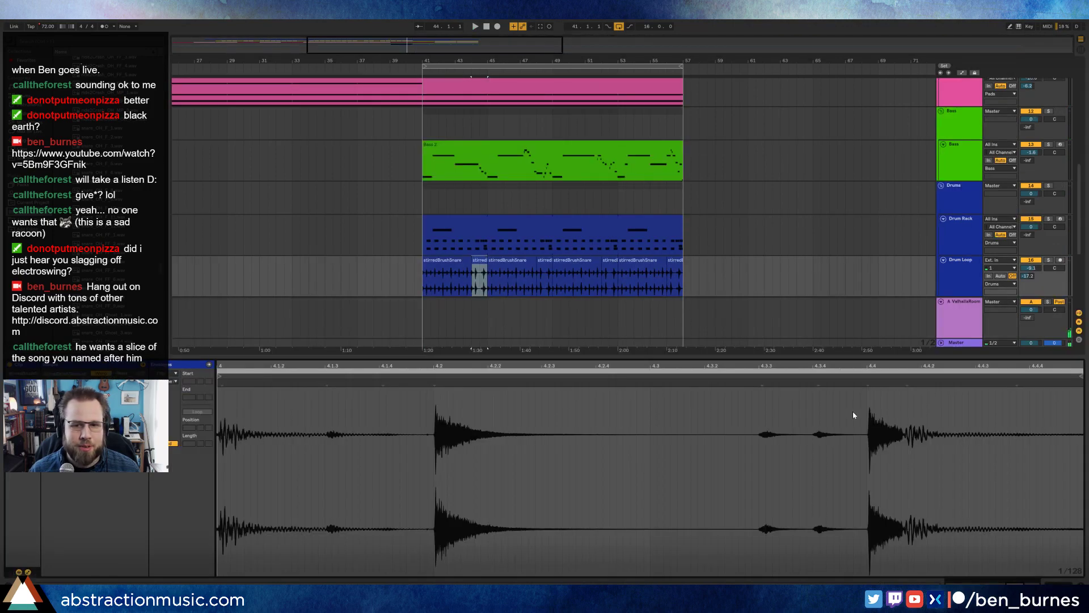
{"action": "left_click_drag", "start_coordinate": [925, 366], "coordinate": [925, 420]}
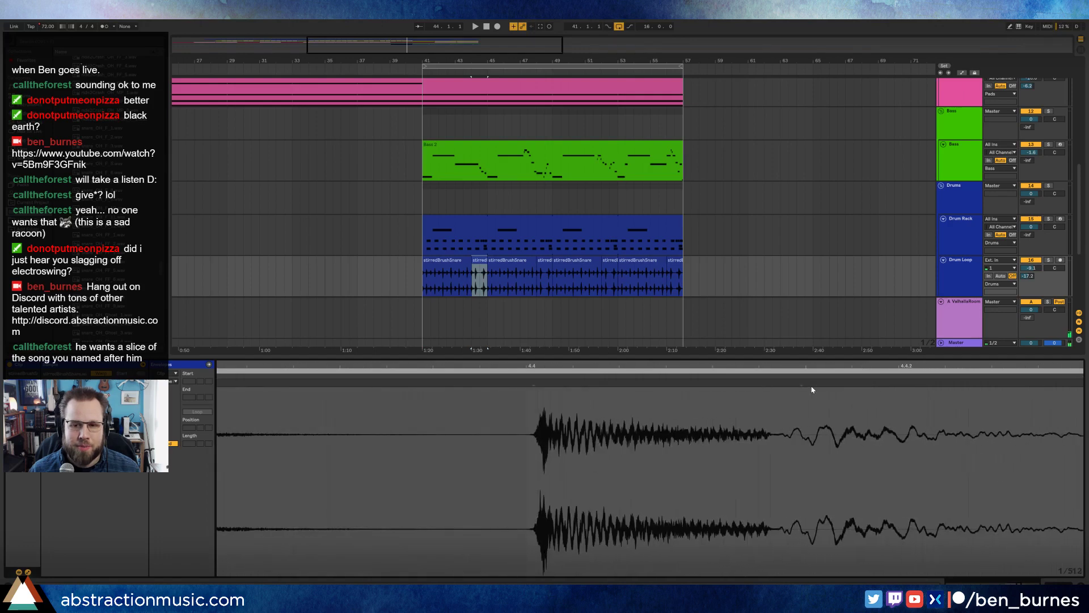
{"action": "mouse_move", "coordinate": [800, 385]}
{"action": "left_mouse_down"}
{"action": "mouse_move", "coordinate": [818, 386]}
{"action": "mouse_move", "coordinate": [795, 387]}
{"action": "left_mouse_up"}
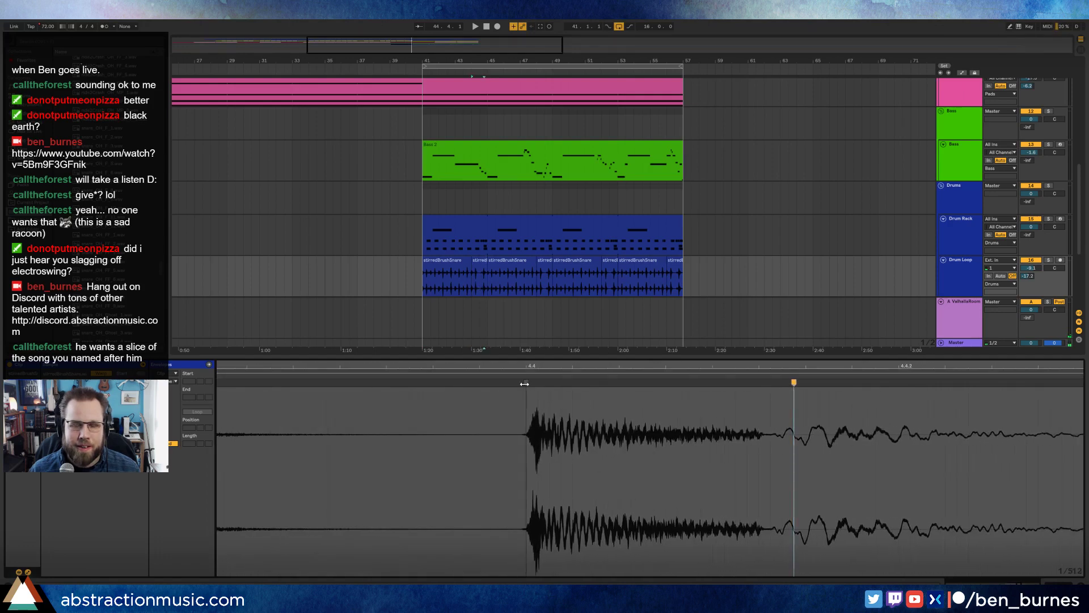
{"action": "left_click_drag", "start_coordinate": [801, 383], "coordinate": [919, 382]}
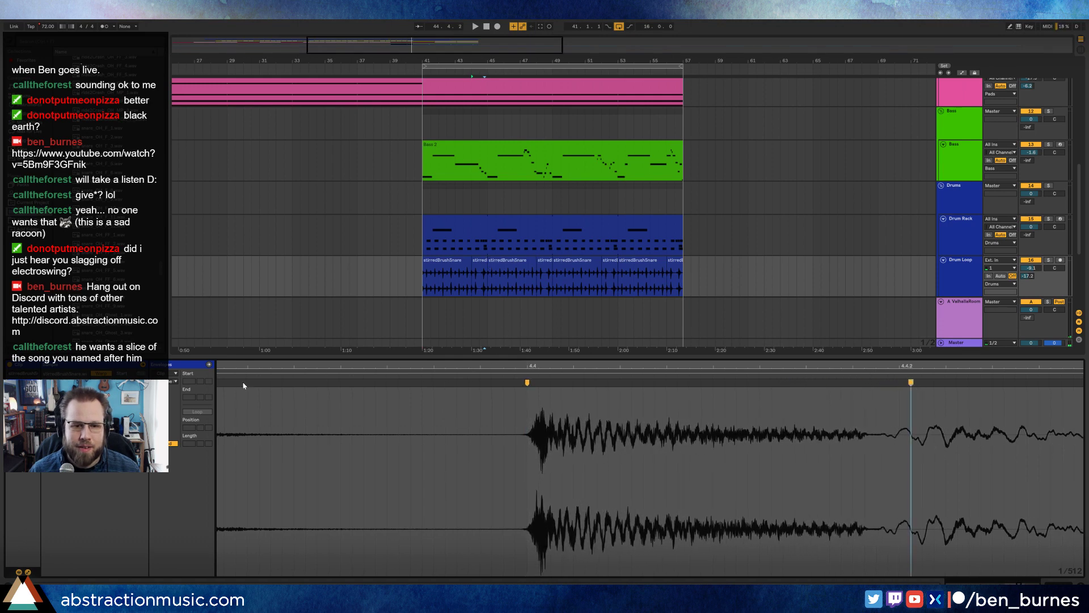
{"action": "key", "text": "space"}
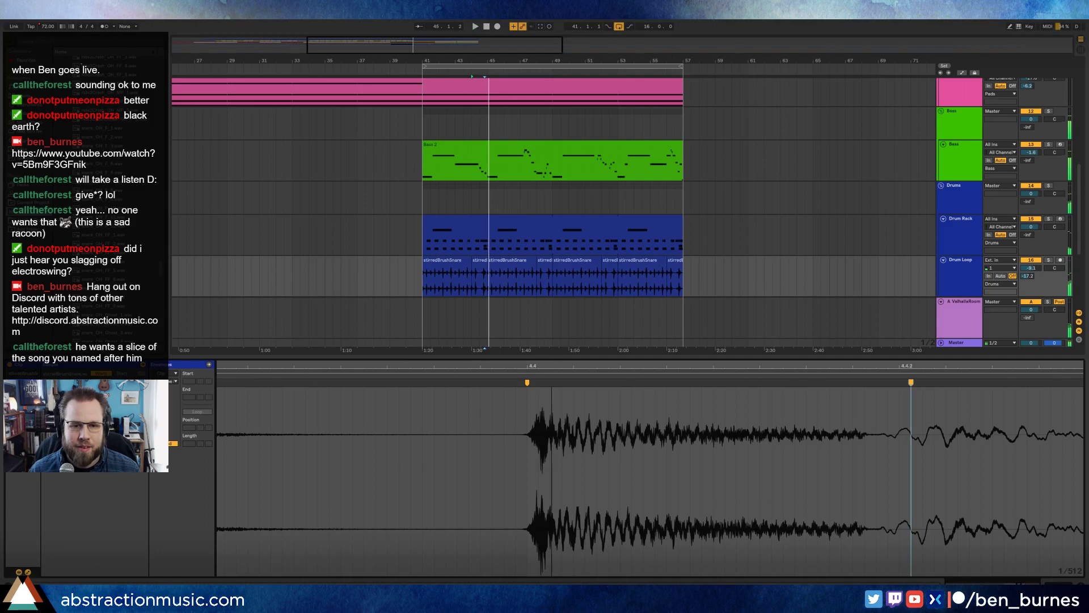
{"action": "left_click_drag", "start_coordinate": [552, 366], "coordinate": [637, 302]}
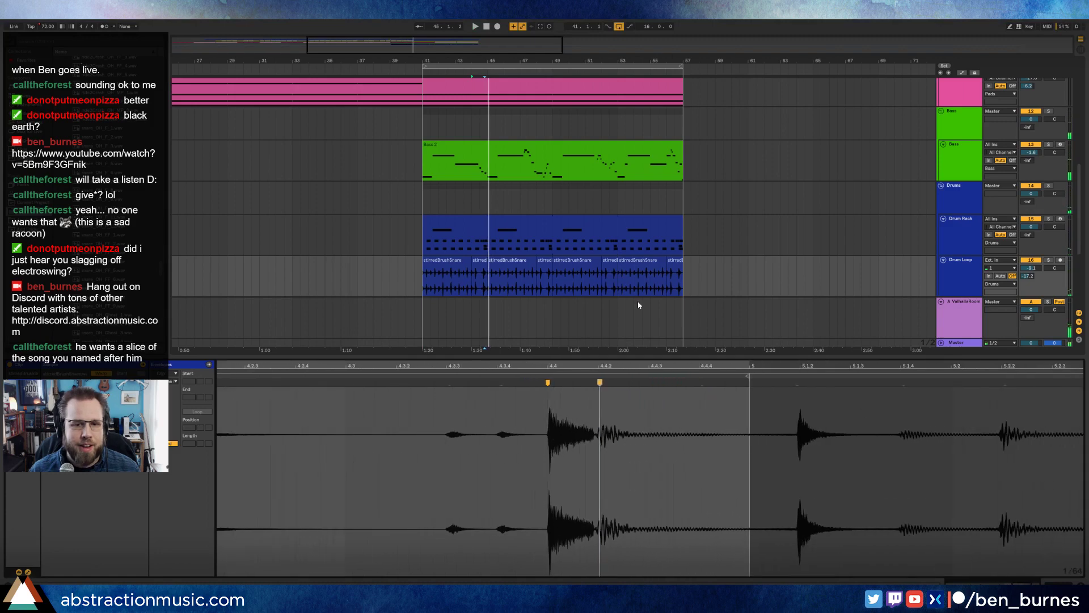
Step: Copy the warped Drum Loop clip over the short clips at bars 48, 52 and 56, and play from bar 41
{"action": "left_click", "coordinate": [480, 263]}
{"action": "left_click", "coordinate": [544, 265]}
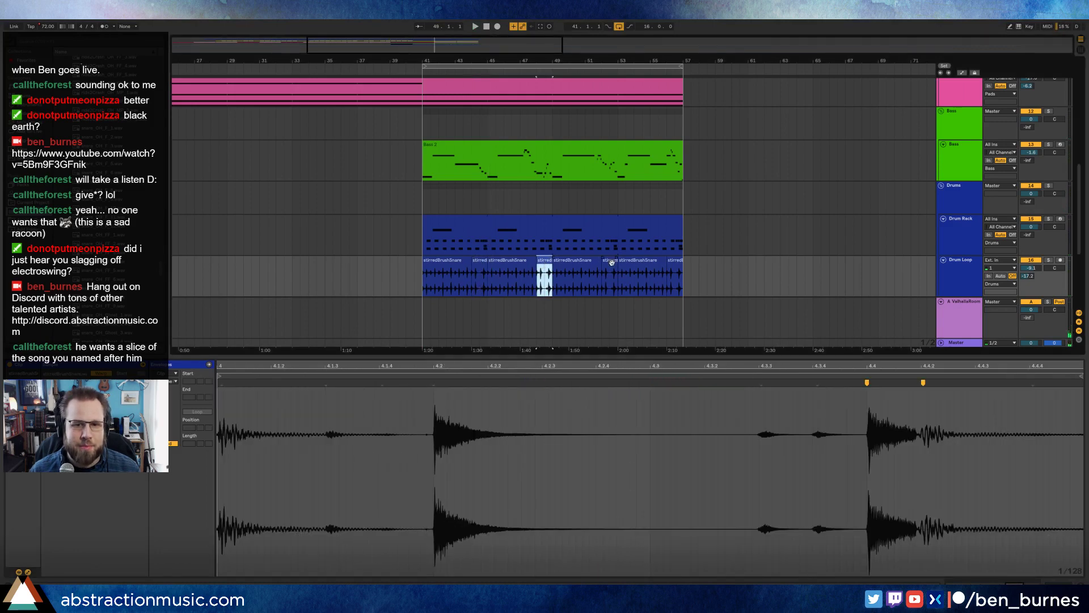
{"action": "left_click", "coordinate": [611, 264]}
{"action": "left_click", "coordinate": [674, 265]}
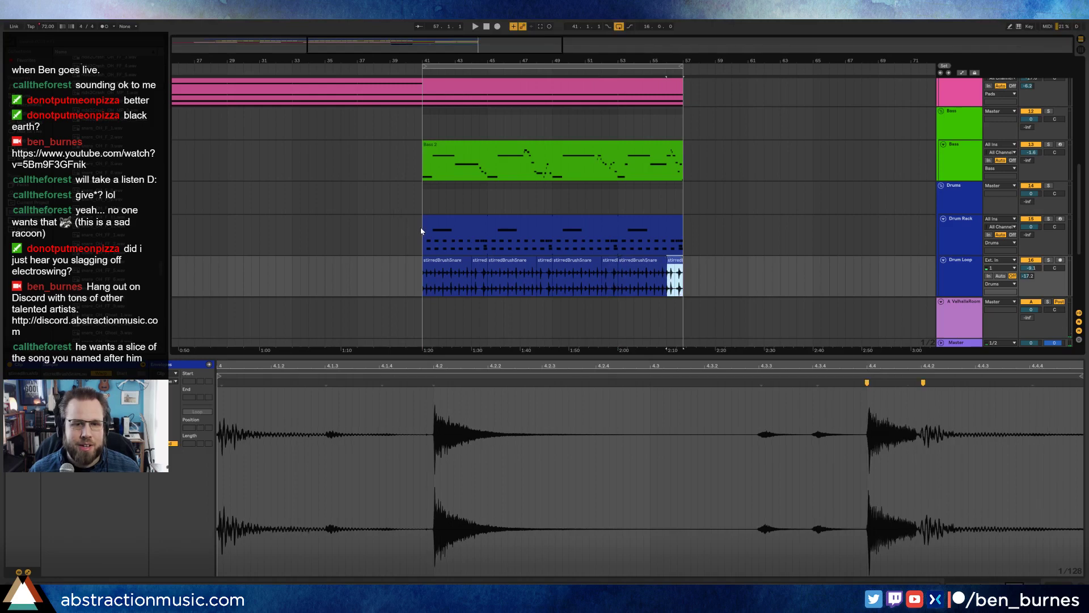
{"action": "left_click", "coordinate": [420, 232]}
{"action": "key", "text": "space"}
Step: While the section plays from bar 41, examine the Pad track's Gate chain and the Massive track's devices
{"action": "left_click", "coordinate": [938, 588]}
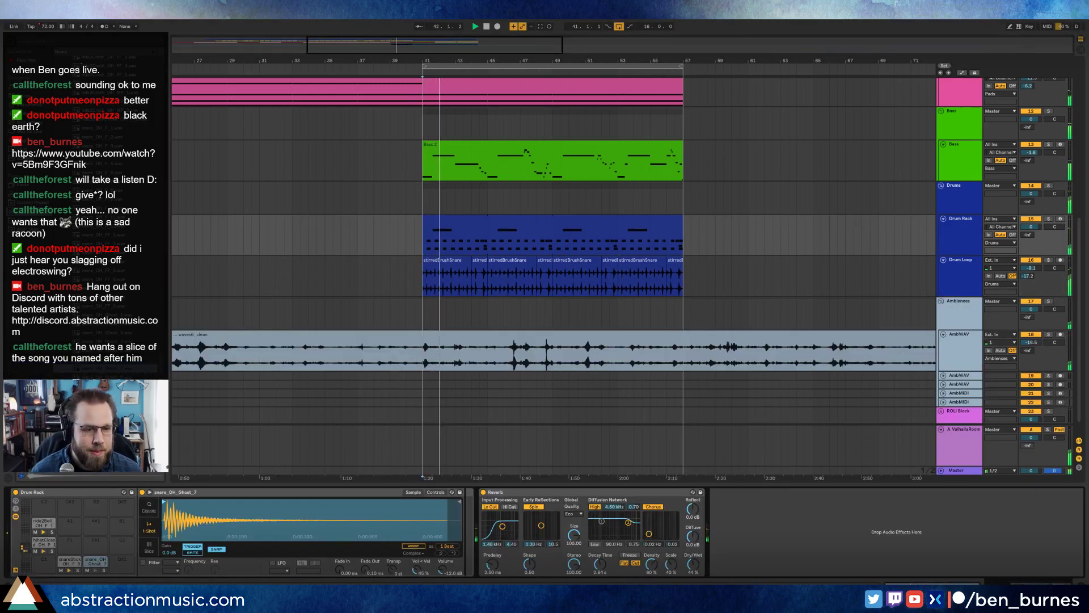
{"action": "scroll", "coordinate": [552, 165], "scroll_direction": "up", "scroll_amount": 2}
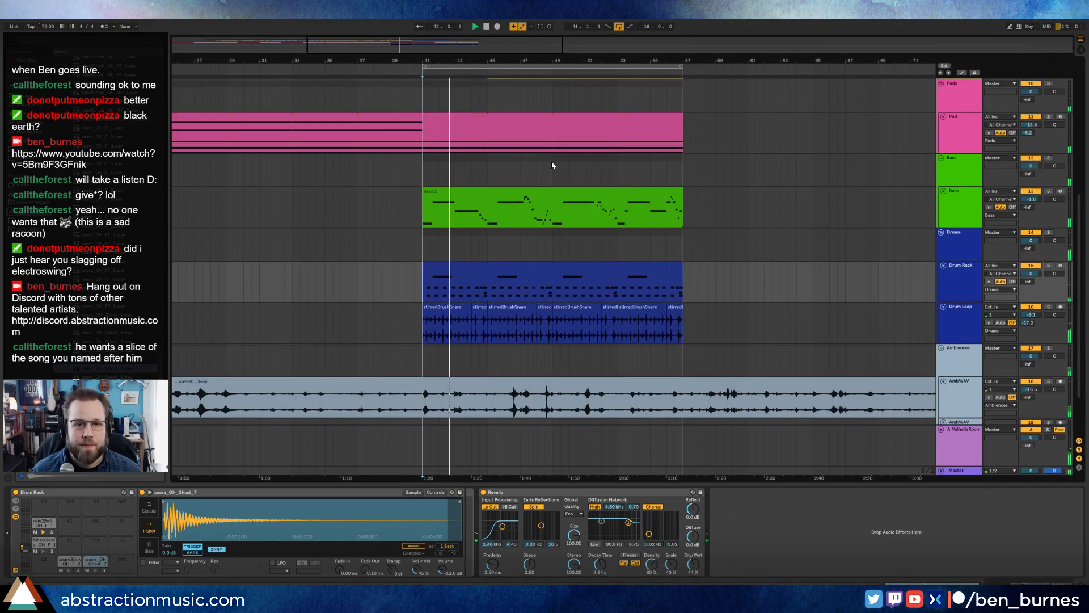
{"action": "left_click", "coordinate": [552, 121]}
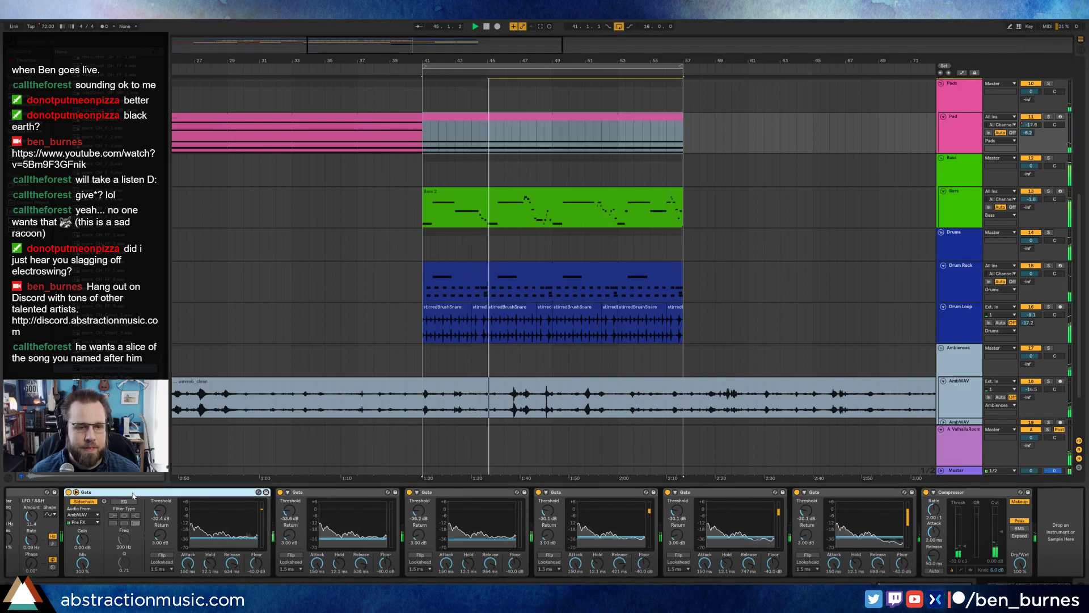
{"action": "left_click", "coordinate": [89, 493]}
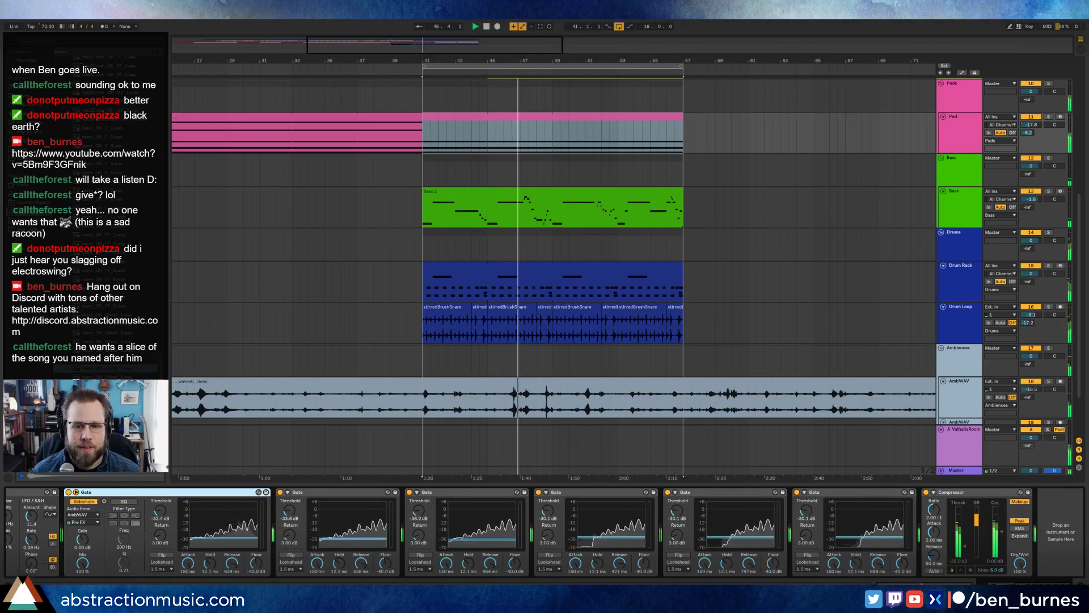
{"action": "scroll", "coordinate": [573, 323], "scroll_direction": "up", "scroll_amount": 6}
{"action": "scroll", "coordinate": [567, 343], "scroll_direction": "up", "scroll_amount": 5}
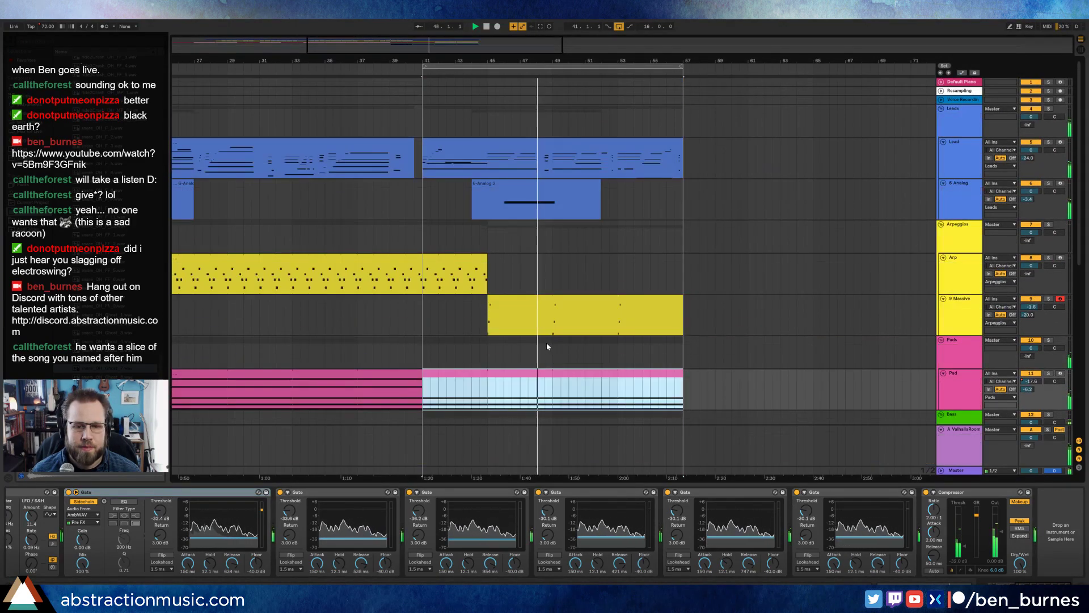
{"action": "left_click", "coordinate": [561, 353]}
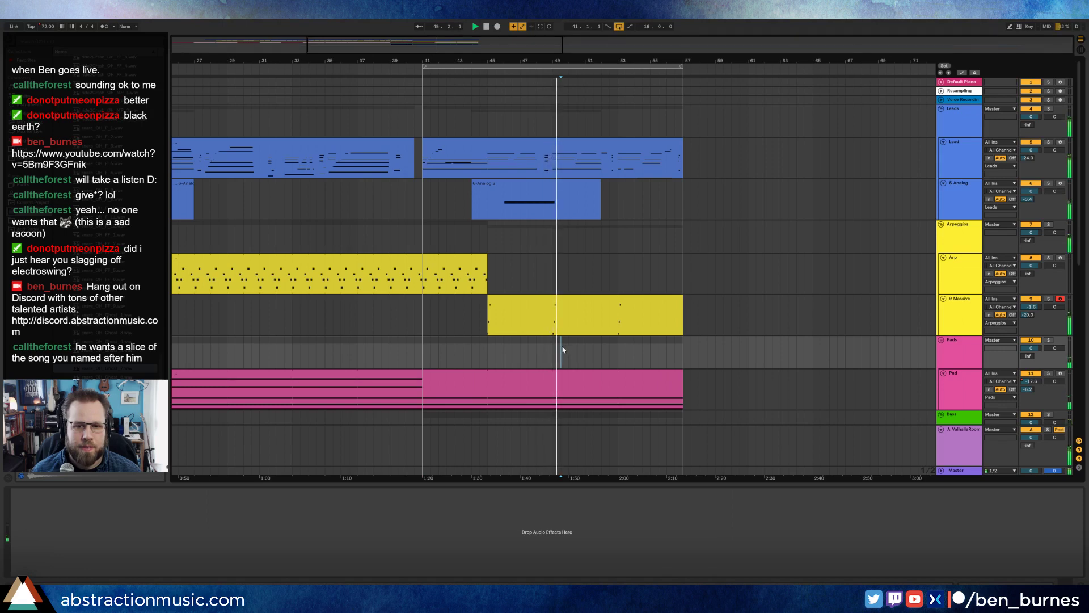
{"action": "left_click", "coordinate": [593, 299]}
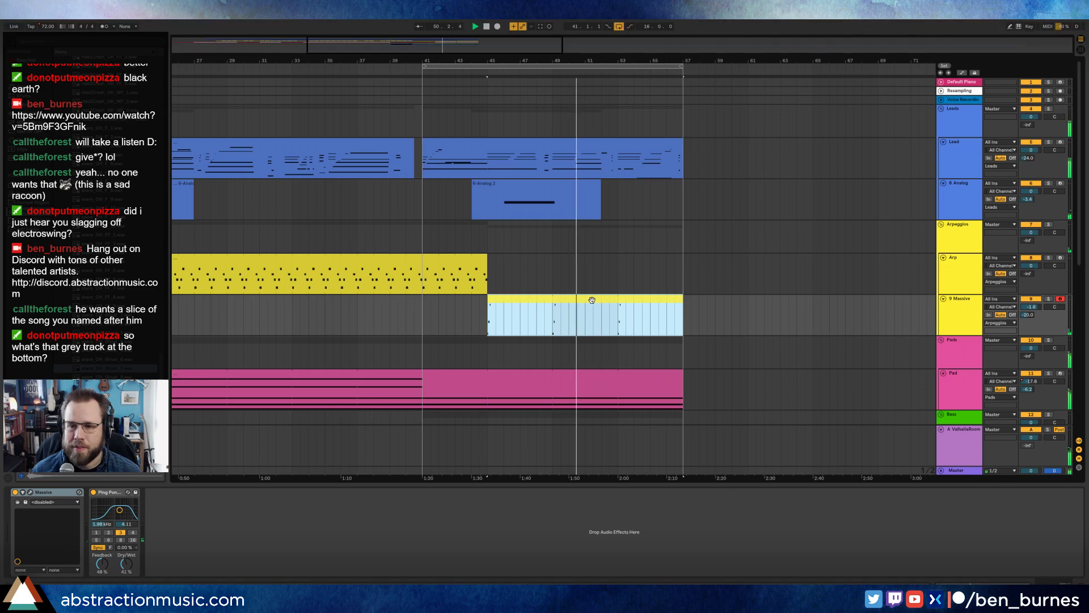
Step: Audition the AmbWAV track soloed, unsolo it, and return to the Pad clip's Gate chain
{"action": "scroll", "coordinate": [608, 323], "scroll_direction": "down", "scroll_amount": 8}
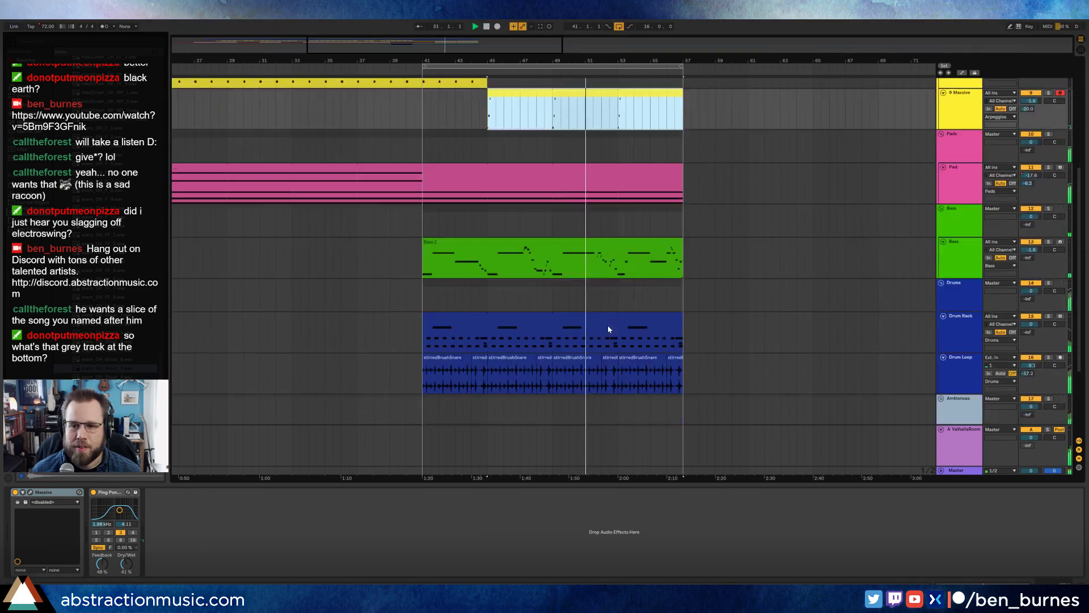
{"action": "scroll", "coordinate": [606, 326], "scroll_direction": "down", "scroll_amount": 4}
{"action": "left_click", "coordinate": [1061, 331]}
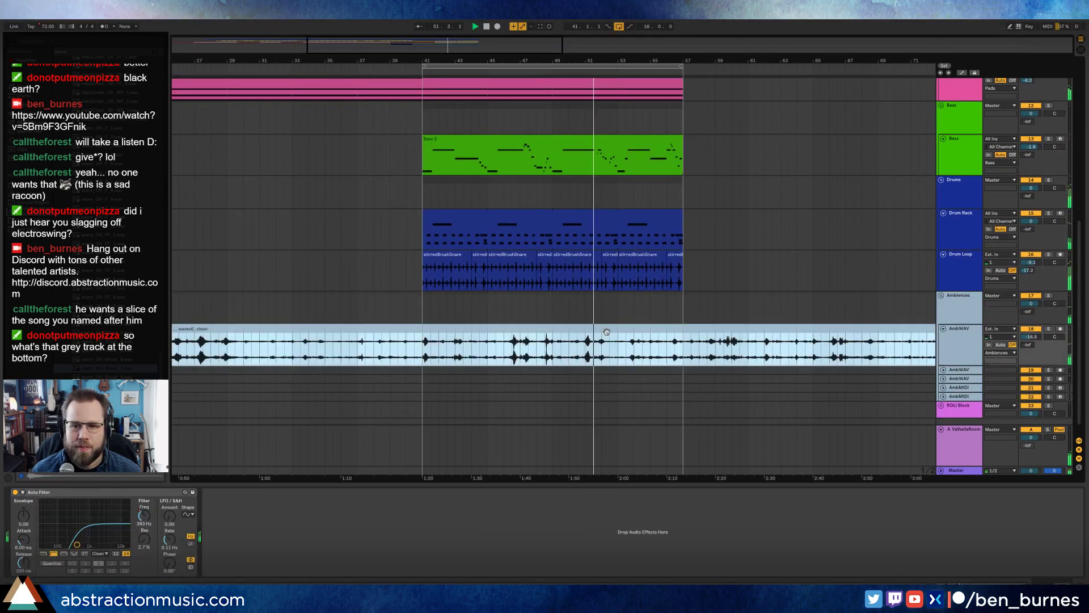
{"action": "left_click", "coordinate": [1050, 329]}
{"action": "left_click", "coordinate": [1049, 329]}
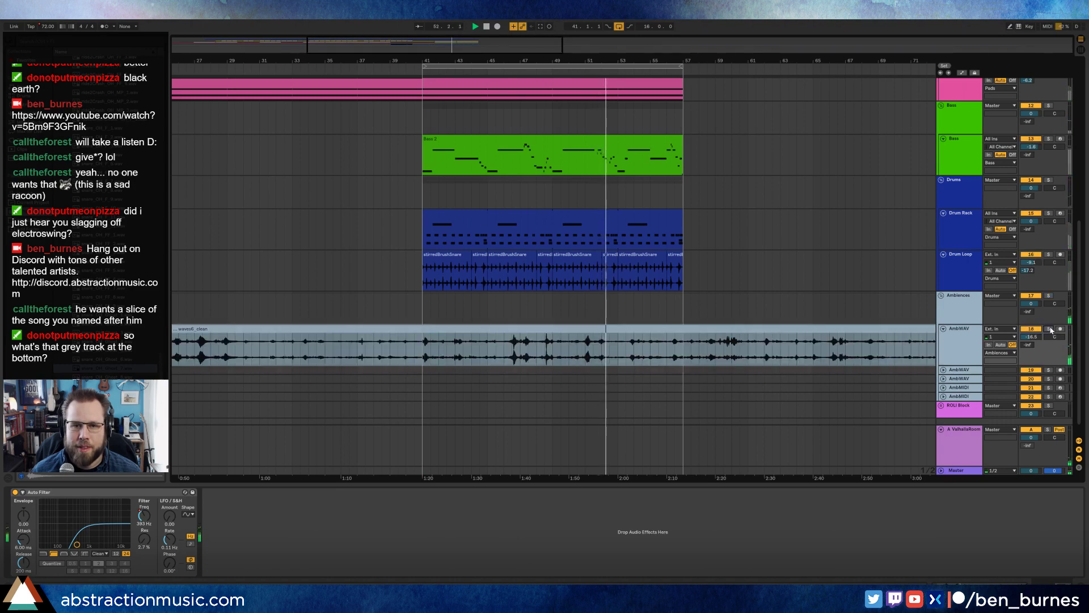
{"action": "scroll", "coordinate": [746, 321], "scroll_direction": "up", "scroll_amount": 3}
{"action": "left_click", "coordinate": [603, 140]}
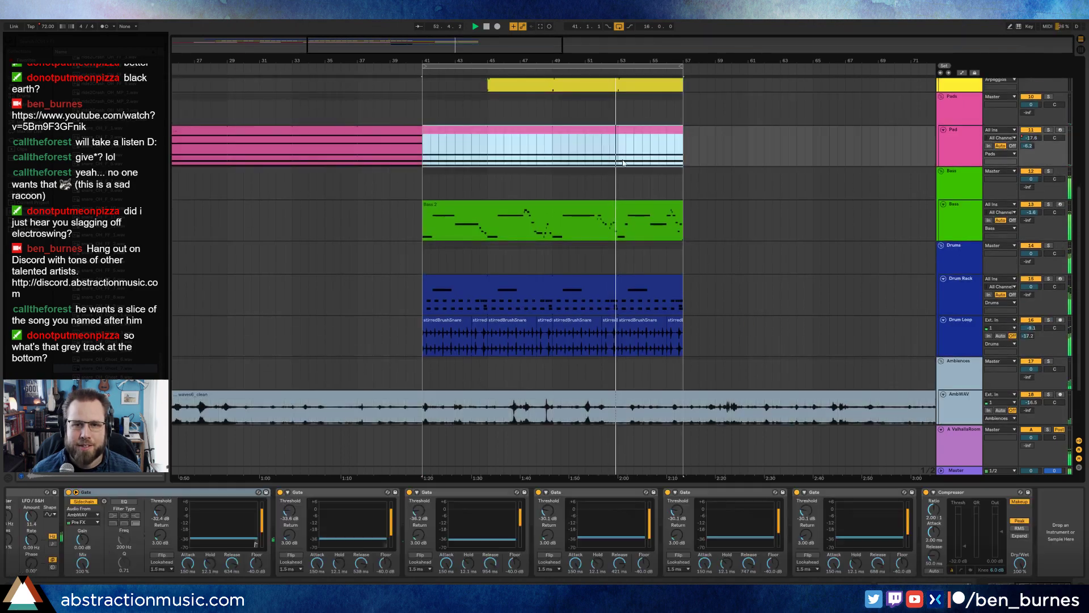
Step: Duplicate the Bass clip to bar 57 and extend the Pad and Drum Rack clips from bar 57 to bar 73
{"action": "scroll", "coordinate": [747, 285], "scroll_direction": "up", "scroll_amount": 2}
{"action": "scroll", "coordinate": [743, 284], "scroll_direction": "up", "scroll_amount": 3}
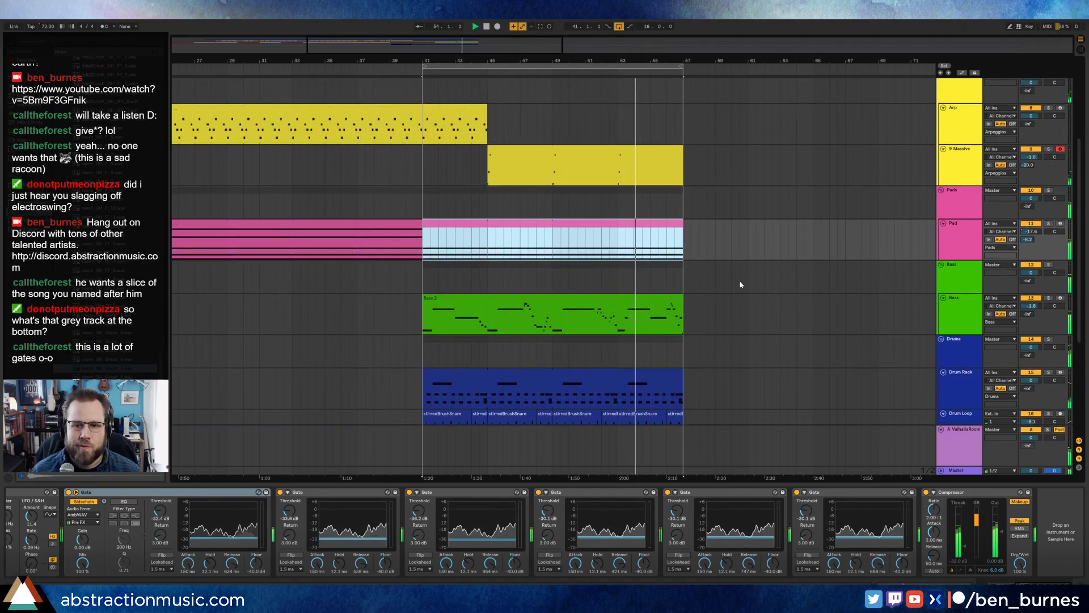
{"action": "left_click", "coordinate": [675, 298]}
{"action": "key", "text": "ctrl+d"}
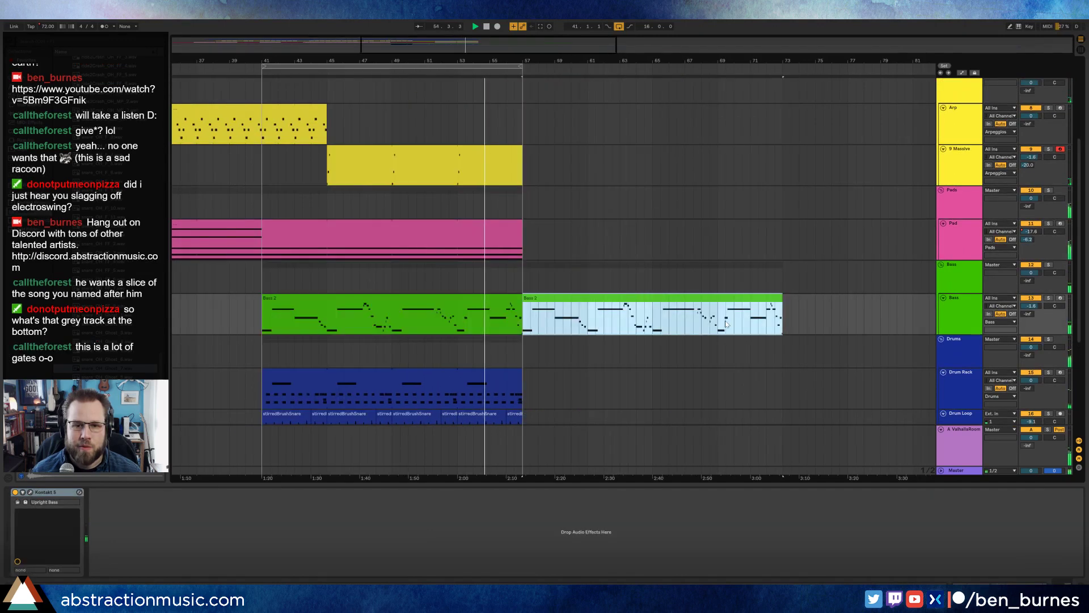
{"action": "left_click_drag", "start_coordinate": [522, 224], "coordinate": [784, 235]}
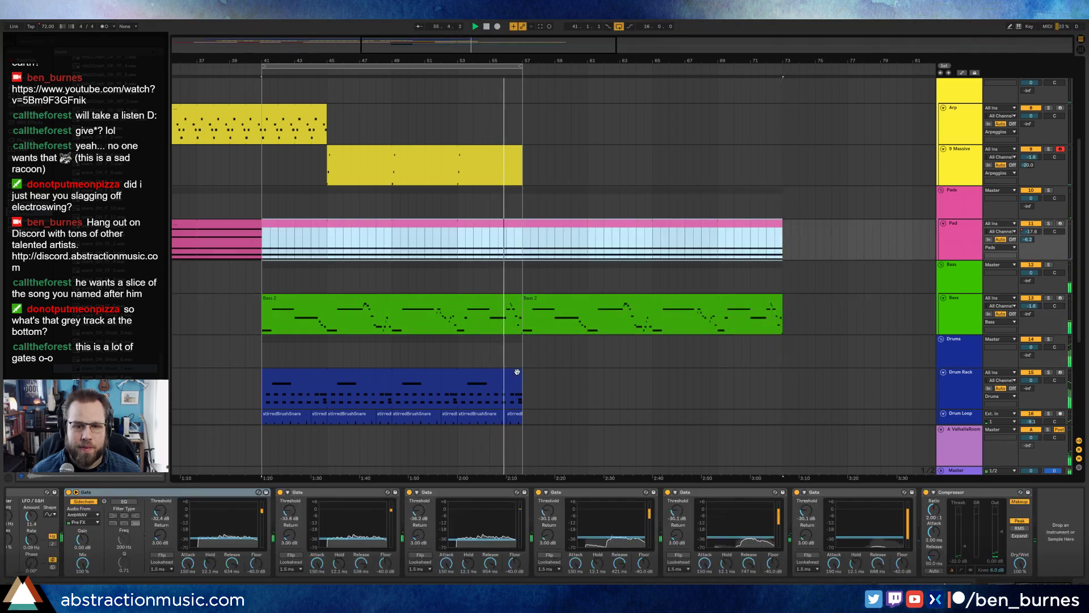
{"action": "left_click_drag", "start_coordinate": [522, 372], "coordinate": [787, 372]}
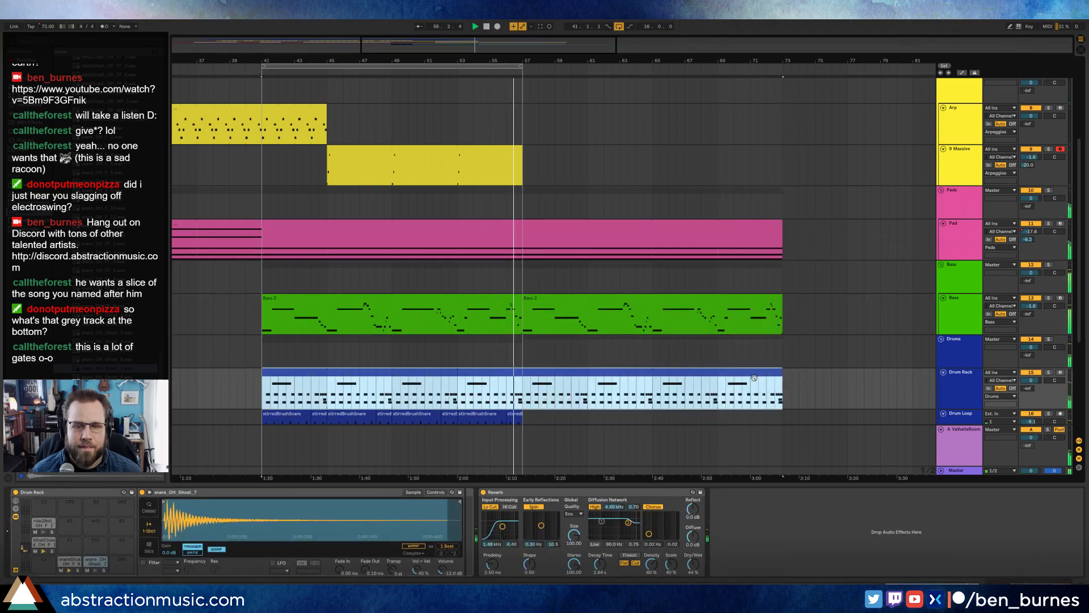
Step: Duplicate all Drum Loop clips from bars 41 to 57 so that they fill bars 57 to 73
{"action": "scroll", "coordinate": [539, 391], "scroll_direction": "down", "scroll_amount": 2}
{"action": "left_click_drag", "start_coordinate": [522, 392], "coordinate": [266, 394]}
{"action": "key", "text": "ctrl+d"}
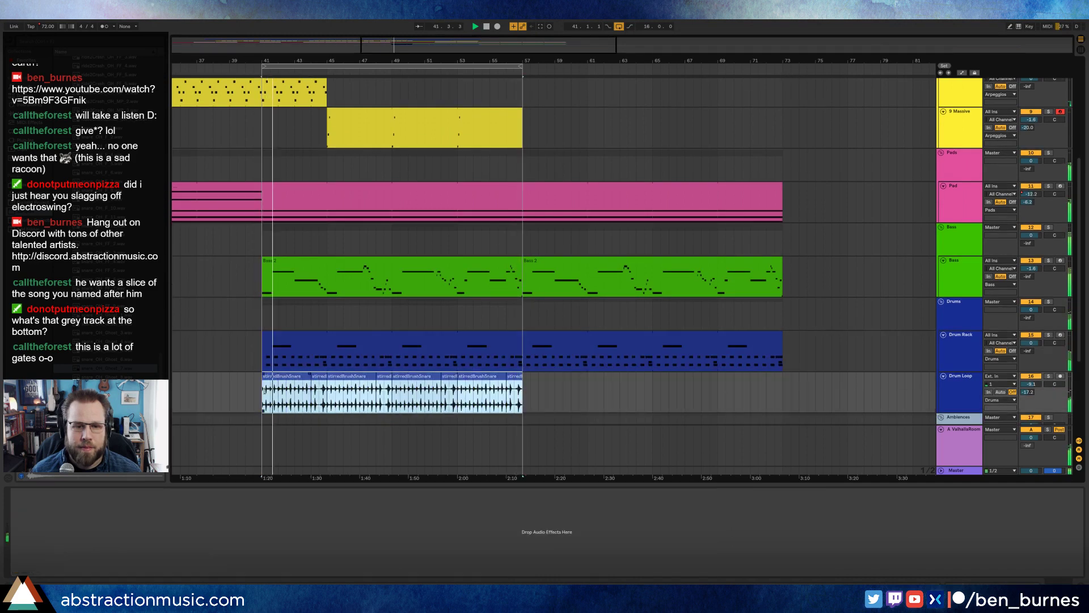
Step: Copy the Analog clip at bar 44 into the extended section and trim the copy to about four bars starting near bar 61
{"action": "scroll", "coordinate": [524, 401], "scroll_direction": "up", "scroll_amount": 5}
{"action": "scroll", "coordinate": [524, 401], "scroll_direction": "up", "scroll_amount": 5}
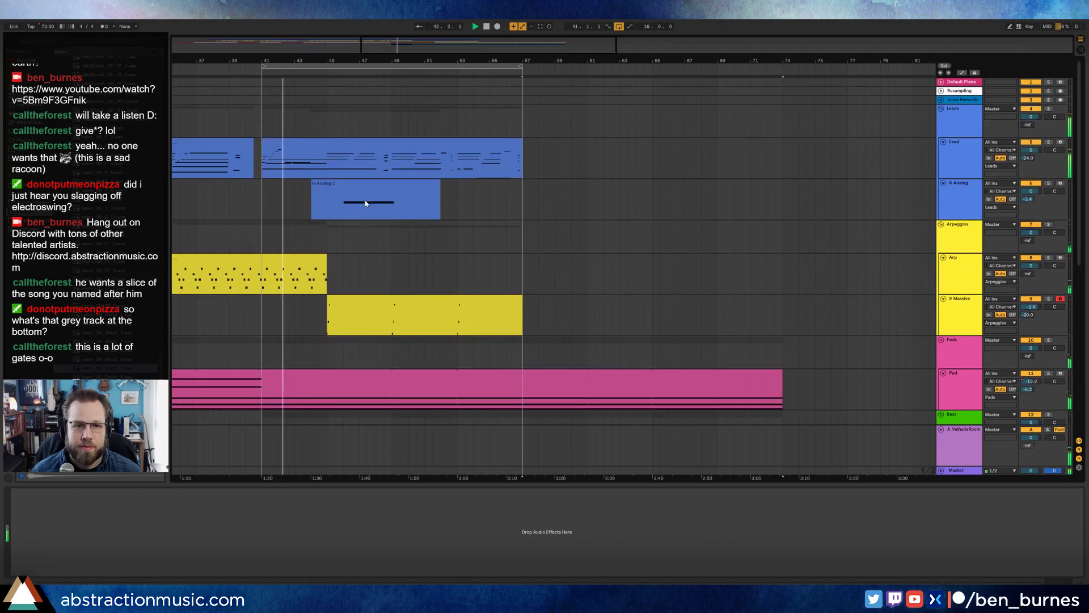
{"action": "left_click_drag", "start_coordinate": [399, 192], "coordinate": [660, 185]}
{"action": "left_click_drag", "start_coordinate": [583, 188], "coordinate": [596, 193]}
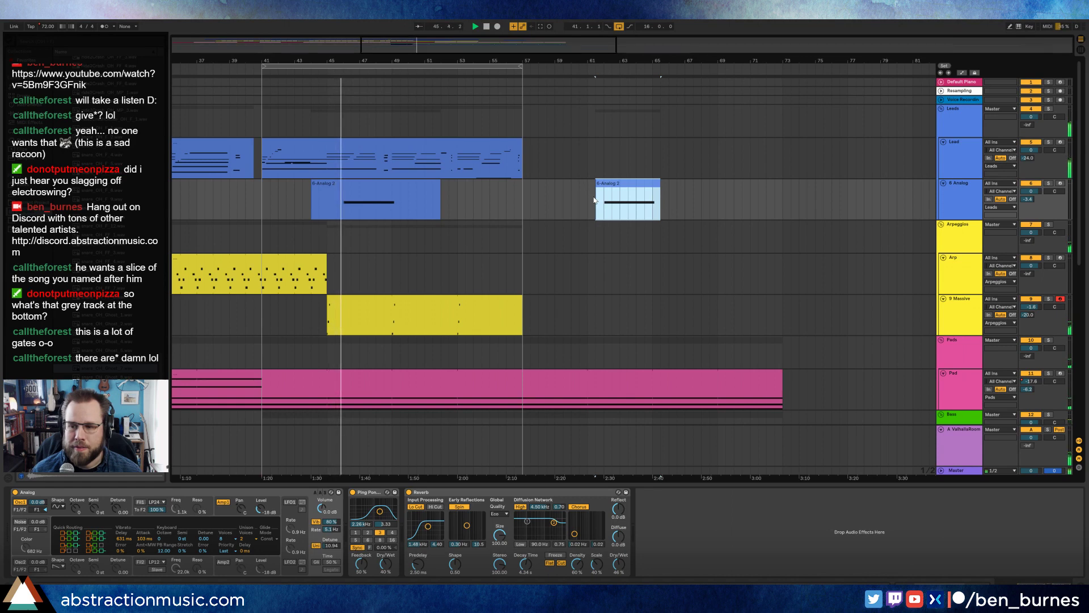
Step: Stop playback and examine the sidechained Gate devices on the Pad and Arp tracks against the AmbWAV waveform
{"action": "scroll", "coordinate": [594, 200], "scroll_direction": "down", "scroll_amount": 3}
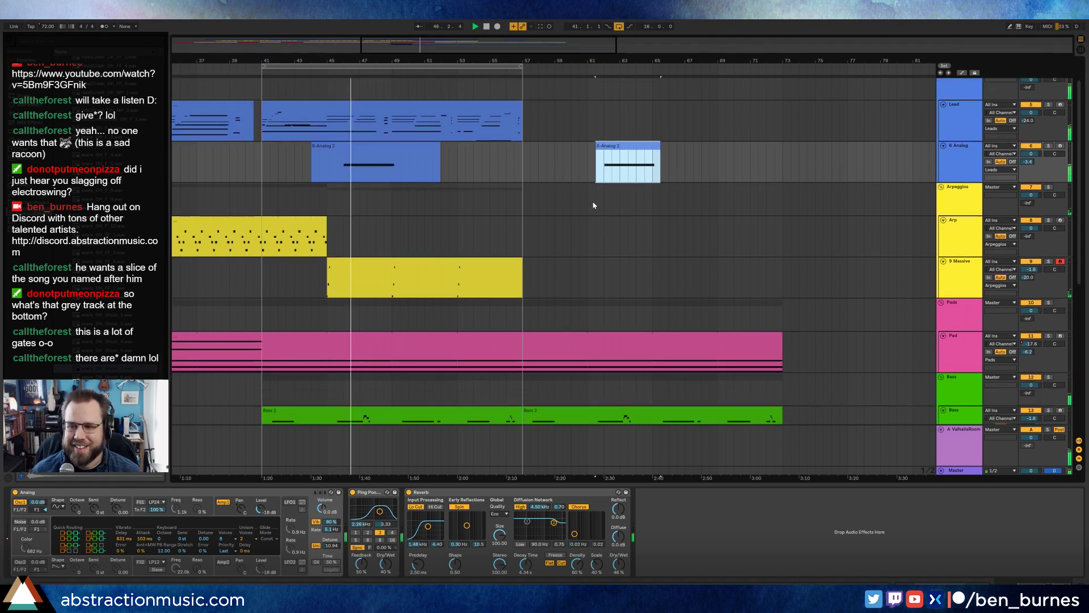
{"action": "scroll", "coordinate": [593, 205], "scroll_direction": "down", "scroll_amount": 1}
{"action": "scroll", "coordinate": [571, 274], "scroll_direction": "down", "scroll_amount": 1}
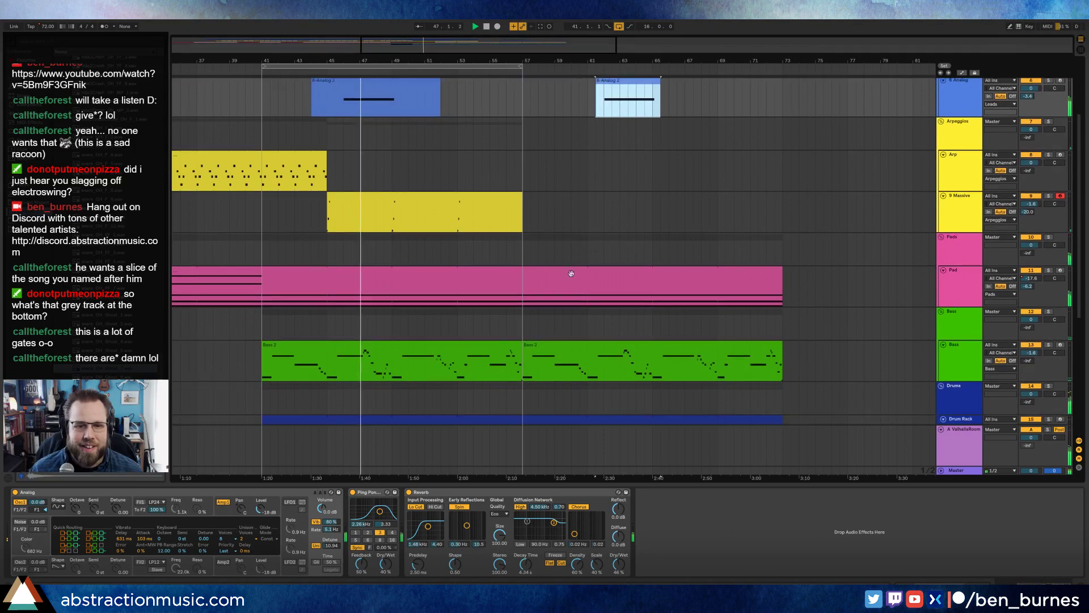
{"action": "left_click", "coordinate": [841, 293]}
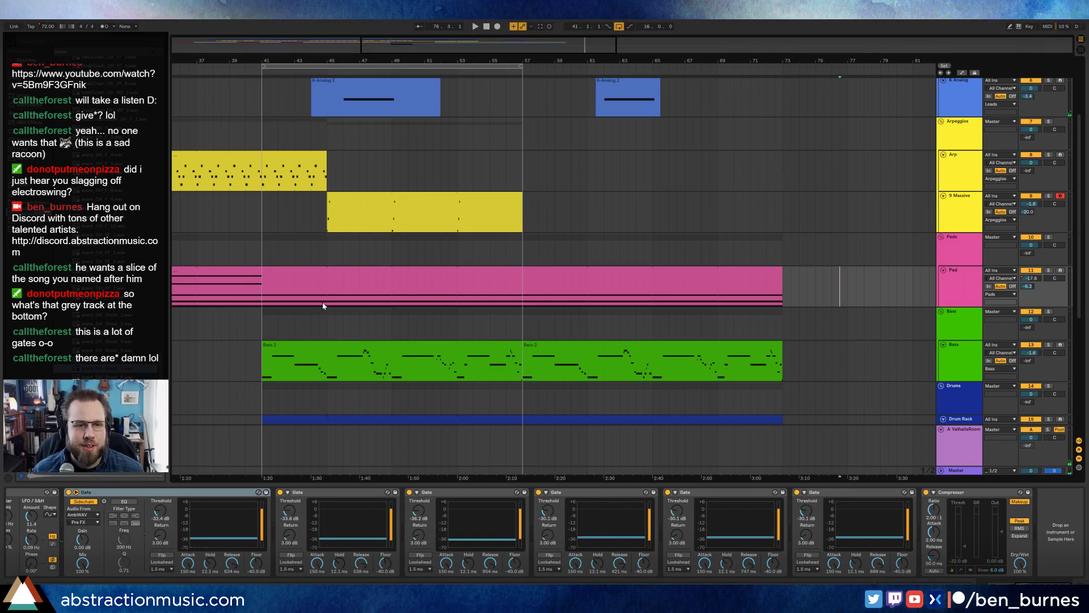
{"action": "scroll", "coordinate": [322, 306], "scroll_direction": "down", "scroll_amount": 10}
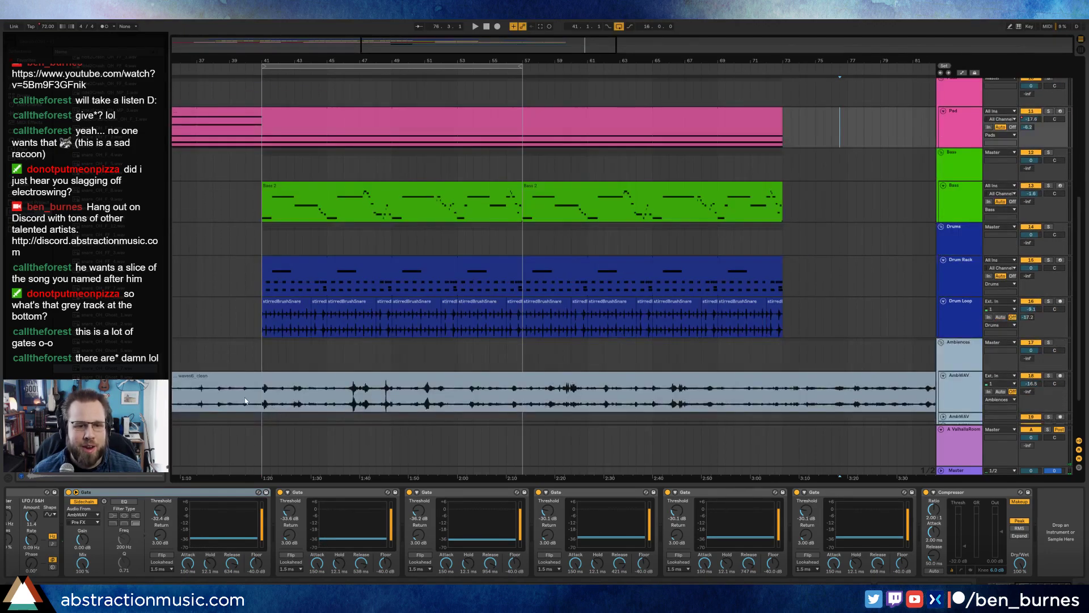
{"action": "left_click", "coordinate": [288, 113]}
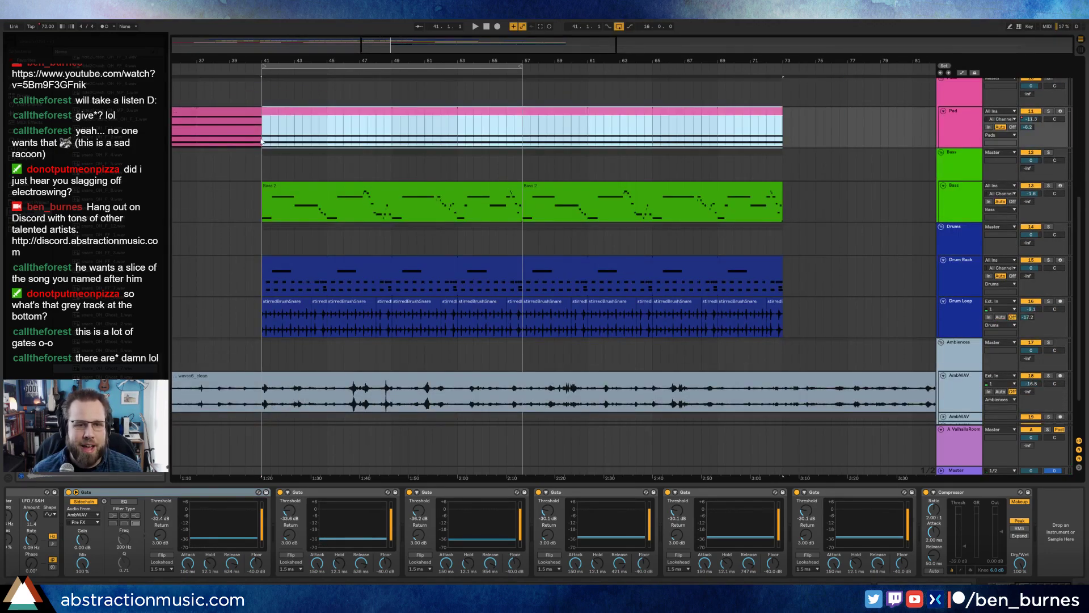
{"action": "scroll", "coordinate": [327, 146], "scroll_direction": "up", "scroll_amount": 9}
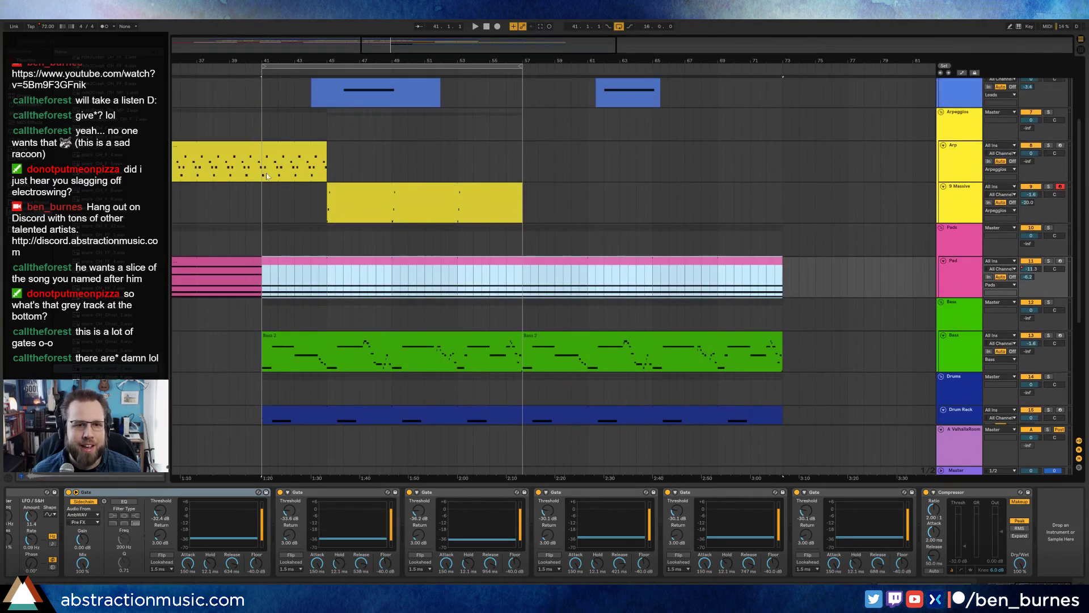
{"action": "left_click", "coordinate": [215, 152]}
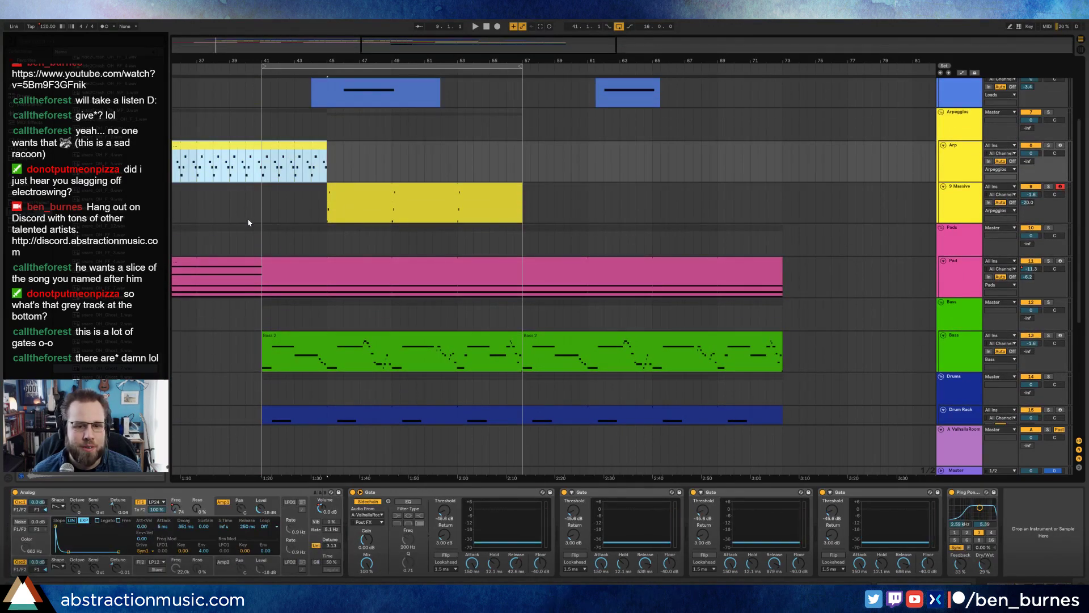
{"action": "left_click", "coordinate": [327, 260]}
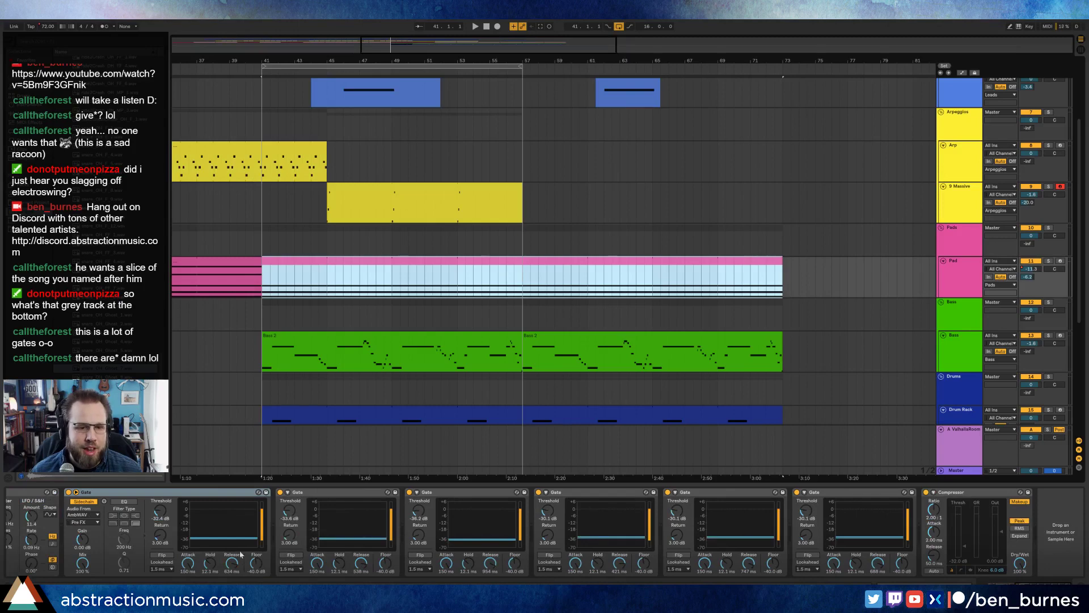
{"action": "left_click", "coordinate": [192, 563]}
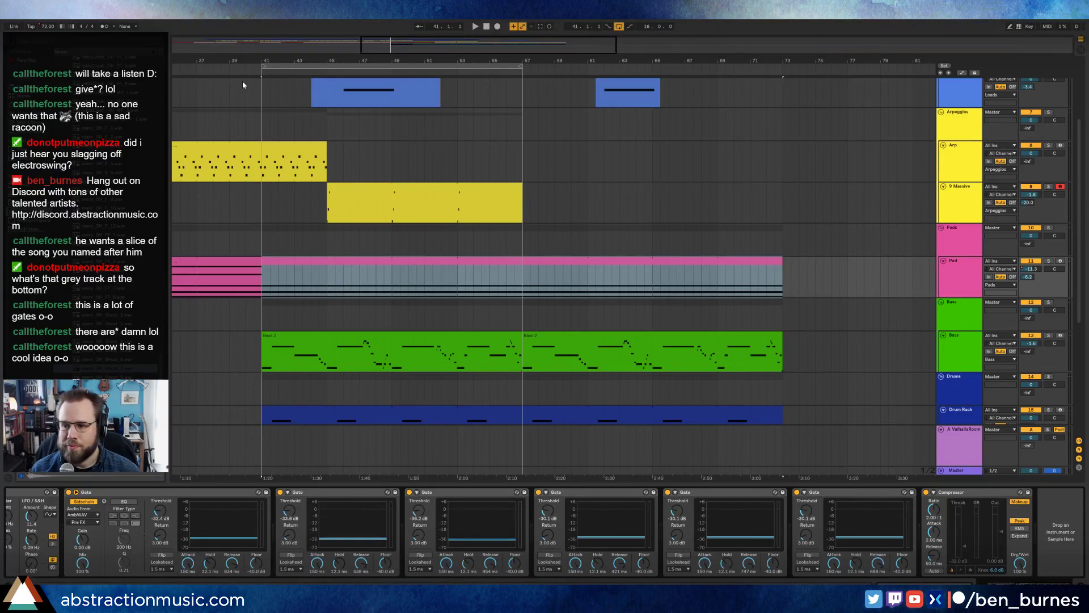
Step: Play the arrangement from an earlier bar and trim the Analog clip at bar 44 to span about bars 45 to 50
{"action": "left_click_drag", "start_coordinate": [604, 60], "coordinate": [604, 45]}
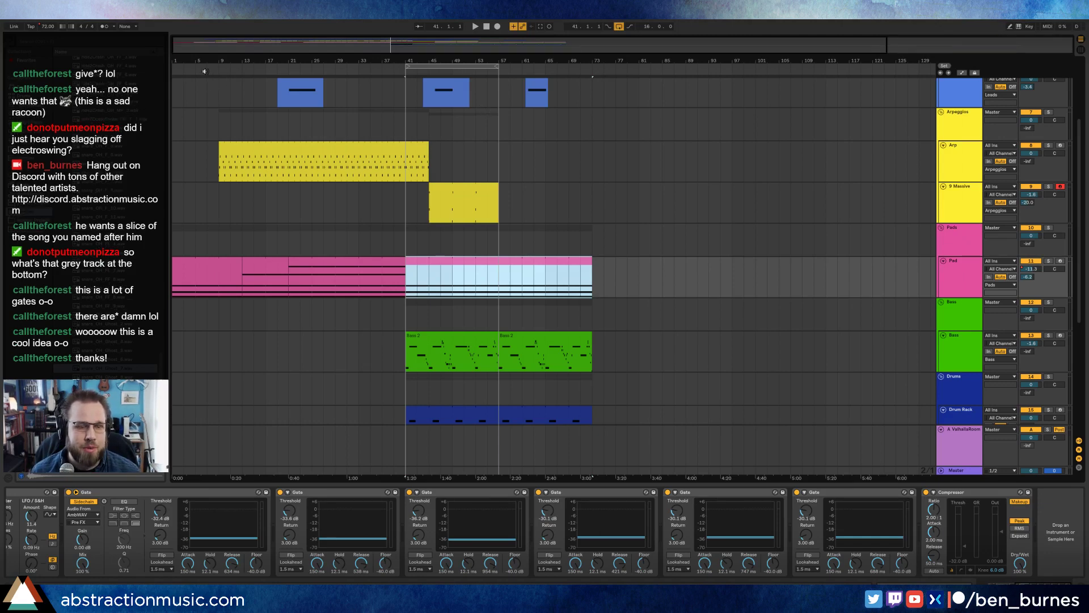
{"action": "key", "text": "space"}
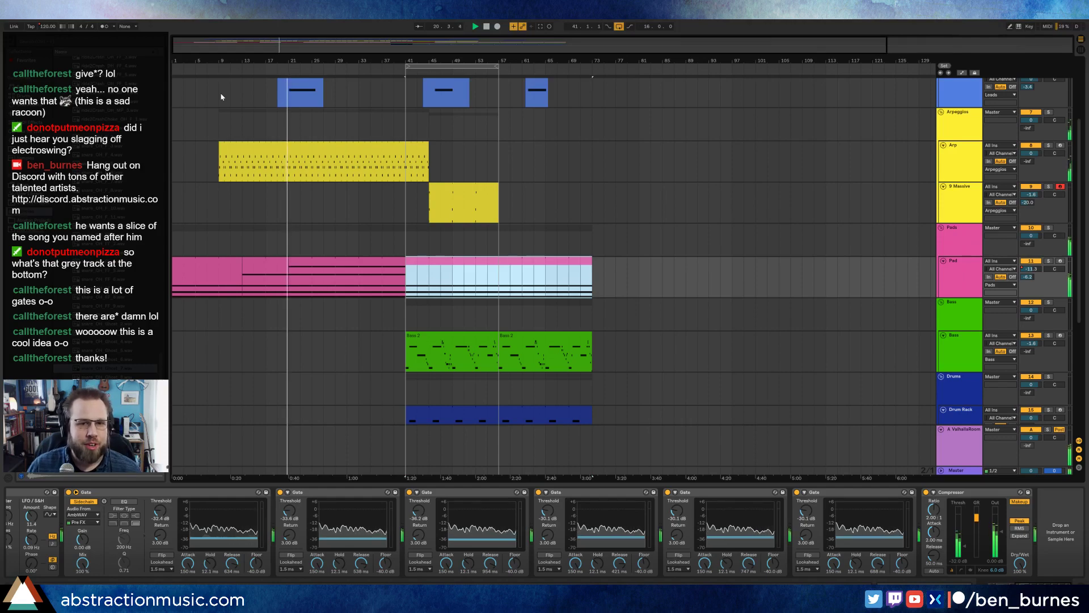
{"action": "scroll", "coordinate": [459, 156], "scroll_direction": "up", "scroll_amount": 3}
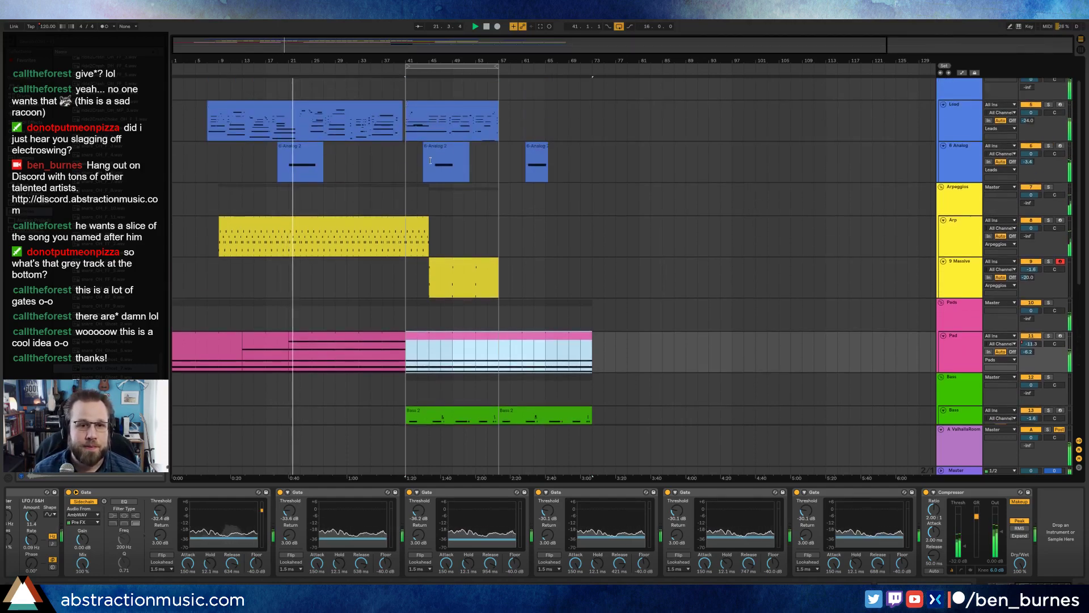
{"action": "left_click_drag", "start_coordinate": [465, 154], "coordinate": [432, 150]}
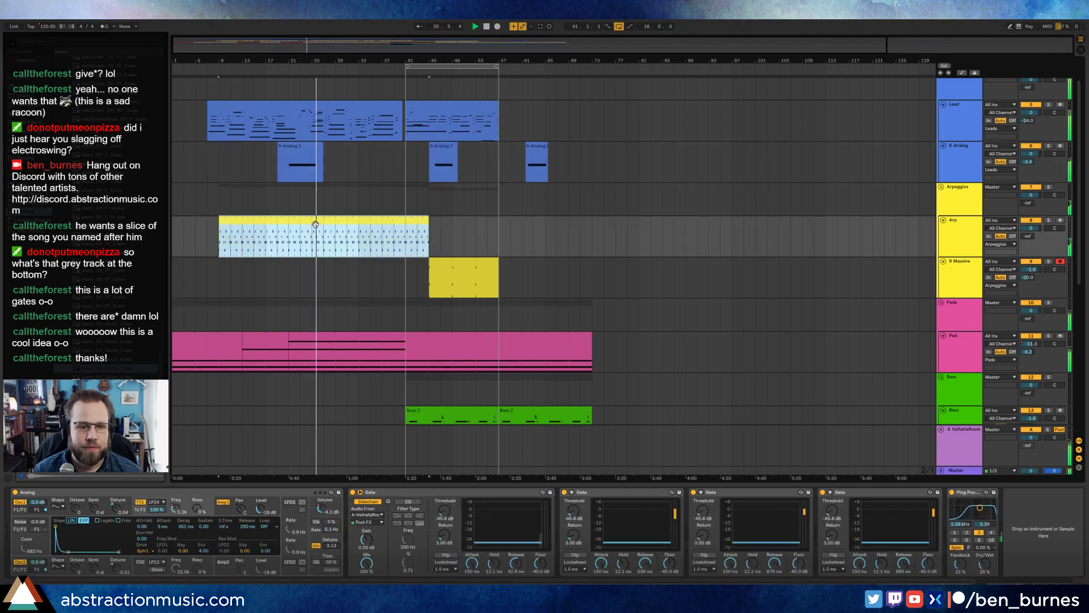
Step: Show automation for the Arp track's Analog Volume and bend its envelope into a curved dip from about bar 17 to 25
{"action": "left_click", "coordinate": [317, 227]}
{"action": "key", "text": "a"}
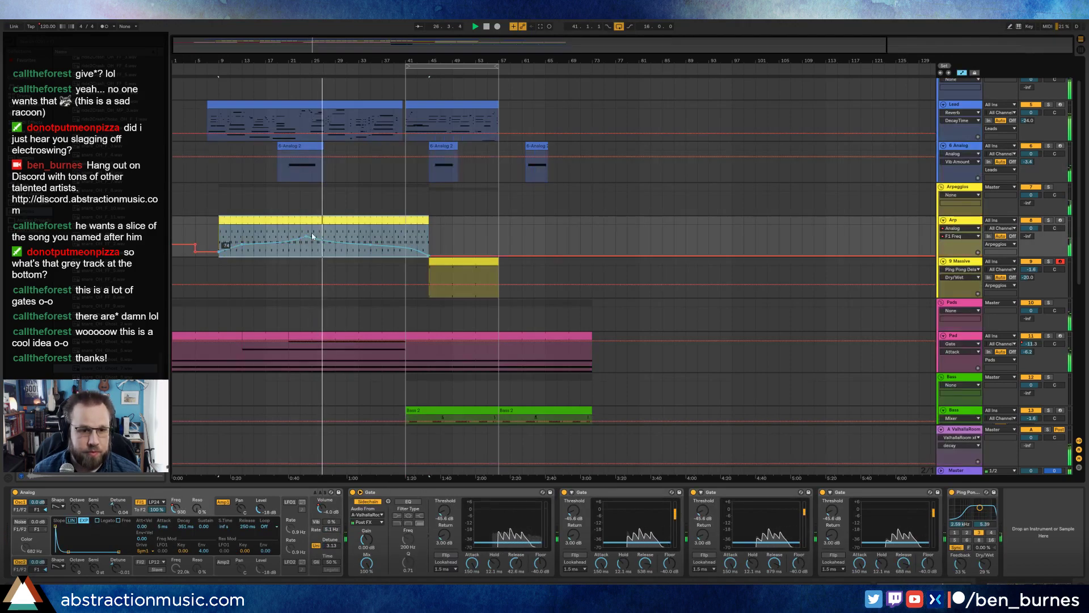
{"action": "left_click", "coordinate": [325, 507]}
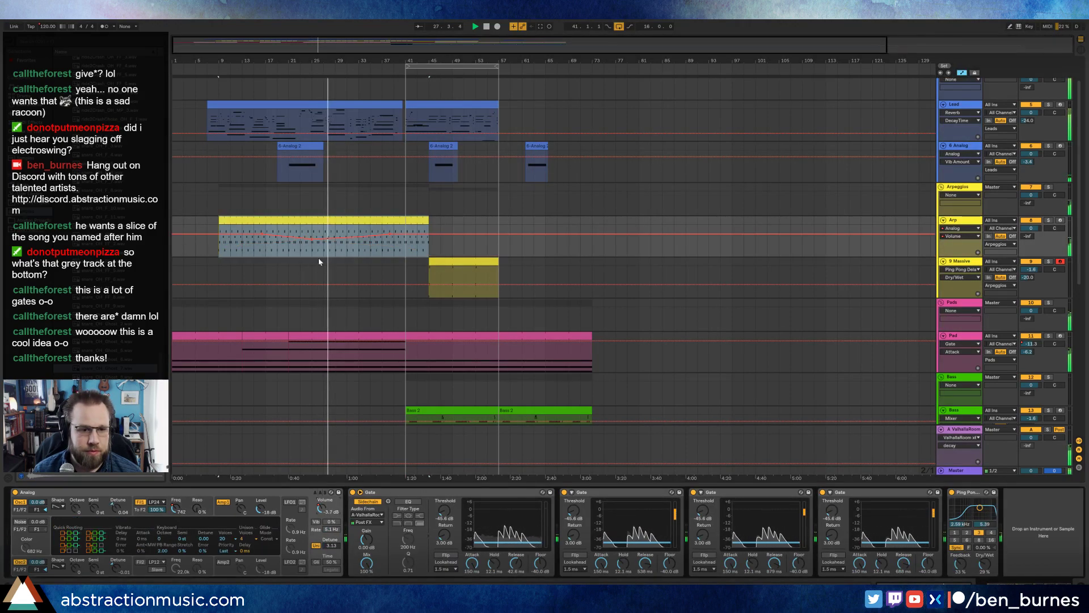
{"action": "left_click", "coordinate": [312, 241]}
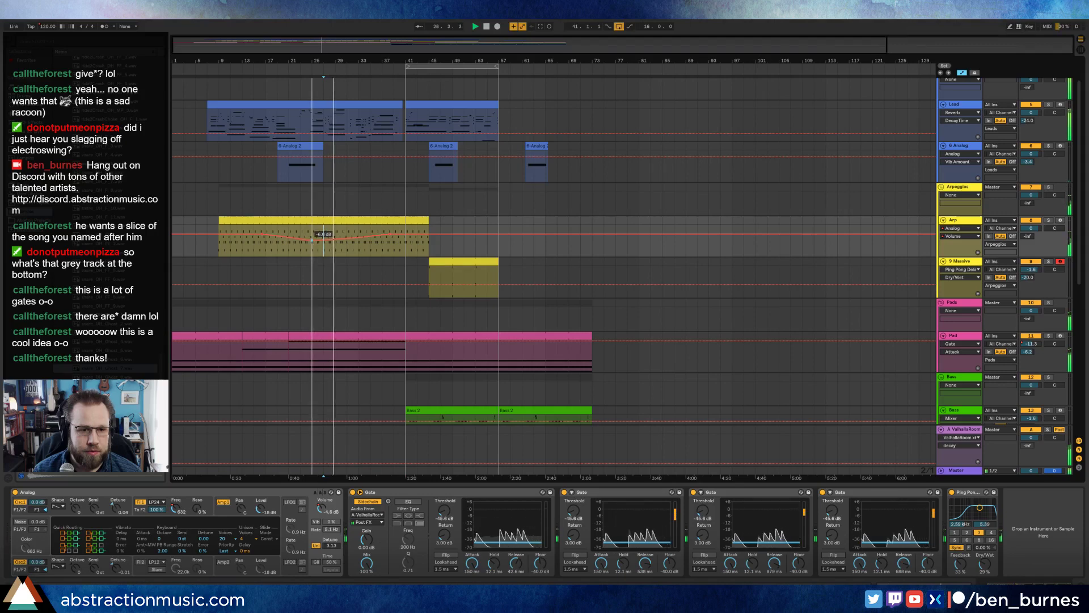
{"action": "left_click_drag", "start_coordinate": [323, 241], "coordinate": [331, 242]}
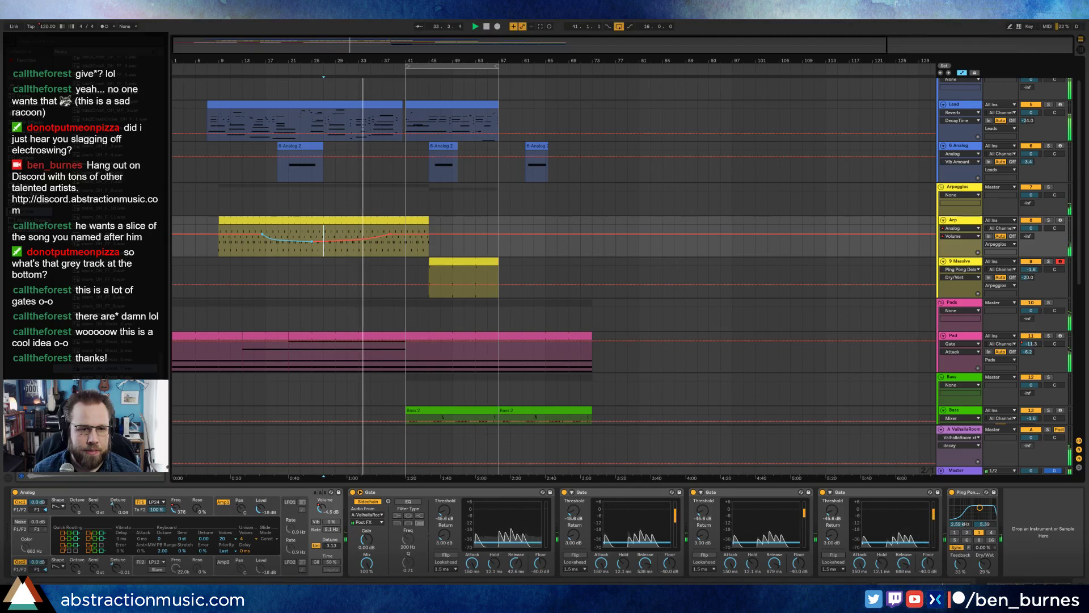
Step: Copy the Lead chord in bar 39 into the gap in bar 40 before bar 41 and select all the copy's notes
{"action": "left_click", "coordinate": [287, 241]}
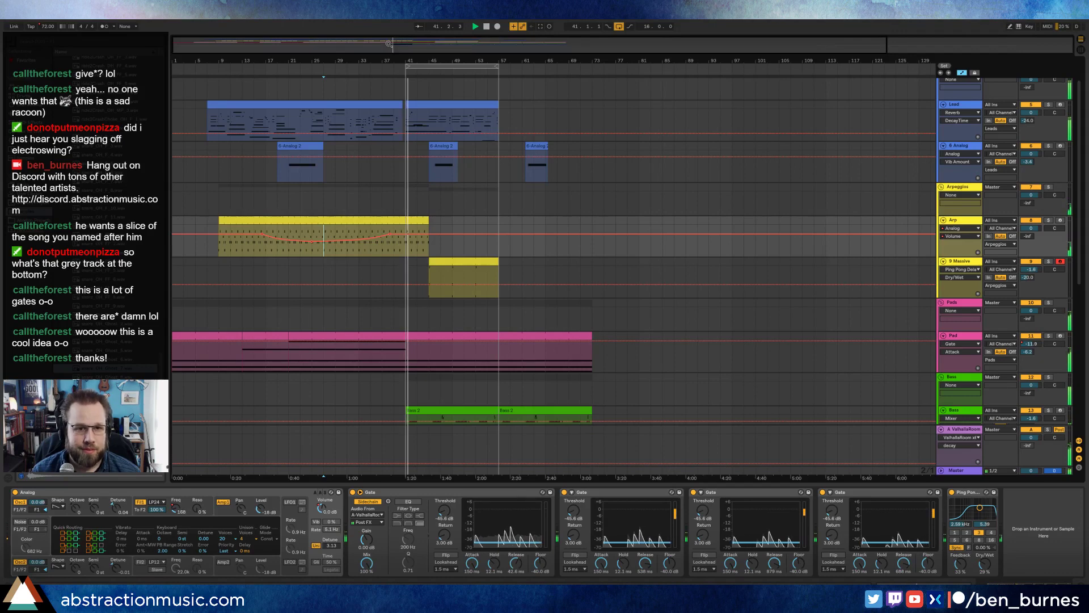
{"action": "left_click_drag", "start_coordinate": [403, 61], "coordinate": [403, 137]}
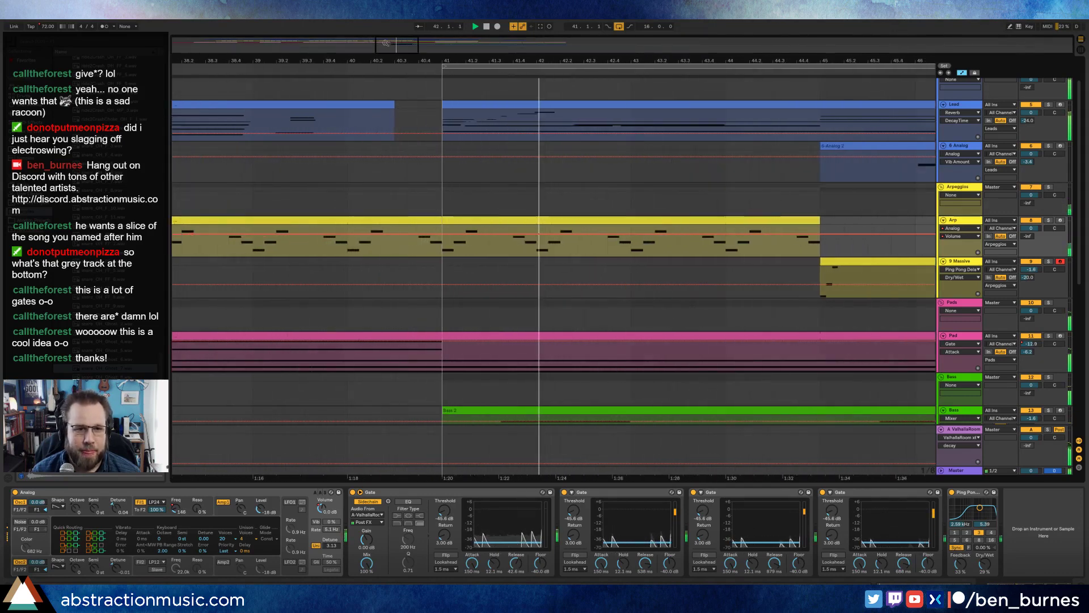
{"action": "left_click_drag", "start_coordinate": [267, 123], "coordinate": [403, 104]}
{"action": "double_click", "coordinate": [404, 120]}
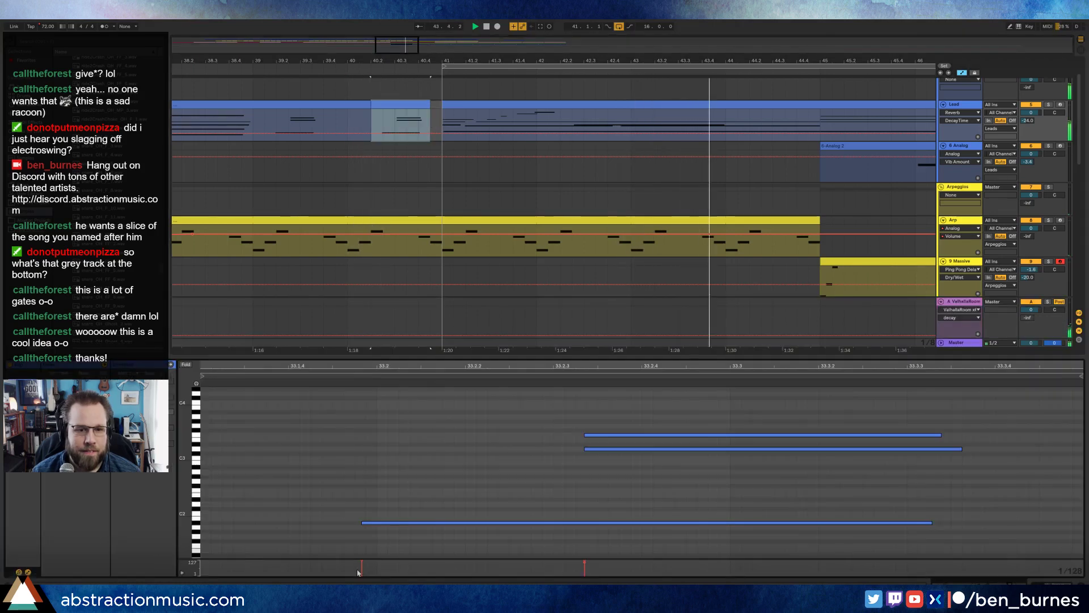
{"action": "key", "text": "ctrl+a"}
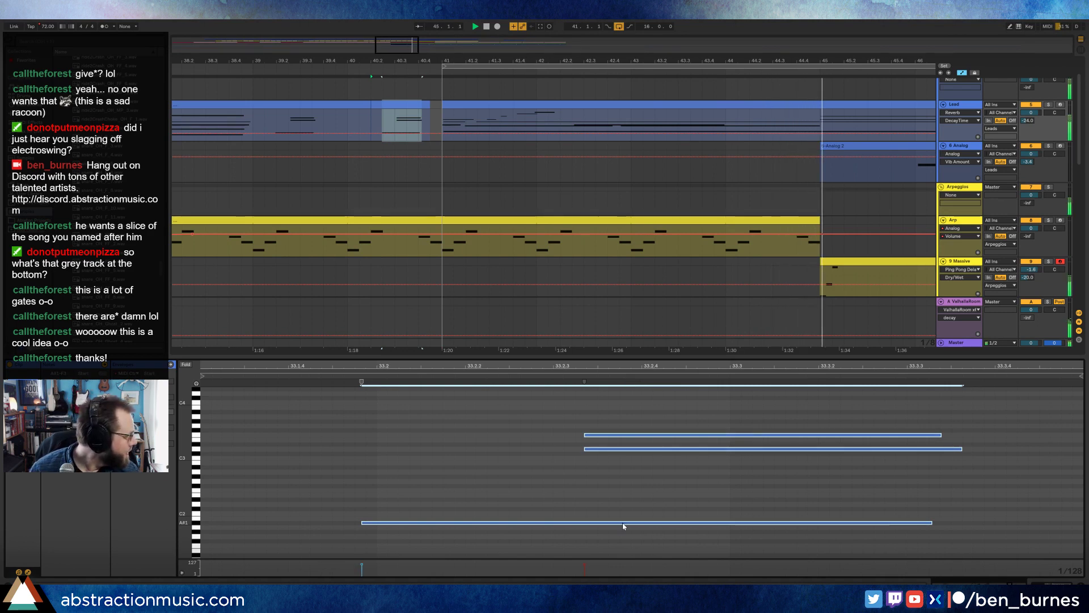
Step: Play the transition from about bar 38 and shift the copied Lead chord clip slightly later so it ends just before bar 41
{"action": "left_click", "coordinate": [187, 67]}
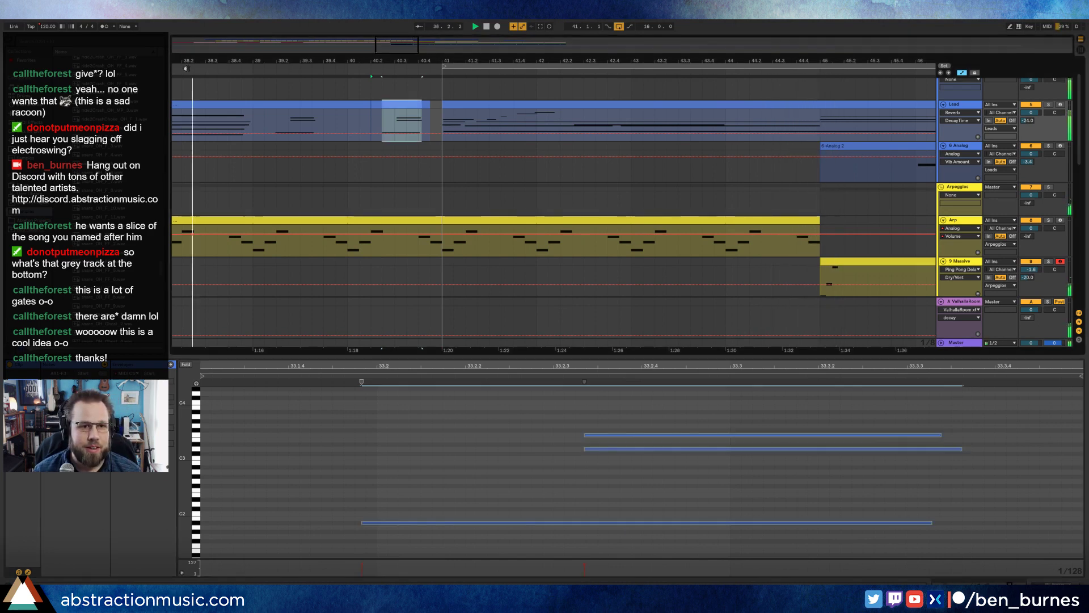
{"action": "left_click", "coordinate": [332, 94]}
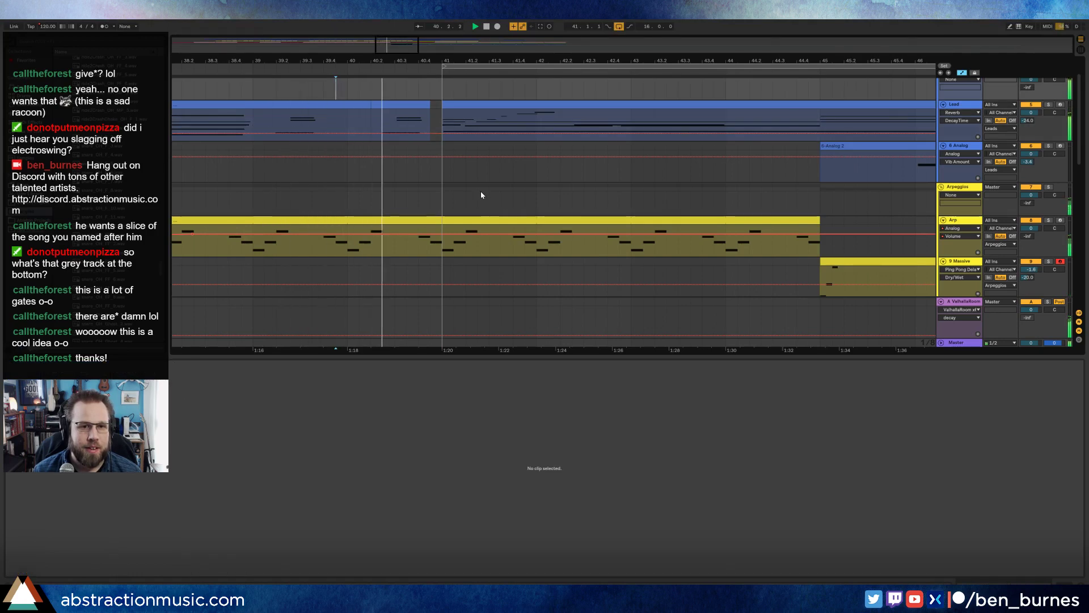
{"action": "left_click", "coordinate": [401, 103]}
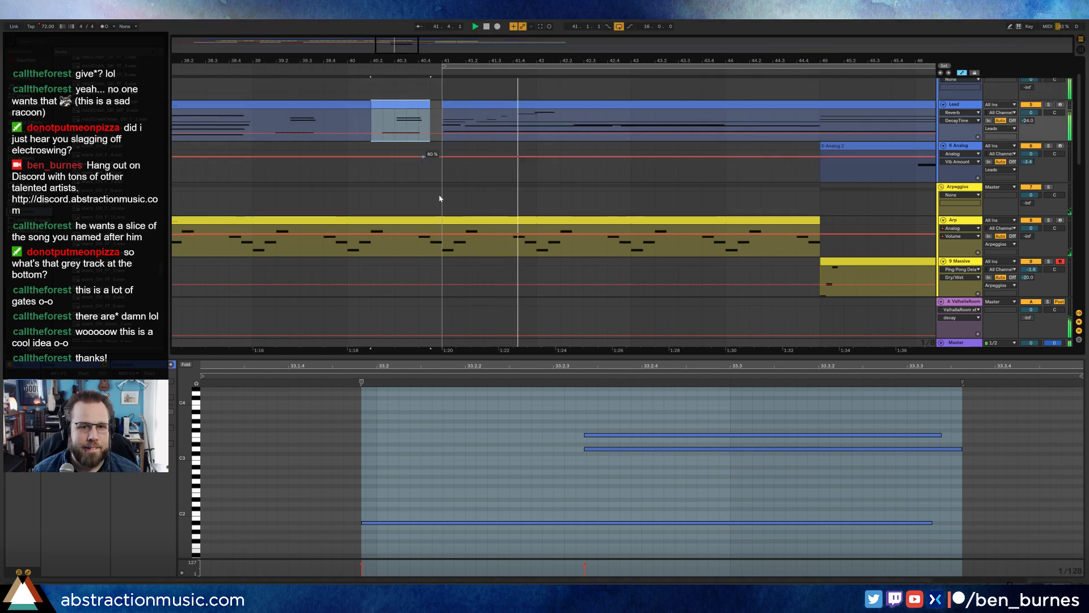
{"action": "left_click_drag", "start_coordinate": [400, 105], "coordinate": [409, 105]}
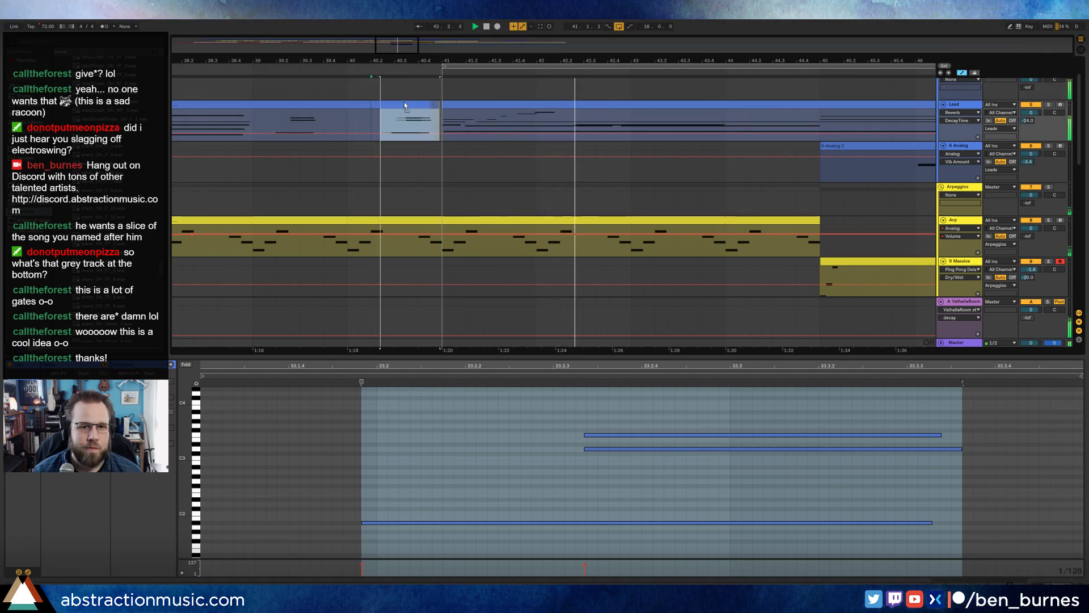
{"action": "left_click", "coordinate": [218, 72]}
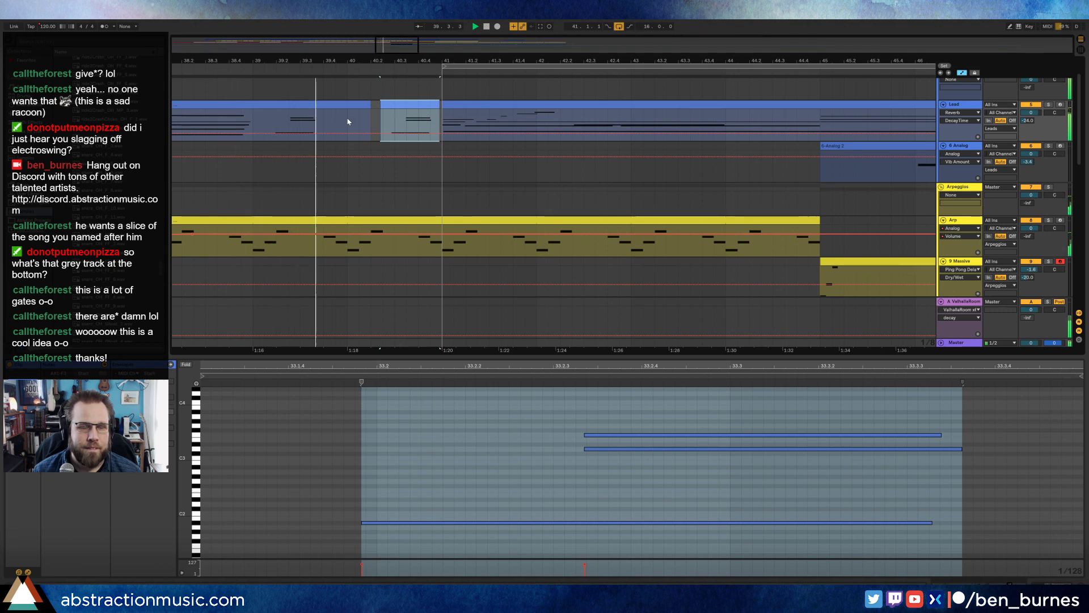
Step: Extend the preceding Lead clip to meet the copied chord clip and select the three notes of its final chord
{"action": "left_click", "coordinate": [372, 120]}
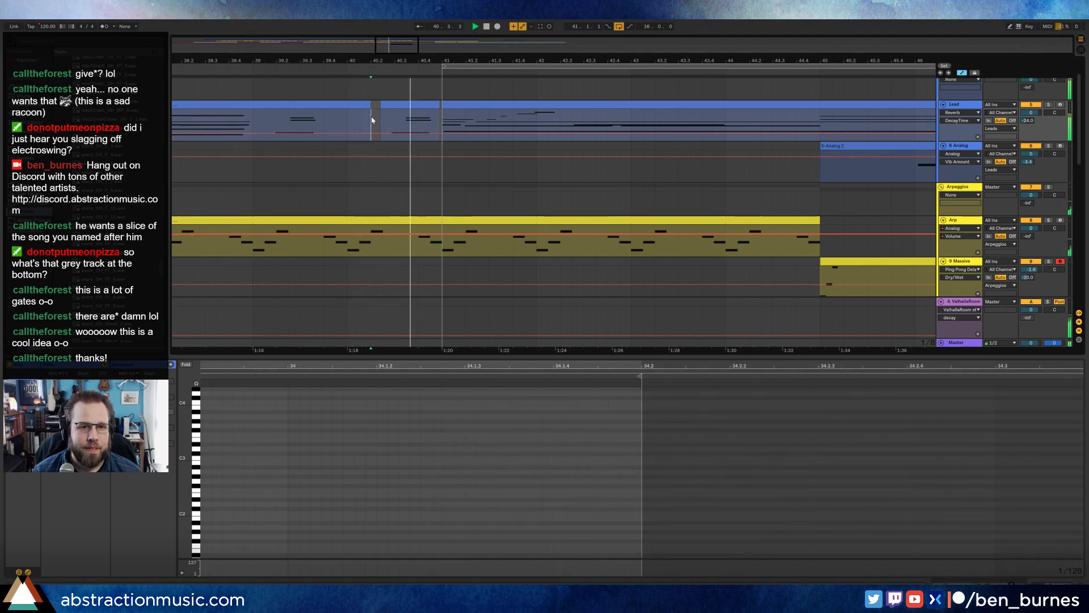
{"action": "left_click", "coordinate": [410, 105]}
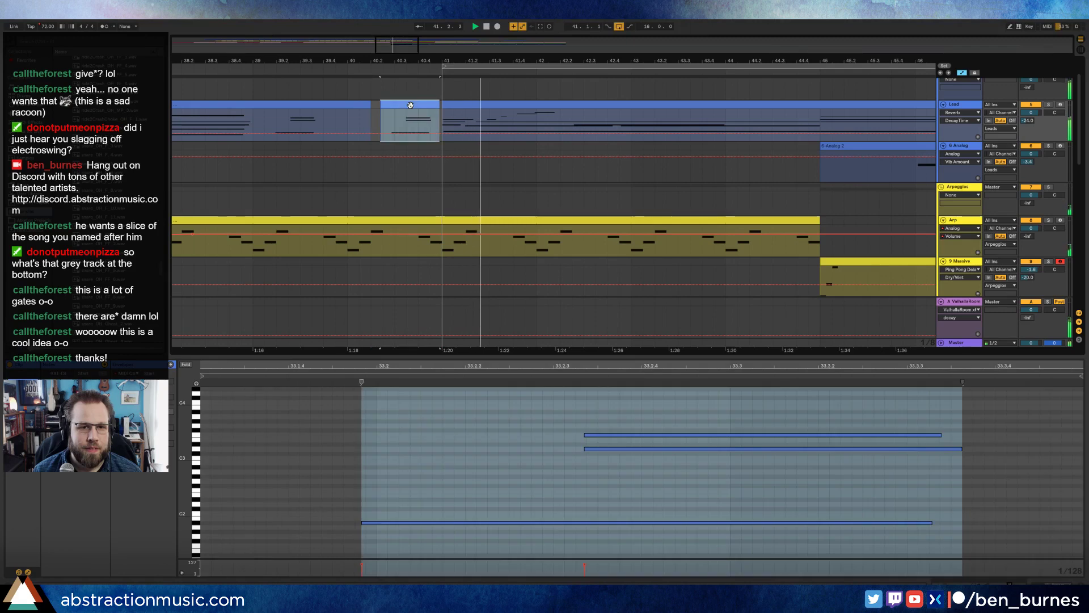
{"action": "left_click", "coordinate": [376, 105]}
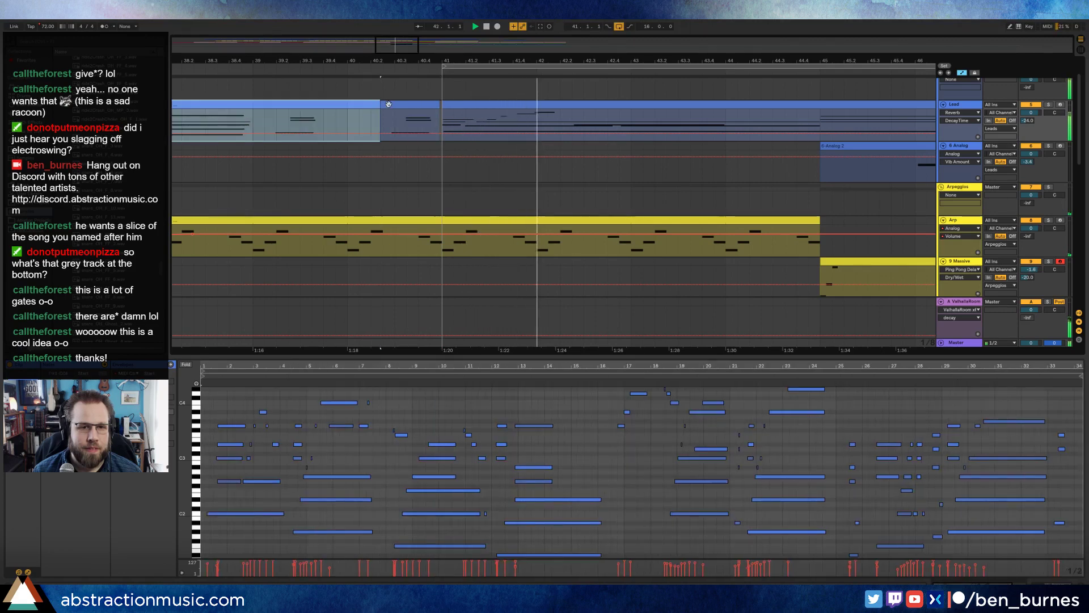
{"action": "left_click_drag", "start_coordinate": [1071, 418], "coordinate": [1062, 524]}
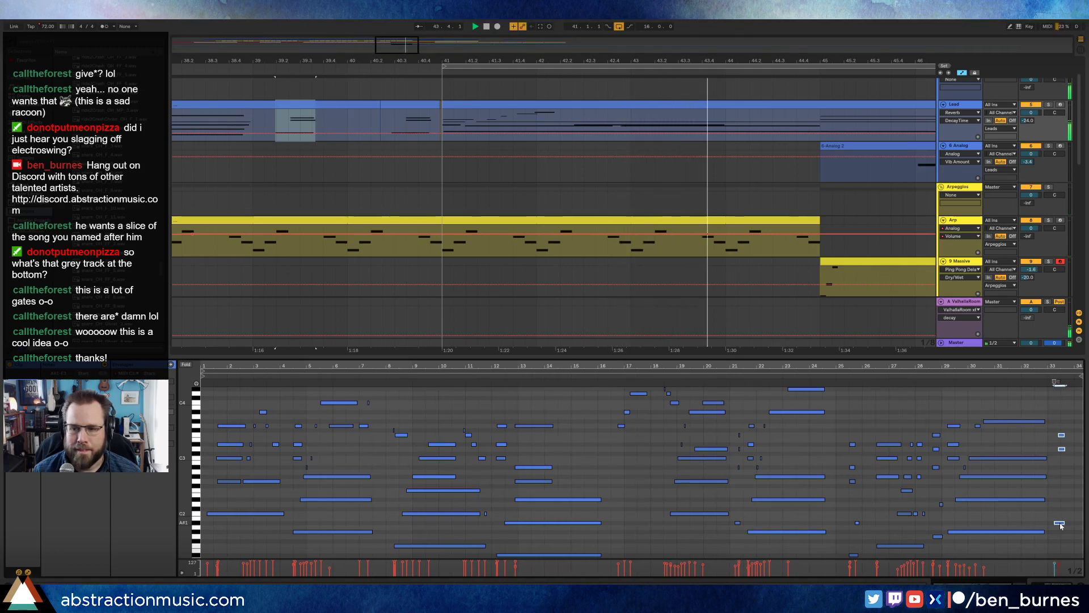
{"action": "key", "text": "shift+Tab"}
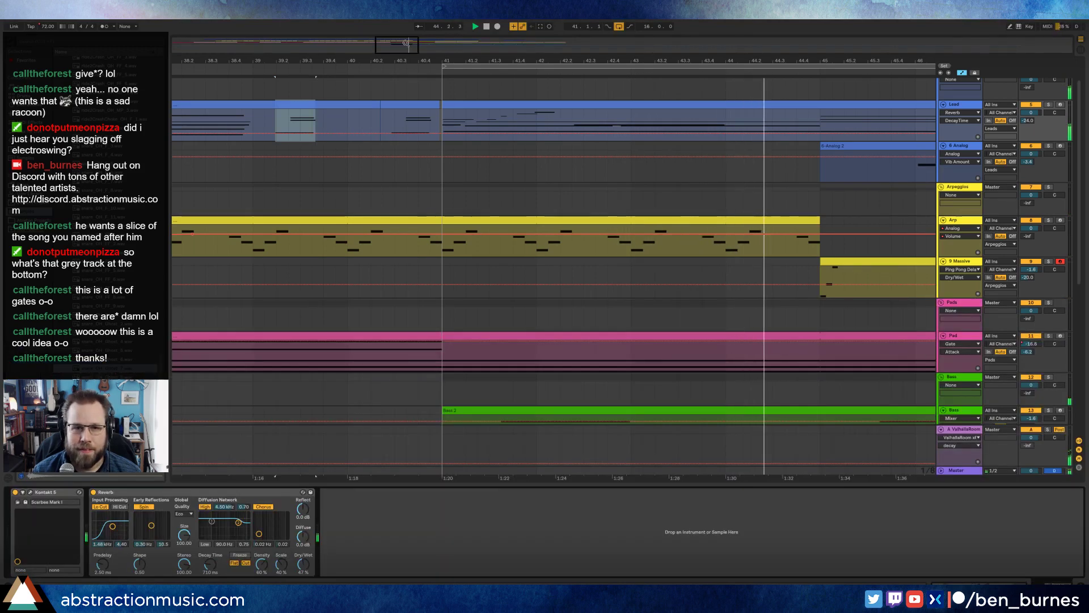
Step: Arm the Lead track for recording and move the 16-bar loop to bars 57 to 73
{"action": "left_click_drag", "start_coordinate": [406, 44], "coordinate": [481, 13]}
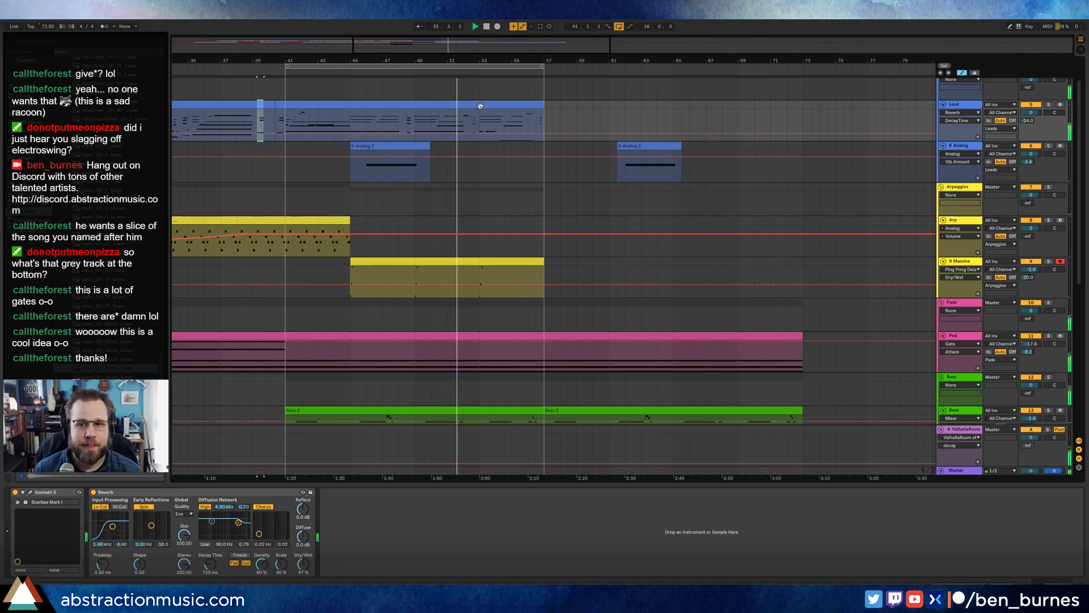
{"action": "left_click", "coordinate": [1060, 104]}
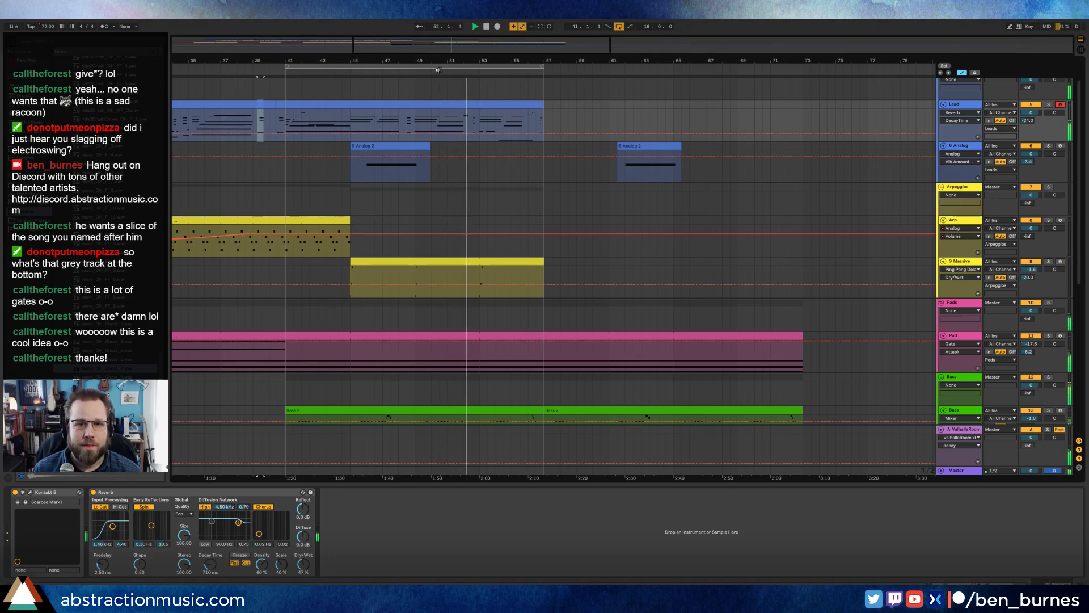
{"action": "left_click_drag", "start_coordinate": [437, 69], "coordinate": [702, 79]}
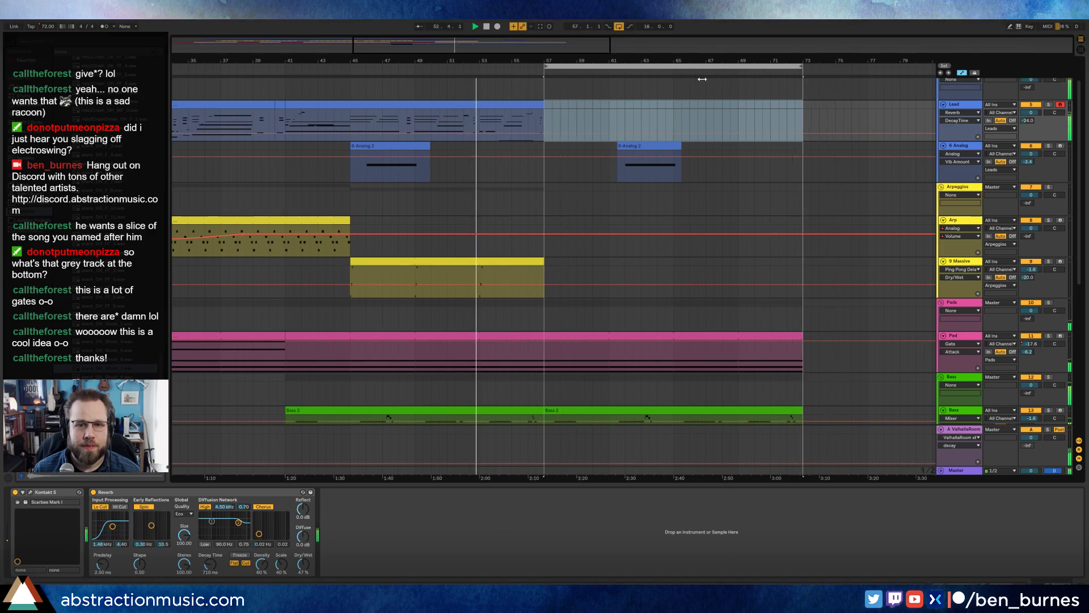
{"action": "left_click", "coordinate": [702, 79]}
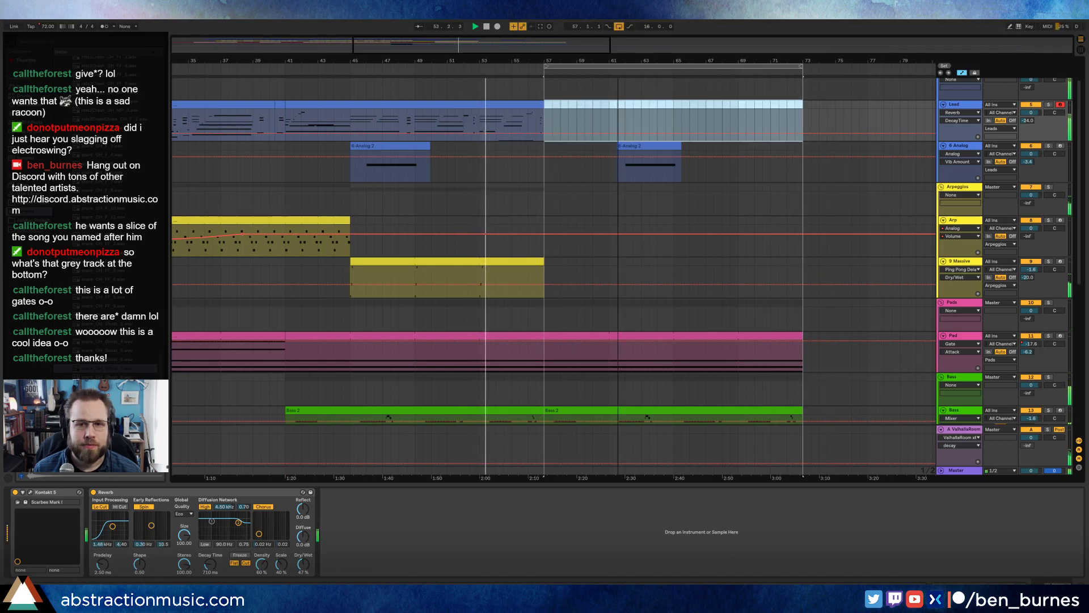
Step: Extend the Massive arpeggio clip from bar 57 to bar 73
{"action": "scroll", "coordinate": [491, 233], "scroll_direction": "right", "scroll_amount": 5}
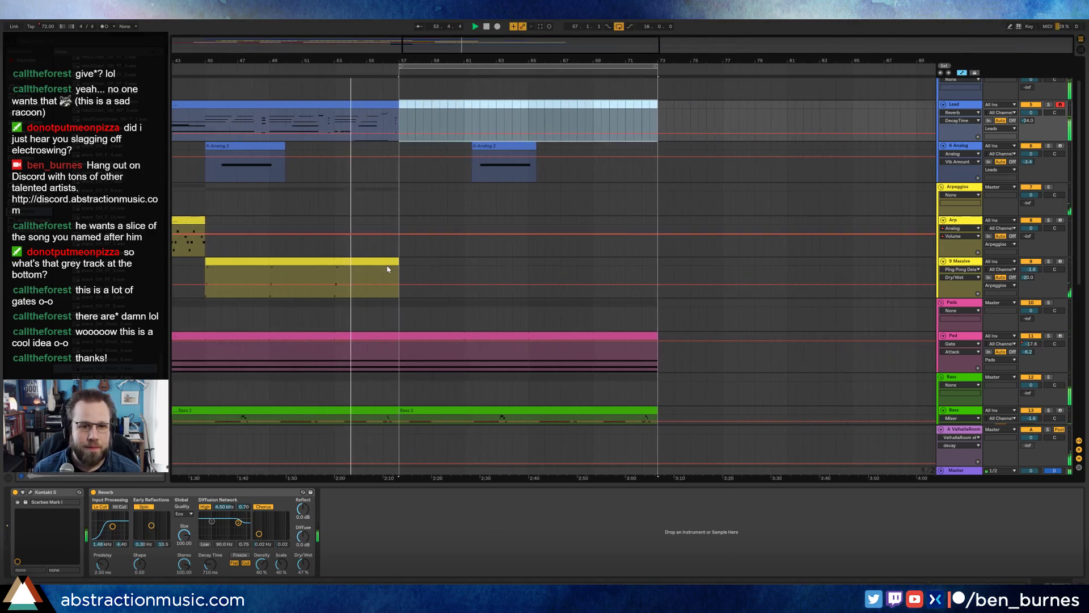
{"action": "left_click_drag", "start_coordinate": [397, 269], "coordinate": [656, 271]}
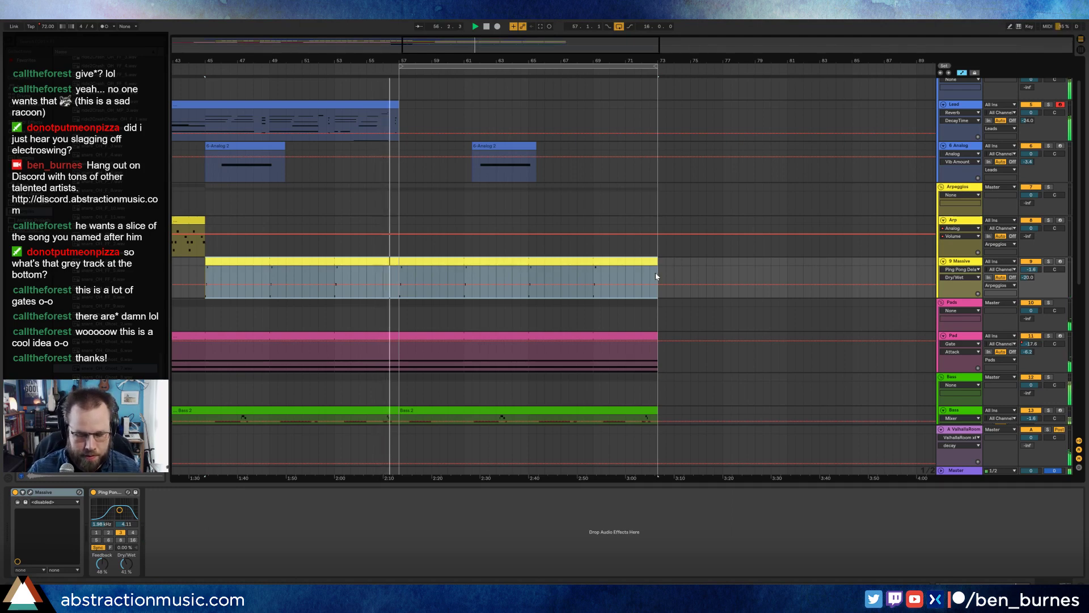
Step: Record a new Lead part from bar 57 to bar 73, discarding the first short take
{"action": "key", "text": "F9"}
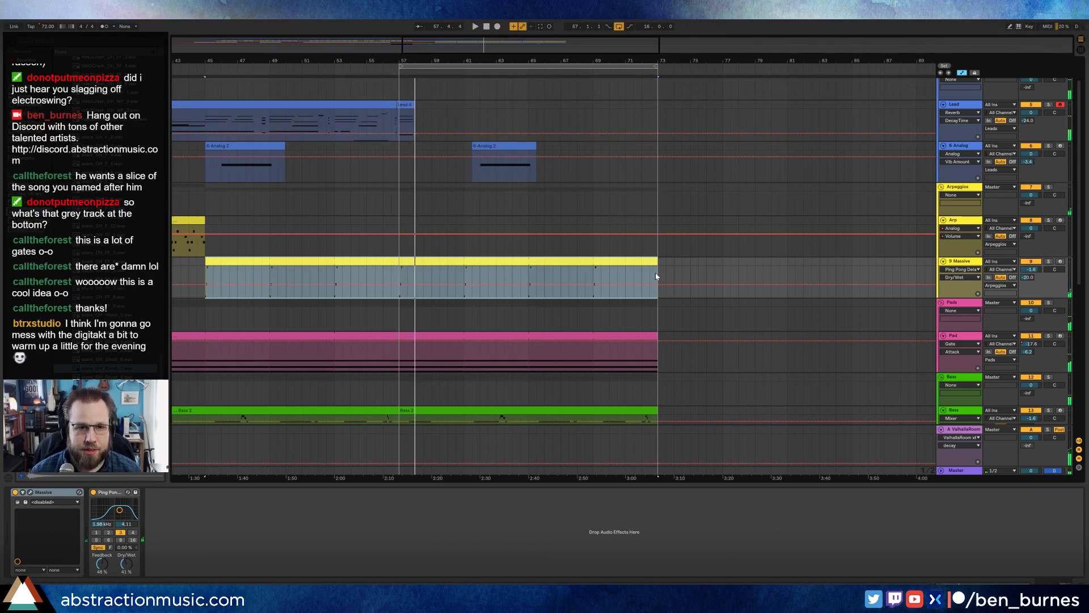
{"action": "key", "text": "ctrl+z"}
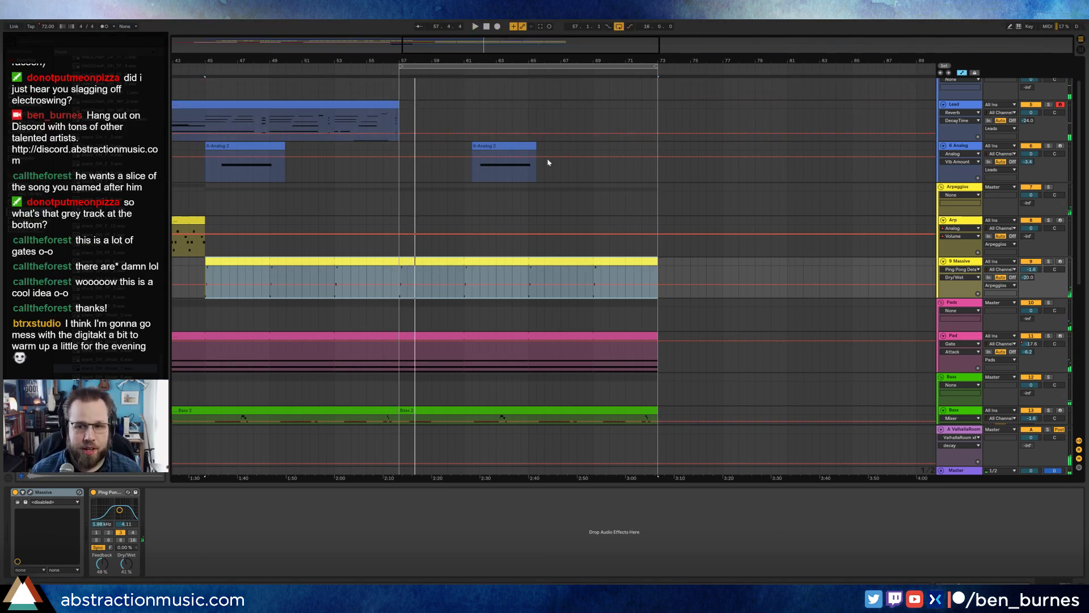
{"action": "left_click", "coordinate": [399, 117]}
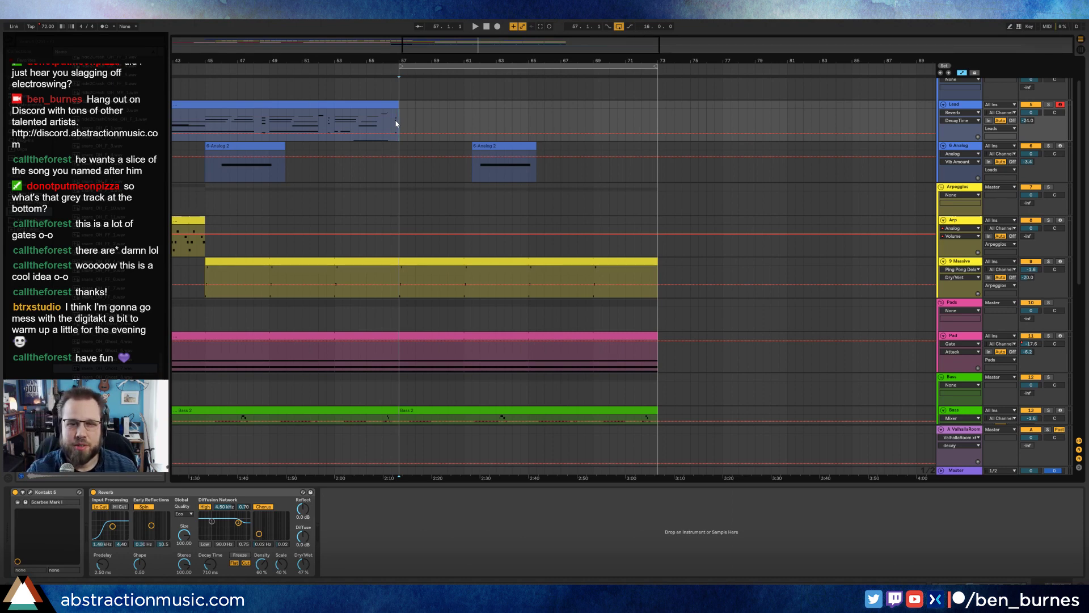
{"action": "key", "text": "F9"}
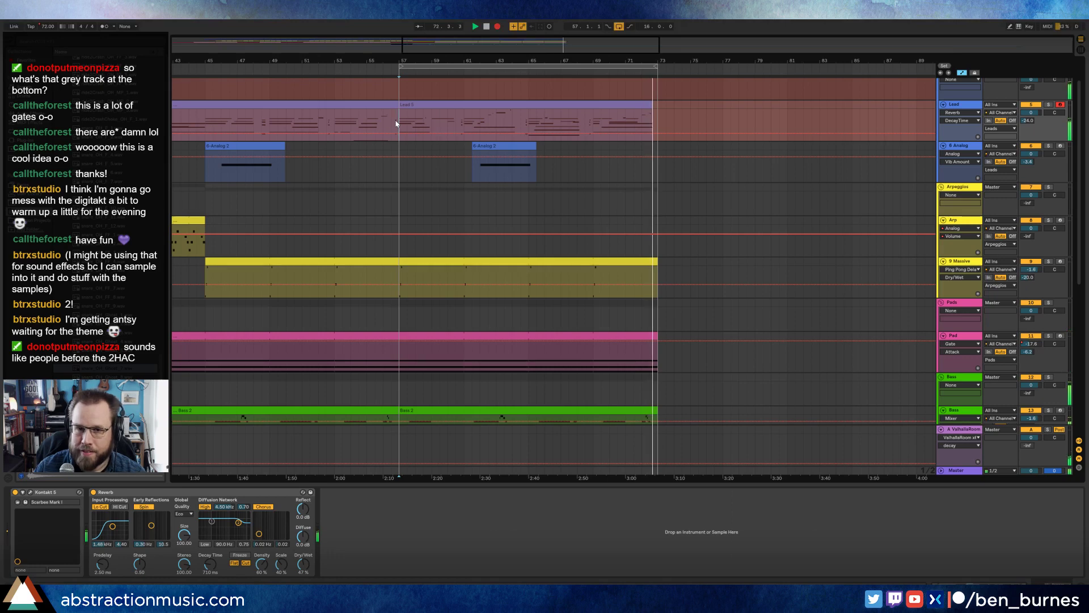
{"action": "key", "text": "space"}
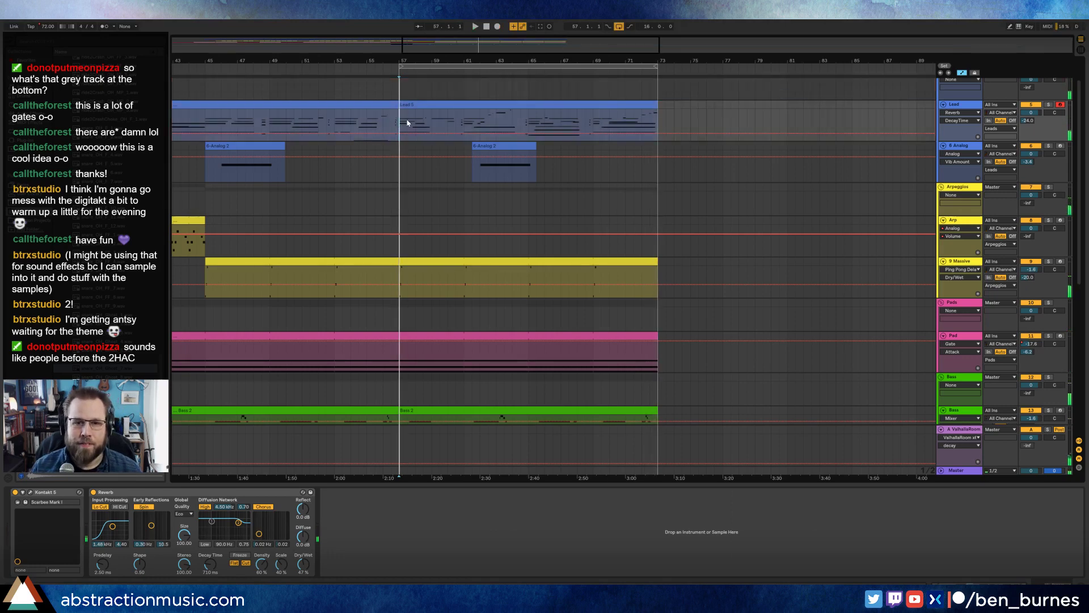
Step: Try to re-record the ending of the Lead part from bar 72
{"action": "left_click", "coordinate": [642, 122]}
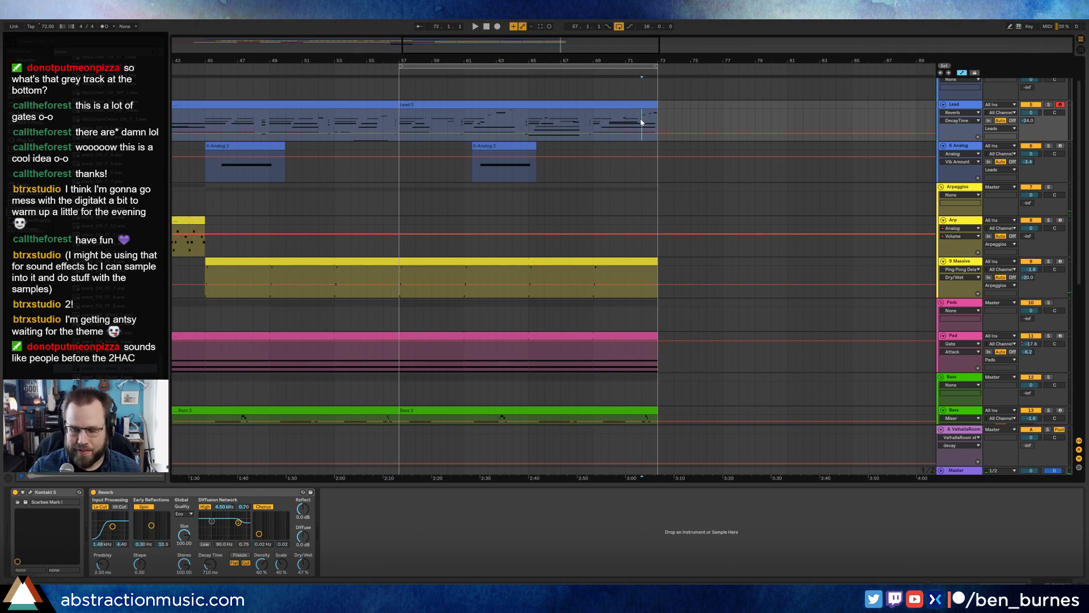
{"action": "key", "text": "F9"}
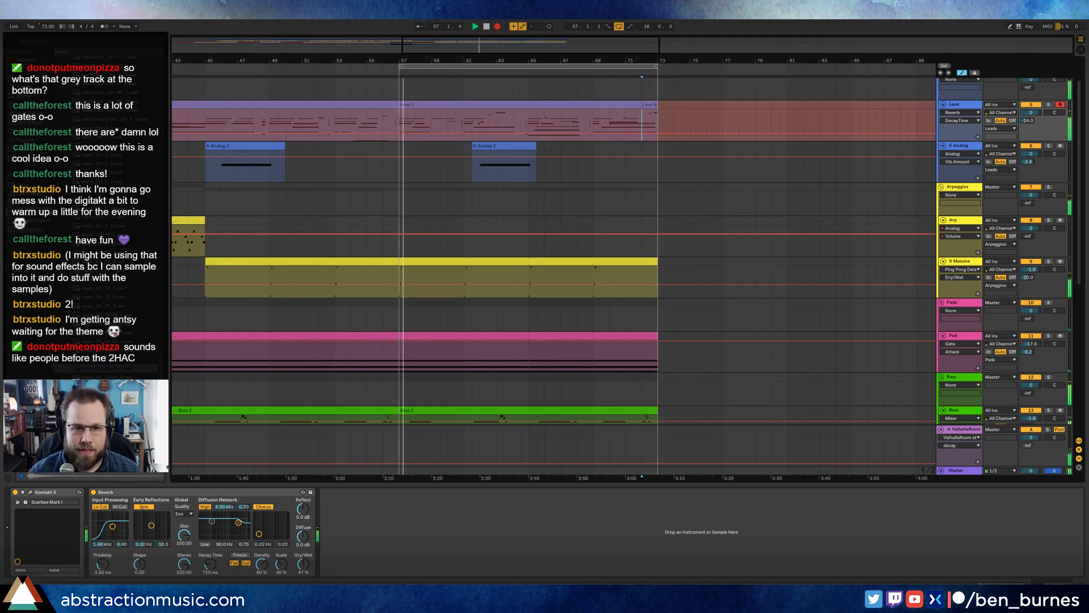
{"action": "key", "text": "space"}
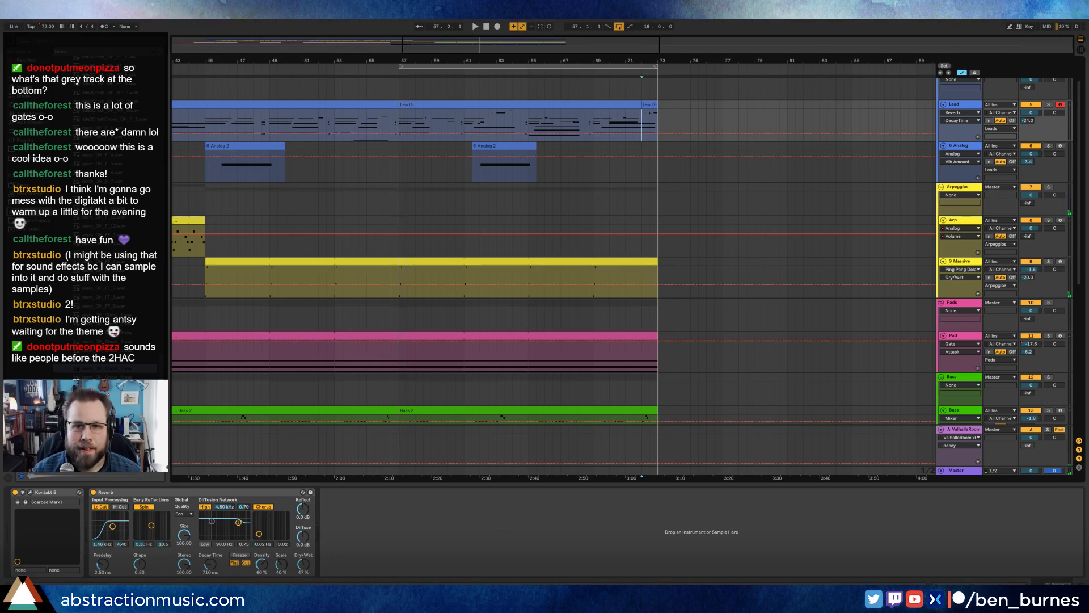
Step: Turn off MIDI arrangement overdub and record a replacement Lead ending from bar 72 to bar 73
{"action": "left_click", "coordinate": [513, 26]}
{"action": "left_click", "coordinate": [638, 112]}
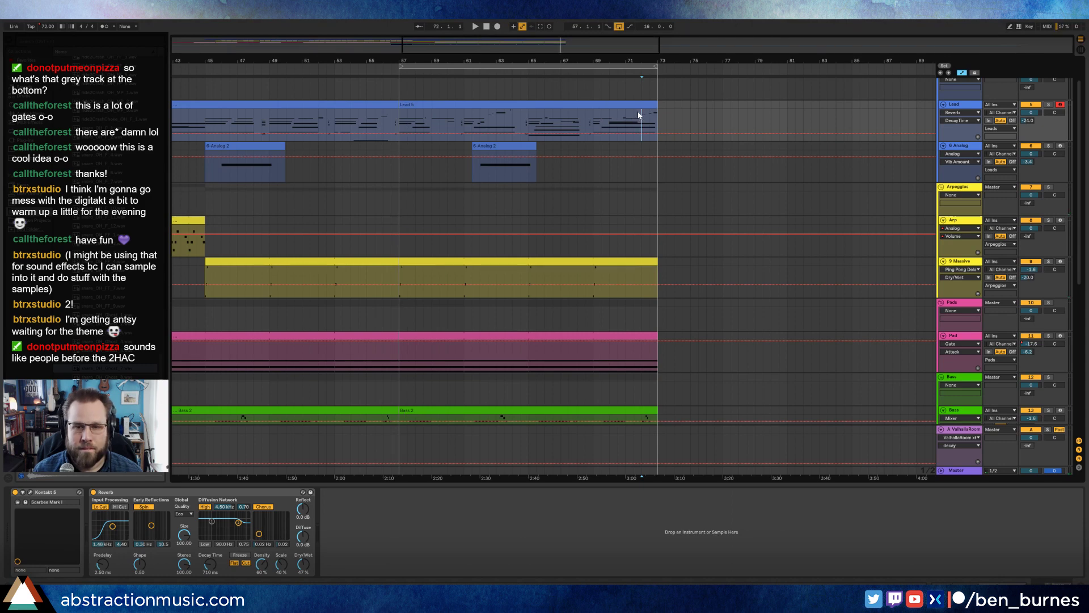
{"action": "key", "text": "F9"}
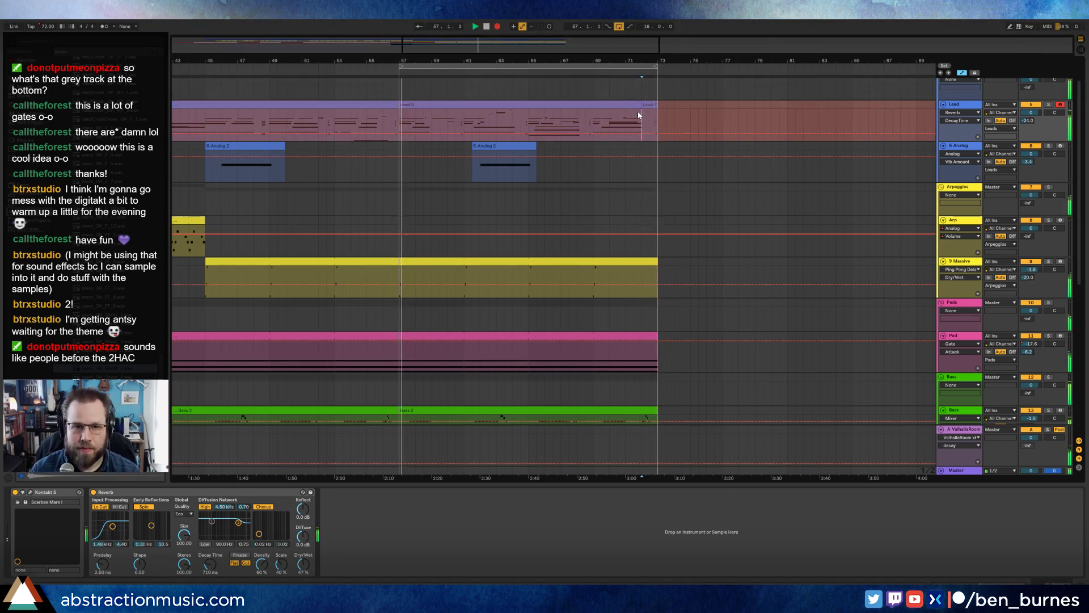
{"action": "key", "text": "space"}
Step: Lengthen the closing chord's notes in the new Lead clip at bar 72 to nearly the end of the bar
{"action": "double_click", "coordinate": [653, 105]}
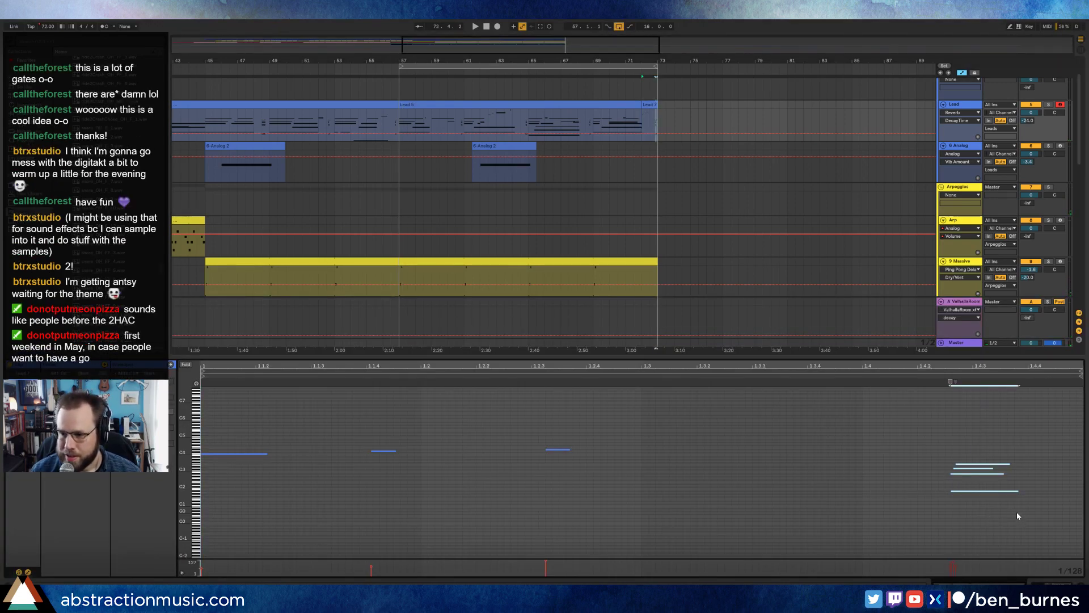
{"action": "left_click_drag", "start_coordinate": [1019, 495], "coordinate": [1075, 499]}
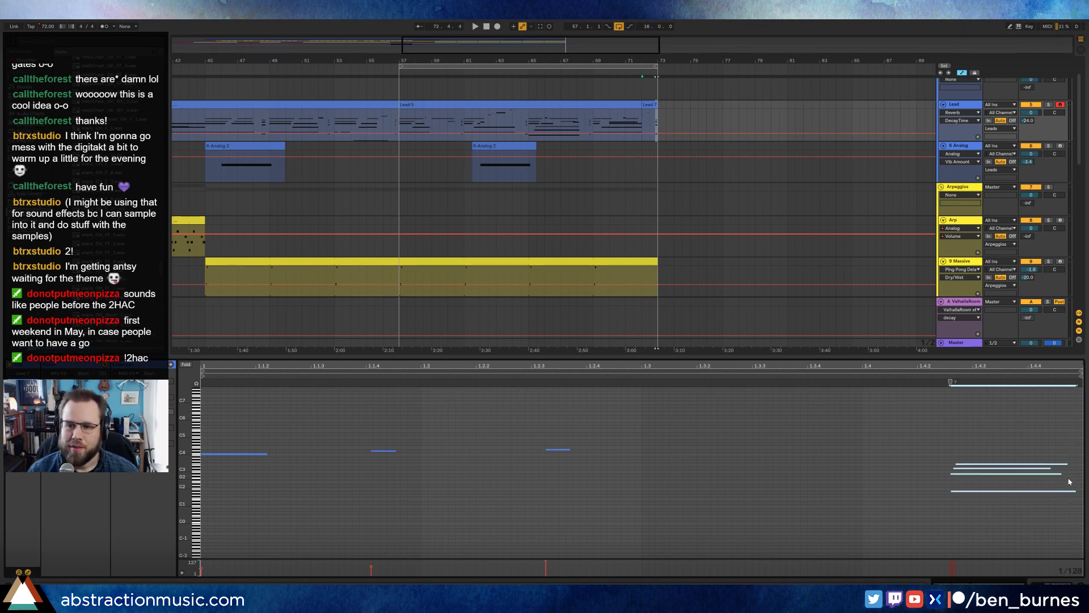
{"action": "left_click", "coordinate": [1069, 482]}
{"action": "left_click_drag", "start_coordinate": [1050, 467], "coordinate": [1071, 468]}
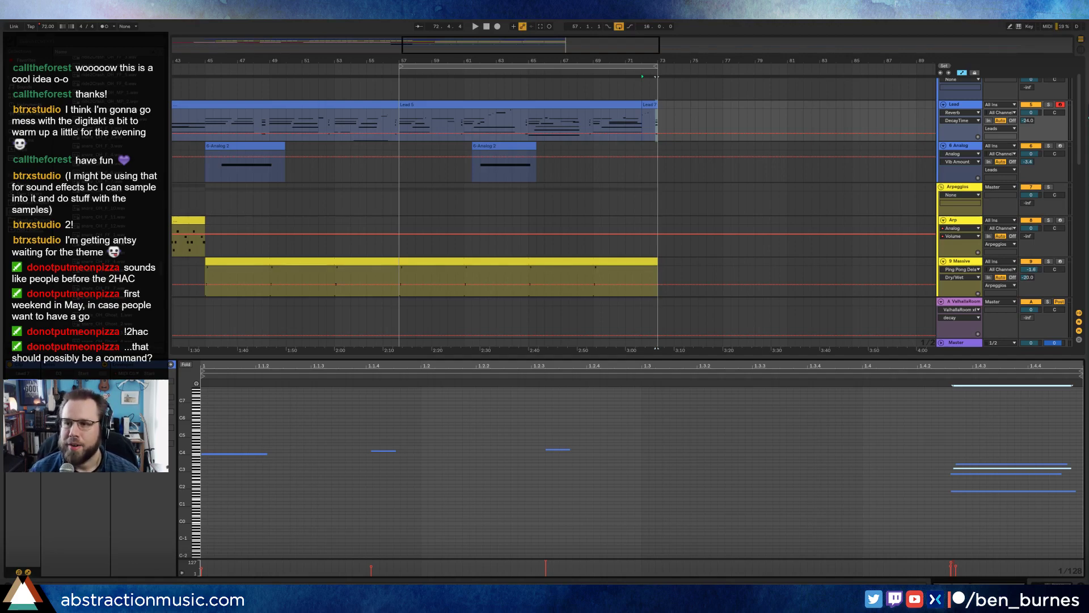
{"action": "left_click_drag", "start_coordinate": [1087, 117], "coordinate": [1088, 75]}
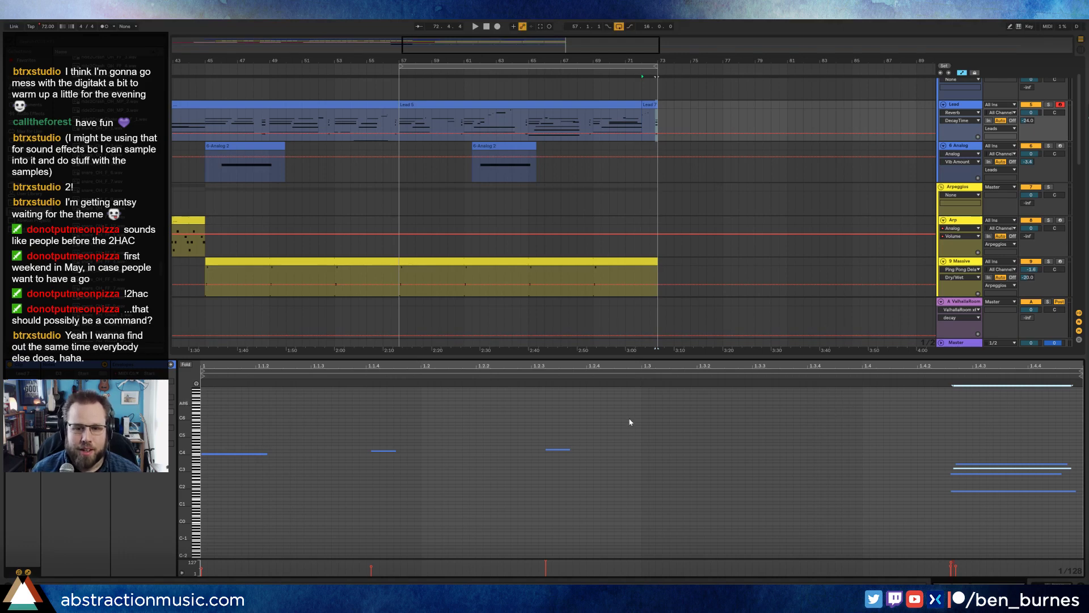
{"action": "left_click", "coordinate": [402, 461]}
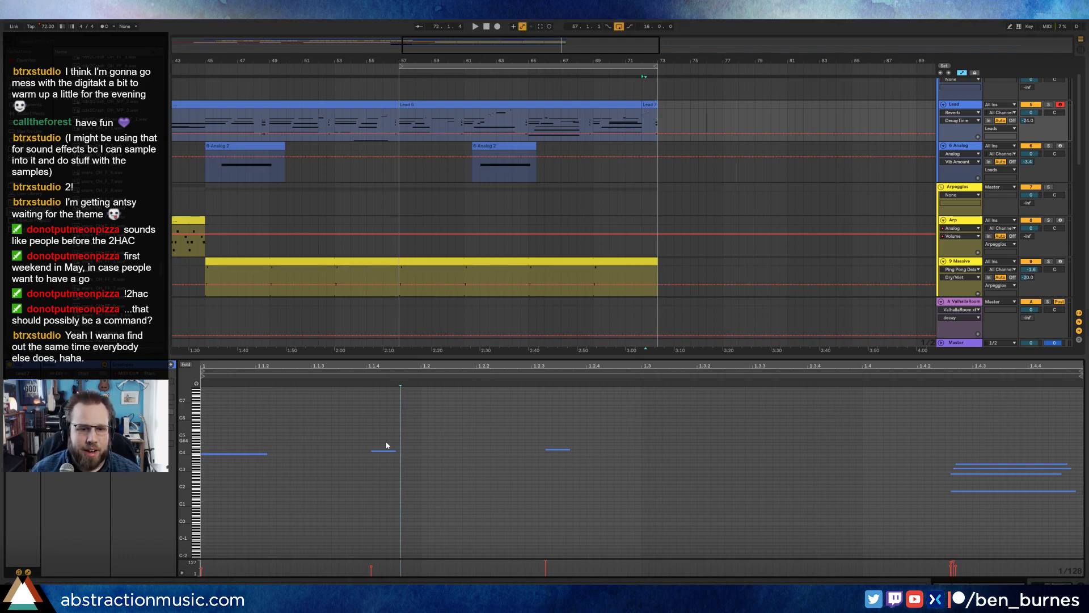
Step: Lengthen the two short single notes before the closing chord in the Lead clip, ending them just before 1.2.3 and around 1.3.4
{"action": "left_click", "coordinate": [385, 450]}
{"action": "left_click_drag", "start_coordinate": [397, 449], "coordinate": [645, 449]}
{"action": "left_click_drag", "start_coordinate": [775, 456], "coordinate": [820, 453]}
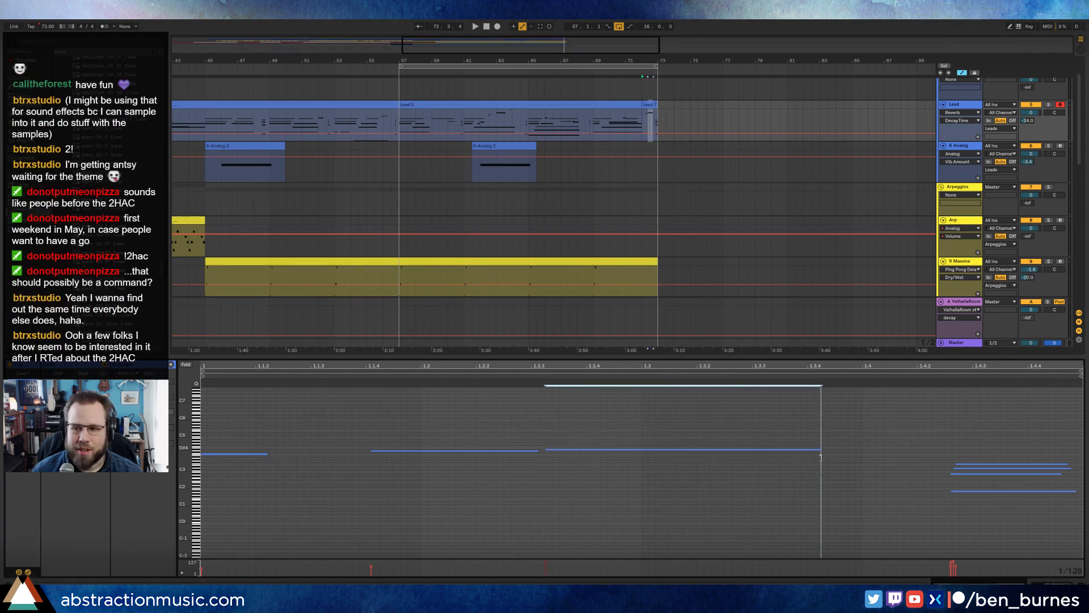
{"action": "left_click", "coordinate": [786, 475]}
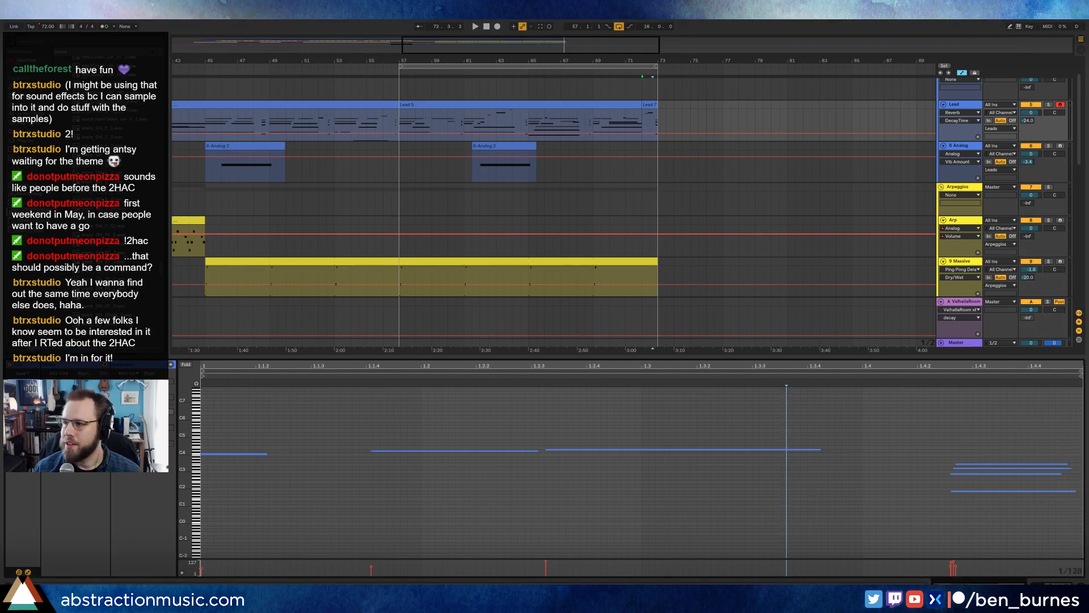
Step: Switch to the browser and view the Two Hour Album Challenge site and its Volume 1 - Desert album on Bandcamp
{"action": "left_click_drag", "start_coordinate": [1088, 96], "coordinate": [590, 71]}
{"action": "type", "text": "2h"}
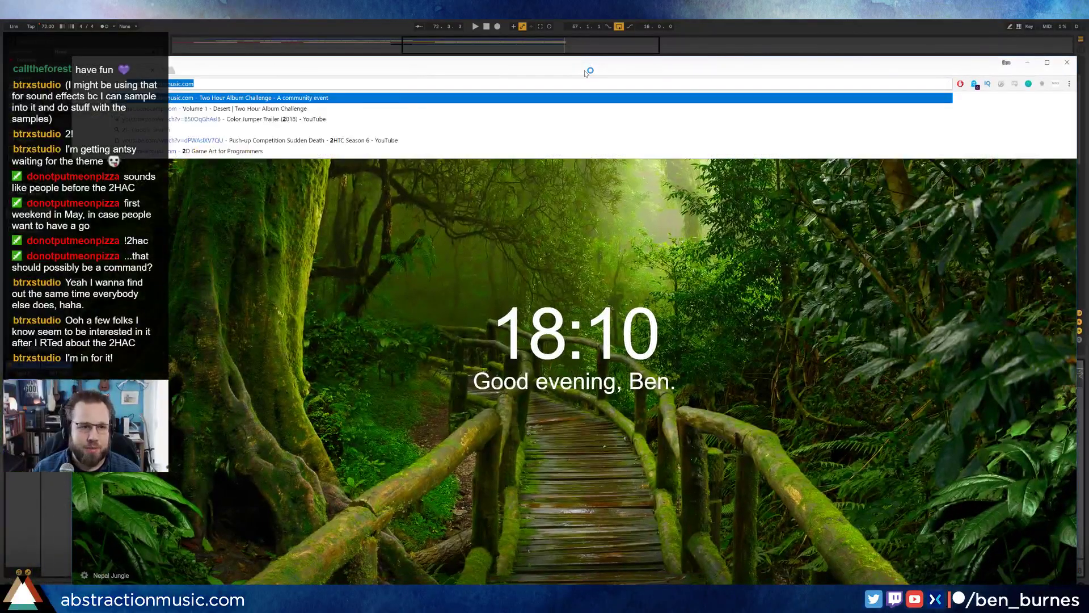
{"action": "left_click", "coordinate": [342, 98]}
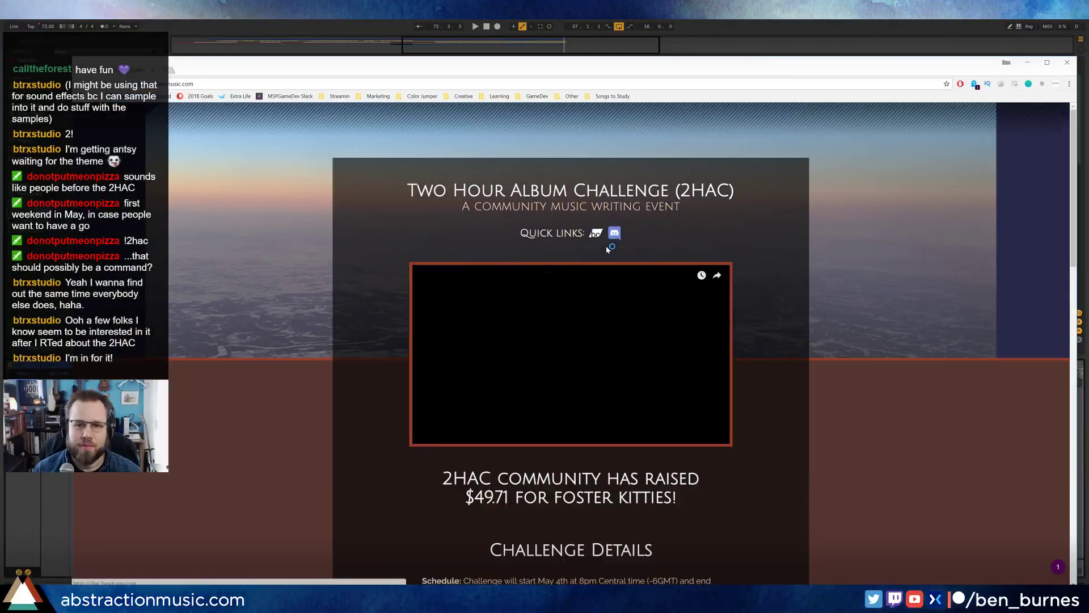
{"action": "scroll", "coordinate": [606, 246], "scroll_direction": "down", "scroll_amount": 10}
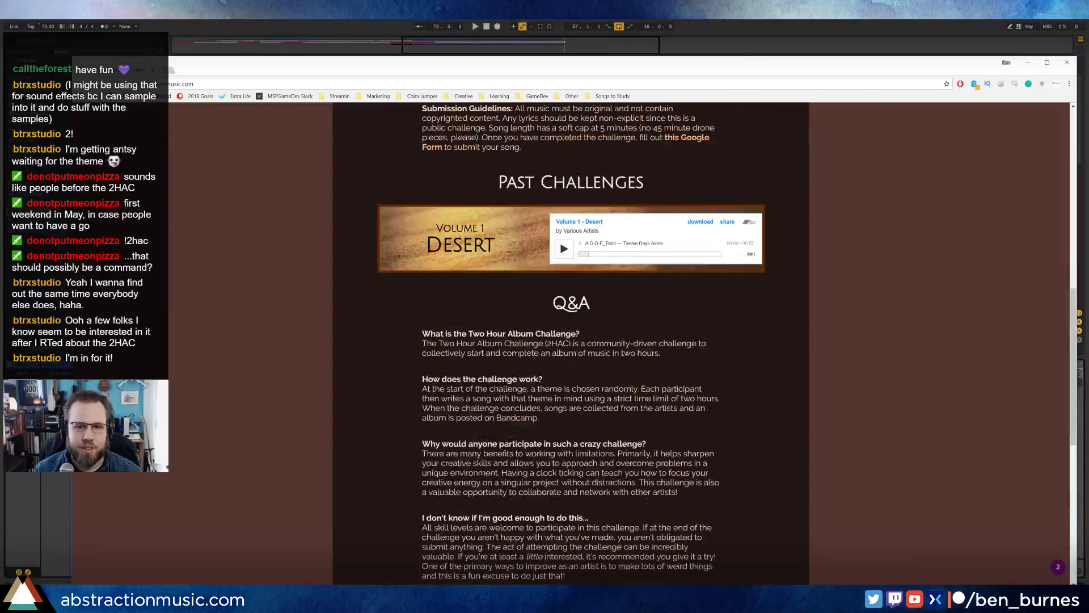
{"action": "left_click", "coordinate": [585, 225]}
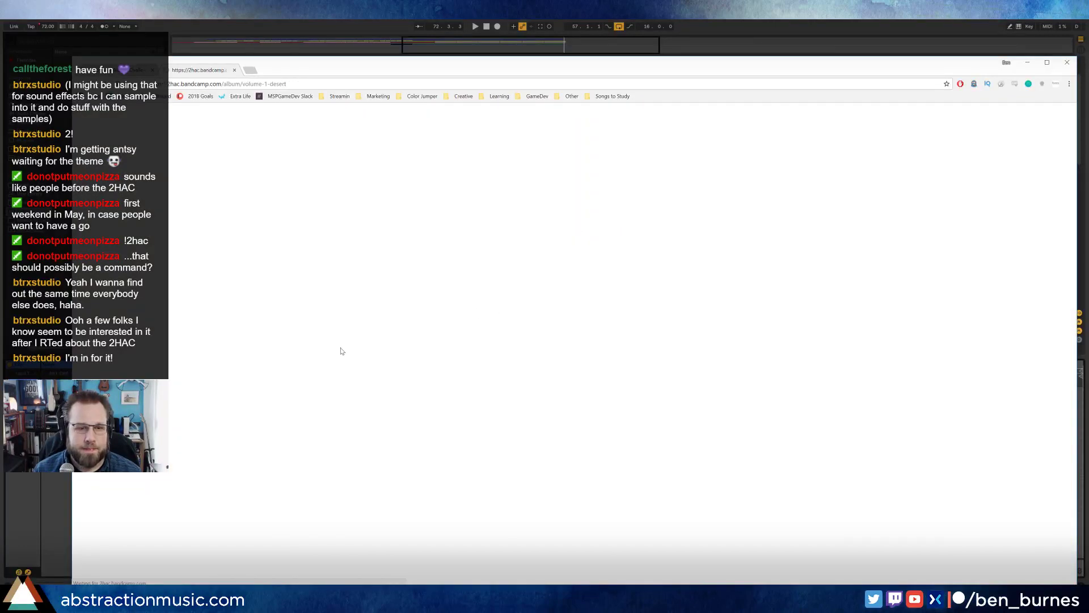
{"action": "scroll", "coordinate": [283, 368], "scroll_direction": "down", "scroll_amount": 4}
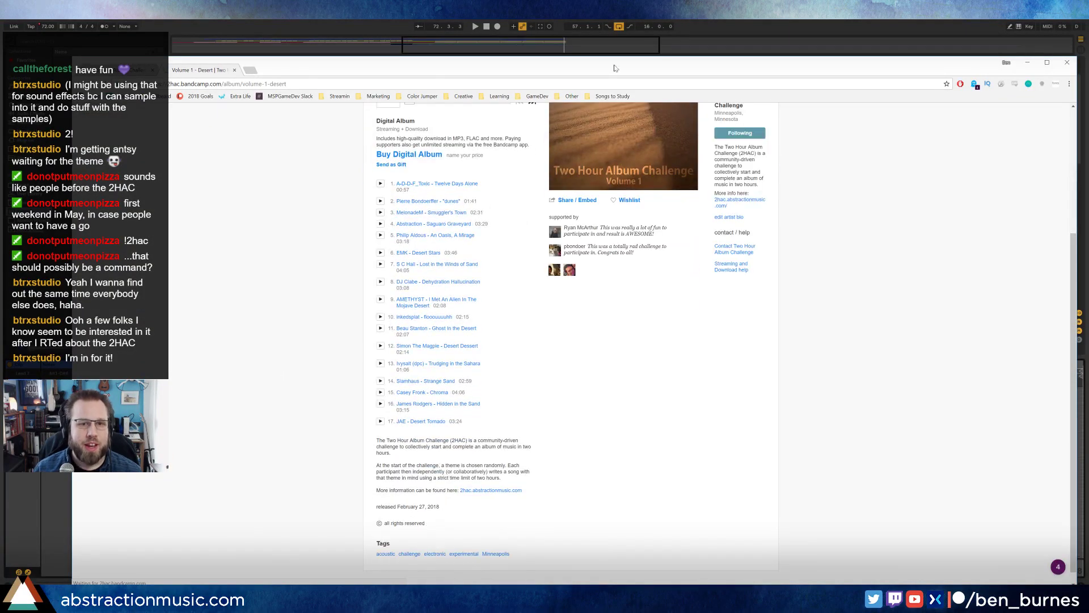
{"action": "left_click", "coordinate": [485, 53]}
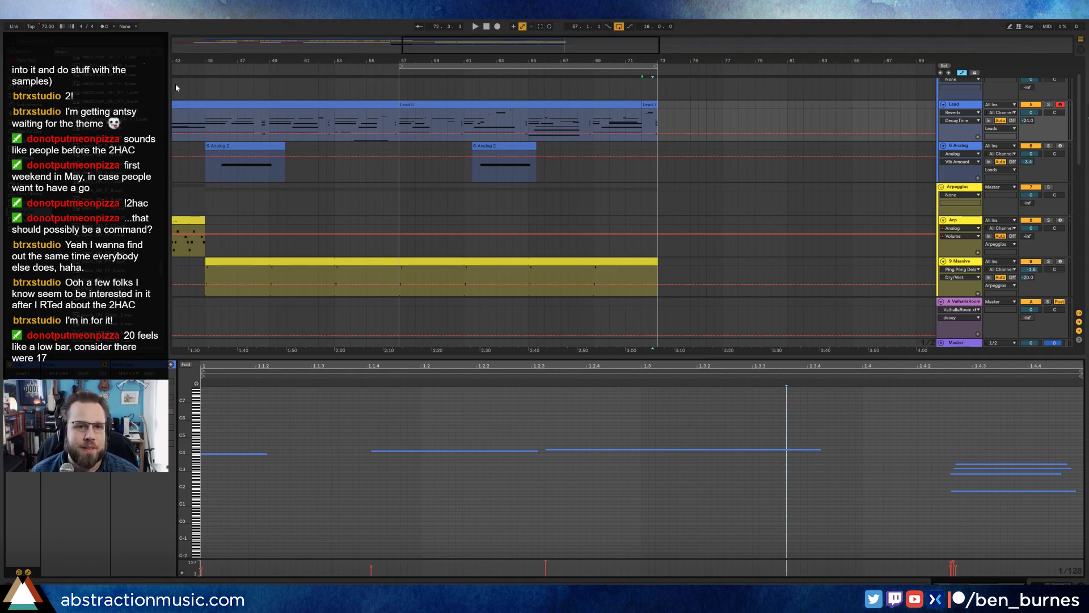
Step: Play the arrangement from bar 45 and expand the ROLI Block group
{"action": "left_click", "coordinate": [203, 68]}
{"action": "scroll", "coordinate": [556, 176], "scroll_direction": "down", "scroll_amount": 10}
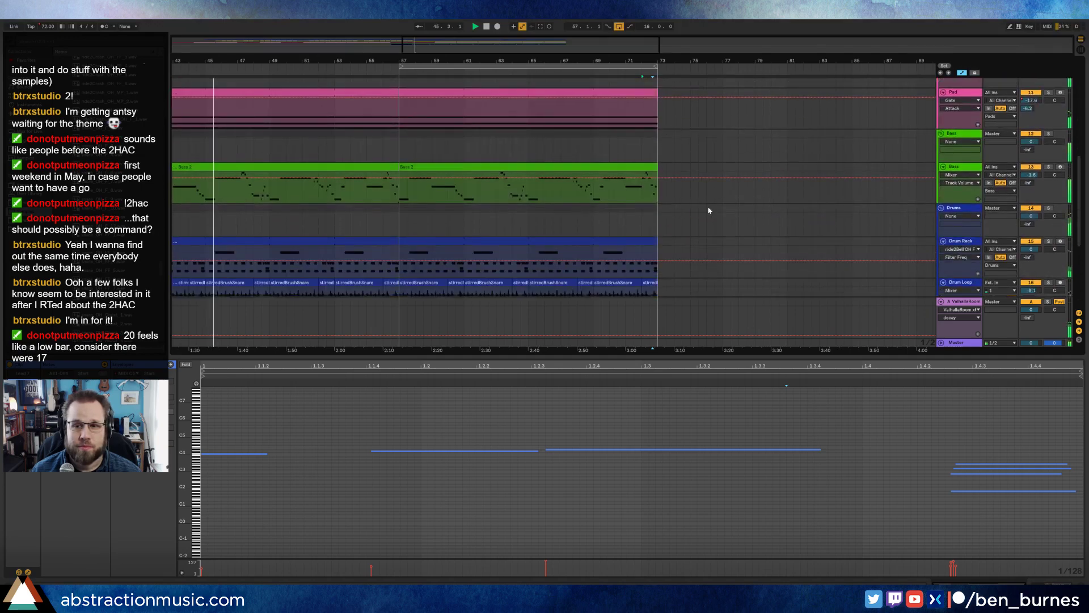
{"action": "scroll", "coordinate": [763, 213], "scroll_direction": "down", "scroll_amount": 8}
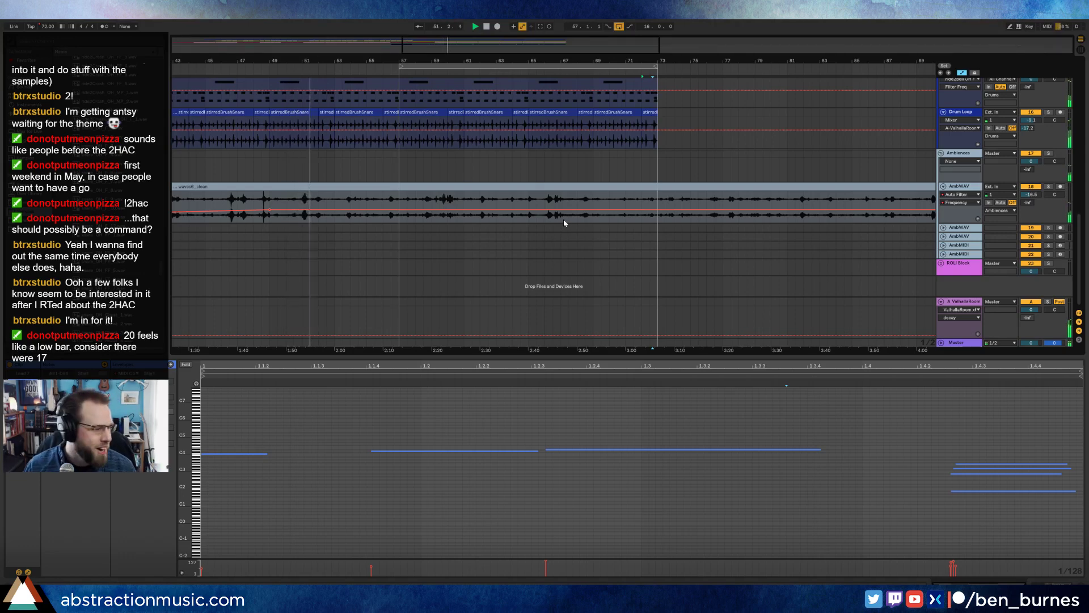
{"action": "left_click", "coordinate": [942, 263]}
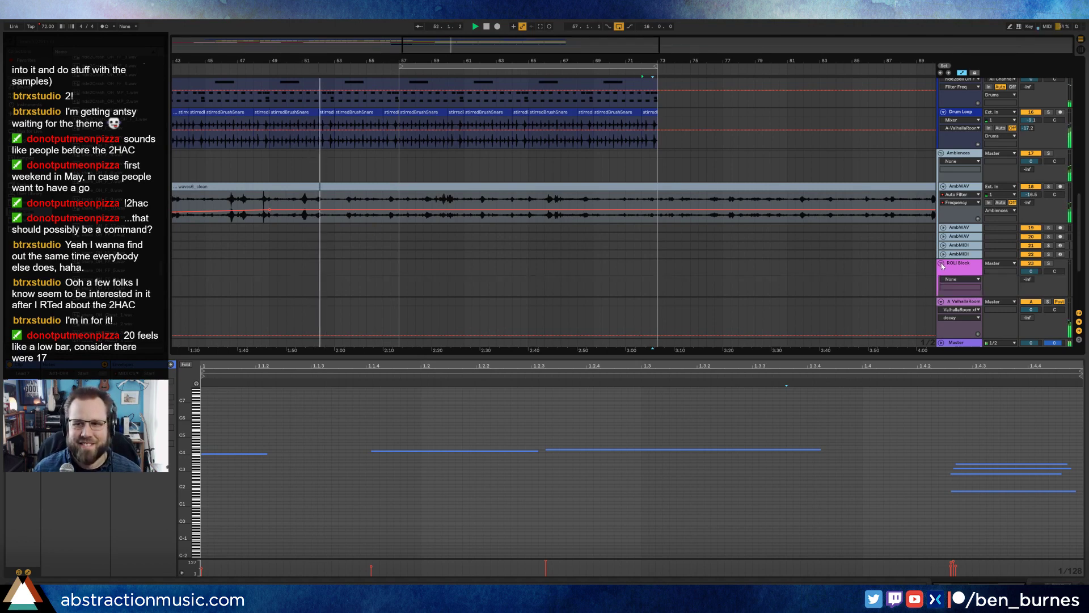
Step: Unfold all nine ROLI Voice tracks together and set their MIDI input to the Seaboard
{"action": "scroll", "coordinate": [954, 249], "scroll_direction": "down", "scroll_amount": 3}
{"action": "scroll", "coordinate": [954, 249], "scroll_direction": "down", "scroll_amount": 1}
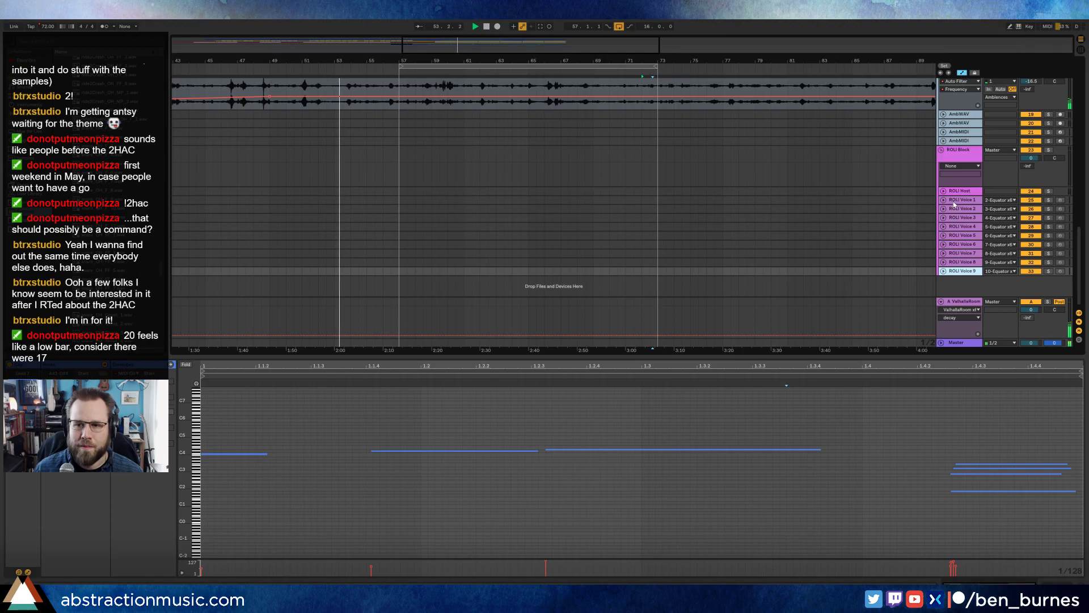
{"action": "scroll", "coordinate": [965, 309], "scroll_direction": "up", "scroll_amount": 5}
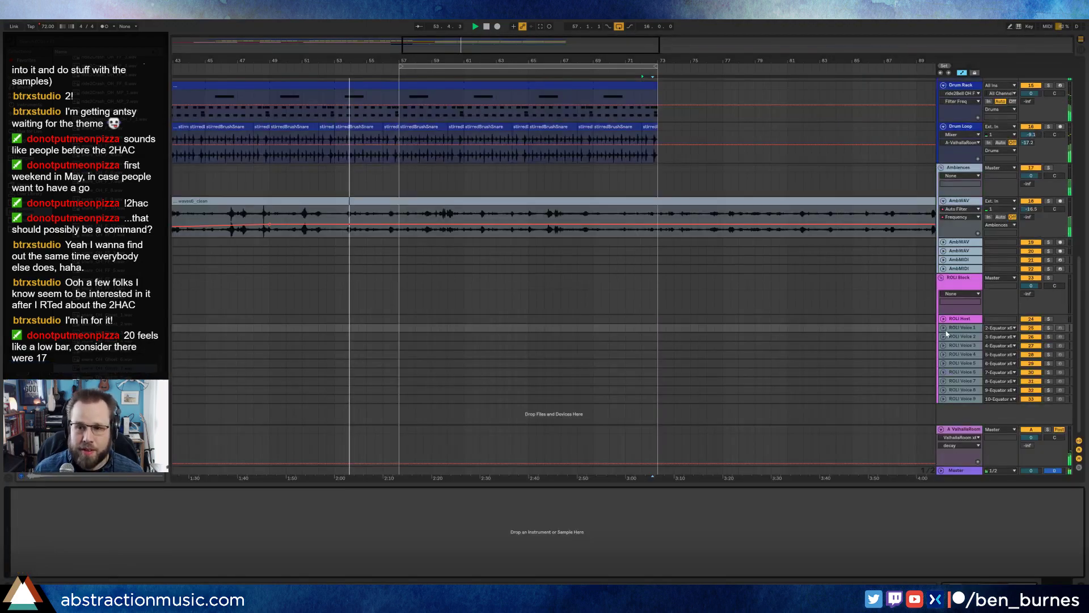
{"action": "left_click", "coordinate": [944, 328]}
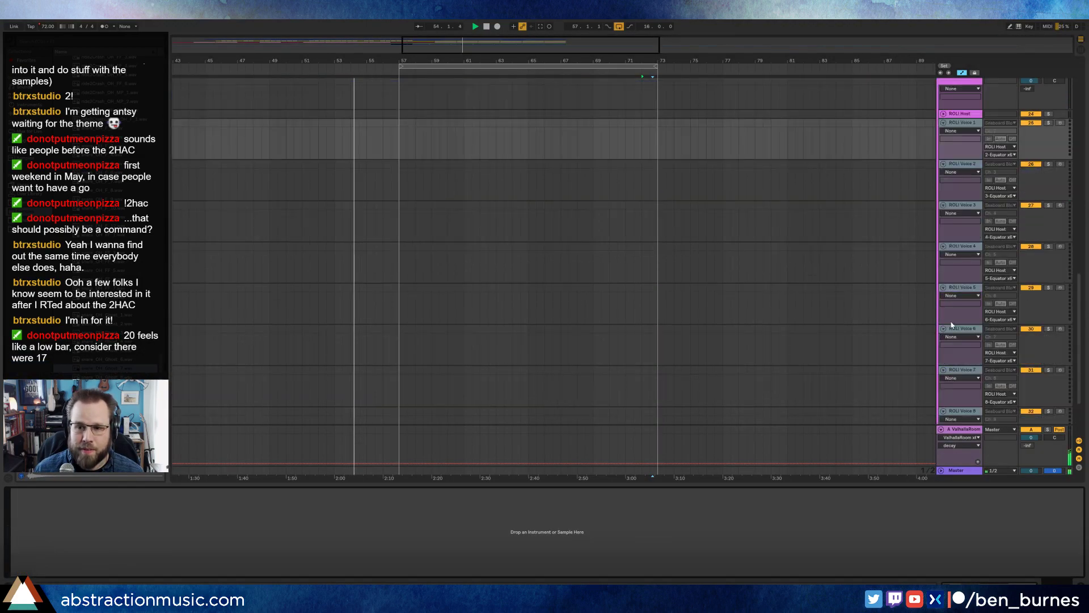
{"action": "left_click", "coordinate": [994, 123]}
{"action": "left_click", "coordinate": [995, 136]}
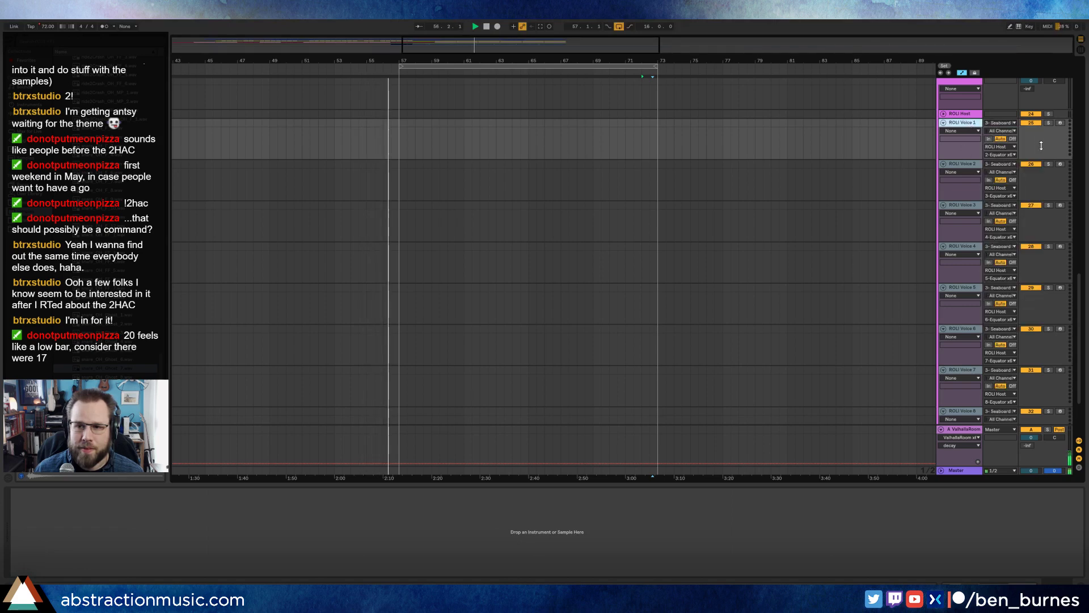
{"action": "left_click", "coordinate": [967, 164]}
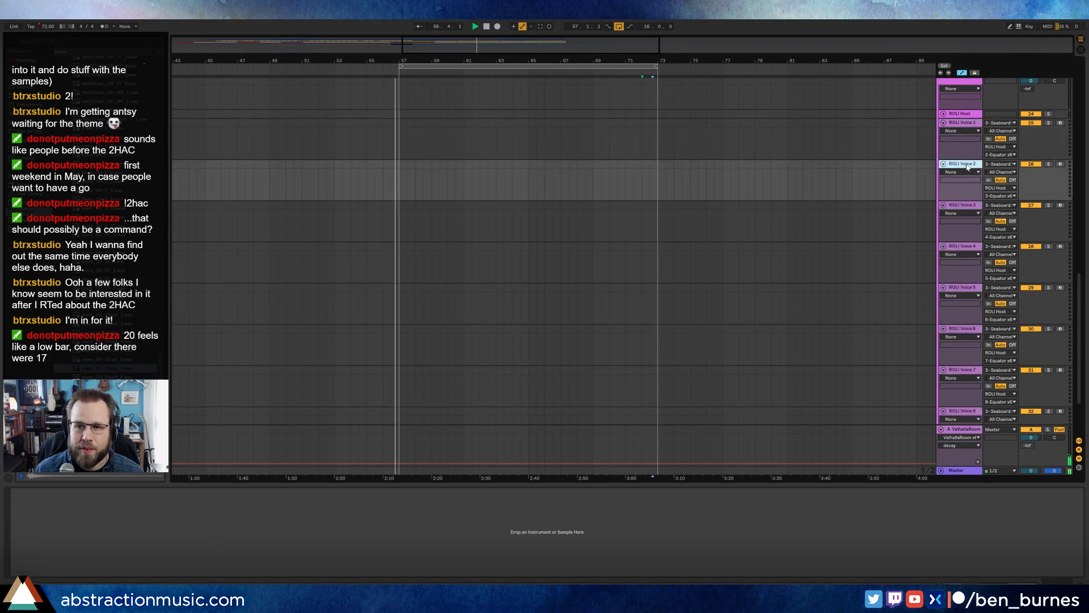
{"action": "left_click", "coordinate": [962, 125]}
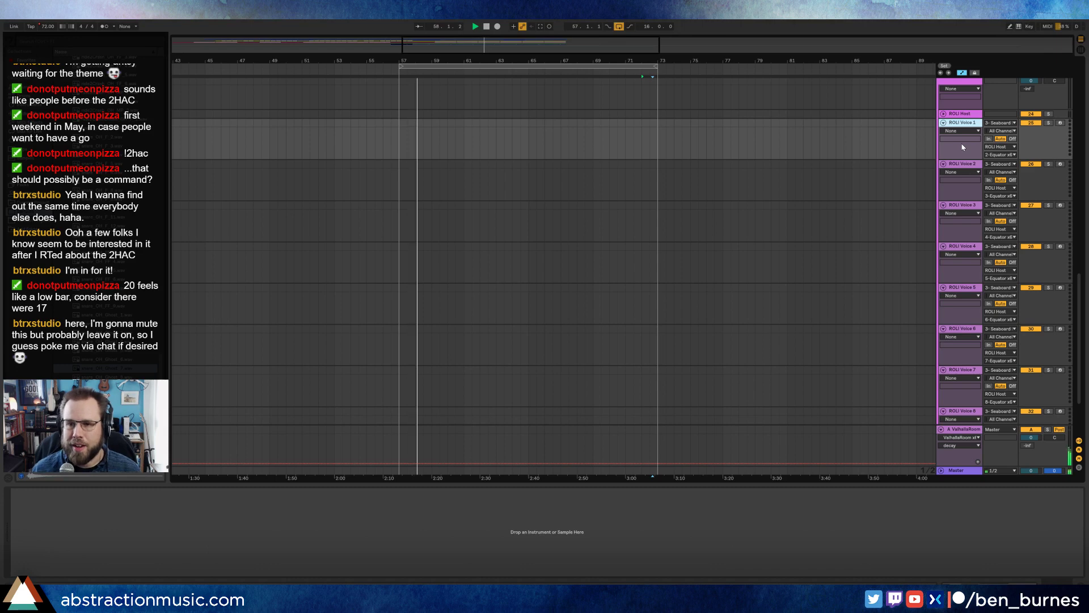
Step: Set the MIDI input channels of ROLI Voice 1 through 5 to Ch. 2 through Ch. 6, one channel per track
{"action": "left_click", "coordinate": [1000, 131]}
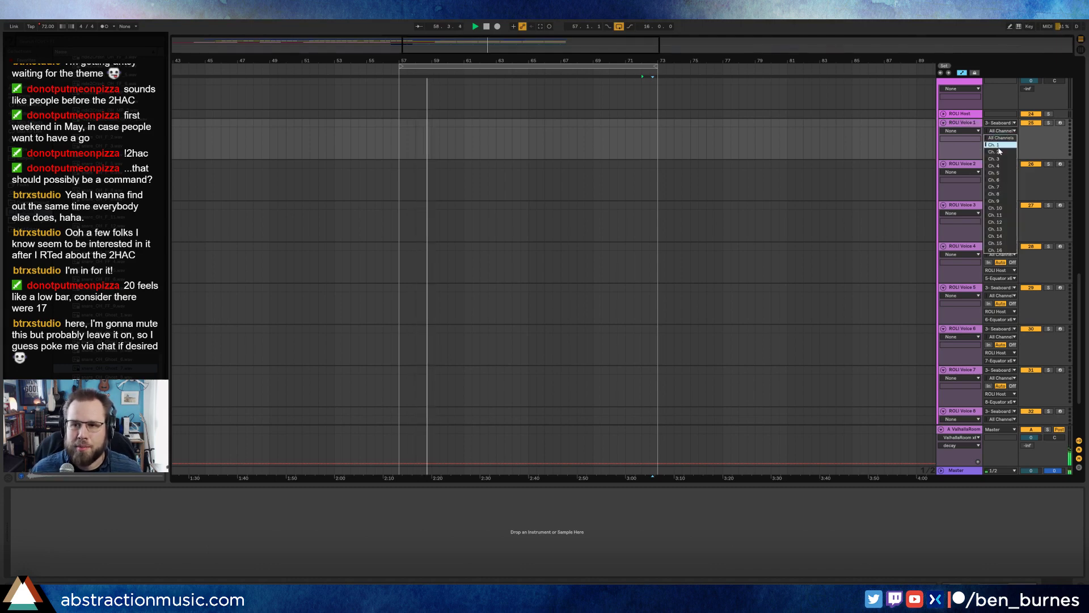
{"action": "left_click", "coordinate": [996, 152]}
{"action": "left_click", "coordinate": [998, 173]}
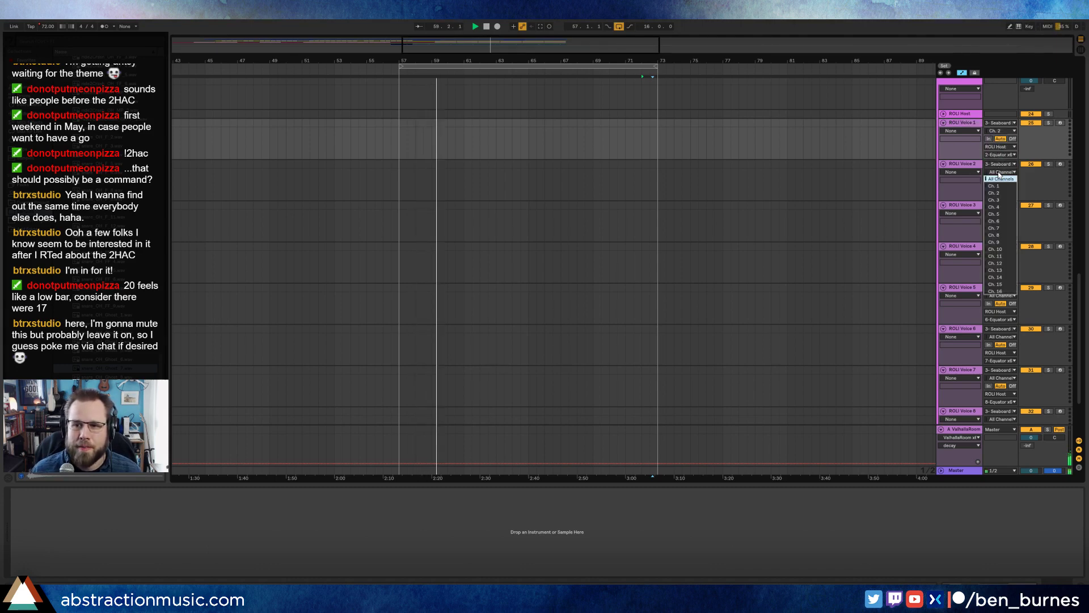
{"action": "left_click", "coordinate": [1000, 198]}
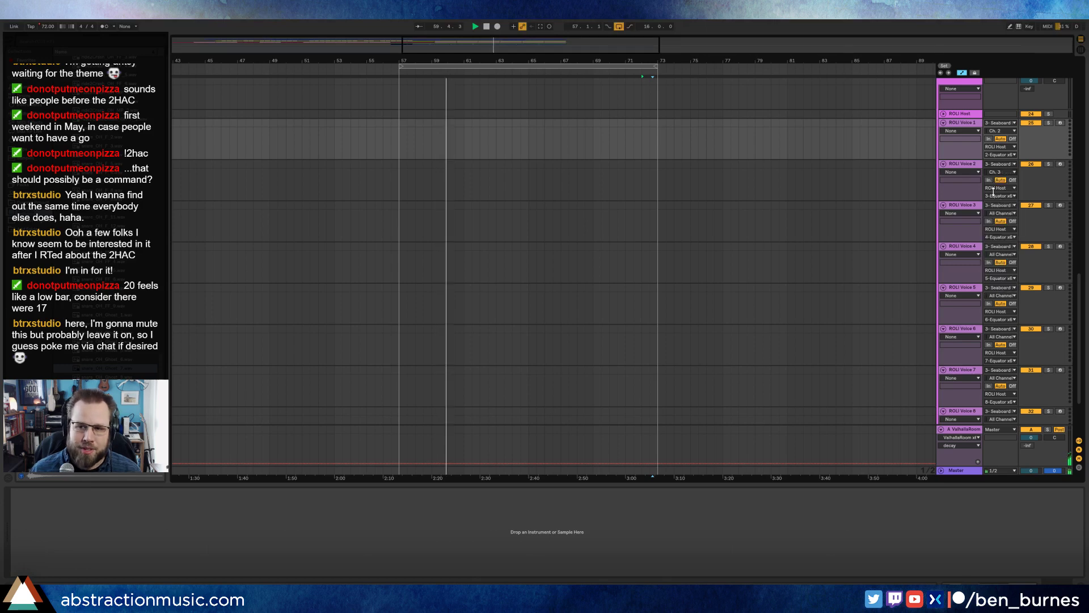
{"action": "left_click", "coordinate": [994, 212]}
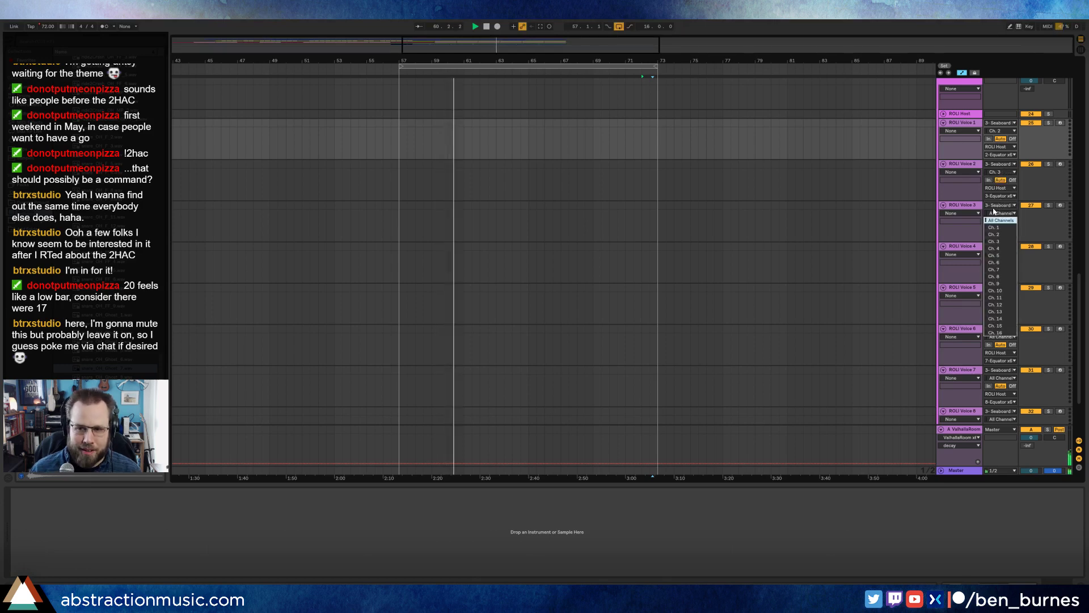
{"action": "left_click", "coordinate": [993, 248]}
{"action": "left_click", "coordinate": [1000, 255]}
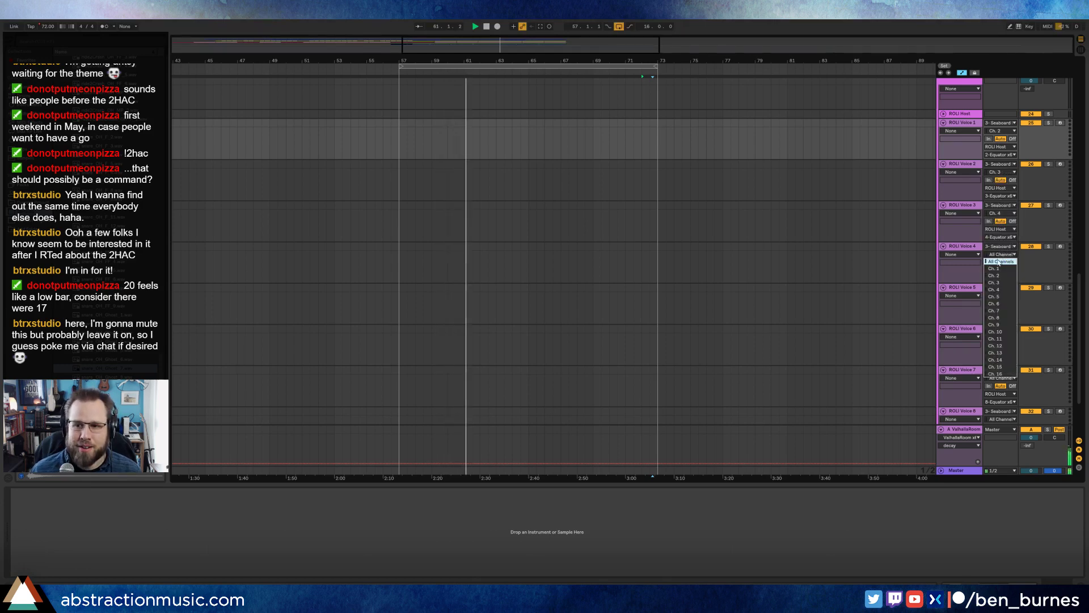
{"action": "left_click", "coordinate": [996, 296]}
{"action": "left_click", "coordinate": [1000, 296]}
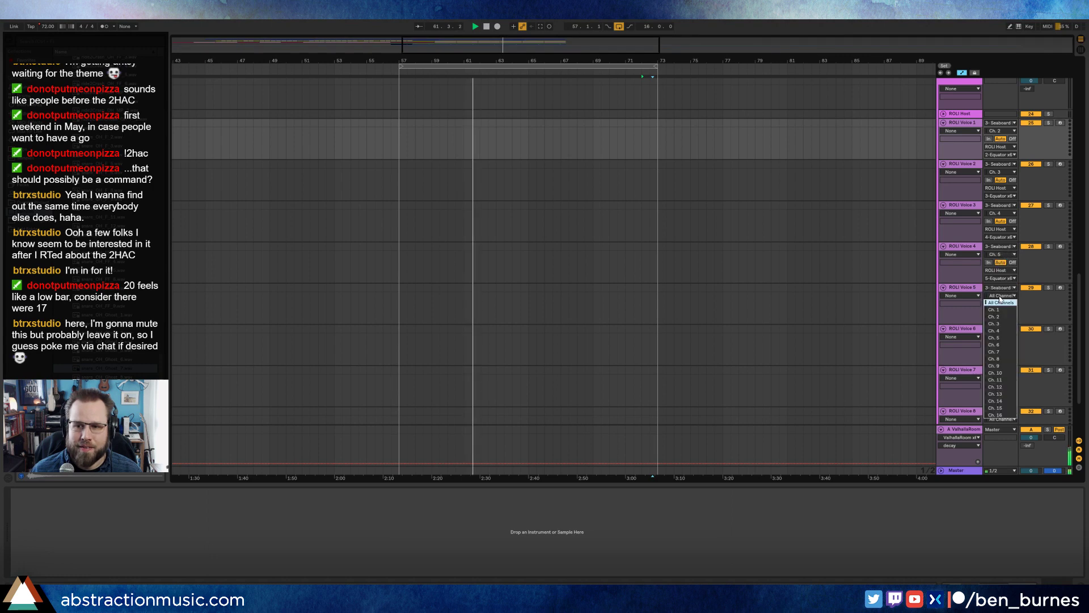
{"action": "left_click", "coordinate": [994, 344]}
Step: Set the MIDI input channels of ROLI Voice 6 through 9 to Ch. 7 through Ch. 10, one channel per track
{"action": "left_click", "coordinate": [1002, 337]}
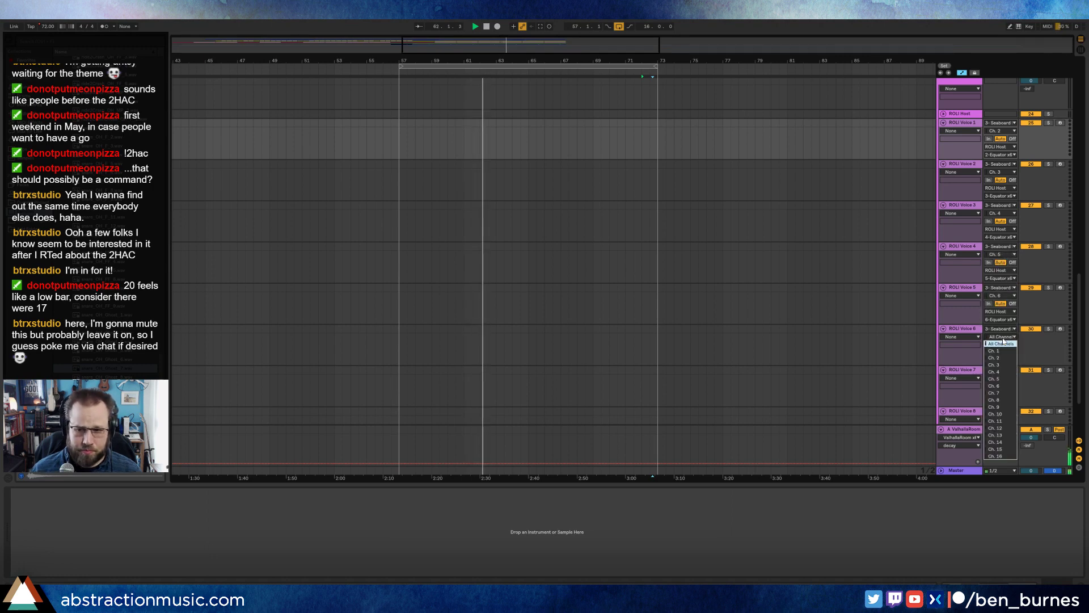
{"action": "left_click", "coordinate": [1002, 393]}
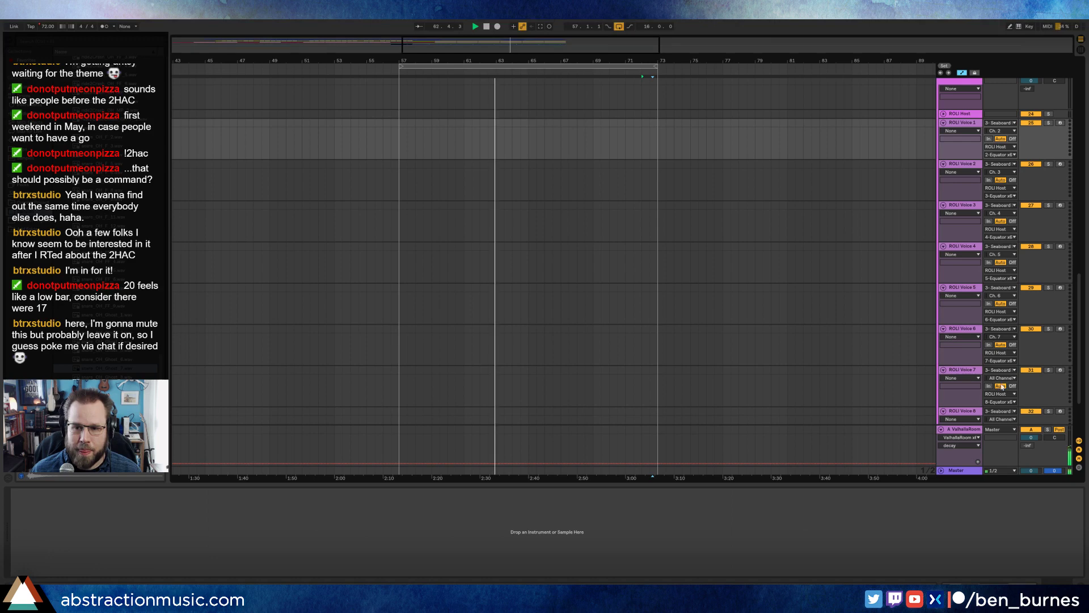
{"action": "left_click", "coordinate": [1001, 378]}
{"action": "left_click", "coordinate": [1004, 447]}
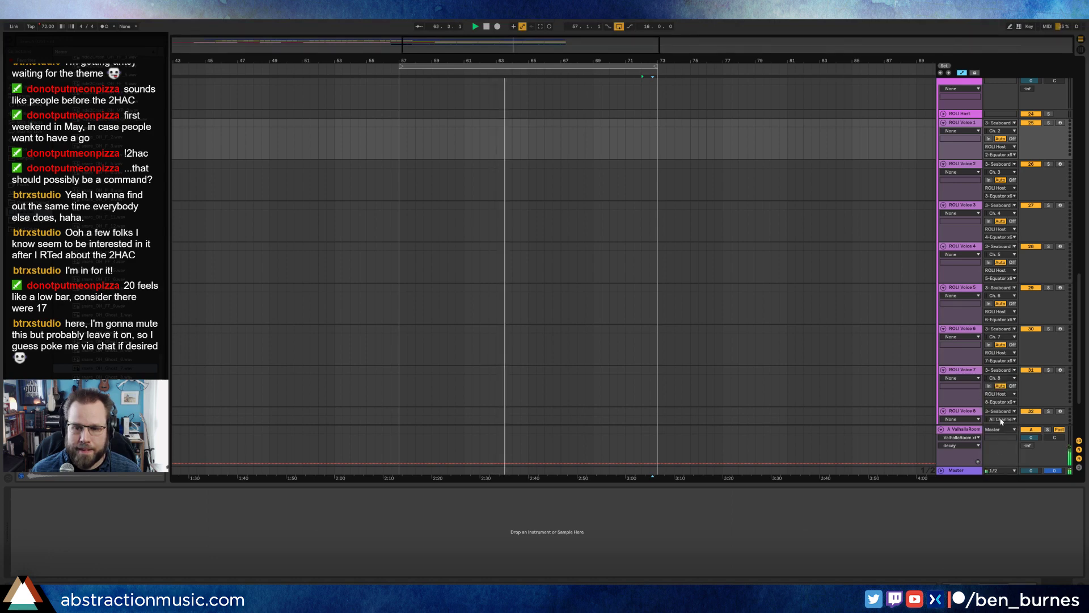
{"action": "key", "text": "ctrl+d"}
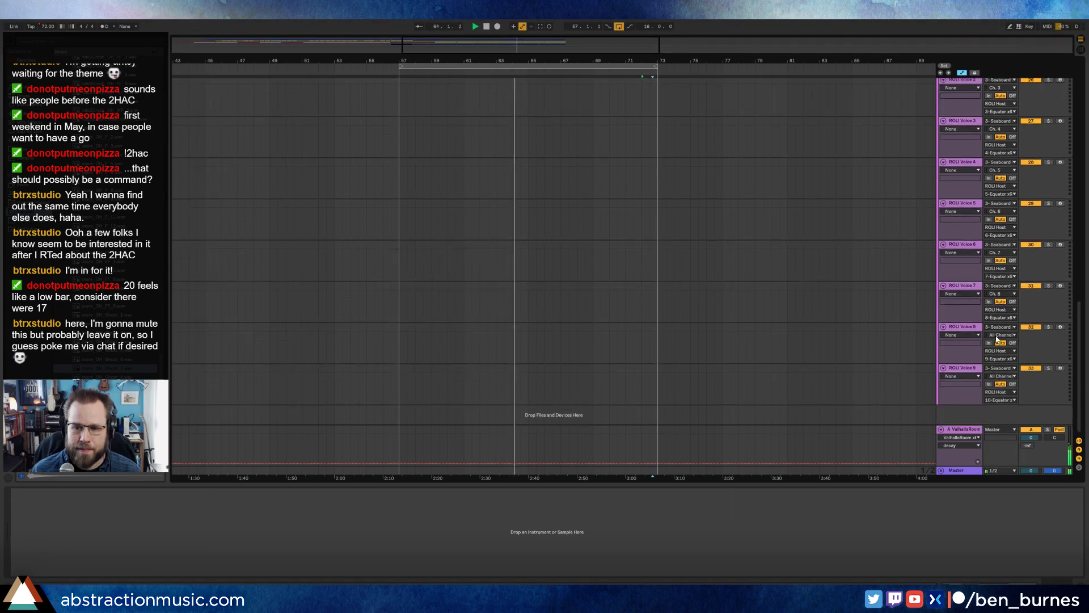
{"action": "left_click", "coordinate": [994, 335]}
{"action": "left_click", "coordinate": [1001, 391]}
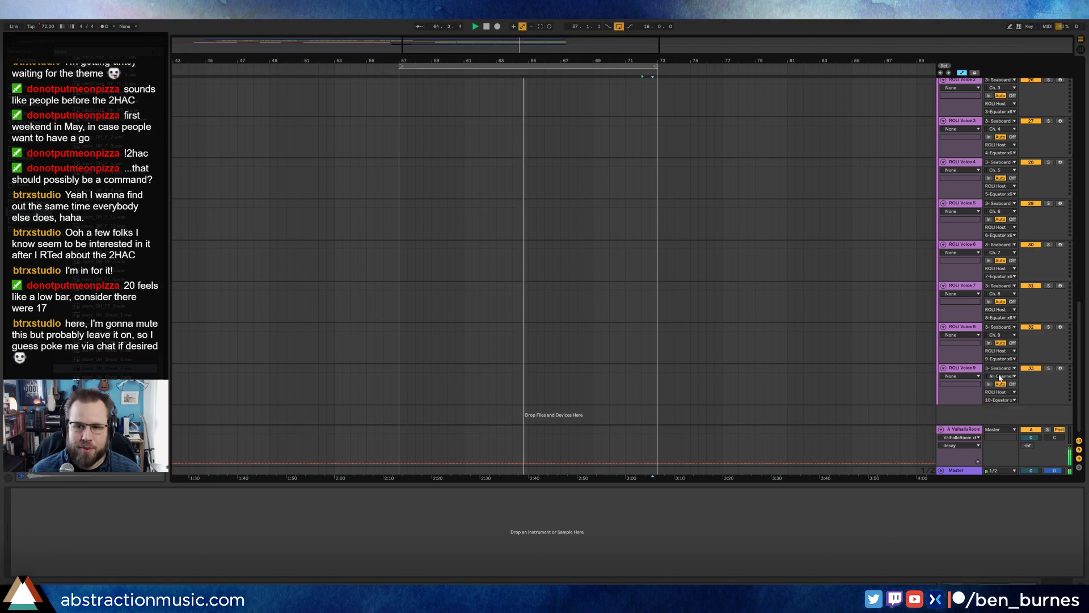
{"action": "left_click", "coordinate": [1000, 376]}
{"action": "left_click", "coordinate": [1002, 454]}
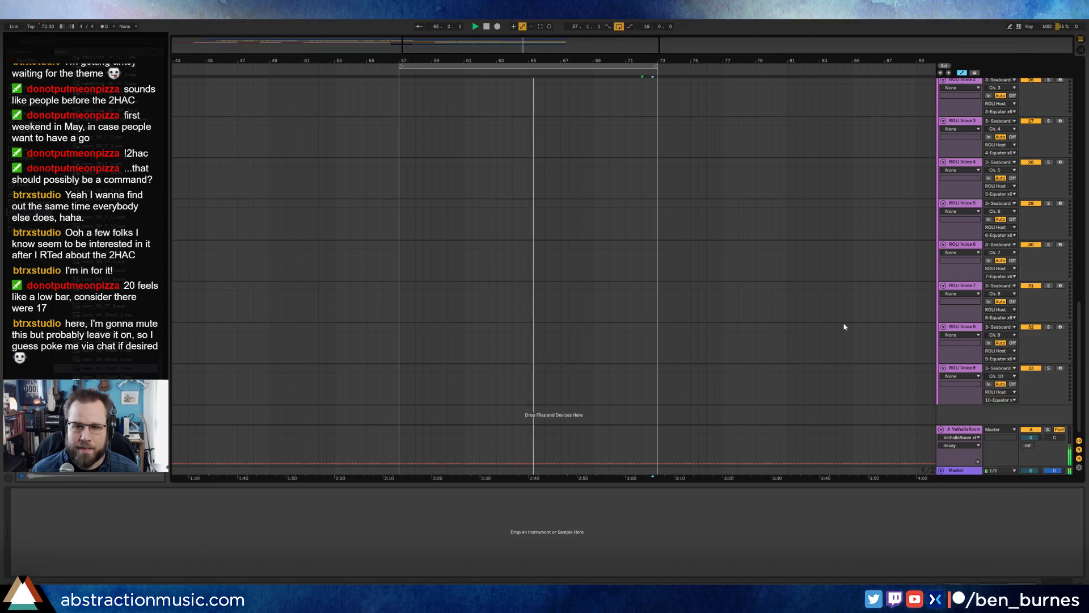
Step: Fold all nine ROLI Voice tracks together and arm them for recording
{"action": "scroll", "coordinate": [845, 325], "scroll_direction": "up", "scroll_amount": 10}
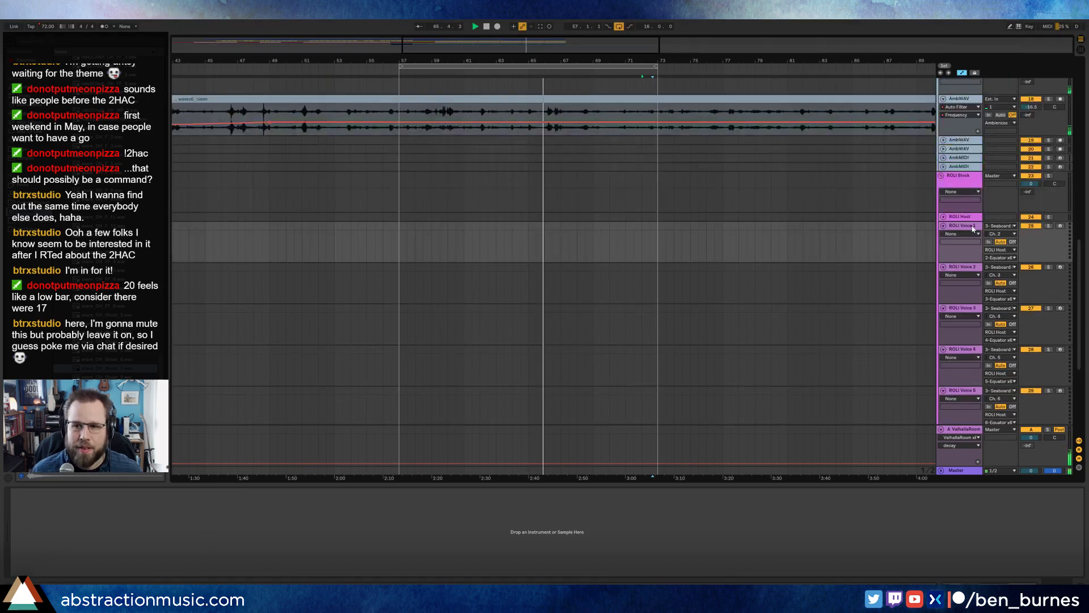
{"action": "scroll", "coordinate": [950, 283], "scroll_direction": "down", "scroll_amount": 8}
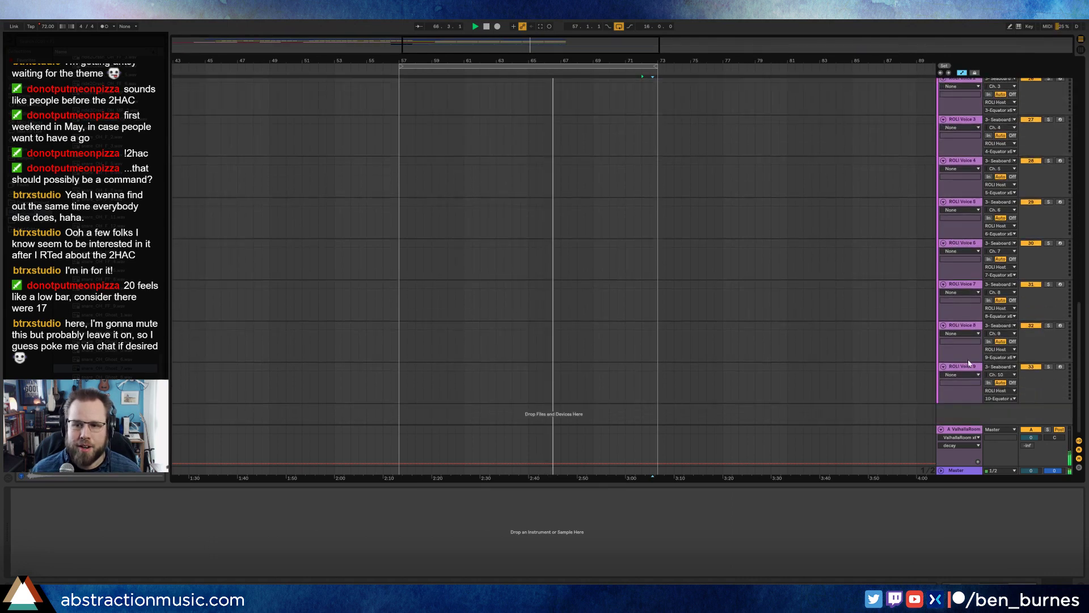
{"action": "left_click", "coordinate": [946, 368]}
{"action": "left_click", "coordinate": [943, 368], "text": "alt"}
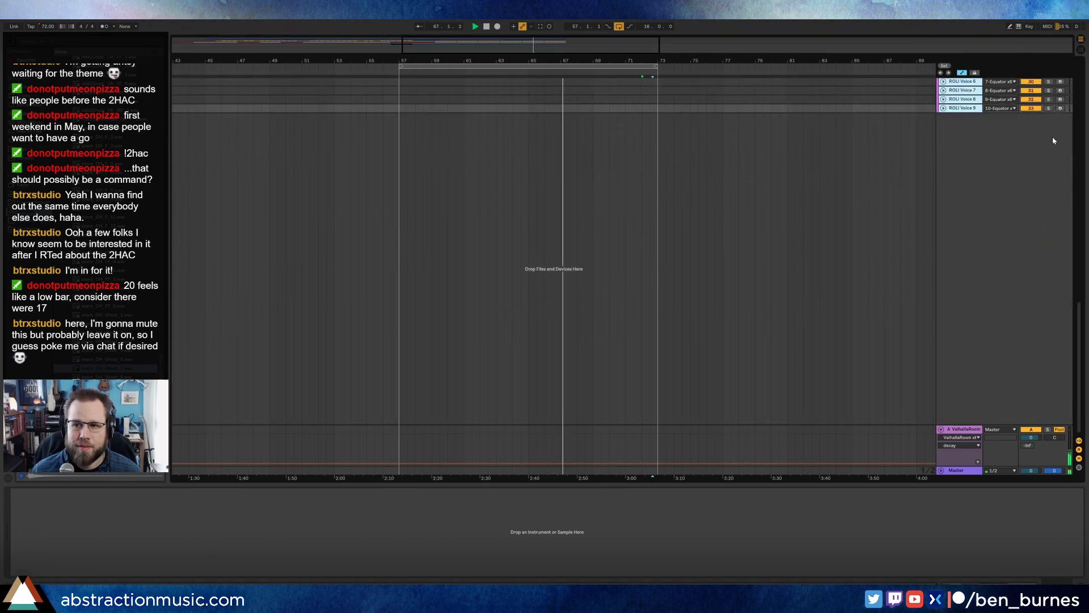
{"action": "scroll", "coordinate": [964, 105], "scroll_direction": "up", "scroll_amount": 8}
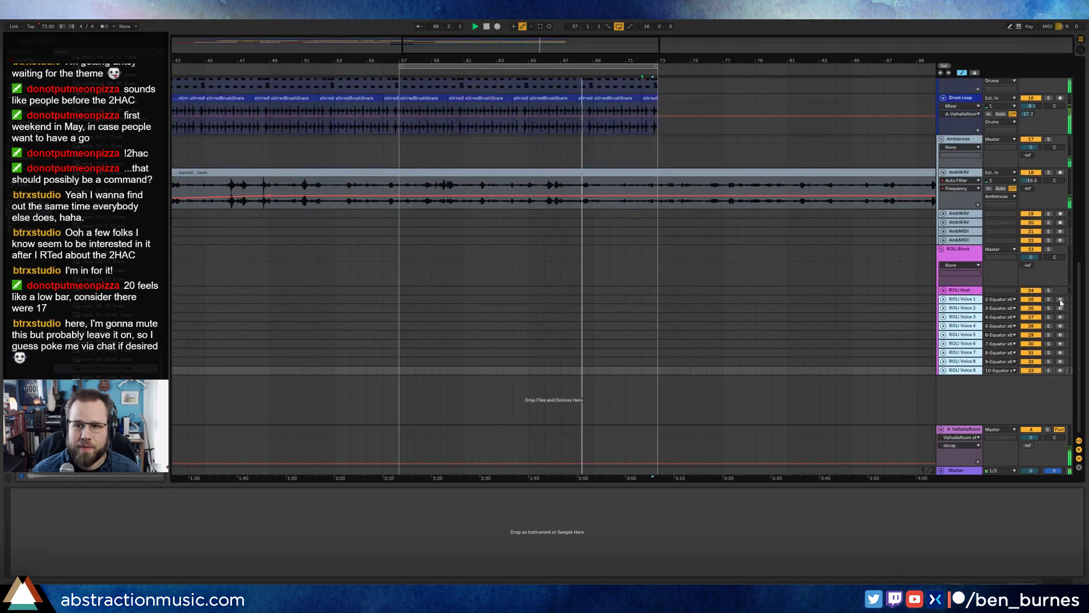
Step: Open the Equator x64 plug-in window on the ROLI Host track
{"action": "left_click", "coordinate": [946, 292]}
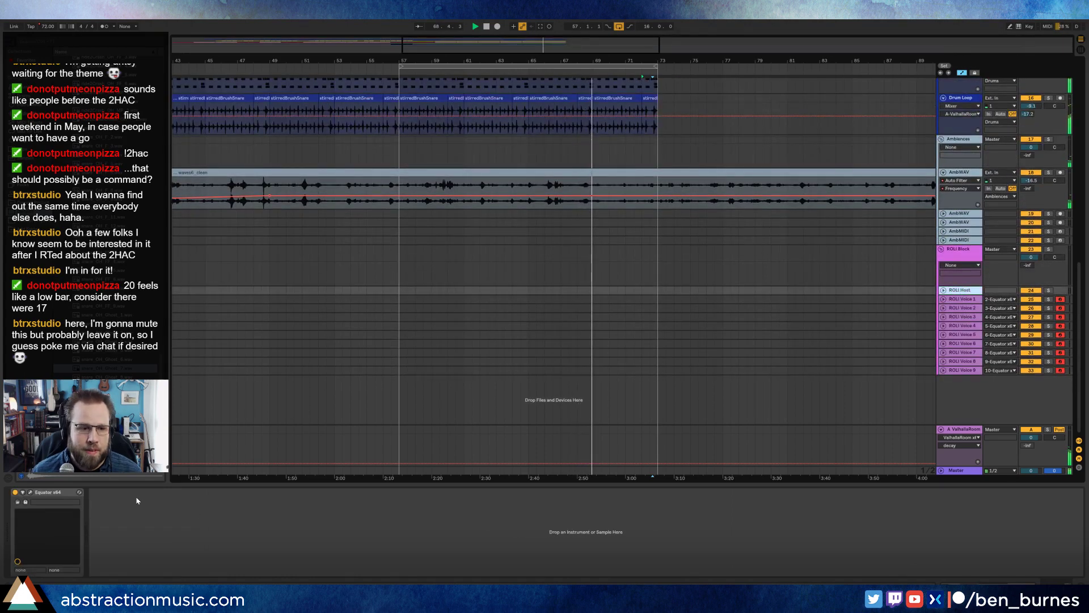
{"action": "left_click", "coordinate": [30, 492]}
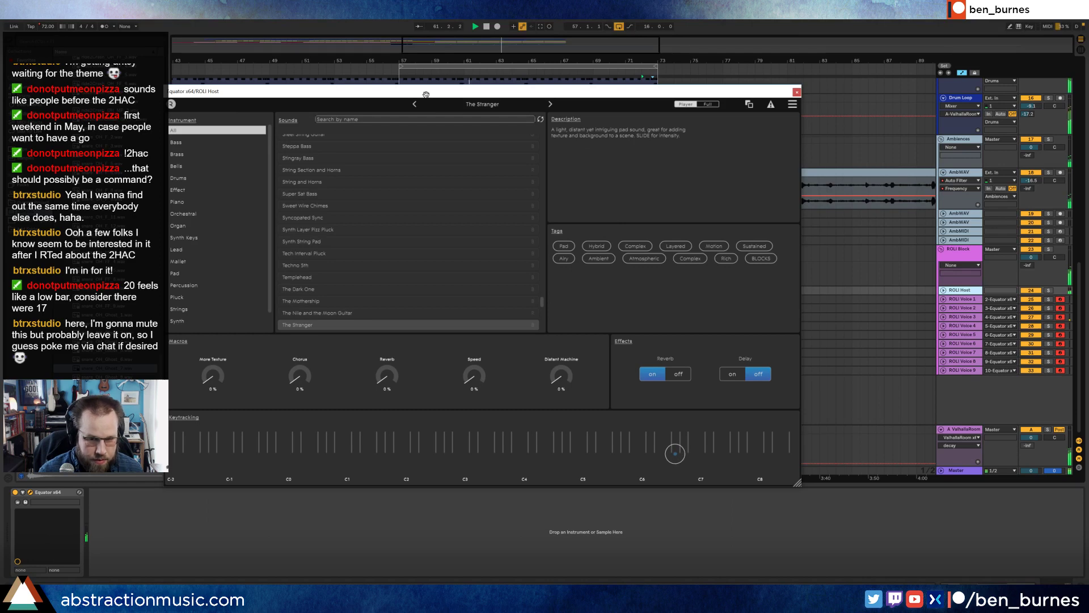
Step: Close the Equator plug-in window and unfold the Resampling track
{"action": "left_click", "coordinate": [796, 92]}
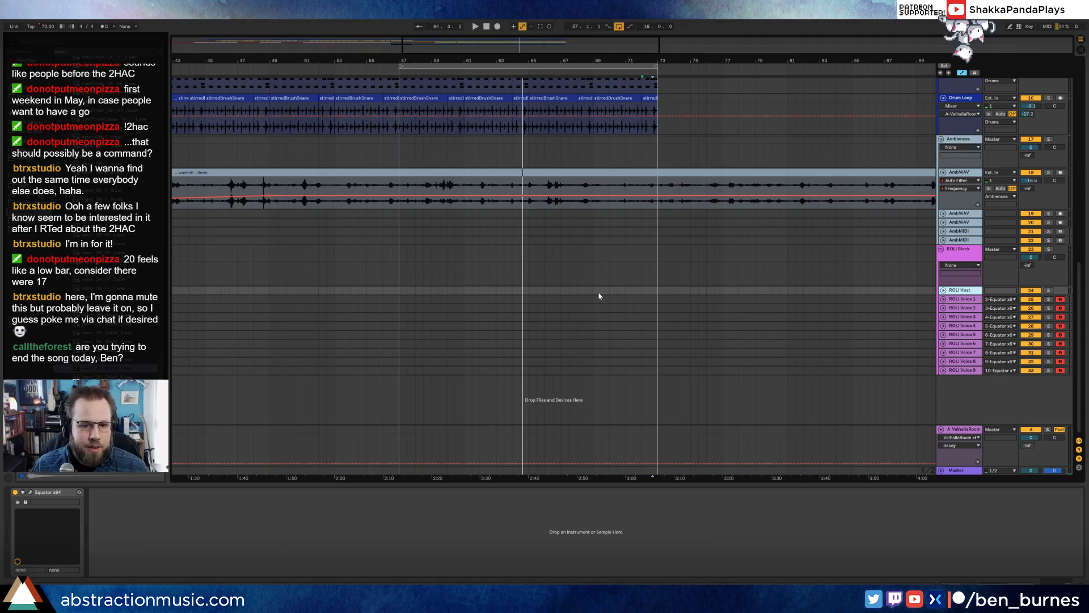
{"action": "scroll", "coordinate": [594, 300], "scroll_direction": "up", "scroll_amount": 10}
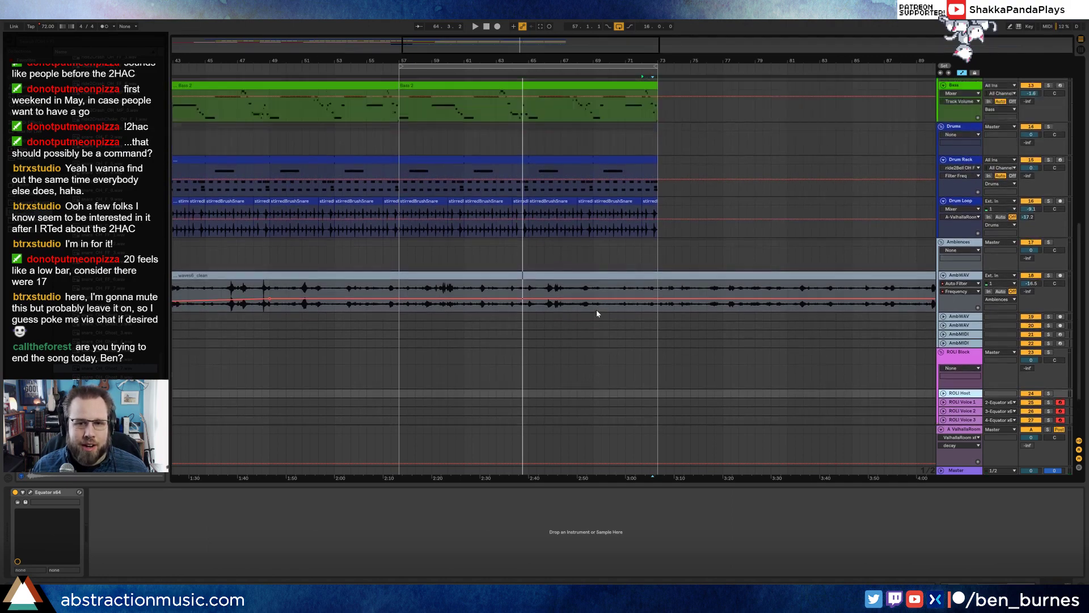
{"action": "scroll", "coordinate": [599, 311], "scroll_direction": "up", "scroll_amount": 12}
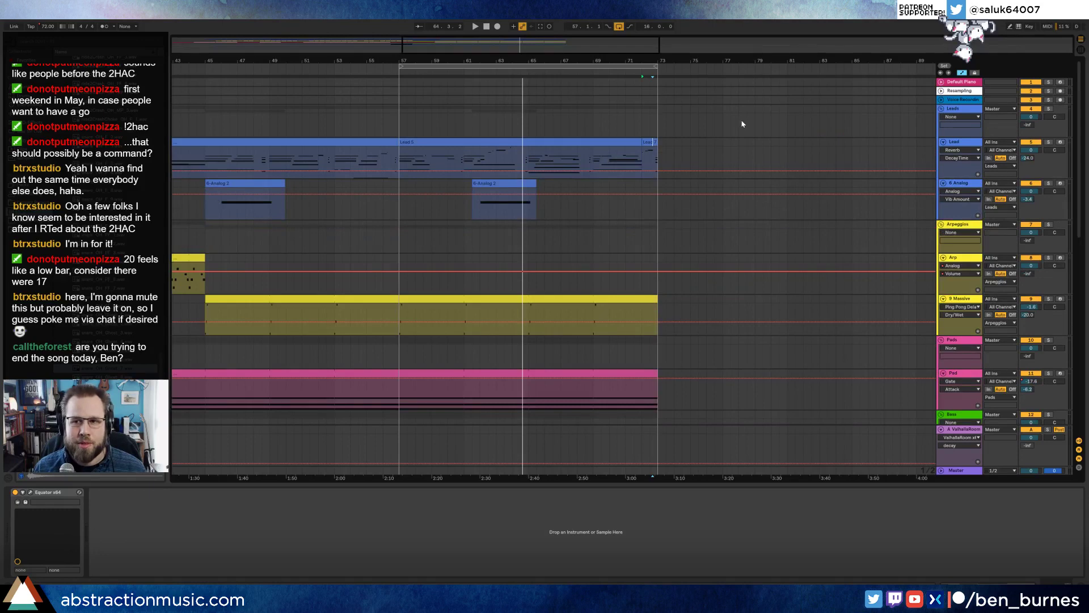
{"action": "left_click", "coordinate": [959, 91]}
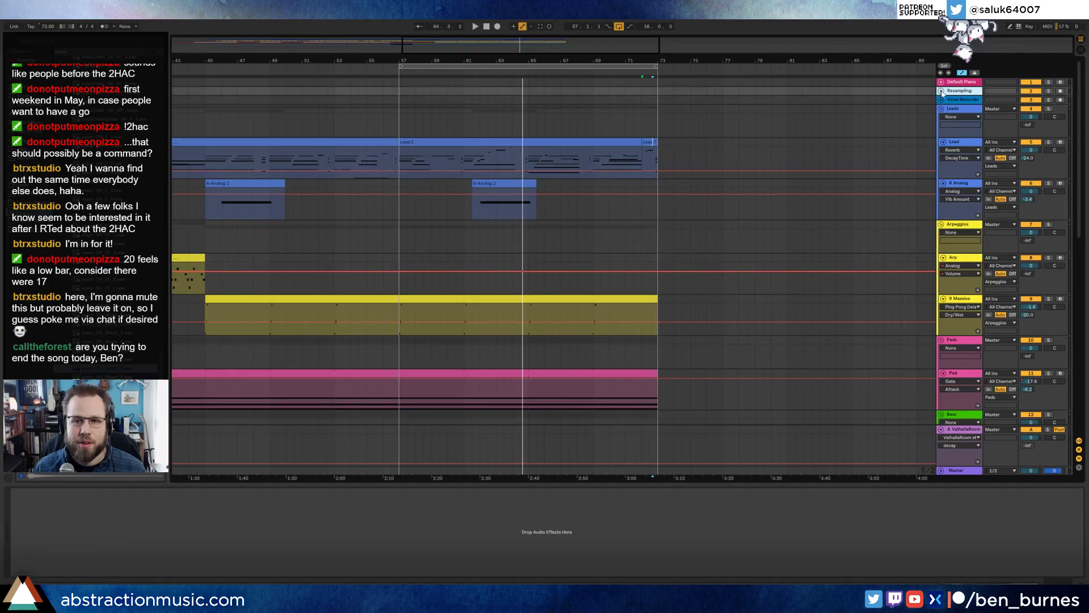
{"action": "left_click", "coordinate": [941, 92]}
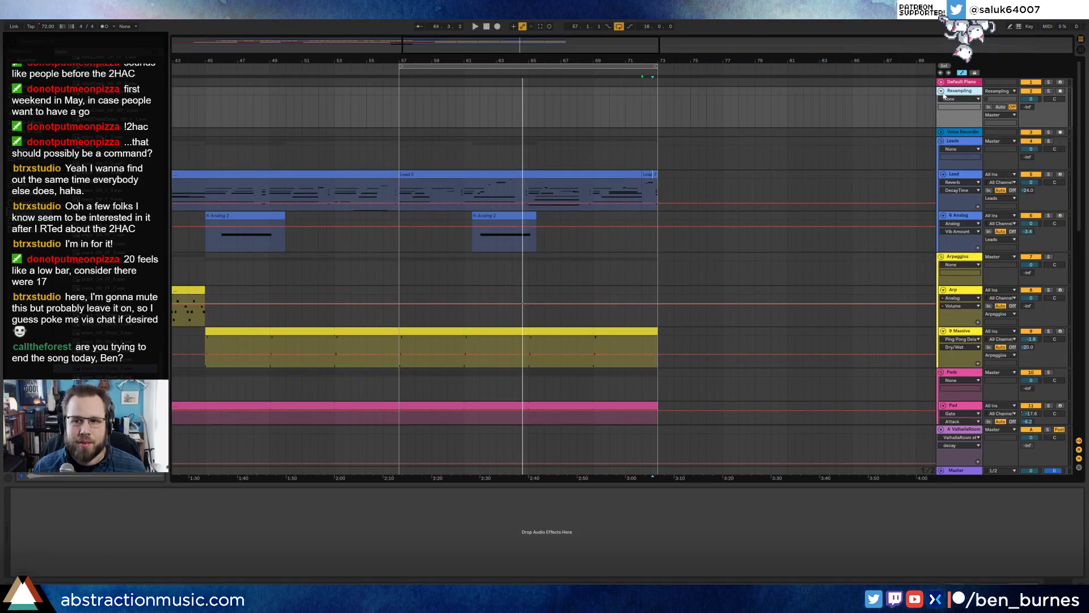
Step: Record a take on the nine armed ROLI Voice tracks from bar 57 to about bar 64
{"action": "scroll", "coordinate": [770, 274], "scroll_direction": "down", "scroll_amount": 10}
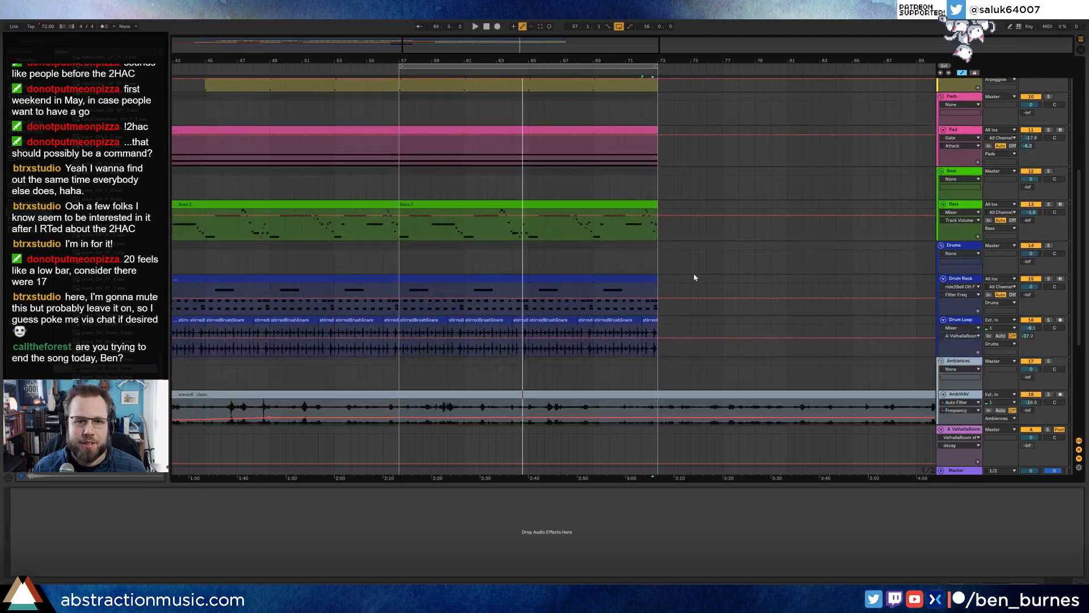
{"action": "scroll", "coordinate": [695, 278], "scroll_direction": "down", "scroll_amount": 6}
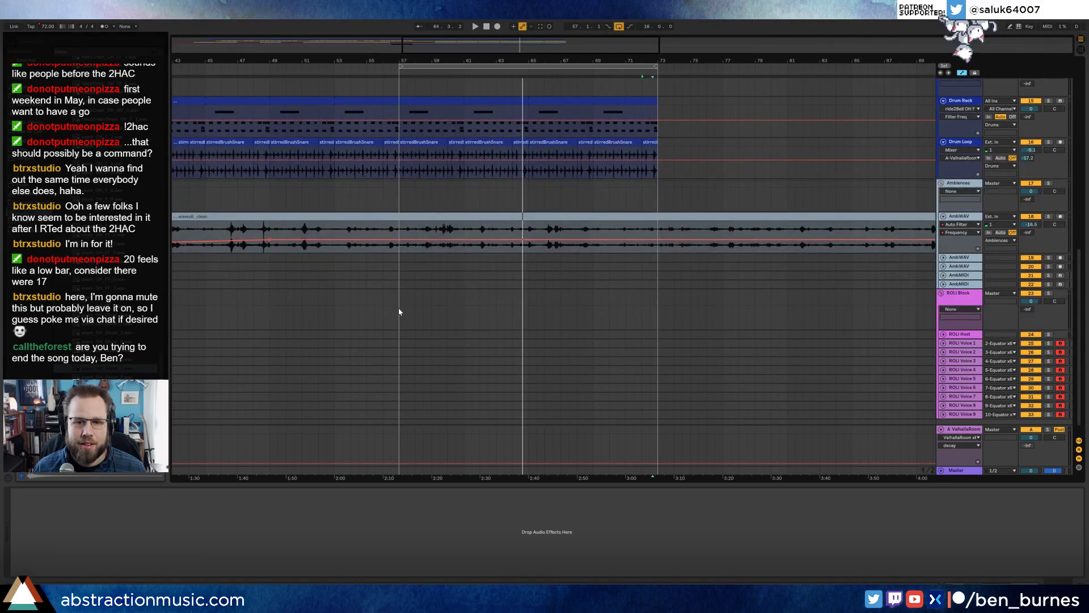
{"action": "left_click", "coordinate": [396, 292]}
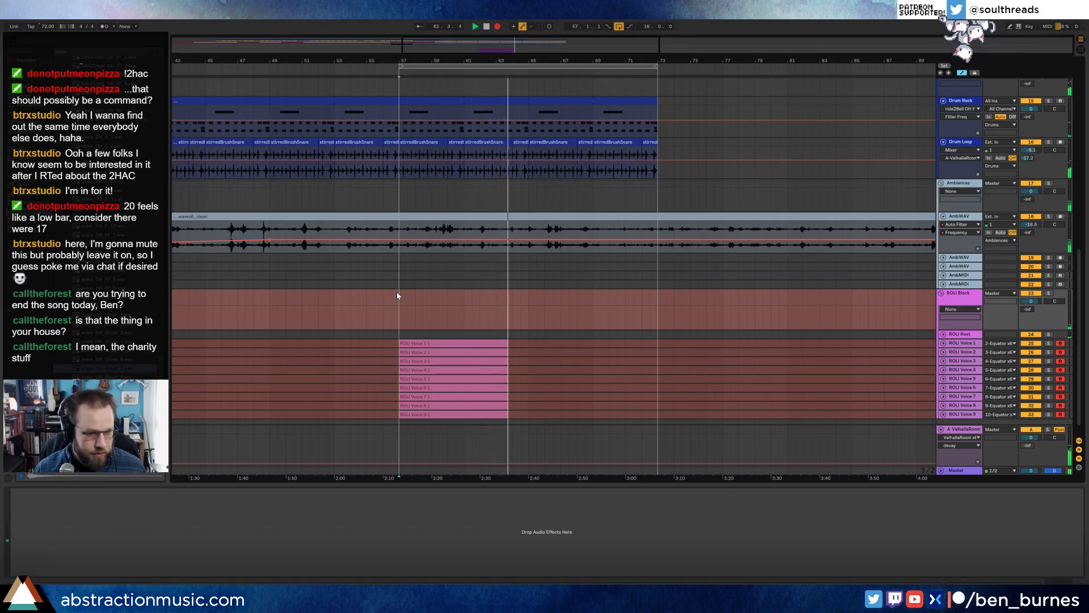
{"action": "key", "text": "space"}
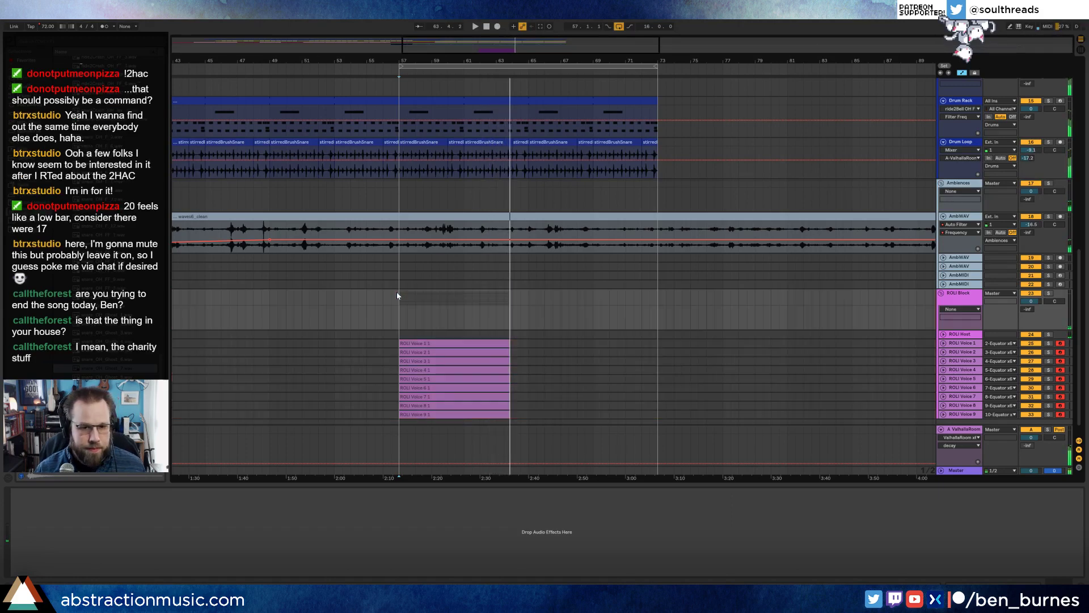
Step: Record the soloed ROLI Block group's output as audio on the armed Resampling track from bar 57 to about bar 65
{"action": "left_click", "coordinate": [1048, 293]}
{"action": "scroll", "coordinate": [947, 204], "scroll_direction": "up", "scroll_amount": 2}
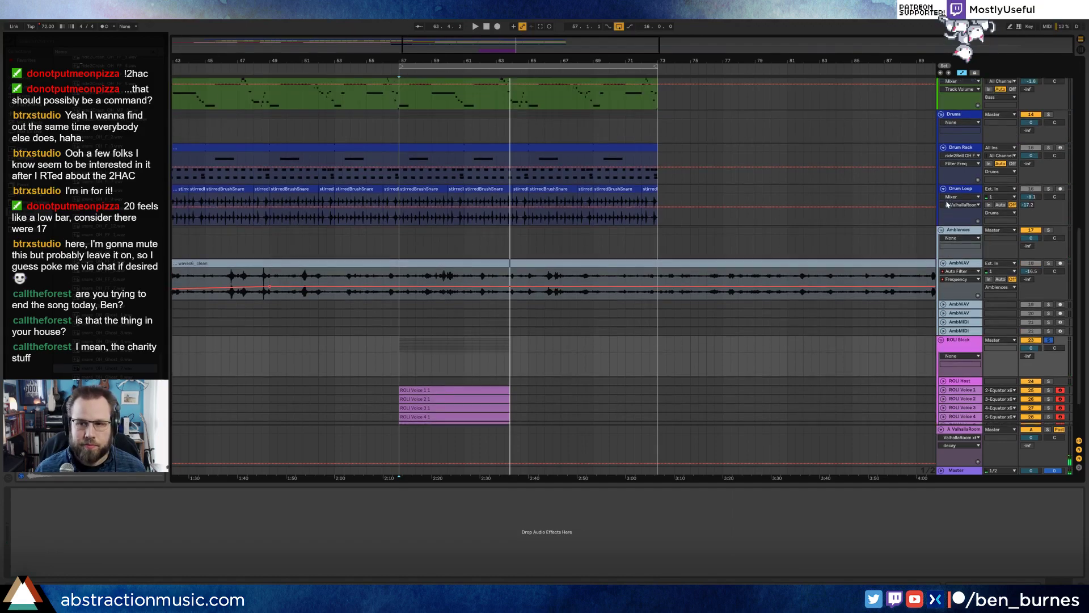
{"action": "scroll", "coordinate": [947, 205], "scroll_direction": "up", "scroll_amount": 15}
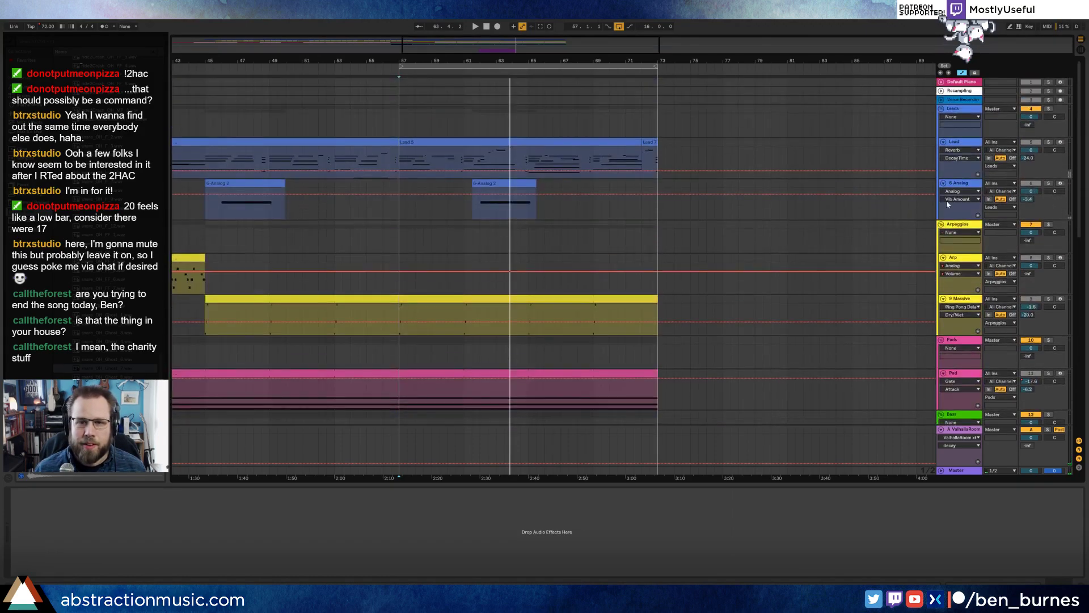
{"action": "left_click", "coordinate": [1060, 91]}
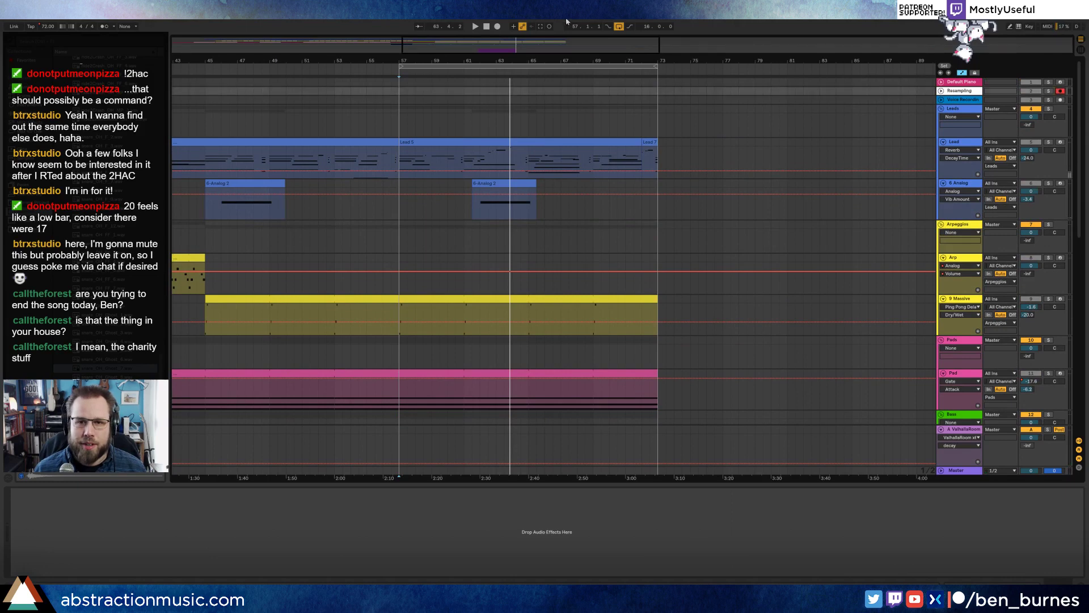
{"action": "left_click", "coordinate": [498, 27]}
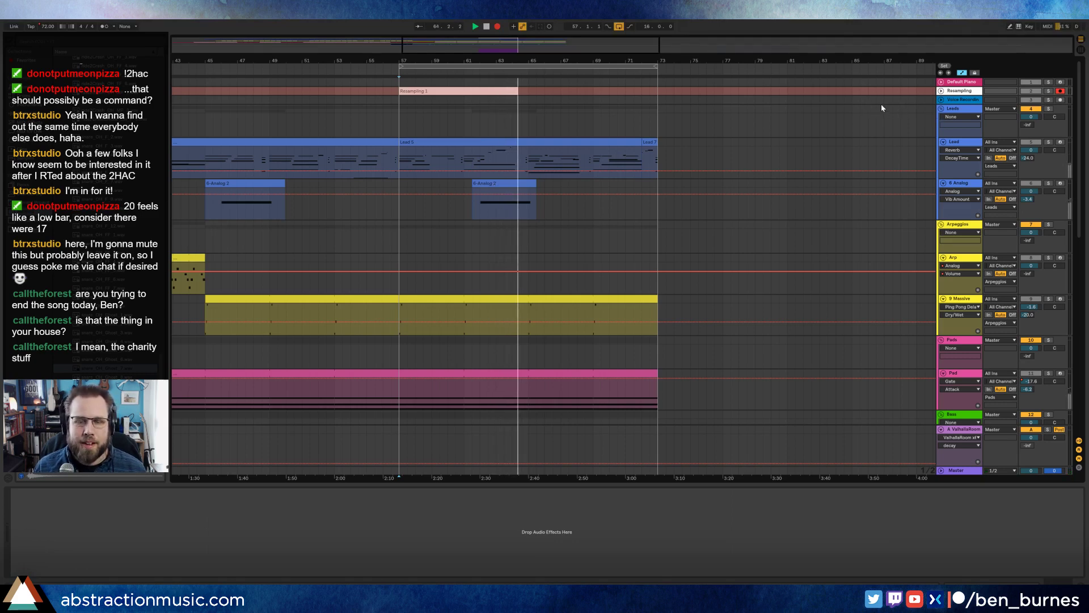
{"action": "key", "text": "space"}
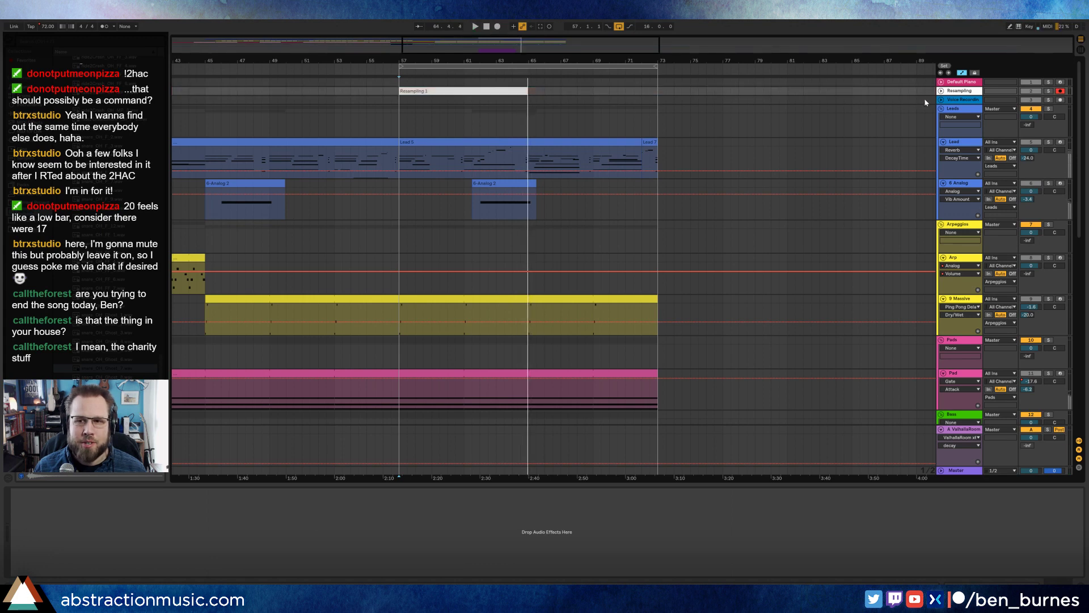
Step: Move the recorded Resampling clip to a new audio track below the 6 Analog track, starting at bar 57
{"action": "left_click", "coordinate": [942, 90]}
{"action": "left_click", "coordinate": [499, 91]}
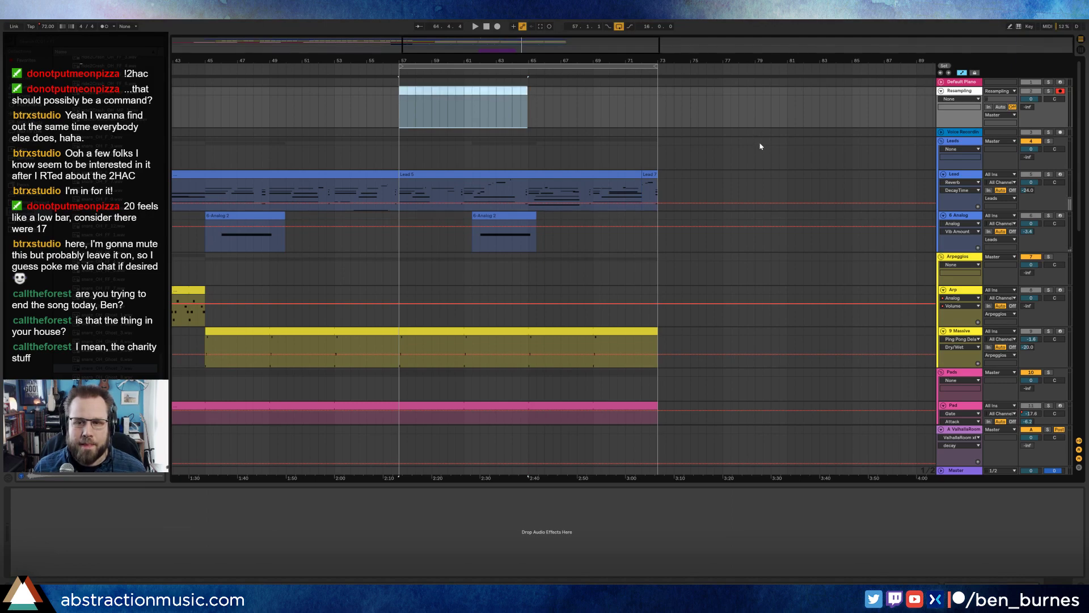
{"action": "left_click", "coordinate": [956, 216]}
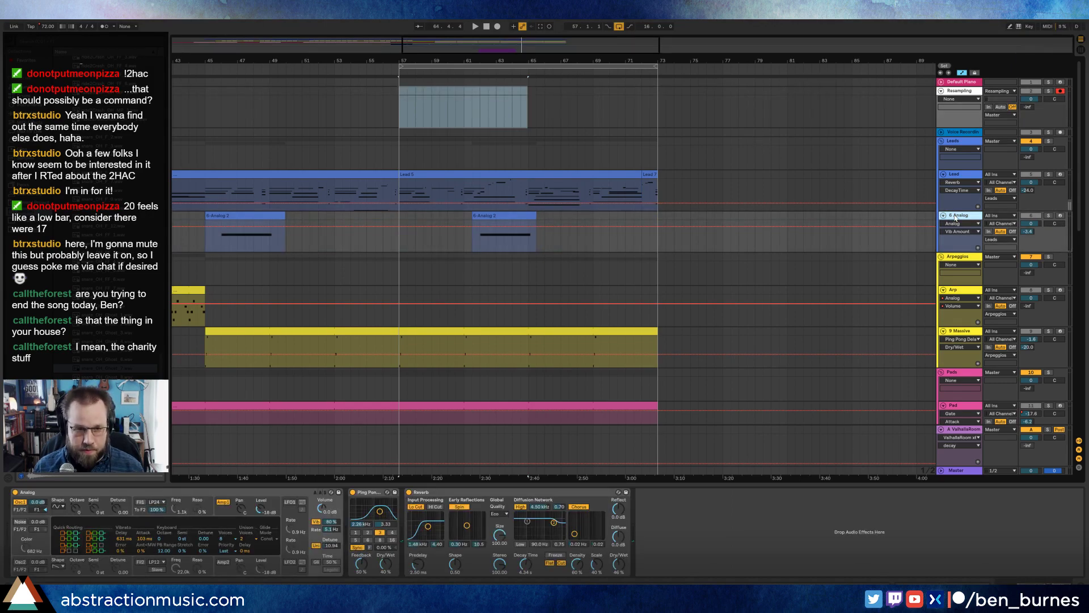
{"action": "key", "text": "ctrl+t"}
{"action": "key", "text": "ctrl+v"}
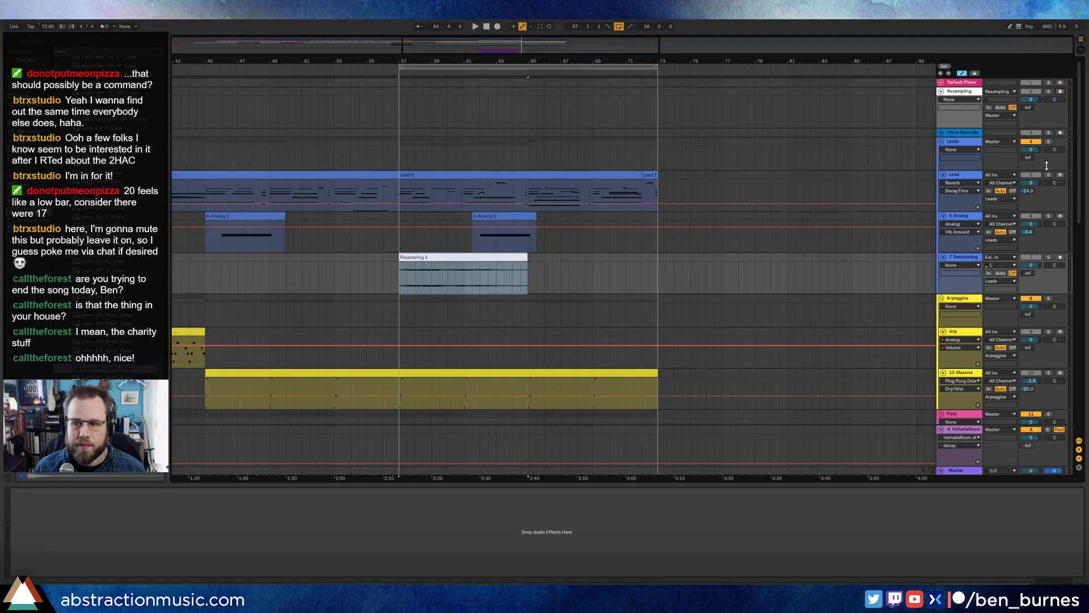
Step: Delete the recorded clips from all nine ROLI Voice tracks
{"action": "scroll", "coordinate": [971, 287], "scroll_direction": "down", "scroll_amount": 5}
{"action": "scroll", "coordinate": [972, 287], "scroll_direction": "down", "scroll_amount": 9}
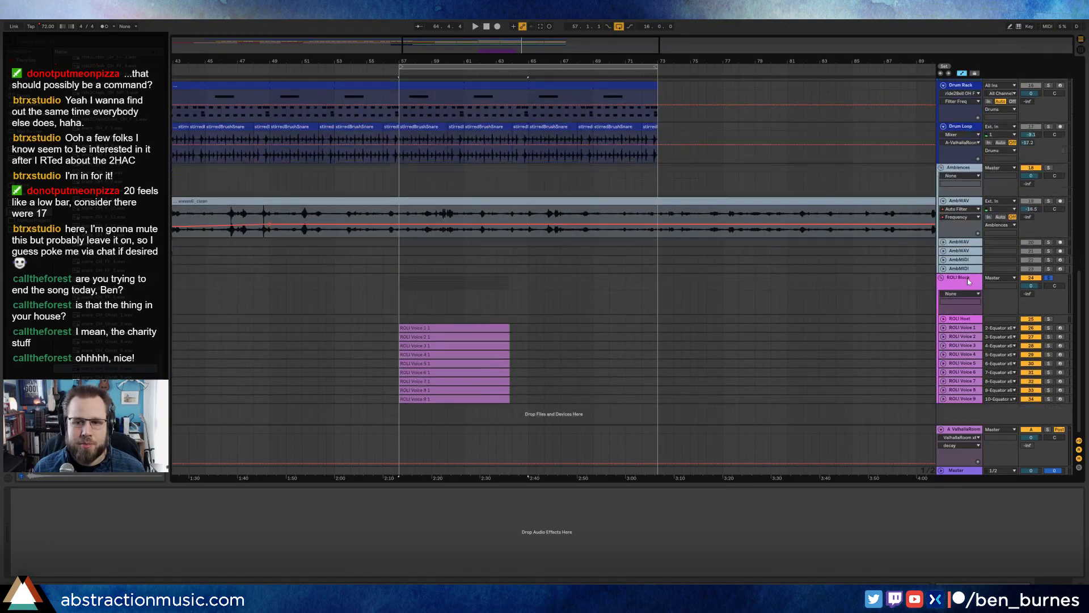
{"action": "left_click", "coordinate": [959, 328]}
{"action": "left_click", "coordinate": [968, 401], "text": "shift"}
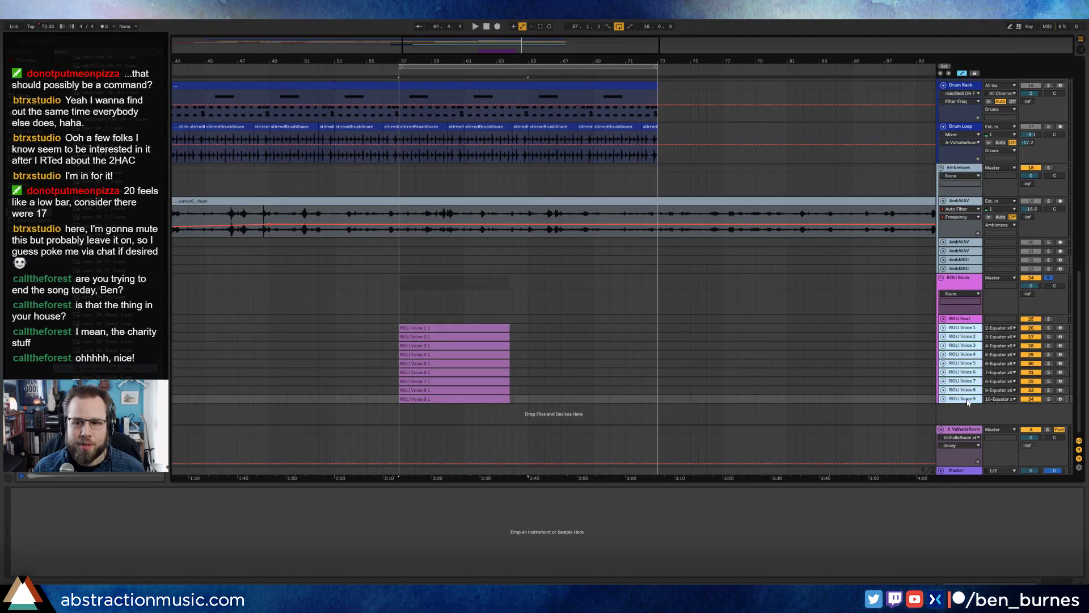
{"action": "left_click", "coordinate": [484, 326]}
{"action": "left_click_drag", "start_coordinate": [548, 405], "coordinate": [390, 321]}
{"action": "key", "text": "Delete"}
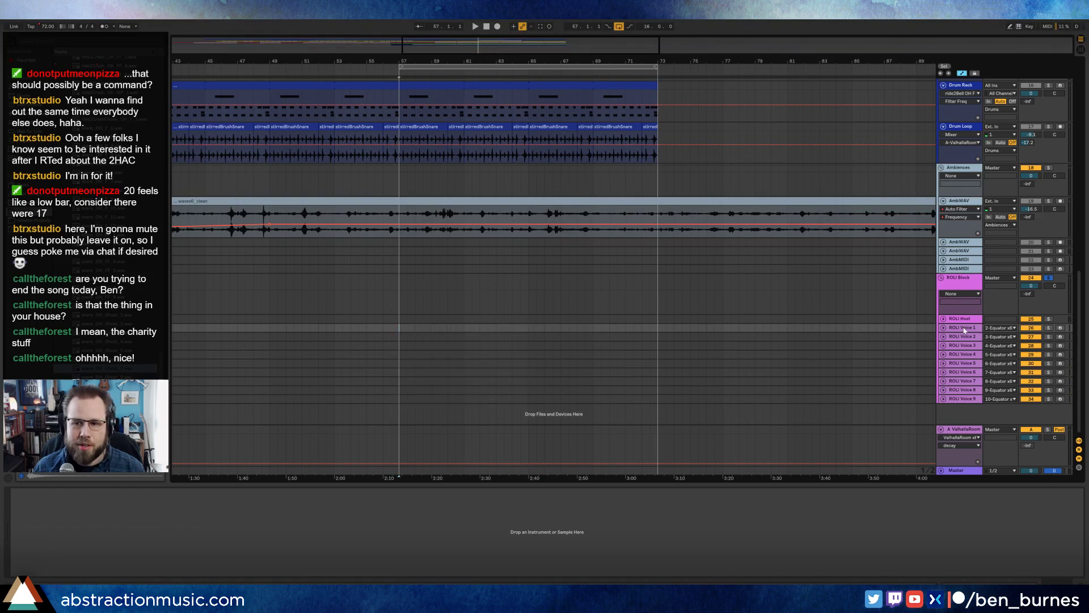
Step: Arm ROLI Voice 1 through 9 for recording and open the Equator x64 window on the ROLI Host track
{"action": "left_click", "coordinate": [963, 329]}
{"action": "left_click", "coordinate": [966, 400]}
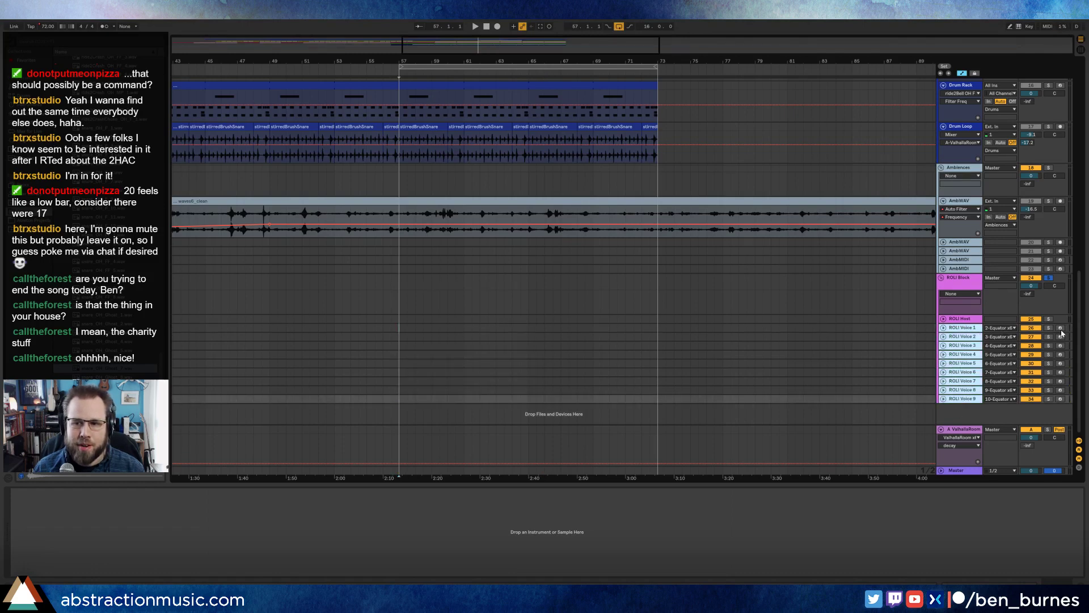
{"action": "left_click", "coordinate": [1060, 329]}
{"action": "left_click", "coordinate": [949, 321]}
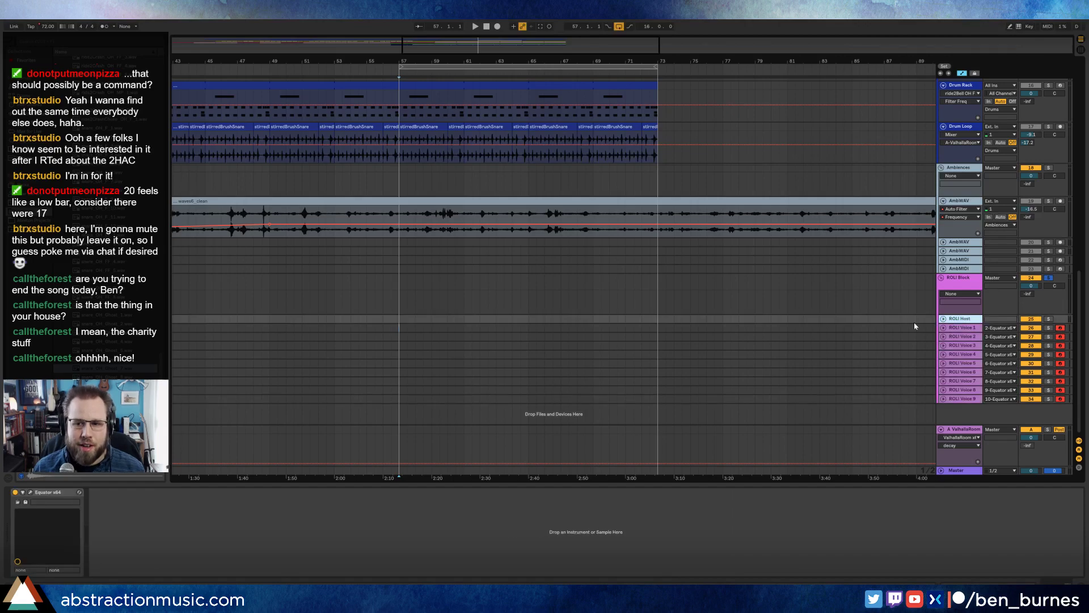
{"action": "left_click", "coordinate": [31, 492]}
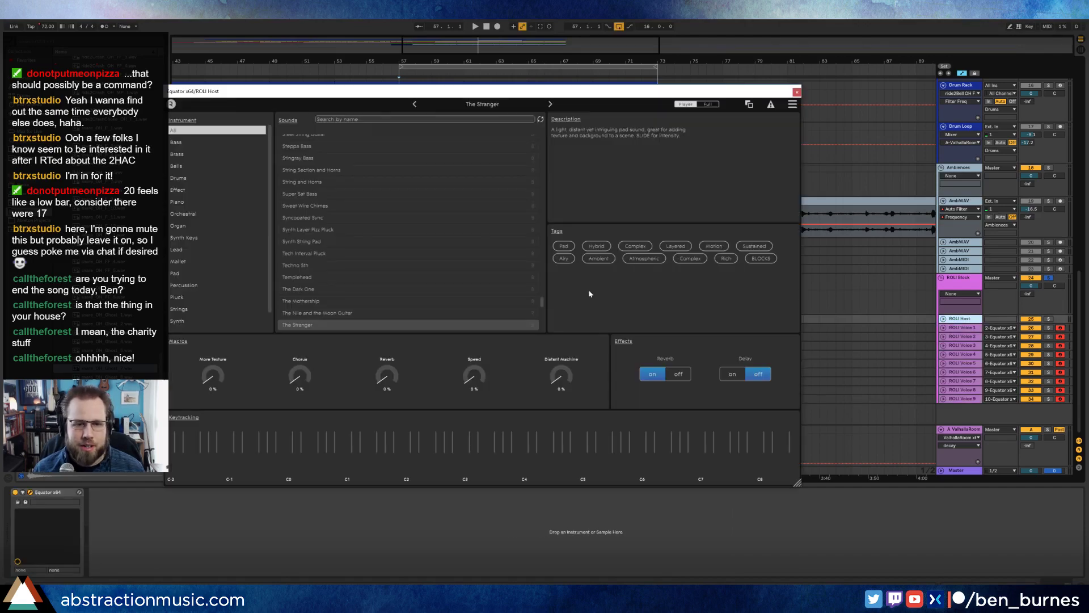
{"action": "left_click_drag", "start_coordinate": [527, 102], "coordinate": [598, 102]}
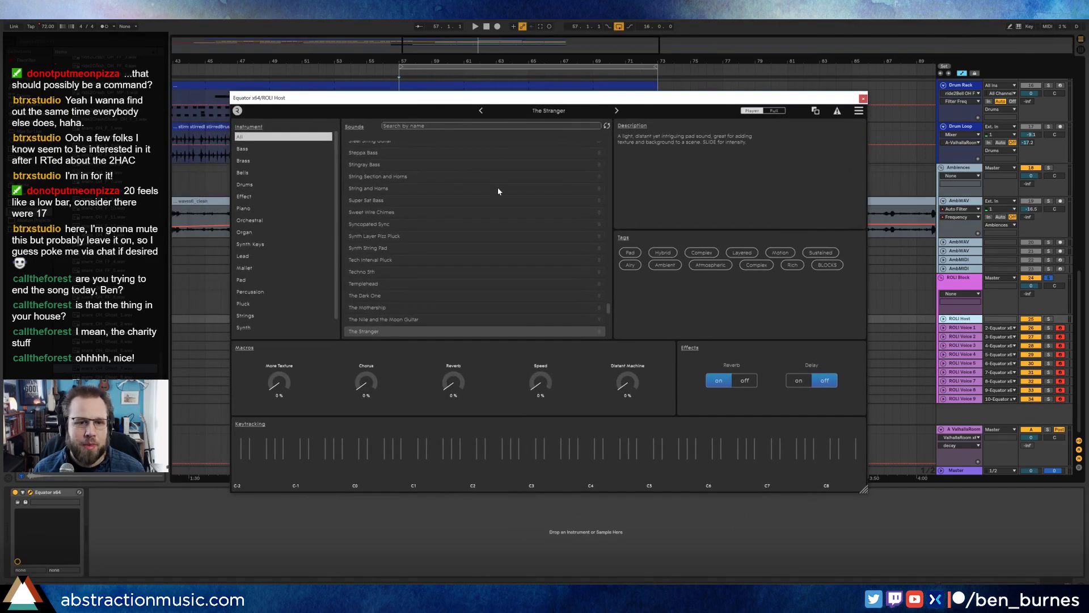
Step: Audition Equator's Trumpet, Mellow Duduk Woodwind and Rosewood Clarinophon sounds, and load the Breath Flute woodwind sound
{"action": "scroll", "coordinate": [465, 212], "scroll_direction": "down", "scroll_amount": 5}
{"action": "left_click", "coordinate": [405, 258]}
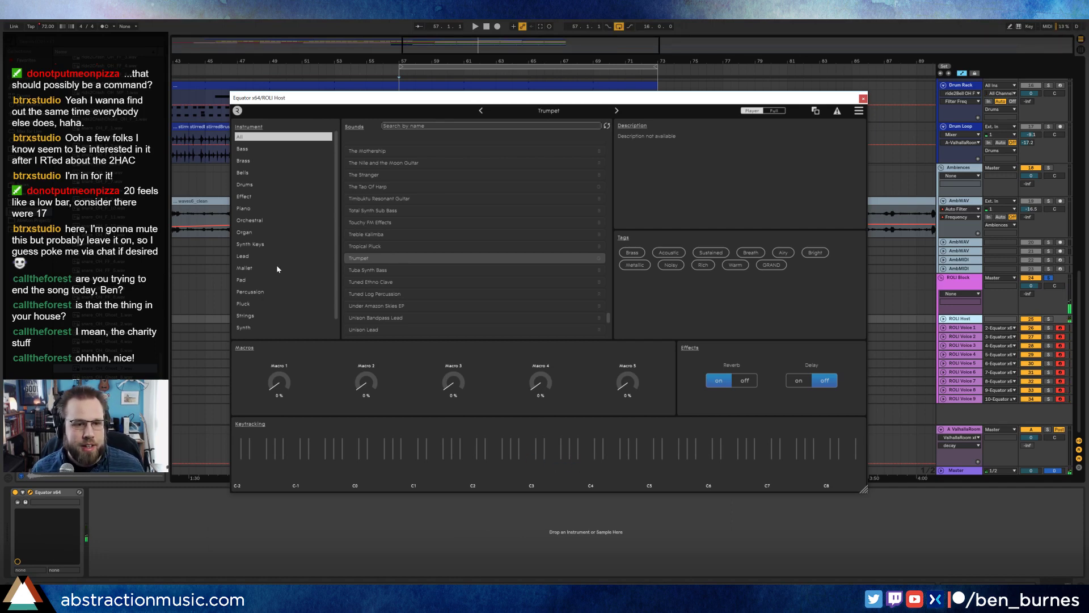
{"action": "scroll", "coordinate": [278, 269], "scroll_direction": "down", "scroll_amount": 2}
{"action": "left_click", "coordinate": [263, 331]}
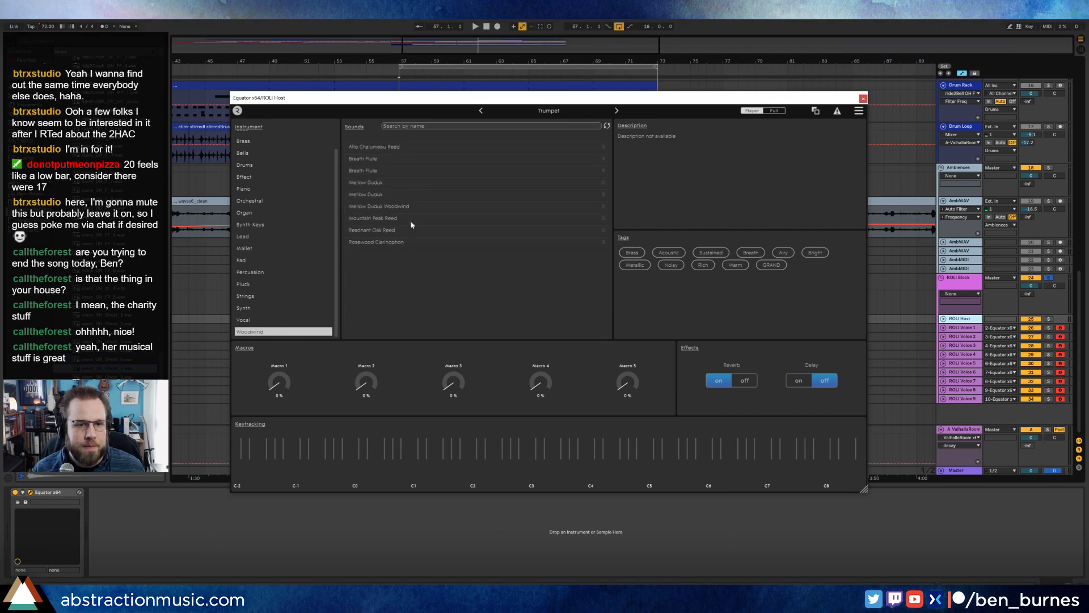
{"action": "left_click", "coordinate": [414, 204]}
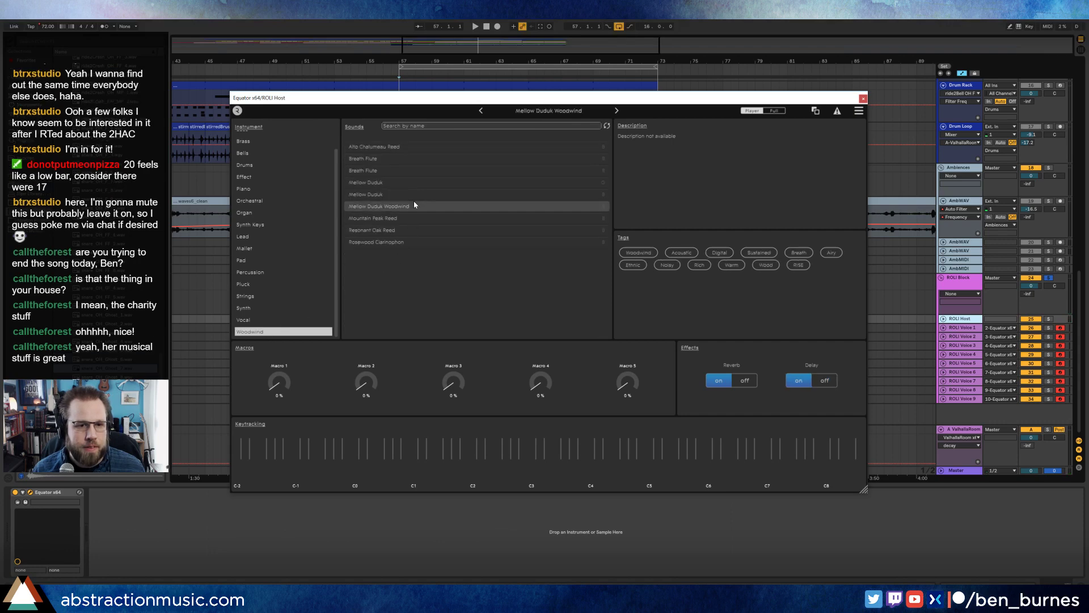
{"action": "left_click", "coordinate": [429, 241]}
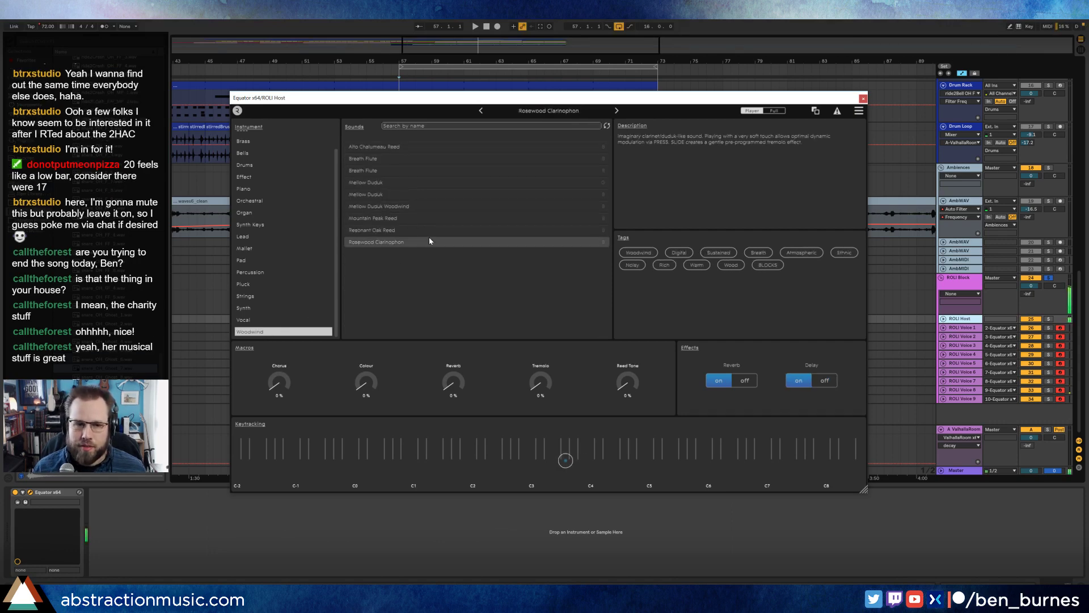
{"action": "left_click", "coordinate": [397, 159]}
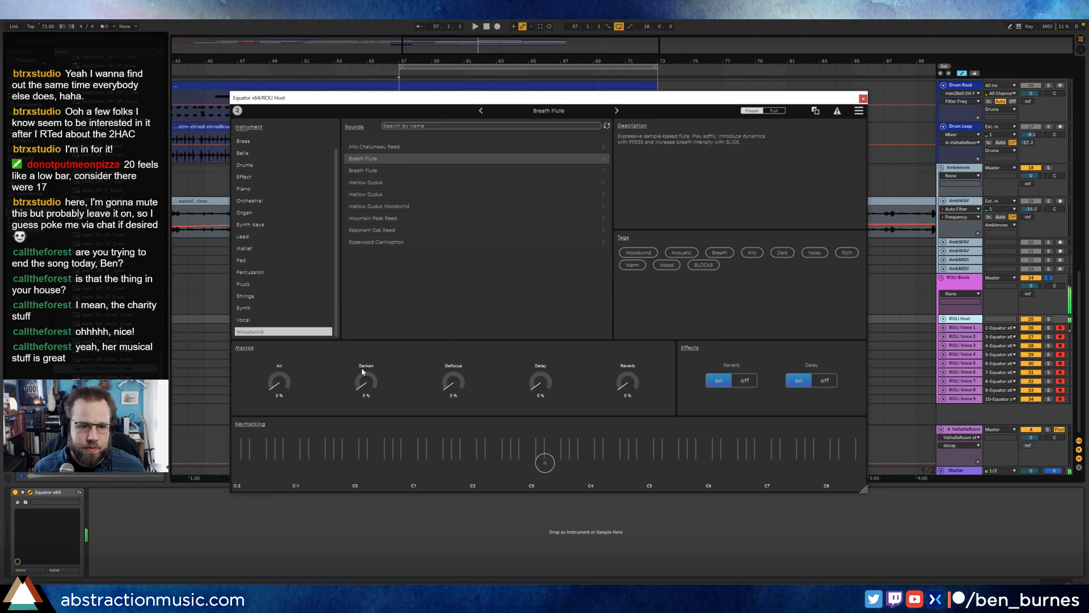
Step: Set the Breath Flute macros to Air 34%, Darken 24%, Defocus 39%, Delay 24% and Reverb 50%, and close Equator
{"action": "left_click_drag", "start_coordinate": [362, 369], "coordinate": [365, 367]}
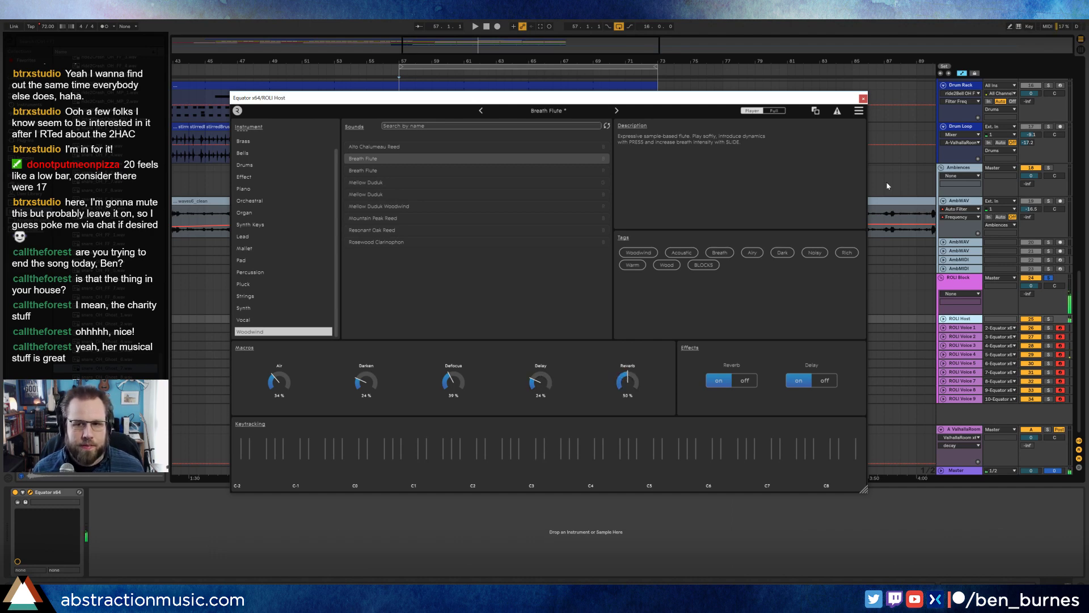
{"action": "left_click", "coordinate": [863, 99]}
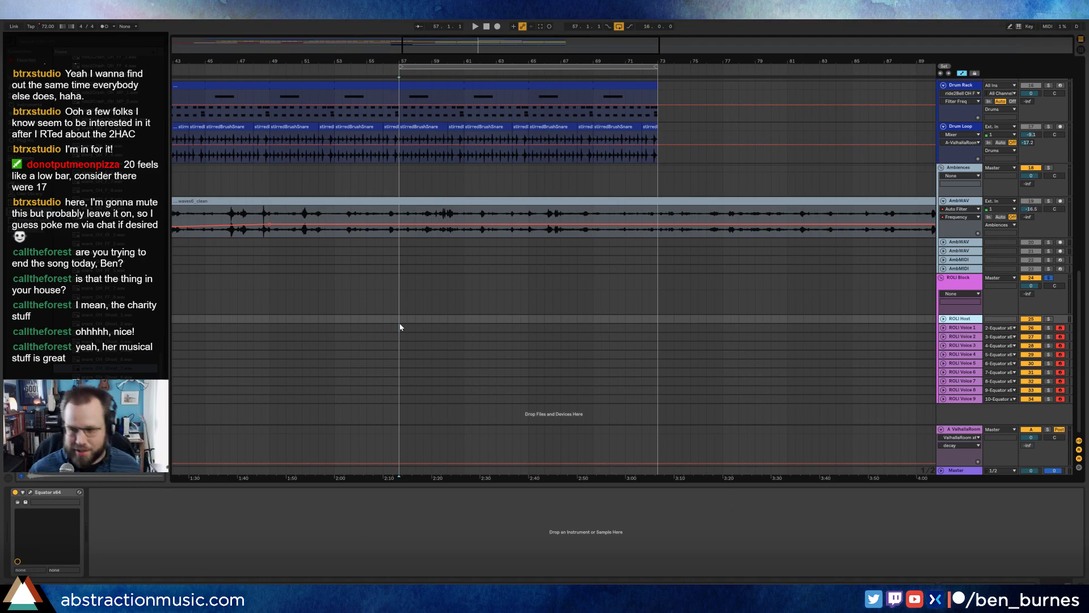
Step: Unsolo the ROLI Block group and record a new take on the nine ROLI Voice tracks across bars 57 to 73
{"action": "key", "text": "F9"}
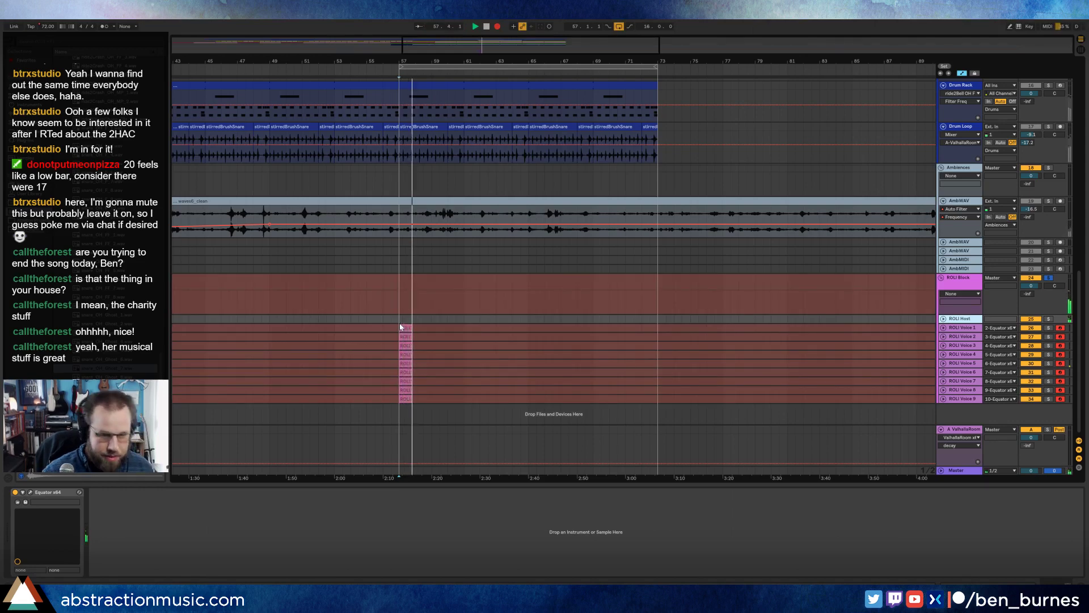
{"action": "key", "text": "space"}
{"action": "left_click", "coordinate": [1047, 278]}
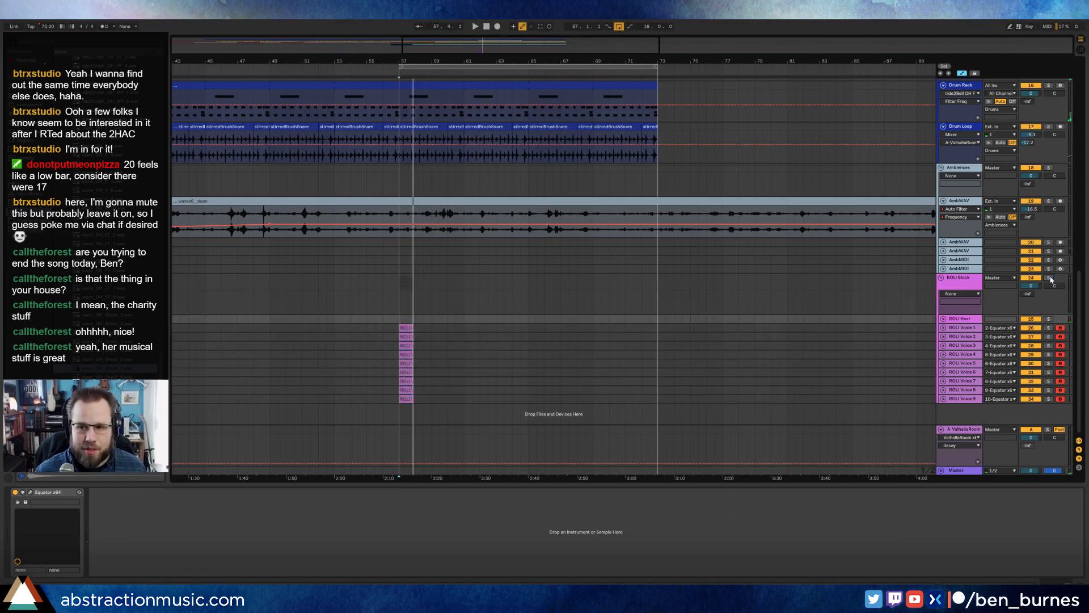
{"action": "key", "text": "F9"}
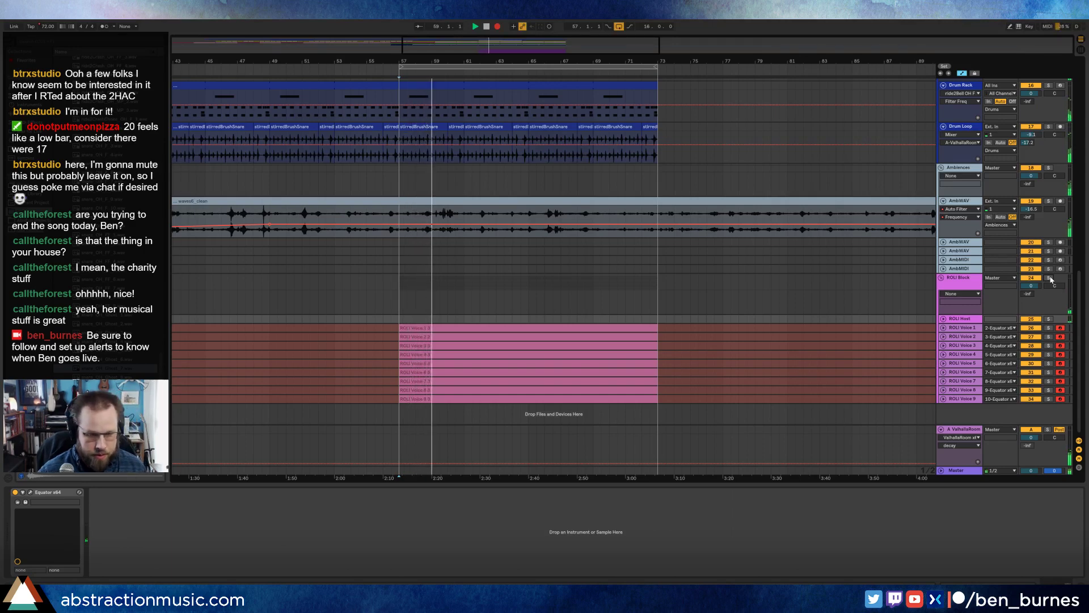
{"action": "key", "text": "space"}
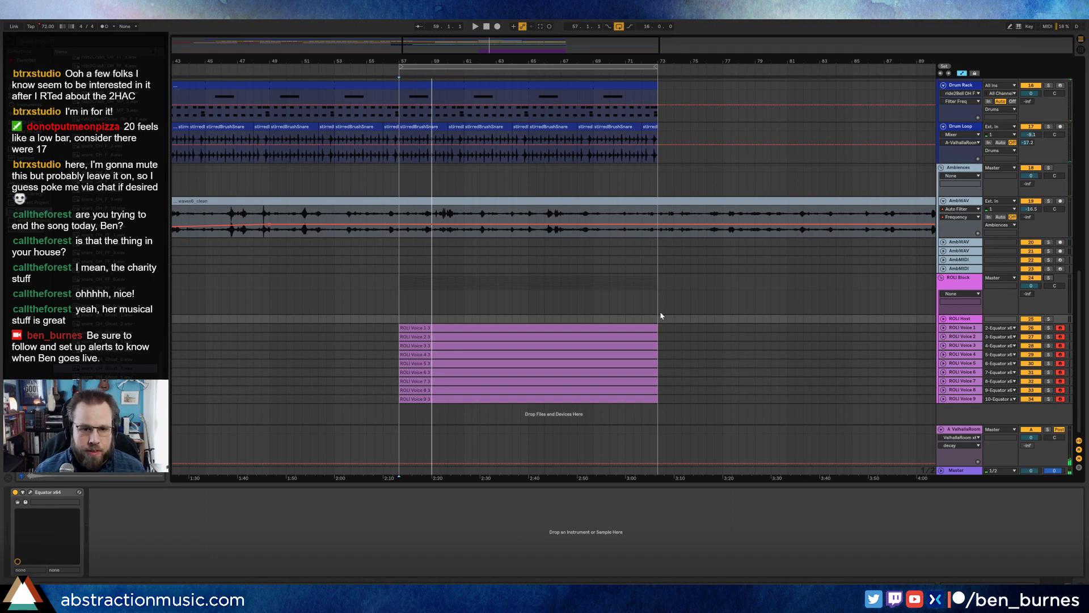
Step: Undo the extra recording pass on the nine ROLI Voice tracks and extend their clips to bar 85
{"action": "left_click", "coordinate": [660, 291]}
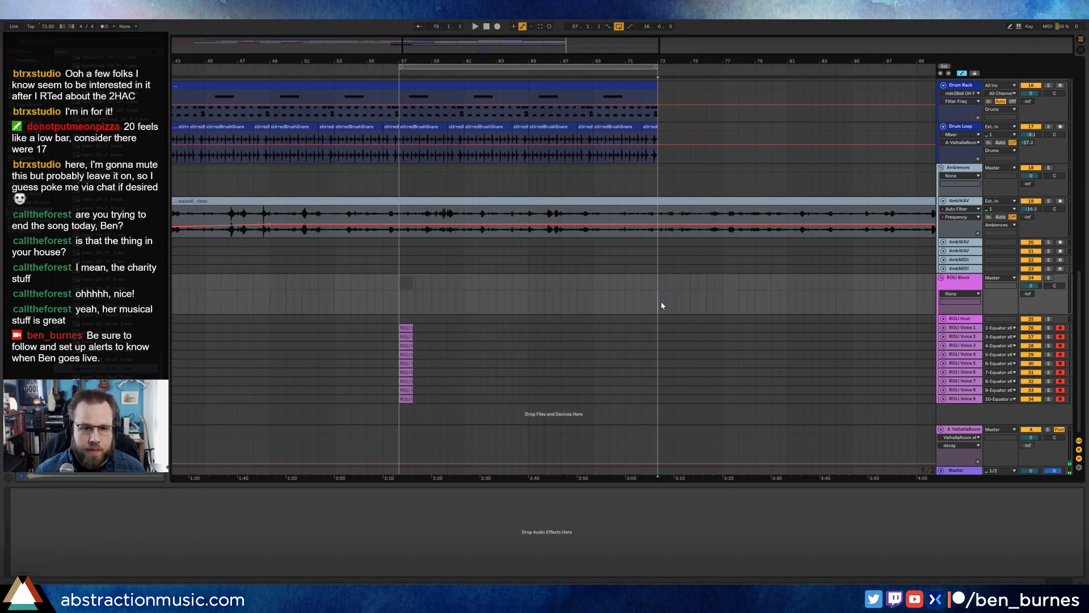
{"action": "key", "text": "ctrl+z"}
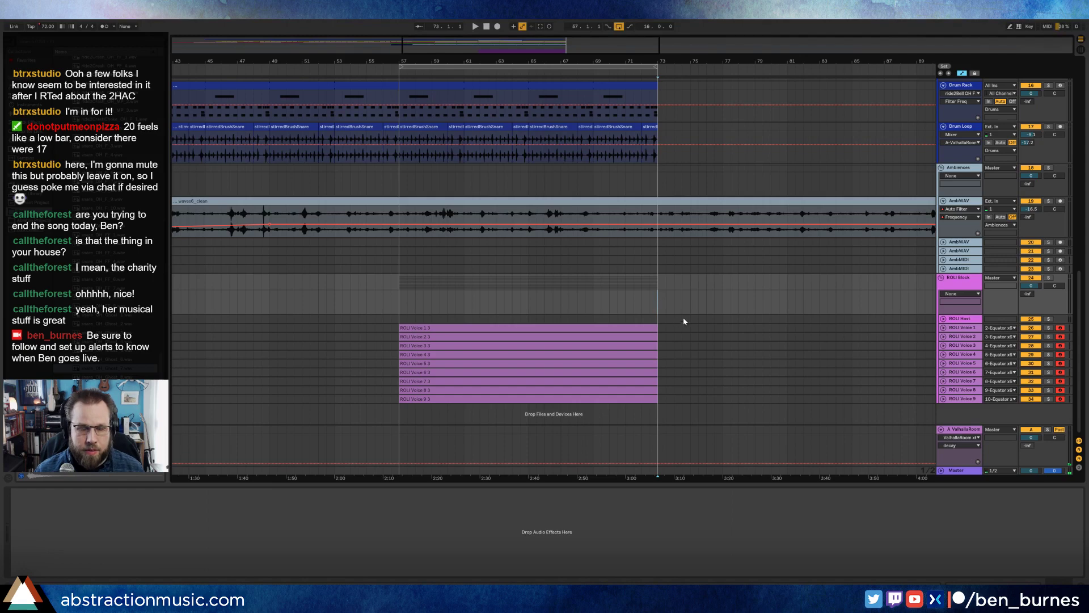
{"action": "key", "text": "space"}
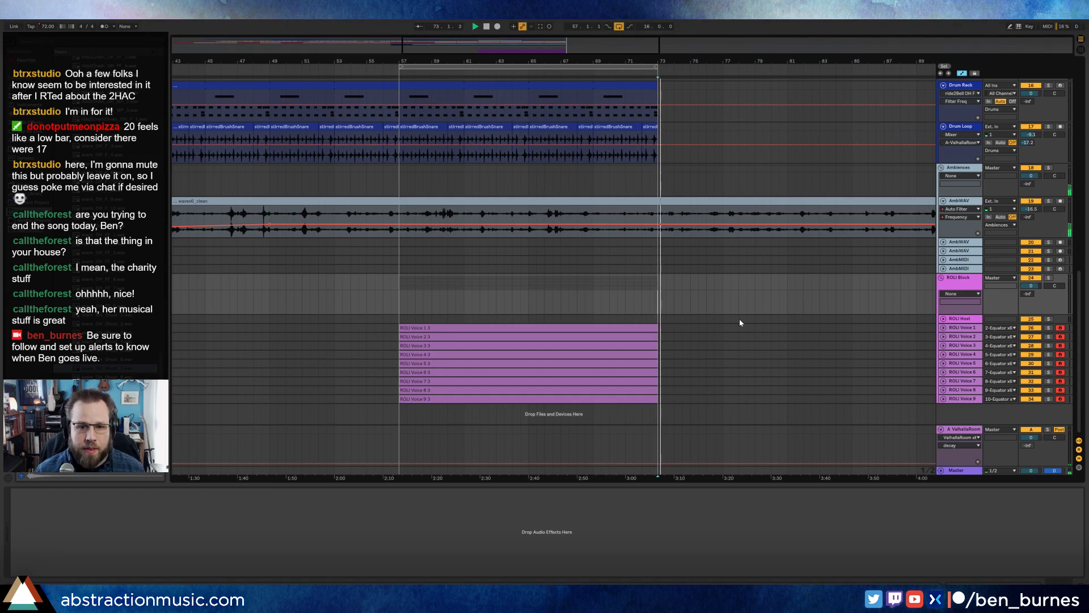
{"action": "left_click", "coordinate": [645, 69]}
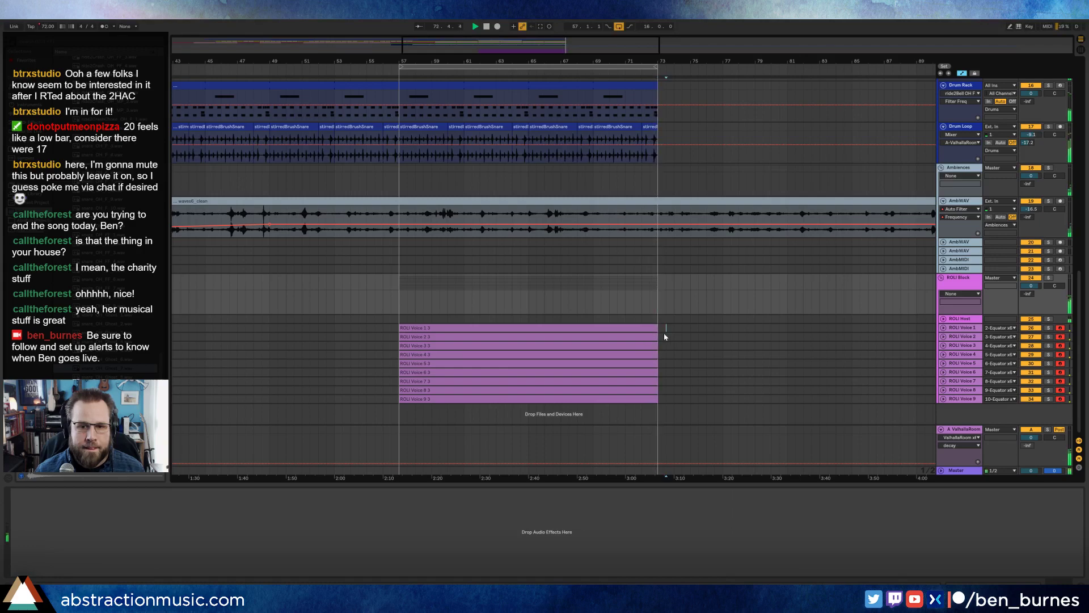
{"action": "left_click_drag", "start_coordinate": [665, 326], "coordinate": [627, 410]}
{"action": "left_click_drag", "start_coordinate": [656, 328], "coordinate": [855, 325]}
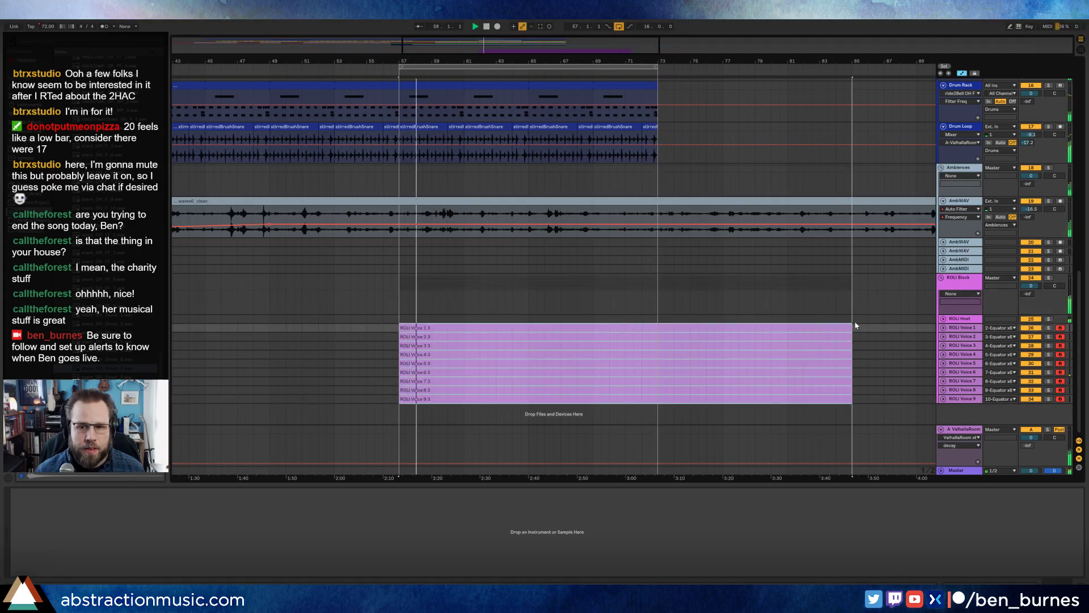
Step: Unfold the ROLI Voice 1 through 9 tracks to show their recorded notes, and undo and redo the clip extension to compare
{"action": "left_click", "coordinate": [943, 328]}
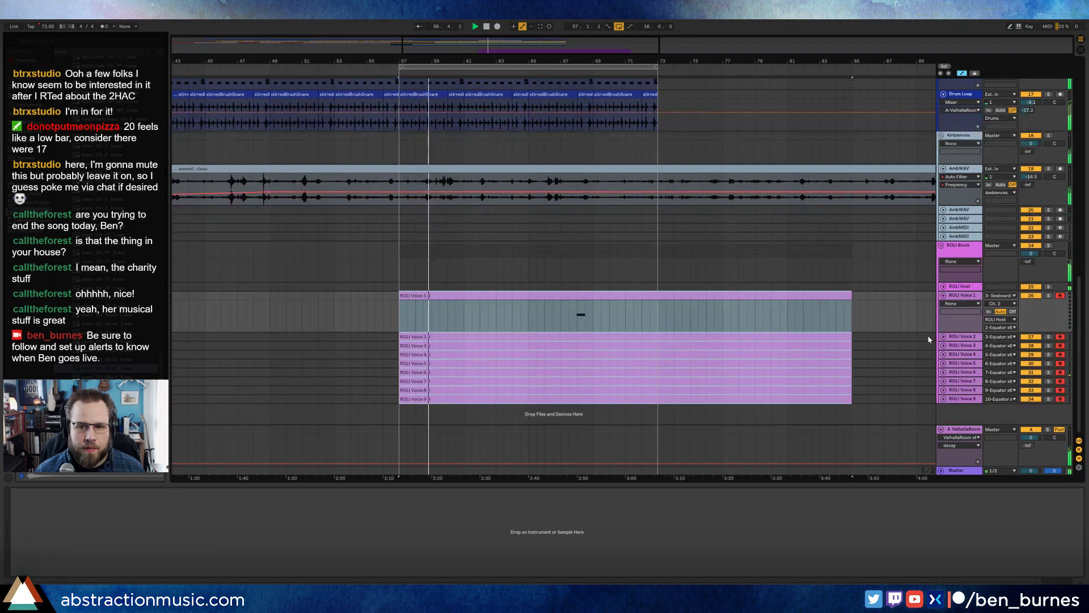
{"action": "left_click", "coordinate": [946, 337]}
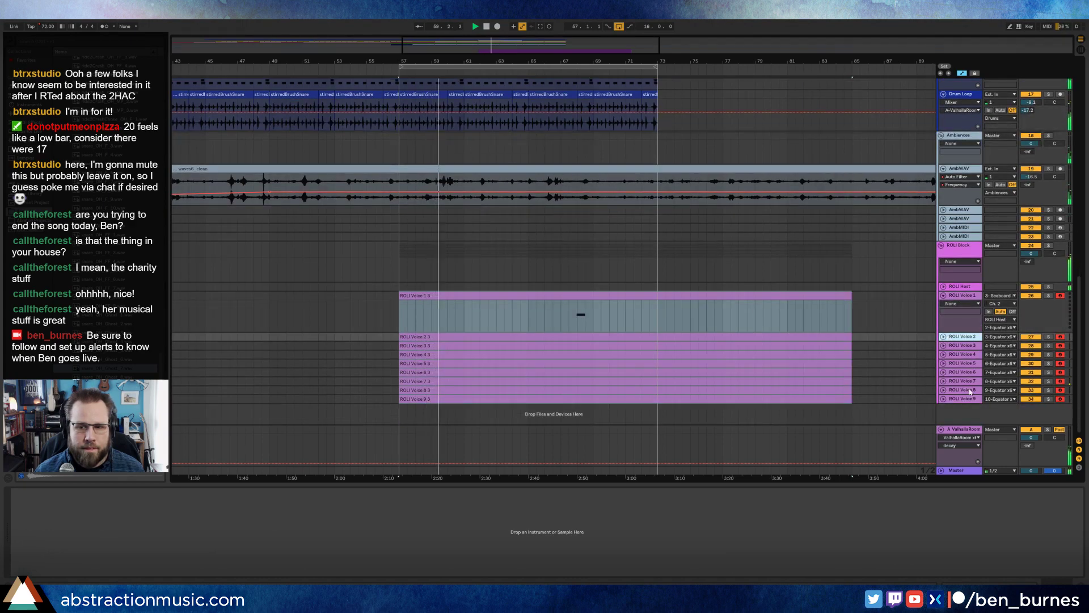
{"action": "left_click", "coordinate": [943, 399], "text": "shift"}
{"action": "scroll", "coordinate": [820, 343], "scroll_direction": "down", "scroll_amount": 1}
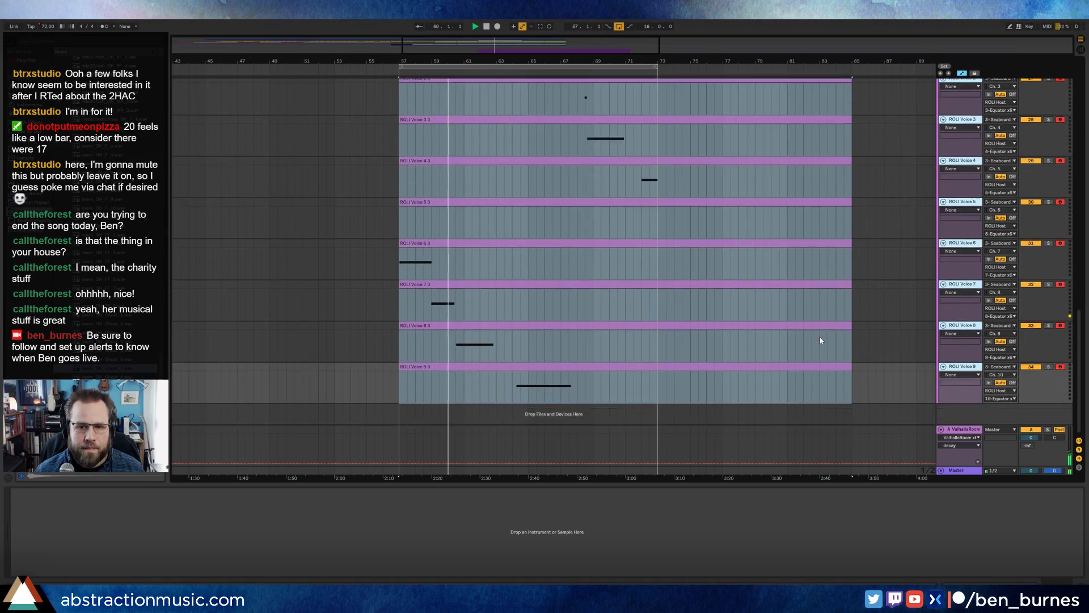
{"action": "scroll", "coordinate": [818, 341], "scroll_direction": "up", "scroll_amount": 5}
{"action": "scroll", "coordinate": [817, 335], "scroll_direction": "down", "scroll_amount": 2}
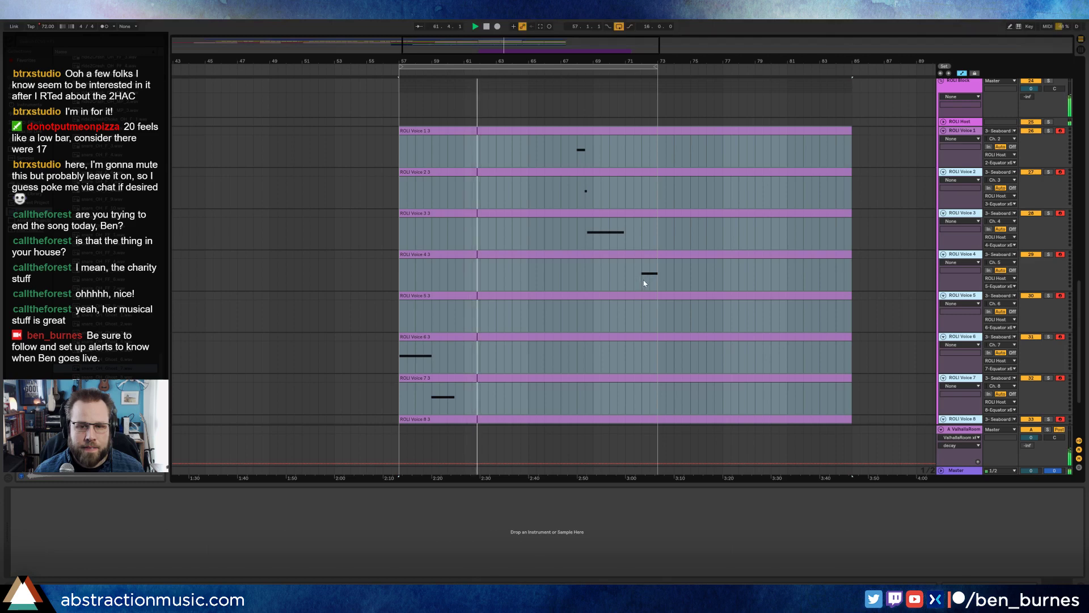
{"action": "left_click", "coordinate": [665, 256]}
{"action": "key", "text": "ctrl+z"}
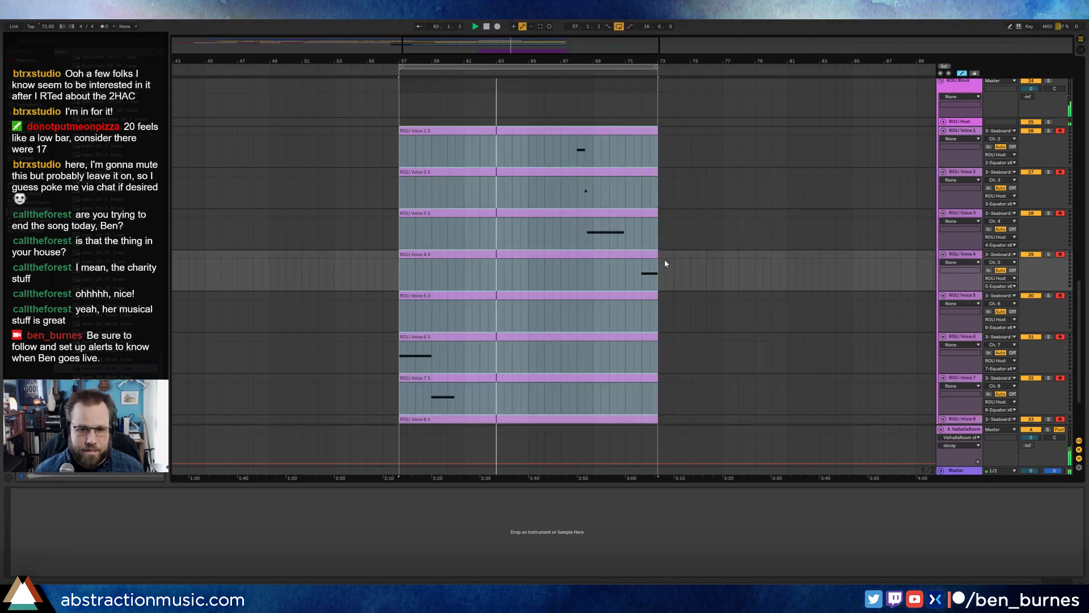
{"action": "key", "text": "ctrl+shift+z"}
{"action": "scroll", "coordinate": [672, 262], "scroll_direction": "down", "scroll_amount": 3}
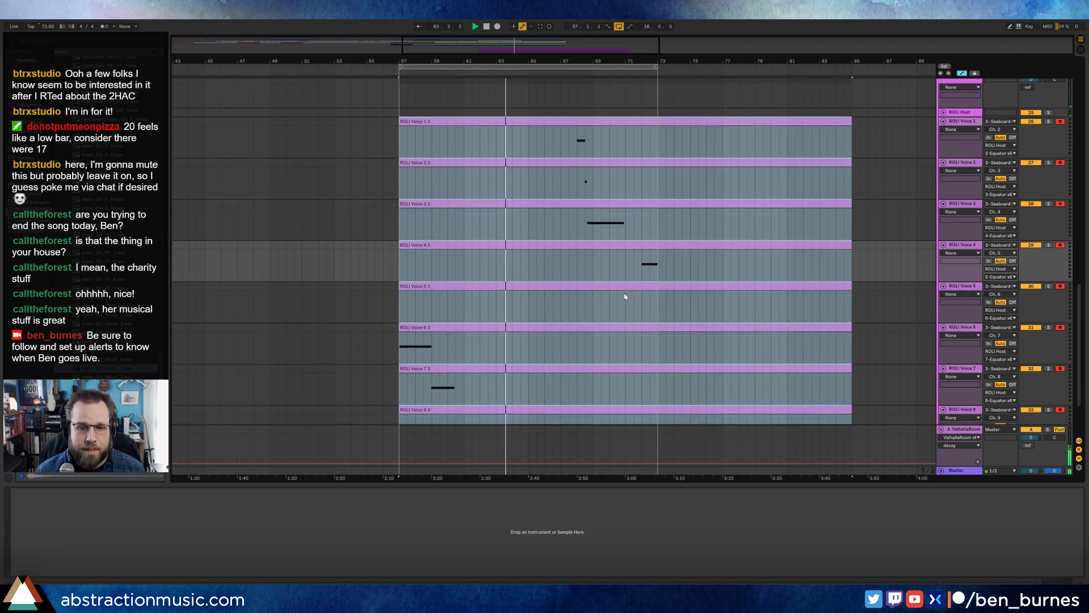
Step: Lengthen the F#4 note in the ROLI Voice 8 clip to about clip bar 8.5 and play from just before it
{"action": "double_click", "coordinate": [492, 327]}
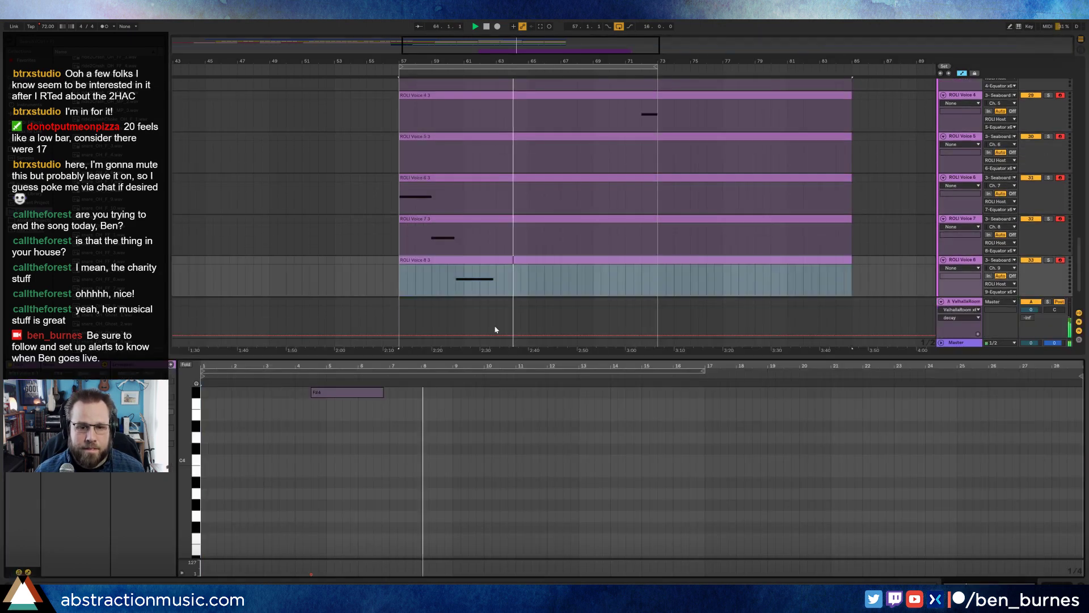
{"action": "left_click", "coordinate": [435, 417]}
{"action": "left_click", "coordinate": [379, 392]}
{"action": "left_click_drag", "start_coordinate": [398, 393], "coordinate": [440, 393]}
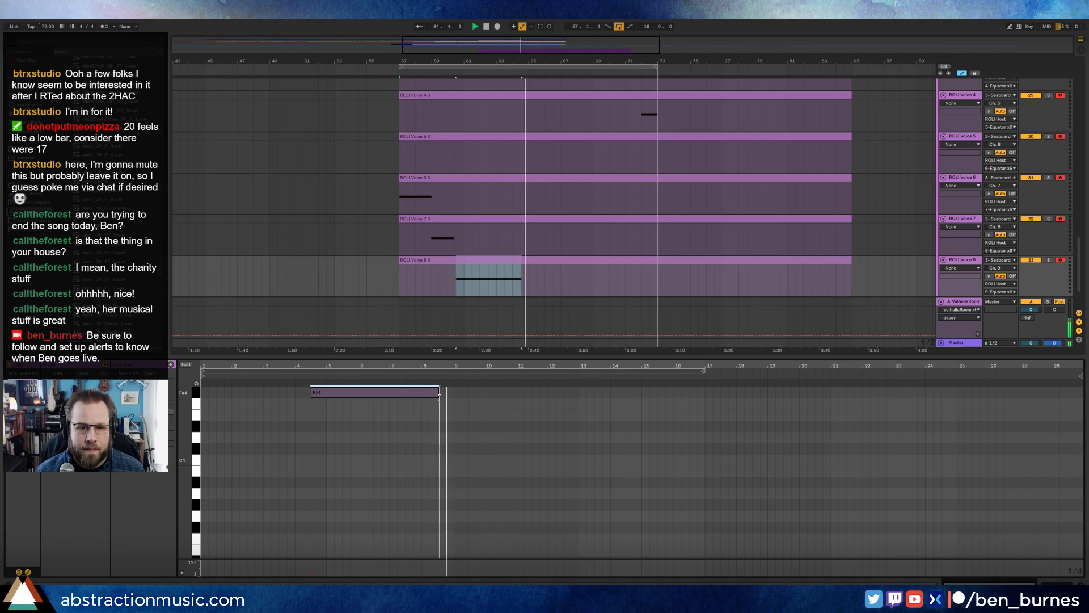
{"action": "left_click", "coordinate": [453, 77]}
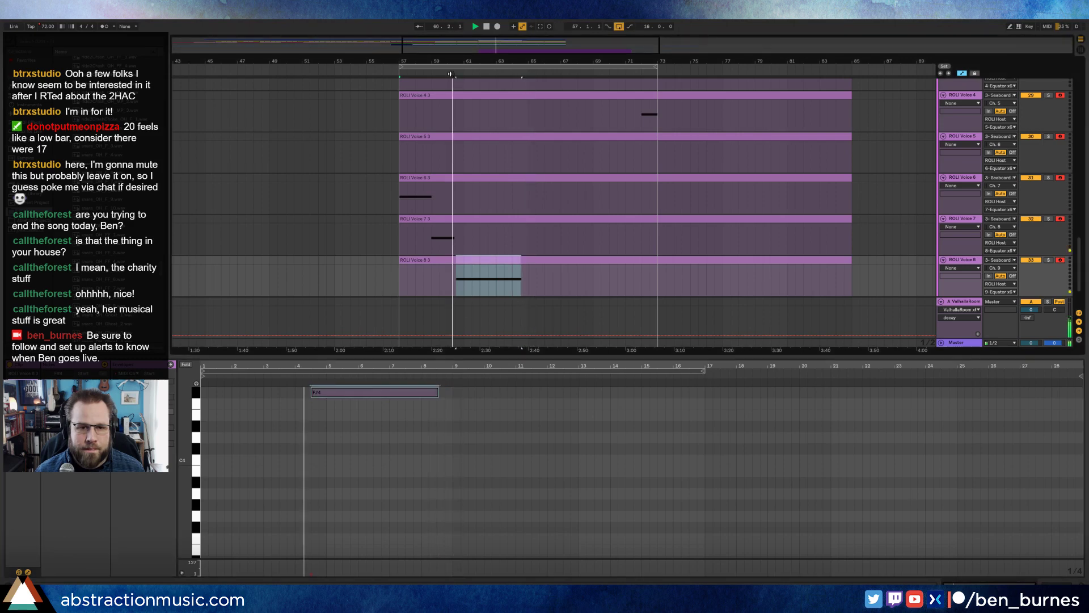
{"action": "scroll", "coordinate": [673, 221], "scroll_direction": "up", "scroll_amount": 2}
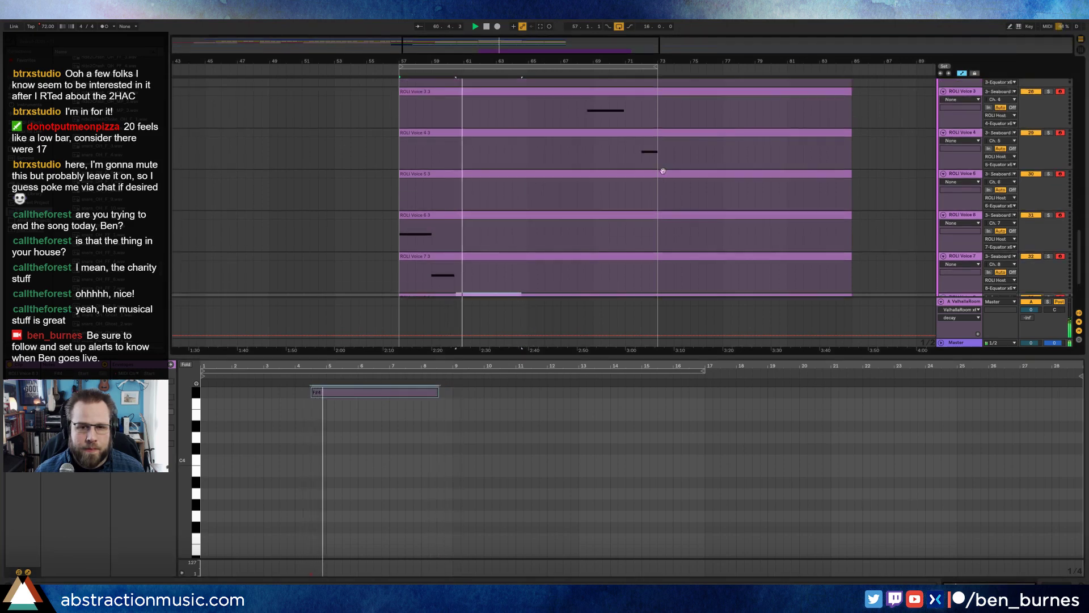
Step: Lengthen the B4 note in the ROLI Voice 4 clip to about clip bar 25.5 and lower its pitch bend envelope from about bar 18
{"action": "left_click", "coordinate": [671, 132]}
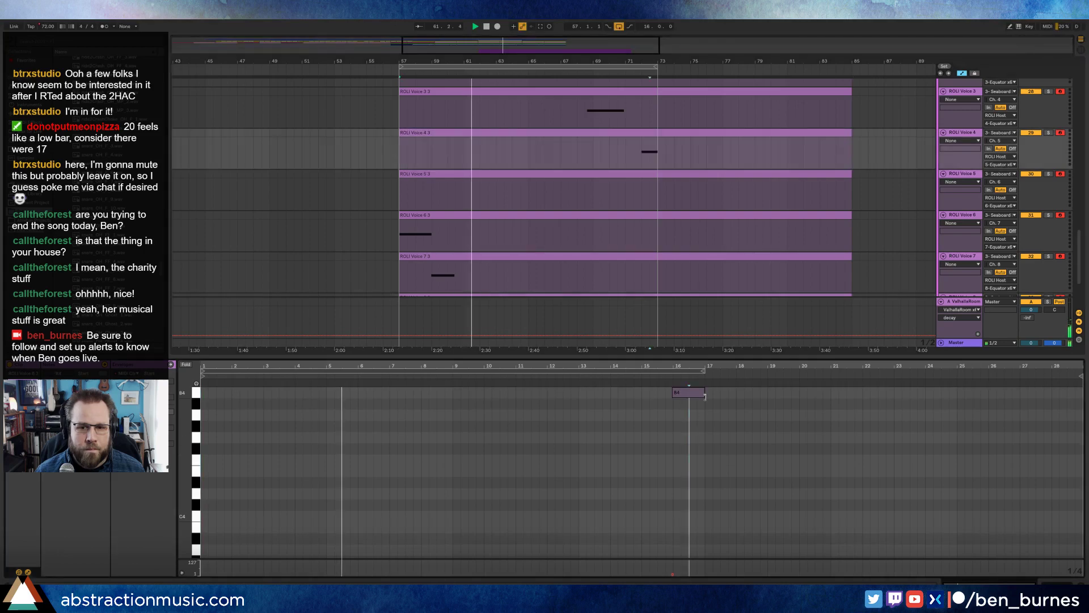
{"action": "left_click_drag", "start_coordinate": [704, 392], "coordinate": [974, 411]}
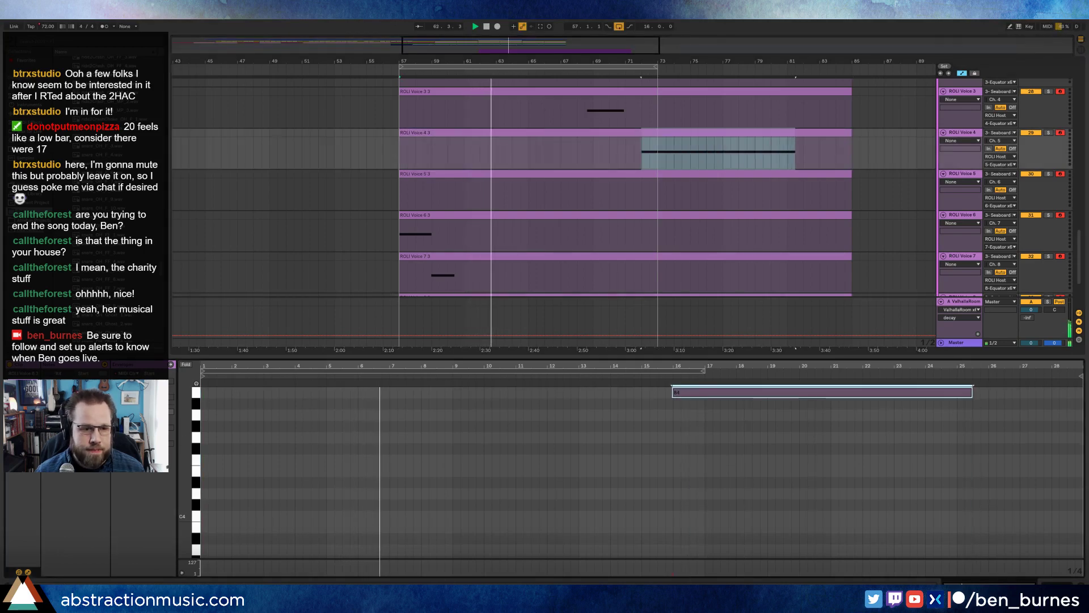
{"action": "left_click", "coordinate": [125, 364]}
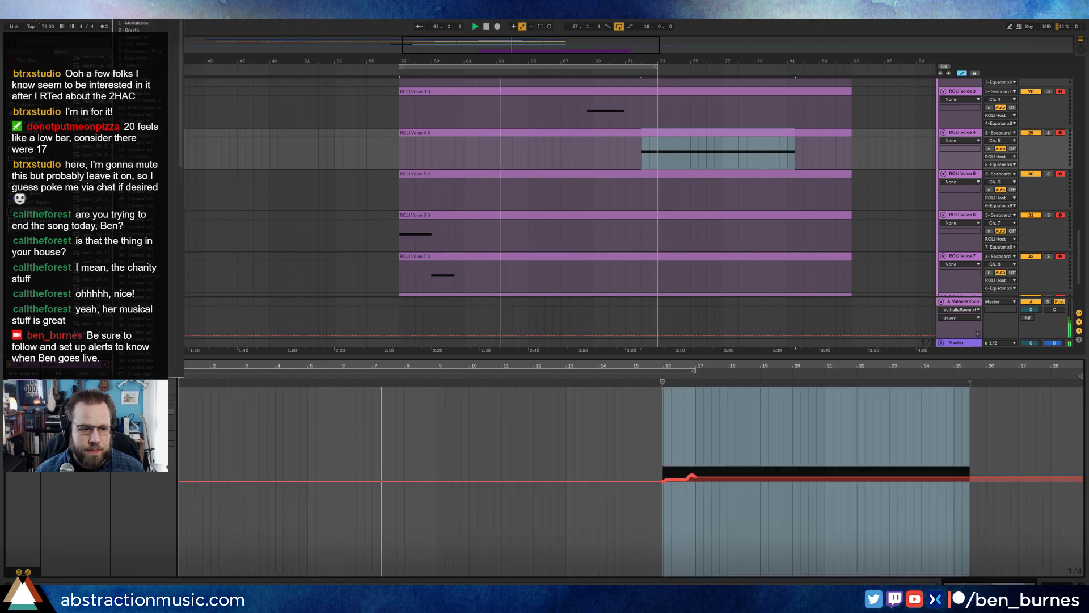
{"action": "left_click", "coordinate": [703, 476]}
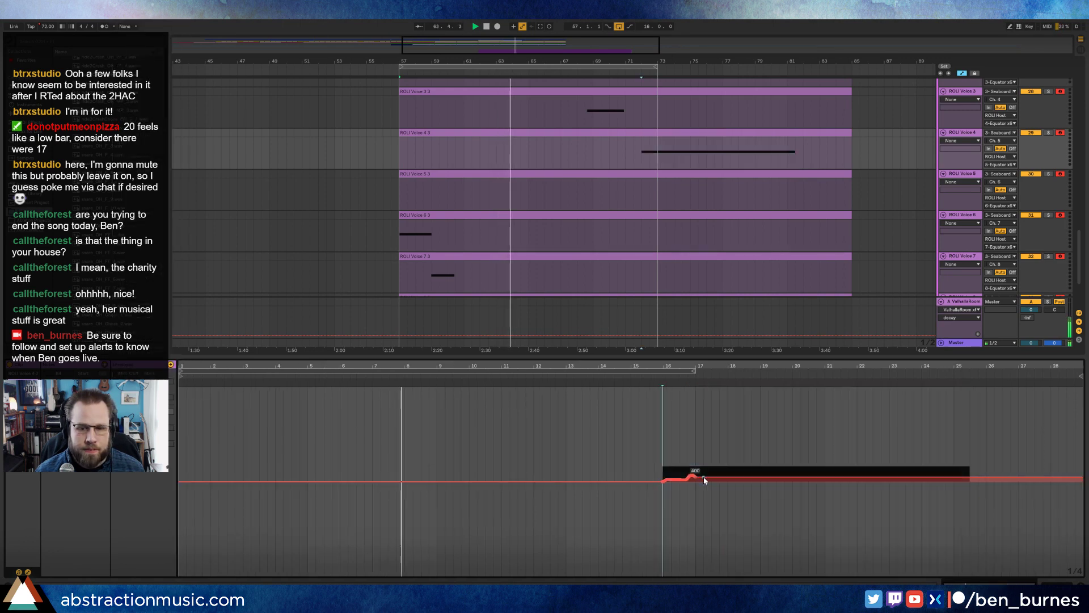
{"action": "left_click_drag", "start_coordinate": [728, 476], "coordinate": [728, 482]}
Step: Draw small pitch bend fluctuations along the sustained B4 note from about clip bar 18 to 25, and reduce the largest steps
{"action": "key", "text": "b"}
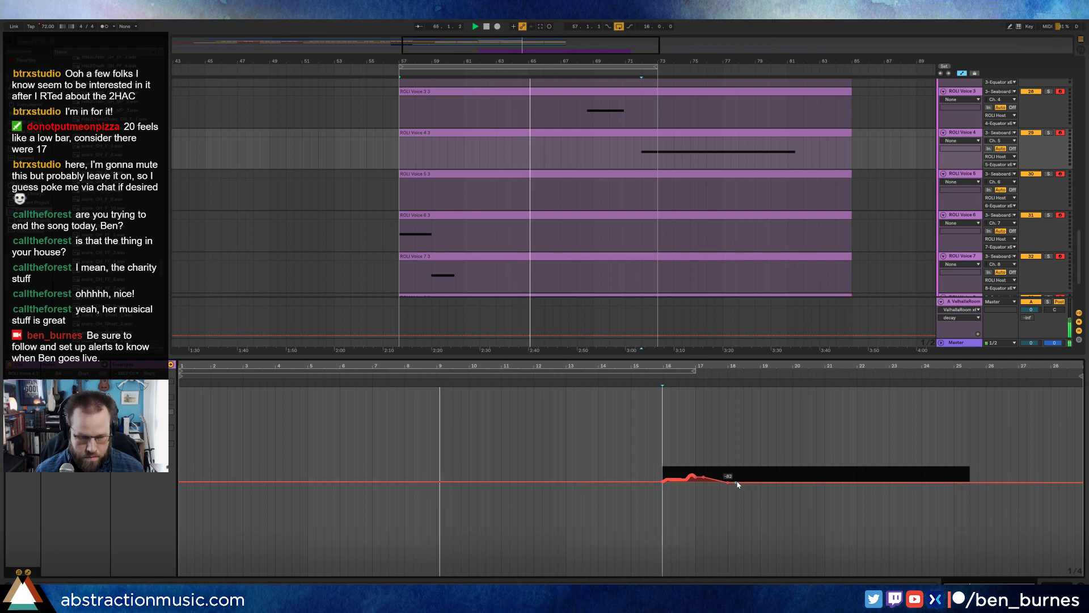
{"action": "left_click_drag", "start_coordinate": [733, 479], "coordinate": [962, 482]}
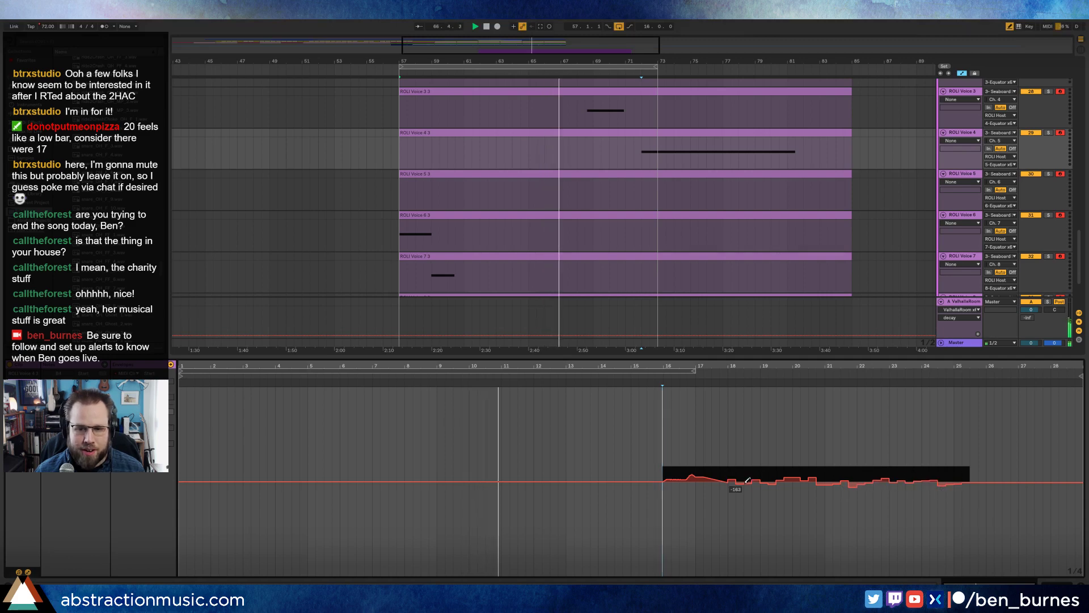
{"action": "left_click_drag", "start_coordinate": [738, 484], "coordinate": [749, 483]}
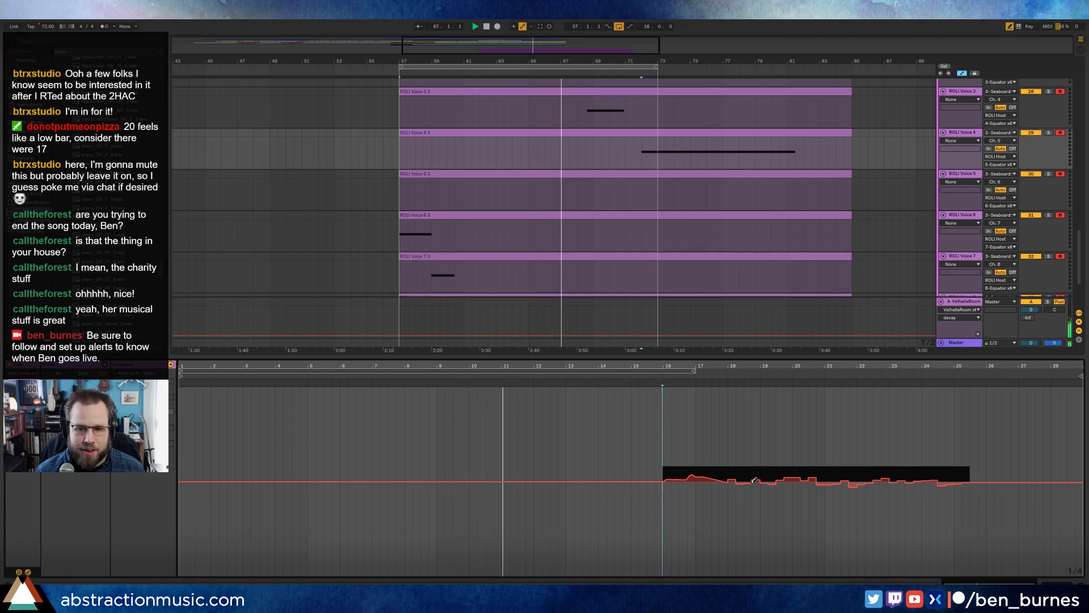
{"action": "left_click", "coordinate": [813, 479]}
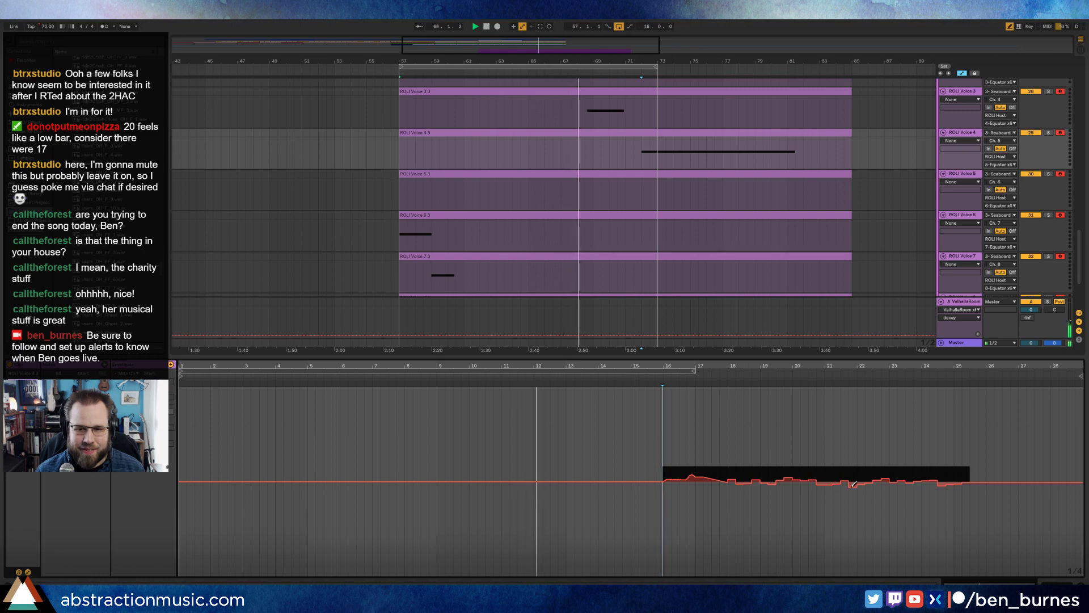
{"action": "left_click", "coordinate": [852, 485]}
{"action": "left_click", "coordinate": [821, 482]}
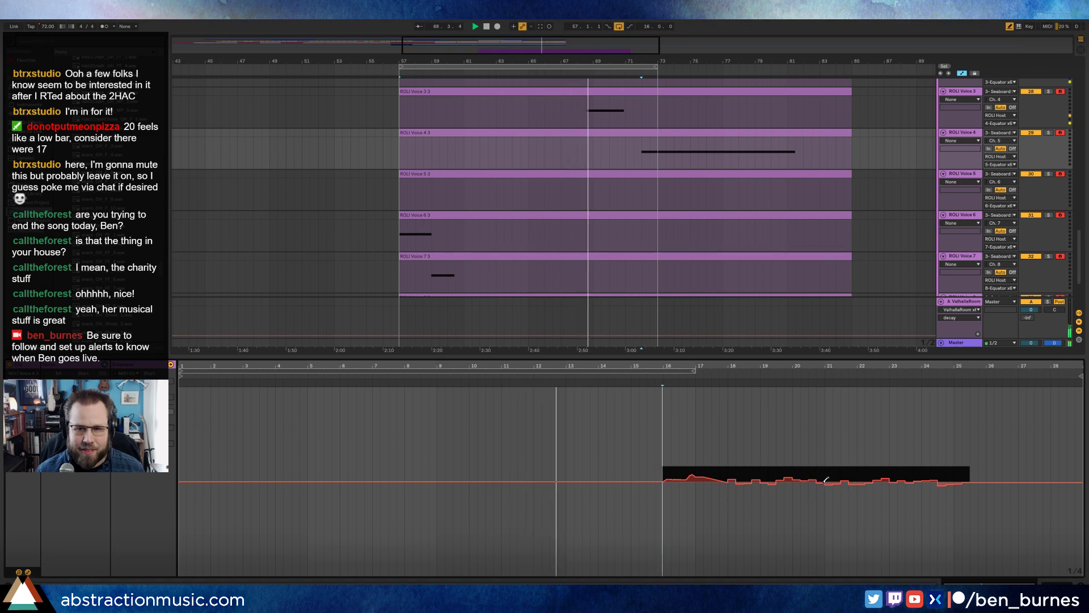
{"action": "key", "text": "b"}
Step: Check the C4 note in the ROLI Voice 1 clip, close the clip editor, and extend the arrangement loop to bar 82
{"action": "scroll", "coordinate": [684, 194], "scroll_direction": "up", "scroll_amount": 5}
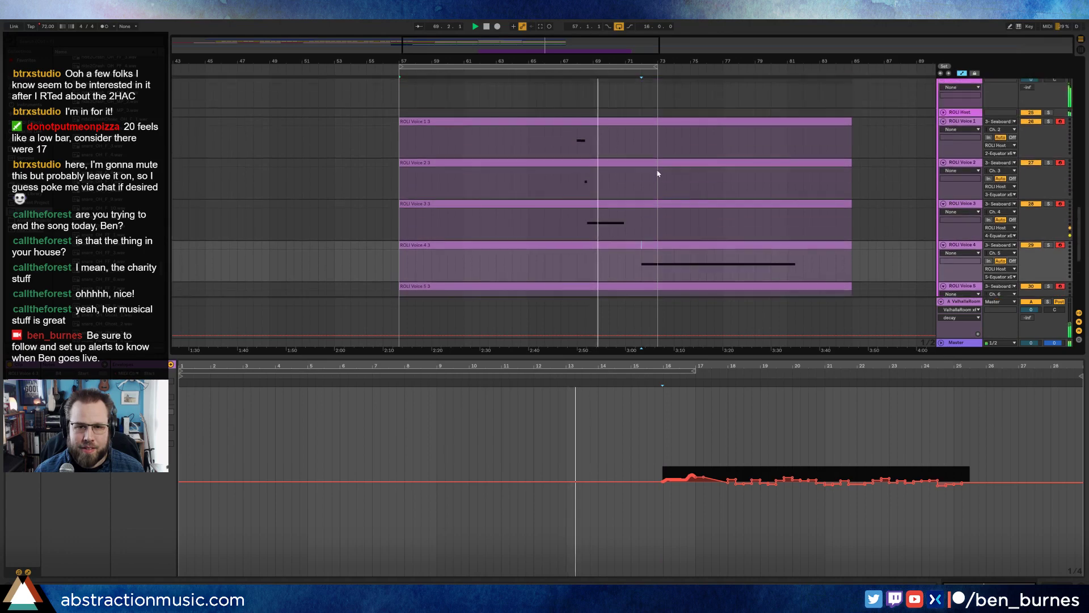
{"action": "left_click", "coordinate": [604, 149]}
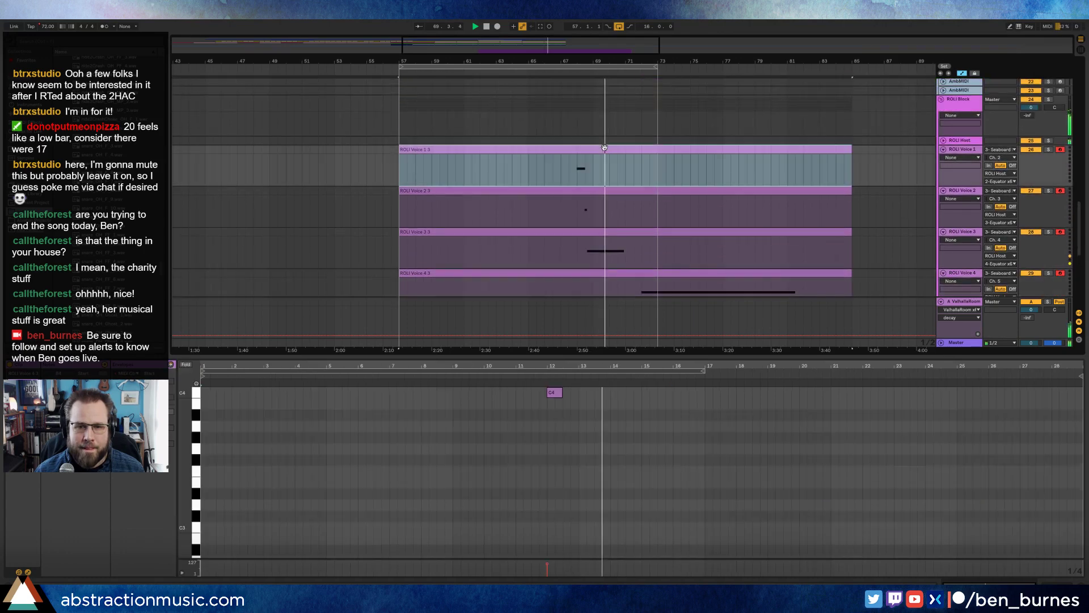
{"action": "left_click", "coordinate": [556, 393]}
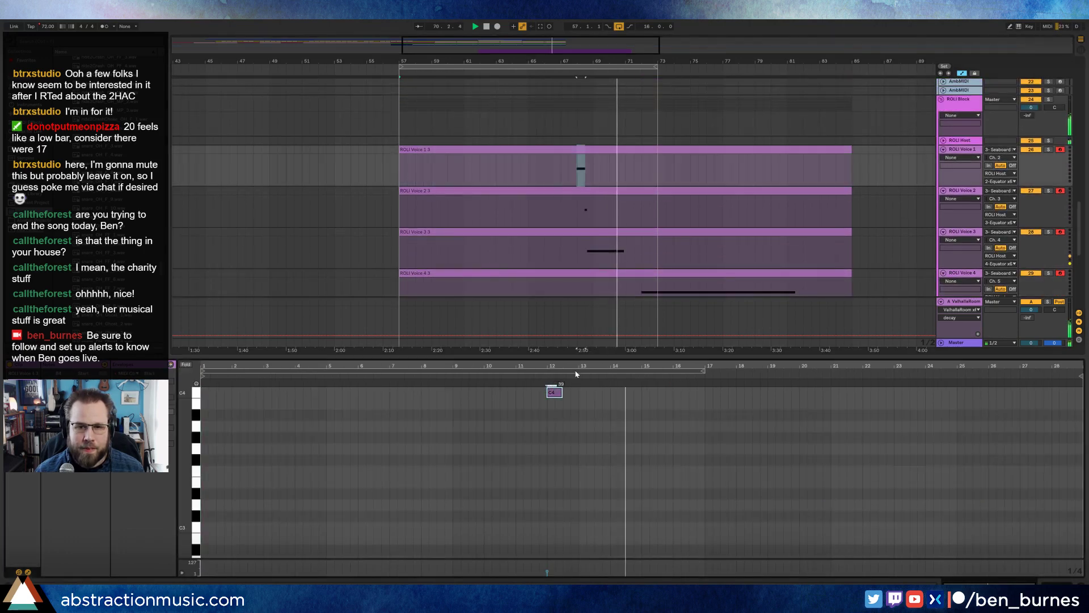
{"action": "left_click", "coordinate": [1056, 587]}
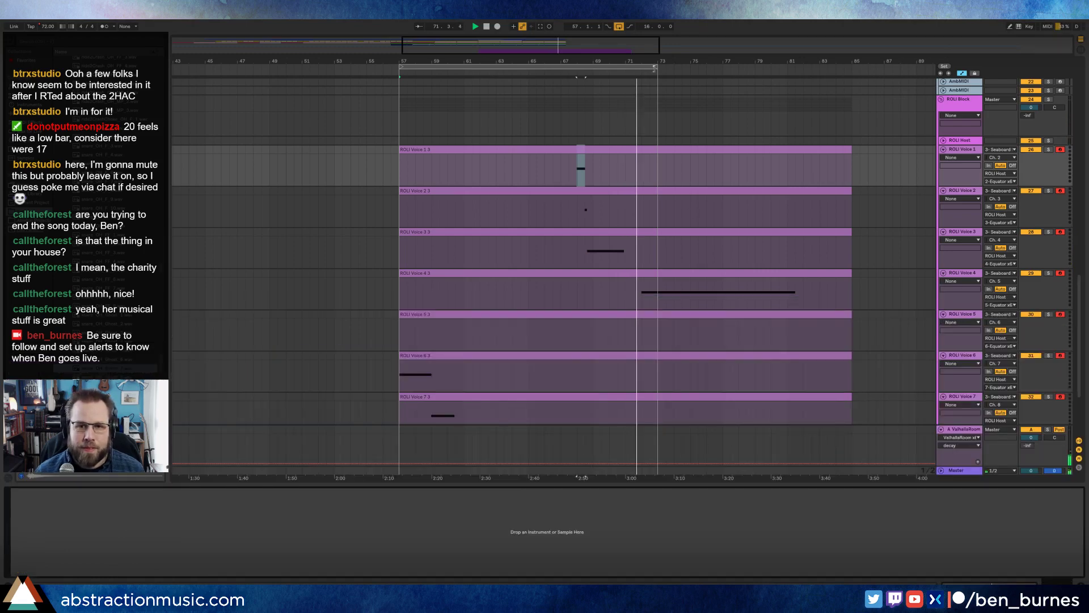
{"action": "left_click_drag", "start_coordinate": [657, 67], "coordinate": [802, 82]}
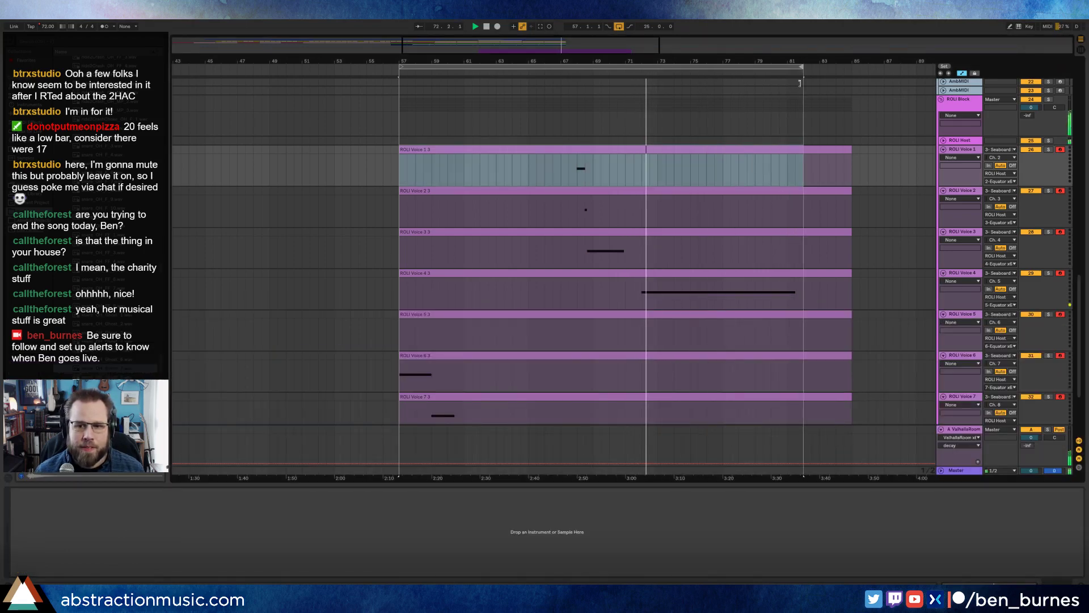
Step: Reopen the ROLI Voice 4 clip with its envelopes hidden and audition from the start of the B4 note at bar 72
{"action": "double_click", "coordinate": [679, 275]}
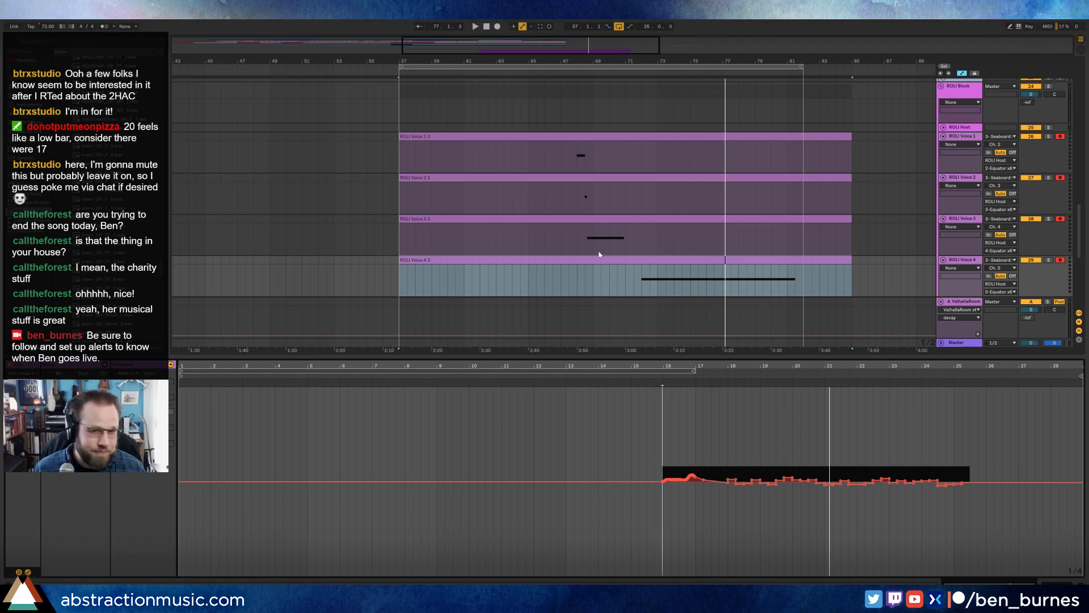
{"action": "left_click", "coordinate": [642, 281]}
{"action": "key", "text": "space"}
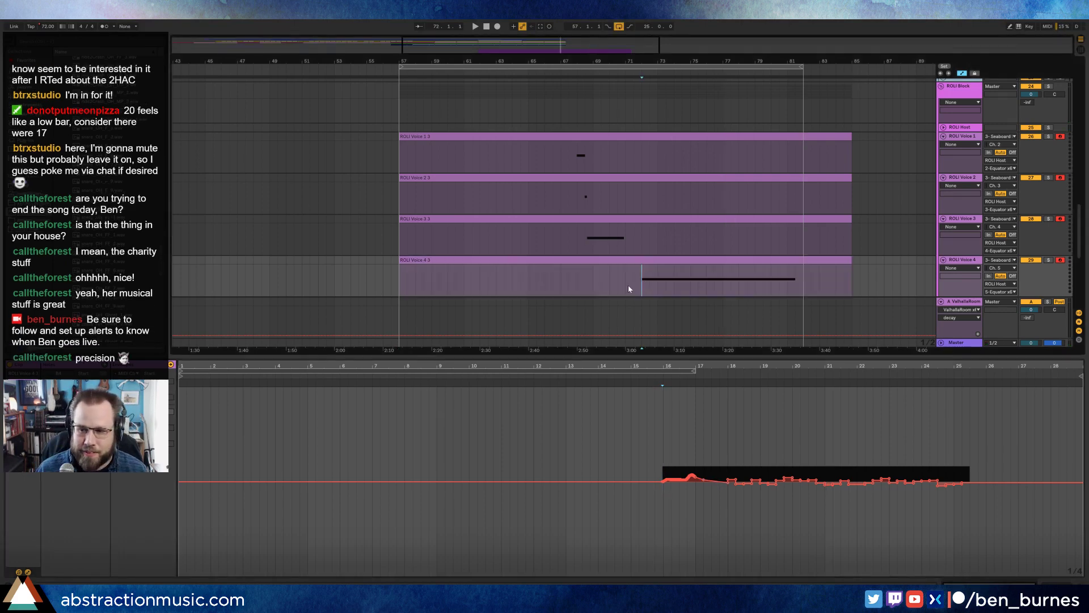
{"action": "left_click", "coordinate": [29, 574]}
{"action": "scroll", "coordinate": [413, 481], "scroll_direction": "up", "scroll_amount": 3}
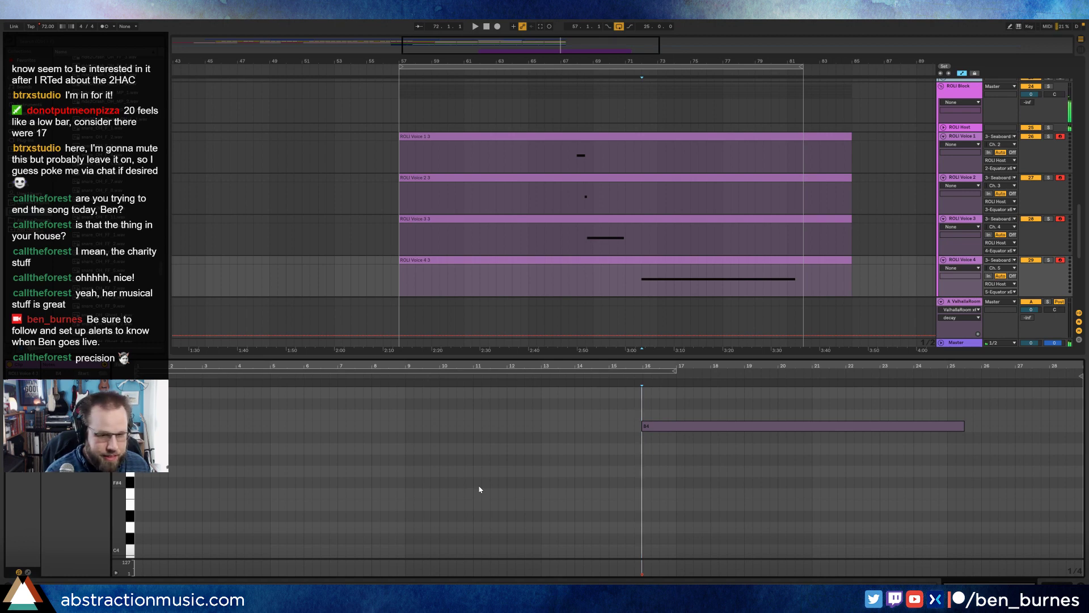
Step: Record a new take on the ROLI Voice tracks from bar 72 to about bar 75
{"action": "left_click", "coordinate": [642, 273]}
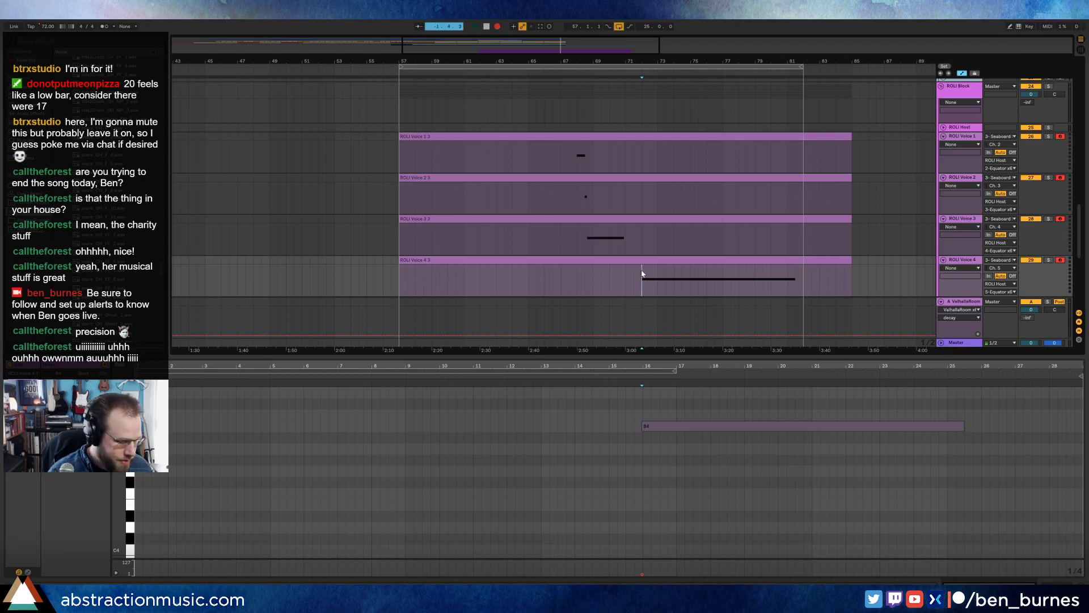
{"action": "key", "text": "space"}
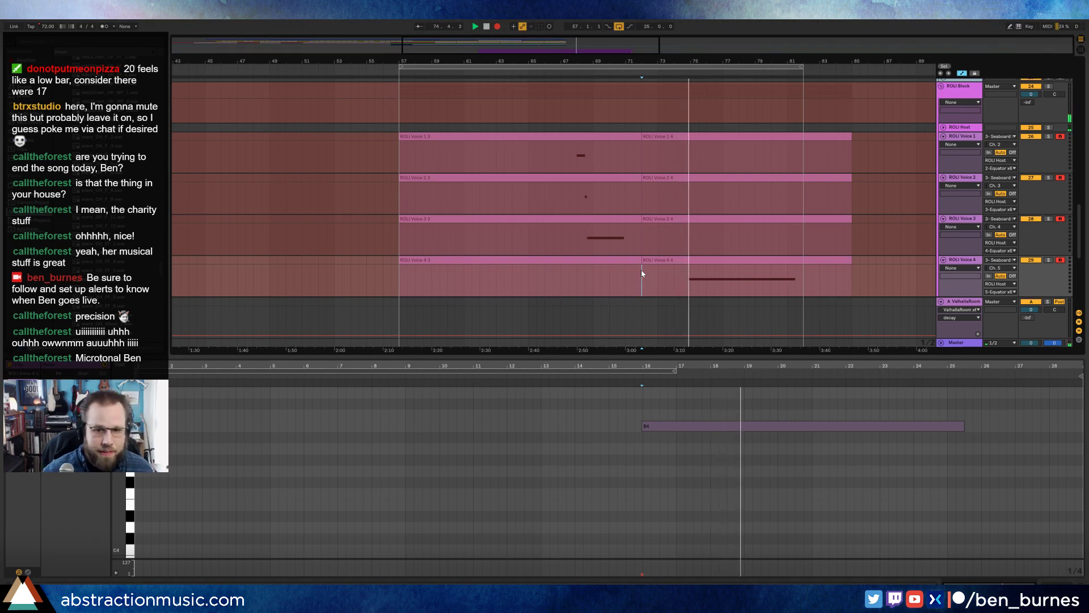
{"action": "key", "text": "space"}
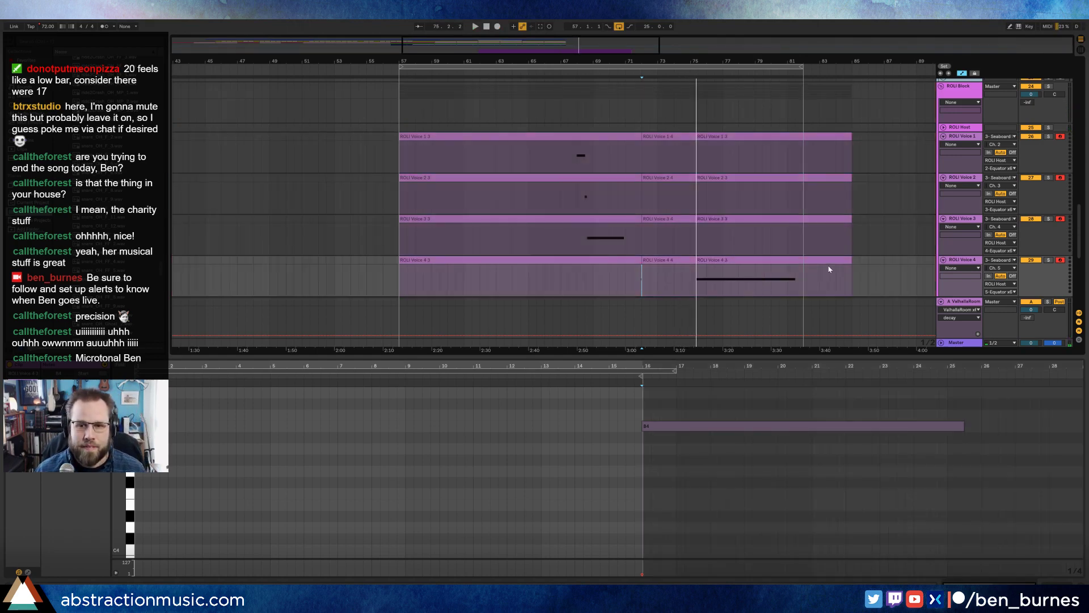
Step: Delete the clips starting at bar 75 on all the ROLI Voice tracks, from Voice 1 through Voice 9
{"action": "left_click", "coordinate": [770, 135]}
{"action": "scroll", "coordinate": [786, 214], "scroll_direction": "down", "scroll_amount": 10}
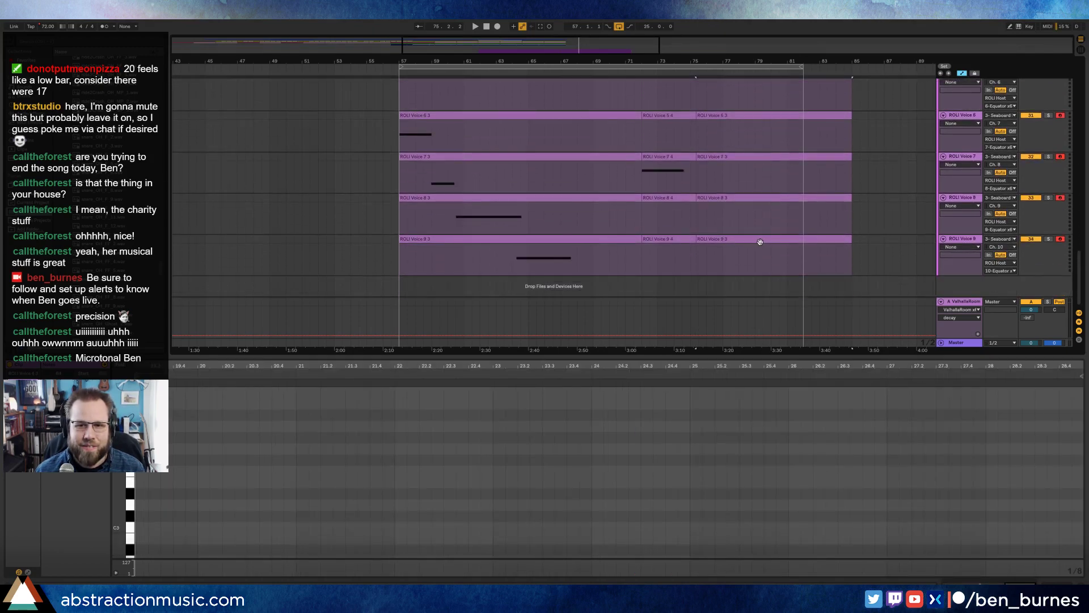
{"action": "left_click", "coordinate": [760, 240], "text": "shift"}
{"action": "key", "text": "Delete"}
{"action": "scroll", "coordinate": [758, 218], "scroll_direction": "up", "scroll_amount": 4}
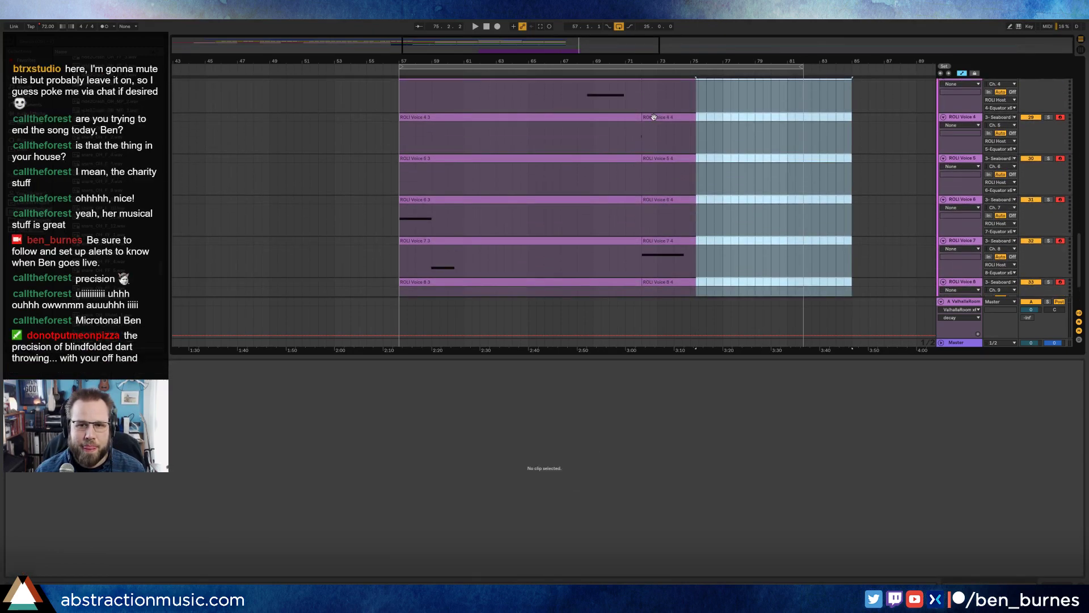
Step: Shorten the first ROLI Voice 4 clip so that it ends at 71.3.1
{"action": "left_click", "coordinate": [653, 117]}
{"action": "left_click", "coordinate": [635, 118]}
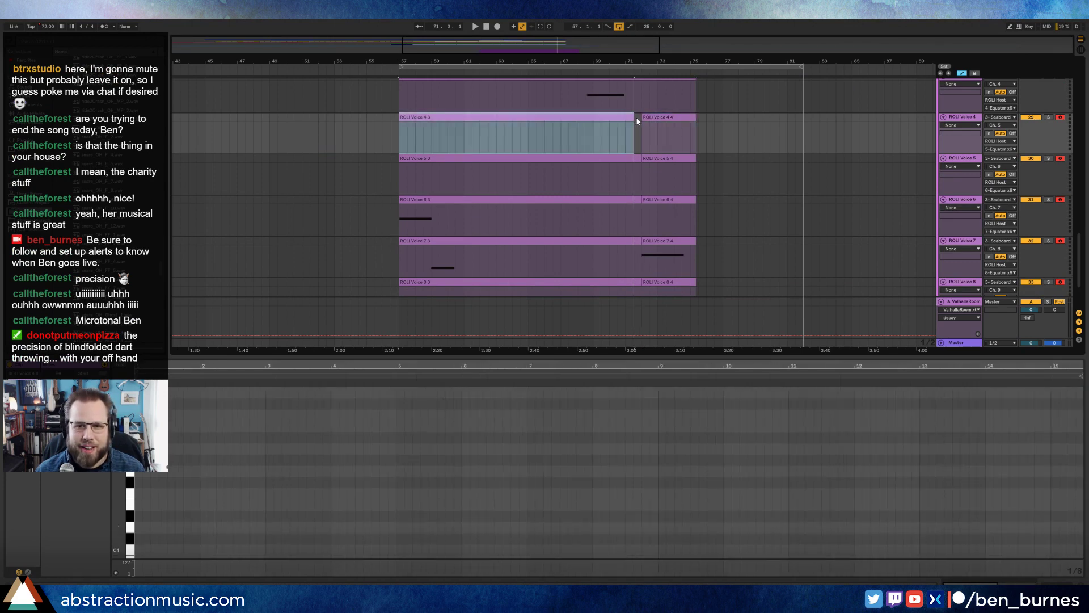
{"action": "left_click", "coordinate": [706, 134]}
Step: Solo the ROLI Block group and arm the Resampling track for recording
{"action": "scroll", "coordinate": [780, 156], "scroll_direction": "up", "scroll_amount": 5}
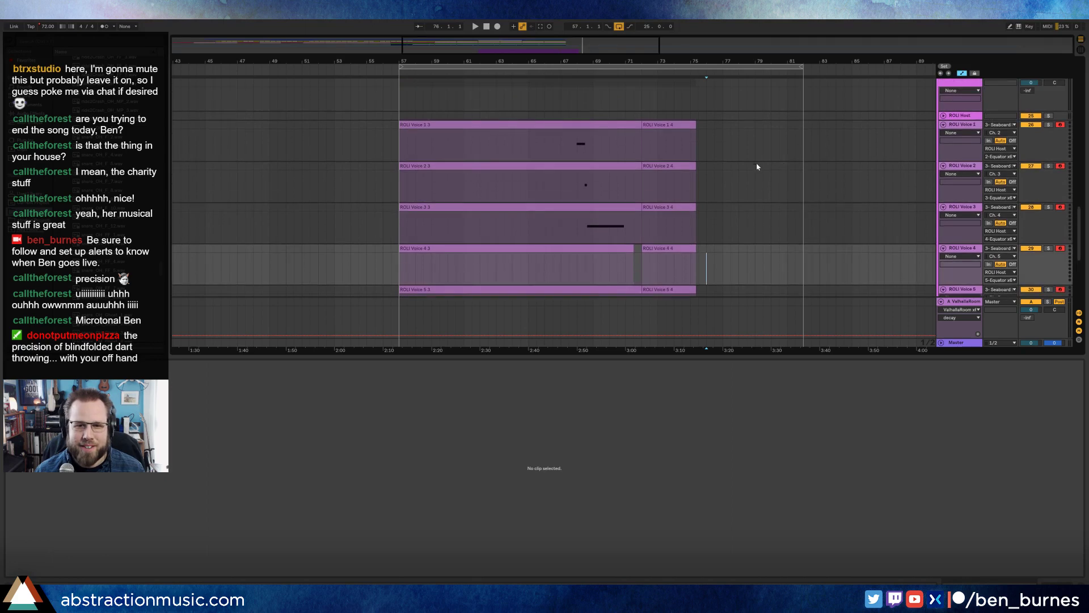
{"action": "scroll", "coordinate": [749, 168], "scroll_direction": "up", "scroll_amount": 2}
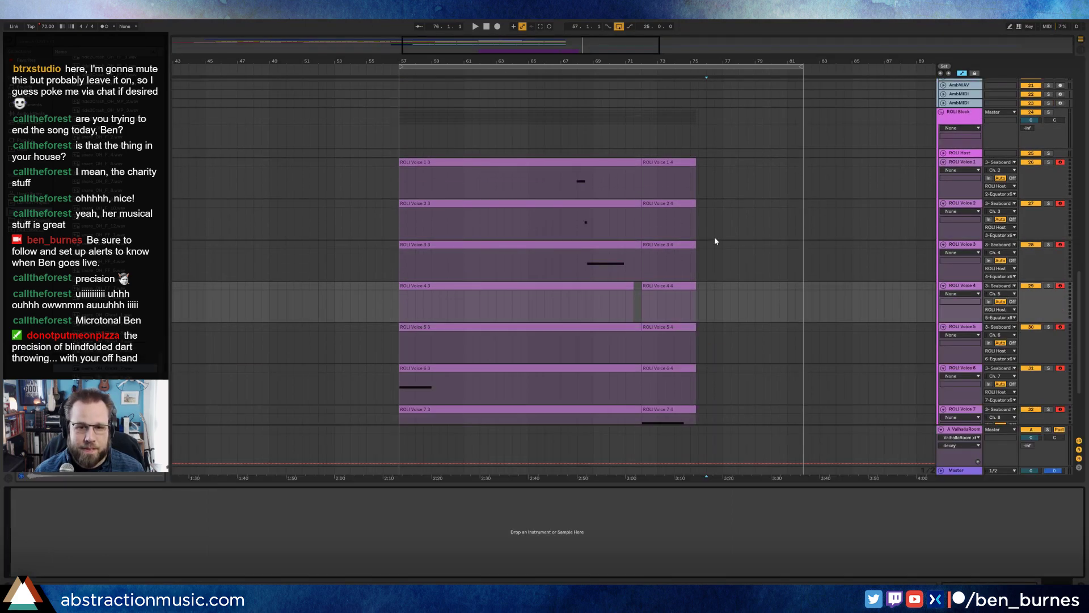
{"action": "scroll", "coordinate": [718, 238], "scroll_direction": "up", "scroll_amount": 10}
{"action": "scroll", "coordinate": [730, 250], "scroll_direction": "down", "scroll_amount": 5}
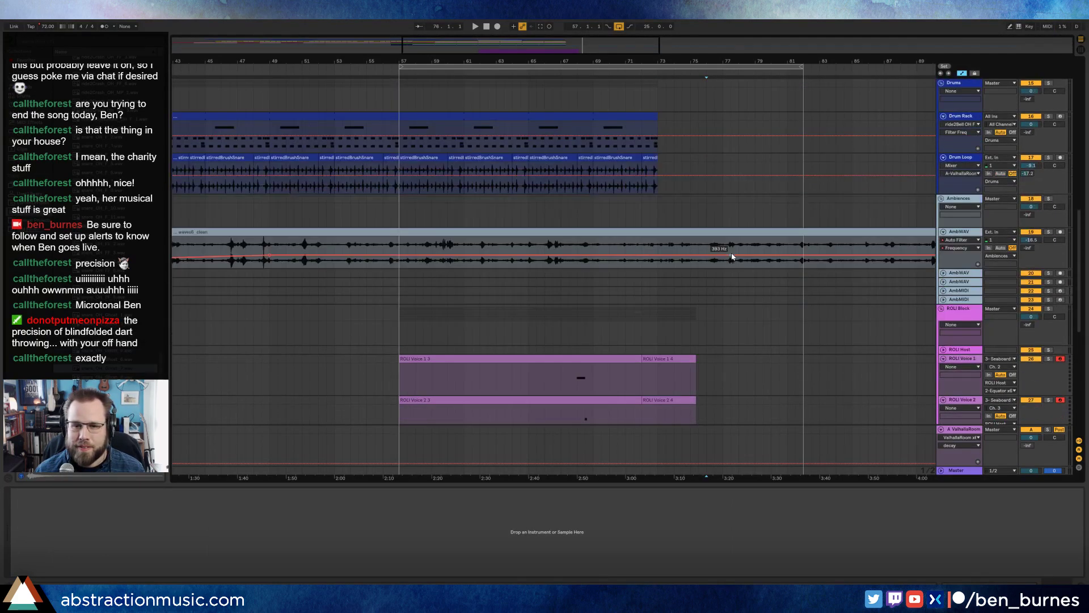
{"action": "scroll", "coordinate": [693, 203], "scroll_direction": "up", "scroll_amount": 15}
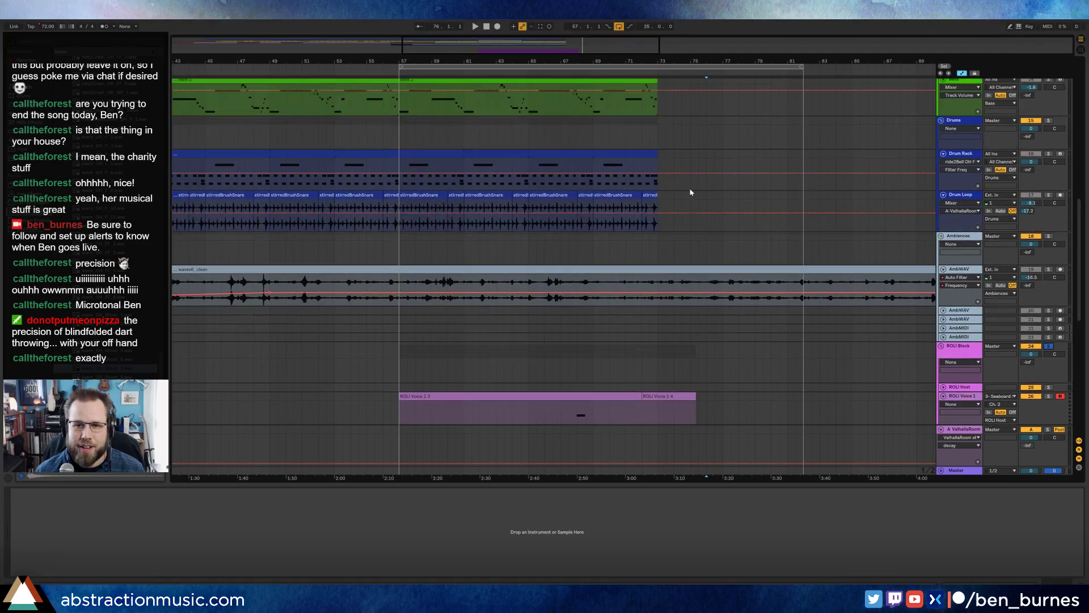
{"action": "scroll", "coordinate": [691, 187], "scroll_direction": "up", "scroll_amount": 8}
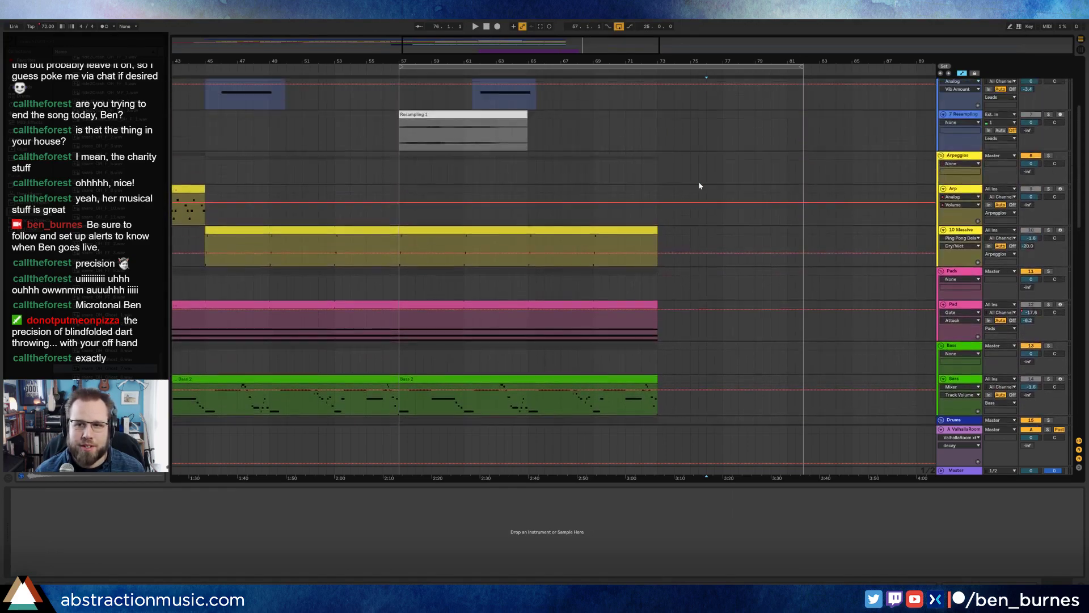
{"action": "scroll", "coordinate": [986, 100], "scroll_direction": "up", "scroll_amount": 1}
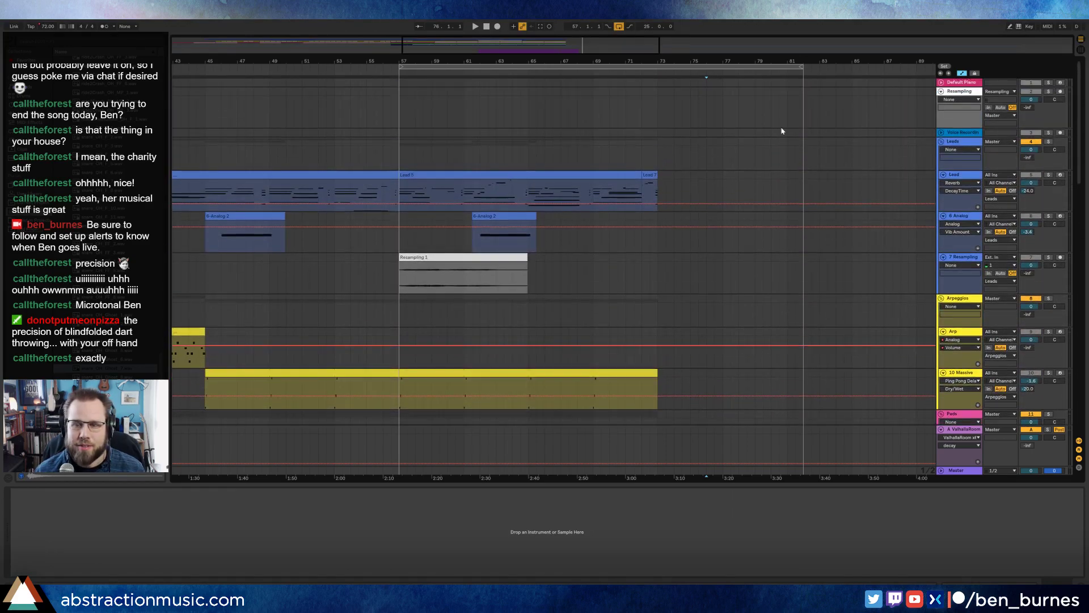
{"action": "left_click", "coordinate": [1061, 92]}
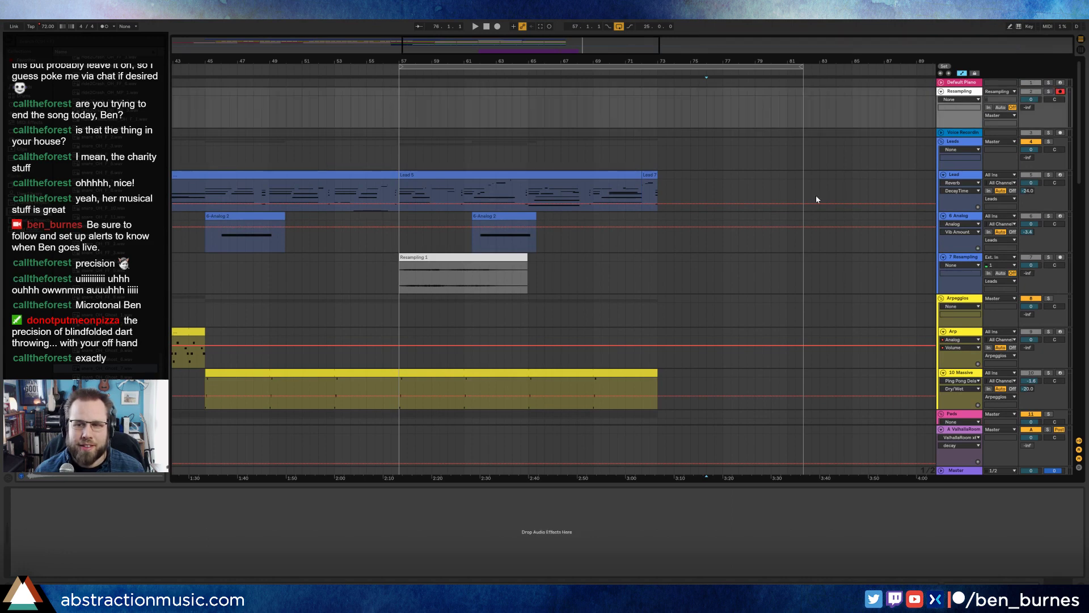
{"action": "scroll", "coordinate": [883, 294], "scroll_direction": "down", "scroll_amount": 10}
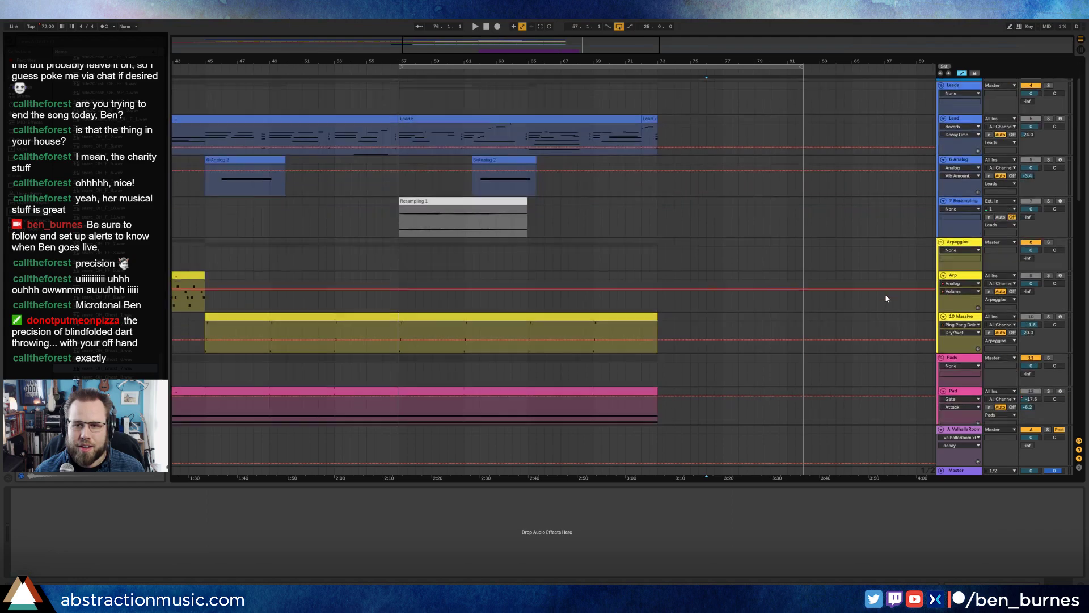
{"action": "scroll", "coordinate": [850, 306], "scroll_direction": "down", "scroll_amount": 8}
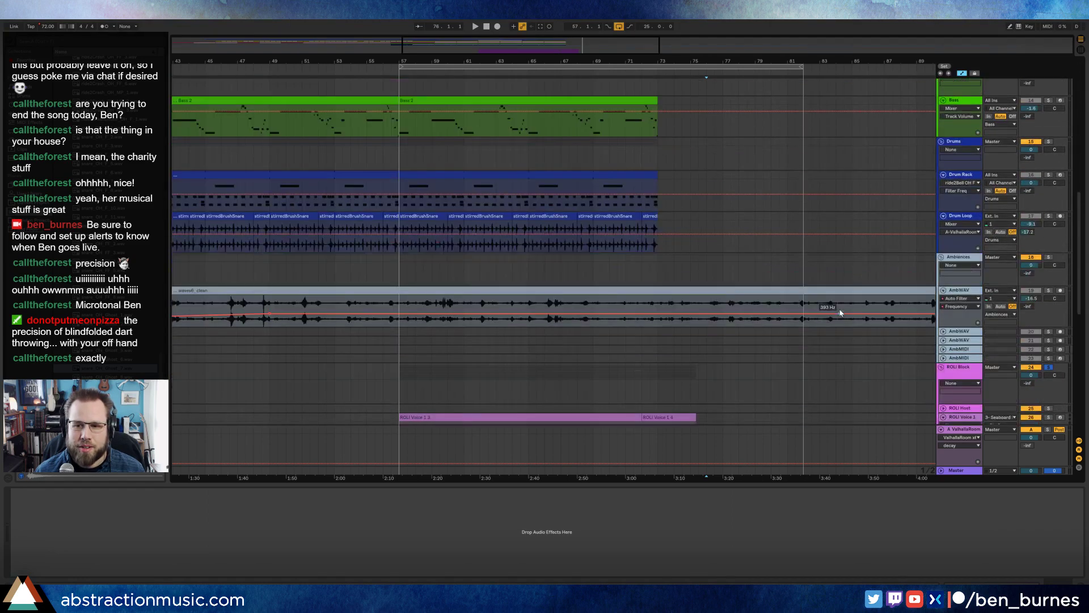
{"action": "left_click", "coordinate": [964, 241]}
{"action": "right_click", "coordinate": [963, 241]}
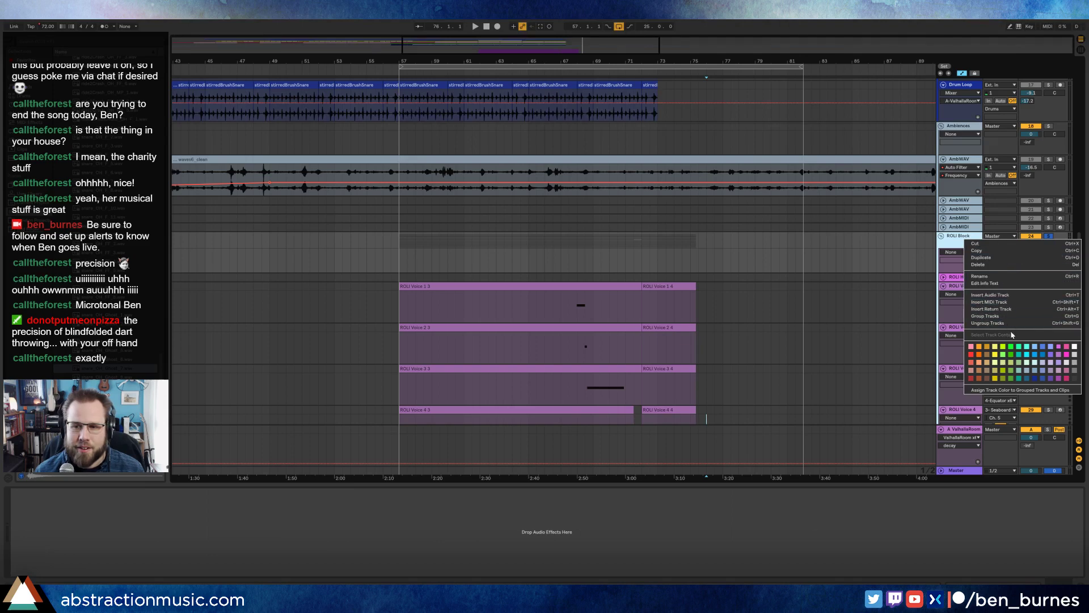
{"action": "left_click", "coordinate": [1080, 165]}
{"action": "left_click", "coordinate": [1080, 121]}
{"action": "left_click", "coordinate": [1080, 94]}
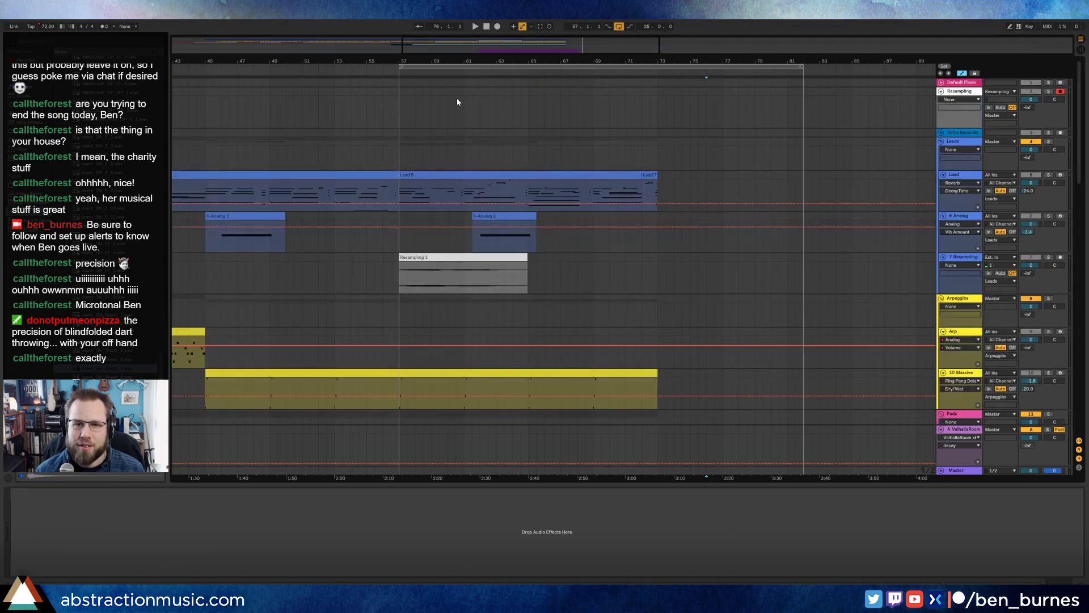
Step: Start recording onto the Resampling track from bar 57
{"action": "left_click", "coordinate": [399, 111]}
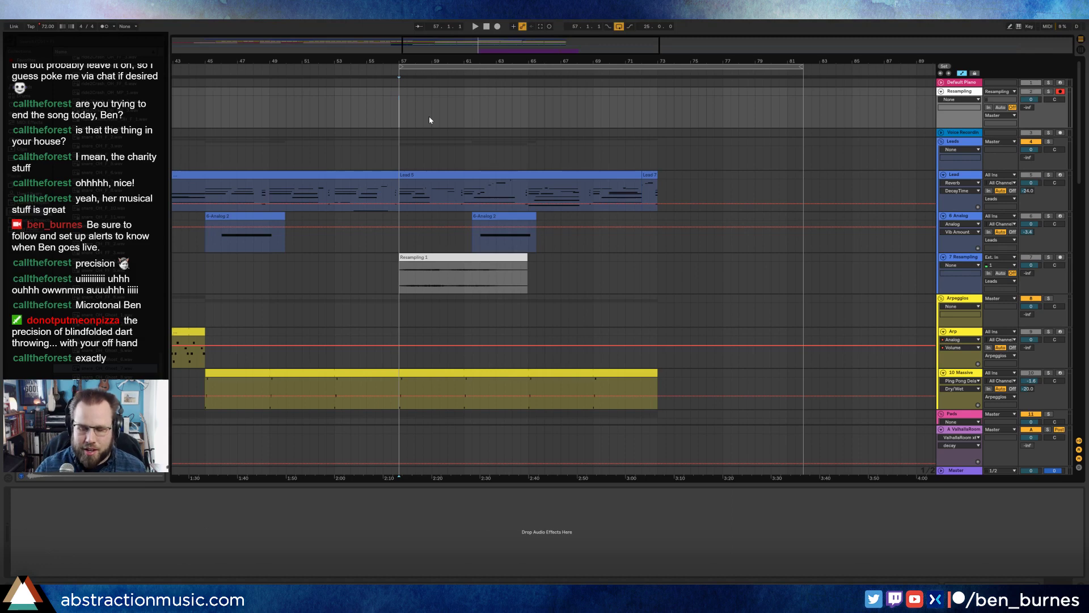
{"action": "key", "text": "F9"}
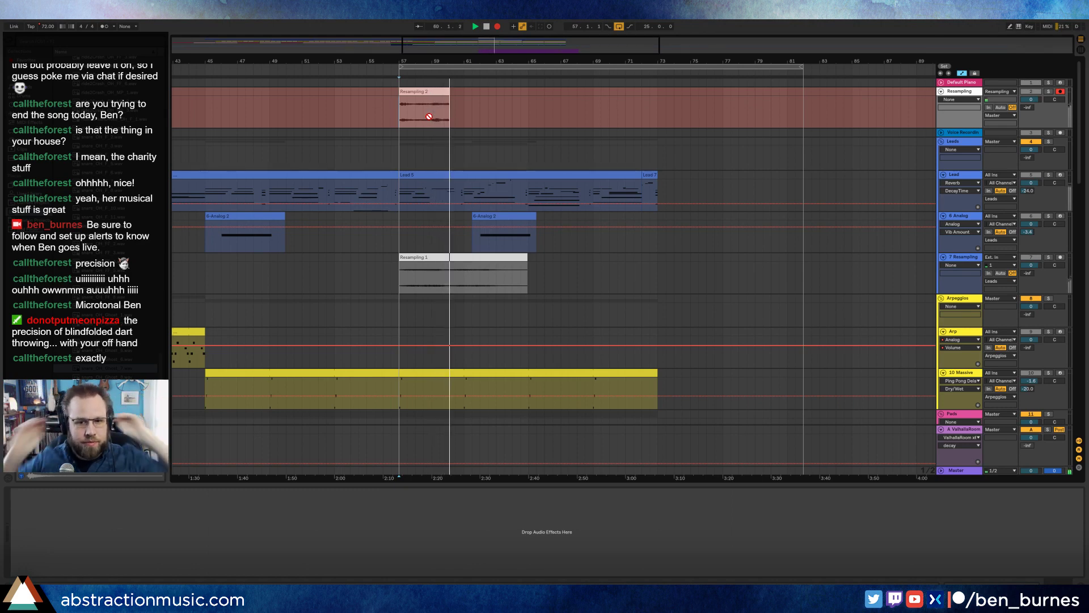
Step: Duplicate the Resampling 1 clip on the 7 Resampling track directly after itself and trim the ends of both copies slightly
{"action": "key", "text": "ctrl+d"}
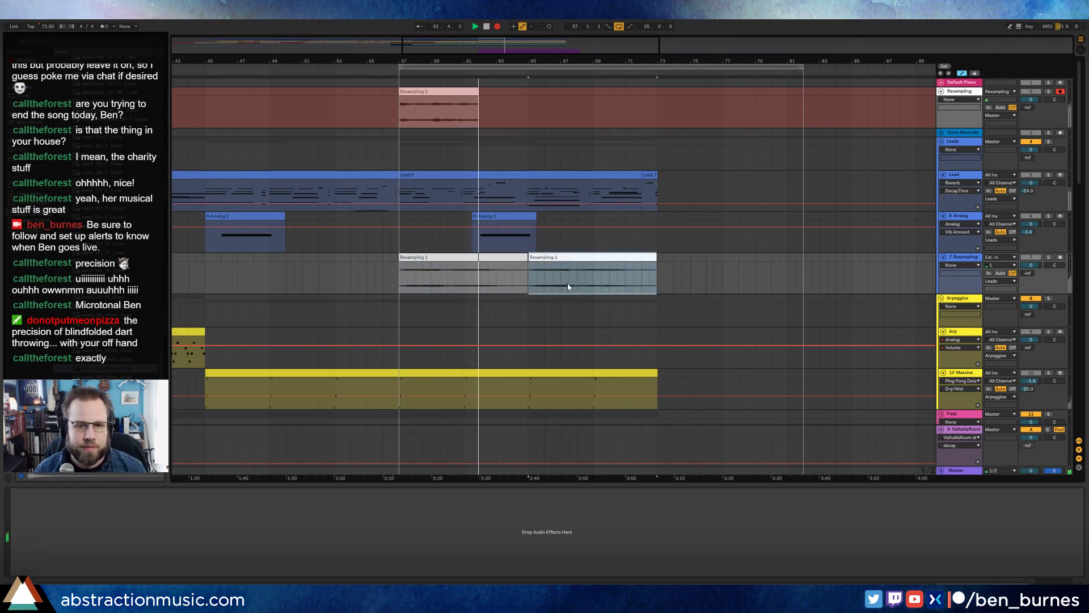
{"action": "left_click", "coordinate": [518, 257]}
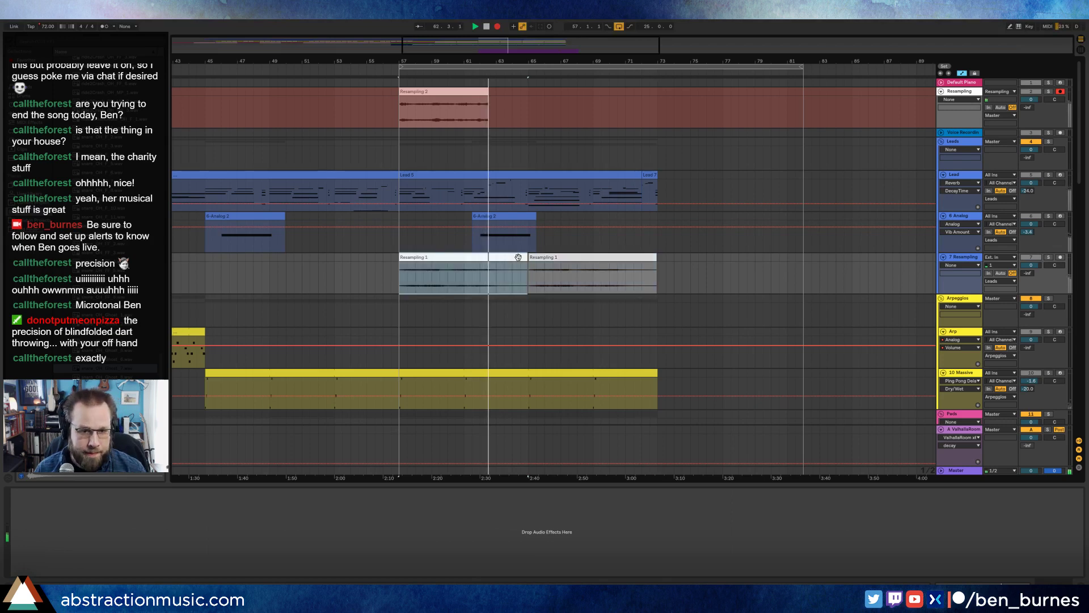
{"action": "left_click_drag", "start_coordinate": [526, 257], "coordinate": [520, 258]}
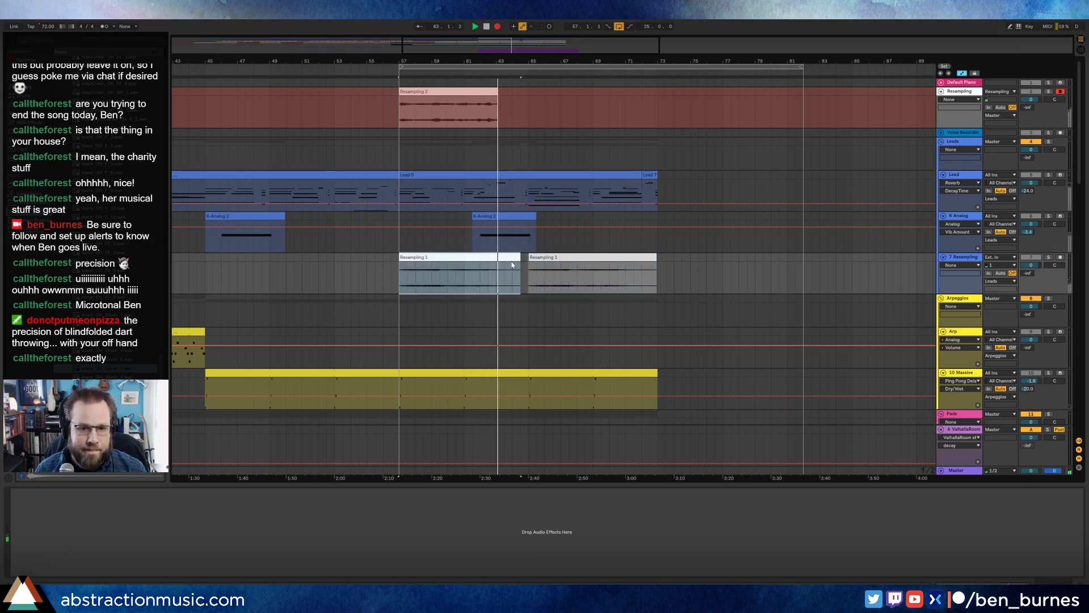
{"action": "scroll", "coordinate": [527, 274], "scroll_direction": "up", "scroll_amount": 2}
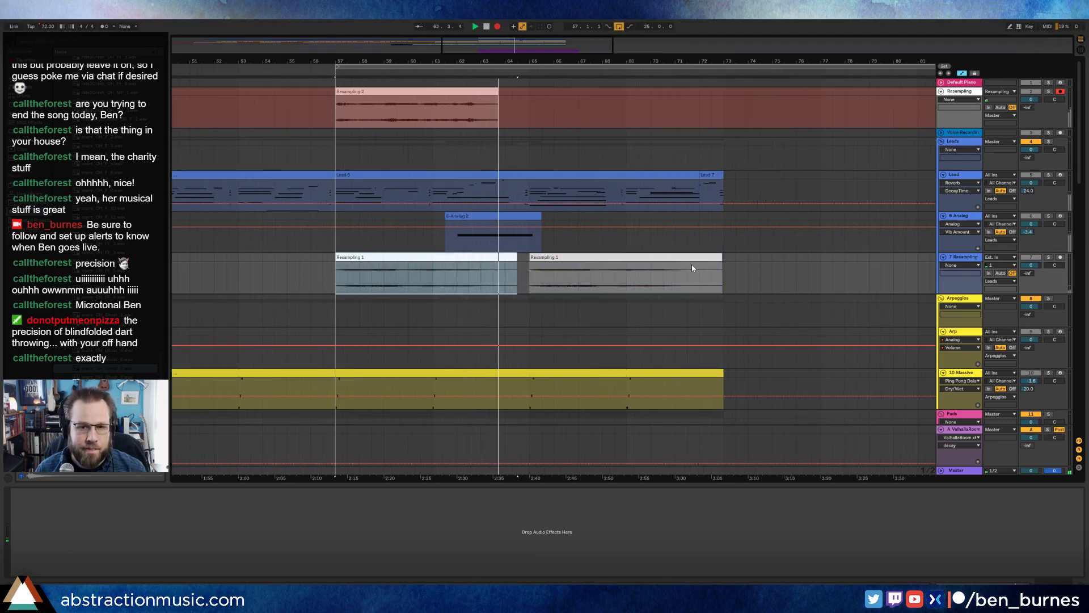
{"action": "left_click_drag", "start_coordinate": [722, 267], "coordinate": [711, 268]}
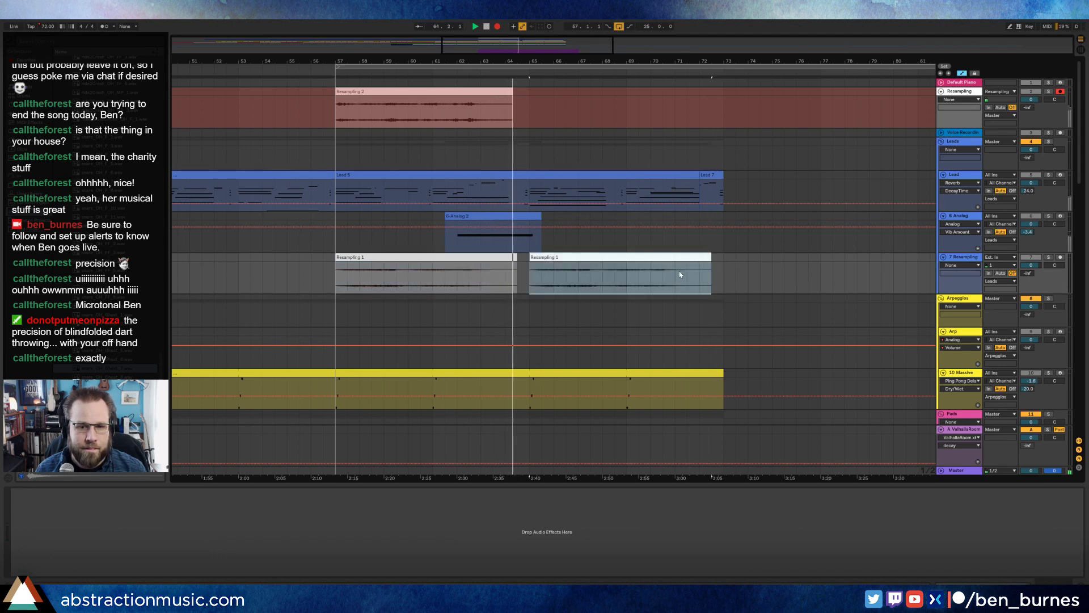
{"action": "scroll", "coordinate": [723, 264], "scroll_direction": "down", "scroll_amount": 2}
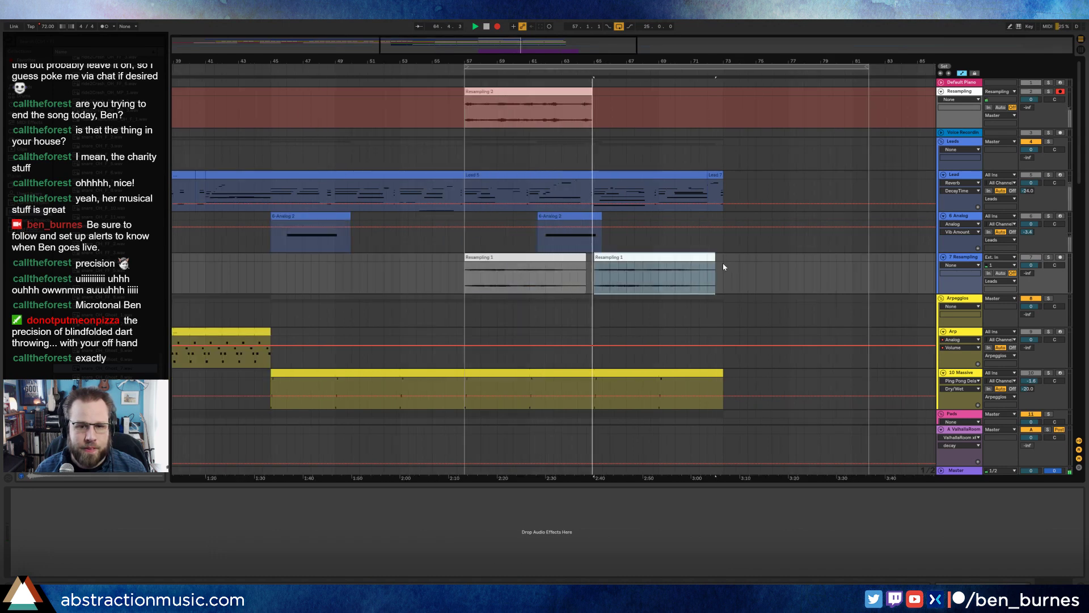
Step: Hide the automation lanes and add long fade-outs to both Resampling 1 clips
{"action": "key", "text": "a"}
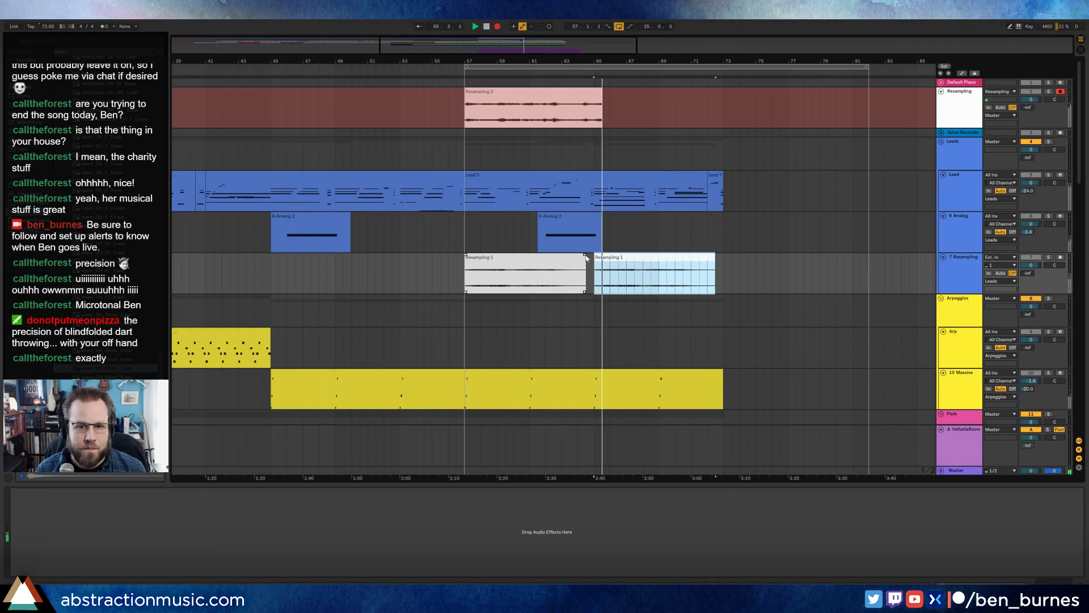
{"action": "left_click_drag", "start_coordinate": [586, 256], "coordinate": [540, 257]}
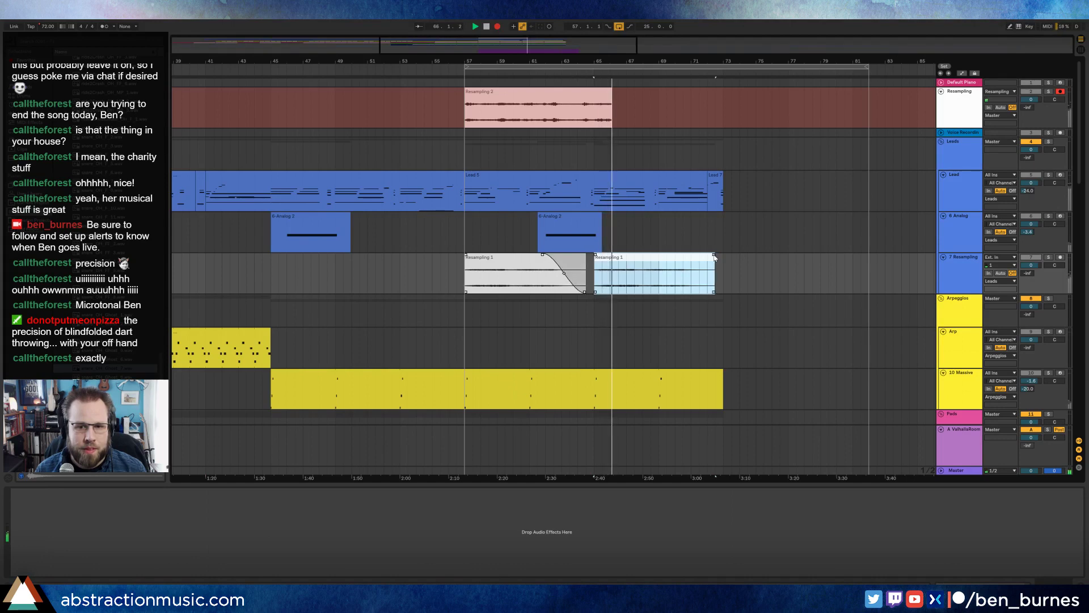
{"action": "left_click_drag", "start_coordinate": [714, 255], "coordinate": [674, 256]}
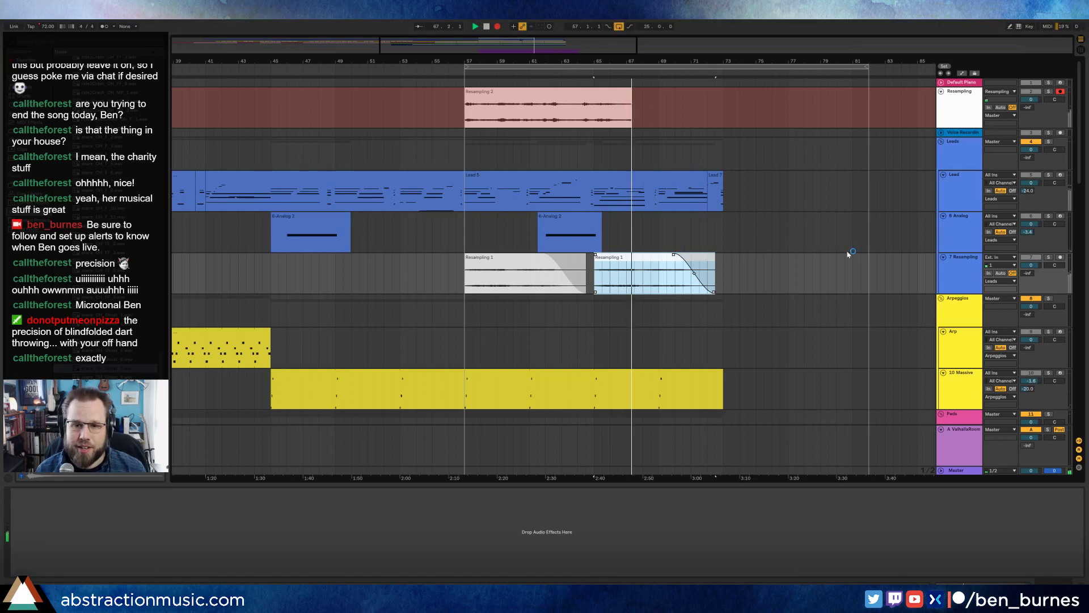
Step: Stop the recording and move the recorded clip onto a new audio track inserted below 7 Resampling
{"action": "left_click", "coordinate": [969, 258]}
{"action": "key", "text": "ctrl+t"}
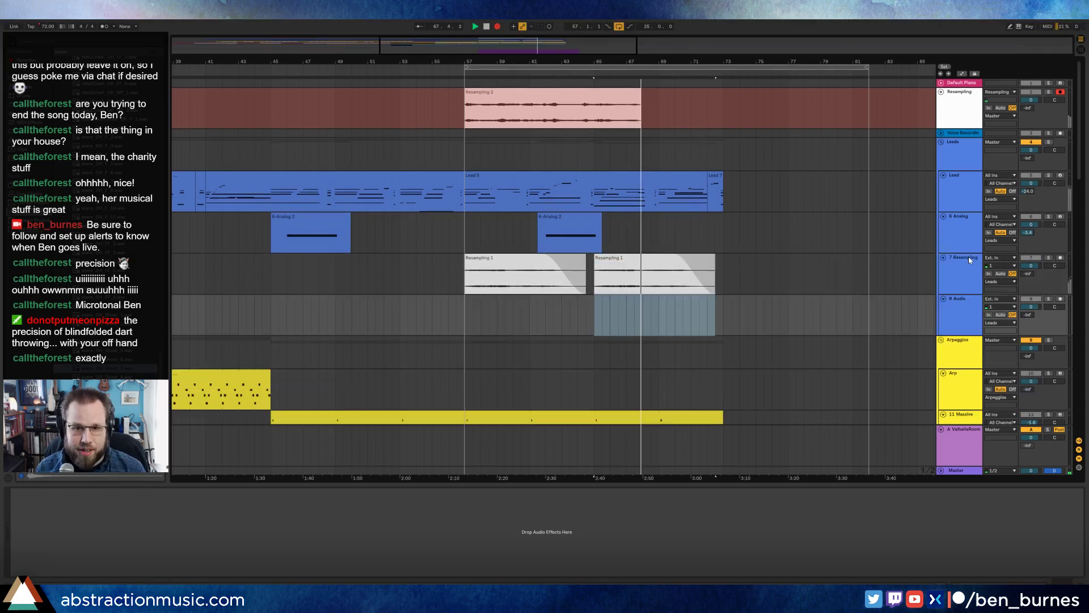
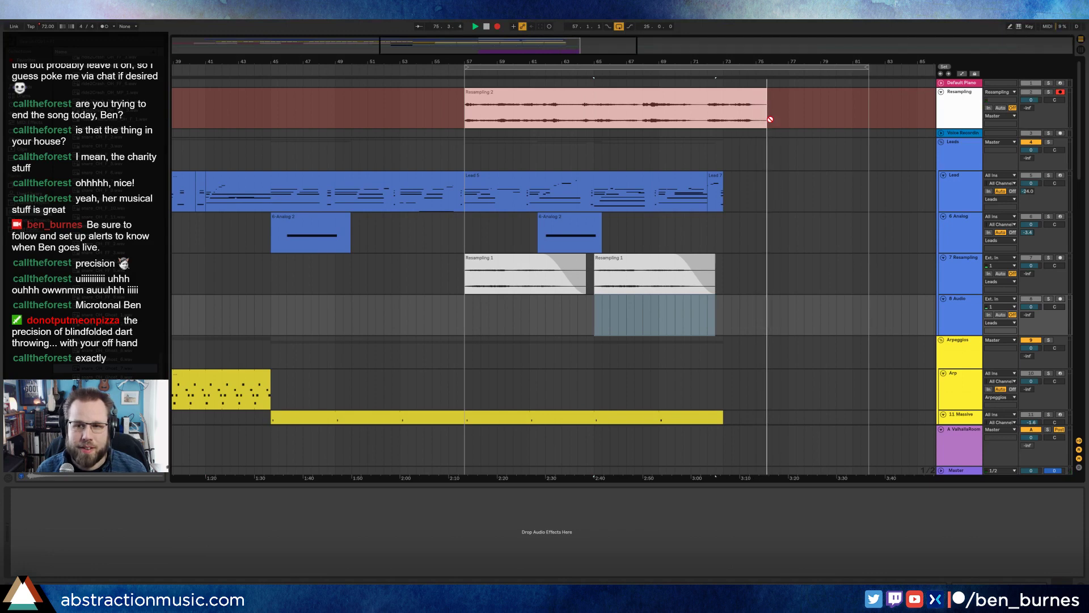
{"action": "key", "text": "space"}
{"action": "left_click_drag", "start_coordinate": [656, 103], "coordinate": [656, 311]}
Step: Copy the Lead clip spanning bars 41 to 57 and place the copy at bar 73
{"action": "left_click", "coordinate": [271, 173]}
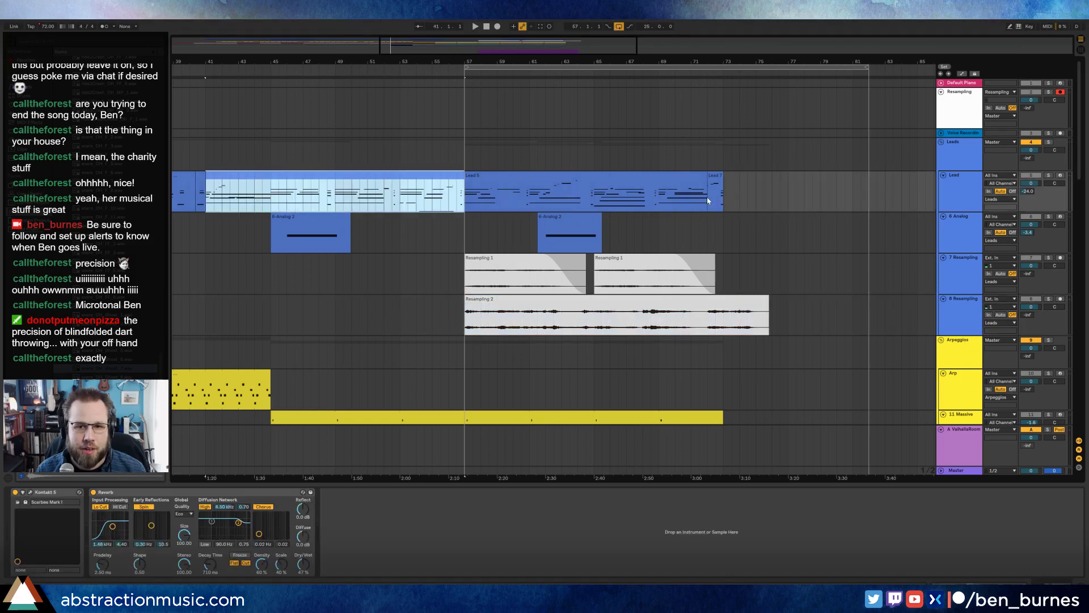
{"action": "left_click", "coordinate": [732, 189]}
{"action": "key", "text": "ctrl+v"}
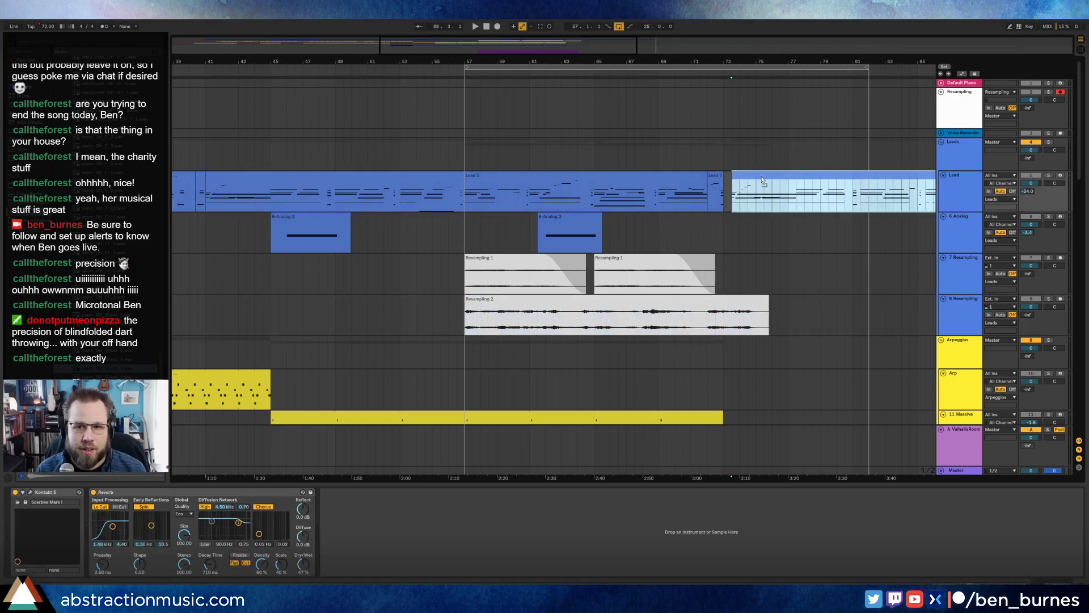
{"action": "left_click", "coordinate": [803, 250]}
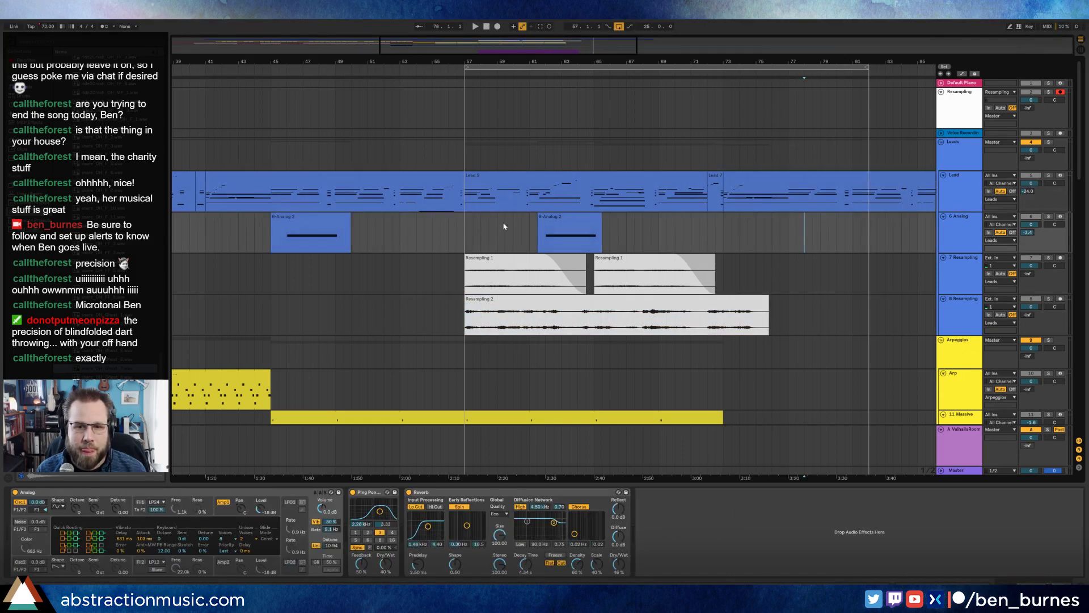
Step: Duplicate the bars 57 to 73 section of the 6 Analog track directly after itself
{"action": "left_click", "coordinate": [710, 234], "text": "shift"}
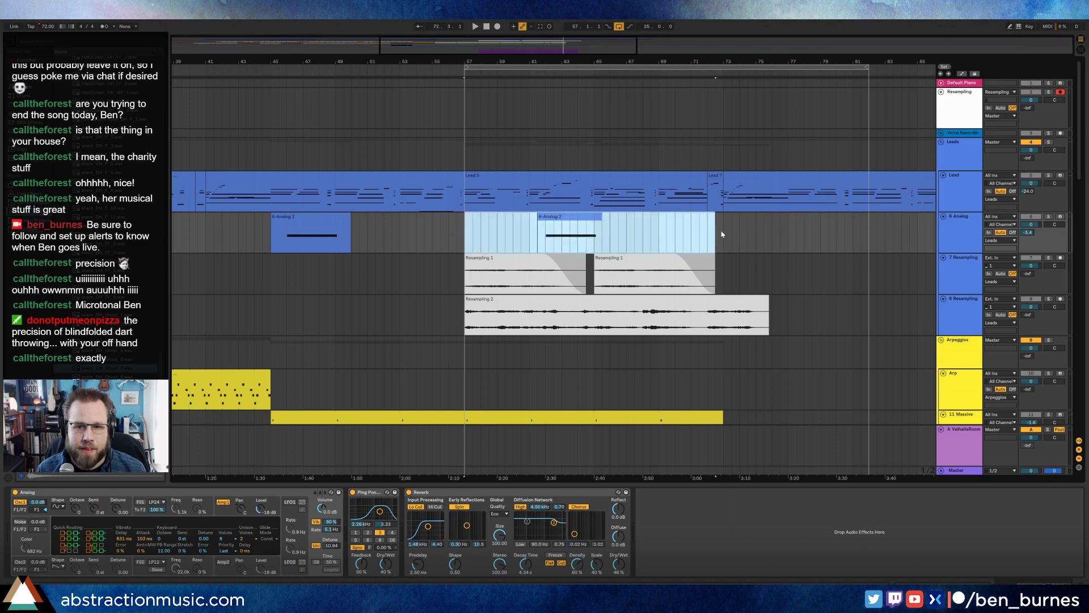
{"action": "key", "text": "ctrl+d"}
{"action": "left_click", "coordinate": [807, 250]}
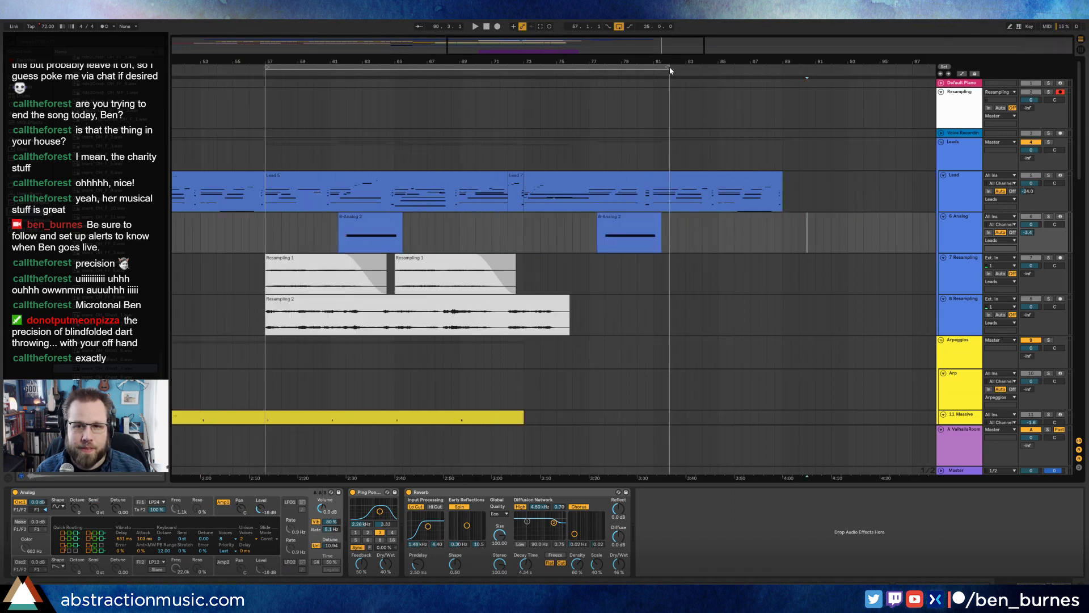
Step: Extend the loop region from bar 57 to the end of the copied Lead clip at bar 89 and start playback before it
{"action": "left_click", "coordinate": [669, 70]}
{"action": "left_click_drag", "start_coordinate": [667, 66], "coordinate": [782, 80]}
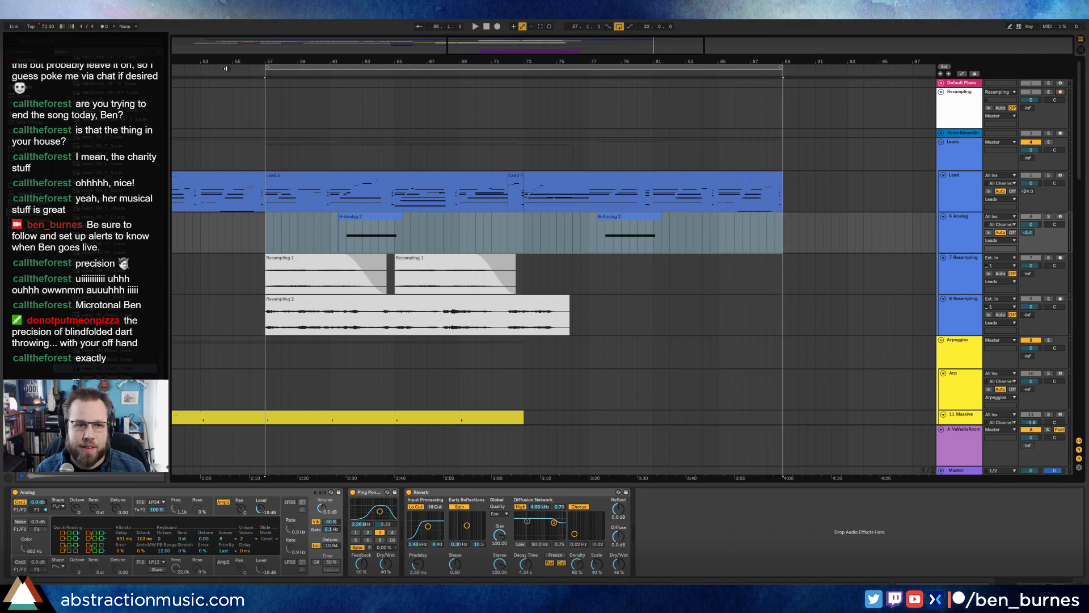
{"action": "scroll", "coordinate": [826, 309], "scroll_direction": "down", "scroll_amount": 10}
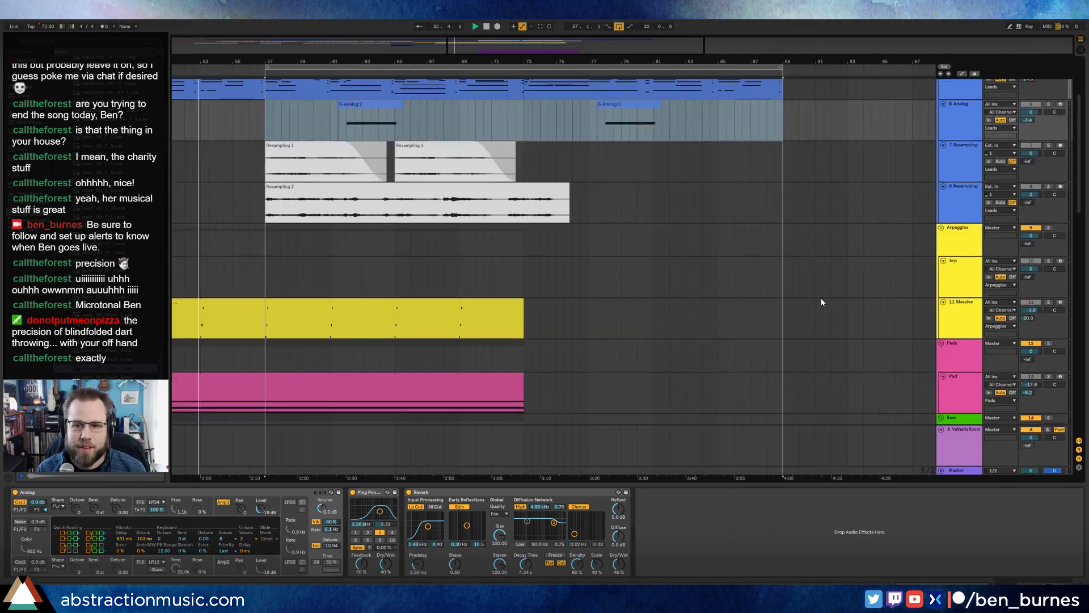
{"action": "scroll", "coordinate": [966, 364], "scroll_direction": "down", "scroll_amount": 4}
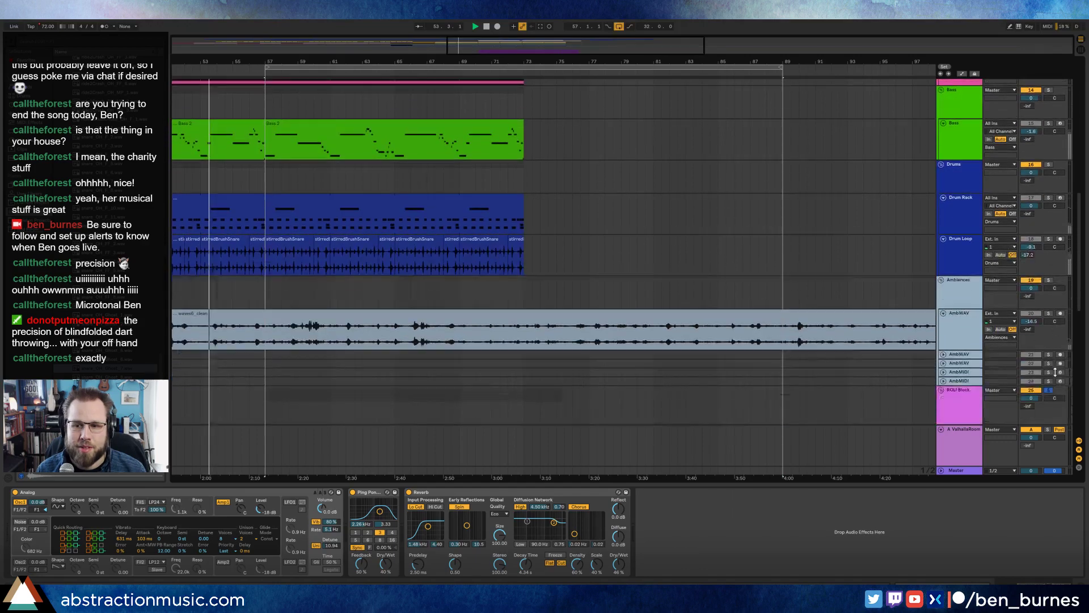
Step: Delete the MIDI clips starting at bar 57 on the ROLI Voice tracks
{"action": "scroll", "coordinate": [1005, 390], "scroll_direction": "down", "scroll_amount": 10}
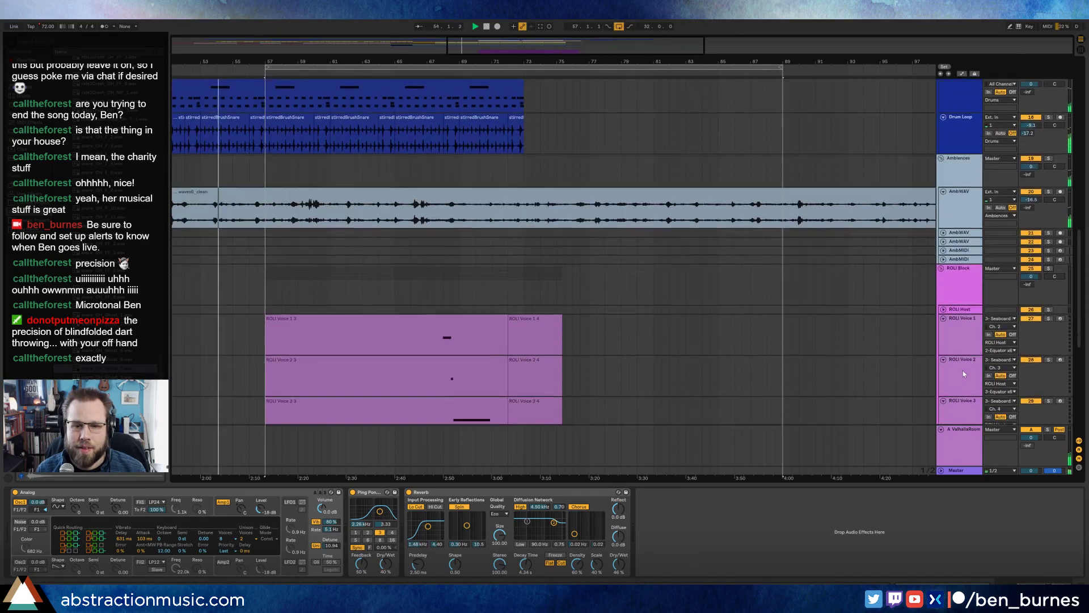
{"action": "left_click_drag", "start_coordinate": [253, 134], "coordinate": [610, 471]}
{"action": "key", "text": "Delete"}
{"action": "left_click", "coordinate": [629, 335]}
{"action": "scroll", "coordinate": [635, 363], "scroll_direction": "down", "scroll_amount": 3}
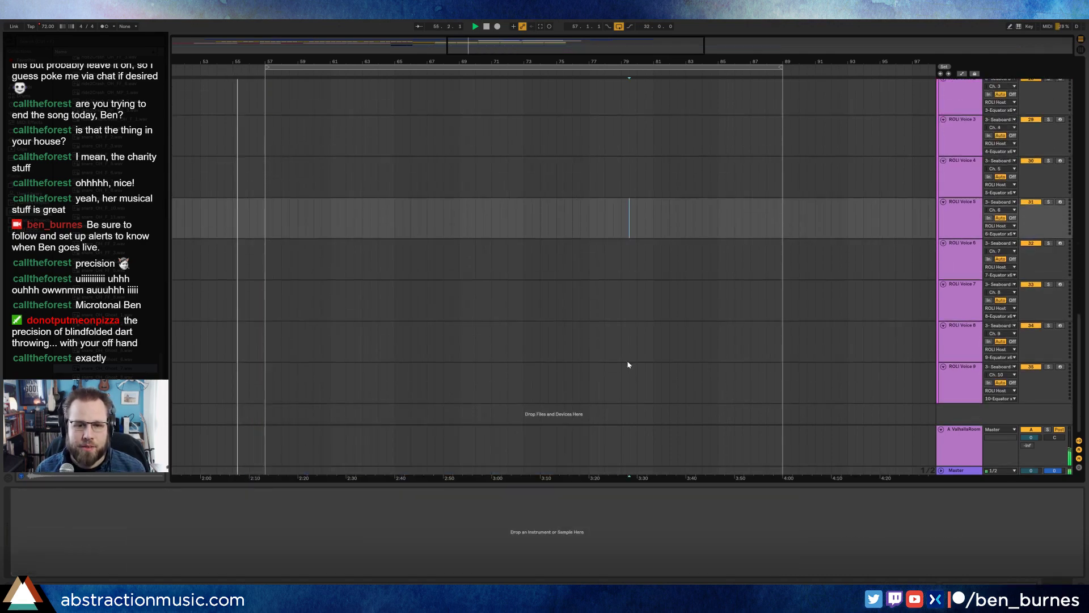
Step: Collapse the ROLI Voice 1 to 9 tracks together and fold the ROLI Block group
{"action": "scroll", "coordinate": [652, 381], "scroll_direction": "up", "scroll_amount": 6}
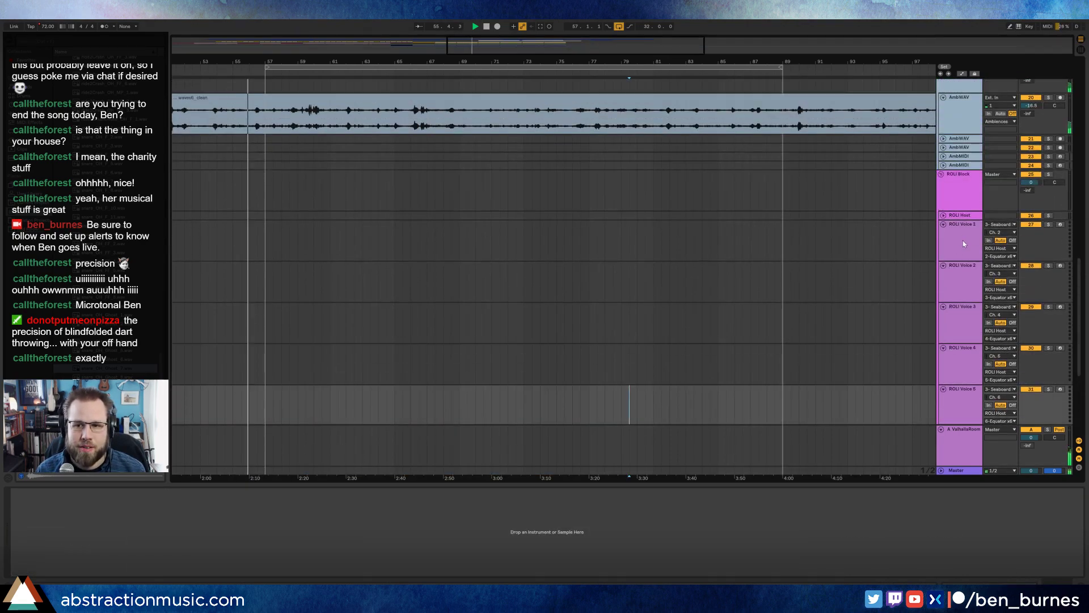
{"action": "left_click", "coordinate": [958, 231]}
{"action": "scroll", "coordinate": [956, 298], "scroll_direction": "down", "scroll_amount": 2}
{"action": "scroll", "coordinate": [956, 301], "scroll_direction": "down", "scroll_amount": 5}
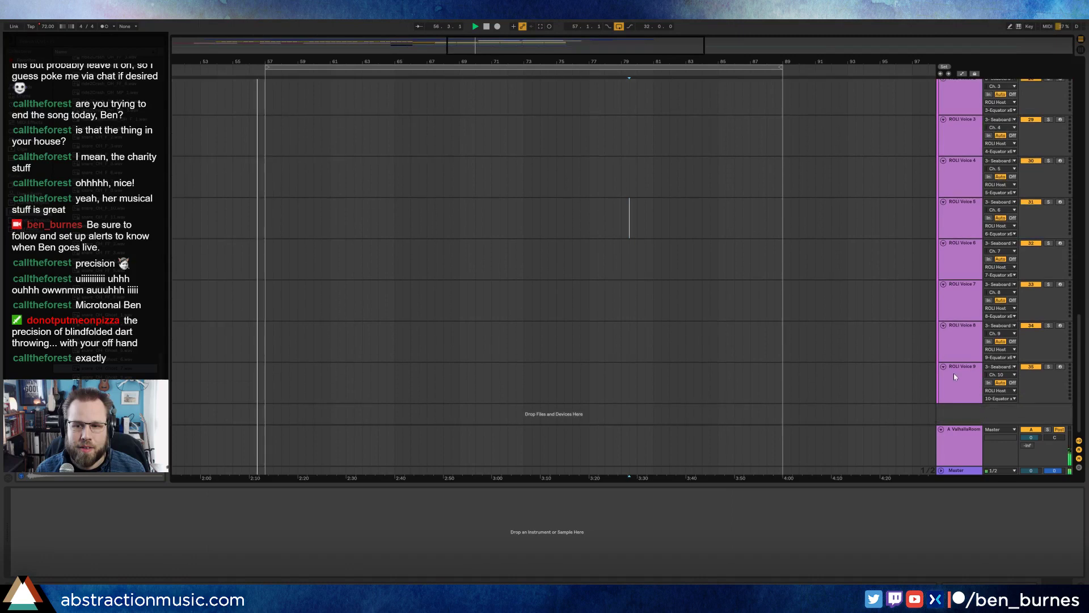
{"action": "left_click", "coordinate": [954, 373], "text": "shift"}
{"action": "left_click", "coordinate": [943, 367]}
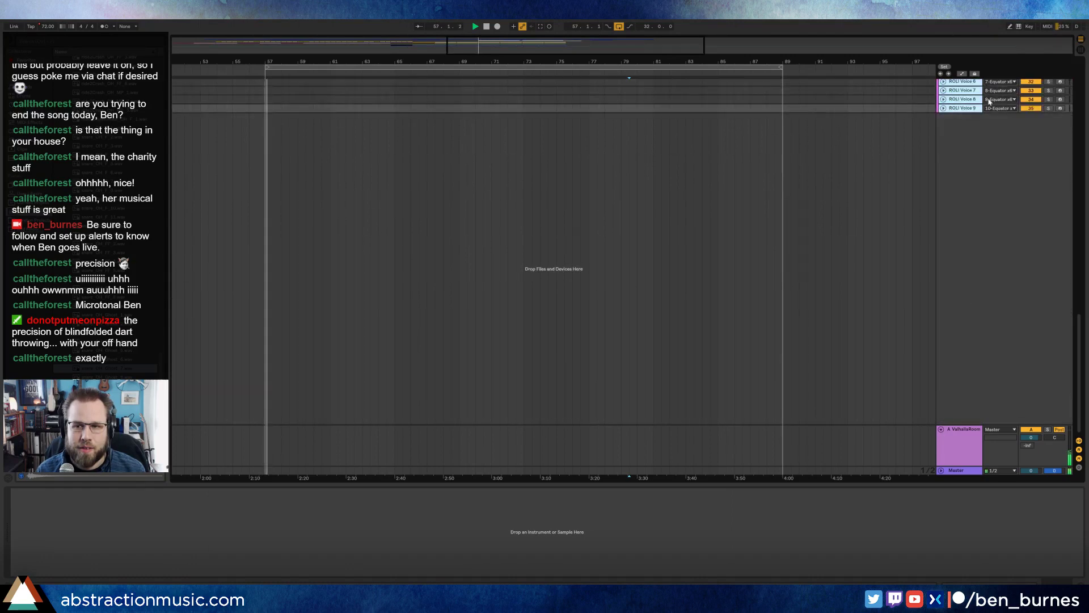
{"action": "scroll", "coordinate": [958, 304], "scroll_direction": "up", "scroll_amount": 3}
{"action": "scroll", "coordinate": [991, 112], "scroll_direction": "up", "scroll_amount": 4}
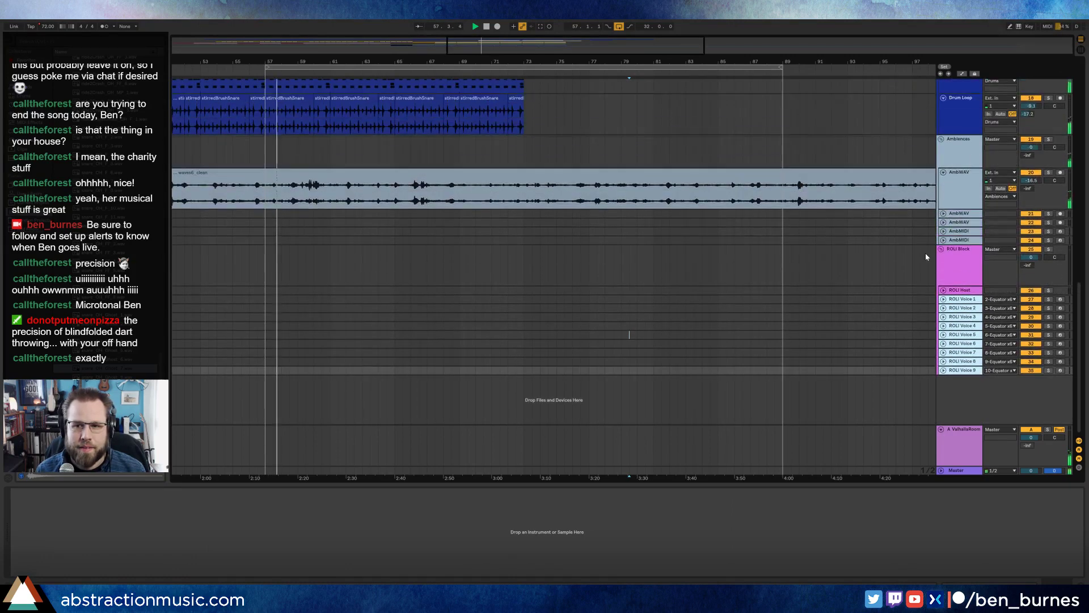
{"action": "left_click", "coordinate": [943, 249]}
{"action": "scroll", "coordinate": [815, 239], "scroll_direction": "up", "scroll_amount": 4}
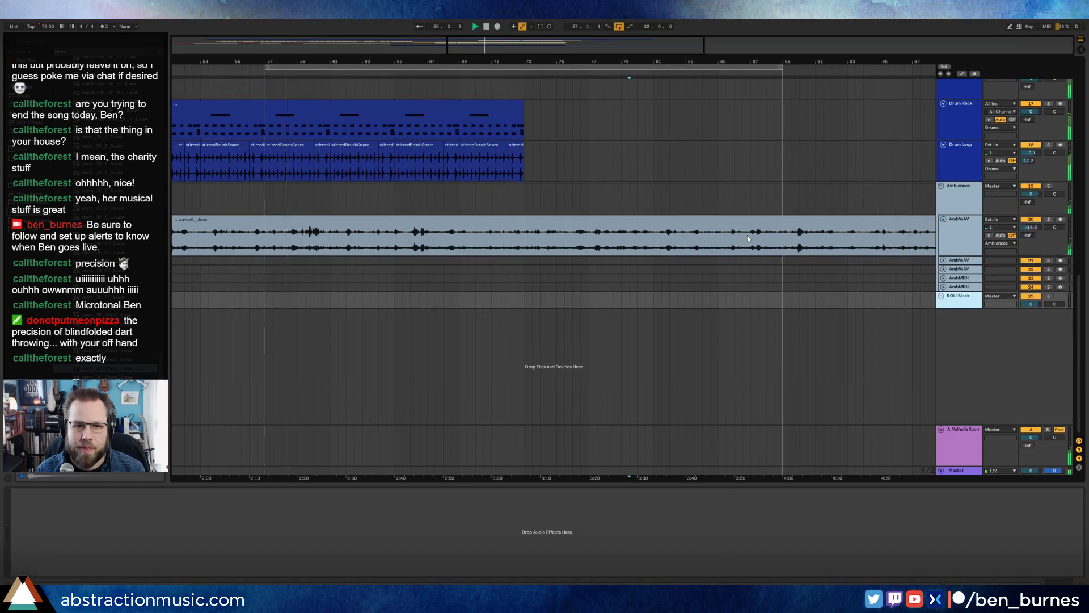
Step: Cut a short section out of the first AmbWAV clip near bar 58 and join the remaining parts with a crossfade
{"action": "scroll", "coordinate": [694, 235], "scroll_direction": "up", "scroll_amount": 1}
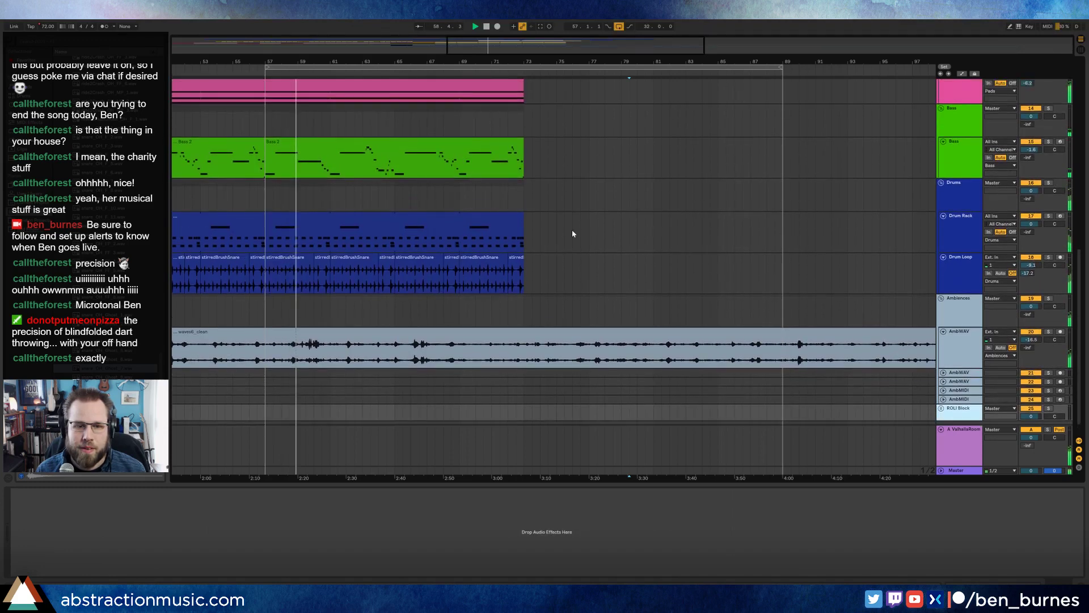
{"action": "left_click_drag", "start_coordinate": [284, 356], "coordinate": [295, 332]}
{"action": "key", "text": "Delete"}
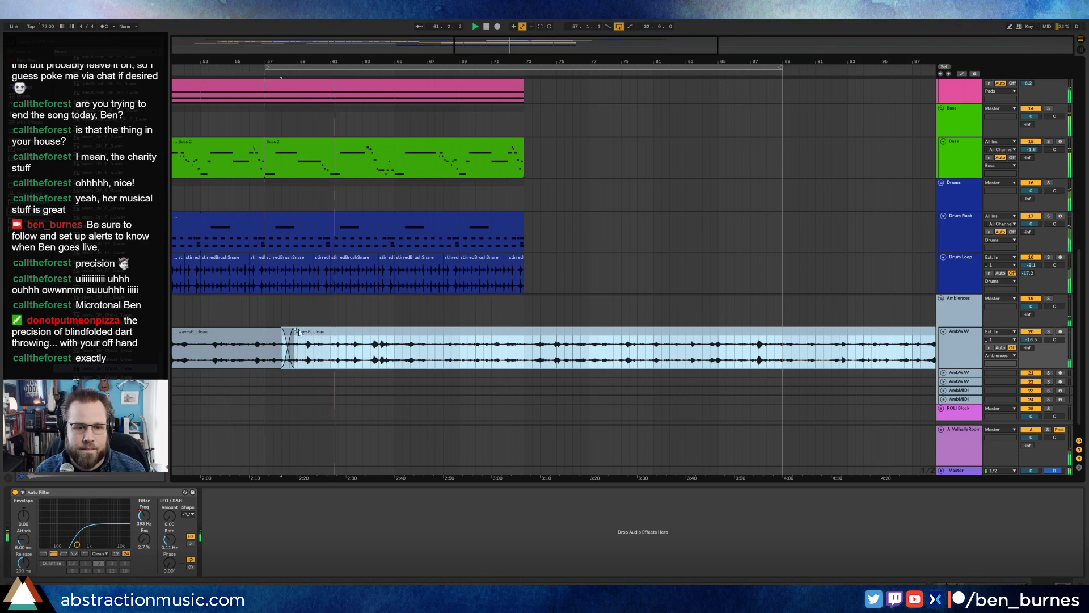
Step: Duplicate bars 57 to 73 of the Drum Rack, Drum Loop and Bass tracks directly after themselves
{"action": "scroll", "coordinate": [427, 353], "scroll_direction": "up", "scroll_amount": 2}
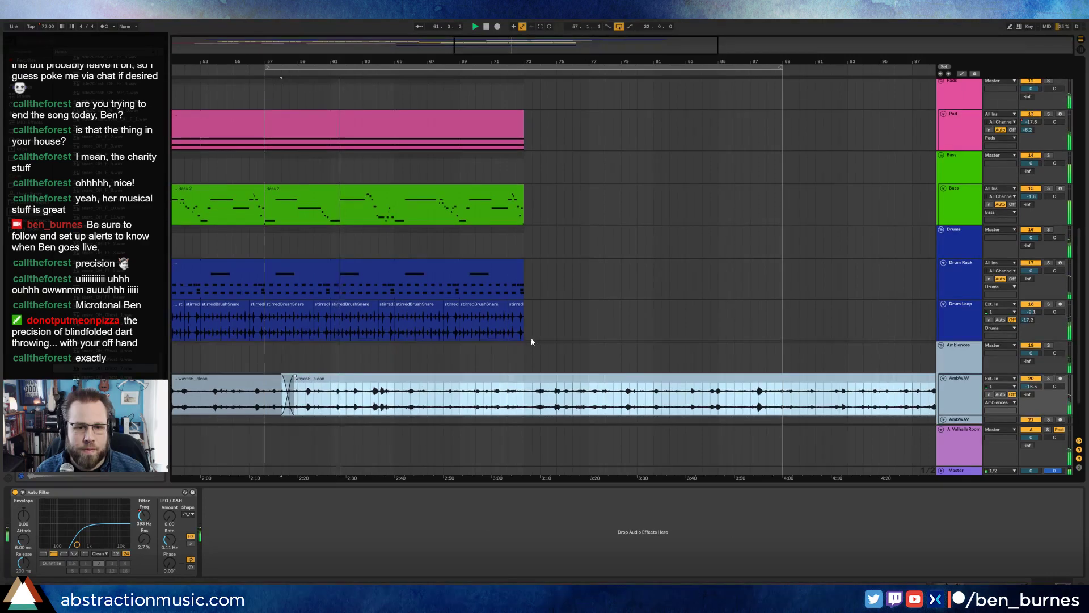
{"action": "left_click_drag", "start_coordinate": [525, 331], "coordinate": [270, 283]}
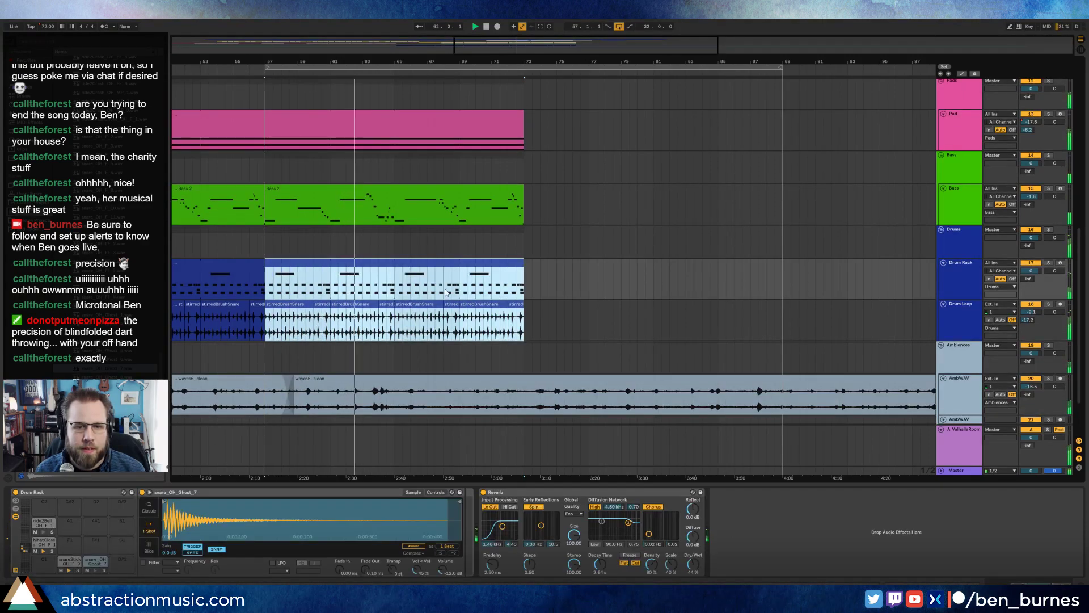
{"action": "key", "text": "ctrl+d"}
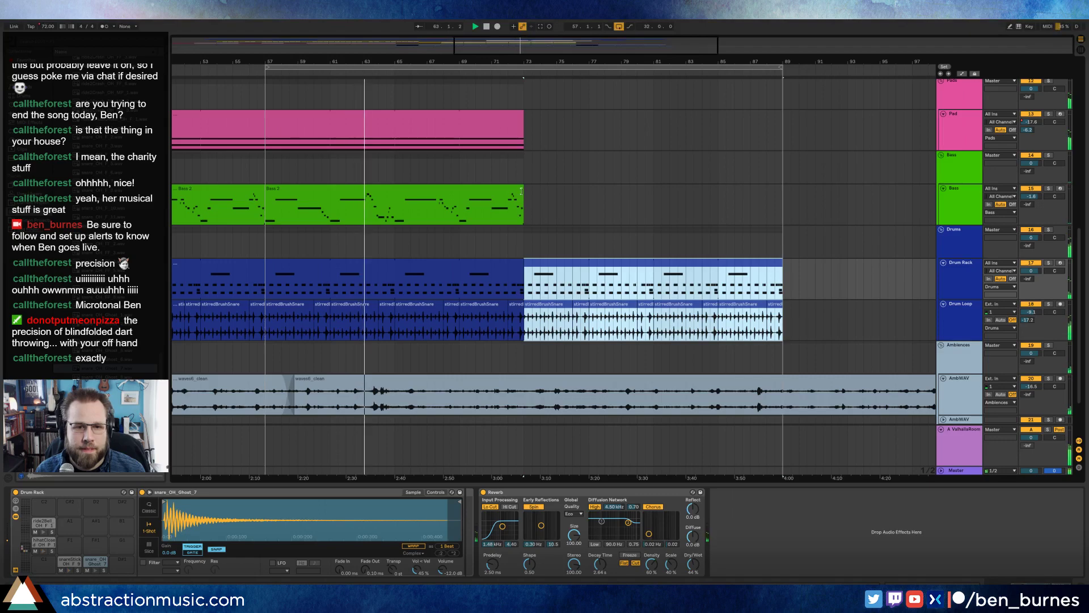
{"action": "left_click_drag", "start_coordinate": [288, 209], "coordinate": [522, 209]}
{"action": "key", "text": "ctrl+d"}
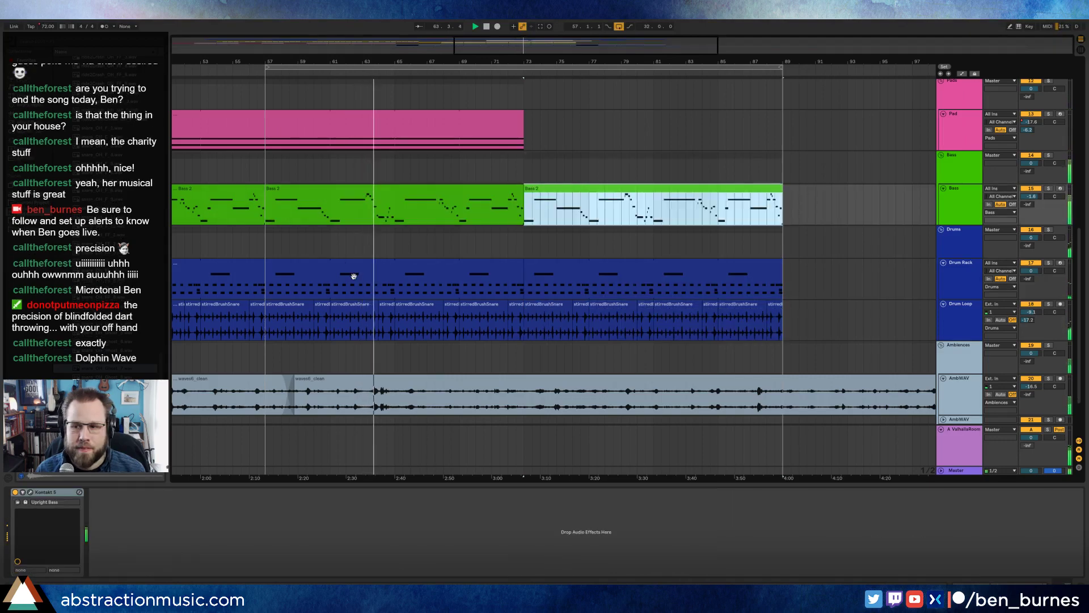
Step: Extend the Pad and 11 Massive clips from bar 73 to bar 89
{"action": "scroll", "coordinate": [354, 277], "scroll_direction": "up", "scroll_amount": 3}
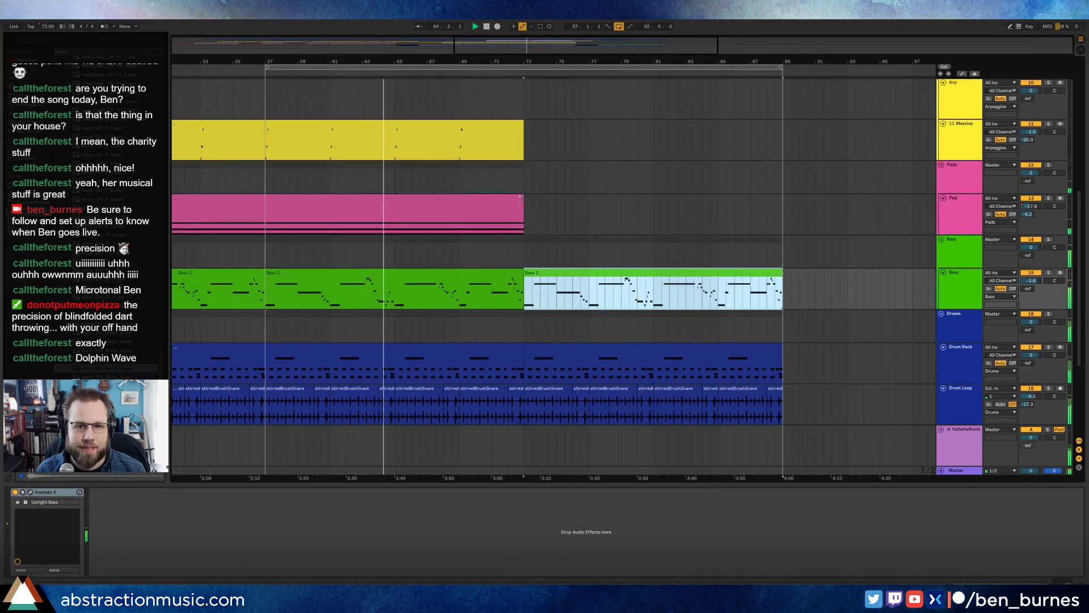
{"action": "left_click_drag", "start_coordinate": [522, 199], "coordinate": [783, 198]}
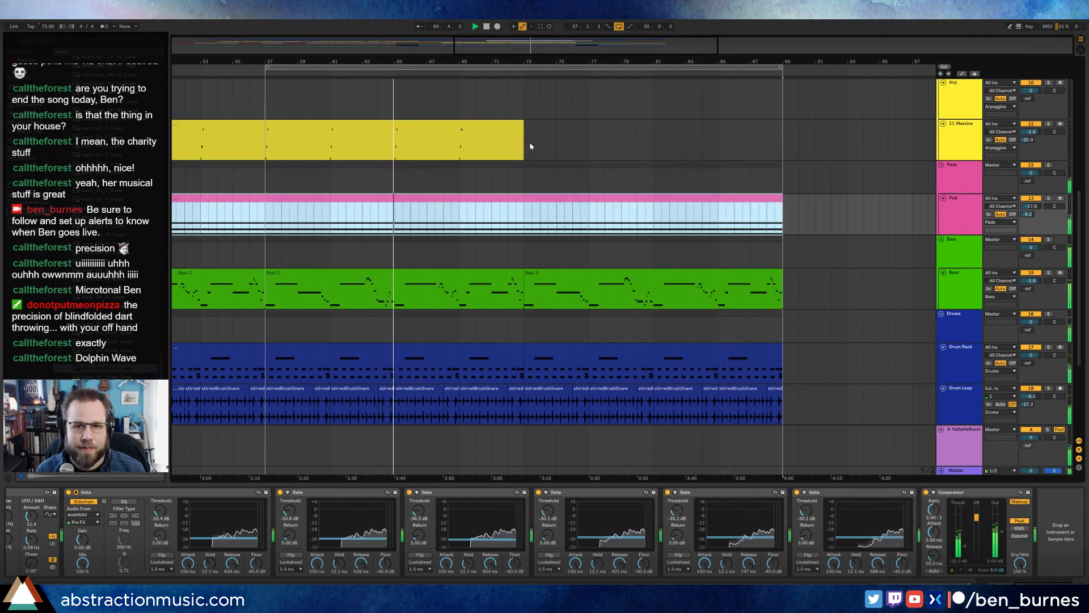
{"action": "left_click_drag", "start_coordinate": [524, 145], "coordinate": [783, 135]}
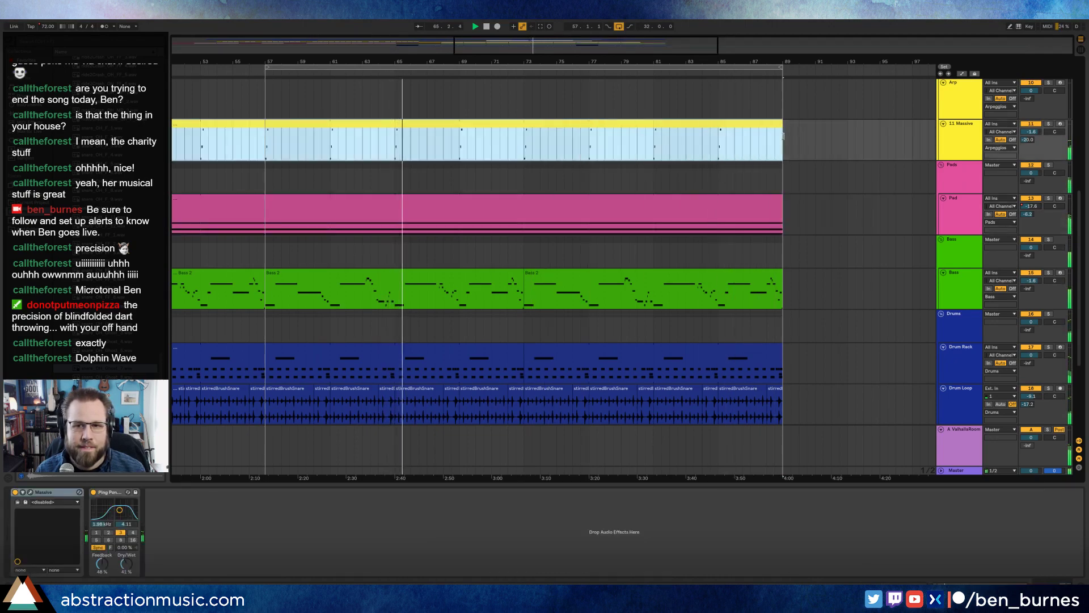
Step: Duplicate the bars 57 to 73 section of the 7 Resampling track directly after itself
{"action": "scroll", "coordinate": [709, 230], "scroll_direction": "up", "scroll_amount": 8}
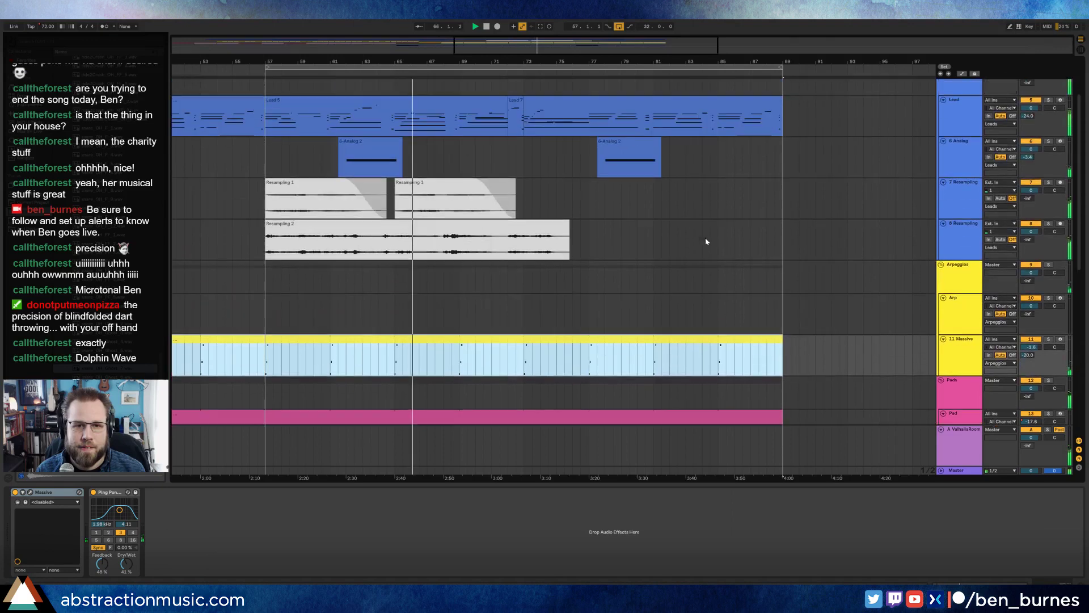
{"action": "scroll", "coordinate": [698, 241], "scroll_direction": "up", "scroll_amount": 1}
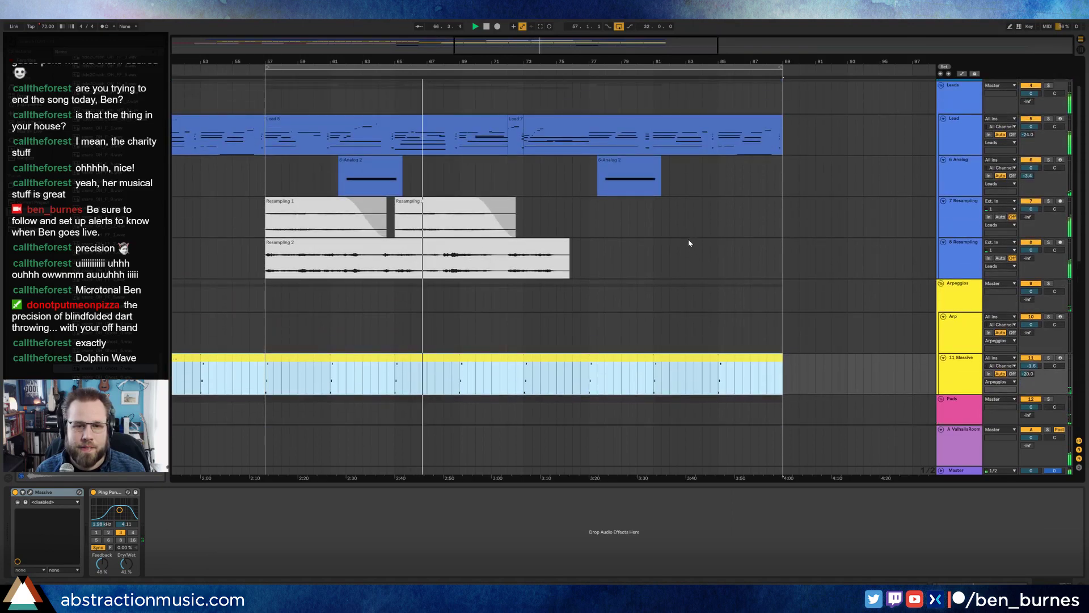
{"action": "left_click_drag", "start_coordinate": [525, 207], "coordinate": [500, 207]}
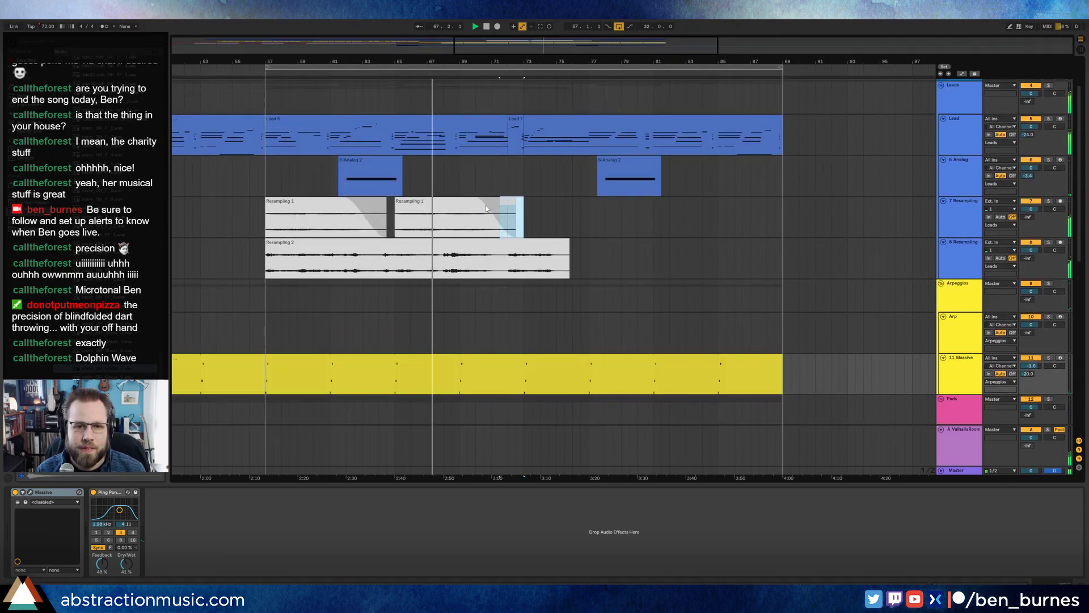
{"action": "left_click", "coordinate": [325, 202], "text": "shift"}
{"action": "key", "text": "ctrl+d"}
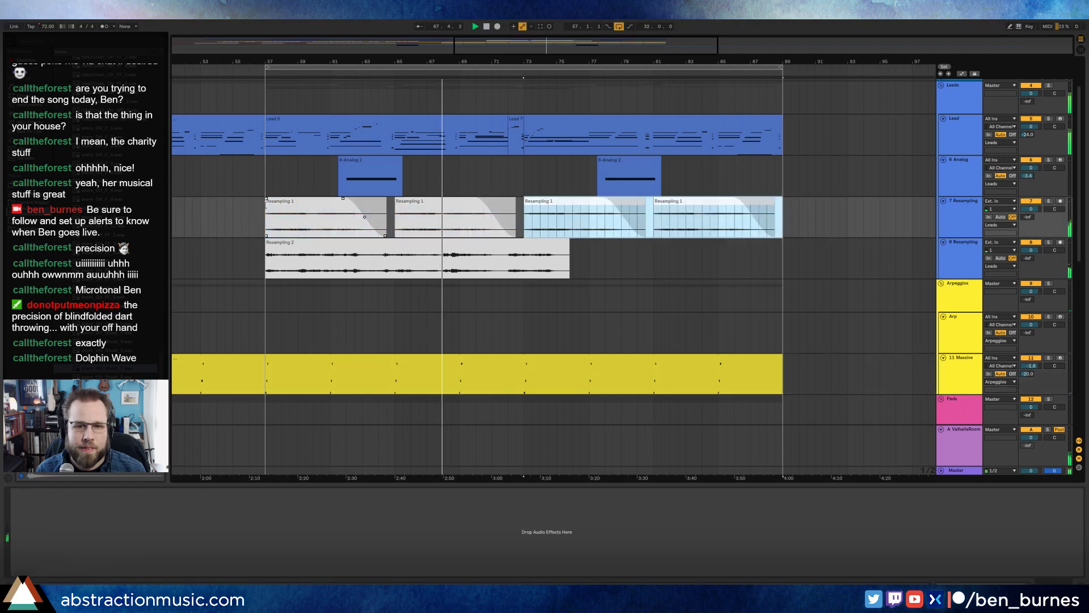
Step: Split the long Resampling 2 clip on the 8 Resampling track at bars 68 and 72
{"action": "left_click", "coordinate": [435, 271]}
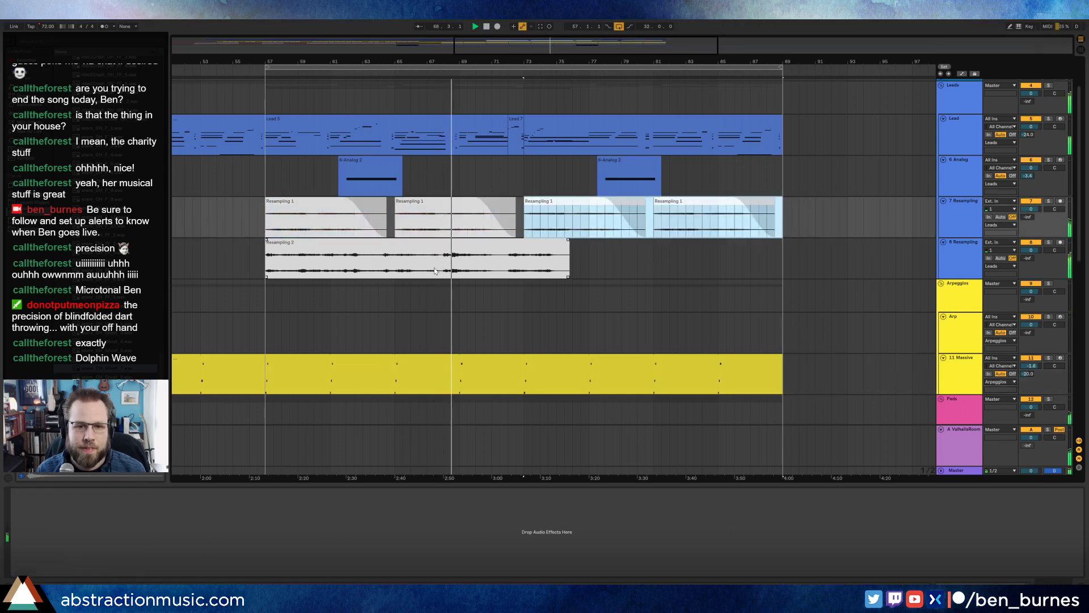
{"action": "left_click_drag", "start_coordinate": [443, 258], "coordinate": [505, 255]}
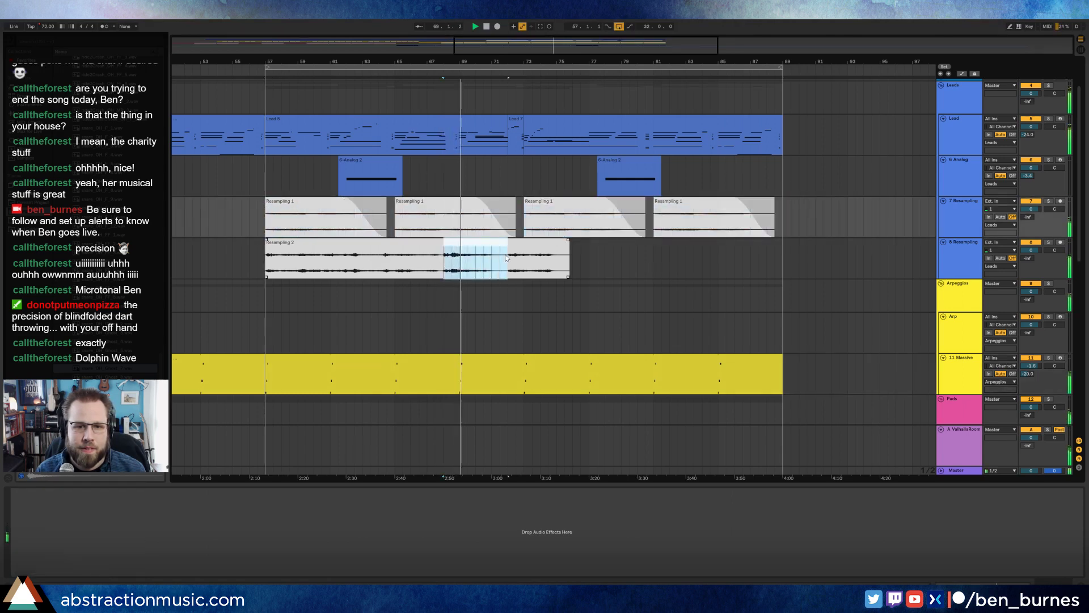
{"action": "key", "text": "ctrl+e"}
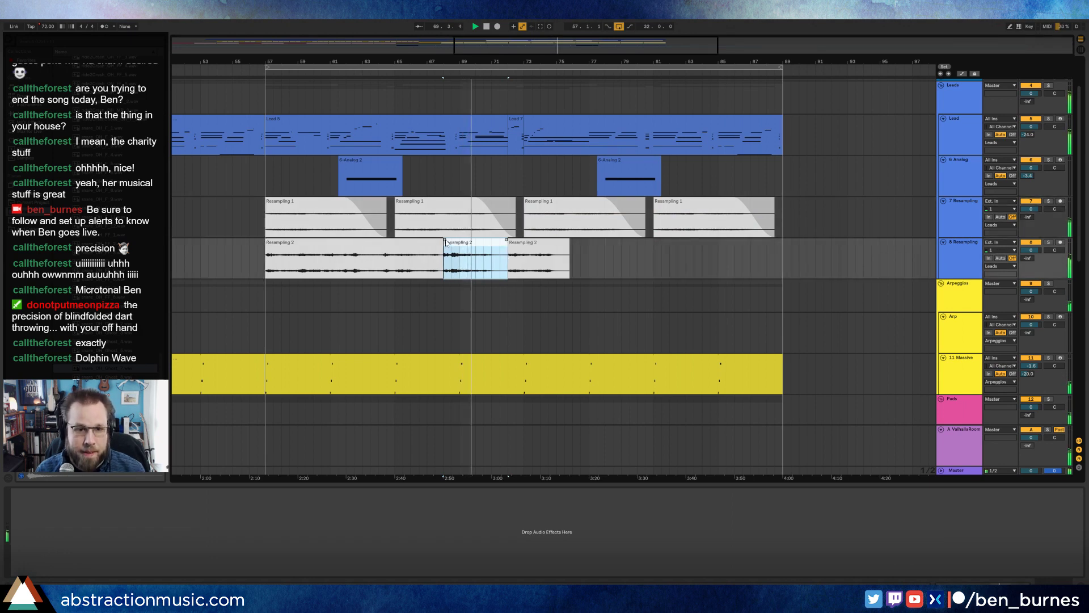
Step: Shift the two cuts in the Resampling 2 audio slightly later, the second to about bar 72.5, and close the clip view
{"action": "double_click", "coordinate": [448, 242]}
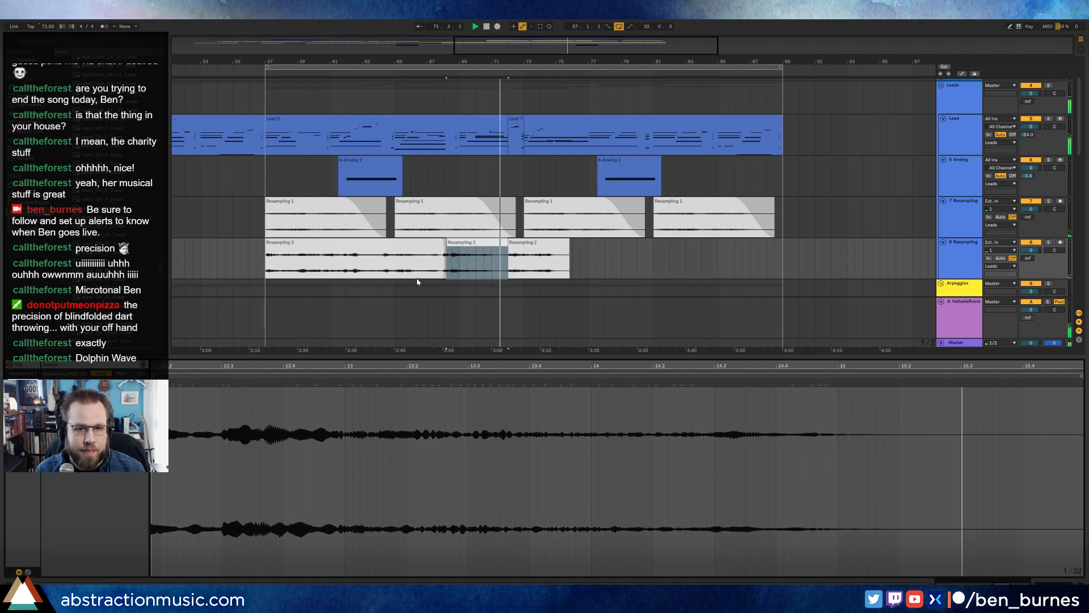
{"action": "left_click", "coordinate": [518, 250]}
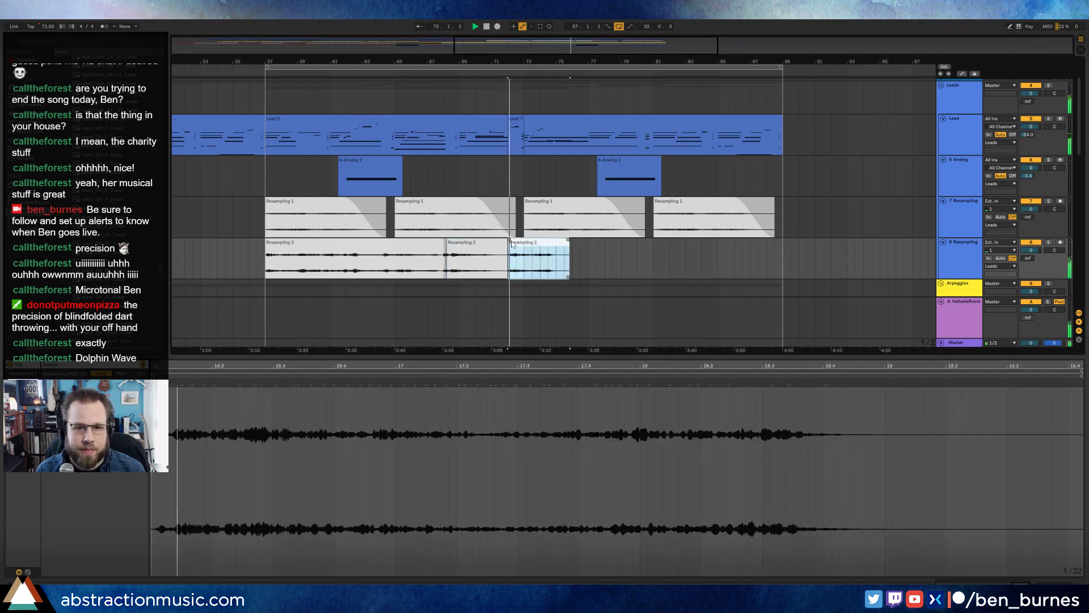
{"action": "mouse_move", "coordinate": [506, 240]}
{"action": "left_mouse_down"}
{"action": "mouse_move", "coordinate": [495, 239]}
{"action": "mouse_move", "coordinate": [517, 239]}
{"action": "left_mouse_up"}
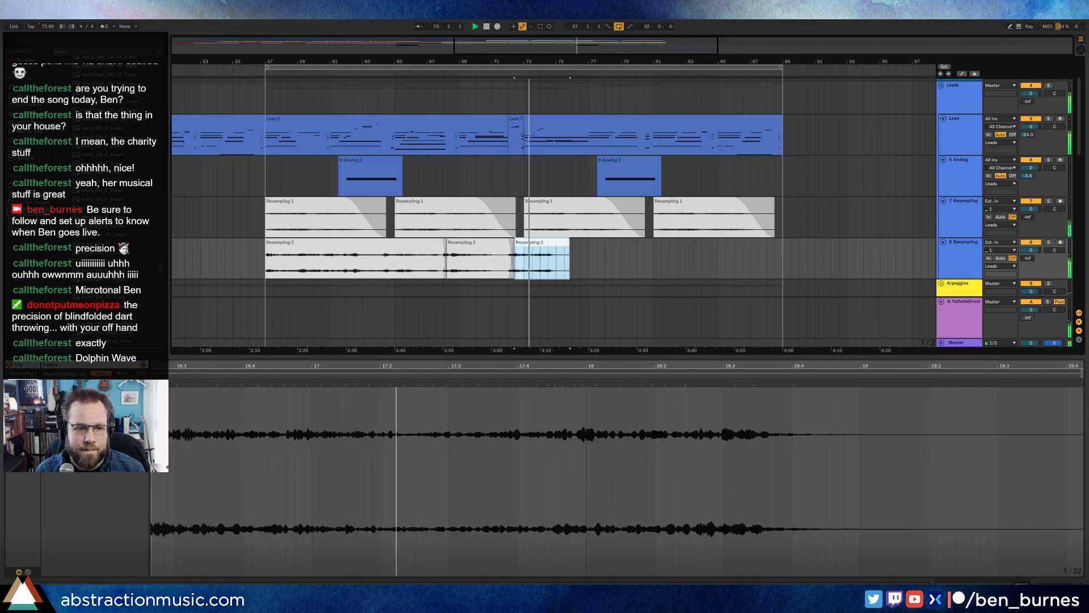
{"action": "left_click", "coordinate": [95, 426]}
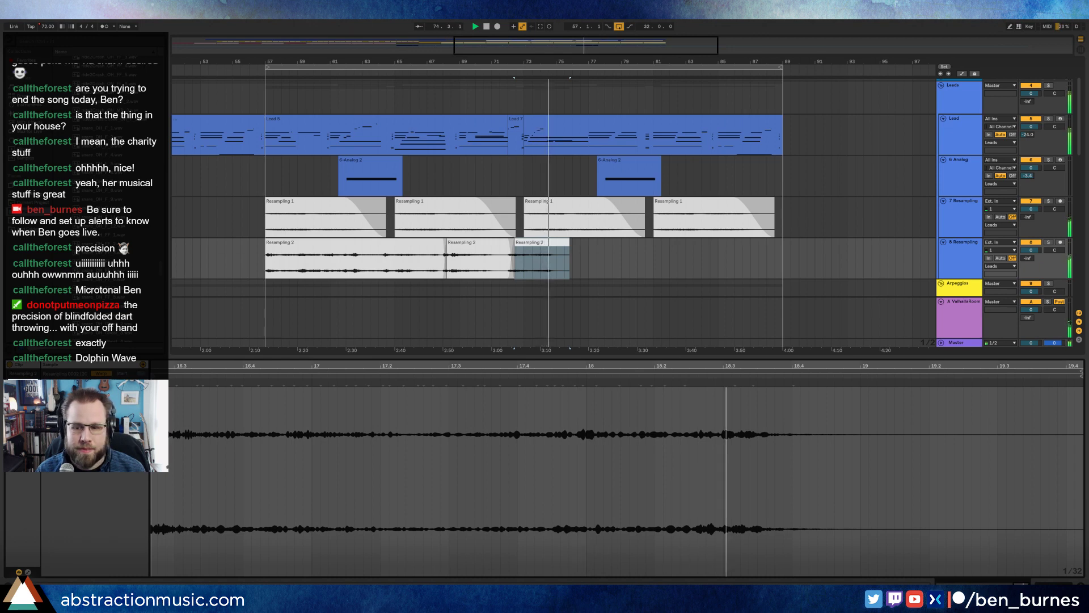
{"action": "key", "text": "shift+Tab"}
Step: Separate bars 77 to 81 of the 11 Massive clip into its own clip and raise its highest note by three semitones
{"action": "scroll", "coordinate": [590, 304], "scroll_direction": "down", "scroll_amount": 2}
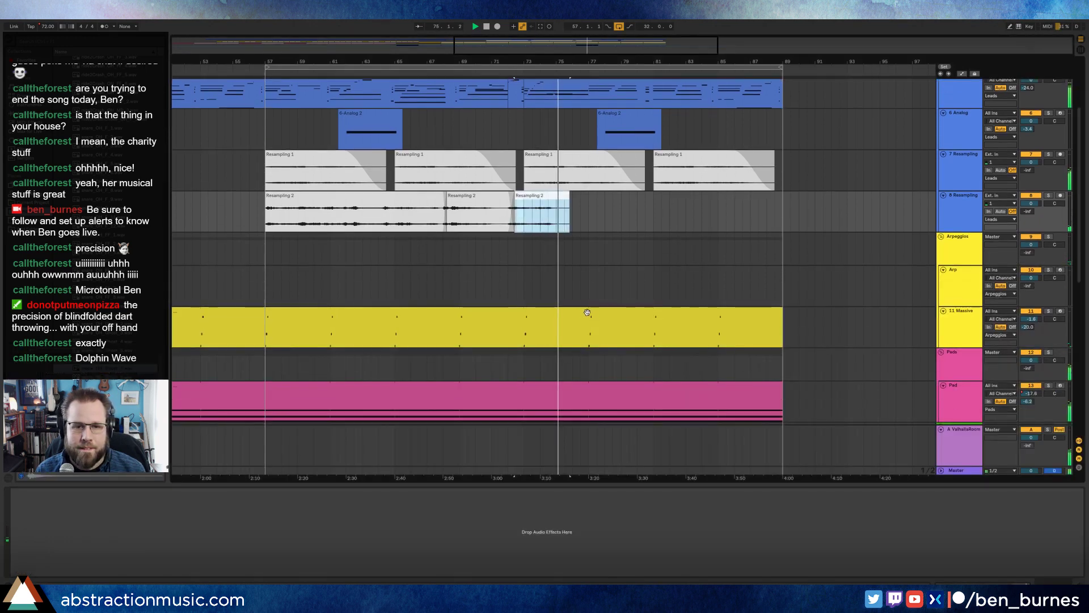
{"action": "left_click_drag", "start_coordinate": [588, 330], "coordinate": [652, 332]}
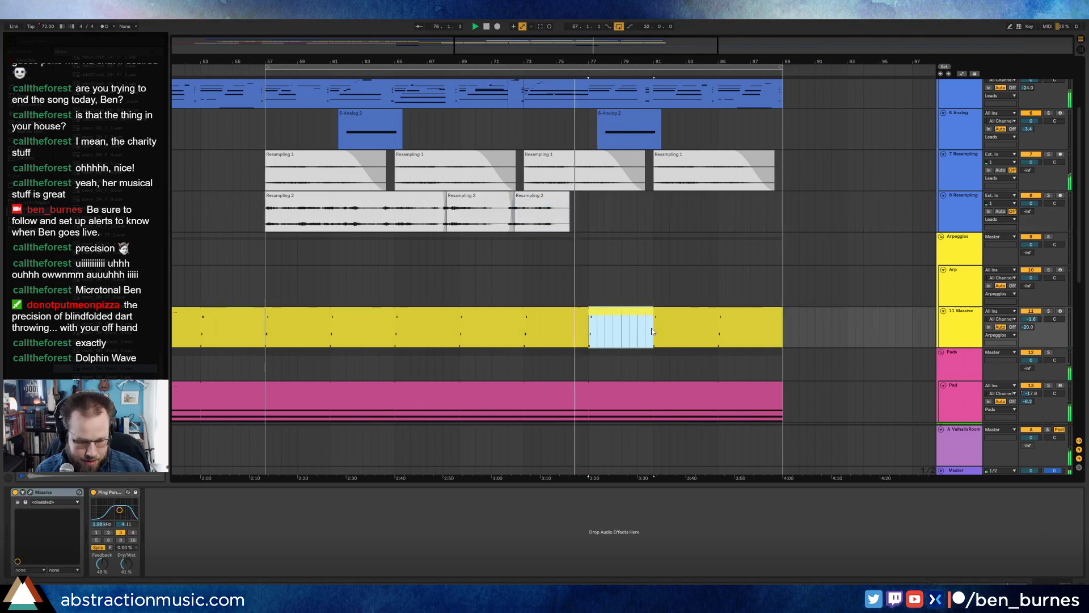
{"action": "double_click", "coordinate": [624, 313]}
{"action": "left_click_drag", "start_coordinate": [269, 416], "coordinate": [169, 388]}
{"action": "key", "text": "Up"}
{"action": "key", "text": "Up"}
{"action": "key", "text": "Up"}
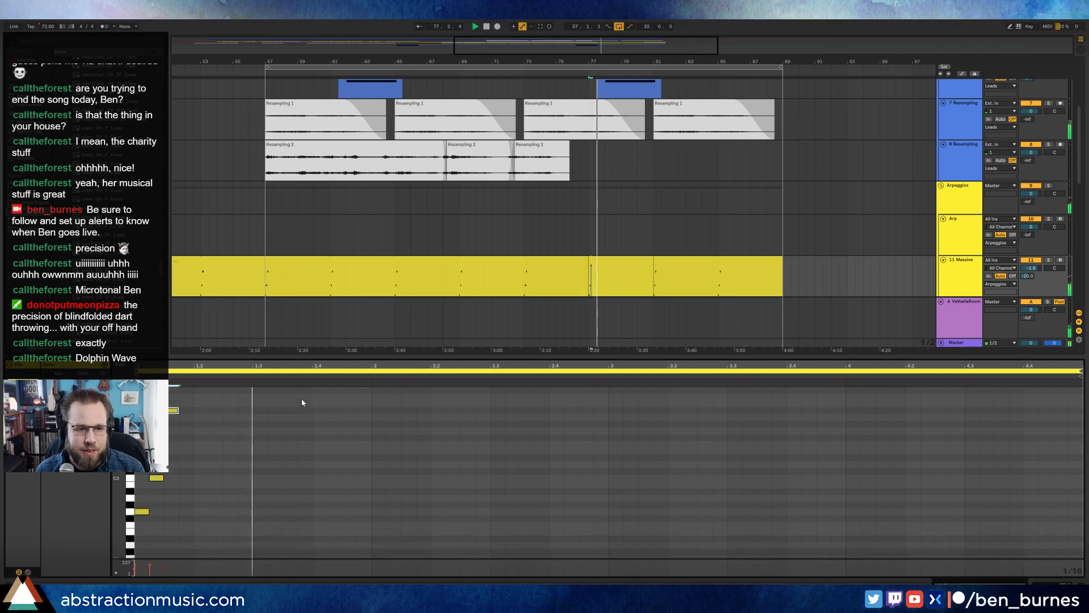
{"action": "scroll", "coordinate": [301, 398], "scroll_direction": "up", "scroll_amount": 3}
{"action": "left_click", "coordinate": [1063, 585]}
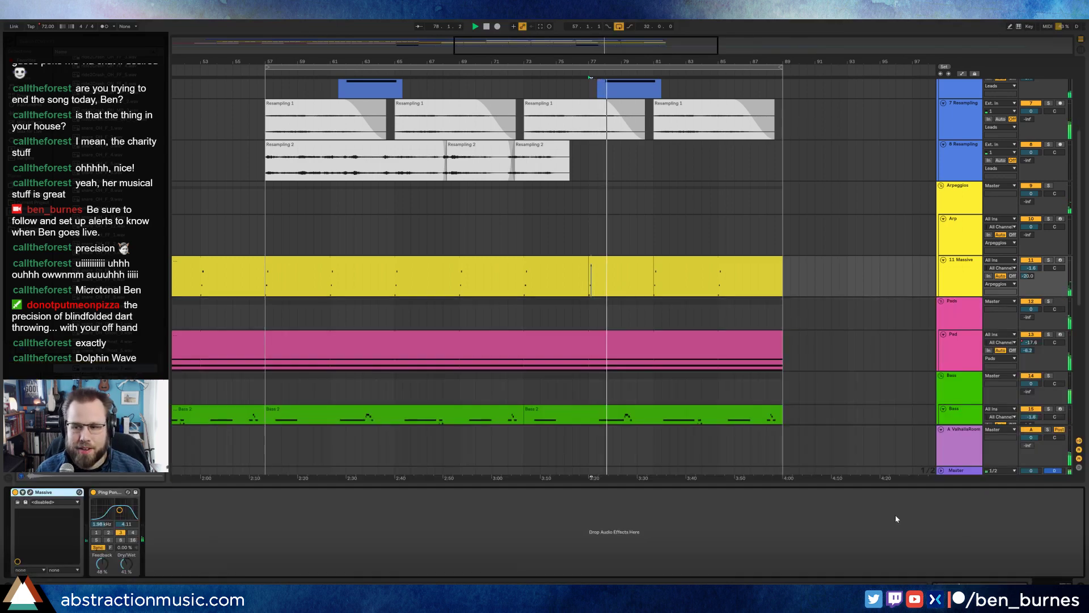
{"action": "left_click", "coordinate": [619, 265]}
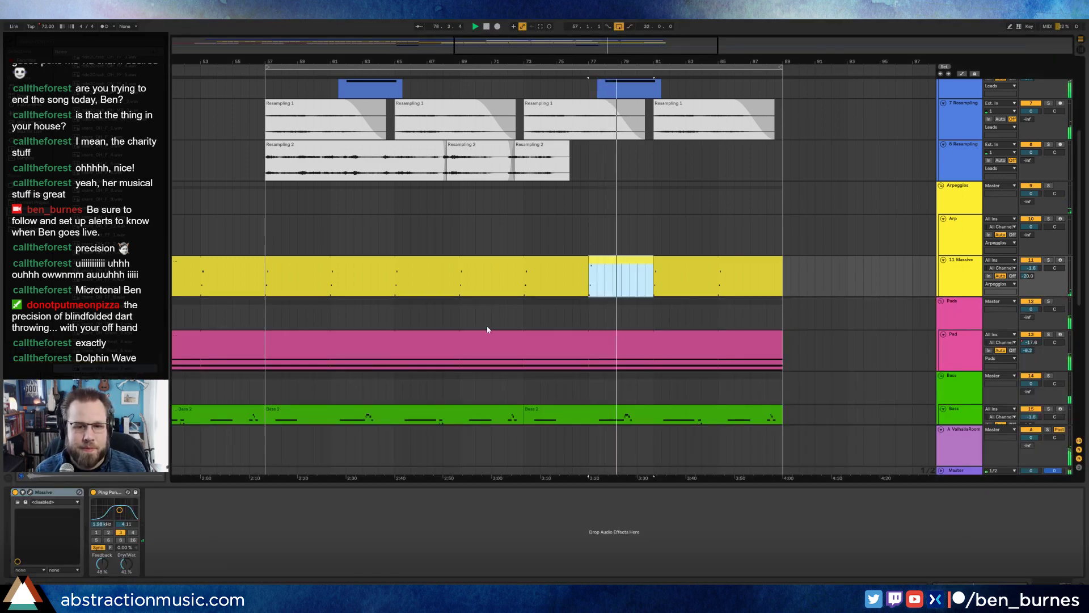
Step: Open the final Bass clip, split the note just before 7.3 and raise its first half by one semitone
{"action": "scroll", "coordinate": [487, 325], "scroll_direction": "down", "scroll_amount": 5}
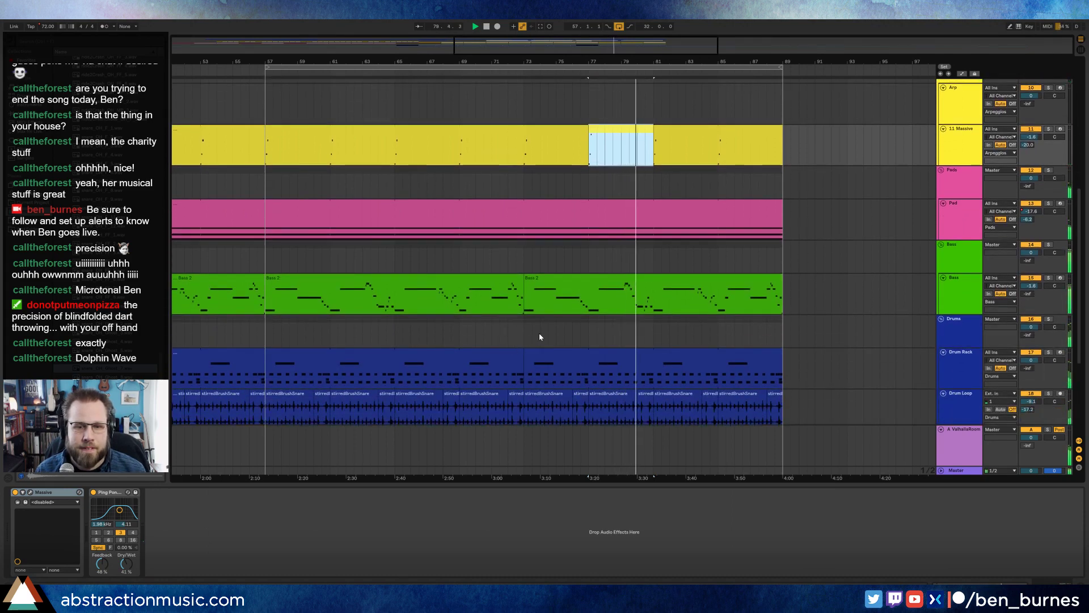
{"action": "left_click", "coordinate": [628, 300]}
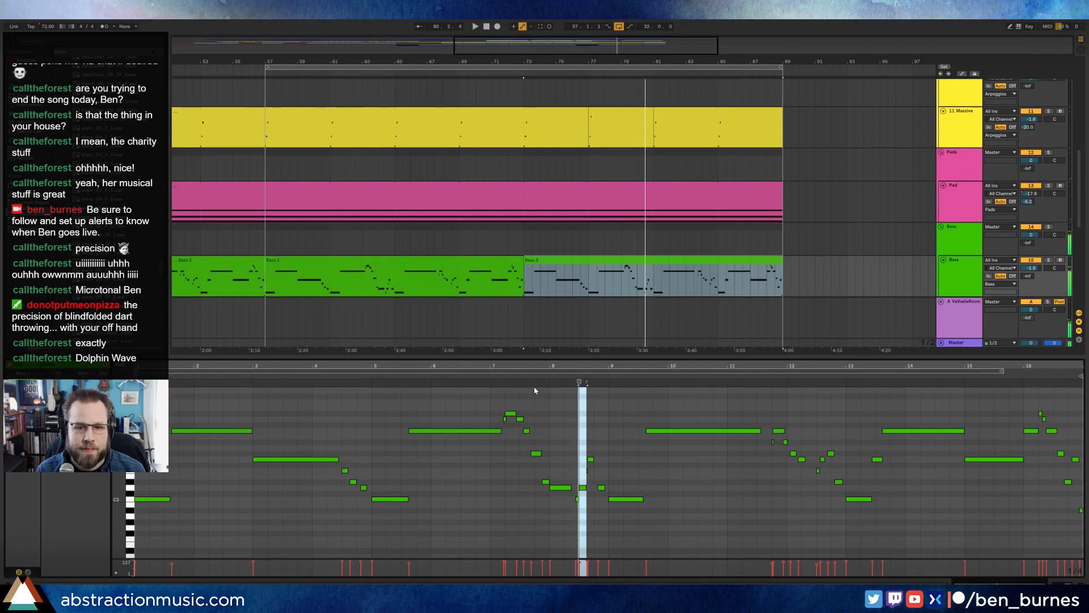
{"action": "left_click_drag", "start_coordinate": [536, 366], "coordinate": [536, 397]}
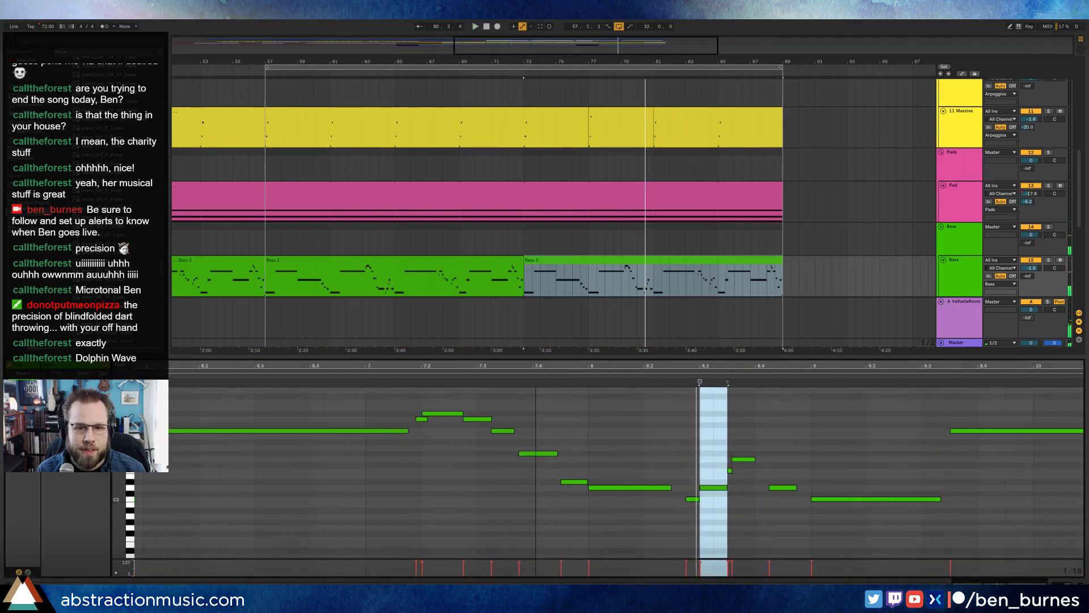
{"action": "left_click", "coordinate": [366, 376]}
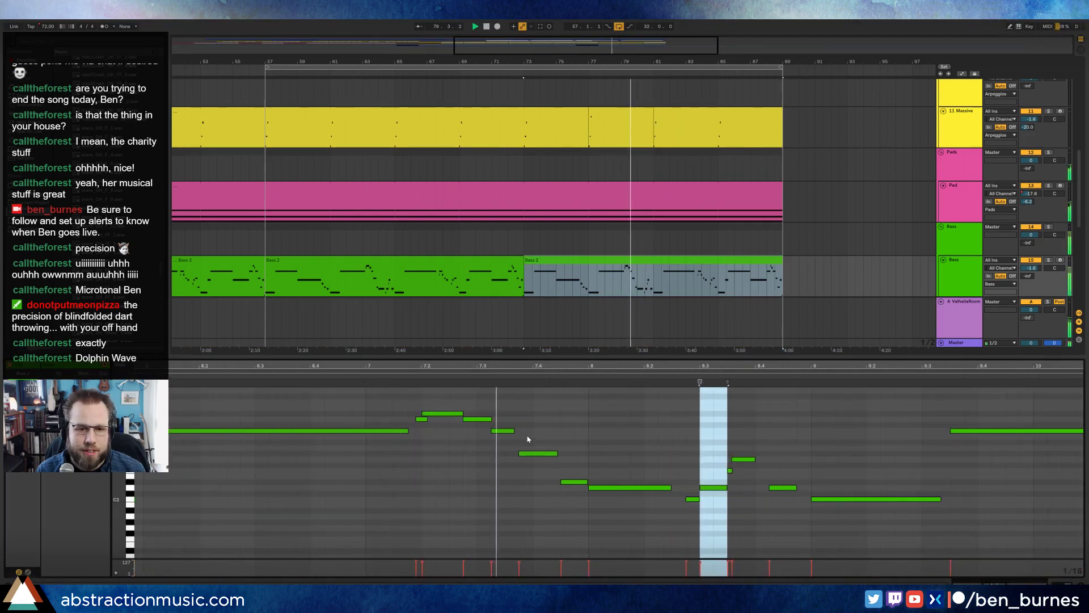
{"action": "left_click", "coordinate": [484, 420]}
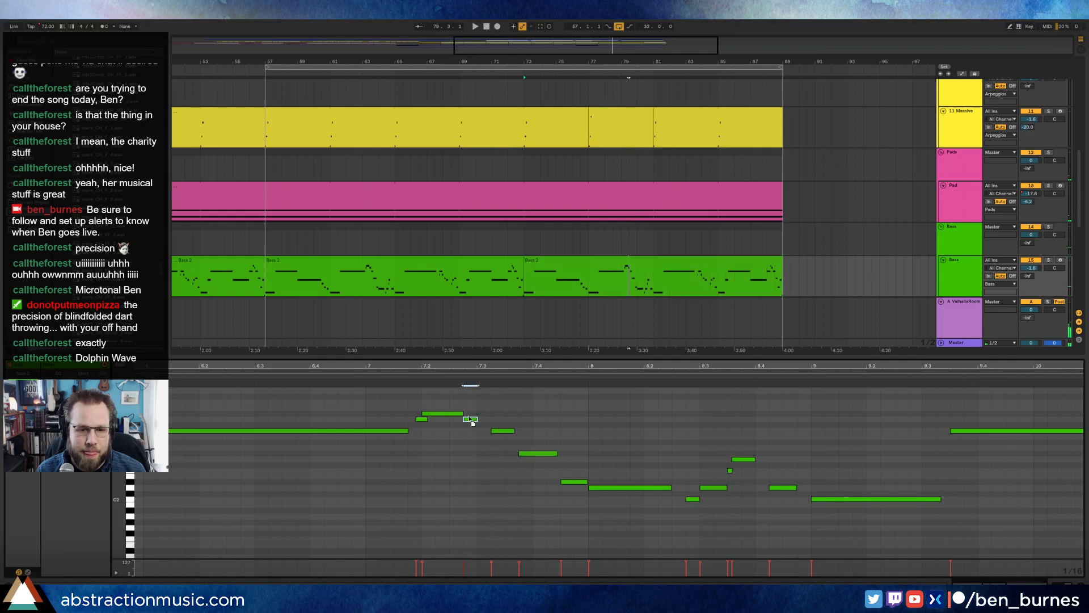
{"action": "left_click", "coordinate": [405, 377]}
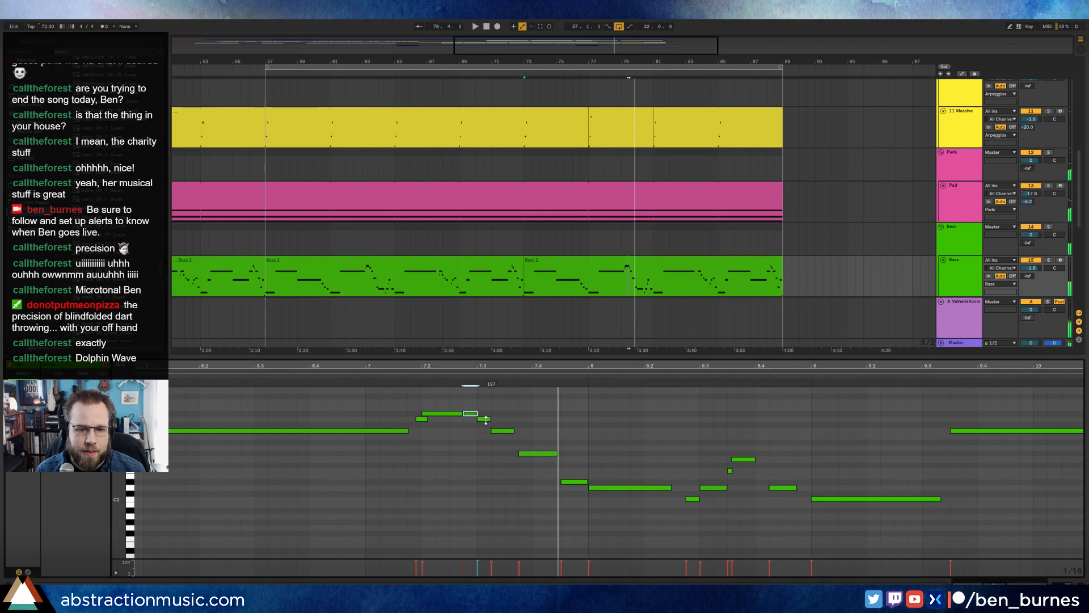
Step: Shorten the descending notes around 7.3, shift them slightly later, and extend the held peak note before them, auditioning the result
{"action": "left_click_drag", "start_coordinate": [489, 421], "coordinate": [480, 420]}
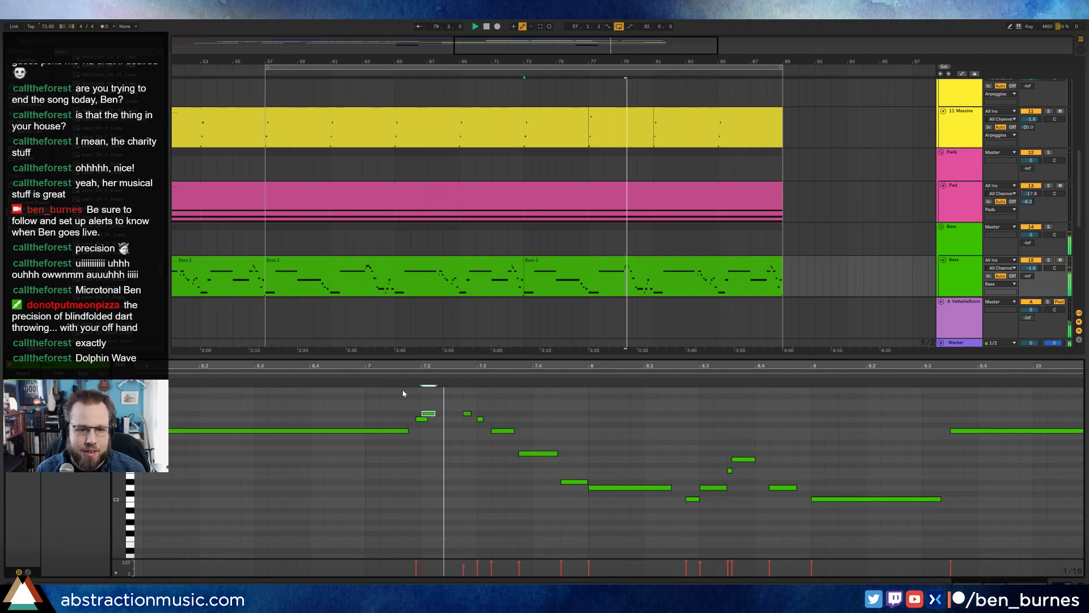
{"action": "left_click_drag", "start_coordinate": [435, 413], "coordinate": [460, 418]}
{"action": "key", "text": "space"}
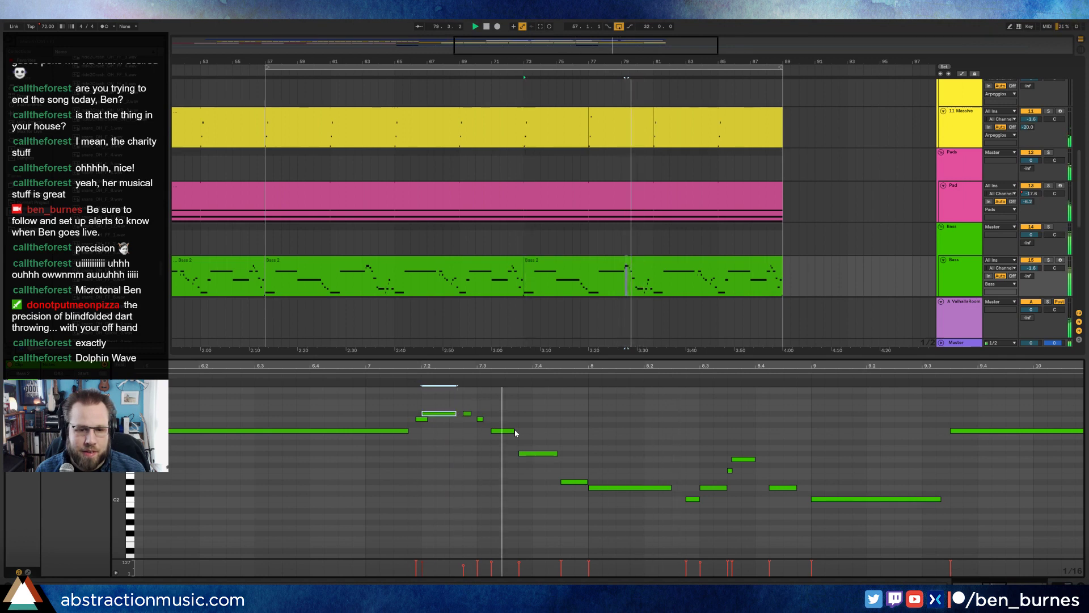
{"action": "left_click_drag", "start_coordinate": [473, 409], "coordinate": [506, 433]}
{"action": "key", "text": "space"}
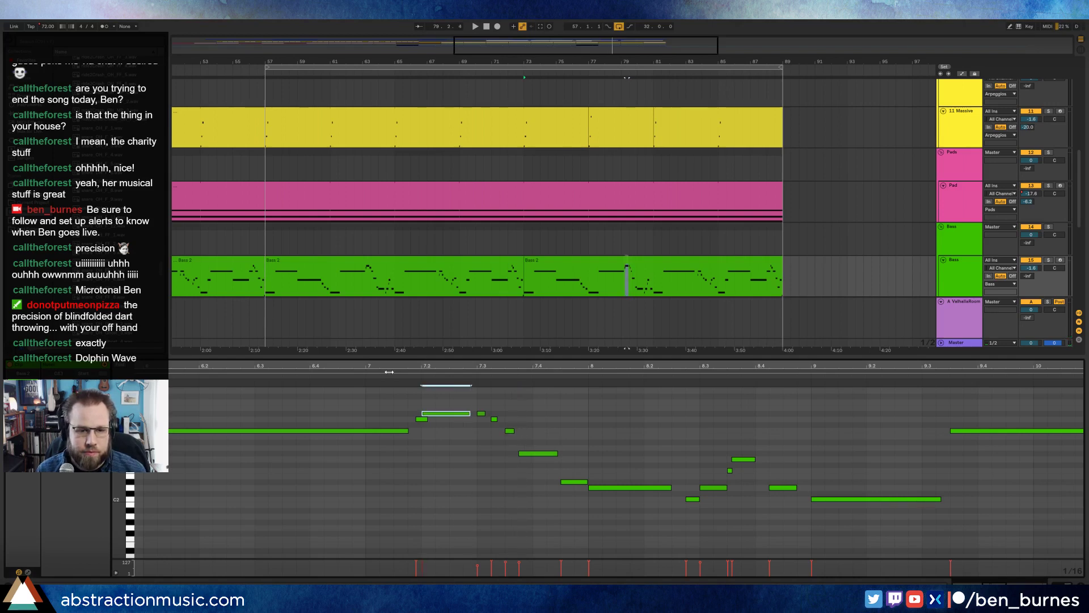
{"action": "left_click", "coordinate": [448, 486]}
{"action": "key", "text": "space"}
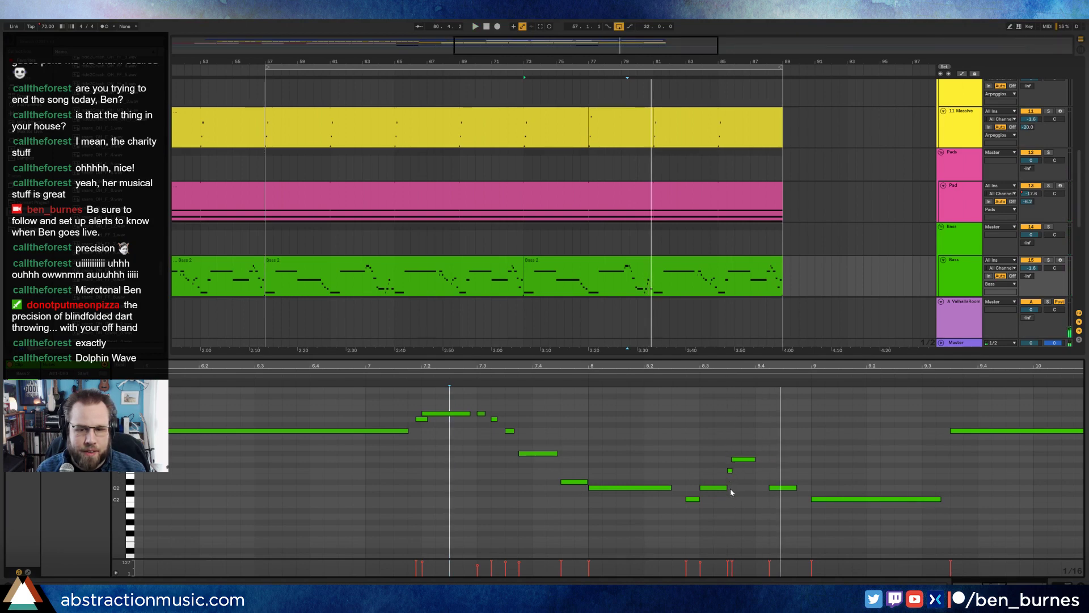
Step: Rework the notes around 8.3 of the Bass clip into a rising run of short notes and play it back
{"action": "left_click_drag", "start_coordinate": [728, 487], "coordinate": [714, 488]}
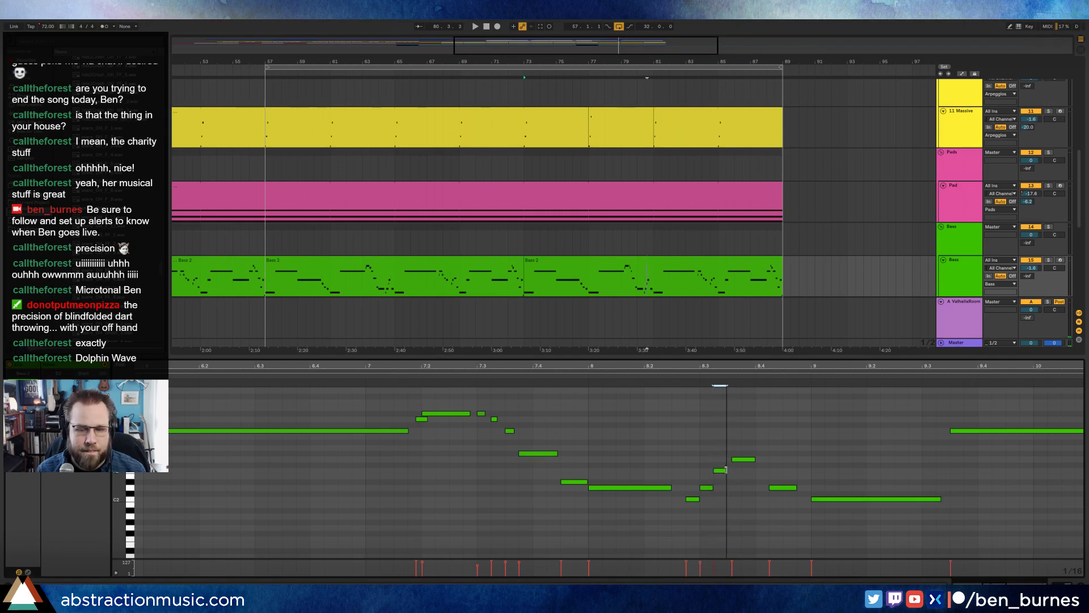
{"action": "left_click", "coordinate": [722, 471]}
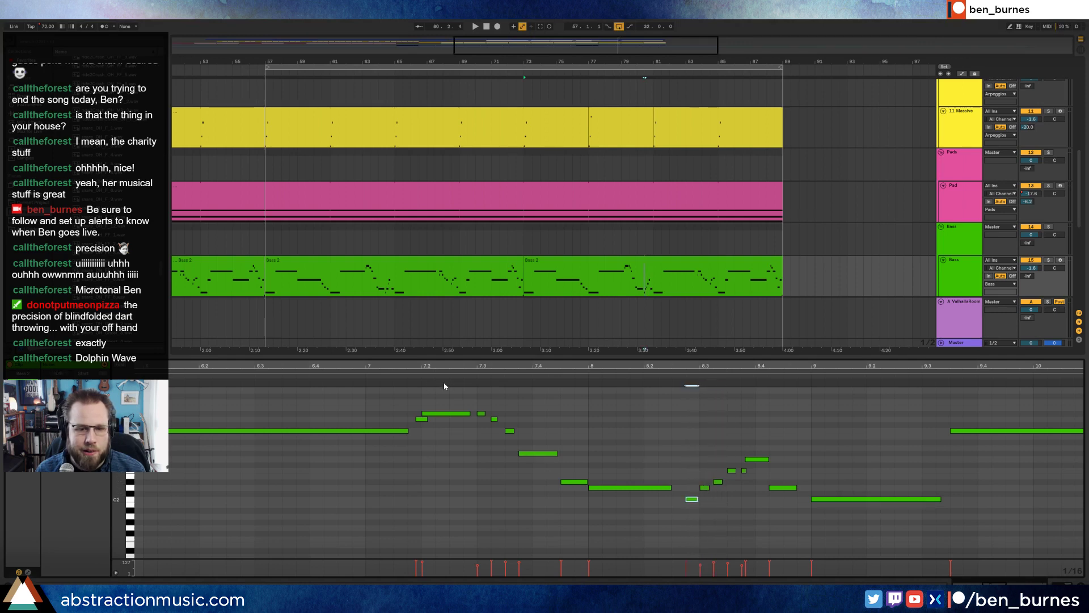
{"action": "left_click", "coordinate": [396, 378]}
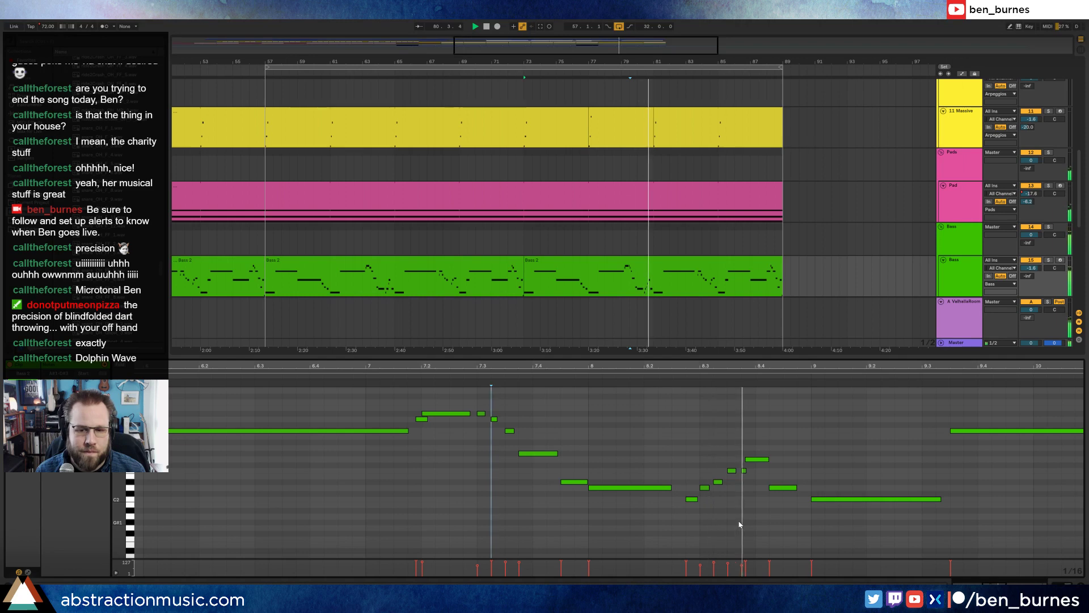
Step: Raise the last note before bar 9 of the Bass clip by eight semitones and check the short notes leading up to it
{"action": "left_click", "coordinate": [783, 487]}
{"action": "key", "text": "Up"}
{"action": "key", "text": "Up"}
{"action": "key", "text": "Up"}
{"action": "key", "text": "Up"}
{"action": "key", "text": "Up"}
{"action": "key", "text": "Up"}
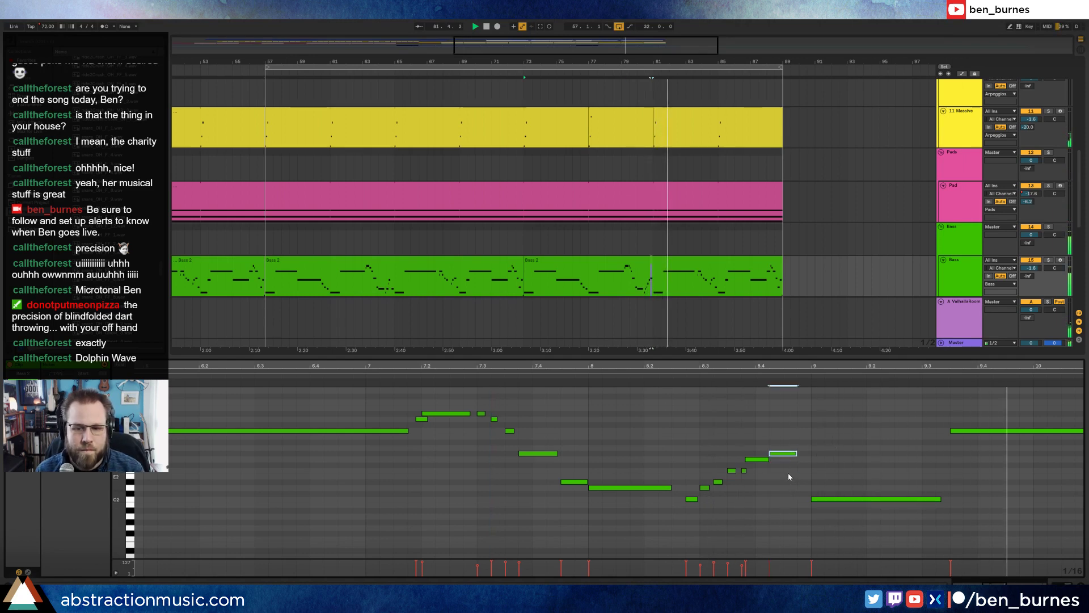
{"action": "key", "text": "Up"}
{"action": "key", "text": "Up"}
{"action": "left_click", "coordinate": [687, 385]}
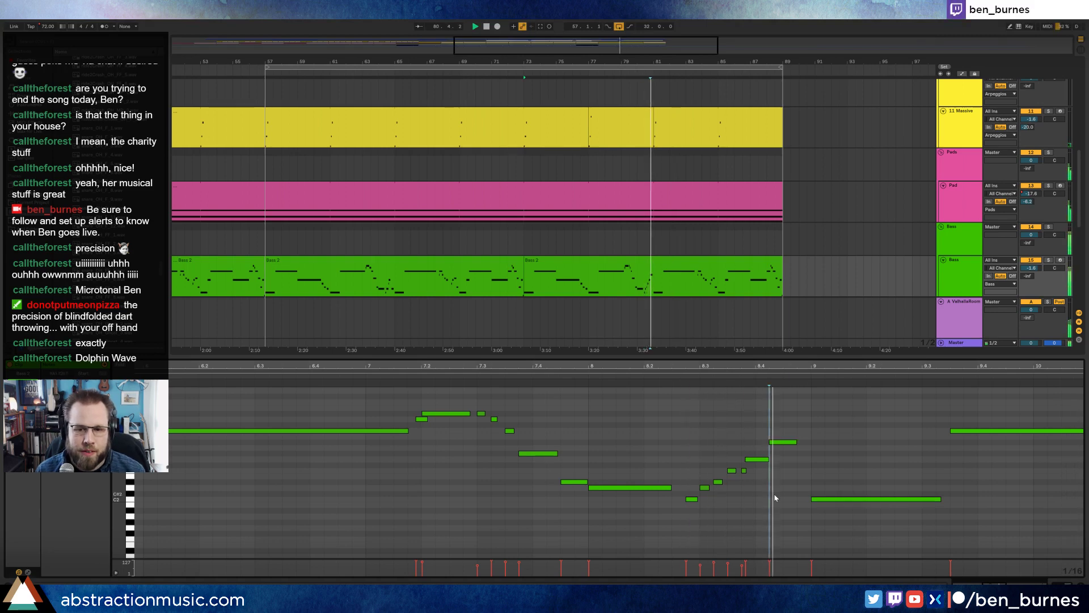
{"action": "left_click", "coordinate": [743, 469]}
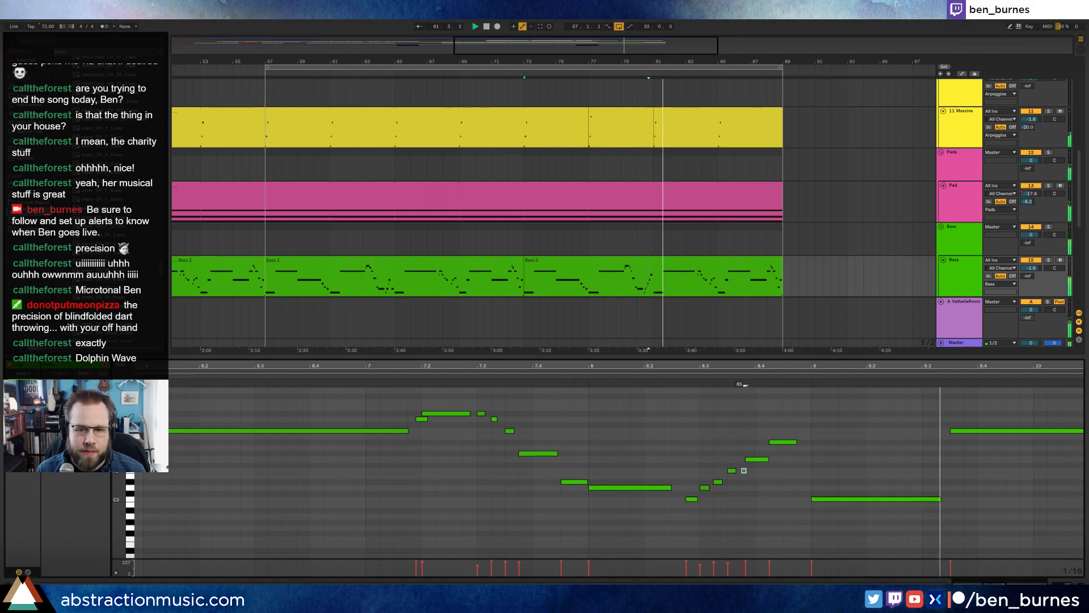
{"action": "left_click", "coordinate": [732, 470]}
{"action": "left_click_drag", "start_coordinate": [732, 470], "coordinate": [731, 468]}
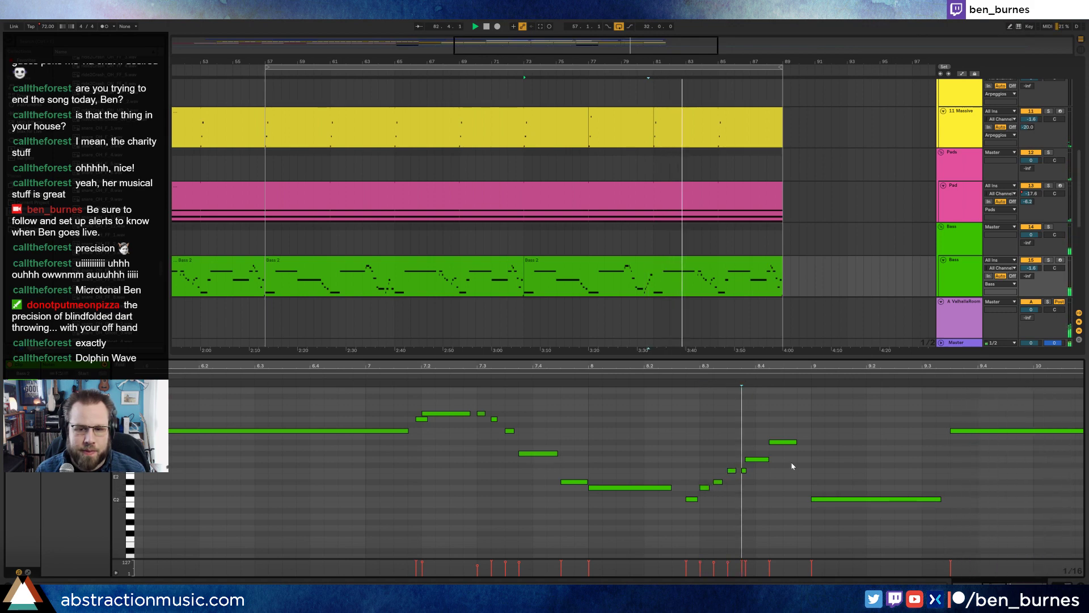
Step: Raise the two notes around 12.1 and 12.2 of the Bass clip so they form a peak above the long sustained note
{"action": "left_click_drag", "start_coordinate": [480, 366], "coordinate": [188, 334]}
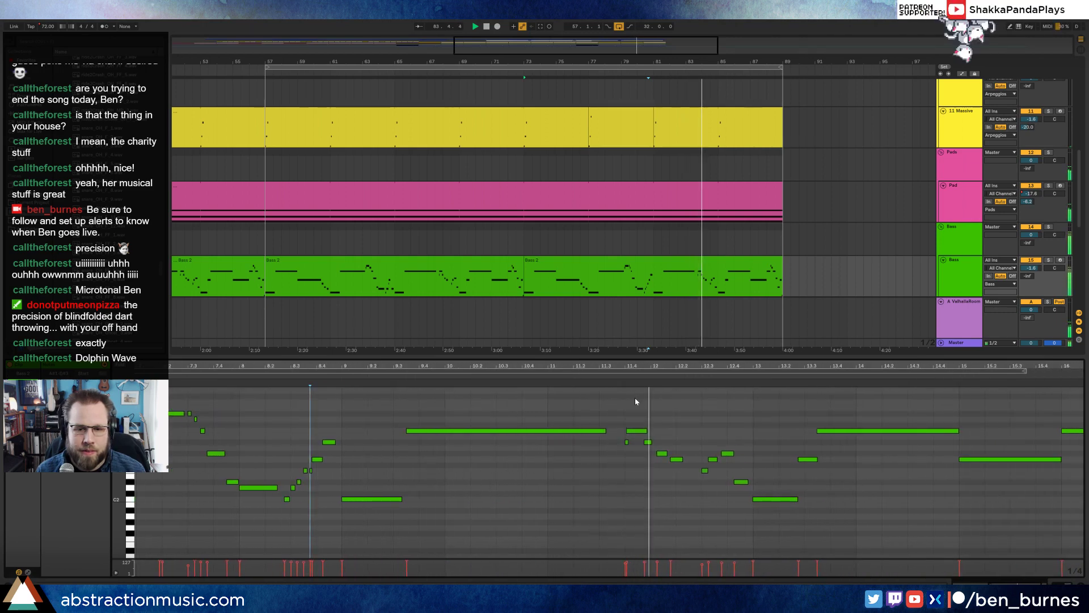
{"action": "key", "text": "space"}
{"action": "left_click_drag", "start_coordinate": [652, 446], "coordinate": [682, 482]}
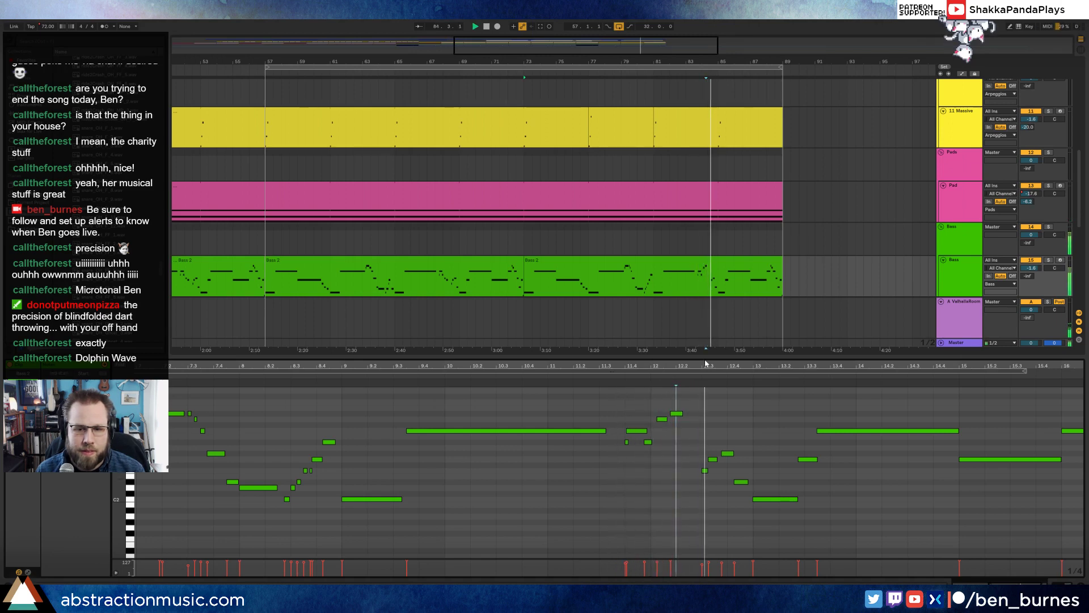
{"action": "left_click_drag", "start_coordinate": [707, 363], "coordinate": [708, 363]}
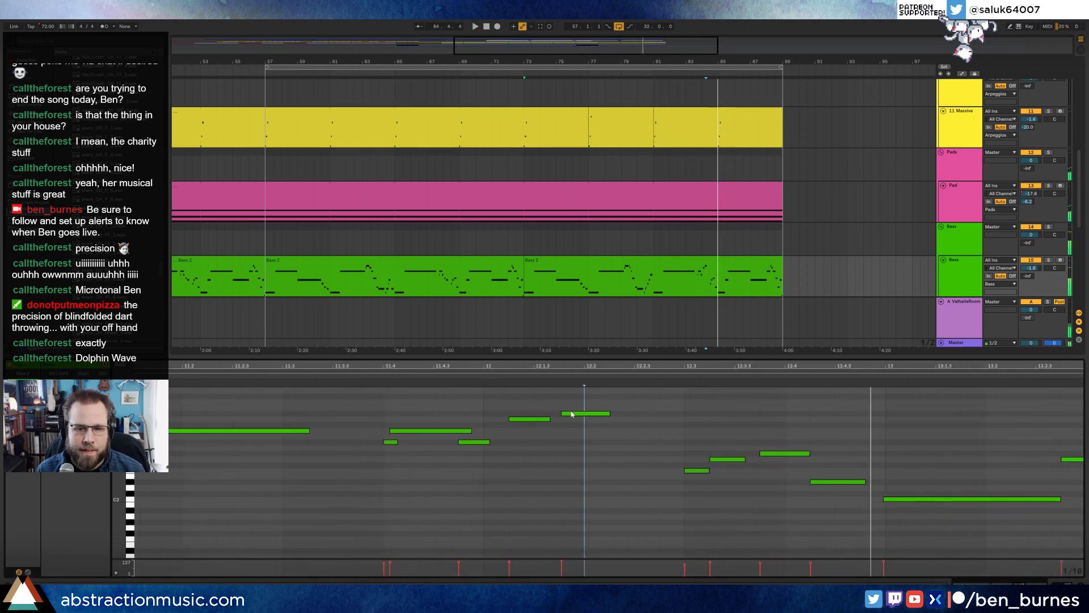
Step: Shorten the note after 12.1, start the peak note following it earlier and extend its end, and audition the phrase
{"action": "left_click_drag", "start_coordinate": [575, 416], "coordinate": [545, 416]}
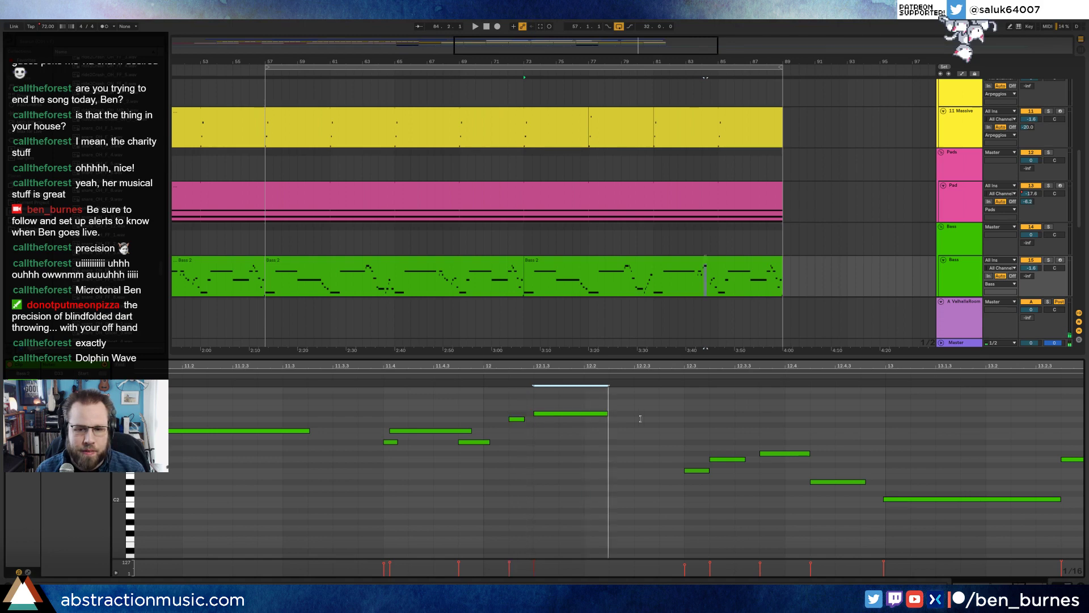
{"action": "left_click", "coordinate": [177, 383]}
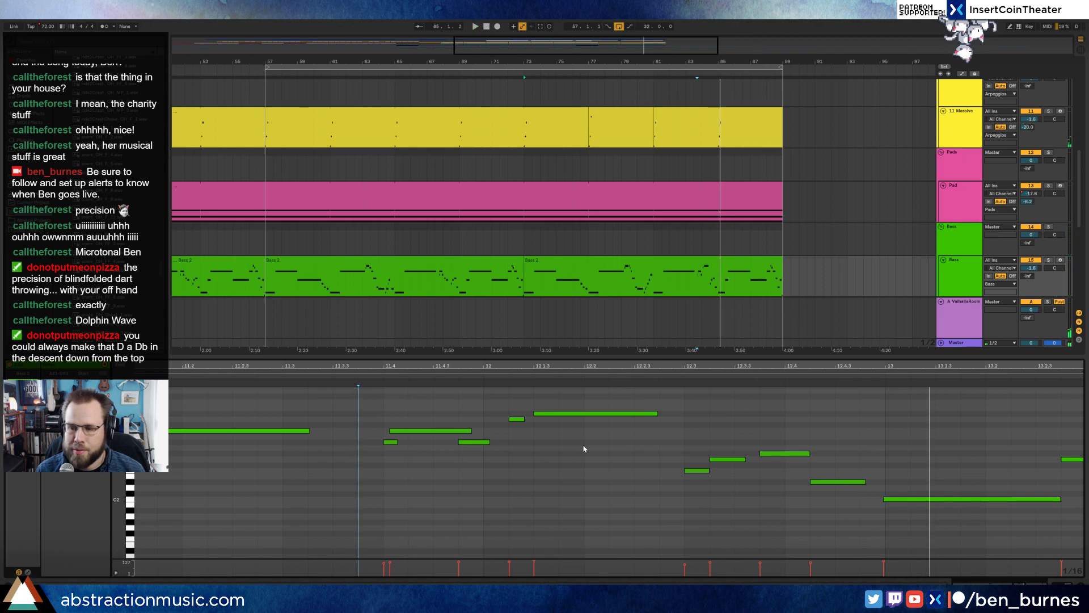
{"action": "key", "text": "space"}
Step: Lower the long note at the start of bar 8 in the Bass clip by one semitone and play it back
{"action": "left_click", "coordinate": [676, 462]}
{"action": "left_click_drag", "start_coordinate": [574, 366], "coordinate": [1083, 339]}
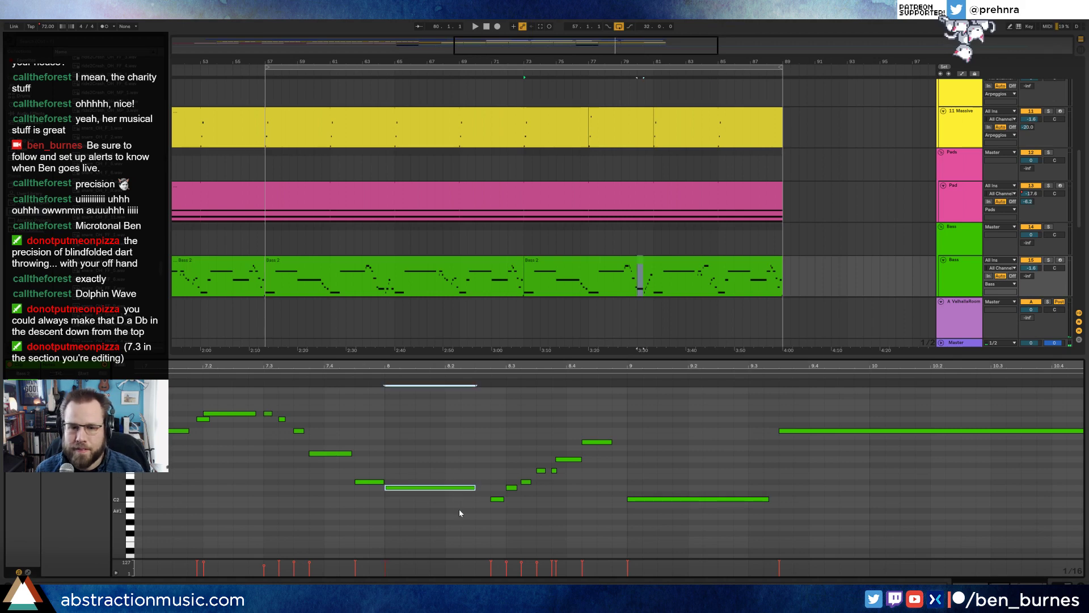
{"action": "key", "text": "Down"}
{"action": "left_click", "coordinate": [208, 377]}
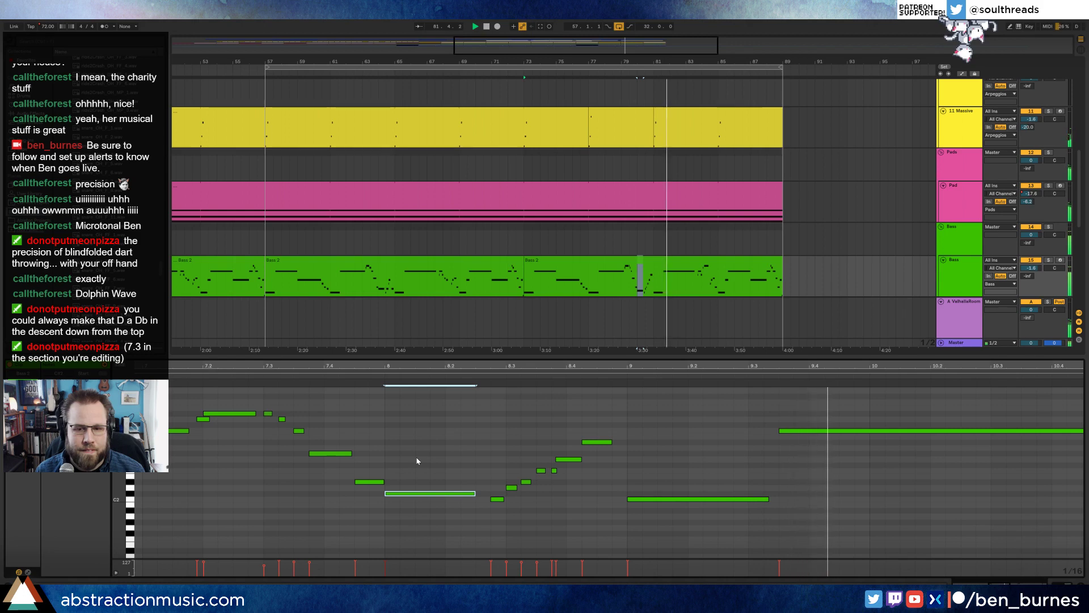
Step: Lower the short D in the descent just after 7.3 to Db and audition the passage
{"action": "left_click_drag", "start_coordinate": [428, 364], "coordinate": [432, 371]}
{"action": "left_click", "coordinate": [343, 376]}
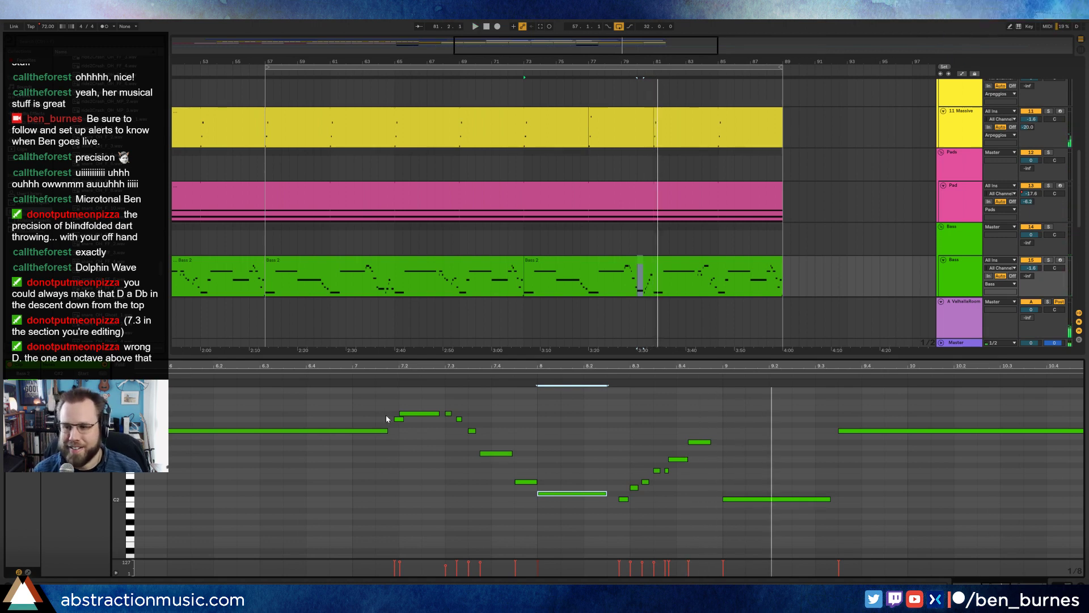
{"action": "left_click", "coordinate": [459, 418]}
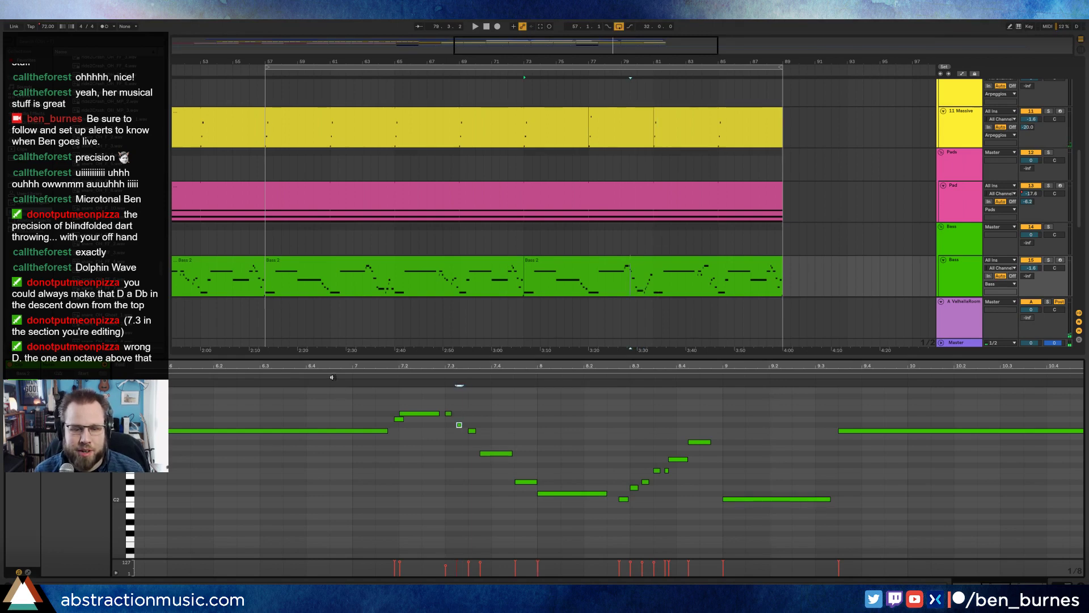
{"action": "left_click", "coordinate": [333, 377]}
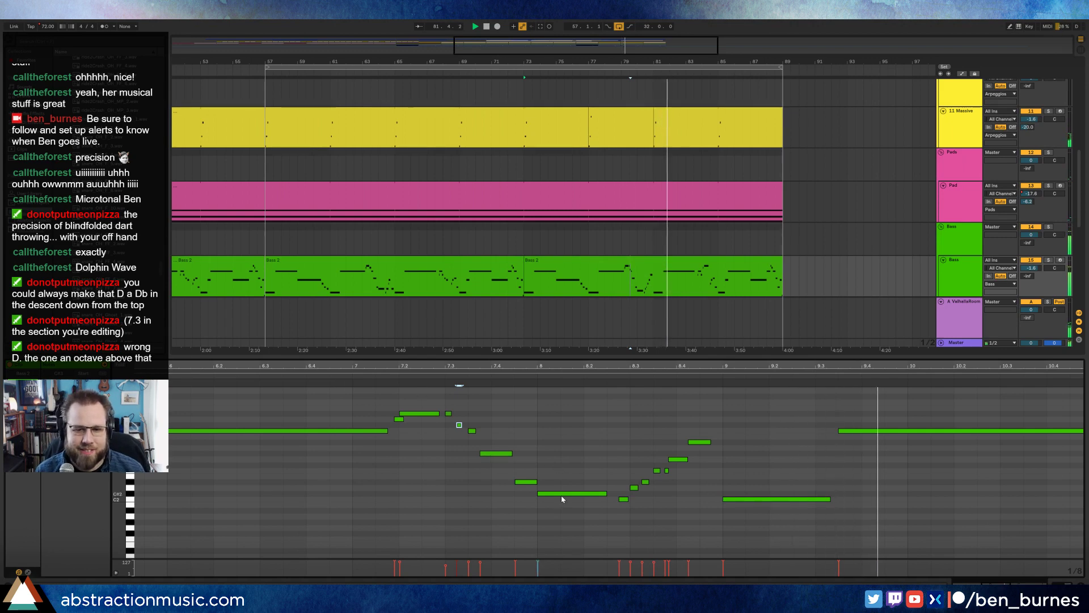
{"action": "left_click", "coordinate": [583, 398]}
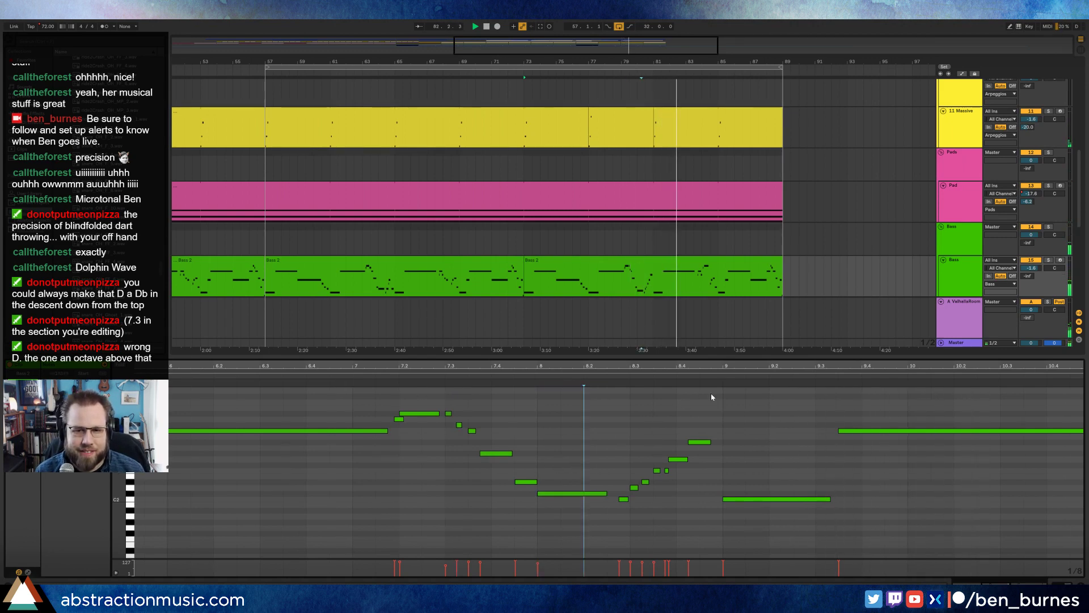
Step: Raise the long note at bar 15 of the Bass clip by one semitone, audition it, and close the clip view
{"action": "left_click_drag", "start_coordinate": [757, 367], "coordinate": [757, 318]}
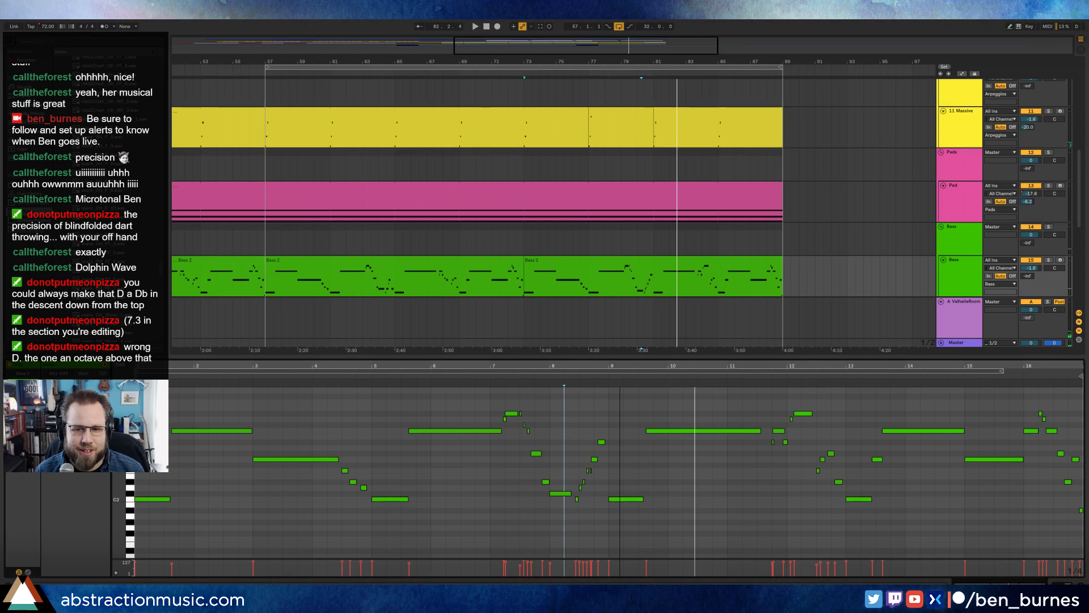
{"action": "left_click", "coordinate": [837, 377]}
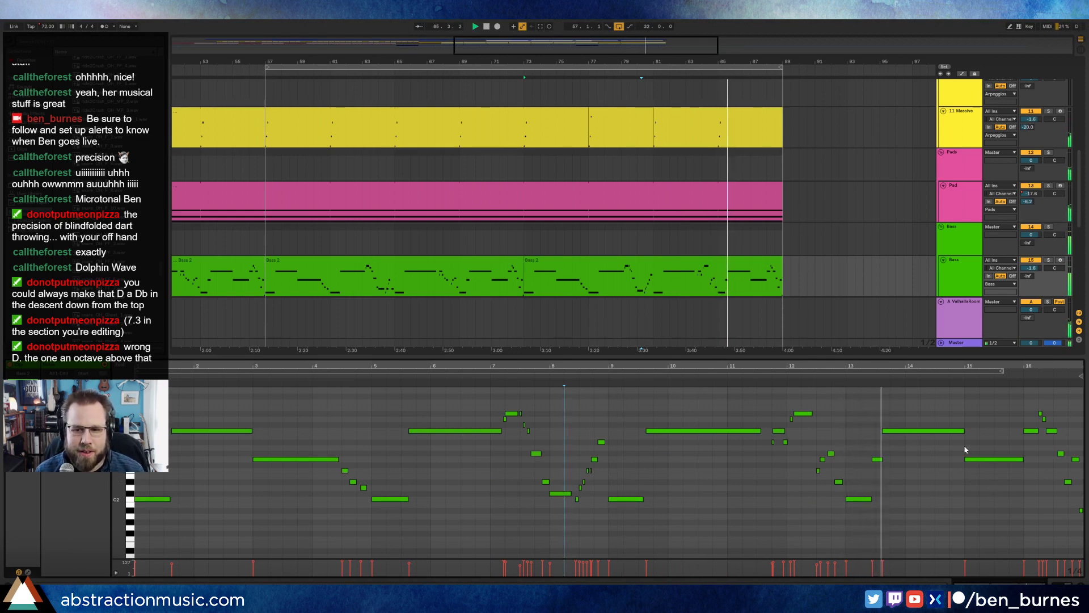
{"action": "mouse_move", "coordinate": [969, 367]}
{"action": "left_mouse_down"}
{"action": "mouse_move", "coordinate": [910, 391]}
{"action": "mouse_move", "coordinate": [932, 392]}
{"action": "left_mouse_up"}
{"action": "left_click", "coordinate": [925, 399]}
{"action": "key", "text": "space"}
{"action": "left_click_drag", "start_coordinate": [874, 438], "coordinate": [882, 496]}
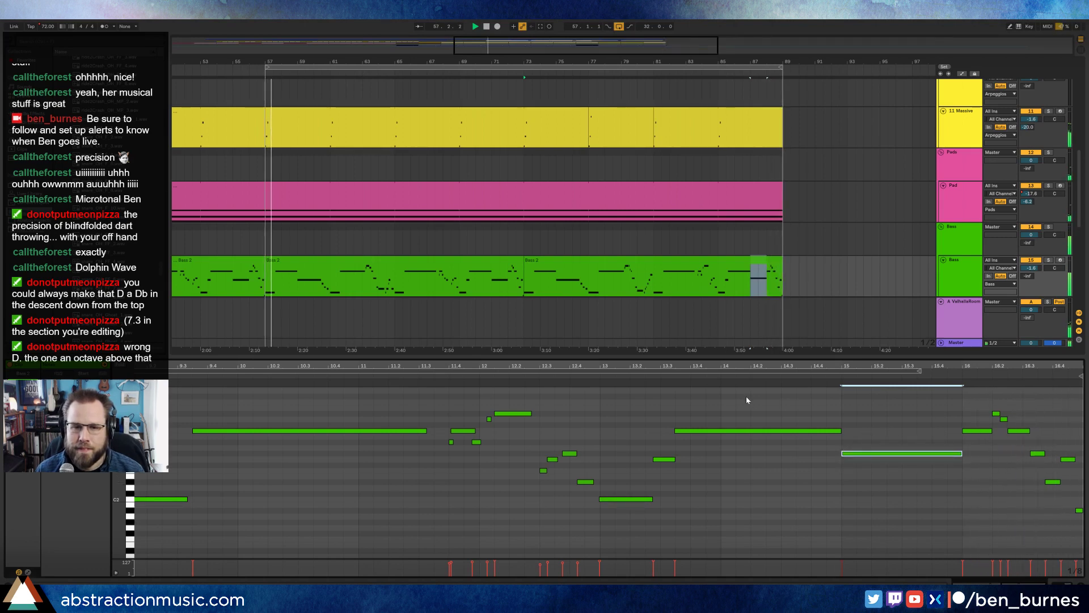
{"action": "key", "text": "shift+Tab"}
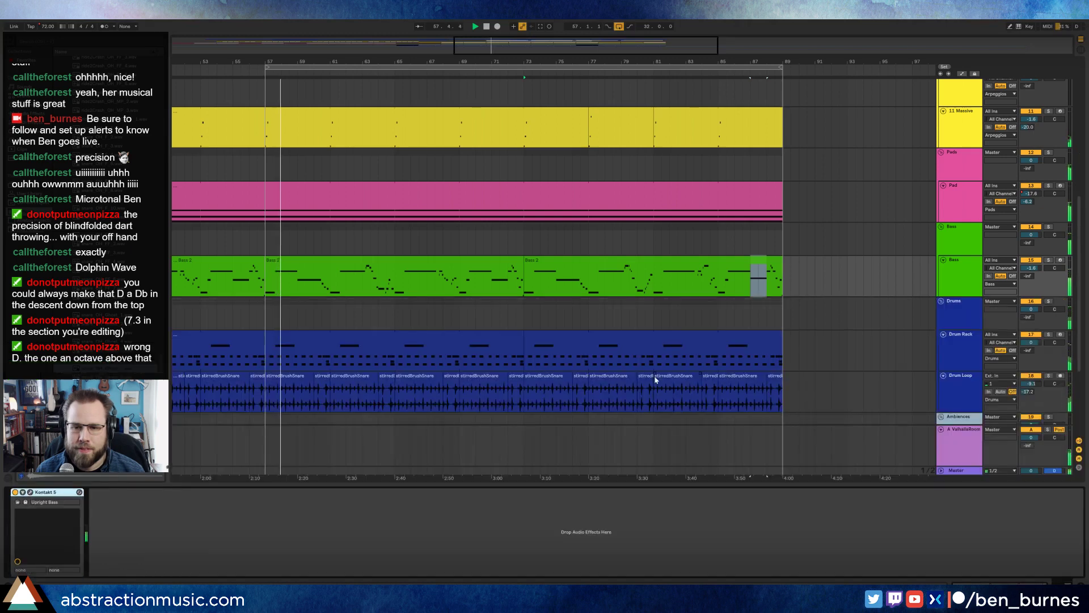
Step: Split the half-beat just before bar 59 in the Drum Loop into its own clip and inspect its waveform
{"action": "left_click", "coordinate": [701, 312]}
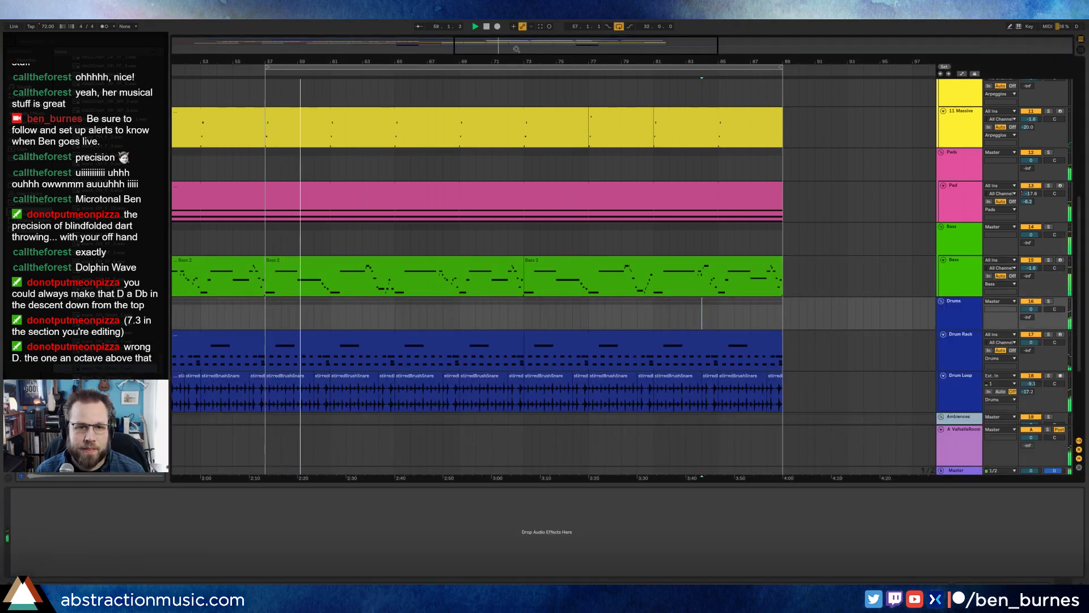
{"action": "left_click_drag", "start_coordinate": [374, 44], "coordinate": [380, 374]}
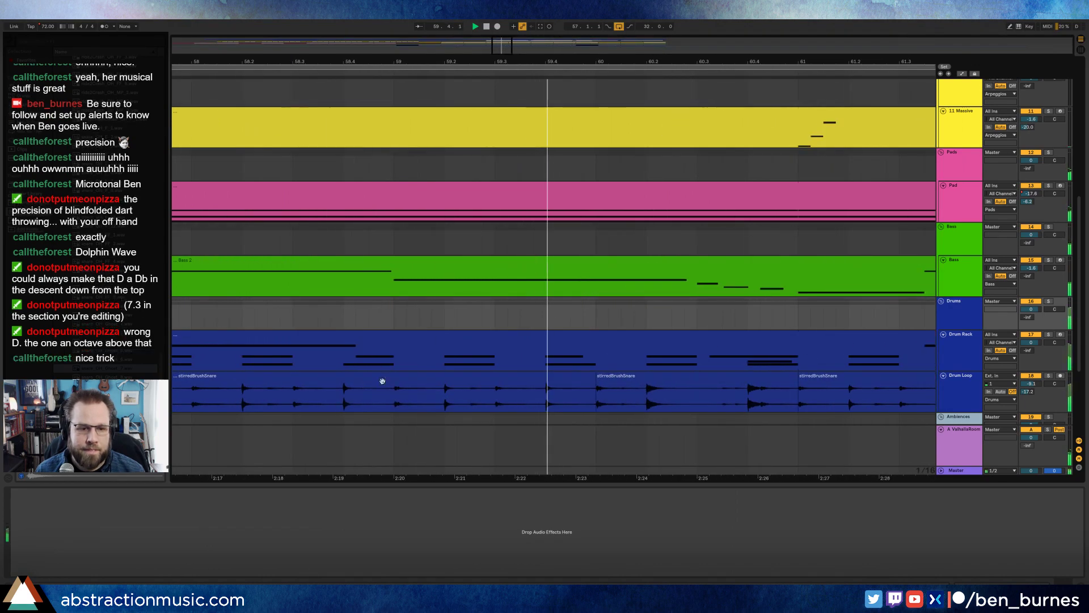
{"action": "left_click", "coordinate": [365, 411]}
{"action": "key", "text": "ctrl+4"}
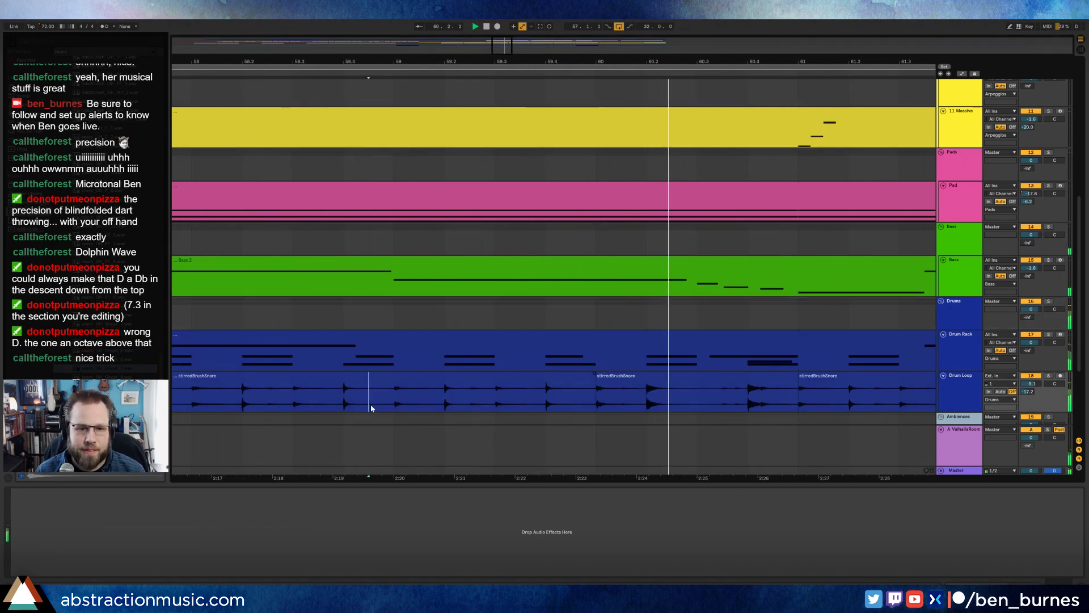
{"action": "mouse_move", "coordinate": [371, 407]}
{"action": "left_mouse_down"}
{"action": "mouse_move", "coordinate": [349, 406]}
{"action": "mouse_move", "coordinate": [372, 403]}
{"action": "left_mouse_up"}
{"action": "key", "text": "ctrl+4"}
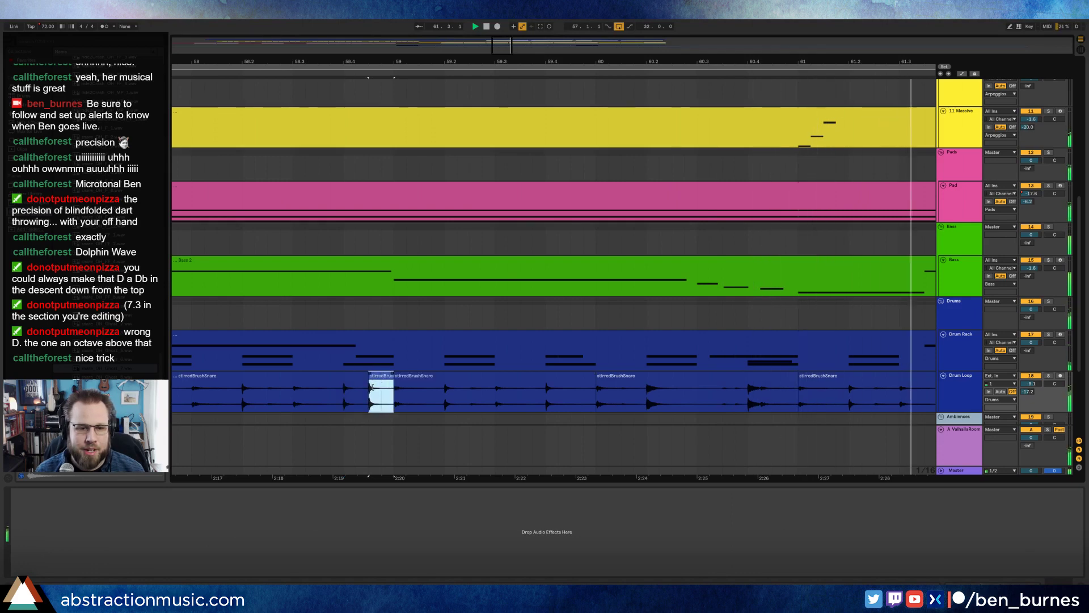
{"action": "double_click", "coordinate": [381, 375]}
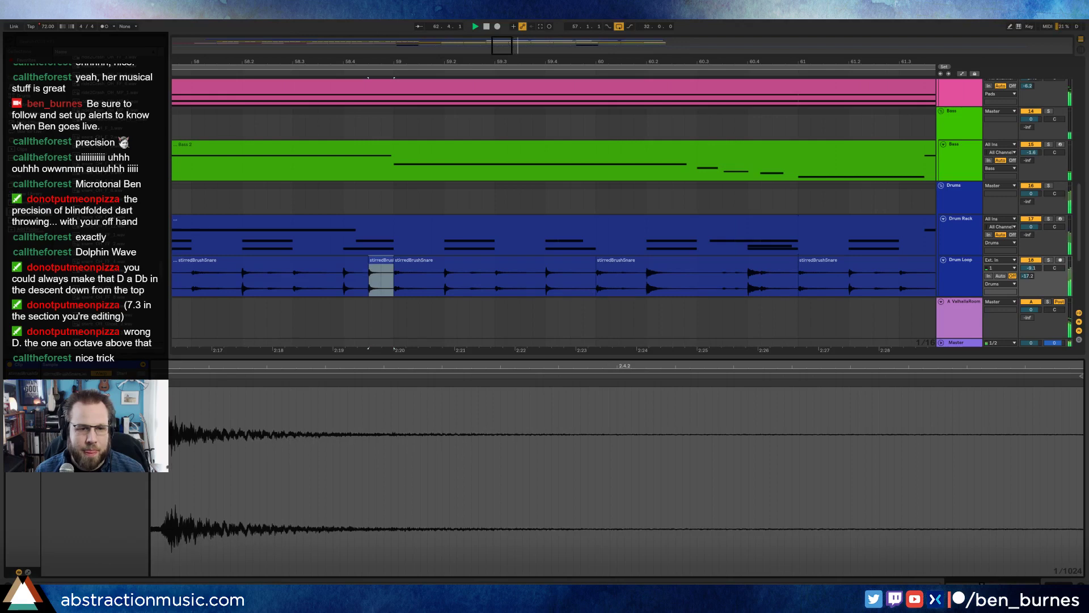
{"action": "left_click", "coordinate": [983, 585]}
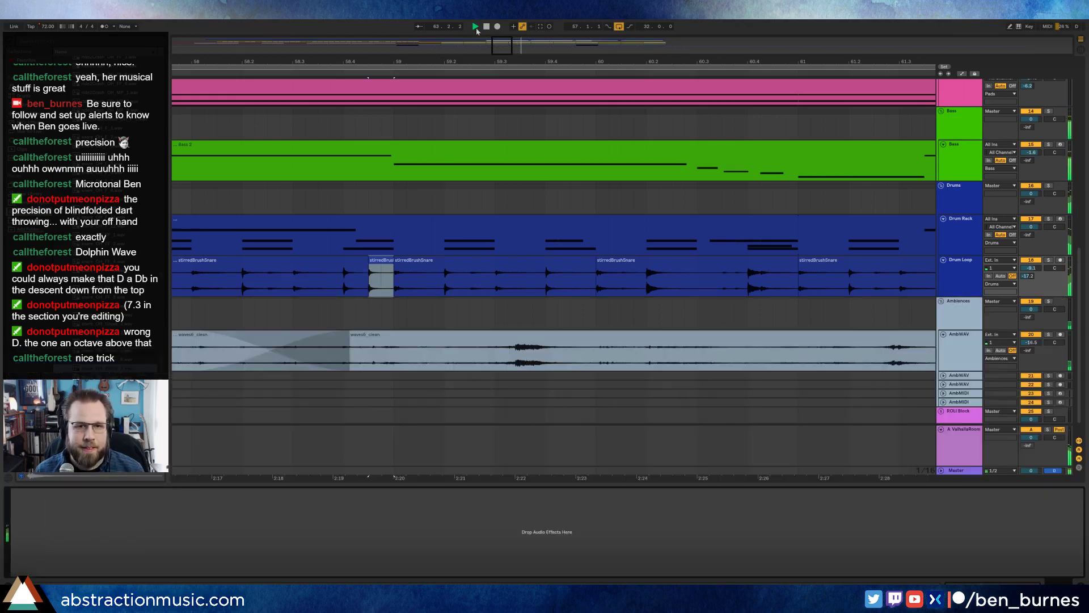
Step: In the Bass clip starting at bar 57, lengthen the note just before 12.2, raise the short note at 12.3 one semitone, and audition
{"action": "key", "text": "minus"}
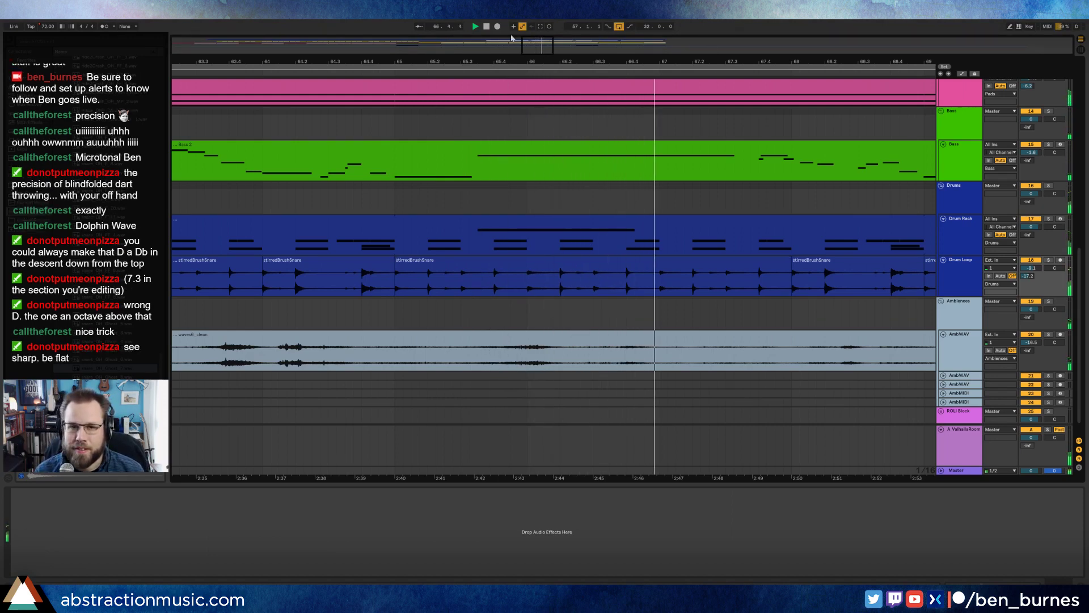
{"action": "left_click_drag", "start_coordinate": [541, 53], "coordinate": [552, 55]}
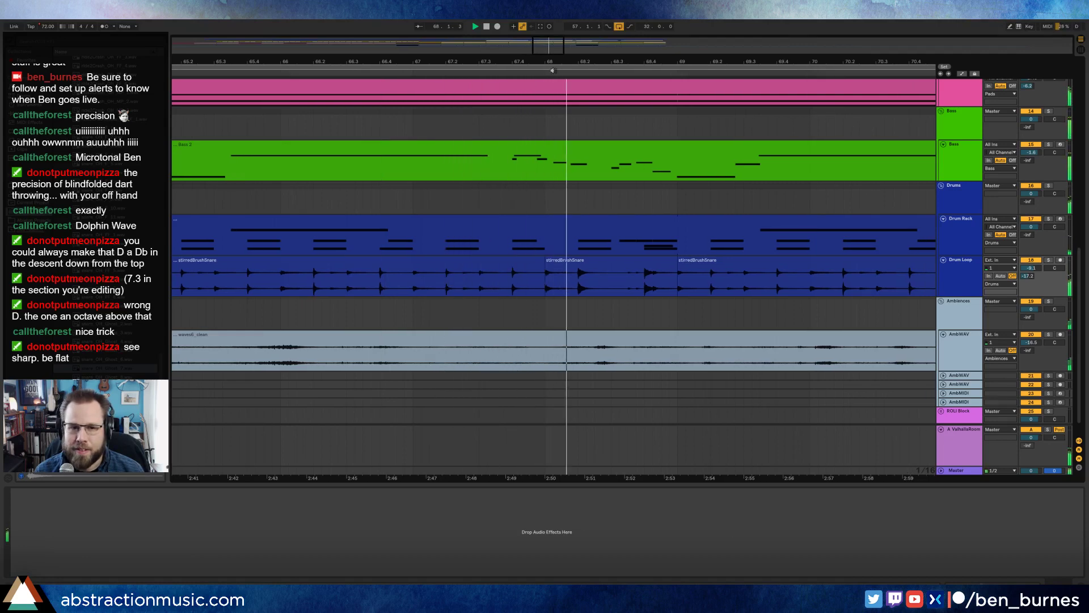
{"action": "double_click", "coordinate": [586, 145]}
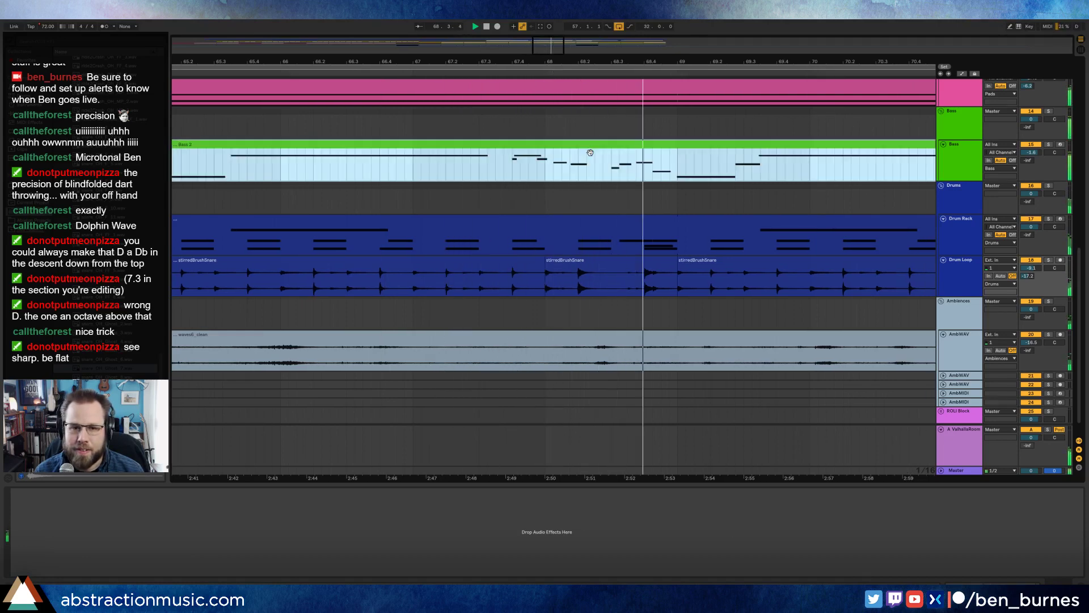
{"action": "left_click", "coordinate": [785, 518]}
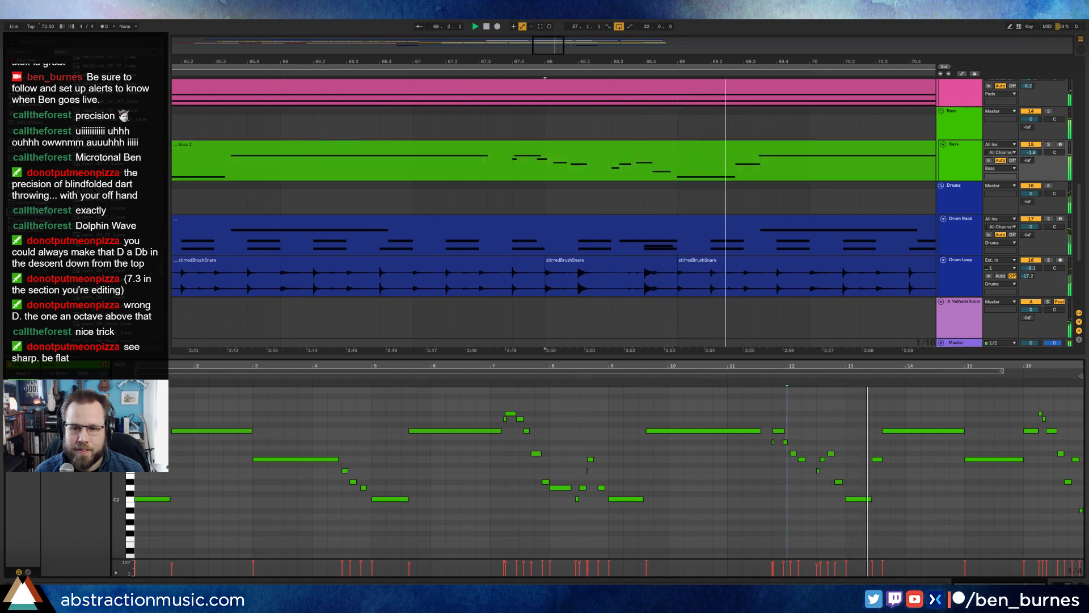
{"action": "left_click_drag", "start_coordinate": [863, 367], "coordinate": [863, 435]}
{"action": "left_click_drag", "start_coordinate": [619, 459], "coordinate": [672, 464]}
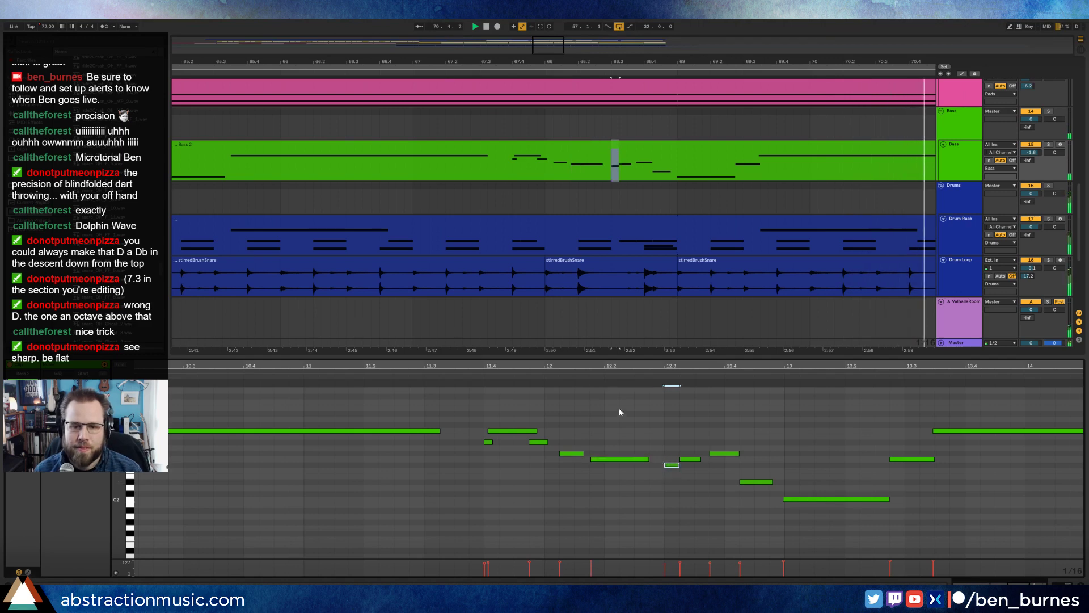
{"action": "left_click", "coordinate": [490, 376]}
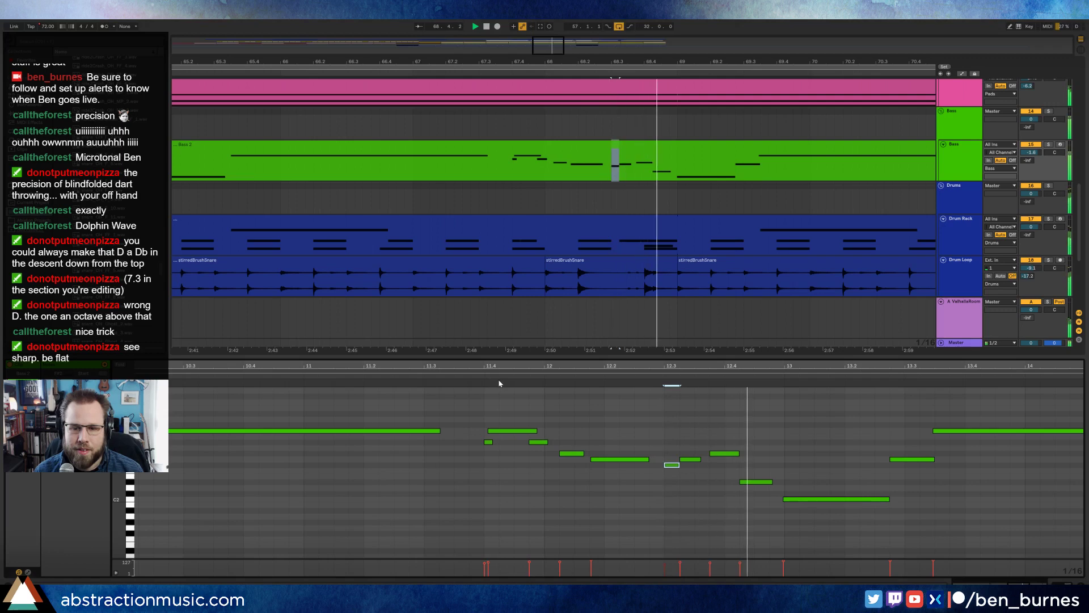
Step: Shorten the note just after bar 12, move the following note up against it two semitones lower, and extend it past 12.2
{"action": "left_click", "coordinate": [628, 457]}
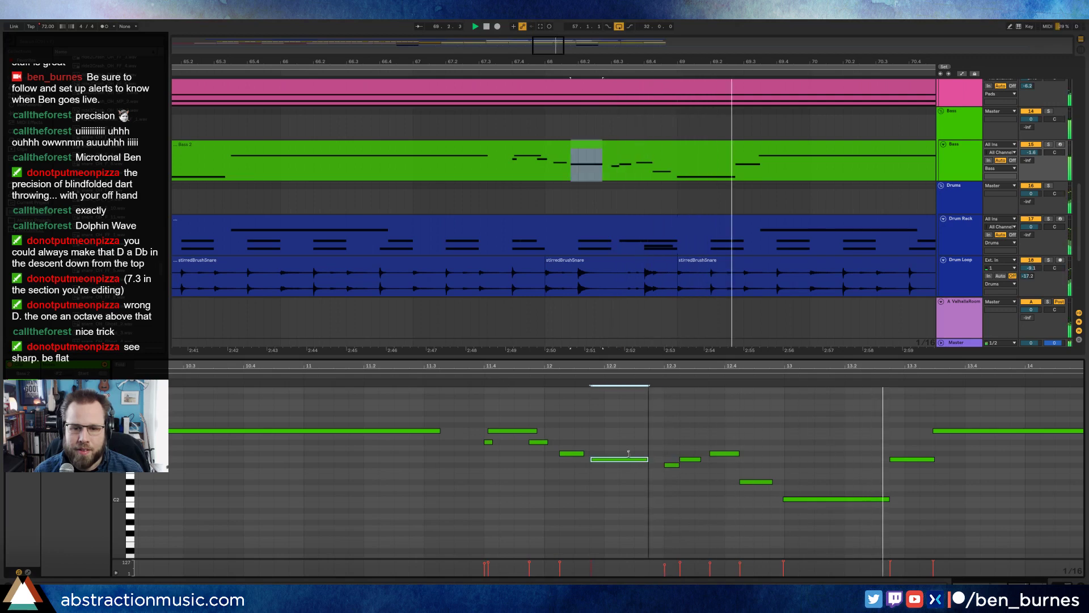
{"action": "key", "text": "shift+Left"}
{"action": "key", "text": "shift+Left"}
{"action": "key", "text": "shift+Left"}
{"action": "left_click", "coordinate": [471, 383]}
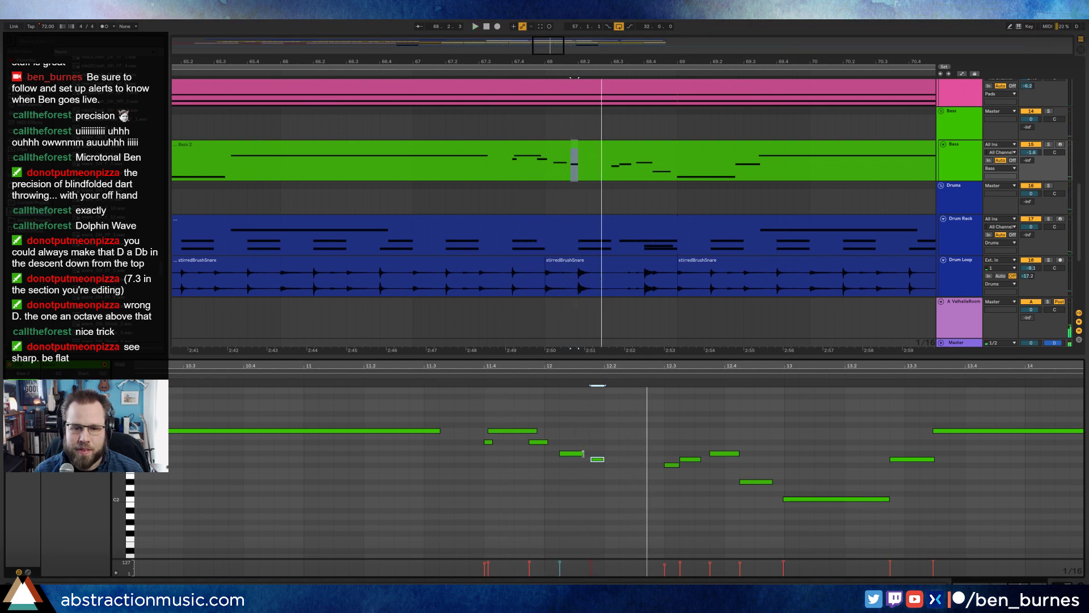
{"action": "left_click_drag", "start_coordinate": [583, 454], "coordinate": [573, 453]}
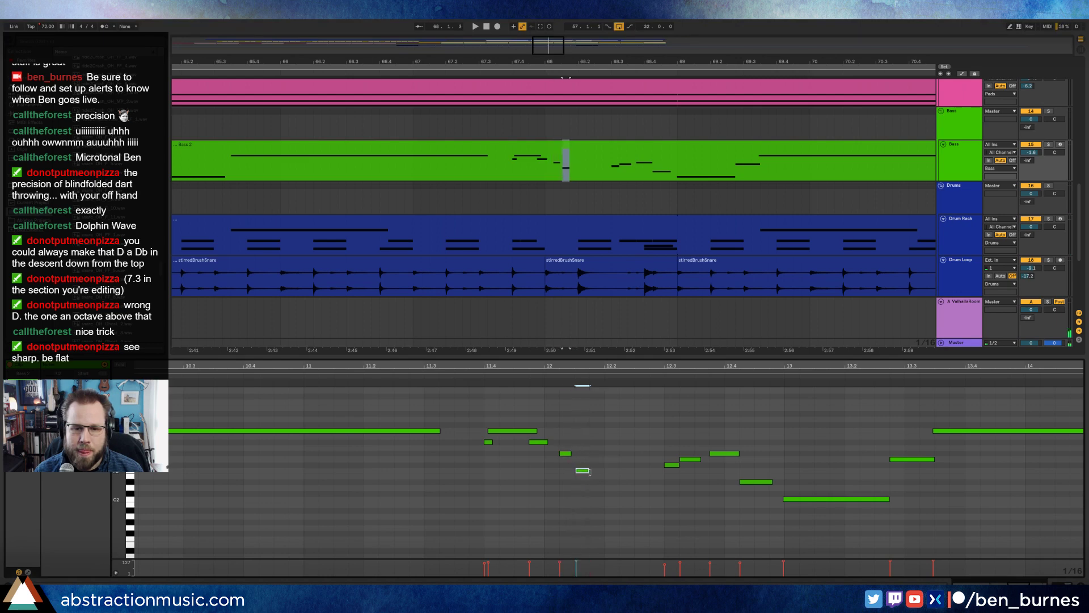
{"action": "left_click_drag", "start_coordinate": [622, 471], "coordinate": [640, 473]}
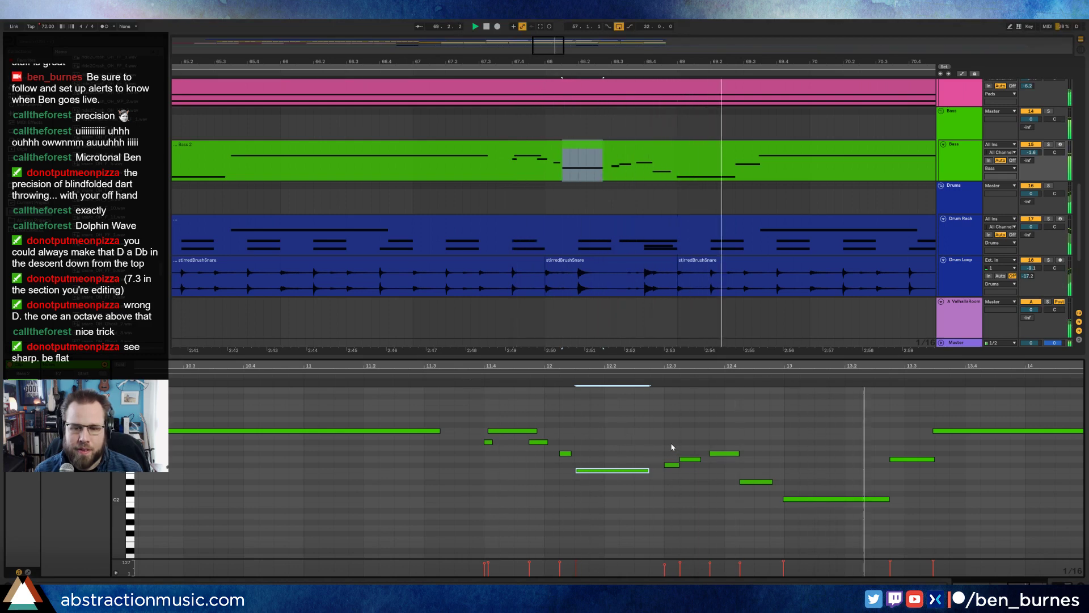
Step: Shift the four-note run at 12.3 two sixteenths later, trim its last note to end where the next begins, and audition it
{"action": "left_click_drag", "start_coordinate": [665, 435], "coordinate": [751, 495]}
{"action": "key", "text": "Right"}
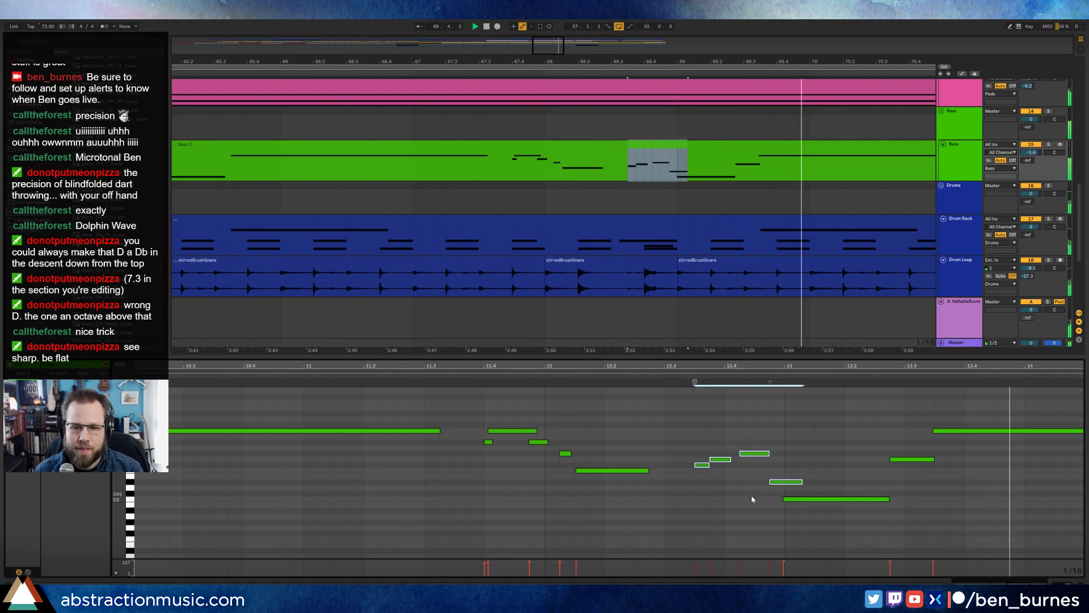
{"action": "key", "text": "Right"}
{"action": "left_click", "coordinate": [781, 478]}
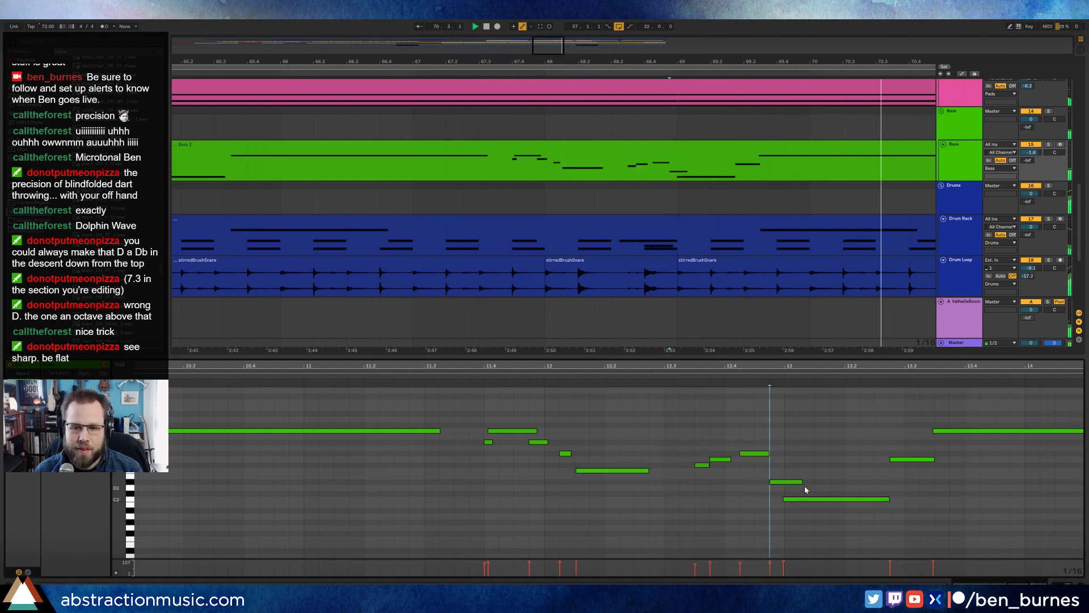
{"action": "left_click_drag", "start_coordinate": [801, 481], "coordinate": [783, 482]}
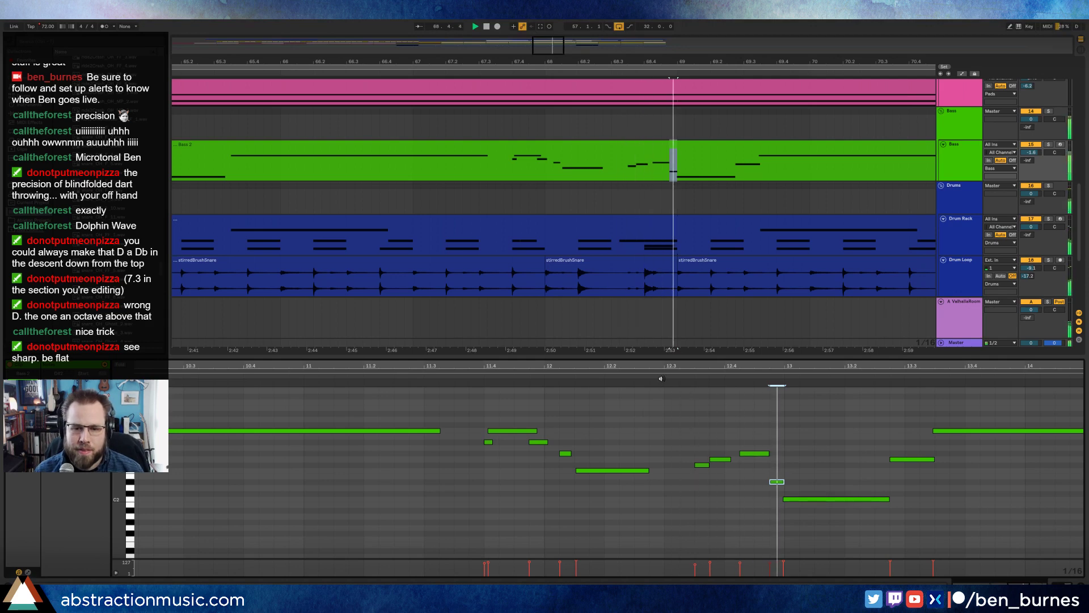
{"action": "left_click", "coordinate": [333, 380]}
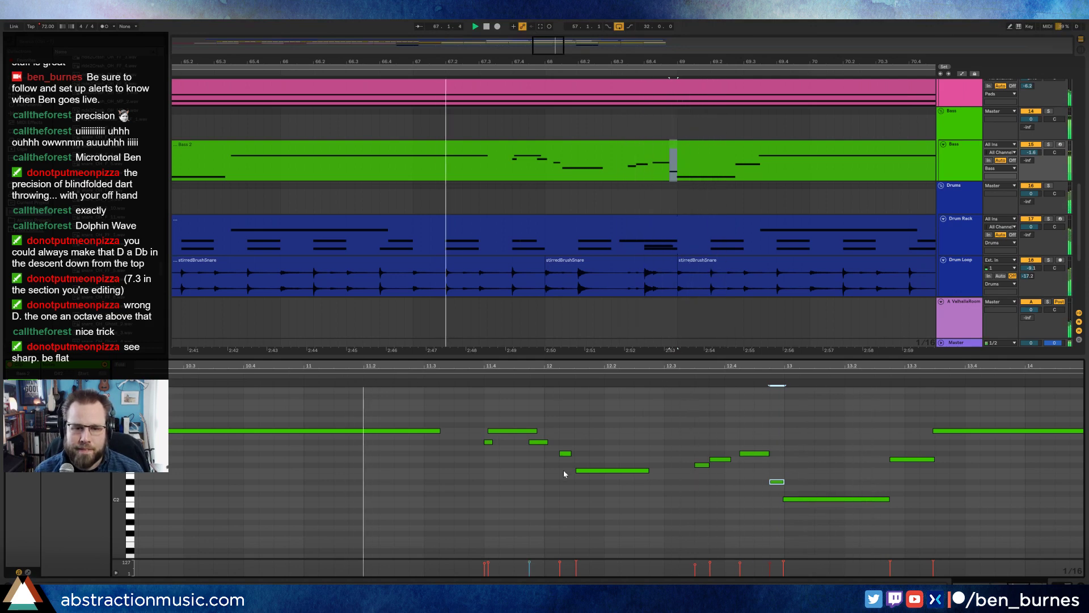
Step: Raise the long note around 12.2 by three semitones, lower the short note before it by one semitone, and audition the phrase
{"action": "left_click", "coordinate": [572, 474]}
{"action": "left_click", "coordinate": [586, 471]}
{"action": "key", "text": "Up"}
{"action": "key", "text": "Up"}
{"action": "key", "text": "Up"}
{"action": "key", "text": "Up"}
{"action": "key", "text": "Up"}
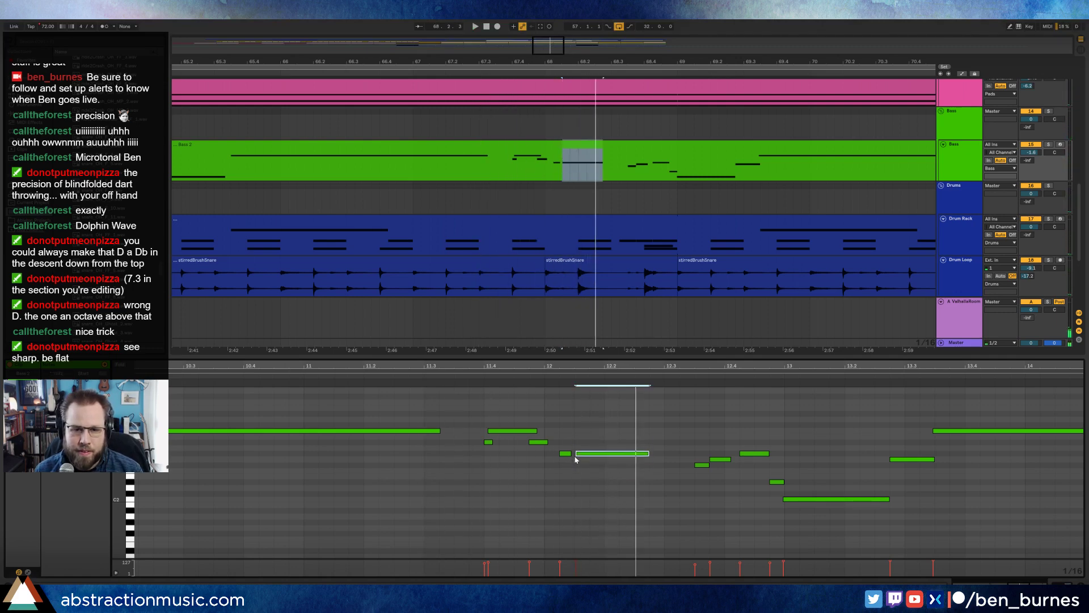
{"action": "left_click_drag", "start_coordinate": [566, 443], "coordinate": [581, 460]}
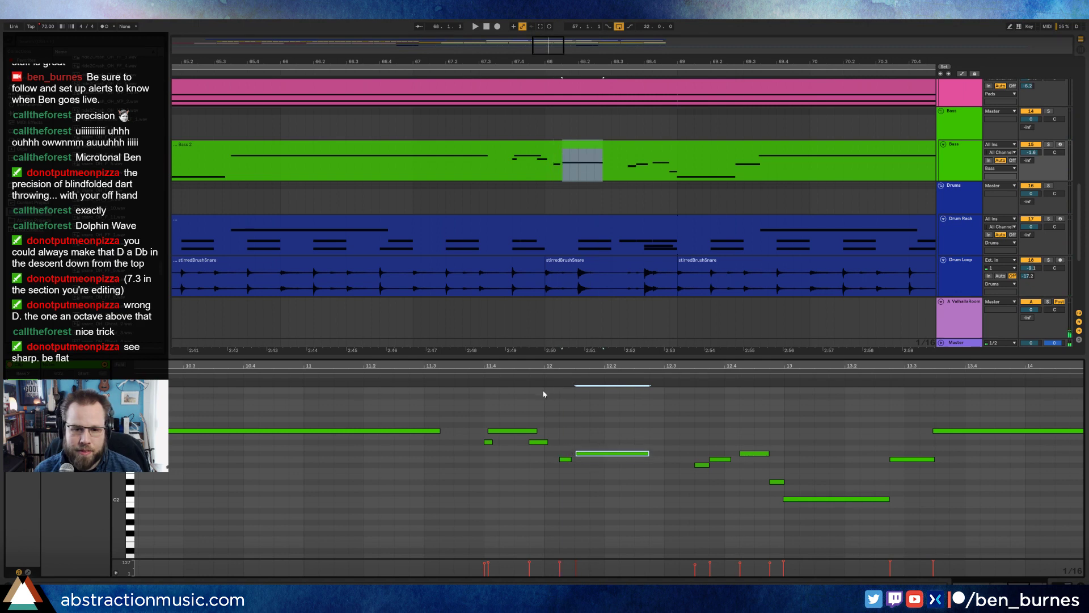
{"action": "left_click", "coordinate": [520, 379]}
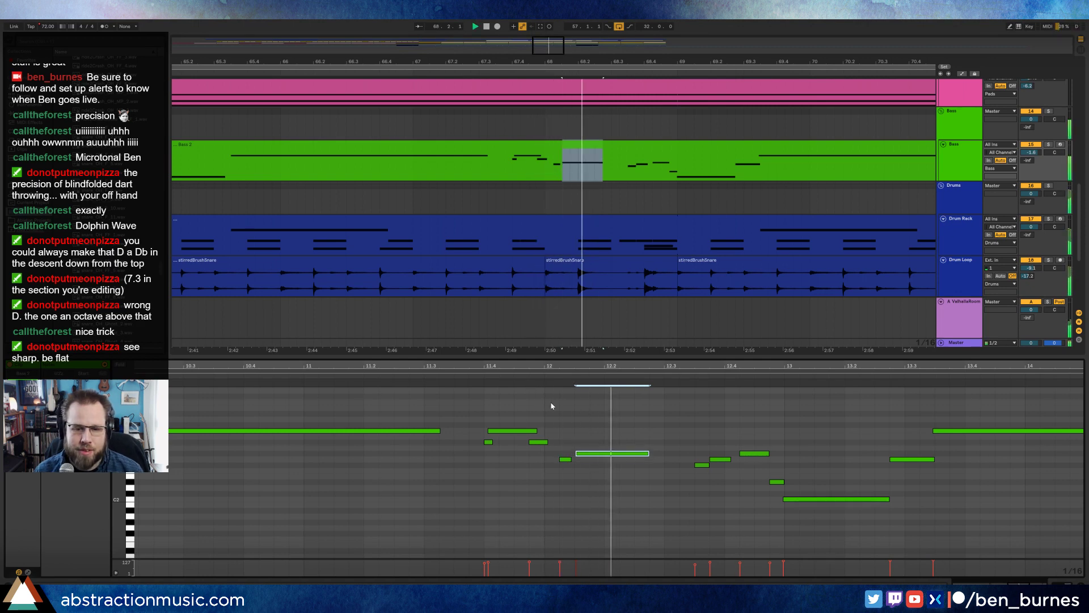
Step: Extend the end of the long note around 12.2 to just past 12.3 and close the clip view
{"action": "left_click_drag", "start_coordinate": [648, 453], "coordinate": [682, 459]}
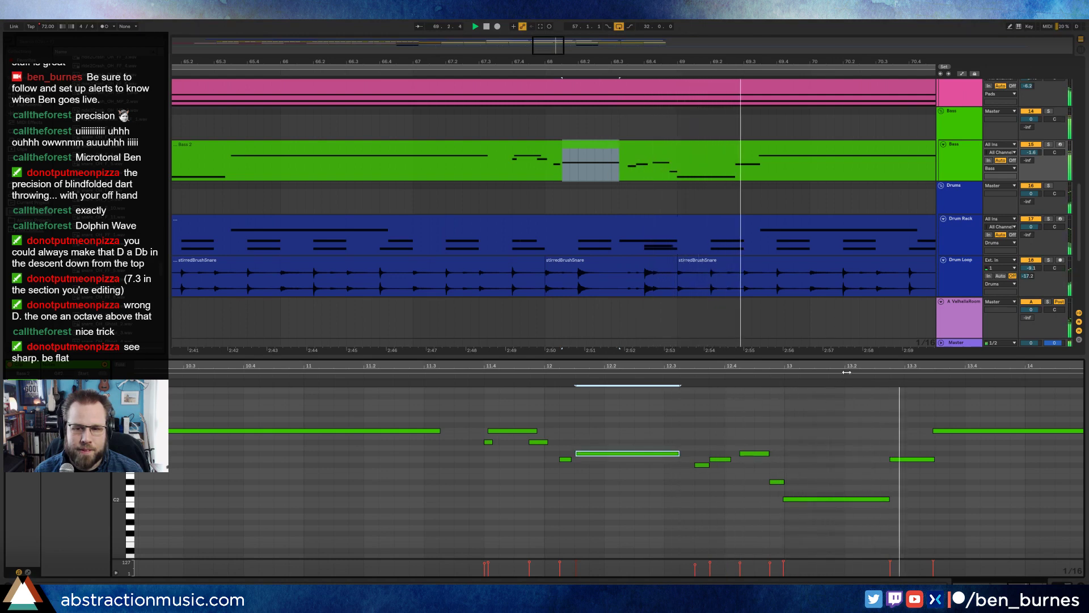
{"action": "left_click_drag", "start_coordinate": [858, 365], "coordinate": [811, 347]}
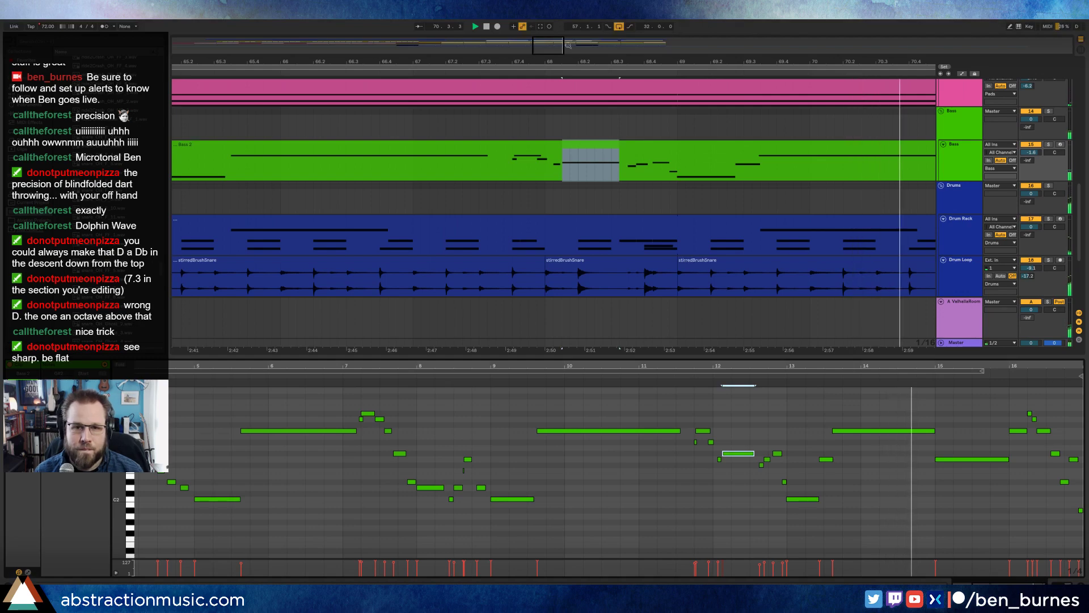
{"action": "left_click_drag", "start_coordinate": [705, 61], "coordinate": [532, 20]}
{"action": "key", "text": "shift+Tab"}
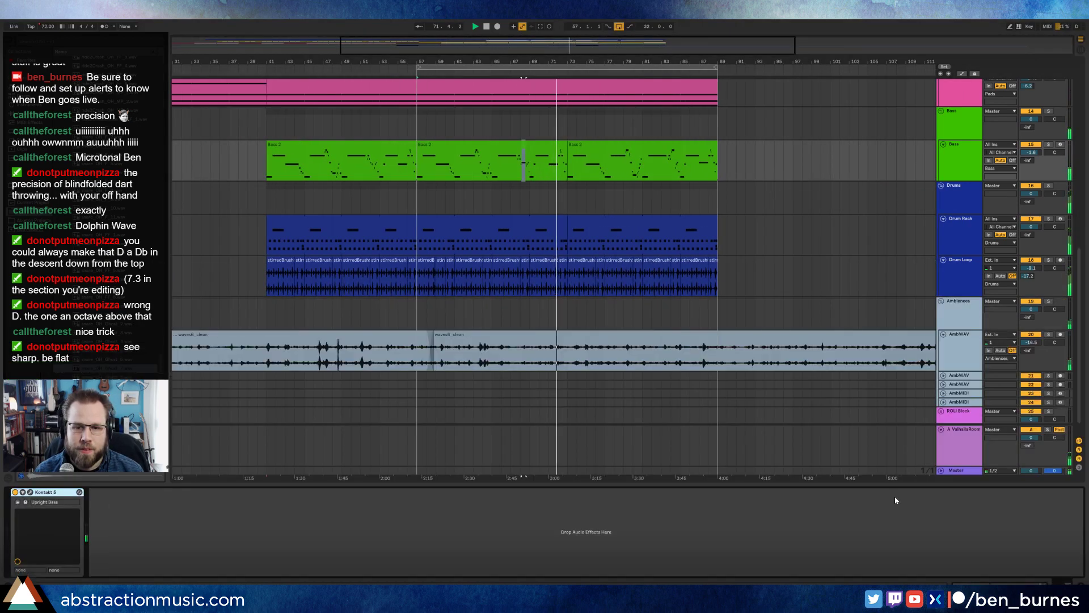
Step: Review the resampled, arpeggio, pad, bass and drum parts around bars 77 to 81 during playback
{"action": "left_click", "coordinate": [604, 327]}
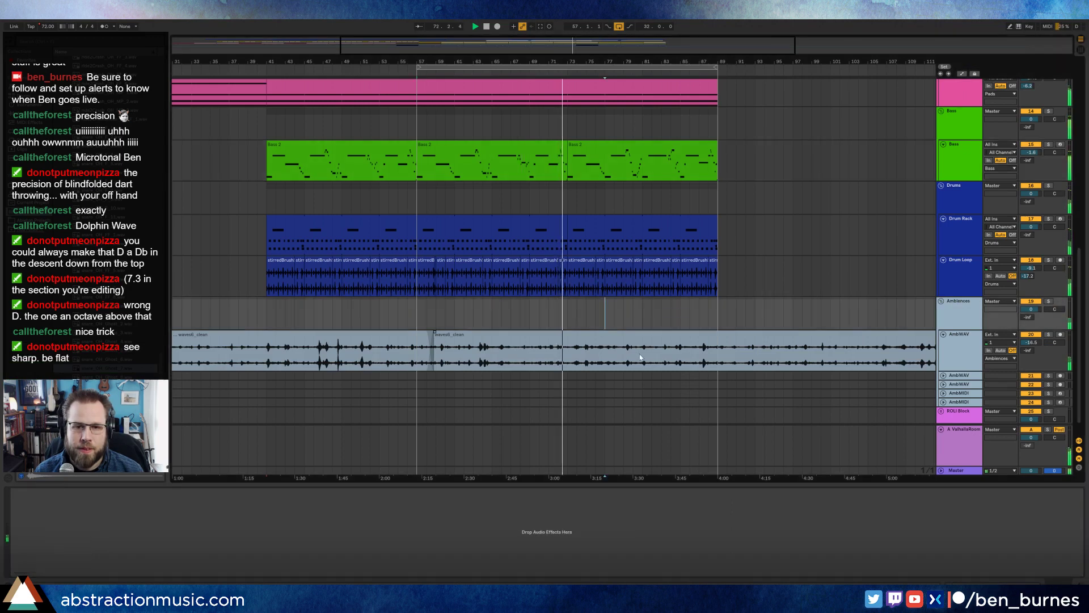
{"action": "scroll", "coordinate": [637, 344], "scroll_direction": "up", "scroll_amount": 5}
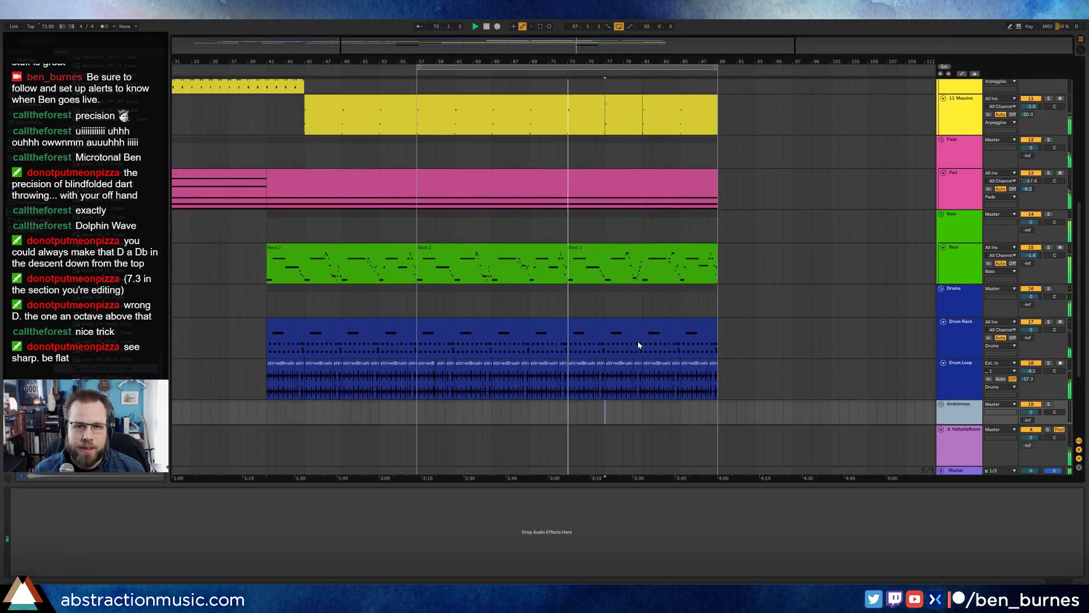
{"action": "scroll", "coordinate": [638, 342], "scroll_direction": "up", "scroll_amount": 10}
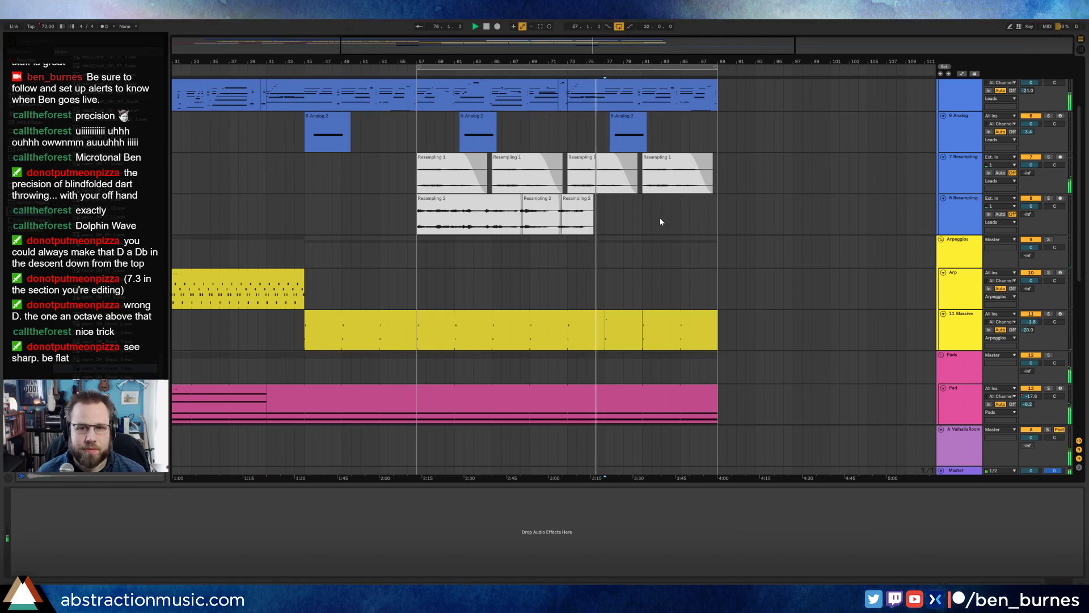
{"action": "scroll", "coordinate": [667, 234], "scroll_direction": "down", "scroll_amount": 5}
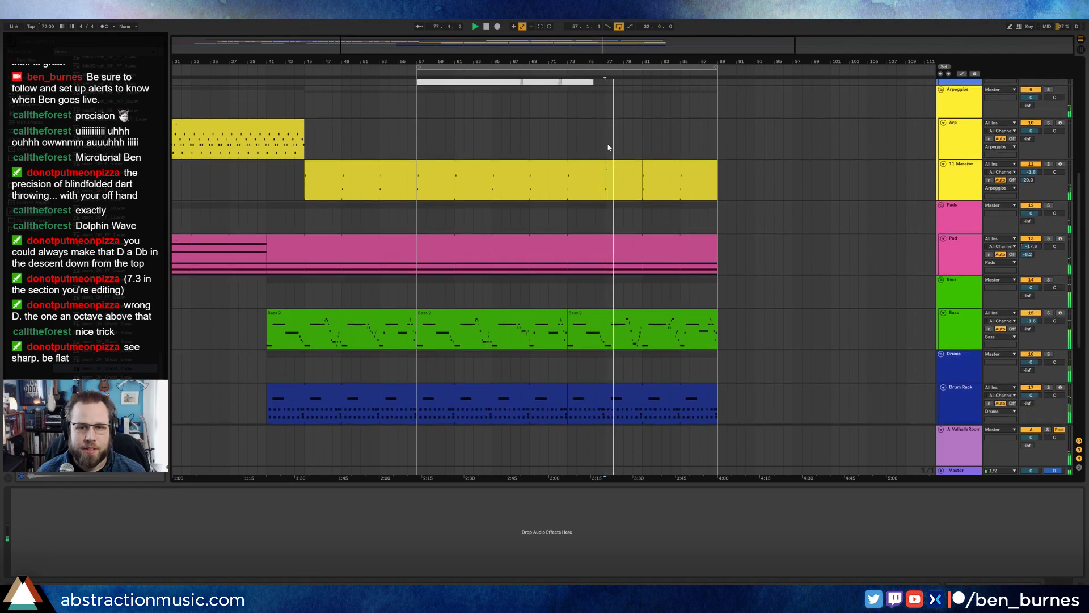
{"action": "left_click_drag", "start_coordinate": [608, 146], "coordinate": [642, 352]}
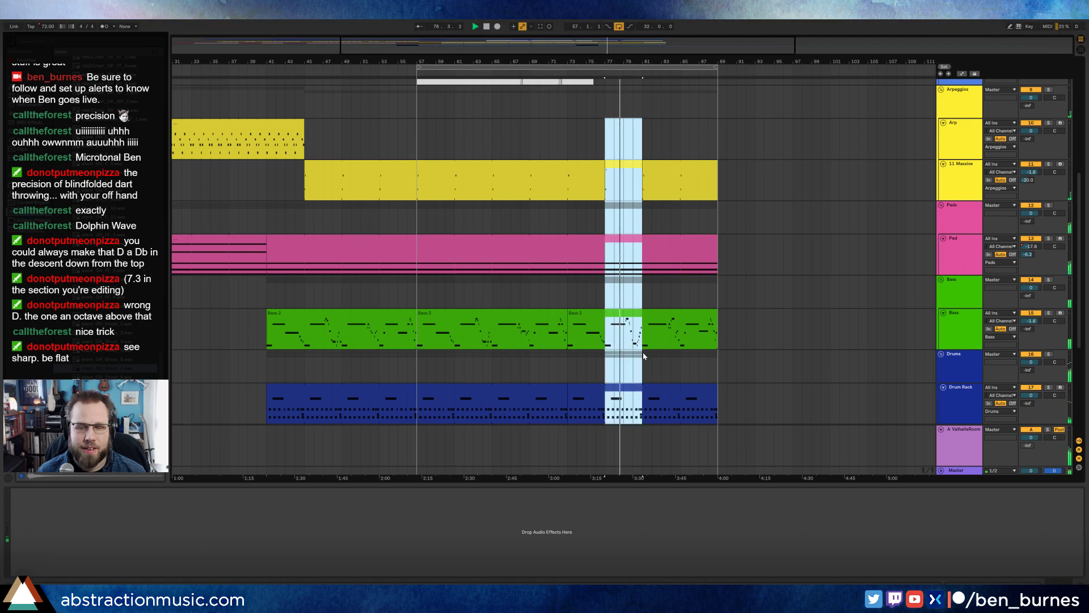
{"action": "left_click", "coordinate": [618, 161]}
Step: In the bass clip starting at bar 73, add a short note just before bar 9, two semitones above the preceding note, and trim that note's end
{"action": "left_click", "coordinate": [633, 313]}
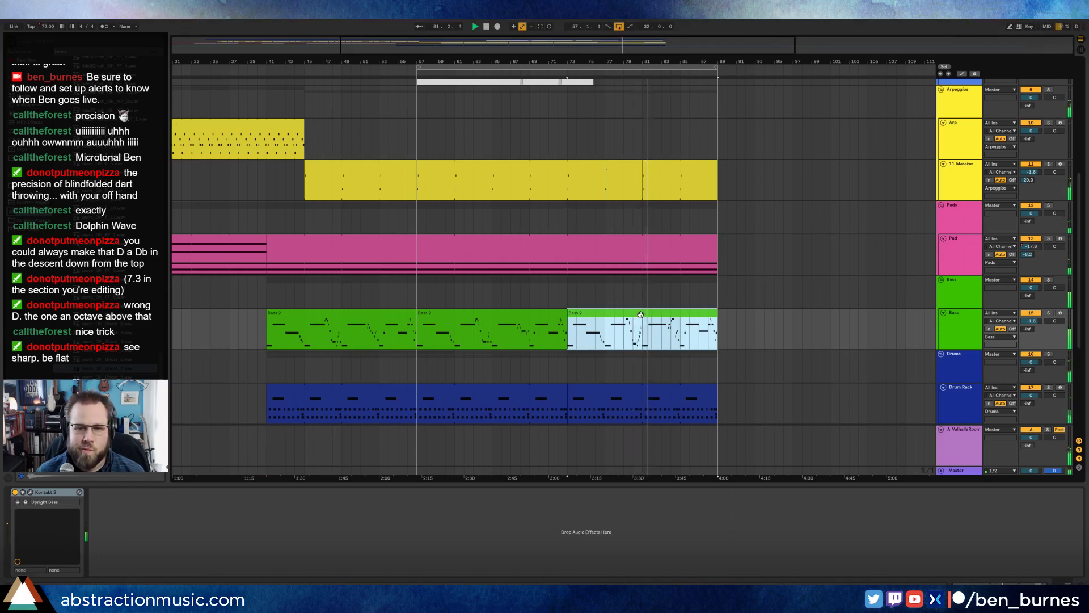
{"action": "double_click", "coordinate": [637, 320]}
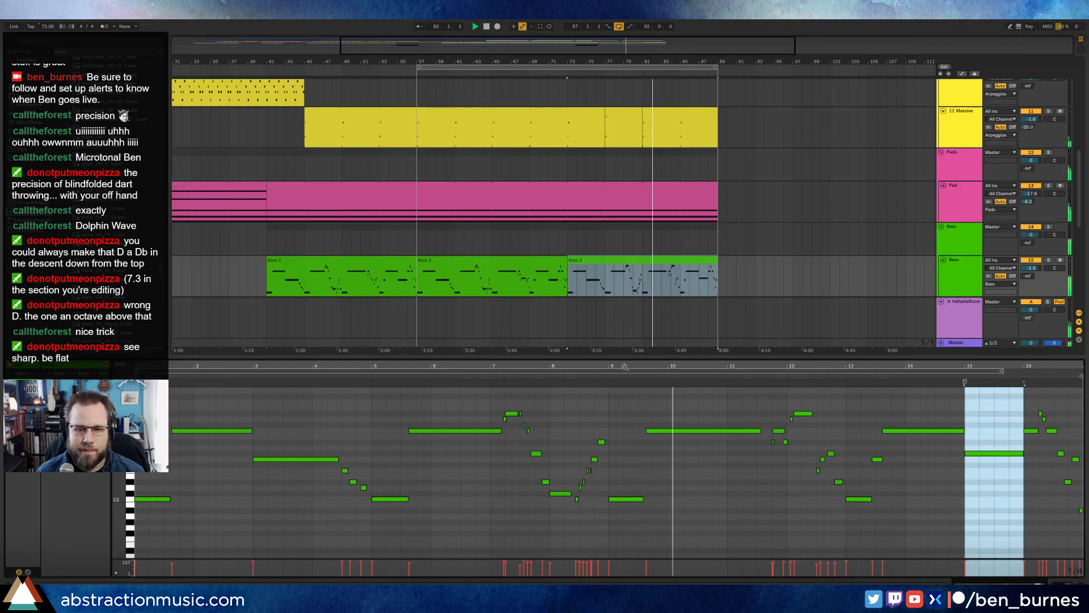
{"action": "scroll", "coordinate": [573, 433], "scroll_direction": "up", "scroll_amount": 3}
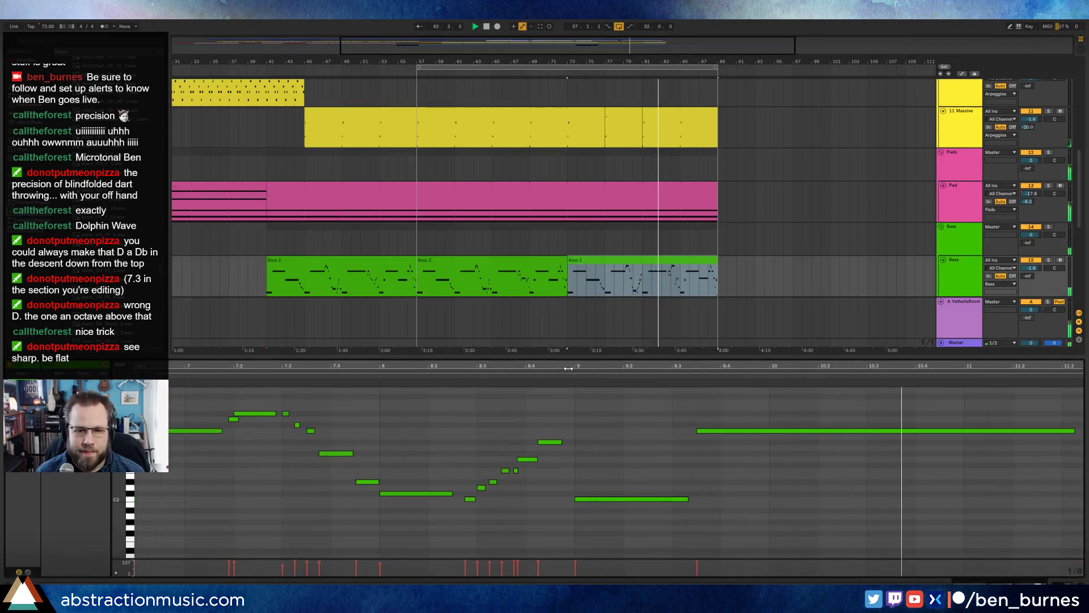
{"action": "scroll", "coordinate": [570, 429], "scroll_direction": "up", "scroll_amount": 4}
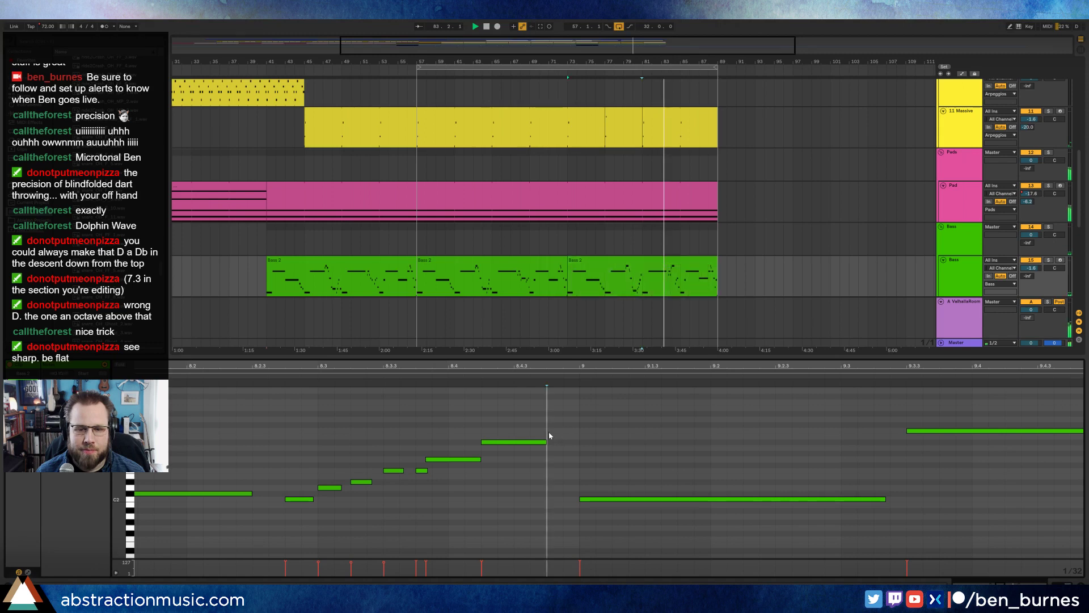
{"action": "double_click", "coordinate": [549, 431]}
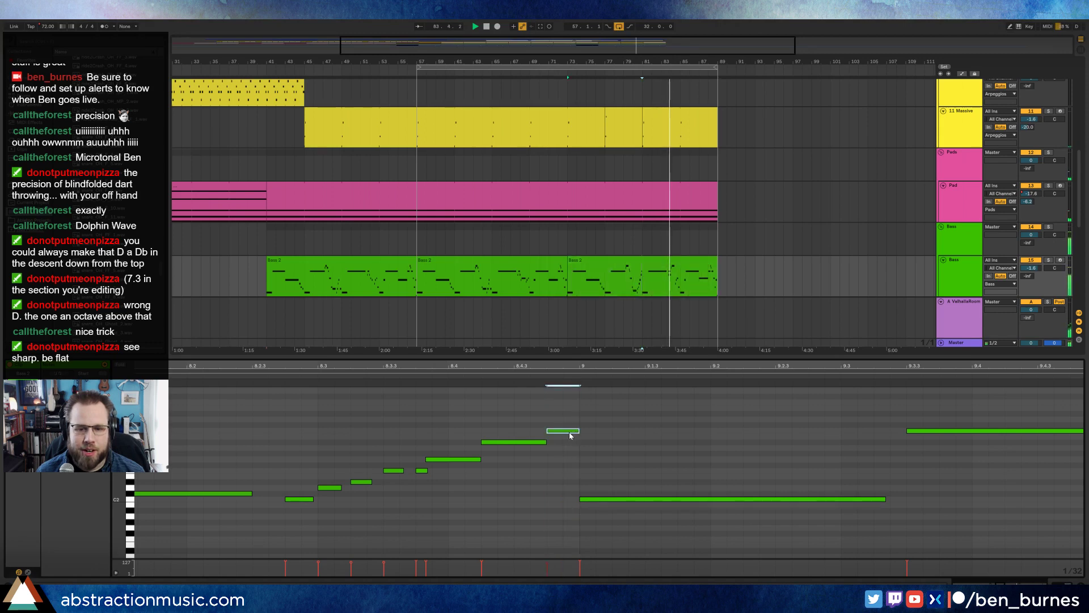
{"action": "left_click", "coordinate": [613, 429]}
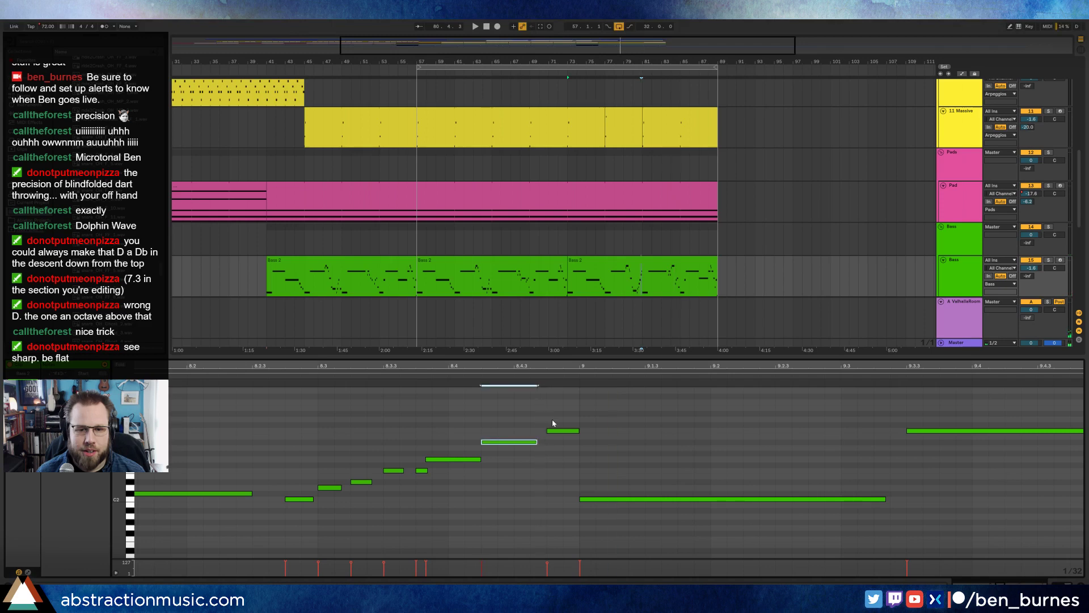
Step: Try a later start for the short bass note before bar 9, restore its start, audition the passage and close the clip view
{"action": "left_click_drag", "start_coordinate": [548, 431], "coordinate": [564, 432]}
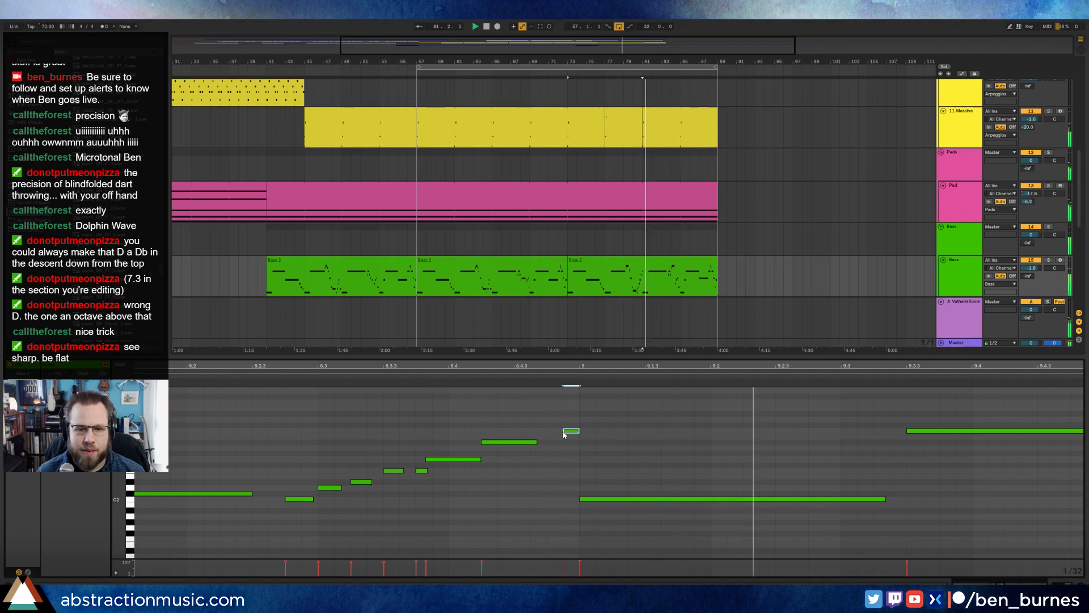
{"action": "left_click_drag", "start_coordinate": [564, 432], "coordinate": [548, 431]}
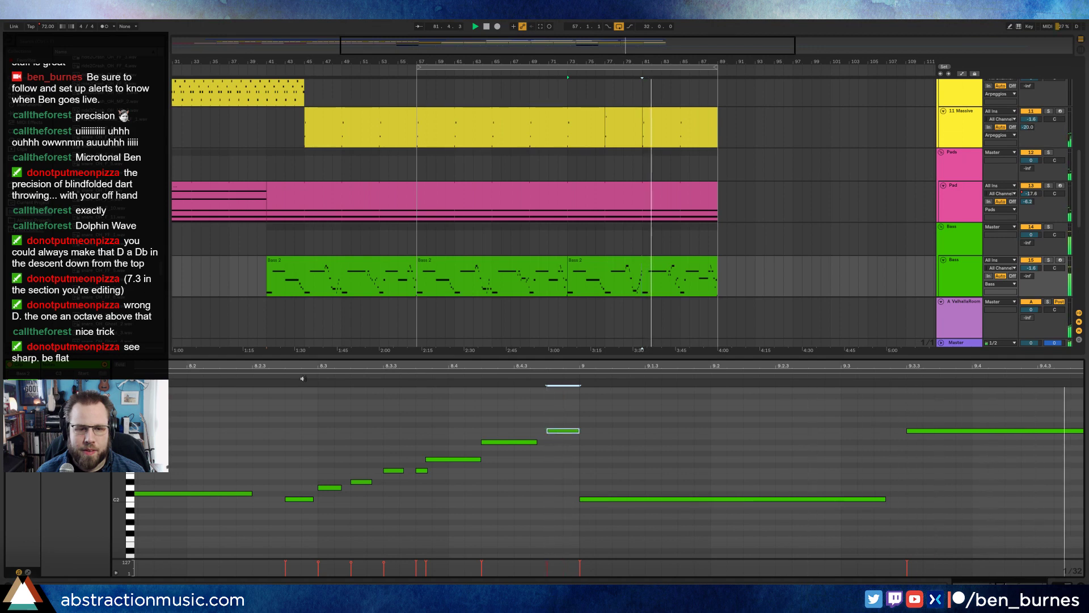
{"action": "left_click", "coordinate": [302, 379]}
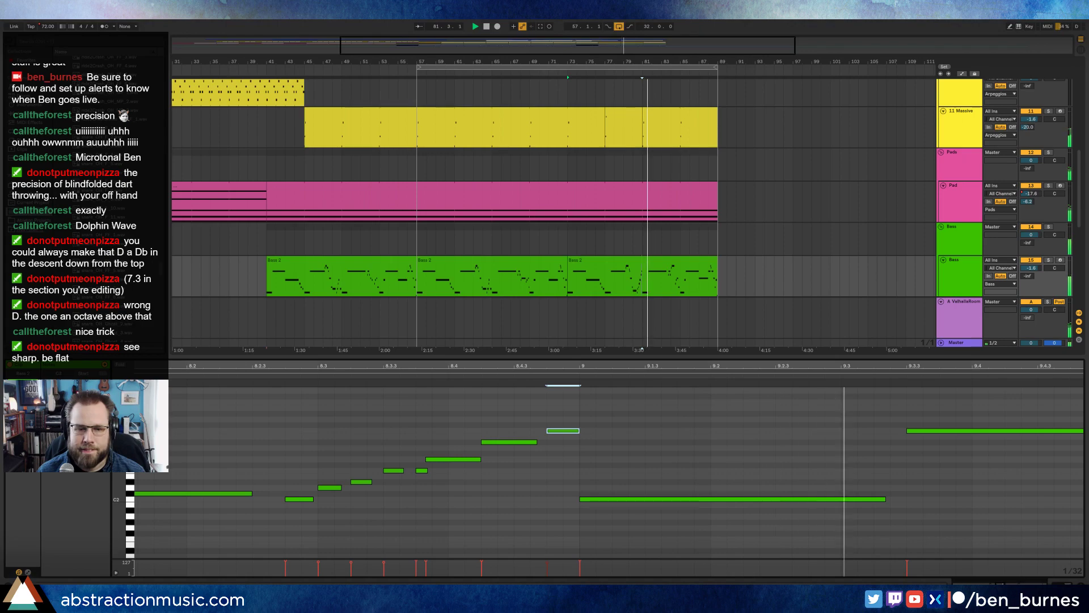
{"action": "key", "text": "shift+Tab"}
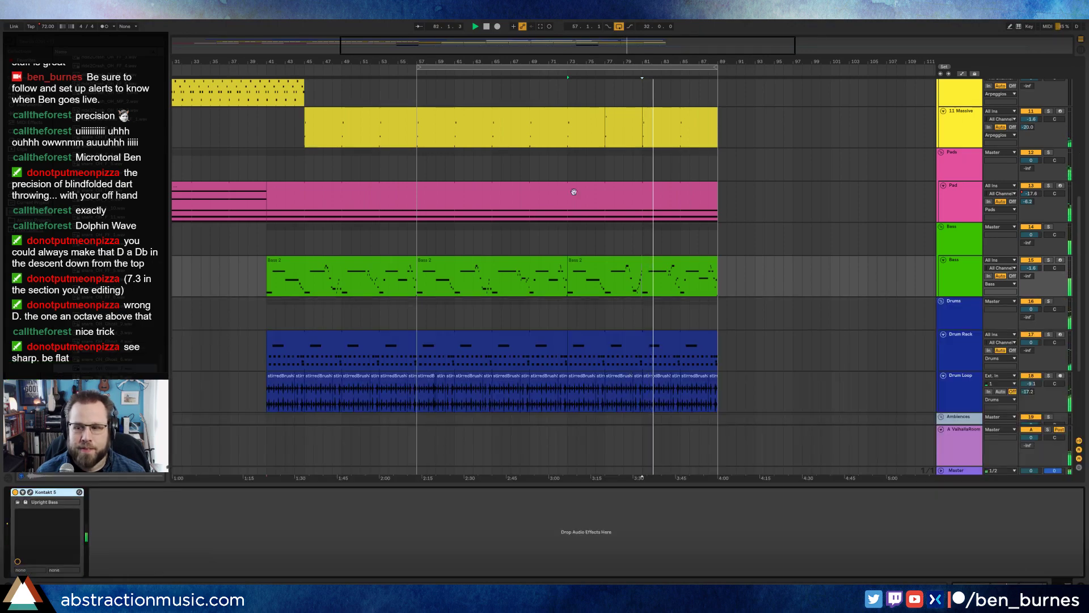
Step: Fold the 7 Resampling, 8 Resampling, 6 Analog, Lead, Arp and Pad tracks in the arrangement
{"action": "scroll", "coordinate": [578, 204], "scroll_direction": "up", "scroll_amount": 10}
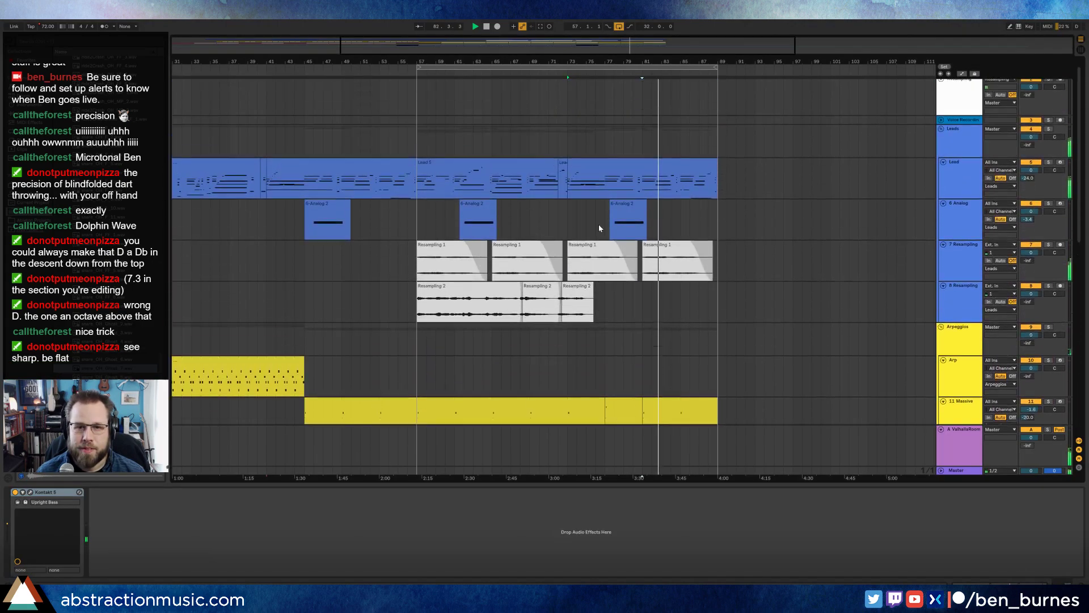
{"action": "scroll", "coordinate": [599, 228], "scroll_direction": "up", "scroll_amount": 1}
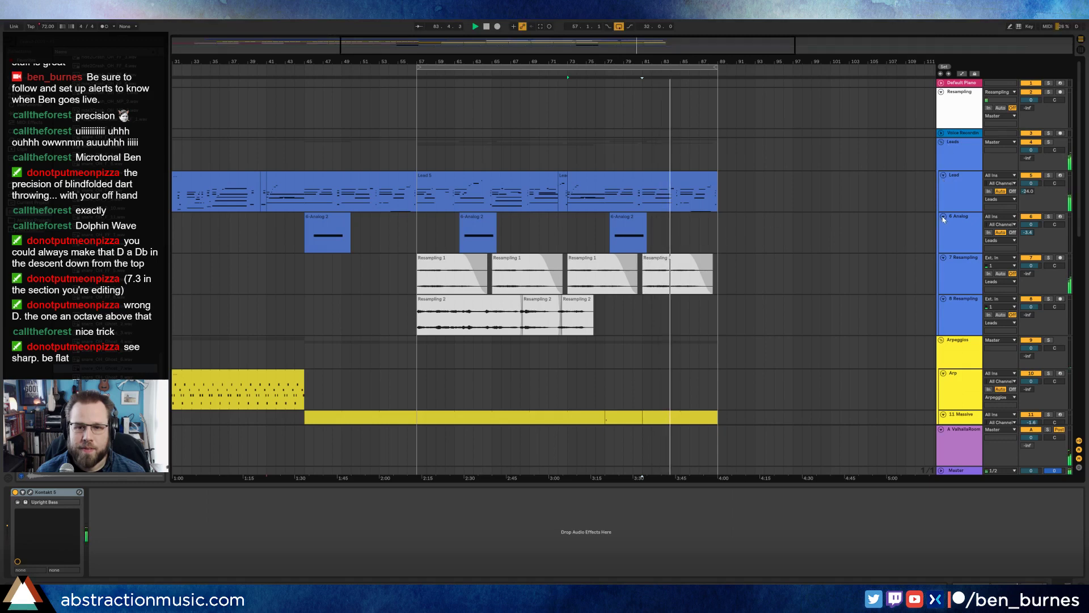
{"action": "left_click", "coordinate": [943, 257]}
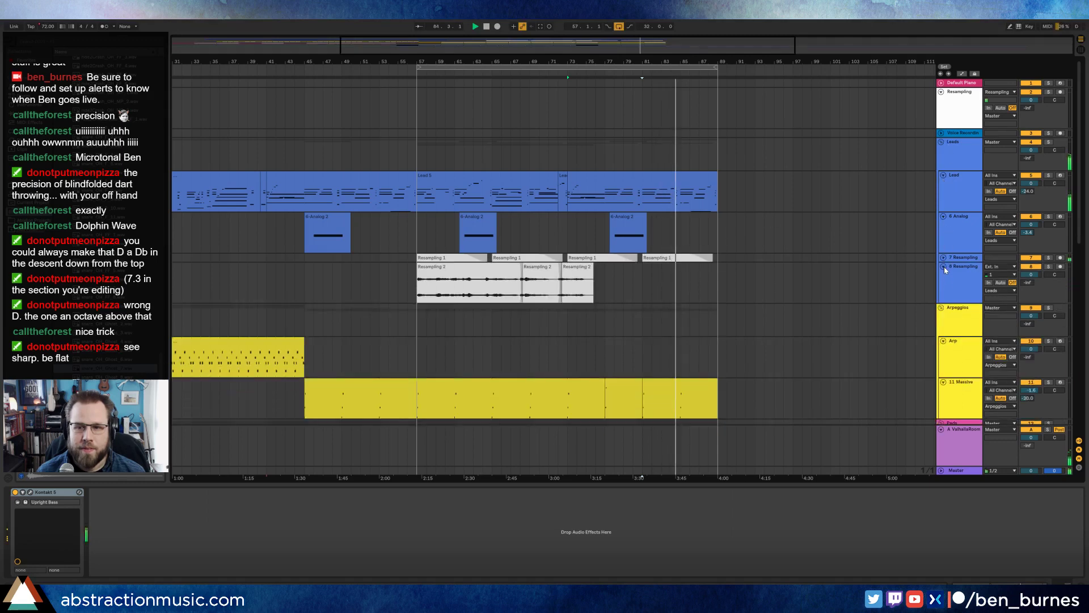
{"action": "left_click", "coordinate": [944, 267]}
{"action": "left_click", "coordinate": [942, 216]}
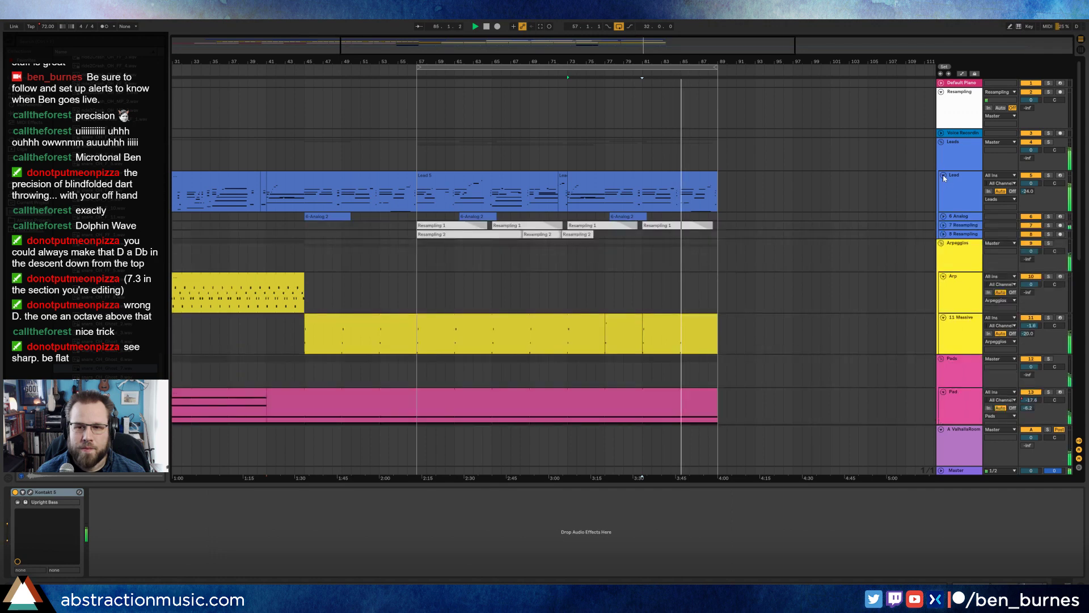
{"action": "left_click", "coordinate": [943, 176]}
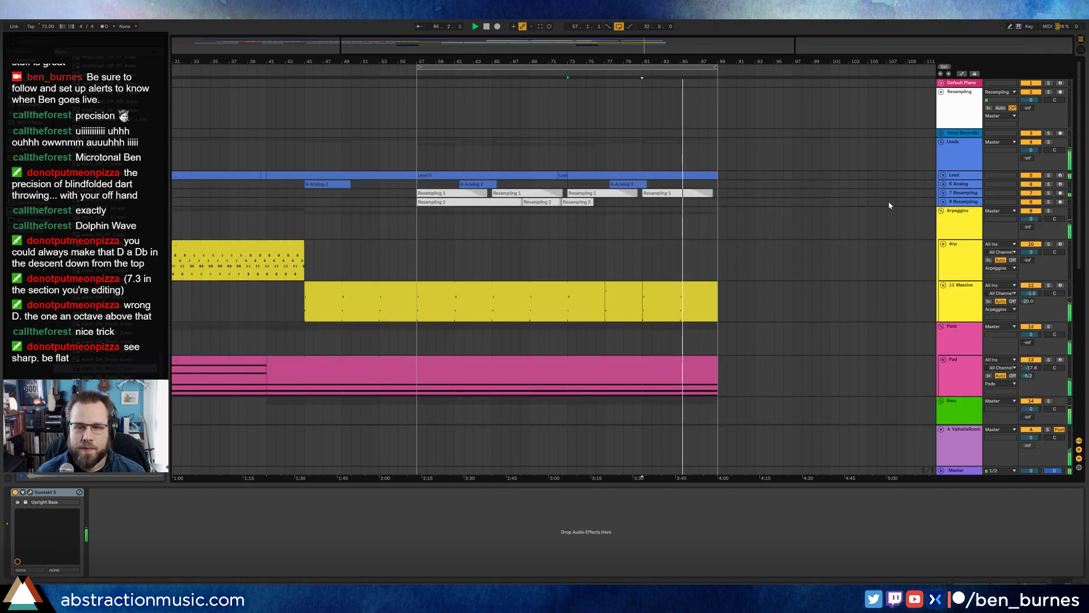
{"action": "left_click", "coordinate": [943, 244]}
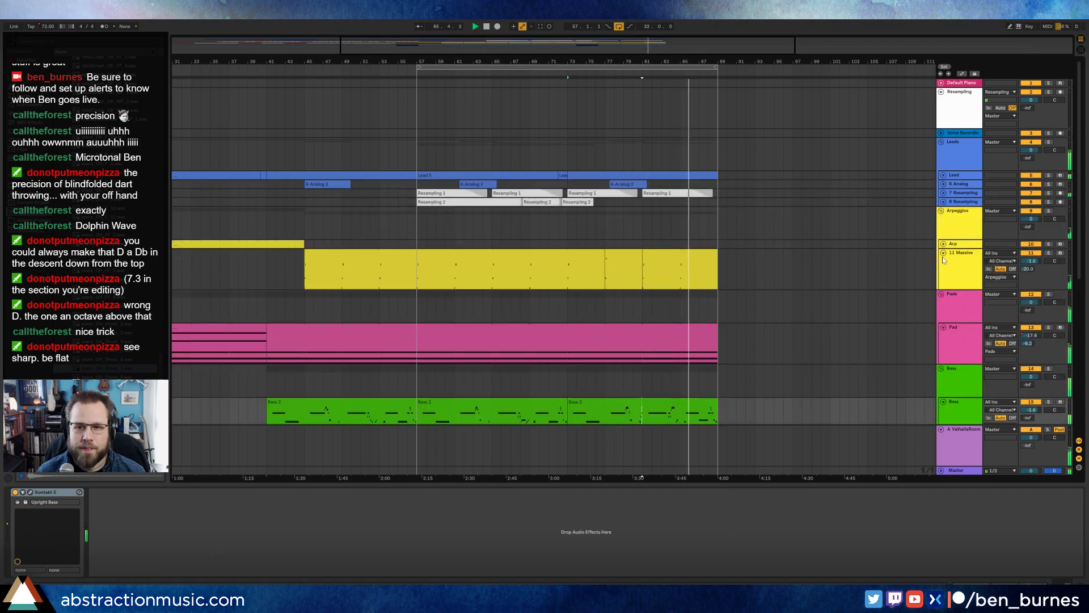
{"action": "left_click", "coordinate": [943, 328]}
{"action": "left_click", "coordinate": [948, 371]}
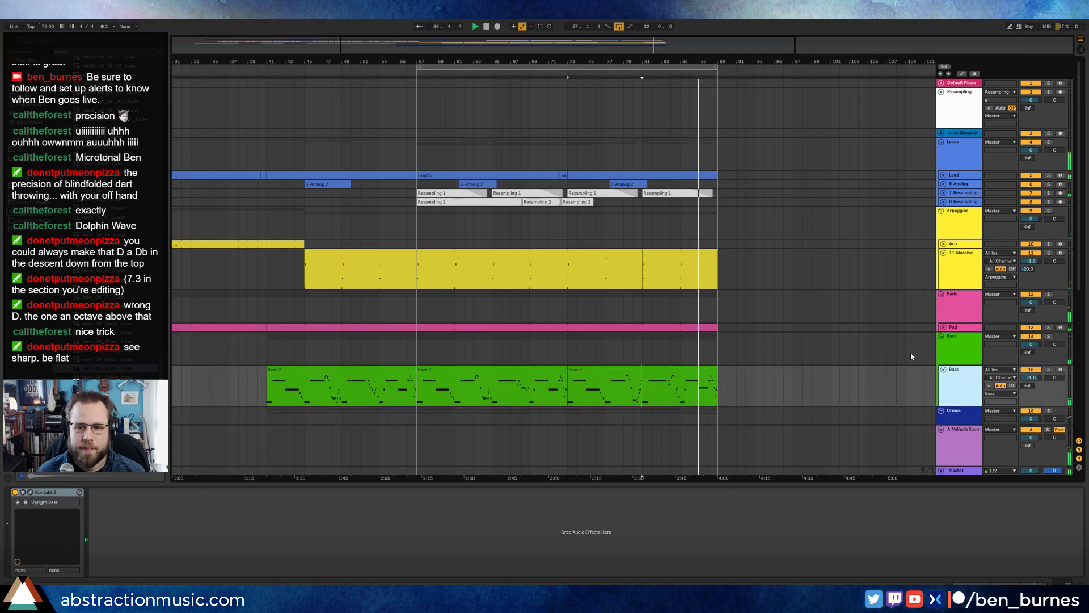
Step: Duplicate the Drum Loop section from bars 73 to 89 so the loop continues to bar 105
{"action": "scroll", "coordinate": [822, 324], "scroll_direction": "down", "scroll_amount": 3}
{"action": "scroll", "coordinate": [819, 320], "scroll_direction": "down", "scroll_amount": 5}
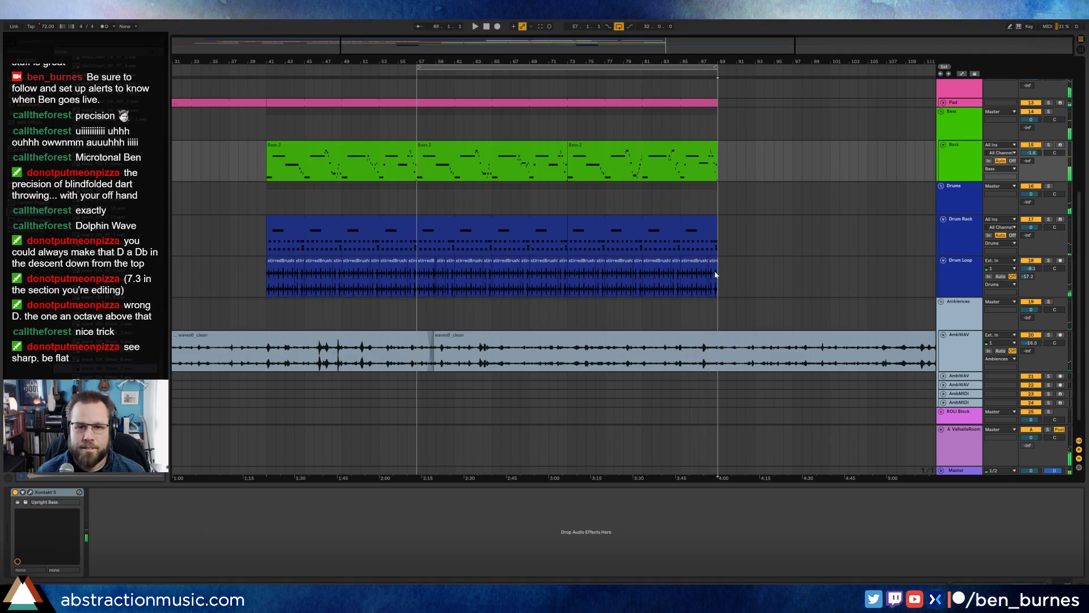
{"action": "left_click_drag", "start_coordinate": [719, 275], "coordinate": [568, 275]}
{"action": "key", "text": "ctrl+d"}
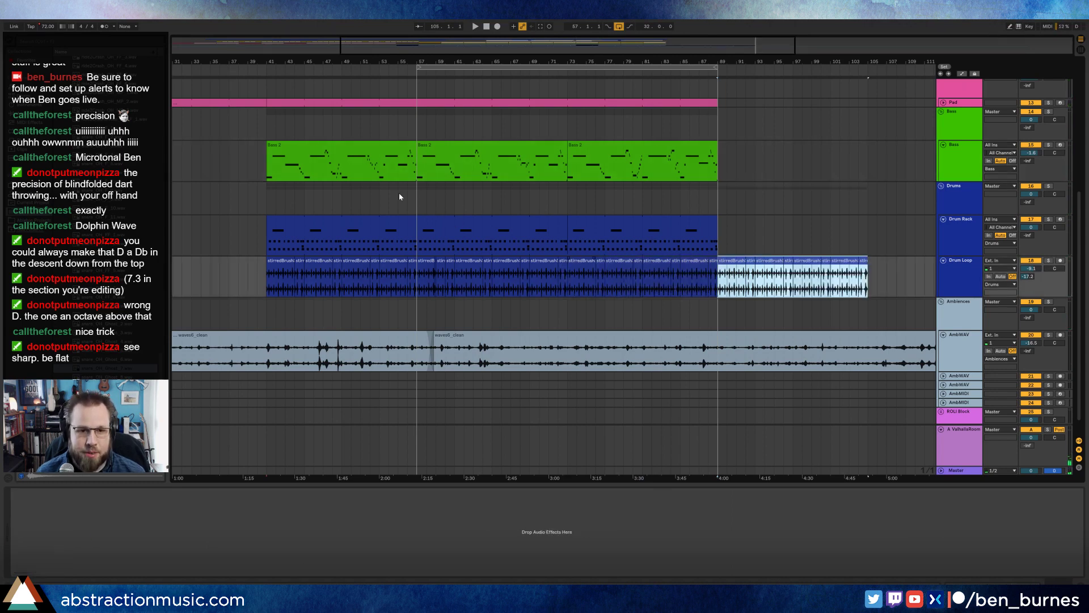
Step: Place a copy of the first bass clip at bar 89, filling bars 89 to 105
{"action": "left_click", "coordinate": [412, 146]}
{"action": "left_click", "coordinate": [723, 168]}
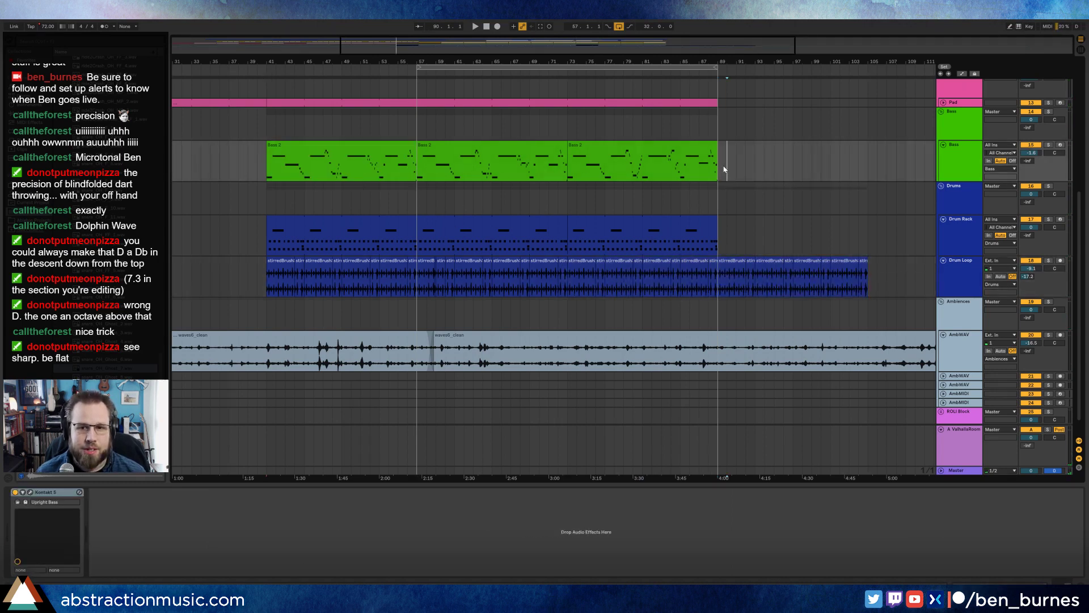
{"action": "key", "text": "ctrl+d"}
Step: In the copied bass clip at bar 89, delete the long note at clip bar 3 and the run across bars 7 and 8
{"action": "double_click", "coordinate": [741, 149]}
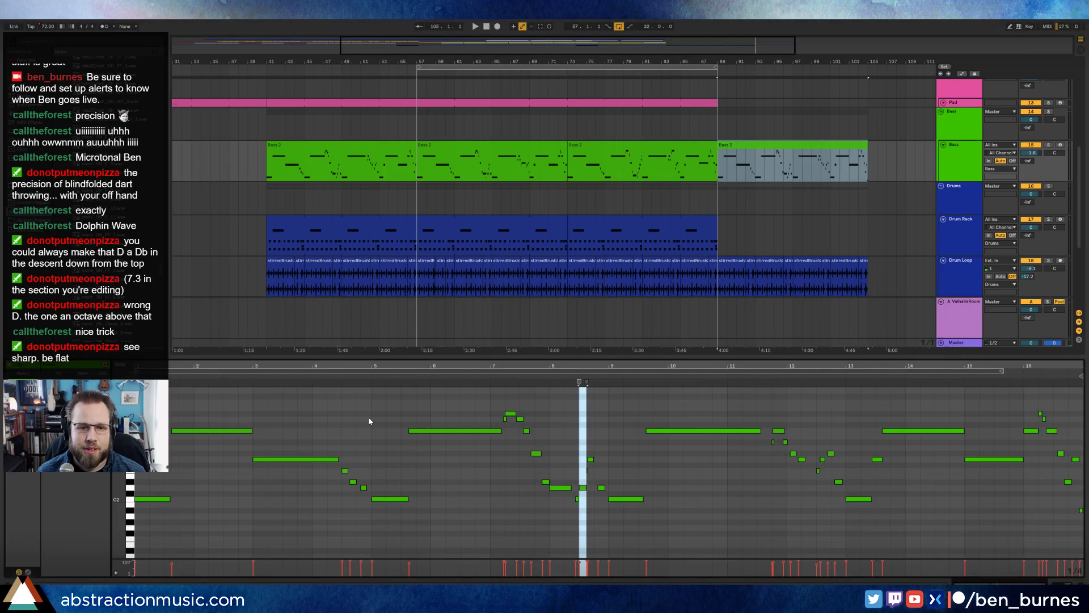
{"action": "left_click_drag", "start_coordinate": [267, 389], "coordinate": [357, 454]}
{"action": "left_click_drag", "start_coordinate": [255, 392], "coordinate": [339, 498]}
{"action": "key", "text": "Delete"}
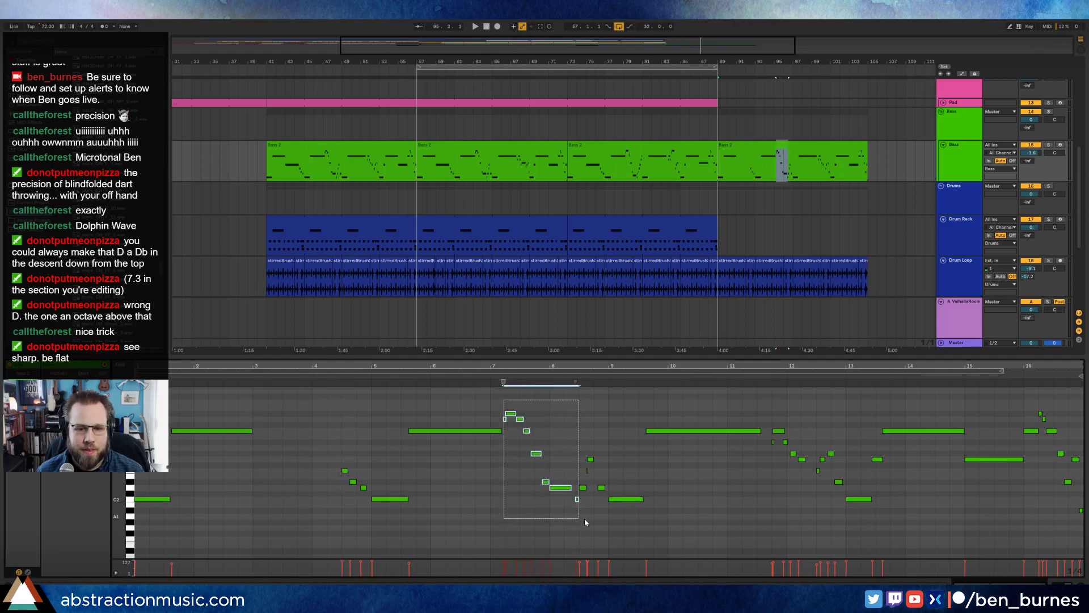
{"action": "left_click_drag", "start_coordinate": [585, 518], "coordinate": [587, 519]}
{"action": "key", "text": "Delete"}
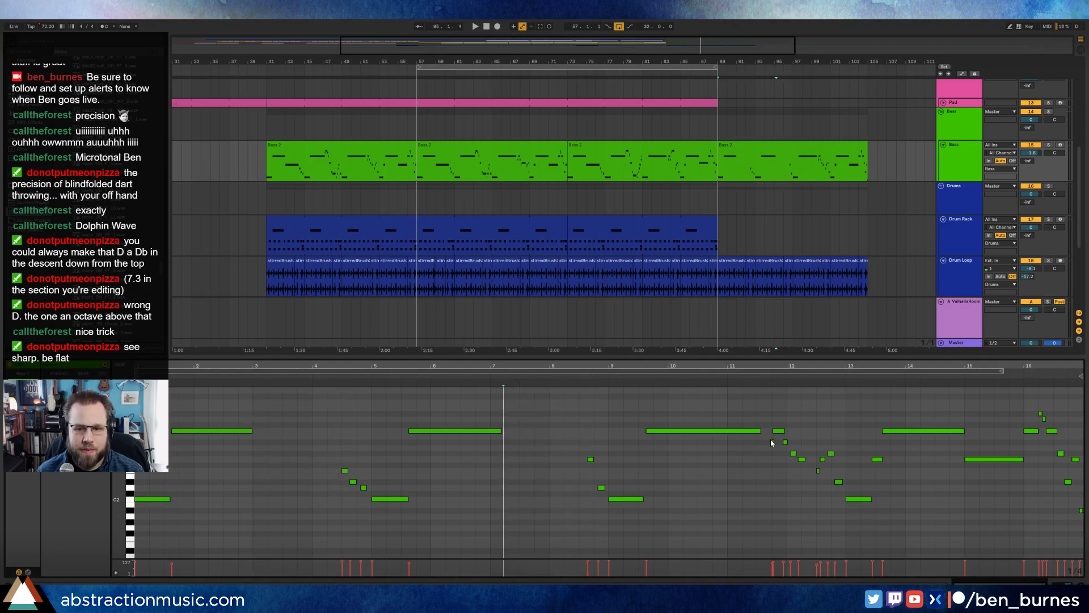
Step: Delete the bass run from the end of clip bar 11 through bar 12, plus the long note at bar 15 and the following run into bar 16
{"action": "left_click_drag", "start_coordinate": [769, 407], "coordinate": [840, 500]}
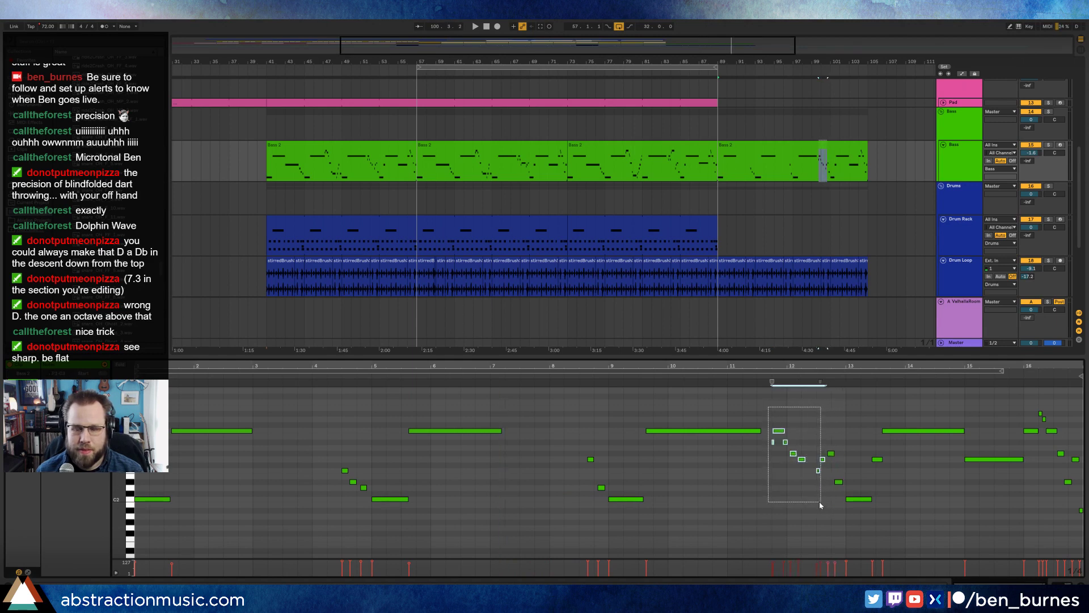
{"action": "left_click_drag", "start_coordinate": [818, 504], "coordinate": [818, 504]}
{"action": "key", "text": "Delete"}
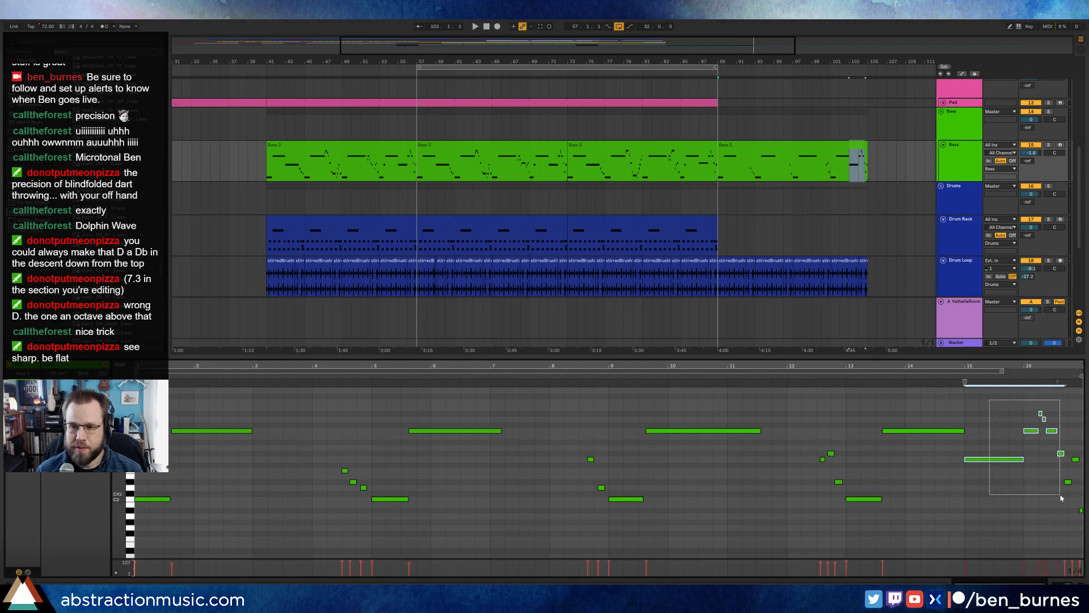
{"action": "left_click_drag", "start_coordinate": [1061, 498], "coordinate": [1060, 497]}
{"action": "key", "text": "Delete"}
Step: Loop the bass clip's range from bar 89 to 105, play it from the start and close the clip view
{"action": "left_click", "coordinate": [777, 146]}
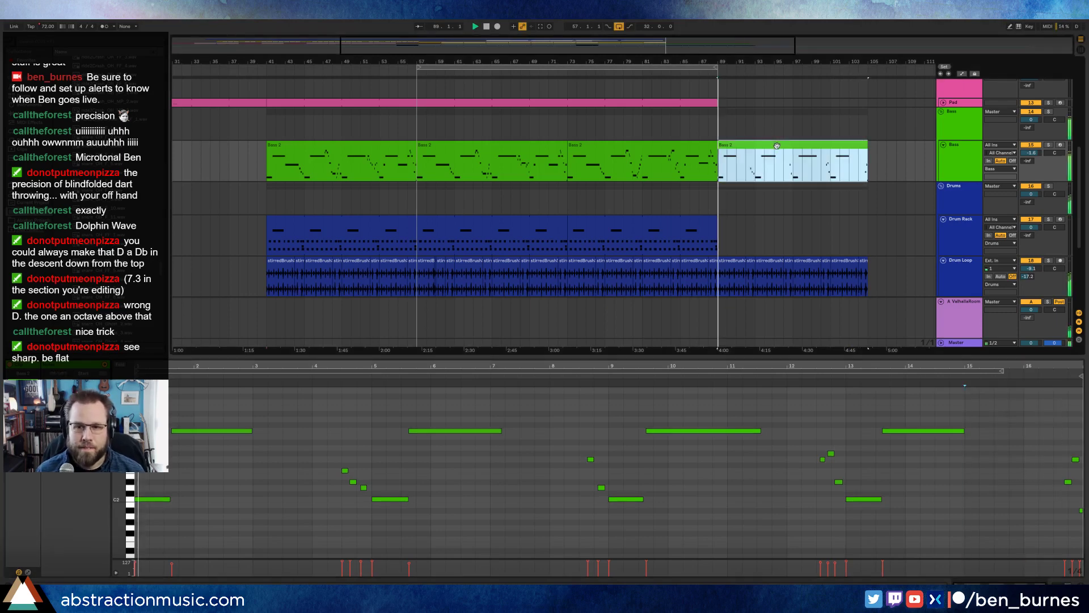
{"action": "key", "text": "space"}
{"action": "key", "text": "super+l"}
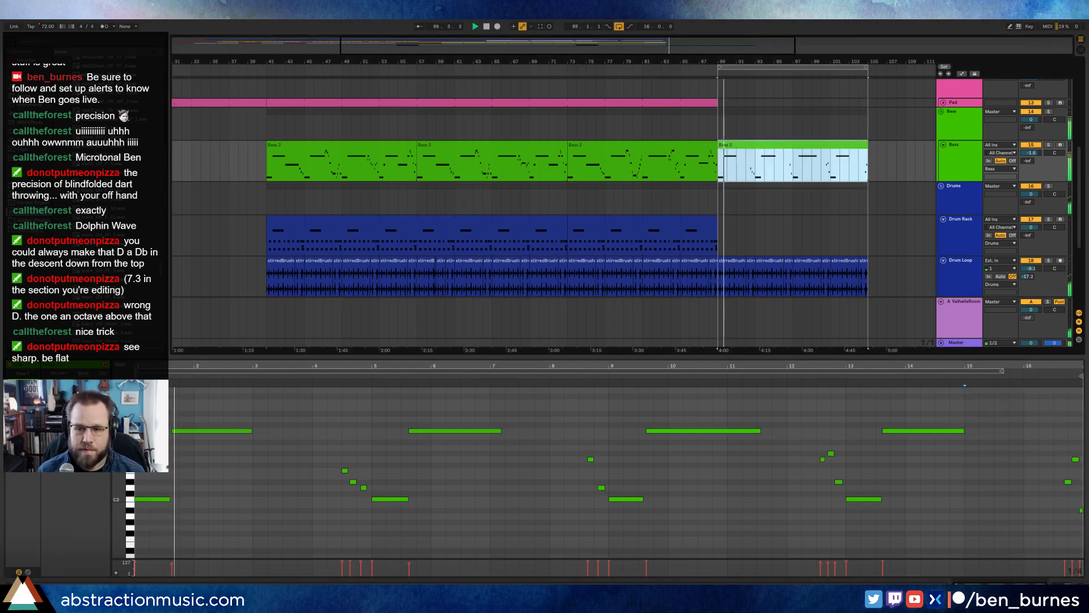
{"action": "key", "text": "shift+Tab"}
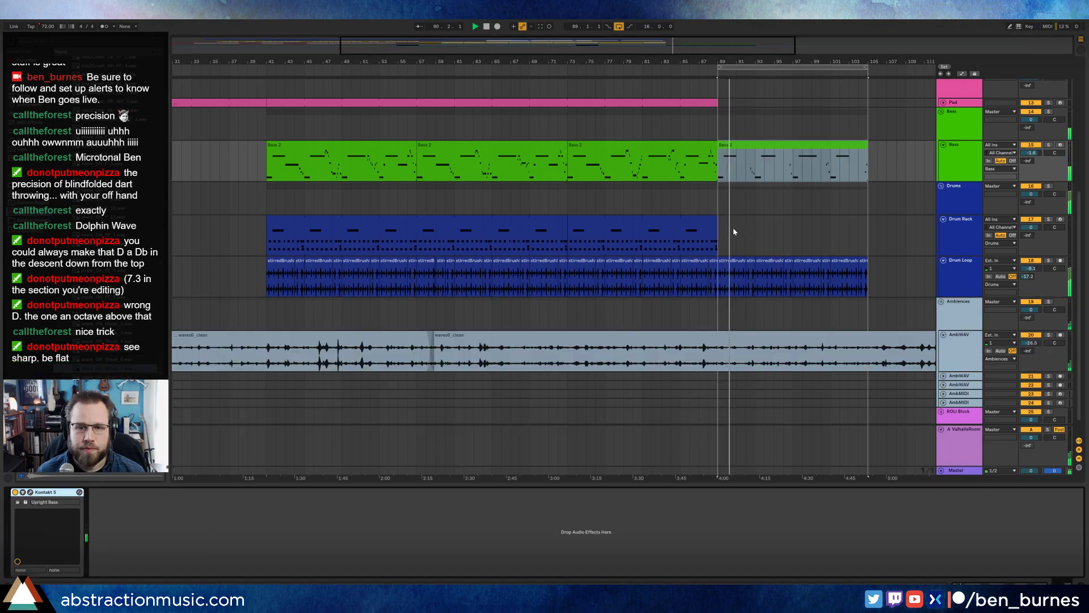
Step: Duplicate the last Drum Rack clip so the drum pattern also covers bars 89 to 105
{"action": "left_click", "coordinate": [713, 220]}
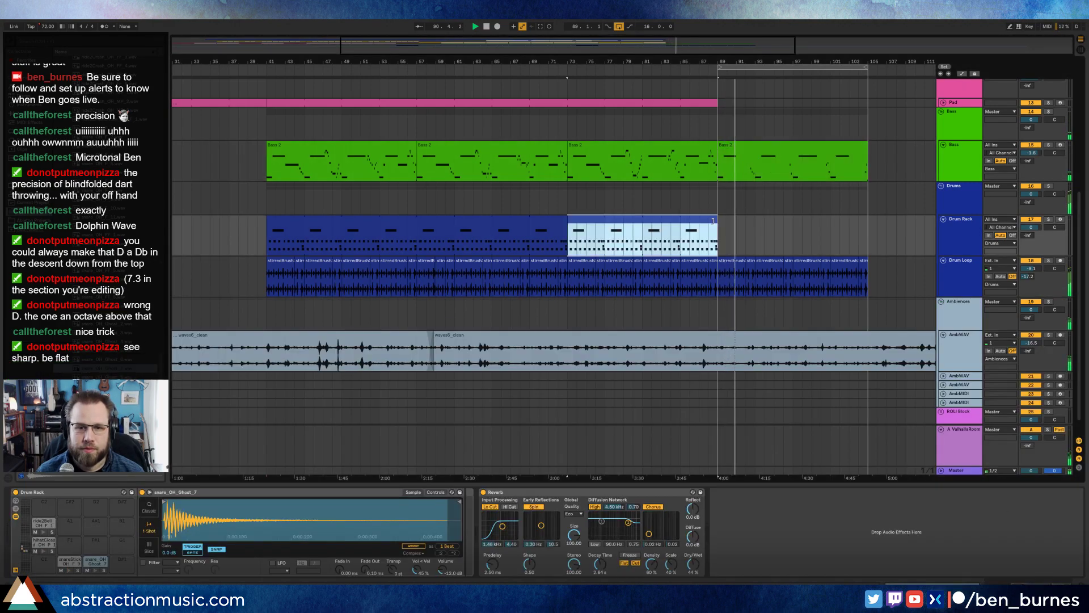
{"action": "key", "text": "ctrl+d"}
{"action": "left_click_drag", "start_coordinate": [266, 230], "coordinate": [709, 230]}
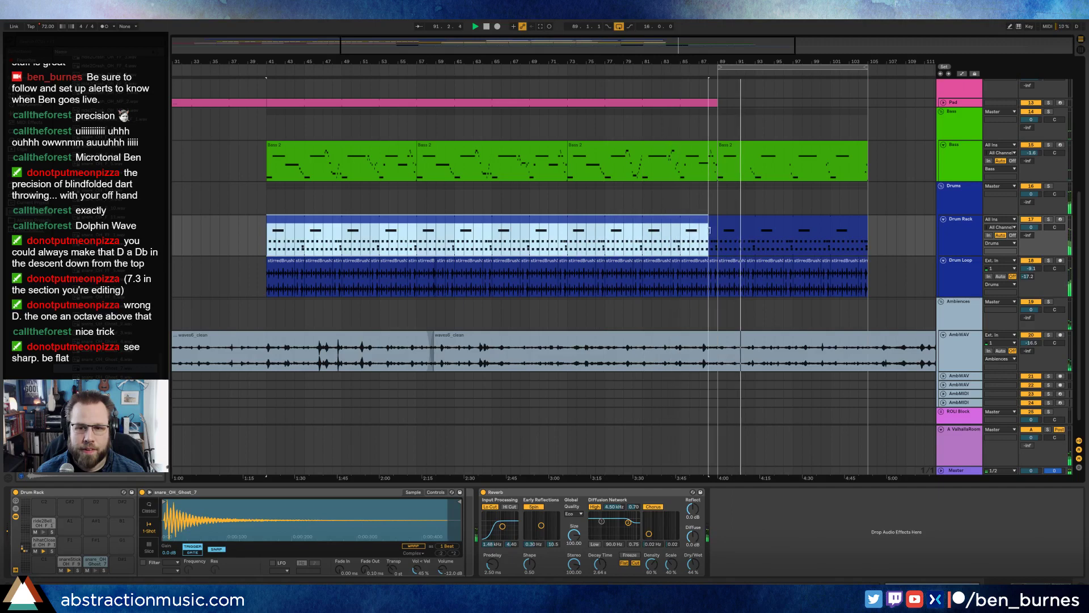
Step: In the new Drum Rack clip at bar 89, deactivate all snareStick notes, select the hihatClosed notes and leave the clip view
{"action": "double_click", "coordinate": [731, 226]}
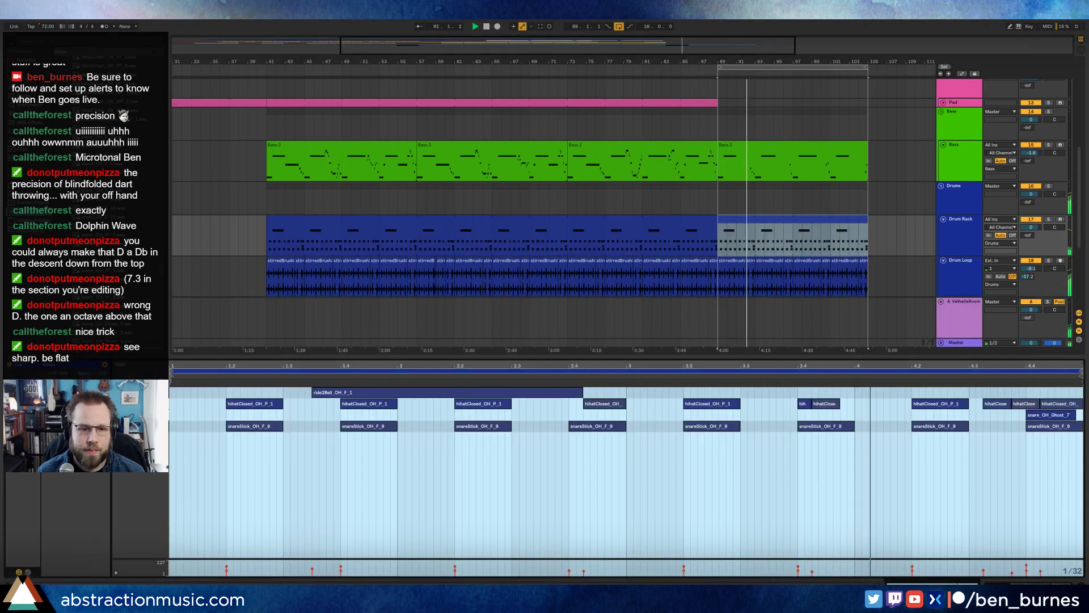
{"action": "left_click", "coordinate": [153, 426]}
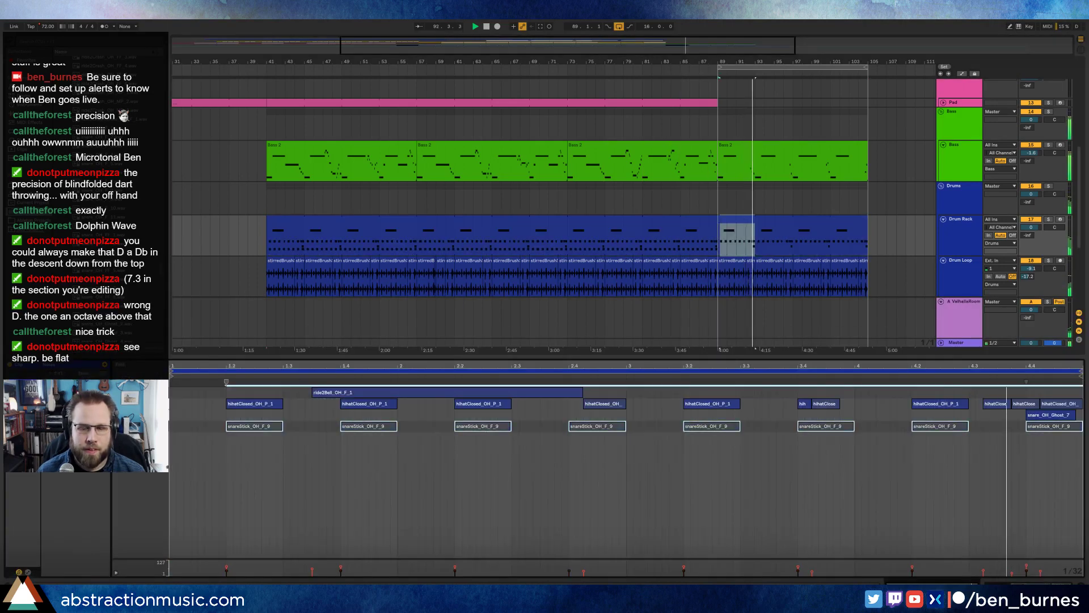
{"action": "left_click", "coordinate": [213, 404]}
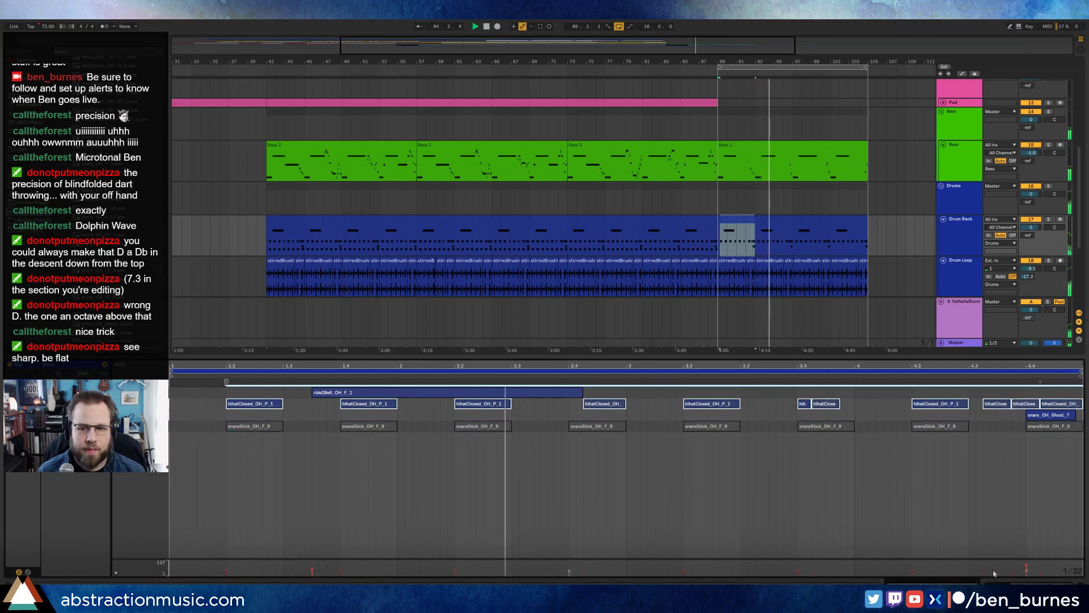
{"action": "left_click", "coordinate": [1015, 586]}
Step: Unfold the Pad track and duplicate its last 16 bars so the pad part also covers bars 89 to 105
{"action": "scroll", "coordinate": [638, 325], "scroll_direction": "up", "scroll_amount": 5}
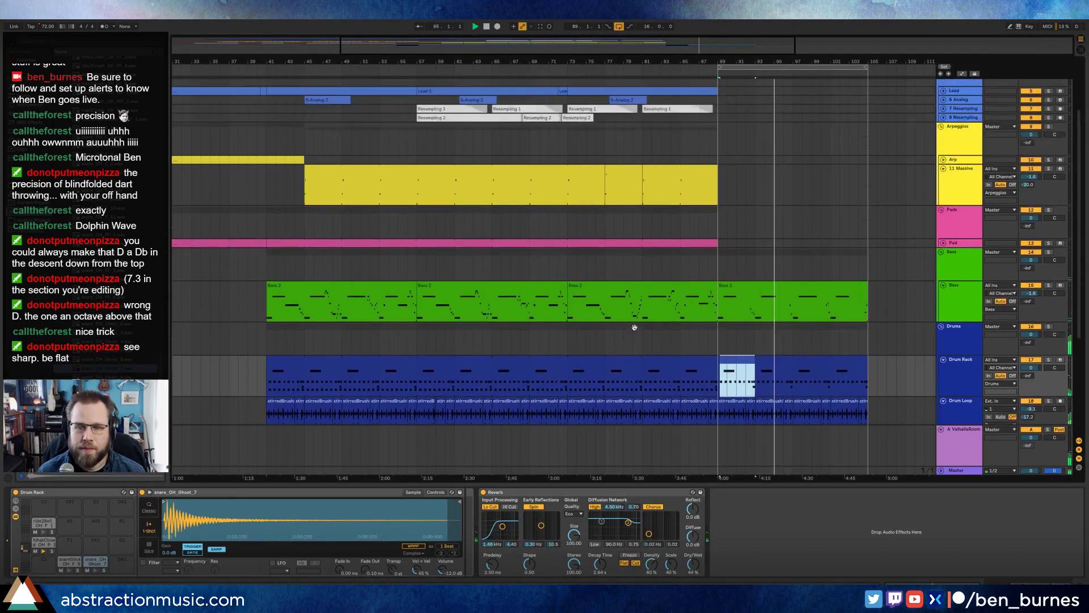
{"action": "left_click", "coordinate": [957, 263]}
{"action": "left_click", "coordinate": [943, 261]}
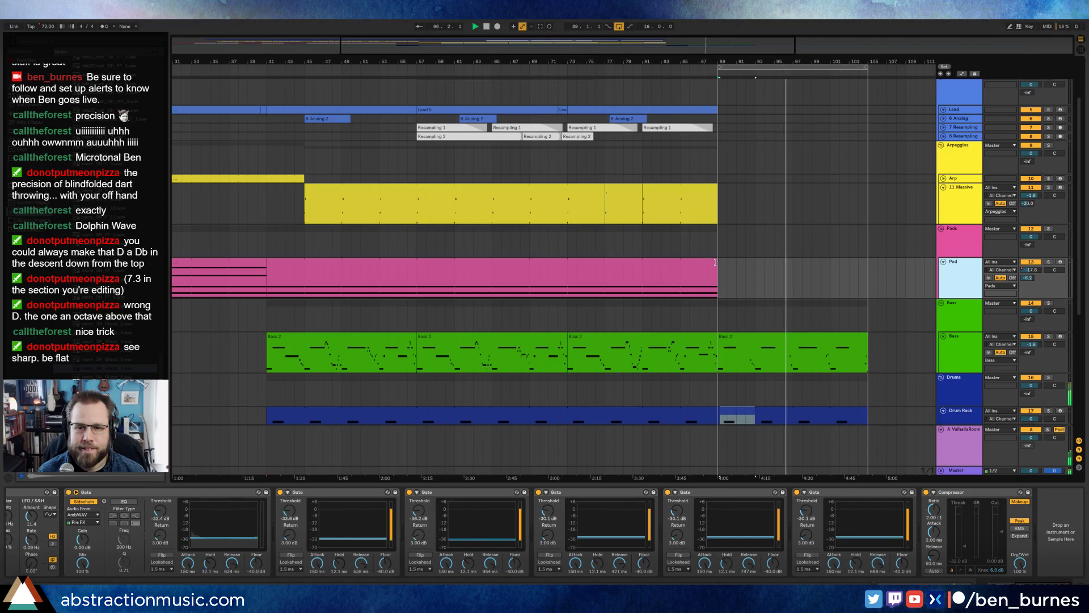
{"action": "left_click_drag", "start_coordinate": [717, 270], "coordinate": [580, 277]}
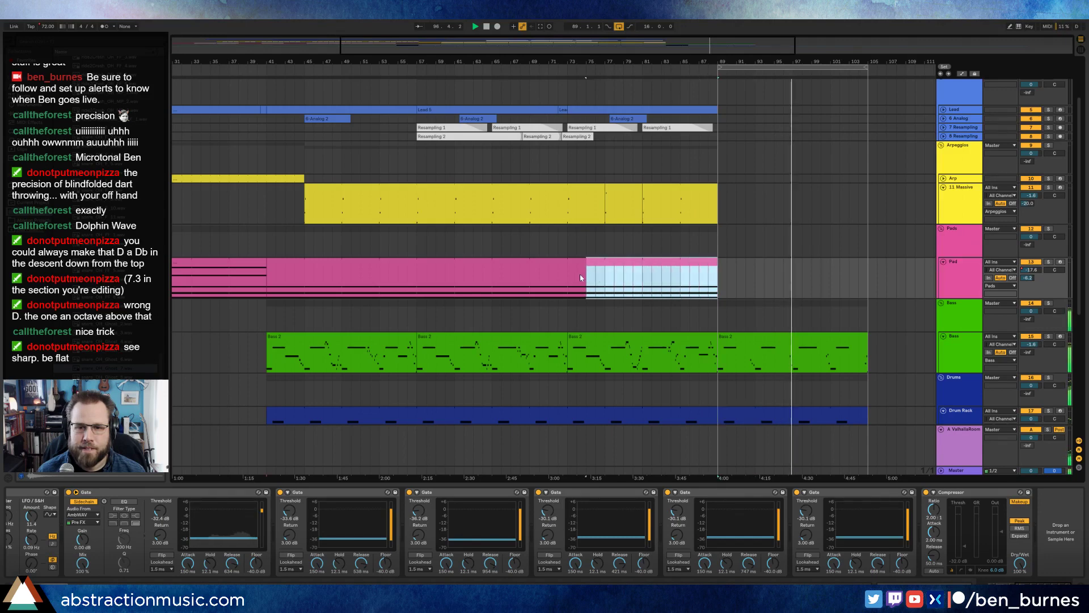
{"action": "key", "text": "ctrl+d"}
Step: In the new Pad clip, activate the muted top note, raise the note below it three semitones and audition the chord
{"action": "key", "text": "shift+Tab"}
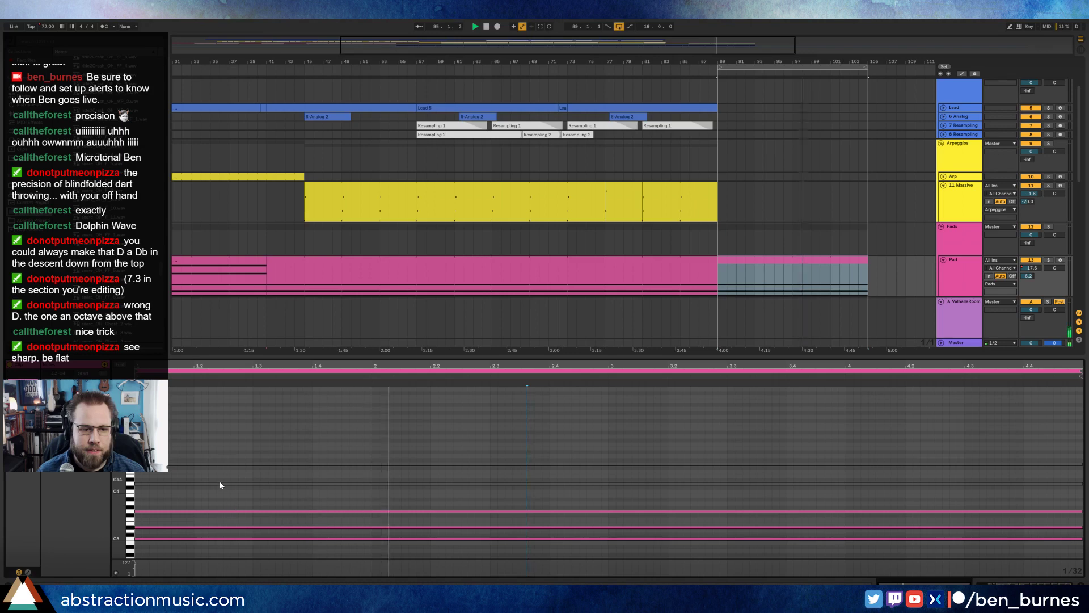
{"action": "left_click", "coordinate": [226, 496]}
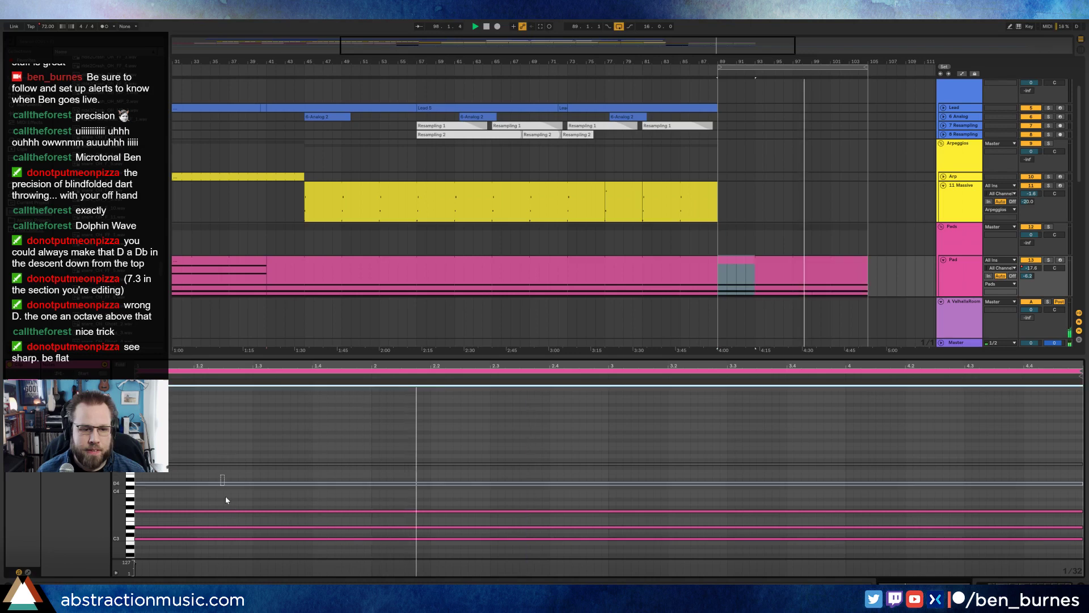
{"action": "left_click", "coordinate": [192, 511]}
{"action": "key", "text": "Up"}
{"action": "key", "text": "Up"}
{"action": "key", "text": "Up"}
{"action": "key", "text": "space"}
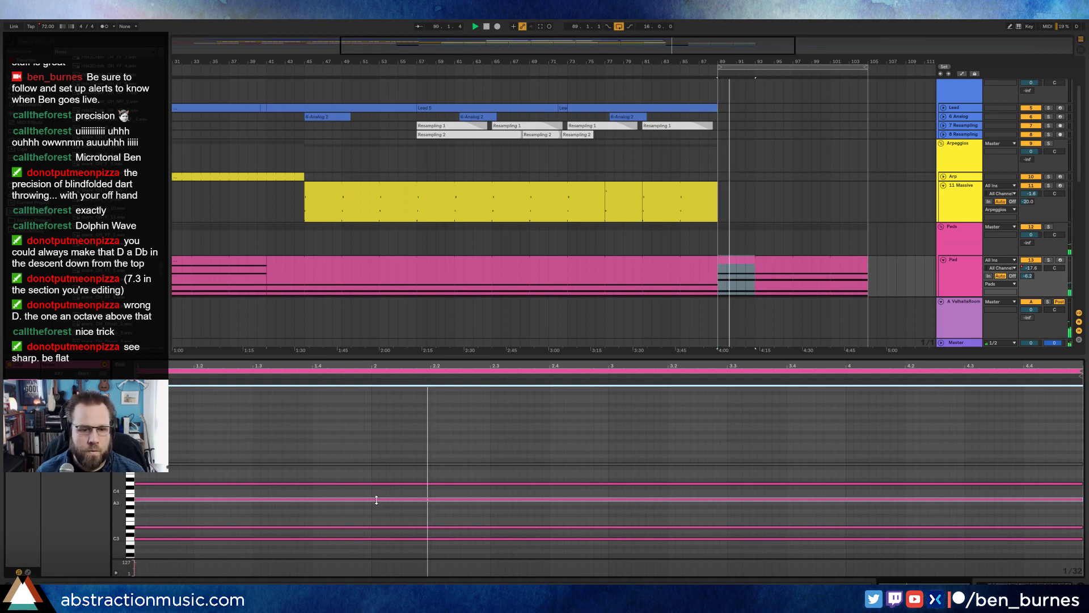
{"action": "left_click", "coordinate": [402, 440]}
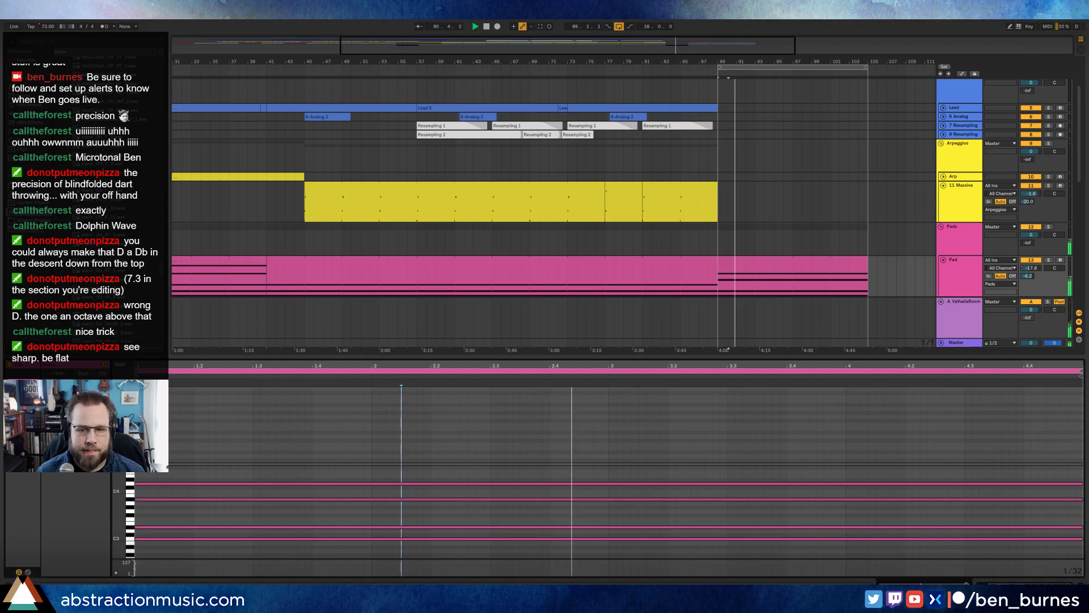
{"action": "key", "text": "shift+Tab"}
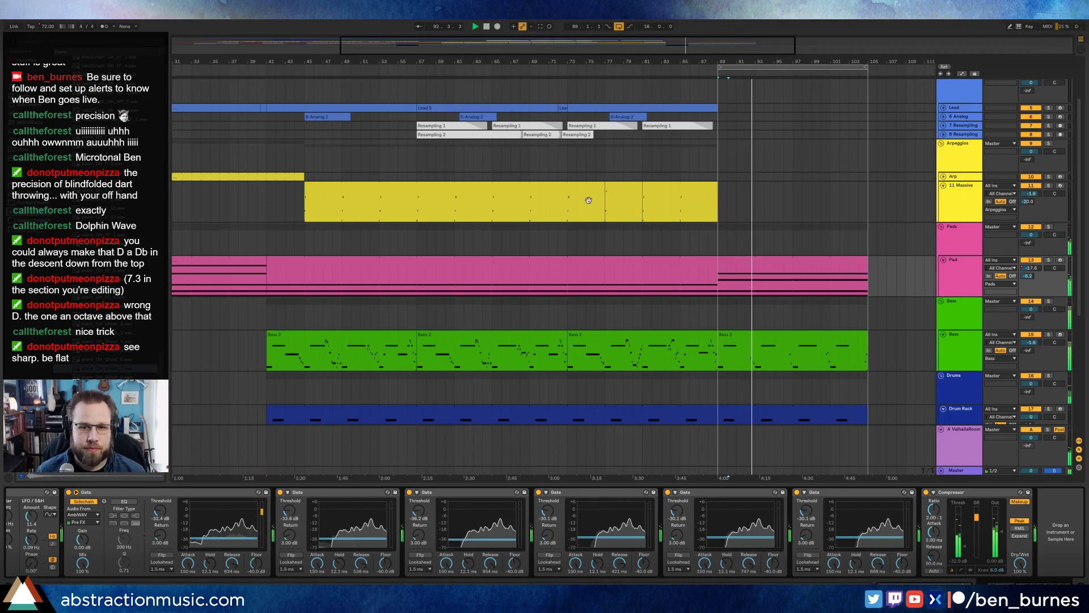
Step: Copy bars 45 to 61 of the 11 Massive arpeggio to bar 89 and open the pasted clip for editing
{"action": "left_click_drag", "start_coordinate": [604, 196], "coordinate": [454, 204]}
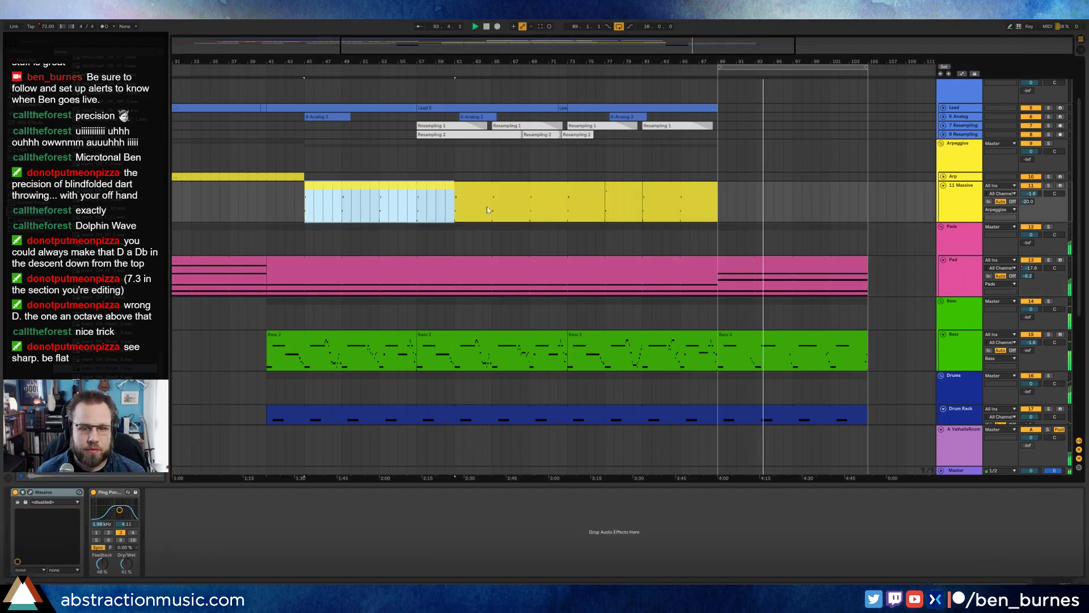
{"action": "left_click", "coordinate": [719, 195]}
{"action": "key", "text": "ctrl+v"}
{"action": "double_click", "coordinate": [738, 189]}
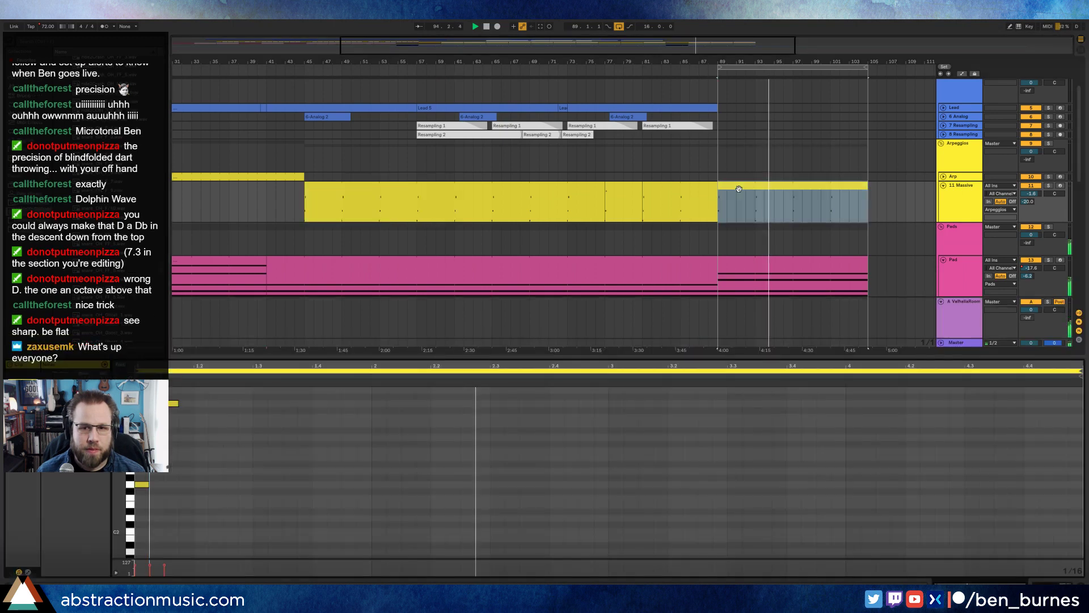
Step: Add a C4 sixteenth note as the fourth note of the pasted arpeggio, directly after the existing three, and audition it
{"action": "scroll", "coordinate": [227, 454], "scroll_direction": "up", "scroll_amount": 3}
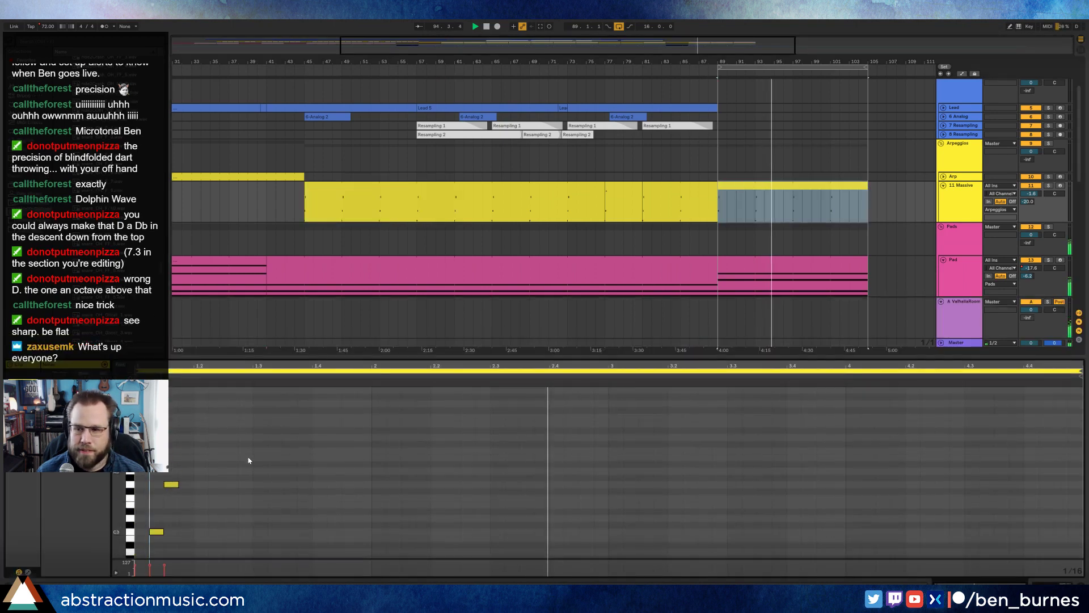
{"action": "double_click", "coordinate": [197, 451]}
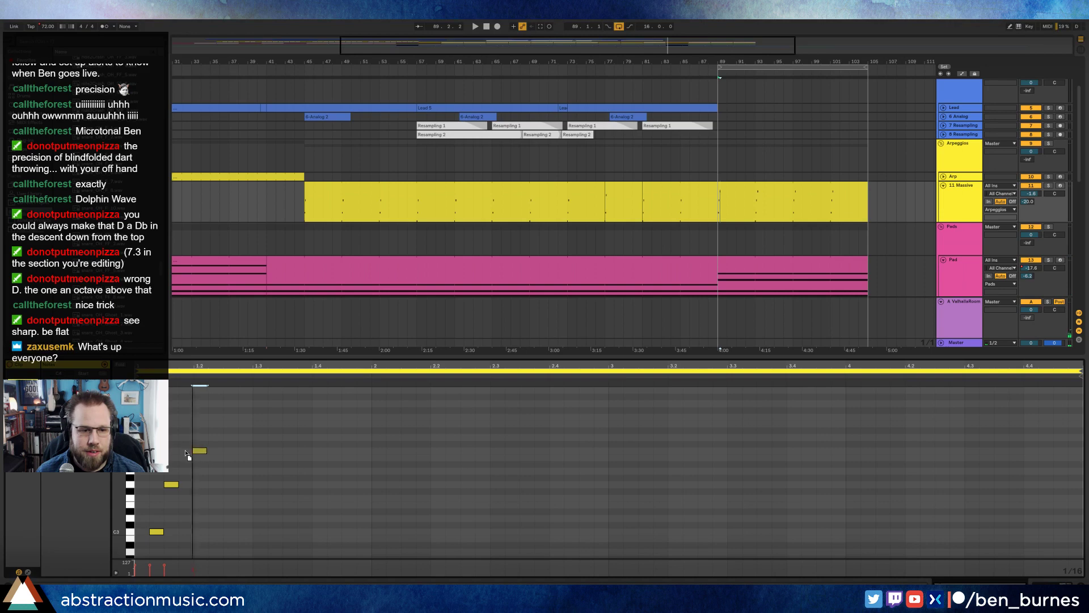
{"action": "key", "text": "Left"}
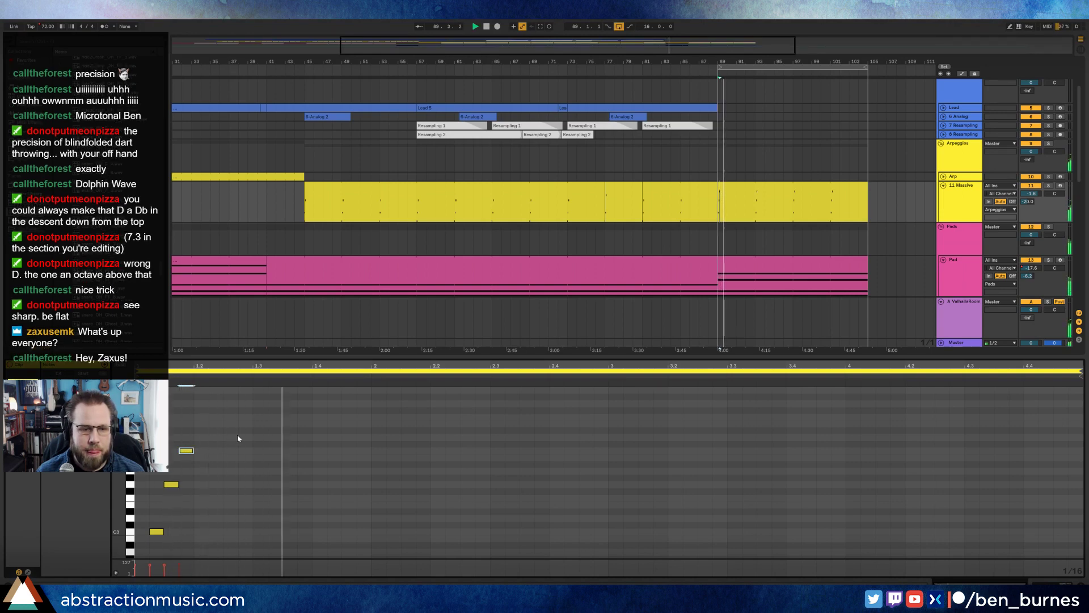
{"action": "key", "text": "space"}
{"action": "key", "text": "space"}
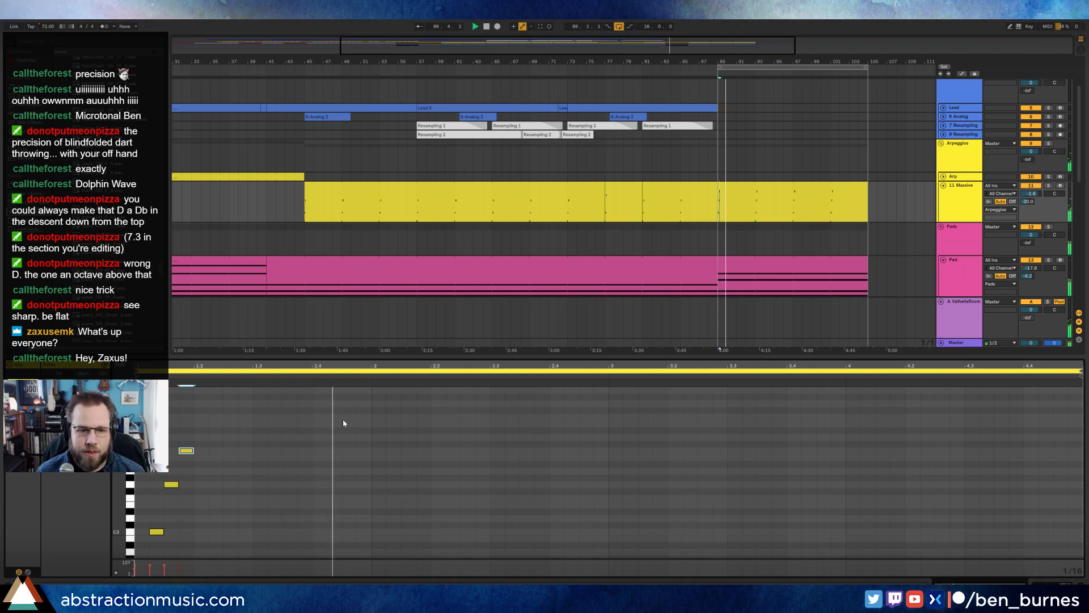
Step: Add a sixteenth note just before bar 2 of the arpeggio clip, raise it to G4 and listen to the result
{"action": "double_click", "coordinate": [362, 417]}
{"action": "key", "text": "space"}
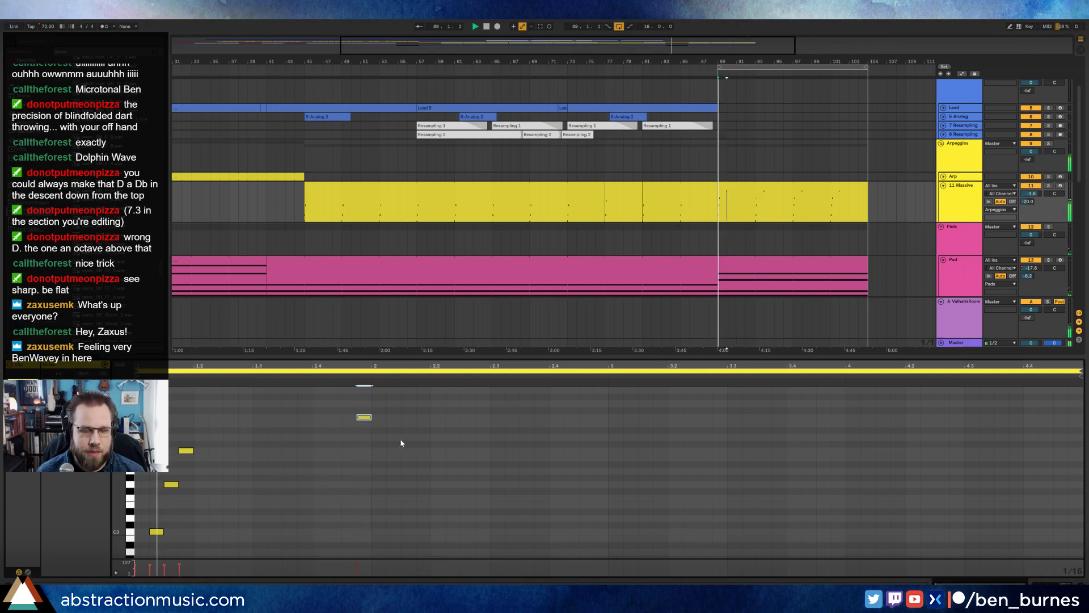
{"action": "scroll", "coordinate": [368, 466], "scroll_direction": "up", "scroll_amount": 1}
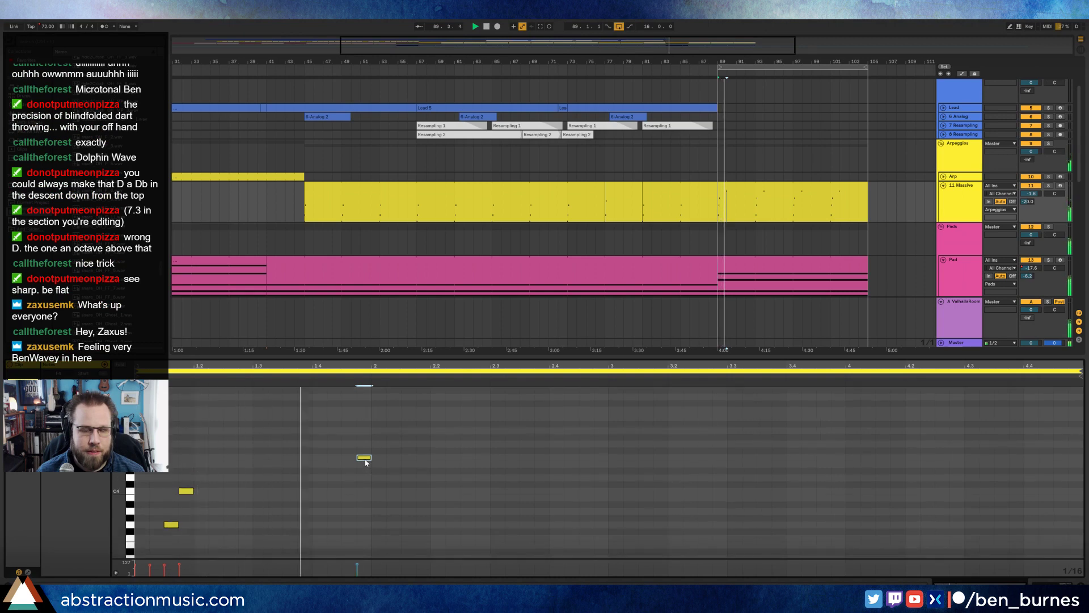
{"action": "left_click_drag", "start_coordinate": [365, 462], "coordinate": [366, 448]}
{"action": "scroll", "coordinate": [593, 443], "scroll_direction": "down", "scroll_amount": 2}
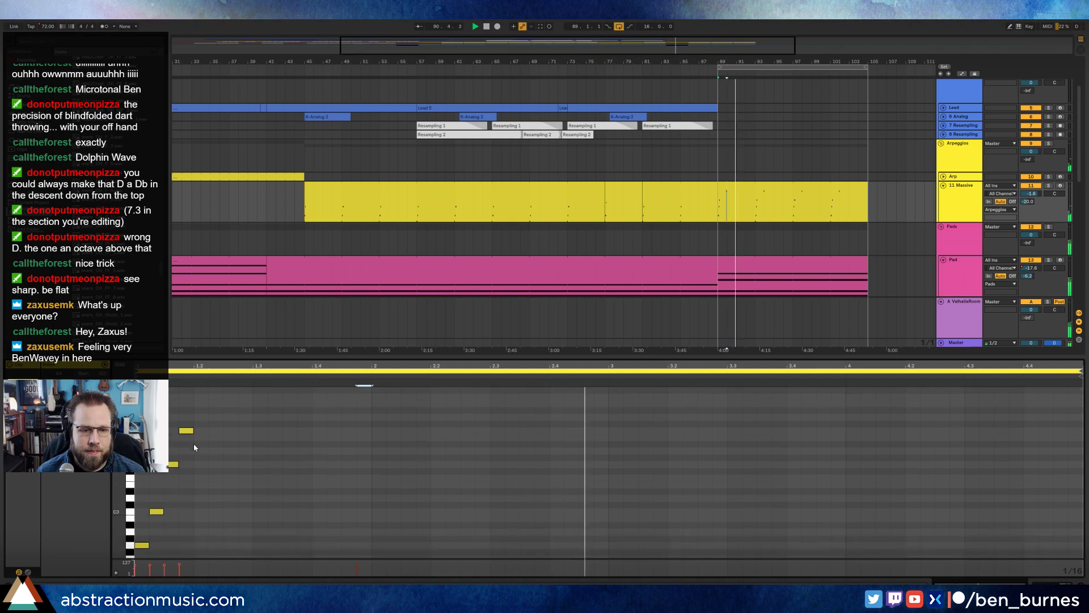
{"action": "key", "text": "space"}
Step: Duplicate the whole five-note arpeggio figure so it repeats from bar 3 of the clip, and start playback
{"action": "left_click_drag", "start_coordinate": [122, 426], "coordinate": [106, 425]}
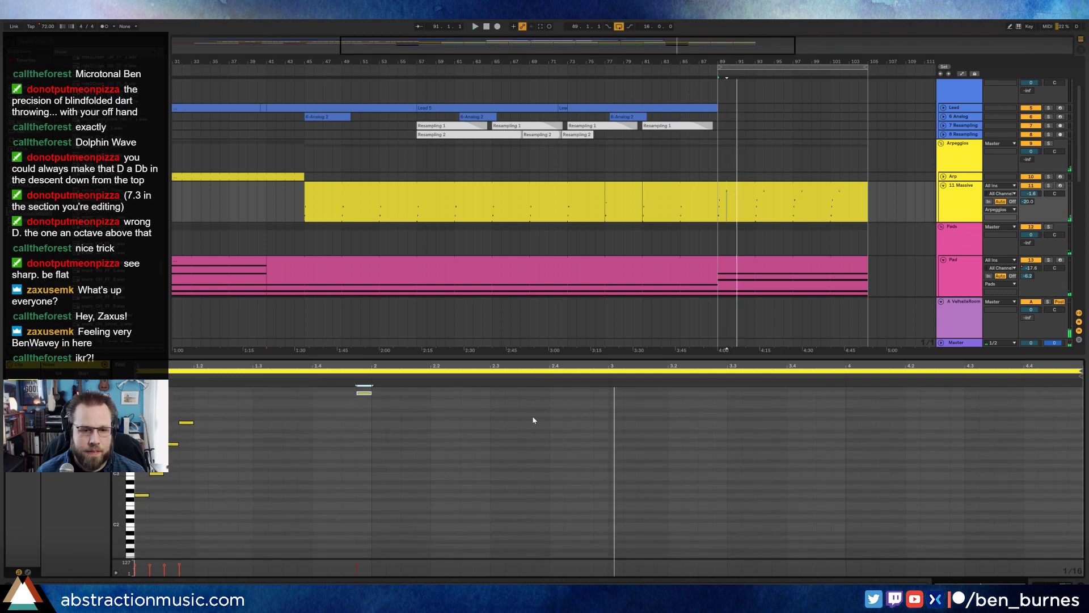
{"action": "left_click_drag", "start_coordinate": [609, 391], "coordinate": [144, 528]}
{"action": "key", "text": "ctrl+d"}
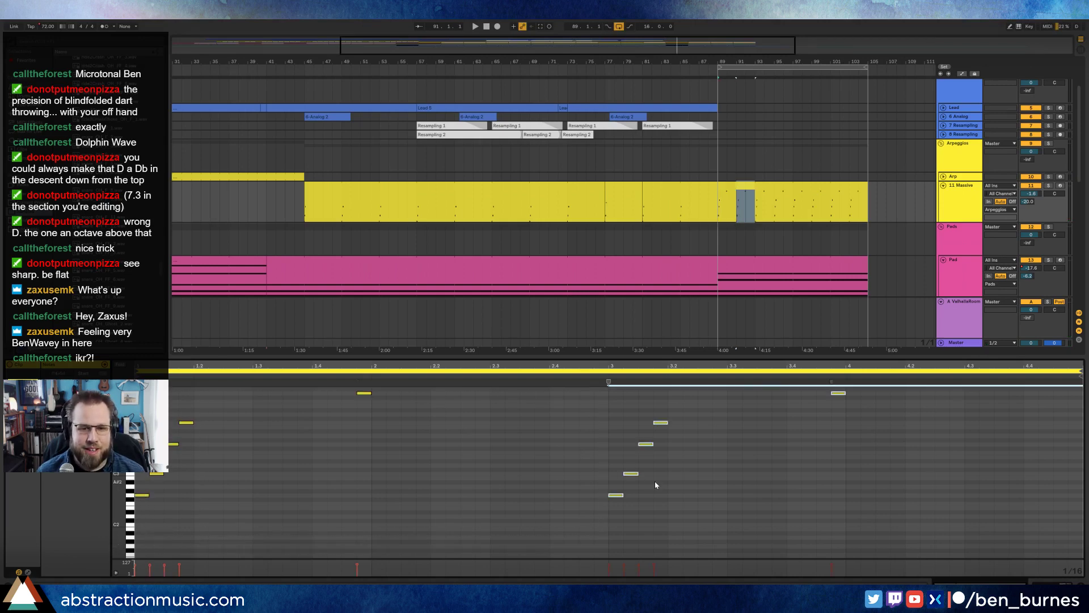
{"action": "key", "text": "space"}
{"action": "left_click", "coordinate": [698, 493]}
{"action": "scroll", "coordinate": [698, 495], "scroll_direction": "up", "scroll_amount": 2}
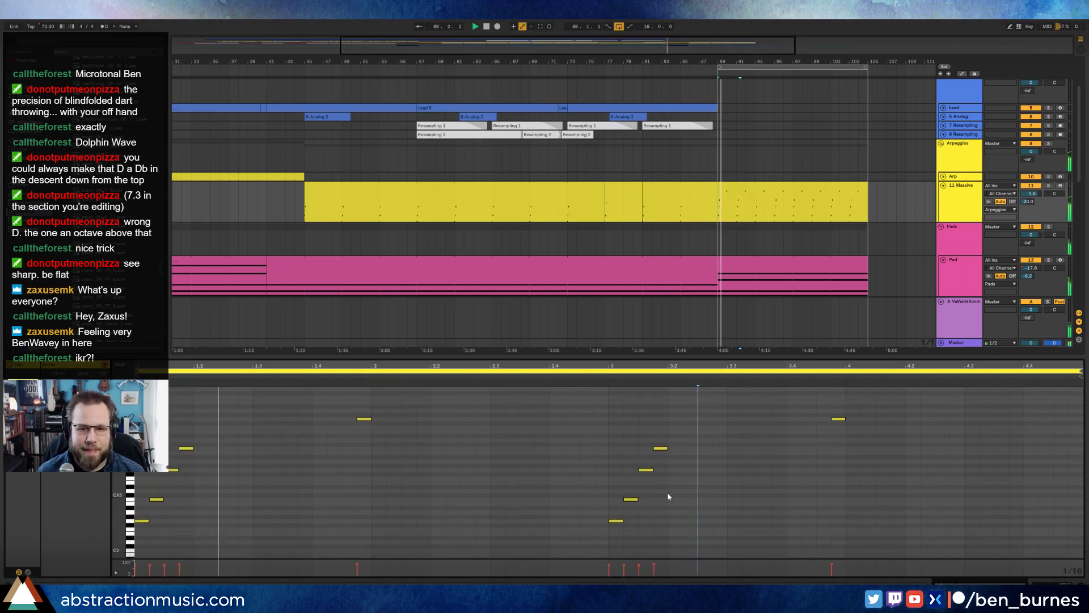
Step: In the bar 3 copy, raise the second note two semitones, the third one, the fourth three and the last one
{"action": "left_click", "coordinate": [634, 499]}
{"action": "key", "text": "Up"}
{"action": "key", "text": "Up"}
{"action": "left_click", "coordinate": [648, 470]}
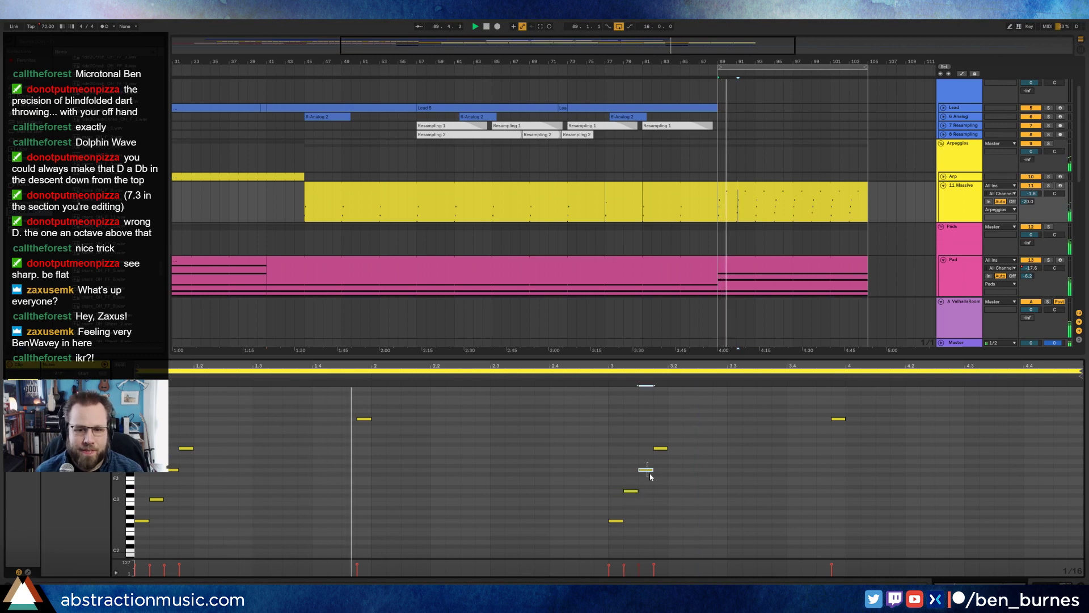
{"action": "key", "text": "Up"}
{"action": "left_click", "coordinate": [661, 448]}
{"action": "key", "text": "Up"}
{"action": "key", "text": "Up"}
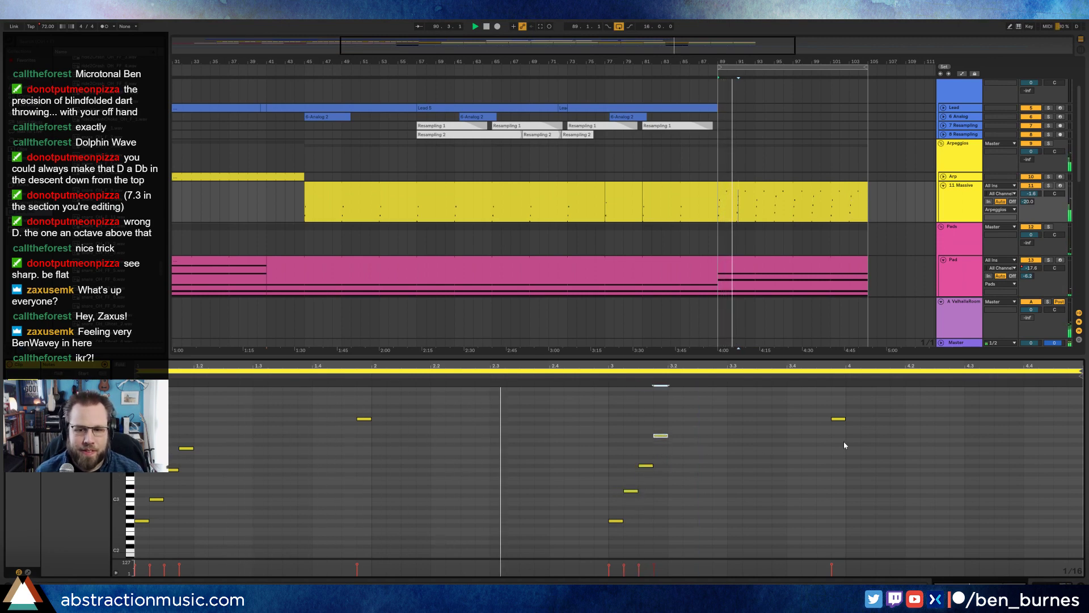
{"action": "left_click", "coordinate": [838, 419]}
{"action": "key", "text": "Up"}
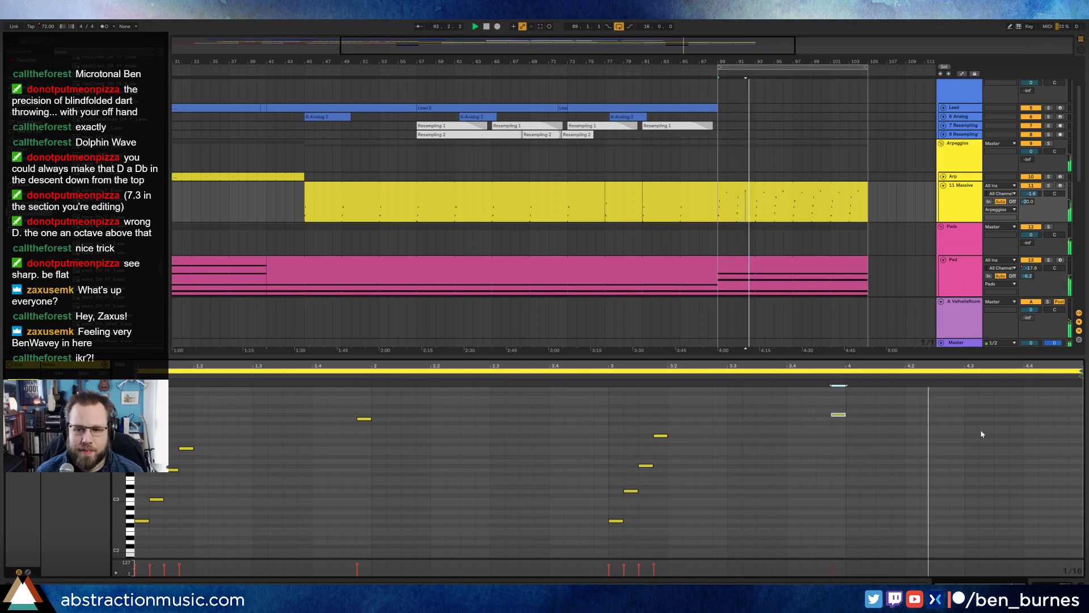
Step: Add a G4 note at bar 4 beat 3, lower the bar 3 figure's third note one semitone, and play back the arpeggio
{"action": "double_click", "coordinate": [966, 419]}
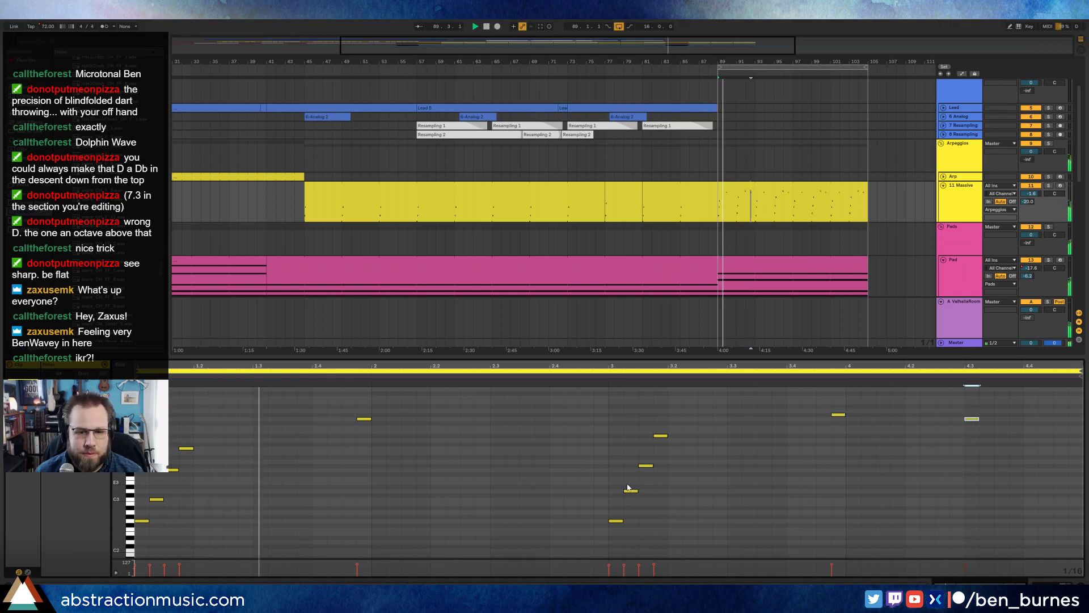
{"action": "left_click_drag", "start_coordinate": [646, 465], "coordinate": [646, 470]}
{"action": "left_click", "coordinate": [658, 450]}
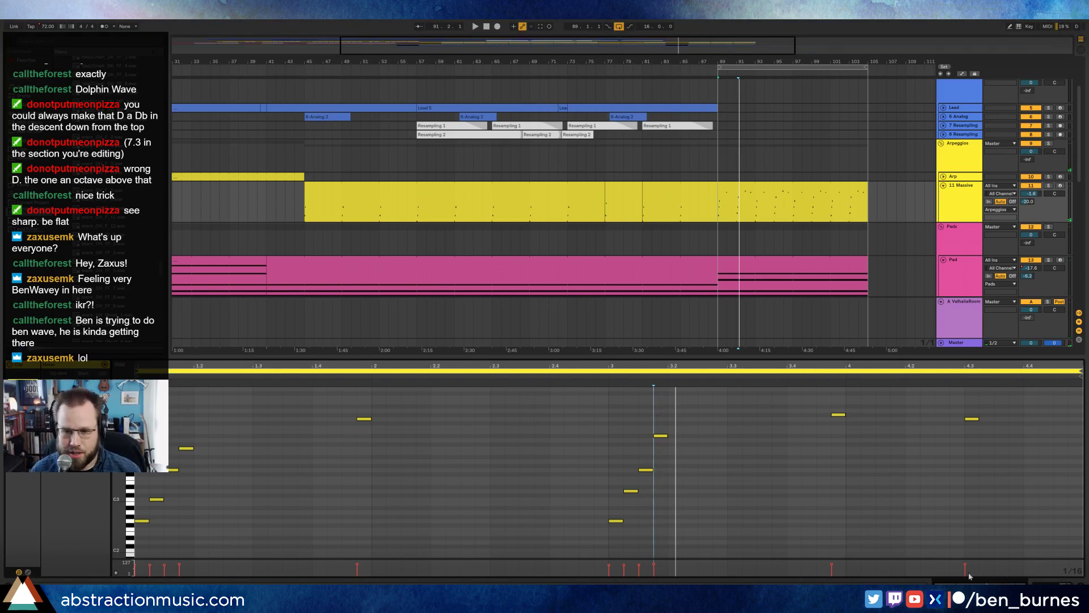
{"action": "key", "text": "space"}
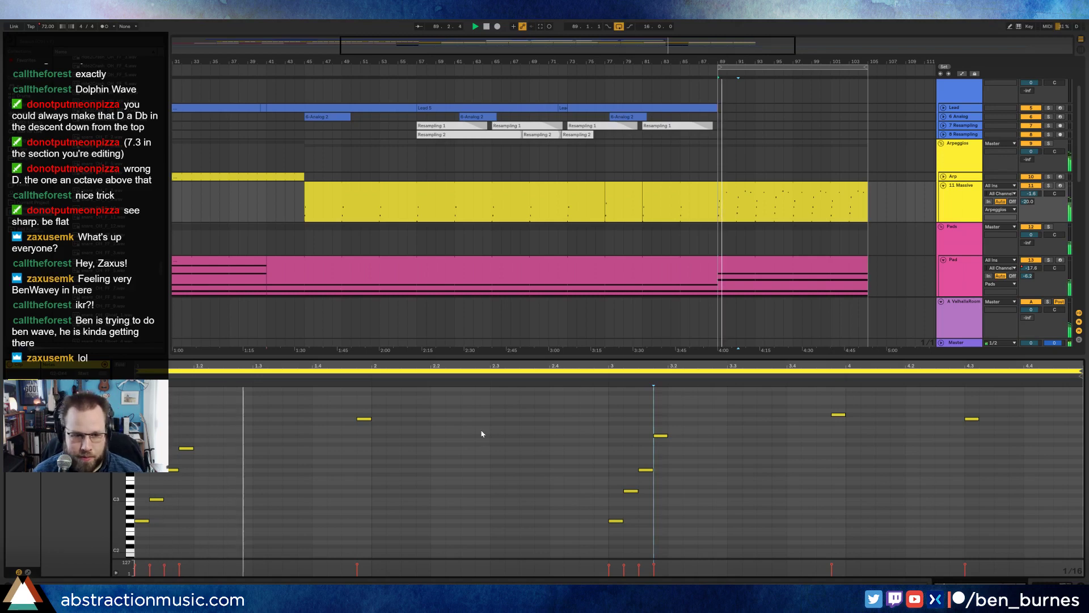
{"action": "left_click", "coordinate": [435, 465]}
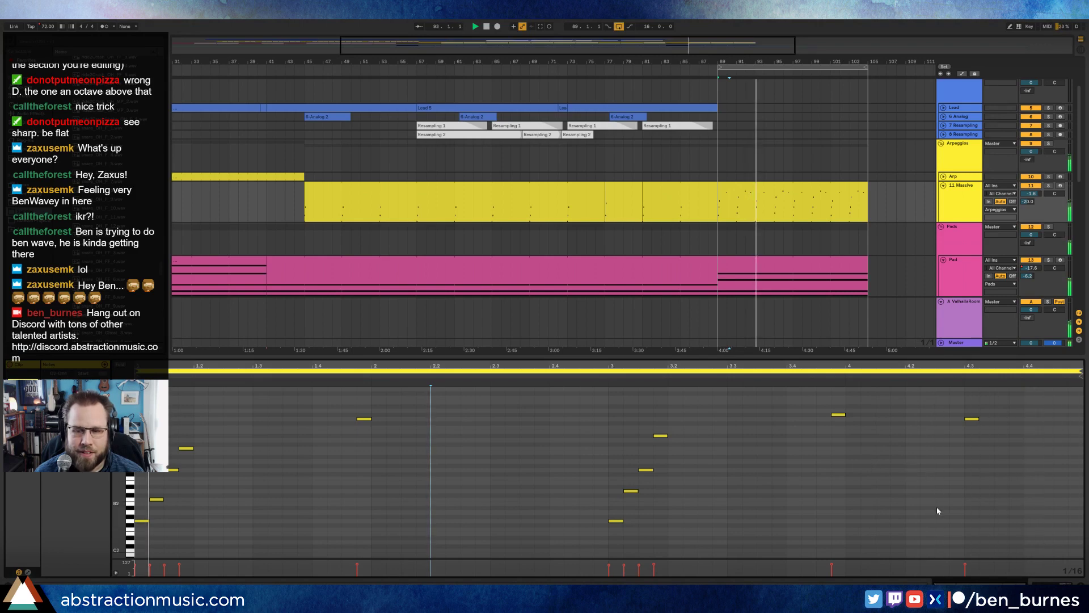
{"action": "key", "text": "shift+Tab"}
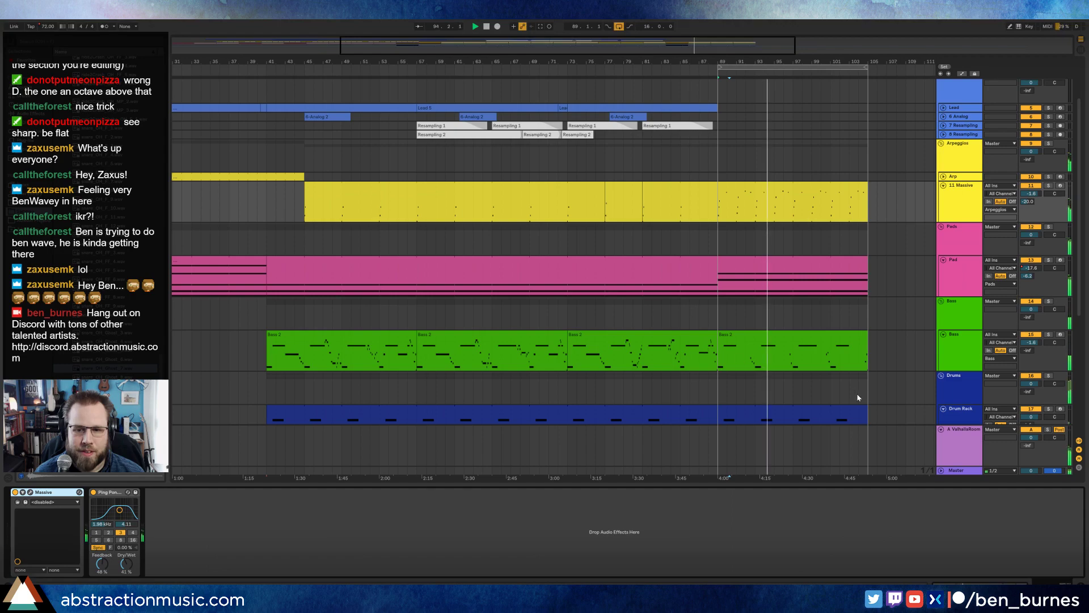
Step: Unfold and arm the Lead track, record a new lead take from bar 89 to 105 and play it back
{"action": "scroll", "coordinate": [859, 395], "scroll_direction": "up", "scroll_amount": 3}
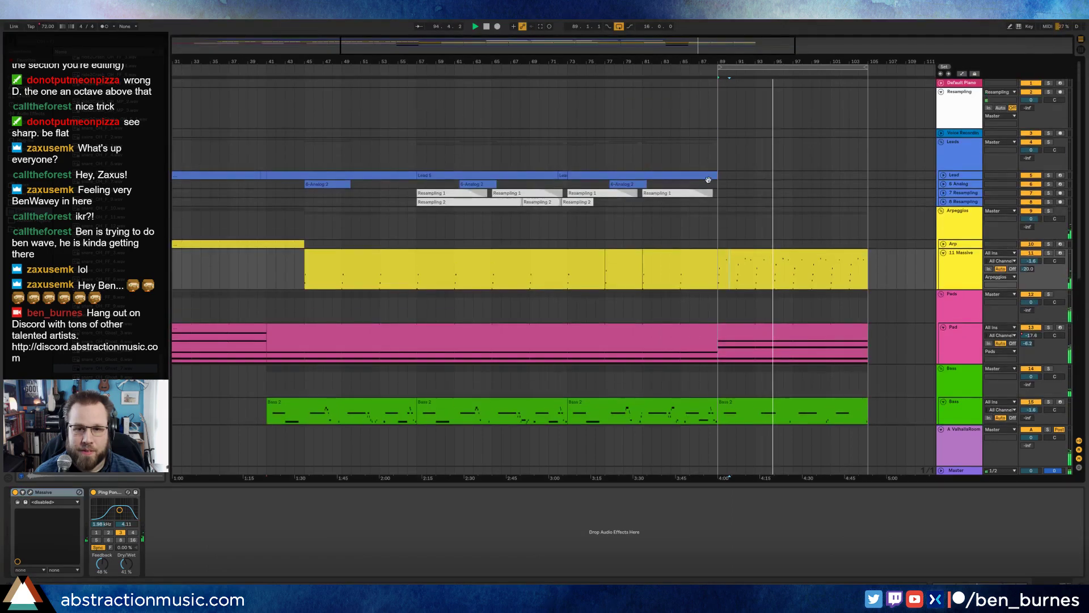
{"action": "left_click", "coordinate": [944, 175]}
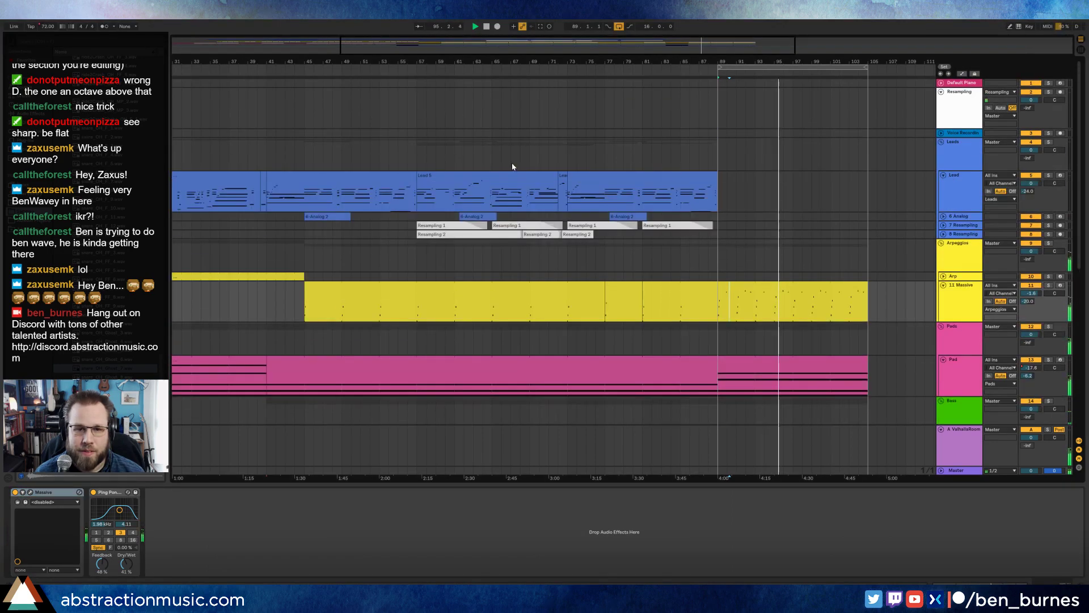
{"action": "left_click", "coordinate": [721, 191]}
{"action": "key", "text": "space"}
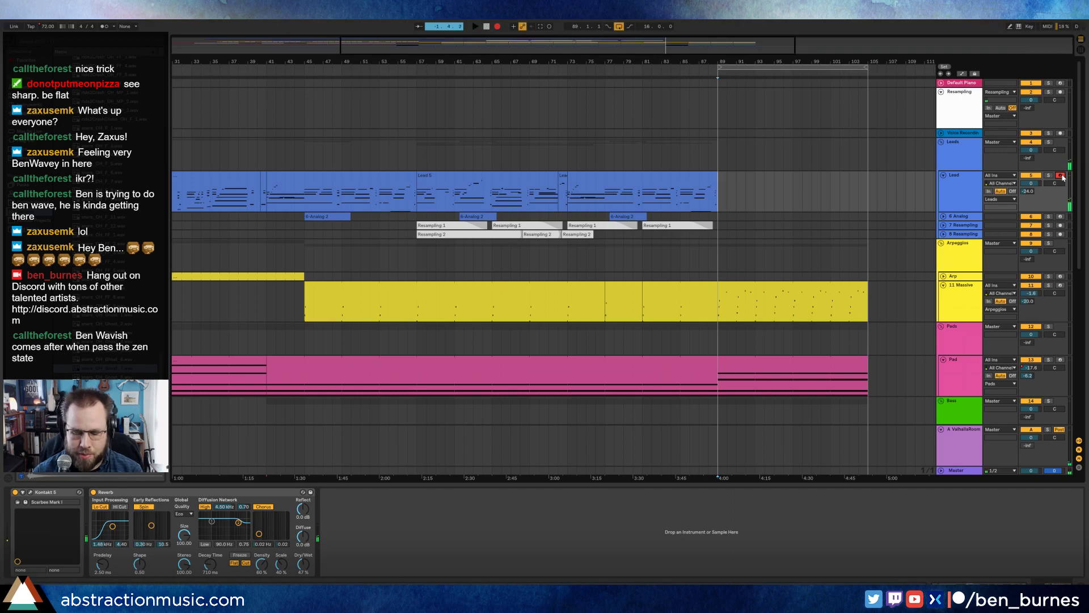
{"action": "key", "text": "space"}
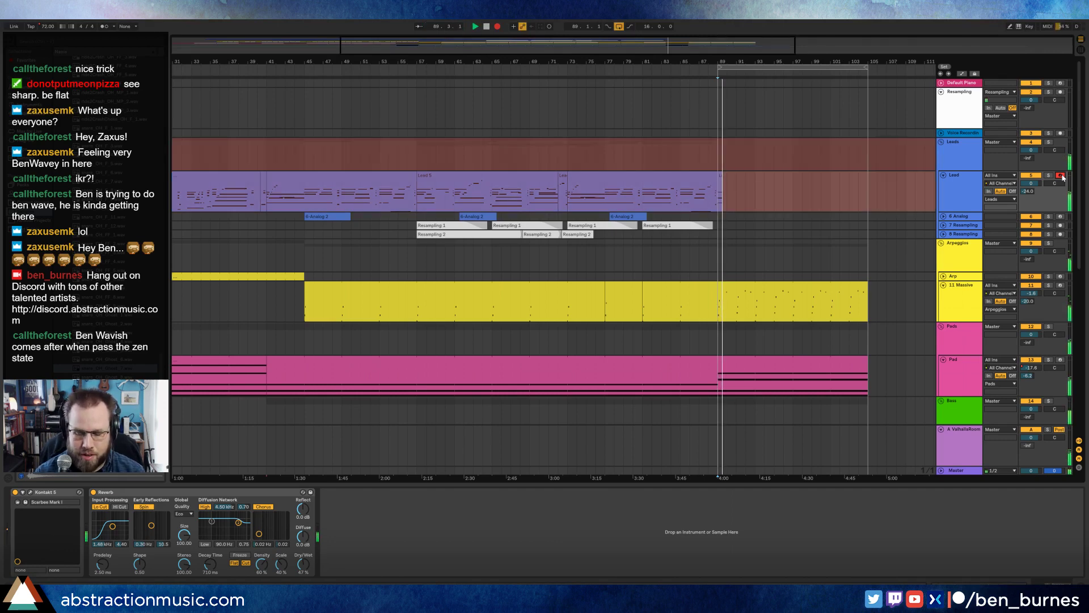
{"action": "key", "text": "space"}
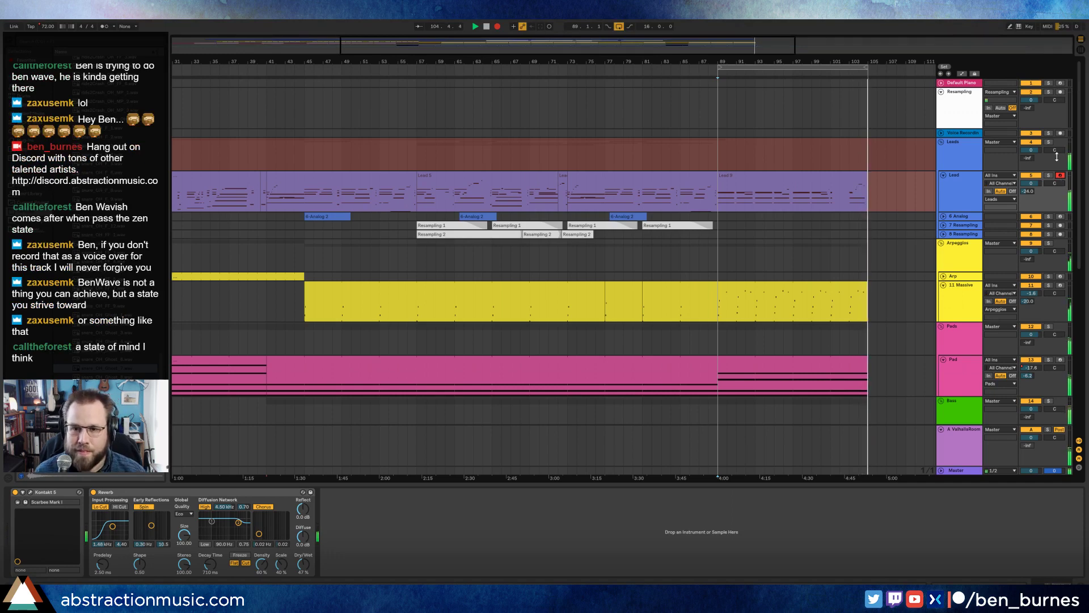
{"action": "key", "text": "space"}
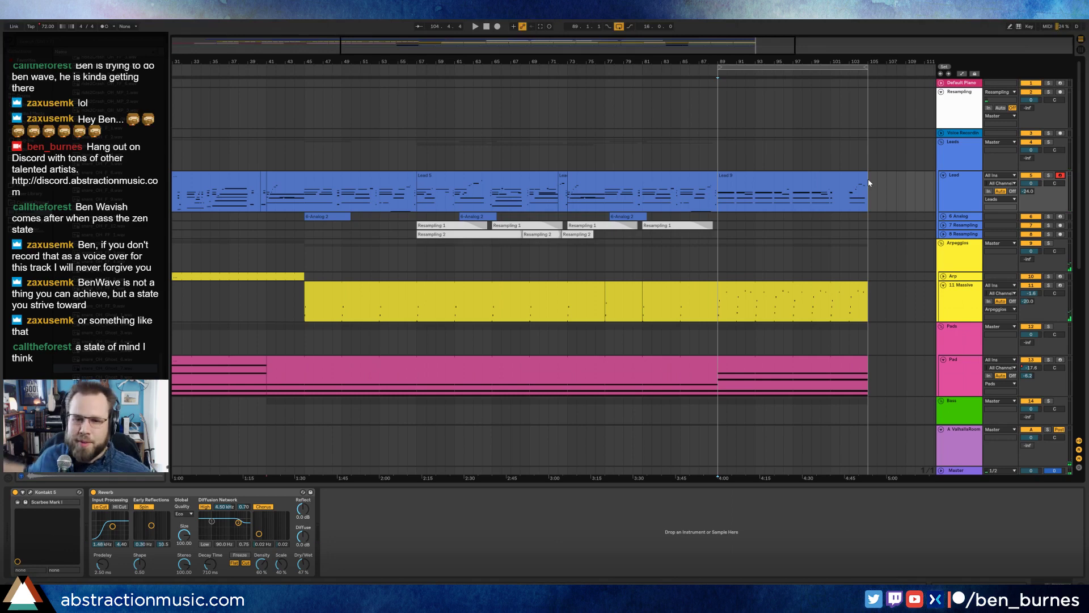
{"action": "key", "text": "space"}
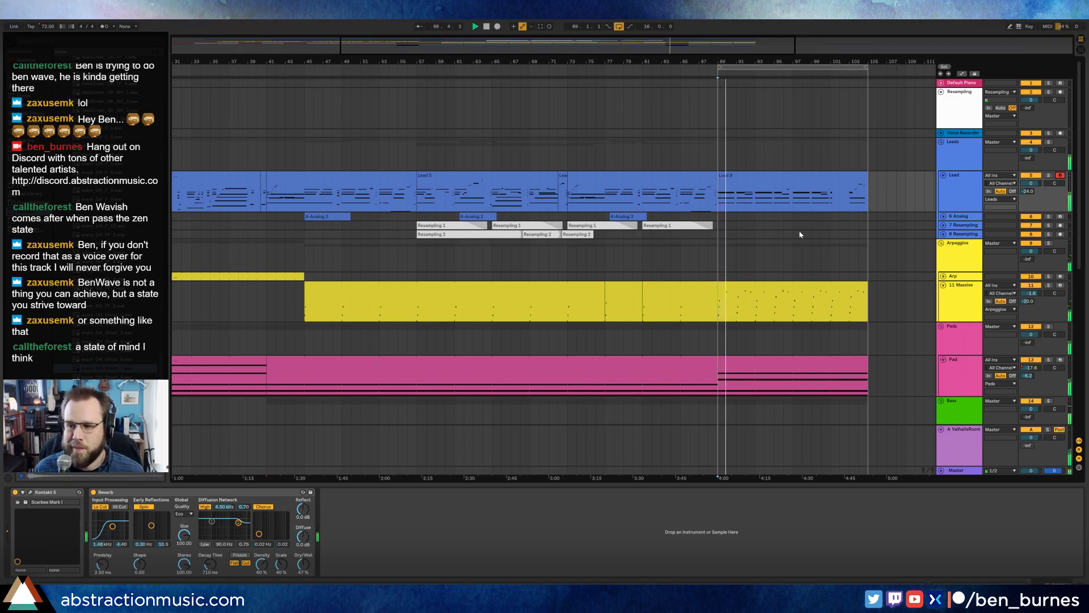
Step: Stop playback, arm the Voice Recording track and record a spoken take from bar 89 to about bar 93
{"action": "key", "text": "space"}
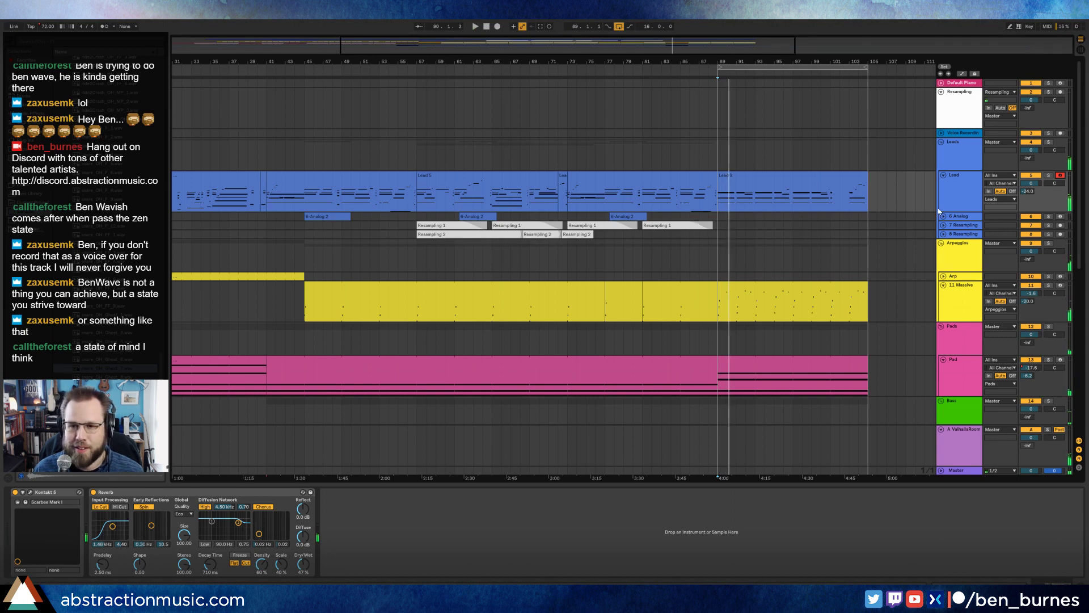
{"action": "left_click", "coordinate": [994, 135]}
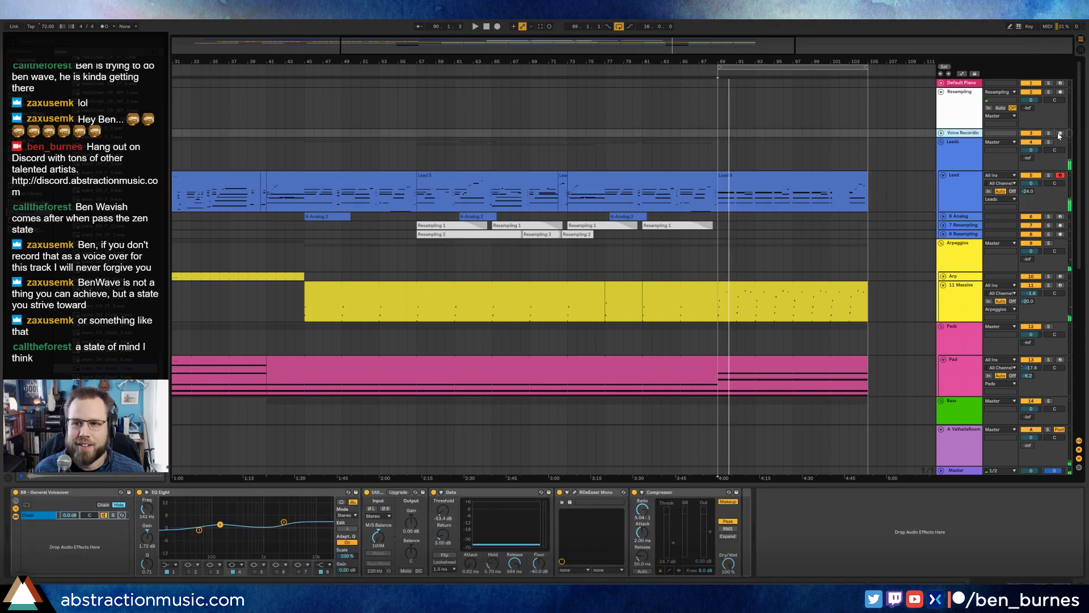
{"action": "left_click", "coordinate": [266, 133]}
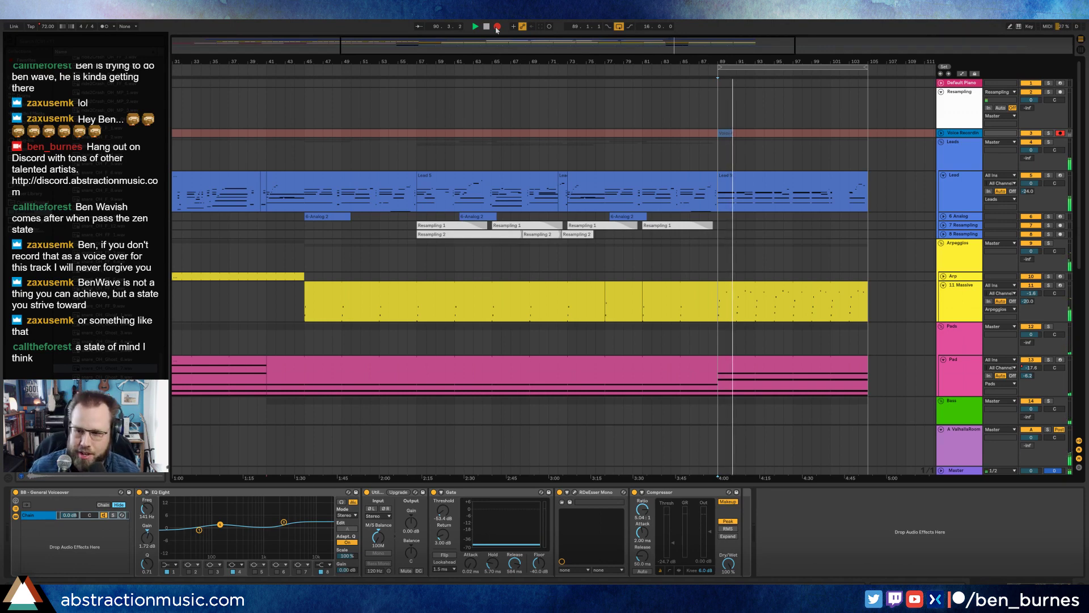
{"action": "left_click", "coordinate": [497, 27]}
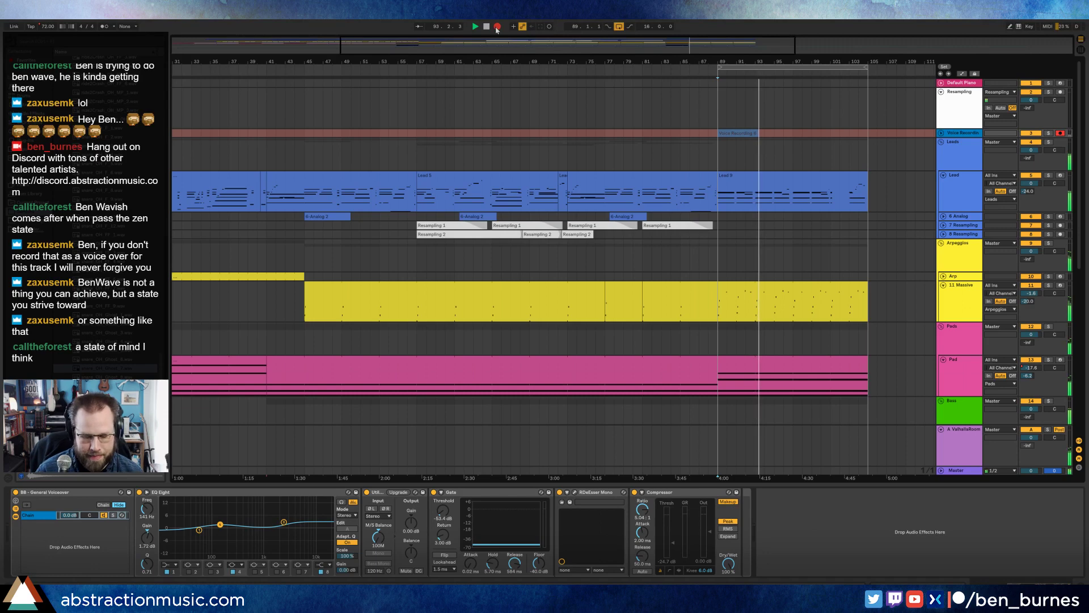
{"action": "left_click", "coordinate": [496, 26]}
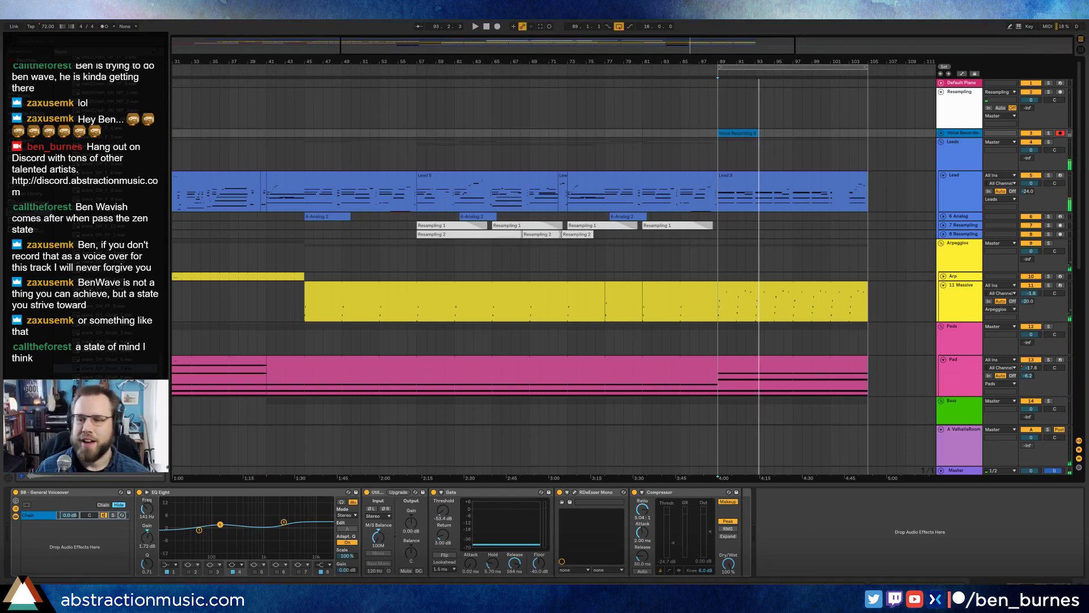
Step: Record the spoken take again from bar 89 to about bar 94, replacing the first take
{"action": "left_click", "coordinate": [725, 134]}
{"action": "key", "text": "F9"}
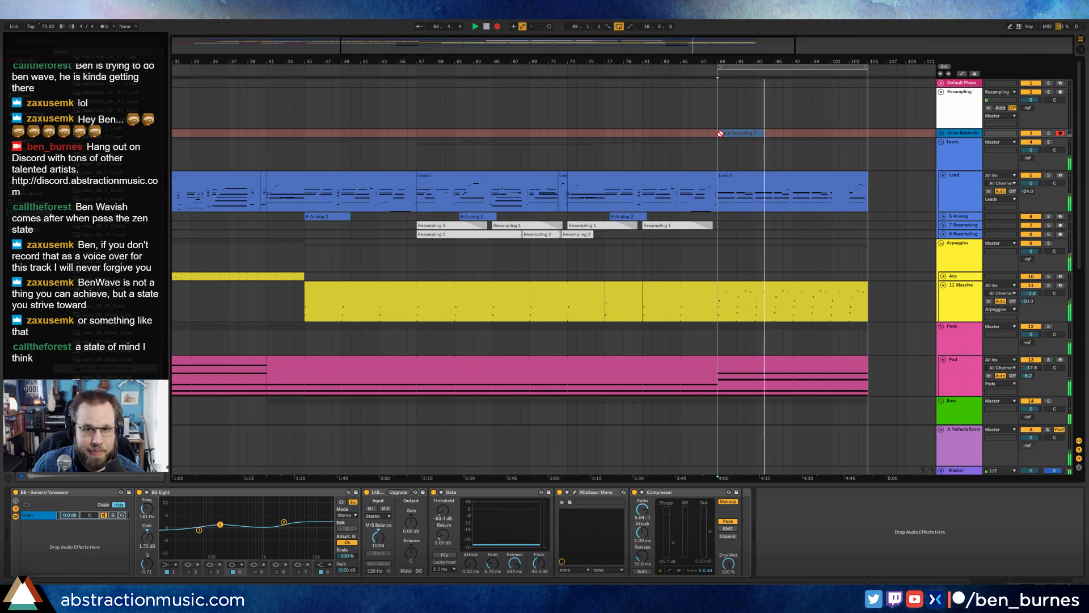
{"action": "key", "text": "space"}
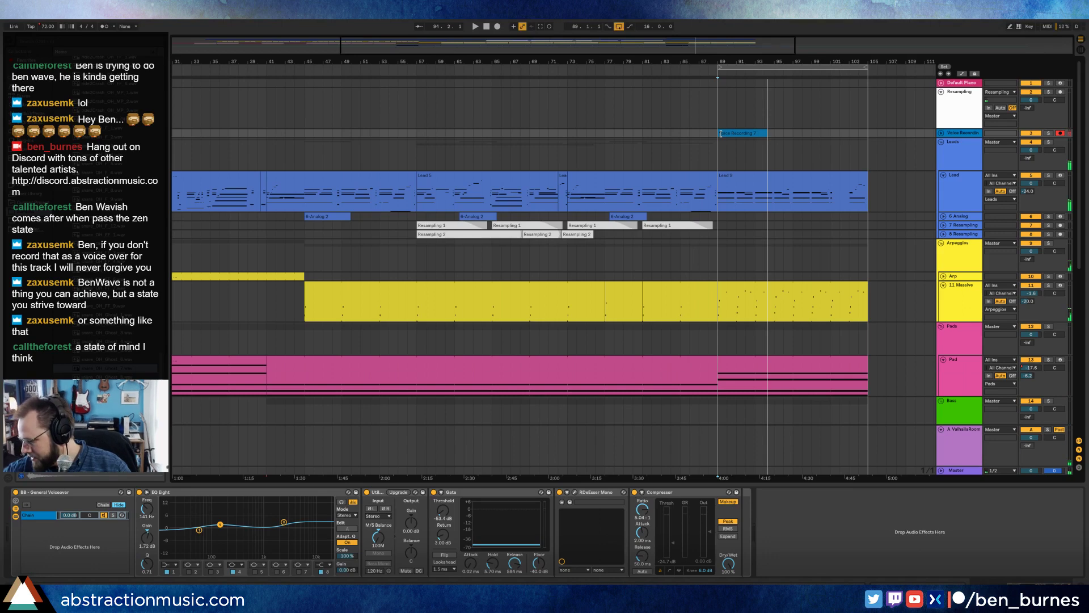
Step: Unfold the Voice Recording track, trim the start of the voice clip to bar 90 and play it briefly
{"action": "left_click", "coordinate": [942, 134]}
{"action": "left_click_drag", "start_coordinate": [719, 134], "coordinate": [728, 133]}
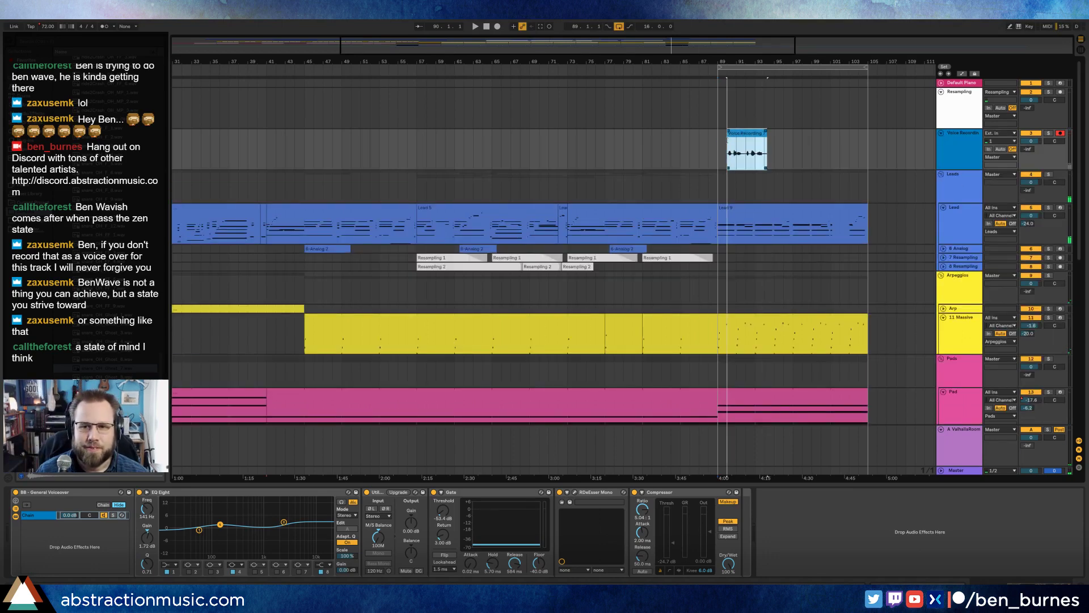
{"action": "key", "text": "space"}
{"action": "key", "text": "space"}
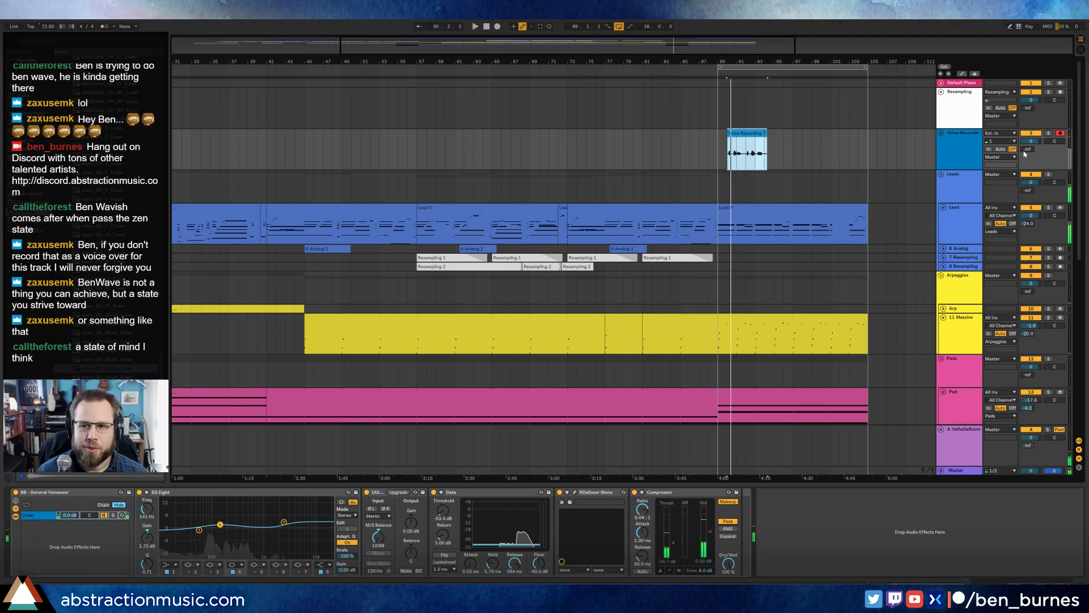
Step: Add a high-pass Auto Filter after the voice track's Compressor with a cutoff of about 381 Hz, and lower the track volume to about -9 dB
{"action": "left_click", "coordinate": [1031, 141]}
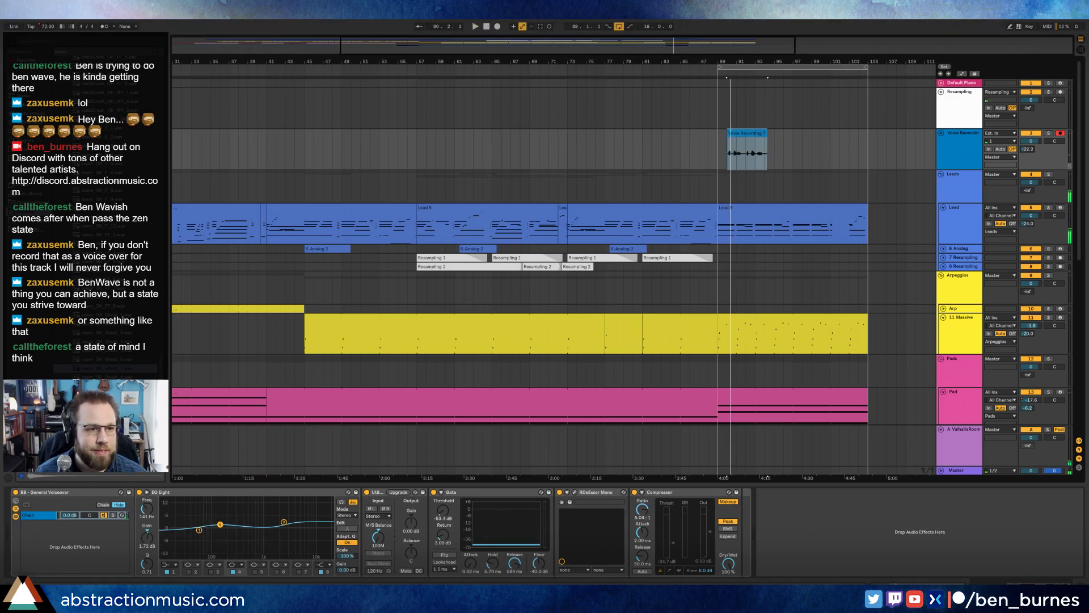
{"action": "left_click", "coordinate": [32, 113]}
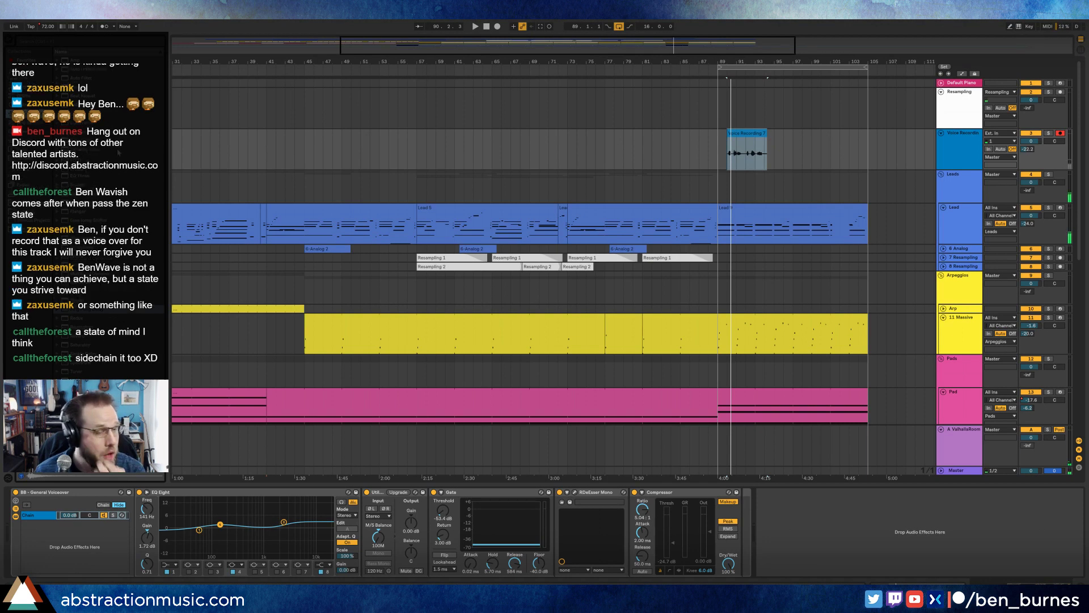
{"action": "left_click_drag", "start_coordinate": [76, 80], "coordinate": [768, 536]}
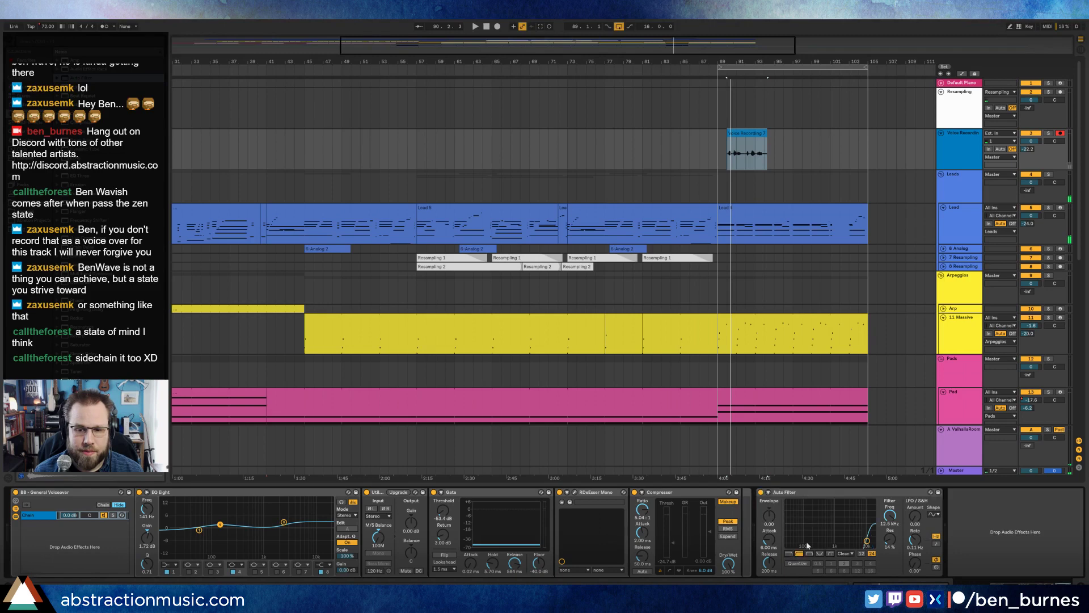
{"action": "left_click_drag", "start_coordinate": [889, 516], "coordinate": [889, 502]}
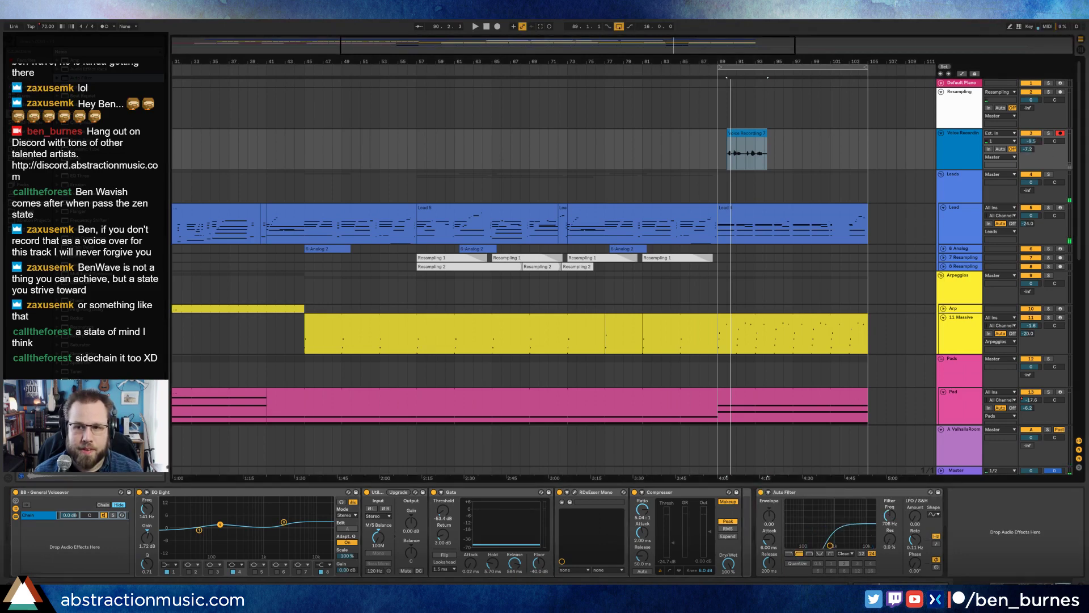
{"action": "key", "text": "space"}
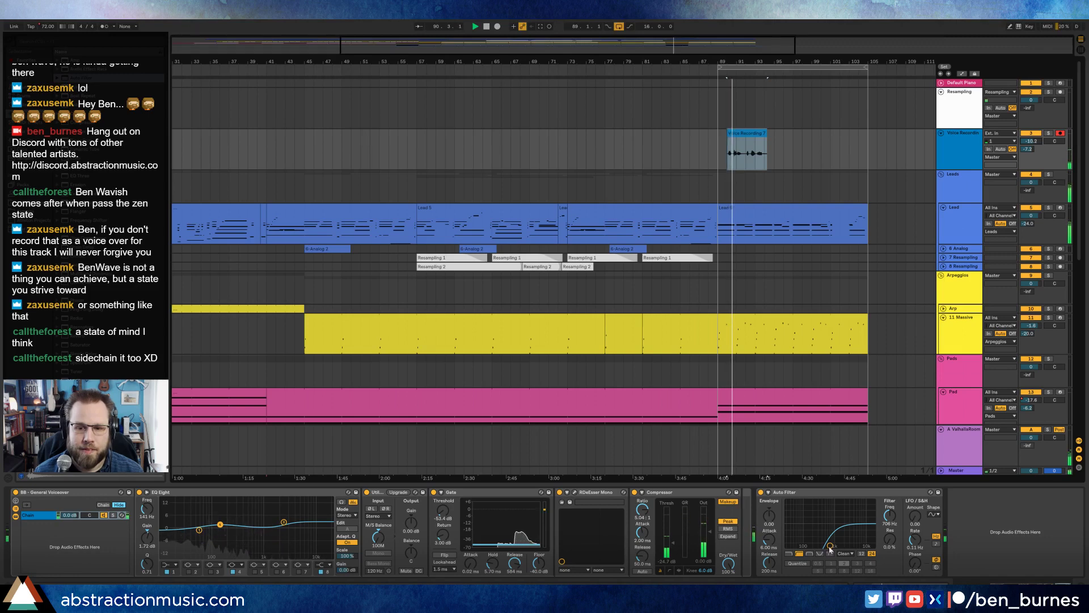
{"action": "left_click_drag", "start_coordinate": [829, 545], "coordinate": [822, 545]}
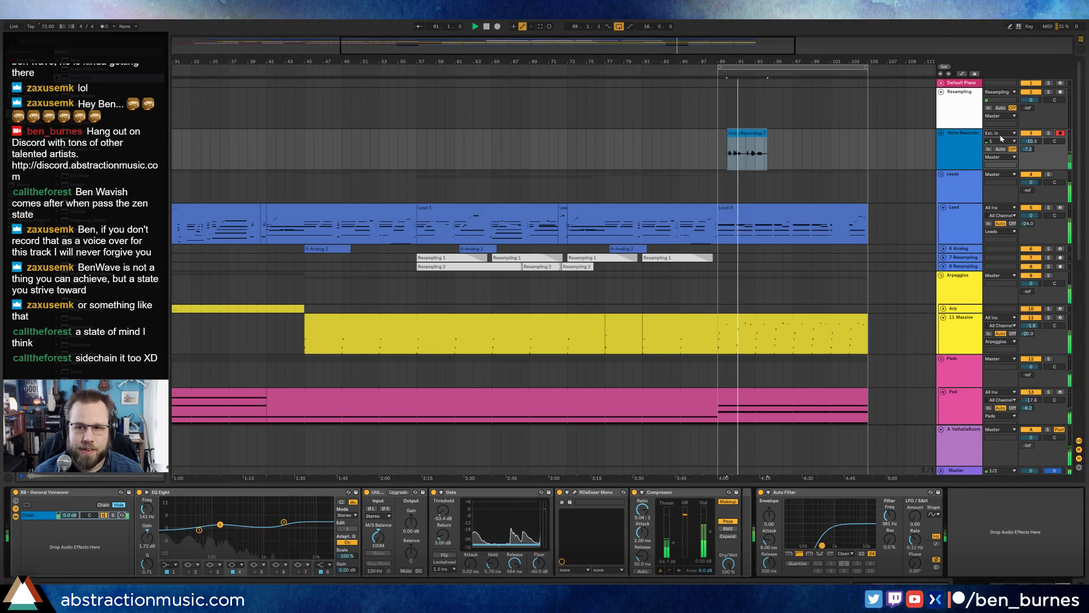
{"action": "left_click_drag", "start_coordinate": [1028, 141], "coordinate": [1025, 142]}
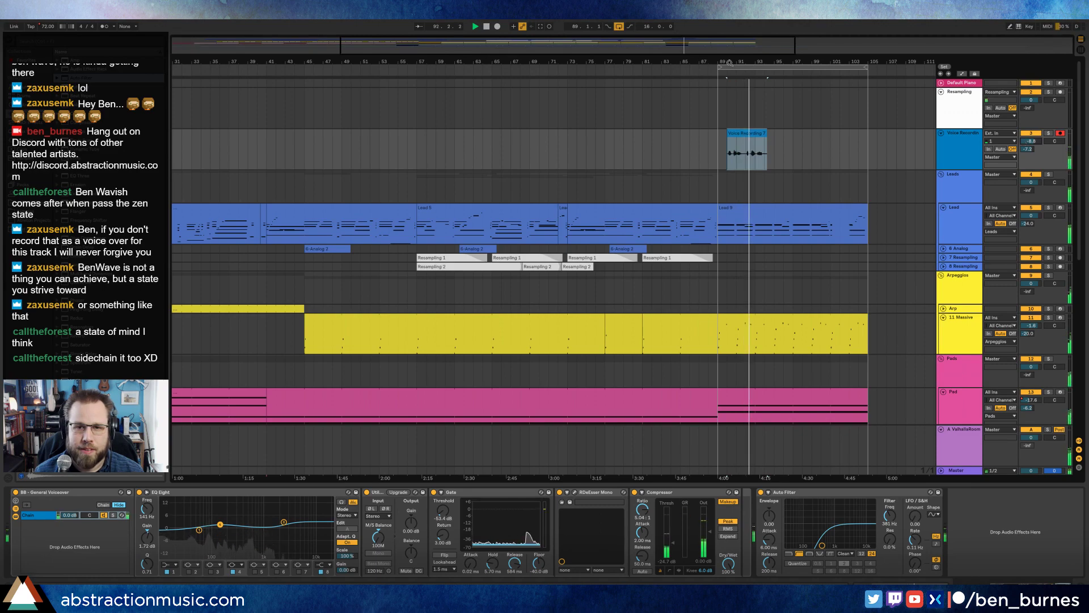
Step: Delete about one and a half beats of the voice clip starting at bar 92
{"action": "left_click_drag", "start_coordinate": [730, 62], "coordinate": [730, 124]}
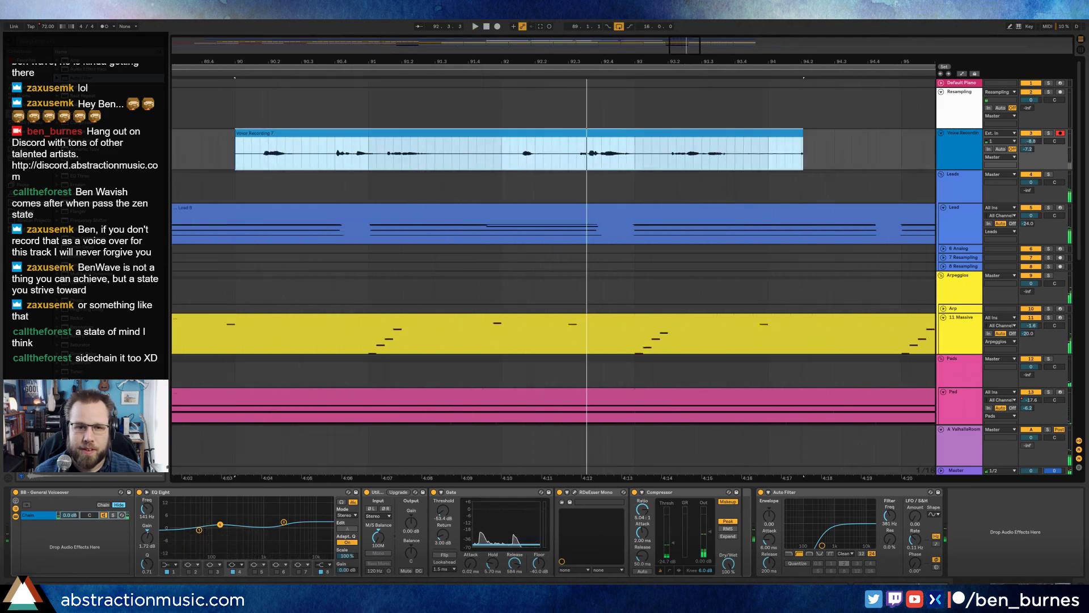
{"action": "left_click_drag", "start_coordinate": [610, 124], "coordinate": [690, 78]}
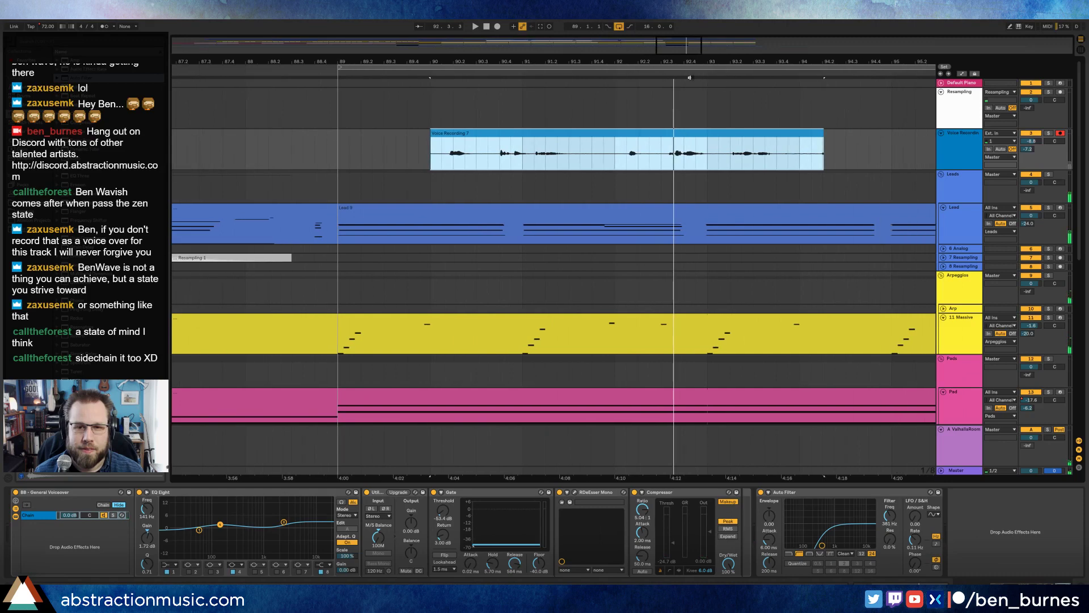
{"action": "left_click_drag", "start_coordinate": [615, 154], "coordinate": [646, 152]}
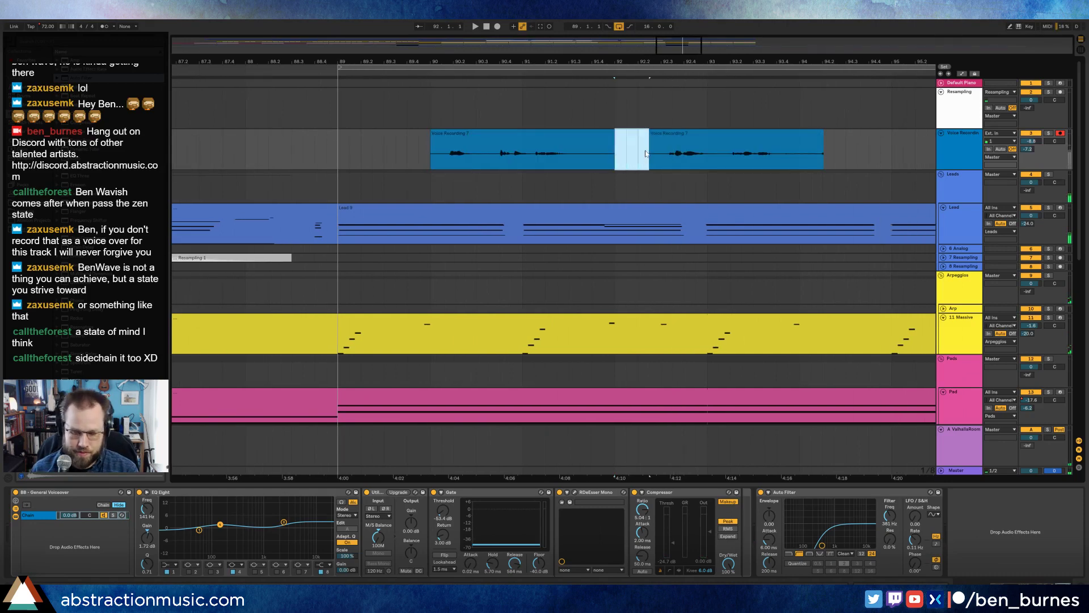
{"action": "key", "text": "Delete"}
Step: Record a short replacement phrase on the voice track from bar 91 beat 4 to about bar 92 beat 2 and play it back
{"action": "left_click", "coordinate": [591, 148]}
{"action": "key", "text": "F9"}
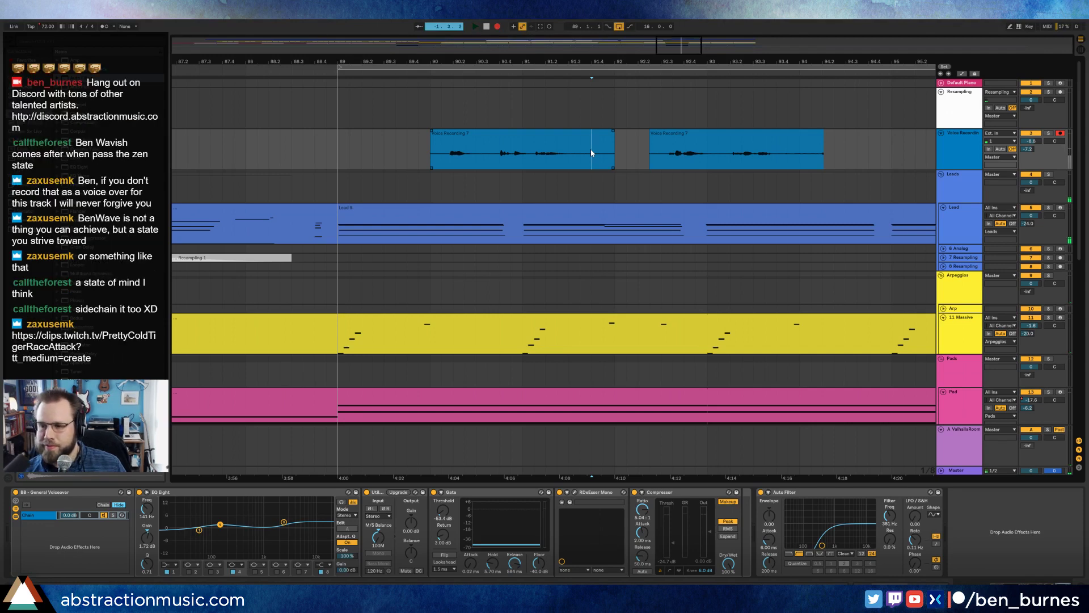
{"action": "key", "text": "F9"}
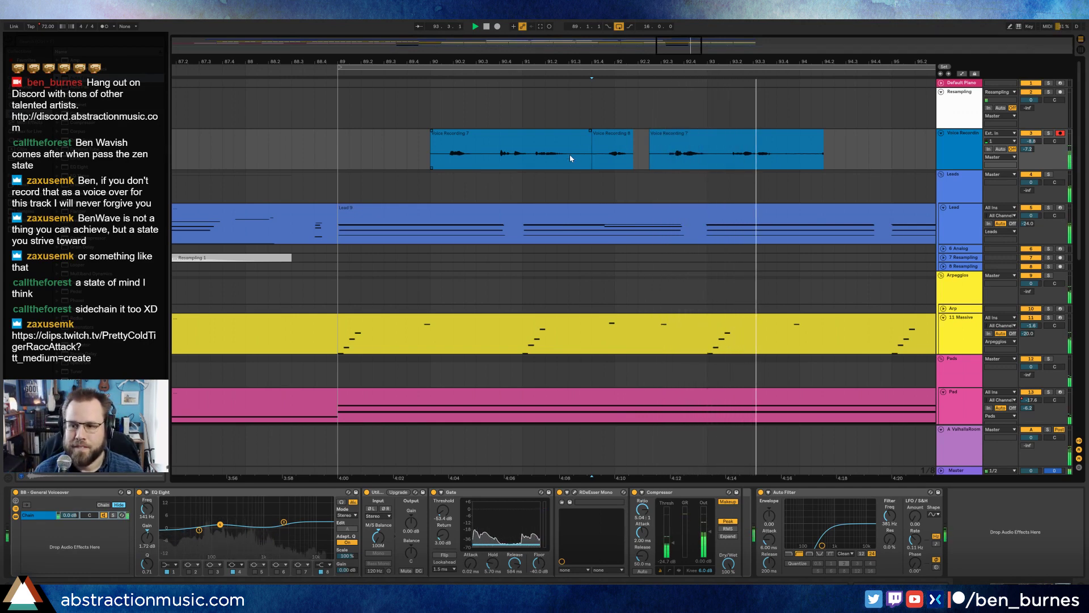
{"action": "key", "text": "minus"}
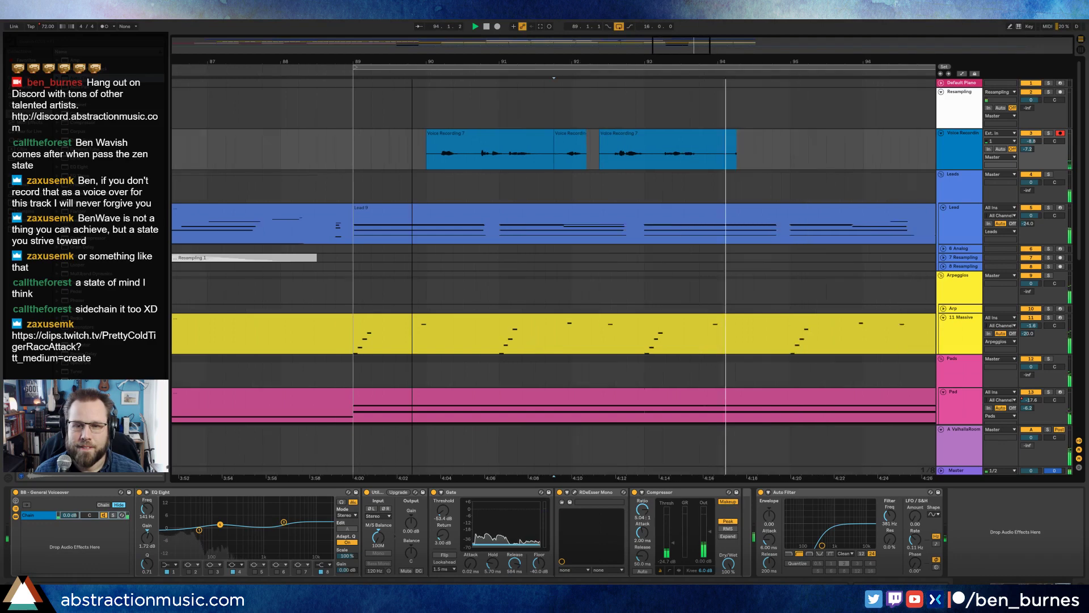
{"action": "key", "text": "space"}
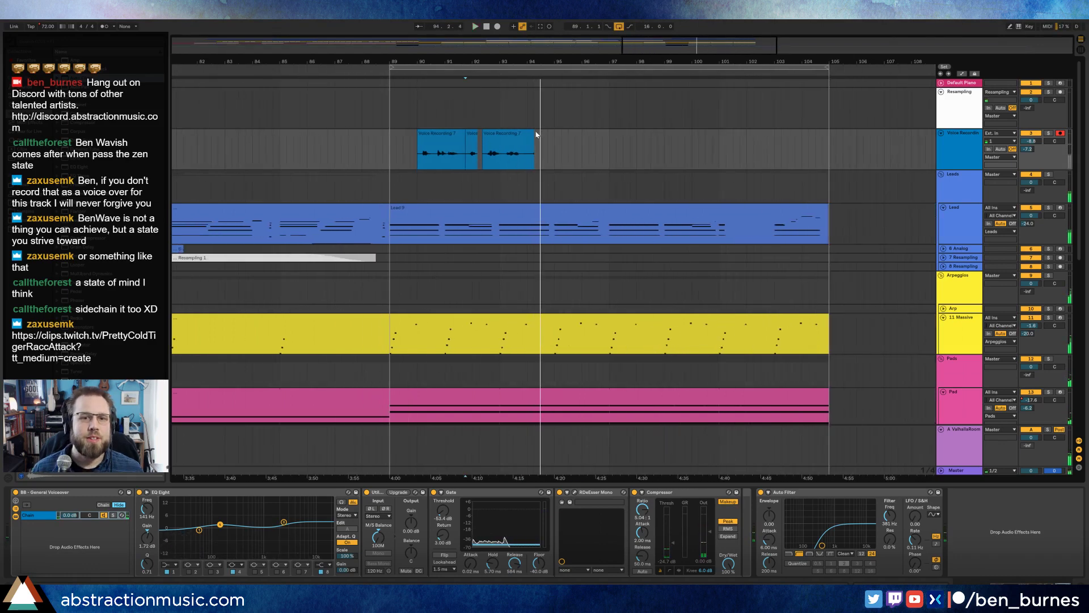
Step: Trim the last voice clip's end to bar 94, and move the first clip two beats and the other two clips one beat earlier
{"action": "left_click", "coordinate": [532, 134]}
{"action": "left_click_drag", "start_coordinate": [532, 134], "coordinate": [530, 140]}
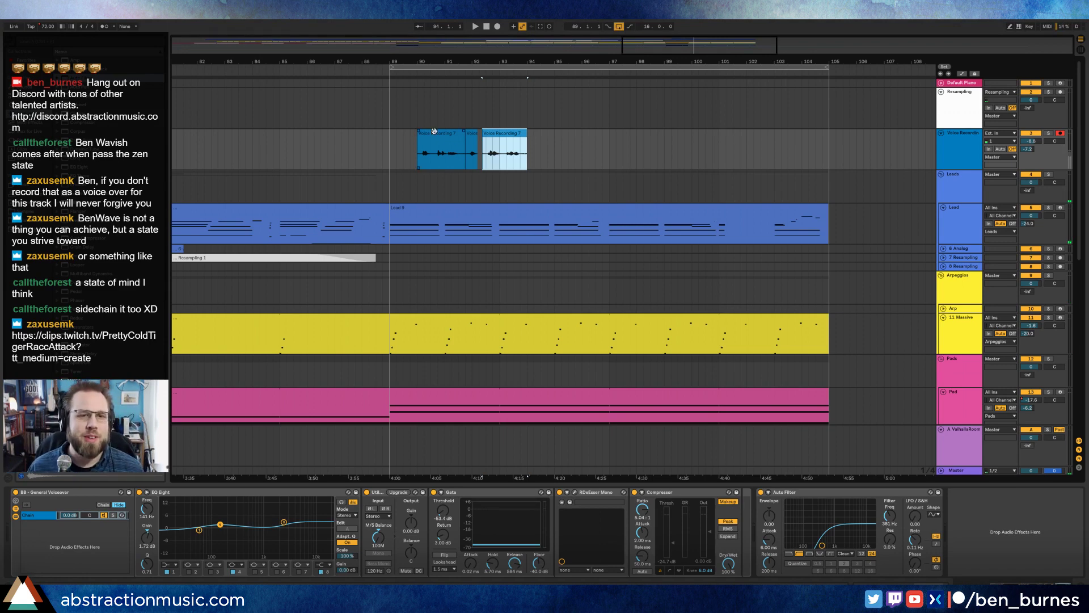
{"action": "left_click_drag", "start_coordinate": [434, 136], "coordinate": [494, 140]}
{"action": "left_click", "coordinate": [501, 139]}
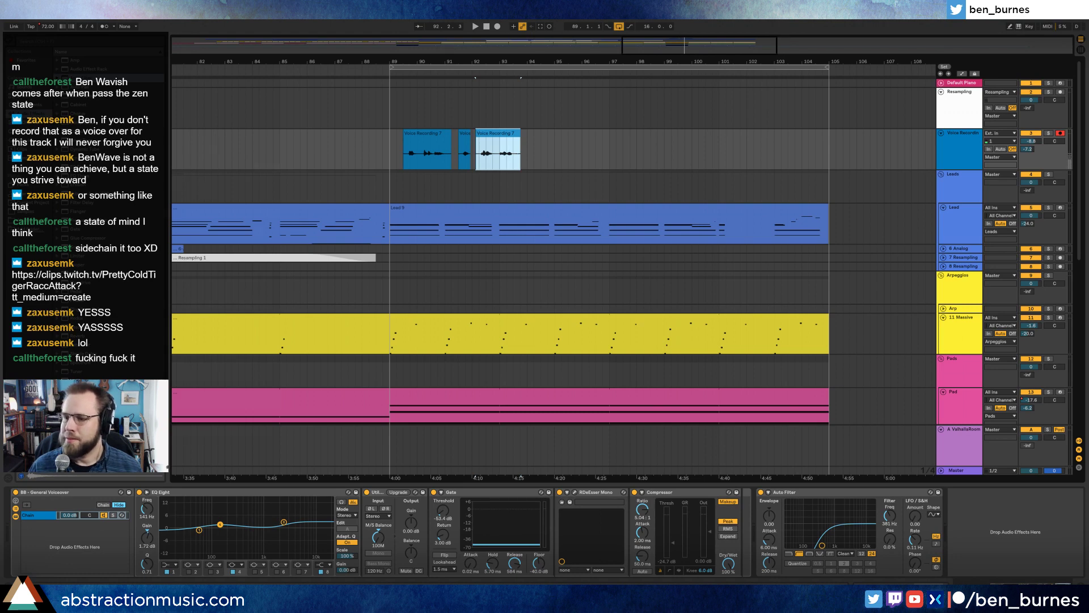
Step: Switch to Notepad and write on three lines: "Benwave isn't a thing you achieve / rather / it is a state of mind which you strive toward"
{"action": "left_click_drag", "start_coordinate": [0, 137], "coordinate": [179, 137]}
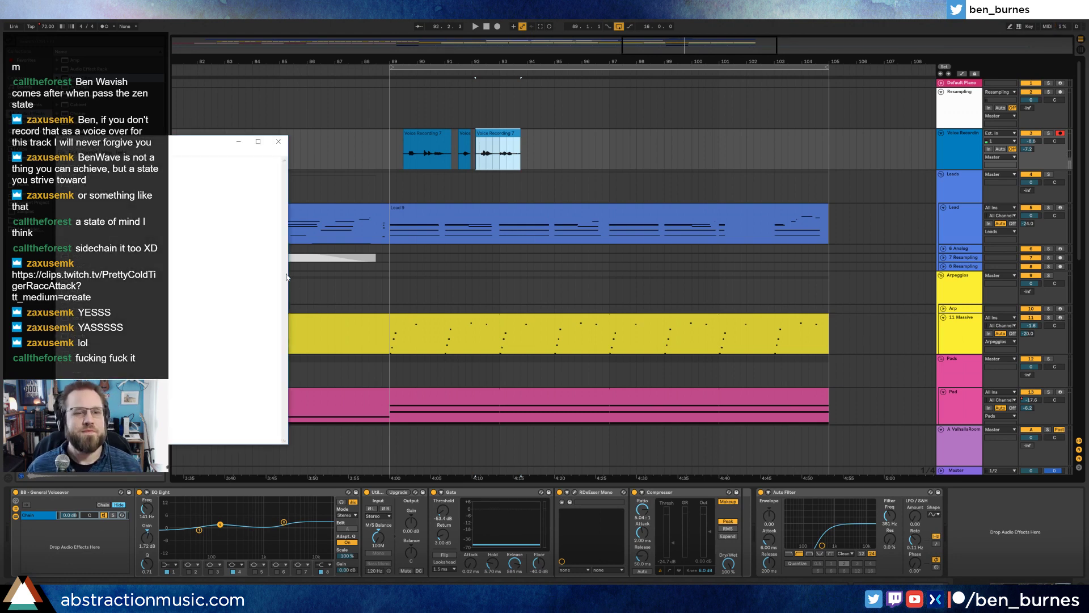
{"action": "left_click_drag", "start_coordinate": [286, 277], "coordinate": [571, 277]}
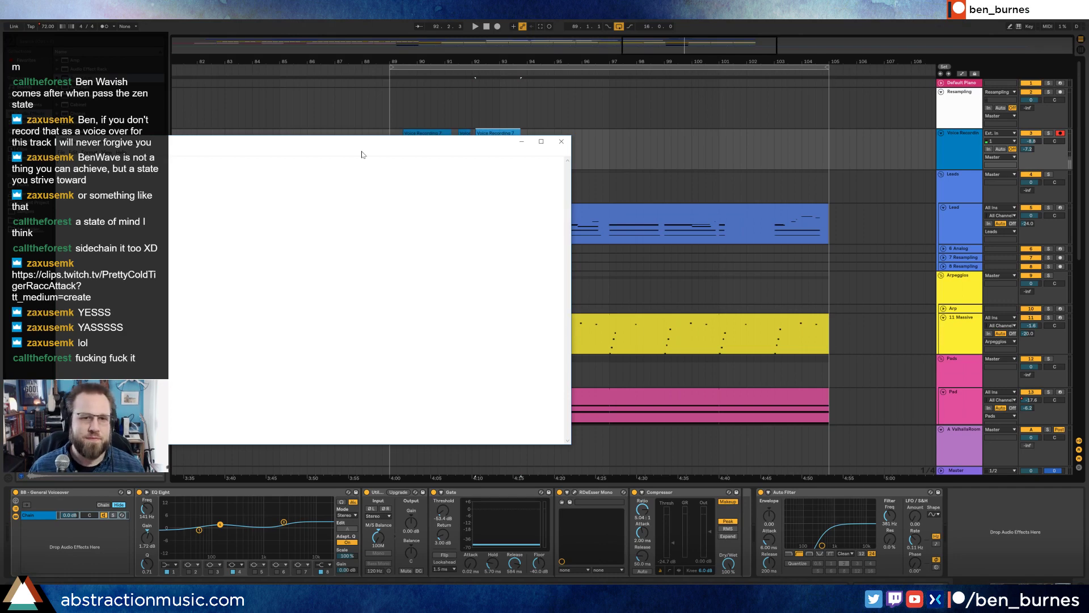
{"action": "left_click_drag", "start_coordinate": [362, 148], "coordinate": [521, 205]}
{"action": "type", "text": "Benwave isn't a"}
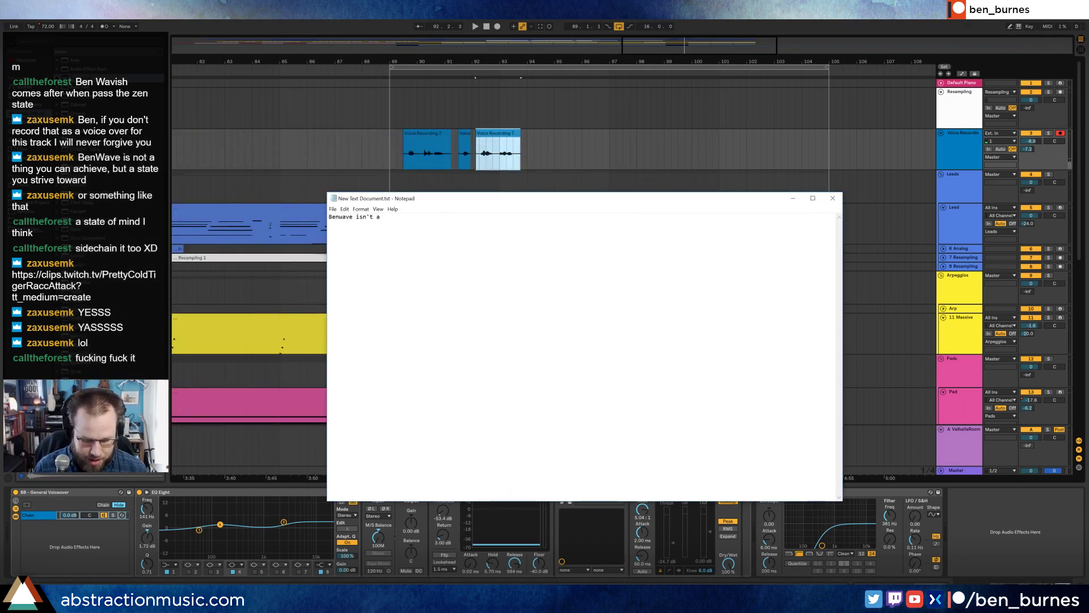
{"action": "type", "text": " thing you achieve"}
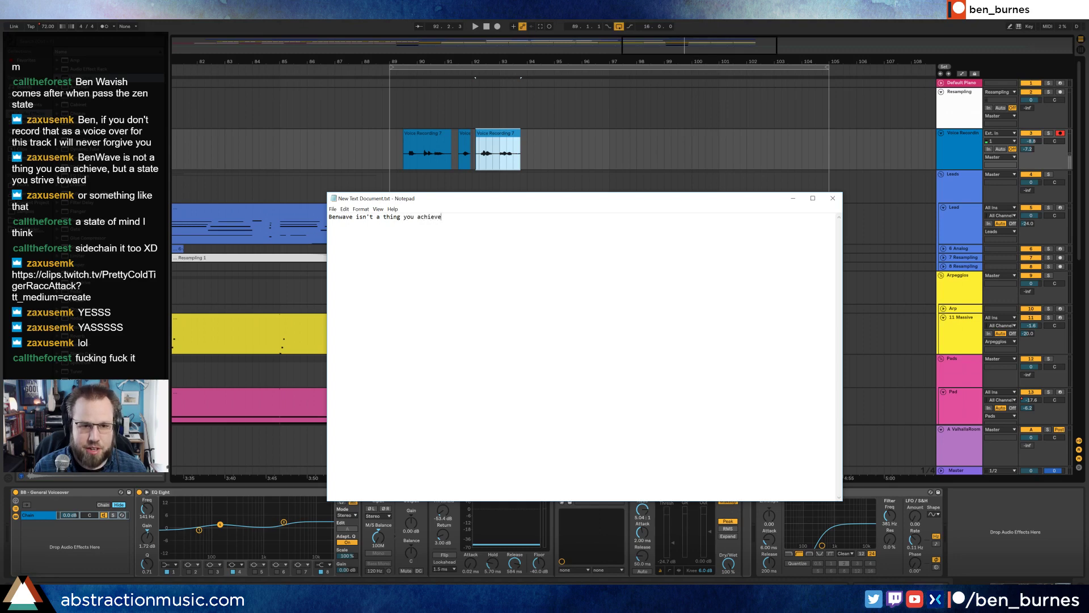
{"action": "type", "text": " rather "}
{"action": "type", "text": "it "}
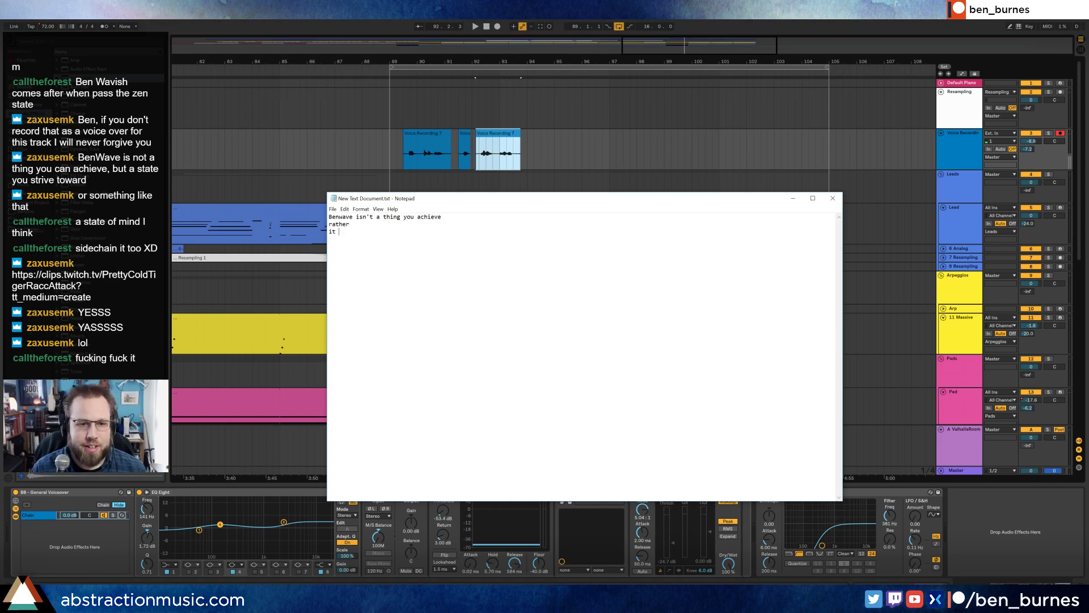
{"action": "type", "text": "is a state"}
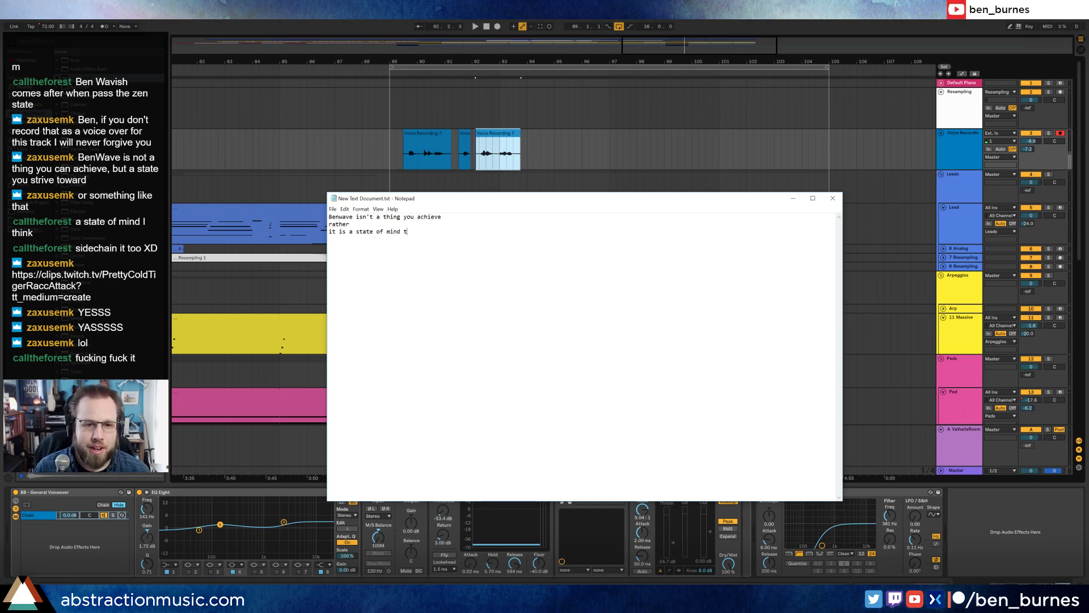
{"action": "type", "text": " of mind which you strive toward"}
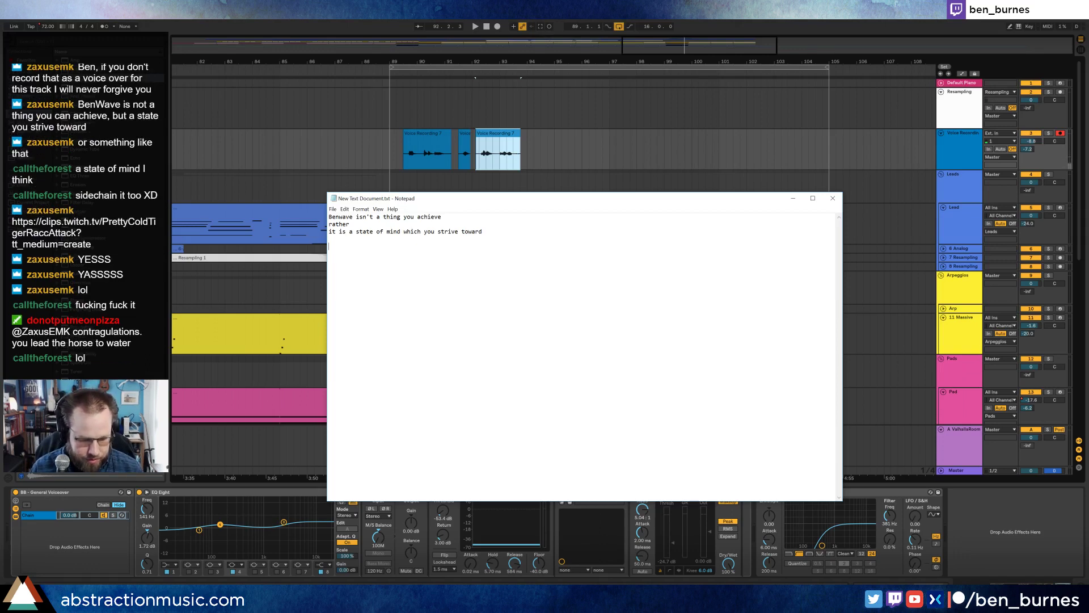
{"action": "type", "text": "is"}
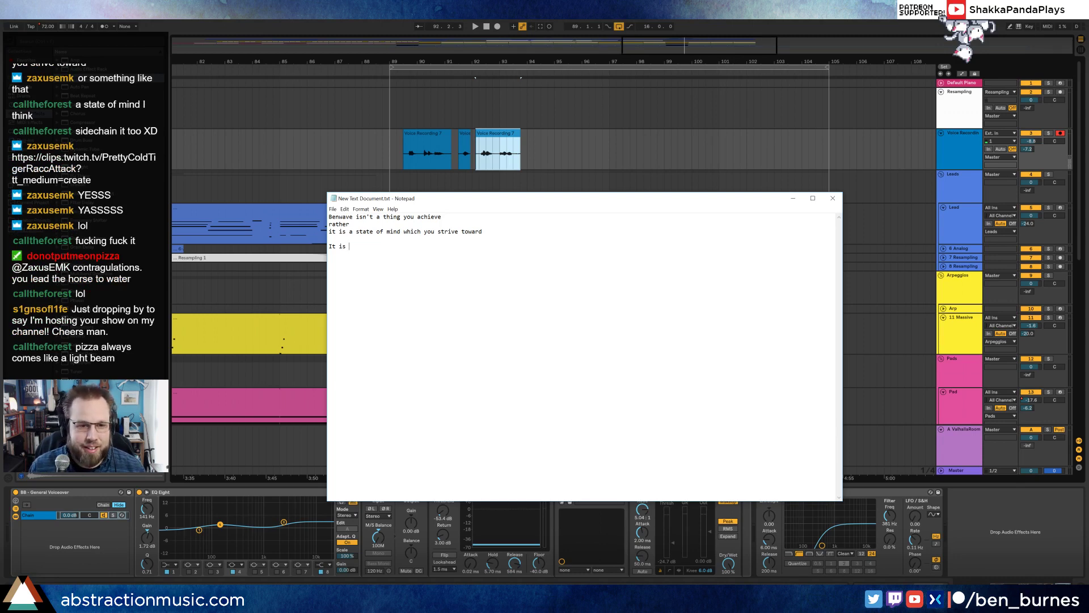
{"action": "key", "text": "BackSpace"}
{"action": "key", "text": "BackSpace"}
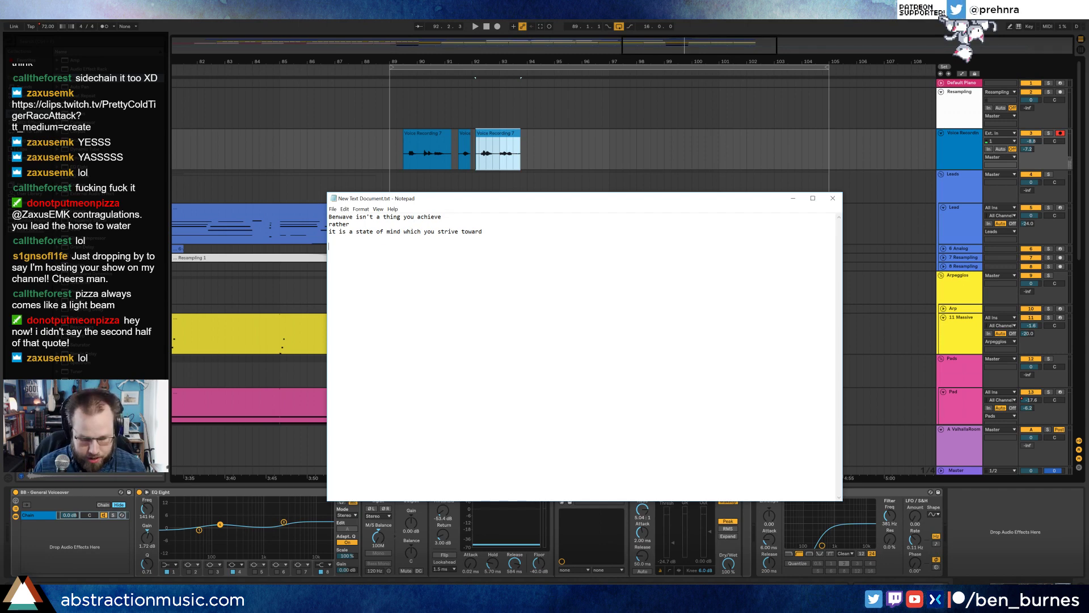
Step: Add a second paragraph to the script: "Understanding that ideas aren't" with "but fluid like water" on the line below
{"action": "type", "text": "Understanding that ide"}
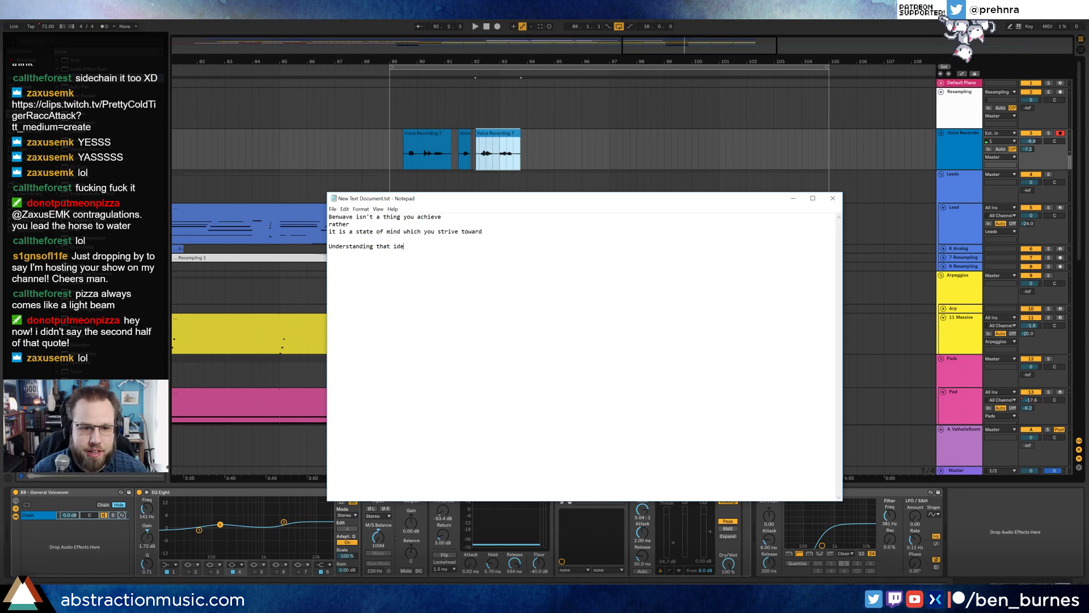
{"action": "type", "text": "as"}
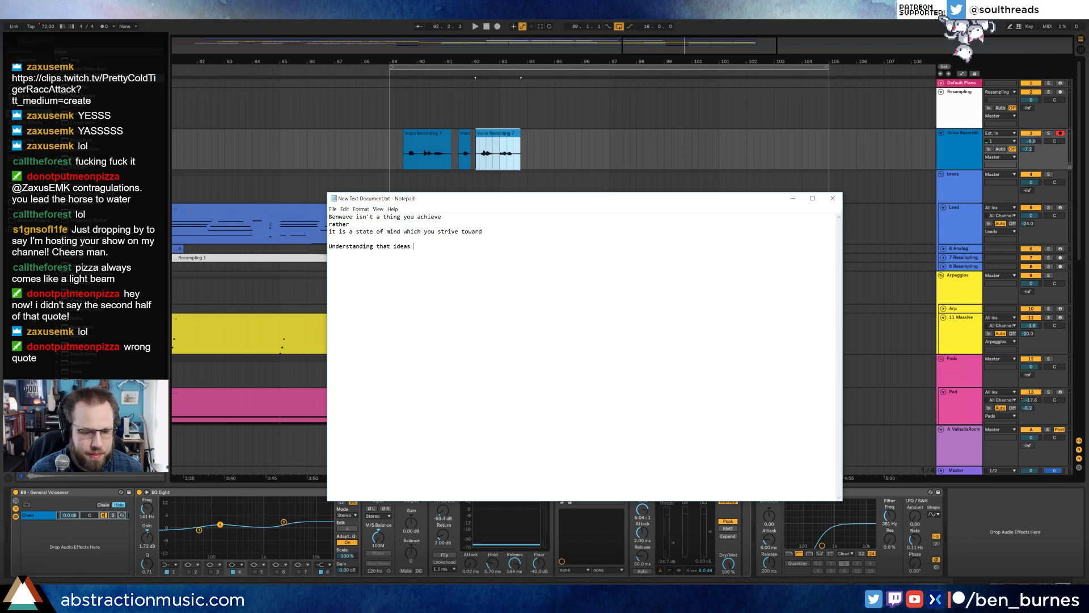
{"action": "type", "text": "aren"}
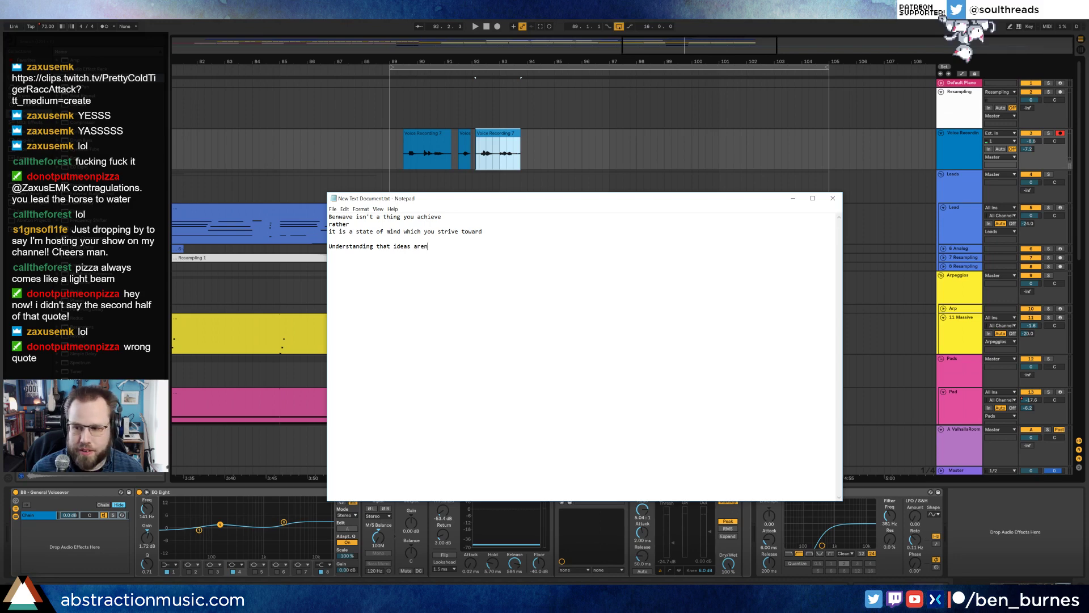
{"action": "type", "text": "'t"}
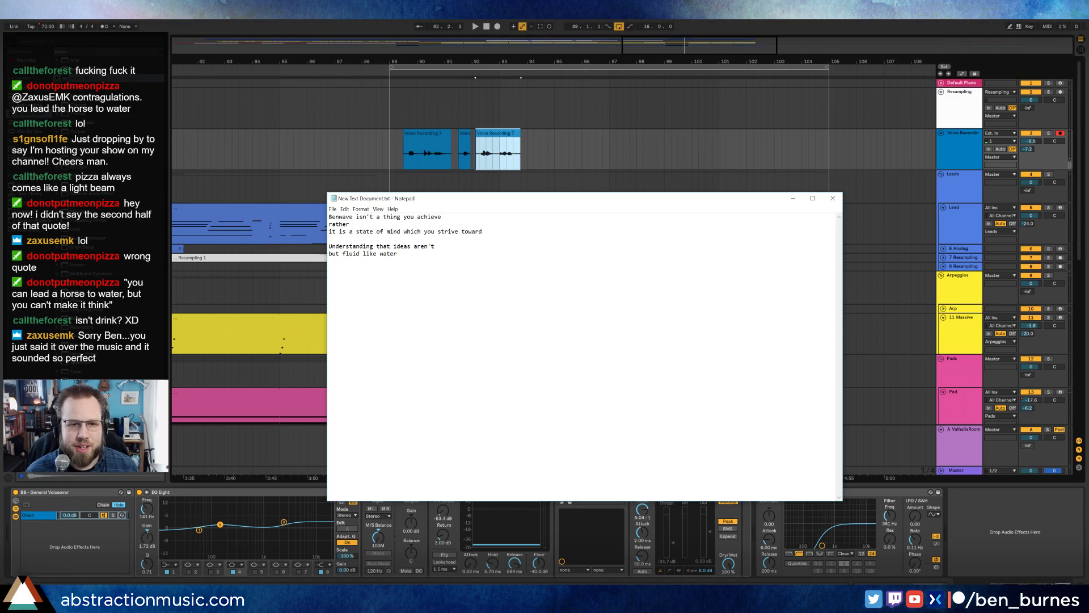
Step: Switch to Ableton Live, deactivate the three voice clips between bars 89 and 94, and start playback from bar 89
{"action": "left_click_drag", "start_coordinate": [383, 163], "coordinate": [562, 146]}
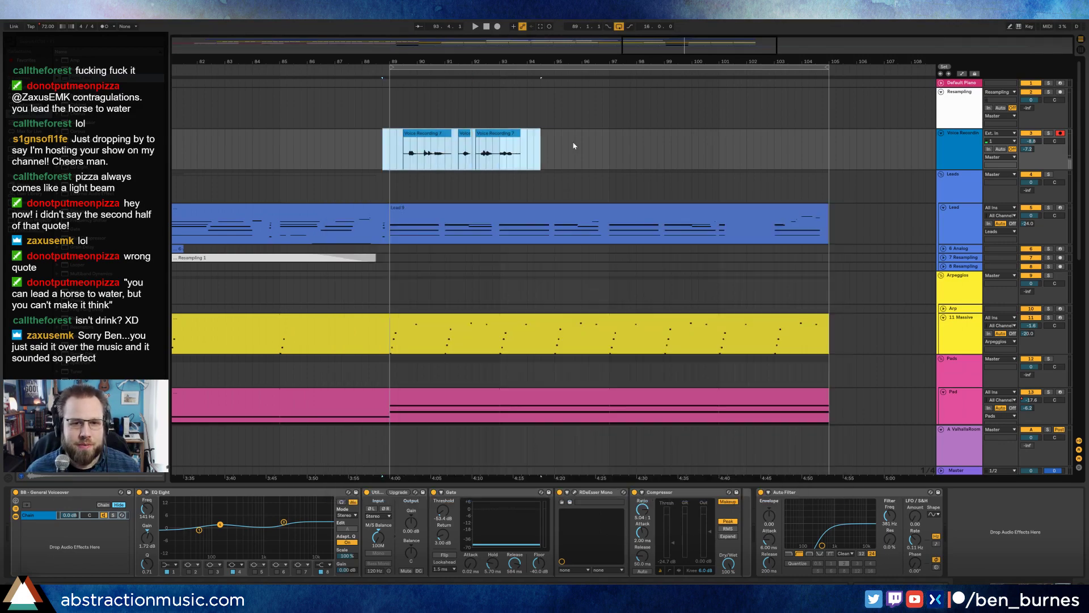
{"action": "key", "text": "Delete"}
{"action": "left_click", "coordinate": [387, 106]}
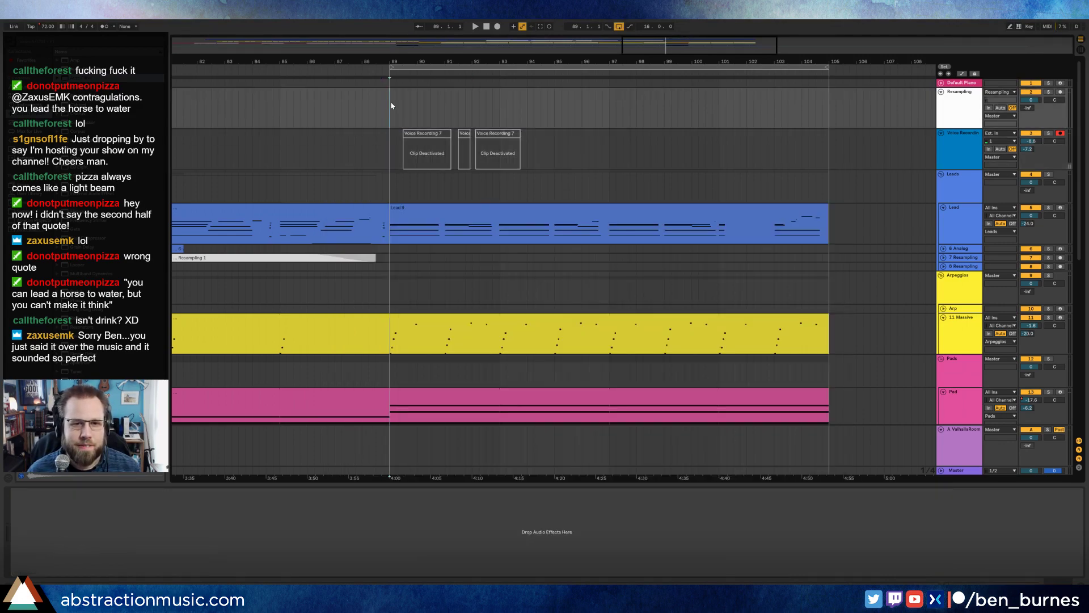
{"action": "key", "text": "space"}
{"action": "key", "text": "alt+Tab"}
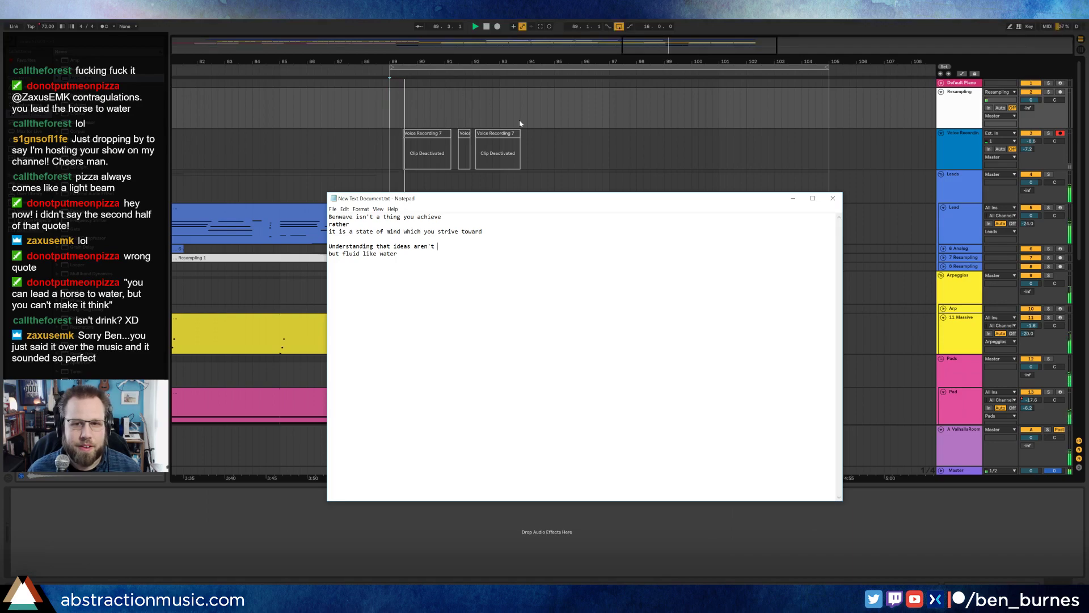
{"action": "key", "text": "alt+Tab"}
{"action": "scroll", "coordinate": [692, 202], "scroll_direction": "down", "scroll_amount": 5}
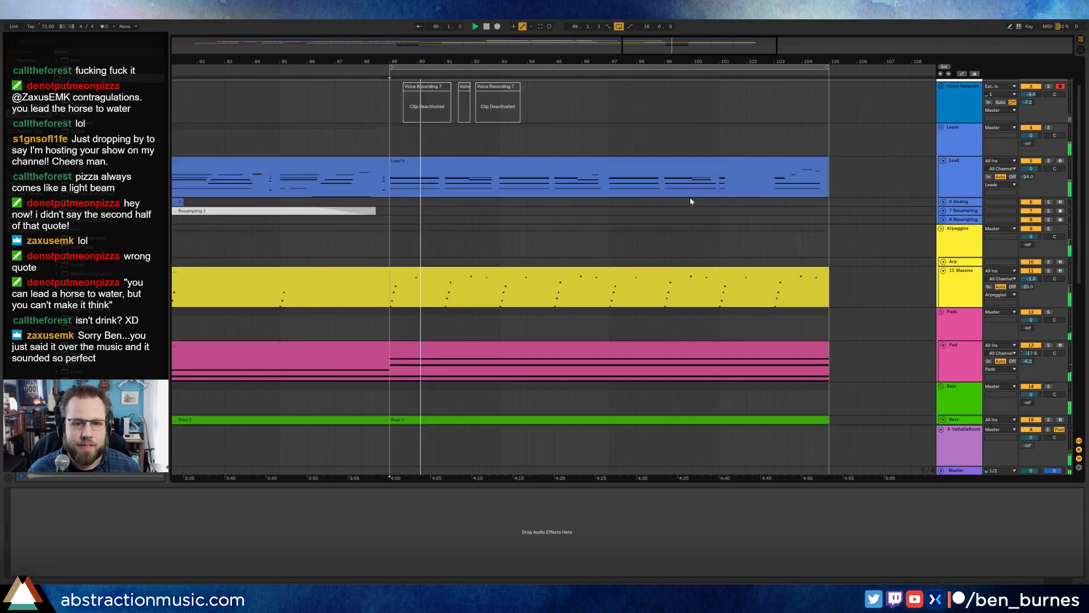
{"action": "scroll", "coordinate": [691, 201], "scroll_direction": "up", "scroll_amount": 3}
Step: Return to Notepad and complete the line "Understanding that ideas aren't" with "static"
{"action": "key", "text": "alt+Tab"}
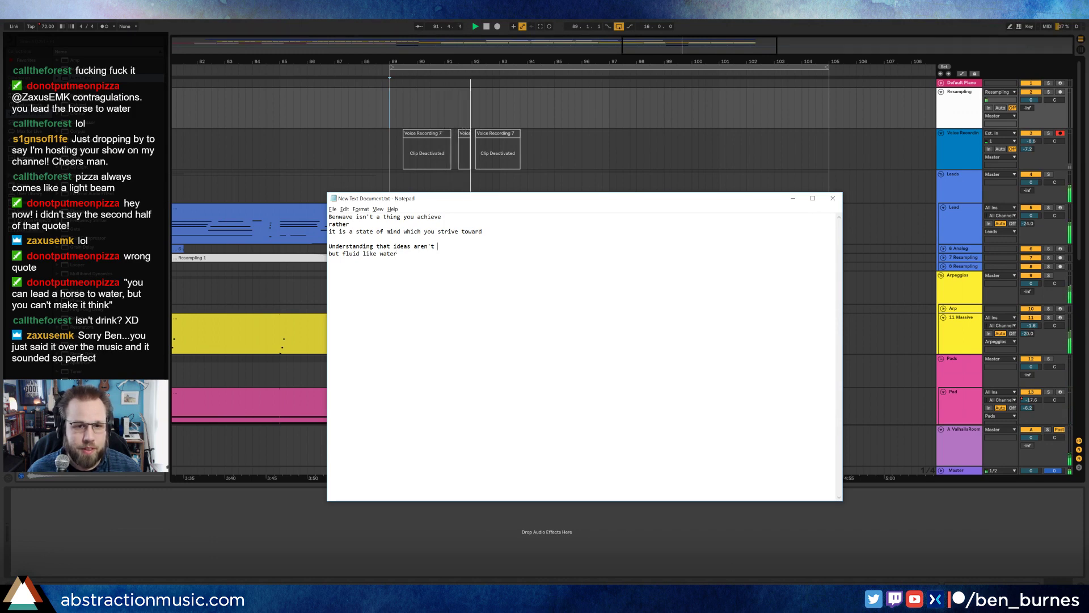
{"action": "type", "text": "stat"}
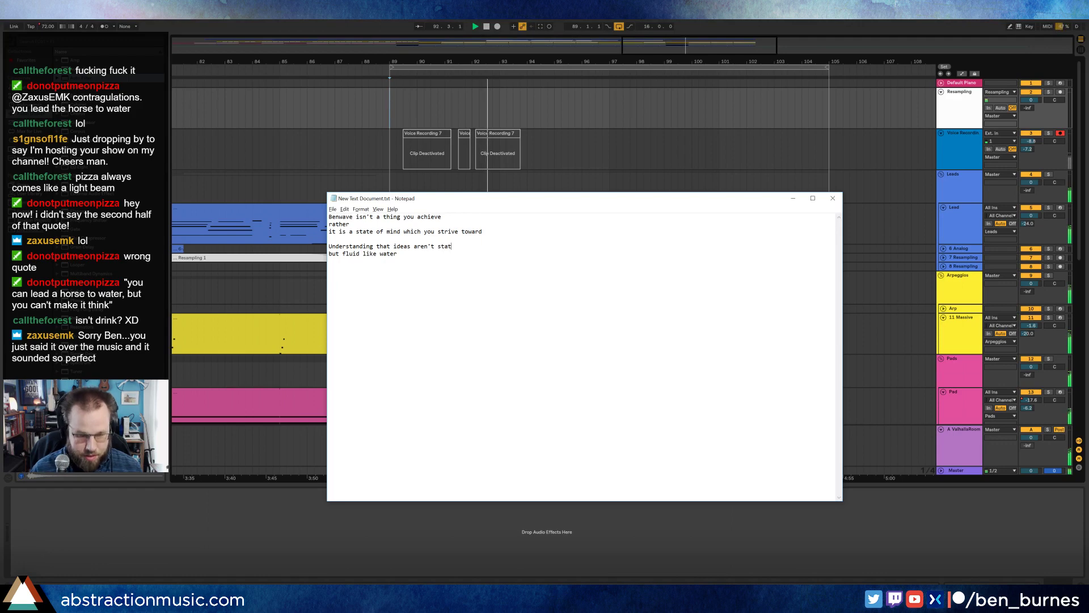
{"action": "type", "text": "ic"}
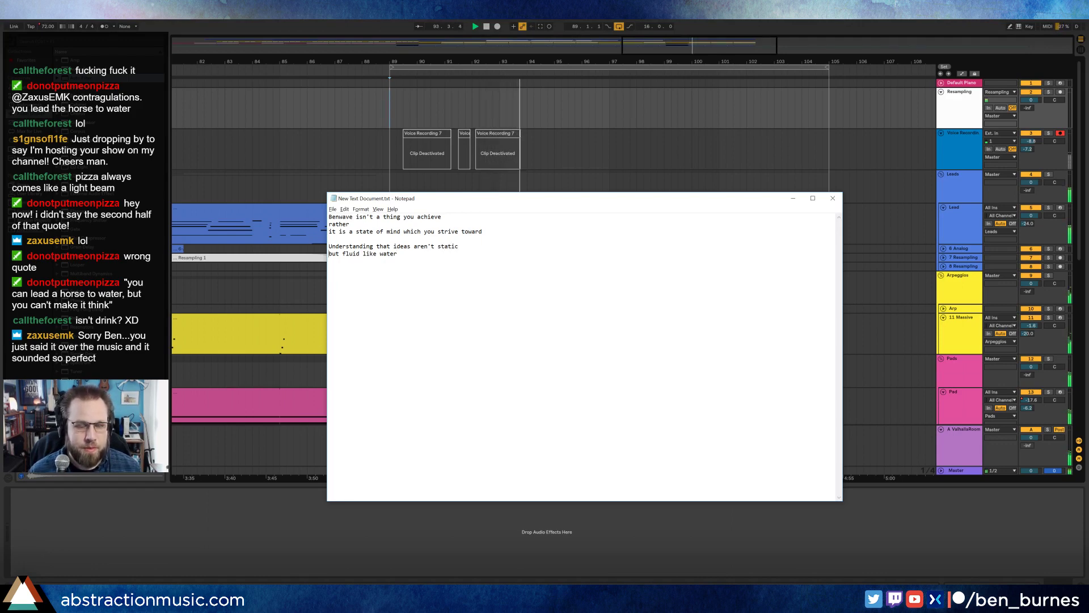
Step: Try starting a new paragraph at the end of the script with "Creating something"
{"action": "key", "text": "Return"}
{"action": "key", "text": "Return"}
{"action": "type", "text": "Creating"}
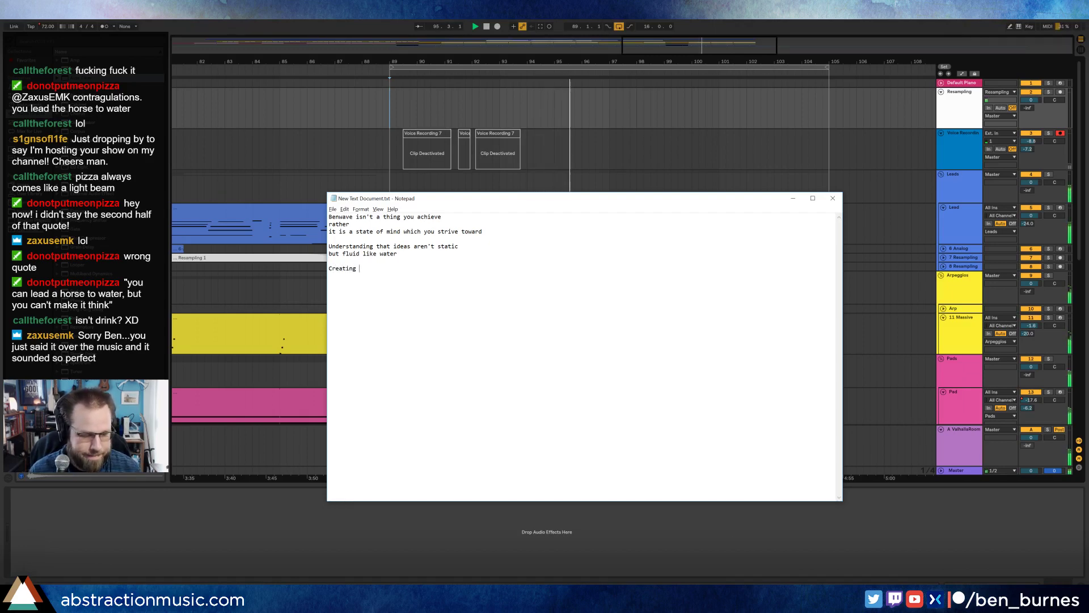
{"action": "type", "text": "something"}
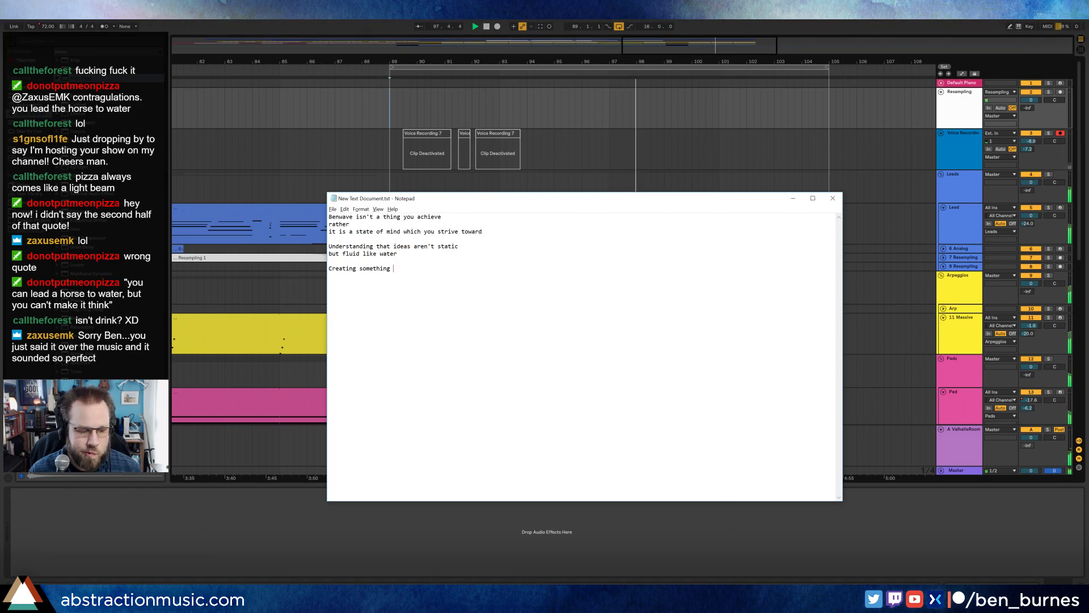
{"action": "type", "text": "shouldn't"}
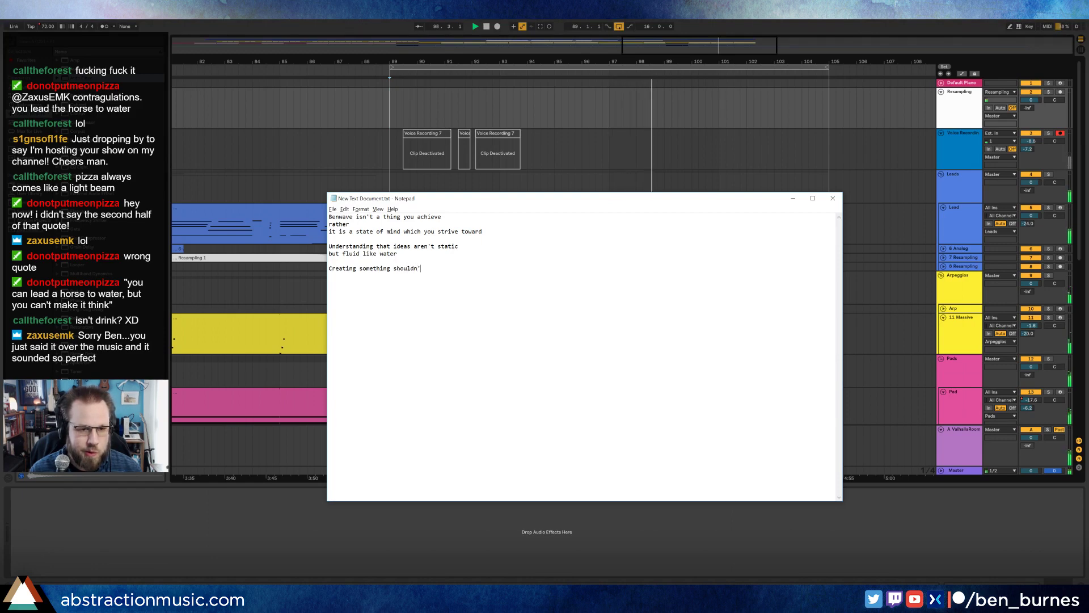
{"action": "key", "text": "BackSpace"}
{"action": "key", "text": "BackSpace"}
{"action": "key", "text": "BackSpace"}
{"action": "key", "text": "BackSpace"}
{"action": "key", "text": "BackSpace"}
{"action": "key", "text": "BackSpace"}
{"action": "key", "text": "BackSpace"}
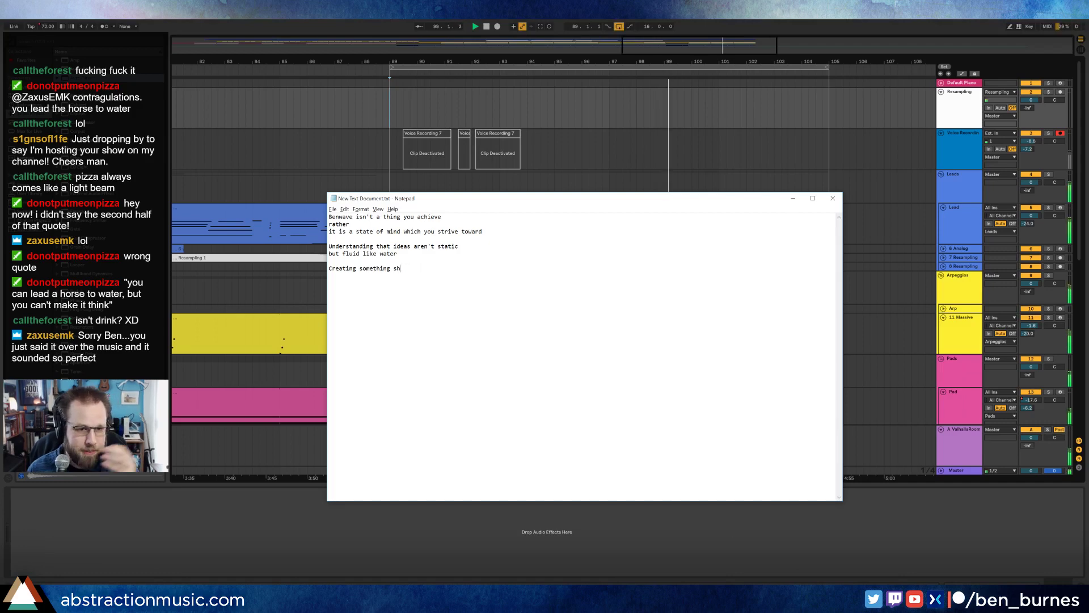
{"action": "key", "text": "BackSpace"}
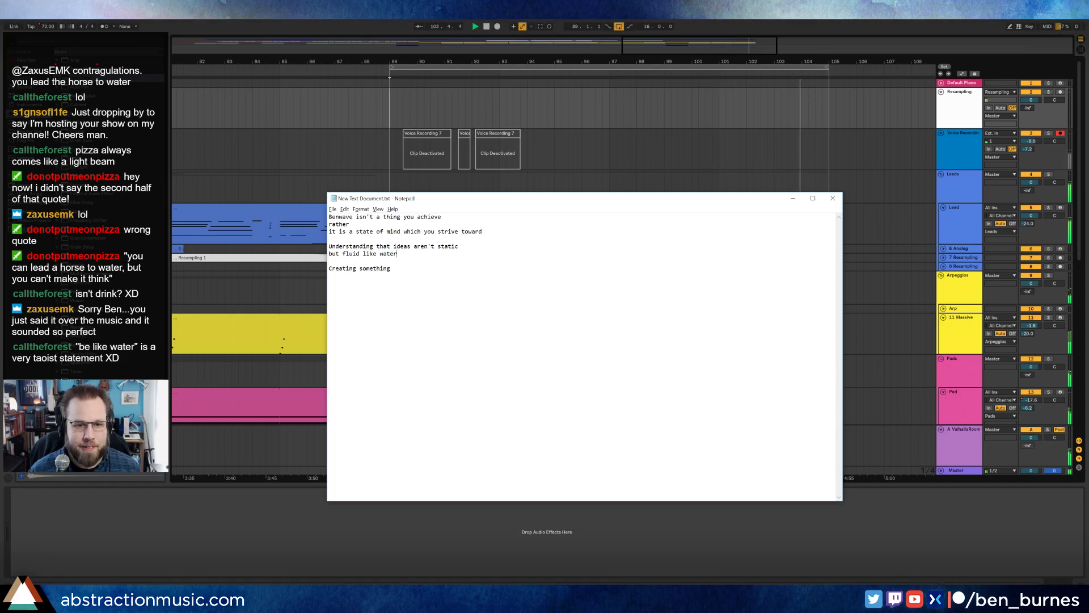
Step: Add the line "be like water" below "but fluid like water" and delete the "Creating something" line
{"action": "key", "text": "Return"}
{"action": "type", "text": "be like water"}
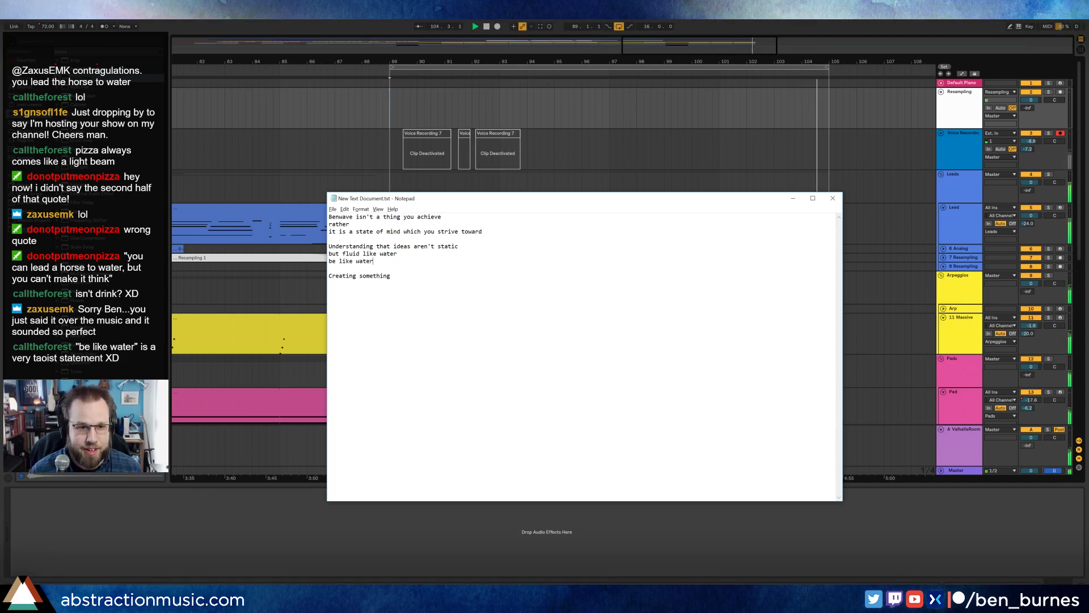
{"action": "key", "text": "Down"}
{"action": "key", "text": "Down"}
{"action": "key", "text": "shift+End"}
{"action": "key", "text": "Delete"}
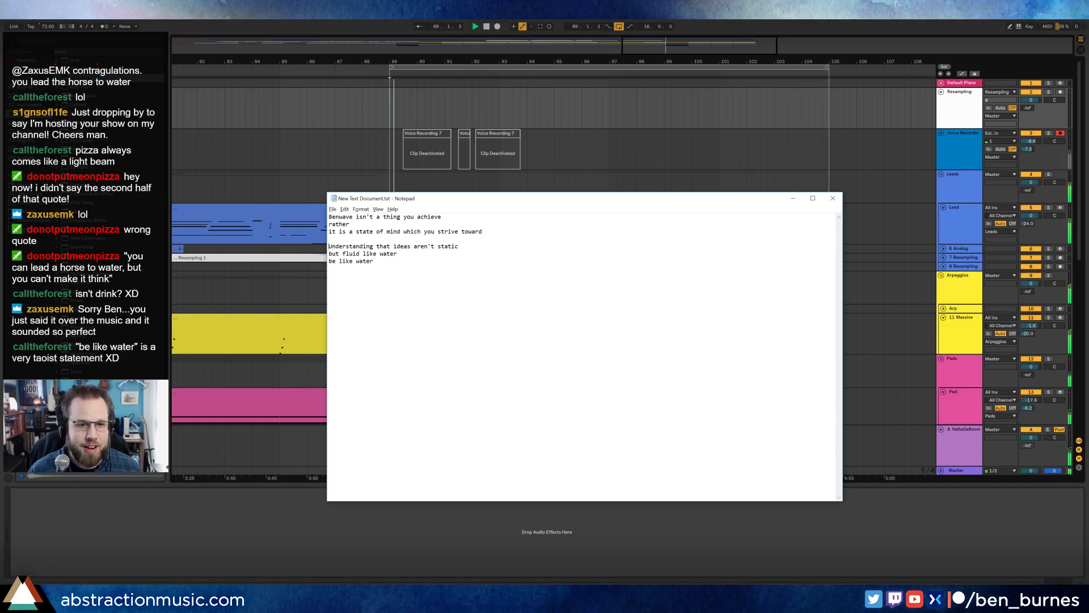
Step: Insert three blank lines above "Benwave isn't a thing you achieve" at the start of the script
{"action": "key", "text": "Return"}
{"action": "key", "text": "Return"}
{"action": "key", "text": "Return"}
{"action": "key", "text": "Up"}
{"action": "key", "text": "Up"}
{"action": "key", "text": "Up"}
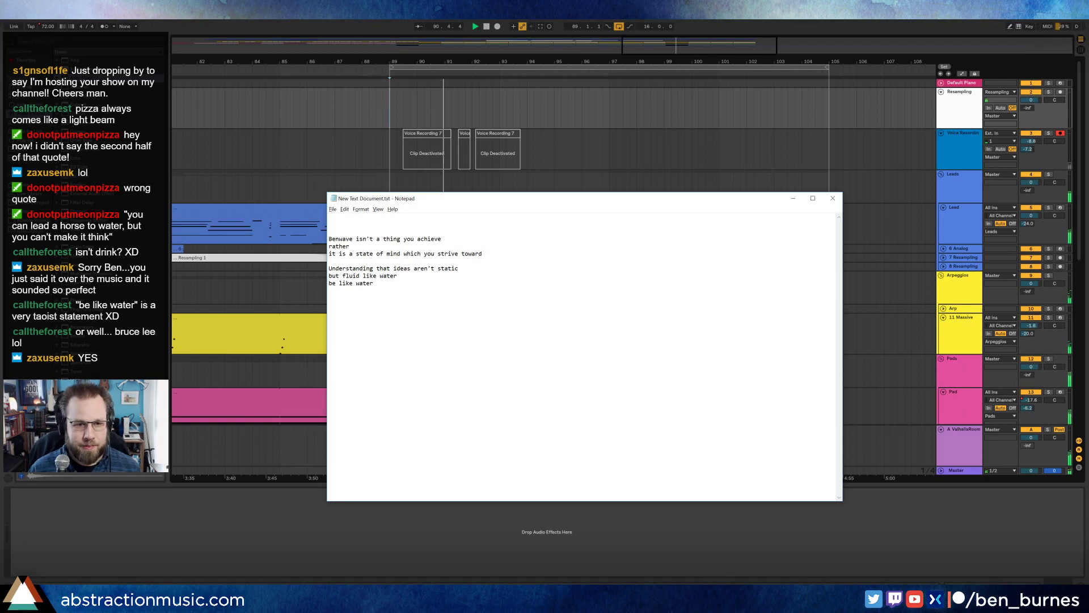
{"action": "type", "text": "Cre"}
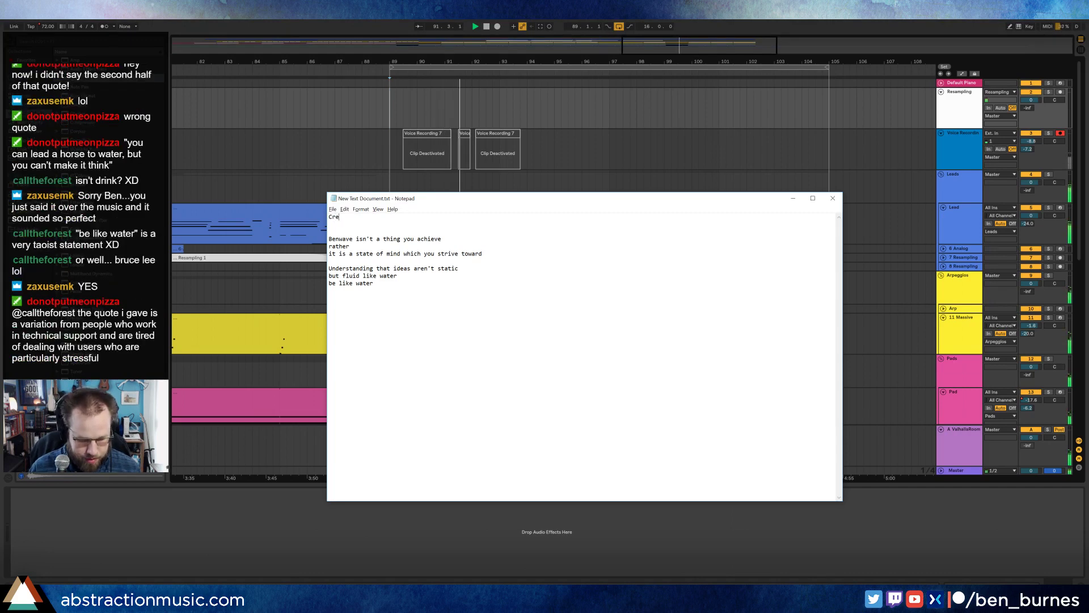
{"action": "key", "text": "BackSpace"}
{"action": "key", "text": "BackSpace"}
{"action": "key", "text": "BackSpace"}
{"action": "key", "text": "BackSpace"}
{"action": "key", "text": "BackSpace"}
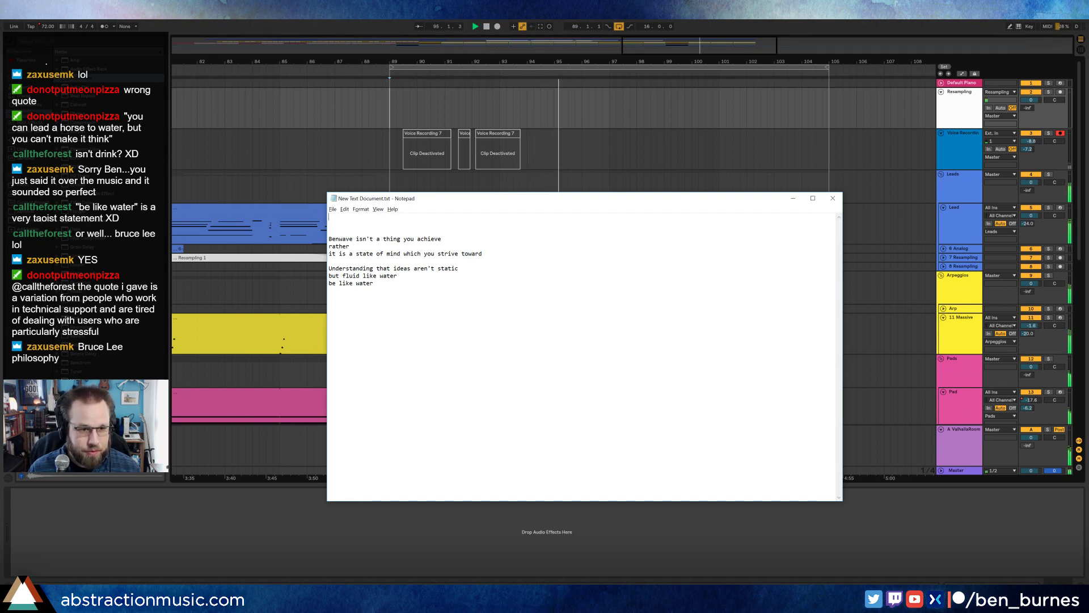
Step: Write "We create things not to" on the first line of the script
{"action": "type", "text": "We create t"}
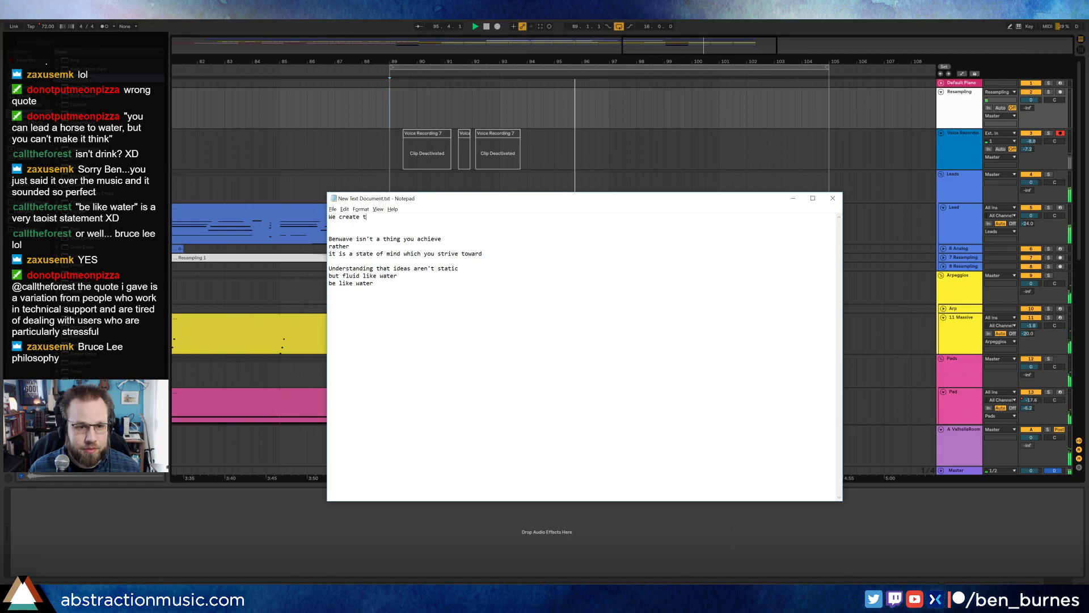
{"action": "type", "text": "hings not to"}
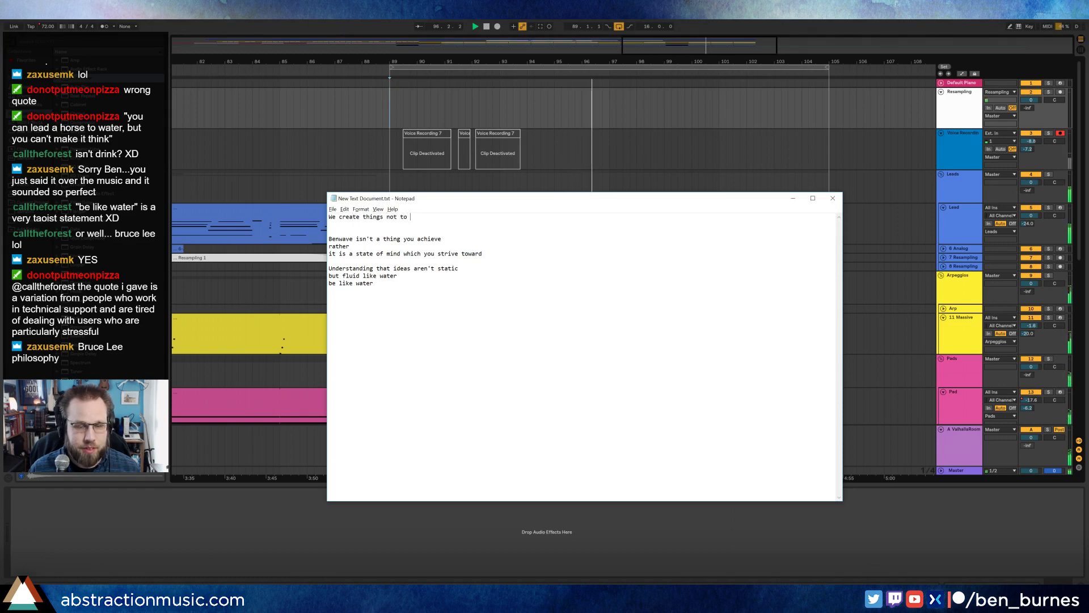
{"action": "key", "text": "BackSpace"}
{"action": "key", "text": "BackSpace"}
{"action": "key", "text": "BackSpace"}
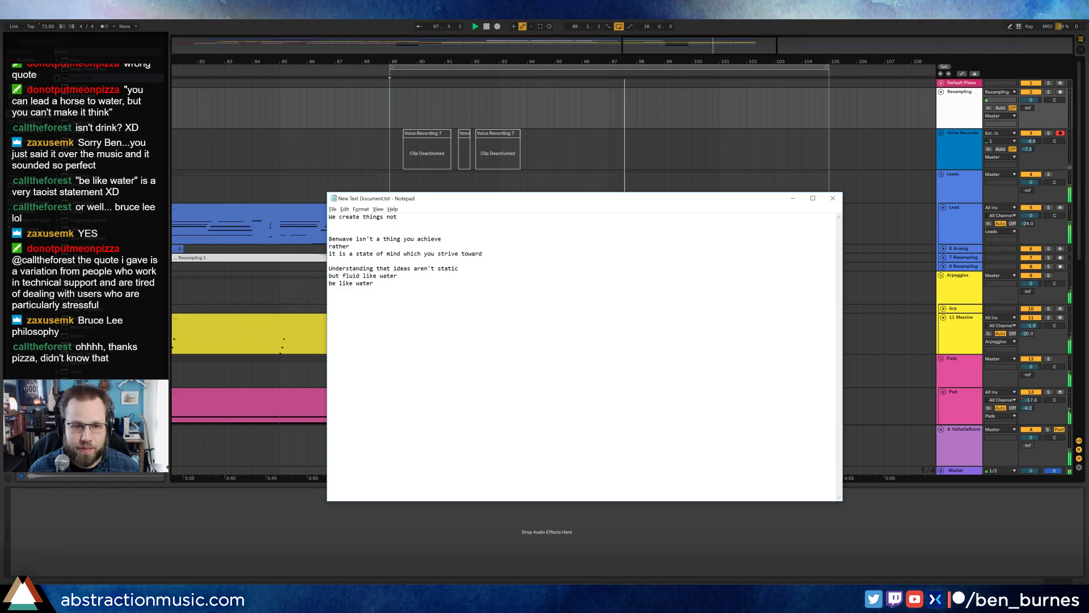
{"action": "type", "text": "to"}
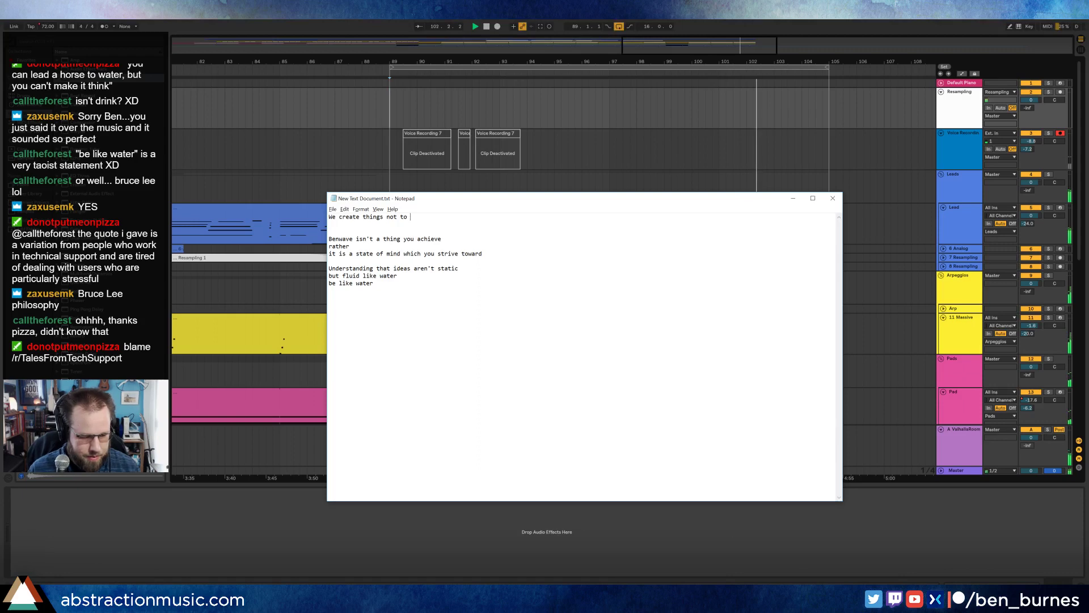
Step: Write "but to reinforce our perception of ourself" on a new line below "We create things not to"
{"action": "key", "text": "Return"}
{"action": "type", "text": "but to reinfo"}
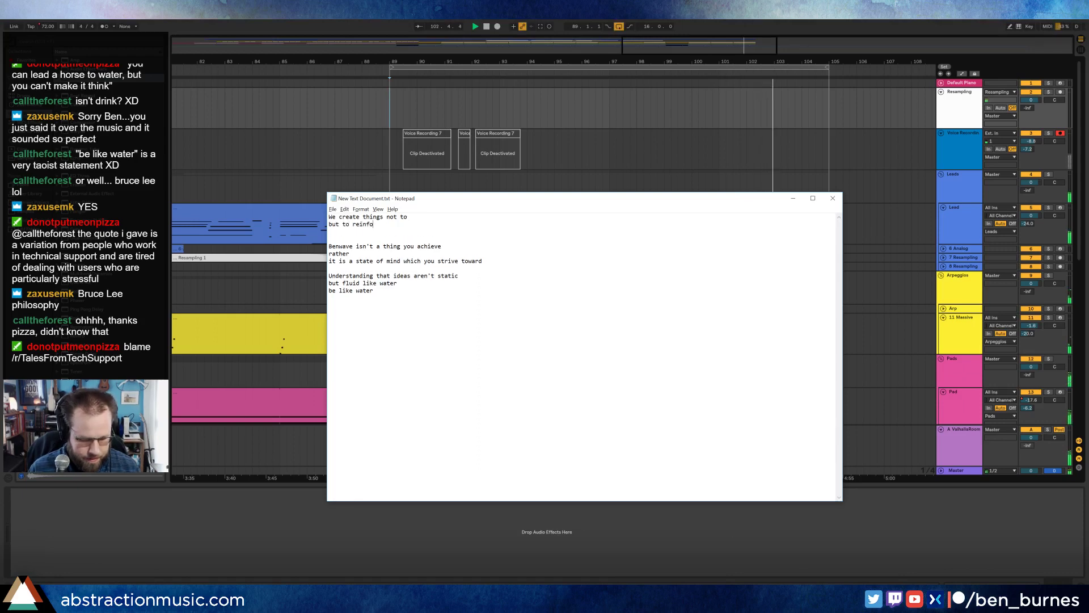
{"action": "type", "text": "rce our reality"}
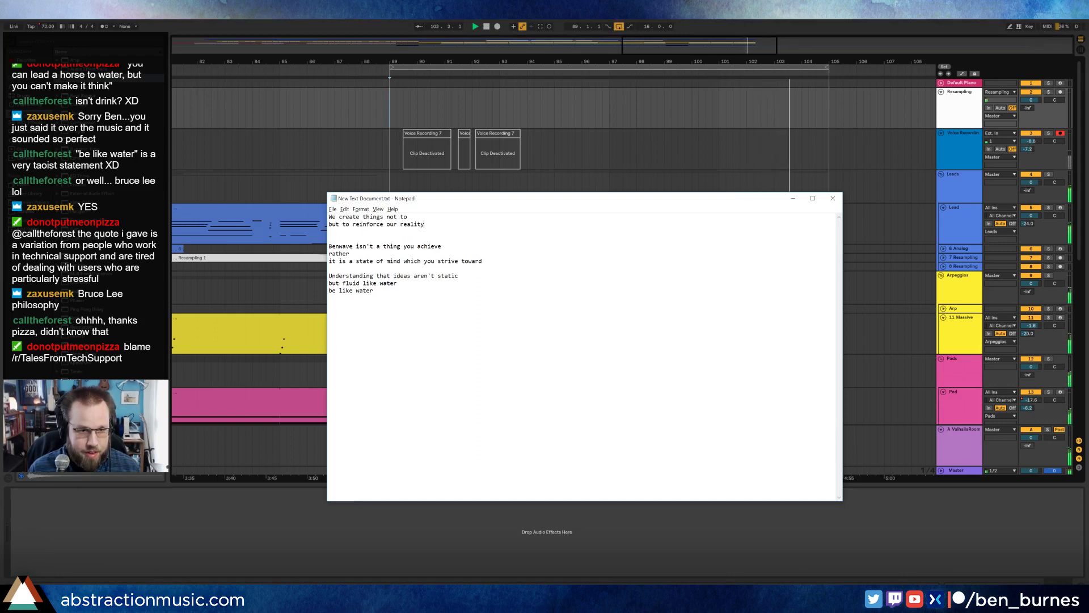
{"action": "key", "text": "ctrl+shift+Left"}
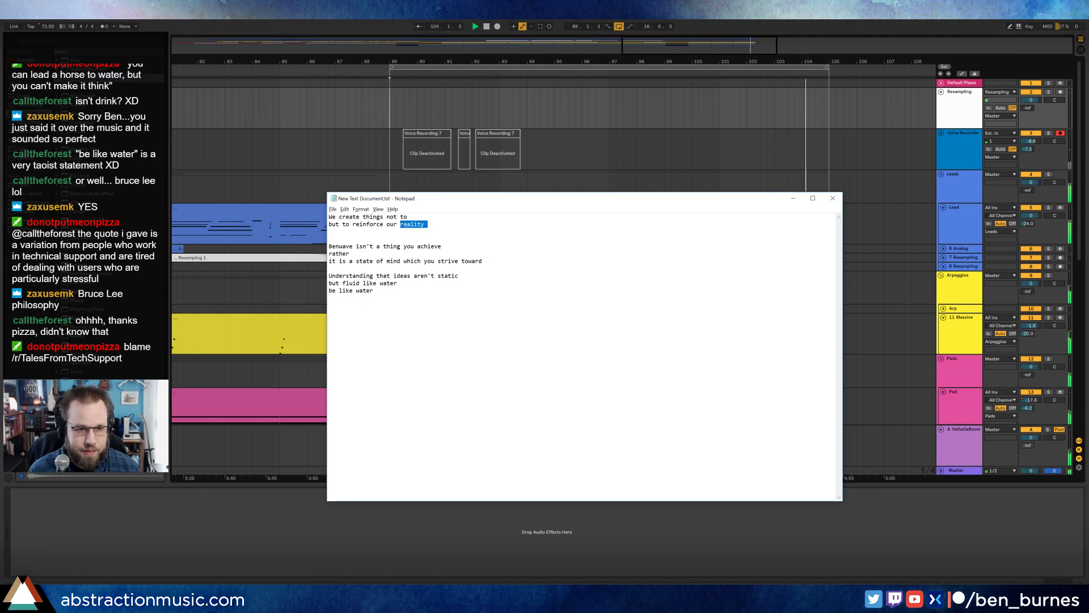
{"action": "type", "text": "perception of ourself"}
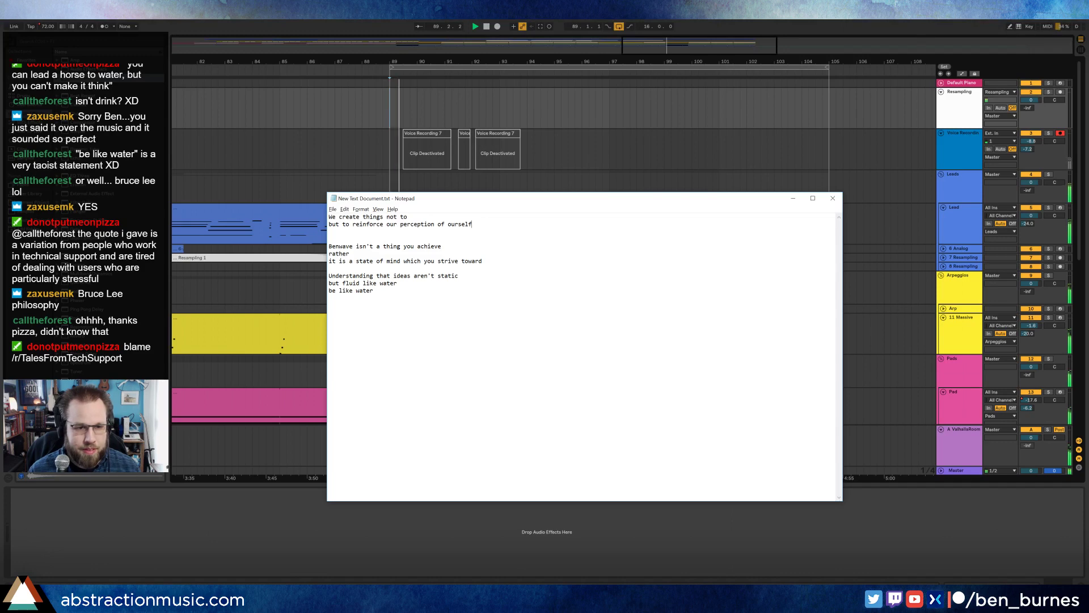
Step: Complete the first script line with "entertain others" and change "ourself" to "self" in the second line
{"action": "left_click", "coordinate": [401, 224]}
{"action": "key", "text": "ctrl+shift+Left"}
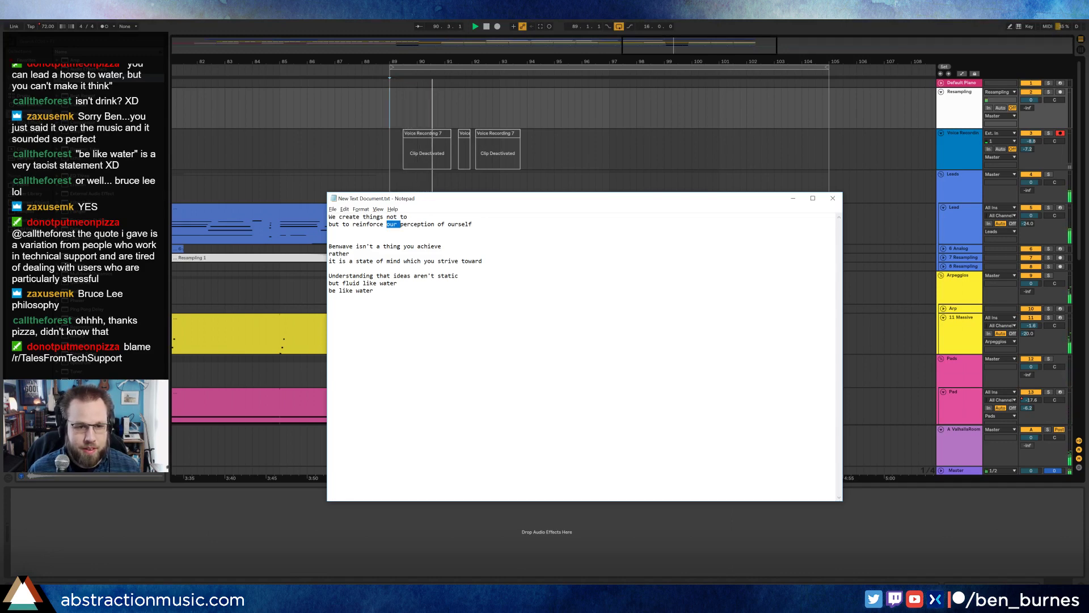
{"action": "left_click", "coordinate": [407, 217]}
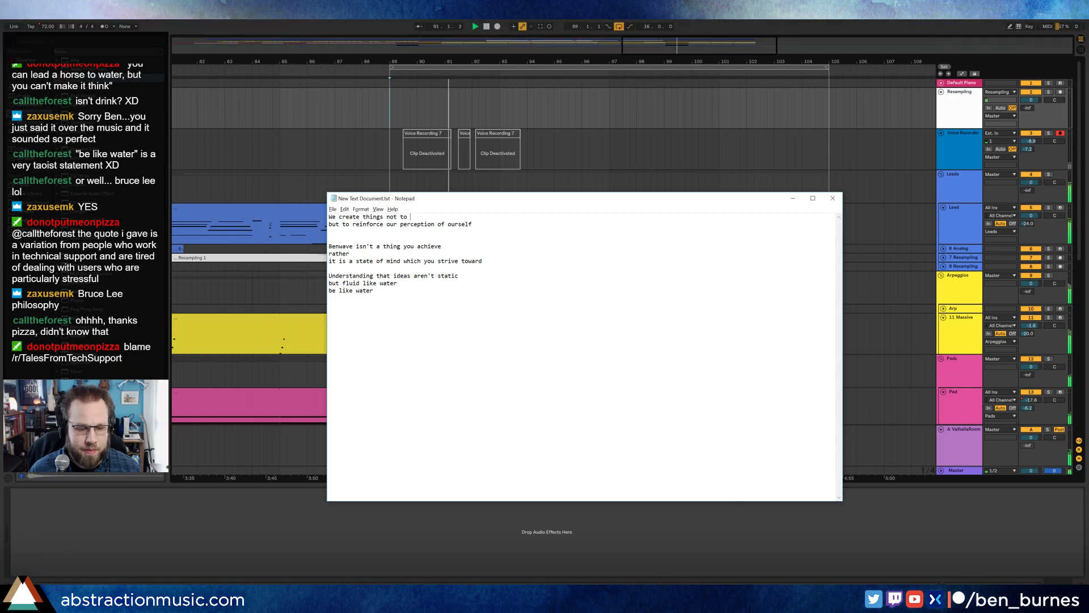
{"action": "type", "text": "entertain others"}
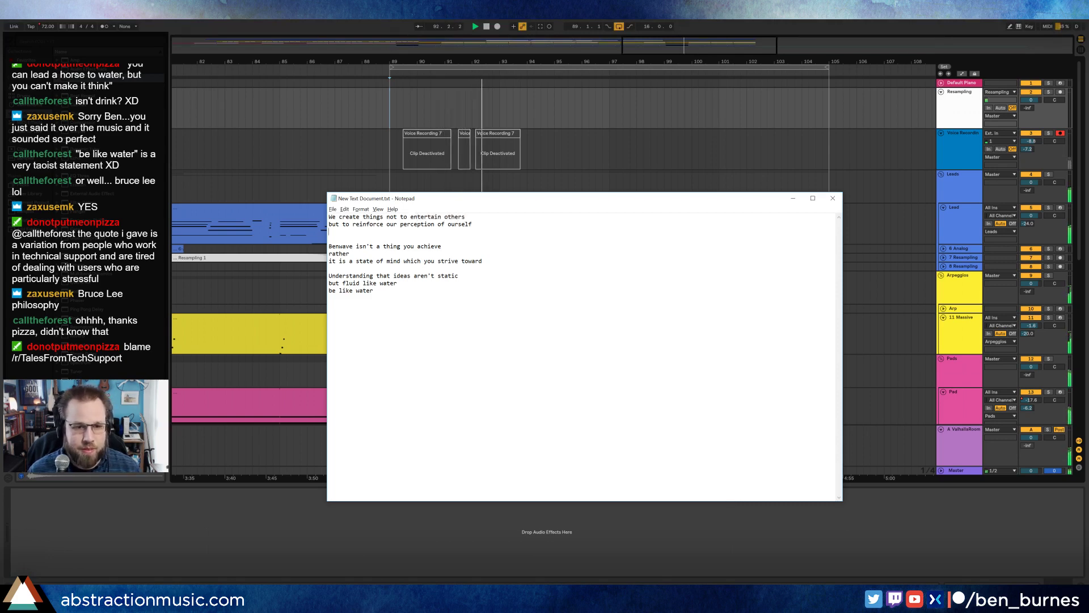
{"action": "key", "text": "ctrl+shift+Left"}
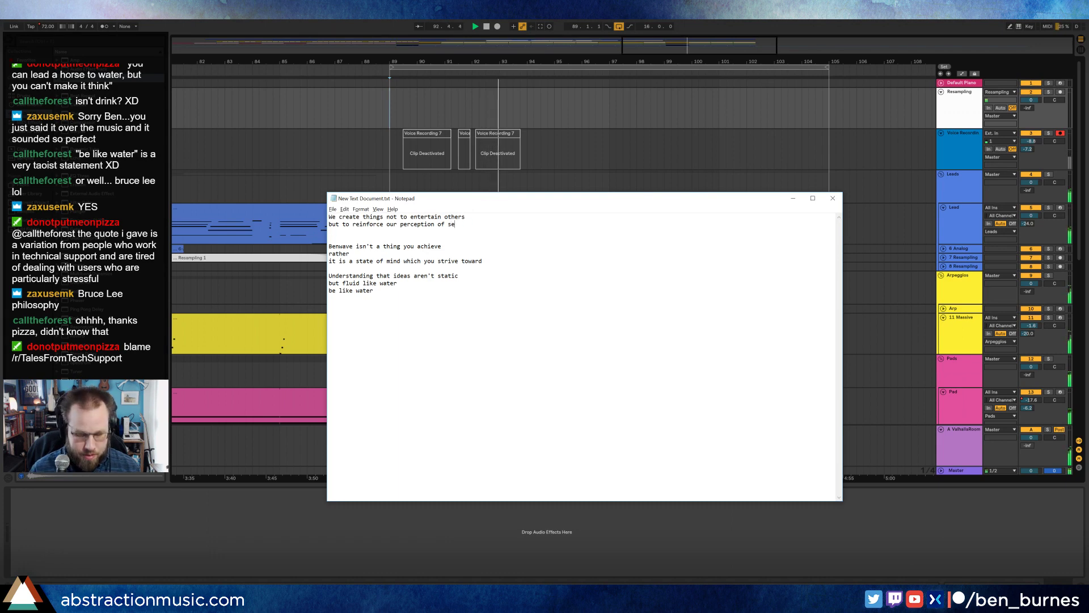
{"action": "type", "text": "self"}
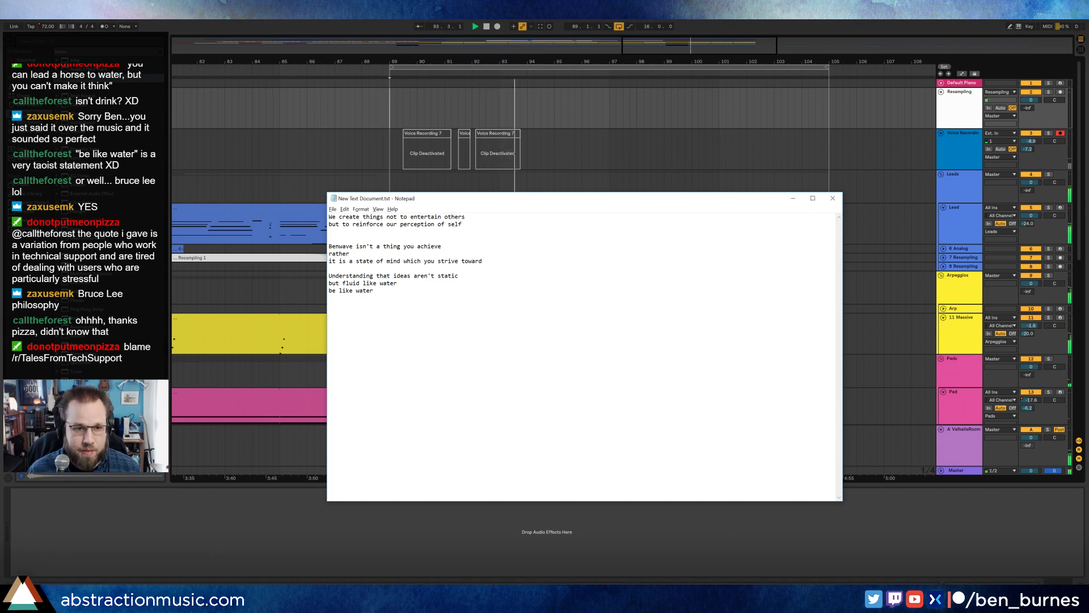
Step: Write "Not in a vain" below "but to reinforce our perception of self", leaving one blank line between them
{"action": "key", "text": "Return"}
{"action": "key", "text": "Return"}
{"action": "type", "text": "Not"}
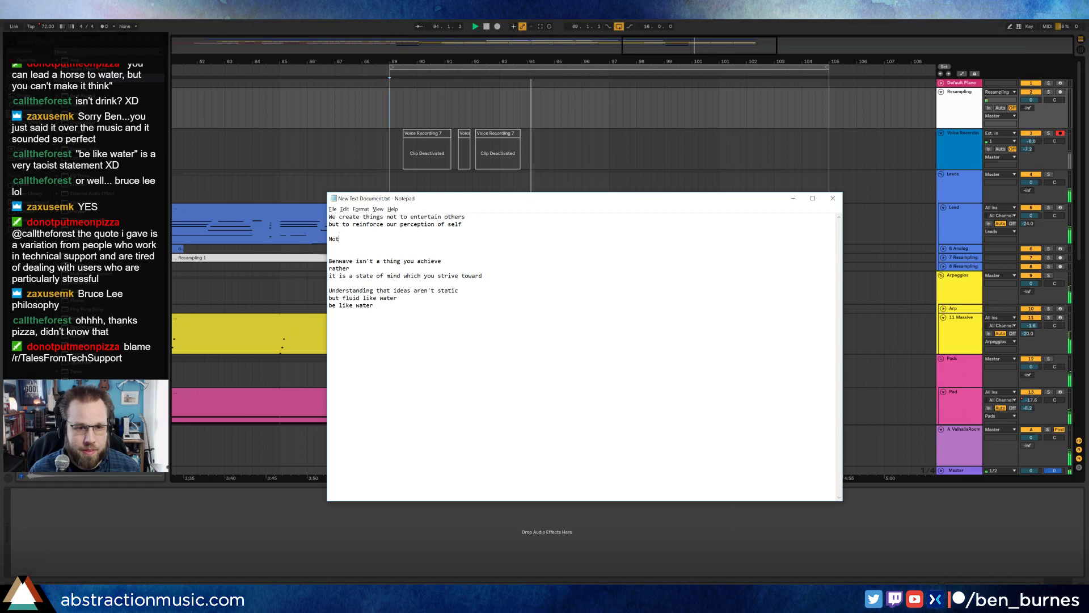
{"action": "type", "text": " in a "}
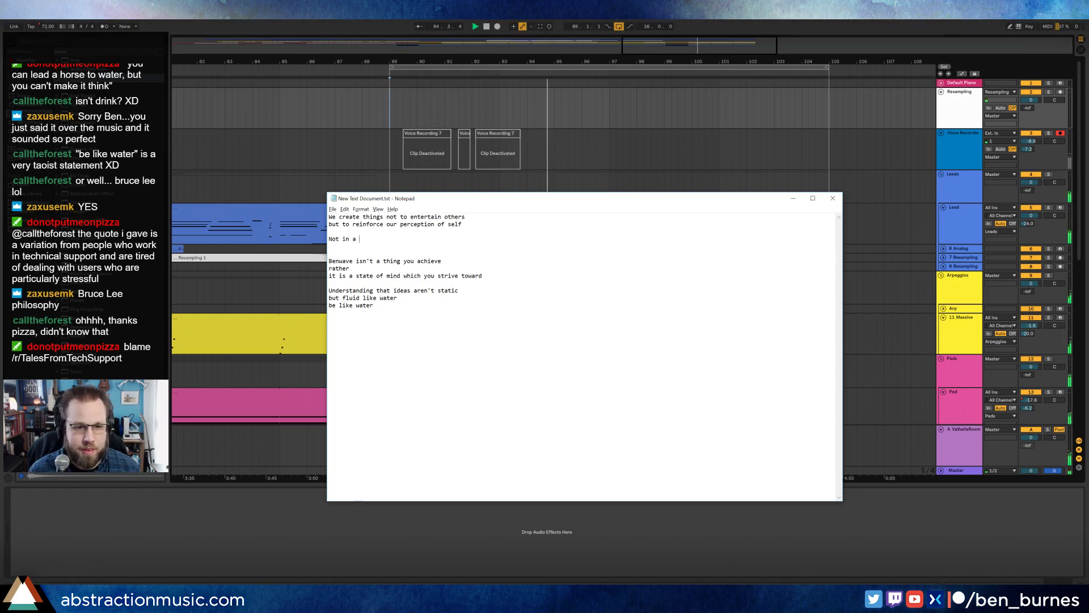
{"action": "type", "text": "ve"}
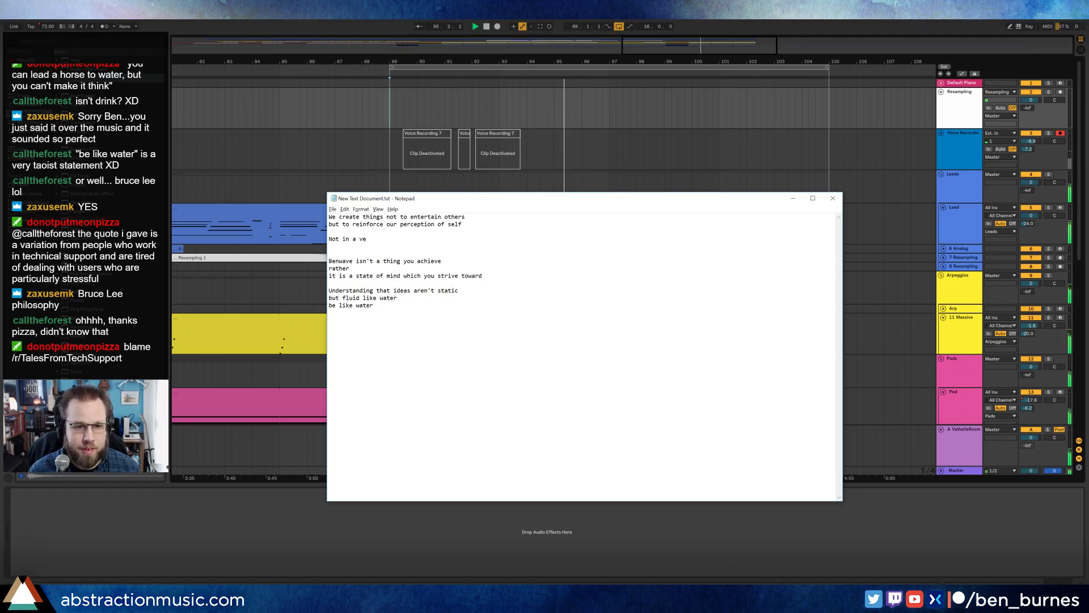
{"action": "key", "text": "BackSpace"}
{"action": "type", "text": "ain"}
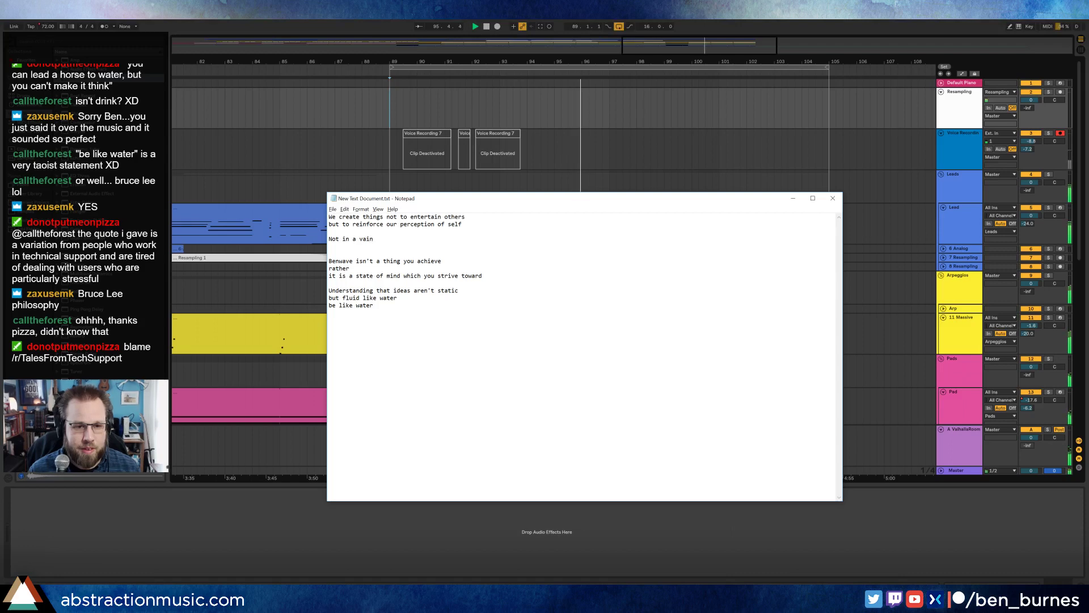
Step: Reword the draft line as "Not vanity, but"
{"action": "key", "text": "BackSpace"}
{"action": "key", "text": "BackSpace"}
{"action": "key", "text": "BackSpace"}
{"action": "key", "text": "BackSpace"}
{"action": "key", "text": "BackSpace"}
{"action": "key", "text": "BackSpace"}
{"action": "key", "text": "BackSpace"}
{"action": "key", "text": "BackSpace"}
{"action": "type", "text": "vanity, but "}
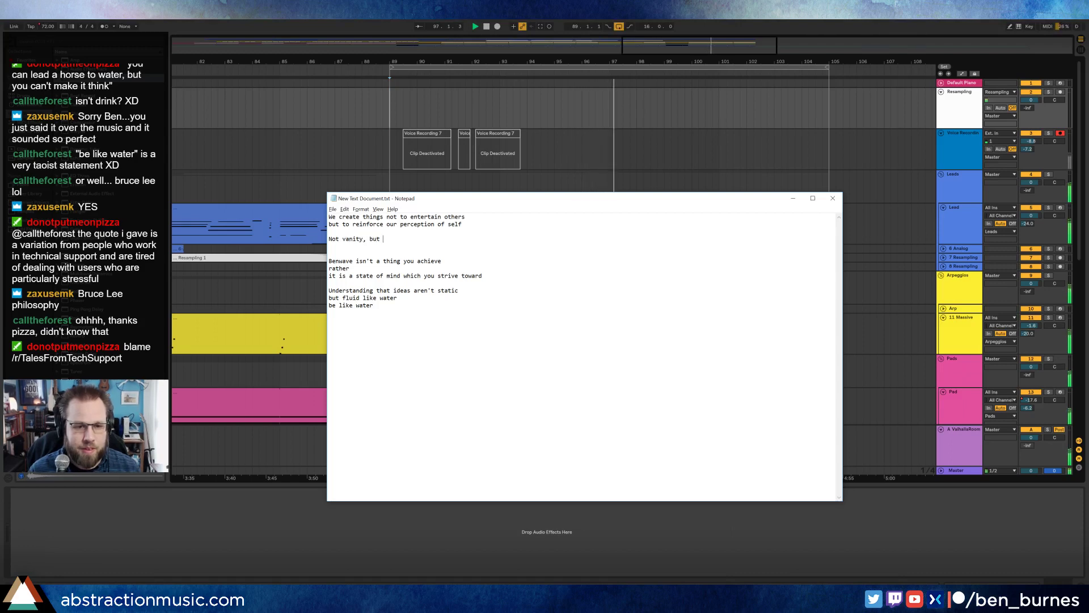
Step: Complete the "Not vanity, but" line with "execution of ideas"
{"action": "type", "text": "gen"}
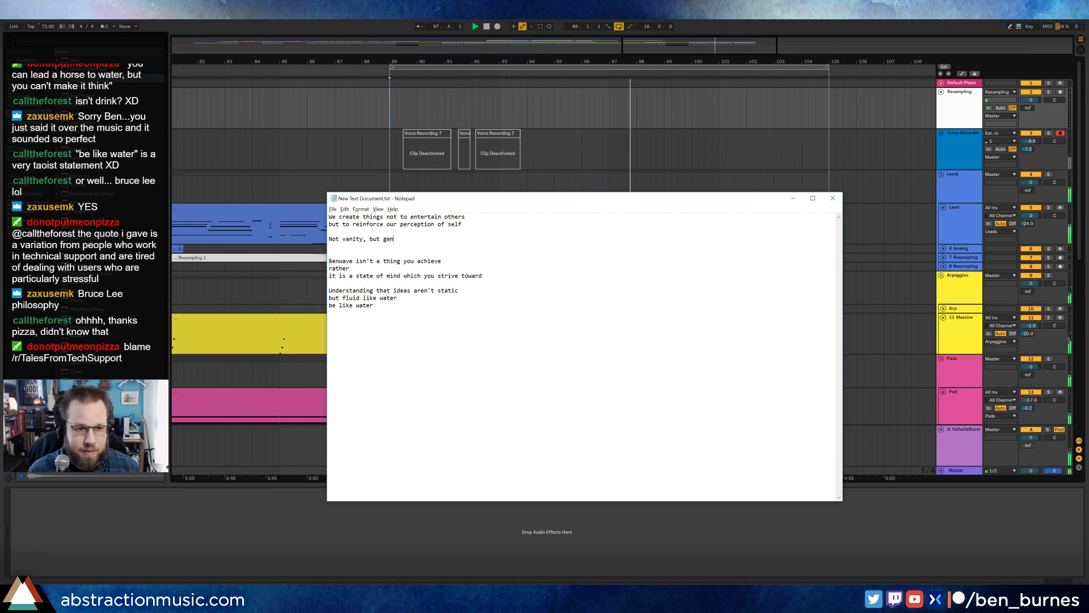
{"action": "key", "text": "BackSpace"}
{"action": "key", "text": "BackSpace"}
{"action": "key", "text": "BackSpace"}
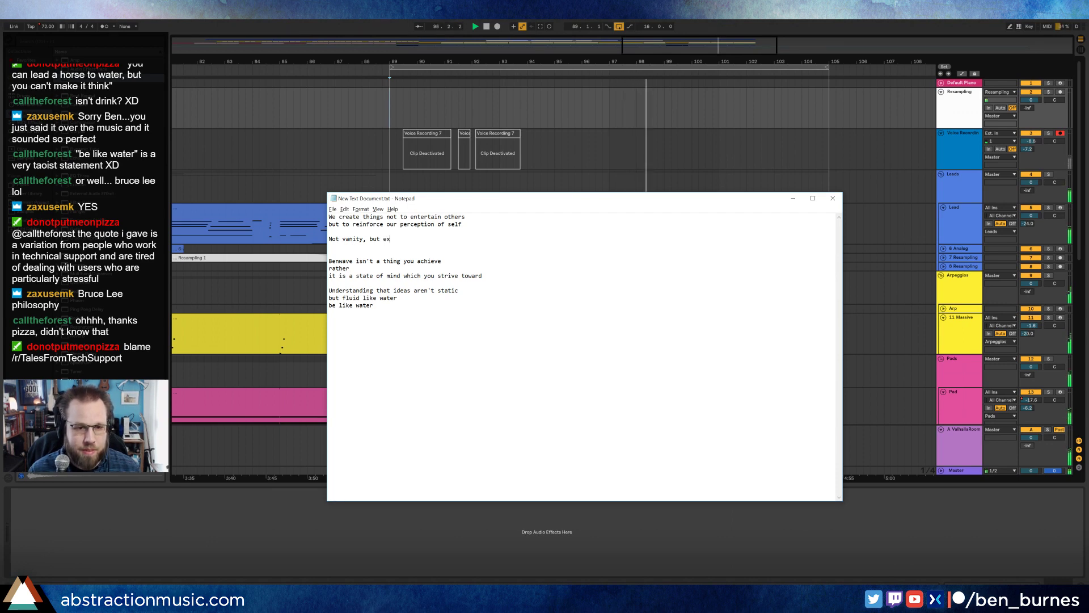
{"action": "type", "text": "execution of i"}
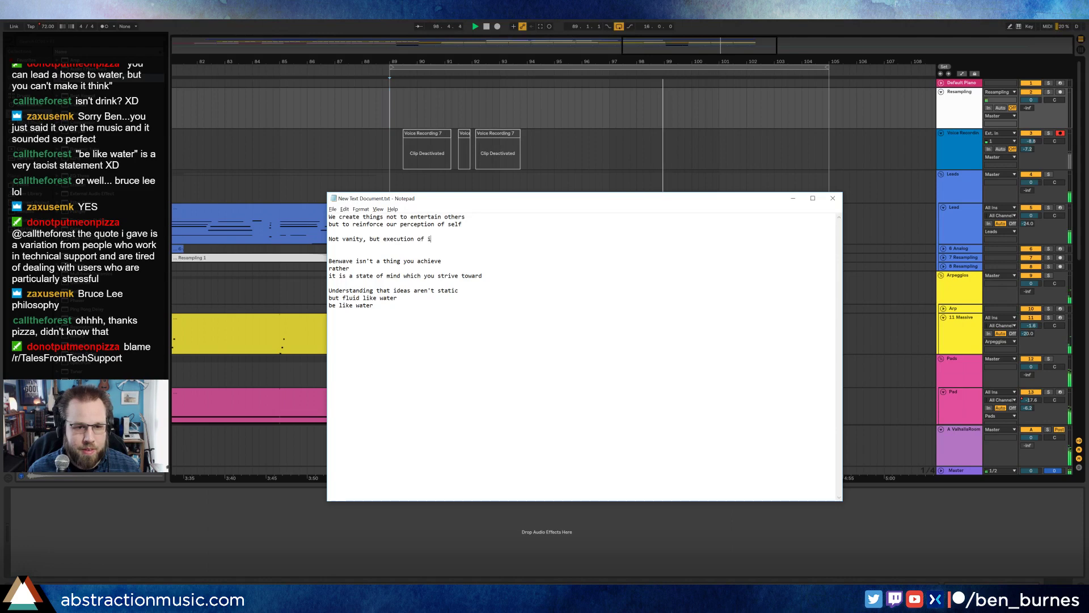
{"action": "type", "text": "deas"}
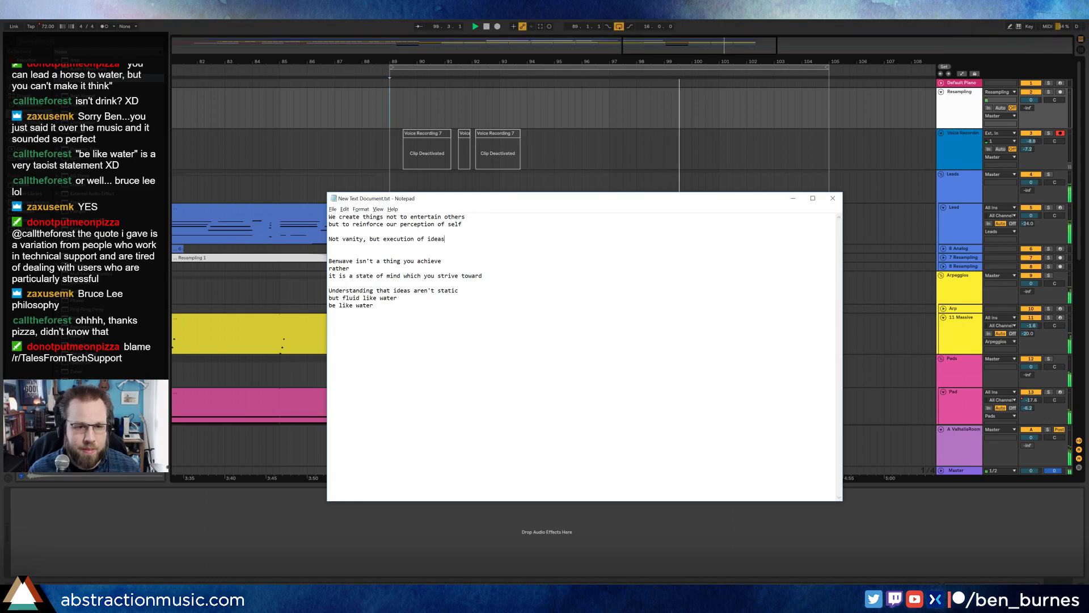
Step: Write "publicly" on a new line, and delete it together with the "Not vanity, but execution of ideas" line
{"action": "key", "text": "Return"}
{"action": "type", "text": "public"}
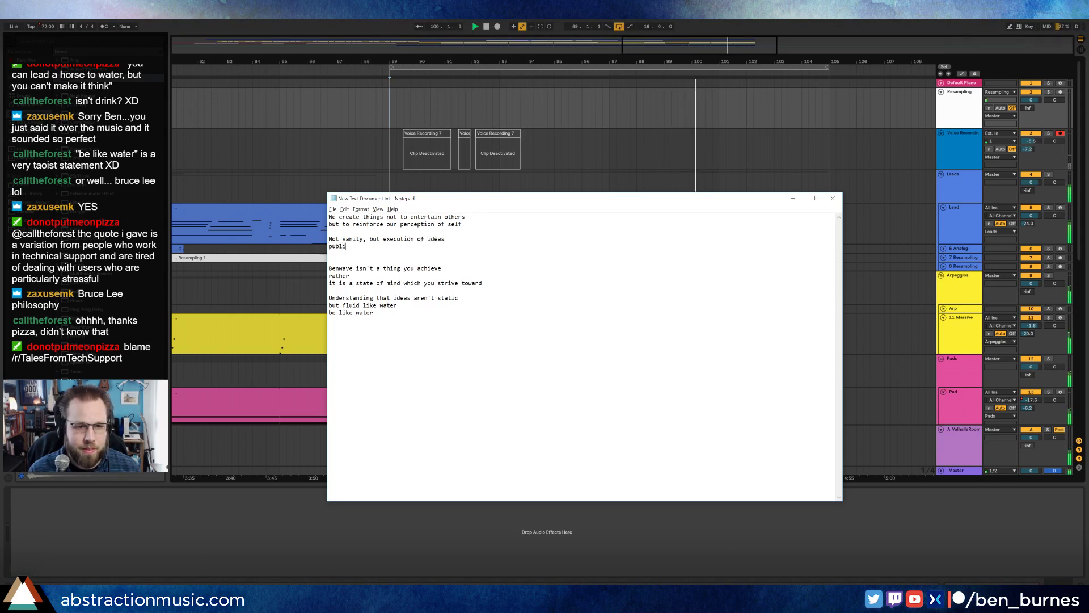
{"action": "type", "text": "ly"}
{"action": "key", "text": "shift+Up"}
{"action": "key", "text": "shift+Home"}
{"action": "key", "text": "BackSpace"}
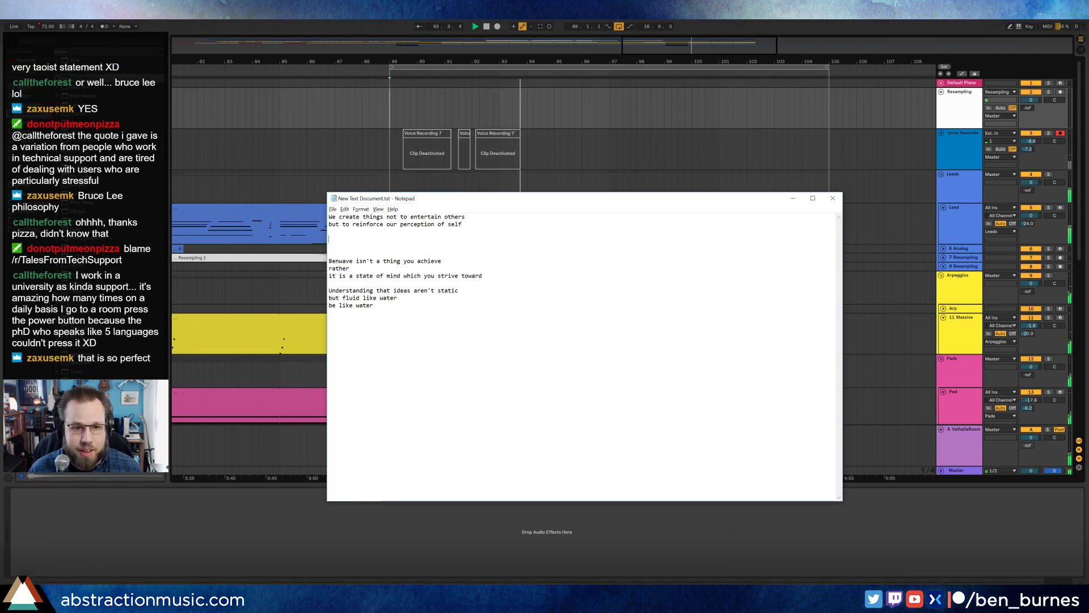
Step: Switch to Ableton Live and set the arrangement loop to run from bar 41 to bar 105
{"action": "left_click_drag", "start_coordinate": [489, 63], "coordinate": [490, 67]}
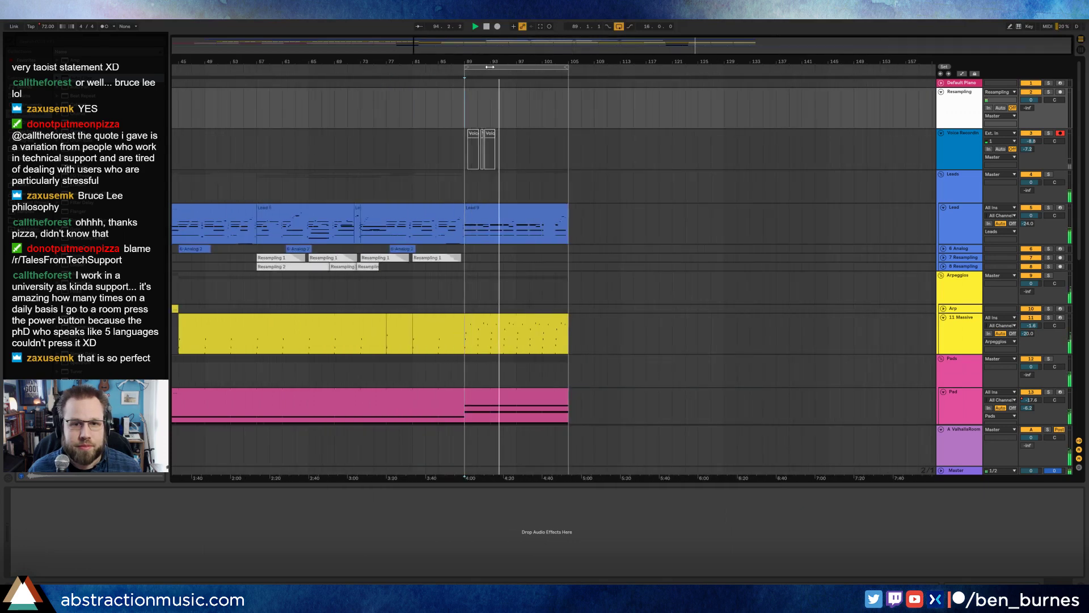
{"action": "left_click_drag", "start_coordinate": [287, 81], "coordinate": [258, 80]}
{"action": "scroll", "coordinate": [260, 79], "scroll_direction": "left", "scroll_amount": 5}
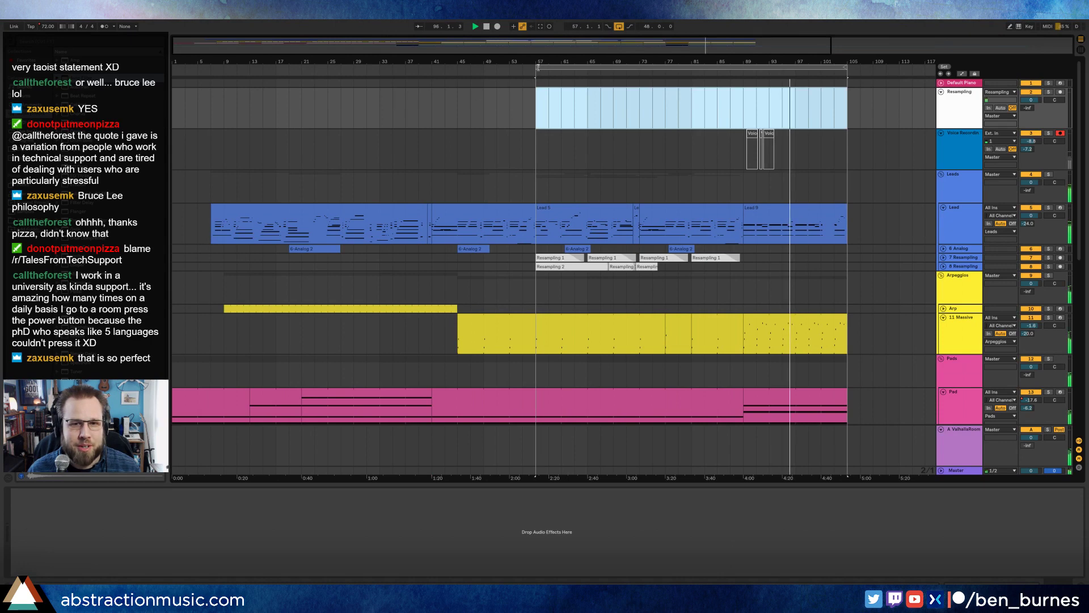
{"action": "mouse_move", "coordinate": [538, 67]}
{"action": "left_mouse_down"}
{"action": "mouse_move", "coordinate": [223, 70]}
{"action": "mouse_move", "coordinate": [466, 70]}
{"action": "mouse_move", "coordinate": [432, 70]}
{"action": "left_mouse_up"}
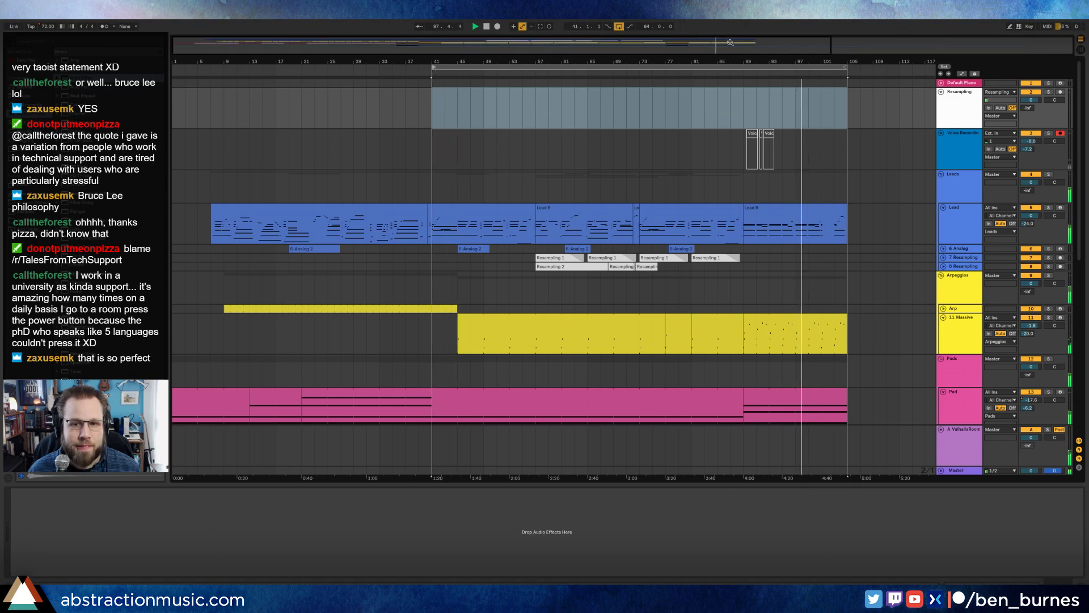
{"action": "left_click_drag", "start_coordinate": [729, 41], "coordinate": [731, 125]}
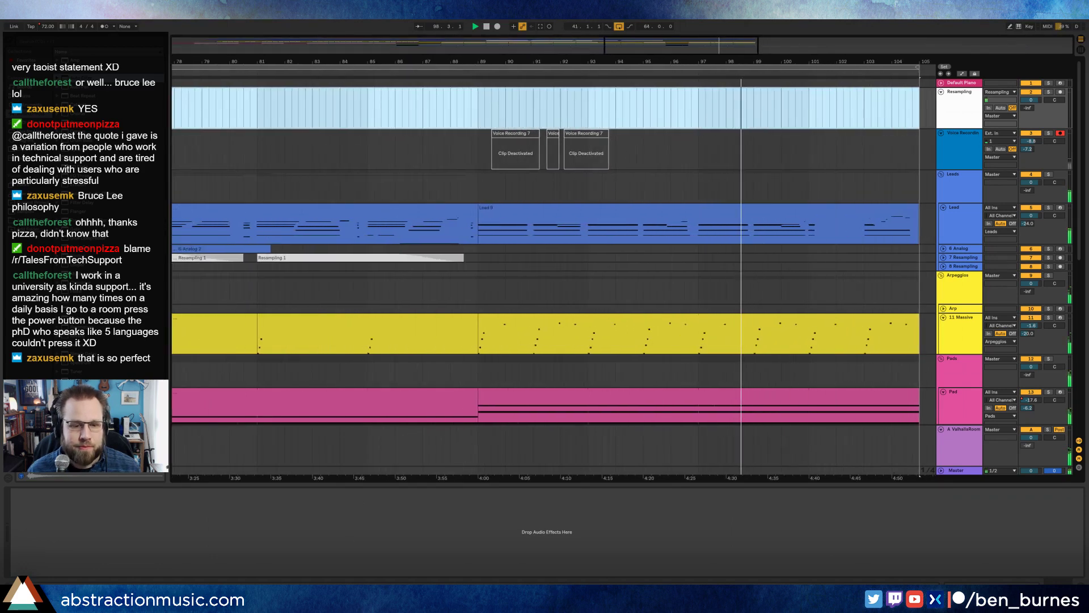
Step: Return to Notepad and space the script with two blank lines at the start and two above "Benwave isn't a thing you achieve"
{"action": "left_click", "coordinate": [378, 601]}
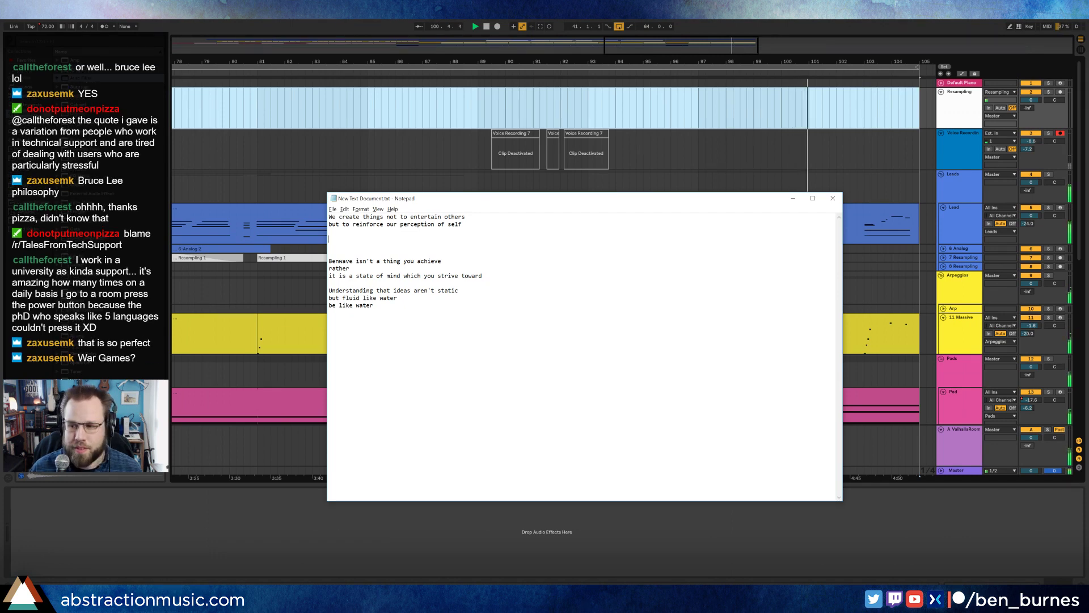
{"action": "key", "text": "Delete"}
{"action": "key", "text": "Delete"}
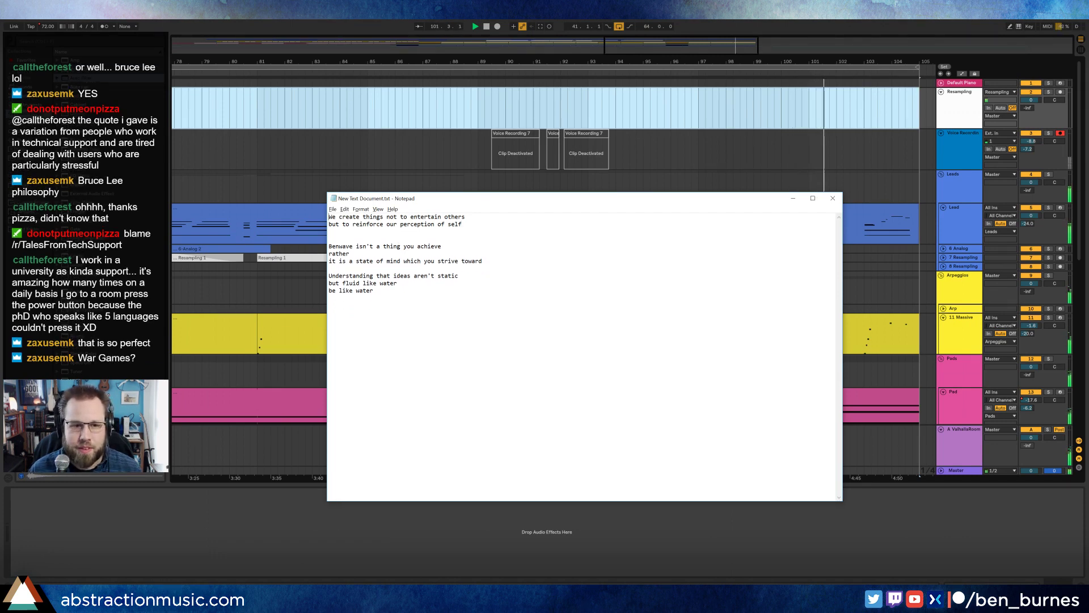
{"action": "key", "text": "Return"}
{"action": "key", "text": "Return"}
{"action": "key", "text": "Delete"}
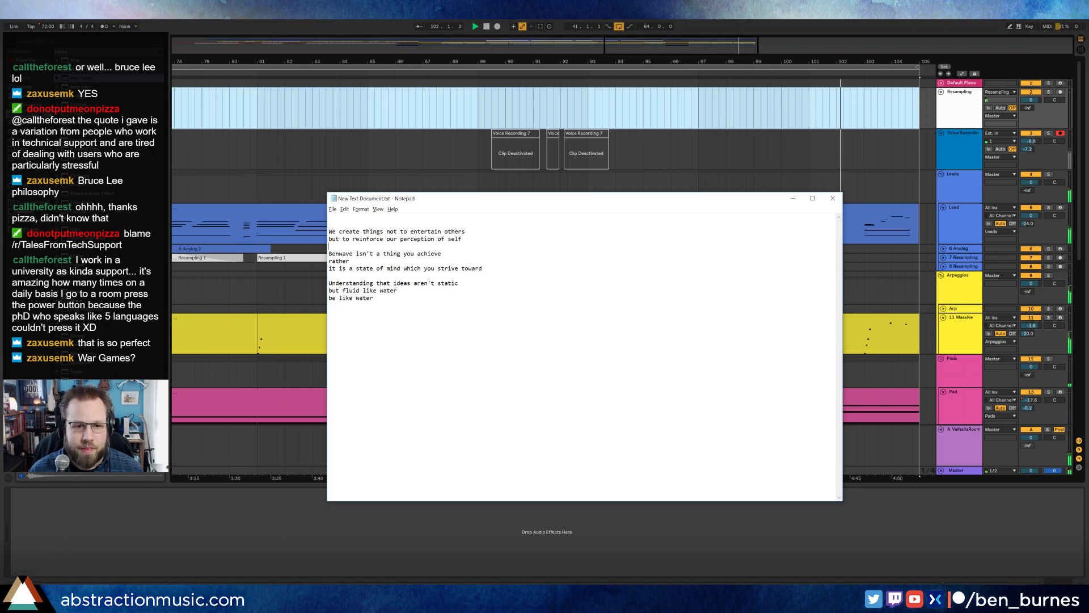
{"action": "key", "text": "Return"}
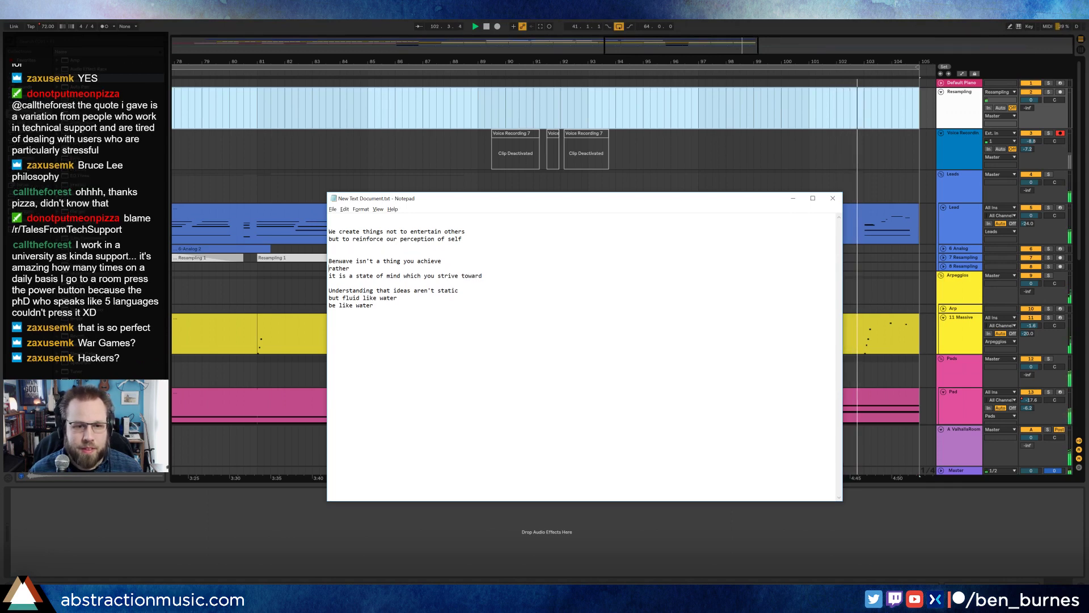
Step: Add one more blank line above "Understanding that ideas aren't static" and another at the start of the script
{"action": "key", "text": "Down"}
{"action": "key", "text": "Down"}
{"action": "key", "text": "Down"}
{"action": "key", "text": "Down"}
{"action": "key", "text": "Return"}
{"action": "key", "text": "Up"}
{"action": "key", "text": "Up"}
{"action": "key", "text": "Up"}
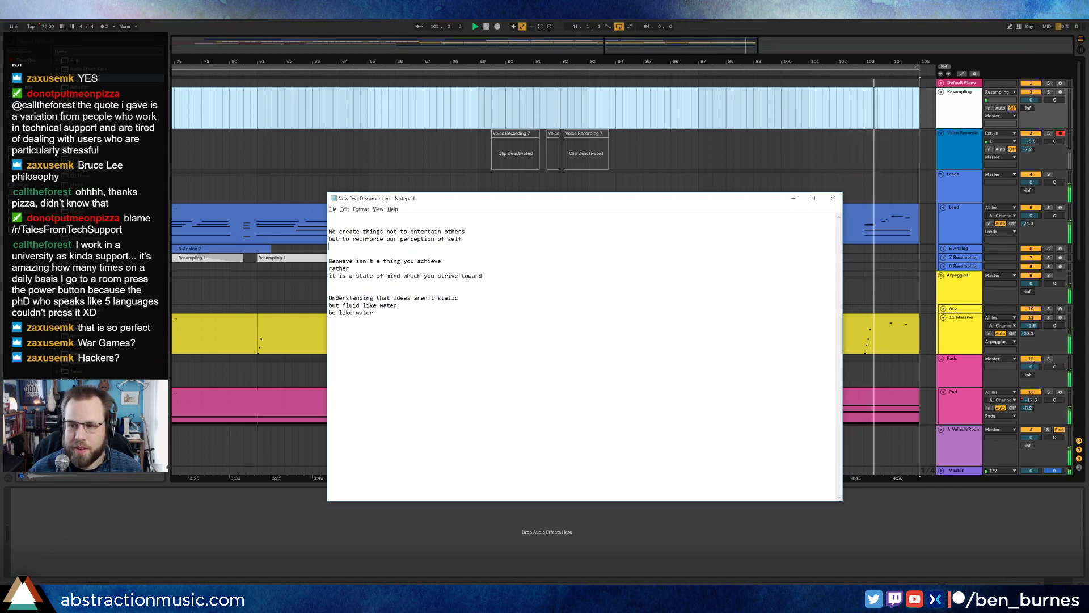
{"action": "key", "text": "Return"}
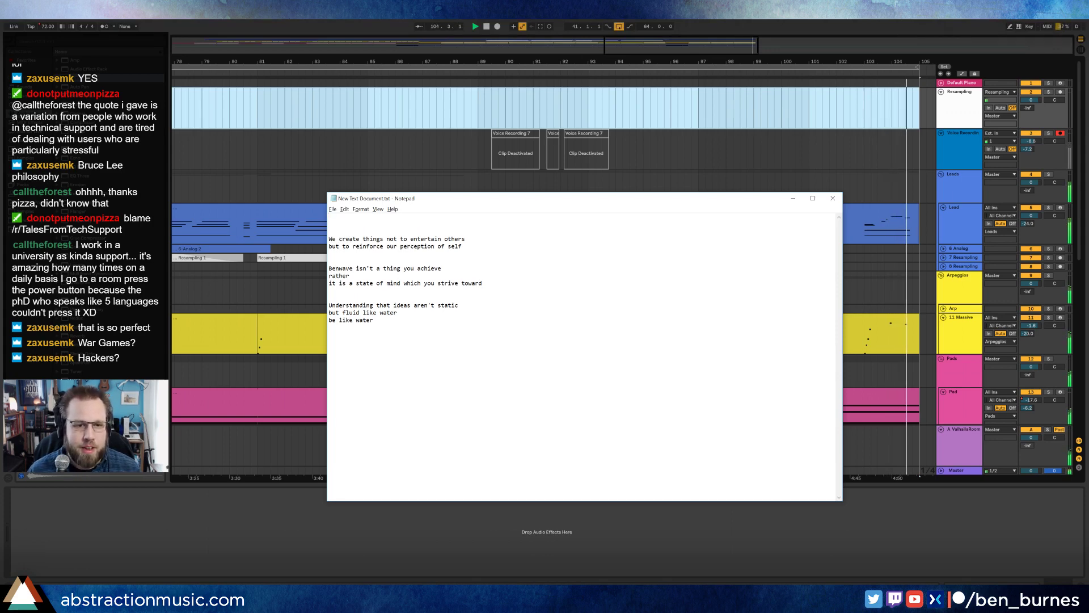
{"action": "left_click", "coordinate": [462, 246]}
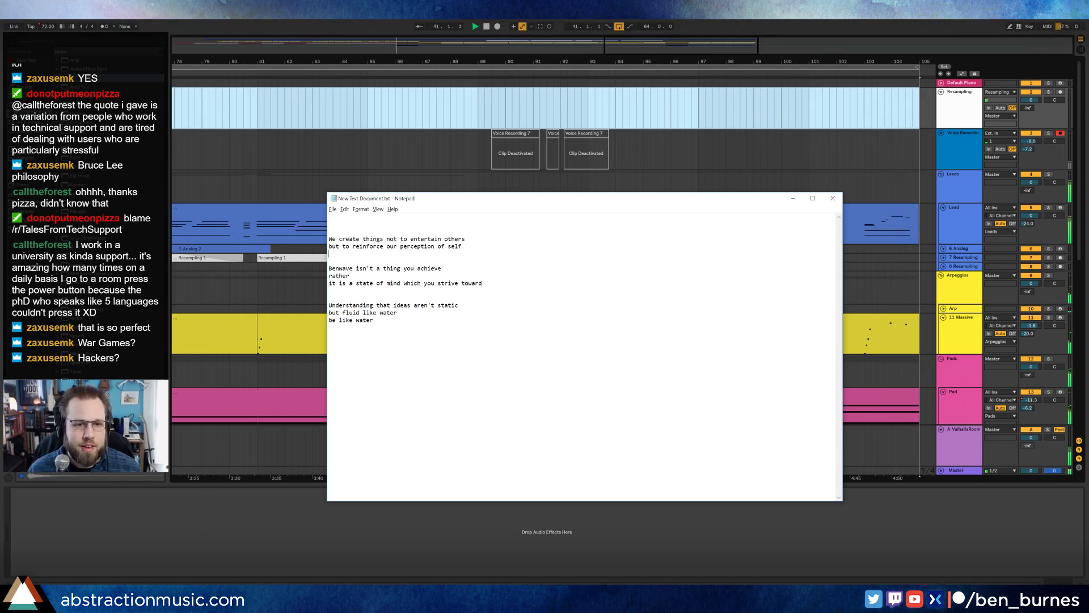
{"action": "key", "text": "Home"}
{"action": "key", "text": "ctrl+shift+Right"}
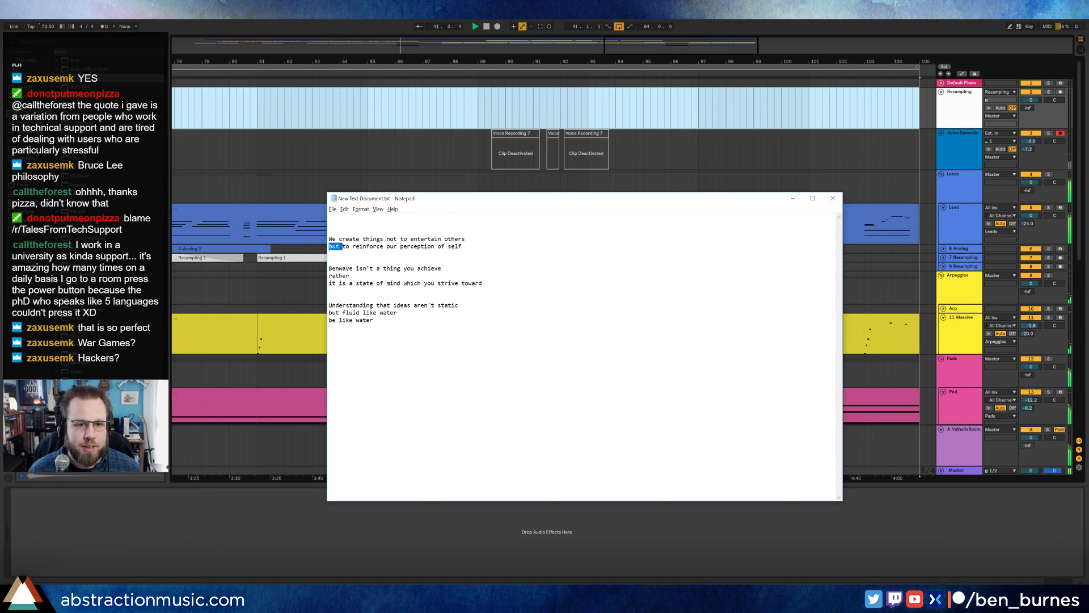
{"action": "double_click", "coordinate": [347, 320]}
{"action": "left_click_drag", "start_coordinate": [376, 320], "coordinate": [329, 305]}
{"action": "left_click", "coordinate": [387, 305]}
{"action": "left_click", "coordinate": [330, 253]}
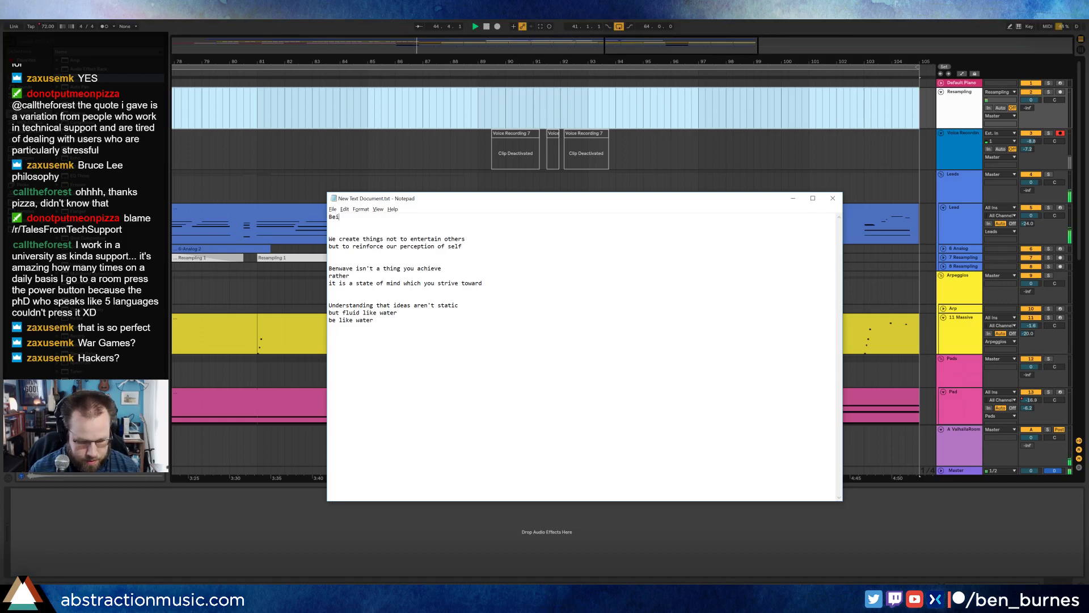
Step: Write "Being creative is rare" on the first line of the script, and remove the word "rare"
{"action": "type", "text": "ng creative"}
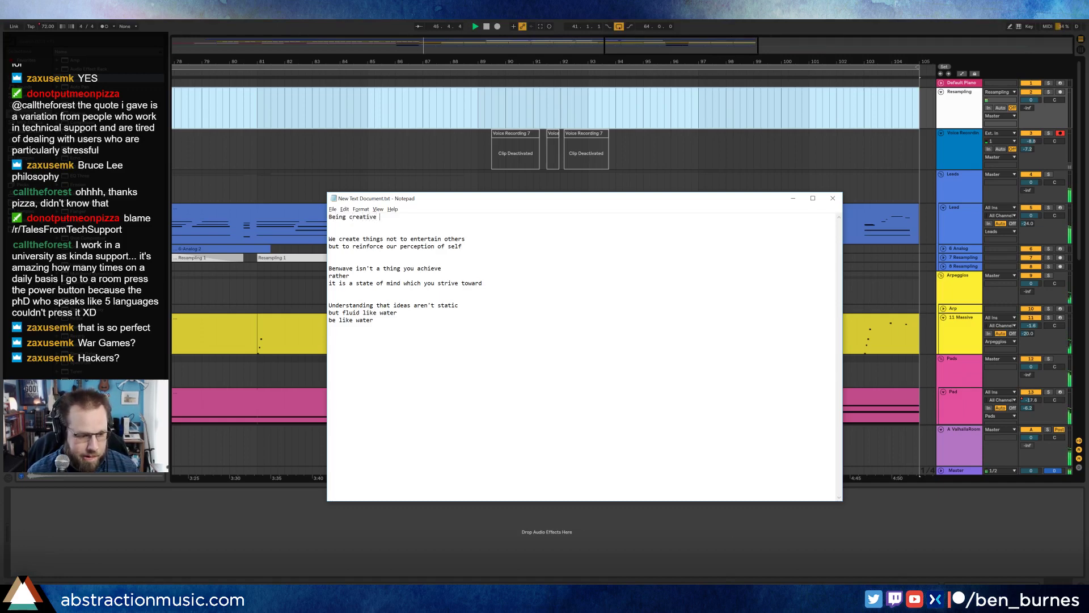
{"action": "type", "text": "i"}
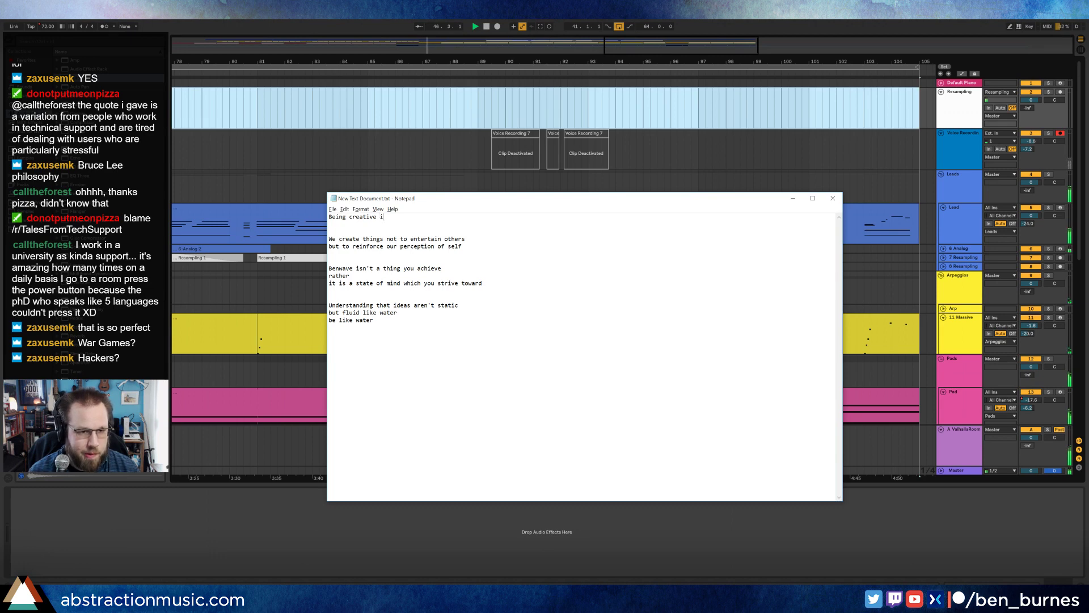
{"action": "type", "text": "s rare"}
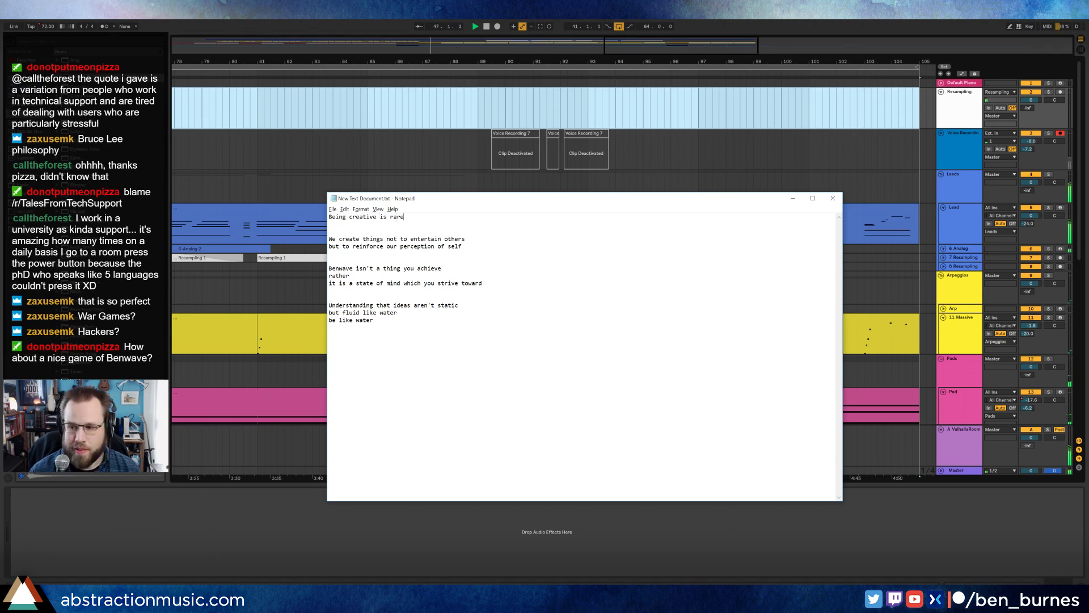
{"action": "key", "text": "ctrl+shift+Left"}
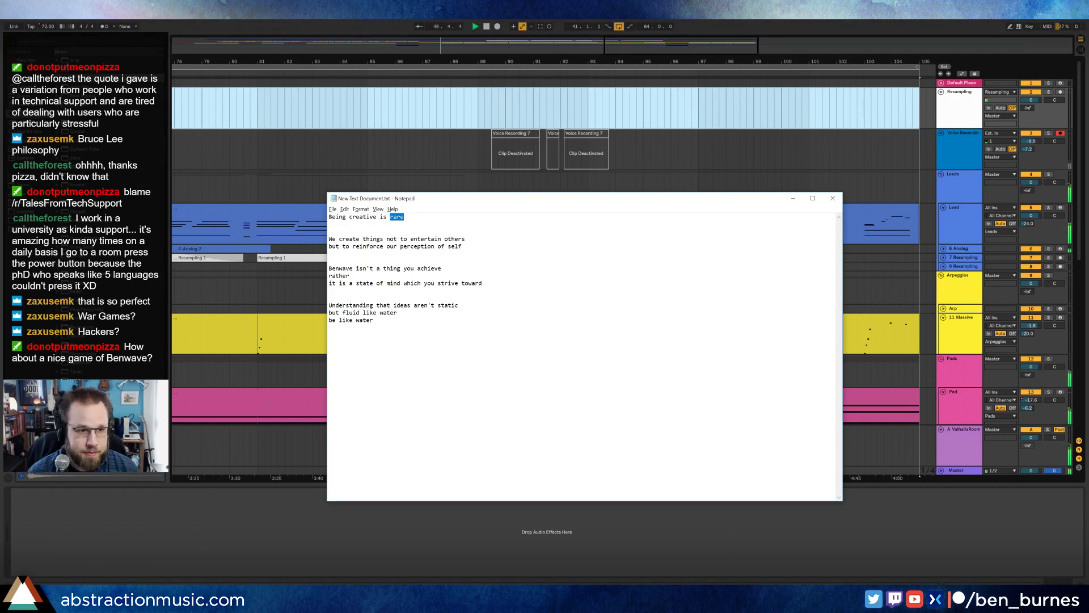
{"action": "key", "text": "BackSpace"}
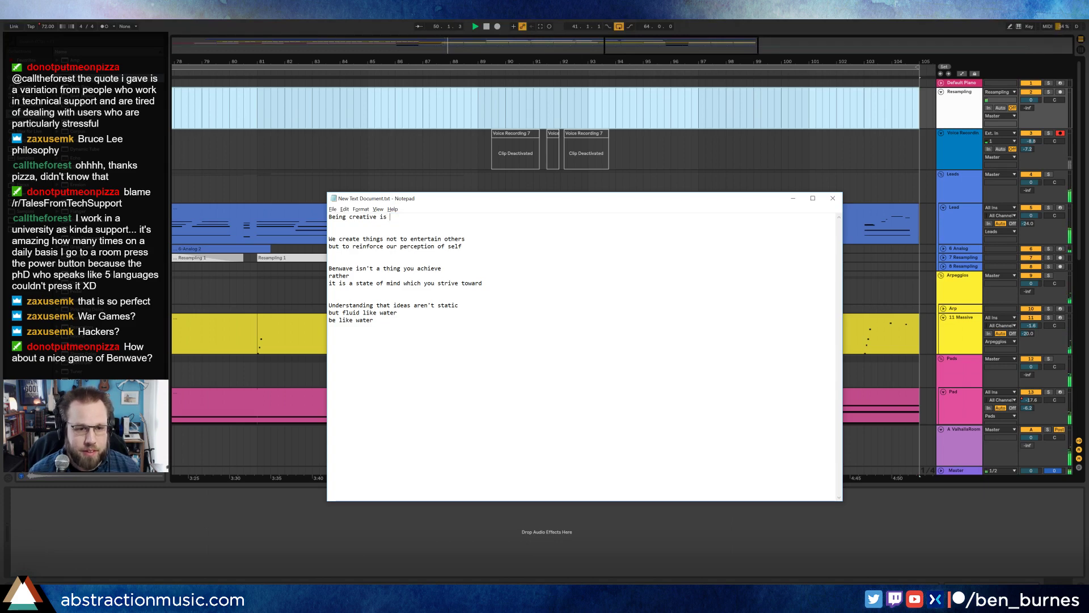
Step: Replace the script's opening line with "A creative mindset", and clear that line
{"action": "key", "text": "shift+Home"}
{"action": "type", "text": "A c"}
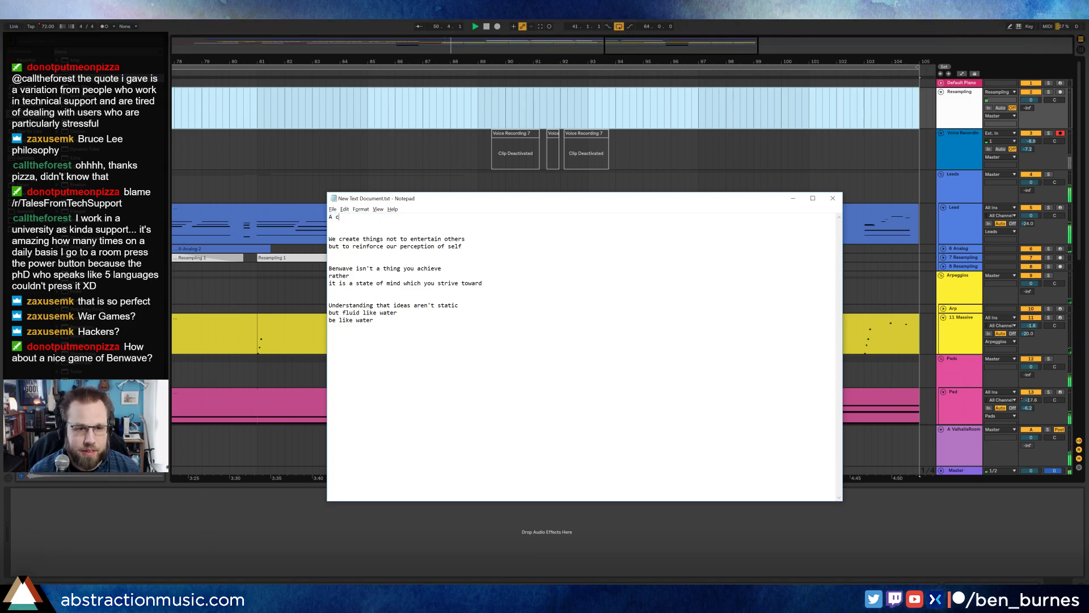
{"action": "type", "text": "reative mindset"}
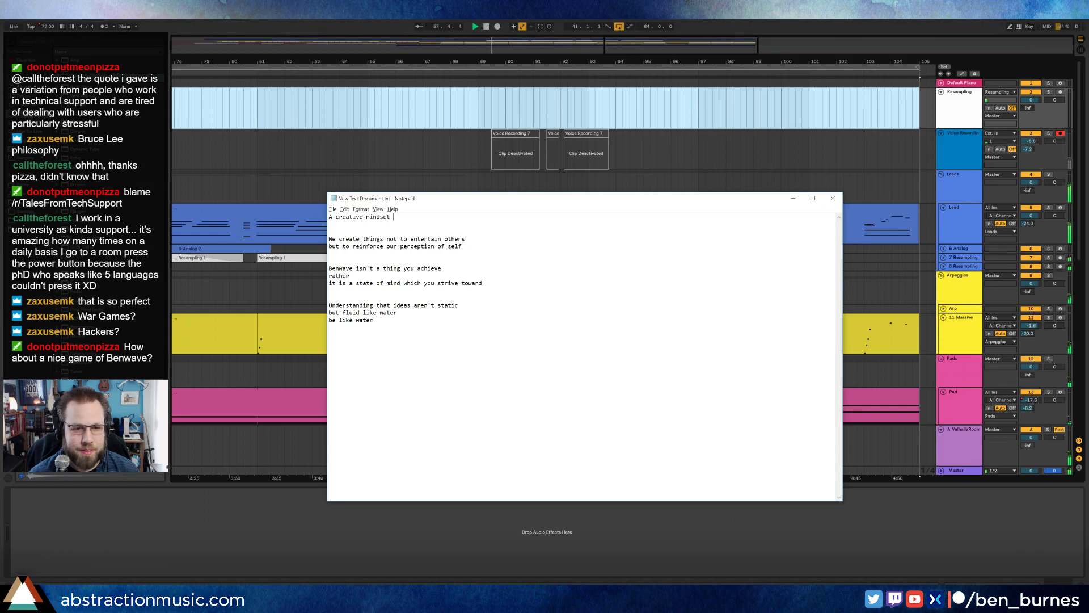
{"action": "key", "text": "shift+Home"}
{"action": "key", "text": "BackSpace"}
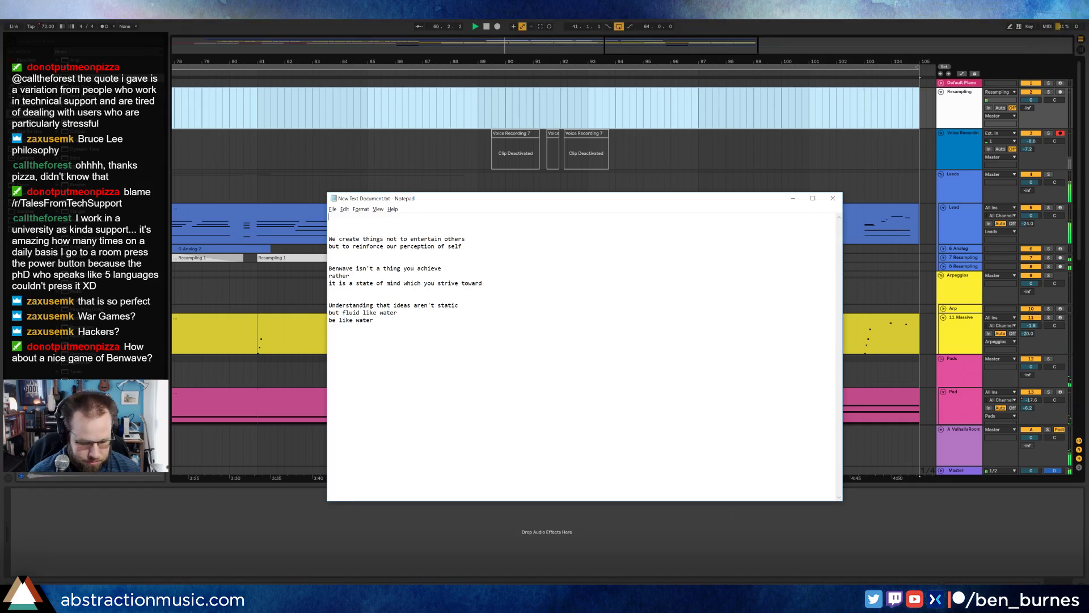
Step: Start the script's opening line with "Being c", and erase it
{"action": "type", "text": "Being c"}
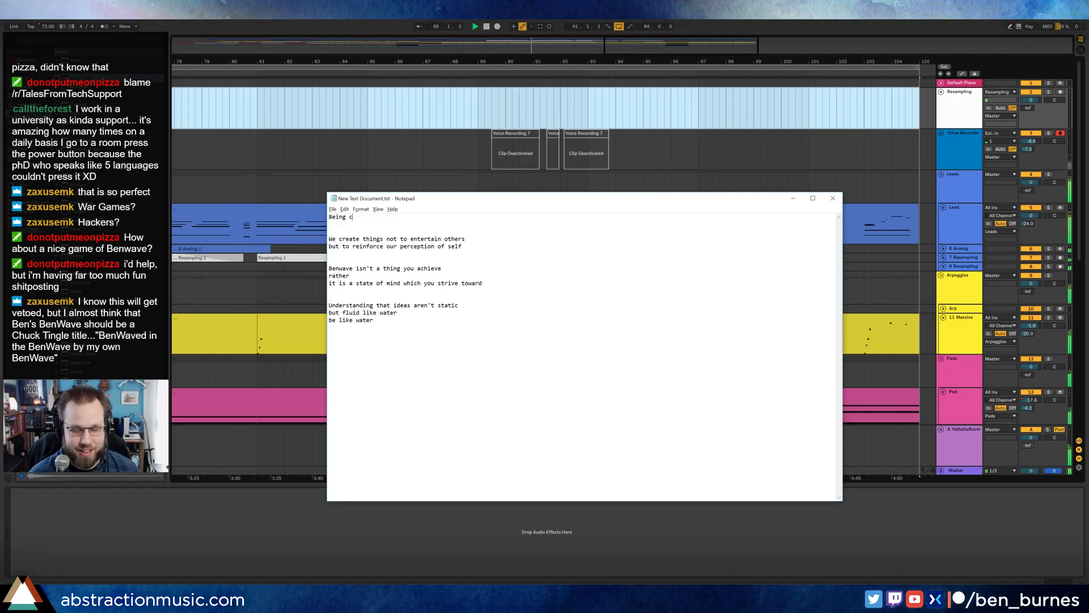
{"action": "key", "text": "BackSpace"}
{"action": "key", "text": "BackSpace"}
{"action": "key", "text": "BackSpace"}
{"action": "key", "text": "BackSpace"}
{"action": "key", "text": "BackSpace"}
{"action": "key", "text": "BackSpace"}
{"action": "key", "text": "BackSpace"}
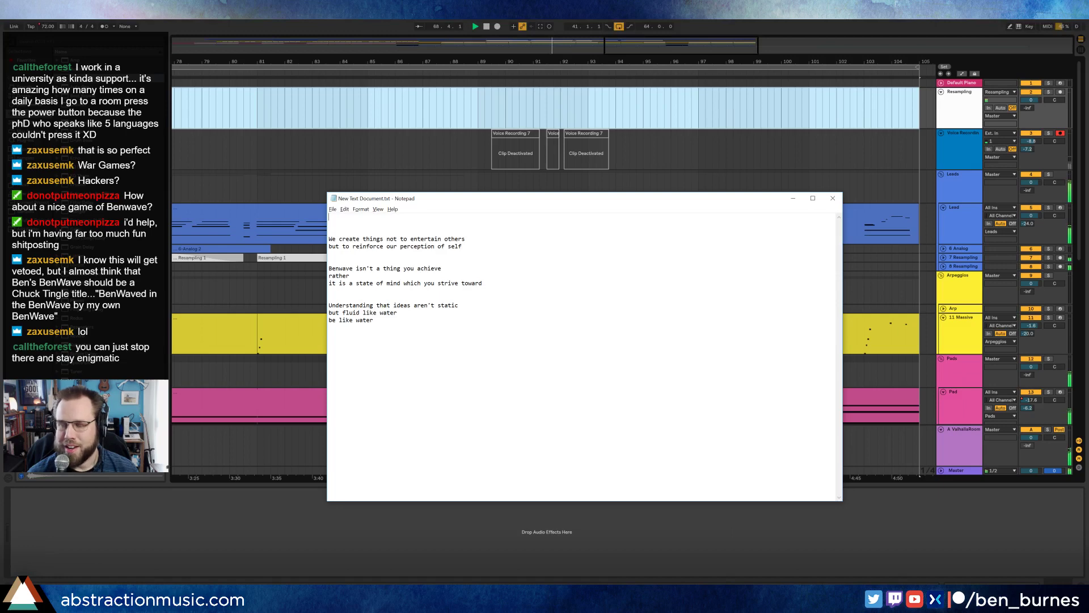
Step: Switch to Ableton Live and select the 7 Resampling track's clips from bar 73 to 89
{"action": "key", "text": "ctrl+a"}
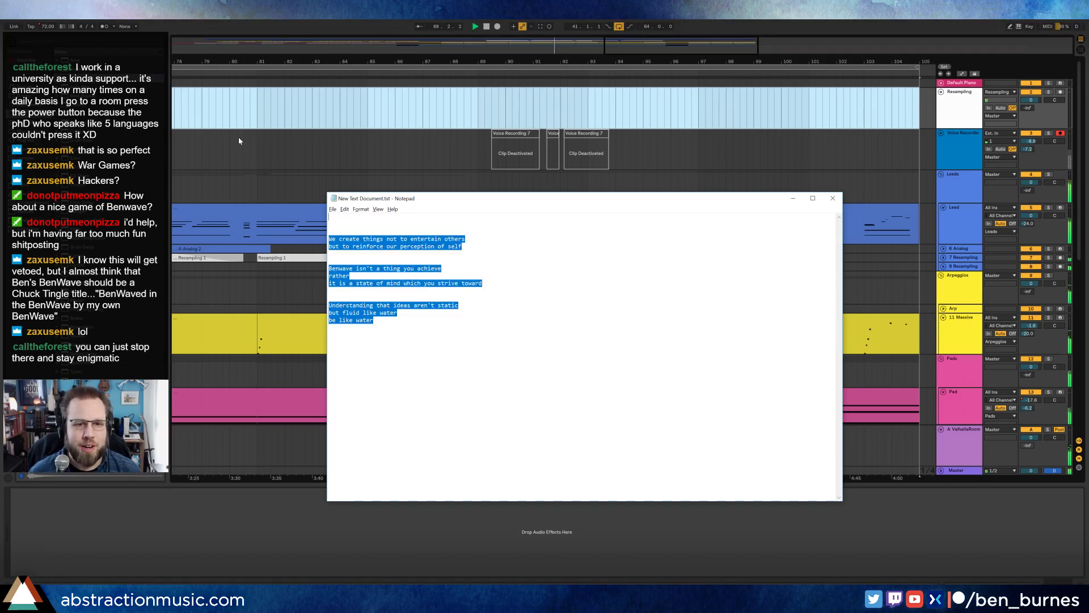
{"action": "left_click", "coordinate": [429, 269]}
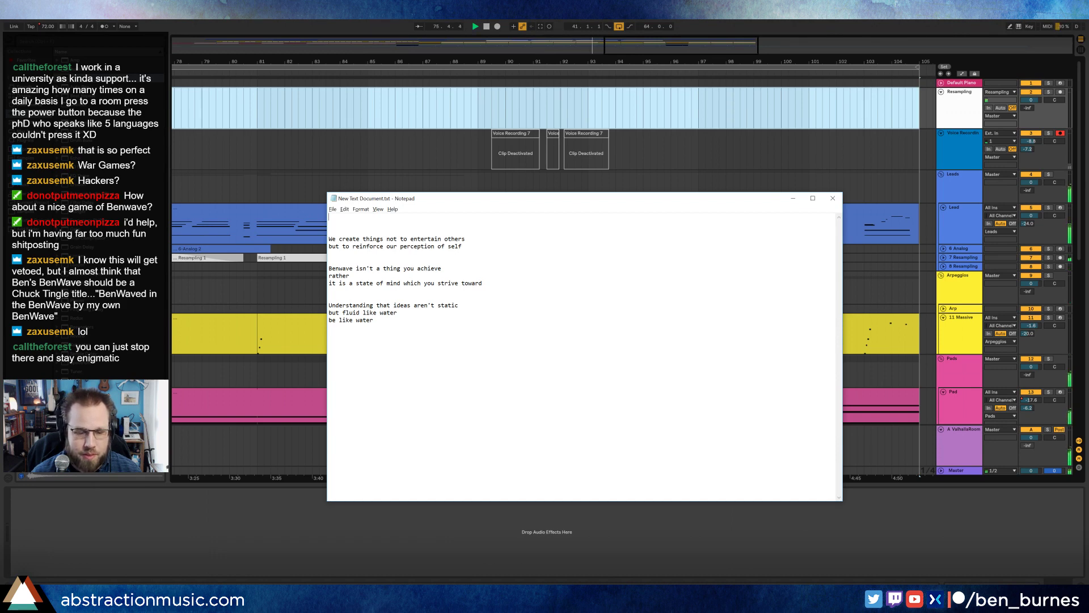
{"action": "left_click", "coordinate": [416, 148]}
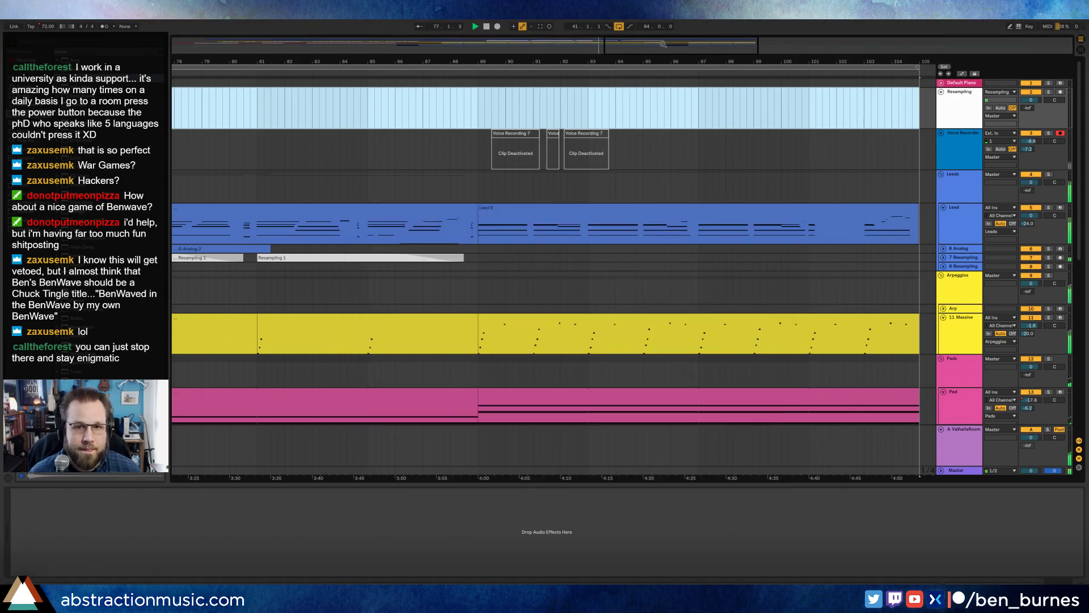
{"action": "key", "text": "minus"}
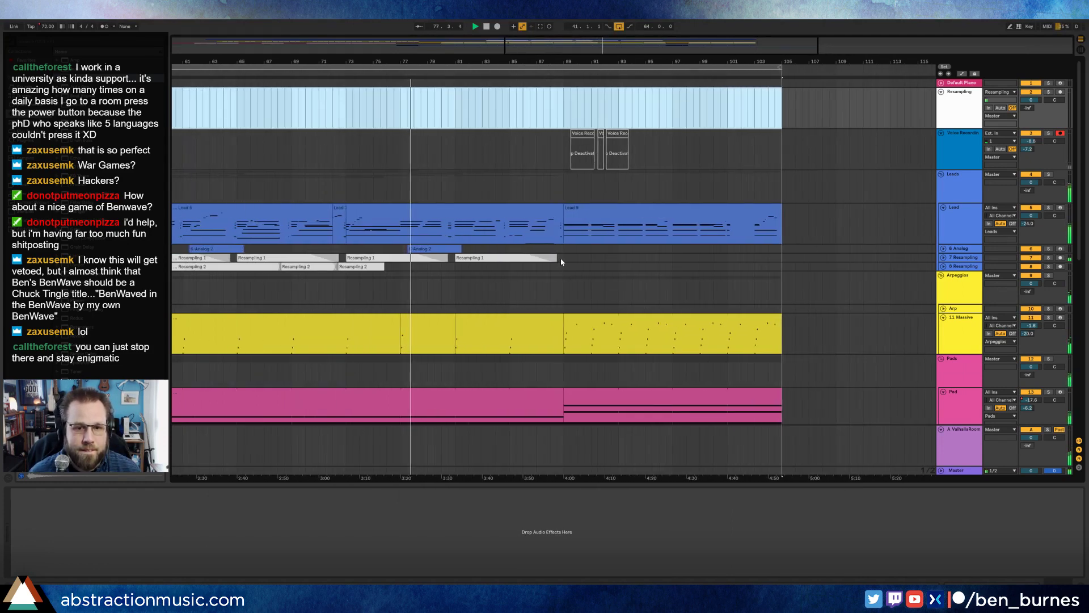
{"action": "left_click_drag", "start_coordinate": [563, 257], "coordinate": [344, 257]}
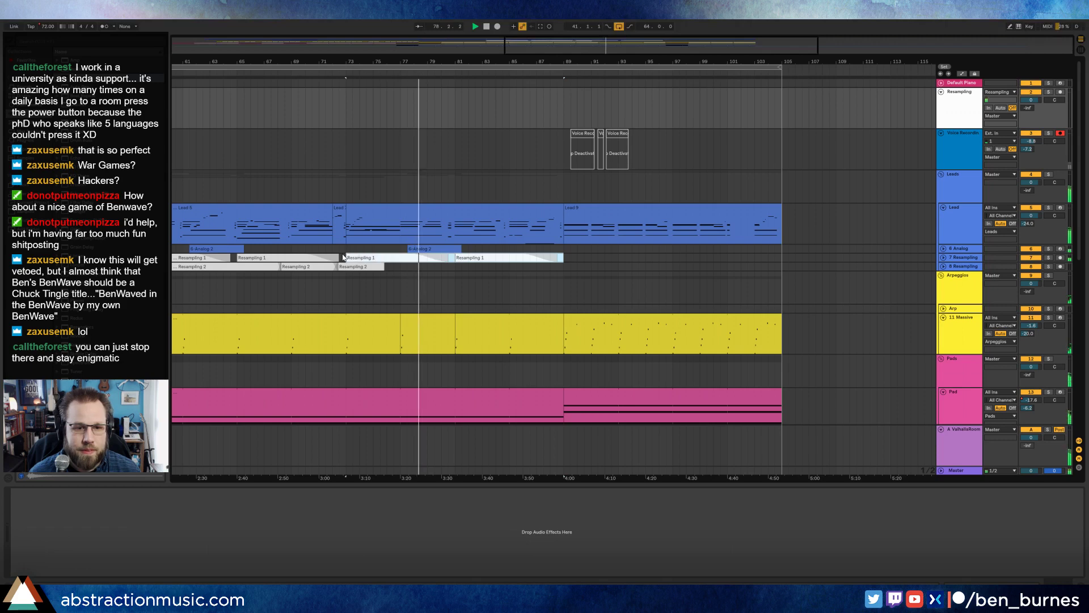
{"action": "left_click", "coordinate": [561, 258]}
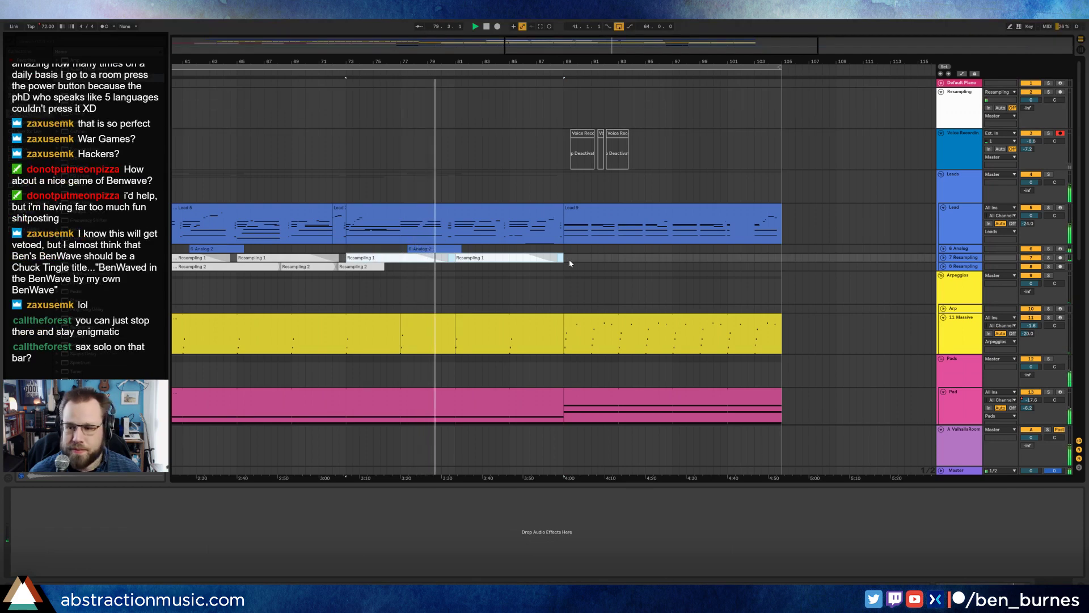
Step: Switch to Notepad and write "The struggle as an artist isn't about" as the script's first line
{"action": "key", "text": "alt+Tab"}
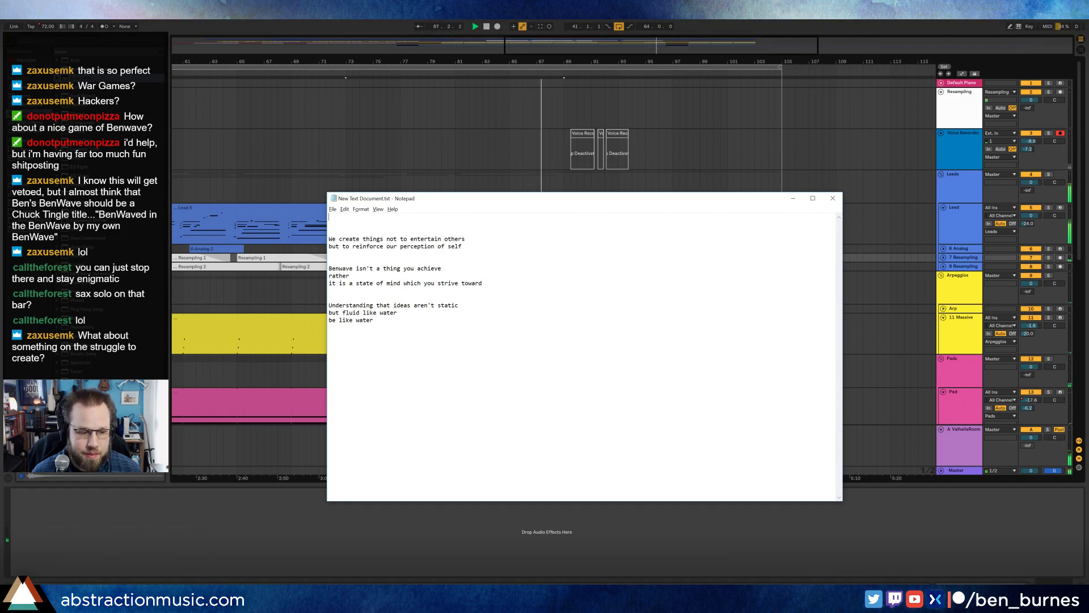
{"action": "type", "text": "The strugg"}
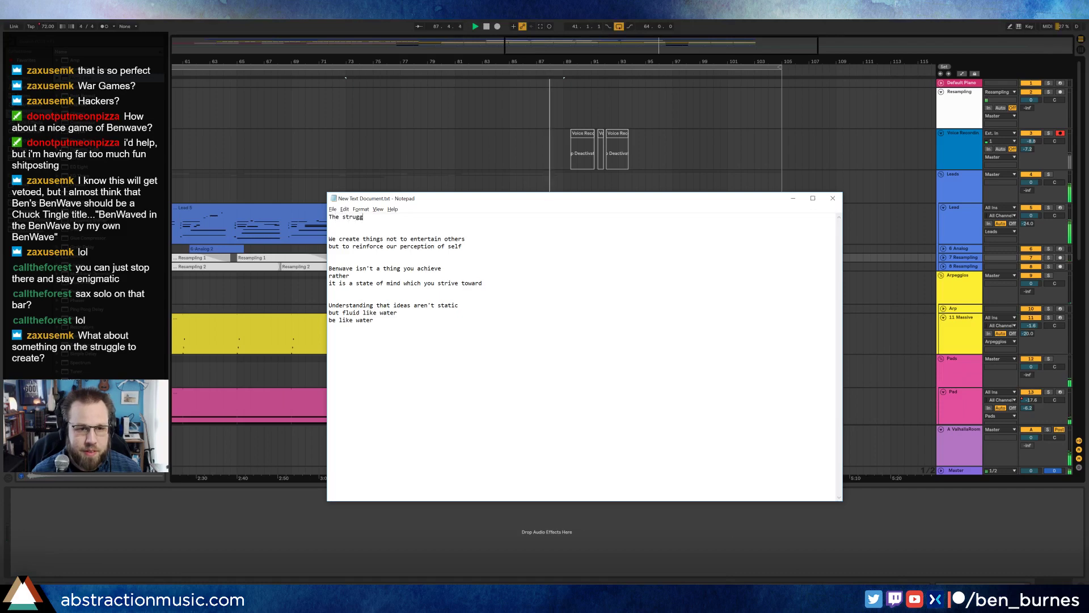
{"action": "type", "text": "le as an artis"}
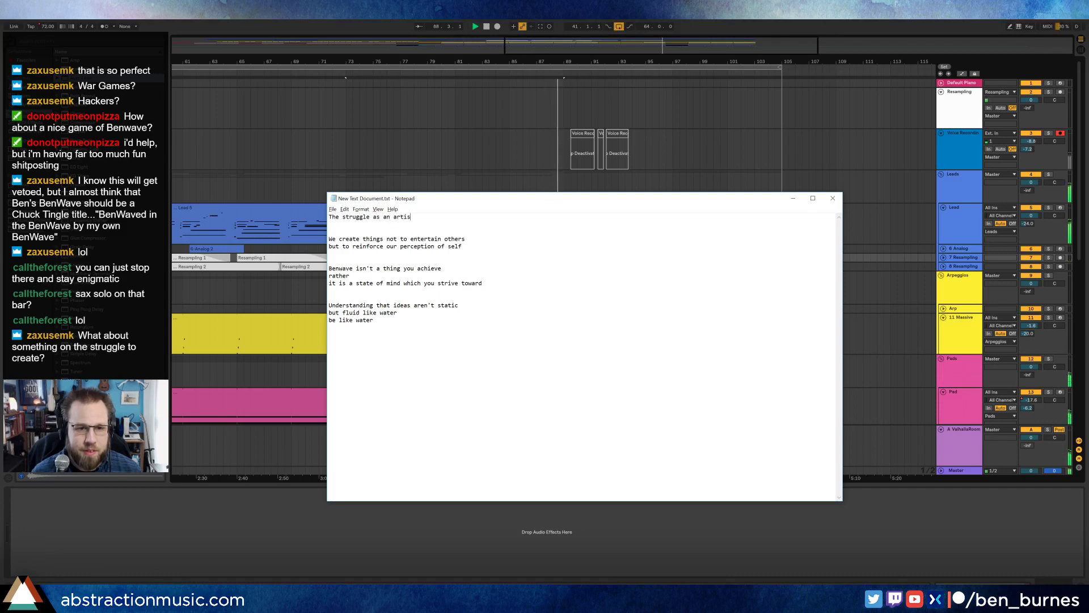
{"action": "type", "text": "t isn't"}
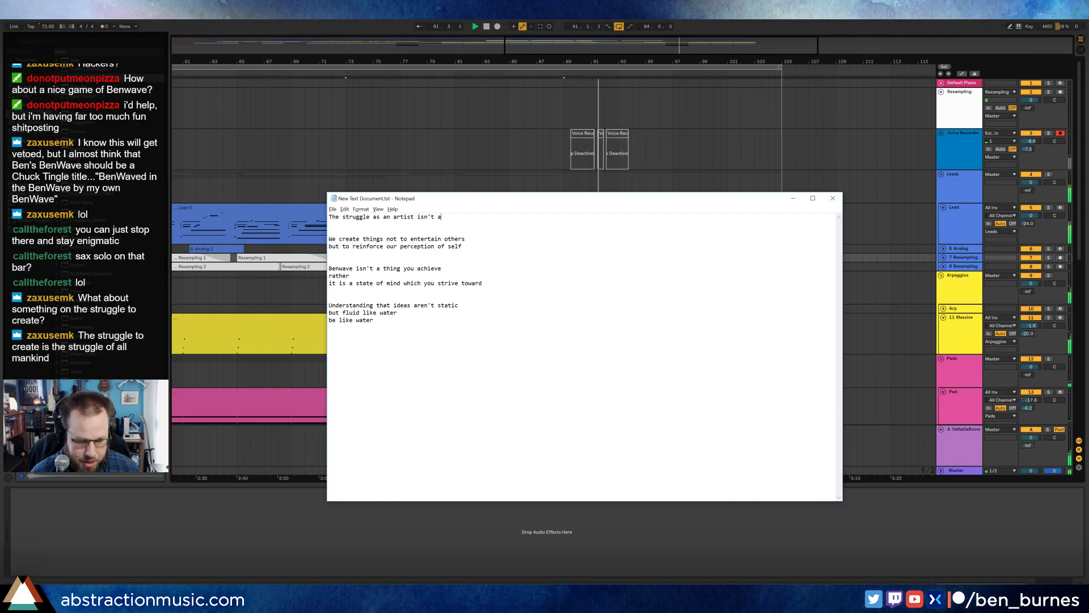
{"action": "type", "text": "about"}
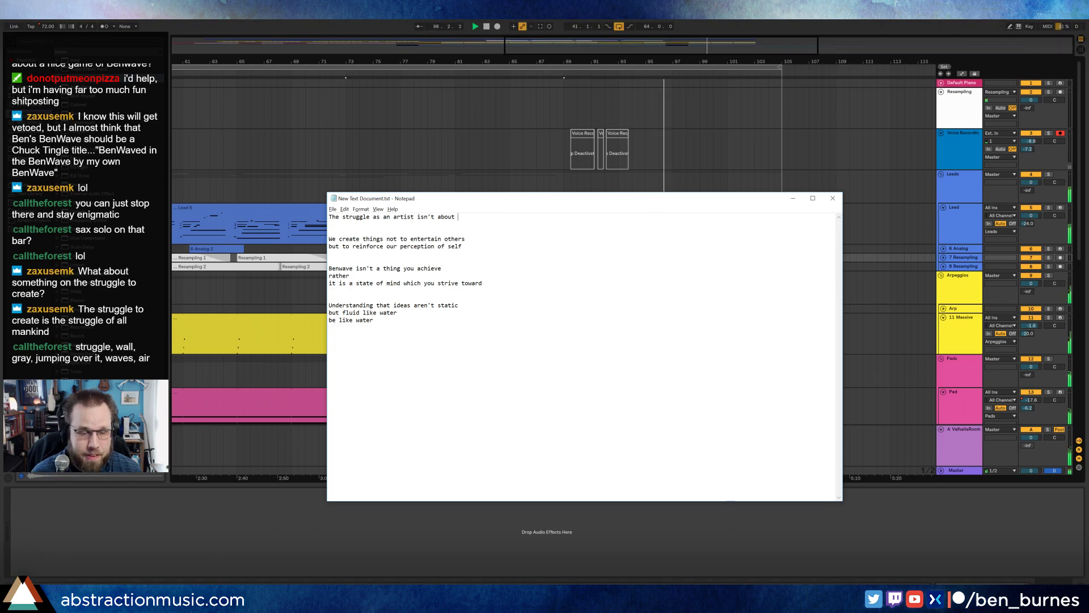
Step: Add the lines "rather" and "it's about tending to the broken parts inside of ourselves" below the opening line
{"action": "key", "text": "Return"}
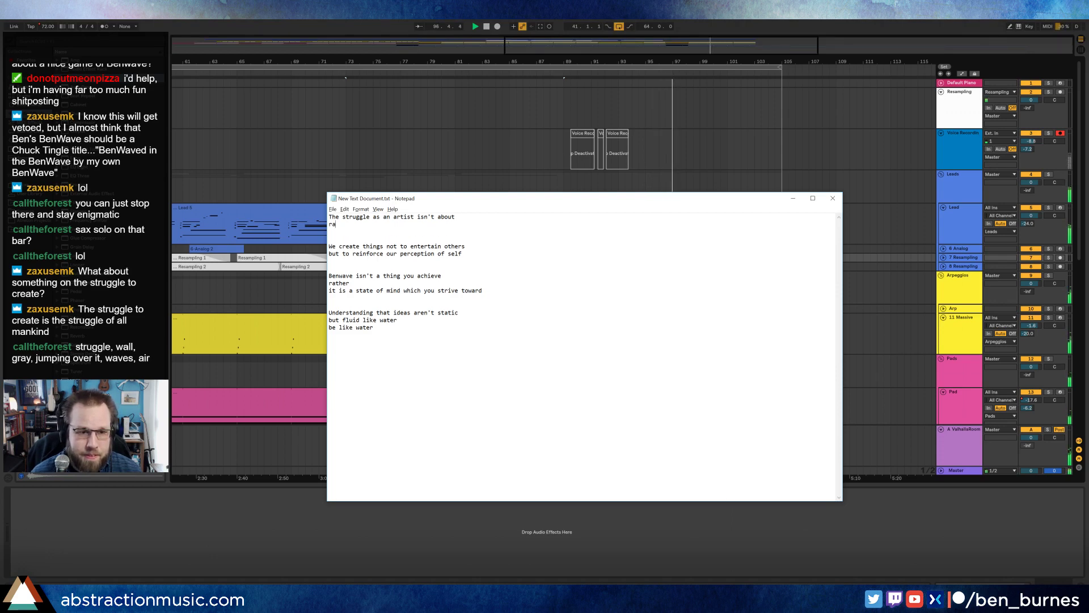
{"action": "type", "text": "rather"}
{"action": "key", "text": "Return"}
{"action": "type", "text": "it's about tending to the broken parts inside of ourselves"}
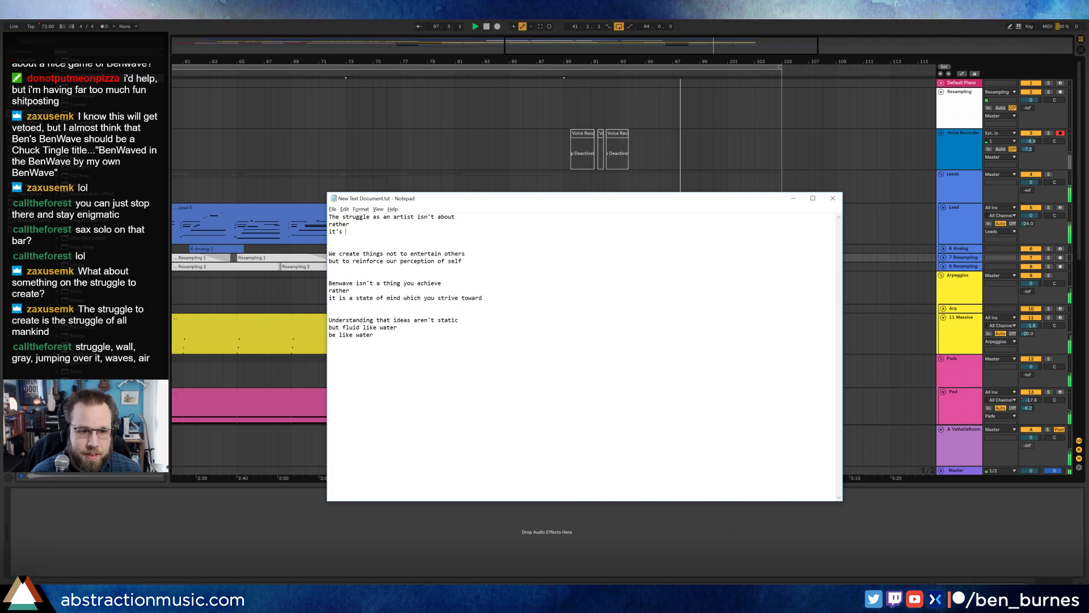
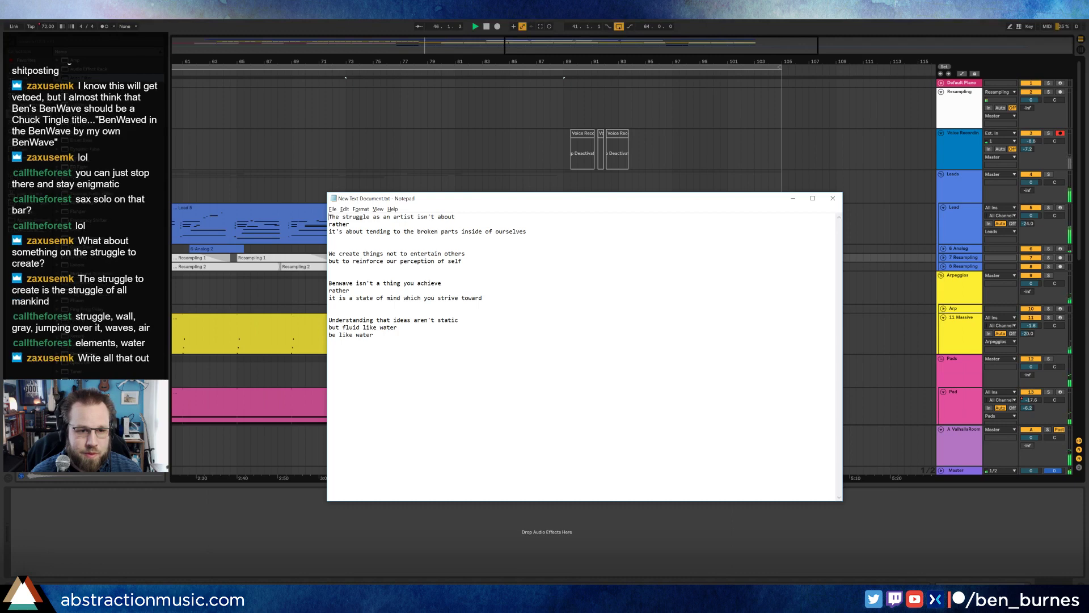
Step: Reword the script's opening line as "Our struggle as artists isn't about appeasing the crowd"
{"action": "type", "text": "Our"}
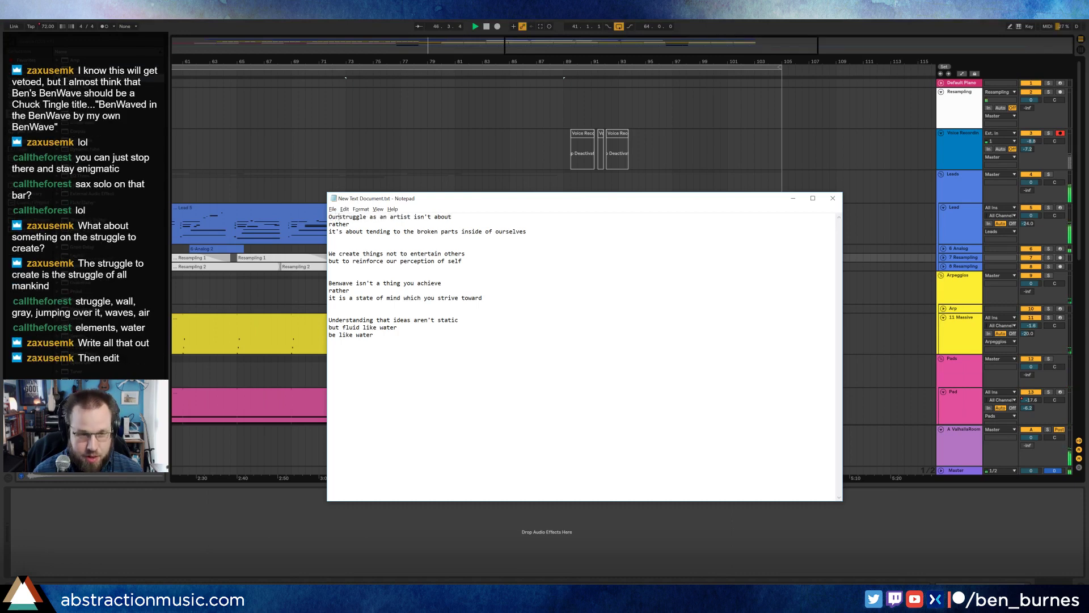
{"action": "key", "text": "shift+End"}
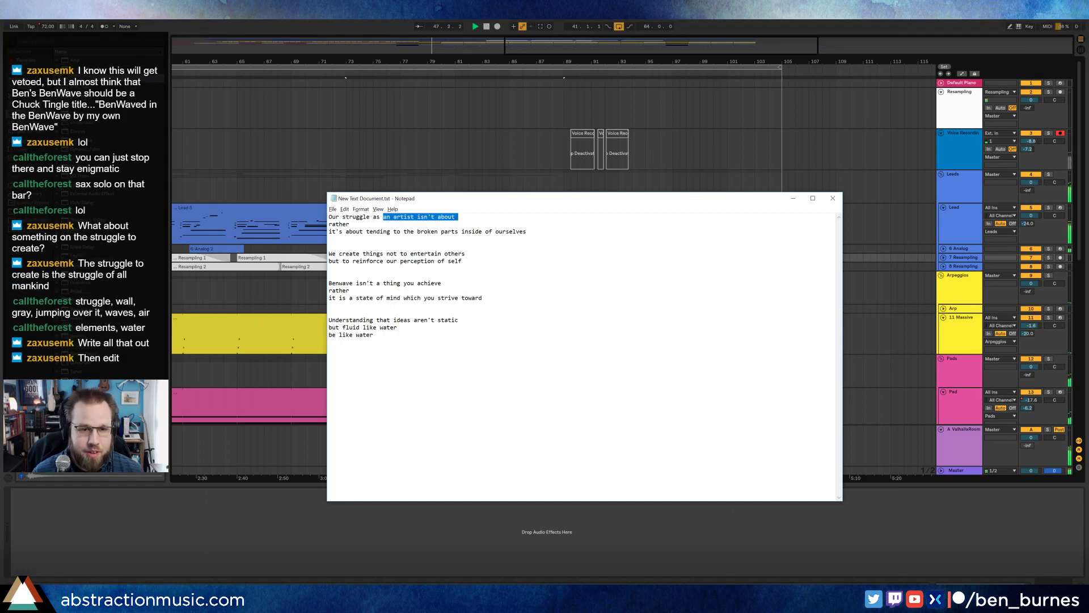
{"action": "key", "text": "ctrl+Left"}
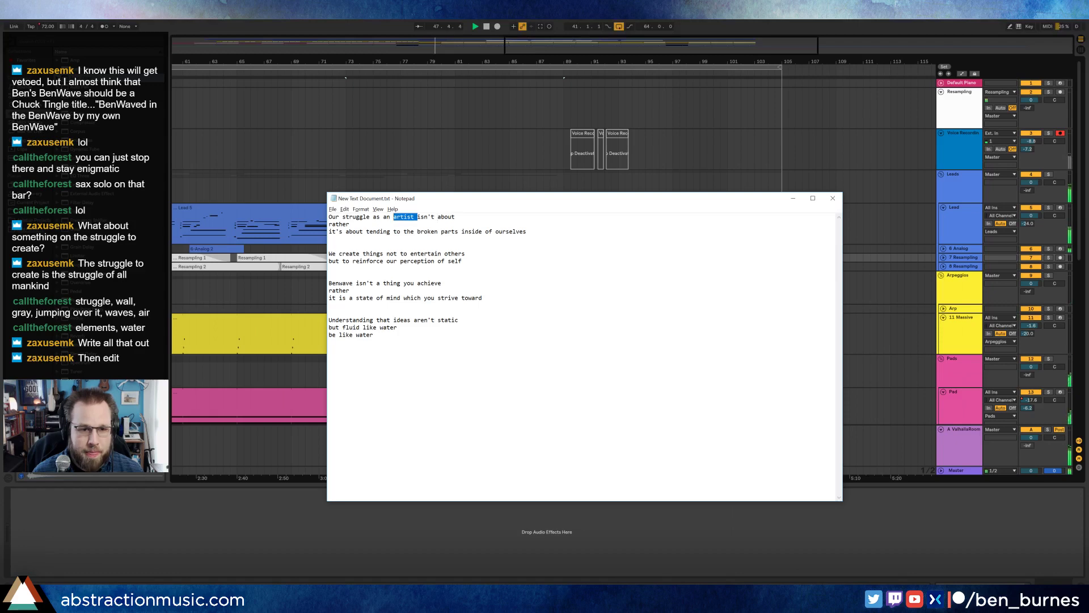
{"action": "key", "text": "BackSpace"}
{"action": "key", "text": "BackSpace"}
{"action": "key", "text": "BackSpace"}
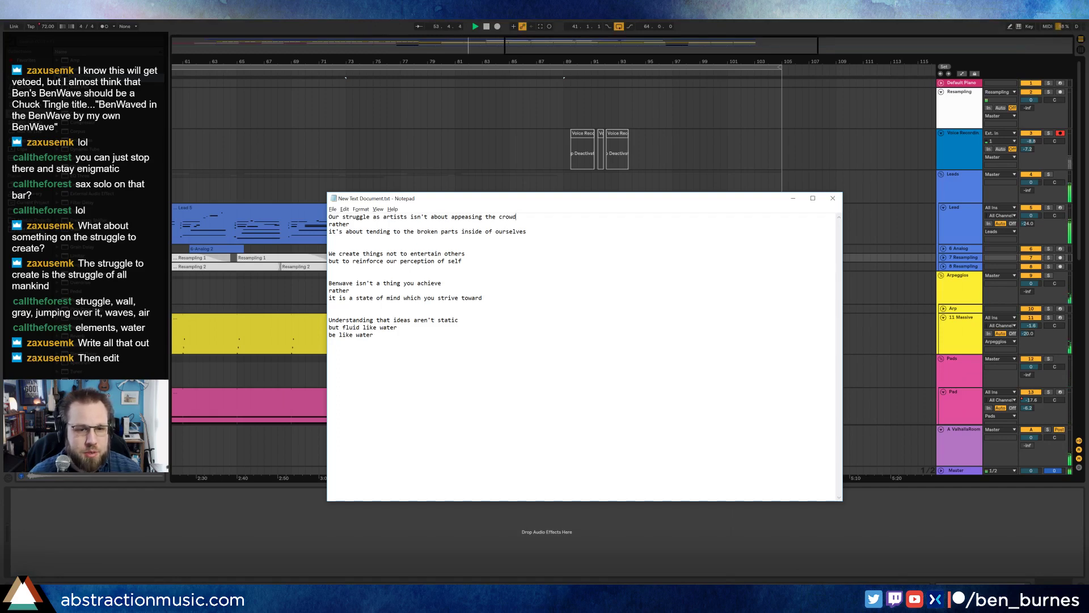
Step: Reread the script's first two stanzas, examining the phrase "appeasing the crowd" in the opening line
{"action": "left_click_drag", "start_coordinate": [329, 217], "coordinate": [463, 262]}
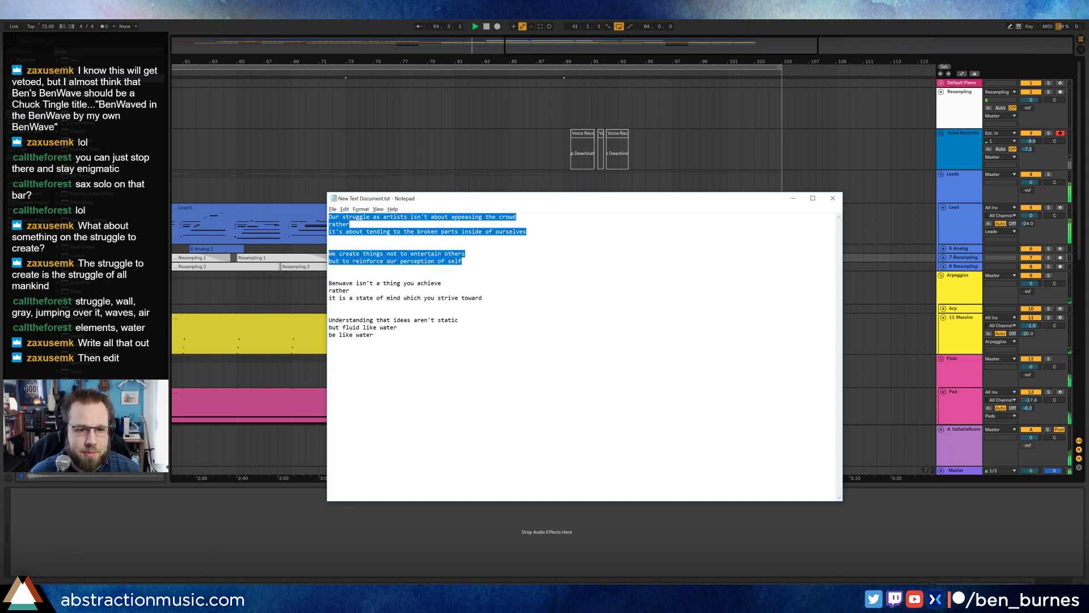
{"action": "left_click_drag", "start_coordinate": [527, 232], "coordinate": [333, 205]}
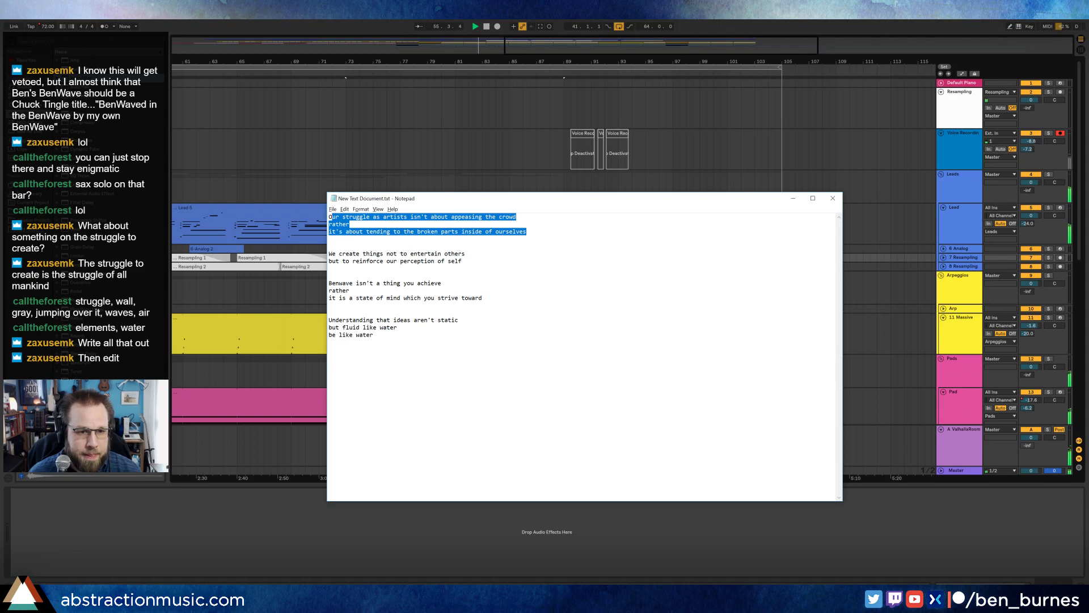
{"action": "left_click", "coordinate": [350, 224]}
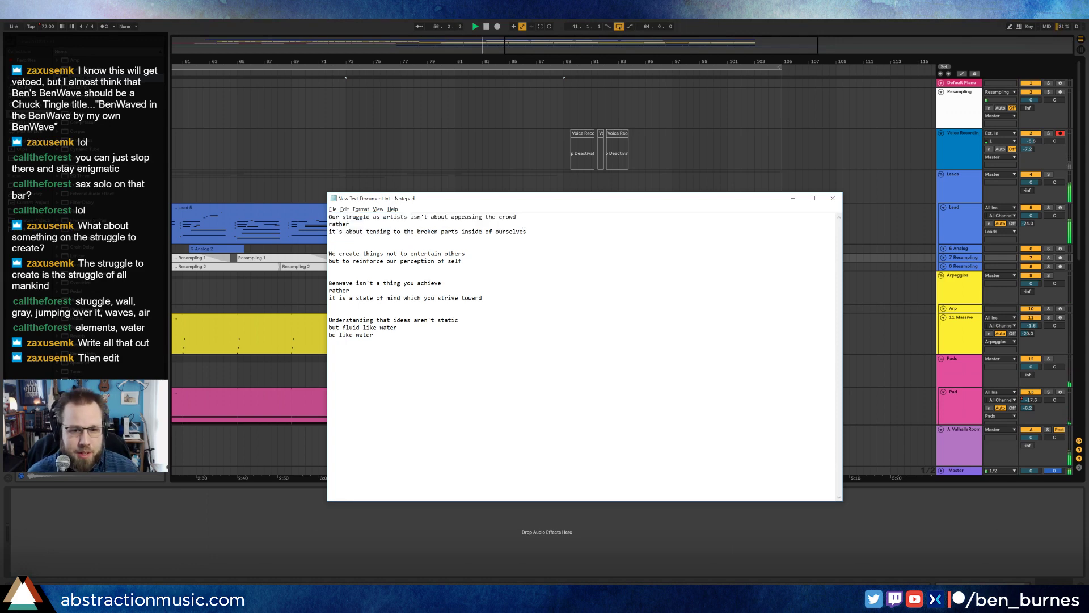
{"action": "left_click_drag", "start_coordinate": [516, 216], "coordinate": [455, 217]}
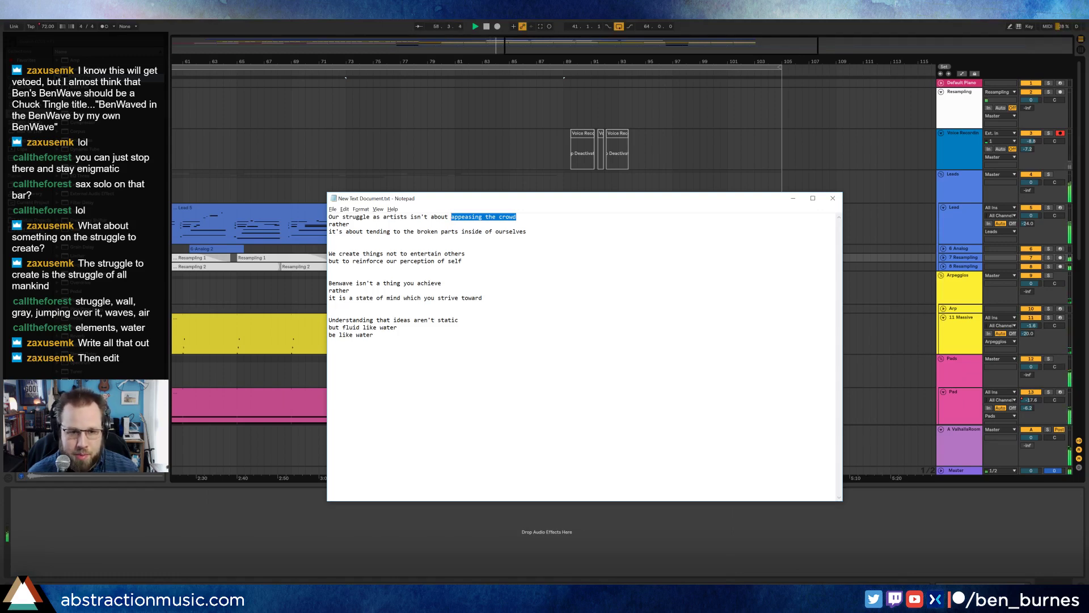
{"action": "key", "text": "Down"}
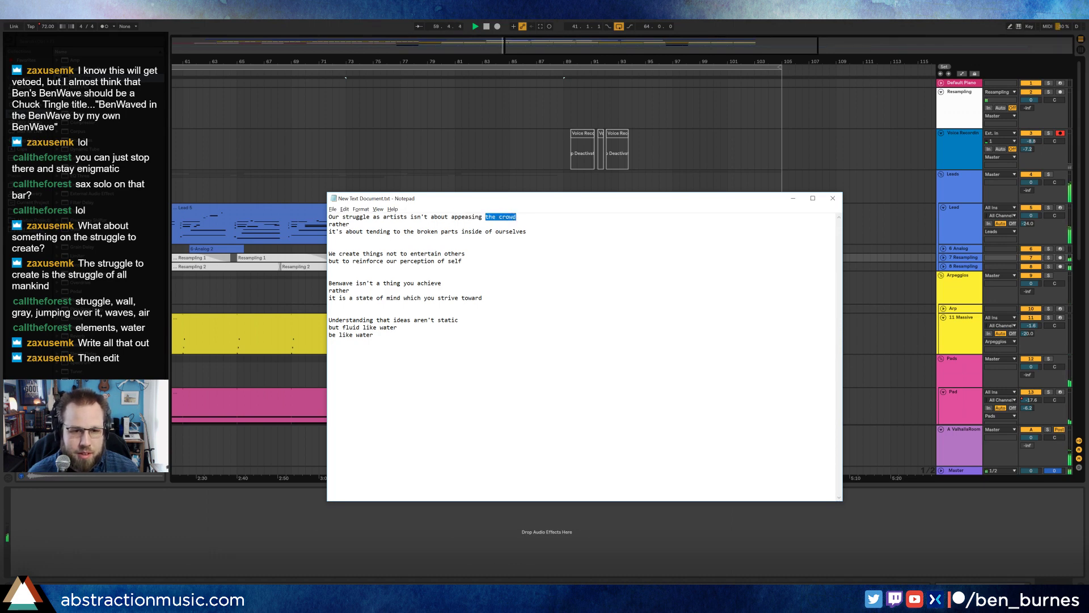
{"action": "key", "text": "shift+Left"}
{"action": "key", "text": "shift+Left"}
{"action": "key", "text": "shift+Left"}
{"action": "key", "text": "shift+Left"}
{"action": "key", "text": "shift+Left"}
{"action": "key", "text": "shift+Left"}
{"action": "key", "text": "shift+Left"}
{"action": "key", "text": "shift+Left"}
{"action": "key", "text": "shift+Left"}
{"action": "key", "text": "shift+Left"}
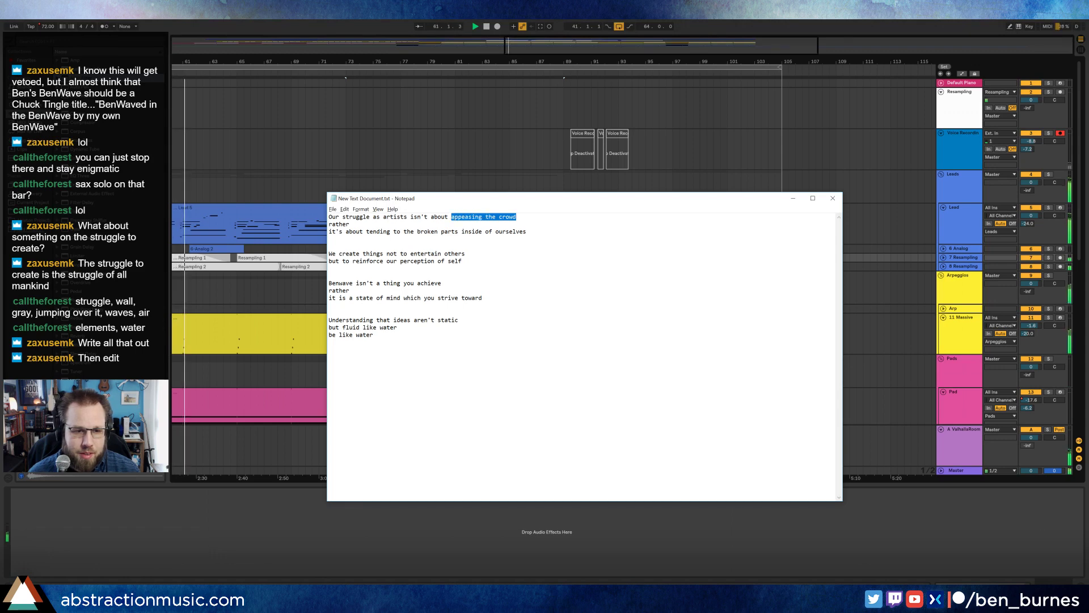
Step: Compare the stanza beginning "We create things not to entertain others" with the wording of the opening line
{"action": "key", "text": "Down"}
{"action": "key", "text": "Down"}
{"action": "key", "text": "Down"}
{"action": "key", "text": "Down"}
{"action": "key", "text": "Down"}
{"action": "key", "text": "Home"}
{"action": "key", "text": "shift+End"}
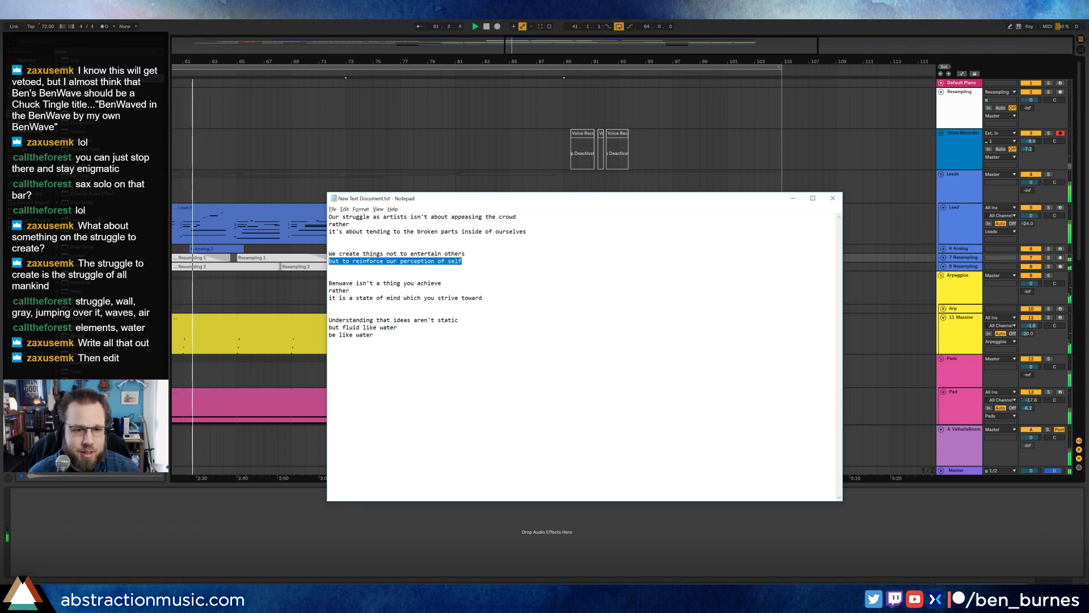
{"action": "left_click", "coordinate": [516, 217]}
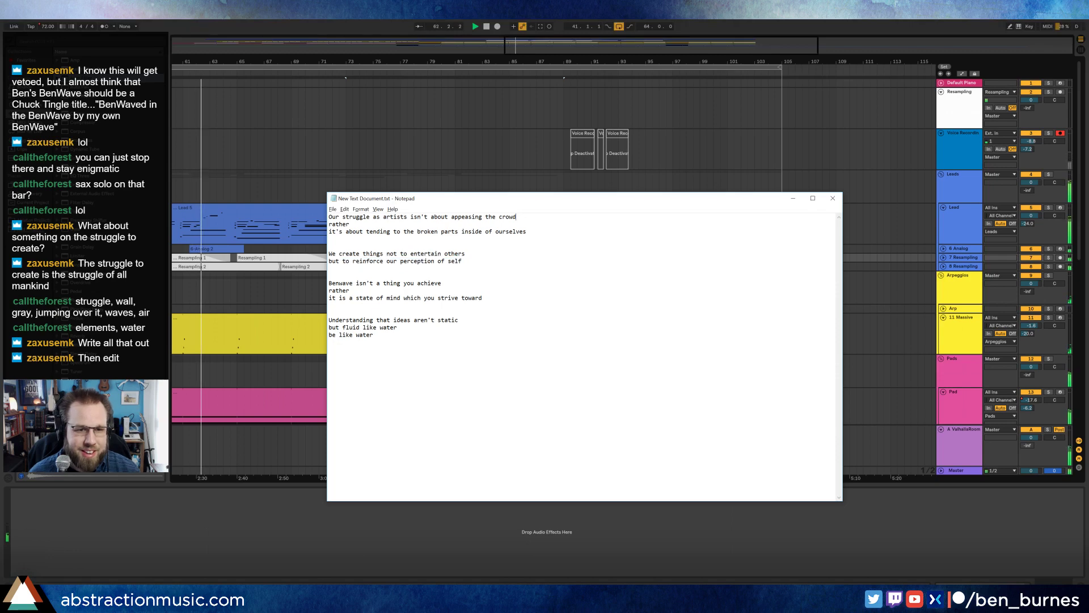
{"action": "left_click_drag", "start_coordinate": [517, 217], "coordinate": [455, 217]}
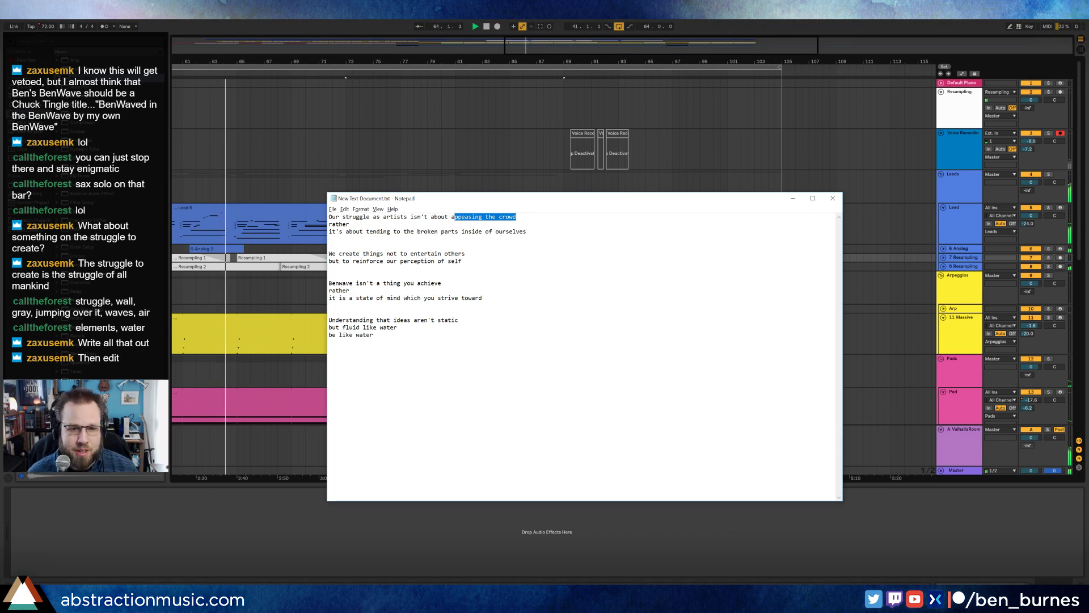
{"action": "left_click_drag", "start_coordinate": [462, 261], "coordinate": [329, 253]}
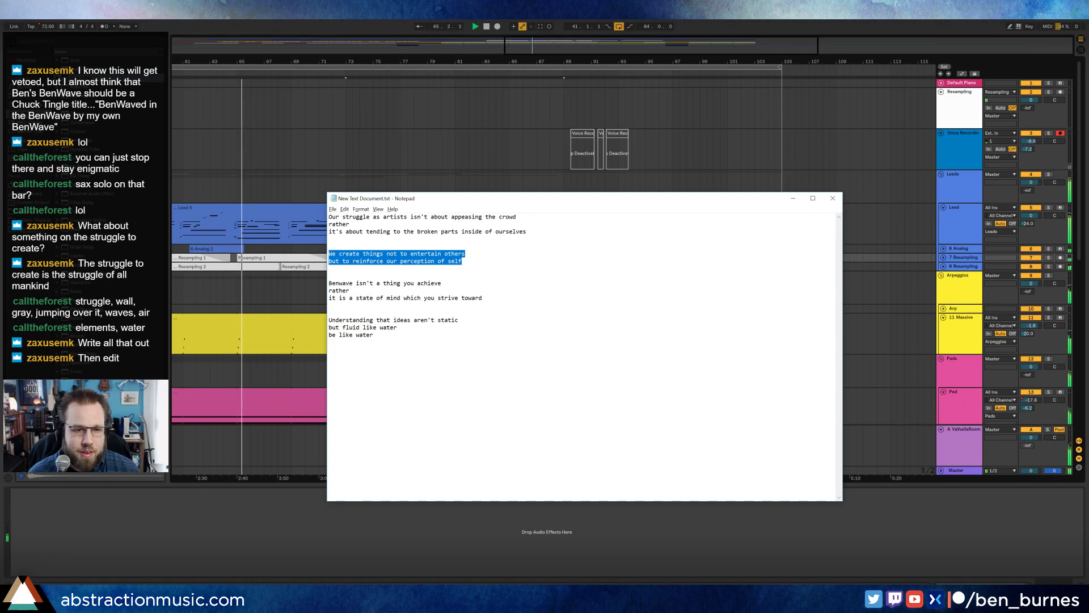
{"action": "left_click", "coordinate": [466, 254]}
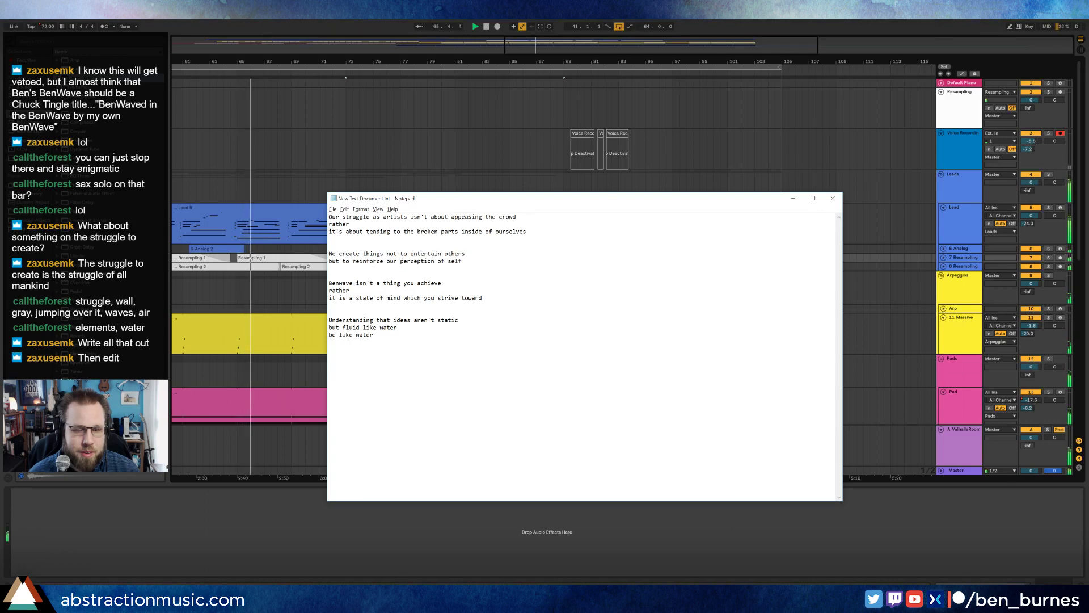
Step: Replace "not to entertain others" with "as a reflection" in the line beginning "We create things"
{"action": "left_click_drag", "start_coordinate": [467, 253], "coordinate": [386, 253]}
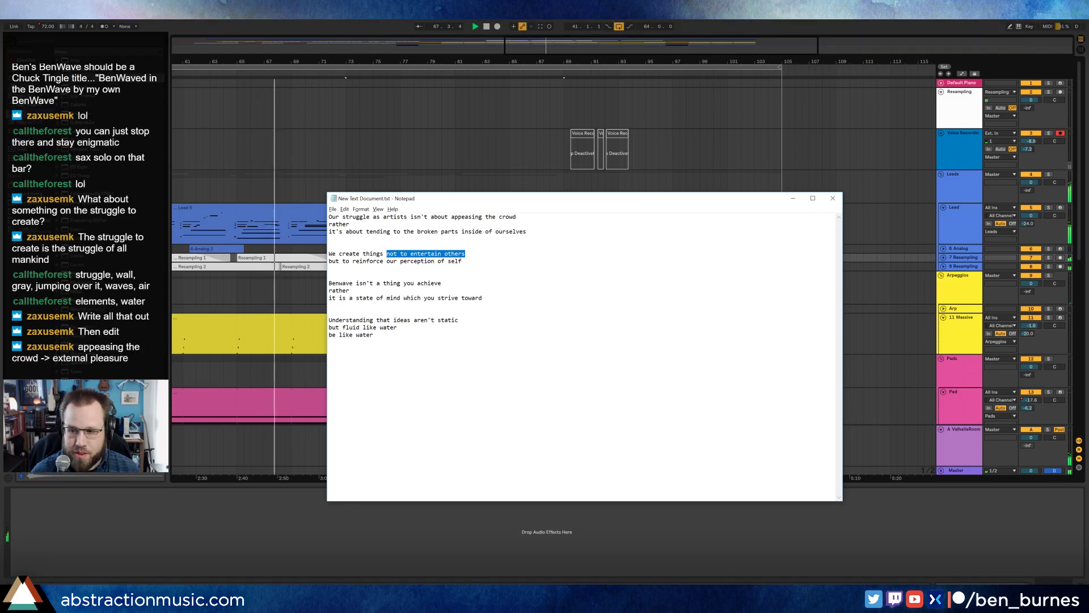
{"action": "type", "text": "as a re"}
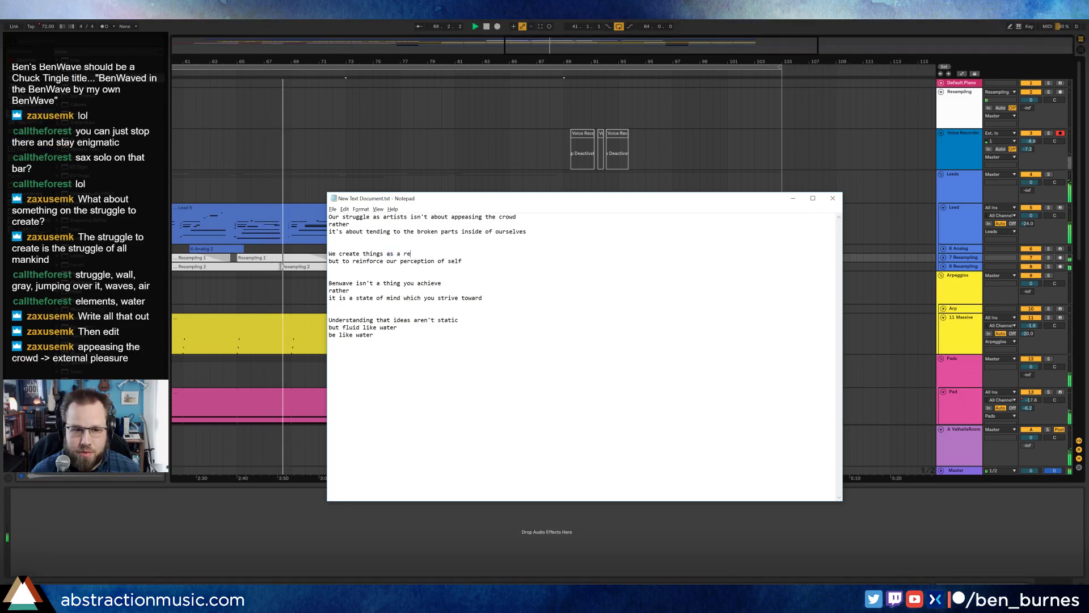
{"action": "type", "text": "flection"}
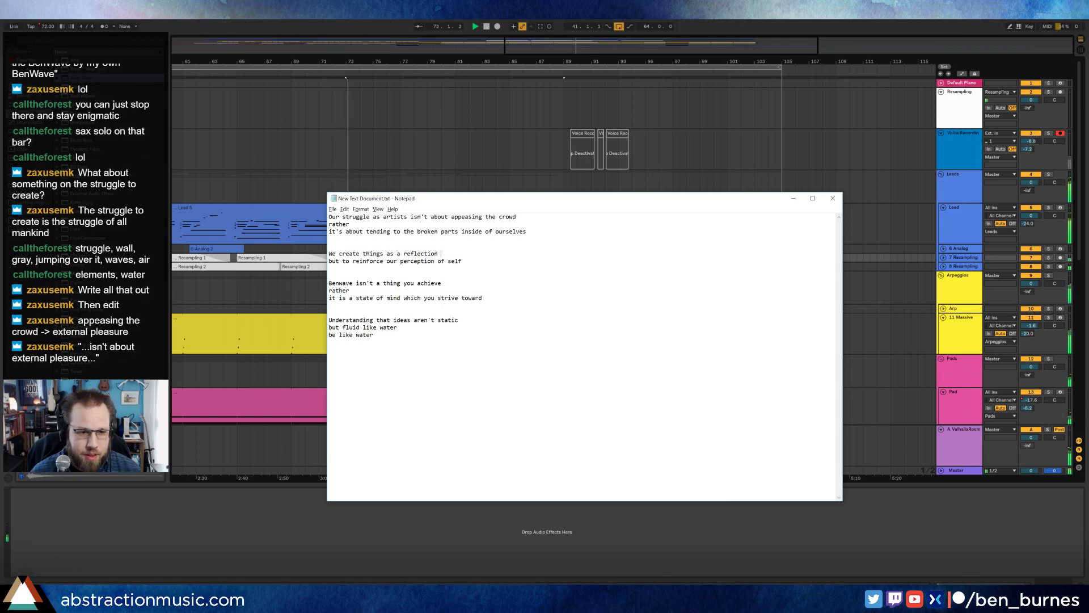
Step: Replace "but to reinforce our" with "this reflection is our" in the line ending "perception of self"
{"action": "double_click", "coordinate": [335, 261]}
{"action": "key", "text": "ctrl+shift+Right"}
{"action": "key", "text": "ctrl+shift+Right"}
{"action": "key", "text": "ctrl+shift+Right"}
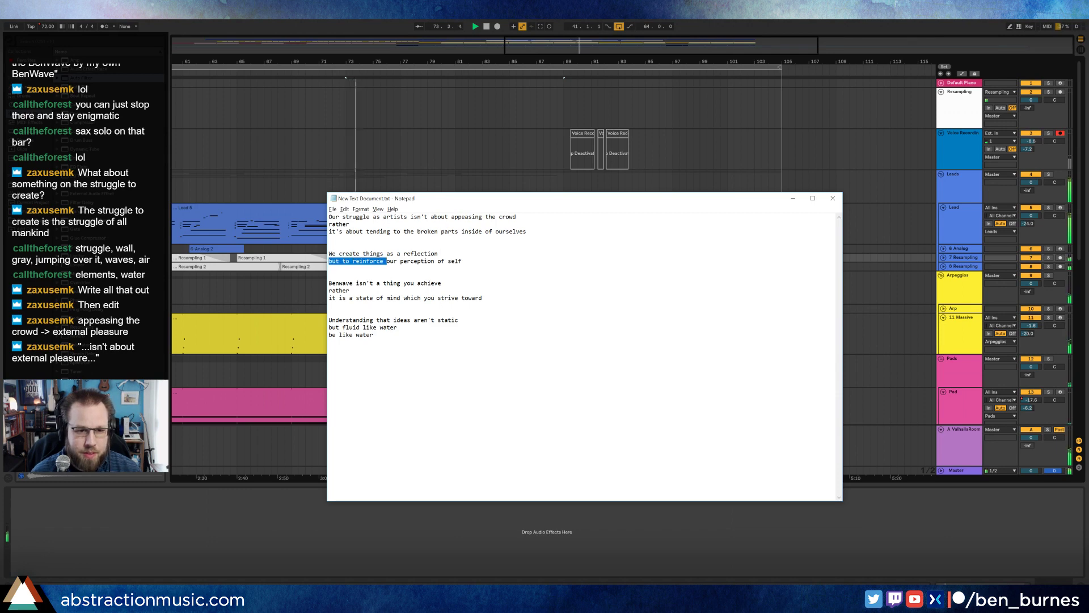
{"action": "type", "text": "this reflection"}
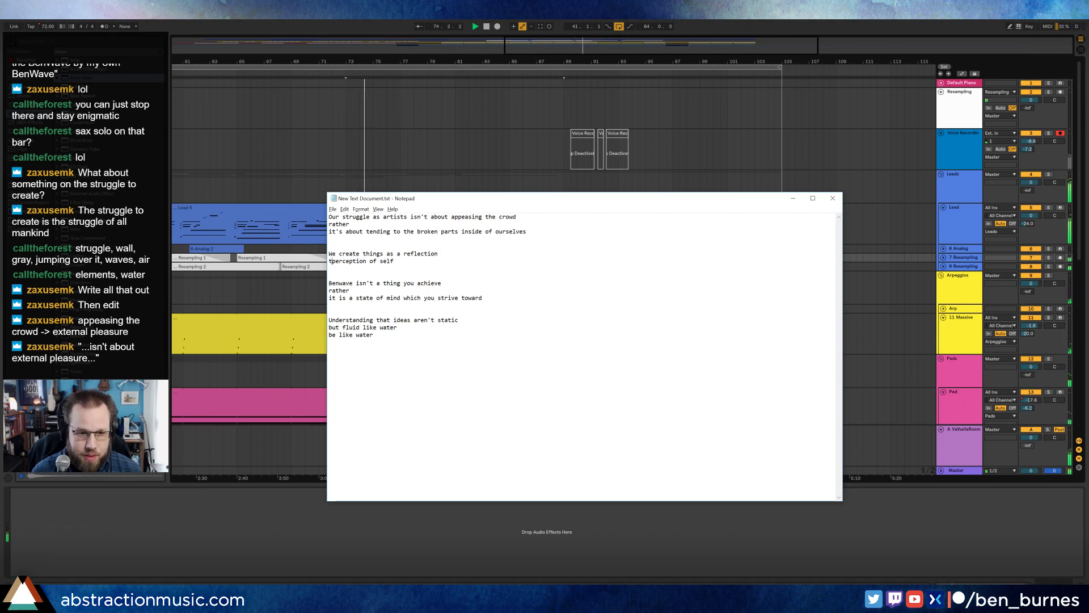
{"action": "type", "text": " is our"}
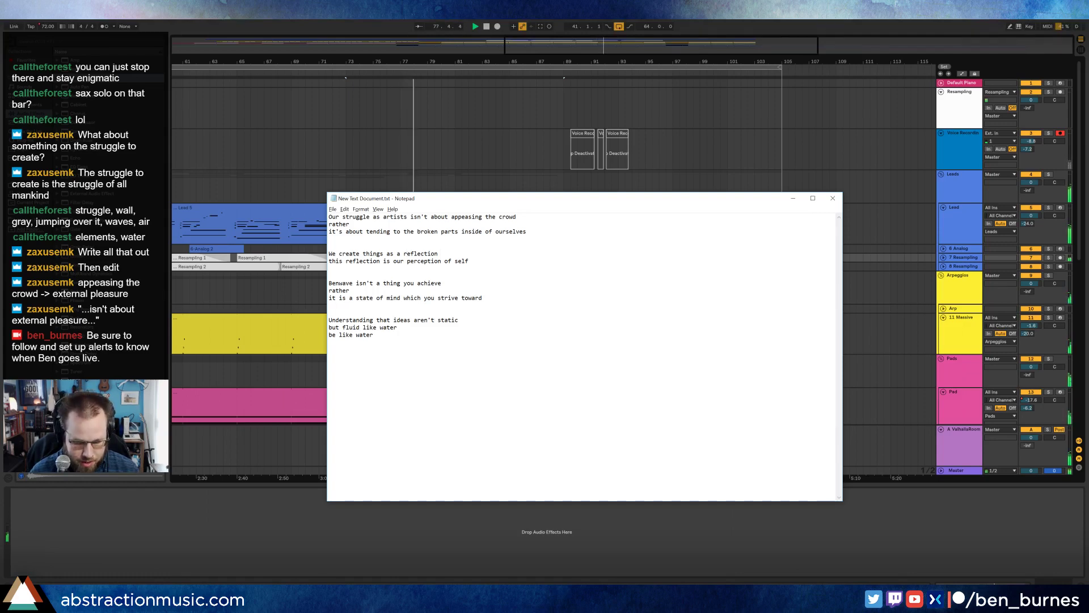
{"action": "type", "text": "of ou"}
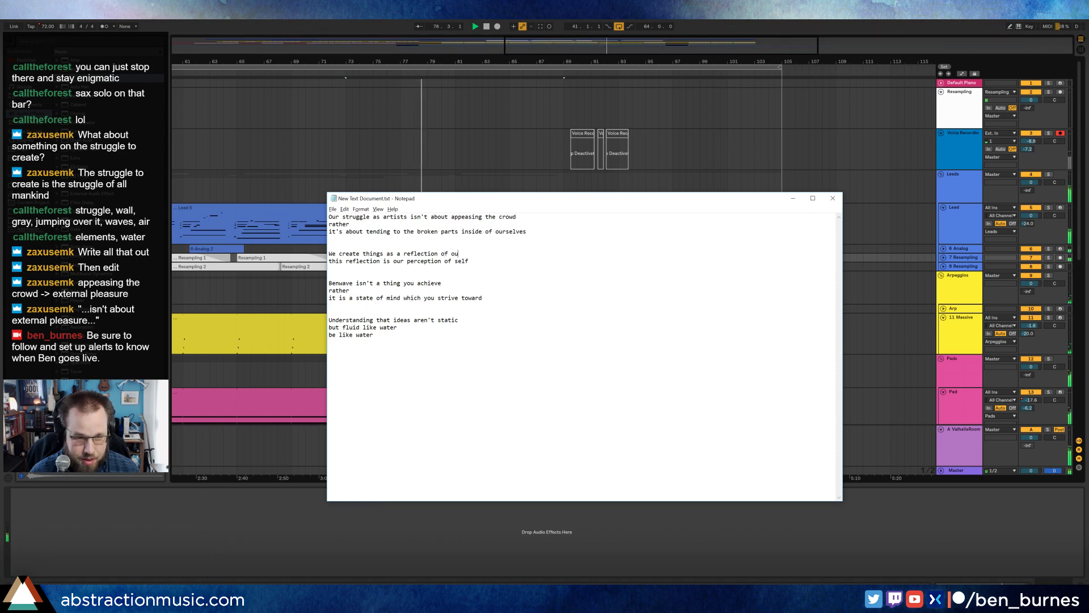
{"action": "key", "text": "BackSpace"}
{"action": "key", "text": "BackSpace"}
{"action": "key", "text": "BackSpace"}
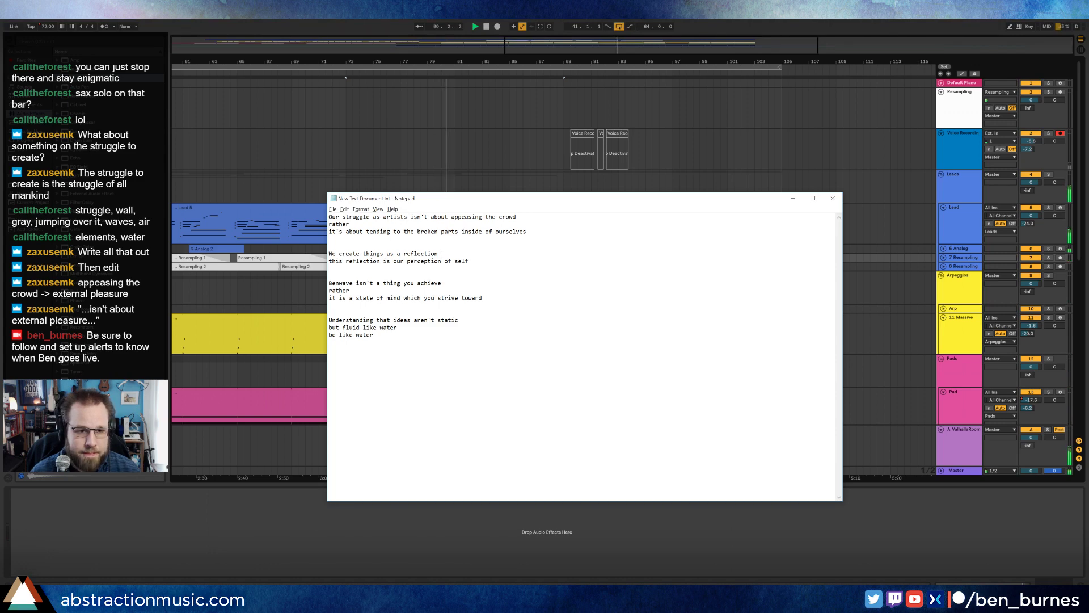
{"action": "type", "text": "of ou"}
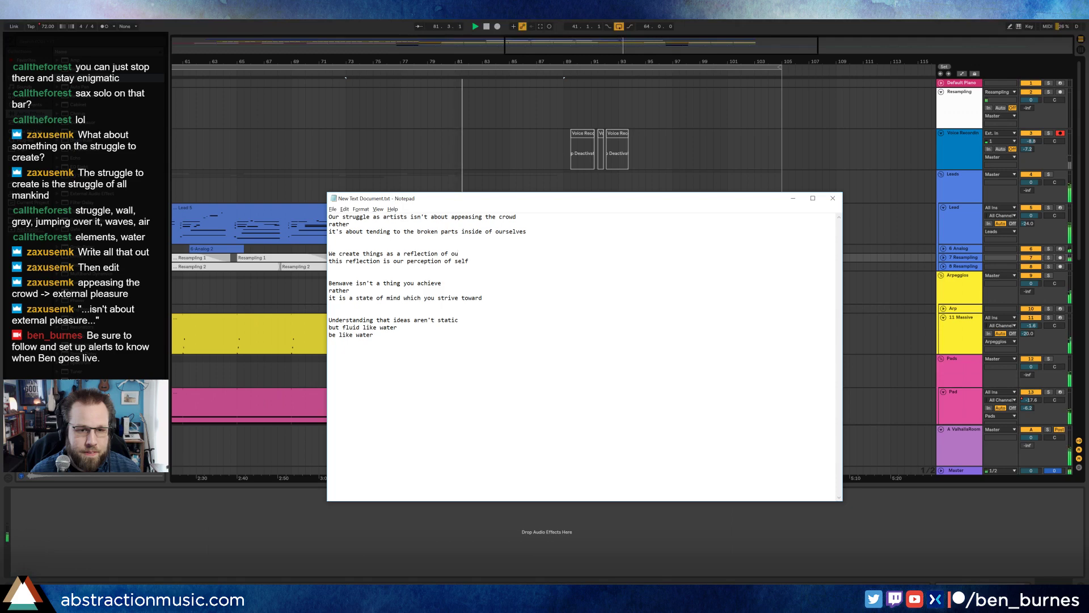
{"action": "key", "text": "BackSpace"}
{"action": "key", "text": "BackSpace"}
{"action": "key", "text": "BackSpace"}
{"action": "key", "text": "BackSpace"}
{"action": "key", "text": "BackSpace"}
{"action": "key", "text": "BackSpace"}
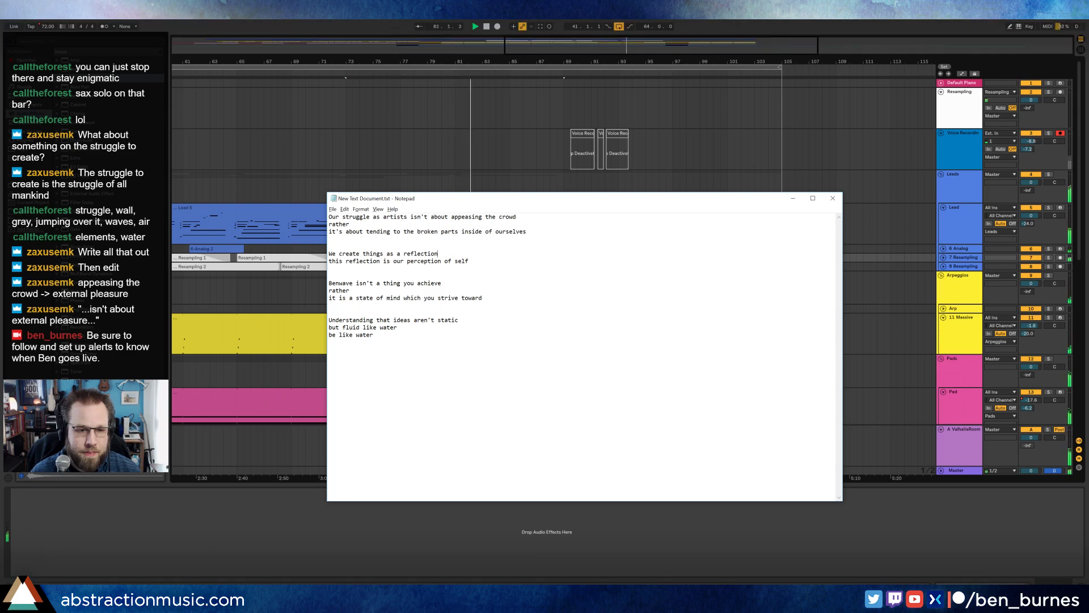
Step: Add "of struggle" to the end of the line "We create things as a reflection" and select the whole line below it
{"action": "type", "text": "of struggle"}
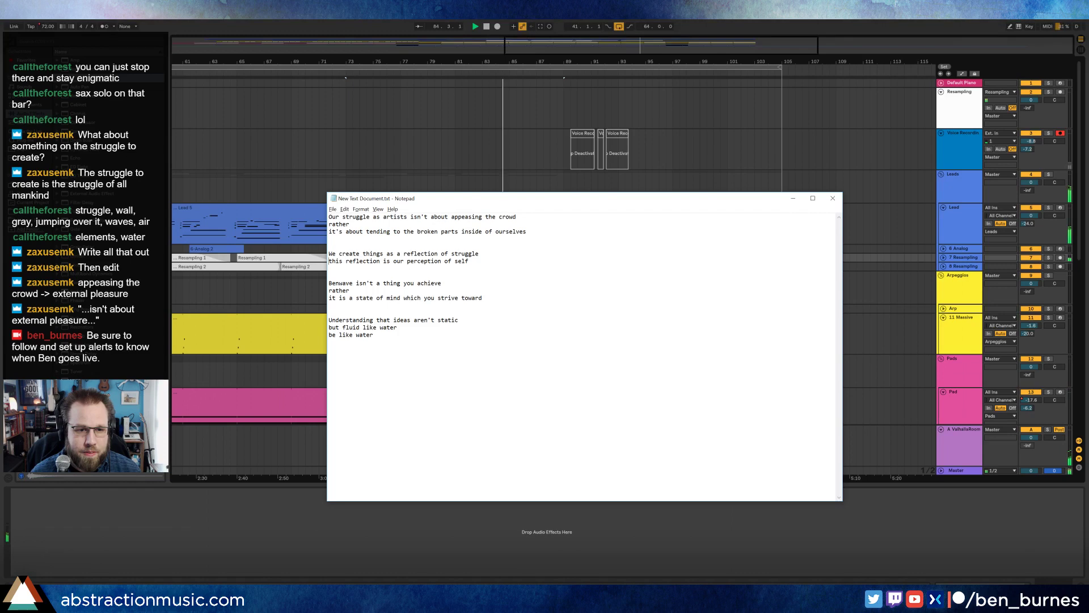
{"action": "key", "text": "shift+End"}
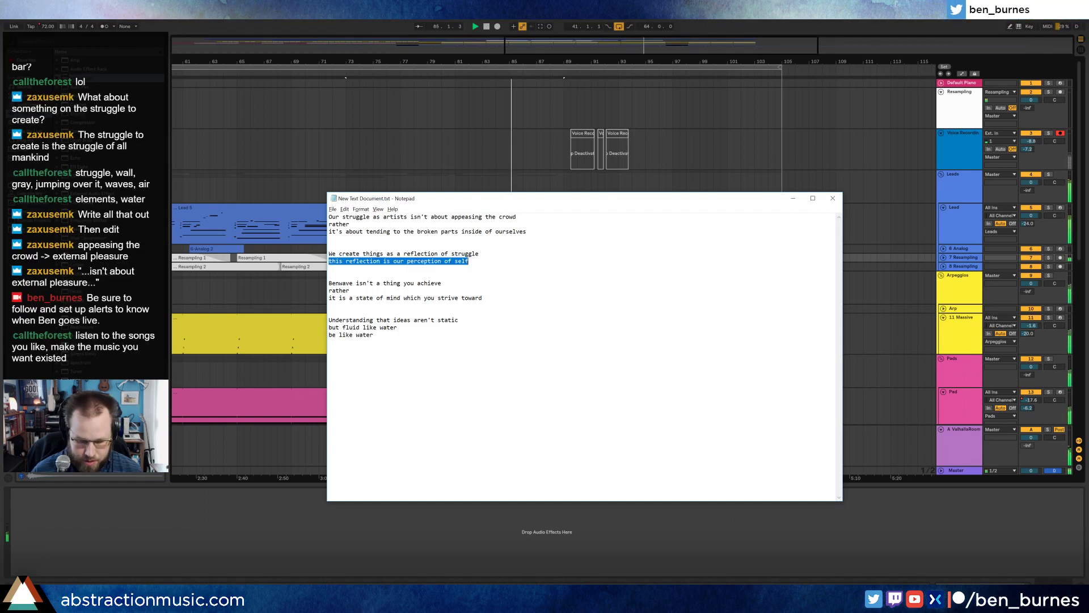
Step: Rewrite the second verse's closing line as "to study our perception of self"
{"action": "key", "text": "Home"}
{"action": "type", "text": "to stu"}
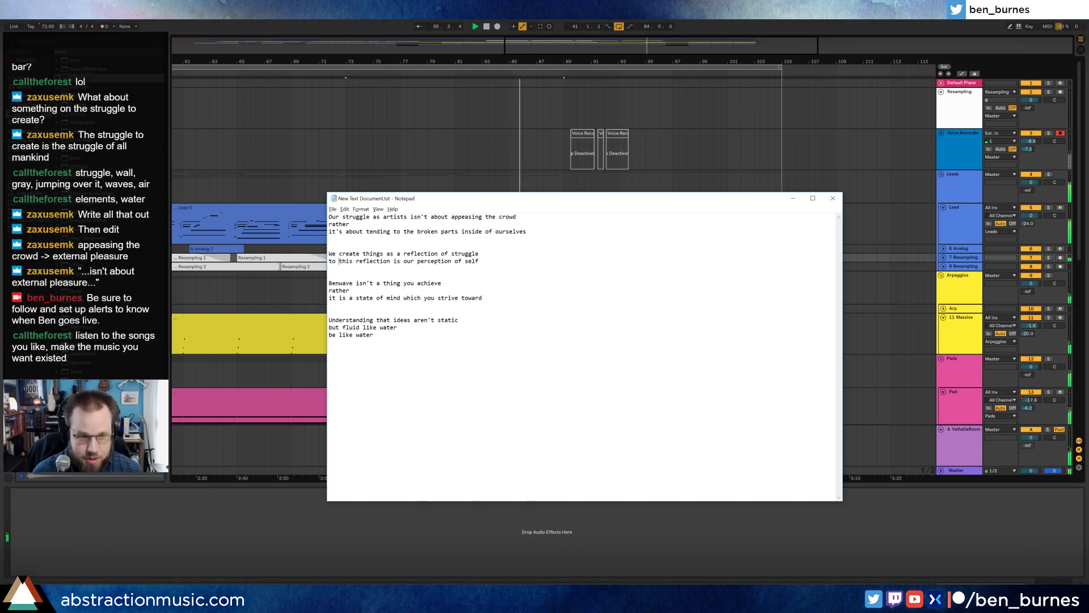
{"action": "type", "text": "dy"}
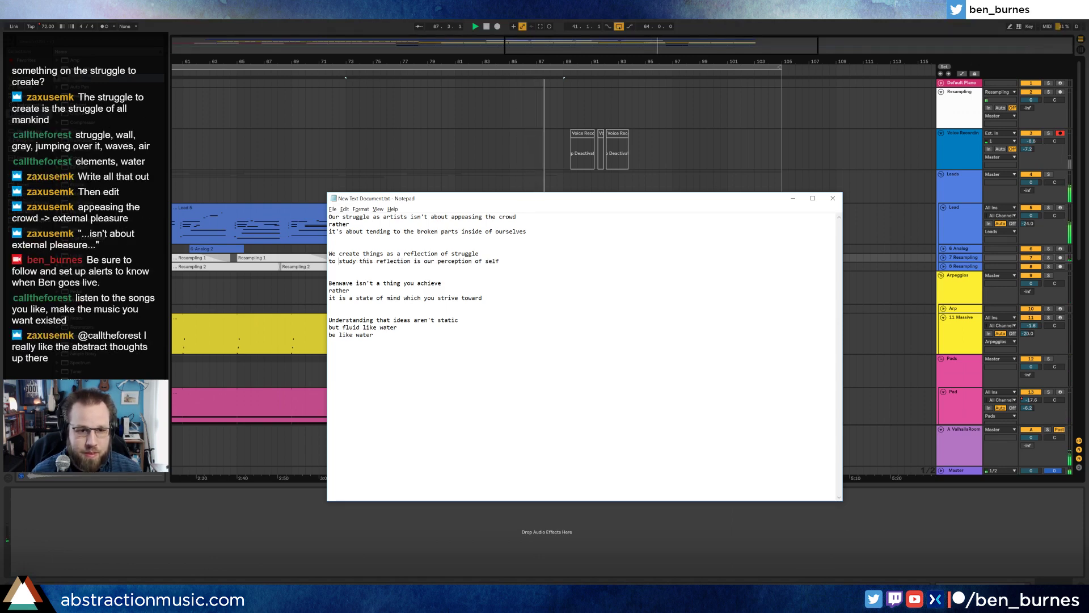
{"action": "key", "text": "ctrl+Right"}
{"action": "key", "text": "ctrl+shift+Right"}
{"action": "key", "text": "ctrl+shift+Right"}
{"action": "key", "text": "ctrl+shift+Right"}
{"action": "key", "text": "BackSpace"}
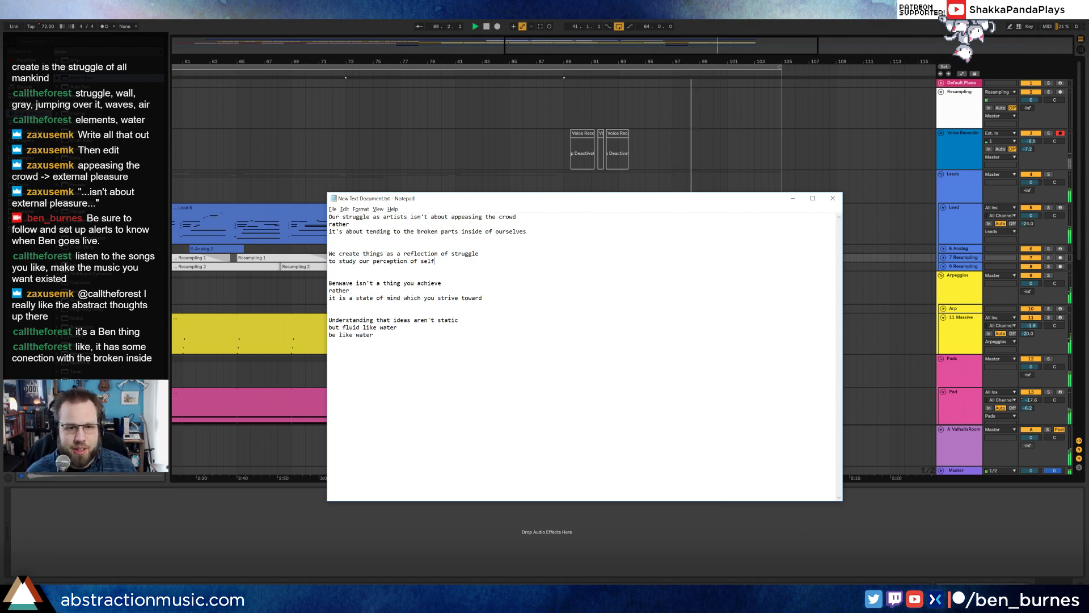
{"action": "left_click", "coordinate": [384, 283]}
{"action": "type", "text": "nece"}
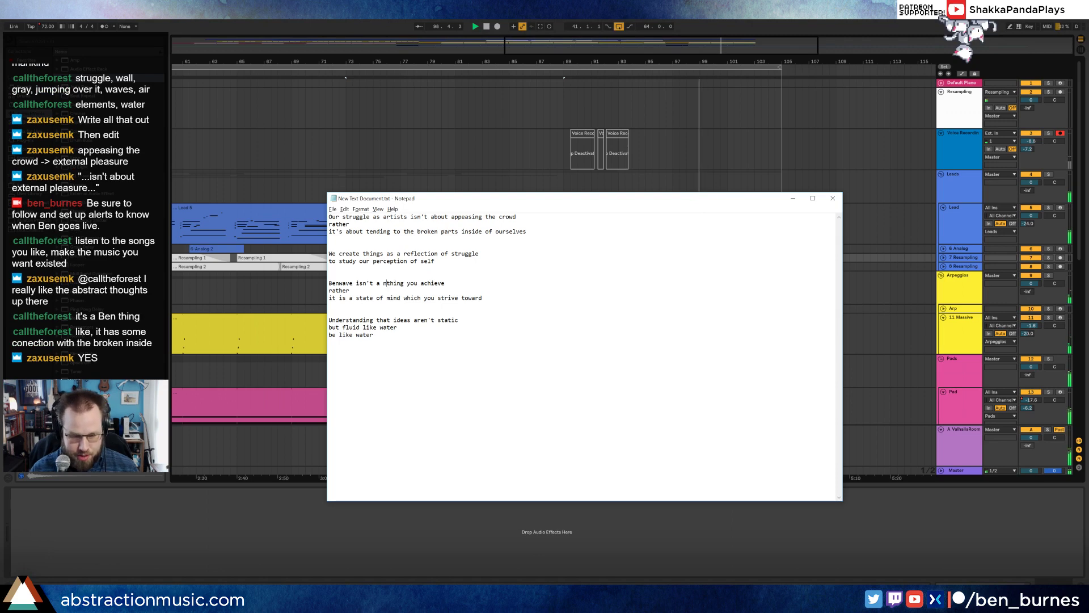
{"action": "type", "text": "sary"}
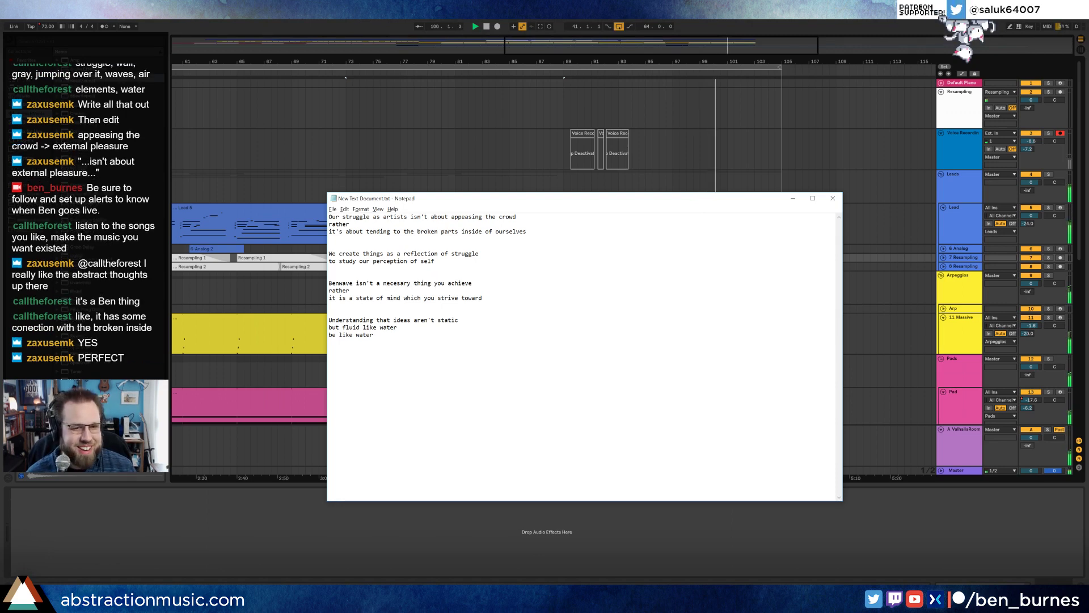
{"action": "key", "text": "BackSpace"}
{"action": "key", "text": "BackSpace"}
{"action": "key", "text": "BackSpace"}
{"action": "key", "text": "BackSpace"}
{"action": "key", "text": "BackSpace"}
{"action": "key", "text": "BackSpace"}
{"action": "key", "text": "BackSpace"}
{"action": "key", "text": "BackSpace"}
Step: Switch to Ableton Live, stop the song's playback, and return to the Notepad script
{"action": "key", "text": "alt+Tab"}
{"action": "key", "text": "space"}
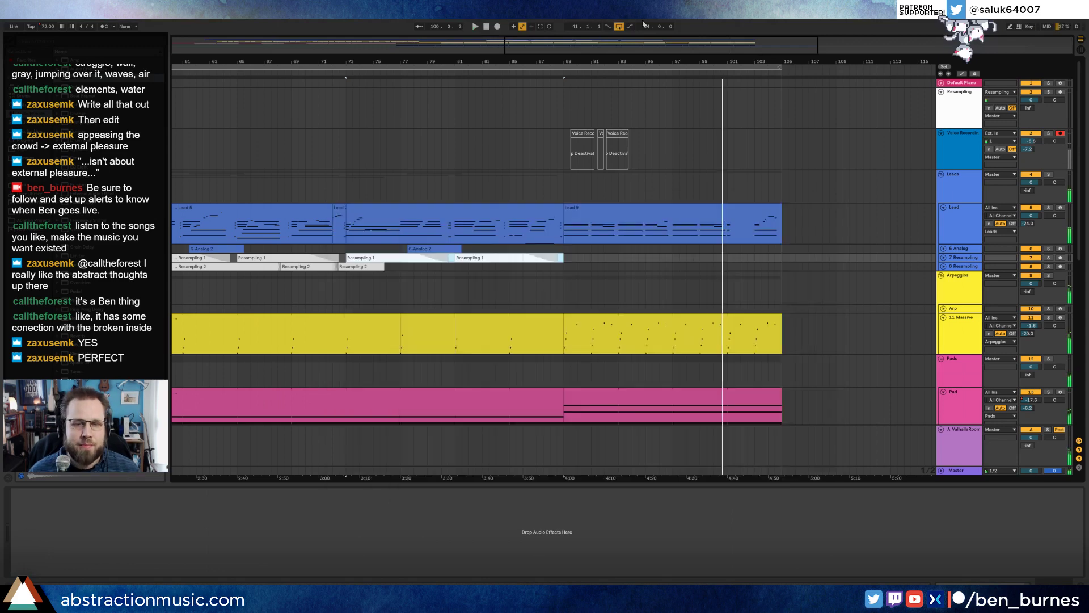
{"action": "key", "text": "alt+Tab"}
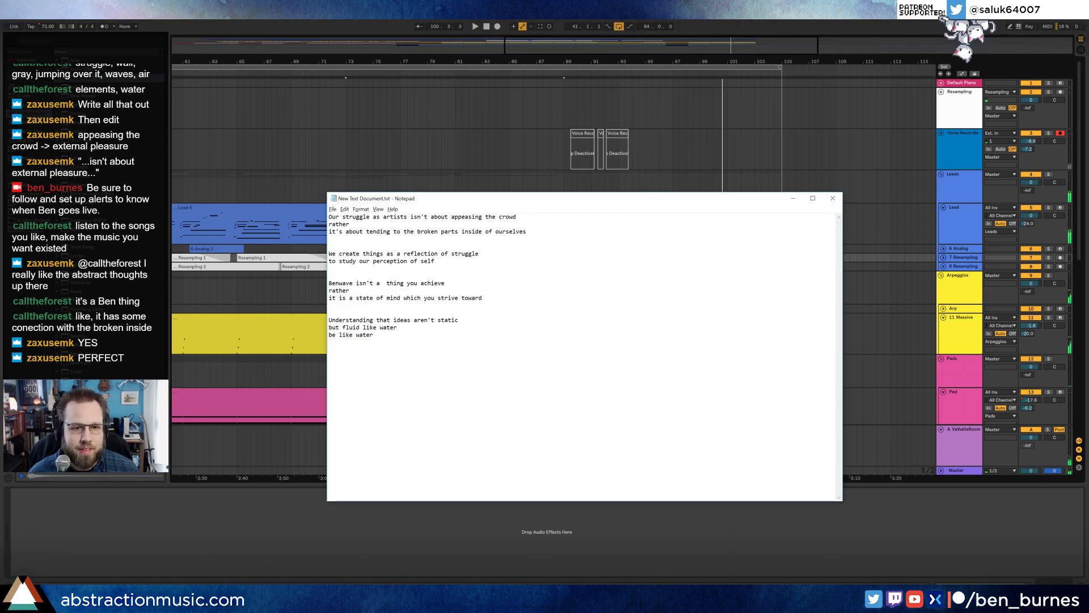
Step: Insert "necessarily" before "a thing you achieve" and "constantly" before "strive toward" in the Benwave verse
{"action": "left_click", "coordinate": [376, 282]}
{"action": "type", "text": "necessarily"}
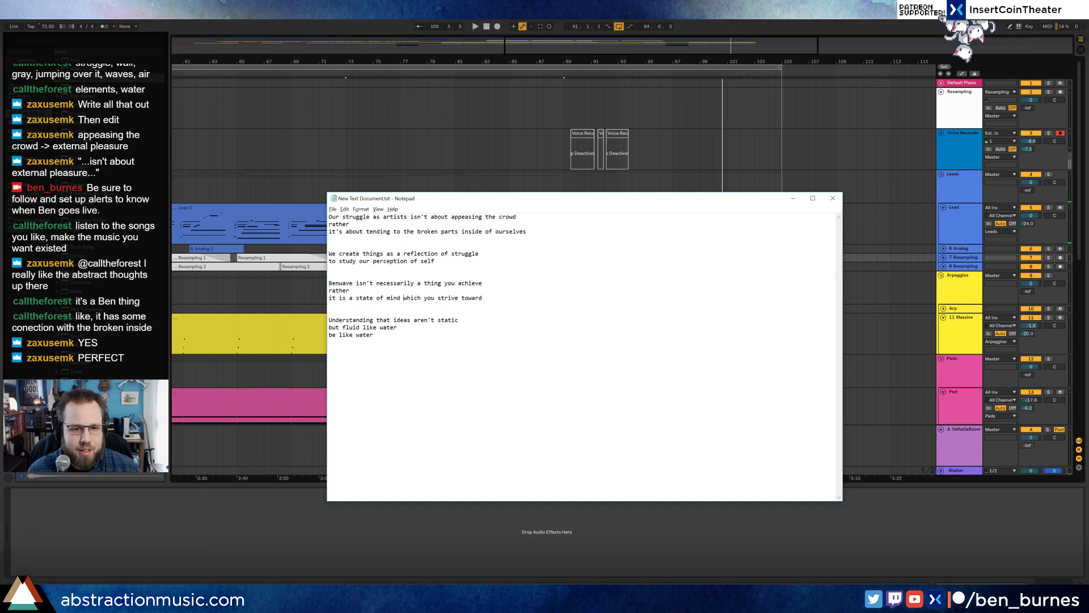
{"action": "key", "text": "Down"}
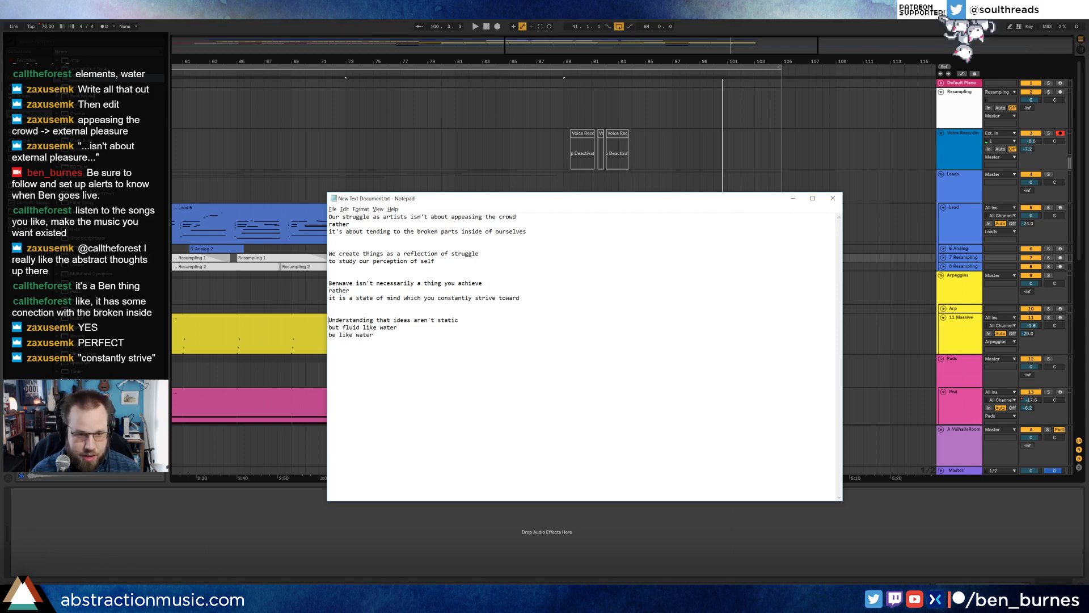
Step: Start the final verse with "This all comes from an understanding" and put "that ideas aren't static" and "like water" on separate lines
{"action": "type", "text": "This all comes fro"}
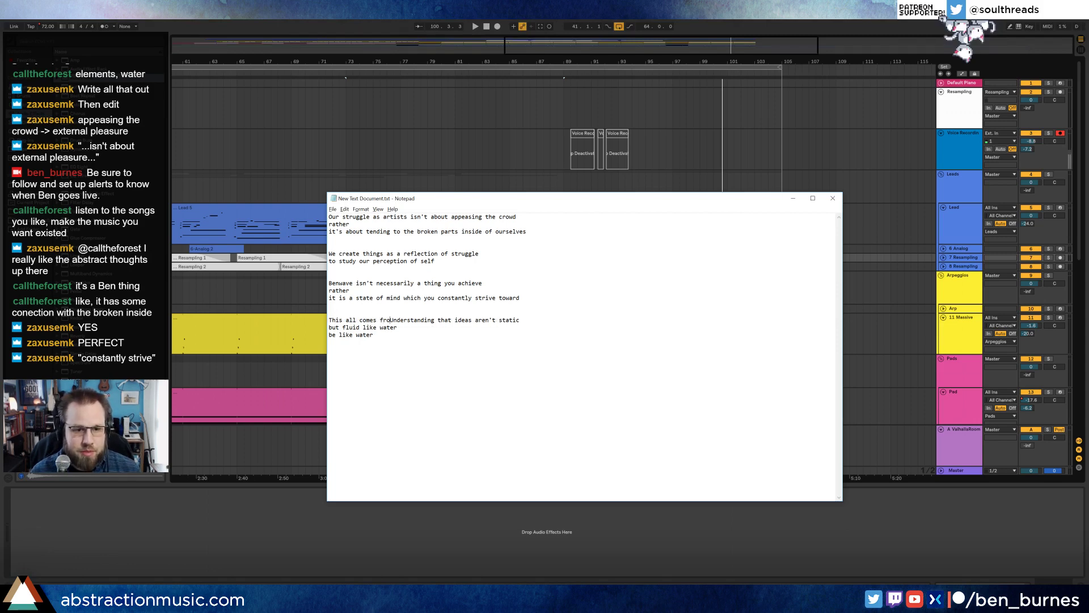
{"action": "type", "text": "m an"}
{"action": "key", "text": "Delete"}
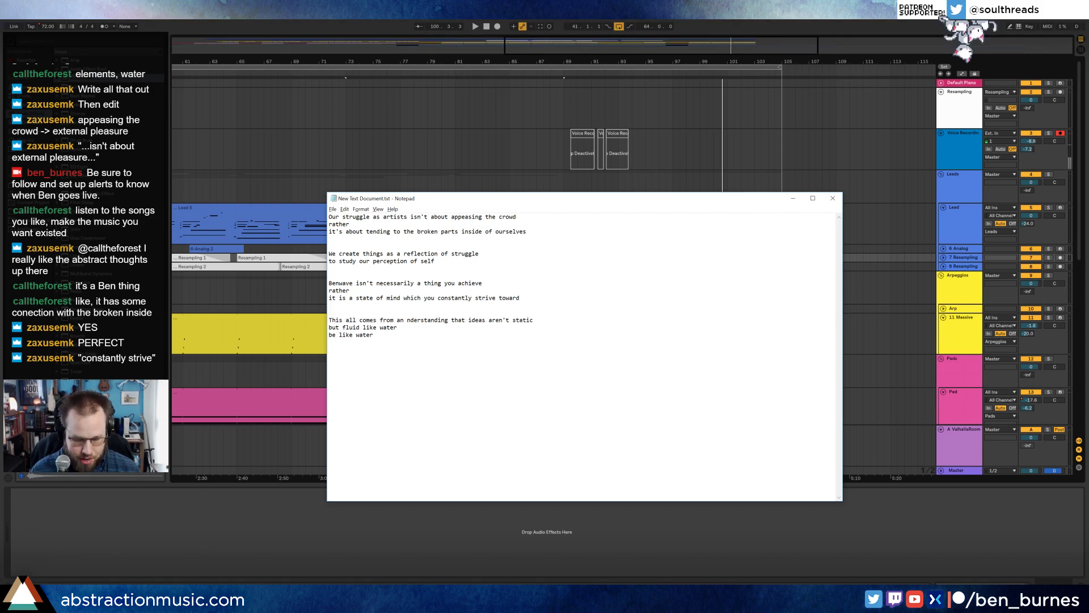
{"action": "type", "text": "u"}
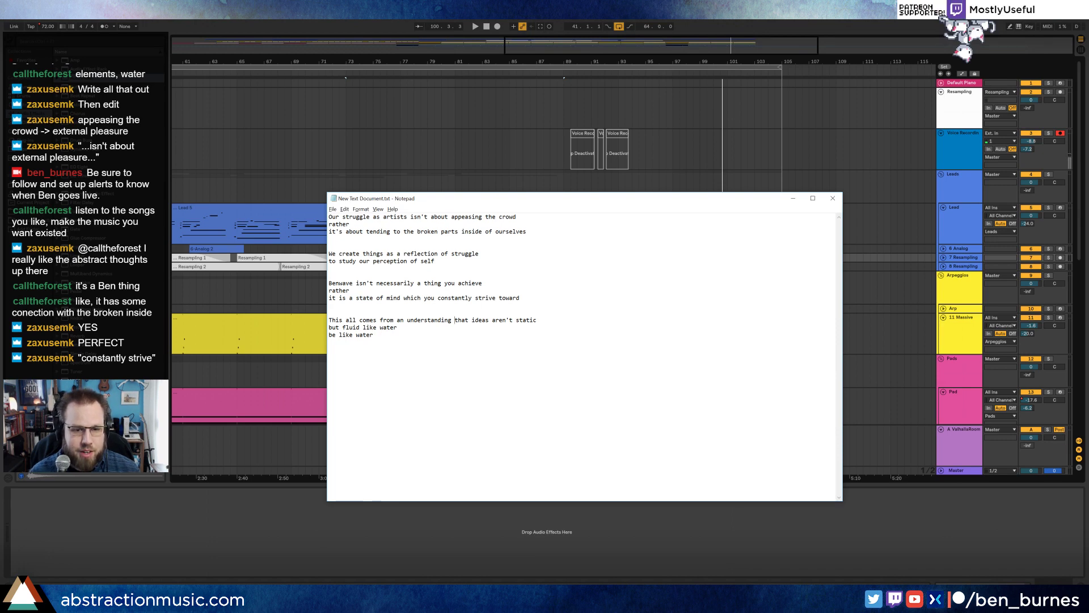
{"action": "key", "text": "Return"}
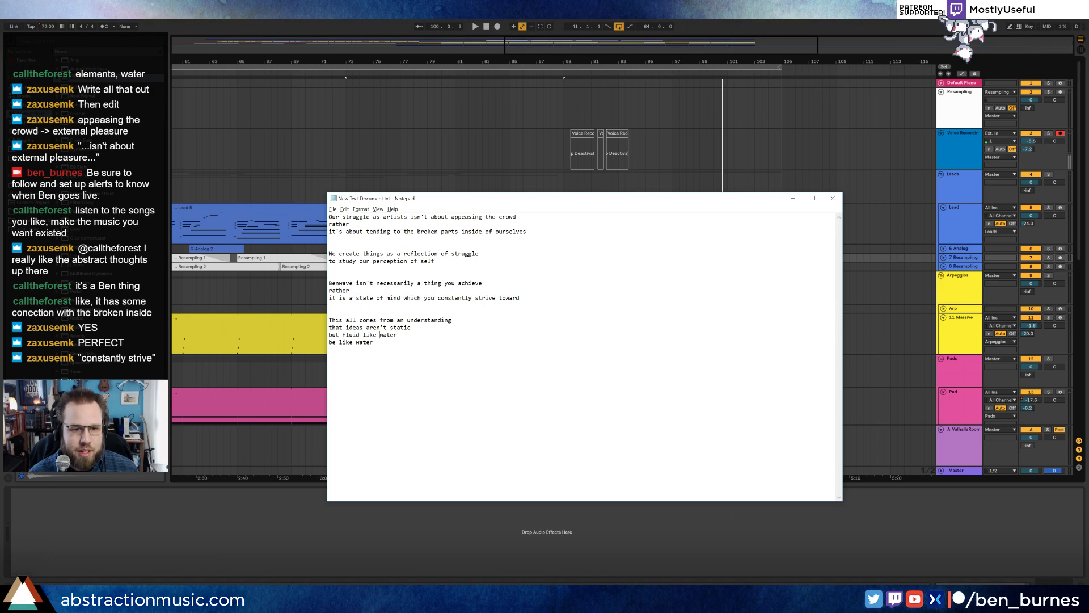
{"action": "key", "text": "Return"}
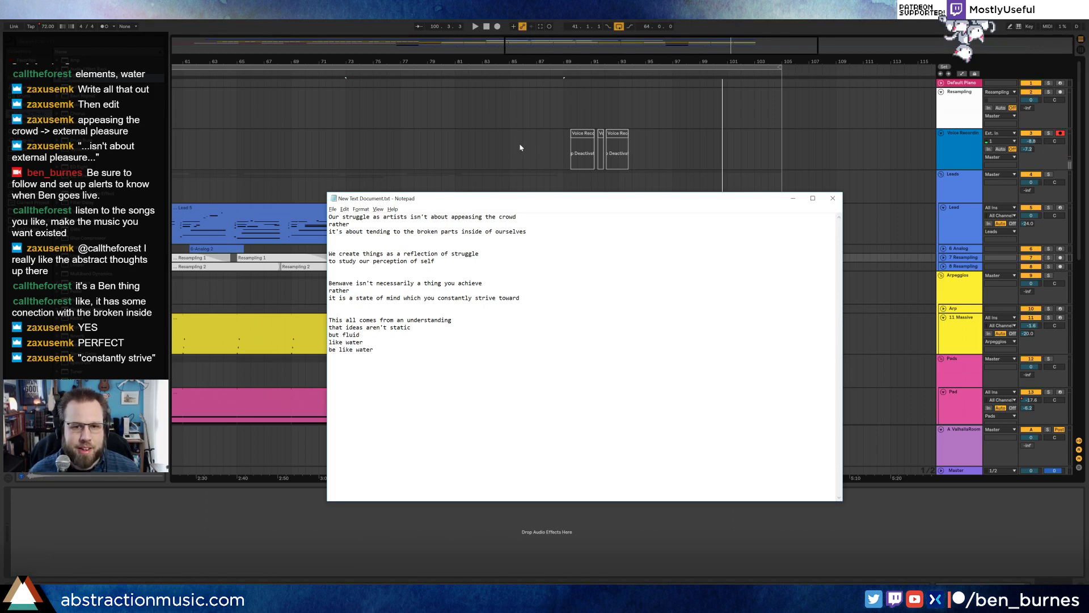
Step: Try to record a voice take from bar 89 on the voice recording track while reading the Notepad script
{"action": "left_click", "coordinate": [562, 148]}
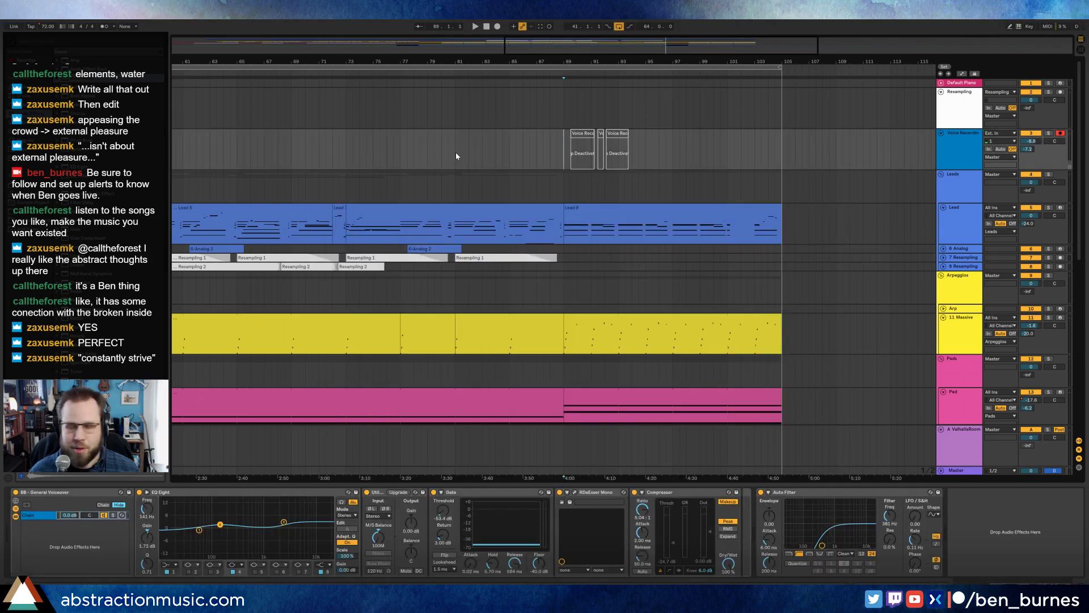
{"action": "key", "text": "F9"}
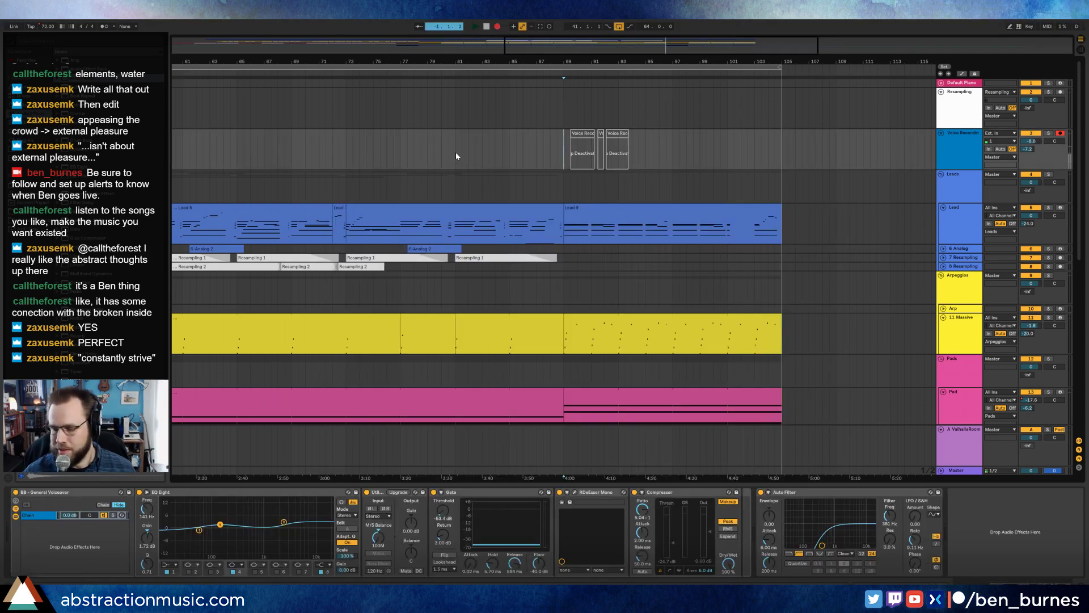
{"action": "key", "text": "alt+Tab"}
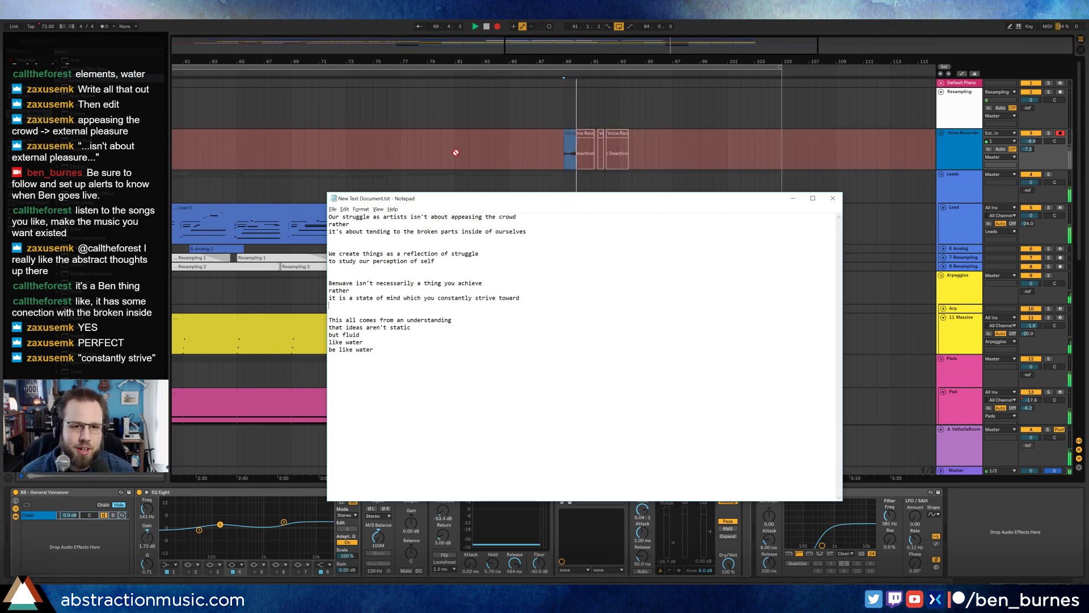
{"action": "key", "text": "F9"}
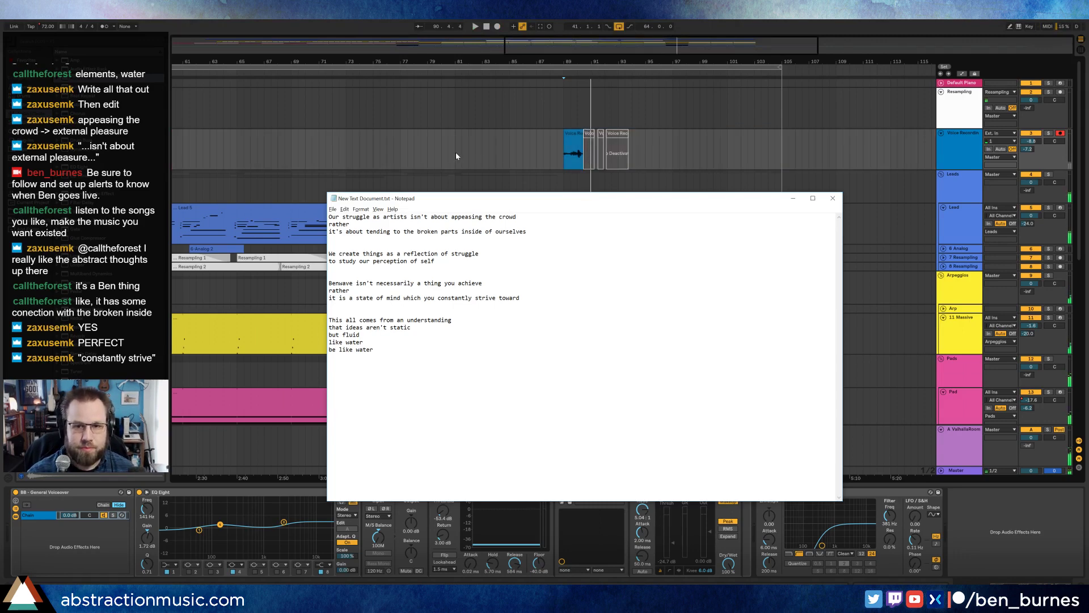
{"action": "key", "text": "F9"}
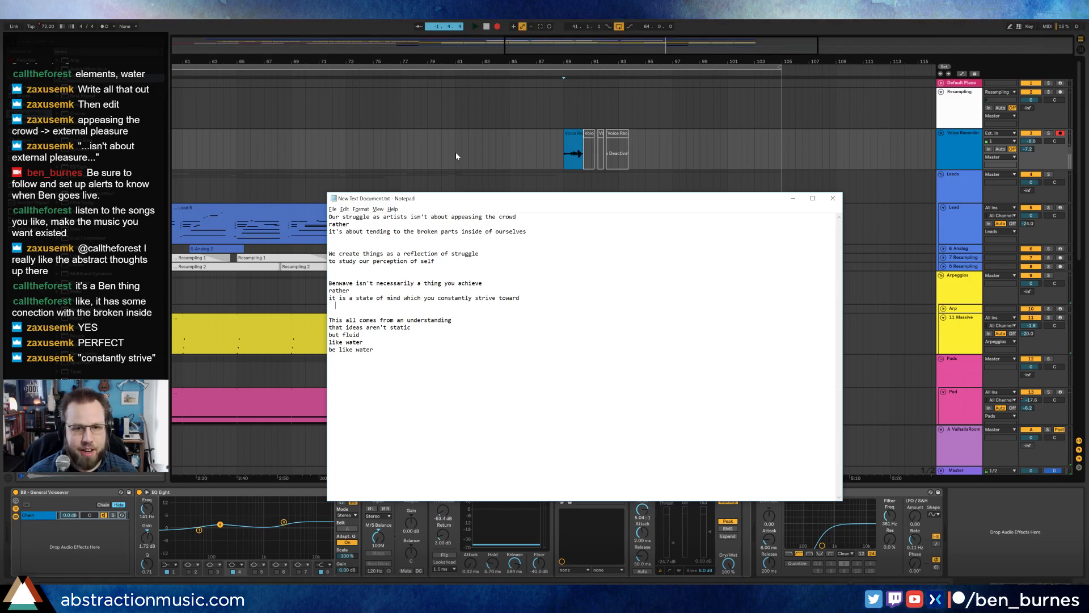
{"action": "left_click", "coordinate": [487, 27]}
Step: Record a full voice take starting at bar 87, reading from the Notepad script, and stop once the script is read
{"action": "left_click", "coordinate": [539, 152]}
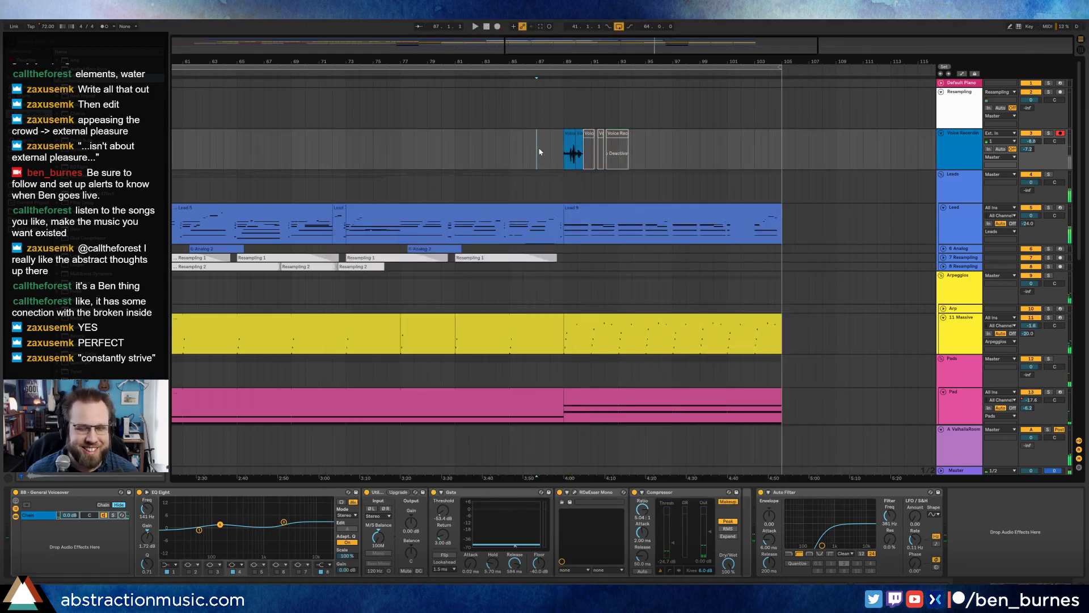
{"action": "key", "text": "F9"}
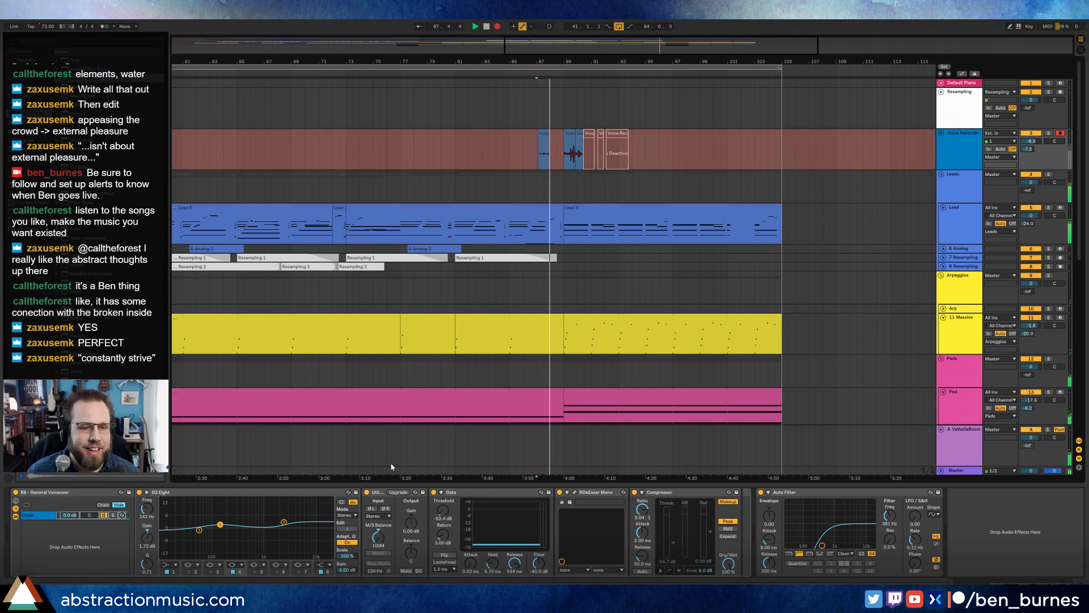
{"action": "key", "text": "alt+Tab"}
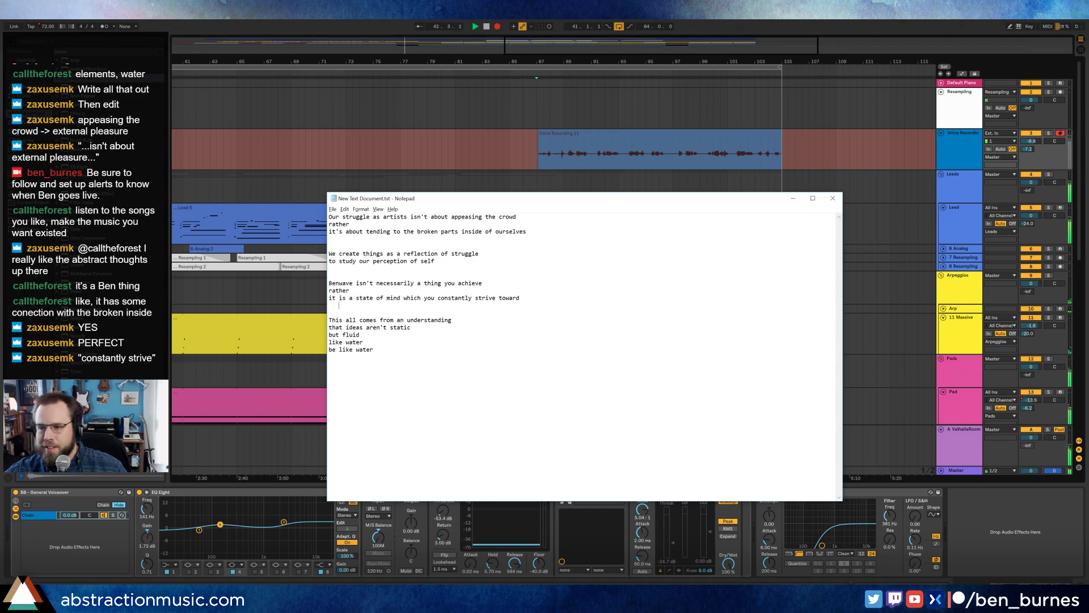
{"action": "left_click", "coordinate": [486, 26]}
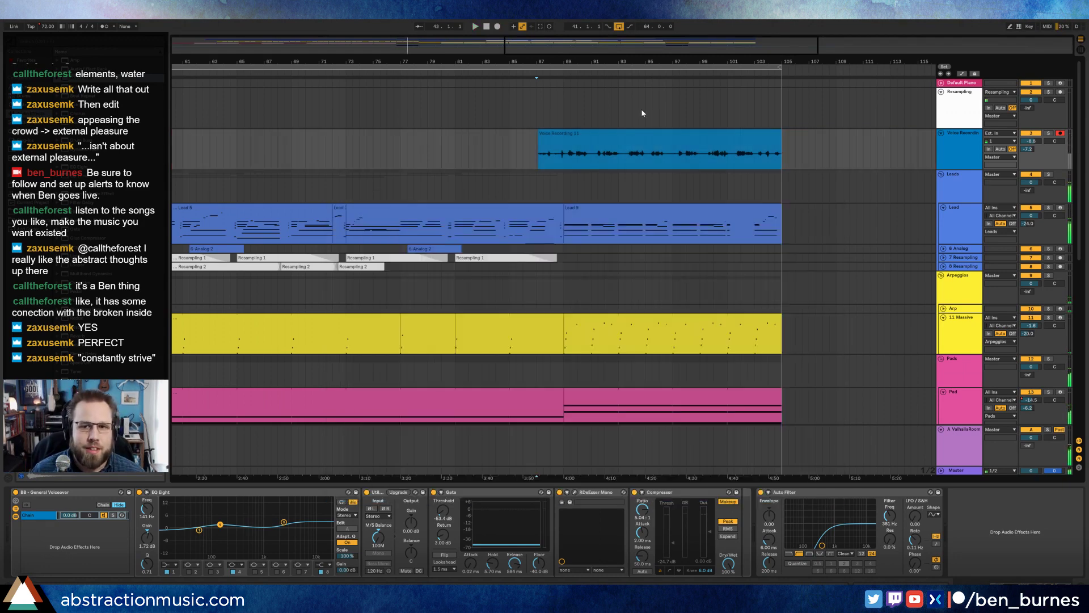
Step: Trim the start of the new voice recording to bar 89 and clear the stray looped recording between bars 37 and 47
{"action": "left_click_drag", "start_coordinate": [539, 134], "coordinate": [563, 134]}
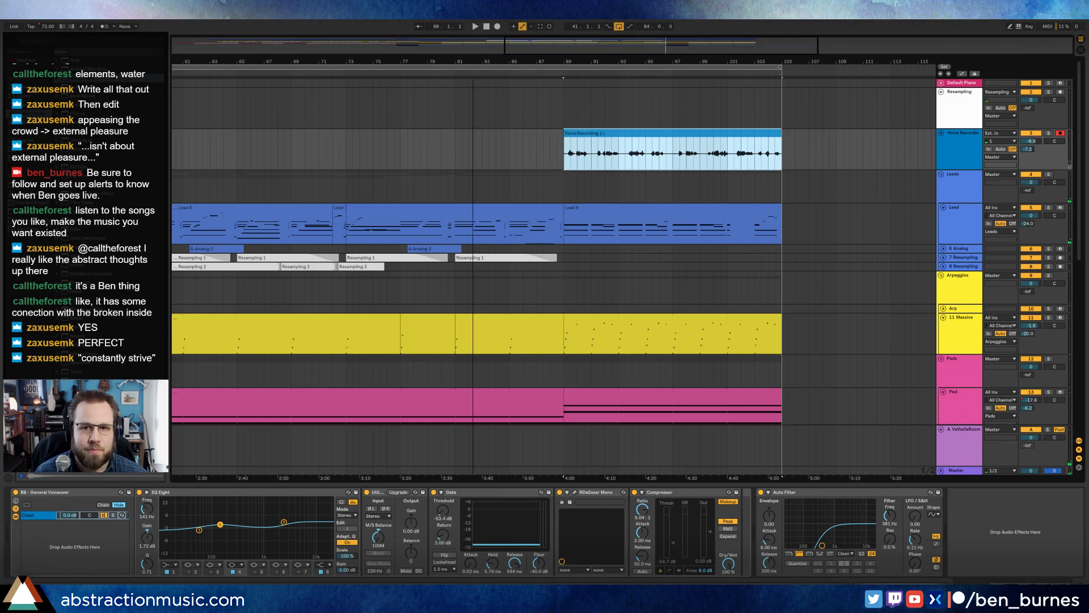
{"action": "left_click", "coordinate": [295, 53]}
{"action": "left_click_drag", "start_coordinate": [662, 149], "coordinate": [798, 149]}
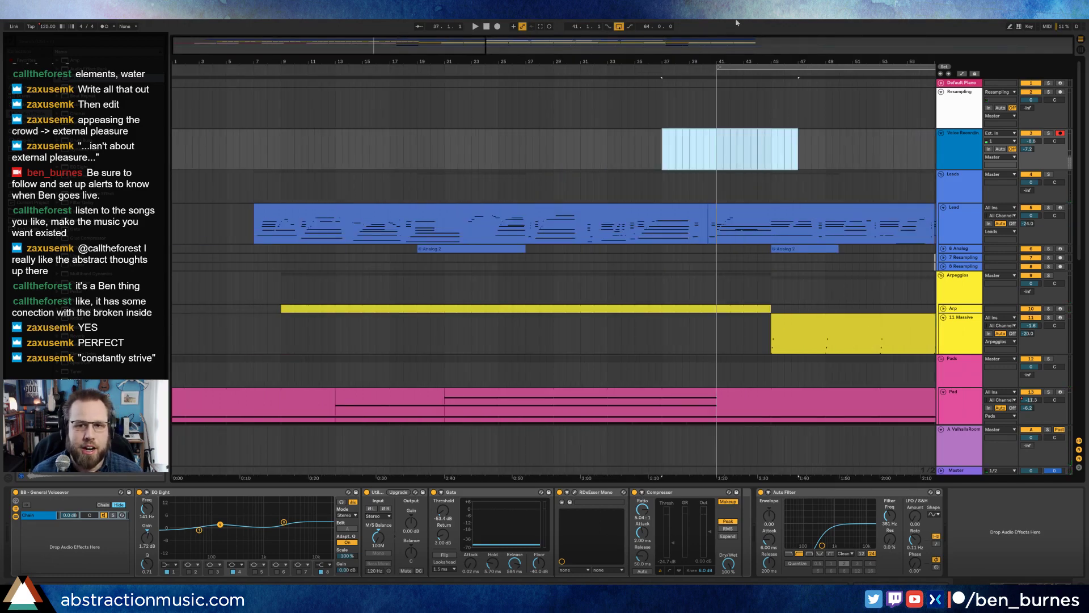
{"action": "left_click", "coordinate": [736, 43]}
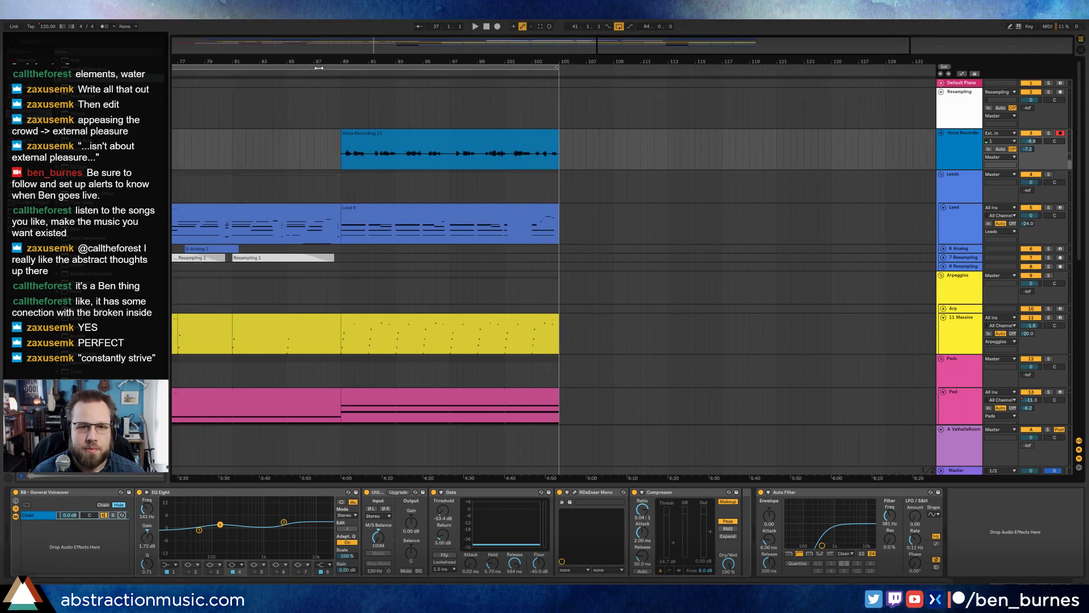
Step: While playing from bar 89, lower the voice track's volume to -19.0 and set its Auto Filter to 388 Hz with 20% resonance
{"action": "left_click", "coordinate": [337, 71]}
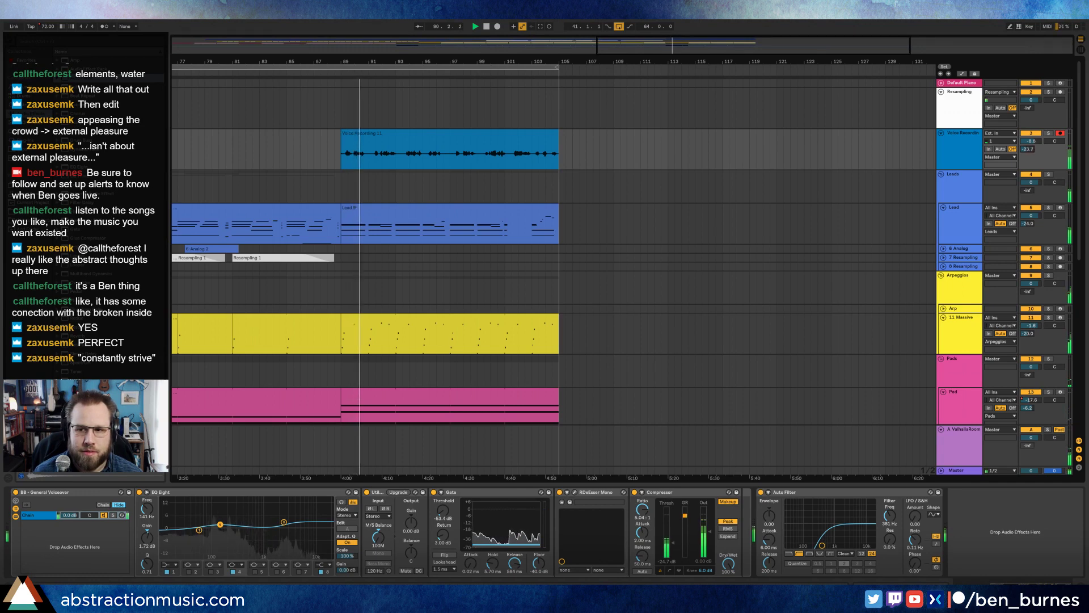
{"action": "left_click_drag", "start_coordinate": [1028, 149], "coordinate": [1031, 150]}
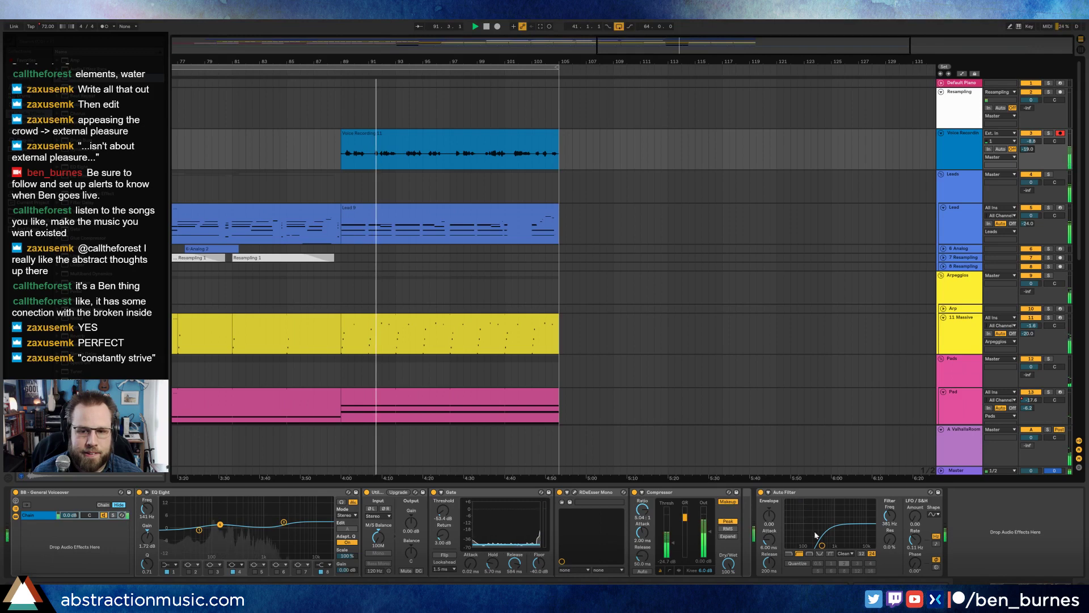
{"action": "left_click_drag", "start_coordinate": [823, 546], "coordinate": [807, 545]}
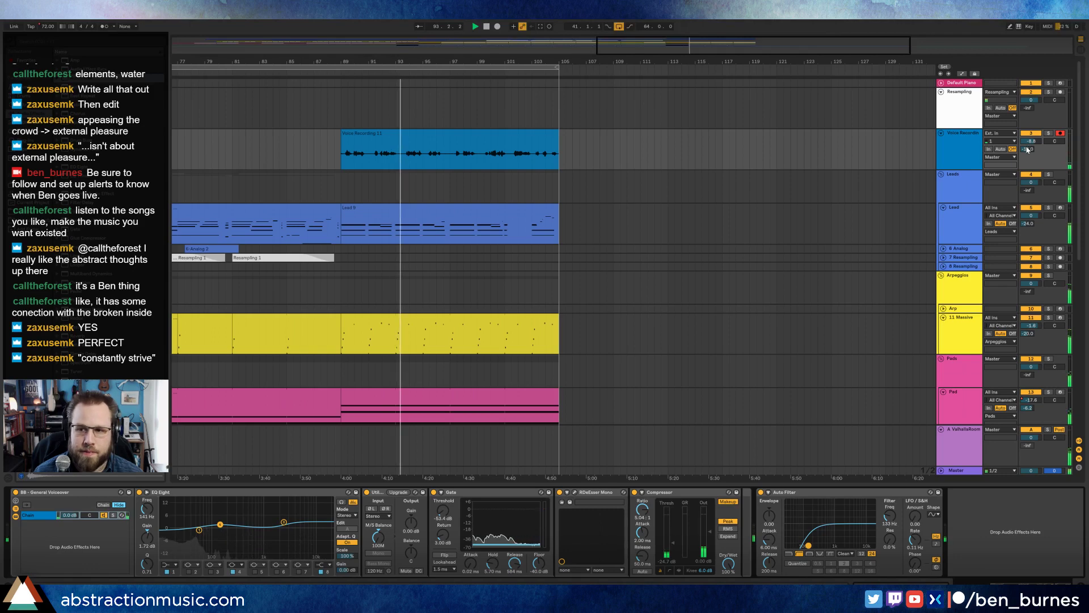
{"action": "left_click_drag", "start_coordinate": [809, 545], "coordinate": [812, 545]}
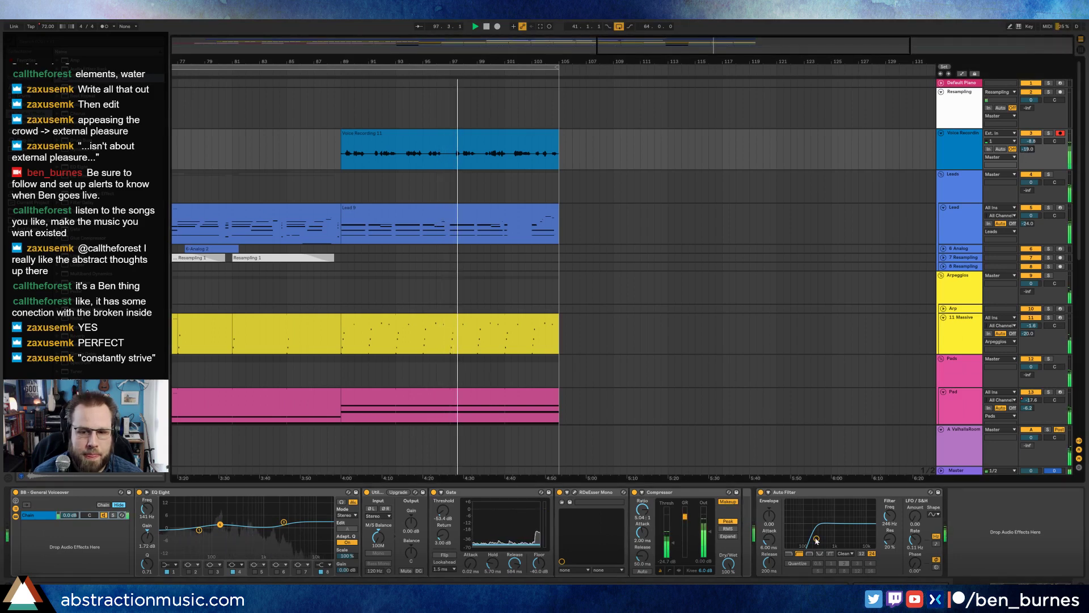
{"action": "left_click_drag", "start_coordinate": [817, 540], "coordinate": [818, 537]}
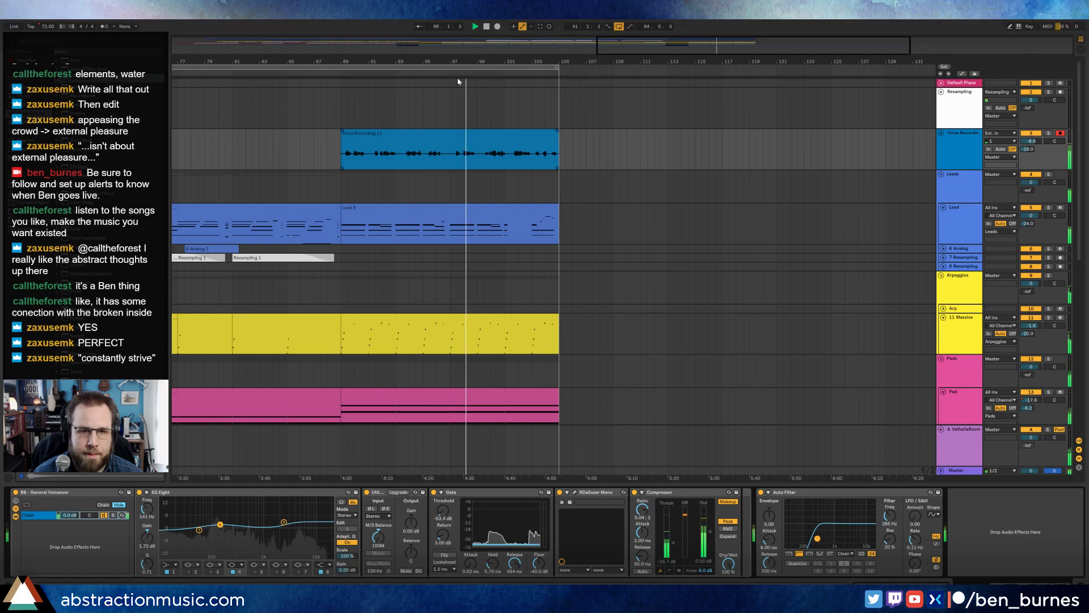
Step: Separate the short phrase near bar 97.2 in the voice recording and move it slightly earlier
{"action": "left_click_drag", "start_coordinate": [681, 54], "coordinate": [681, 64]}
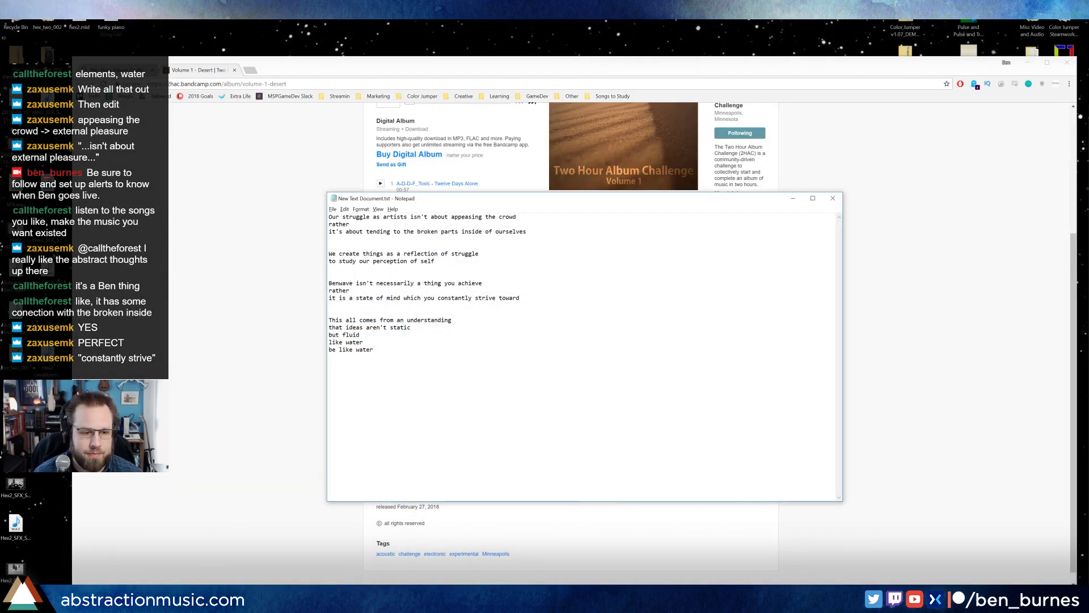
{"action": "key", "text": "alt+Tab"}
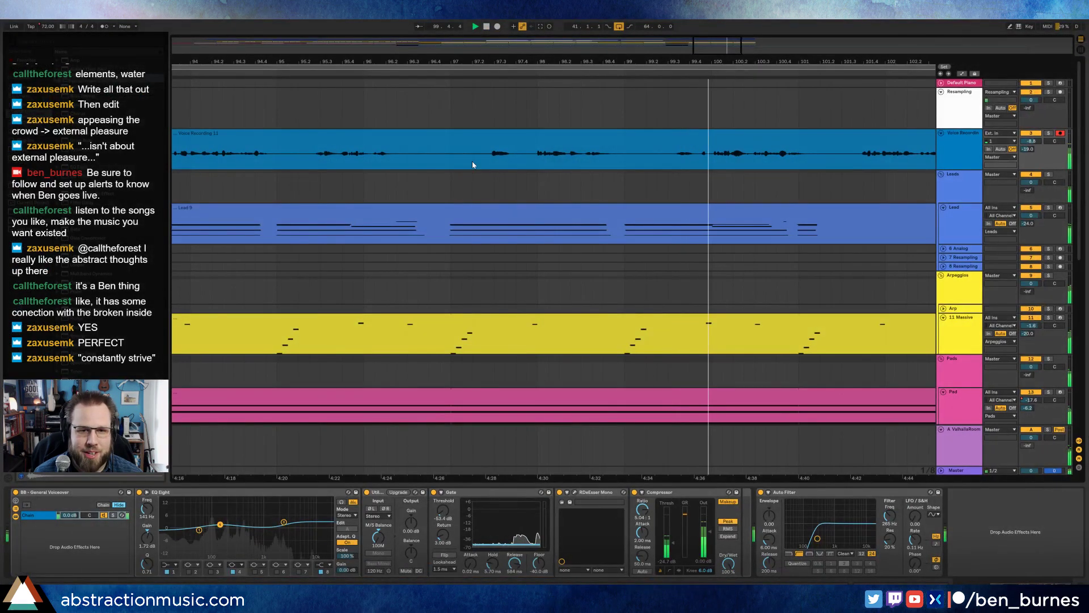
{"action": "left_click", "coordinate": [472, 164]}
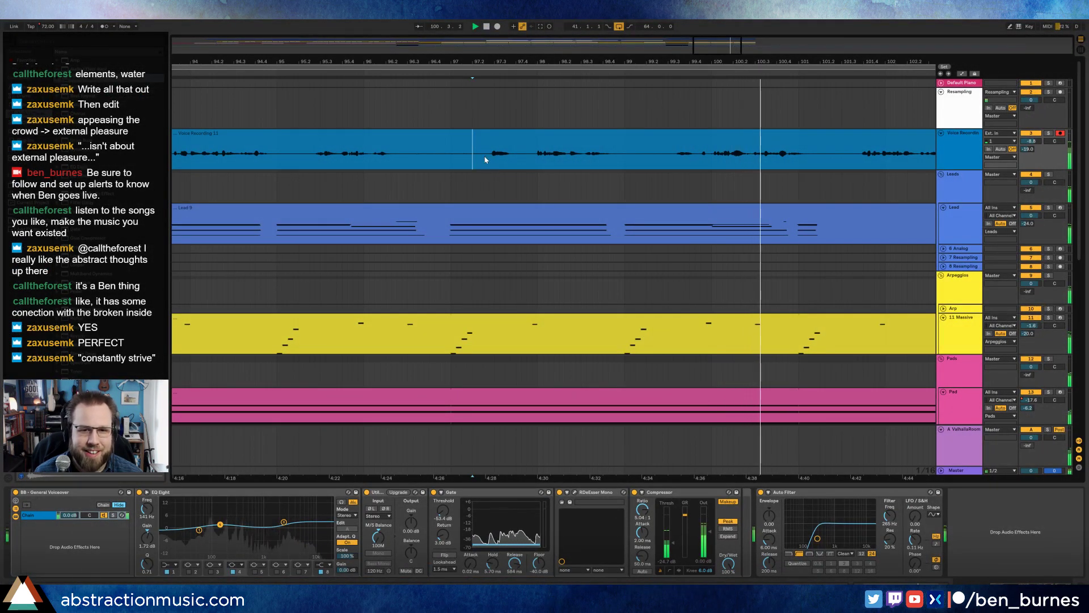
{"action": "left_click_drag", "start_coordinate": [483, 158], "coordinate": [481, 135]}
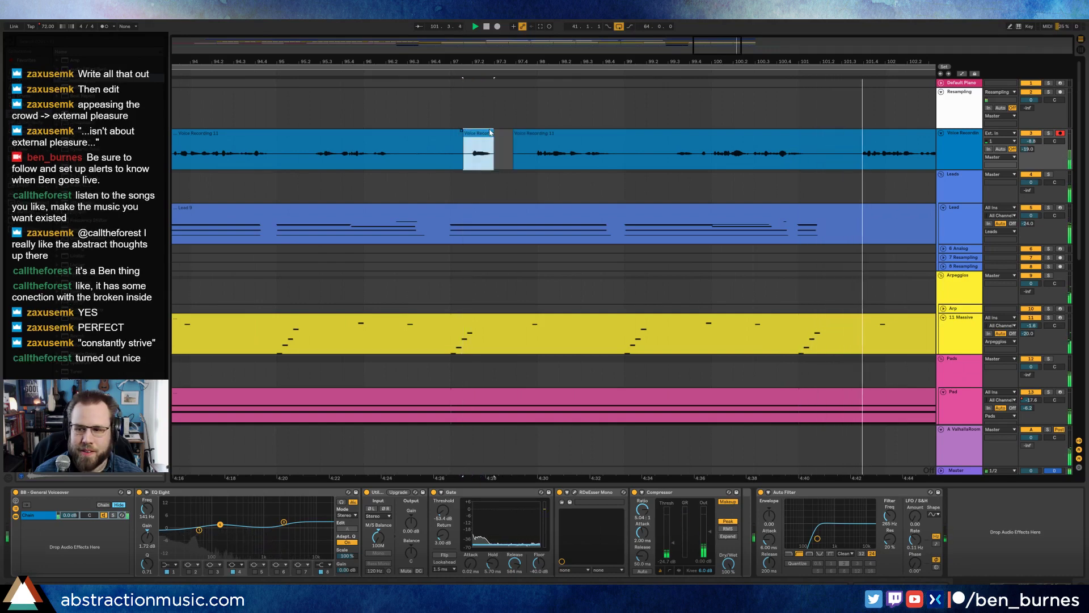
Step: Split the voice recording after bar 97.2 into separate phrases and space them out up to bar 104.4
{"action": "left_click", "coordinate": [525, 147]}
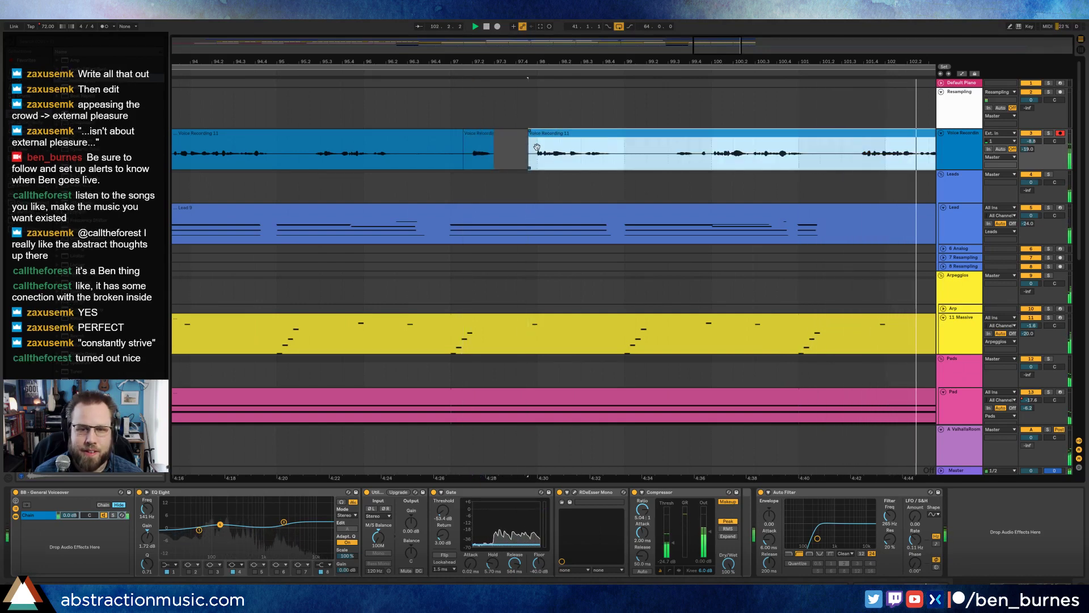
{"action": "left_click_drag", "start_coordinate": [522, 153], "coordinate": [615, 133]}
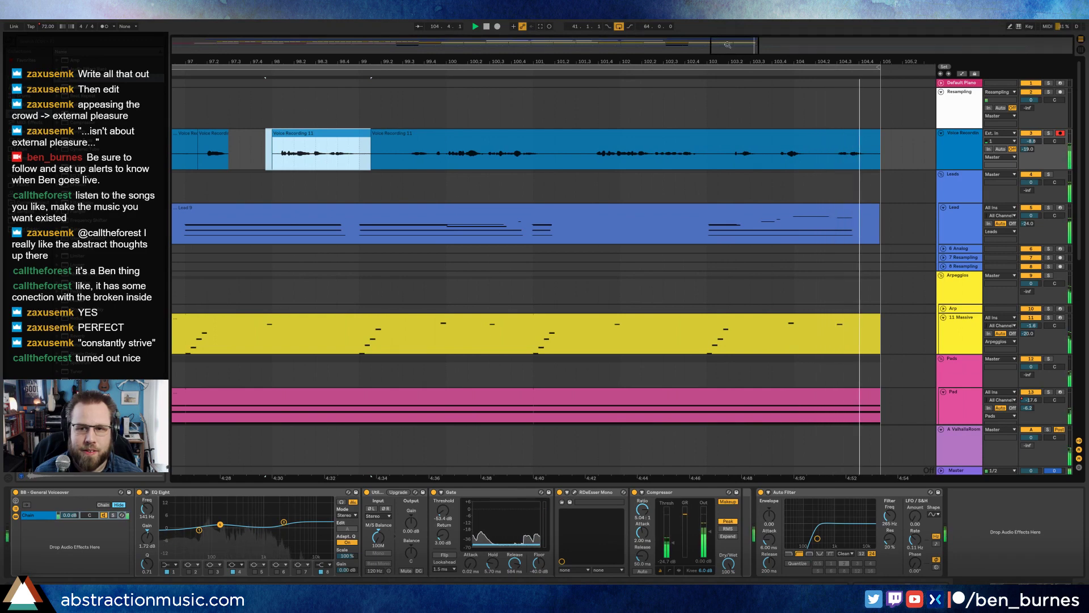
{"action": "left_click_drag", "start_coordinate": [825, 152], "coordinate": [745, 137]}
{"action": "left_click_drag", "start_coordinate": [637, 134], "coordinate": [682, 137]}
{"action": "key", "text": "ctrl+z"}
{"action": "left_click_drag", "start_coordinate": [495, 153], "coordinate": [586, 131]}
{"action": "left_click_drag", "start_coordinate": [468, 163], "coordinate": [354, 134]}
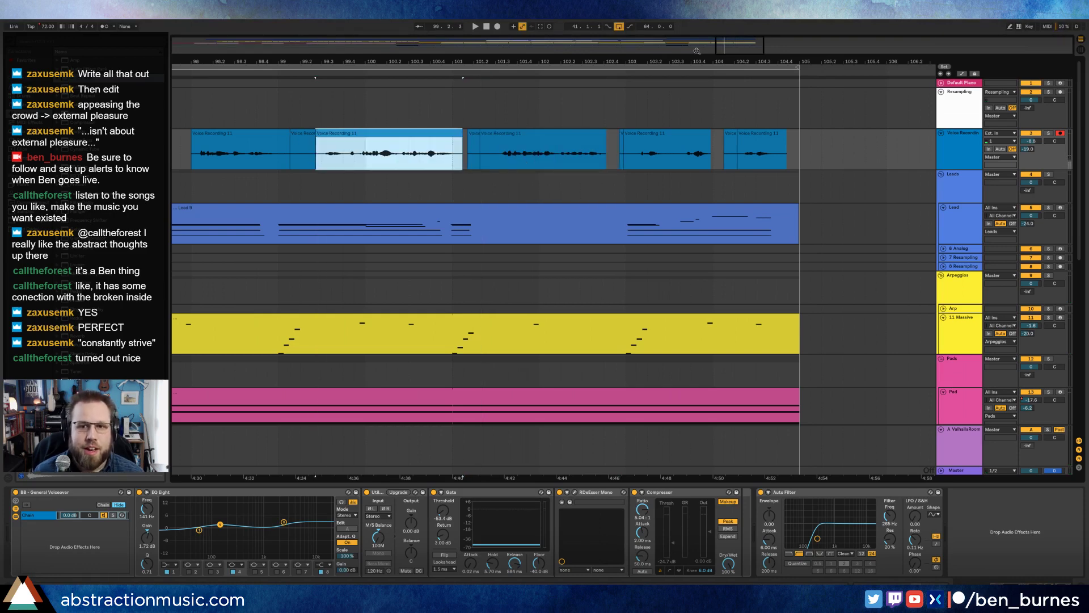
Step: Play the voiceover from just before bar 89, trim the first clip's silent start, and lower the voice track's volume to -20.8
{"action": "left_click_drag", "start_coordinate": [443, 61], "coordinate": [978, 50]}
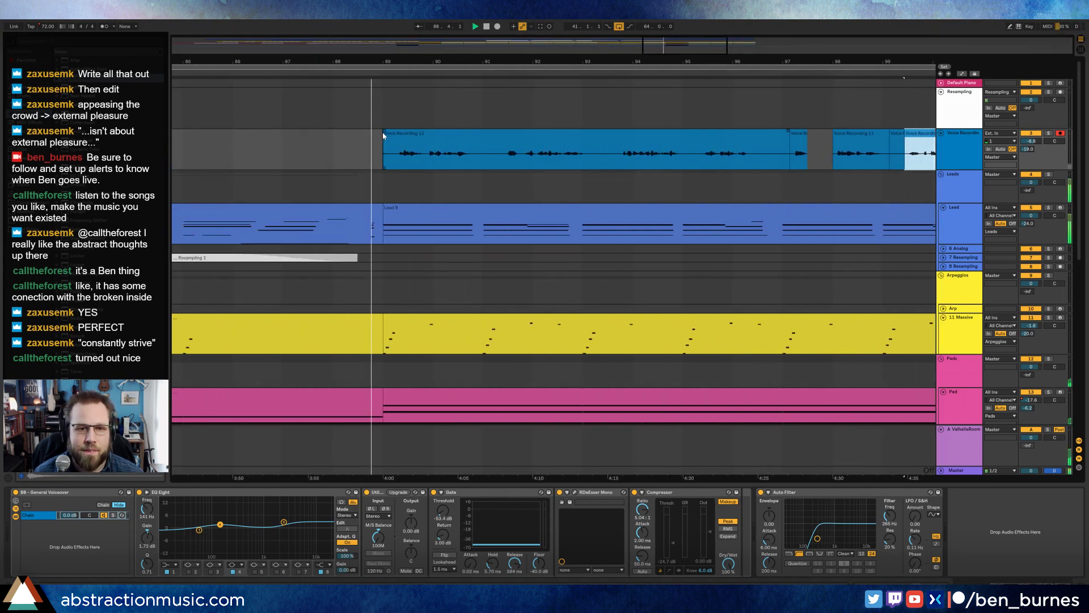
{"action": "left_click_drag", "start_coordinate": [383, 148], "coordinate": [396, 148]}
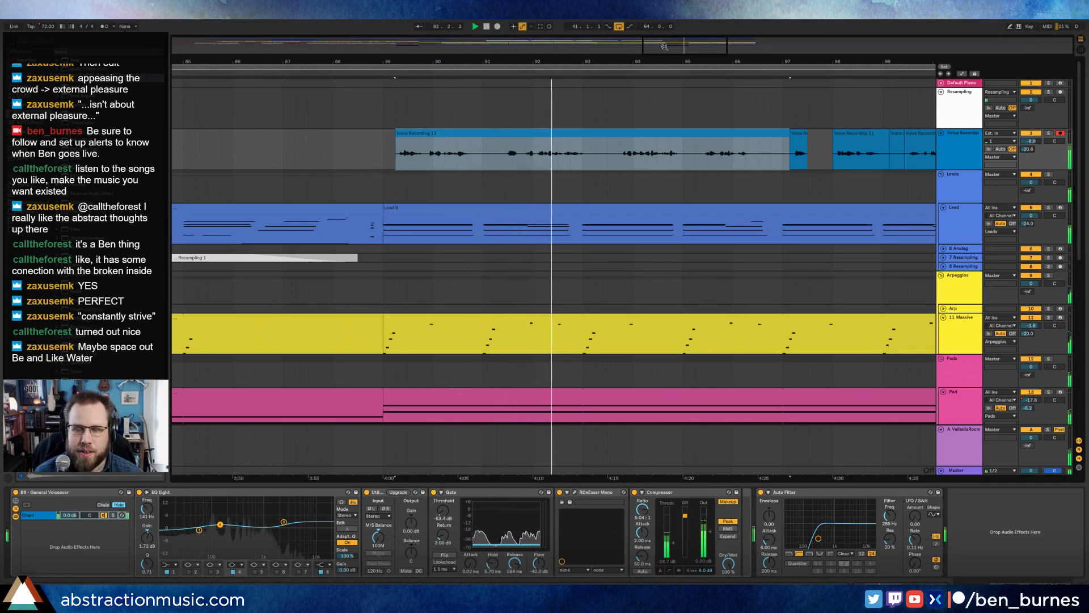
{"action": "left_click_drag", "start_coordinate": [665, 47], "coordinate": [685, 47]}
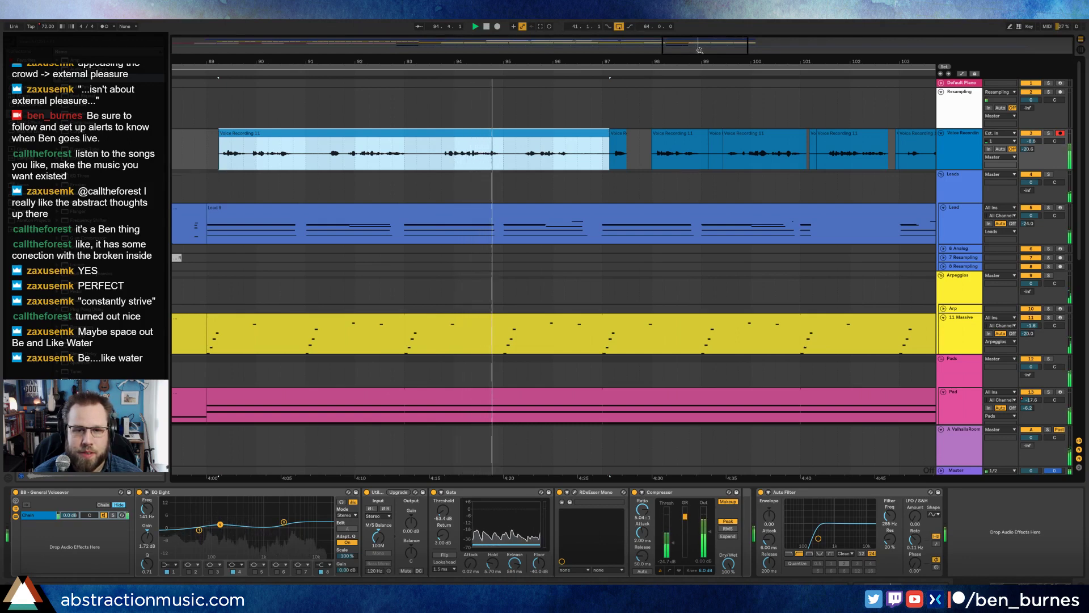
Step: Move the short voice phrase near bar 97 later to about 97.2 and shift the phrase after it slightly earlier
{"action": "left_click_drag", "start_coordinate": [700, 51], "coordinate": [715, 75]}
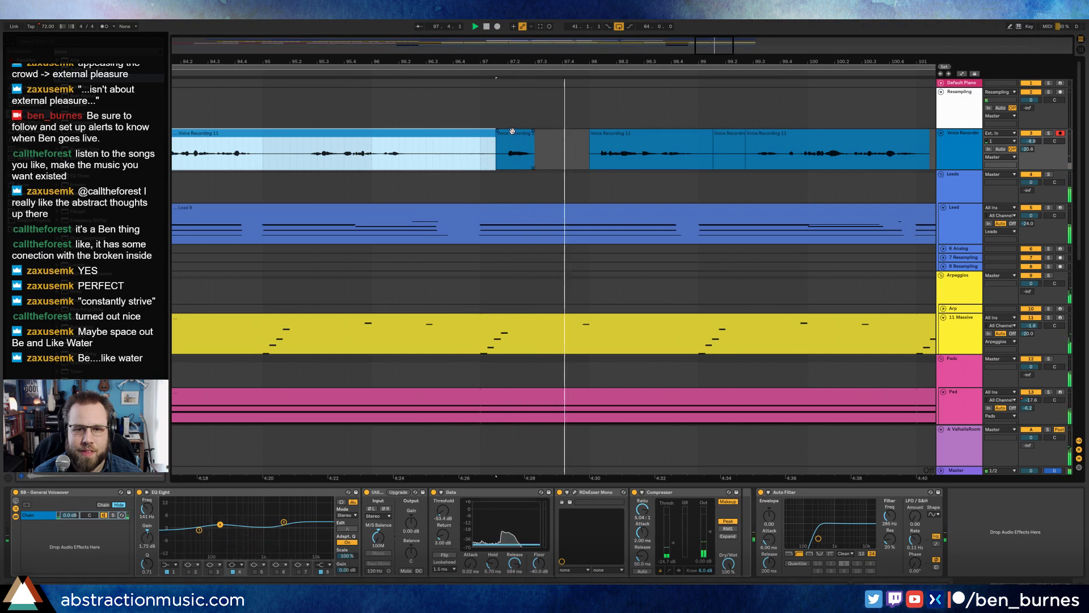
{"action": "left_click_drag", "start_coordinate": [512, 132], "coordinate": [529, 133]}
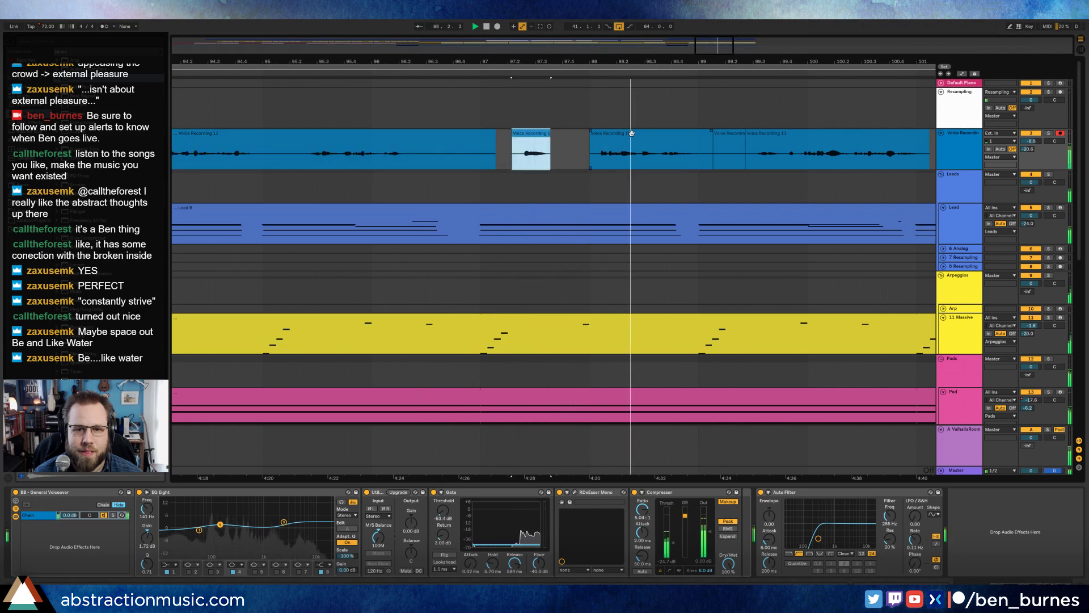
{"action": "left_click", "coordinate": [628, 137]}
{"action": "left_click_drag", "start_coordinate": [628, 138], "coordinate": [615, 137]}
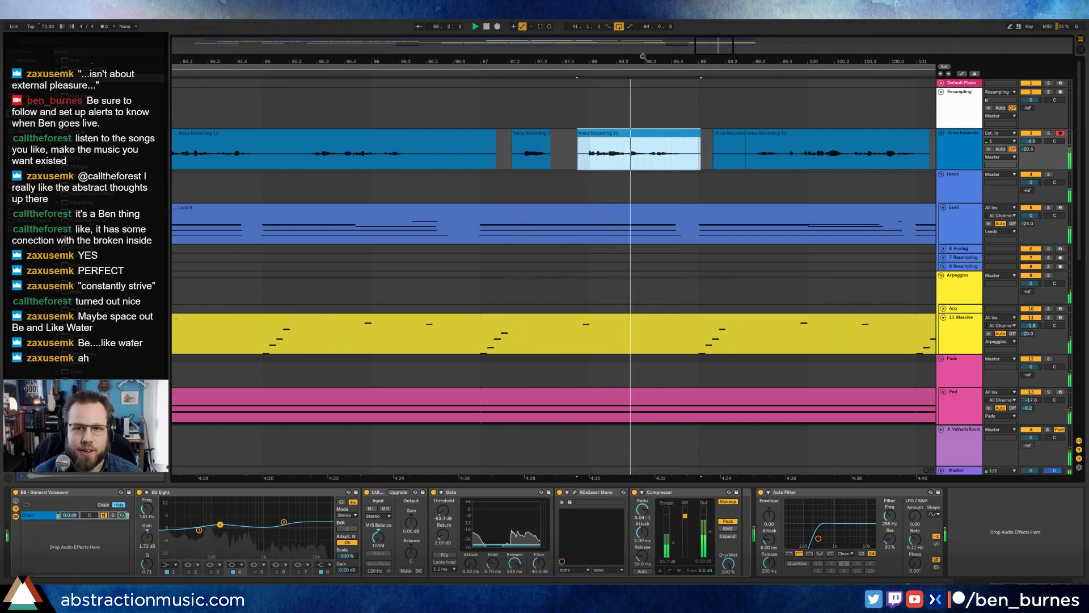
Step: Delete the short leftover voice pieces near bars 99, 101 and 103, and trim the start of the phrase after bar 101
{"action": "left_click_drag", "start_coordinate": [705, 50], "coordinate": [721, 51]}
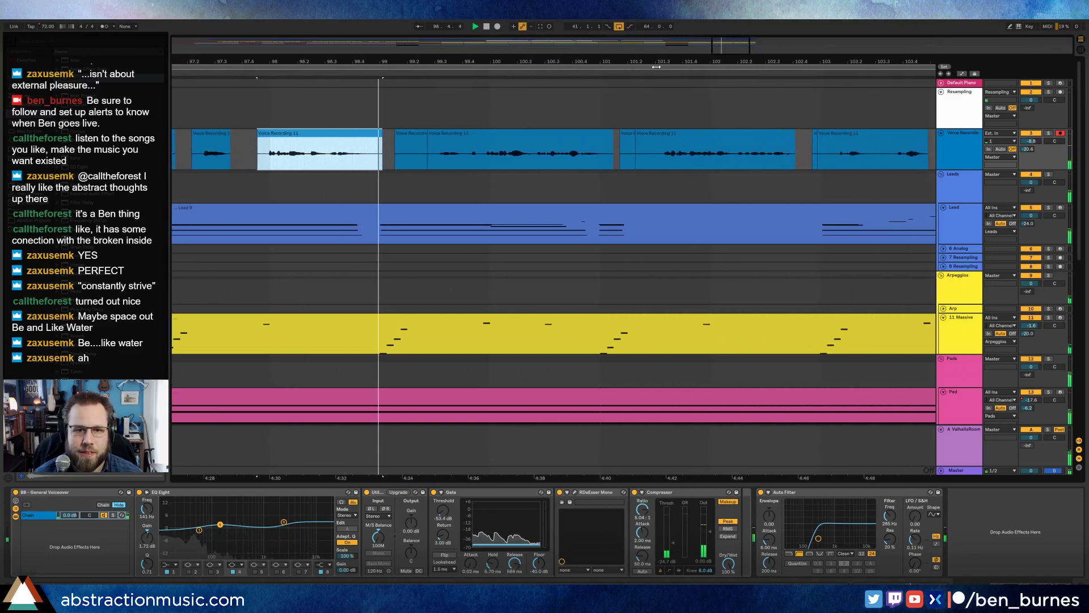
{"action": "left_click", "coordinate": [396, 134]}
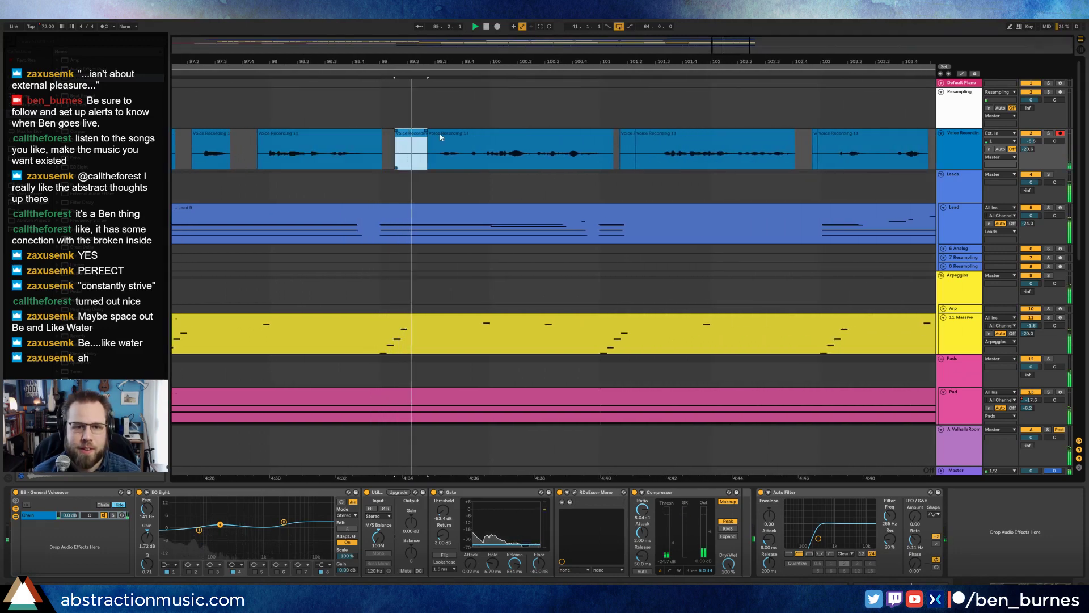
{"action": "left_click", "coordinate": [628, 132]}
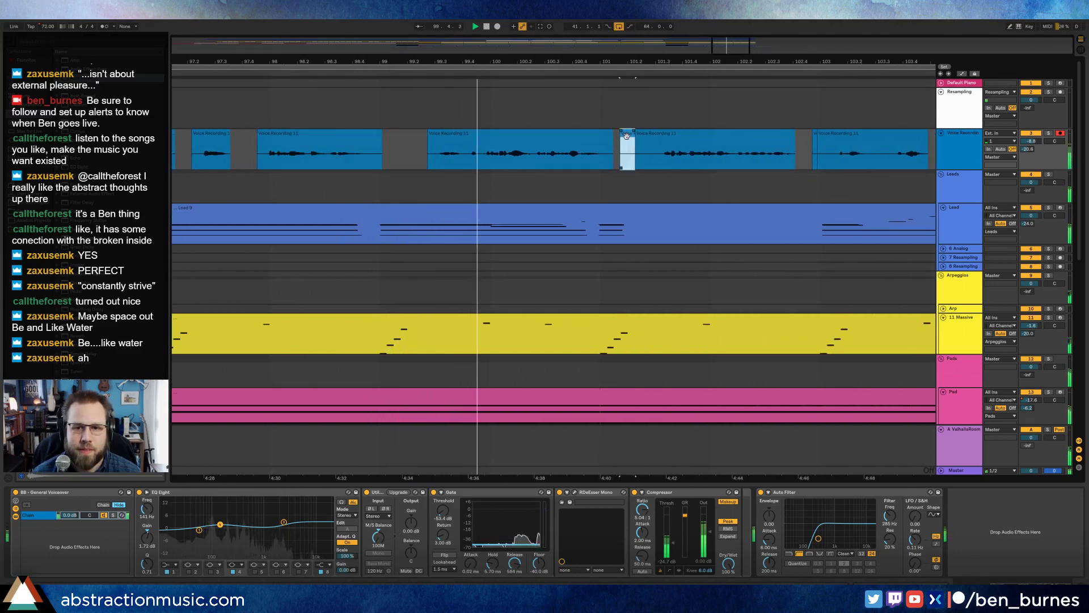
{"action": "left_click", "coordinate": [814, 135]}
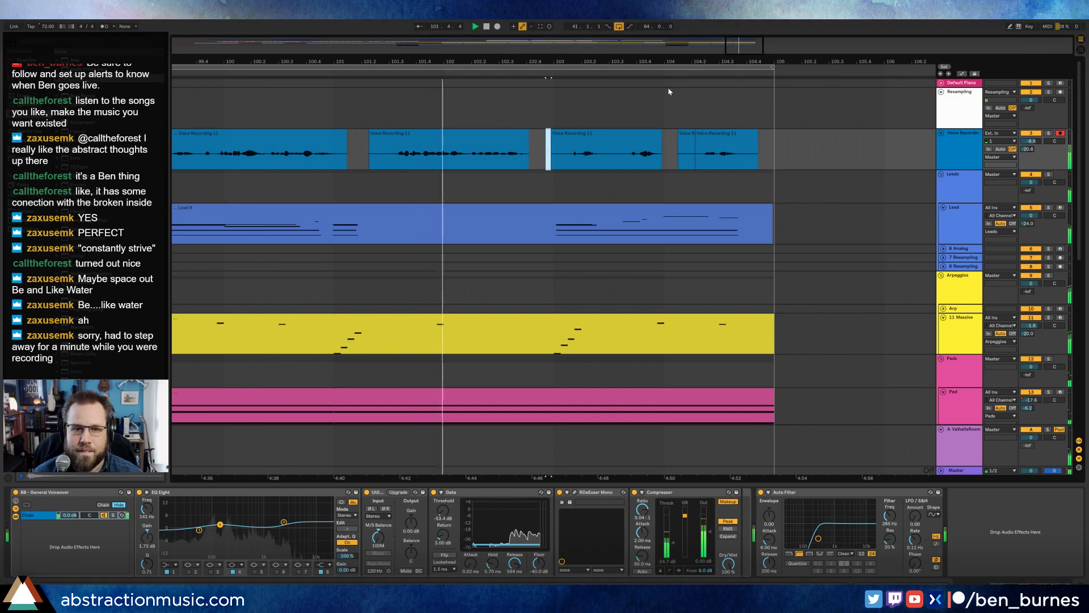
{"action": "left_click_drag", "start_coordinate": [367, 138], "coordinate": [399, 138]}
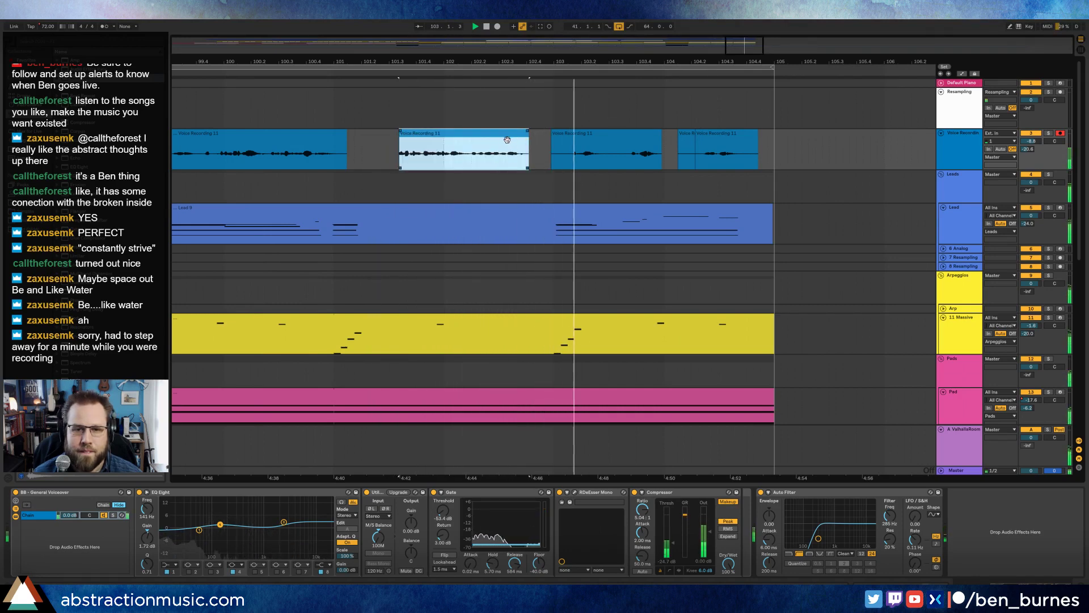
Step: Divide the last voice phrase near bar 104 into two parts, space them apart, move both slightly earlier, and play them back
{"action": "left_click", "coordinate": [687, 138]}
{"action": "key", "text": "space"}
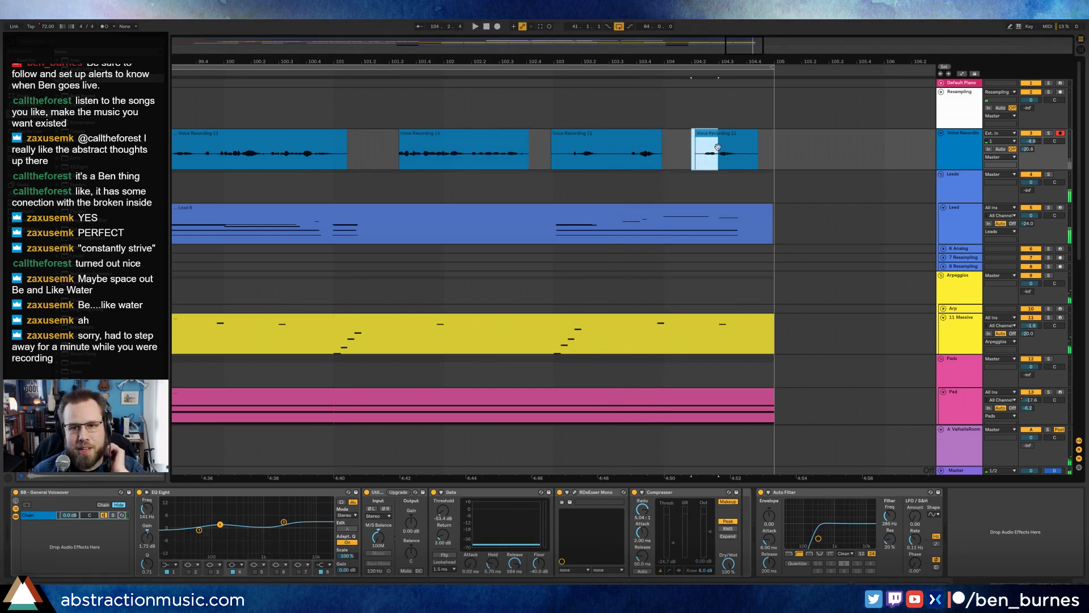
{"action": "left_click_drag", "start_coordinate": [709, 135], "coordinate": [724, 139]}
{"action": "left_click", "coordinate": [733, 136], "text": "shift"}
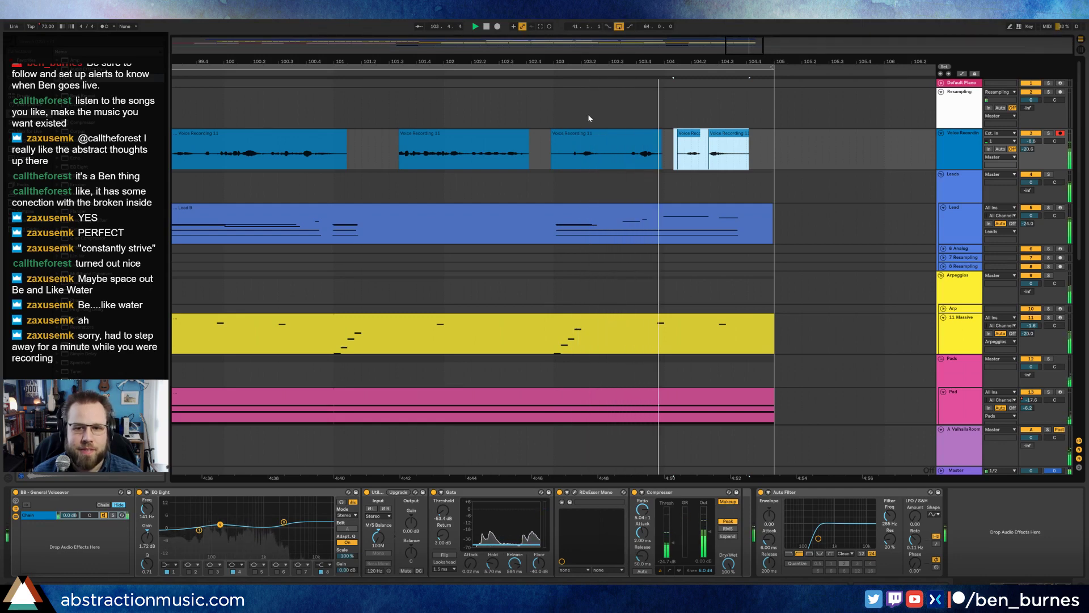
{"action": "key", "text": "space"}
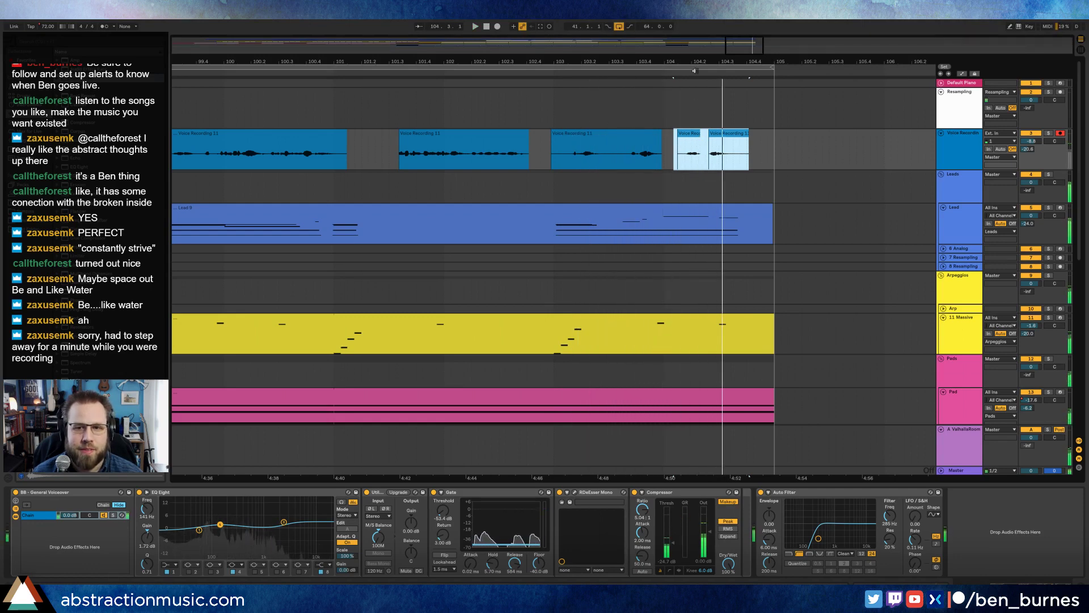
Step: Delete the two final voice clips after bar 104
{"action": "left_click_drag", "start_coordinate": [735, 45], "coordinate": [779, 59]}
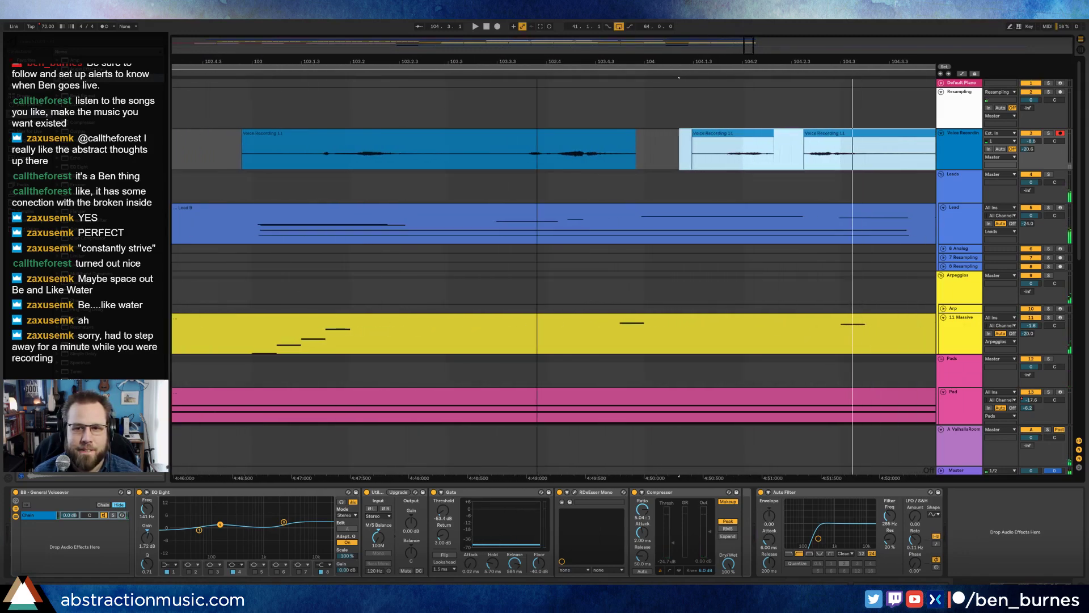
{"action": "scroll", "coordinate": [722, 135], "scroll_direction": "right", "scroll_amount": 3}
{"action": "left_click_drag", "start_coordinate": [577, 155], "coordinate": [430, 162]}
{"action": "key", "text": "Delete"}
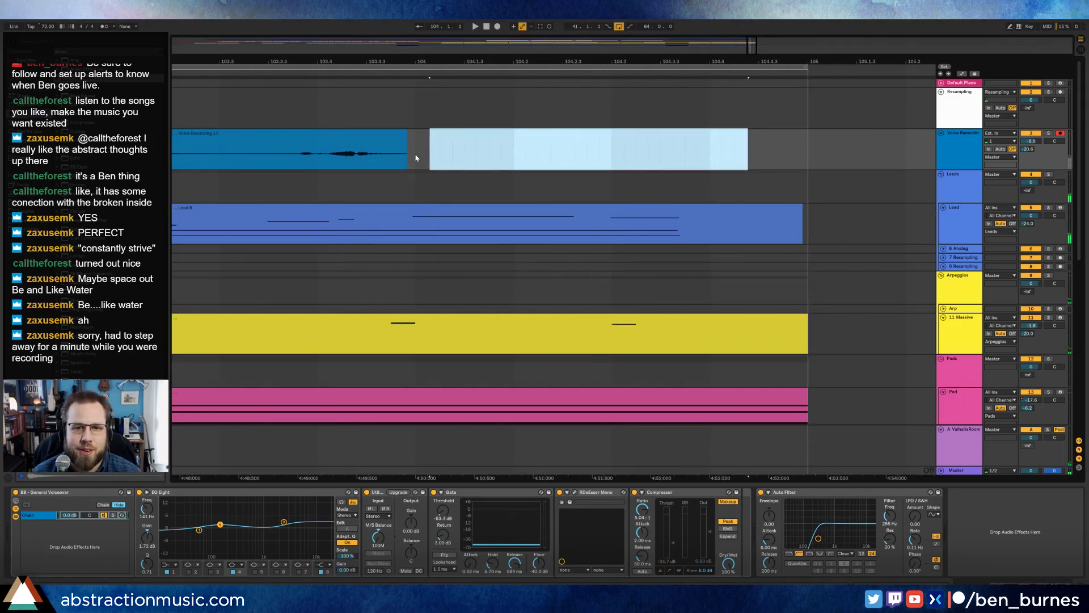
Step: Record a new take of the final voice phrase from bar 104, play it back, and trim its silent start
{"action": "left_click", "coordinate": [416, 158]}
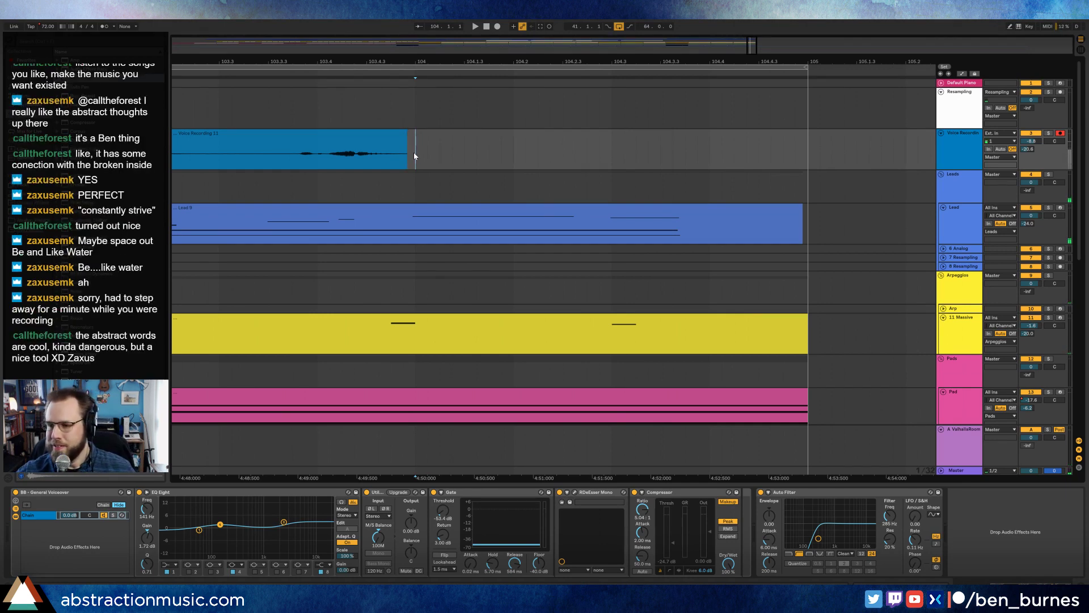
{"action": "key", "text": "F9"}
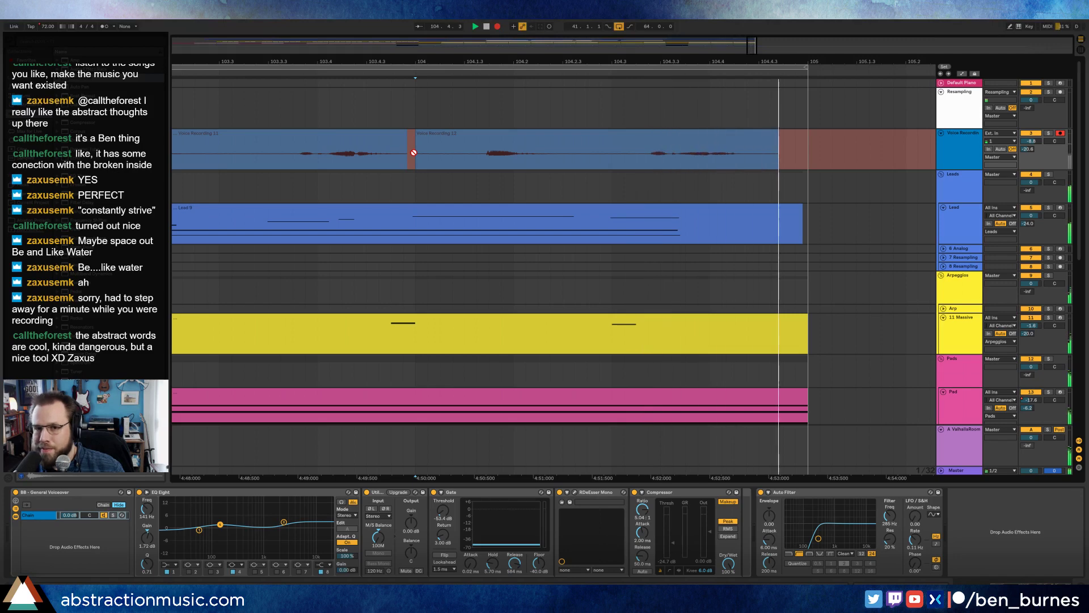
{"action": "key", "text": "space"}
{"action": "key", "text": "space"}
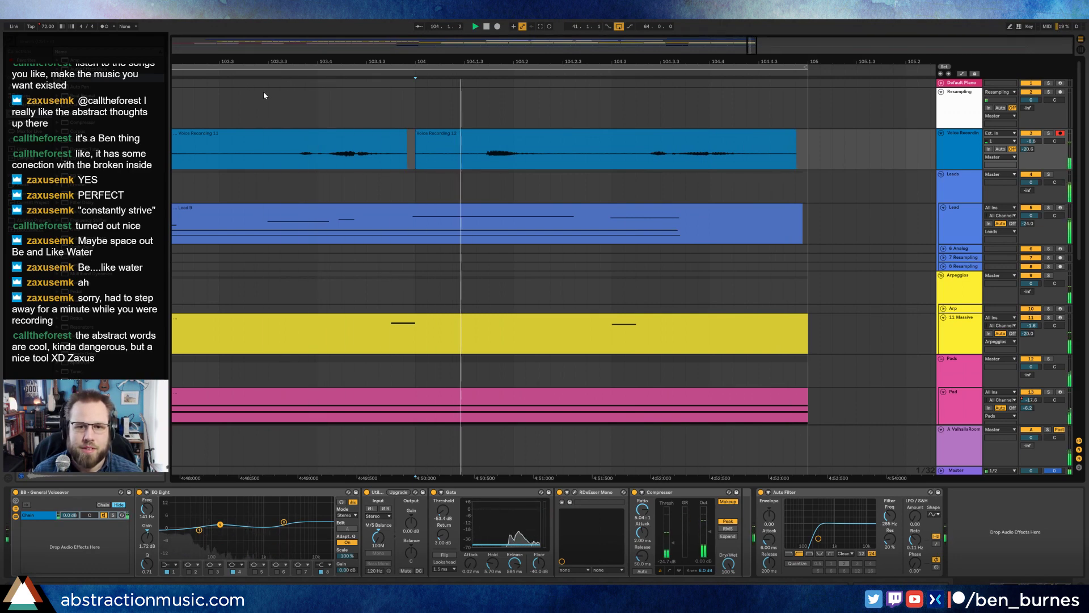
{"action": "left_click_drag", "start_coordinate": [415, 144], "coordinate": [482, 144]}
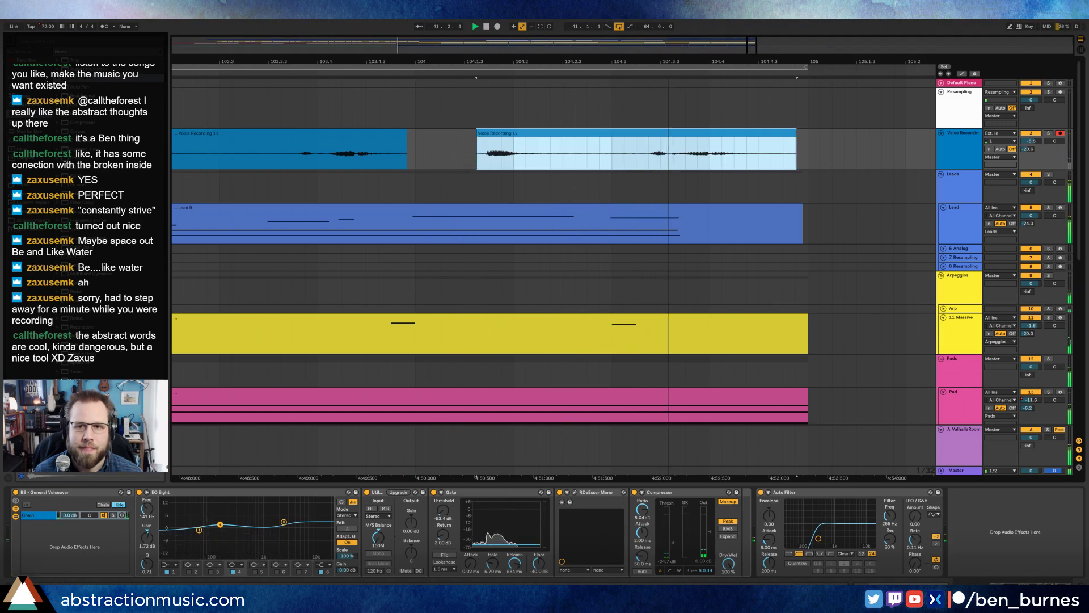
Step: Extend the bass to bar 137 by copying the clips at bars 41 and 73 to bars 105 and 121
{"action": "left_click_drag", "start_coordinate": [668, 61], "coordinate": [668, 22]}
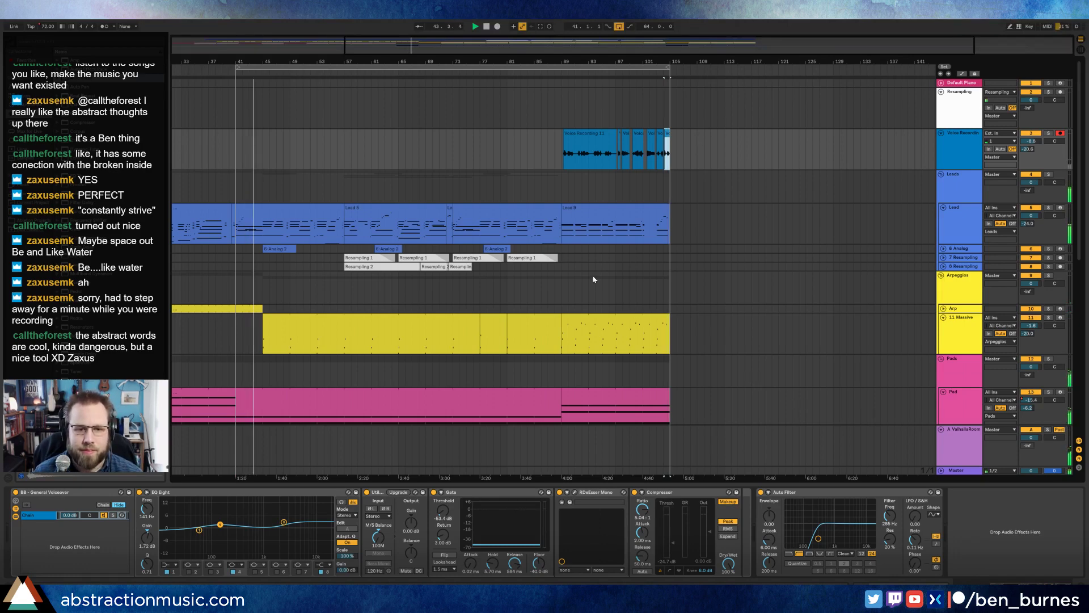
{"action": "scroll", "coordinate": [594, 279], "scroll_direction": "down", "scroll_amount": 5}
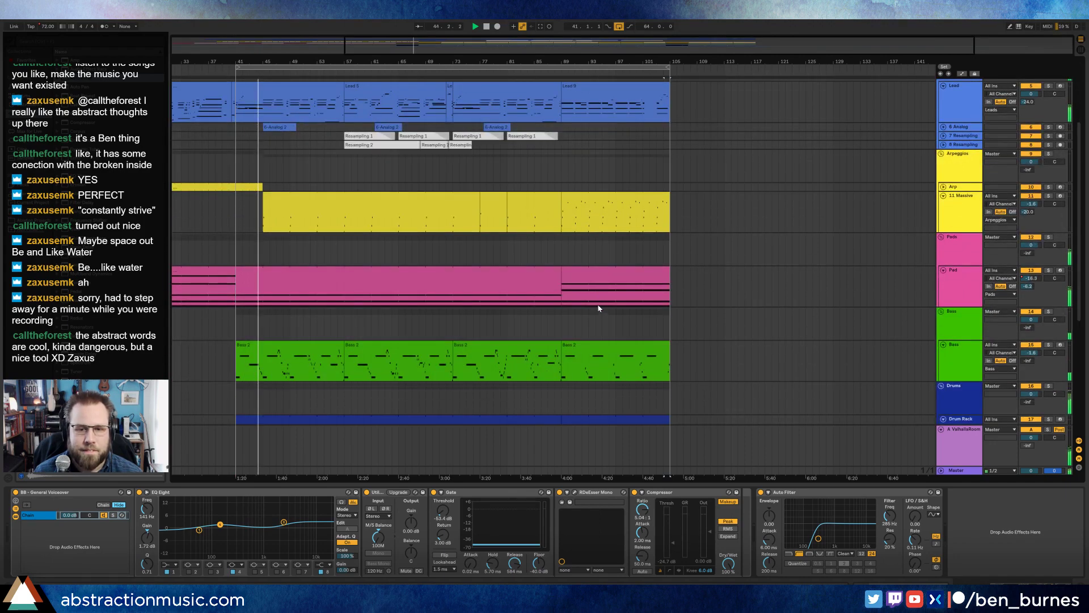
{"action": "scroll", "coordinate": [599, 308], "scroll_direction": "down", "scroll_amount": 2}
{"action": "scroll", "coordinate": [600, 310], "scroll_direction": "down", "scroll_amount": 2}
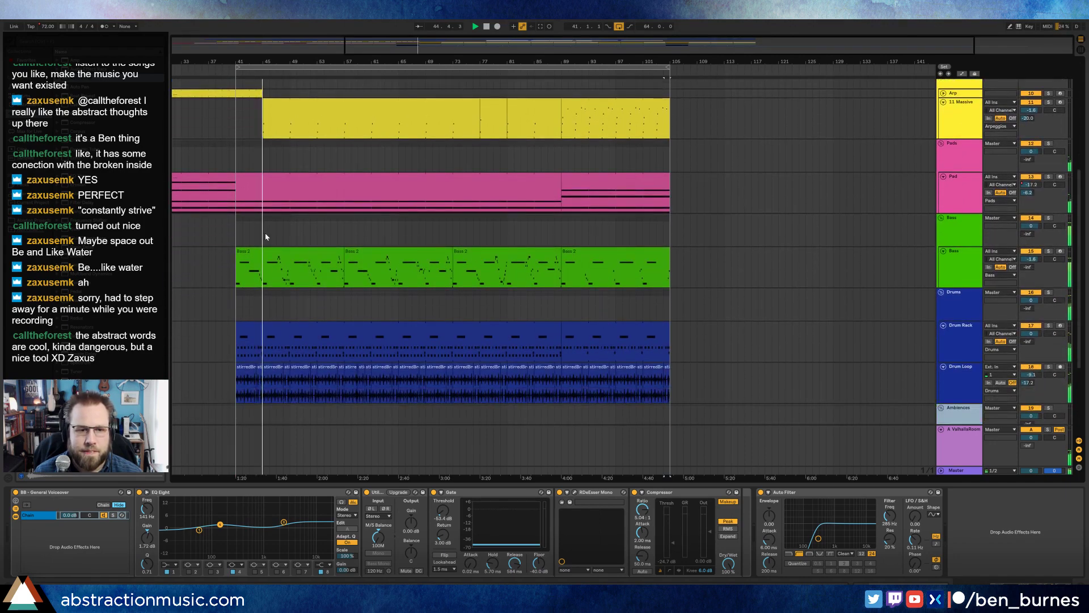
{"action": "left_click", "coordinate": [316, 253]}
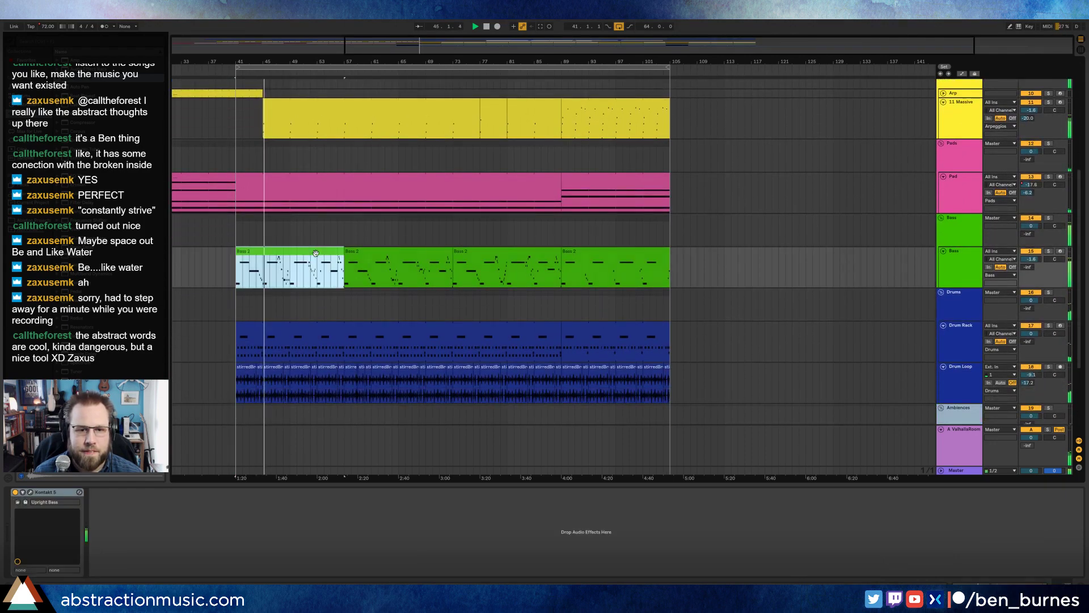
{"action": "left_click", "coordinate": [675, 263]}
{"action": "key", "text": "ctrl+v"}
{"action": "key", "text": "Left"}
{"action": "key", "text": "Left"}
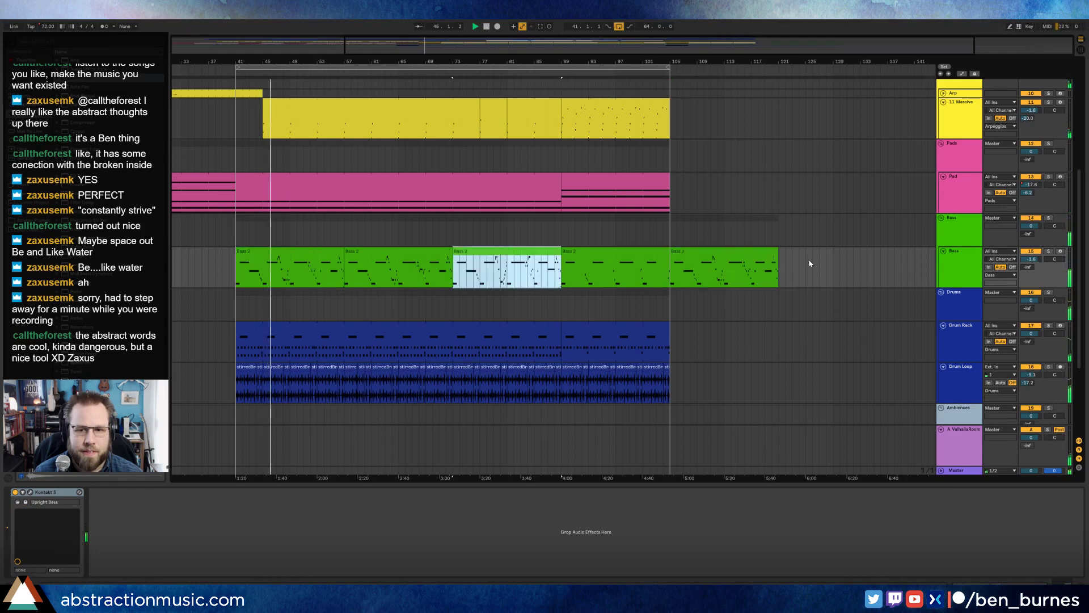
{"action": "left_click", "coordinate": [781, 267]}
{"action": "key", "text": "ctrl+v"}
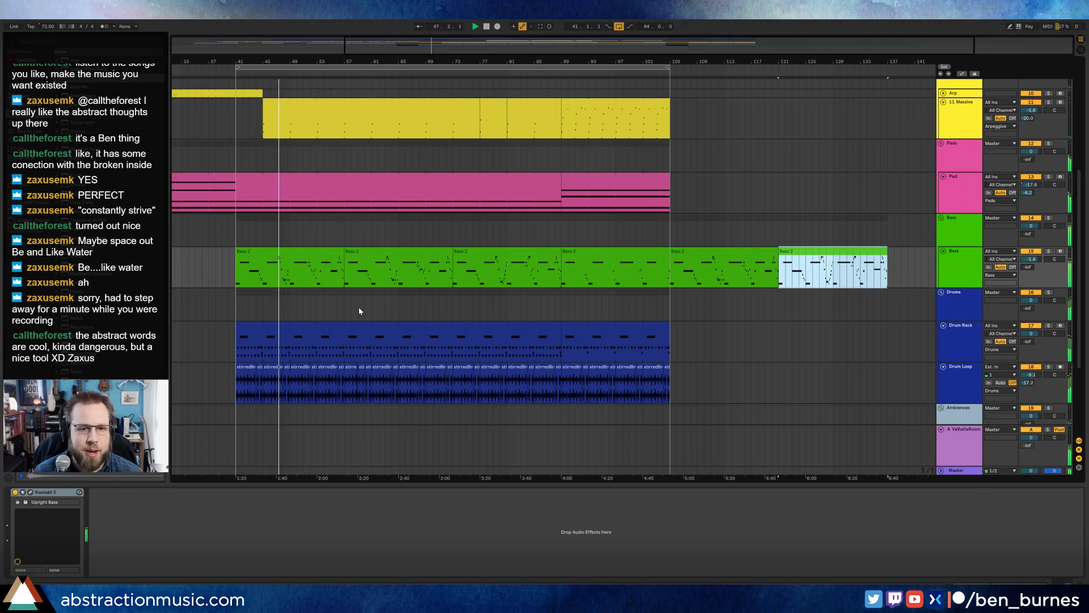
Step: Copy the Drum Rack and Drum Loop parts from bars 57 to 89 and place them at bar 105
{"action": "left_click_drag", "start_coordinate": [345, 303], "coordinate": [559, 387]}
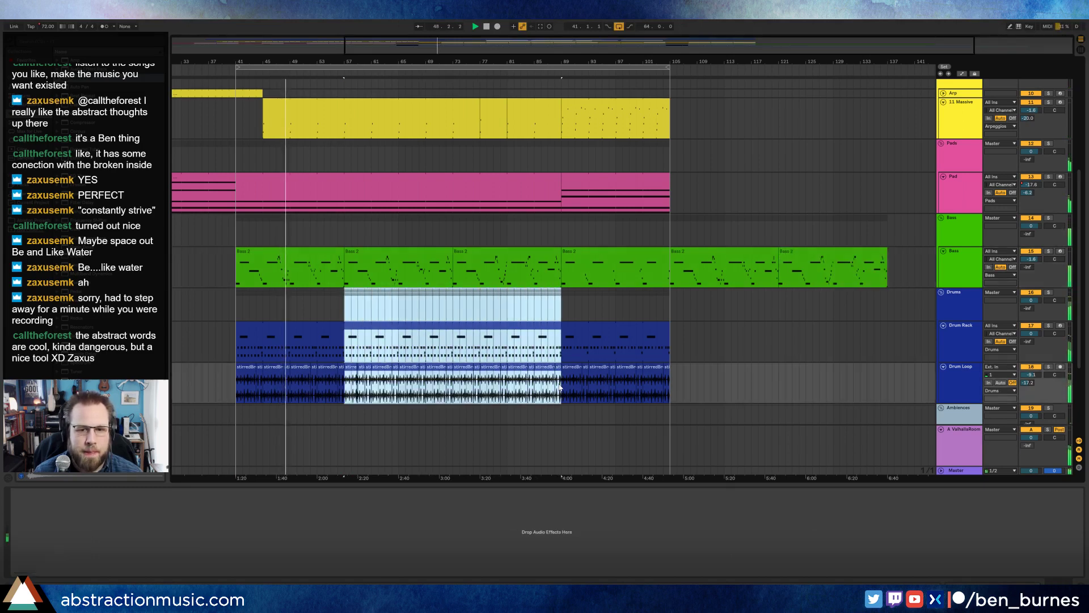
{"action": "left_click", "coordinate": [671, 337]}
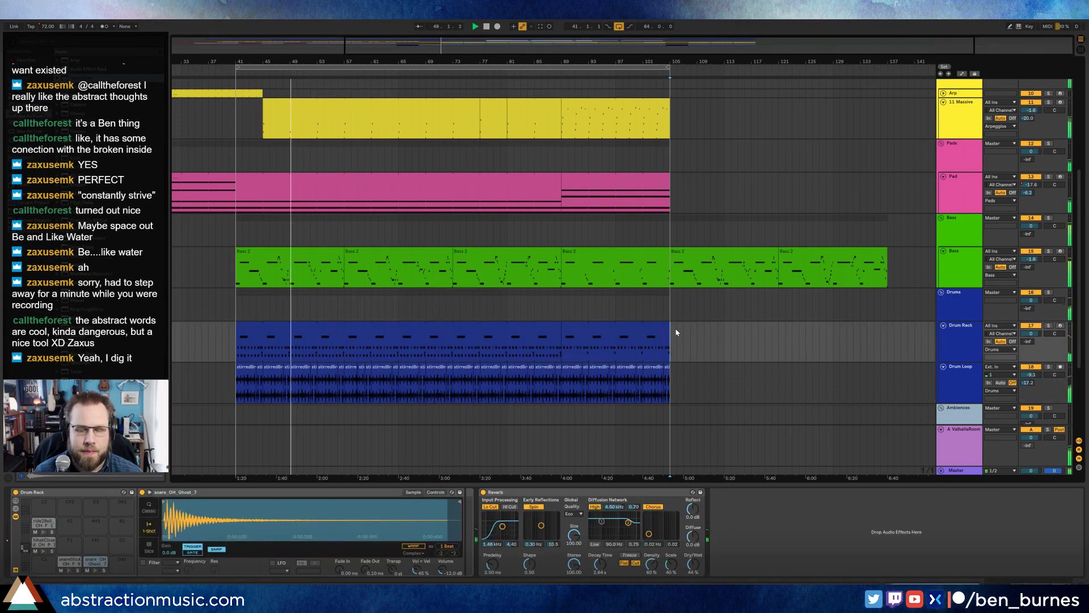
{"action": "left_click", "coordinate": [668, 311]}
{"action": "key", "text": "ctrl+d"}
Step: Check the note pattern of the copied Drum Rack clip at bar 105, return to the device view, and stop playback
{"action": "left_click", "coordinate": [725, 315]}
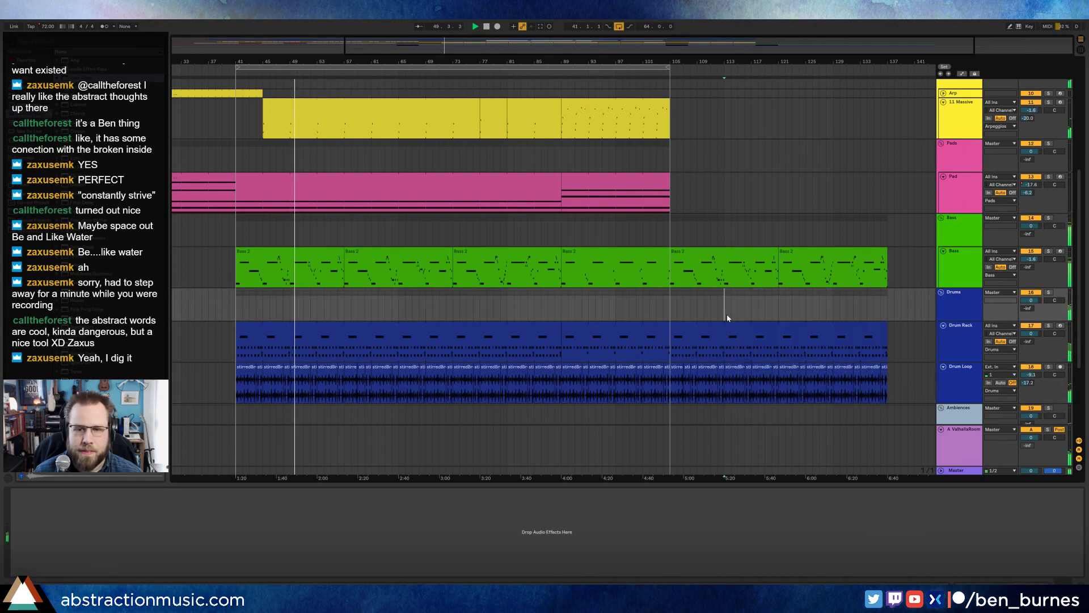
{"action": "double_click", "coordinate": [721, 324]}
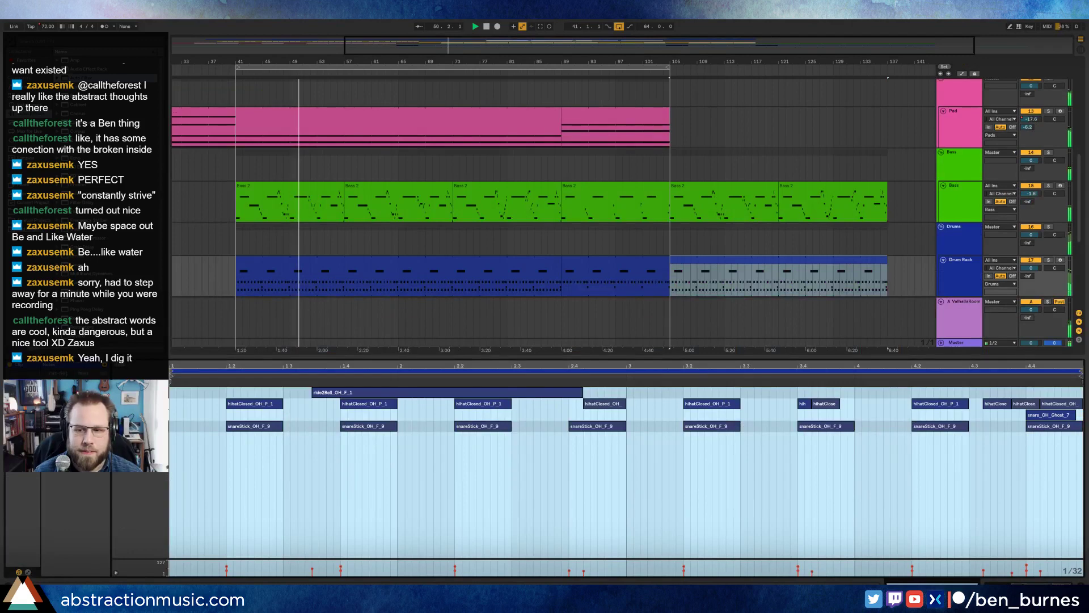
{"action": "key", "text": "shift+Tab"}
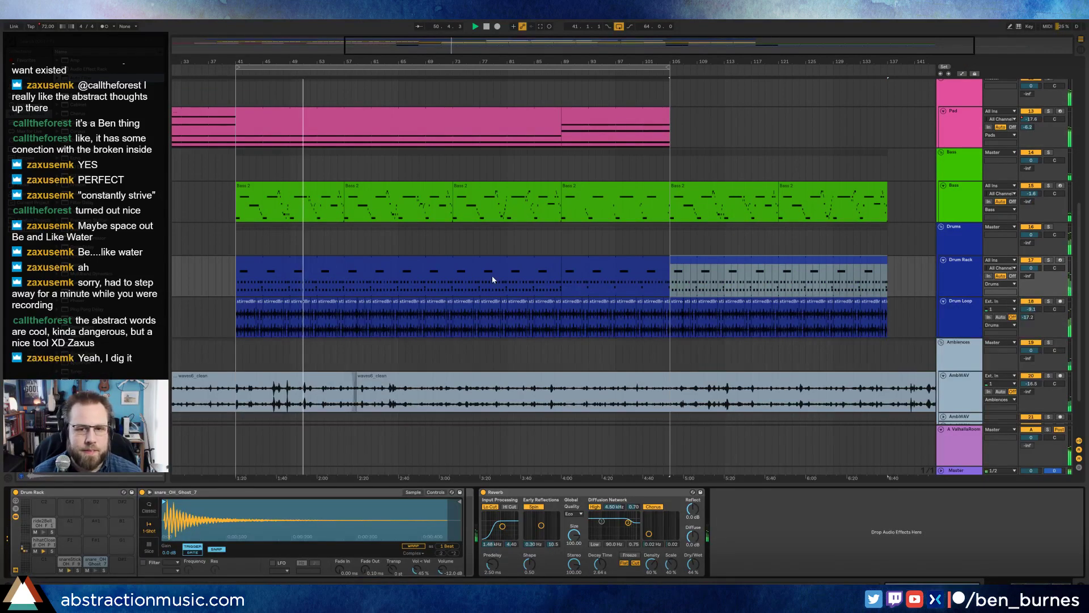
{"action": "key", "text": "q"}
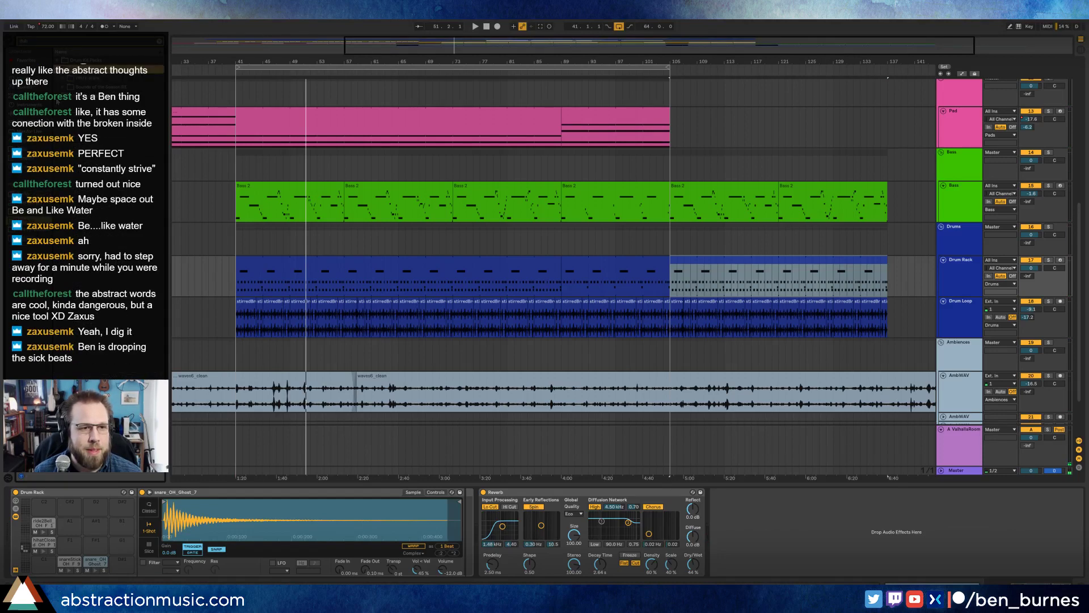
Step: Look through the filtered folders in the sample browser for an extra audio loop
{"action": "left_click", "coordinate": [62, 88]}
{"action": "left_click", "coordinate": [68, 96]}
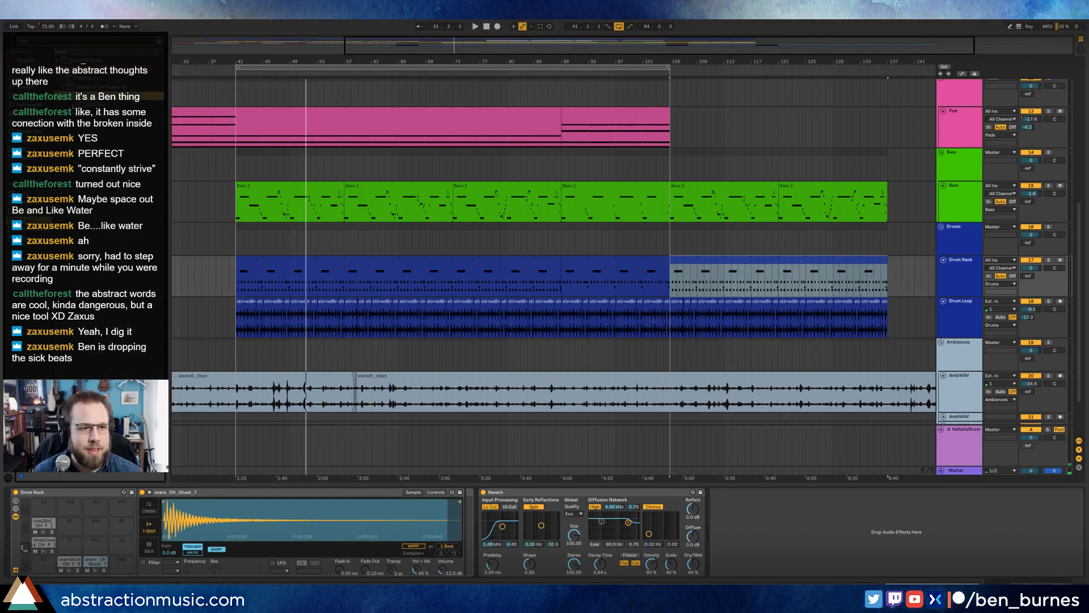
{"action": "left_click", "coordinate": [74, 105]}
{"action": "key", "text": "Down"}
{"action": "key", "text": "Down"}
{"action": "key", "text": "Down"}
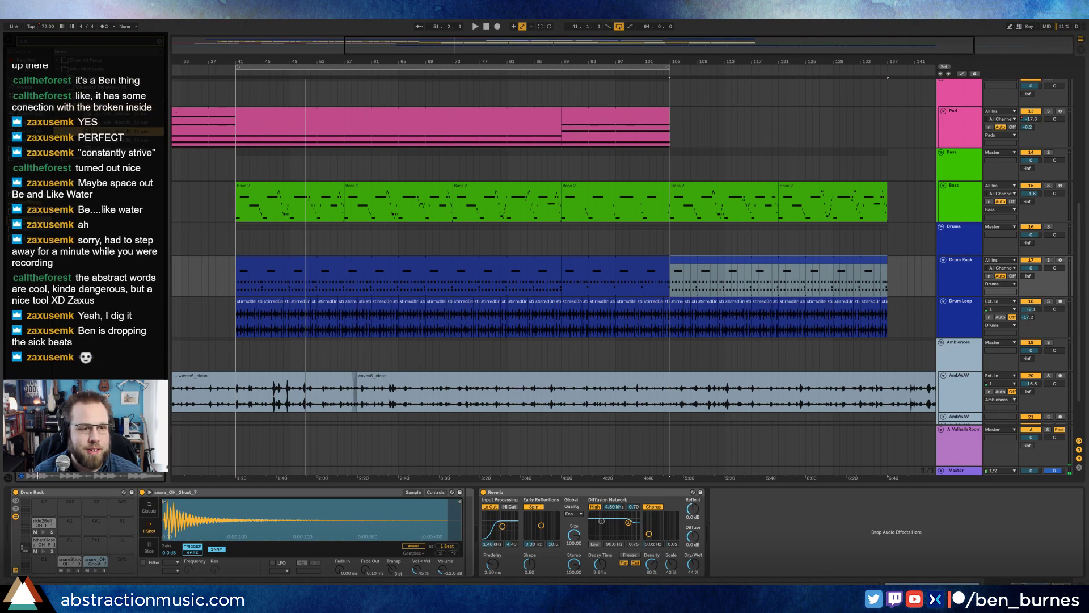
{"action": "key", "text": "Down"}
{"action": "key", "text": "Down"}
{"action": "key", "text": "Left"}
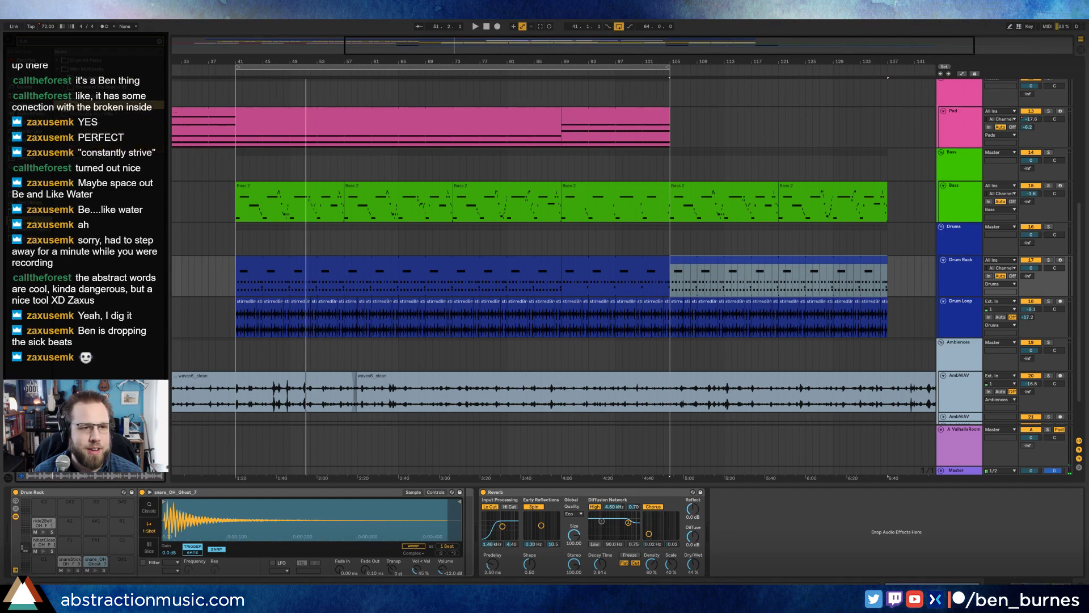
{"action": "key", "text": "Up"}
{"action": "key", "text": "Up"}
Step: Clear the browser search, open the unfiltered sample folders and preview loop samples
{"action": "left_click", "coordinate": [46, 41]}
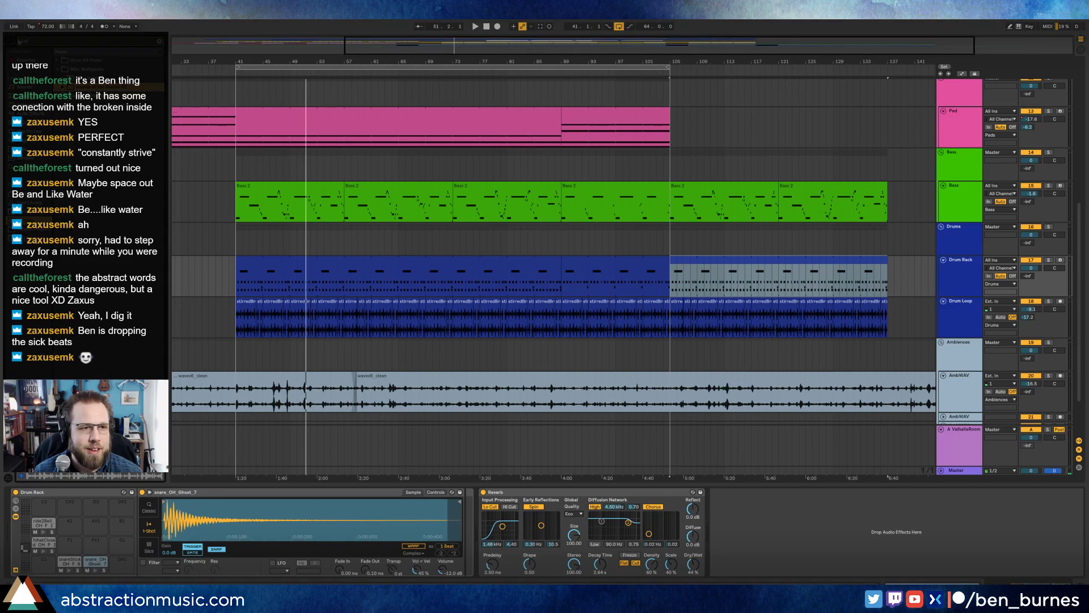
{"action": "key", "text": "BackSpace"}
{"action": "key", "text": "Up"}
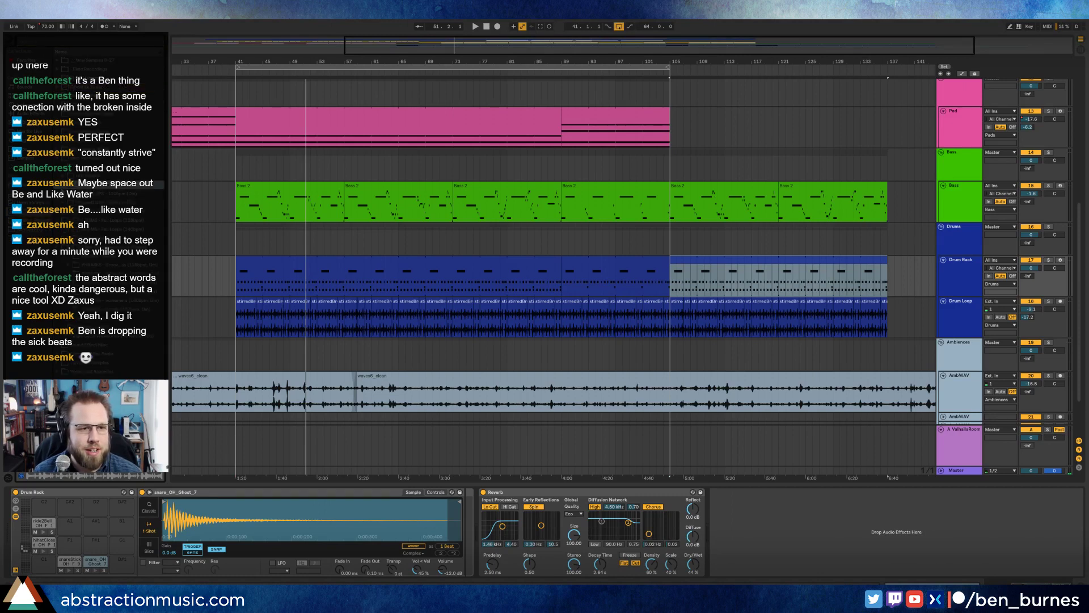
{"action": "key", "text": "Right"}
{"action": "left_click", "coordinate": [69, 282]}
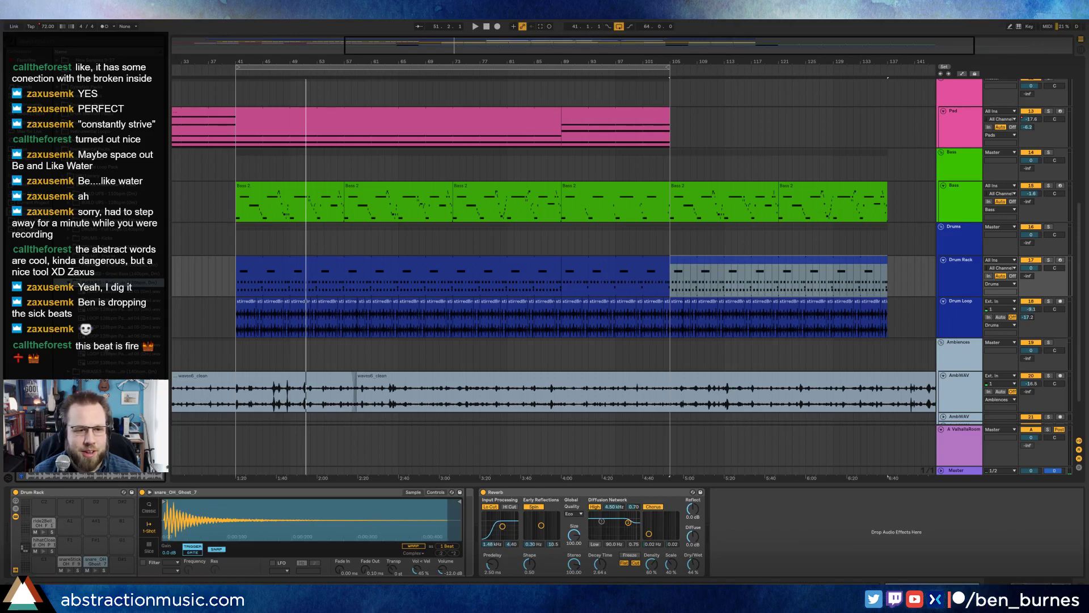
{"action": "left_click", "coordinate": [106, 347]}
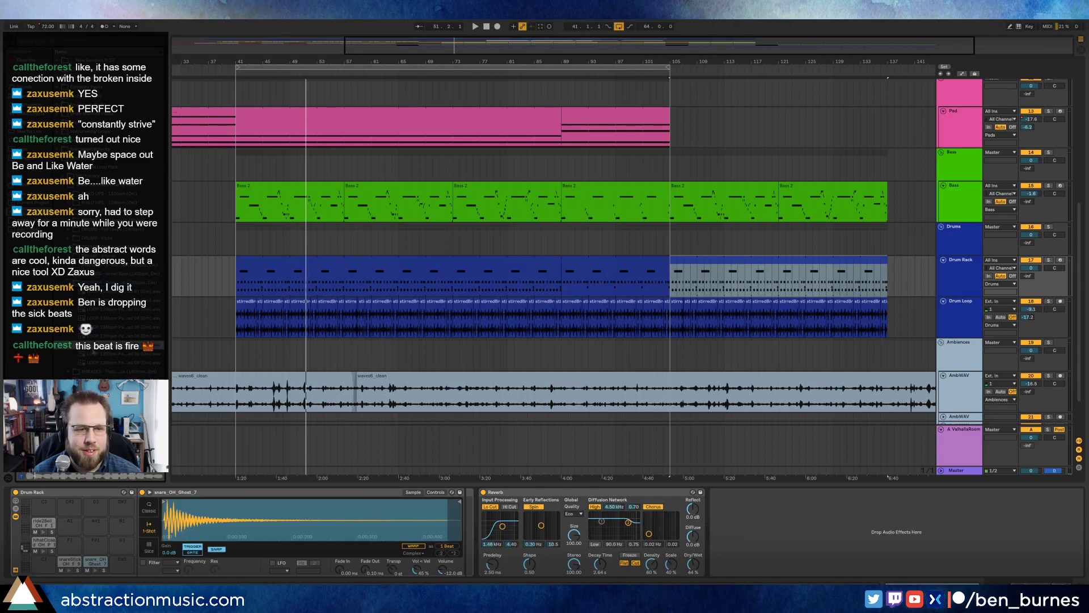
Step: Bring the chosen loop sample into the arrangement and place it at bar 105 on a new audio track below 8 Resampling
{"action": "mouse_move", "coordinate": [93, 349]}
{"action": "left_mouse_down"}
{"action": "mouse_move", "coordinate": [540, 281]}
{"action": "mouse_move", "coordinate": [701, 223]}
{"action": "mouse_move", "coordinate": [679, 104]}
{"action": "mouse_move", "coordinate": [691, 204]}
{"action": "mouse_move", "coordinate": [868, 284]}
{"action": "mouse_move", "coordinate": [914, 318]}
{"action": "left_mouse_up"}
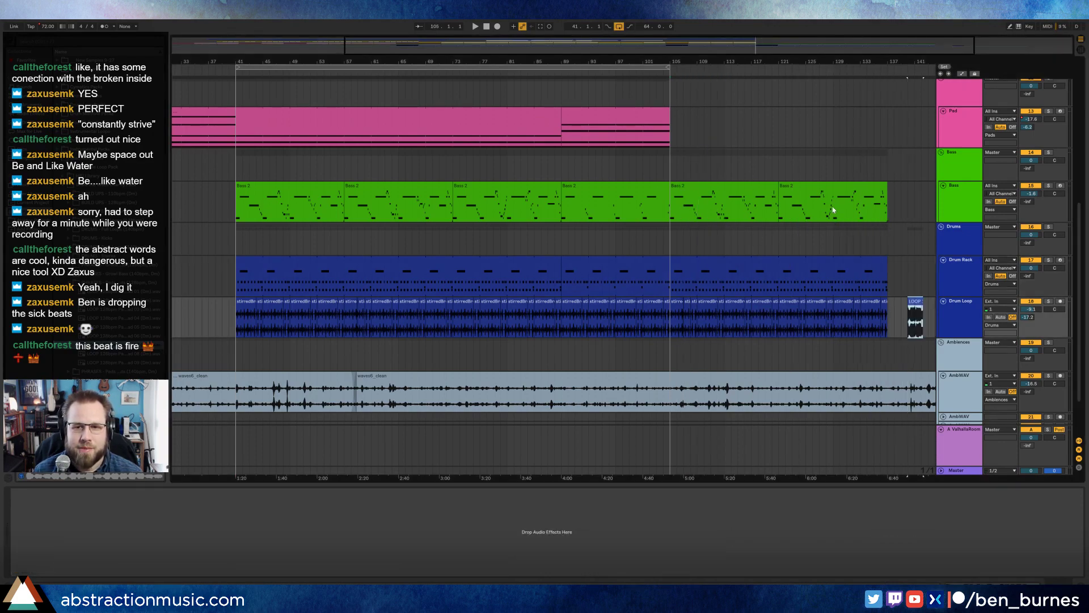
{"action": "scroll", "coordinate": [840, 182], "scroll_direction": "up", "scroll_amount": 5}
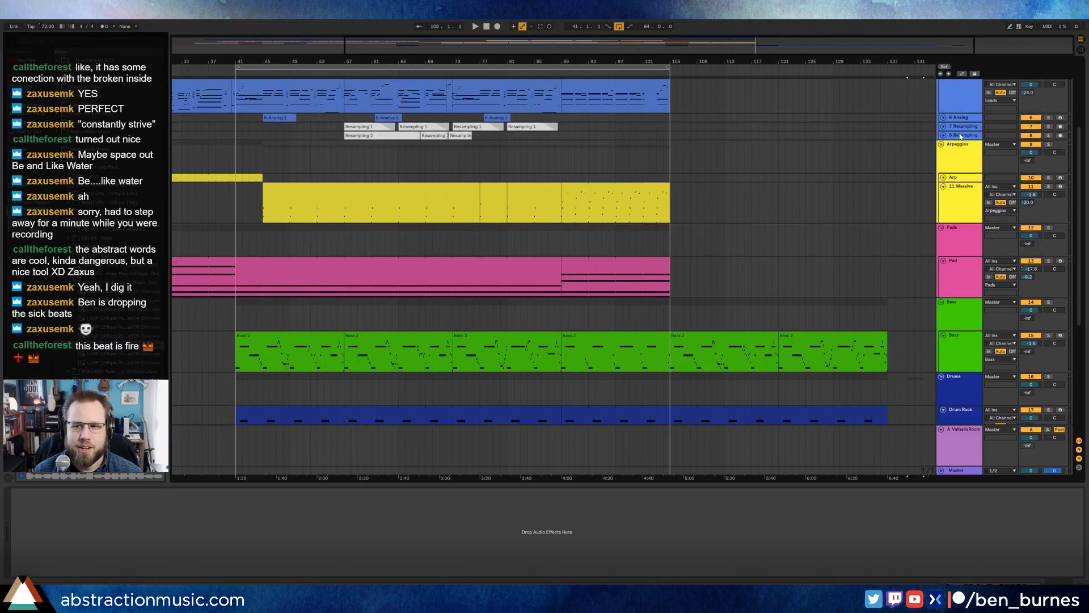
{"action": "left_click", "coordinate": [961, 137]}
{"action": "scroll", "coordinate": [744, 208], "scroll_direction": "down", "scroll_amount": 3}
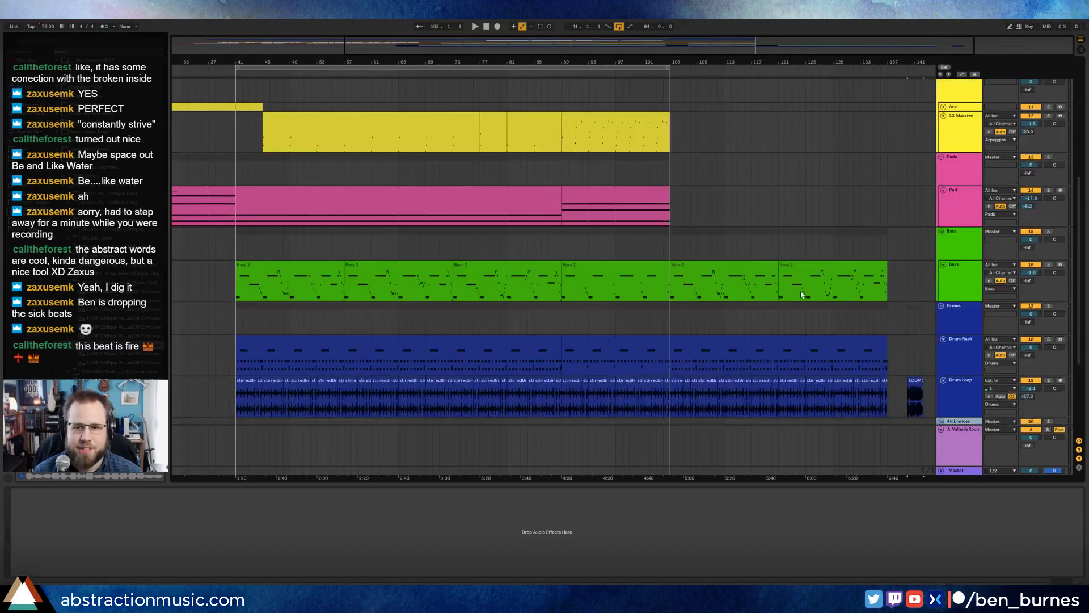
{"action": "left_click_drag", "start_coordinate": [914, 373], "coordinate": [677, 97]}
{"action": "scroll", "coordinate": [733, 143], "scroll_direction": "up", "scroll_amount": 5}
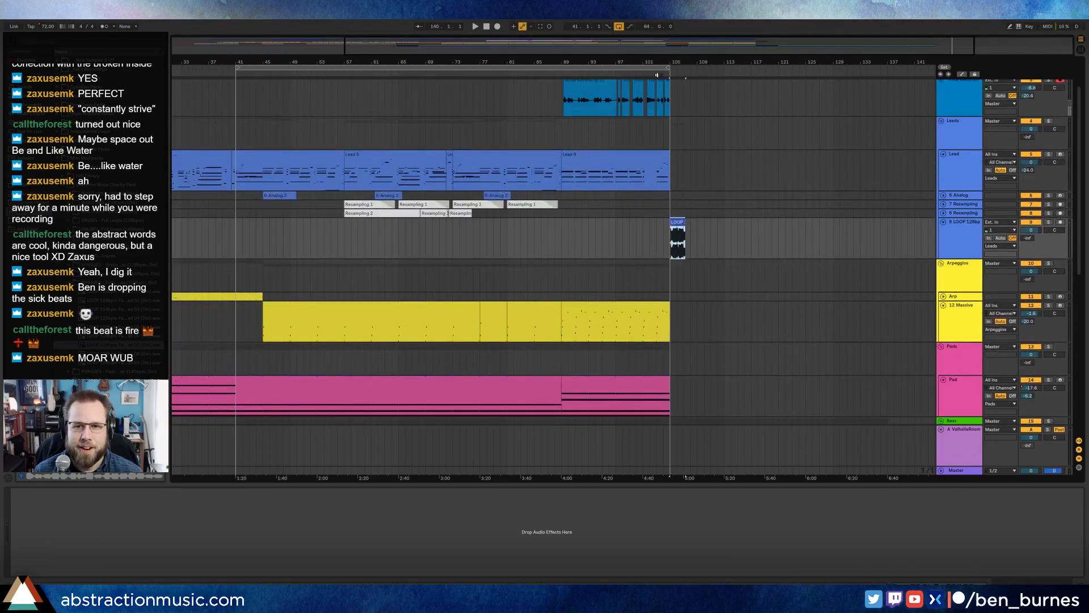
Step: Play the arrangement from just before bar 105 with arrangement looping turned off
{"action": "left_click", "coordinate": [657, 75]}
{"action": "left_click", "coordinate": [619, 26]}
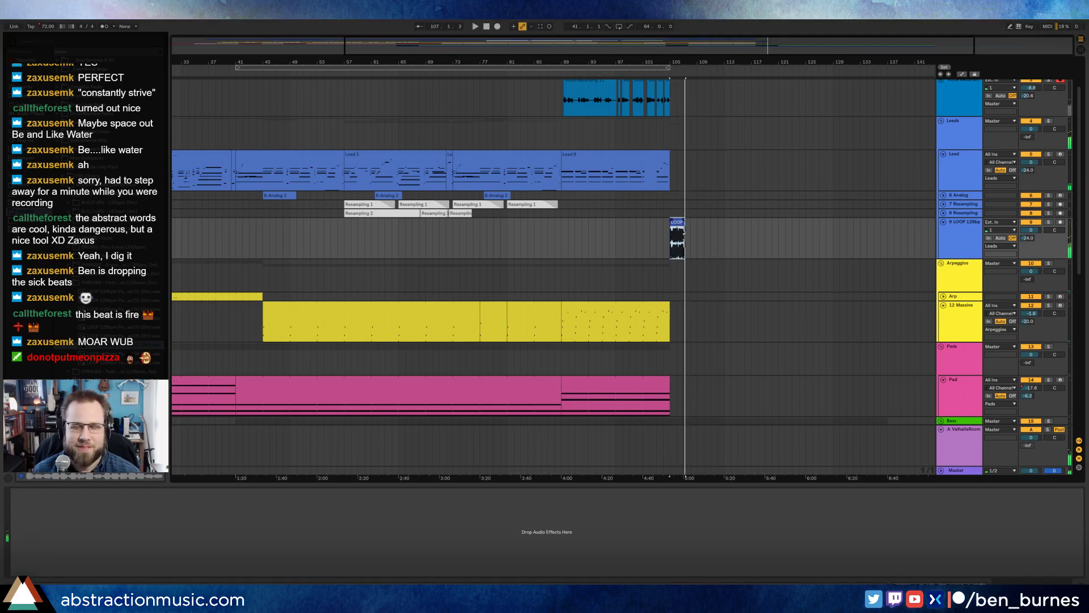
Step: Delete the loop sample at bar 105 together with its empty audio track
{"action": "key", "text": "Delete"}
{"action": "left_click", "coordinate": [961, 226]}
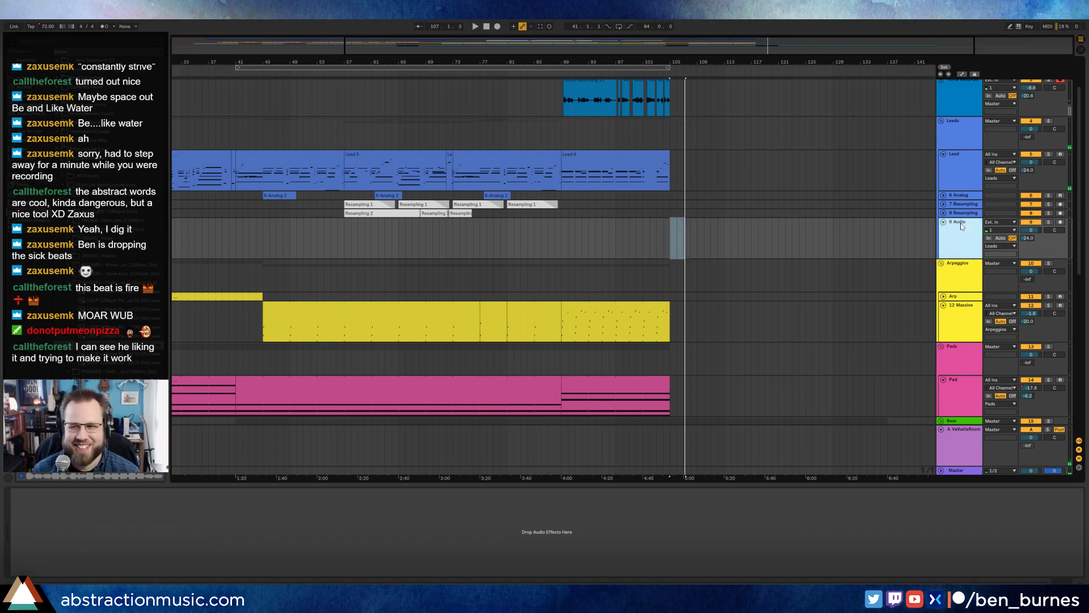
{"action": "key", "text": "Delete"}
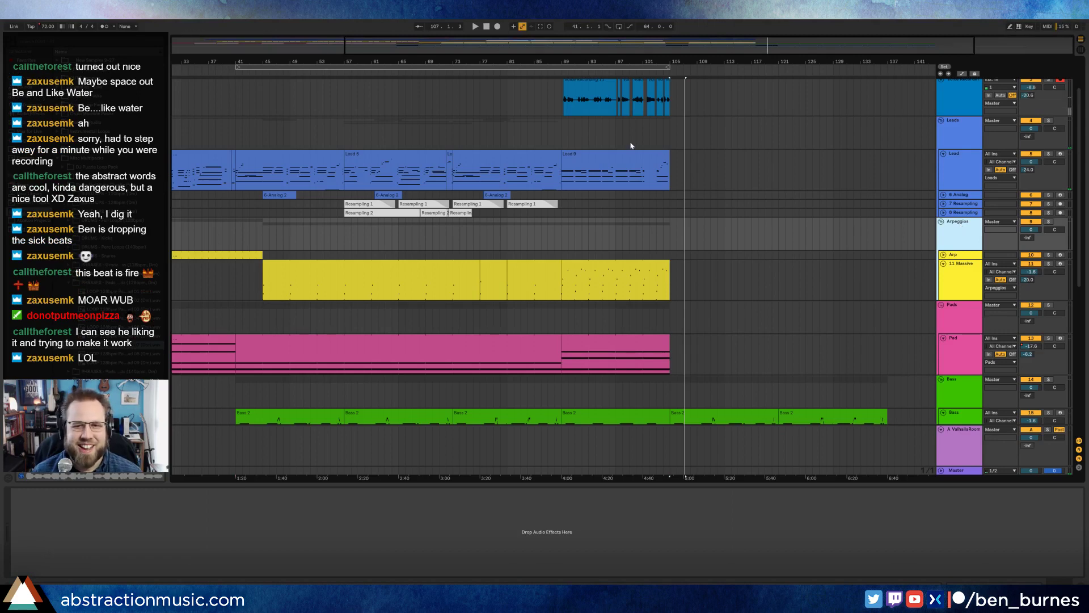
Step: Copy the final voice clip at bar 104 and paste it around bar 120 on the voice recording track
{"action": "left_click", "coordinate": [670, 230]}
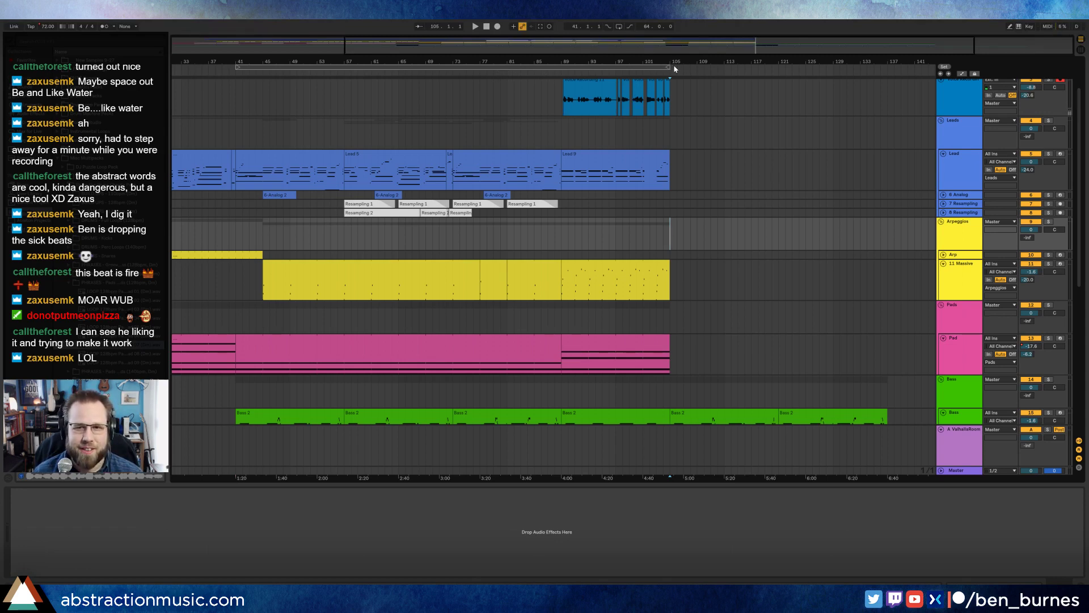
{"action": "scroll", "coordinate": [668, 105], "scroll_direction": "up", "scroll_amount": 10}
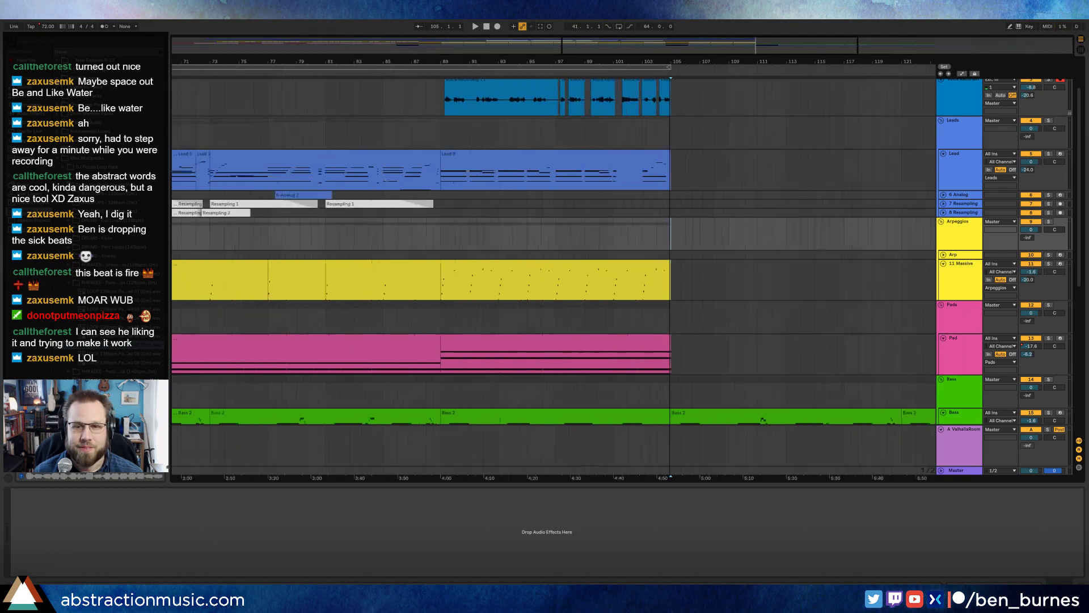
{"action": "left_click", "coordinate": [660, 84]}
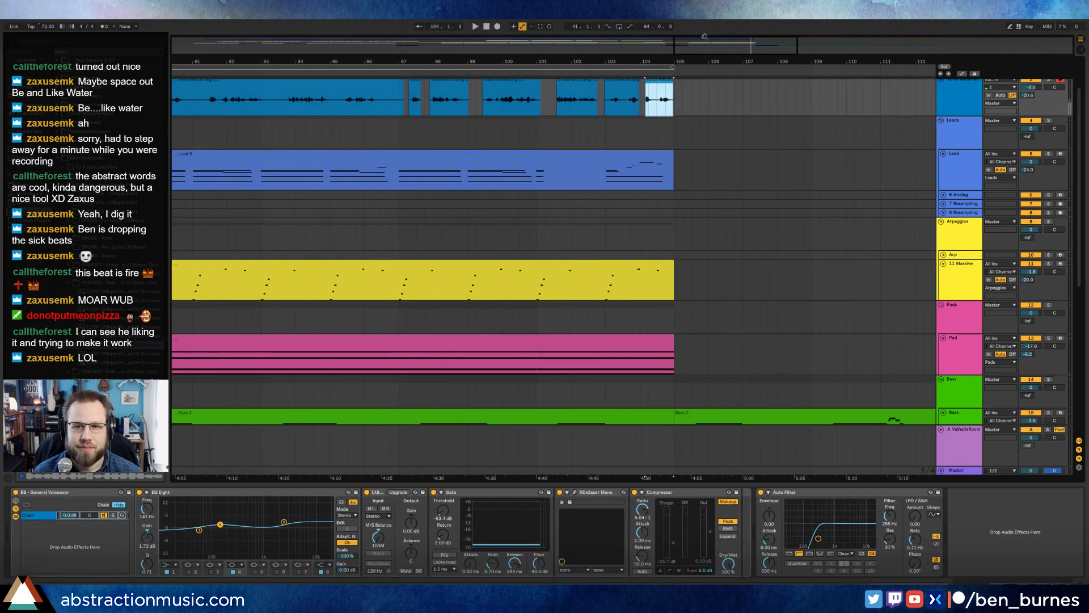
{"action": "scroll", "coordinate": [709, 63], "scroll_direction": "right", "scroll_amount": 8}
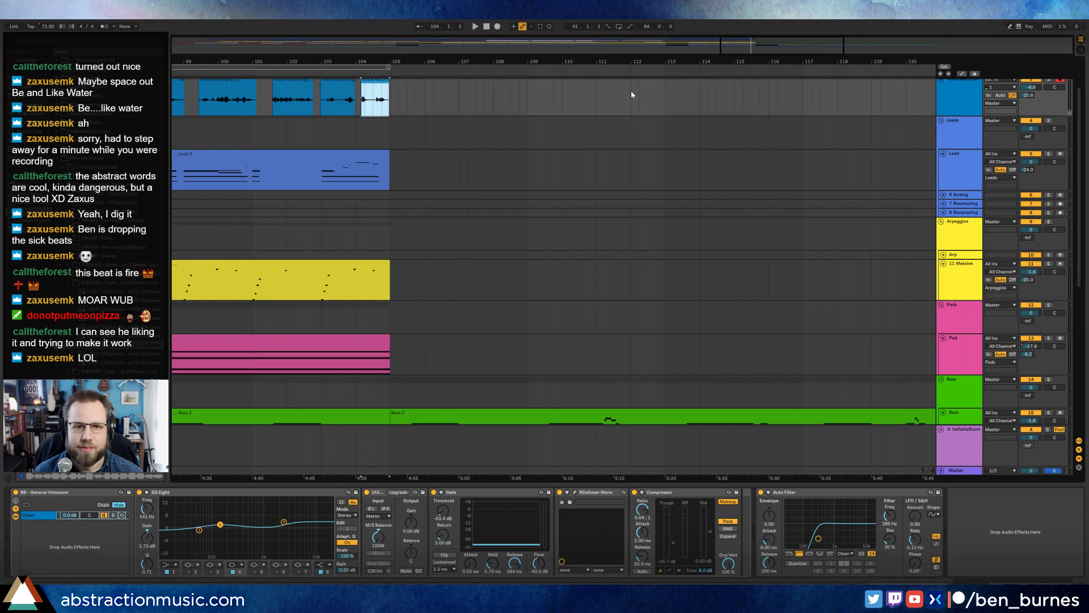
{"action": "left_click_drag", "start_coordinate": [362, 96], "coordinate": [361, 93]}
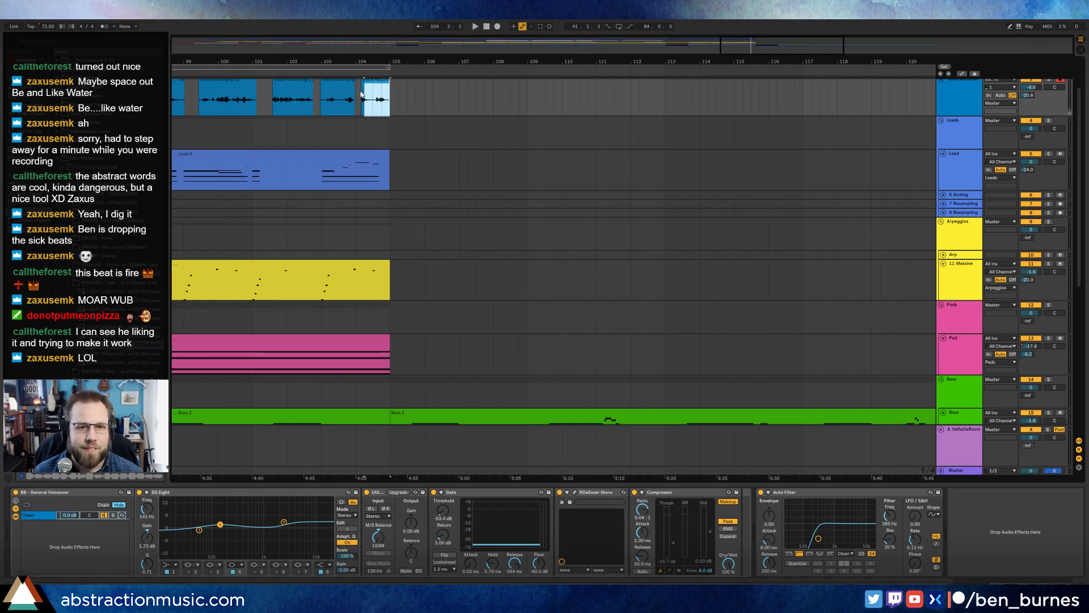
{"action": "left_click", "coordinate": [631, 105]}
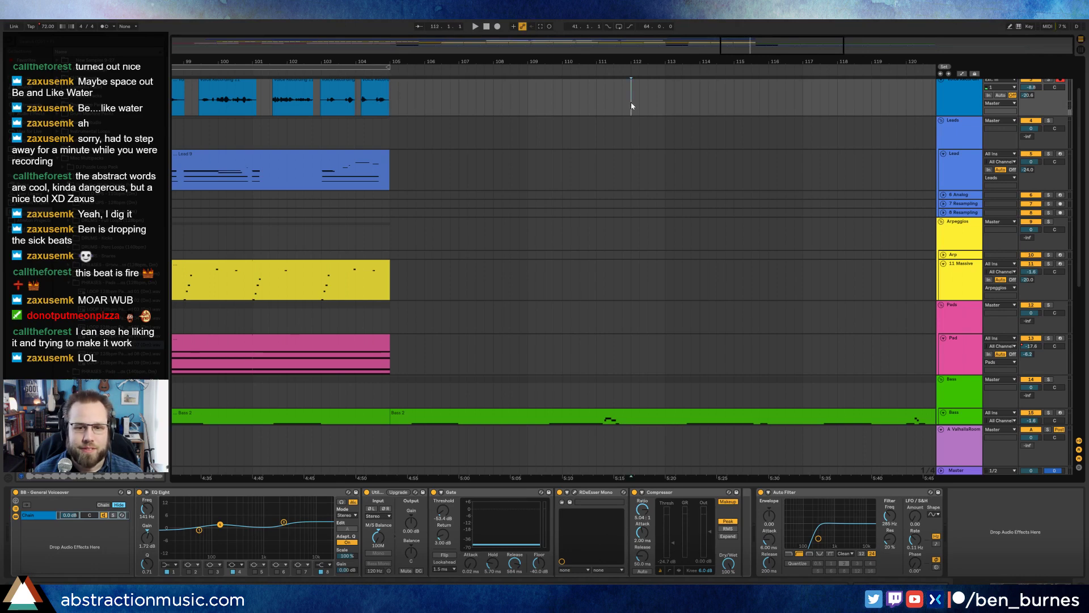
{"action": "scroll", "coordinate": [760, 88], "scroll_direction": "right", "scroll_amount": 6}
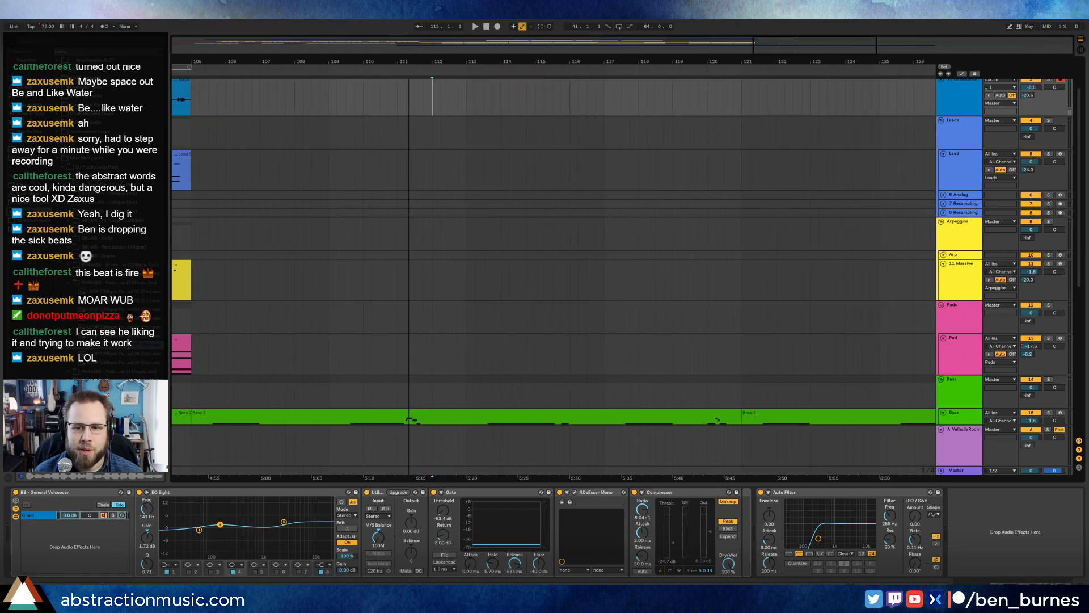
{"action": "left_click", "coordinate": [708, 97]}
{"action": "key", "text": "ctrl+v"}
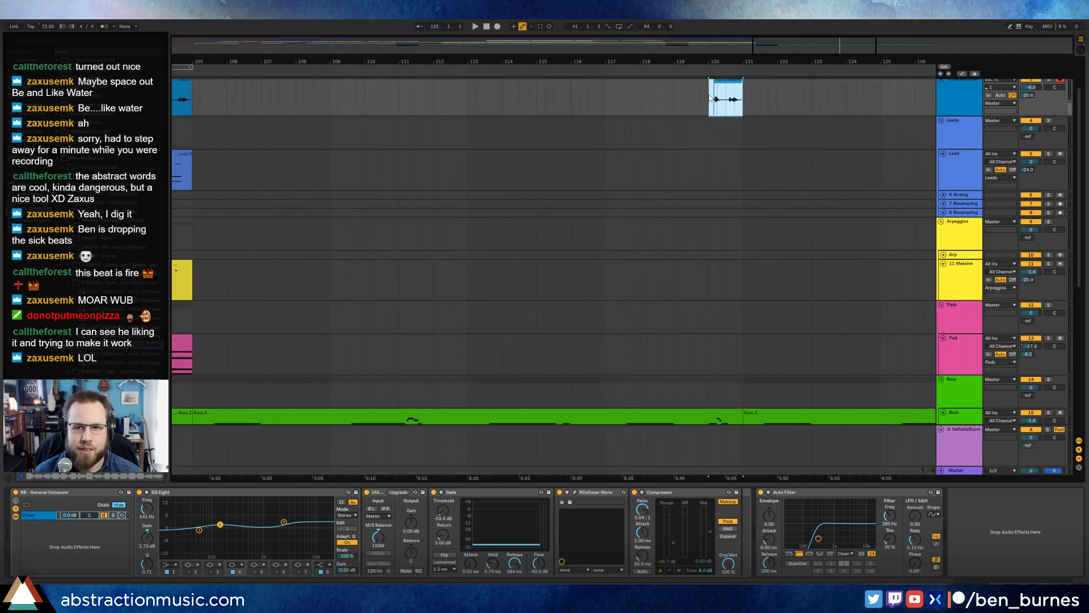
Step: Check where the pasted voice clip near bar 120 sits in relation to the earlier voice phrases
{"action": "left_click", "coordinate": [720, 83]}
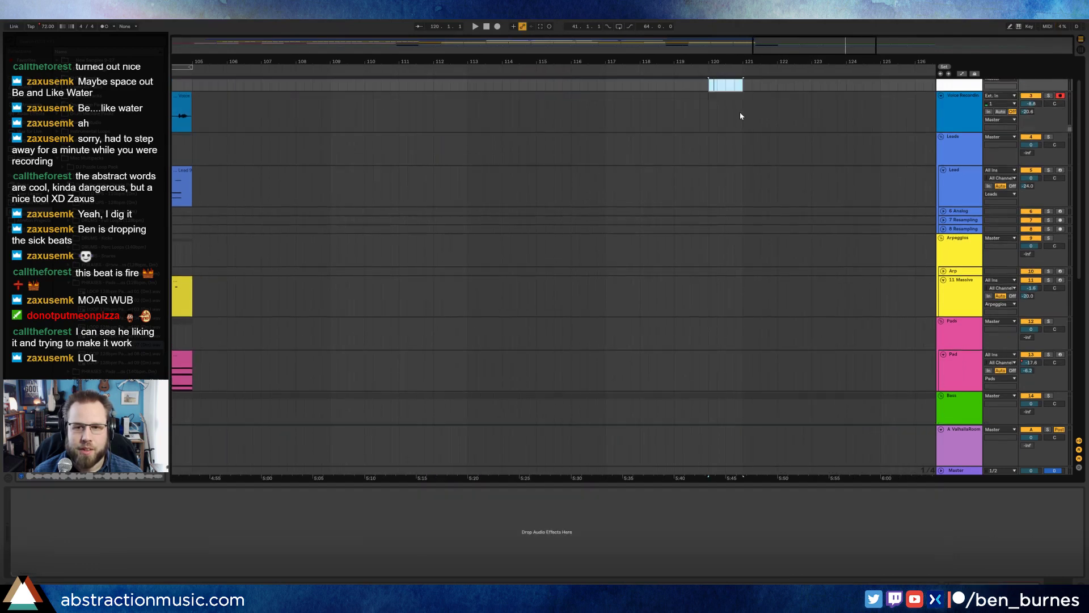
{"action": "left_click", "coordinate": [793, 144]}
{"action": "key", "text": "minus"}
{"action": "key", "text": "minus"}
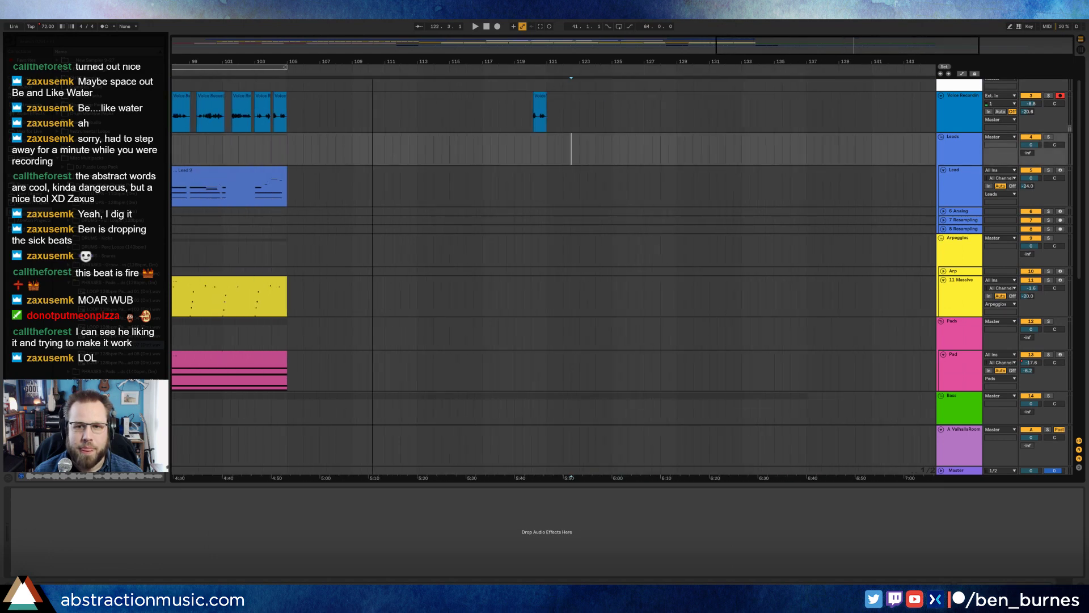
{"action": "left_click_drag", "start_coordinate": [785, 45], "coordinate": [760, 61]}
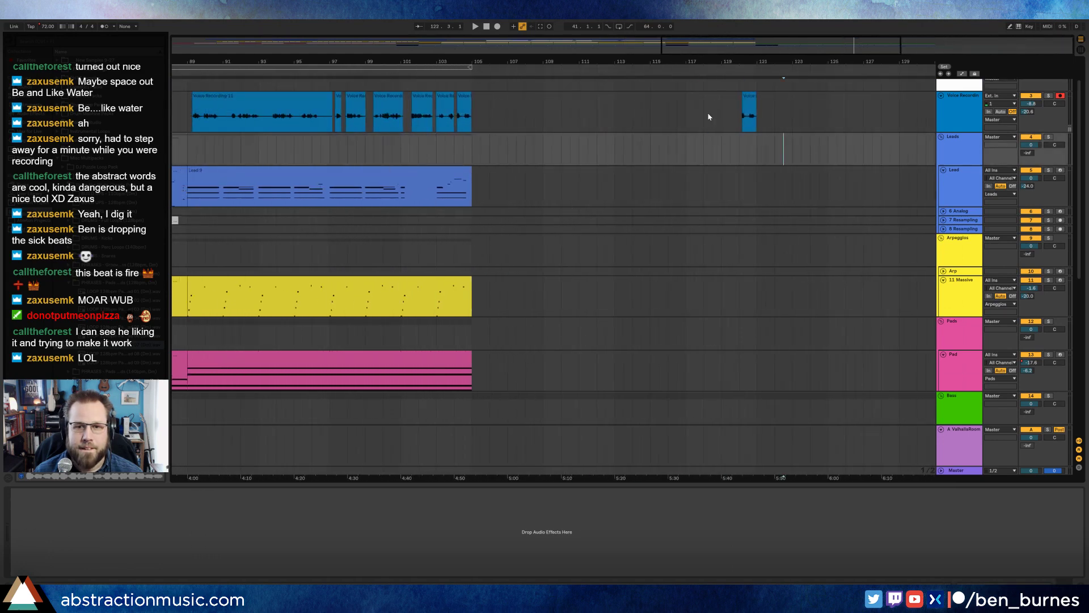
{"action": "left_click", "coordinate": [748, 99]}
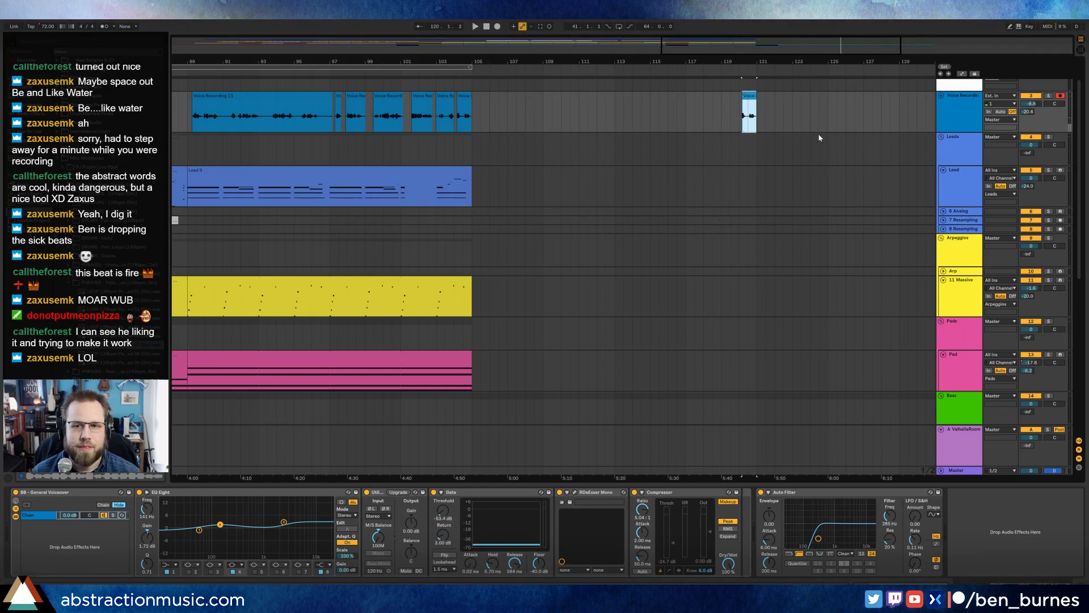
Step: Copy the Lead clips from bars 57 to 89 and paste them at bar 105
{"action": "scroll", "coordinate": [718, 159], "scroll_direction": "down", "scroll_amount": 1}
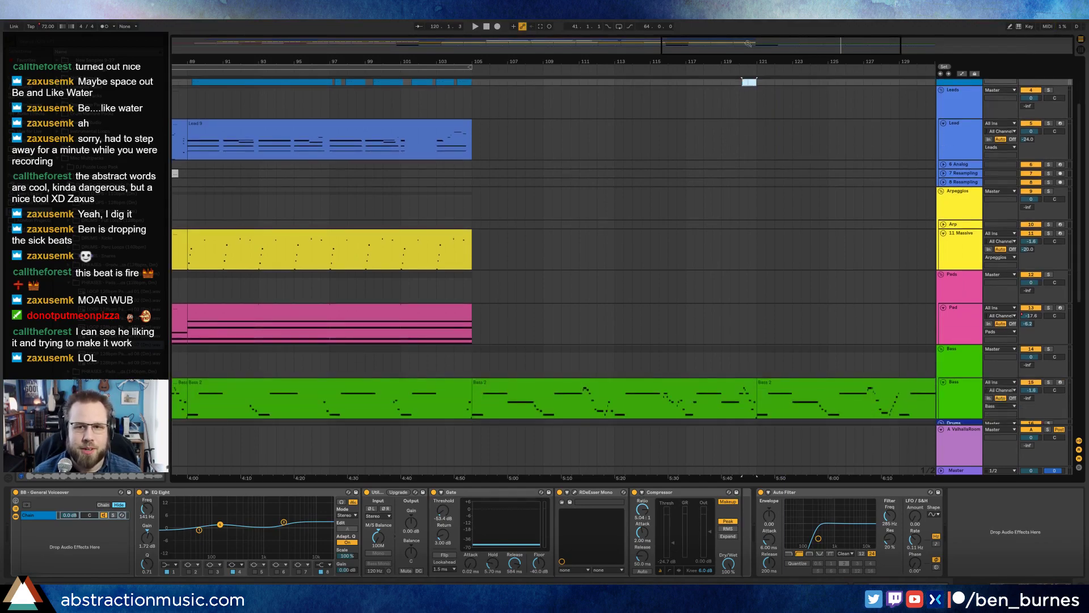
{"action": "left_click_drag", "start_coordinate": [748, 43], "coordinate": [465, 41]}
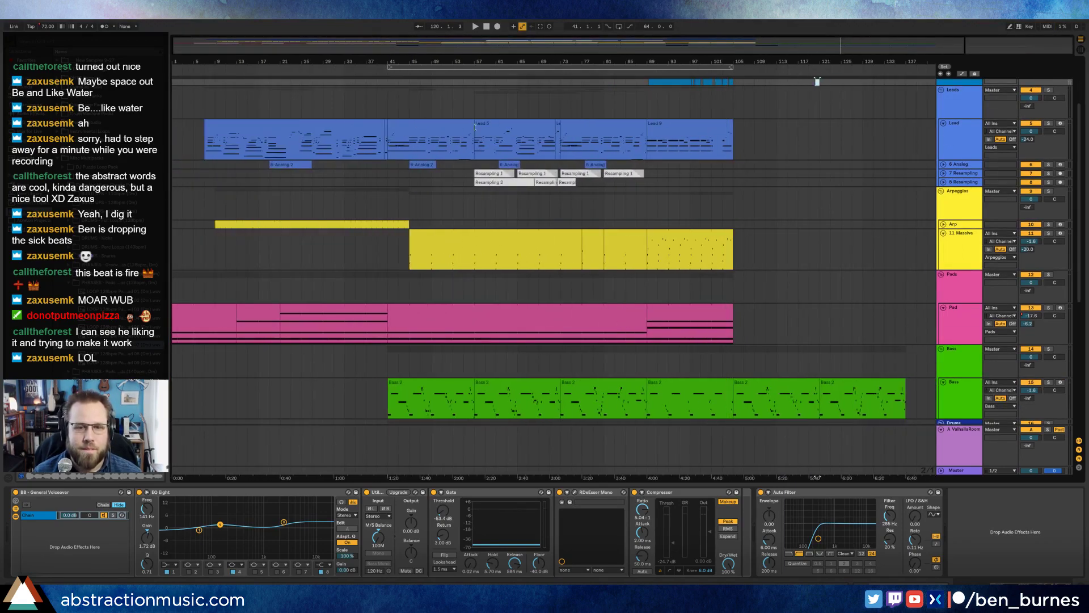
{"action": "left_click", "coordinate": [496, 128]}
{"action": "left_click", "coordinate": [584, 129], "text": "shift"}
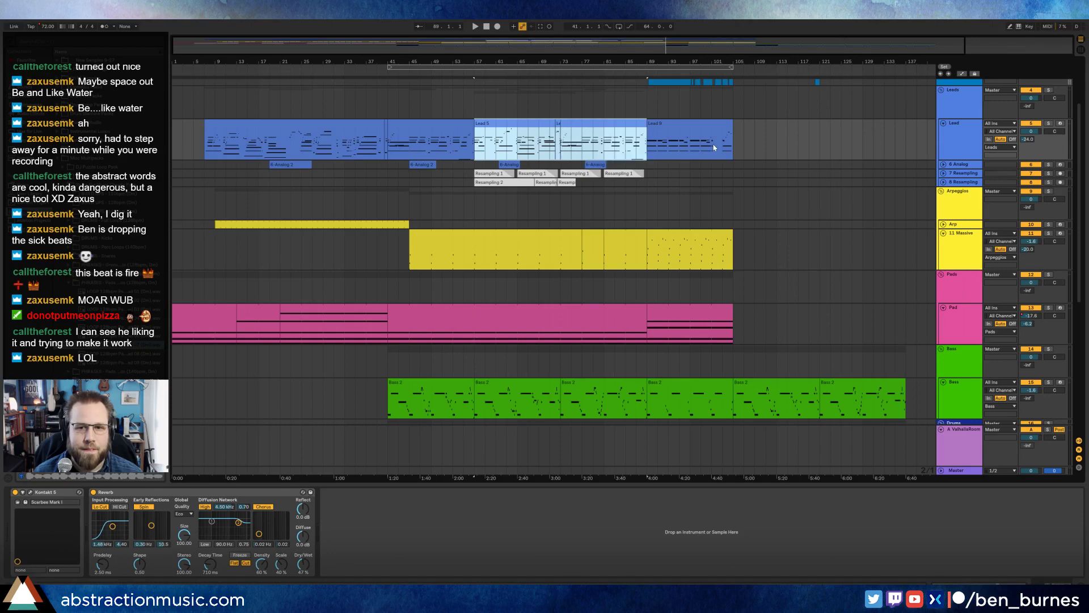
{"action": "left_click", "coordinate": [734, 138]}
{"action": "key", "text": "ctrl+v"}
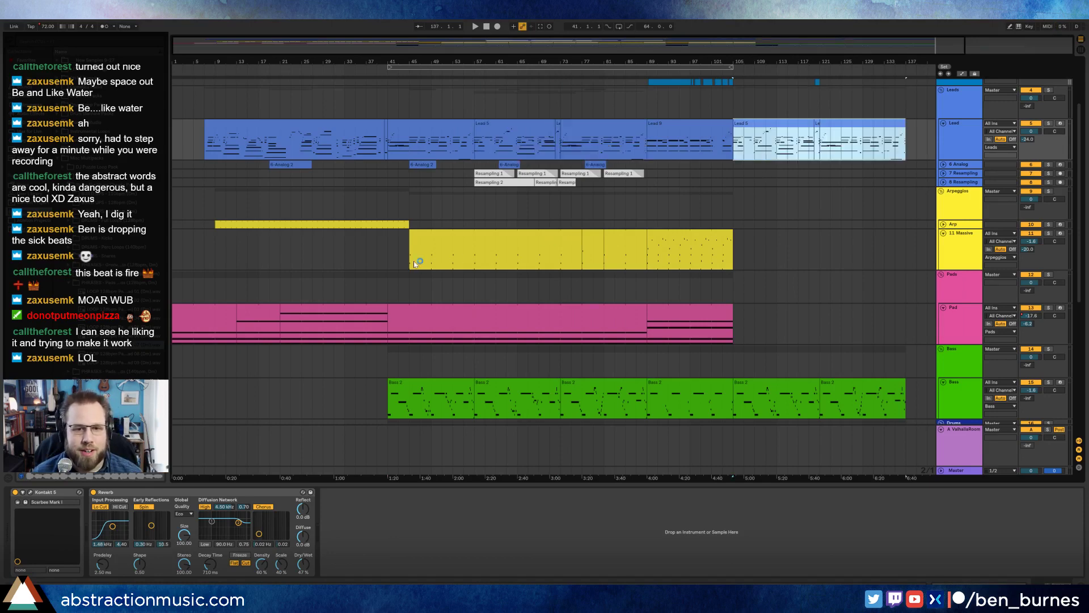
Step: Copy the Massive arpeggio from bars 45 to 69 to bar 105 and extend it to bar 137
{"action": "left_click_drag", "start_coordinate": [408, 259], "coordinate": [539, 256]}
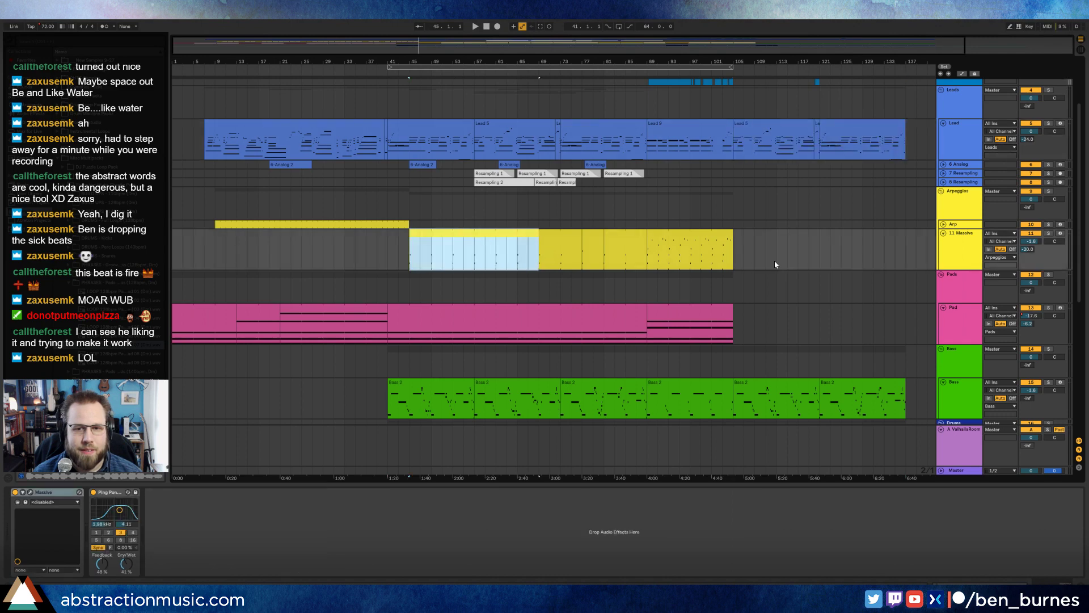
{"action": "key", "text": "ctrl+c"}
{"action": "left_click", "coordinate": [737, 247]}
{"action": "key", "text": "ctrl+v"}
{"action": "left_click", "coordinate": [884, 250]}
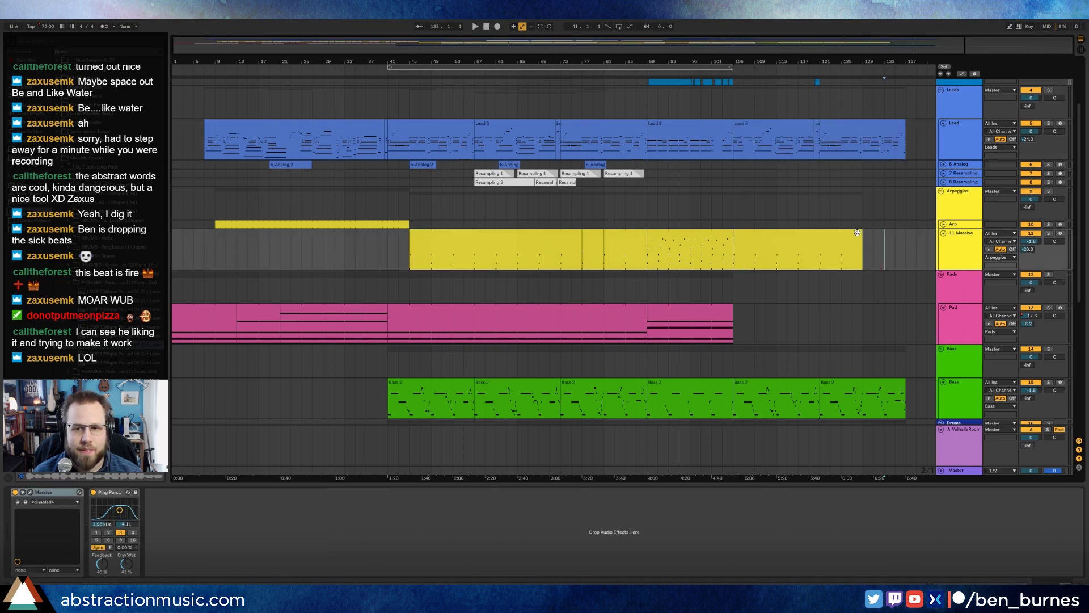
{"action": "left_click_drag", "start_coordinate": [859, 235], "coordinate": [901, 242]}
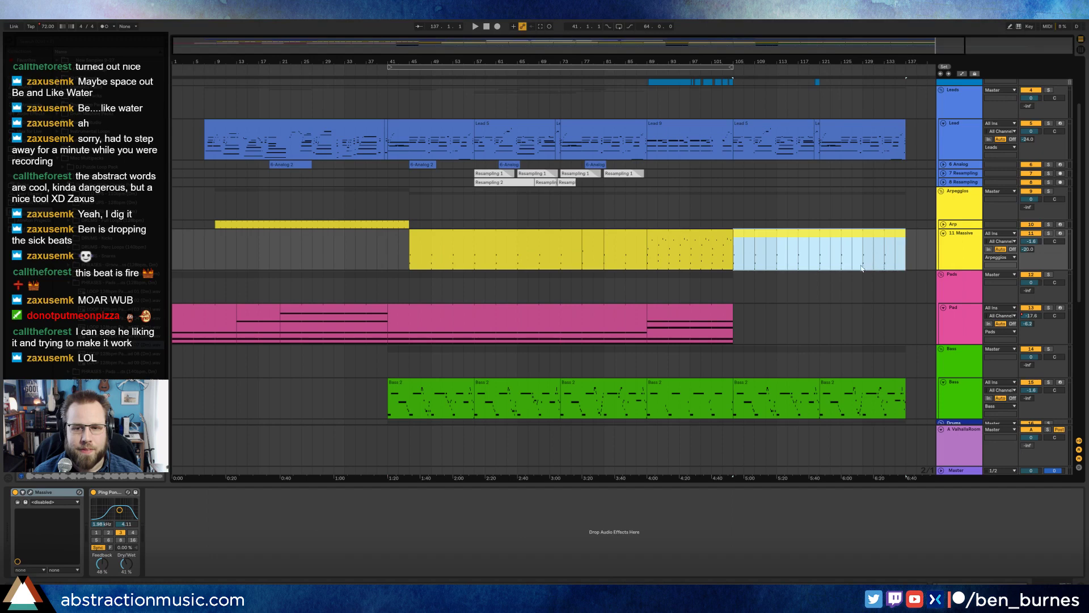
Step: Copy the Pad clip spanning bars 41 to 89 and paste it at bar 105
{"action": "scroll", "coordinate": [608, 260], "scroll_direction": "down", "scroll_amount": 2}
{"action": "left_click", "coordinate": [635, 273]}
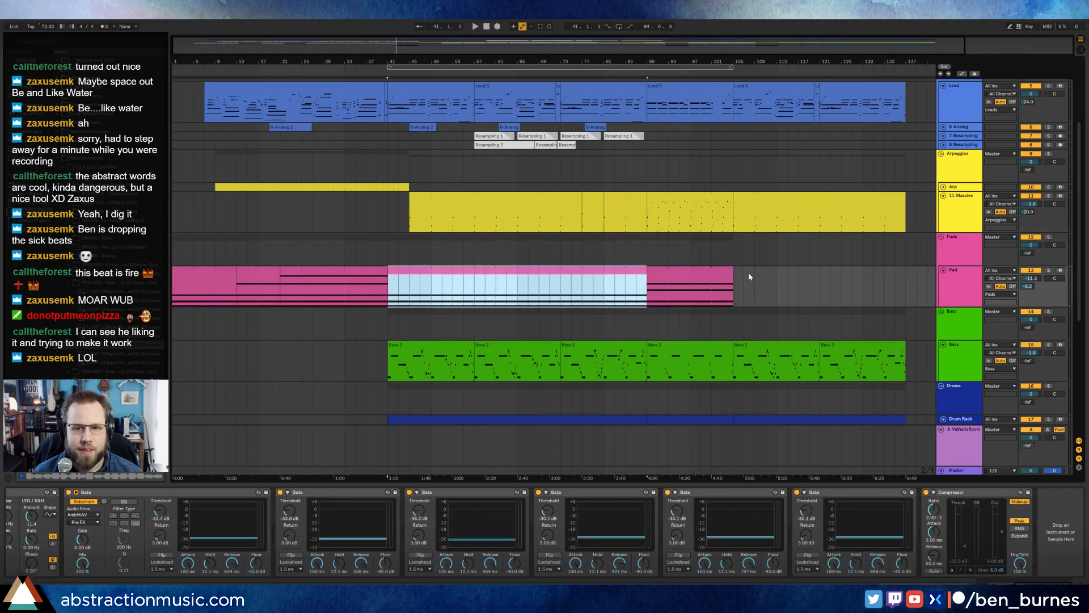
{"action": "left_click", "coordinate": [737, 274]}
{"action": "key", "text": "ctrl+v"}
{"action": "left_click", "coordinate": [905, 262]}
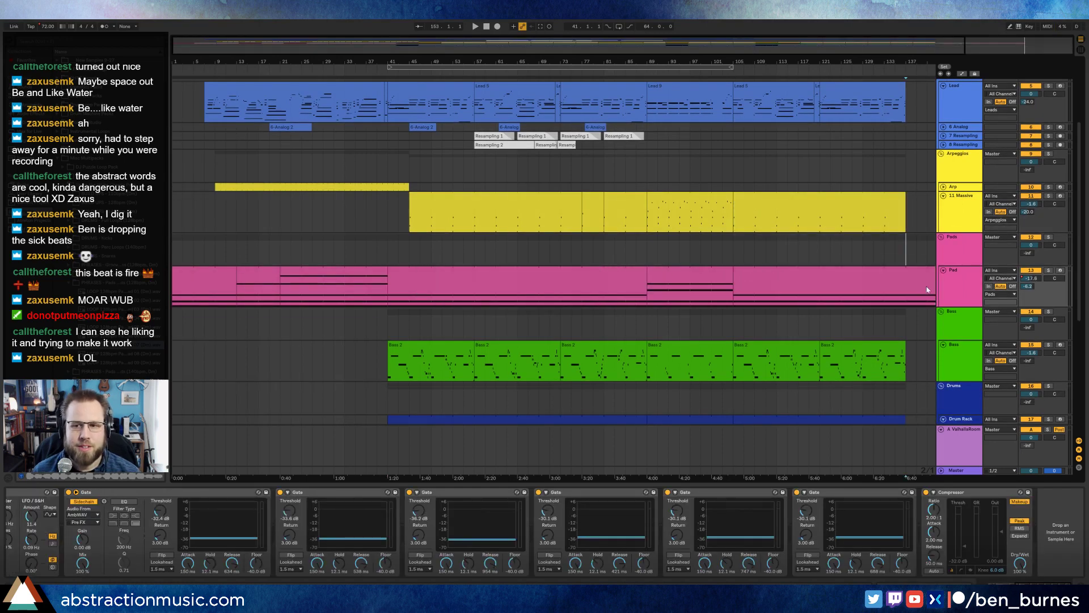
Step: Delete the surplus Pad clip material that extends past bar 137
{"action": "left_click_drag", "start_coordinate": [928, 290], "coordinate": [929, 287]}
{"action": "key", "text": "Delete"}
{"action": "left_click", "coordinate": [930, 272]}
{"action": "key", "text": "Delete"}
Step: Audition drum samples for the Drum Rack track and load ride2_OH_MP_7 onto an empty pad of its rack
{"action": "left_click_drag", "start_coordinate": [759, 242], "coordinate": [760, 251]}
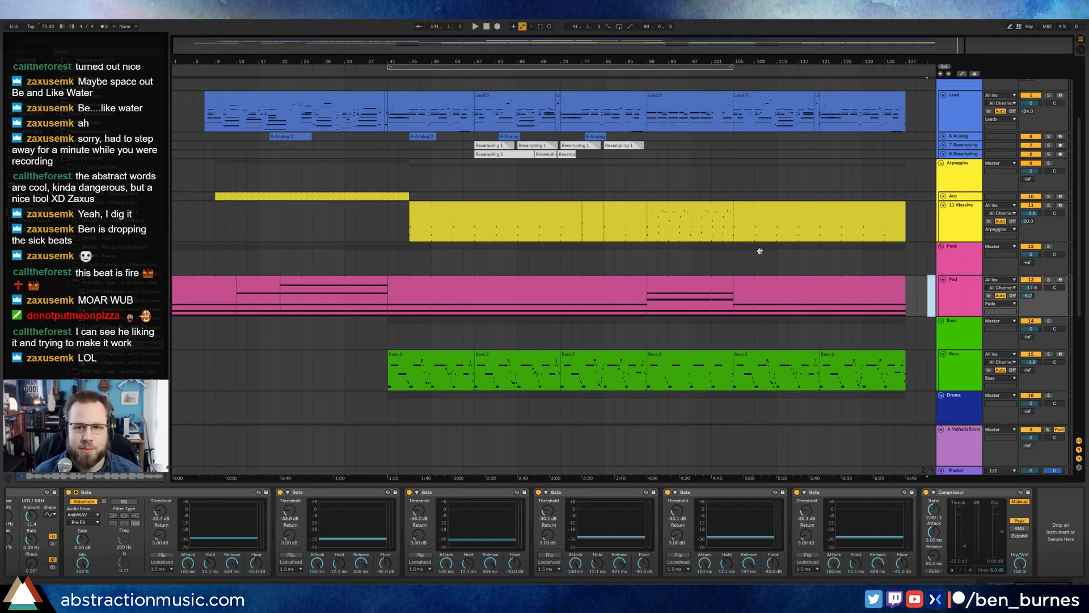
{"action": "scroll", "coordinate": [763, 258], "scroll_direction": "up", "scroll_amount": 12}
{"action": "scroll", "coordinate": [765, 271], "scroll_direction": "down", "scroll_amount": 11}
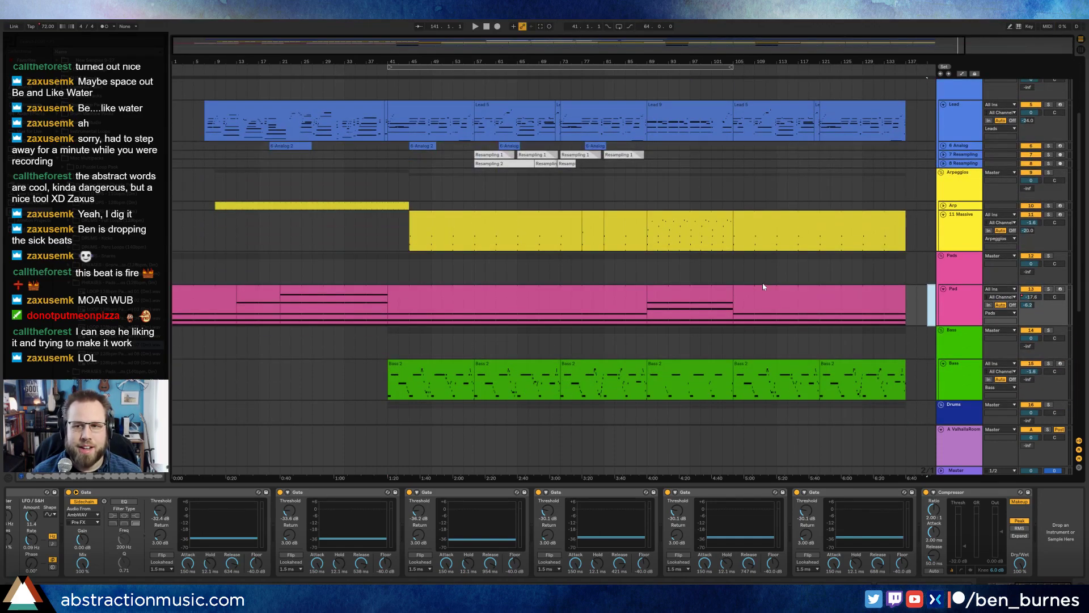
{"action": "scroll", "coordinate": [762, 287], "scroll_direction": "down", "scroll_amount": 15}
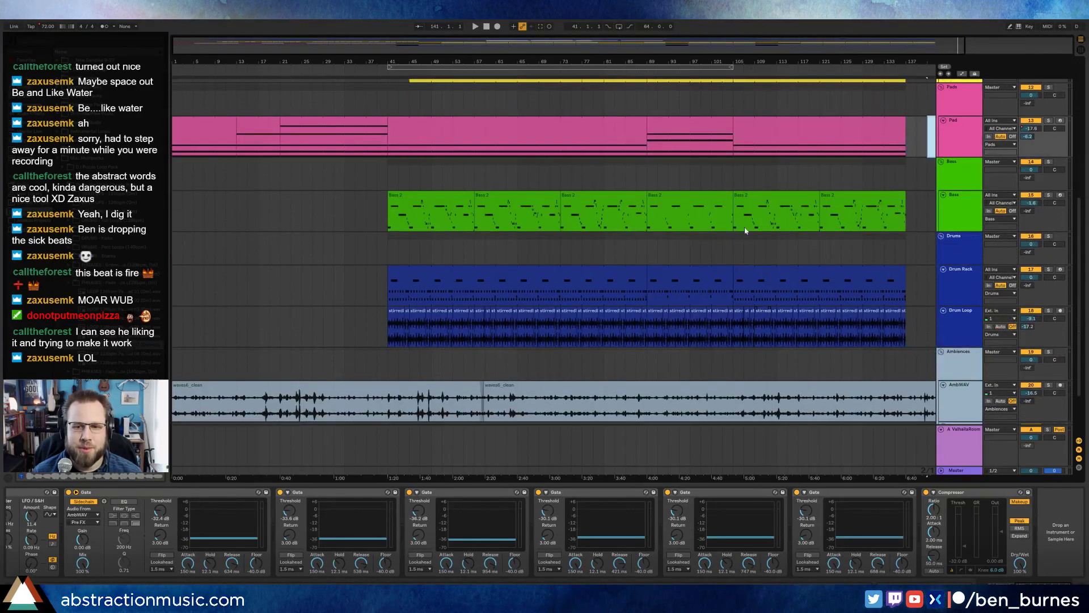
{"action": "scroll", "coordinate": [807, 169], "scroll_direction": "right", "scroll_amount": 5}
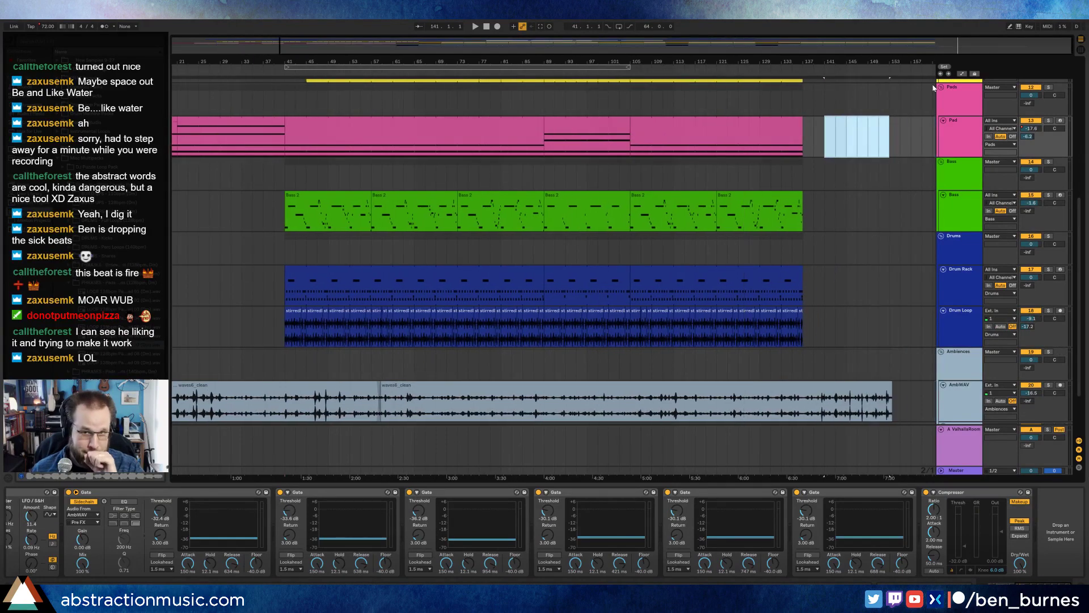
{"action": "left_click", "coordinate": [808, 169]}
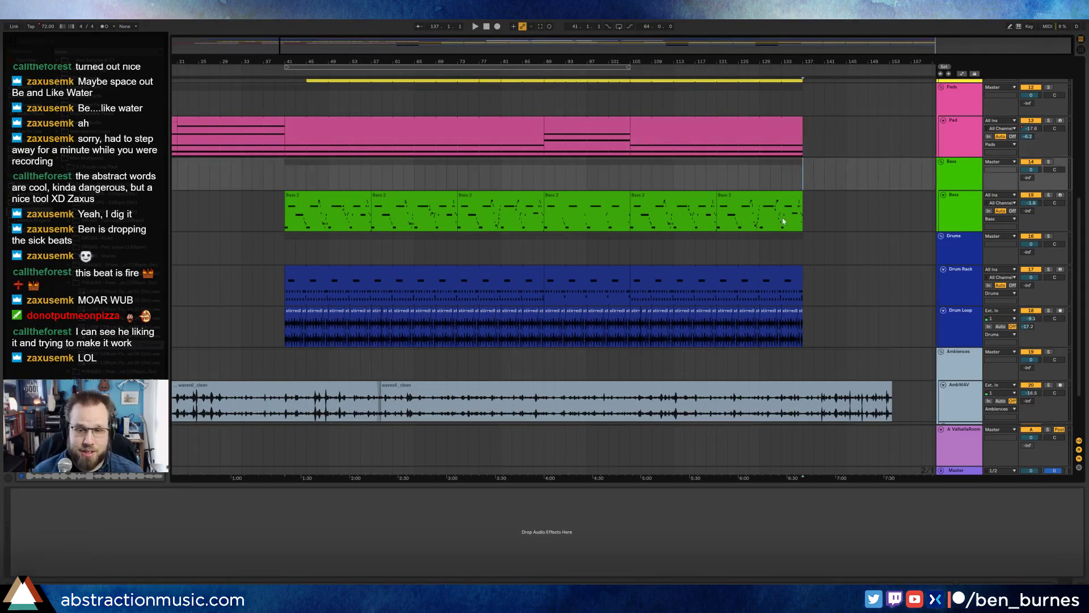
{"action": "left_click", "coordinate": [668, 270]}
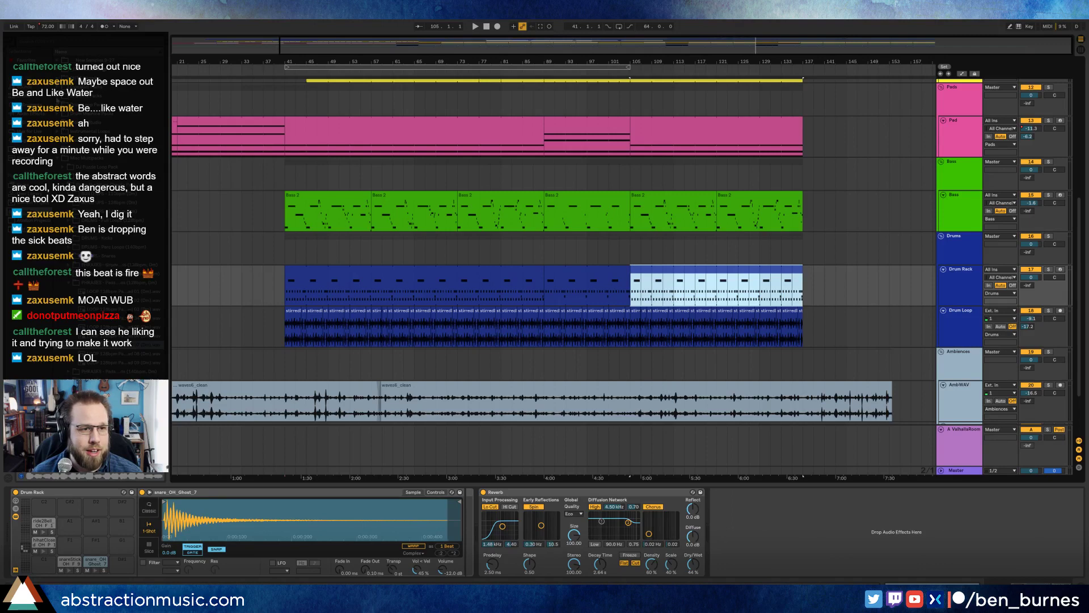
{"action": "left_click", "coordinate": [57, 116]}
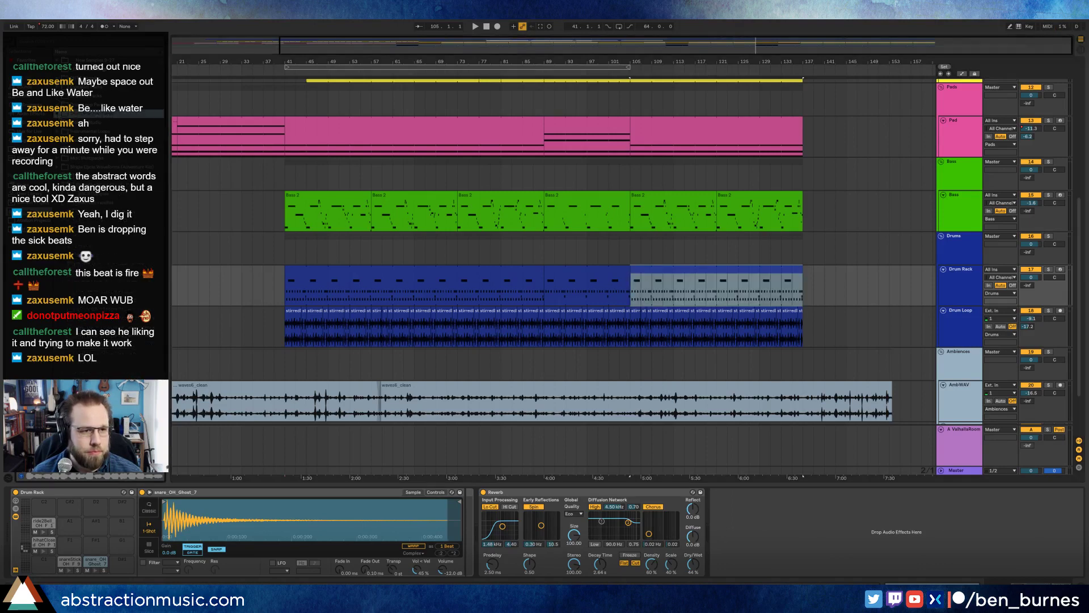
{"action": "left_click", "coordinate": [58, 97]}
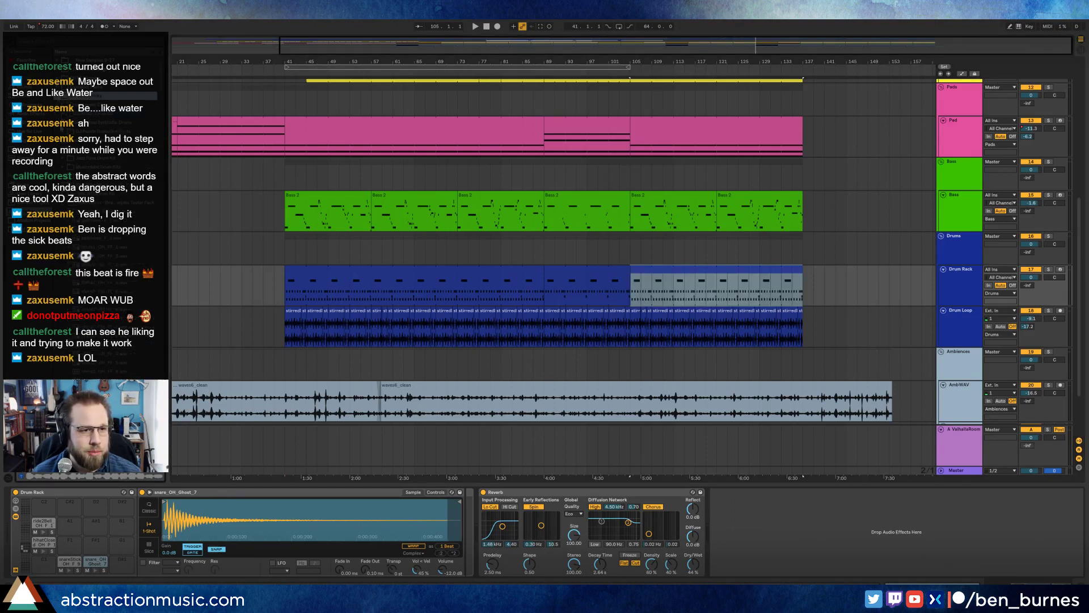
{"action": "scroll", "coordinate": [128, 260], "scroll_direction": "down", "scroll_amount": 2}
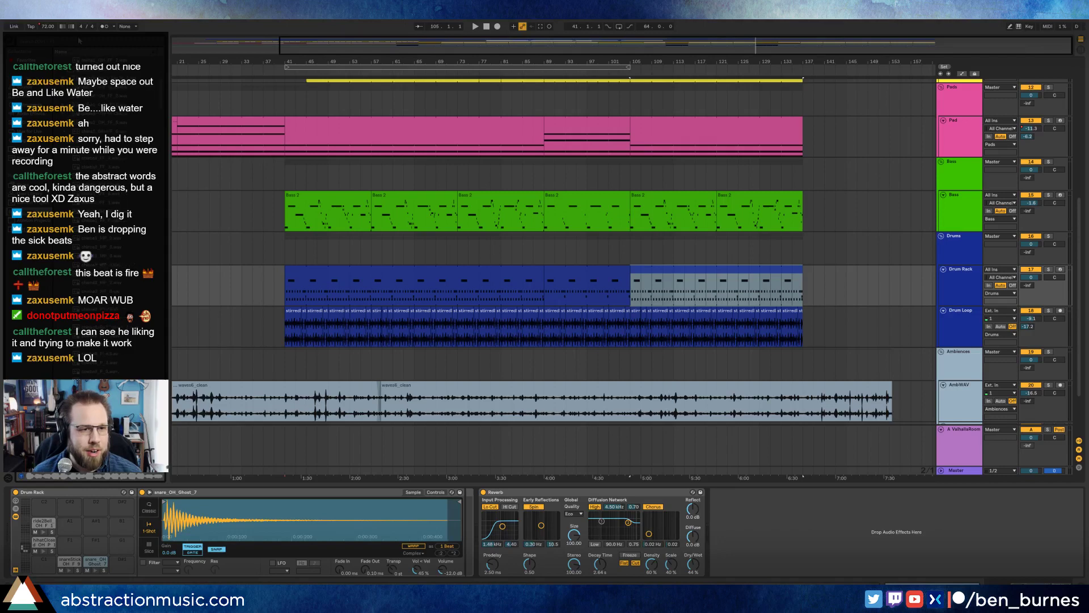
{"action": "scroll", "coordinate": [168, 276], "scroll_direction": "down", "scroll_amount": 3}
{"action": "left_click", "coordinate": [121, 179]}
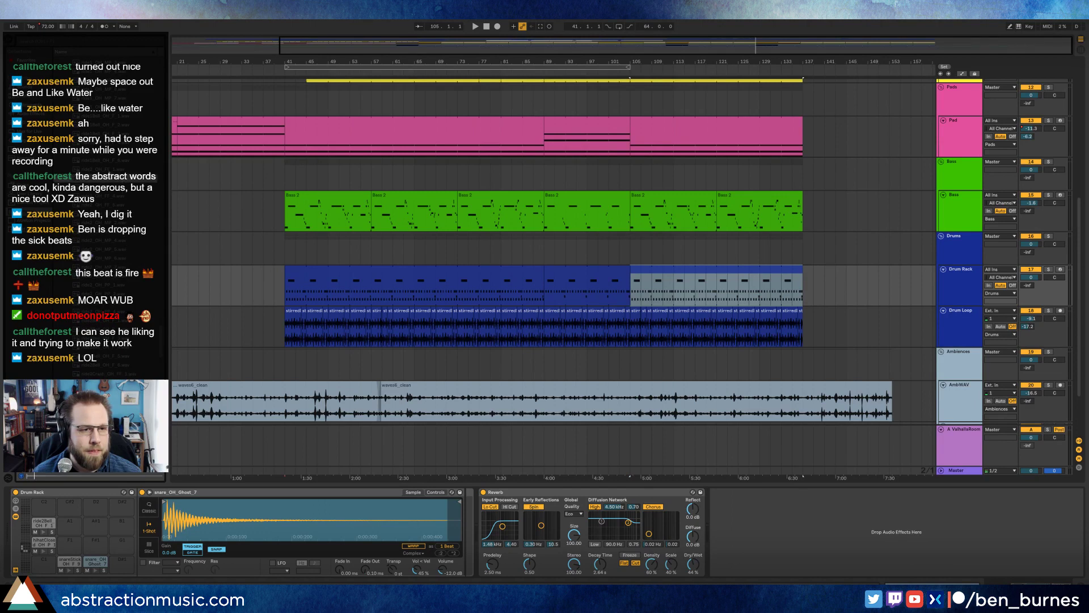
{"action": "left_click", "coordinate": [121, 171]}
{"action": "left_click", "coordinate": [120, 259]}
{"action": "left_click", "coordinate": [120, 294]}
{"action": "left_click", "coordinate": [121, 267]}
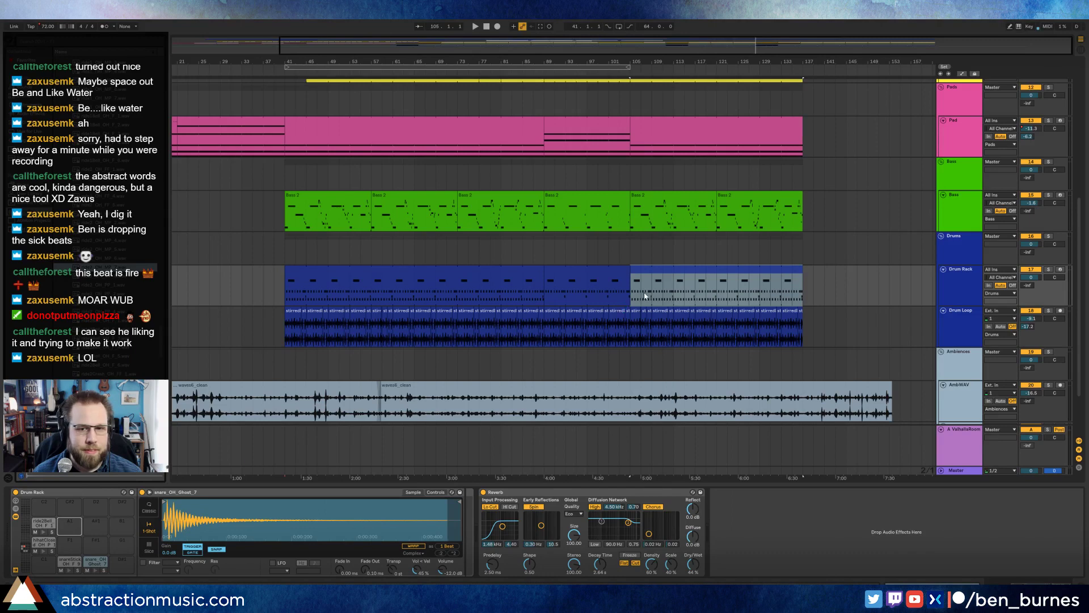
Step: In the Drum Rack clip at bar 105, draw a two-beat ride2_OH_MP_7 note at the start and repeat it across four bars
{"action": "double_click", "coordinate": [668, 273]}
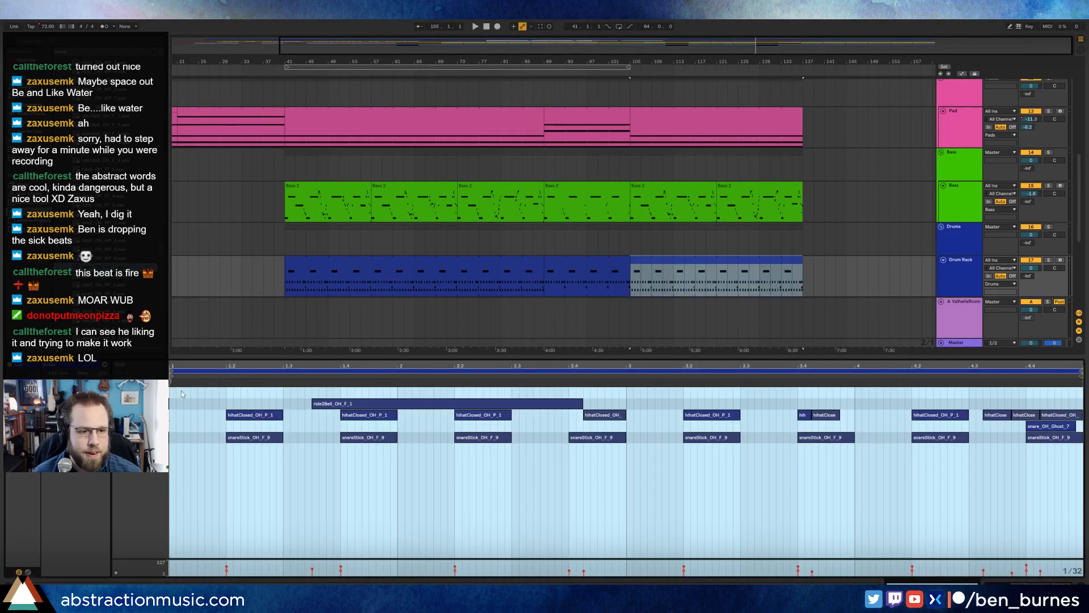
{"action": "mouse_move", "coordinate": [173, 396]}
{"action": "left_mouse_down"}
{"action": "mouse_move", "coordinate": [299, 397]}
{"action": "mouse_move", "coordinate": [284, 413]}
{"action": "left_mouse_up"}
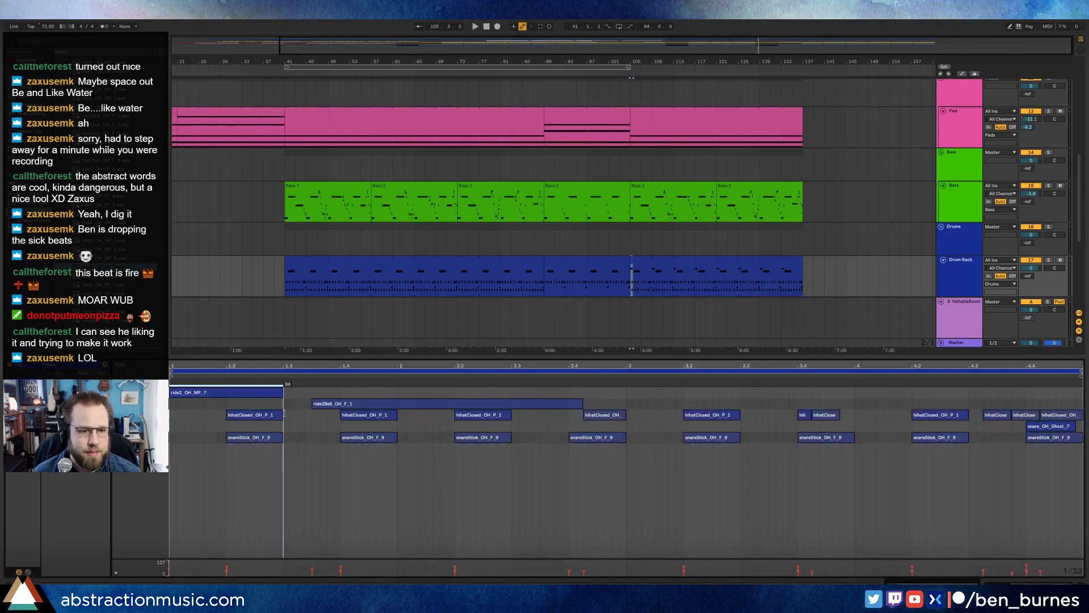
{"action": "key", "text": "ctrl+d"}
{"action": "key", "text": "ctrl+d"}
{"action": "key", "text": "ctrl+d"}
{"action": "key", "text": "ctrl+d"}
{"action": "key", "text": "ctrl+d"}
{"action": "key", "text": "ctrl+d"}
{"action": "key", "text": "ctrl+d"}
{"action": "key", "text": "space"}
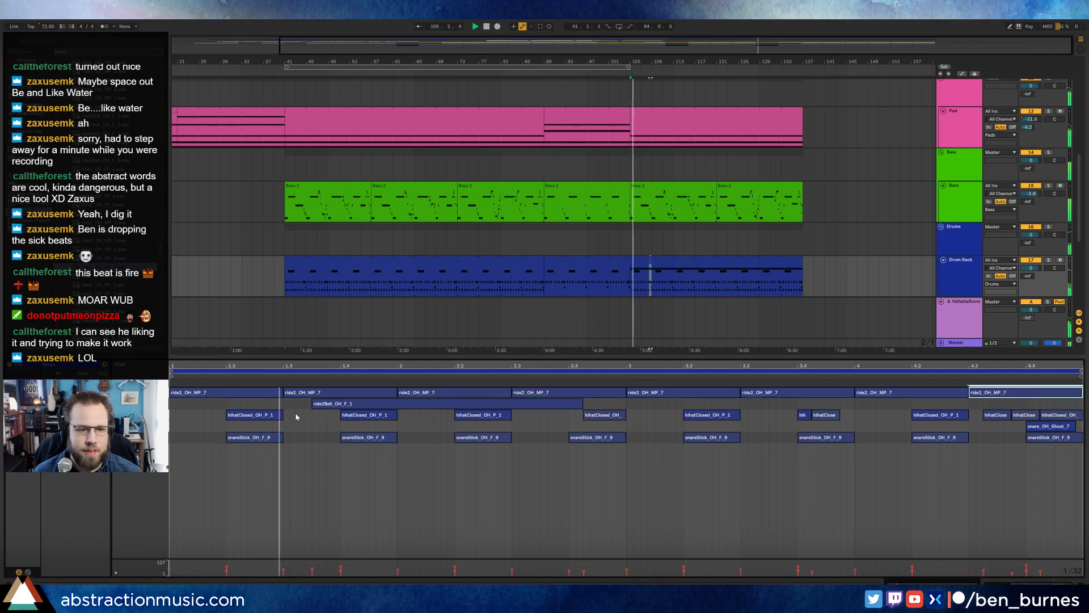
Step: Shorten the first ride note to one beat and duplicate it so a ride hit falls on every beat of the four-bar clip
{"action": "key", "text": "space"}
{"action": "left_click", "coordinate": [262, 395]}
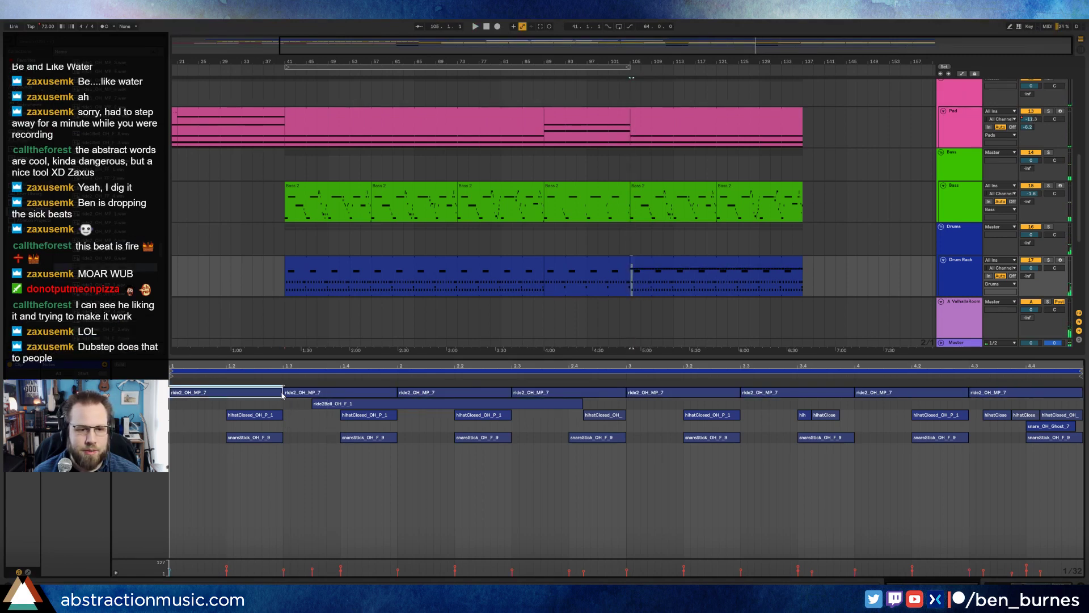
{"action": "left_click_drag", "start_coordinate": [282, 395], "coordinate": [246, 393]}
{"action": "key", "text": "ctrl+d"}
{"action": "key", "text": "ctrl+d"}
{"action": "key", "text": "ctrl+d"}
{"action": "key", "text": "ctrl+d"}
{"action": "key", "text": "ctrl+d"}
{"action": "key", "text": "ctrl+d"}
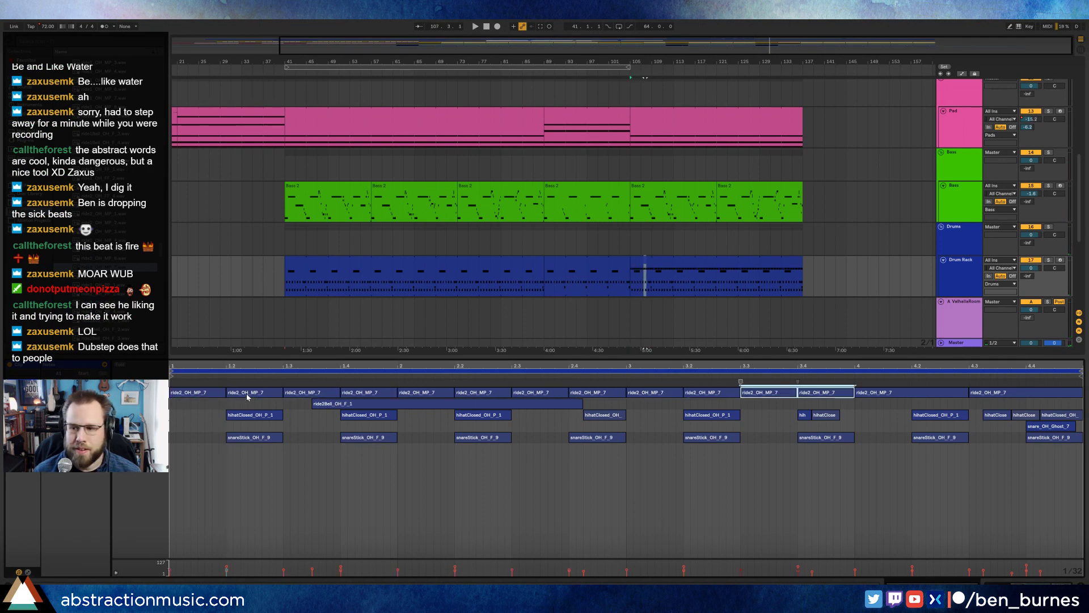
{"action": "key", "text": "ctrl+d"}
{"action": "key", "text": "ctrl+d"}
Step: Play the new section and adjust the velocity of all the ride2_OH_MP_7 notes together
{"action": "key", "text": "space"}
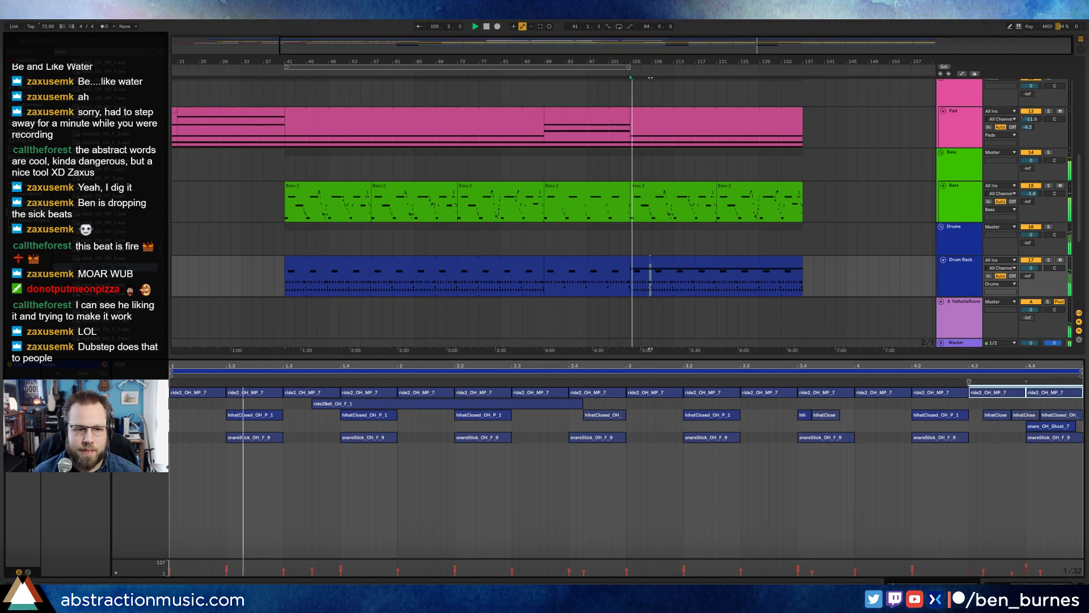
{"action": "left_click", "coordinate": [149, 392]}
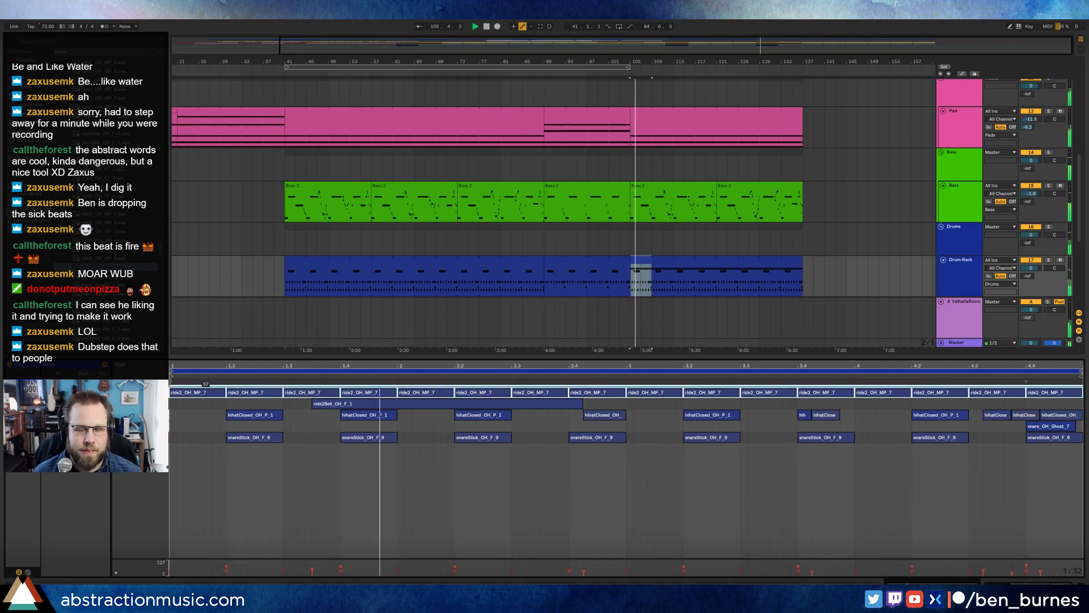
{"action": "left_click", "coordinate": [513, 491]}
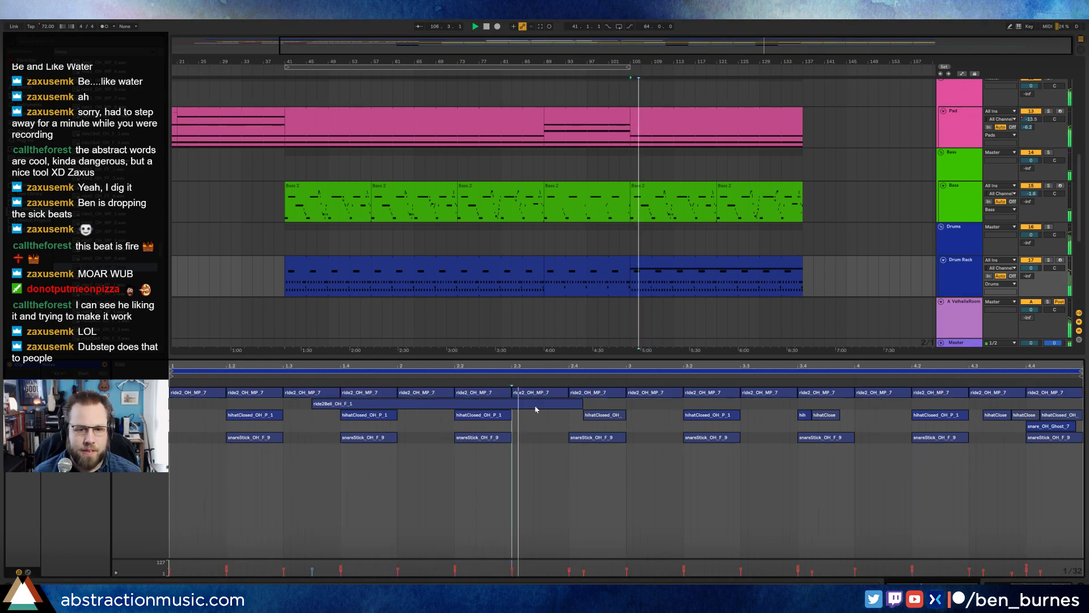
{"action": "key", "text": "space"}
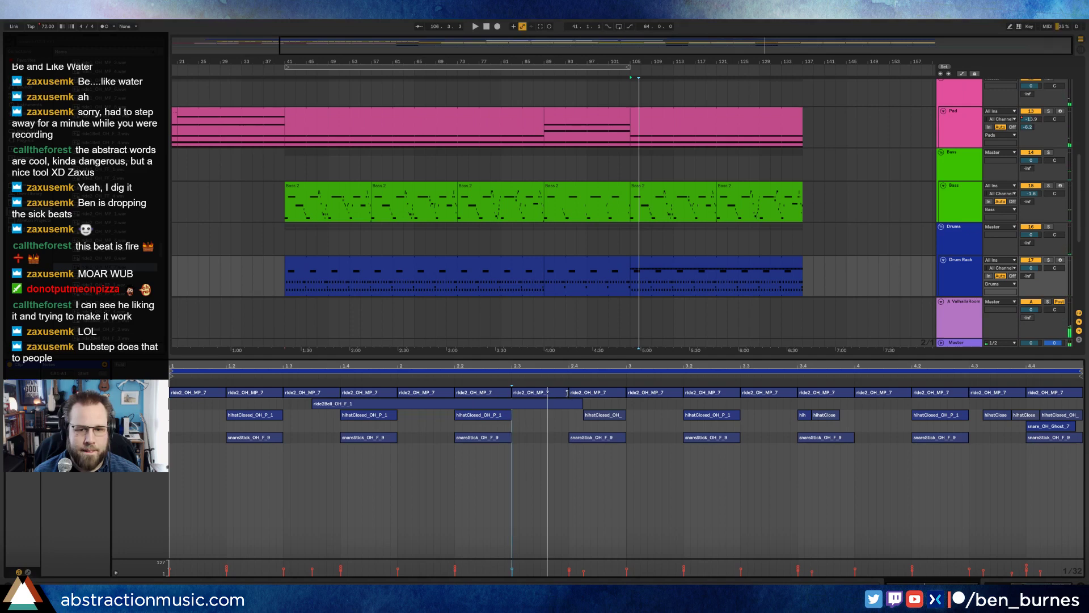
Step: Rework the ride hits on beats 3 and 4 of the clip's second bar into half-beat notes, leaving beat 4 itself empty
{"action": "left_click_drag", "start_coordinate": [567, 392], "coordinate": [616, 399]}
{"action": "key", "text": "ctrl+d"}
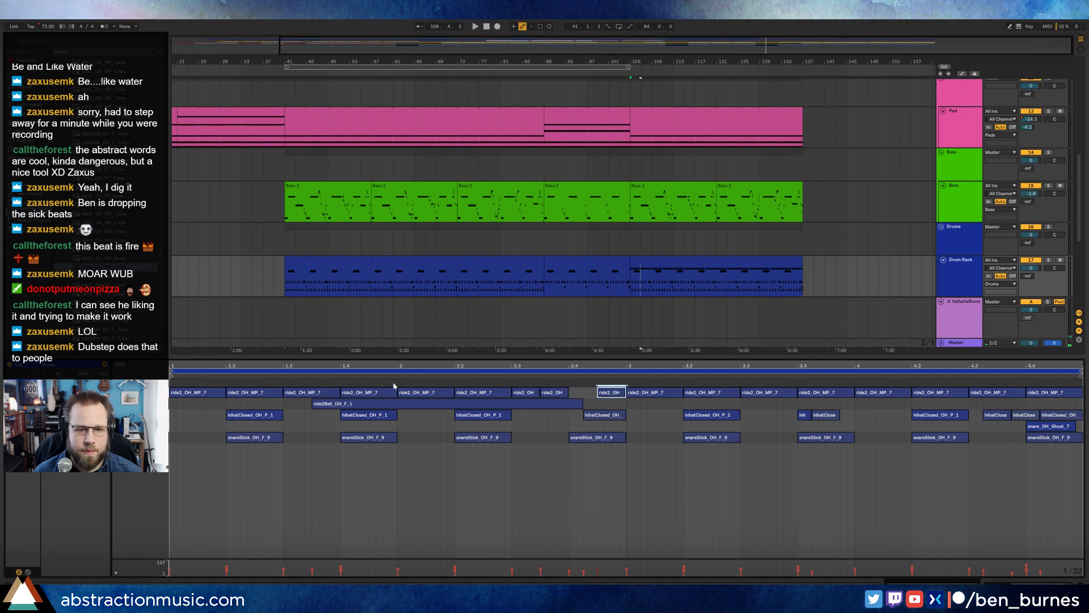
Step: Duplicate the ride pattern, move the copy to start at the clip's third bar, and delete the surplus notes beyond the fourth bar
{"action": "left_click", "coordinate": [193, 392], "text": "shift"}
{"action": "left_click", "coordinate": [167, 393]}
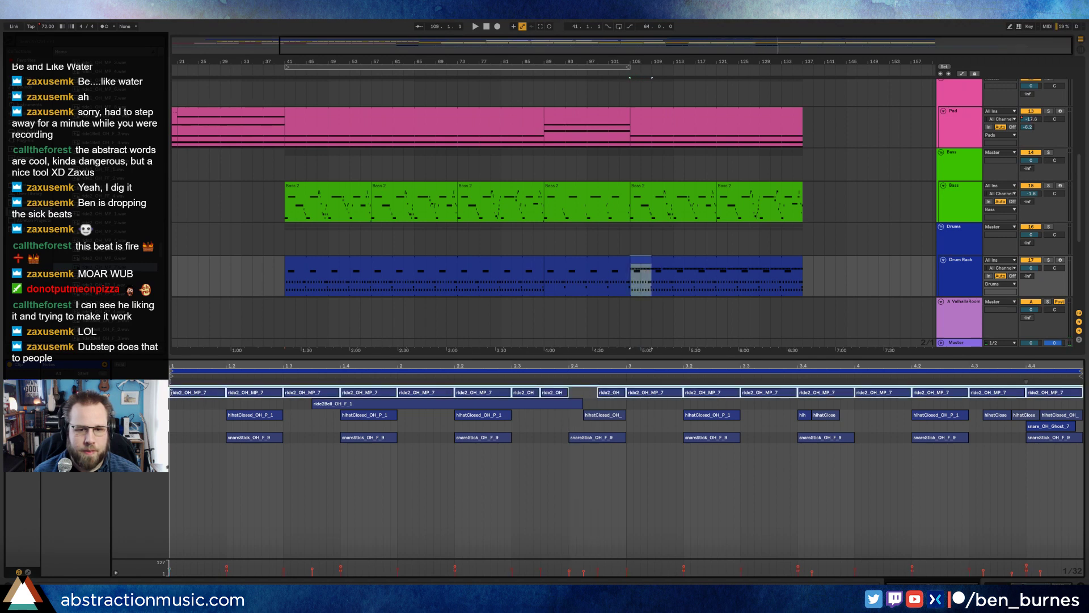
{"action": "key", "text": "ctrl+d"}
{"action": "scroll", "coordinate": [463, 434], "scroll_direction": "down", "scroll_amount": 4}
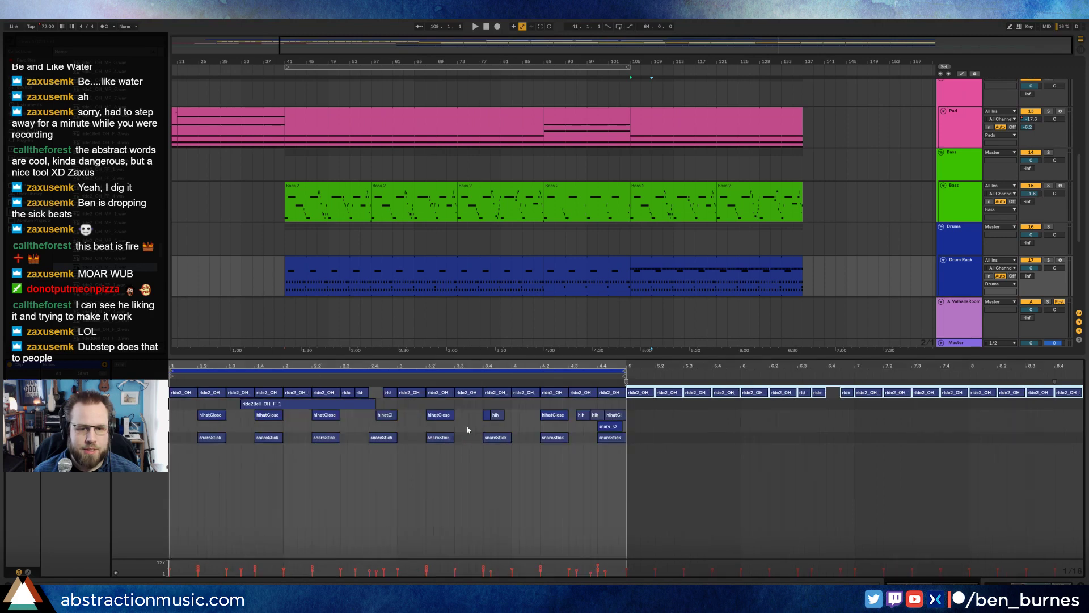
{"action": "left_click_drag", "start_coordinate": [639, 396], "coordinate": [409, 394]}
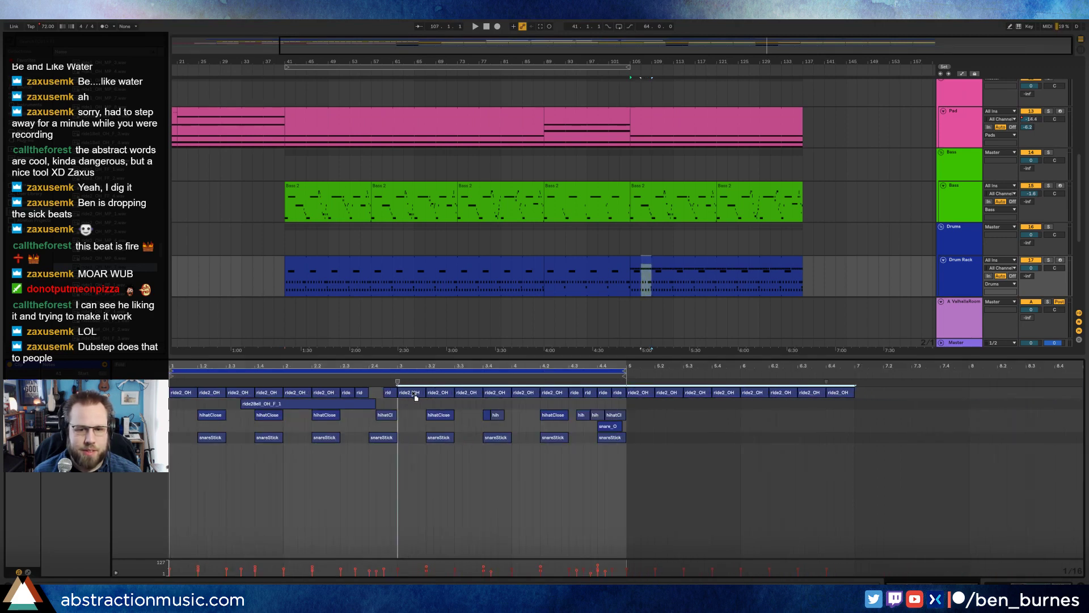
{"action": "double_click", "coordinate": [607, 394]}
{"action": "left_click_drag", "start_coordinate": [881, 395], "coordinate": [650, 392]}
{"action": "key", "text": "Delete"}
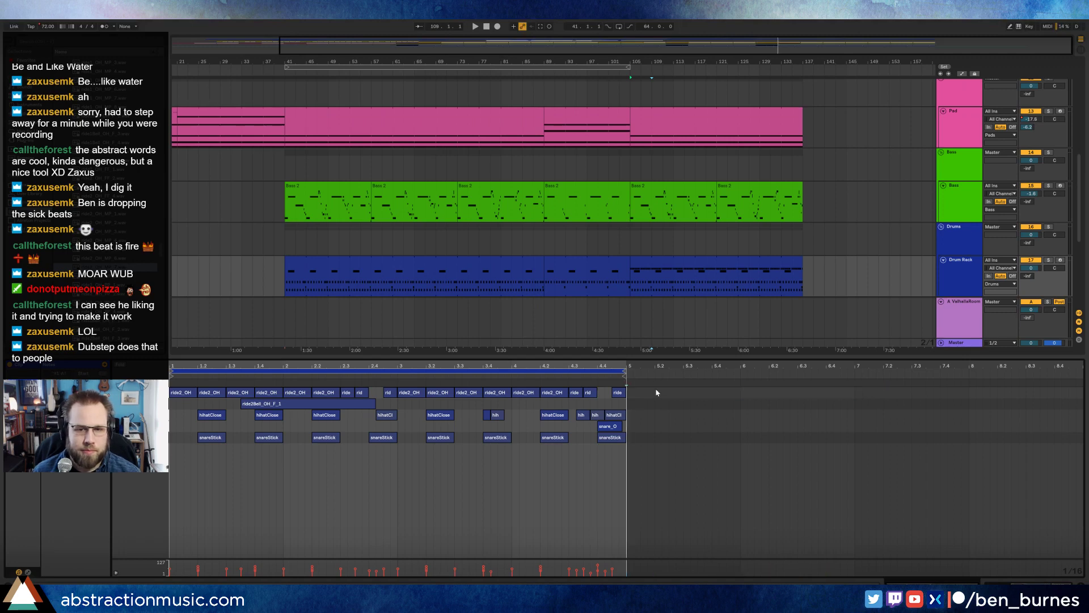
Step: Play the section and move the last ride hit of the clip's second and fourth bars a sixteenth note earlier
{"action": "key", "text": "space"}
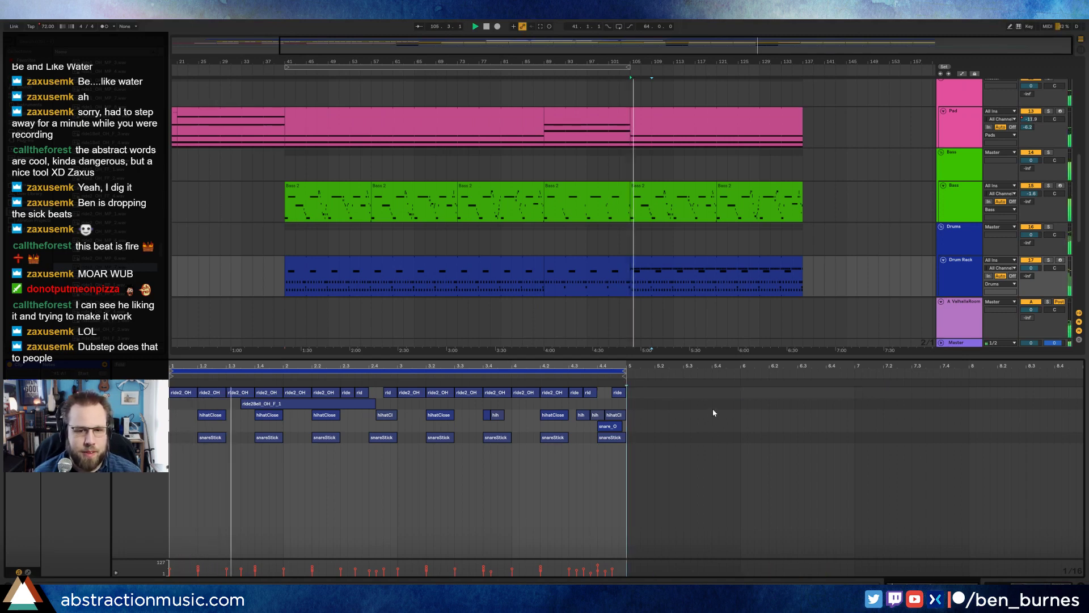
{"action": "left_click_drag", "start_coordinate": [450, 366], "coordinate": [513, 372]}
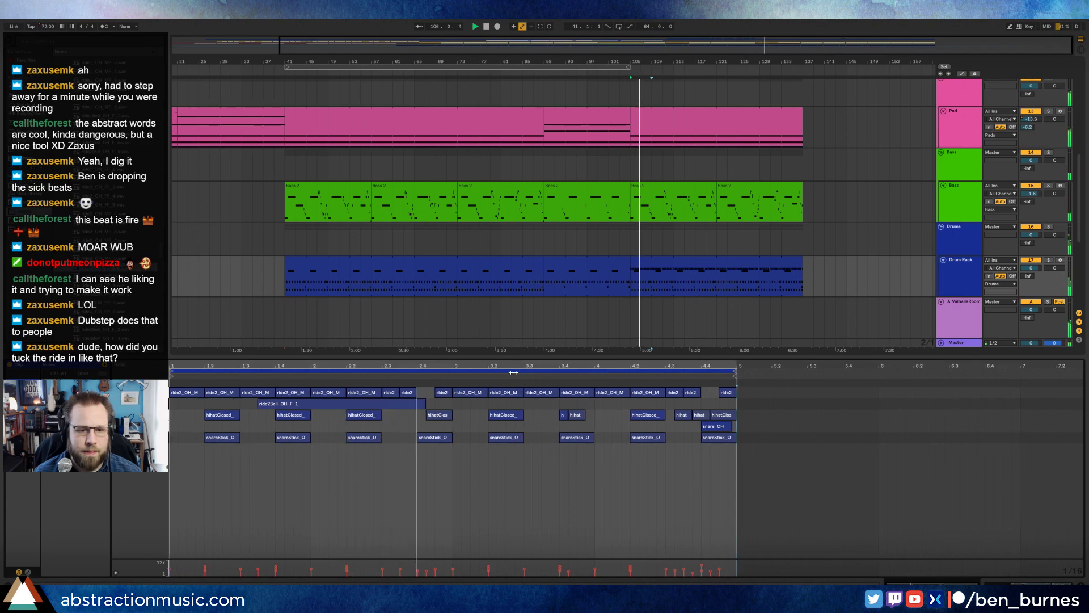
{"action": "left_click", "coordinate": [442, 393]}
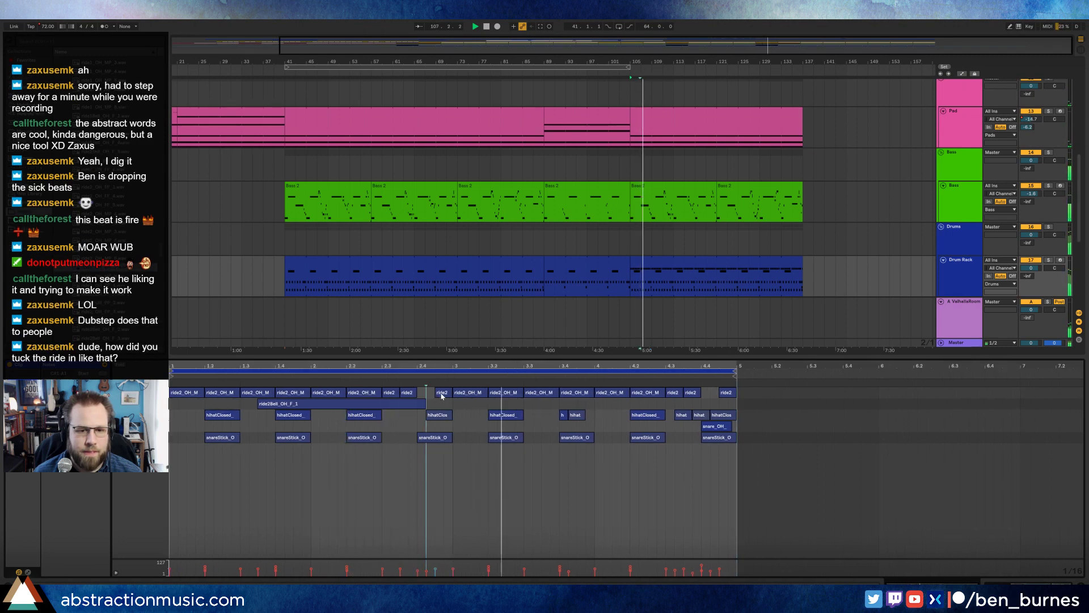
{"action": "left_click_drag", "start_coordinate": [442, 393], "coordinate": [433, 393]}
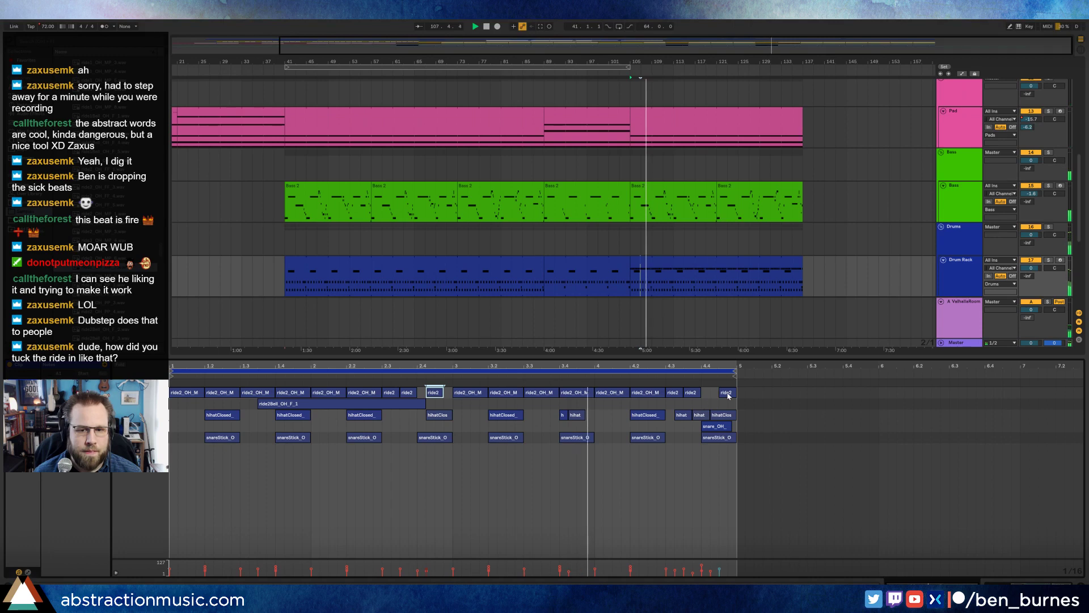
{"action": "left_click_drag", "start_coordinate": [728, 395], "coordinate": [721, 395]}
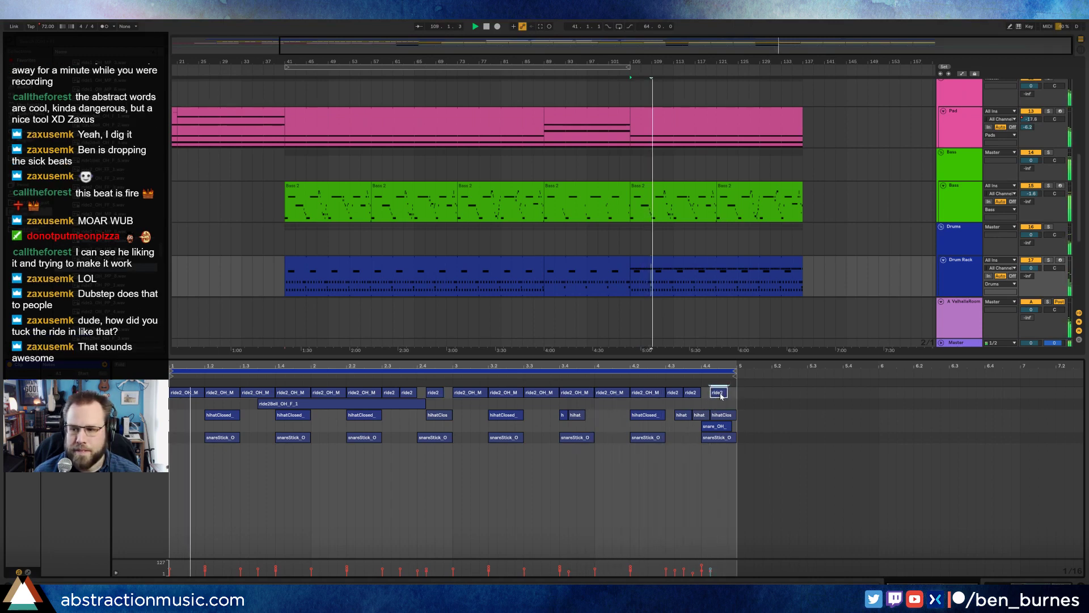
Step: Adjust the velocity of all ride notes together and pan the ride2_OH_MP_7 chain of the Drum Rack to the left
{"action": "left_click", "coordinate": [807, 480]}
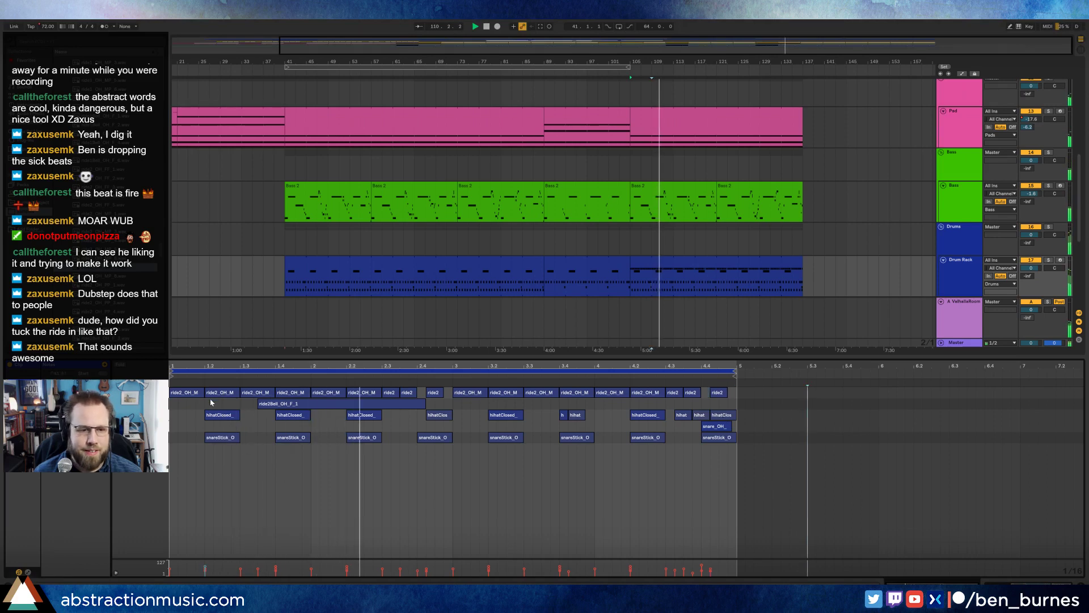
{"action": "left_click_drag", "start_coordinate": [211, 402], "coordinate": [710, 381]}
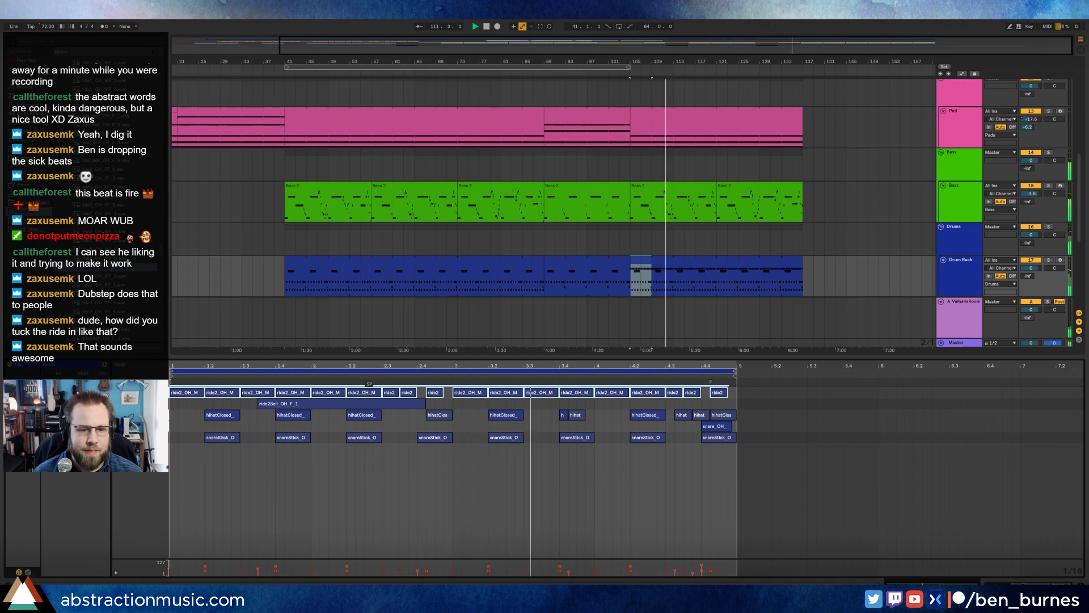
{"action": "left_click", "coordinate": [931, 585]}
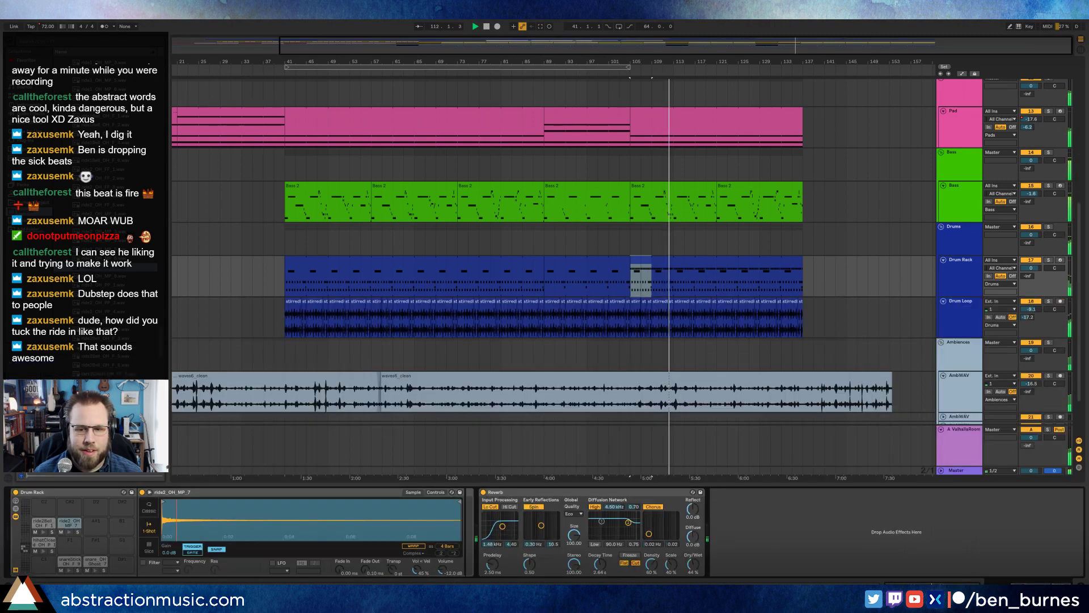
{"action": "left_click", "coordinate": [16, 515]}
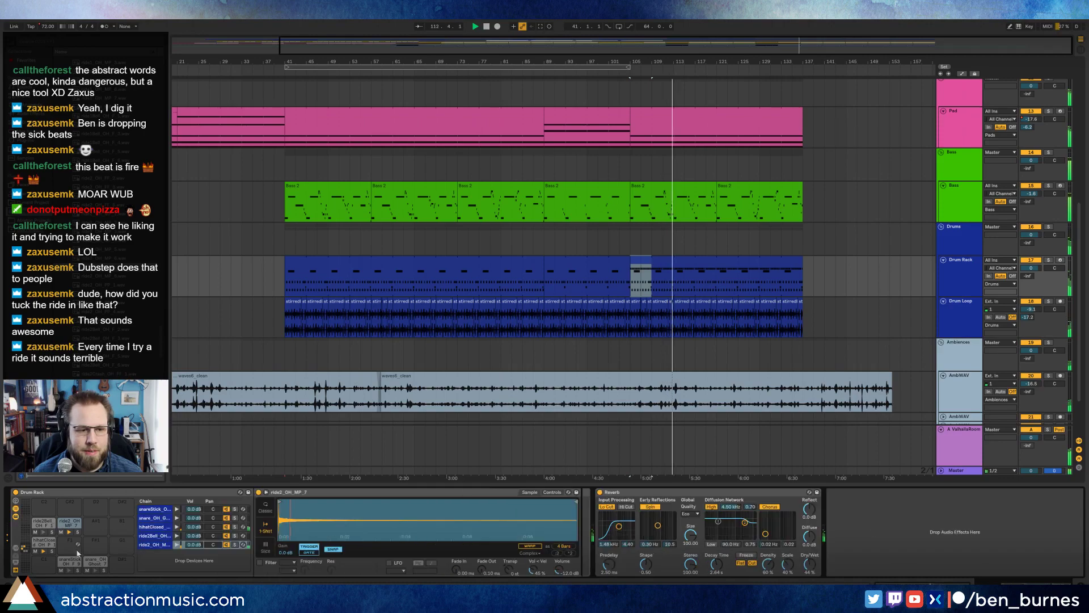
{"action": "left_click_drag", "start_coordinate": [214, 546], "coordinate": [215, 555]}
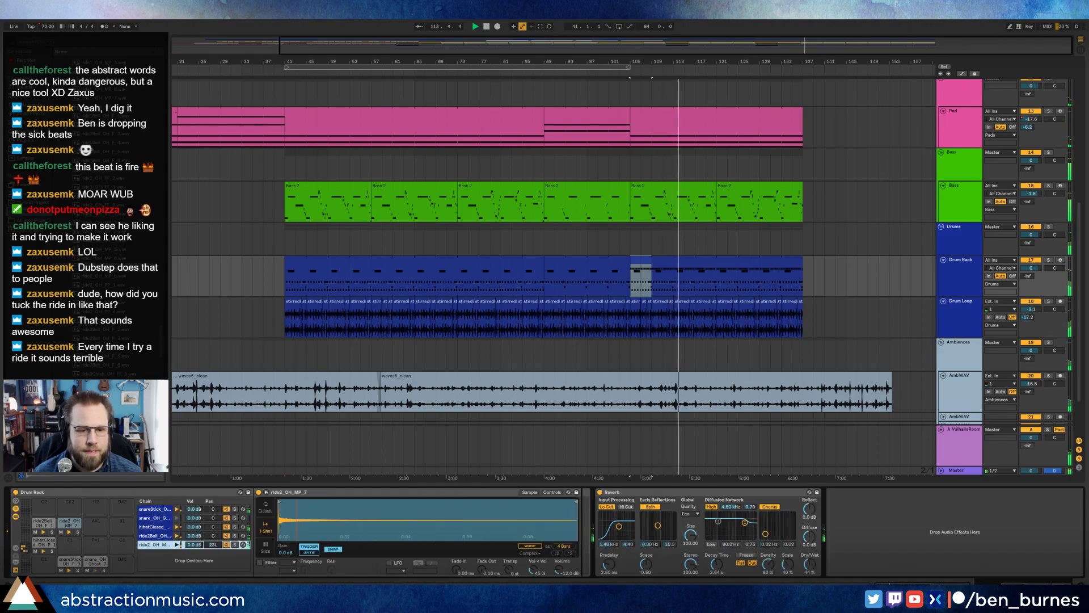
Step: Pan the ride2Bell chain of the Drum Rack slightly to the right and reduce the ride2_OH_MP_7 chain's left panning
{"action": "left_click_drag", "start_coordinate": [215, 555], "coordinate": [214, 539]}
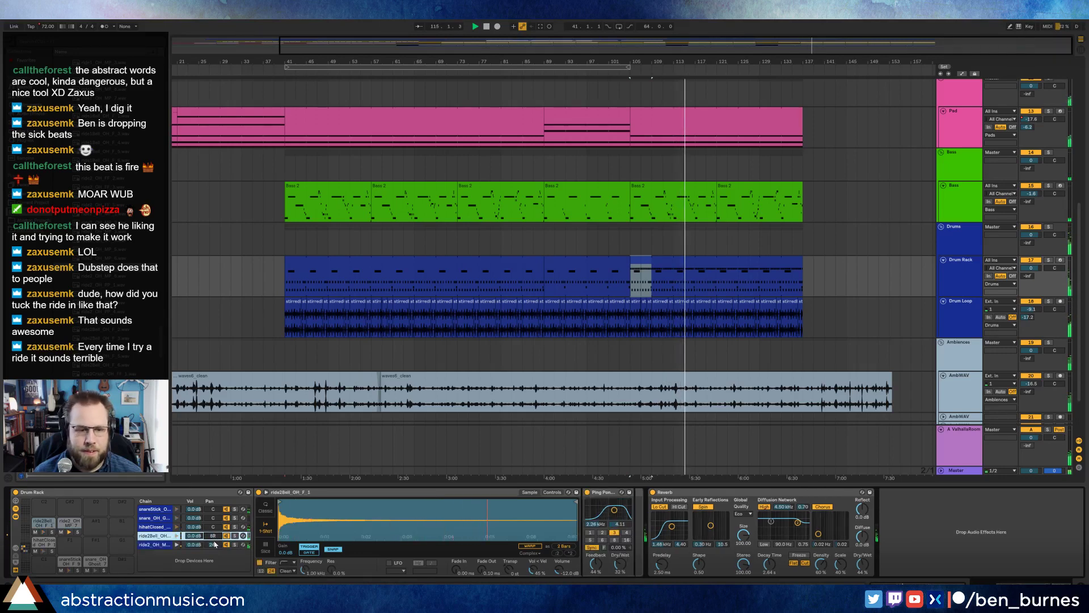
{"action": "left_click_drag", "start_coordinate": [213, 545], "coordinate": [213, 537]}
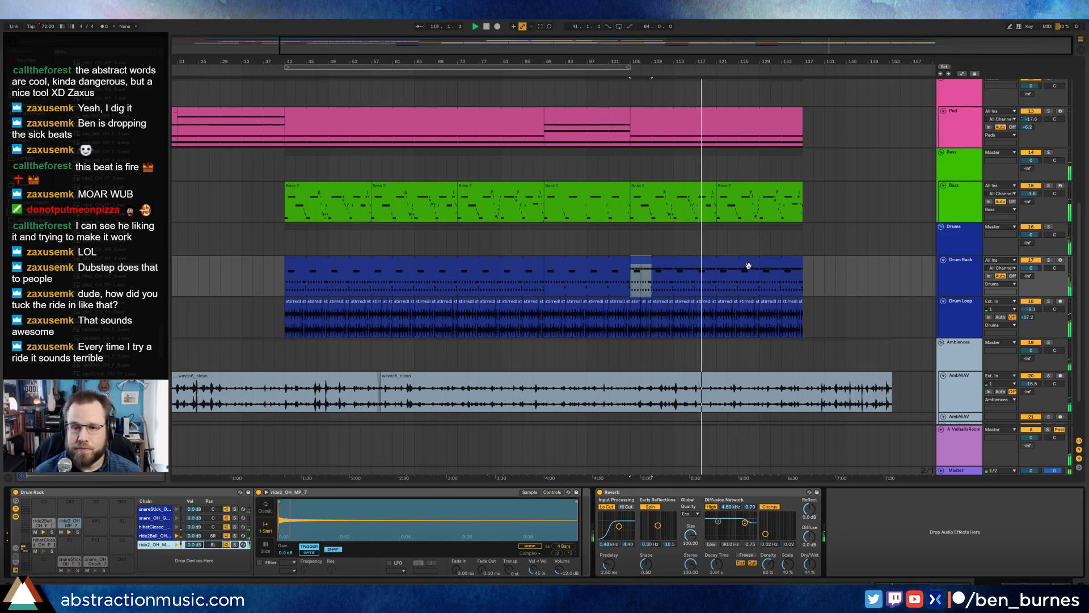
Step: Show track automation, open the voice recording clip near bar 120, raise its gain, and play it back
{"action": "scroll", "coordinate": [793, 318], "scroll_direction": "up", "scroll_amount": 6}
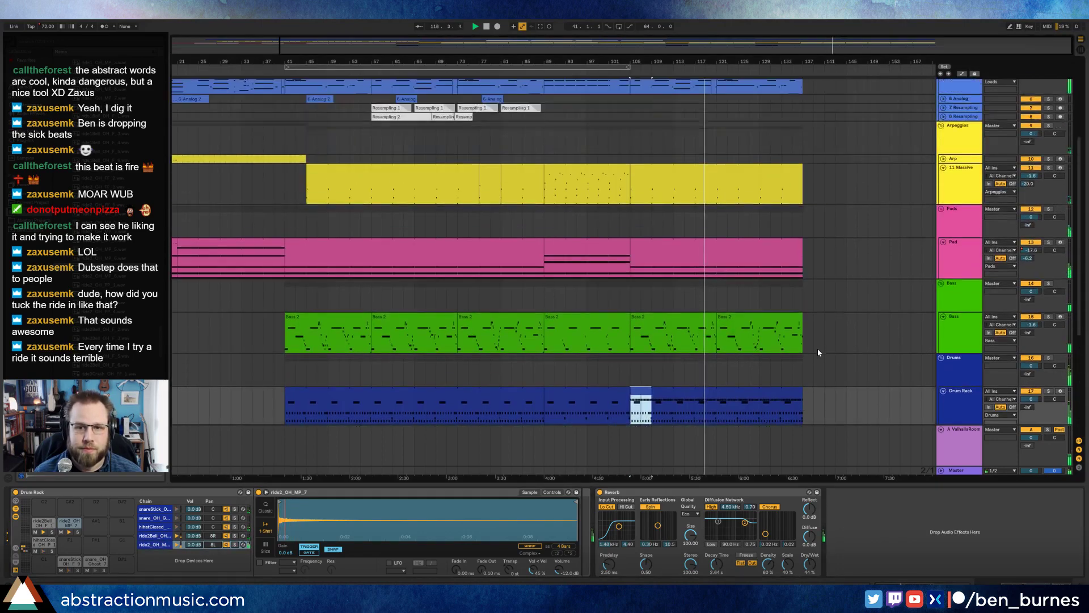
{"action": "scroll", "coordinate": [819, 352], "scroll_direction": "up", "scroll_amount": 4}
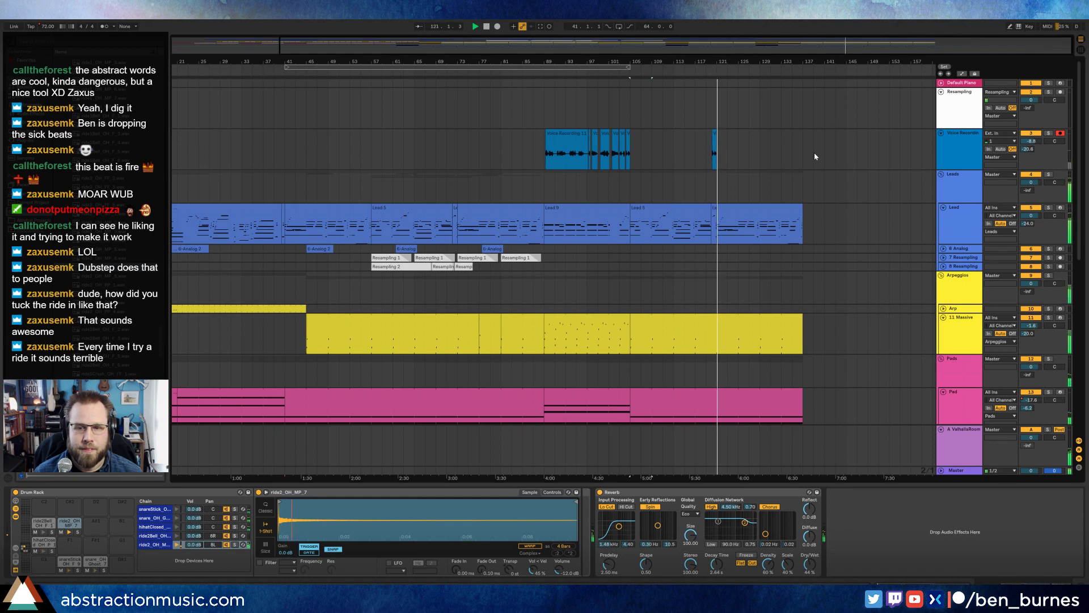
{"action": "left_click", "coordinate": [714, 132]}
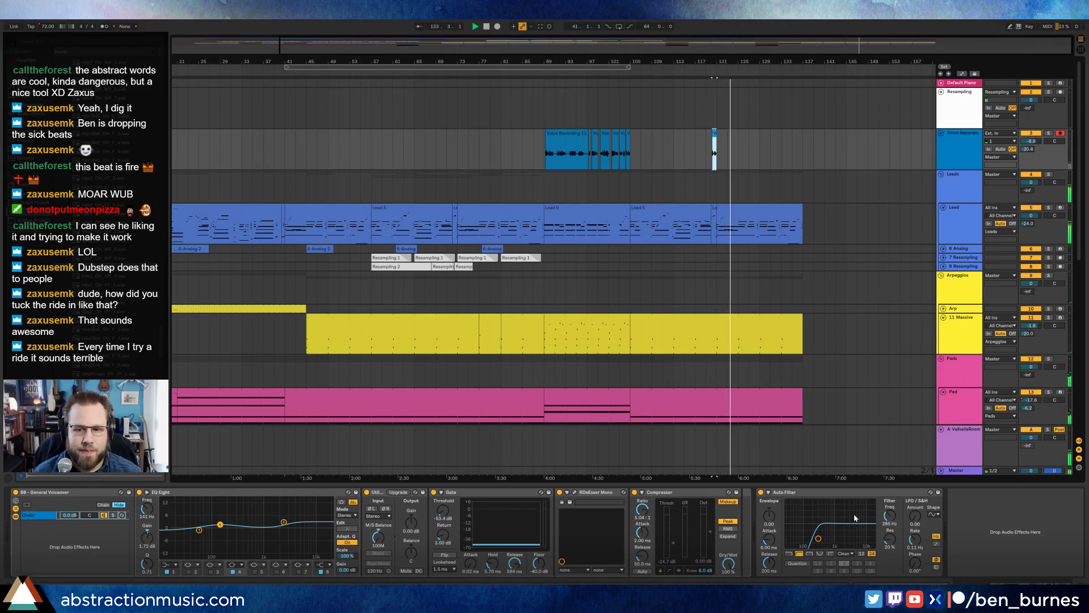
{"action": "key", "text": "a"}
{"action": "mouse_move", "coordinate": [706, 151]}
{"action": "left_mouse_down"}
{"action": "mouse_move", "coordinate": [727, 155]}
{"action": "mouse_move", "coordinate": [714, 152]}
{"action": "left_mouse_up"}
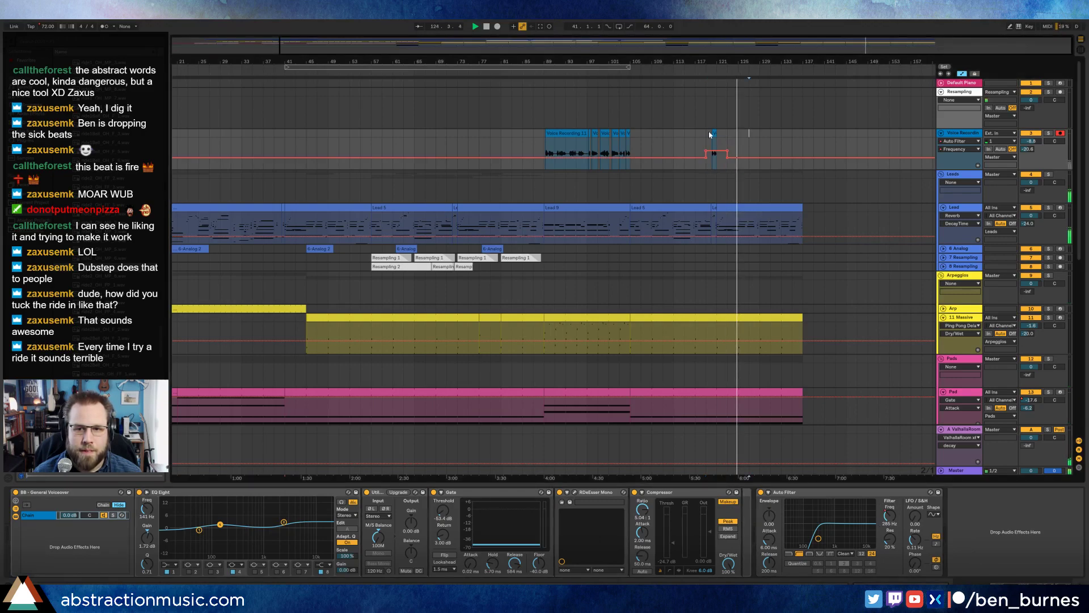
{"action": "double_click", "coordinate": [714, 151]}
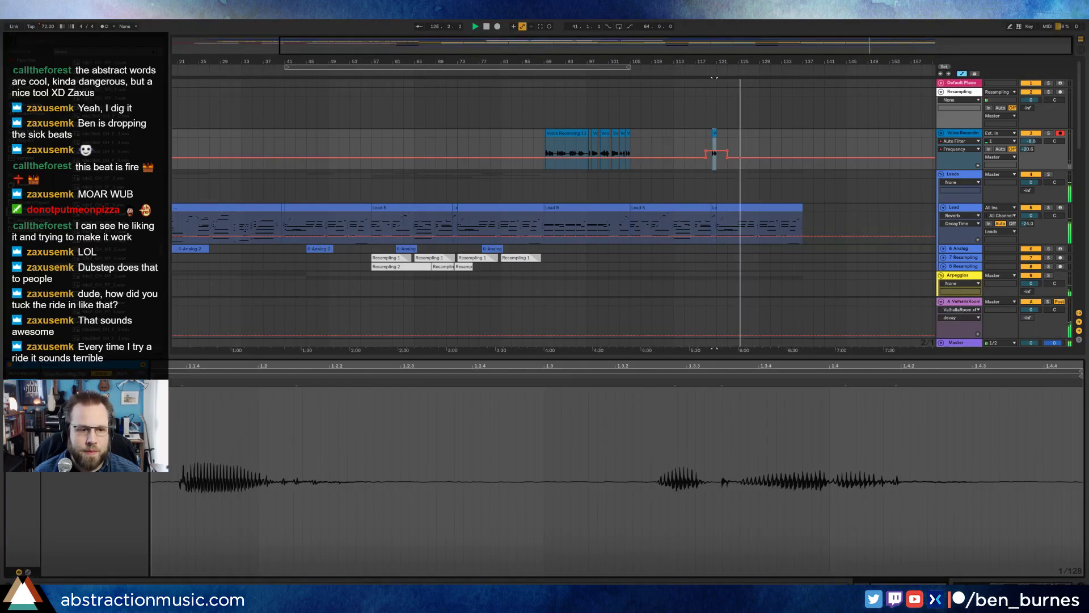
{"action": "key", "text": "space"}
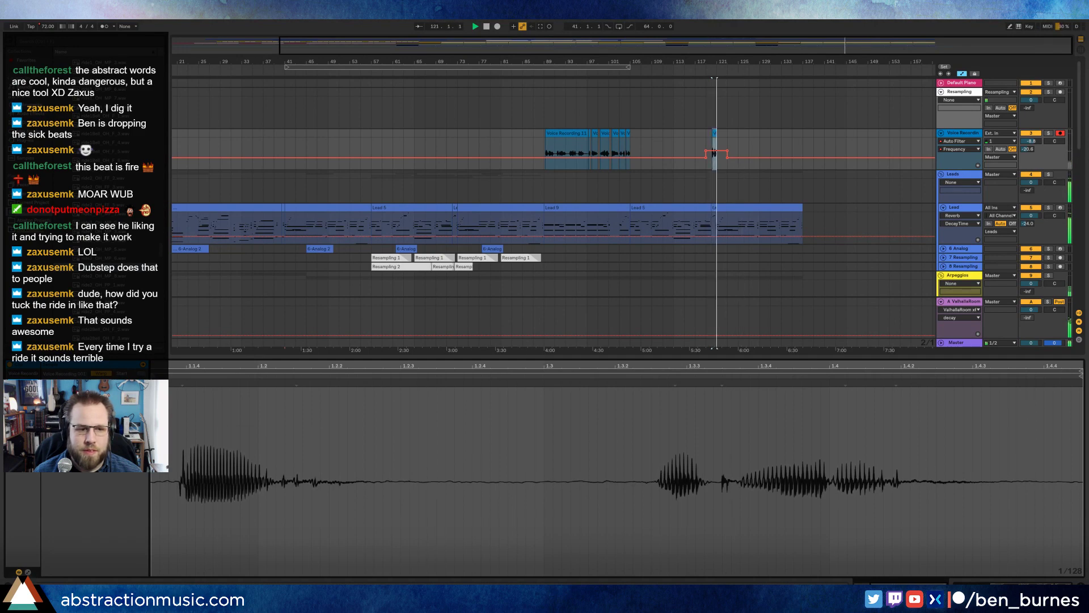
{"action": "key", "text": "shift+Tab"}
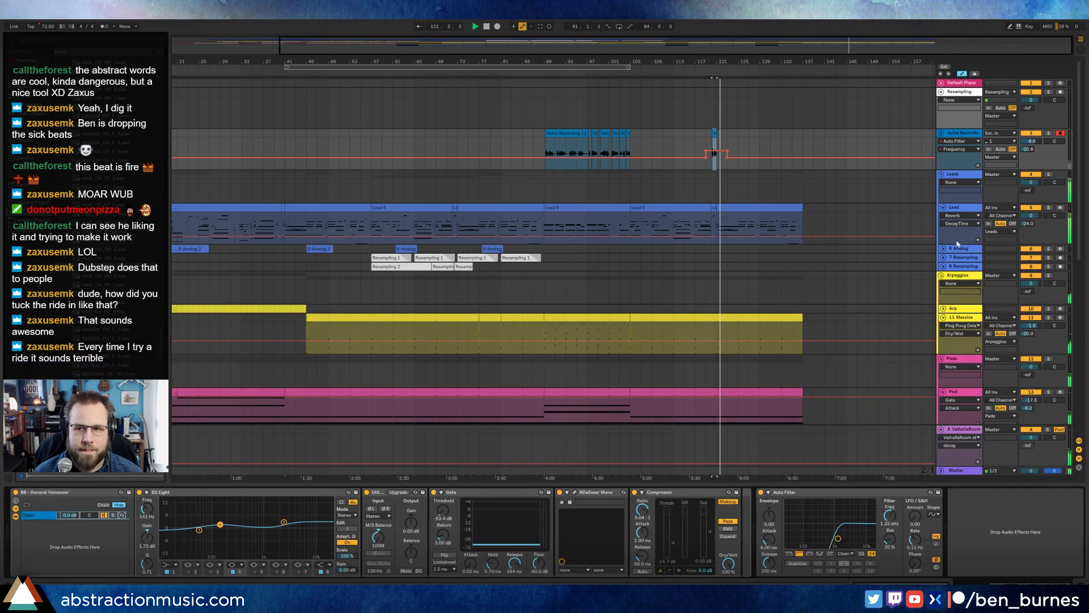
Step: Raise the voice track's ValhallaRoom send automation over bars 119 to 123, adjusting its level while playing the passage
{"action": "left_click", "coordinate": [1027, 149]}
{"action": "left_click_drag", "start_coordinate": [708, 150], "coordinate": [723, 146]}
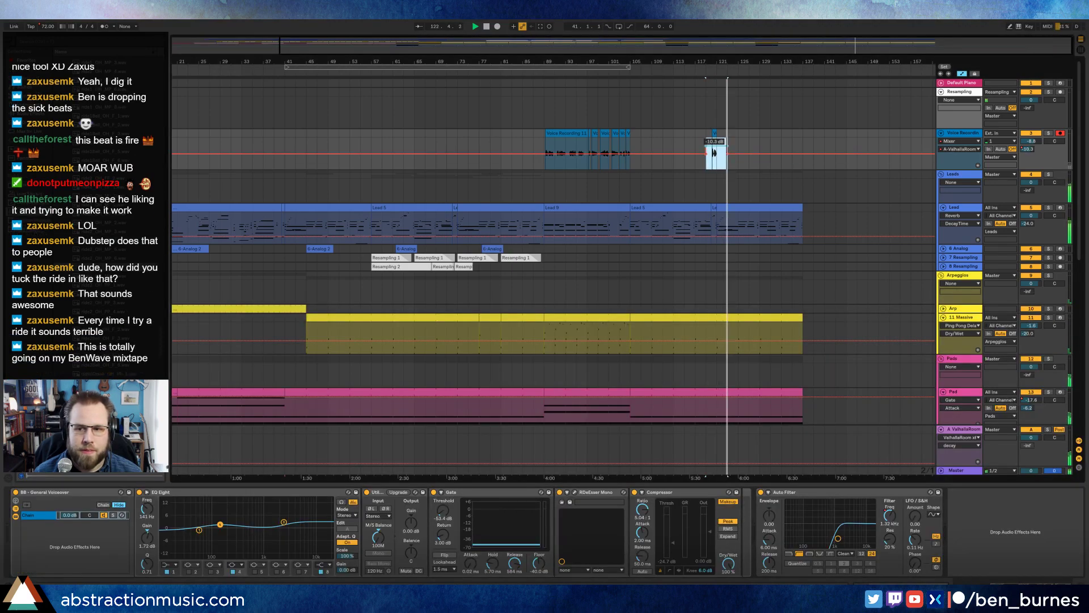
{"action": "key", "text": "space"}
{"action": "key", "text": "space"}
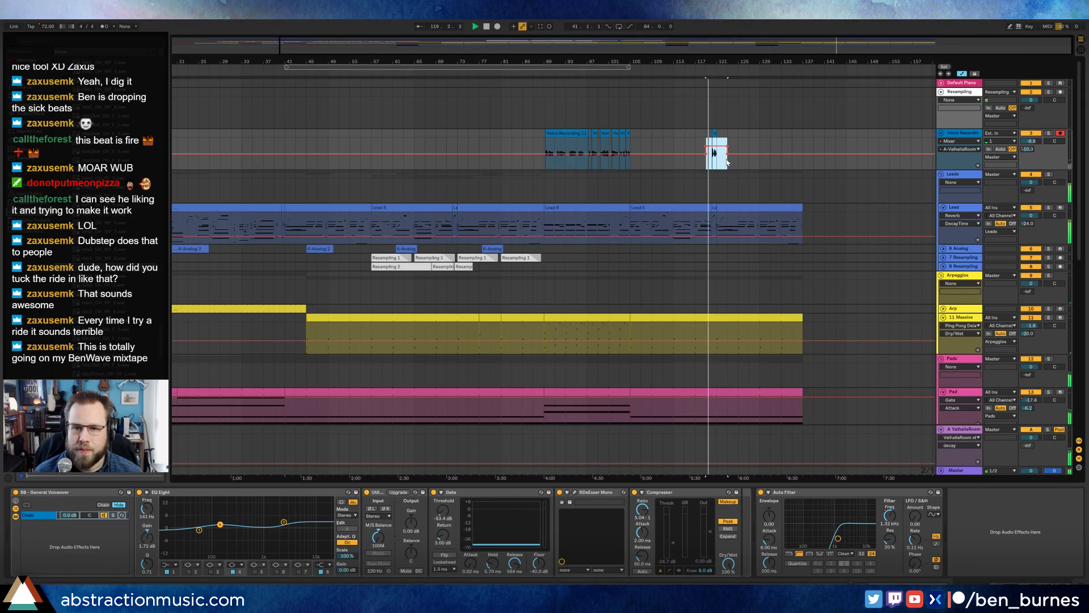
{"action": "left_click_drag", "start_coordinate": [724, 153], "coordinate": [723, 154]}
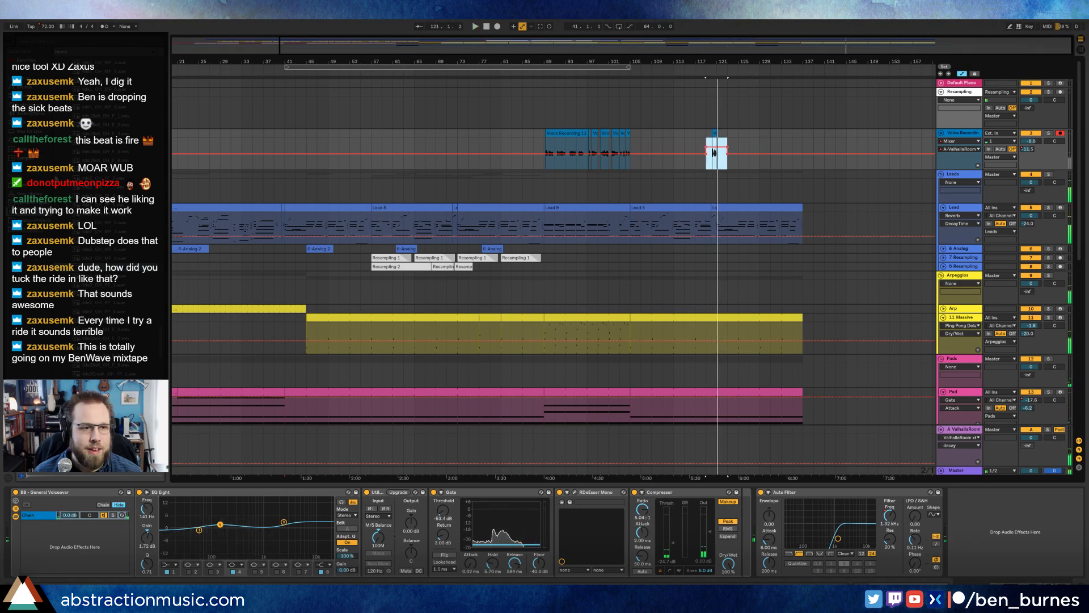
Step: Add a Ping Pong Delay after the Auto Filter on the voice track, adjust its dry/wet mix, and switch the device off
{"action": "left_click", "coordinate": [27, 113]}
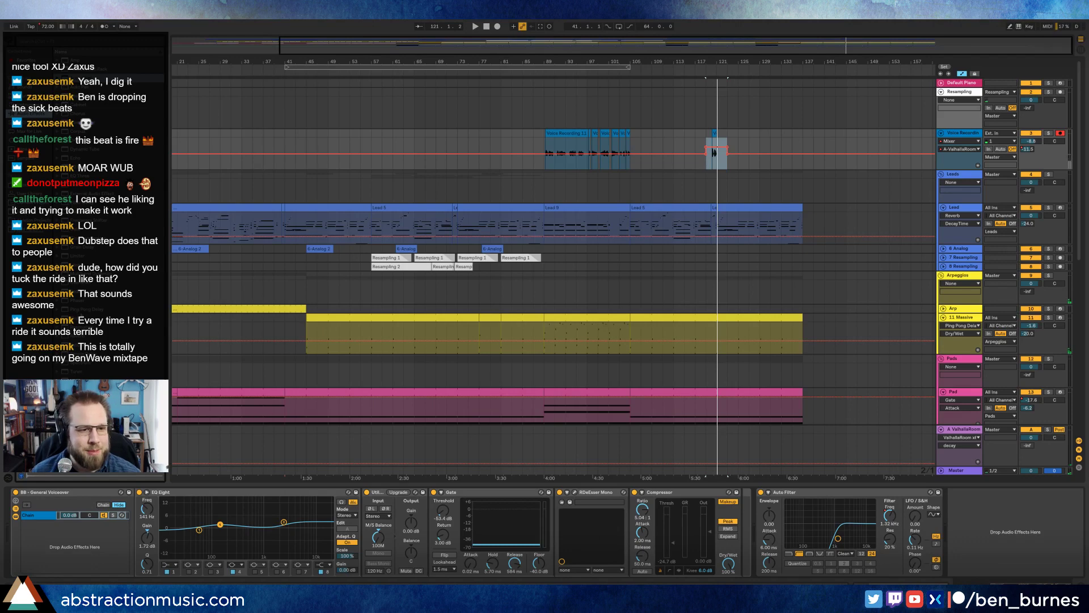
{"action": "left_click_drag", "start_coordinate": [86, 309], "coordinate": [945, 515]}
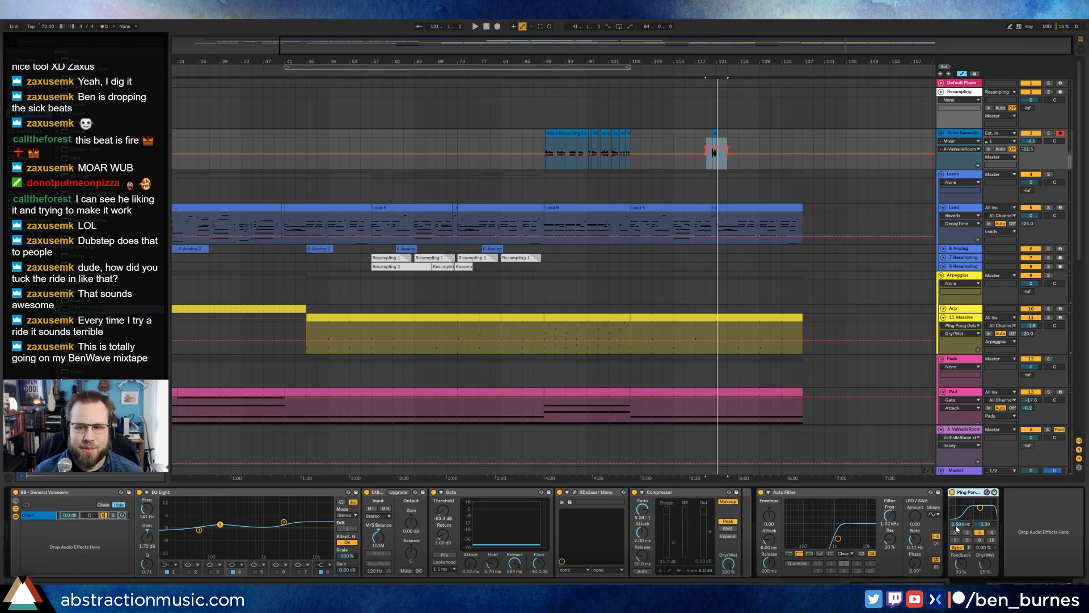
{"action": "left_click_drag", "start_coordinate": [987, 568], "coordinate": [967, 569]}
{"action": "left_click", "coordinate": [952, 492]}
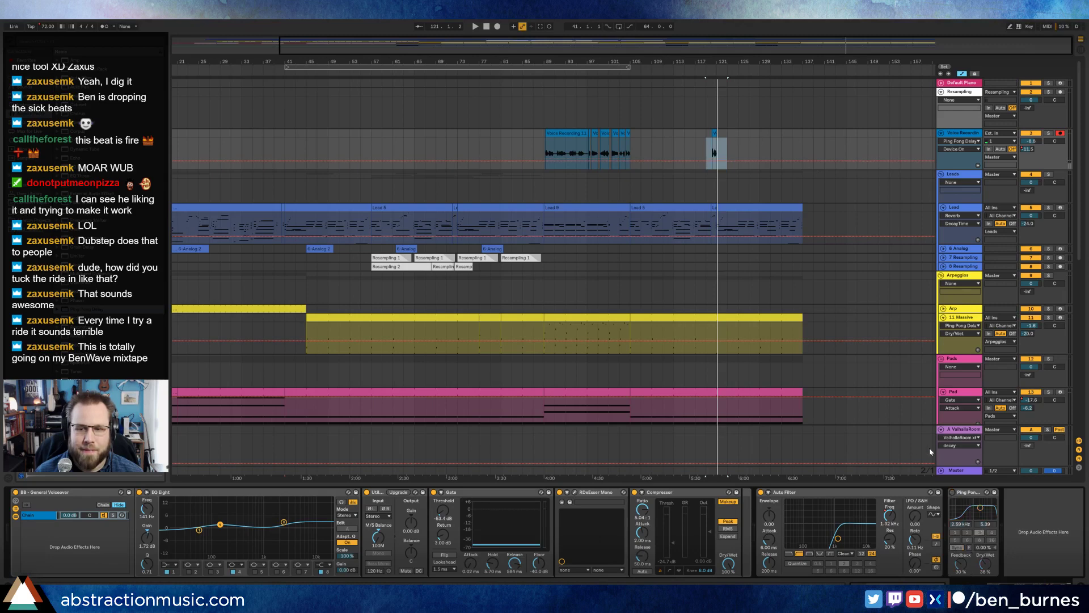
Step: Automate the Ping Pong Delay to be on from bar 119 to about bar 131, and fine-tune its dry/wet mix during playback
{"action": "left_click", "coordinate": [723, 159]}
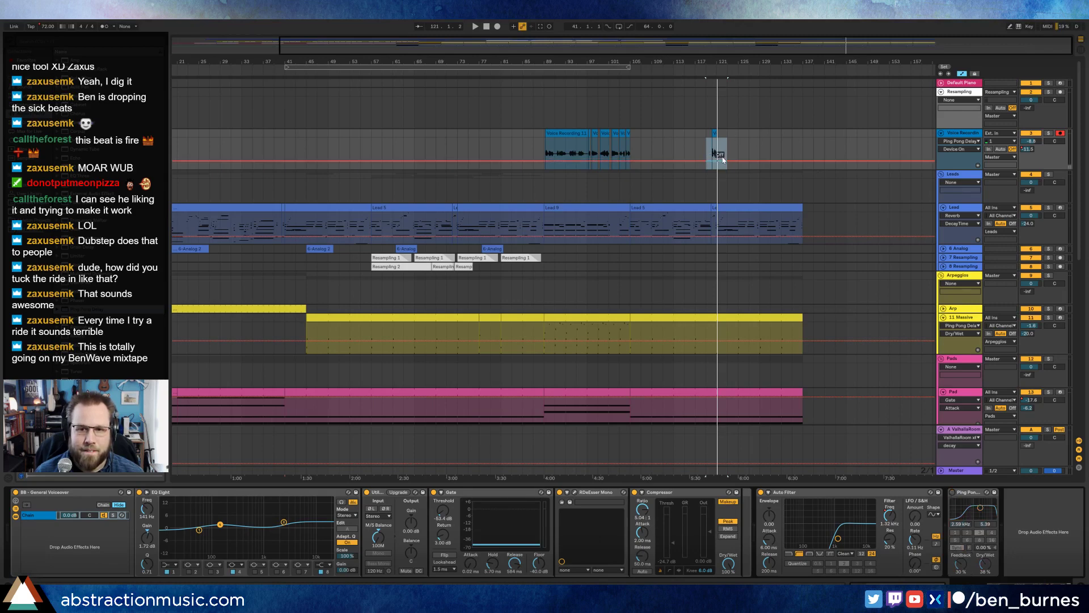
{"action": "left_click", "coordinate": [942, 140]}
{"action": "left_click", "coordinate": [804, 161]}
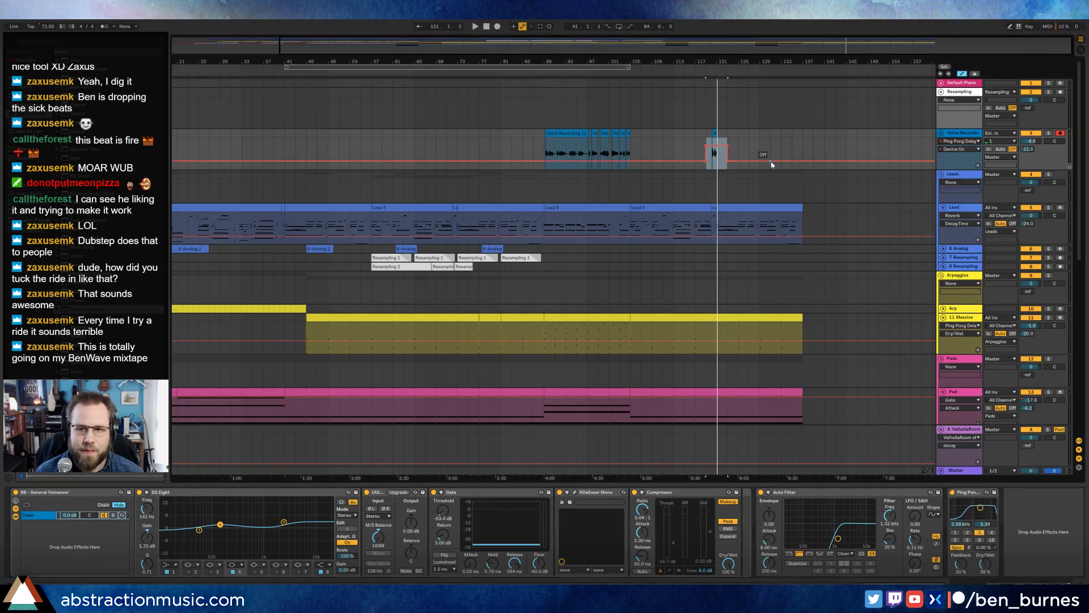
{"action": "left_click_drag", "start_coordinate": [729, 160], "coordinate": [751, 144]}
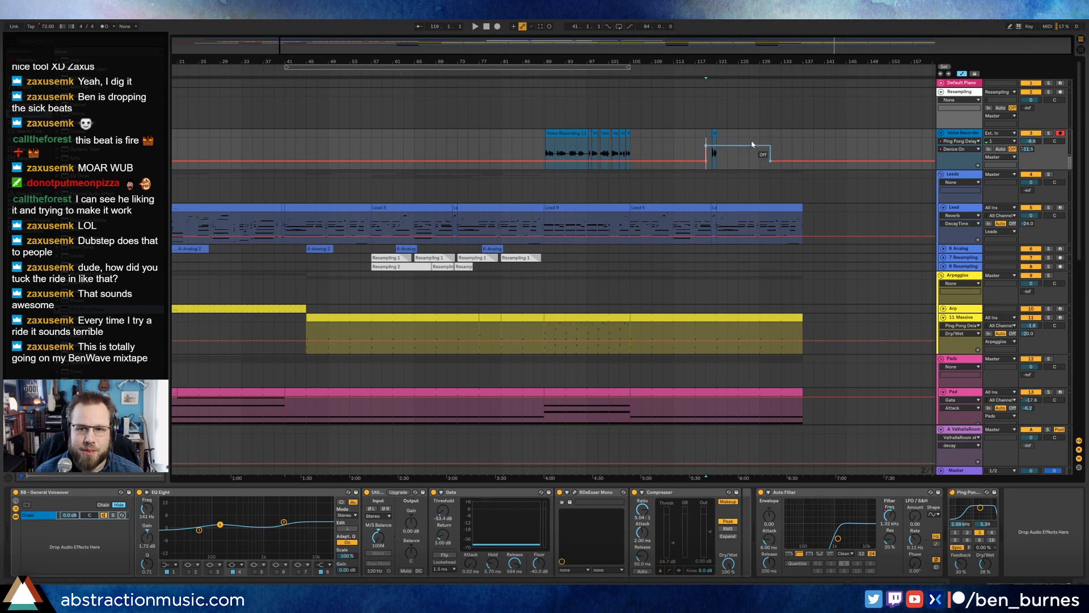
{"action": "key", "text": "space"}
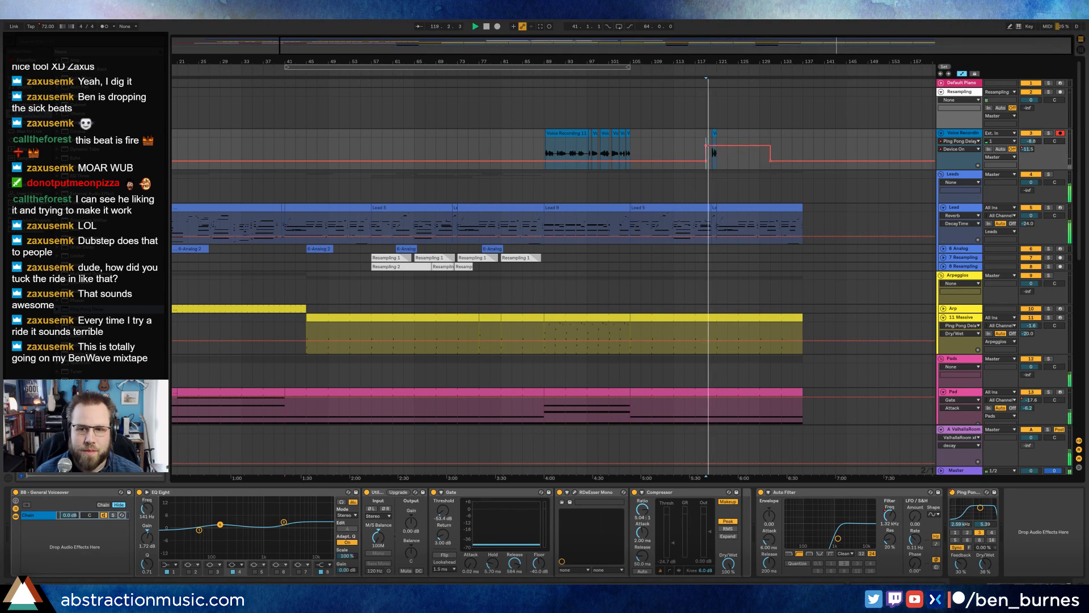
{"action": "left_click_drag", "start_coordinate": [985, 563], "coordinate": [985, 562]}
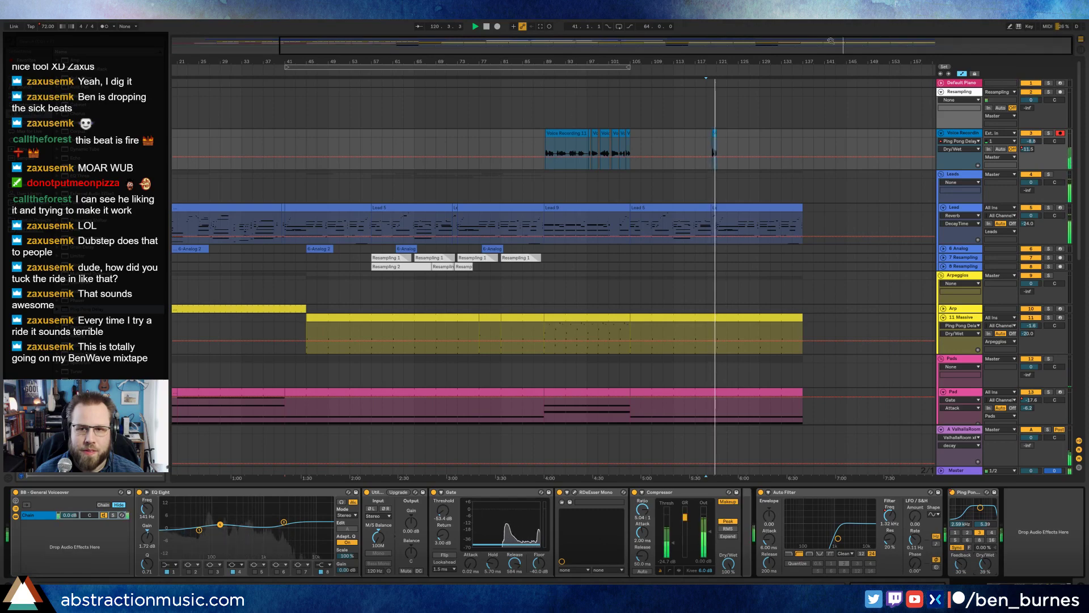
Step: Move the delay's switch-on point to just before the voice clip's second phrase, near 120.3, and play the passage
{"action": "left_click_drag", "start_coordinate": [831, 41], "coordinate": [845, 340]}
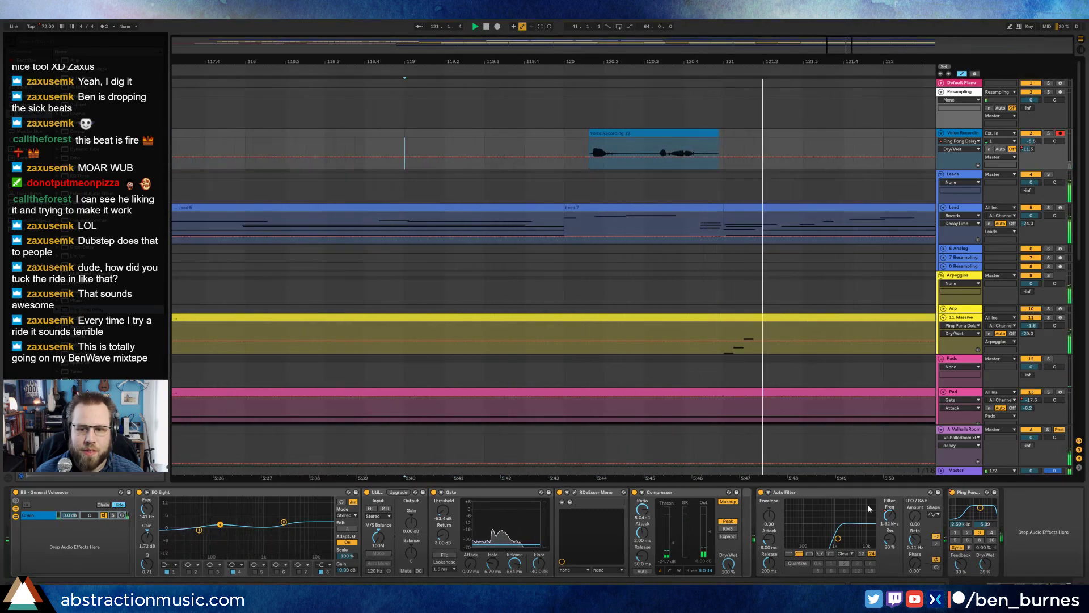
{"action": "right_click", "coordinate": [952, 492]}
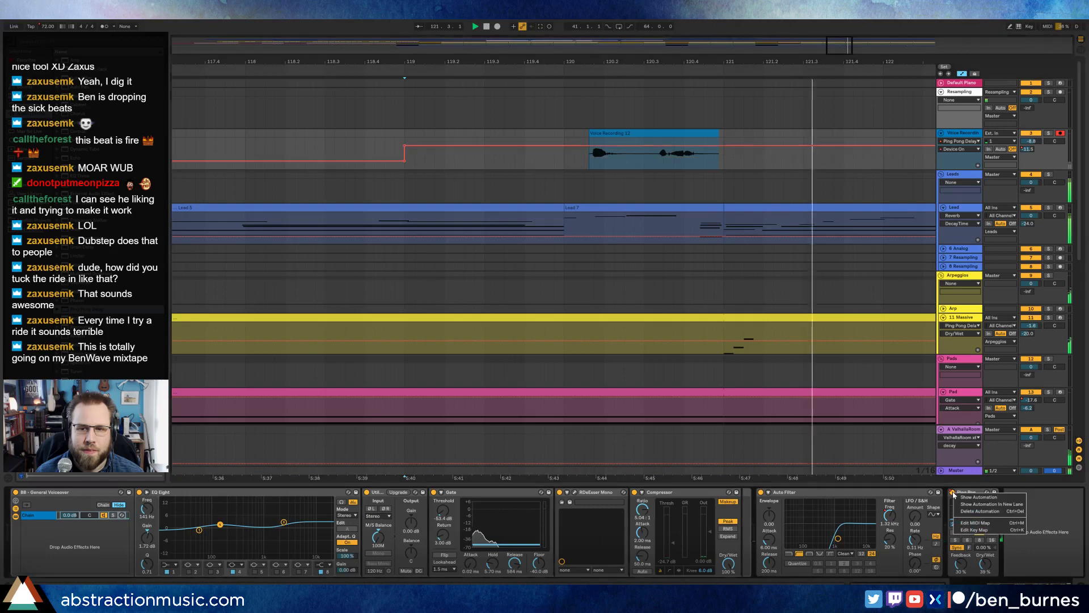
{"action": "left_click", "coordinate": [651, 145]}
{"action": "left_click_drag", "start_coordinate": [643, 145], "coordinate": [643, 164]}
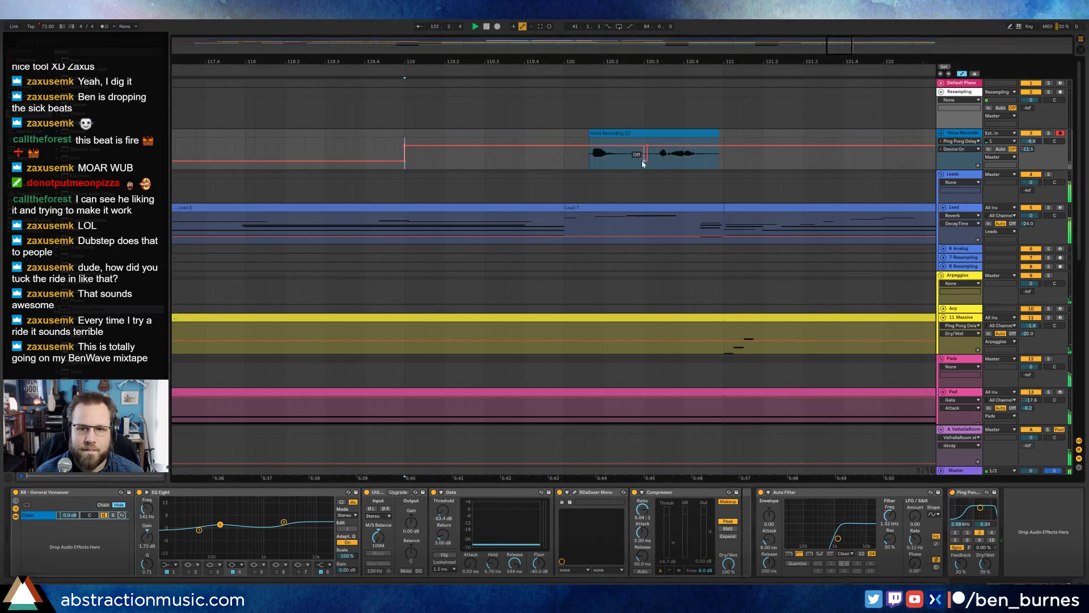
{"action": "left_click_drag", "start_coordinate": [404, 151], "coordinate": [410, 163]}
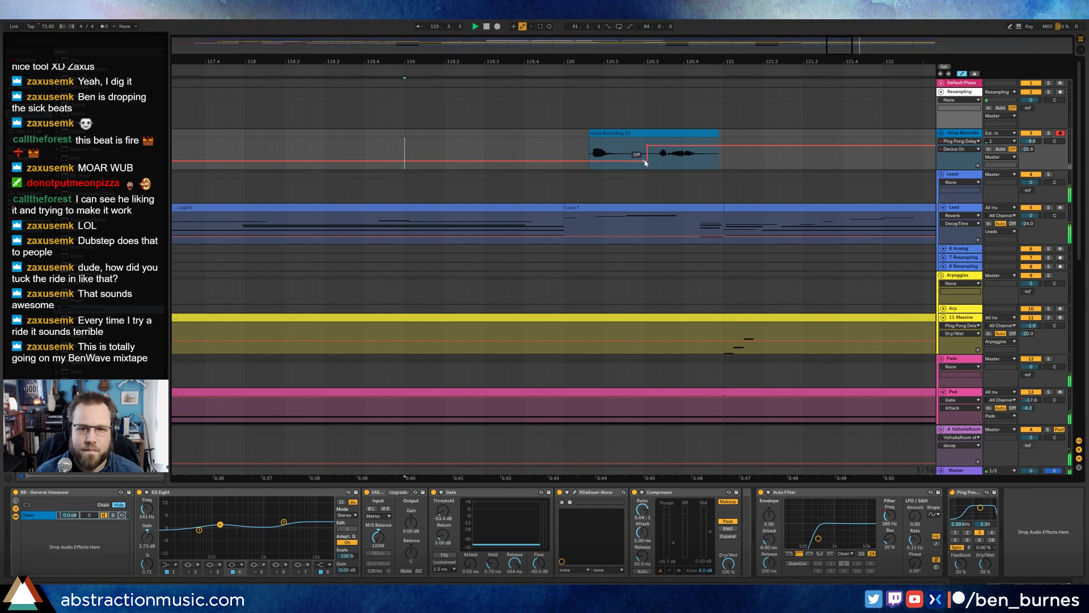
{"action": "left_click_drag", "start_coordinate": [645, 162], "coordinate": [606, 131]}
{"action": "key", "text": "ctrl+z"}
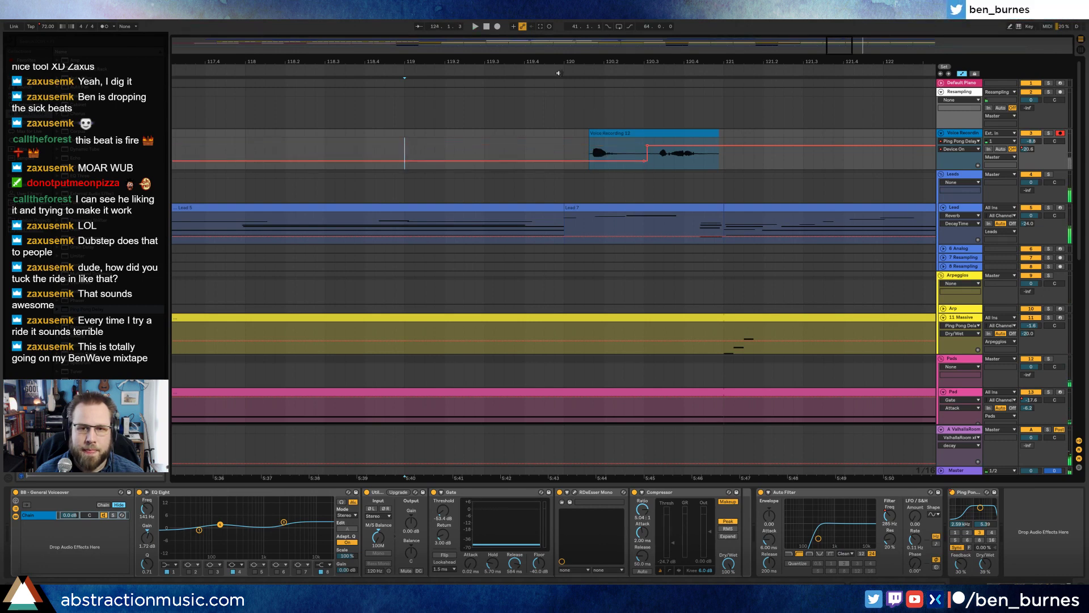
{"action": "left_click", "coordinate": [558, 73]}
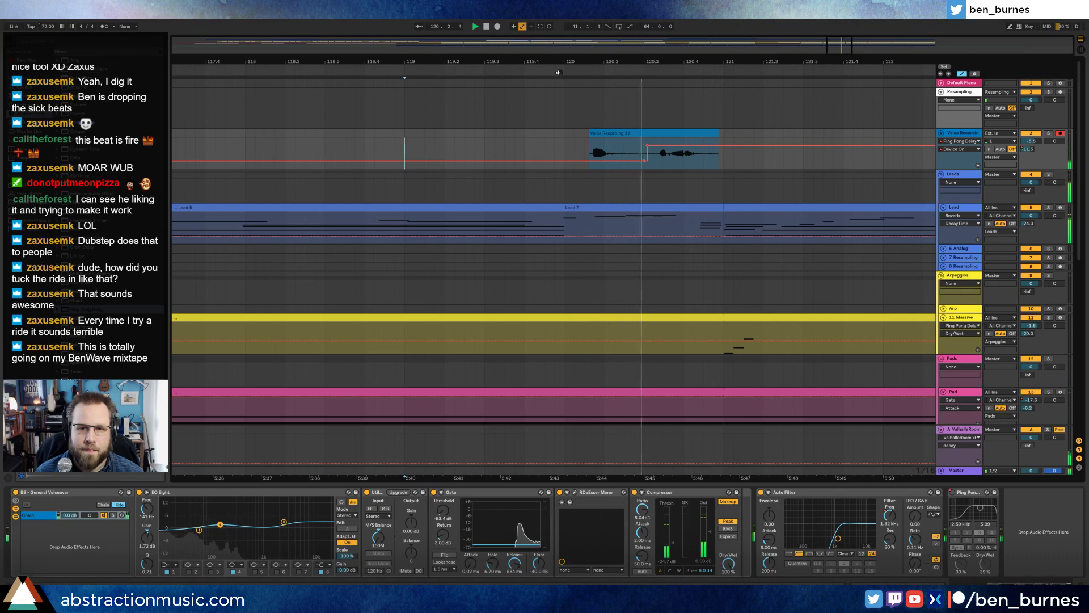
{"action": "key", "text": "space"}
Step: Shift the voice clip slightly earlier, keeping its start just after bar 120, and audition the timing
{"action": "left_click_drag", "start_coordinate": [668, 134], "coordinate": [655, 136]}
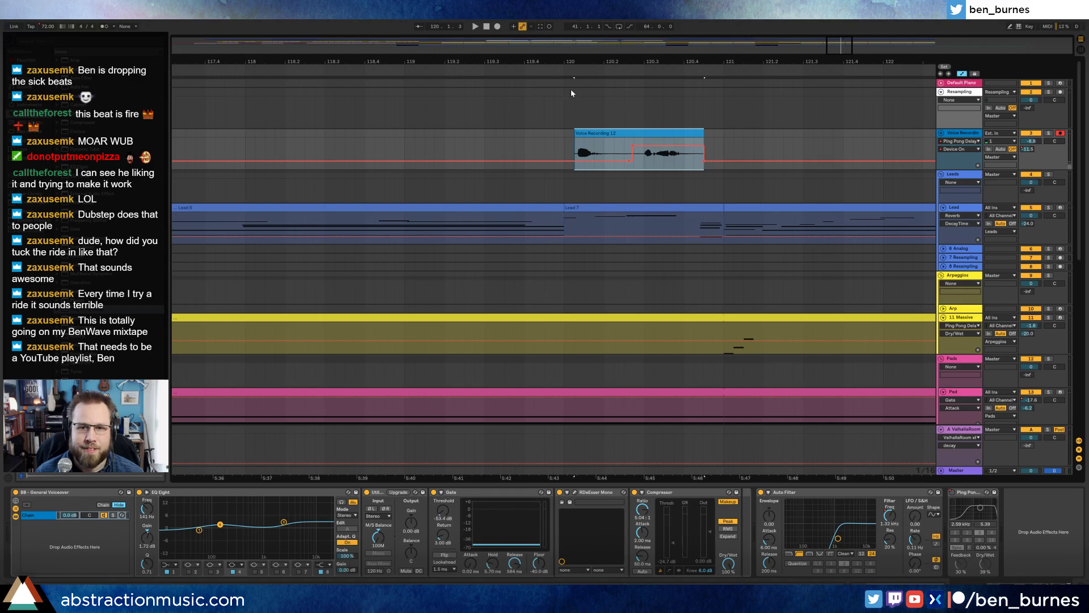
{"action": "left_click", "coordinate": [493, 72]}
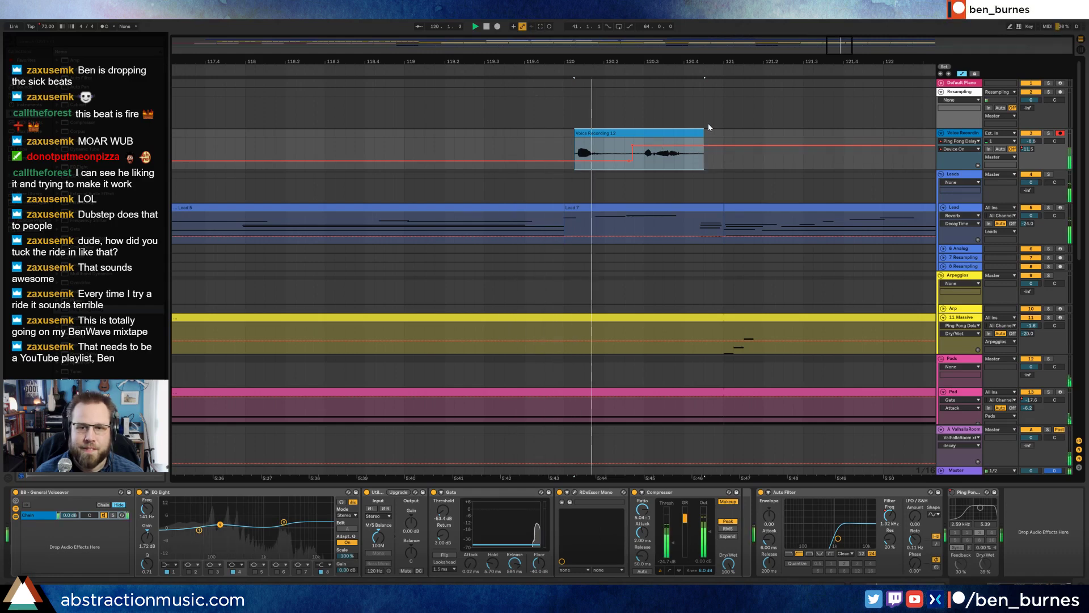
{"action": "key", "text": "space"}
{"action": "key", "text": "Right"}
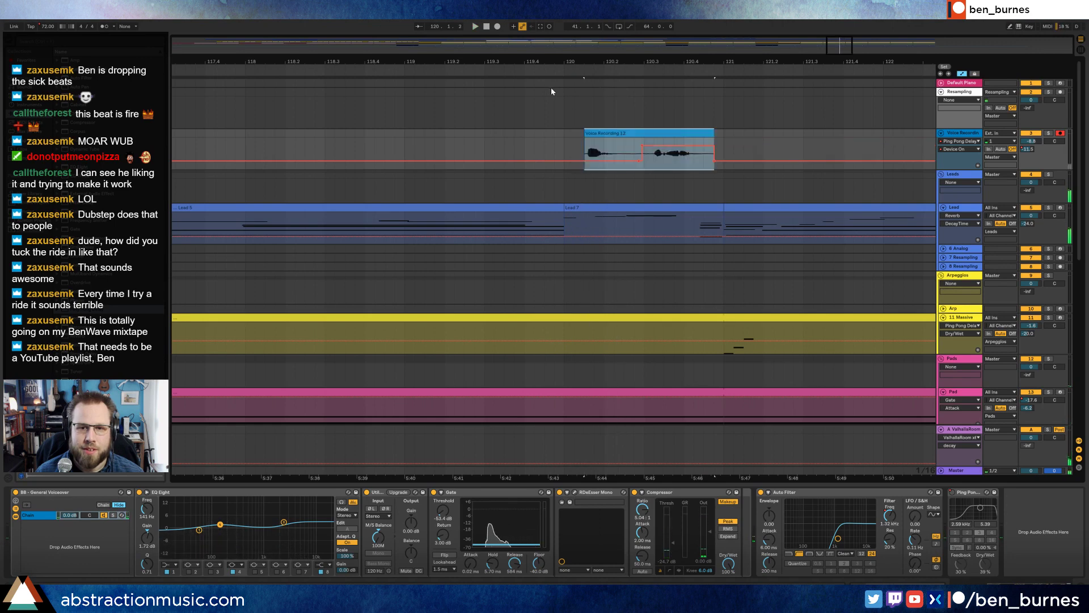
{"action": "key", "text": "space"}
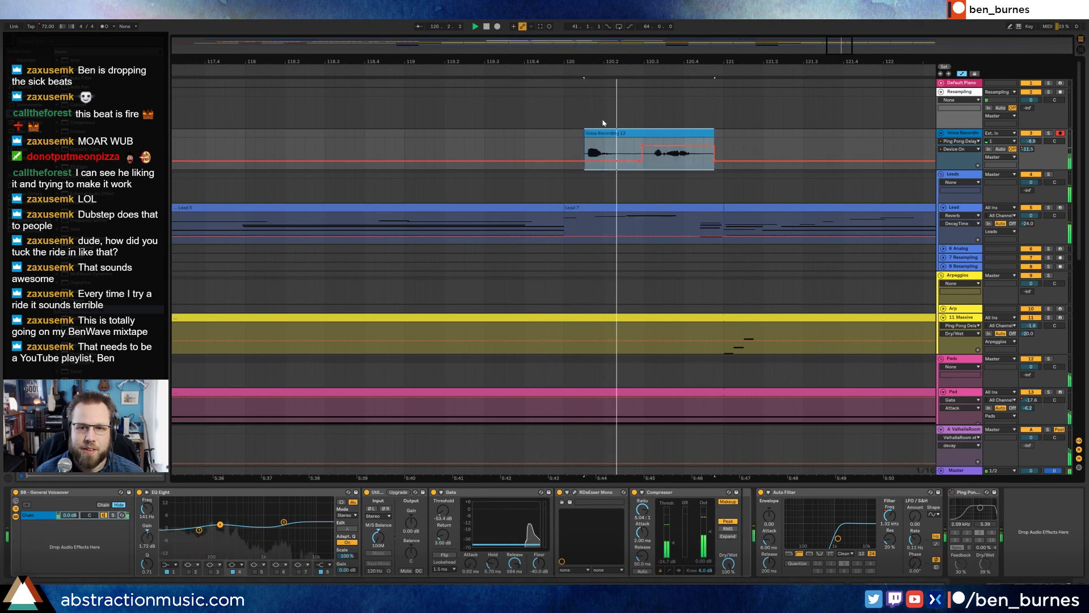
{"action": "key", "text": "space"}
Step: Trim the voice clip's start to the onset of its first word and remove the delay's switch-off point at the clip's end
{"action": "double_click", "coordinate": [612, 133]}
{"action": "left_click_drag", "start_coordinate": [151, 376], "coordinate": [177, 376]}
{"action": "left_click", "coordinate": [485, 69]}
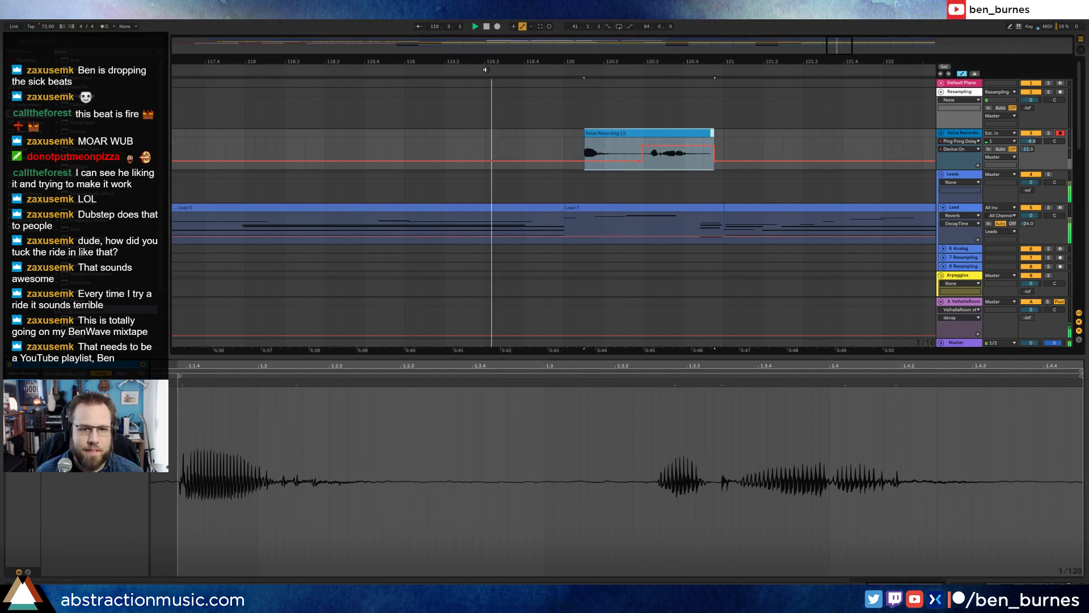
{"action": "left_click", "coordinate": [534, 152]}
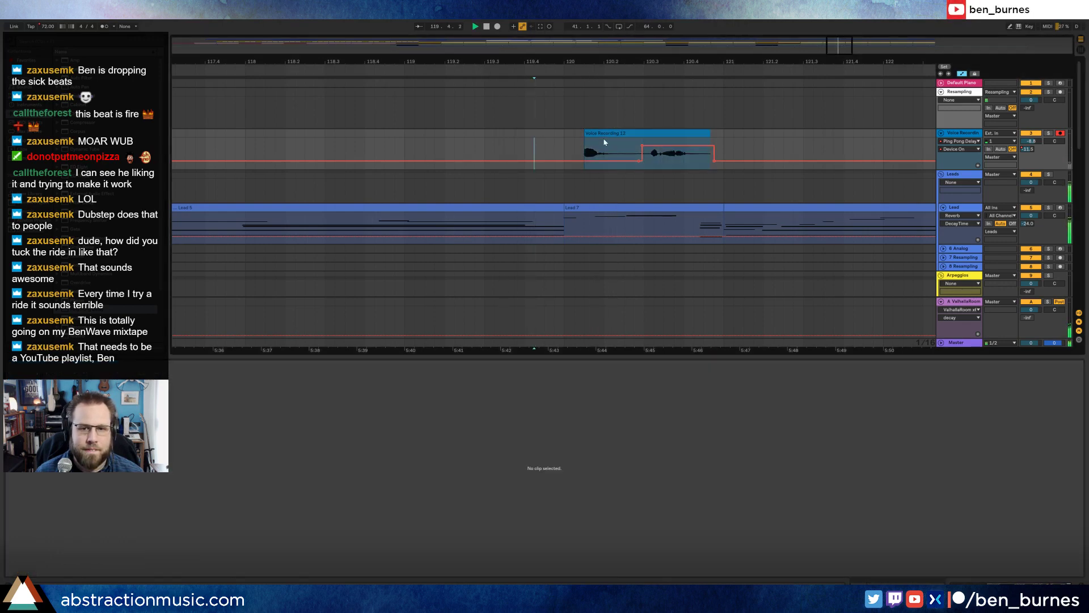
{"action": "left_click", "coordinate": [713, 161]}
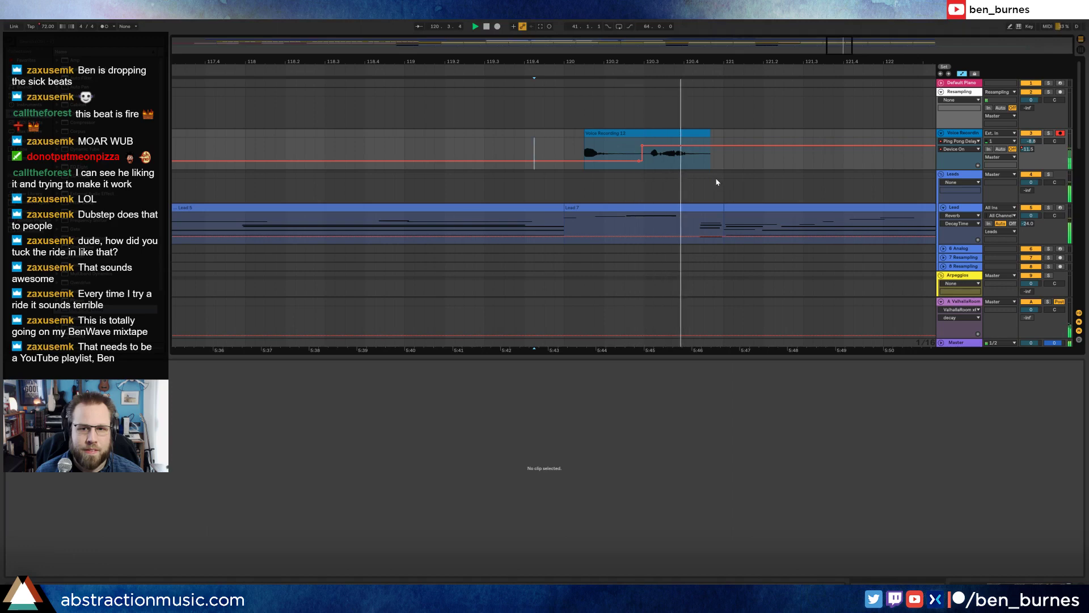
Step: Split the voice clip in the gap before its second phrase, near 120.3
{"action": "left_click", "coordinate": [688, 134]}
{"action": "left_click_drag", "start_coordinate": [713, 162], "coordinate": [645, 155]}
{"action": "key", "text": "a"}
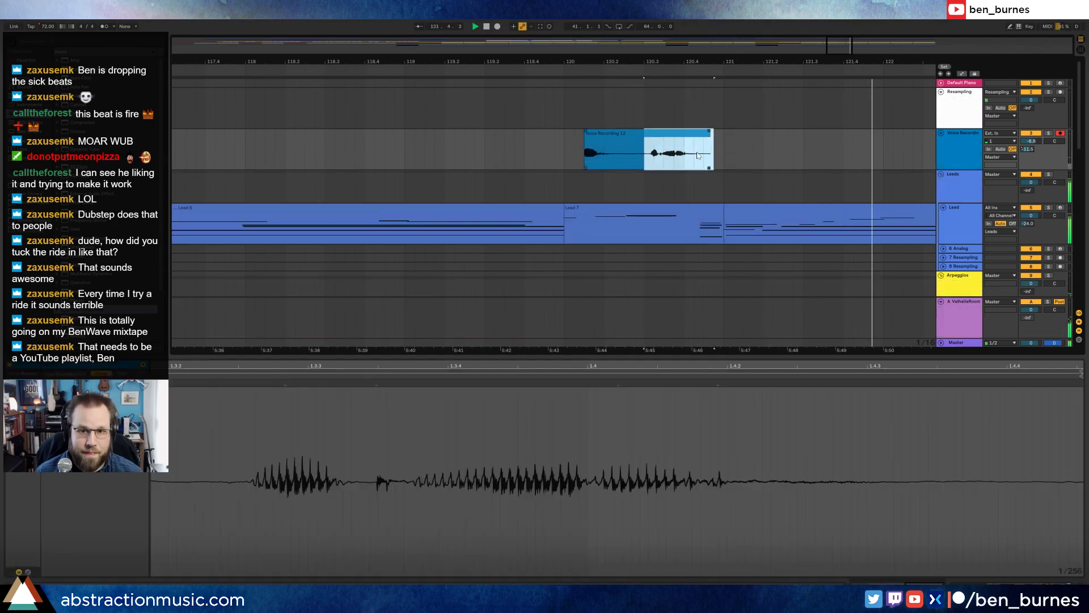
{"action": "key", "text": "ctrl+e"}
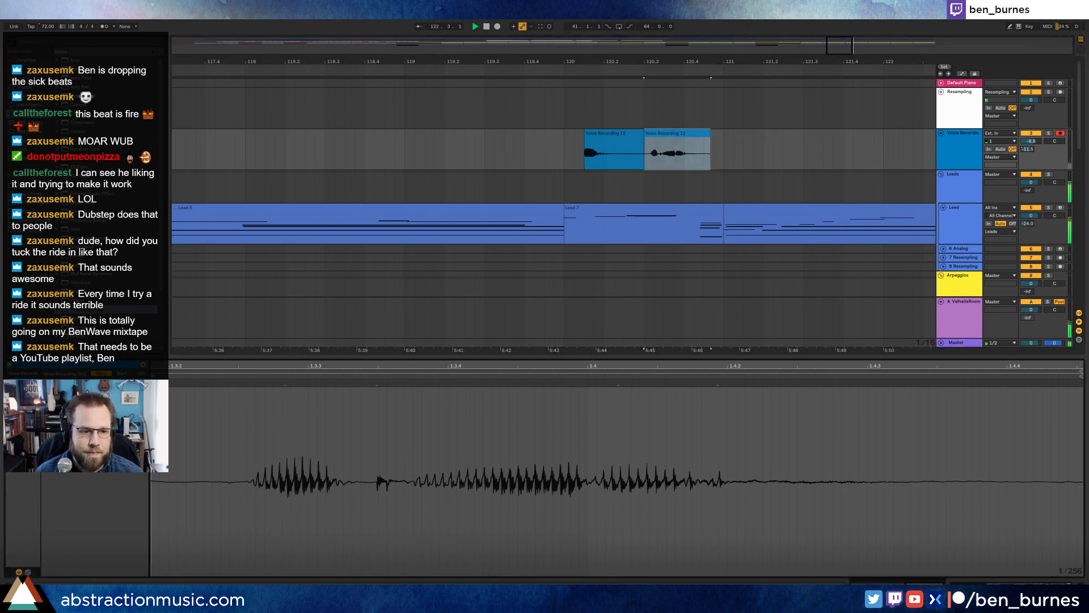
Step: Raise the gain of the voice clip's second phrase near 120.3 and audition the passage in the full arrangement
{"action": "left_click_drag", "start_coordinate": [81, 437], "coordinate": [81, 427]}
{"action": "key", "text": "space"}
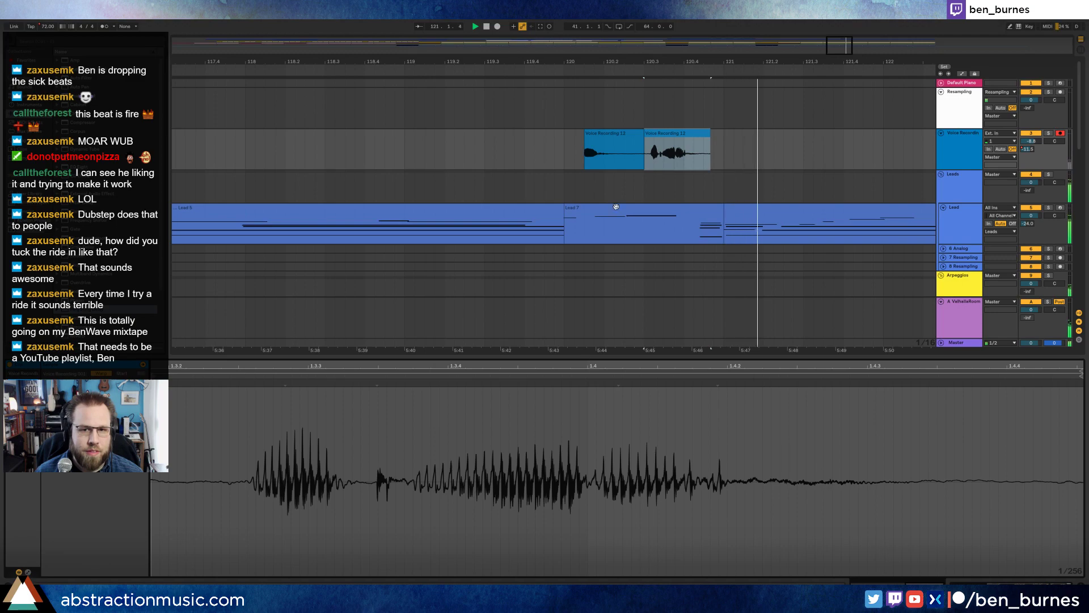
{"action": "key", "text": "shift+Tab"}
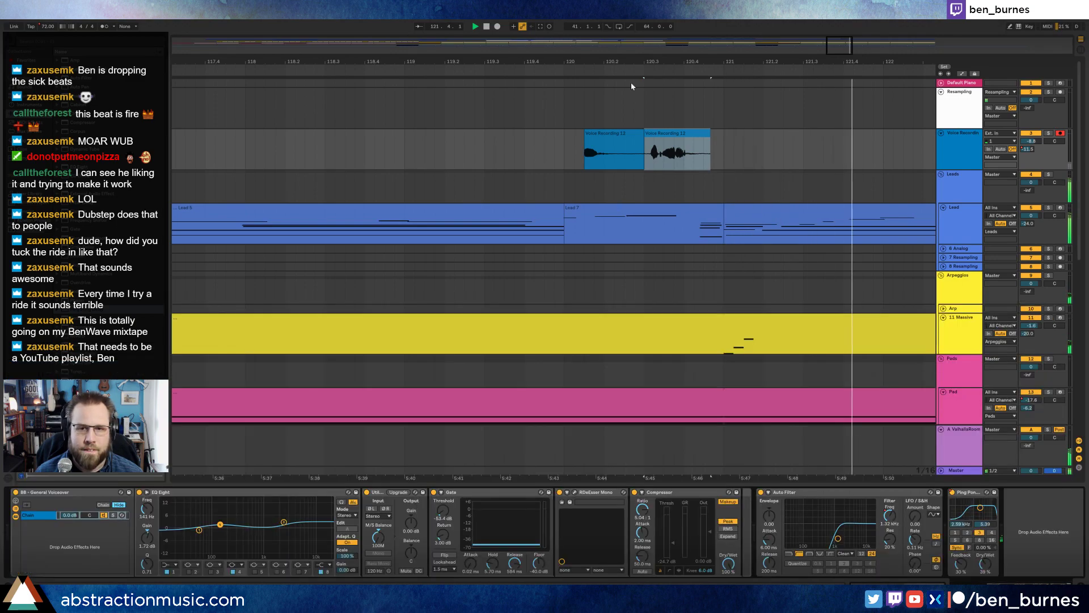
{"action": "mouse_move", "coordinate": [629, 61]}
{"action": "left_mouse_down"}
{"action": "mouse_move", "coordinate": [629, 35]}
{"action": "mouse_move", "coordinate": [726, 29]}
{"action": "left_mouse_up"}
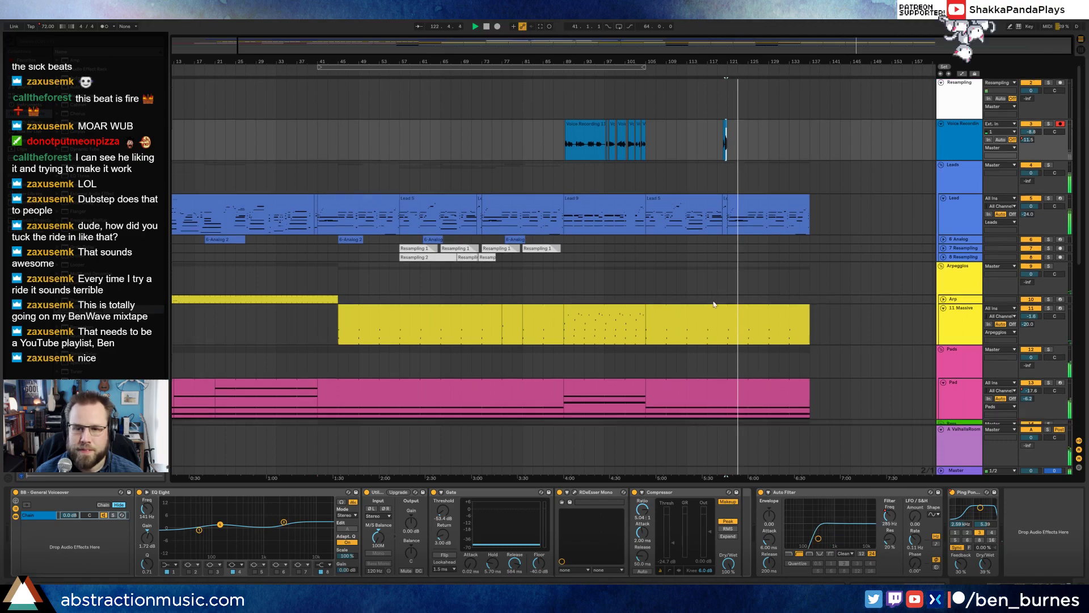
{"action": "scroll", "coordinate": [714, 323], "scroll_direction": "down", "scroll_amount": 5}
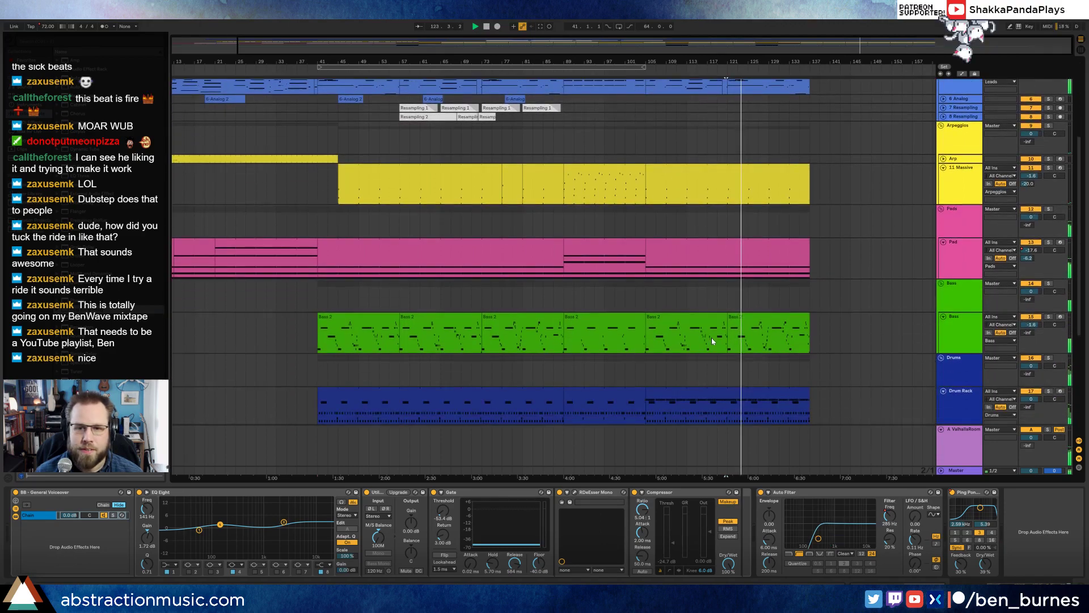
{"action": "scroll", "coordinate": [714, 343], "scroll_direction": "down", "scroll_amount": 2}
{"action": "scroll", "coordinate": [720, 350], "scroll_direction": "up", "scroll_amount": 4}
{"action": "scroll", "coordinate": [723, 353], "scroll_direction": "up", "scroll_amount": 3}
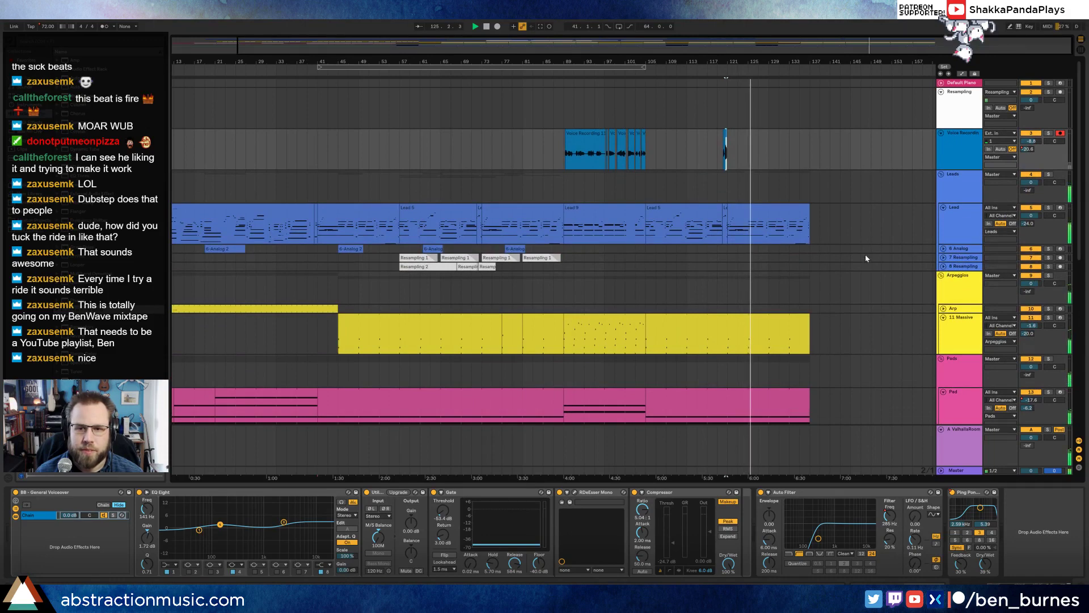
{"action": "key", "text": "space"}
Step: Copy bars 73 to 89 of the 6 Analog track and paste the section at bars 105 and 121
{"action": "left_click_drag", "start_coordinate": [563, 250], "coordinate": [476, 248]}
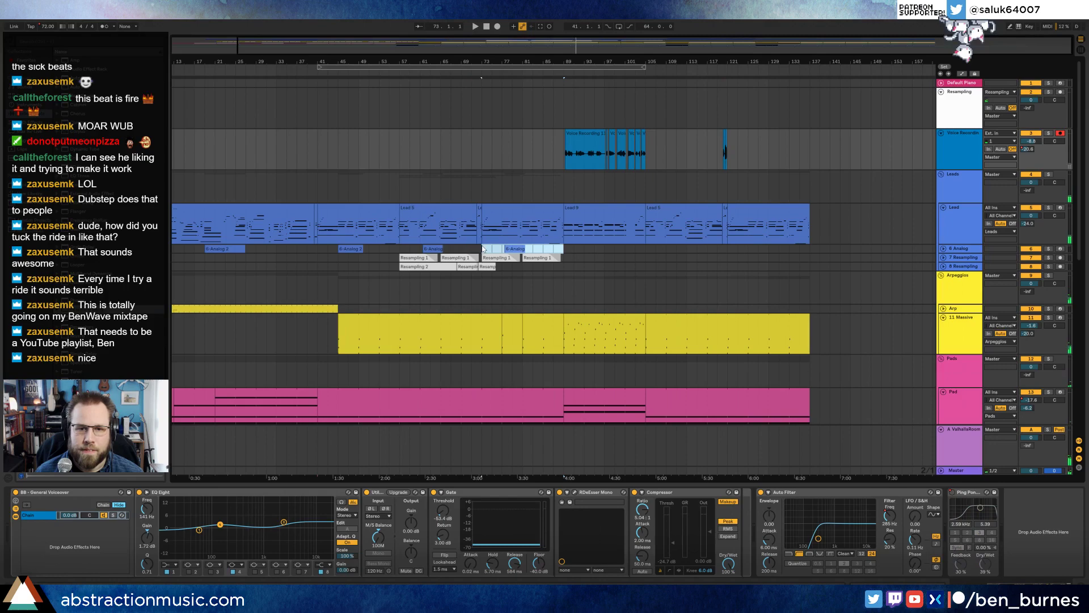
{"action": "left_click", "coordinate": [646, 253]}
{"action": "key", "text": "ctrl+v"}
{"action": "key", "text": "ctrl+v"}
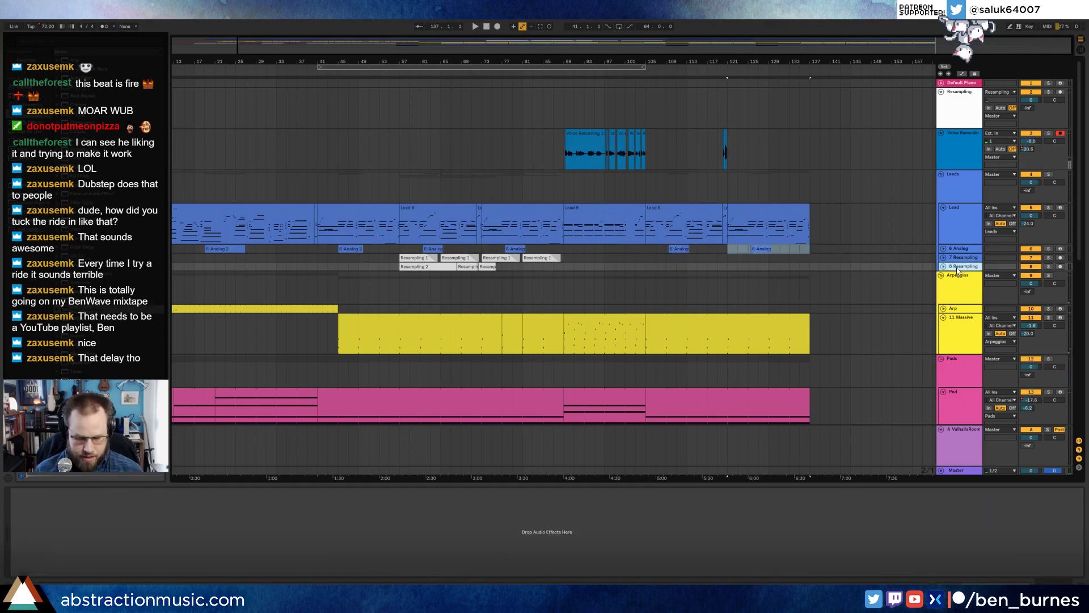
Step: Insert a MIDI track below the resampling tracks and import the BB_Massive track from another project above it
{"action": "key", "text": "ctrl+shift+t"}
{"action": "left_click", "coordinate": [348, 150]}
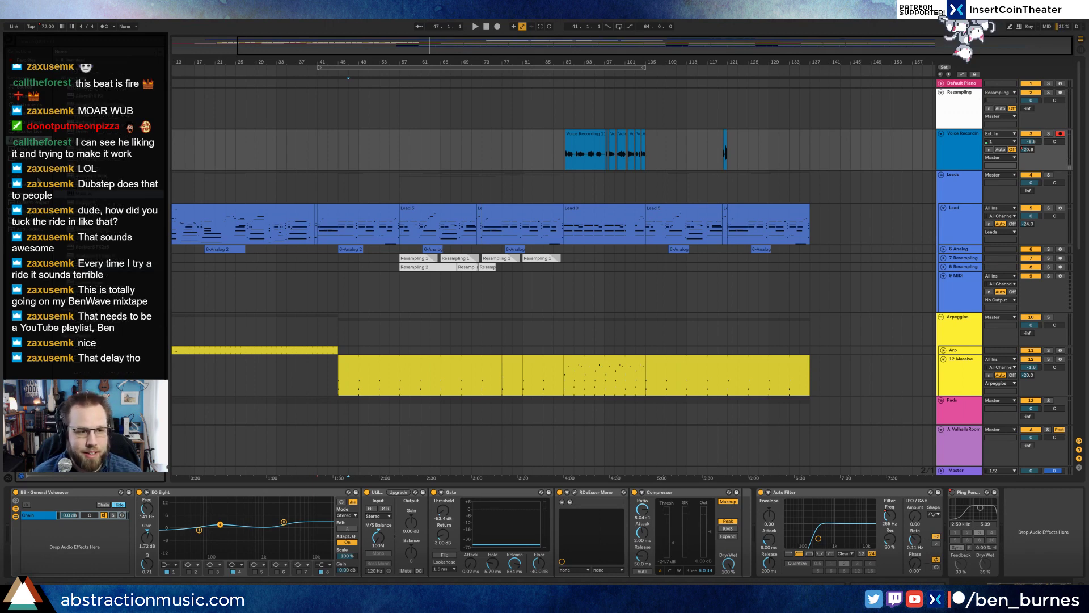
{"action": "left_click", "coordinate": [20, 213]}
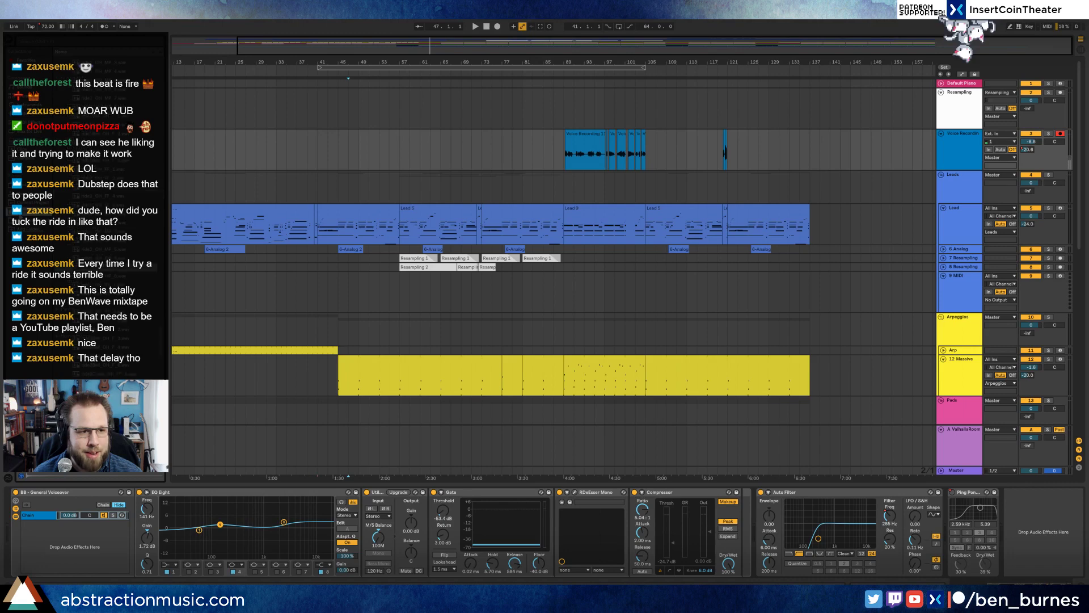
{"action": "left_click", "coordinate": [34, 220]}
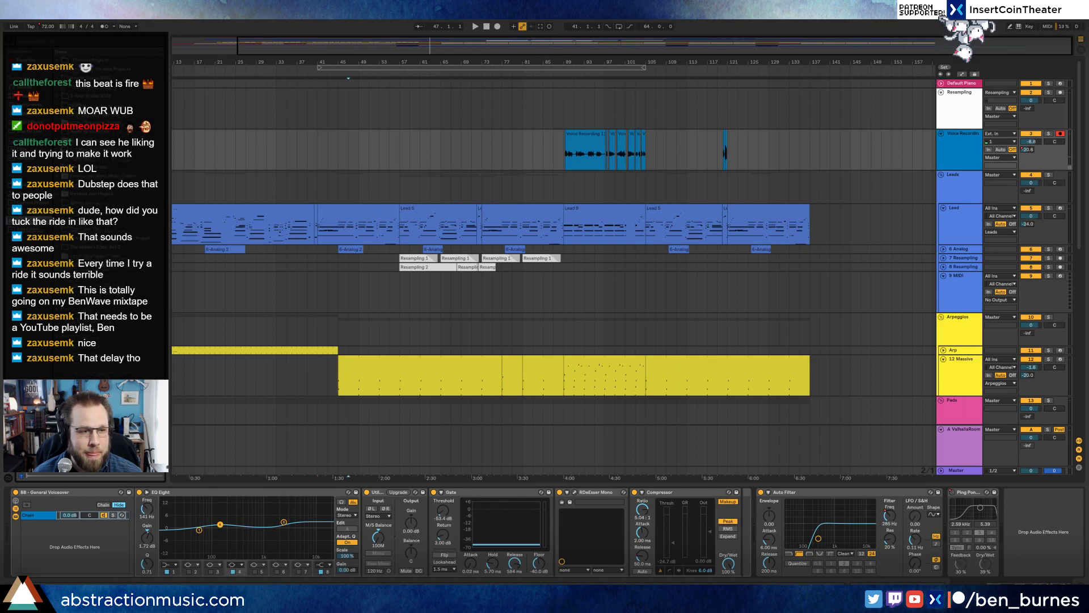
{"action": "left_click", "coordinate": [57, 88]}
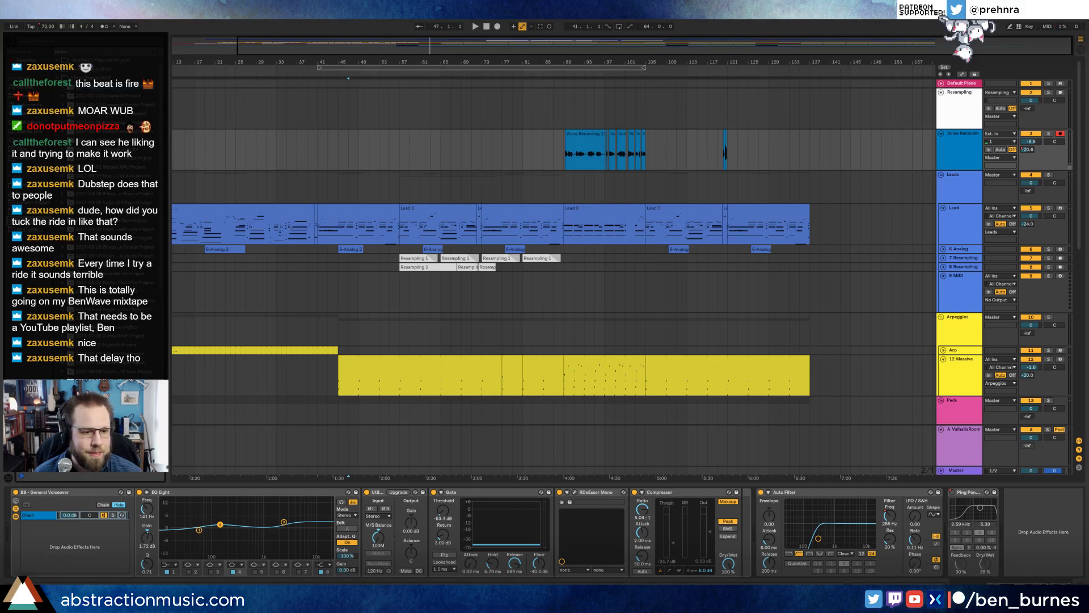
{"action": "scroll", "coordinate": [106, 226], "scroll_direction": "down", "scroll_amount": 5}
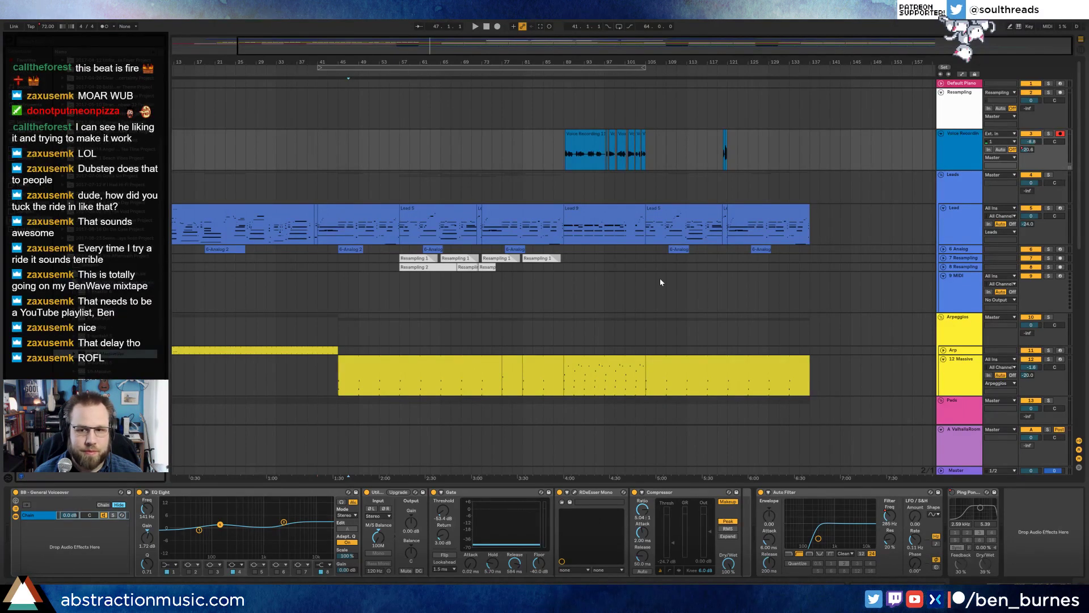
{"action": "left_click_drag", "start_coordinate": [793, 264], "coordinate": [889, 312]}
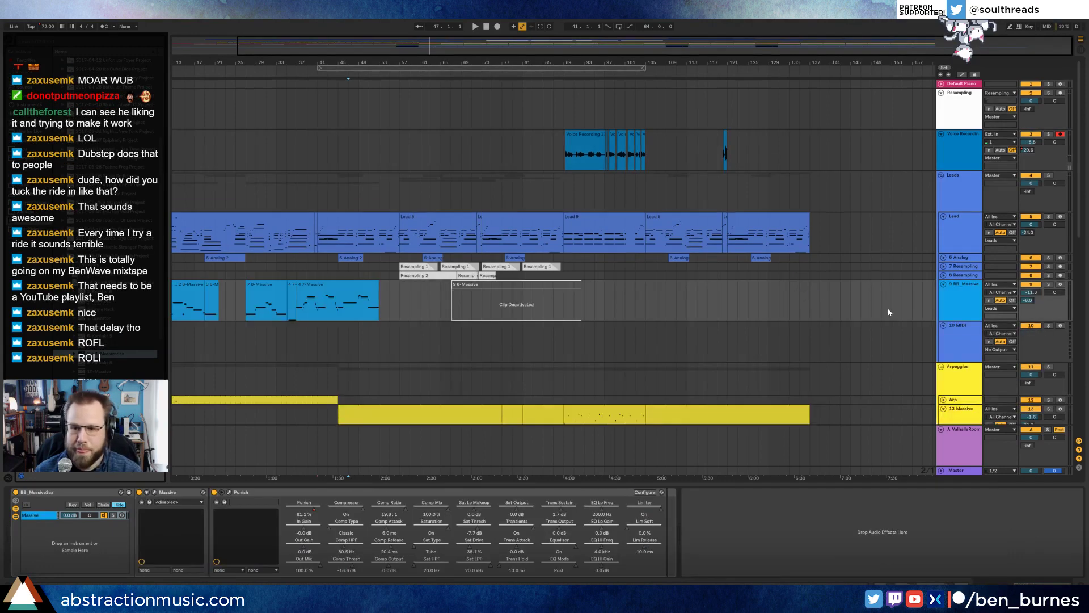
Step: Delete the empty MIDI track and clear all imported clips from the BB_Massive track
{"action": "left_click", "coordinate": [961, 336]}
{"action": "key", "text": "Delete"}
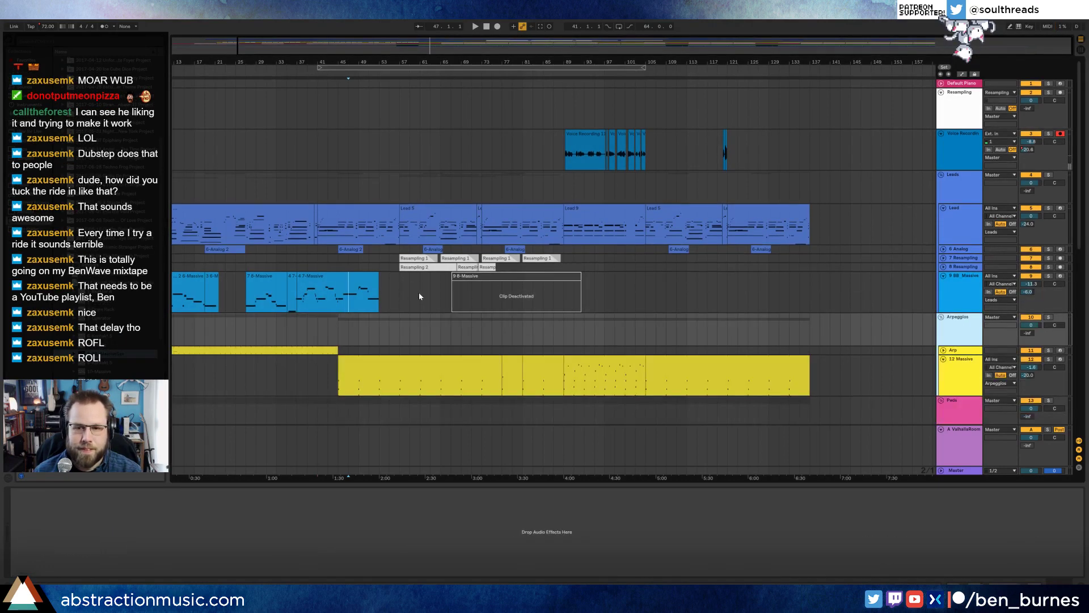
{"action": "left_click_drag", "start_coordinate": [634, 287], "coordinate": [173, 290]}
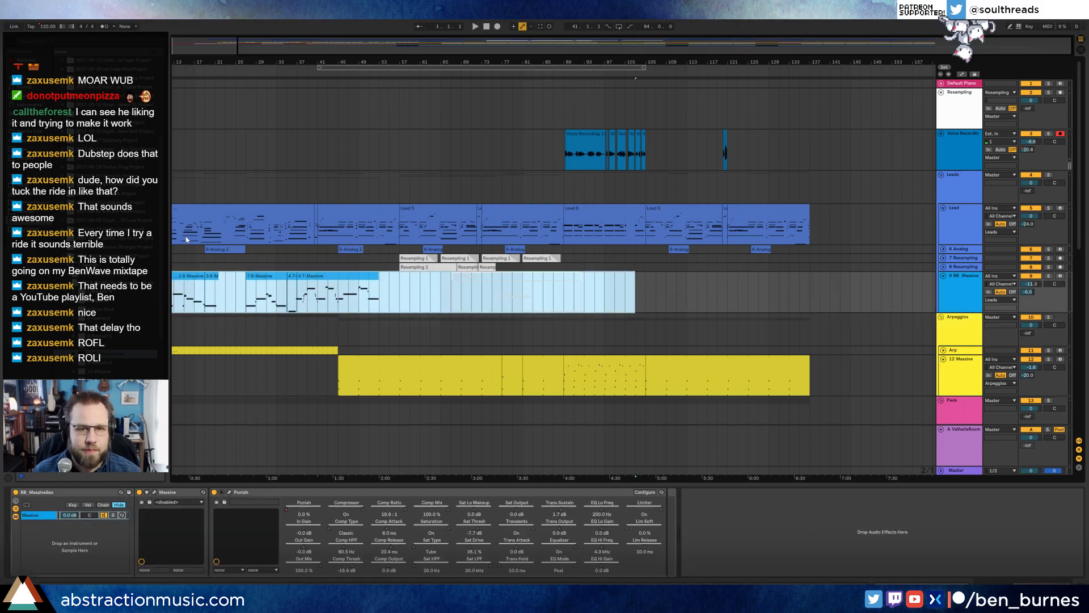
{"action": "key", "text": "Delete"}
{"action": "double_click", "coordinate": [263, 47]}
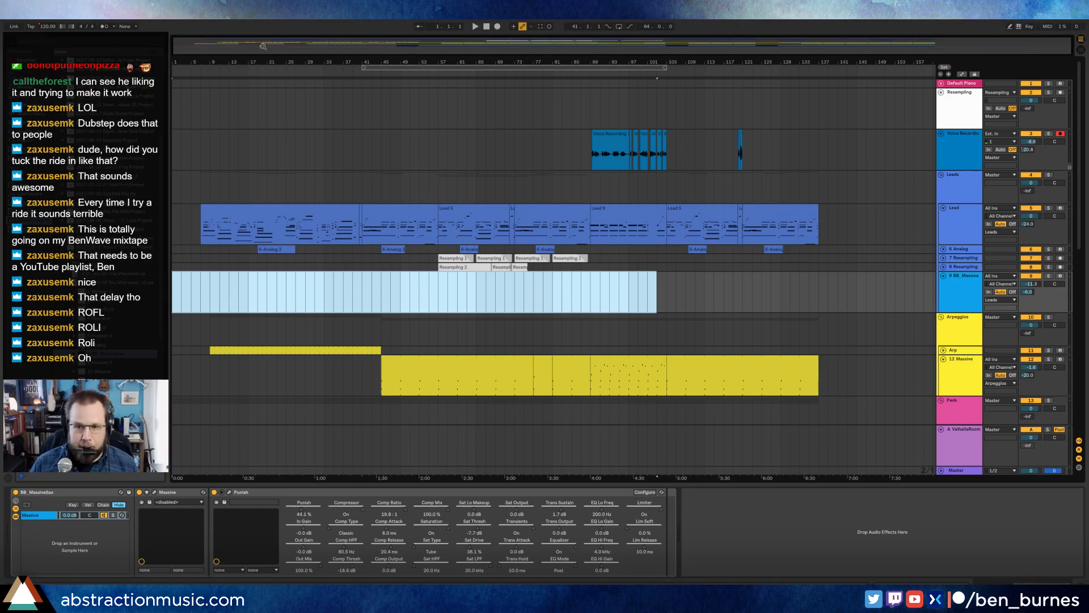
Step: Place the cursor at bar 89 on the BB_Massive track, arm it for recording and start MIDI Learn on Massive's first macro
{"action": "left_click", "coordinate": [451, 260]}
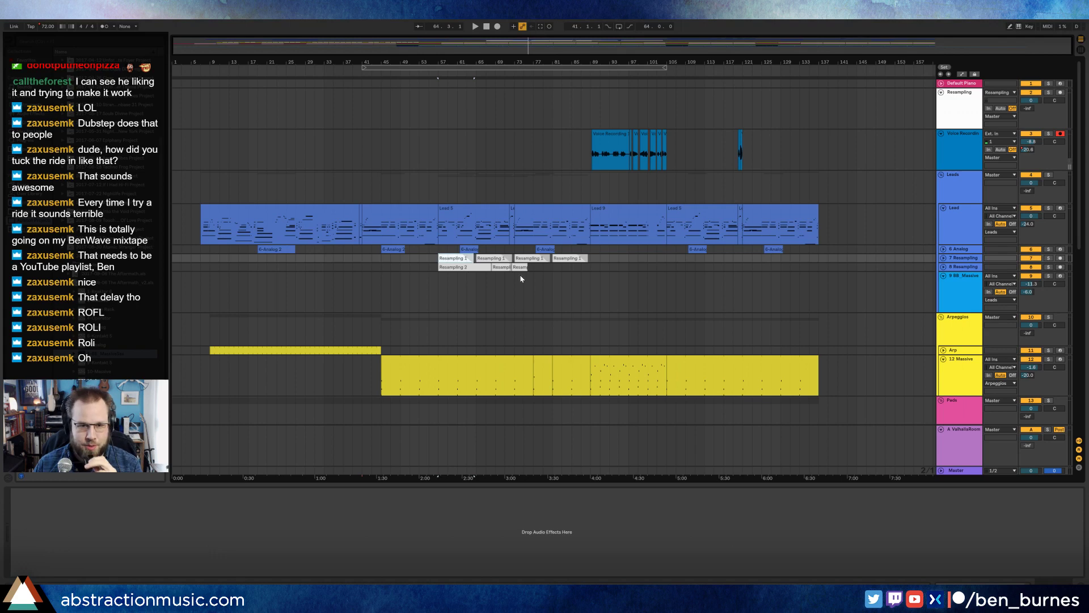
{"action": "left_click", "coordinate": [593, 287]}
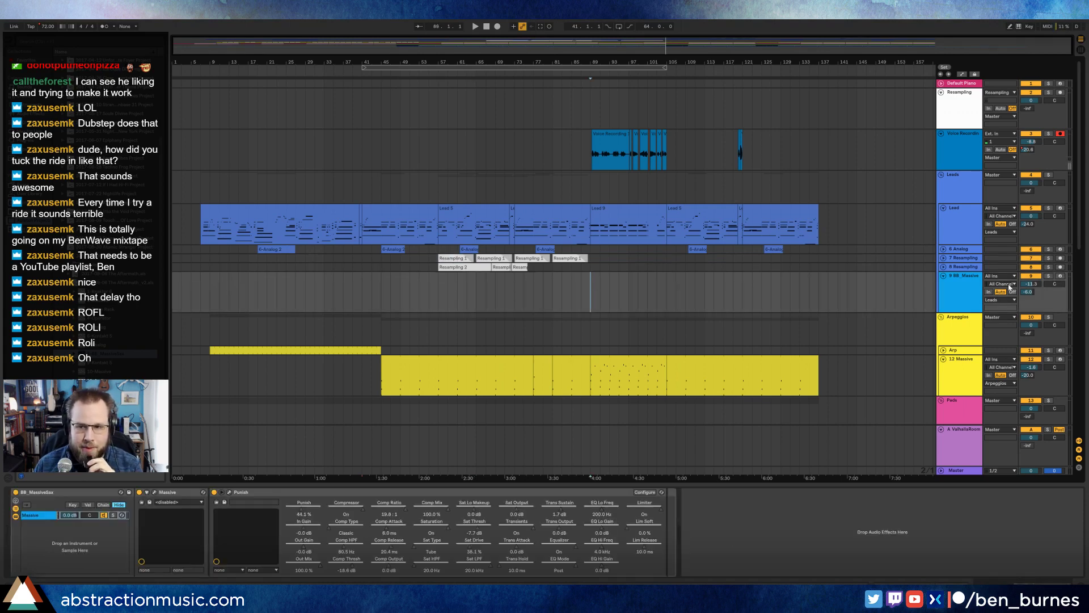
{"action": "left_click", "coordinate": [1060, 276]}
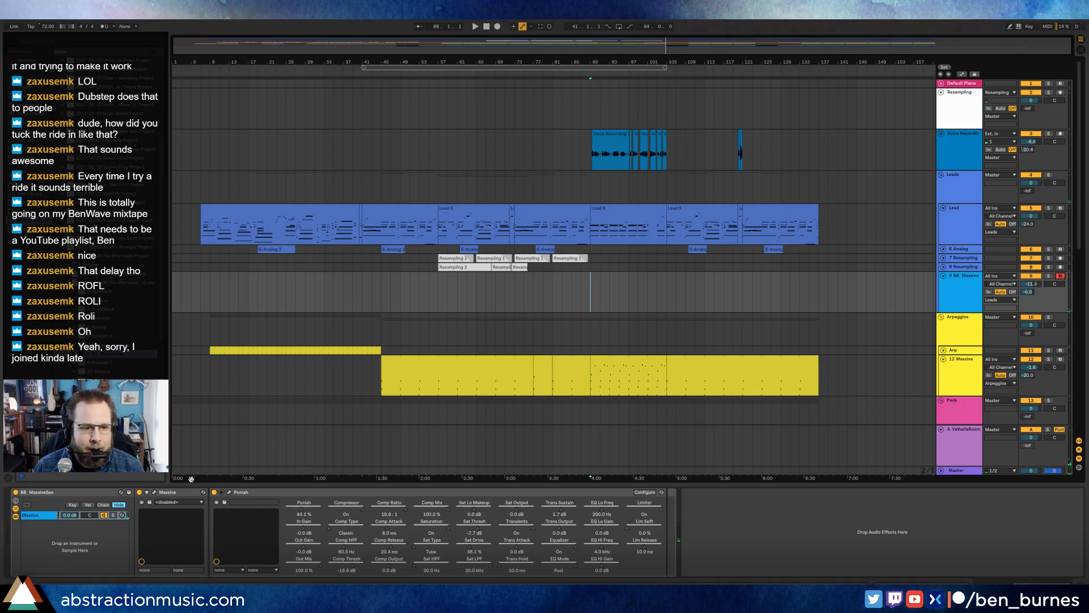
{"action": "left_click", "coordinate": [156, 492]}
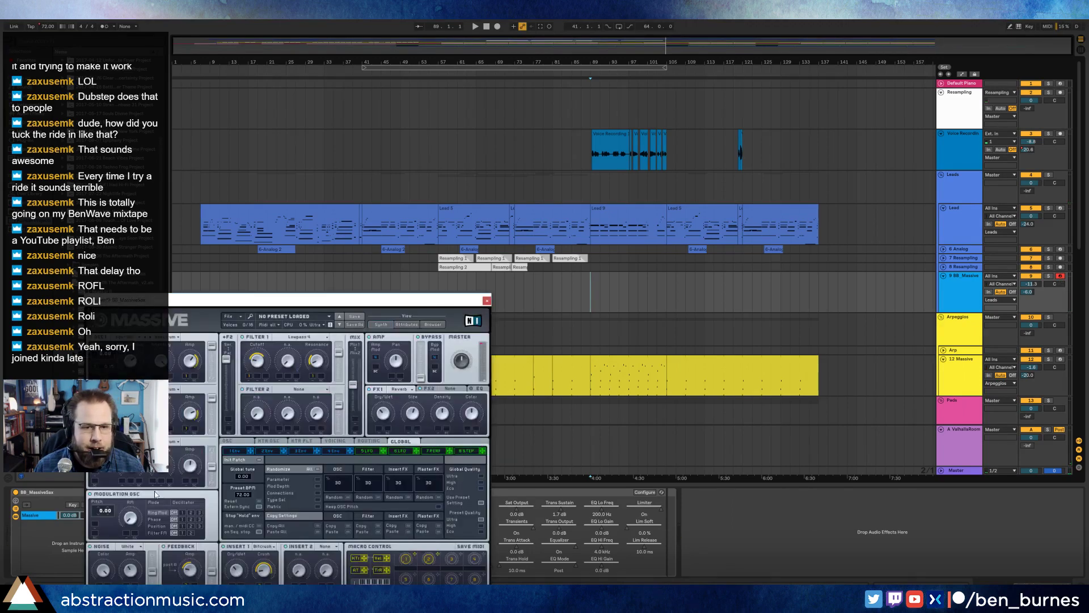
{"action": "right_click", "coordinate": [407, 560]}
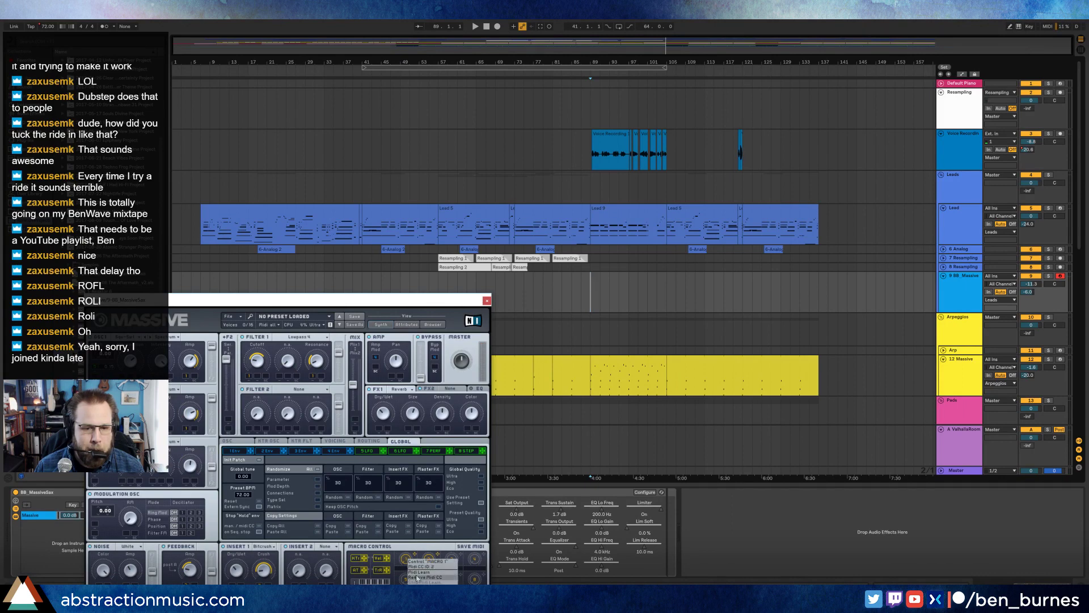
{"action": "left_click", "coordinate": [416, 573]}
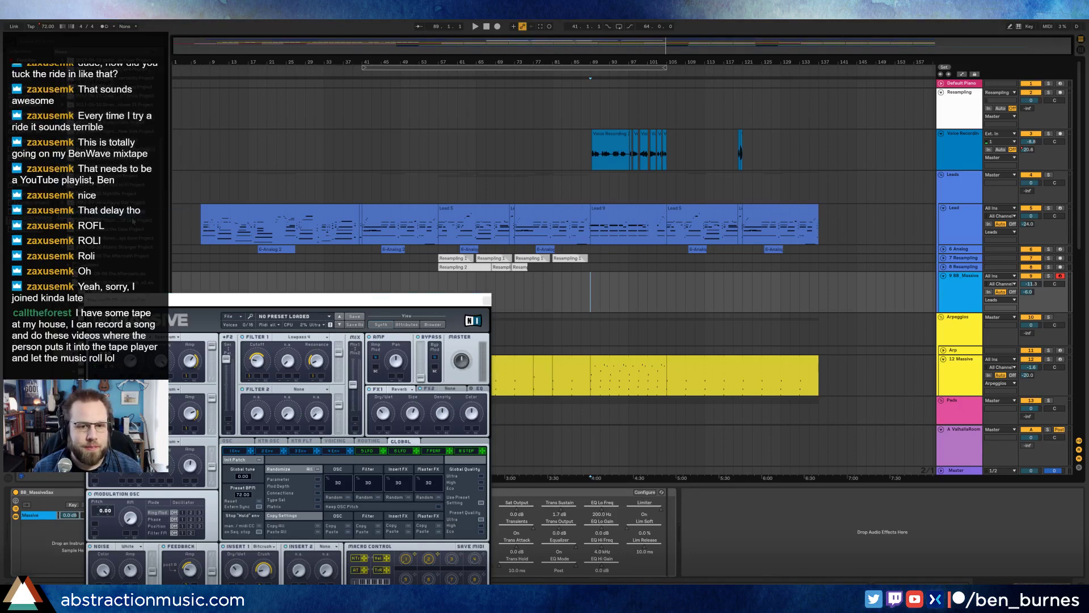
Step: Open the Link and MIDI preferences to examine the available MIDI ports
{"action": "key", "text": "ctrl+comma"}
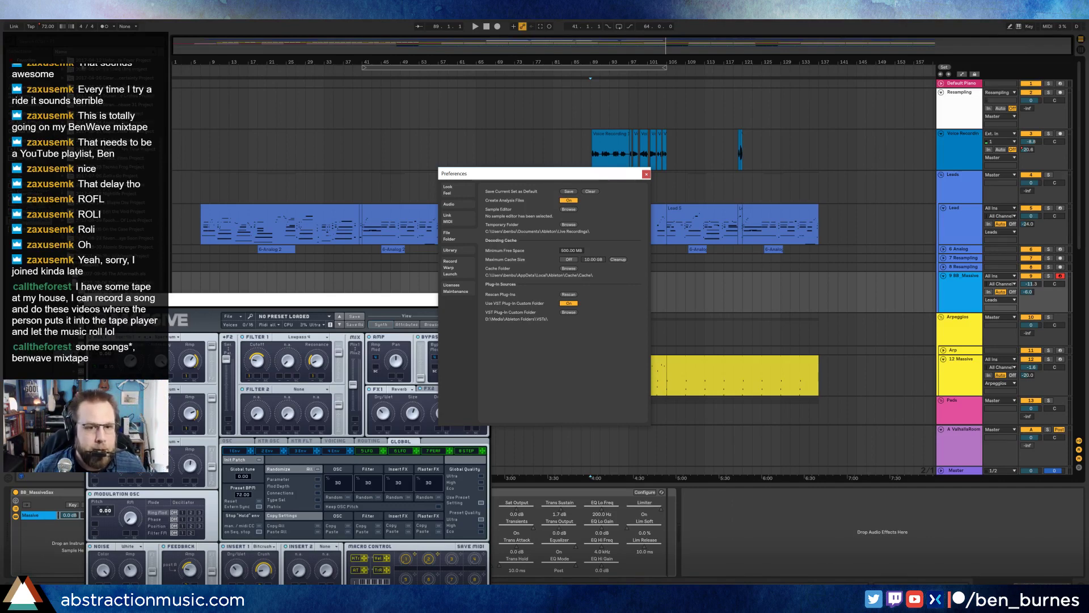
{"action": "left_click", "coordinate": [448, 216]}
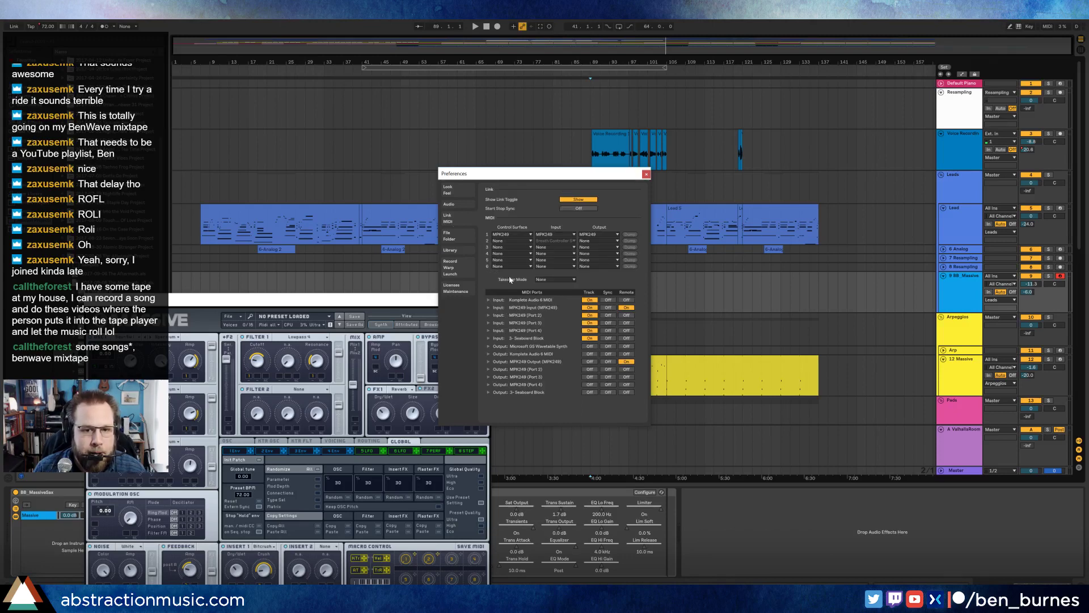
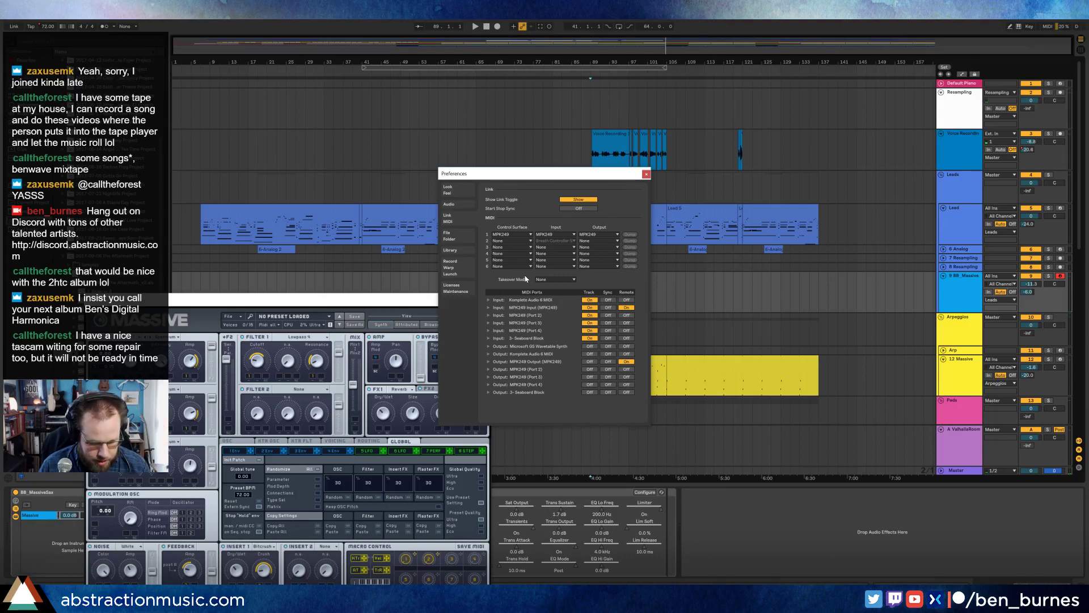
{"action": "key", "text": "super"}
{"action": "key", "text": "super"}
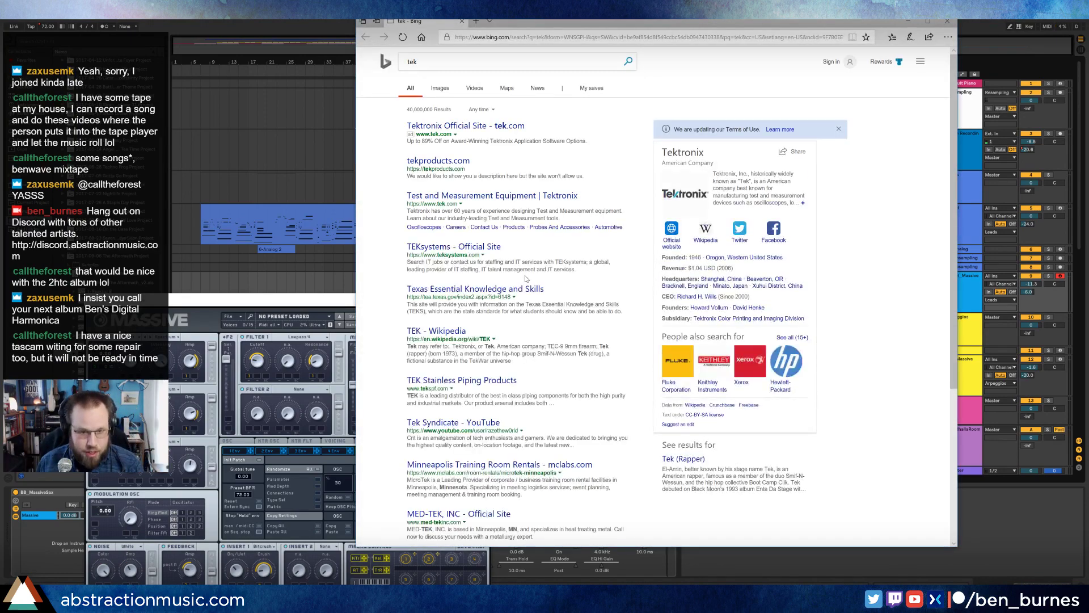
{"action": "key", "text": "alt+F4"}
Step: Find and launch the TECMidiBreathCtrl desktop app
{"action": "key", "text": "super"}
{"action": "type", "text": "tec"}
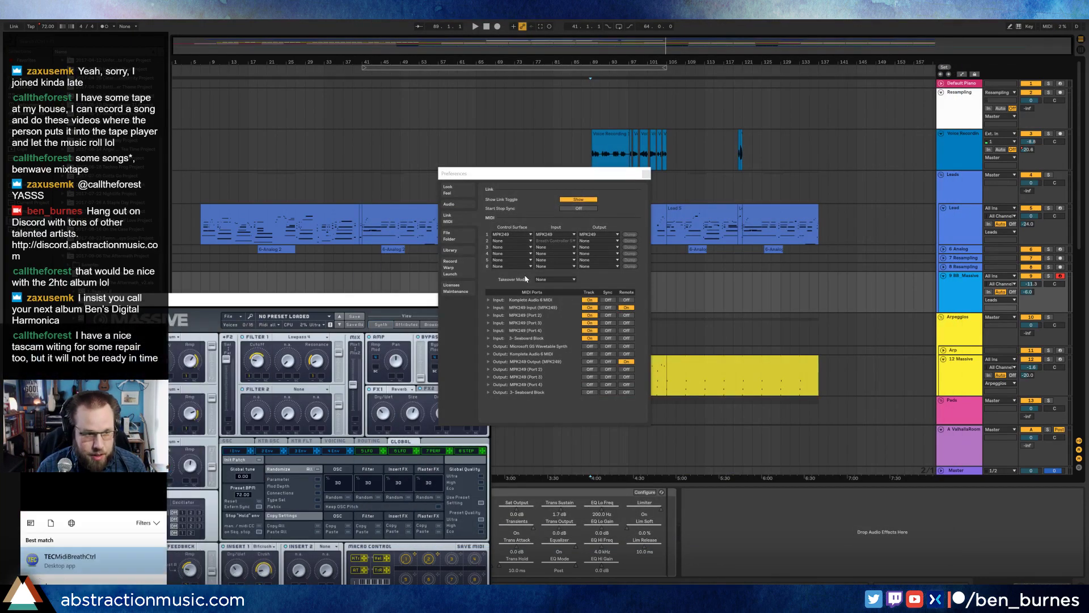
{"action": "key", "text": "Return"}
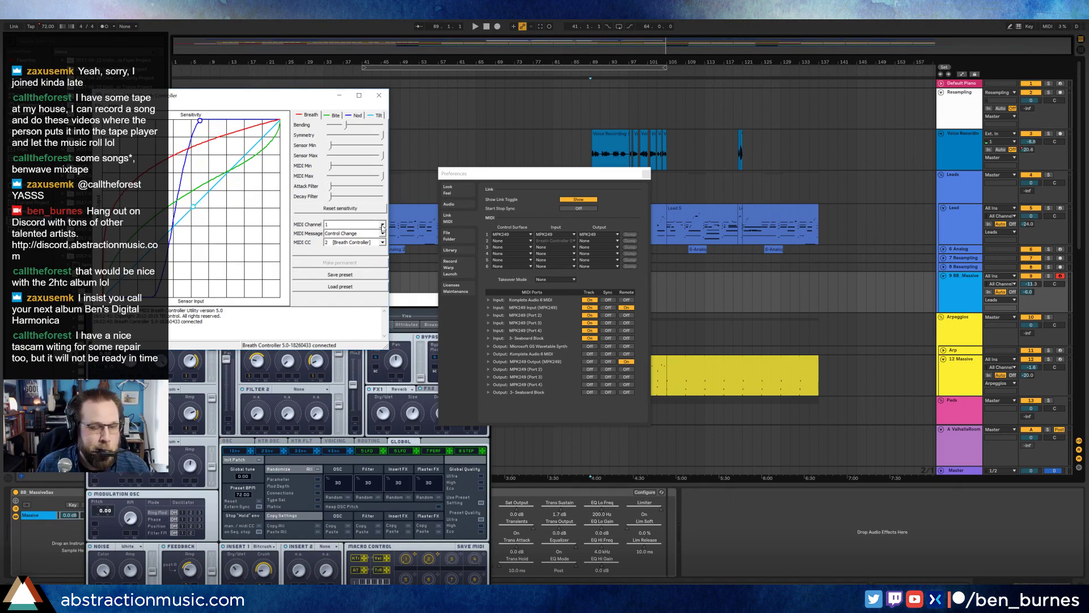
Step: Set the breath sensor's MIDI channel to 13 in the breath controller utility and close the utility
{"action": "left_click", "coordinate": [953, 430]}
{"action": "scroll", "coordinate": [951, 414], "scroll_direction": "down", "scroll_amount": 8}
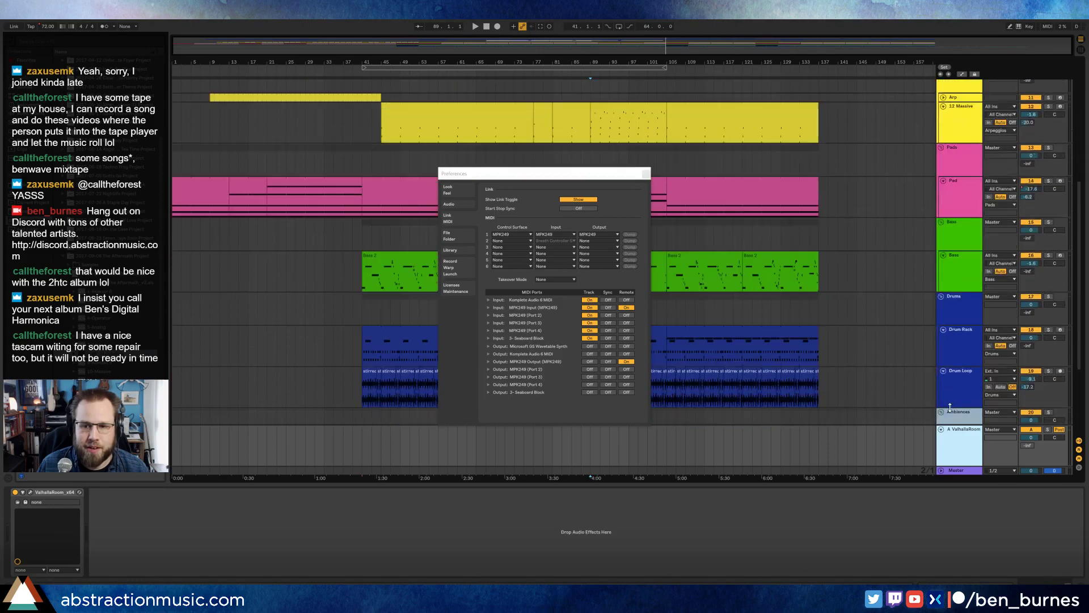
{"action": "scroll", "coordinate": [949, 406], "scroll_direction": "down", "scroll_amount": 5}
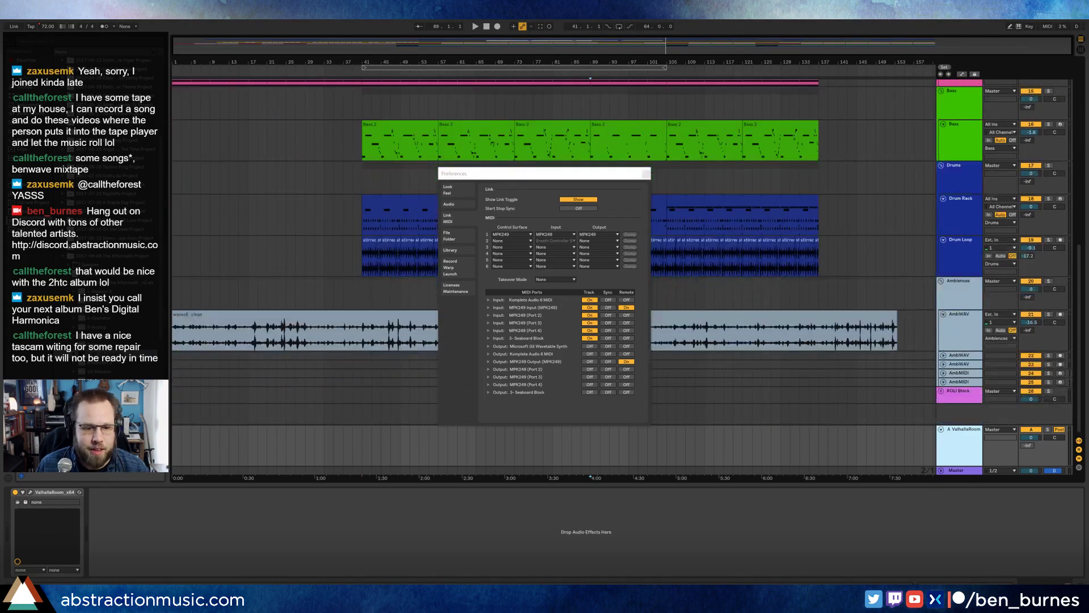
{"action": "mouse_move", "coordinate": [116, 600]}
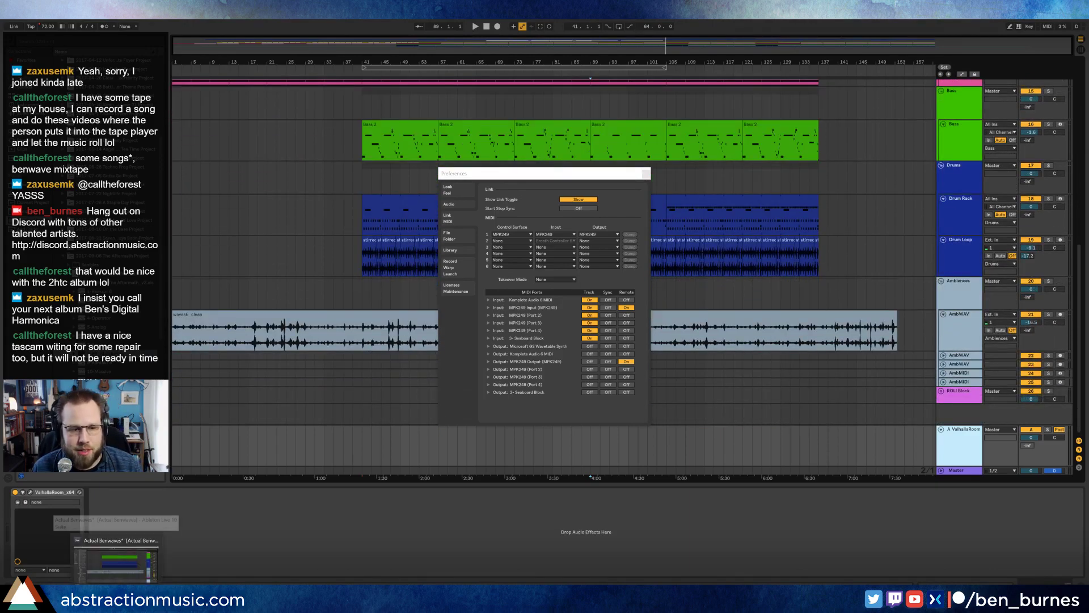
{"action": "left_click", "coordinate": [116, 561]}
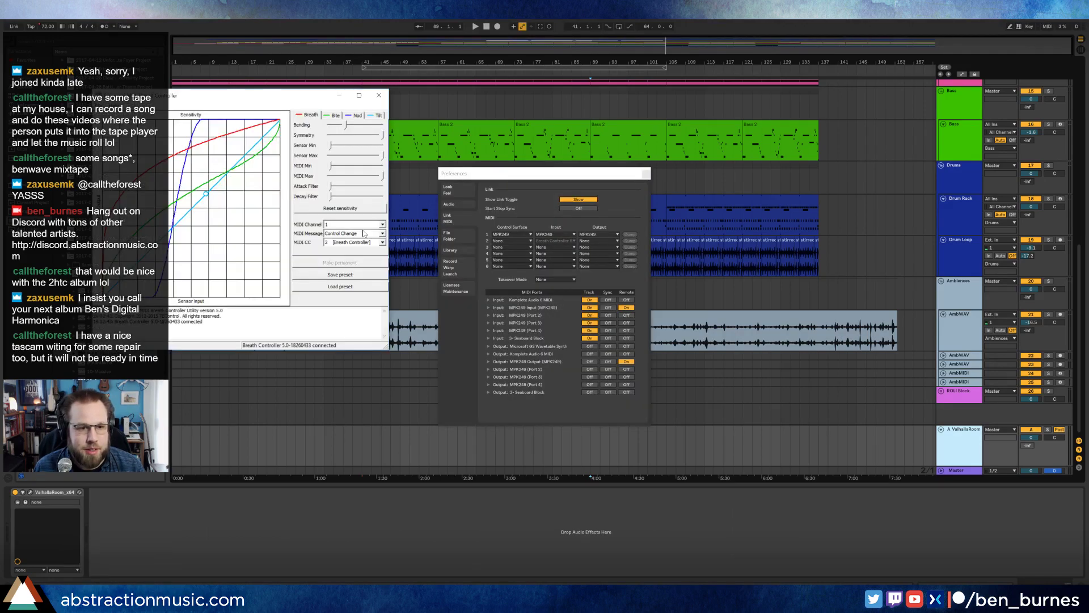
{"action": "left_click", "coordinate": [380, 226]}
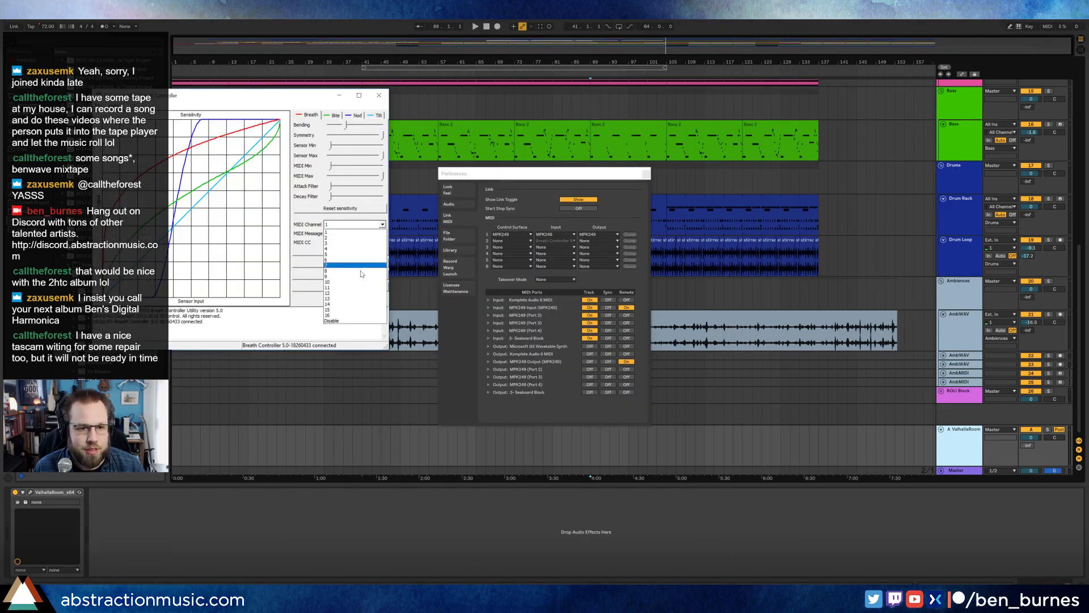
{"action": "left_click", "coordinate": [358, 299]}
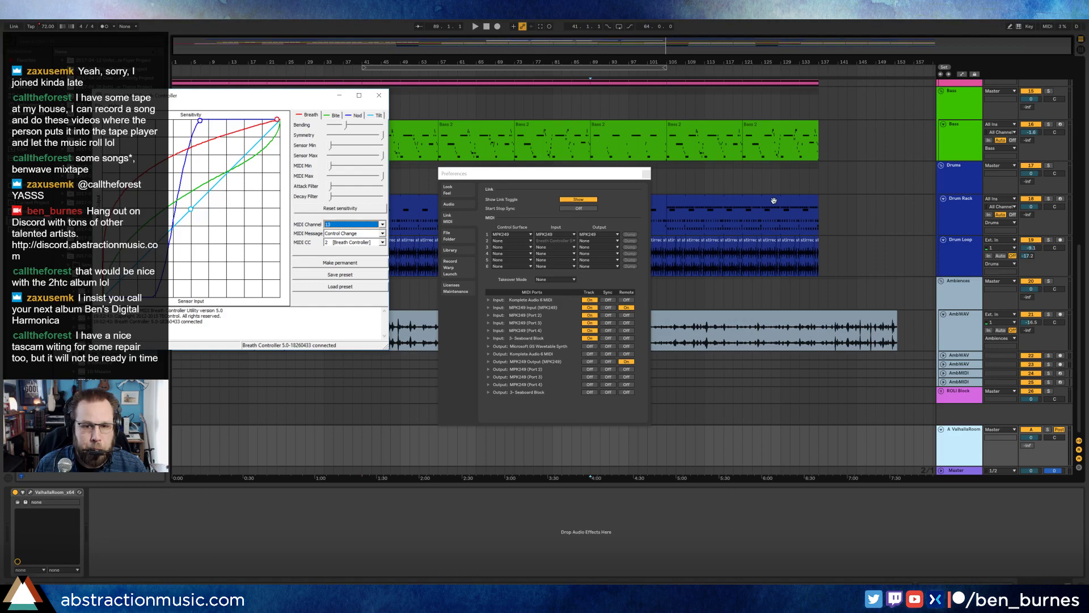
{"action": "left_click", "coordinate": [379, 98]}
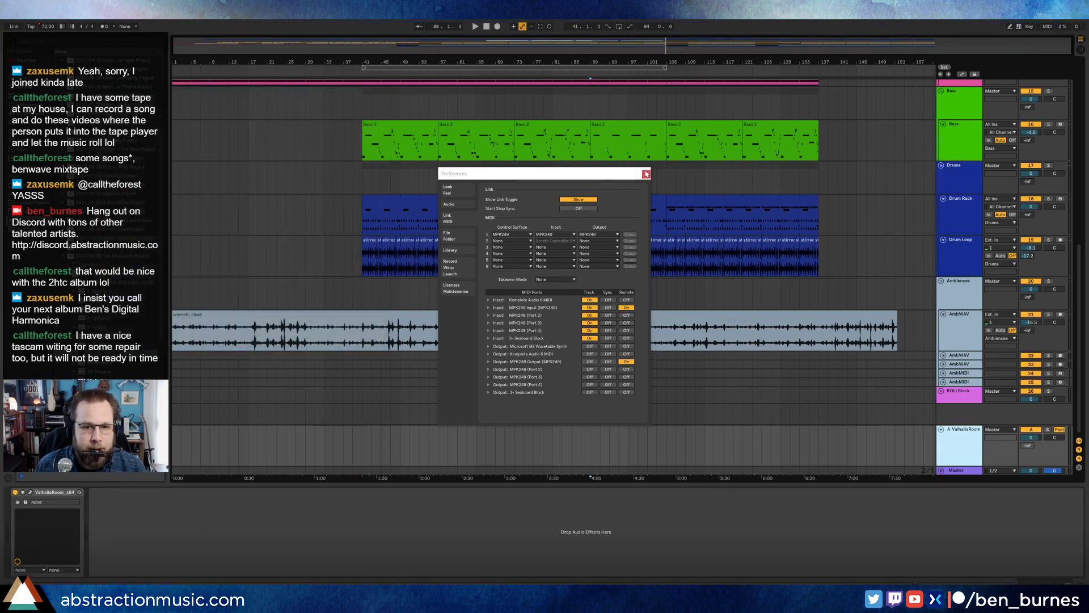
Step: Close the preferences and examine the routing, voicing, oscillator and global settings of Massive on the BB_Massive track
{"action": "left_click", "coordinate": [646, 176]}
{"action": "scroll", "coordinate": [789, 207], "scroll_direction": "up", "scroll_amount": 5}
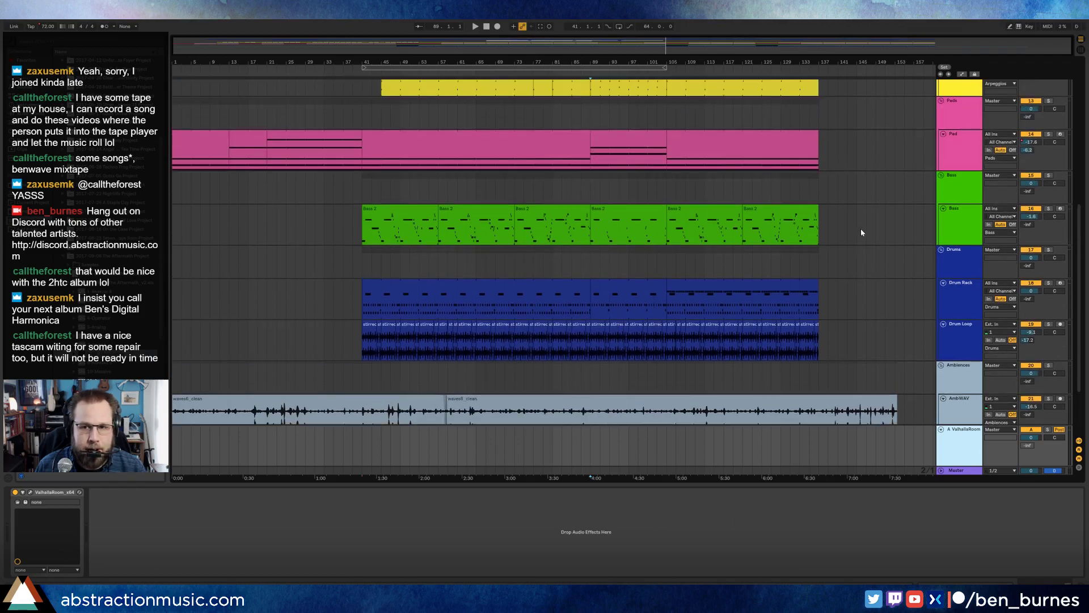
{"action": "scroll", "coordinate": [865, 223], "scroll_direction": "up", "scroll_amount": 4}
{"action": "left_click", "coordinate": [977, 186]}
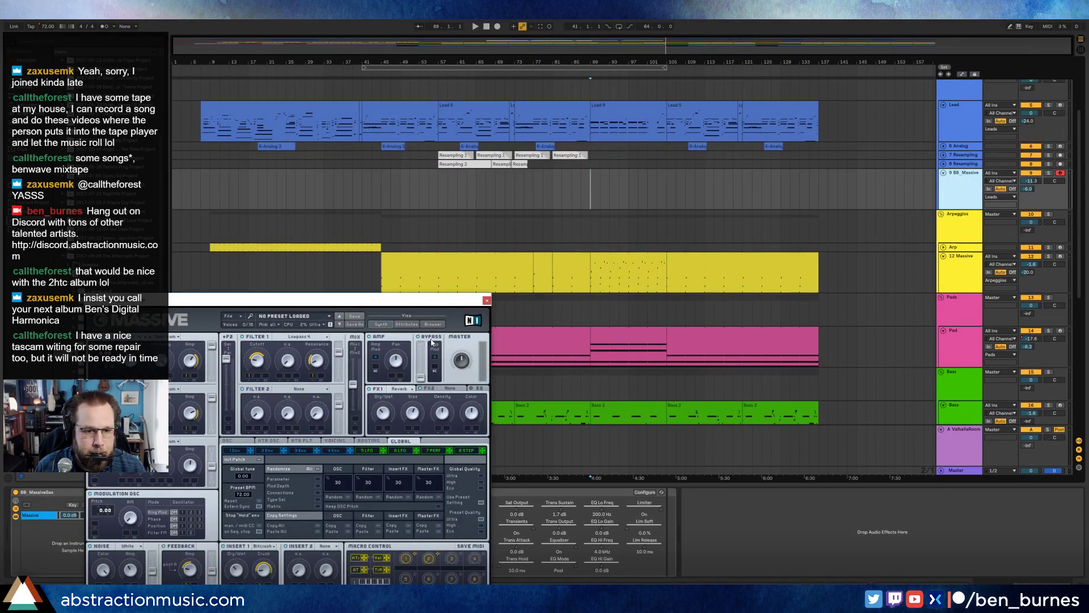
{"action": "left_click", "coordinate": [368, 441]}
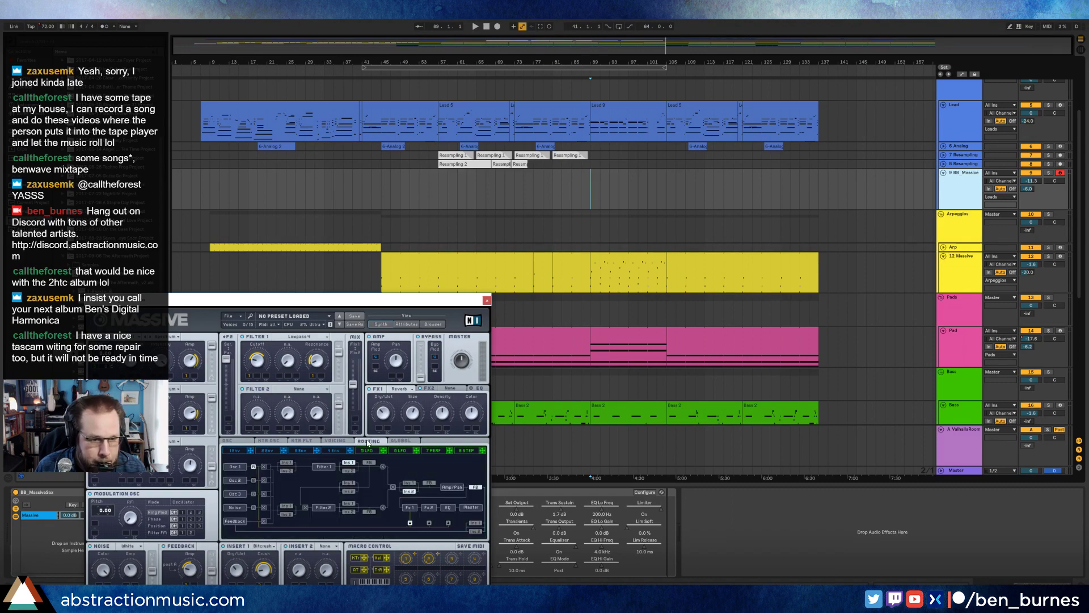
{"action": "left_click", "coordinate": [344, 441]}
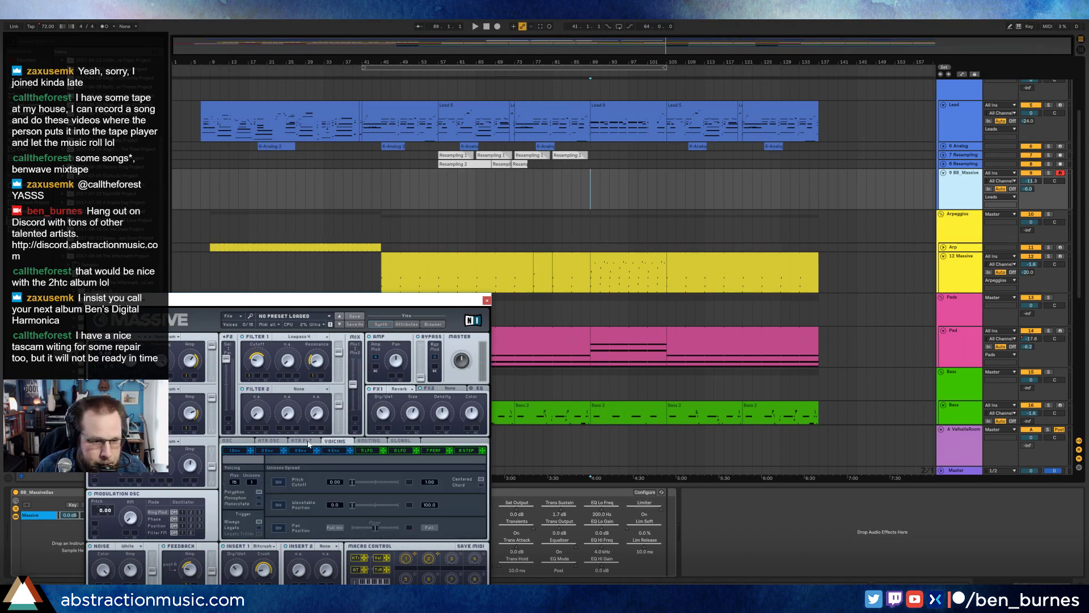
{"action": "left_click", "coordinate": [290, 443]}
{"action": "left_click", "coordinate": [228, 442]}
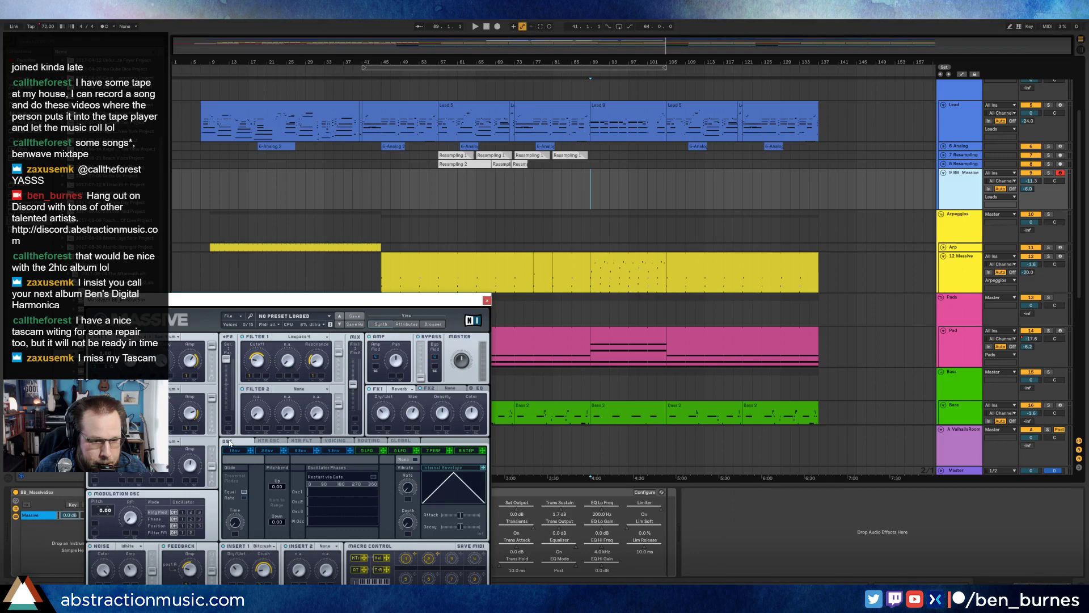
{"action": "left_click", "coordinate": [400, 441]}
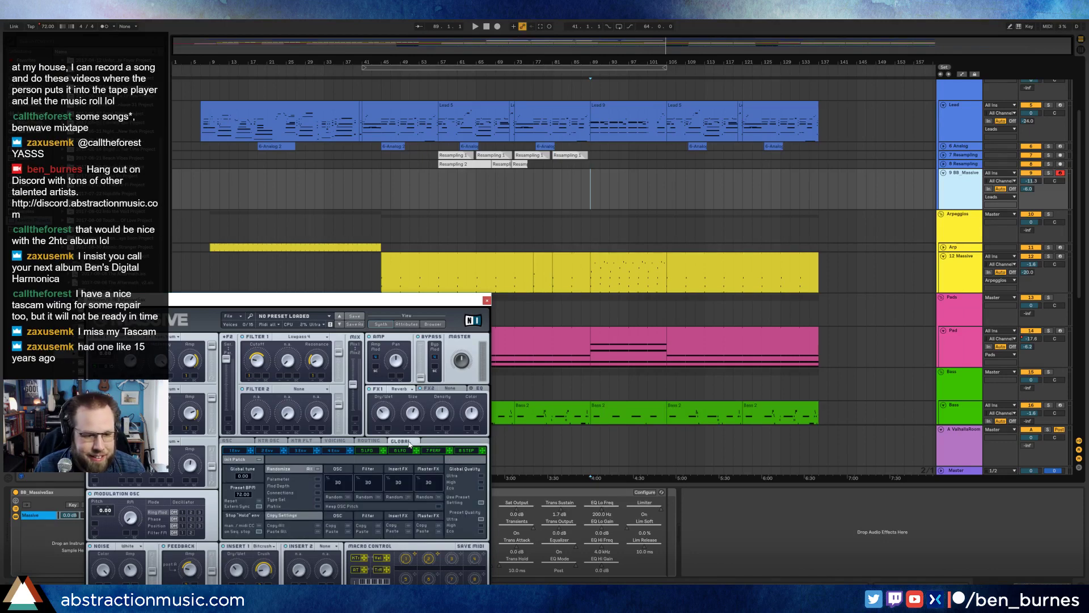
{"action": "left_click", "coordinate": [487, 300]}
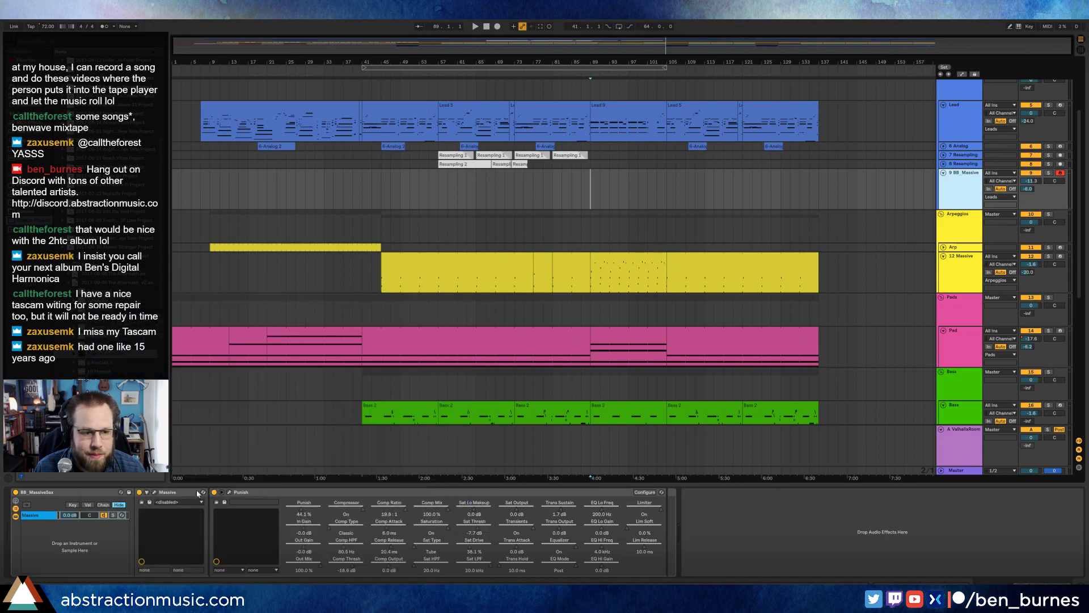
Step: Restart Ableton Live and bring its window back to the front once it has loaded
{"action": "left_click", "coordinate": [156, 494]}
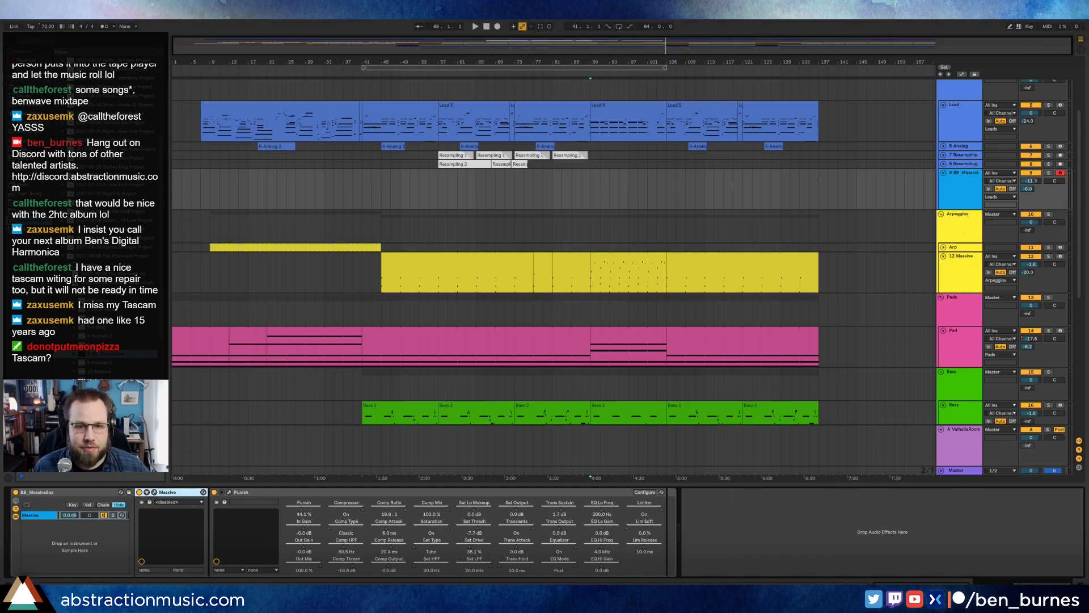
{"action": "key", "text": "alt+Tab"}
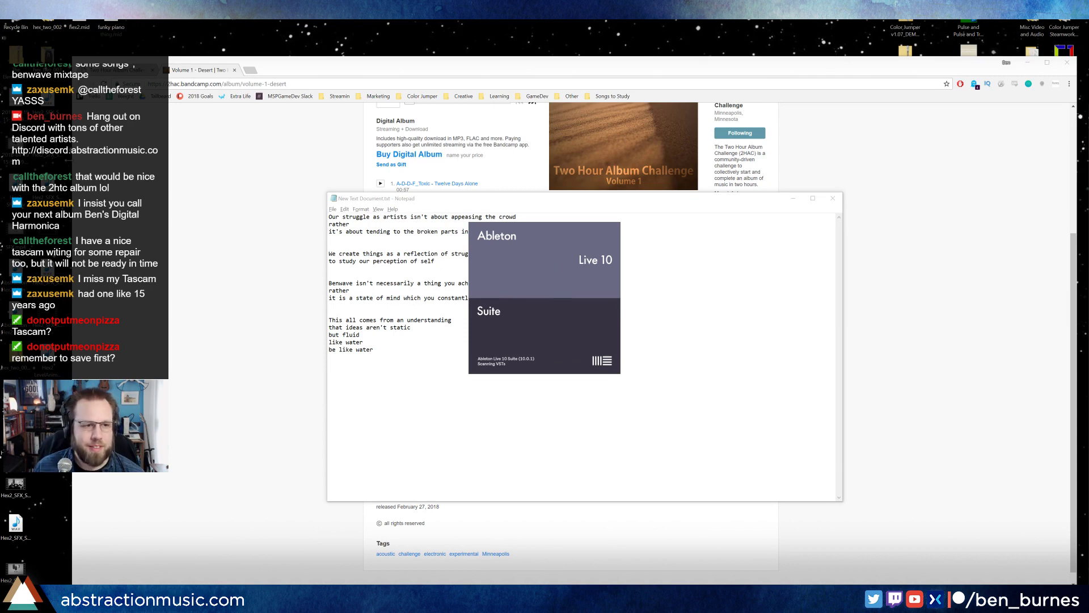
{"action": "left_click_drag", "start_coordinate": [69, 160], "coordinate": [245, 159]}
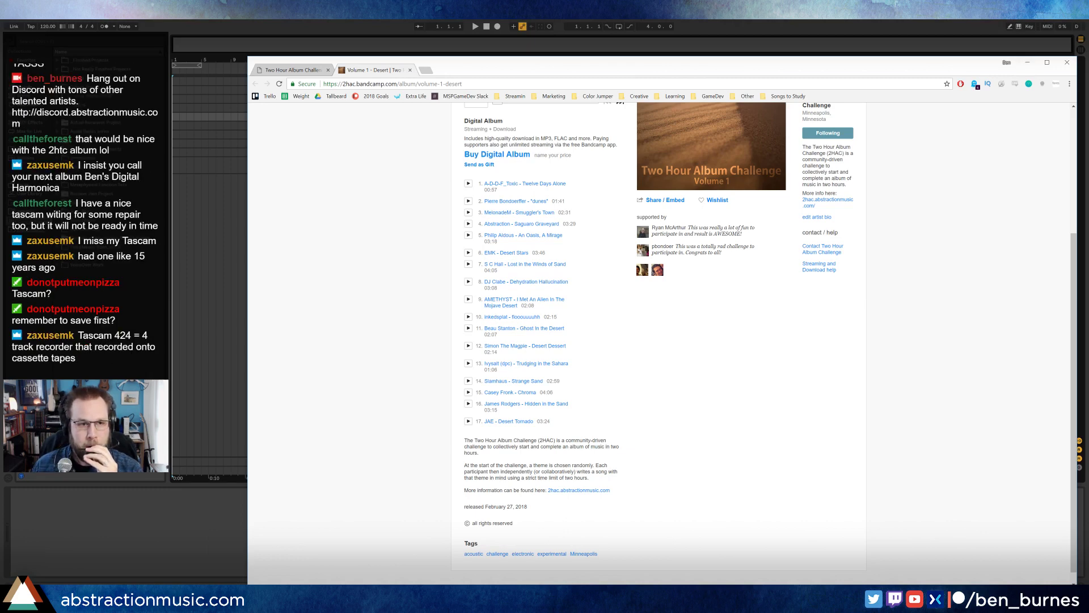
{"action": "key", "text": "alt+Tab"}
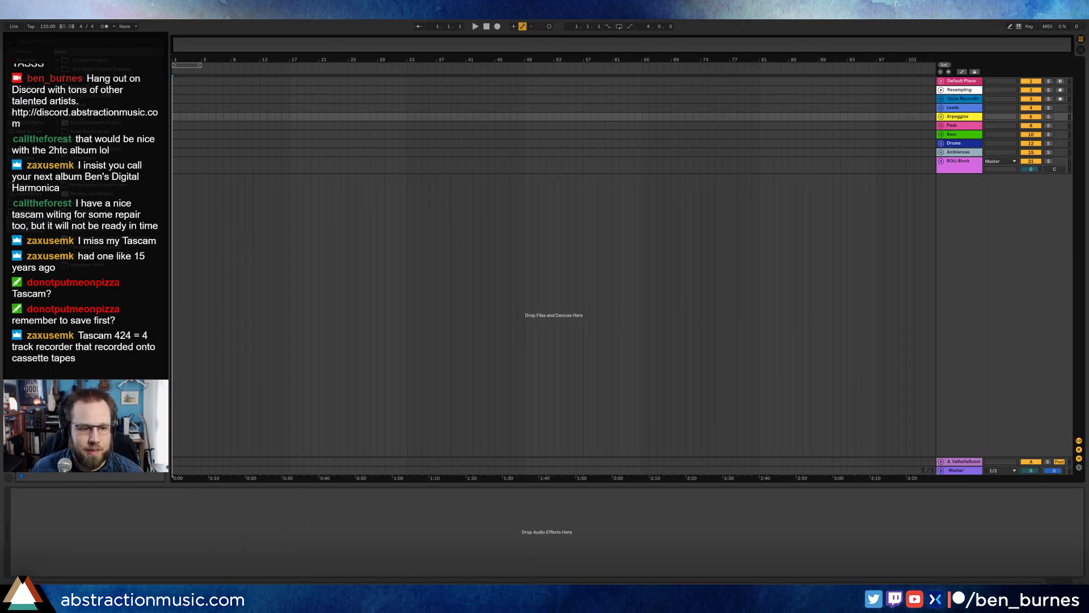
Step: Reopen the MIDI breath controller utility, set the breath sensor's MIDI channel to 1, make the change permanent and close the utility
{"action": "key", "text": "super"}
{"action": "key", "text": "Return"}
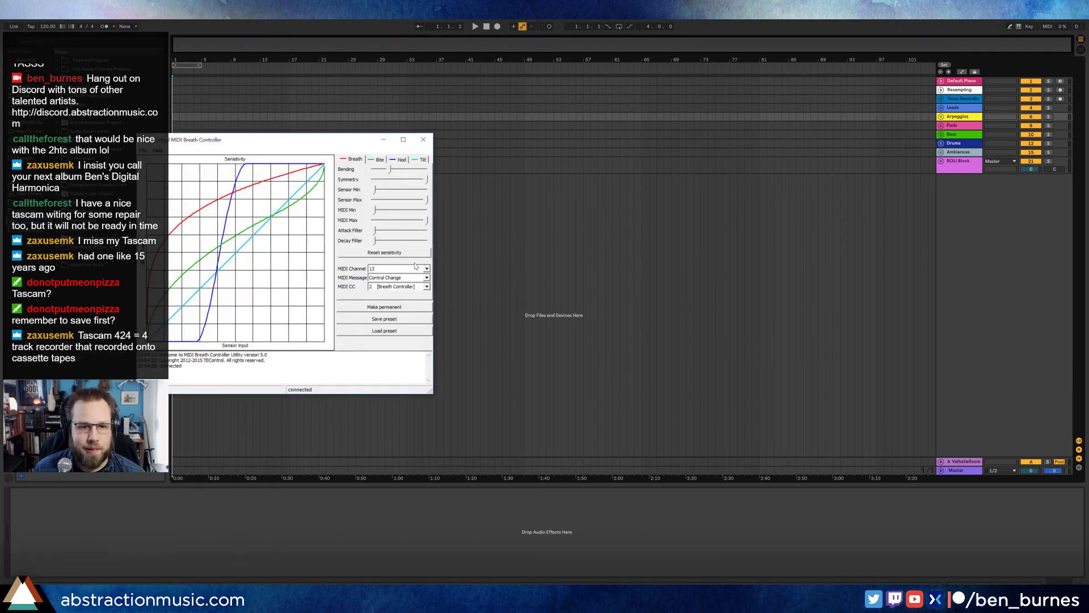
{"action": "left_click", "coordinate": [414, 266]}
{"action": "left_click", "coordinate": [407, 277]}
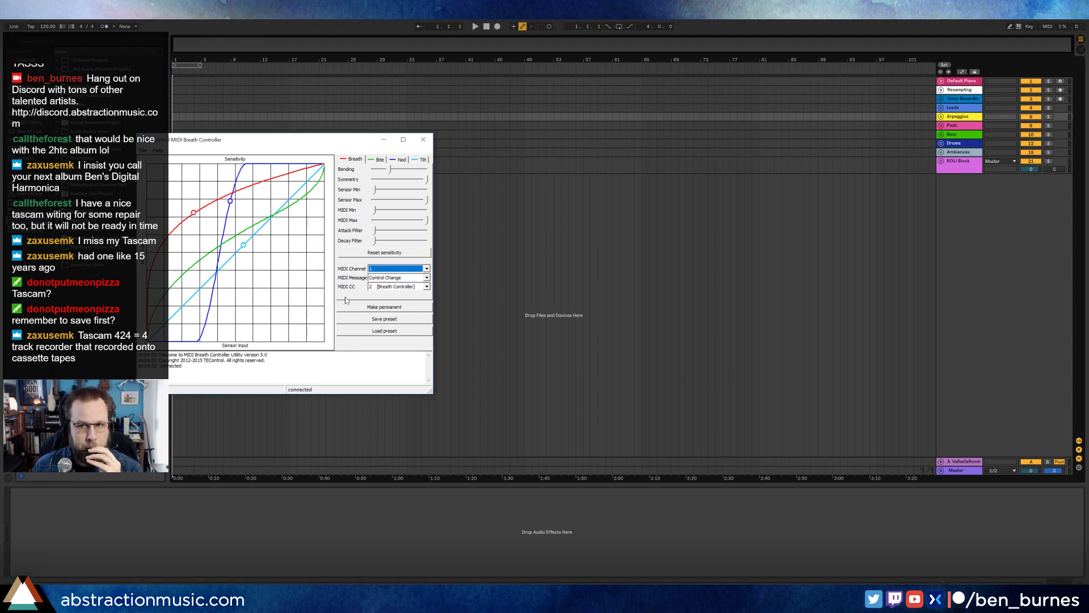
{"action": "left_click", "coordinate": [366, 307]}
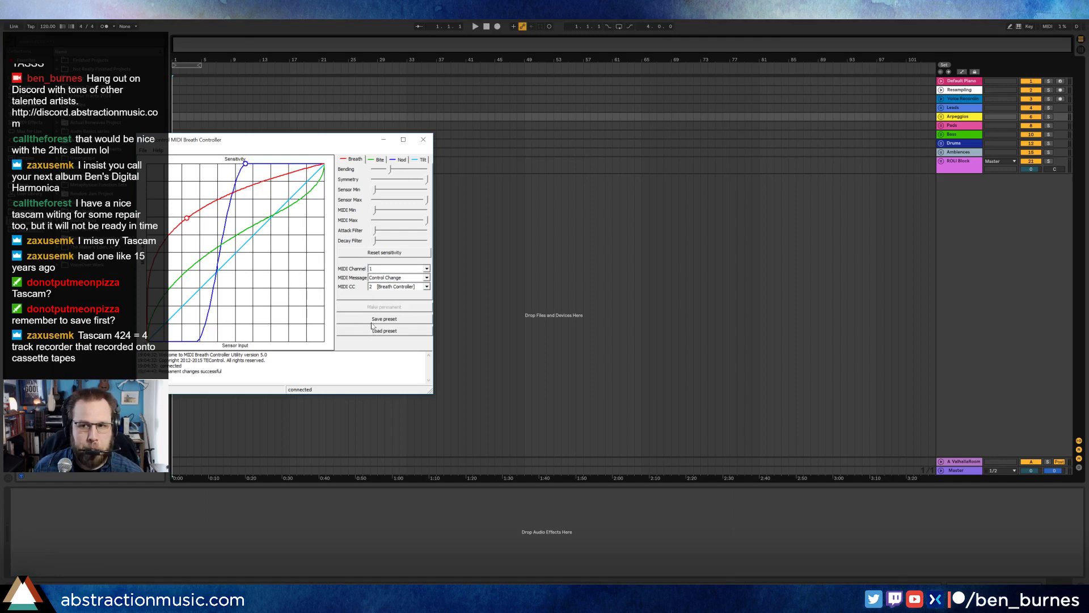
{"action": "left_click", "coordinate": [423, 139]}
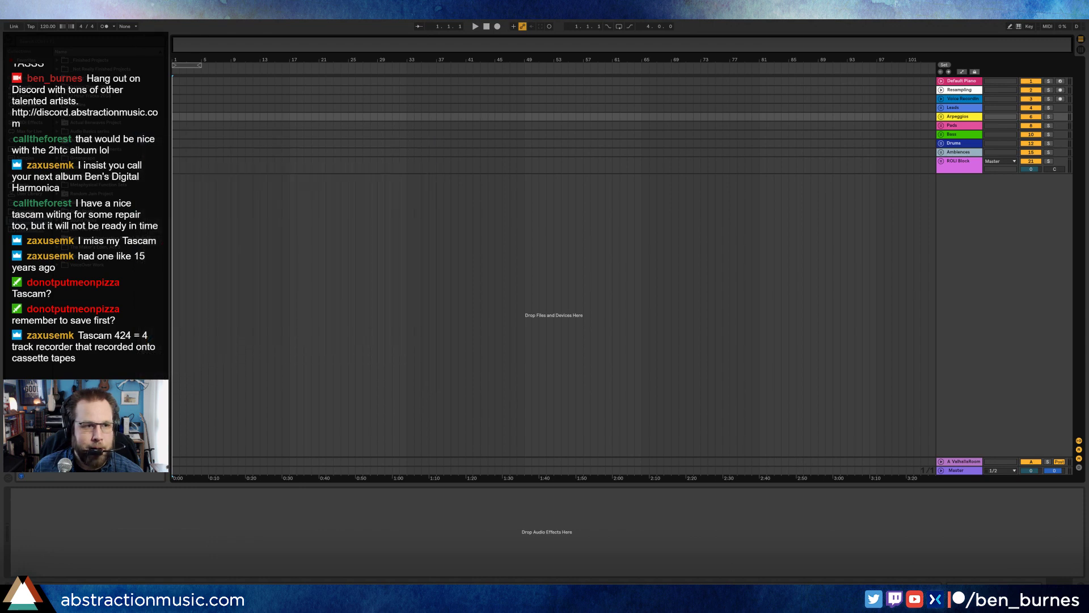
Step: Examine the input choices for the second control surface in Live's Link and MIDI preferences, leaving the settings unchanged
{"action": "left_click", "coordinate": [66, 14]}
{"action": "left_click", "coordinate": [103, 216]}
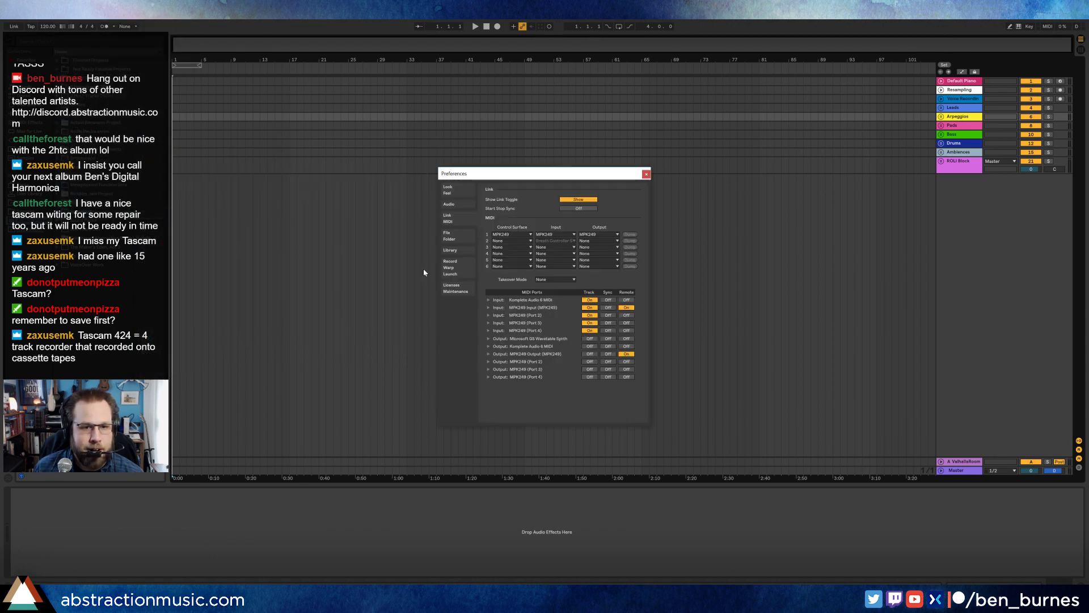
{"action": "left_click", "coordinate": [549, 240]}
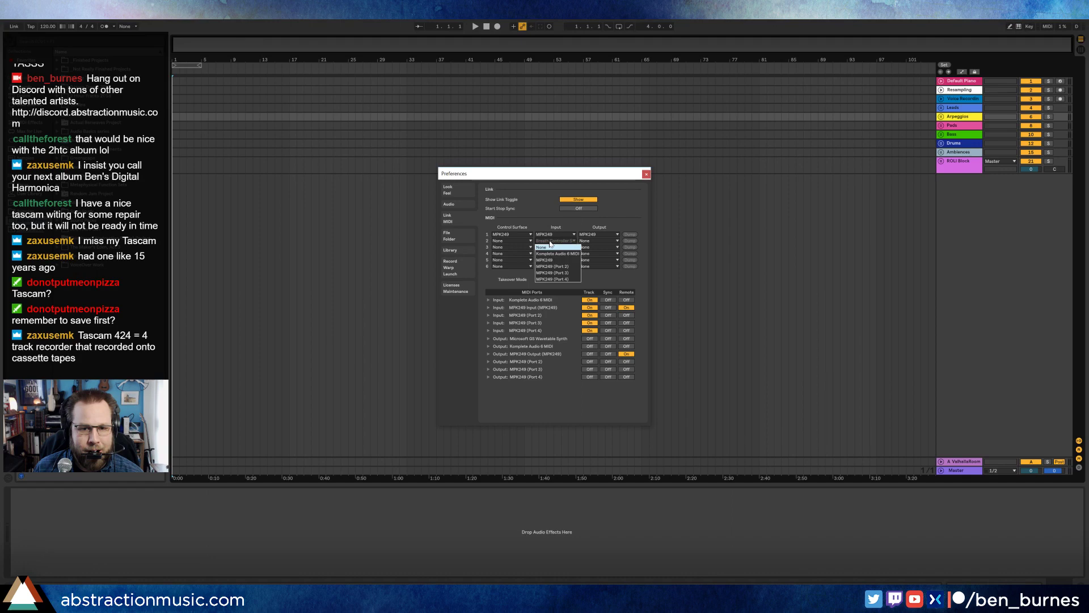
{"action": "left_click", "coordinate": [559, 241]}
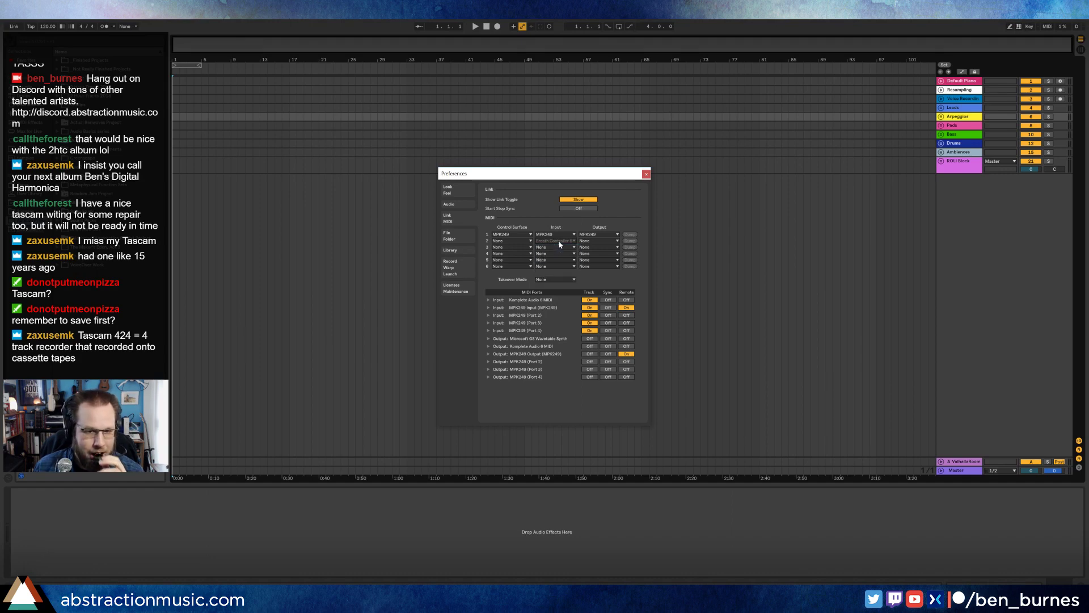
{"action": "left_click", "coordinate": [559, 242]}
{"action": "left_click", "coordinate": [558, 241]}
{"action": "left_click", "coordinate": [559, 242]}
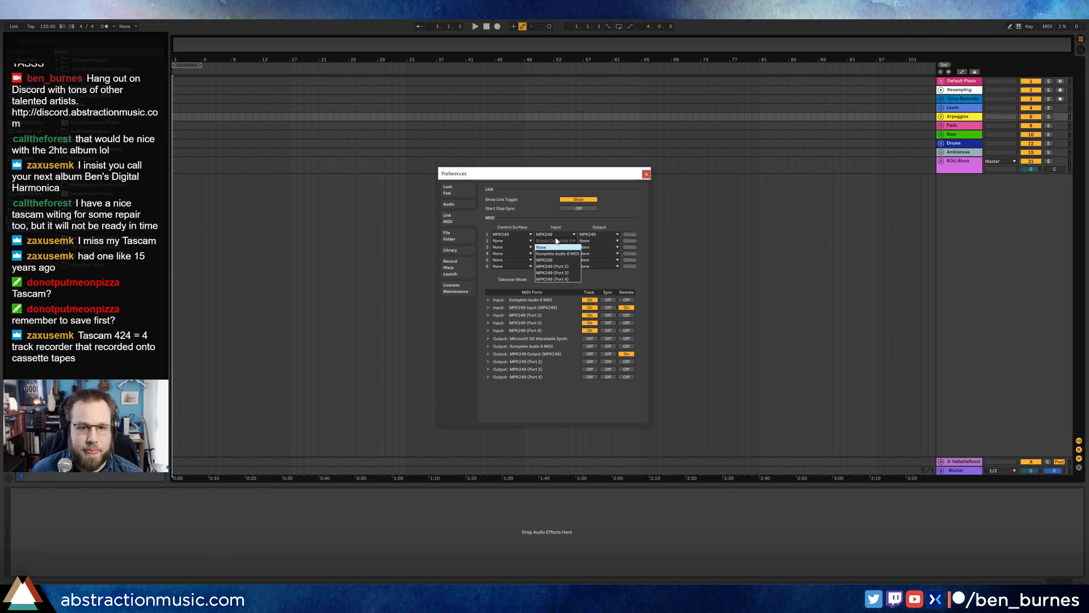
{"action": "left_click", "coordinate": [541, 220]}
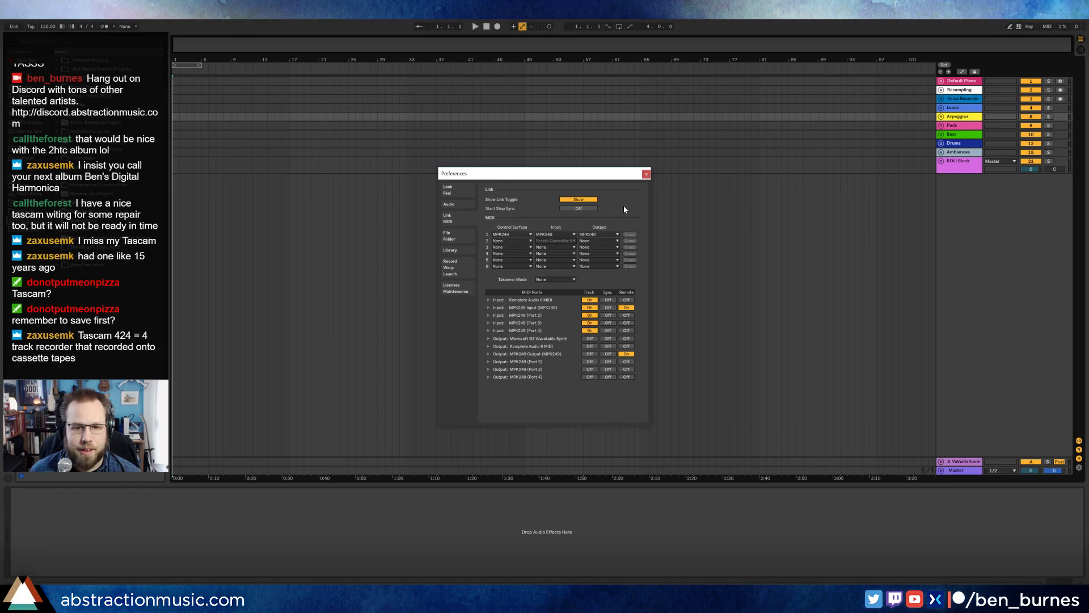
{"action": "left_click", "coordinate": [646, 173]}
Step: Reopen the song from the recently used Live sets
{"action": "key", "text": "alt+f"}
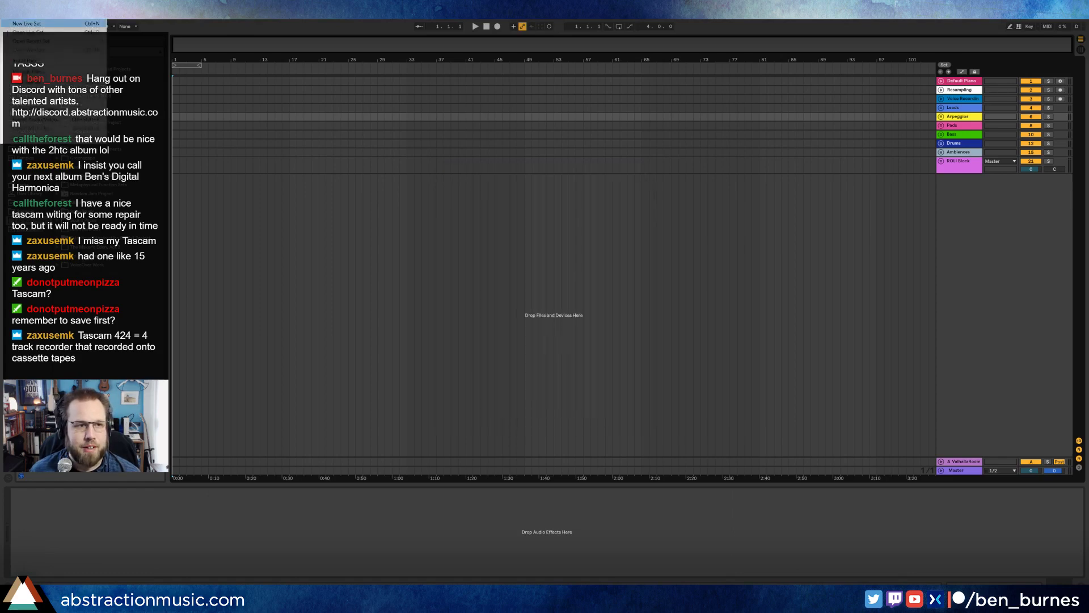
{"action": "mouse_move", "coordinate": [85, 41]}
{"action": "left_click", "coordinate": [157, 41]}
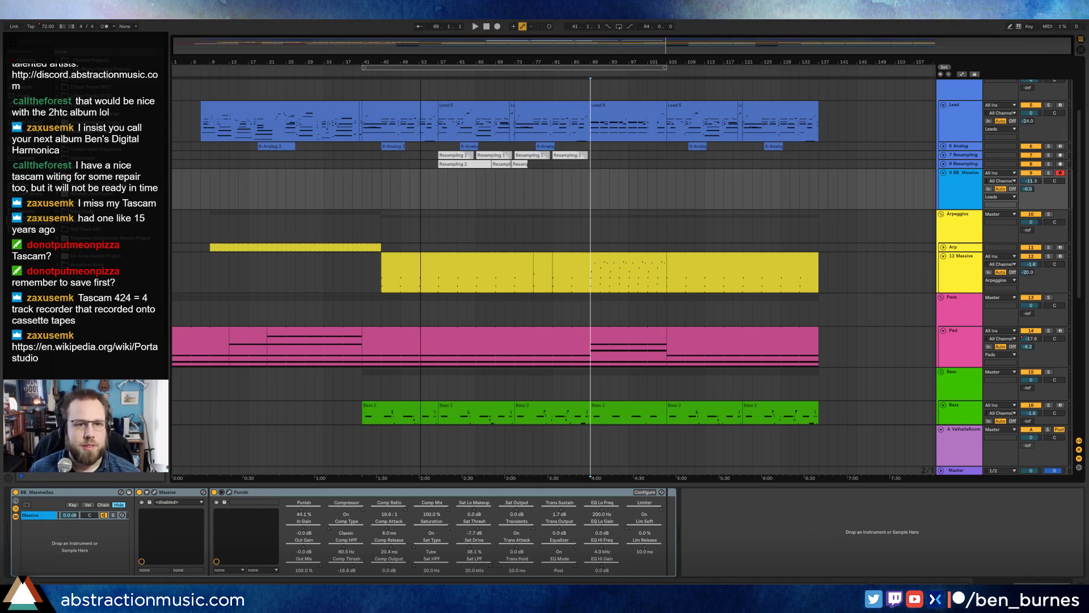
Step: Play the song from the beginning and delete the BB_Massive track
{"action": "left_click", "coordinate": [488, 27]}
{"action": "key", "text": "space"}
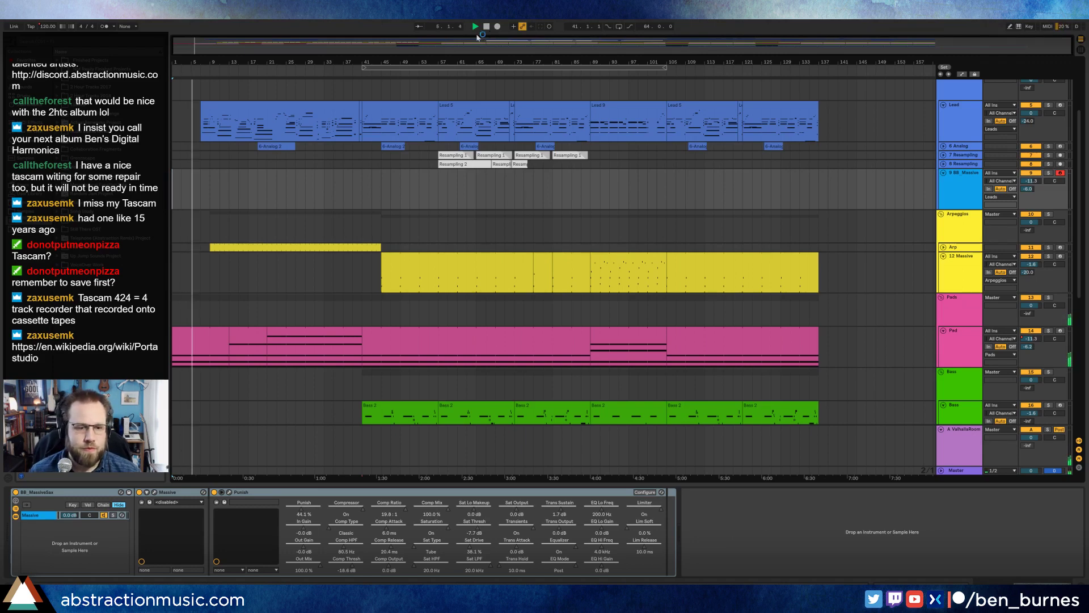
{"action": "left_click", "coordinate": [364, 195]}
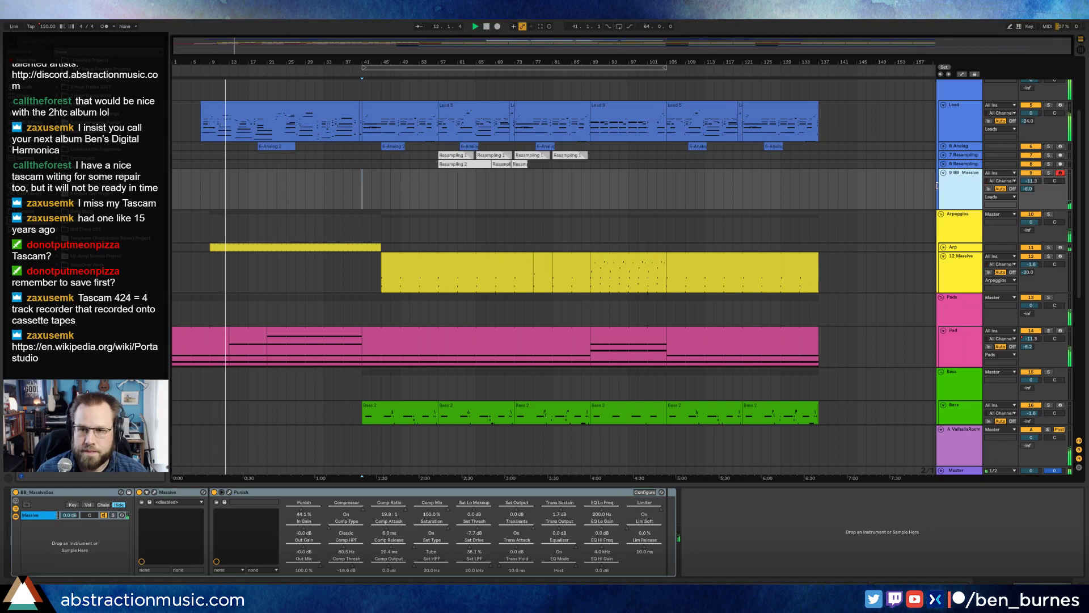
{"action": "key", "text": "Delete"}
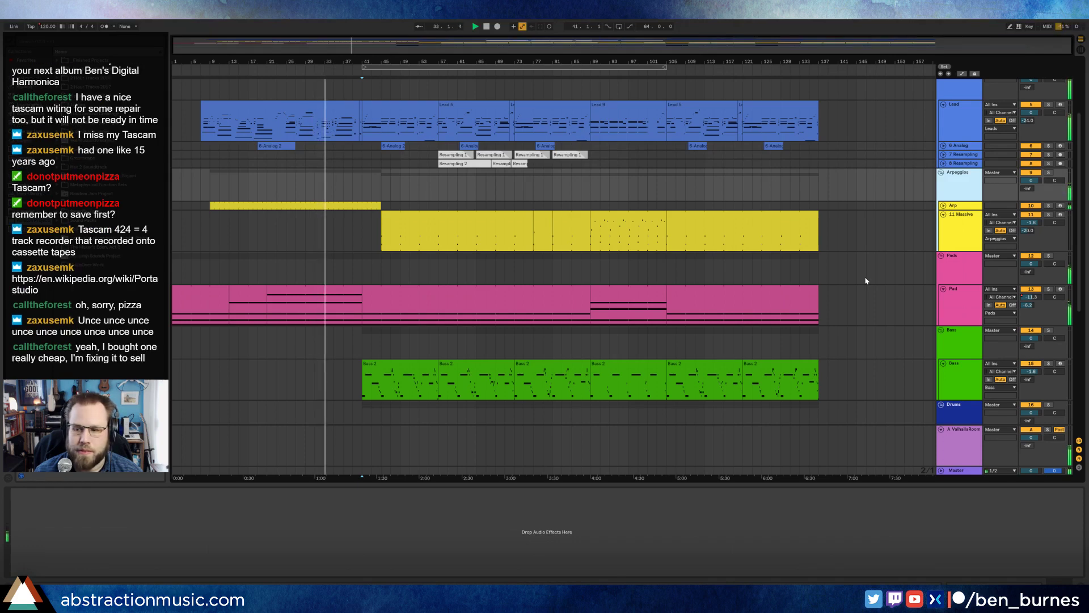
Step: Add a fade-out to the end of the ambience recording on the AmbWAV track, starting at about bar 137
{"action": "scroll", "coordinate": [864, 278], "scroll_direction": "down", "scroll_amount": 5}
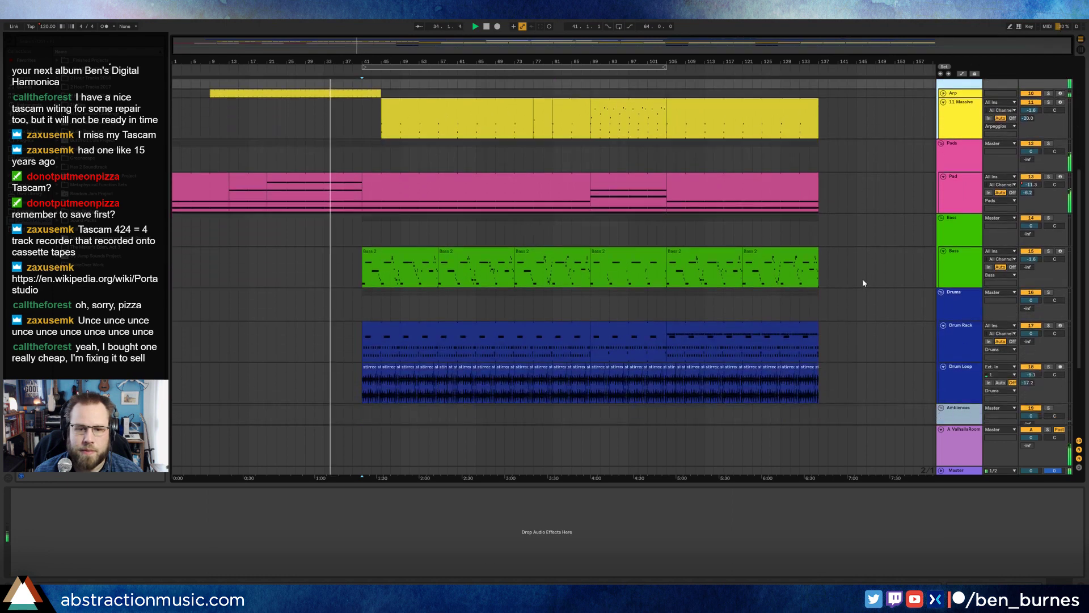
{"action": "scroll", "coordinate": [862, 282], "scroll_direction": "down", "scroll_amount": 5}
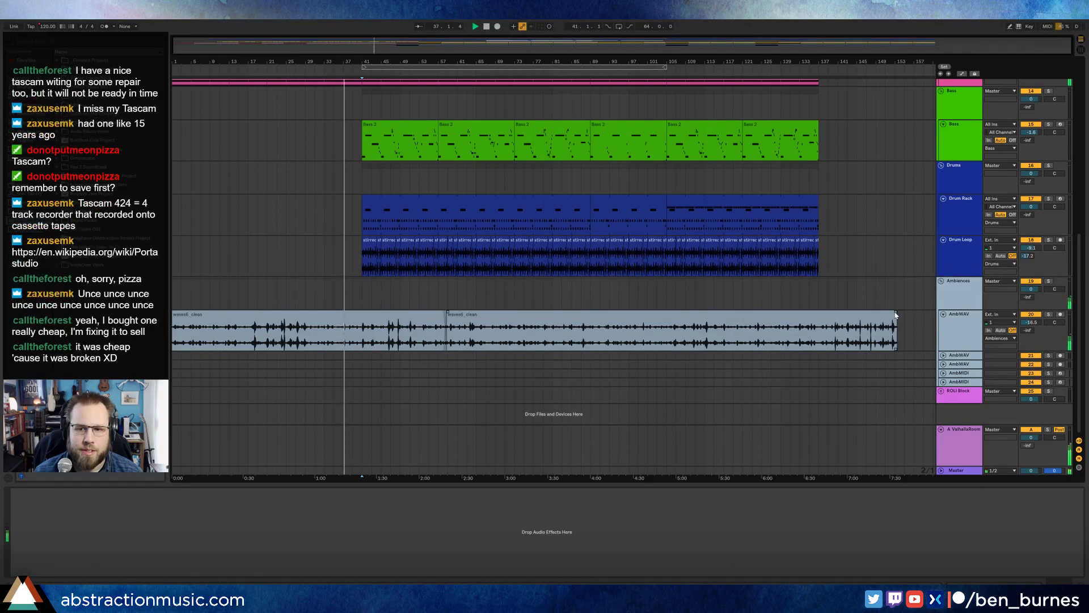
{"action": "left_click_drag", "start_coordinate": [840, 313], "coordinate": [824, 309]}
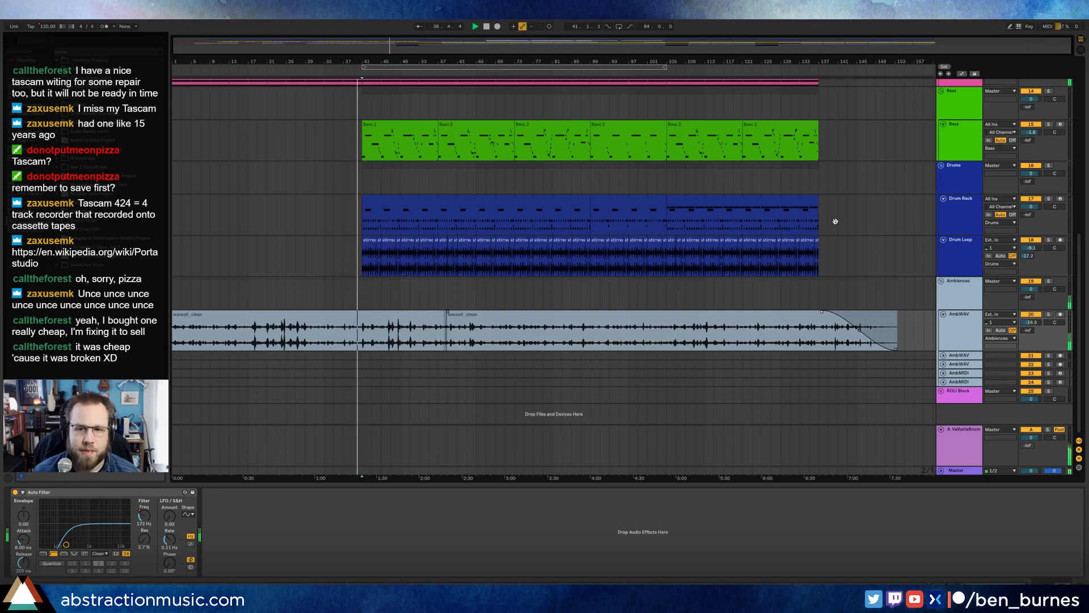
Step: Extend the drums to bar 153 by copying the Drum Rack clip from bar 89 to bar 137 and duplicating the last 16 bars of Drum Loop
{"action": "left_click", "coordinate": [636, 201]}
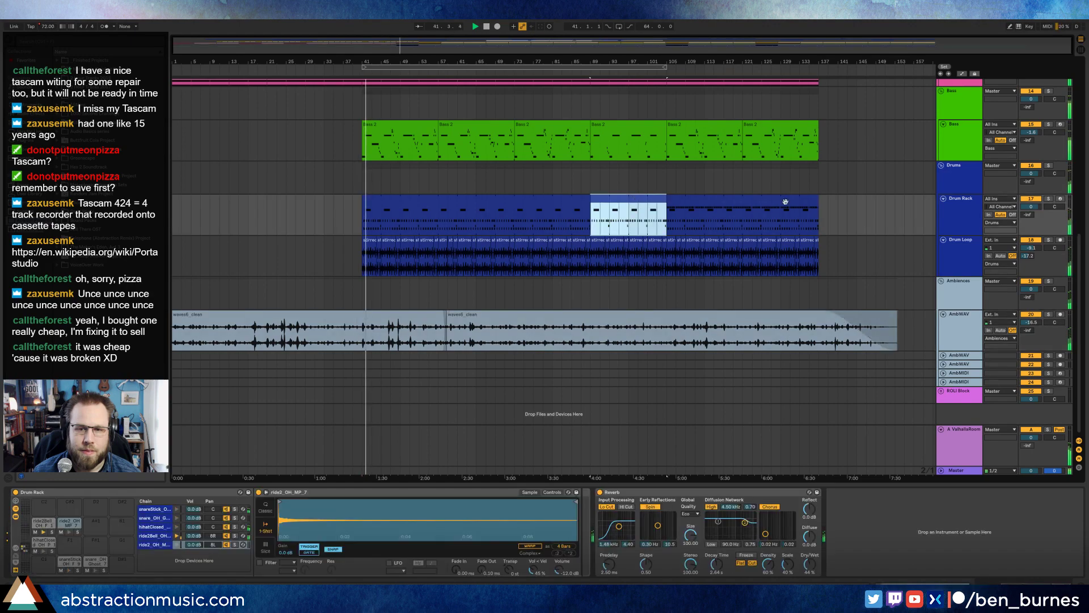
{"action": "left_click", "coordinate": [822, 203]}
{"action": "key", "text": "ctrl+v"}
{"action": "left_click_drag", "start_coordinate": [821, 253], "coordinate": [744, 252]}
{"action": "key", "text": "ctrl+d"}
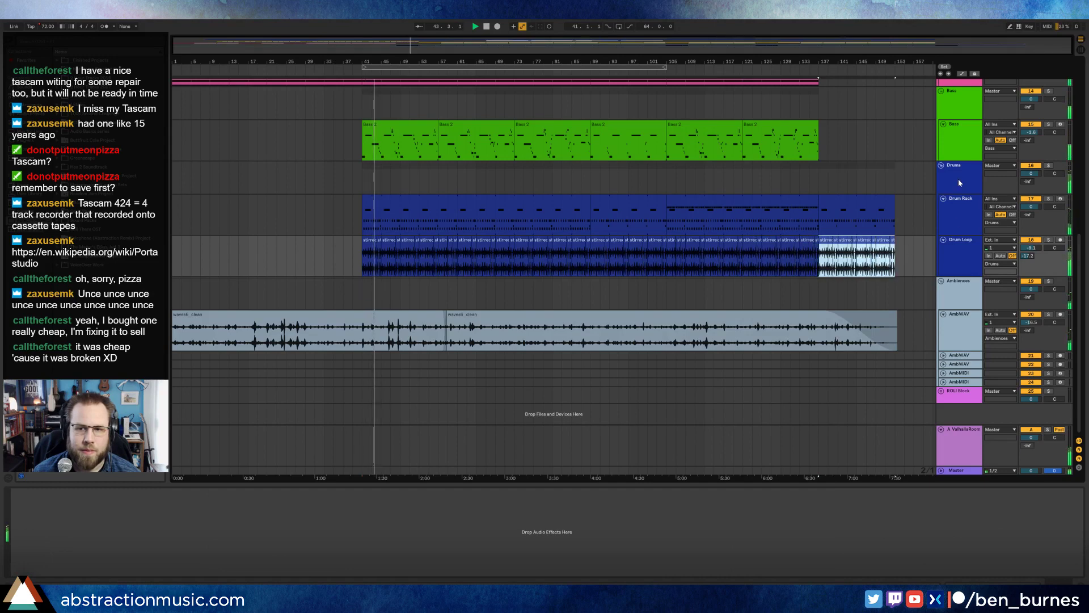
Step: Copy the ride2_OH_MP_7 notes from the Drum Rack clip at bar 105 into the clip at bar 137
{"action": "left_click", "coordinate": [751, 207]}
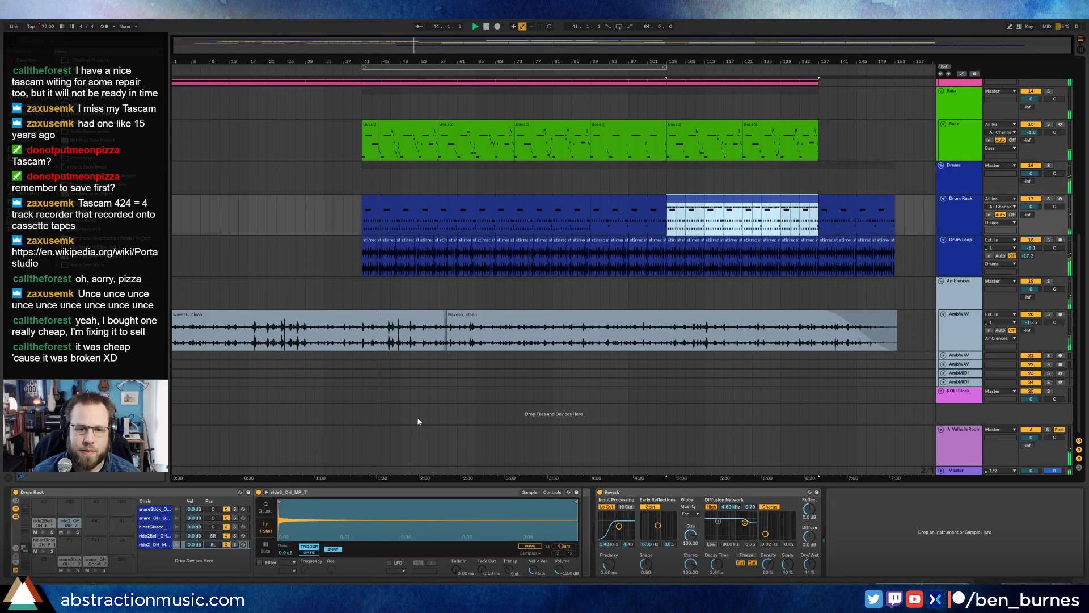
{"action": "key", "text": "shift+Tab"}
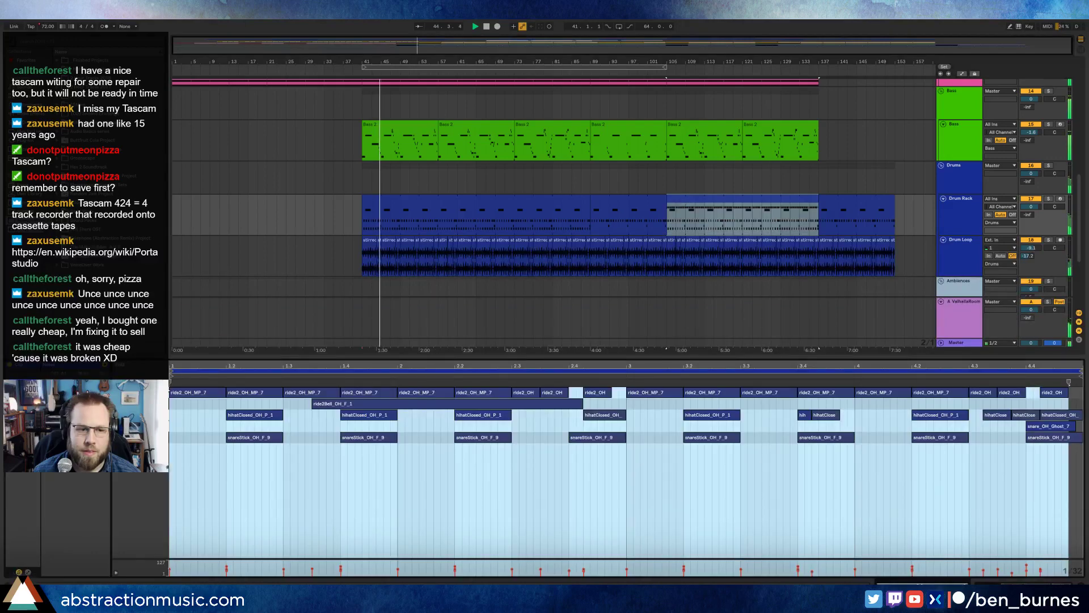
{"action": "left_click", "coordinate": [834, 199]}
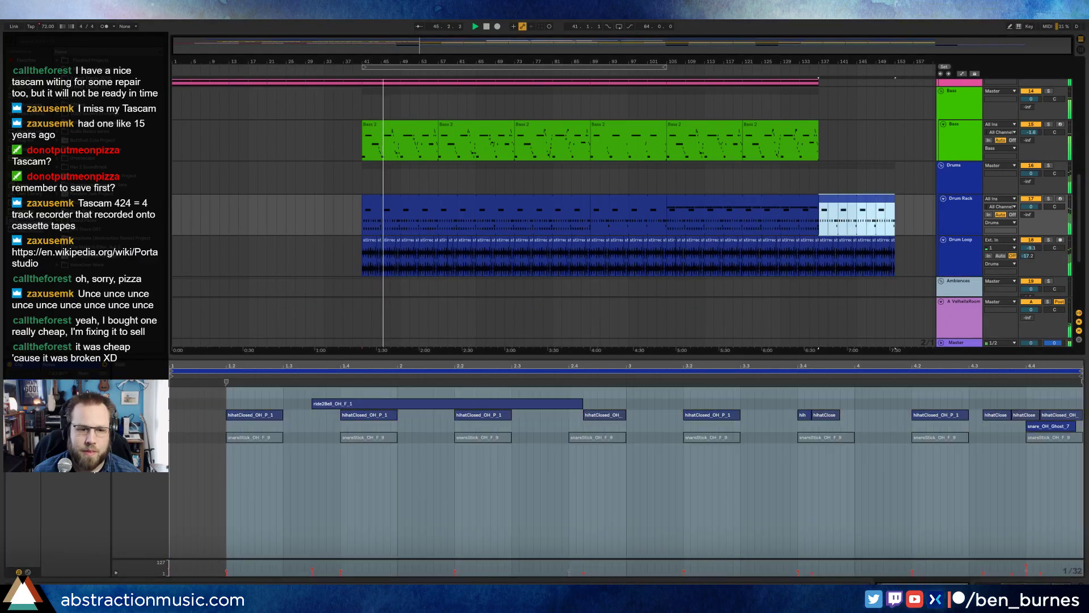
{"action": "key", "text": "ctrl+v"}
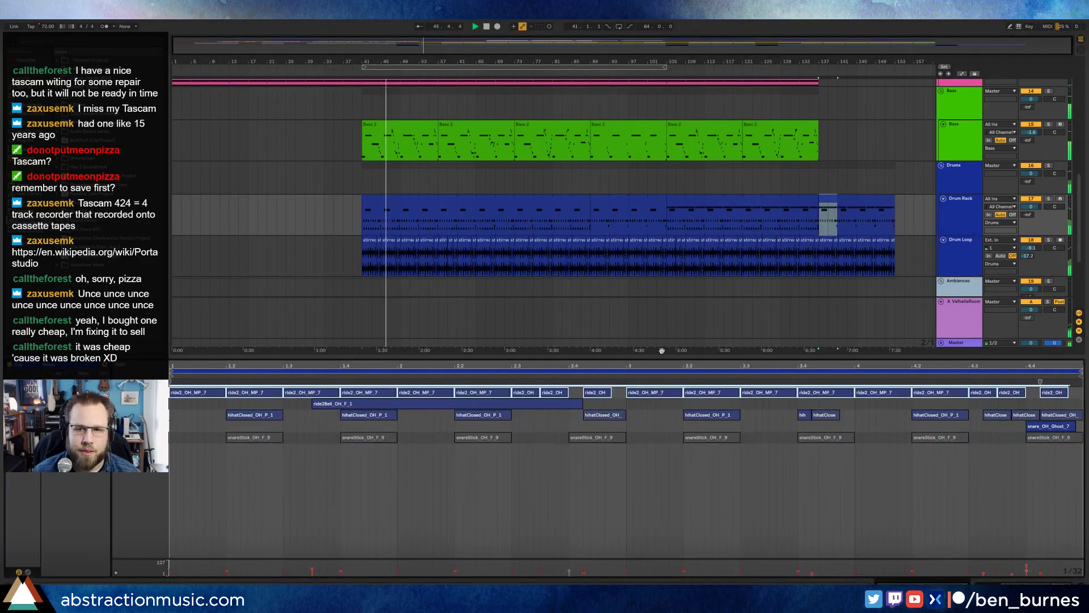
{"action": "key", "text": "shift+Tab"}
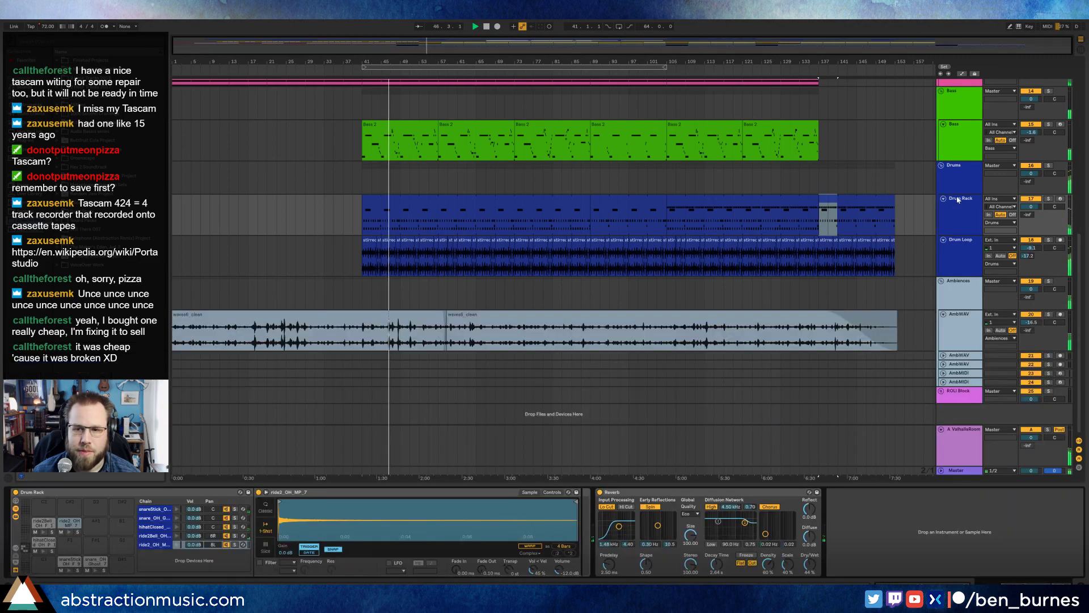
Step: Add a Utility device to the Drums group track
{"action": "left_click", "coordinate": [959, 181]}
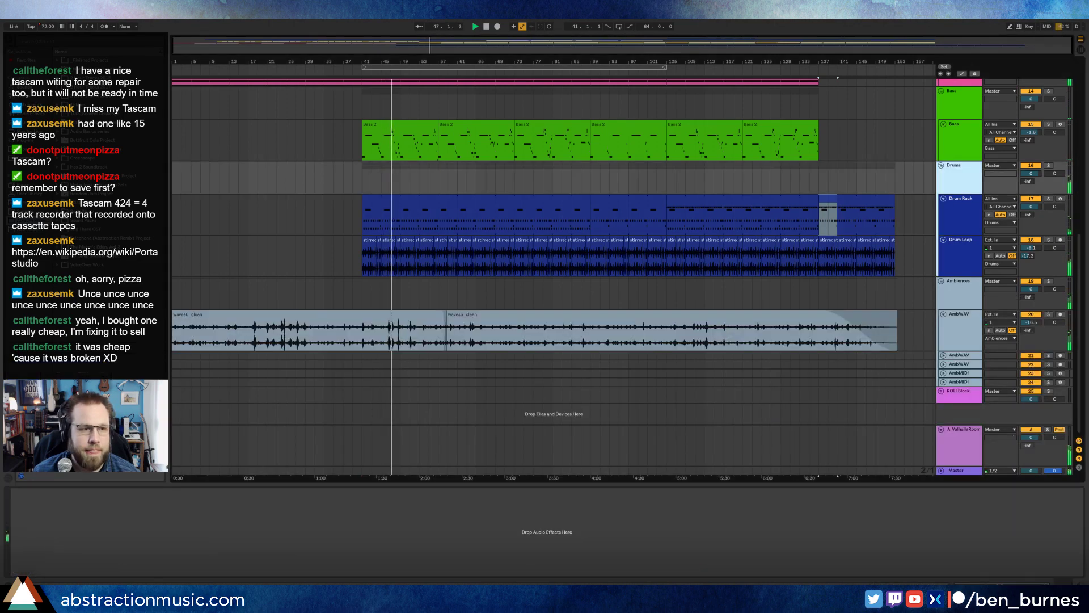
{"action": "left_click", "coordinate": [28, 105]}
{"action": "left_click", "coordinate": [30, 114]}
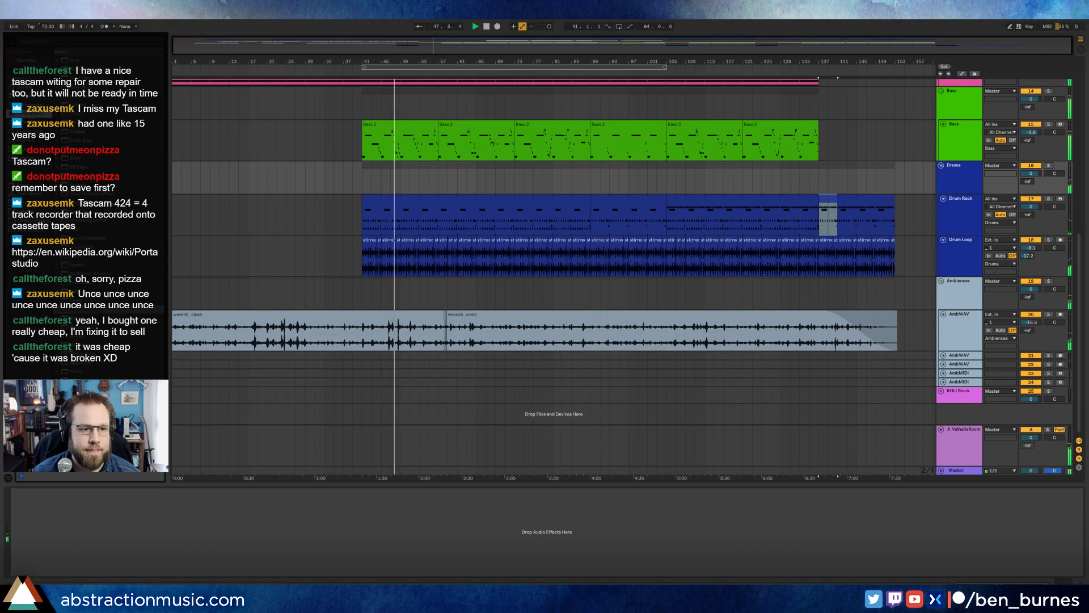
{"action": "left_click_drag", "start_coordinate": [79, 380], "coordinate": [47, 523]}
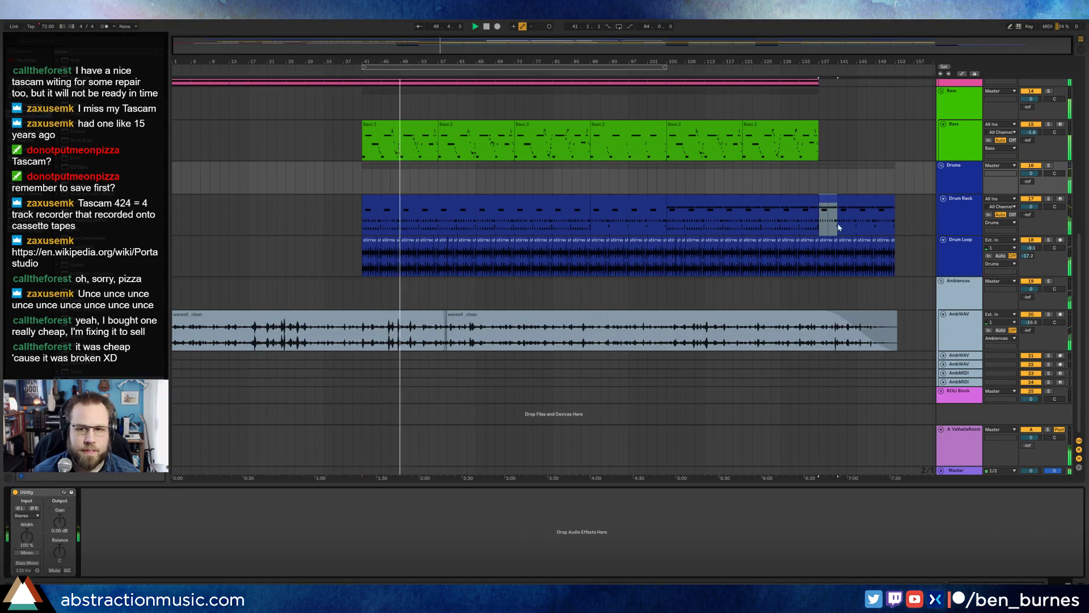
Step: Automate the Utility gain on the Drums group in a curved fade from bar 137 down to -inf dB at bar 153
{"action": "key", "text": "a"}
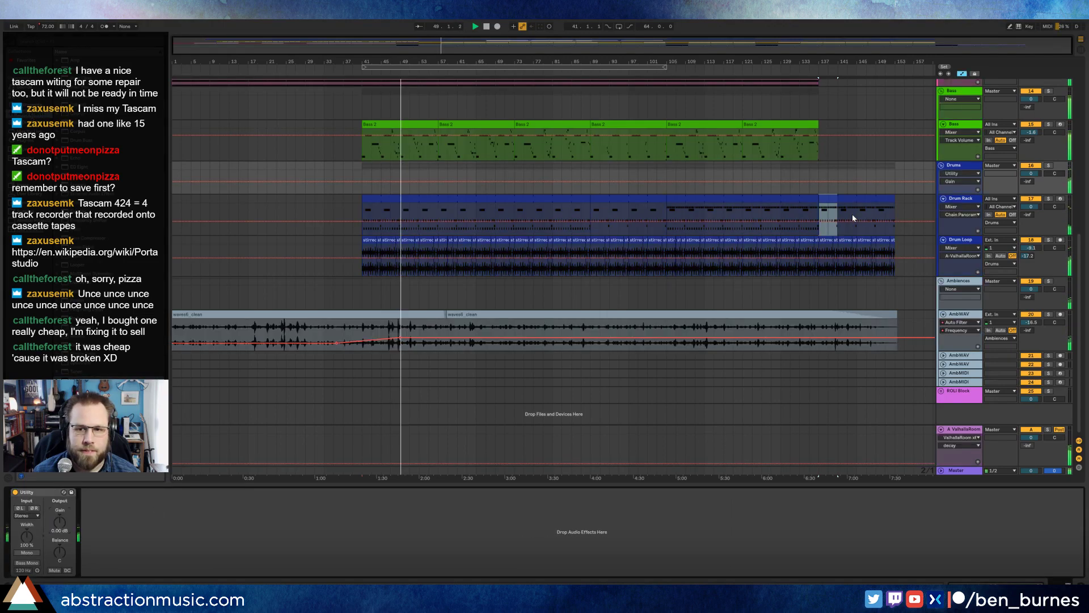
{"action": "left_click", "coordinate": [819, 182]}
{"action": "left_click_drag", "start_coordinate": [894, 182], "coordinate": [895, 193]}
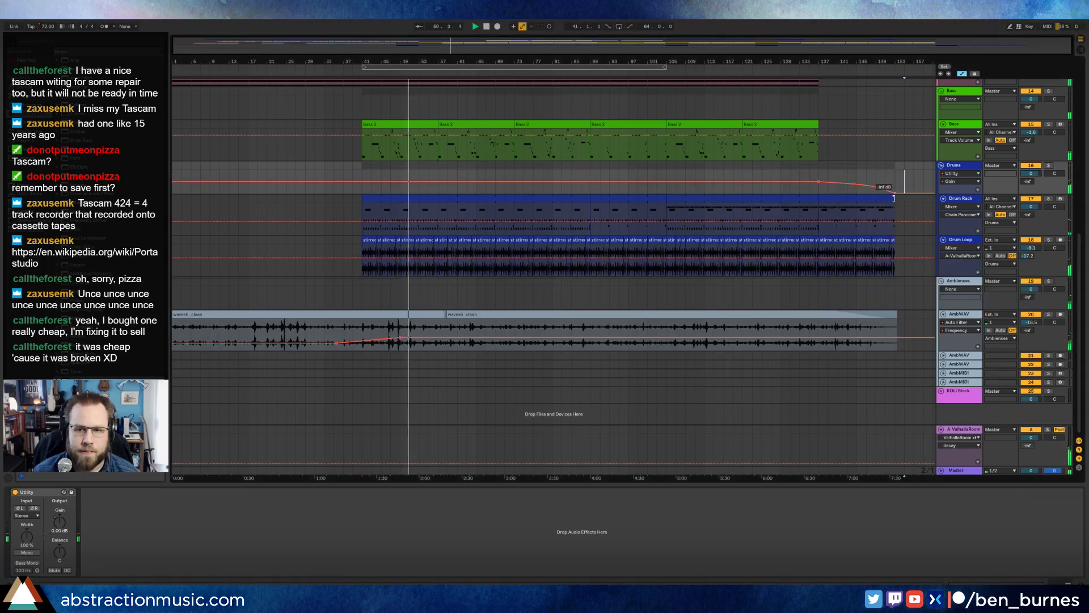
{"action": "key", "text": "a"}
Step: Copy the Bass clip from bar 89 to bar 137 on the Bass track
{"action": "scroll", "coordinate": [869, 254], "scroll_direction": "up", "scroll_amount": 3}
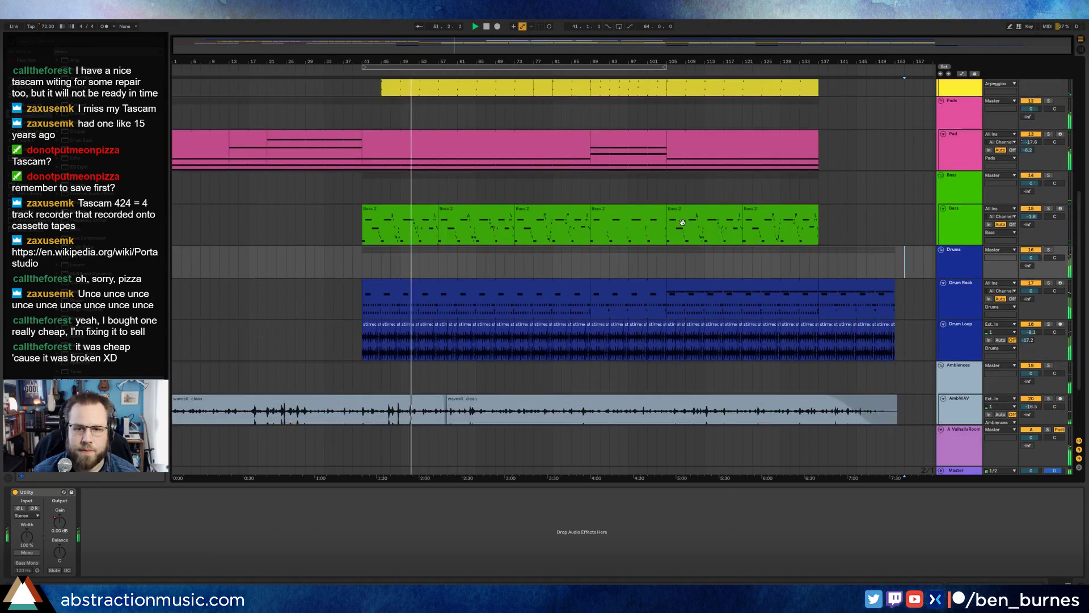
{"action": "left_click", "coordinate": [621, 218]}
{"action": "left_click", "coordinate": [819, 221]}
{"action": "key", "text": "ctrl+v"}
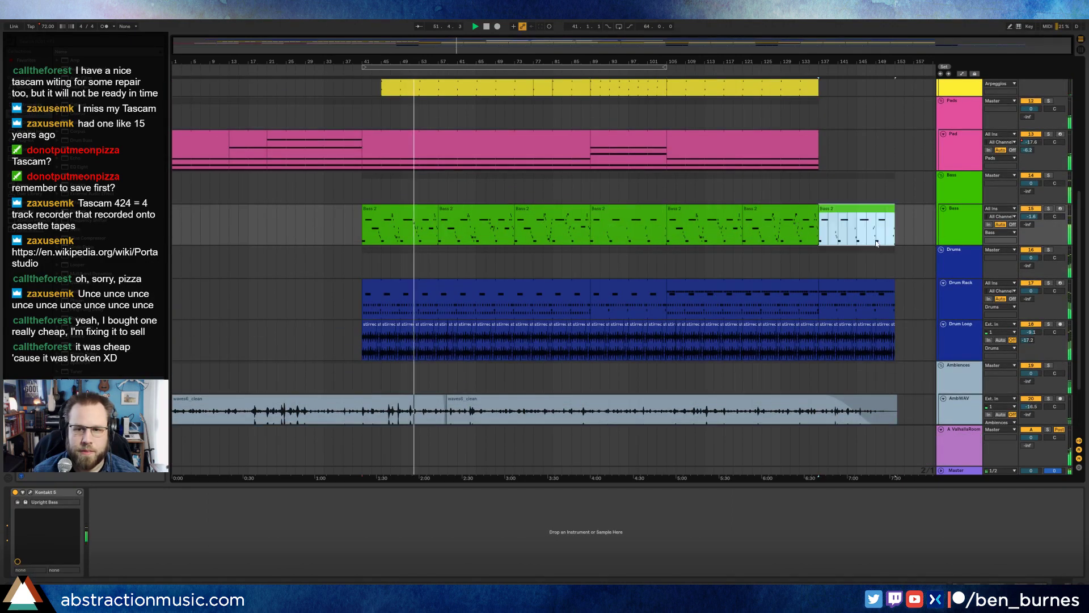
Step: Extend the Pad track by copying its bar 13 clip to bar 137 and its bar 21 clip to bar 145, trimmed to end at bar 153
{"action": "scroll", "coordinate": [325, 168], "scroll_direction": "up", "scroll_amount": 2}
{"action": "left_click", "coordinate": [258, 163]}
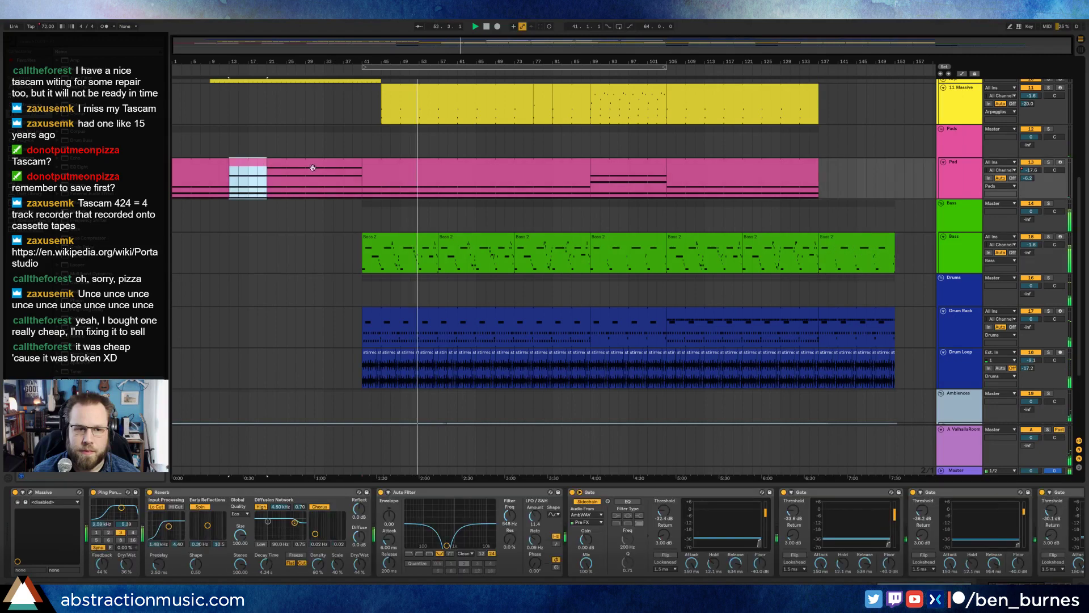
{"action": "left_click", "coordinate": [821, 169]}
{"action": "key", "text": "ctrl+v"}
{"action": "left_click", "coordinate": [318, 162]}
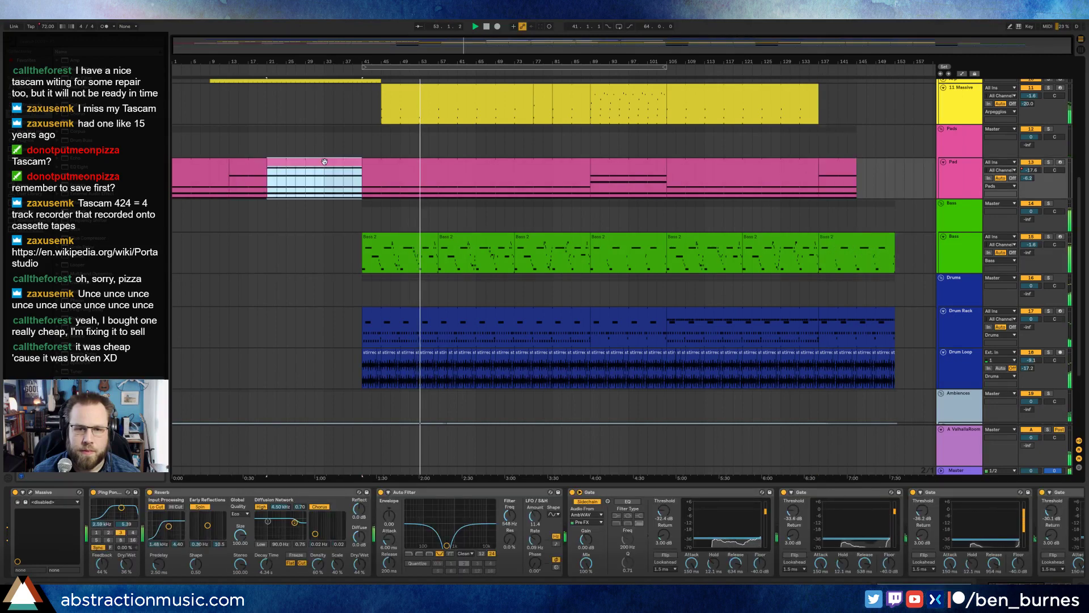
{"action": "left_click", "coordinate": [872, 164]}
{"action": "key", "text": "ctrl+v"}
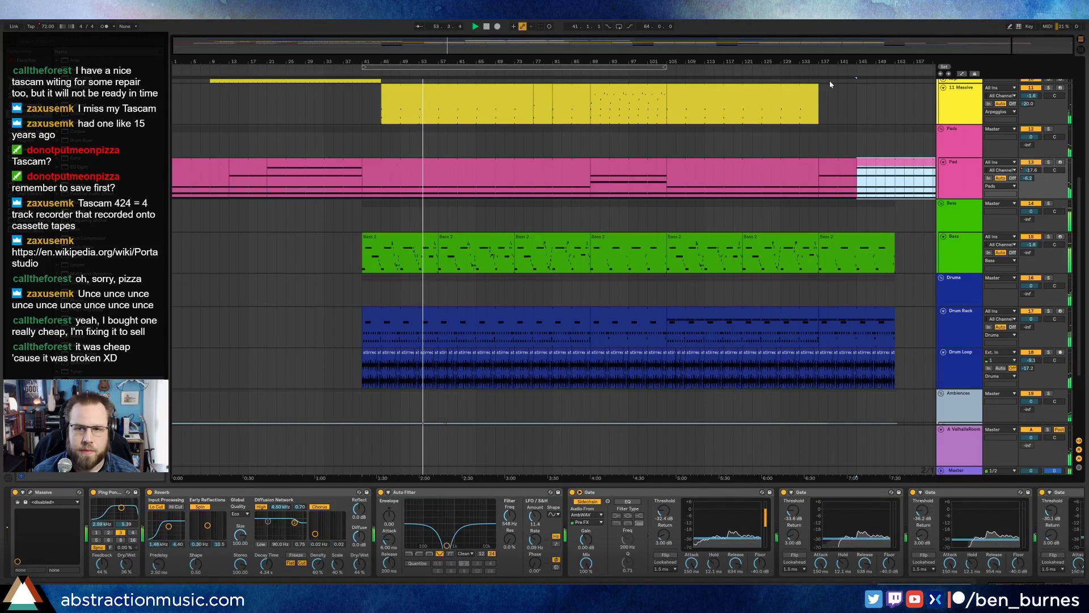
{"action": "scroll", "coordinate": [872, 164], "scroll_direction": "right", "scroll_amount": 3}
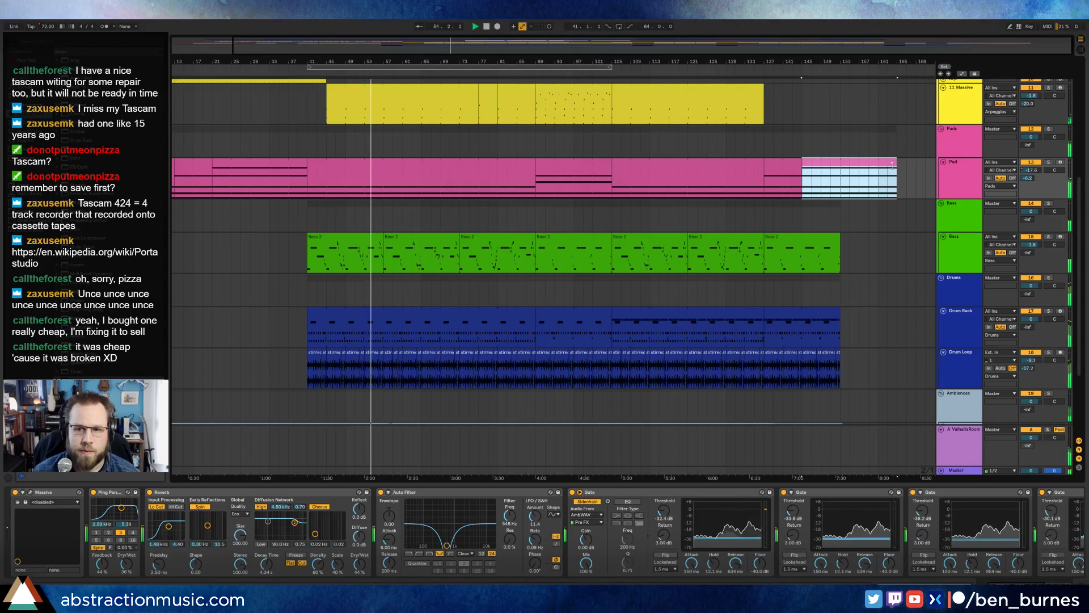
{"action": "left_click_drag", "start_coordinate": [896, 163], "coordinate": [841, 162]}
{"action": "left_click", "coordinate": [850, 170]}
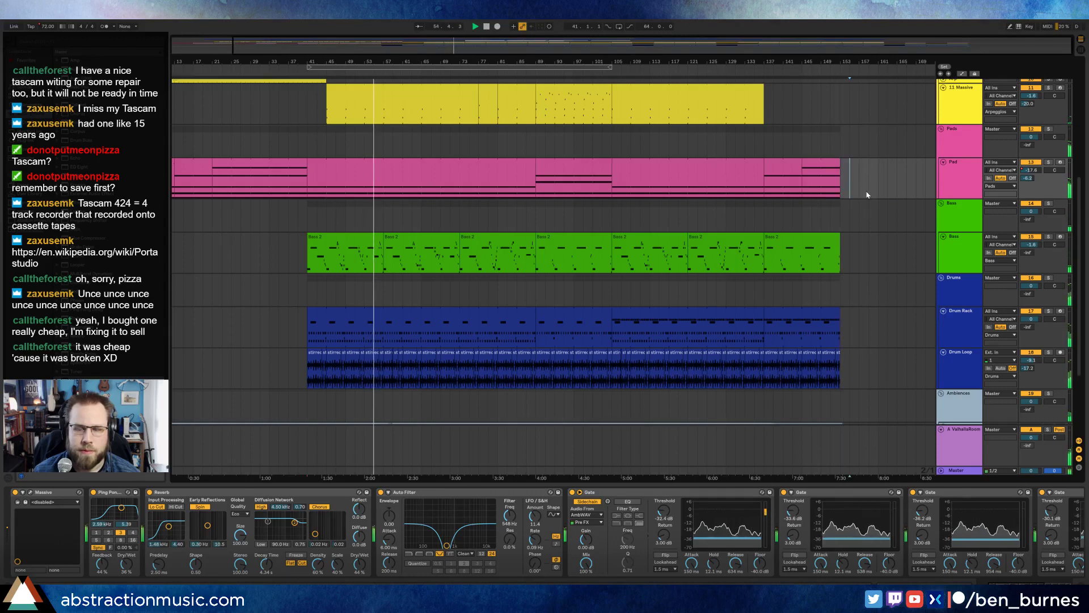
Step: Automate the Gate threshold on the Pad track to rise from bar 137 to about -23.8 dB at bar 153
{"action": "left_click", "coordinate": [971, 174]}
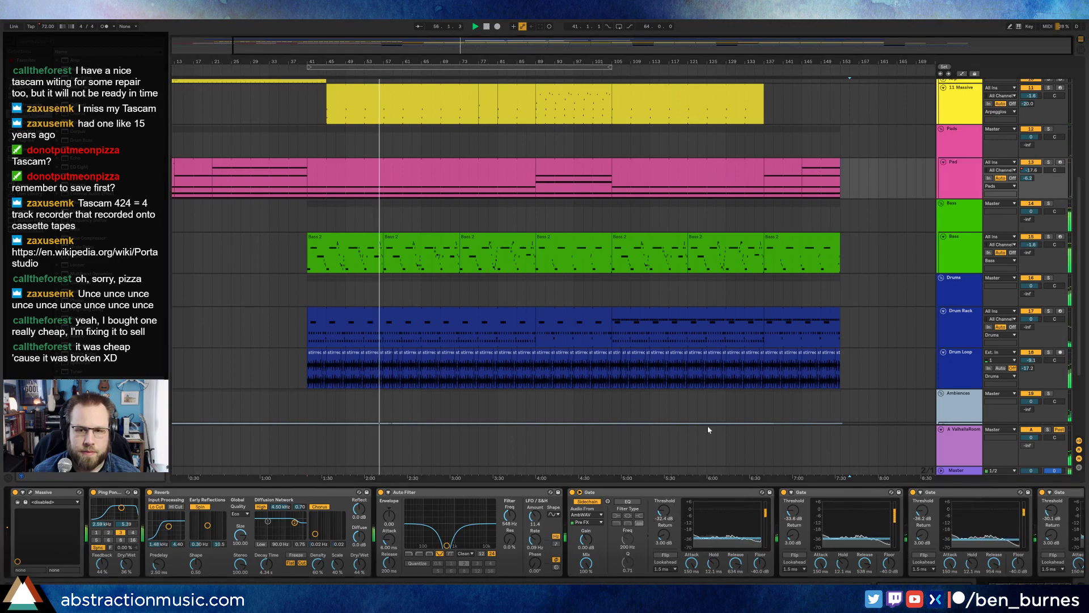
{"action": "key", "text": "a"}
{"action": "left_click", "coordinate": [764, 192]}
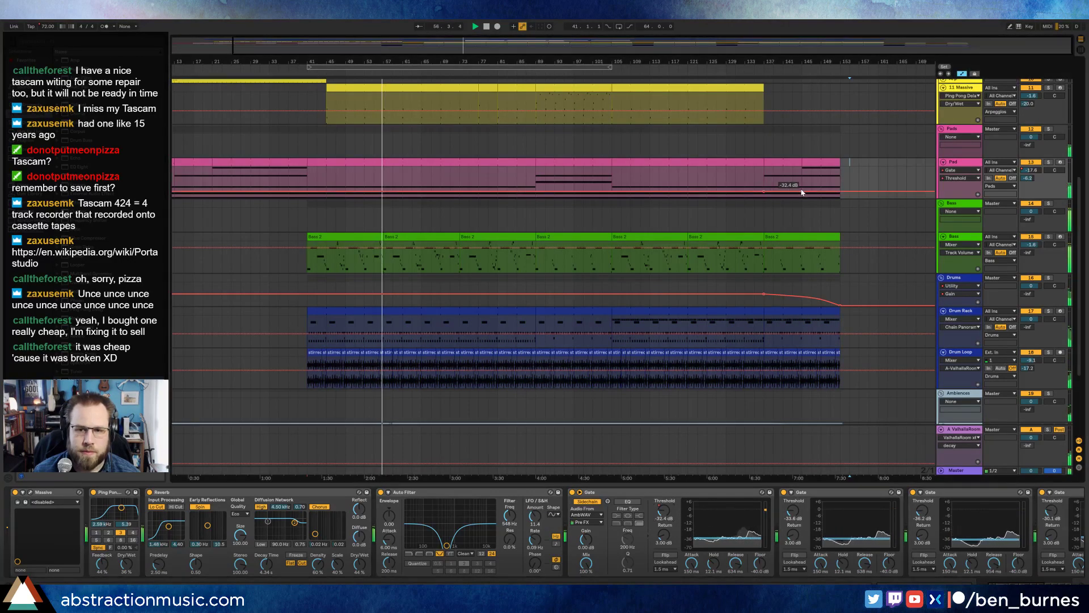
{"action": "left_click_drag", "start_coordinate": [820, 192], "coordinate": [842, 188]}
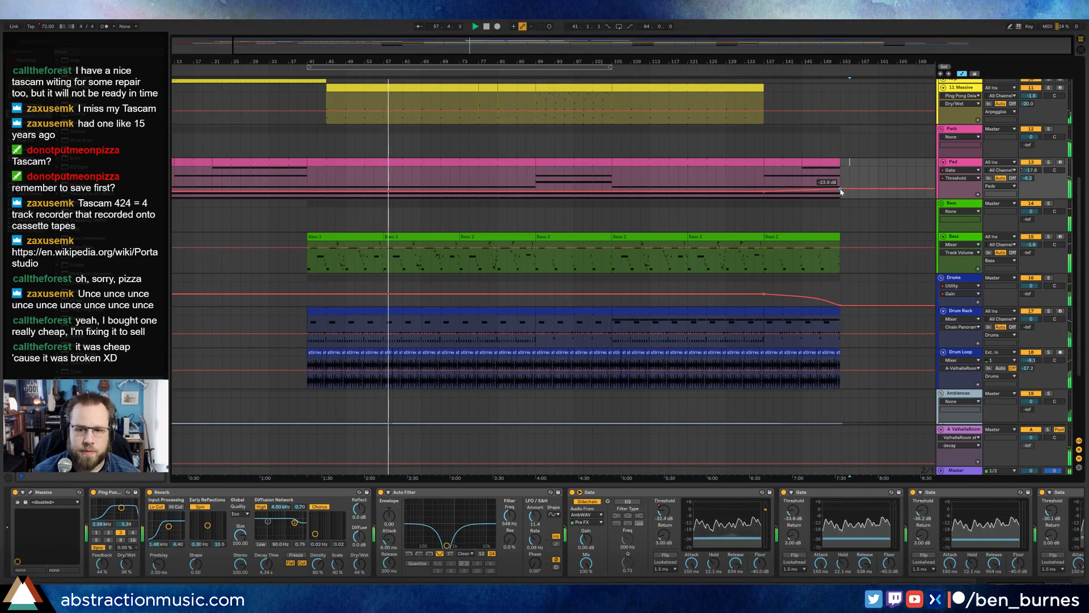
{"action": "key", "text": "a"}
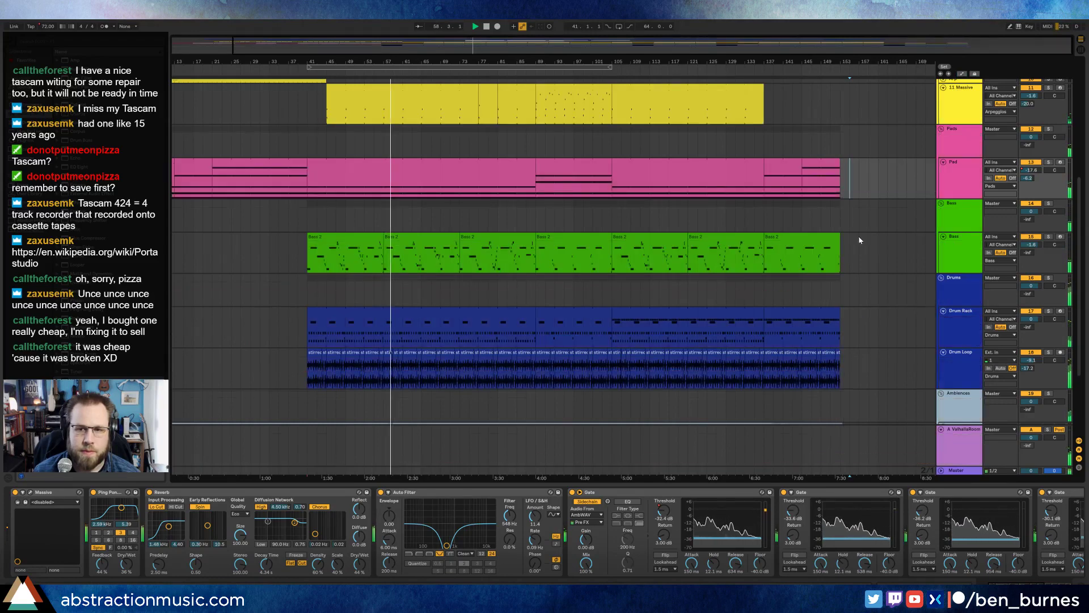
Step: Copy the 11 Massive clip from bar 45 to bar 137 and remove everything past bar 153
{"action": "scroll", "coordinate": [857, 237], "scroll_direction": "up", "scroll_amount": 3}
{"action": "left_click", "coordinate": [426, 182]}
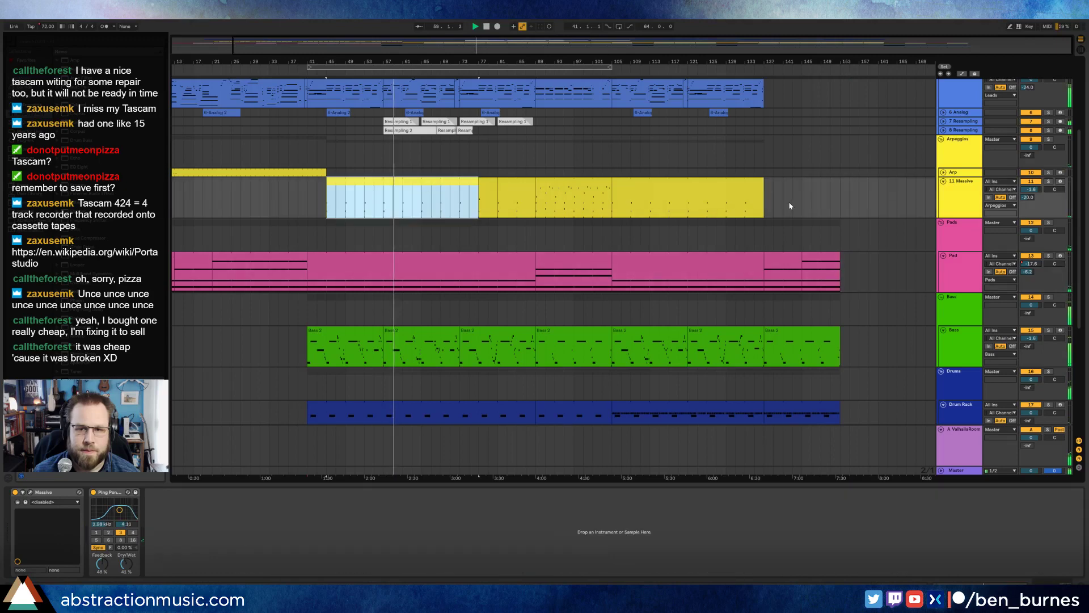
{"action": "left_click", "coordinate": [767, 203]}
{"action": "key", "text": "ctrl+v"}
{"action": "left_click_drag", "start_coordinate": [762, 183], "coordinate": [838, 189]}
{"action": "left_click", "coordinate": [857, 182]}
{"action": "key", "text": "Delete"}
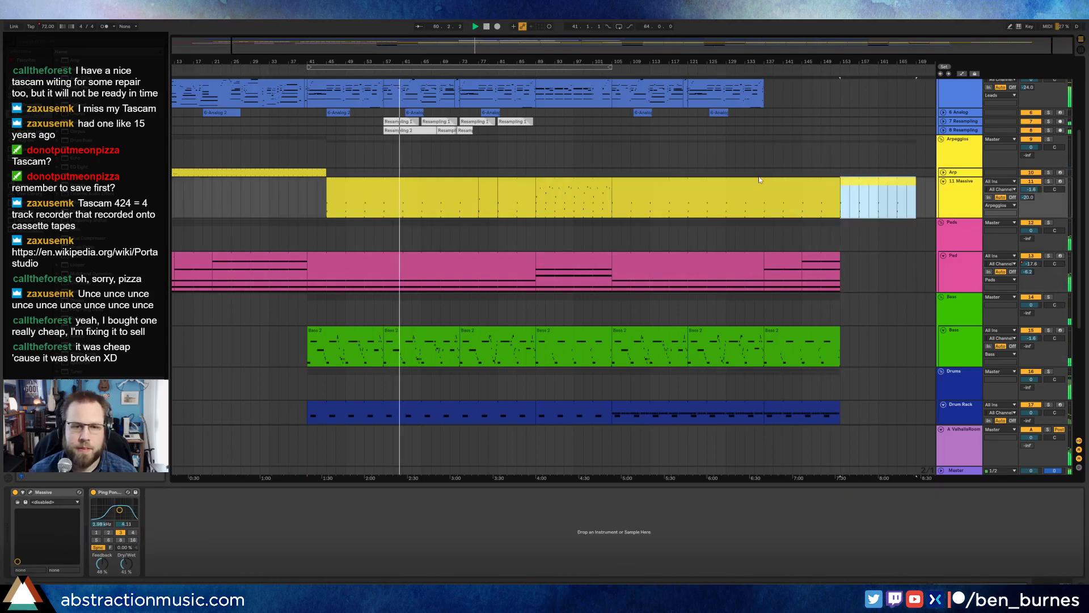
Step: Copy the Arp clip that ends at bar 45 to bar 137 and delete the part after bar 153
{"action": "left_click", "coordinate": [288, 171]}
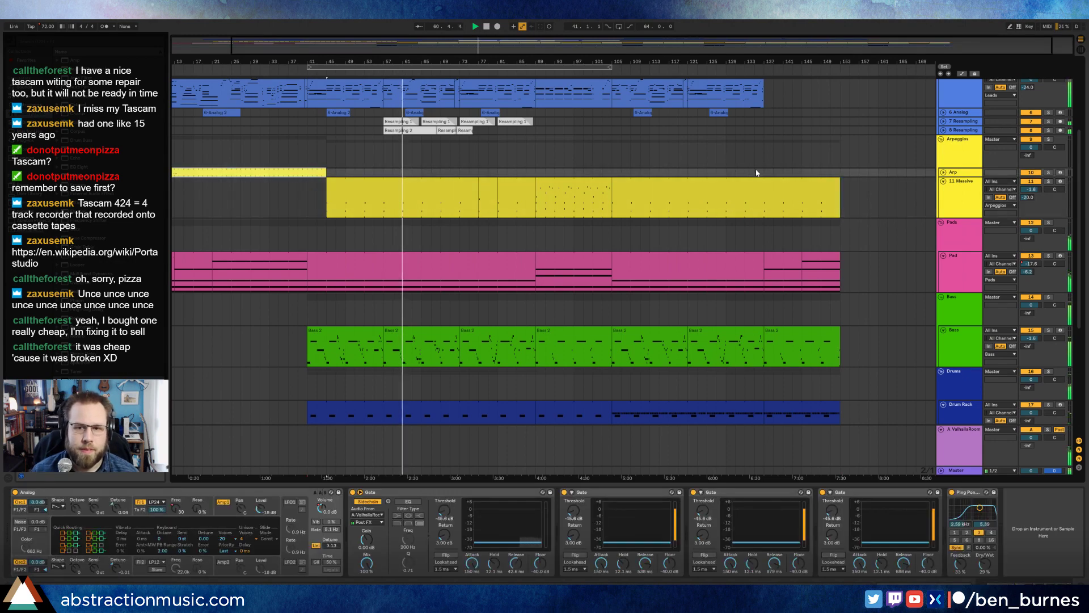
{"action": "left_click", "coordinate": [764, 173]}
{"action": "key", "text": "ctrl+v"}
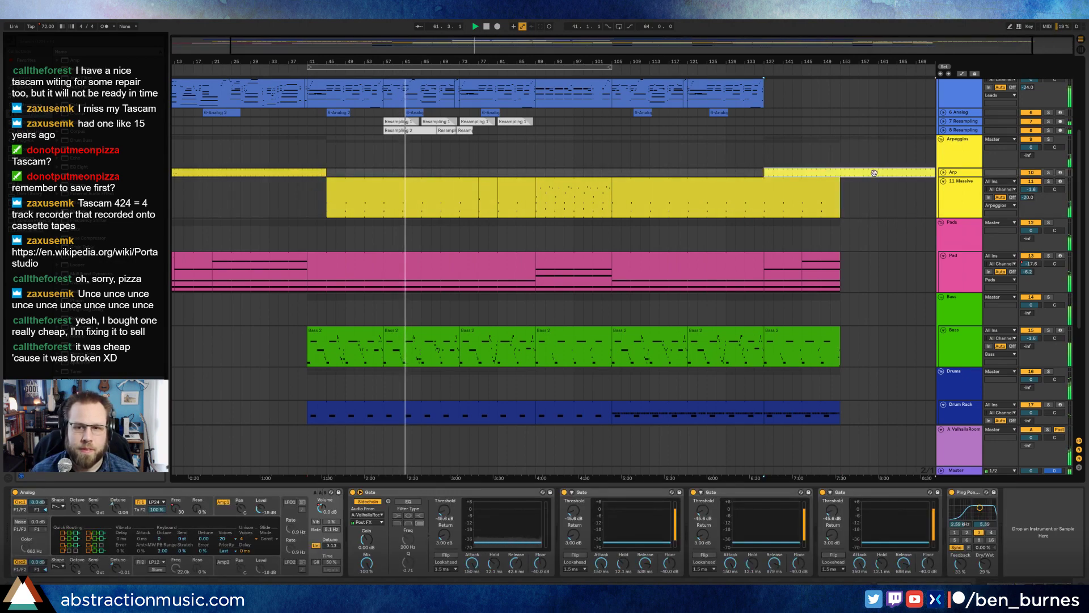
{"action": "left_click_drag", "start_coordinate": [843, 164], "coordinate": [890, 173]}
{"action": "key", "text": "Delete"}
{"action": "left_click", "coordinate": [898, 174]}
{"action": "key", "text": "Delete"}
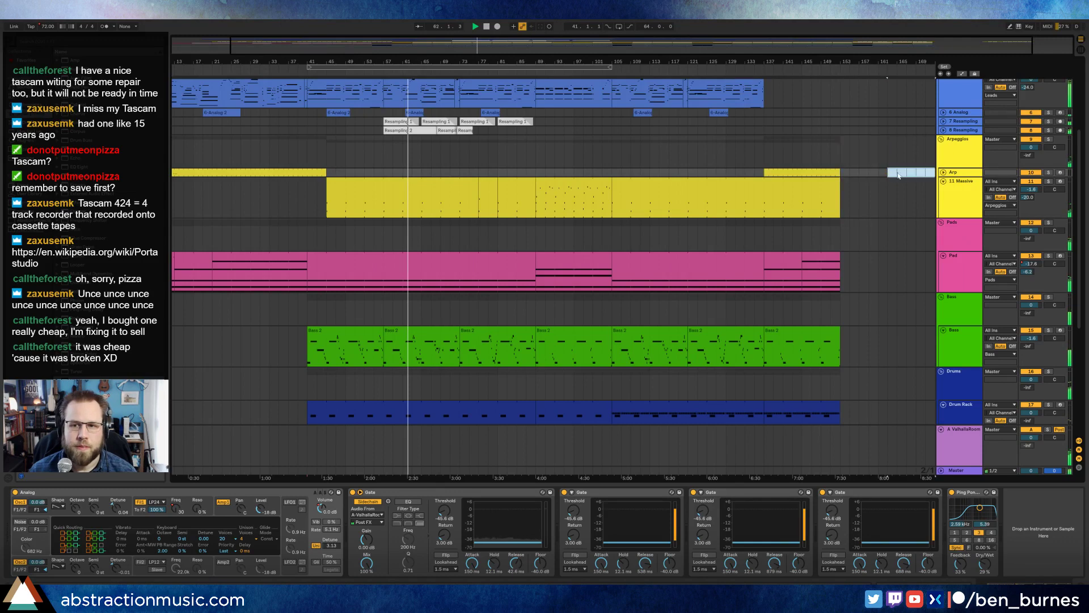
Step: Unfold the Arp track, fold 11 Massive, and automate the Arp's Analog volume to fall from about bar 145 to bar 153
{"action": "left_click", "coordinate": [943, 172]}
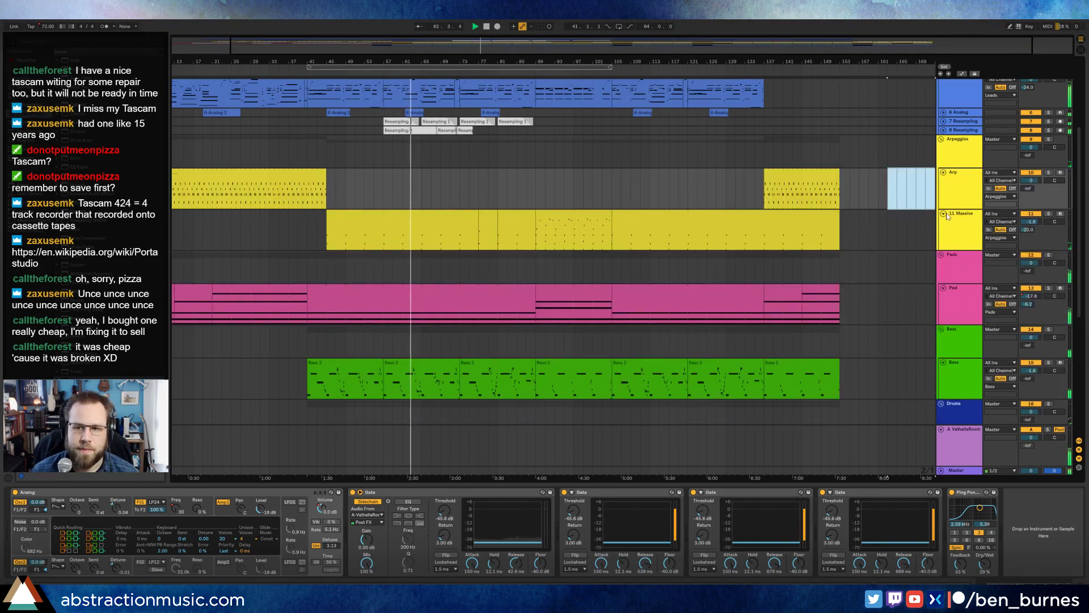
{"action": "left_click", "coordinate": [944, 214]}
{"action": "left_click", "coordinate": [805, 189]}
{"action": "key", "text": "a"}
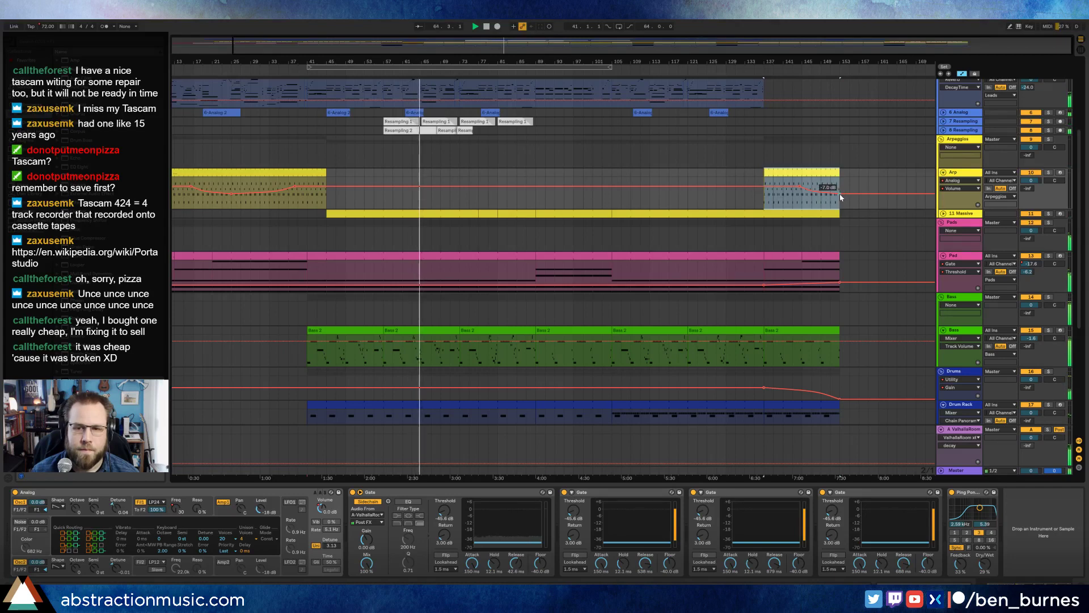
{"action": "left_click_drag", "start_coordinate": [840, 194], "coordinate": [816, 202]}
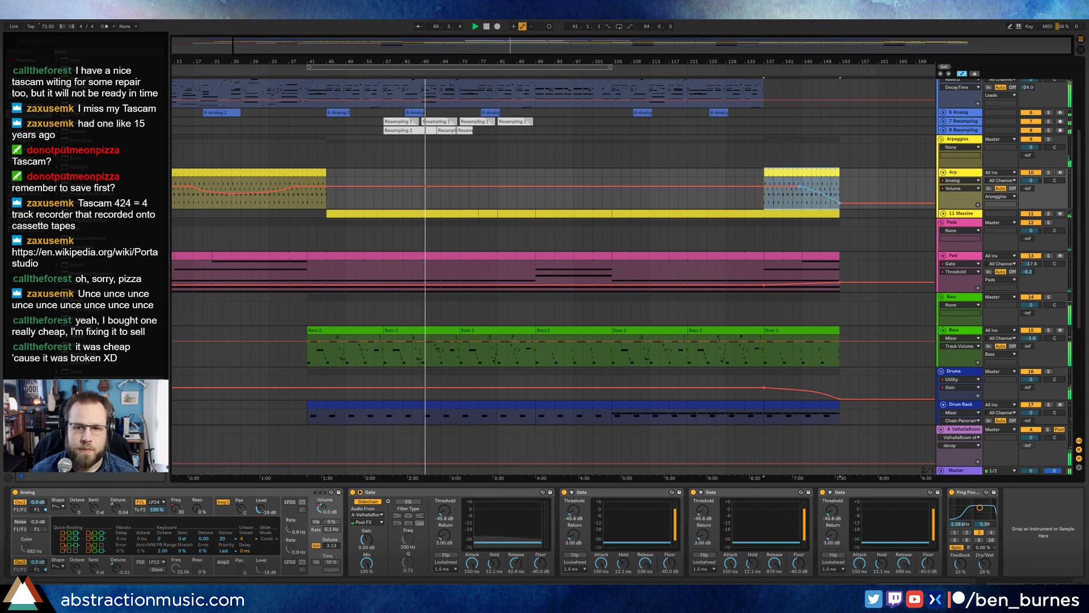
Step: Copy the Lead clip from bar 89 to bar 137 on the Lead track
{"action": "scroll", "coordinate": [858, 190], "scroll_direction": "up", "scroll_amount": 3}
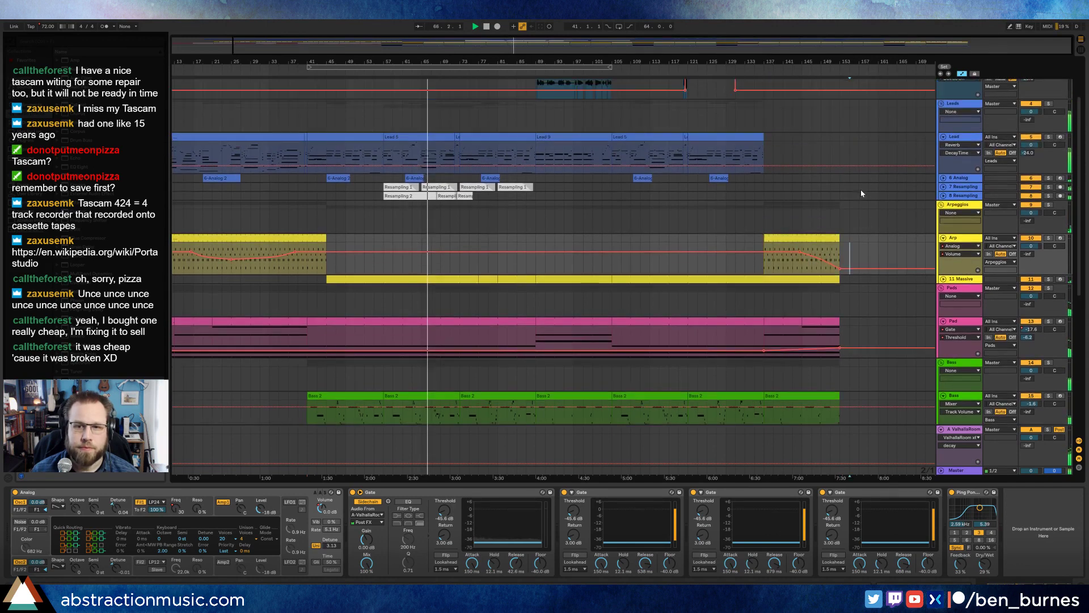
{"action": "scroll", "coordinate": [861, 193], "scroll_direction": "up", "scroll_amount": 1}
{"action": "left_click", "coordinate": [543, 155]}
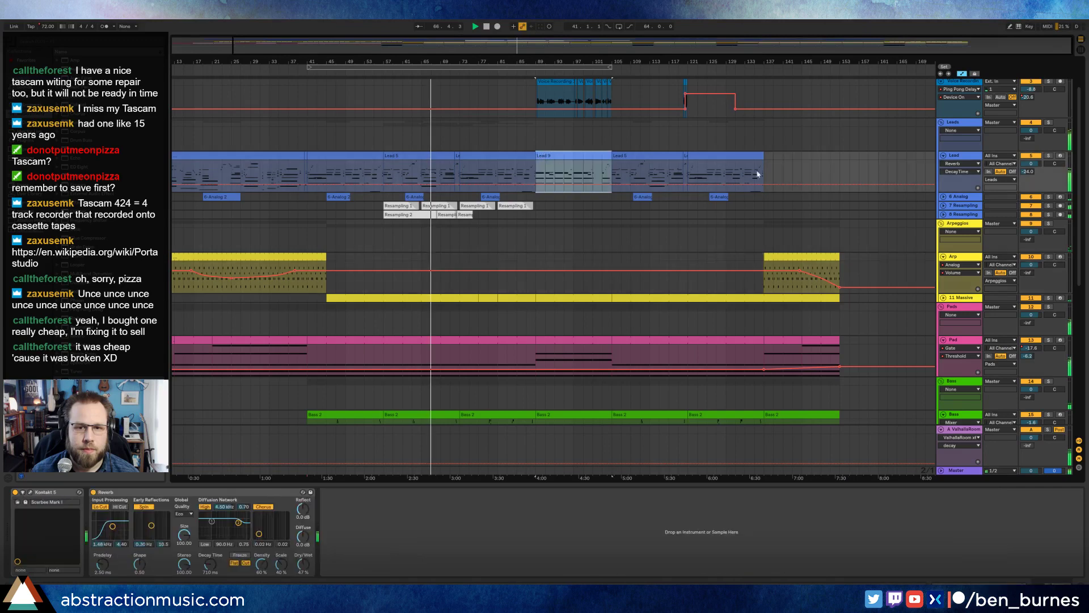
{"action": "left_click", "coordinate": [768, 166]}
{"action": "key", "text": "ctrl+v"}
{"action": "key", "text": "a"}
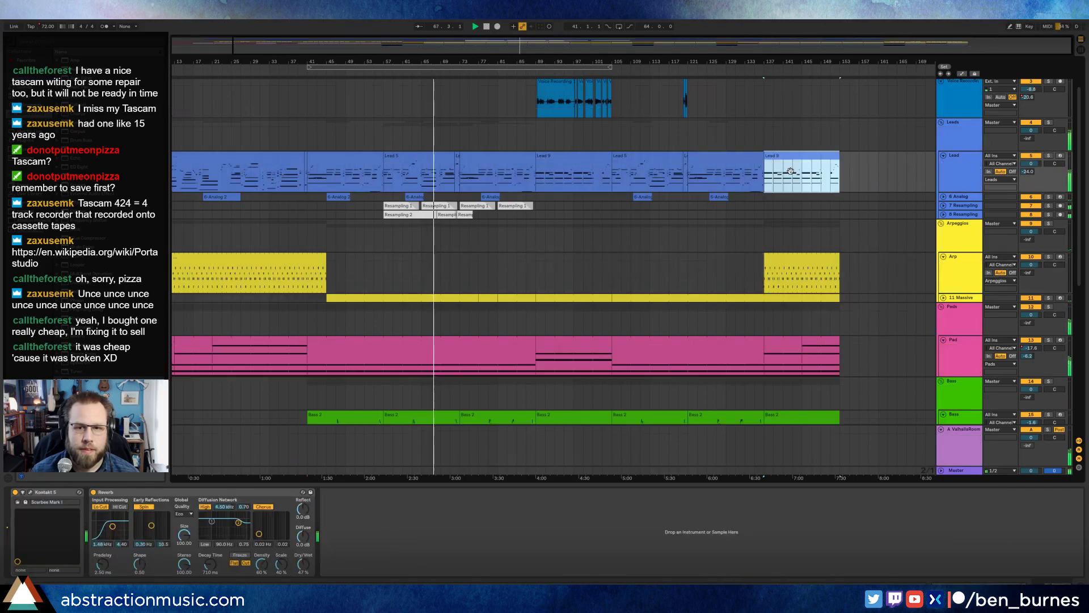
Step: Fold the Lead, Arp, Pad, Bass, Drum Rack and Drum Loop tracks to compact the arrangement
{"action": "scroll", "coordinate": [786, 182], "scroll_direction": "up", "scroll_amount": 3}
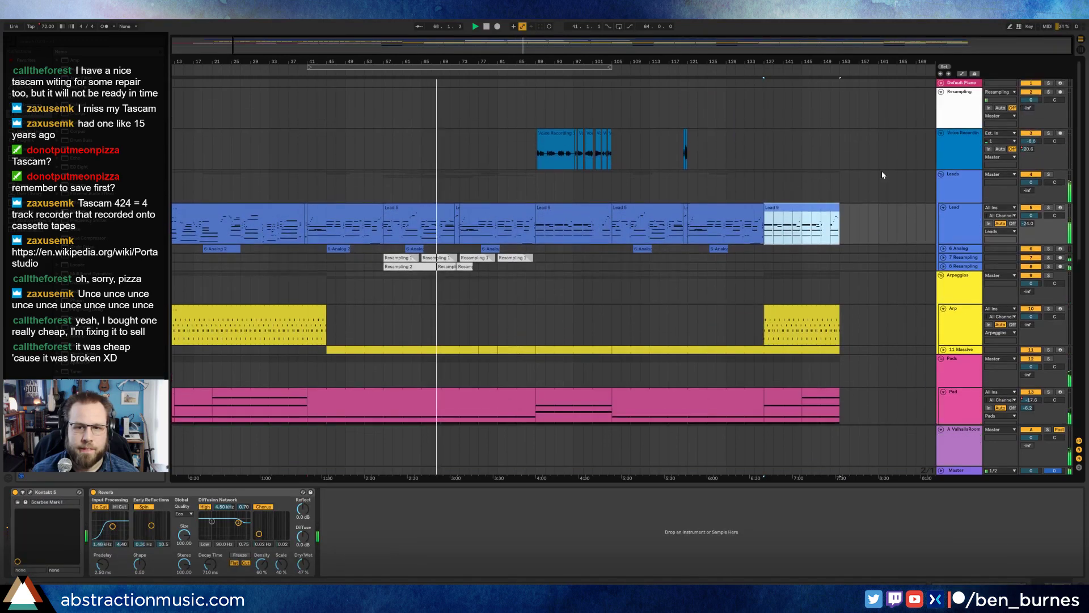
{"action": "left_click", "coordinate": [946, 206]}
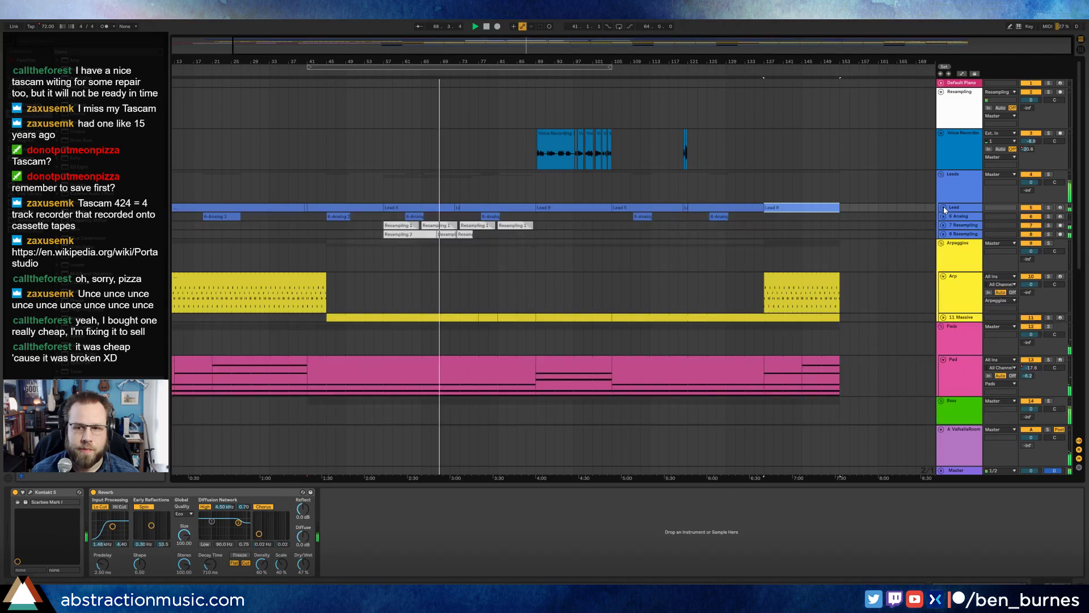
{"action": "left_click", "coordinate": [943, 278]}
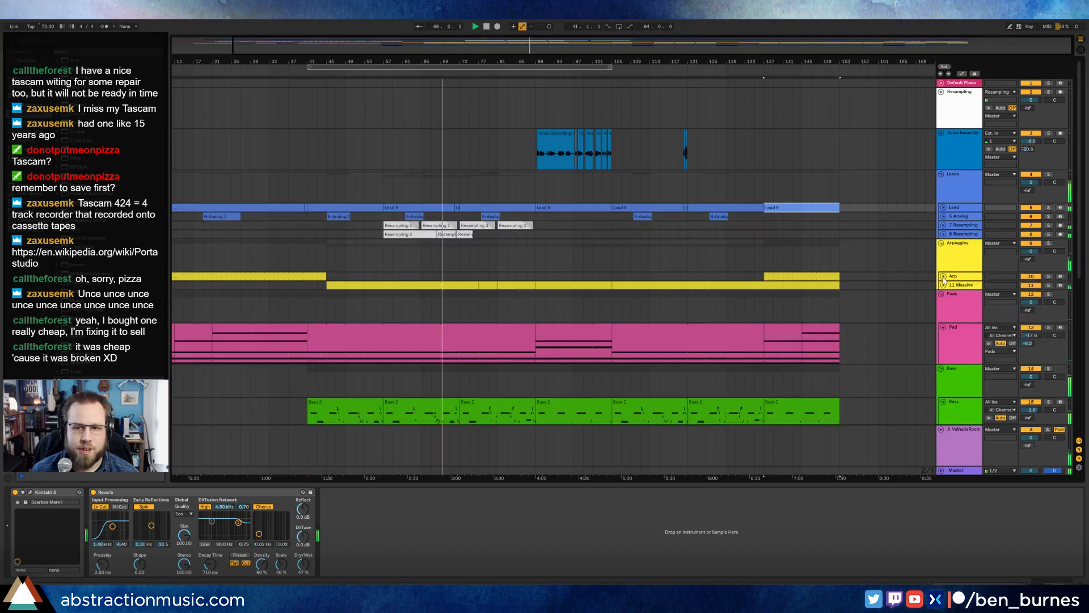
{"action": "left_click", "coordinate": [942, 329]}
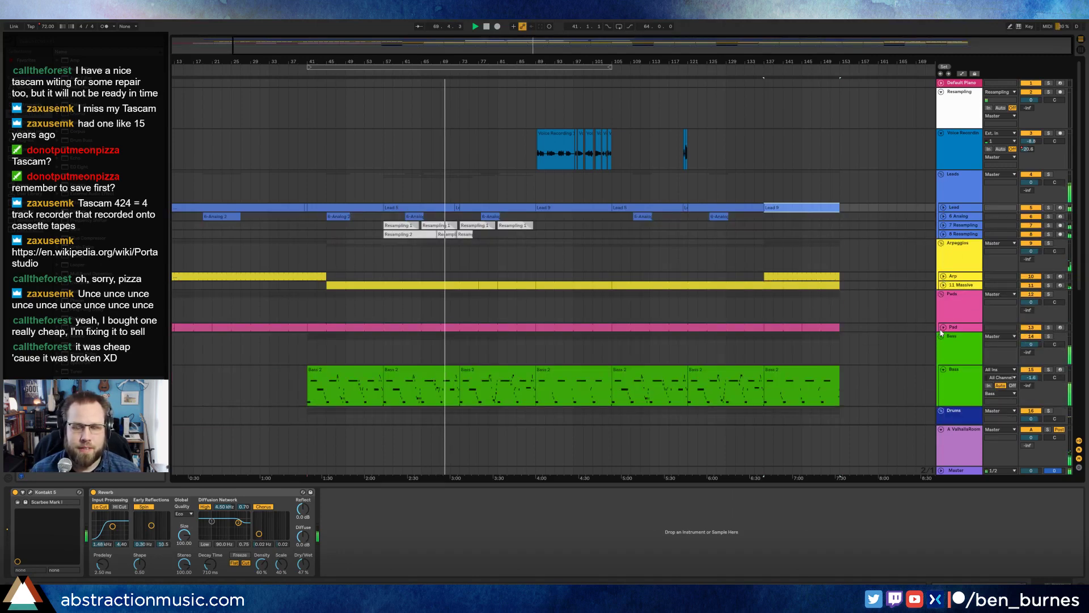
{"action": "left_click", "coordinate": [946, 371]}
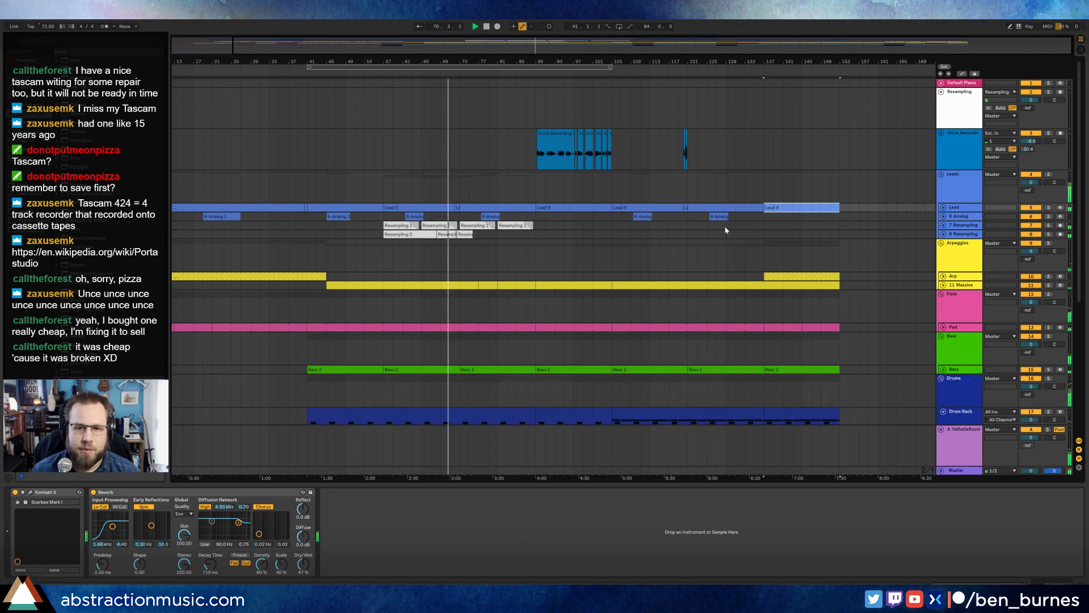
{"action": "left_click_drag", "start_coordinate": [616, 238], "coordinate": [795, 243]}
{"action": "scroll", "coordinate": [845, 267], "scroll_direction": "down", "scroll_amount": 3}
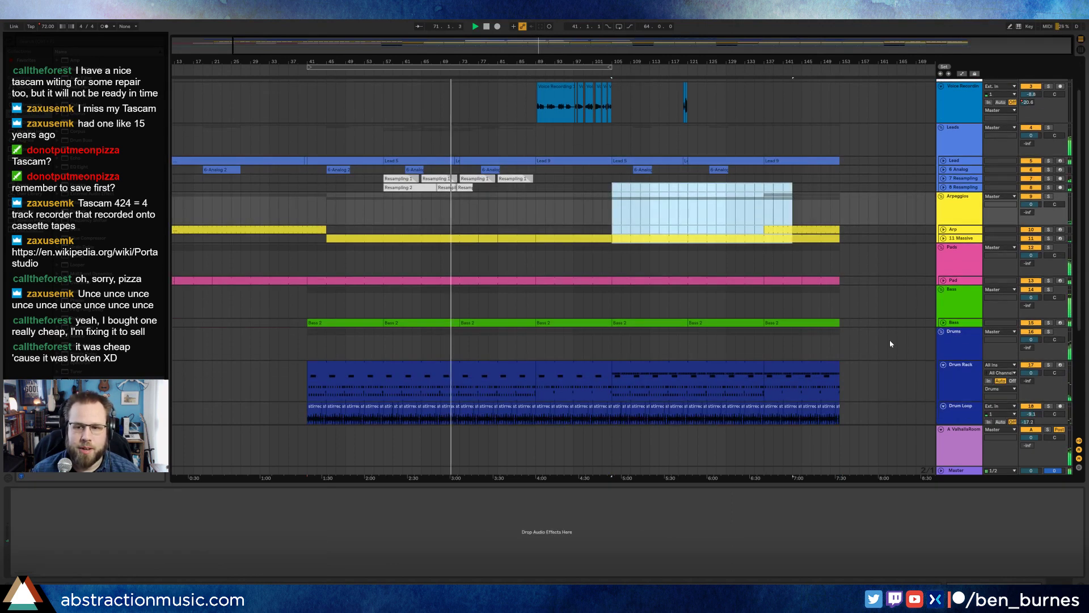
{"action": "left_click", "coordinate": [943, 365]}
{"action": "left_click", "coordinate": [944, 374]}
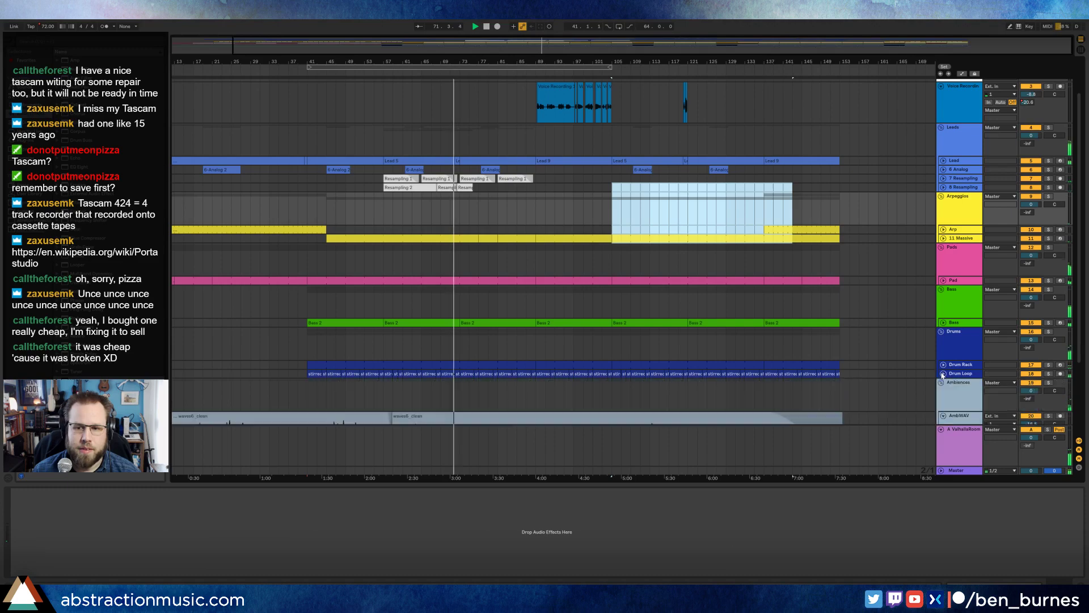
{"action": "scroll", "coordinate": [942, 346], "scroll_direction": "down", "scroll_amount": 3}
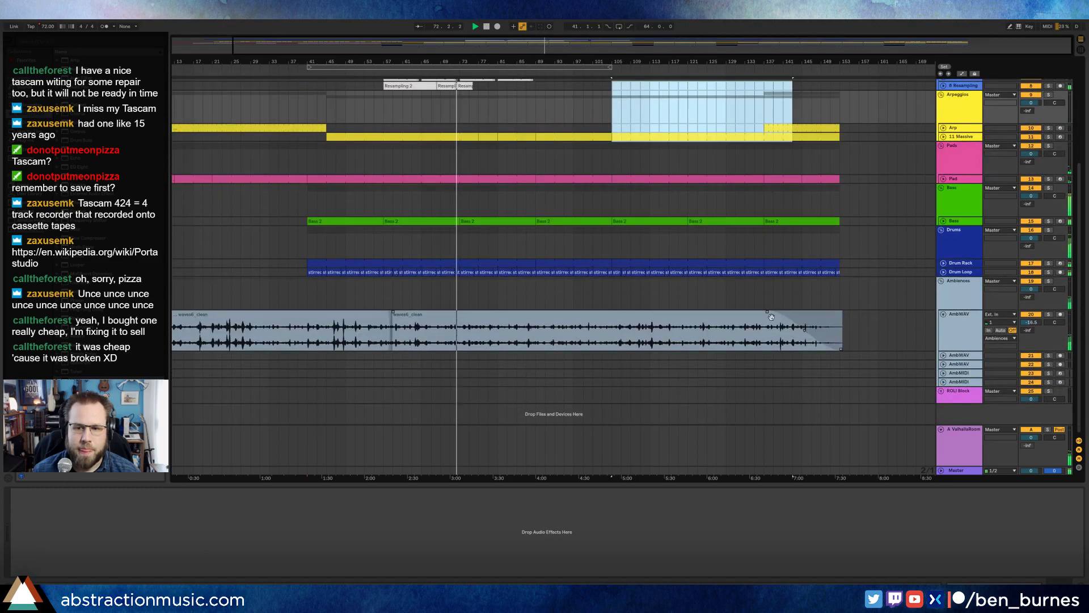
Step: Shorten the fade-out of the AmbWAV clip to begin at about bar 144 and fold its track
{"action": "left_click_drag", "start_coordinate": [768, 313], "coordinate": [798, 313]}
{"action": "left_click", "coordinate": [944, 315]}
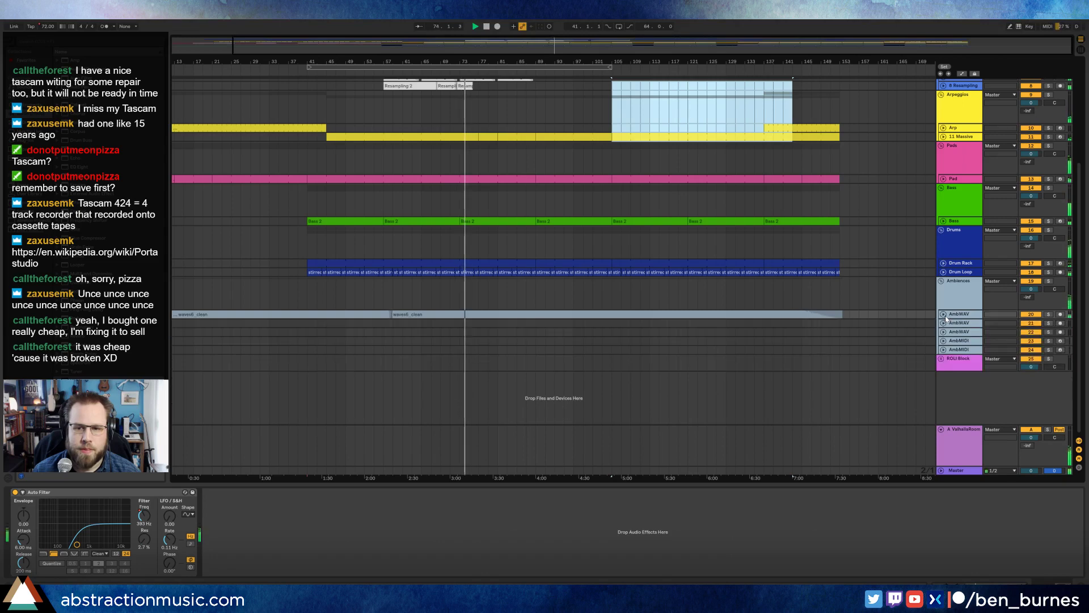
{"action": "scroll", "coordinate": [946, 319], "scroll_direction": "up", "scroll_amount": 5}
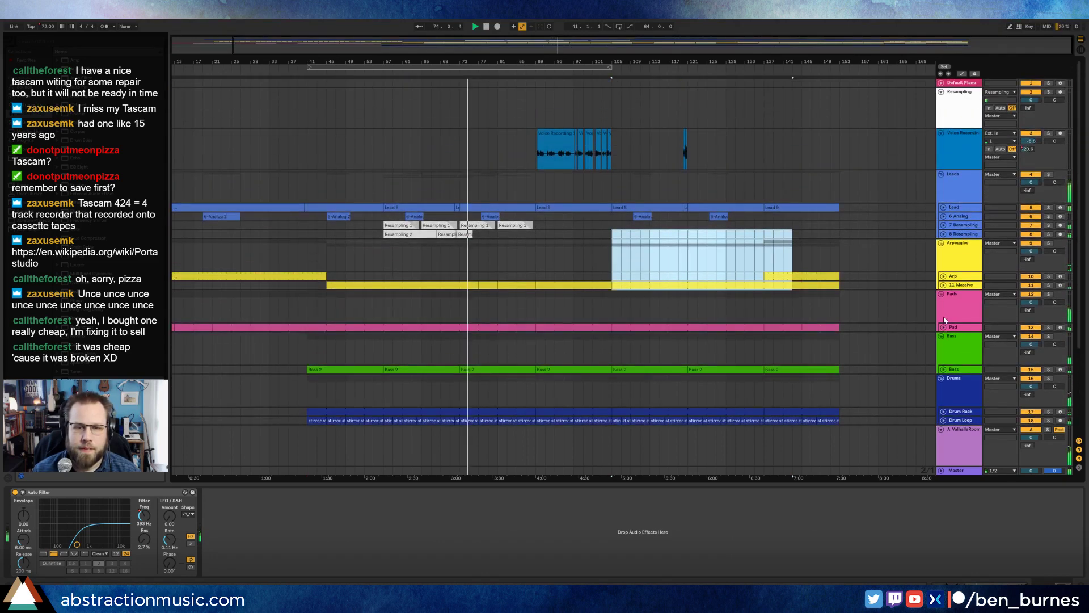
{"action": "scroll", "coordinate": [919, 306], "scroll_direction": "down", "scroll_amount": 3}
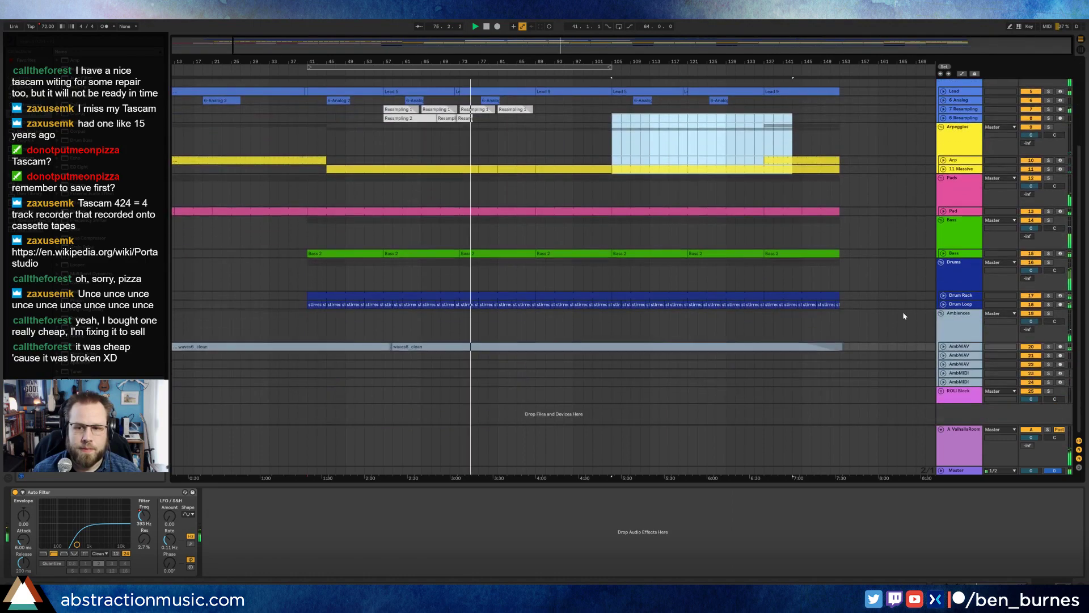
{"action": "scroll", "coordinate": [908, 322], "scroll_direction": "up", "scroll_amount": 3}
{"action": "left_click", "coordinate": [601, 234]}
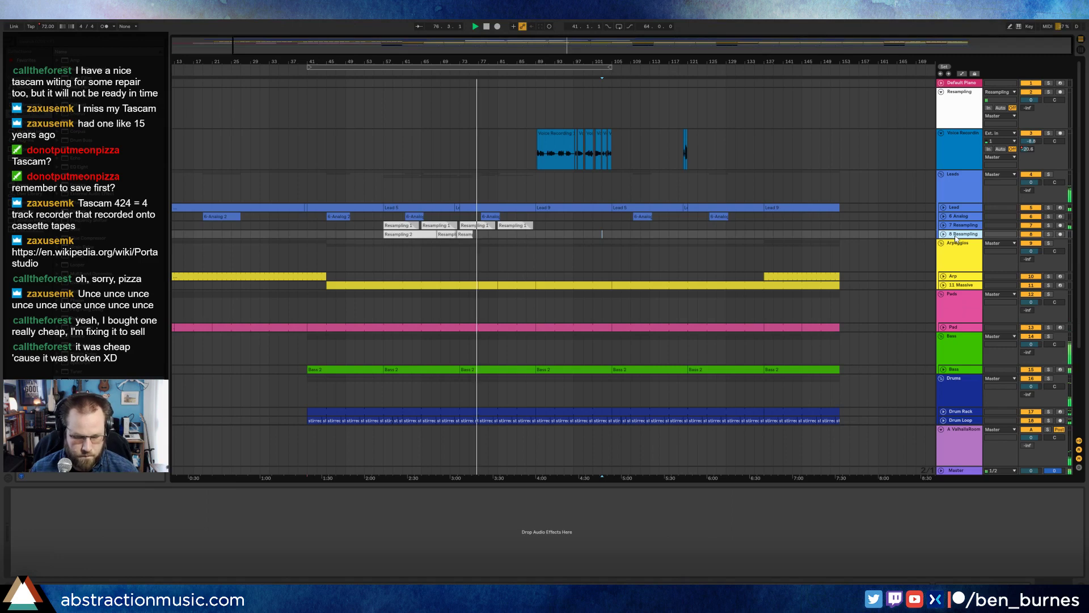
{"action": "key", "text": "ctrl+shift+t"}
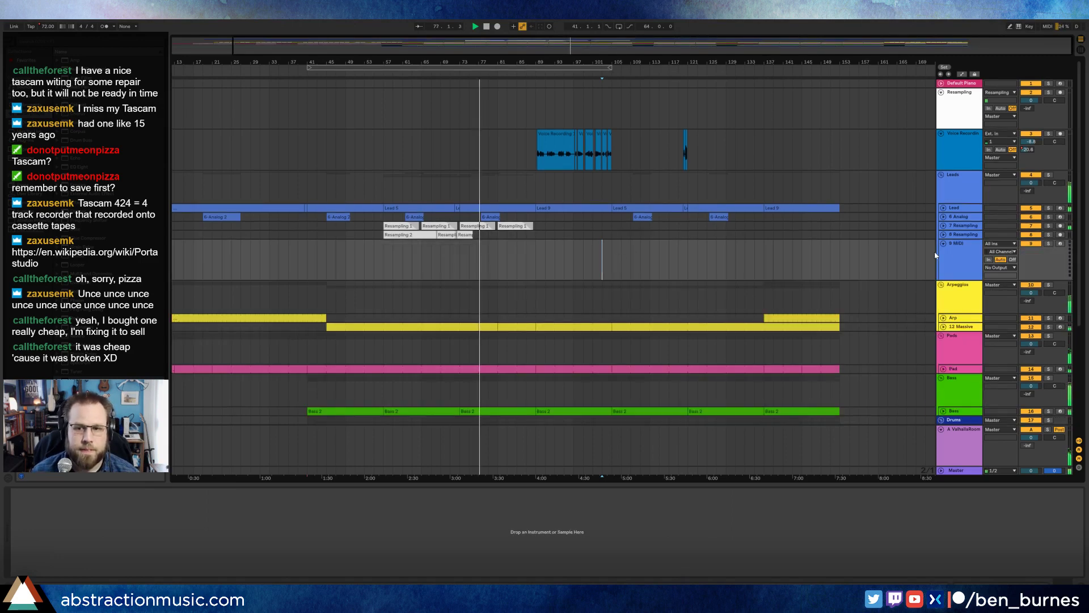
{"action": "left_click", "coordinate": [962, 251]}
{"action": "key", "text": "ctrl+z"}
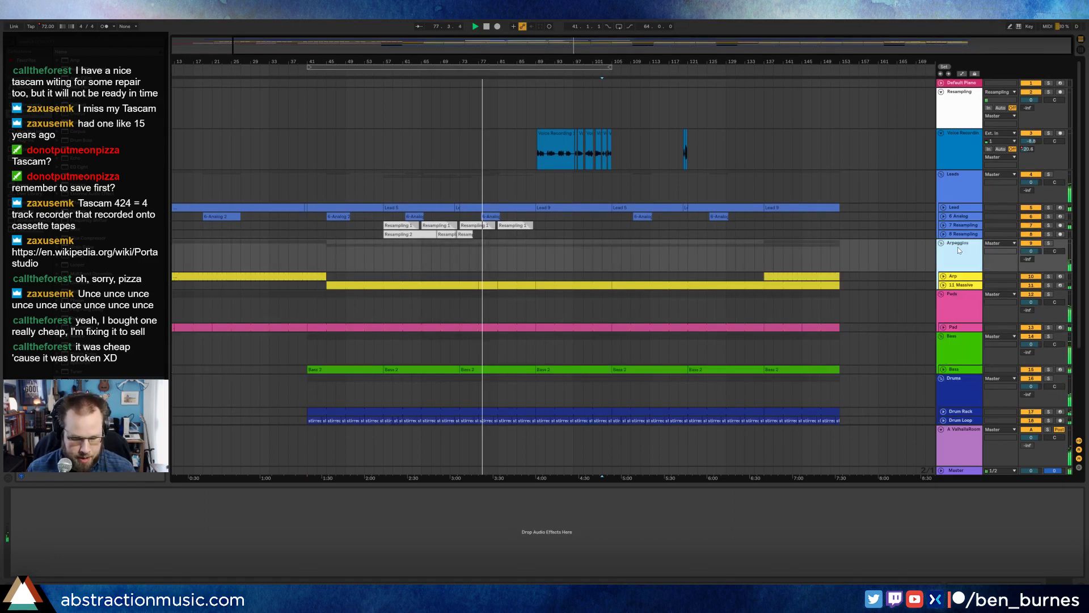
{"action": "key", "text": "ctrl+shift+t"}
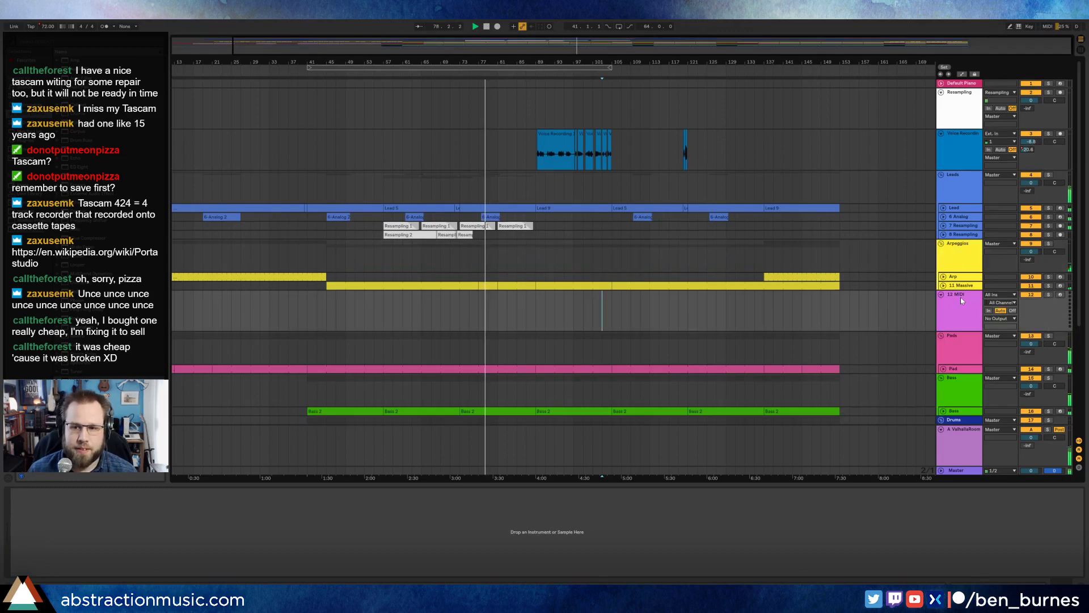
{"action": "key", "text": "ctrl+z"}
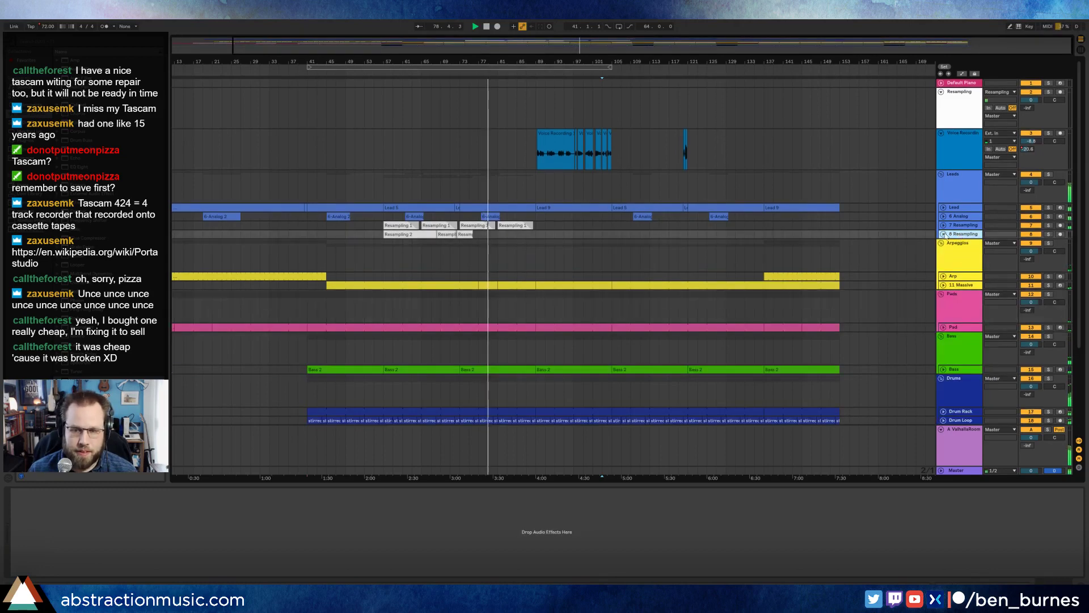
Step: Insert a new audio track below 8 Resampling and arm it for recording
{"action": "key", "text": "ctrl+t"}
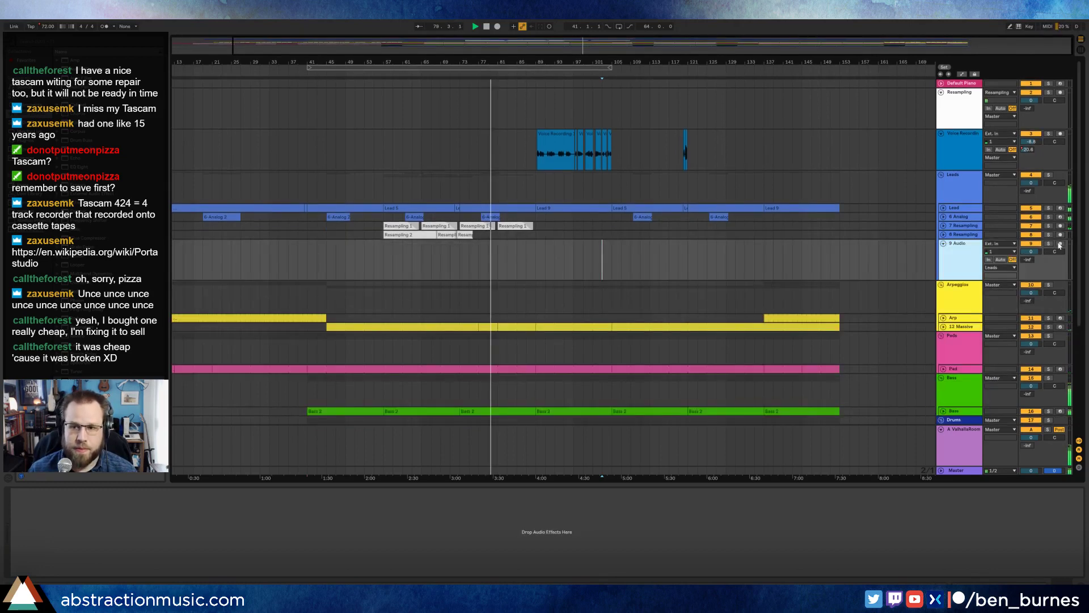
{"action": "left_click", "coordinate": [1059, 244]}
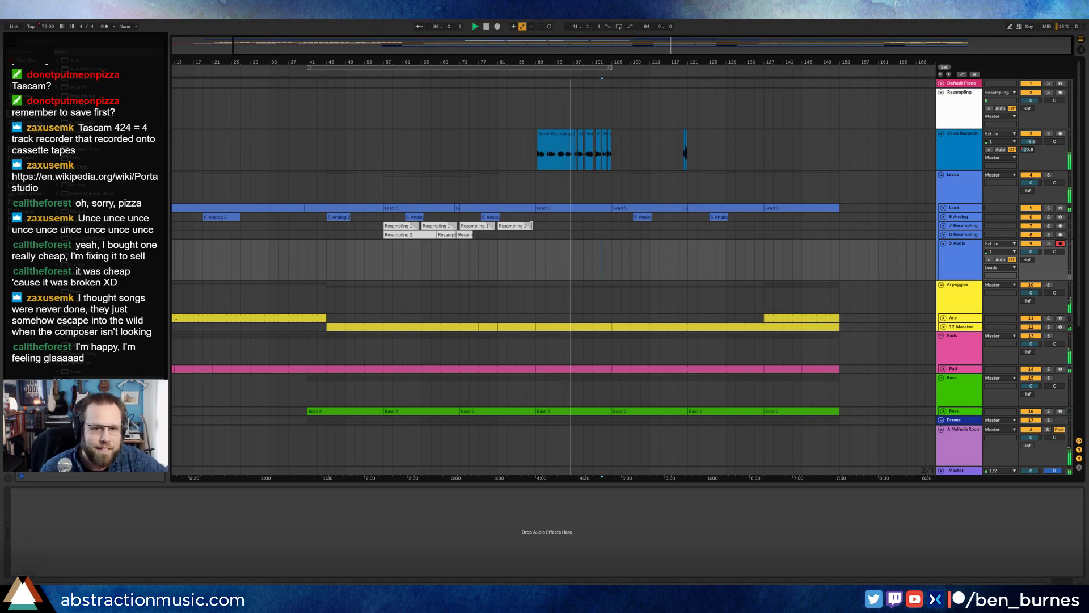
Step: Copy the 7 Resampling clips from bar 57 to bar 105 and the 8 Resampling clips from bar 57 to bar 121
{"action": "left_click_drag", "start_coordinate": [540, 231], "coordinate": [391, 222]}
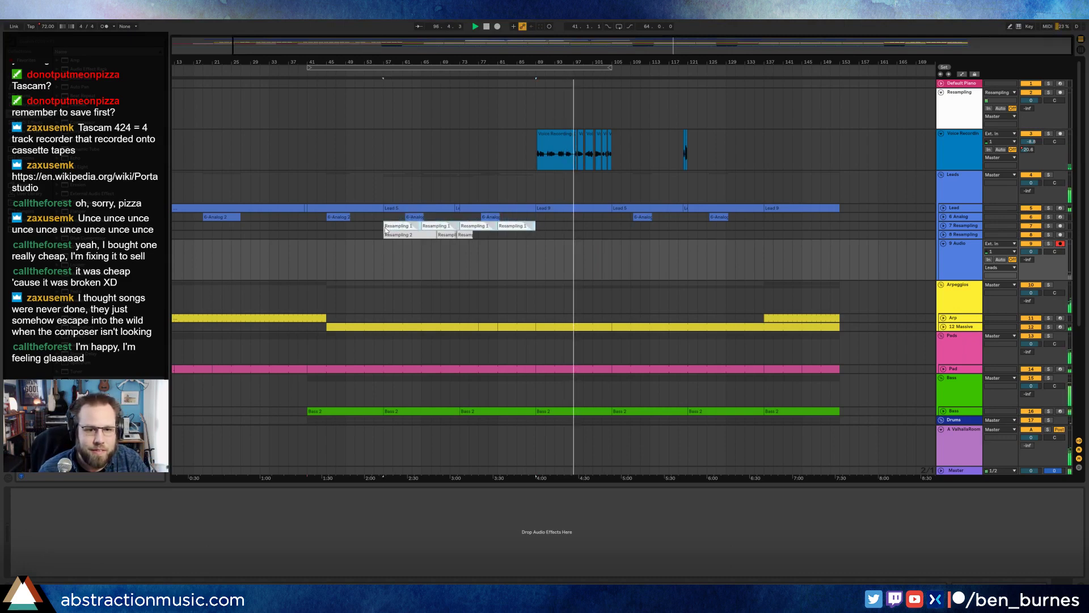
{"action": "left_click", "coordinate": [611, 224]}
{"action": "key", "text": "ctrl+v"}
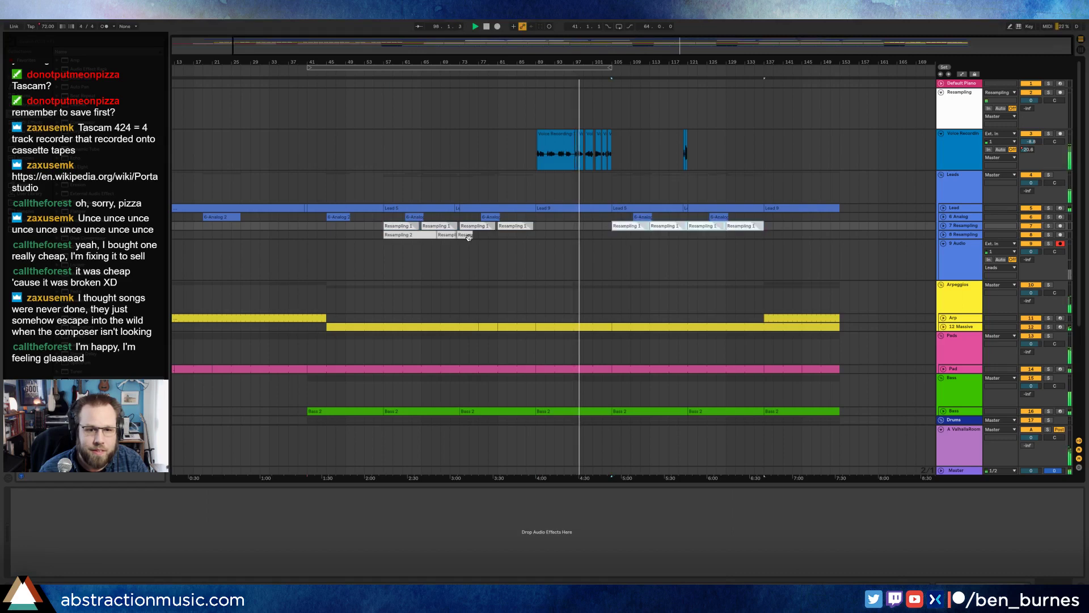
{"action": "left_click_drag", "start_coordinate": [476, 233], "coordinate": [433, 233]}
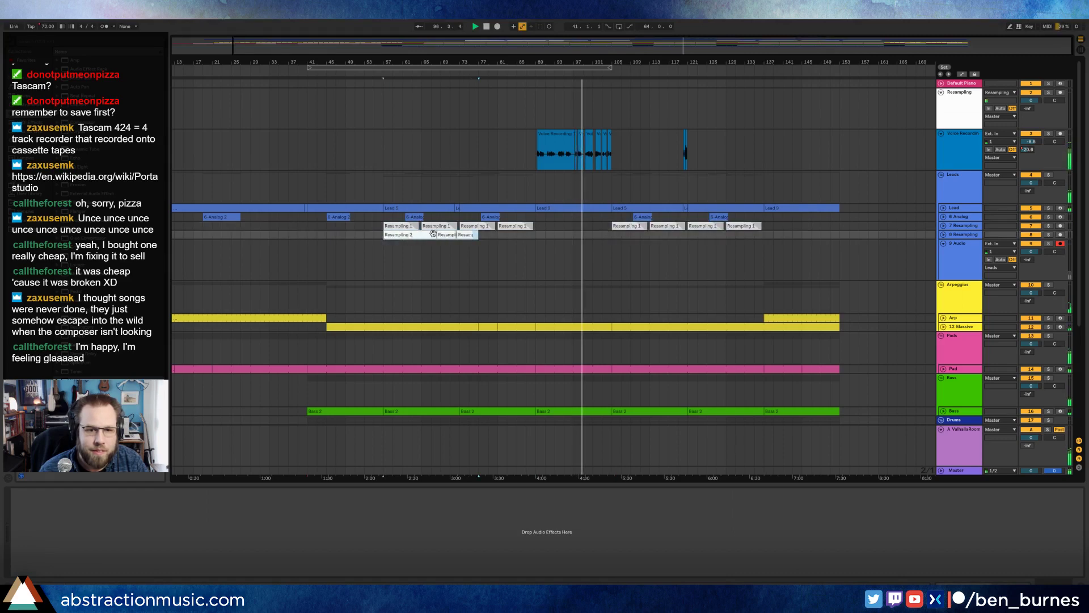
{"action": "left_click", "coordinate": [687, 234]}
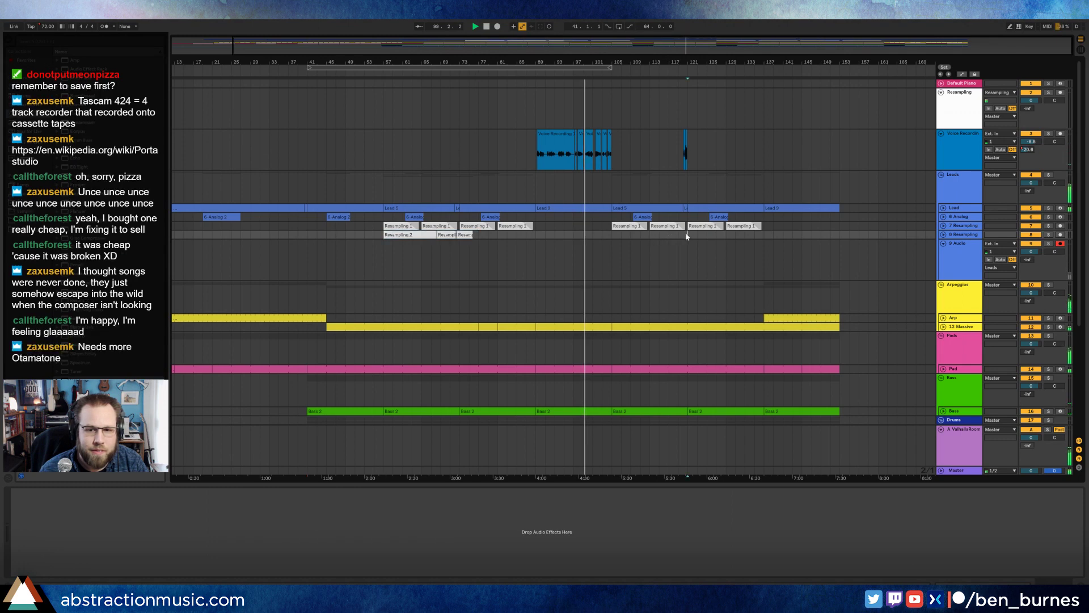
{"action": "key", "text": "ctrl+v"}
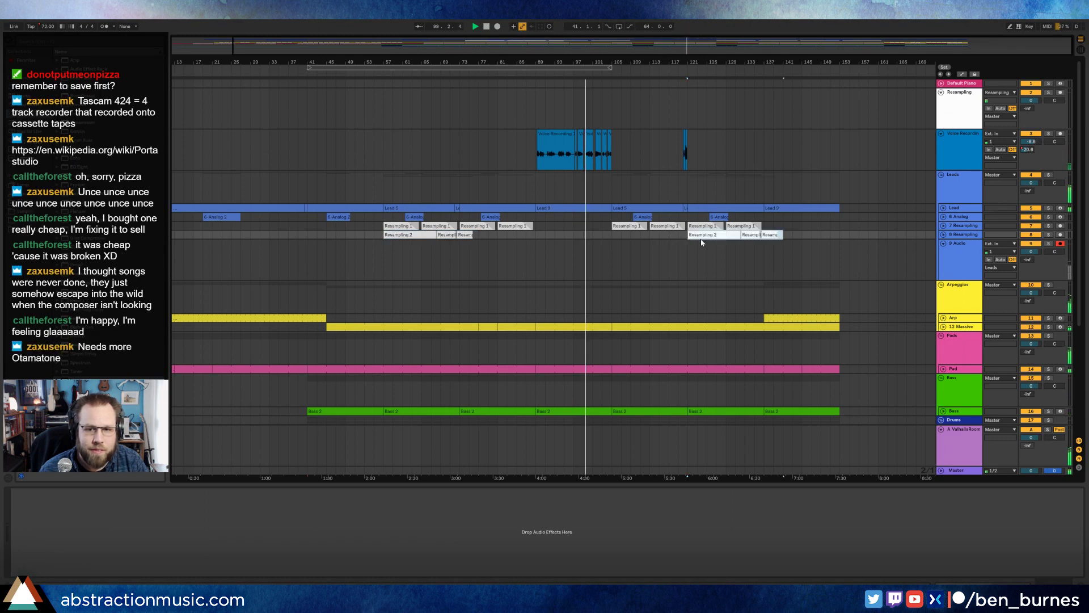
Step: Record a live take on the 9 Audio track from about bar 100 to bar 141
{"action": "left_click", "coordinate": [610, 258]}
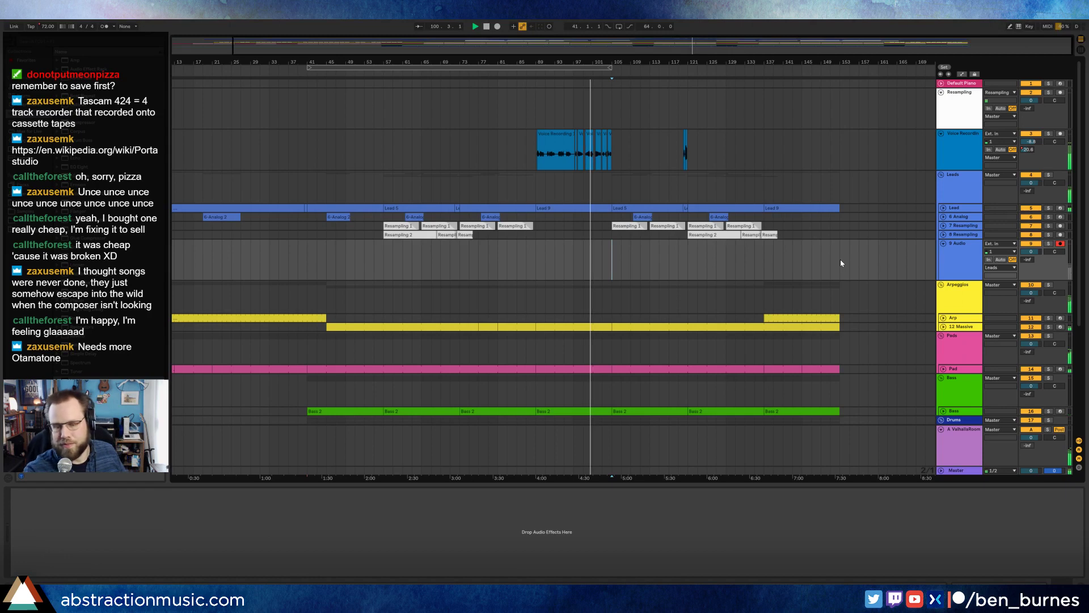
{"action": "key", "text": "F9"}
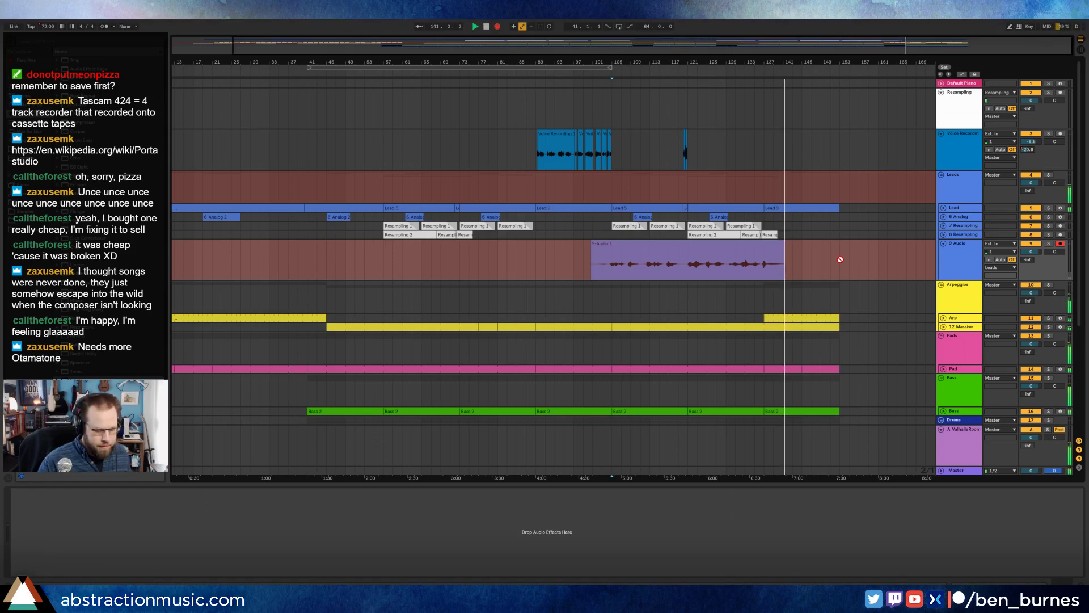
{"action": "key", "text": "space"}
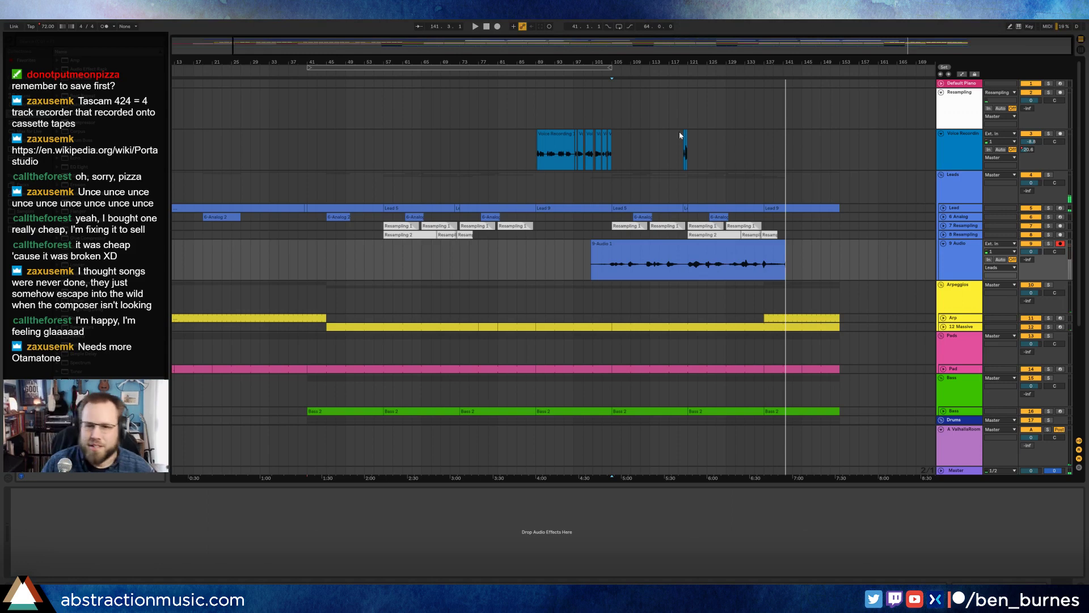
Step: Trim the start of the recorded 9 Audio clip to bar 103 and add short fades at both ends
{"action": "left_click", "coordinate": [656, 243]}
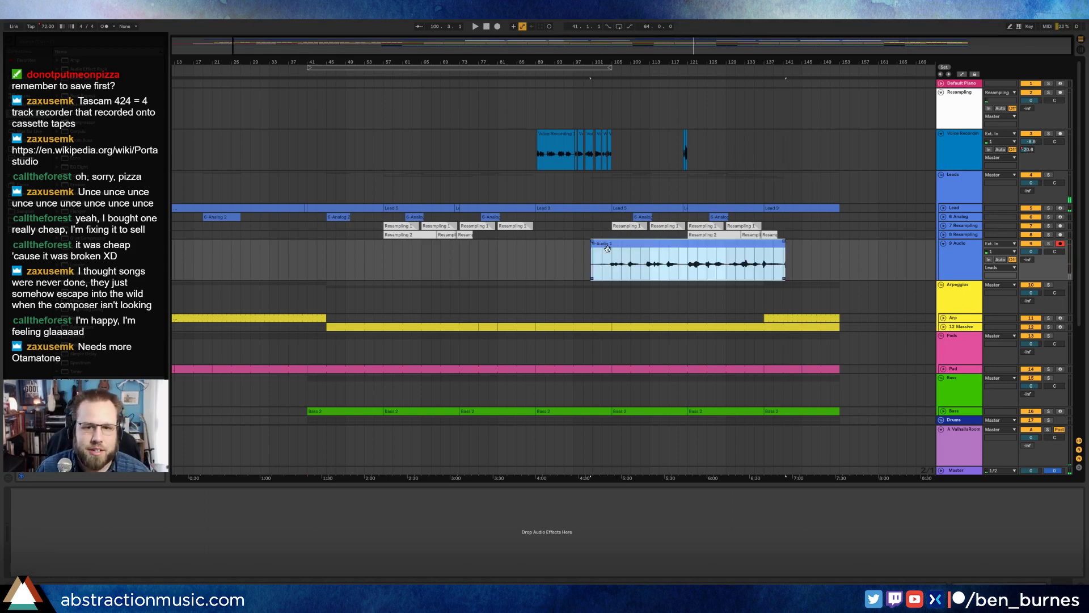
{"action": "left_click_drag", "start_coordinate": [592, 248], "coordinate": [606, 252]}
{"action": "key", "text": "space"}
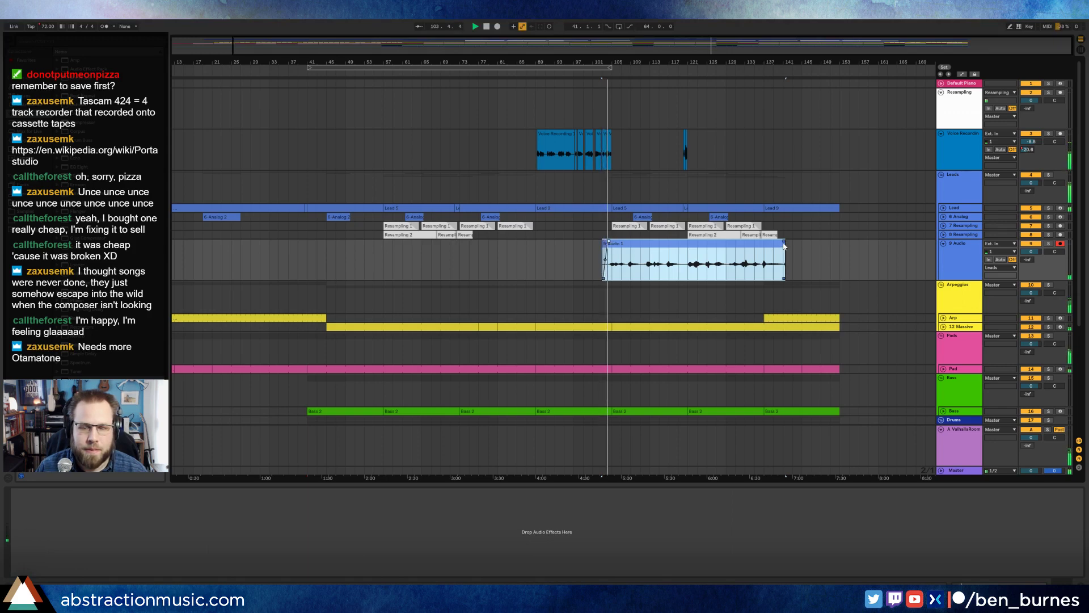
{"action": "left_click_drag", "start_coordinate": [785, 246], "coordinate": [780, 246]}
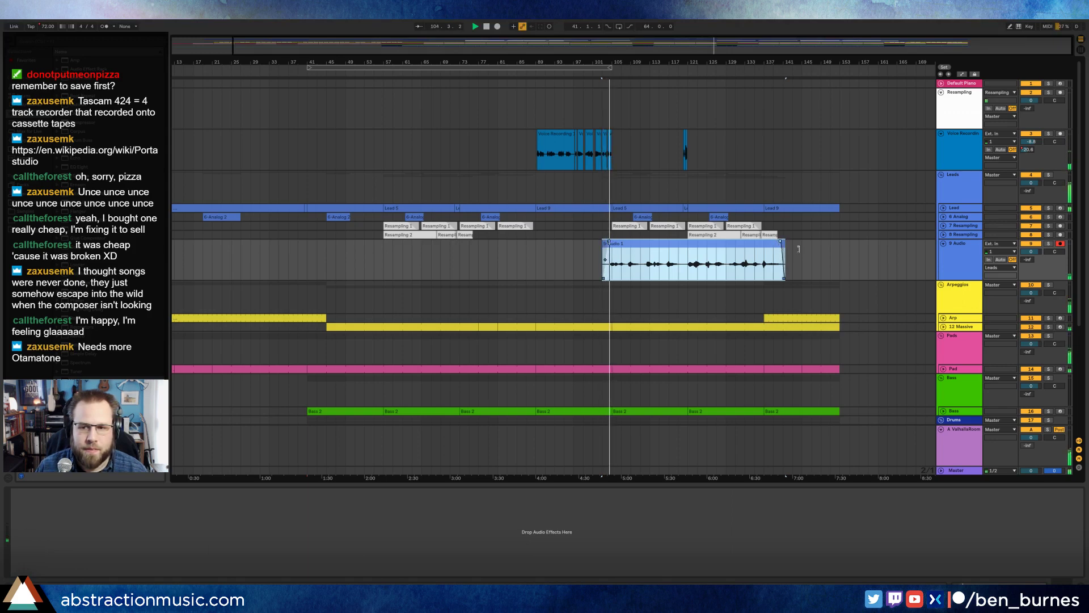
Step: Raise the 9 Audio track's send to ValhallaRoom and add the Replika XT delay to the track
{"action": "left_click", "coordinate": [1031, 251]}
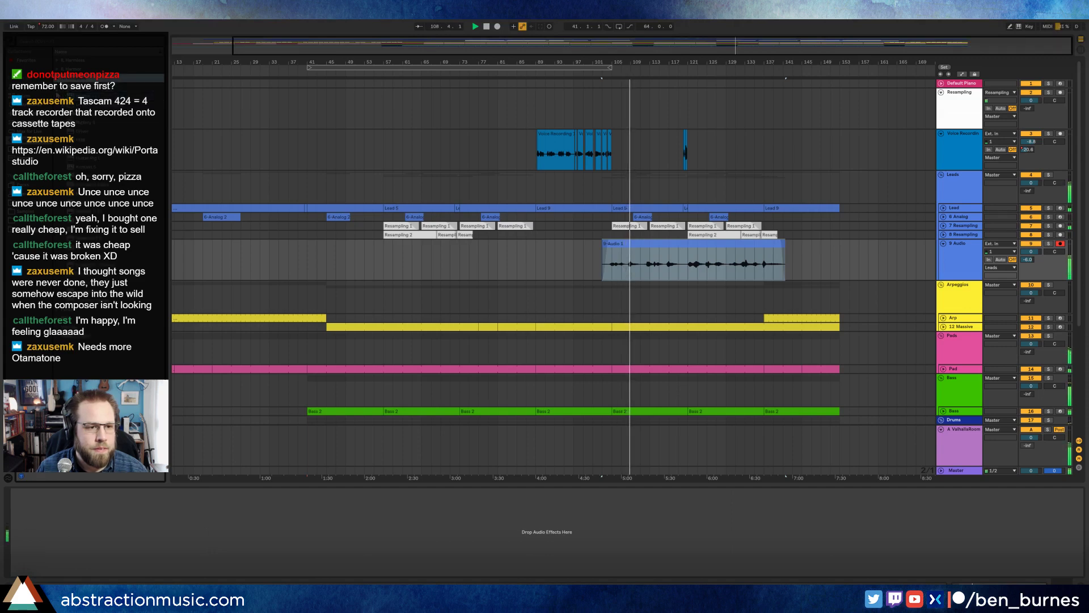
{"action": "left_click_drag", "start_coordinate": [108, 273], "coordinate": [207, 552]}
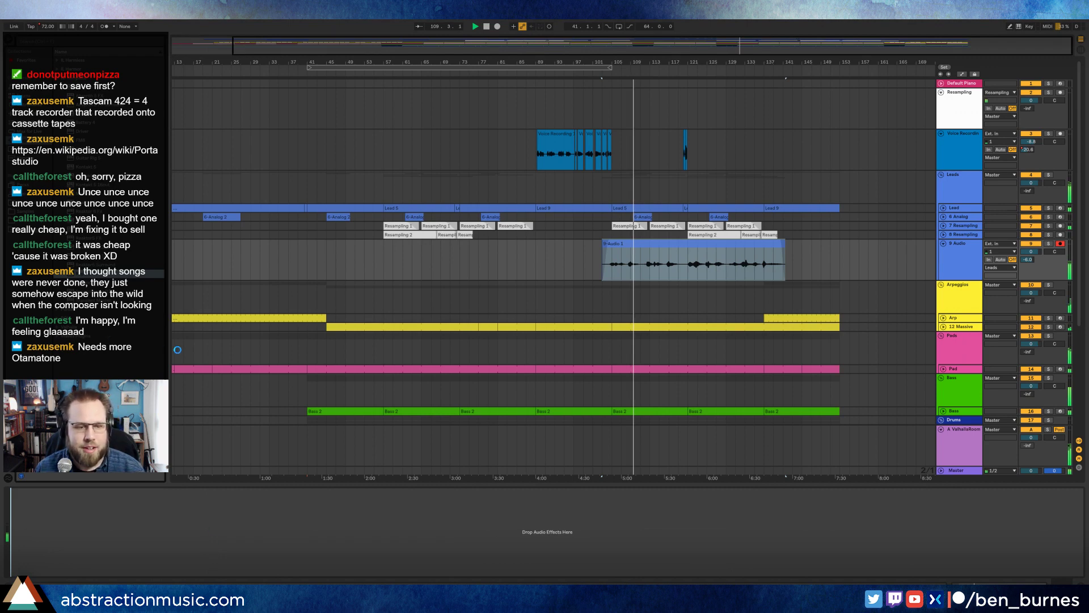
{"action": "left_click_drag", "start_coordinate": [200, 39], "coordinate": [486, 315]}
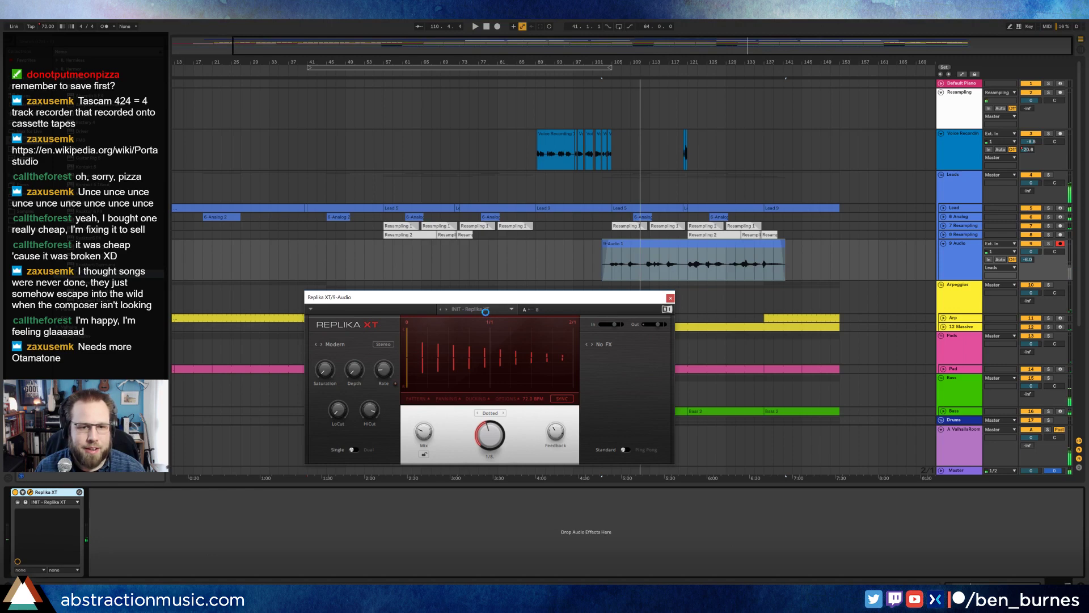
Step: Load the Etheral Vocal preset in Replika XT and, during playback, lower the 9 Audio track's send to ValhallaRoom
{"action": "left_click", "coordinate": [513, 309]}
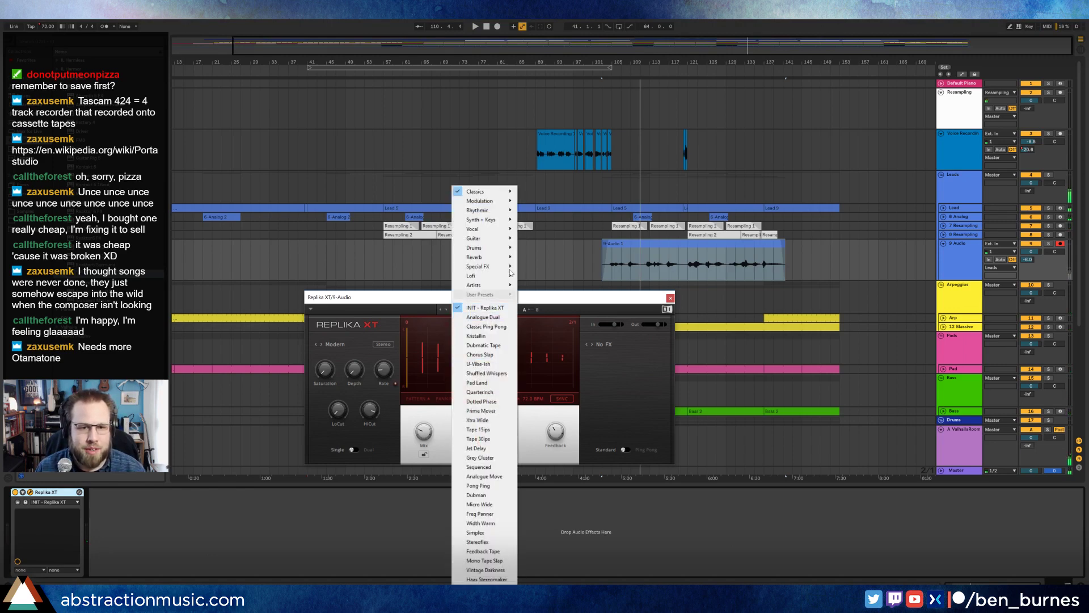
{"action": "mouse_move", "coordinate": [491, 239]}
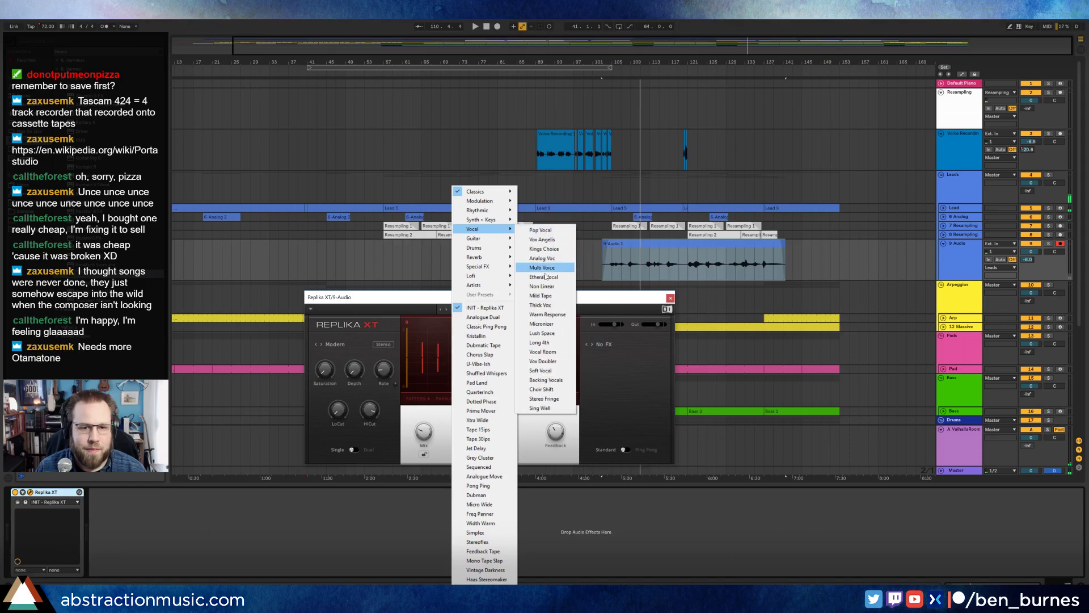
{"action": "left_click", "coordinate": [553, 275]}
{"action": "key", "text": "space"}
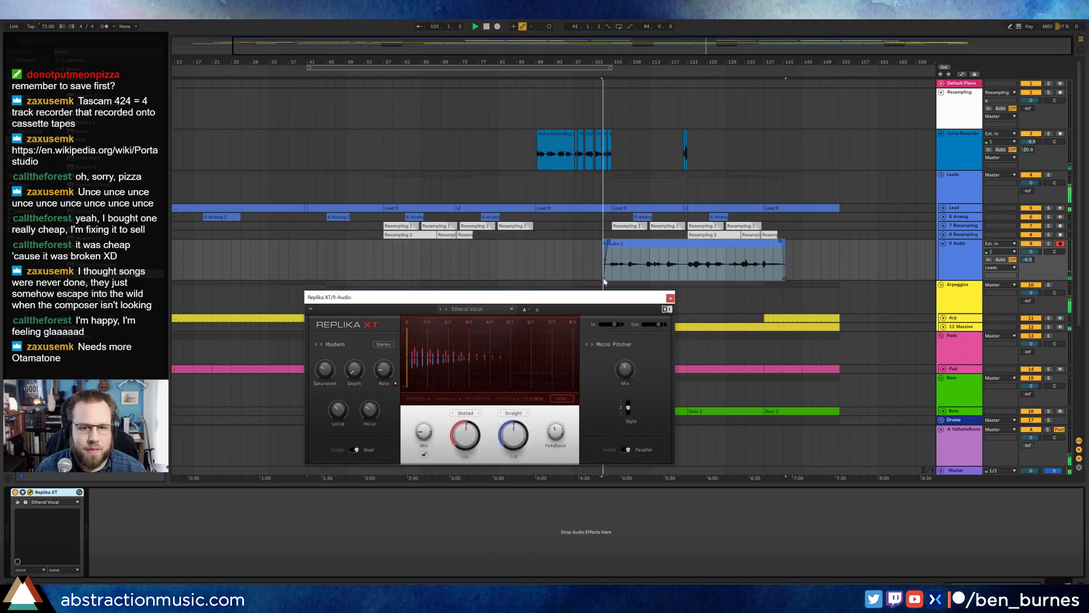
{"action": "left_click_drag", "start_coordinate": [663, 49], "coordinate": [662, 159]}
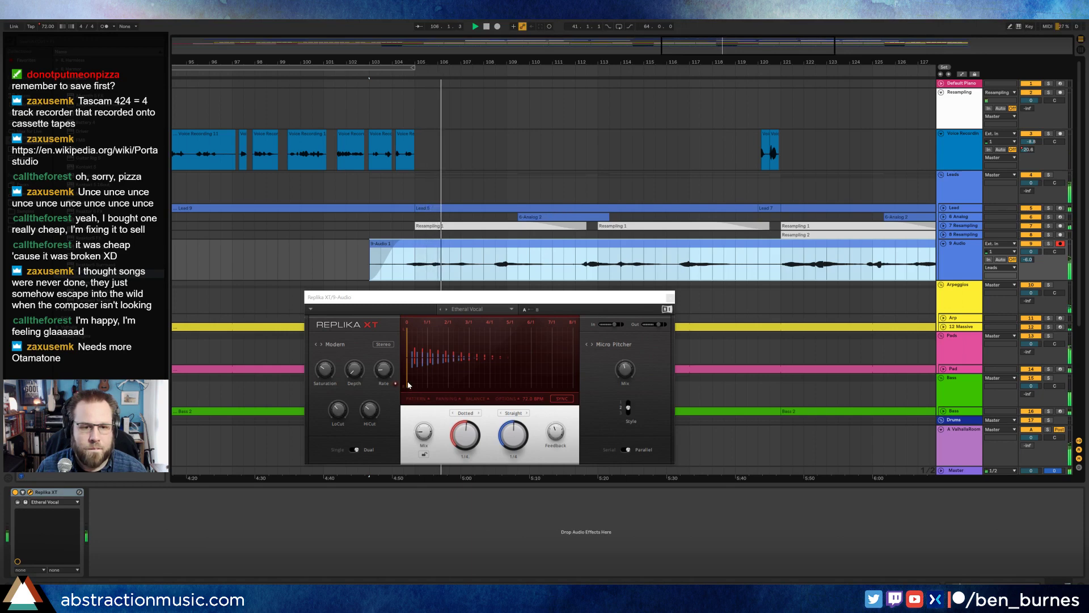
{"action": "left_click_drag", "start_coordinate": [1019, 258], "coordinate": [1020, 272]}
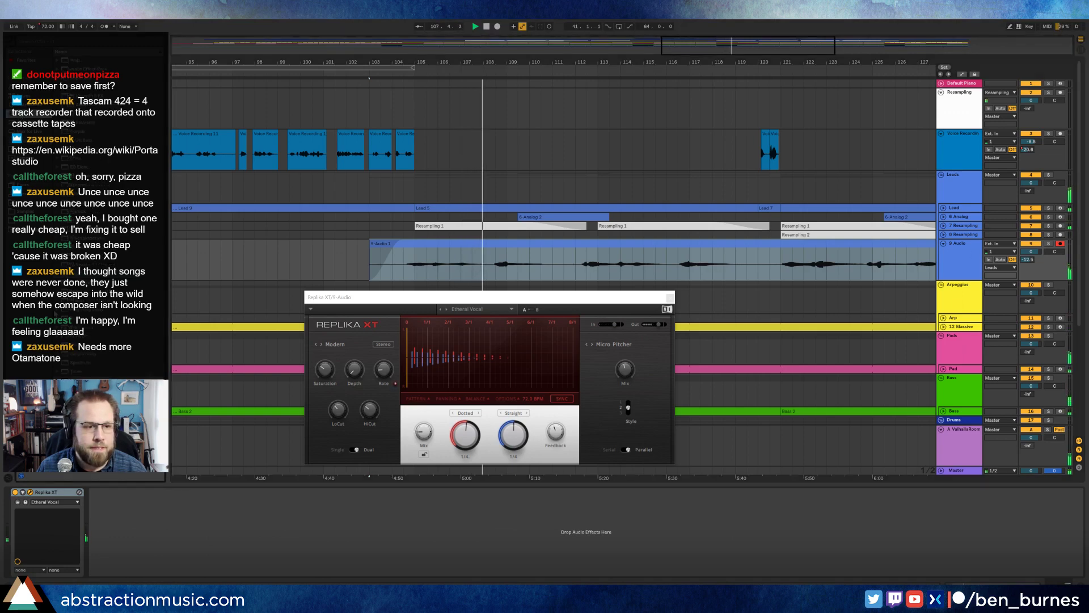
Step: Add a Reverb to the 9 Audio track and place Replika XT after it in the device chain
{"action": "left_click_drag", "start_coordinate": [159, 556], "coordinate": [162, 553]}
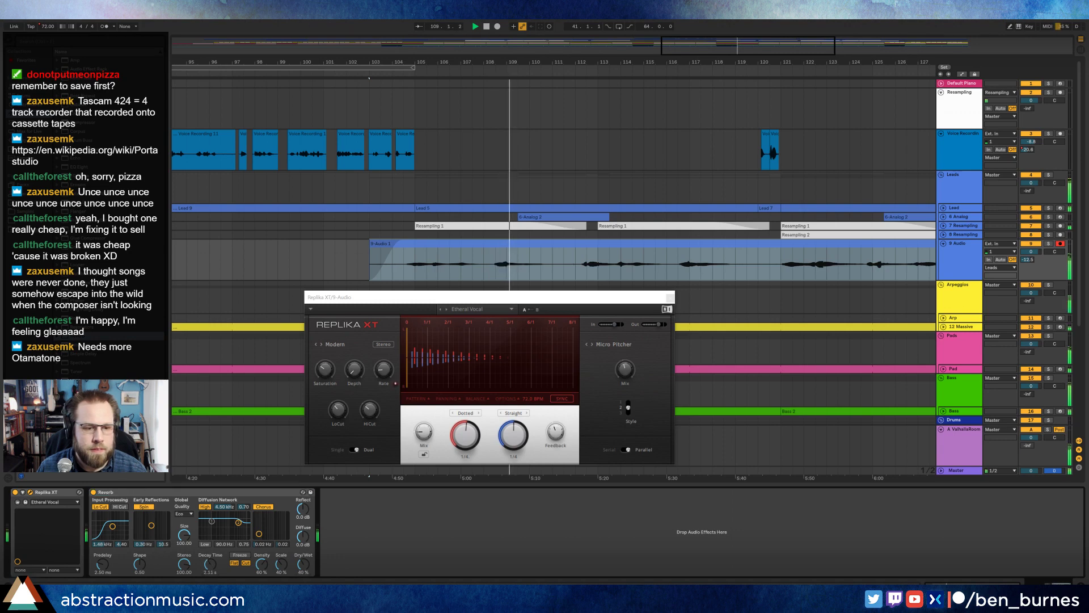
{"action": "left_click_drag", "start_coordinate": [48, 492], "coordinate": [334, 513]}
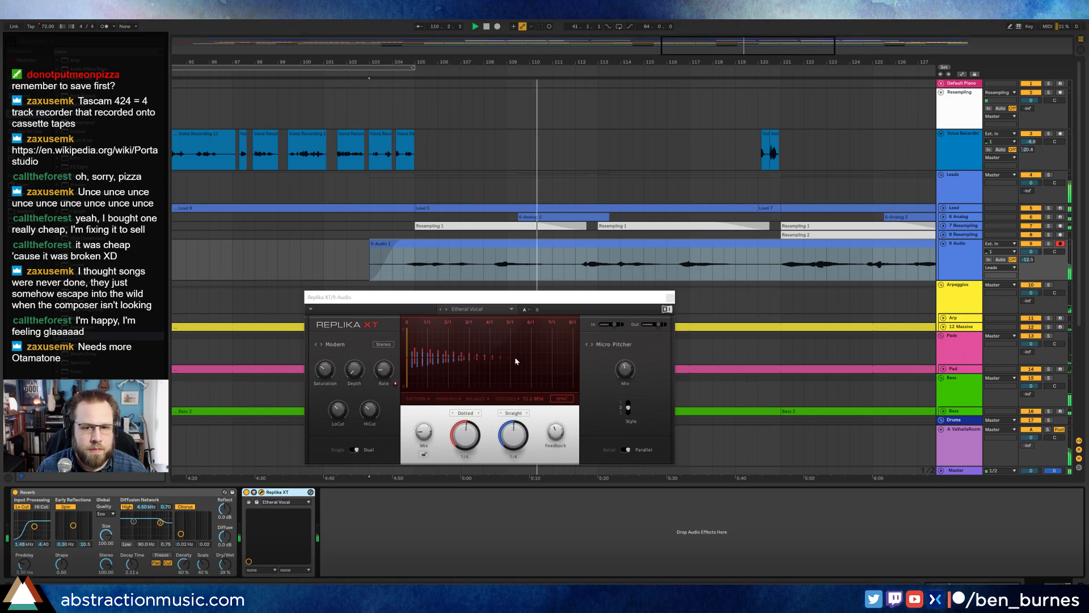
Step: Split off the part of the voice recording clip between beats 103.3 and 104 and move it slightly earlier
{"action": "left_click_drag", "start_coordinate": [509, 61], "coordinate": [386, 62]}
{"action": "scroll", "coordinate": [244, 137], "scroll_direction": "down", "scroll_amount": 4}
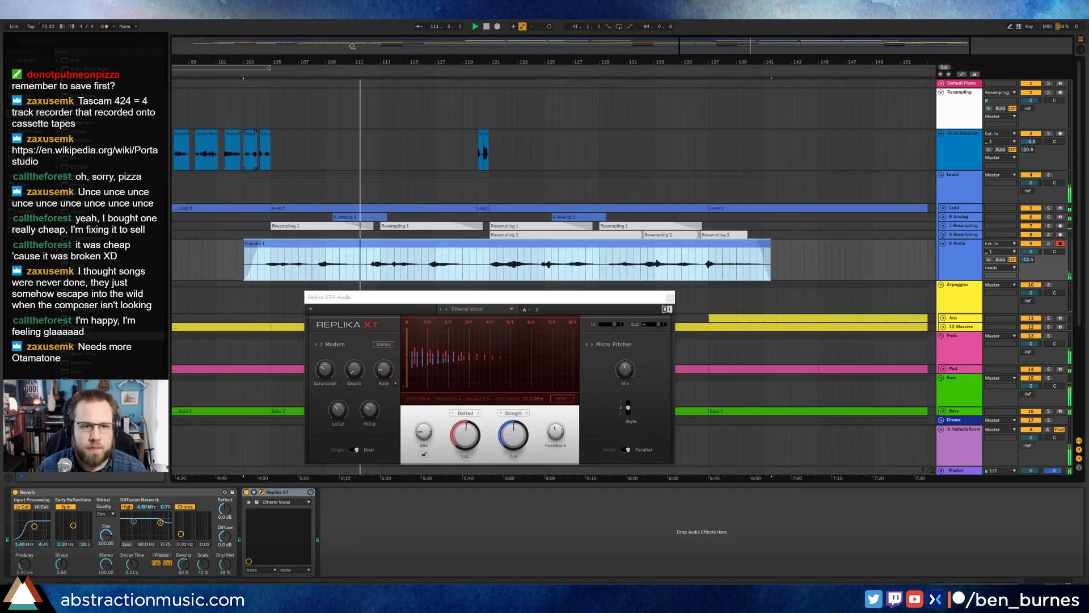
{"action": "scroll", "coordinate": [254, 142], "scroll_direction": "up", "scroll_amount": 5}
{"action": "left_click_drag", "start_coordinate": [254, 62], "coordinate": [470, 91]}
{"action": "mouse_move", "coordinate": [441, 134]}
{"action": "left_mouse_down"}
{"action": "mouse_move", "coordinate": [432, 139]}
{"action": "mouse_move", "coordinate": [445, 163]}
{"action": "mouse_move", "coordinate": [446, 153]}
{"action": "left_mouse_up"}
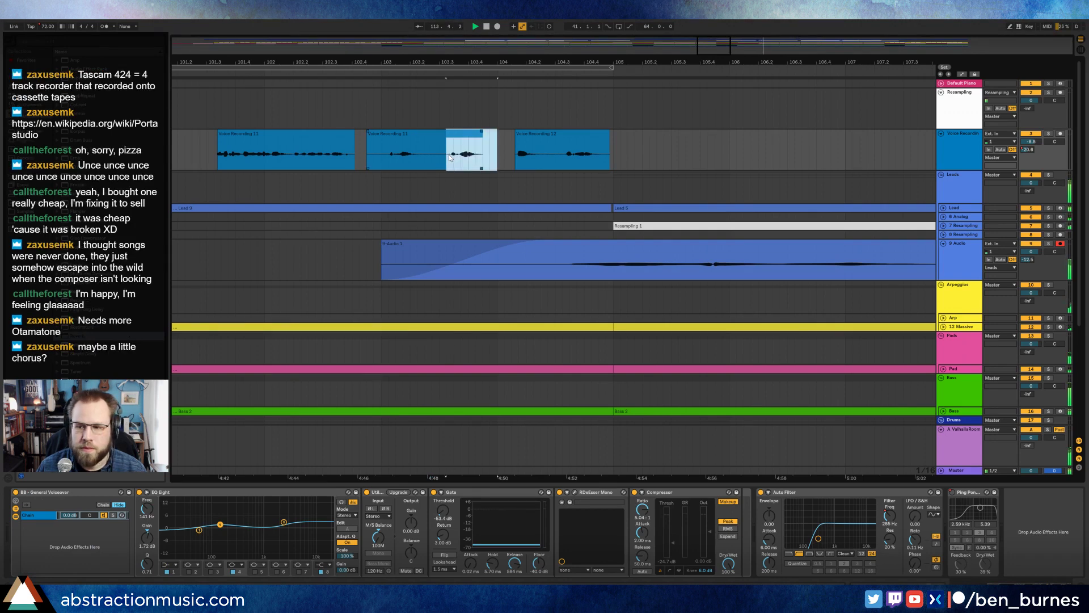
{"action": "key", "text": "a"}
{"action": "key", "text": "a"}
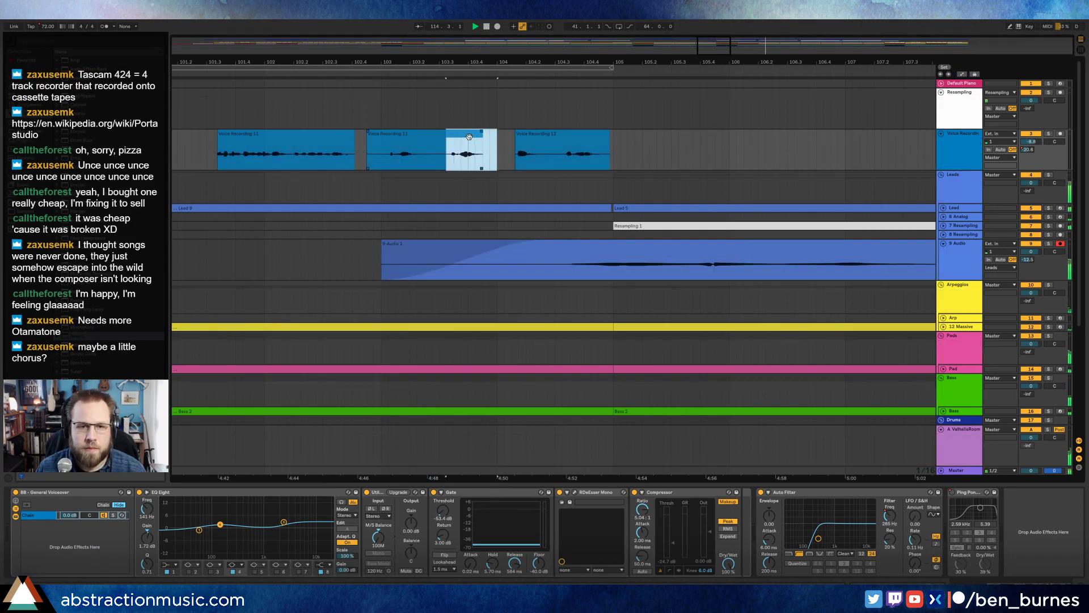
{"action": "left_click_drag", "start_coordinate": [462, 136], "coordinate": [458, 137]}
{"action": "left_click", "coordinate": [495, 150]}
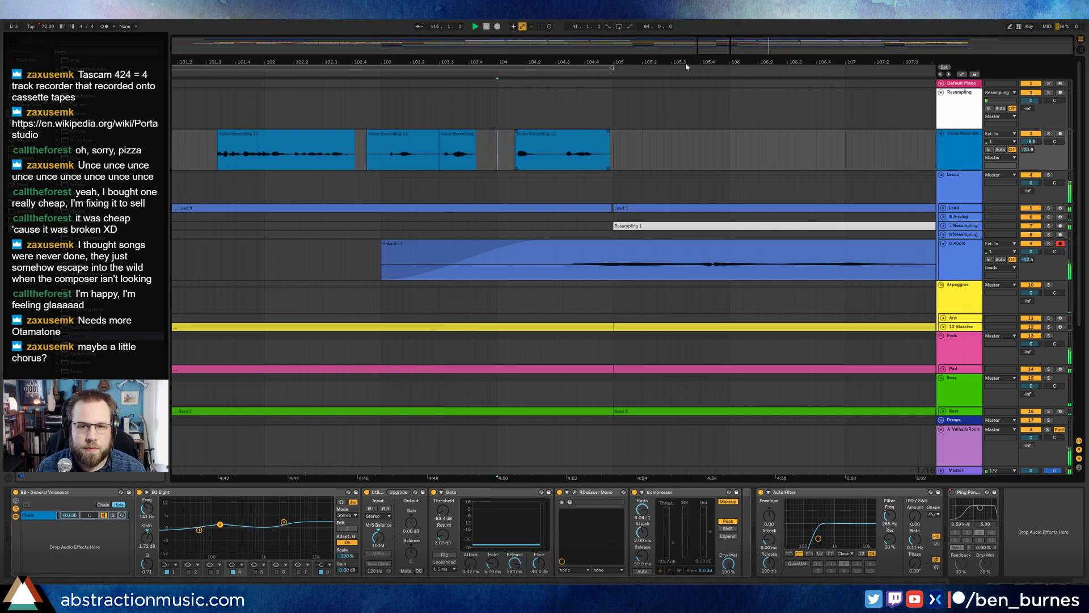
Step: Add a Chorus at the start of the 9 Audio track's device chain and set its modulation amount to 0.04 ms with 44% dry/wet
{"action": "mouse_move", "coordinate": [686, 62]}
{"action": "left_mouse_down"}
{"action": "mouse_move", "coordinate": [522, 62]}
{"action": "mouse_move", "coordinate": [522, 37]}
{"action": "mouse_move", "coordinate": [360, 32]}
{"action": "mouse_move", "coordinate": [352, 5]}
{"action": "mouse_move", "coordinate": [235, 1]}
{"action": "left_mouse_up"}
{"action": "left_click", "coordinate": [952, 259]}
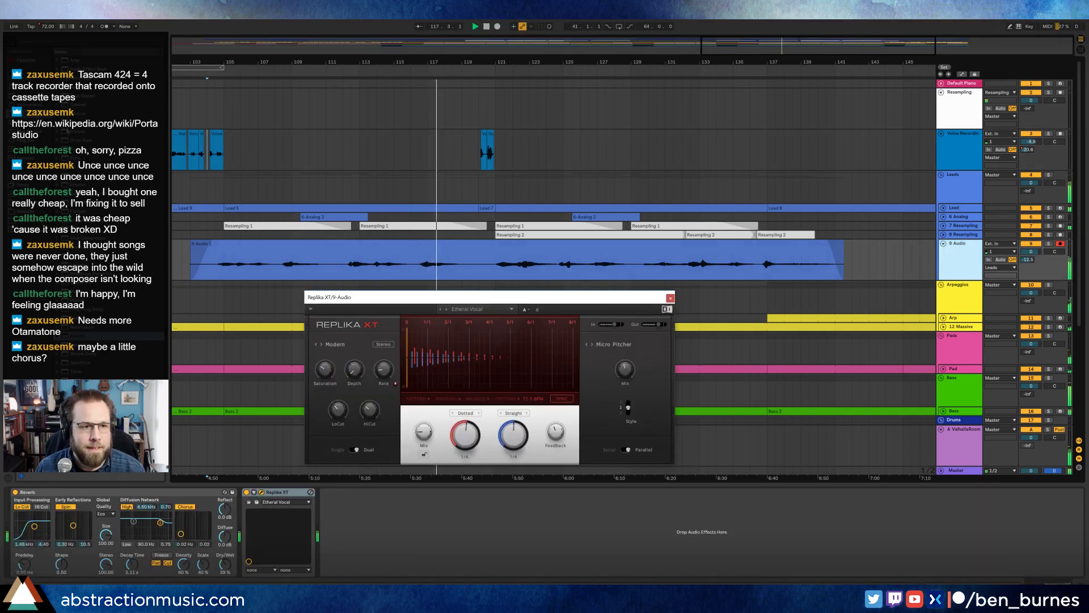
{"action": "left_click_drag", "start_coordinate": [75, 114], "coordinate": [36, 501]}
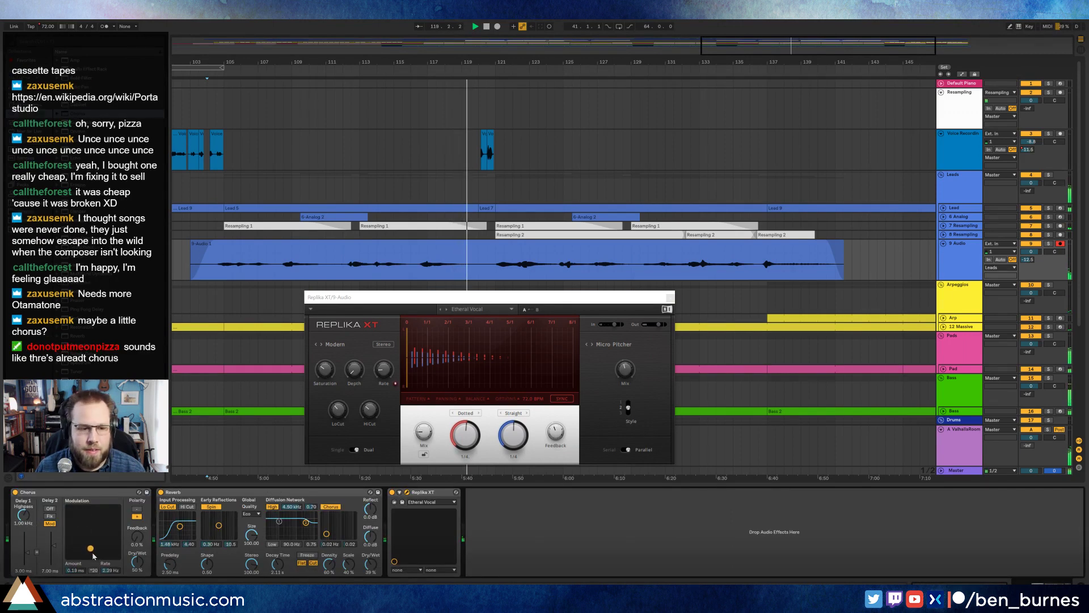
{"action": "left_click_drag", "start_coordinate": [90, 548], "coordinate": [89, 552]}
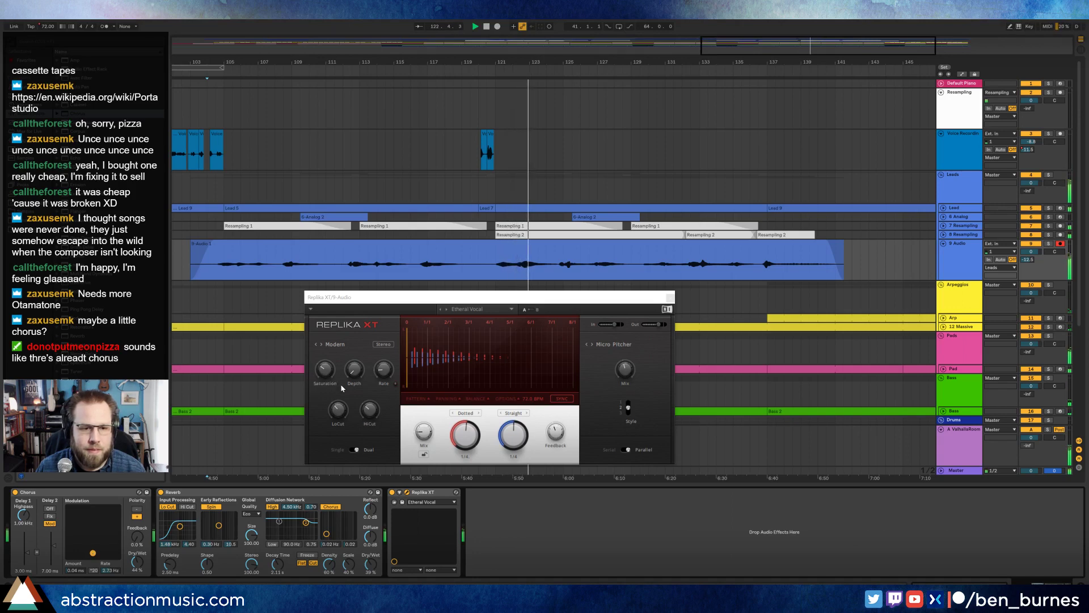
Step: Increase the Depth and raise the HiCut of the Replika XT delay on the 9 Audio track
{"action": "left_click", "coordinate": [355, 381]}
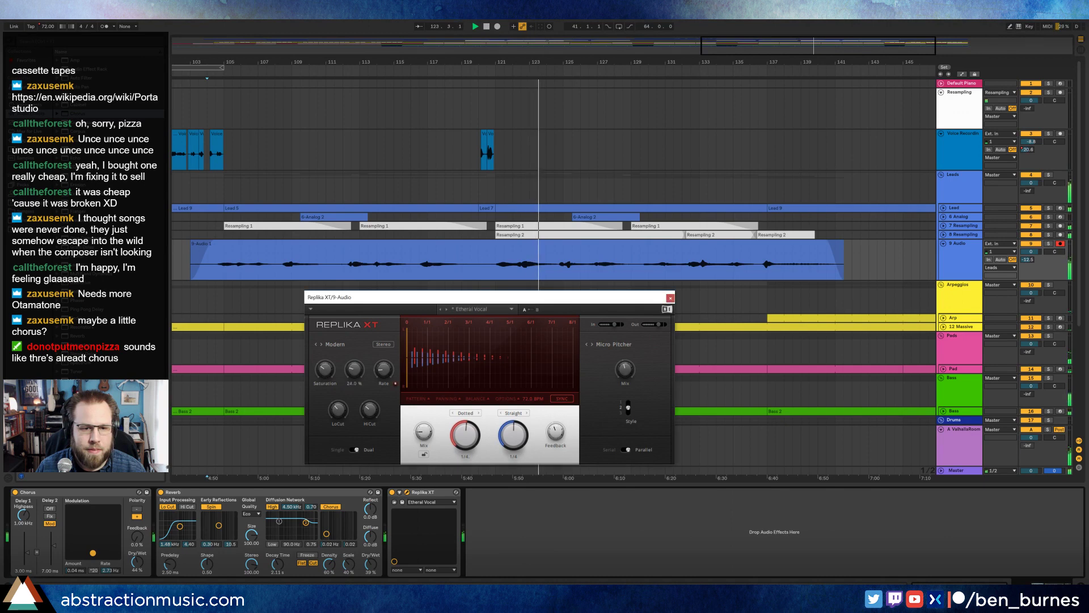
{"action": "left_click_drag", "start_coordinate": [355, 370], "coordinate": [355, 355]}
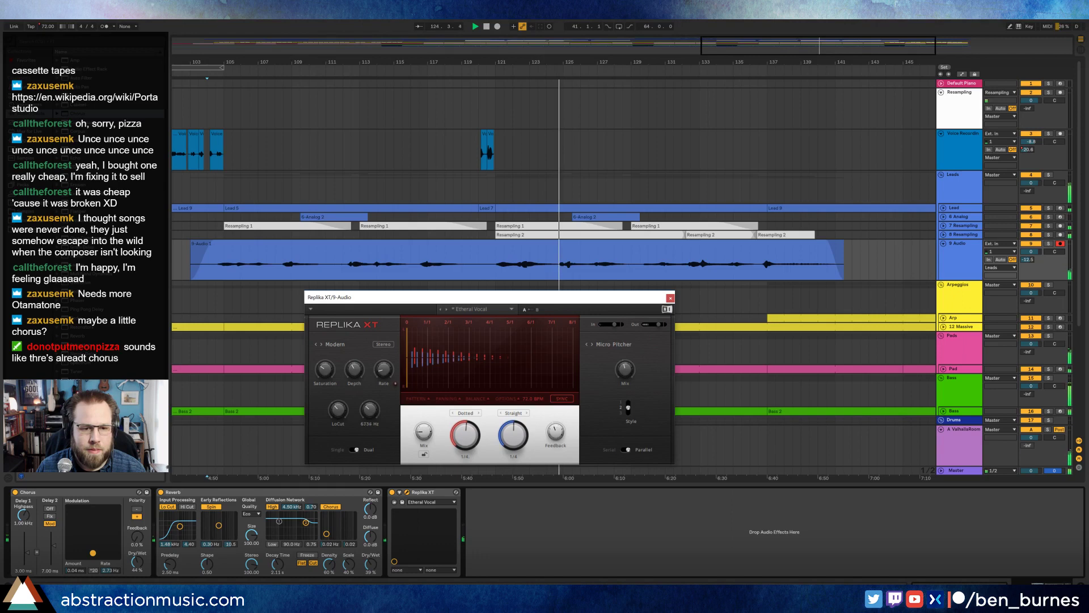
{"action": "left_click_drag", "start_coordinate": [369, 408], "coordinate": [370, 403]}
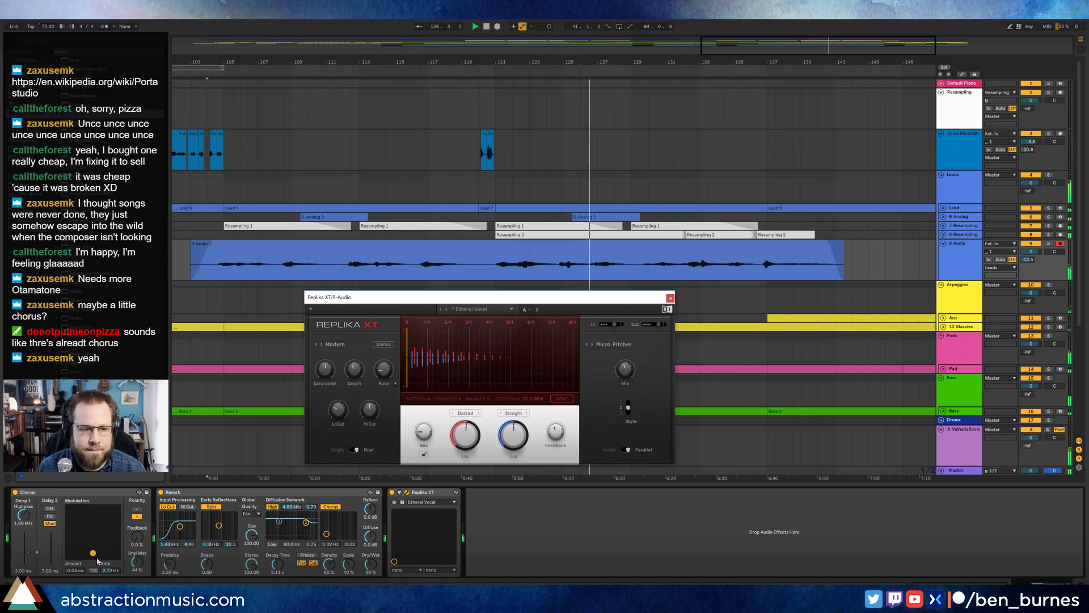
Step: Set the Chorus to 0.00 ms amount and 36% dry/wet, then fine-tune Replika XT's Micro Pitcher mix and delay mix and close its window
{"action": "left_click_drag", "start_coordinate": [136, 564], "coordinate": [93, 555]}
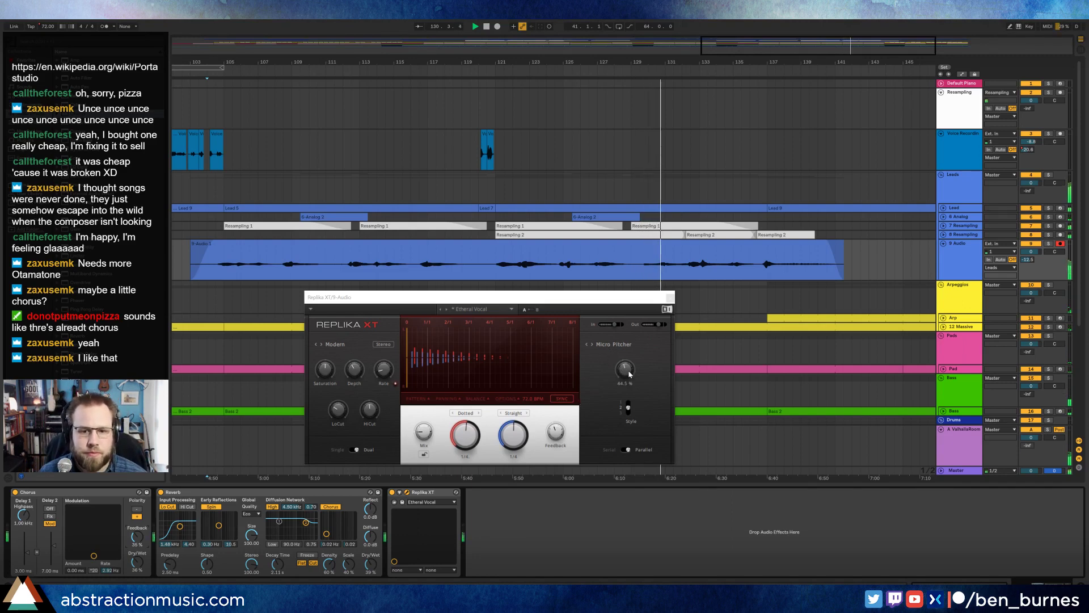
{"action": "left_click_drag", "start_coordinate": [626, 370], "coordinate": [632, 376]}
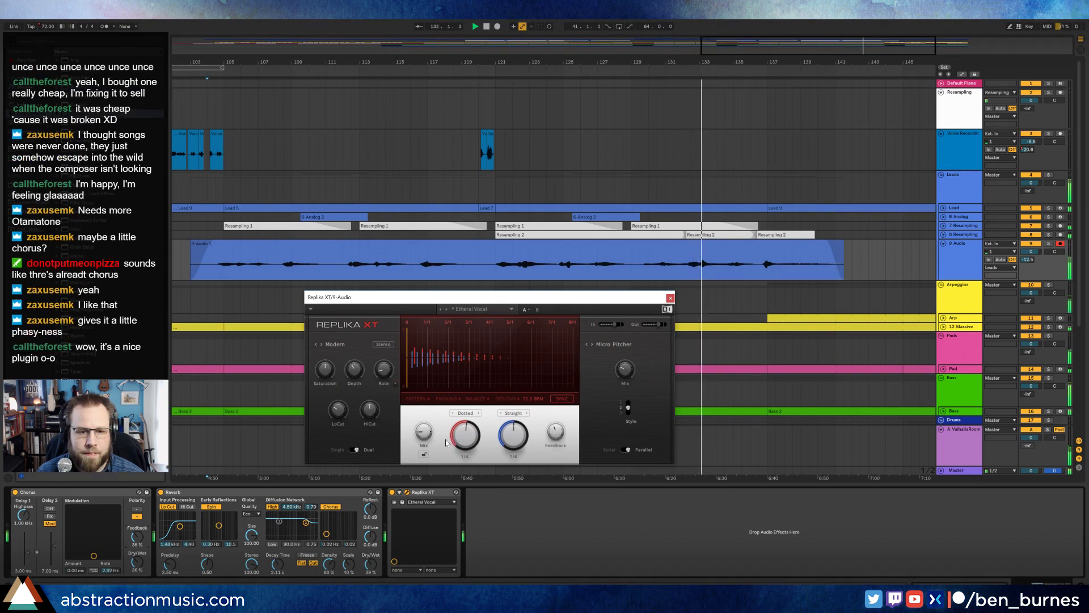
{"action": "mouse_move", "coordinate": [428, 433]}
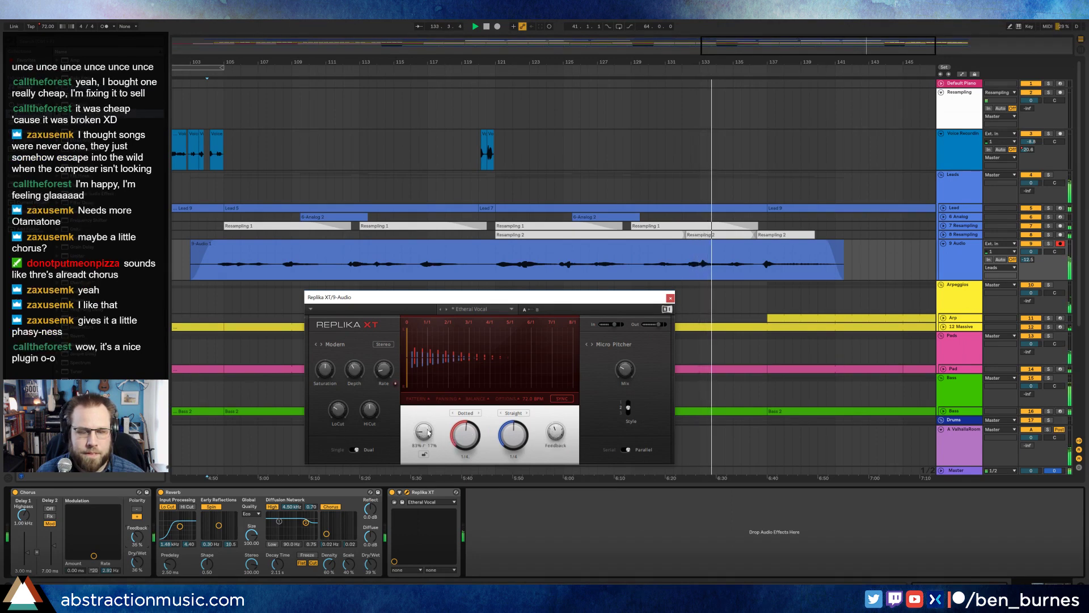
{"action": "mouse_move", "coordinate": [428, 433]}
{"action": "left_mouse_down"}
{"action": "mouse_move", "coordinate": [428, 413]}
{"action": "mouse_move", "coordinate": [427, 434]}
{"action": "left_mouse_up"}
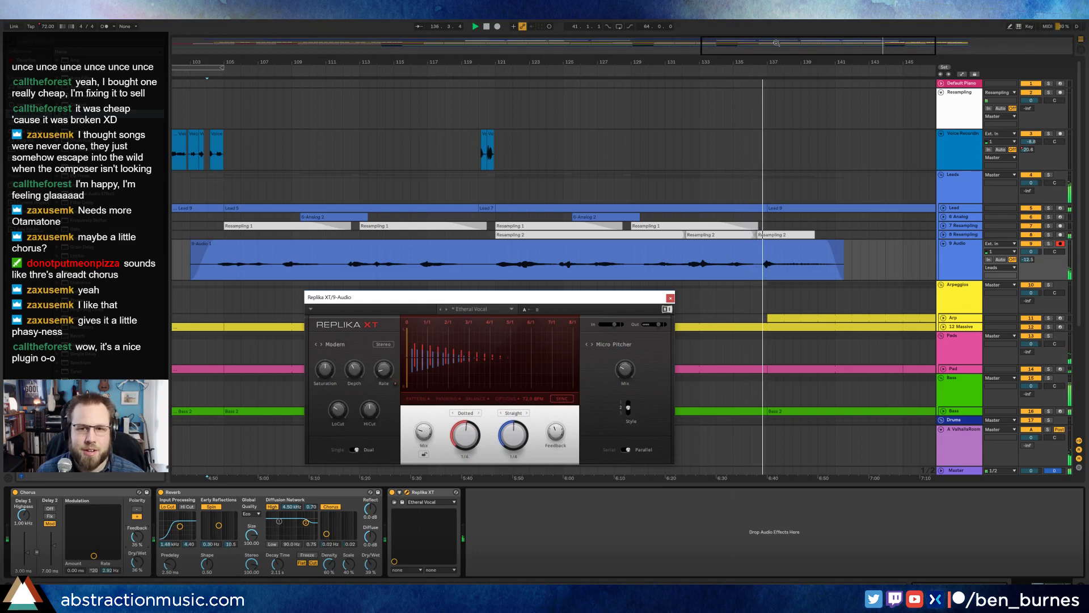
{"action": "left_click_drag", "start_coordinate": [776, 43], "coordinate": [748, 43]}
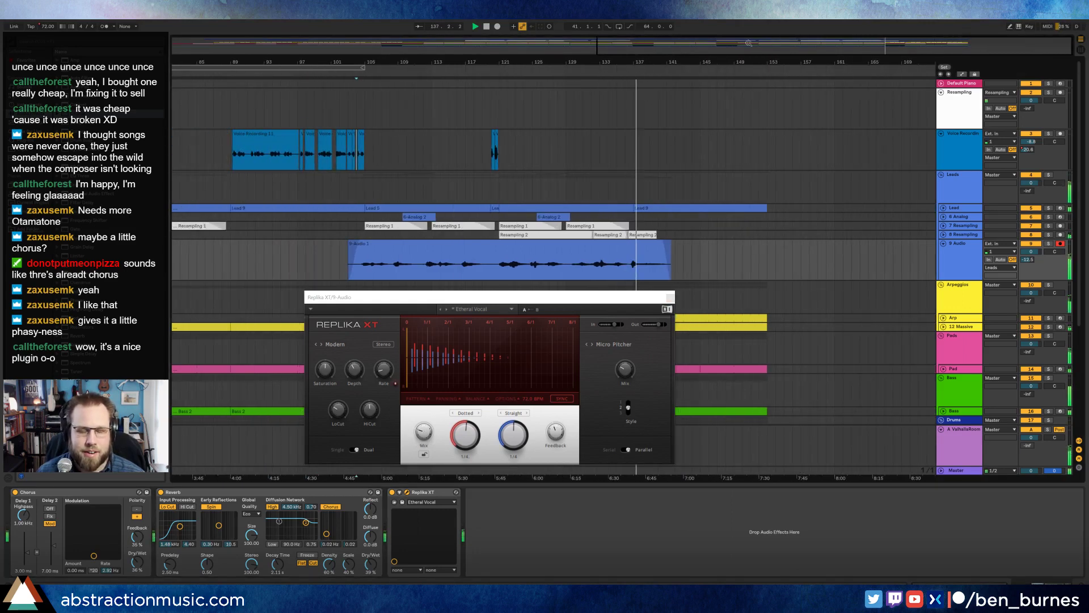
{"action": "left_click", "coordinate": [670, 298]}
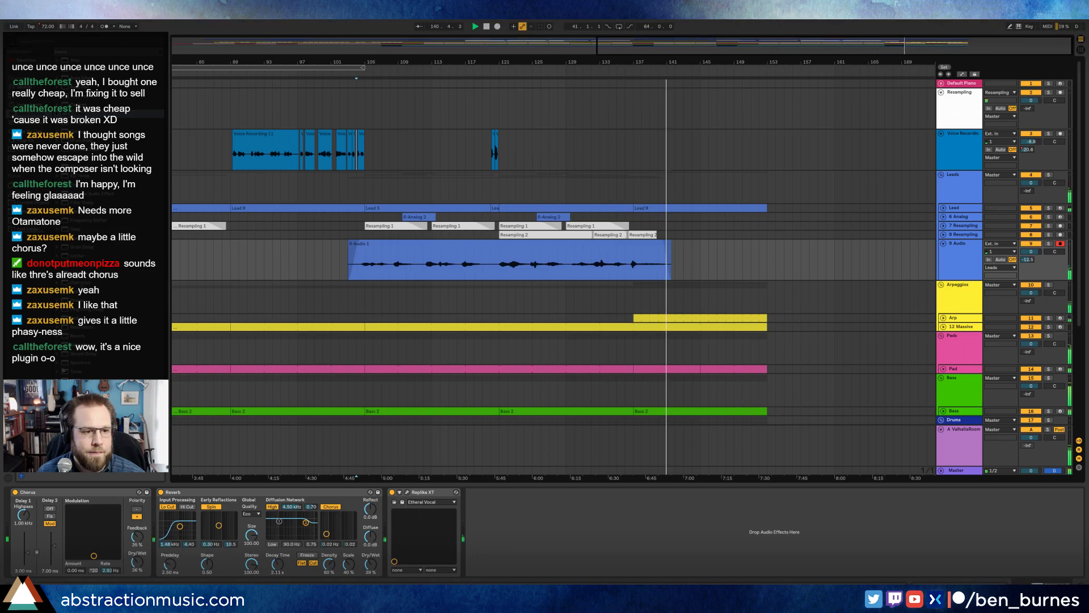
Step: Insert a Saturator between Reverb and Replika XT with the Soft Sine curve, about 13.1 dB drive and -10.7 dB output
{"action": "left_click_drag", "start_coordinate": [71, 346], "coordinate": [403, 505]}
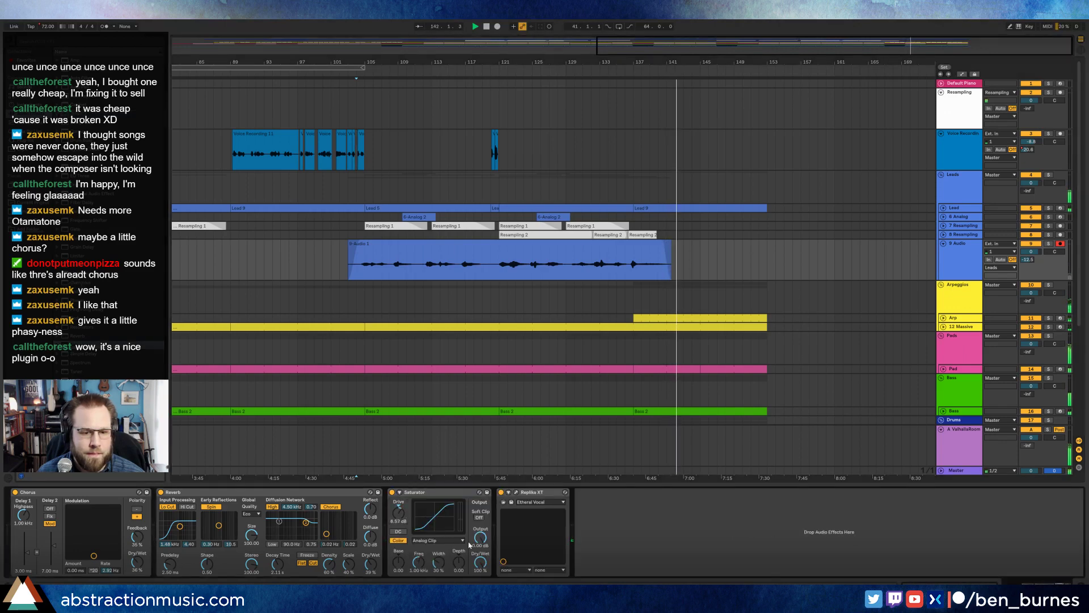
{"action": "left_click", "coordinate": [437, 540]}
{"action": "left_click", "coordinate": [440, 568]}
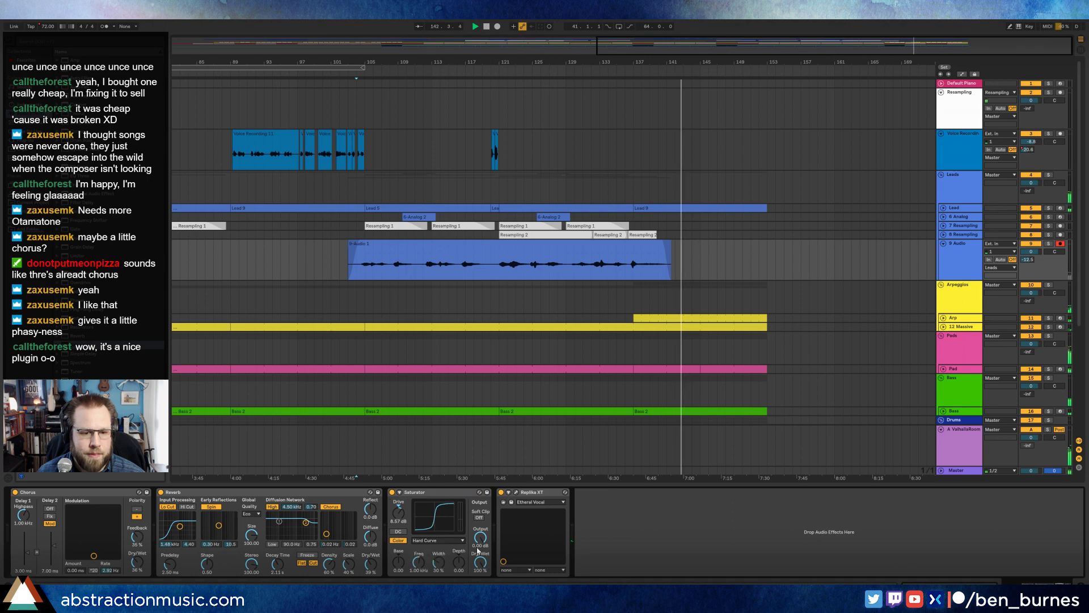
{"action": "left_click_drag", "start_coordinate": [480, 538], "coordinate": [479, 546]}
{"action": "left_click_drag", "start_coordinate": [399, 514], "coordinate": [398, 508]}
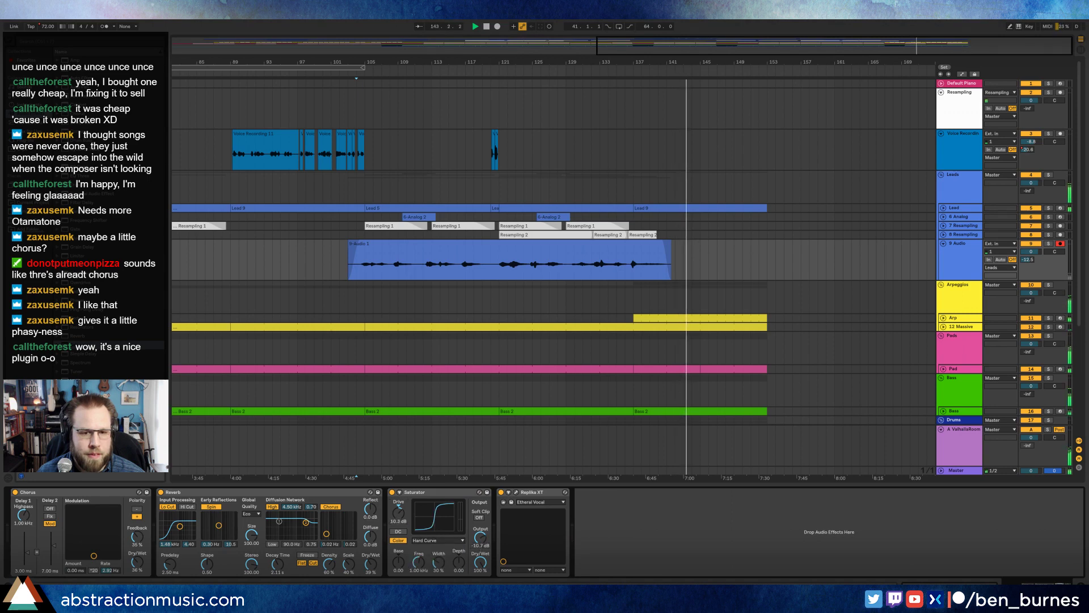
{"action": "left_click", "coordinate": [423, 539]}
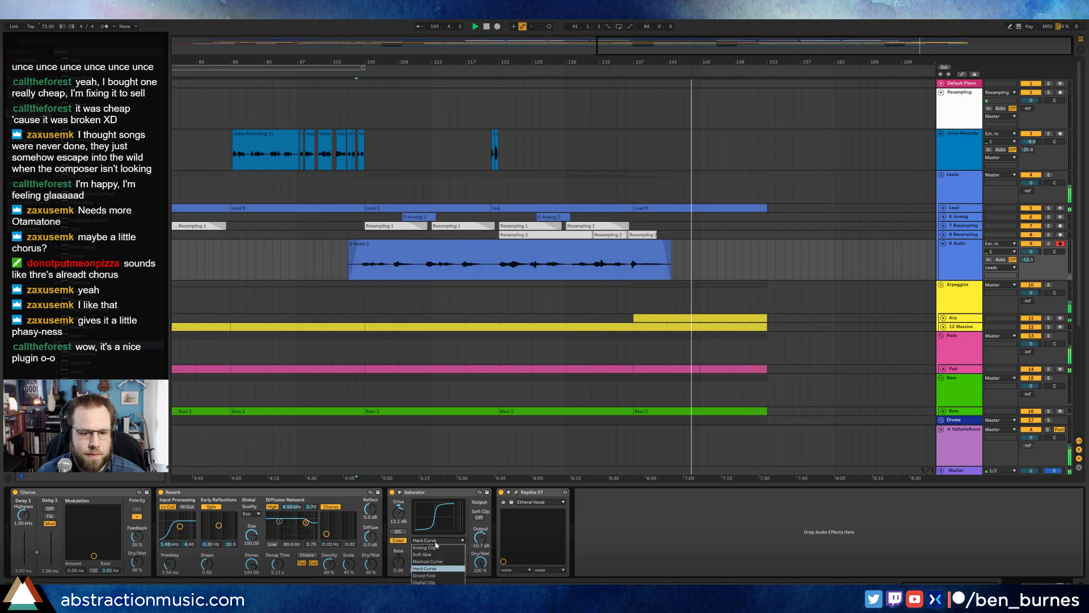
{"action": "left_click", "coordinate": [440, 555]}
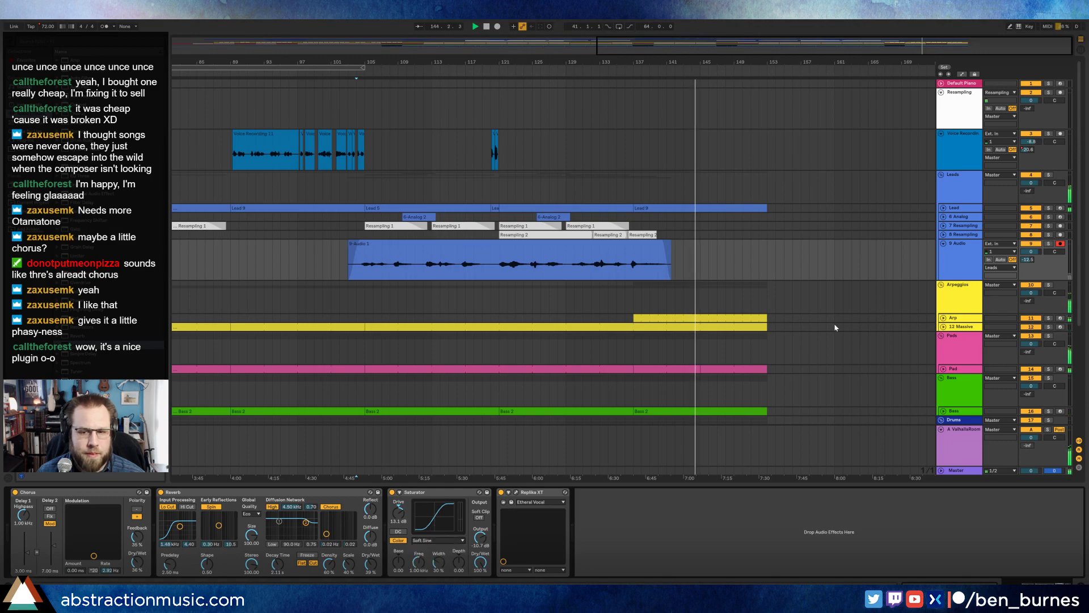
Step: Raise the pitch of the last high note in the Lead clip starting at bar 137 and replay the ending
{"action": "left_click", "coordinate": [952, 318]}
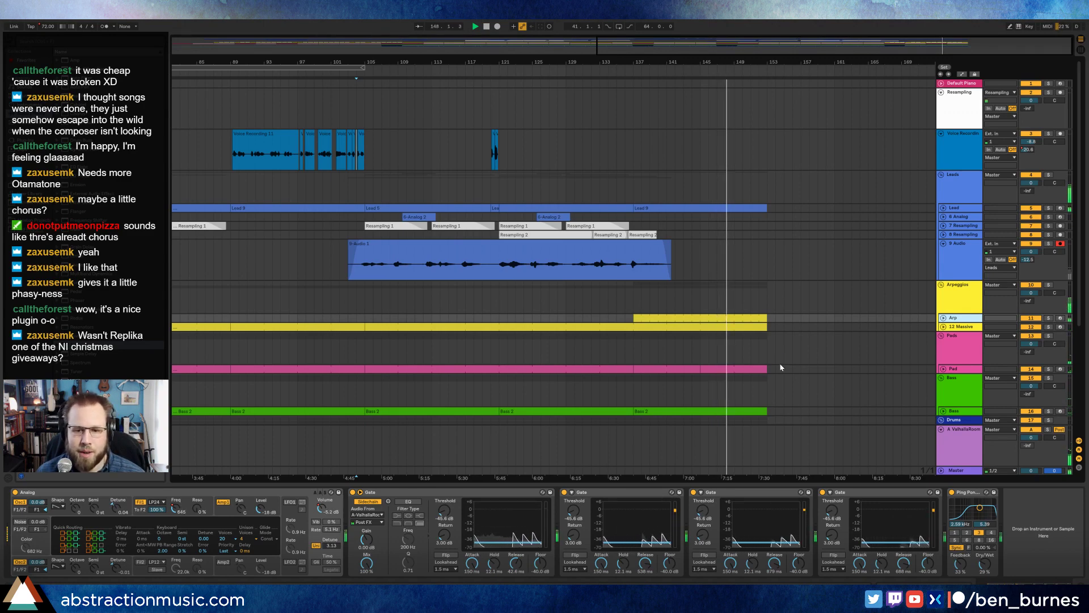
{"action": "scroll", "coordinate": [829, 353], "scroll_direction": "down", "scroll_amount": 2}
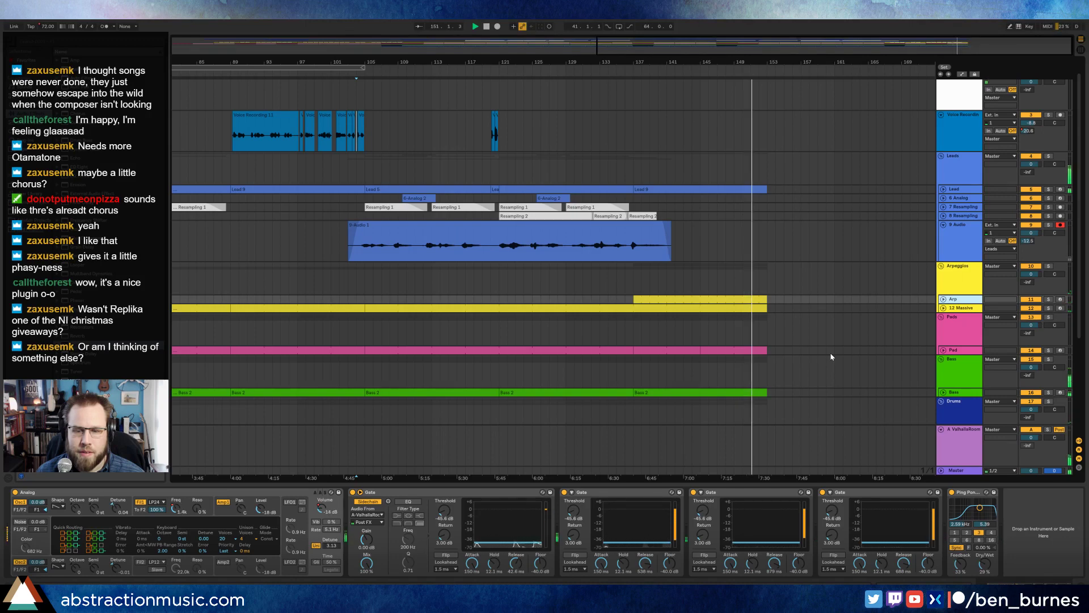
{"action": "left_click", "coordinate": [943, 189]}
{"action": "double_click", "coordinate": [738, 193]}
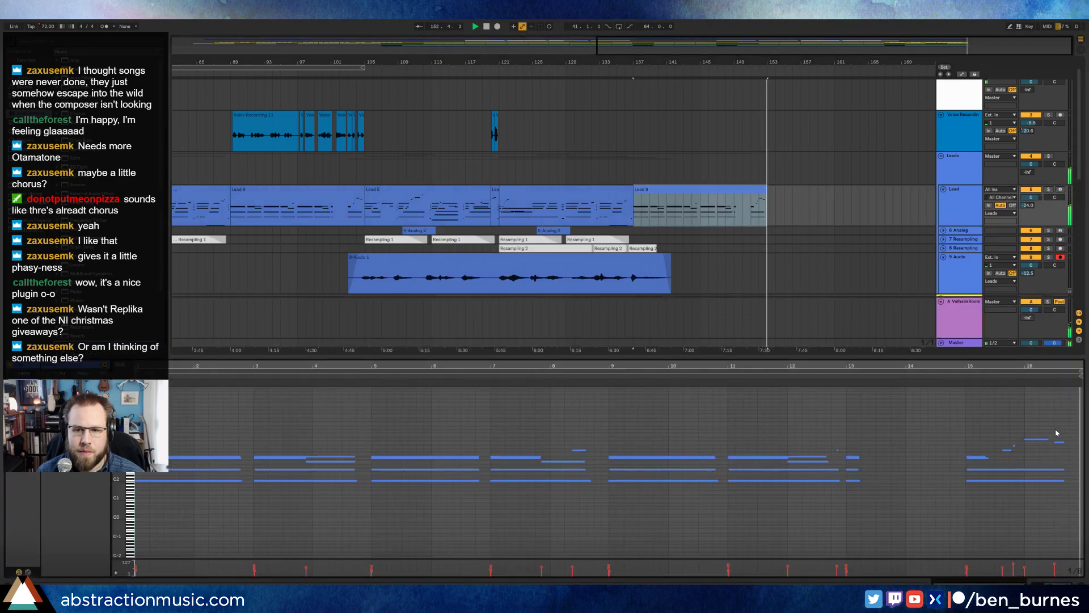
{"action": "left_click_drag", "start_coordinate": [1056, 433], "coordinate": [1064, 448]}
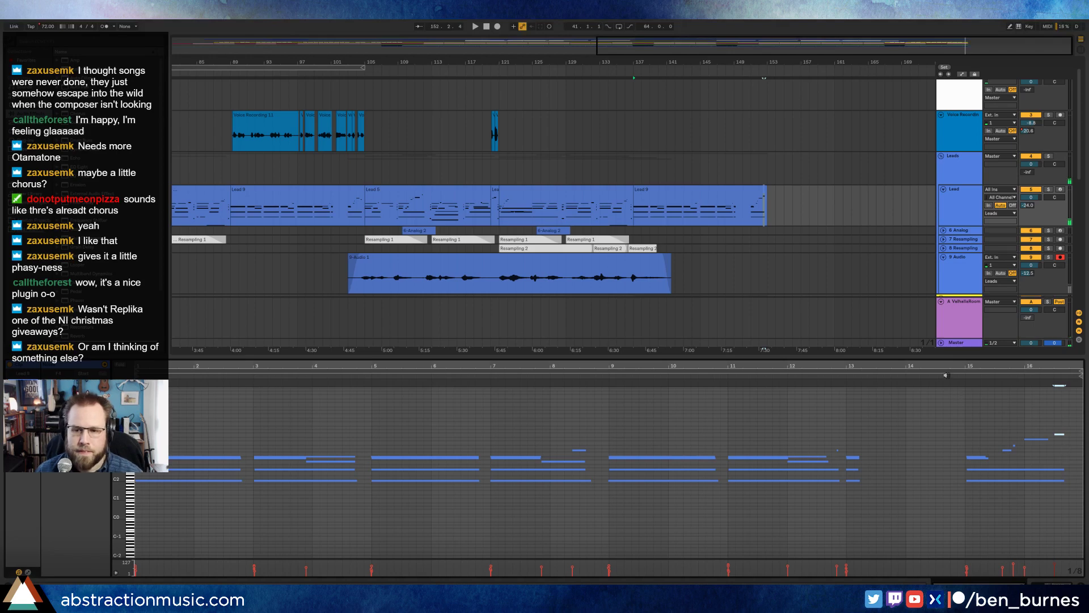
{"action": "key", "text": "space"}
Step: Unfold the Bass track and shorten its final clip so it ends at bar 152
{"action": "scroll", "coordinate": [828, 238], "scroll_direction": "down", "scroll_amount": 10}
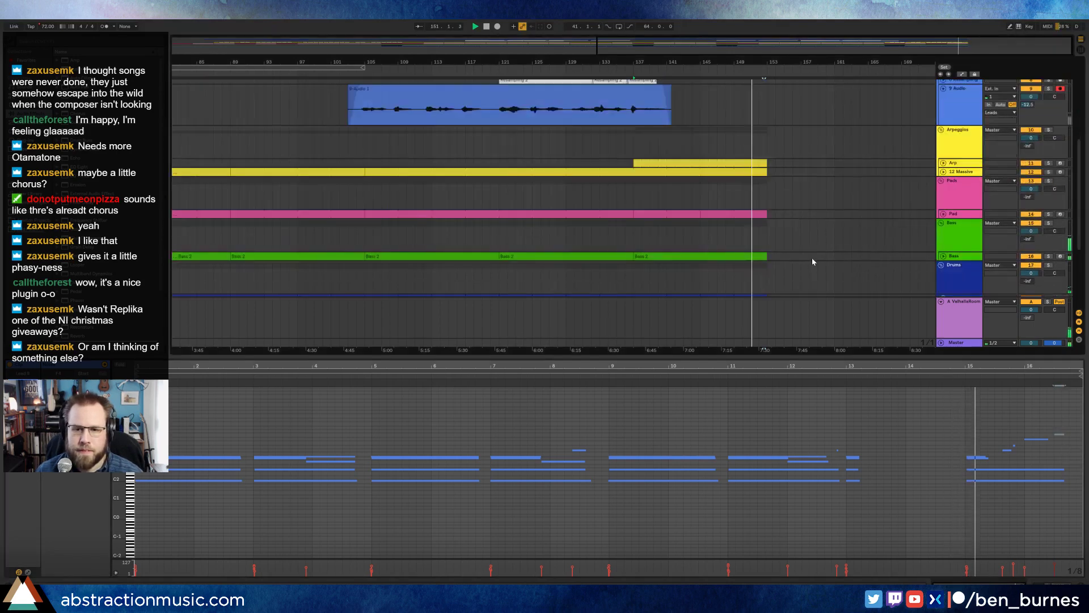
{"action": "left_click", "coordinate": [944, 211]}
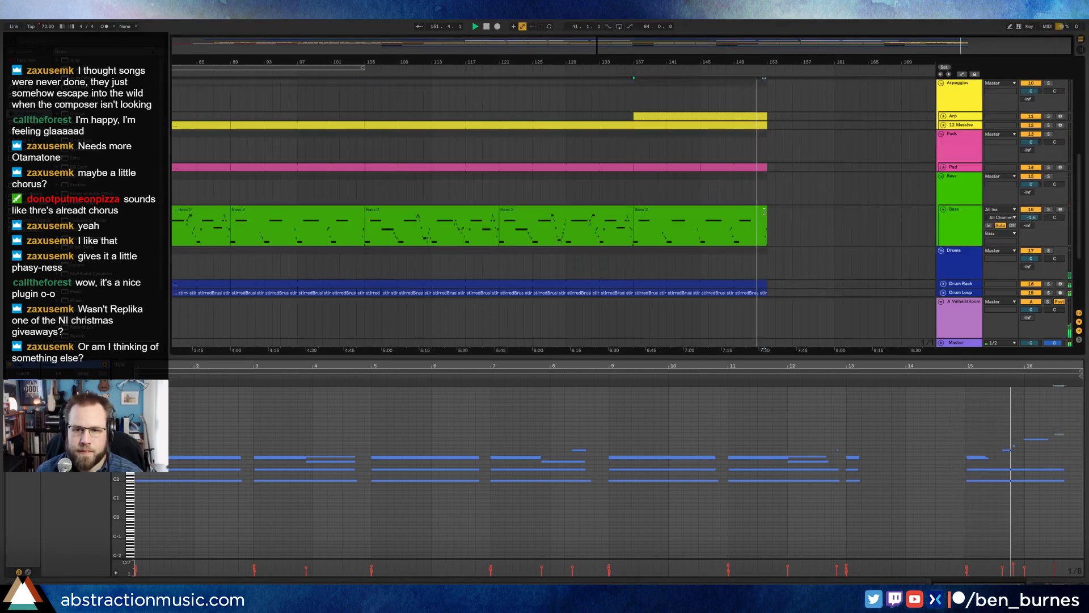
{"action": "left_click", "coordinate": [749, 210]}
{"action": "left_click", "coordinate": [777, 218]}
Step: Open the notes of the Lead clip starting at bar 137
{"action": "scroll", "coordinate": [803, 233], "scroll_direction": "up", "scroll_amount": 10}
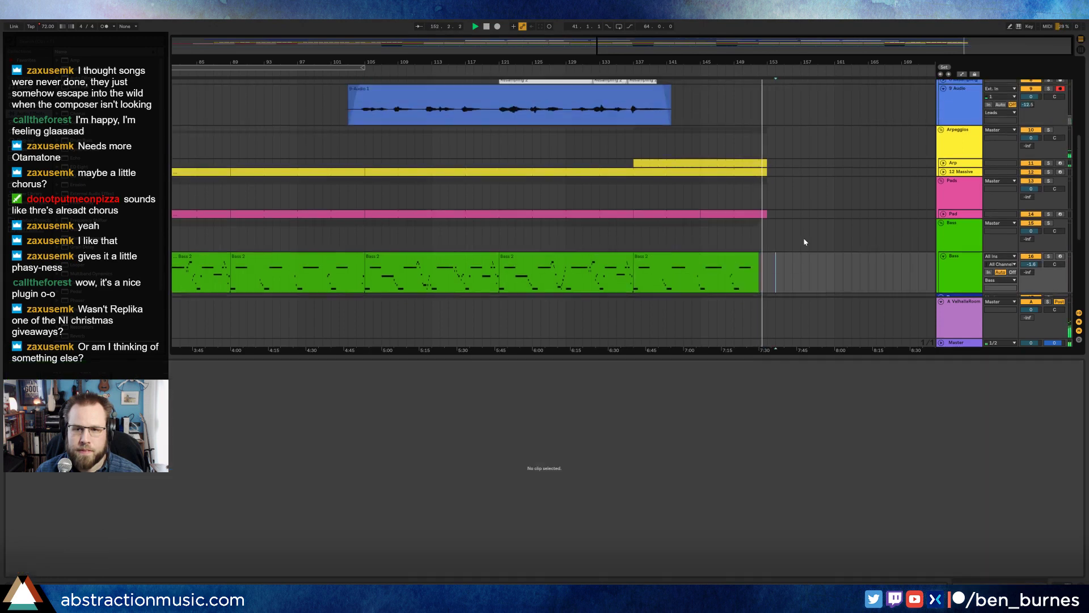
{"action": "scroll", "coordinate": [803, 233], "scroll_direction": "up", "scroll_amount": 2}
{"action": "left_click", "coordinate": [737, 179]}
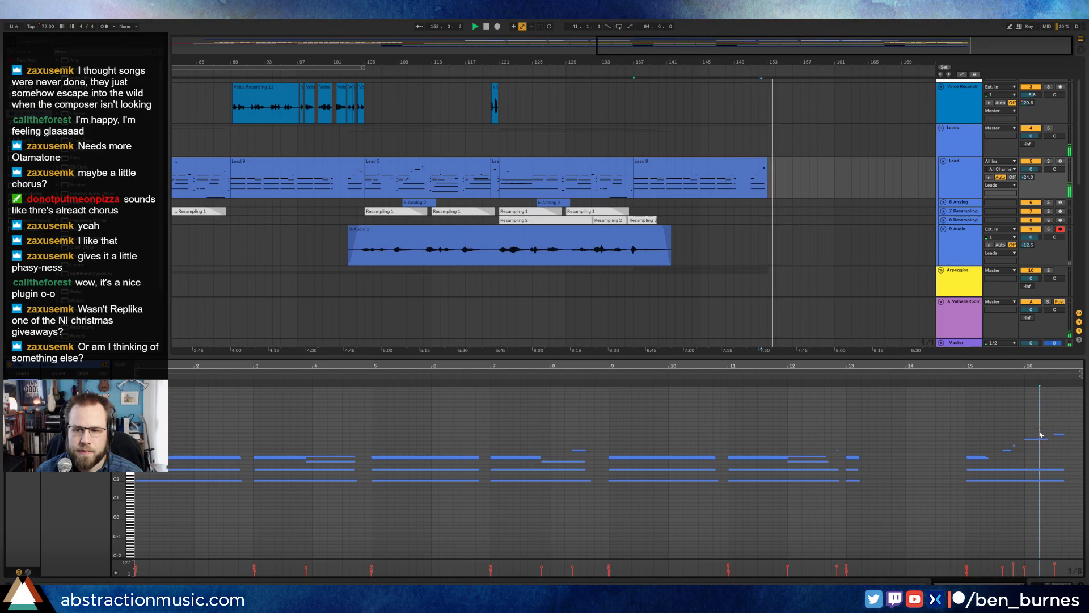
Step: Select the melody notes in bars 15 and 16 of the Lead clip and play the clip's closing phrase
{"action": "left_click_drag", "start_coordinate": [968, 414], "coordinate": [1054, 483]}
{"action": "left_click_drag", "start_coordinate": [947, 387], "coordinate": [1059, 457]}
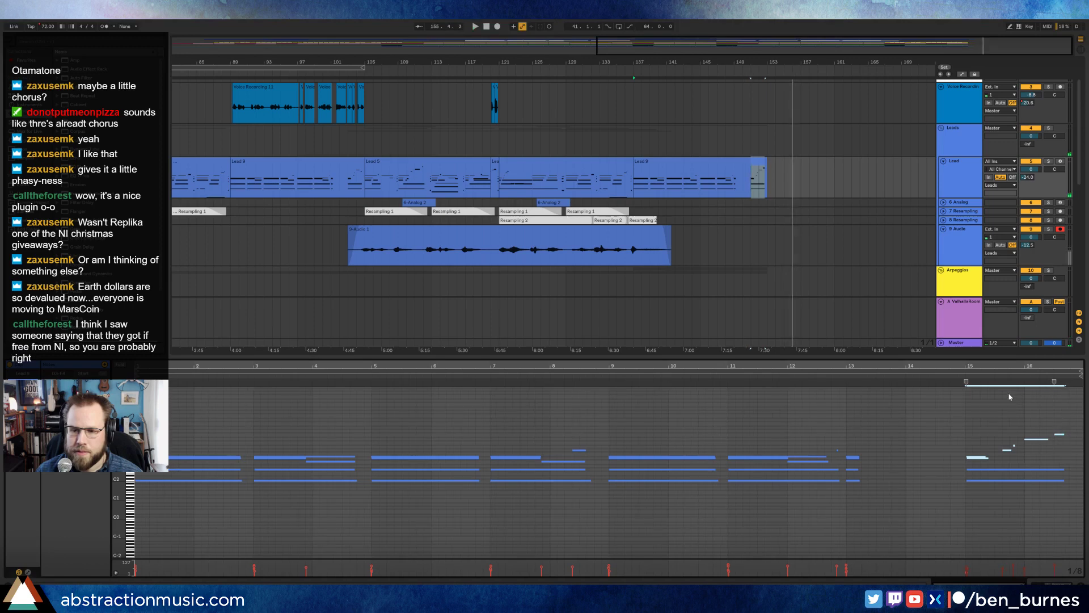
{"action": "key", "text": "space"}
{"action": "key", "text": "space"}
{"action": "left_click", "coordinate": [959, 372]}
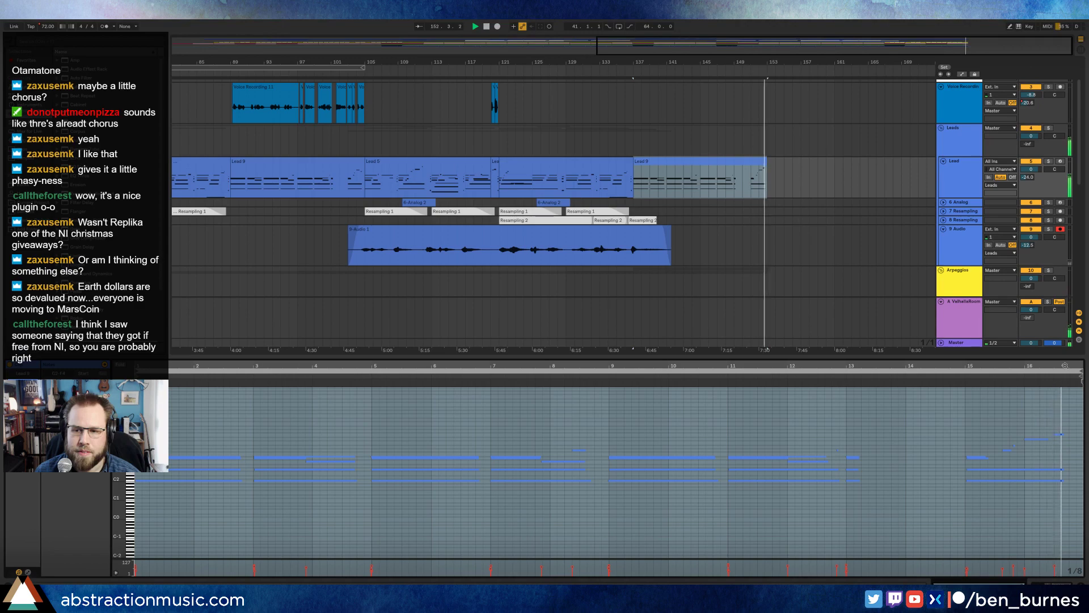
Step: Move the last melody note earlier to about 16.2.3, lower it by two semitones, and play the phrase from bar 15
{"action": "scroll", "coordinate": [1065, 444], "scroll_direction": "up", "scroll_amount": 5}
{"action": "left_click", "coordinate": [994, 445]}
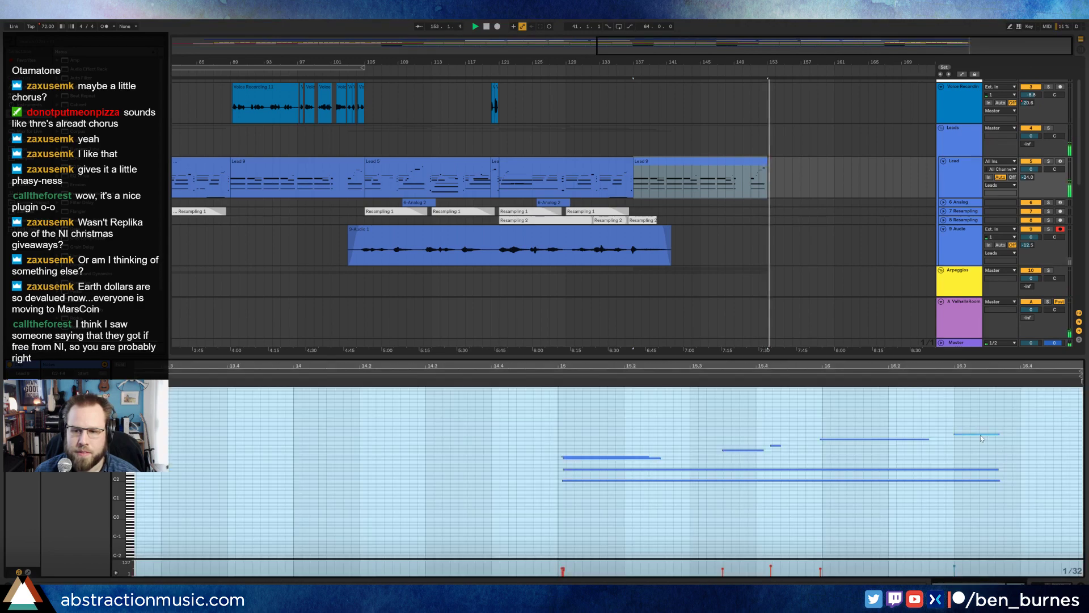
{"action": "key", "text": "space"}
{"action": "left_click_drag", "start_coordinate": [961, 413], "coordinate": [968, 440]}
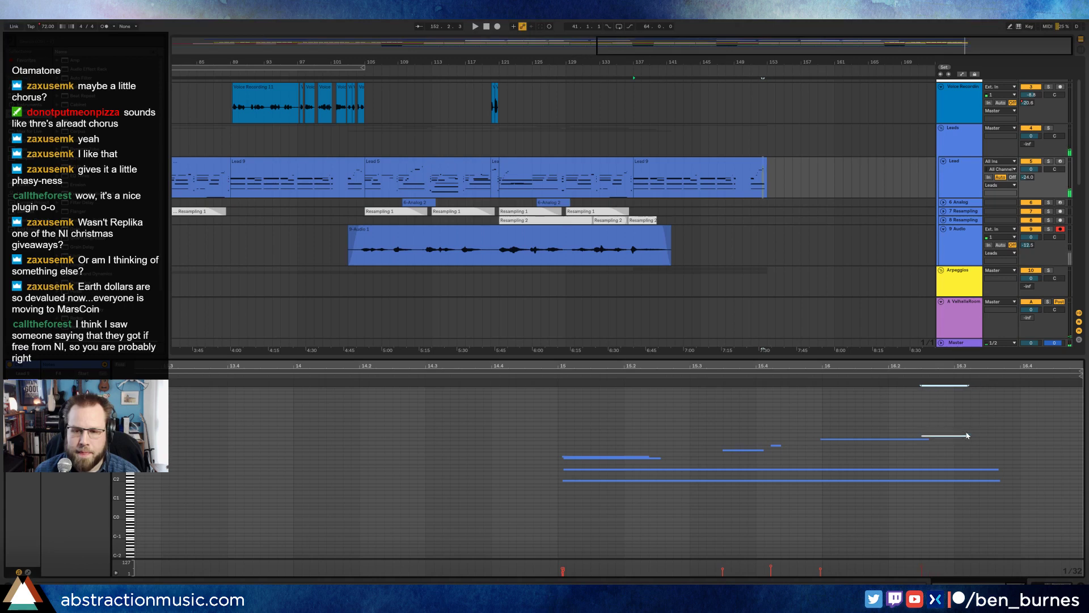
{"action": "left_click", "coordinate": [561, 377]}
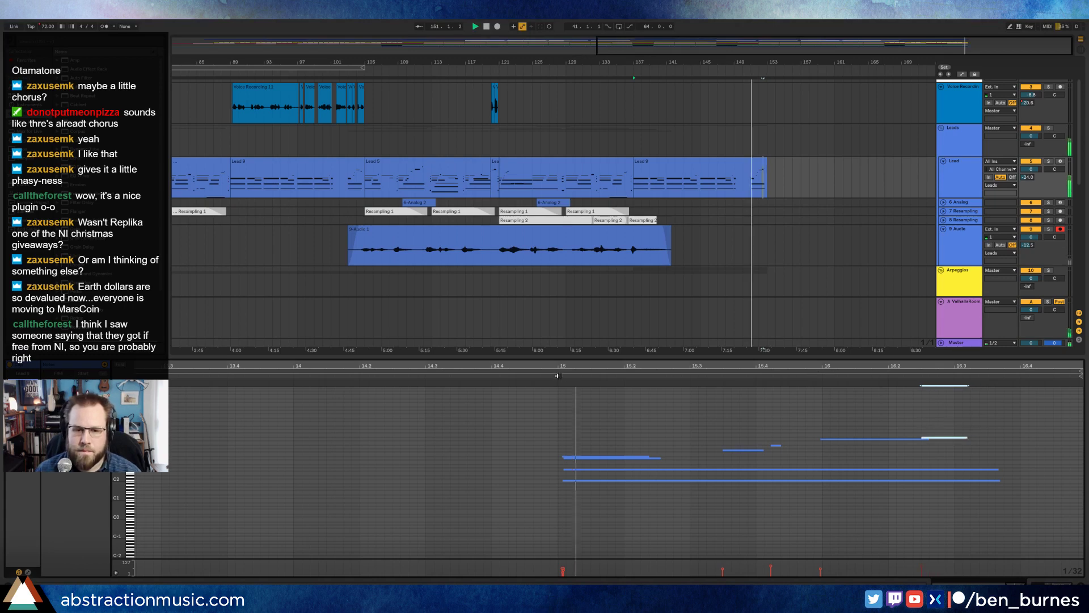
Step: Shift all notes of the closing phrase slightly earlier onto bar 15, and align the long upper melody note with bar 16
{"action": "left_click_drag", "start_coordinate": [570, 413], "coordinate": [926, 505]}
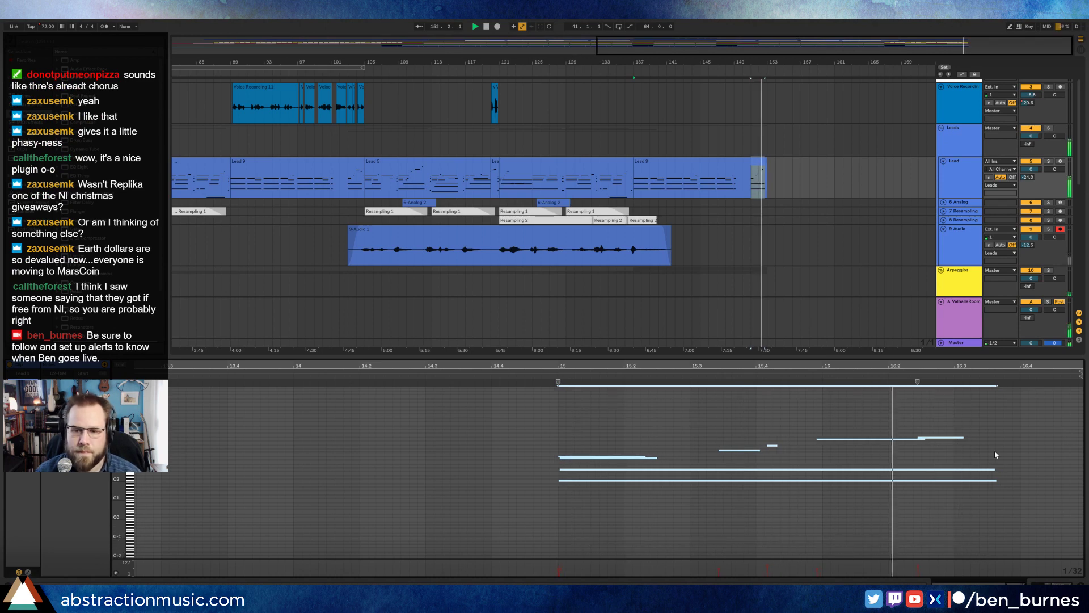
{"action": "left_click_drag", "start_coordinate": [855, 420], "coordinate": [861, 451]}
{"action": "key", "text": "ctrl+u"}
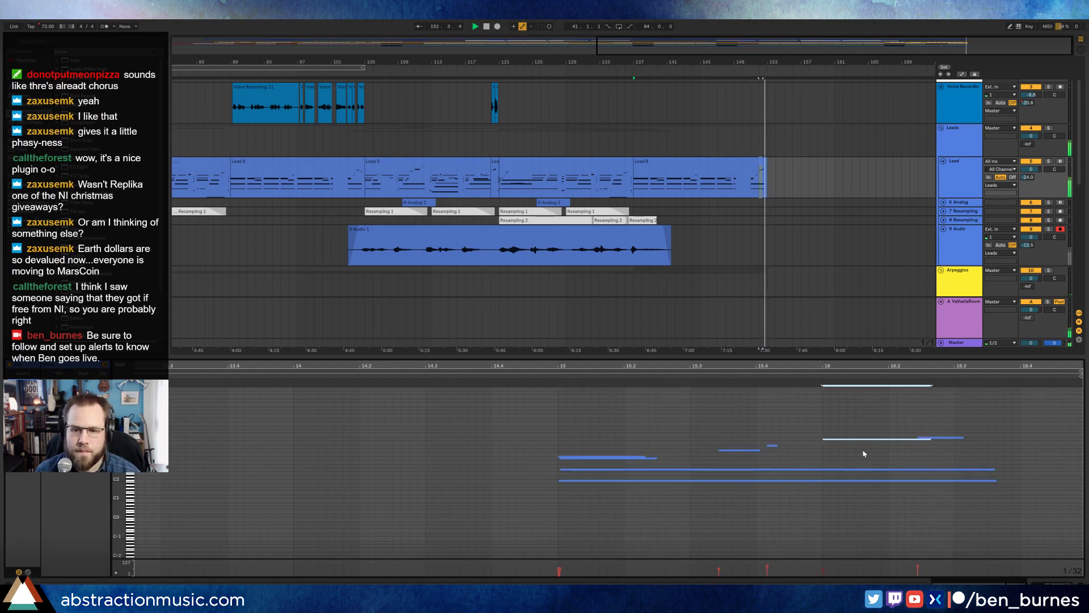
Step: Raise the long melody note at bar 16 by one semitone and the last note by two semitones, and play the phrase
{"action": "left_click", "coordinate": [951, 438]}
{"action": "key", "text": "space"}
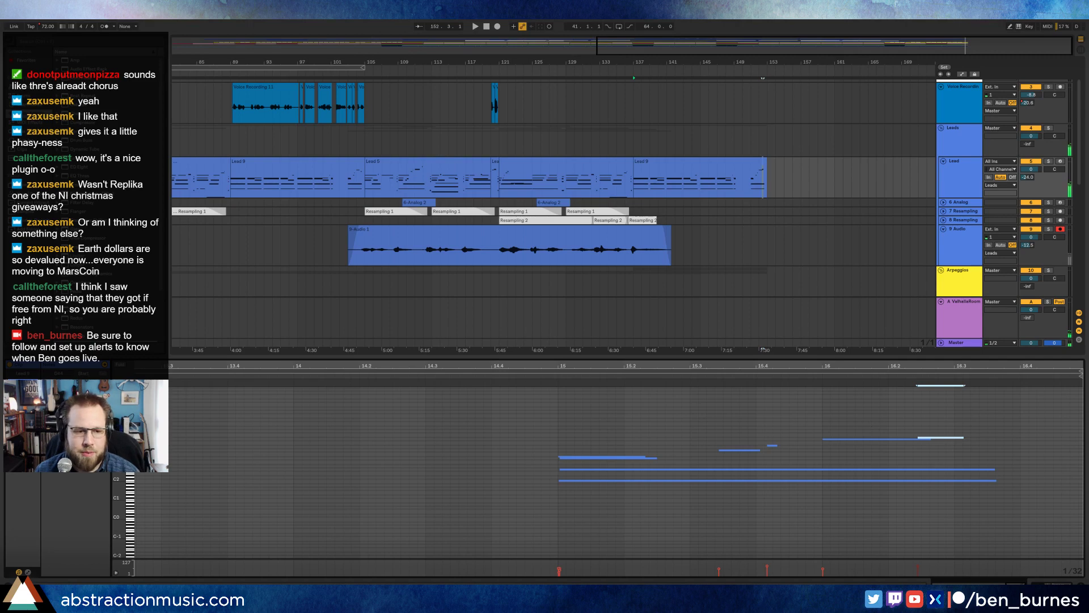
{"action": "mouse_move", "coordinate": [119, 449]}
{"action": "left_mouse_down"}
{"action": "mouse_move", "coordinate": [154, 461]}
{"action": "mouse_move", "coordinate": [140, 450]}
{"action": "left_mouse_up"}
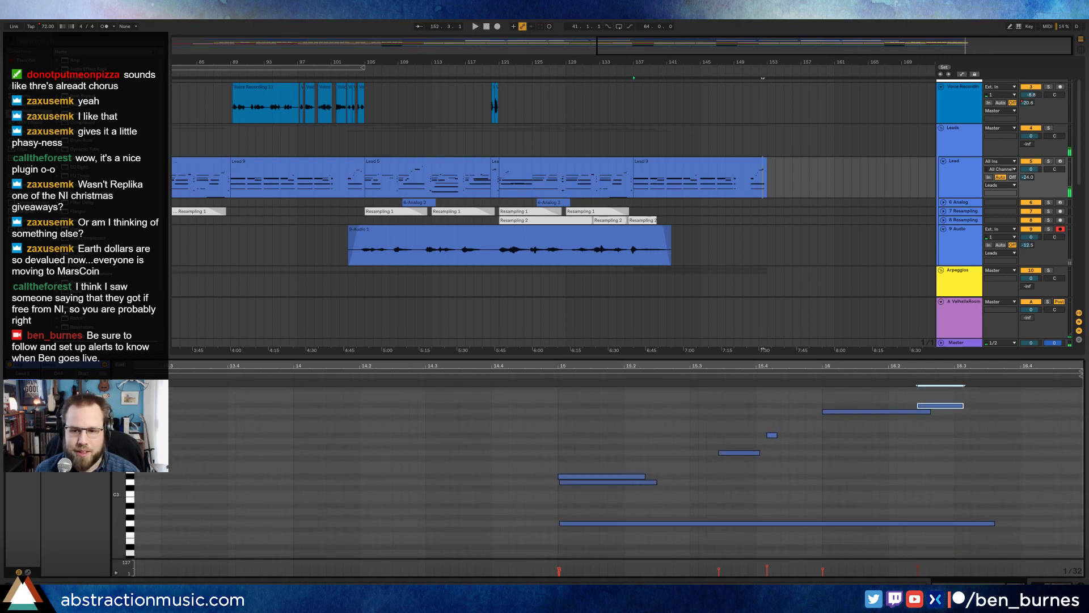
{"action": "scroll", "coordinate": [598, 442], "scroll_direction": "down", "scroll_amount": 4}
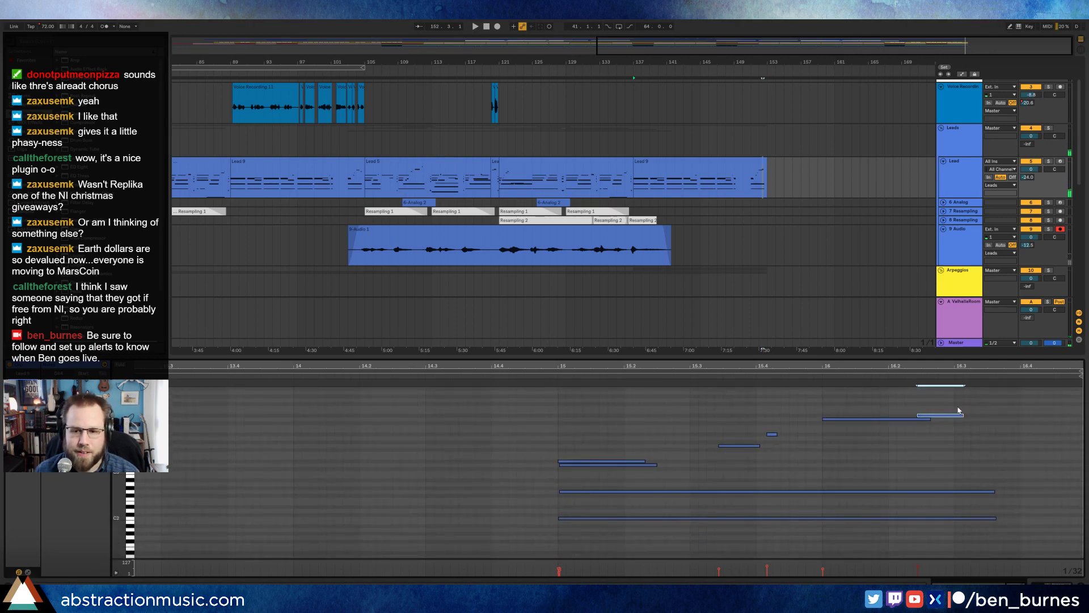
{"action": "left_click", "coordinate": [874, 418]}
{"action": "key", "text": "Up"}
{"action": "left_click", "coordinate": [931, 415]}
{"action": "key", "text": "Up"}
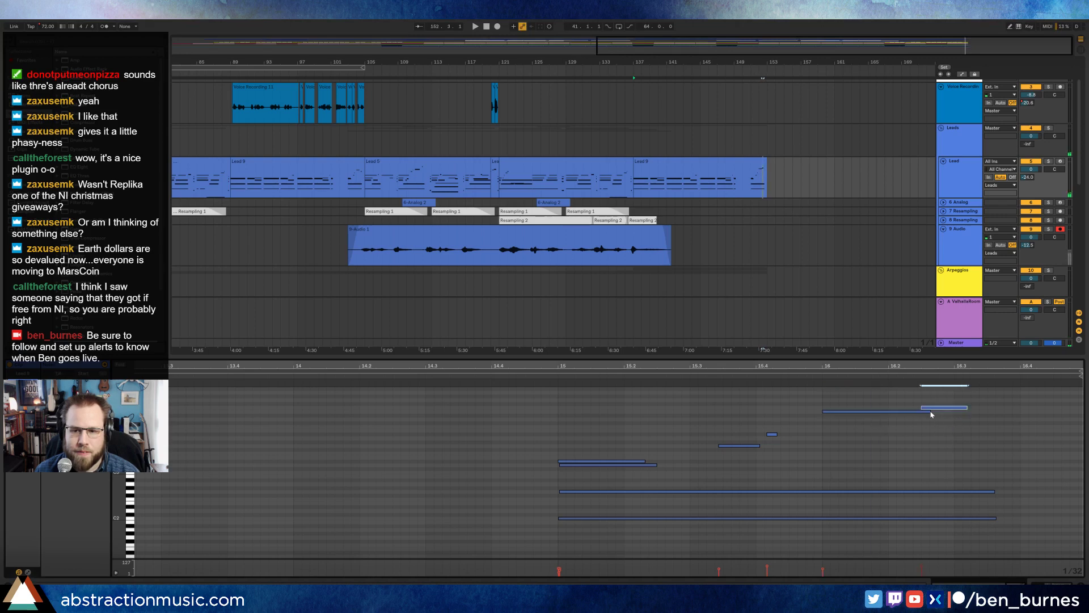
{"action": "left_click_drag", "start_coordinate": [885, 418], "coordinate": [886, 421]}
{"action": "key", "text": "Down"}
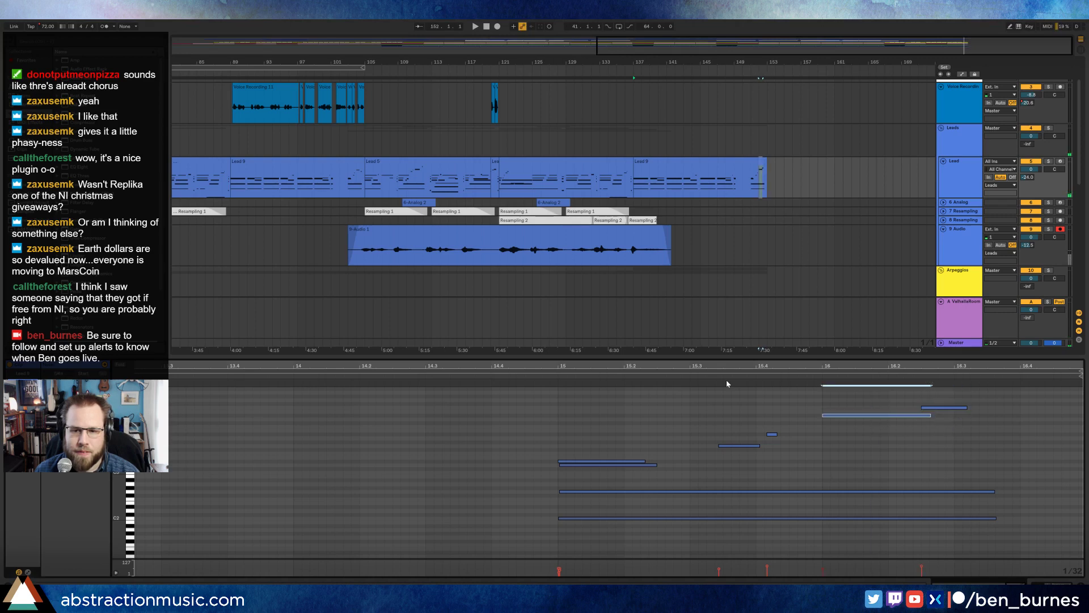
{"action": "left_click", "coordinate": [543, 377]}
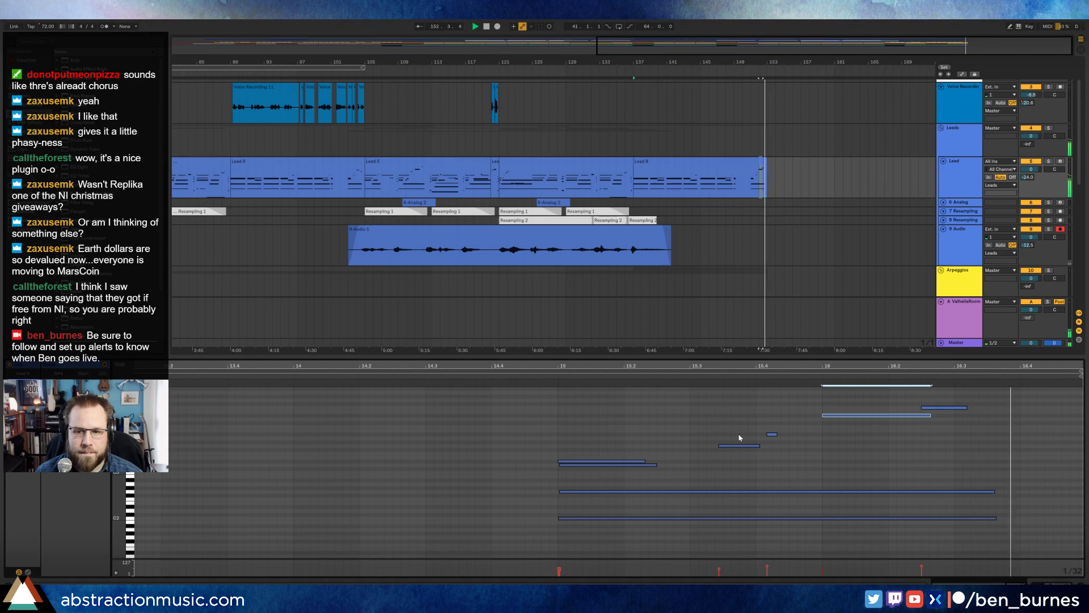
Step: Nudge the very short melody note back onto beat 15.4 and the note before it slightly earlier
{"action": "left_click", "coordinate": [772, 434]}
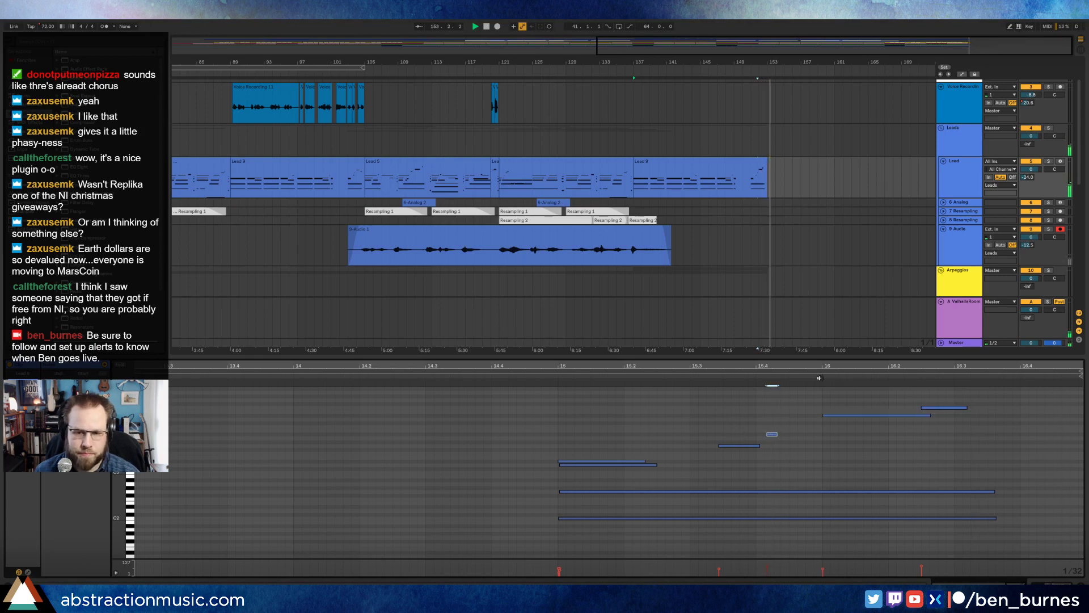
{"action": "key", "text": "Left"}
{"action": "key", "text": "Left"}
{"action": "left_click_drag", "start_coordinate": [725, 419], "coordinate": [732, 456]}
{"action": "key", "text": "Left"}
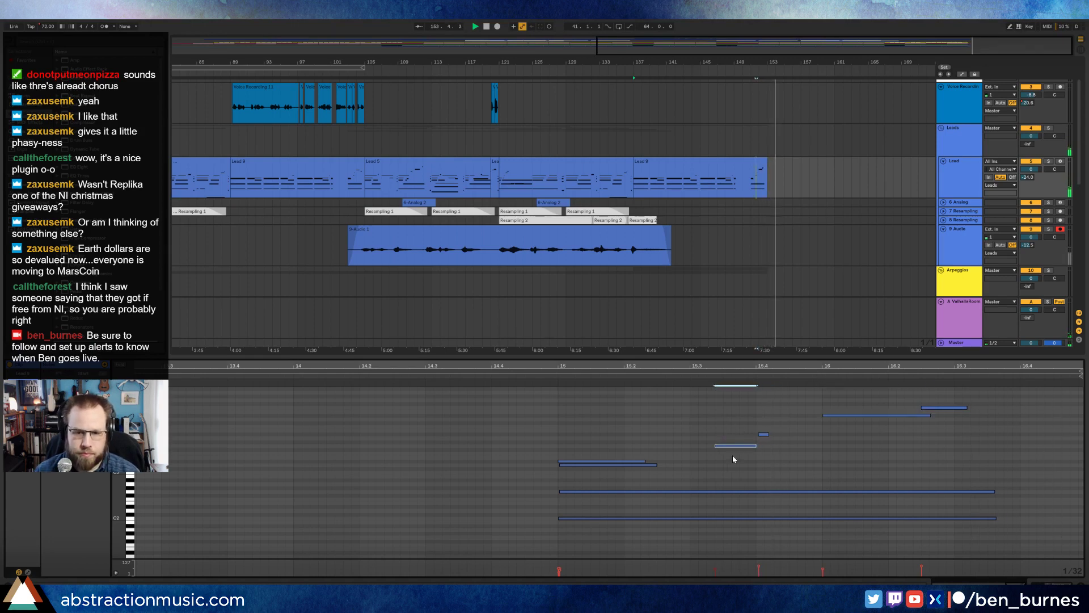
{"action": "key", "text": "Left"}
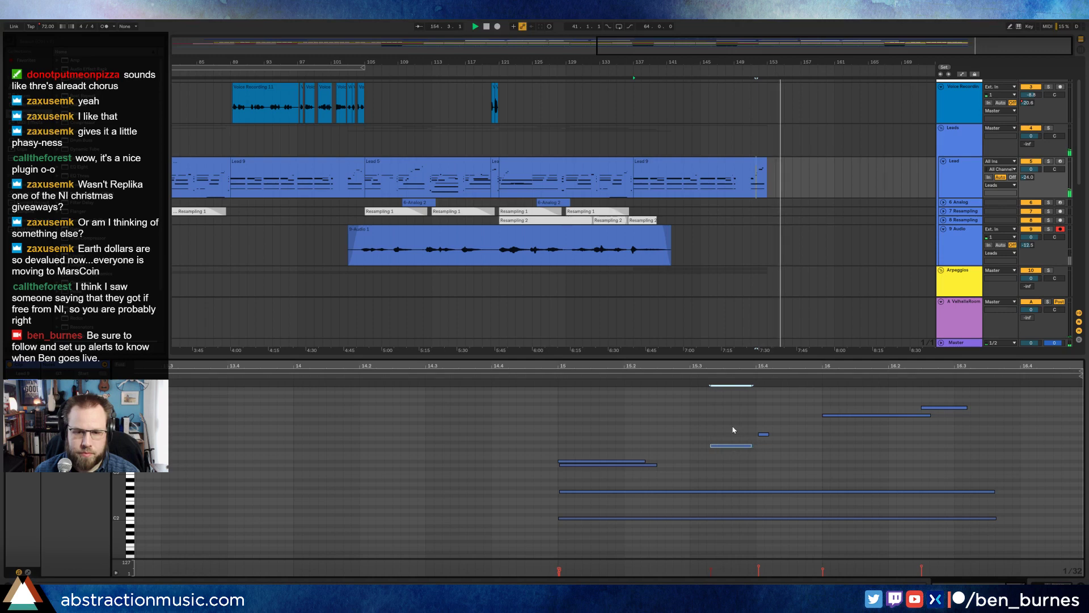
Step: Play the song from about bar 103, compare the 9 Audio track with Saturator bypassed, and lower the Saturator's Drive to about 4.6 dB
{"action": "key", "text": "shift+Tab"}
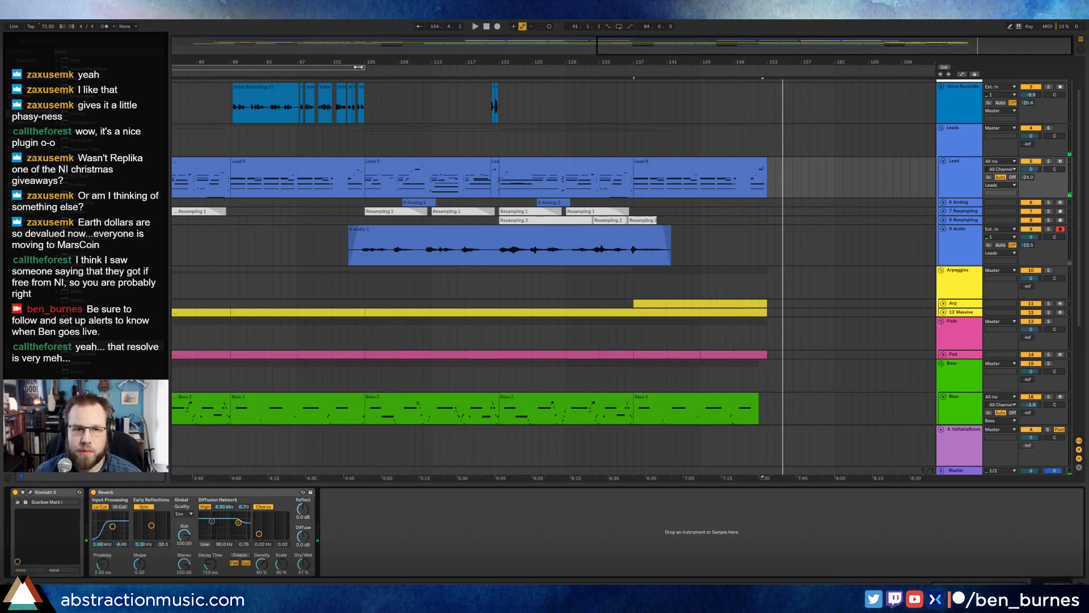
{"action": "left_click", "coordinate": [338, 73]}
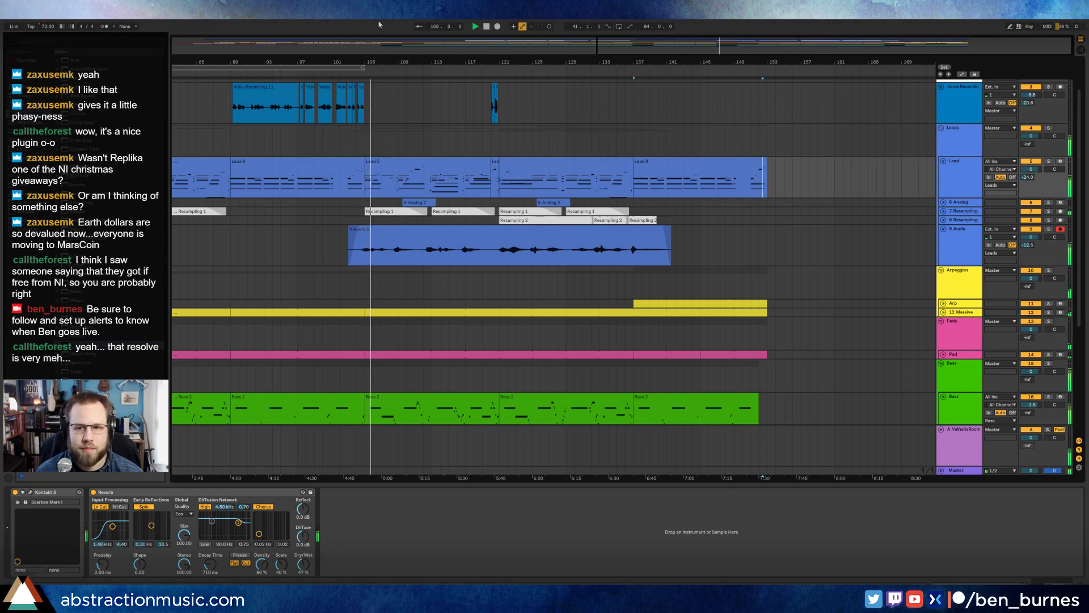
{"action": "left_click", "coordinate": [701, 230]}
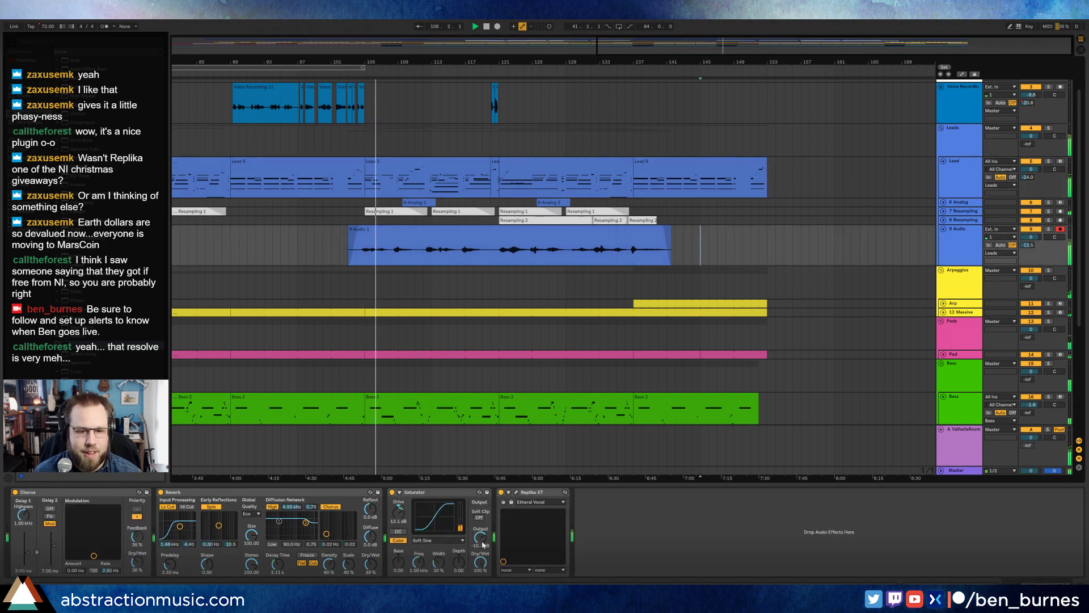
{"action": "left_click", "coordinate": [391, 492]}
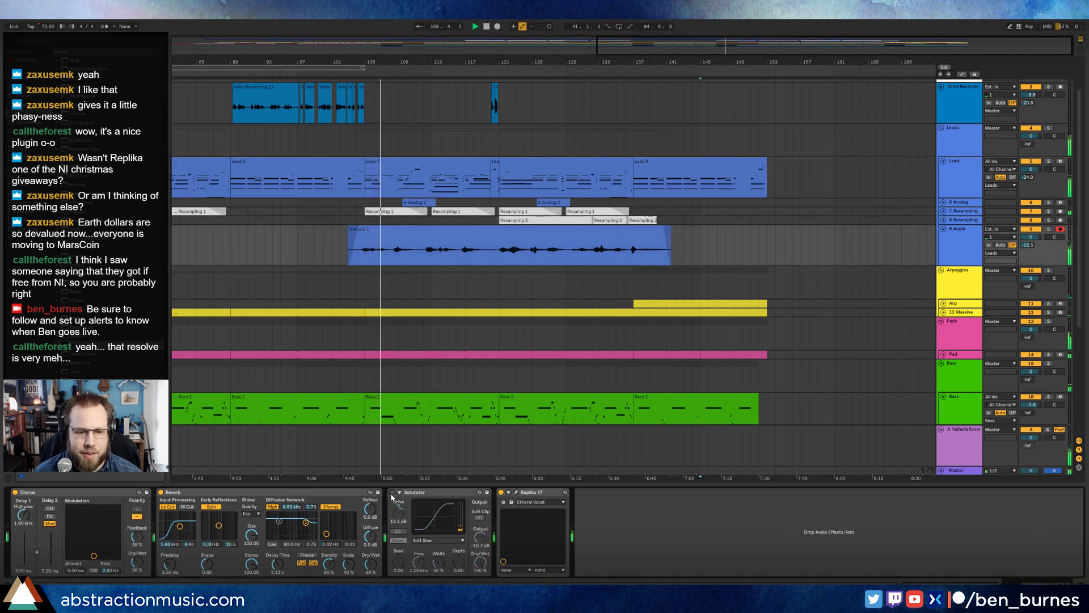
{"action": "left_click", "coordinate": [391, 492]}
{"action": "mouse_move", "coordinate": [400, 515]}
{"action": "left_mouse_down"}
{"action": "mouse_move", "coordinate": [400, 536]}
{"action": "mouse_move", "coordinate": [398, 515]}
{"action": "left_mouse_up"}
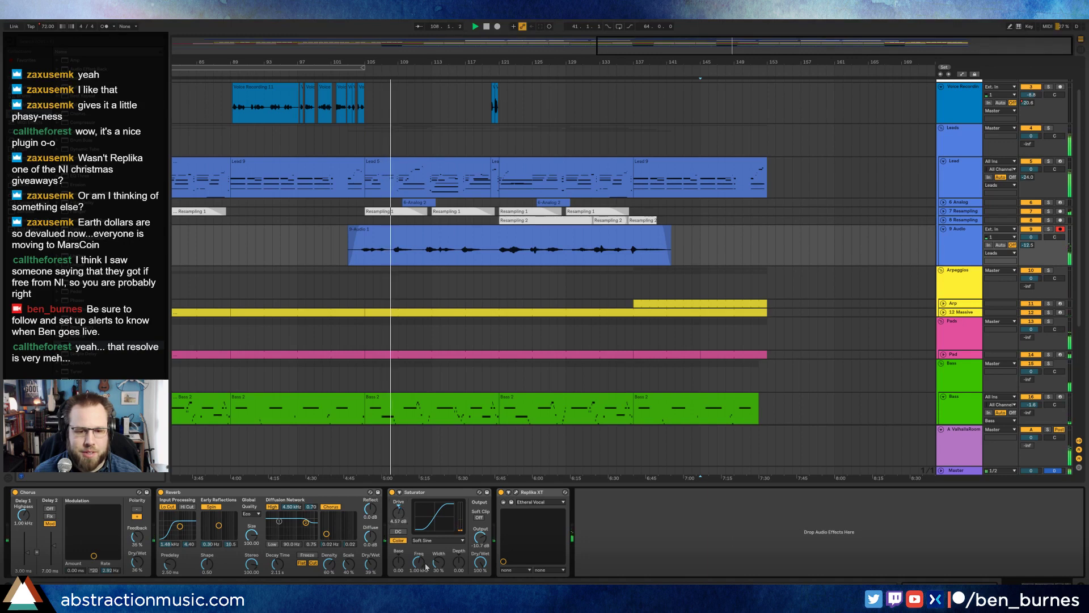
Step: Set 9 Audio's Saturator to Base -10.9, Freq 471 Hz, Width 43 %, Depth 0.38 and Output -9.71 dB, and add Utility after it at 160 % width
{"action": "left_click_drag", "start_coordinate": [399, 561], "coordinate": [480, 537]}
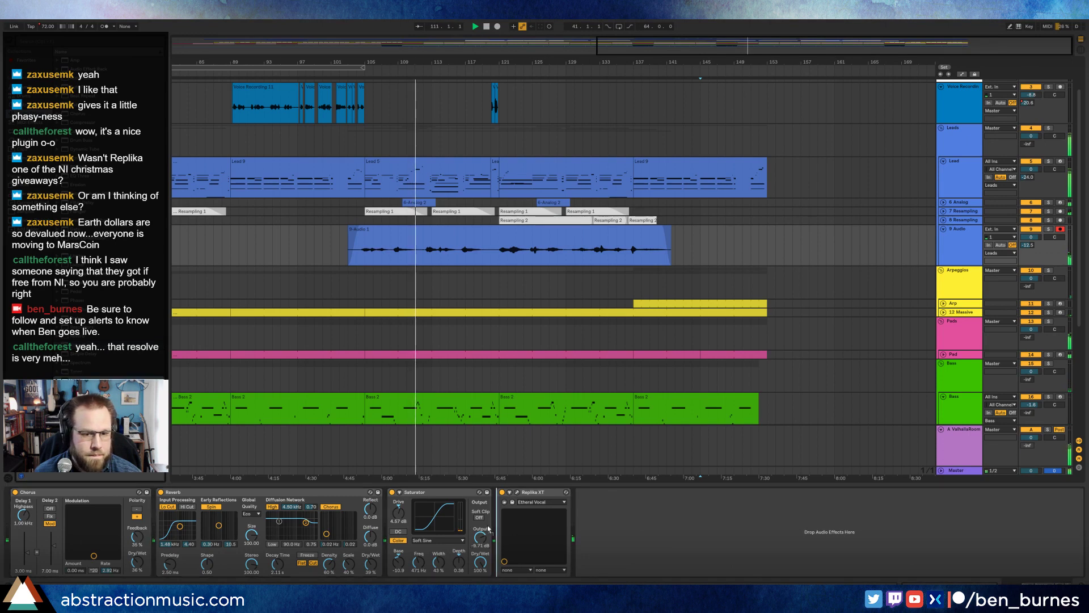
{"action": "left_click_drag", "start_coordinate": [76, 380], "coordinate": [513, 522]}
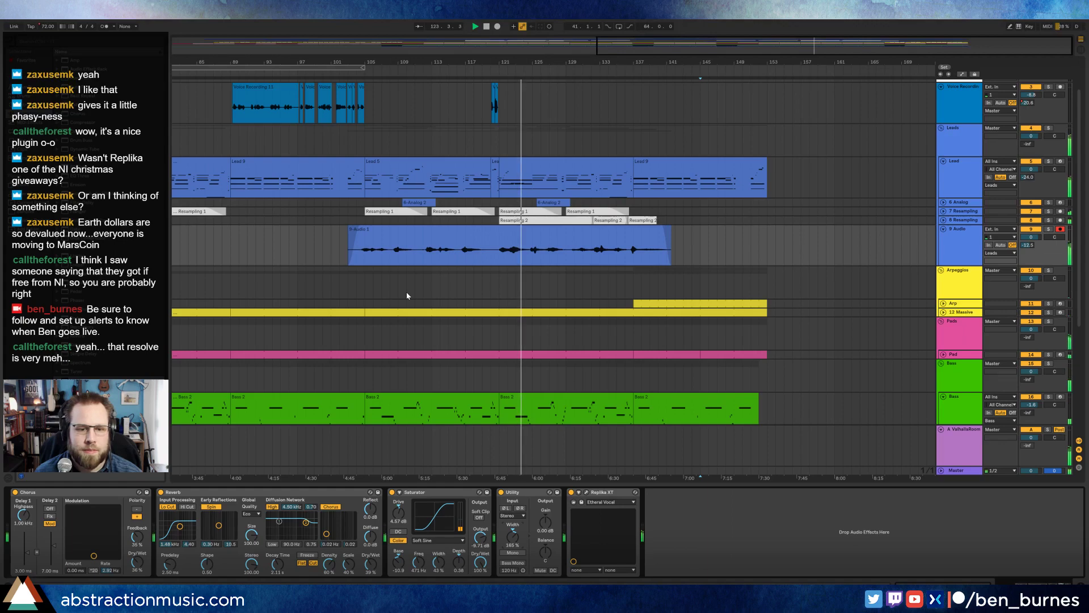
Step: Shorten the fade-out of the second clip on the first AmbWAV track to begin around bar 149, and collapse that track
{"action": "key", "text": "minus"}
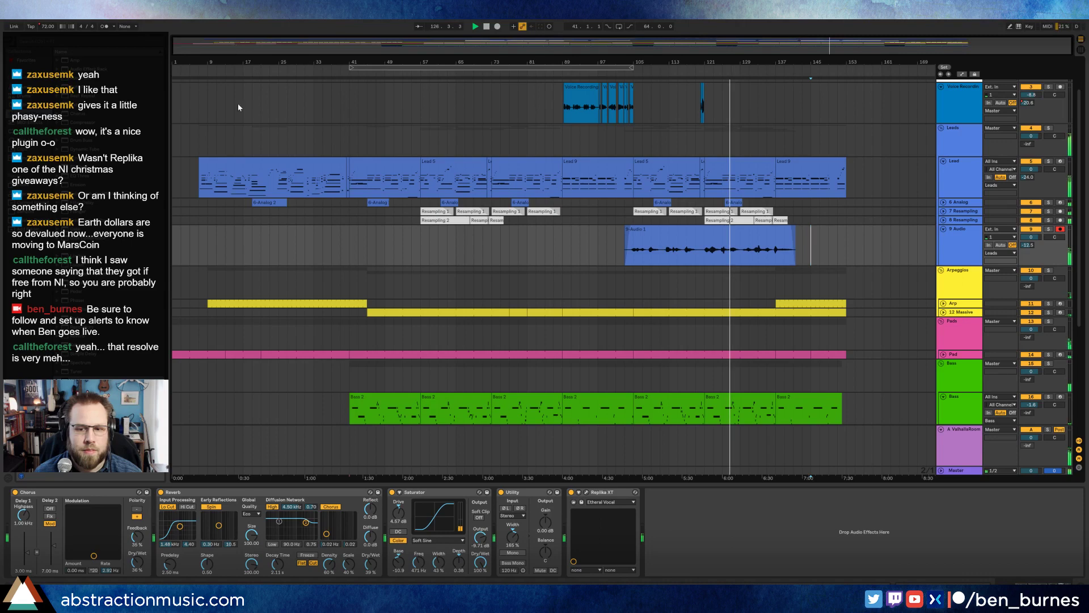
{"action": "scroll", "coordinate": [543, 342], "scroll_direction": "down", "scroll_amount": 5}
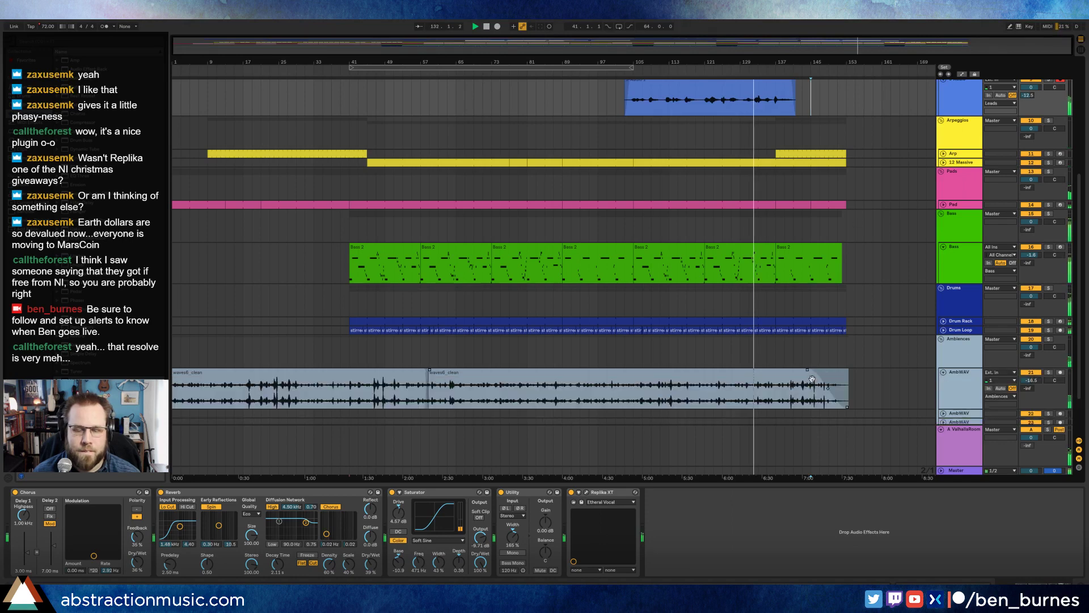
{"action": "left_click", "coordinate": [812, 378]}
{"action": "left_click_drag", "start_coordinate": [808, 372], "coordinate": [827, 372]}
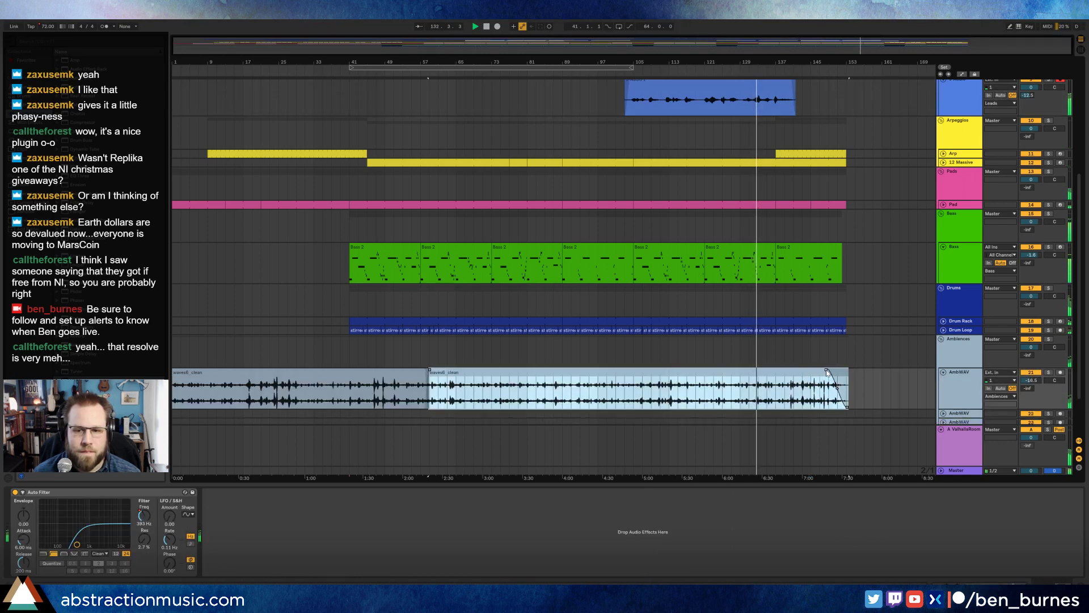
{"action": "left_click", "coordinate": [864, 389]}
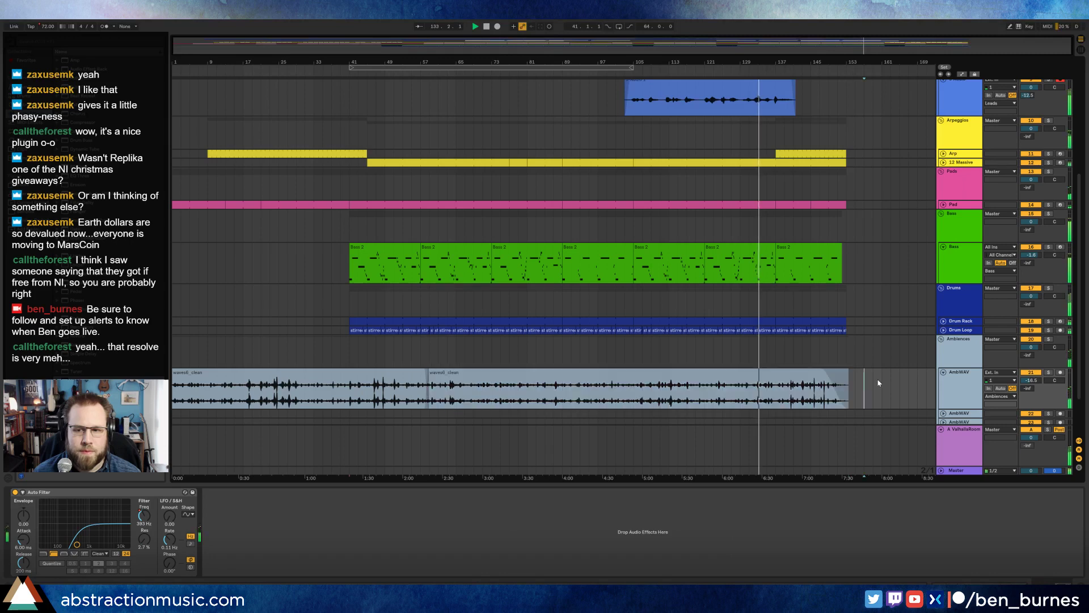
{"action": "left_click", "coordinate": [943, 372]}
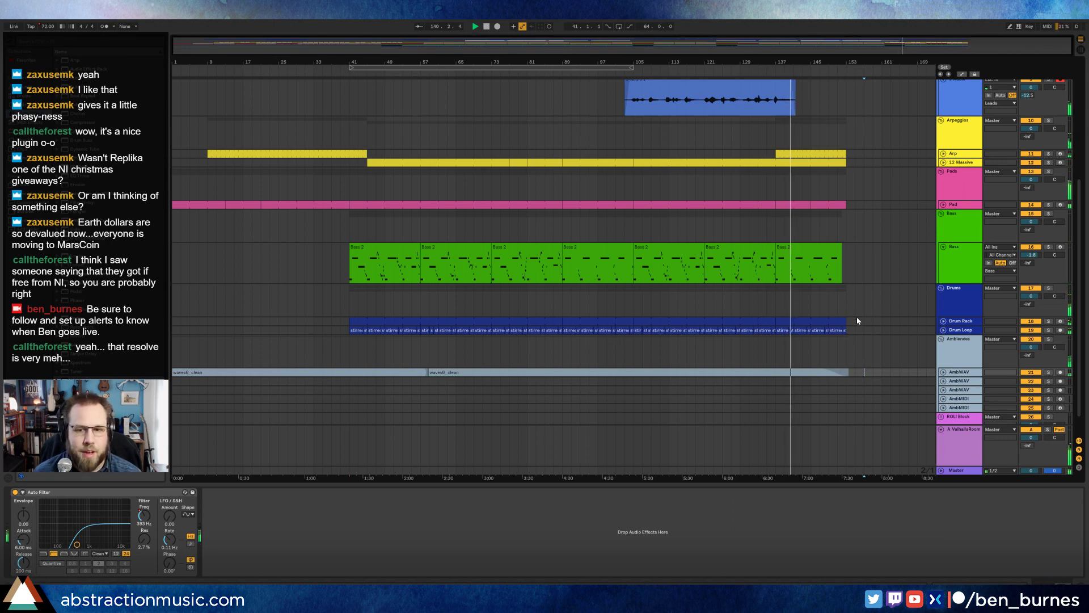
Step: Inspect the Drum Rack track's devices and the Pad track's devices and clips, unfolding the Pad lane only for viewing
{"action": "left_click_drag", "start_coordinate": [852, 317], "coordinate": [333, 322]}
{"action": "left_click", "coordinate": [332, 321]}
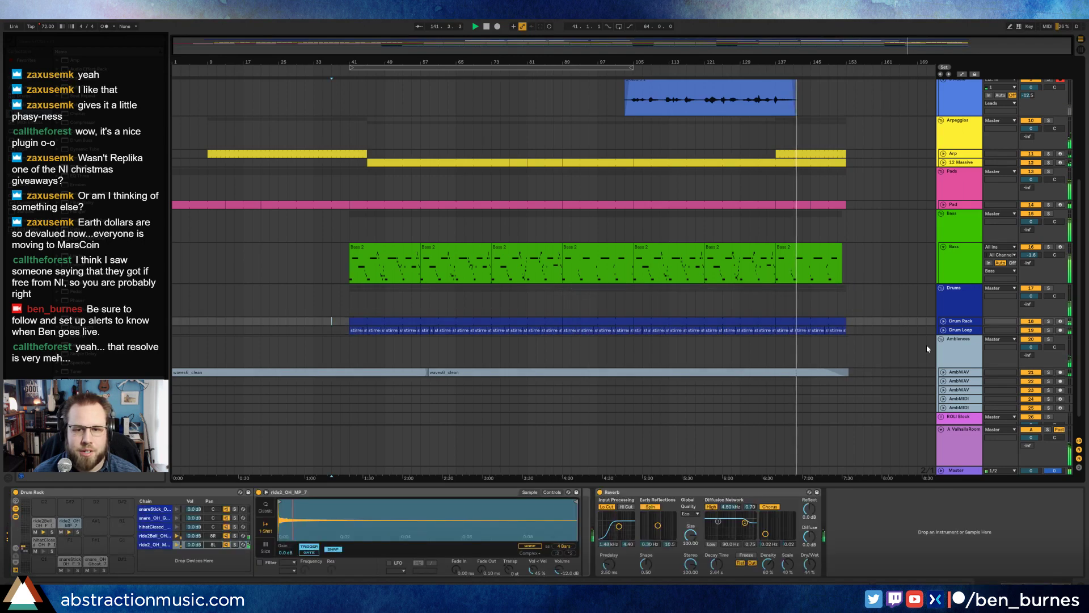
{"action": "scroll", "coordinate": [863, 350], "scroll_direction": "up", "scroll_amount": 1}
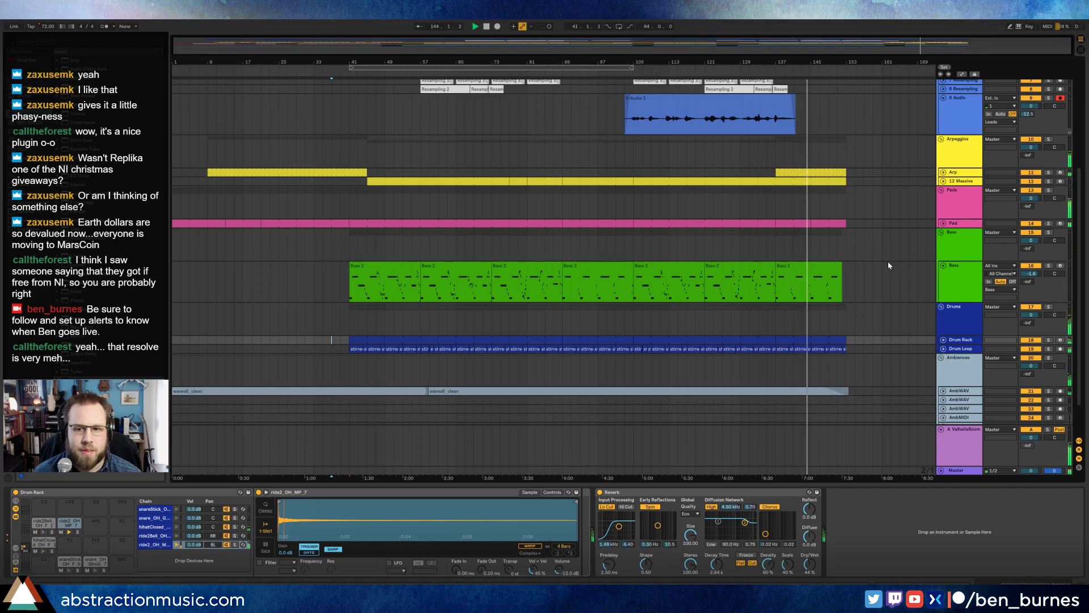
{"action": "left_click", "coordinate": [943, 223]}
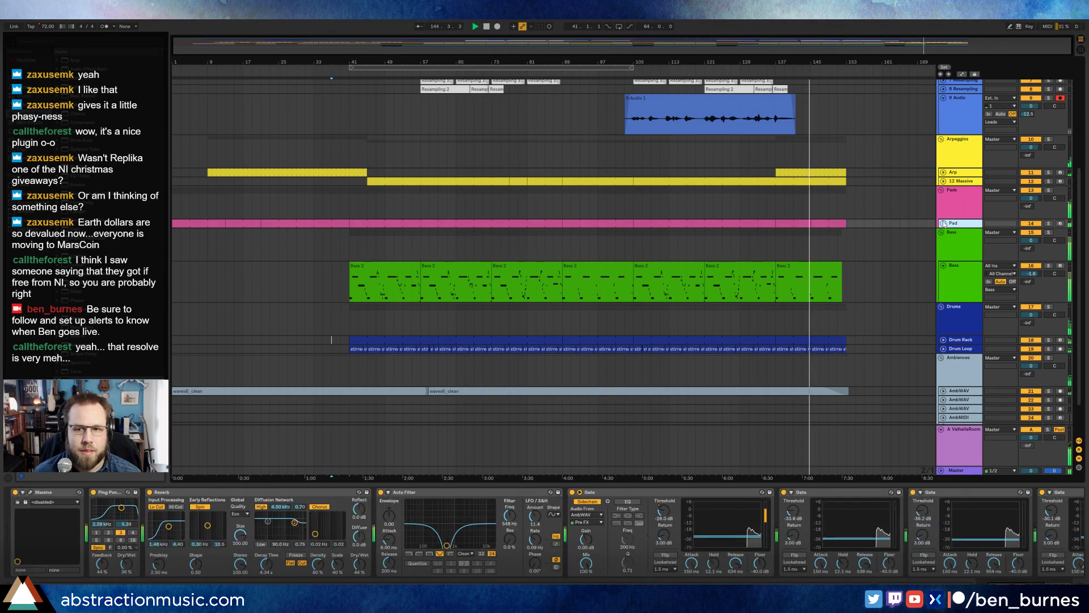
{"action": "left_click", "coordinate": [943, 223]}
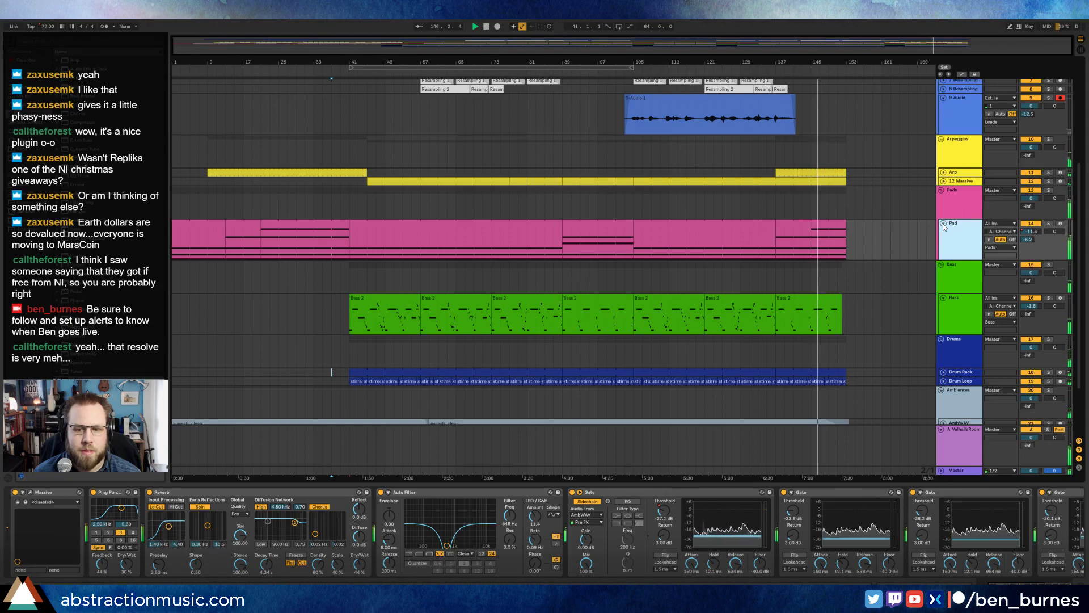
{"action": "left_click", "coordinate": [943, 224]}
Step: Collapse the 9 Audio and Lead tracks in the arrangement
{"action": "scroll", "coordinate": [882, 256], "scroll_direction": "up", "scroll_amount": 3}
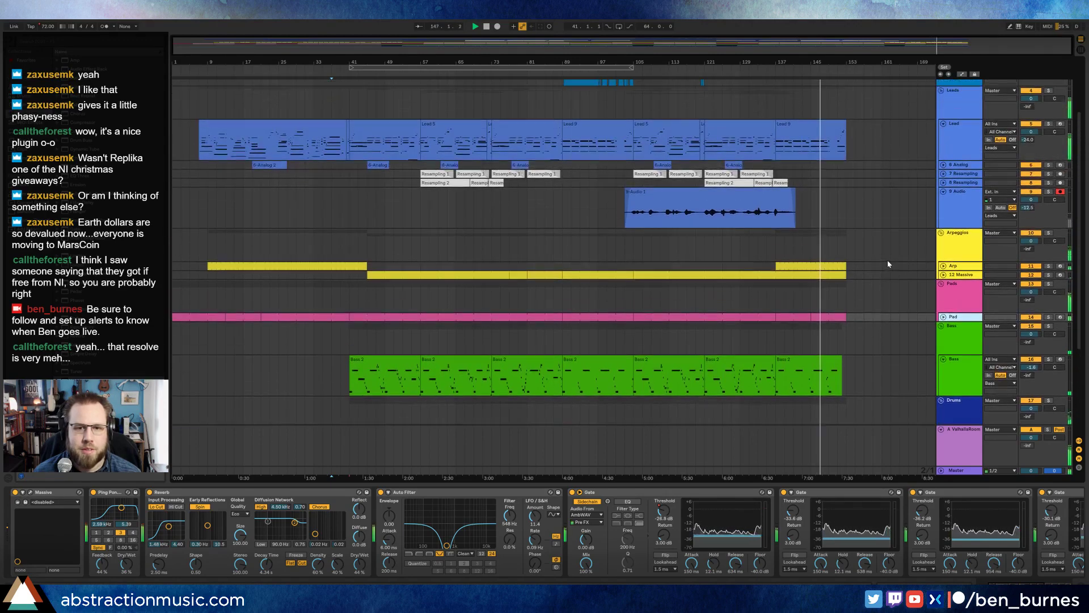
{"action": "left_click", "coordinate": [942, 192]}
{"action": "scroll", "coordinate": [944, 204], "scroll_direction": "up", "scroll_amount": 3}
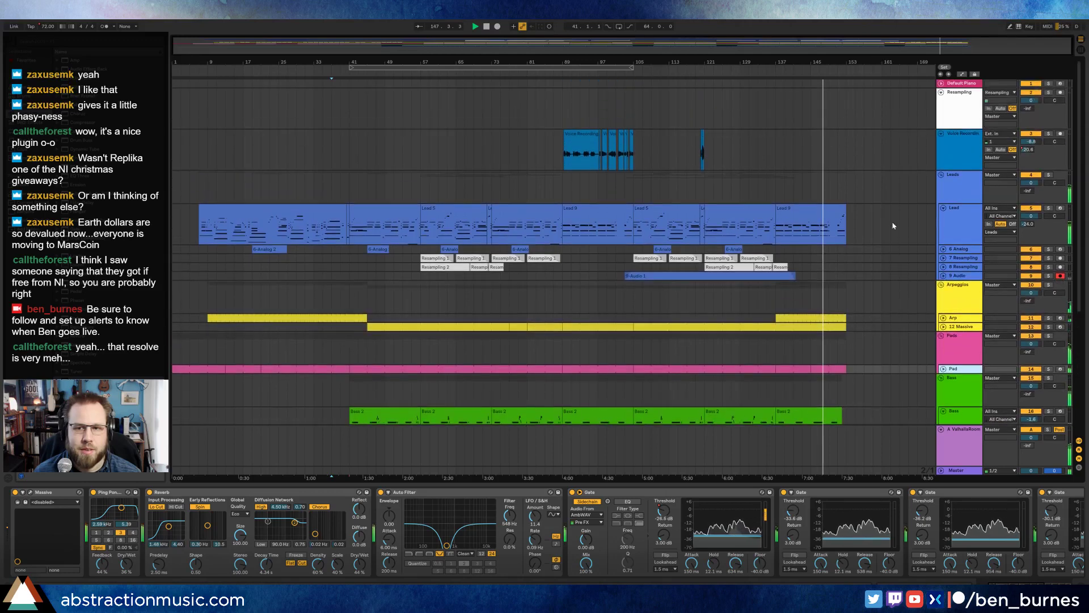
{"action": "left_click", "coordinate": [944, 209]}
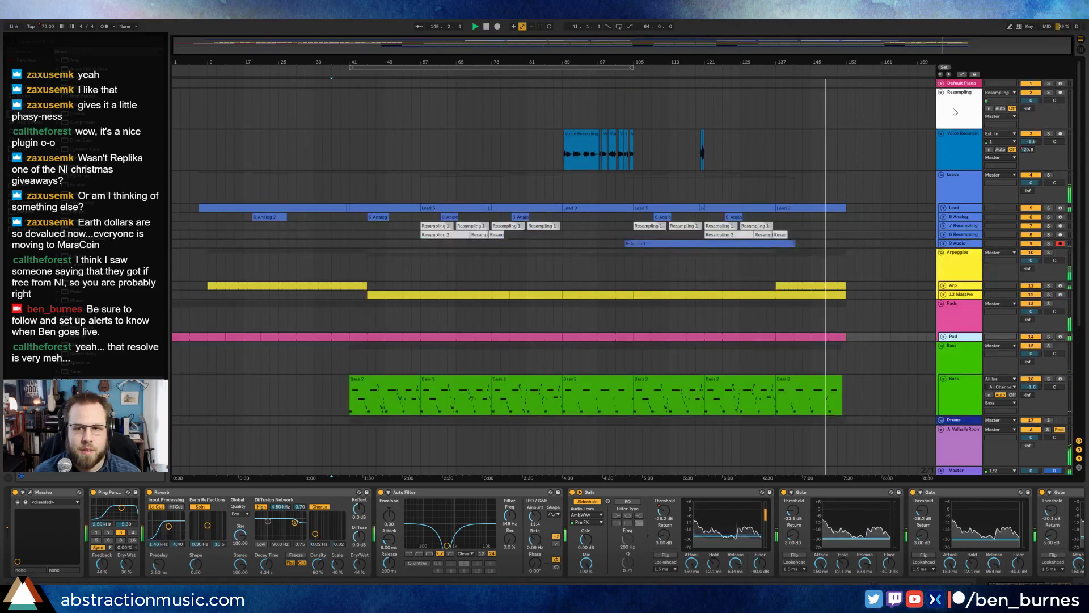
Step: Collapse the voice recording track, then expand Lead and open its last clip to examine the closing notes
{"action": "left_click", "coordinate": [940, 133]}
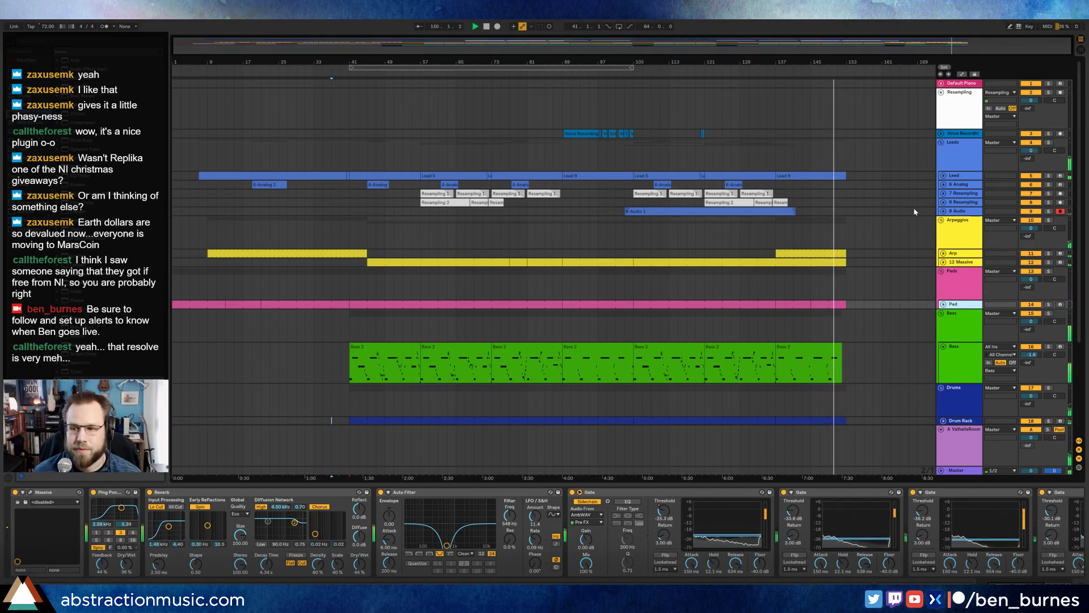
{"action": "left_click", "coordinate": [943, 175]}
{"action": "left_click", "coordinate": [831, 177]}
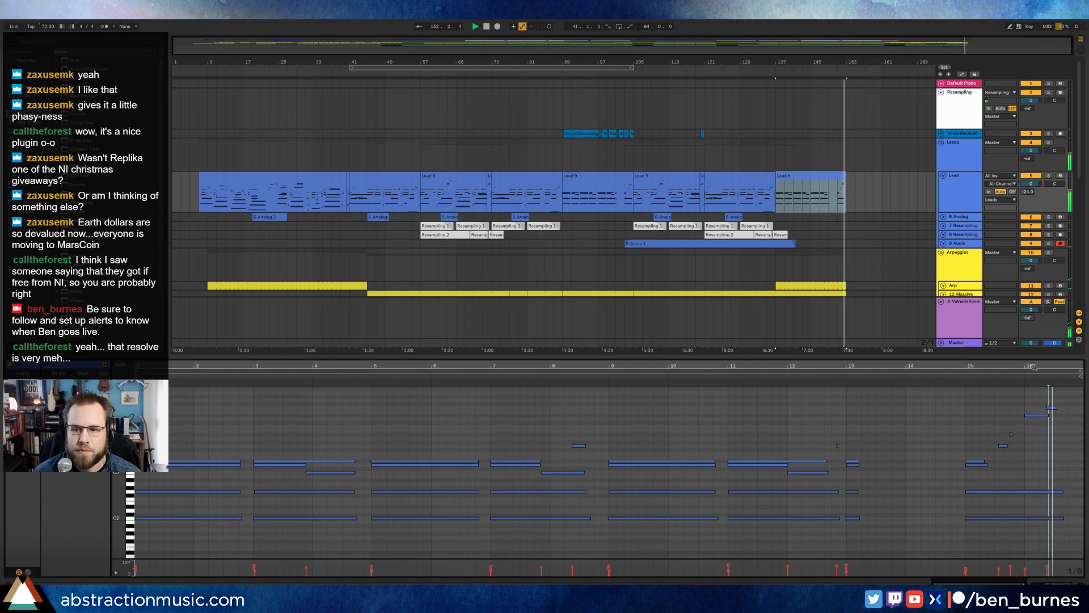
{"action": "left_click_drag", "start_coordinate": [1033, 367], "coordinate": [1033, 397]}
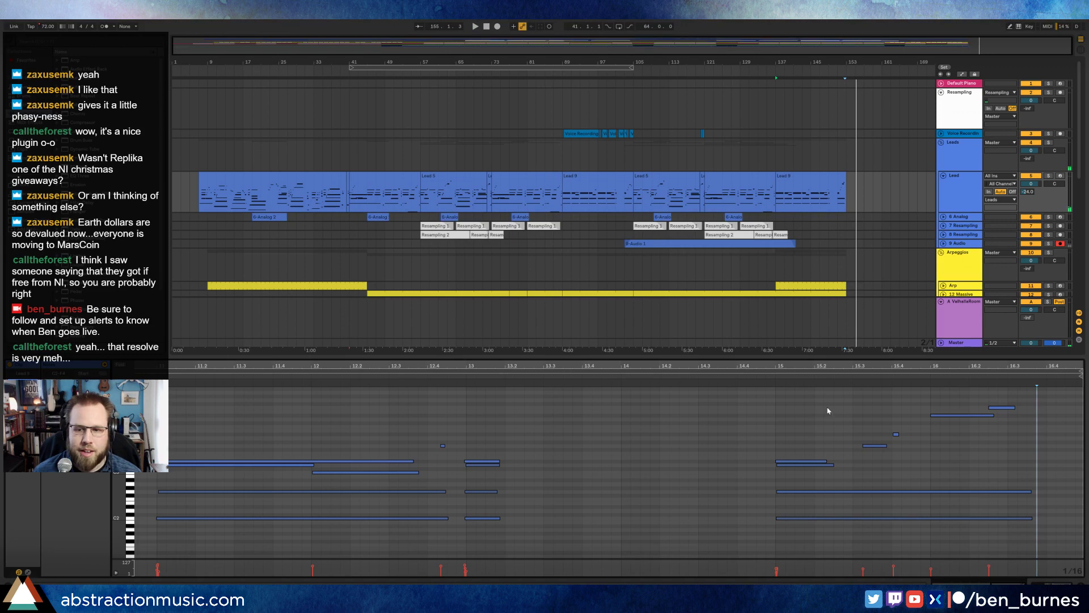
{"action": "left_click_drag", "start_coordinate": [767, 396], "coordinate": [1031, 470]}
{"action": "left_click", "coordinate": [1040, 469]}
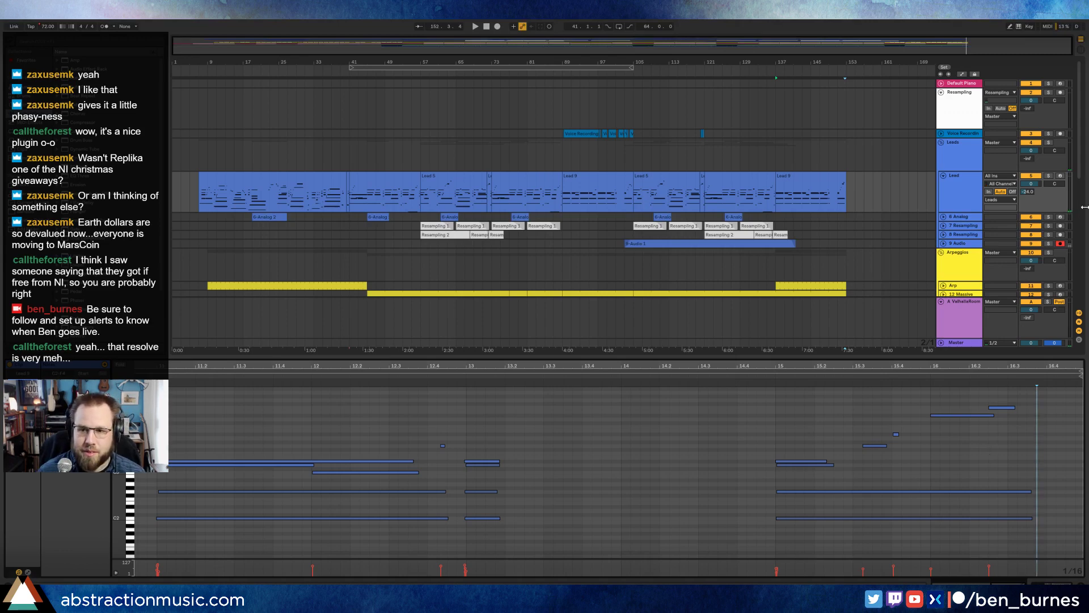
Step: Arm the Lead track for recording, set the insertion marker past its last clip, and show the track's devices
{"action": "left_click", "coordinate": [1059, 177]}
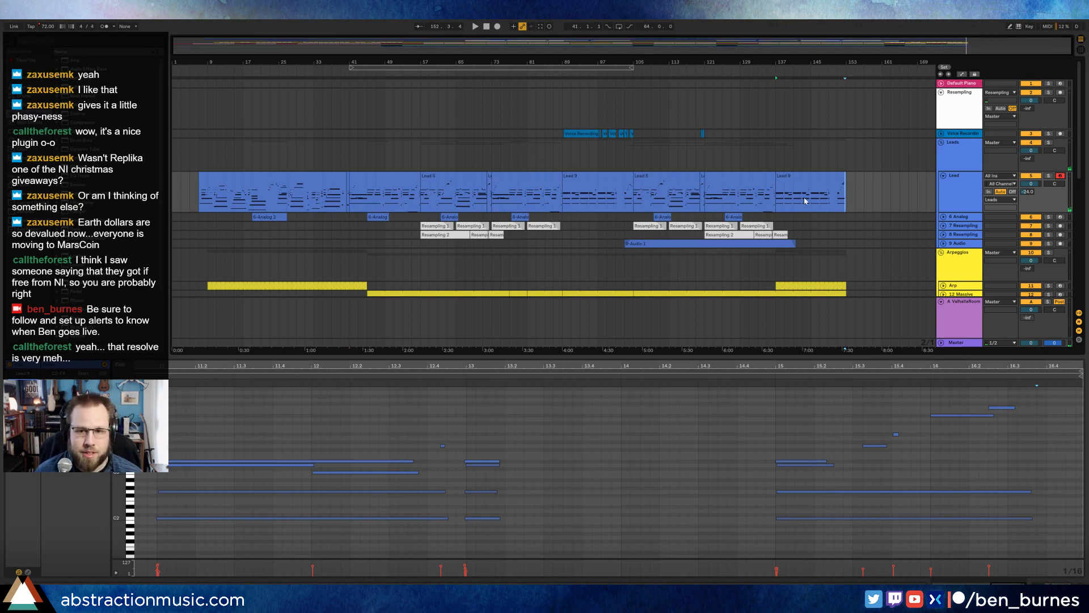
{"action": "left_click", "coordinate": [855, 194]}
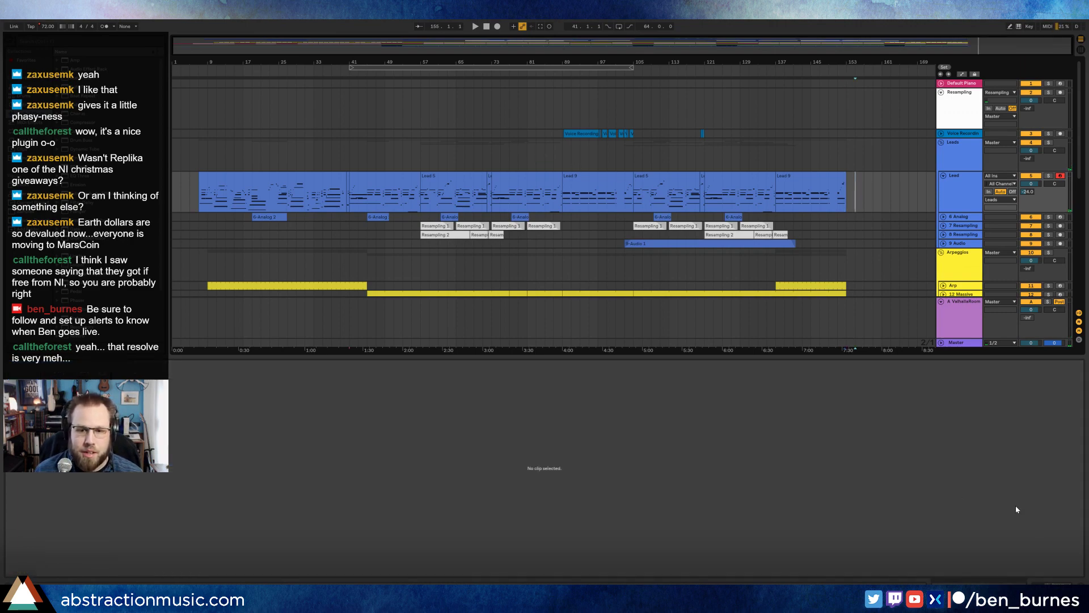
{"action": "key", "text": "shift+Tab"}
Step: Expand the Drum Rack and Drum Loop tracks to review the drum parts from about bar 41
{"action": "scroll", "coordinate": [583, 285], "scroll_direction": "down", "scroll_amount": 5}
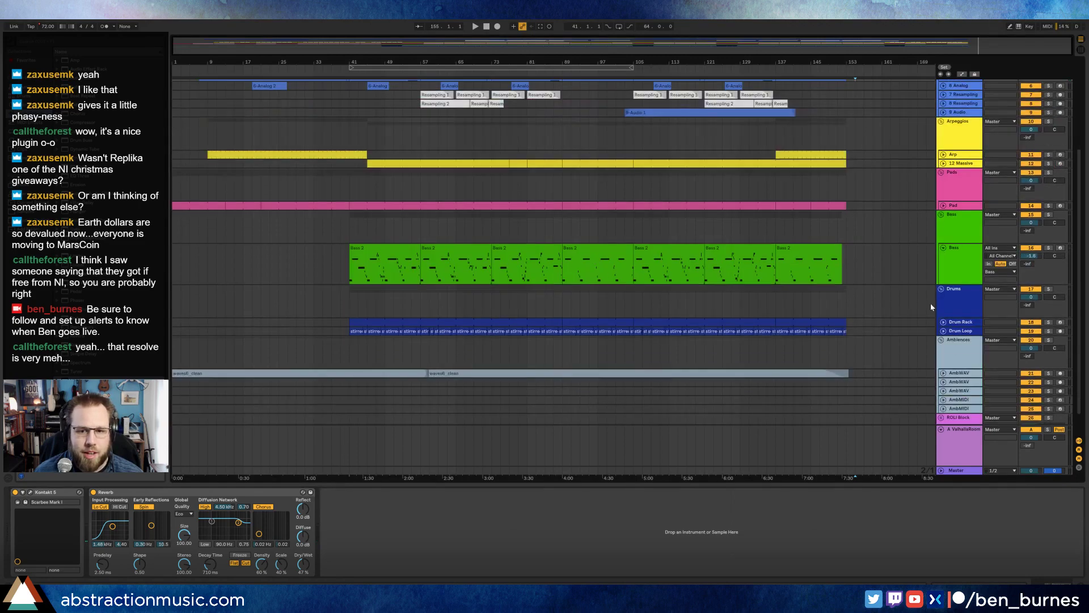
{"action": "left_click", "coordinate": [944, 322]}
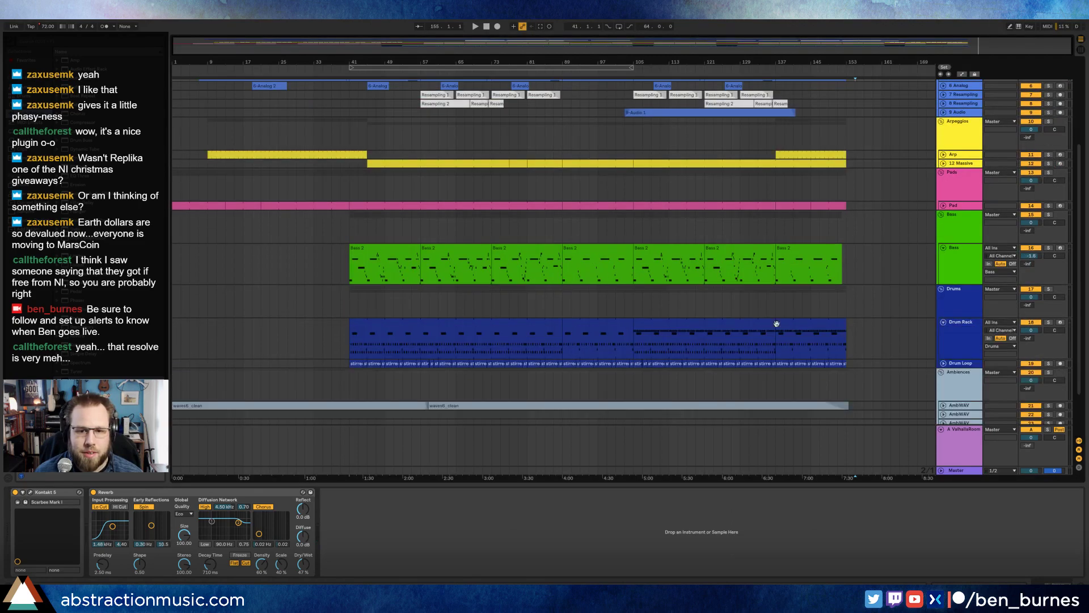
{"action": "left_click", "coordinate": [944, 363]}
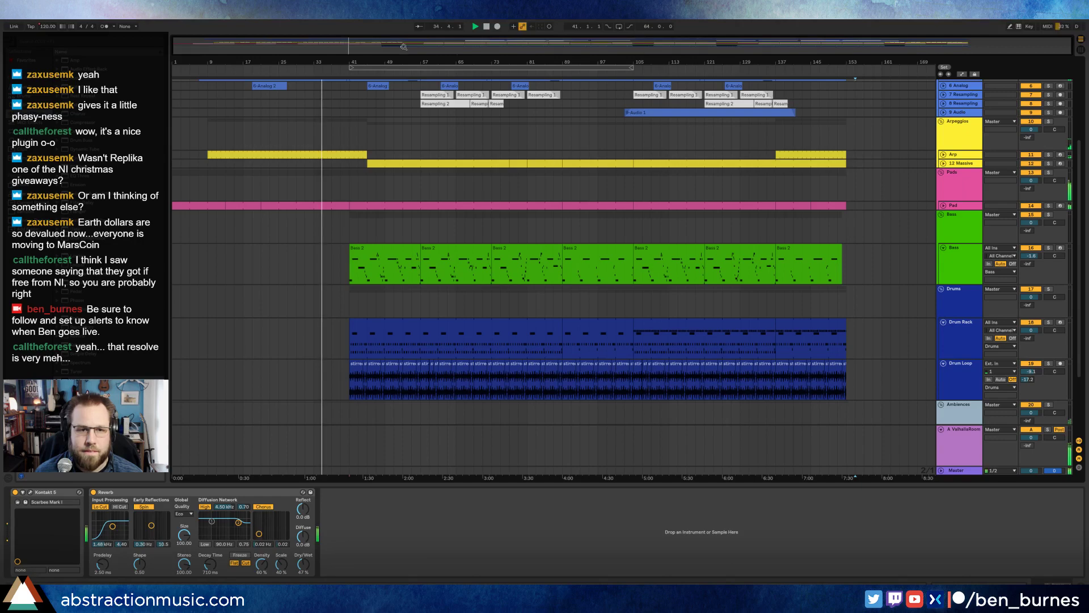
{"action": "left_click_drag", "start_coordinate": [361, 62], "coordinate": [741, 172]}
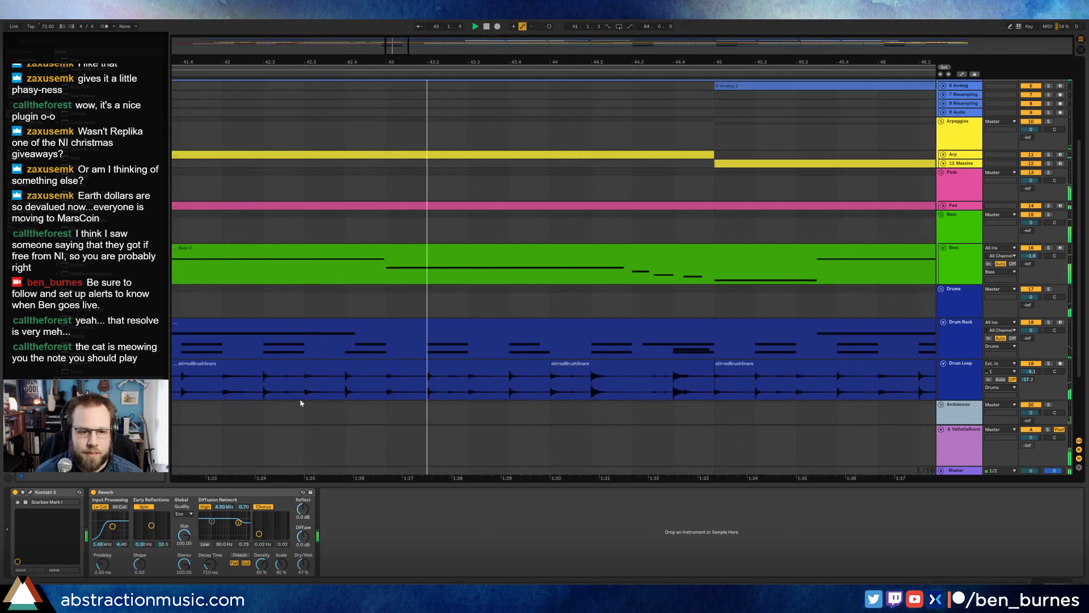
Step: Split the Drum Loop clip half a beat before bar 49 to isolate the short segment at its end
{"action": "left_click_drag", "start_coordinate": [304, 379], "coordinate": [327, 389]}
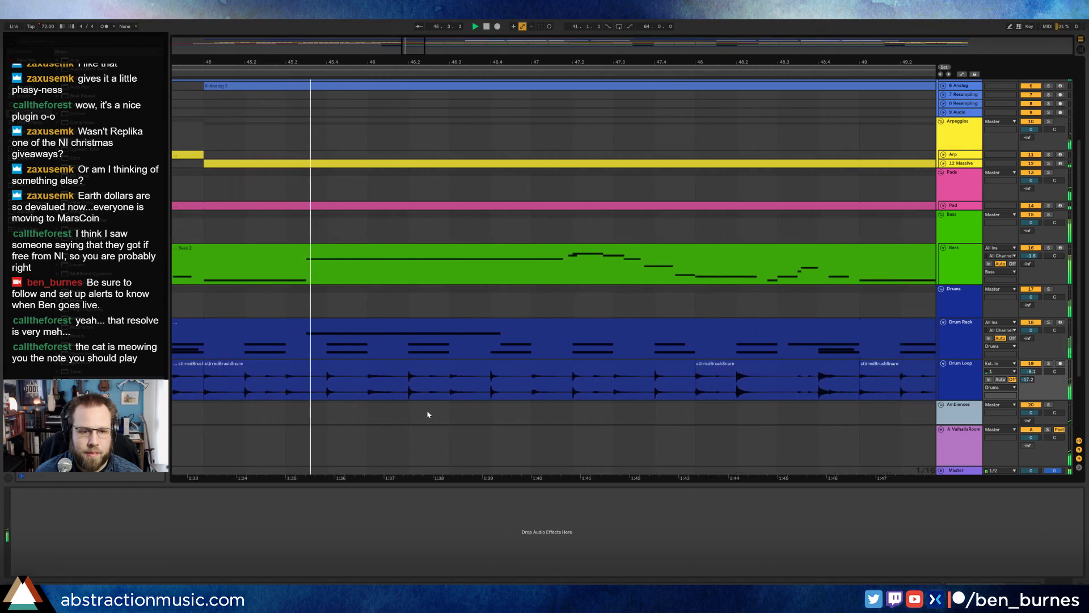
{"action": "left_click_drag", "start_coordinate": [340, 385], "coordinate": [350, 365]}
{"action": "key", "text": "ctrl+e"}
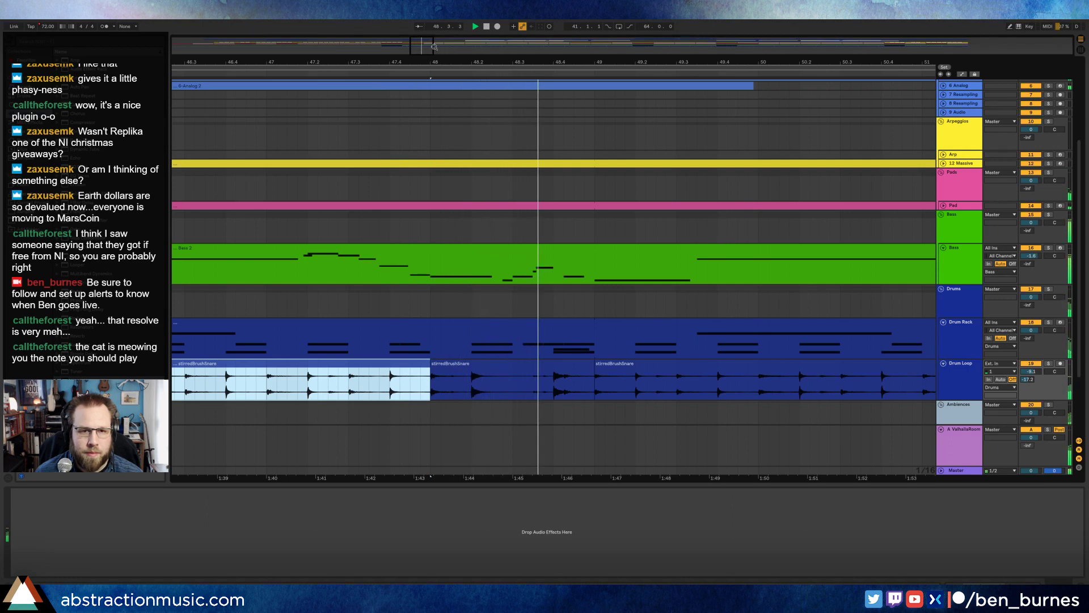
{"action": "left_click", "coordinate": [415, 380]}
{"action": "left_click", "coordinate": [442, 381]}
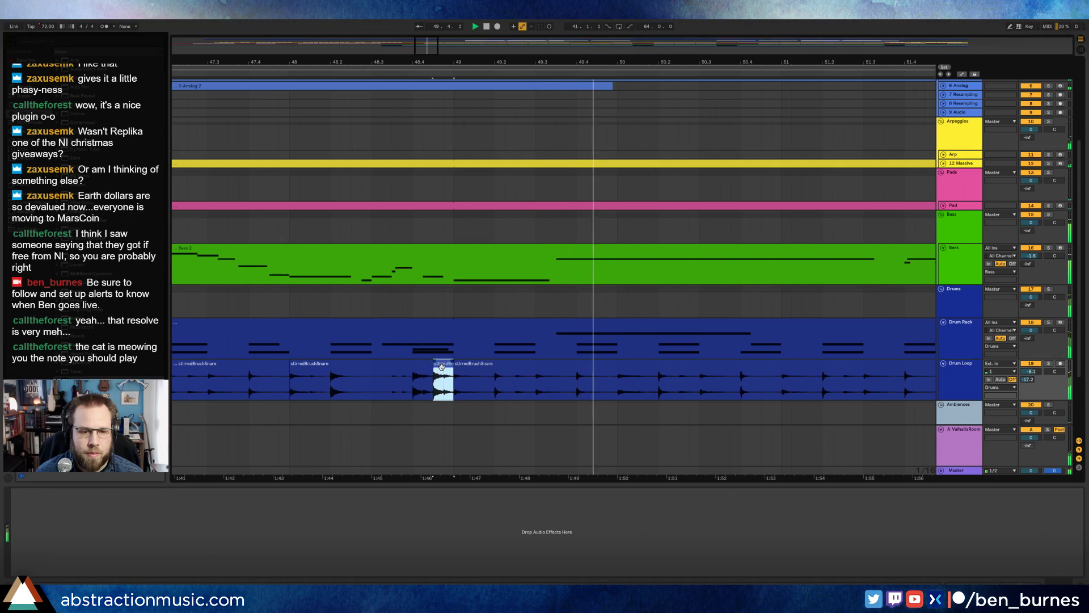
Step: Open the short Drum Loop segment before bar 49, compare it with the hit at 48.2, and audition the passage
{"action": "double_click", "coordinate": [442, 381]}
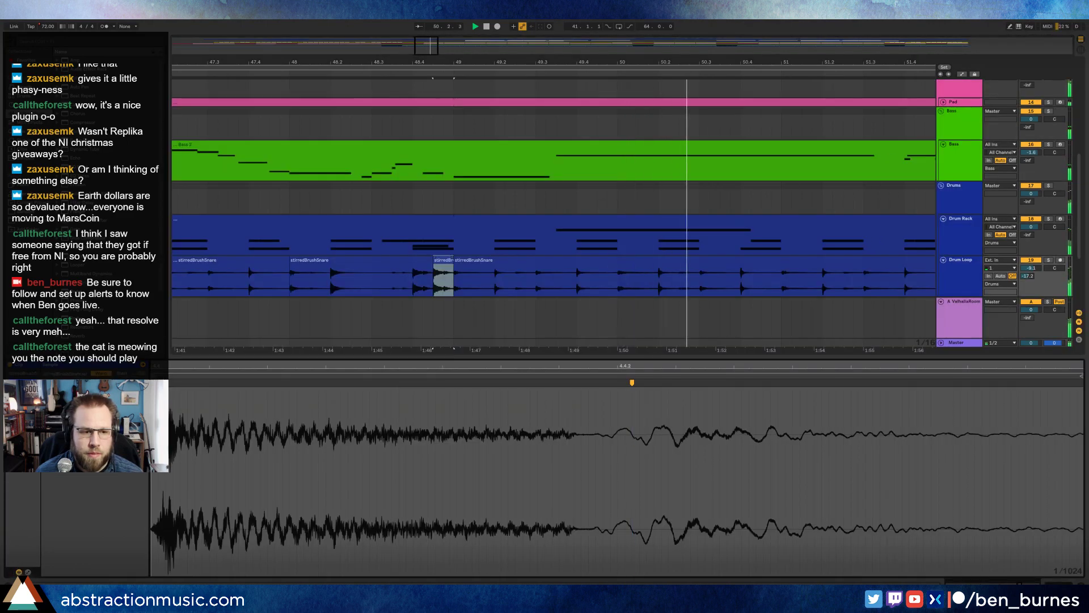
{"action": "left_click_drag", "start_coordinate": [330, 287], "coordinate": [349, 287]}
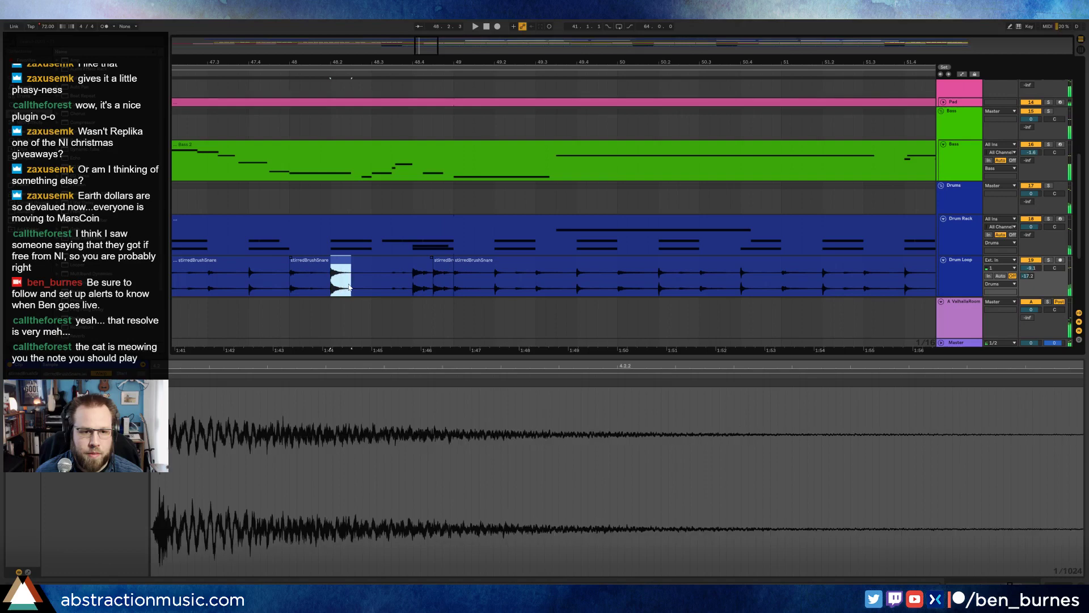
{"action": "left_click", "coordinate": [440, 262]}
{"action": "left_click_drag", "start_coordinate": [85, 423], "coordinate": [85, 433]}
{"action": "left_click", "coordinate": [310, 286]}
{"action": "key", "text": "space"}
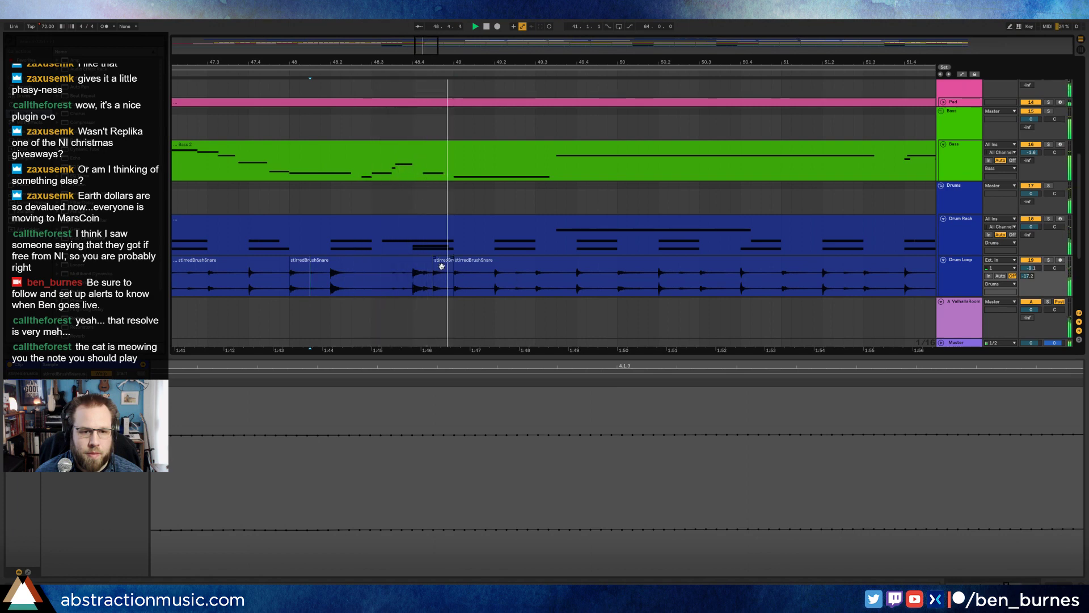
Step: Trim the Drum Loop clip that starts at bar 52 so it ends at 52.3
{"action": "left_click_drag", "start_coordinate": [435, 46], "coordinate": [443, 45]}
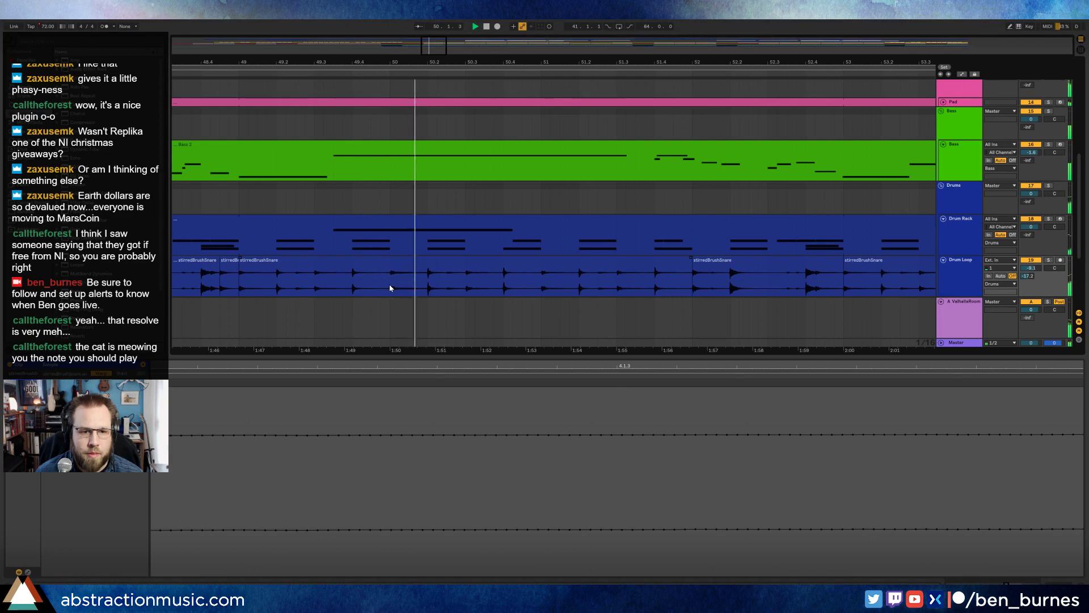
{"action": "left_click_drag", "start_coordinate": [391, 284], "coordinate": [409, 287]}
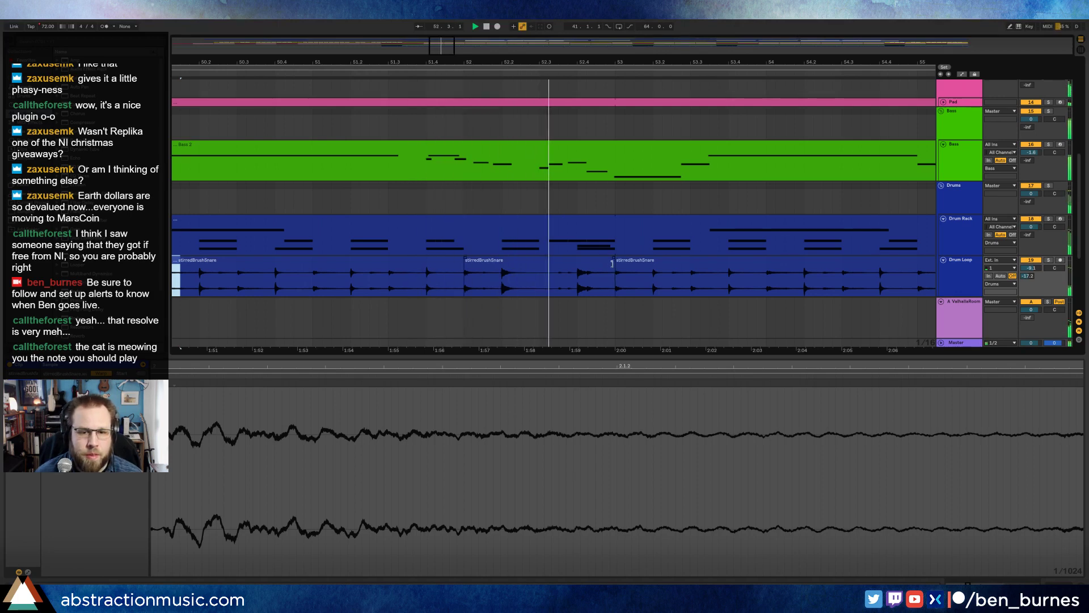
{"action": "left_click_drag", "start_coordinate": [612, 263], "coordinate": [539, 267]}
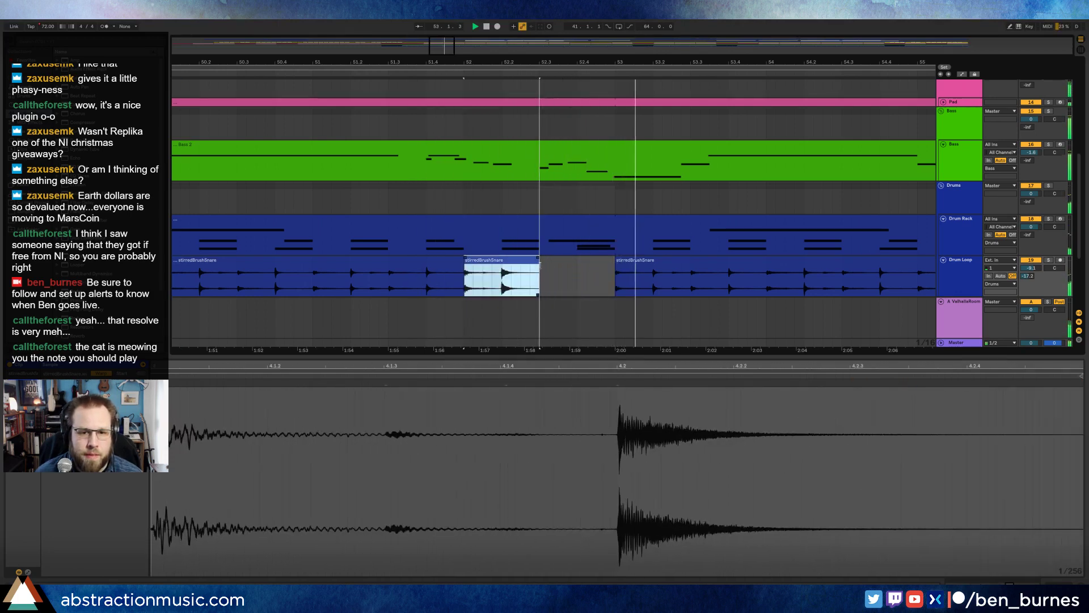
{"action": "left_click", "coordinate": [458, 280]}
{"action": "left_click", "coordinate": [436, 282]}
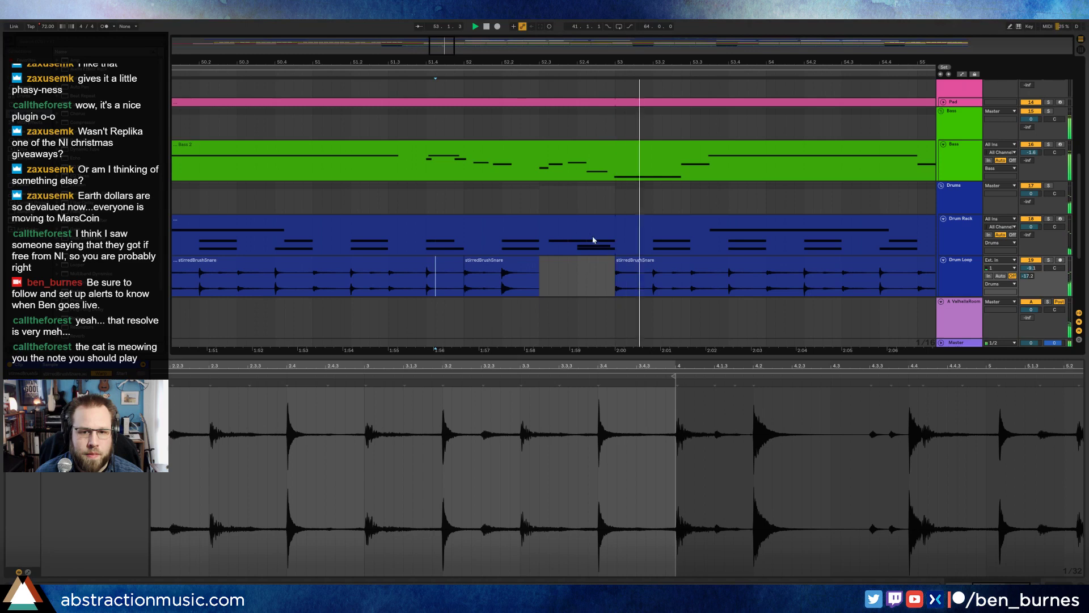
Step: Try deleting the Drum Rack section between 52.3 and bar 53
{"action": "left_click_drag", "start_coordinate": [614, 245], "coordinate": [546, 244]}
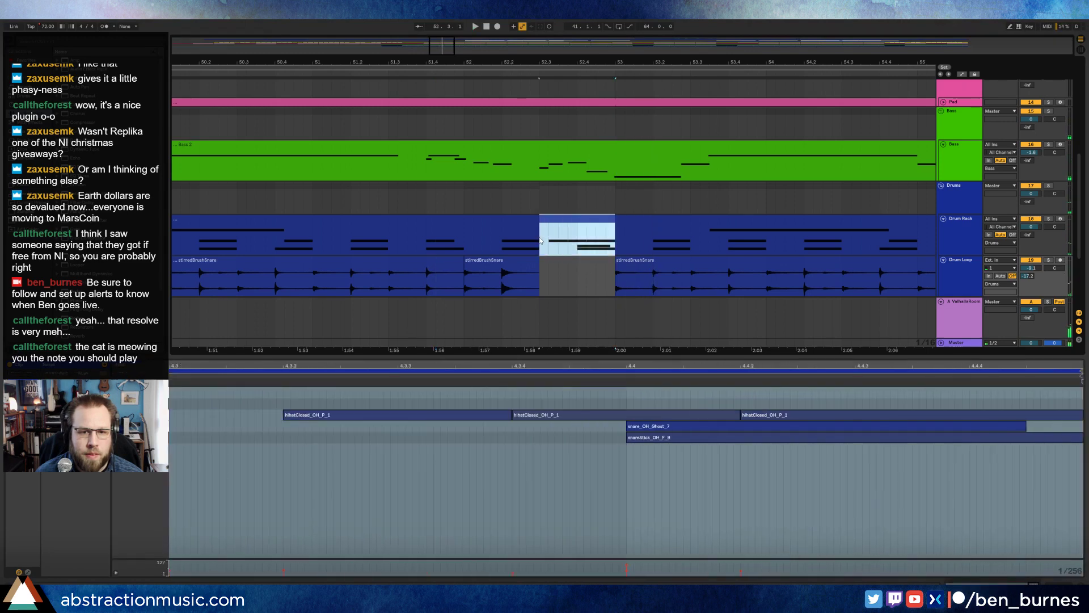
{"action": "key", "text": "Delete"}
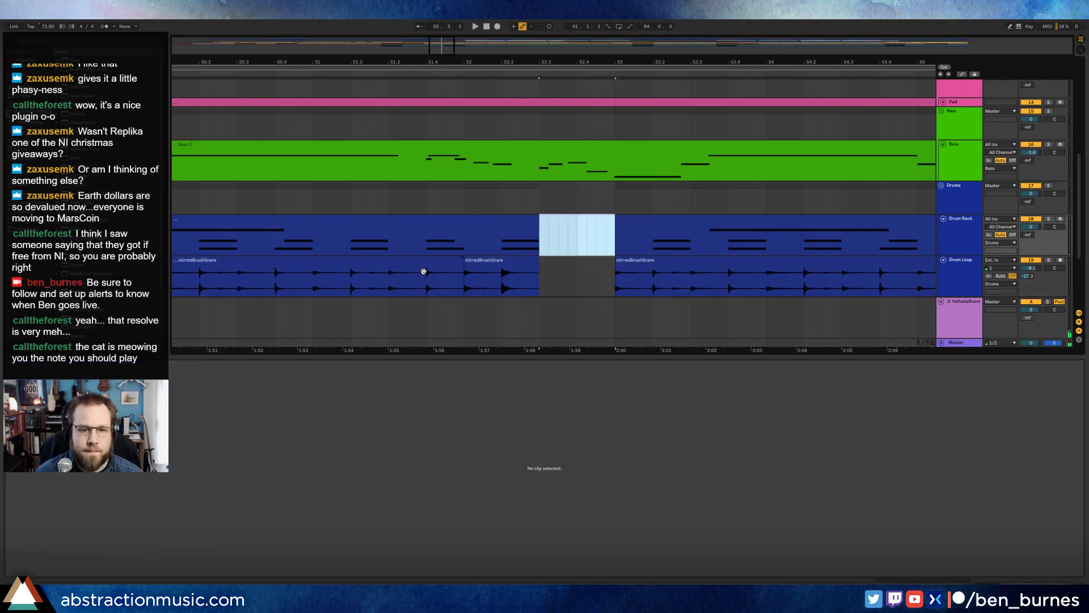
{"action": "key", "text": "z"}
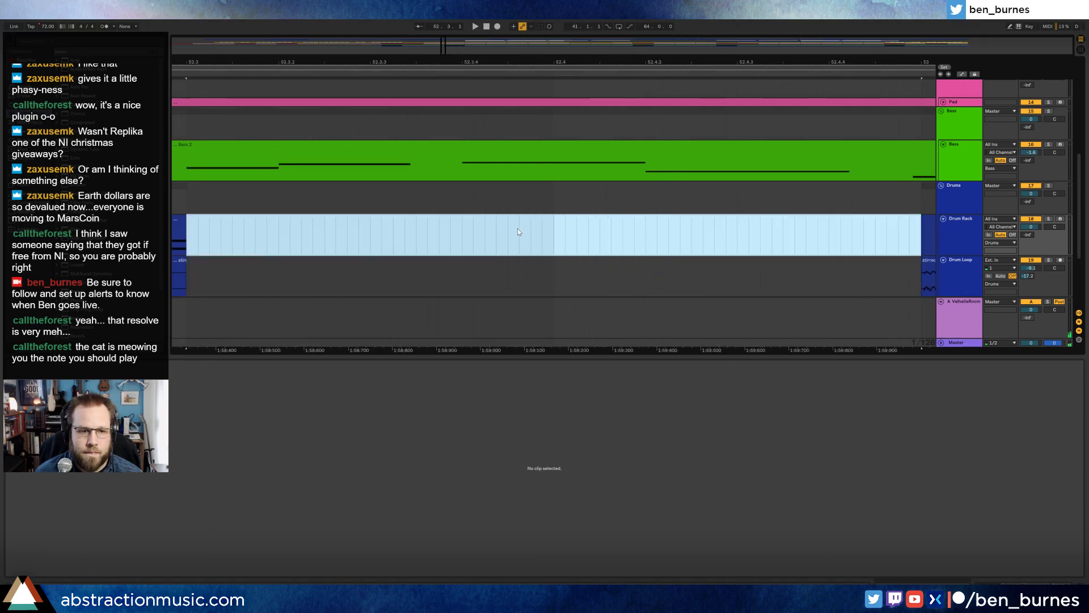
{"action": "scroll", "coordinate": [517, 232], "scroll_direction": "down", "scroll_amount": 5}
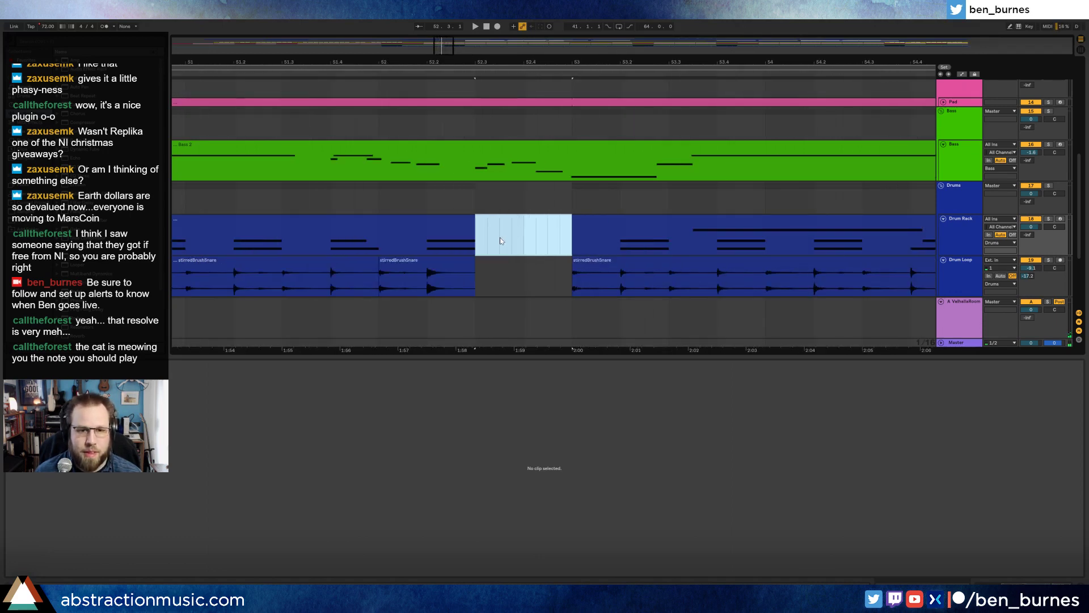
Step: Open the Drum Rack section from 52.3 to bar 53 and delete its notes except the last closed hi-hat at 4.4.2
{"action": "double_click", "coordinate": [484, 237]}
{"action": "left_click", "coordinate": [546, 439]}
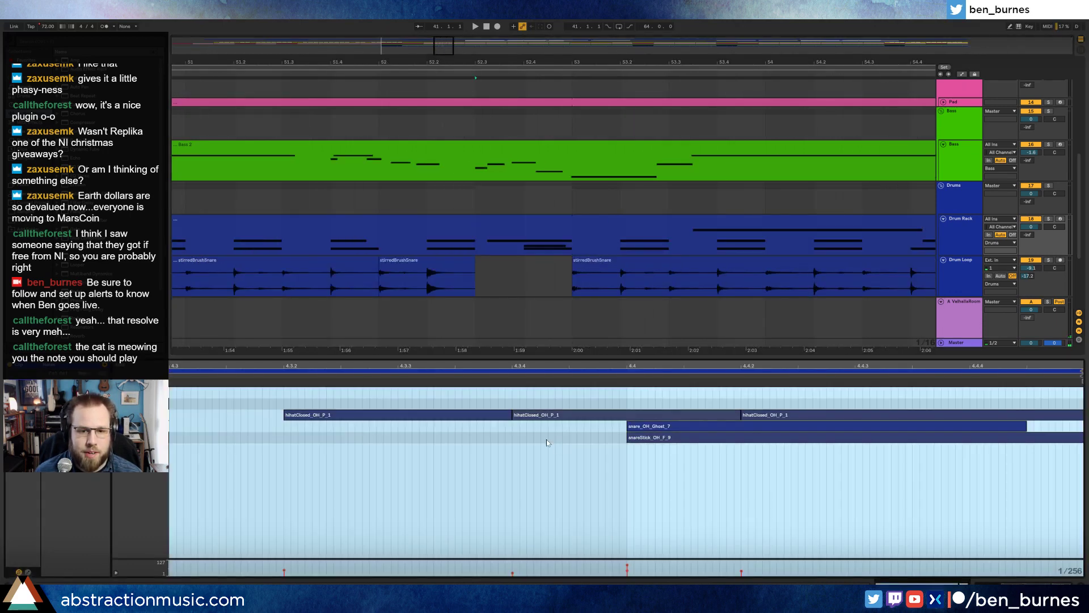
{"action": "left_click_drag", "start_coordinate": [474, 400], "coordinate": [645, 436]}
{"action": "key", "text": "Delete"}
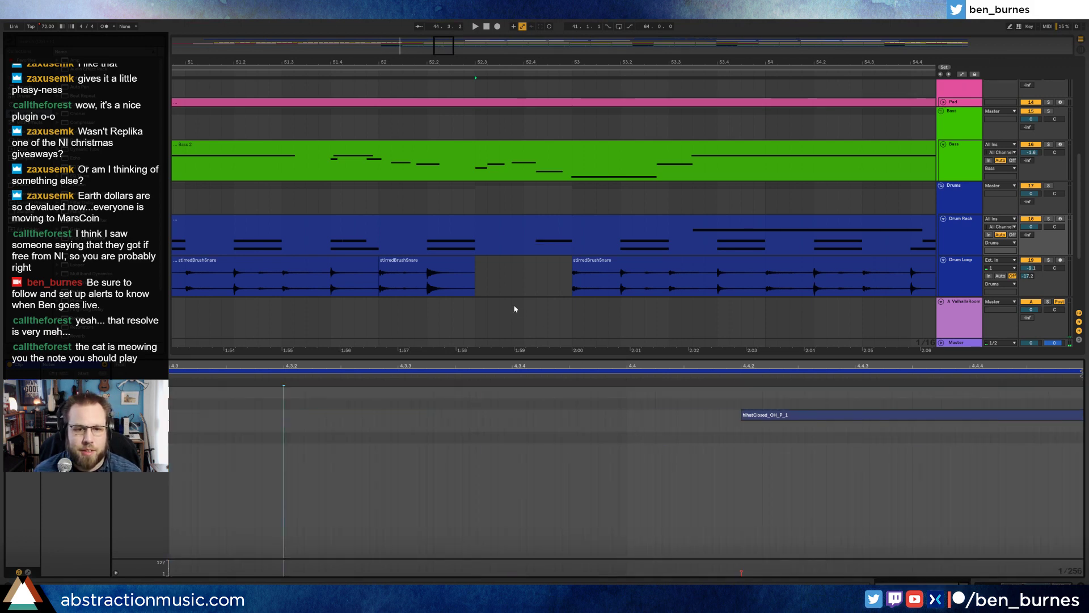
{"action": "key", "text": "ctrl+z"}
{"action": "left_click", "coordinate": [534, 232]}
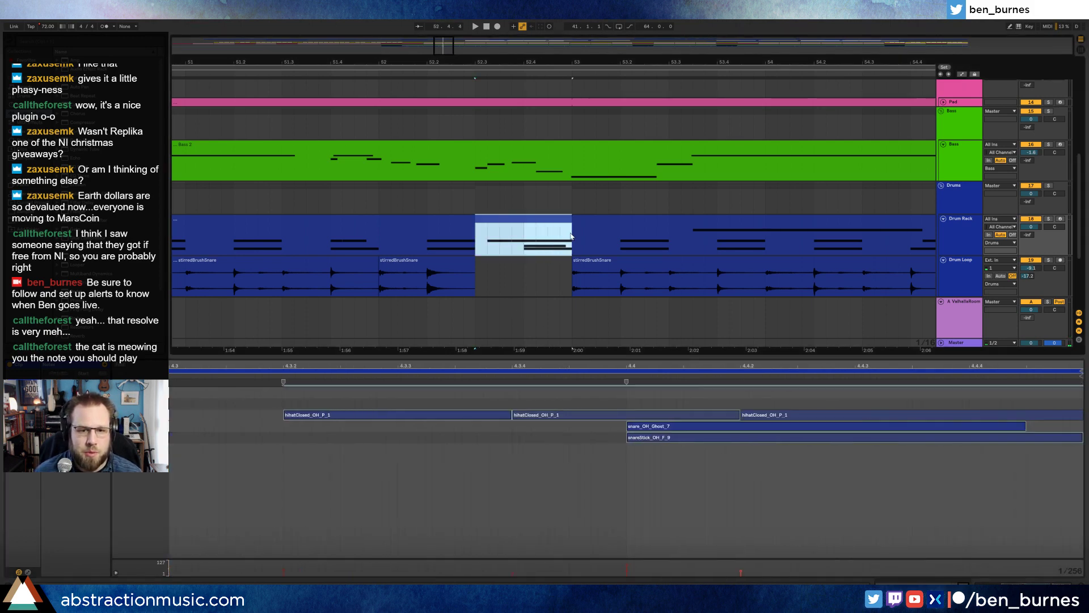
{"action": "left_click", "coordinate": [563, 245]}
{"action": "left_click_drag", "start_coordinate": [479, 395], "coordinate": [658, 481]}
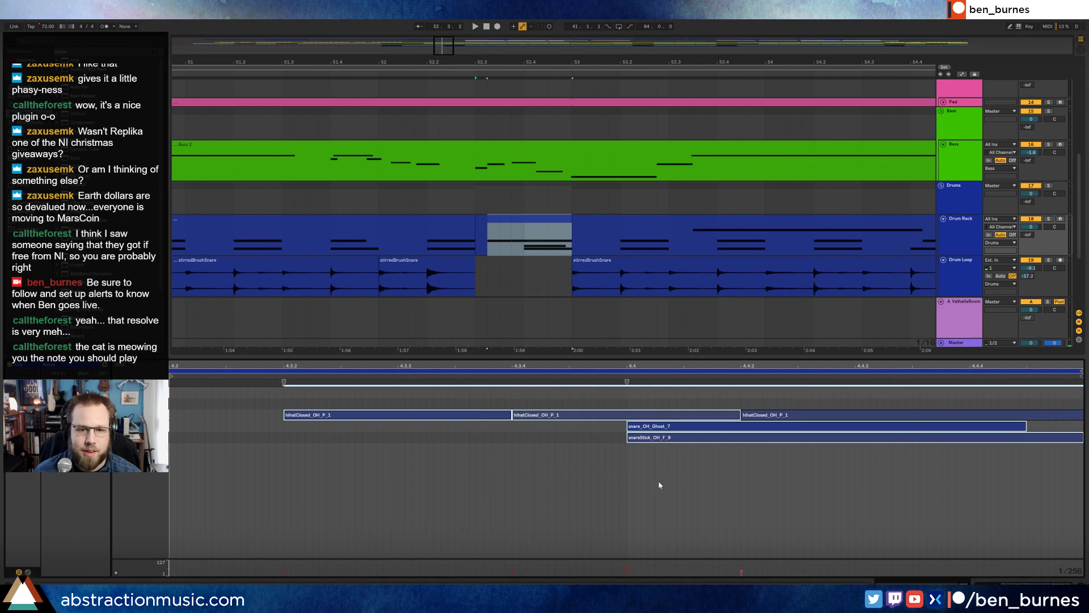
{"action": "key", "text": "Delete"}
Step: Audition the edited drum break, playing from just before bar 52 through the gap after 52.3
{"action": "left_click", "coordinate": [341, 218]}
{"action": "left_click", "coordinate": [353, 247]}
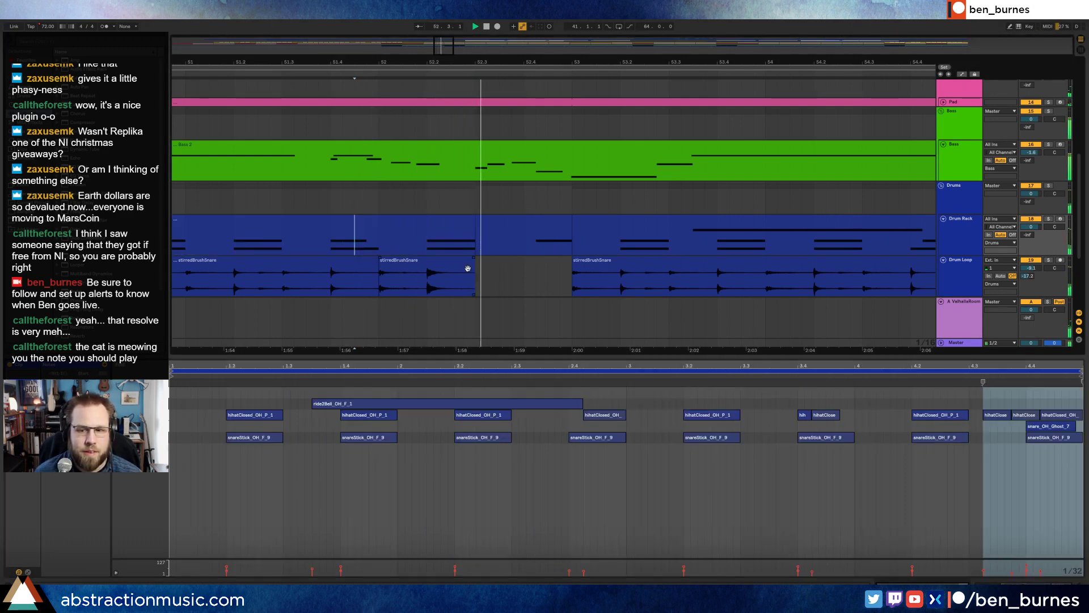
{"action": "left_click", "coordinate": [547, 219]}
{"action": "key", "text": "space"}
Step: Shorten the remaining closed hi-hat at 4.4.2 to a sixteenth note and duplicate it twice to fill up to bar 53
{"action": "left_click", "coordinate": [735, 401]}
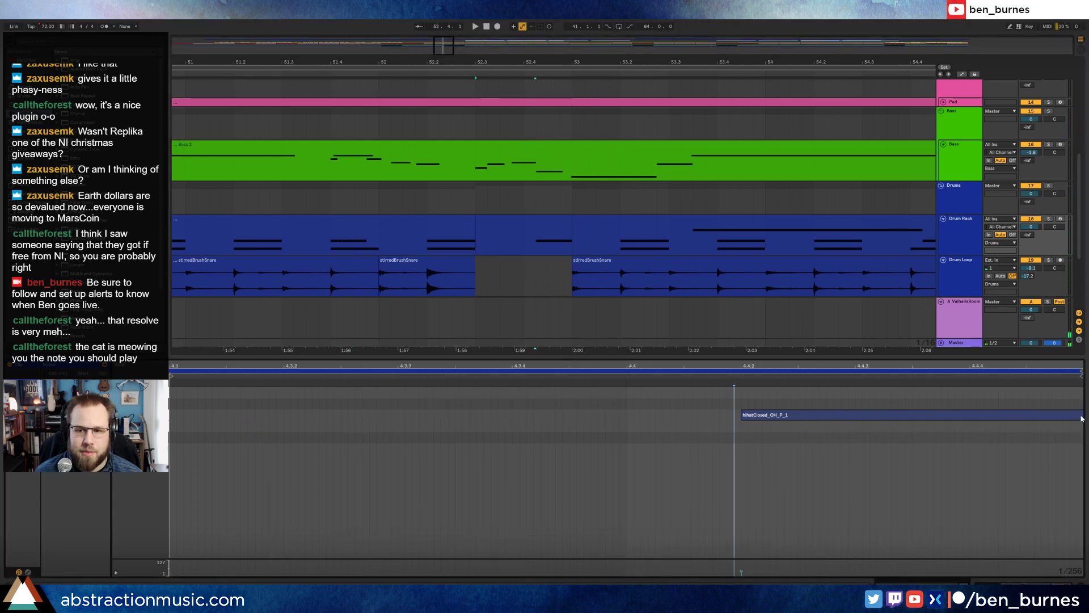
{"action": "left_click", "coordinate": [1081, 418]}
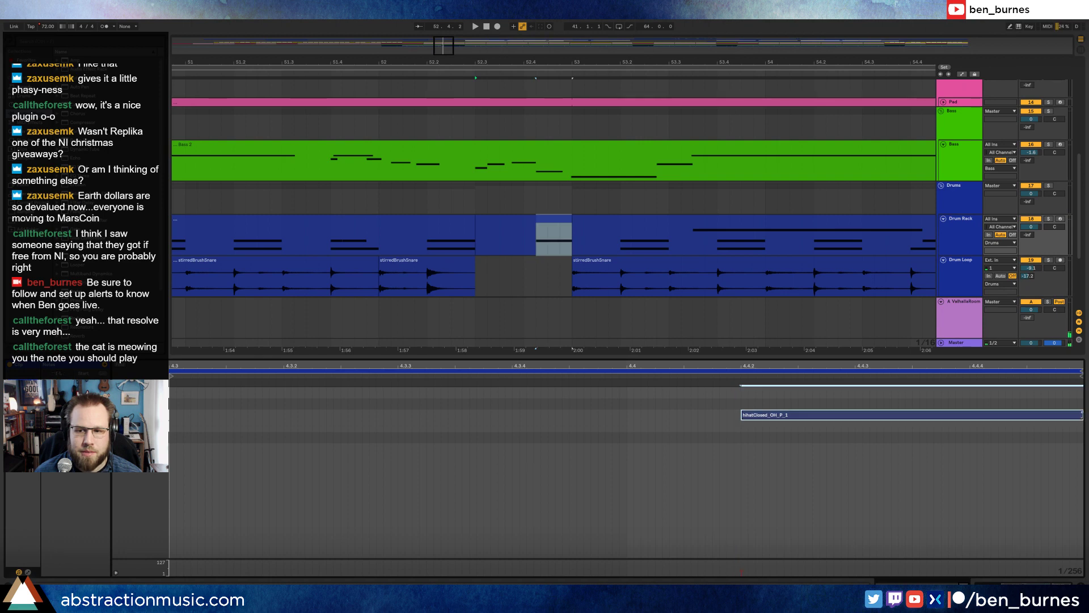
{"action": "left_click_drag", "start_coordinate": [1013, 414], "coordinate": [860, 417]}
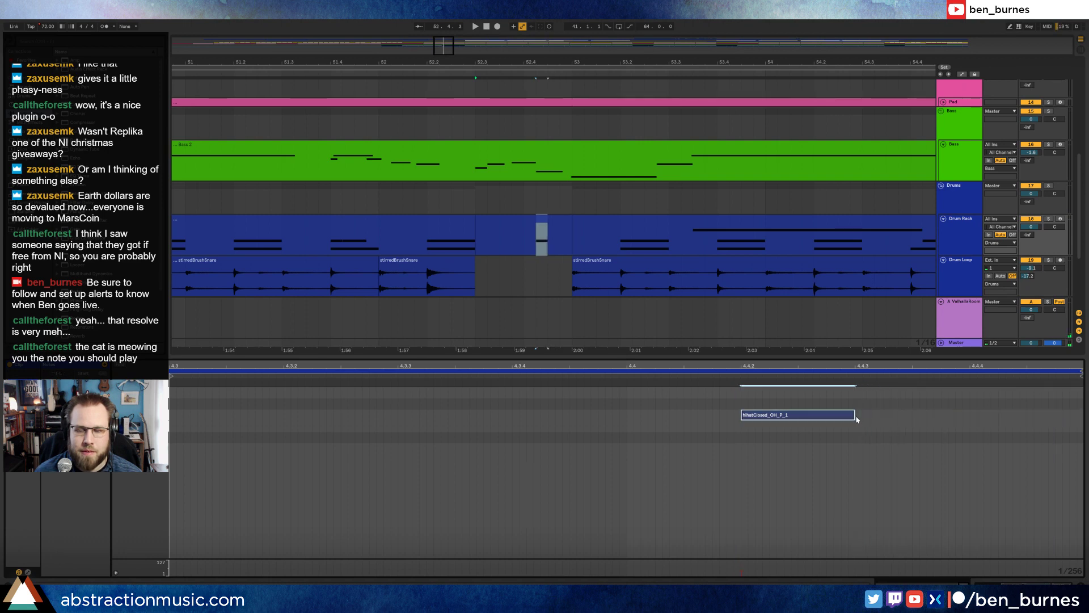
{"action": "key", "text": "ctrl+d"}
{"action": "key", "text": "space"}
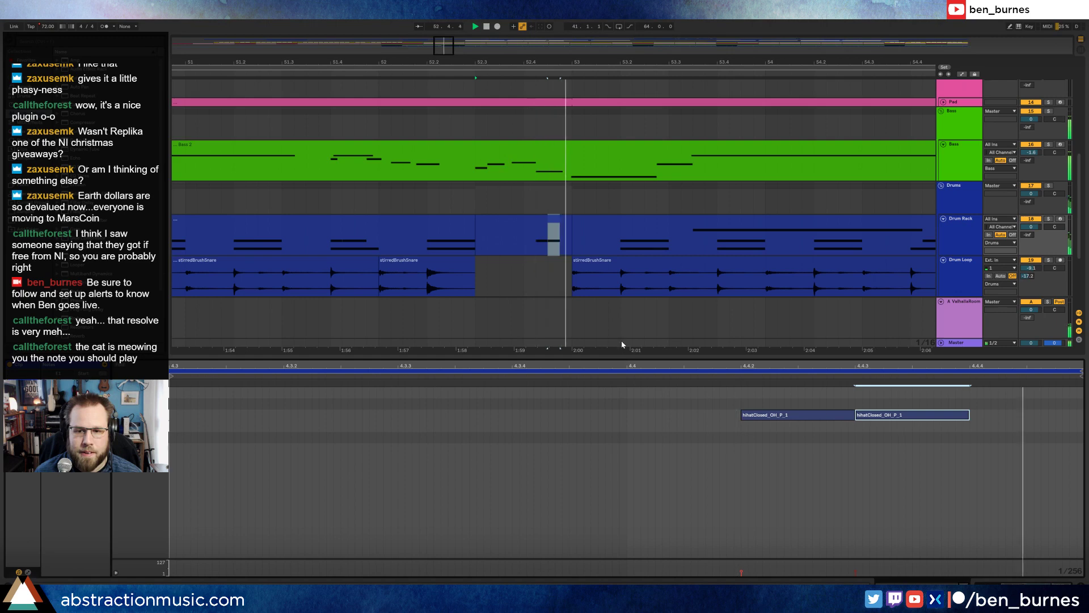
{"action": "key", "text": "ctrl+d"}
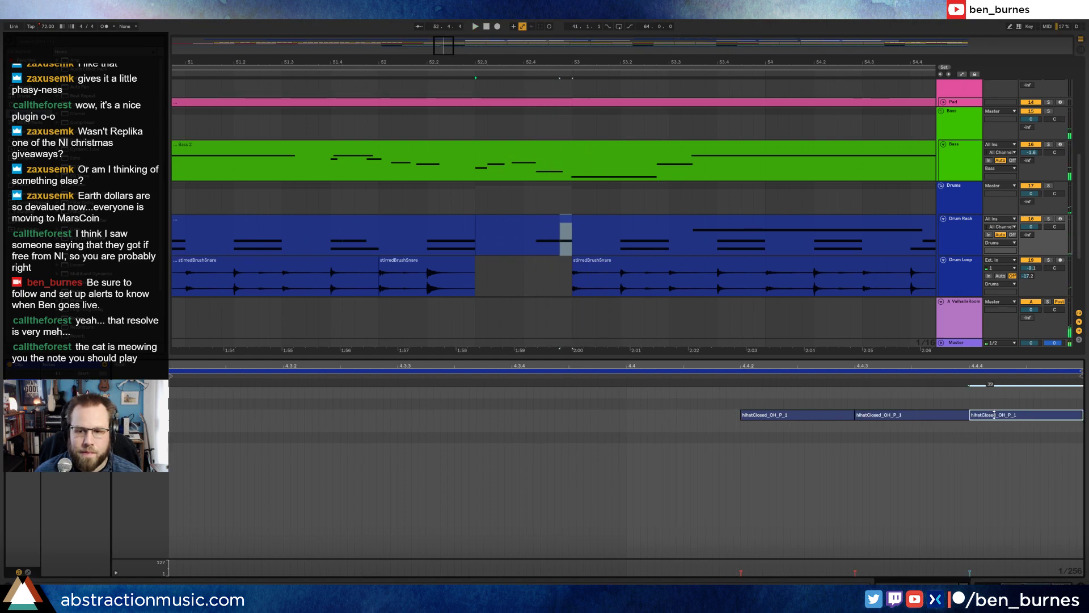
{"action": "left_click", "coordinate": [930, 416]}
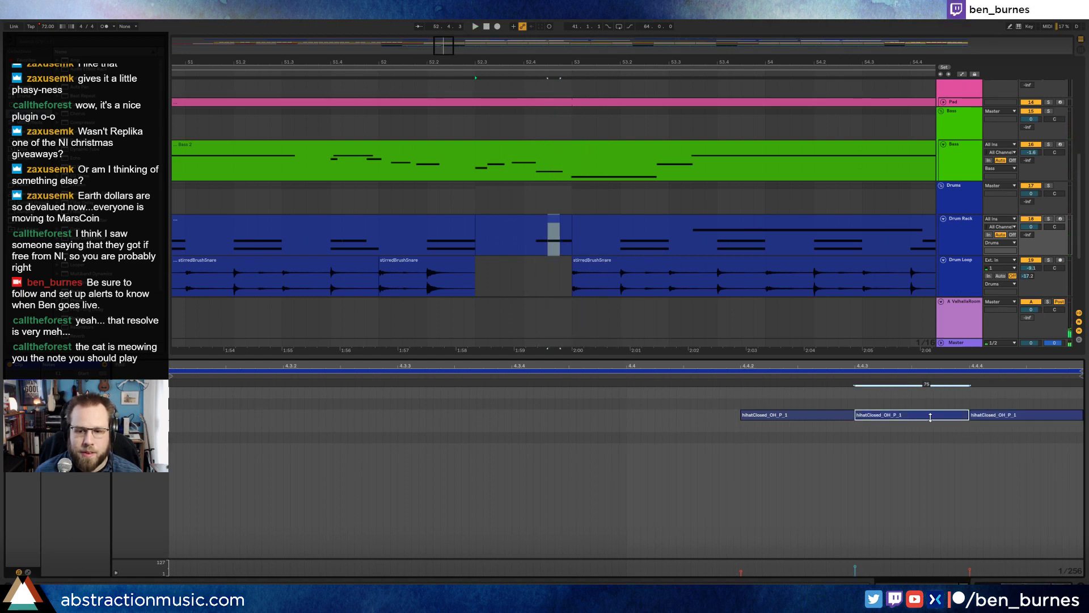
Step: Audition the closed hi-hat fill, playing from shortly after bar 52 into bar 53
{"action": "left_click", "coordinate": [403, 238]}
{"action": "key", "text": "space"}
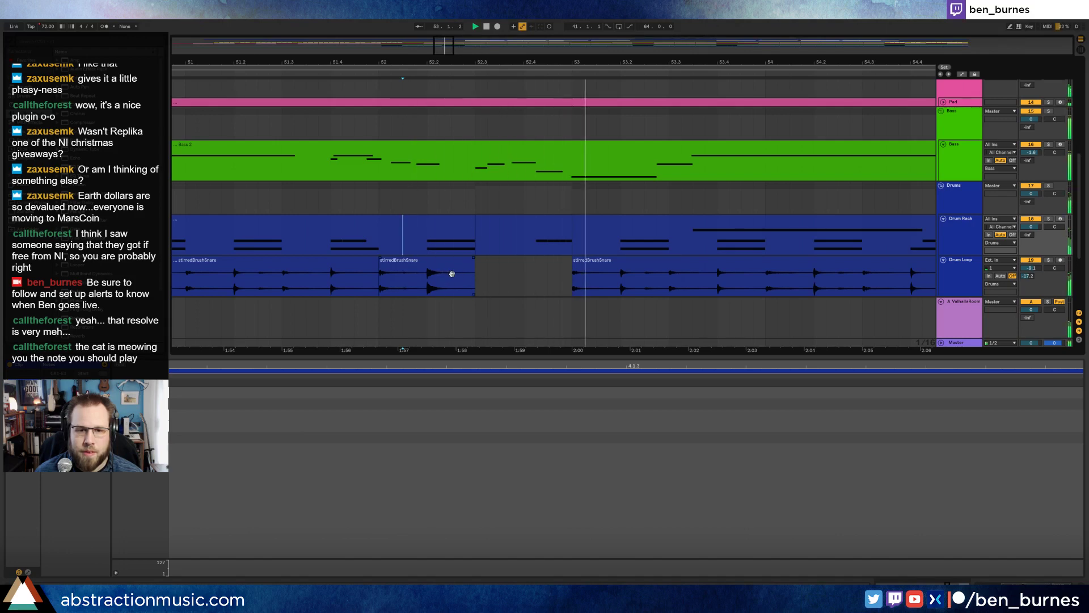
{"action": "left_click", "coordinate": [588, 221]}
{"action": "key", "text": "space"}
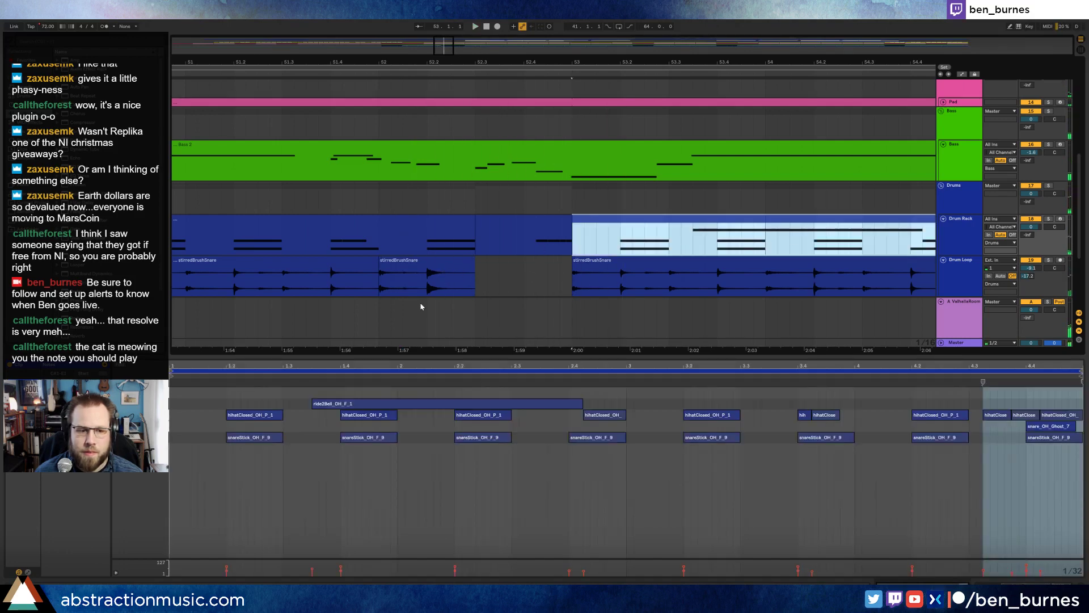
Step: Extend the Drum Rack section starting at 52.3 a sixteenth past bar 53 and duplicate the last closed hi-hat onto the downbeat
{"action": "left_click_drag", "start_coordinate": [575, 219], "coordinate": [579, 222]}
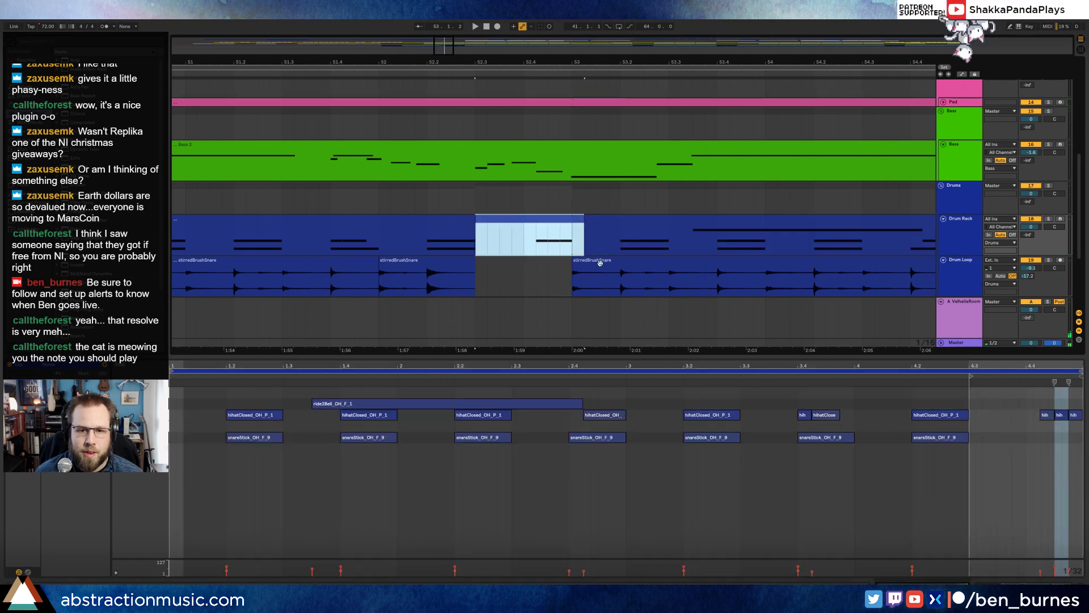
{"action": "left_click", "coordinate": [1040, 449]}
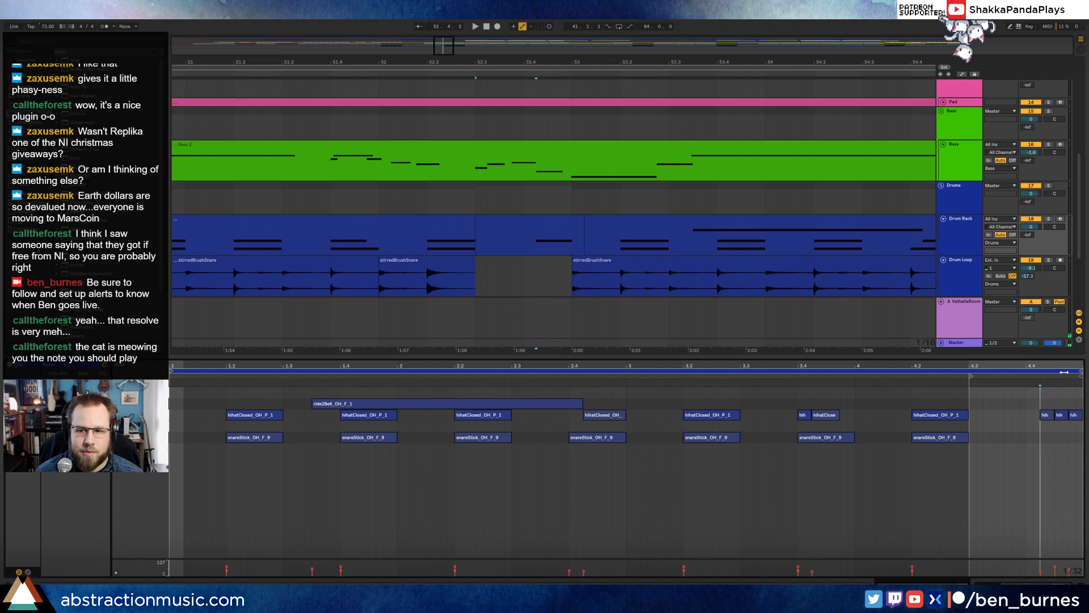
{"action": "left_click", "coordinate": [578, 220]}
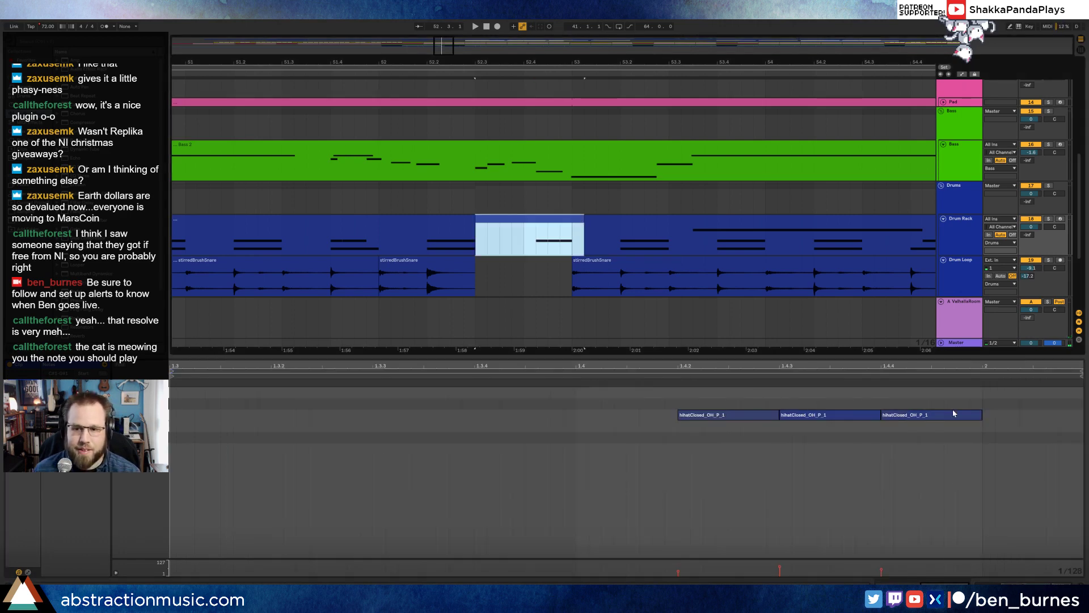
{"action": "left_click", "coordinate": [953, 414]}
{"action": "key", "text": "ctrl+d"}
{"action": "key", "text": "space"}
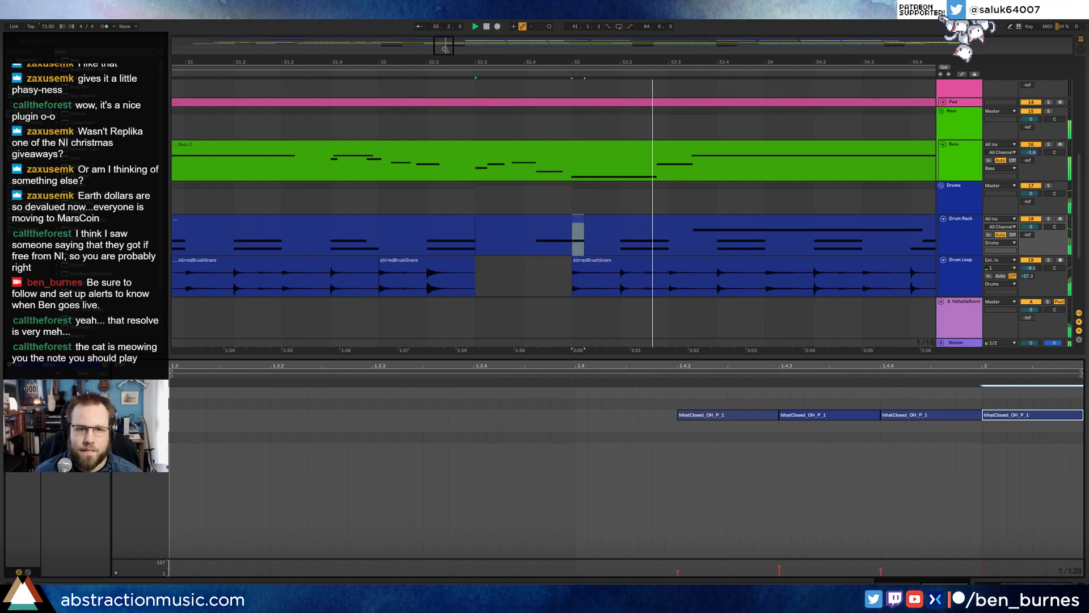
Step: Double the Drum Loop hit at 53.4 by placing an eighth-note copy of it a sixteenth later
{"action": "left_click_drag", "start_coordinate": [445, 49], "coordinate": [453, 54]}
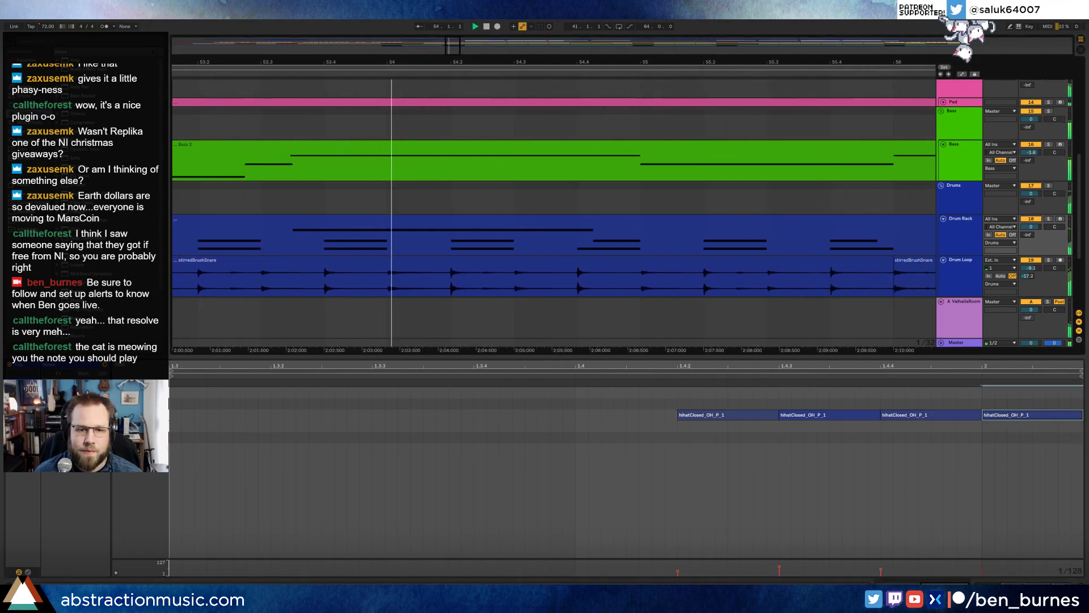
{"action": "left_click_drag", "start_coordinate": [388, 279], "coordinate": [424, 282]}
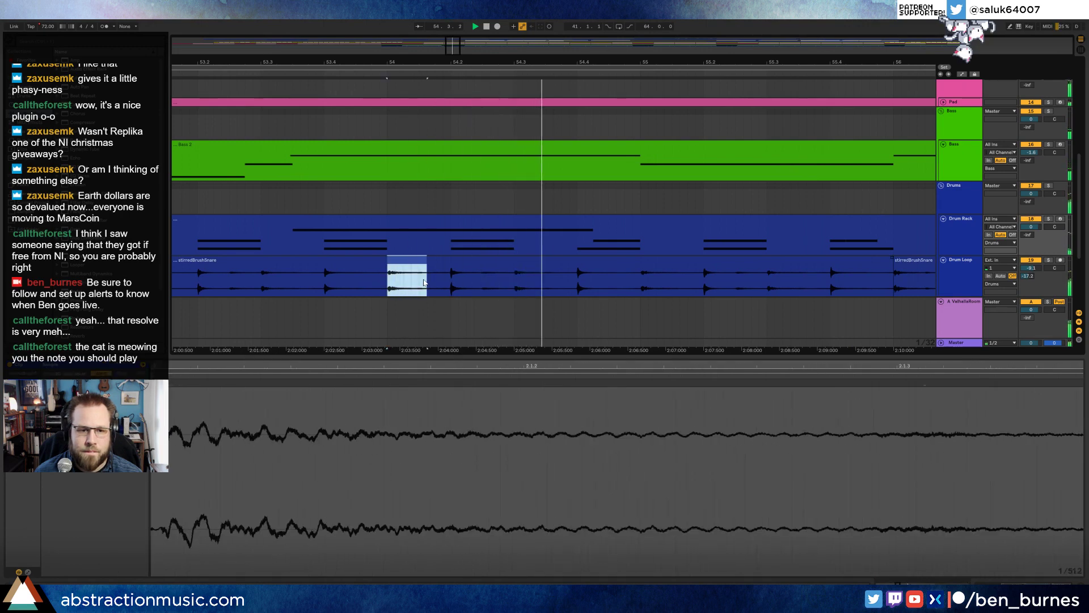
{"action": "left_click", "coordinate": [341, 261]}
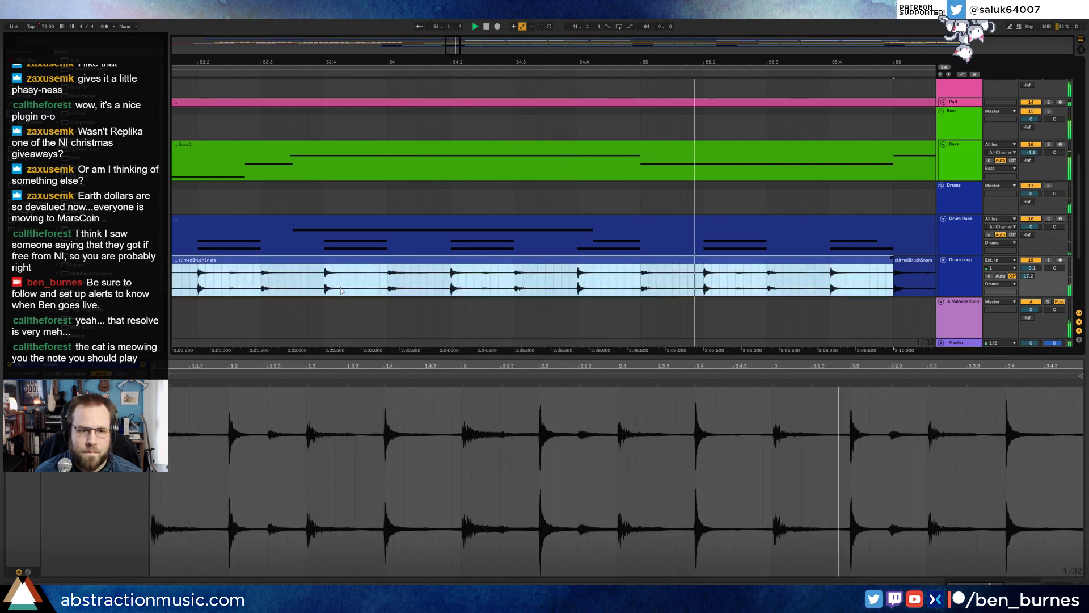
{"action": "left_click_drag", "start_coordinate": [339, 289], "coordinate": [372, 289]}
{"action": "key", "text": "ctrl+e"}
{"action": "left_click", "coordinate": [301, 288]}
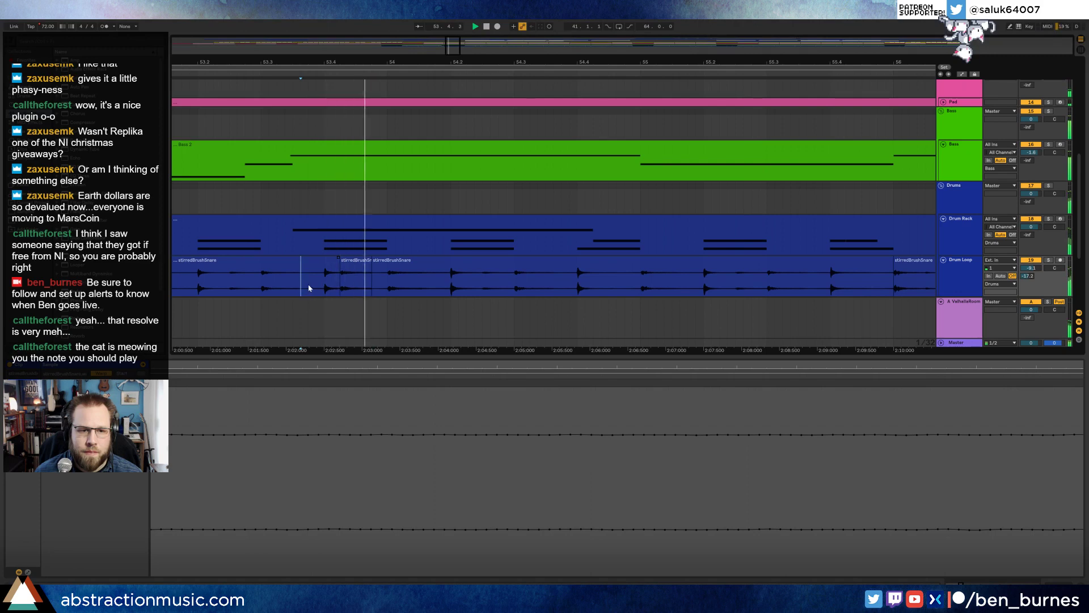
Step: Copy an eighth-note Drum Loop hit from bar 58 and paste it at 59.4.2
{"action": "left_click_drag", "start_coordinate": [633, 62], "coordinate": [350, 56]}
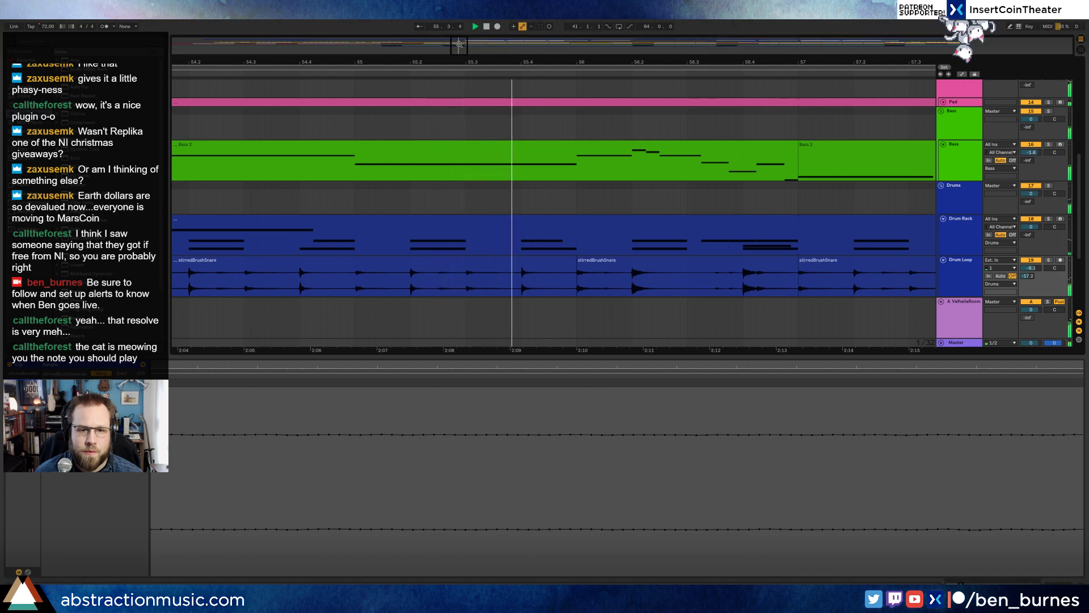
{"action": "left_click_drag", "start_coordinate": [459, 44], "coordinate": [467, 44]}
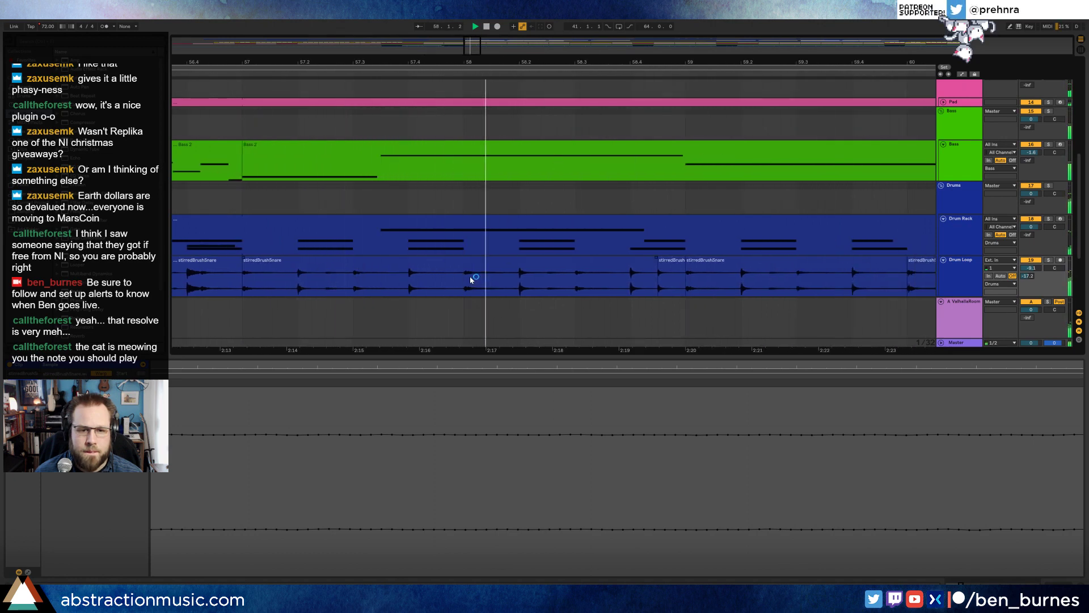
{"action": "left_click_drag", "start_coordinate": [523, 282], "coordinate": [549, 279]}
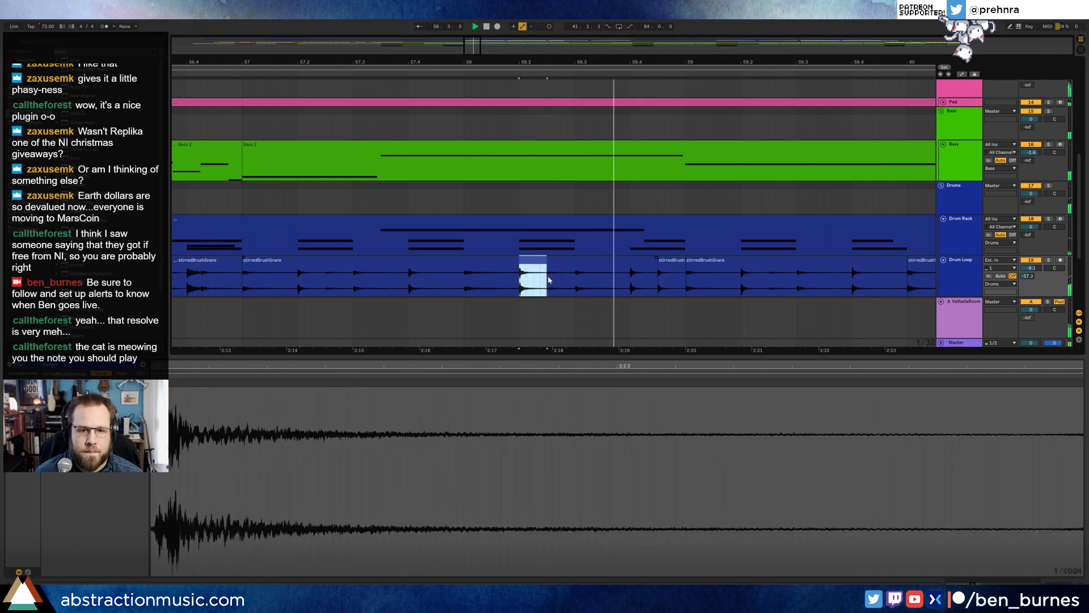
{"action": "key", "text": "space"}
{"action": "left_click", "coordinate": [650, 280]}
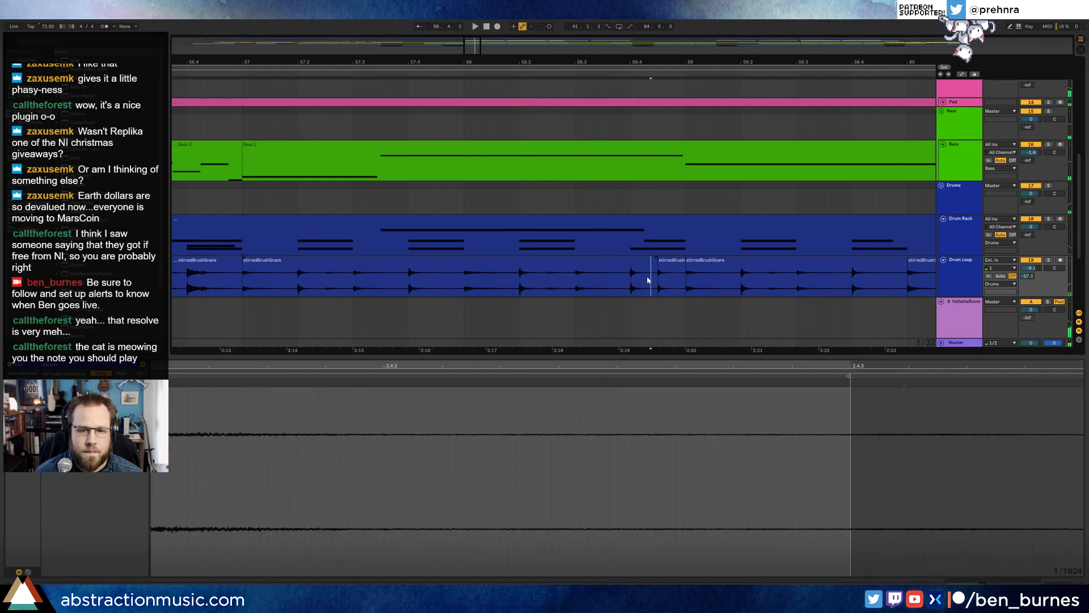
{"action": "left_click", "coordinate": [645, 280]}
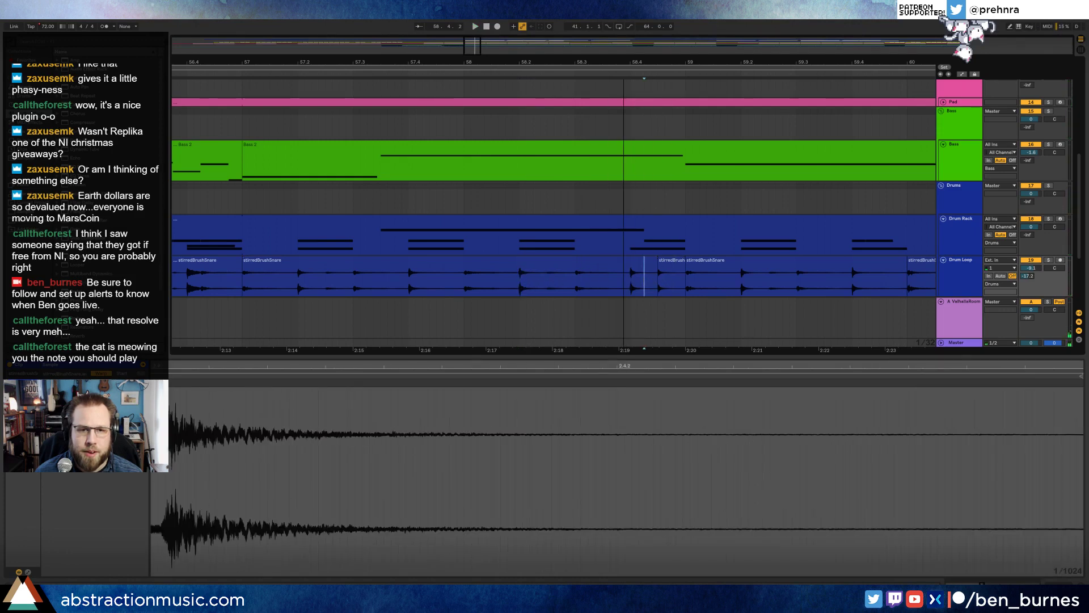
{"action": "key", "text": "space"}
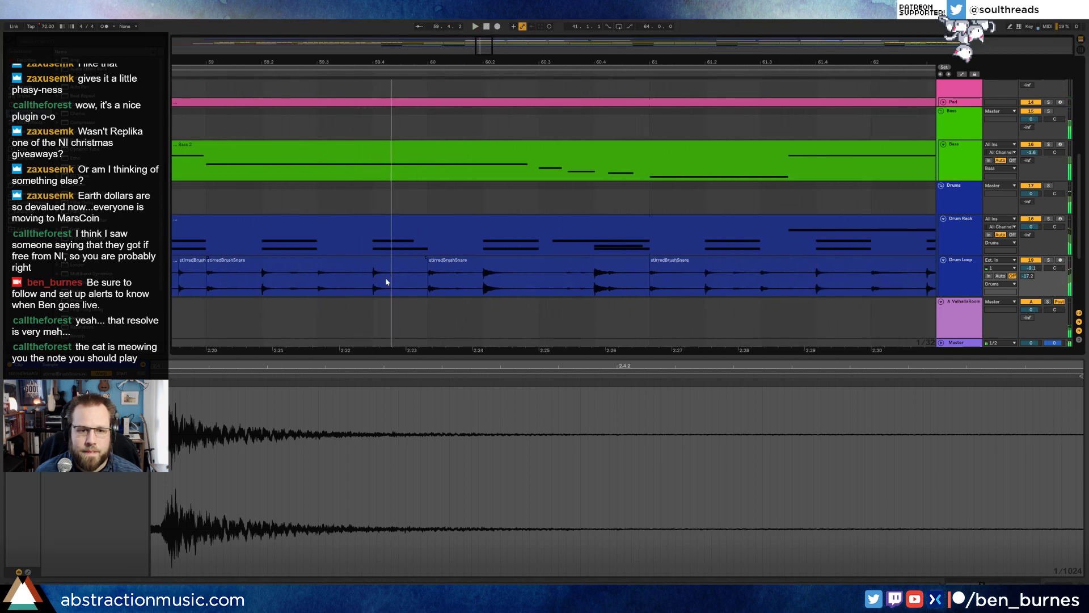
{"action": "left_click", "coordinate": [386, 282]}
{"action": "key", "text": "ctrl+v"}
Step: Audition the doubled Drum Loop hit at 59.4 and the break leading up to 60.4
{"action": "double_click", "coordinate": [370, 282]}
{"action": "key", "text": "space"}
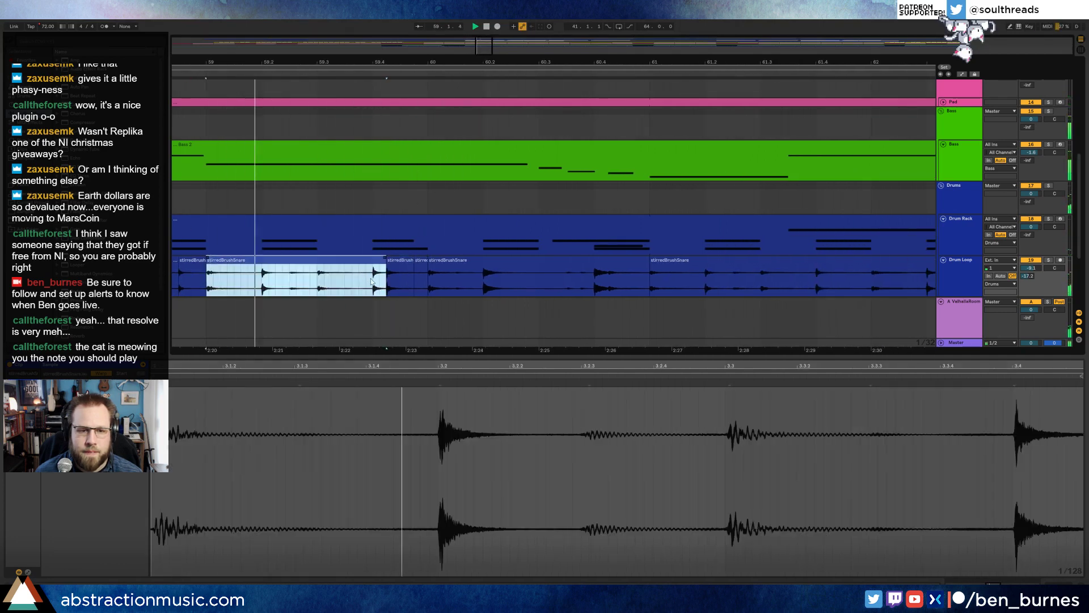
{"action": "left_click", "coordinate": [372, 281]}
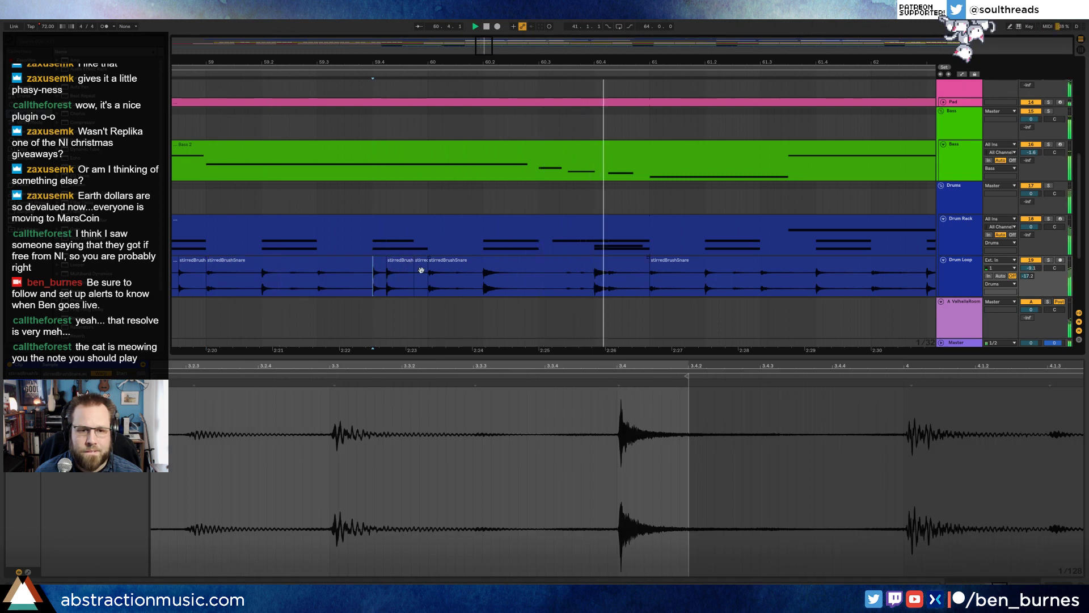
{"action": "key", "text": "space"}
{"action": "left_click", "coordinate": [400, 272]}
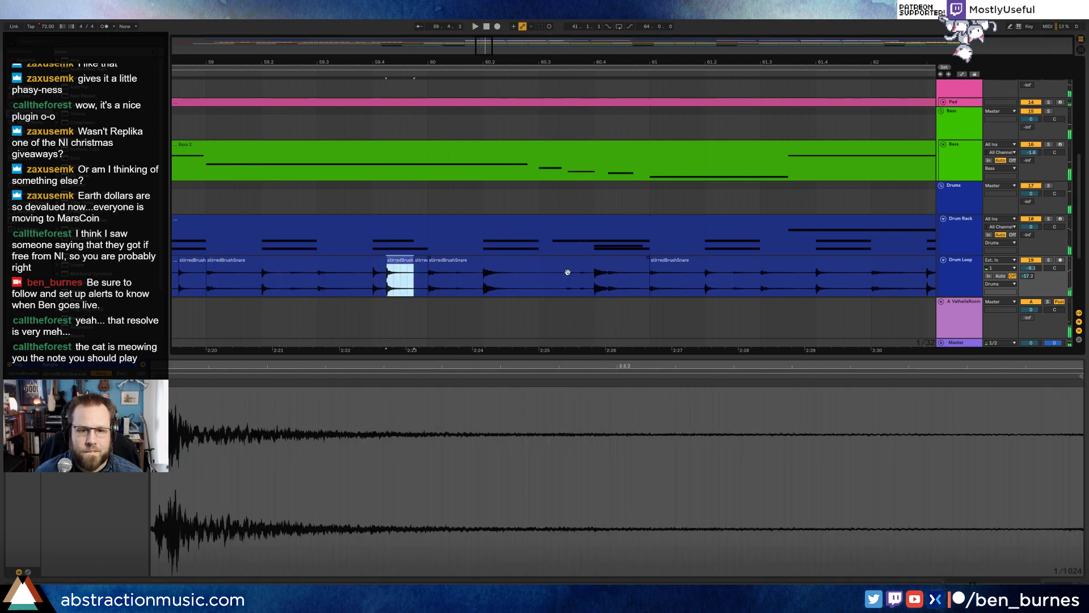
{"action": "left_click", "coordinate": [595, 287]}
{"action": "key", "text": "space"}
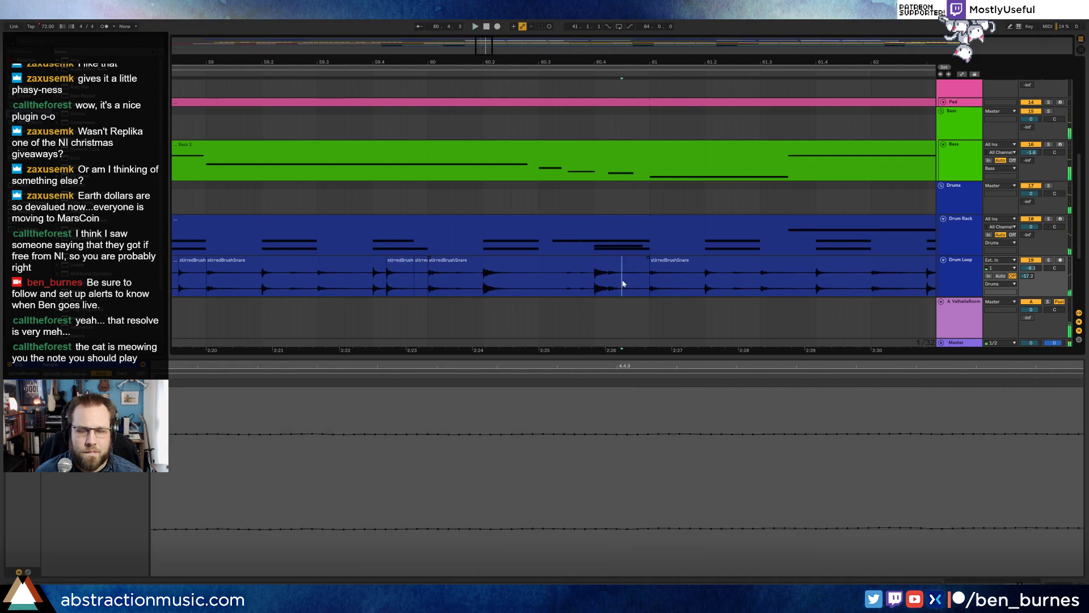
Step: Play on from bar 60 and duplicate the 1/32-note Drum Loop slice at 62.3
{"action": "left_click", "coordinate": [575, 288]}
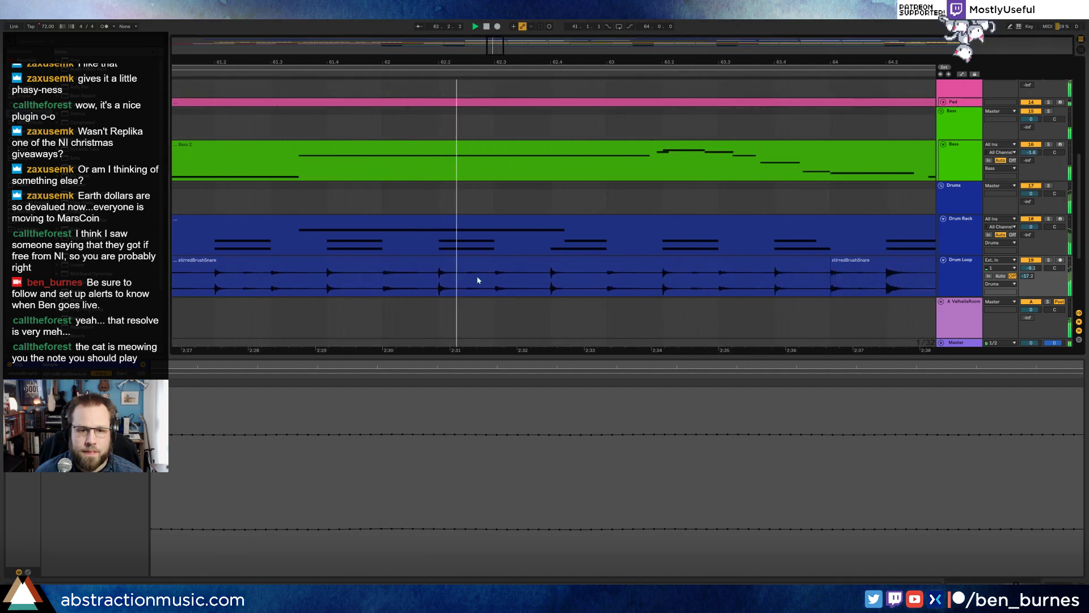
{"action": "left_click", "coordinate": [496, 279]}
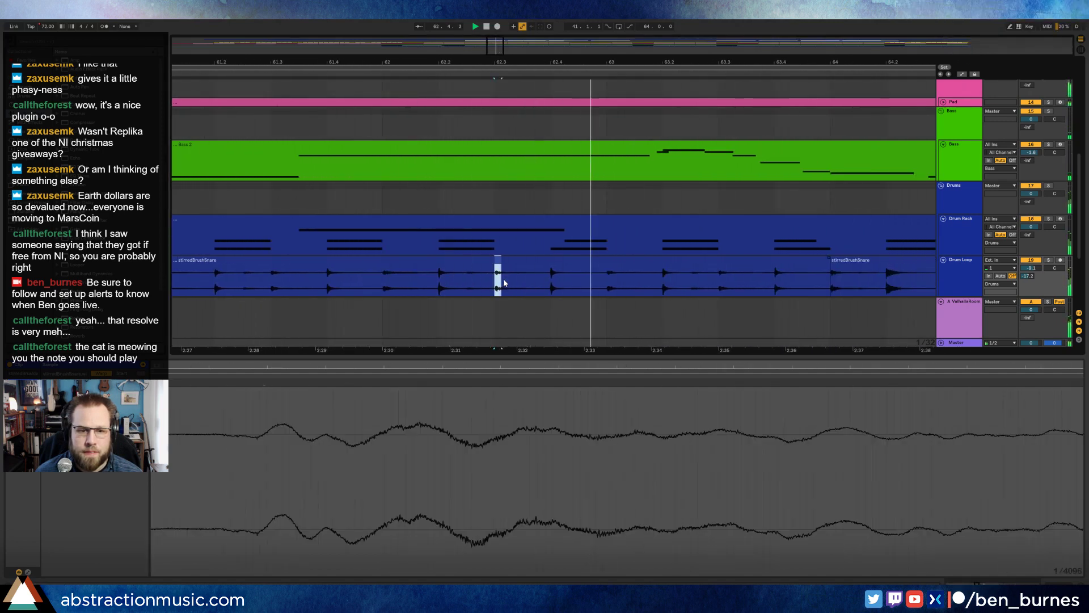
{"action": "key", "text": "ctrl+d"}
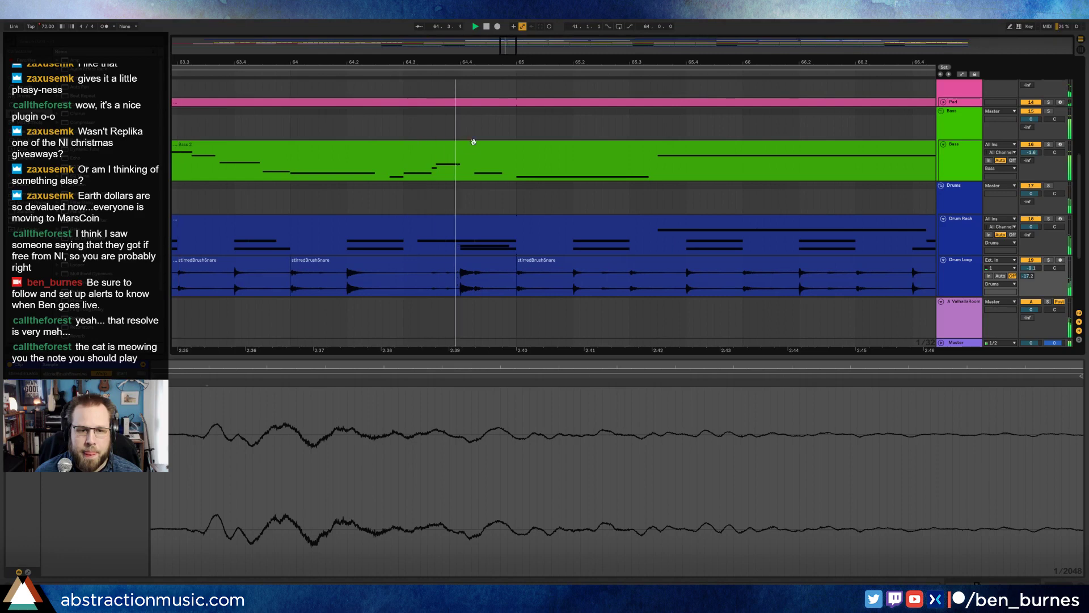
Step: Switch from the clip view to the device view and fold the Bass track
{"action": "key", "text": "shift+Tab"}
{"action": "left_click_drag", "start_coordinate": [522, 183], "coordinate": [523, 192]}
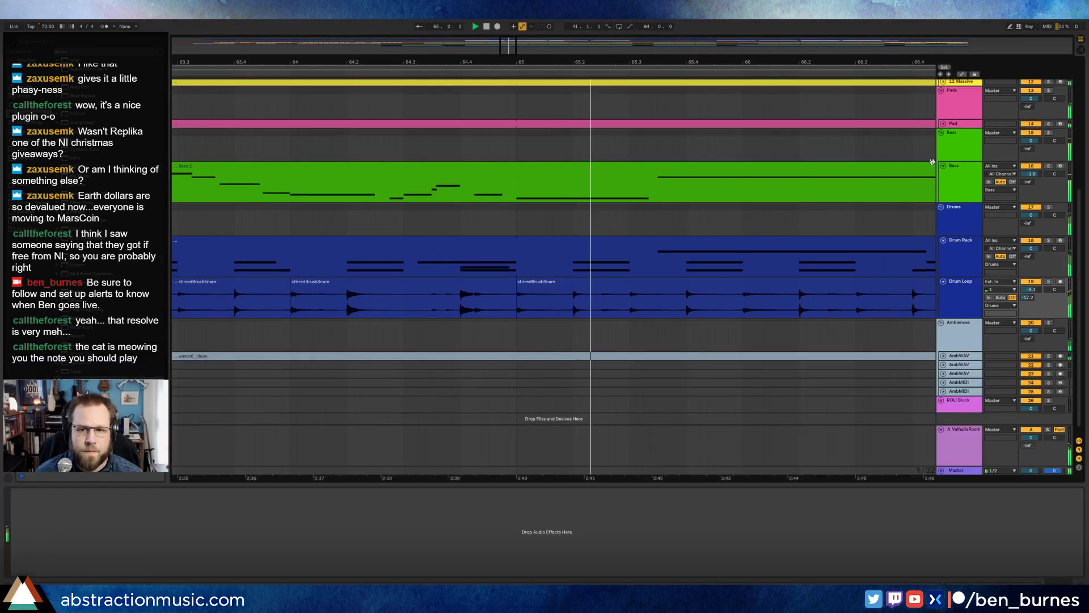
{"action": "left_click", "coordinate": [943, 166]}
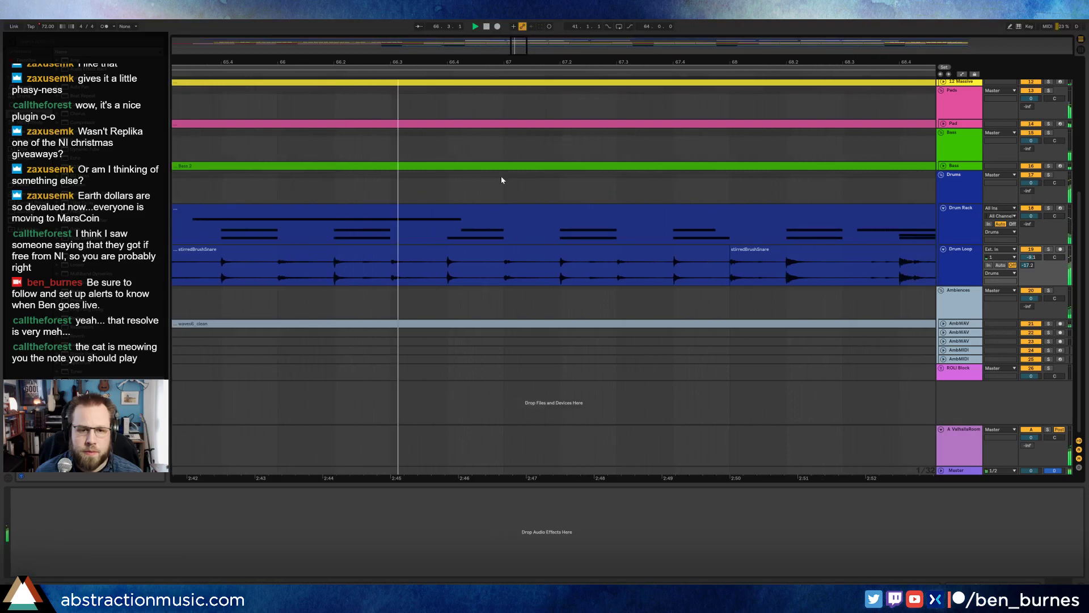
Step: Audition the Drum Loop from just before bar 67 into the clip starting at bar 68
{"action": "left_click", "coordinate": [397, 267]}
{"action": "key", "text": "space"}
{"action": "left_click", "coordinate": [498, 269]}
{"action": "key", "text": "space"}
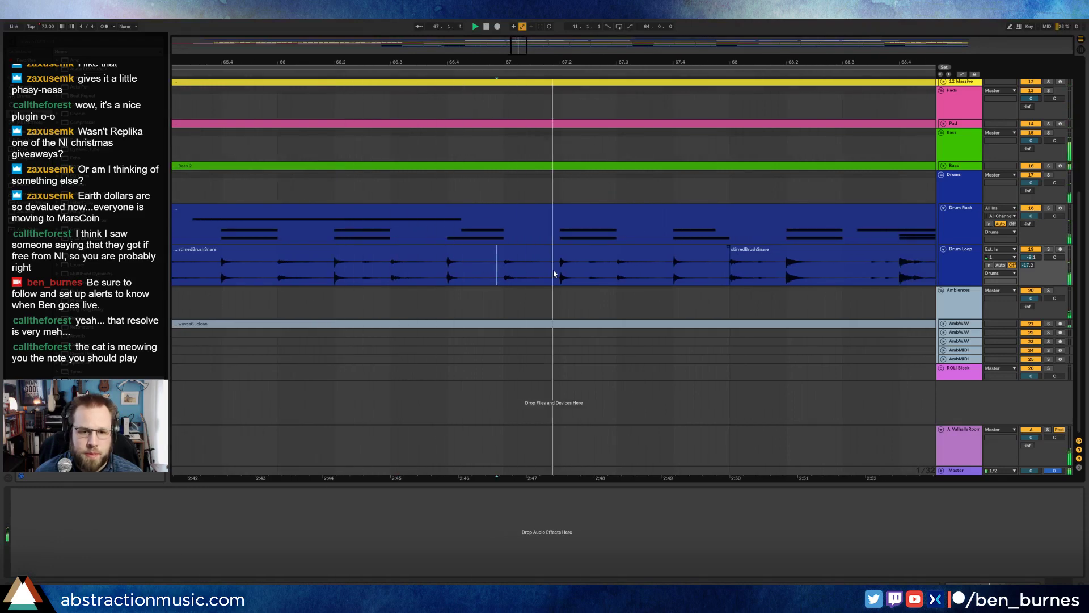
{"action": "left_click", "coordinate": [745, 264]}
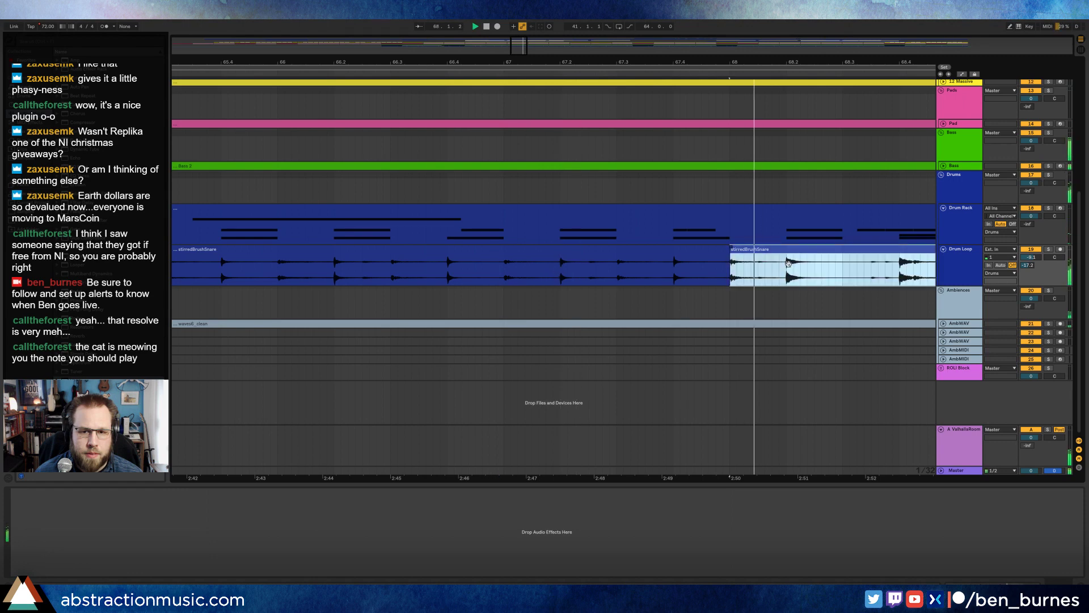
Step: Copy the Drum Loop hit at 68.2 to 66.4 and shorten the pasted clip to an eighth note
{"action": "left_click_drag", "start_coordinate": [786, 273], "coordinate": [827, 274]}
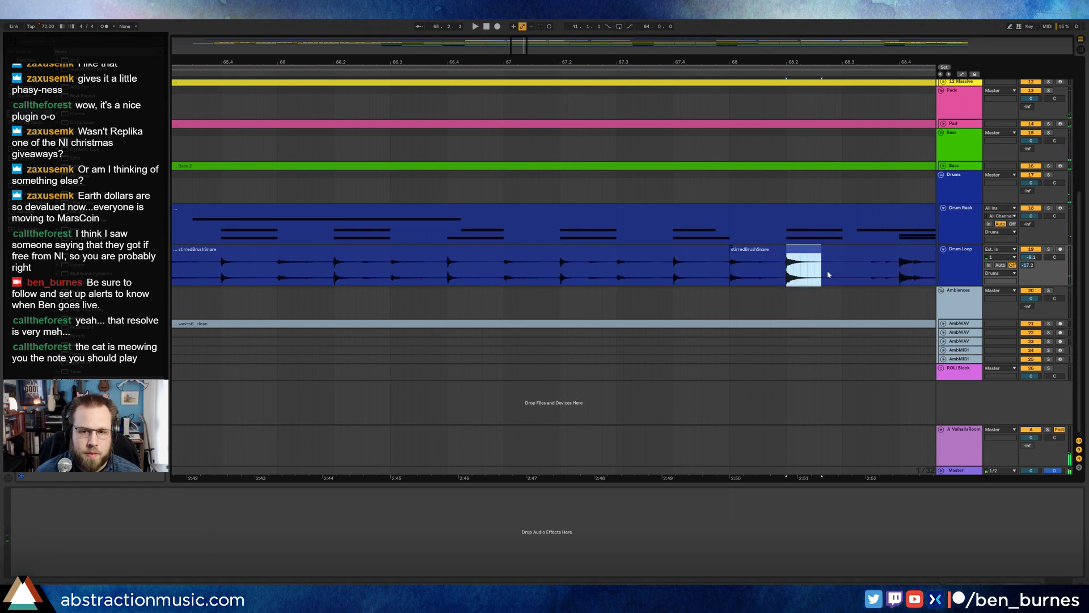
{"action": "left_click", "coordinate": [446, 267]}
{"action": "left_click", "coordinate": [446, 267]}
{"action": "key", "text": "ctrl+v"}
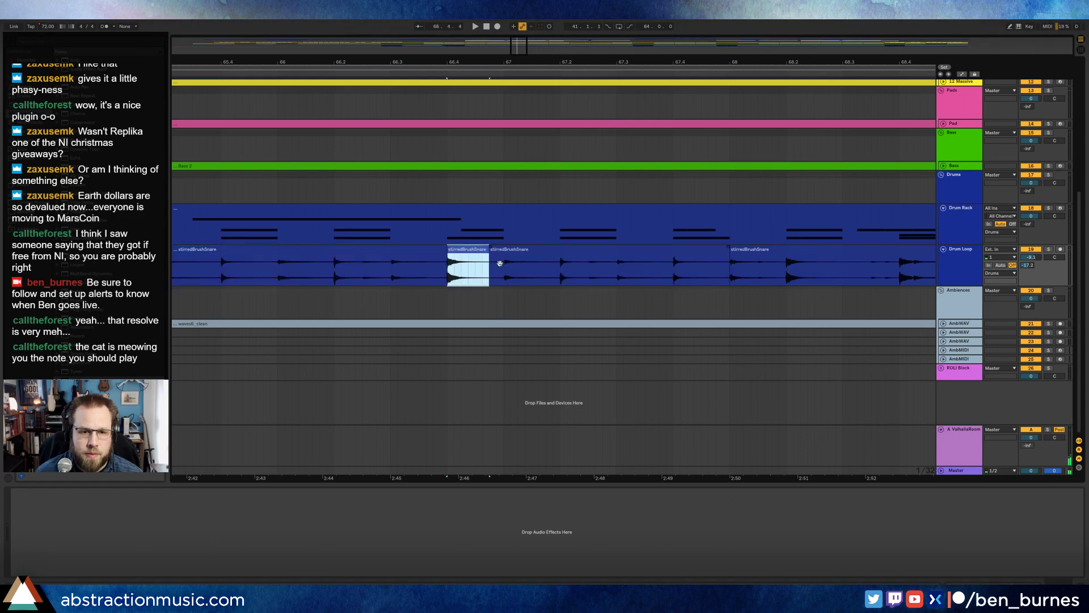
{"action": "left_click_drag", "start_coordinate": [491, 255], "coordinate": [456, 274]}
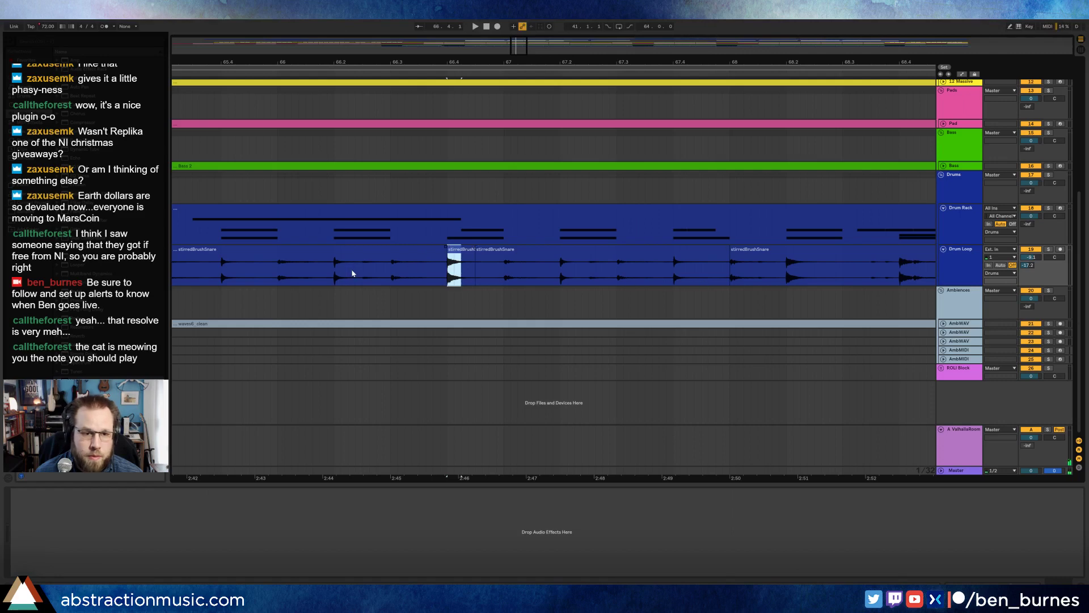
{"action": "left_click", "coordinate": [313, 266]}
{"action": "key", "text": "space"}
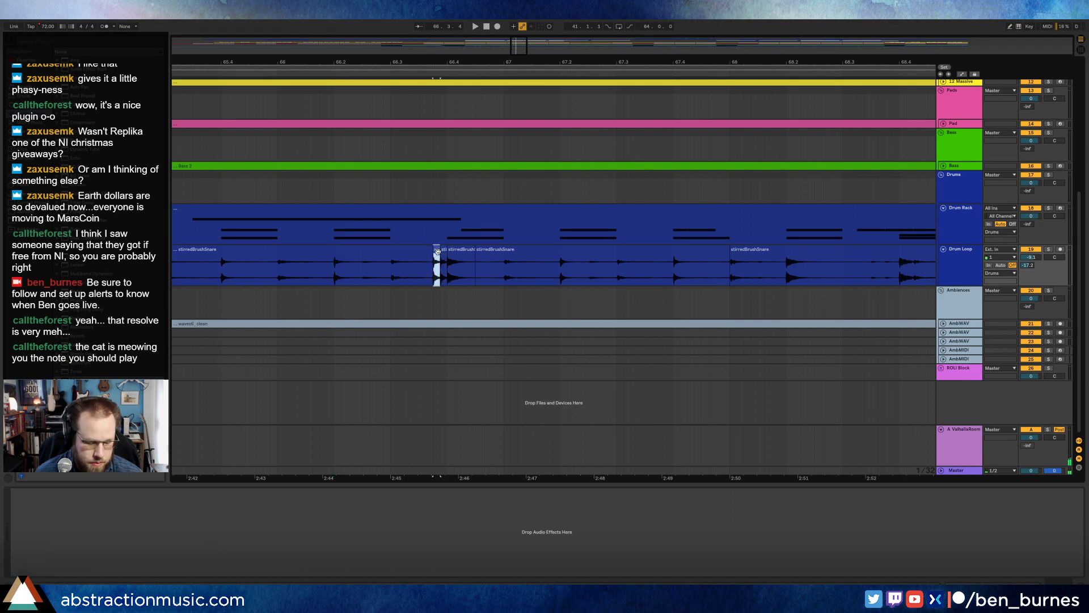
Step: Lower the clip gain of the second 1/32 Drum Loop slice before 66.4 and of the eighth-note hit at 66.4
{"action": "double_click", "coordinate": [437, 251]}
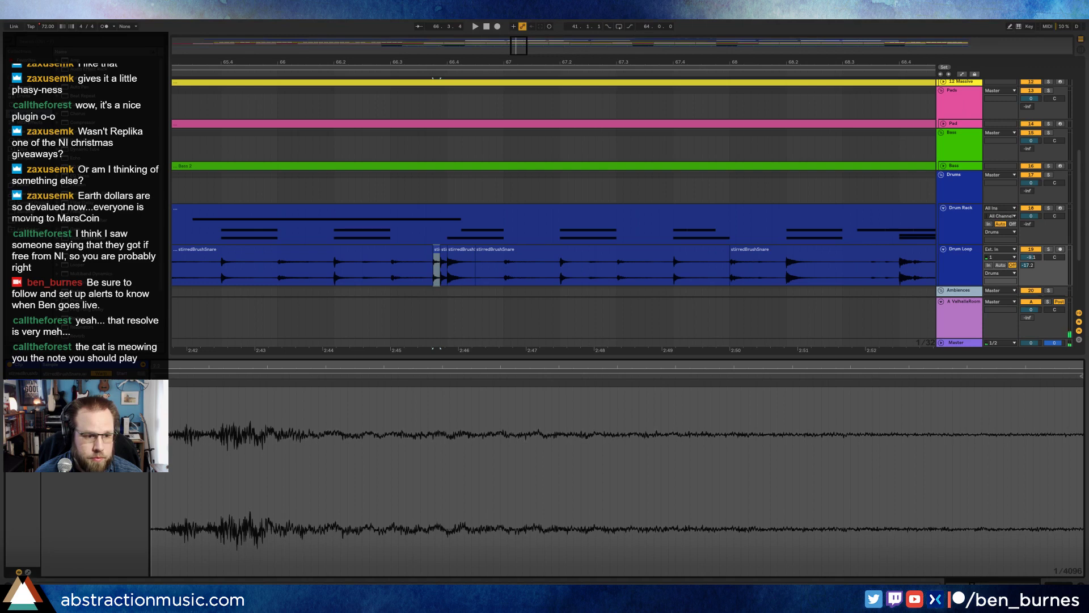
{"action": "left_click", "coordinate": [443, 255]}
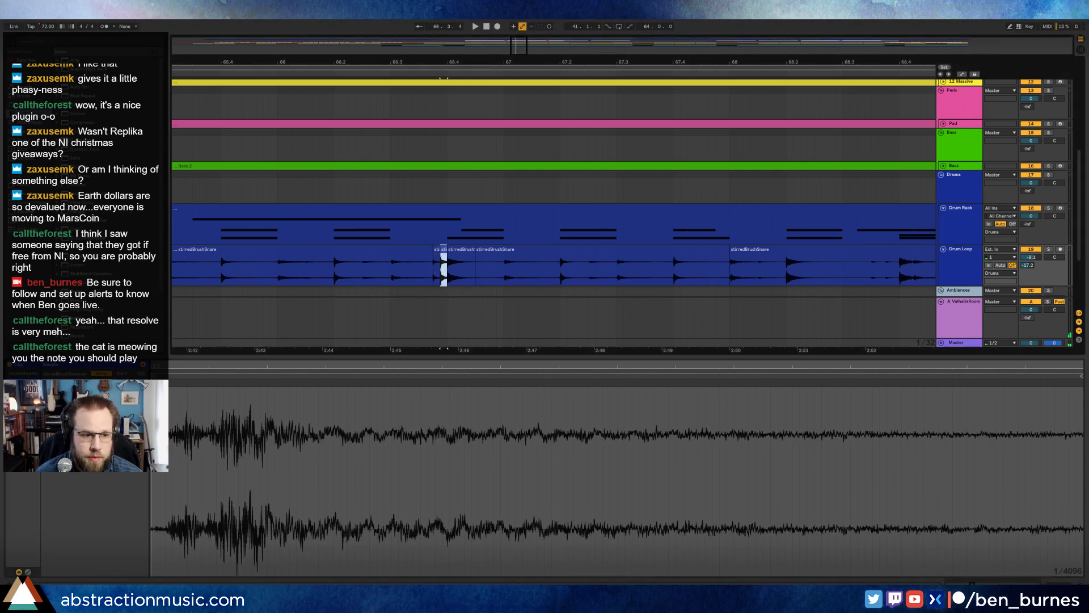
{"action": "left_click_drag", "start_coordinate": [80, 424], "coordinate": [80, 429]}
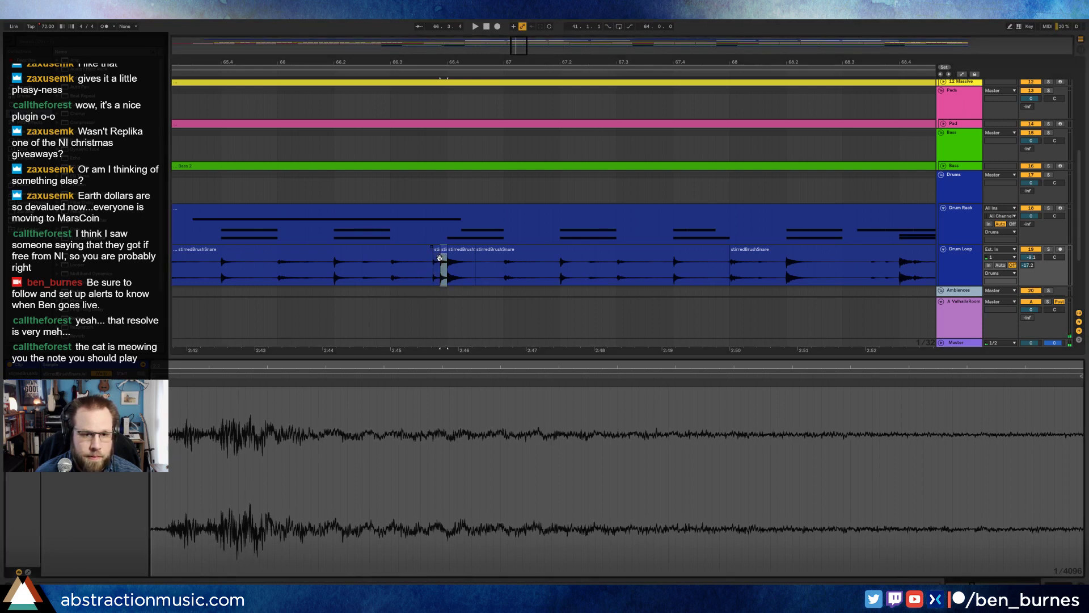
{"action": "left_click", "coordinate": [458, 251]}
{"action": "left_click_drag", "start_coordinate": [80, 424], "coordinate": [80, 426]}
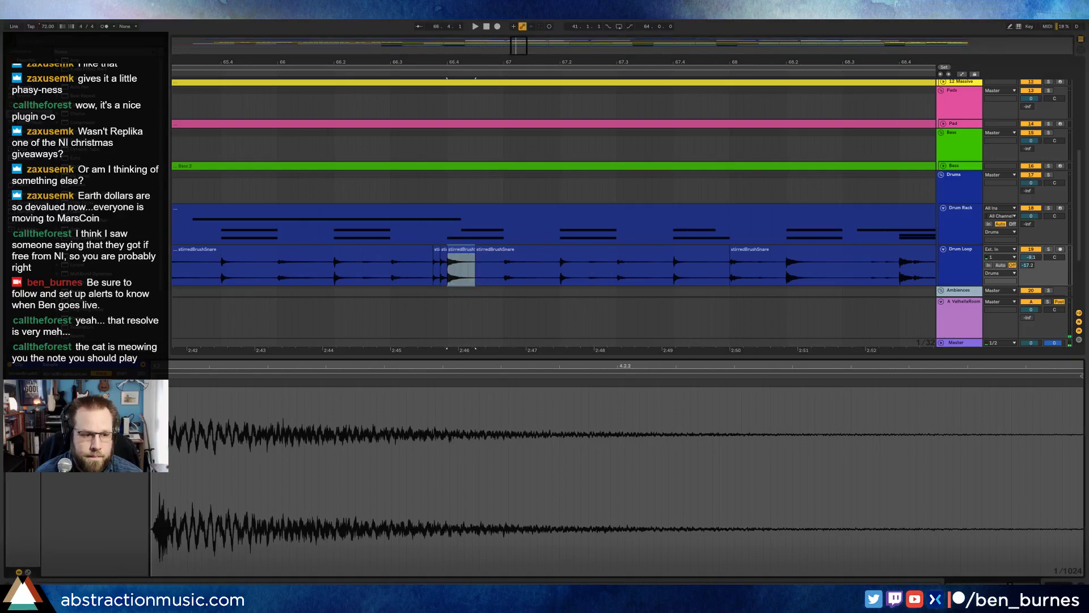
Step: Audition the Drum Loop fill from 66.2 and fine-tune the clip gain of the eighth-note hit at 66.4
{"action": "left_click", "coordinate": [342, 262]}
{"action": "key", "text": "space"}
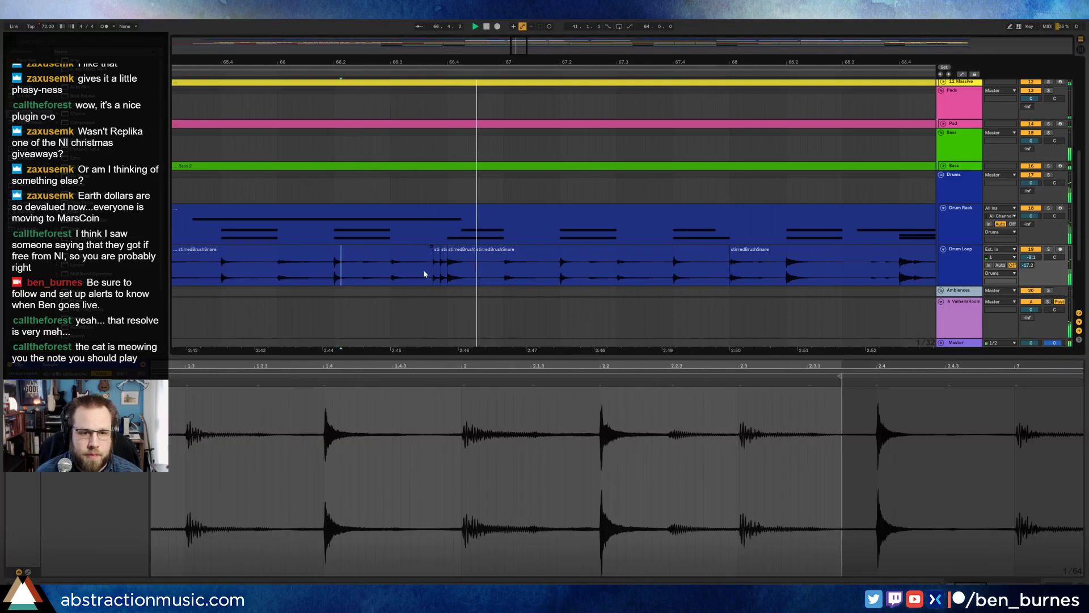
{"action": "left_click", "coordinate": [466, 258]}
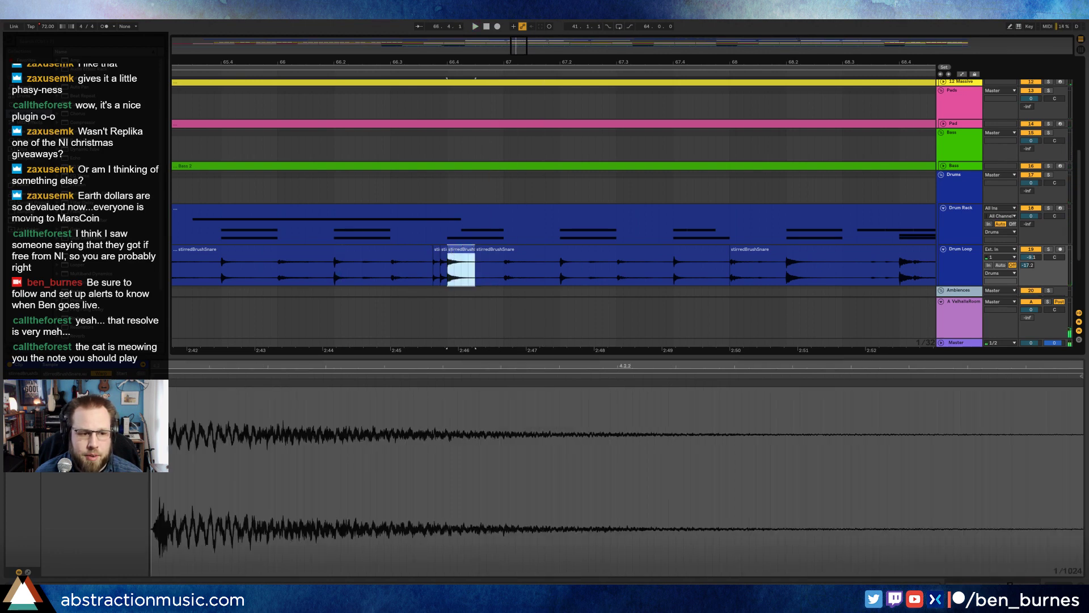
{"action": "left_click_drag", "start_coordinate": [81, 424], "coordinate": [82, 418]}
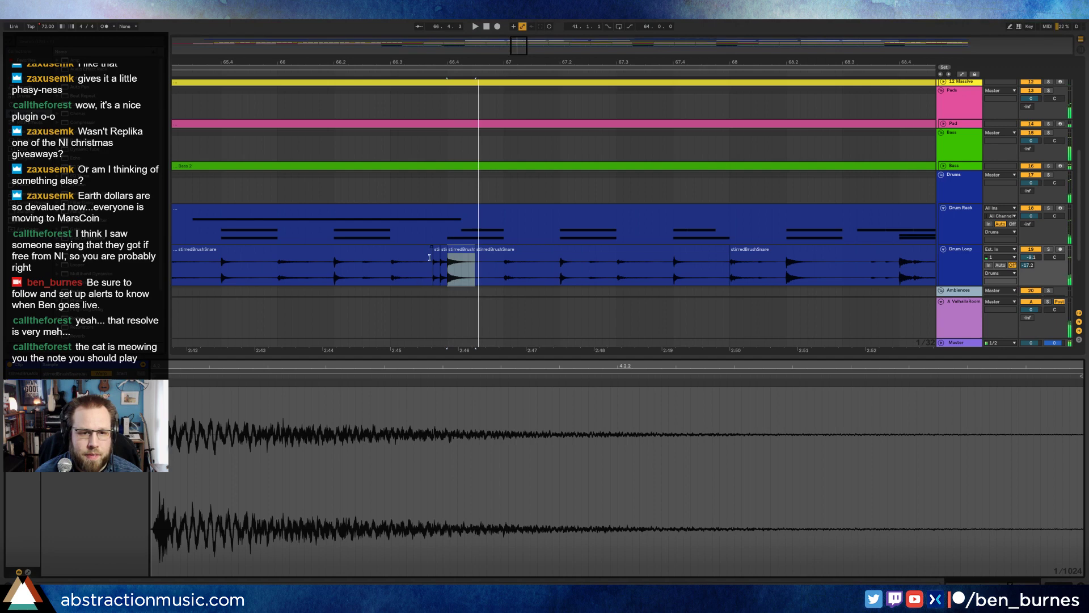
{"action": "left_click", "coordinate": [390, 263]}
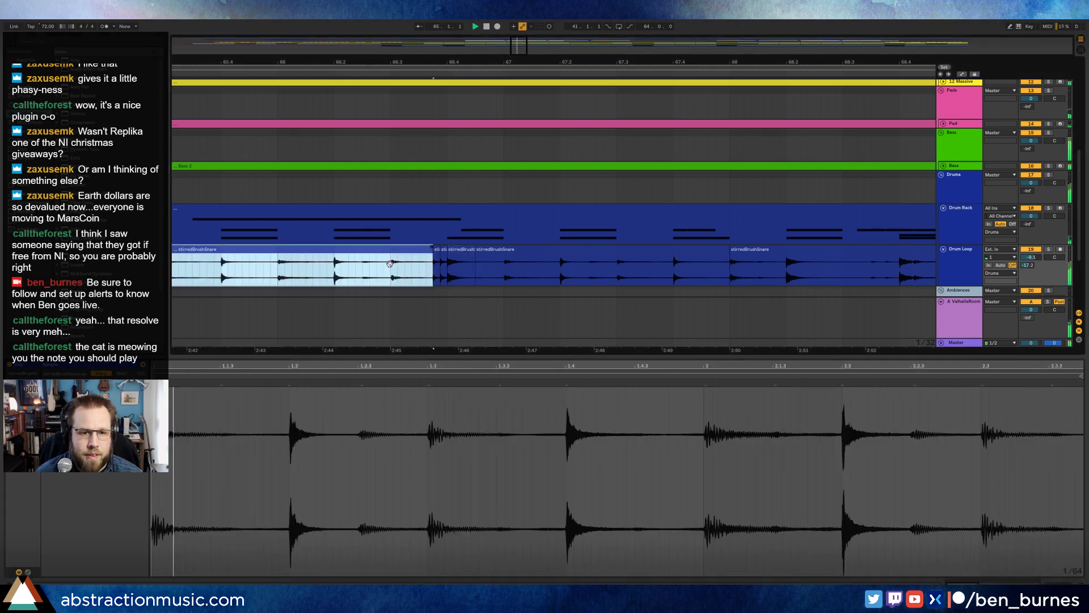
Step: Raise the clip gain of both 1/32 Drum Loop slices before 66.4 and audition the fill
{"action": "left_click", "coordinate": [436, 266]}
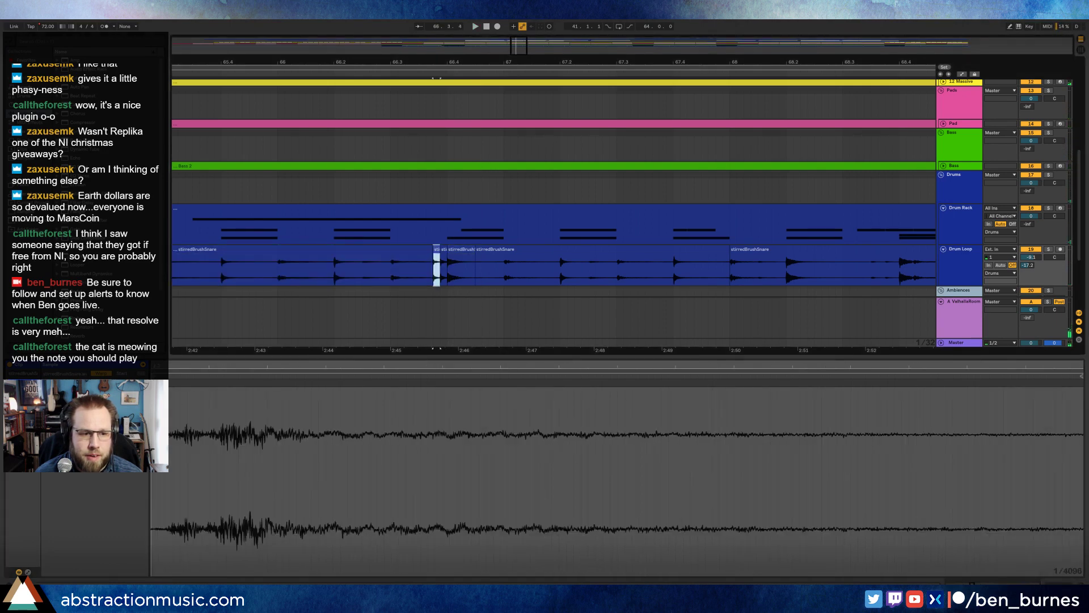
{"action": "left_click_drag", "start_coordinate": [81, 434], "coordinate": [81, 421]}
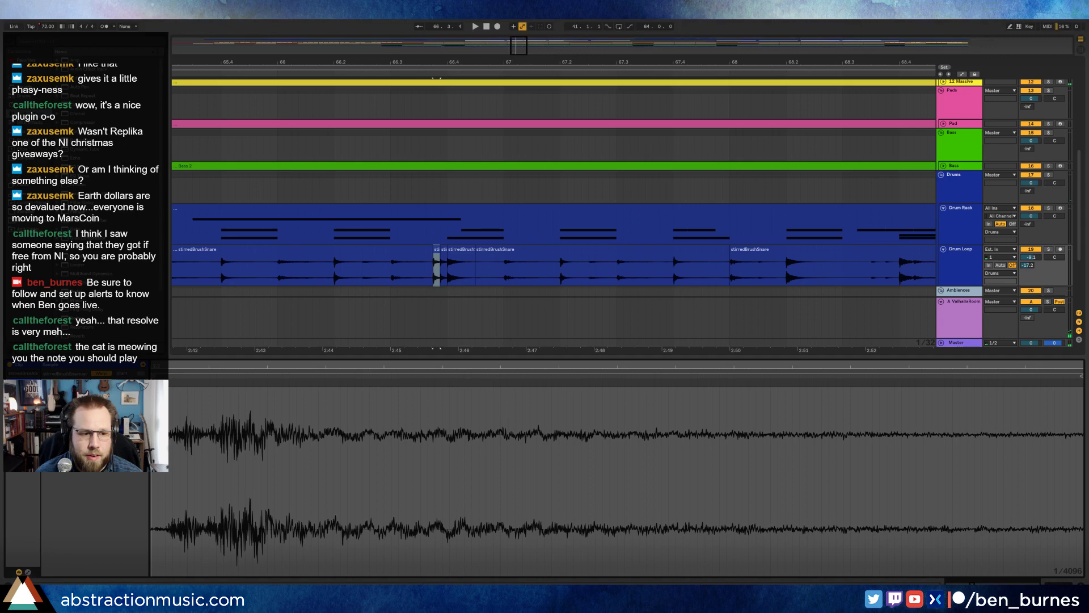
{"action": "left_click", "coordinate": [441, 262]}
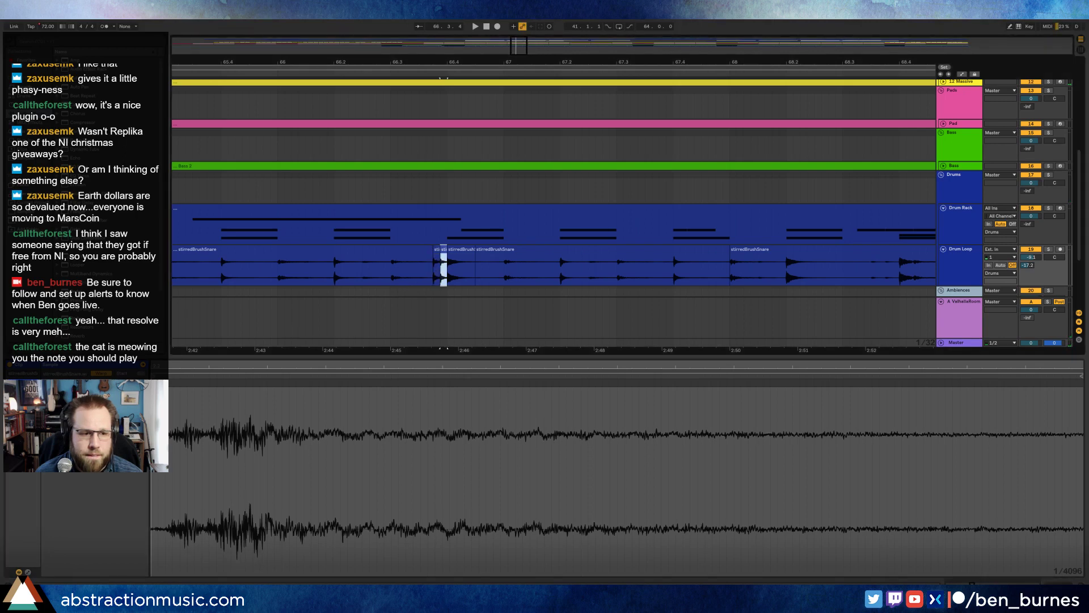
{"action": "left_click_drag", "start_coordinate": [81, 434], "coordinate": [81, 429]}
{"action": "left_click", "coordinate": [363, 281]}
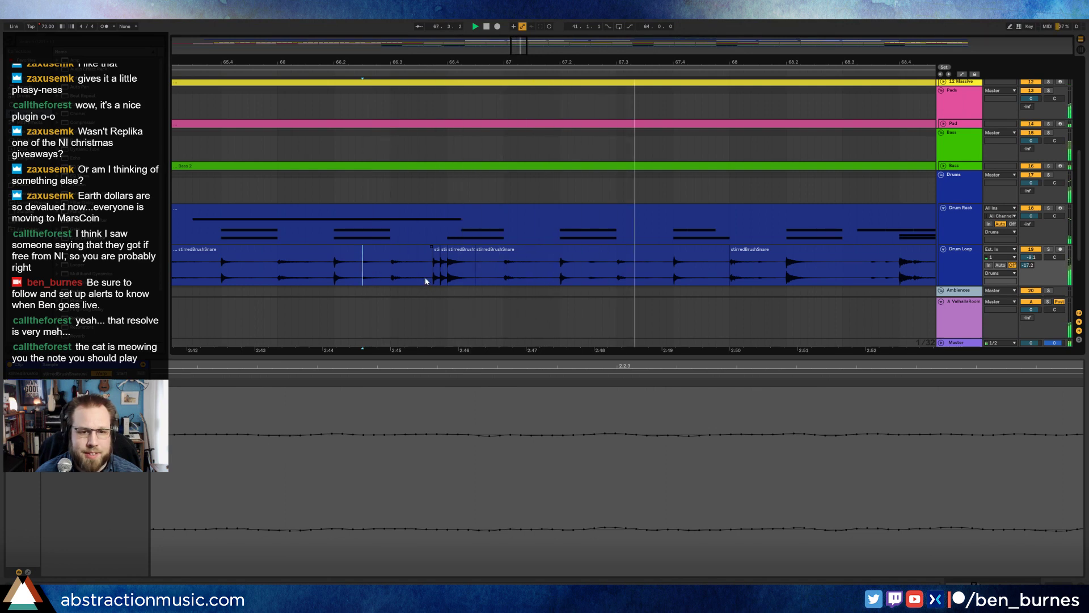
{"action": "left_click", "coordinate": [327, 271]}
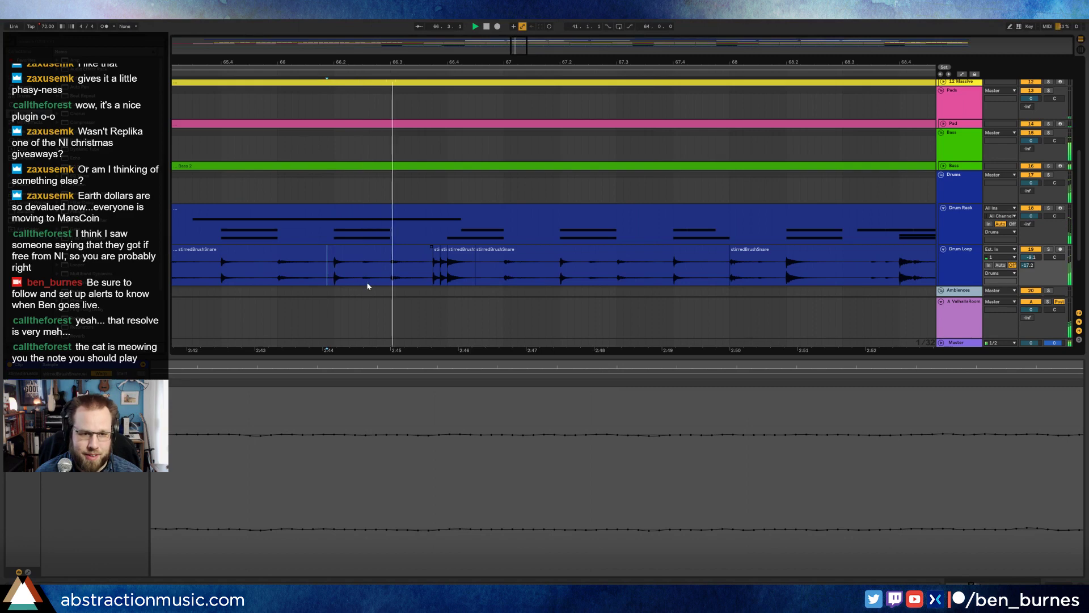
Step: Compare the waveforms of the two 1/32 Drum Loop slices and the eighth-note hit at 66.4
{"action": "left_click", "coordinate": [460, 251]}
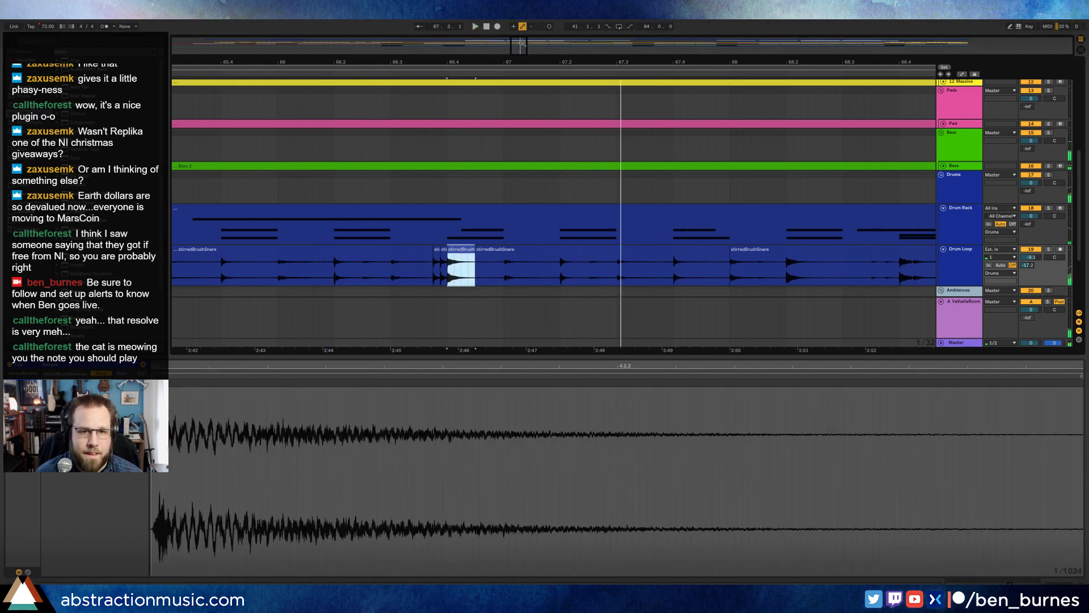
{"action": "left_click_drag", "start_coordinate": [523, 43], "coordinate": [517, 48]}
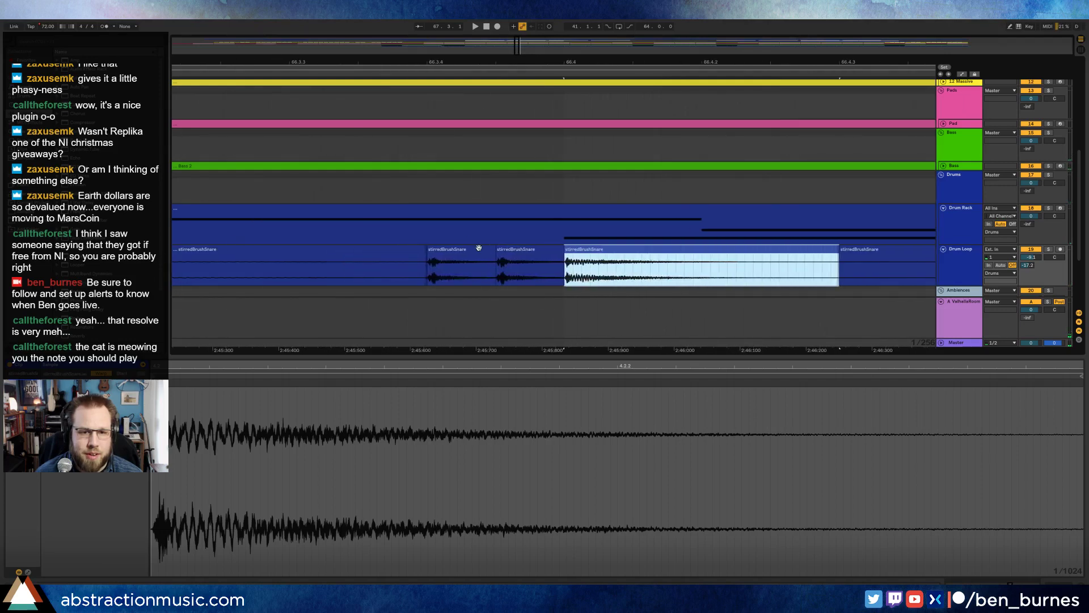
{"action": "left_click", "coordinate": [440, 250]}
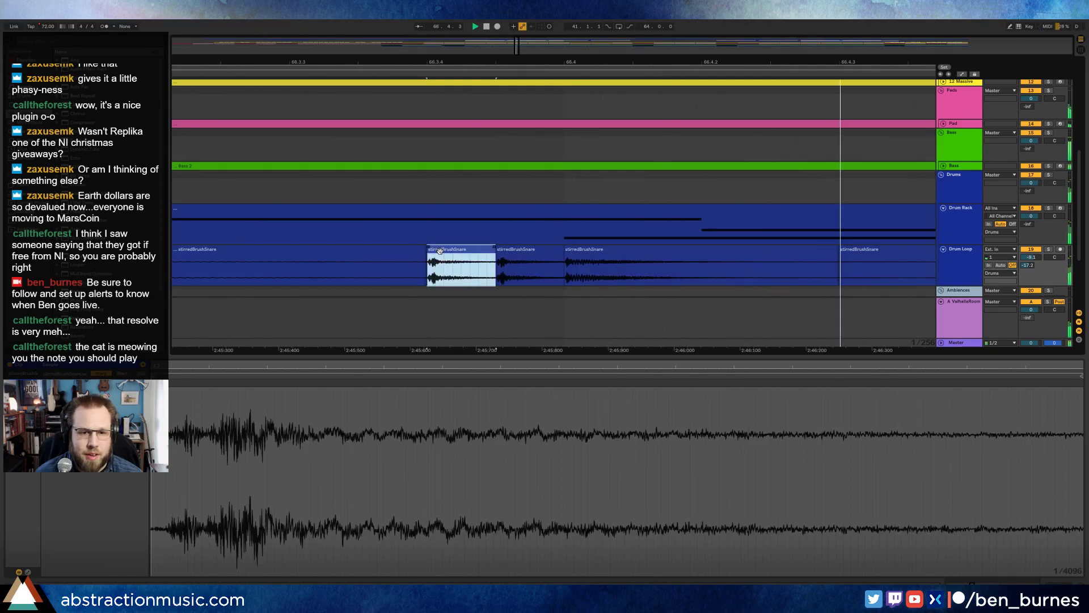
{"action": "left_click", "coordinate": [582, 253]}
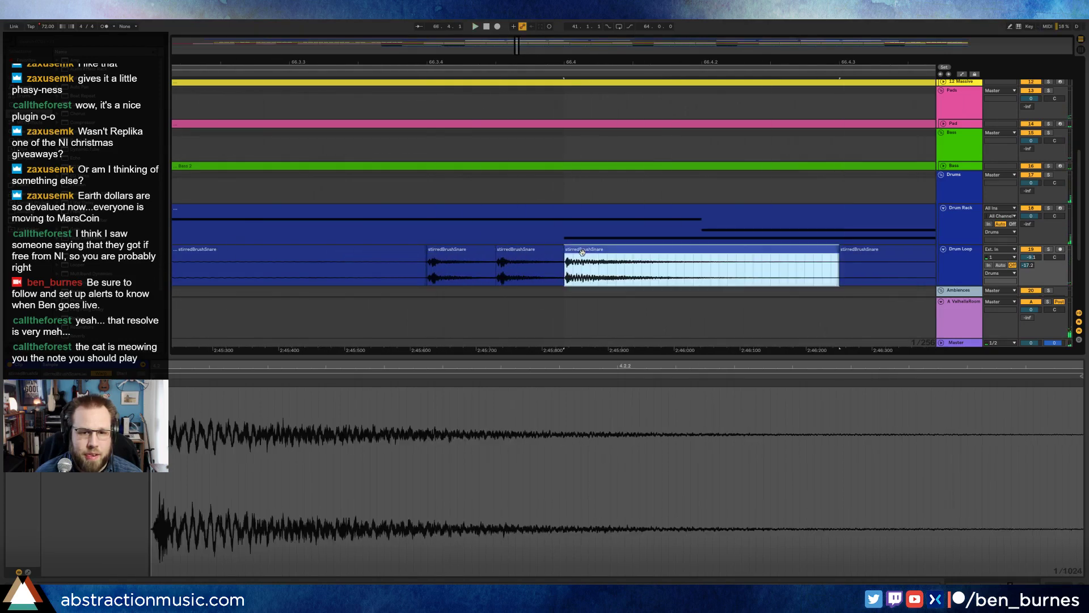
{"action": "left_click", "coordinate": [508, 253]}
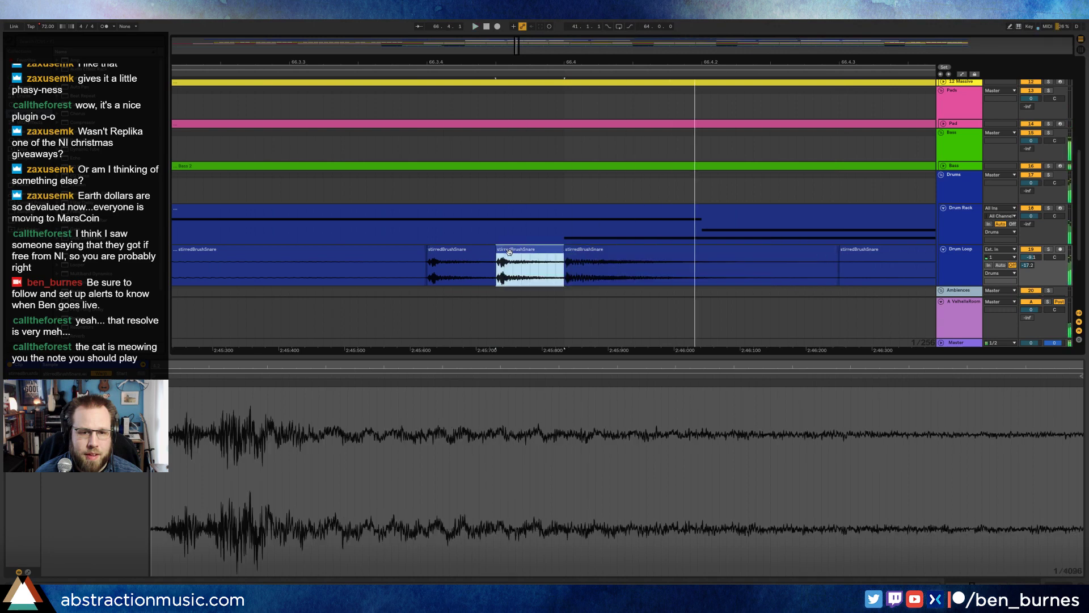
Step: Solo the Drum Loop track and audition the fill leading into 66.4
{"action": "left_click", "coordinate": [1047, 251]}
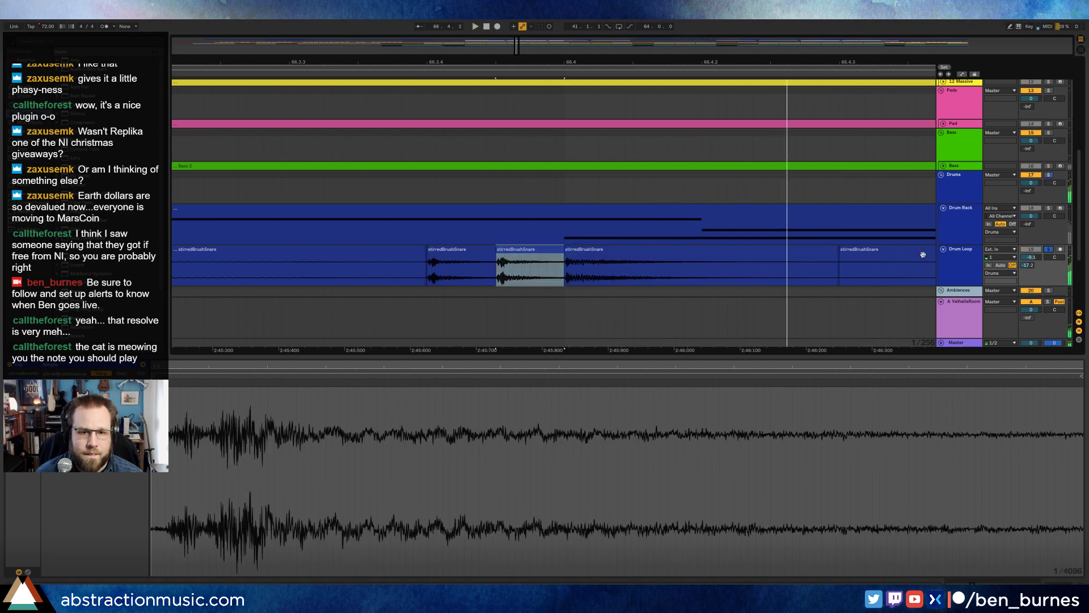
{"action": "left_click", "coordinate": [329, 261]}
{"action": "key", "text": "space"}
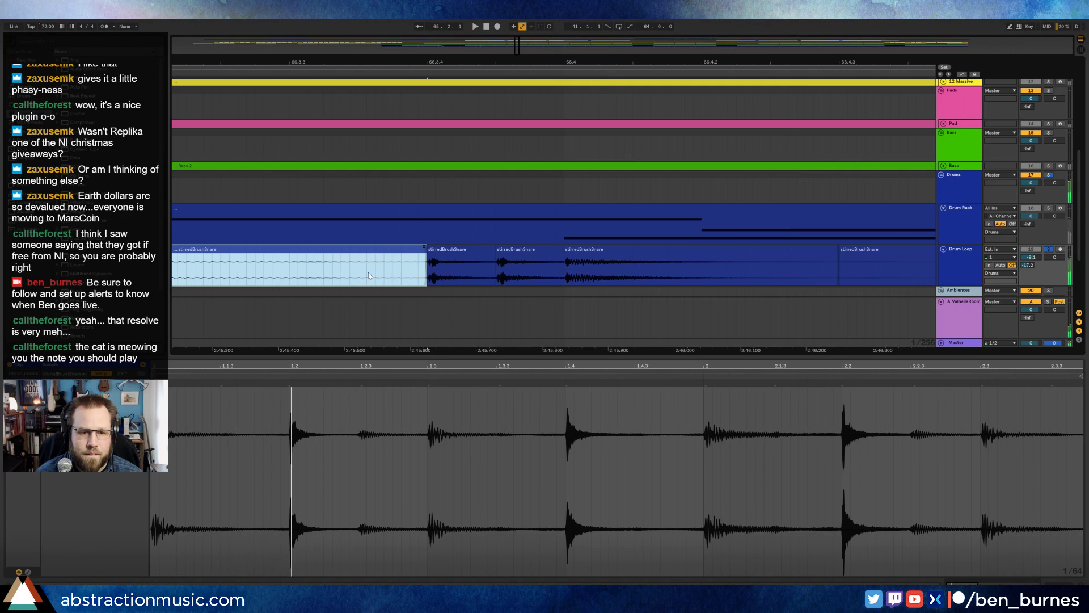
{"action": "left_click", "coordinate": [367, 274]}
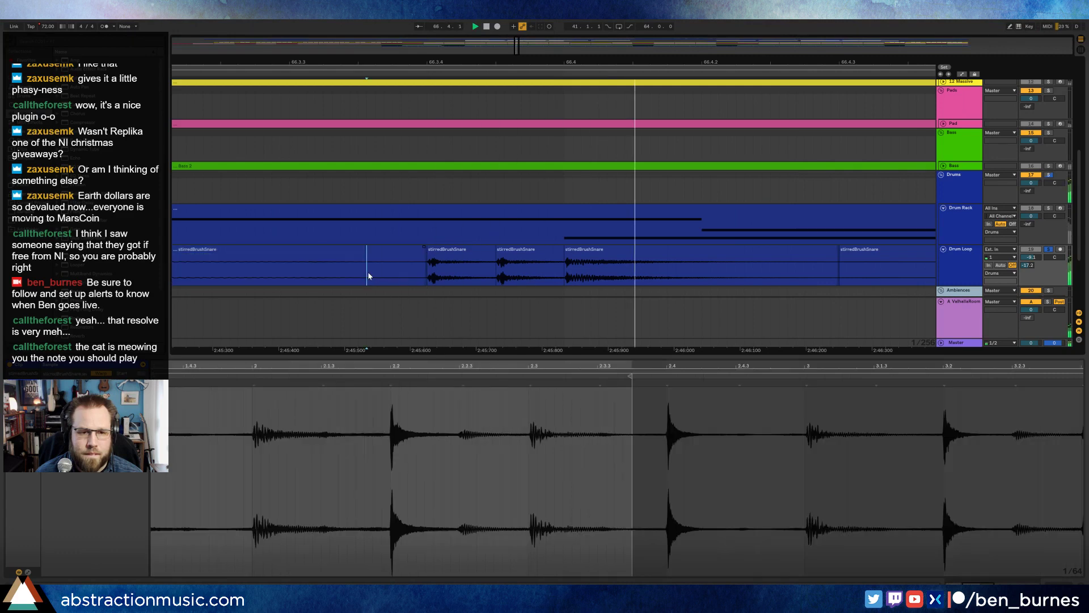
{"action": "left_click", "coordinate": [410, 274]}
Step: Check each slice of the soloed fill again, play on from 66.4, and unsolo the Drum Loop track
{"action": "left_click", "coordinate": [451, 250]}
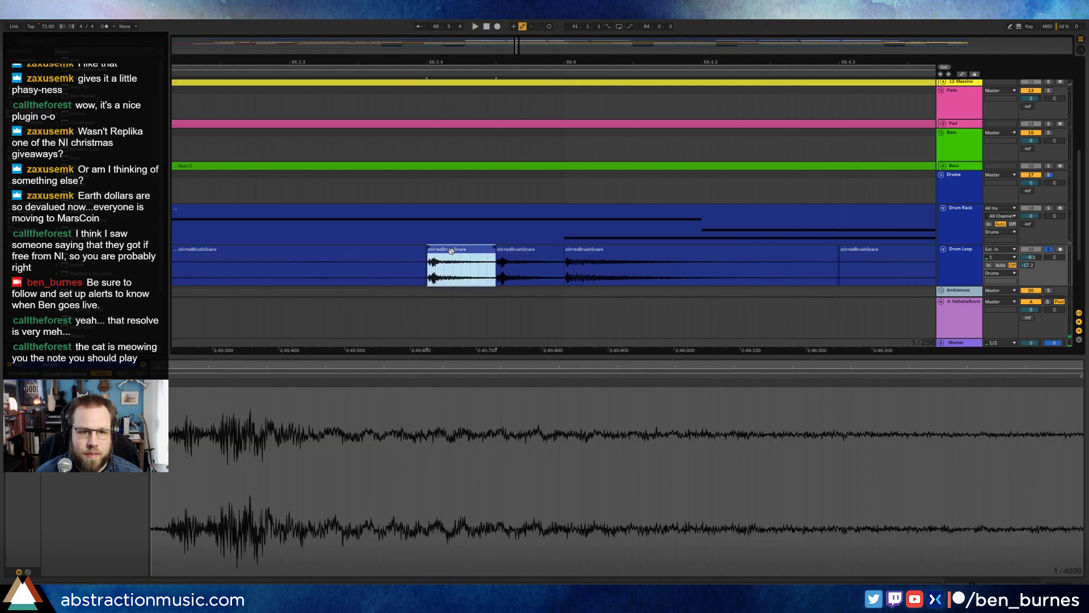
{"action": "left_click", "coordinate": [528, 250]}
{"action": "left_click", "coordinate": [614, 254]}
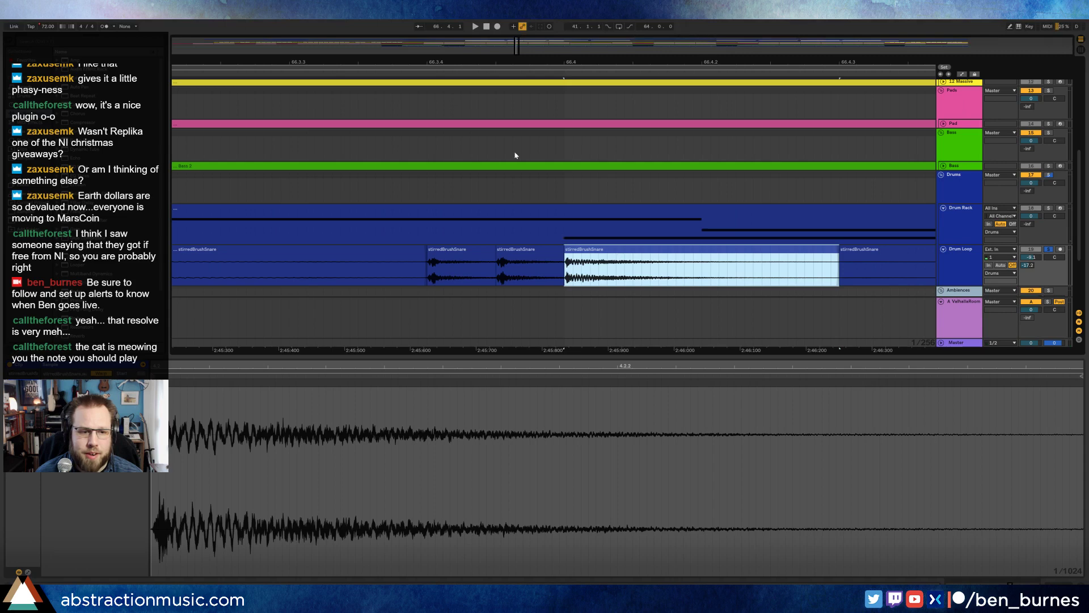
{"action": "left_click_drag", "start_coordinate": [516, 47], "coordinate": [534, 152]}
{"action": "key", "text": "space"}
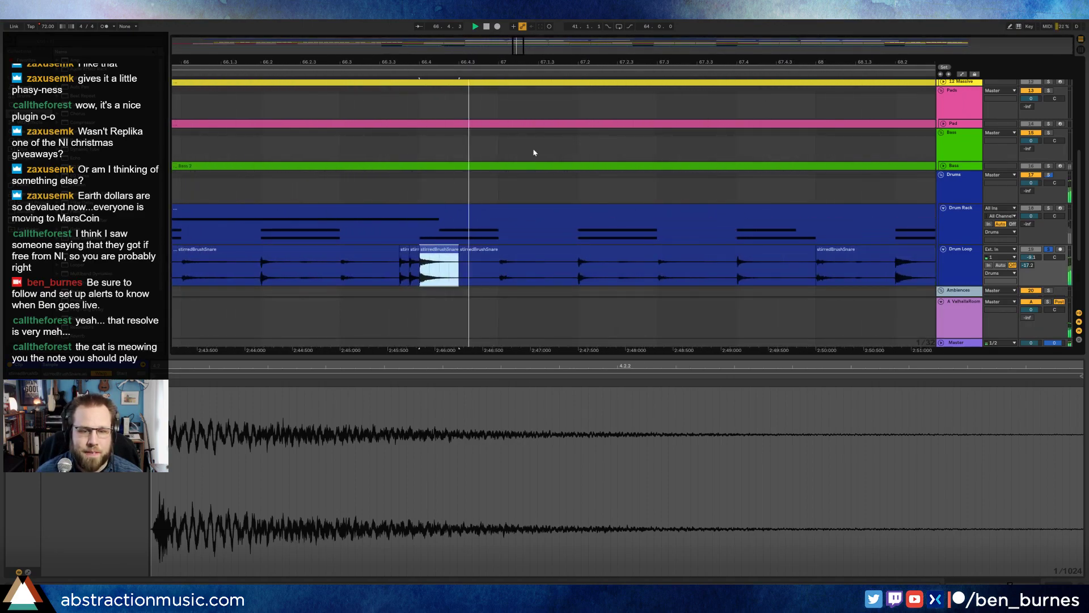
{"action": "left_click", "coordinate": [1049, 249]}
Step: Duplicate the eighth-note Drum Loop hit at 68.4 directly after itself and audition the doubled hit
{"action": "left_click_drag", "start_coordinate": [563, 58], "coordinate": [267, 36]}
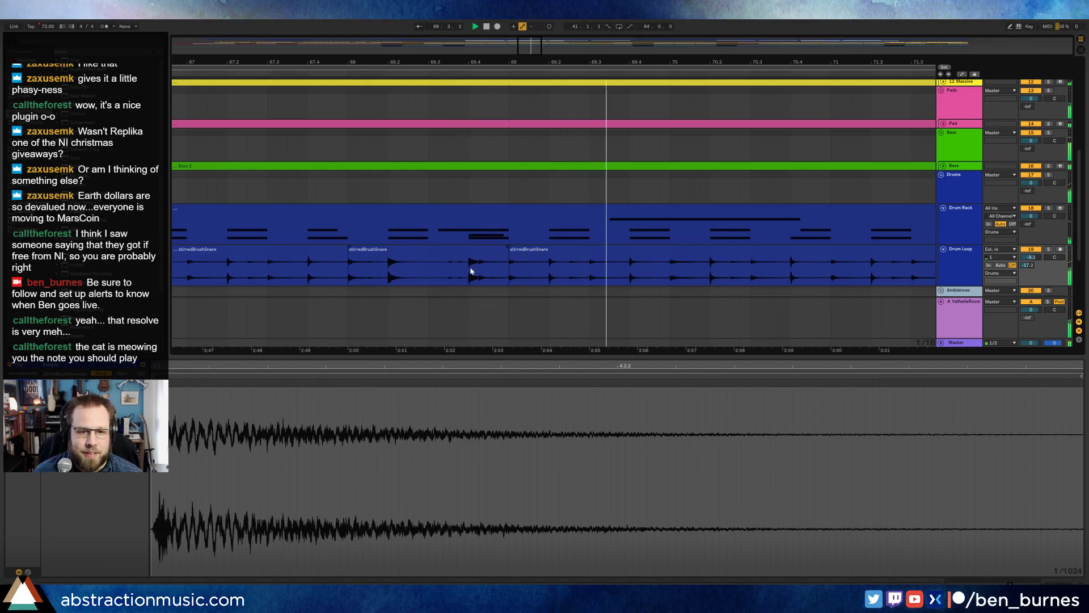
{"action": "left_click_drag", "start_coordinate": [470, 268], "coordinate": [487, 271]}
{"action": "key", "text": "ctrl+d"}
{"action": "left_click", "coordinate": [459, 276]}
{"action": "key", "text": "space"}
{"action": "key", "text": "space"}
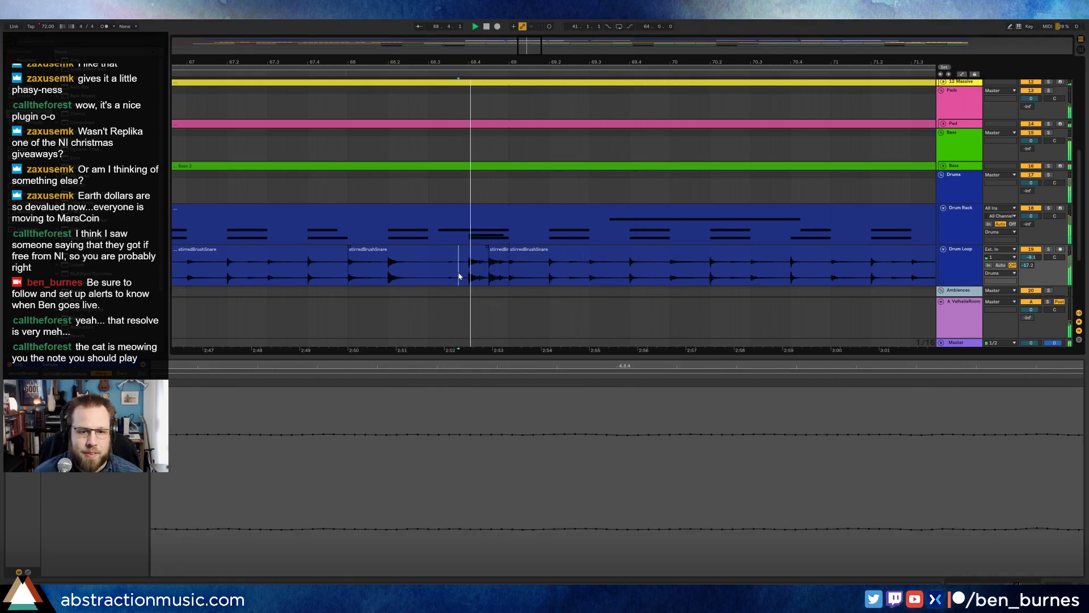
Step: Split the duplicated Drum Loop hit before bar 69 into two sixteenth-note slices and audition the result
{"action": "left_click", "coordinate": [499, 249]}
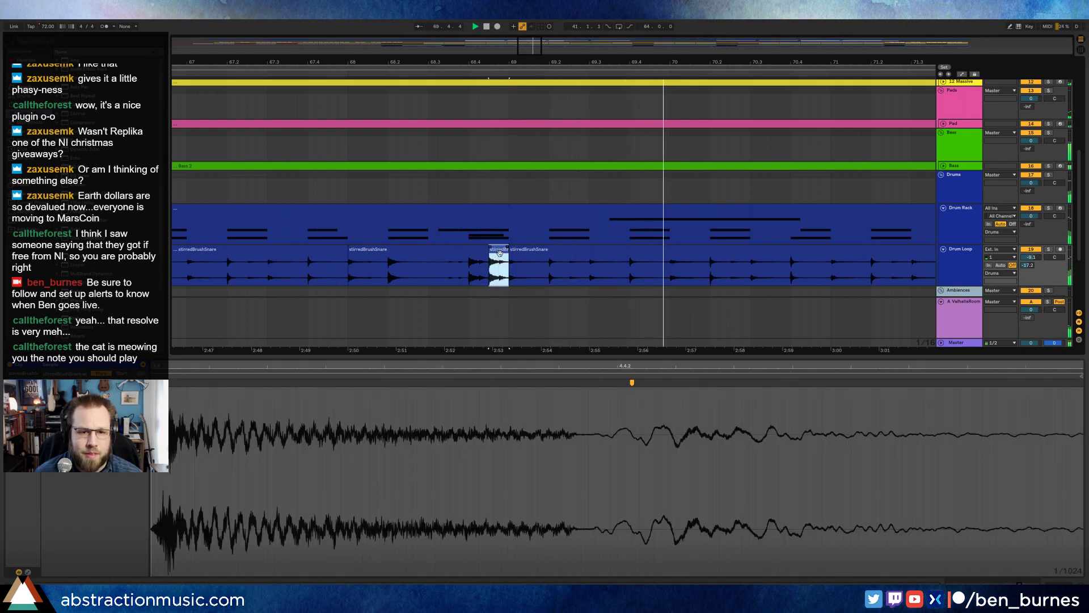
{"action": "left_click_drag", "start_coordinate": [507, 251], "coordinate": [510, 270]}
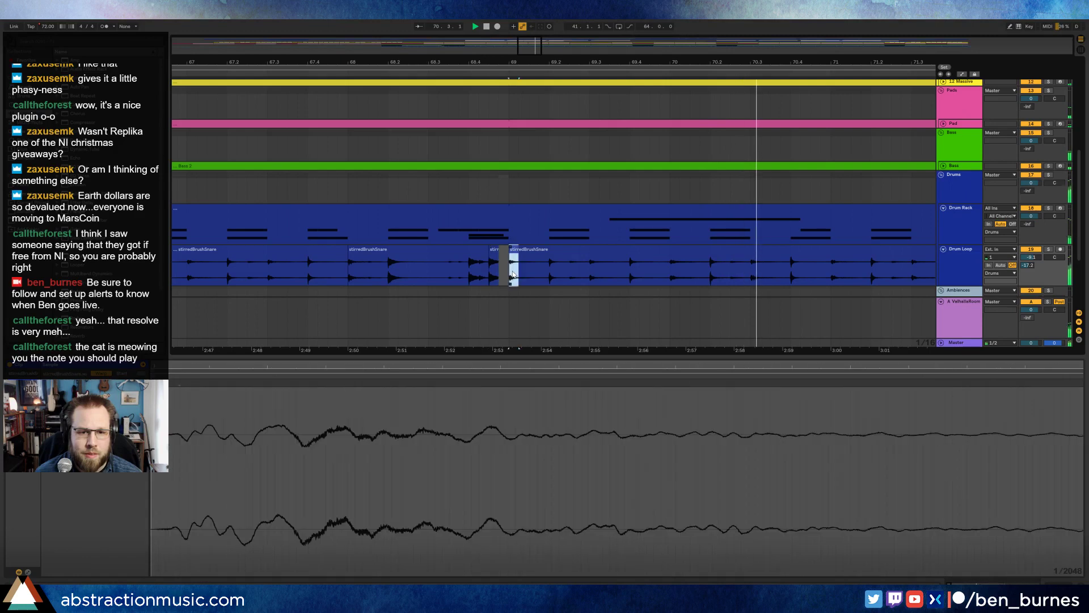
{"action": "left_click", "coordinate": [474, 250]}
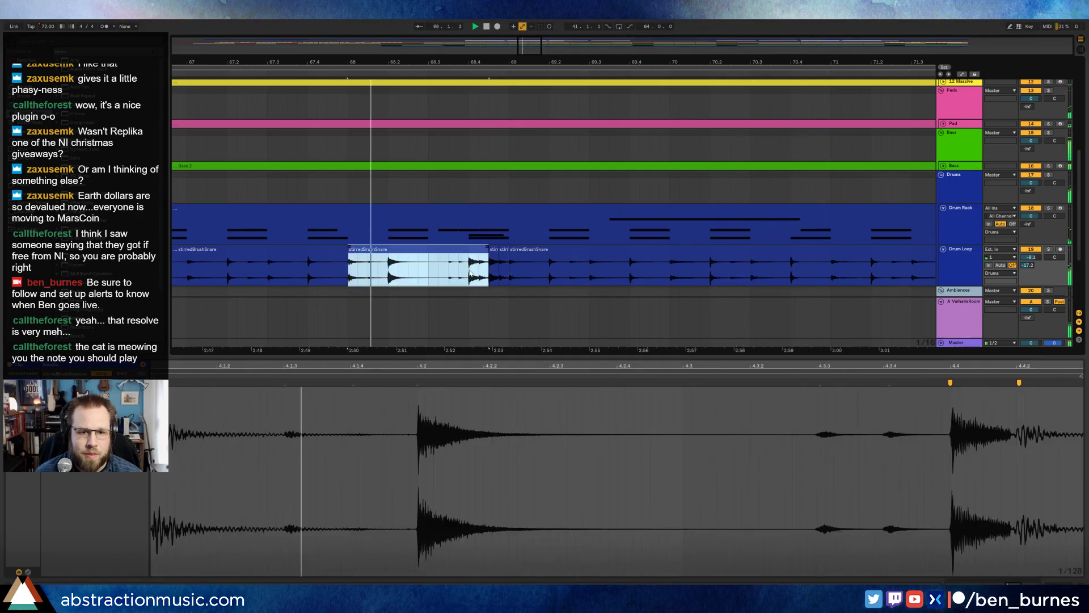
{"action": "left_click", "coordinate": [469, 273]}
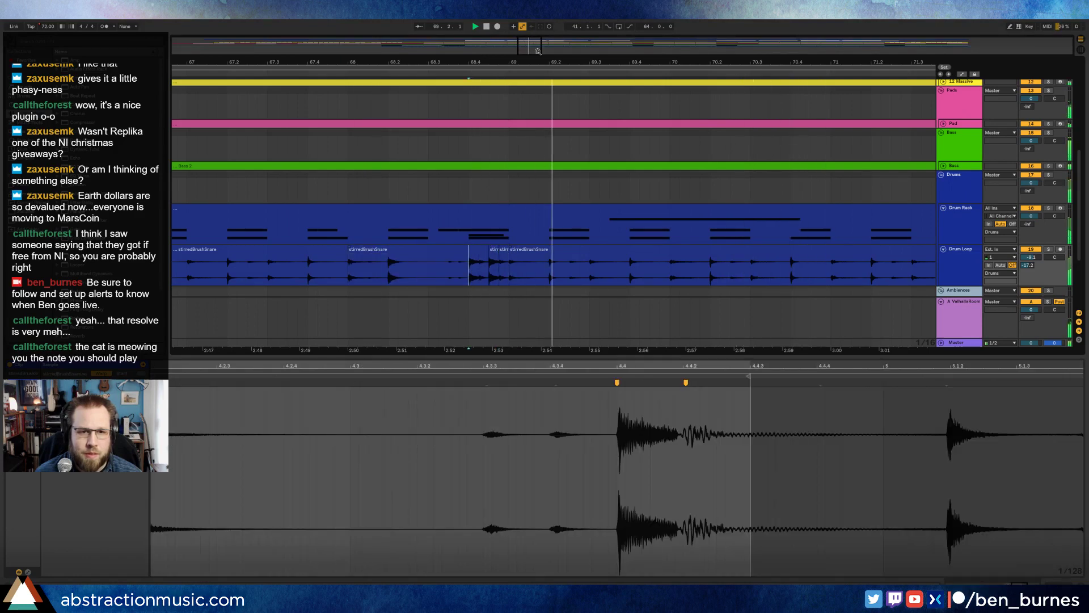
Step: Duplicate the first sixteenth note of the Drum Loop at bar 70 directly after itself
{"action": "left_click_drag", "start_coordinate": [434, 62], "coordinate": [338, 69]}
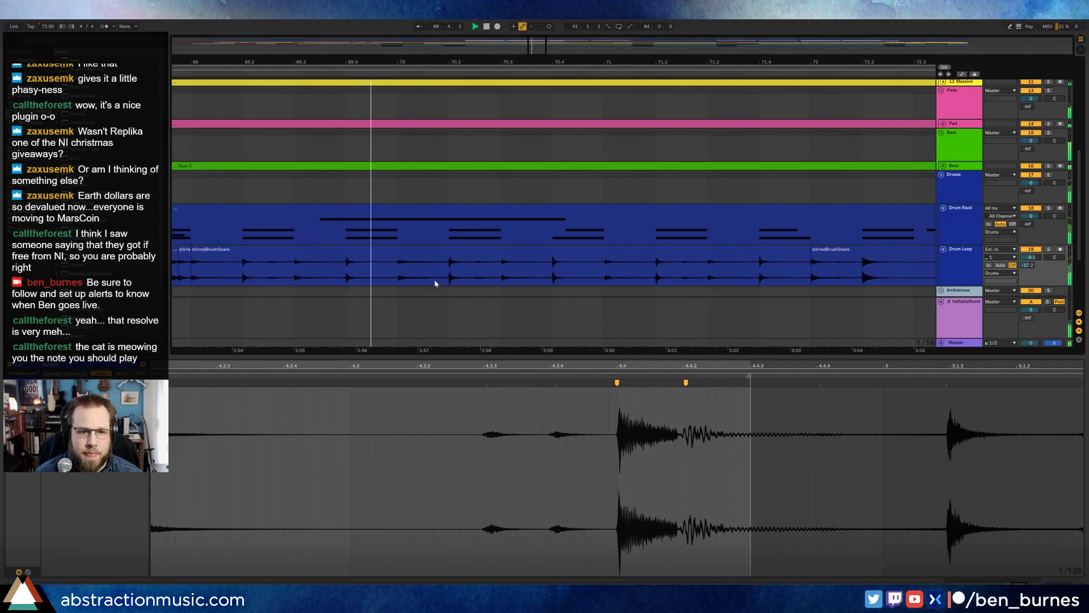
{"action": "left_click_drag", "start_coordinate": [399, 271], "coordinate": [411, 271]}
{"action": "key", "text": "ctrl+d"}
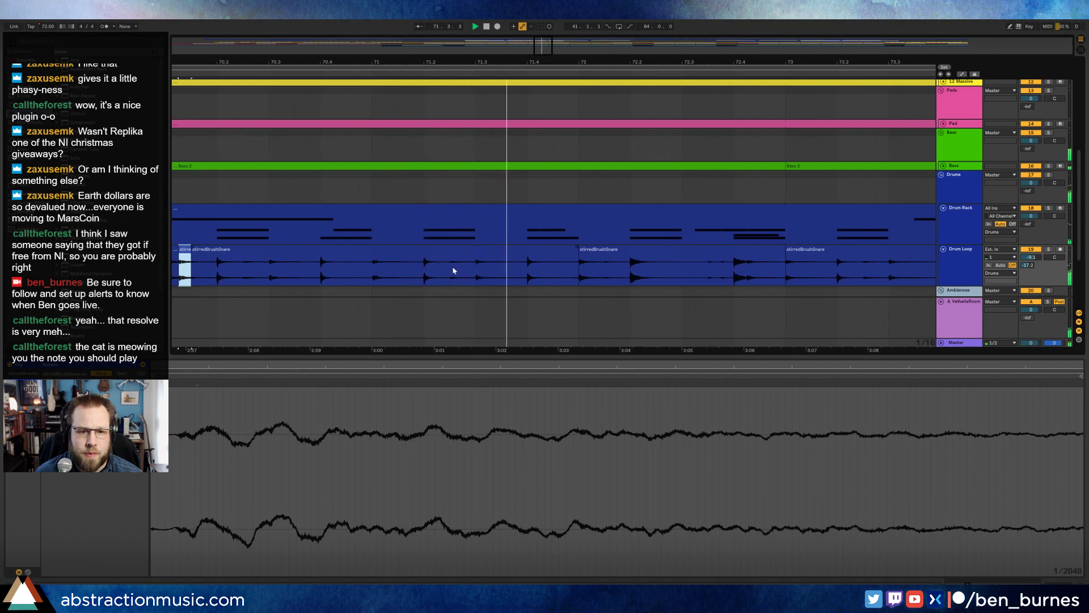
Step: Audition the Drum Loop through bar 72 and replay the transition into bar 73
{"action": "left_click_drag", "start_coordinate": [452, 271], "coordinate": [467, 266]}
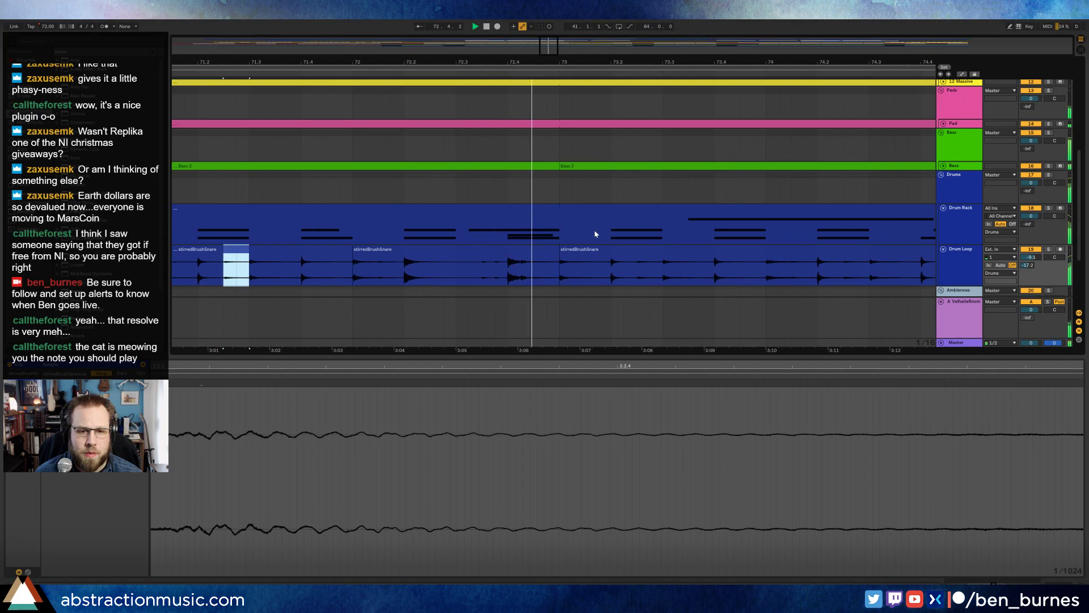
{"action": "left_click", "coordinate": [544, 269]}
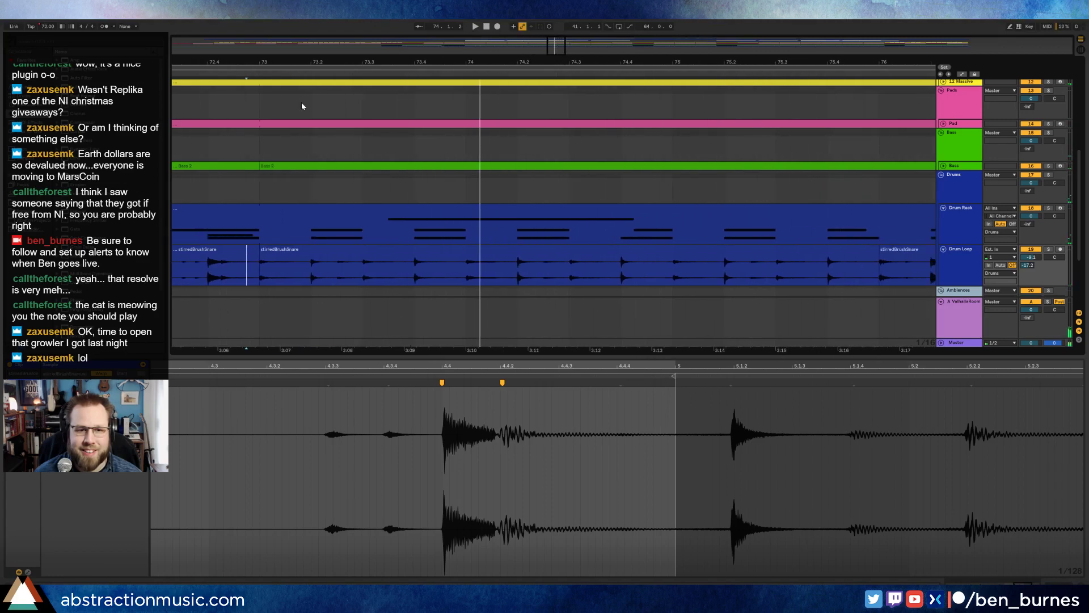
{"action": "left_click", "coordinate": [228, 74]}
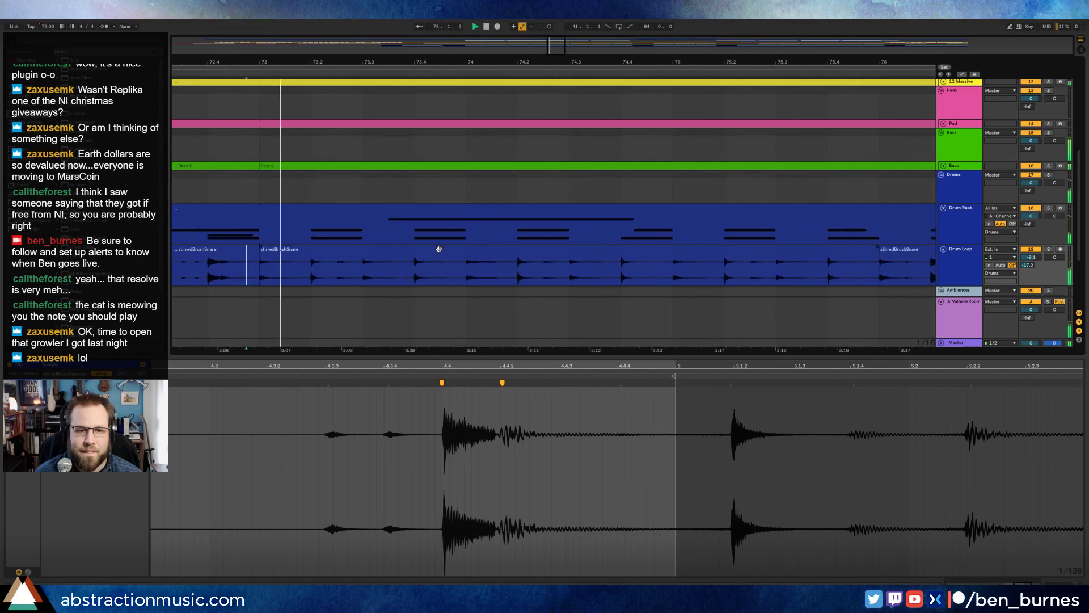
Step: Copy the sixteenth-note Drum Loop hit at 73.4 to the last sixteenth before bar 74, audition it and select the pasted slice
{"action": "left_click_drag", "start_coordinate": [415, 276], "coordinate": [439, 279]}
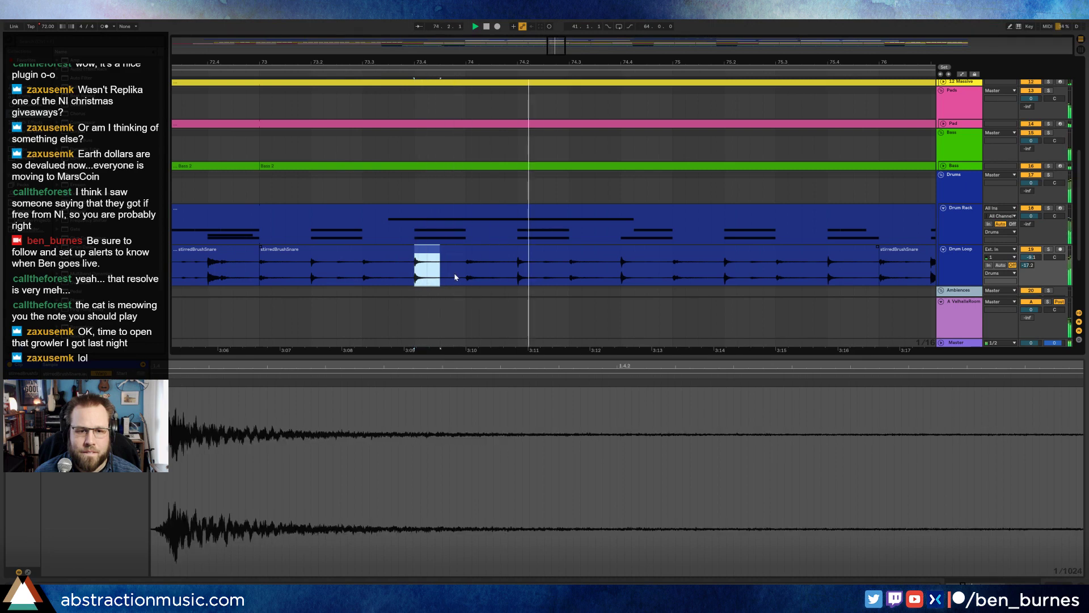
{"action": "left_click", "coordinate": [455, 278]}
{"action": "left_click_drag", "start_coordinate": [426, 275], "coordinate": [417, 274]}
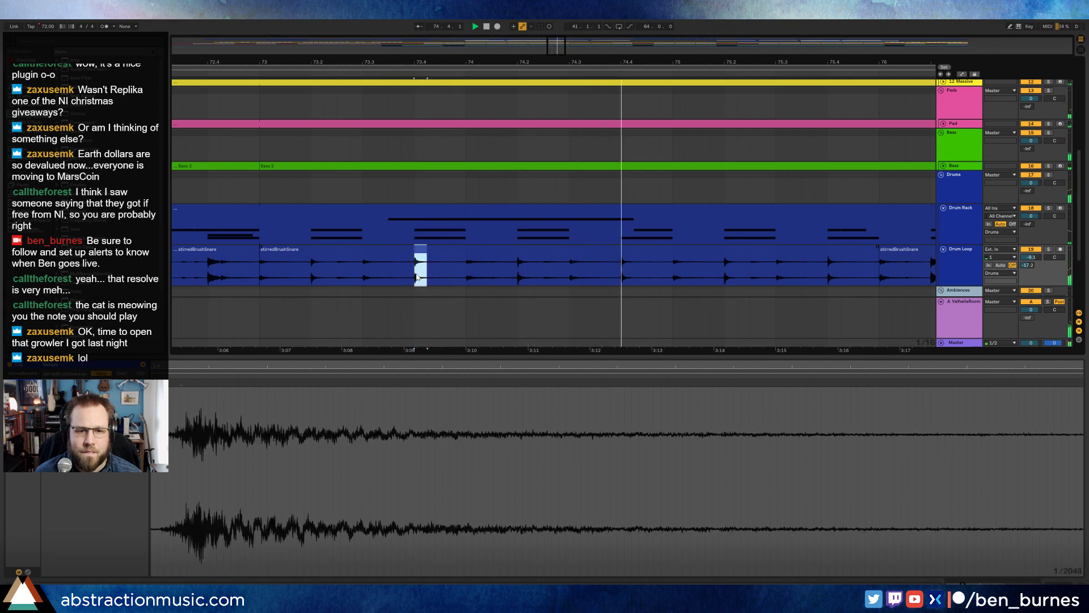
{"action": "left_click", "coordinate": [452, 277]}
{"action": "key", "text": "ctrl+v"}
{"action": "left_click", "coordinate": [402, 278]}
{"action": "key", "text": "space"}
{"action": "key", "text": "space"}
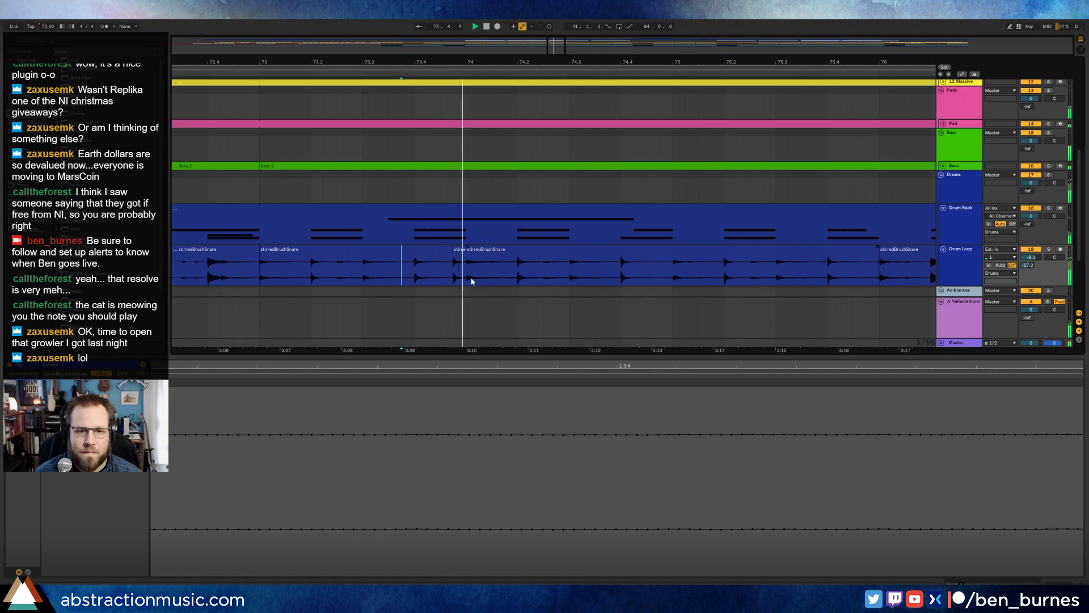
{"action": "left_click", "coordinate": [462, 257]}
{"action": "left_click", "coordinate": [459, 253]}
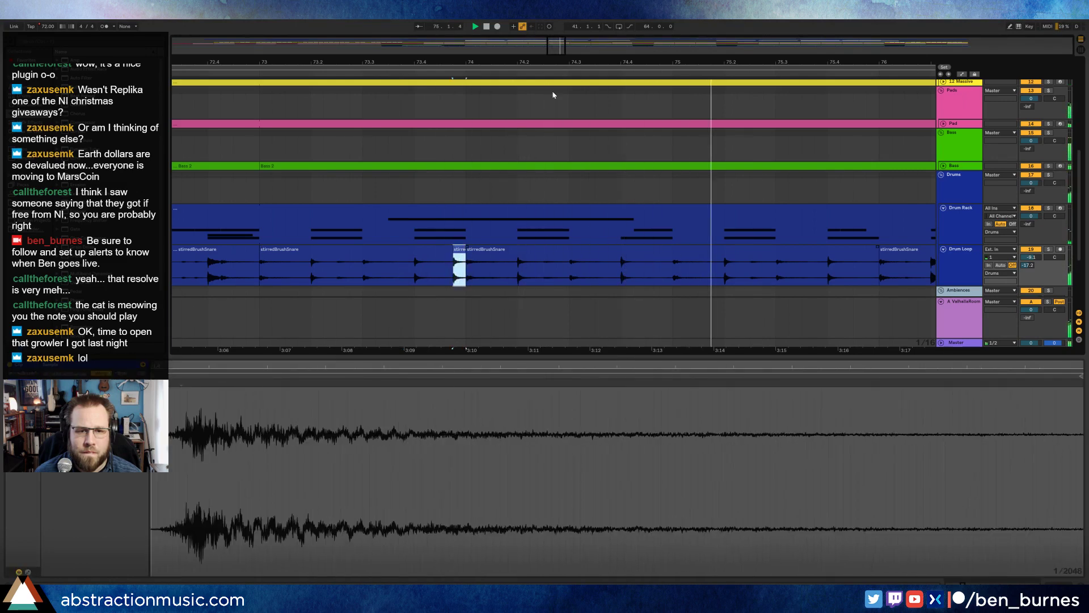
Step: Duplicate the first two beats of the Drum Loop at bar 76 directly after themselves and audition bar 76
{"action": "left_click_drag", "start_coordinate": [556, 49], "coordinate": [568, 48]}
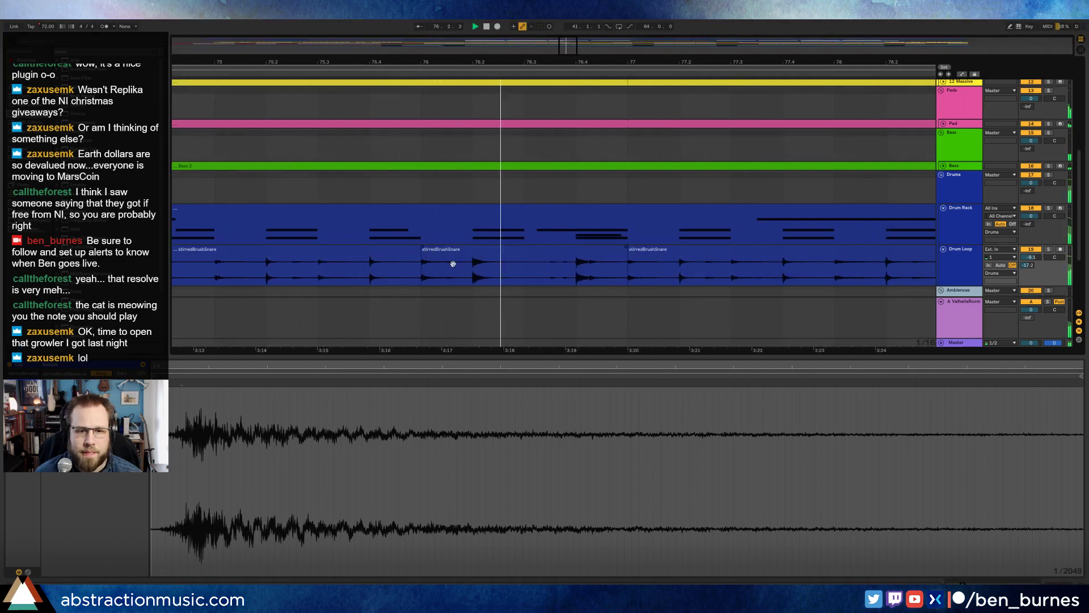
{"action": "left_click_drag", "start_coordinate": [424, 272], "coordinate": [466, 271]}
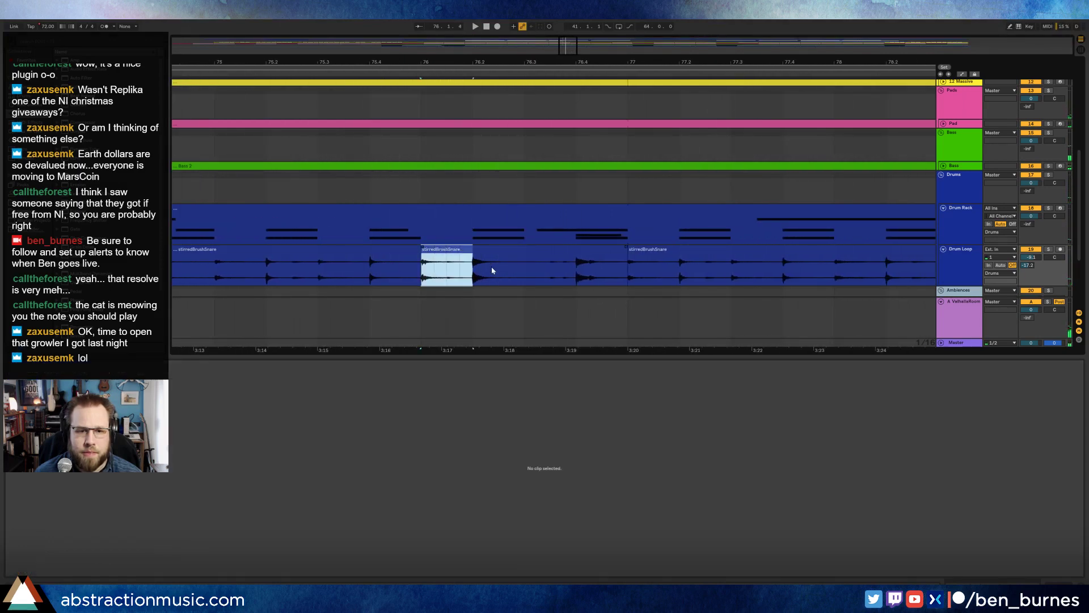
{"action": "left_click", "coordinate": [527, 272]}
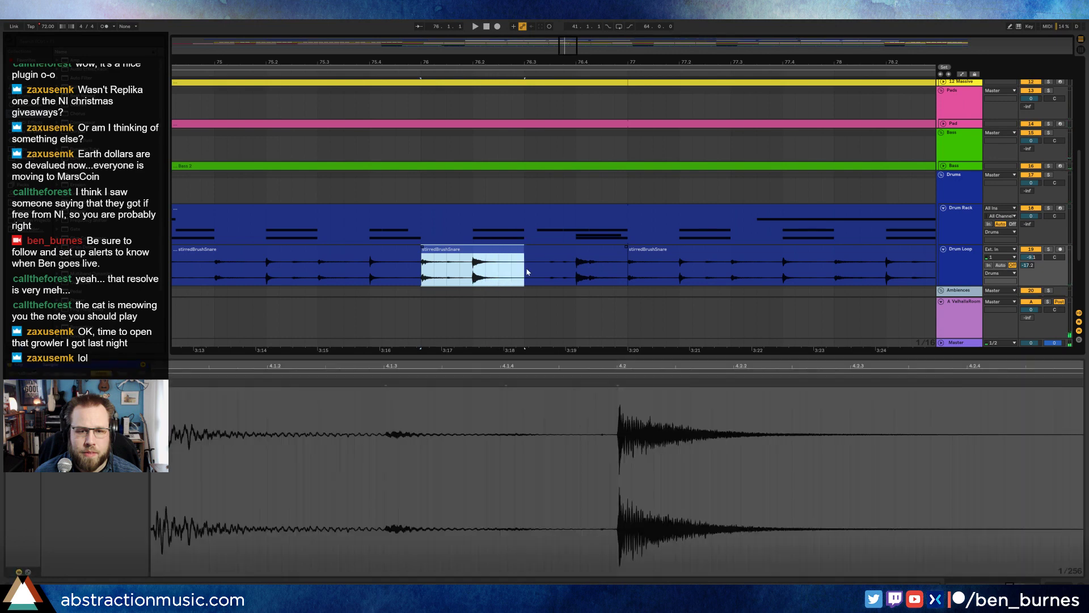
{"action": "left_click", "coordinate": [434, 271]}
{"action": "key", "text": "space"}
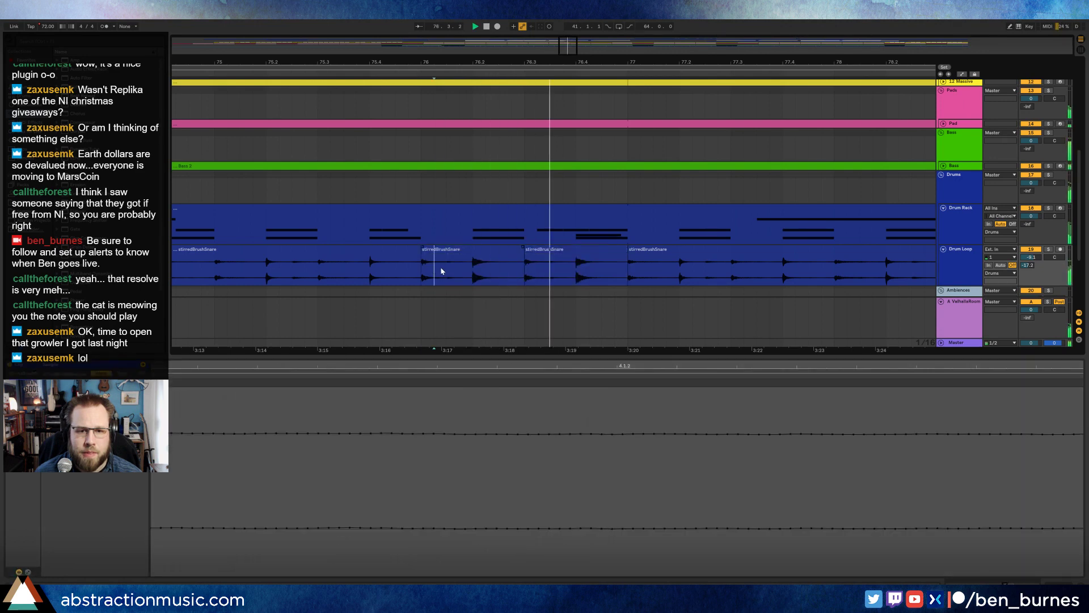
Step: Shift the eighth-note Drum Loop hit at 76.4 one sixteenth later and audition the passage into bar 77
{"action": "left_click_drag", "start_coordinate": [577, 271], "coordinate": [596, 264]}
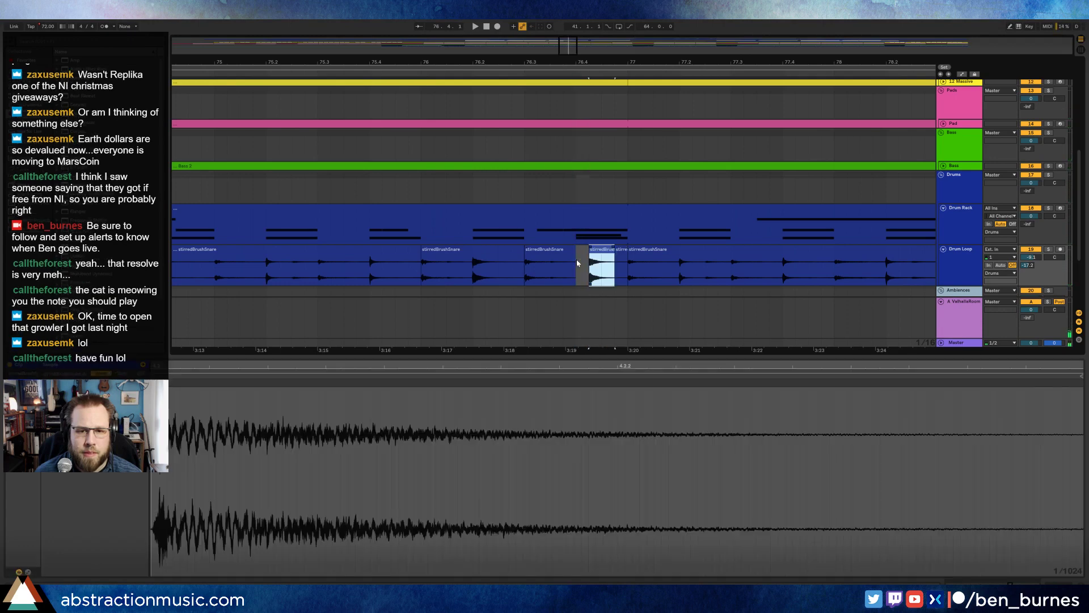
{"action": "left_click", "coordinate": [568, 255]}
{"action": "left_click", "coordinate": [409, 275]}
{"action": "key", "text": "space"}
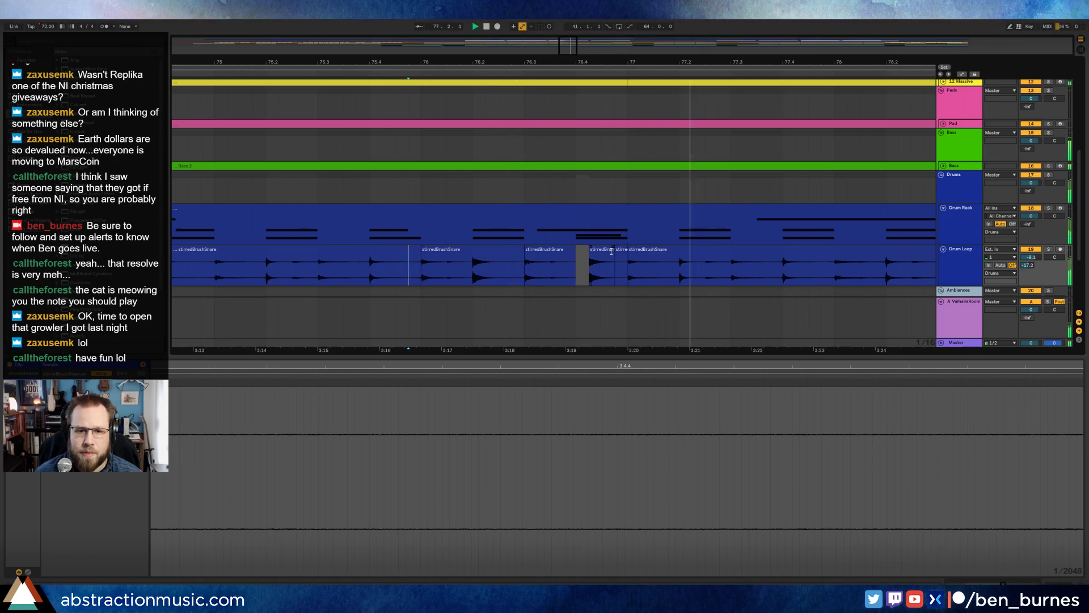
{"action": "left_click", "coordinate": [624, 265]}
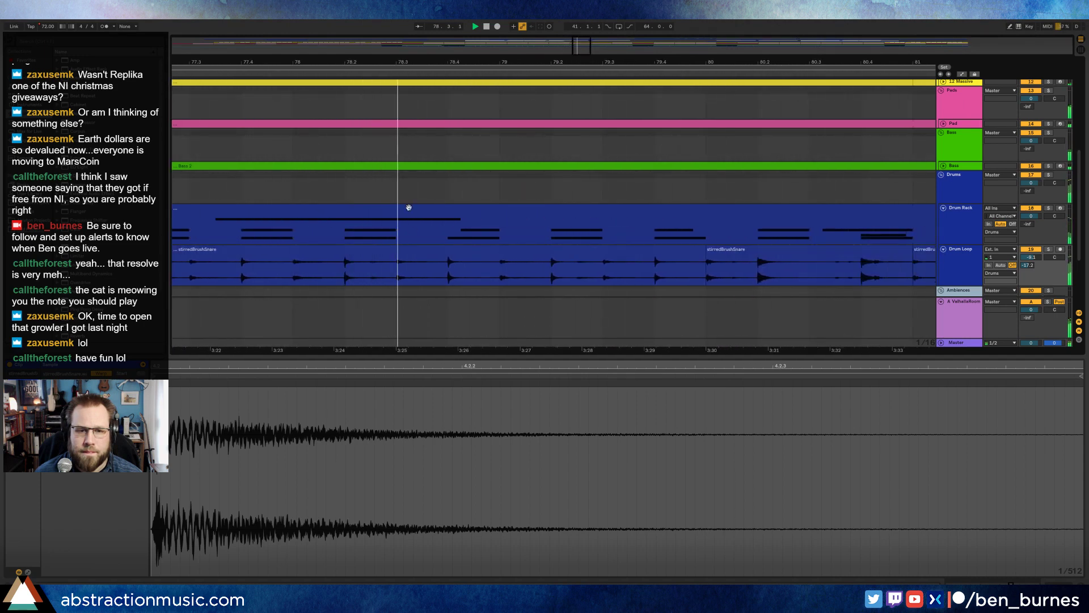
Step: Duplicate the sixteenth-note Drum Loop hit at 78.3 directly after itself and create another sixteenth-note slice halfway through the first beat of bar 79
{"action": "left_click_drag", "start_coordinate": [409, 266], "coordinate": [421, 267]}
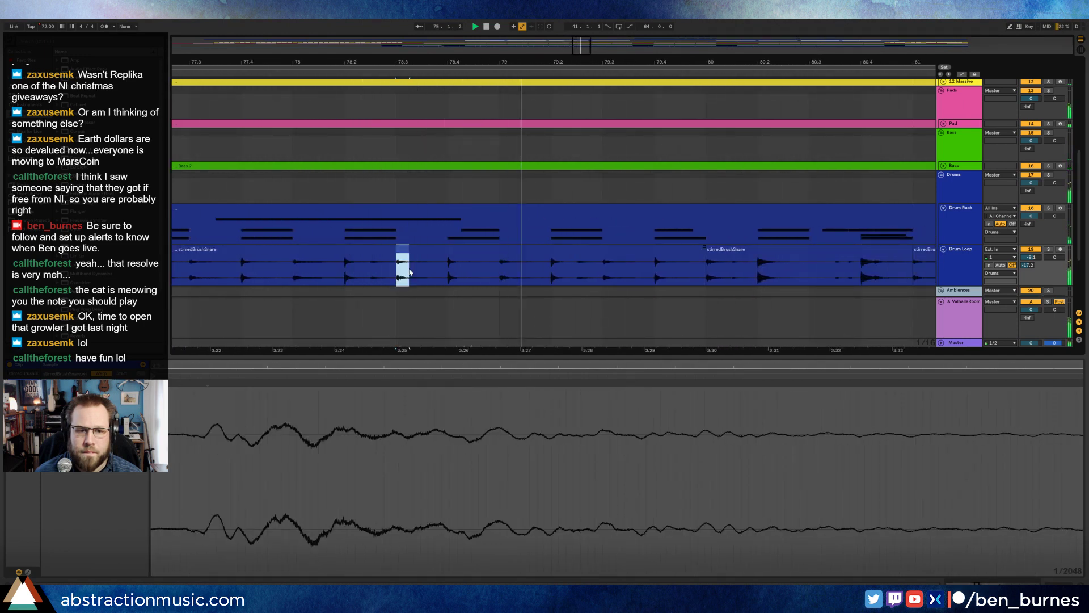
{"action": "key", "text": "ctrl+e"}
{"action": "left_click_drag", "start_coordinate": [577, 266], "coordinate": [537, 266]}
{"action": "key", "text": "ctrl+e"}
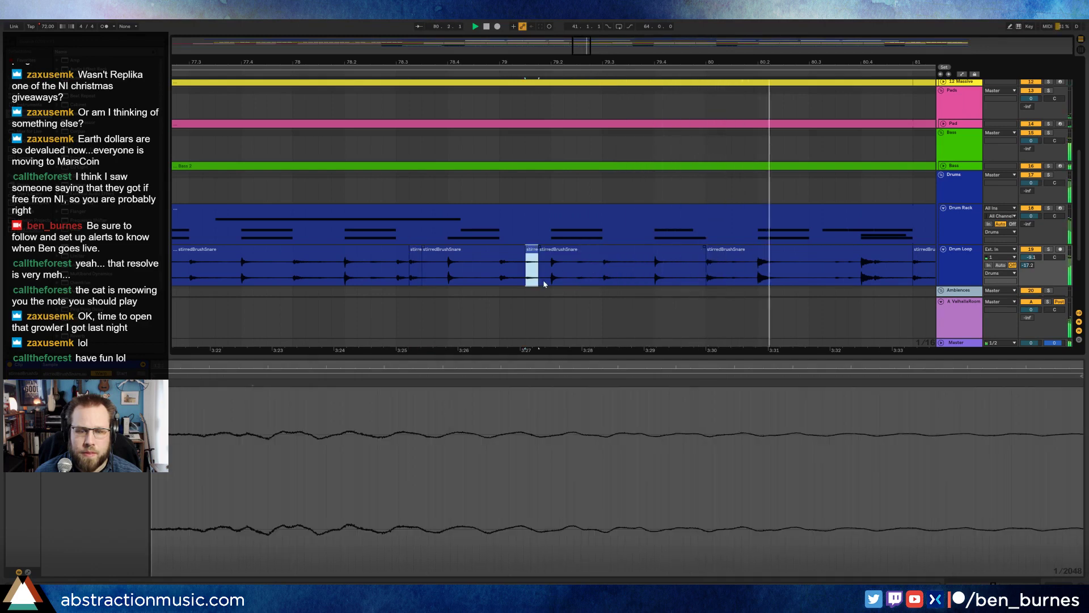
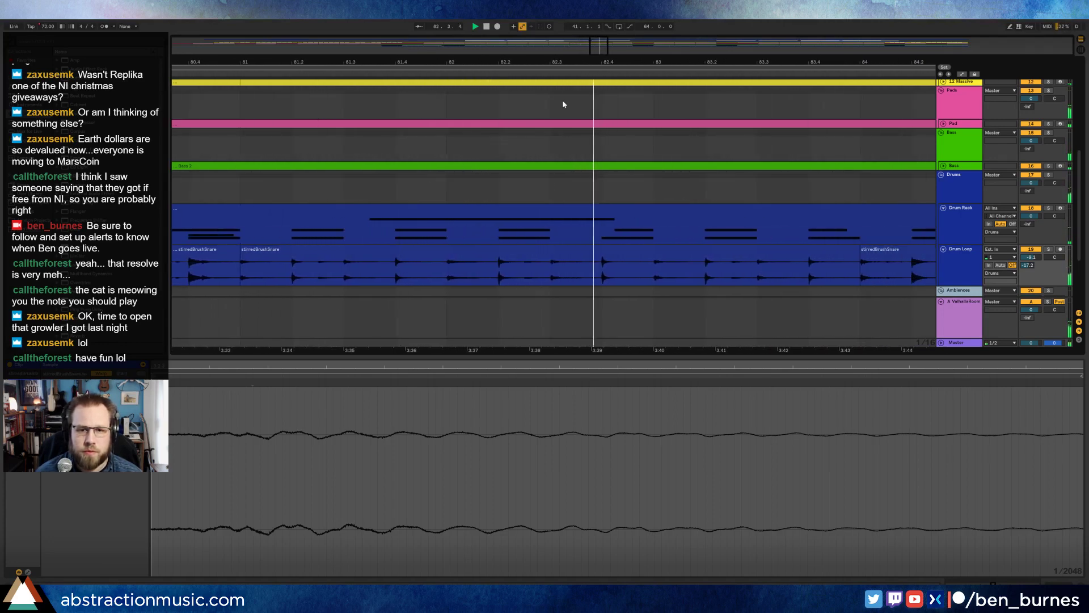
Step: Place a three-sixteenth-long Drum Loop hit one sixteenth before 82.3 and audition the passage from 81.3
{"action": "key", "text": "space"}
{"action": "mouse_move", "coordinate": [563, 275]}
{"action": "left_mouse_down"}
{"action": "mouse_move", "coordinate": [549, 274]}
{"action": "mouse_move", "coordinate": [543, 249]}
{"action": "mouse_move", "coordinate": [571, 253]}
{"action": "left_mouse_up"}
{"action": "left_click", "coordinate": [556, 262]}
{"action": "left_click", "coordinate": [545, 251]}
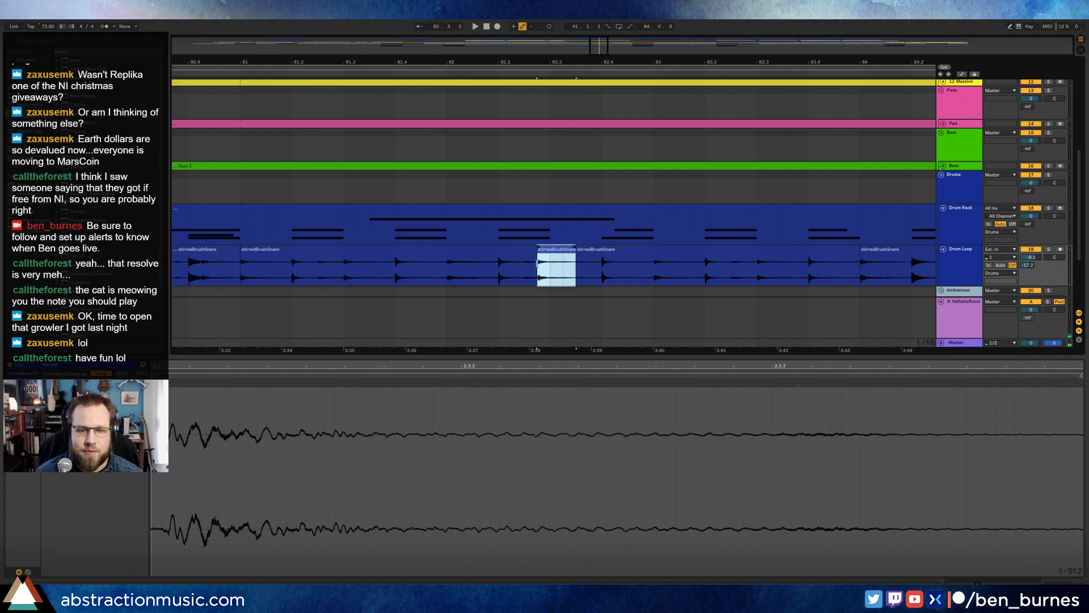
{"action": "left_click", "coordinate": [392, 270]}
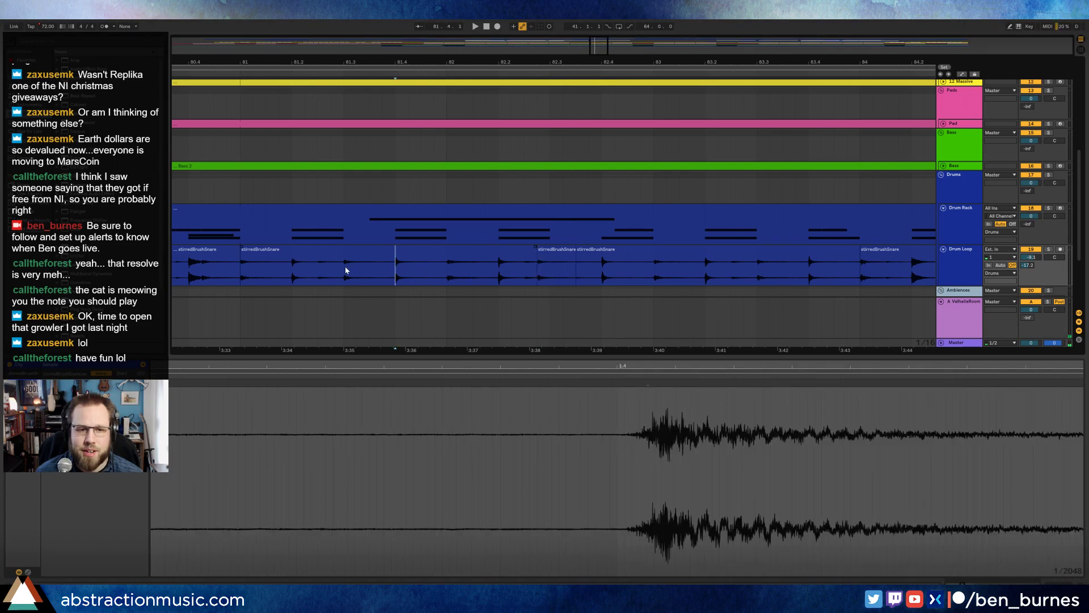
{"action": "left_click", "coordinate": [344, 270]}
{"action": "key", "text": "space"}
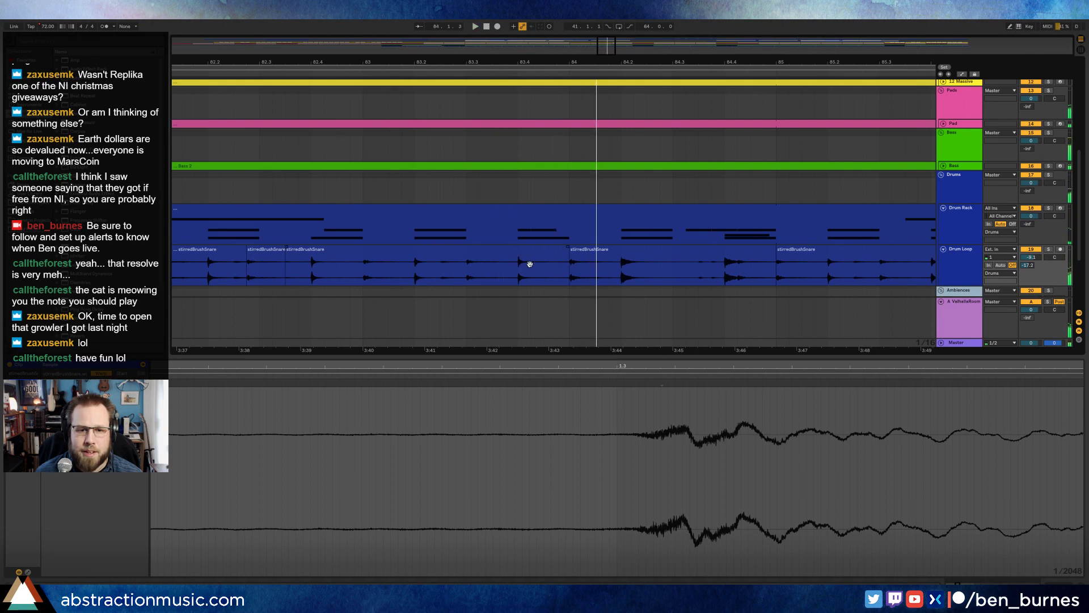
Step: Copy the sixteenth-note Drum Loop hit at 83.4 to one sixteenth after 84.3 and audition the result
{"action": "left_click_drag", "start_coordinate": [531, 271], "coordinate": [520, 273]}
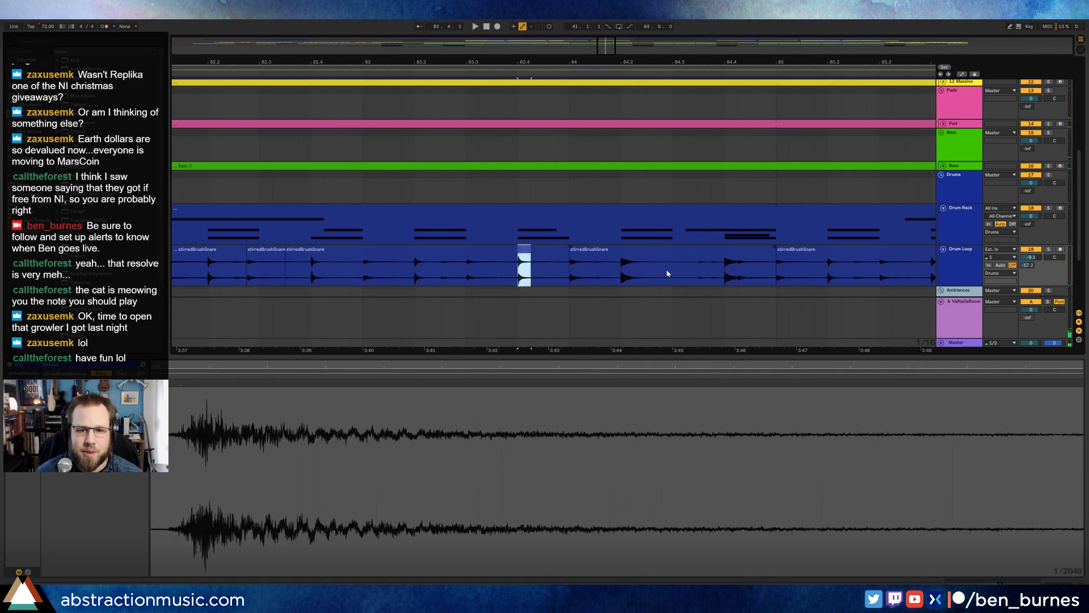
{"action": "left_click", "coordinate": [685, 266]}
{"action": "key", "text": "ctrl+v"}
{"action": "left_click", "coordinate": [475, 270]}
{"action": "key", "text": "space"}
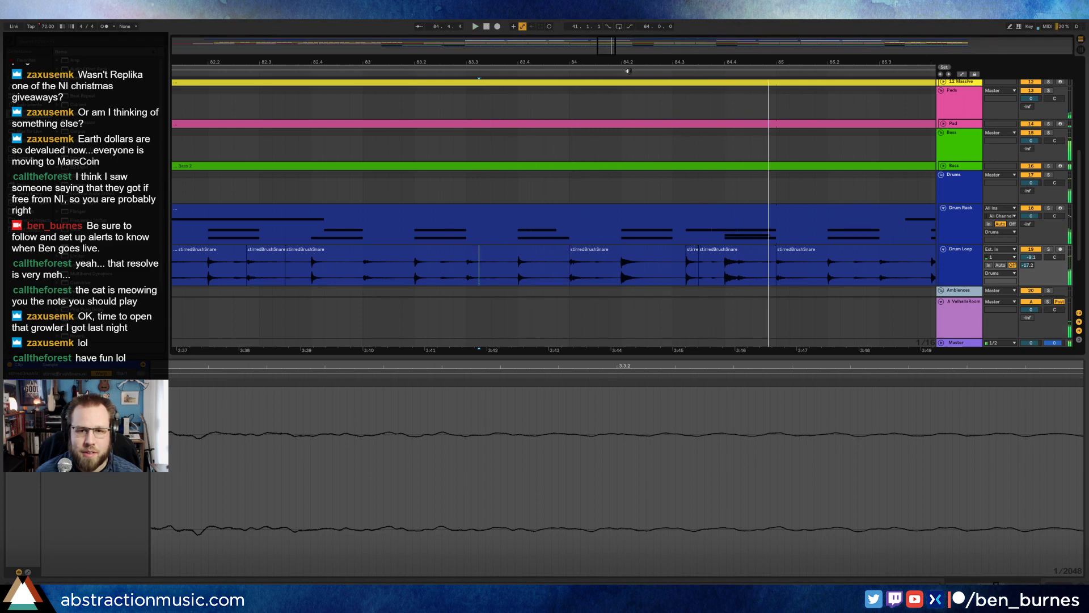
Step: Add copies of the sixteenth-note Drum Loop hit at the last sixteenths before bar 85 and before 84.4, and audition the fill
{"action": "left_click_drag", "start_coordinate": [765, 263], "coordinate": [768, 275]}
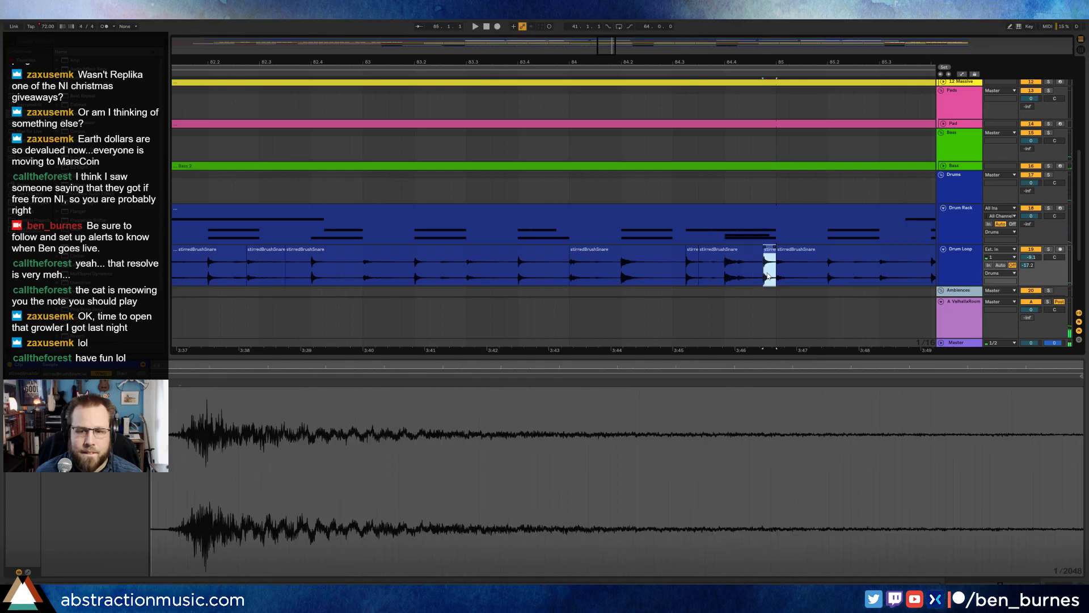
{"action": "key", "text": "ctrl+c"}
{"action": "left_click", "coordinate": [714, 272]}
{"action": "key", "text": "ctrl+v"}
{"action": "left_click", "coordinate": [674, 266]}
{"action": "key", "text": "space"}
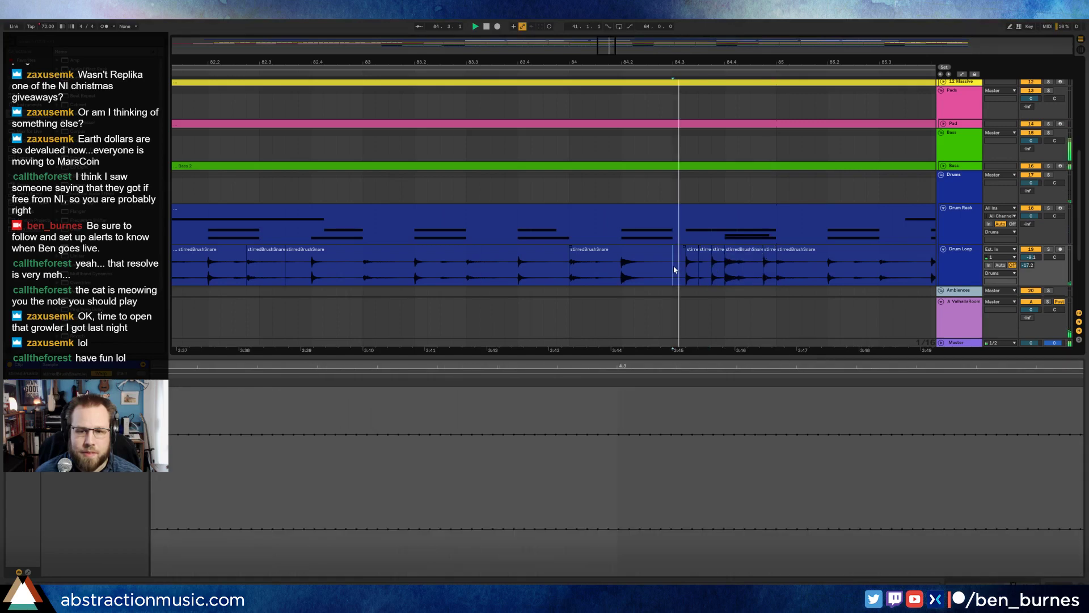
Step: Paste the sixteenth-note Drum Loop hit at 84.4.2, audition the fill and adjust the fade at the slice's start
{"action": "left_click", "coordinate": [748, 268]}
{"action": "left_click", "coordinate": [740, 267]}
{"action": "key", "text": "ctrl+v"}
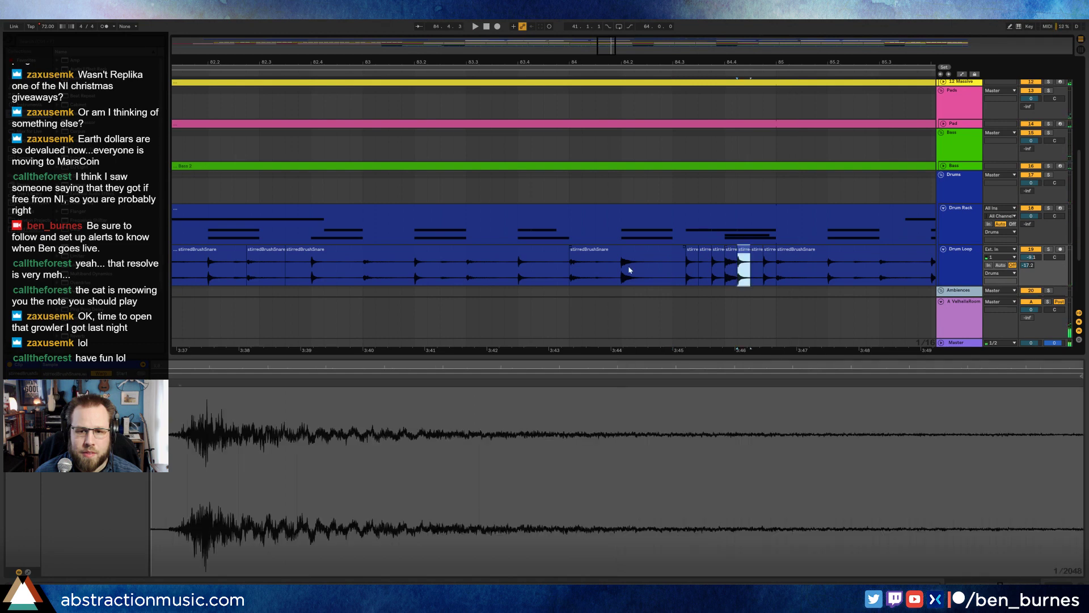
{"action": "left_click", "coordinate": [635, 267]}
{"action": "key", "text": "space"}
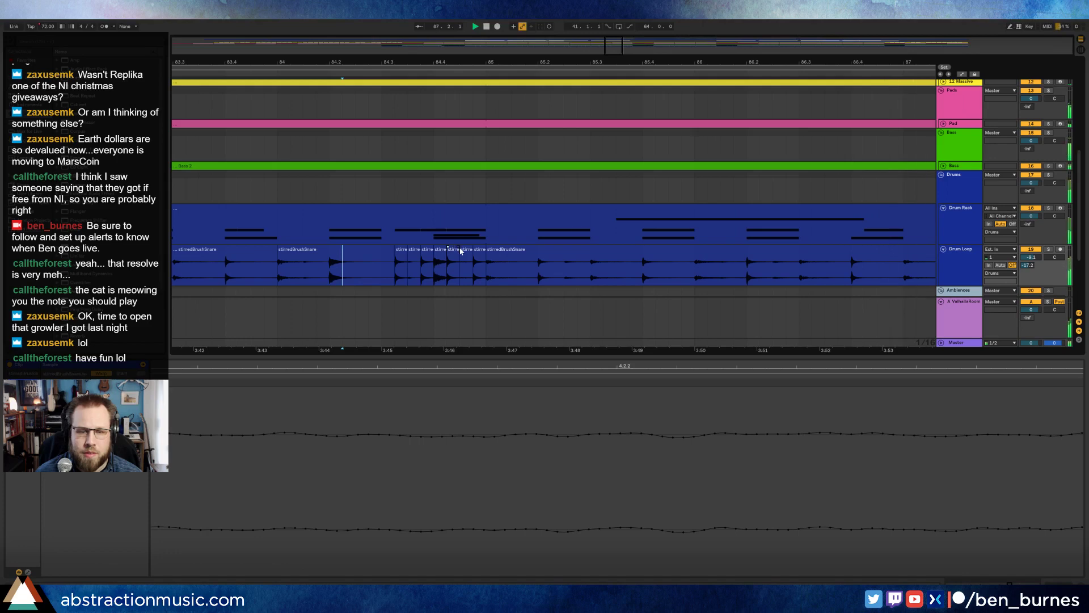
{"action": "scroll", "coordinate": [449, 250], "scroll_direction": "up", "scroll_amount": 7}
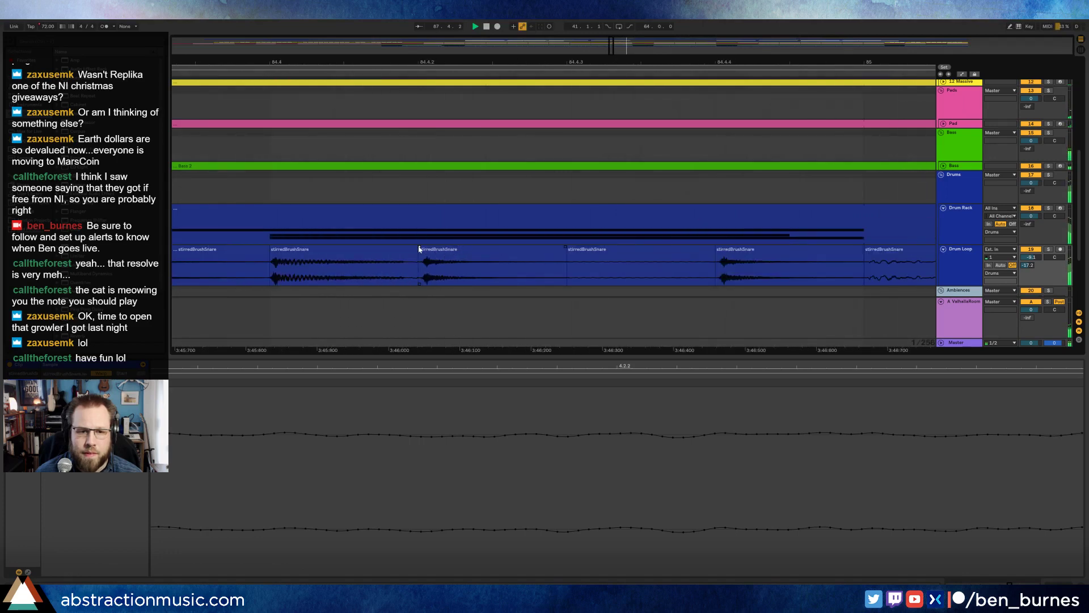
{"action": "left_click_drag", "start_coordinate": [419, 249], "coordinate": [461, 249]}
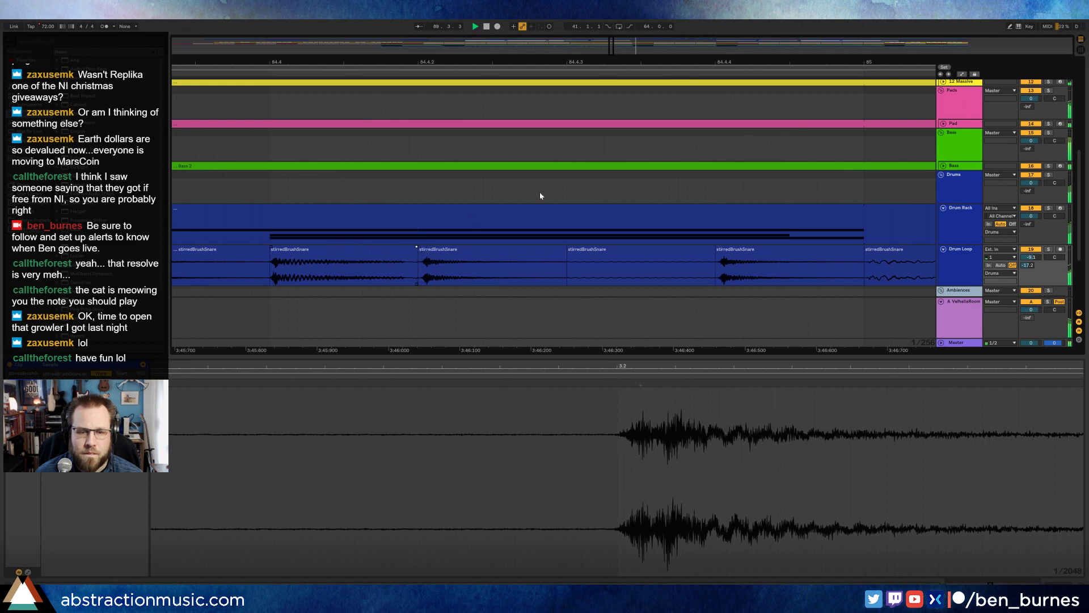
Step: Clear the Drum Loop from 92.3 to bar 93 and consolidate the Drum Rack section from bar 92 to just past bar 93
{"action": "left_click_drag", "start_coordinate": [618, 43], "coordinate": [642, 50]}
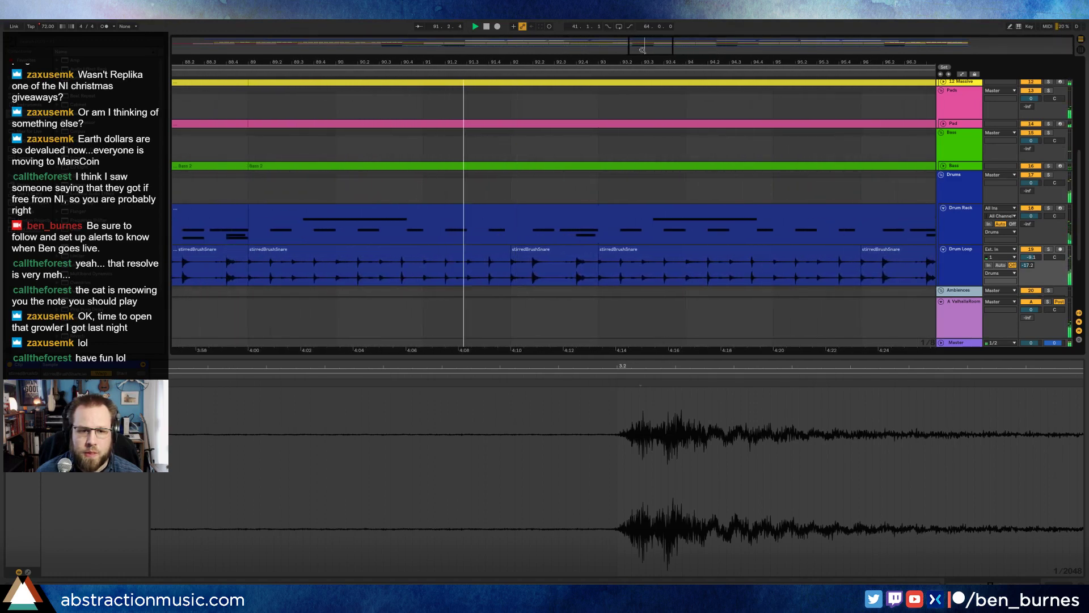
{"action": "left_click_drag", "start_coordinate": [594, 250], "coordinate": [554, 250]}
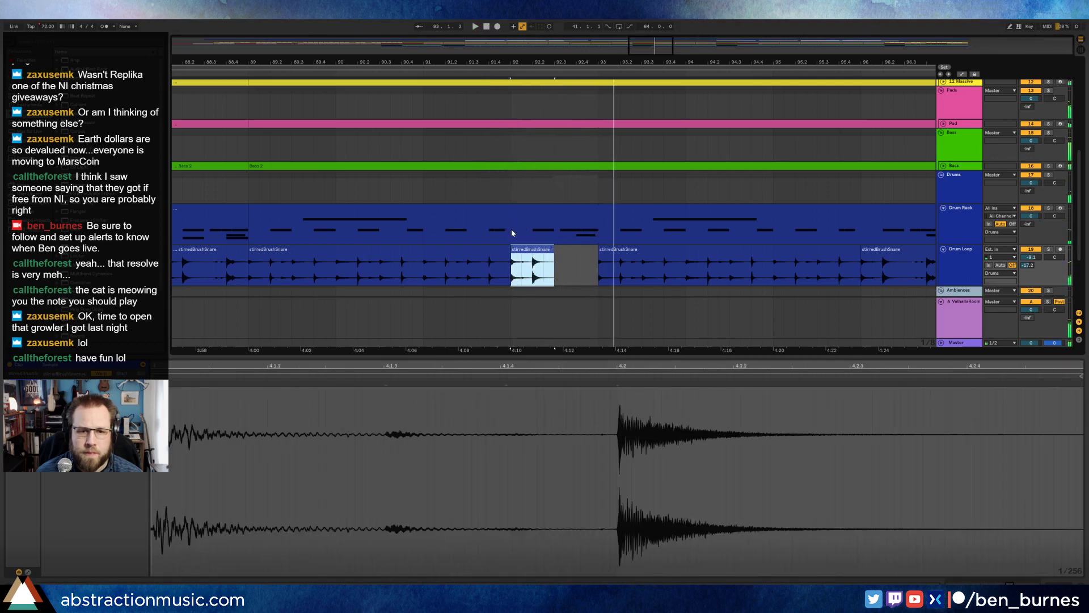
{"action": "left_click_drag", "start_coordinate": [512, 233], "coordinate": [618, 227]}
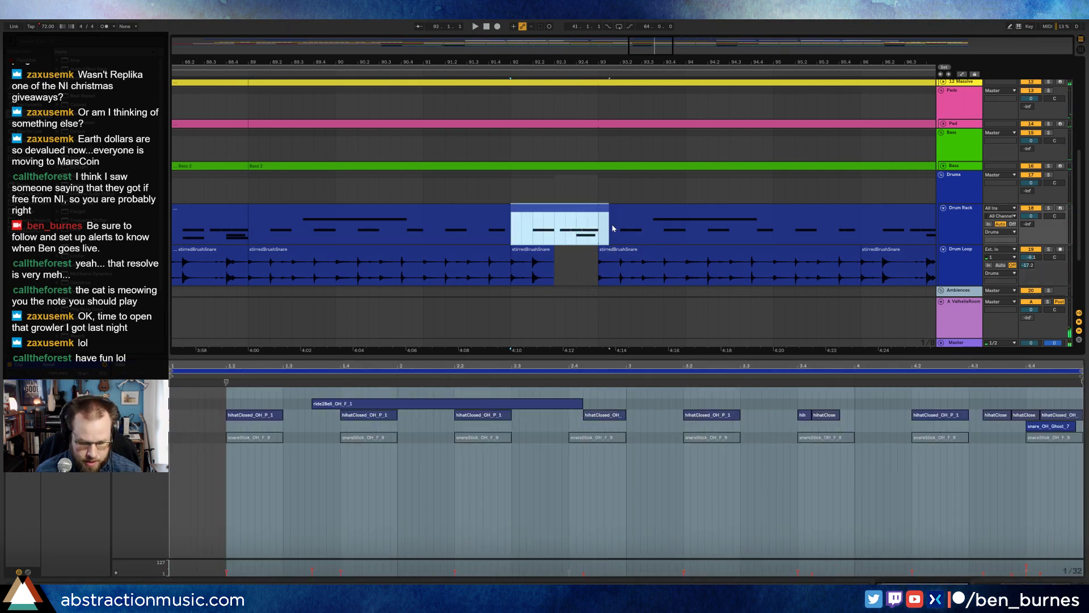
{"action": "key", "text": "ctrl+j"}
{"action": "left_click", "coordinate": [789, 448]}
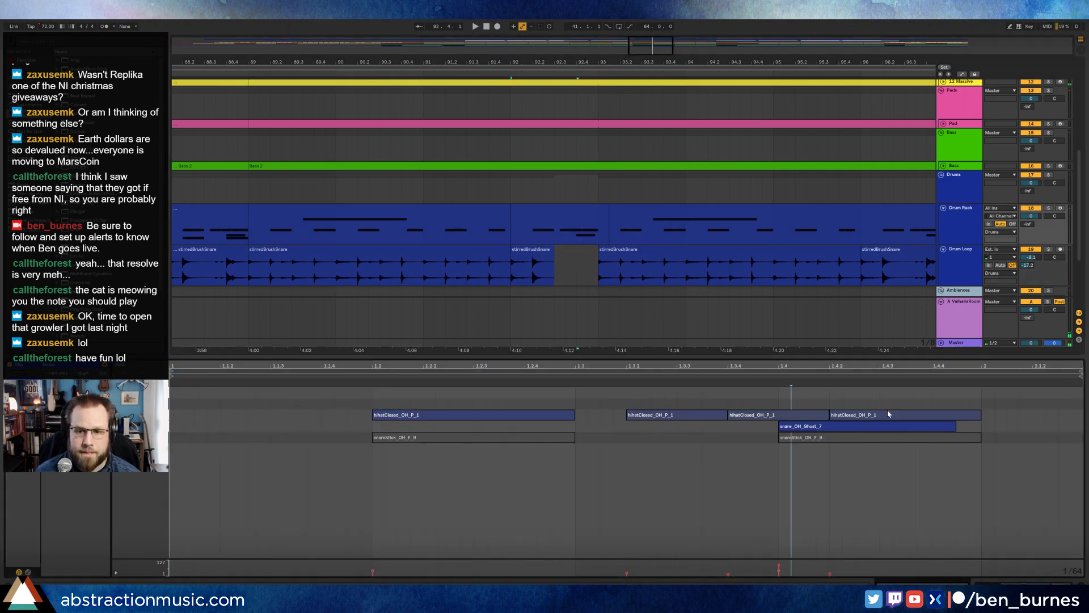
Step: Duplicate the hihatClosed note before beat 4 twice in the bar 92 Drum Rack clip and delete the snare_OH_Ghost note at beat 4
{"action": "left_click", "coordinate": [755, 416]}
{"action": "key", "text": "ctrl+d"}
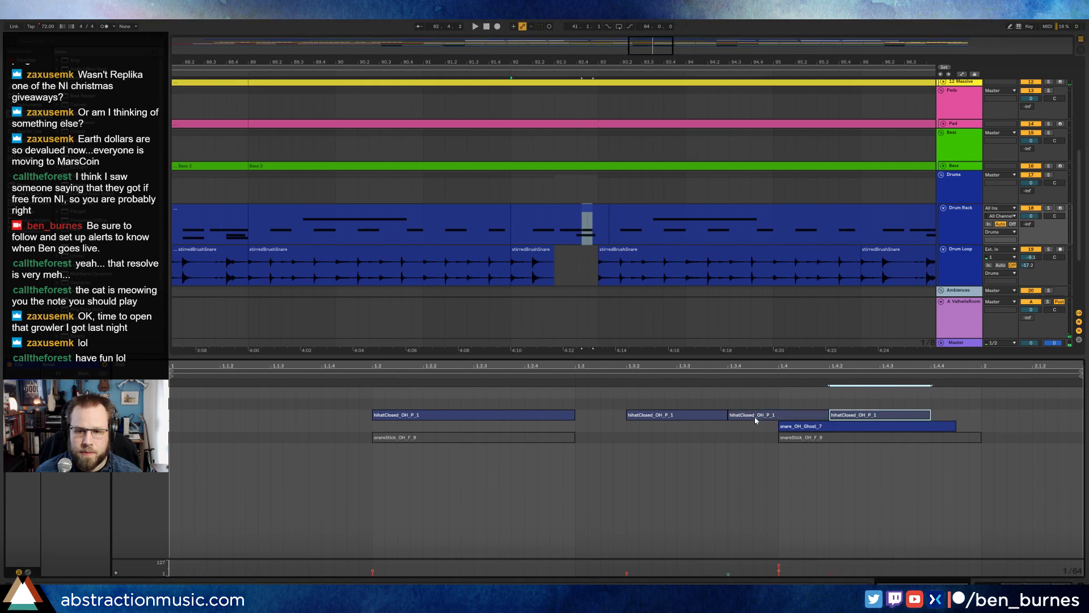
{"action": "key", "text": "ctrl+d"}
{"action": "double_click", "coordinate": [792, 429]}
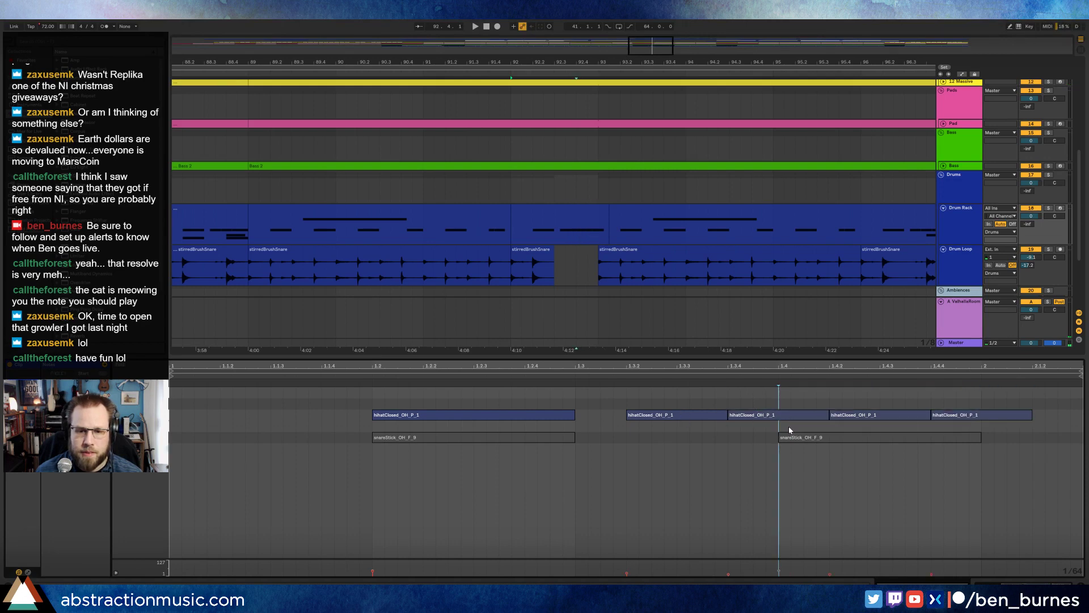
Step: Audition the hi-hat fill and draw a rising velocity ramp across its four hi-hat notes and the last snareStick note
{"action": "key", "text": "space"}
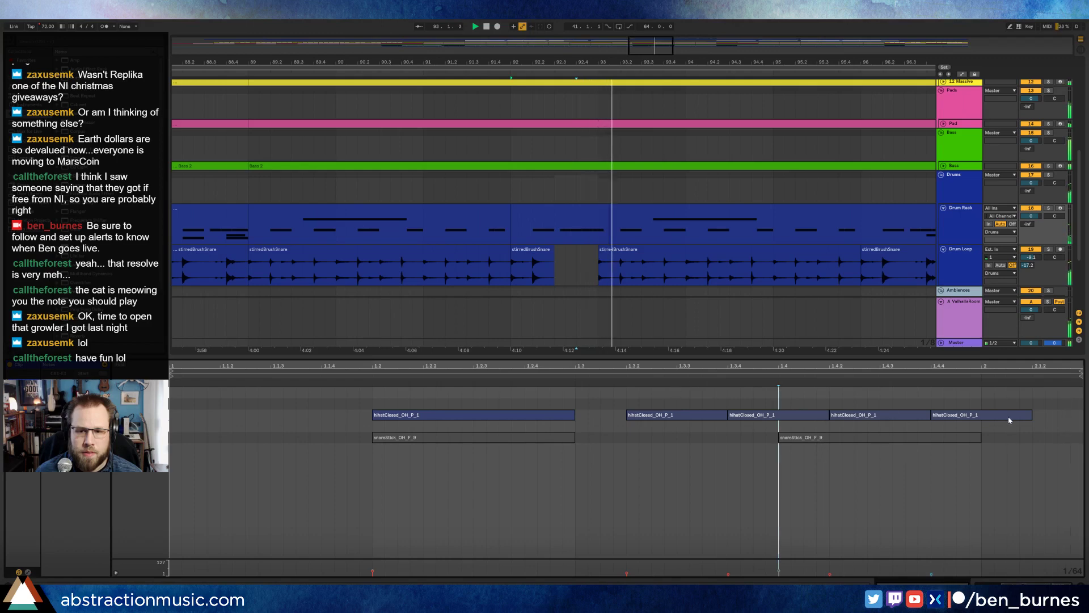
{"action": "left_click_drag", "start_coordinate": [669, 420], "coordinate": [999, 442]}
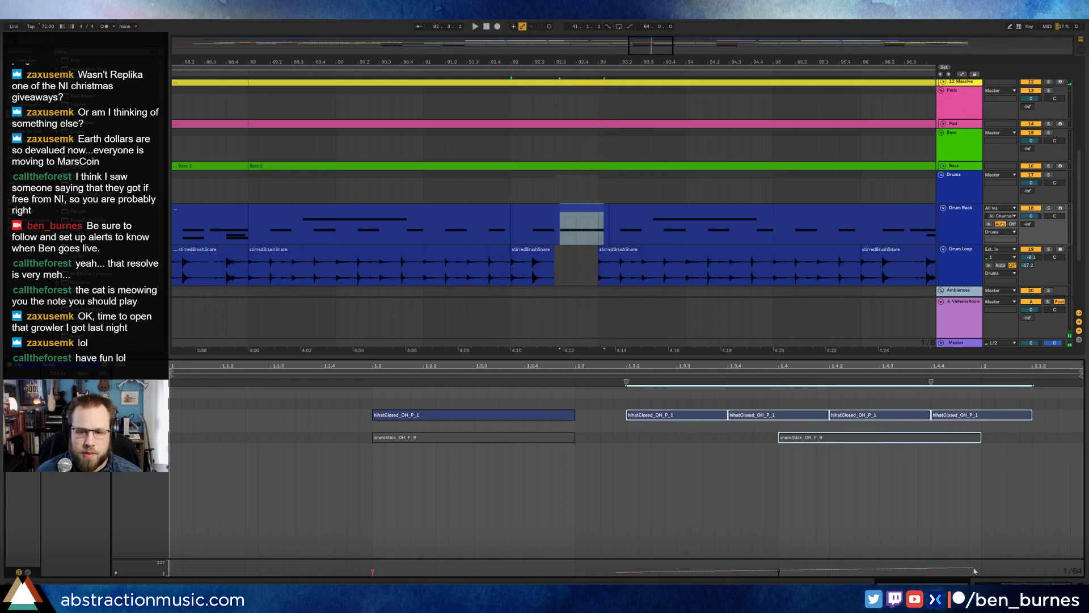
{"action": "left_click", "coordinate": [645, 478]}
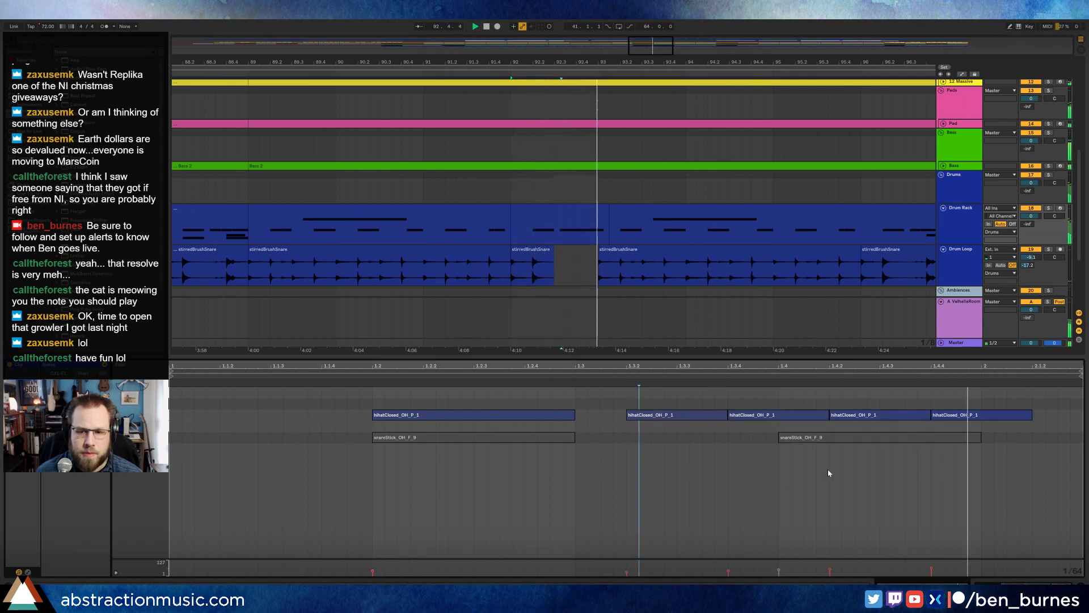
Step: Select the Drum Rack section from 95.4 to bar 97 for the next fill
{"action": "left_click_drag", "start_coordinate": [646, 44], "coordinate": [663, 45]}
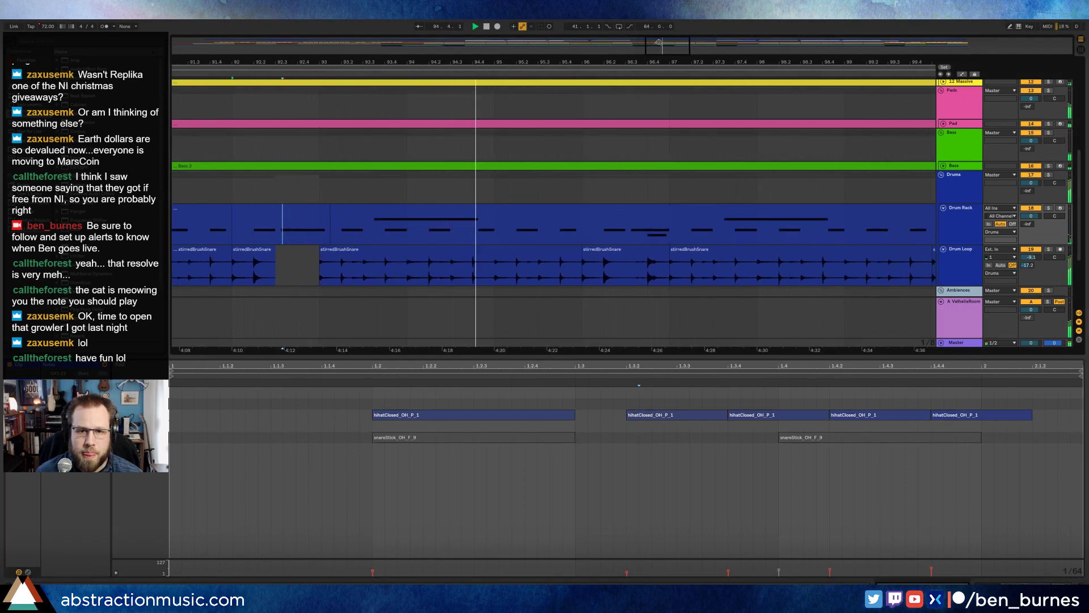
{"action": "left_click_drag", "start_coordinate": [659, 42], "coordinate": [665, 44]}
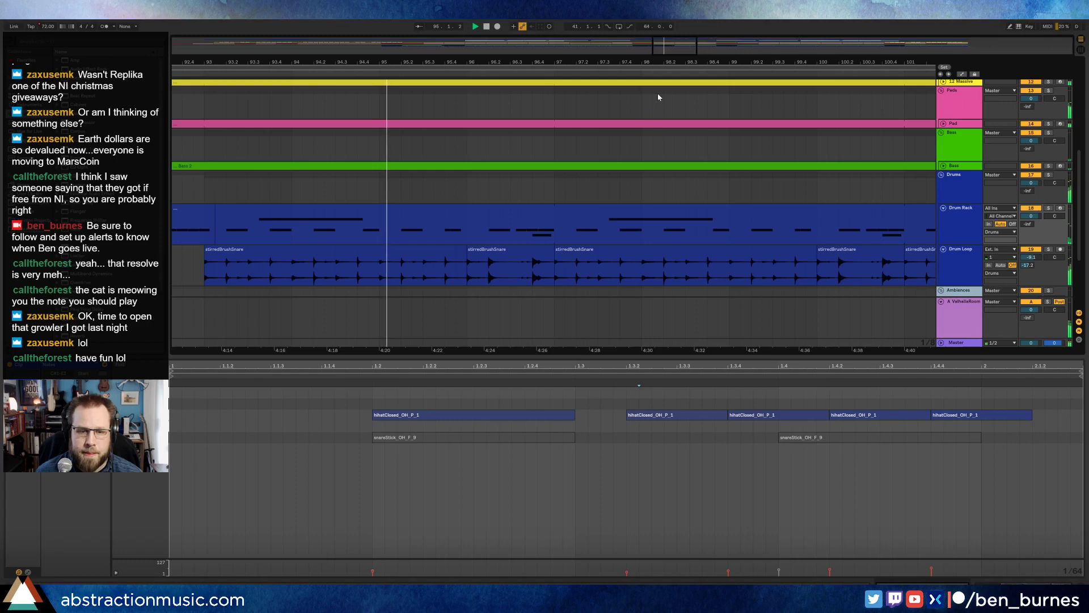
{"action": "left_click", "coordinate": [443, 216]}
{"action": "left_click_drag", "start_coordinate": [444, 227], "coordinate": [554, 228]}
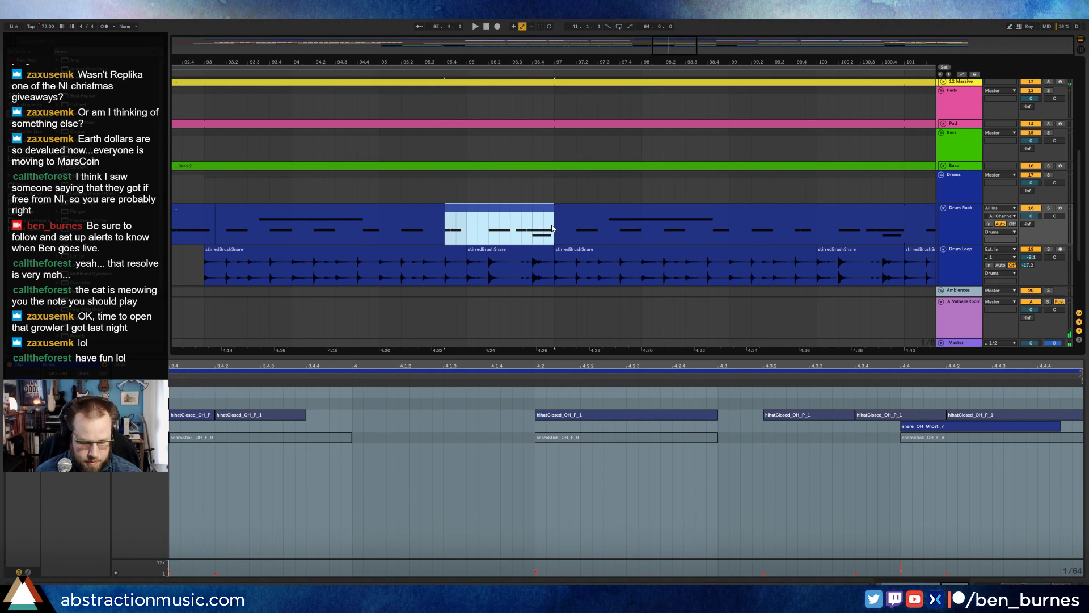
Step: Add a ride3_OH_MP_7 note slightly longer than one beat at bar 96 in the Drum Rack clip
{"action": "double_click", "coordinate": [477, 364]}
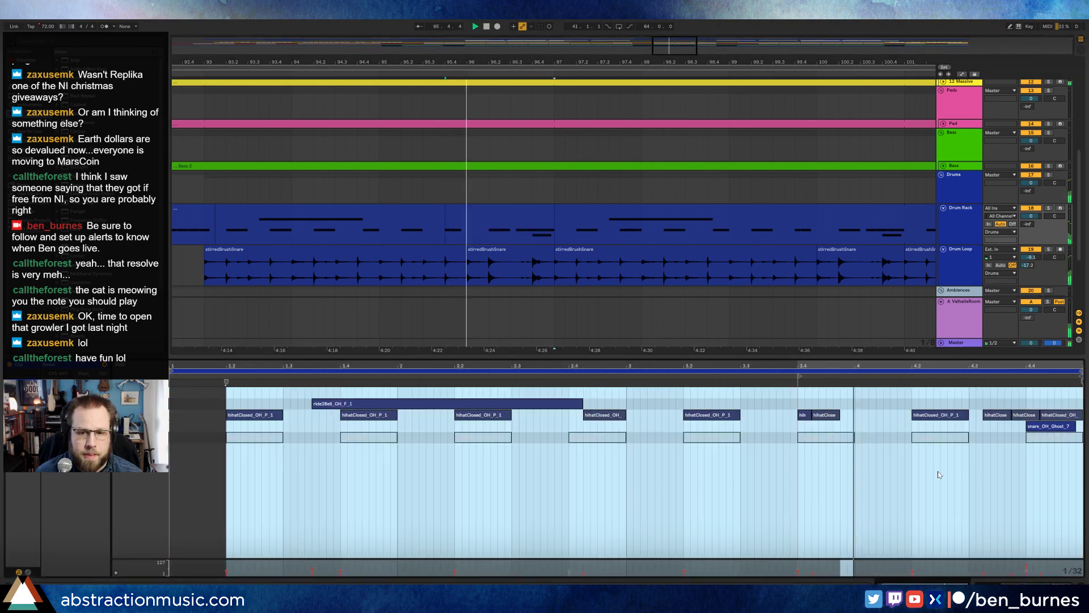
{"action": "left_click", "coordinate": [831, 416]}
{"action": "mouse_move", "coordinate": [813, 396]}
{"action": "left_mouse_down"}
{"action": "mouse_move", "coordinate": [801, 394]}
{"action": "mouse_move", "coordinate": [920, 387]}
{"action": "left_mouse_up"}
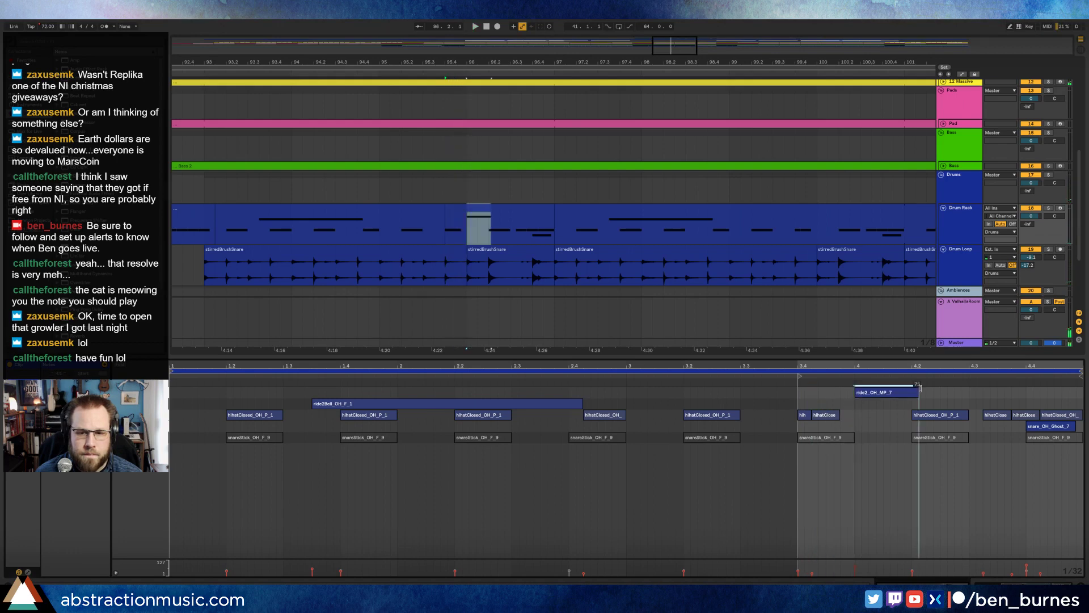
Step: Add three short ride2_OH_MP_7 notes leading directly into the long ride note at bar 96 in the Drum Rack clip
{"action": "scroll", "coordinate": [861, 363], "scroll_direction": "up", "scroll_amount": 5}
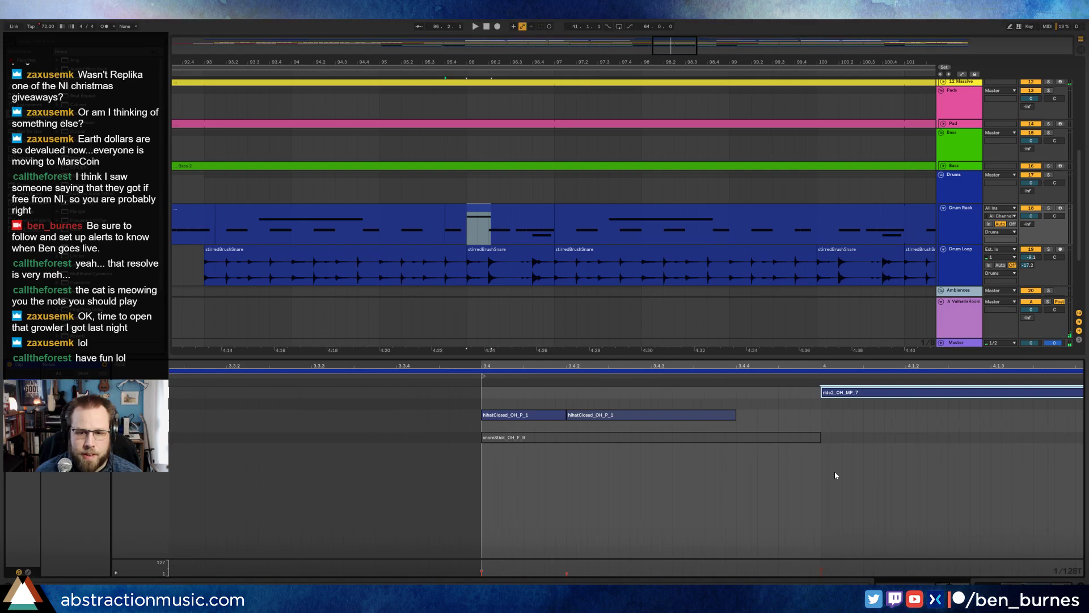
{"action": "double_click", "coordinate": [780, 393]}
{"action": "key", "text": "ctrl+d"}
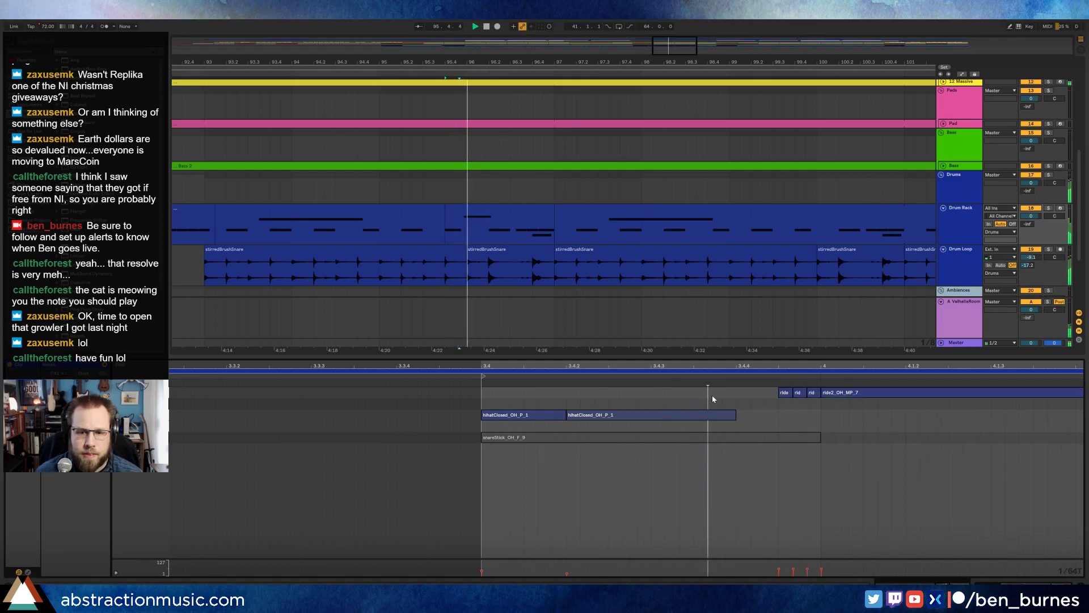
{"action": "mouse_move", "coordinate": [764, 389]}
{"action": "left_mouse_down"}
{"action": "mouse_move", "coordinate": [813, 395]}
{"action": "mouse_move", "coordinate": [742, 382]}
{"action": "mouse_move", "coordinate": [793, 383]}
{"action": "left_mouse_up"}
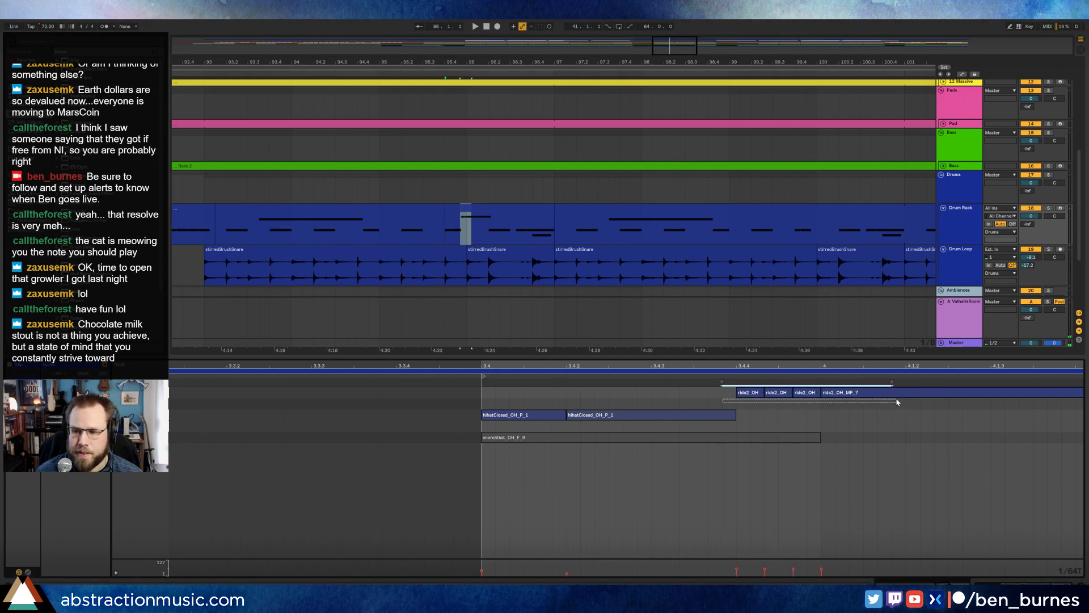
Step: Draw a rising velocity ramp across the four ride notes leading into bar 96 and audition the fill
{"action": "left_click_drag", "start_coordinate": [897, 401], "coordinate": [888, 405]}
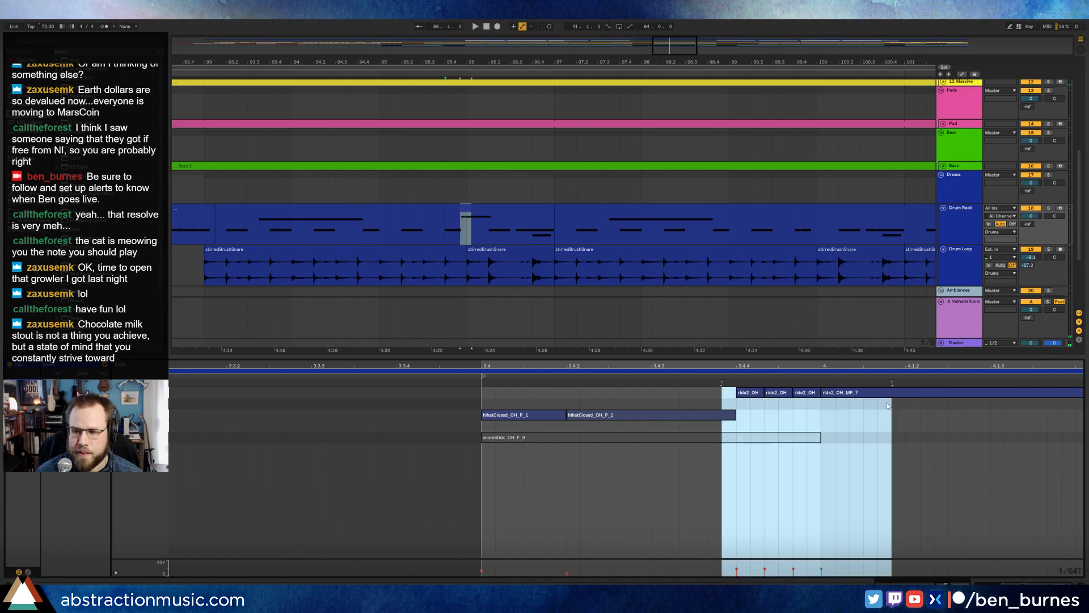
{"action": "left_click", "coordinate": [707, 576]}
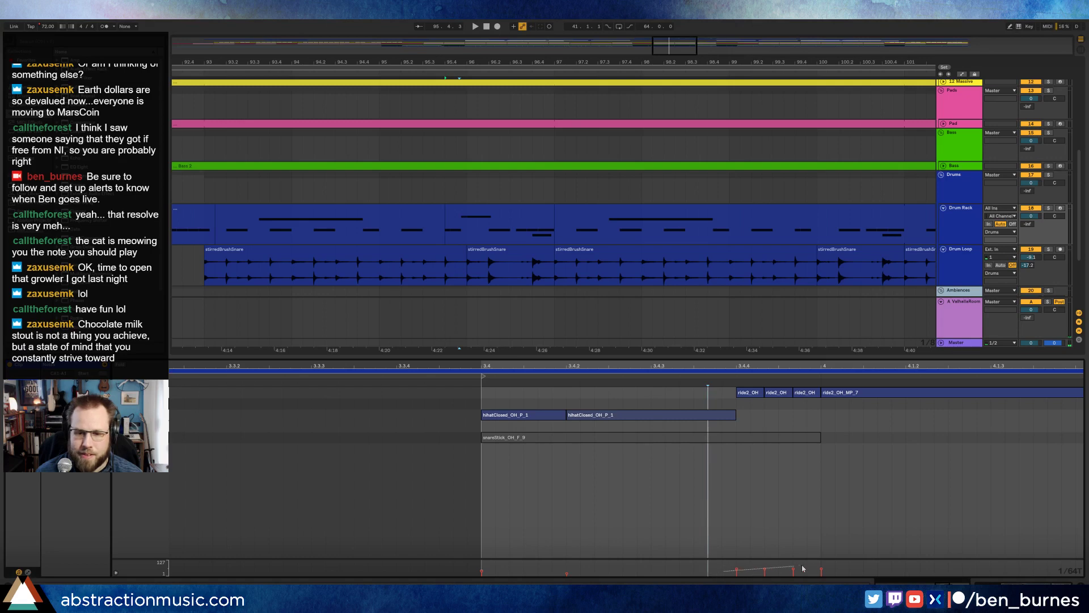
{"action": "left_click_drag", "start_coordinate": [825, 568], "coordinate": [824, 565]}
{"action": "key", "text": "space"}
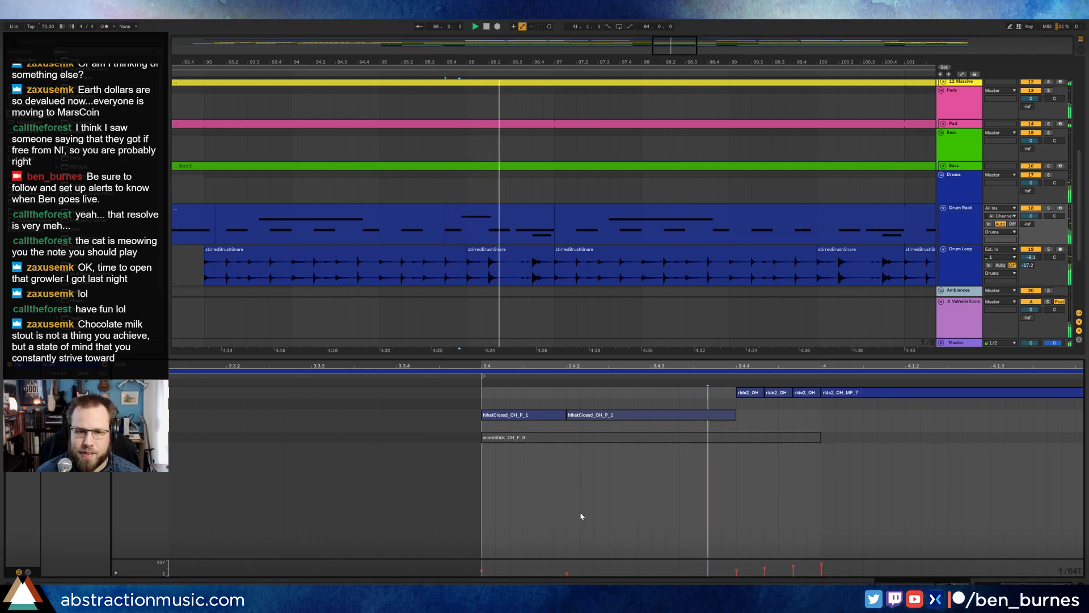
Step: Double the Drum Loop hit on beat 4 of bar 96 with a half-beat slice and audition the result
{"action": "key", "text": "shift+Tab"}
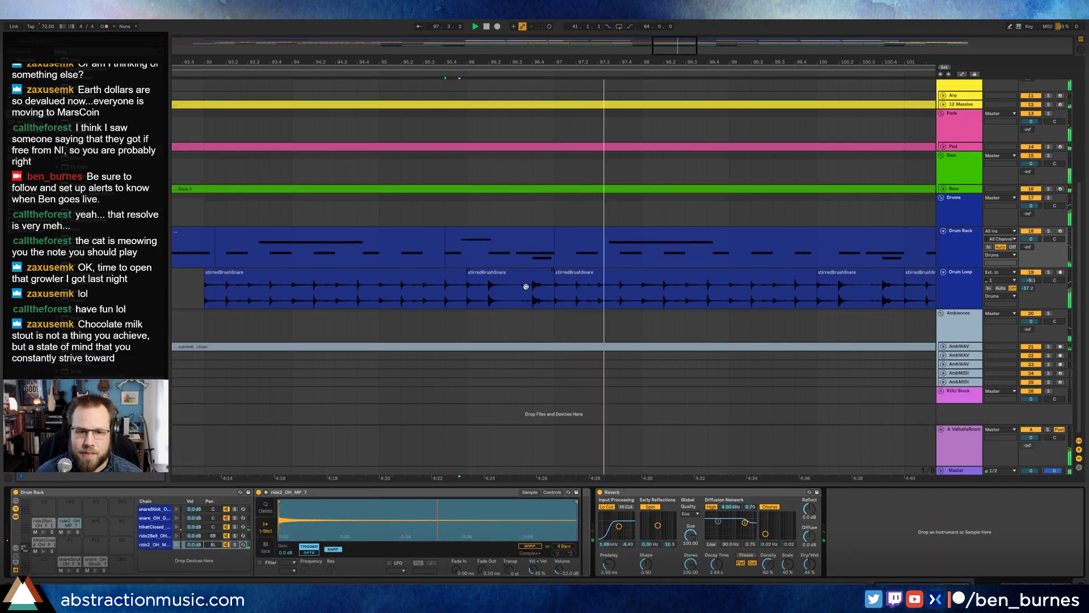
{"action": "key", "text": "space"}
{"action": "left_click_drag", "start_coordinate": [489, 299], "coordinate": [498, 299]}
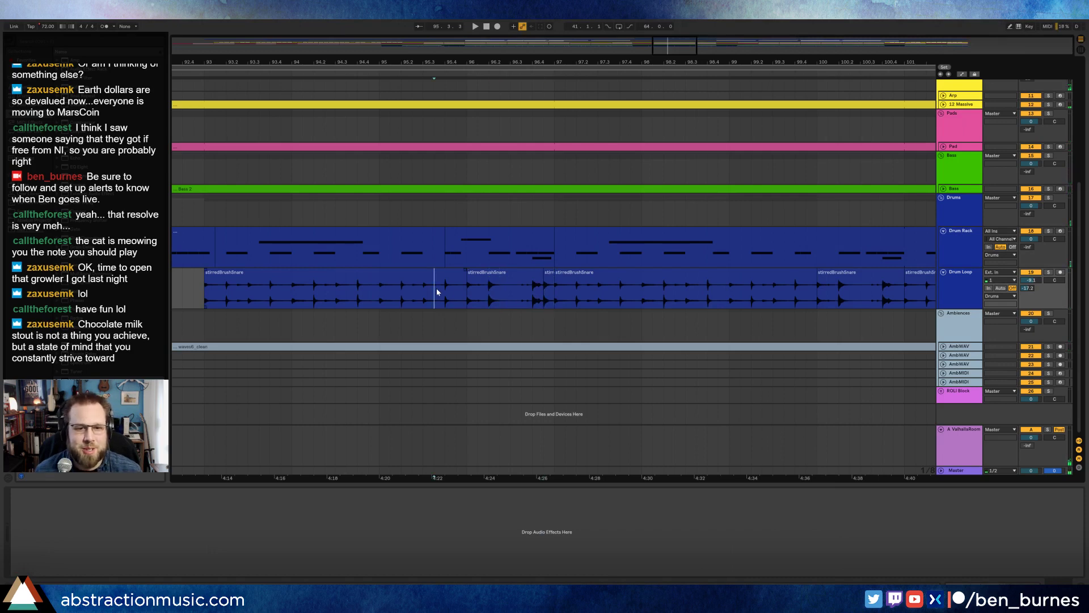
{"action": "key", "text": "space"}
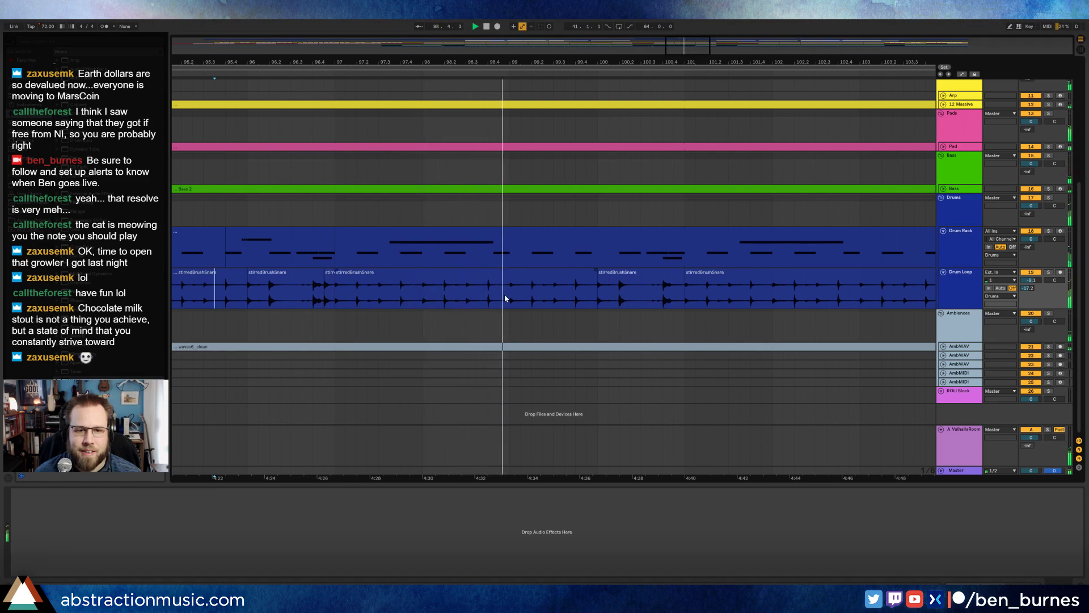
Step: Double the Drum Loop hit at the start of bar 99 and shift the 99.4 hit a sixteenth later, leaving a gap
{"action": "left_click_drag", "start_coordinate": [521, 291], "coordinate": [532, 291]}
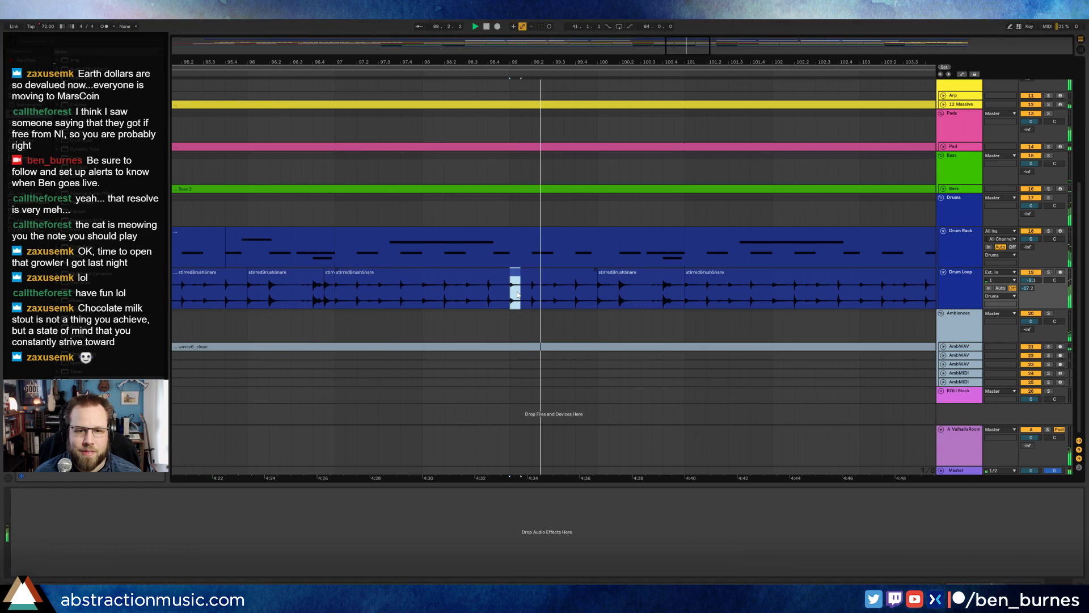
{"action": "left_click", "coordinate": [572, 298]}
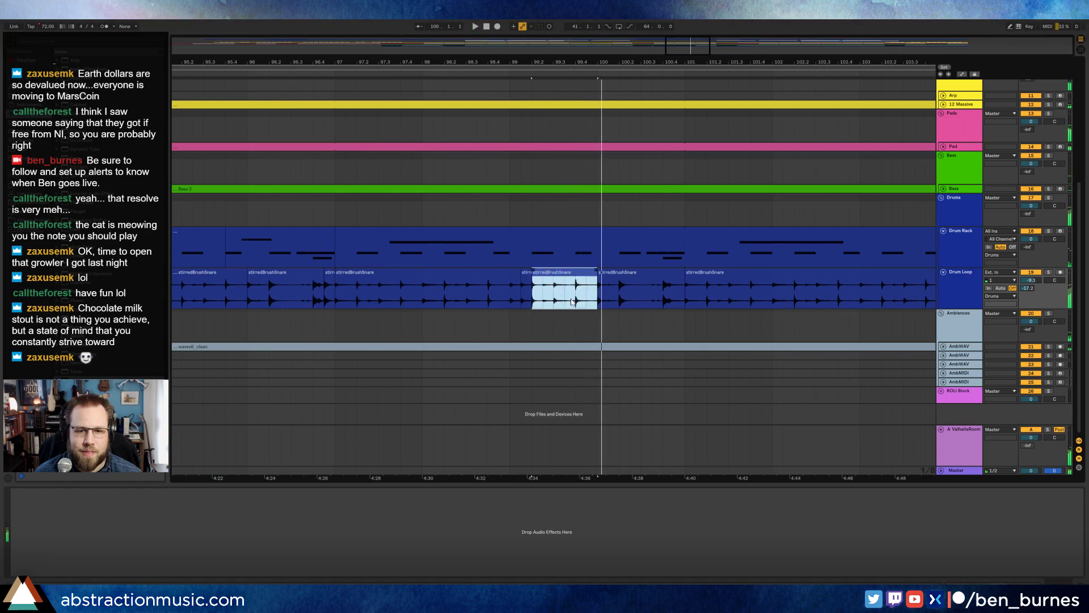
{"action": "left_click_drag", "start_coordinate": [574, 301], "coordinate": [581, 301]}
{"action": "mouse_move", "coordinate": [661, 61]}
{"action": "left_mouse_down"}
{"action": "mouse_move", "coordinate": [768, 61]}
{"action": "mouse_move", "coordinate": [680, 61]}
{"action": "left_mouse_up"}
{"action": "left_click_drag", "start_coordinate": [548, 276], "coordinate": [558, 276]}
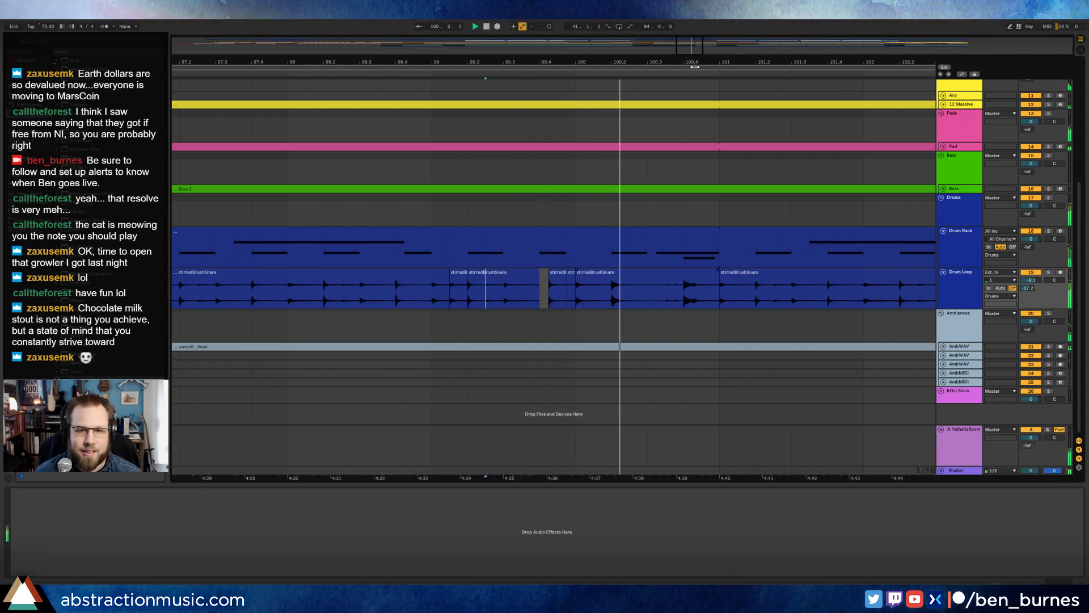
Step: Slice the Drum Loop at 102.4, fill the first sixteenth with the hit from 102.3, and audition it
{"action": "left_click_drag", "start_coordinate": [695, 66], "coordinate": [396, 67]}
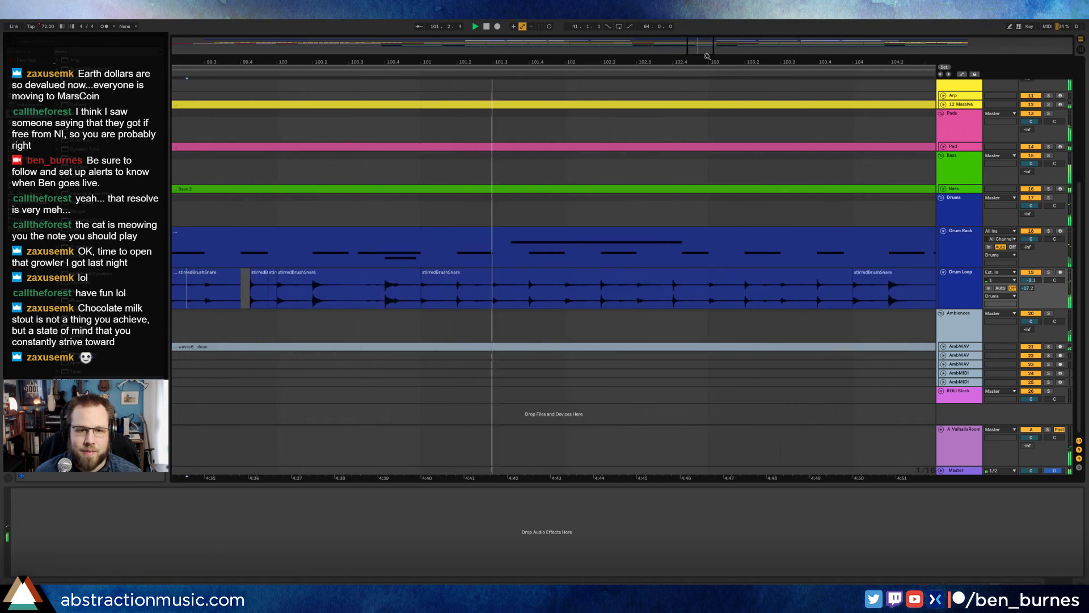
{"action": "left_click_drag", "start_coordinate": [707, 55], "coordinate": [710, 50]}
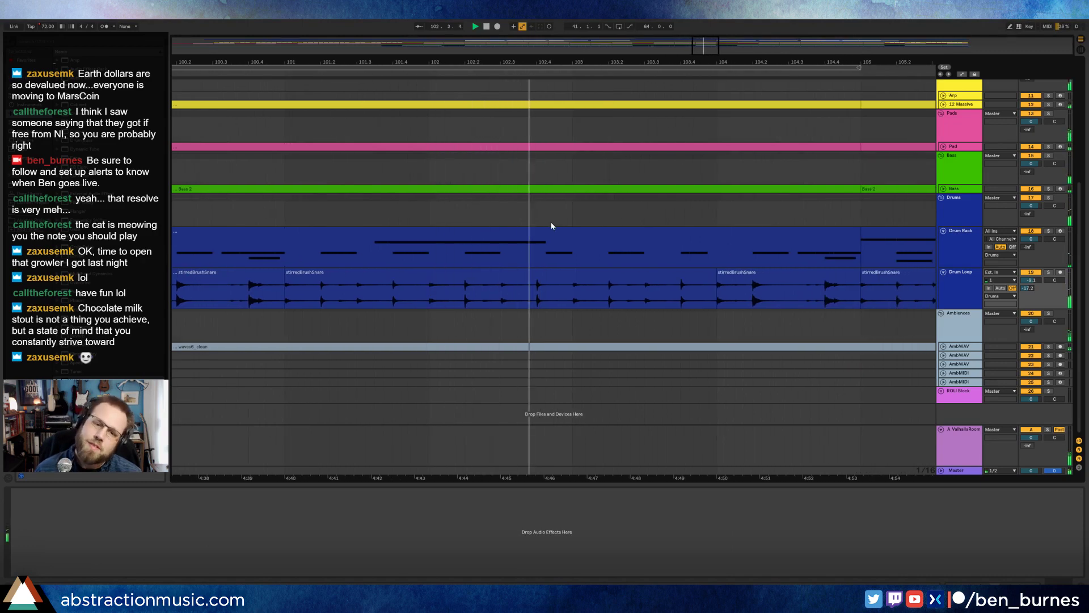
{"action": "left_click", "coordinate": [537, 291]}
{"action": "left_click_drag", "start_coordinate": [541, 275], "coordinate": [550, 275]}
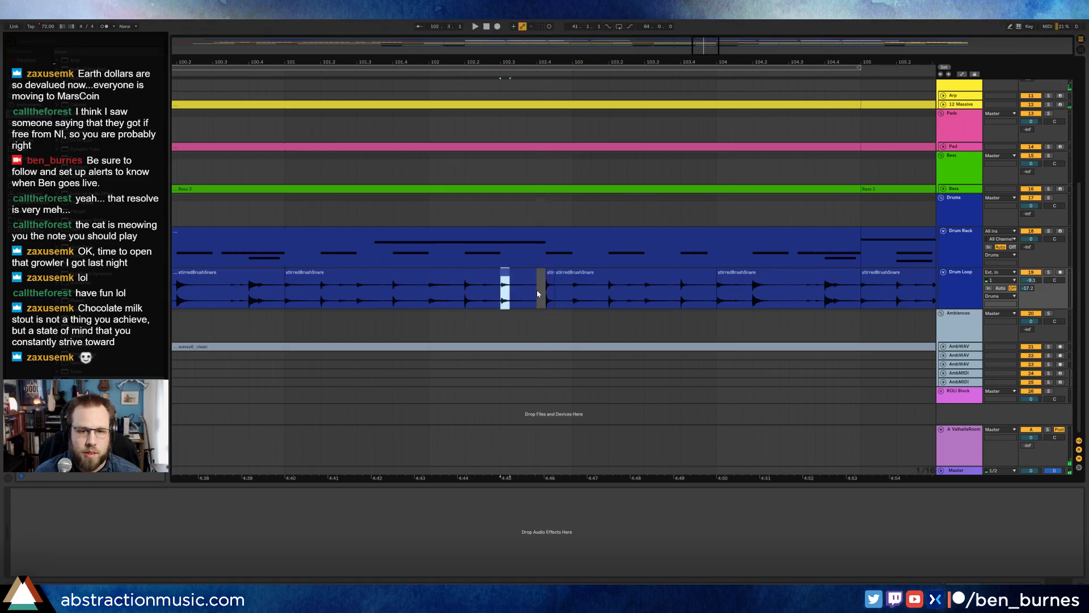
{"action": "left_click", "coordinate": [492, 291]}
{"action": "key", "text": "space"}
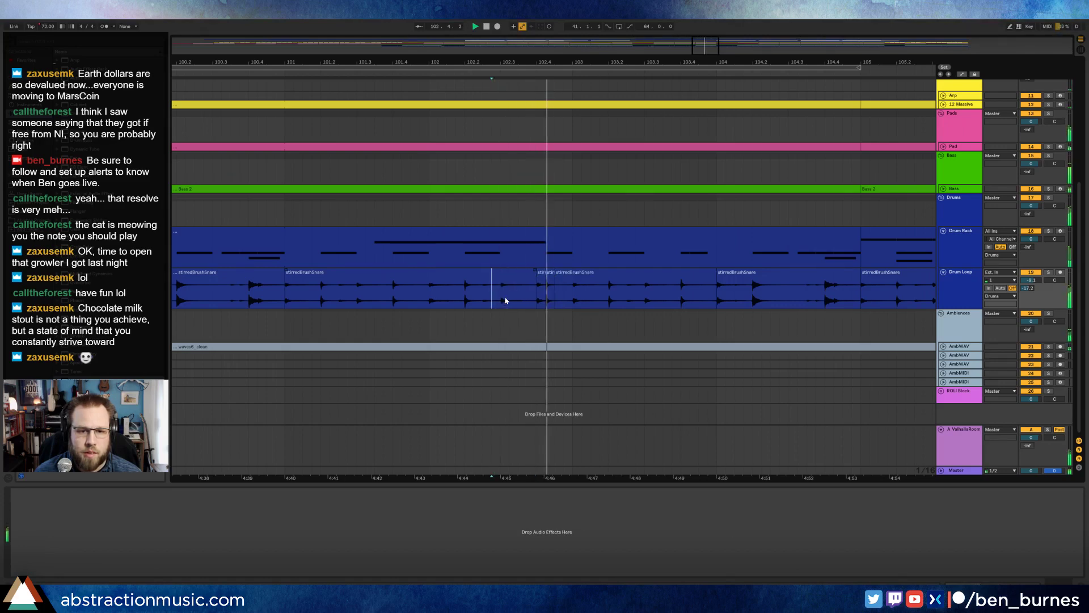
Step: Slice the rest of the Drum Loop's beat 102.4 into sixteenths up to bar 103 and audition the fill
{"action": "left_click", "coordinate": [561, 294]}
{"action": "key", "text": "space"}
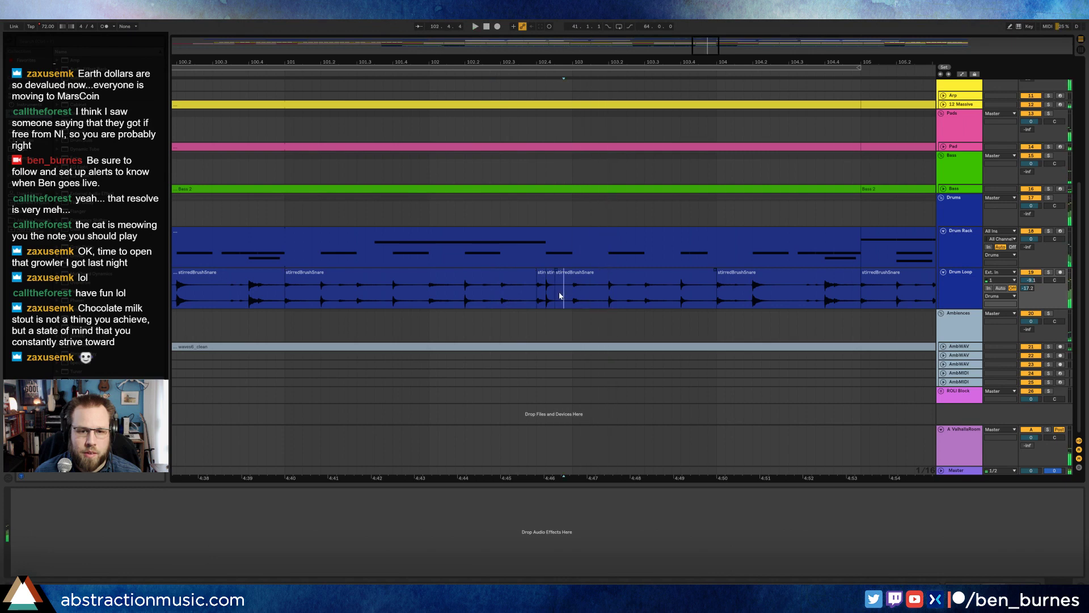
{"action": "left_click", "coordinate": [491, 292]}
{"action": "key", "text": "space"}
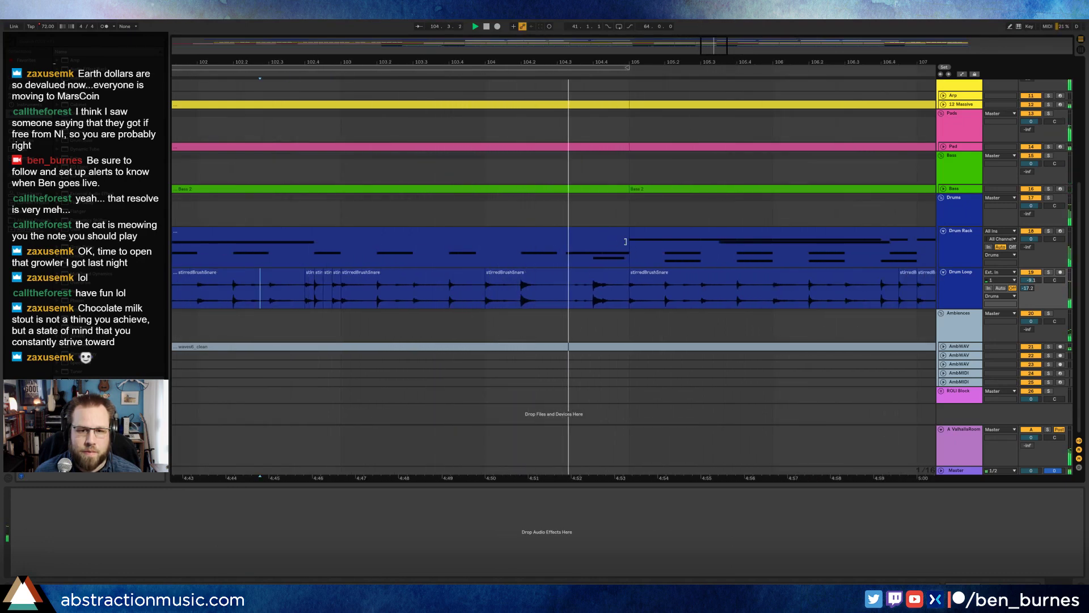
Step: Trim the Drum Loop clip end back to just before 104.3 and the Drum Rack clip end to 104.3, leaving a break before bar 105
{"action": "left_click_drag", "start_coordinate": [627, 273], "coordinate": [547, 273]}
{"action": "left_click_drag", "start_coordinate": [629, 239], "coordinate": [558, 222]}
{"action": "scroll", "coordinate": [758, 202], "scroll_direction": "up", "scroll_amount": 3}
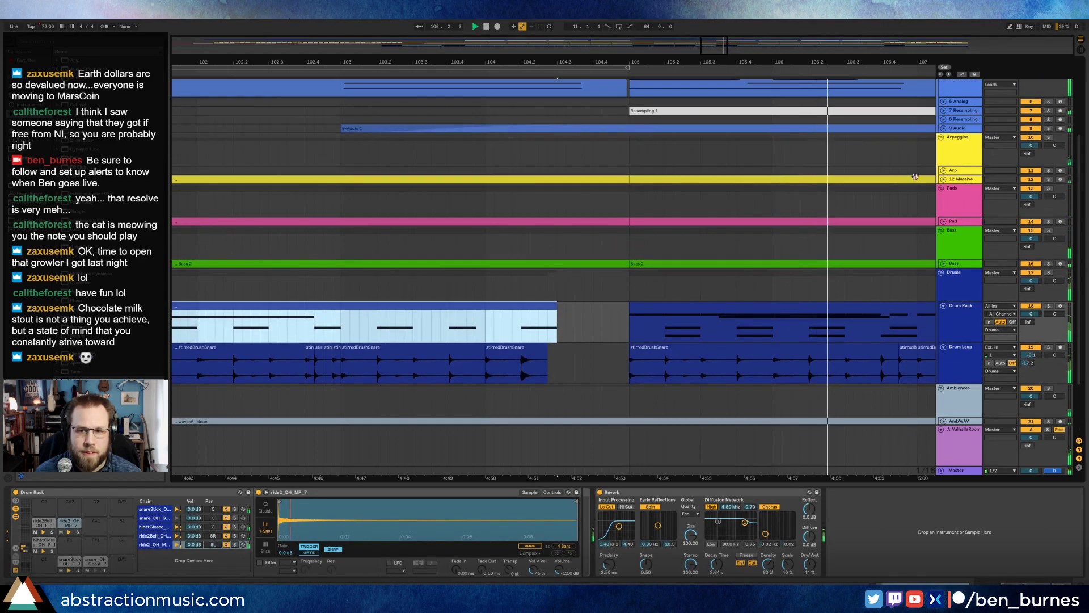
Step: Unfold the 12 Massive and Pad tracks and trim their clips before bar 105 back to just after 103.2 and to bar 104
{"action": "left_click", "coordinate": [945, 180]}
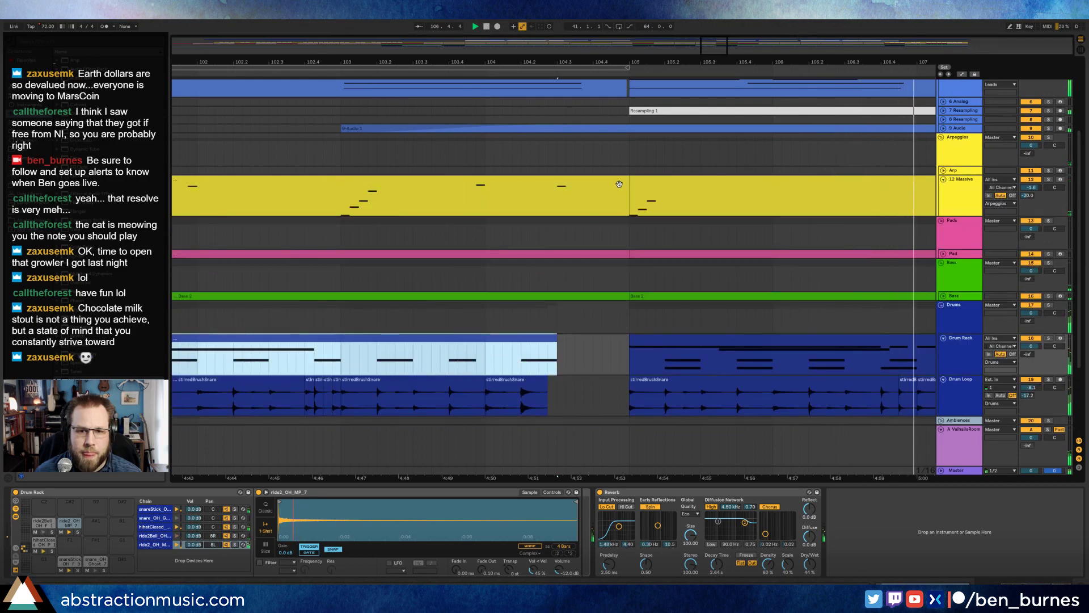
{"action": "left_click_drag", "start_coordinate": [624, 182], "coordinate": [383, 194]}
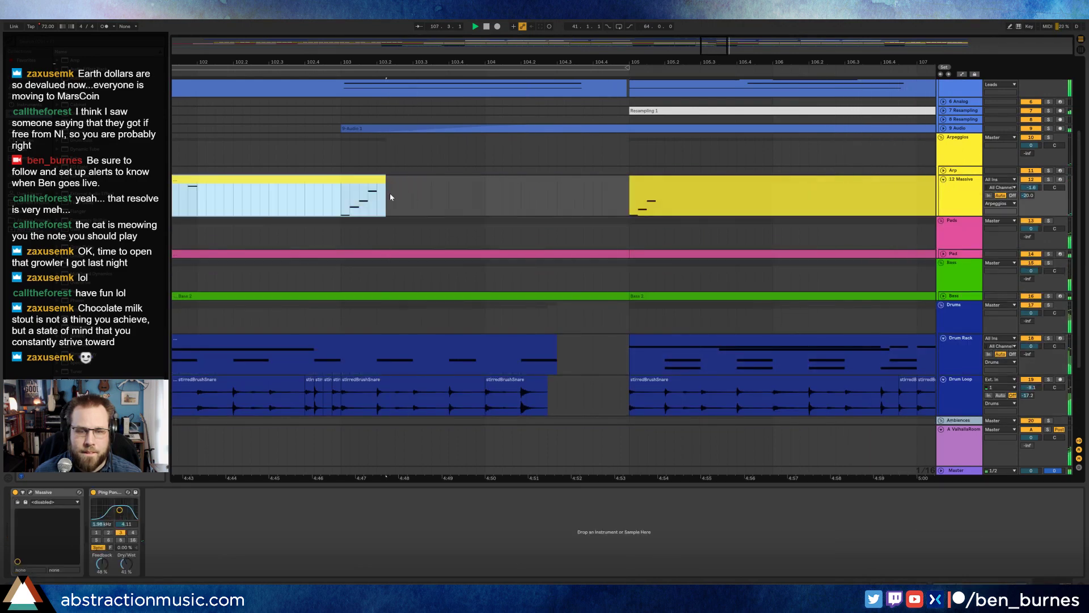
{"action": "left_click", "coordinate": [943, 255]}
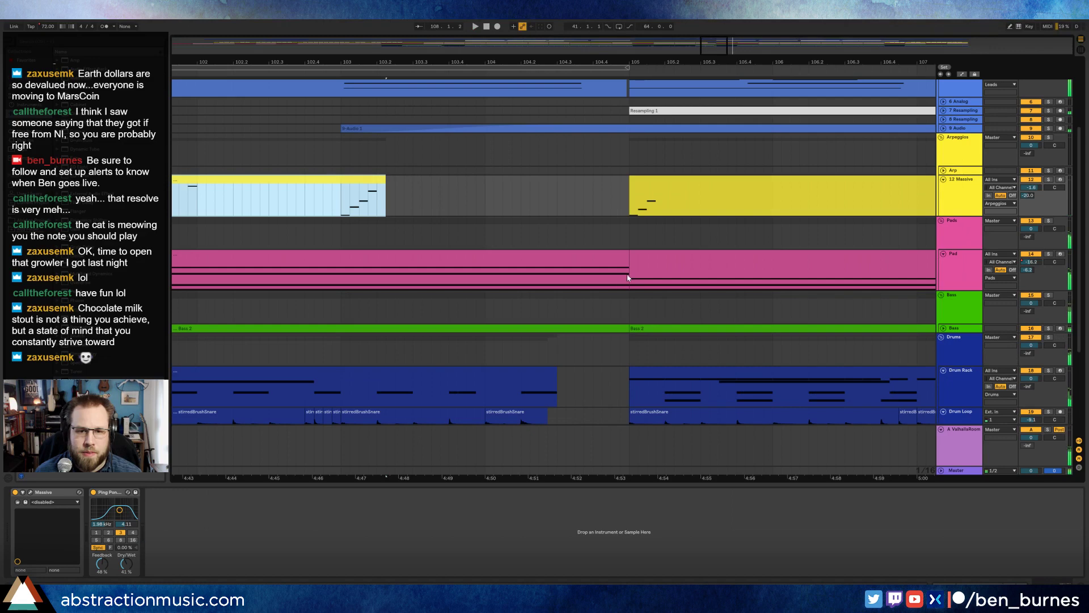
{"action": "left_click_drag", "start_coordinate": [625, 251], "coordinate": [485, 253]}
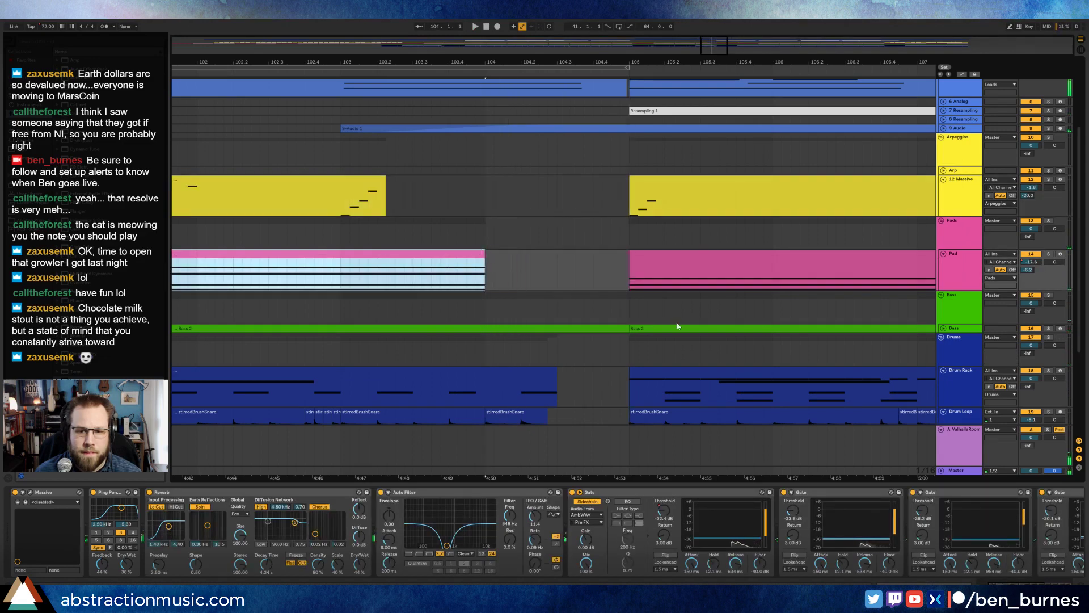
Step: Unfold the Bass track and audition the thinned-out break from just after 102.3
{"action": "left_click", "coordinate": [943, 329]}
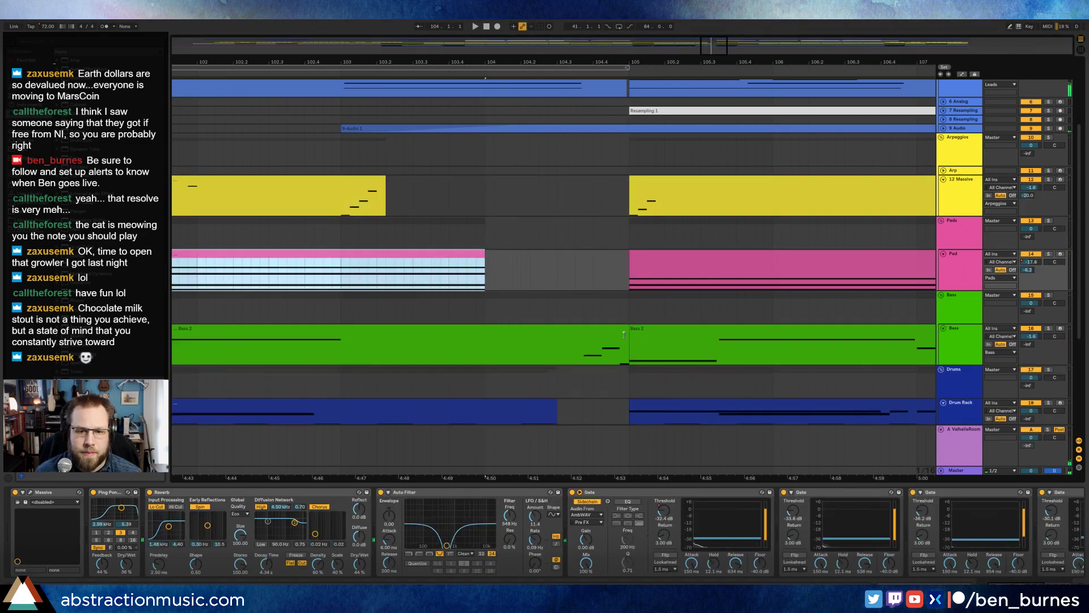
{"action": "left_click", "coordinate": [277, 140]}
{"action": "key", "text": "space"}
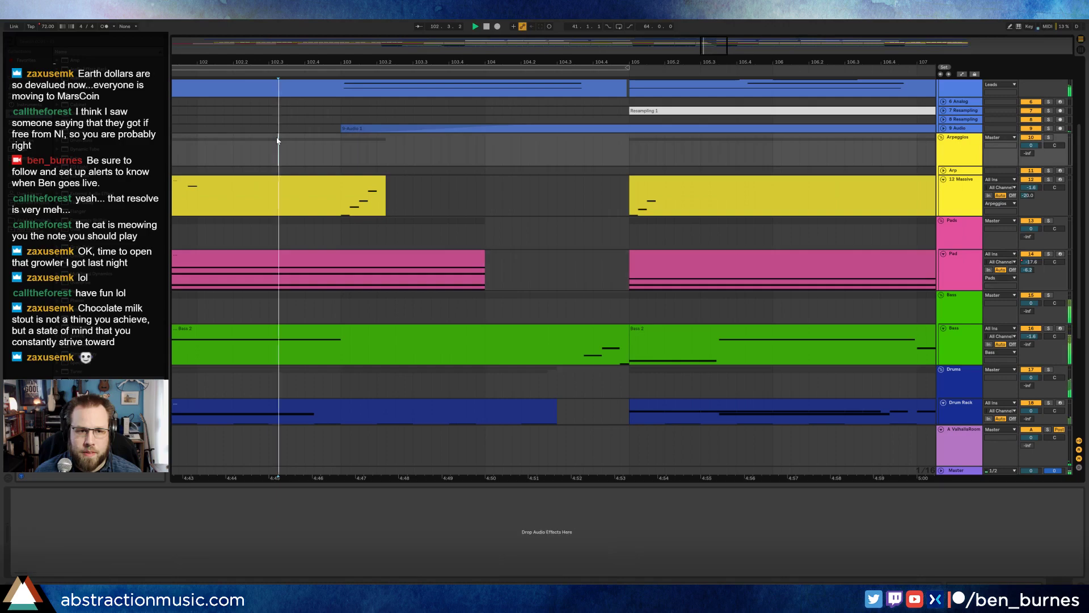
Step: Open the Lead clip before bar 105 and deactivate its last high note at 104.3
{"action": "left_click", "coordinate": [539, 207]}
{"action": "scroll", "coordinate": [548, 213], "scroll_direction": "up", "scroll_amount": 4}
{"action": "double_click", "coordinate": [589, 139]}
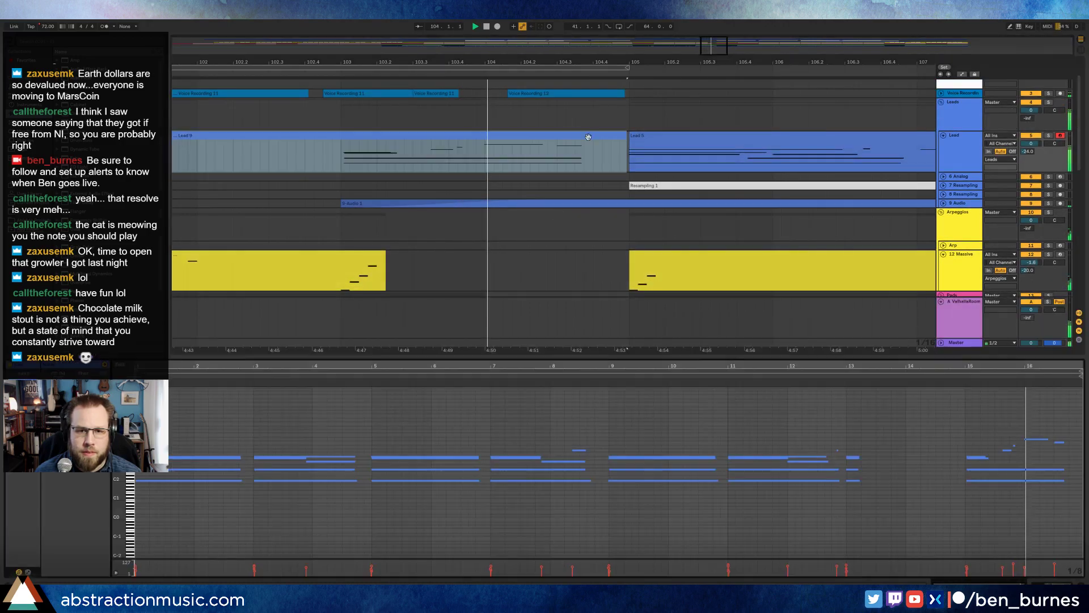
{"action": "left_click", "coordinate": [1048, 468]}
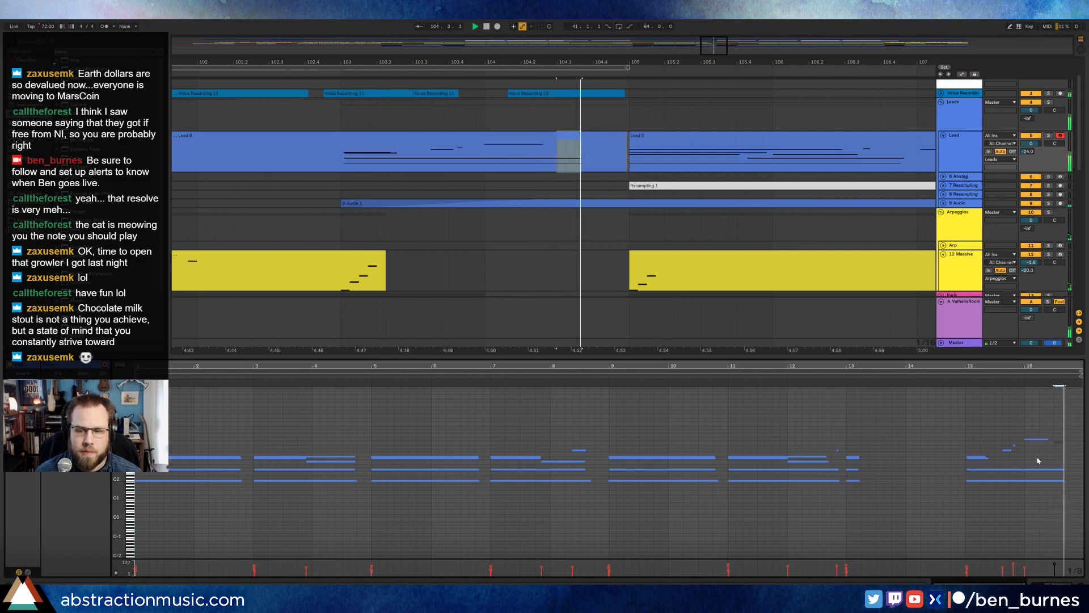
{"action": "left_click", "coordinate": [596, 212]}
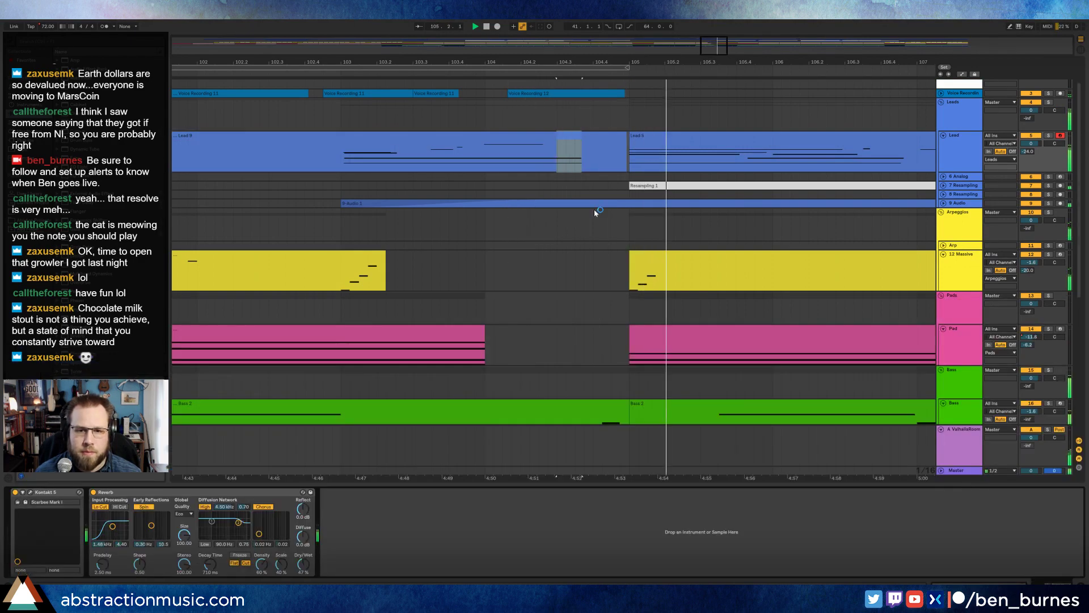
Step: Shift the Drum Loop hit at 107.4 a sixteenth later, leaving a gap, and play the passage from bar 107
{"action": "scroll", "coordinate": [596, 226], "scroll_direction": "down", "scroll_amount": 3}
{"action": "scroll", "coordinate": [586, 233], "scroll_direction": "down", "scroll_amount": 6}
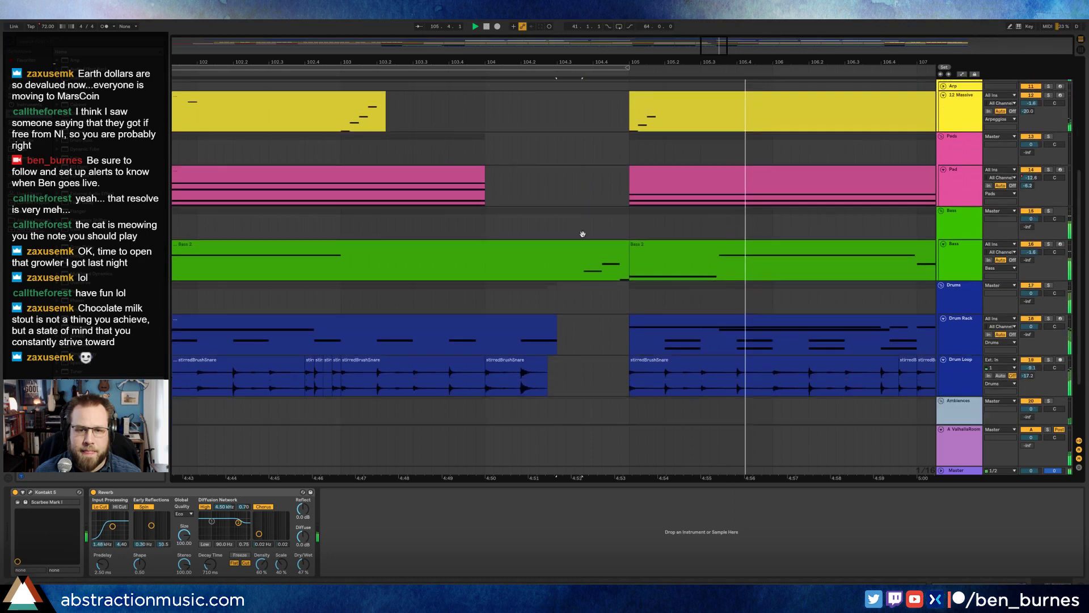
{"action": "scroll", "coordinate": [608, 147], "scroll_direction": "right", "scroll_amount": 6}
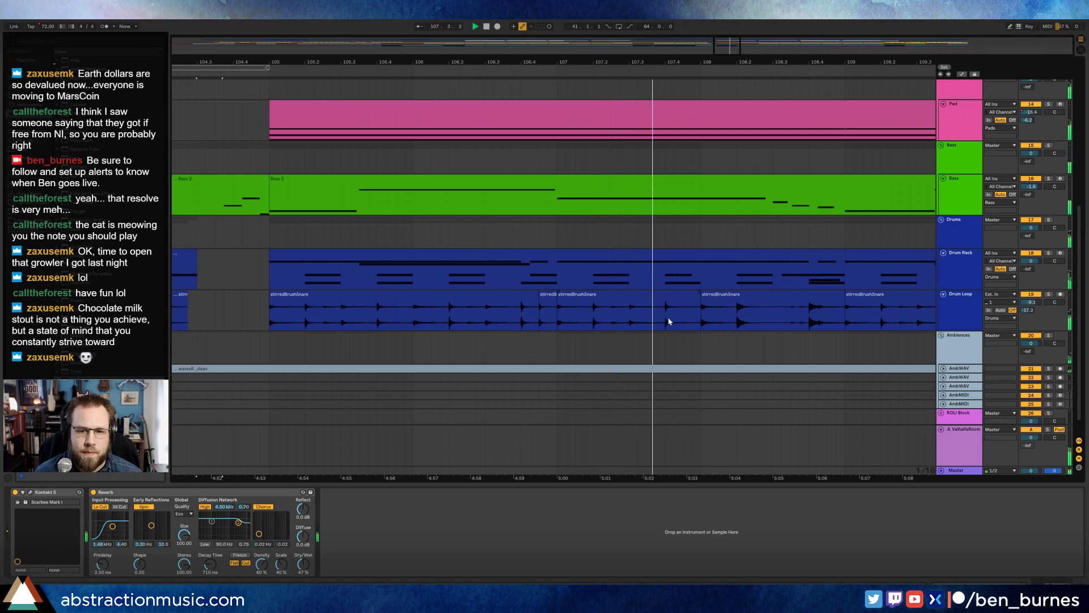
{"action": "key", "text": "space"}
{"action": "left_click_drag", "start_coordinate": [667, 317], "coordinate": [685, 298]}
{"action": "left_click", "coordinate": [626, 299]}
{"action": "key", "text": "space"}
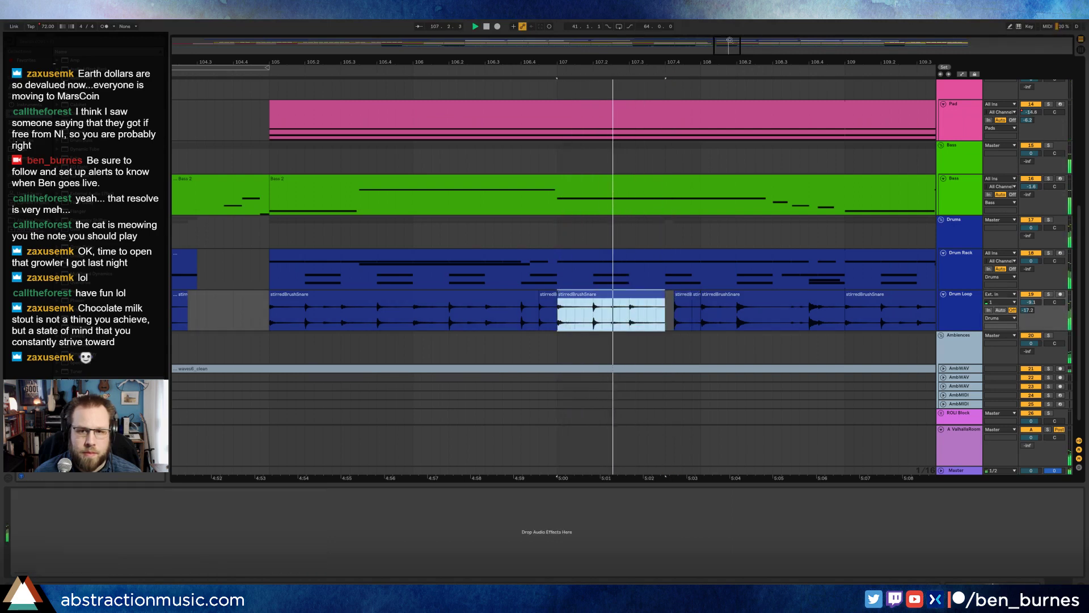
Step: Check the short Drum Loop slice just before bar 108 and audition the variation from just before bar 107 into bar 108
{"action": "left_click_drag", "start_coordinate": [730, 40], "coordinate": [736, 40]}
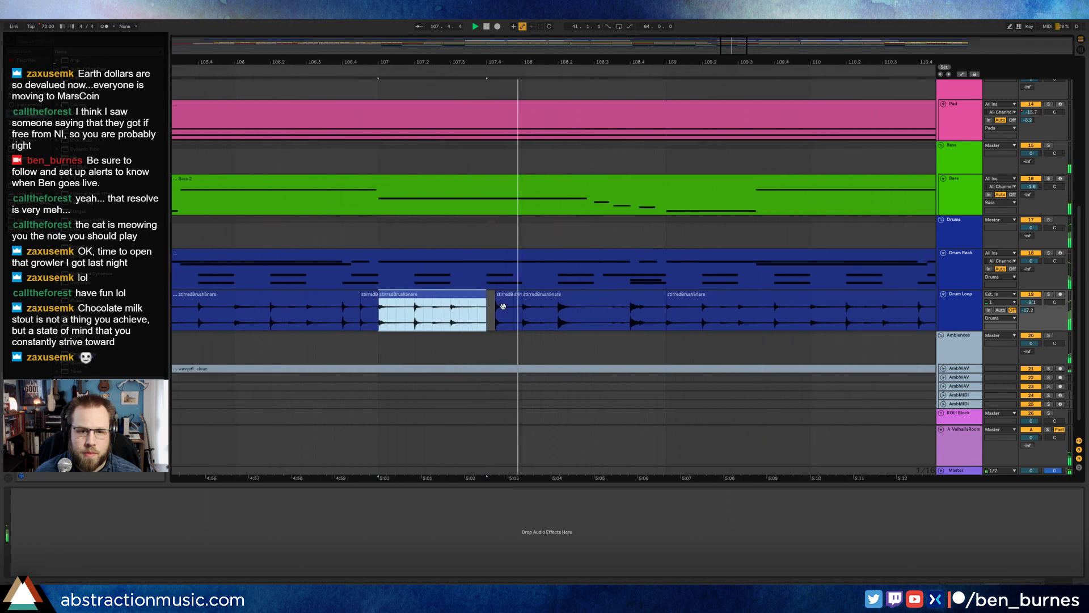
{"action": "left_click", "coordinate": [450, 314]}
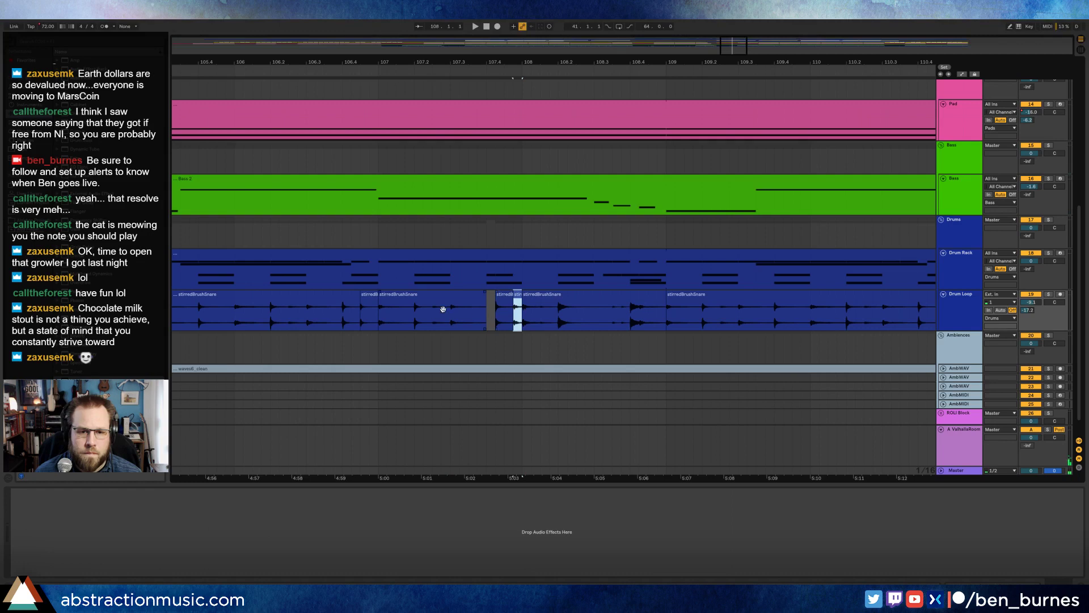
{"action": "left_click", "coordinate": [371, 316]}
{"action": "key", "text": "space"}
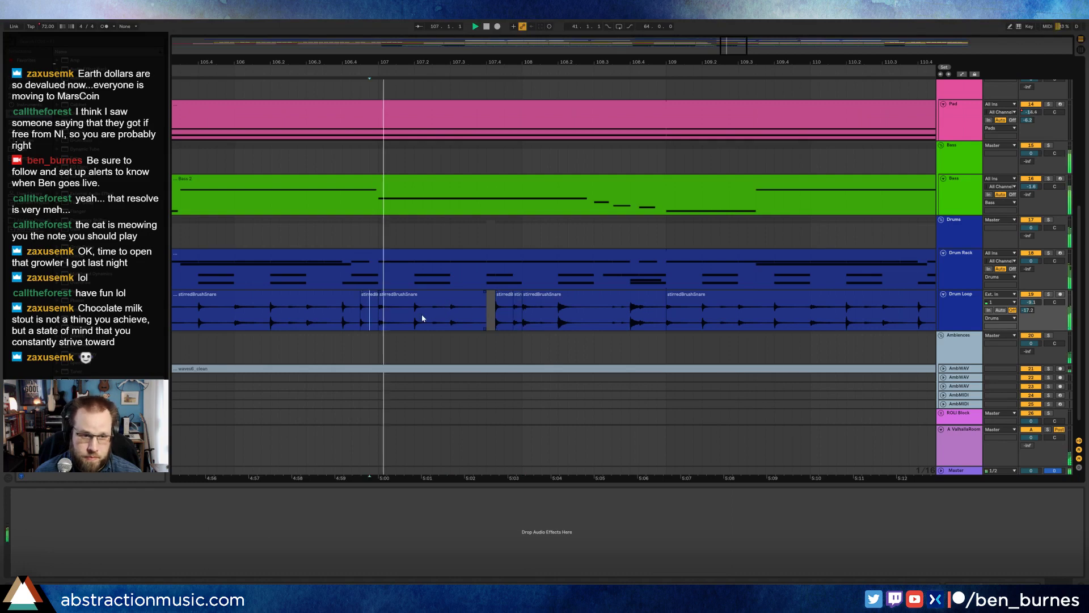
{"action": "left_click", "coordinate": [560, 347]}
{"action": "left_click_drag", "start_coordinate": [734, 46], "coordinate": [739, 46]}
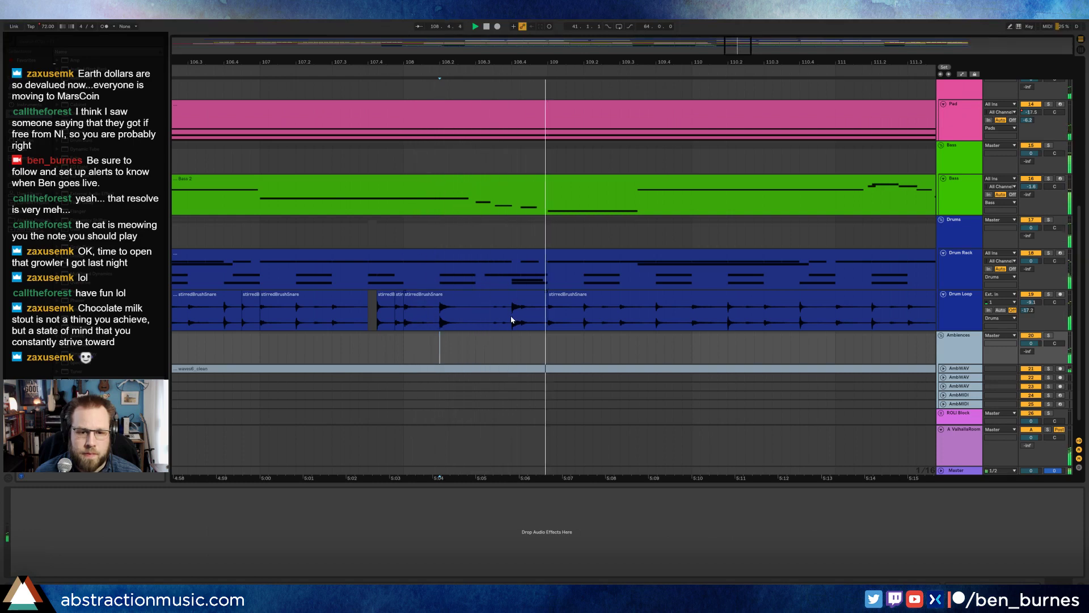
Step: Duplicate the Drum Loop hit at 114.4 an eighth later so the copy fills the end of bar 114
{"action": "left_click_drag", "start_coordinate": [584, 316], "coordinate": [545, 313]}
{"action": "left_click", "coordinate": [575, 314]}
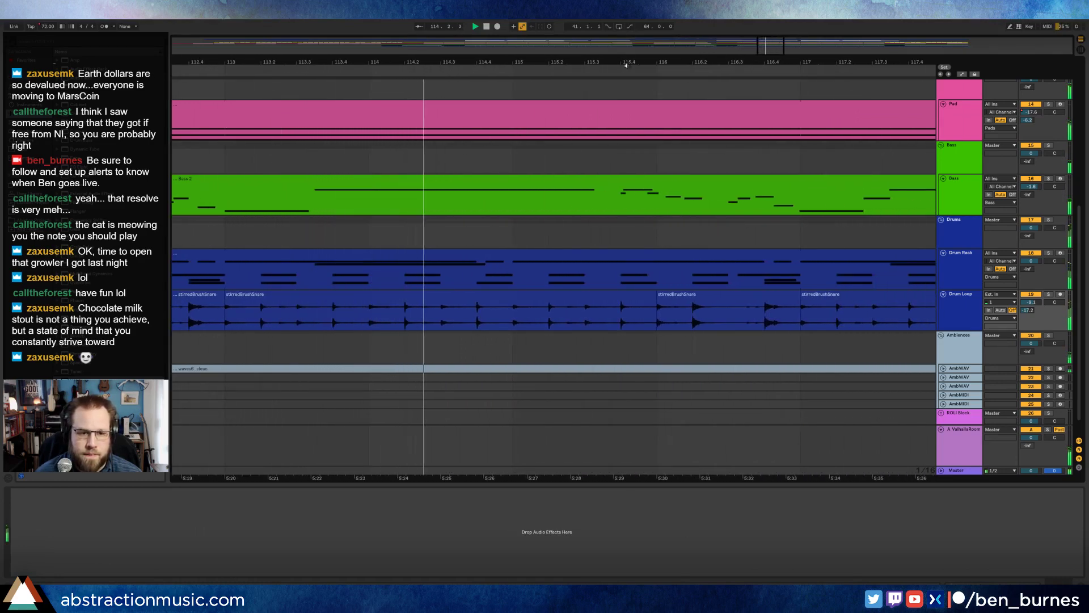
{"action": "left_click", "coordinate": [478, 312]}
{"action": "left_click_drag", "start_coordinate": [487, 318], "coordinate": [495, 318]}
{"action": "key", "text": "ctrl+d"}
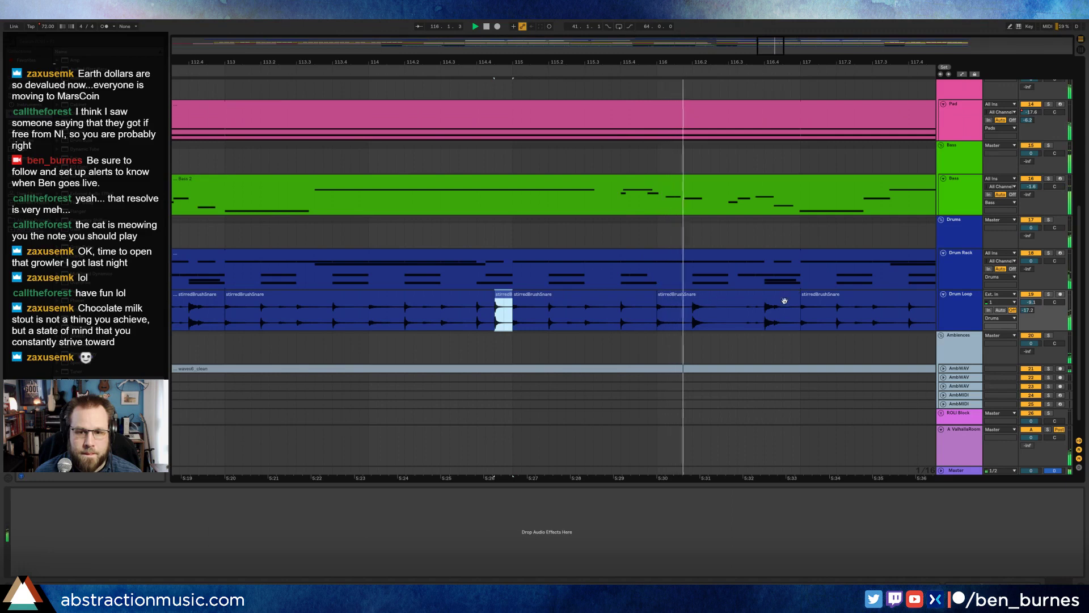
Step: Cut the Drum Loop short just before 116.3 and remove the extra snare hit at 116.4 from an isolated bar 116 Drum Rack clip
{"action": "left_click_drag", "start_coordinate": [799, 295], "coordinate": [720, 295]}
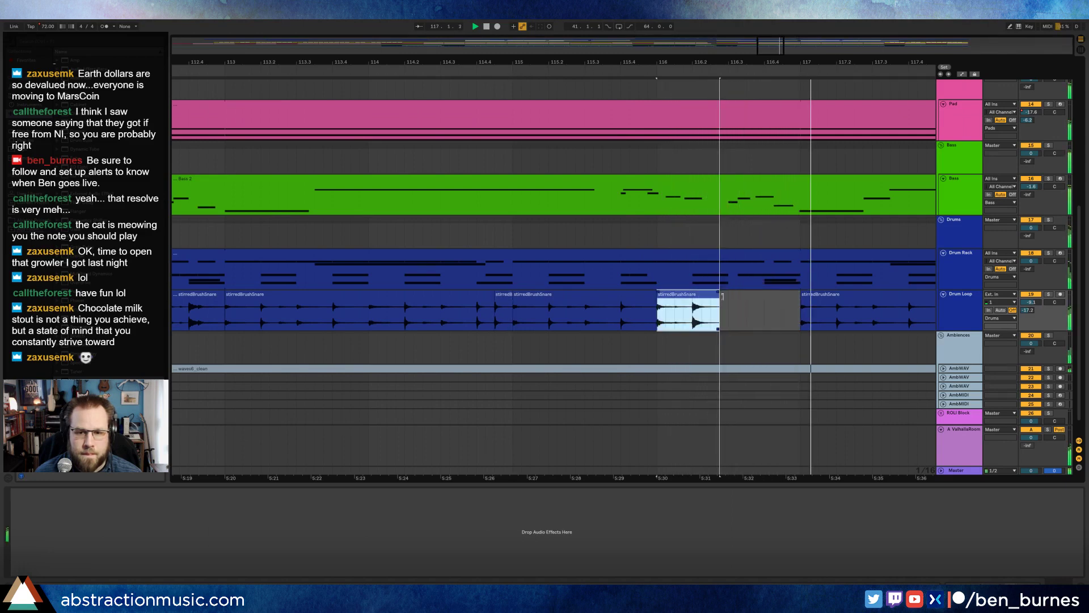
{"action": "left_click", "coordinate": [800, 280]}
{"action": "left_click_drag", "start_coordinate": [799, 280], "coordinate": [546, 276]}
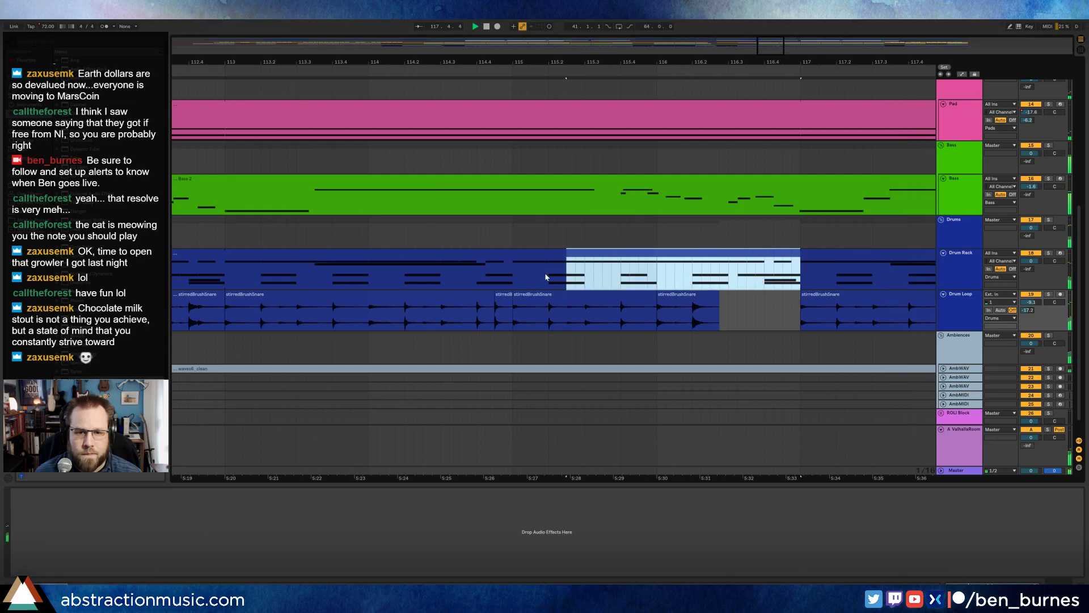
{"action": "left_click_drag", "start_coordinate": [624, 274], "coordinate": [660, 273]}
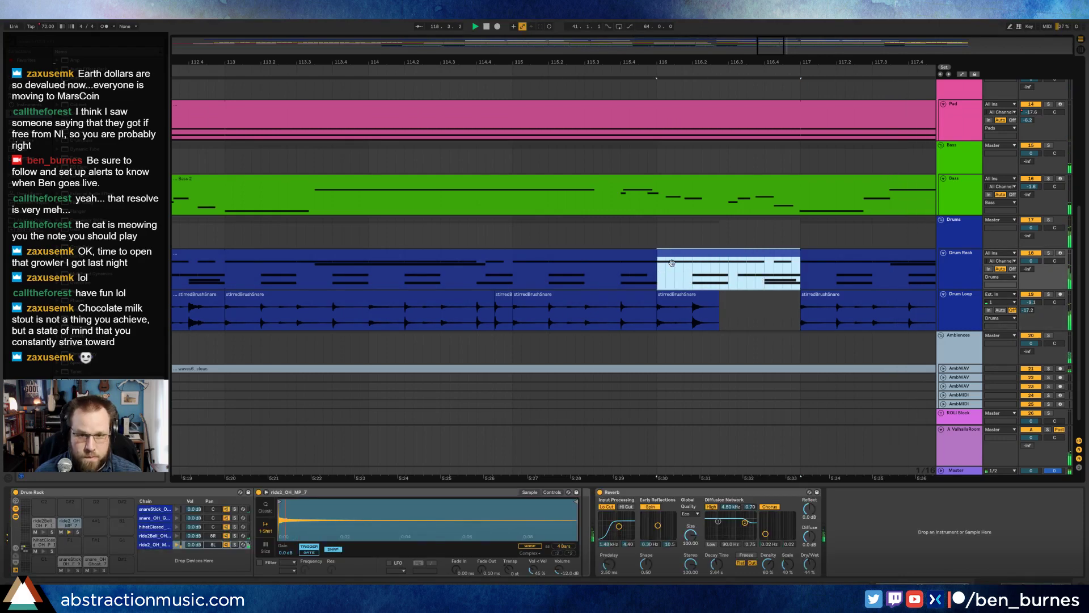
{"action": "double_click", "coordinate": [681, 254]}
{"action": "double_click", "coordinate": [889, 428]}
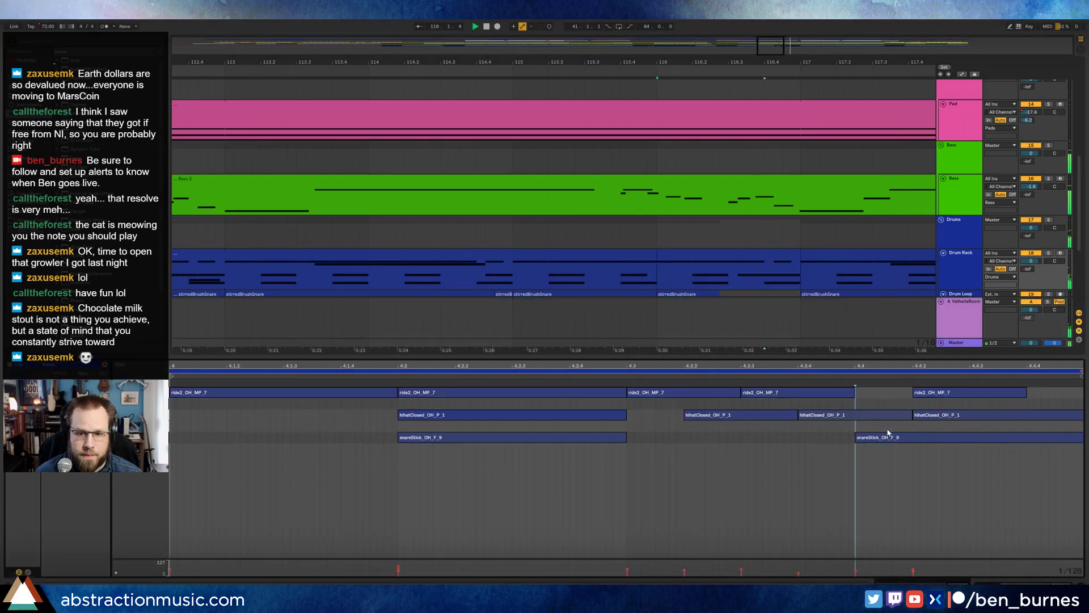
{"action": "key", "text": "shift+Tab"}
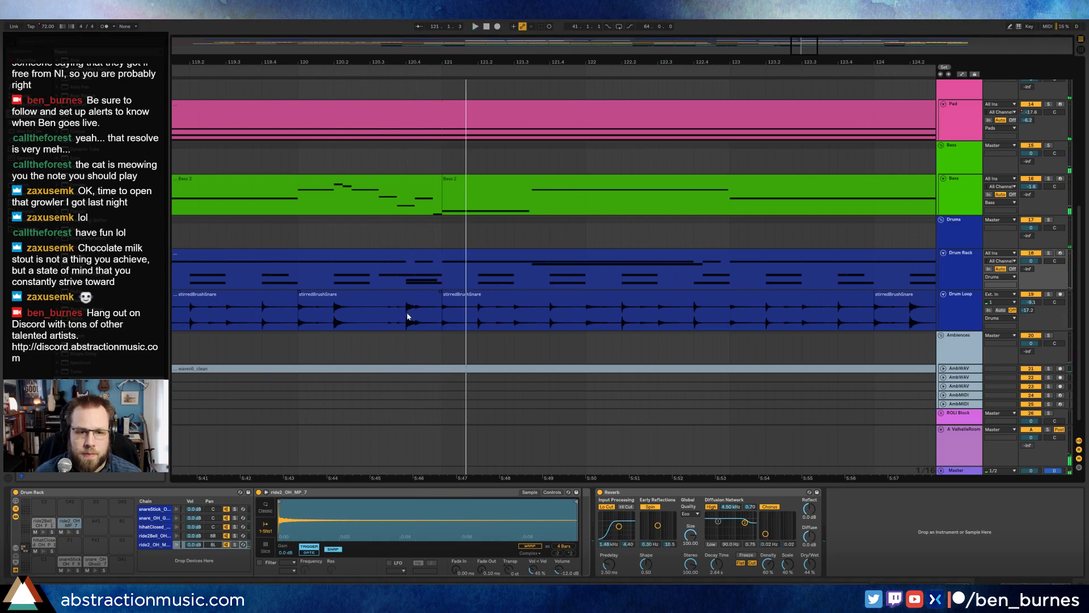
Step: Try repeating the Drum Loop hit at 120.4 as two sixteenth slices before bar 121 and audition the fill from bar 120
{"action": "left_click_drag", "start_coordinate": [408, 316], "coordinate": [420, 316]}
{"action": "key", "text": "ctrl+d"}
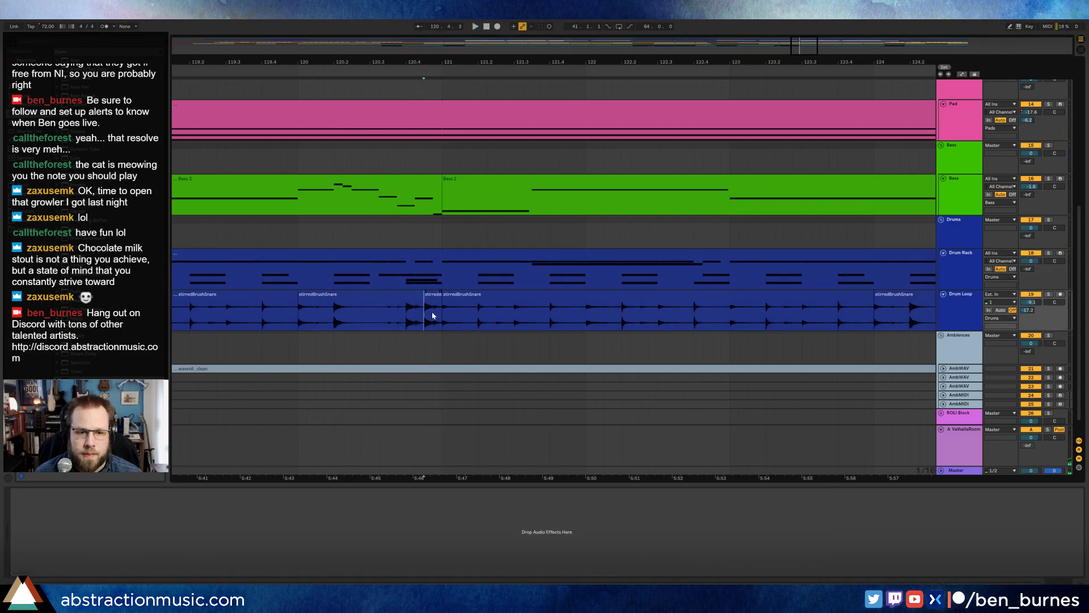
{"action": "left_click", "coordinate": [395, 299]}
{"action": "key", "text": "space"}
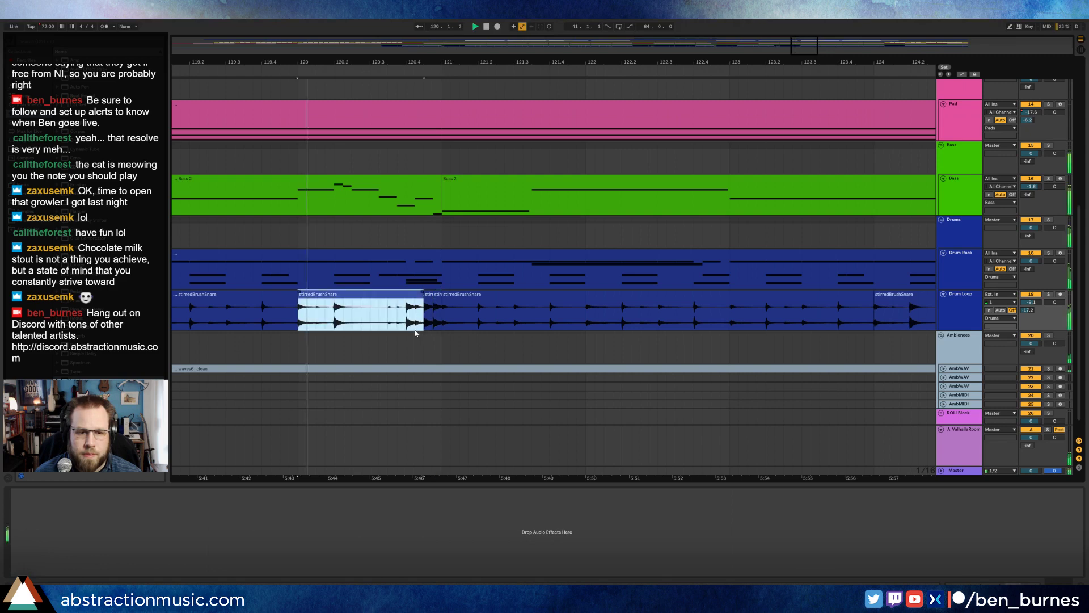
{"action": "left_click", "coordinate": [428, 306]}
{"action": "key", "text": "shift+Tab"}
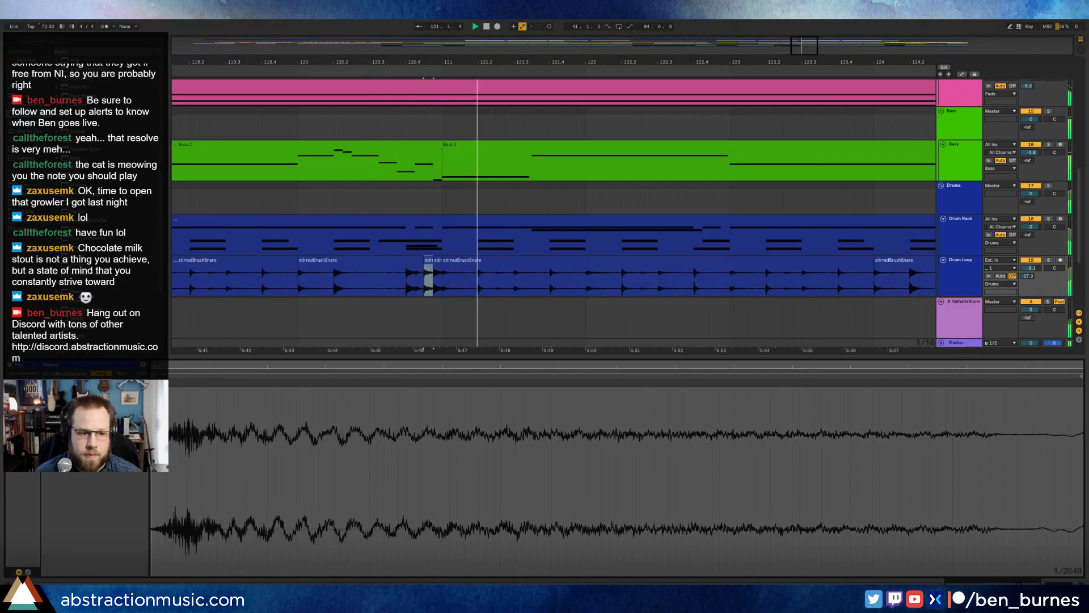
{"action": "key", "text": "ctrl+d"}
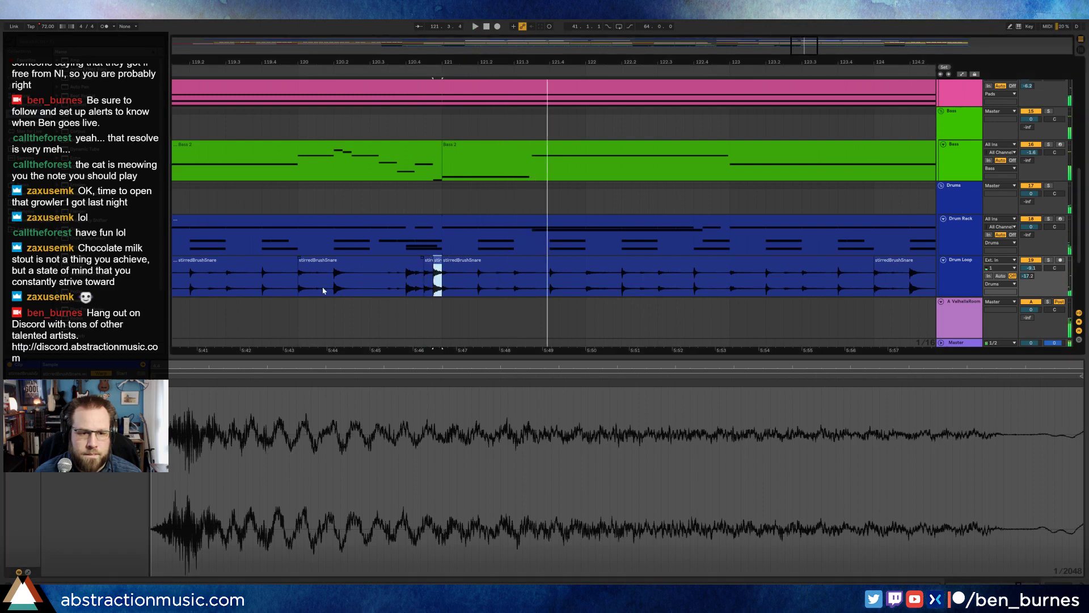
Step: Replace the two sixteenth slices before bar 121 with copies of the 120.2 Drum Loop hit and lower each slice's clip gain
{"action": "left_click_drag", "start_coordinate": [325, 286], "coordinate": [342, 282]}
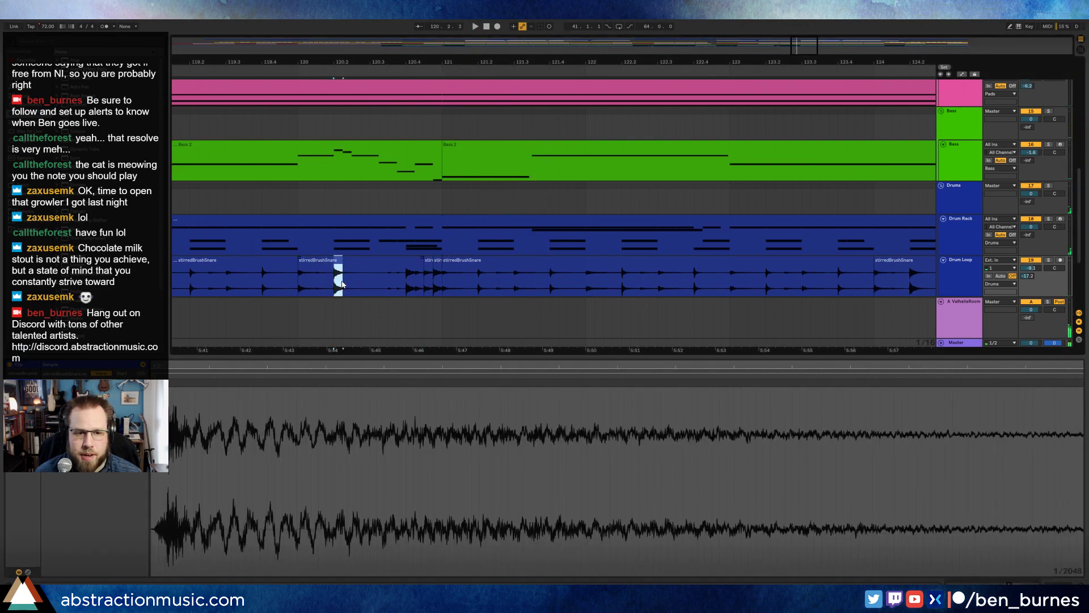
{"action": "left_click", "coordinate": [429, 270]}
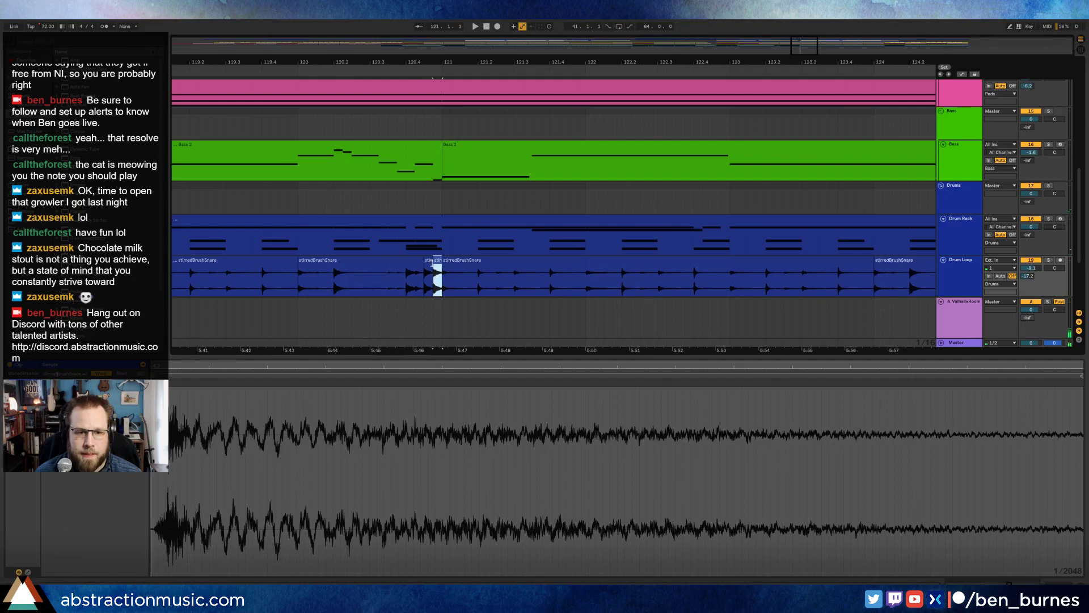
{"action": "left_click_drag", "start_coordinate": [83, 428], "coordinate": [82, 430]}
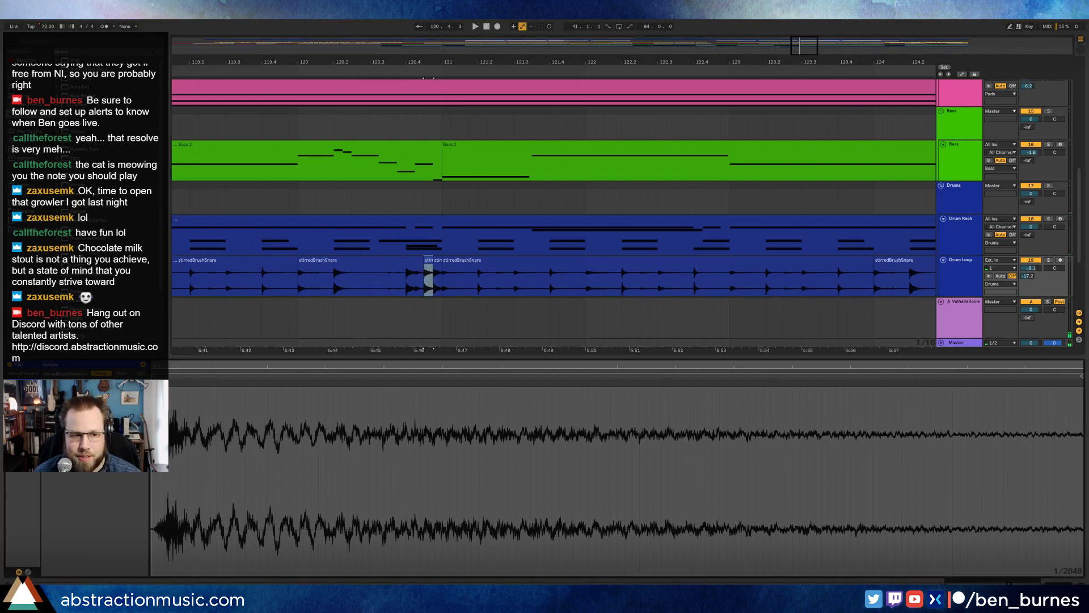
{"action": "left_click", "coordinate": [436, 259]}
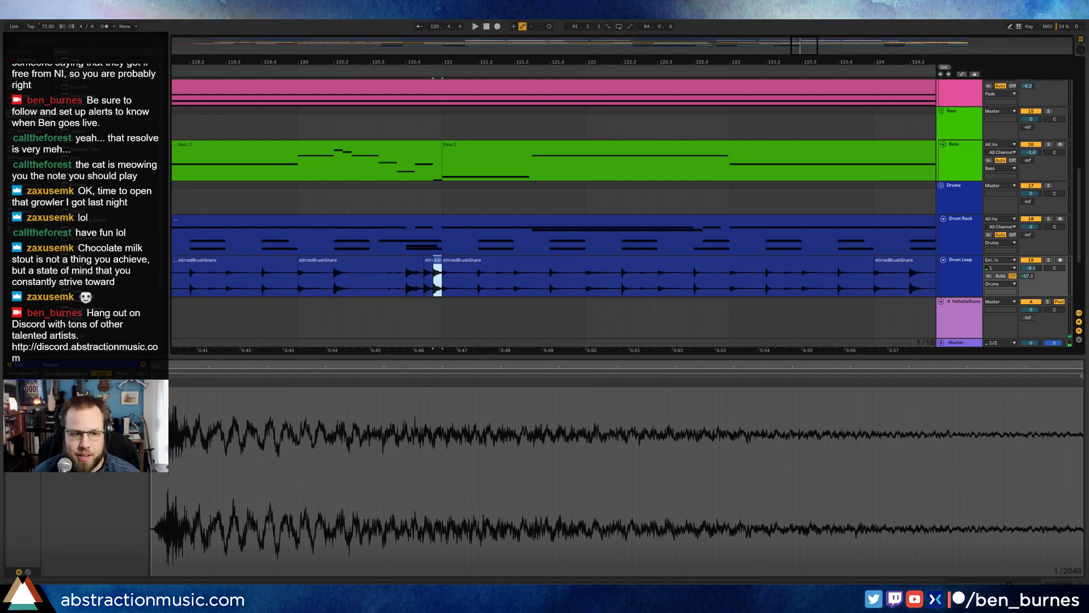
{"action": "left_click_drag", "start_coordinate": [82, 428], "coordinate": [82, 433]}
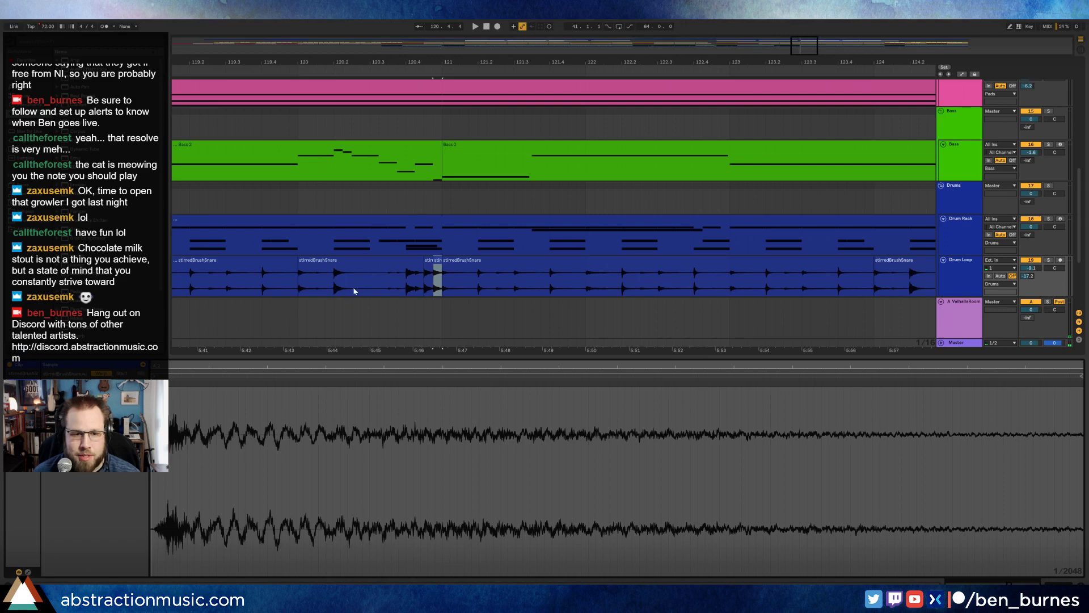
Step: Play the fill into bar 121 and examine the Drum Loop hits from bar 125 through bar 137
{"action": "left_click", "coordinate": [388, 279]}
{"action": "key", "text": "space"}
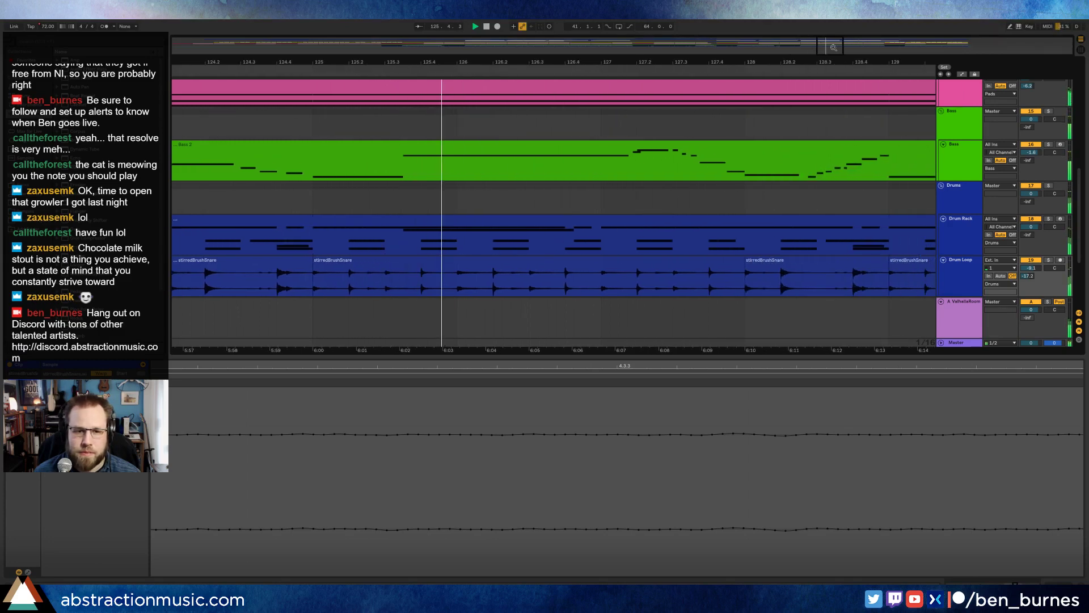
{"action": "left_click_drag", "start_coordinate": [447, 271], "coordinate": [434, 263]}
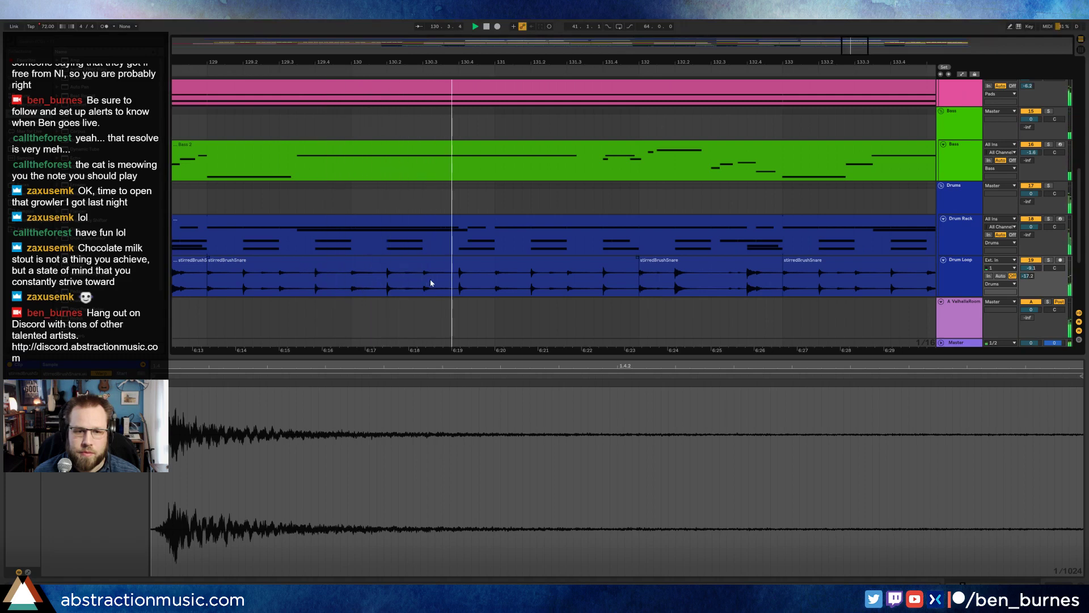
{"action": "left_click", "coordinate": [462, 278]}
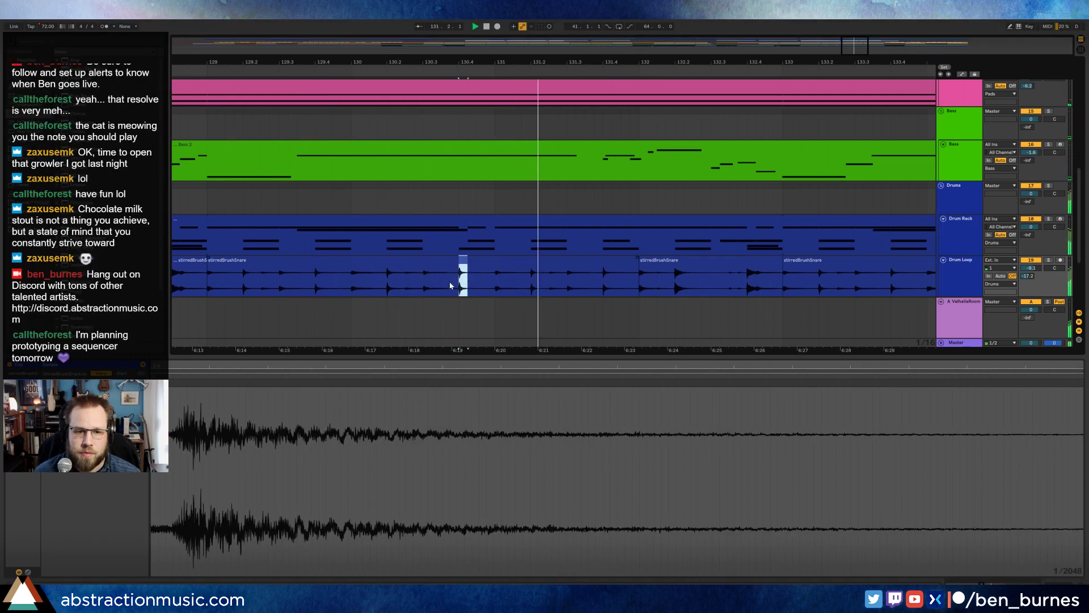
{"action": "left_click_drag", "start_coordinate": [462, 278], "coordinate": [445, 281]}
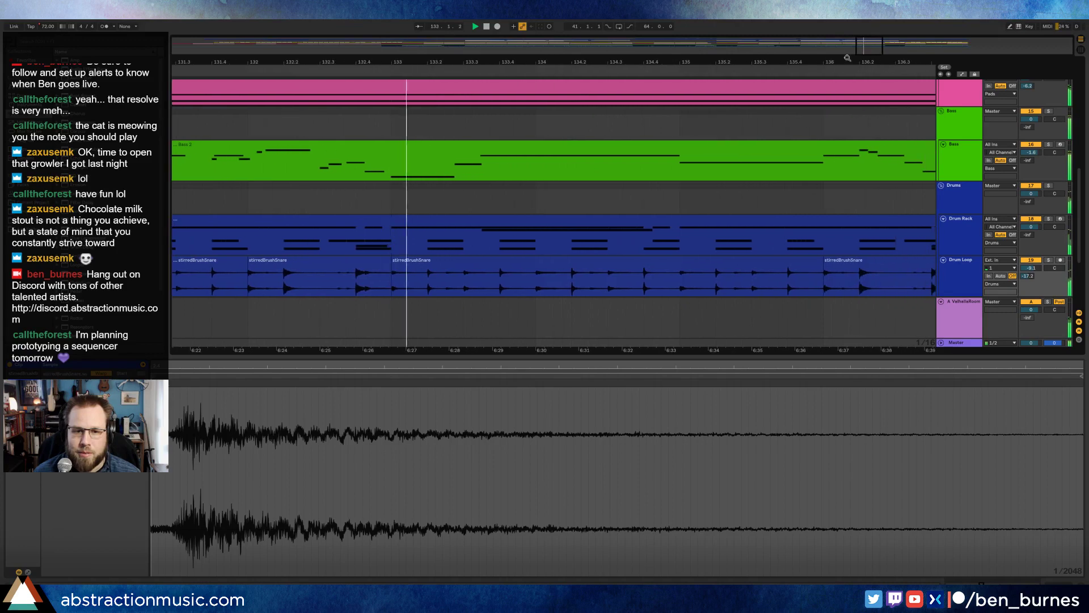
{"action": "left_click", "coordinate": [463, 277]}
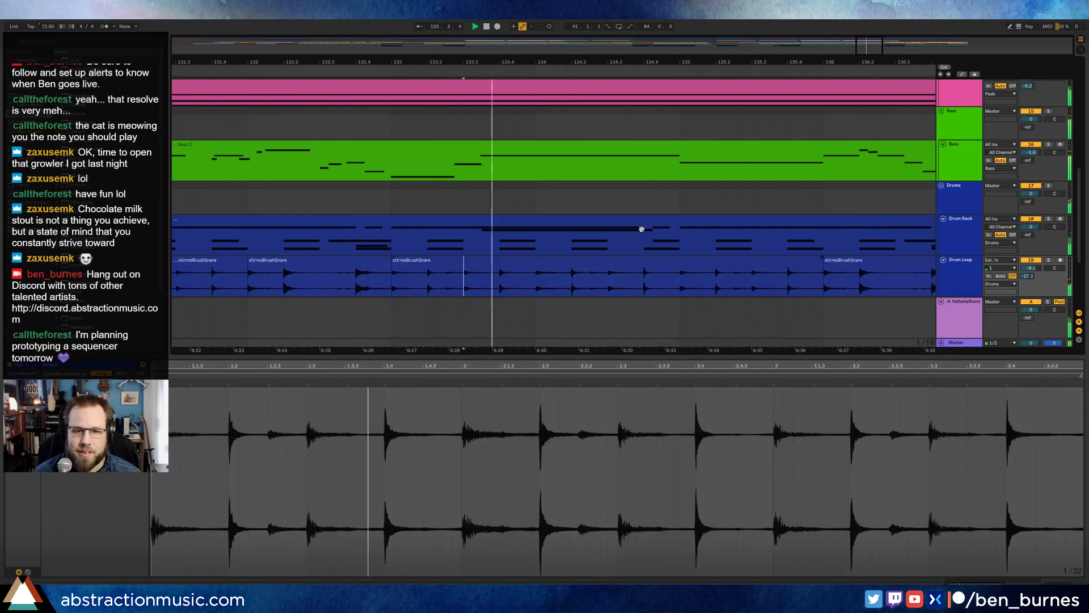
{"action": "key", "text": "minus"}
{"action": "key", "text": "minus"}
{"action": "key", "text": "minus"}
{"action": "key", "text": "minus"}
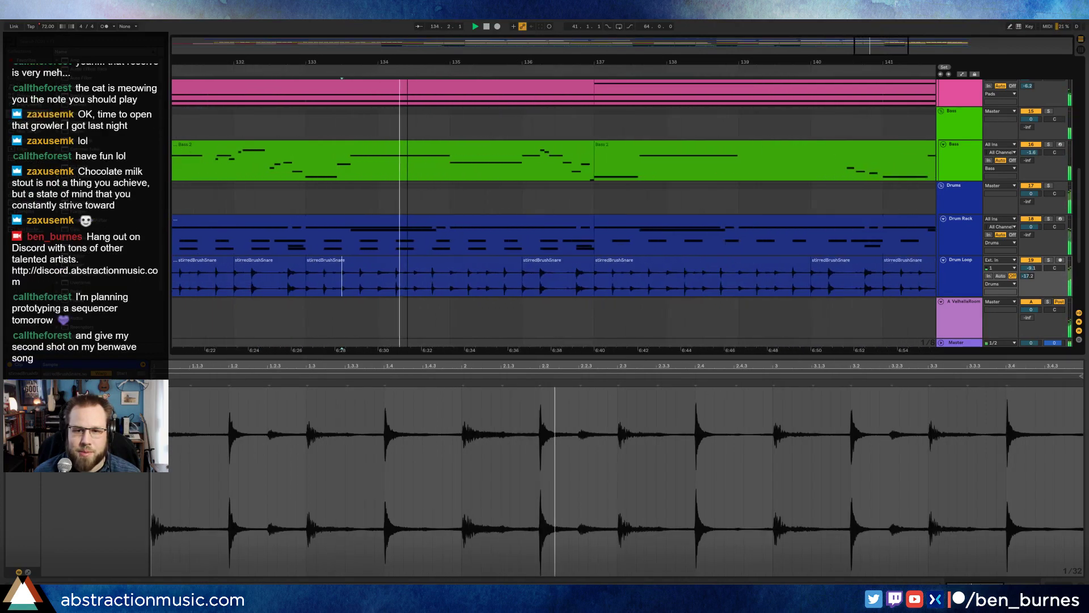
{"action": "key", "text": "plus"}
{"action": "key", "text": "plus"}
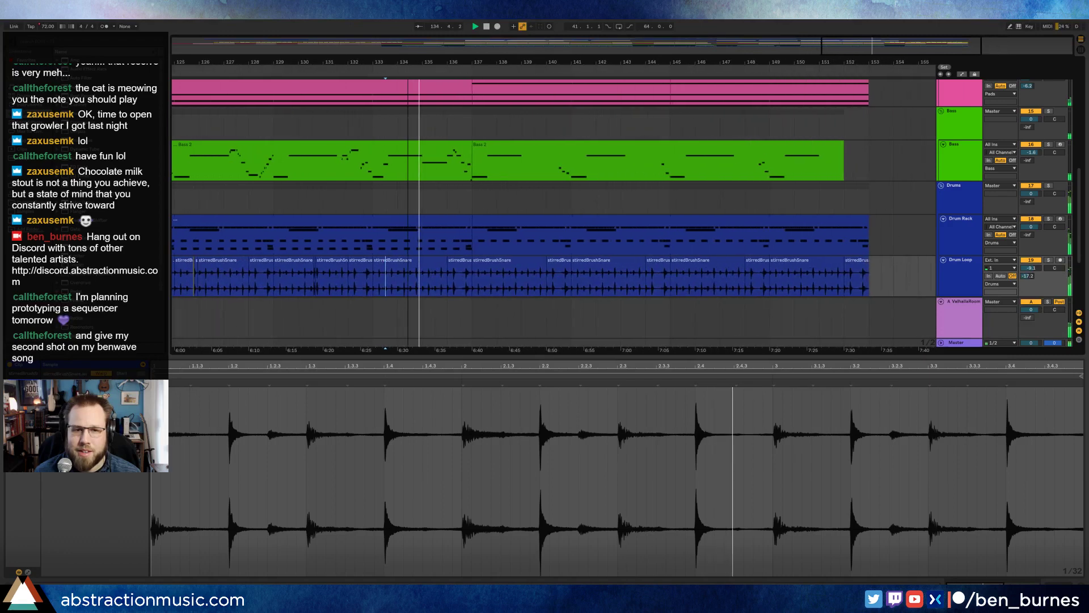
{"action": "key", "text": "plus"}
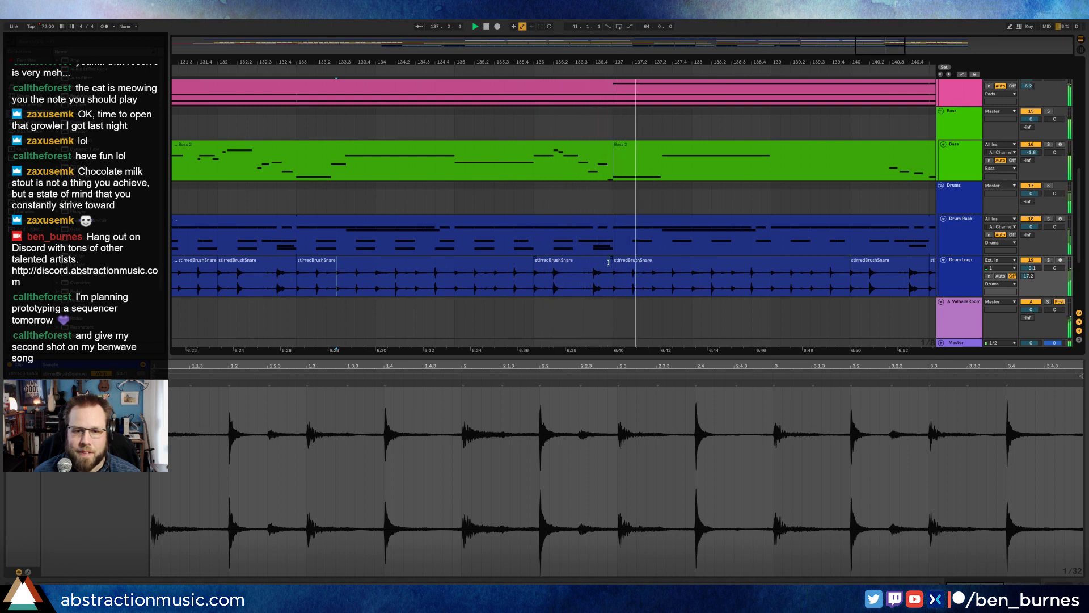
Step: Copy the Drum Loop hit at 136.2 and fill beat 136.4 with four sixteenth repeats up to bar 137
{"action": "left_click_drag", "start_coordinate": [593, 283], "coordinate": [598, 284]}
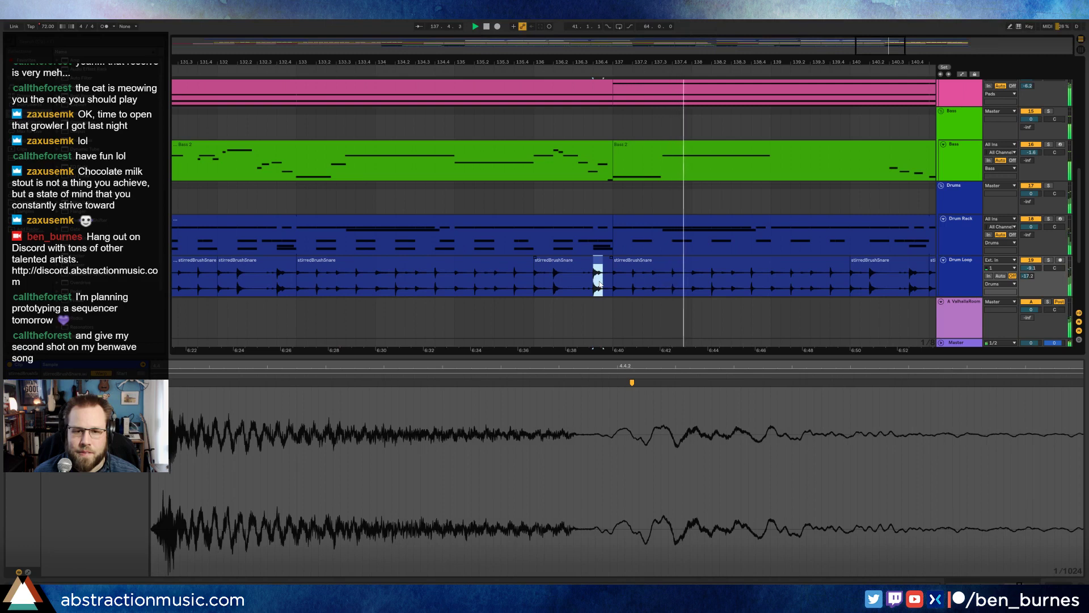
{"action": "key", "text": "z"}
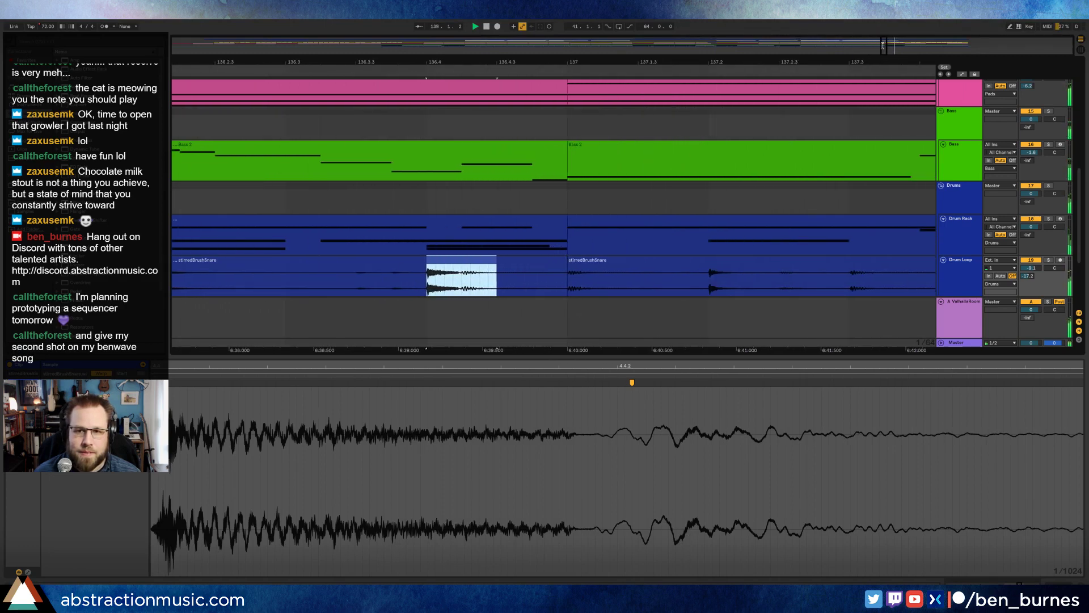
{"action": "left_click_drag", "start_coordinate": [883, 47], "coordinate": [883, 45]}
{"action": "left_click_drag", "start_coordinate": [343, 283], "coordinate": [367, 279]}
{"action": "left_click", "coordinate": [564, 273]}
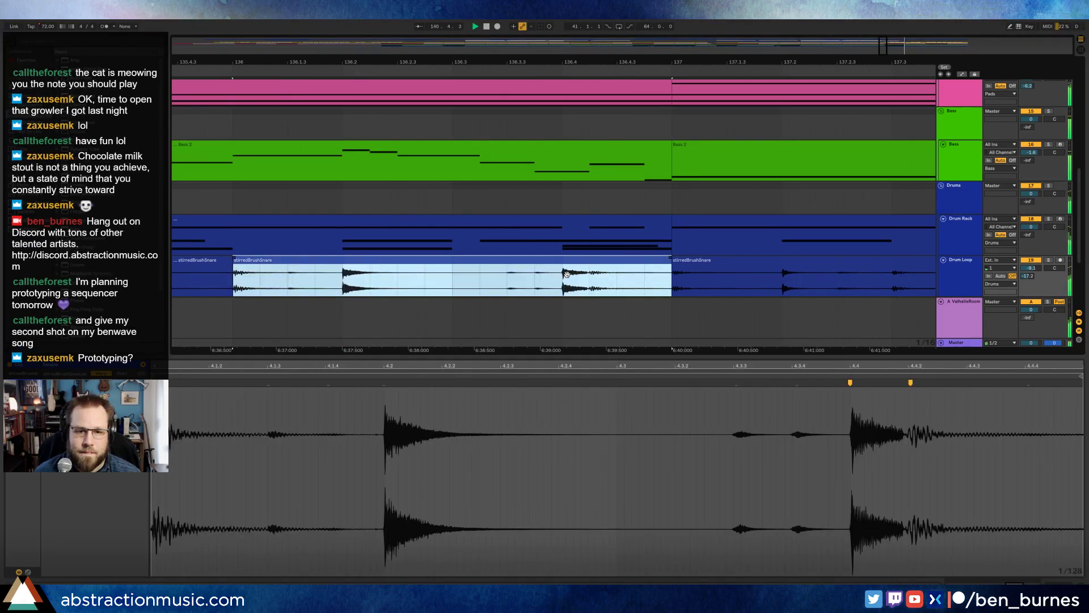
{"action": "left_click", "coordinate": [565, 283]}
{"action": "key", "text": "ctrl+v"}
{"action": "key", "text": "ctrl+d"}
{"action": "key", "text": "ctrl+d"}
{"action": "key", "text": "ctrl+d"}
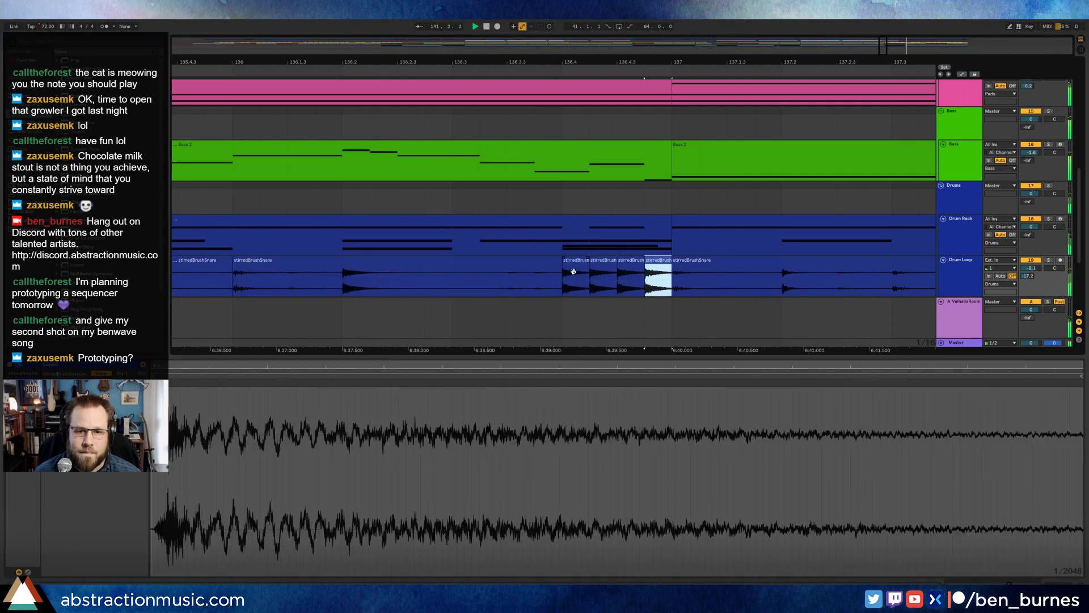
Step: Lower the clip gain of the second, third and fourth sixteenth Drum Loop slices before bar 137 for a decaying fill
{"action": "left_click", "coordinate": [601, 261]}
{"action": "left_click_drag", "start_coordinate": [79, 433], "coordinate": [79, 437]}
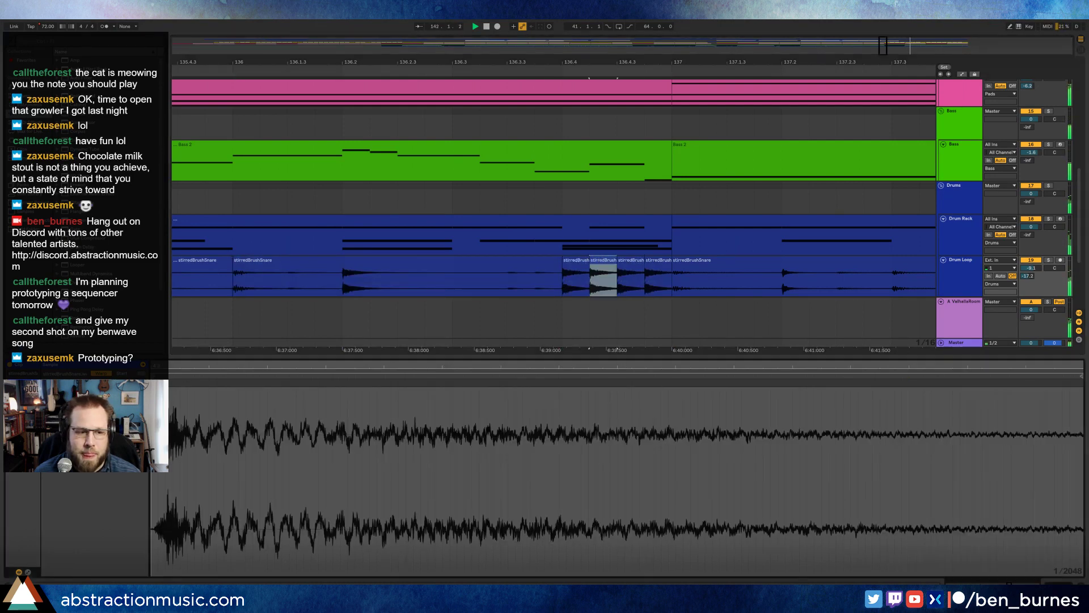
{"action": "left_click", "coordinate": [624, 262]}
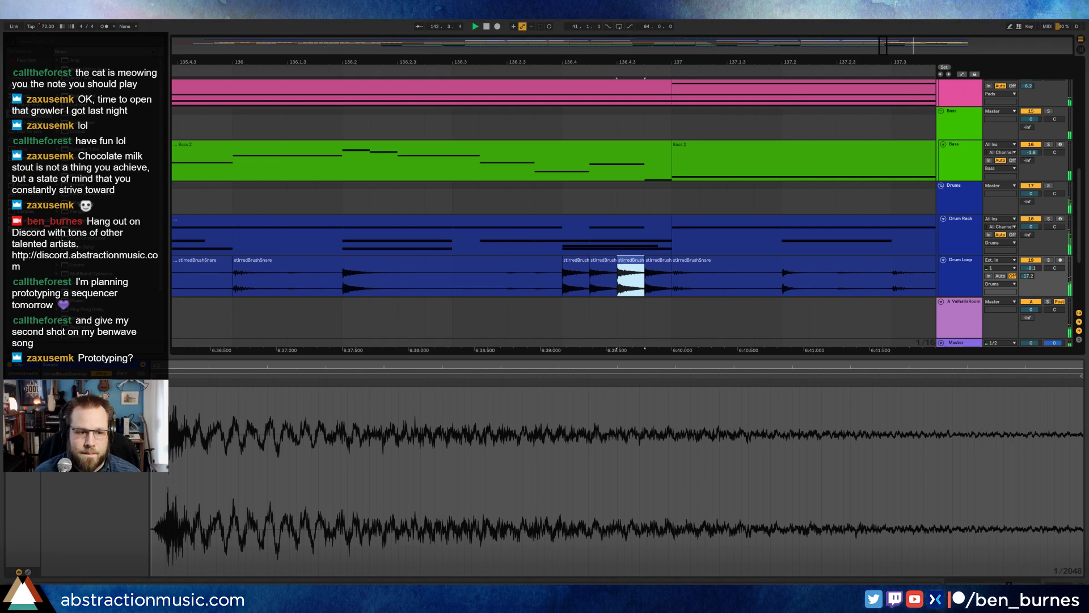
{"action": "left_click_drag", "start_coordinate": [79, 434], "coordinate": [79, 437]}
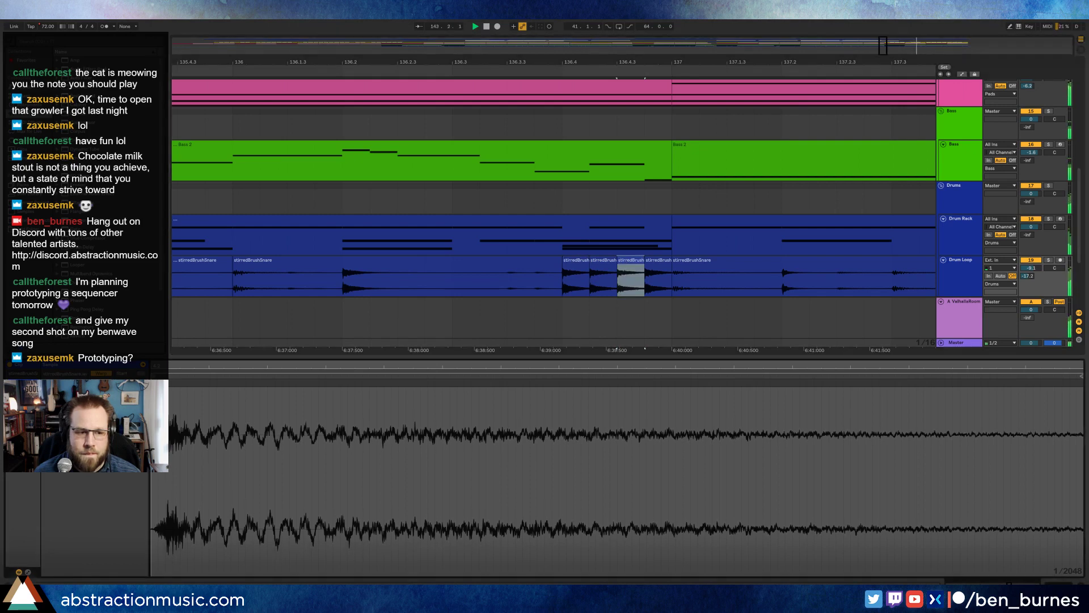
{"action": "left_click", "coordinate": [654, 262]}
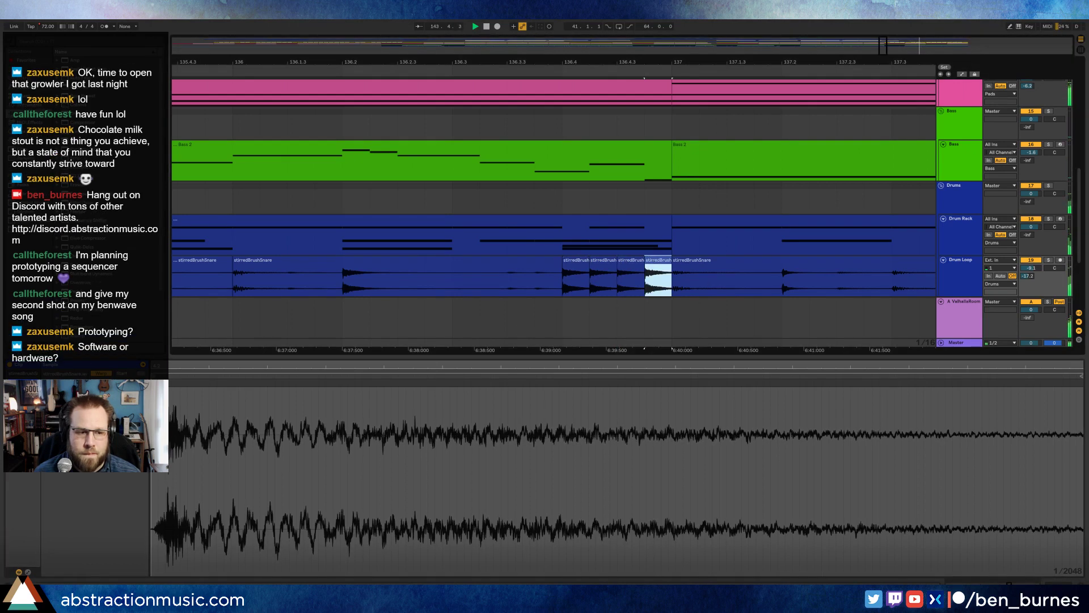
{"action": "left_click_drag", "start_coordinate": [80, 434], "coordinate": [79, 441]}
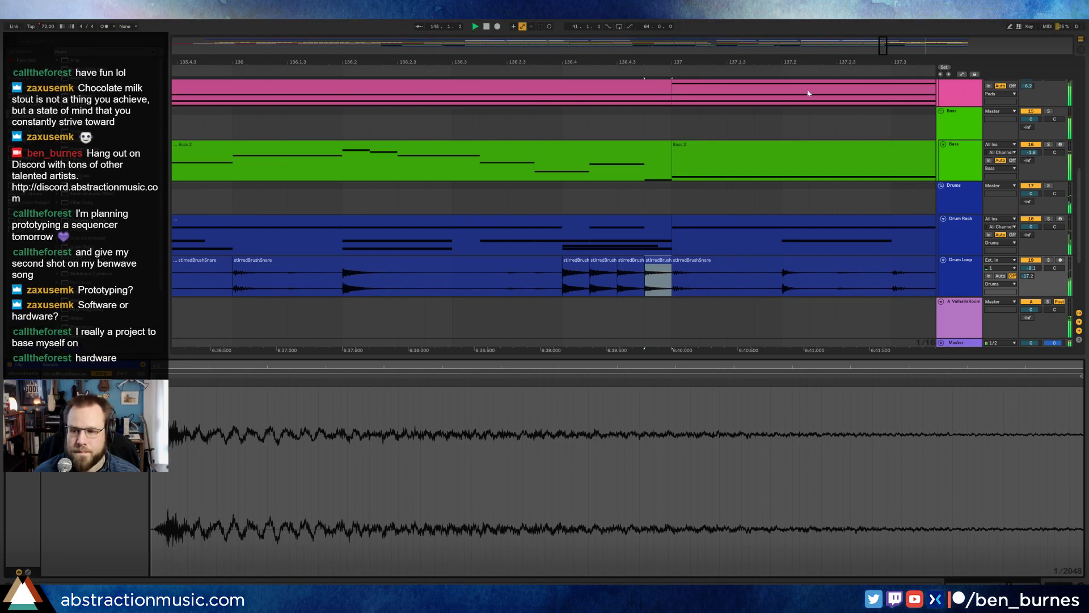
Step: Listen through to the song's end with the whole arrangement in view and close the clip detail
{"action": "left_click_drag", "start_coordinate": [883, 45], "coordinate": [883, 22]}
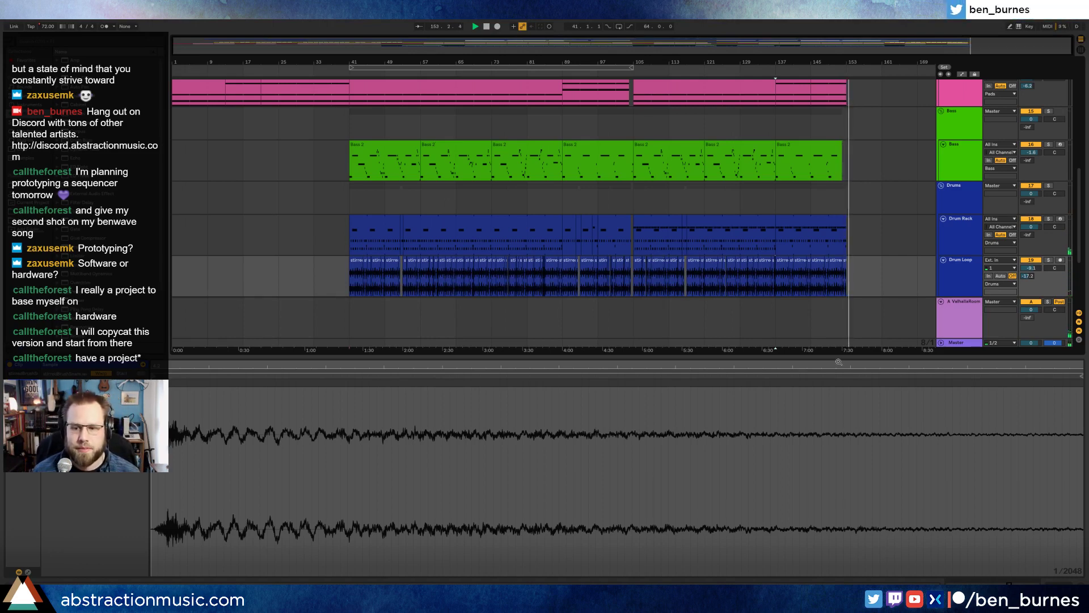
{"action": "key", "text": "shift+Tab"}
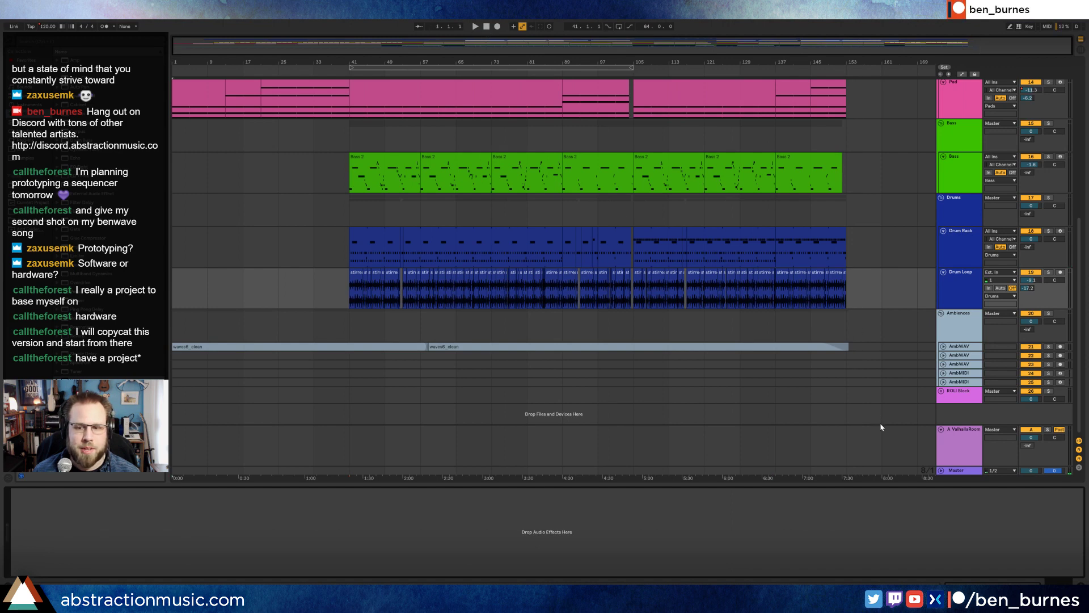
Step: Play the song from the start while reshaping the Master's EQ Eight curve and adjusting its Multiband Dynamics mid and low band thresholds
{"action": "key", "text": "space"}
{"action": "left_click", "coordinate": [941, 471]}
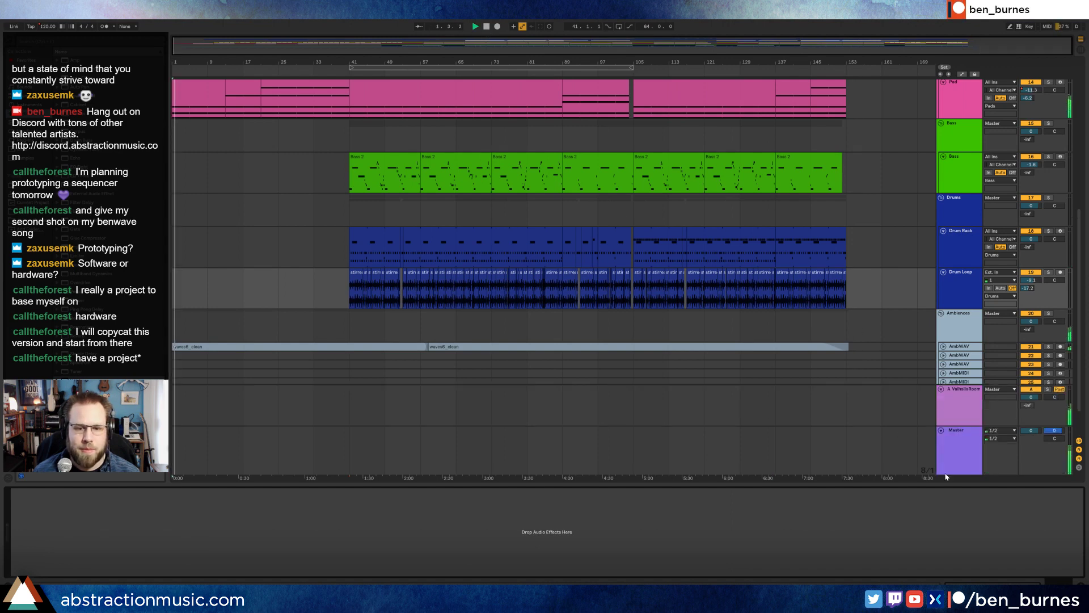
{"action": "left_click", "coordinate": [954, 430]}
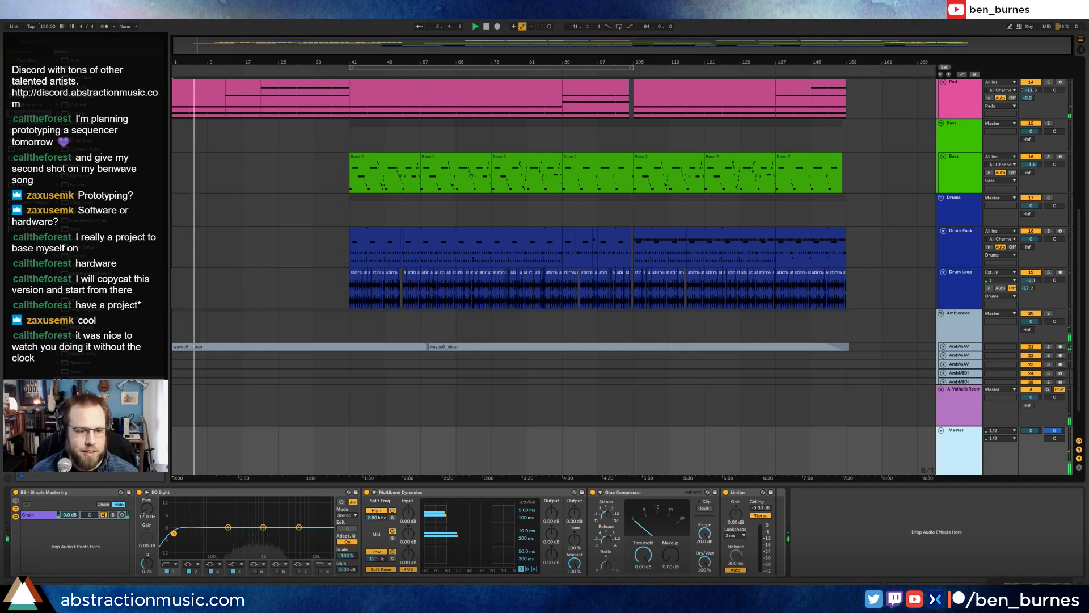
{"action": "left_click_drag", "start_coordinate": [228, 527], "coordinate": [182, 533]}
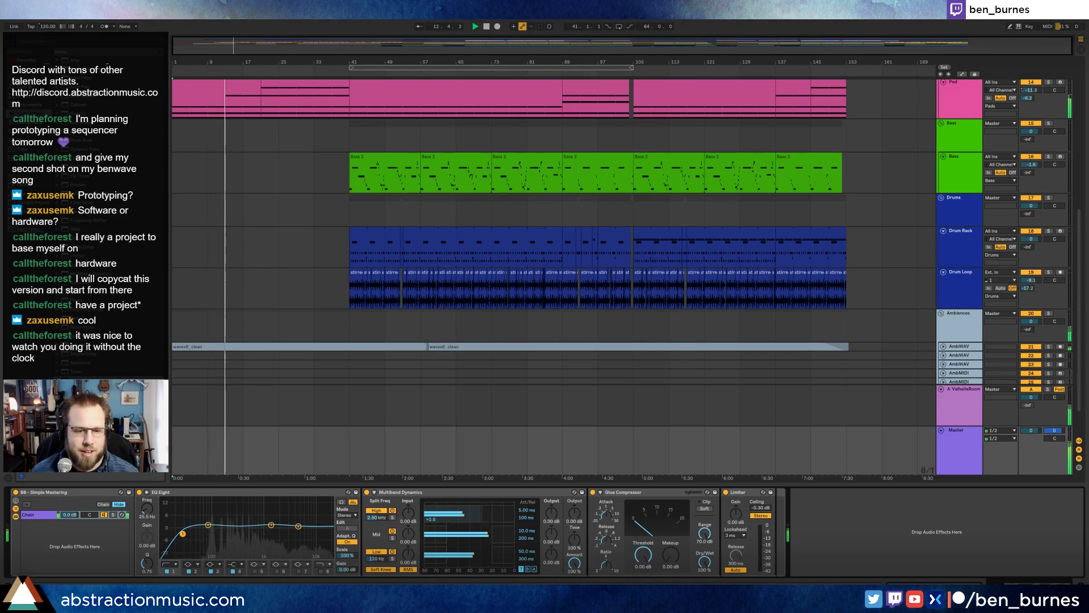
{"action": "left_click_drag", "start_coordinate": [492, 518], "coordinate": [481, 518]}
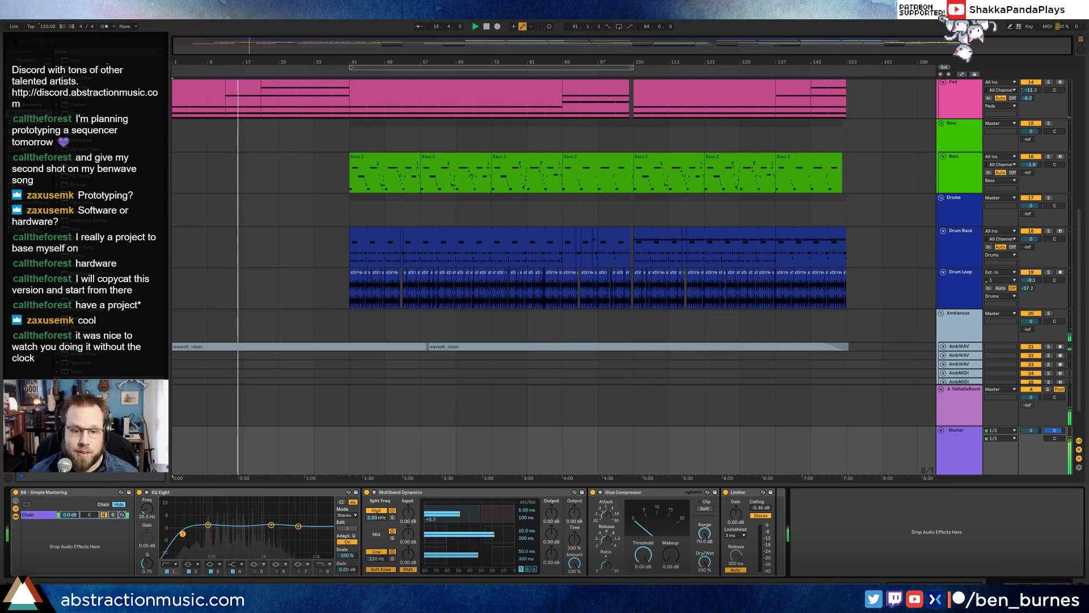
{"action": "left_click_drag", "start_coordinate": [498, 533], "coordinate": [497, 539]}
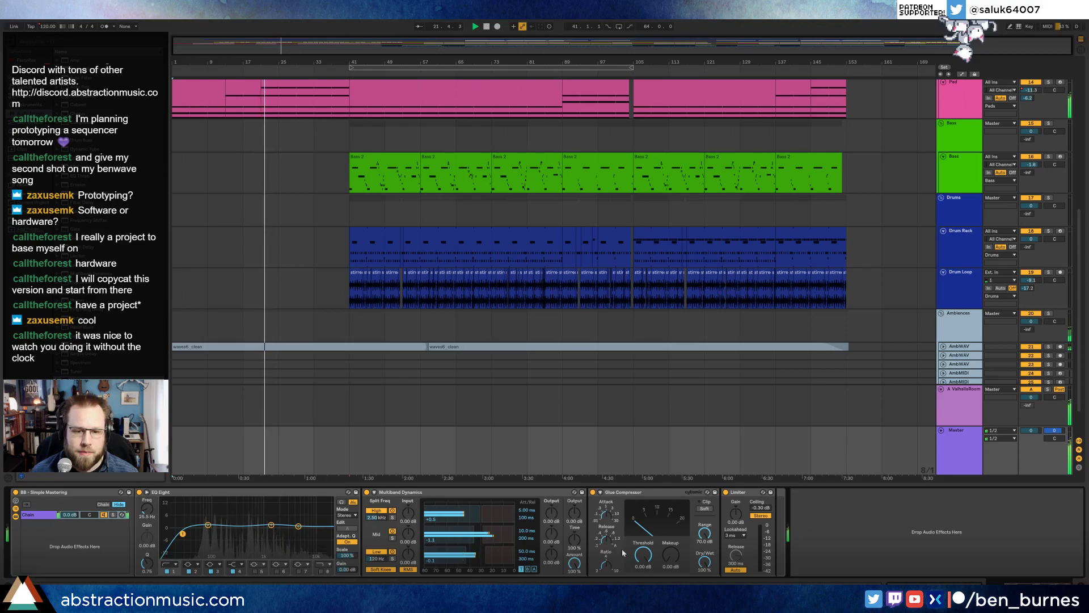
Step: Fold the 12 Massive, Pad, Bass, Drum Rack and Drum Loop tracks to compact rows and keep the Ambiences group expanded
{"action": "scroll", "coordinate": [517, 198], "scroll_direction": "up", "scroll_amount": 1}
{"action": "scroll", "coordinate": [516, 198], "scroll_direction": "up", "scroll_amount": 5}
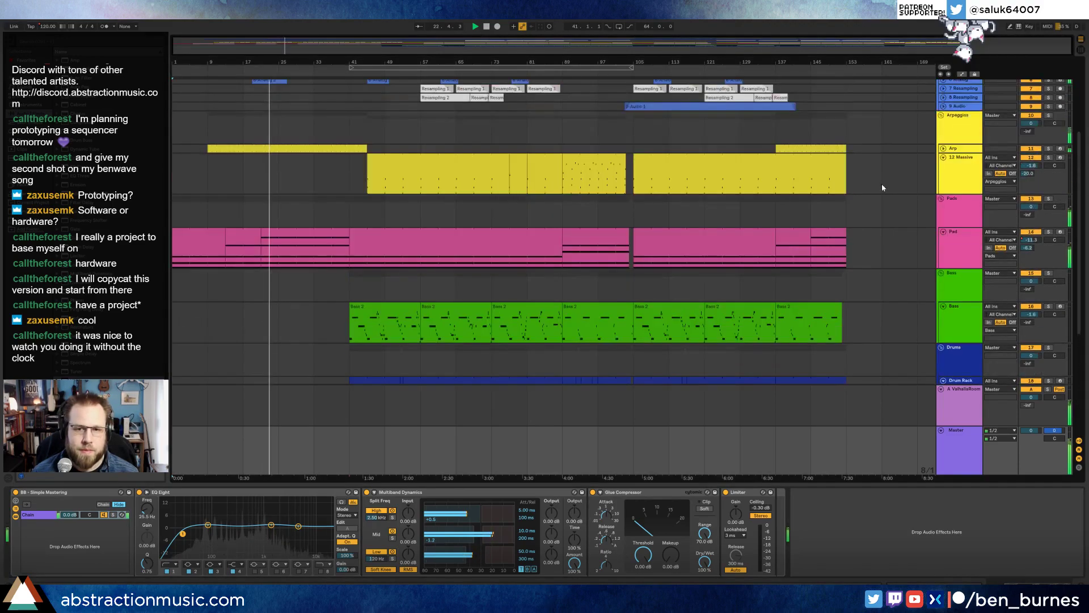
{"action": "left_click", "coordinate": [943, 157]}
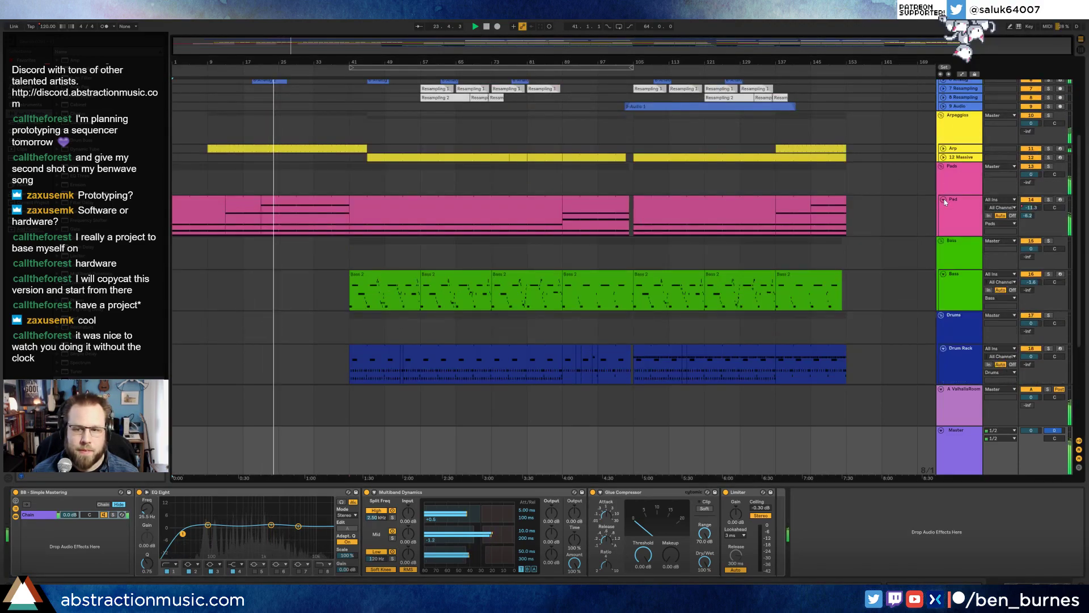
{"action": "left_click", "coordinate": [943, 200]}
{"action": "left_click", "coordinate": [943, 242]}
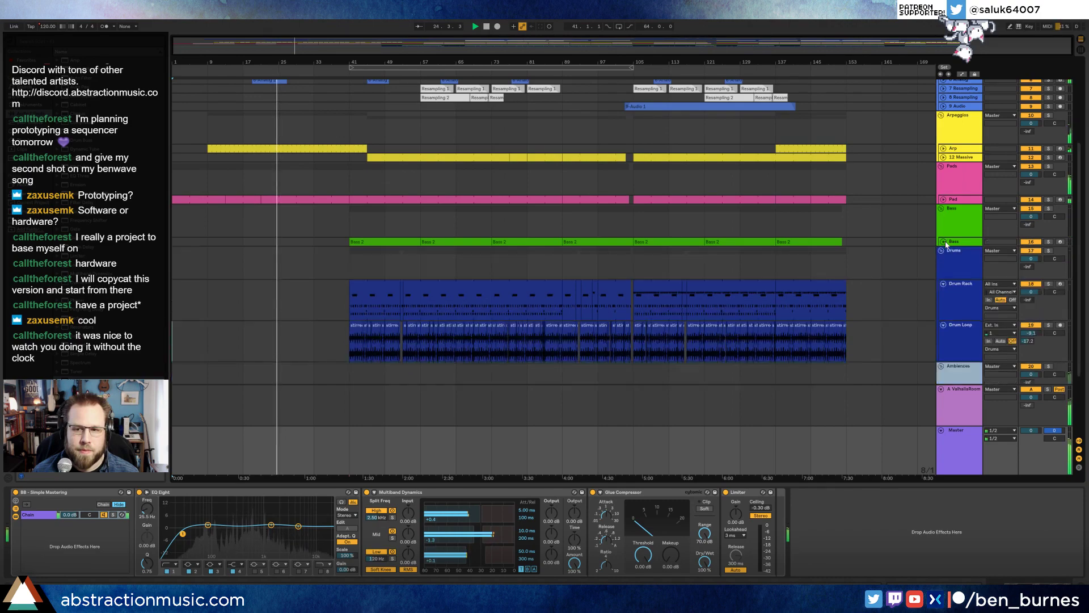
{"action": "left_click", "coordinate": [943, 284]}
{"action": "left_click", "coordinate": [944, 293]}
{"action": "left_click", "coordinate": [941, 301]}
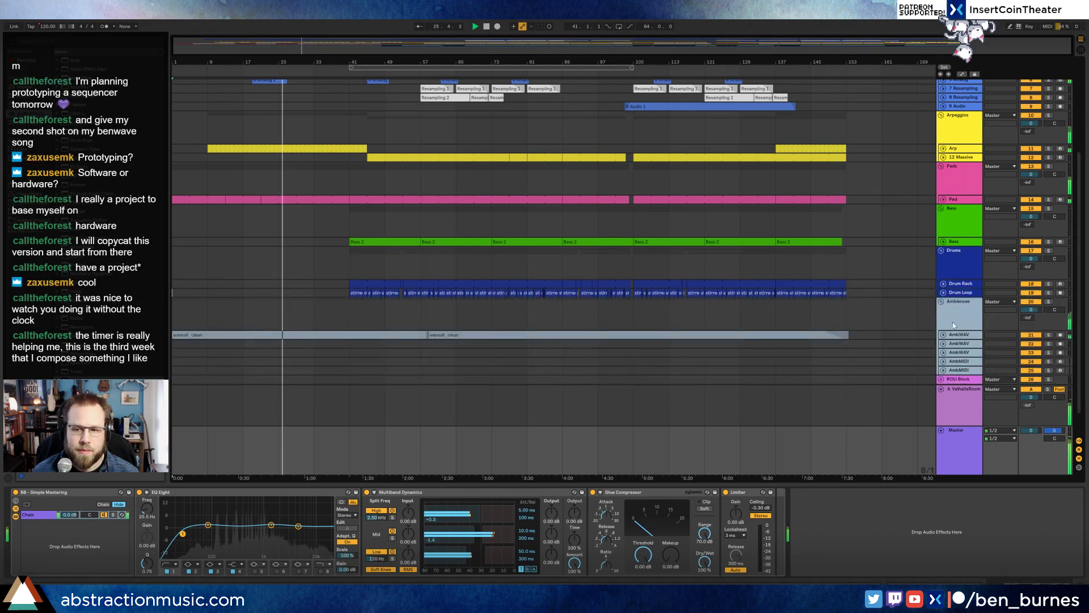
{"action": "key", "text": "u"}
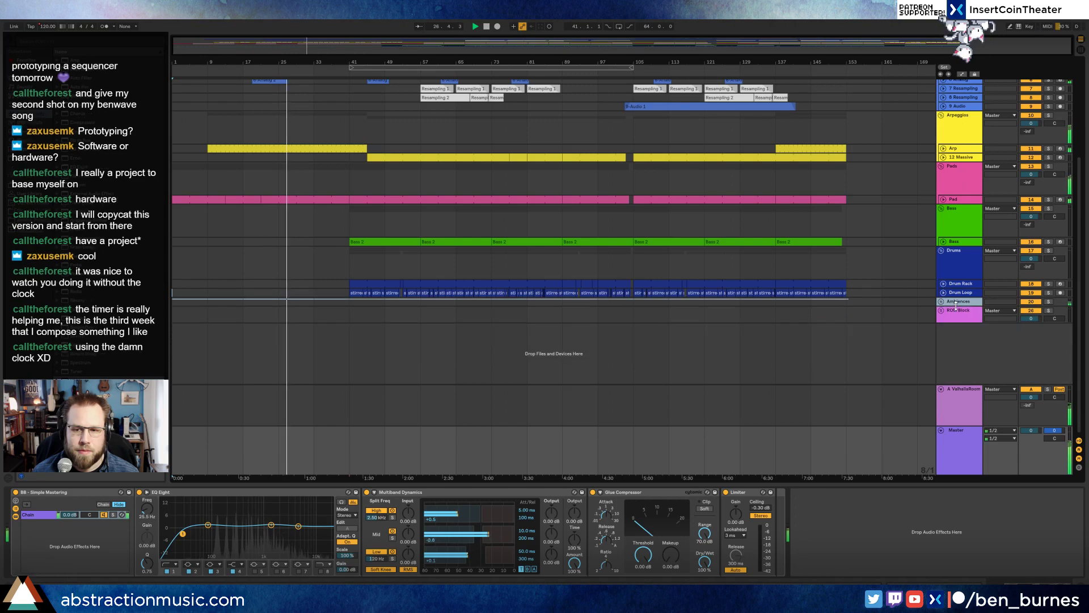
{"action": "key", "text": "u"}
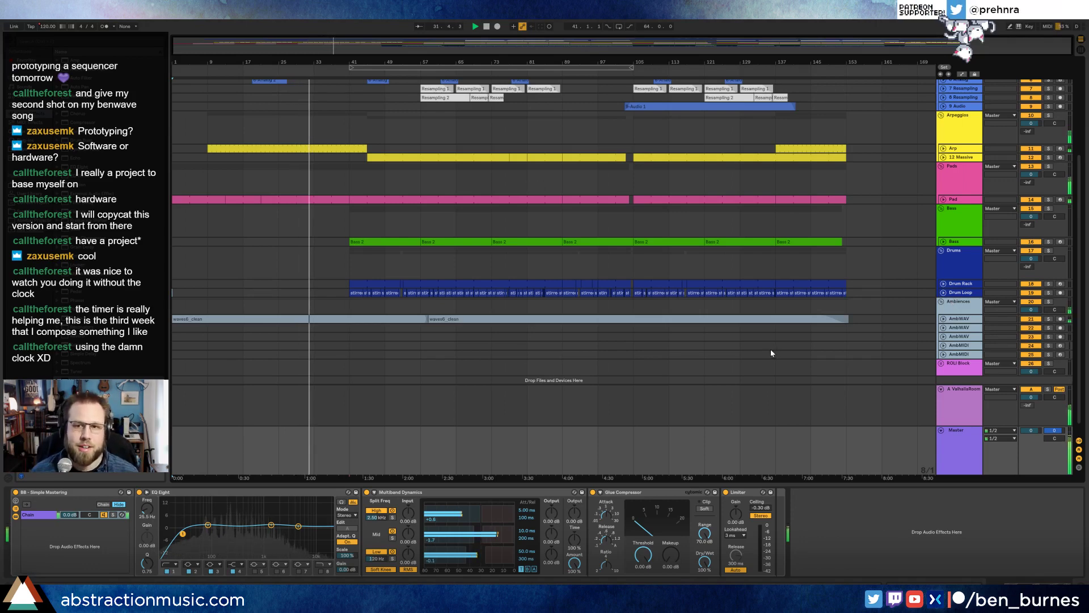
Step: Fold the Lead track and the unused Resampling track so the whole arrangement fits on screen
{"action": "scroll", "coordinate": [770, 352], "scroll_direction": "up", "scroll_amount": 3}
{"action": "scroll", "coordinate": [771, 352], "scroll_direction": "up", "scroll_amount": 1}
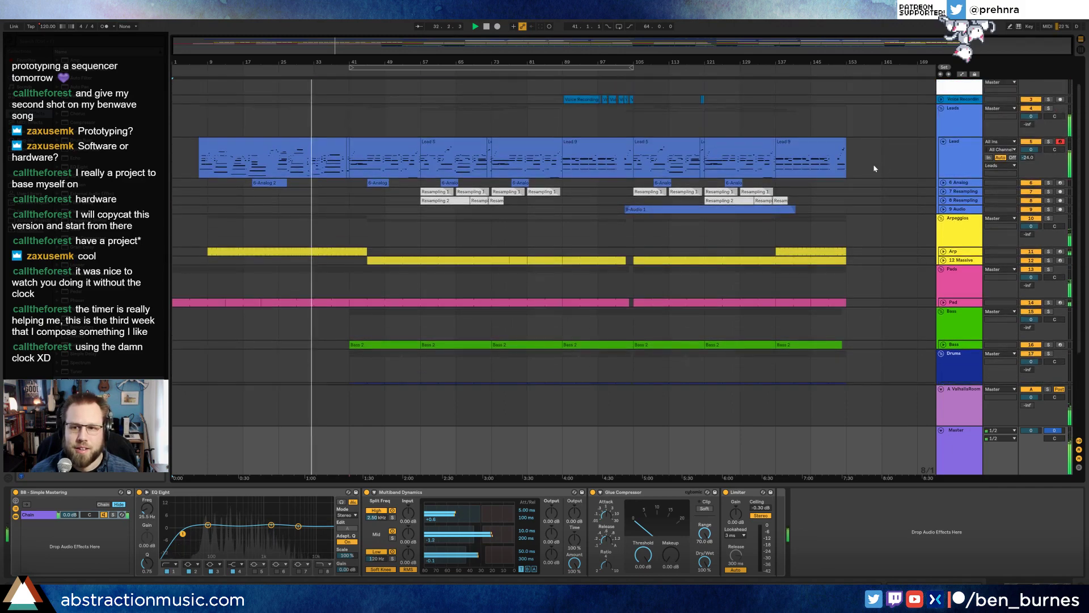
{"action": "left_click", "coordinate": [943, 151]}
{"action": "scroll", "coordinate": [940, 162], "scroll_direction": "up", "scroll_amount": 1}
{"action": "left_click", "coordinate": [941, 92]}
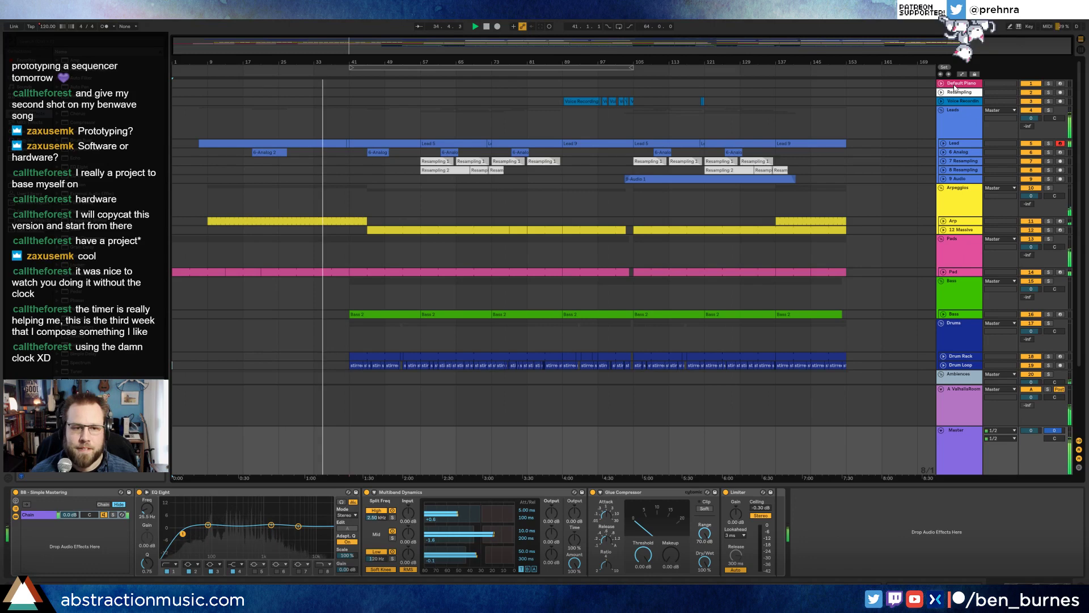
Step: Start the Pad's track volume fade at about bar 33 and remove the automation breakpoints that raise it at bars 105 and 137
{"action": "left_click", "coordinate": [944, 272]}
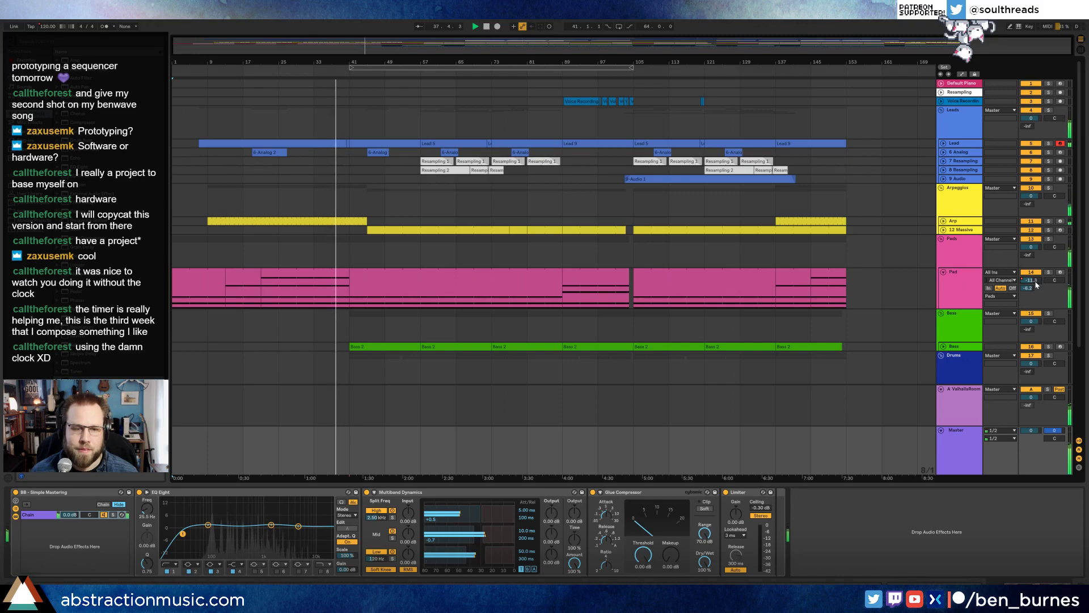
{"action": "key", "text": "a"}
{"action": "left_click", "coordinate": [315, 291]}
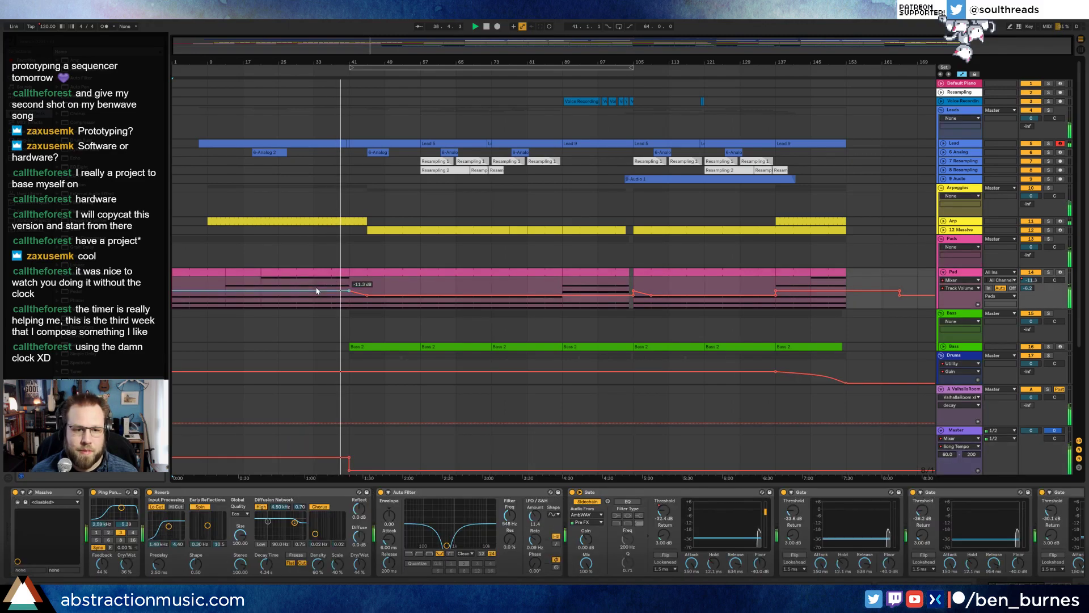
{"action": "left_click", "coordinate": [348, 292]}
{"action": "left_click_drag", "start_coordinate": [348, 293], "coordinate": [348, 298], "text": "alt"}
{"action": "left_click", "coordinate": [384, 287]}
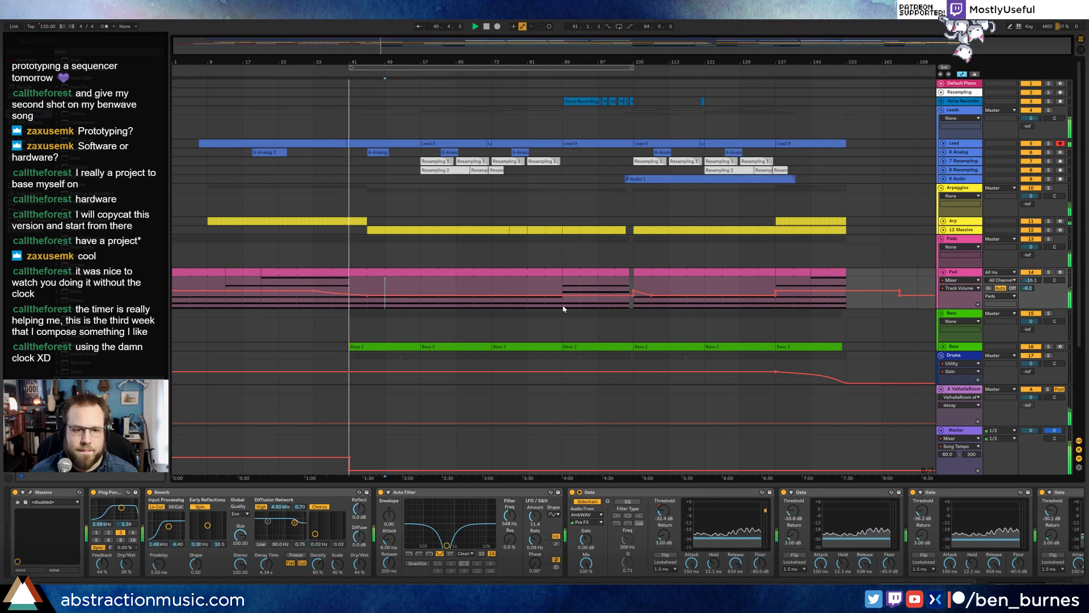
{"action": "left_click", "coordinate": [634, 291]}
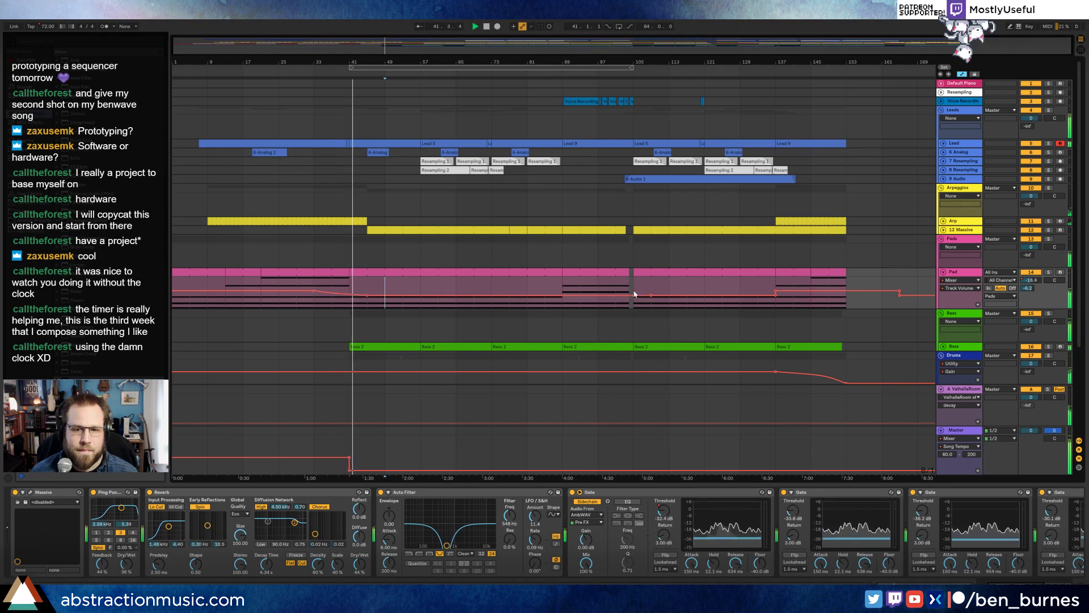
{"action": "left_click", "coordinate": [776, 294]}
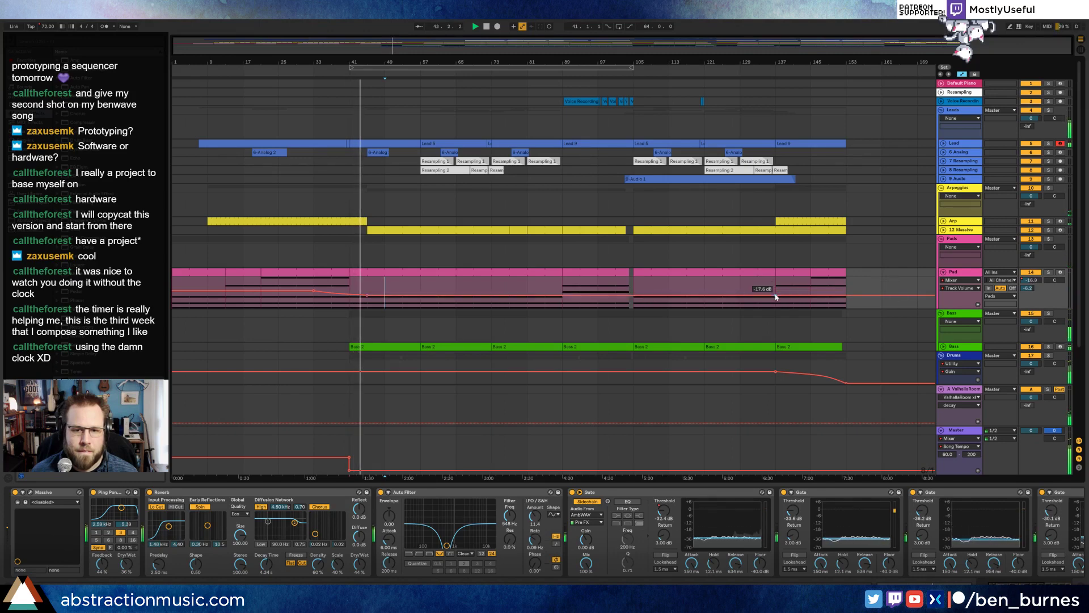
Step: Lower the threshold and raise the makeup gain of the Master's Glue Compressor
{"action": "left_click", "coordinate": [986, 461]}
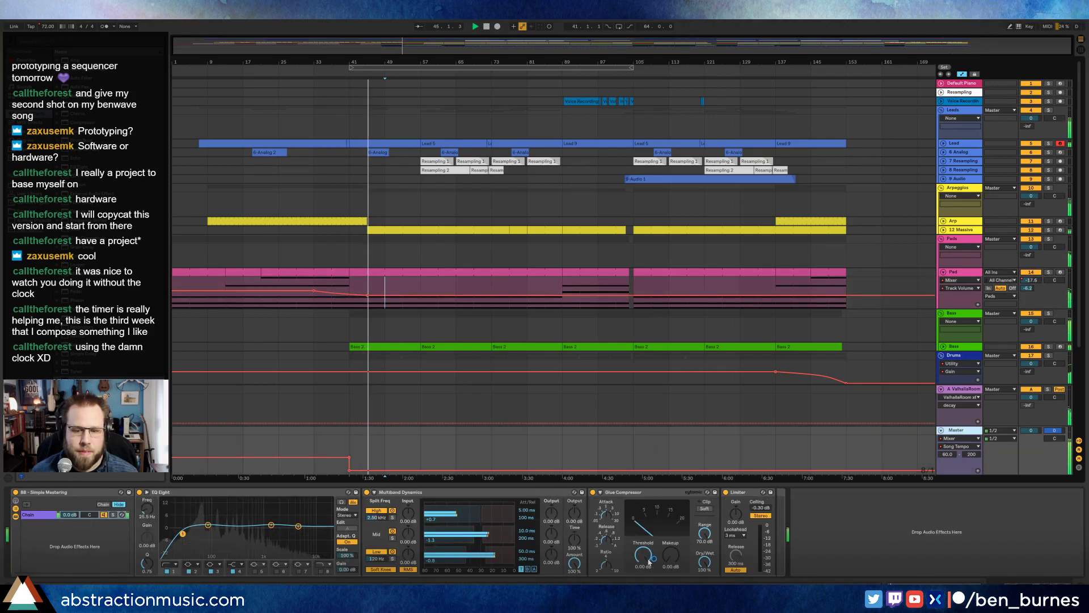
{"action": "left_click_drag", "start_coordinate": [654, 567], "coordinate": [672, 538]}
Step: Add a Utility to the first AmbWAV track and automate its gain down to about -16 dB by bar 45
{"action": "scroll", "coordinate": [943, 309], "scroll_direction": "down", "scroll_amount": 8}
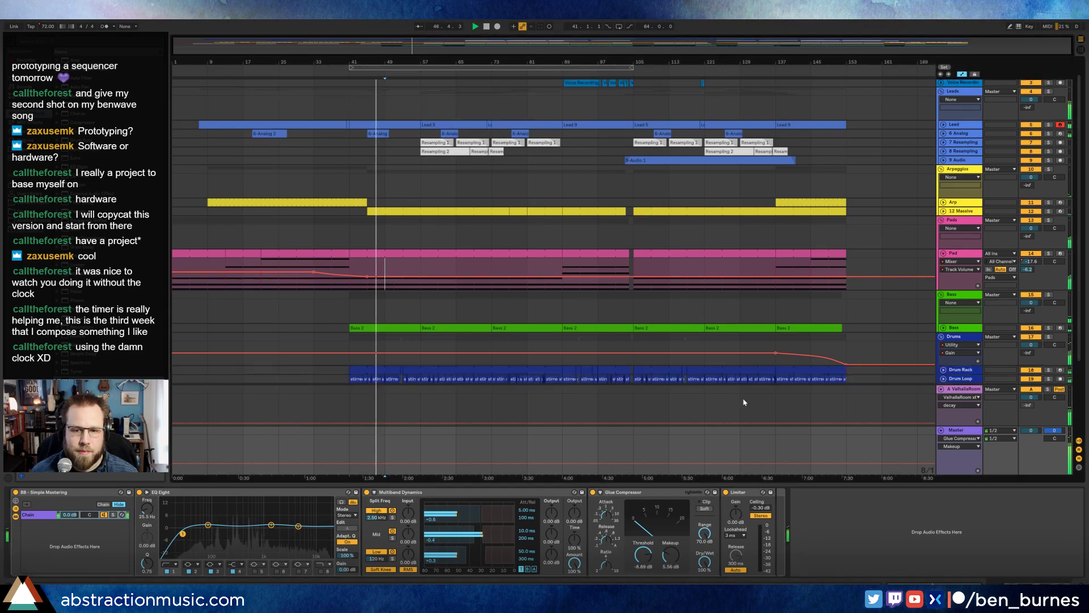
{"action": "left_click", "coordinate": [943, 306]}
{"action": "left_click", "coordinate": [955, 307]}
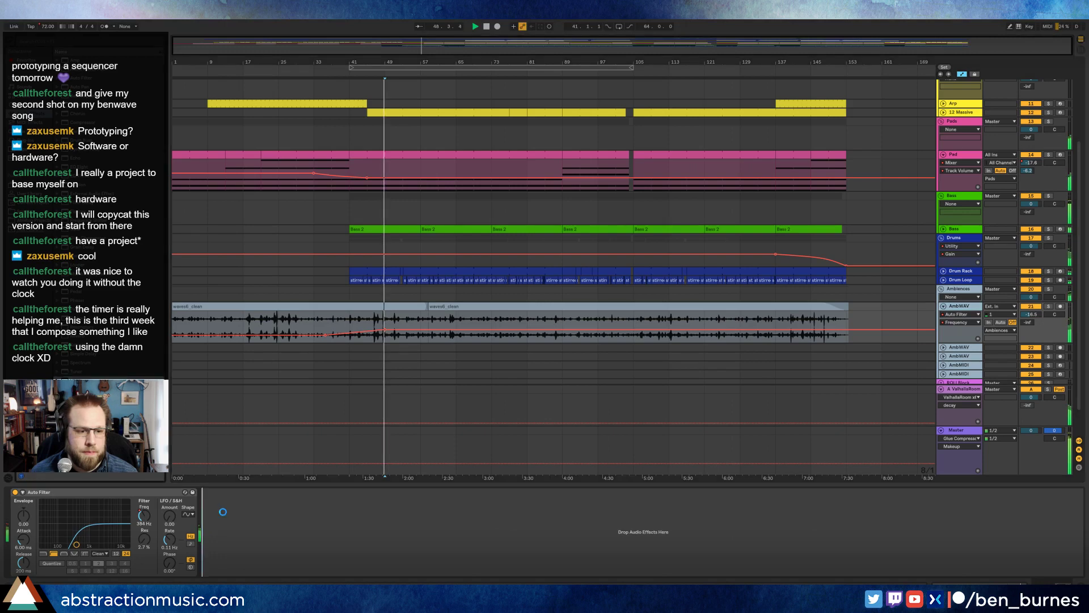
{"action": "left_click_drag", "start_coordinate": [223, 511], "coordinate": [233, 513]}
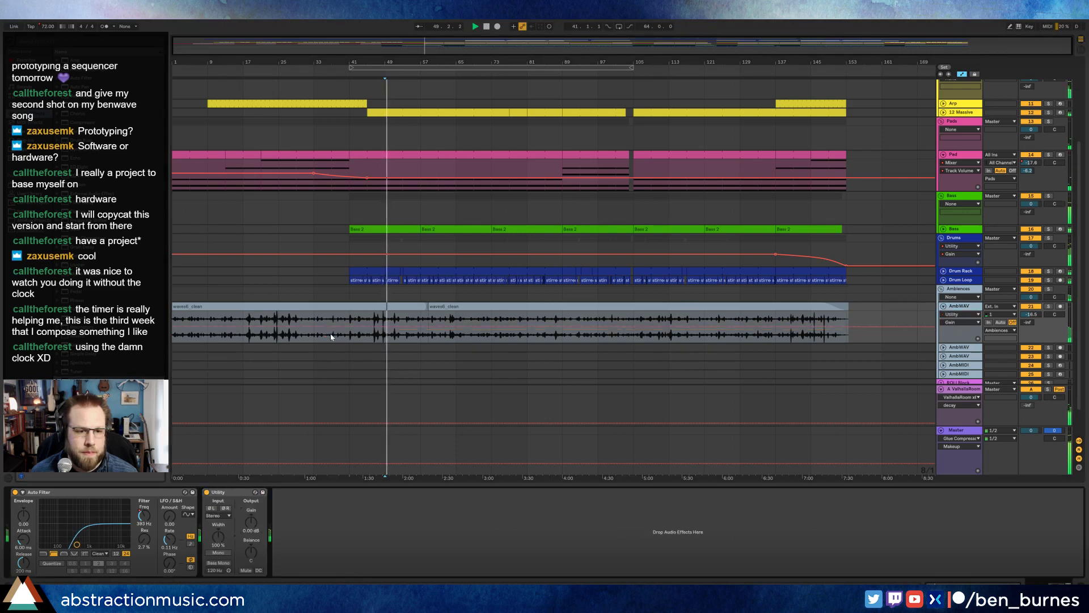
{"action": "left_click_drag", "start_coordinate": [365, 327], "coordinate": [364, 330]}
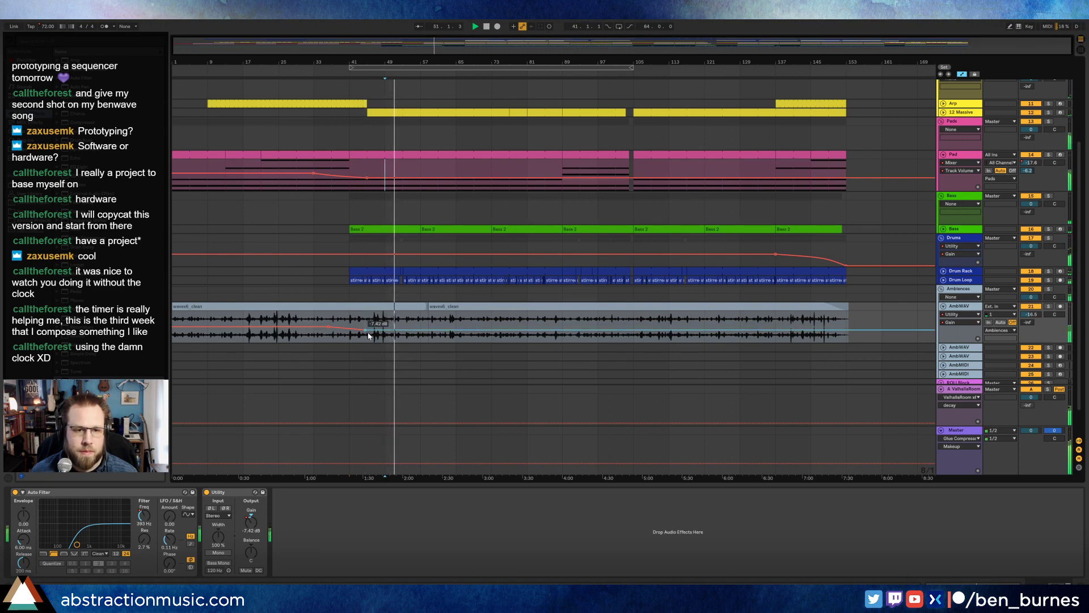
{"action": "left_click_drag", "start_coordinate": [365, 335], "coordinate": [365, 338]}
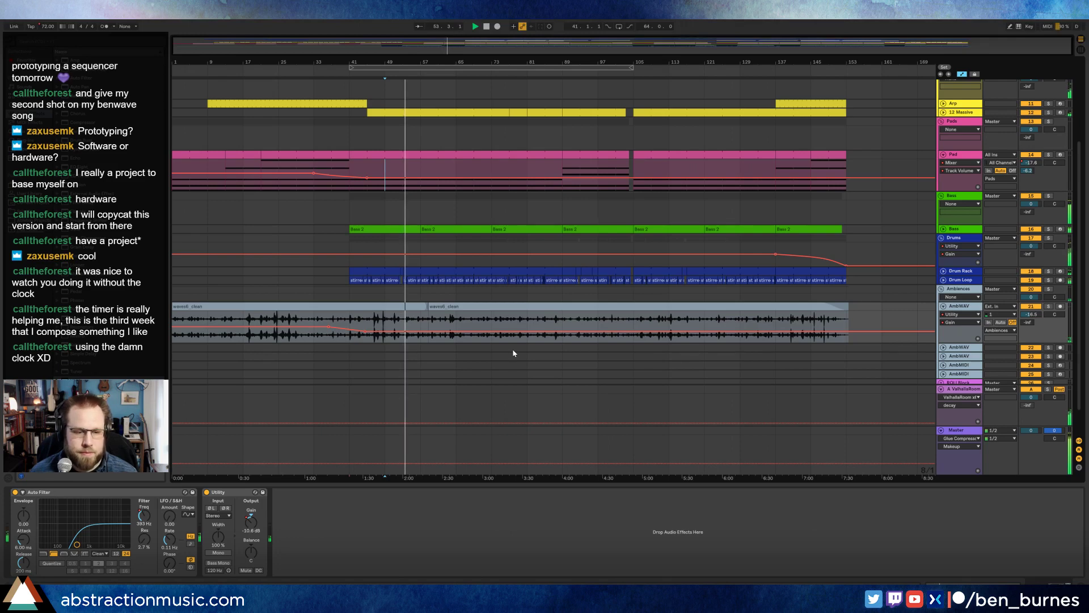
Step: Fold the first AmbWAV track and the Pad track back to compact rows
{"action": "scroll", "coordinate": [957, 358], "scroll_direction": "up", "scroll_amount": 2}
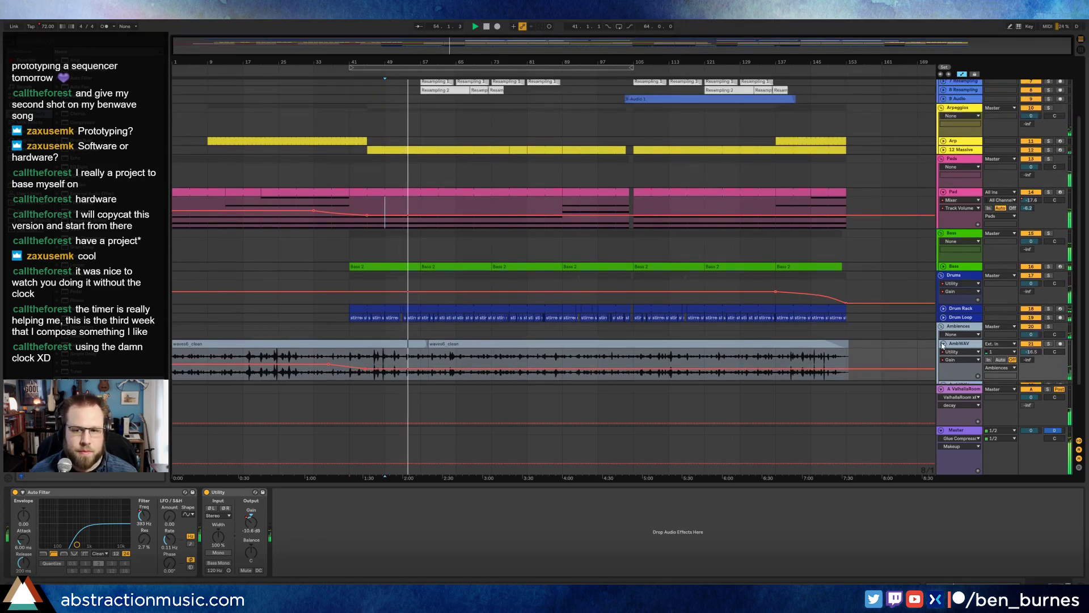
{"action": "left_click", "coordinate": [942, 344]}
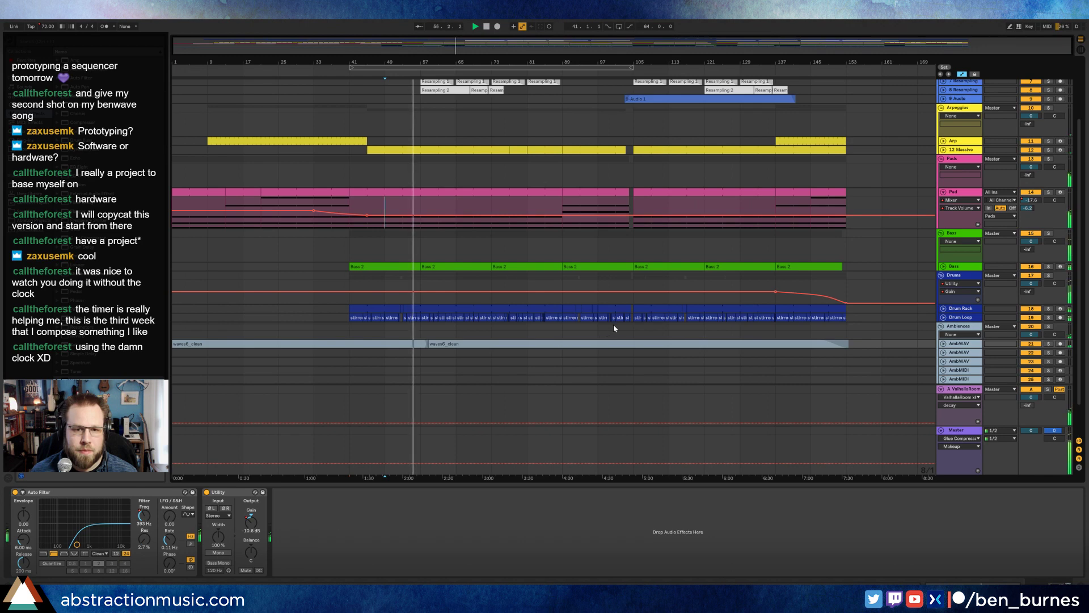
{"action": "scroll", "coordinate": [935, 218], "scroll_direction": "up", "scroll_amount": 2}
{"action": "left_click", "coordinate": [943, 220]}
{"action": "scroll", "coordinate": [824, 253], "scroll_direction": "up", "scroll_amount": 4}
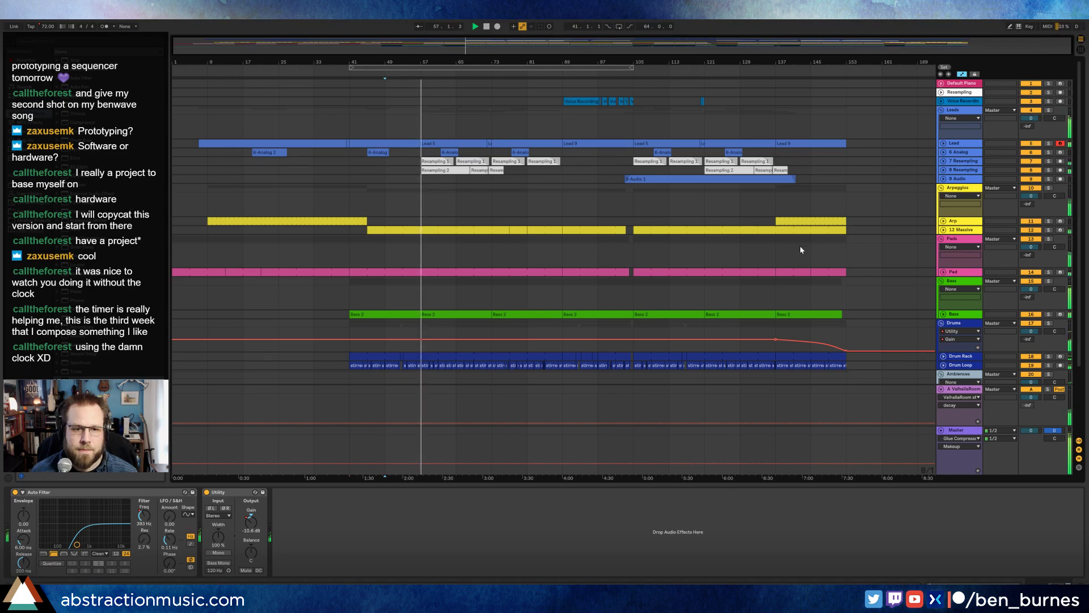
Step: Examine the notes of the Lead clip at bars 41 to 57 in the piano roll and close the clip view
{"action": "double_click", "coordinate": [391, 144]}
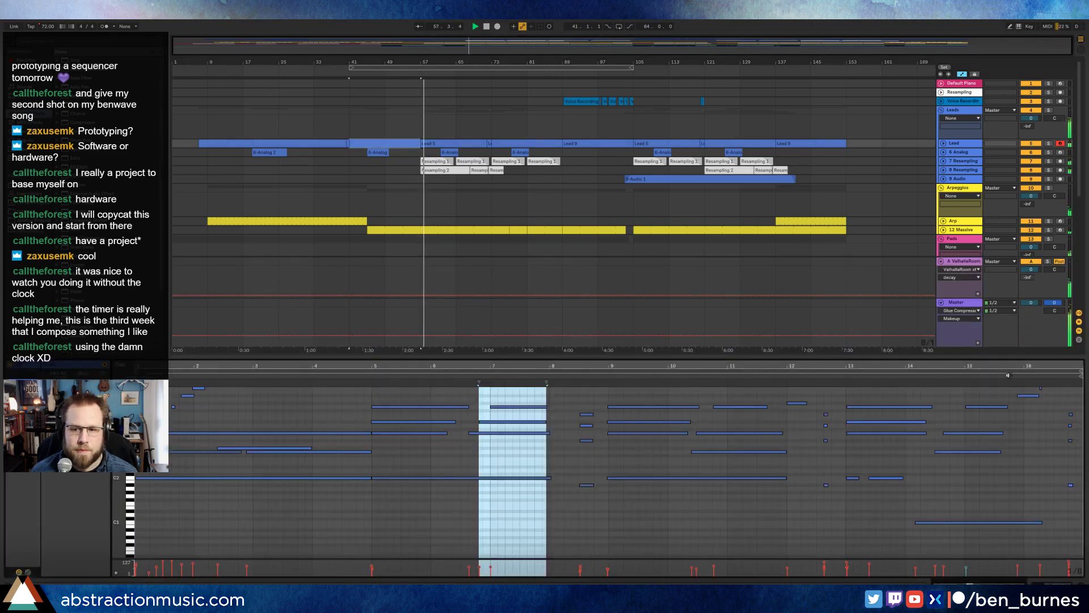
{"action": "left_click_drag", "start_coordinate": [1050, 366], "coordinate": [1036, 367]}
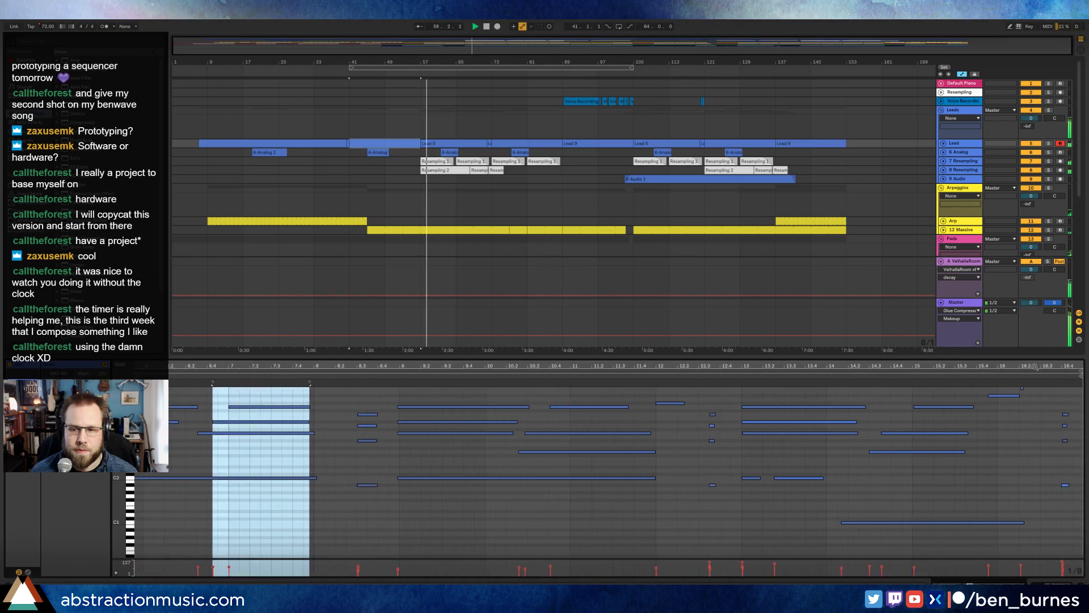
{"action": "left_click", "coordinate": [621, 220]}
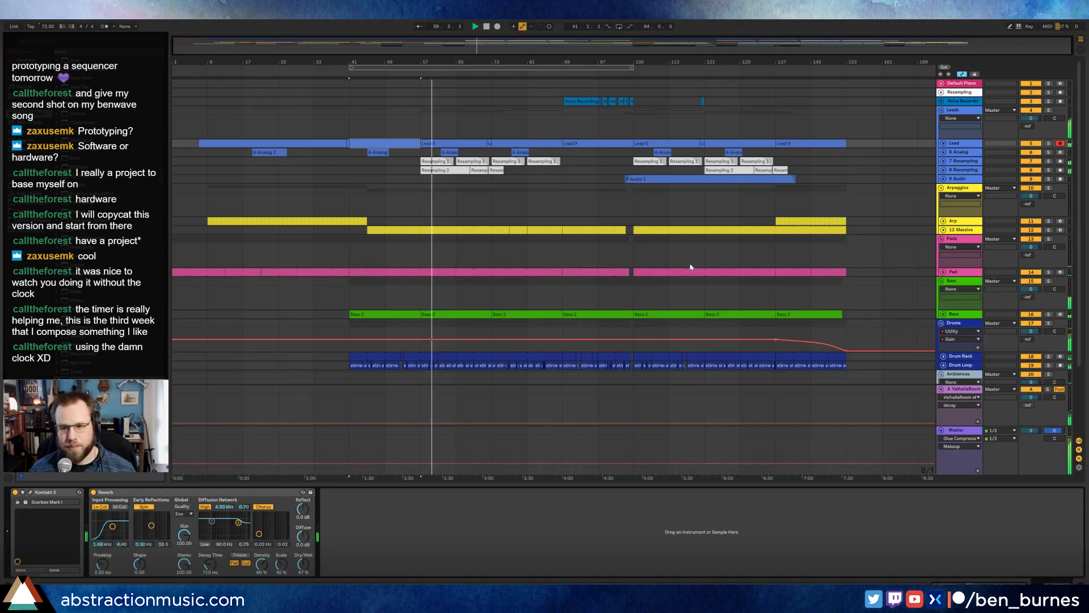
Step: Set the decay of the ValhallaRoom reverb on return track A to 5.03 s and close the plug-in window
{"action": "left_click", "coordinate": [958, 431]}
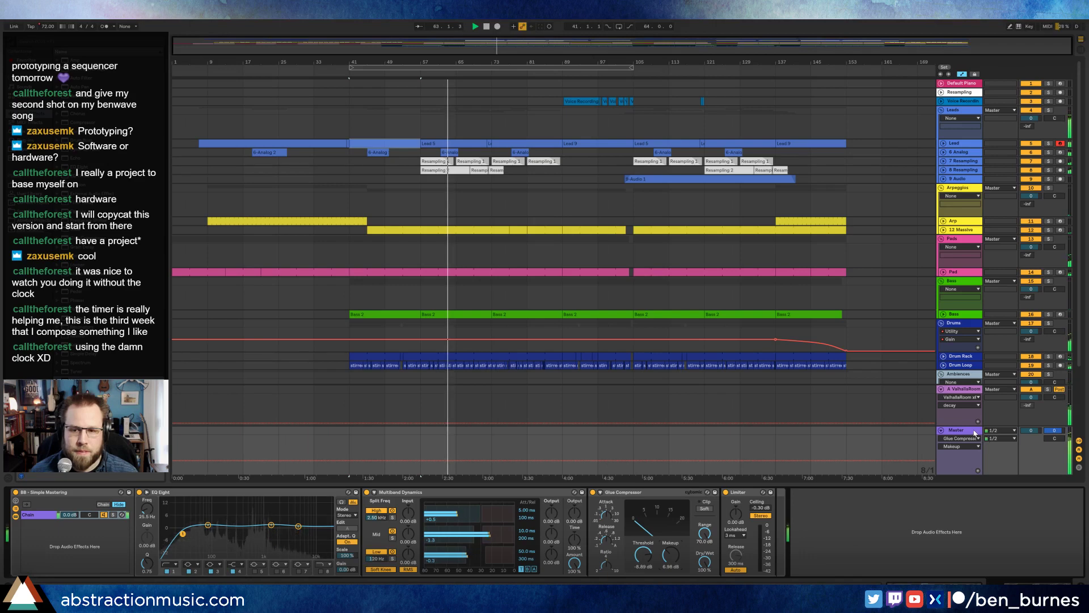
{"action": "left_click", "coordinate": [964, 389]}
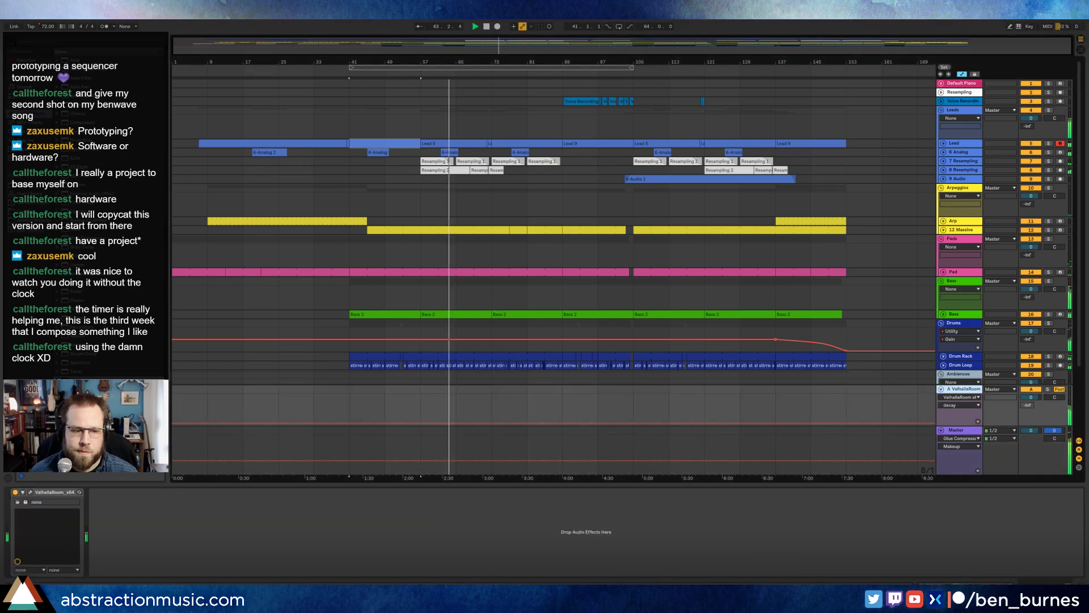
{"action": "left_click", "coordinate": [31, 492]}
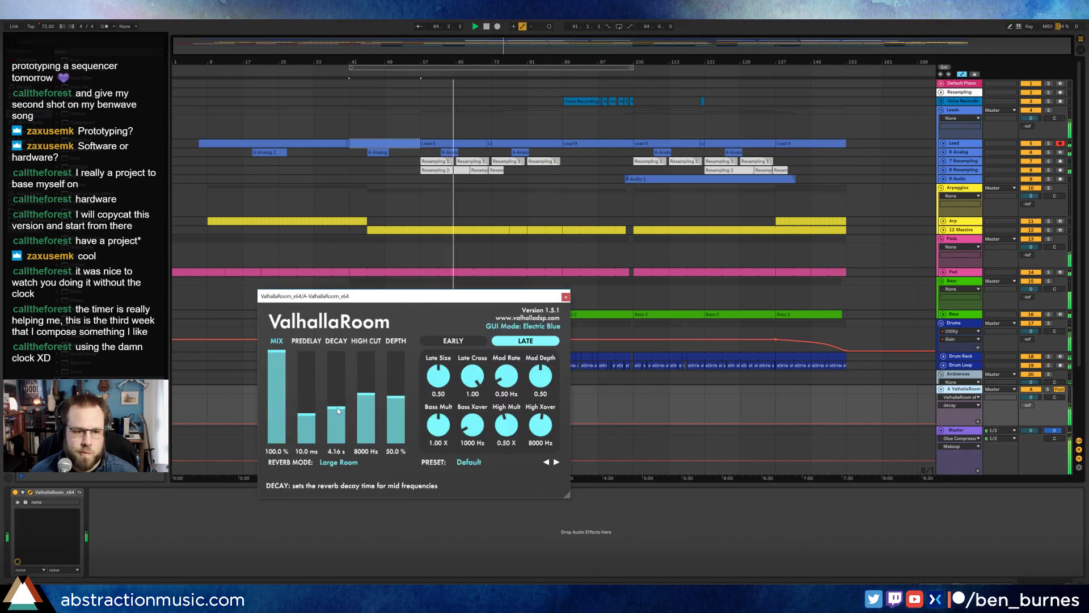
{"action": "left_click_drag", "start_coordinate": [337, 409], "coordinate": [336, 410]}
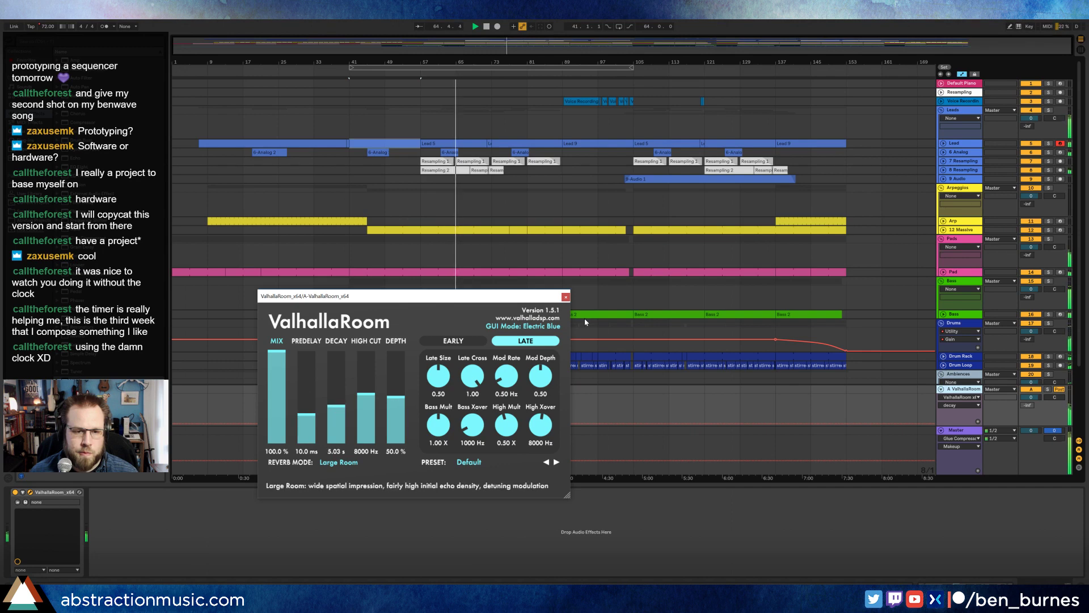
{"action": "left_click", "coordinate": [565, 297]}
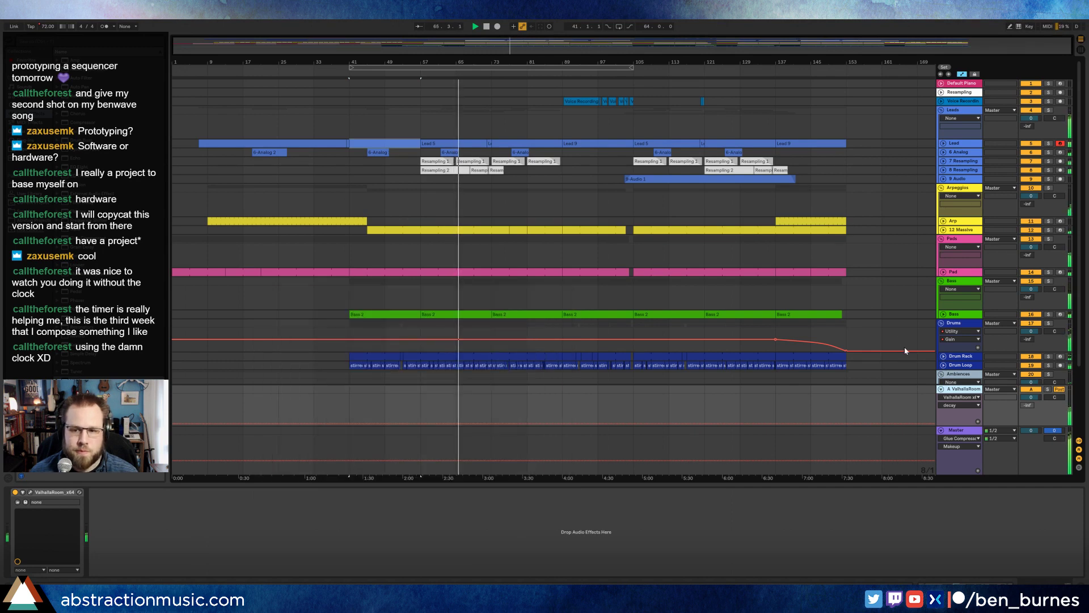
Step: Lower the volume of the ValhallaRoom return track A to about -1 dB
{"action": "left_click_drag", "start_coordinate": [1032, 397], "coordinate": [1031, 401]}
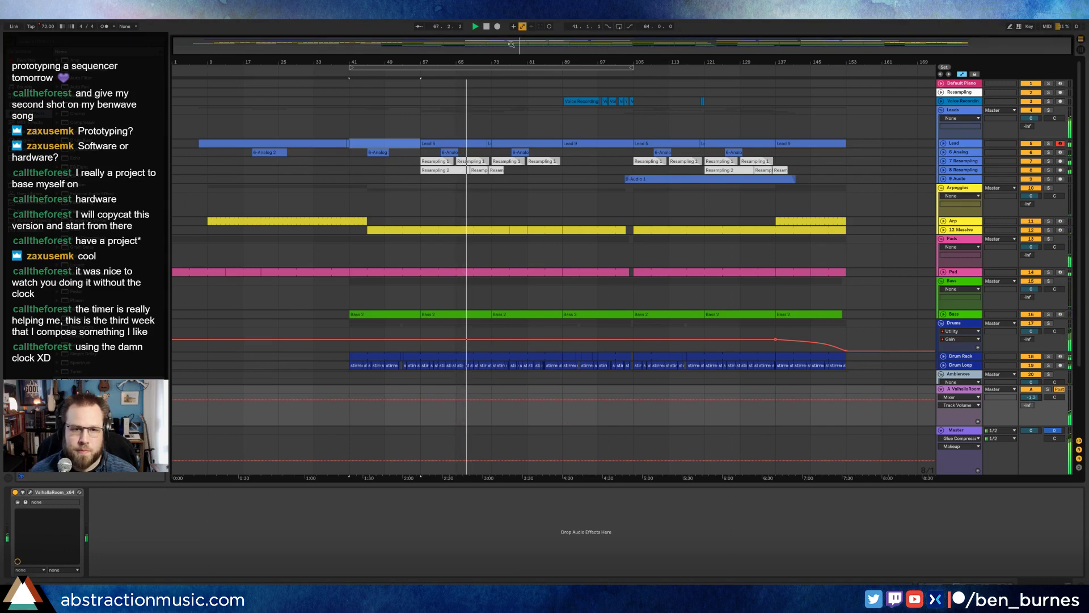
Step: Stop playback and unfold the Drum Loop track around the snare hits just before 66.4
{"action": "key", "text": "plus"}
{"action": "key", "text": "plus"}
{"action": "key", "text": "plus"}
{"action": "key", "text": "plus"}
{"action": "key", "text": "plus"}
{"action": "key", "text": "plus"}
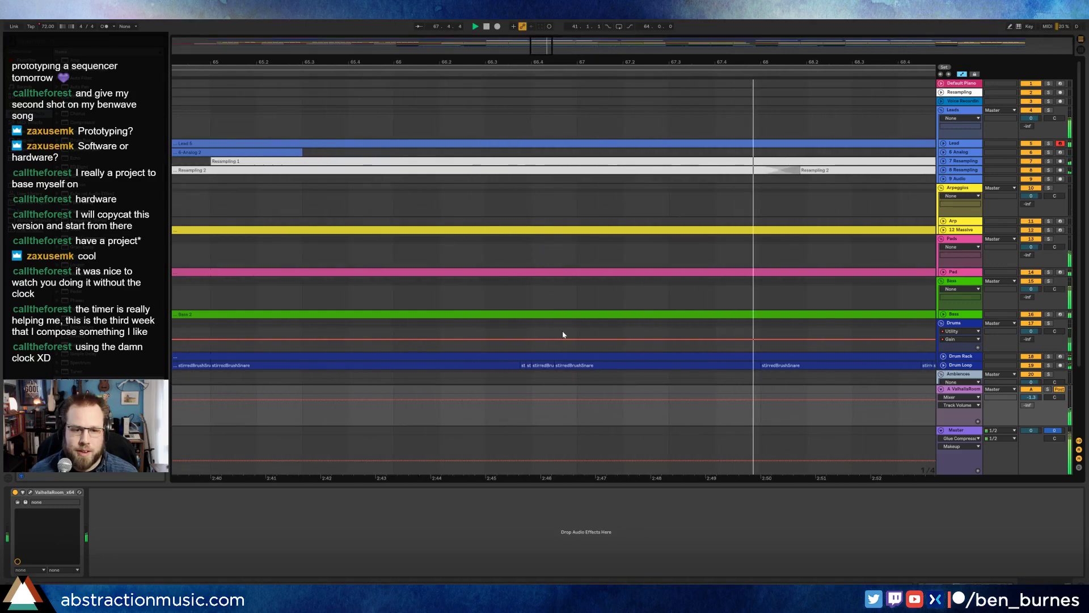
{"action": "key", "text": "space"}
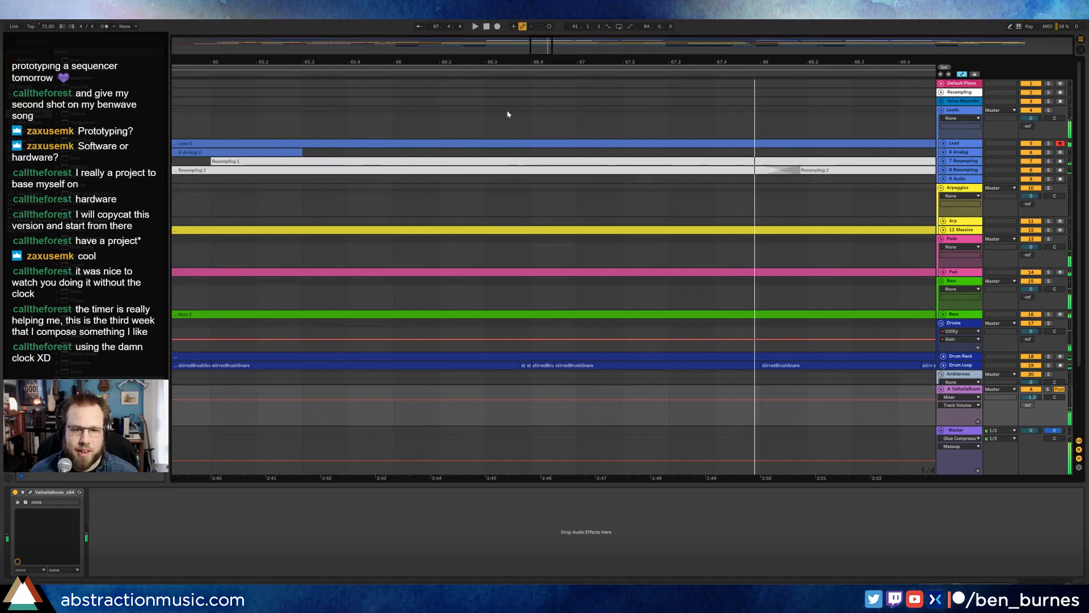
{"action": "left_click", "coordinate": [947, 367]}
{"action": "left_click", "coordinate": [943, 366]}
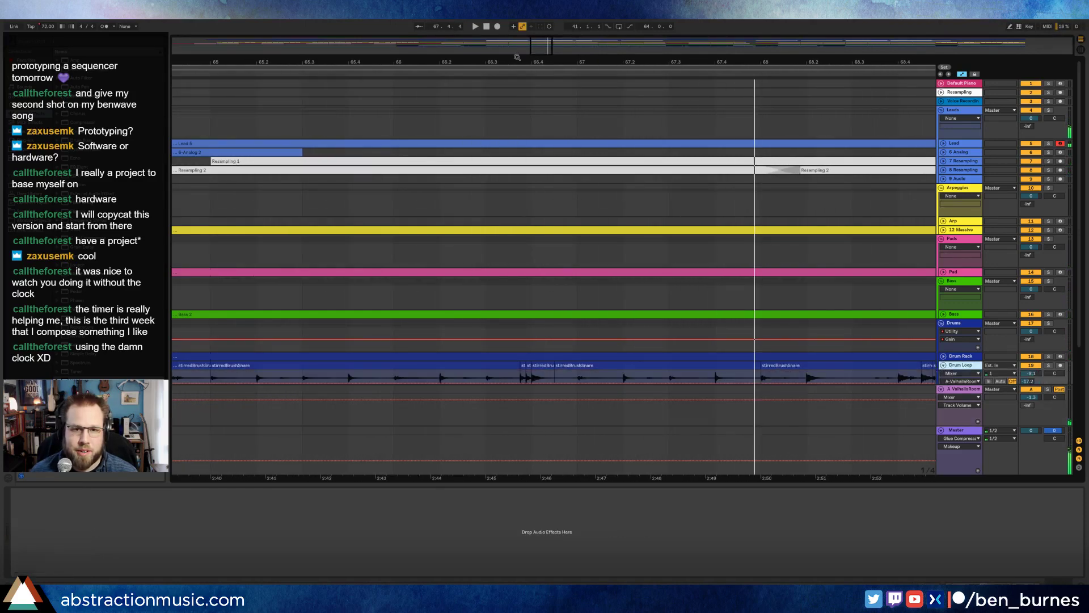
{"action": "left_click_drag", "start_coordinate": [538, 40], "coordinate": [527, 276]}
{"action": "scroll", "coordinate": [527, 275], "scroll_direction": "down", "scroll_amount": 4}
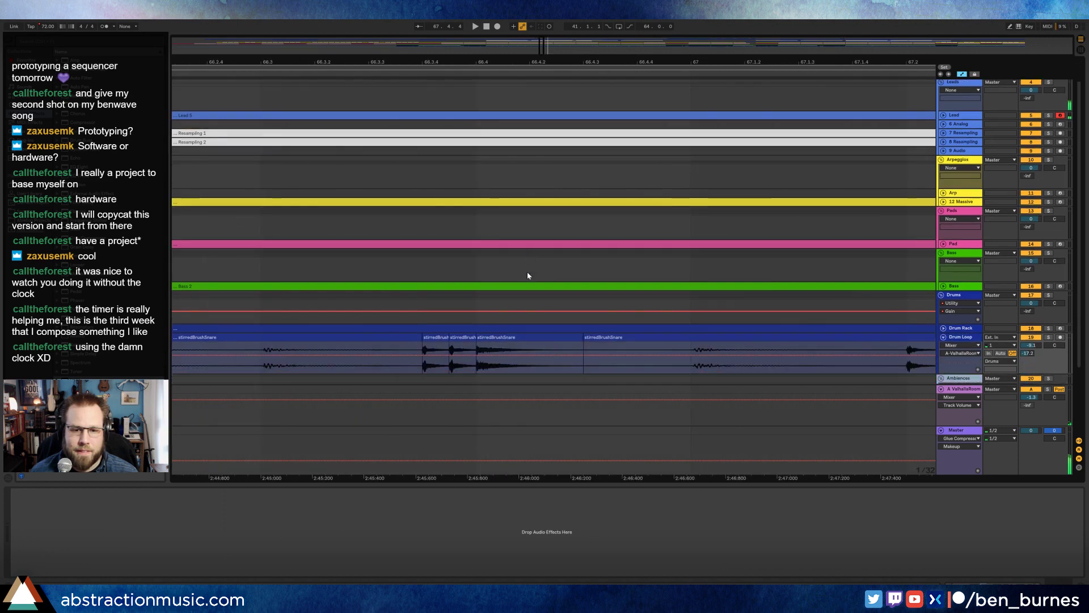
{"action": "scroll", "coordinate": [502, 263], "scroll_direction": "down", "scroll_amount": 1}
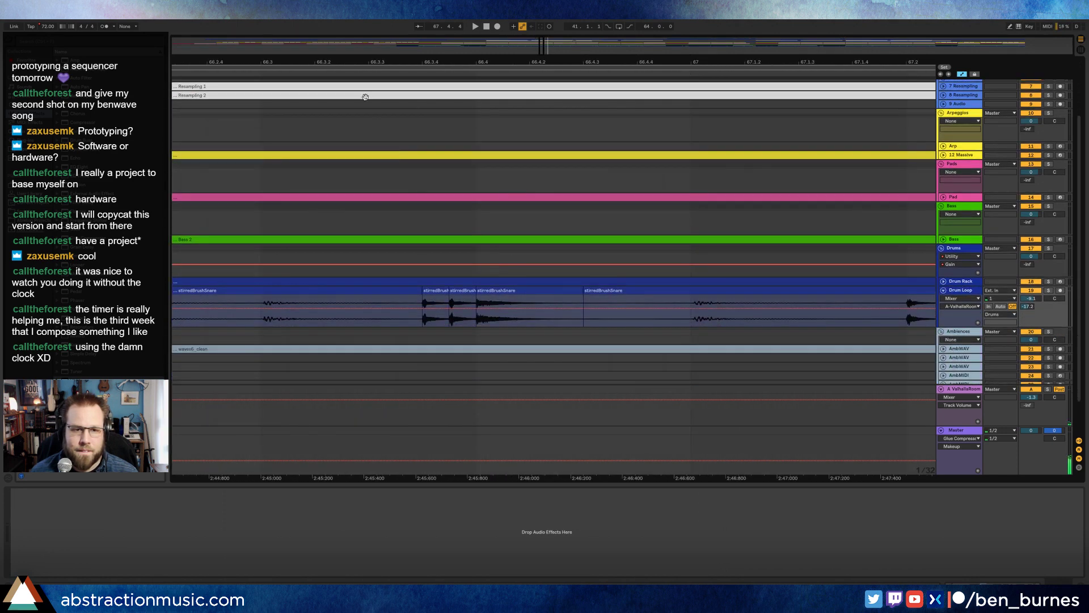
Step: Replace the two short snare hits before 66.4 on Drum Loop with a copy of the following snare hit's start and play it back
{"action": "left_click", "coordinate": [484, 290]}
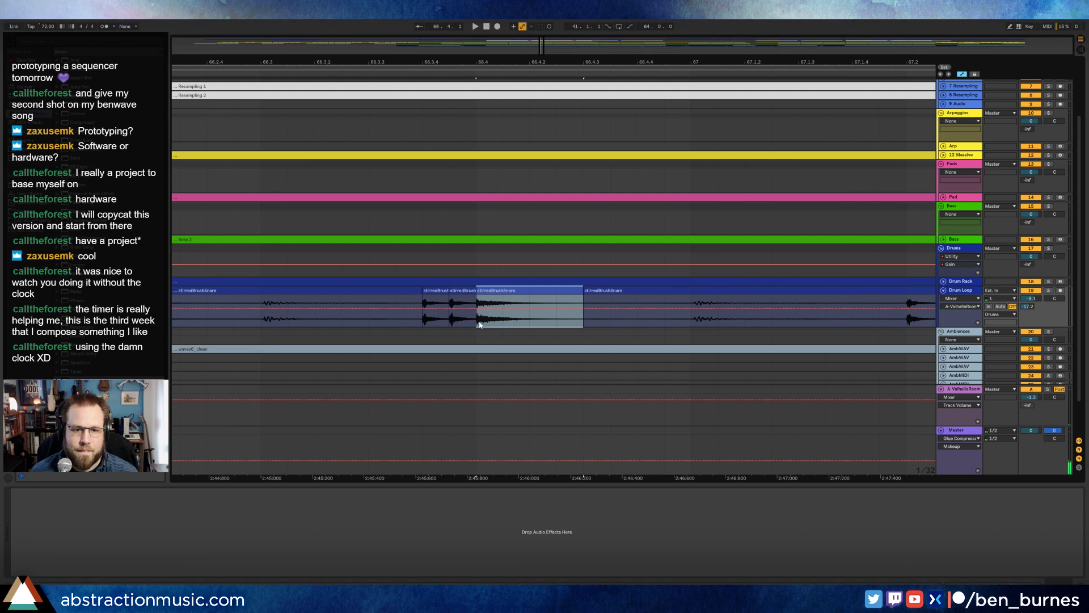
{"action": "left_click_drag", "start_coordinate": [479, 325], "coordinate": [526, 321]}
{"action": "key", "text": "Left"}
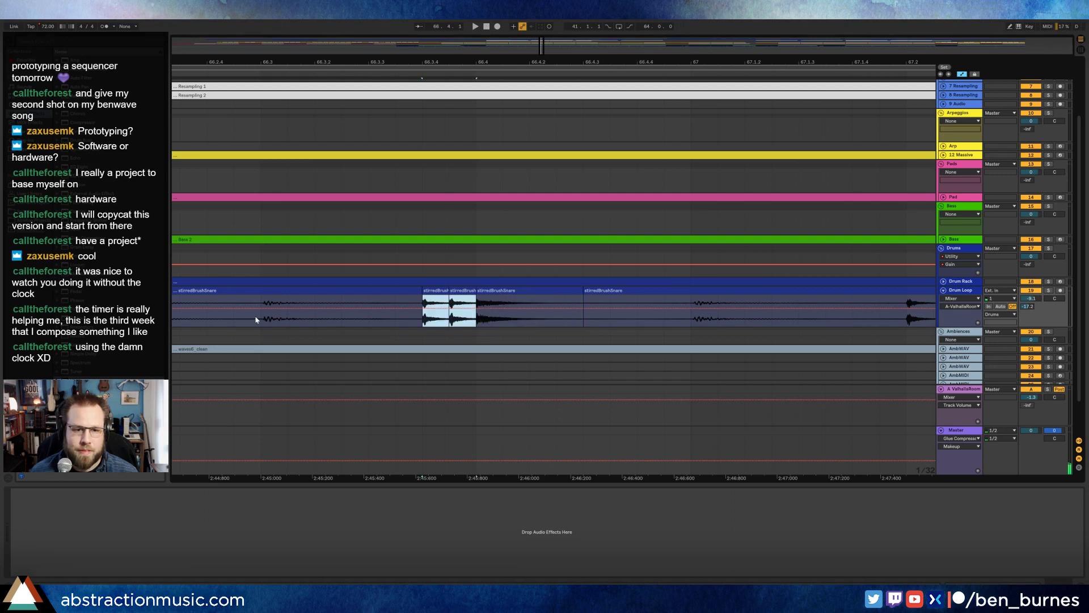
{"action": "left_click", "coordinate": [233, 312]}
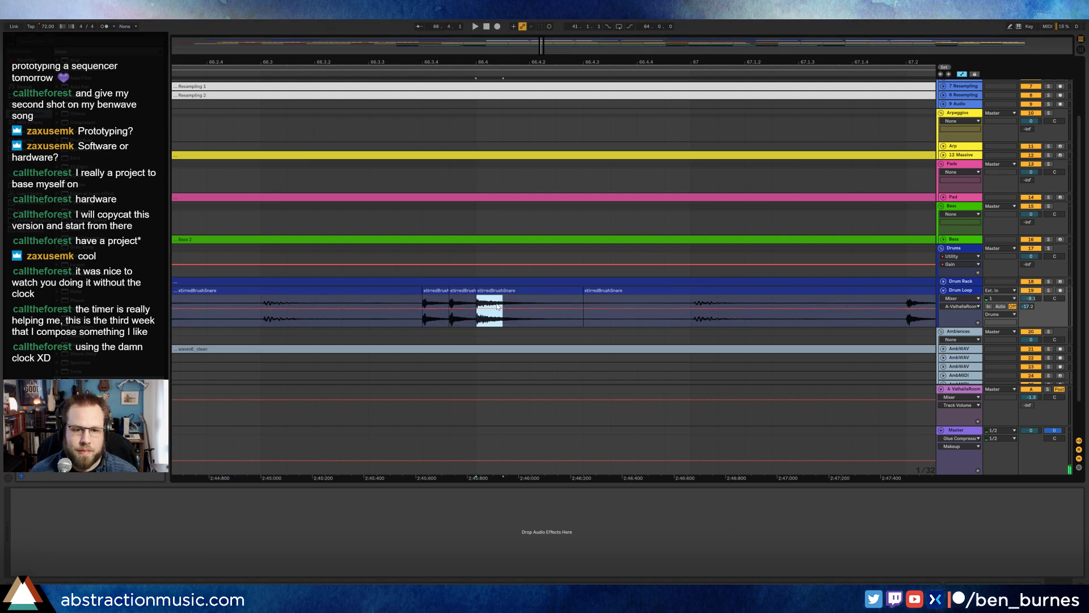
{"action": "left_click_drag", "start_coordinate": [479, 325], "coordinate": [523, 321]}
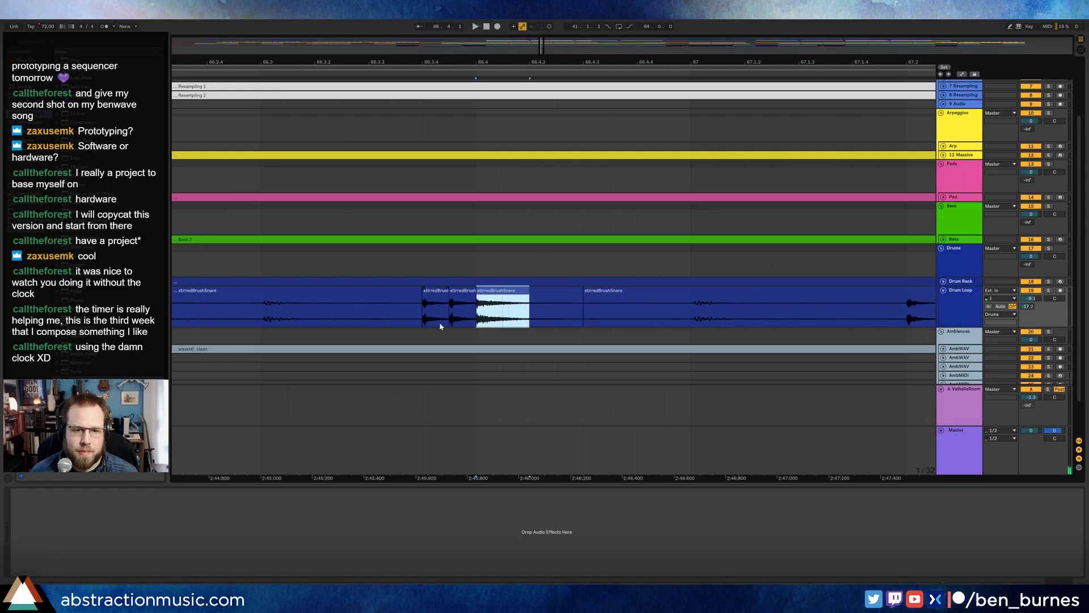
{"action": "key", "text": "Left"}
{"action": "left_click", "coordinate": [213, 319]}
{"action": "key", "text": "space"}
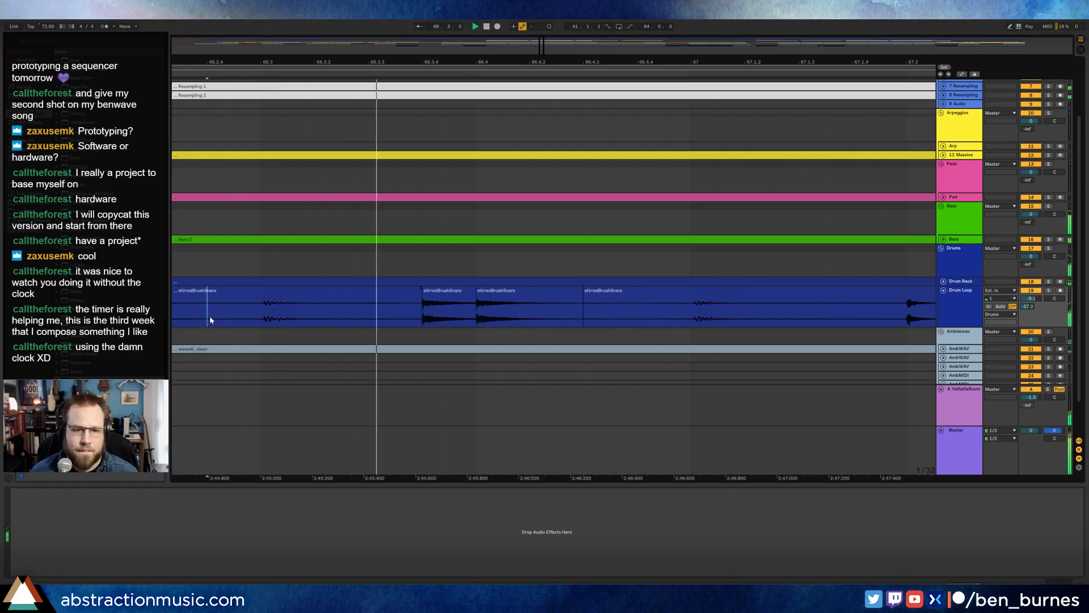
Step: Check the waveform of the snare clip at 66.4, close the clip view and fold the Drum Loop track back to a compact row
{"action": "left_click", "coordinate": [502, 291]}
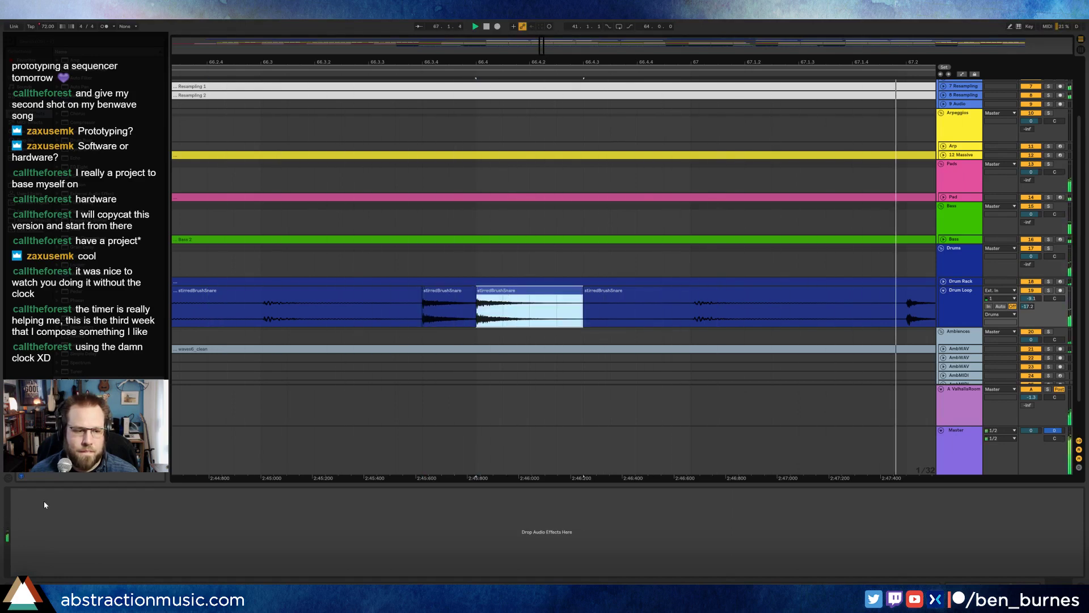
{"action": "key", "text": "shift+Tab"}
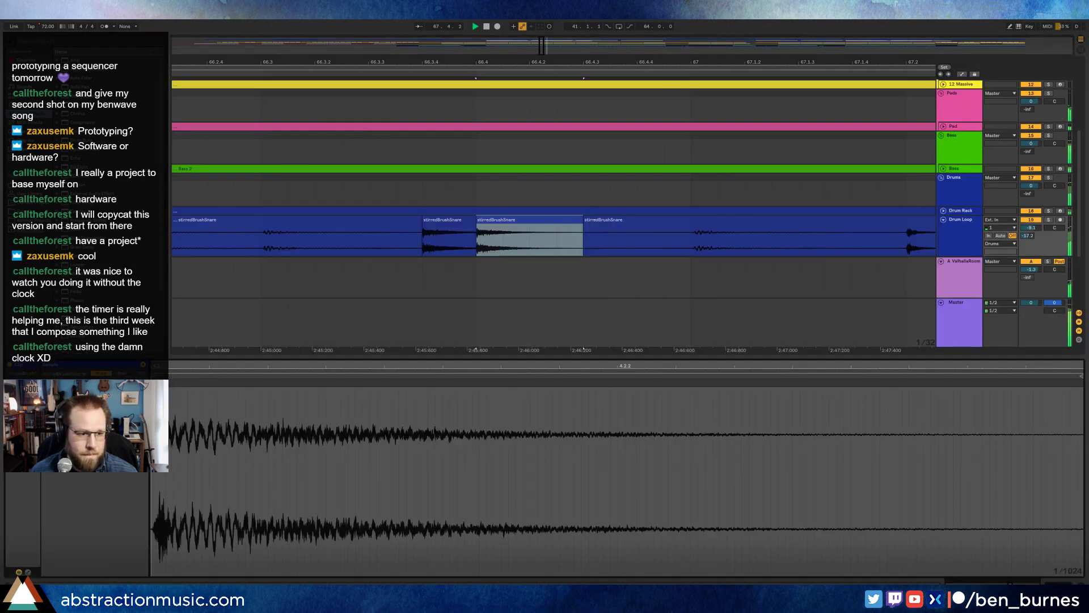
{"action": "scroll", "coordinate": [434, 241], "scroll_direction": "down", "scroll_amount": 12}
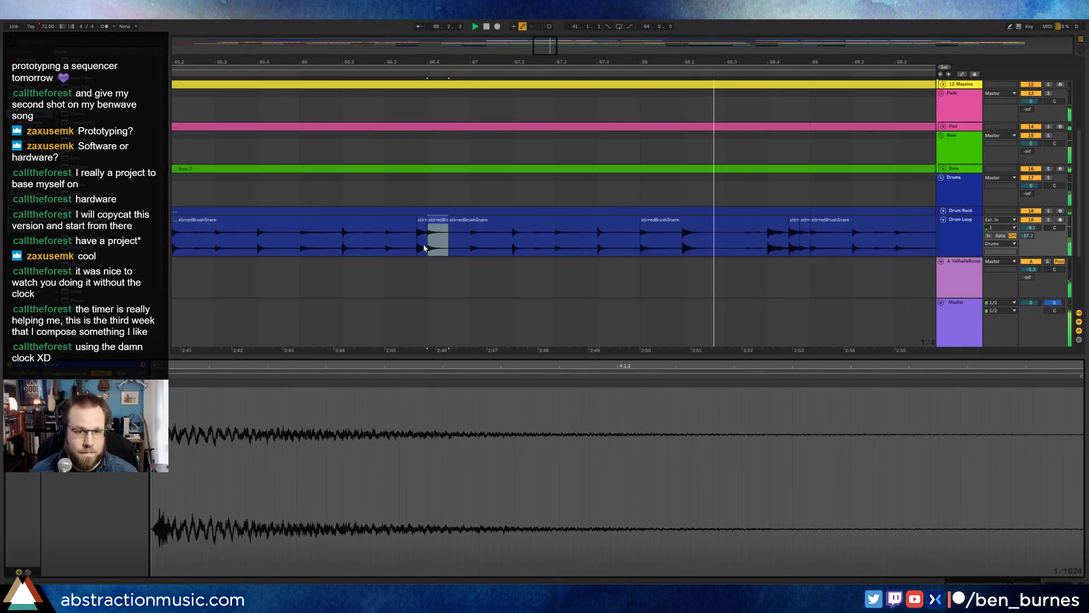
{"action": "left_click", "coordinate": [943, 220]}
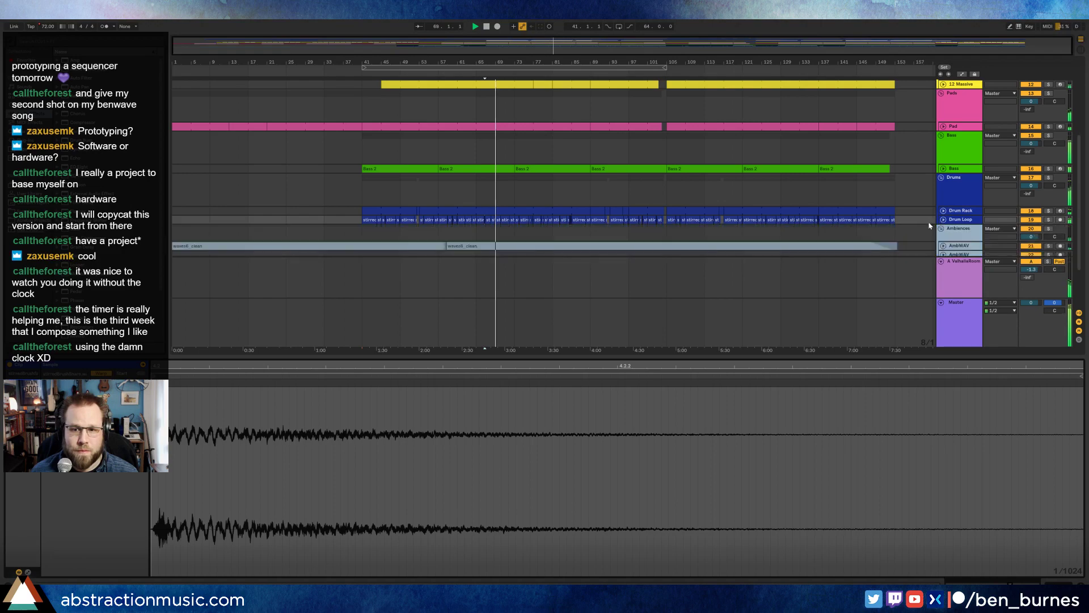
{"action": "scroll", "coordinate": [776, 246], "scroll_direction": "up", "scroll_amount": 8}
{"action": "left_click", "coordinate": [824, 248]}
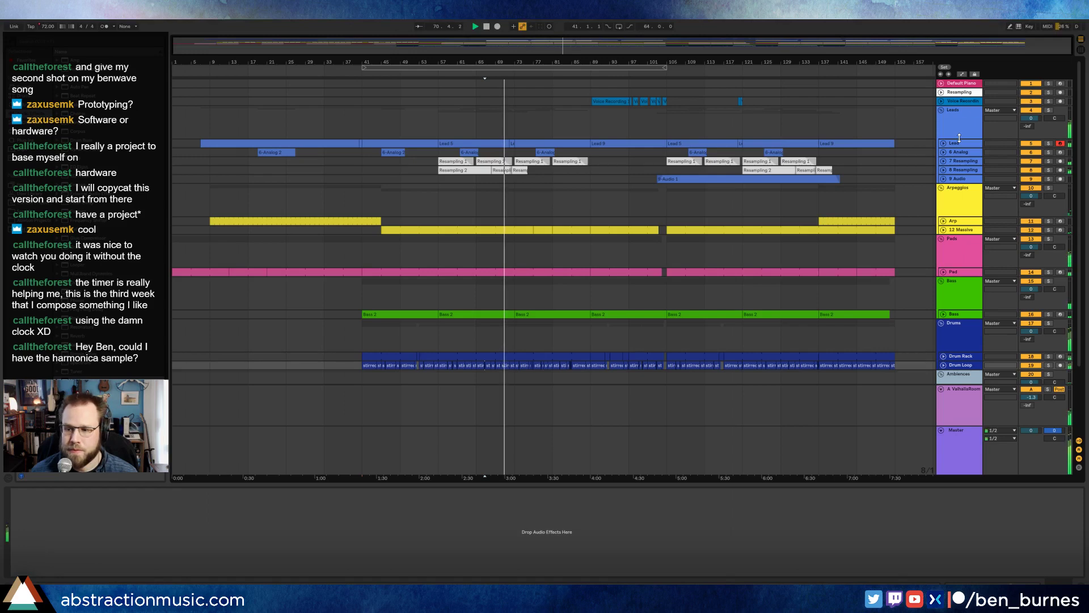
Step: Reduce the row heights of the Leads, Arpeggios, Pads, Bass and Drums group tracks
{"action": "left_click_drag", "start_coordinate": [962, 132], "coordinate": [962, 116]}
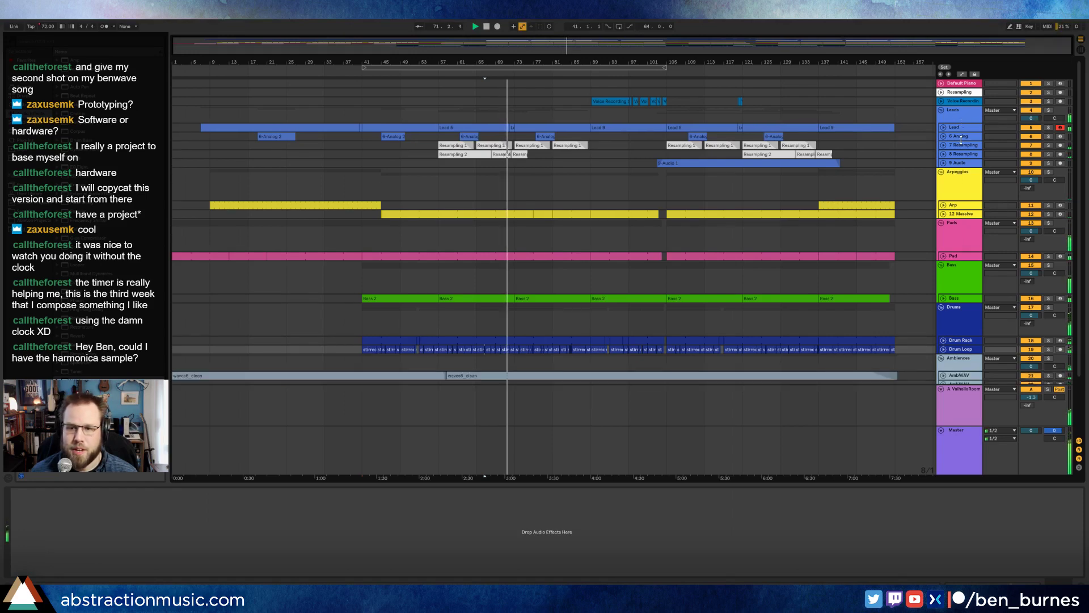
{"action": "left_click_drag", "start_coordinate": [958, 198], "coordinate": [960, 184]}
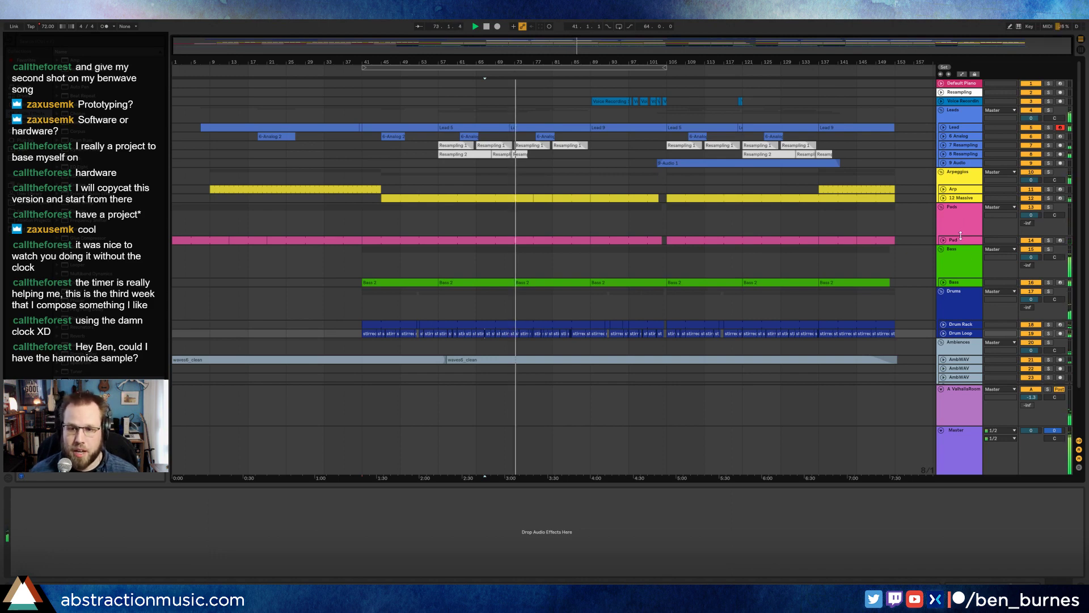
{"action": "left_click_drag", "start_coordinate": [956, 234], "coordinate": [957, 219]}
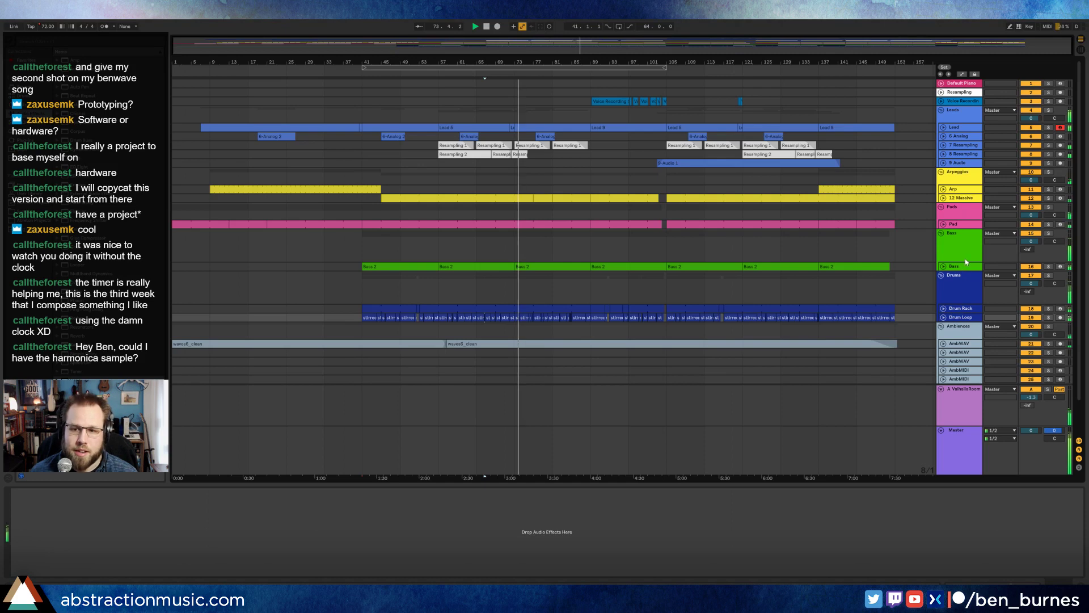
{"action": "left_click_drag", "start_coordinate": [964, 260], "coordinate": [965, 244]}
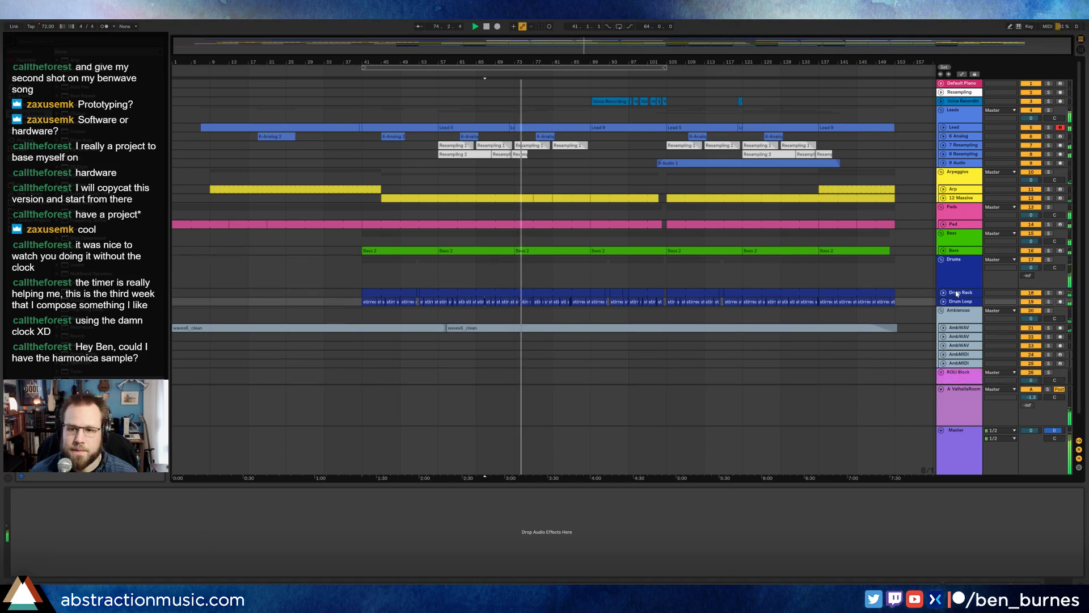
{"action": "left_click_drag", "start_coordinate": [960, 286], "coordinate": [959, 270]}
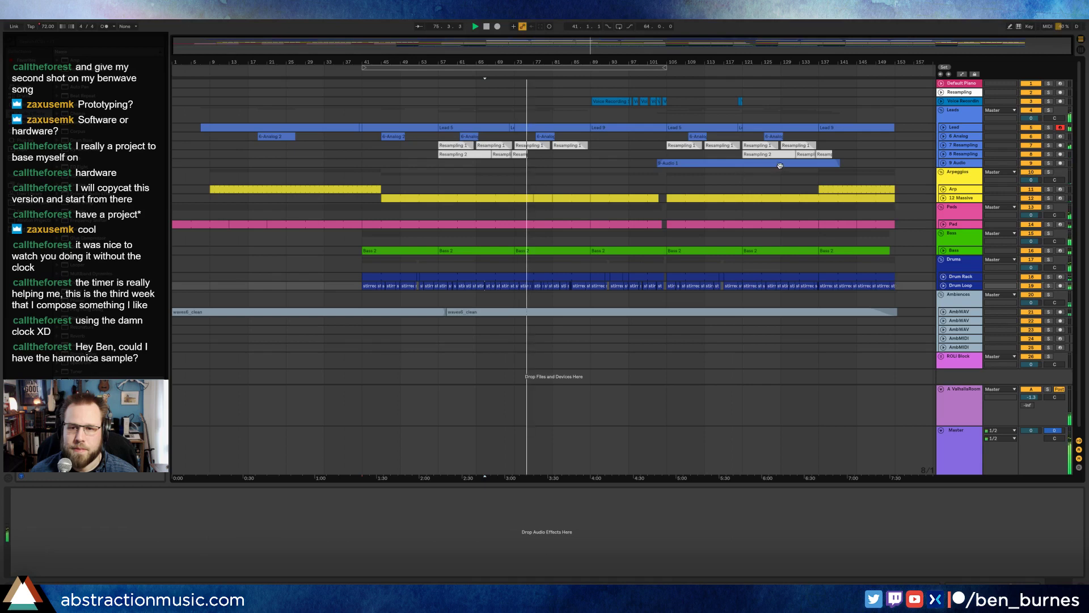
Step: Shift the upper EQ Eight band on the voice recording track to about 1.94 kHz with a slight cut of about 0.25 dB
{"action": "left_click", "coordinate": [780, 164]}
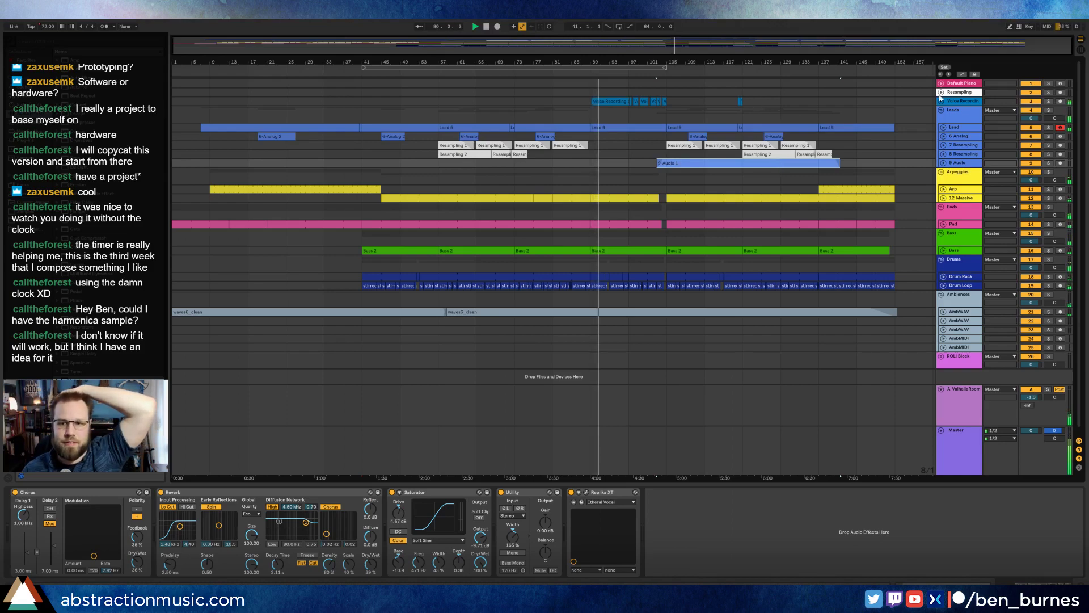
{"action": "left_click", "coordinate": [966, 101]}
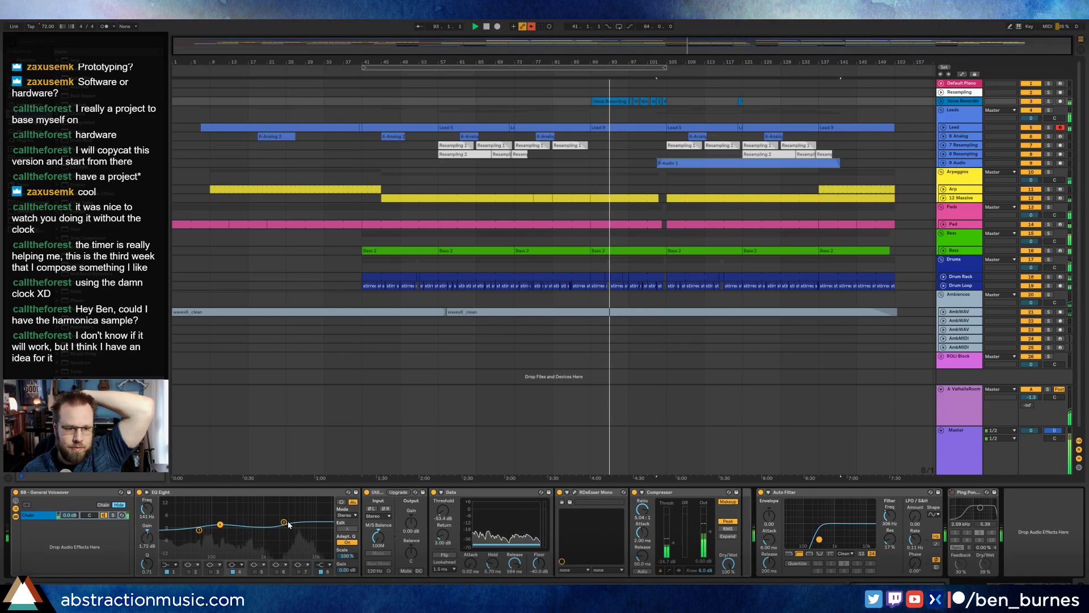
{"action": "left_click_drag", "start_coordinate": [284, 522], "coordinate": [284, 531]}
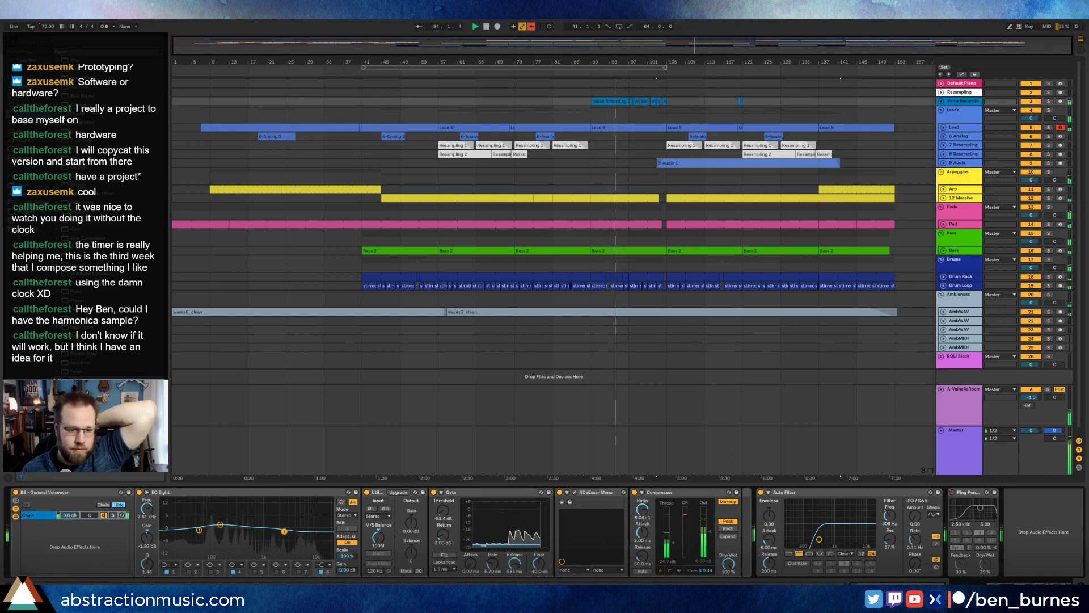
{"action": "mouse_move", "coordinate": [284, 531]}
{"action": "left_mouse_down"}
{"action": "mouse_move", "coordinate": [297, 521]}
{"action": "mouse_move", "coordinate": [278, 529]}
{"action": "left_mouse_up"}
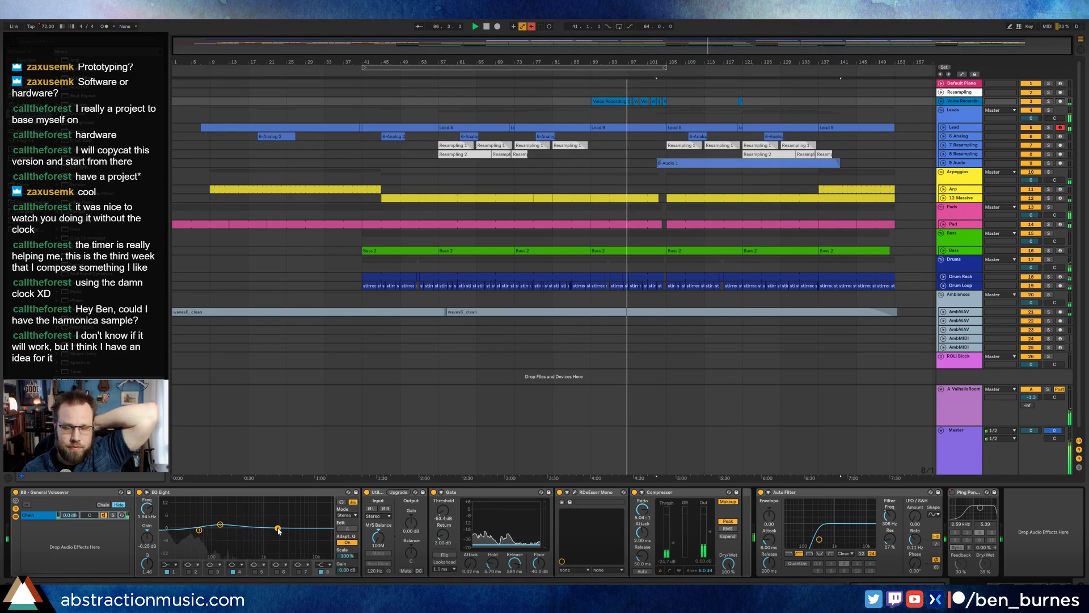
Step: Adjust the velocities of the four ride notes around 4.1 in the Drum Rack clip near bar 96 and close the clip view
{"action": "double_click", "coordinate": [626, 283]}
{"action": "left_click_drag", "start_coordinate": [288, 390], "coordinate": [559, 393]}
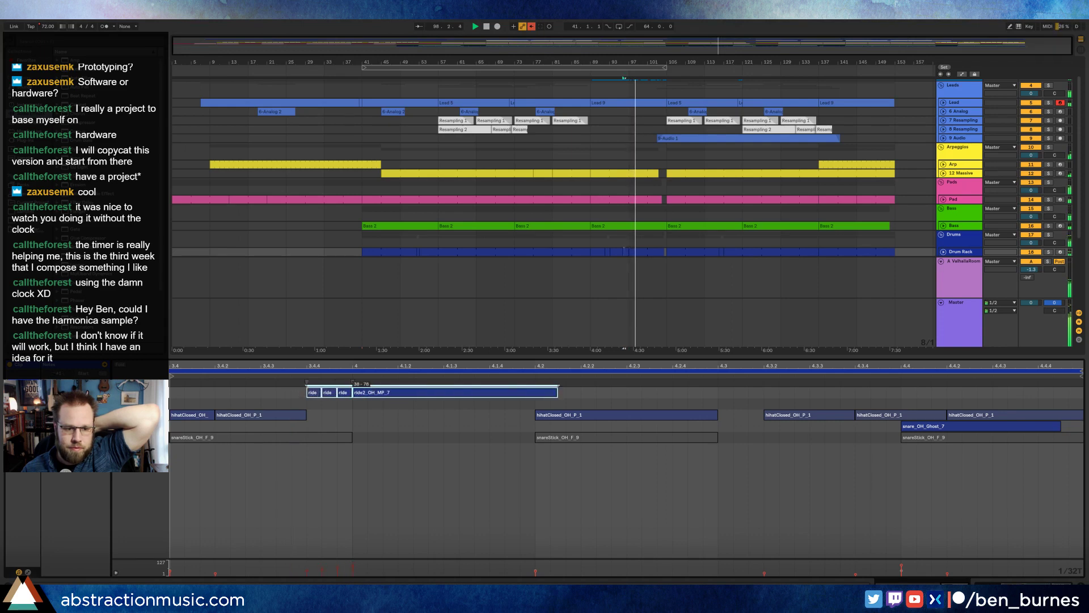
{"action": "left_click", "coordinate": [357, 566]}
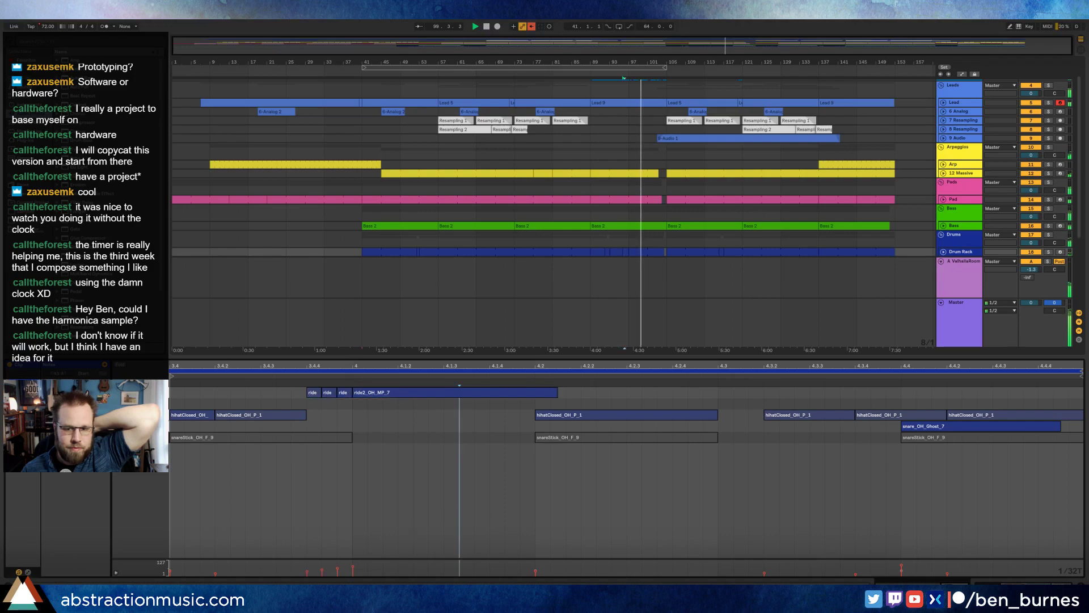
{"action": "key", "text": "shift+Tab"}
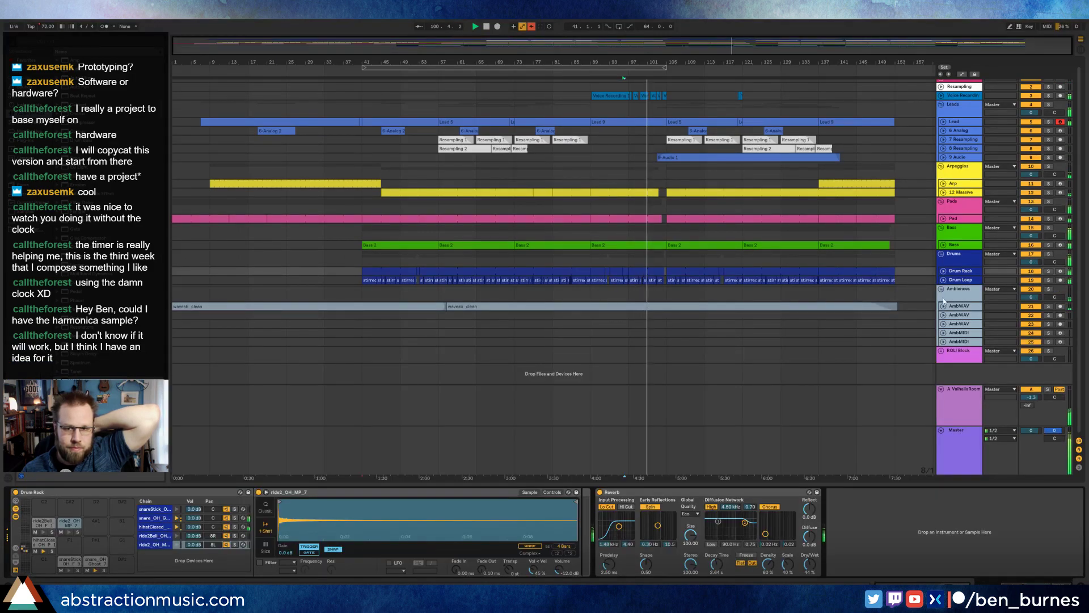
Step: Add an EQ Eight to the Drum Loop track and cut the highs above about 1.3 kHz by about 3 dB
{"action": "left_click", "coordinate": [965, 280]}
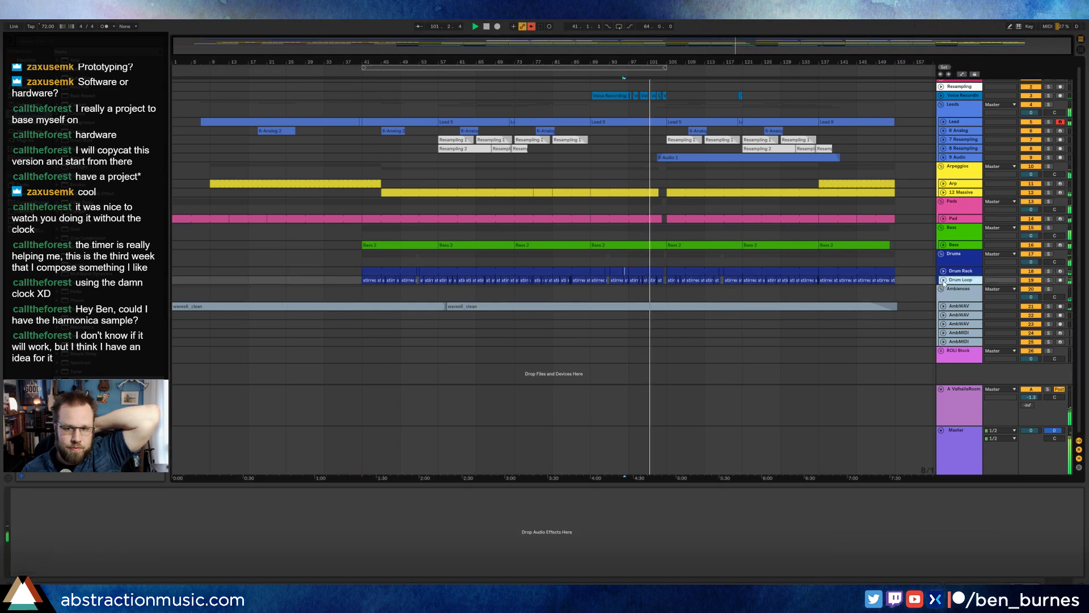
{"action": "left_click_drag", "start_coordinate": [85, 166], "coordinate": [105, 536]}
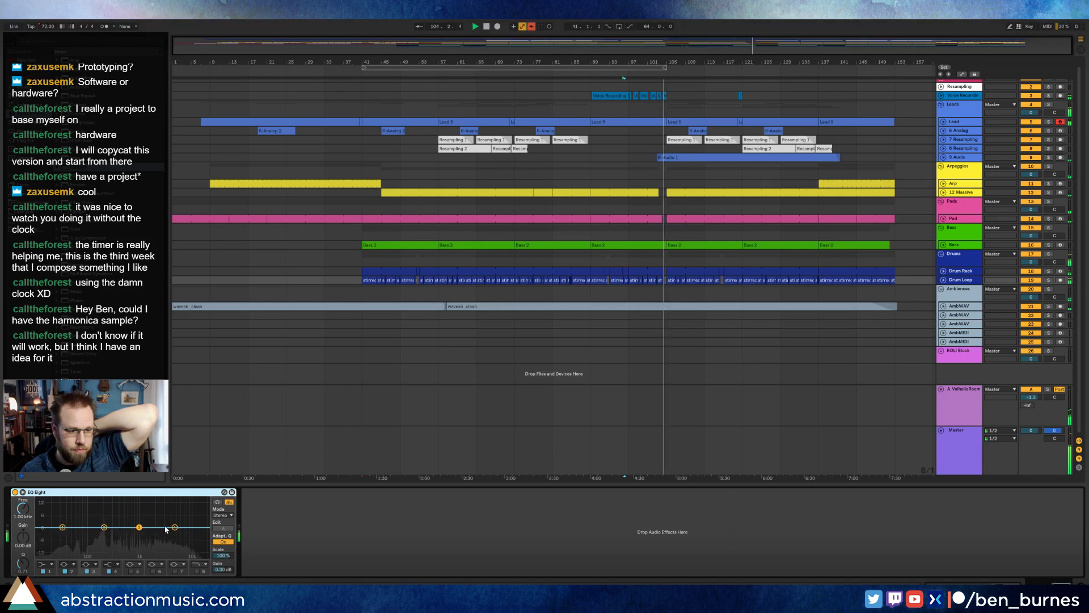
{"action": "left_click_drag", "start_coordinate": [175, 527], "coordinate": [144, 532]}
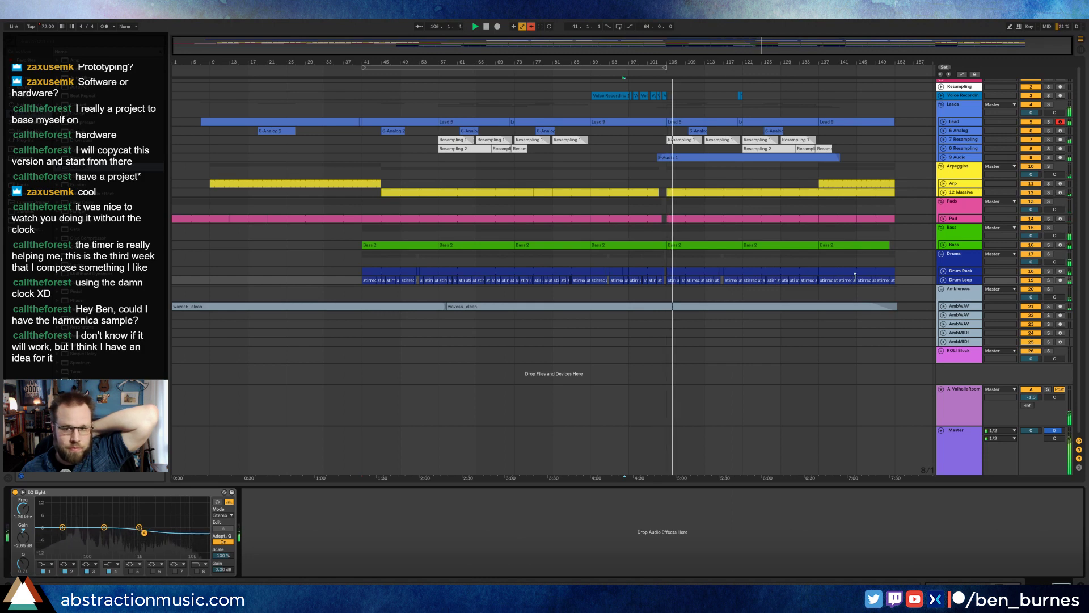
Step: Lower the volumes of the ride2 and ride2Bell chains in the Drum Rack
{"action": "left_click", "coordinate": [952, 273]}
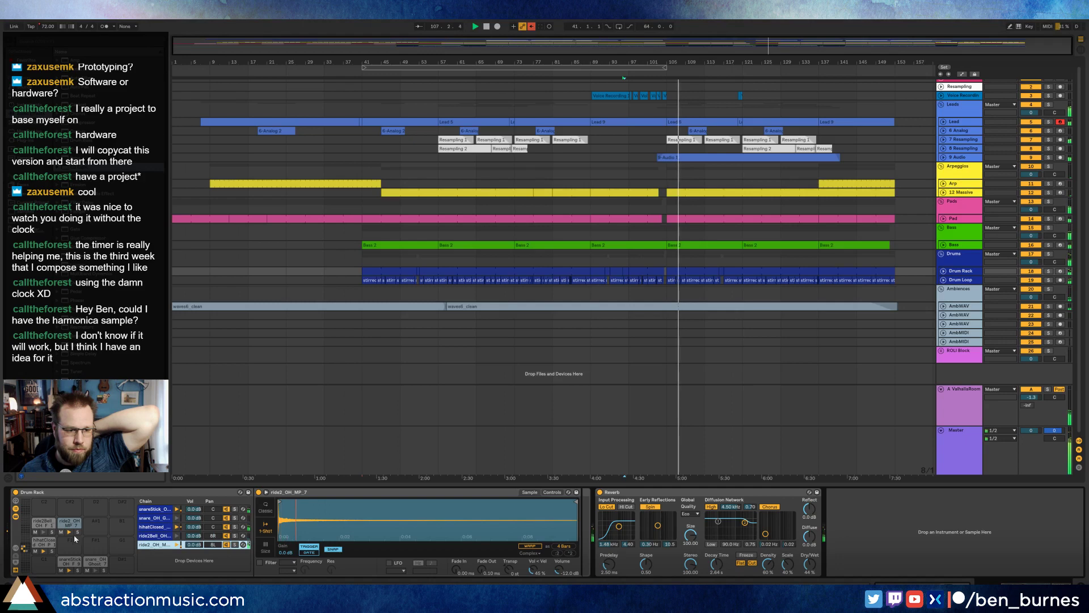
{"action": "left_click_drag", "start_coordinate": [195, 544], "coordinate": [195, 536]}
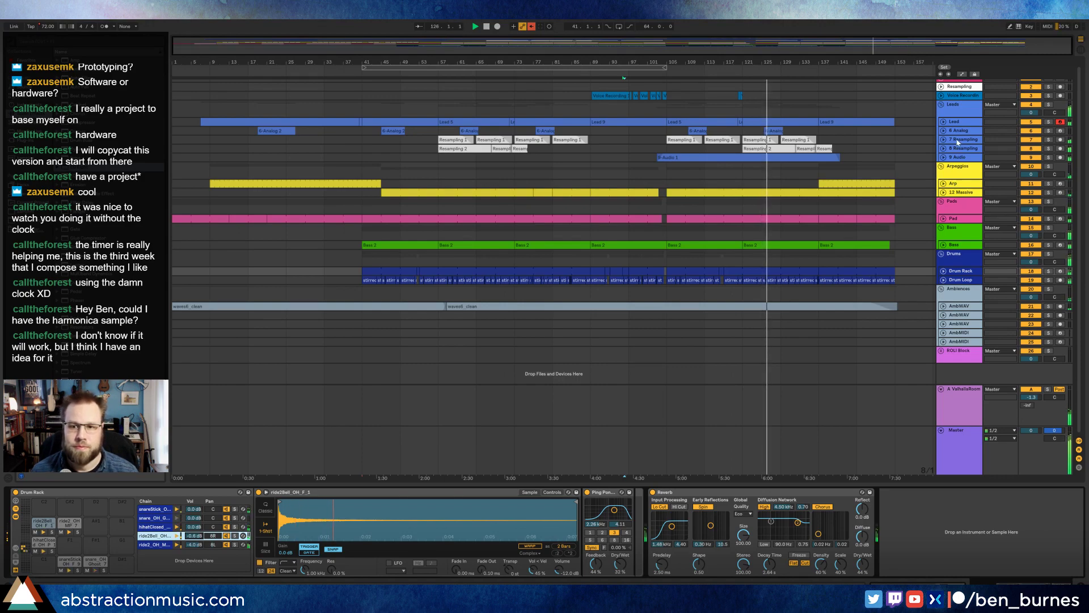
Step: Adjust Replika XT on the 9 Audio track, setting the mix to about 22% wet and reducing the feedback
{"action": "left_click", "coordinate": [944, 158]}
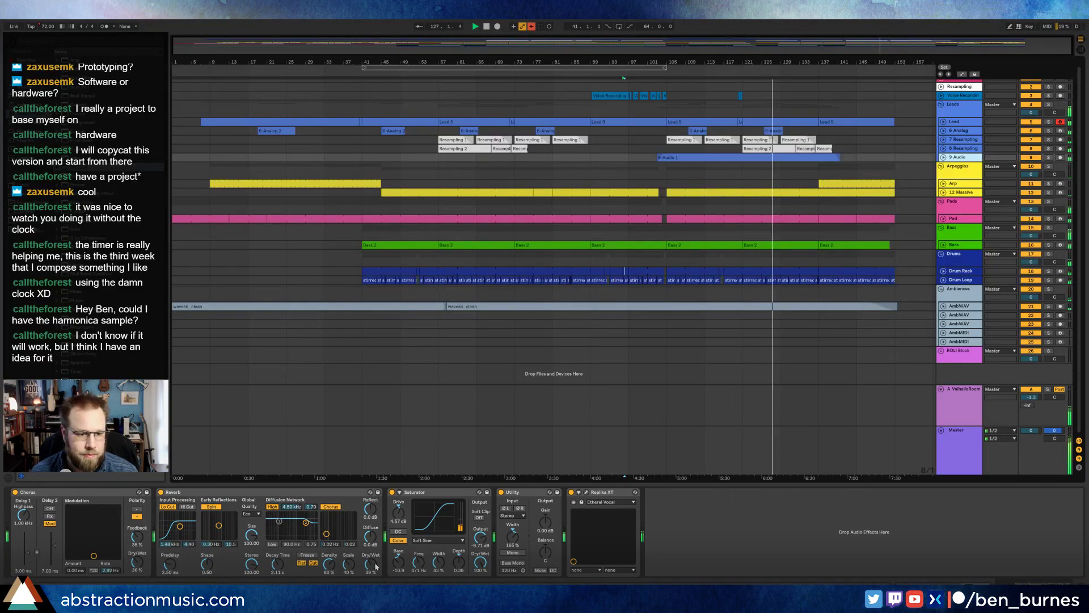
{"action": "left_click", "coordinate": [586, 492]}
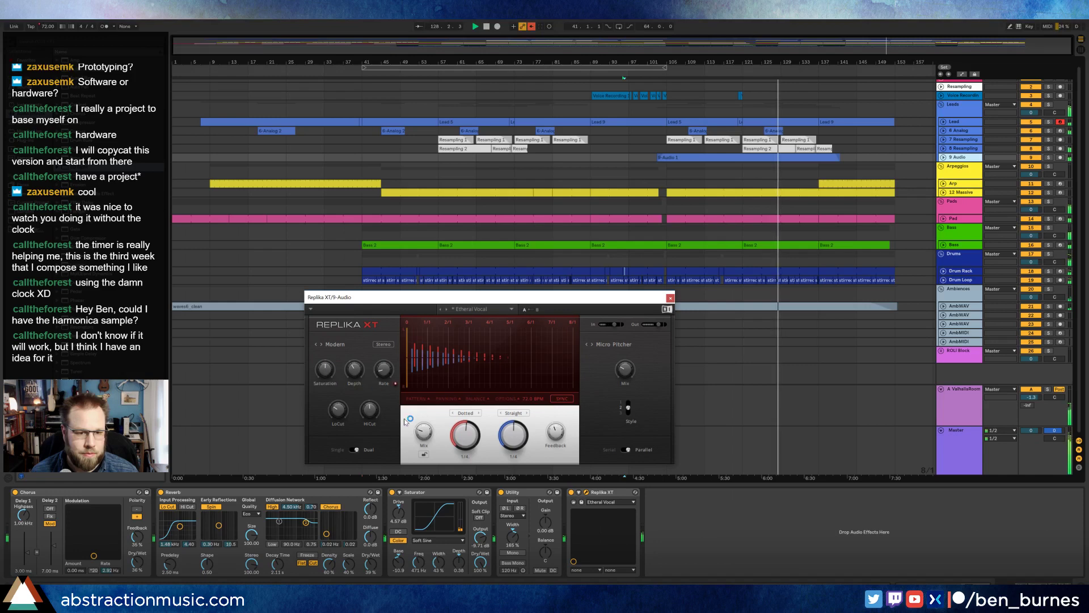
{"action": "mouse_move", "coordinate": [424, 433]}
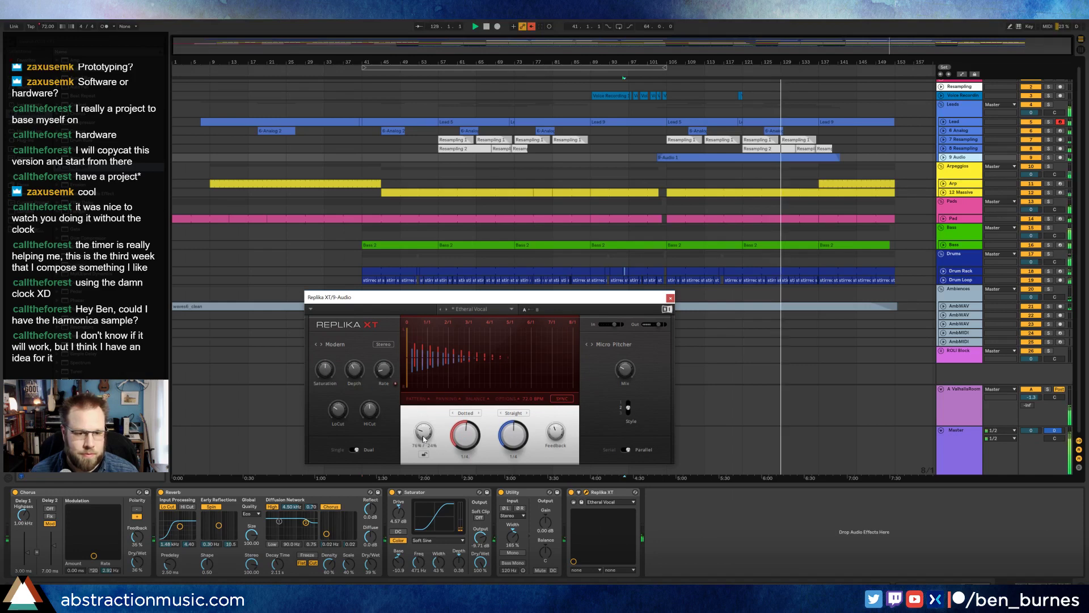
{"action": "left_click_drag", "start_coordinate": [424, 433], "coordinate": [423, 436]}
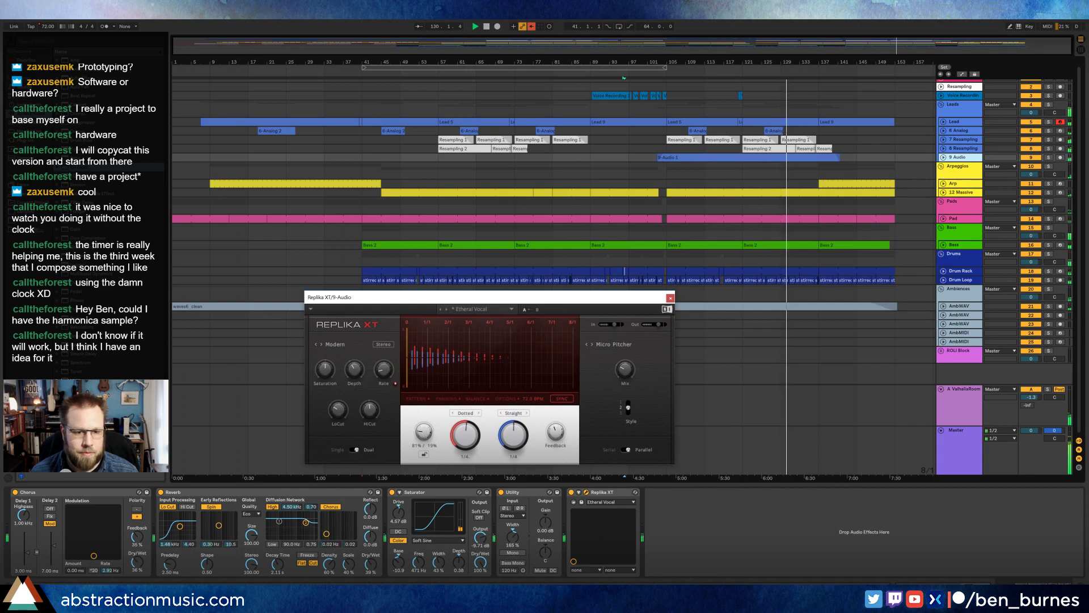
{"action": "mouse_move", "coordinate": [559, 432]}
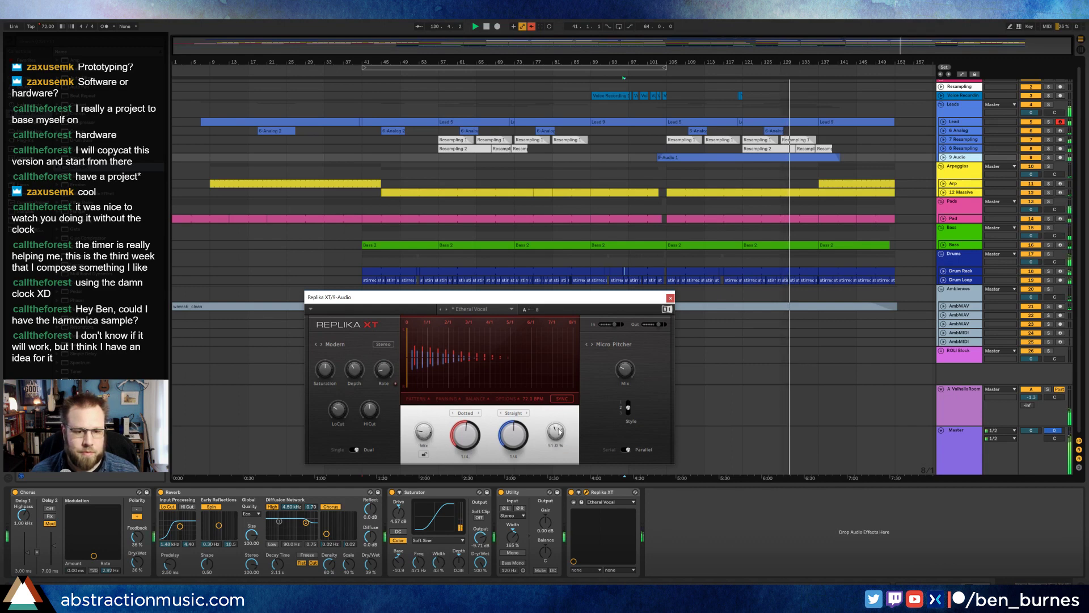
{"action": "left_click_drag", "start_coordinate": [559, 432], "coordinate": [559, 438]}
{"action": "left_click_drag", "start_coordinate": [426, 434], "coordinate": [425, 431]}
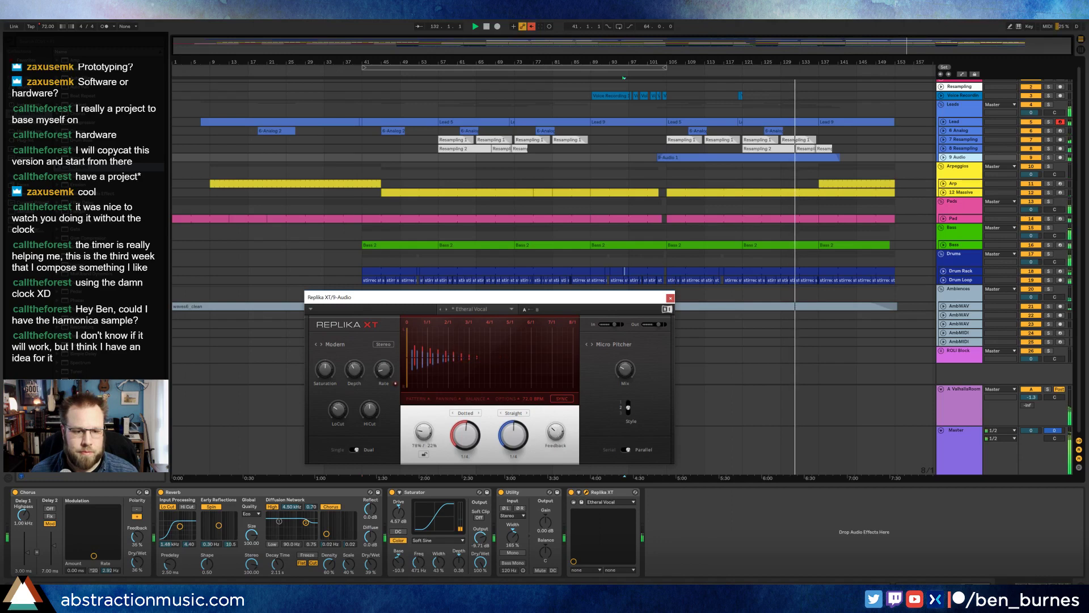
{"action": "left_click", "coordinate": [670, 299]}
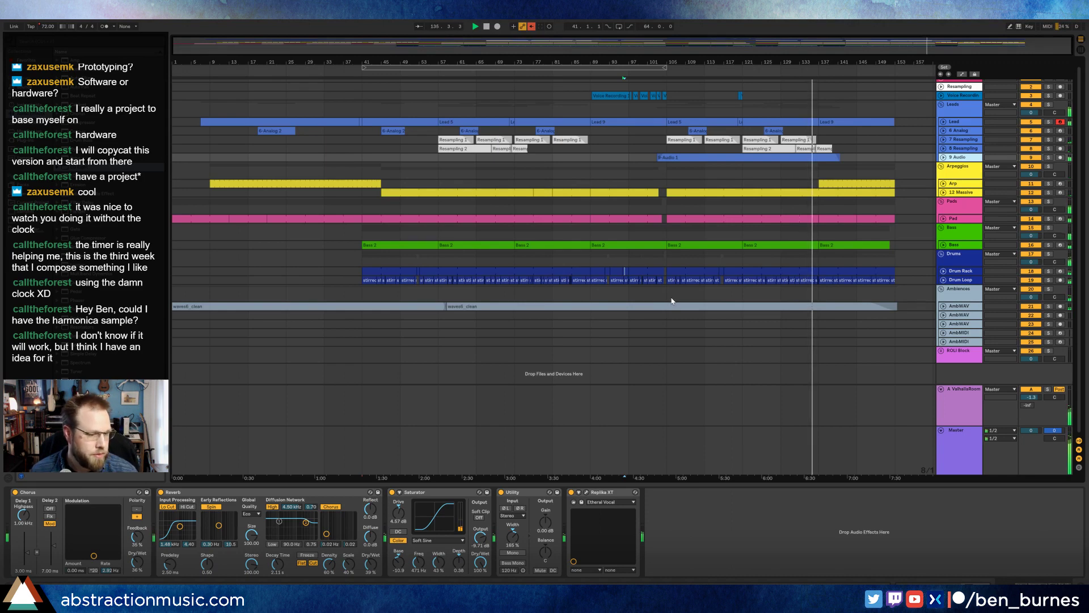
Step: Unfold the Arp track and select its last clip to examine the track's device chain
{"action": "left_click", "coordinate": [613, 298]}
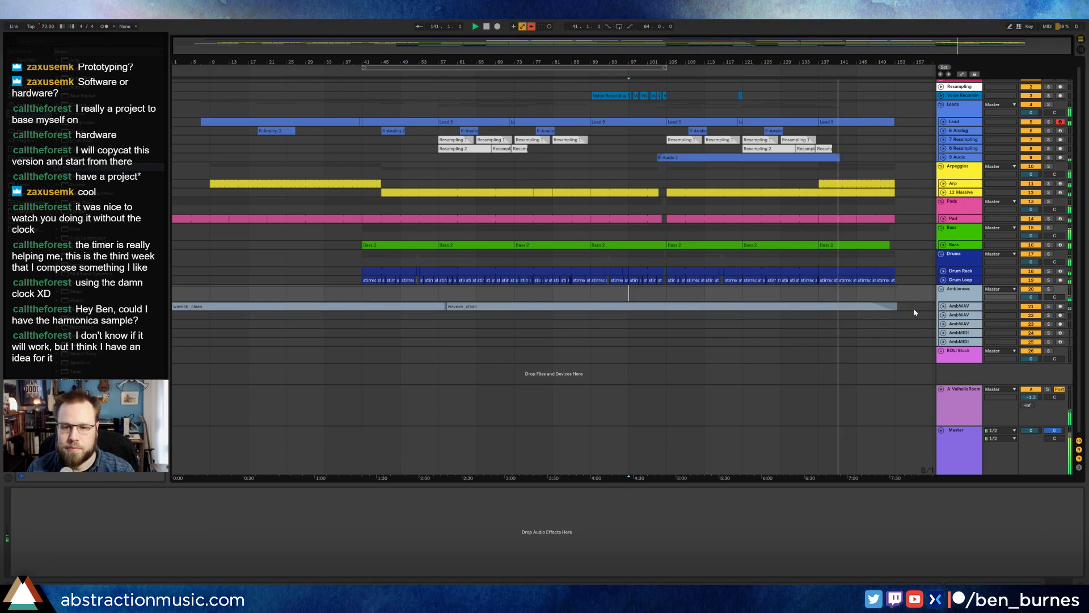
{"action": "left_click", "coordinate": [943, 184]}
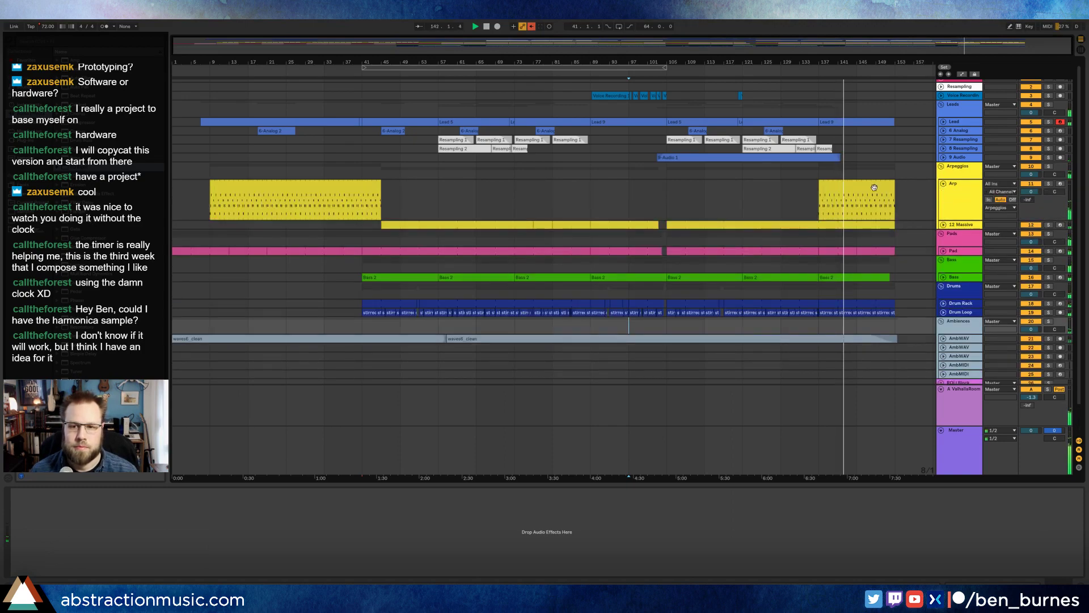
{"action": "left_click", "coordinate": [882, 209]}
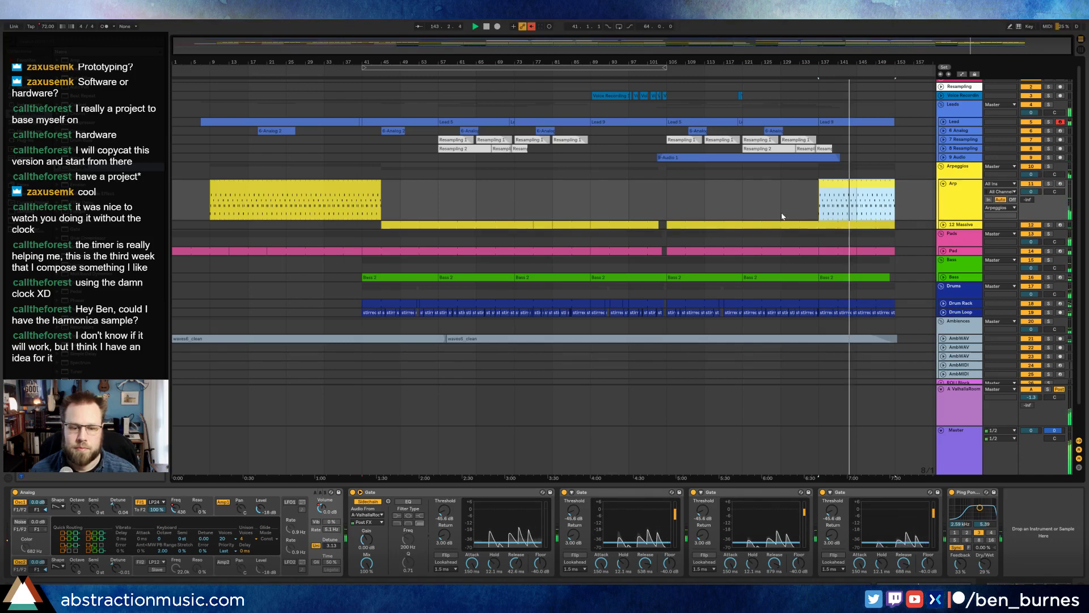
{"action": "left_click", "coordinate": [943, 121]}
{"action": "left_click", "coordinate": [943, 121]}
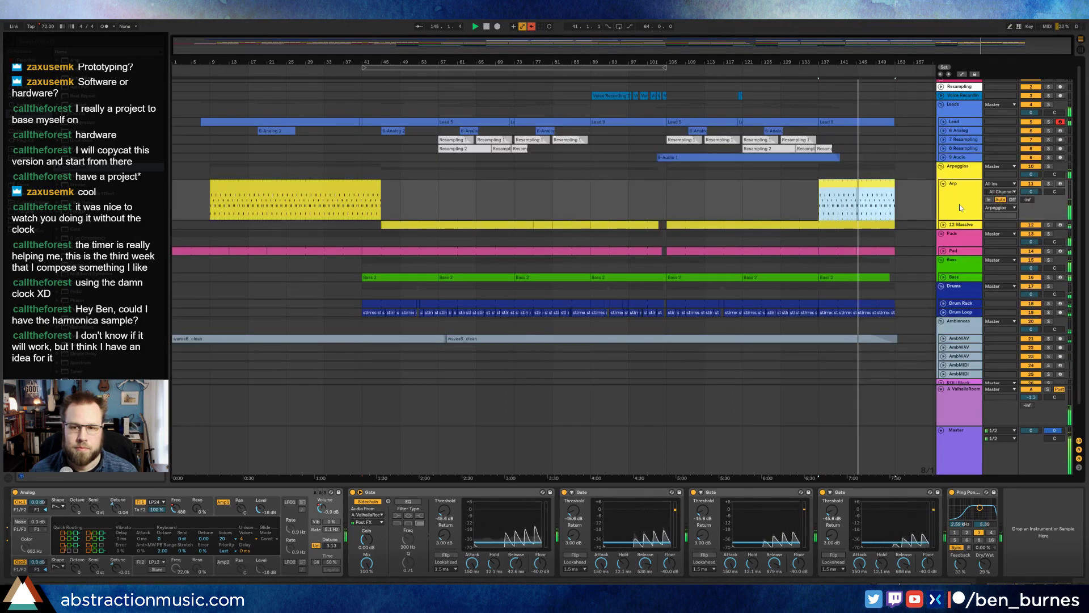
Step: Open the last Bass clip and adjust the velocities of its notes between bars 8 and 14, lowering the final long note
{"action": "left_click", "coordinate": [866, 276]}
{"action": "double_click", "coordinate": [866, 276]}
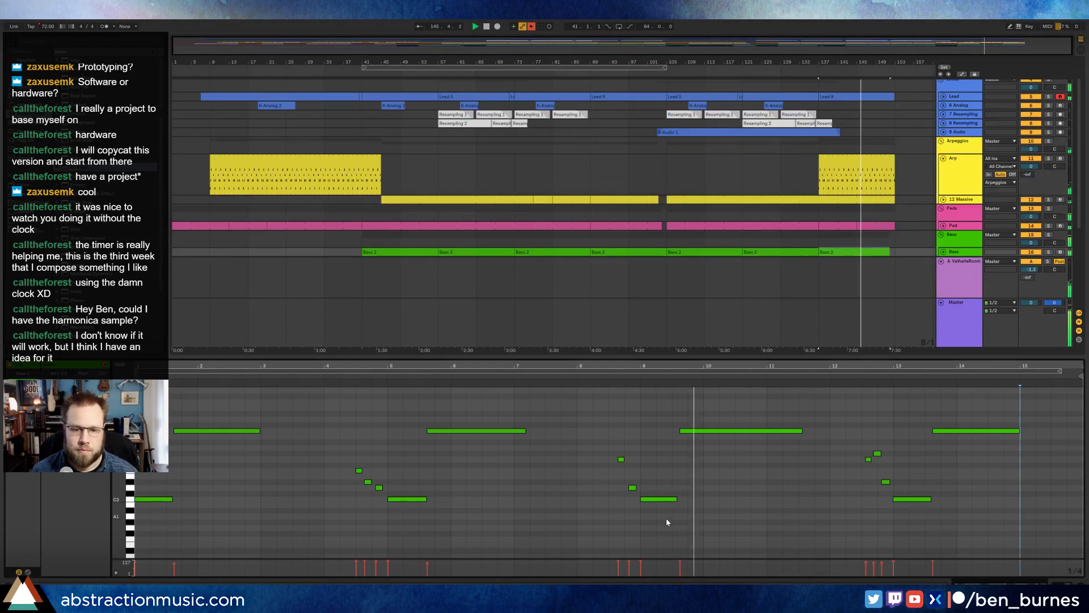
{"action": "left_click_drag", "start_coordinate": [611, 416], "coordinate": [720, 529]}
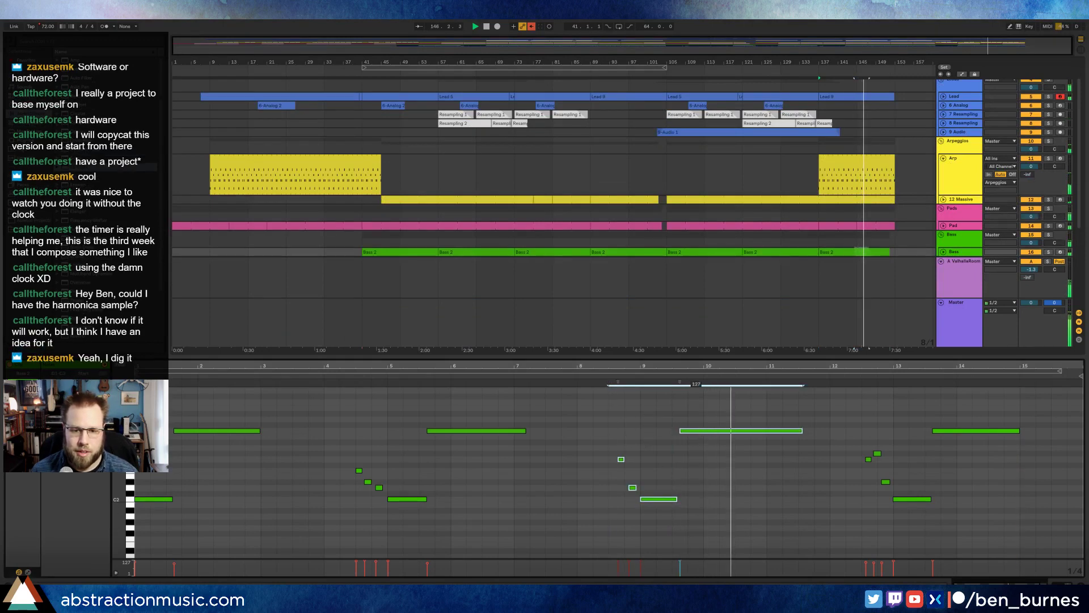
{"action": "left_click", "coordinate": [702, 460]}
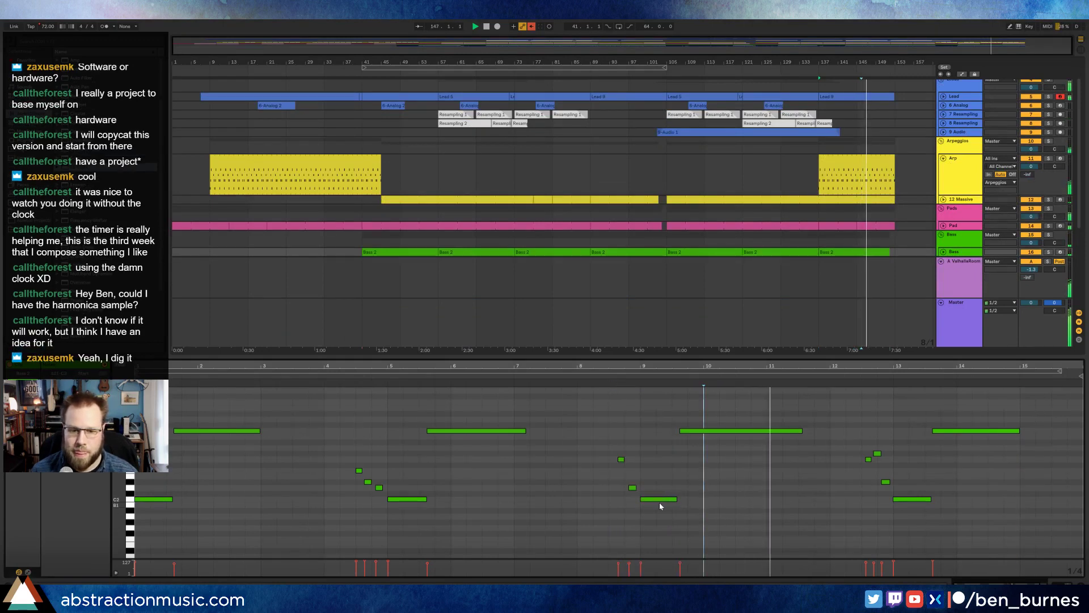
{"action": "left_click", "coordinate": [726, 432]}
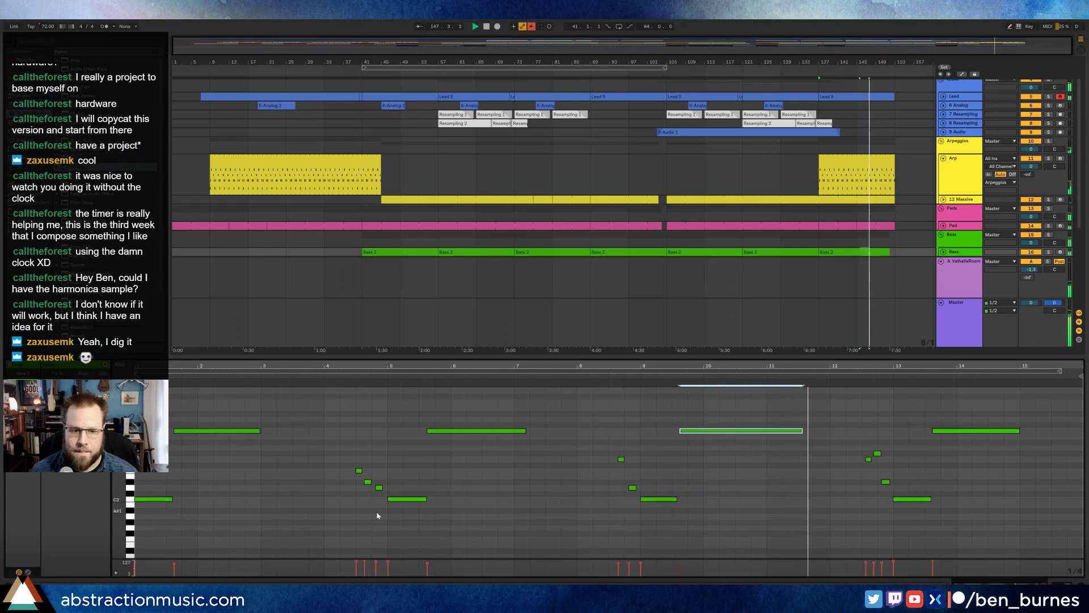
{"action": "left_click", "coordinate": [379, 488]}
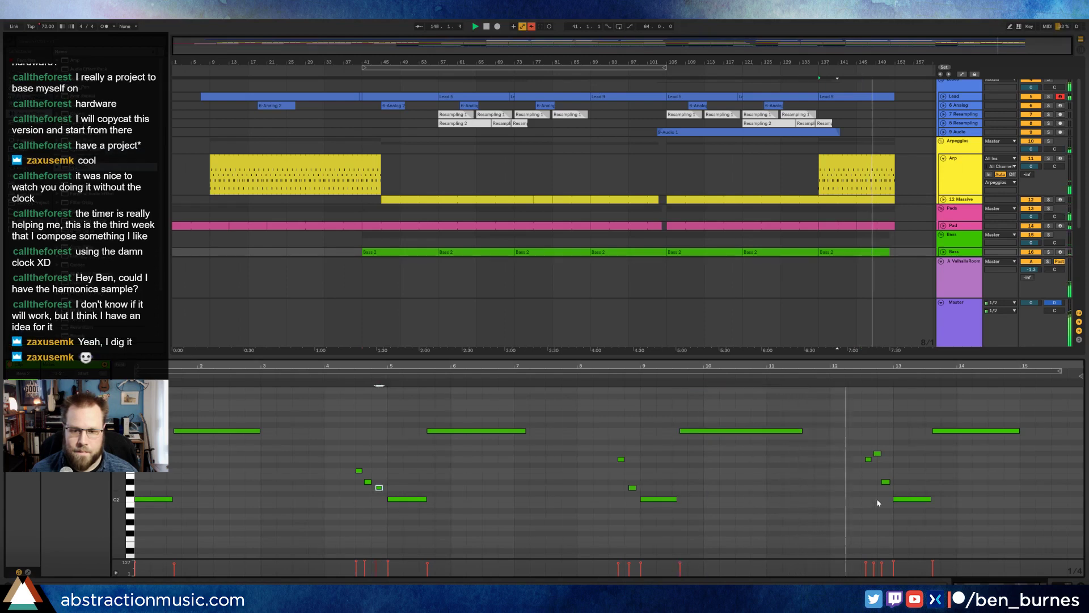
{"action": "left_click", "coordinate": [901, 500]}
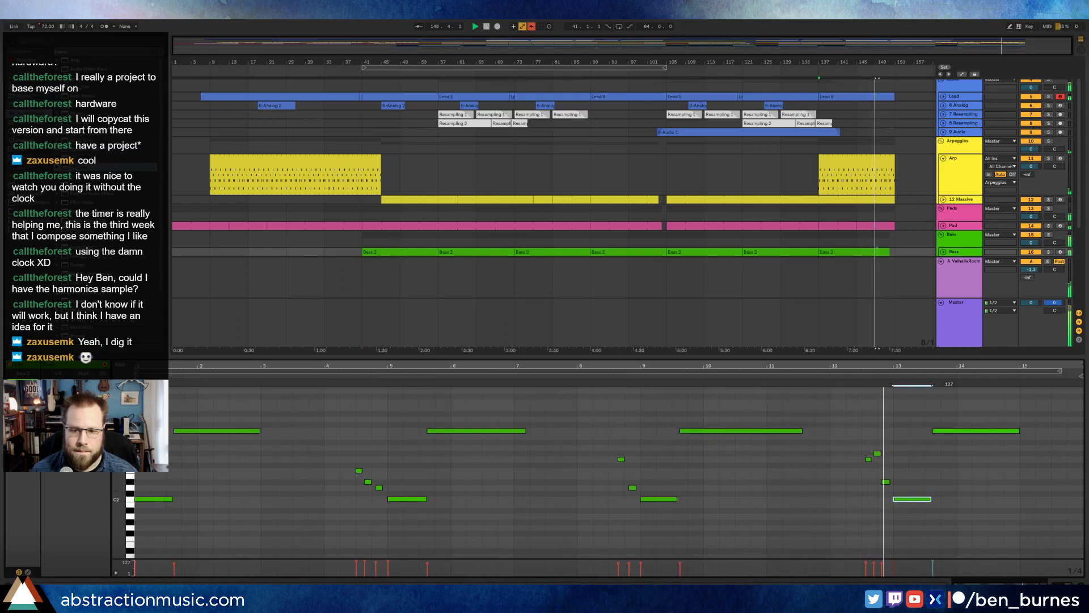
{"action": "left_click", "coordinate": [959, 430]}
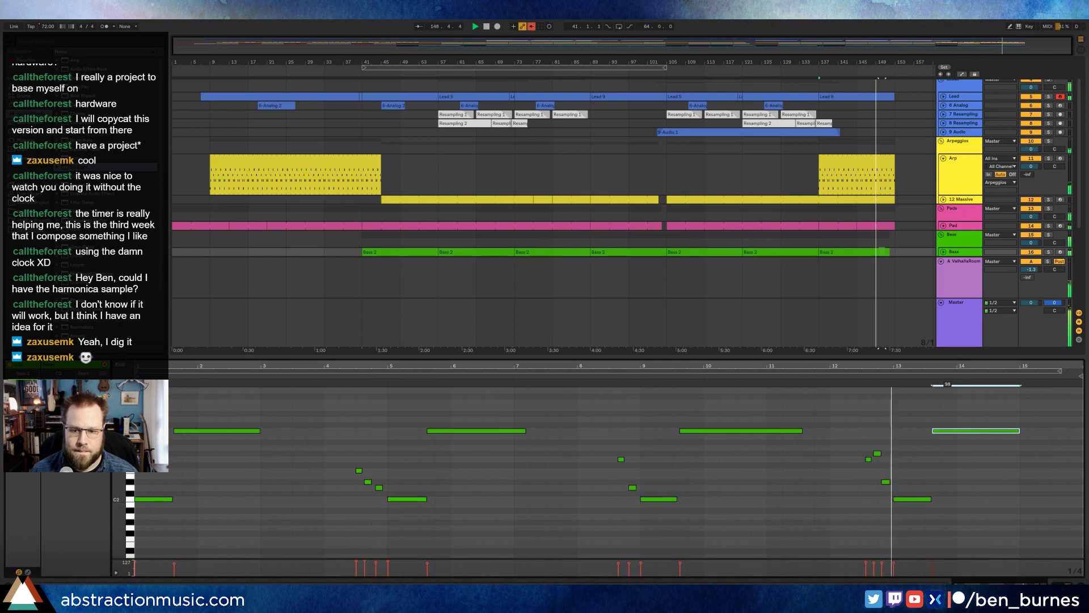
{"action": "left_click", "coordinate": [907, 499]}
{"action": "left_click", "coordinate": [963, 439]}
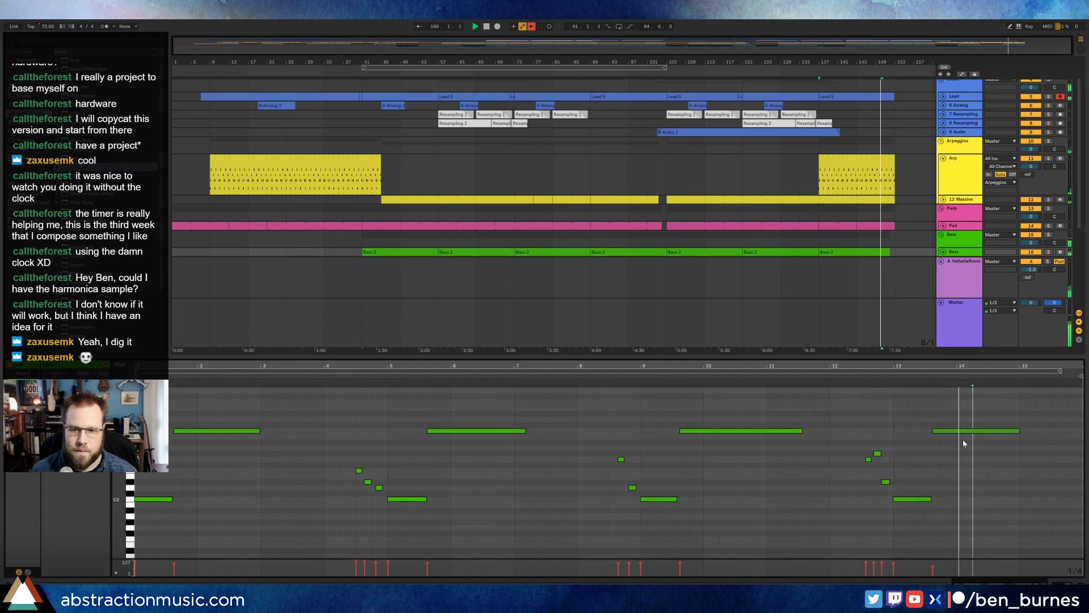
Step: Select the earlier Bass phrases and the closing phrase in turn to balance their note velocities
{"action": "left_click_drag", "start_coordinate": [755, 408], "coordinate": [154, 521]}
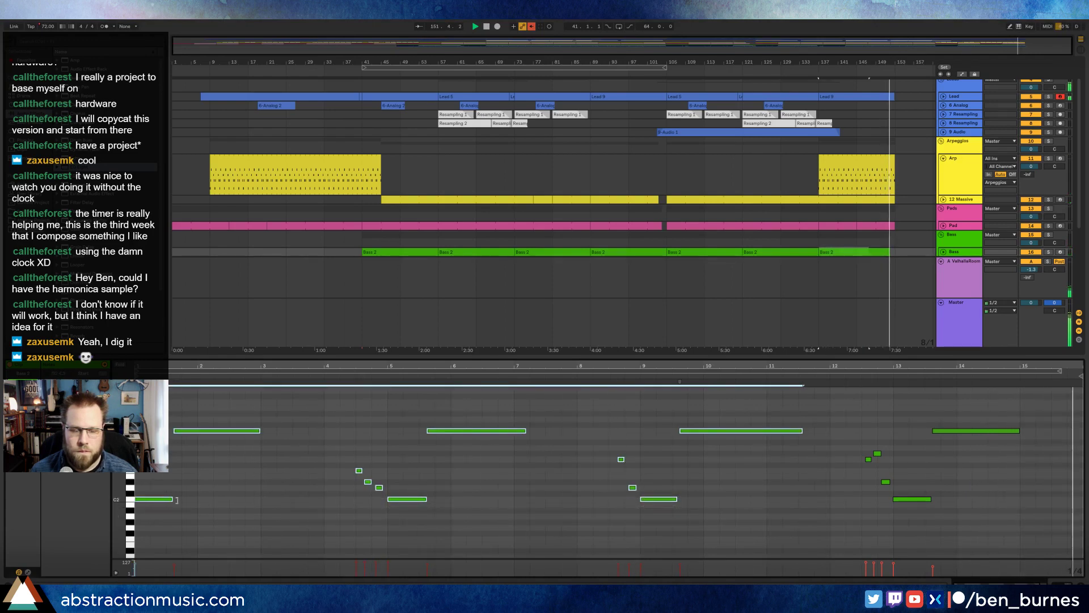
{"action": "left_click", "coordinate": [216, 516]}
{"action": "left_click_drag", "start_coordinate": [624, 402], "coordinate": [1007, 512]}
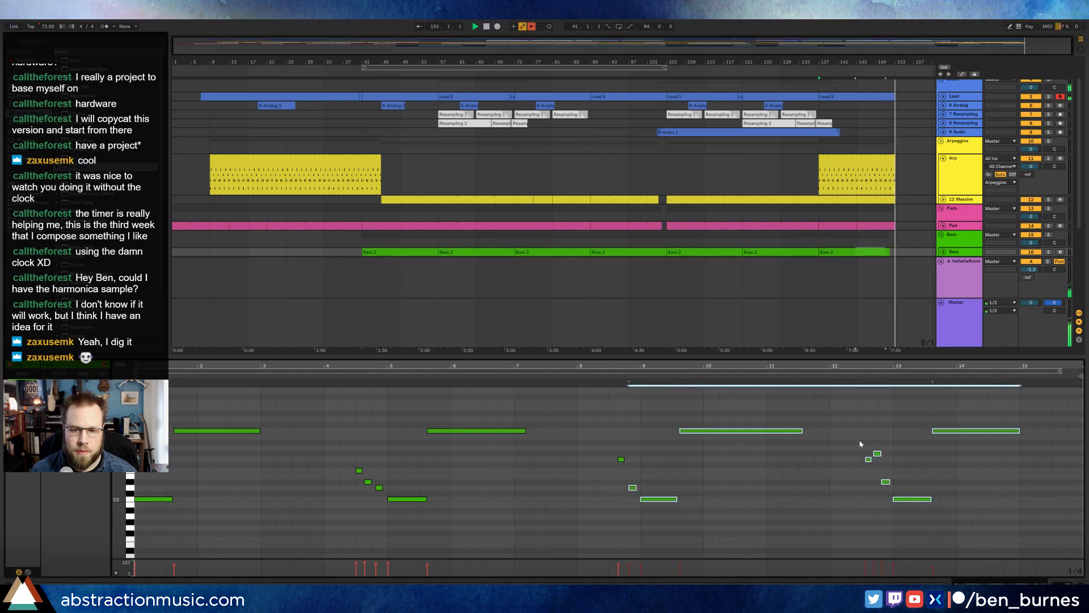
{"action": "left_click_drag", "start_coordinate": [848, 418], "coordinate": [982, 524]}
{"action": "left_click", "coordinate": [815, 501]}
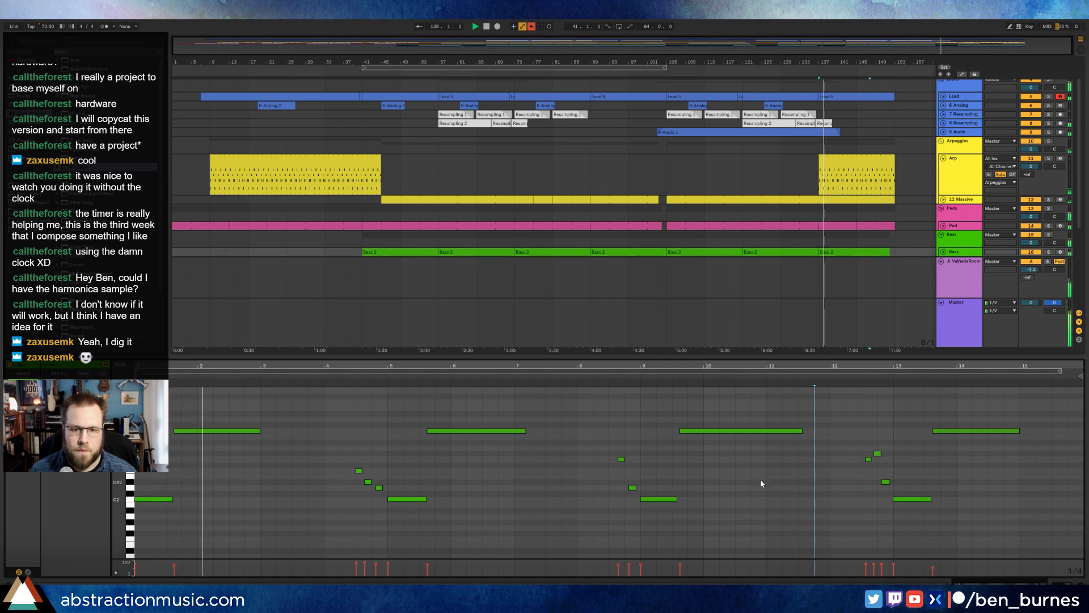
Step: Audition the Bass clip around bars 5, 9 and 12 and fine-tune the velocities of its closing phrase
{"action": "left_click", "coordinate": [427, 379]}
{"action": "left_click", "coordinate": [676, 383]}
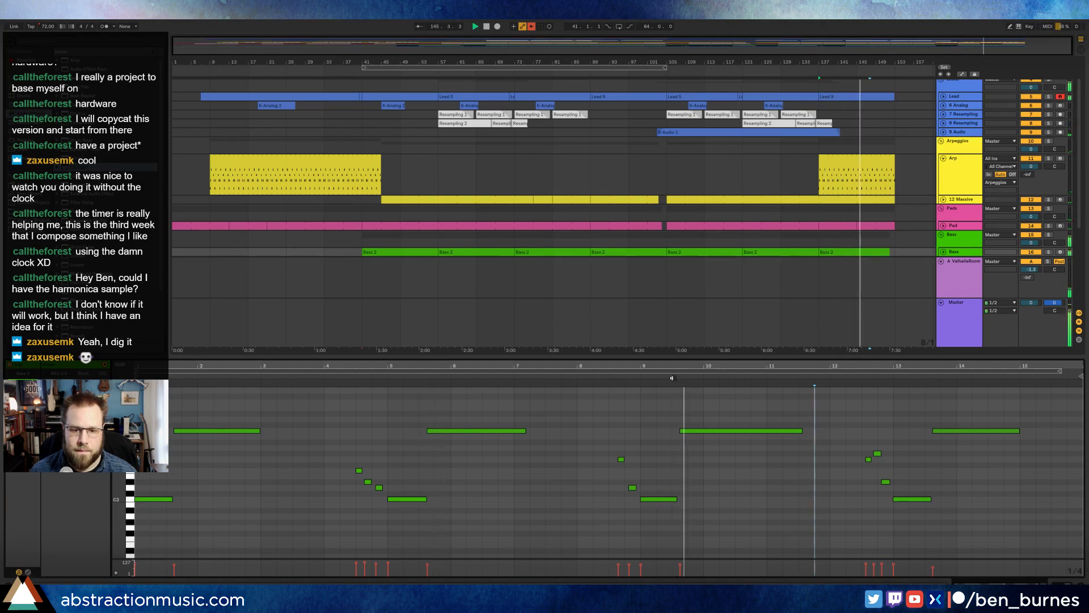
{"action": "left_click", "coordinate": [866, 378]}
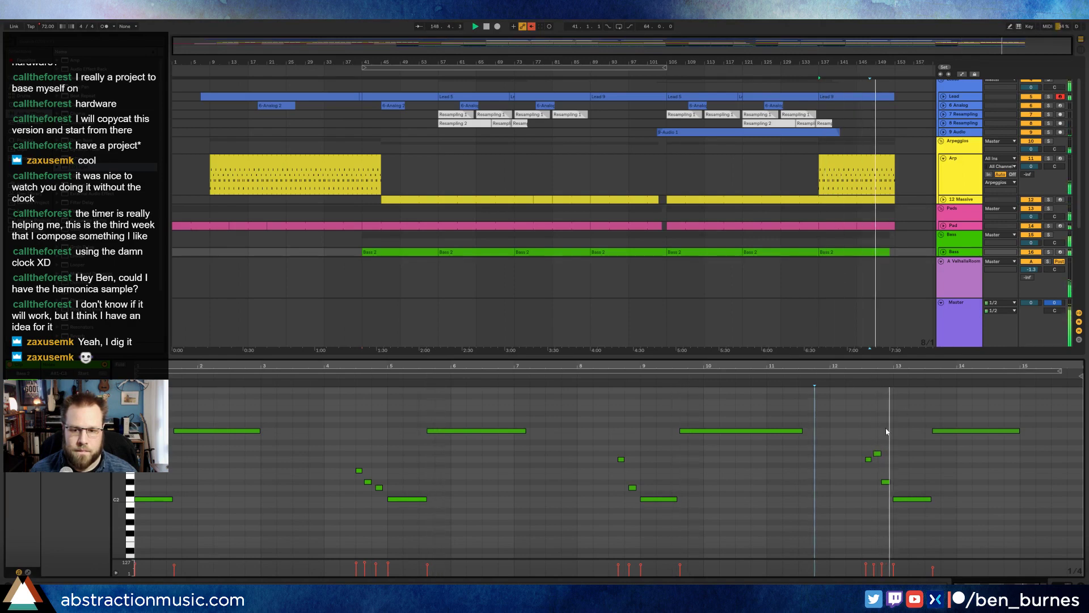
{"action": "left_click_drag", "start_coordinate": [858, 407], "coordinate": [936, 502]}
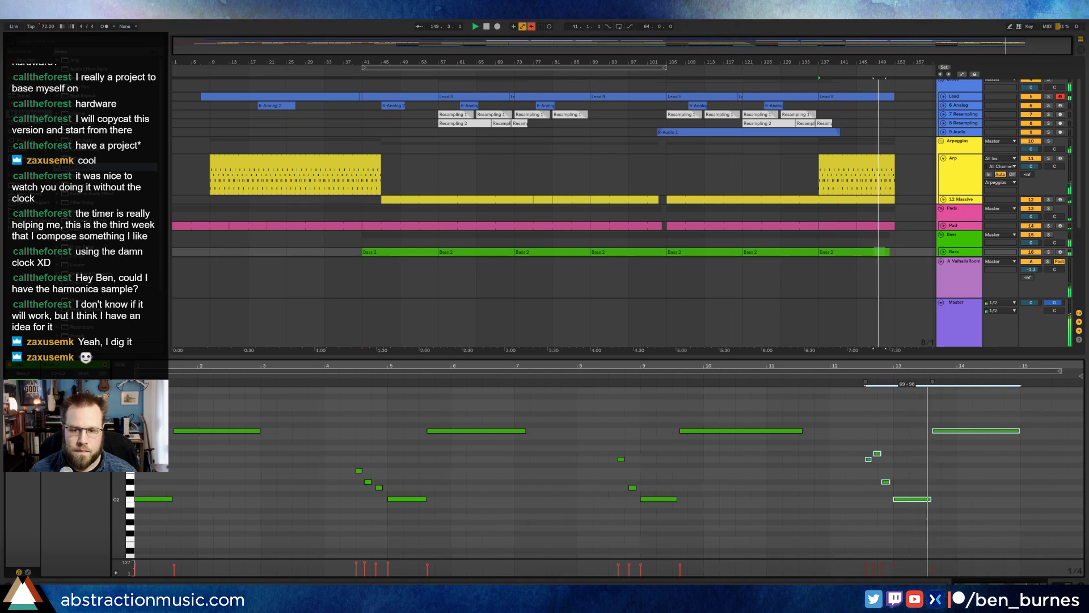
{"action": "left_click", "coordinate": [956, 533]}
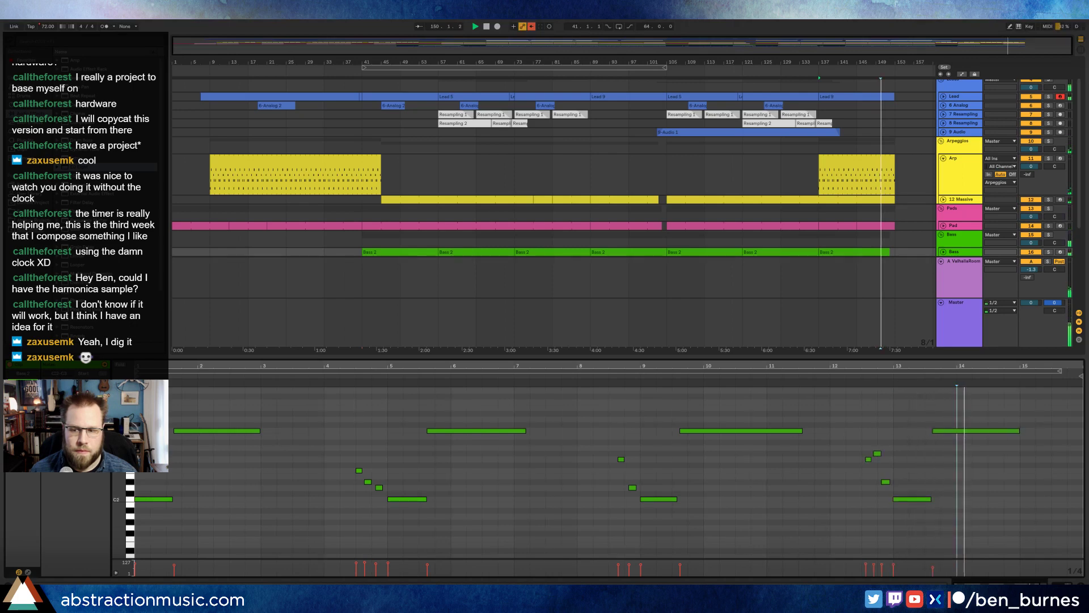
Step: Close the Bass clip editor, stop playback and place the insert marker at the start of the Lead track
{"action": "left_click", "coordinate": [1001, 585]}
{"action": "key", "text": "space"}
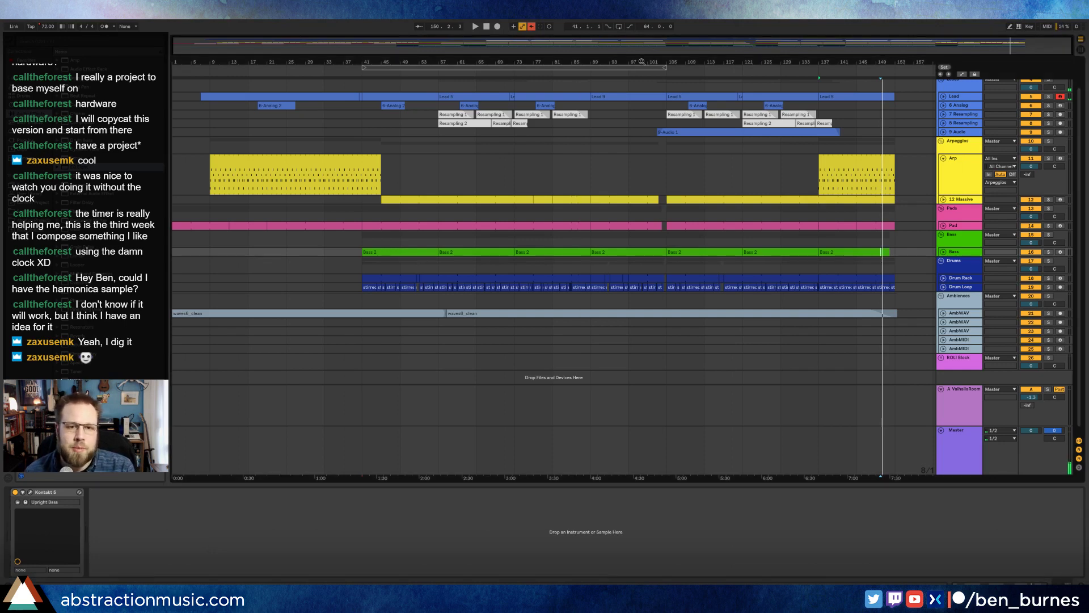
{"action": "left_click", "coordinate": [177, 97]}
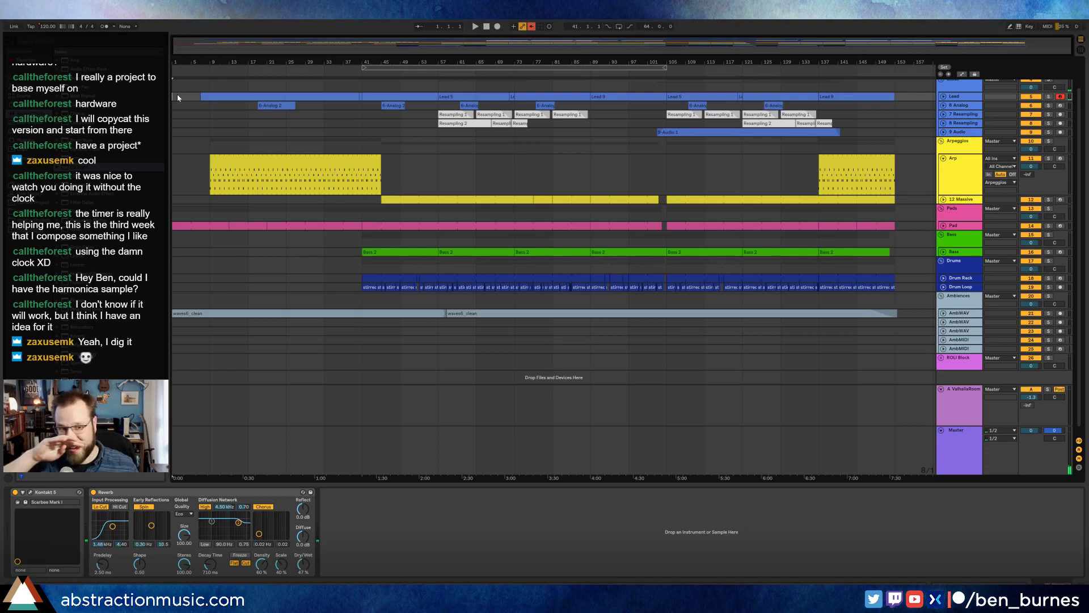